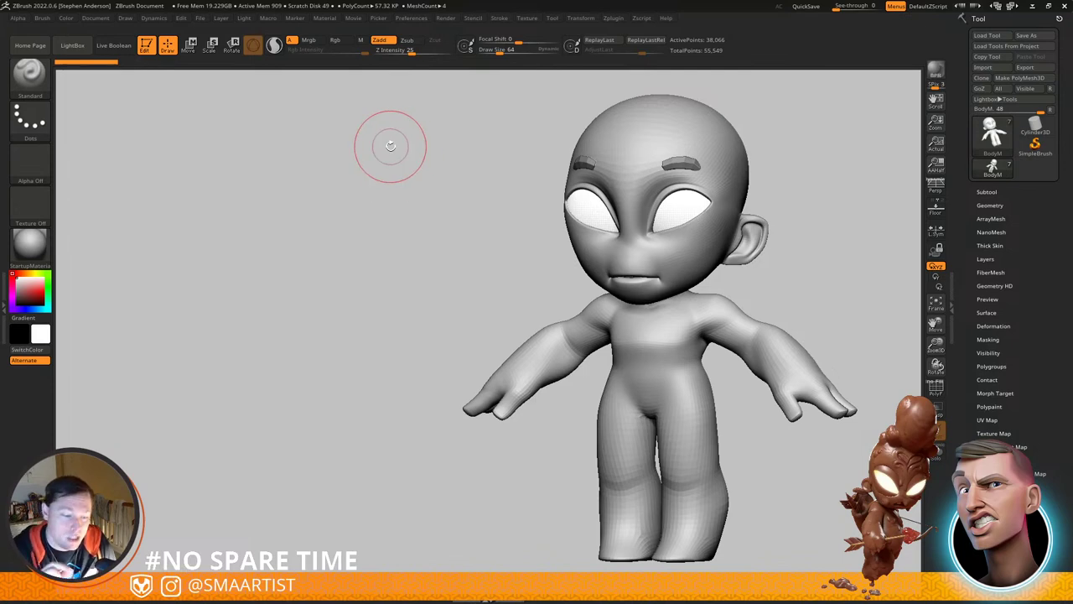
Step: Show the sushi demon concept art in Spotlight and place it beside the 3D character
{"action": "key", "text": "shift+z"}
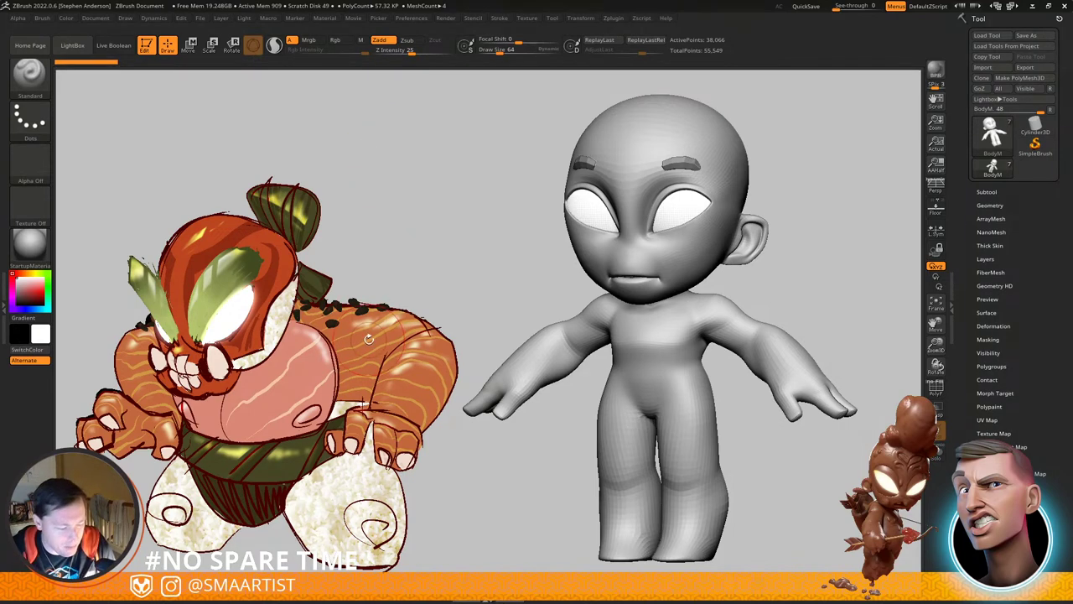
{"action": "key", "text": "z"}
{"action": "left_click_drag", "start_coordinate": [294, 376], "coordinate": [302, 358]}
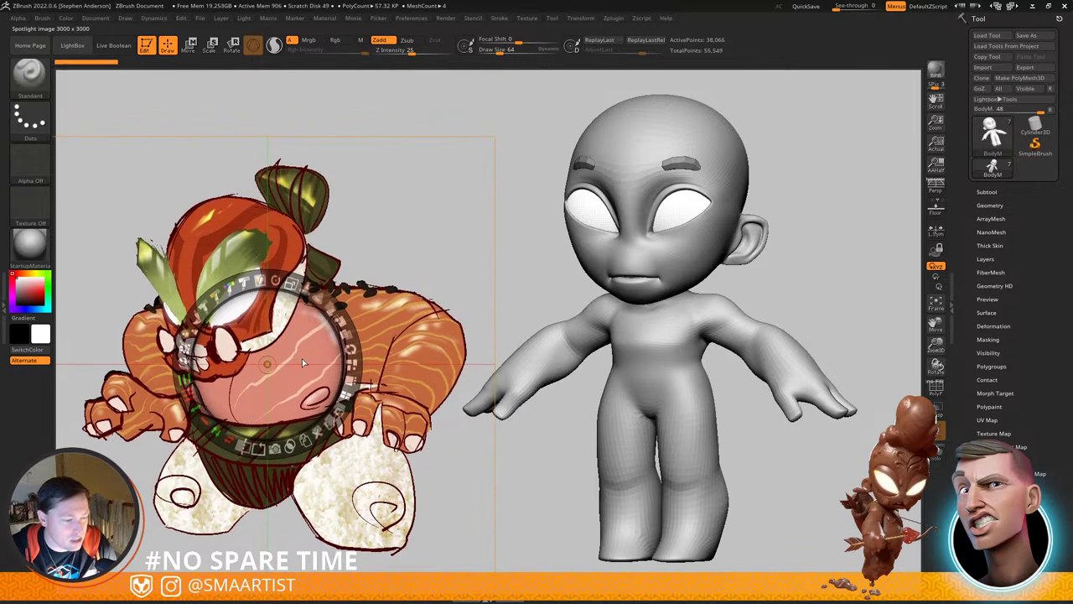
{"action": "key", "text": "z"}
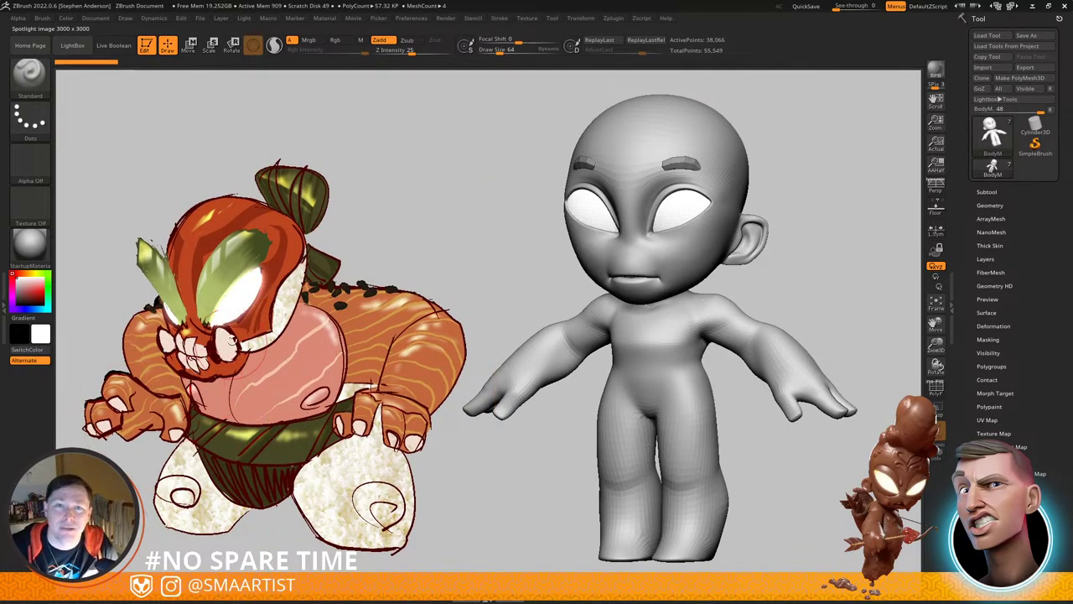
Step: Save the Spotlight setup as FD_Sushiyama_Spotlight, replacing the existing file
{"action": "left_click", "coordinate": [527, 18]}
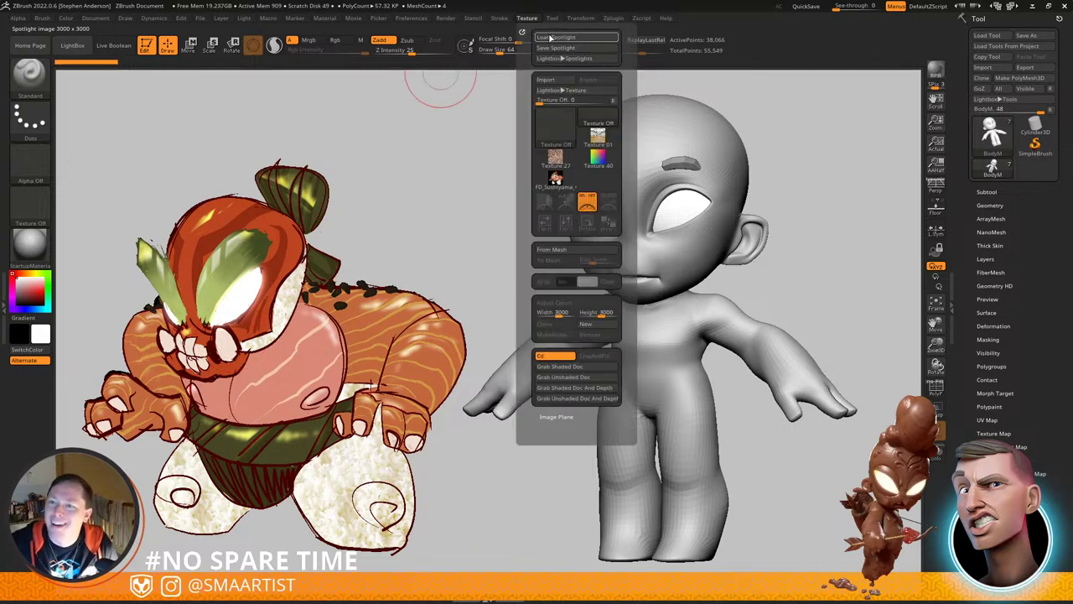
{"action": "left_click", "coordinate": [556, 47]}
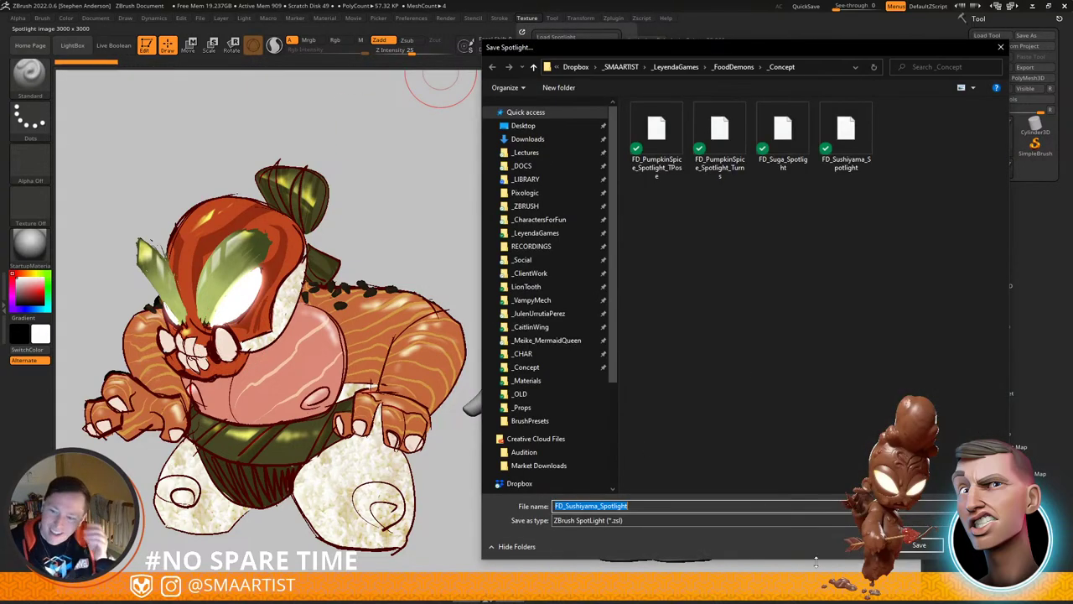
{"action": "left_click", "coordinate": [919, 546]}
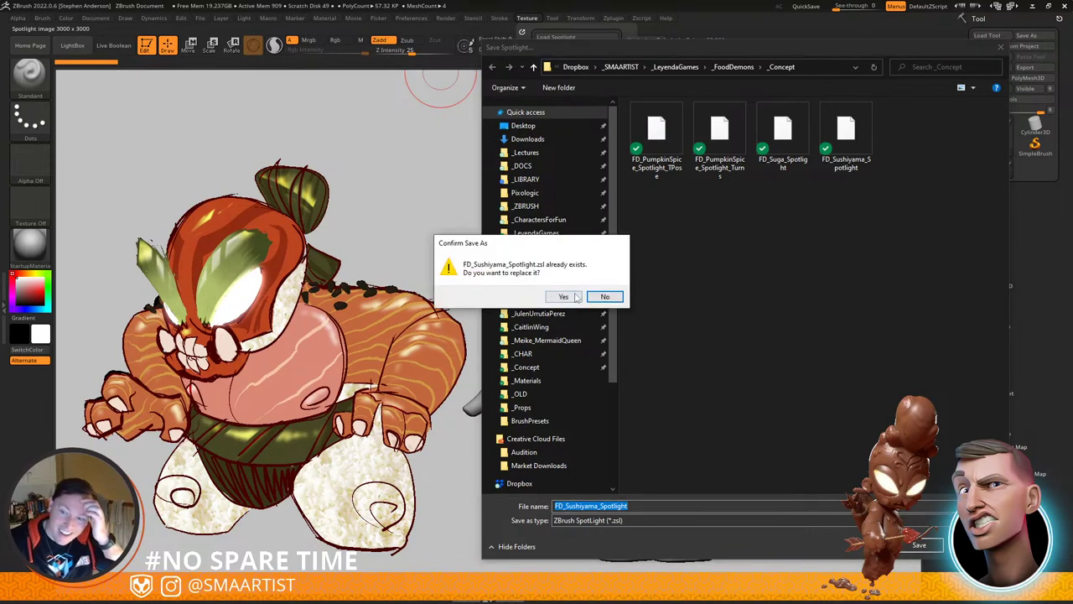
{"action": "left_click", "coordinate": [577, 298]}
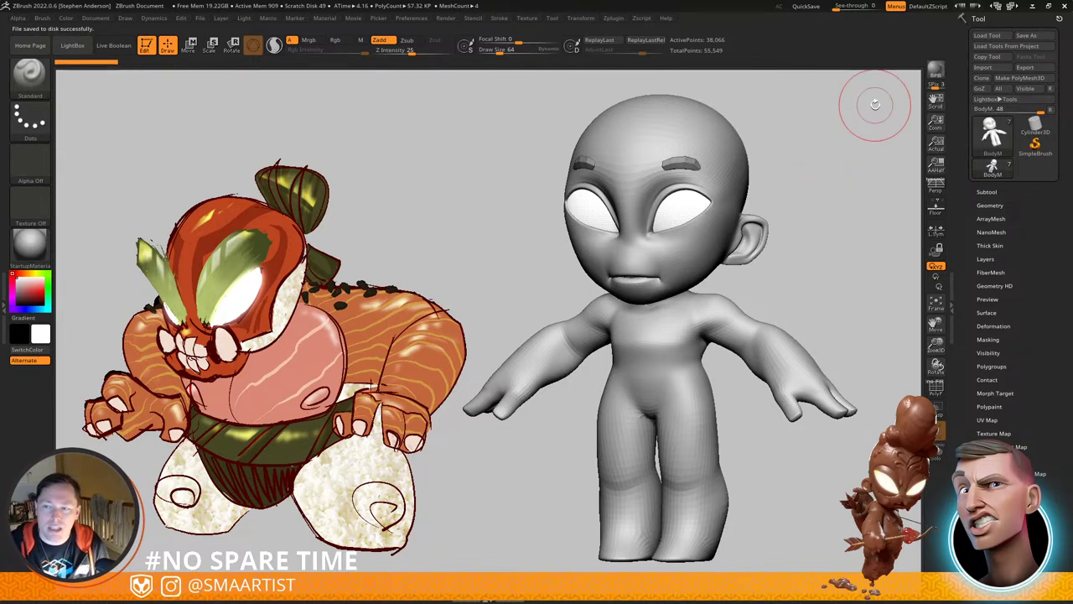
Step: Examine the base character's wireframe and polygroups from several angles
{"action": "mouse_move", "coordinate": [777, 295]}
{"action": "left_mouse_down"}
{"action": "mouse_move", "coordinate": [825, 290]}
{"action": "mouse_move", "coordinate": [771, 295]}
{"action": "left_mouse_up"}
{"action": "key", "text": "shift+f"}
{"action": "right_click_drag", "start_coordinate": [771, 295], "coordinate": [776, 419], "text": "ctrl"}
{"action": "right_click_drag", "start_coordinate": [841, 464], "coordinate": [821, 324], "text": "ctrl"}
{"action": "left_click_drag", "start_coordinate": [821, 324], "coordinate": [805, 249]}
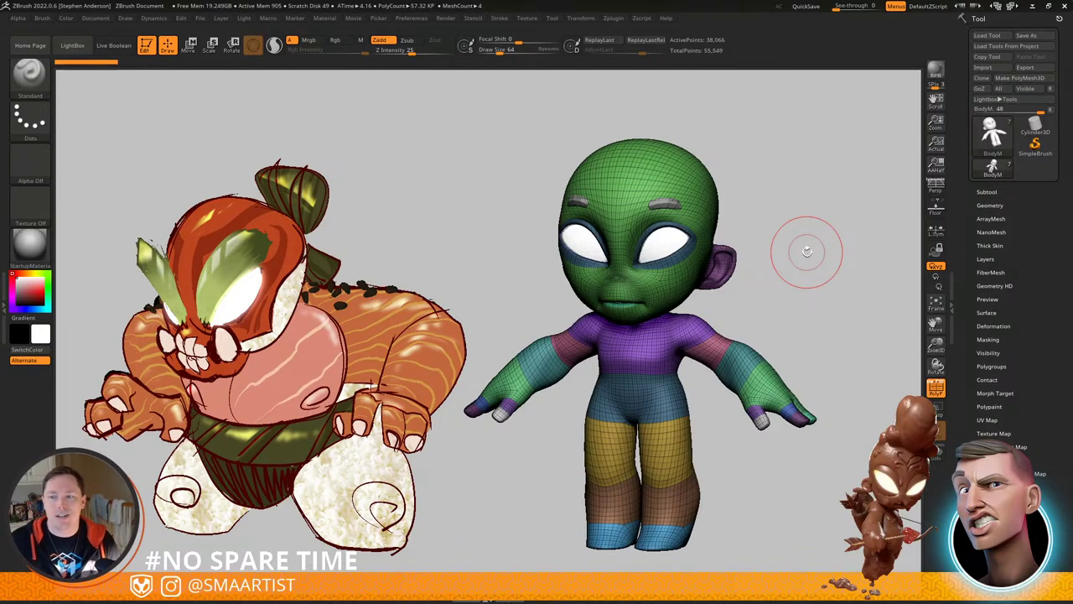
{"action": "left_click_drag", "start_coordinate": [730, 304], "coordinate": [653, 344]}
{"action": "right_click_drag", "start_coordinate": [654, 344], "coordinate": [714, 346]}
{"action": "key", "text": "shift+f"}
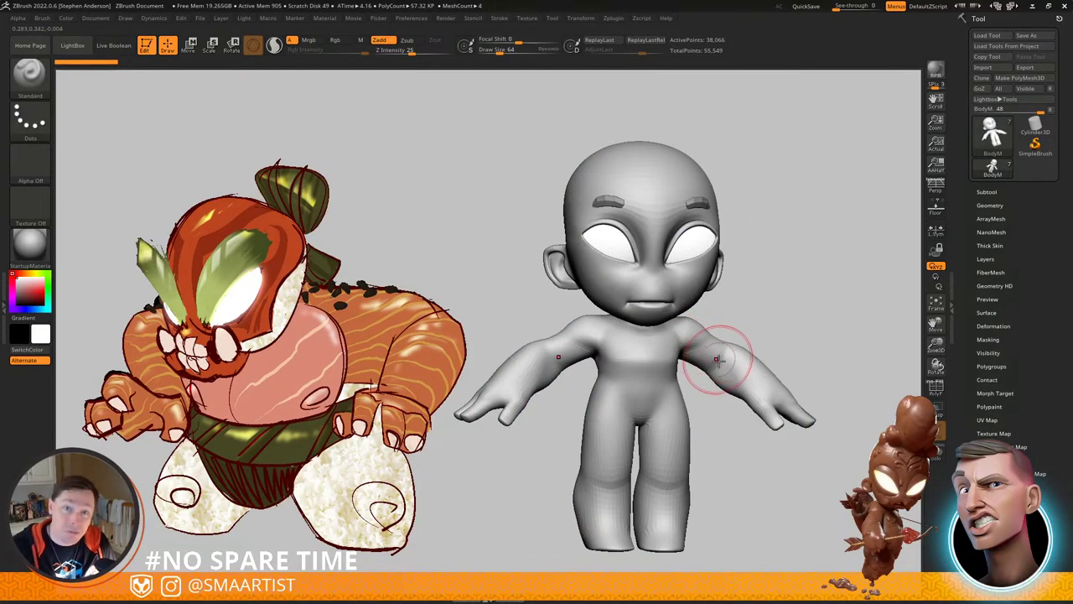
Step: Place the transform gizmo at the sole of the character's foot
{"action": "key", "text": "w"}
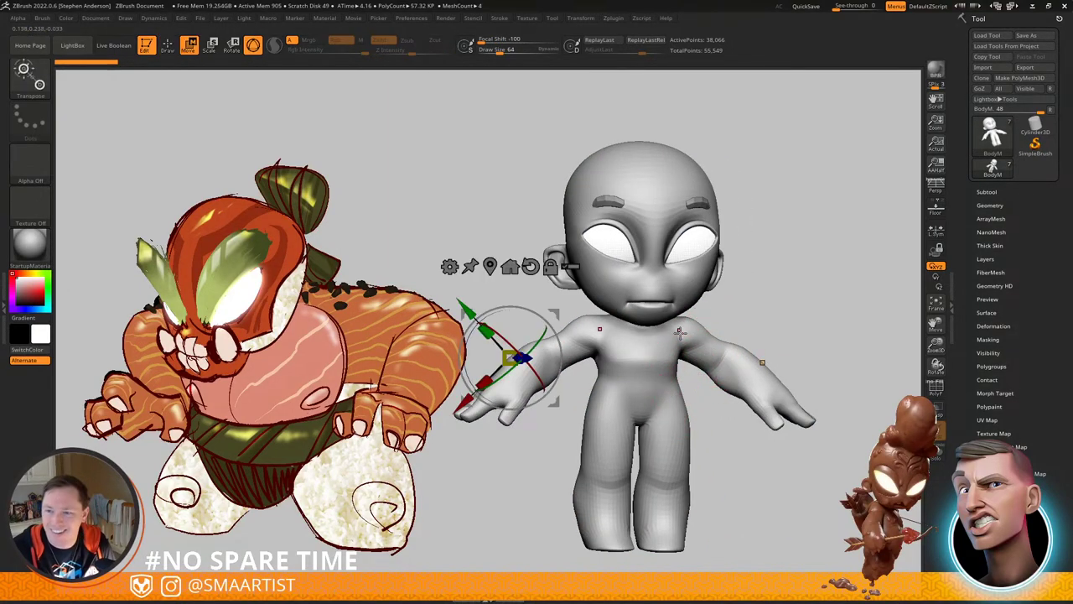
{"action": "right_click_drag", "start_coordinate": [645, 448], "coordinate": [604, 407]}
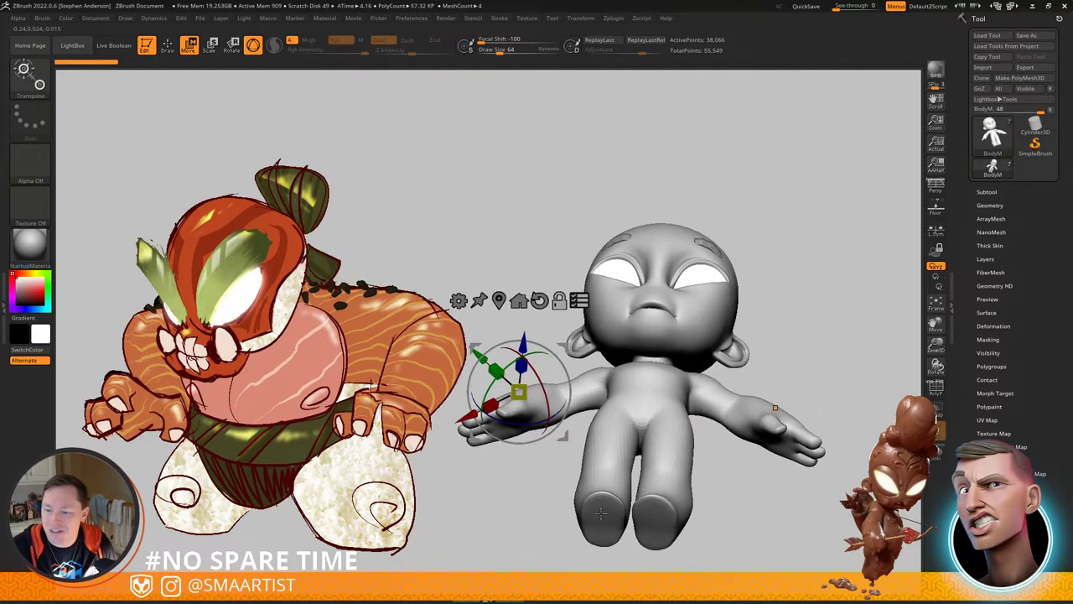
{"action": "left_click", "coordinate": [602, 520], "text": "alt"}
{"action": "right_click_drag", "start_coordinate": [673, 482], "coordinate": [661, 453]}
{"action": "left_click_drag", "start_coordinate": [662, 453], "coordinate": [756, 473]}
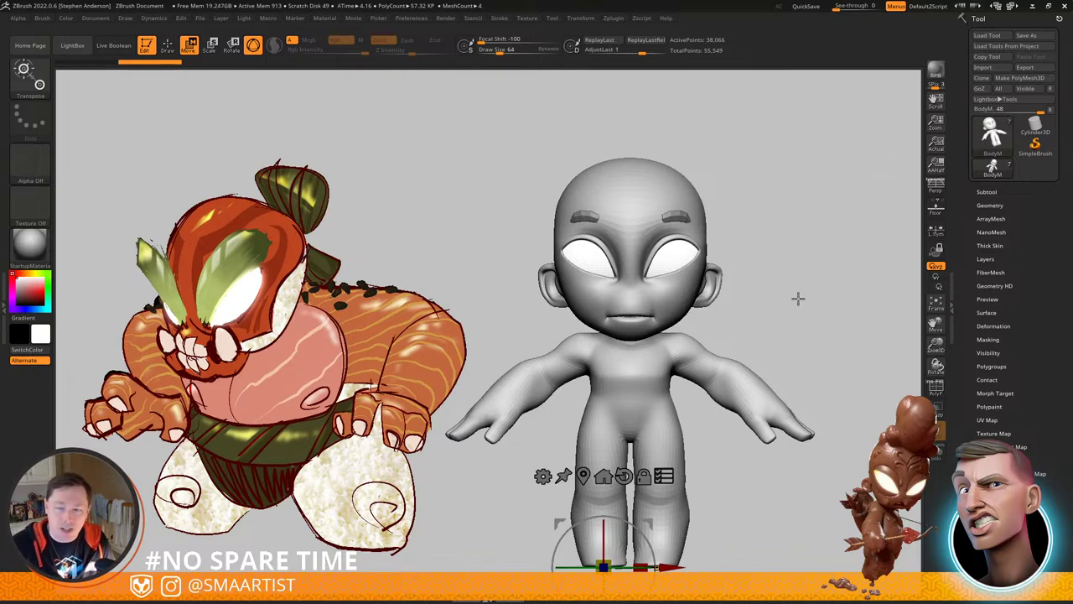
Step: Scale the whole character up uniformly from its feet
{"action": "mouse_move", "coordinate": [822, 300]}
{"action": "left_mouse_down"}
{"action": "mouse_move", "coordinate": [793, 302]}
{"action": "mouse_move", "coordinate": [831, 306]}
{"action": "left_mouse_up"}
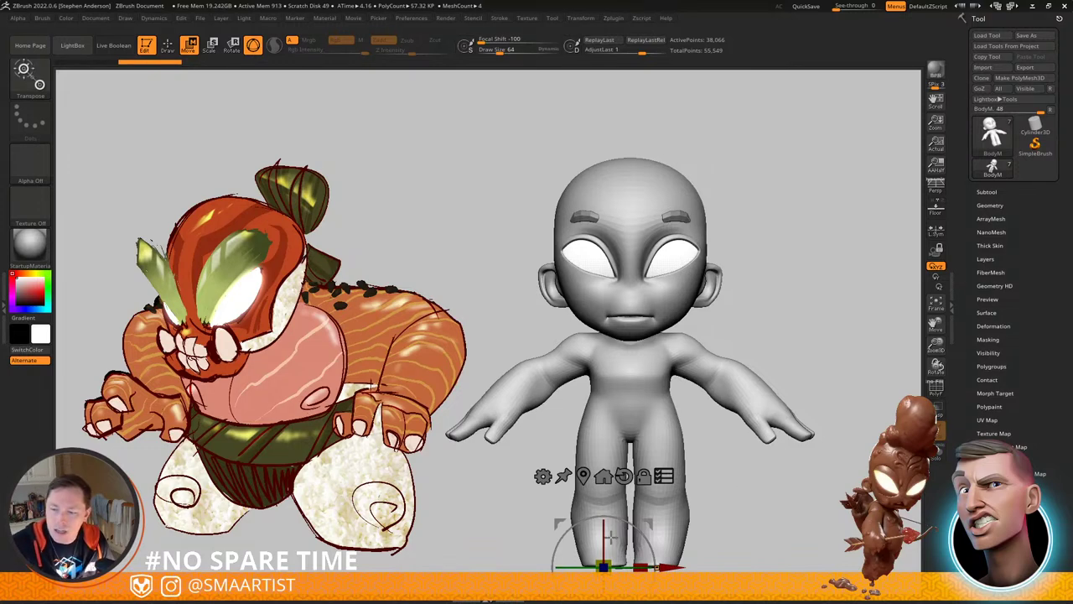
{"action": "left_click_drag", "start_coordinate": [607, 563], "coordinate": [661, 550]}
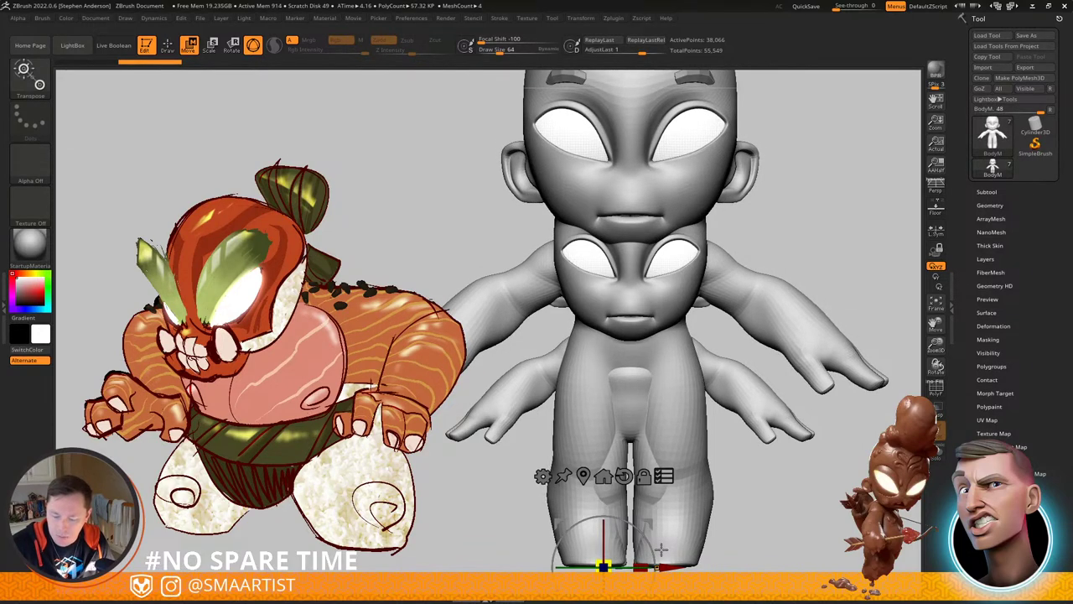
{"action": "mouse_move", "coordinate": [662, 550]}
{"action": "left_mouse_down"}
{"action": "mouse_move", "coordinate": [692, 544]}
{"action": "mouse_move", "coordinate": [679, 545]}
{"action": "left_mouse_up"}
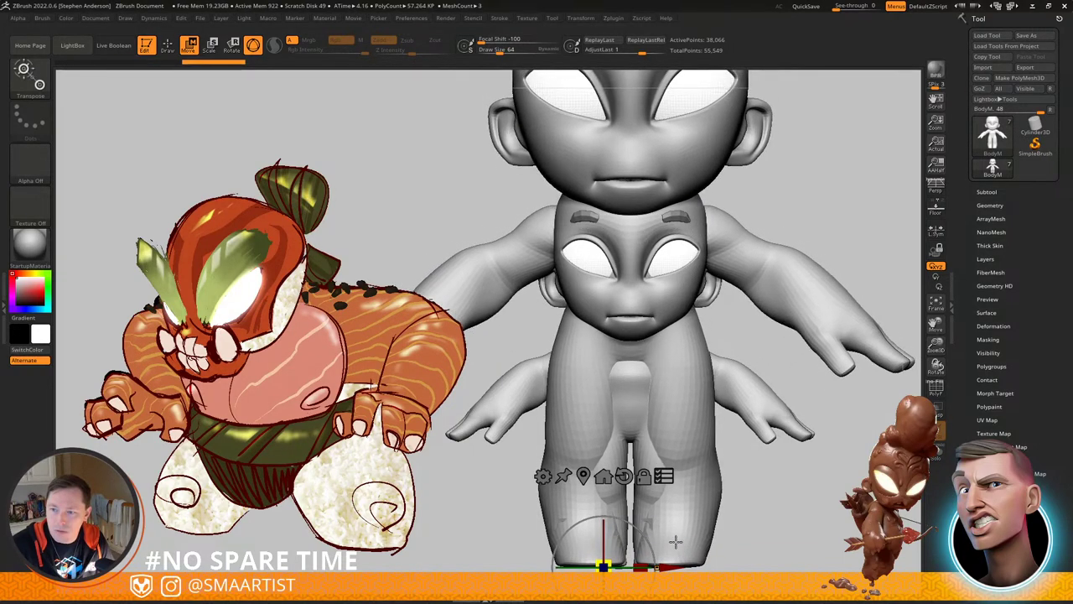
{"action": "left_click_drag", "start_coordinate": [828, 453], "coordinate": [694, 358]}
{"action": "key", "text": "ctrl+z"}
{"action": "key", "text": "ctrl+z"}
{"action": "key", "text": "ctrl+z"}
{"action": "key", "text": "ctrl+z"}
{"action": "left_click_drag", "start_coordinate": [693, 357], "coordinate": [744, 362]}
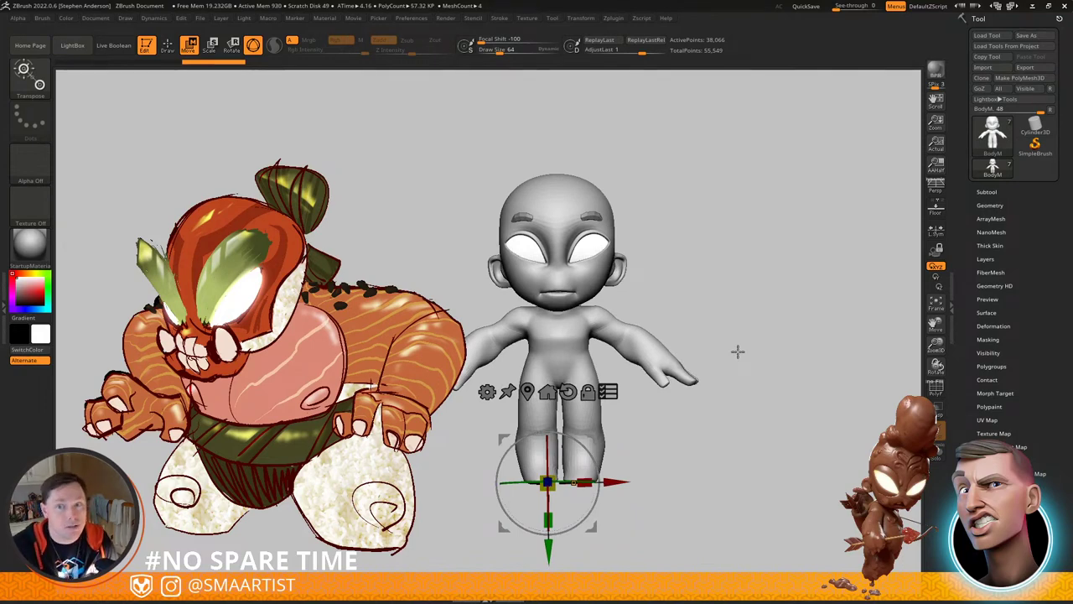
Step: Return to draw mode, show the polygroup wireframe and lower the body by one subdivision level
{"action": "left_click_drag", "start_coordinate": [594, 307], "coordinate": [522, 308]}
{"action": "left_click_drag", "start_coordinate": [579, 277], "coordinate": [646, 275], "text": "alt"}
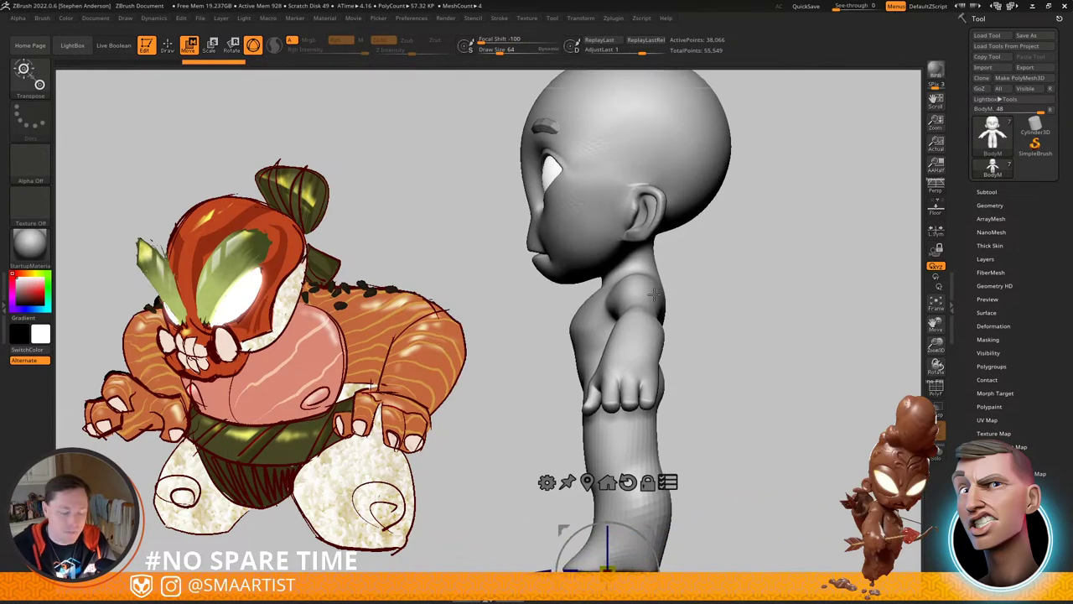
{"action": "key", "text": "q"}
{"action": "right_click_drag", "start_coordinate": [637, 298], "coordinate": [708, 298]}
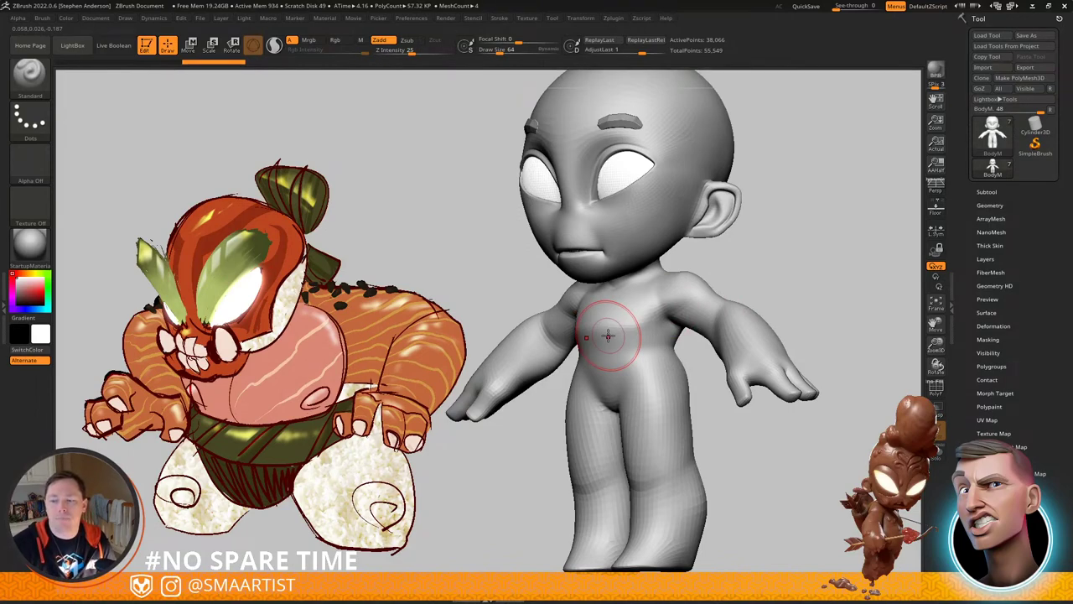
{"action": "key", "text": "shift+f"}
{"action": "right_click_drag", "start_coordinate": [591, 407], "coordinate": [639, 408]}
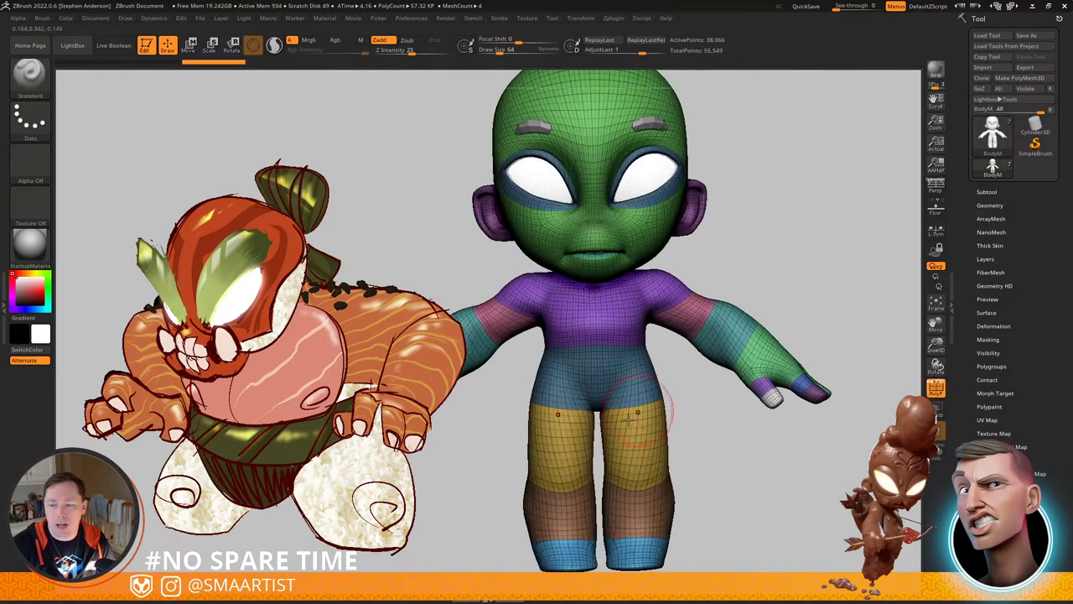
{"action": "key", "text": "shift+d"}
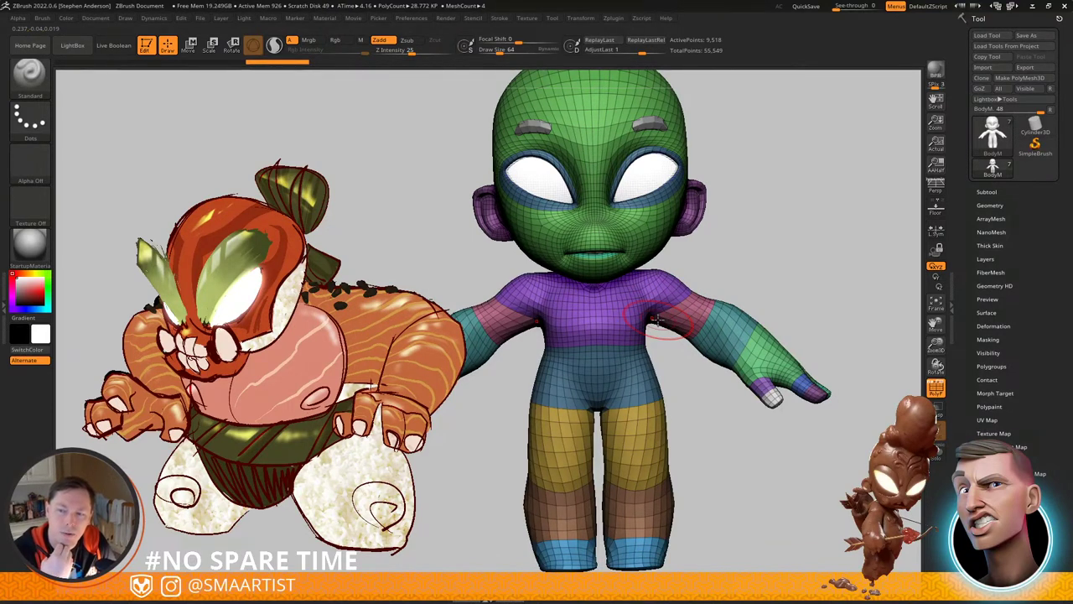
Step: Adjust the back of the neck and the shoulders with the Move brush
{"action": "left_click_drag", "start_coordinate": [746, 260], "coordinate": [668, 258]}
{"action": "right_click_drag", "start_coordinate": [668, 257], "coordinate": [721, 265], "text": "ctrl"}
{"action": "left_click_drag", "start_coordinate": [721, 269], "coordinate": [725, 269]}
{"action": "right_click_drag", "start_coordinate": [725, 270], "coordinate": [667, 261]}
{"action": "key", "text": "b"}
{"action": "key", "text": "m"}
{"action": "key", "text": "v"}
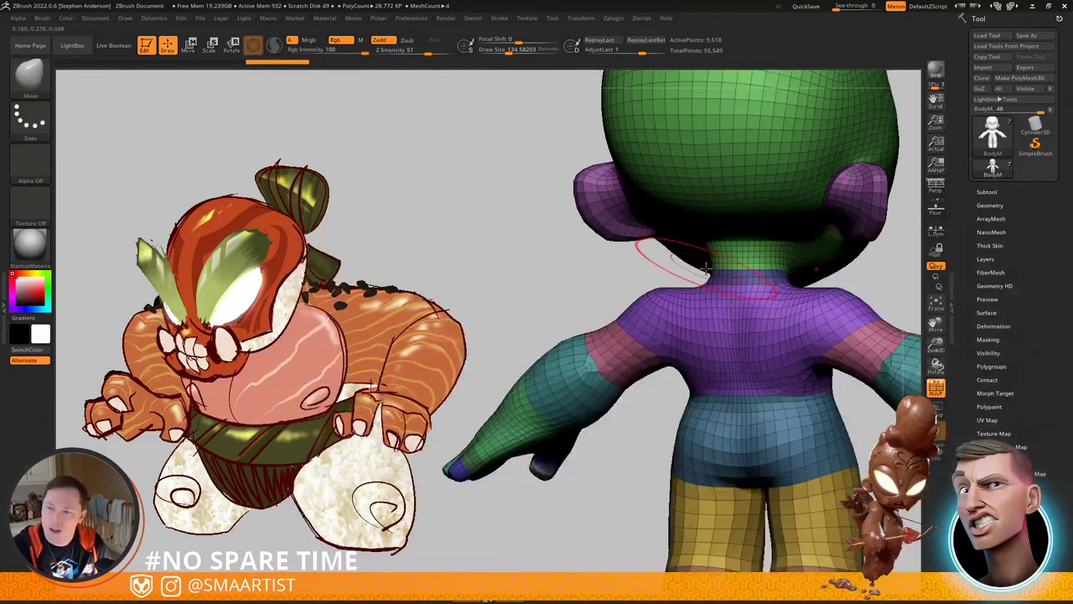
{"action": "left_click_drag", "start_coordinate": [687, 269], "coordinate": [684, 269]}
{"action": "right_click_drag", "start_coordinate": [681, 267], "coordinate": [797, 263]}
{"action": "mouse_move", "coordinate": [713, 253]}
{"action": "right_mouse_down"}
{"action": "mouse_move", "coordinate": [721, 247]}
{"action": "mouse_move", "coordinate": [695, 293]}
{"action": "mouse_move", "coordinate": [731, 298]}
{"action": "mouse_move", "coordinate": [712, 295]}
{"action": "right_mouse_up"}
{"action": "left_click_drag", "start_coordinate": [626, 337], "coordinate": [619, 335]}
{"action": "right_click_drag", "start_coordinate": [577, 320], "coordinate": [773, 294]}
{"action": "right_click_drag", "start_coordinate": [794, 254], "coordinate": [762, 285], "text": "alt"}
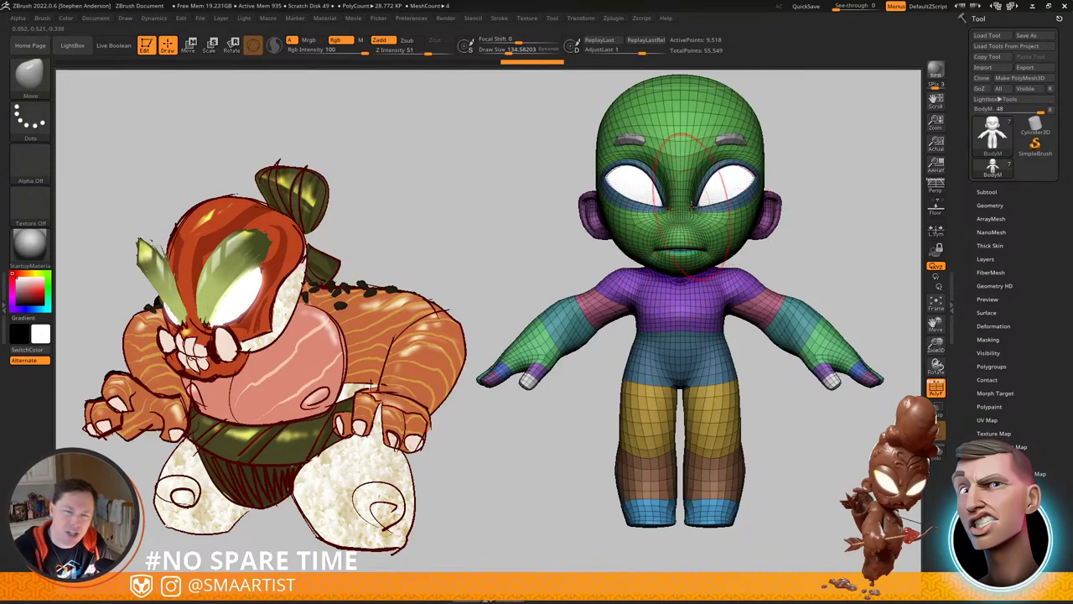
Step: Lower the opacity of the concept art so the character shows through it
{"action": "right_click_drag", "start_coordinate": [687, 334], "coordinate": [532, 263], "text": "shift"}
{"action": "right_click_drag", "start_coordinate": [531, 263], "coordinate": [633, 313]}
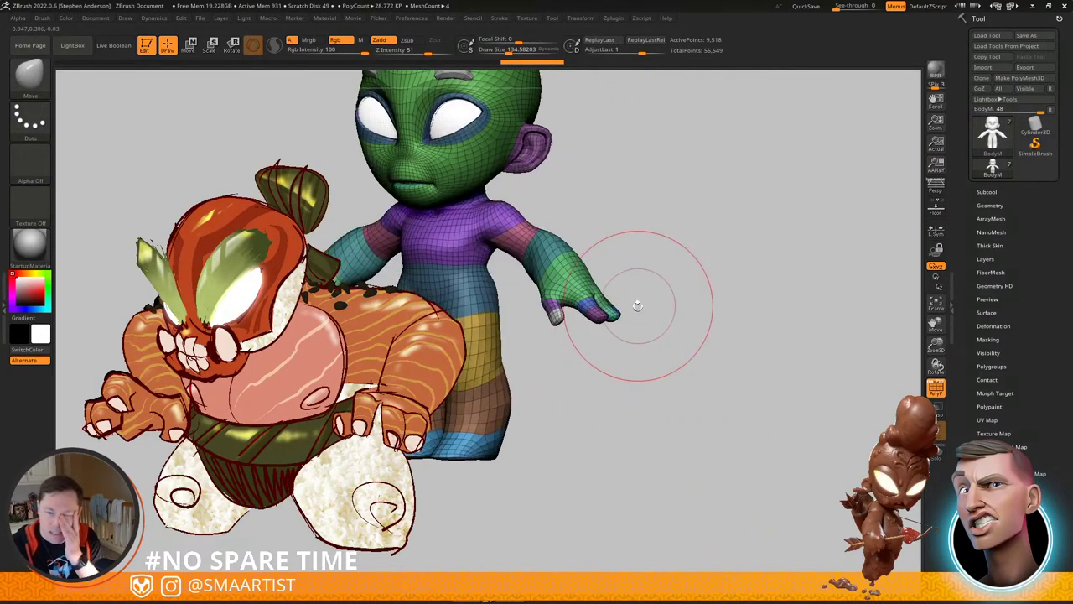
{"action": "key", "text": "z"}
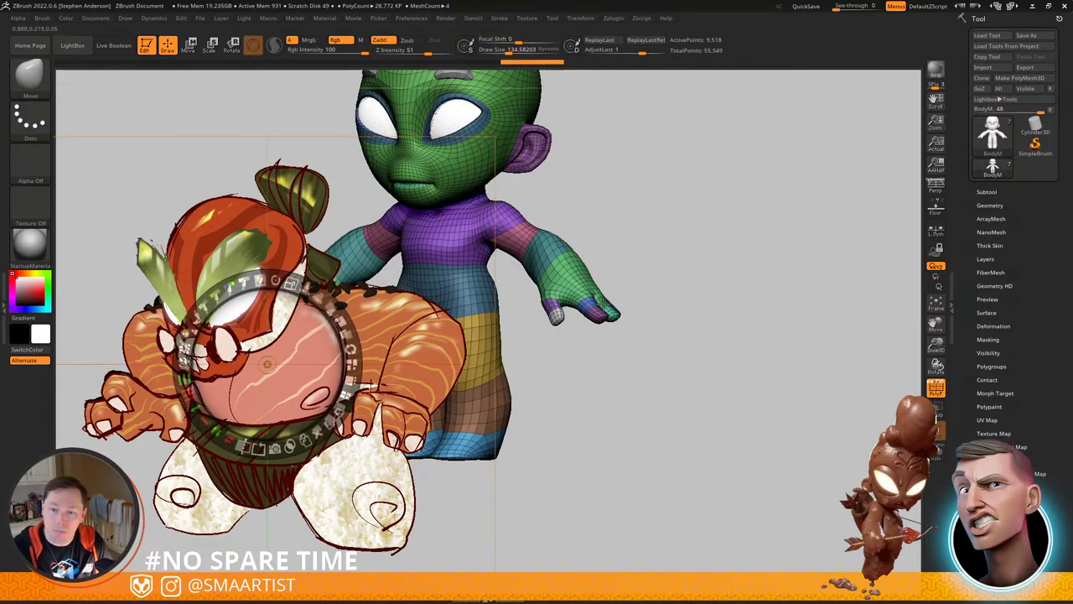
{"action": "left_click_drag", "start_coordinate": [328, 307], "coordinate": [257, 291]}
{"action": "key", "text": "z"}
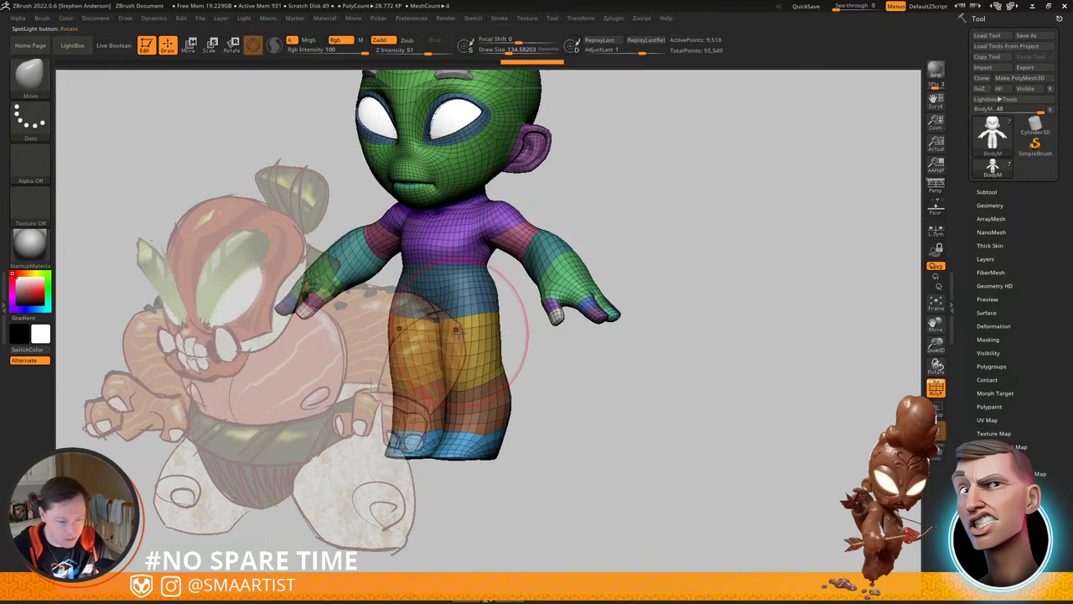
Step: Mask only the upper-arm polygroups on both arms of the character
{"action": "left_click_drag", "start_coordinate": [530, 308], "coordinate": [686, 379], "text": "alt"}
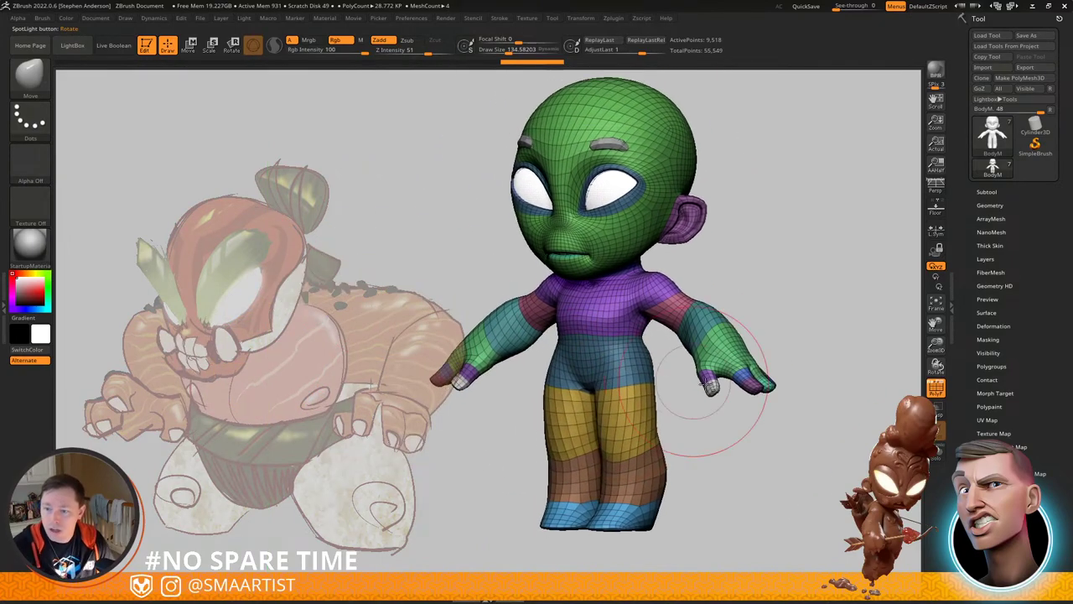
{"action": "mouse_move", "coordinate": [686, 314]}
{"action": "right_mouse_down"}
{"action": "mouse_move", "coordinate": [718, 314]}
{"action": "mouse_move", "coordinate": [662, 317]}
{"action": "mouse_move", "coordinate": [689, 315]}
{"action": "right_mouse_up"}
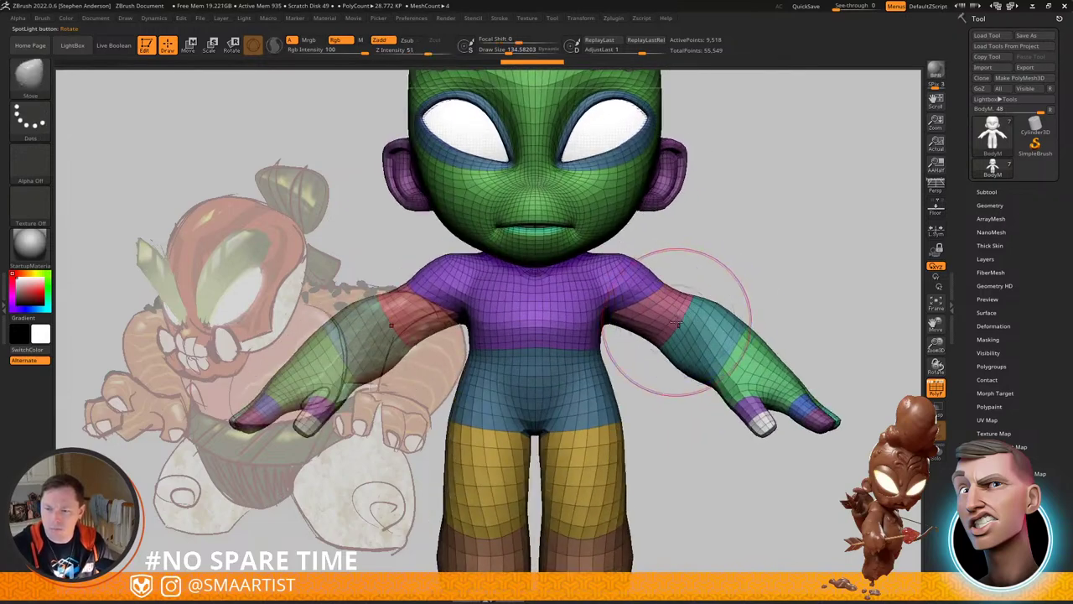
{"action": "key", "text": "w"}
{"action": "left_click", "coordinate": [661, 317], "text": "ctrl"}
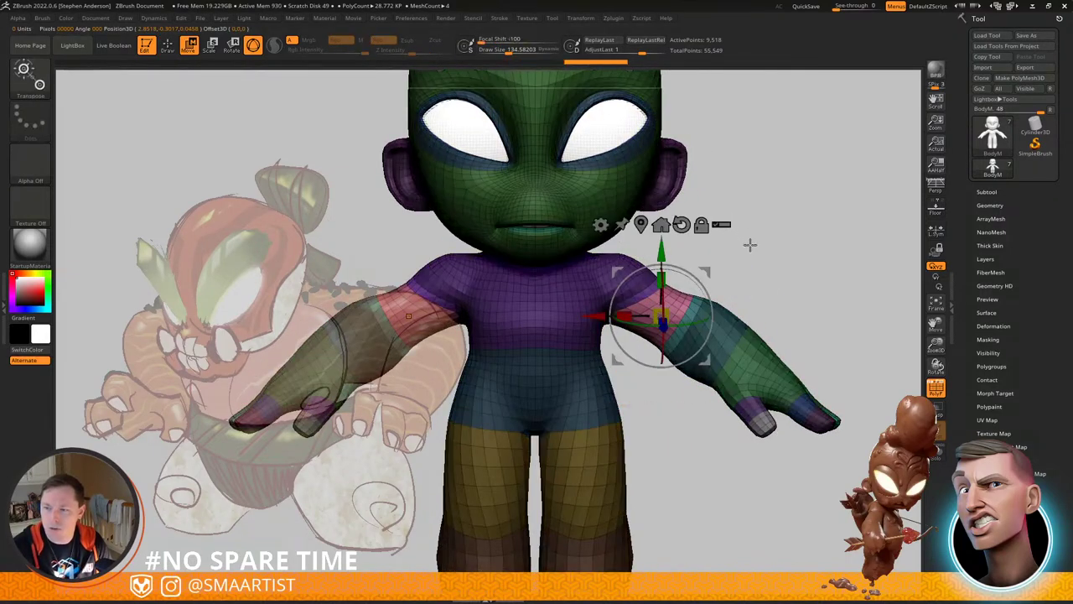
{"action": "key", "text": "q"}
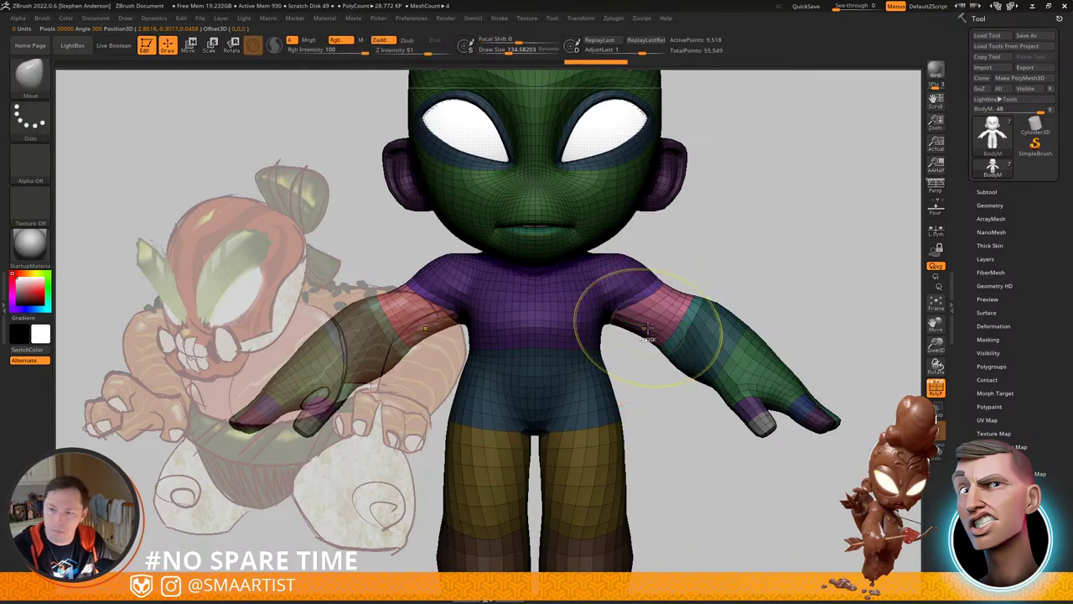
{"action": "left_click", "coordinate": [709, 284], "text": "ctrl"}
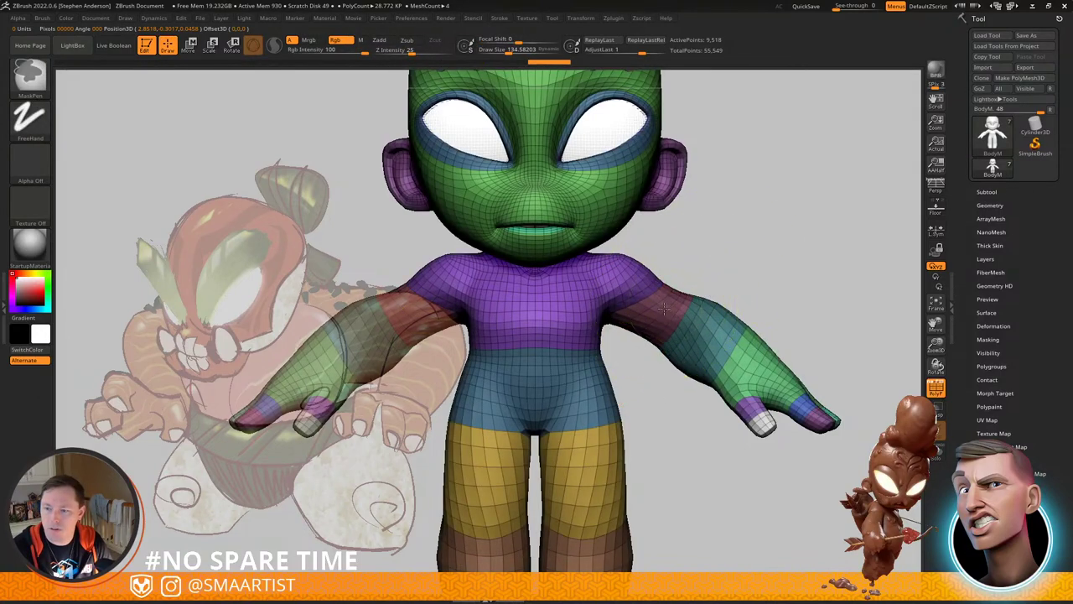
{"action": "left_click_drag", "start_coordinate": [716, 256], "coordinate": [768, 257], "text": "ctrl"}
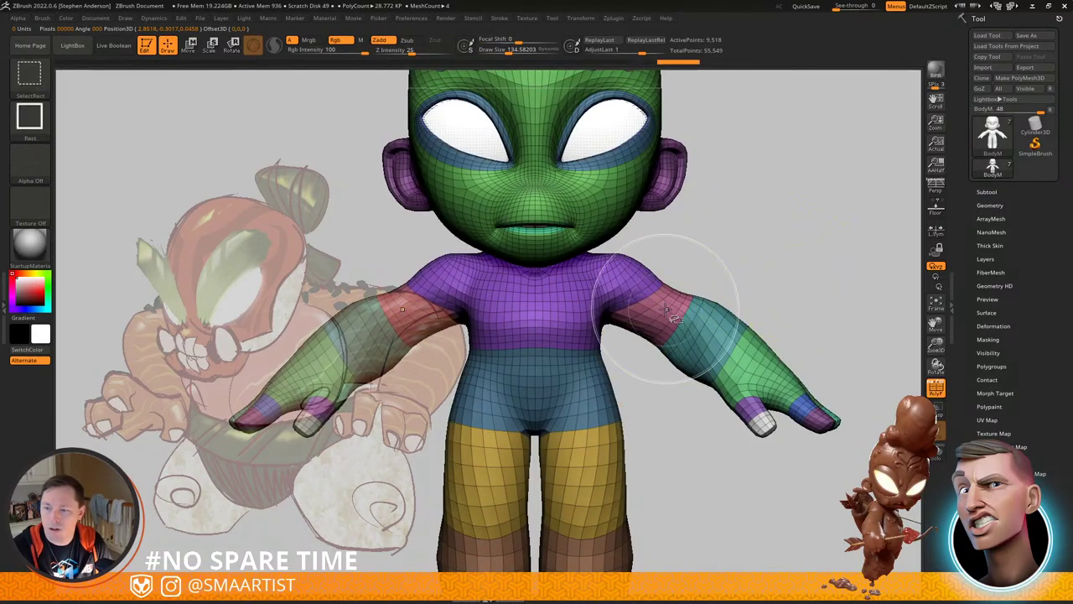
{"action": "left_click", "coordinate": [668, 309], "text": "ctrl+shift"}
{"action": "left_click", "coordinate": [720, 274], "text": "ctrl"}
{"action": "left_click", "coordinate": [720, 271], "text": "ctrl+shift"}
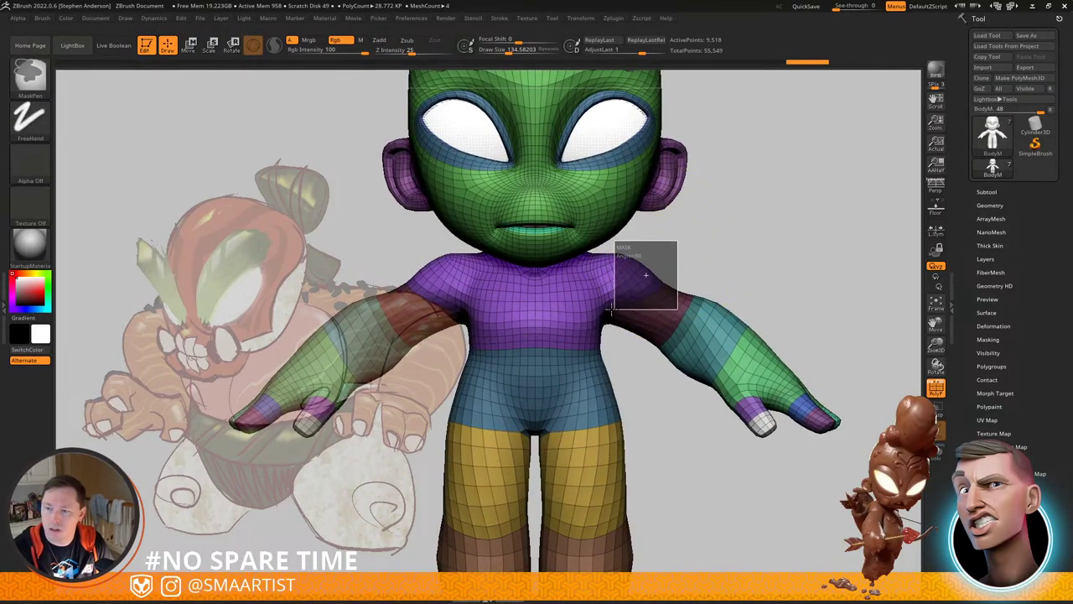
Step: Extend the arm mask over both shoulders, including the back side
{"action": "left_click_drag", "start_coordinate": [608, 311], "coordinate": [608, 311], "text": "ctrl"}
{"action": "mouse_move", "coordinate": [672, 280]}
{"action": "left_mouse_down"}
{"action": "mouse_move", "coordinate": [575, 288]}
{"action": "mouse_move", "coordinate": [667, 278]}
{"action": "left_mouse_up"}
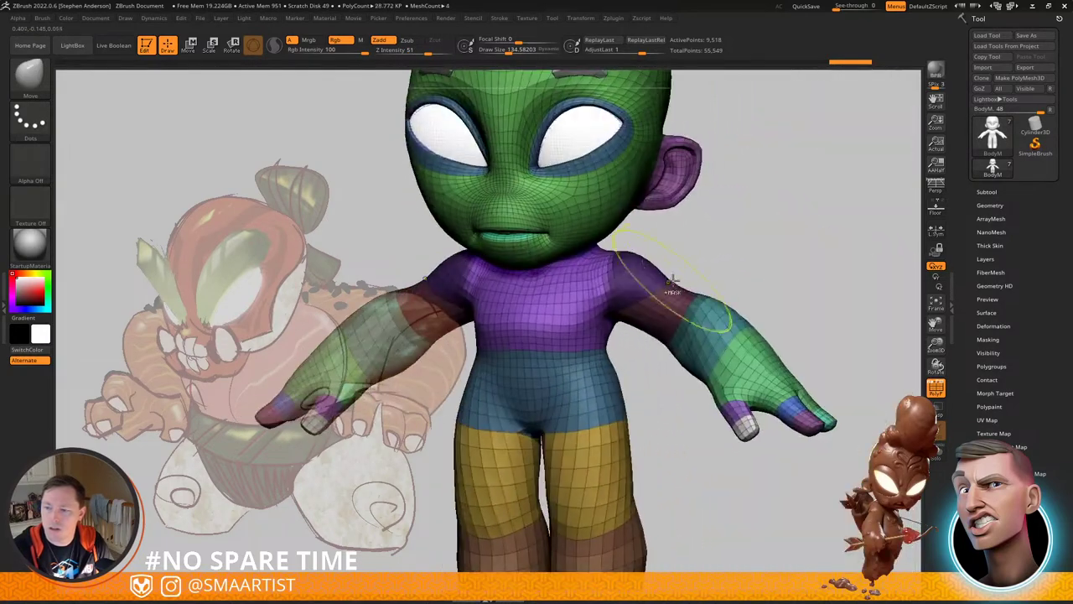
{"action": "left_click_drag", "start_coordinate": [740, 250], "coordinate": [673, 269]}
{"action": "key", "text": "ctrl"}
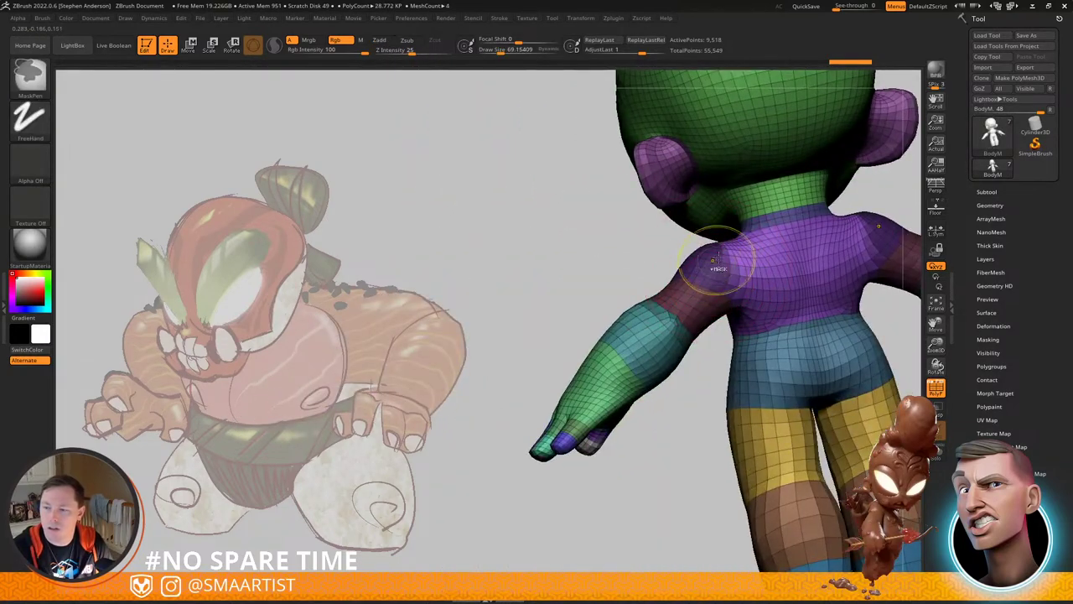
{"action": "left_click_drag", "start_coordinate": [721, 311], "coordinate": [732, 263]}
Step: Soften and invert the mask so only the shoulders and upper arms are free to transform with the gizmo
{"action": "left_click", "coordinate": [797, 260], "text": "ctrl"}
{"action": "left_click", "coordinate": [722, 297], "text": "ctrl"}
{"action": "left_click", "coordinate": [814, 251], "text": "ctrl"}
{"action": "left_click", "coordinate": [811, 265], "text": "ctrl"}
{"action": "key", "text": "w"}
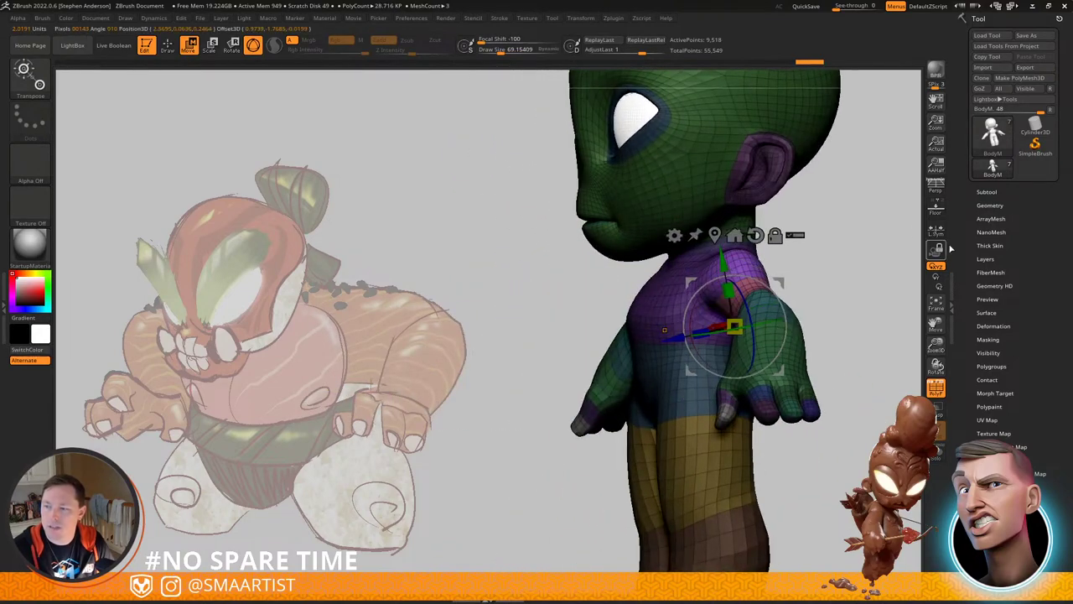
Step: Turn on local symmetry, enlarge the unmasked shoulders and upper arms evenly on both sides, and shift them slightly into place
{"action": "left_click", "coordinate": [937, 235]}
{"action": "right_click_drag", "start_coordinate": [775, 281], "coordinate": [830, 294]}
{"action": "left_click_drag", "start_coordinate": [741, 317], "coordinate": [754, 315]}
{"action": "right_click_drag", "start_coordinate": [855, 249], "coordinate": [831, 257], "text": "shift"}
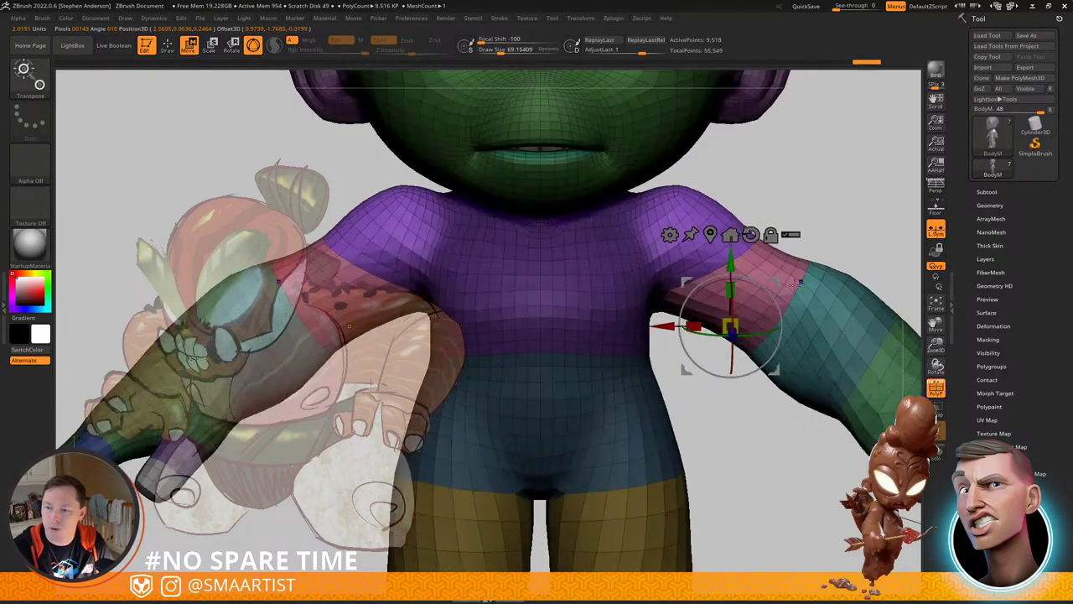
{"action": "left_click_drag", "start_coordinate": [738, 319], "coordinate": [752, 314]}
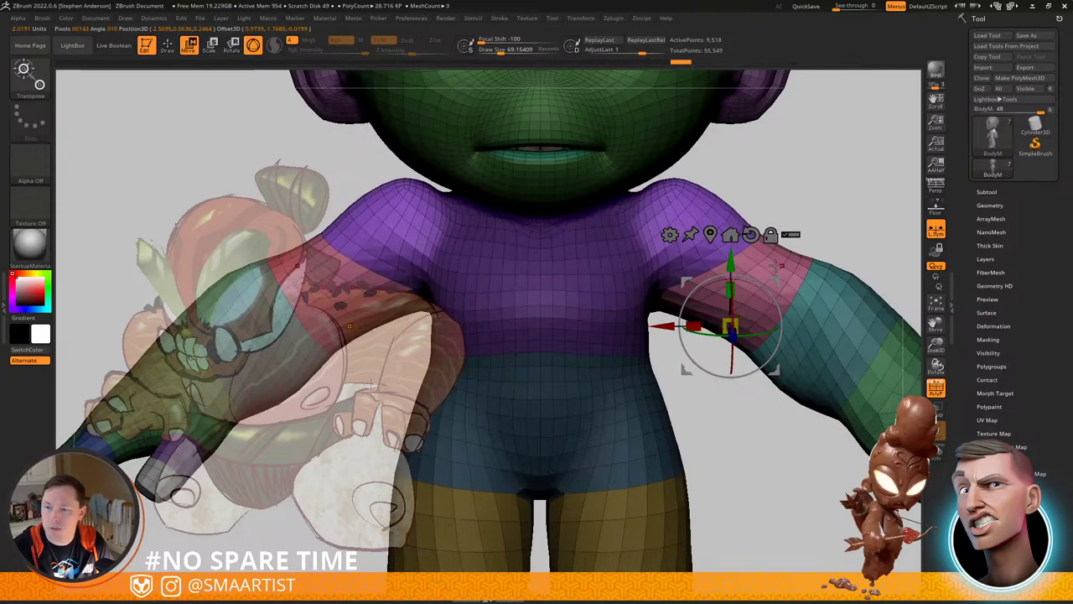
{"action": "left_click_drag", "start_coordinate": [780, 278], "coordinate": [795, 284]}
{"action": "right_click_drag", "start_coordinate": [795, 284], "coordinate": [417, 266]}
{"action": "left_click_drag", "start_coordinate": [417, 265], "coordinate": [667, 227]}
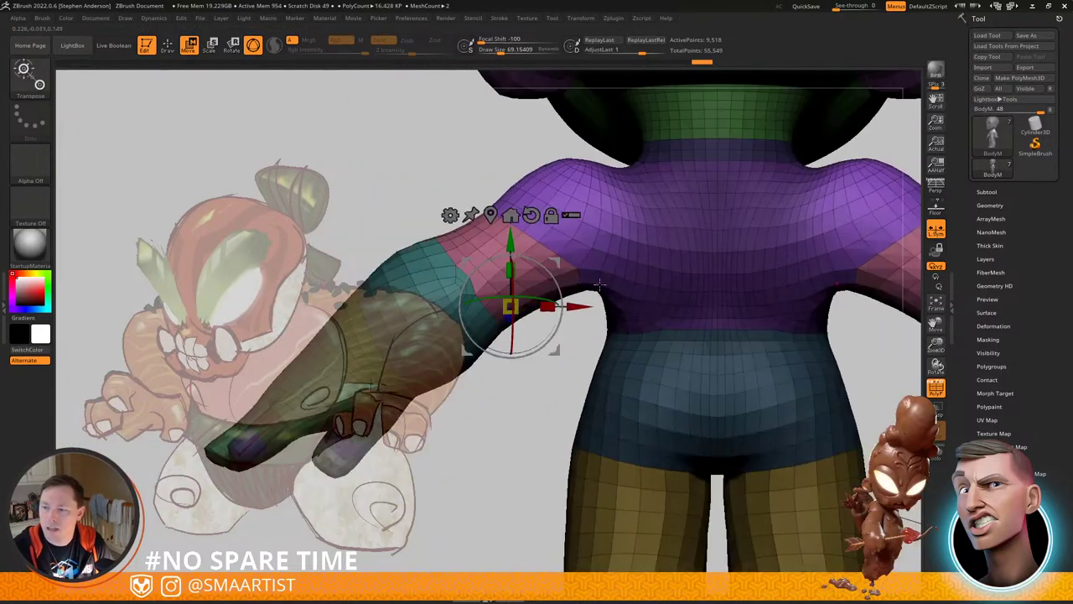
{"action": "mouse_move", "coordinate": [560, 262]}
{"action": "left_mouse_down"}
{"action": "mouse_move", "coordinate": [635, 251]}
{"action": "mouse_move", "coordinate": [461, 279]}
{"action": "mouse_move", "coordinate": [659, 263]}
{"action": "mouse_move", "coordinate": [454, 275]}
{"action": "mouse_move", "coordinate": [557, 262]}
{"action": "left_mouse_up"}
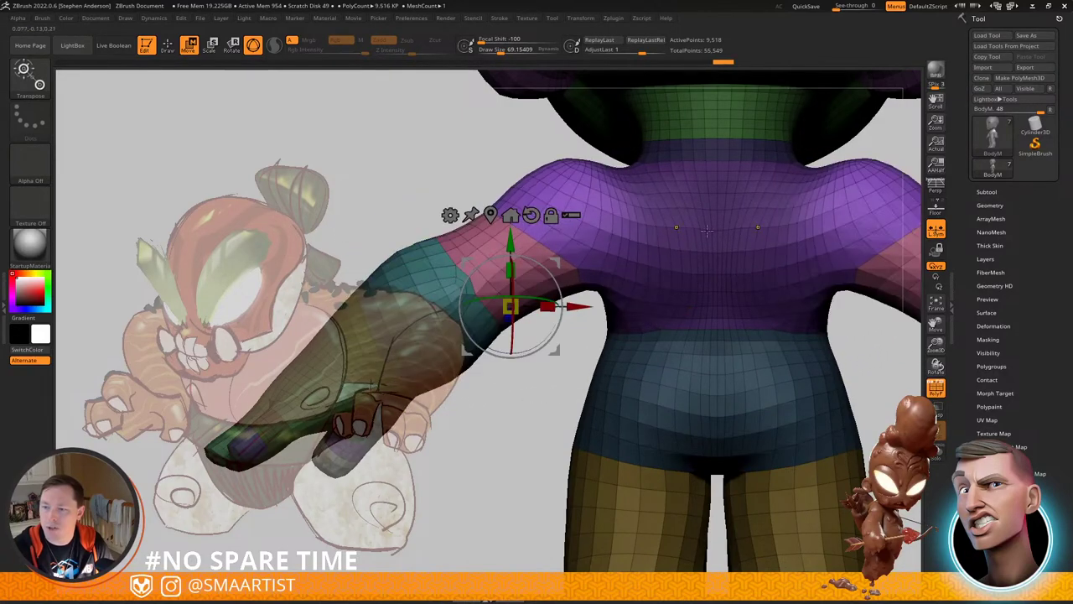
Step: Reshape the shoulders and upper back into a bulkier form with the Move brush
{"action": "mouse_move", "coordinate": [639, 227]}
{"action": "right_mouse_down"}
{"action": "mouse_move", "coordinate": [755, 234]}
{"action": "mouse_move", "coordinate": [726, 236]}
{"action": "mouse_move", "coordinate": [675, 291]}
{"action": "mouse_move", "coordinate": [693, 297]}
{"action": "right_mouse_up"}
{"action": "key", "text": "b"}
{"action": "key", "text": "m"}
{"action": "key", "text": "v"}
{"action": "key", "text": "s"}
{"action": "left_click_drag", "start_coordinate": [711, 272], "coordinate": [735, 274]}
{"action": "right_click_drag", "start_coordinate": [732, 275], "coordinate": [717, 307]}
{"action": "left_click_drag", "start_coordinate": [703, 282], "coordinate": [669, 297]}
{"action": "left_click_drag", "start_coordinate": [765, 240], "coordinate": [826, 210]}
{"action": "mouse_move", "coordinate": [824, 231]}
{"action": "right_mouse_down"}
{"action": "mouse_move", "coordinate": [794, 244]}
{"action": "mouse_move", "coordinate": [809, 218]}
{"action": "mouse_move", "coordinate": [796, 235]}
{"action": "right_mouse_up"}
Step: Set the draw size to about 236, refine the area under the arms, and clear the mask
{"action": "key", "text": "s"}
{"action": "left_click_drag", "start_coordinate": [642, 303], "coordinate": [639, 309]}
{"action": "left_click_drag", "start_coordinate": [671, 364], "coordinate": [689, 384], "text": "ctrl"}
{"action": "mouse_move", "coordinate": [686, 336]}
{"action": "right_mouse_down"}
{"action": "mouse_move", "coordinate": [681, 309]}
{"action": "mouse_move", "coordinate": [656, 315]}
{"action": "mouse_move", "coordinate": [641, 297]}
{"action": "mouse_move", "coordinate": [694, 251]}
{"action": "right_mouse_up"}
{"action": "right_click_drag", "start_coordinate": [695, 251], "coordinate": [743, 290]}
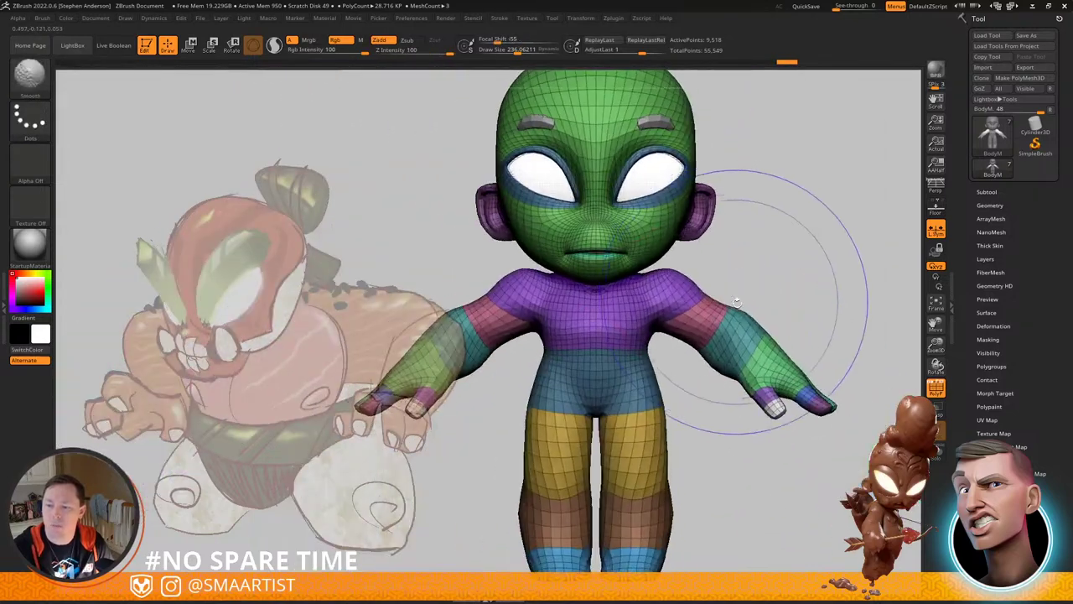
{"action": "right_click_drag", "start_coordinate": [736, 331], "coordinate": [711, 297], "text": "alt"}
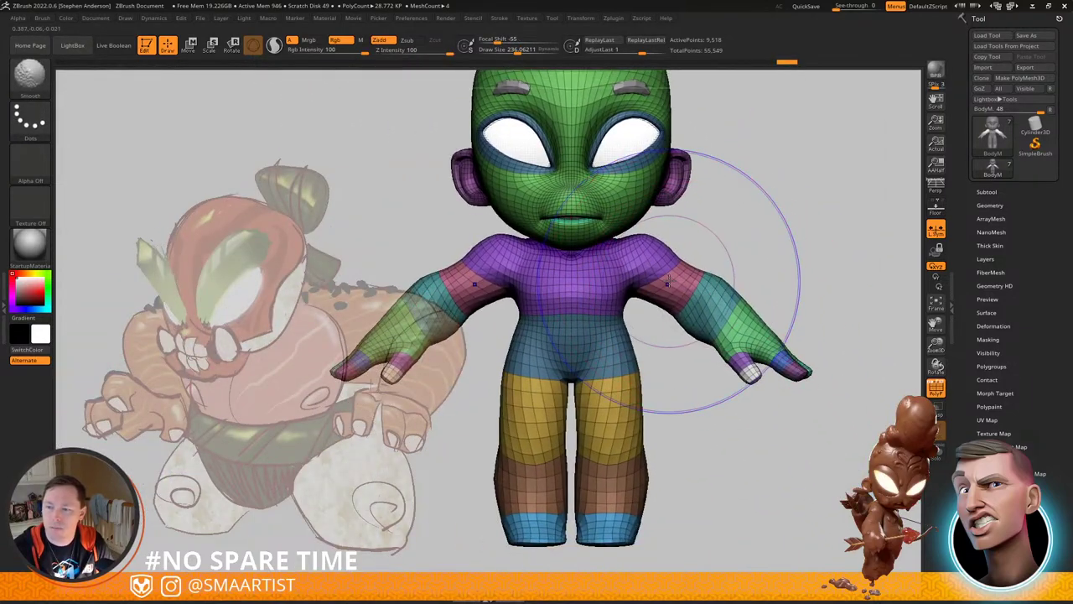
Step: Mask the whole body except both arms, keeping the forearms and hands free as well
{"action": "key", "text": "w"}
{"action": "left_click_drag", "start_coordinate": [719, 260], "coordinate": [939, 208], "text": "alt"}
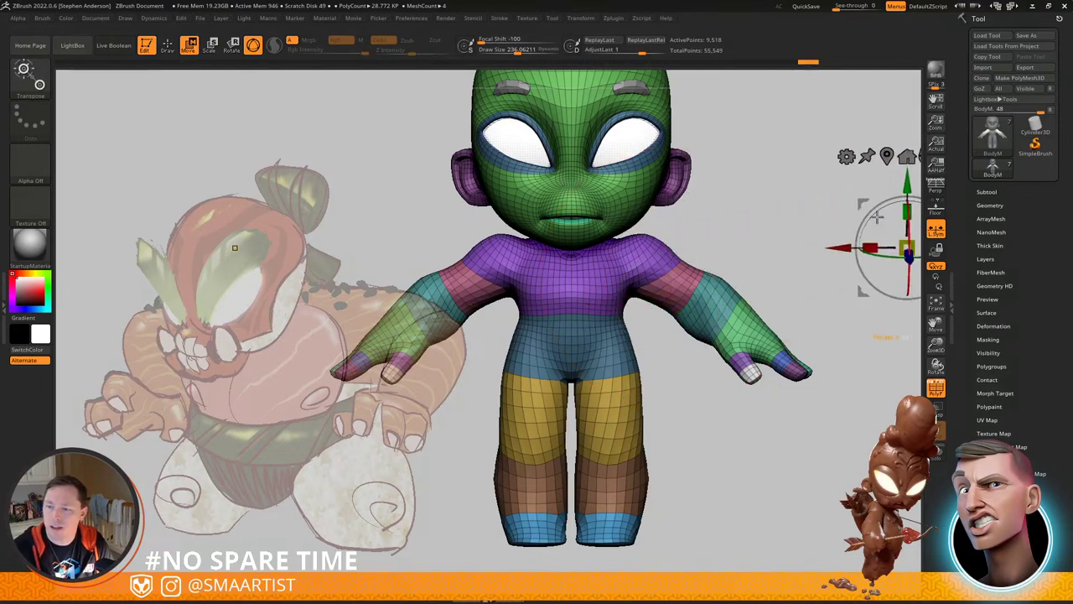
{"action": "left_click", "coordinate": [701, 280], "text": "ctrl"}
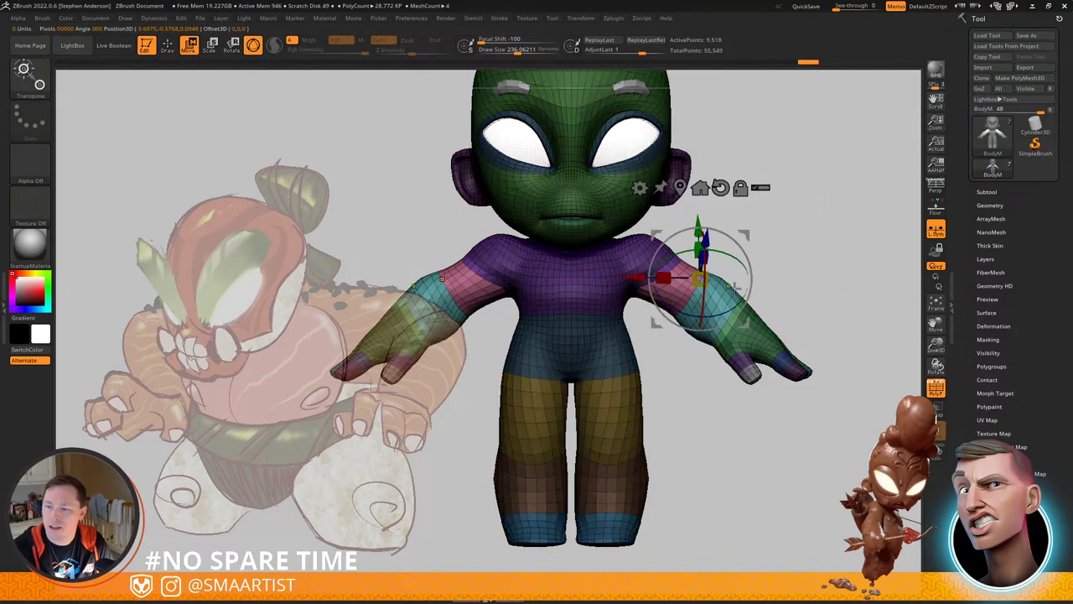
{"action": "left_click_drag", "start_coordinate": [735, 284], "coordinate": [693, 405], "text": "ctrl+alt"}
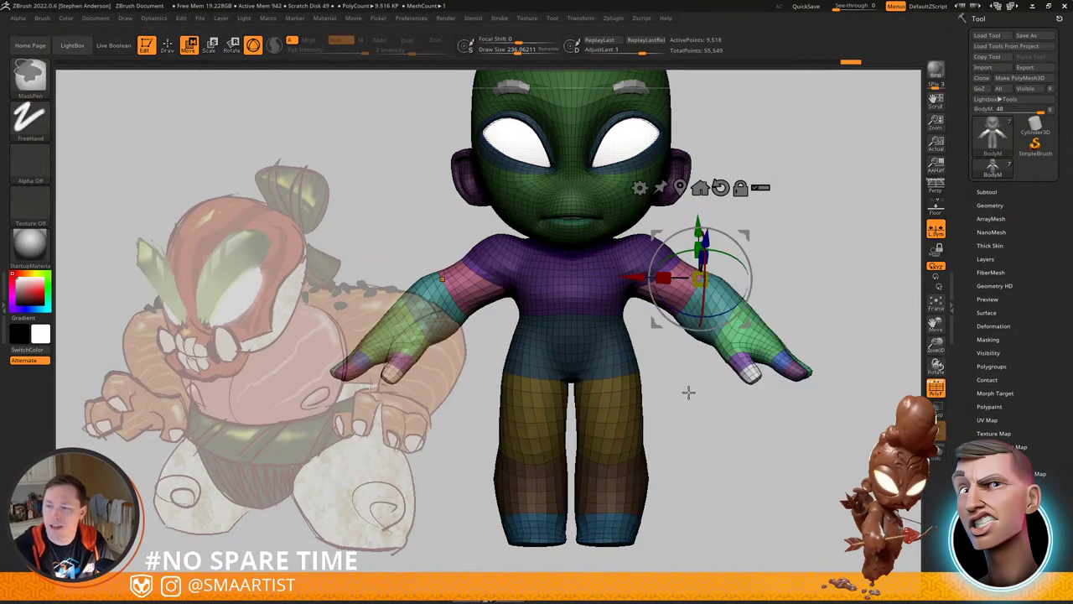
Step: Switch the masking brush to MaskLasso and soften the mask boundary around the arms
{"action": "left_click", "coordinate": [35, 80], "text": "ctrl"}
{"action": "left_click", "coordinate": [214, 136]}
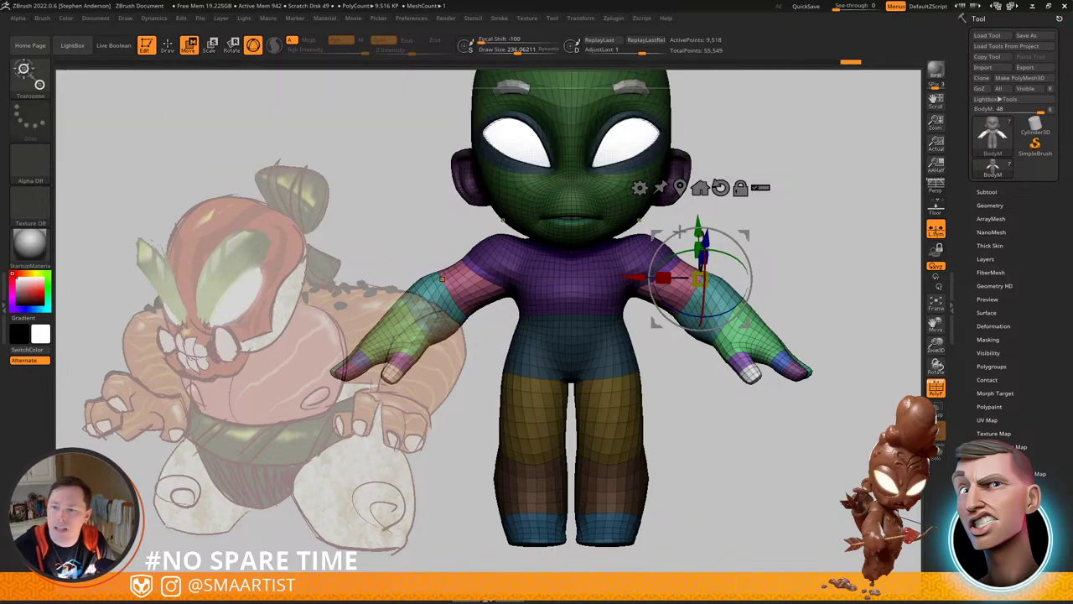
{"action": "mouse_move", "coordinate": [801, 258]}
{"action": "left_mouse_down"}
{"action": "mouse_move", "coordinate": [587, 261]}
{"action": "mouse_move", "coordinate": [808, 263]}
{"action": "left_mouse_up"}
{"action": "key", "text": "q"}
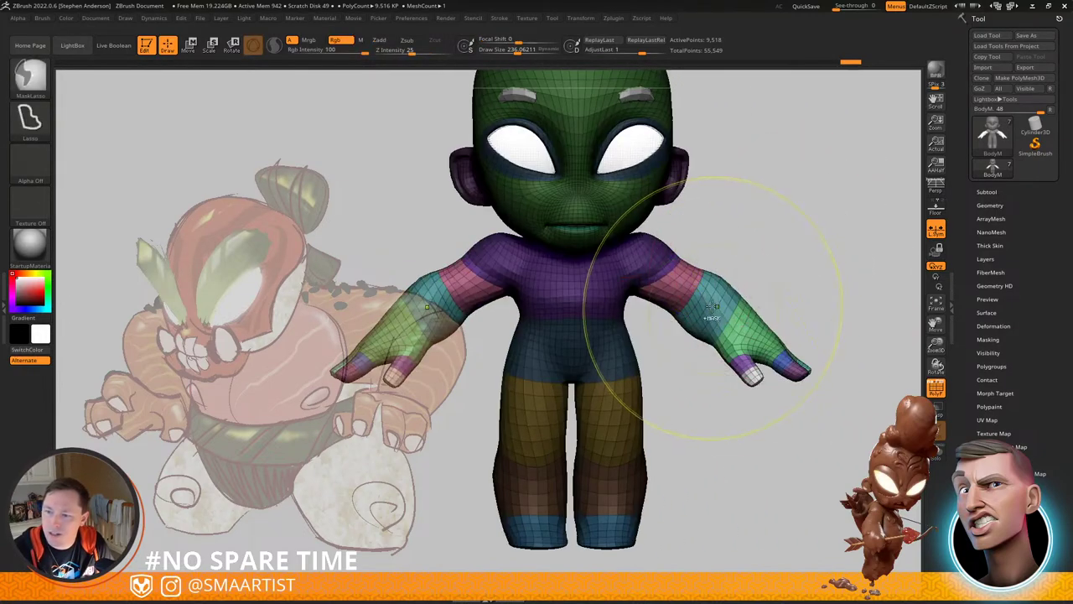
{"action": "left_click", "coordinate": [749, 289], "text": "ctrl"}
{"action": "left_click", "coordinate": [758, 254], "text": "ctrl"}
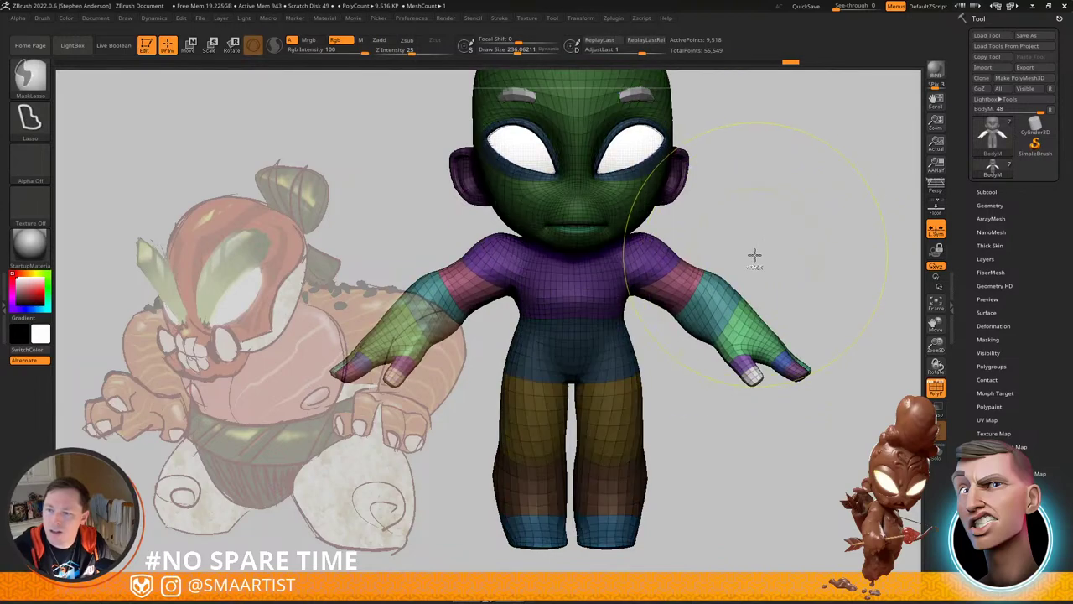
Step: Place the gizmo at the shoulder joint and scale up both unmasked arms from there
{"action": "key", "text": "w"}
{"action": "left_click_drag", "start_coordinate": [773, 246], "coordinate": [764, 234]}
{"action": "right_click_drag", "start_coordinate": [794, 226], "coordinate": [809, 259]}
{"action": "left_click_drag", "start_coordinate": [744, 235], "coordinate": [679, 231], "text": "alt"}
{"action": "right_click_drag", "start_coordinate": [728, 205], "coordinate": [478, 222]}
{"action": "right_click_drag", "start_coordinate": [748, 227], "coordinate": [638, 250]}
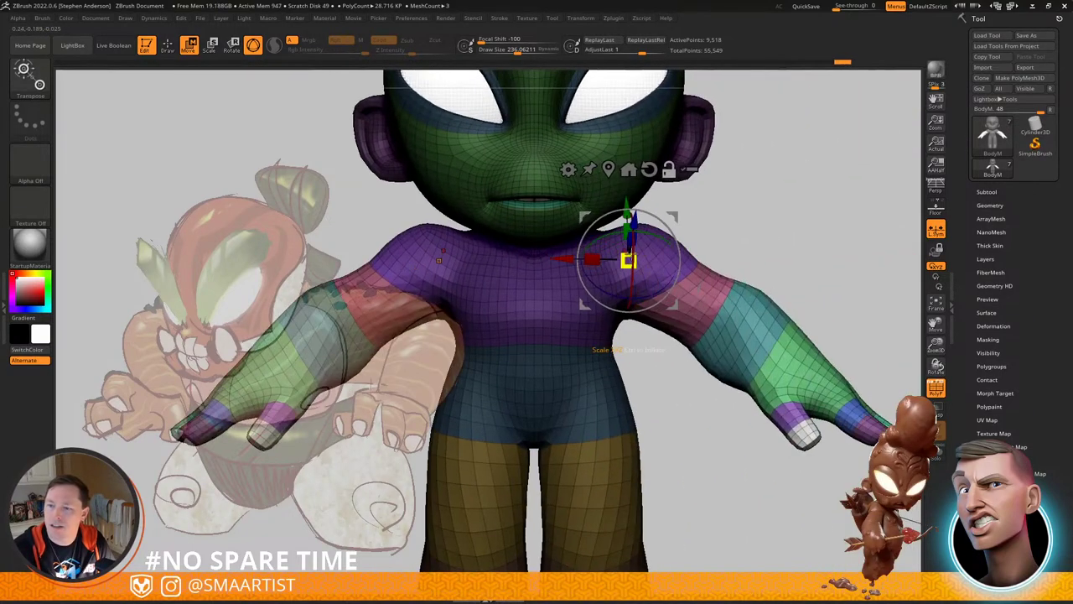
{"action": "mouse_move", "coordinate": [629, 261]}
{"action": "left_mouse_down"}
{"action": "mouse_move", "coordinate": [577, 390]}
{"action": "mouse_move", "coordinate": [544, 442]}
{"action": "mouse_move", "coordinate": [526, 441]}
{"action": "left_mouse_up"}
Step: Clear the mask and check the enlarged arms with the polygroup wireframe display hidden
{"action": "mouse_move", "coordinate": [602, 386]}
{"action": "right_mouse_down", "text": "ctrl"}
{"action": "mouse_move", "coordinate": [686, 335]}
{"action": "mouse_move", "coordinate": [732, 286]}
{"action": "mouse_move", "coordinate": [646, 323]}
{"action": "mouse_move", "coordinate": [642, 333]}
{"action": "mouse_move", "coordinate": [664, 333]}
{"action": "mouse_move", "coordinate": [684, 369]}
{"action": "right_mouse_up", "text": "ctrl"}
{"action": "key", "text": "q"}
{"action": "key", "text": "shift+f"}
{"action": "left_click_drag", "start_coordinate": [807, 223], "coordinate": [841, 249], "text": "ctrl"}
{"action": "key", "text": "shift+f"}
{"action": "right_click_drag", "start_coordinate": [626, 336], "coordinate": [670, 309]}
Step: Mask along the arm, shift both arms slightly outward from the torso, and clear the mask
{"action": "key", "text": "w"}
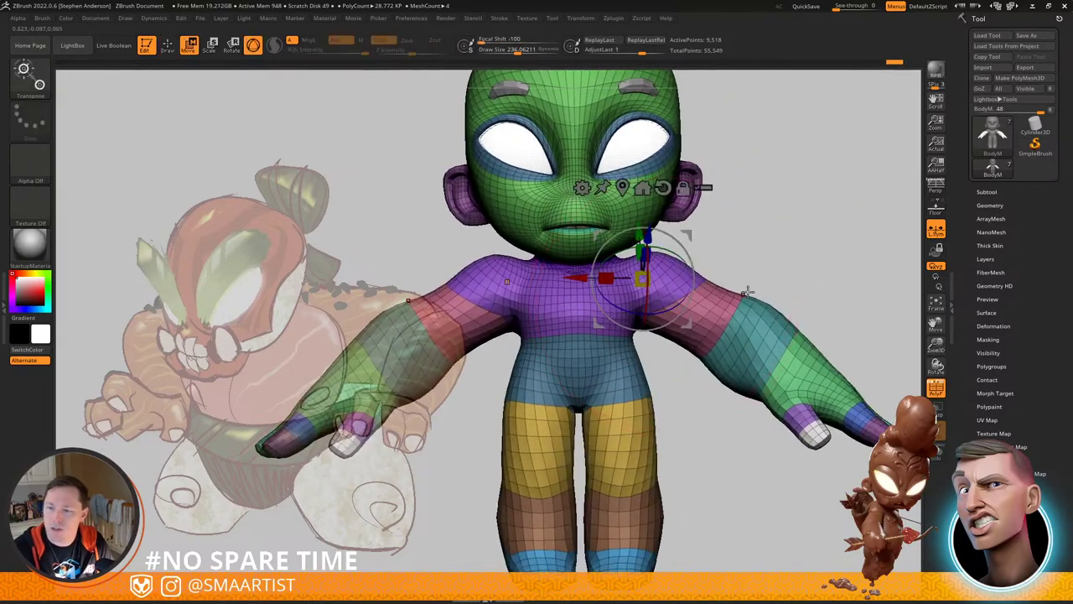
{"action": "left_click_drag", "start_coordinate": [747, 293], "coordinate": [752, 296], "text": "ctrl"}
{"action": "left_click_drag", "start_coordinate": [689, 236], "coordinate": [717, 231]}
{"action": "key", "text": "q"}
{"action": "right_click_drag", "start_coordinate": [715, 369], "coordinate": [723, 320], "text": "alt"}
{"action": "left_click_drag", "start_coordinate": [707, 327], "coordinate": [688, 348], "text": "ctrl"}
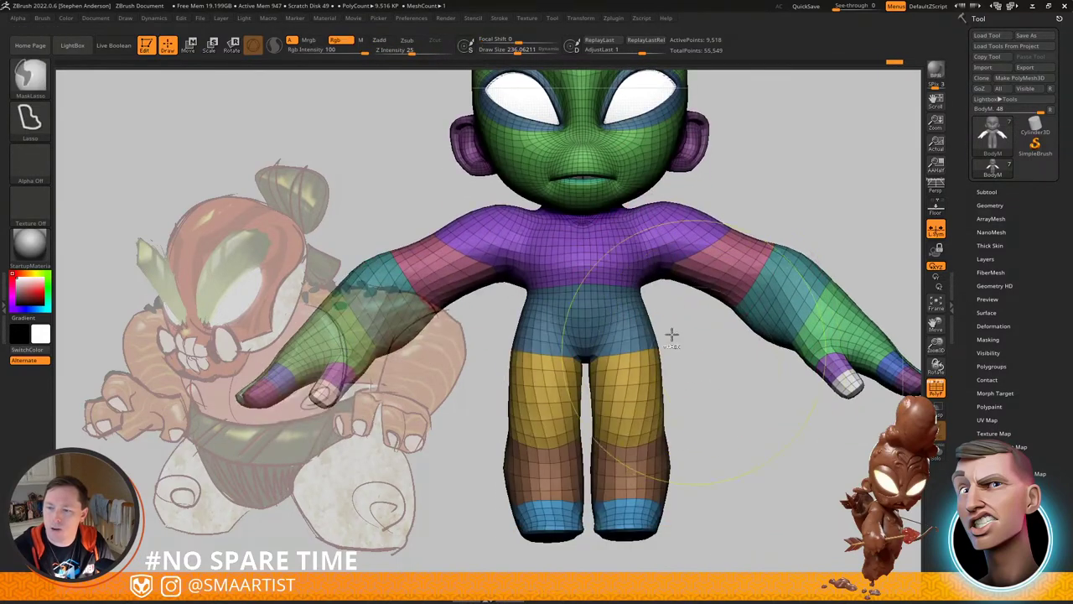
Step: Mask everything except the waist and hip area and soften the edges of that mask
{"action": "key", "text": "w"}
{"action": "left_click", "coordinate": [616, 313], "text": "ctrl"}
{"action": "key", "text": "q"}
{"action": "key", "text": "ctrl"}
{"action": "left_click", "coordinate": [636, 296], "text": "ctrl"}
{"action": "left_click", "coordinate": [637, 299], "text": "ctrl"}
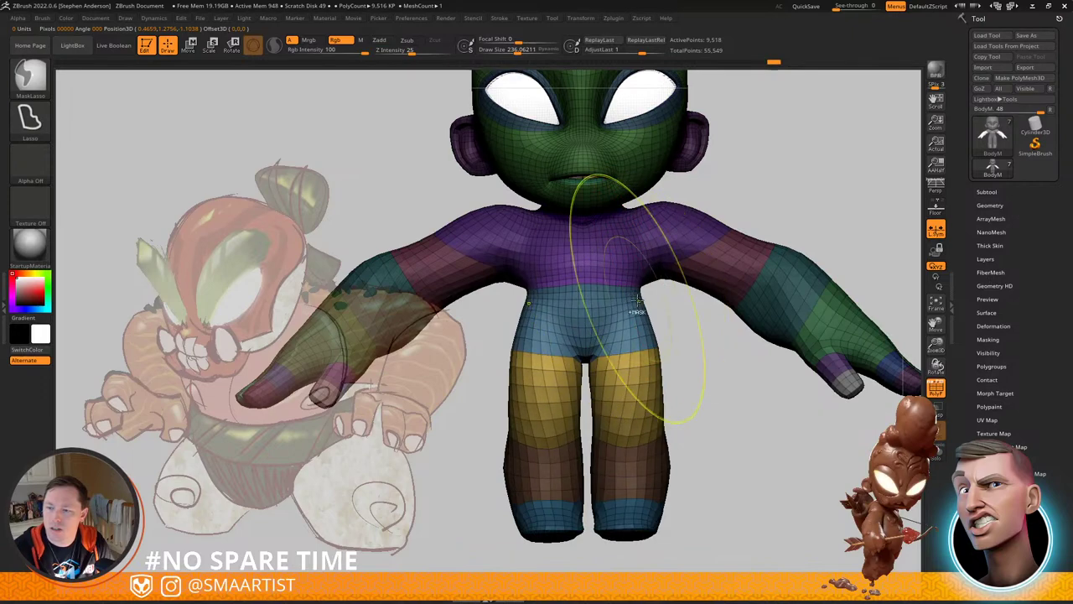
{"action": "left_click", "coordinate": [689, 313], "text": "ctrl"}
{"action": "left_click", "coordinate": [668, 301], "text": "ctrl"}
Step: Widen the sides of the waist with the Move brush, smoothing the transition into the torso
{"action": "mouse_move", "coordinate": [683, 303]}
{"action": "left_mouse_down"}
{"action": "mouse_move", "coordinate": [653, 316]}
{"action": "mouse_move", "coordinate": [673, 319]}
{"action": "mouse_move", "coordinate": [656, 290]}
{"action": "left_mouse_up"}
{"action": "left_click_drag", "start_coordinate": [706, 307], "coordinate": [614, 314]}
{"action": "left_click_drag", "start_coordinate": [822, 279], "coordinate": [731, 255], "text": "shift"}
{"action": "left_click_drag", "start_coordinate": [692, 294], "coordinate": [767, 280], "text": "shift"}
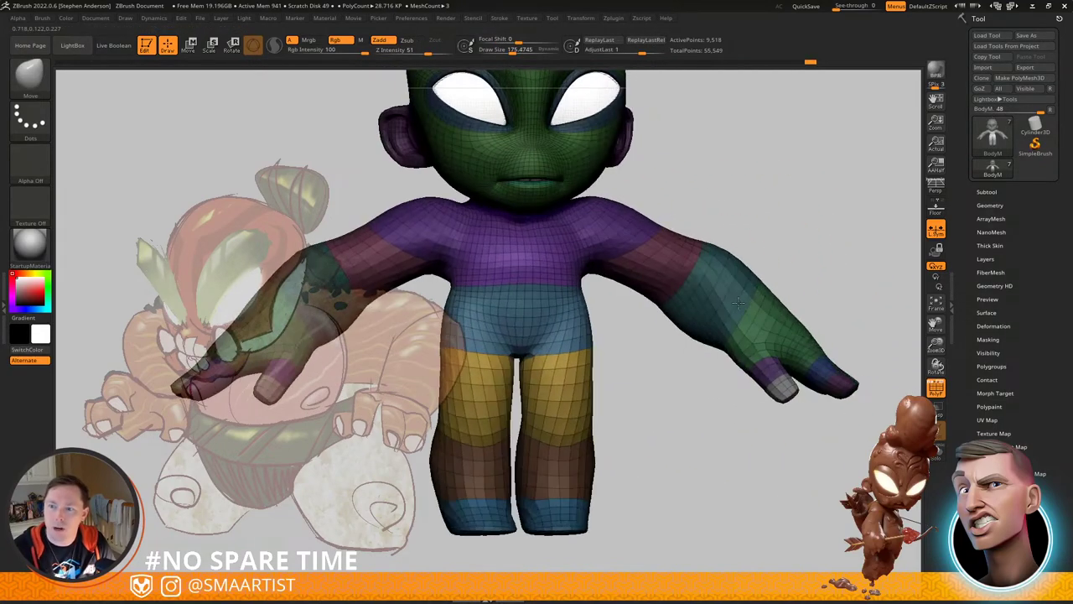
{"action": "left_click", "coordinate": [656, 295], "text": "ctrl"}
{"action": "mouse_move", "coordinate": [656, 295]}
{"action": "left_mouse_down"}
{"action": "mouse_move", "coordinate": [619, 294]}
{"action": "mouse_move", "coordinate": [642, 290]}
{"action": "mouse_move", "coordinate": [586, 274]}
{"action": "mouse_move", "coordinate": [602, 277]}
{"action": "left_mouse_up"}
Step: Examine the overall body proportions from several angles and distances, with the polygroup wireframe hidden for a silhouette check
{"action": "mouse_move", "coordinate": [629, 261]}
{"action": "right_mouse_down"}
{"action": "mouse_move", "coordinate": [630, 292]}
{"action": "mouse_move", "coordinate": [658, 297]}
{"action": "right_mouse_up"}
{"action": "right_click_drag", "start_coordinate": [541, 307], "coordinate": [515, 299], "text": "shift"}
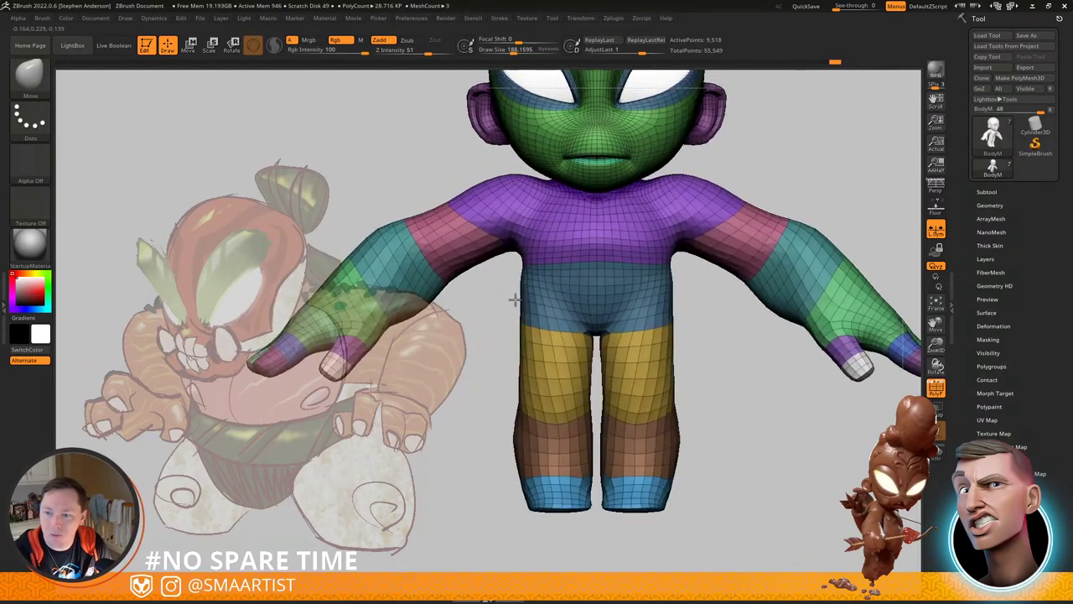
{"action": "right_click_drag", "start_coordinate": [552, 330], "coordinate": [696, 316]}
{"action": "right_click_drag", "start_coordinate": [604, 302], "coordinate": [673, 291]}
{"action": "mouse_move", "coordinate": [541, 306]}
{"action": "right_mouse_down", "text": "alt"}
{"action": "mouse_move", "coordinate": [762, 314]}
{"action": "mouse_move", "coordinate": [667, 321]}
{"action": "mouse_move", "coordinate": [684, 293]}
{"action": "mouse_move", "coordinate": [678, 307]}
{"action": "mouse_move", "coordinate": [704, 319]}
{"action": "mouse_move", "coordinate": [678, 339]}
{"action": "mouse_move", "coordinate": [702, 333]}
{"action": "mouse_move", "coordinate": [662, 336]}
{"action": "mouse_move", "coordinate": [731, 260]}
{"action": "mouse_move", "coordinate": [764, 259]}
{"action": "mouse_move", "coordinate": [743, 266]}
{"action": "right_mouse_up", "text": "alt"}
{"action": "key", "text": "shift+f"}
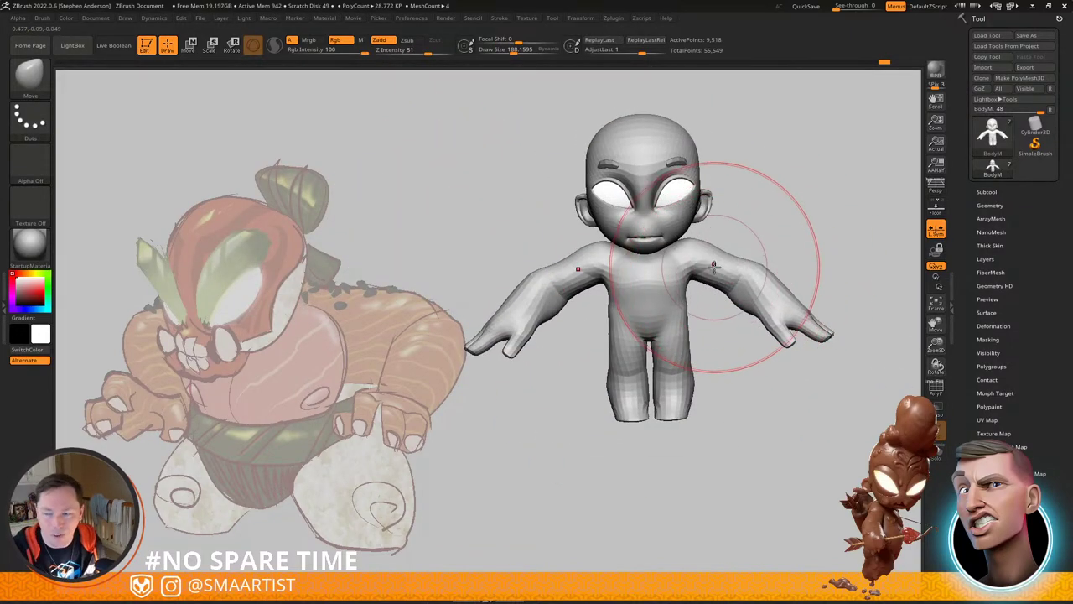
{"action": "mouse_move", "coordinate": [665, 307]}
{"action": "right_mouse_down"}
{"action": "mouse_move", "coordinate": [709, 283]}
{"action": "mouse_move", "coordinate": [645, 273]}
{"action": "mouse_move", "coordinate": [684, 296]}
{"action": "mouse_move", "coordinate": [658, 323]}
{"action": "mouse_move", "coordinate": [570, 309]}
{"action": "mouse_move", "coordinate": [667, 343]}
{"action": "right_mouse_up"}
{"action": "key", "text": "shift+f"}
Step: Mask the head, arms and chest so that only the hips and legs stay unmasked
{"action": "key", "text": "w"}
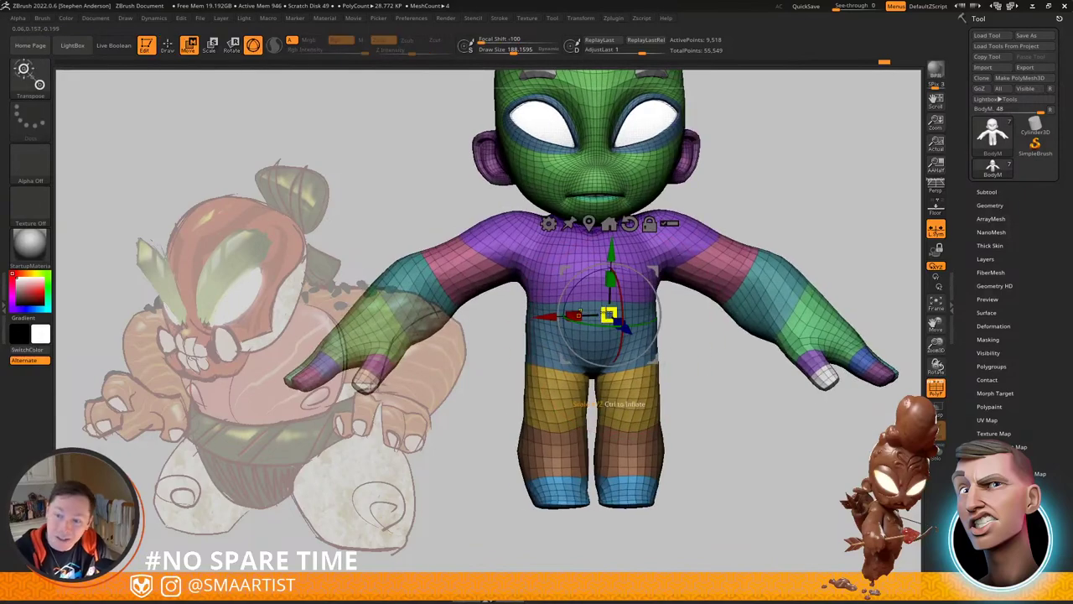
{"action": "left_click_drag", "start_coordinate": [669, 310], "coordinate": [783, 294], "text": "alt"}
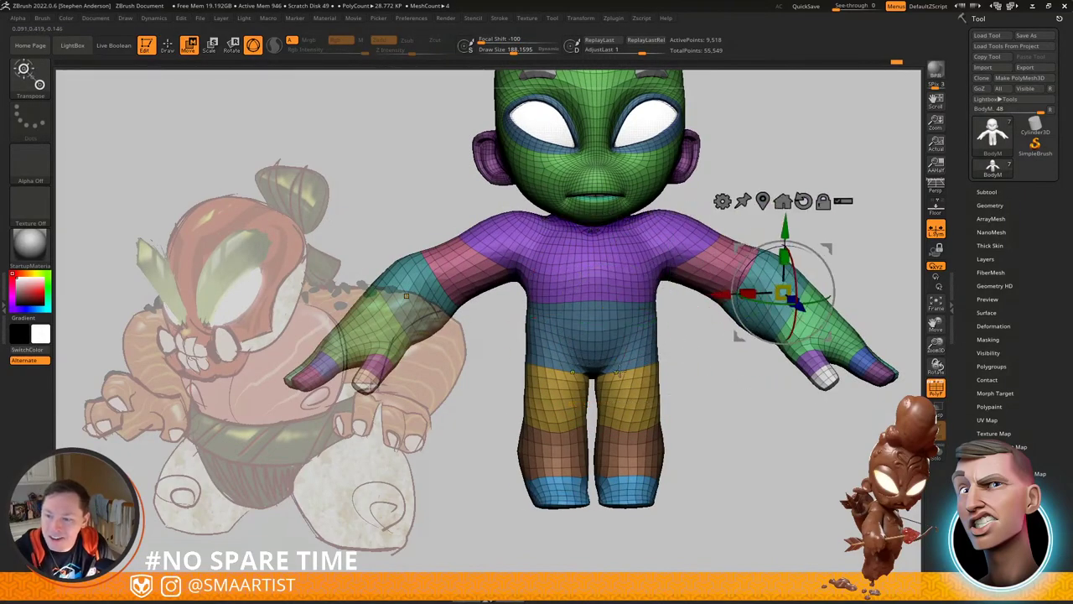
{"action": "left_click", "coordinate": [619, 371], "text": "ctrl"}
{"action": "key", "text": "q"}
{"action": "mouse_move", "coordinate": [697, 389]}
{"action": "left_mouse_down", "text": "ctrl+alt"}
{"action": "mouse_move", "coordinate": [498, 562]}
{"action": "mouse_move", "coordinate": [452, 431]}
{"action": "mouse_move", "coordinate": [535, 364]}
{"action": "left_mouse_up", "text": "ctrl+alt"}
{"action": "mouse_move", "coordinate": [641, 422]}
{"action": "right_mouse_down"}
{"action": "mouse_move", "coordinate": [511, 417]}
{"action": "mouse_move", "coordinate": [637, 409]}
{"action": "right_mouse_up"}
{"action": "key", "text": "w"}
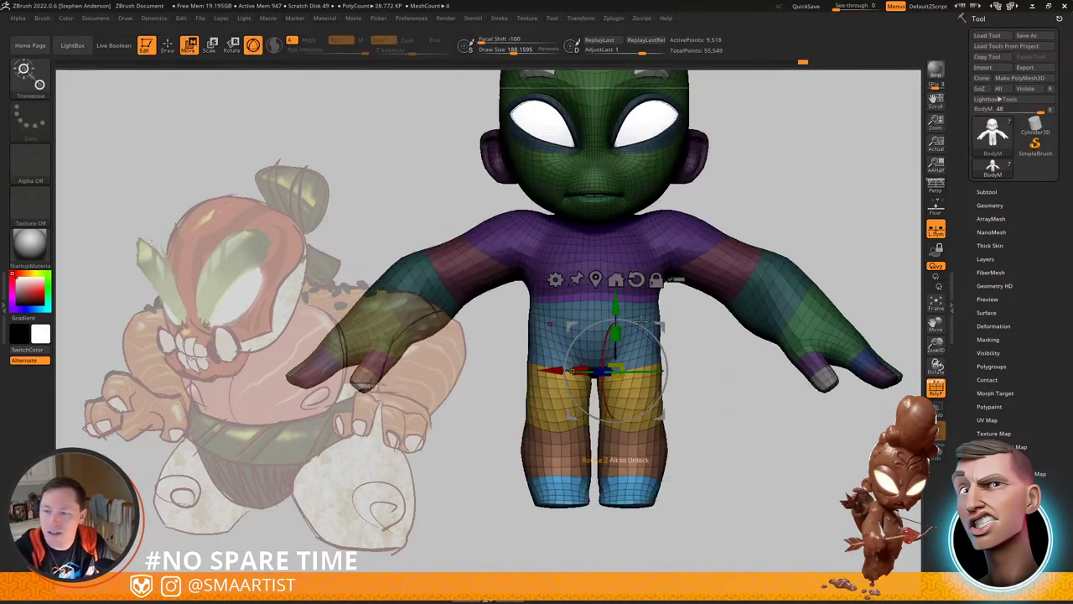
Step: Invert the mask, soften its boundary at the waist, and invert it back to free the hips and legs
{"action": "right_click_drag", "start_coordinate": [646, 351], "coordinate": [705, 354]}
{"action": "key", "text": "q"}
{"action": "right_click_drag", "start_coordinate": [587, 343], "coordinate": [629, 336]}
{"action": "left_click_drag", "start_coordinate": [631, 325], "coordinate": [628, 251], "text": "ctrl"}
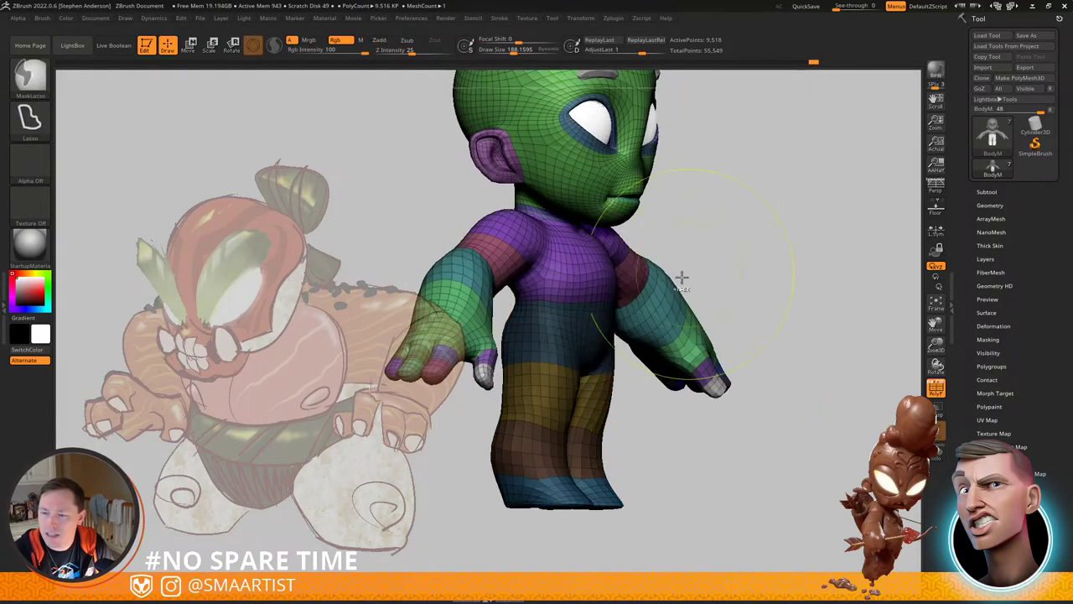
{"action": "left_click", "coordinate": [694, 282], "text": "ctrl"}
{"action": "left_click", "coordinate": [665, 302], "text": "ctrl"}
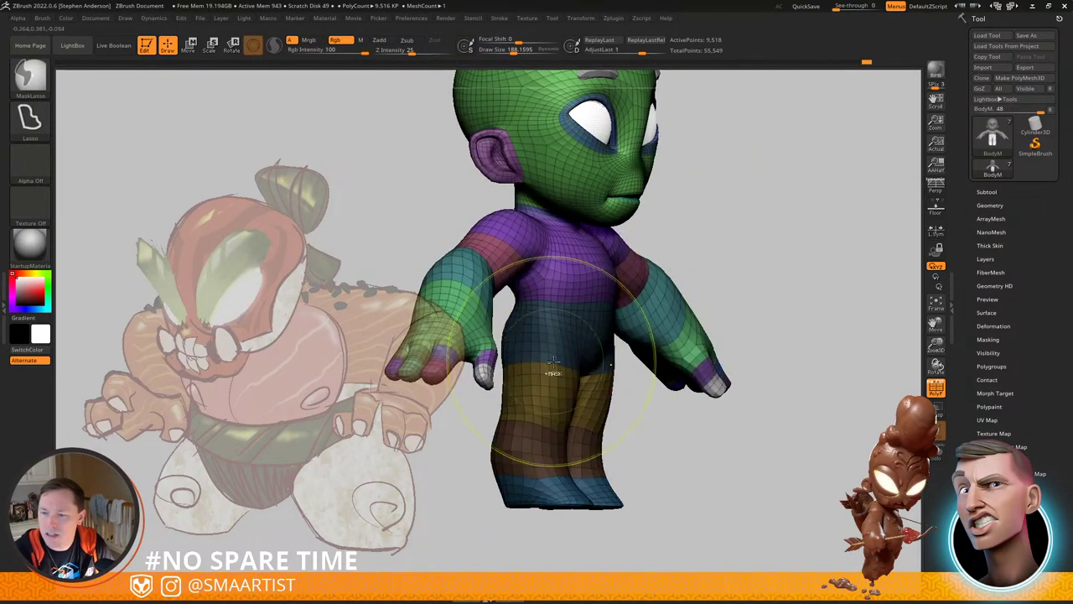
{"action": "left_click", "coordinate": [710, 280], "text": "ctrl"}
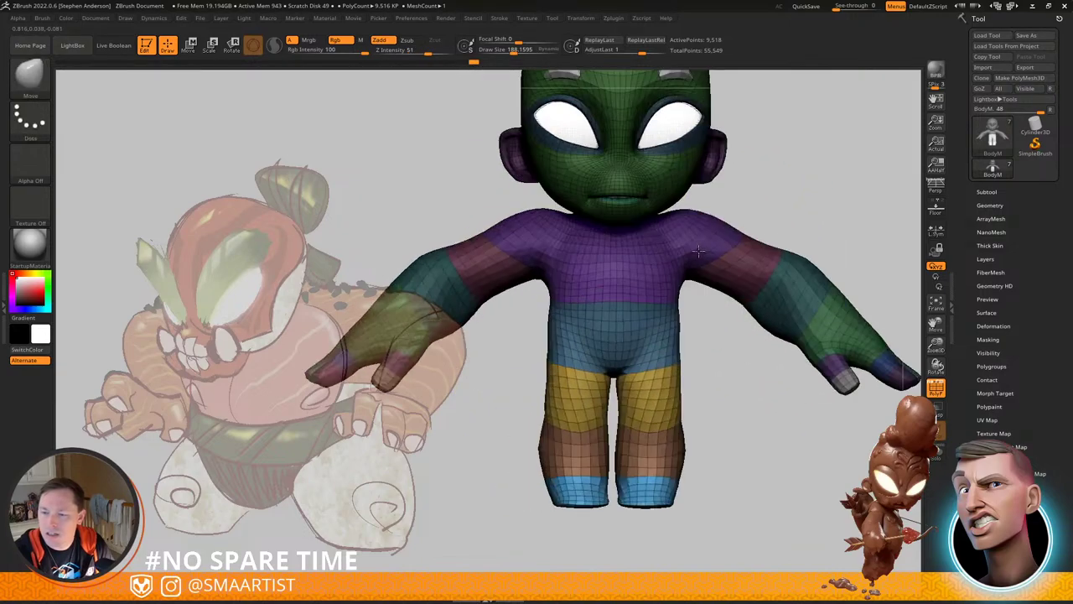
Step: Reposition the gizmo onto the sole of one foot so the legs can scale from the ground
{"action": "key", "text": "w"}
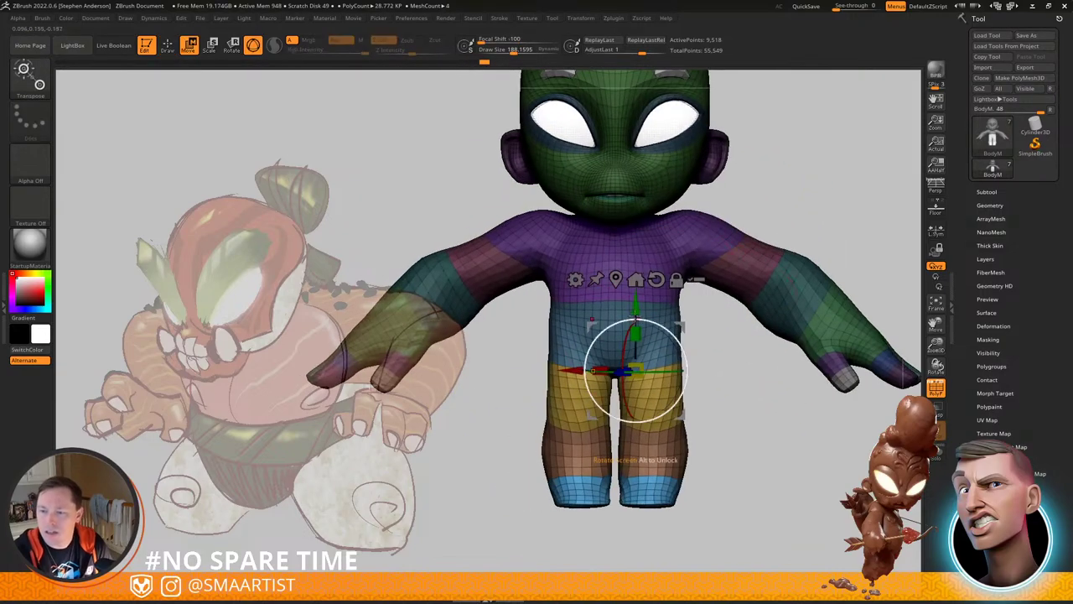
{"action": "left_click", "coordinate": [680, 359], "text": "alt"}
{"action": "right_click_drag", "start_coordinate": [680, 359], "coordinate": [668, 393]}
{"action": "left_click_drag", "start_coordinate": [694, 456], "coordinate": [687, 484]}
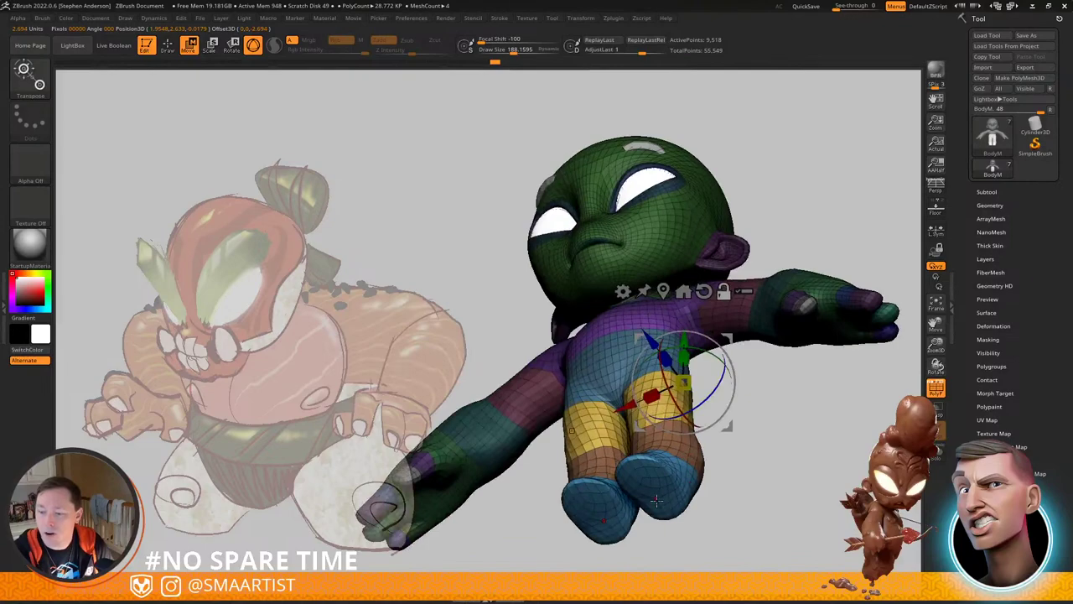
{"action": "left_click", "coordinate": [657, 502], "text": "alt"}
{"action": "left_click_drag", "start_coordinate": [770, 387], "coordinate": [747, 376]}
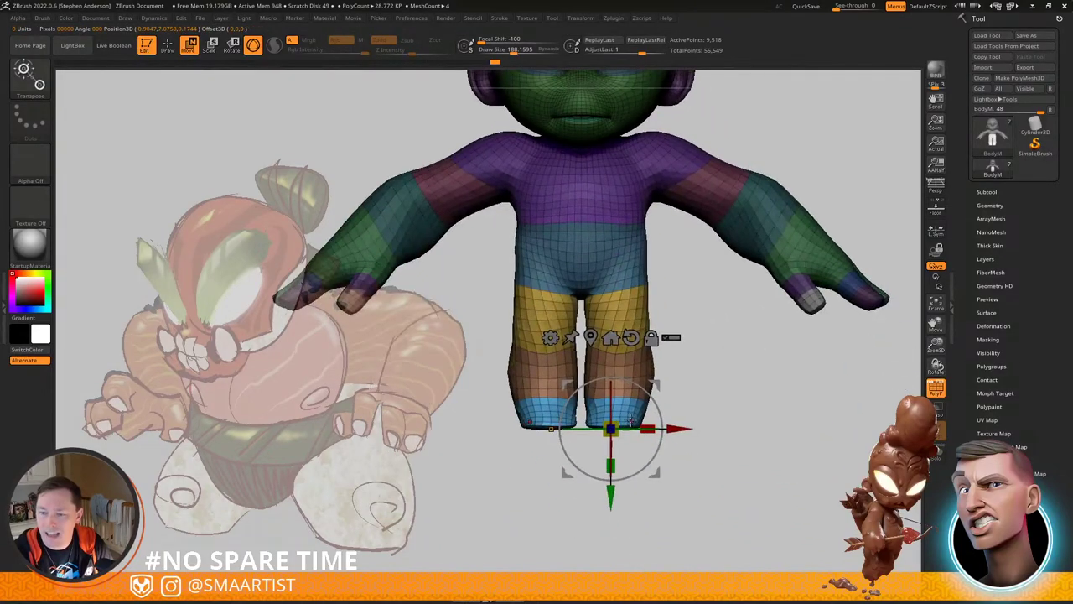
Step: Undo the first enlargement of the lower body and scale the hips and legs up again from the soles
{"action": "left_click_drag", "start_coordinate": [621, 423], "coordinate": [633, 388]}
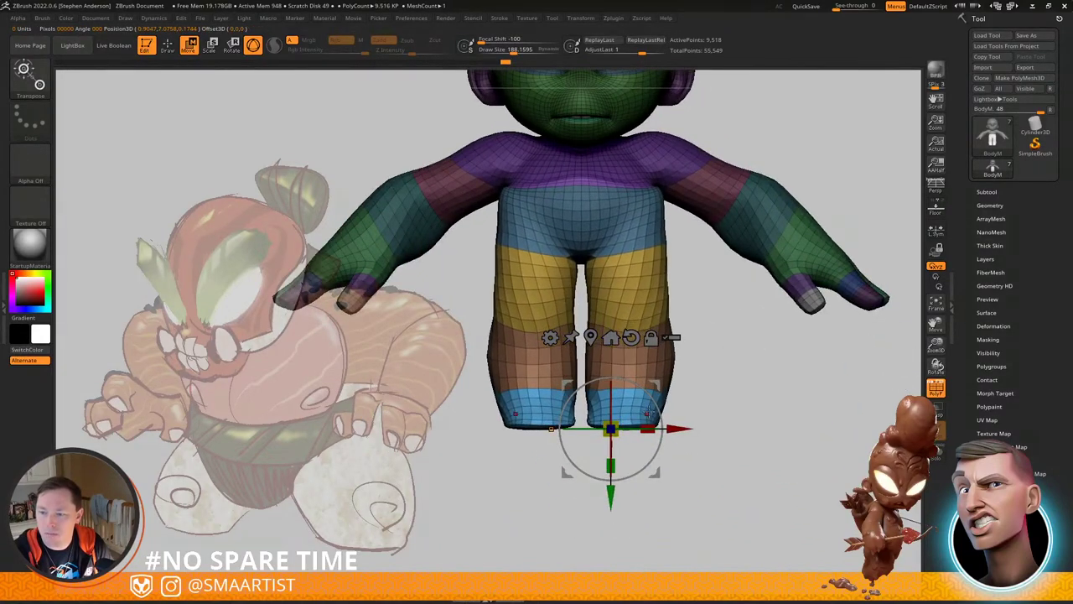
{"action": "key", "text": "ctrl+z"}
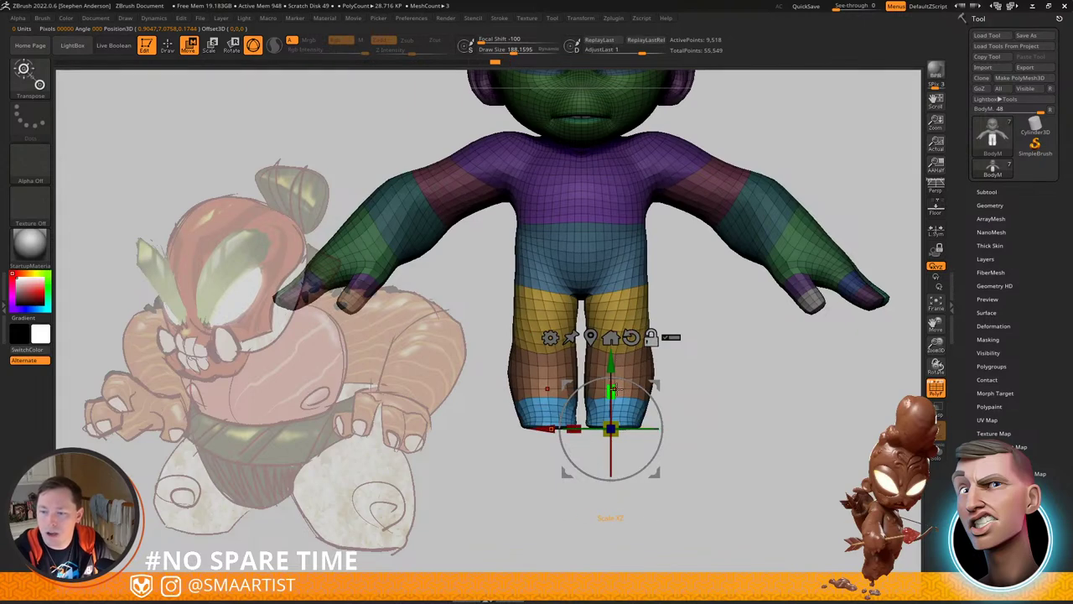
{"action": "left_click_drag", "start_coordinate": [620, 394], "coordinate": [625, 324]}
{"action": "right_click_drag", "start_coordinate": [658, 309], "coordinate": [634, 281]}
{"action": "left_click_drag", "start_coordinate": [635, 282], "coordinate": [645, 277]}
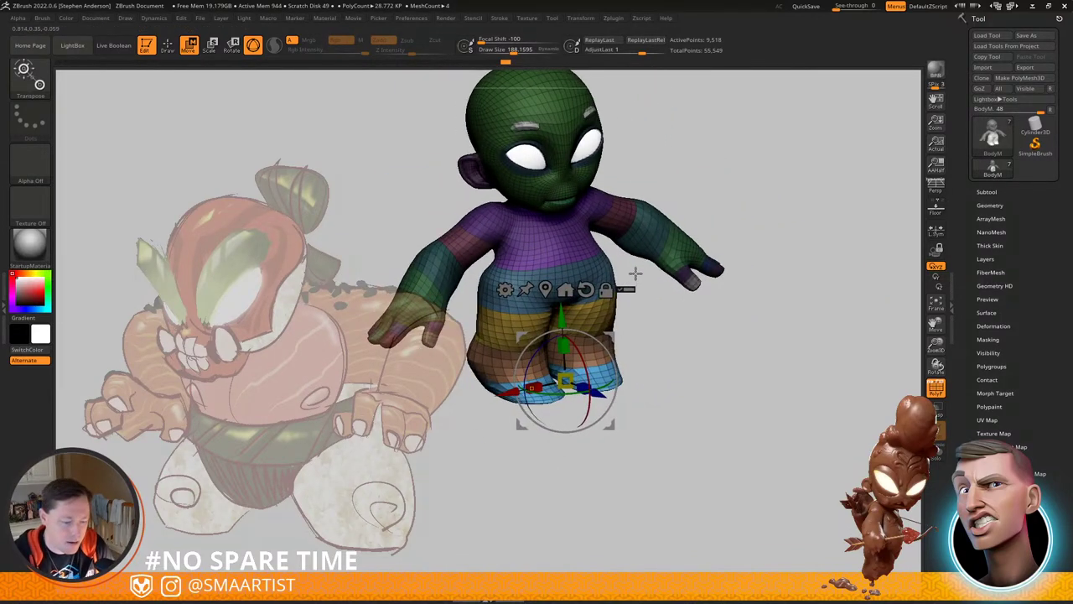
Step: Return to brush drawing and clear the mask from the whole body
{"action": "key", "text": "q"}
{"action": "right_click_drag", "start_coordinate": [587, 240], "coordinate": [511, 225]}
{"action": "left_click_drag", "start_coordinate": [700, 142], "coordinate": [714, 169], "text": "ctrl"}
Step: Isolate the head with its ears, eyes, eyelids and mouth by hiding the body polygroups
{"action": "mouse_move", "coordinate": [503, 199]}
{"action": "right_mouse_down"}
{"action": "mouse_move", "coordinate": [587, 208]}
{"action": "mouse_move", "coordinate": [609, 252]}
{"action": "mouse_move", "coordinate": [627, 194]}
{"action": "mouse_move", "coordinate": [662, 214]}
{"action": "right_mouse_up"}
{"action": "left_click", "coordinate": [662, 208], "text": "ctrl+shift"}
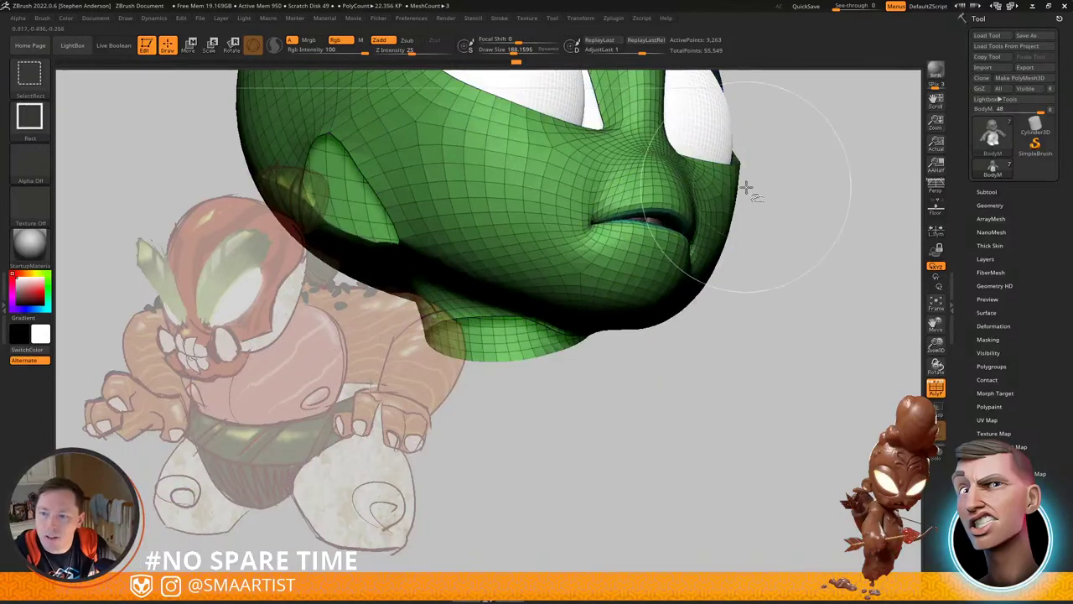
{"action": "left_click_drag", "start_coordinate": [755, 188], "coordinate": [767, 210], "text": "ctrl+shift"}
{"action": "left_click", "coordinate": [366, 199], "text": "ctrl+alt+shift"}
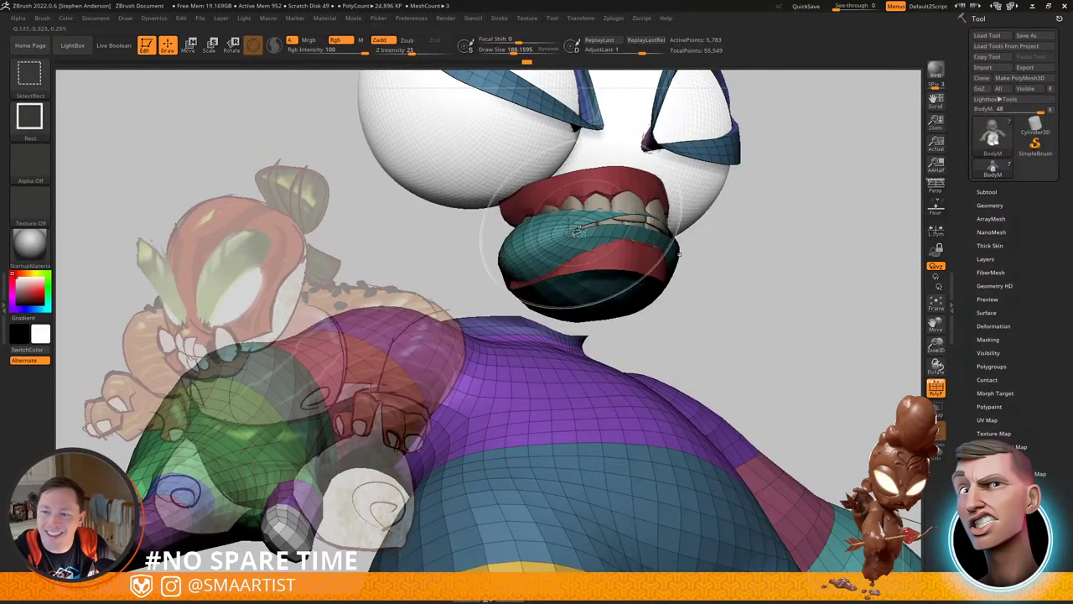
{"action": "left_click", "coordinate": [595, 120], "text": "ctrl+alt+shift"}
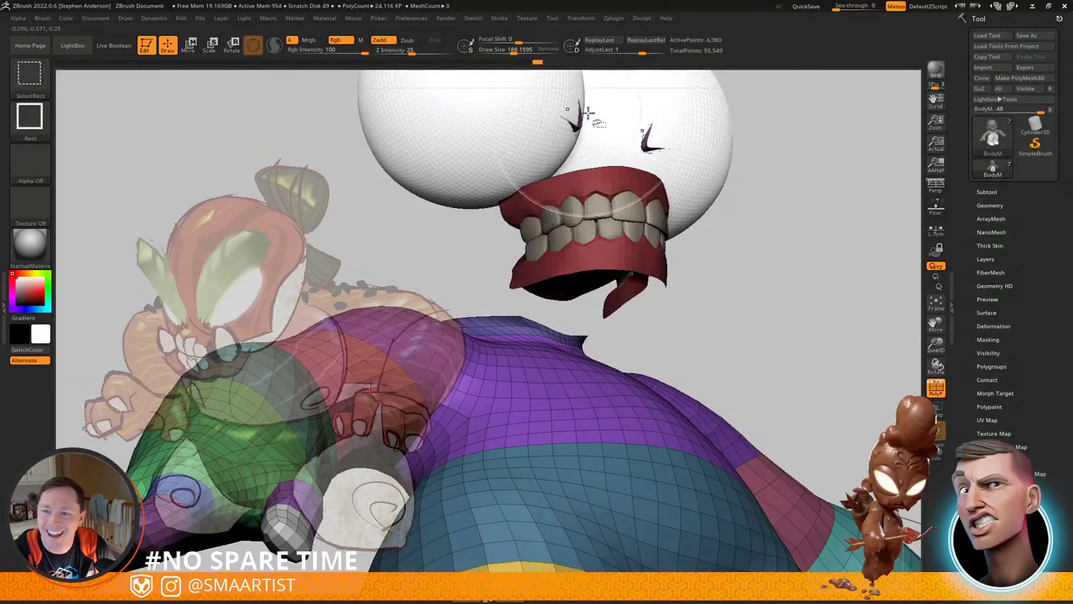
{"action": "left_click_drag", "start_coordinate": [646, 210], "coordinate": [695, 187]}
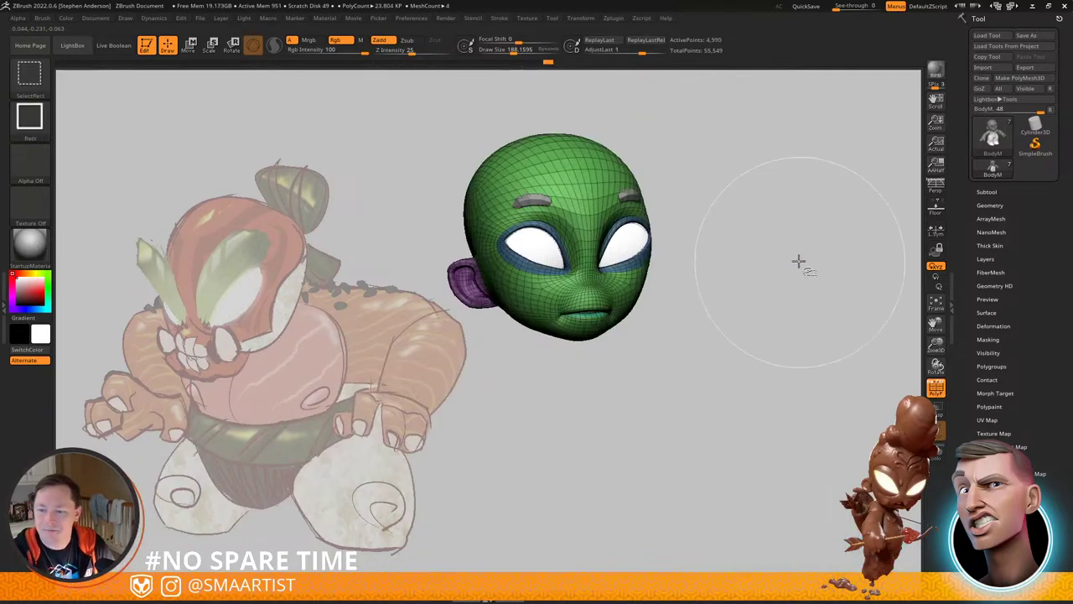
Step: Mask the isolated head and bring the hidden body polygroups back into view
{"action": "left_click", "coordinate": [781, 255], "text": "ctrl"}
{"action": "left_click", "coordinate": [757, 223], "text": "ctrl+shift"}
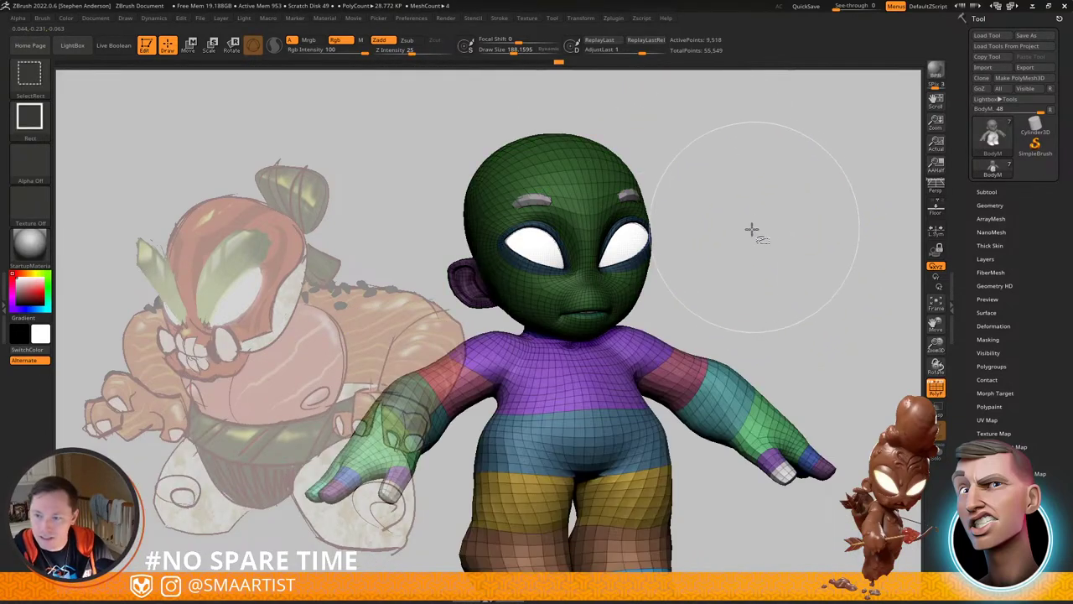
Step: Set the Move brush to a size of about 140 and reshape the character's back and buttocks
{"action": "mouse_move", "coordinate": [537, 323]}
{"action": "right_mouse_down"}
{"action": "mouse_move", "coordinate": [640, 337]}
{"action": "mouse_move", "coordinate": [624, 369]}
{"action": "mouse_move", "coordinate": [619, 312]}
{"action": "mouse_move", "coordinate": [640, 323]}
{"action": "right_mouse_up"}
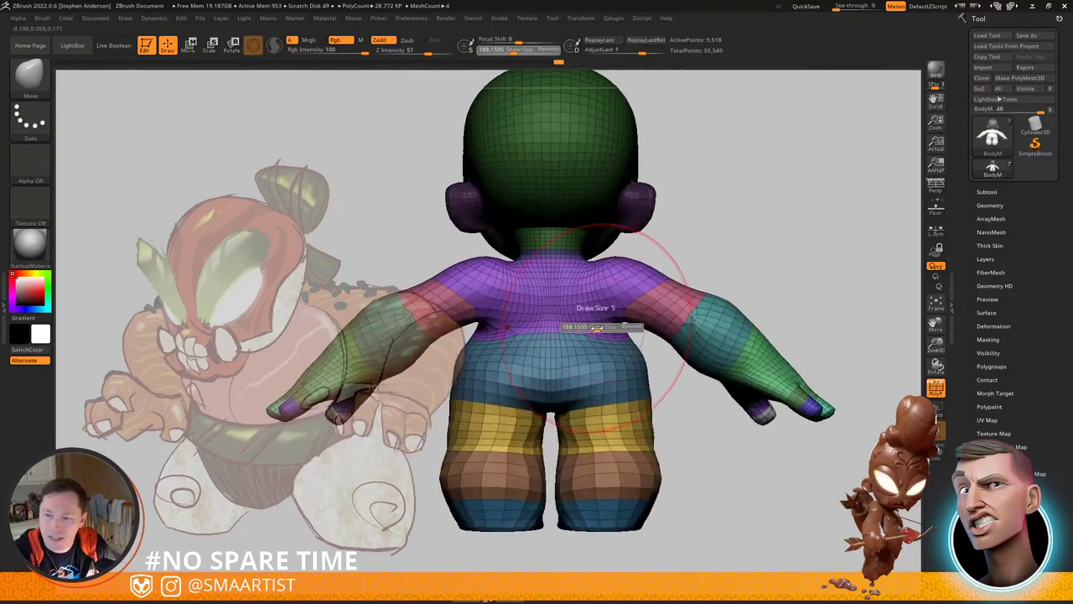
{"action": "left_click_drag", "start_coordinate": [592, 328], "coordinate": [588, 328]}
{"action": "left_click_drag", "start_coordinate": [605, 327], "coordinate": [616, 325]}
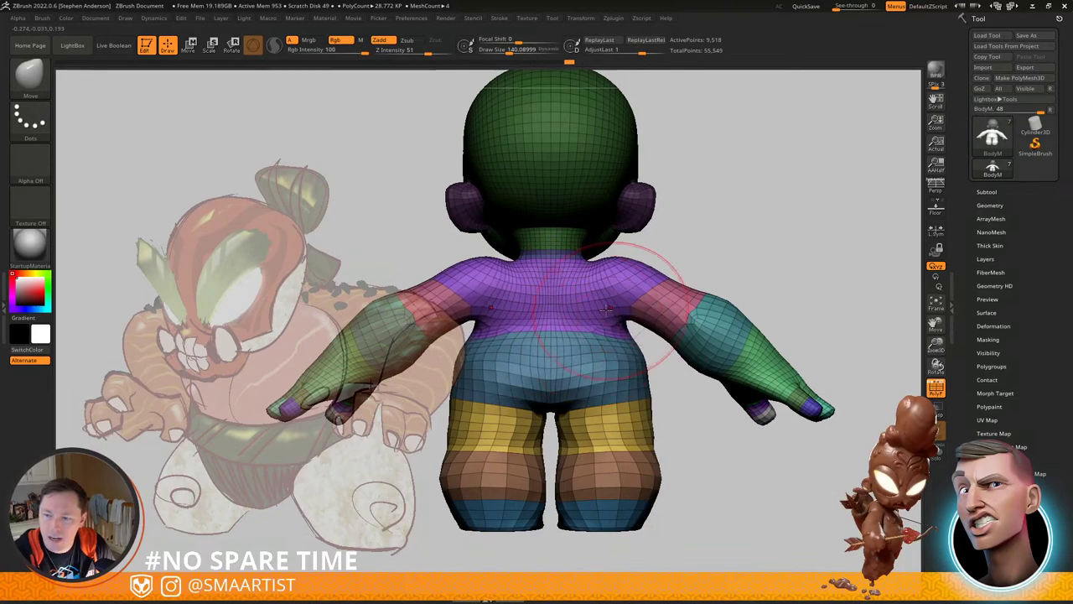
{"action": "right_click_drag", "start_coordinate": [625, 314], "coordinate": [570, 302]}
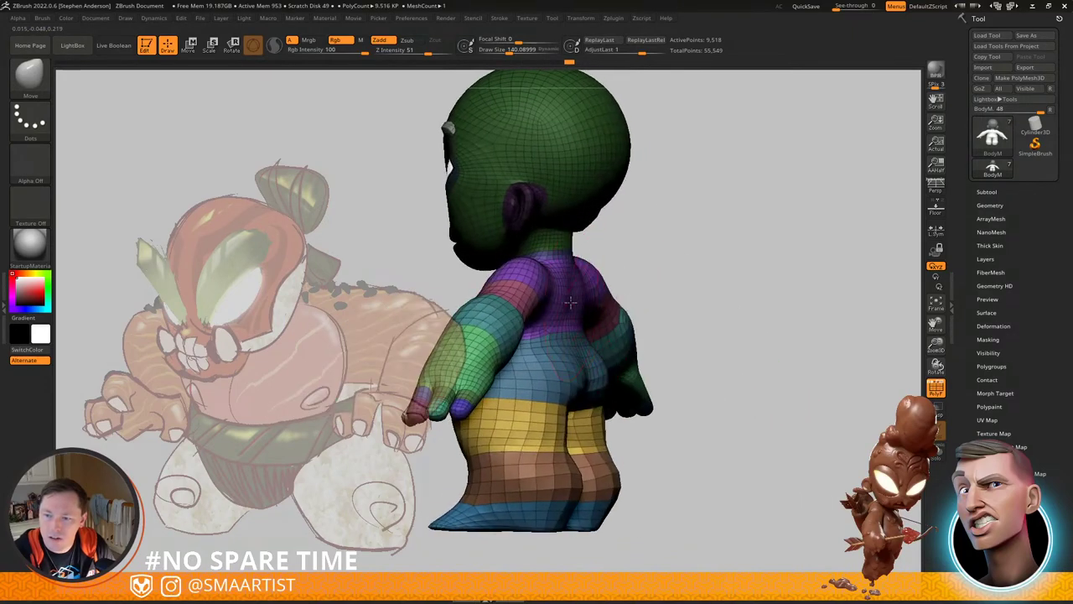
{"action": "left_click_drag", "start_coordinate": [586, 300], "coordinate": [590, 298]}
{"action": "right_click_drag", "start_coordinate": [589, 298], "coordinate": [633, 307]}
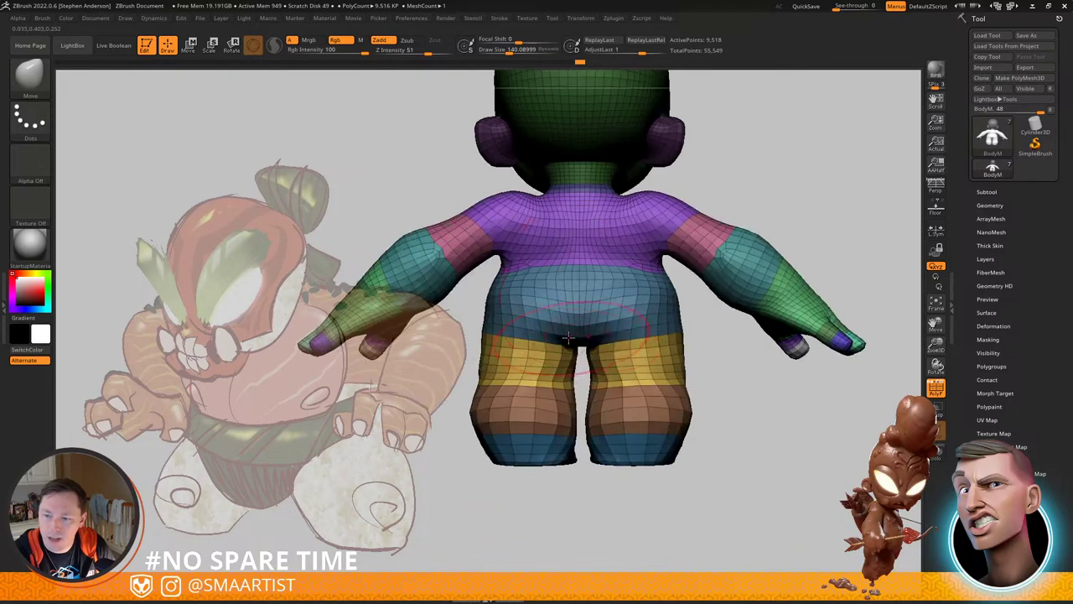
{"action": "left_click_drag", "start_coordinate": [502, 330], "coordinate": [509, 328]}
Step: Reshape the backs and sides of both legs with the Move brush, reducing its size to about 95, and smooth them lightly
{"action": "mouse_move", "coordinate": [526, 328]}
{"action": "right_mouse_down"}
{"action": "mouse_move", "coordinate": [575, 323]}
{"action": "mouse_move", "coordinate": [635, 293]}
{"action": "mouse_move", "coordinate": [554, 300]}
{"action": "right_mouse_up"}
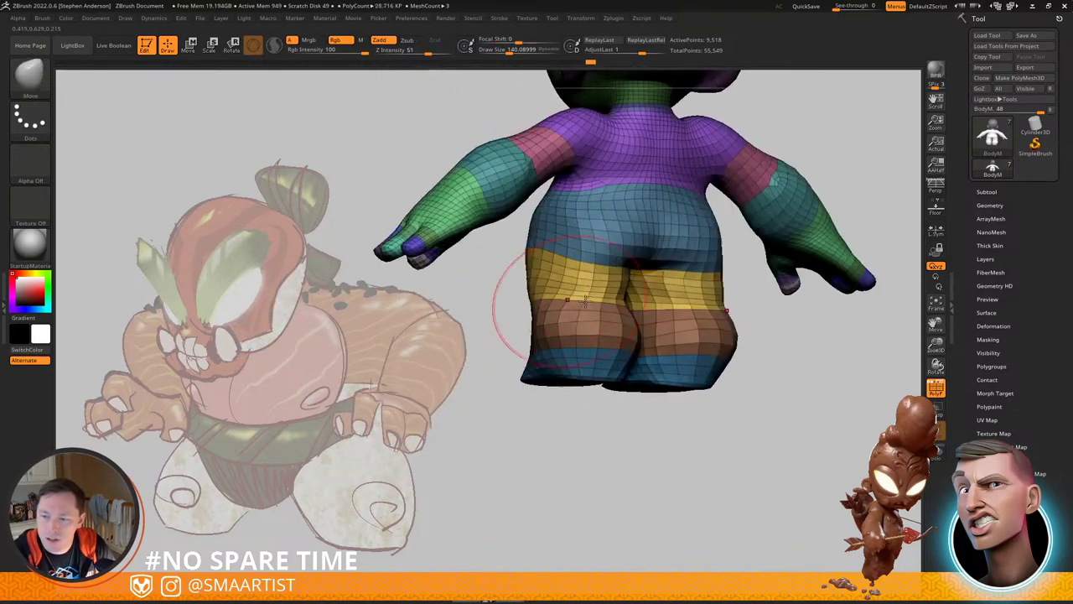
{"action": "left_click_drag", "start_coordinate": [604, 321], "coordinate": [602, 321]}
{"action": "right_click_drag", "start_coordinate": [600, 322], "coordinate": [569, 329]}
{"action": "left_click_drag", "start_coordinate": [690, 321], "coordinate": [692, 322], "text": "shift"}
{"action": "right_click_drag", "start_coordinate": [693, 322], "coordinate": [672, 327]}
{"action": "right_click_drag", "start_coordinate": [793, 306], "coordinate": [804, 321]}
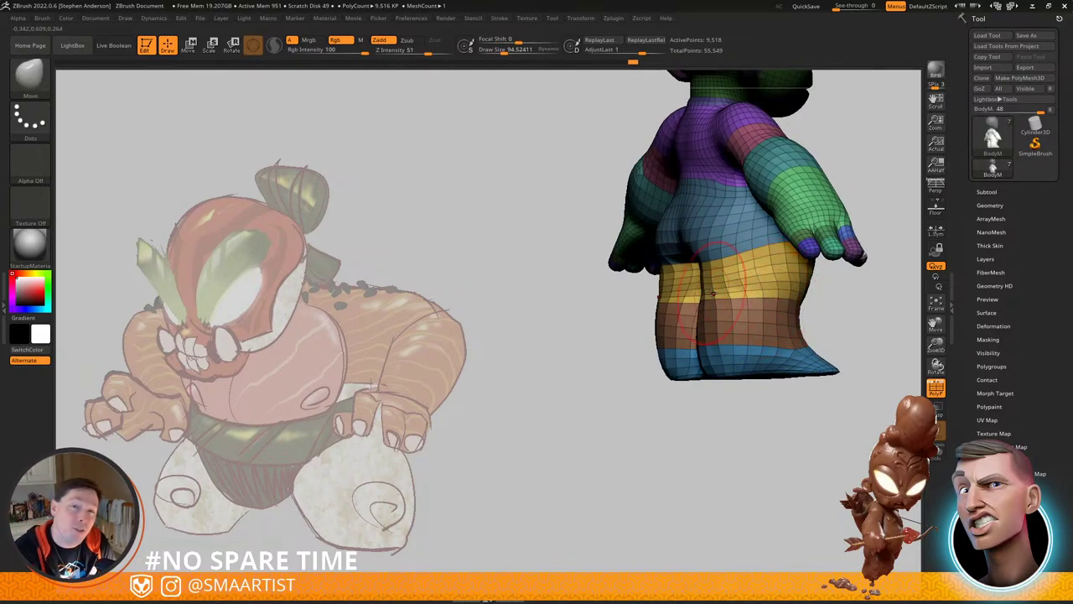
{"action": "mouse_move", "coordinate": [777, 300]}
{"action": "right_mouse_down"}
{"action": "mouse_move", "coordinate": [847, 305]}
{"action": "mouse_move", "coordinate": [846, 329]}
{"action": "right_mouse_up"}
Step: Set the Smooth brush's Z Intensity to 20 with Rgb off and smooth the front and back of the thighs
{"action": "left_click_drag", "start_coordinate": [450, 54], "coordinate": [409, 52], "text": "shift"}
{"action": "left_click", "coordinate": [343, 40], "text": "shift"}
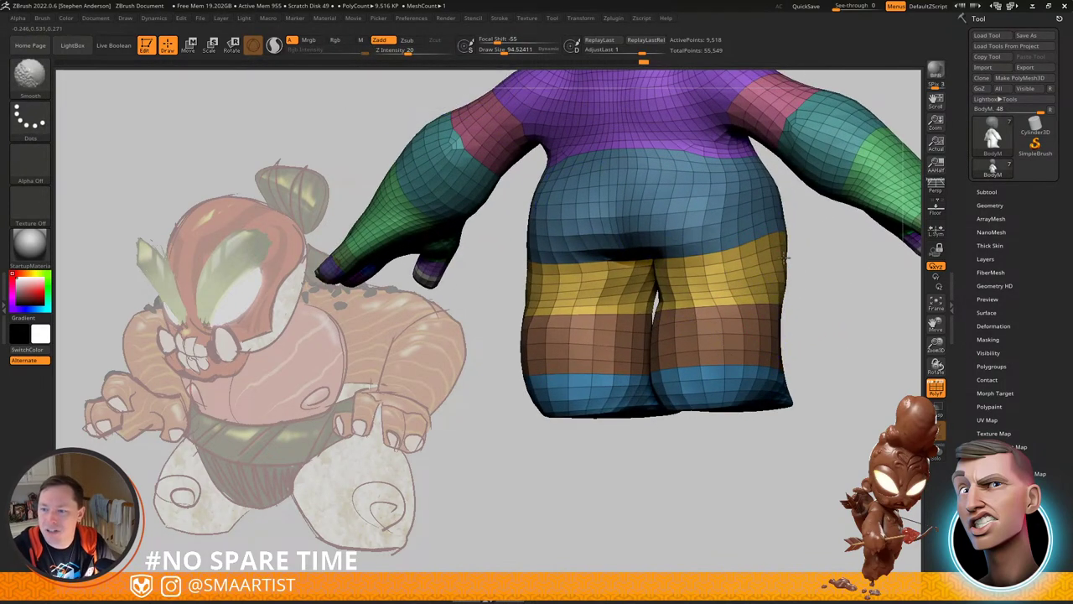
{"action": "left_click_drag", "start_coordinate": [749, 296], "coordinate": [754, 322], "text": "shift"}
{"action": "mouse_move", "coordinate": [755, 322]}
{"action": "right_mouse_down"}
{"action": "mouse_move", "coordinate": [681, 289]}
{"action": "mouse_move", "coordinate": [503, 314]}
{"action": "right_mouse_up"}
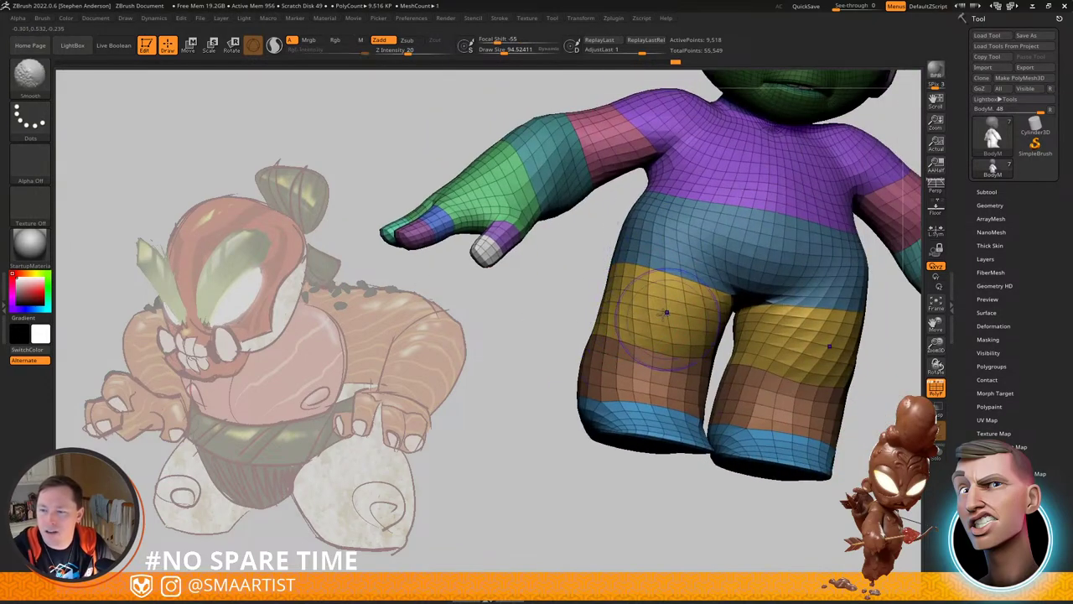
{"action": "right_click_drag", "start_coordinate": [657, 315], "coordinate": [691, 328]}
Step: Show the movie timeline above the canvas
{"action": "right_click_drag", "start_coordinate": [591, 325], "coordinate": [585, 279]}
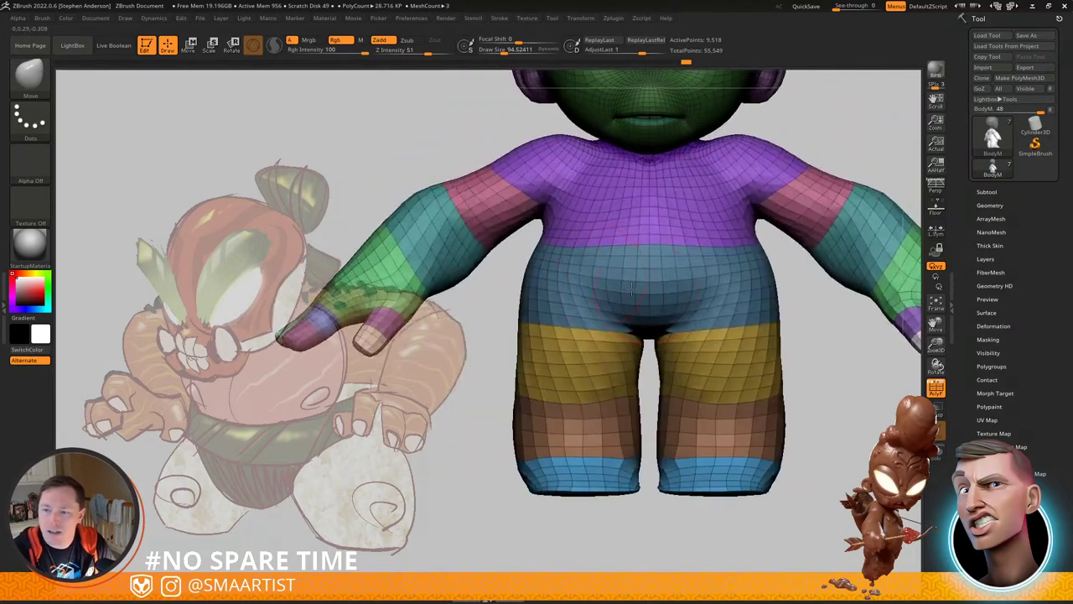
{"action": "right_click_drag", "start_coordinate": [646, 292], "coordinate": [578, 283], "text": "alt"}
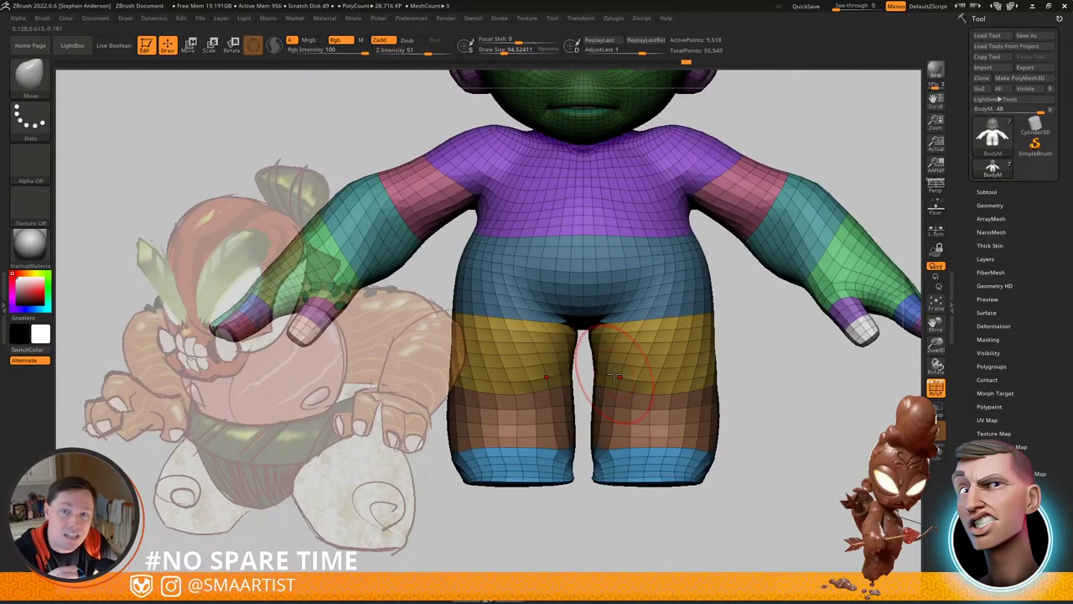
{"action": "left_click", "coordinate": [353, 18]}
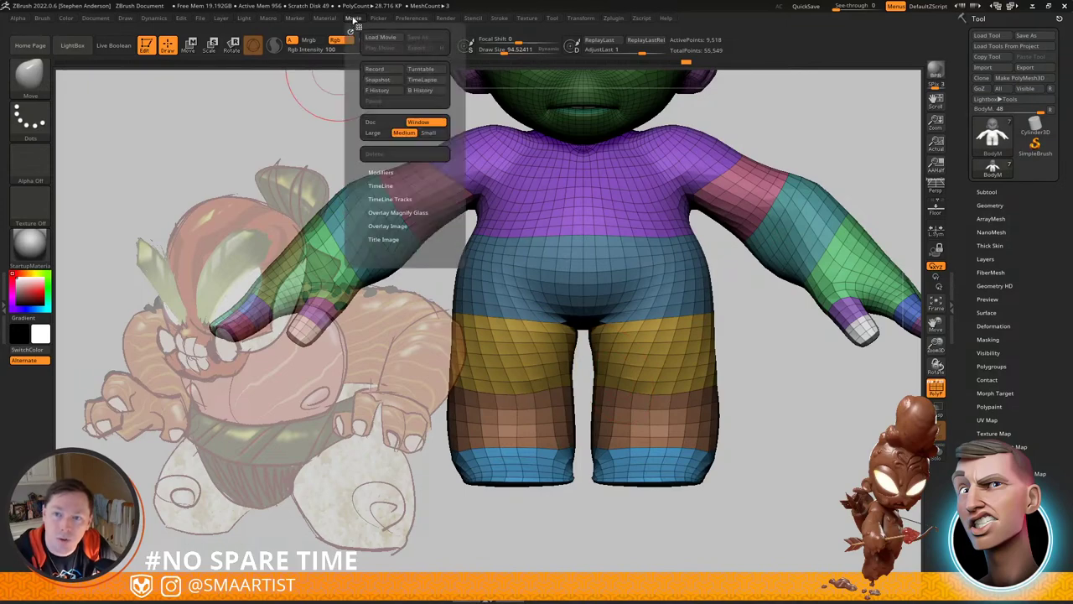
{"action": "left_click", "coordinate": [381, 185]}
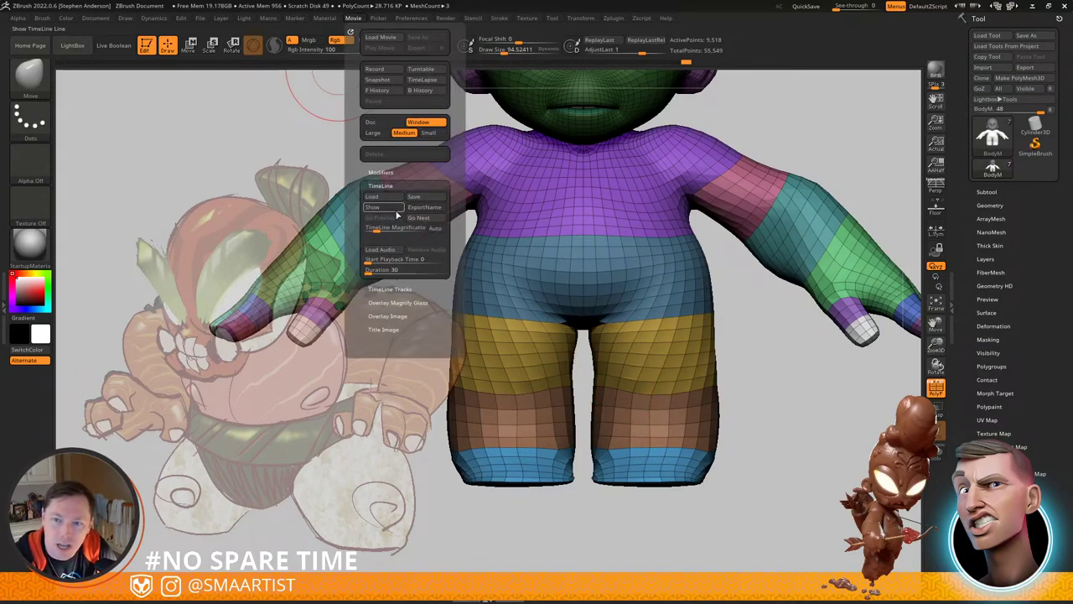
{"action": "left_click", "coordinate": [389, 208]}
Step: Store one camera keyframe with the character lined up over the concept art and a second with it beside the art
{"action": "mouse_move", "coordinate": [670, 269]}
{"action": "right_mouse_down", "text": "alt"}
{"action": "mouse_move", "coordinate": [434, 409]}
{"action": "mouse_move", "coordinate": [449, 360]}
{"action": "mouse_move", "coordinate": [365, 356]}
{"action": "right_mouse_up", "text": "alt"}
{"action": "mouse_move", "coordinate": [436, 291]}
{"action": "right_mouse_down"}
{"action": "mouse_move", "coordinate": [369, 295]}
{"action": "mouse_move", "coordinate": [424, 302]}
{"action": "mouse_move", "coordinate": [395, 326]}
{"action": "mouse_move", "coordinate": [394, 309]}
{"action": "right_mouse_up"}
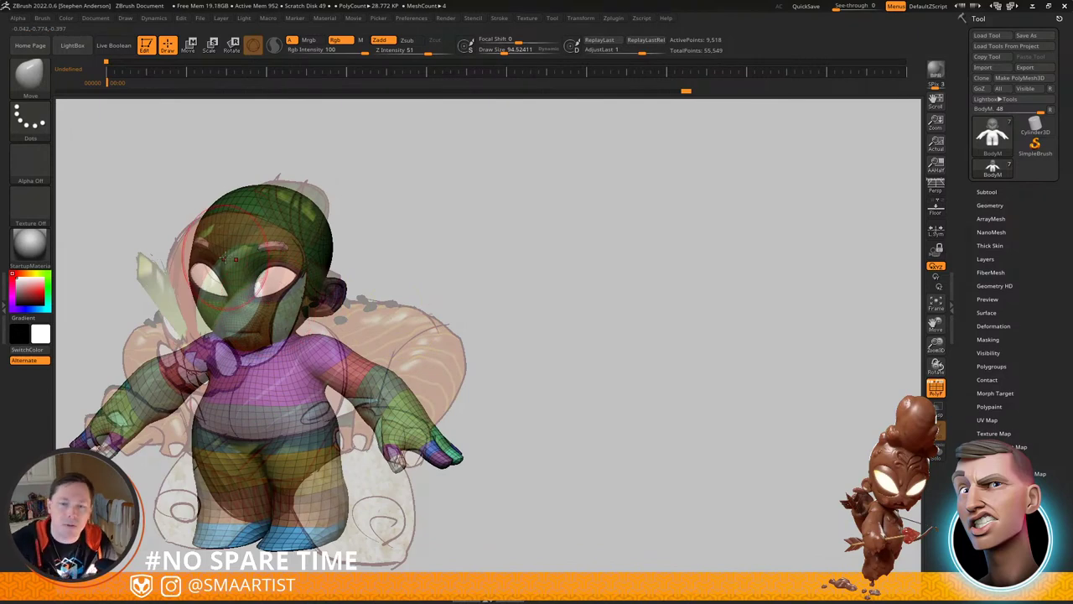
{"action": "mouse_move", "coordinate": [365, 245]}
{"action": "right_mouse_down"}
{"action": "mouse_move", "coordinate": [347, 235]}
{"action": "mouse_move", "coordinate": [354, 213]}
{"action": "mouse_move", "coordinate": [386, 221]}
{"action": "mouse_move", "coordinate": [351, 234]}
{"action": "mouse_move", "coordinate": [354, 203]}
{"action": "mouse_move", "coordinate": [345, 211]}
{"action": "right_mouse_up"}
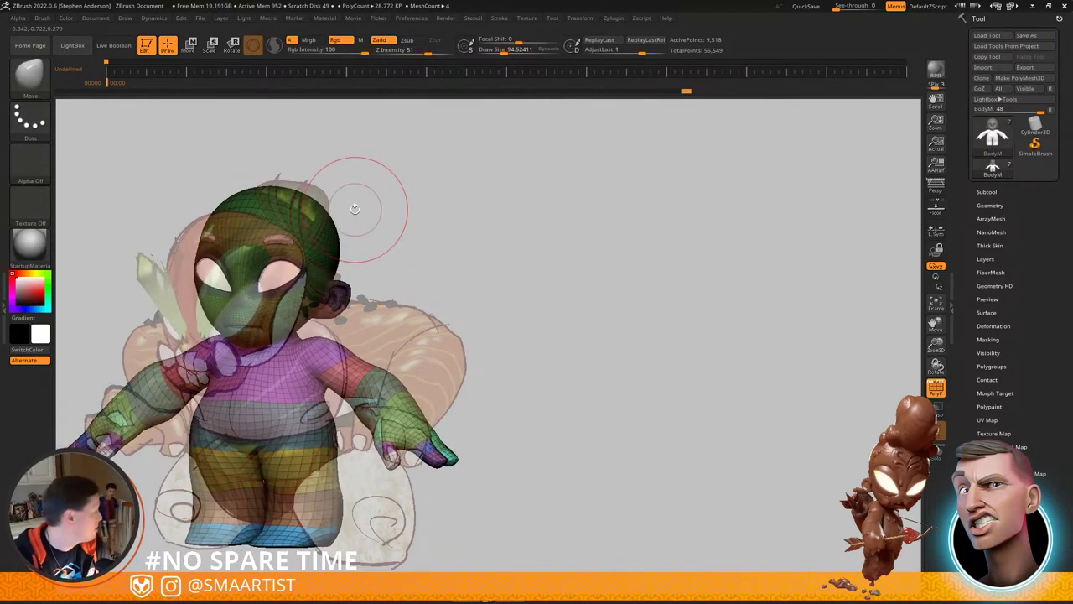
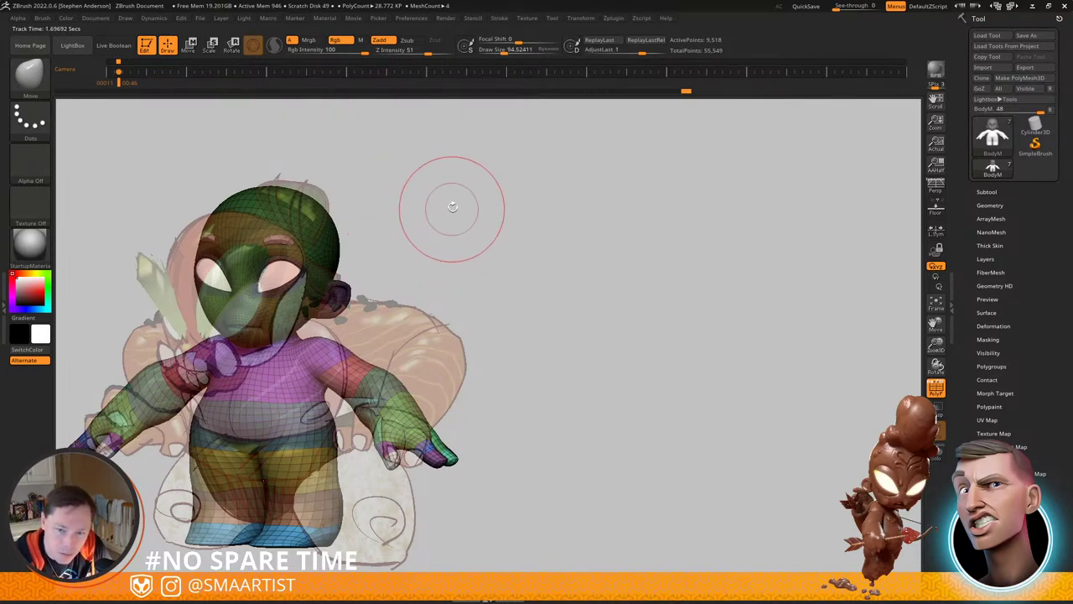
{"action": "mouse_move", "coordinate": [470, 175]}
{"action": "left_mouse_down"}
{"action": "mouse_move", "coordinate": [390, 271]}
{"action": "mouse_move", "coordinate": [426, 199]}
{"action": "mouse_move", "coordinate": [429, 216]}
{"action": "left_mouse_up"}
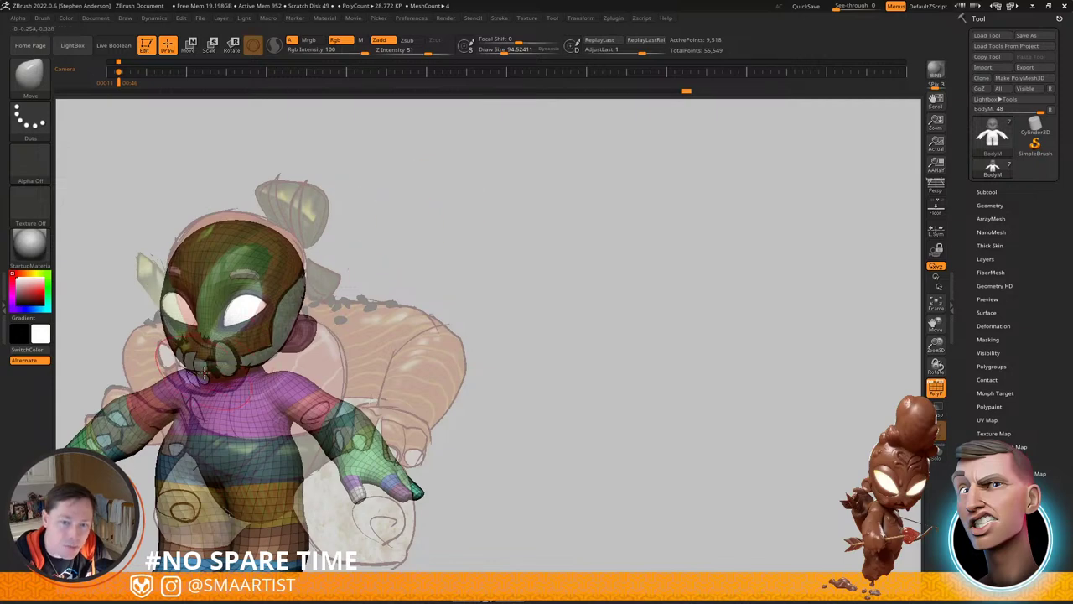
{"action": "left_click_drag", "start_coordinate": [366, 199], "coordinate": [357, 216]}
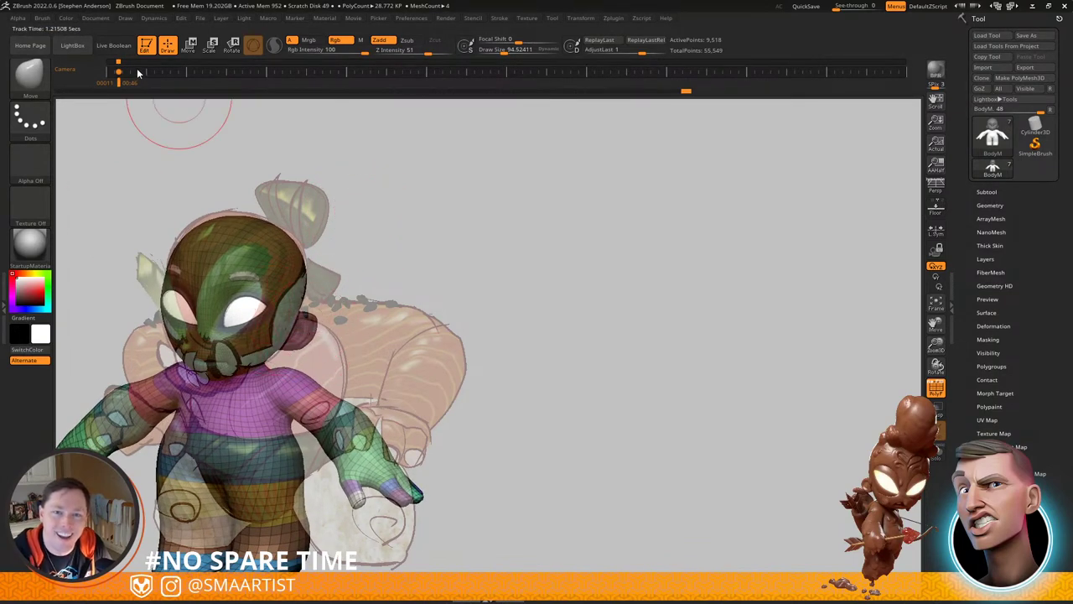
{"action": "left_click_drag", "start_coordinate": [361, 262], "coordinate": [682, 218], "text": "alt"}
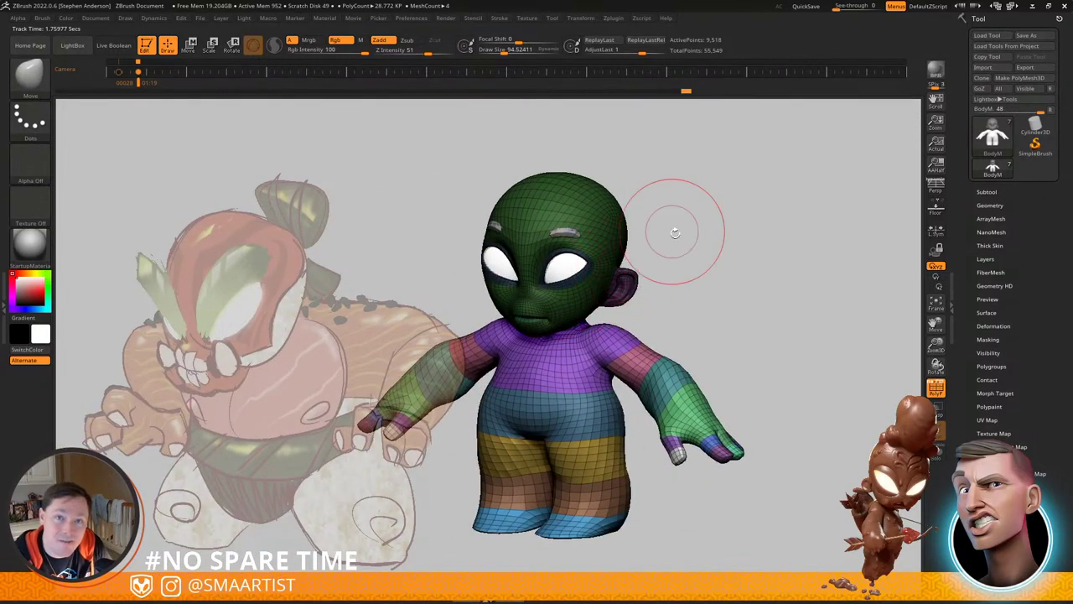
Step: Clear the mask from the head
{"action": "right_click_drag", "start_coordinate": [671, 250], "coordinate": [608, 244]}
{"action": "mouse_move", "coordinate": [579, 176]}
{"action": "right_mouse_down", "text": "ctrl"}
{"action": "mouse_move", "coordinate": [546, 272]}
{"action": "mouse_move", "coordinate": [525, 277]}
{"action": "right_mouse_up", "text": "ctrl"}
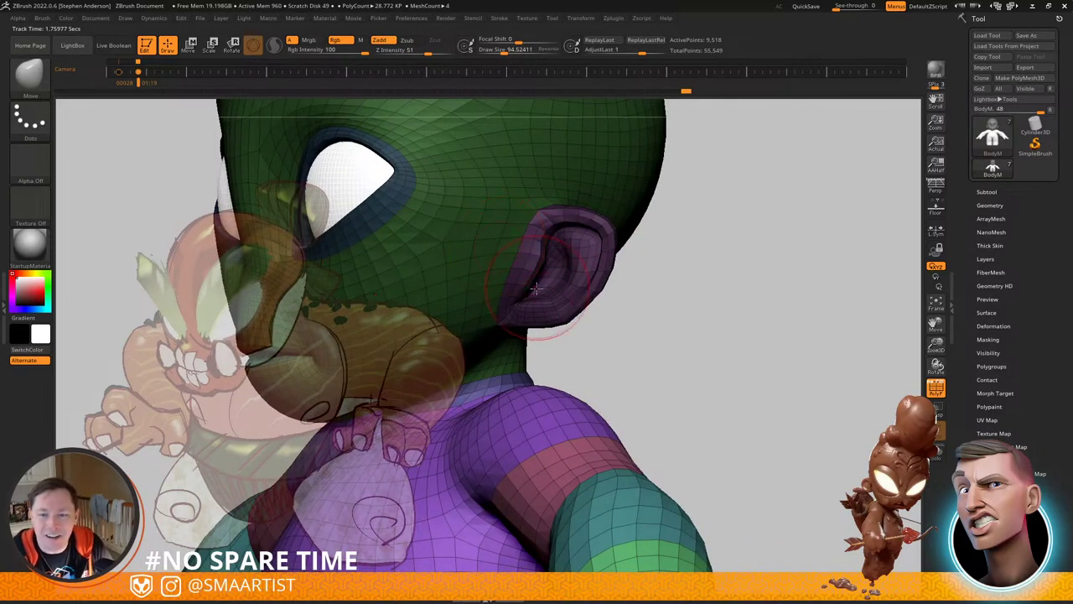
{"action": "mouse_move", "coordinate": [544, 310]}
{"action": "right_mouse_down"}
{"action": "mouse_move", "coordinate": [570, 309]}
{"action": "mouse_move", "coordinate": [563, 273]}
{"action": "mouse_move", "coordinate": [545, 269]}
{"action": "mouse_move", "coordinate": [594, 312]}
{"action": "mouse_move", "coordinate": [608, 281]}
{"action": "mouse_move", "coordinate": [541, 292]}
{"action": "right_mouse_up"}
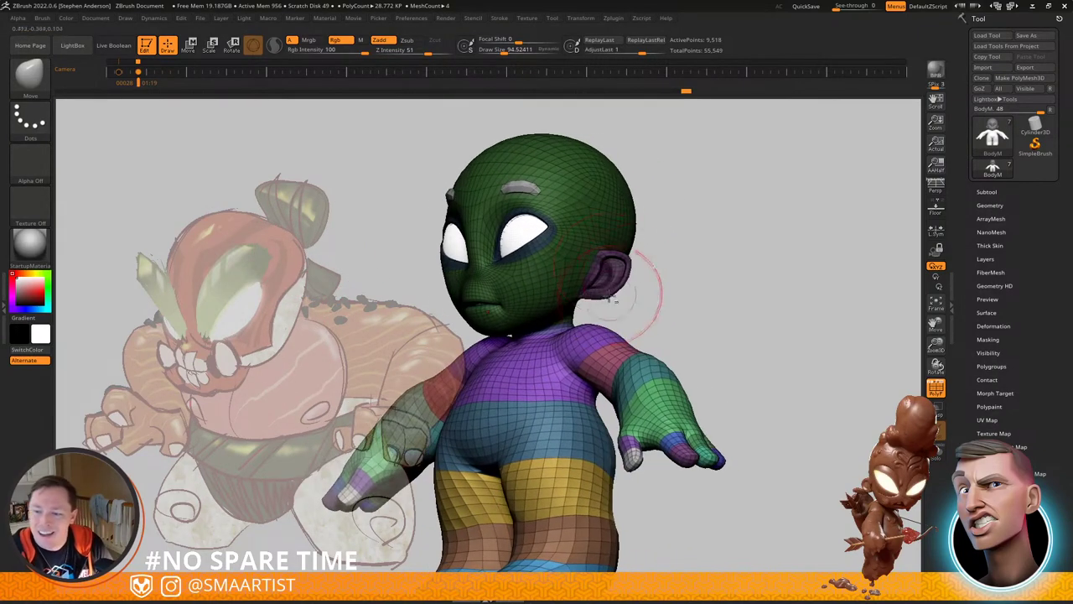
{"action": "mouse_move", "coordinate": [564, 269]}
{"action": "right_mouse_down"}
{"action": "mouse_move", "coordinate": [631, 273]}
{"action": "mouse_move", "coordinate": [587, 248]}
{"action": "mouse_move", "coordinate": [550, 254]}
{"action": "right_mouse_up"}
{"action": "mouse_move", "coordinate": [638, 239]}
{"action": "right_mouse_down", "text": "ctrl"}
{"action": "mouse_move", "coordinate": [642, 306]}
{"action": "mouse_move", "coordinate": [645, 231]}
{"action": "right_mouse_up", "text": "ctrl"}
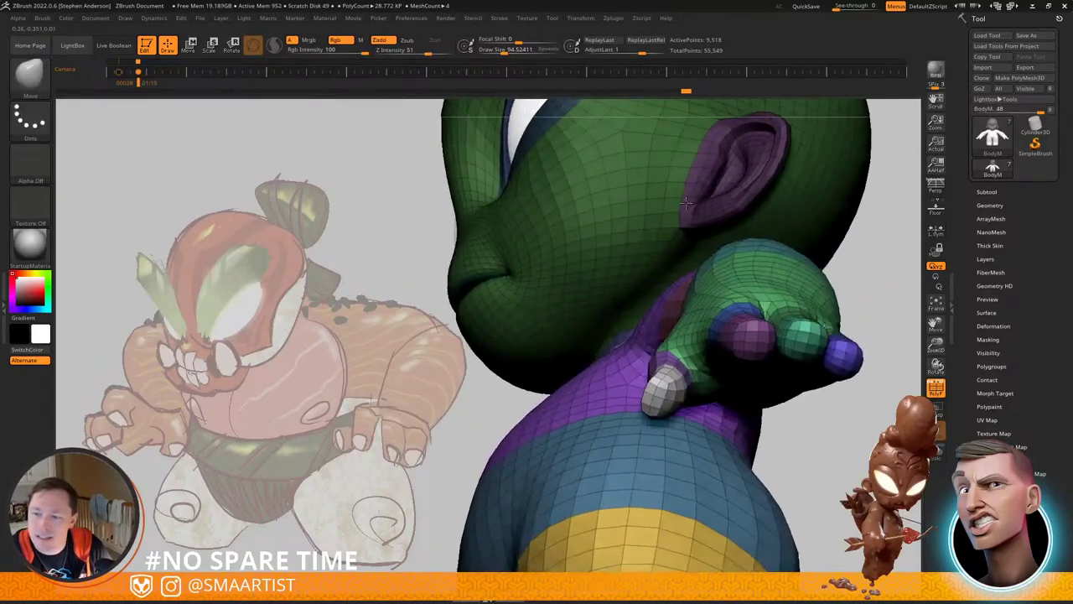
{"action": "left_click_drag", "start_coordinate": [863, 257], "coordinate": [876, 279], "text": "ctrl"}
{"action": "right_click_drag", "start_coordinate": [626, 287], "coordinate": [642, 332]}
Step: Mask everything except the narrow polygroup at the base of the neck and soften the mask's edge
{"action": "key", "text": "w"}
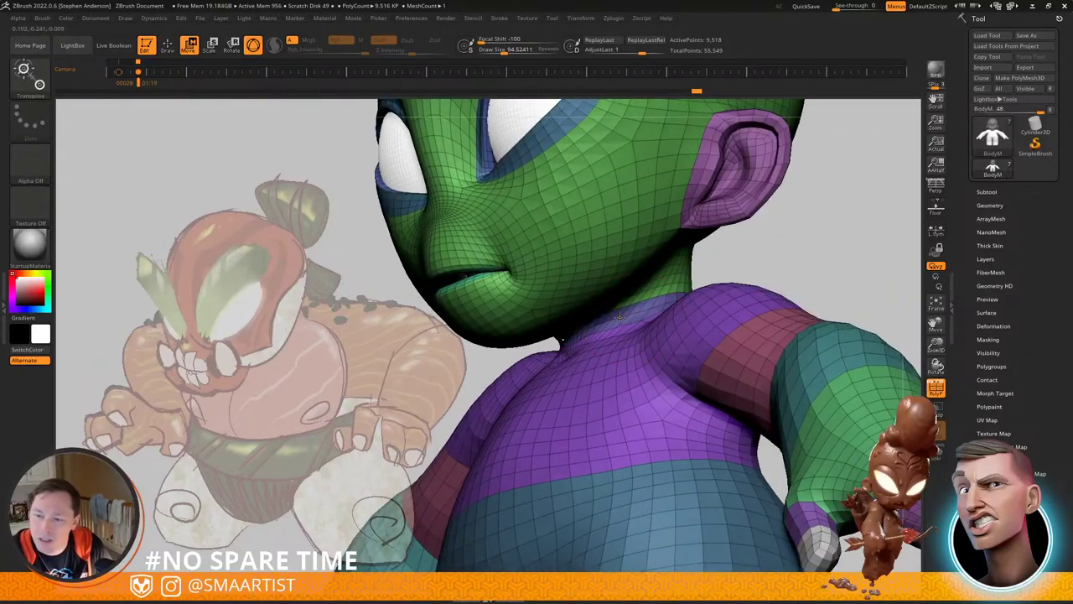
{"action": "left_click", "coordinate": [648, 307], "text": "ctrl"}
{"action": "key", "text": "q"}
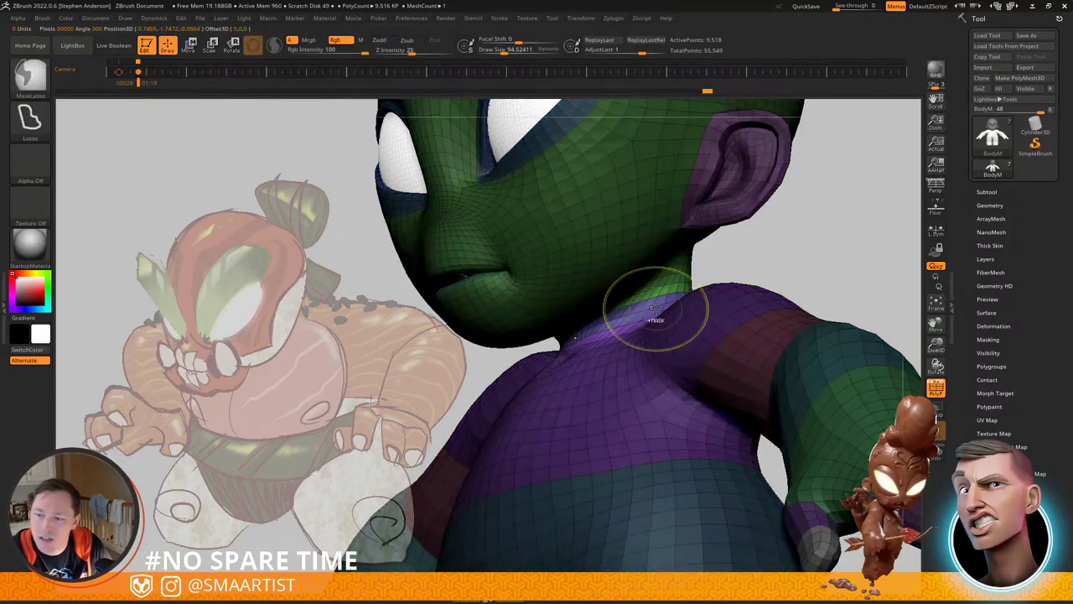
{"action": "left_click", "coordinate": [766, 242], "text": "ctrl"}
{"action": "left_click", "coordinate": [785, 273], "text": "ctrl"}
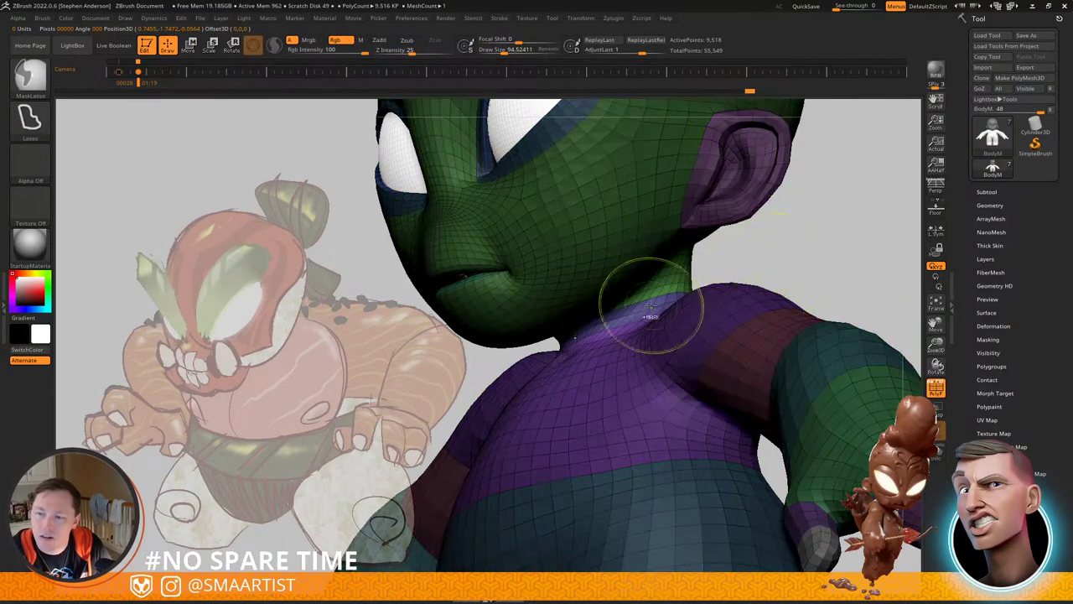
Step: Reshape the front and sides of the neck base with the Move brush at a size of about 146
{"action": "right_click_drag", "start_coordinate": [651, 304], "coordinate": [599, 327]}
{"action": "key", "text": "s"}
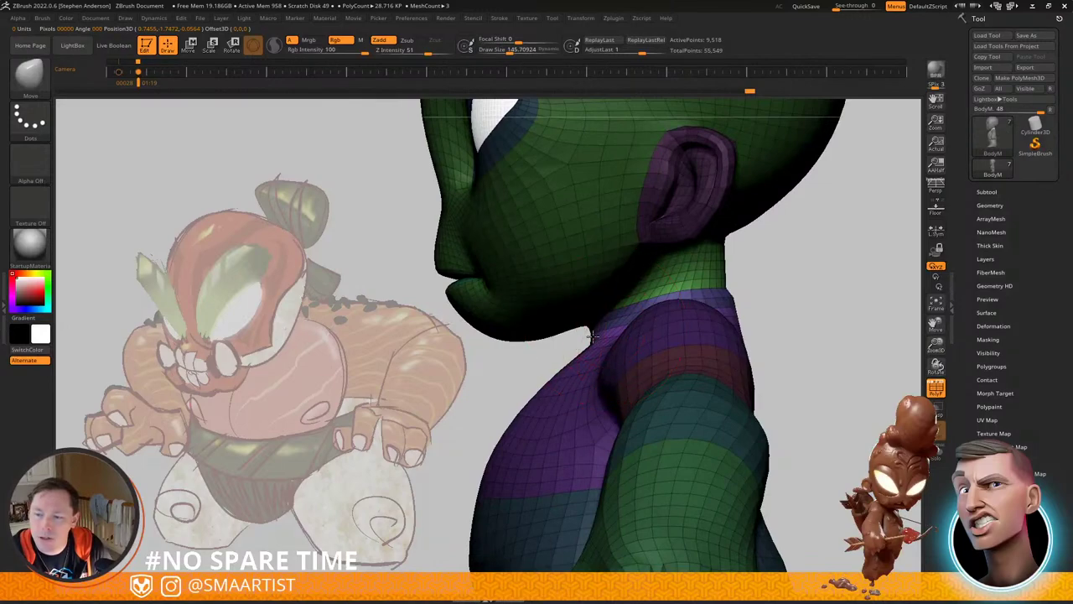
{"action": "mouse_move", "coordinate": [562, 370]}
{"action": "right_mouse_down"}
{"action": "mouse_move", "coordinate": [578, 309]}
{"action": "mouse_move", "coordinate": [579, 340]}
{"action": "right_mouse_up"}
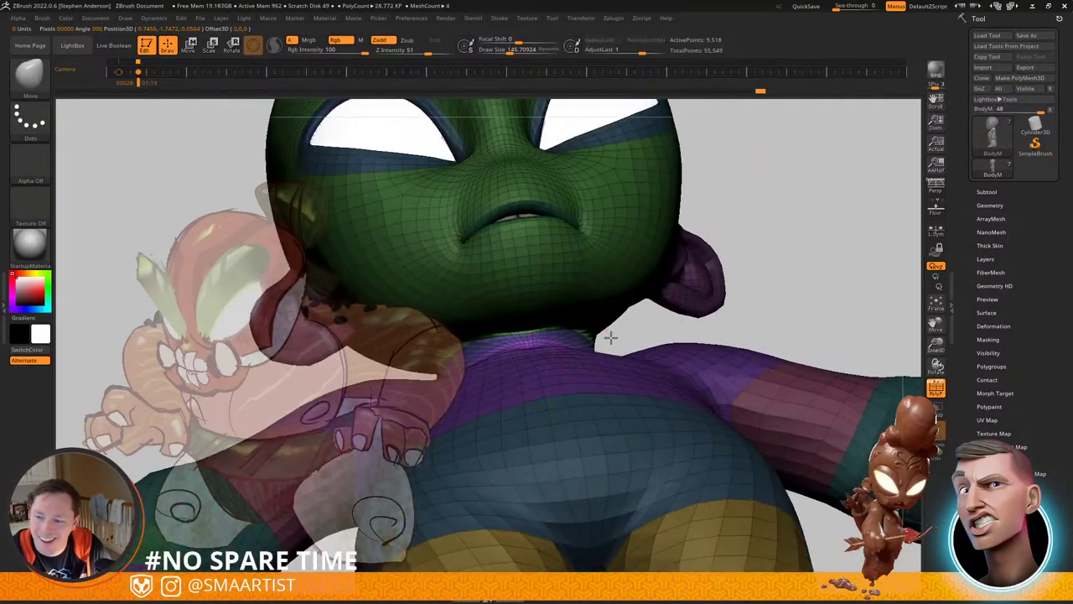
{"action": "left_click_drag", "start_coordinate": [611, 337], "coordinate": [612, 337]}
{"action": "mouse_move", "coordinate": [612, 337]}
{"action": "right_mouse_down"}
{"action": "mouse_move", "coordinate": [563, 364]}
{"action": "mouse_move", "coordinate": [553, 300]}
{"action": "mouse_move", "coordinate": [572, 331]}
{"action": "mouse_move", "coordinate": [538, 283]}
{"action": "right_mouse_up"}
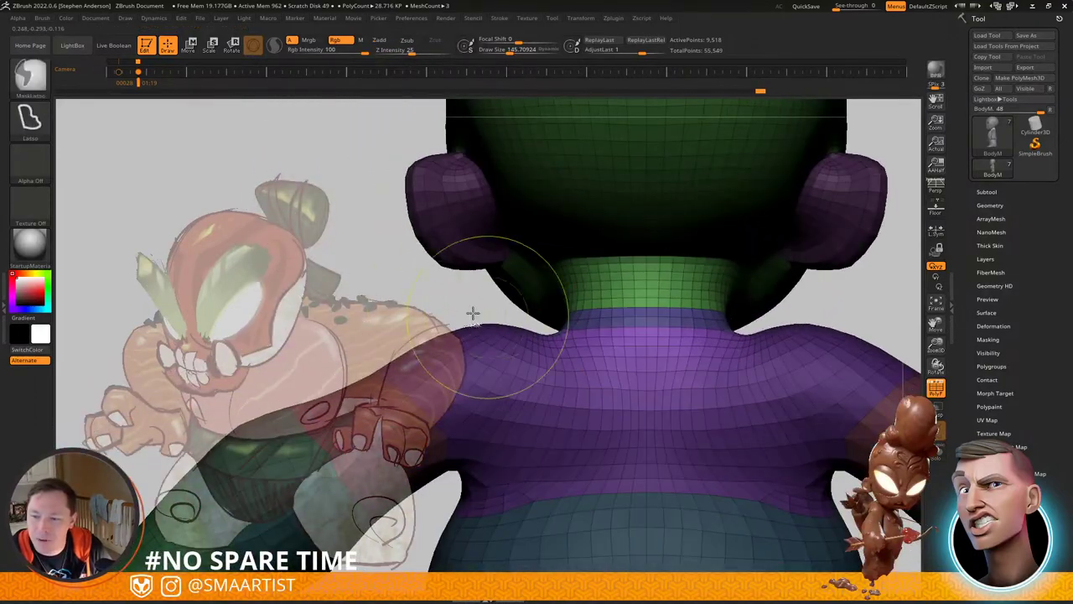
Step: Replace the neck mask with one that leaves only the upper torso polygroup free, and soften its edge
{"action": "left_click_drag", "start_coordinate": [473, 313], "coordinate": [493, 310], "text": "ctrl"}
{"action": "key", "text": "w"}
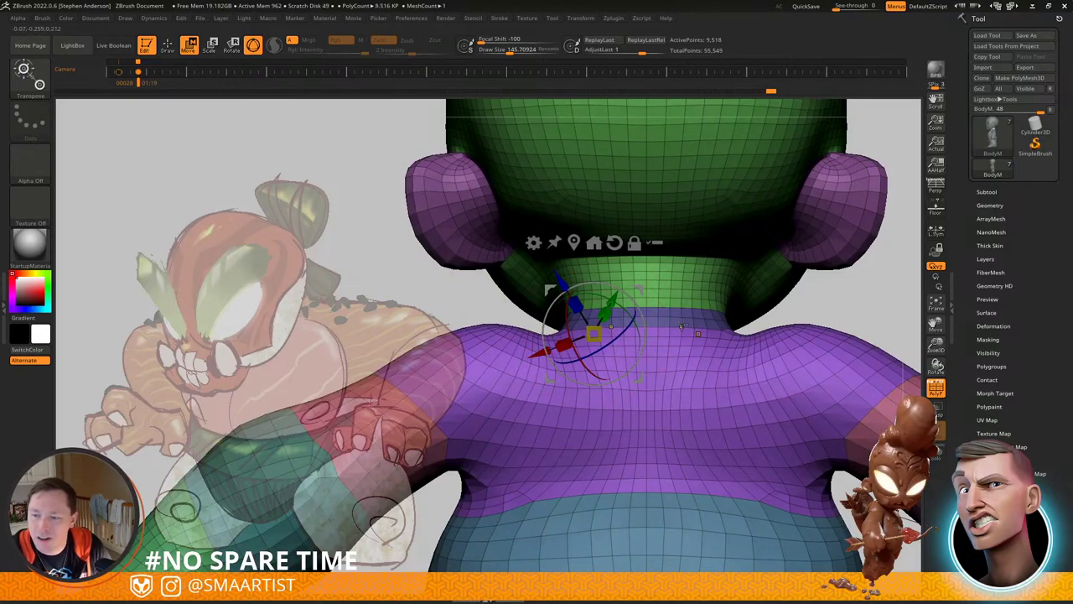
{"action": "left_click", "coordinate": [681, 326], "text": "ctrl"}
{"action": "key", "text": "q"}
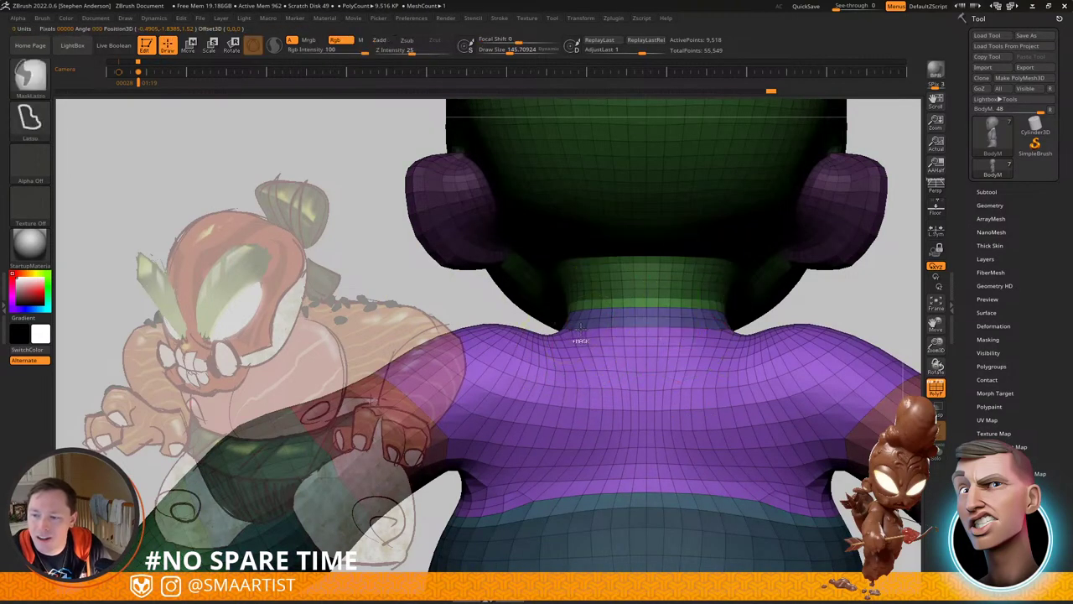
{"action": "left_click", "coordinate": [577, 331], "text": "ctrl"}
{"action": "left_click", "coordinate": [483, 304], "text": "ctrl"}
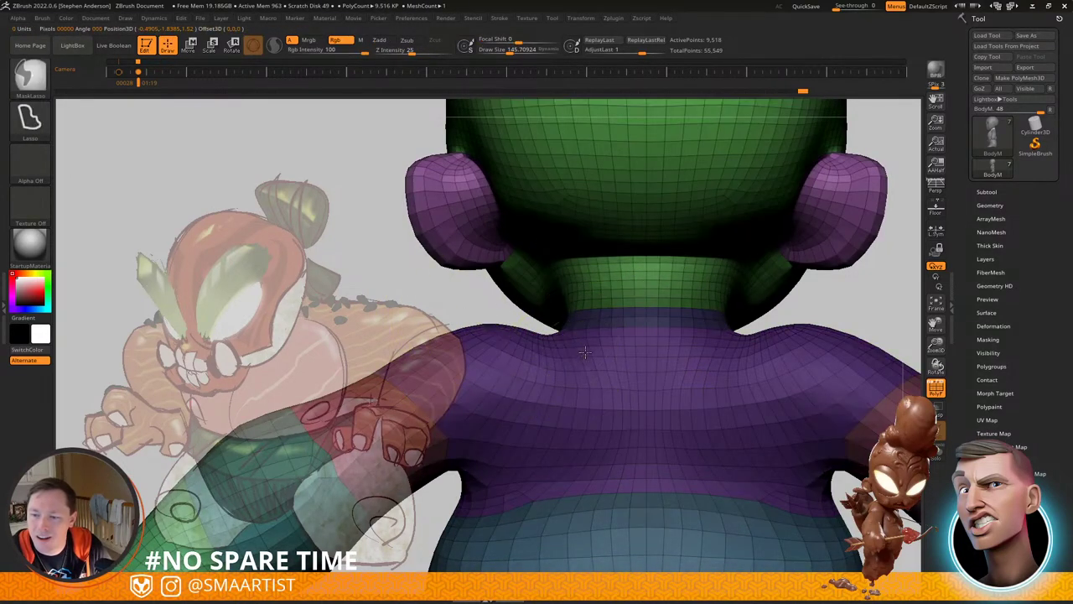
{"action": "left_click", "coordinate": [496, 312], "text": "ctrl"}
Step: Reduce the Move brush size to about 99 and reshape the back where the neck meets the upper torso
{"action": "key", "text": "s"}
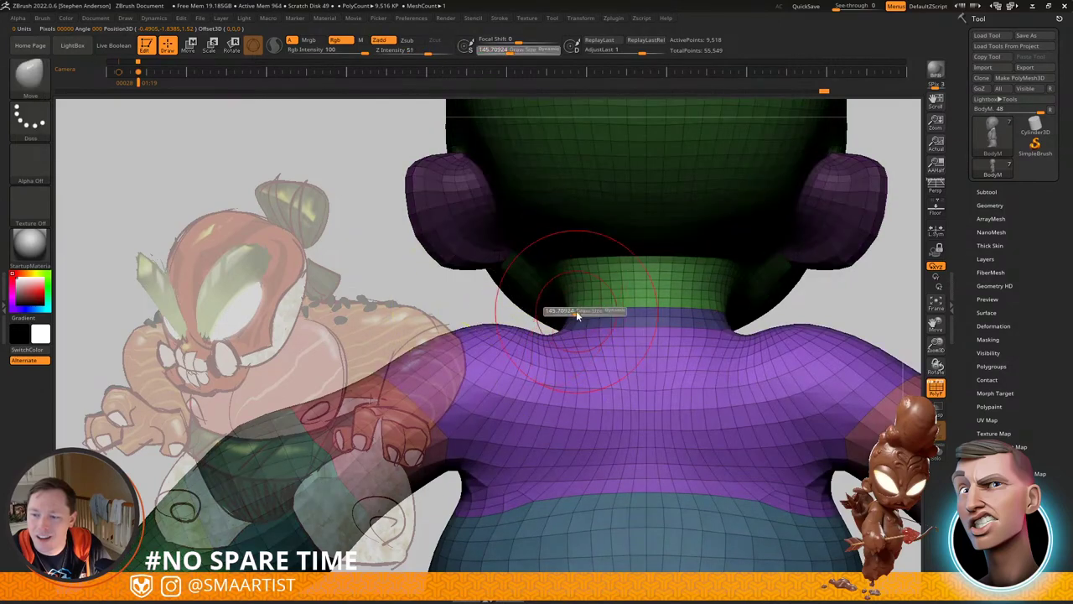
{"action": "left_click_drag", "start_coordinate": [577, 313], "coordinate": [559, 311]}
{"action": "right_click_drag", "start_coordinate": [589, 316], "coordinate": [780, 312]}
{"action": "left_click_drag", "start_coordinate": [613, 308], "coordinate": [611, 315]}
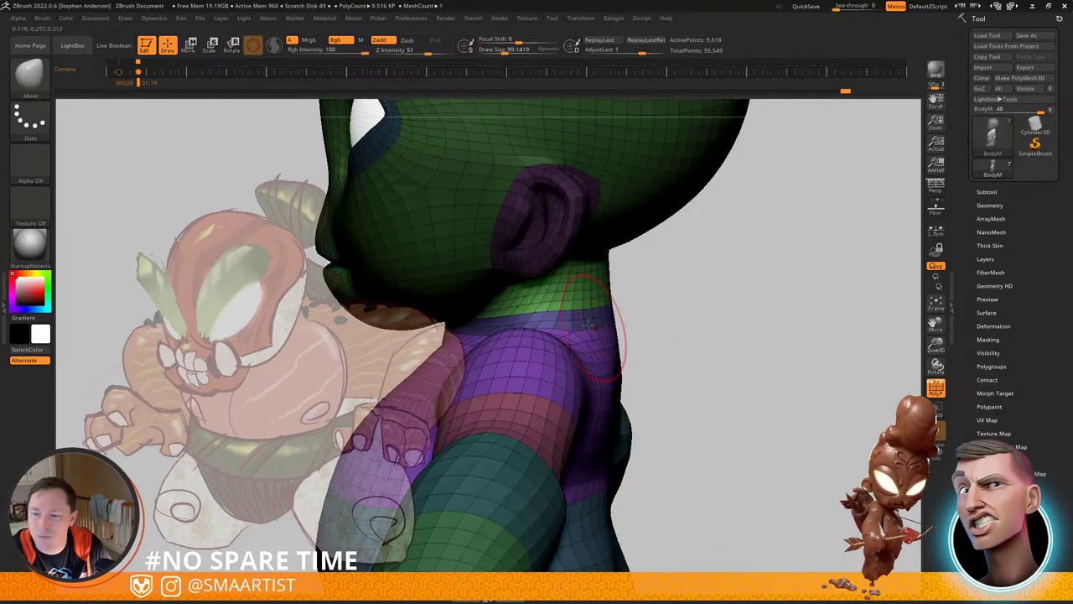
Step: Clear the mask and reshape the slope between neck and shoulders with the Move brush at a size of about 215
{"action": "right_click_drag", "start_coordinate": [731, 330], "coordinate": [601, 329]}
{"action": "mouse_move", "coordinate": [676, 335]}
{"action": "right_mouse_down", "text": "ctrl"}
{"action": "mouse_move", "coordinate": [579, 336]}
{"action": "mouse_move", "coordinate": [565, 317]}
{"action": "mouse_move", "coordinate": [619, 296]}
{"action": "right_mouse_up", "text": "ctrl"}
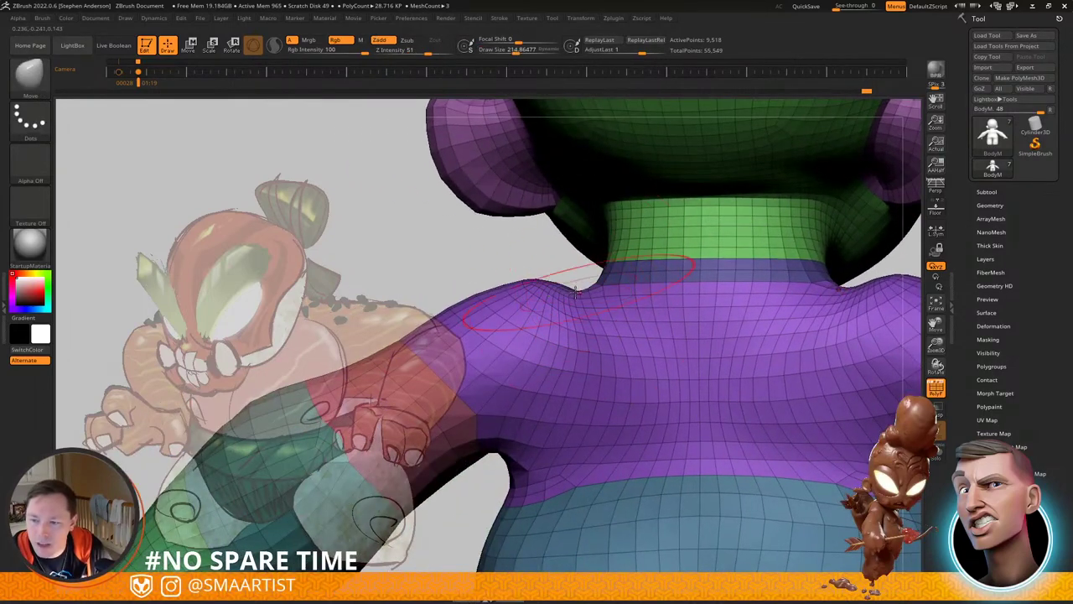
{"action": "mouse_move", "coordinate": [575, 293]}
{"action": "left_mouse_down"}
{"action": "mouse_move", "coordinate": [576, 270]}
{"action": "mouse_move", "coordinate": [564, 317]}
{"action": "mouse_move", "coordinate": [556, 297]}
{"action": "mouse_move", "coordinate": [554, 316]}
{"action": "left_mouse_up"}
{"action": "mouse_move", "coordinate": [512, 270]}
{"action": "right_mouse_down"}
{"action": "mouse_move", "coordinate": [643, 281]}
{"action": "mouse_move", "coordinate": [674, 313]}
{"action": "right_mouse_up"}
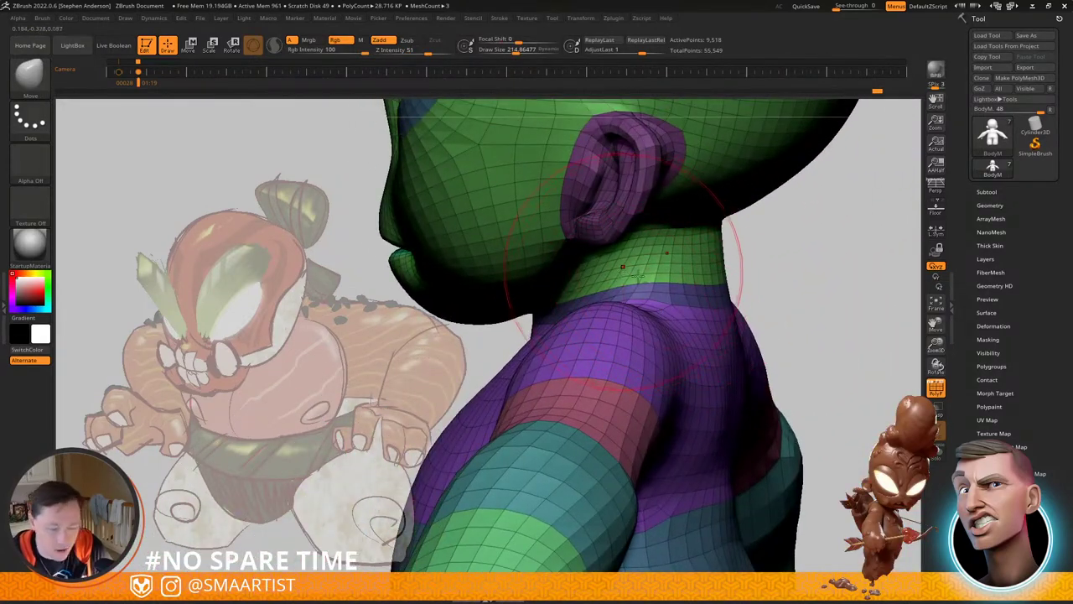
Step: Isolate the ear polygroup, mask it, show the whole body again and invert the mask so only the ears are free
{"action": "right_click_drag", "start_coordinate": [637, 275], "coordinate": [642, 239], "text": "alt"}
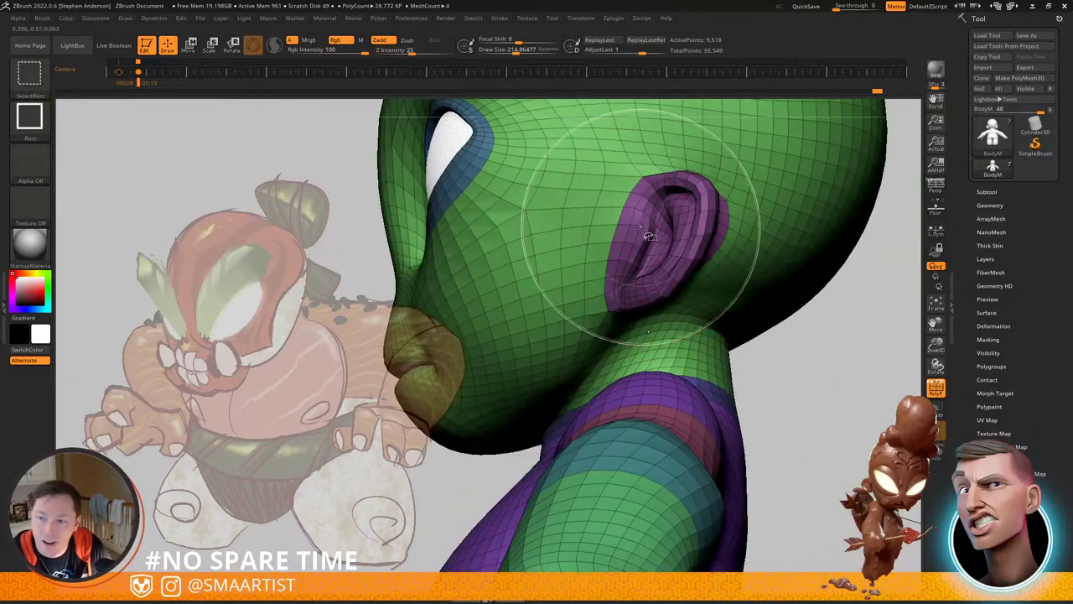
{"action": "left_click", "coordinate": [650, 237], "text": "ctrl+shift"}
{"action": "left_click", "coordinate": [790, 244], "text": "ctrl"}
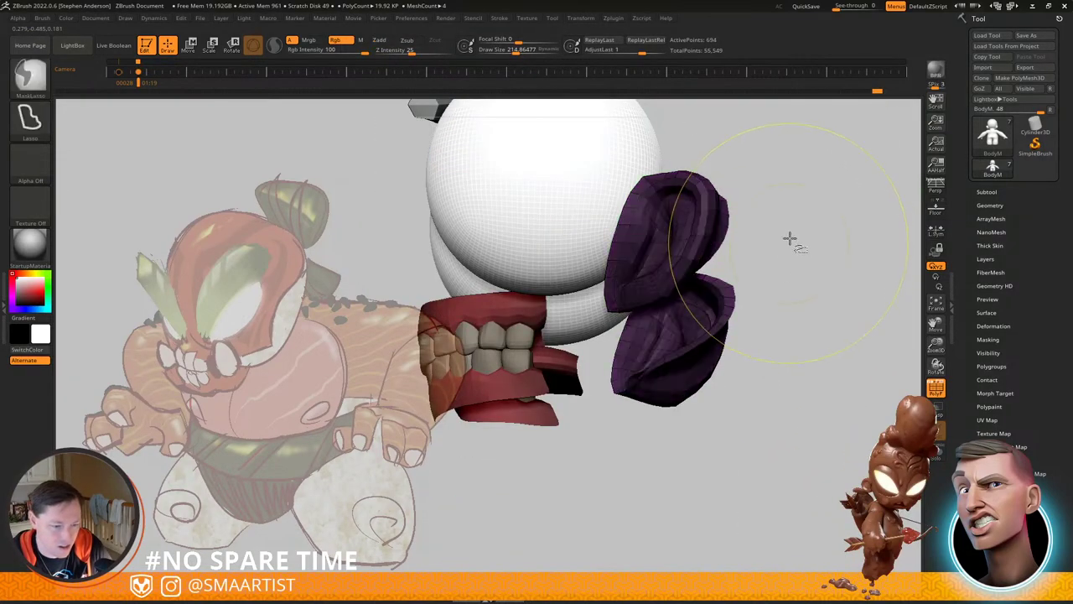
{"action": "left_click", "coordinate": [793, 244], "text": "ctrl+shift"}
{"action": "mouse_move", "coordinate": [791, 250]}
{"action": "right_mouse_down"}
{"action": "mouse_move", "coordinate": [734, 293]}
{"action": "mouse_move", "coordinate": [789, 282]}
{"action": "right_mouse_up"}
{"action": "left_click_drag", "start_coordinate": [790, 296], "coordinate": [755, 331], "text": "ctrl"}
{"action": "key", "text": "ctrl+z"}
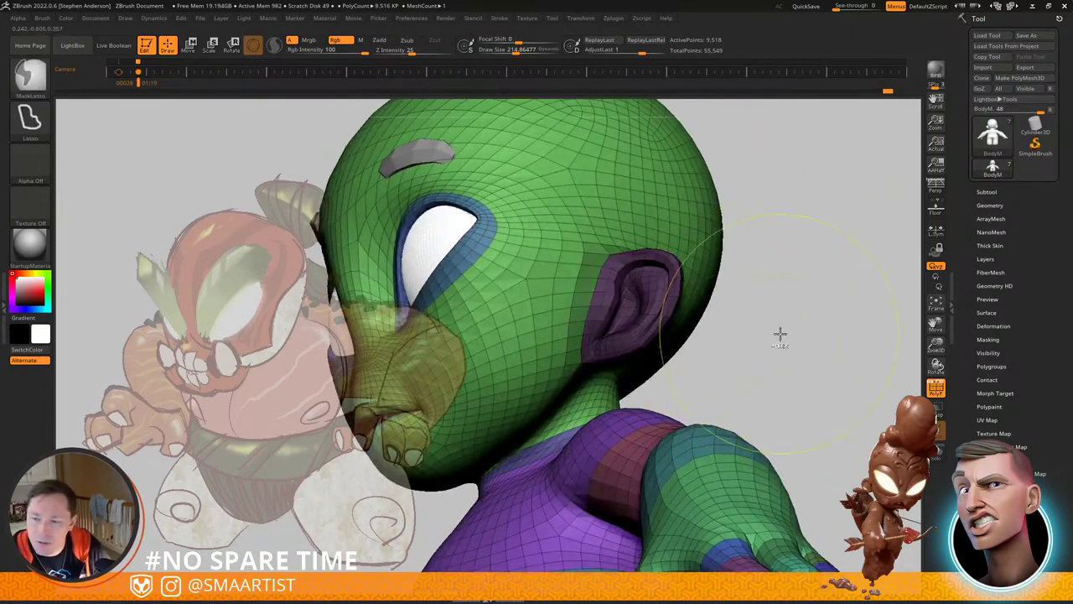
{"action": "left_click", "coordinate": [779, 335], "text": "ctrl"}
Step: Try to flatten the ears into the head by smoothing them and trimming the remaining bump with the TrimDynamic brush
{"action": "right_click_drag", "start_coordinate": [759, 327], "coordinate": [644, 302]}
{"action": "left_click_drag", "start_coordinate": [642, 302], "coordinate": [627, 316], "text": "shift"}
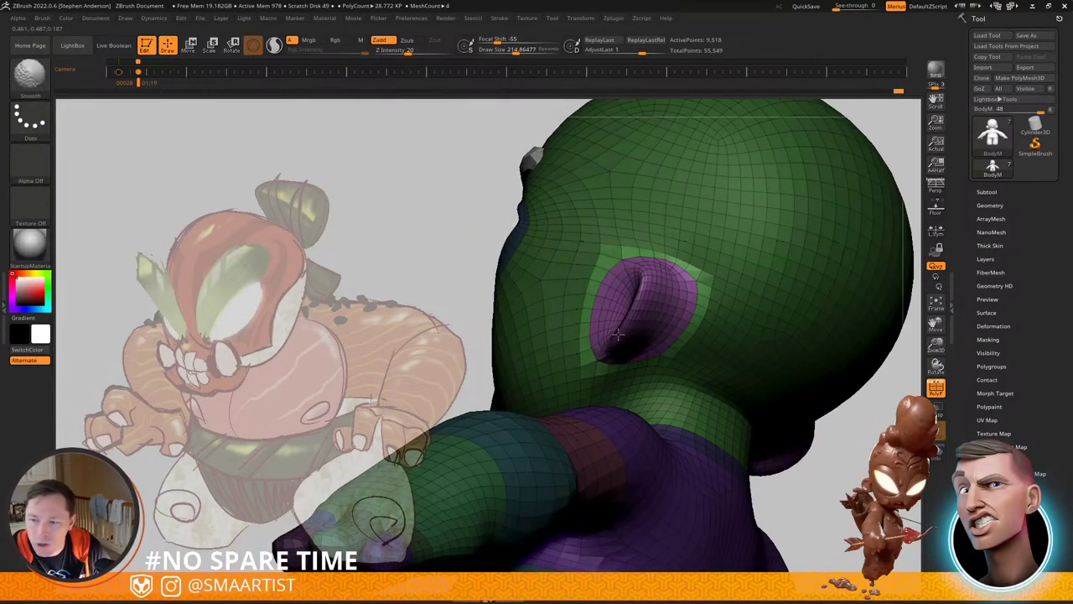
{"action": "mouse_move", "coordinate": [614, 318]}
{"action": "right_mouse_down"}
{"action": "mouse_move", "coordinate": [696, 313]}
{"action": "mouse_move", "coordinate": [627, 304]}
{"action": "right_mouse_up"}
{"action": "left_click_drag", "start_coordinate": [632, 304], "coordinate": [630, 324], "text": "shift"}
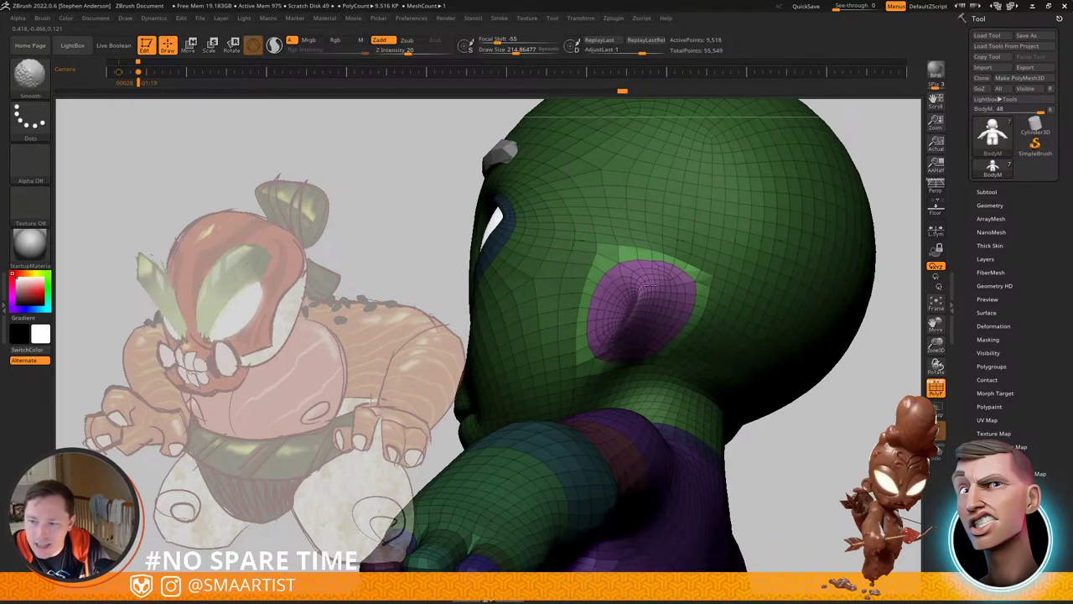
{"action": "left_click_drag", "start_coordinate": [650, 285], "coordinate": [635, 284], "text": "shift"}
{"action": "mouse_move", "coordinate": [635, 284]}
{"action": "right_mouse_down"}
{"action": "mouse_move", "coordinate": [680, 307]}
{"action": "mouse_move", "coordinate": [632, 302]}
{"action": "right_mouse_up"}
{"action": "key", "text": "b"}
{"action": "key", "text": "t"}
{"action": "key", "text": "d"}
{"action": "left_click_drag", "start_coordinate": [631, 302], "coordinate": [627, 295]}
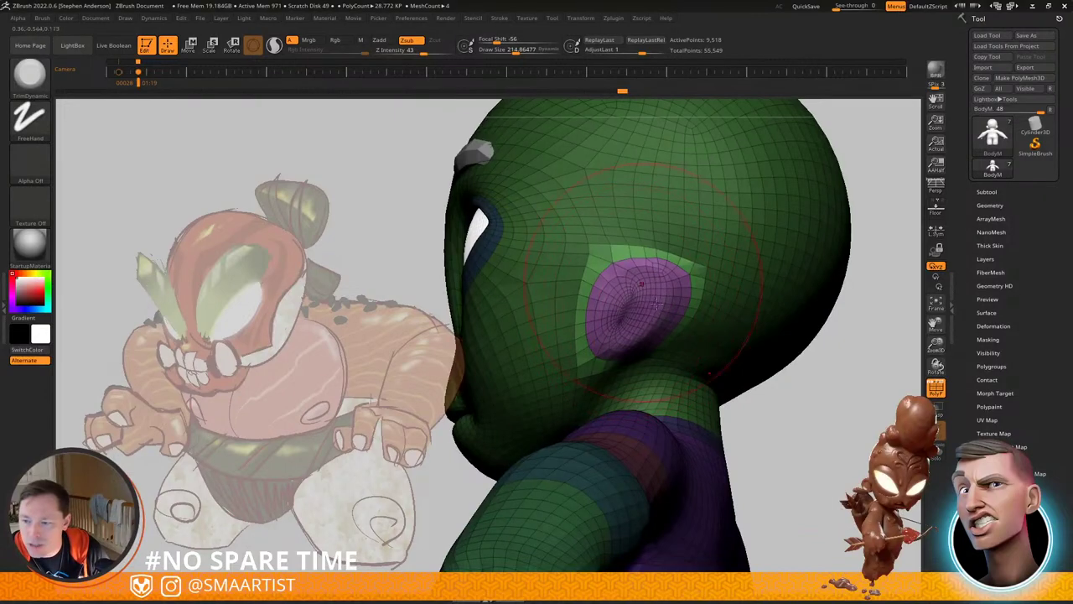
Step: Hide the polyframe, clear the mask and reduce the TrimDynamic draw size to about 163
{"action": "key", "text": "shift+f"}
{"action": "right_click_drag", "start_coordinate": [736, 319], "coordinate": [735, 349], "text": "ctrl"}
{"action": "left_click_drag", "start_coordinate": [766, 314], "coordinate": [844, 412], "text": "ctrl"}
{"action": "mouse_move", "coordinate": [616, 324]}
{"action": "right_mouse_down"}
{"action": "mouse_move", "coordinate": [702, 317]}
{"action": "mouse_move", "coordinate": [661, 301]}
{"action": "mouse_move", "coordinate": [688, 299]}
{"action": "mouse_move", "coordinate": [665, 290]}
{"action": "mouse_move", "coordinate": [665, 316]}
{"action": "right_mouse_up"}
{"action": "key", "text": "s"}
{"action": "left_click_drag", "start_coordinate": [671, 316], "coordinate": [663, 316]}
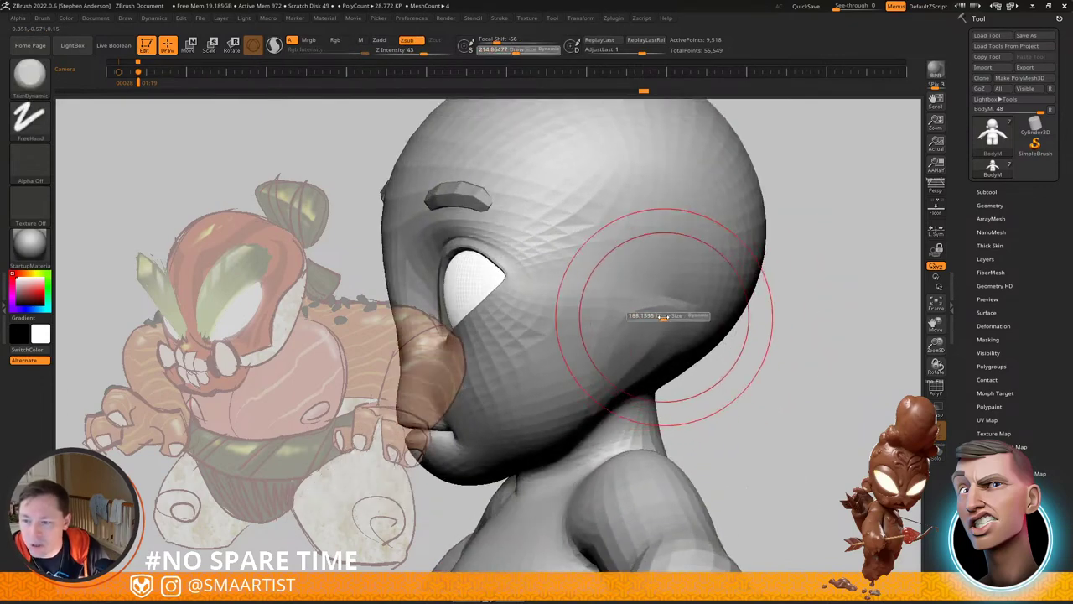
Step: Undo the flattening of the ears and clear the mask that comes back with them
{"action": "mouse_move", "coordinate": [663, 316]}
{"action": "right_mouse_down"}
{"action": "mouse_move", "coordinate": [629, 313]}
{"action": "mouse_move", "coordinate": [668, 302]}
{"action": "mouse_move", "coordinate": [727, 308]}
{"action": "mouse_move", "coordinate": [699, 307]}
{"action": "mouse_move", "coordinate": [731, 323]}
{"action": "mouse_move", "coordinate": [714, 324]}
{"action": "right_mouse_up"}
{"action": "left_click", "coordinate": [803, 285], "text": "ctrl"}
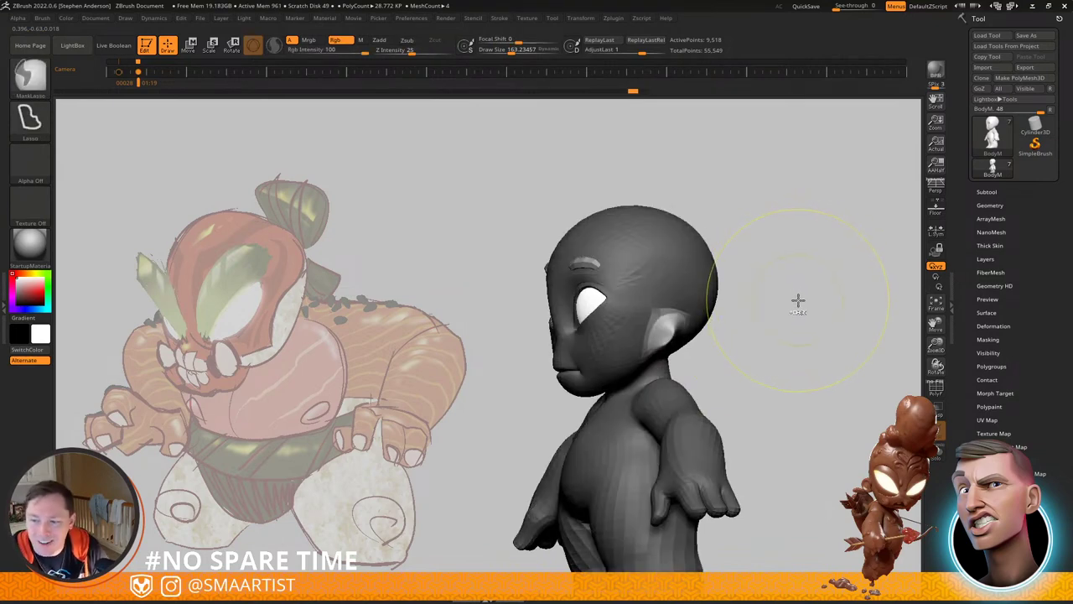
{"action": "left_click_drag", "start_coordinate": [768, 302], "coordinate": [801, 303]}
{"action": "left_click_drag", "start_coordinate": [754, 278], "coordinate": [825, 347], "text": "ctrl"}
{"action": "left_click_drag", "start_coordinate": [759, 304], "coordinate": [779, 274], "text": "alt"}
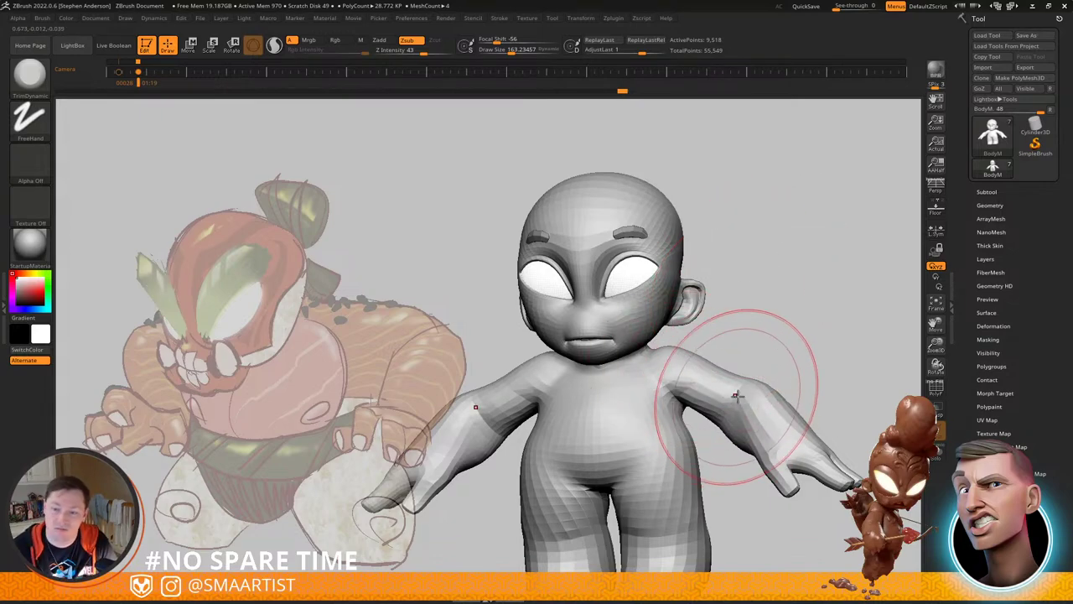
Step: Show the polyframe and reshape the back of the torso below the arm with the Move brush at a size of about 201
{"action": "mouse_move", "coordinate": [736, 402]}
{"action": "right_mouse_down", "text": "alt"}
{"action": "mouse_move", "coordinate": [704, 357]}
{"action": "mouse_move", "coordinate": [658, 360]}
{"action": "mouse_move", "coordinate": [697, 364]}
{"action": "mouse_move", "coordinate": [677, 371]}
{"action": "mouse_move", "coordinate": [644, 351]}
{"action": "right_mouse_up", "text": "alt"}
{"action": "key", "text": "shift+f"}
{"action": "left_click_drag", "start_coordinate": [641, 344], "coordinate": [645, 371]}
{"action": "key", "text": "b"}
{"action": "key", "text": "m"}
{"action": "key", "text": "v"}
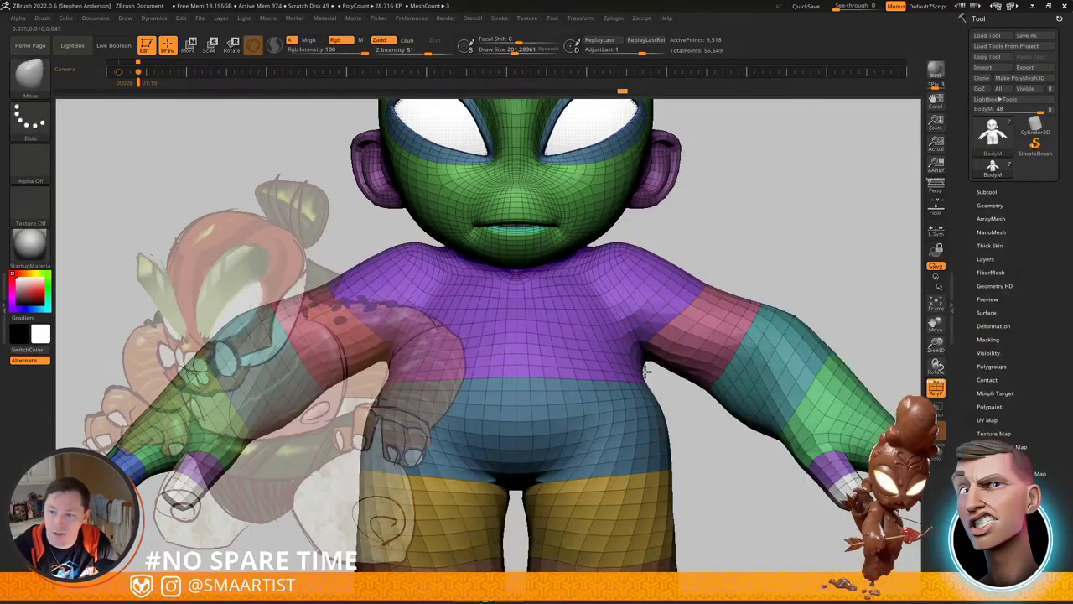
{"action": "right_click_drag", "start_coordinate": [682, 360], "coordinate": [534, 354]}
{"action": "right_click_drag", "start_coordinate": [621, 270], "coordinate": [683, 314]}
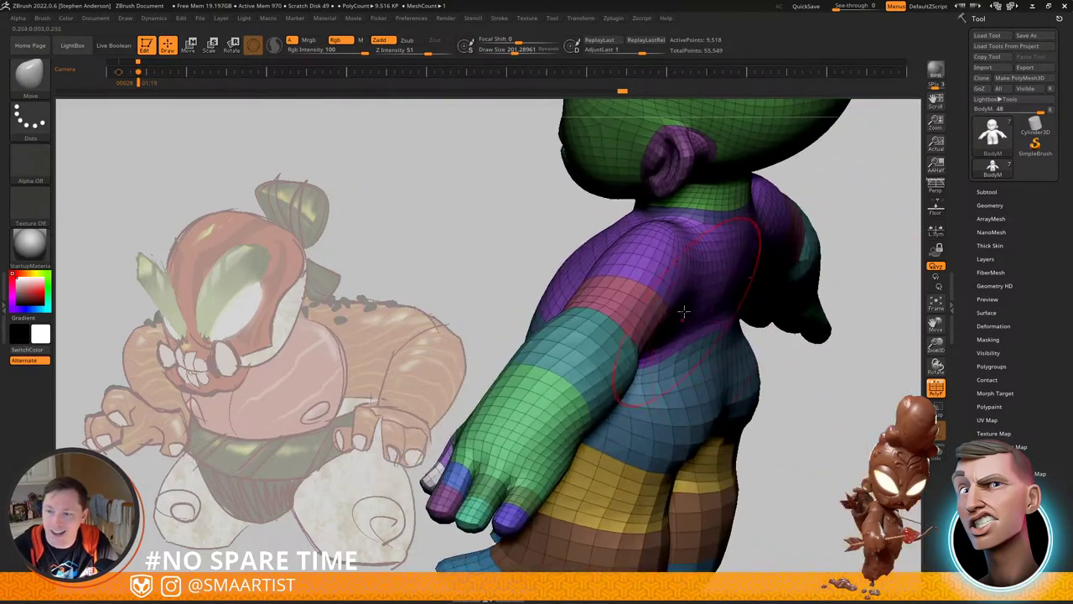
{"action": "left_click_drag", "start_coordinate": [684, 314], "coordinate": [711, 322]}
{"action": "mouse_move", "coordinate": [662, 333]}
{"action": "right_mouse_down"}
{"action": "mouse_move", "coordinate": [673, 383]}
{"action": "mouse_move", "coordinate": [588, 216]}
{"action": "mouse_move", "coordinate": [559, 214]}
{"action": "mouse_move", "coordinate": [585, 238]}
{"action": "mouse_move", "coordinate": [556, 266]}
{"action": "mouse_move", "coordinate": [575, 315]}
{"action": "mouse_move", "coordinate": [618, 320]}
{"action": "mouse_move", "coordinate": [625, 265]}
{"action": "right_mouse_up"}
{"action": "mouse_move", "coordinate": [626, 265]}
{"action": "right_mouse_down"}
{"action": "mouse_move", "coordinate": [579, 277]}
{"action": "mouse_move", "coordinate": [616, 294]}
{"action": "mouse_move", "coordinate": [684, 281]}
{"action": "right_mouse_up"}
Step: Mask the body so that only the hips and thighs are free, with a soft transition into the lower legs
{"action": "right_click_drag", "start_coordinate": [684, 281], "coordinate": [685, 317], "text": "ctrl"}
{"action": "key", "text": "w"}
{"action": "left_click", "coordinate": [681, 316], "text": "ctrl"}
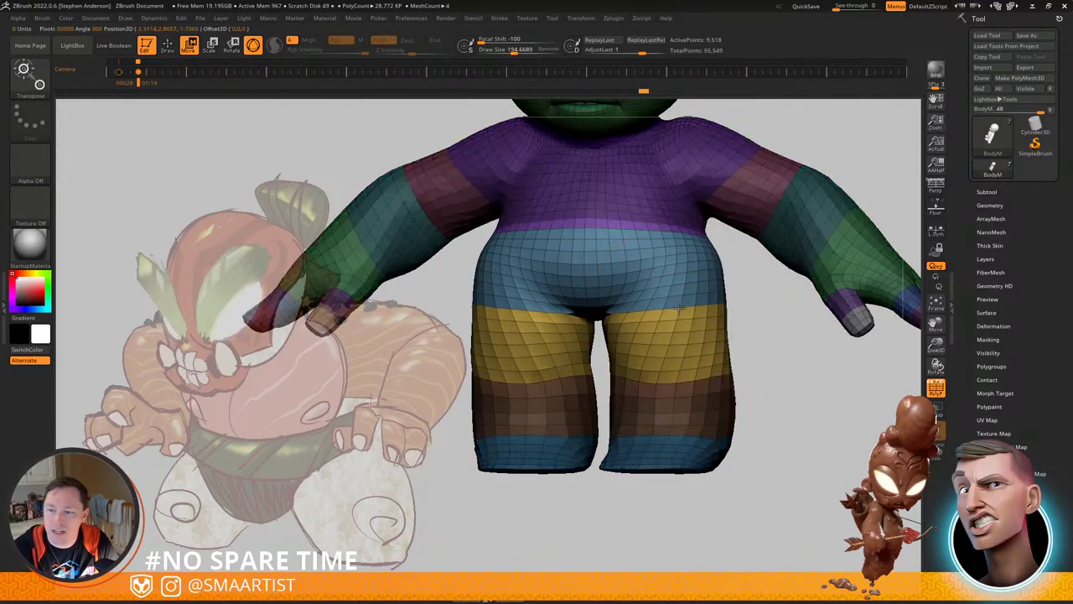
{"action": "key", "text": "q"}
{"action": "left_click", "coordinate": [676, 317], "text": "ctrl"}
{"action": "left_click", "coordinate": [738, 337], "text": "ctrl"}
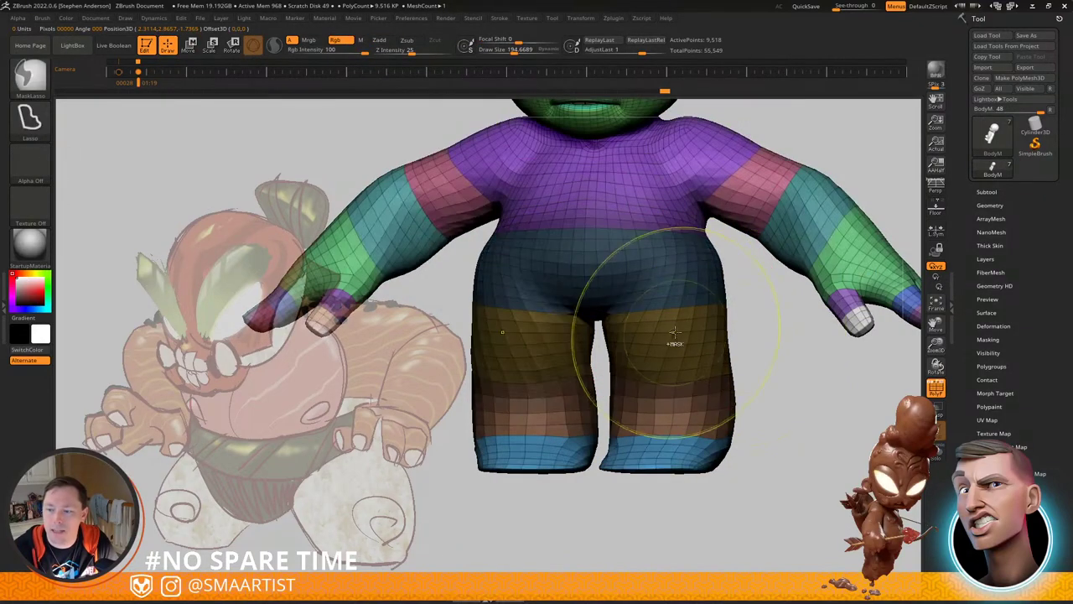
{"action": "left_click", "coordinate": [747, 337], "text": "ctrl"}
{"action": "key", "text": "w"}
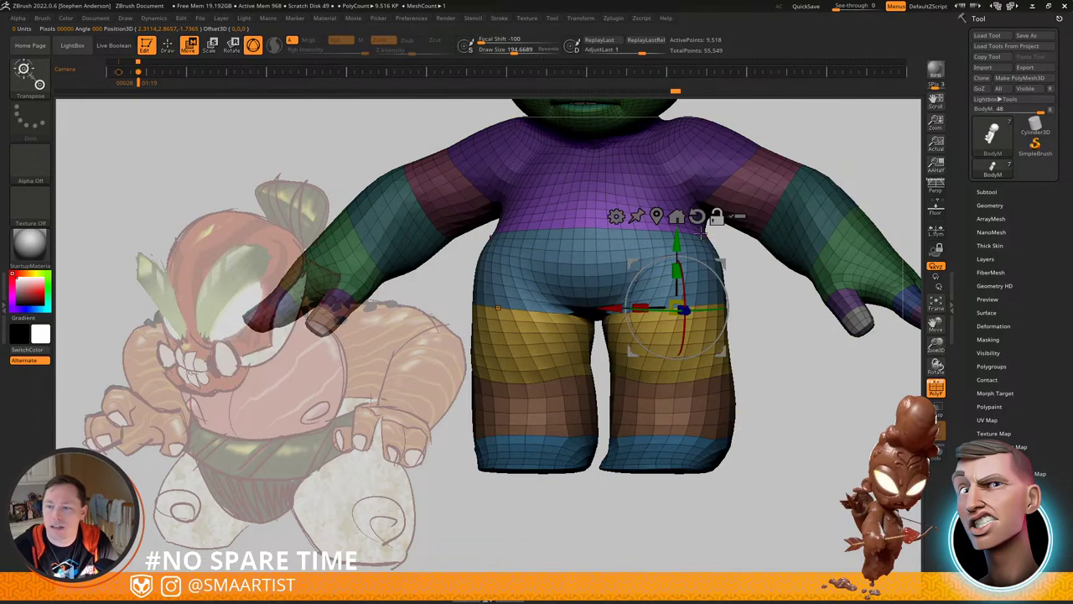
Step: Shift the unmasked hips and thighs vertically with the transform gizmo
{"action": "left_click_drag", "start_coordinate": [677, 247], "coordinate": [689, 275]}
{"action": "right_click_drag", "start_coordinate": [695, 373], "coordinate": [659, 311], "text": "alt"}
{"action": "right_click_drag", "start_coordinate": [659, 310], "coordinate": [591, 320]}
{"action": "key", "text": "q"}
Step: Replace the mask with one that leaves only the feet polygroup free, and soften its edge
{"action": "right_click_drag", "start_coordinate": [654, 370], "coordinate": [667, 272]}
{"action": "right_click_drag", "start_coordinate": [690, 379], "coordinate": [674, 336], "text": "alt"}
{"action": "left_click", "coordinate": [831, 363], "text": "ctrl"}
{"action": "key", "text": "w"}
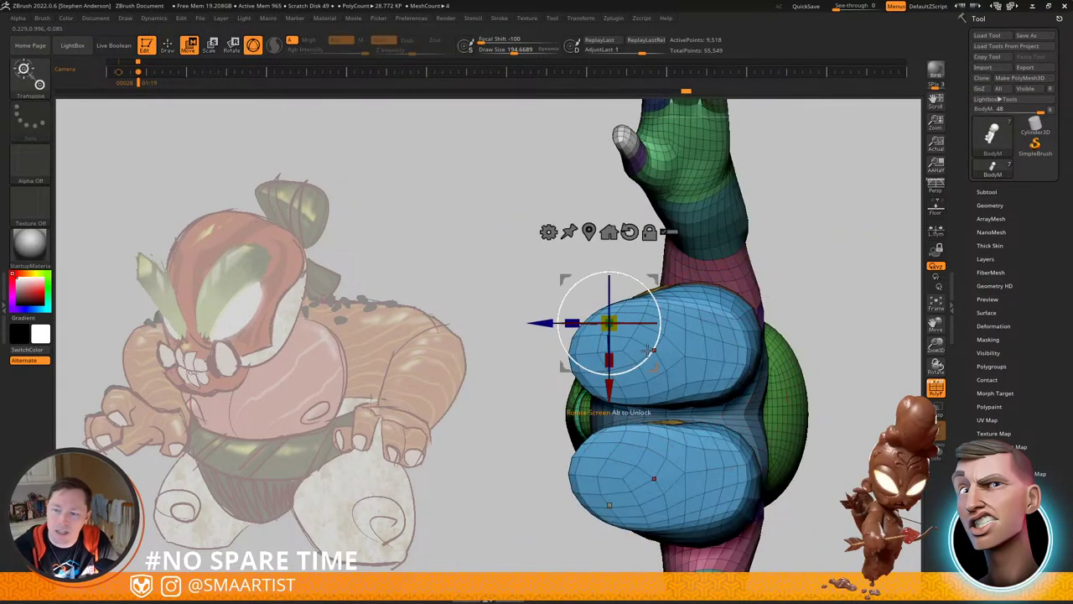
{"action": "left_click", "coordinate": [710, 355], "text": "ctrl"}
{"action": "key", "text": "q"}
{"action": "left_click_drag", "start_coordinate": [854, 261], "coordinate": [826, 273], "text": "ctrl"}
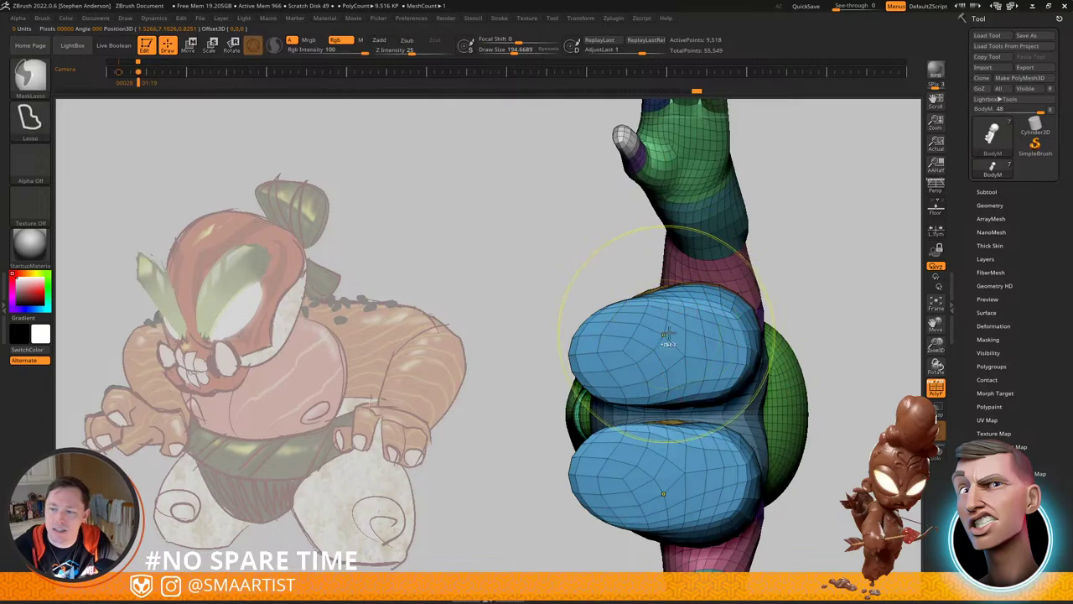
{"action": "key", "text": "ctrl+z"}
{"action": "left_click", "coordinate": [817, 284], "text": "ctrl"}
{"action": "left_click", "coordinate": [690, 343], "text": "ctrl"}
{"action": "left_click", "coordinate": [697, 352], "text": "ctrl"}
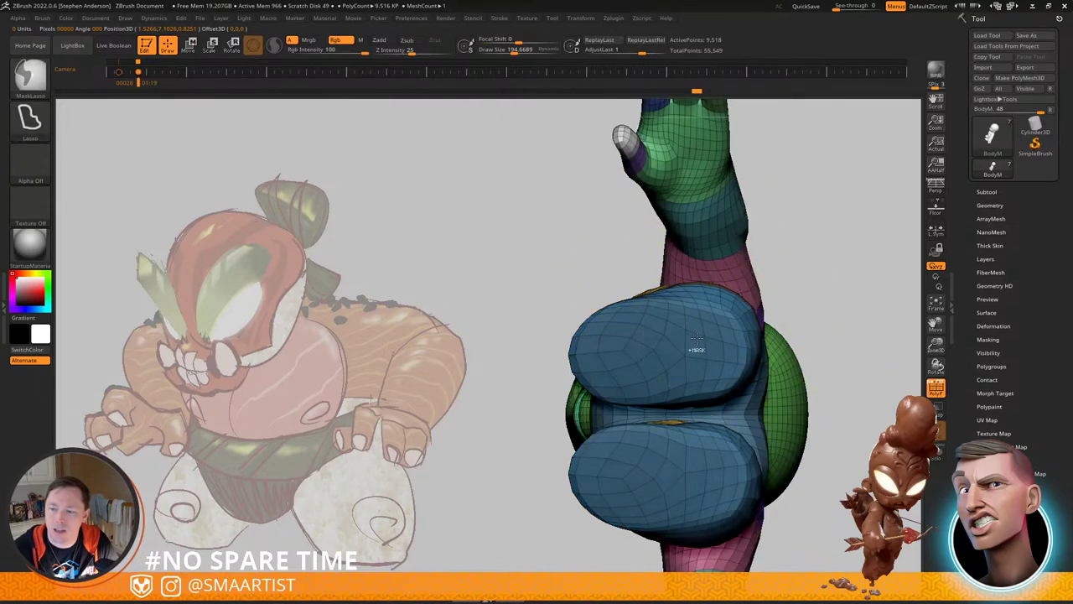
{"action": "left_click", "coordinate": [808, 274], "text": "ctrl"}
Step: Push the front of both soles back with the Move brush to make the feet shorter and rounder
{"action": "left_click_drag", "start_coordinate": [585, 362], "coordinate": [660, 356]}
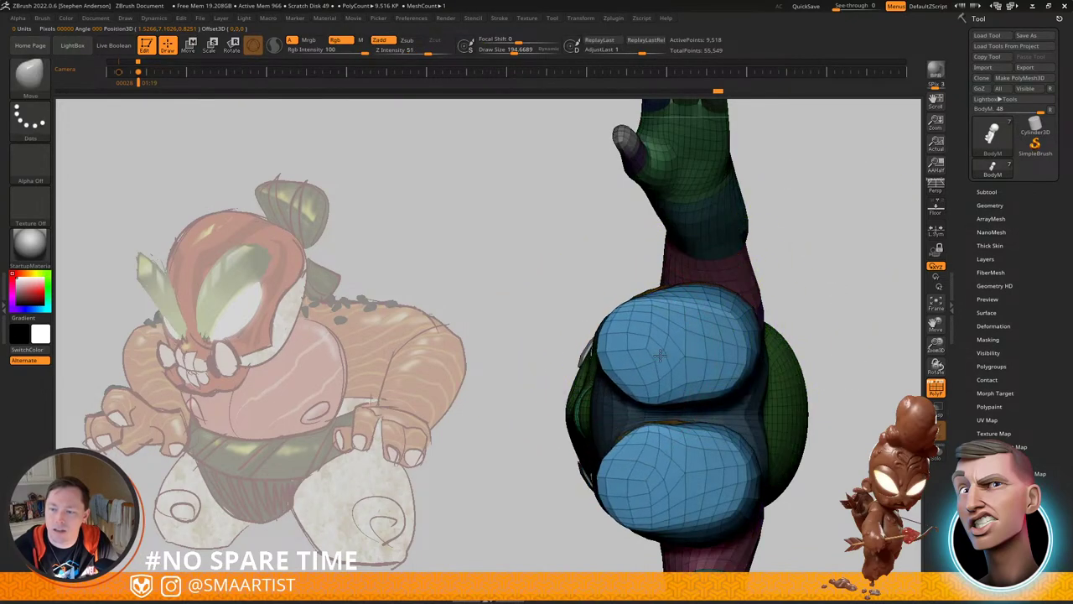
{"action": "left_click_drag", "start_coordinate": [634, 308], "coordinate": [655, 335]}
{"action": "left_click_drag", "start_coordinate": [622, 387], "coordinate": [652, 395]}
{"action": "left_click_drag", "start_coordinate": [654, 394], "coordinate": [661, 387]}
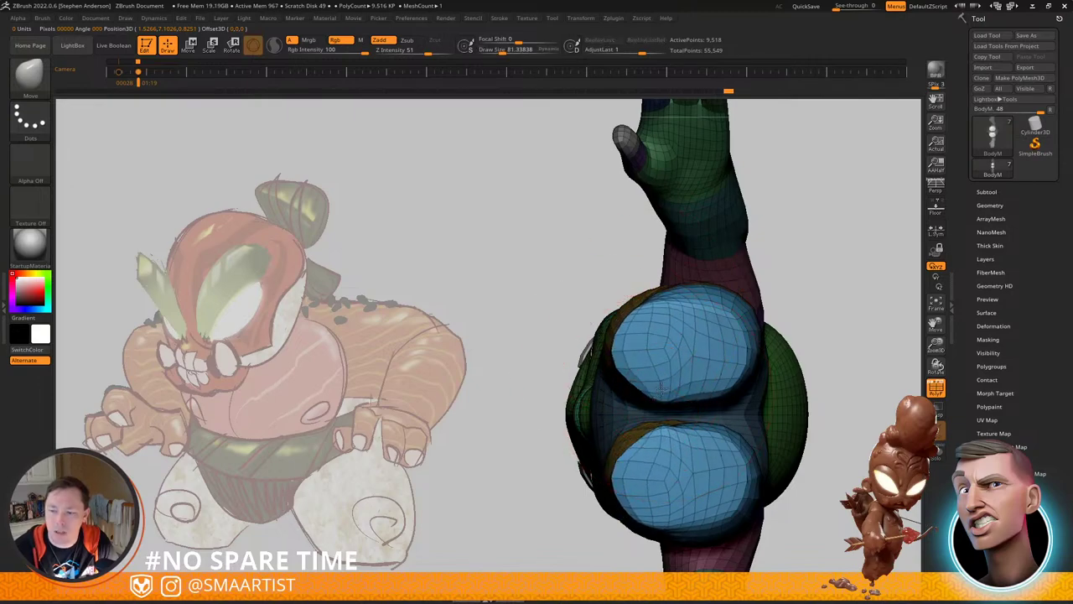
Step: Smooth the edges of the feet at a brush size of about 81 and clear the mask
{"action": "right_click_drag", "start_coordinate": [678, 348], "coordinate": [589, 377]}
{"action": "left_click_drag", "start_coordinate": [590, 378], "coordinate": [558, 373], "text": "shift"}
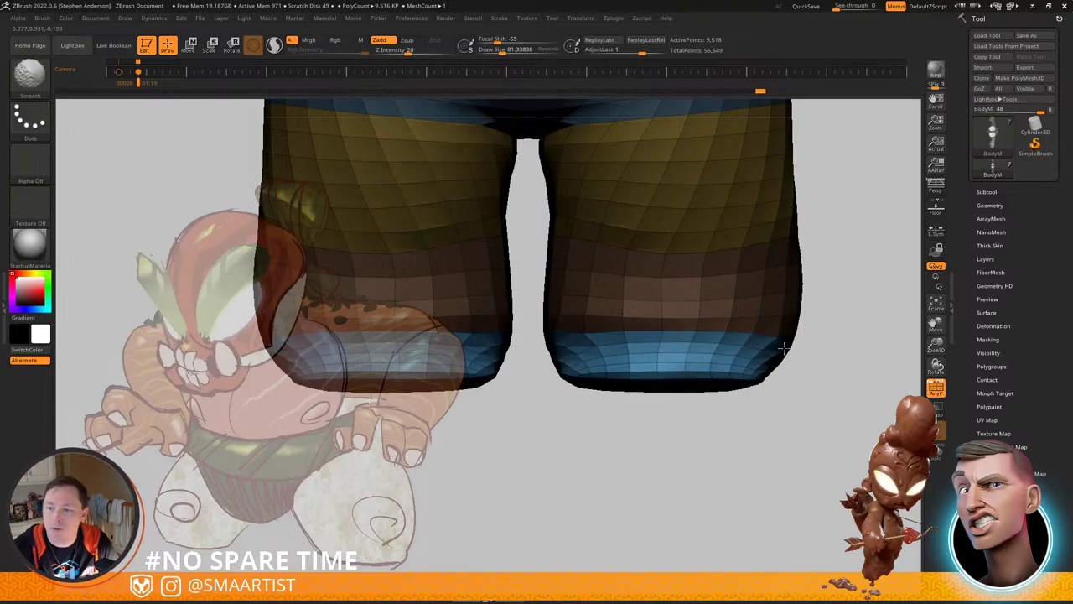
{"action": "right_click_drag", "start_coordinate": [784, 349], "coordinate": [790, 340], "text": "ctrl"}
{"action": "left_click_drag", "start_coordinate": [814, 332], "coordinate": [837, 369], "text": "ctrl"}
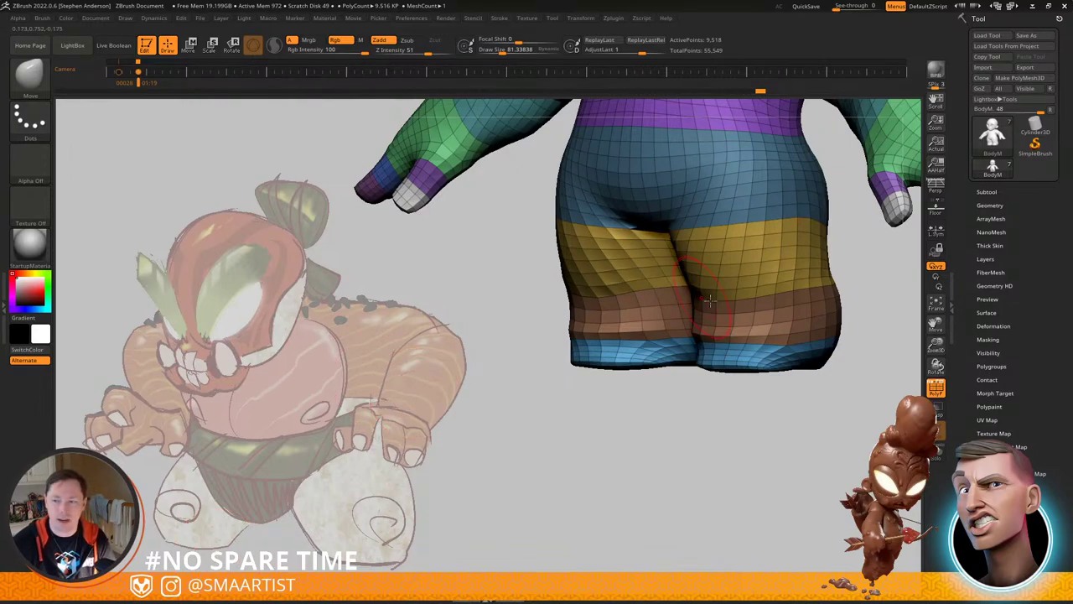
Step: Smooth the lower legs and thighs from the front and the back
{"action": "mouse_move", "coordinate": [720, 353]}
{"action": "right_mouse_down"}
{"action": "mouse_move", "coordinate": [658, 354]}
{"action": "mouse_move", "coordinate": [741, 348]}
{"action": "right_mouse_up"}
{"action": "left_click_drag", "start_coordinate": [709, 337], "coordinate": [755, 343], "text": "shift"}
{"action": "mouse_move", "coordinate": [709, 350]}
{"action": "right_mouse_down"}
{"action": "mouse_move", "coordinate": [662, 350]}
{"action": "mouse_move", "coordinate": [772, 333]}
{"action": "mouse_move", "coordinate": [669, 321]}
{"action": "right_mouse_up"}
{"action": "left_click_drag", "start_coordinate": [669, 319], "coordinate": [681, 304], "text": "shift"}
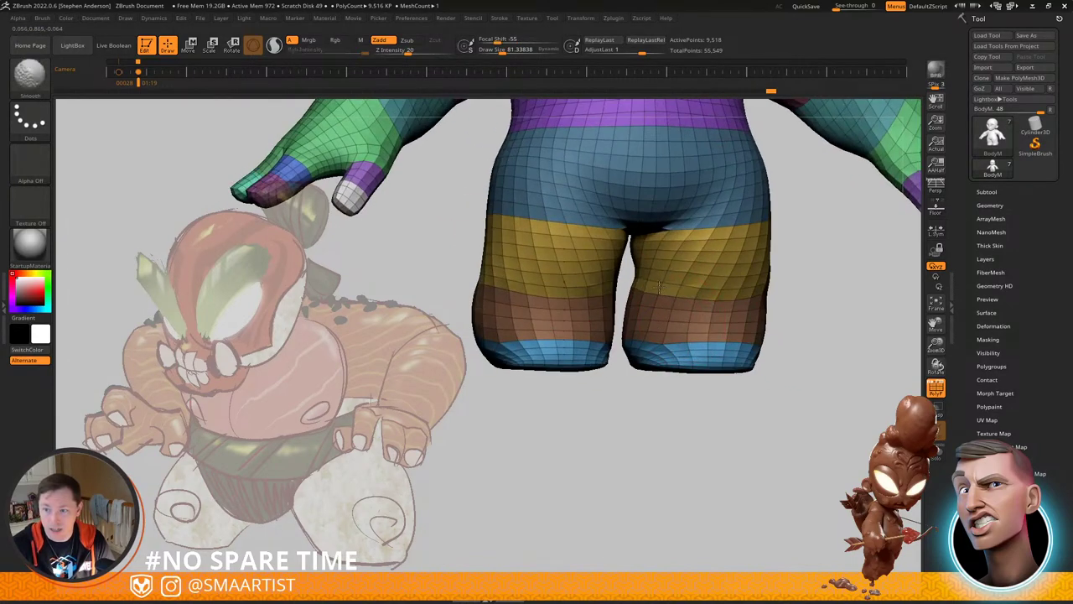
{"action": "mouse_move", "coordinate": [676, 309]}
{"action": "right_mouse_down"}
{"action": "mouse_move", "coordinate": [703, 308]}
{"action": "mouse_move", "coordinate": [622, 303]}
{"action": "mouse_move", "coordinate": [671, 285]}
{"action": "mouse_move", "coordinate": [562, 277]}
{"action": "mouse_move", "coordinate": [591, 270]}
{"action": "right_mouse_up"}
{"action": "left_click_drag", "start_coordinate": [605, 283], "coordinate": [617, 297], "text": "shift"}
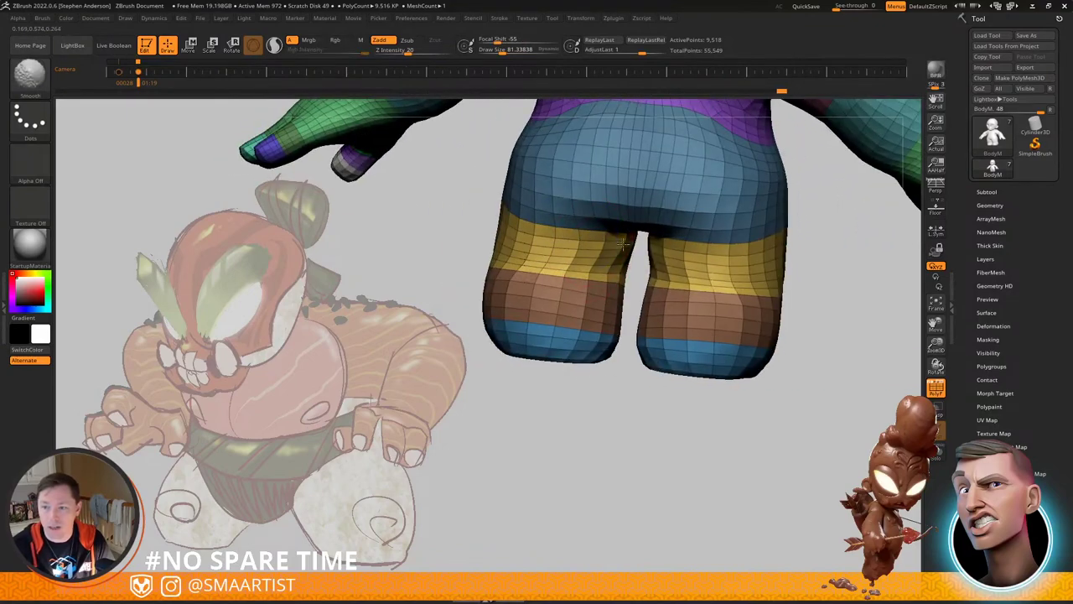
Step: Undo the last stroke at the crotch and reshape the back of the hips with a larger Move brush
{"action": "mouse_move", "coordinate": [617, 297]}
{"action": "right_mouse_down"}
{"action": "mouse_move", "coordinate": [649, 230]}
{"action": "mouse_move", "coordinate": [676, 240]}
{"action": "right_mouse_up"}
{"action": "mouse_move", "coordinate": [676, 239]}
{"action": "right_mouse_down", "text": "ctrl"}
{"action": "mouse_move", "coordinate": [650, 228]}
{"action": "mouse_move", "coordinate": [690, 231]}
{"action": "mouse_move", "coordinate": [664, 236]}
{"action": "right_mouse_up", "text": "ctrl"}
{"action": "key", "text": "s"}
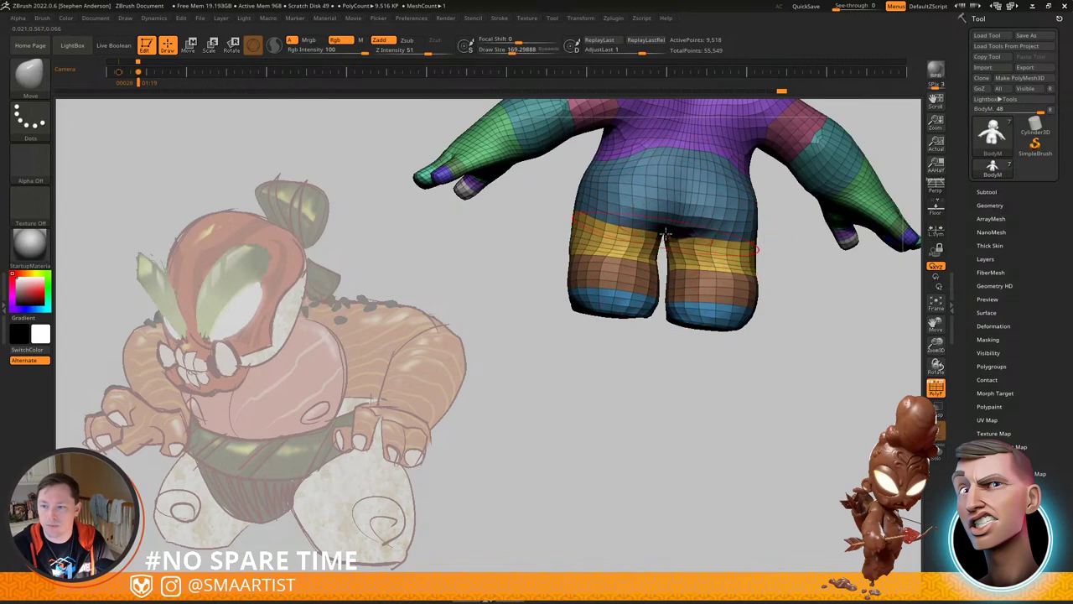
{"action": "key", "text": "ctrl+z"}
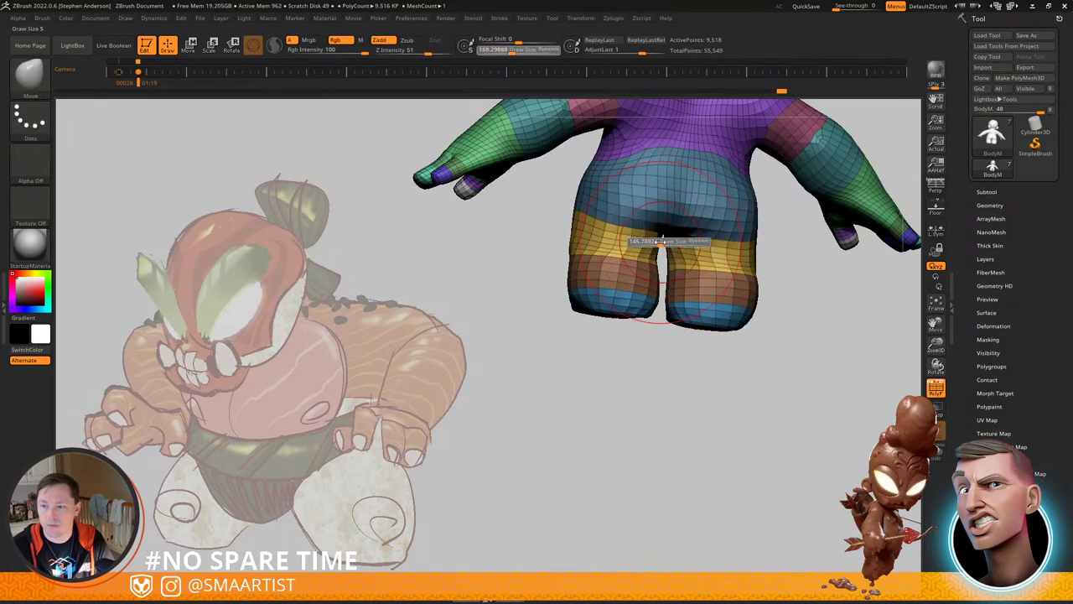
{"action": "mouse_move", "coordinate": [657, 249]}
{"action": "right_mouse_down"}
{"action": "mouse_move", "coordinate": [596, 243]}
{"action": "mouse_move", "coordinate": [614, 242]}
{"action": "right_mouse_up"}
{"action": "left_click_drag", "start_coordinate": [712, 233], "coordinate": [711, 237]}
{"action": "right_click_drag", "start_coordinate": [703, 233], "coordinate": [732, 222]}
Step: Reshape the front of the crotch and the sides of the hips with the Move brush at a size of about 175
{"action": "mouse_move", "coordinate": [688, 157]}
{"action": "right_mouse_down", "text": "alt"}
{"action": "mouse_move", "coordinate": [653, 251]}
{"action": "mouse_move", "coordinate": [751, 250]}
{"action": "right_mouse_up", "text": "alt"}
{"action": "mouse_move", "coordinate": [554, 293]}
{"action": "right_mouse_down", "text": "alt"}
{"action": "mouse_move", "coordinate": [638, 254]}
{"action": "mouse_move", "coordinate": [617, 260]}
{"action": "right_mouse_up", "text": "alt"}
{"action": "left_click_drag", "start_coordinate": [619, 260], "coordinate": [623, 260]}
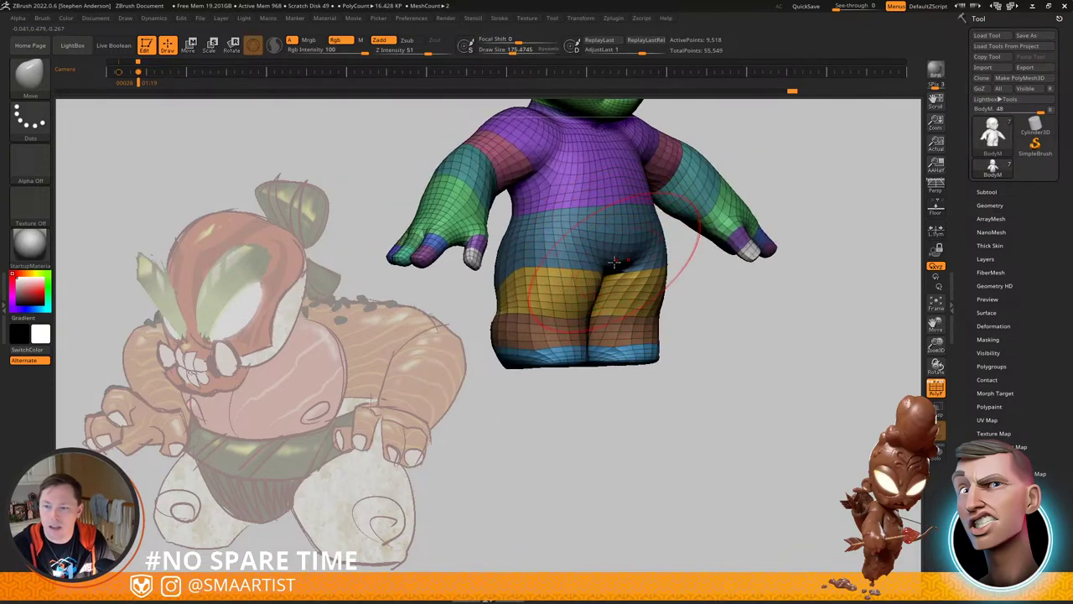
{"action": "right_click_drag", "start_coordinate": [612, 286], "coordinate": [644, 281]}
{"action": "left_click_drag", "start_coordinate": [703, 252], "coordinate": [708, 245]}
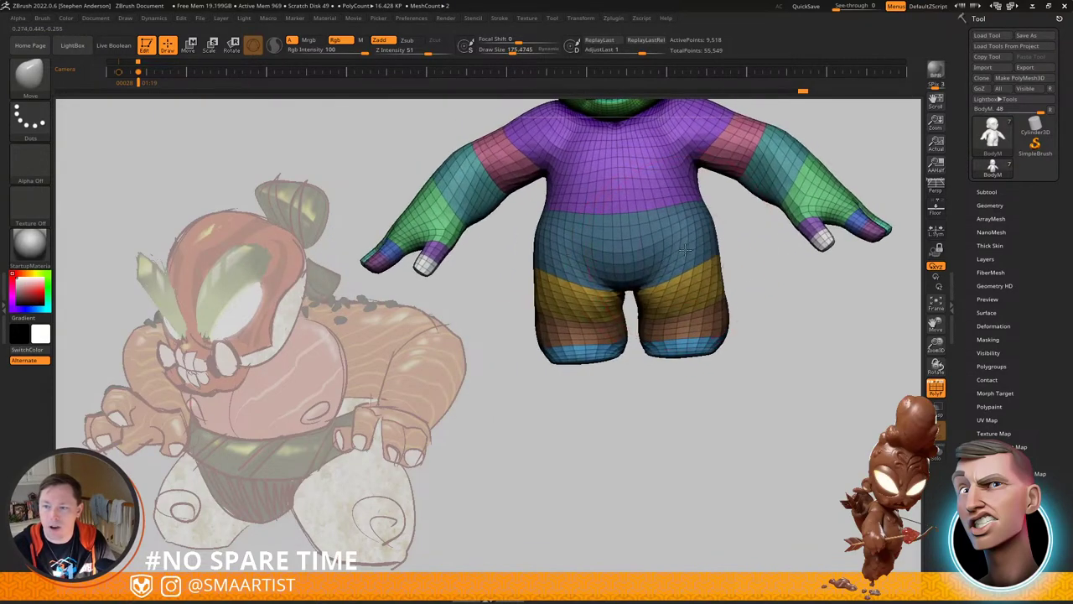
{"action": "right_click_drag", "start_coordinate": [698, 242], "coordinate": [709, 230]}
{"action": "key", "text": "s"}
{"action": "left_click_drag", "start_coordinate": [710, 229], "coordinate": [705, 229]}
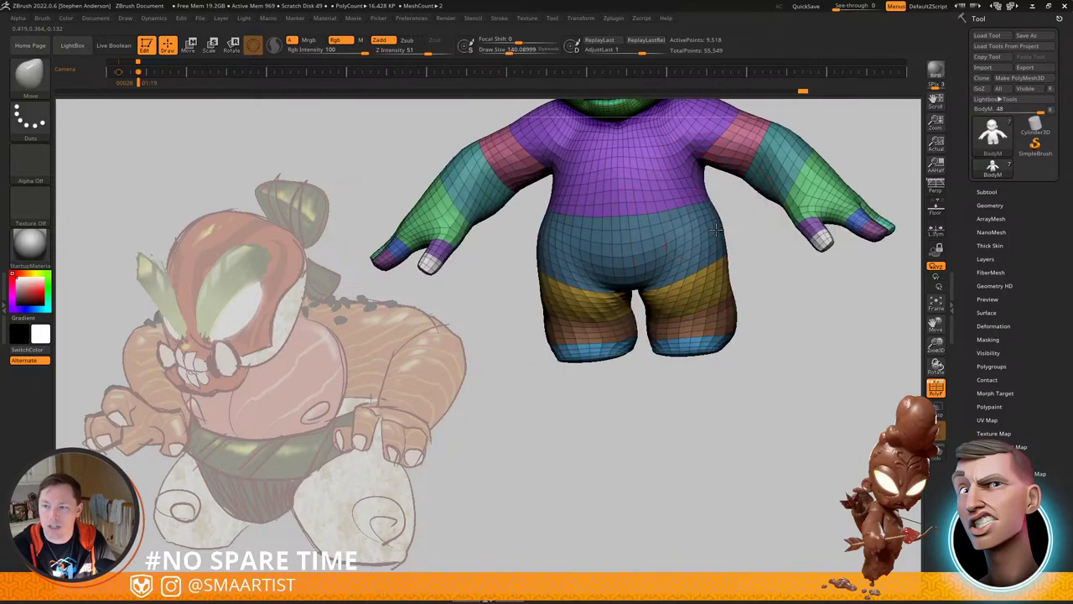
Step: Hide the polyframe and reshape the side of the torso and the armpit with the Move brush at a size of about 195
{"action": "mouse_move", "coordinate": [701, 228]}
{"action": "right_mouse_down", "text": "ctrl"}
{"action": "mouse_move", "coordinate": [687, 194]}
{"action": "mouse_move", "coordinate": [616, 286]}
{"action": "mouse_move", "coordinate": [668, 300]}
{"action": "mouse_move", "coordinate": [653, 300]}
{"action": "mouse_move", "coordinate": [621, 263]}
{"action": "mouse_move", "coordinate": [612, 289]}
{"action": "mouse_move", "coordinate": [719, 266]}
{"action": "right_mouse_up", "text": "ctrl"}
{"action": "key", "text": "shift+f"}
{"action": "left_click_drag", "start_coordinate": [702, 289], "coordinate": [704, 289]}
{"action": "left_click_drag", "start_coordinate": [689, 268], "coordinate": [696, 277]}
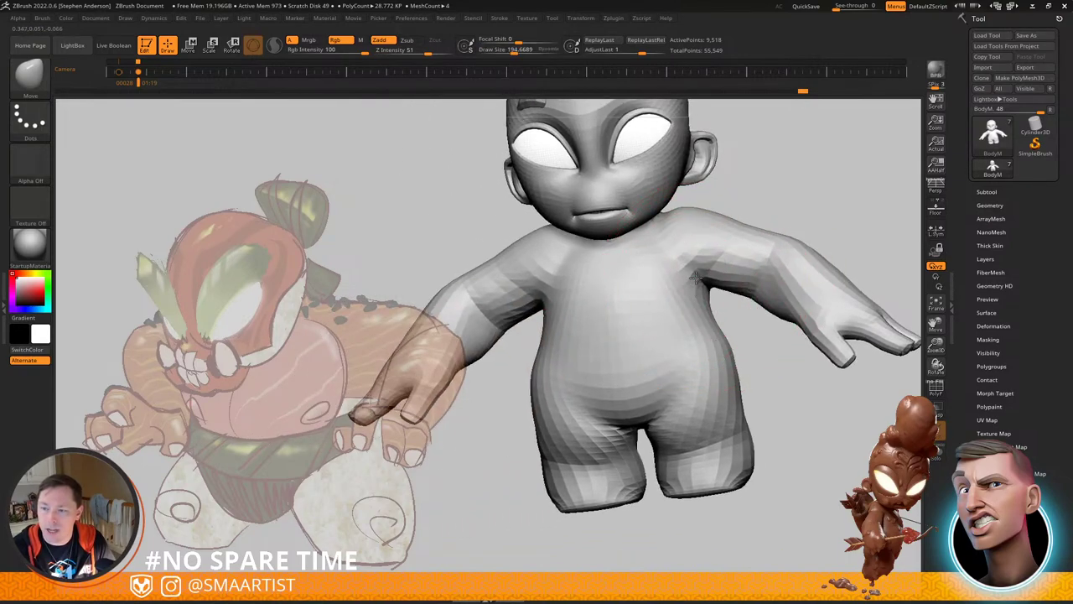
Step: Mask the head and arms so that only the torso and shoulders are free, and soften the mask edge
{"action": "mouse_move", "coordinate": [724, 264]}
{"action": "right_mouse_down"}
{"action": "mouse_move", "coordinate": [634, 255]}
{"action": "mouse_move", "coordinate": [677, 261]}
{"action": "mouse_move", "coordinate": [714, 311]}
{"action": "mouse_move", "coordinate": [696, 261]}
{"action": "mouse_move", "coordinate": [724, 213]}
{"action": "right_mouse_up"}
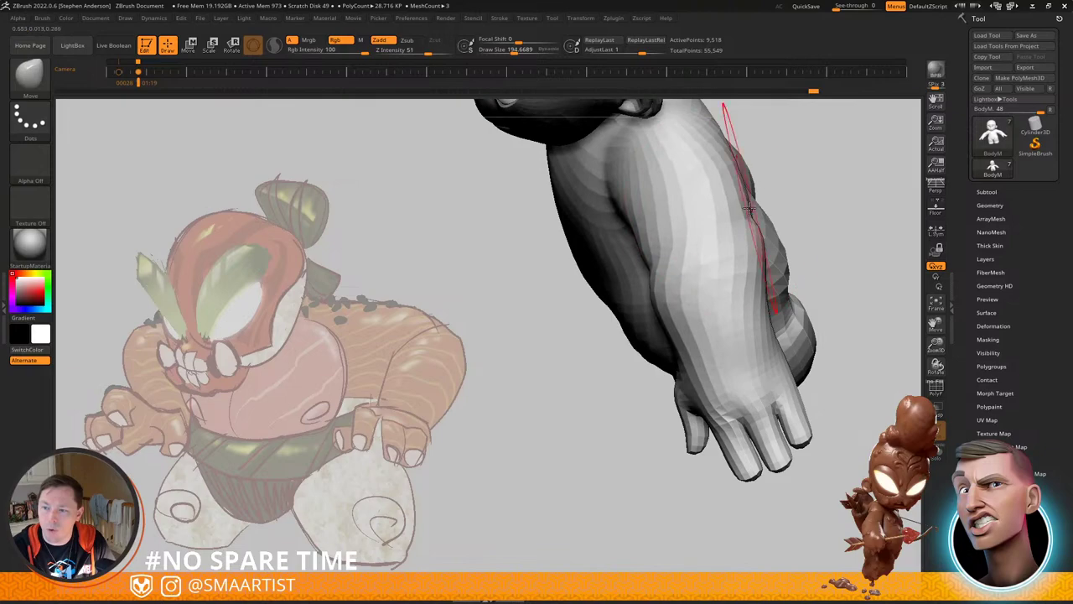
{"action": "mouse_move", "coordinate": [714, 250]}
{"action": "right_mouse_down", "text": "alt"}
{"action": "mouse_move", "coordinate": [702, 294]}
{"action": "mouse_move", "coordinate": [681, 241]}
{"action": "right_mouse_up", "text": "alt"}
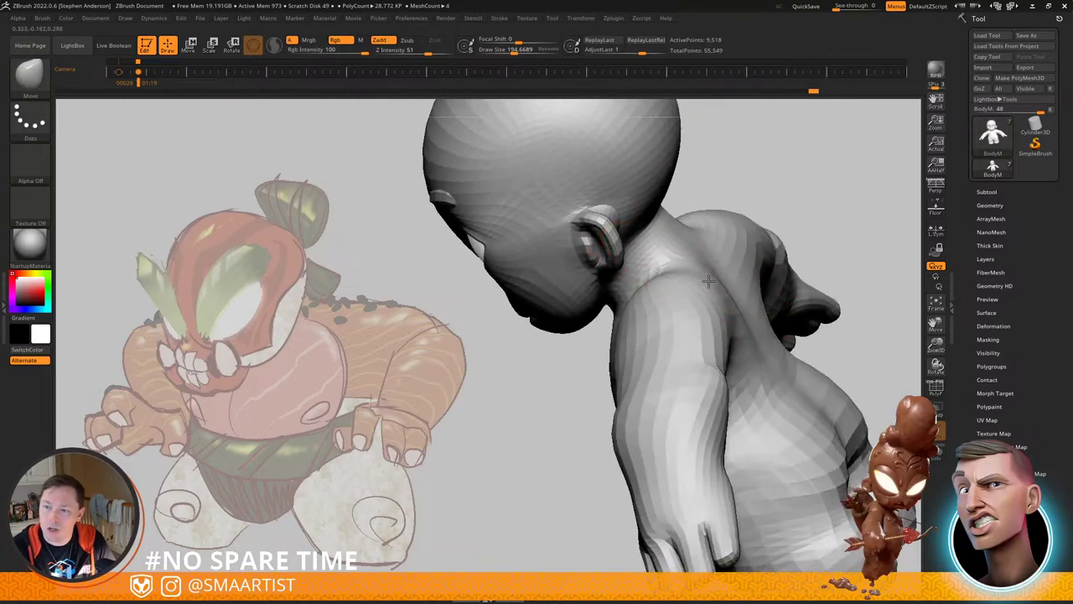
{"action": "mouse_move", "coordinate": [708, 281]}
{"action": "right_mouse_down"}
{"action": "mouse_move", "coordinate": [688, 283]}
{"action": "mouse_move", "coordinate": [711, 283]}
{"action": "right_mouse_up"}
{"action": "right_click_drag", "start_coordinate": [612, 320], "coordinate": [644, 304]}
{"action": "key", "text": "w"}
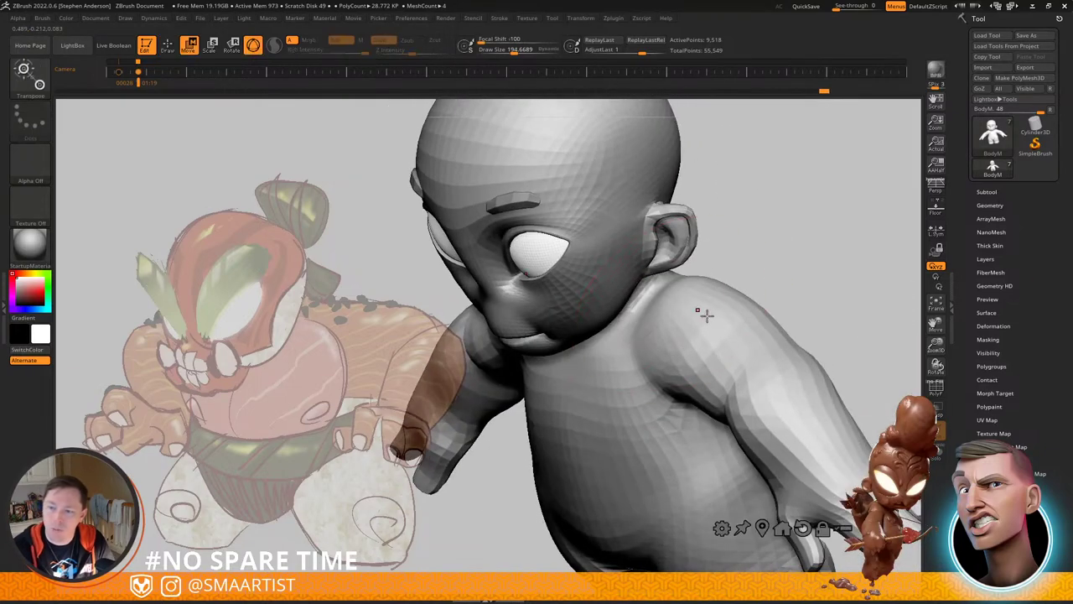
{"action": "left_click_drag", "start_coordinate": [707, 315], "coordinate": [711, 394], "text": "ctrl"}
{"action": "key", "text": "q"}
{"action": "mouse_move", "coordinate": [707, 321]}
{"action": "right_mouse_down"}
{"action": "mouse_move", "coordinate": [693, 288]}
{"action": "mouse_move", "coordinate": [707, 307]}
{"action": "right_mouse_up"}
{"action": "left_click", "coordinate": [702, 328], "text": "ctrl"}
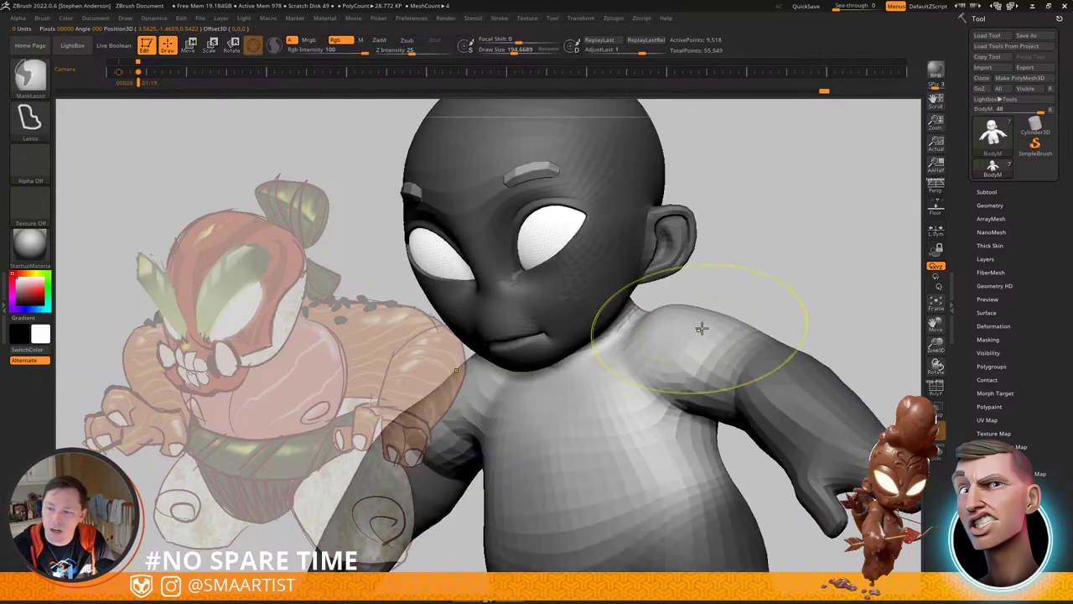
{"action": "left_click", "coordinate": [767, 285], "text": "ctrl"}
{"action": "left_click", "coordinate": [779, 279], "text": "ctrl"}
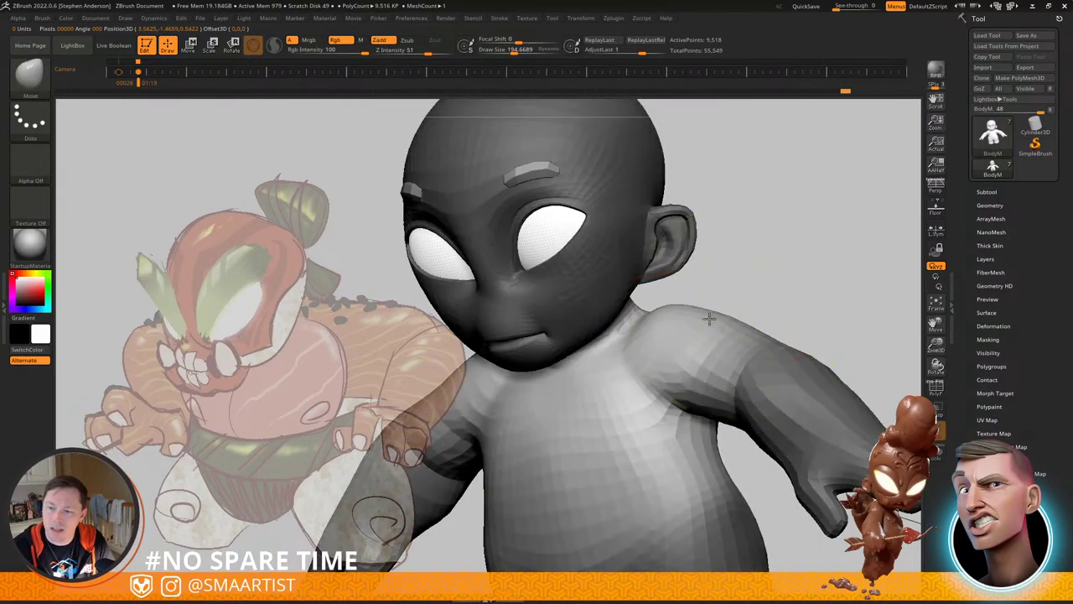
Step: Reshape the top of the shoulder and its transition to the upper chest with the Move brush at a size of about 182
{"action": "right_click_drag", "start_coordinate": [709, 319], "coordinate": [693, 316]}
{"action": "left_click_drag", "start_coordinate": [687, 315], "coordinate": [686, 315]}
{"action": "left_click_drag", "start_coordinate": [671, 313], "coordinate": [661, 299]}
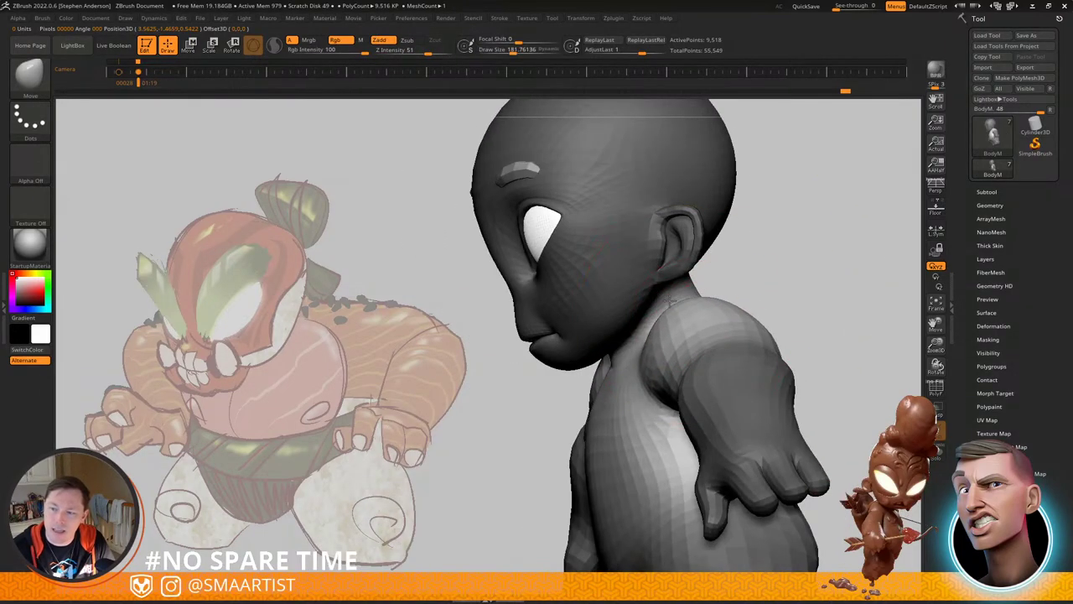
{"action": "mouse_move", "coordinate": [672, 300]}
{"action": "right_mouse_down"}
{"action": "mouse_move", "coordinate": [739, 309]}
{"action": "mouse_move", "coordinate": [789, 353]}
{"action": "mouse_move", "coordinate": [665, 286]}
{"action": "right_mouse_up"}
{"action": "mouse_move", "coordinate": [660, 341]}
{"action": "left_mouse_down"}
{"action": "mouse_move", "coordinate": [629, 369]}
{"action": "mouse_move", "coordinate": [631, 390]}
{"action": "left_mouse_up"}
{"action": "left_click_drag", "start_coordinate": [683, 332], "coordinate": [678, 322]}
Step: Reshape the back of the shoulders and the upper back with the Move brush at a size of about 119
{"action": "right_click_drag", "start_coordinate": [652, 327], "coordinate": [695, 337]}
{"action": "left_click_drag", "start_coordinate": [683, 337], "coordinate": [680, 337]}
{"action": "left_click_drag", "start_coordinate": [681, 342], "coordinate": [692, 327]}
{"action": "right_click_drag", "start_coordinate": [693, 327], "coordinate": [730, 311]}
{"action": "left_click_drag", "start_coordinate": [731, 241], "coordinate": [726, 221]}
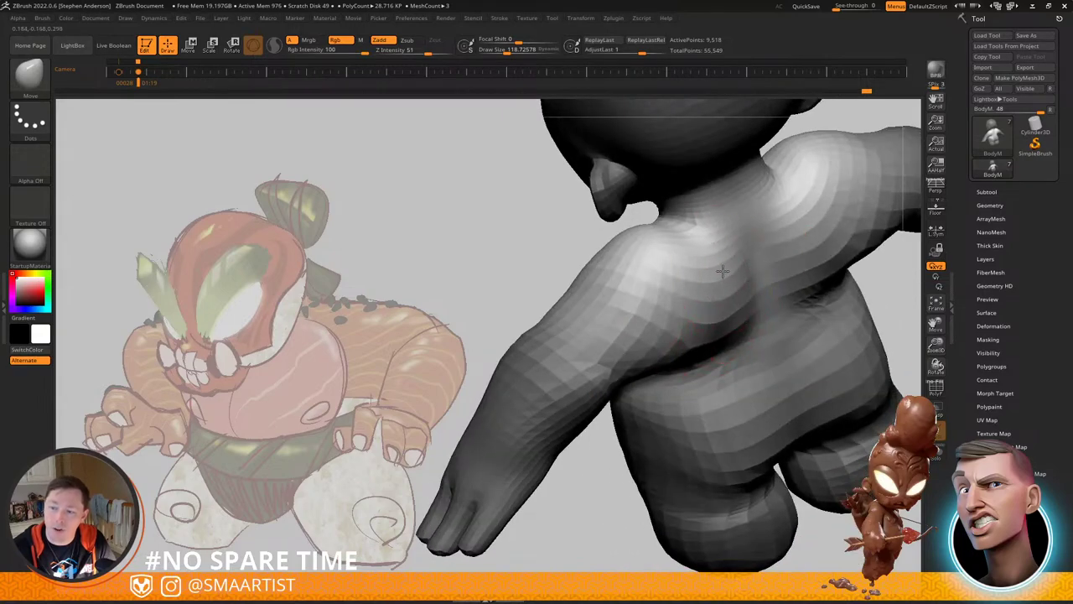
{"action": "right_click_drag", "start_coordinate": [724, 223], "coordinate": [719, 282]}
{"action": "mouse_move", "coordinate": [724, 351]}
{"action": "right_mouse_down"}
{"action": "mouse_move", "coordinate": [750, 350]}
{"action": "mouse_move", "coordinate": [738, 304]}
{"action": "right_mouse_up"}
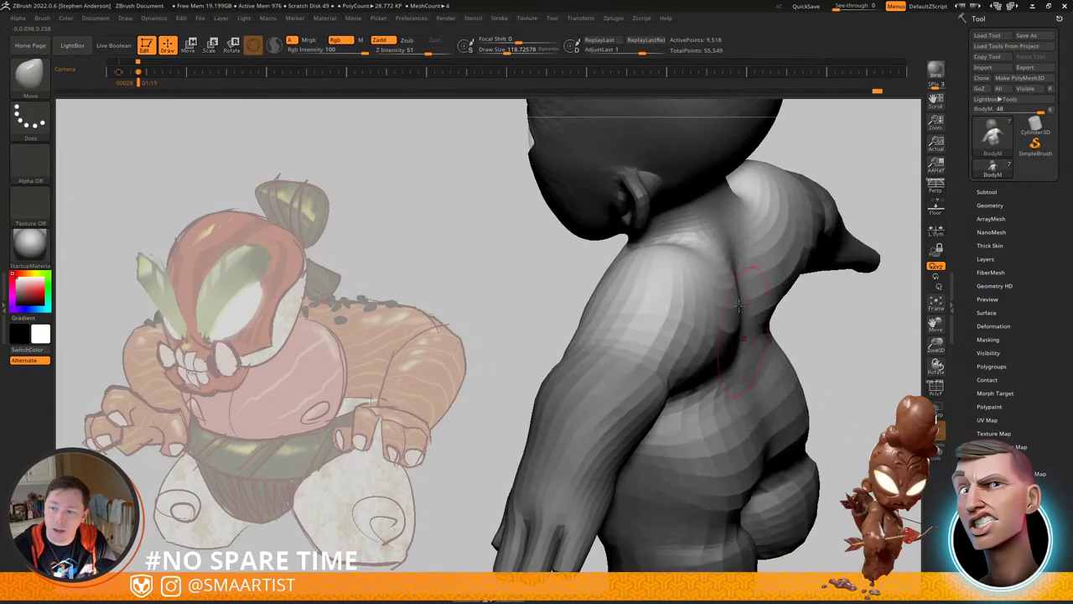
{"action": "left_click_drag", "start_coordinate": [747, 278], "coordinate": [749, 277]}
{"action": "left_click_drag", "start_coordinate": [748, 278], "coordinate": [728, 280]}
Step: Round out the front of the belly with the Move brush at a size of about 236, and clear the mask
{"action": "mouse_move", "coordinate": [727, 280]}
{"action": "right_mouse_down"}
{"action": "mouse_move", "coordinate": [813, 263]}
{"action": "mouse_move", "coordinate": [723, 230]}
{"action": "right_mouse_up"}
{"action": "mouse_move", "coordinate": [723, 230]}
{"action": "right_mouse_down"}
{"action": "mouse_move", "coordinate": [743, 247]}
{"action": "mouse_move", "coordinate": [748, 238]}
{"action": "mouse_move", "coordinate": [683, 281]}
{"action": "mouse_move", "coordinate": [713, 332]}
{"action": "mouse_move", "coordinate": [695, 323]}
{"action": "mouse_move", "coordinate": [654, 402]}
{"action": "mouse_move", "coordinate": [612, 374]}
{"action": "mouse_move", "coordinate": [690, 376]}
{"action": "right_mouse_up"}
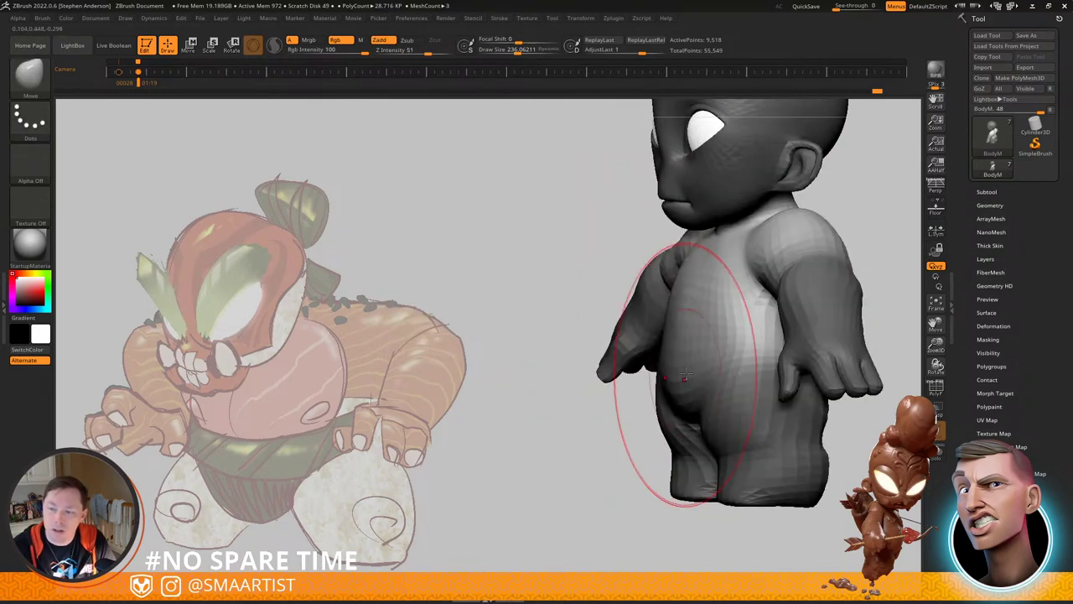
{"action": "left_click_drag", "start_coordinate": [688, 343], "coordinate": [704, 343]}
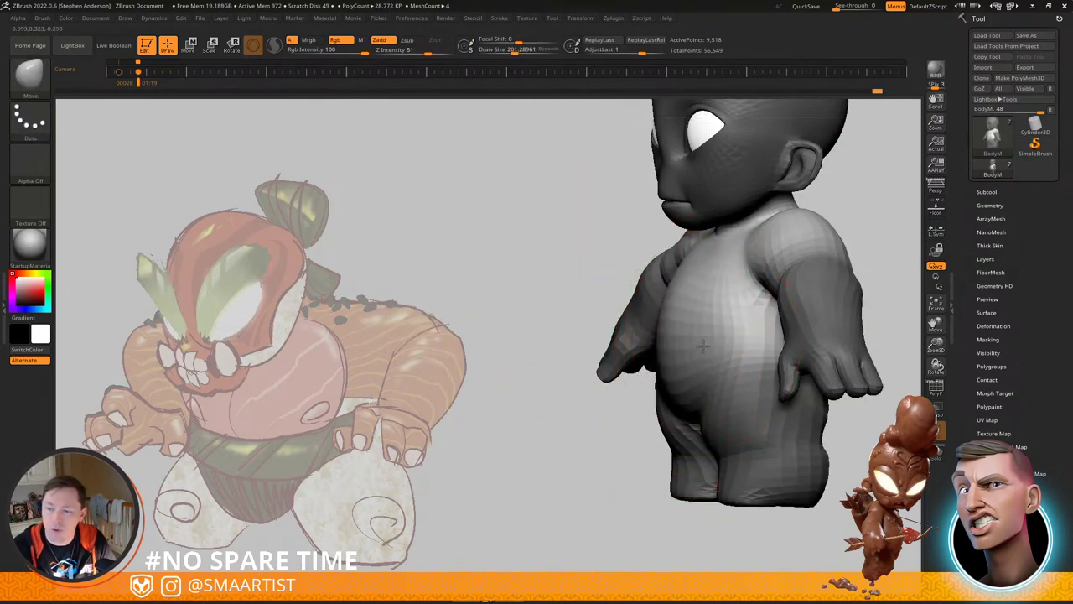
{"action": "right_click_drag", "start_coordinate": [701, 343], "coordinate": [743, 343]}
{"action": "left_click_drag", "start_coordinate": [808, 207], "coordinate": [826, 231], "text": "ctrl"}
Step: Reshape the throat under the jaw with the Move brush and smooth it with a size of about 73
{"action": "right_click_drag", "start_coordinate": [616, 359], "coordinate": [659, 363]}
{"action": "left_click_drag", "start_coordinate": [658, 355], "coordinate": [657, 356]}
{"action": "mouse_move", "coordinate": [657, 355]}
{"action": "right_mouse_down"}
{"action": "mouse_move", "coordinate": [623, 336]}
{"action": "mouse_move", "coordinate": [622, 369]}
{"action": "mouse_move", "coordinate": [640, 370]}
{"action": "right_mouse_up"}
{"action": "left_click_drag", "start_coordinate": [678, 369], "coordinate": [682, 374]}
{"action": "mouse_move", "coordinate": [646, 366]}
{"action": "right_mouse_down"}
{"action": "mouse_move", "coordinate": [683, 333]}
{"action": "mouse_move", "coordinate": [644, 250]}
{"action": "mouse_move", "coordinate": [669, 268]}
{"action": "mouse_move", "coordinate": [660, 355]}
{"action": "mouse_move", "coordinate": [657, 332]}
{"action": "right_mouse_up"}
{"action": "left_click_drag", "start_coordinate": [654, 333], "coordinate": [653, 333]}
{"action": "mouse_move", "coordinate": [655, 322]}
{"action": "right_mouse_down"}
{"action": "mouse_move", "coordinate": [660, 337]}
{"action": "mouse_move", "coordinate": [690, 335]}
{"action": "right_mouse_up"}
{"action": "left_click_drag", "start_coordinate": [690, 338], "coordinate": [689, 342], "text": "shift"}
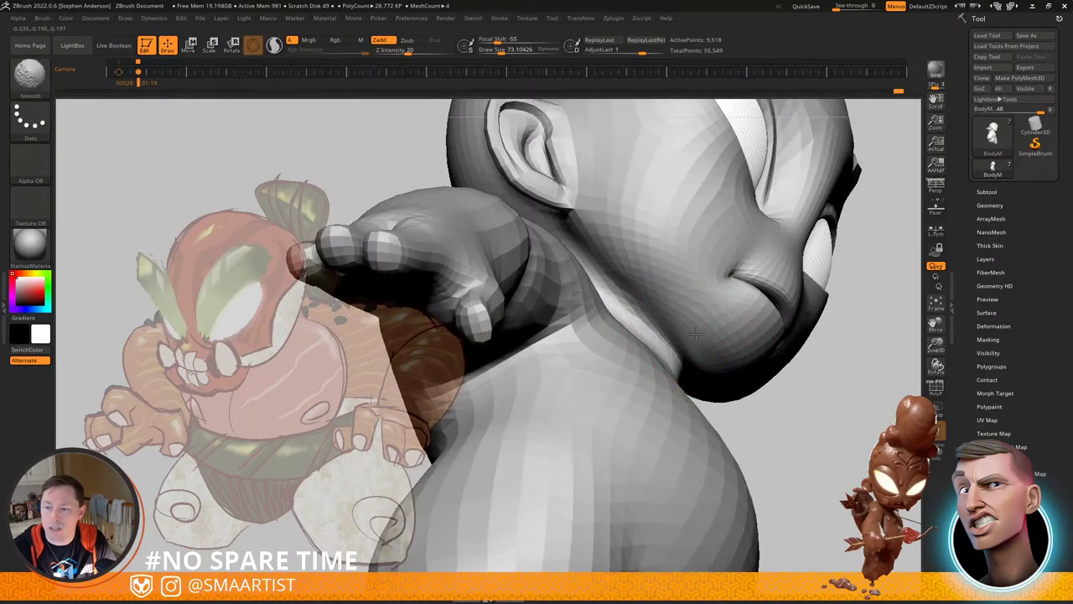
Step: Reshape the side and back of the neck beneath the ear with the Move brush at a size of about 119
{"action": "right_click_drag", "start_coordinate": [622, 276], "coordinate": [635, 292]}
{"action": "key", "text": "s"}
{"action": "left_click_drag", "start_coordinate": [635, 292], "coordinate": [619, 290]}
{"action": "mouse_move", "coordinate": [619, 287]}
{"action": "right_mouse_down"}
{"action": "mouse_move", "coordinate": [631, 300]}
{"action": "mouse_move", "coordinate": [613, 295]}
{"action": "right_mouse_up"}
{"action": "key", "text": "s"}
{"action": "left_click_drag", "start_coordinate": [612, 296], "coordinate": [589, 264]}
{"action": "mouse_move", "coordinate": [584, 256]}
{"action": "right_mouse_down"}
{"action": "mouse_move", "coordinate": [628, 338]}
{"action": "mouse_move", "coordinate": [587, 244]}
{"action": "mouse_move", "coordinate": [559, 247]}
{"action": "right_mouse_up"}
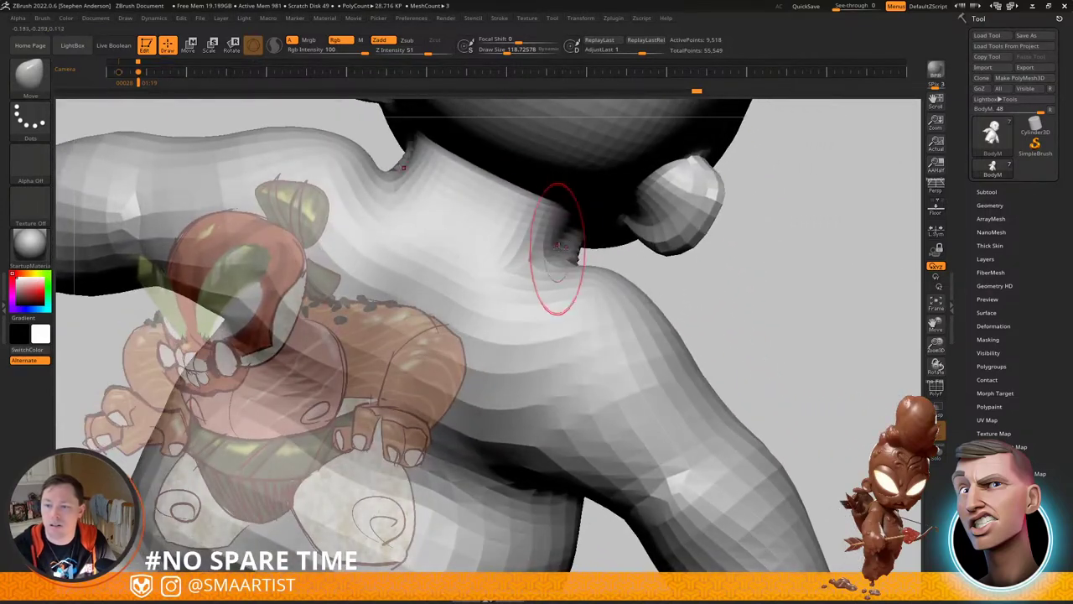
{"action": "left_click_drag", "start_coordinate": [560, 246], "coordinate": [595, 253]}
Step: Adjust the nape of the neck and smooth it with a Smooth brush size of about 140
{"action": "right_click_drag", "start_coordinate": [561, 232], "coordinate": [535, 305]}
{"action": "mouse_move", "coordinate": [478, 271]}
{"action": "right_mouse_down"}
{"action": "mouse_move", "coordinate": [474, 223]}
{"action": "mouse_move", "coordinate": [503, 226]}
{"action": "mouse_move", "coordinate": [517, 209]}
{"action": "mouse_move", "coordinate": [513, 233]}
{"action": "right_mouse_up"}
{"action": "left_click_drag", "start_coordinate": [503, 234], "coordinate": [485, 230]}
{"action": "mouse_move", "coordinate": [515, 229]}
{"action": "right_mouse_down"}
{"action": "mouse_move", "coordinate": [560, 222]}
{"action": "mouse_move", "coordinate": [551, 207]}
{"action": "right_mouse_up"}
{"action": "left_click_drag", "start_coordinate": [544, 204], "coordinate": [561, 218], "text": "shift"}
{"action": "right_click_drag", "start_coordinate": [563, 220], "coordinate": [587, 218]}
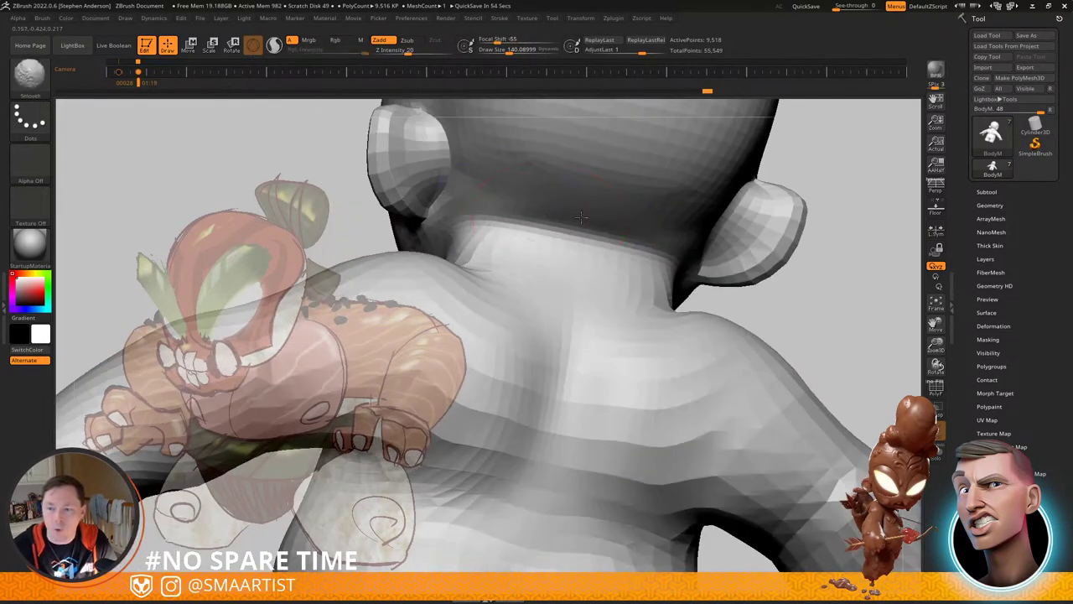
Step: Thicken the sides of the neck below the ears with the Move brush at a size of about 188
{"action": "mouse_move", "coordinate": [516, 223]}
{"action": "right_mouse_down"}
{"action": "mouse_move", "coordinate": [548, 260]}
{"action": "mouse_move", "coordinate": [559, 246]}
{"action": "mouse_move", "coordinate": [553, 201]}
{"action": "mouse_move", "coordinate": [539, 220]}
{"action": "right_mouse_up"}
{"action": "key", "text": "s"}
{"action": "left_click_drag", "start_coordinate": [539, 221], "coordinate": [545, 221]}
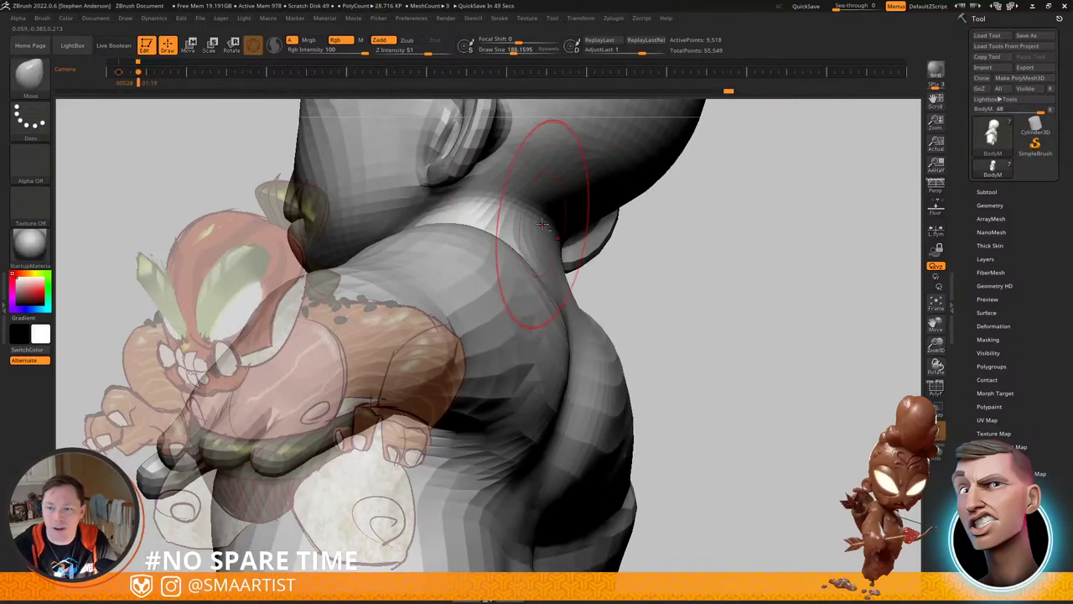
{"action": "mouse_move", "coordinate": [546, 226]}
{"action": "right_mouse_down"}
{"action": "mouse_move", "coordinate": [530, 264]}
{"action": "mouse_move", "coordinate": [609, 248]}
{"action": "mouse_move", "coordinate": [596, 260]}
{"action": "mouse_move", "coordinate": [549, 237]}
{"action": "right_mouse_up"}
{"action": "key", "text": "s"}
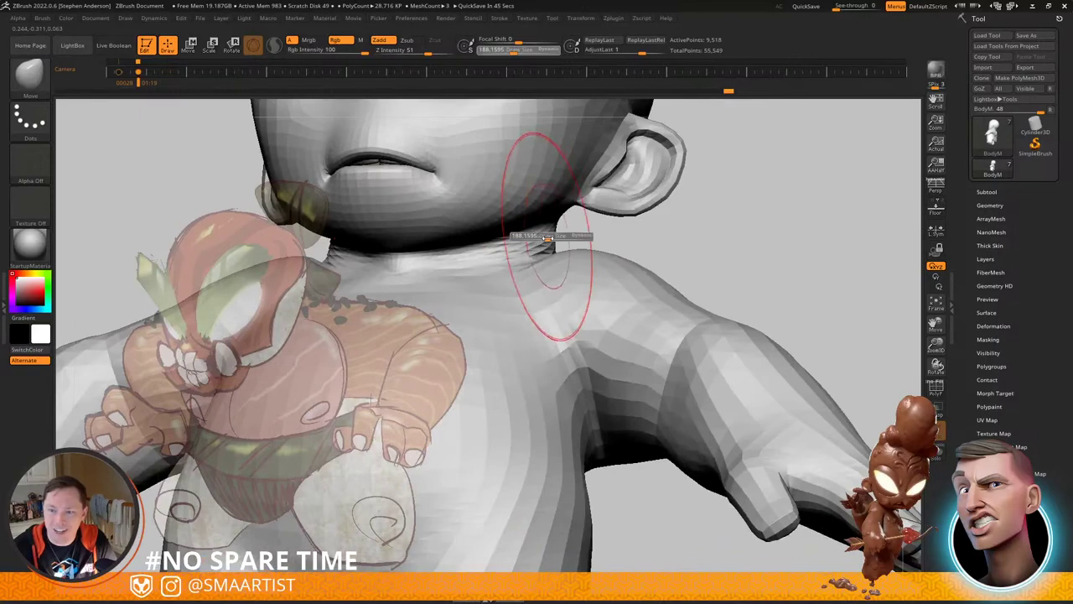
{"action": "left_click_drag", "start_coordinate": [550, 238], "coordinate": [546, 239]}
Step: Smooth the wrinkled polygons around the front and side of the neck with a brush size of about 146
{"action": "mouse_move", "coordinate": [545, 243]}
{"action": "right_mouse_down"}
{"action": "mouse_move", "coordinate": [558, 287]}
{"action": "mouse_move", "coordinate": [512, 268]}
{"action": "mouse_move", "coordinate": [594, 250]}
{"action": "right_mouse_up"}
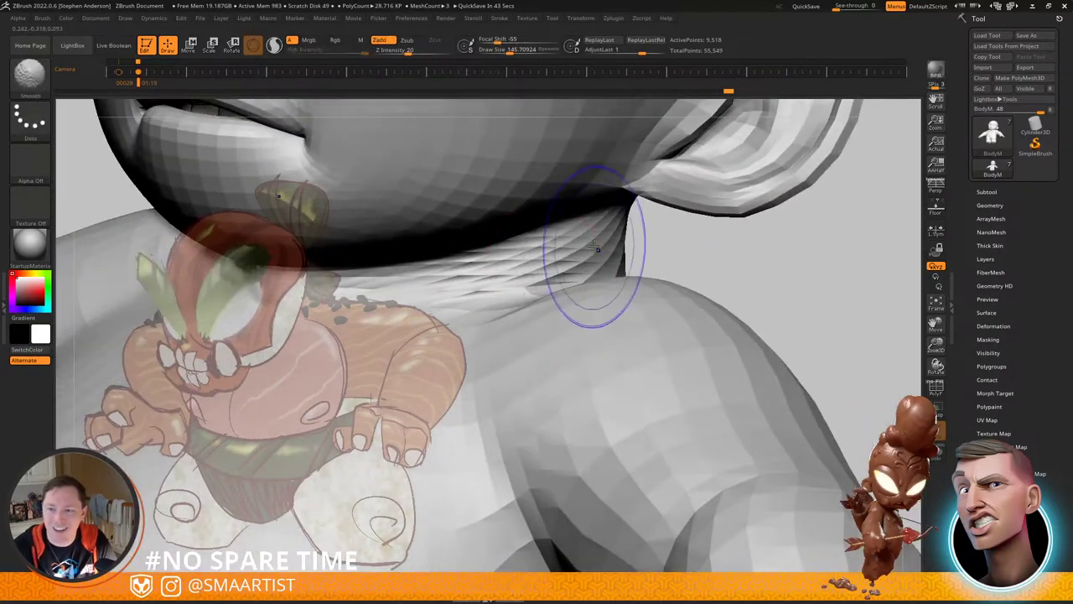
{"action": "left_click_drag", "start_coordinate": [438, 287], "coordinate": [578, 252], "text": "shift"}
{"action": "mouse_move", "coordinate": [637, 247]}
{"action": "right_mouse_down"}
{"action": "mouse_move", "coordinate": [676, 242]}
{"action": "mouse_move", "coordinate": [625, 243]}
{"action": "right_mouse_up"}
{"action": "right_click_drag", "start_coordinate": [625, 243], "coordinate": [599, 235], "text": "ctrl"}
{"action": "left_click_drag", "start_coordinate": [599, 235], "coordinate": [536, 244], "text": "shift"}
{"action": "mouse_move", "coordinate": [600, 255]}
{"action": "right_mouse_down"}
{"action": "mouse_move", "coordinate": [549, 244]}
{"action": "mouse_move", "coordinate": [629, 209]}
{"action": "mouse_move", "coordinate": [657, 259]}
{"action": "mouse_move", "coordinate": [616, 273]}
{"action": "mouse_move", "coordinate": [641, 225]}
{"action": "mouse_move", "coordinate": [603, 254]}
{"action": "mouse_move", "coordinate": [532, 259]}
{"action": "right_mouse_up"}
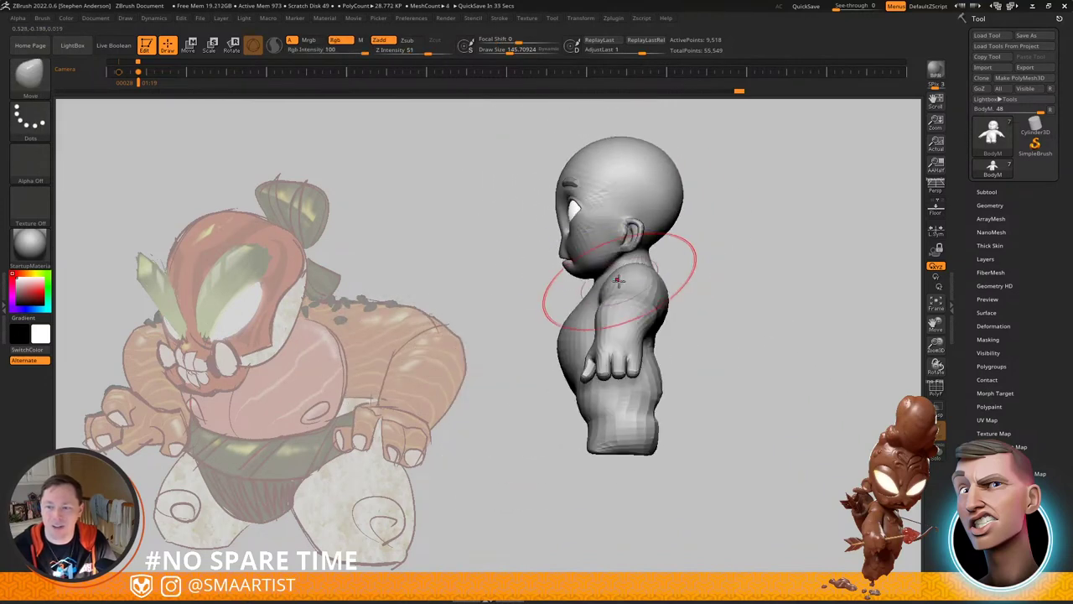
Step: Pull the chin and lower face forward in side view with the Move brush at a size of about 306
{"action": "mouse_move", "coordinate": [621, 280]}
{"action": "right_mouse_down"}
{"action": "mouse_move", "coordinate": [634, 271]}
{"action": "mouse_move", "coordinate": [659, 285]}
{"action": "right_mouse_up"}
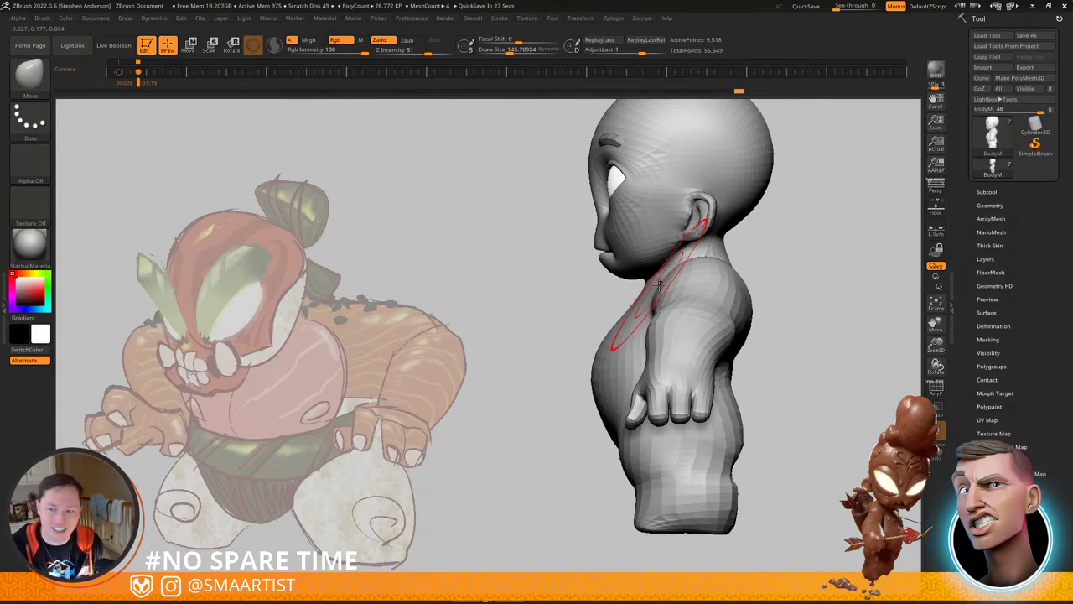
{"action": "right_click_drag", "start_coordinate": [783, 199], "coordinate": [761, 265], "text": "alt"}
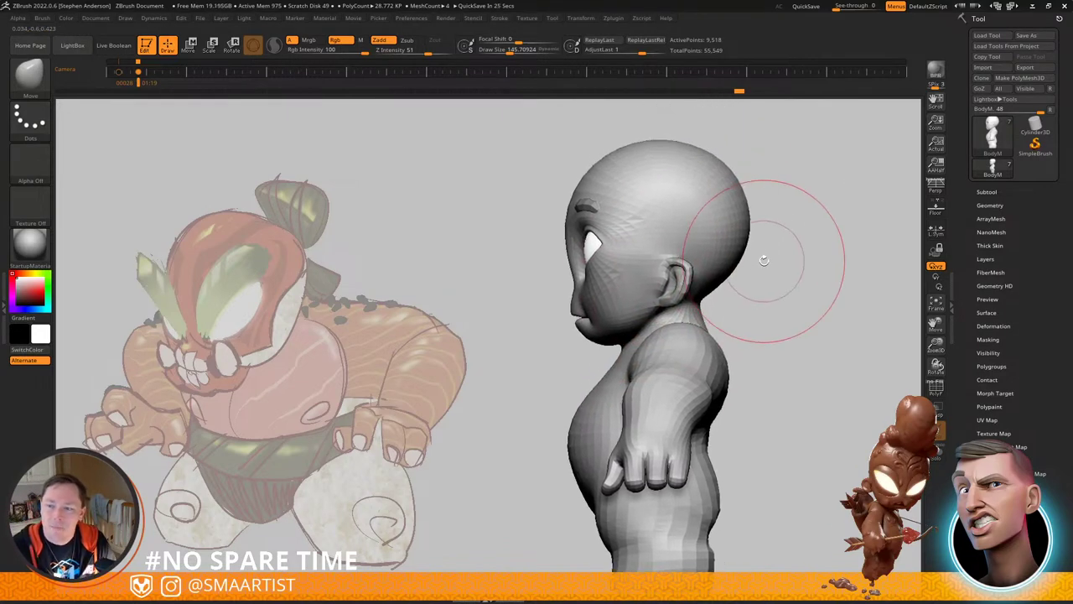
{"action": "right_click_drag", "start_coordinate": [610, 332], "coordinate": [646, 356], "text": "ctrl"}
{"action": "key", "text": "s"}
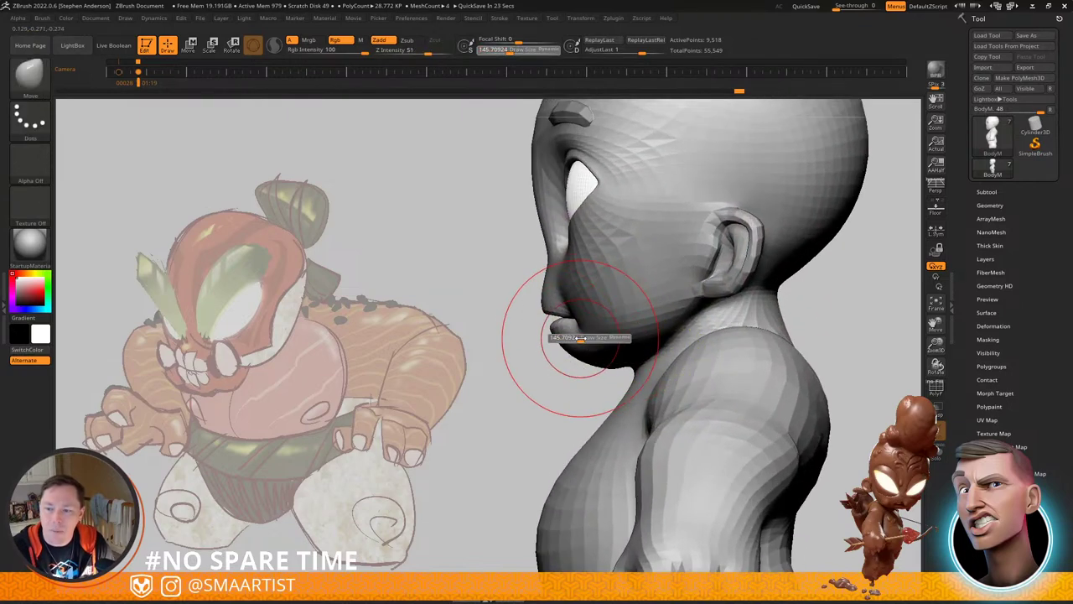
{"action": "left_click_drag", "start_coordinate": [588, 340], "coordinate": [561, 350]}
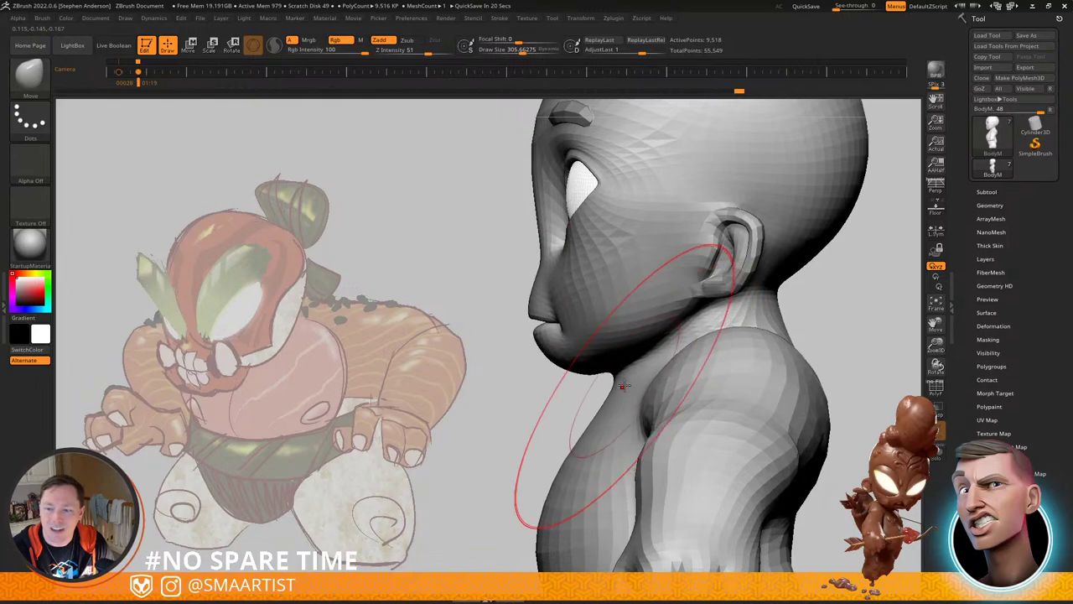
Step: Push the front of the neck and upper chest forward with the Move brush at a size of about 169
{"action": "key", "text": "s"}
{"action": "left_click_drag", "start_coordinate": [621, 387], "coordinate": [612, 386]}
{"action": "left_click_drag", "start_coordinate": [613, 387], "coordinate": [596, 387]}
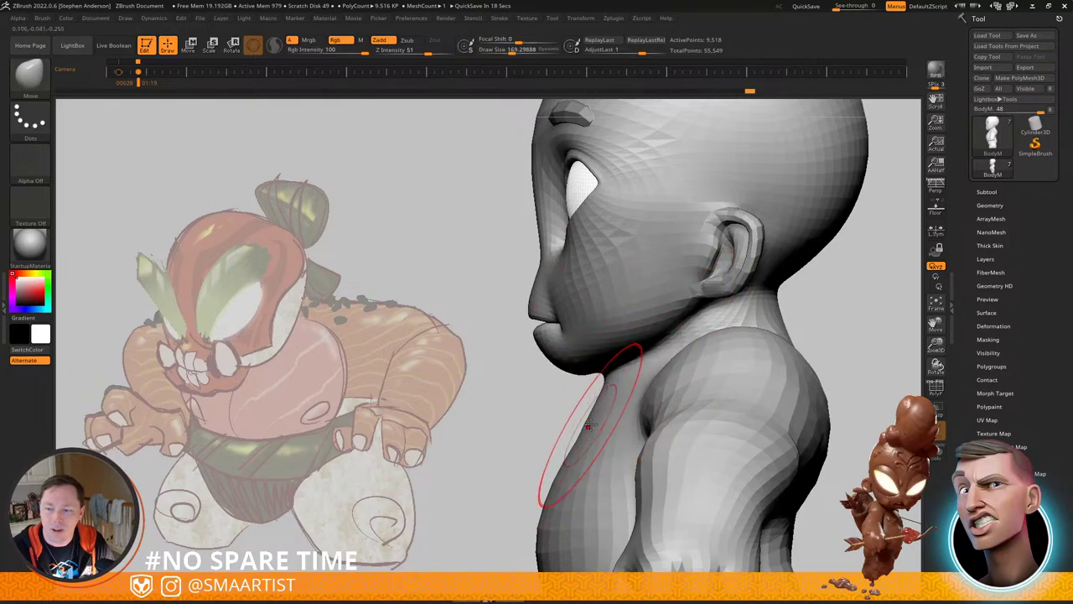
Step: Adjust the sides of the neck where they meet the jaw and shoulders, using the Move brush at about 169
{"action": "mouse_move", "coordinate": [607, 371]}
{"action": "right_mouse_down"}
{"action": "mouse_move", "coordinate": [639, 370]}
{"action": "mouse_move", "coordinate": [635, 319]}
{"action": "mouse_move", "coordinate": [624, 314]}
{"action": "right_mouse_up"}
{"action": "left_click_drag", "start_coordinate": [633, 326], "coordinate": [626, 328]}
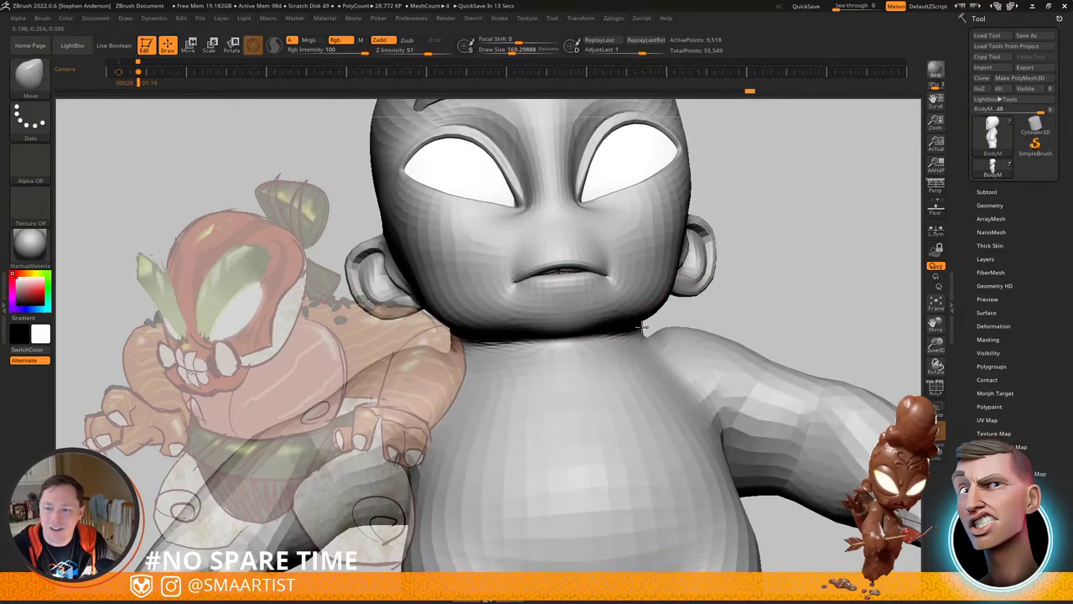
{"action": "right_click_drag", "start_coordinate": [629, 332], "coordinate": [610, 374]}
{"action": "left_click_drag", "start_coordinate": [625, 336], "coordinate": [630, 339]}
{"action": "mouse_move", "coordinate": [630, 340]}
{"action": "right_mouse_down"}
{"action": "mouse_move", "coordinate": [611, 352]}
{"action": "mouse_move", "coordinate": [602, 335]}
{"action": "mouse_move", "coordinate": [582, 407]}
{"action": "mouse_move", "coordinate": [654, 333]}
{"action": "mouse_move", "coordinate": [645, 335]}
{"action": "mouse_move", "coordinate": [633, 308]}
{"action": "mouse_move", "coordinate": [644, 277]}
{"action": "right_mouse_up"}
Step: Examine the character's overall proportions from both sides and the front against the concept art
{"action": "right_click_drag", "start_coordinate": [666, 342], "coordinate": [693, 243], "text": "alt"}
{"action": "right_click_drag", "start_coordinate": [693, 243], "coordinate": [667, 311], "text": "ctrl"}
{"action": "right_click_drag", "start_coordinate": [667, 311], "coordinate": [707, 305]}
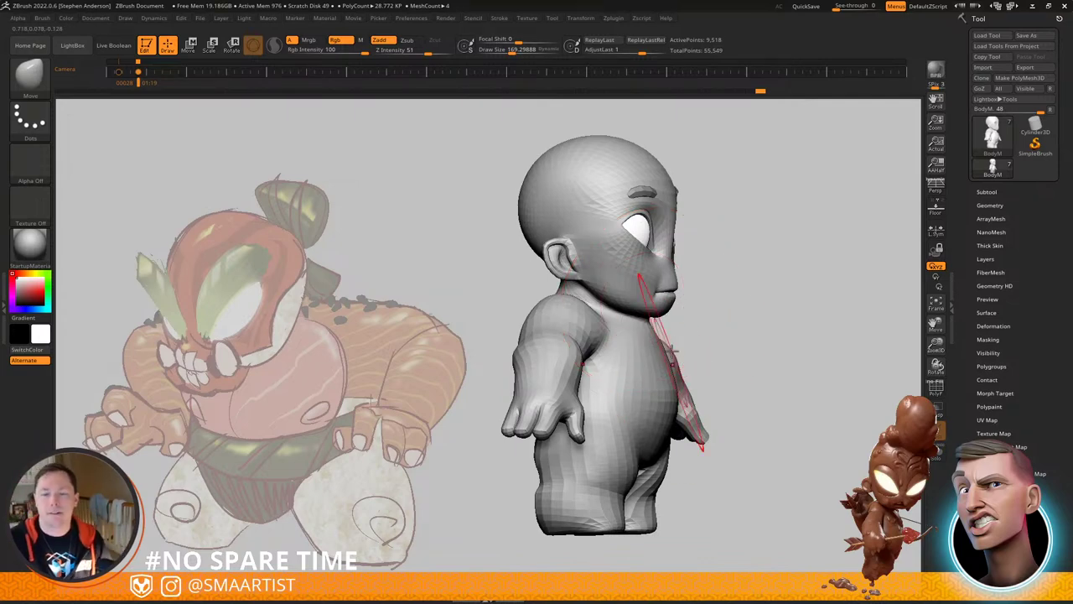
{"action": "right_click_drag", "start_coordinate": [756, 253], "coordinate": [647, 283], "text": "shift"}
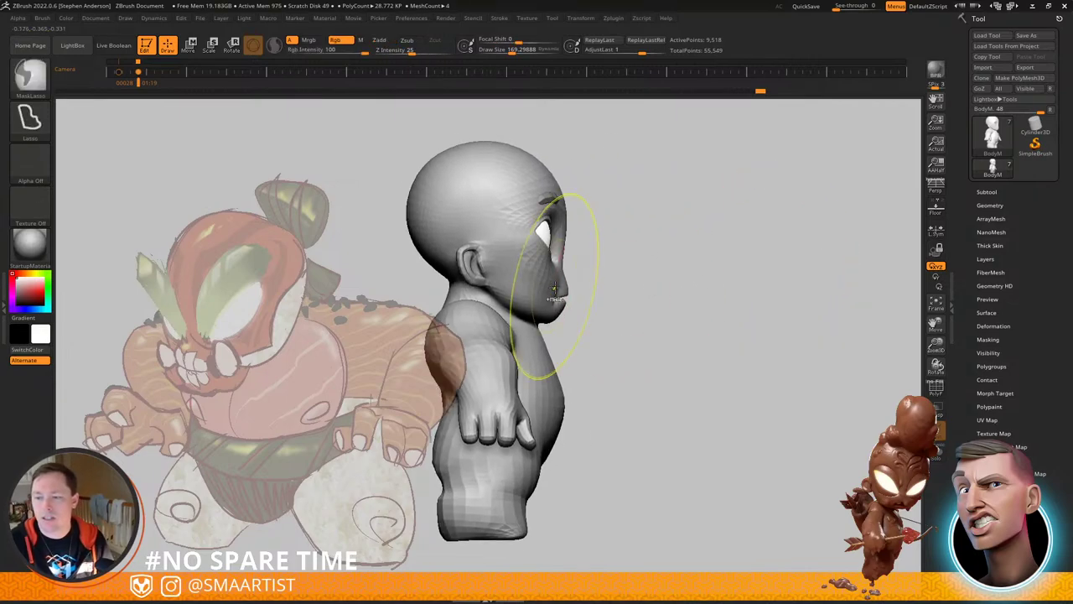
{"action": "mouse_move", "coordinate": [556, 286]}
{"action": "right_mouse_down", "text": "ctrl"}
{"action": "mouse_move", "coordinate": [578, 299]}
{"action": "mouse_move", "coordinate": [566, 277]}
{"action": "mouse_move", "coordinate": [514, 257]}
{"action": "right_mouse_up", "text": "ctrl"}
{"action": "right_click_drag", "start_coordinate": [608, 254], "coordinate": [688, 286], "text": "ctrl"}
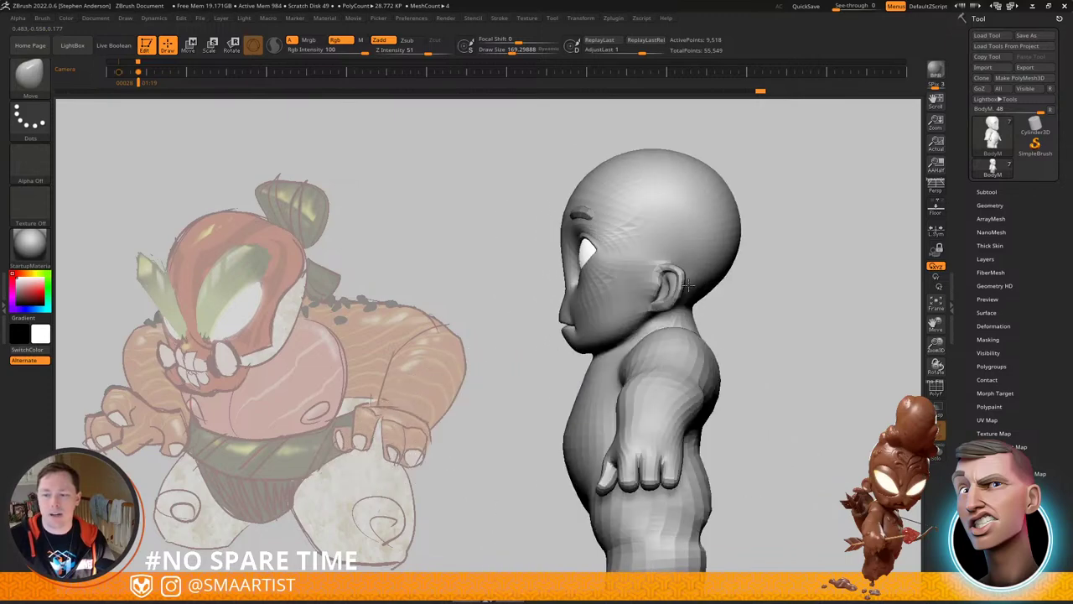
{"action": "right_click_drag", "start_coordinate": [608, 382], "coordinate": [658, 293], "text": "alt"}
{"action": "mouse_move", "coordinate": [602, 356]}
{"action": "right_mouse_down"}
{"action": "mouse_move", "coordinate": [649, 361]}
{"action": "mouse_move", "coordinate": [612, 372]}
{"action": "right_mouse_up"}
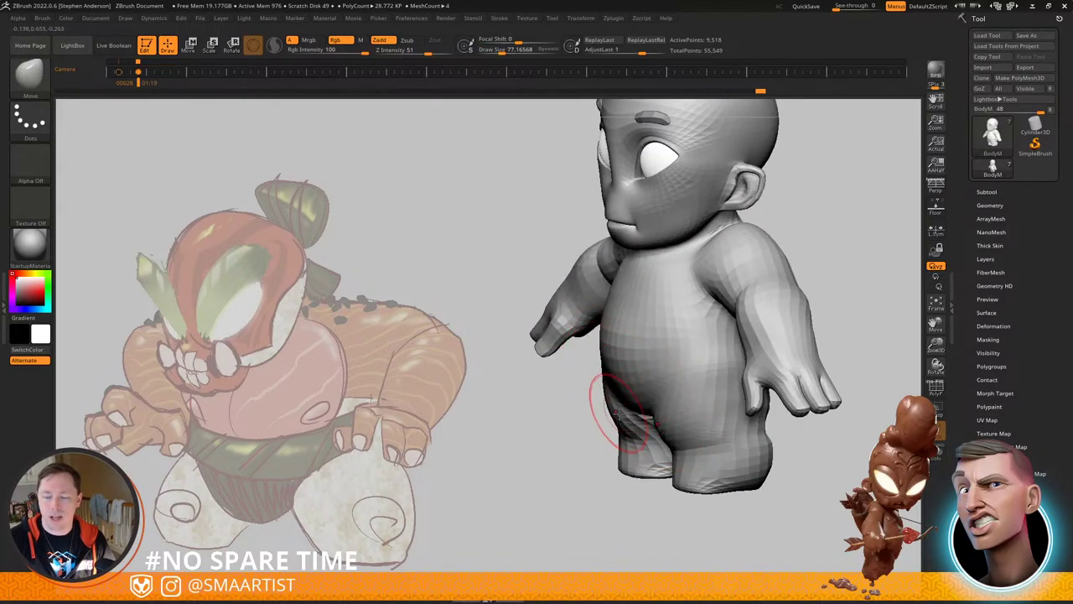
Step: Reshape the front of the leg in side view with the Move brush at a size of about 236
{"action": "mouse_move", "coordinate": [617, 414]}
{"action": "right_mouse_down"}
{"action": "mouse_move", "coordinate": [702, 410]}
{"action": "mouse_move", "coordinate": [701, 448]}
{"action": "mouse_move", "coordinate": [632, 416]}
{"action": "mouse_move", "coordinate": [612, 421]}
{"action": "mouse_move", "coordinate": [657, 359]}
{"action": "right_mouse_up"}
{"action": "left_click_drag", "start_coordinate": [633, 375], "coordinate": [632, 375]}
{"action": "left_click_drag", "start_coordinate": [634, 370], "coordinate": [648, 361]}
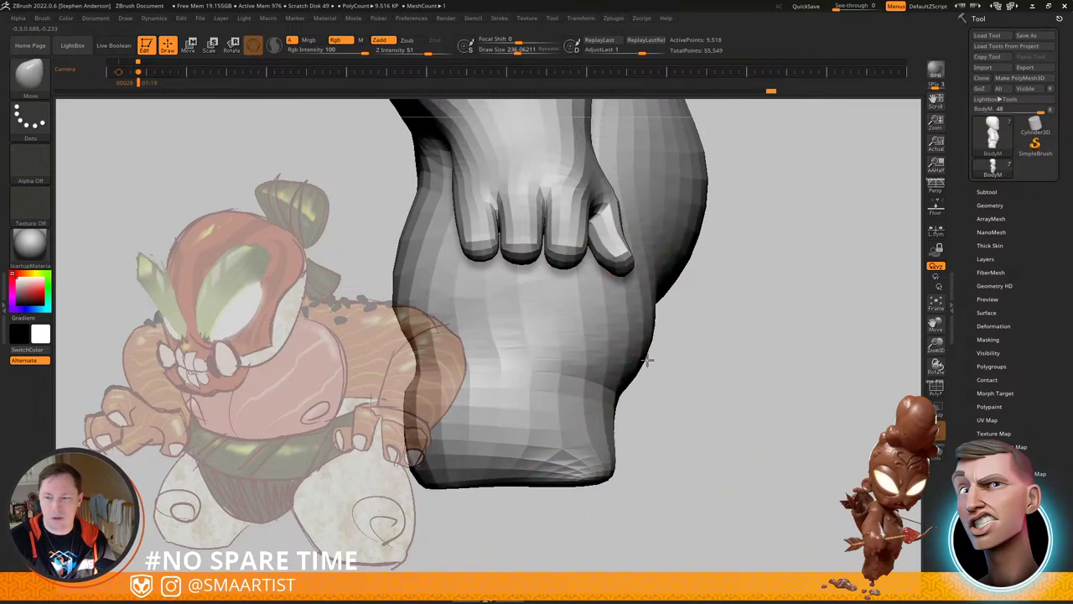
{"action": "right_click_drag", "start_coordinate": [745, 328], "coordinate": [738, 277], "text": "ctrl"}
{"action": "right_click_drag", "start_coordinate": [738, 292], "coordinate": [736, 377], "text": "alt"}
Step: Show the polyframe, isolate the upper-arm and forearm polygroups, and invert the visibility to hide them
{"action": "mouse_move", "coordinate": [686, 324]}
{"action": "right_mouse_down"}
{"action": "mouse_move", "coordinate": [606, 305]}
{"action": "mouse_move", "coordinate": [651, 304]}
{"action": "mouse_move", "coordinate": [622, 354]}
{"action": "right_mouse_up"}
{"action": "key", "text": "shift+f"}
{"action": "left_click", "coordinate": [627, 349], "text": "ctrl+shift"}
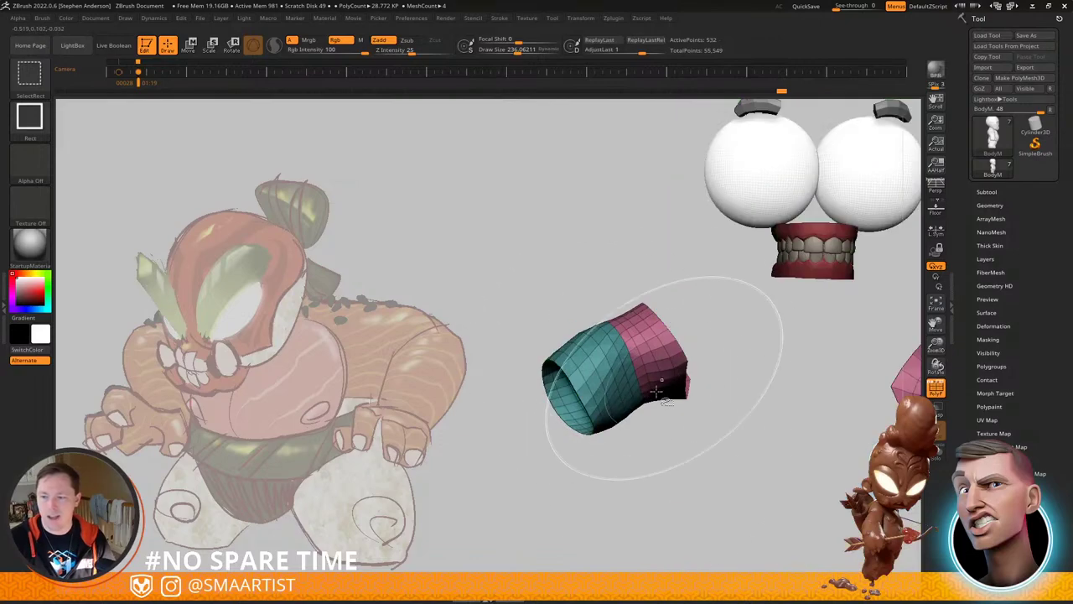
{"action": "left_click_drag", "start_coordinate": [676, 439], "coordinate": [713, 530], "text": "ctrl+shift"}
{"action": "right_click_drag", "start_coordinate": [592, 400], "coordinate": [605, 336], "text": "ctrl"}
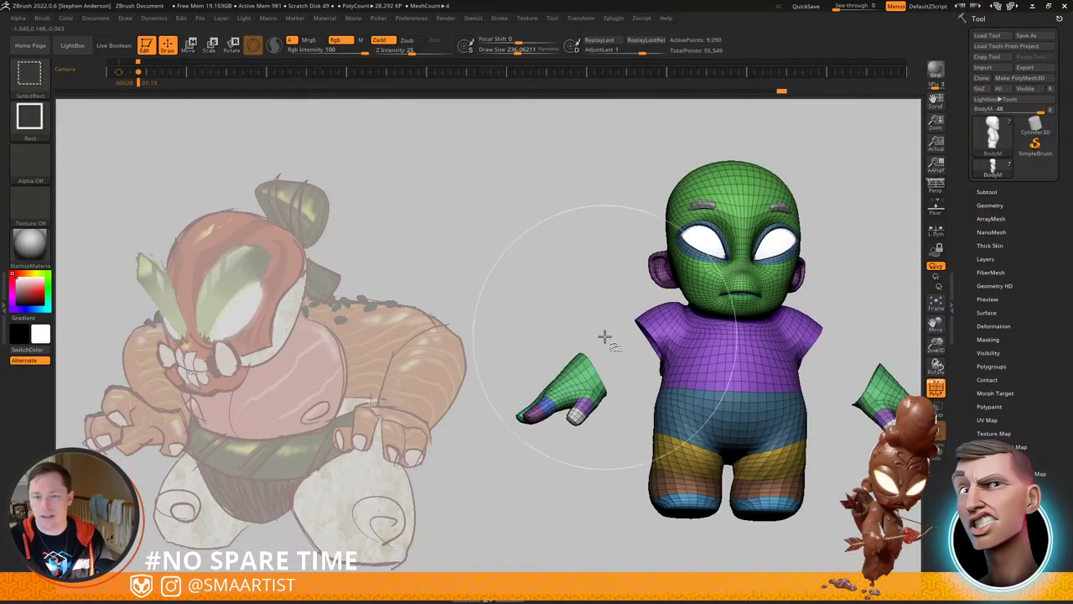
Step: Switch the selection brush to SelectLasso and hide both hands
{"action": "left_click", "coordinate": [30, 74]}
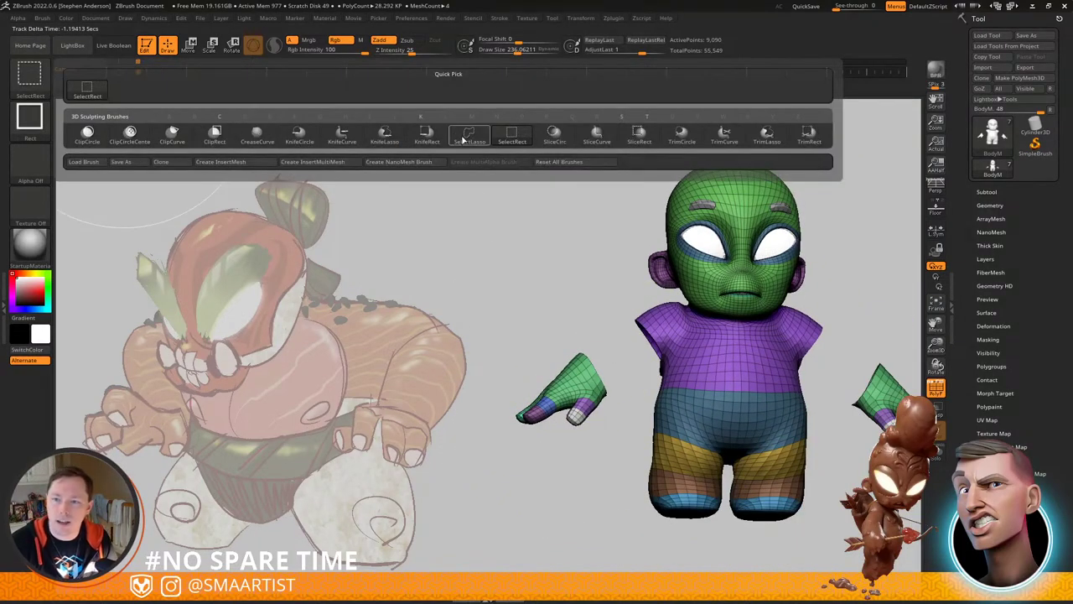
{"action": "left_click", "coordinate": [462, 140], "text": "ctrl+shift"}
{"action": "mouse_move", "coordinate": [601, 331]}
{"action": "left_mouse_down", "text": "ctrl+shift"}
{"action": "mouse_move", "coordinate": [448, 404]}
{"action": "mouse_move", "coordinate": [634, 434]}
{"action": "mouse_move", "coordinate": [616, 331]}
{"action": "left_mouse_up", "text": "ctrl+shift"}
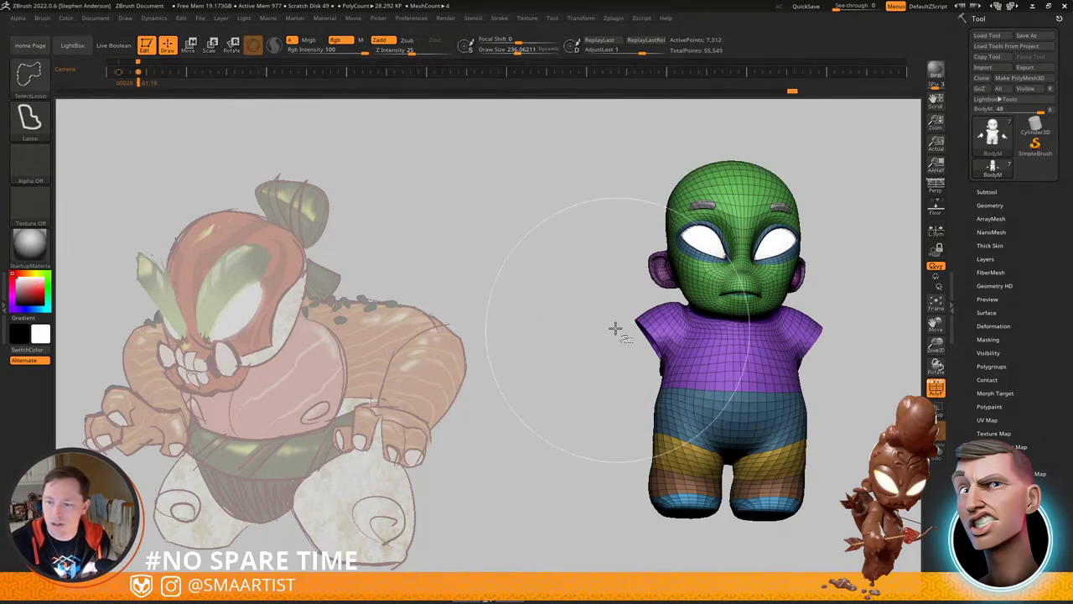
Step: Hide the polygon loops of the shoulder caps one after another, back to the edge of the torso
{"action": "right_click_drag", "start_coordinate": [616, 328], "coordinate": [656, 391], "text": "ctrl"}
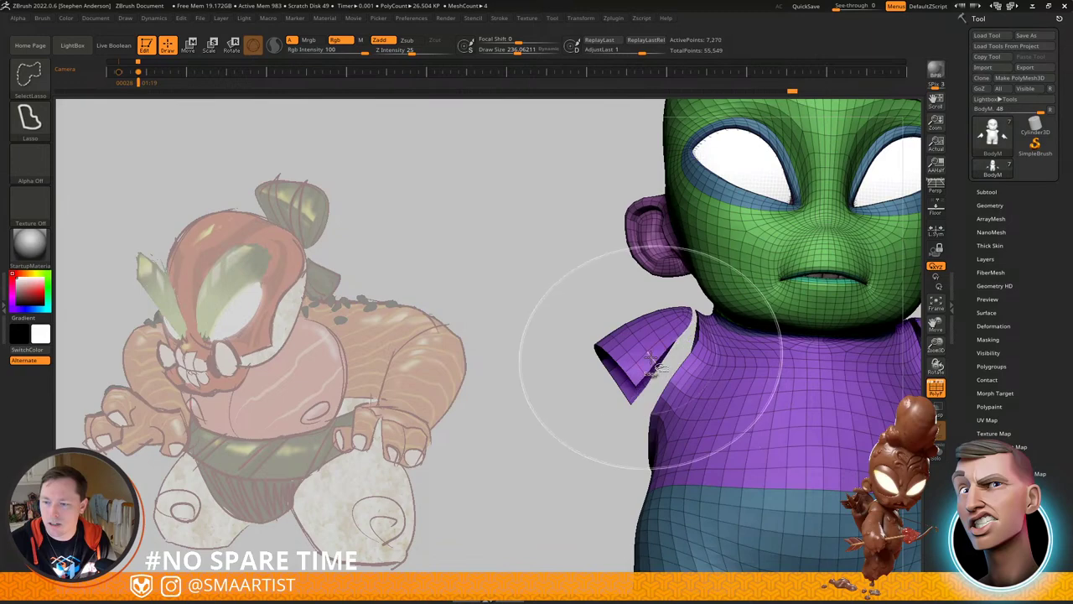
{"action": "right_click_drag", "start_coordinate": [644, 327], "coordinate": [663, 394]}
{"action": "left_click", "coordinate": [696, 315], "text": "ctrl+shift"}
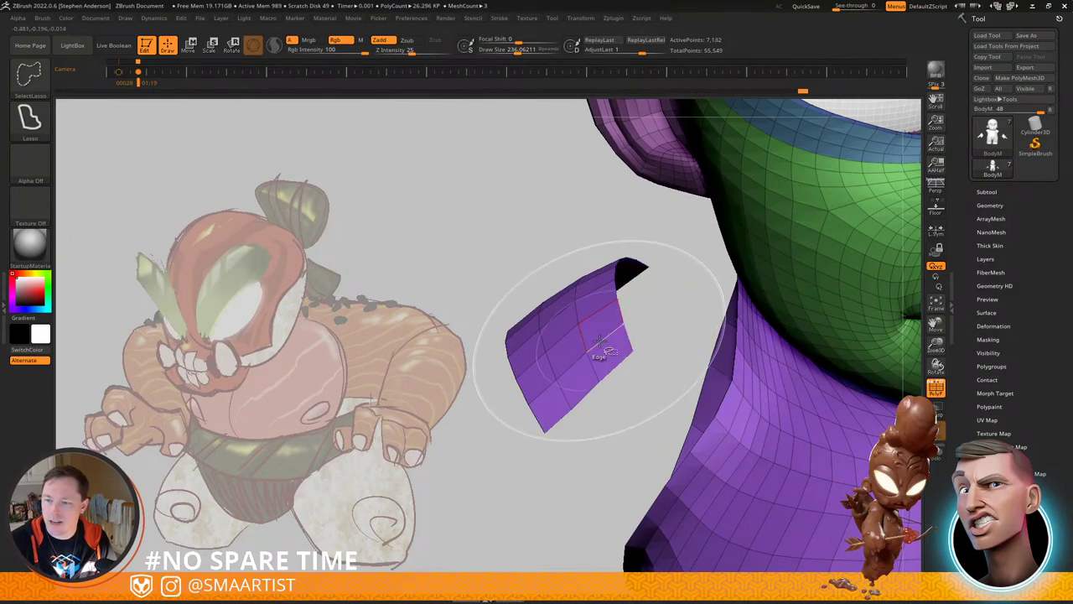
{"action": "left_click", "coordinate": [599, 342], "text": "ctrl+shift"}
{"action": "left_click", "coordinate": [574, 367], "text": "ctrl+shift"}
{"action": "left_click", "coordinate": [542, 388], "text": "ctrl+shift"}
Step: Invert the visibility to show the arm parts and hide the upper-arm and forearm polygroups
{"action": "right_click_drag", "start_coordinate": [620, 409], "coordinate": [721, 241], "text": "ctrl"}
{"action": "mouse_move", "coordinate": [721, 241]}
{"action": "right_mouse_down"}
{"action": "mouse_move", "coordinate": [688, 285]}
{"action": "mouse_move", "coordinate": [714, 315]}
{"action": "mouse_move", "coordinate": [803, 343]}
{"action": "mouse_move", "coordinate": [853, 334]}
{"action": "mouse_move", "coordinate": [744, 344]}
{"action": "mouse_move", "coordinate": [769, 328]}
{"action": "right_mouse_up"}
{"action": "left_click_drag", "start_coordinate": [892, 330], "coordinate": [895, 348], "text": "ctrl+shift"}
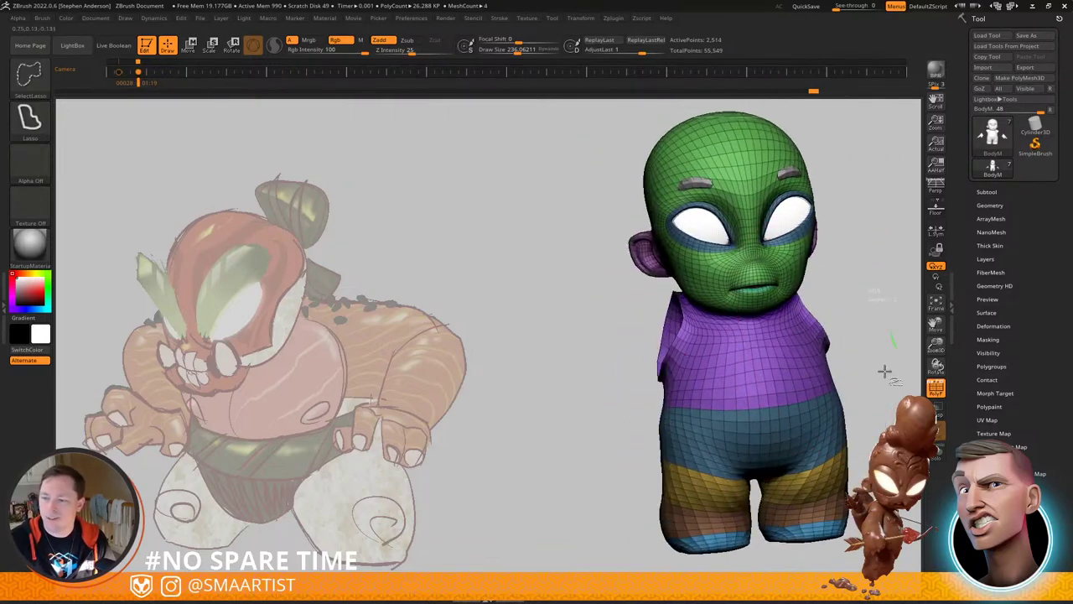
{"action": "right_click_drag", "start_coordinate": [717, 396], "coordinate": [686, 332], "text": "alt"}
{"action": "left_click", "coordinate": [587, 296], "text": "ctrl+shift"}
{"action": "left_click", "coordinate": [558, 328], "text": "ctrl+shift"}
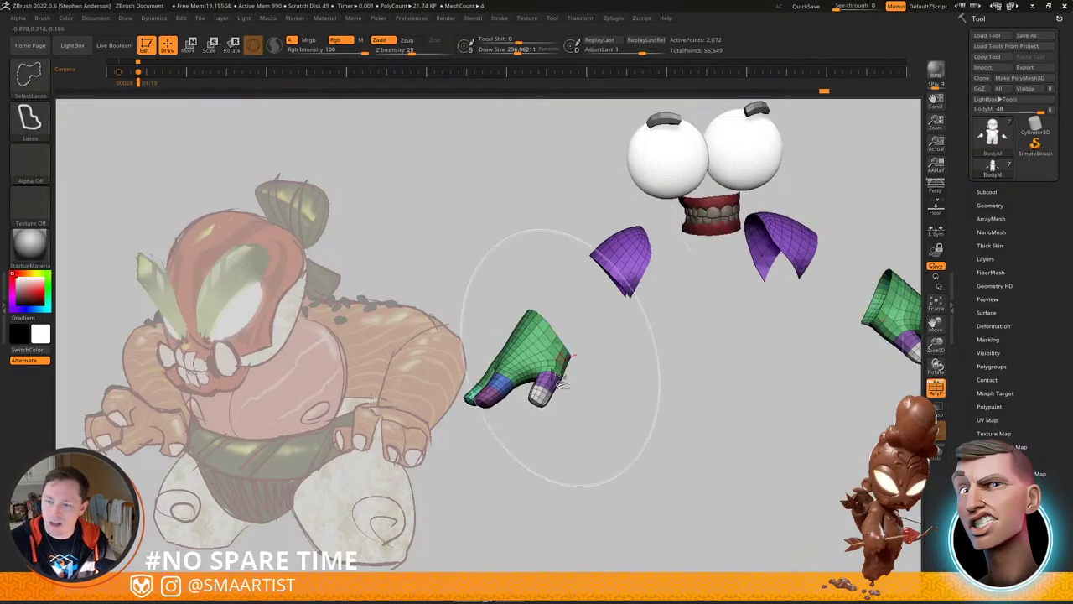
Step: Hide the hands with a lasso, give the remaining shoulder caps their own polygroup, and show the whole model
{"action": "left_click_drag", "start_coordinate": [474, 286], "coordinate": [720, 470], "text": "ctrl+shift"}
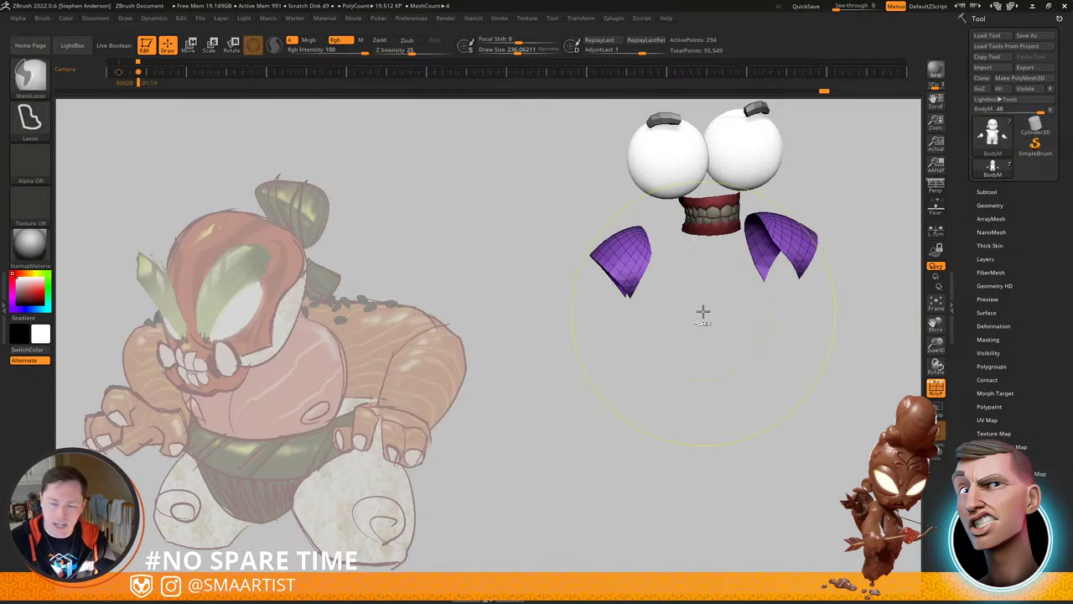
{"action": "key", "text": "ctrl+w"}
{"action": "left_click", "coordinate": [680, 328], "text": "ctrl+shift"}
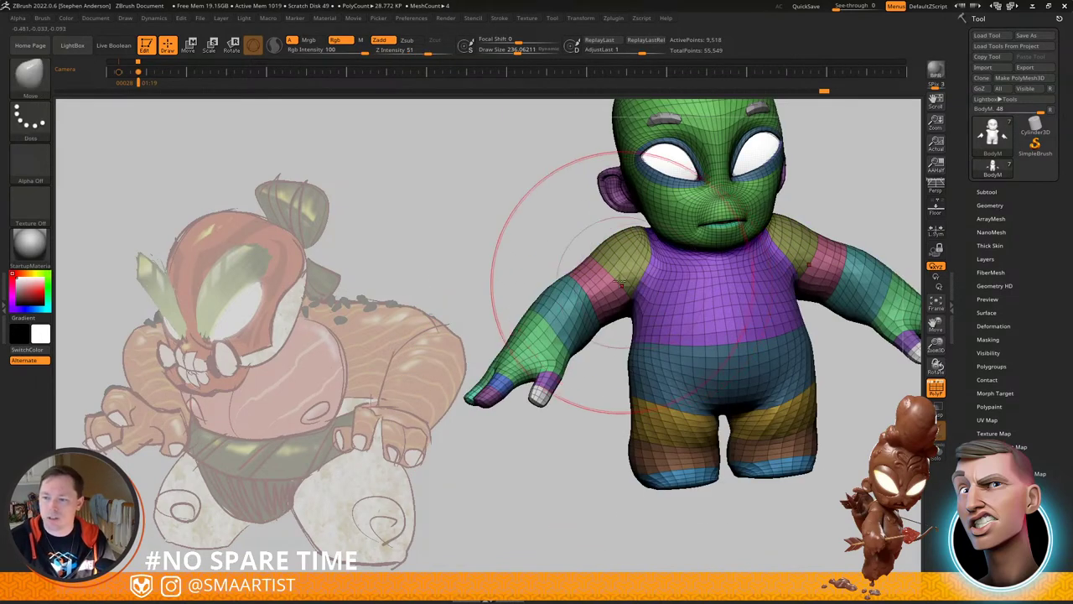
Step: Hide the shoulder caps, arms and hands, mask the remaining body, show the whole model, and soften the mask edge
{"action": "right_click_drag", "start_coordinate": [621, 282], "coordinate": [612, 249]}
{"action": "left_click", "coordinate": [615, 280], "text": "ctrl+shift"}
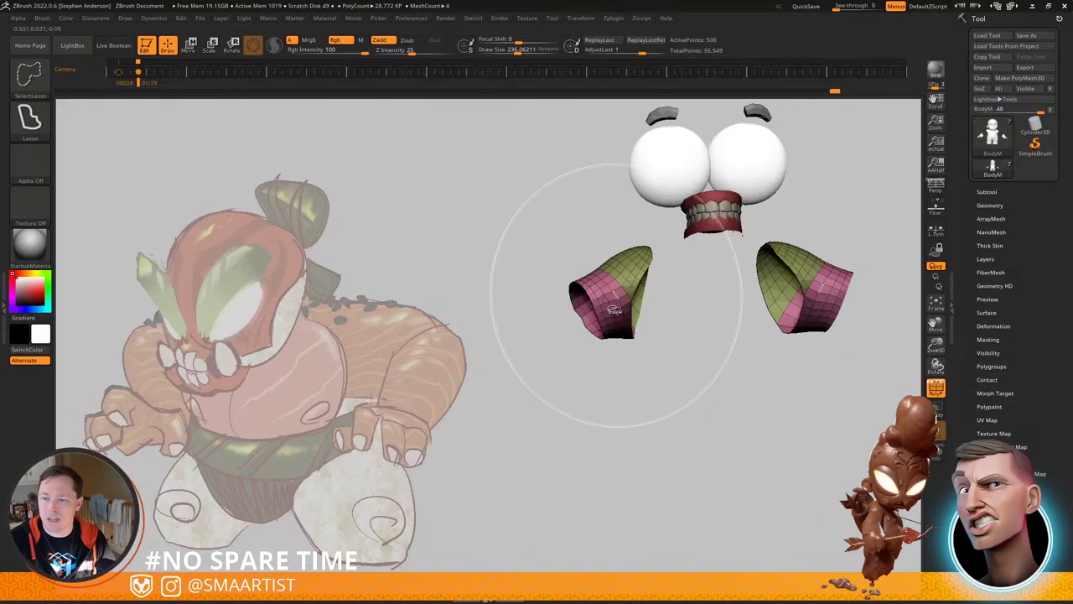
{"action": "left_click", "coordinate": [613, 292], "text": "ctrl+shift"}
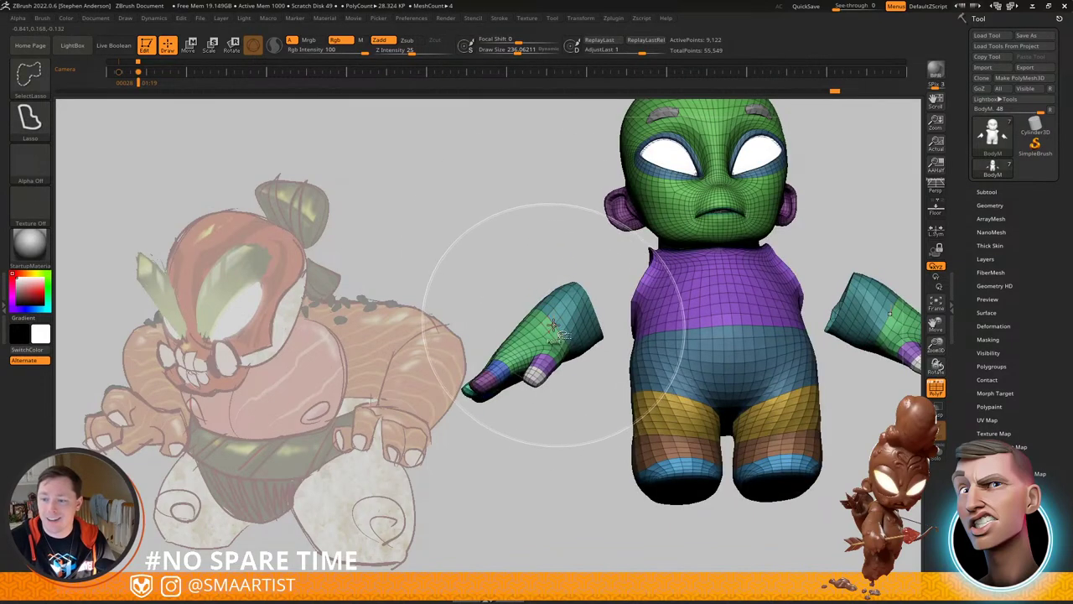
{"action": "left_click", "coordinate": [553, 325], "text": "ctrl+shift"}
{"action": "mouse_move", "coordinate": [572, 316]}
{"action": "left_mouse_down", "text": "ctrl+alt+shift"}
{"action": "mouse_move", "coordinate": [452, 494]}
{"action": "mouse_move", "coordinate": [576, 482]}
{"action": "left_mouse_up", "text": "ctrl+alt+shift"}
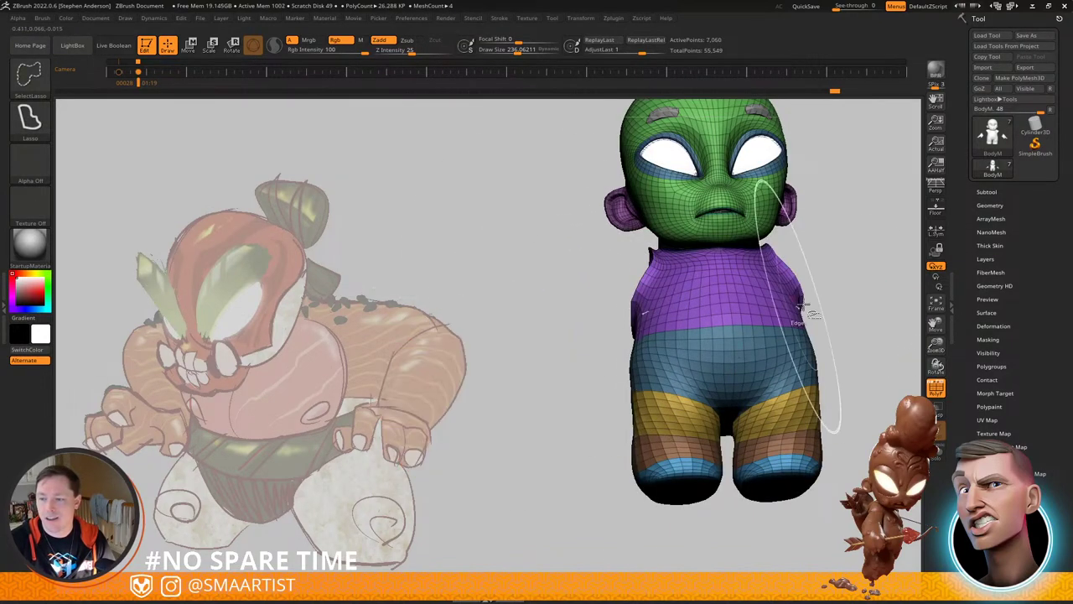
{"action": "left_click", "coordinate": [841, 297], "text": "ctrl"}
{"action": "left_click", "coordinate": [841, 297], "text": "ctrl+shift"}
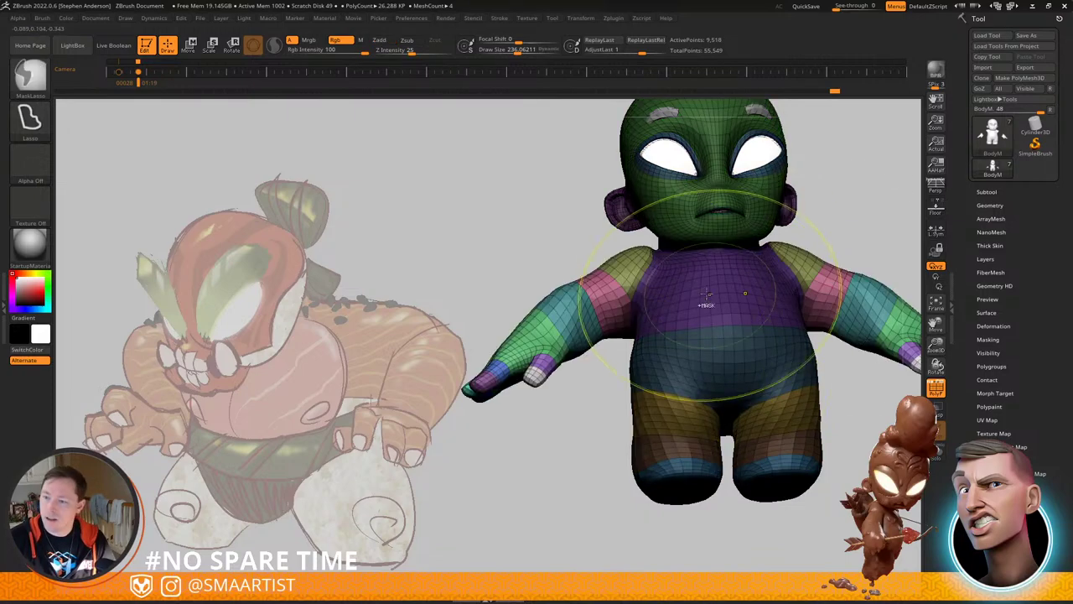
{"action": "left_click", "coordinate": [649, 288], "text": "ctrl"}
{"action": "right_click_drag", "start_coordinate": [671, 272], "coordinate": [661, 304]}
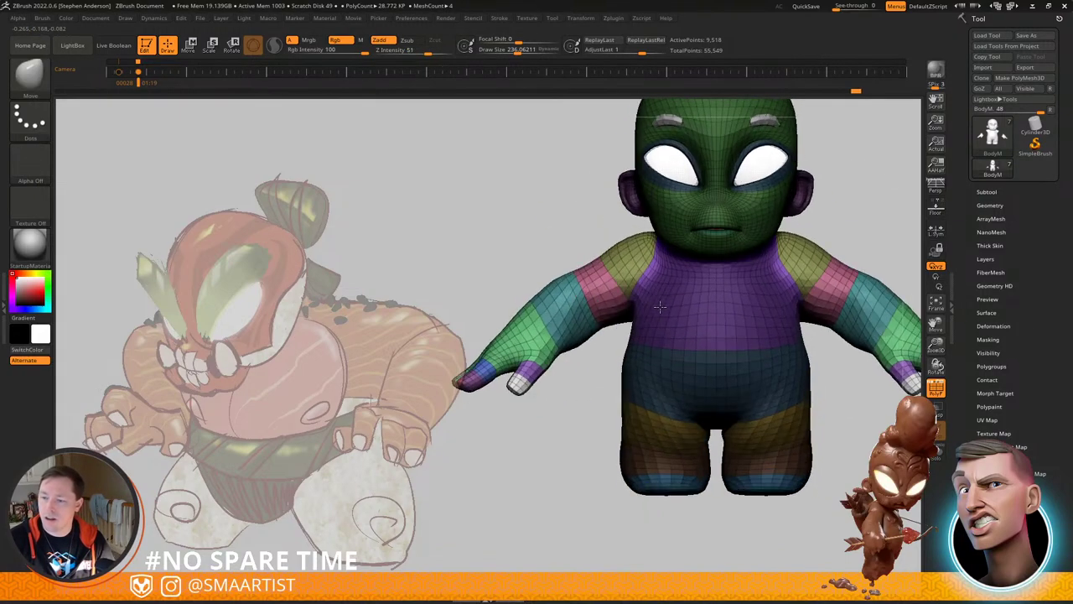
Step: Place the transform gizmo on the shoulder, move the unmasked arms slightly outward, and clear the mask
{"action": "key", "text": "w"}
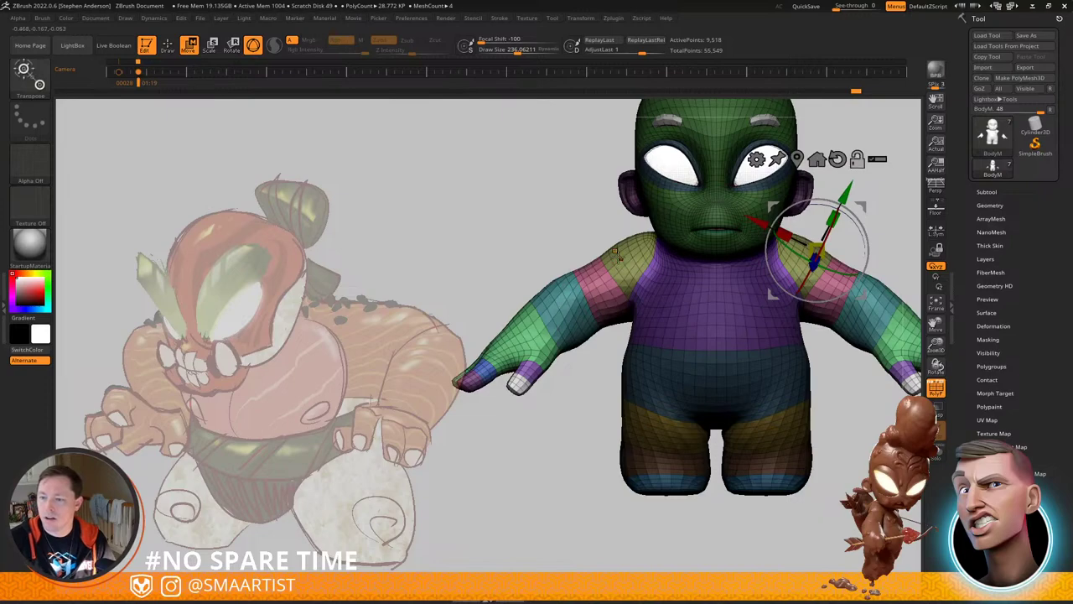
{"action": "left_click", "coordinate": [616, 251]}
{"action": "mouse_move", "coordinate": [660, 208]}
{"action": "left_mouse_down"}
{"action": "mouse_move", "coordinate": [635, 208]}
{"action": "mouse_move", "coordinate": [645, 212]}
{"action": "left_mouse_up"}
{"action": "key", "text": "q"}
{"action": "mouse_move", "coordinate": [628, 228]}
{"action": "right_mouse_down"}
{"action": "mouse_move", "coordinate": [649, 277]}
{"action": "mouse_move", "coordinate": [720, 257]}
{"action": "mouse_move", "coordinate": [718, 234]}
{"action": "right_mouse_up"}
{"action": "left_click_drag", "start_coordinate": [627, 410], "coordinate": [624, 485], "text": "ctrl"}
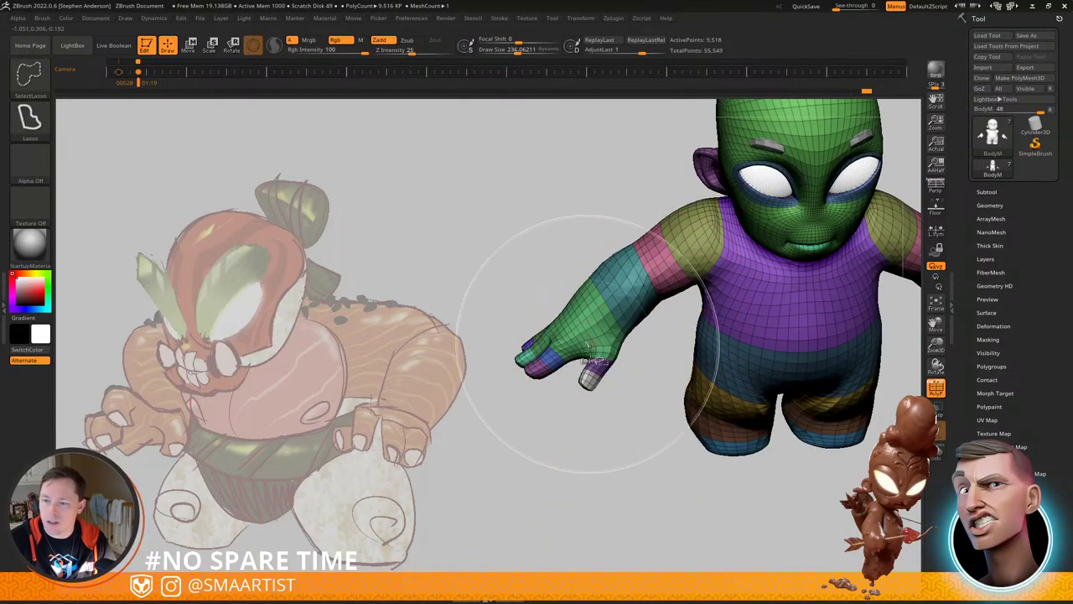
Step: Hide the hands with a lasso, mask the rest of the body, show everything, and soften the mask at the wrists
{"action": "left_click", "coordinate": [591, 327], "text": "ctrl+shift"}
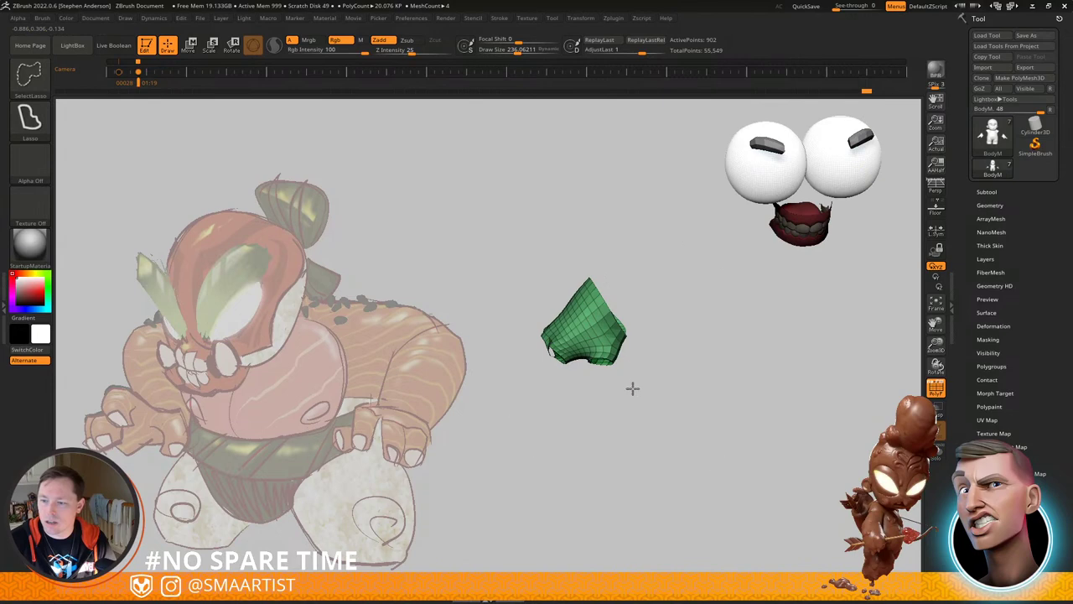
{"action": "left_click_drag", "start_coordinate": [633, 388], "coordinate": [633, 382], "text": "ctrl+shift"}
{"action": "mouse_move", "coordinate": [500, 302]}
{"action": "left_mouse_down", "text": "ctrl+alt+shift"}
{"action": "mouse_move", "coordinate": [623, 465]}
{"action": "mouse_move", "coordinate": [627, 453]}
{"action": "left_mouse_up", "text": "ctrl+alt+shift"}
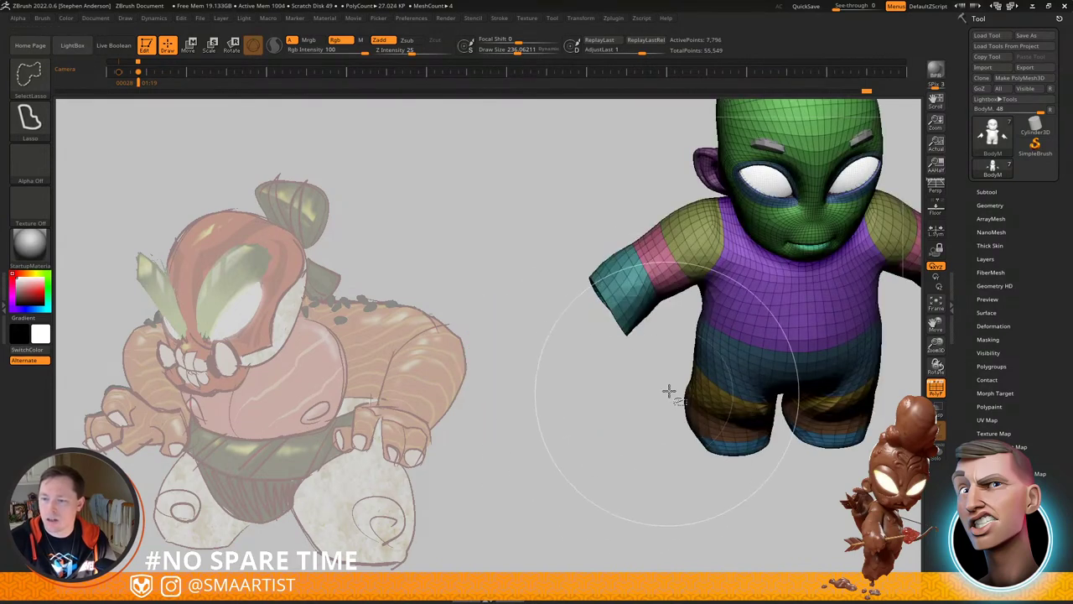
{"action": "left_click", "coordinate": [636, 398], "text": "ctrl"}
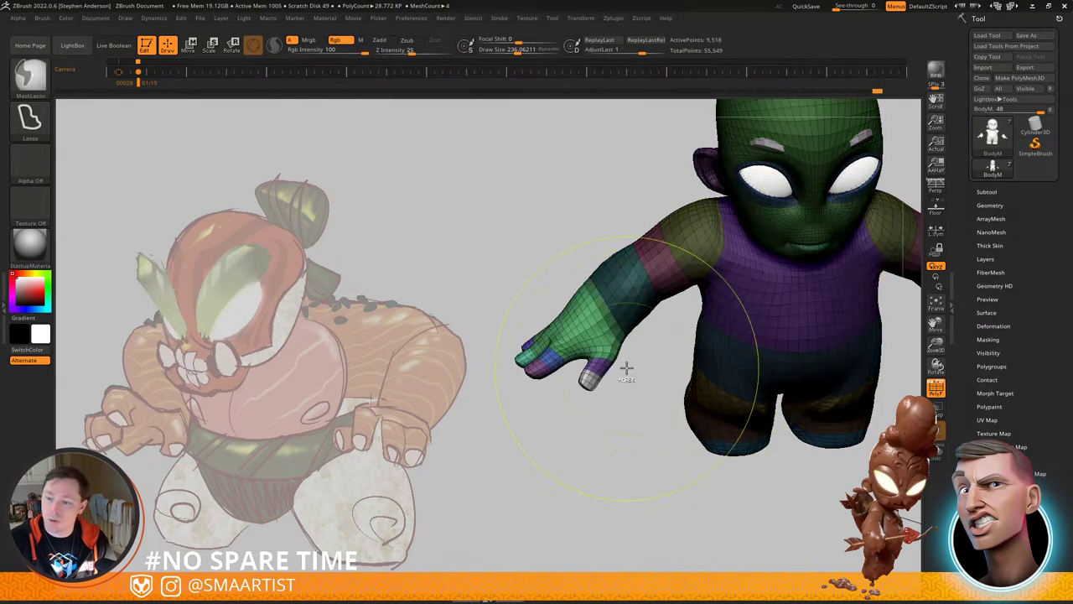
{"action": "left_click", "coordinate": [641, 391], "text": "ctrl"}
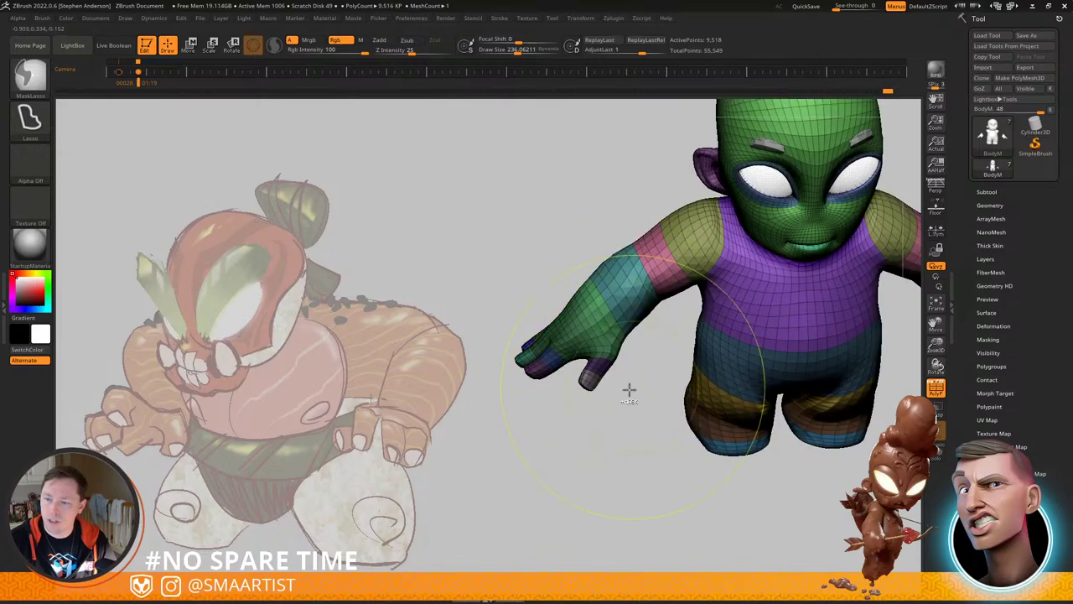
{"action": "left_click", "coordinate": [630, 390], "text": "ctrl"}
{"action": "left_click", "coordinate": [651, 385], "text": "ctrl"}
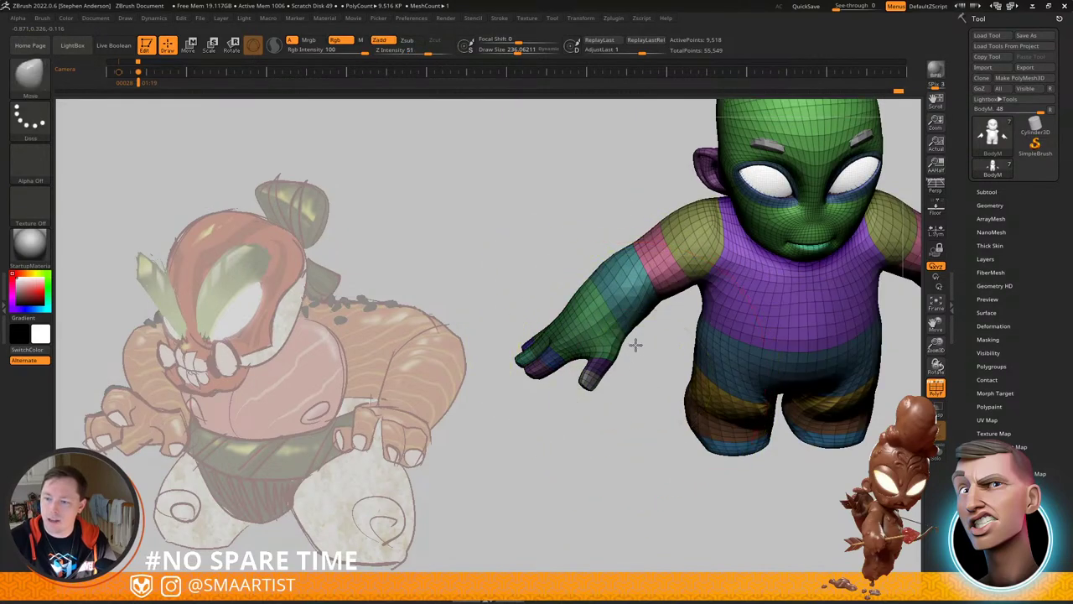
{"action": "left_click_drag", "start_coordinate": [635, 345], "coordinate": [610, 356], "text": "shift"}
{"action": "left_click", "coordinate": [640, 391], "text": "ctrl"}
Step: Move the unmasked hands slightly up and toward the body with the gizmo, and clear the mask
{"action": "key", "text": "w"}
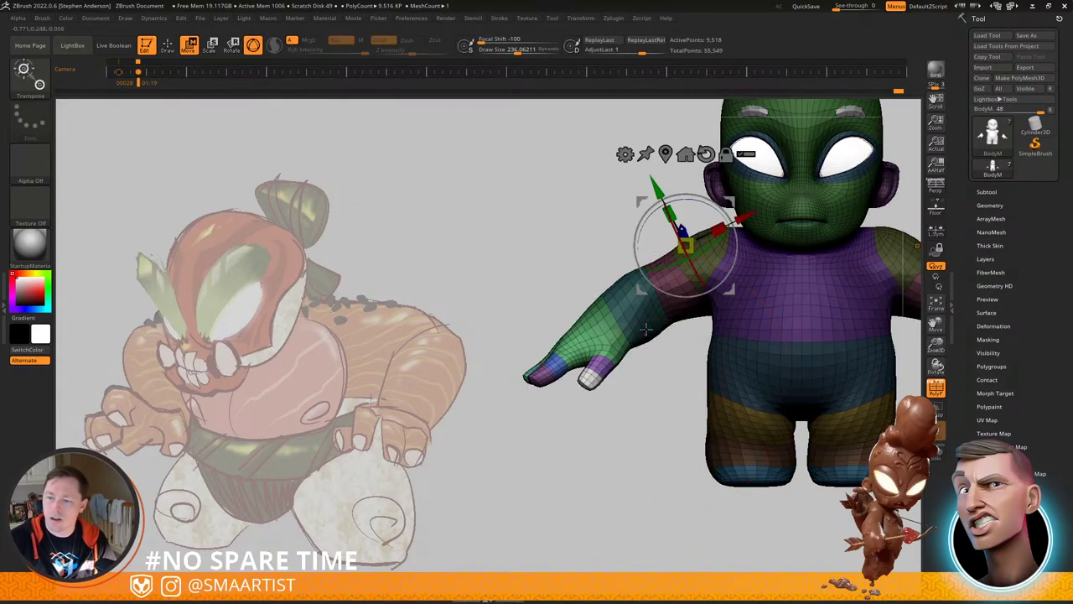
{"action": "left_click_drag", "start_coordinate": [743, 195], "coordinate": [758, 185]}
{"action": "key", "text": "q"}
{"action": "mouse_move", "coordinate": [657, 332]}
{"action": "right_mouse_down", "text": "ctrl"}
{"action": "mouse_move", "coordinate": [682, 330]}
{"action": "mouse_move", "coordinate": [571, 366]}
{"action": "mouse_move", "coordinate": [656, 365]}
{"action": "right_mouse_up", "text": "ctrl"}
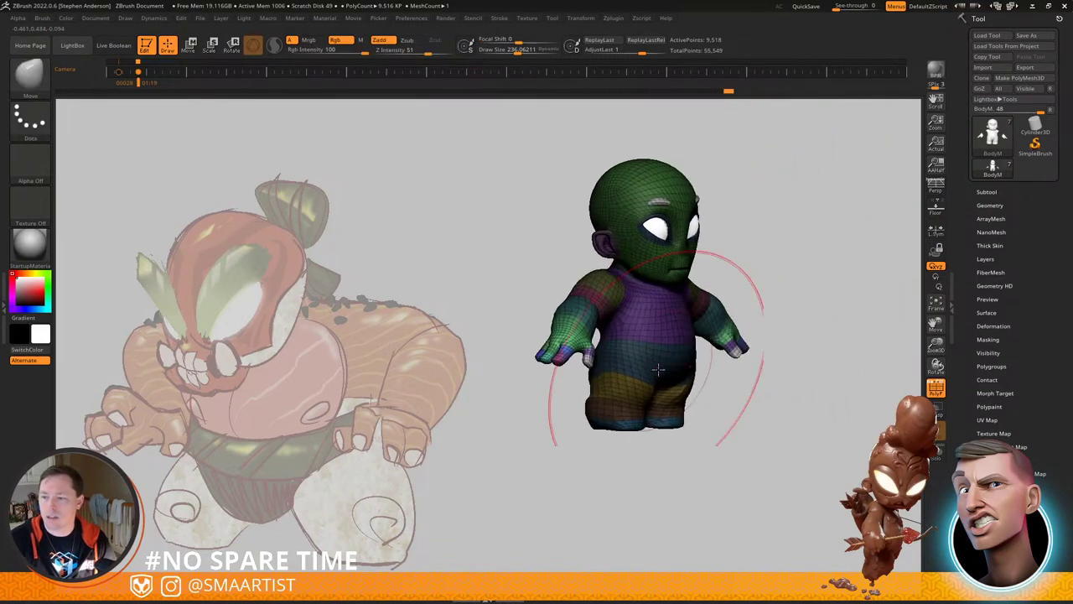
{"action": "left_click_drag", "start_coordinate": [780, 415], "coordinate": [812, 439], "text": "ctrl"}
Step: Adjust the form around the shoulder with short Move brush strokes from several angles
{"action": "mouse_move", "coordinate": [596, 339]}
{"action": "right_mouse_down"}
{"action": "mouse_move", "coordinate": [666, 385]}
{"action": "mouse_move", "coordinate": [531, 322]}
{"action": "right_mouse_up"}
{"action": "right_click_drag", "start_coordinate": [575, 289], "coordinate": [645, 377], "text": "ctrl"}
{"action": "mouse_move", "coordinate": [569, 342]}
{"action": "right_mouse_down", "text": "alt"}
{"action": "mouse_move", "coordinate": [642, 310]}
{"action": "mouse_move", "coordinate": [657, 324]}
{"action": "mouse_move", "coordinate": [650, 315]}
{"action": "right_mouse_up", "text": "alt"}
{"action": "right_click_drag", "start_coordinate": [647, 277], "coordinate": [592, 275]}
{"action": "left_click_drag", "start_coordinate": [677, 281], "coordinate": [673, 281]}
{"action": "right_click_drag", "start_coordinate": [639, 280], "coordinate": [678, 284]}
{"action": "left_click_drag", "start_coordinate": [683, 293], "coordinate": [685, 292]}
{"action": "mouse_move", "coordinate": [671, 289]}
{"action": "right_mouse_down"}
{"action": "mouse_move", "coordinate": [715, 282]}
{"action": "mouse_move", "coordinate": [727, 262]}
{"action": "mouse_move", "coordinate": [731, 275]}
{"action": "mouse_move", "coordinate": [770, 249]}
{"action": "mouse_move", "coordinate": [711, 270]}
{"action": "mouse_move", "coordinate": [686, 262]}
{"action": "mouse_move", "coordinate": [705, 250]}
{"action": "mouse_move", "coordinate": [693, 246]}
{"action": "mouse_move", "coordinate": [599, 267]}
{"action": "mouse_move", "coordinate": [631, 273]}
{"action": "mouse_move", "coordinate": [621, 277]}
{"action": "mouse_move", "coordinate": [557, 273]}
{"action": "mouse_move", "coordinate": [637, 304]}
{"action": "mouse_move", "coordinate": [617, 302]}
{"action": "mouse_move", "coordinate": [583, 272]}
{"action": "mouse_move", "coordinate": [601, 273]}
{"action": "mouse_move", "coordinate": [599, 290]}
{"action": "right_mouse_up"}
Step: Reduce the Move brush's draw size to about 119 and refine and smooth the shoulder where it meets the chest
{"action": "key", "text": "s"}
{"action": "key", "text": "shift+d"}
{"action": "left_click_drag", "start_coordinate": [591, 295], "coordinate": [585, 304]}
{"action": "right_click_drag", "start_coordinate": [585, 304], "coordinate": [644, 278]}
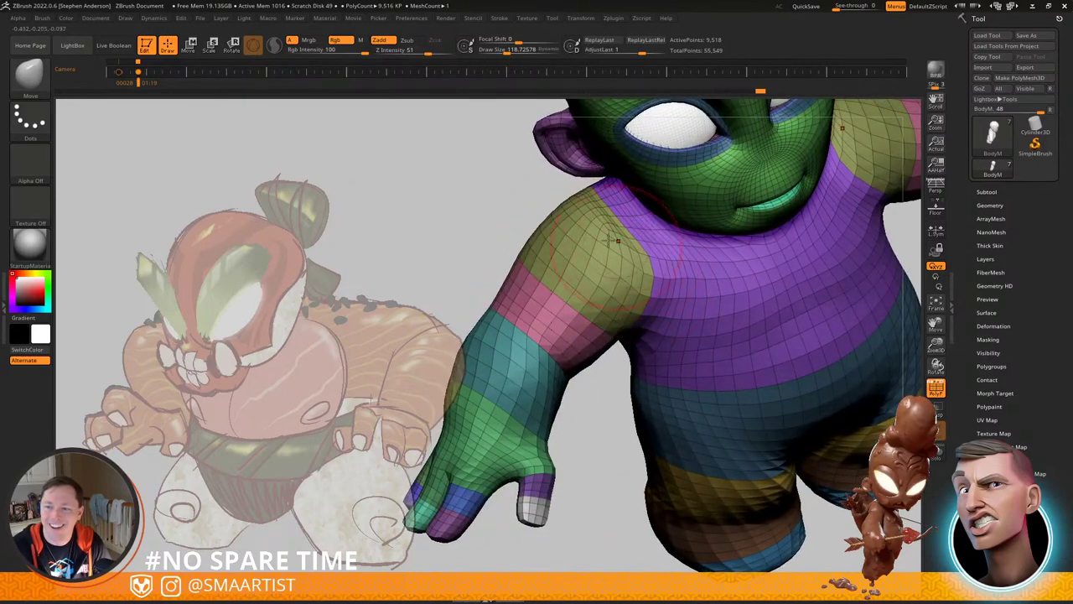
{"action": "mouse_move", "coordinate": [616, 241]}
{"action": "right_mouse_down"}
{"action": "mouse_move", "coordinate": [639, 234]}
{"action": "mouse_move", "coordinate": [612, 239]}
{"action": "right_mouse_up"}
{"action": "left_click_drag", "start_coordinate": [612, 238], "coordinate": [612, 235], "text": "shift"}
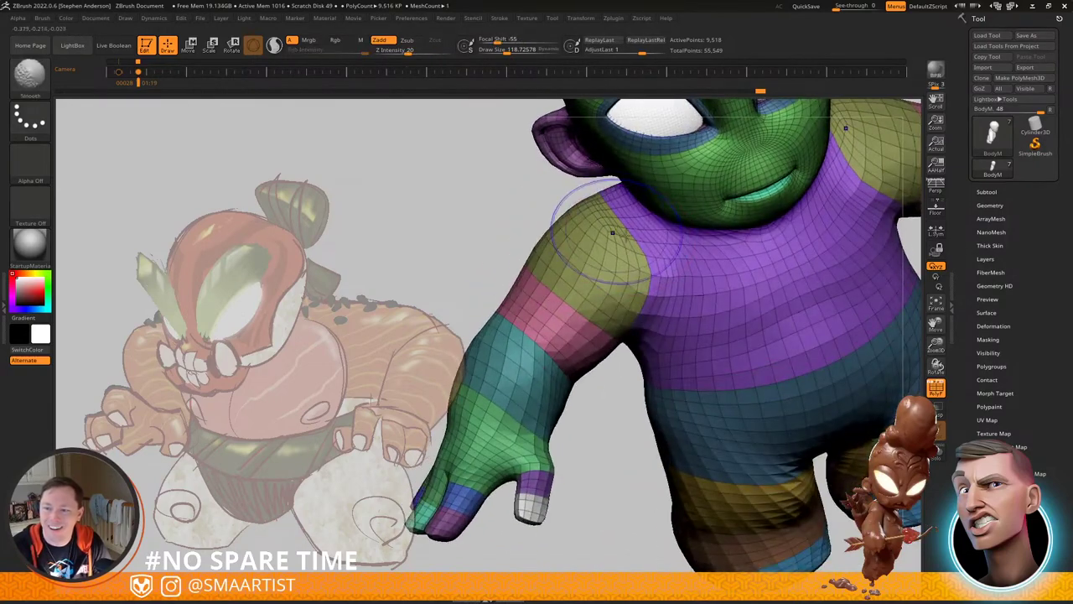
Step: Mask everything except the torso polygroup and soften the mask edge across the shoulder caps
{"action": "key", "text": "shift+f"}
{"action": "key", "text": "w"}
{"action": "left_click", "coordinate": [651, 257], "text": "ctrl"}
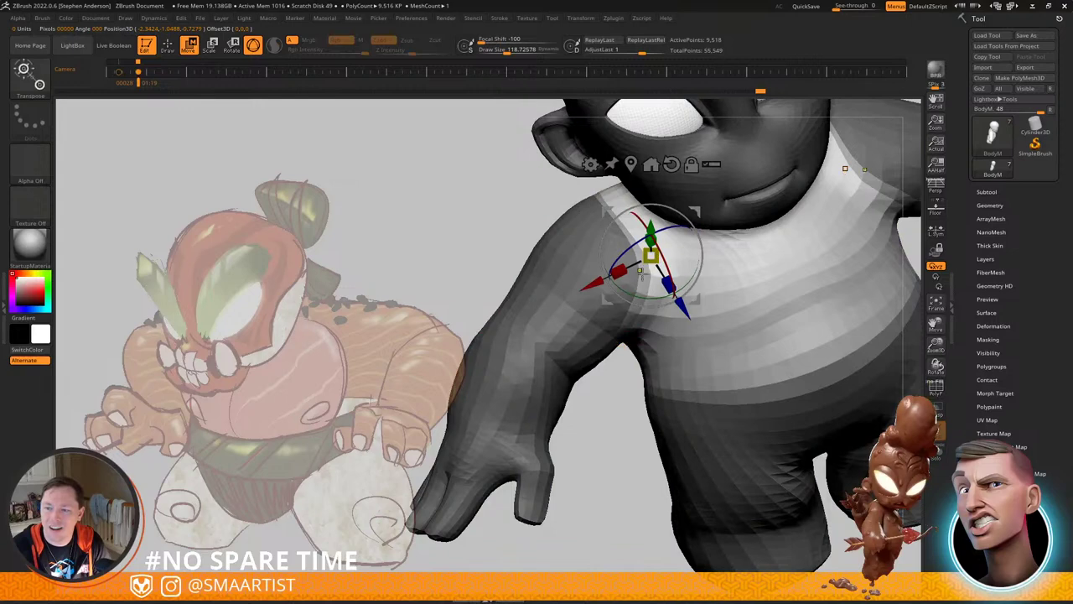
{"action": "key", "text": "q"}
{"action": "key", "text": "shift+f"}
{"action": "key", "text": "ctrl"}
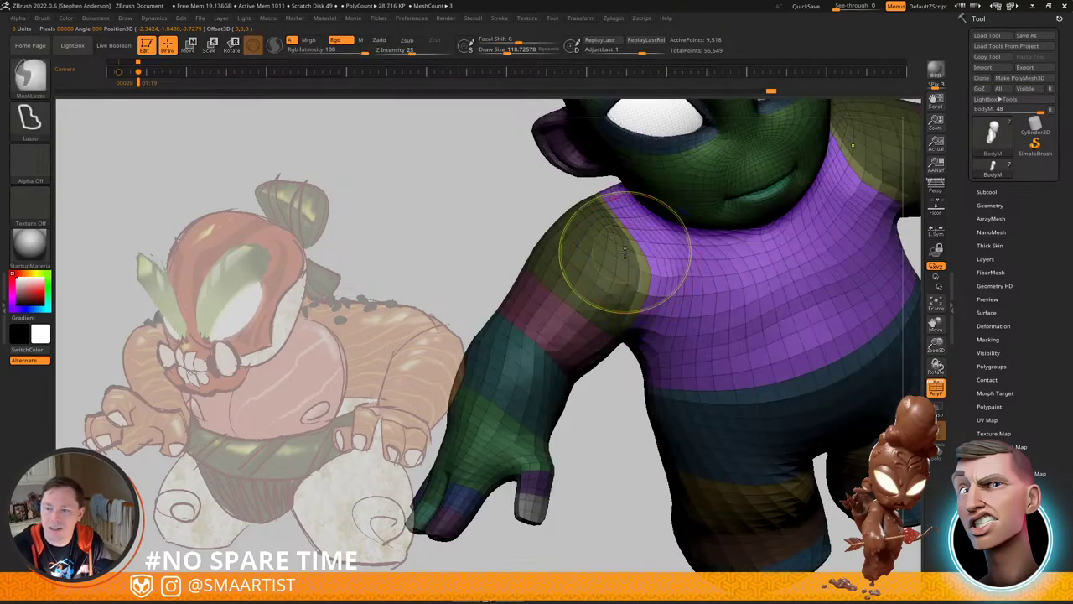
{"action": "left_click", "coordinate": [632, 254], "text": "ctrl"}
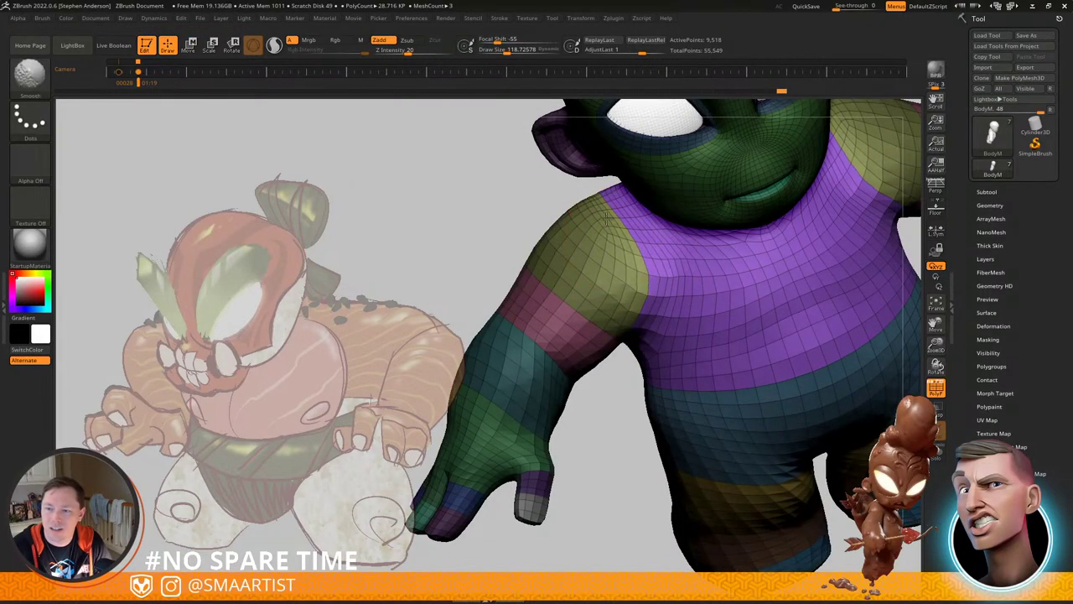
Step: Smooth the boundary between shoulder cap and chest, adjust it with the Move brush, and clear the mask
{"action": "left_click_drag", "start_coordinate": [622, 249], "coordinate": [615, 267], "text": "shift"}
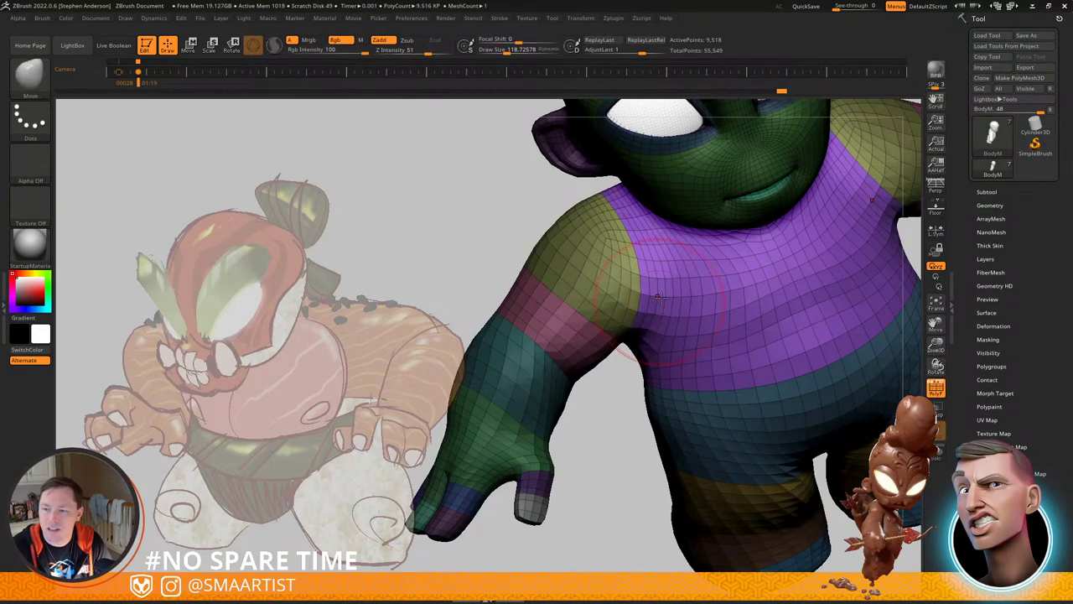
{"action": "left_click_drag", "start_coordinate": [533, 205], "coordinate": [699, 288]}
{"action": "right_click_drag", "start_coordinate": [700, 287], "coordinate": [684, 309]}
{"action": "left_click_drag", "start_coordinate": [807, 321], "coordinate": [805, 324], "text": "ctrl"}
Step: Turn off the polyframe display and even out the arm and the back of the shoulder from the side and rear
{"action": "right_click_drag", "start_coordinate": [805, 324], "coordinate": [759, 312]}
{"action": "key", "text": "shift+f"}
{"action": "right_click_drag", "start_coordinate": [759, 312], "coordinate": [567, 265]}
{"action": "right_click_drag", "start_coordinate": [567, 265], "coordinate": [607, 239]}
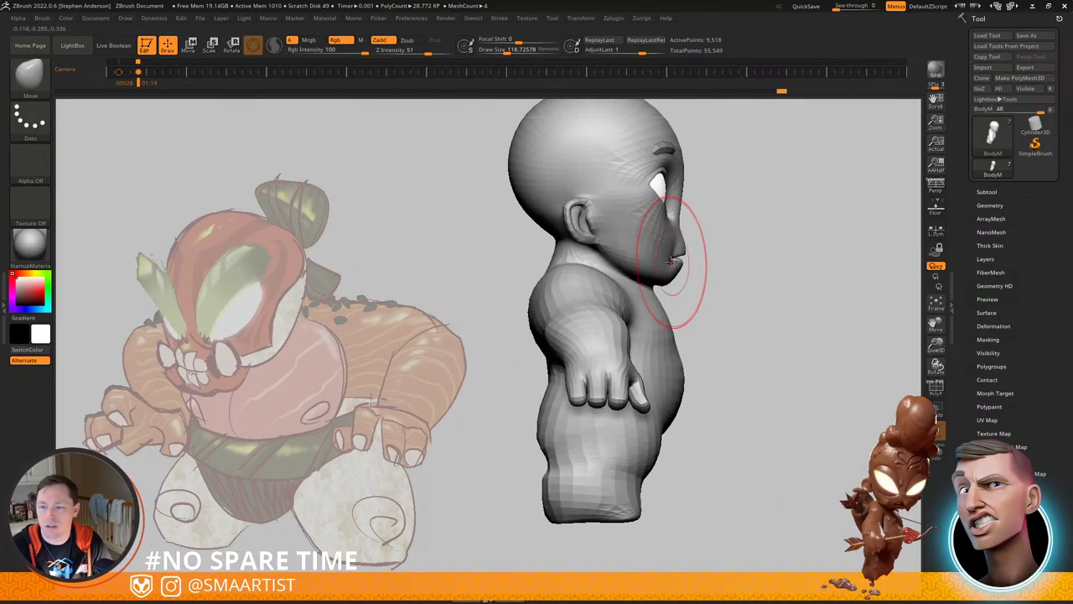
{"action": "mouse_move", "coordinate": [589, 277]}
{"action": "right_mouse_down"}
{"action": "mouse_move", "coordinate": [522, 285]}
{"action": "mouse_move", "coordinate": [582, 301]}
{"action": "mouse_move", "coordinate": [578, 360]}
{"action": "mouse_move", "coordinate": [609, 389]}
{"action": "mouse_move", "coordinate": [592, 389]}
{"action": "right_mouse_up"}
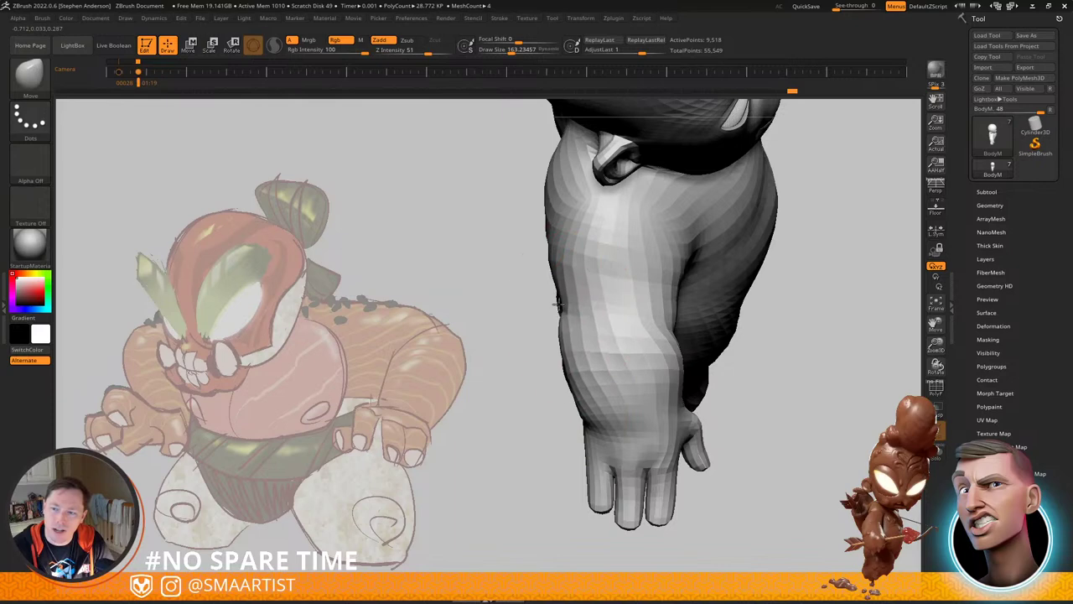
{"action": "mouse_move", "coordinate": [610, 333]}
{"action": "right_mouse_down"}
{"action": "mouse_move", "coordinate": [561, 293]}
{"action": "mouse_move", "coordinate": [639, 352]}
{"action": "mouse_move", "coordinate": [599, 354]}
{"action": "mouse_move", "coordinate": [602, 371]}
{"action": "mouse_move", "coordinate": [572, 382]}
{"action": "mouse_move", "coordinate": [576, 366]}
{"action": "mouse_move", "coordinate": [635, 371]}
{"action": "mouse_move", "coordinate": [657, 331]}
{"action": "mouse_move", "coordinate": [593, 290]}
{"action": "right_mouse_up"}
{"action": "left_click_drag", "start_coordinate": [570, 271], "coordinate": [585, 239], "text": "shift"}
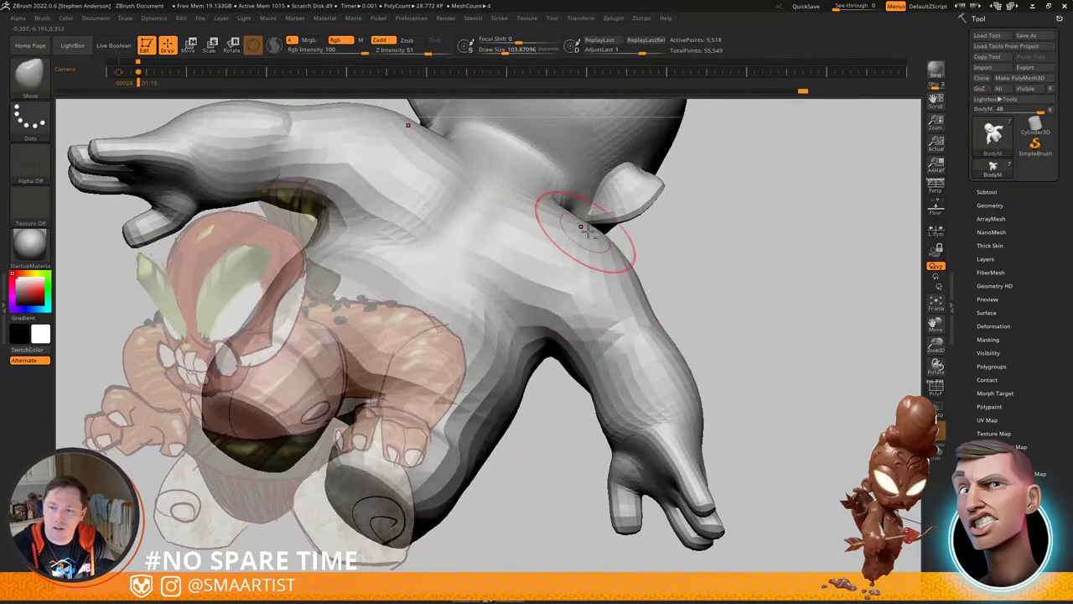
Step: Show the polygroups, mask all but the torso, pull the upper back outward with a draw size of about 348, and clear the mask
{"action": "mouse_move", "coordinate": [585, 239]}
{"action": "right_mouse_down"}
{"action": "mouse_move", "coordinate": [579, 332]}
{"action": "mouse_move", "coordinate": [553, 310]}
{"action": "mouse_move", "coordinate": [655, 262]}
{"action": "mouse_move", "coordinate": [658, 315]}
{"action": "mouse_move", "coordinate": [681, 269]}
{"action": "right_mouse_up"}
{"action": "key", "text": "shift+f"}
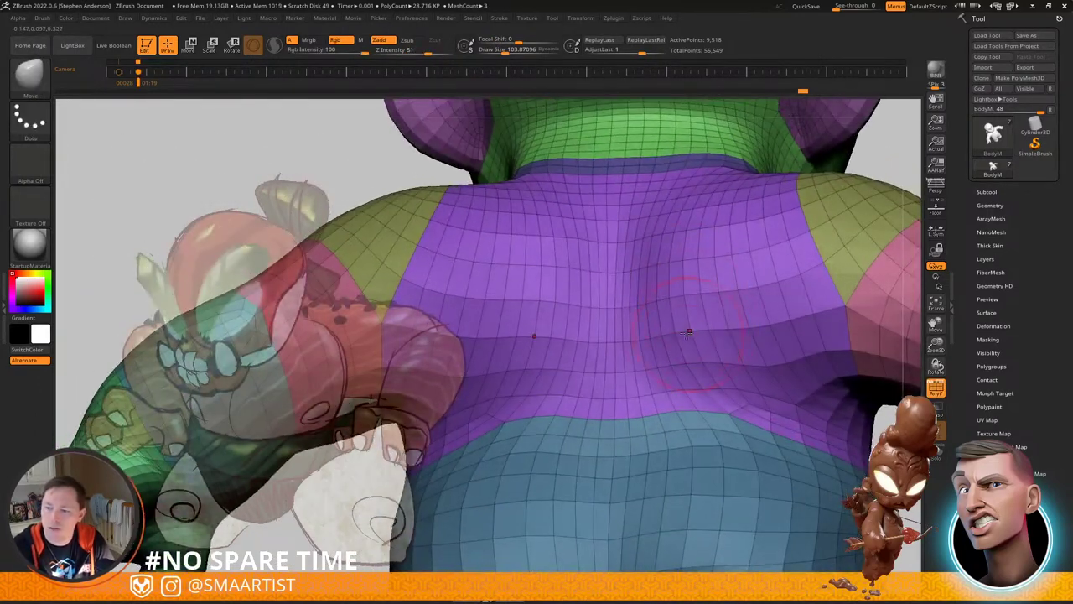
{"action": "left_click", "coordinate": [656, 337], "text": "ctrl+shift"}
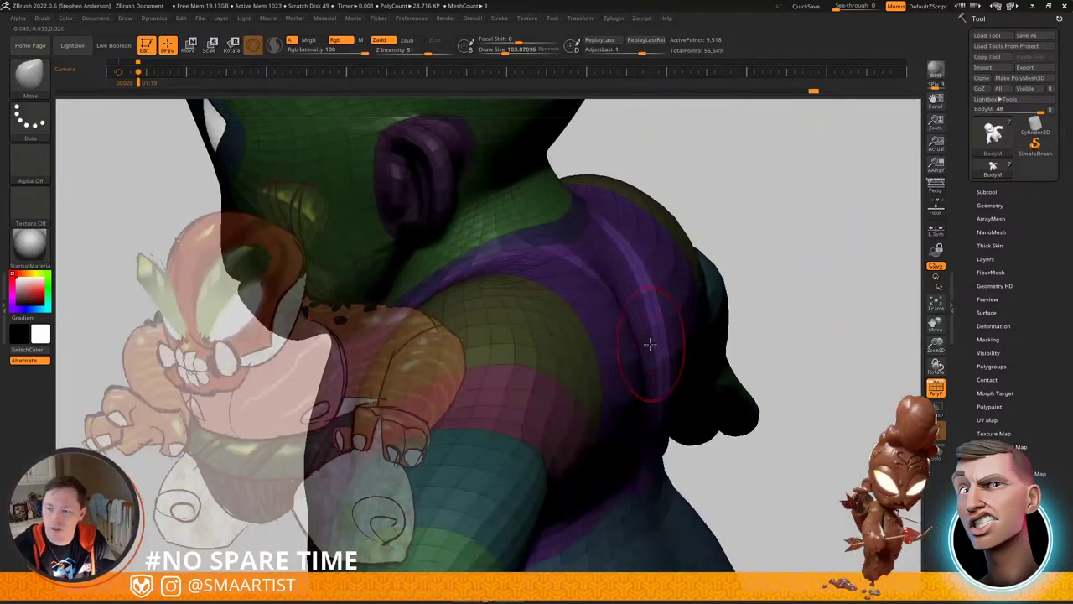
{"action": "left_click_drag", "start_coordinate": [660, 350], "coordinate": [674, 352]}
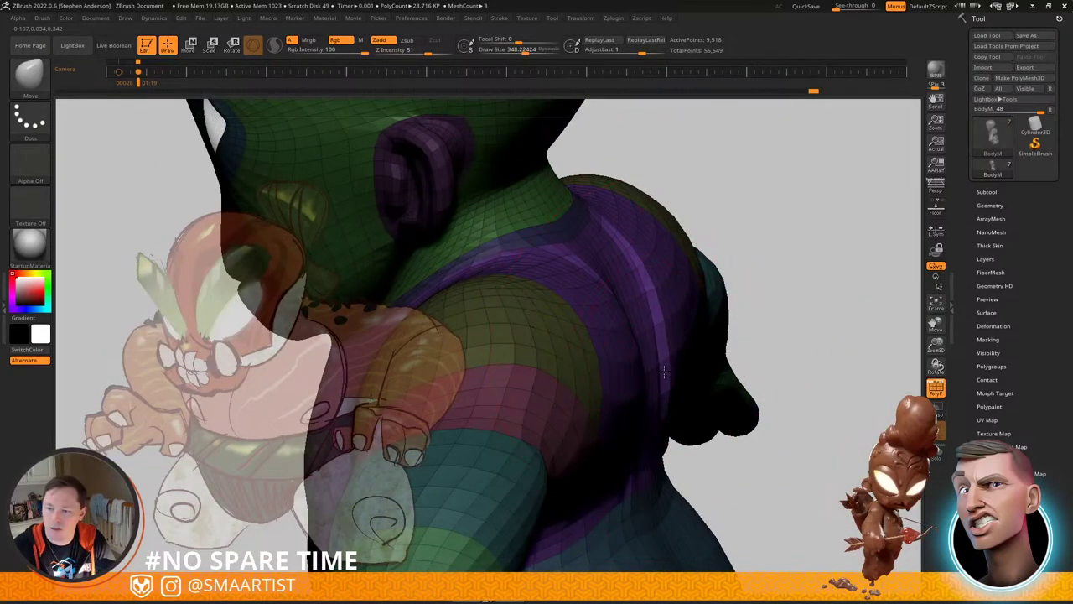
{"action": "key", "text": "ctrl+z"}
{"action": "left_click_drag", "start_coordinate": [640, 386], "coordinate": [654, 377]}
{"action": "right_click_drag", "start_coordinate": [656, 377], "coordinate": [600, 371]}
{"action": "right_click_drag", "start_coordinate": [697, 355], "coordinate": [712, 289], "text": "ctrl"}
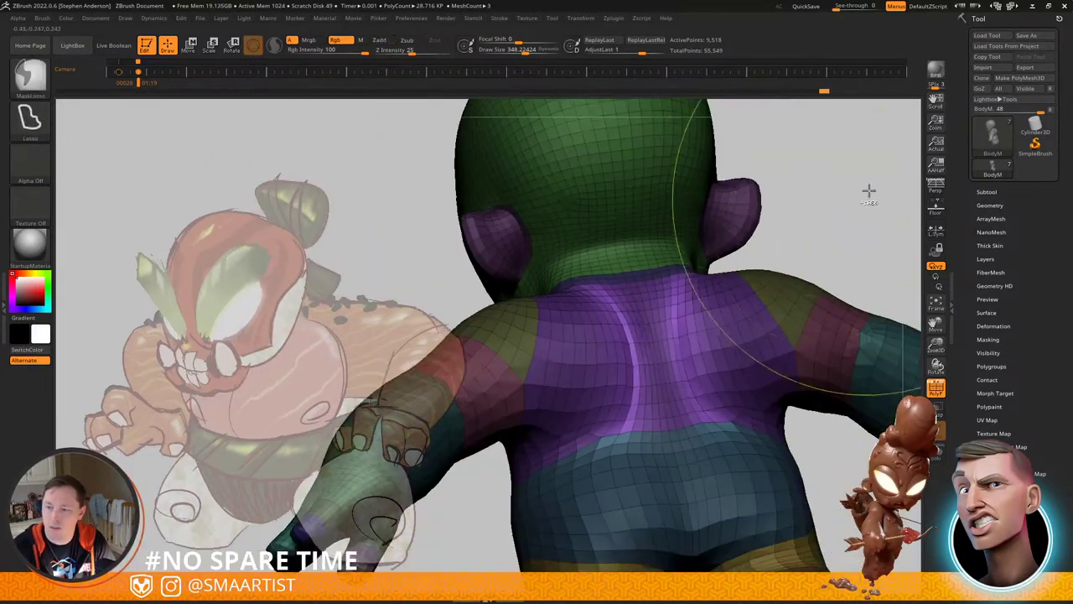
{"action": "left_click_drag", "start_coordinate": [869, 190], "coordinate": [883, 205], "text": "ctrl"}
Step: Turn off the polyframe display, set the draw size to about 146, and smooth the creases beside the spine
{"action": "right_click_drag", "start_coordinate": [625, 382], "coordinate": [676, 392]}
{"action": "key", "text": "shift+f"}
{"action": "right_click_drag", "start_coordinate": [720, 340], "coordinate": [737, 379], "text": "ctrl"}
{"action": "key", "text": "s"}
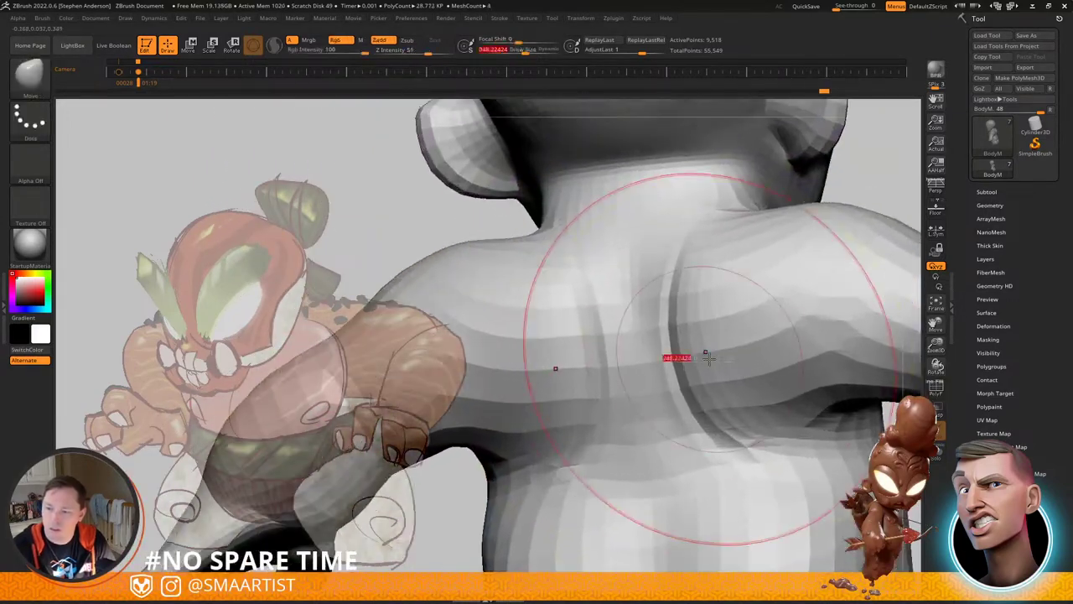
{"action": "left_click_drag", "start_coordinate": [710, 356], "coordinate": [691, 359]}
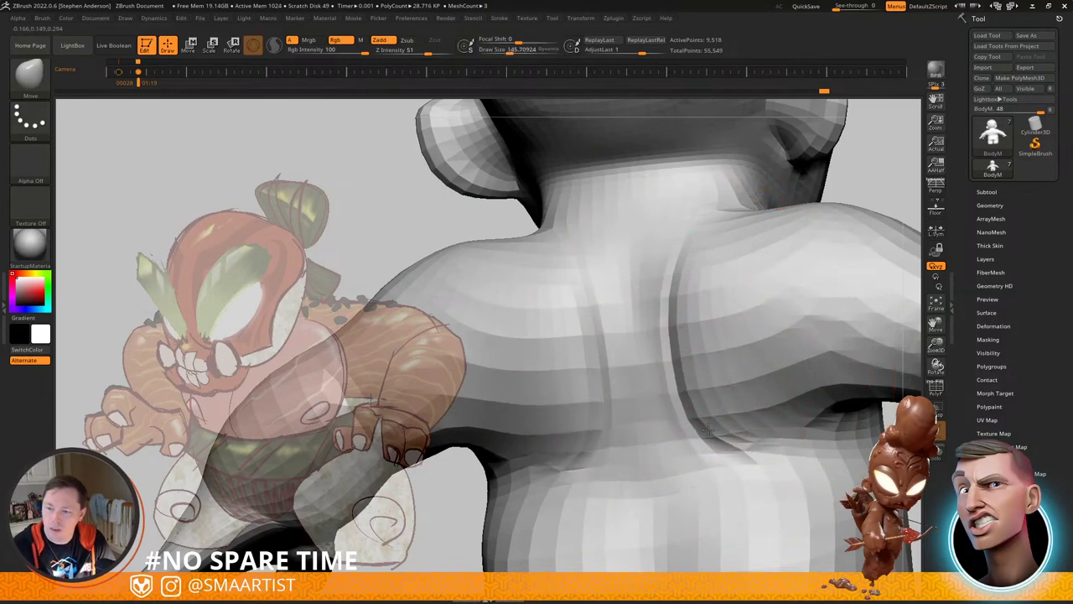
{"action": "key", "text": "shift"}
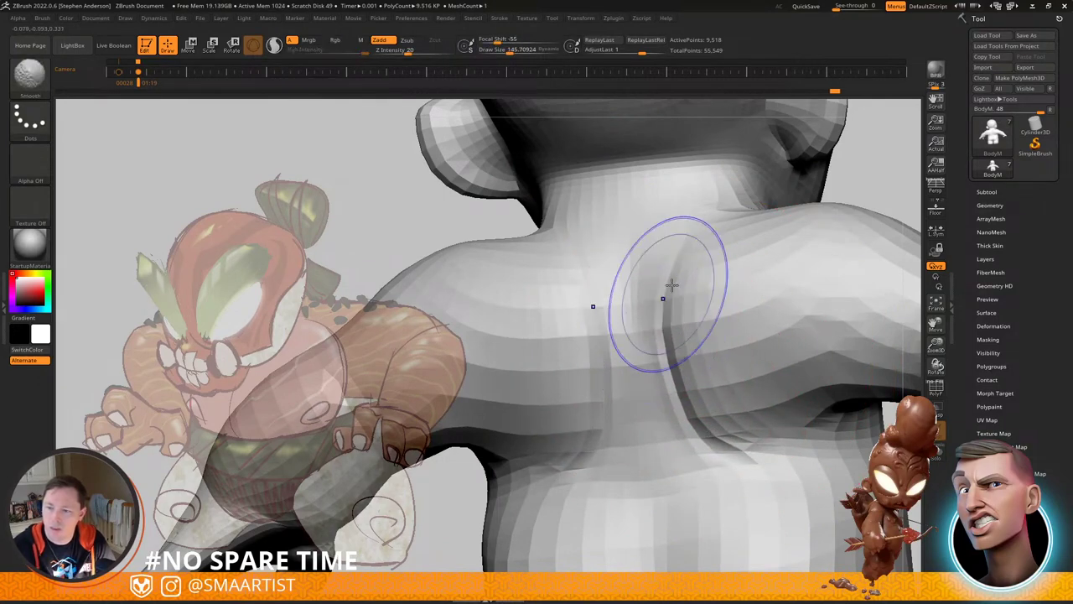
{"action": "mouse_move", "coordinate": [708, 429]}
{"action": "right_mouse_down"}
{"action": "mouse_move", "coordinate": [748, 438]}
{"action": "mouse_move", "coordinate": [660, 345]}
{"action": "mouse_move", "coordinate": [684, 357]}
{"action": "mouse_move", "coordinate": [685, 436]}
{"action": "right_mouse_up"}
{"action": "key", "text": "shift"}
Step: Refine the rear profile in side view, pulling the lower back out and pushing the buttocks in with the Move brush
{"action": "mouse_move", "coordinate": [684, 436]}
{"action": "right_mouse_down", "text": "alt"}
{"action": "mouse_move", "coordinate": [673, 341]}
{"action": "mouse_move", "coordinate": [693, 362]}
{"action": "mouse_move", "coordinate": [682, 372]}
{"action": "mouse_move", "coordinate": [643, 352]}
{"action": "mouse_move", "coordinate": [662, 356]}
{"action": "mouse_move", "coordinate": [643, 340]}
{"action": "right_mouse_up", "text": "alt"}
{"action": "left_click_drag", "start_coordinate": [676, 340], "coordinate": [686, 341]}
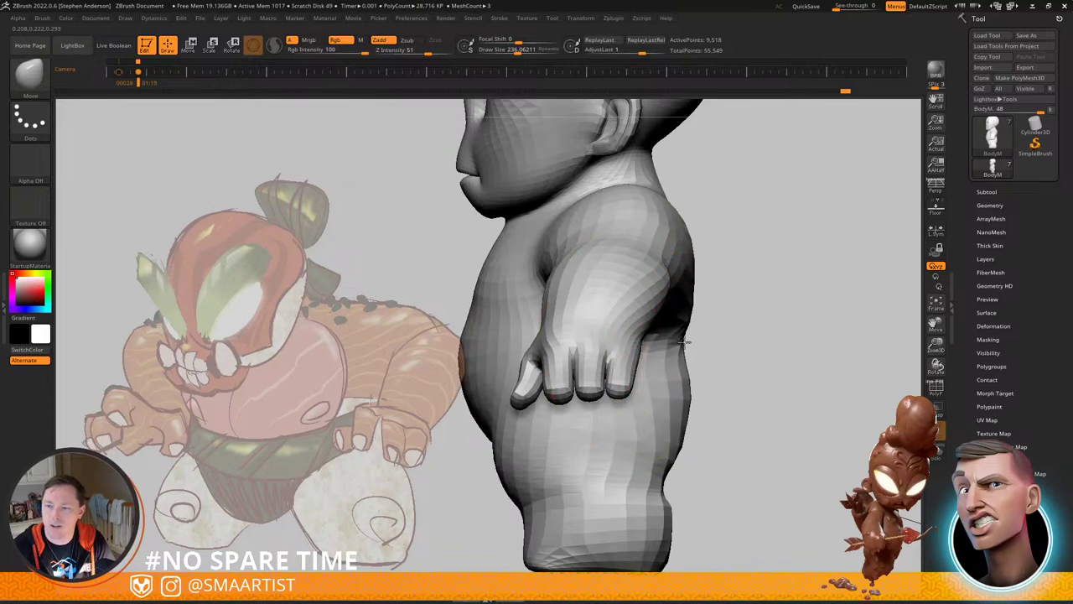
{"action": "left_click_drag", "start_coordinate": [681, 403], "coordinate": [671, 402]}
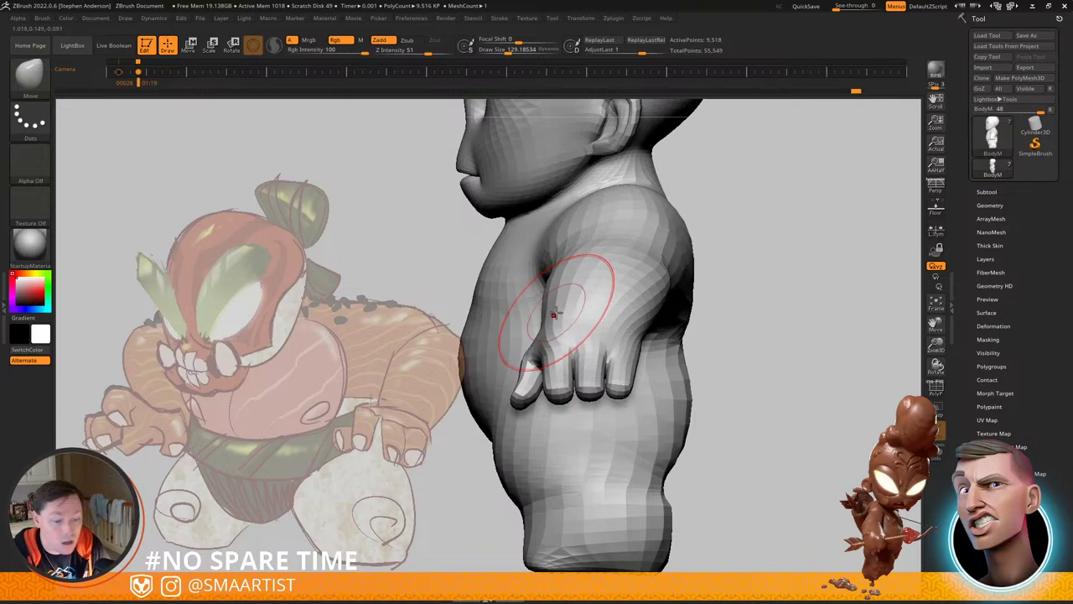
Step: Resize the Move brush and adjust the underside of the belly between the legs
{"action": "right_click_drag", "start_coordinate": [554, 315], "coordinate": [605, 335], "text": "alt"}
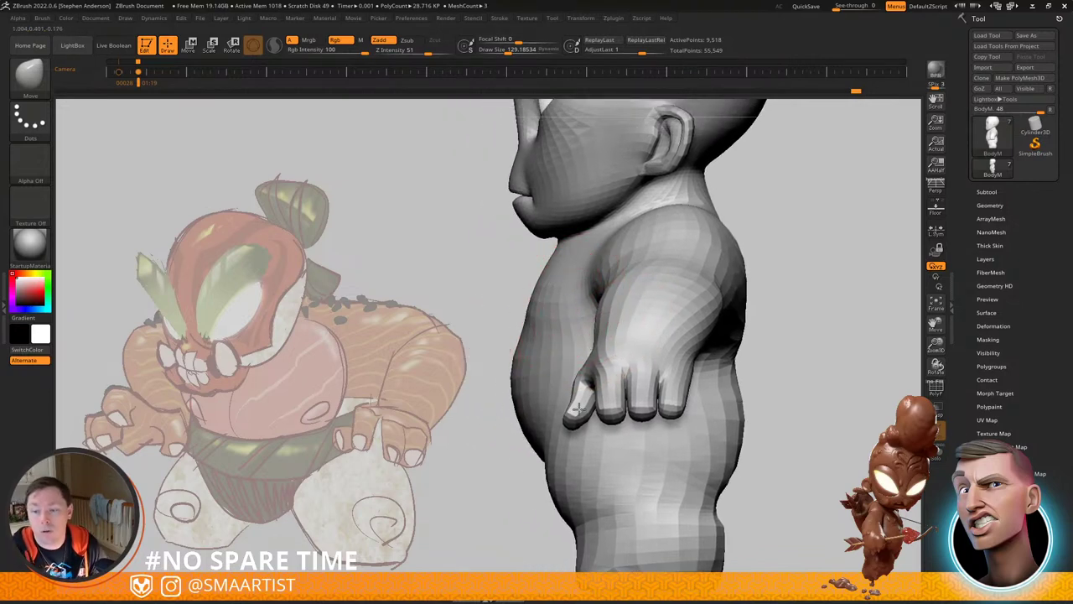
{"action": "mouse_move", "coordinate": [578, 409]}
{"action": "right_mouse_down", "text": "ctrl"}
{"action": "mouse_move", "coordinate": [582, 352]}
{"action": "mouse_move", "coordinate": [612, 347]}
{"action": "right_mouse_up", "text": "ctrl"}
{"action": "key", "text": "s"}
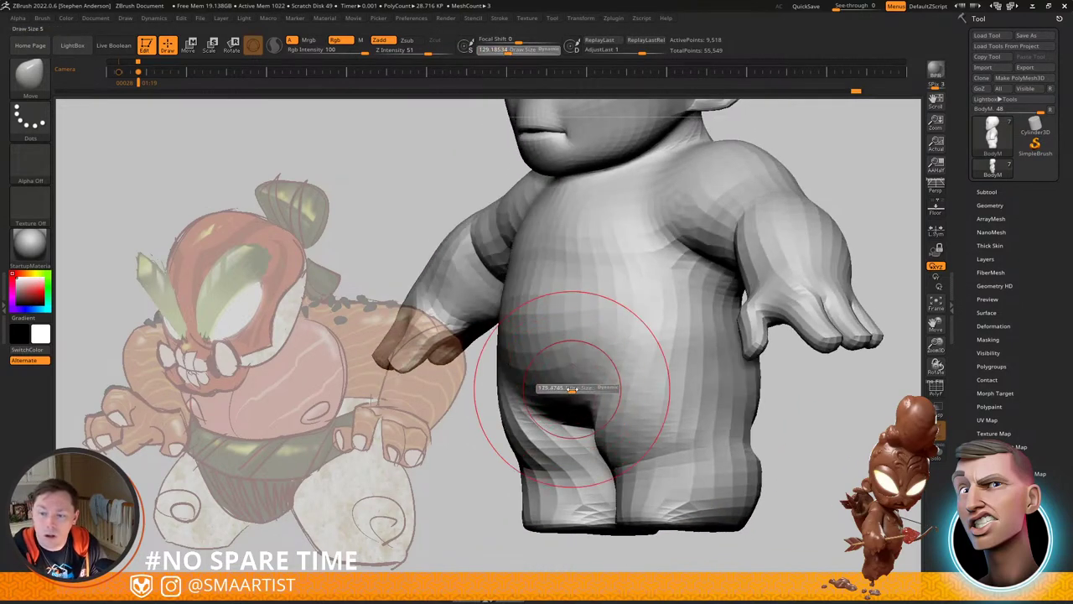
{"action": "mouse_move", "coordinate": [563, 389]}
{"action": "right_mouse_down"}
{"action": "mouse_move", "coordinate": [558, 410]}
{"action": "mouse_move", "coordinate": [544, 356]}
{"action": "mouse_move", "coordinate": [580, 340]}
{"action": "mouse_move", "coordinate": [603, 419]}
{"action": "mouse_move", "coordinate": [643, 372]}
{"action": "mouse_move", "coordinate": [618, 367]}
{"action": "mouse_move", "coordinate": [587, 393]}
{"action": "right_mouse_up"}
{"action": "key", "text": "s"}
{"action": "left_click_drag", "start_coordinate": [578, 399], "coordinate": [576, 400]}
{"action": "mouse_move", "coordinate": [576, 400]}
{"action": "right_mouse_down"}
{"action": "mouse_move", "coordinate": [599, 419]}
{"action": "mouse_move", "coordinate": [586, 398]}
{"action": "right_mouse_up"}
{"action": "mouse_move", "coordinate": [631, 335]}
{"action": "right_mouse_down"}
{"action": "mouse_move", "coordinate": [619, 362]}
{"action": "mouse_move", "coordinate": [628, 383]}
{"action": "mouse_move", "coordinate": [652, 355]}
{"action": "mouse_move", "coordinate": [645, 339]}
{"action": "mouse_move", "coordinate": [628, 359]}
{"action": "mouse_move", "coordinate": [655, 342]}
{"action": "mouse_move", "coordinate": [660, 369]}
{"action": "mouse_move", "coordinate": [643, 362]}
{"action": "mouse_move", "coordinate": [626, 378]}
{"action": "mouse_move", "coordinate": [654, 343]}
{"action": "mouse_move", "coordinate": [656, 361]}
{"action": "mouse_move", "coordinate": [633, 361]}
{"action": "mouse_move", "coordinate": [666, 362]}
{"action": "mouse_move", "coordinate": [639, 345]}
{"action": "mouse_move", "coordinate": [676, 350]}
{"action": "mouse_move", "coordinate": [589, 396]}
{"action": "right_mouse_up"}
Step: Show the polygroups, set the draw size to about 51, and clear the masking around the crease between belly and thighs
{"action": "key", "text": "shift+f"}
{"action": "key", "text": "ctrl+a"}
{"action": "key", "text": "ctrl+shift+a"}
{"action": "left_click", "coordinate": [644, 345], "text": "ctrl"}
{"action": "key", "text": "s"}
{"action": "key", "text": "s"}
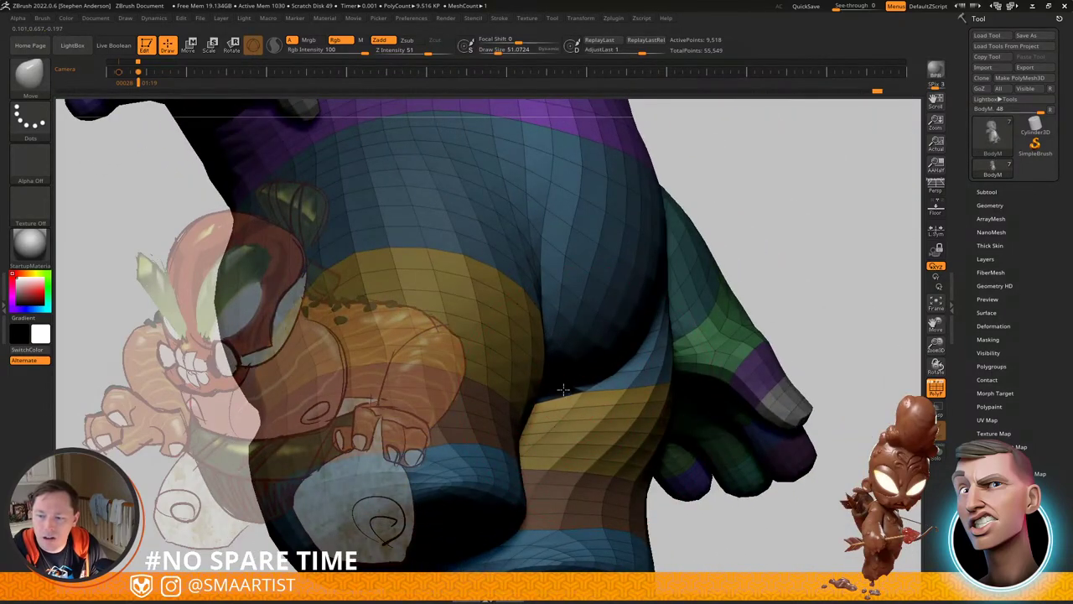
{"action": "left_click_drag", "start_coordinate": [756, 216], "coordinate": [768, 235], "text": "ctrl"}
{"action": "mouse_move", "coordinate": [713, 285]}
{"action": "right_mouse_down"}
{"action": "mouse_move", "coordinate": [591, 369]}
{"action": "mouse_move", "coordinate": [582, 399]}
{"action": "mouse_move", "coordinate": [602, 356]}
{"action": "mouse_move", "coordinate": [592, 367]}
{"action": "mouse_move", "coordinate": [577, 361]}
{"action": "right_mouse_up"}
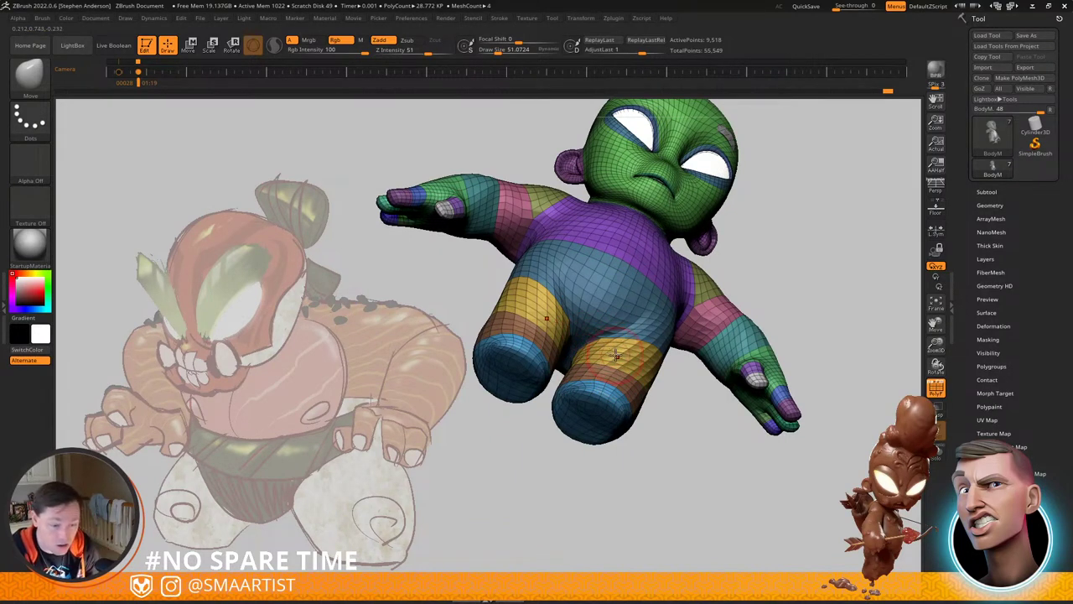
{"action": "mouse_move", "coordinate": [591, 304]}
{"action": "right_mouse_down"}
{"action": "mouse_move", "coordinate": [631, 325]}
{"action": "mouse_move", "coordinate": [594, 308]}
{"action": "mouse_move", "coordinate": [686, 312]}
{"action": "mouse_move", "coordinate": [590, 353]}
{"action": "mouse_move", "coordinate": [613, 352]}
{"action": "mouse_move", "coordinate": [599, 341]}
{"action": "mouse_move", "coordinate": [598, 367]}
{"action": "mouse_move", "coordinate": [594, 344]}
{"action": "mouse_move", "coordinate": [612, 315]}
{"action": "mouse_move", "coordinate": [613, 336]}
{"action": "mouse_move", "coordinate": [731, 324]}
{"action": "mouse_move", "coordinate": [709, 327]}
{"action": "mouse_move", "coordinate": [713, 371]}
{"action": "mouse_move", "coordinate": [595, 295]}
{"action": "mouse_move", "coordinate": [629, 332]}
{"action": "mouse_move", "coordinate": [646, 325]}
{"action": "mouse_move", "coordinate": [590, 387]}
{"action": "mouse_move", "coordinate": [601, 394]}
{"action": "mouse_move", "coordinate": [625, 352]}
{"action": "mouse_move", "coordinate": [700, 369]}
{"action": "mouse_move", "coordinate": [686, 382]}
{"action": "mouse_move", "coordinate": [632, 346]}
{"action": "mouse_move", "coordinate": [642, 368]}
{"action": "mouse_move", "coordinate": [647, 336]}
{"action": "mouse_move", "coordinate": [671, 358]}
{"action": "mouse_move", "coordinate": [591, 351]}
{"action": "right_mouse_up"}
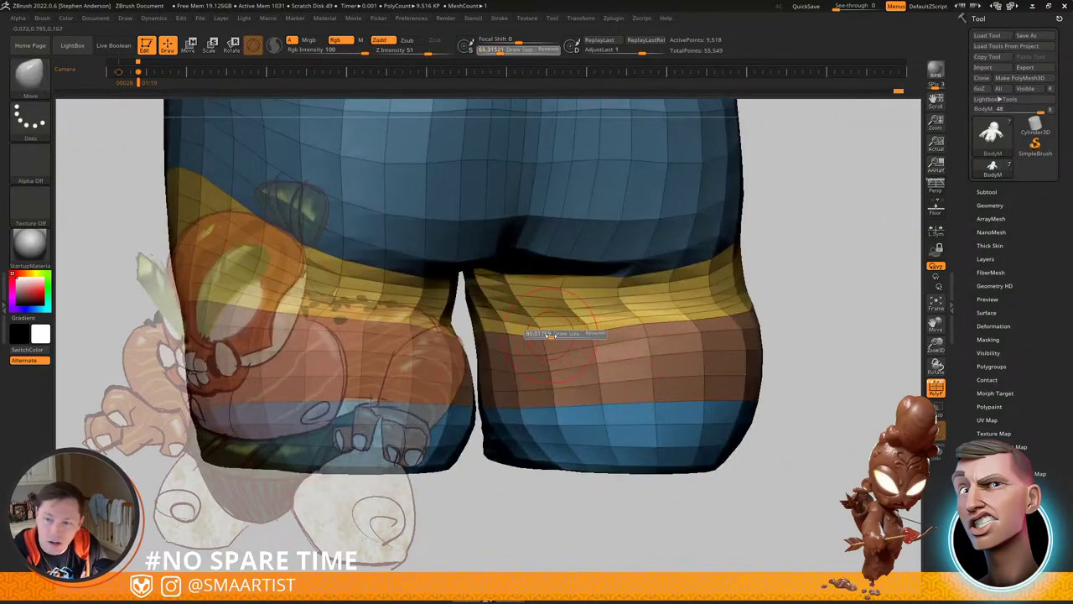
Step: Set the draw size to about 119, smooth the thigh bands below the buttocks and hips, and turn off the polyframe display
{"action": "left_click_drag", "start_coordinate": [551, 335], "coordinate": [557, 337]}
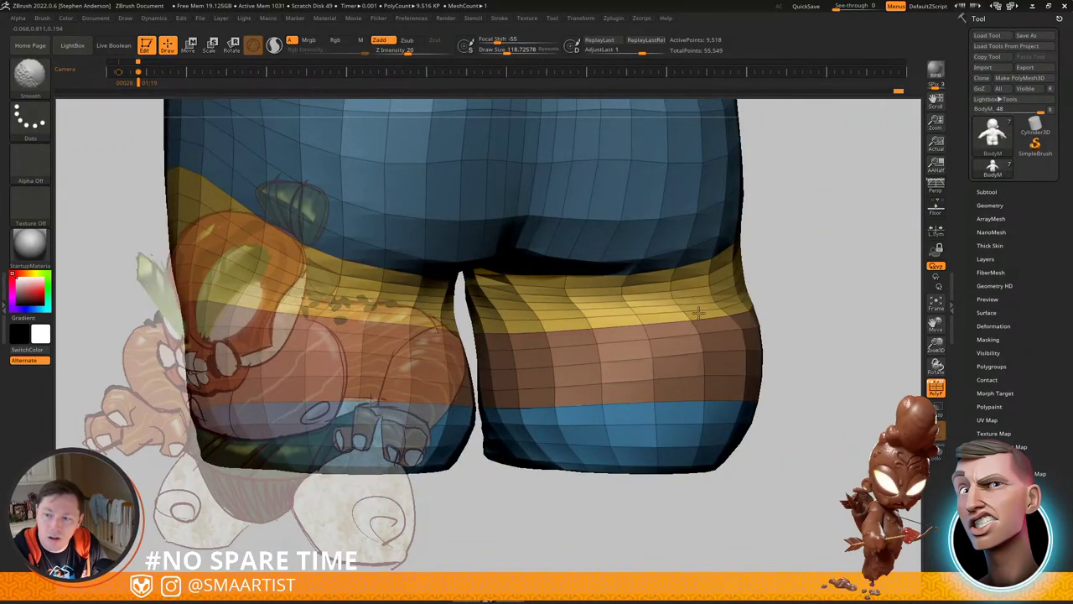
{"action": "left_click_drag", "start_coordinate": [698, 312], "coordinate": [629, 297], "text": "shift"}
{"action": "right_click_drag", "start_coordinate": [713, 309], "coordinate": [625, 298]}
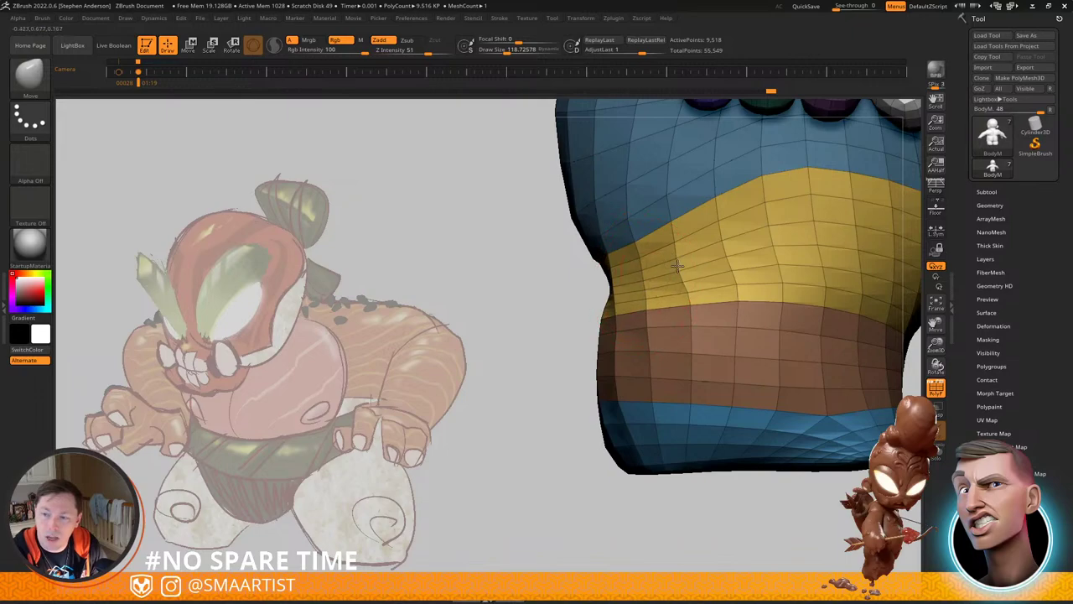
{"action": "left_click_drag", "start_coordinate": [759, 257], "coordinate": [800, 261], "text": "shift"}
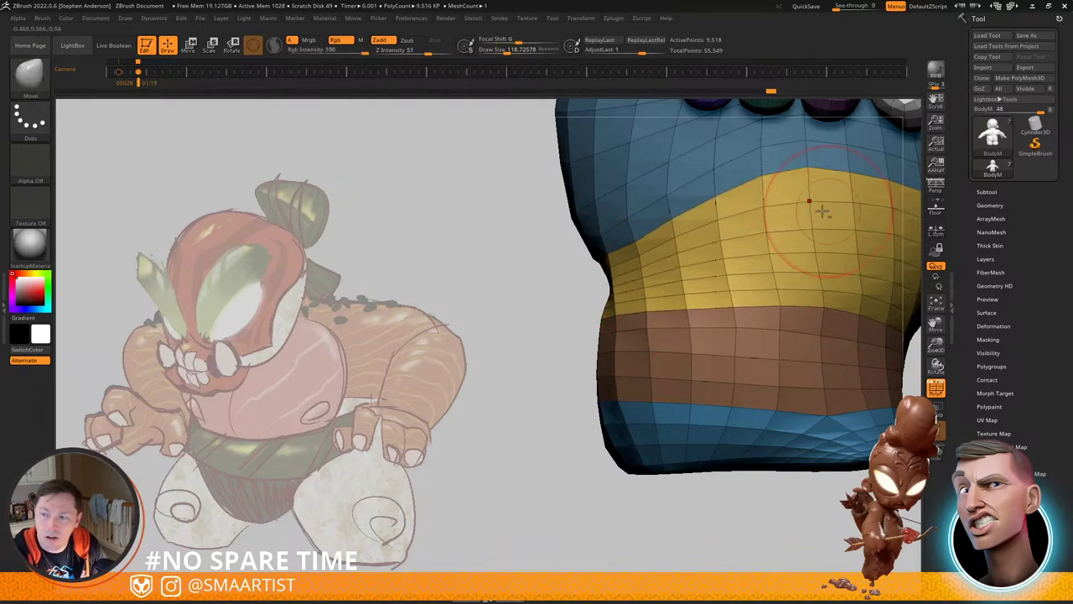
{"action": "right_click_drag", "start_coordinate": [797, 214], "coordinate": [621, 254], "text": "alt"}
{"action": "mouse_move", "coordinate": [554, 321]}
{"action": "right_mouse_down"}
{"action": "mouse_move", "coordinate": [614, 312]}
{"action": "mouse_move", "coordinate": [476, 309]}
{"action": "mouse_move", "coordinate": [545, 257]}
{"action": "right_mouse_up"}
{"action": "key", "text": "shift+f"}
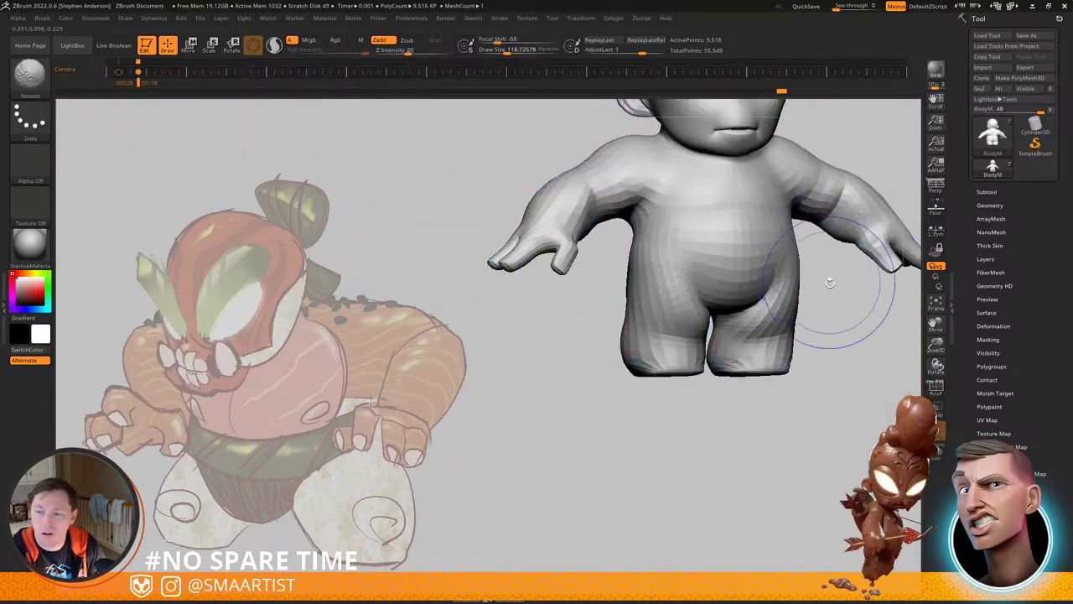
Step: Show the polygroups again and hide the ear and face groups of the head
{"action": "right_click_drag", "start_coordinate": [829, 283], "coordinate": [712, 262], "text": "ctrl"}
{"action": "mouse_move", "coordinate": [759, 239]}
{"action": "right_mouse_down"}
{"action": "mouse_move", "coordinate": [710, 229]}
{"action": "mouse_move", "coordinate": [680, 205]}
{"action": "right_mouse_up"}
{"action": "right_click_drag", "start_coordinate": [759, 193], "coordinate": [780, 241], "text": "ctrl"}
{"action": "right_click_drag", "start_coordinate": [775, 181], "coordinate": [758, 350], "text": "alt"}
{"action": "key", "text": "shift+f"}
{"action": "mouse_move", "coordinate": [674, 253]}
{"action": "right_mouse_down", "text": "alt"}
{"action": "mouse_move", "coordinate": [684, 286]}
{"action": "mouse_move", "coordinate": [592, 299]}
{"action": "mouse_move", "coordinate": [676, 296]}
{"action": "mouse_move", "coordinate": [630, 359]}
{"action": "mouse_move", "coordinate": [640, 337]}
{"action": "right_mouse_up", "text": "alt"}
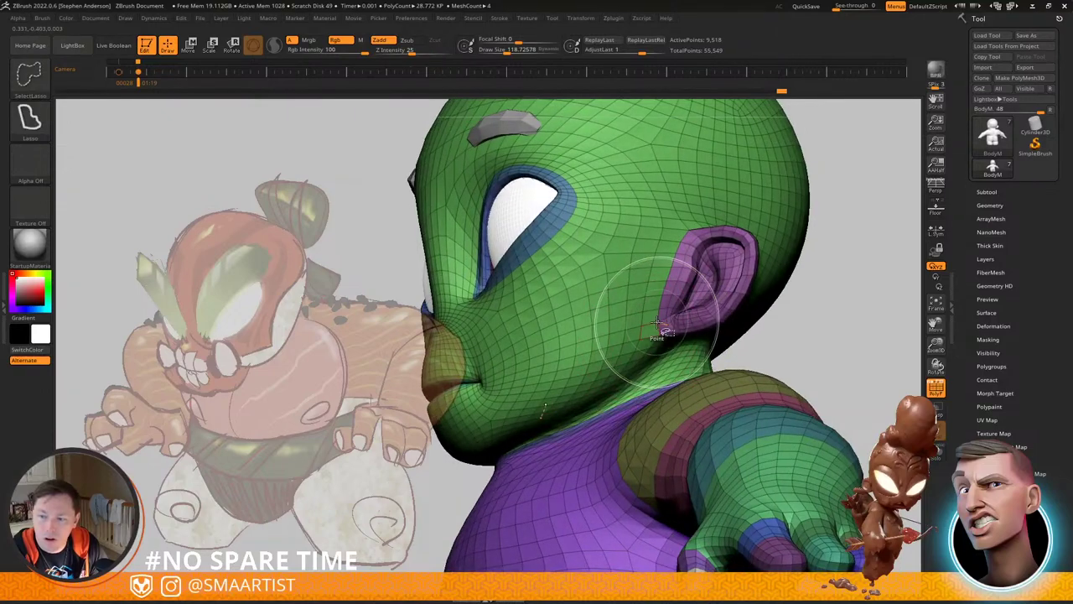
{"action": "left_click", "coordinate": [658, 323], "text": "ctrl+shift"}
{"action": "left_click_drag", "start_coordinate": [791, 301], "coordinate": [803, 319], "text": "ctrl+shift"}
{"action": "mouse_move", "coordinate": [537, 275]}
{"action": "right_mouse_down", "text": "alt"}
{"action": "mouse_move", "coordinate": [713, 270]}
{"action": "mouse_move", "coordinate": [676, 342]}
{"action": "right_mouse_up", "text": "alt"}
{"action": "left_click", "coordinate": [563, 387], "text": "ctrl+shift"}
Step: Hide the remaining eyelid and inner eye-corner polygroups around the eyeballs
{"action": "right_click_drag", "start_coordinate": [563, 387], "coordinate": [538, 293], "text": "ctrl"}
{"action": "right_click_drag", "start_coordinate": [682, 332], "coordinate": [682, 430], "text": "ctrl"}
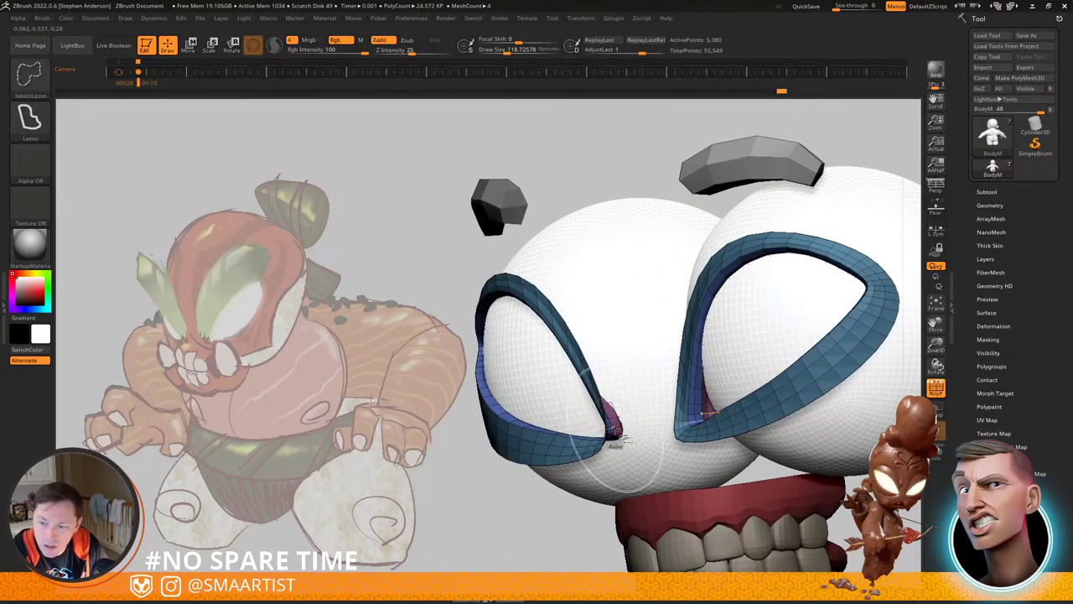
{"action": "left_click", "coordinate": [611, 431], "text": "ctrl+shift"}
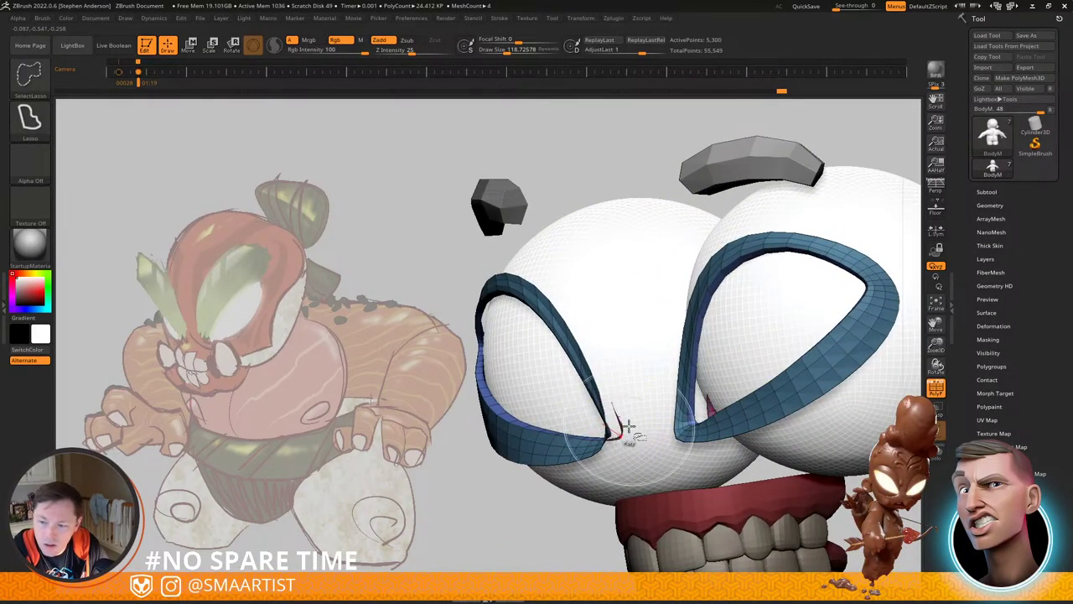
{"action": "left_click", "coordinate": [697, 404], "text": "ctrl+shift"}
{"action": "left_click_drag", "start_coordinate": [686, 409], "coordinate": [684, 403], "text": "ctrl+shift"}
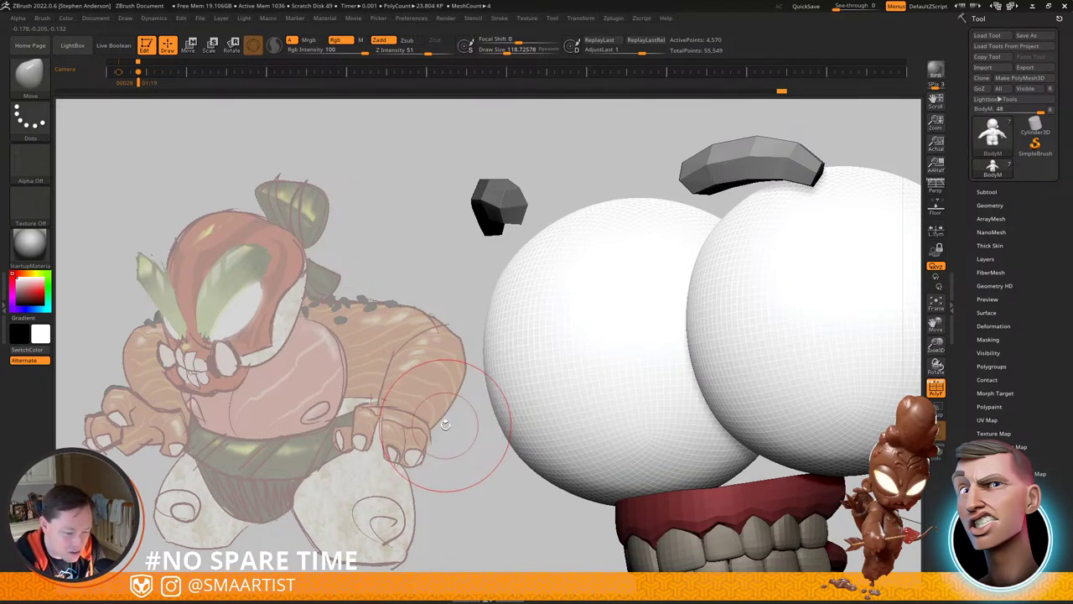
Step: Mask the visible body, unhide the whole head, and soften the mask edge at the neck
{"action": "right_click_drag", "start_coordinate": [363, 409], "coordinate": [453, 353], "text": "ctrl"}
{"action": "right_click_drag", "start_coordinate": [452, 353], "coordinate": [578, 288], "text": "alt"}
{"action": "left_click", "coordinate": [705, 286], "text": "ctrl"}
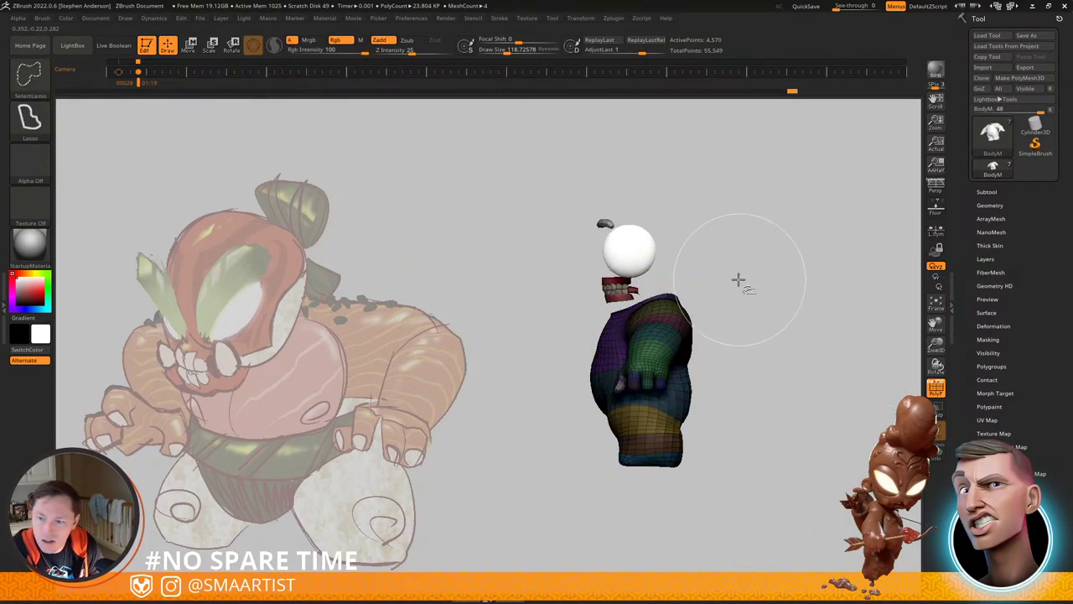
{"action": "left_click", "coordinate": [739, 281], "text": "ctrl+shift"}
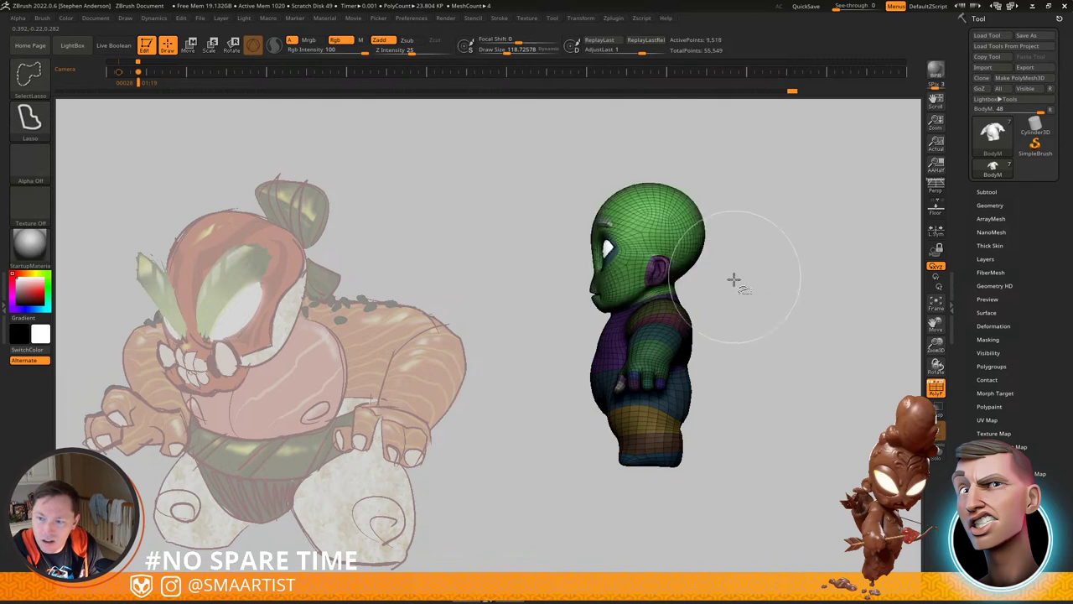
{"action": "left_click", "coordinate": [764, 319], "text": "ctrl"}
{"action": "left_click", "coordinate": [736, 284], "text": "ctrl"}
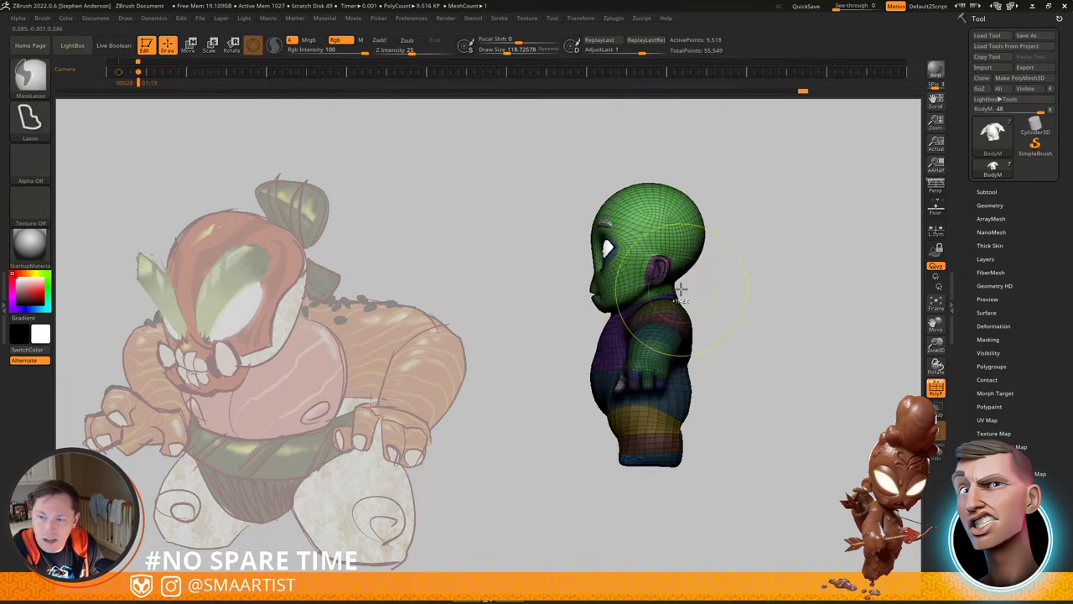
Step: Move the head and eyes slightly forward along Z in side view with the gizmo
{"action": "right_click_drag", "start_coordinate": [680, 290], "coordinate": [714, 322], "text": "ctrl"}
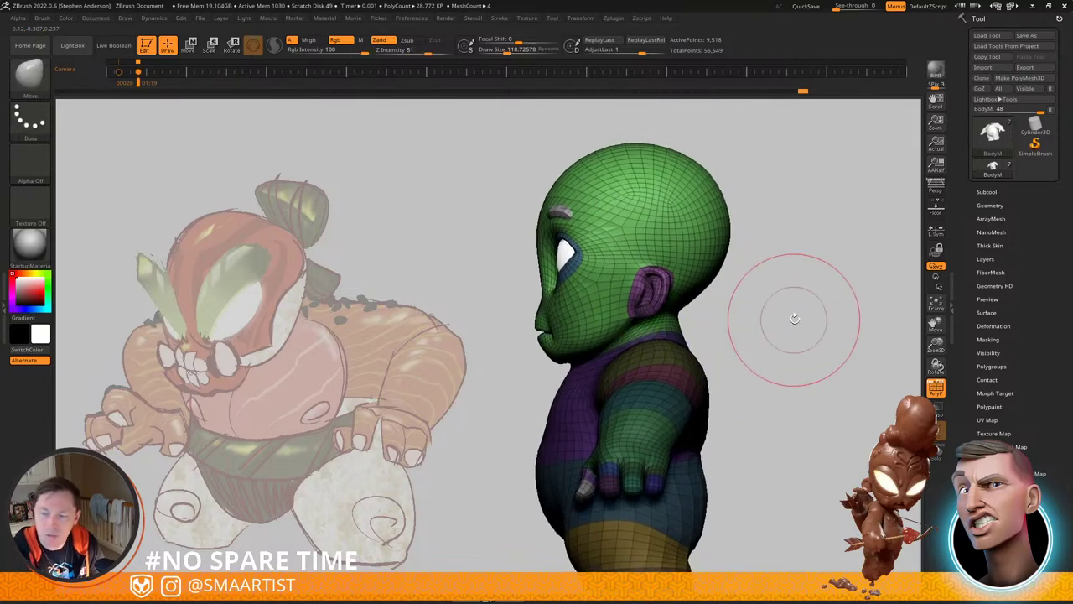
{"action": "key", "text": "w"}
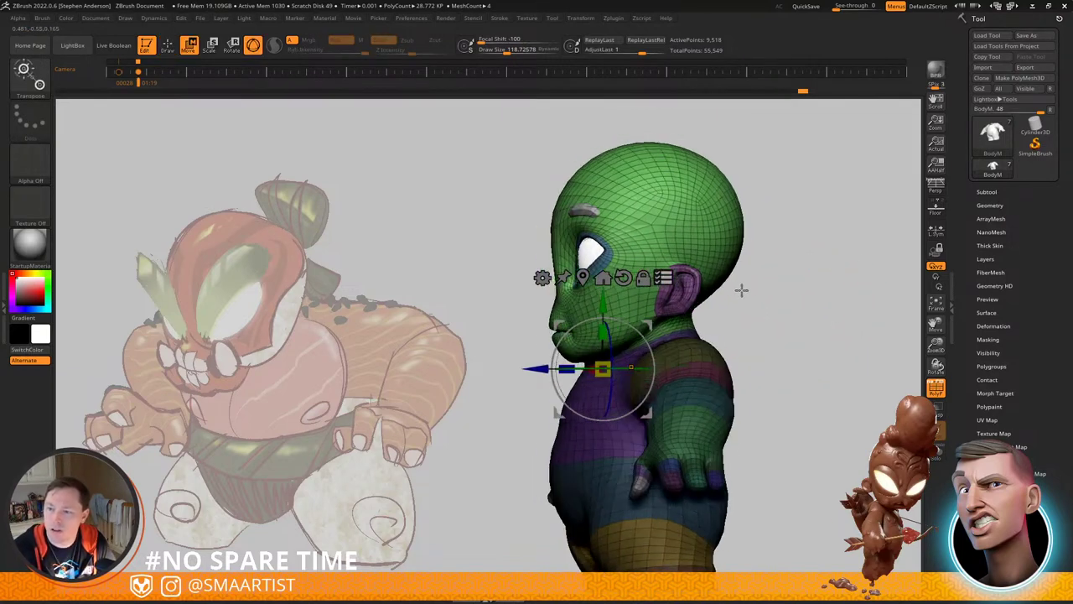
{"action": "mouse_move", "coordinate": [799, 185]}
{"action": "left_mouse_down", "text": "ctrl+shift"}
{"action": "mouse_move", "coordinate": [634, 340]}
{"action": "mouse_move", "coordinate": [628, 154]}
{"action": "mouse_move", "coordinate": [811, 165]}
{"action": "left_mouse_up", "text": "ctrl+shift"}
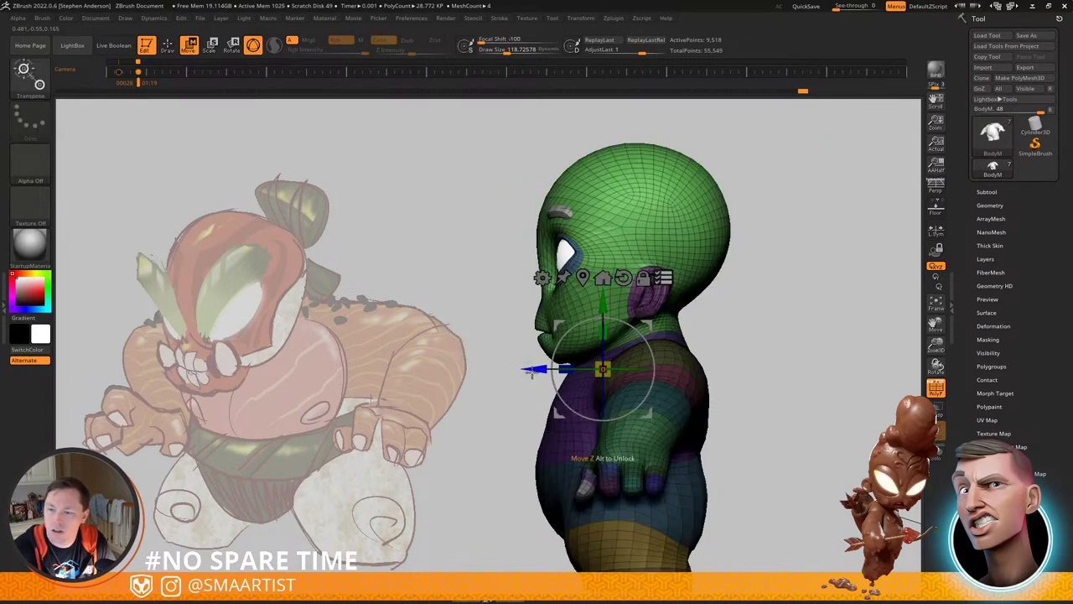
{"action": "left_click_drag", "start_coordinate": [534, 369], "coordinate": [522, 369]}
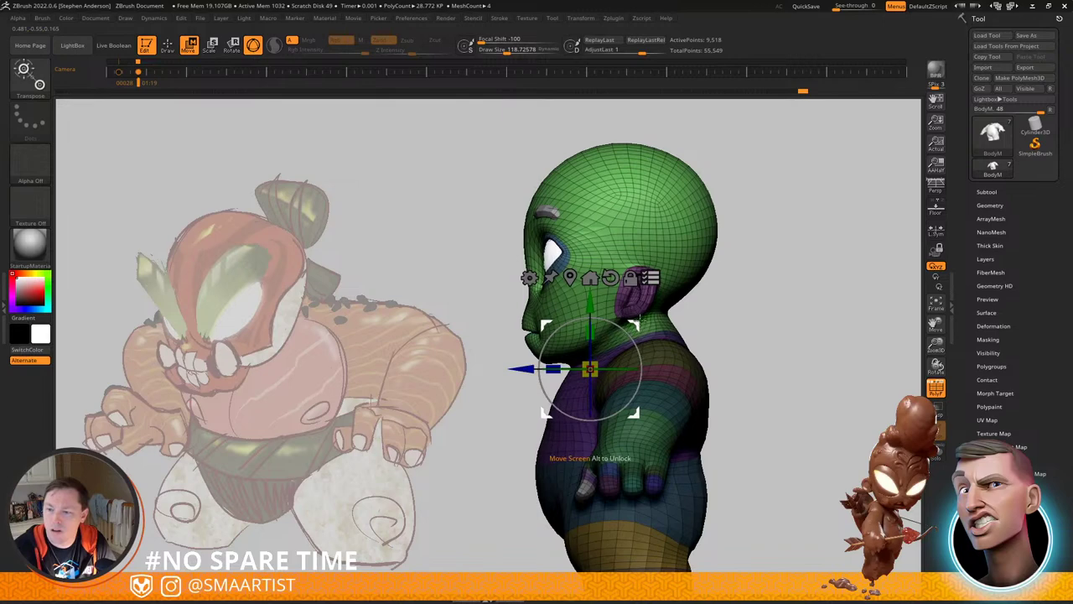
{"action": "left_click_drag", "start_coordinate": [640, 319], "coordinate": [634, 319]}
Step: Clear the mask and refine the neck and nape below the ears using the Move brush with a draw size of about 99
{"action": "key", "text": "q"}
{"action": "mouse_move", "coordinate": [723, 334]}
{"action": "left_mouse_down", "text": "ctrl"}
{"action": "mouse_move", "coordinate": [736, 355]}
{"action": "mouse_move", "coordinate": [719, 297]}
{"action": "mouse_move", "coordinate": [728, 298]}
{"action": "left_mouse_up", "text": "ctrl"}
{"action": "mouse_move", "coordinate": [657, 301]}
{"action": "left_mouse_down"}
{"action": "mouse_move", "coordinate": [667, 305]}
{"action": "mouse_move", "coordinate": [587, 285]}
{"action": "mouse_move", "coordinate": [737, 303]}
{"action": "mouse_move", "coordinate": [635, 308]}
{"action": "left_mouse_up"}
{"action": "left_click_drag", "start_coordinate": [748, 326], "coordinate": [700, 325]}
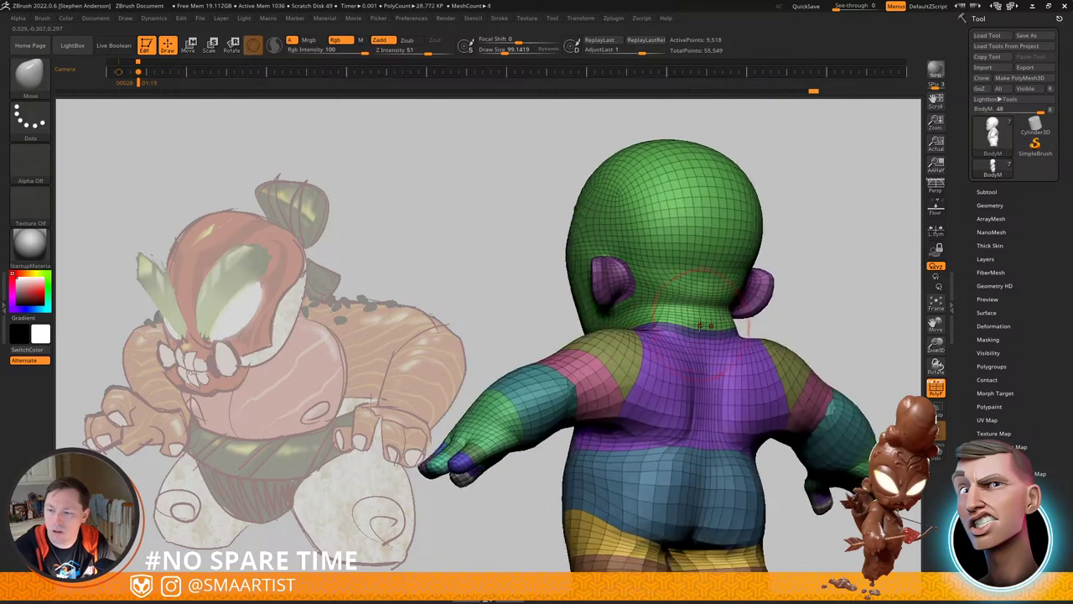
{"action": "mouse_move", "coordinate": [688, 299]}
{"action": "right_mouse_down"}
{"action": "mouse_move", "coordinate": [734, 305]}
{"action": "mouse_move", "coordinate": [665, 324]}
{"action": "mouse_move", "coordinate": [610, 314]}
{"action": "mouse_move", "coordinate": [686, 318]}
{"action": "mouse_move", "coordinate": [602, 305]}
{"action": "mouse_move", "coordinate": [651, 303]}
{"action": "mouse_move", "coordinate": [564, 279]}
{"action": "mouse_move", "coordinate": [572, 271]}
{"action": "mouse_move", "coordinate": [535, 249]}
{"action": "right_mouse_up"}
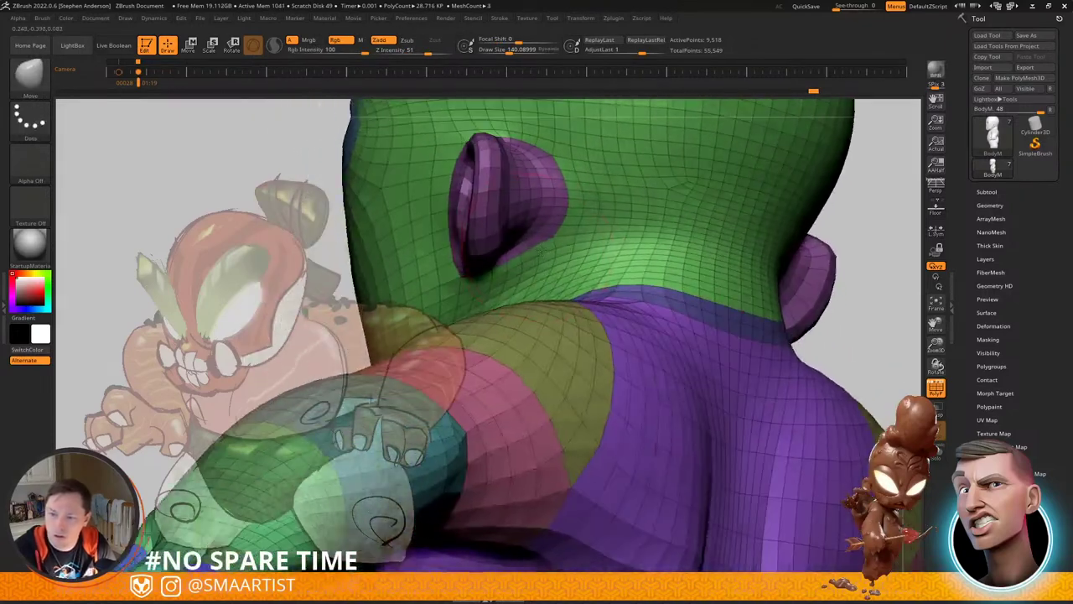
{"action": "key", "text": "s"}
{"action": "left_click_drag", "start_coordinate": [535, 249], "coordinate": [522, 247]}
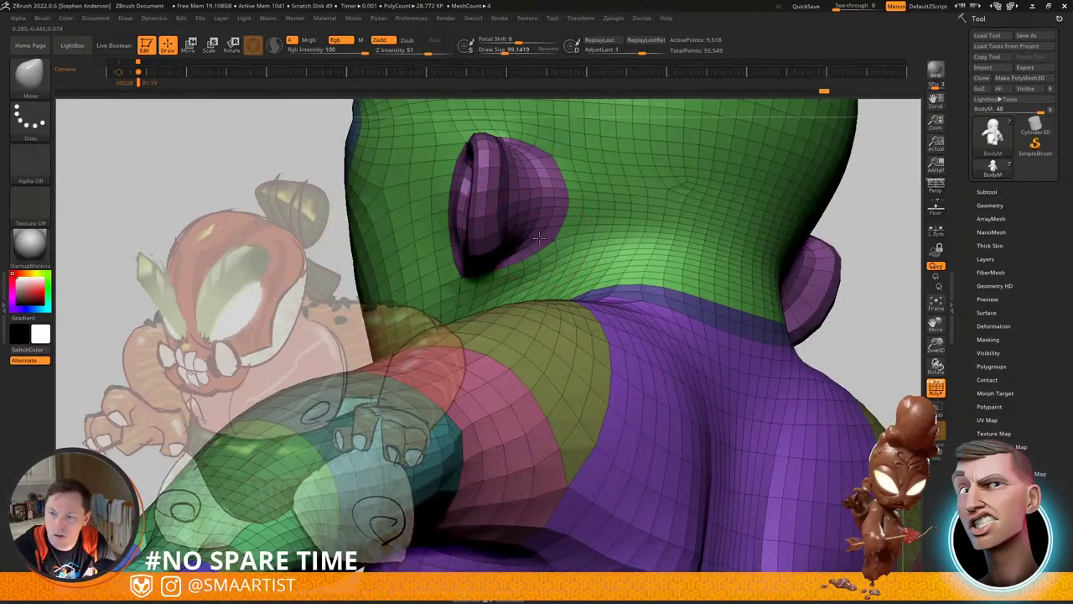
{"action": "mouse_move", "coordinate": [516, 256]}
{"action": "right_mouse_down"}
{"action": "mouse_move", "coordinate": [547, 298]}
{"action": "mouse_move", "coordinate": [543, 332]}
{"action": "mouse_move", "coordinate": [636, 322]}
{"action": "right_mouse_up"}
Step: Mask the head while leaving the torso and arms free, with a softened mask edge across the neck
{"action": "key", "text": "w"}
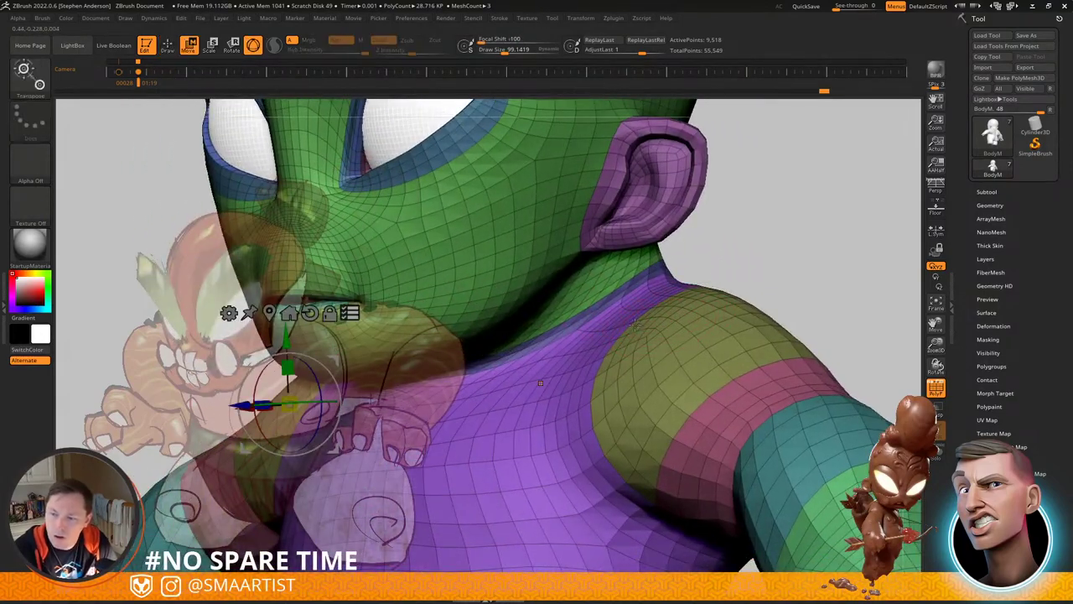
{"action": "left_click", "coordinate": [633, 322], "text": "ctrl"}
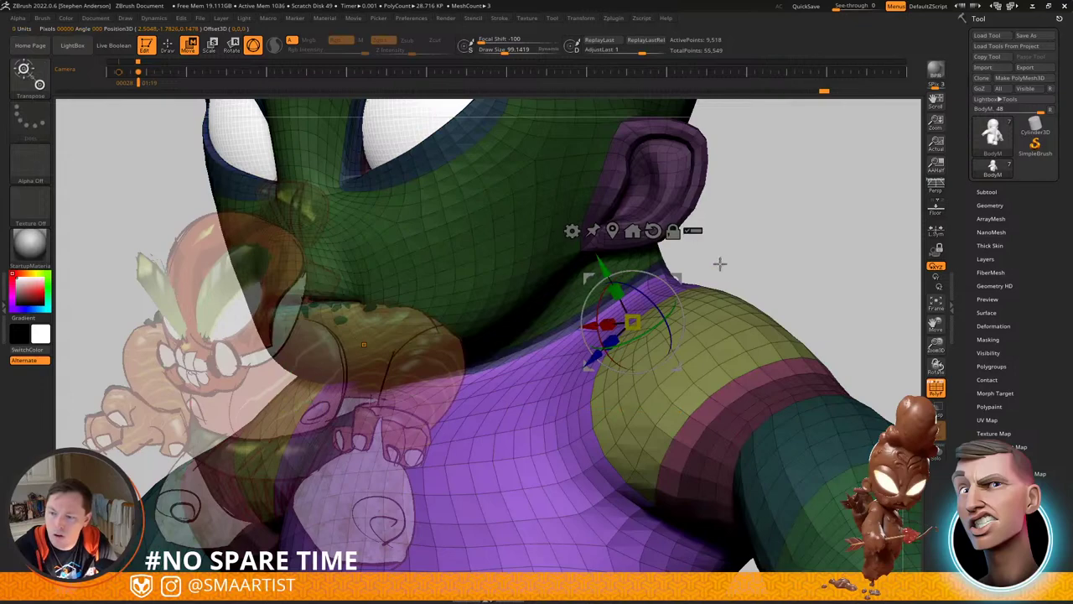
{"action": "key", "text": "q"}
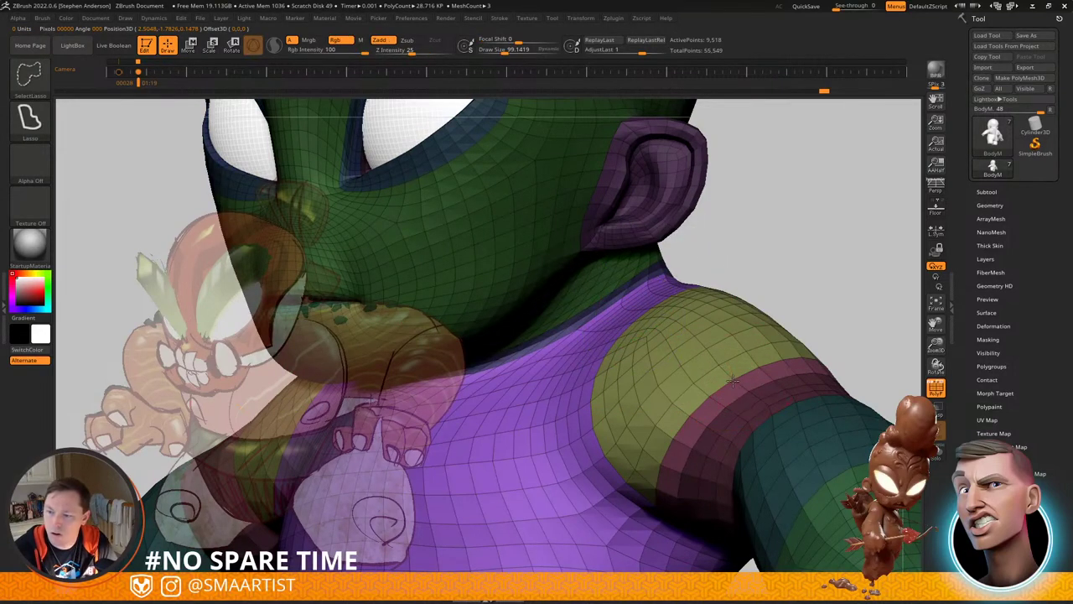
{"action": "left_click", "coordinate": [734, 381], "text": "ctrl+shift"}
{"action": "mouse_move", "coordinate": [852, 260]}
{"action": "left_mouse_down", "text": "ctrl+alt"}
{"action": "mouse_move", "coordinate": [621, 567]}
{"action": "mouse_move", "coordinate": [941, 361]}
{"action": "mouse_move", "coordinate": [833, 245]}
{"action": "left_mouse_up", "text": "ctrl+alt"}
{"action": "left_click", "coordinate": [812, 232], "text": "ctrl+shift"}
{"action": "left_click", "coordinate": [679, 355], "text": "ctrl"}
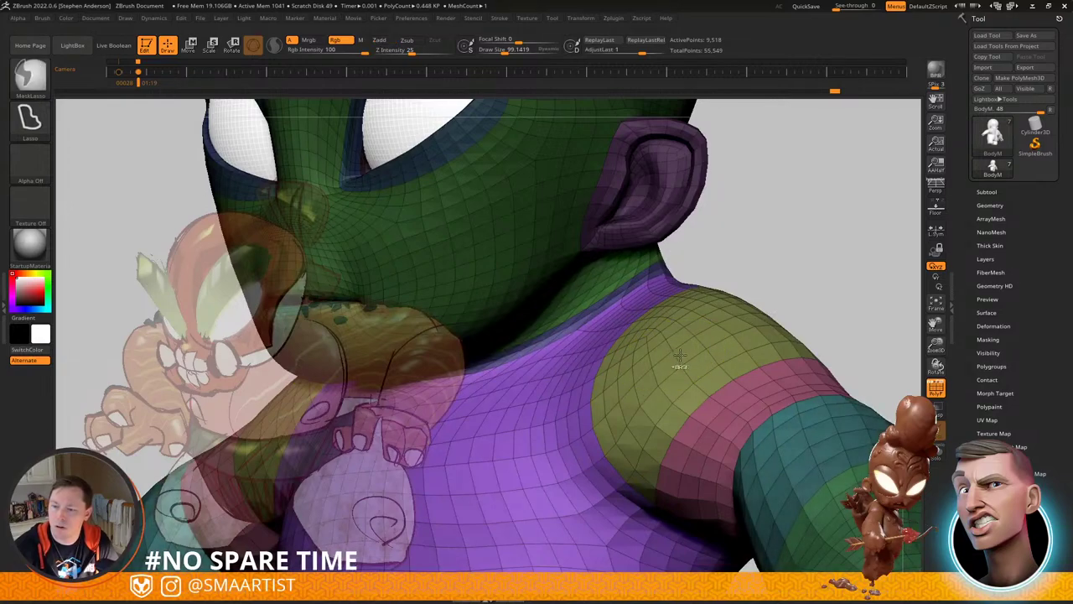
{"action": "left_click", "coordinate": [835, 231], "text": "ctrl"}
{"action": "left_click", "coordinate": [795, 243], "text": "ctrl"}
Step: Reshape the shoulder and upper back against the neck with a draw size of about 322, smoothing the shoulder's top edge
{"action": "mouse_move", "coordinate": [793, 243]}
{"action": "left_mouse_down"}
{"action": "mouse_move", "coordinate": [625, 312]}
{"action": "mouse_move", "coordinate": [654, 303]}
{"action": "mouse_move", "coordinate": [593, 305]}
{"action": "left_mouse_up"}
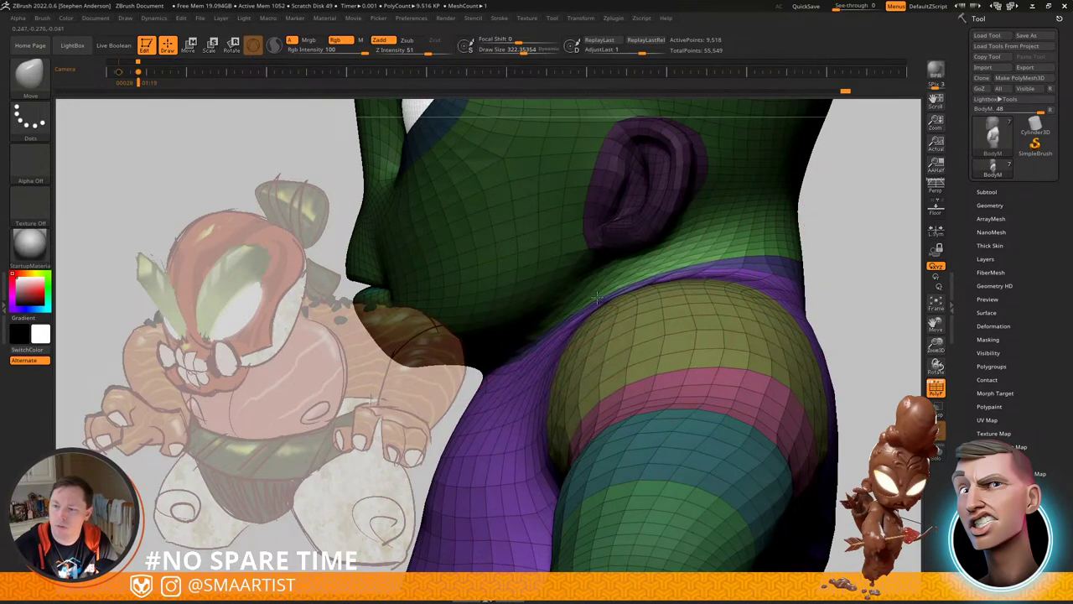
{"action": "mouse_move", "coordinate": [822, 277]}
{"action": "left_mouse_down"}
{"action": "mouse_move", "coordinate": [812, 295]}
{"action": "mouse_move", "coordinate": [832, 297]}
{"action": "mouse_move", "coordinate": [810, 285]}
{"action": "mouse_move", "coordinate": [843, 294]}
{"action": "left_mouse_up"}
{"action": "mouse_move", "coordinate": [671, 304]}
{"action": "left_mouse_down", "text": "shift"}
{"action": "mouse_move", "coordinate": [704, 295]}
{"action": "mouse_move", "coordinate": [646, 285]}
{"action": "left_mouse_up", "text": "shift"}
{"action": "left_click_drag", "start_coordinate": [847, 285], "coordinate": [772, 277]}
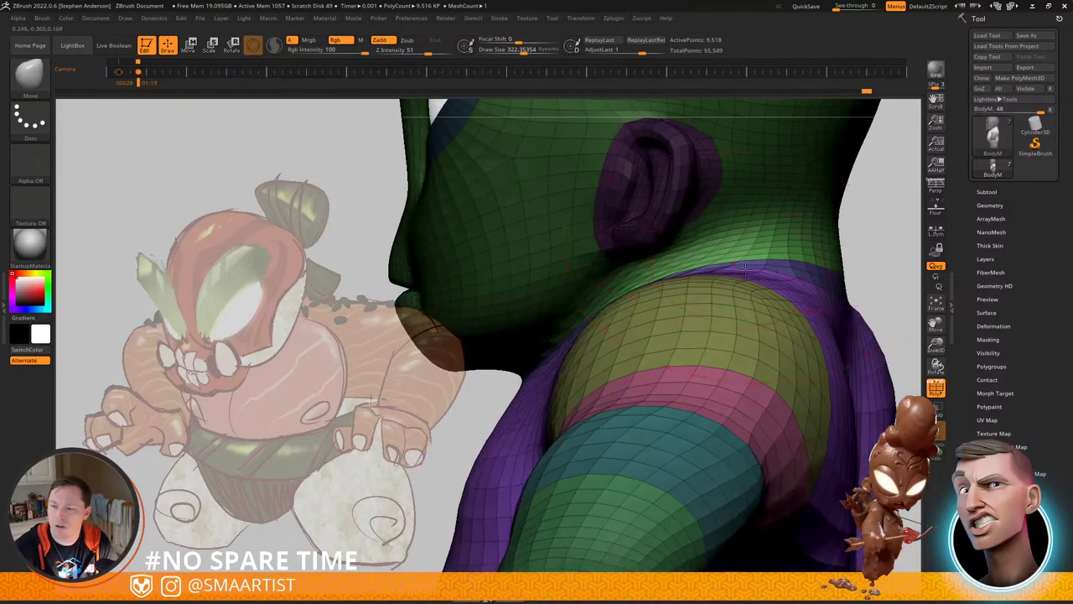
{"action": "mouse_move", "coordinate": [856, 252]}
{"action": "left_mouse_down"}
{"action": "mouse_move", "coordinate": [902, 256]}
{"action": "mouse_move", "coordinate": [872, 289]}
{"action": "left_mouse_up"}
{"action": "right_click_drag", "start_coordinate": [684, 278], "coordinate": [707, 328], "text": "ctrl"}
Step: Set the draw size to about 188 and turn off the polyframe display to check the arm and shoulder forms
{"action": "key", "text": "s"}
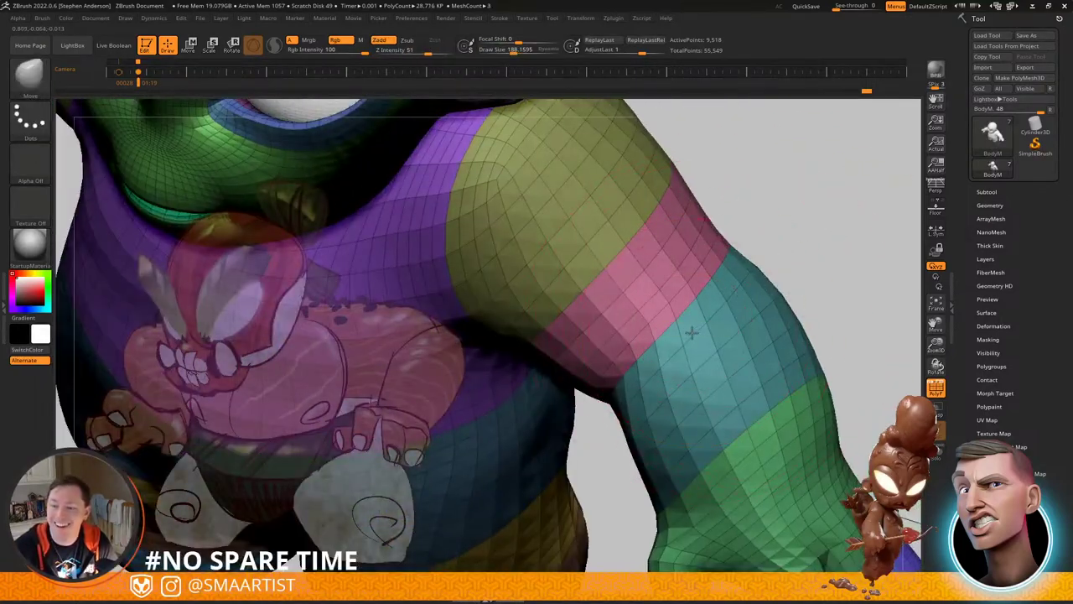
{"action": "right_click_drag", "start_coordinate": [653, 355], "coordinate": [596, 243], "text": "ctrl"}
{"action": "key", "text": "shift+f"}
{"action": "right_click_drag", "start_coordinate": [803, 355], "coordinate": [595, 338], "text": "ctrl"}
{"action": "right_click_drag", "start_coordinate": [640, 361], "coordinate": [587, 330], "text": "ctrl"}
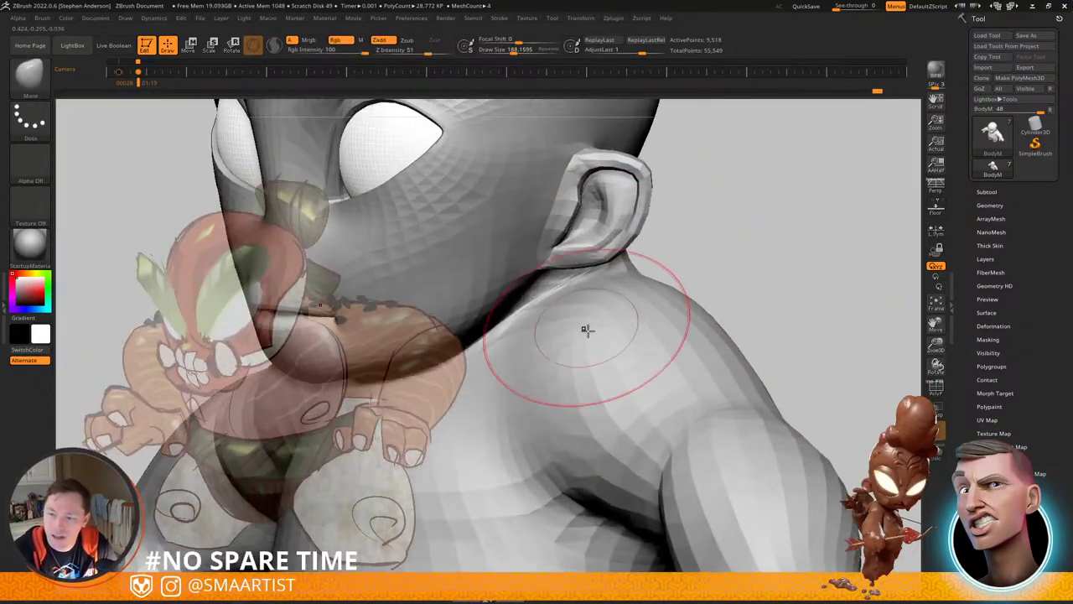
Step: Show the polygroups, mask outward from the torso and shoulder, and soften the mask edge along the upper arm
{"action": "key", "text": "shift+f"}
{"action": "key", "text": "w"}
{"action": "left_click", "coordinate": [536, 430], "text": "ctrl"}
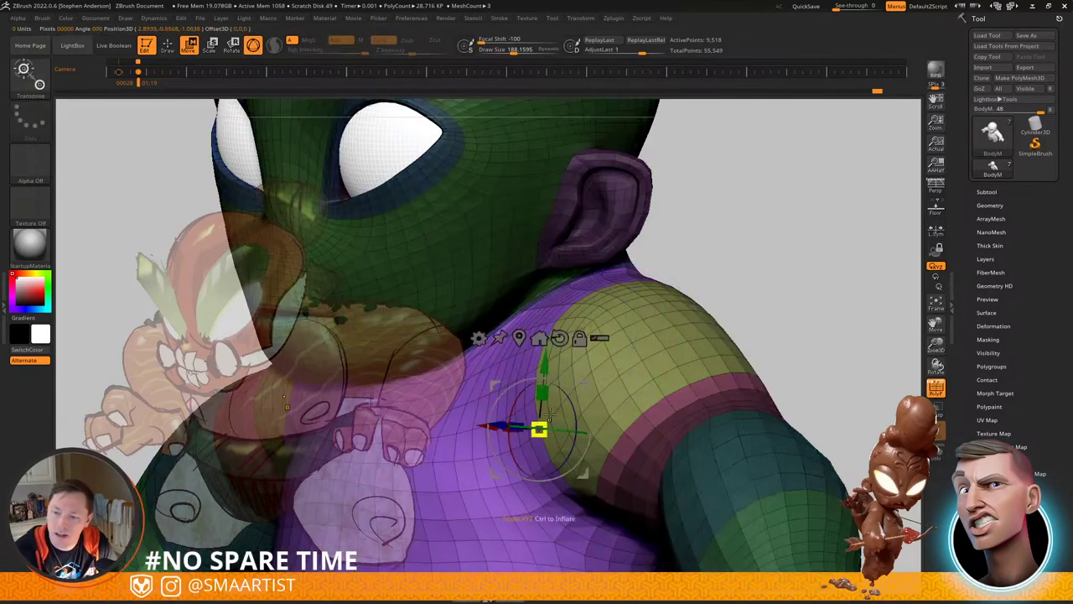
{"action": "key", "text": "q"}
{"action": "mouse_move", "coordinate": [537, 428]}
{"action": "right_mouse_down"}
{"action": "mouse_move", "coordinate": [663, 369]}
{"action": "mouse_move", "coordinate": [587, 338]}
{"action": "right_mouse_up"}
{"action": "left_click", "coordinate": [592, 359], "text": "ctrl"}
{"action": "left_click", "coordinate": [592, 359], "text": "ctrl"}
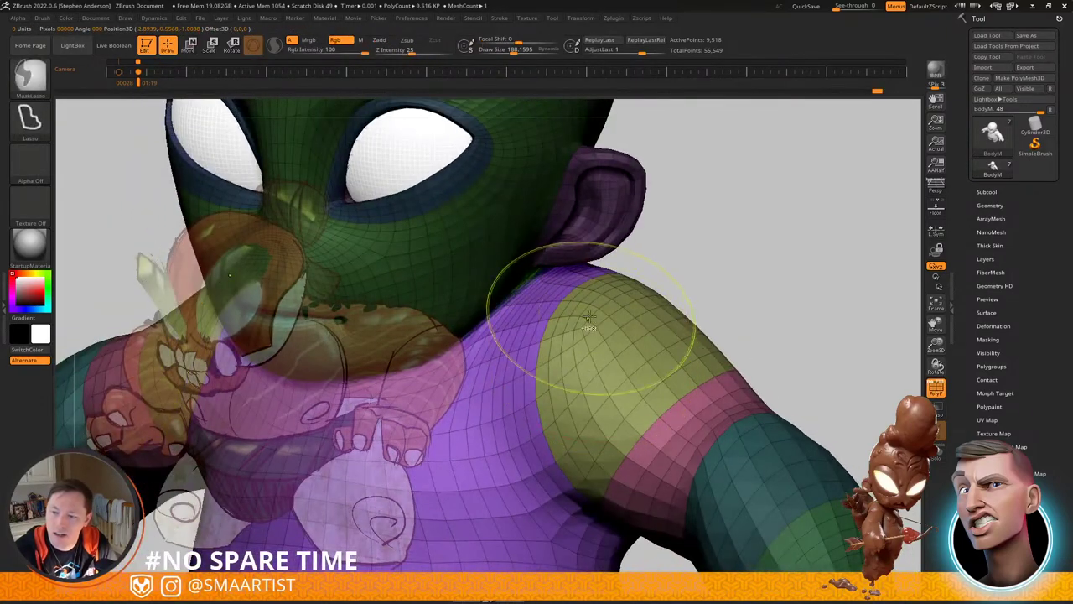
Step: Smooth the transition between chest, shoulder and neck from the front around to the upper back
{"action": "left_click_drag", "start_coordinate": [544, 320], "coordinate": [620, 282], "text": "shift"}
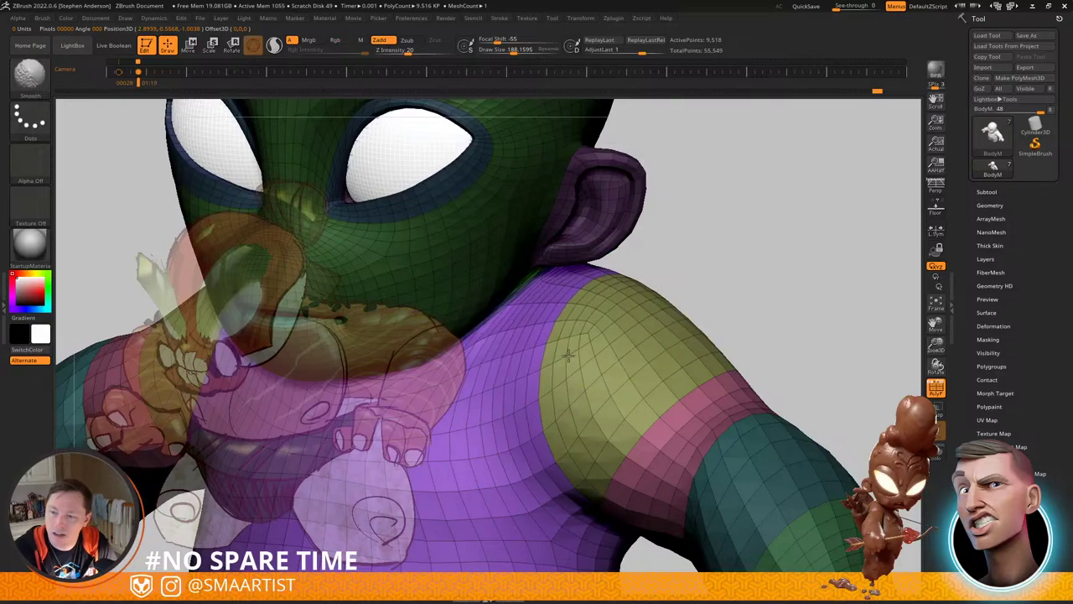
{"action": "right_click_drag", "start_coordinate": [713, 327], "coordinate": [587, 315]}
{"action": "left_click_drag", "start_coordinate": [671, 290], "coordinate": [728, 304], "text": "shift"}
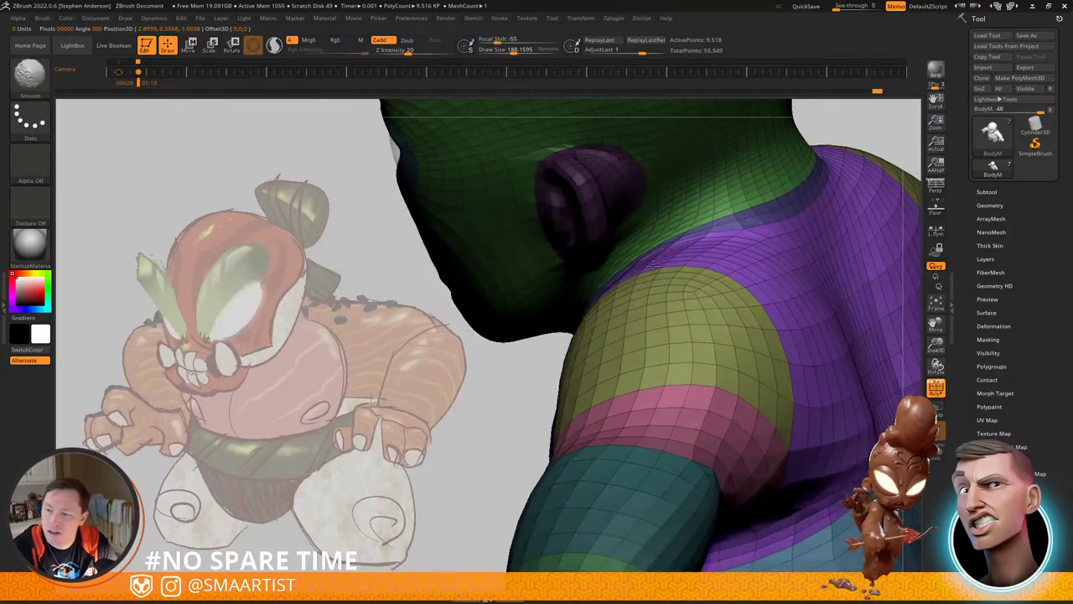
{"action": "mouse_move", "coordinate": [708, 290]}
{"action": "right_mouse_down"}
{"action": "mouse_move", "coordinate": [601, 313]}
{"action": "mouse_move", "coordinate": [578, 293]}
{"action": "mouse_move", "coordinate": [674, 304]}
{"action": "mouse_move", "coordinate": [649, 315]}
{"action": "right_mouse_up"}
{"action": "left_click_drag", "start_coordinate": [649, 316], "coordinate": [624, 312], "text": "shift"}
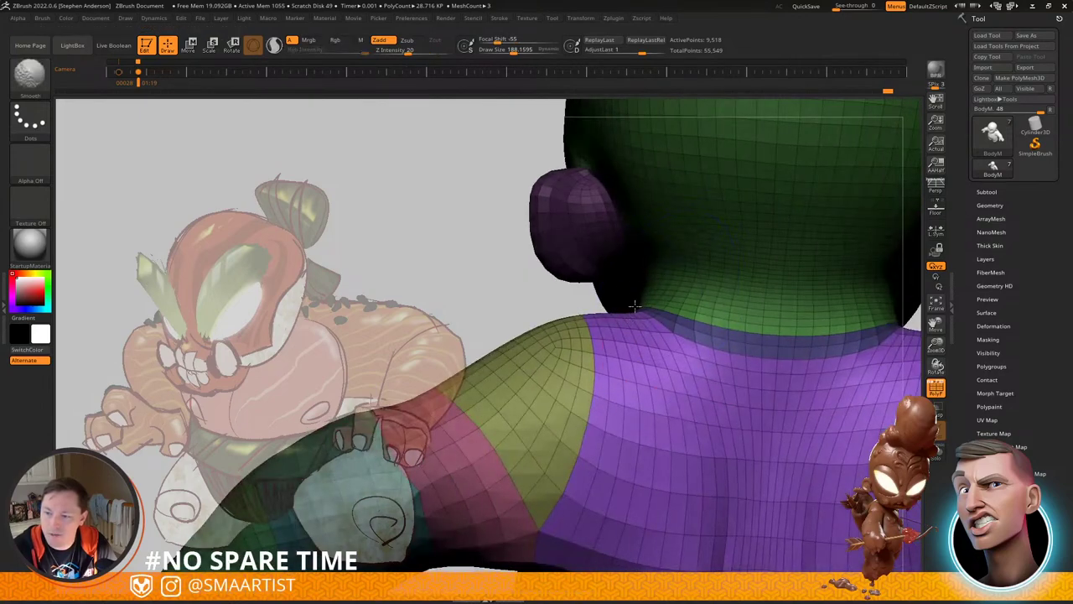
{"action": "left_click_drag", "start_coordinate": [652, 297], "coordinate": [634, 307], "text": "shift"}
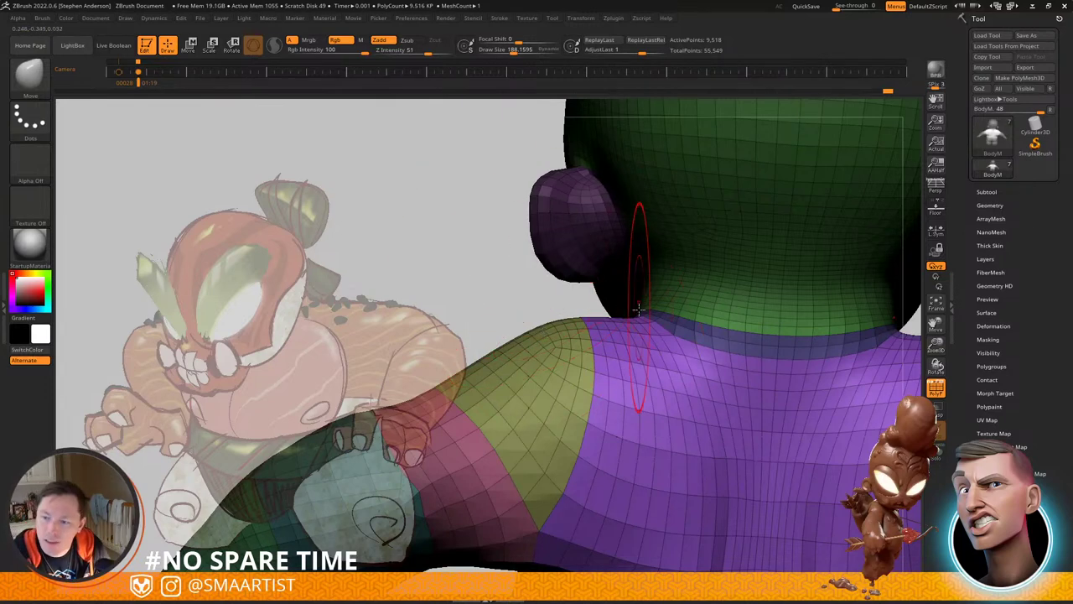
Step: Adjust the shoulder's top edge beside the neck, check it from several angles and clear the mask
{"action": "right_click_drag", "start_coordinate": [640, 307], "coordinate": [587, 323]}
{"action": "mouse_move", "coordinate": [510, 377]}
{"action": "right_mouse_down", "text": "alt"}
{"action": "mouse_move", "coordinate": [612, 333]}
{"action": "mouse_move", "coordinate": [589, 288]}
{"action": "mouse_move", "coordinate": [585, 352]}
{"action": "mouse_move", "coordinate": [572, 371]}
{"action": "mouse_move", "coordinate": [534, 313]}
{"action": "right_mouse_up", "text": "alt"}
{"action": "left_click_drag", "start_coordinate": [527, 295], "coordinate": [547, 261]}
{"action": "mouse_move", "coordinate": [549, 261]}
{"action": "right_mouse_down", "text": "alt"}
{"action": "mouse_move", "coordinate": [557, 333]}
{"action": "mouse_move", "coordinate": [563, 307]}
{"action": "mouse_move", "coordinate": [635, 343]}
{"action": "mouse_move", "coordinate": [599, 339]}
{"action": "mouse_move", "coordinate": [597, 383]}
{"action": "right_mouse_up", "text": "alt"}
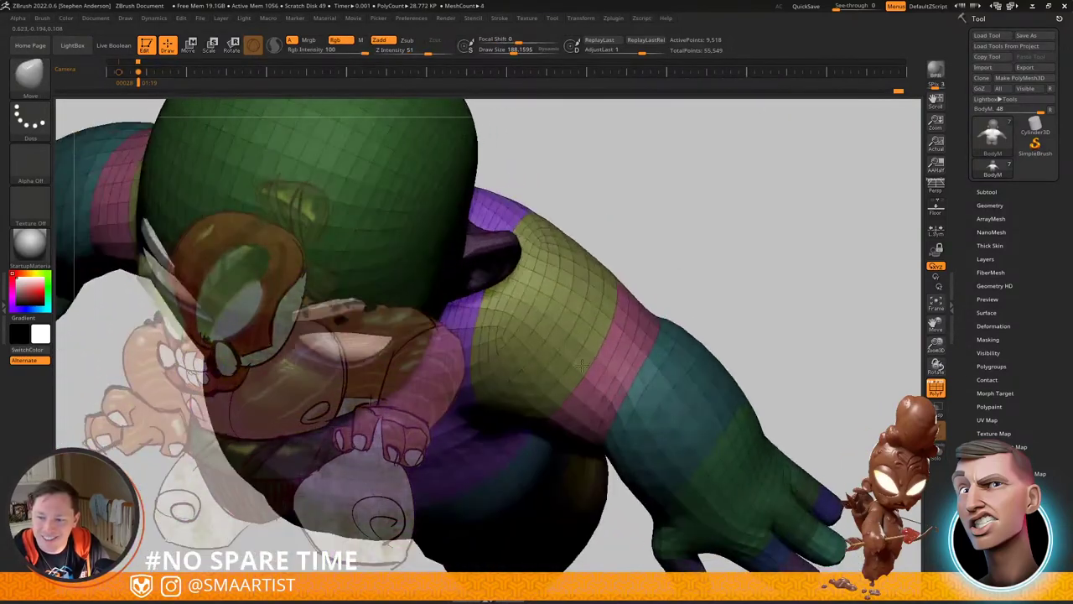
{"action": "right_click_drag", "start_coordinate": [594, 253], "coordinate": [596, 273]}
{"action": "mouse_move", "coordinate": [578, 332]}
{"action": "right_mouse_down"}
{"action": "mouse_move", "coordinate": [575, 359]}
{"action": "mouse_move", "coordinate": [572, 314]}
{"action": "right_mouse_up"}
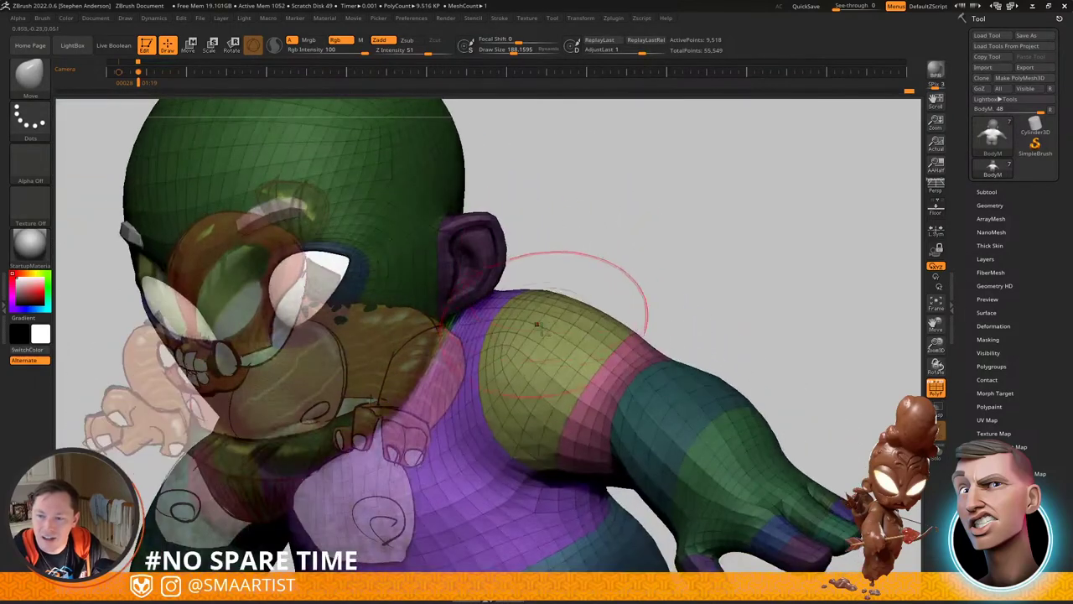
{"action": "right_click_drag", "start_coordinate": [638, 309], "coordinate": [470, 307]}
{"action": "left_click_drag", "start_coordinate": [824, 208], "coordinate": [843, 230], "text": "ctrl"}
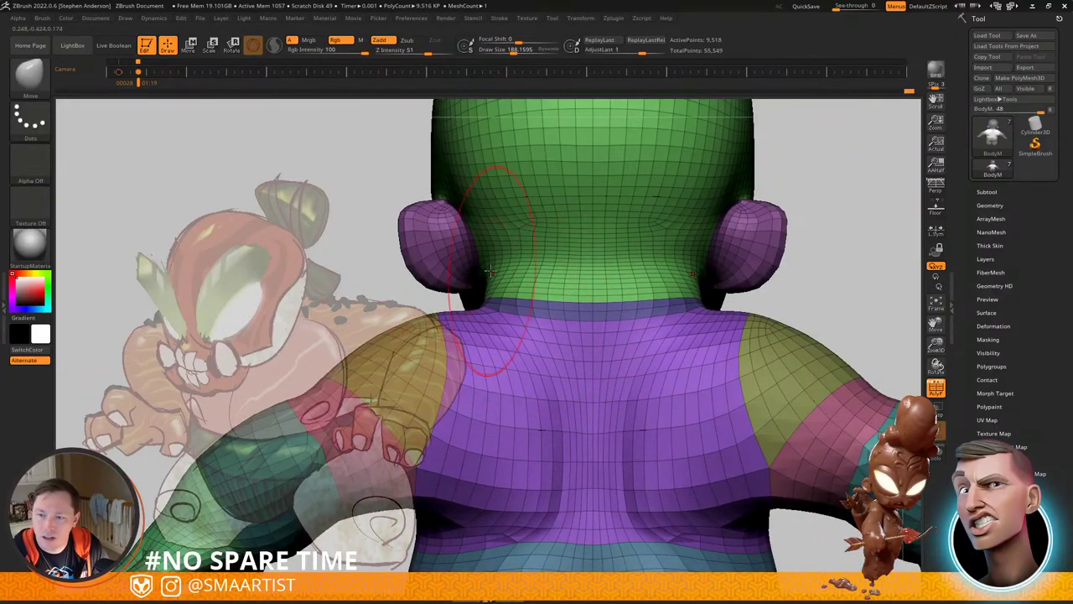
Step: Reshape the base of the neck and the shoulder tops with the Move brush at a draw size of about 95
{"action": "left_click_drag", "start_coordinate": [491, 271], "coordinate": [477, 270]}
{"action": "right_click_drag", "start_coordinate": [548, 267], "coordinate": [568, 303], "text": "ctrl"}
{"action": "left_click_drag", "start_coordinate": [538, 318], "coordinate": [539, 312]}
{"action": "mouse_move", "coordinate": [539, 313]}
{"action": "right_mouse_down"}
{"action": "mouse_move", "coordinate": [553, 361]}
{"action": "mouse_move", "coordinate": [622, 385]}
{"action": "mouse_move", "coordinate": [603, 360]}
{"action": "mouse_move", "coordinate": [646, 354]}
{"action": "mouse_move", "coordinate": [665, 323]}
{"action": "mouse_move", "coordinate": [692, 333]}
{"action": "mouse_move", "coordinate": [674, 342]}
{"action": "mouse_move", "coordinate": [699, 341]}
{"action": "mouse_move", "coordinate": [669, 337]}
{"action": "right_mouse_up"}
{"action": "left_click_drag", "start_coordinate": [688, 335], "coordinate": [686, 324]}
{"action": "right_click_drag", "start_coordinate": [686, 323], "coordinate": [683, 351]}
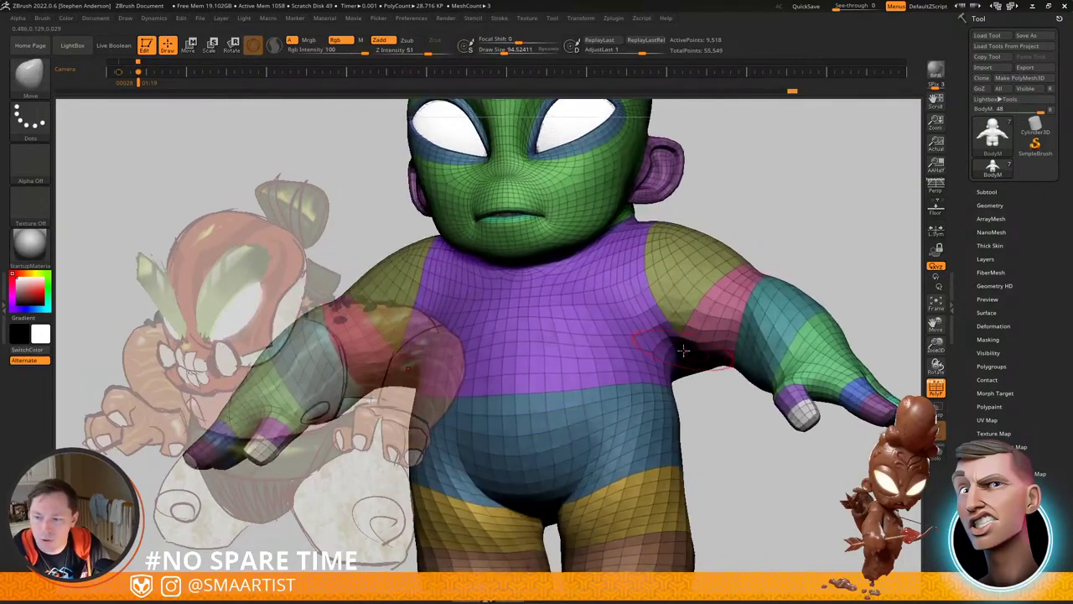
Step: Reshape the armpit and the adjoining side of the chest with a draw size of about 114
{"action": "left_click_drag", "start_coordinate": [687, 351], "coordinate": [691, 351]}
{"action": "left_click_drag", "start_coordinate": [689, 351], "coordinate": [686, 362]}
{"action": "right_click_drag", "start_coordinate": [689, 375], "coordinate": [654, 315]}
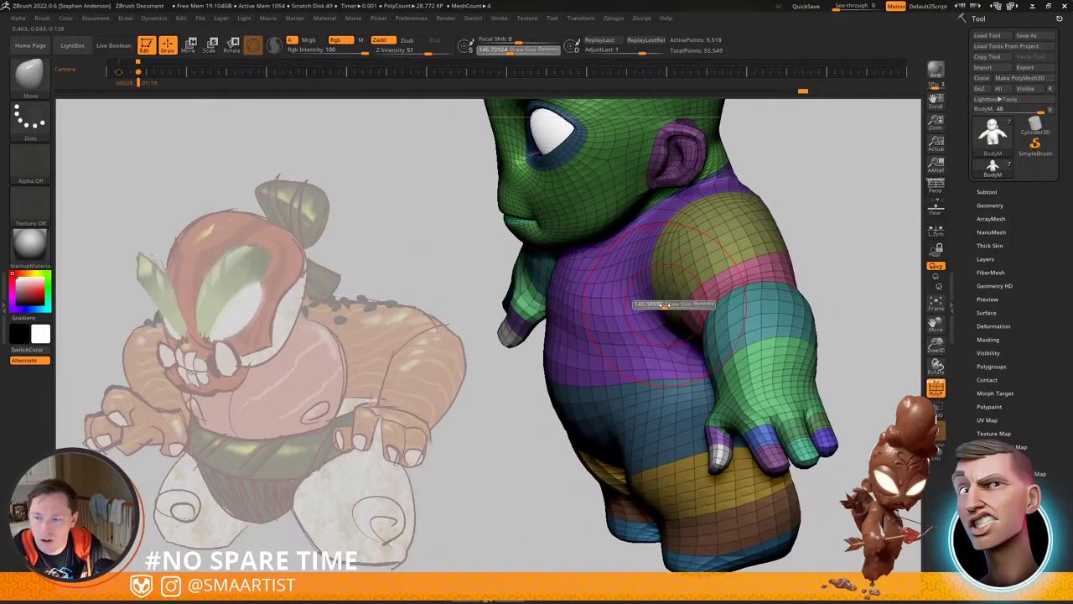
{"action": "left_click_drag", "start_coordinate": [664, 306], "coordinate": [661, 305]}
{"action": "left_click_drag", "start_coordinate": [661, 303], "coordinate": [649, 297]}
Step: Turn off the polyframe display and smooth the underside of the upper arm with a draw size of about 73
{"action": "right_click_drag", "start_coordinate": [647, 253], "coordinate": [805, 297]}
{"action": "key", "text": "shift+f"}
{"action": "key", "text": "Left"}
{"action": "mouse_move", "coordinate": [822, 246]}
{"action": "right_mouse_down"}
{"action": "mouse_move", "coordinate": [784, 361]}
{"action": "mouse_move", "coordinate": [774, 326]}
{"action": "right_mouse_up"}
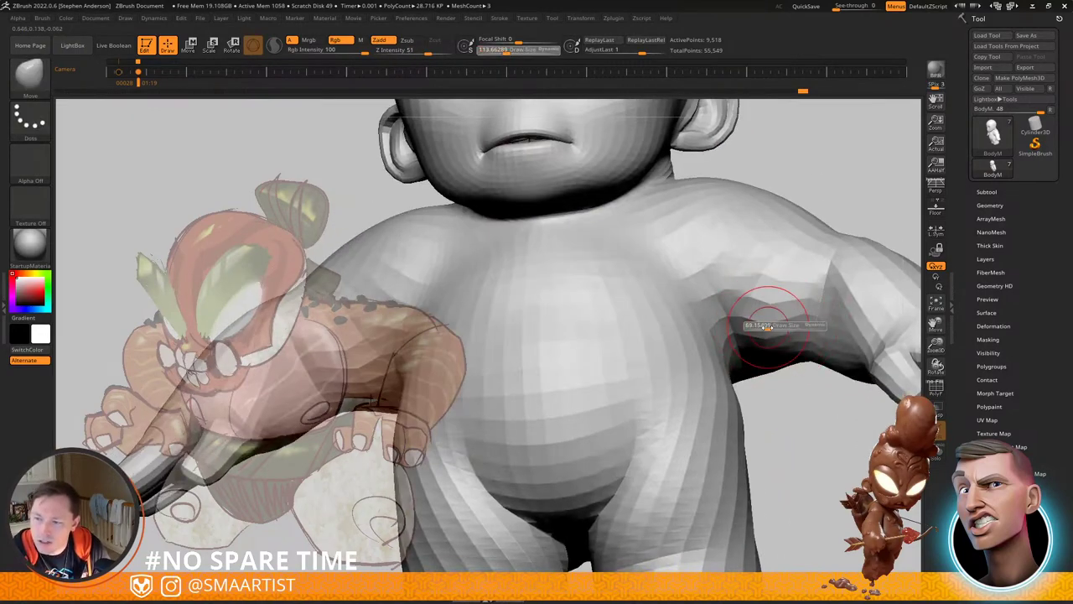
{"action": "left_click_drag", "start_coordinate": [767, 327], "coordinate": [768, 327]}
{"action": "left_click_drag", "start_coordinate": [768, 325], "coordinate": [770, 340], "text": "shift"}
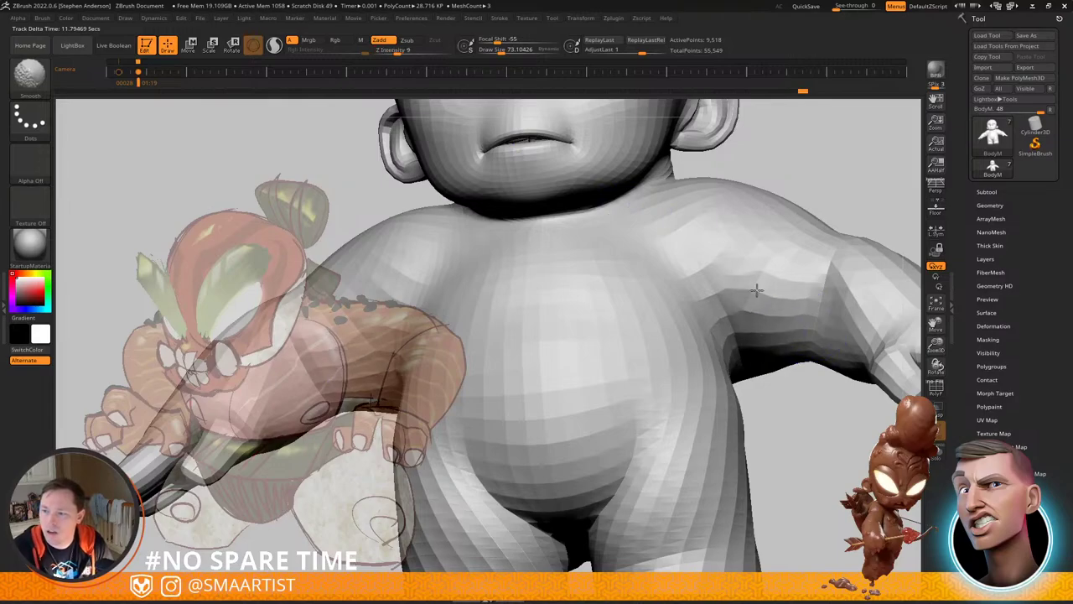
{"action": "mouse_move", "coordinate": [752, 235]}
{"action": "right_mouse_down"}
{"action": "mouse_move", "coordinate": [800, 243]}
{"action": "mouse_move", "coordinate": [797, 266]}
{"action": "mouse_move", "coordinate": [774, 238]}
{"action": "mouse_move", "coordinate": [785, 227]}
{"action": "mouse_move", "coordinate": [743, 219]}
{"action": "mouse_move", "coordinate": [732, 245]}
{"action": "mouse_move", "coordinate": [747, 240]}
{"action": "right_mouse_up"}
Step: Show the polygroups and smooth the front of the upper arm down to the forearm
{"action": "key", "text": "shift+f"}
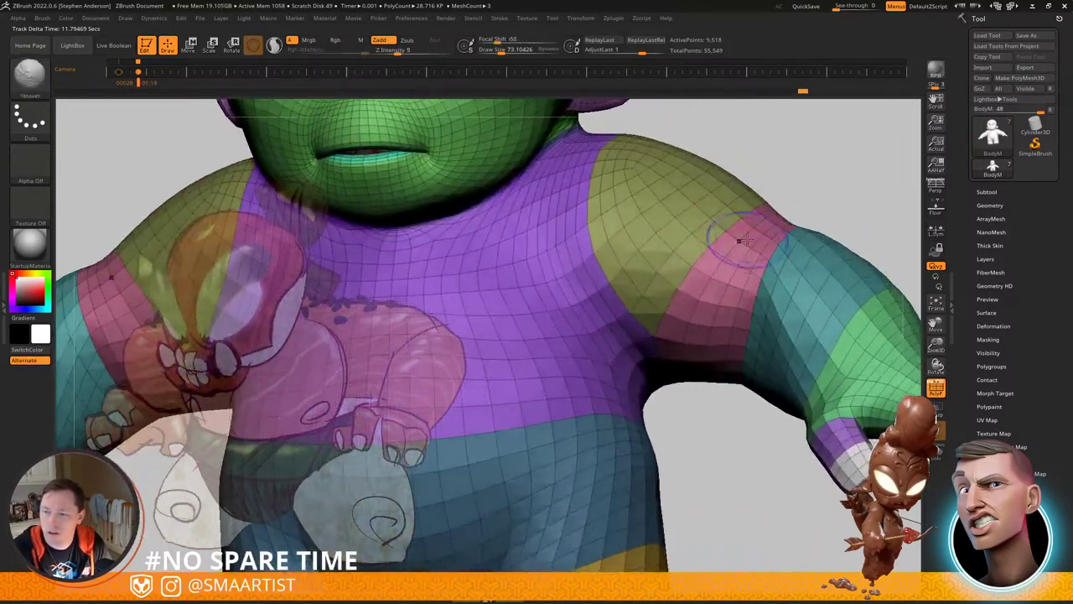
{"action": "left_click_drag", "start_coordinate": [746, 241], "coordinate": [727, 328], "text": "shift"}
{"action": "mouse_move", "coordinate": [715, 376]}
{"action": "right_mouse_down"}
{"action": "mouse_move", "coordinate": [711, 327]}
{"action": "mouse_move", "coordinate": [661, 302]}
{"action": "mouse_move", "coordinate": [707, 275]}
{"action": "right_mouse_up"}
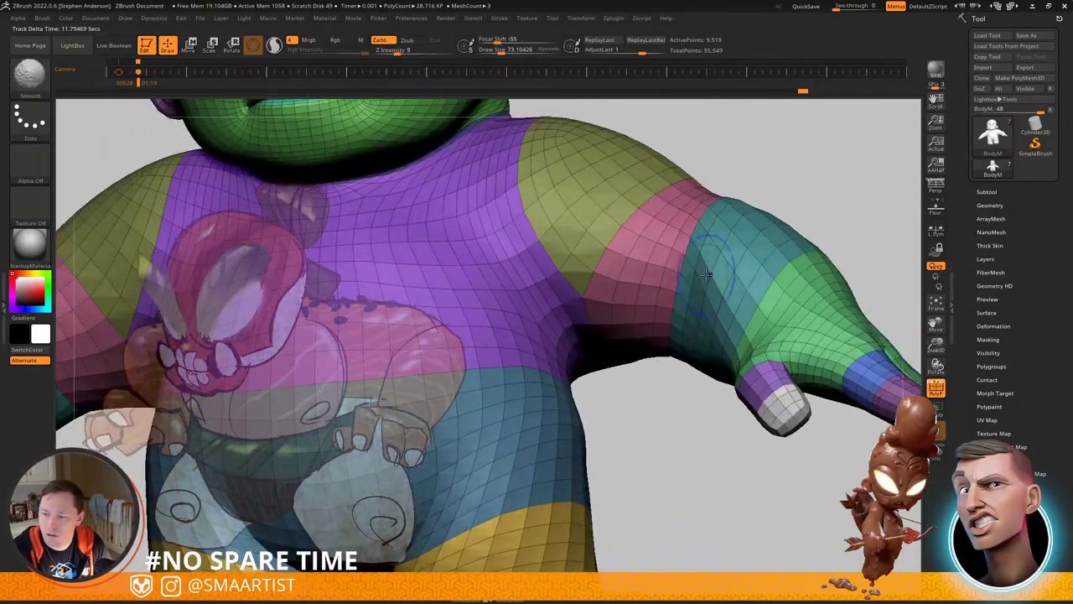
{"action": "left_click_drag", "start_coordinate": [717, 312], "coordinate": [729, 307], "text": "shift"}
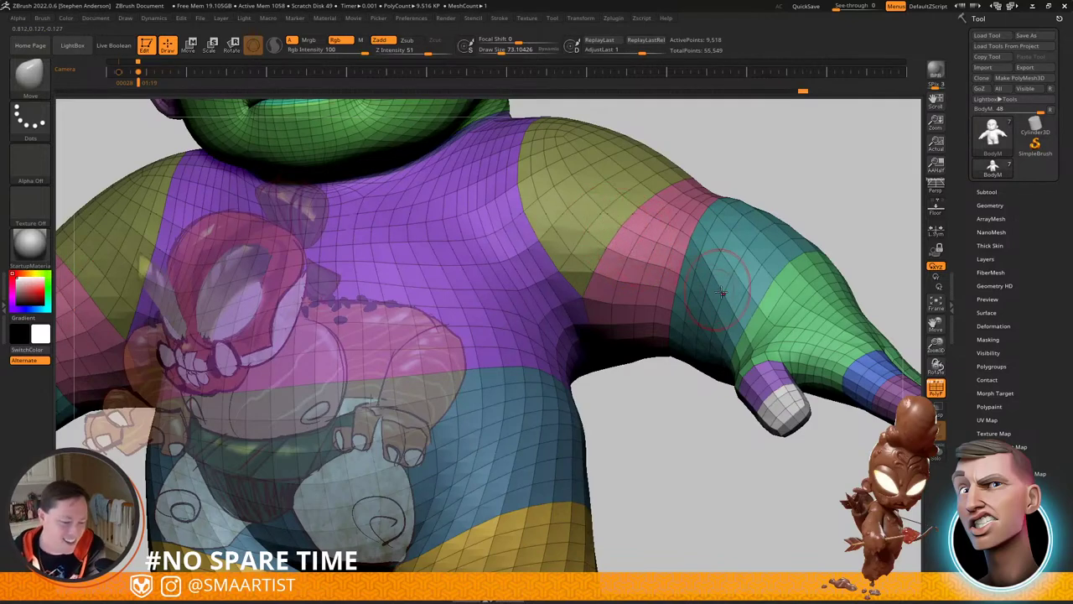
Step: Reshape the upper chest beside the shoulder with the Move brush at a draw size of about 215
{"action": "mouse_move", "coordinate": [681, 284]}
{"action": "right_mouse_down"}
{"action": "mouse_move", "coordinate": [713, 314]}
{"action": "mouse_move", "coordinate": [532, 233]}
{"action": "mouse_move", "coordinate": [671, 307]}
{"action": "mouse_move", "coordinate": [606, 307]}
{"action": "right_mouse_up"}
{"action": "key", "text": "s"}
{"action": "left_click_drag", "start_coordinate": [603, 307], "coordinate": [624, 332]}
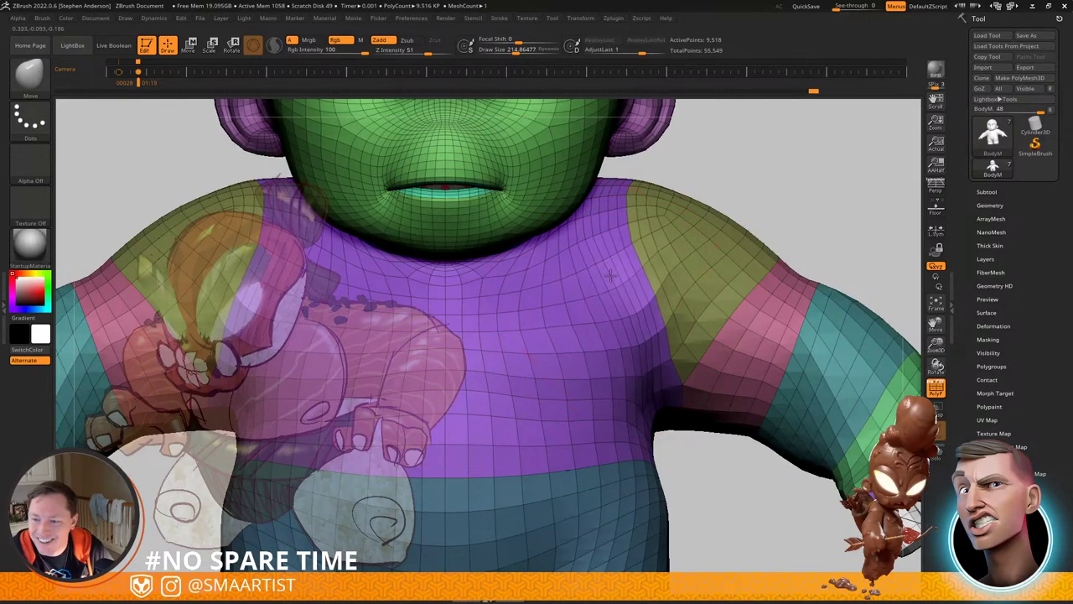
{"action": "mouse_move", "coordinate": [611, 274]}
{"action": "left_mouse_down"}
{"action": "mouse_move", "coordinate": [627, 251]}
{"action": "mouse_move", "coordinate": [616, 260]}
{"action": "left_mouse_up"}
Step: Smooth the front of the shoulder and its transition into the upper arm with a draw size of about 140
{"action": "key", "text": "s"}
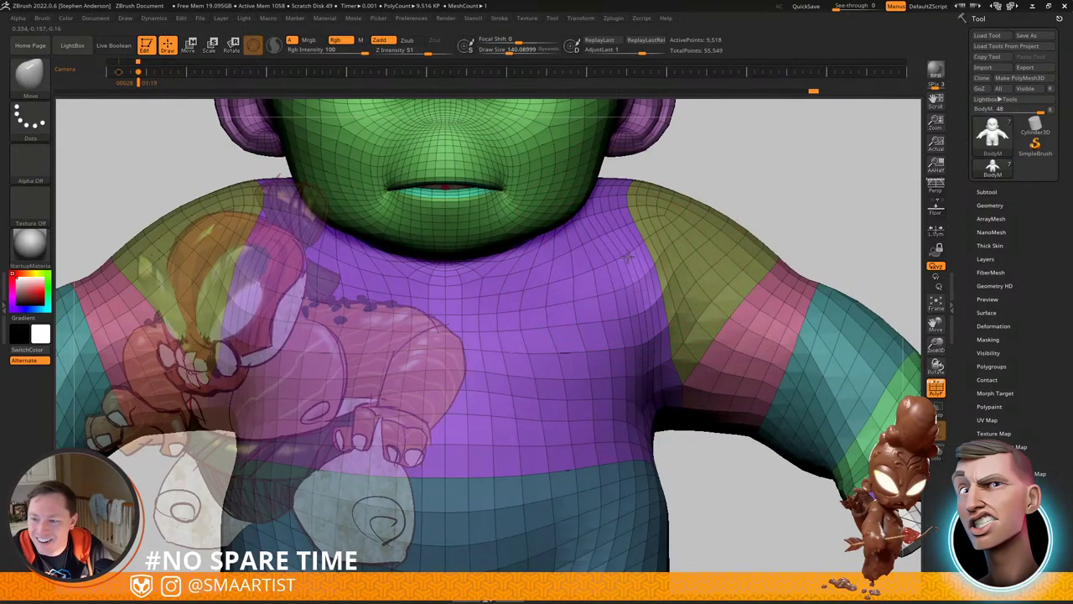
{"action": "right_click_drag", "start_coordinate": [628, 256], "coordinate": [552, 260]}
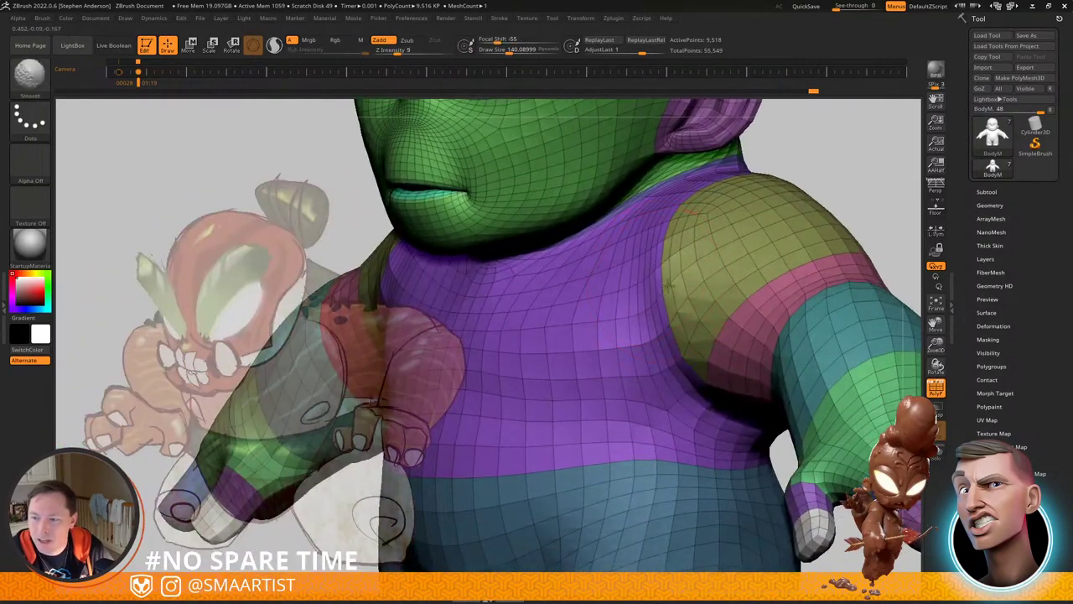
{"action": "left_click_drag", "start_coordinate": [696, 266], "coordinate": [701, 286], "text": "shift"}
{"action": "right_click_drag", "start_coordinate": [701, 285], "coordinate": [747, 290]}
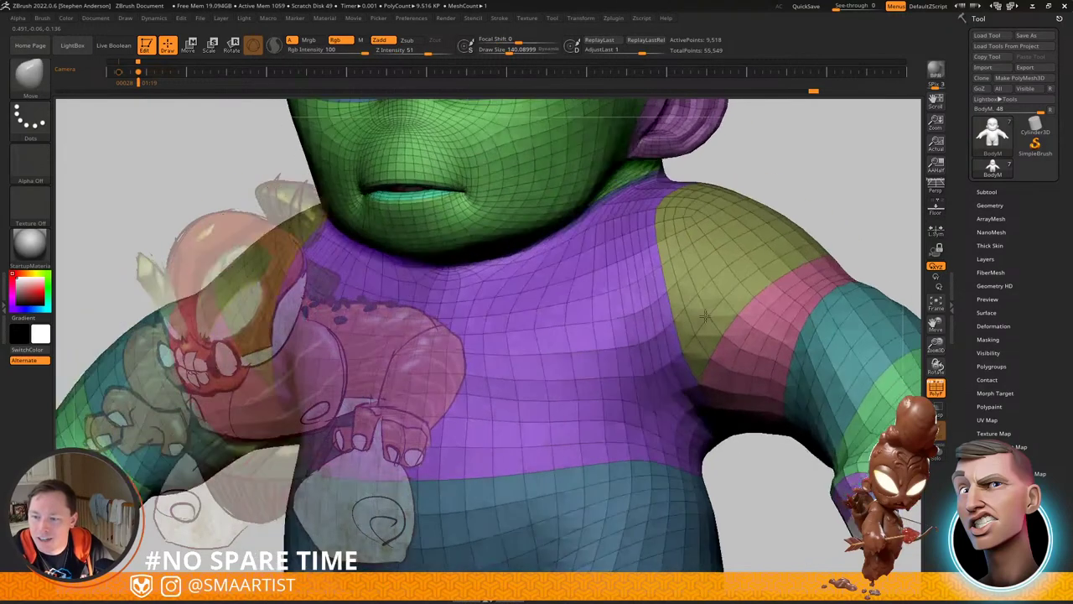
{"action": "left_click_drag", "start_coordinate": [701, 290], "coordinate": [715, 305], "text": "shift"}
{"action": "mouse_move", "coordinate": [717, 306]}
{"action": "right_mouse_down"}
{"action": "mouse_move", "coordinate": [781, 333]}
{"action": "mouse_move", "coordinate": [746, 355]}
{"action": "right_mouse_up"}
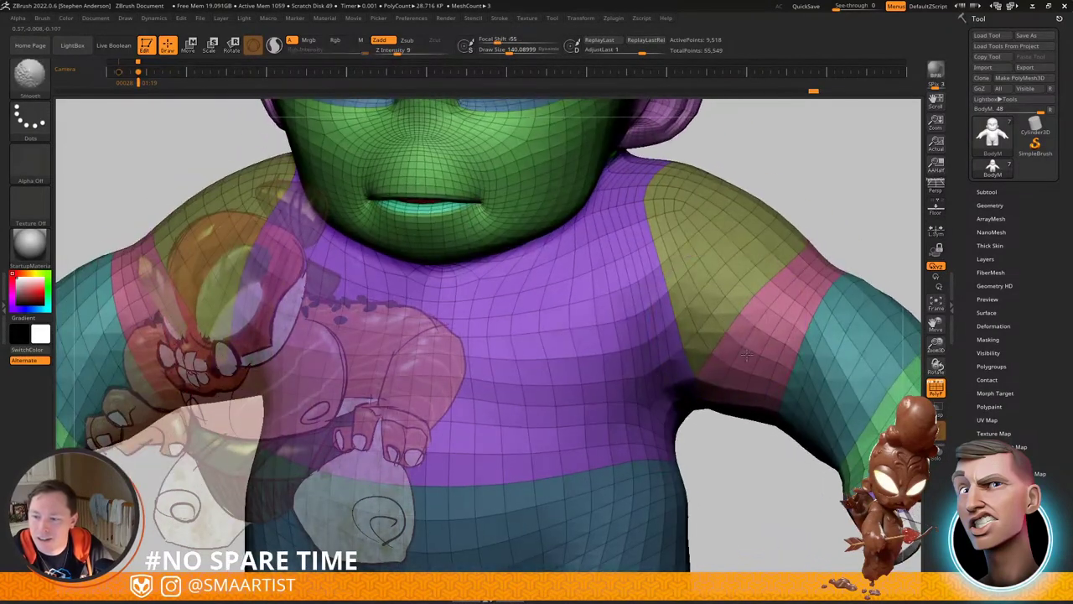
{"action": "left_click_drag", "start_coordinate": [728, 312], "coordinate": [734, 322], "text": "shift"}
Step: Smooth the upper chest between the chin and the armpit
{"action": "mouse_move", "coordinate": [775, 322]}
{"action": "right_mouse_down"}
{"action": "mouse_move", "coordinate": [764, 388]}
{"action": "mouse_move", "coordinate": [713, 312]}
{"action": "mouse_move", "coordinate": [683, 296]}
{"action": "right_mouse_up"}
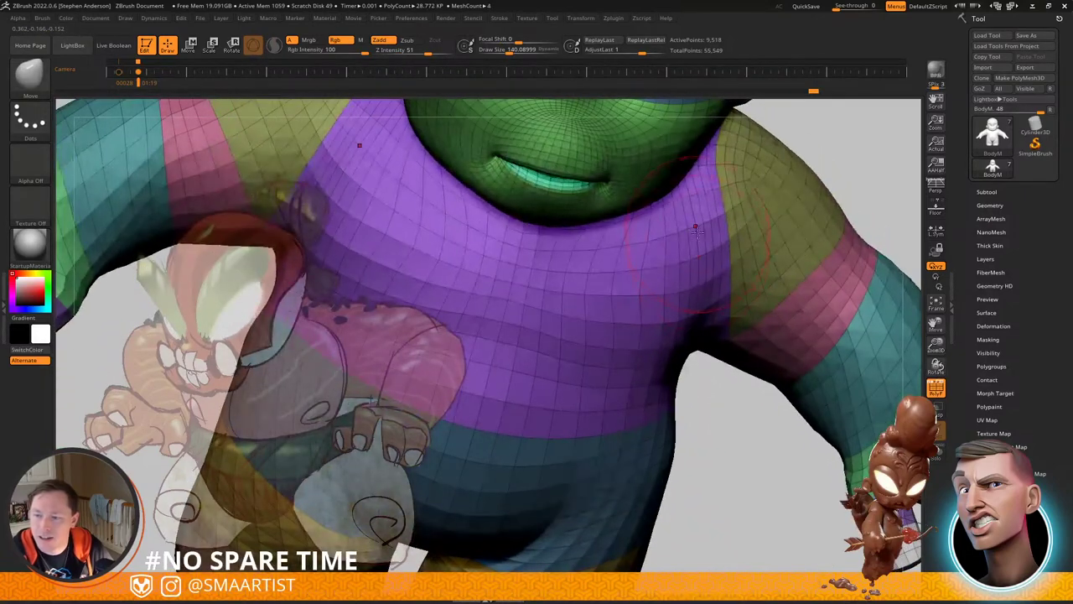
{"action": "key", "text": "shift"}
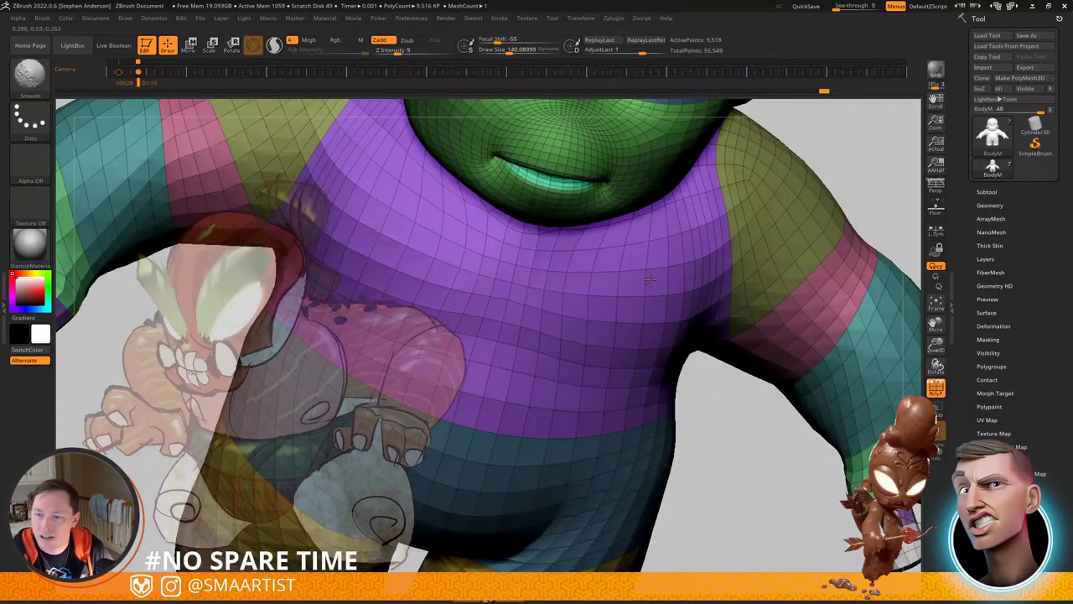
{"action": "left_click_drag", "start_coordinate": [651, 279], "coordinate": [622, 291], "text": "shift"}
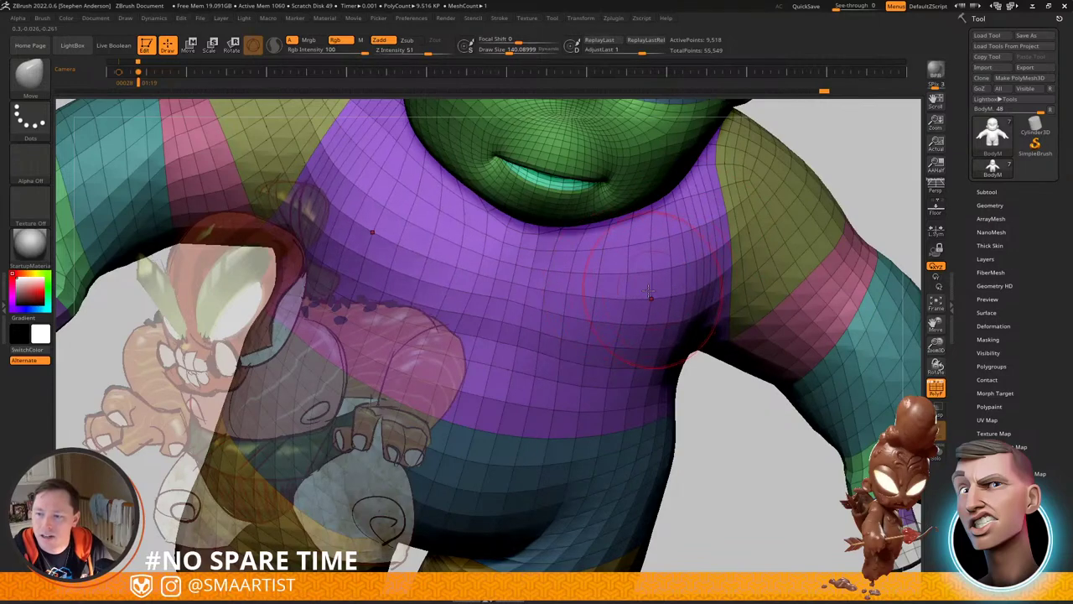
Step: Reshape the neckline under the chin from below and in profile, using draw sizes of about 222 and 124
{"action": "right_click_drag", "start_coordinate": [650, 291], "coordinate": [577, 270]}
{"action": "left_click_drag", "start_coordinate": [577, 275], "coordinate": [586, 268]}
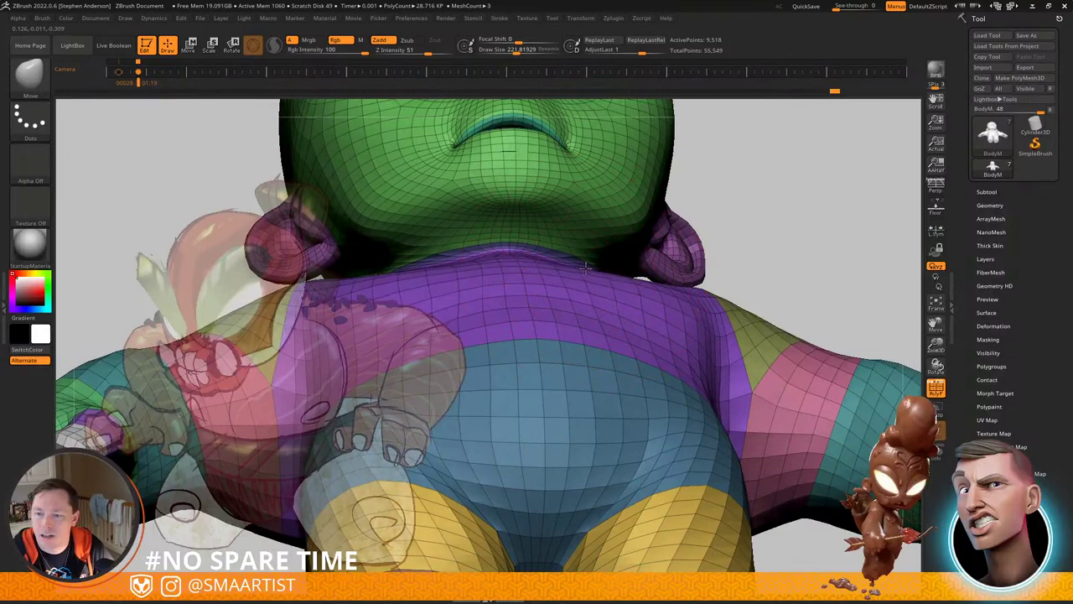
{"action": "right_click_drag", "start_coordinate": [597, 267], "coordinate": [650, 277]}
{"action": "mouse_move", "coordinate": [529, 237]}
{"action": "right_mouse_down"}
{"action": "mouse_move", "coordinate": [545, 248]}
{"action": "mouse_move", "coordinate": [536, 245]}
{"action": "right_mouse_up"}
{"action": "key", "text": "s"}
{"action": "left_click_drag", "start_coordinate": [526, 242], "coordinate": [534, 244]}
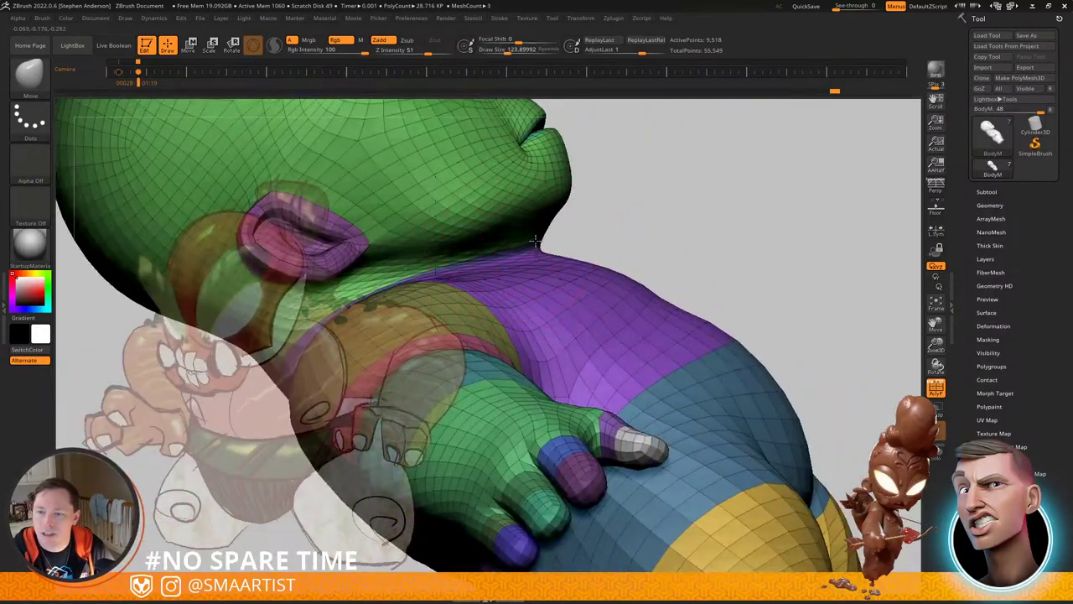
{"action": "right_click_drag", "start_coordinate": [535, 240], "coordinate": [453, 238]}
{"action": "right_click_drag", "start_coordinate": [625, 237], "coordinate": [550, 252]}
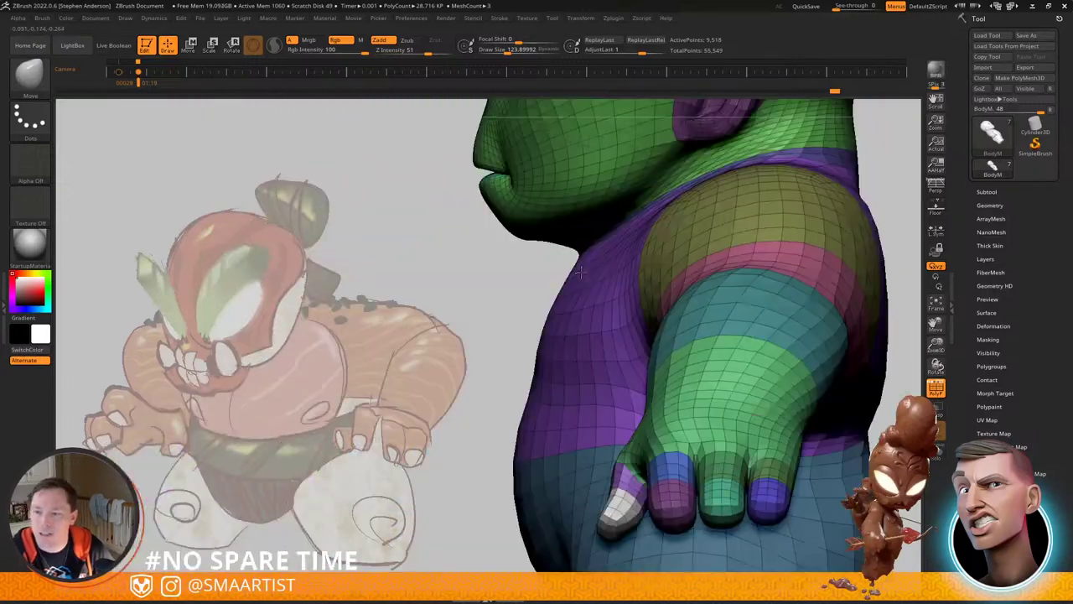
Step: Turn off the polyframe display and check the full figure's silhouette from the side and front against the concept
{"action": "right_click_drag", "start_coordinate": [707, 266], "coordinate": [622, 248], "text": "ctrl"}
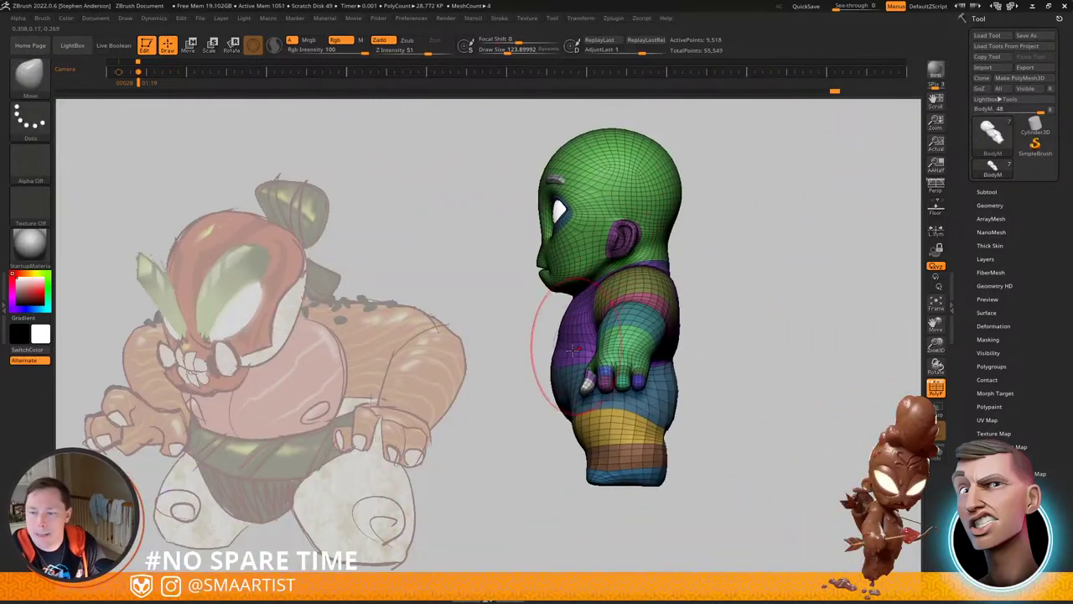
{"action": "right_click_drag", "start_coordinate": [724, 230], "coordinate": [760, 249], "text": "alt"}
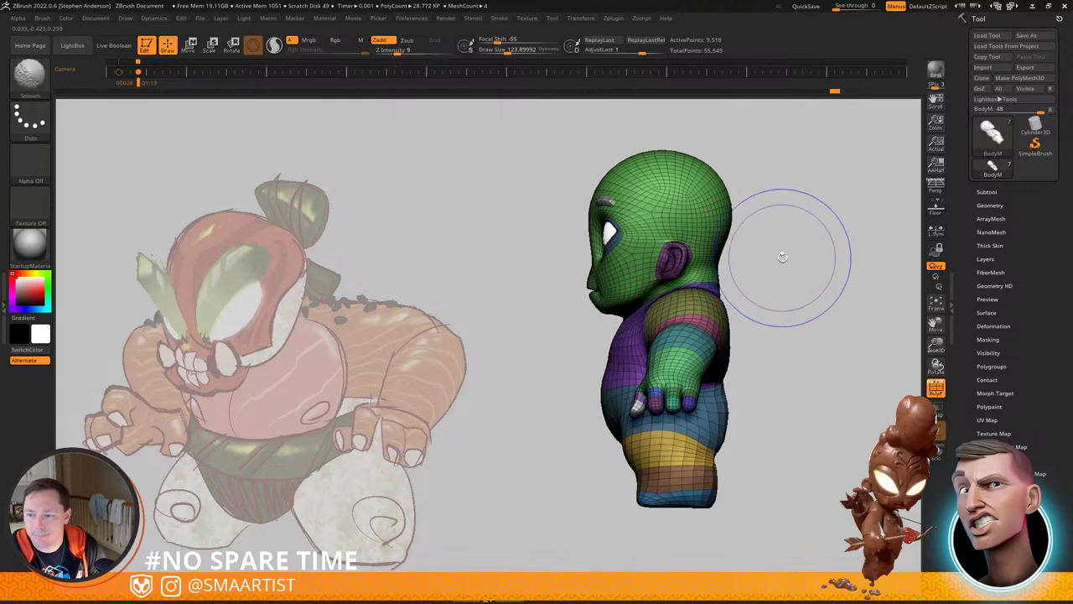
{"action": "key", "text": "shift+f"}
{"action": "right_click_drag", "start_coordinate": [759, 179], "coordinate": [810, 211]}
{"action": "right_click_drag", "start_coordinate": [808, 290], "coordinate": [756, 170], "text": "alt"}
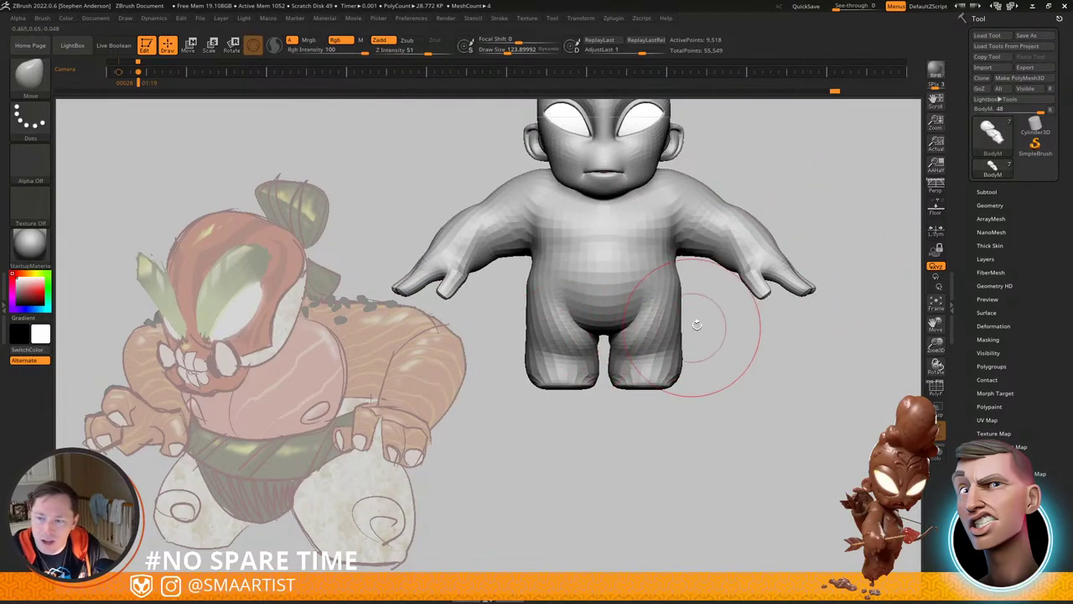
Step: Widen the hips and outer thighs with the Move brush at a draw size of about 208
{"action": "mouse_move", "coordinate": [680, 313]}
{"action": "right_mouse_down", "text": "ctrl"}
{"action": "mouse_move", "coordinate": [695, 348]}
{"action": "mouse_move", "coordinate": [685, 318]}
{"action": "right_mouse_up", "text": "ctrl"}
{"action": "key", "text": "s"}
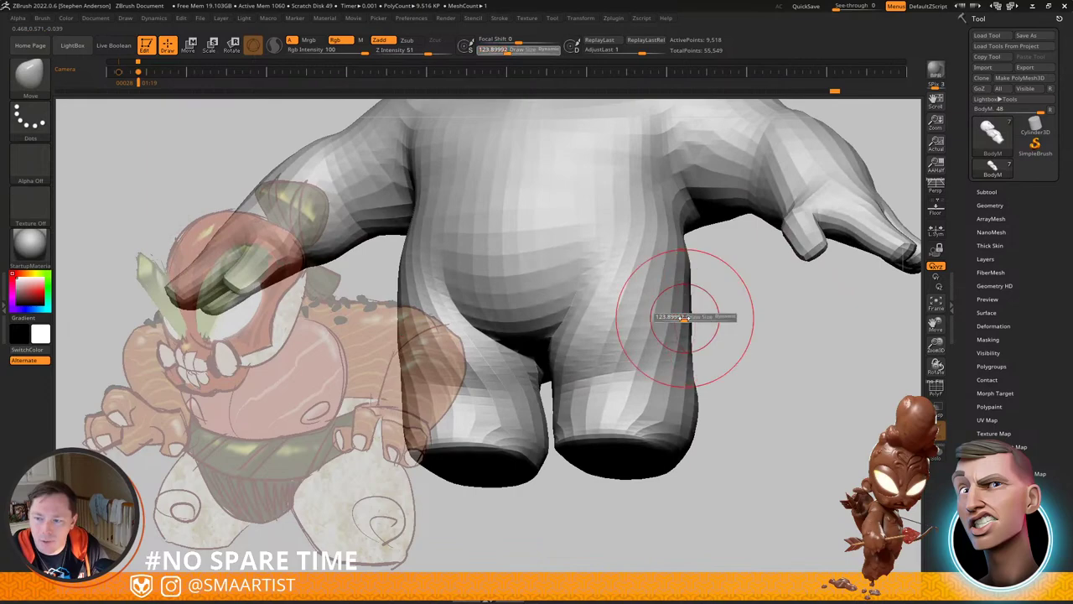
{"action": "left_click_drag", "start_coordinate": [693, 320], "coordinate": [718, 309]}
Step: Switch to the Move Topological brush and refine the outer contour of the legs with a draw size of about 124
{"action": "key", "text": "b"}
{"action": "key", "text": "m"}
{"action": "key", "text": "t"}
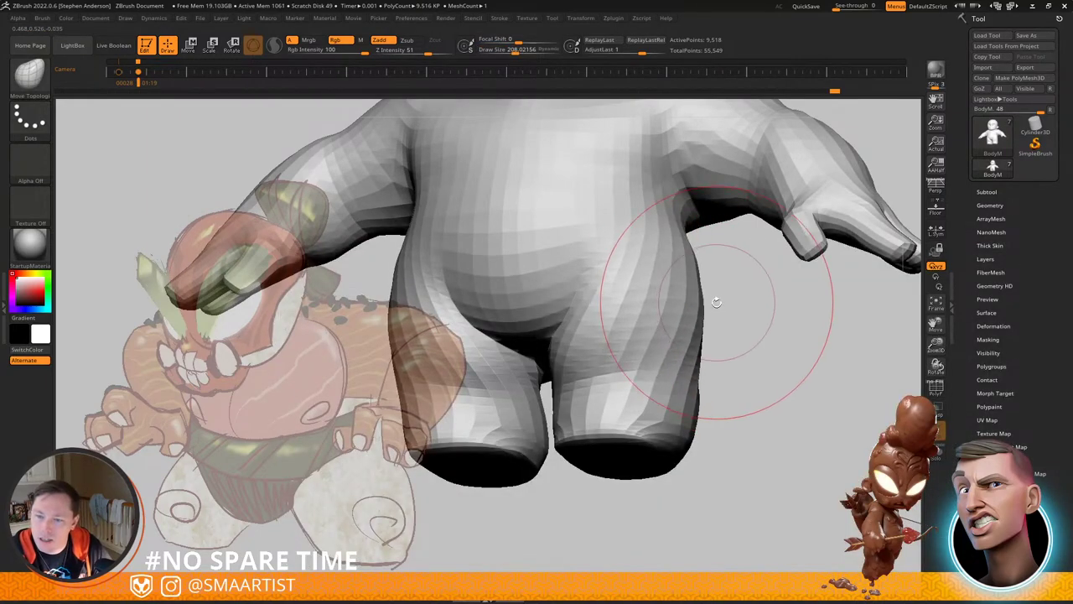
{"action": "right_click_drag", "start_coordinate": [717, 303], "coordinate": [675, 343]}
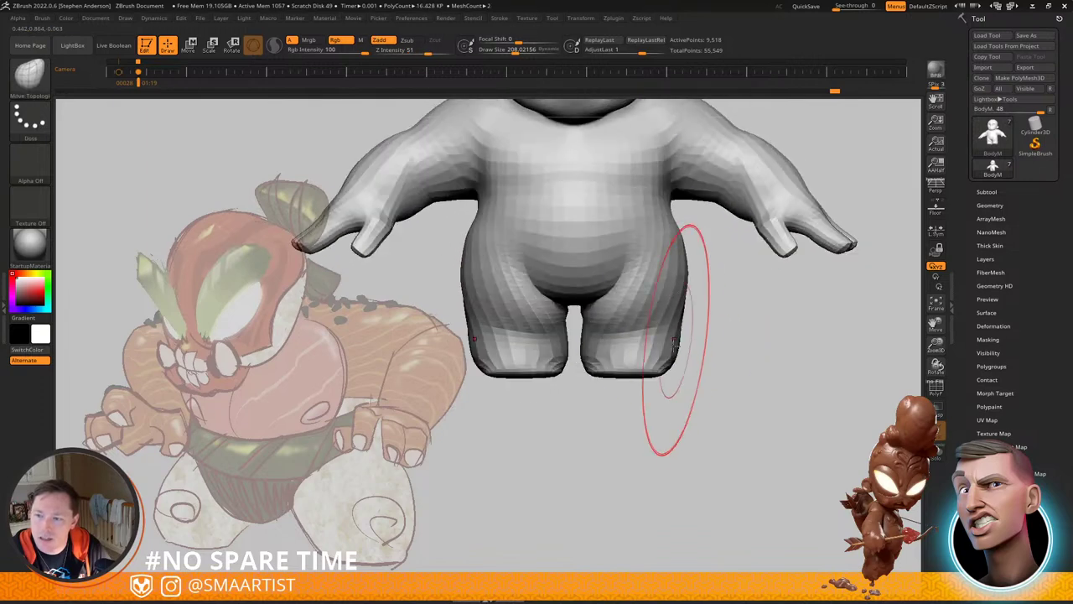
{"action": "key", "text": "s"}
{"action": "mouse_move", "coordinate": [688, 321]}
{"action": "left_mouse_down"}
{"action": "mouse_move", "coordinate": [678, 321]}
{"action": "mouse_move", "coordinate": [689, 320]}
{"action": "left_mouse_up"}
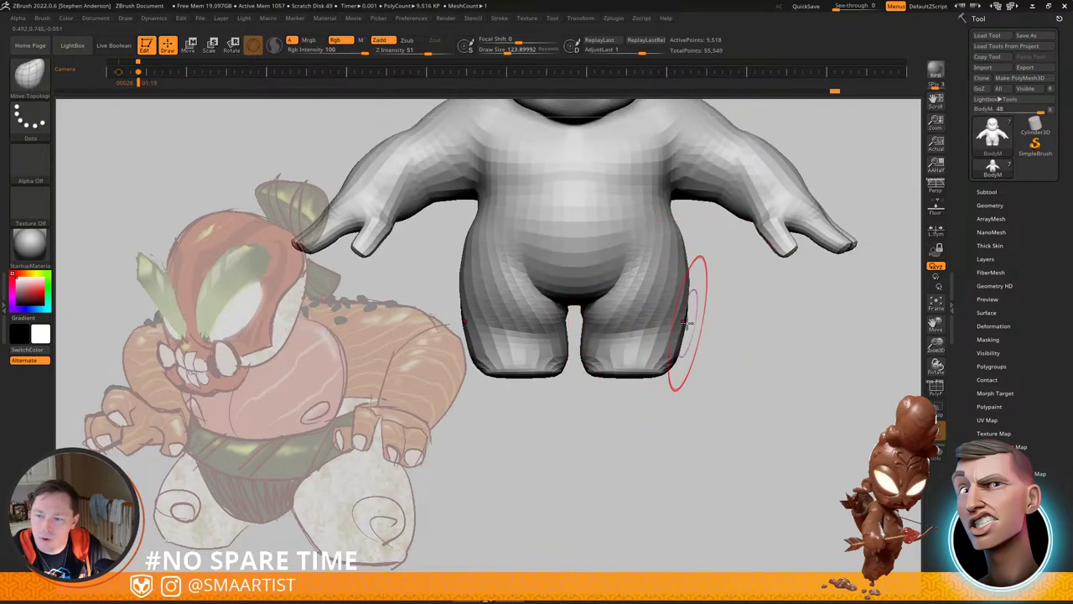
Step: Show the polygroups and mask everything except the feet, with a softened mask edge across the lower legs
{"action": "key", "text": "shift+f"}
{"action": "key", "text": "w"}
{"action": "left_click", "coordinate": [633, 363], "text": "ctrl"}
{"action": "key", "text": "q"}
{"action": "right_click_drag", "start_coordinate": [652, 374], "coordinate": [589, 371]}
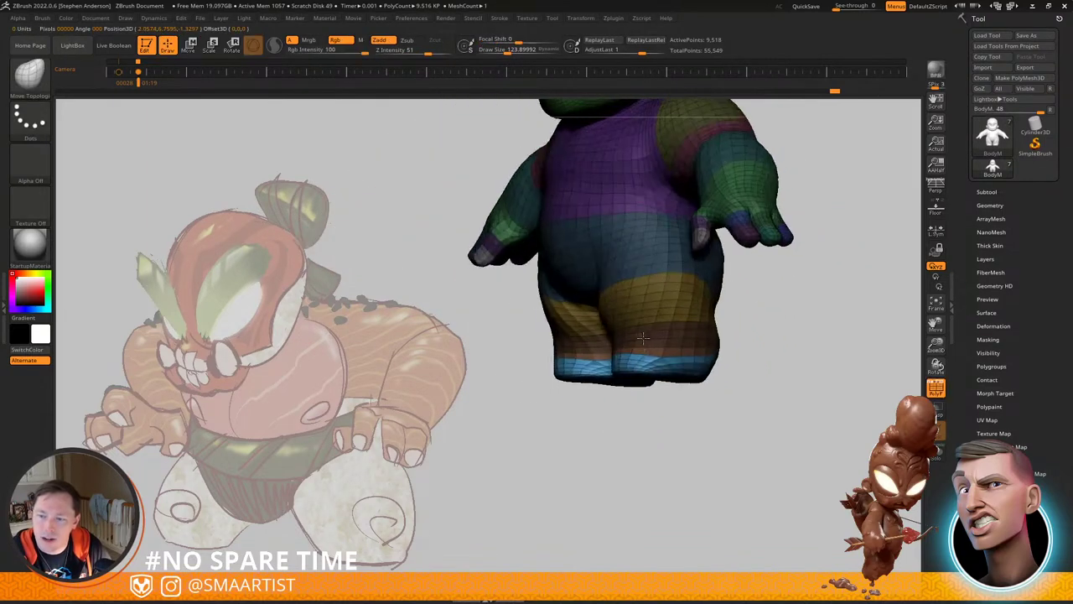
{"action": "left_click", "coordinate": [741, 370], "text": "ctrl"}
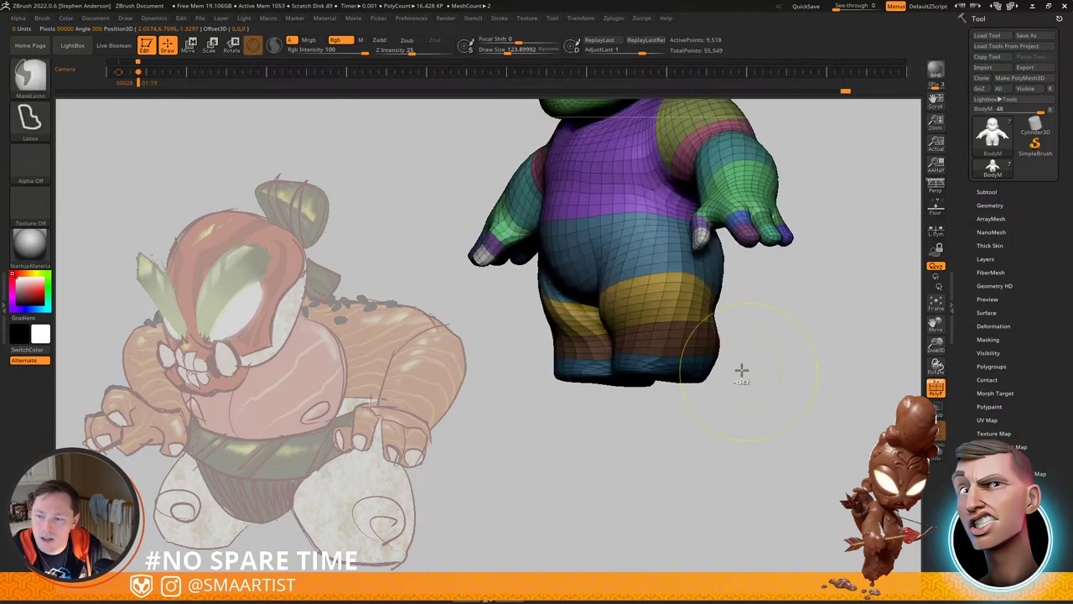
{"action": "left_click", "coordinate": [746, 377], "text": "ctrl"}
Step: Move both feet outward by about 0.056 to spread the legs, and clear the mask
{"action": "right_click_drag", "start_coordinate": [646, 354], "coordinate": [687, 360], "text": "shift"}
{"action": "key", "text": "w"}
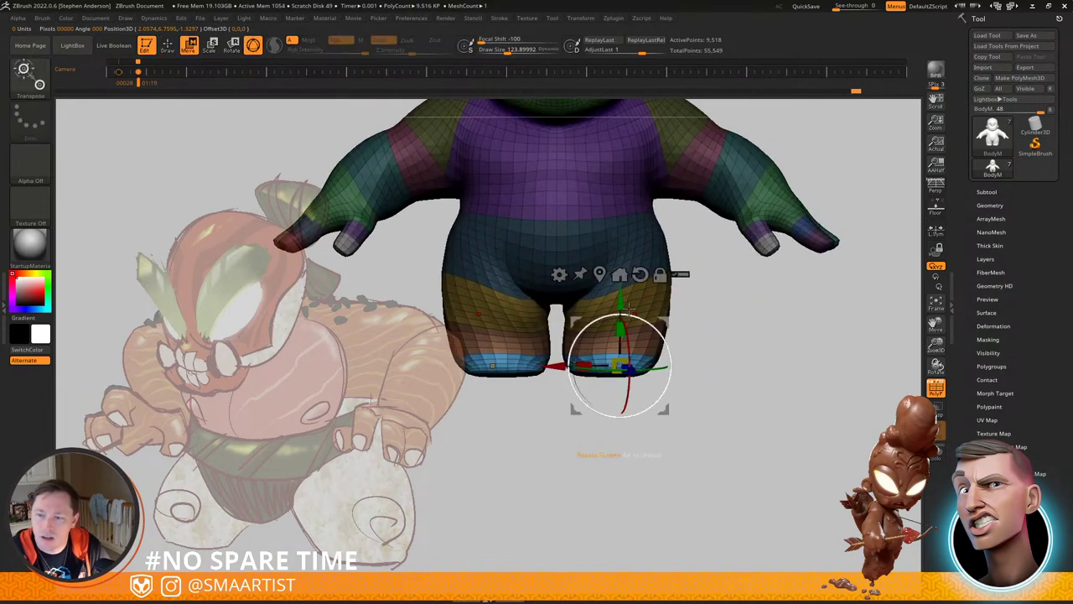
{"action": "left_click_drag", "start_coordinate": [558, 365], "coordinate": [571, 366]}
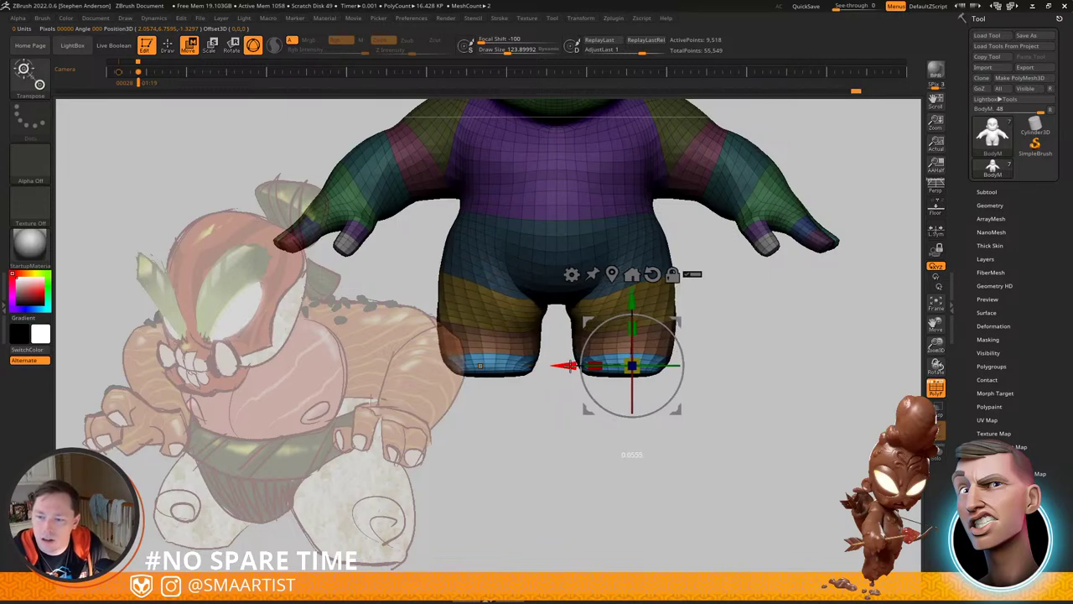
{"action": "key", "text": "q"}
{"action": "right_click_drag", "start_coordinate": [704, 445], "coordinate": [714, 371], "text": "ctrl"}
{"action": "left_click_drag", "start_coordinate": [715, 371], "coordinate": [752, 426], "text": "ctrl"}
Step: Turn off the polyframe display and smooth the back of the leg below the buttocks
{"action": "key", "text": "shift+f"}
{"action": "right_click_drag", "start_coordinate": [635, 374], "coordinate": [762, 467]}
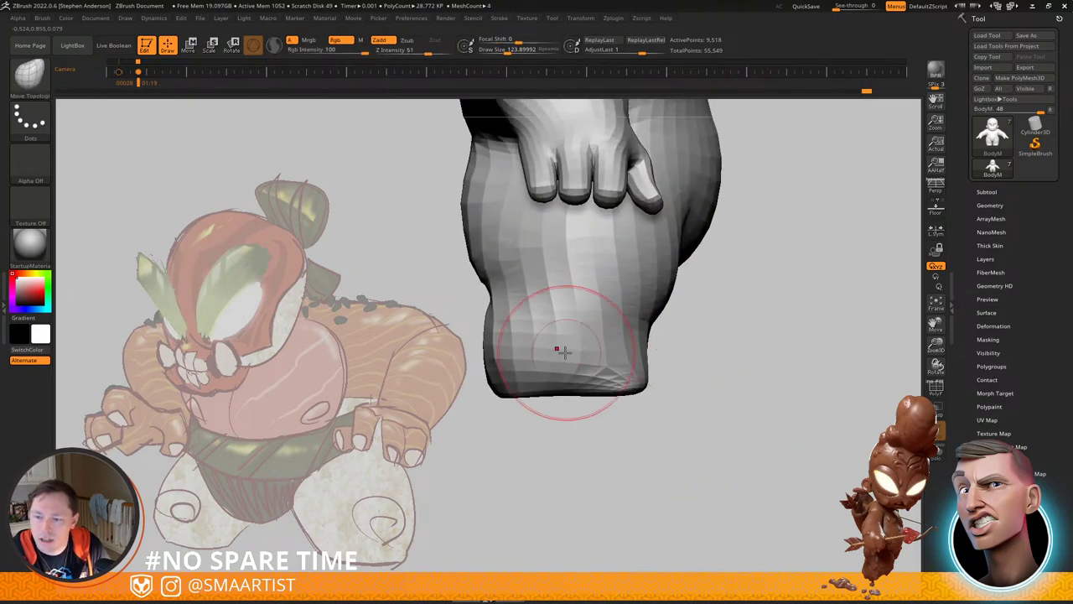
{"action": "mouse_move", "coordinate": [563, 352]}
{"action": "right_mouse_down"}
{"action": "mouse_move", "coordinate": [632, 327]}
{"action": "mouse_move", "coordinate": [614, 363]}
{"action": "right_mouse_up"}
{"action": "key", "text": "s"}
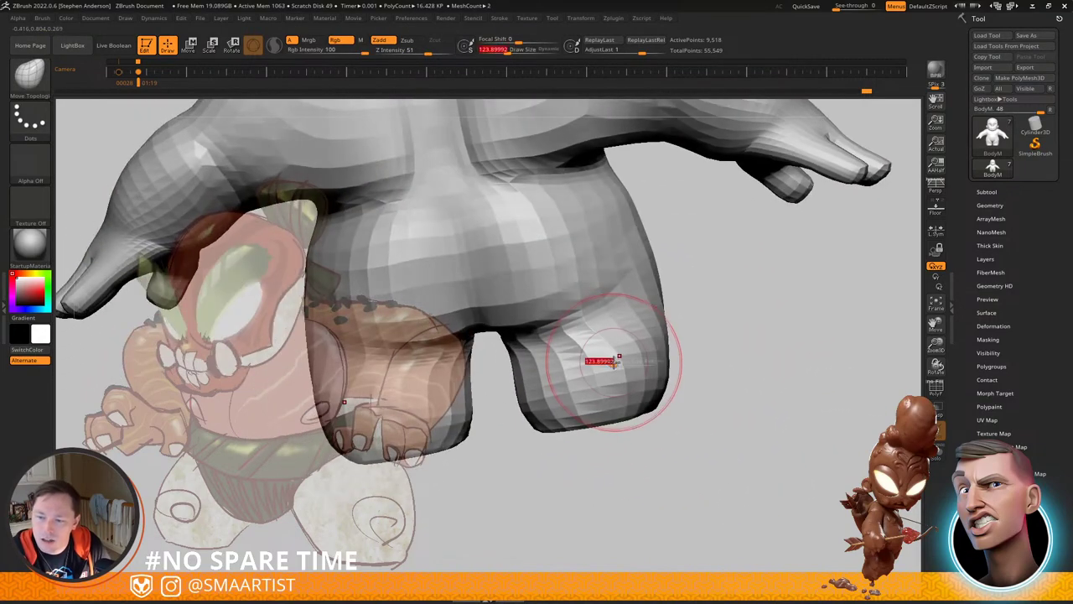
{"action": "left_click_drag", "start_coordinate": [610, 367], "coordinate": [609, 367]}
{"action": "left_click_drag", "start_coordinate": [609, 366], "coordinate": [568, 368], "text": "shift"}
Step: Reshape the backs of the legs and the crease beneath the buttocks with a draw size of about 109
{"action": "mouse_move", "coordinate": [565, 371]}
{"action": "right_mouse_down"}
{"action": "mouse_move", "coordinate": [539, 361]}
{"action": "mouse_move", "coordinate": [609, 360]}
{"action": "mouse_move", "coordinate": [582, 353]}
{"action": "right_mouse_up"}
{"action": "key", "text": "s"}
{"action": "left_click_drag", "start_coordinate": [585, 347], "coordinate": [591, 347]}
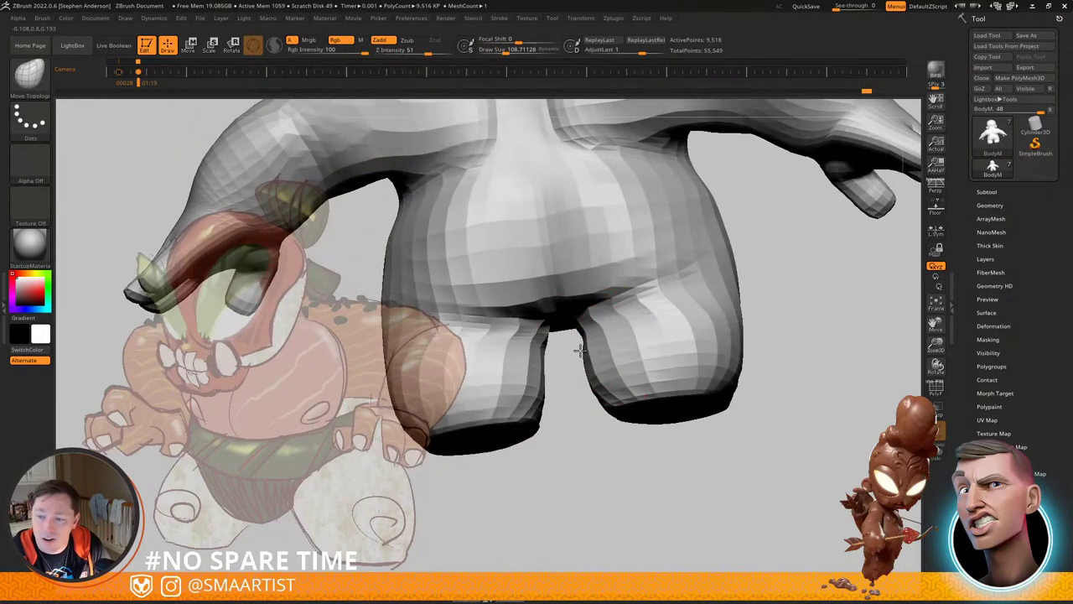
{"action": "mouse_move", "coordinate": [578, 350]}
{"action": "right_mouse_down"}
{"action": "mouse_move", "coordinate": [575, 316]}
{"action": "mouse_move", "coordinate": [563, 335]}
{"action": "mouse_move", "coordinate": [539, 306]}
{"action": "mouse_move", "coordinate": [570, 254]}
{"action": "mouse_move", "coordinate": [550, 229]}
{"action": "mouse_move", "coordinate": [556, 332]}
{"action": "mouse_move", "coordinate": [523, 275]}
{"action": "mouse_move", "coordinate": [541, 305]}
{"action": "mouse_move", "coordinate": [556, 305]}
{"action": "mouse_move", "coordinate": [536, 299]}
{"action": "mouse_move", "coordinate": [570, 294]}
{"action": "mouse_move", "coordinate": [554, 269]}
{"action": "right_mouse_up"}
{"action": "key", "text": "s"}
{"action": "left_click_drag", "start_coordinate": [550, 244], "coordinate": [546, 243]}
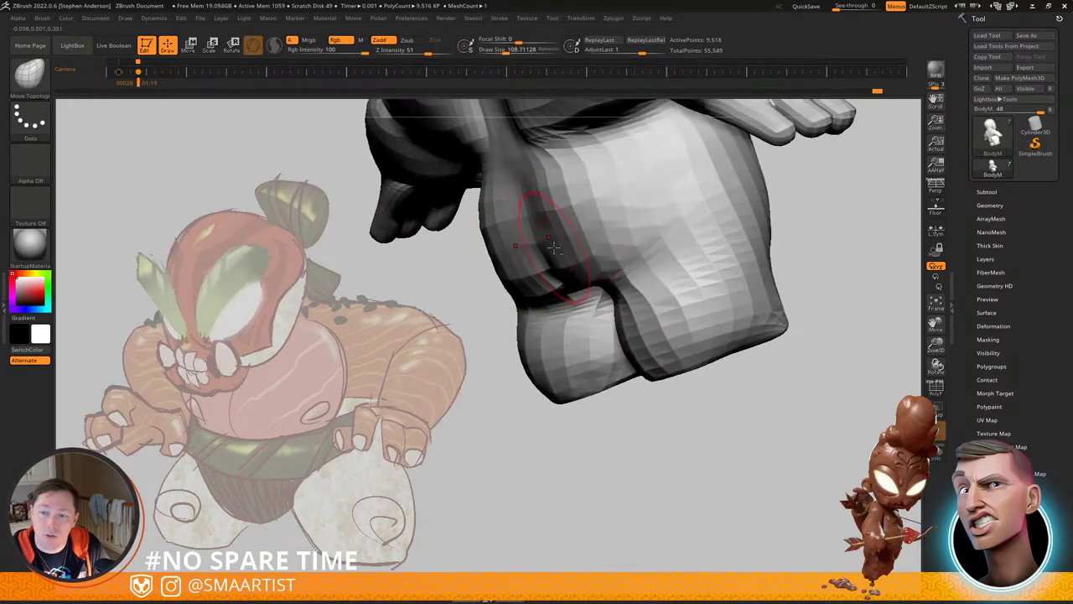
Step: Adjust the back of the thigh and the crease between the legs with a draw size of about 195
{"action": "right_click_drag", "start_coordinate": [553, 243], "coordinate": [688, 314]}
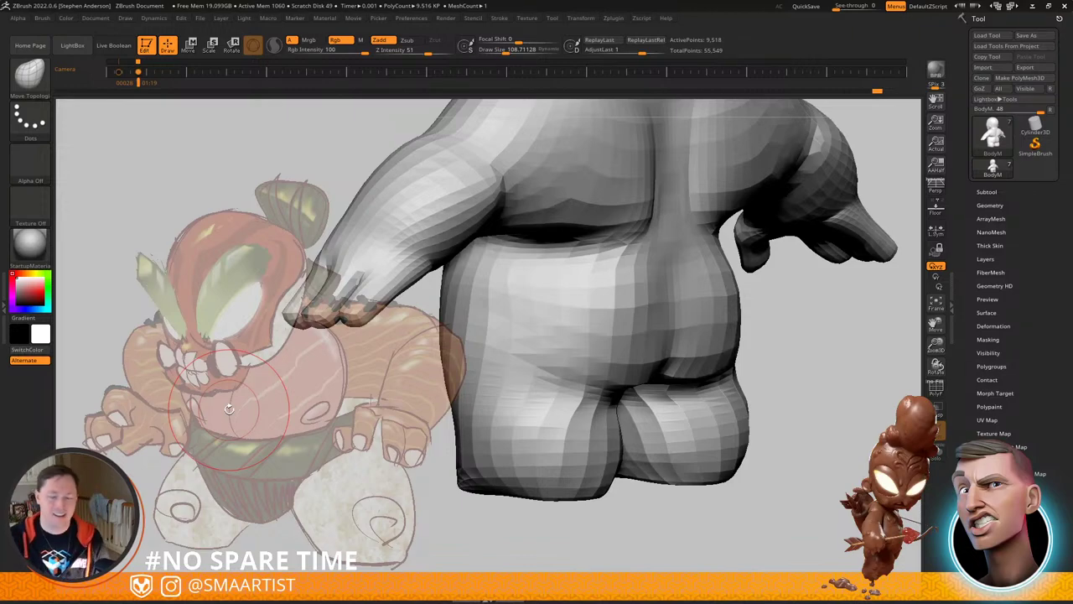
{"action": "left_click_drag", "start_coordinate": [764, 426], "coordinate": [815, 428]}
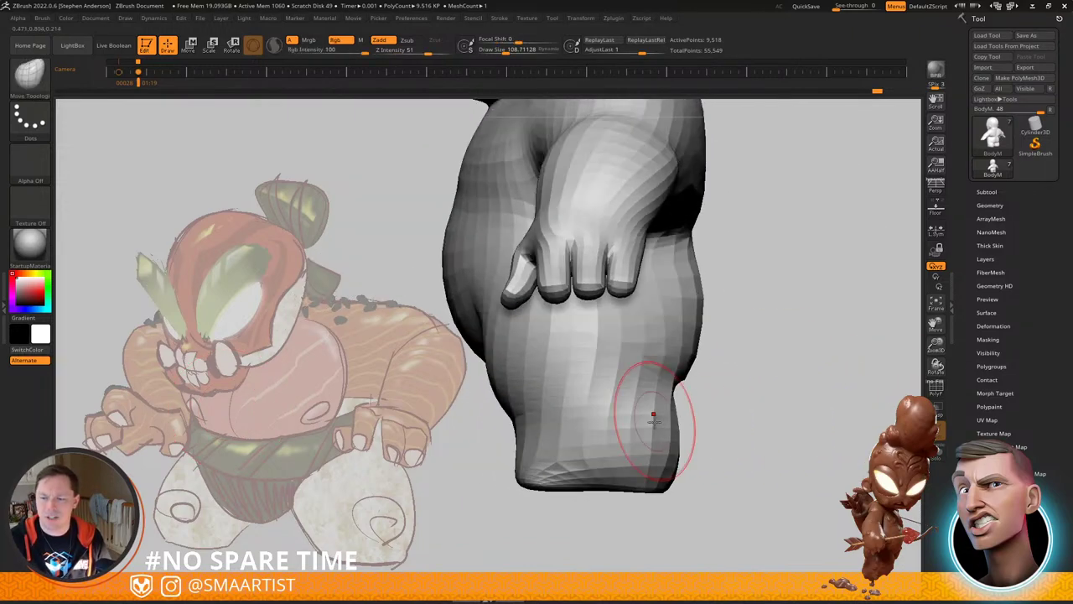
{"action": "left_click_drag", "start_coordinate": [687, 419], "coordinate": [587, 415]}
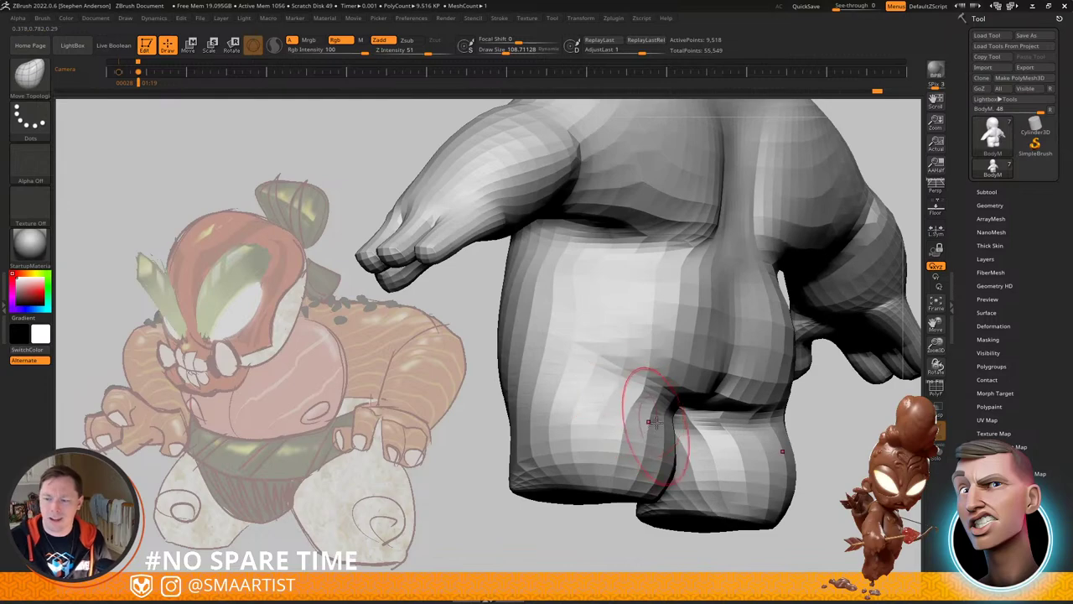
{"action": "right_click_drag", "start_coordinate": [657, 412], "coordinate": [660, 426]}
{"action": "key", "text": "s"}
{"action": "left_click_drag", "start_coordinate": [659, 429], "coordinate": [683, 439]}
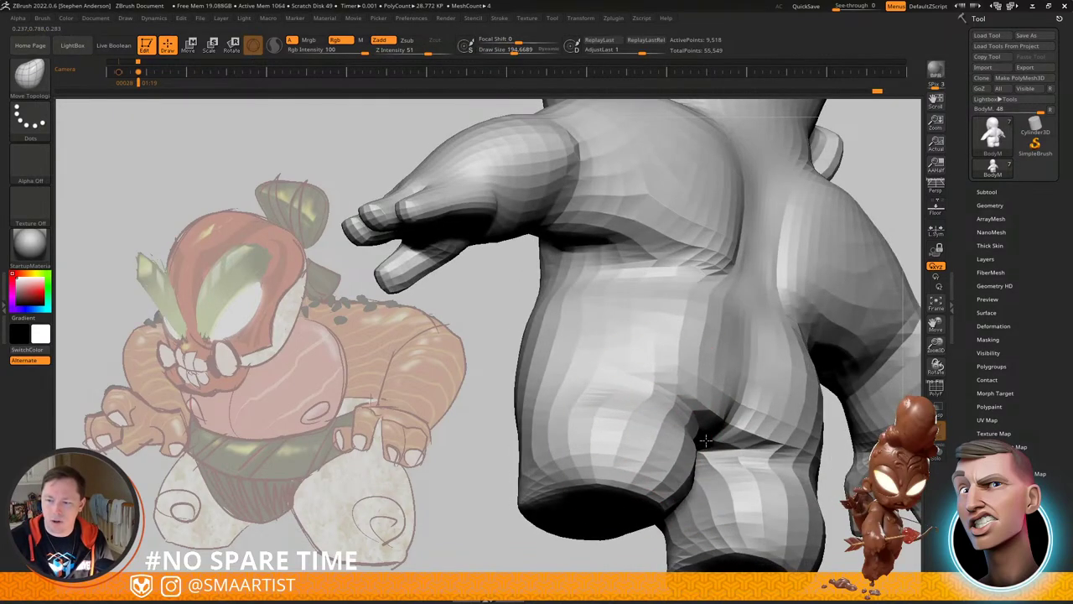
Step: Refine the outer contour of the hip and thigh from behind with a draw size of about 135
{"action": "mouse_move", "coordinate": [660, 429]}
{"action": "right_mouse_down"}
{"action": "mouse_move", "coordinate": [689, 427]}
{"action": "mouse_move", "coordinate": [641, 425]}
{"action": "right_mouse_up"}
{"action": "key", "text": "s"}
{"action": "left_click_drag", "start_coordinate": [635, 425], "coordinate": [627, 426]}
{"action": "left_click_drag", "start_coordinate": [629, 424], "coordinate": [614, 419]}
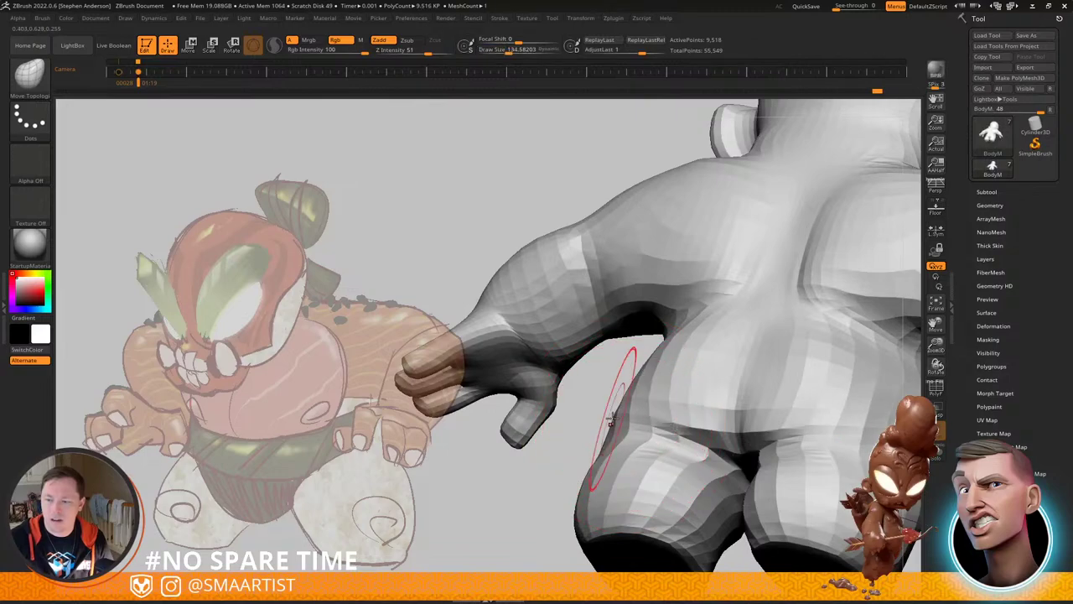
{"action": "right_click_drag", "start_coordinate": [611, 419], "coordinate": [678, 441]}
{"action": "left_click_drag", "start_coordinate": [585, 370], "coordinate": [568, 371]}
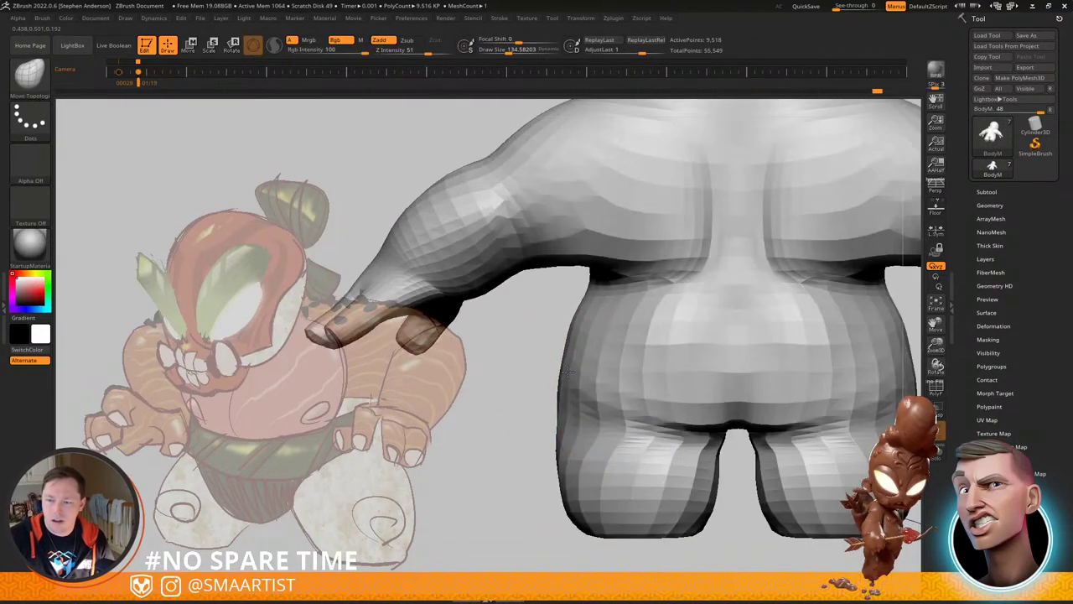
Step: Smooth the transition between the buttocks and the backs of both thighs with a brush size of about 95
{"action": "key", "text": "s"}
{"action": "left_click_drag", "start_coordinate": [605, 426], "coordinate": [599, 422]}
{"action": "mouse_move", "coordinate": [601, 423]}
{"action": "right_mouse_down"}
{"action": "mouse_move", "coordinate": [582, 430]}
{"action": "mouse_move", "coordinate": [662, 430]}
{"action": "mouse_move", "coordinate": [580, 436]}
{"action": "right_mouse_up"}
{"action": "key", "text": "shift"}
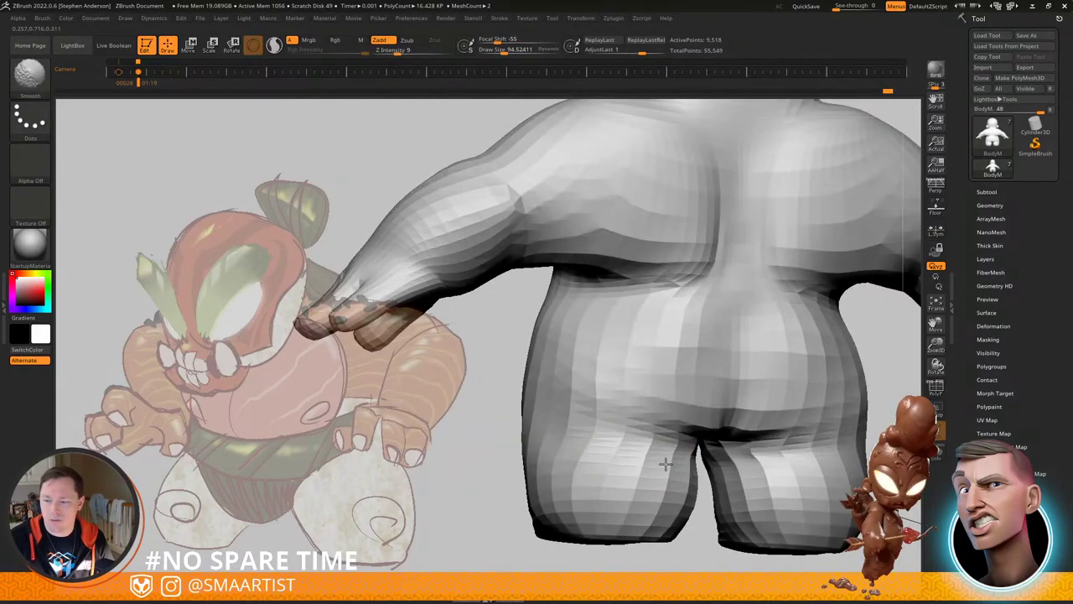
{"action": "left_click_drag", "start_coordinate": [625, 443], "coordinate": [636, 439], "text": "shift"}
{"action": "mouse_move", "coordinate": [637, 439]}
{"action": "right_mouse_down"}
{"action": "mouse_move", "coordinate": [738, 391]}
{"action": "mouse_move", "coordinate": [754, 406]}
{"action": "mouse_move", "coordinate": [738, 419]}
{"action": "right_mouse_up"}
{"action": "left_click_drag", "start_coordinate": [724, 428], "coordinate": [729, 424], "text": "shift"}
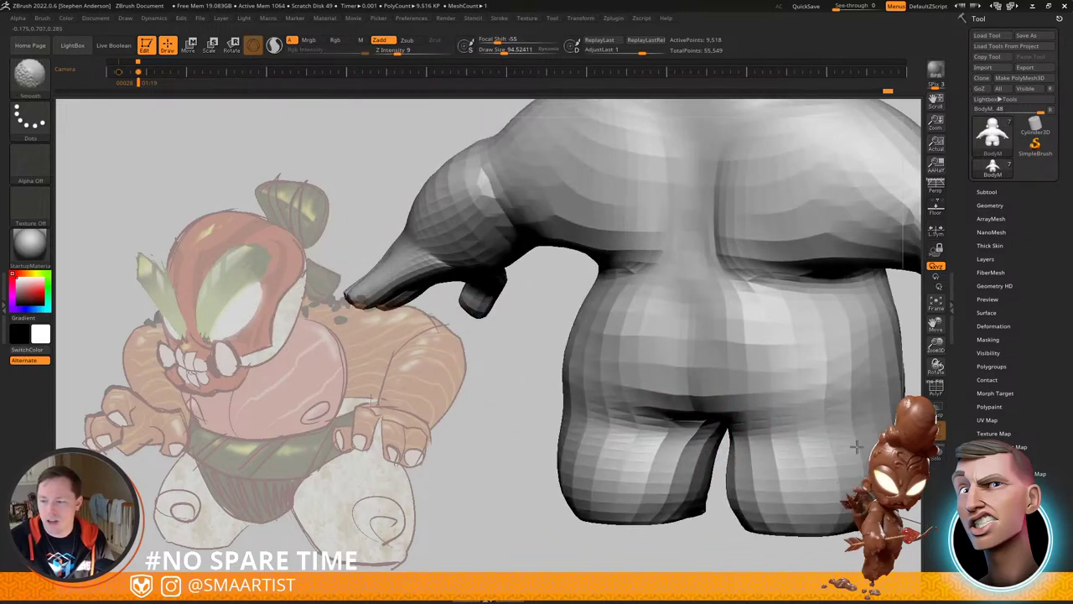
{"action": "left_click_drag", "start_coordinate": [857, 447], "coordinate": [837, 442], "text": "shift"}
Step: Fill out the rear contour of the leg with a draw size of about 114, and smooth the side of the thigh
{"action": "mouse_move", "coordinate": [819, 415]}
{"action": "right_mouse_down", "text": "alt"}
{"action": "mouse_move", "coordinate": [735, 382]}
{"action": "mouse_move", "coordinate": [796, 388]}
{"action": "mouse_move", "coordinate": [658, 403]}
{"action": "right_mouse_up", "text": "alt"}
{"action": "key", "text": "s"}
{"action": "mouse_move", "coordinate": [635, 408]}
{"action": "left_mouse_down"}
{"action": "mouse_move", "coordinate": [645, 415]}
{"action": "mouse_move", "coordinate": [589, 400]}
{"action": "left_mouse_up"}
{"action": "mouse_move", "coordinate": [671, 396]}
{"action": "right_mouse_down"}
{"action": "mouse_move", "coordinate": [597, 390]}
{"action": "mouse_move", "coordinate": [644, 372]}
{"action": "mouse_move", "coordinate": [686, 374]}
{"action": "mouse_move", "coordinate": [680, 403]}
{"action": "right_mouse_up"}
{"action": "key", "text": "s"}
{"action": "left_click_drag", "start_coordinate": [654, 407], "coordinate": [652, 415]}
{"action": "right_click_drag", "start_coordinate": [654, 415], "coordinate": [689, 409]}
{"action": "right_click_drag", "start_coordinate": [612, 406], "coordinate": [660, 415]}
{"action": "left_click_drag", "start_coordinate": [660, 415], "coordinate": [645, 409], "text": "shift"}
{"action": "left_click_drag", "start_coordinate": [643, 363], "coordinate": [645, 369], "text": "shift"}
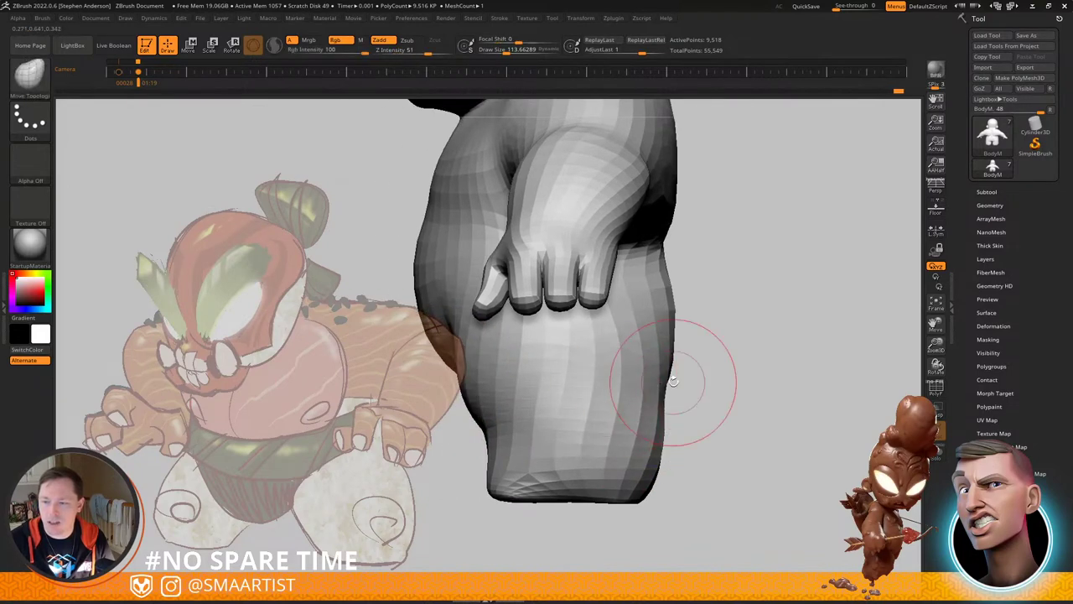
Step: Round the buttocks with a draw size of about 129 and smooth them into the hip and lower back
{"action": "right_click_drag", "start_coordinate": [723, 382], "coordinate": [660, 373]}
{"action": "key", "text": "s"}
{"action": "left_click_drag", "start_coordinate": [715, 354], "coordinate": [723, 352]}
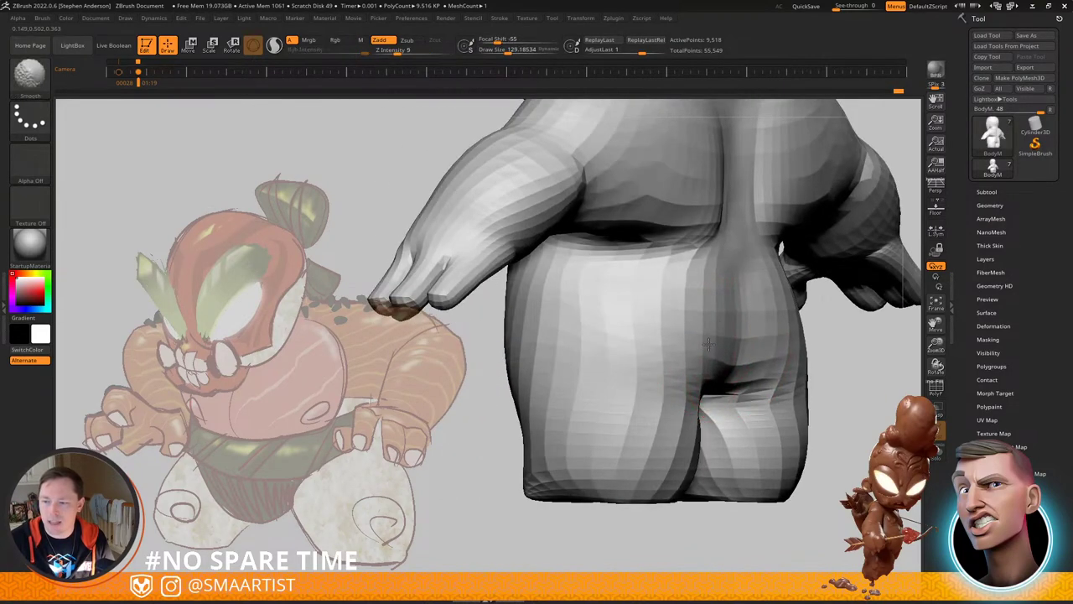
{"action": "mouse_move", "coordinate": [683, 349]}
{"action": "right_mouse_down"}
{"action": "mouse_move", "coordinate": [713, 349]}
{"action": "mouse_move", "coordinate": [688, 340]}
{"action": "mouse_move", "coordinate": [738, 302]}
{"action": "mouse_move", "coordinate": [673, 351]}
{"action": "mouse_move", "coordinate": [686, 300]}
{"action": "right_mouse_up"}
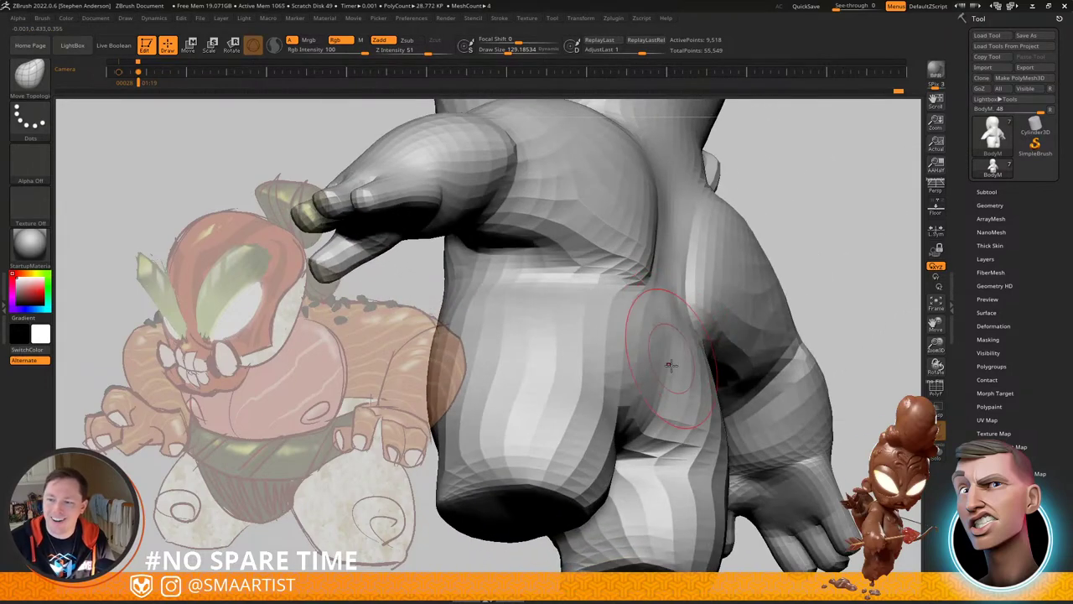
{"action": "right_click_drag", "start_coordinate": [668, 364], "coordinate": [642, 327]}
{"action": "left_click_drag", "start_coordinate": [642, 328], "coordinate": [651, 332], "text": "shift"}
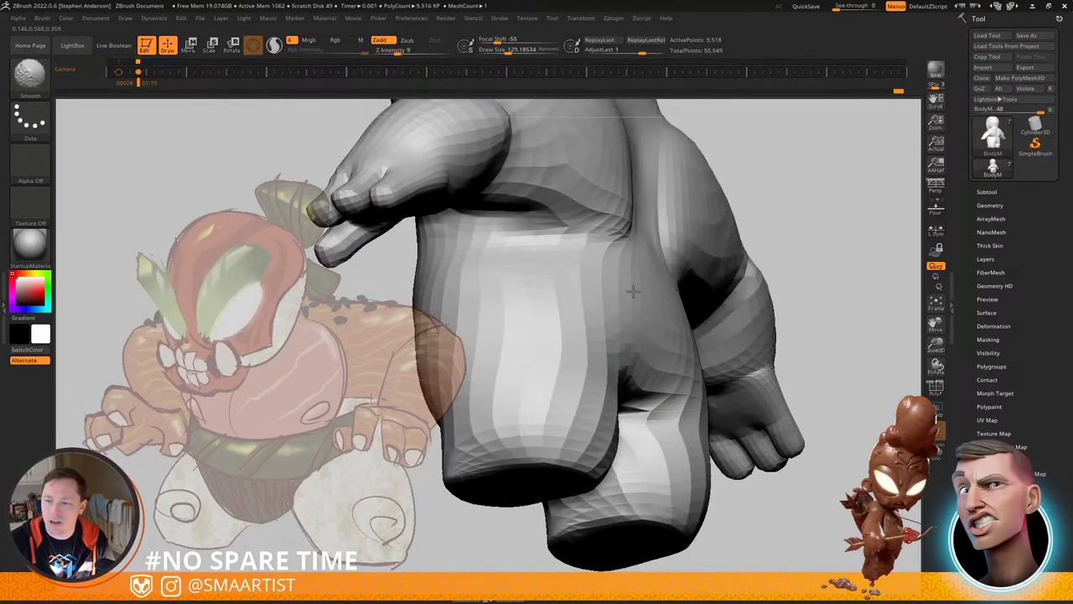
{"action": "left_click_drag", "start_coordinate": [634, 291], "coordinate": [647, 307], "text": "shift"}
{"action": "right_click_drag", "start_coordinate": [651, 311], "coordinate": [656, 339]}
{"action": "left_click_drag", "start_coordinate": [656, 339], "coordinate": [658, 344], "text": "shift"}
Step: Refine the torso and hip volume with the Move Topological brush at a draw size of about 146
{"action": "mouse_move", "coordinate": [661, 344]}
{"action": "right_mouse_down"}
{"action": "mouse_move", "coordinate": [640, 322]}
{"action": "mouse_move", "coordinate": [692, 355]}
{"action": "mouse_move", "coordinate": [653, 387]}
{"action": "mouse_move", "coordinate": [605, 367]}
{"action": "mouse_move", "coordinate": [610, 382]}
{"action": "mouse_move", "coordinate": [726, 356]}
{"action": "right_mouse_up"}
{"action": "right_click_drag", "start_coordinate": [675, 261], "coordinate": [684, 252]}
{"action": "key", "text": "s"}
{"action": "left_click_drag", "start_coordinate": [677, 244], "coordinate": [696, 246]}
{"action": "mouse_move", "coordinate": [681, 245]}
{"action": "right_mouse_down", "text": "alt"}
{"action": "mouse_move", "coordinate": [690, 335]}
{"action": "mouse_move", "coordinate": [646, 314]}
{"action": "mouse_move", "coordinate": [671, 304]}
{"action": "mouse_move", "coordinate": [654, 333]}
{"action": "right_mouse_up", "text": "alt"}
{"action": "key", "text": "s"}
{"action": "left_click_drag", "start_coordinate": [654, 333], "coordinate": [644, 335]}
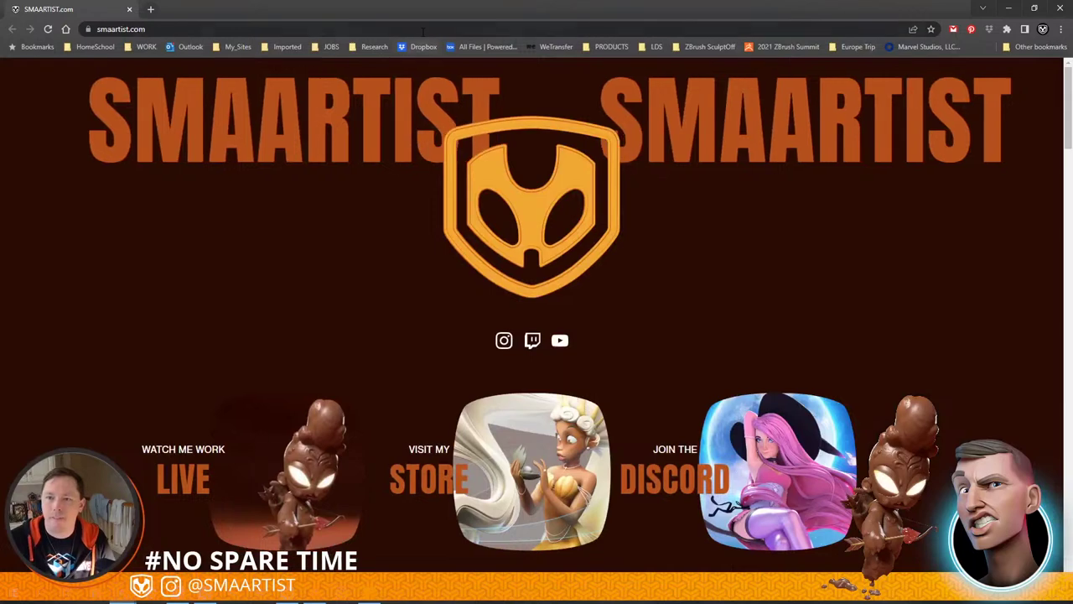
Step: Open the Food Demons Instagram page at instagram.com/fooddemonsofficial in the web browser
{"action": "left_click", "coordinate": [424, 31]}
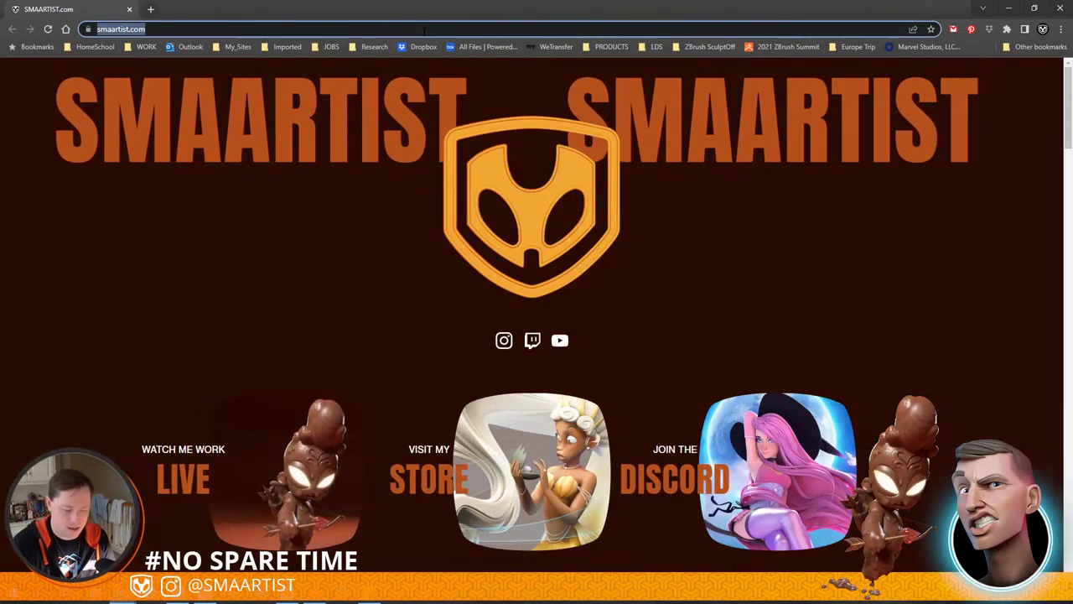
{"action": "type", "text": "instagra"}
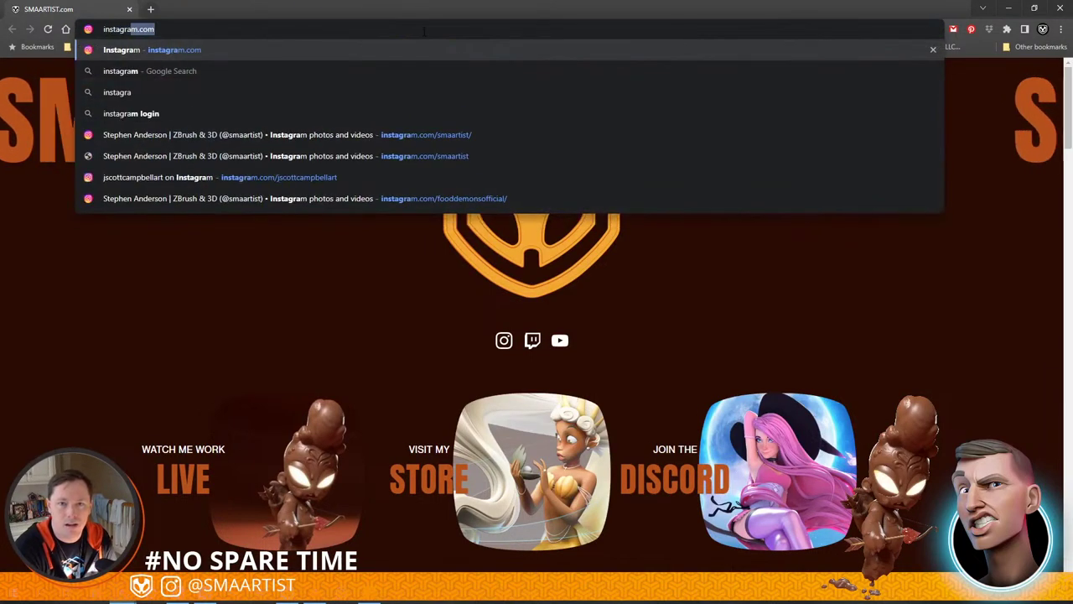
{"action": "type", "text": "m.com/foo"}
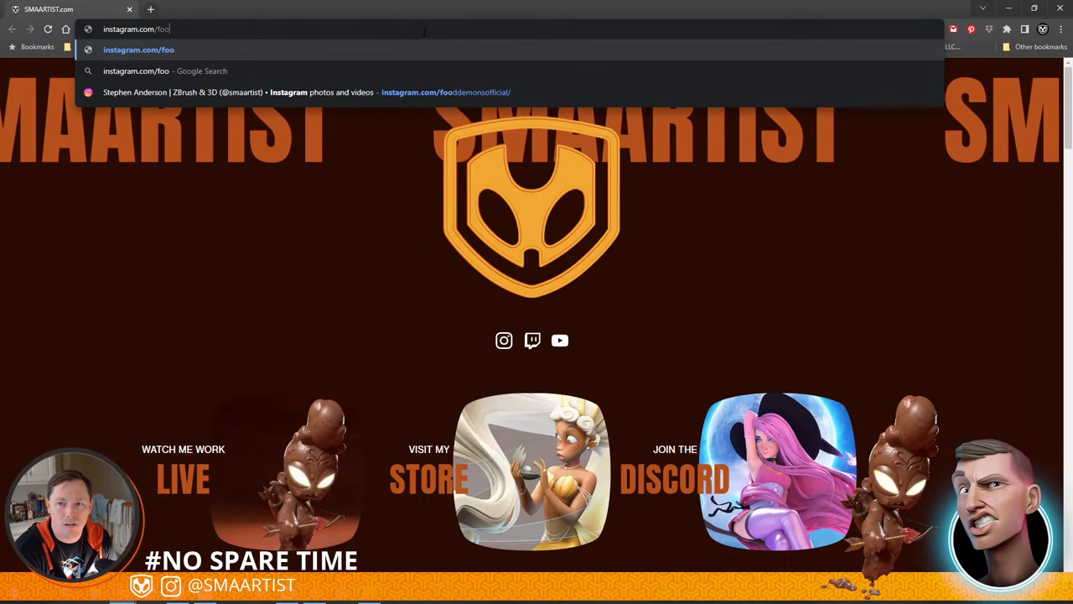
{"action": "key", "text": "Down"}
{"action": "key", "text": "Down"}
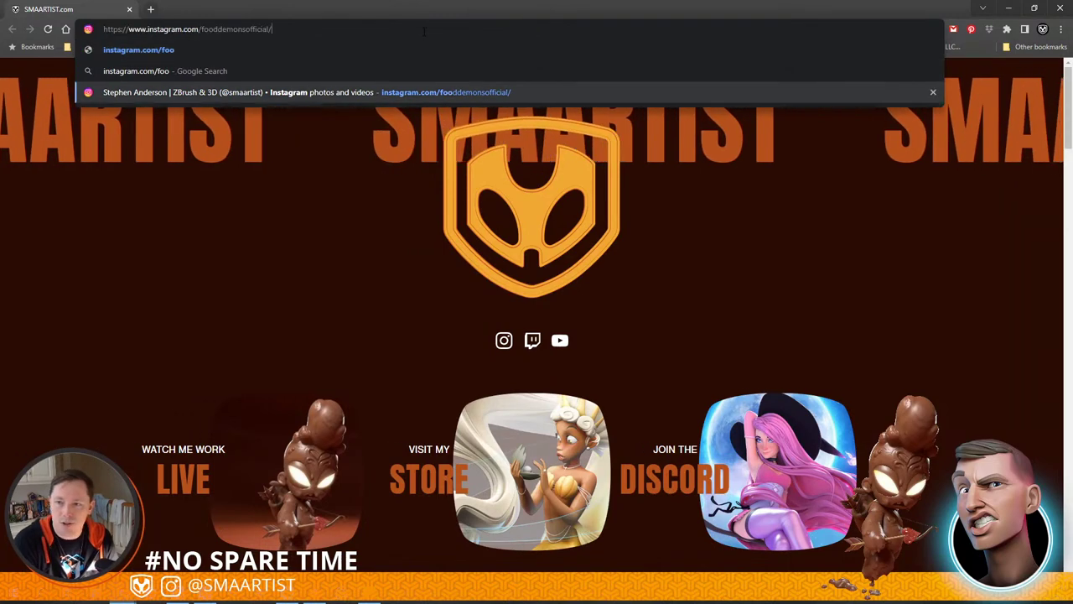
{"action": "key", "text": "Return"}
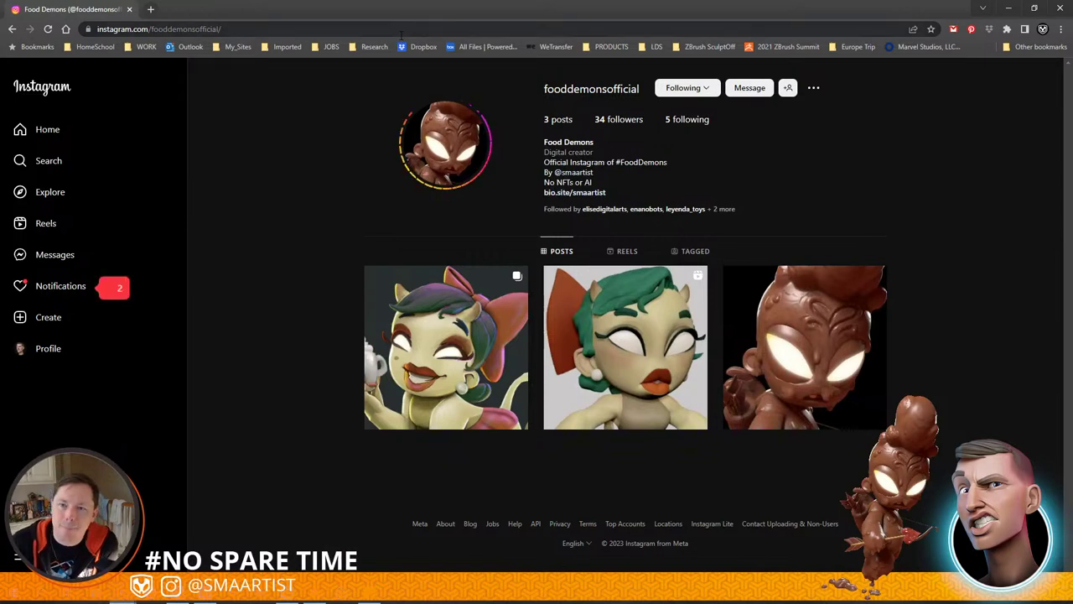
Step: Select the Instagram page's web address, and minimize the browser to return to ZBrush
{"action": "left_click", "coordinate": [405, 30]}
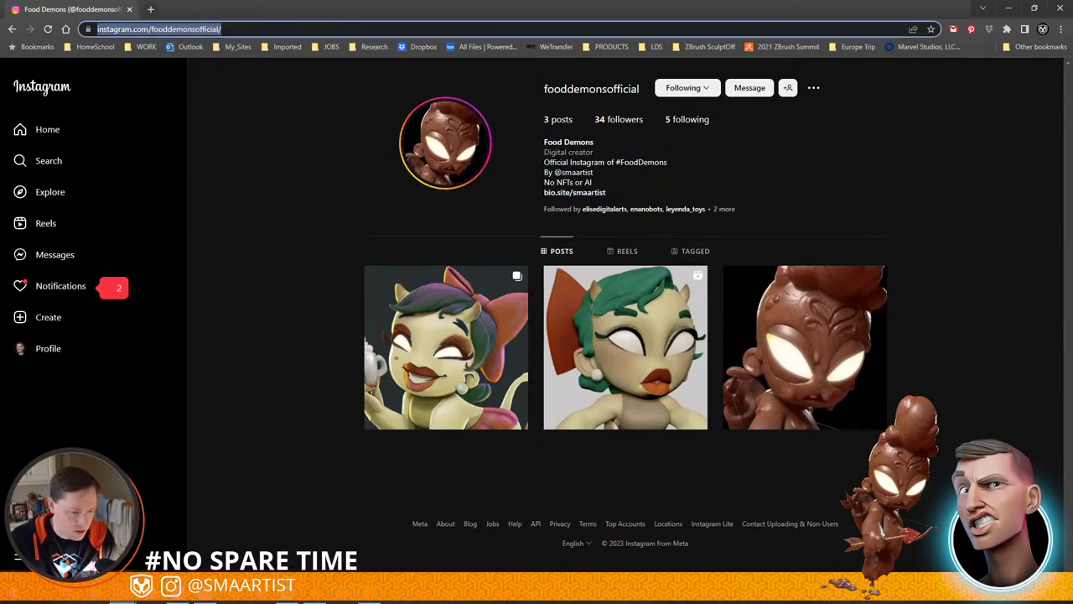
{"action": "key", "text": "alt+Tab"}
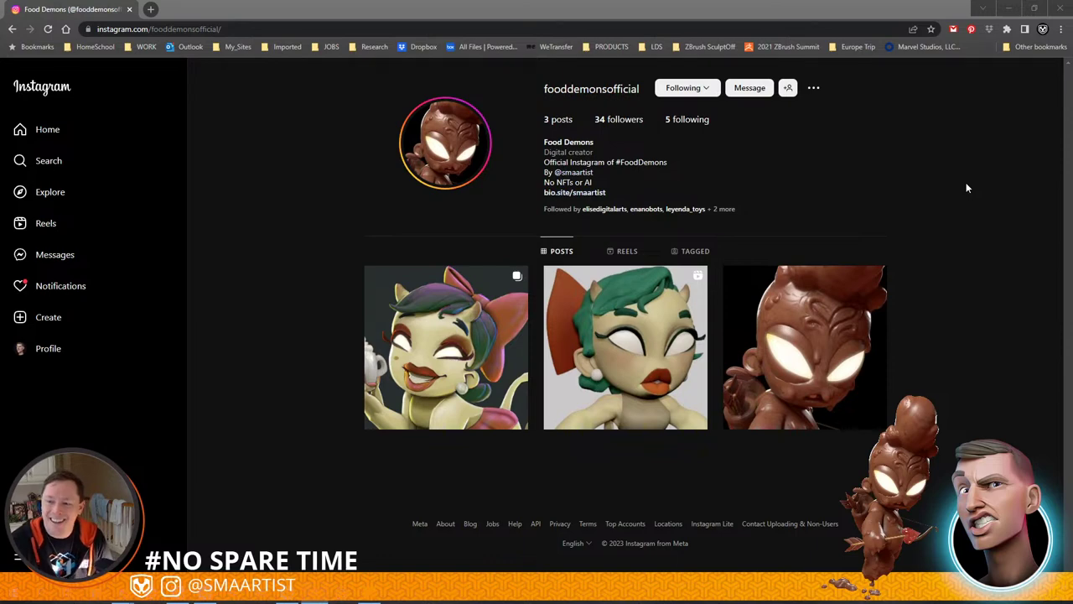
{"action": "left_click", "coordinate": [1011, 12]}
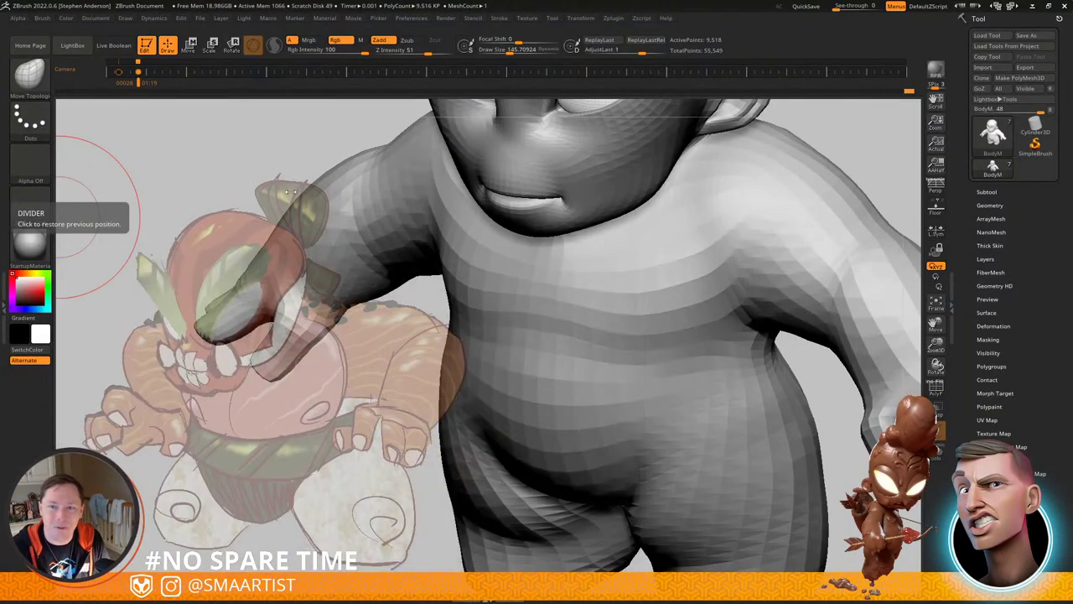
Step: Show the polygroups and mask only the ears, leaving the head and body editable
{"action": "right_click_drag", "start_coordinate": [613, 315], "coordinate": [644, 358], "text": "ctrl"}
{"action": "mouse_move", "coordinate": [619, 320]}
{"action": "right_mouse_down", "text": "alt"}
{"action": "mouse_move", "coordinate": [628, 338]}
{"action": "mouse_move", "coordinate": [554, 312]}
{"action": "mouse_move", "coordinate": [643, 290]}
{"action": "mouse_move", "coordinate": [647, 322]}
{"action": "mouse_move", "coordinate": [623, 268]}
{"action": "right_mouse_up", "text": "alt"}
{"action": "key", "text": "shift+f"}
{"action": "key", "text": "w"}
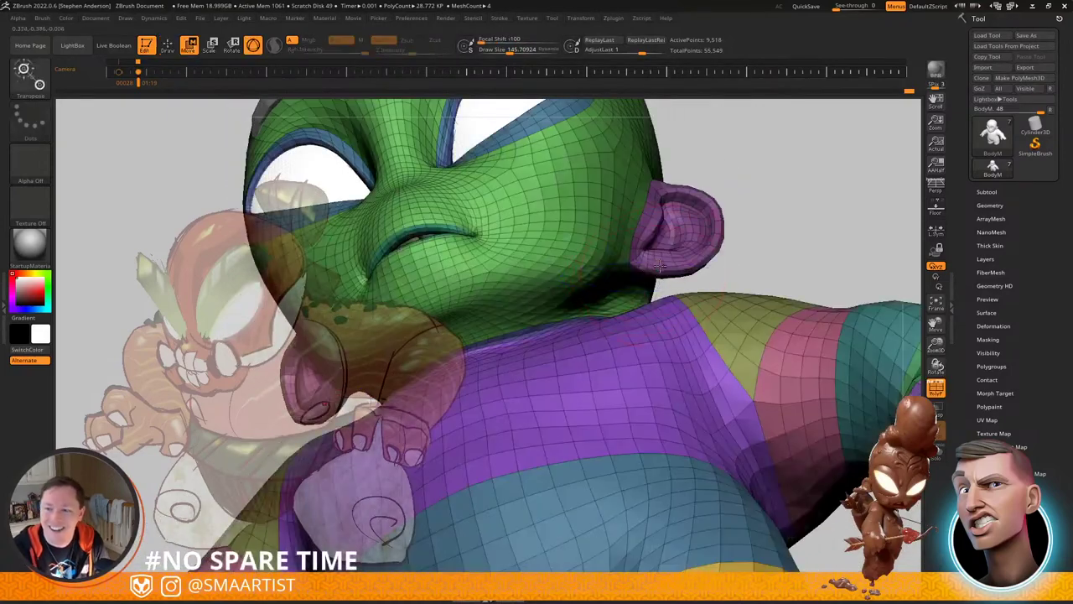
{"action": "left_click", "coordinate": [660, 266], "text": "ctrl"}
{"action": "key", "text": "q"}
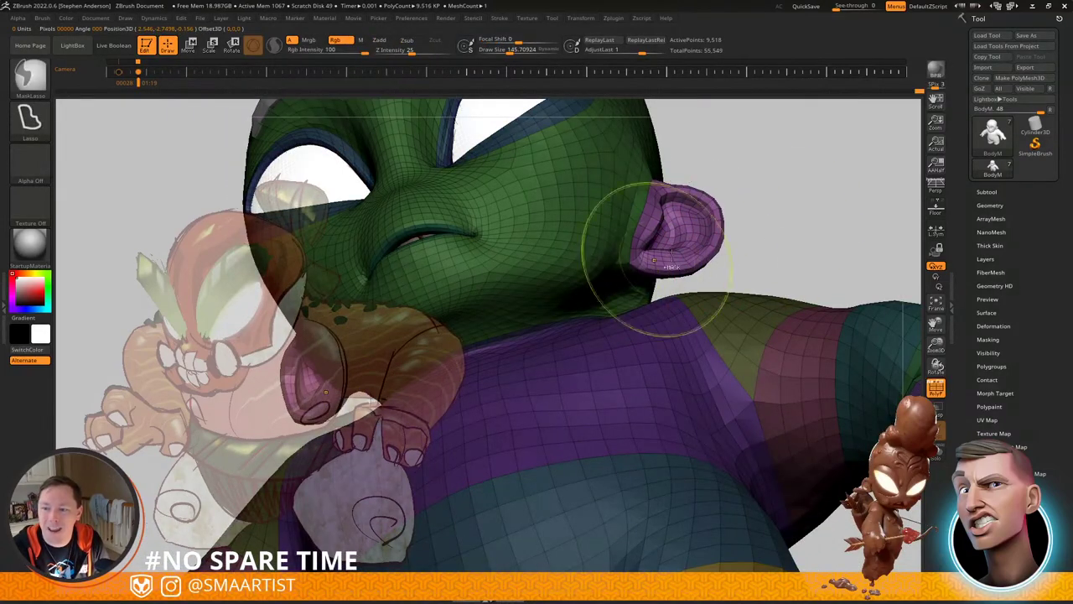
{"action": "left_click", "coordinate": [740, 264], "text": "ctrl"}
Step: Reshape the jaw and neck beneath the masked ear with a draw size of about 163
{"action": "mouse_move", "coordinate": [731, 267]}
{"action": "right_mouse_down"}
{"action": "mouse_move", "coordinate": [671, 256]}
{"action": "mouse_move", "coordinate": [620, 293]}
{"action": "right_mouse_up"}
{"action": "key", "text": "s"}
{"action": "left_click_drag", "start_coordinate": [618, 295], "coordinate": [609, 296]}
{"action": "mouse_move", "coordinate": [608, 300]}
{"action": "right_mouse_down"}
{"action": "mouse_move", "coordinate": [616, 323]}
{"action": "mouse_move", "coordinate": [613, 265]}
{"action": "mouse_move", "coordinate": [618, 289]}
{"action": "right_mouse_up"}
{"action": "key", "text": "s"}
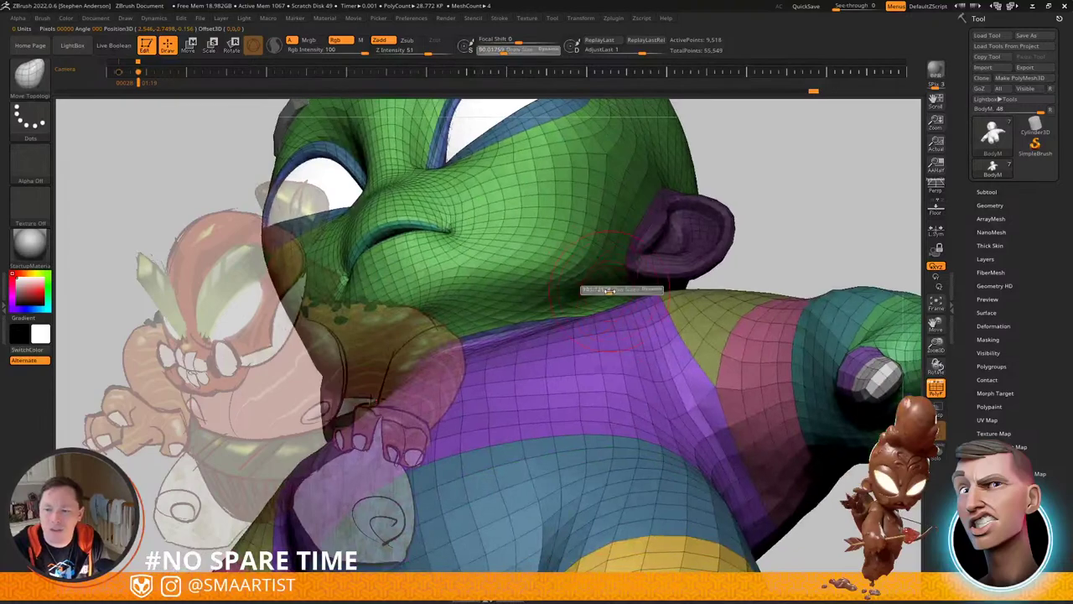
{"action": "left_click_drag", "start_coordinate": [618, 290], "coordinate": [627, 290]}
{"action": "mouse_move", "coordinate": [626, 290]}
{"action": "right_mouse_down"}
{"action": "mouse_move", "coordinate": [610, 303]}
{"action": "mouse_move", "coordinate": [624, 315]}
{"action": "mouse_move", "coordinate": [599, 289]}
{"action": "mouse_move", "coordinate": [641, 303]}
{"action": "mouse_move", "coordinate": [617, 310]}
{"action": "right_mouse_up"}
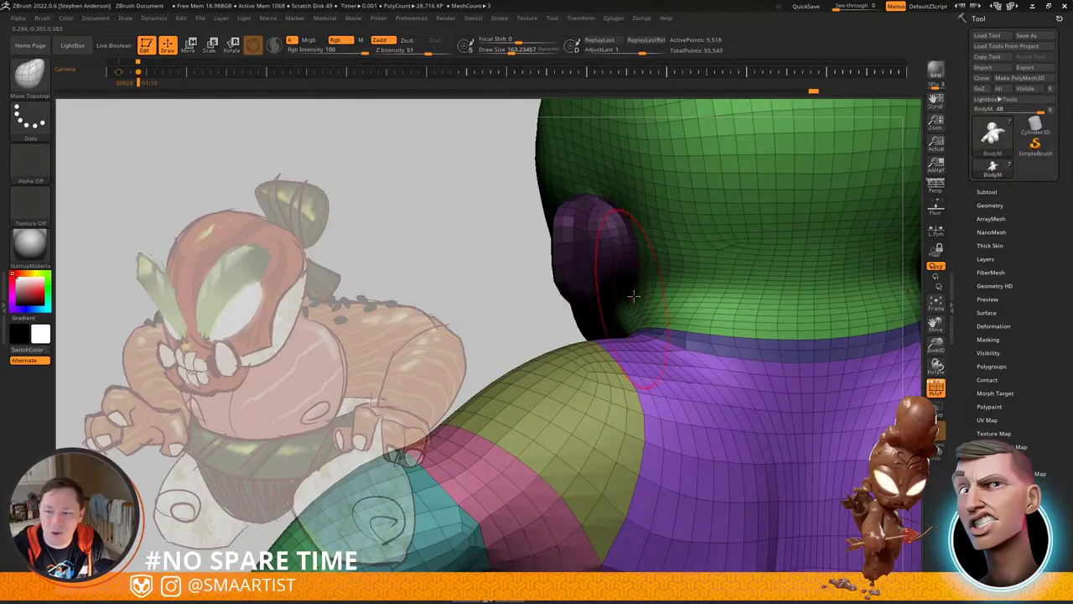
Step: Clear the ear mask and smooth the neck behind and below the ear with a brush size of about 77
{"action": "left_click_drag", "start_coordinate": [458, 293], "coordinate": [556, 314], "text": "ctrl+shift"}
{"action": "mouse_move", "coordinate": [609, 284]}
{"action": "right_mouse_down"}
{"action": "mouse_move", "coordinate": [624, 270]}
{"action": "mouse_move", "coordinate": [639, 287]}
{"action": "mouse_move", "coordinate": [628, 291]}
{"action": "mouse_move", "coordinate": [642, 299]}
{"action": "mouse_move", "coordinate": [622, 309]}
{"action": "right_mouse_up"}
{"action": "key", "text": "s"}
{"action": "left_click_drag", "start_coordinate": [622, 310], "coordinate": [595, 313]}
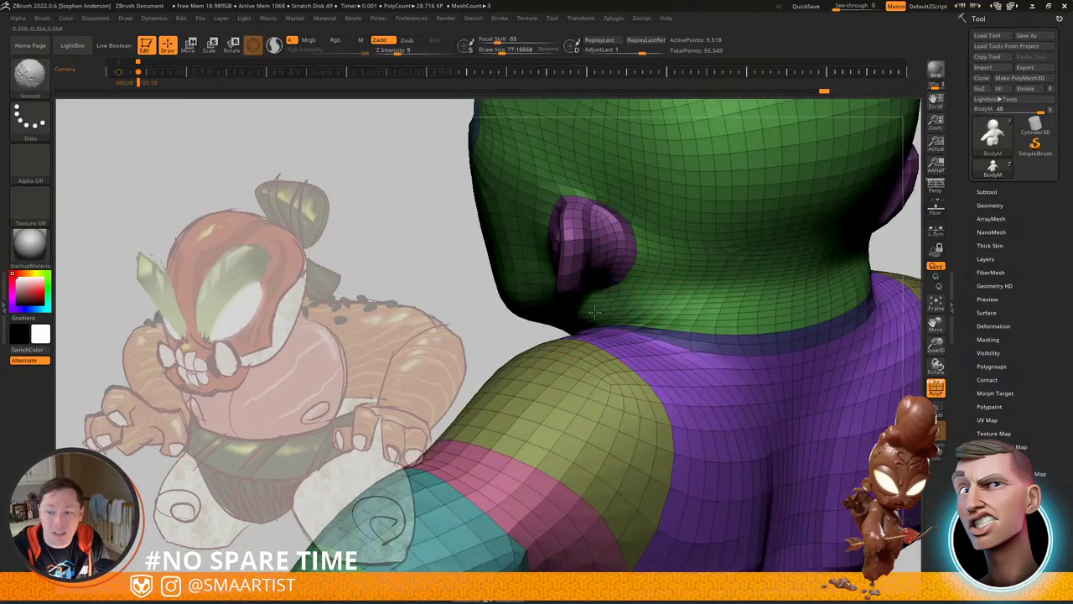
{"action": "mouse_move", "coordinate": [631, 302]}
{"action": "right_mouse_down"}
{"action": "mouse_move", "coordinate": [722, 304]}
{"action": "mouse_move", "coordinate": [797, 323]}
{"action": "right_mouse_up"}
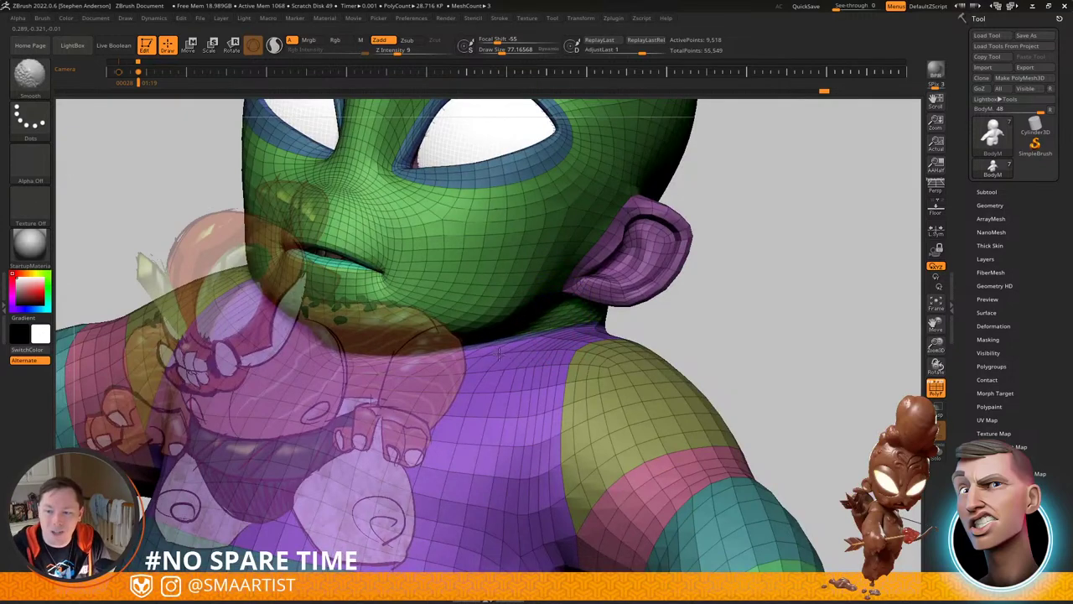
Step: Smooth the front of the neck beneath the chin and jaw, using a draw size of about 124 for the Move Topological brush
{"action": "mouse_move", "coordinate": [499, 354]}
{"action": "right_mouse_down", "text": "alt"}
{"action": "mouse_move", "coordinate": [641, 312]}
{"action": "mouse_move", "coordinate": [619, 298]}
{"action": "right_mouse_up", "text": "alt"}
{"action": "key", "text": "s"}
{"action": "left_click_drag", "start_coordinate": [620, 300], "coordinate": [625, 302]}
{"action": "left_click_drag", "start_coordinate": [591, 298], "coordinate": [582, 296], "text": "shift"}
{"action": "left_click_drag", "start_coordinate": [488, 306], "coordinate": [474, 306], "text": "shift"}
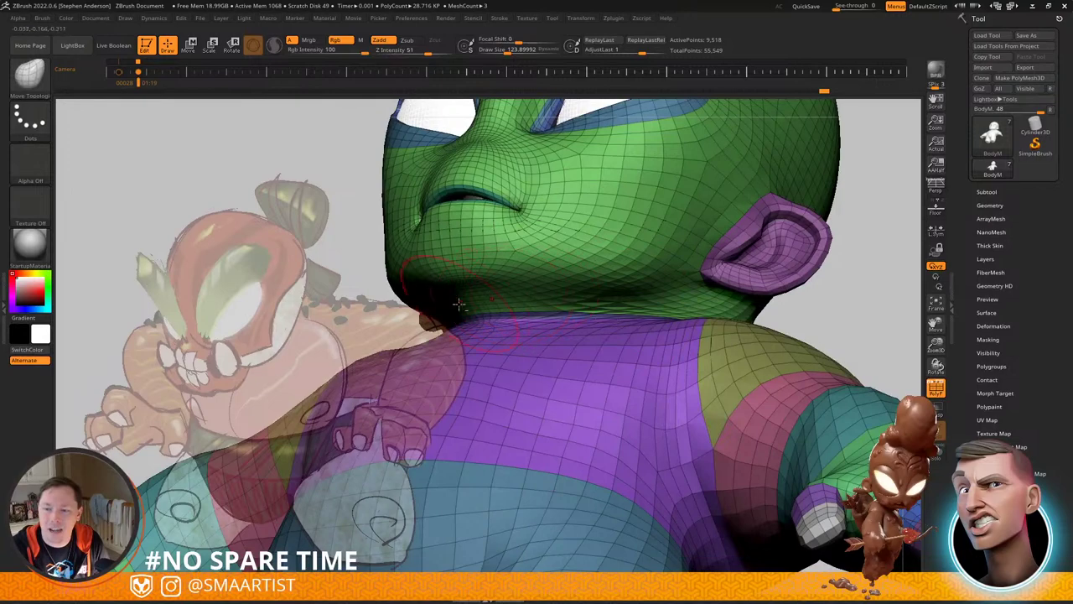
{"action": "right_click_drag", "start_coordinate": [460, 305], "coordinate": [578, 294], "text": "alt"}
{"action": "left_click_drag", "start_coordinate": [580, 306], "coordinate": [613, 305], "text": "shift"}
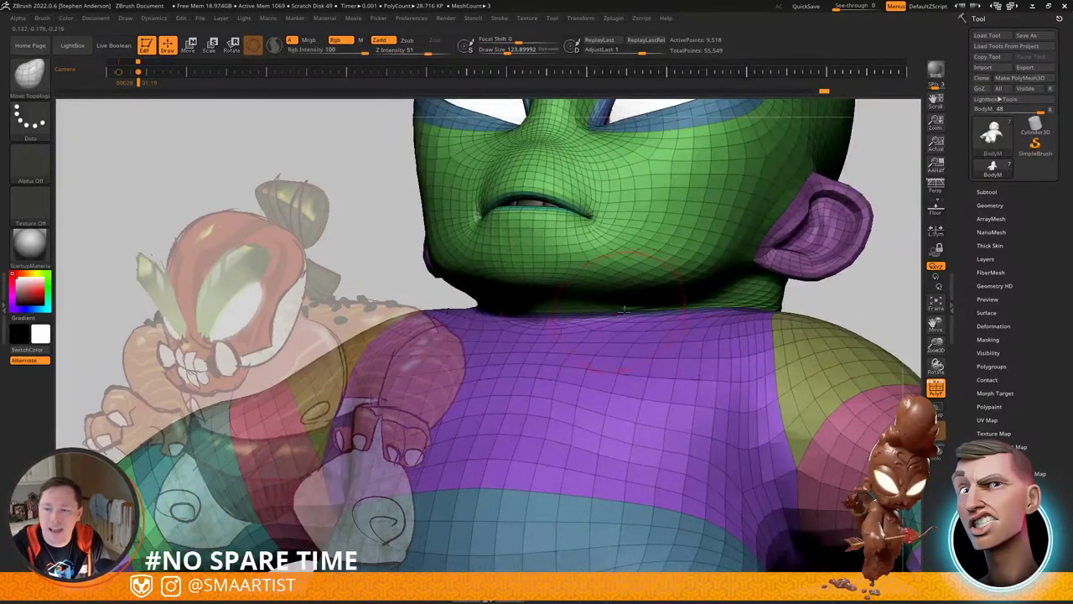
{"action": "right_click_drag", "start_coordinate": [613, 304], "coordinate": [549, 293]}
{"action": "mouse_move", "coordinate": [549, 307]}
{"action": "left_mouse_down", "text": "shift"}
{"action": "mouse_move", "coordinate": [539, 306]}
{"action": "mouse_move", "coordinate": [612, 305]}
{"action": "left_mouse_up", "text": "shift"}
{"action": "mouse_move", "coordinate": [606, 287]}
{"action": "right_mouse_down"}
{"action": "mouse_move", "coordinate": [630, 299]}
{"action": "mouse_move", "coordinate": [550, 290]}
{"action": "mouse_move", "coordinate": [592, 295]}
{"action": "mouse_move", "coordinate": [550, 292]}
{"action": "mouse_move", "coordinate": [676, 278]}
{"action": "mouse_move", "coordinate": [651, 262]}
{"action": "mouse_move", "coordinate": [697, 283]}
{"action": "right_mouse_up"}
Step: Turn off the polyframe display and reshape the upper back with a draw size of about 208
{"action": "key", "text": "shift+f"}
{"action": "right_click_drag", "start_coordinate": [550, 260], "coordinate": [764, 261], "text": "alt"}
{"action": "right_click_drag", "start_coordinate": [604, 276], "coordinate": [642, 307], "text": "ctrl"}
{"action": "right_click_drag", "start_coordinate": [642, 307], "coordinate": [549, 314]}
{"action": "key", "text": "s"}
{"action": "left_click_drag", "start_coordinate": [563, 308], "coordinate": [580, 310]}
{"action": "right_click_drag", "start_coordinate": [616, 321], "coordinate": [581, 326]}
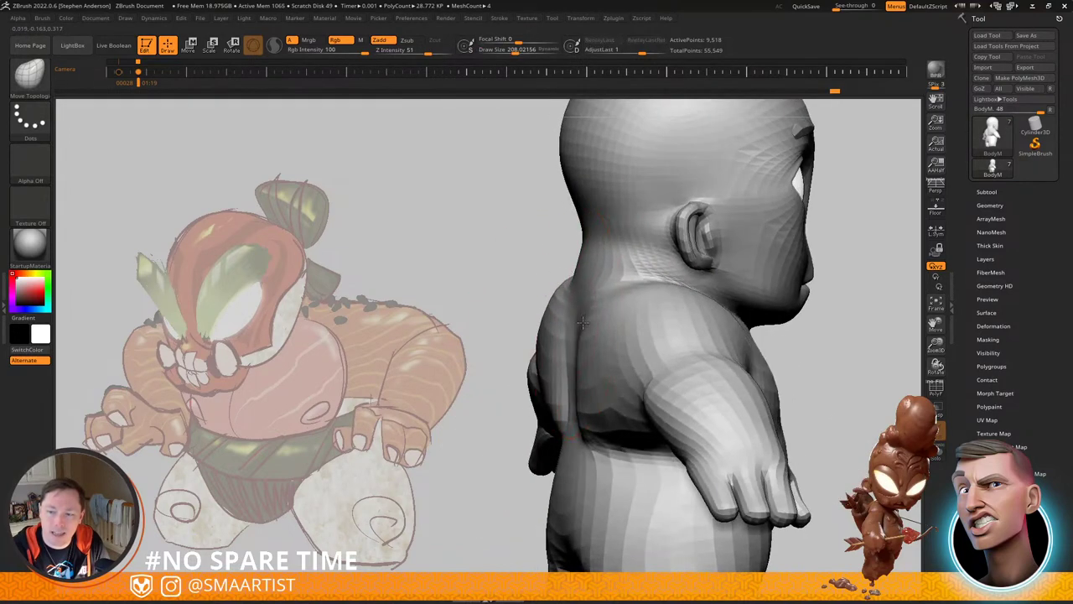
Step: Reshape the nape behind the ear with draw sizes of about 124 and 175
{"action": "right_click_drag", "start_coordinate": [600, 260], "coordinate": [580, 252]}
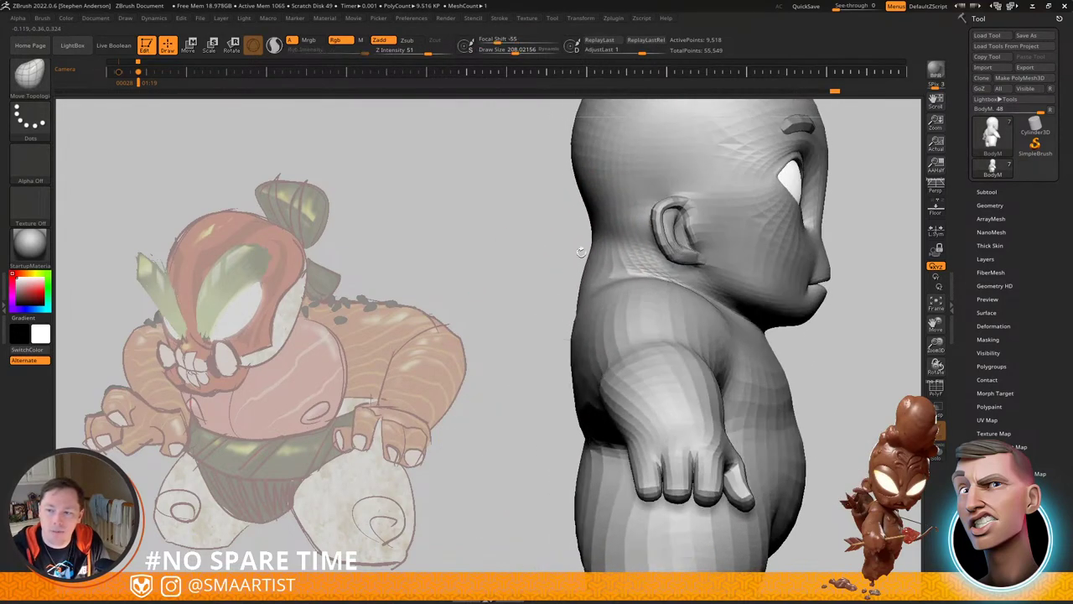
{"action": "mouse_move", "coordinate": [585, 243]}
{"action": "left_mouse_down"}
{"action": "mouse_move", "coordinate": [596, 235]}
{"action": "mouse_move", "coordinate": [576, 238]}
{"action": "left_mouse_up"}
{"action": "key", "text": "s"}
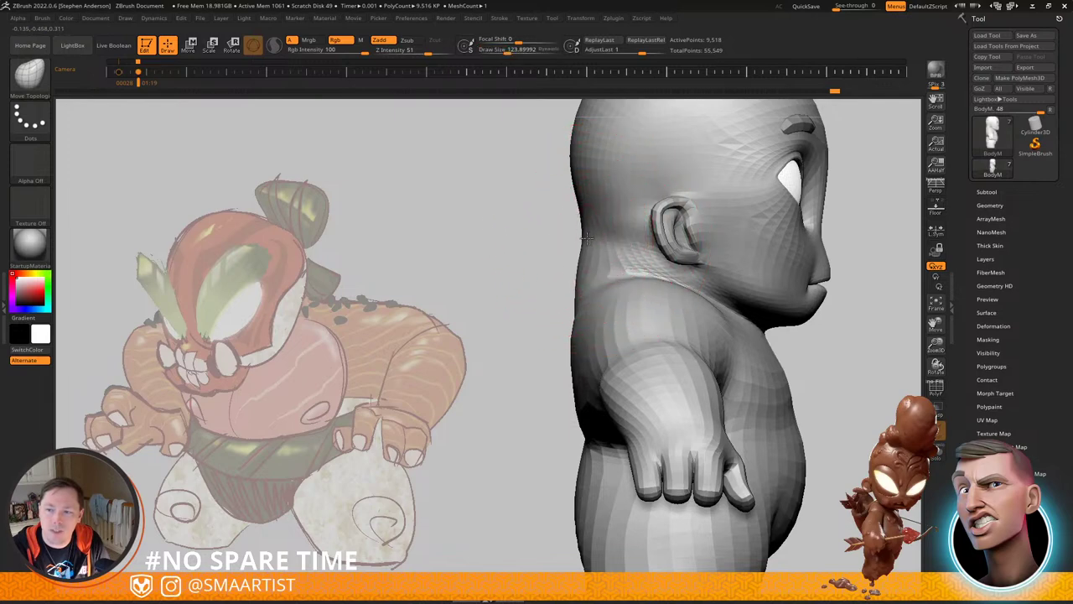
{"action": "mouse_move", "coordinate": [577, 202]}
{"action": "right_mouse_down", "text": "alt"}
{"action": "mouse_move", "coordinate": [573, 306]}
{"action": "mouse_move", "coordinate": [562, 324]}
{"action": "right_mouse_up", "text": "alt"}
{"action": "key", "text": "s"}
{"action": "left_click_drag", "start_coordinate": [563, 275], "coordinate": [568, 277]}
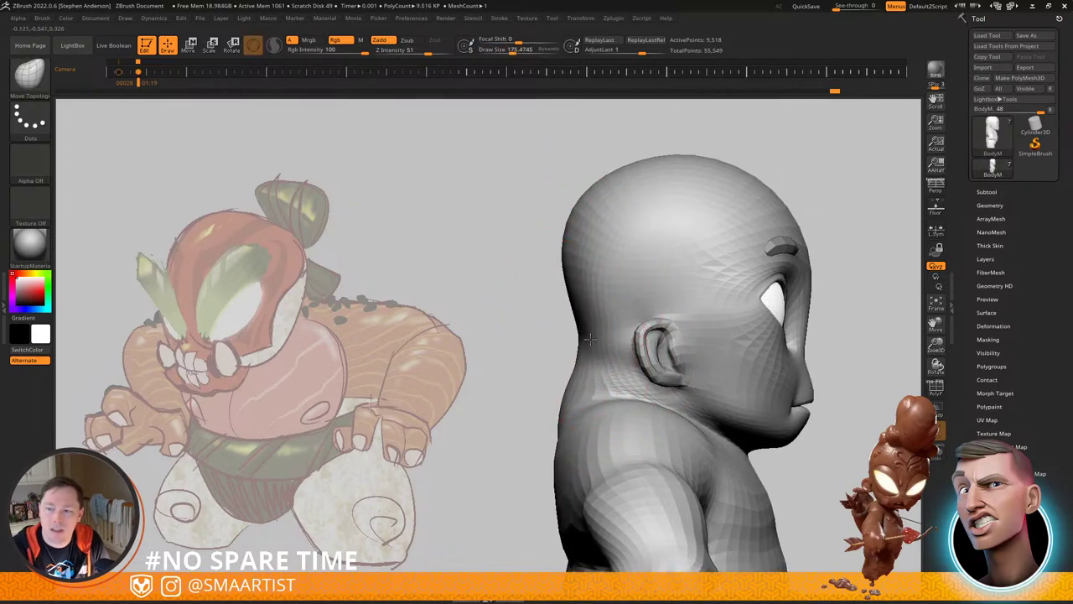
Step: Undo the last nape stroke and reshape the back of the neck with a draw size of about 266
{"action": "key", "text": "ctrl+z"}
{"action": "key", "text": "s"}
{"action": "left_click_drag", "start_coordinate": [564, 234], "coordinate": [577, 224]}
{"action": "mouse_move", "coordinate": [662, 258]}
{"action": "right_mouse_down", "text": "ctrl"}
{"action": "mouse_move", "coordinate": [740, 232]}
{"action": "mouse_move", "coordinate": [691, 202]}
{"action": "mouse_move", "coordinate": [736, 242]}
{"action": "mouse_move", "coordinate": [769, 225]}
{"action": "mouse_move", "coordinate": [728, 201]}
{"action": "right_mouse_up", "text": "ctrl"}
Step: Display the polyframe and the floor grid with the whole figure in side view
{"action": "key", "text": "shift+f"}
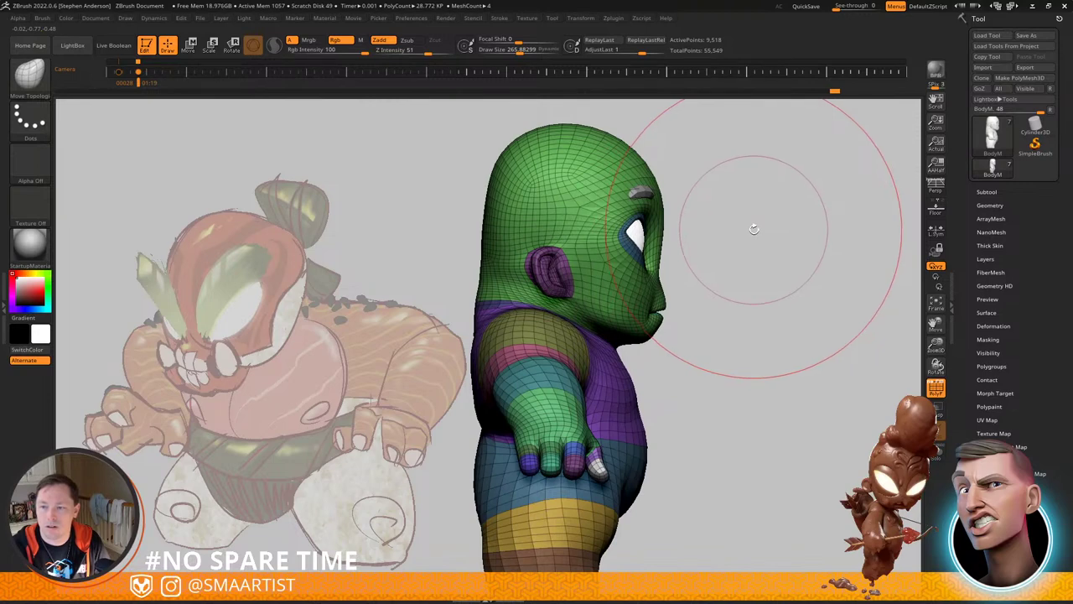
{"action": "mouse_move", "coordinate": [738, 241]}
{"action": "right_mouse_down", "text": "alt"}
{"action": "mouse_move", "coordinate": [728, 200]}
{"action": "mouse_move", "coordinate": [701, 241]}
{"action": "right_mouse_up", "text": "alt"}
{"action": "right_click_drag", "start_coordinate": [701, 242], "coordinate": [736, 279], "text": "alt"}
{"action": "key", "text": "shift+p"}
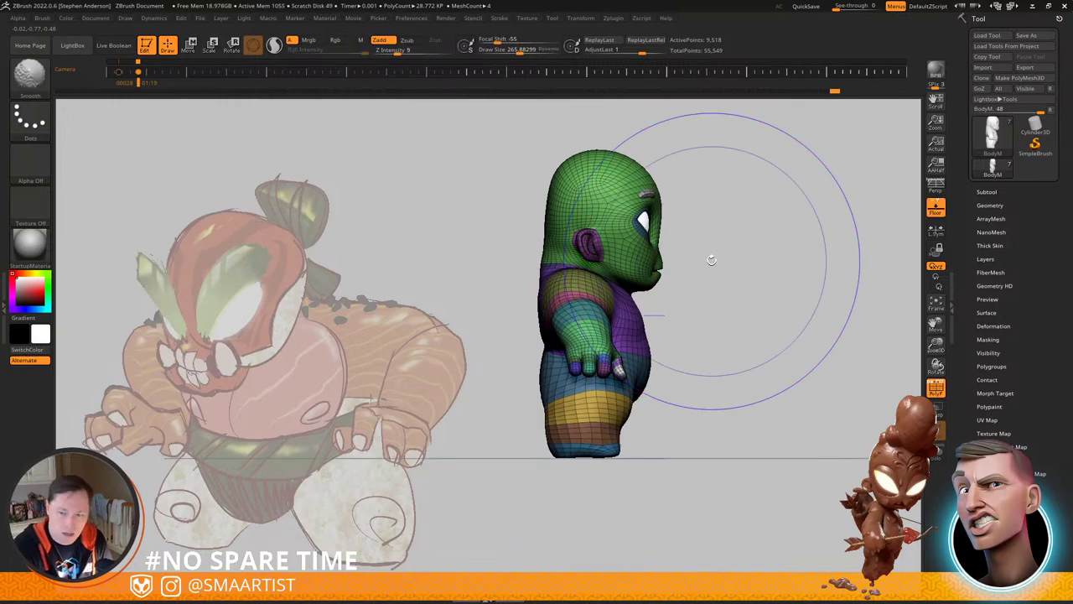
{"action": "mouse_move", "coordinate": [671, 359]}
{"action": "right_mouse_down"}
{"action": "mouse_move", "coordinate": [670, 281]}
{"action": "mouse_move", "coordinate": [673, 314]}
{"action": "right_mouse_up"}
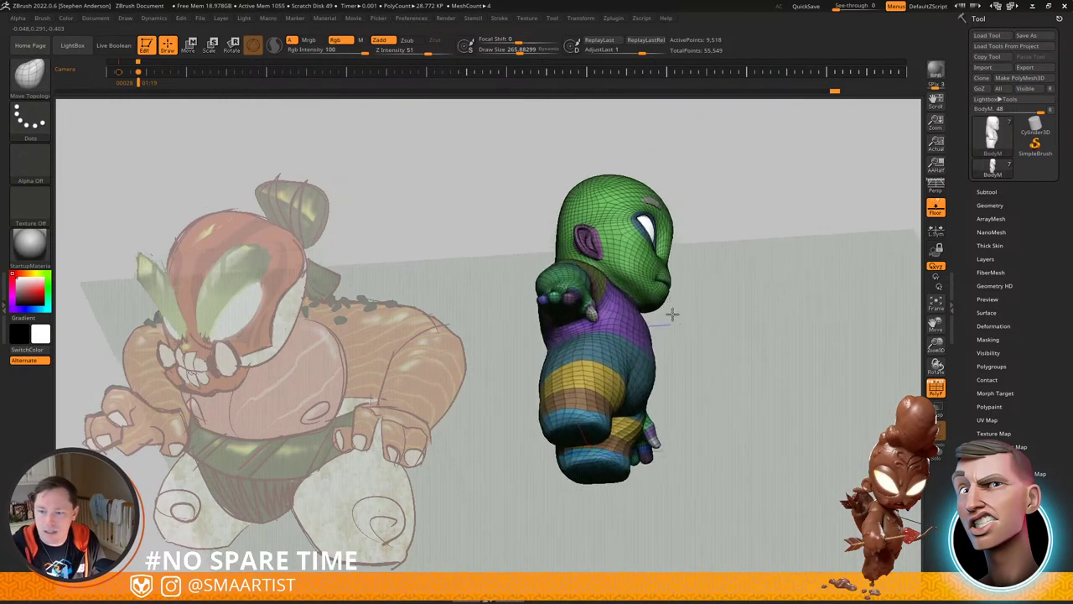
{"action": "left_click_drag", "start_coordinate": [672, 314], "coordinate": [680, 376], "text": "shift"}
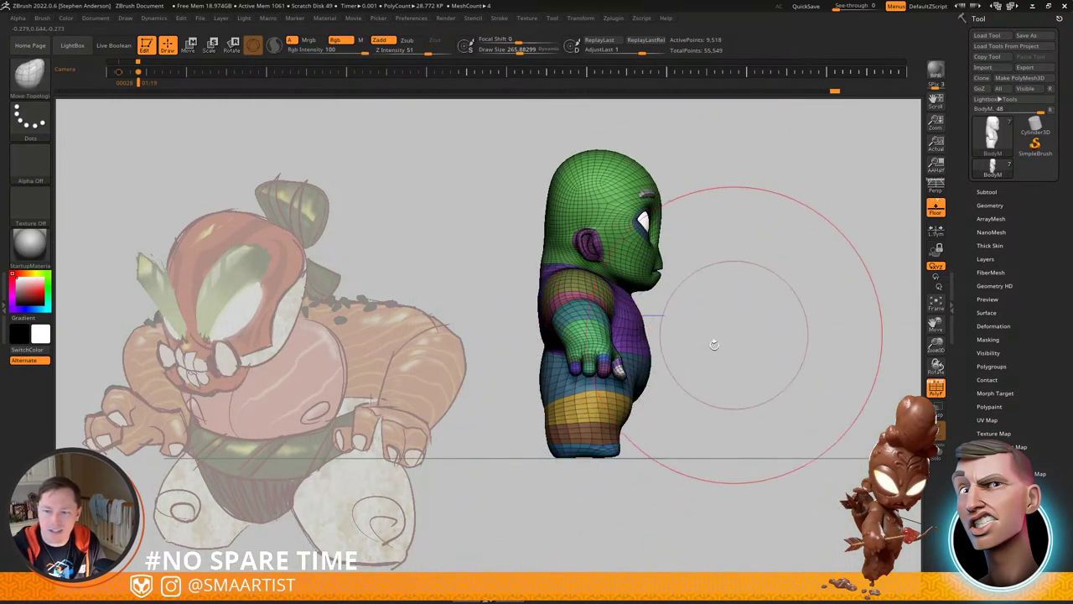
Step: Reshape the bottom of the foot to sit flat on the floor line with a draw size of about 188
{"action": "right_click_drag", "start_coordinate": [581, 455], "coordinate": [662, 489], "text": "ctrl"}
{"action": "key", "text": "s"}
{"action": "left_click_drag", "start_coordinate": [603, 457], "coordinate": [600, 457]}
{"action": "left_click_drag", "start_coordinate": [592, 461], "coordinate": [592, 469]}
{"action": "left_click_drag", "start_coordinate": [658, 459], "coordinate": [707, 463]}
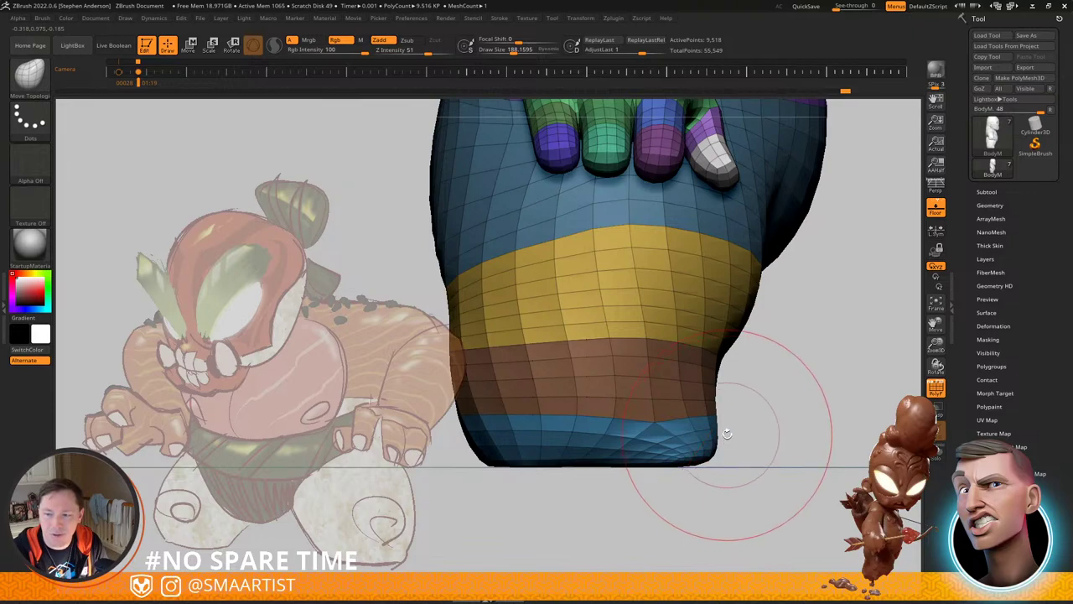
Step: Smooth the thigh and buttock surfaces and reshape the rear contour of the hip with a draw size of about 188
{"action": "right_click_drag", "start_coordinate": [750, 408], "coordinate": [745, 408]}
{"action": "right_click_drag", "start_coordinate": [548, 300], "coordinate": [590, 270]}
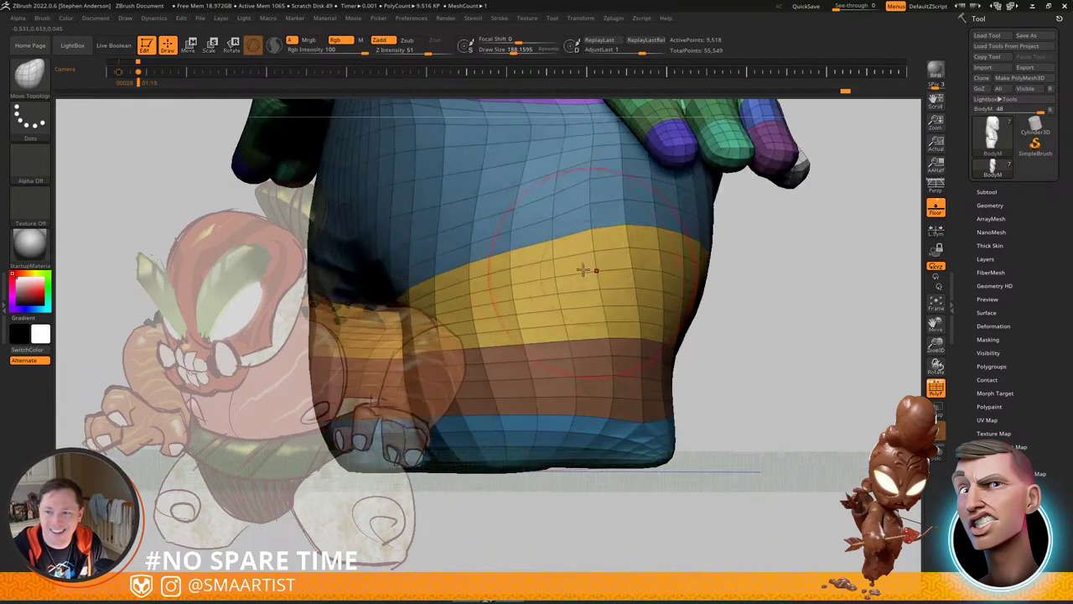
{"action": "left_click_drag", "start_coordinate": [528, 283], "coordinate": [503, 262], "text": "shift"}
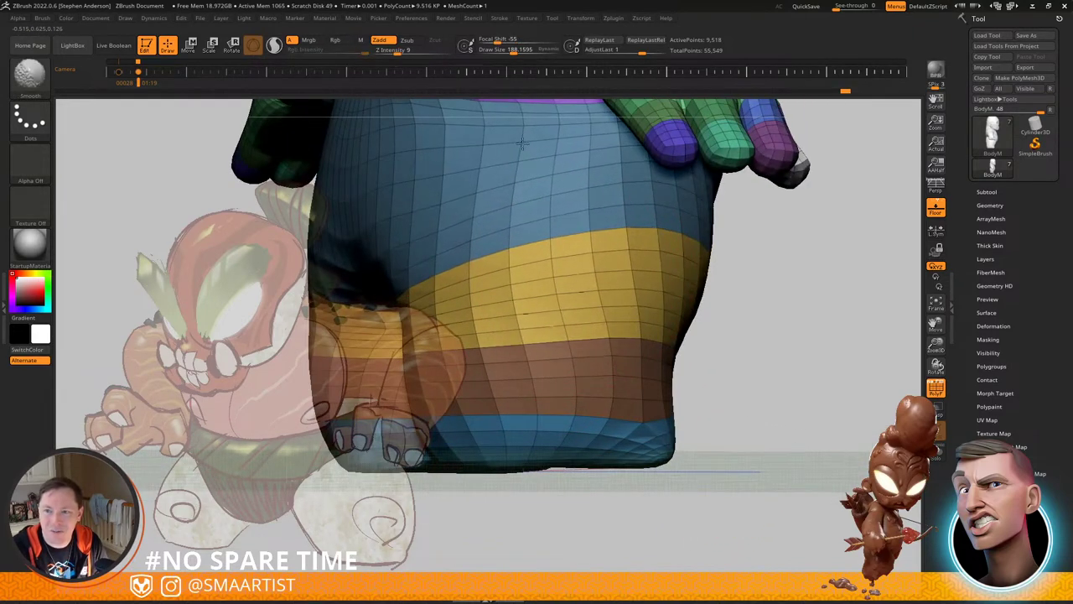
{"action": "left_click_drag", "start_coordinate": [522, 143], "coordinate": [527, 155], "text": "shift"}
{"action": "right_click_drag", "start_coordinate": [535, 169], "coordinate": [571, 252], "text": "alt"}
{"action": "left_click_drag", "start_coordinate": [495, 237], "coordinate": [494, 239], "text": "shift"}
{"action": "mouse_move", "coordinate": [493, 240]}
{"action": "right_mouse_down"}
{"action": "mouse_move", "coordinate": [423, 250]}
{"action": "mouse_move", "coordinate": [460, 265]}
{"action": "right_mouse_up"}
{"action": "left_click_drag", "start_coordinate": [513, 256], "coordinate": [479, 245]}
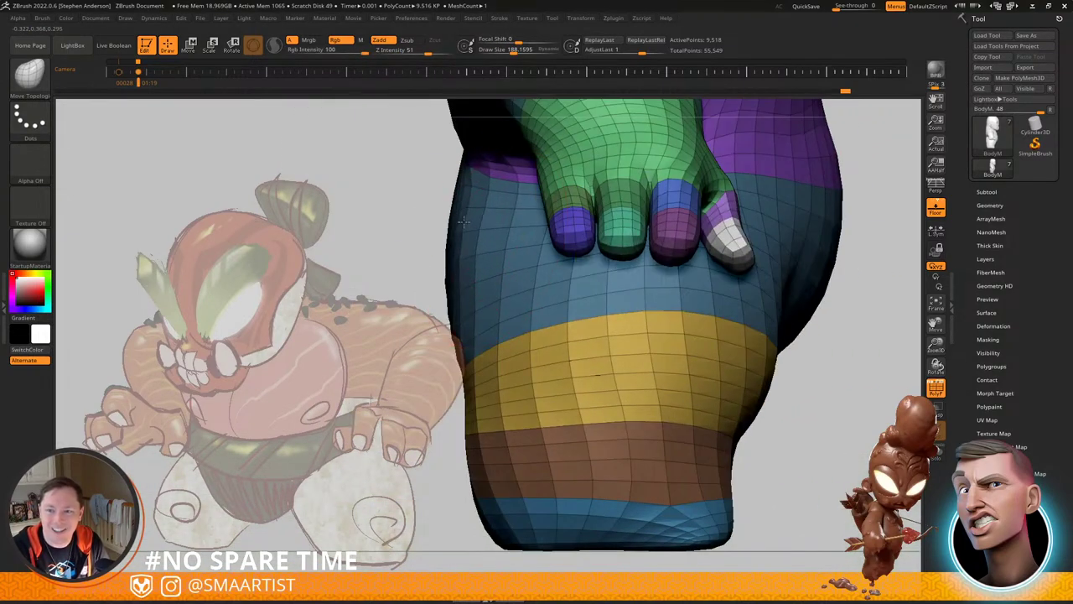
{"action": "right_click_drag", "start_coordinate": [472, 301], "coordinate": [535, 266], "text": "alt"}
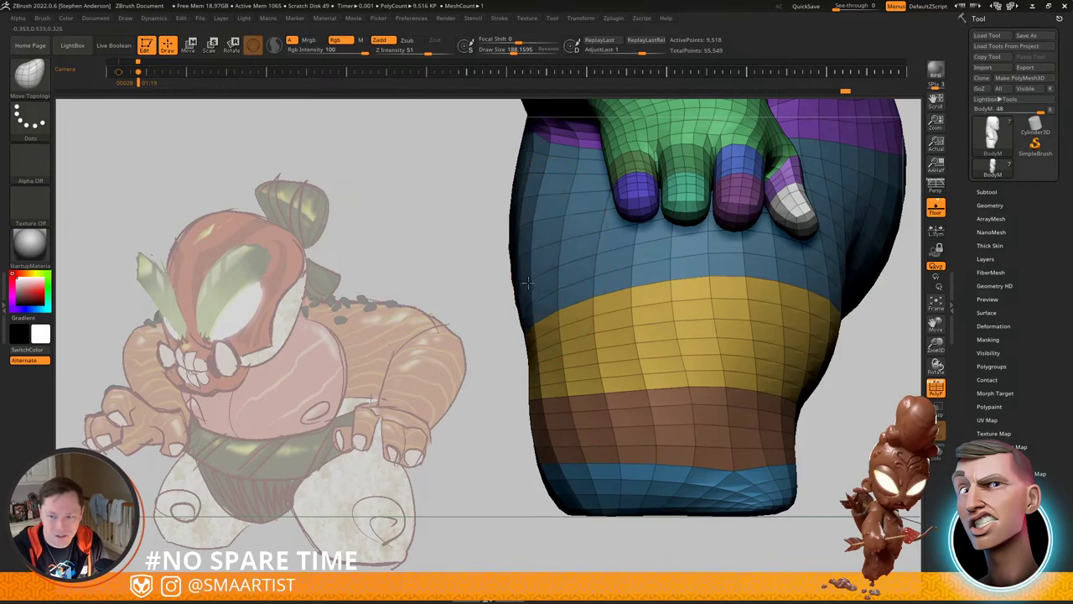
Step: Hide the floor grid and reshape the outer hip and thigh with a draw size of about 258
{"action": "right_click_drag", "start_coordinate": [594, 351], "coordinate": [619, 290], "text": "alt"}
{"action": "key", "text": "shift+p"}
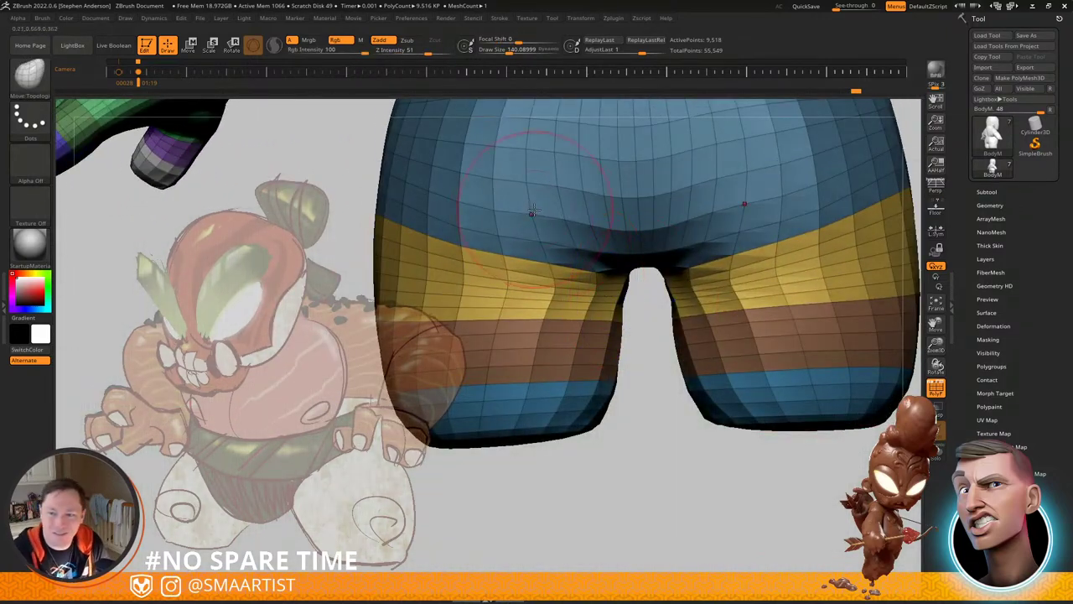
{"action": "mouse_move", "coordinate": [665, 260]}
{"action": "right_mouse_down"}
{"action": "mouse_move", "coordinate": [695, 265]}
{"action": "mouse_move", "coordinate": [658, 270]}
{"action": "mouse_move", "coordinate": [675, 262]}
{"action": "mouse_move", "coordinate": [657, 337]}
{"action": "mouse_move", "coordinate": [677, 330]}
{"action": "mouse_move", "coordinate": [620, 362]}
{"action": "right_mouse_up"}
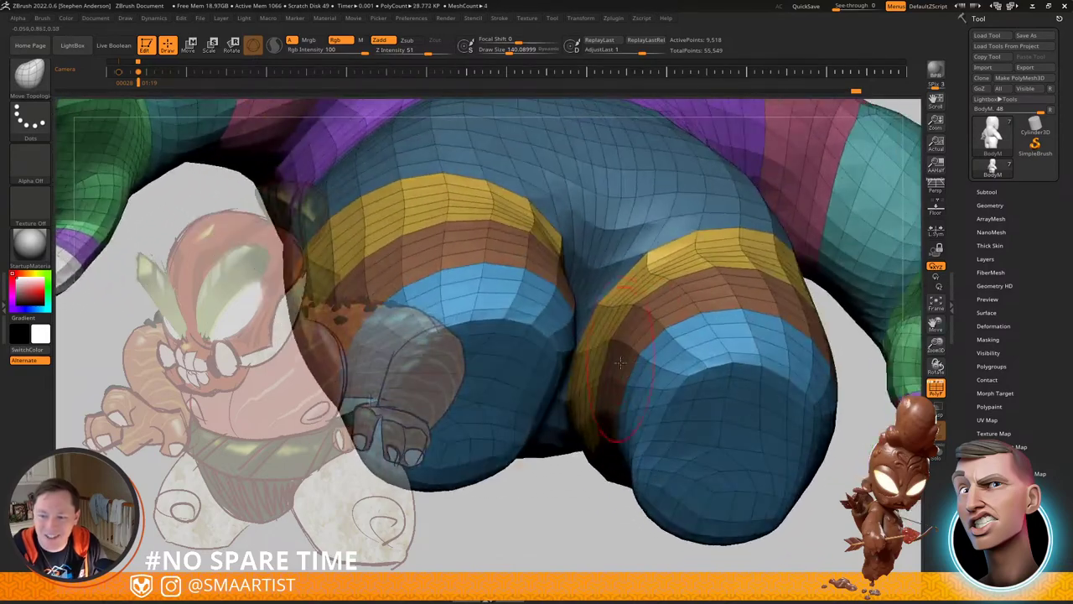
{"action": "mouse_move", "coordinate": [673, 288]}
{"action": "right_mouse_down"}
{"action": "mouse_move", "coordinate": [686, 254]}
{"action": "mouse_move", "coordinate": [662, 258]}
{"action": "mouse_move", "coordinate": [681, 270]}
{"action": "mouse_move", "coordinate": [654, 325]}
{"action": "mouse_move", "coordinate": [599, 187]}
{"action": "mouse_move", "coordinate": [585, 250]}
{"action": "mouse_move", "coordinate": [564, 225]}
{"action": "right_mouse_up"}
{"action": "mouse_move", "coordinate": [563, 225]}
{"action": "right_mouse_down", "text": "ctrl"}
{"action": "mouse_move", "coordinate": [585, 282]}
{"action": "mouse_move", "coordinate": [605, 282]}
{"action": "mouse_move", "coordinate": [608, 270]}
{"action": "right_mouse_up", "text": "ctrl"}
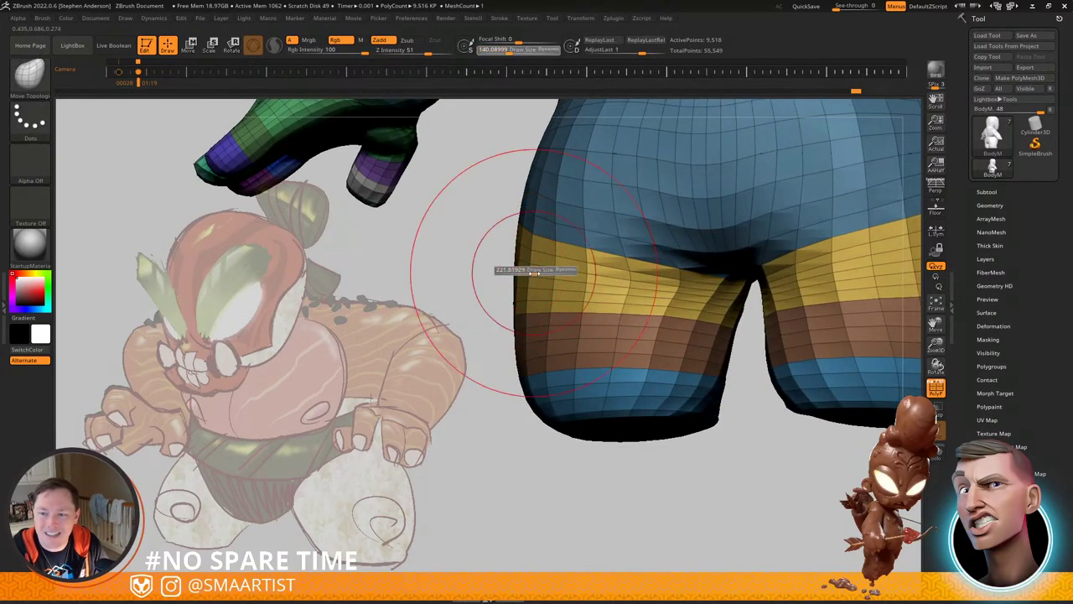
{"action": "left_click_drag", "start_coordinate": [535, 272], "coordinate": [539, 273]}
{"action": "mouse_move", "coordinate": [538, 272]}
{"action": "right_mouse_down"}
{"action": "mouse_move", "coordinate": [532, 227]}
{"action": "mouse_move", "coordinate": [537, 319]}
{"action": "right_mouse_up"}
{"action": "mouse_move", "coordinate": [579, 281]}
{"action": "right_mouse_down"}
{"action": "mouse_move", "coordinate": [623, 296]}
{"action": "mouse_move", "coordinate": [606, 285]}
{"action": "mouse_move", "coordinate": [642, 352]}
{"action": "mouse_move", "coordinate": [626, 356]}
{"action": "right_mouse_up"}
{"action": "left_click_drag", "start_coordinate": [597, 364], "coordinate": [579, 358]}
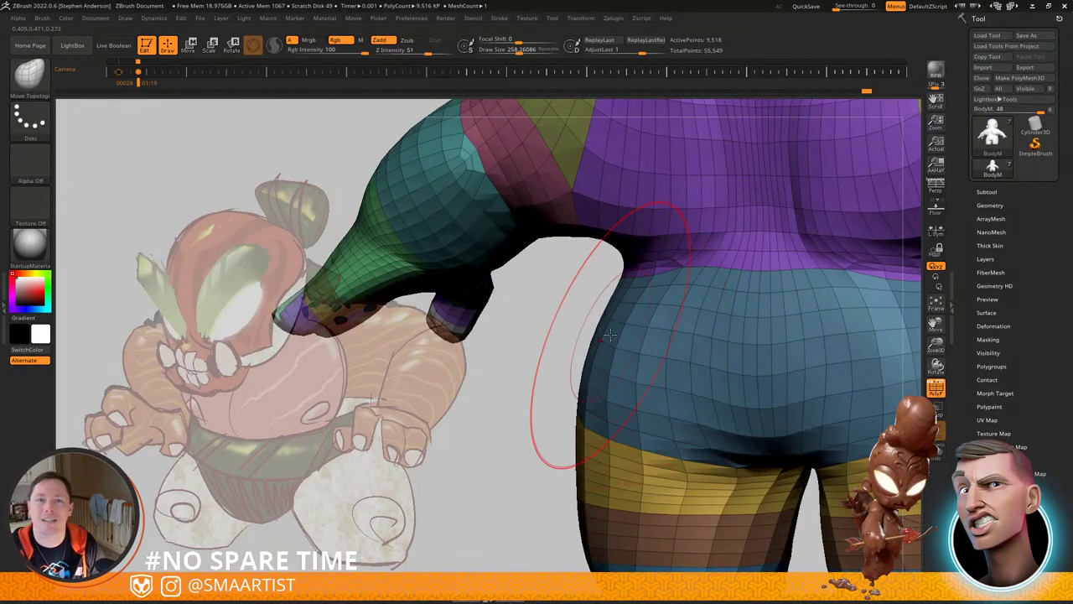
Step: Adjust the arm's shape from behind with draw sizes of about 163 and 222
{"action": "mouse_move", "coordinate": [514, 275]}
{"action": "right_mouse_down", "text": "ctrl"}
{"action": "mouse_move", "coordinate": [549, 240]}
{"action": "mouse_move", "coordinate": [564, 244]}
{"action": "mouse_move", "coordinate": [516, 294]}
{"action": "mouse_move", "coordinate": [499, 290]}
{"action": "right_mouse_up", "text": "ctrl"}
{"action": "left_click_drag", "start_coordinate": [498, 289], "coordinate": [487, 300]}
{"action": "mouse_move", "coordinate": [487, 300]}
{"action": "right_mouse_down", "text": "alt"}
{"action": "mouse_move", "coordinate": [578, 249]}
{"action": "mouse_move", "coordinate": [552, 248]}
{"action": "right_mouse_up", "text": "alt"}
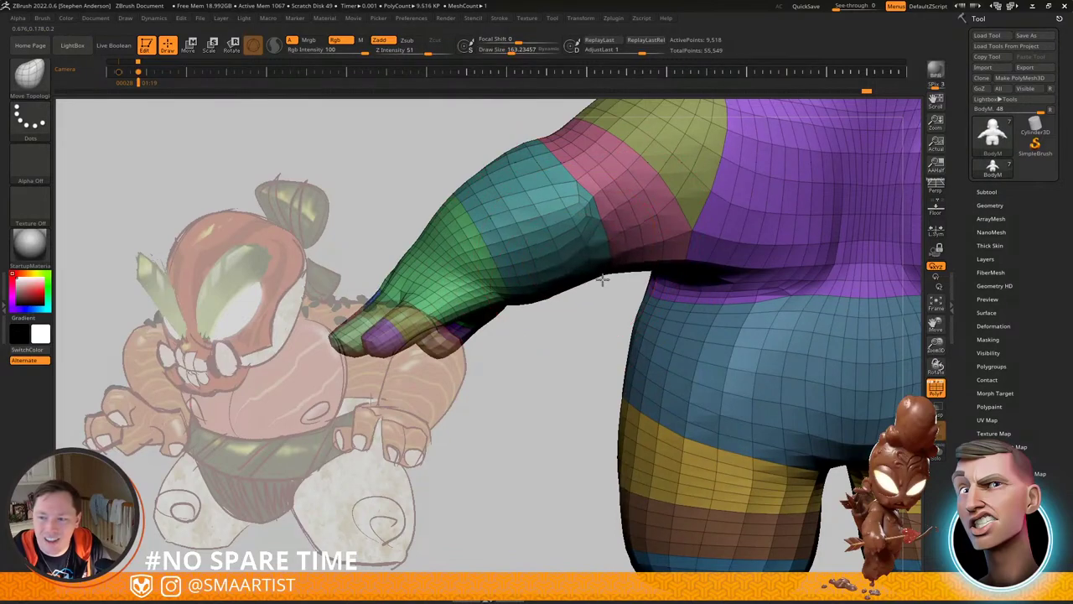
{"action": "right_click_drag", "start_coordinate": [602, 279], "coordinate": [611, 279]}
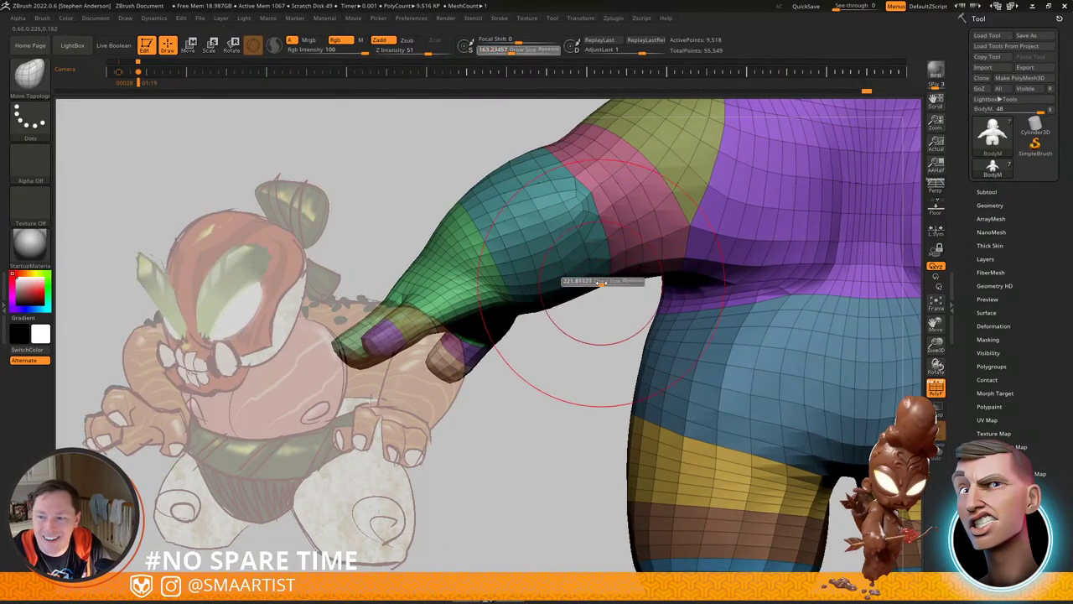
{"action": "right_click_drag", "start_coordinate": [587, 214], "coordinate": [554, 292]}
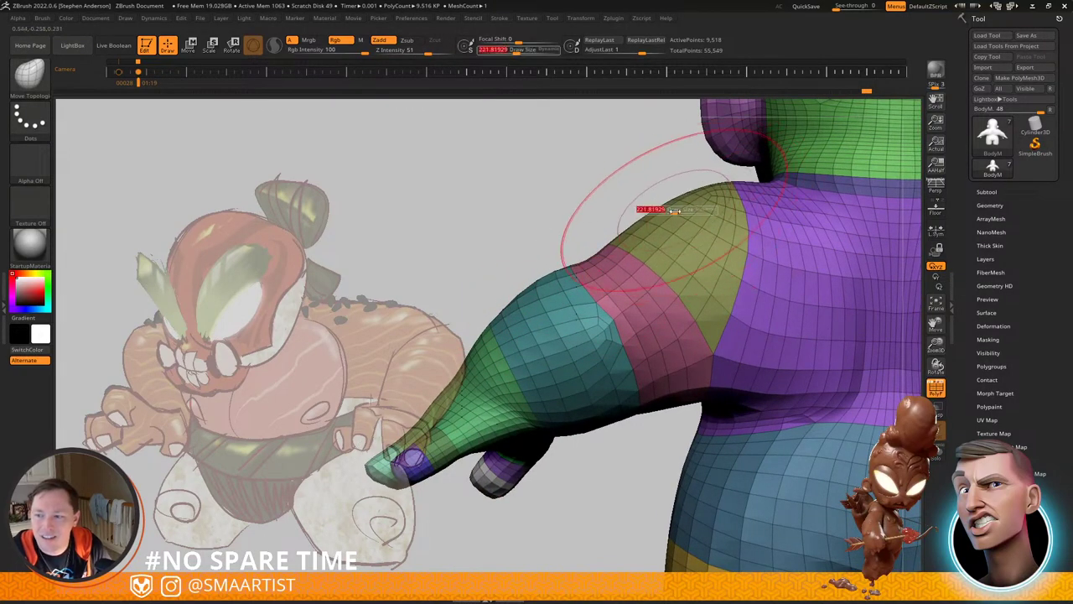
{"action": "left_click_drag", "start_coordinate": [675, 211], "coordinate": [671, 211]}
Step: Widen the arm around the elbow with a draw size of about 297, then refine its opposite side at about 188
{"action": "mouse_move", "coordinate": [730, 314]}
{"action": "right_mouse_down", "text": "alt"}
{"action": "mouse_move", "coordinate": [627, 274]}
{"action": "mouse_move", "coordinate": [645, 292]}
{"action": "mouse_move", "coordinate": [591, 256]}
{"action": "mouse_move", "coordinate": [558, 303]}
{"action": "right_mouse_up", "text": "alt"}
{"action": "mouse_move", "coordinate": [579, 391]}
{"action": "right_mouse_down", "text": "alt"}
{"action": "mouse_move", "coordinate": [654, 263]}
{"action": "mouse_move", "coordinate": [646, 255]}
{"action": "right_mouse_up", "text": "alt"}
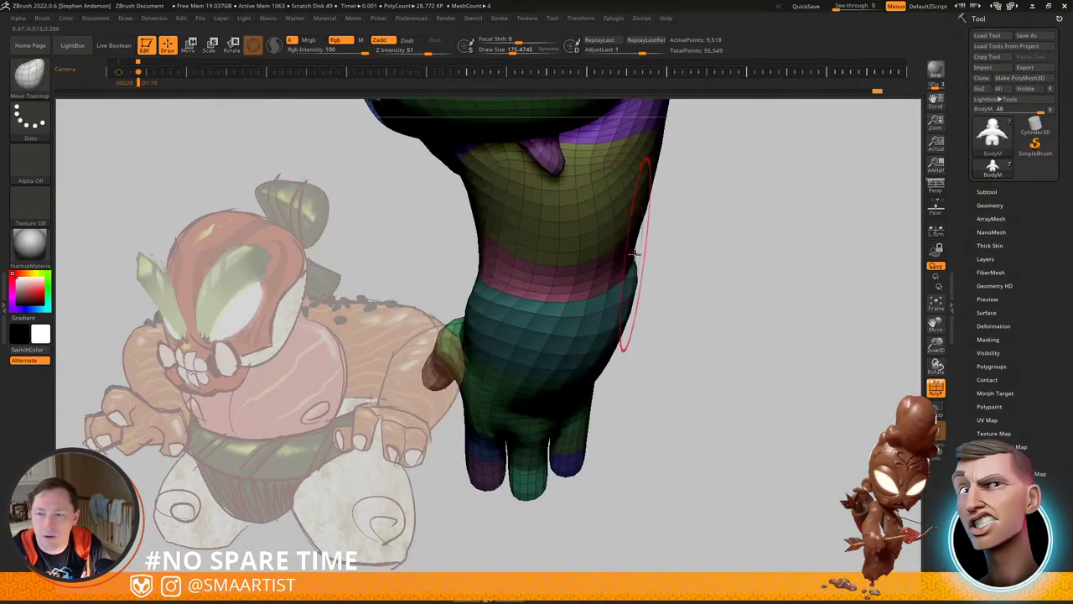
{"action": "key", "text": "s"}
{"action": "left_click_drag", "start_coordinate": [632, 256], "coordinate": [646, 258]}
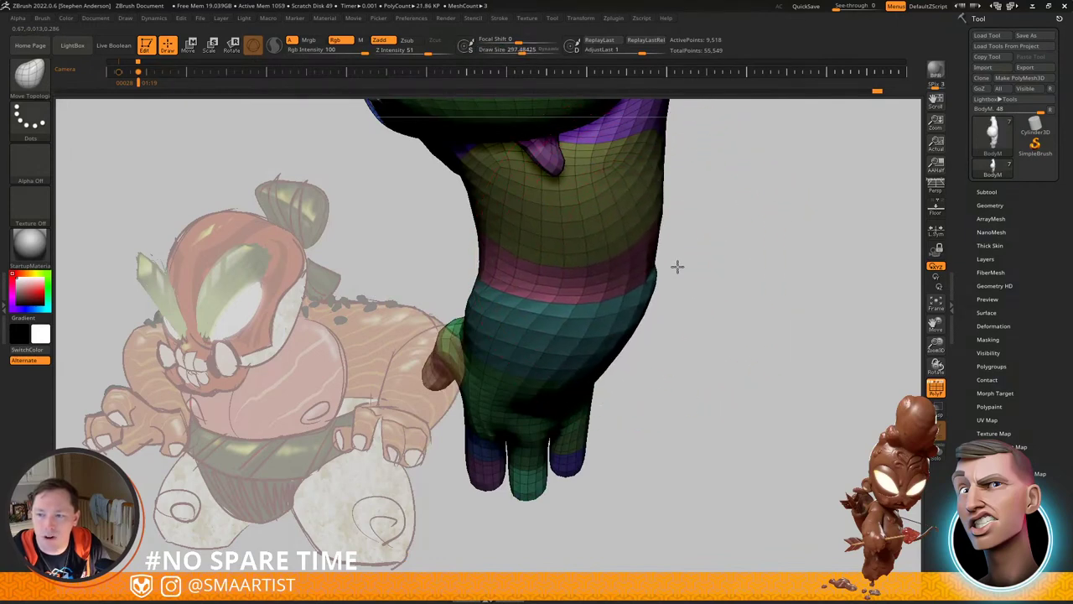
{"action": "key", "text": "s"}
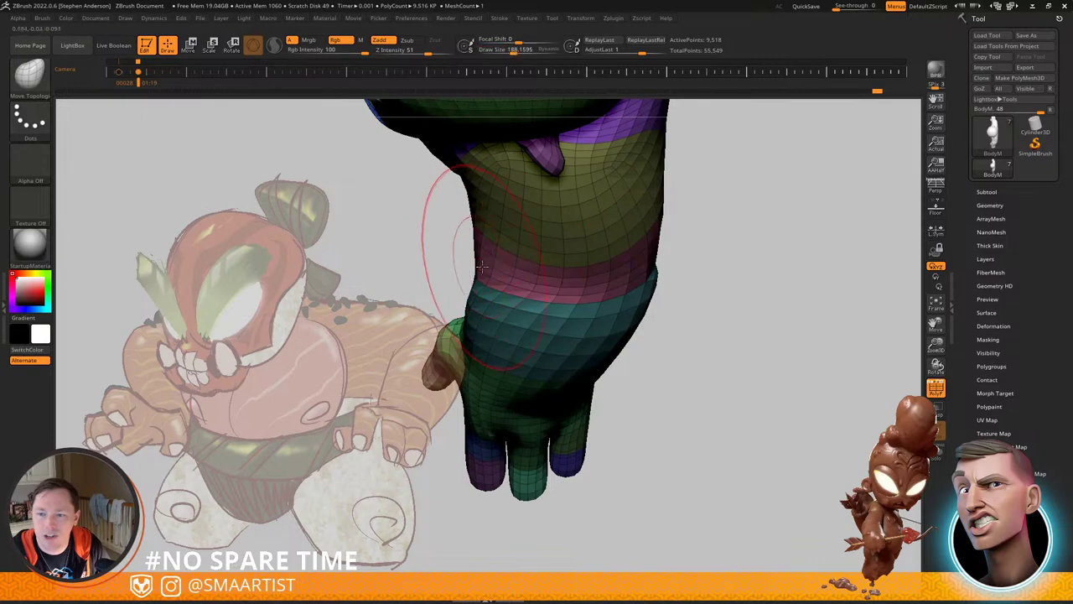
{"action": "mouse_move", "coordinate": [485, 286]}
{"action": "right_mouse_down"}
{"action": "mouse_move", "coordinate": [470, 289]}
{"action": "mouse_move", "coordinate": [490, 265]}
{"action": "mouse_move", "coordinate": [521, 290]}
{"action": "mouse_move", "coordinate": [490, 315]}
{"action": "mouse_move", "coordinate": [496, 323]}
{"action": "mouse_move", "coordinate": [486, 309]}
{"action": "mouse_move", "coordinate": [510, 342]}
{"action": "mouse_move", "coordinate": [499, 266]}
{"action": "mouse_move", "coordinate": [561, 270]}
{"action": "mouse_move", "coordinate": [597, 244]}
{"action": "mouse_move", "coordinate": [594, 264]}
{"action": "mouse_move", "coordinate": [549, 218]}
{"action": "mouse_move", "coordinate": [563, 253]}
{"action": "mouse_move", "coordinate": [544, 240]}
{"action": "mouse_move", "coordinate": [576, 249]}
{"action": "mouse_move", "coordinate": [530, 267]}
{"action": "mouse_move", "coordinate": [566, 255]}
{"action": "mouse_move", "coordinate": [514, 251]}
{"action": "mouse_move", "coordinate": [551, 233]}
{"action": "mouse_move", "coordinate": [626, 254]}
{"action": "right_mouse_up"}
Step: Smooth the back of the arm around the elbow with a brush size of about 95
{"action": "key", "text": "s"}
{"action": "key", "text": "shift"}
{"action": "key", "text": "shift"}
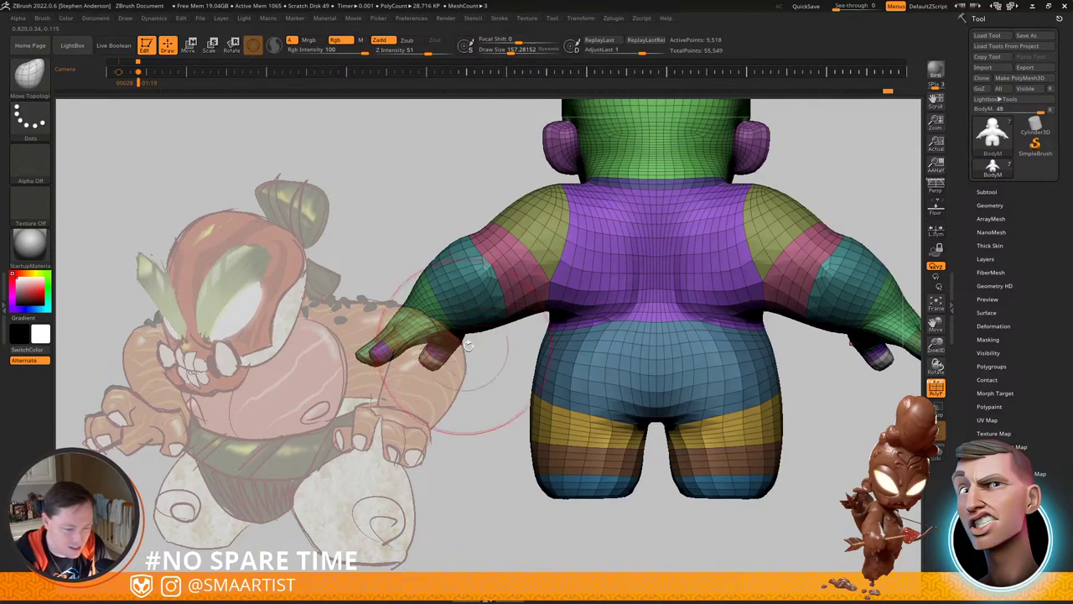
{"action": "mouse_move", "coordinate": [528, 307]}
{"action": "right_mouse_down"}
{"action": "mouse_move", "coordinate": [558, 252]}
{"action": "mouse_move", "coordinate": [528, 270]}
{"action": "right_mouse_up"}
{"action": "key", "text": "shift"}
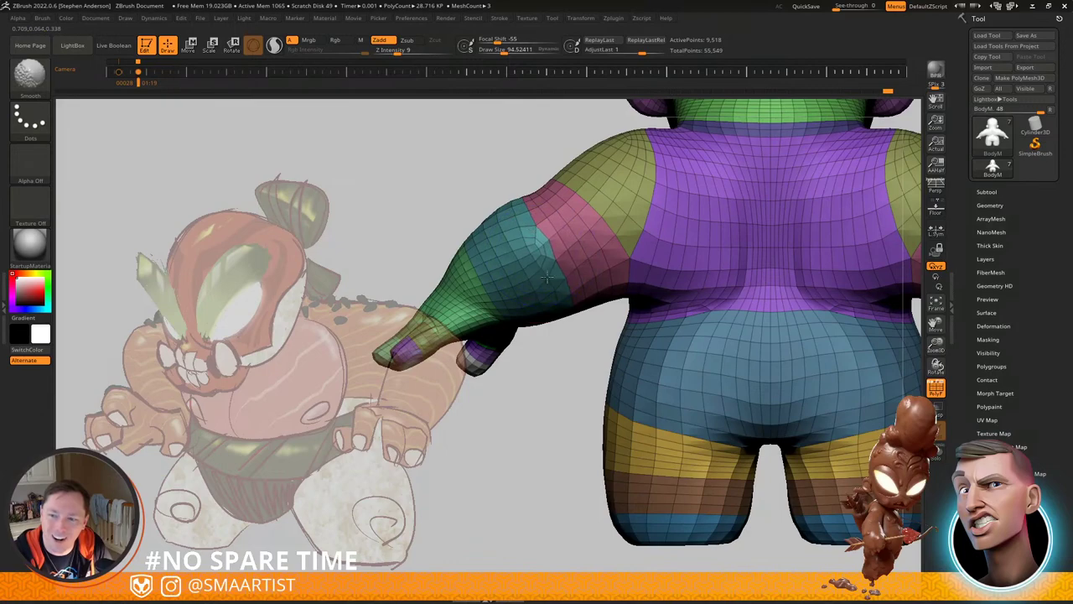
{"action": "mouse_move", "coordinate": [547, 276]}
{"action": "left_mouse_down", "text": "shift"}
{"action": "mouse_move", "coordinate": [544, 256]}
{"action": "mouse_move", "coordinate": [583, 224]}
{"action": "left_mouse_up", "text": "shift"}
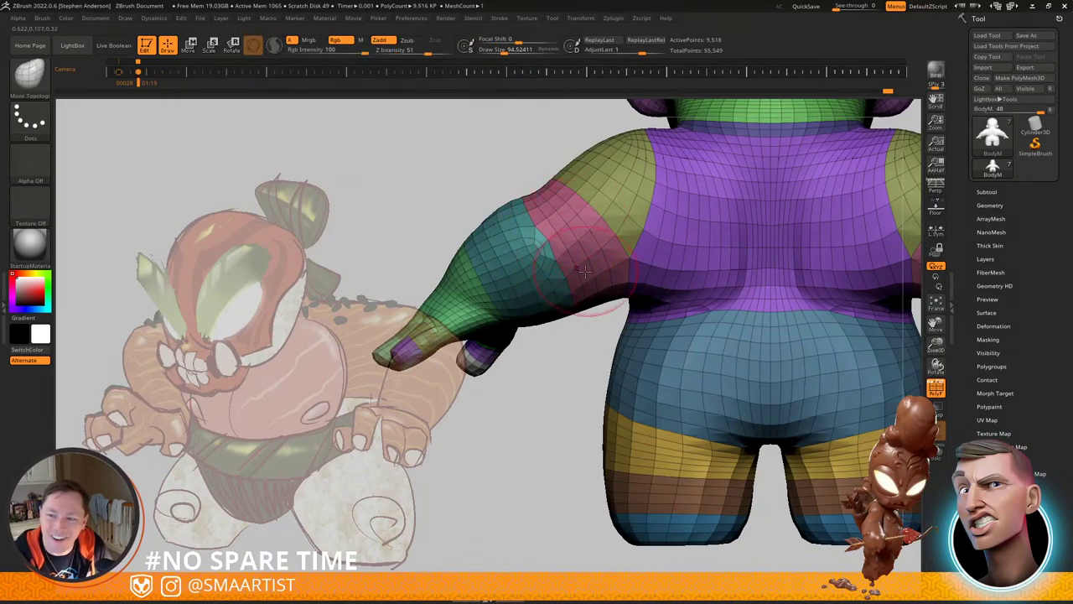
Step: Mask the body except for a narrow strip along the polygroup border between shoulder and torso
{"action": "mouse_move", "coordinate": [622, 197]}
{"action": "right_mouse_down", "text": "alt"}
{"action": "mouse_move", "coordinate": [559, 258]}
{"action": "mouse_move", "coordinate": [576, 235]}
{"action": "mouse_move", "coordinate": [609, 220]}
{"action": "mouse_move", "coordinate": [593, 268]}
{"action": "mouse_move", "coordinate": [554, 285]}
{"action": "right_mouse_up", "text": "alt"}
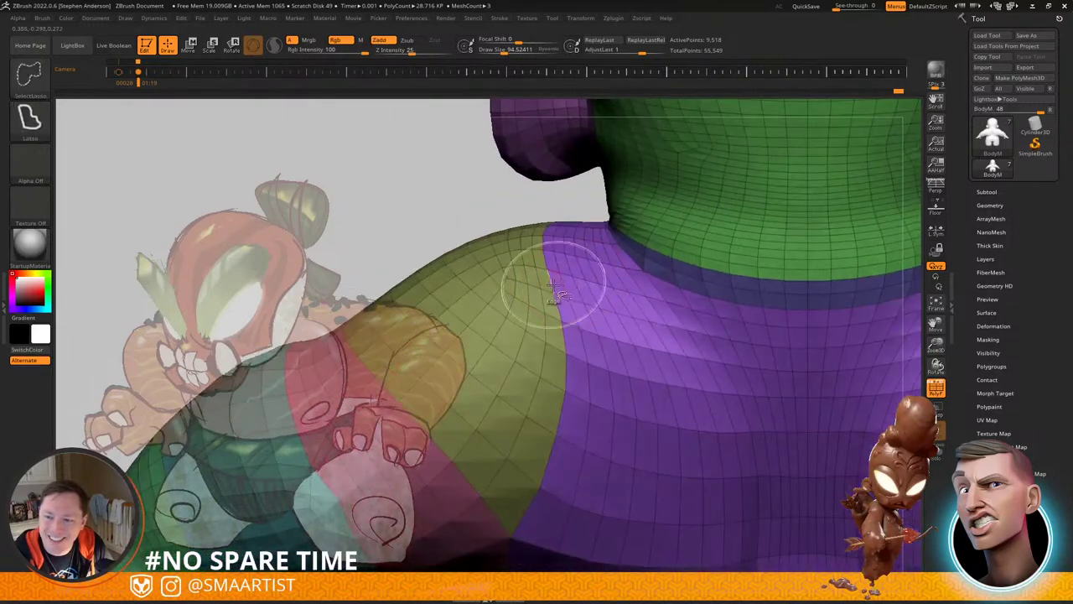
{"action": "left_click", "coordinate": [548, 291], "text": "ctrl+shift"}
{"action": "left_click", "coordinate": [563, 290], "text": "ctrl+shift"}
{"action": "left_click", "coordinate": [564, 294], "text": "ctrl"}
{"action": "left_click", "coordinate": [564, 292], "text": "ctrl+shift"}
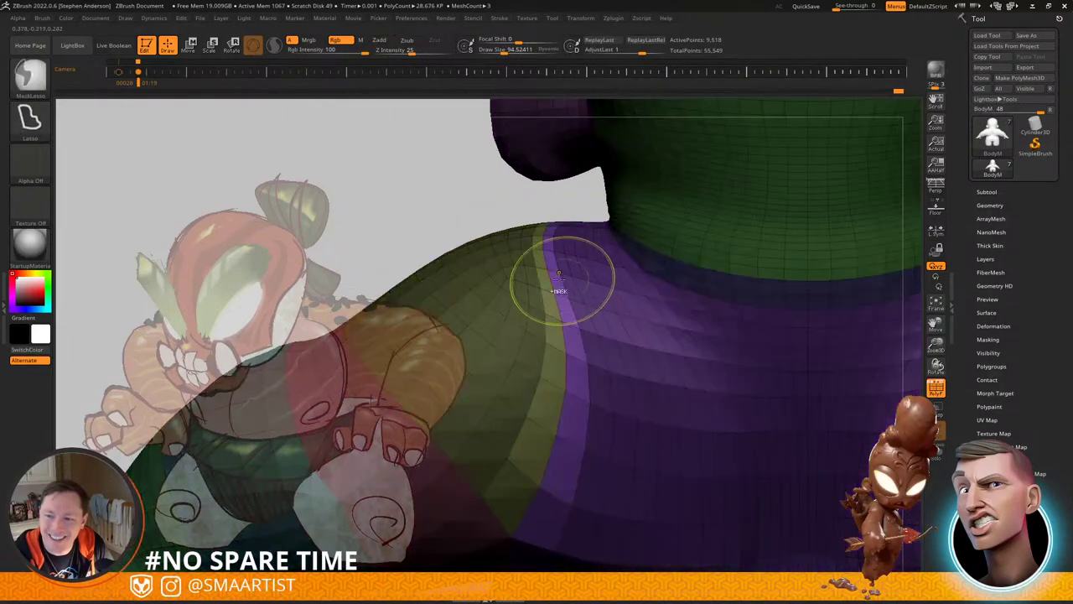
Step: Adjust the shoulder mask, smooth the shoulder-to-torso border with a brush size of about 208, and clear the mask
{"action": "left_click", "coordinate": [564, 277], "text": "ctrl"}
{"action": "left_click", "coordinate": [565, 278], "text": "ctrl"}
{"action": "left_click", "coordinate": [459, 197], "text": "ctrl"}
{"action": "left_click", "coordinate": [544, 268], "text": "ctrl"}
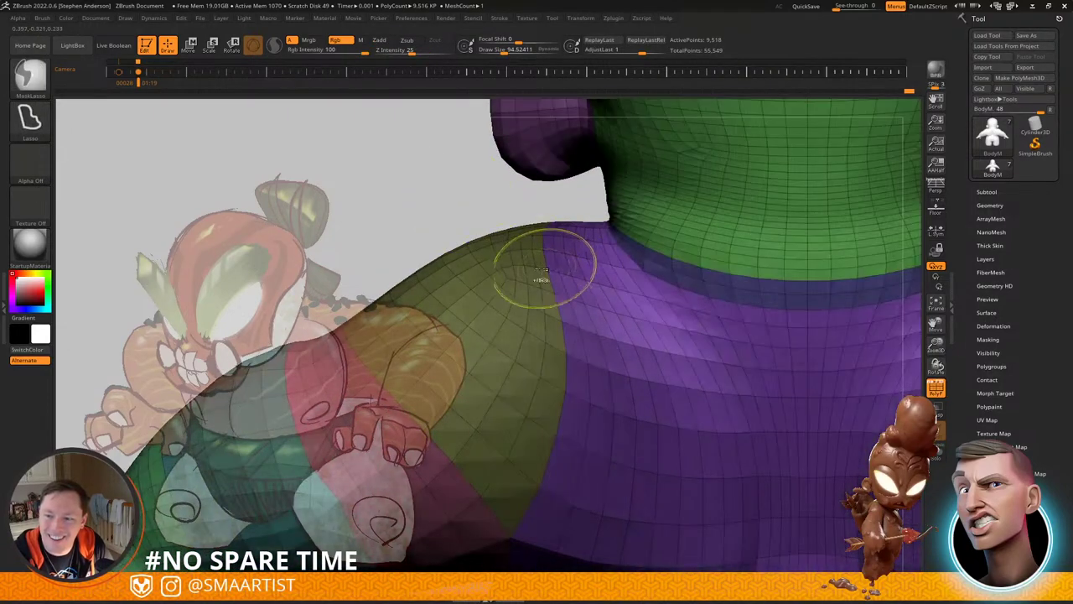
{"action": "left_click", "coordinate": [461, 200], "text": "ctrl"}
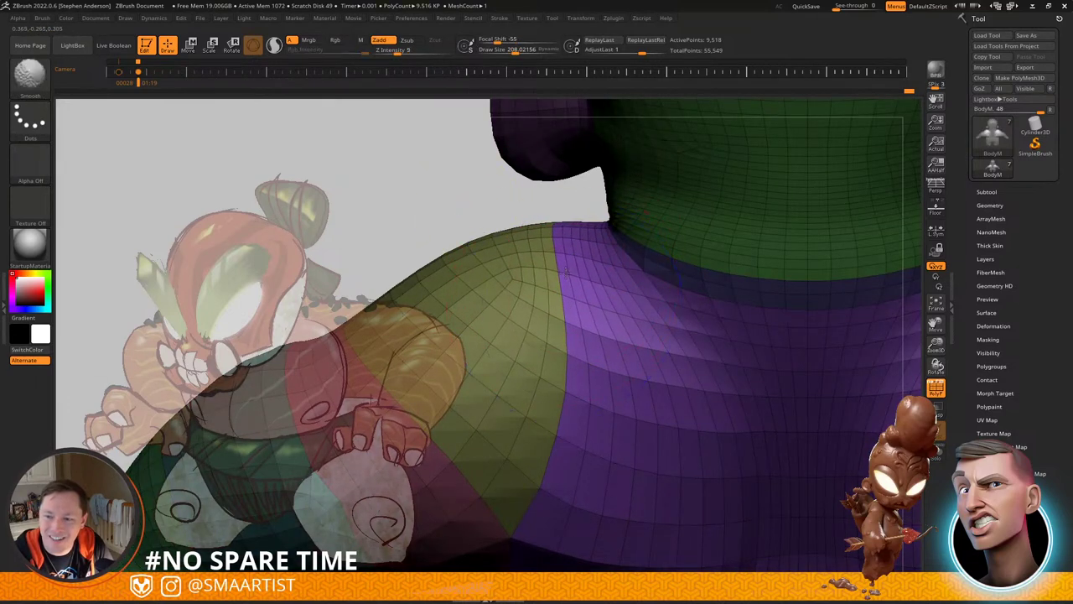
{"action": "left_click_drag", "start_coordinate": [462, 213], "coordinate": [508, 202], "text": "ctrl"}
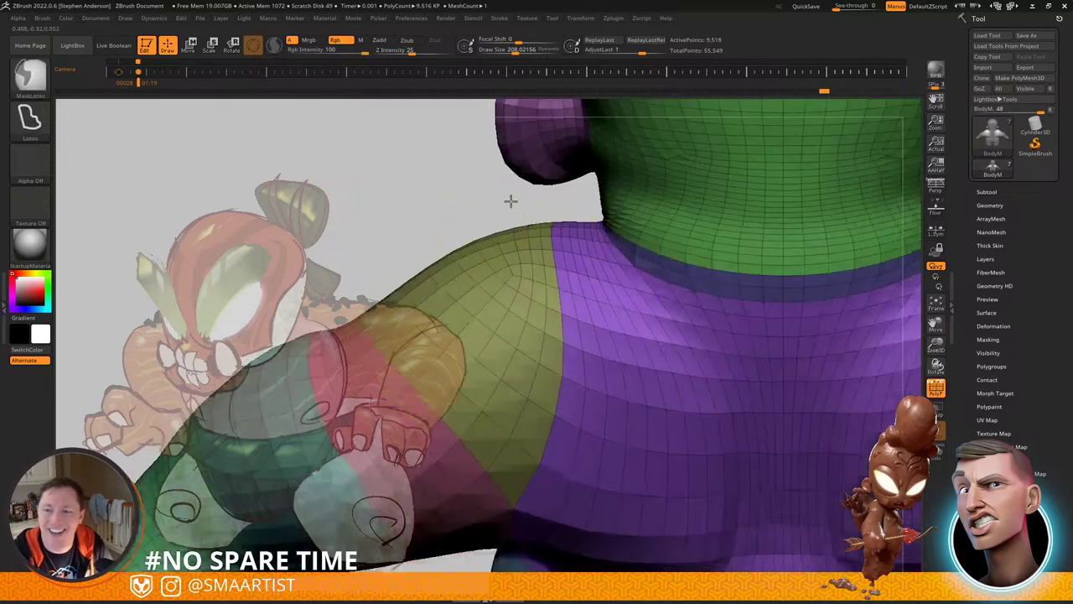
{"action": "right_click_drag", "start_coordinate": [510, 201], "coordinate": [606, 284], "text": "ctrl"}
Step: Turn off the polyframe display and refine and smooth the back of the neck with a draw size of about 129
{"action": "key", "text": "shift+f"}
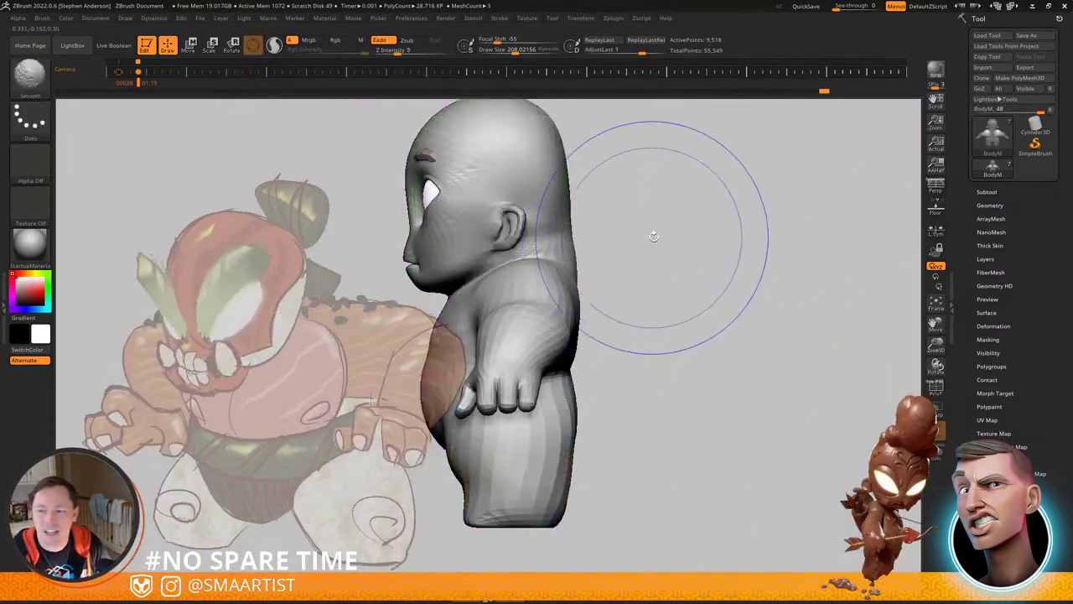
{"action": "right_click_drag", "start_coordinate": [617, 236], "coordinate": [587, 240]}
{"action": "right_click_drag", "start_coordinate": [587, 240], "coordinate": [635, 268], "text": "ctrl"}
{"action": "key", "text": "s"}
{"action": "mouse_move", "coordinate": [635, 268]}
{"action": "left_mouse_down"}
{"action": "mouse_move", "coordinate": [624, 268]}
{"action": "mouse_move", "coordinate": [670, 274]}
{"action": "left_mouse_up"}
{"action": "mouse_move", "coordinate": [624, 277]}
{"action": "right_mouse_down"}
{"action": "mouse_move", "coordinate": [656, 270]}
{"action": "mouse_move", "coordinate": [637, 267]}
{"action": "right_mouse_up"}
{"action": "left_click_drag", "start_coordinate": [628, 261], "coordinate": [600, 217], "text": "shift"}
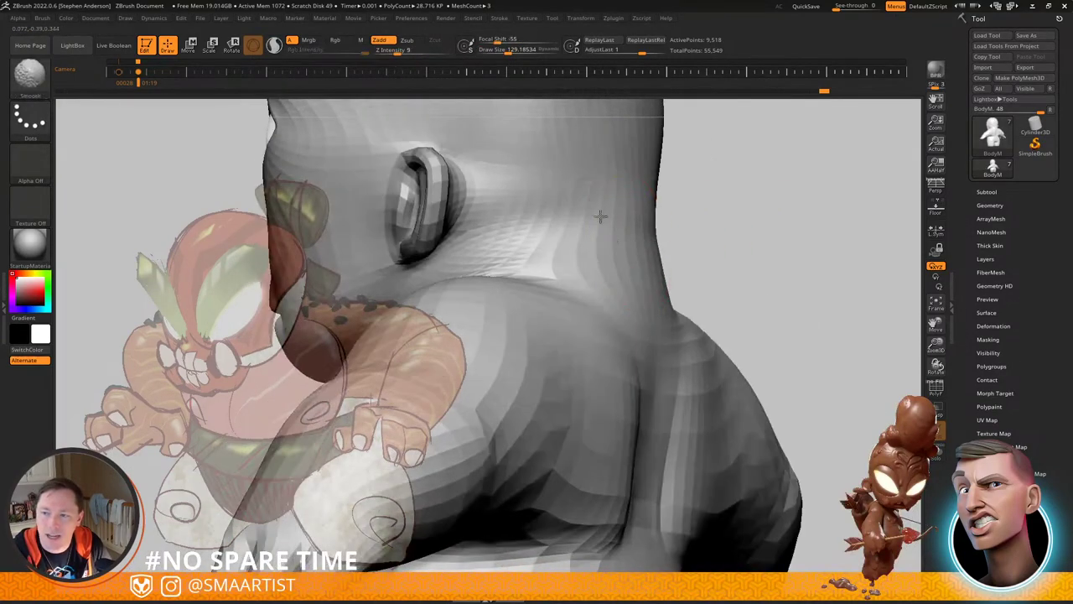
Step: Compare the model with the concept art through the stored camera view, and frame the whole figure
{"action": "mouse_move", "coordinate": [599, 187]}
{"action": "right_mouse_down", "text": "ctrl"}
{"action": "mouse_move", "coordinate": [546, 223]}
{"action": "mouse_move", "coordinate": [649, 238]}
{"action": "mouse_move", "coordinate": [659, 221]}
{"action": "mouse_move", "coordinate": [680, 223]}
{"action": "right_mouse_up", "text": "ctrl"}
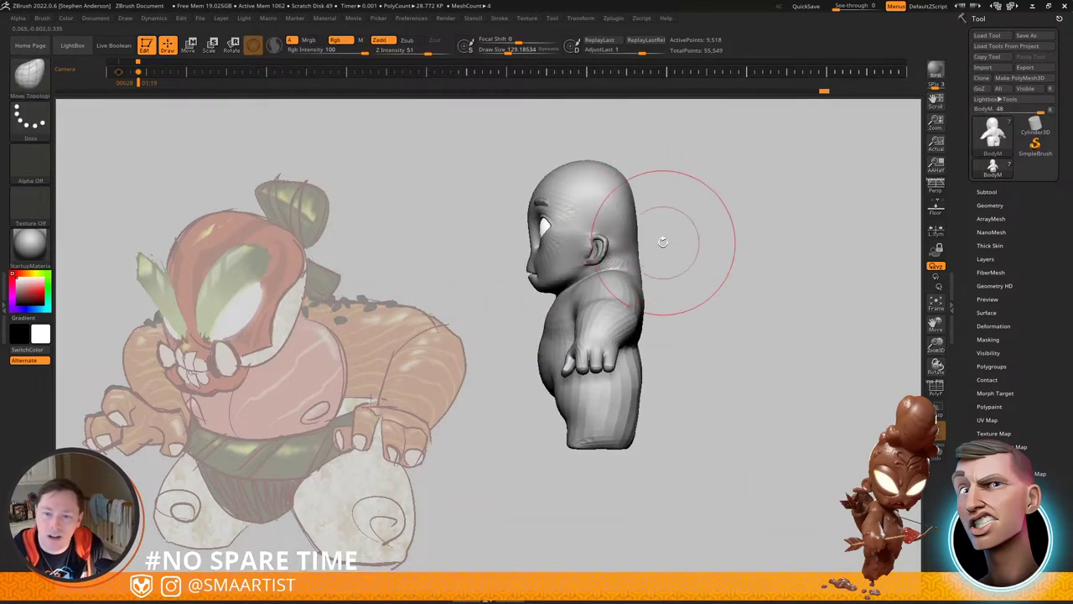
{"action": "key", "text": "Left"}
{"action": "key", "text": "Right"}
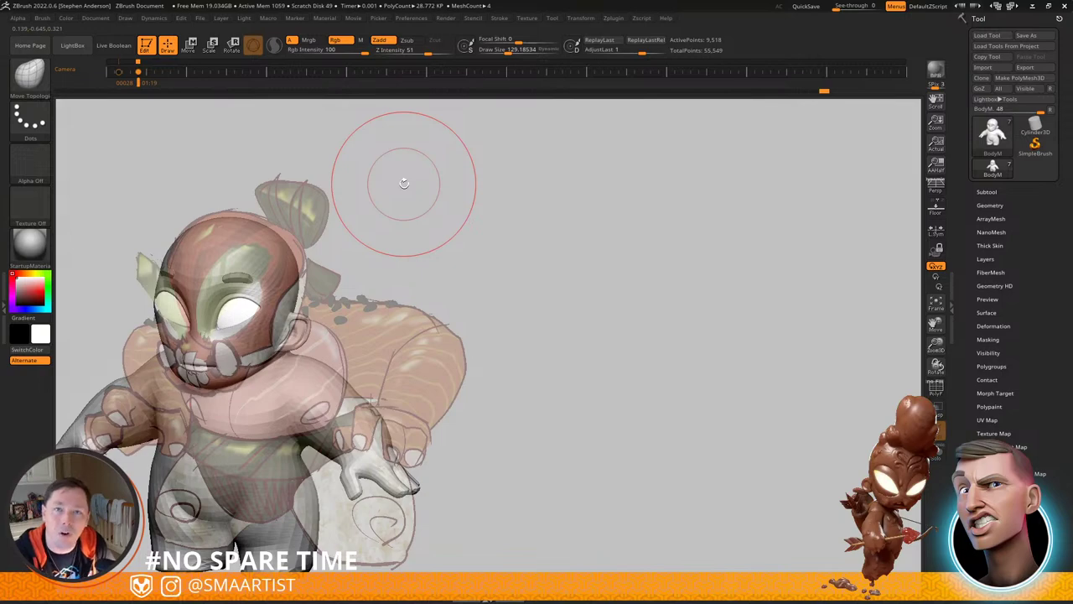
{"action": "key", "text": "f"}
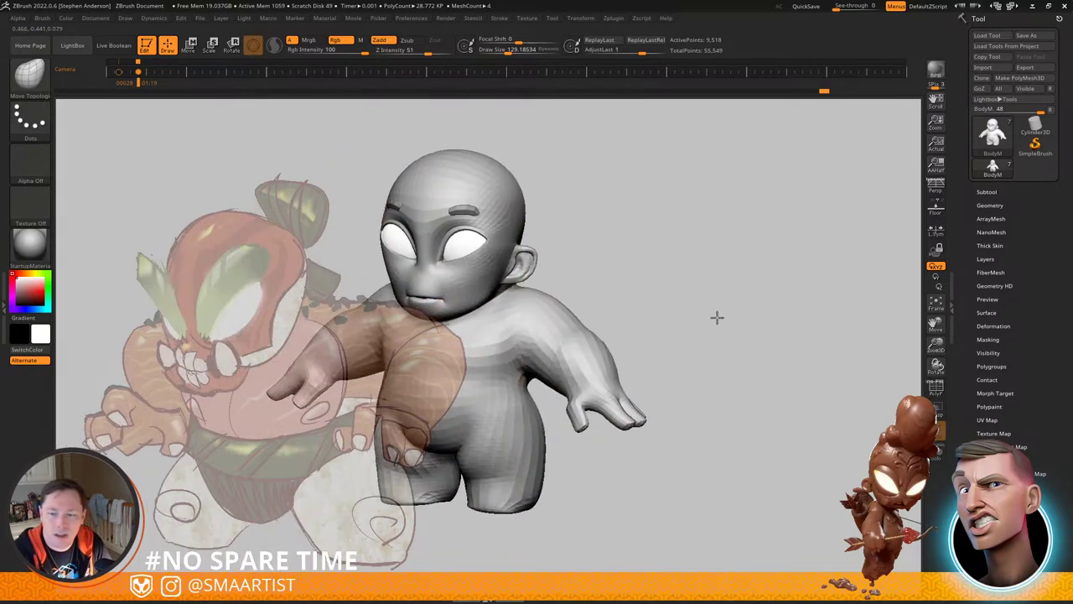
Step: Turn on the polyframe display and mask the whole body except the hand, with the mask edge at the wrist
{"action": "right_click_drag", "start_coordinate": [716, 316], "coordinate": [678, 318]}
{"action": "right_click_drag", "start_coordinate": [678, 319], "coordinate": [675, 369], "text": "ctrl"}
{"action": "key", "text": "shift+f"}
{"action": "key", "text": "w"}
{"action": "left_click_drag", "start_coordinate": [647, 317], "coordinate": [734, 320], "text": "ctrl"}
{"action": "mouse_move", "coordinate": [776, 292]}
{"action": "right_mouse_down"}
{"action": "mouse_move", "coordinate": [738, 328]}
{"action": "mouse_move", "coordinate": [736, 318]}
{"action": "right_mouse_up"}
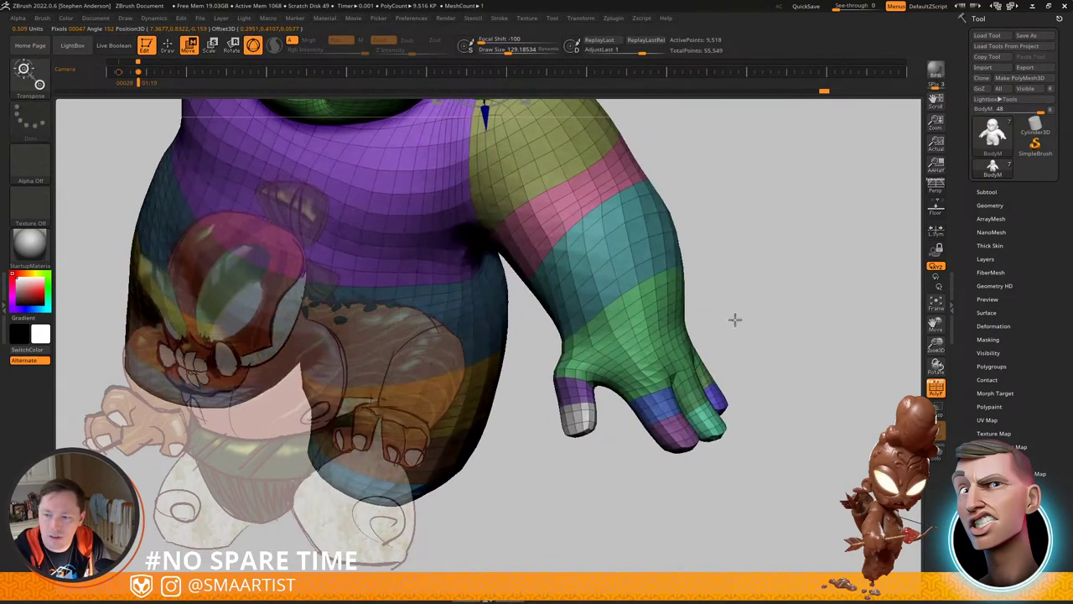
{"action": "mouse_move", "coordinate": [719, 287]}
{"action": "left_mouse_down", "text": "ctrl"}
{"action": "mouse_move", "coordinate": [800, 422]}
{"action": "mouse_move", "coordinate": [513, 441]}
{"action": "mouse_move", "coordinate": [544, 348]}
{"action": "left_mouse_up", "text": "ctrl"}
{"action": "key", "text": "q"}
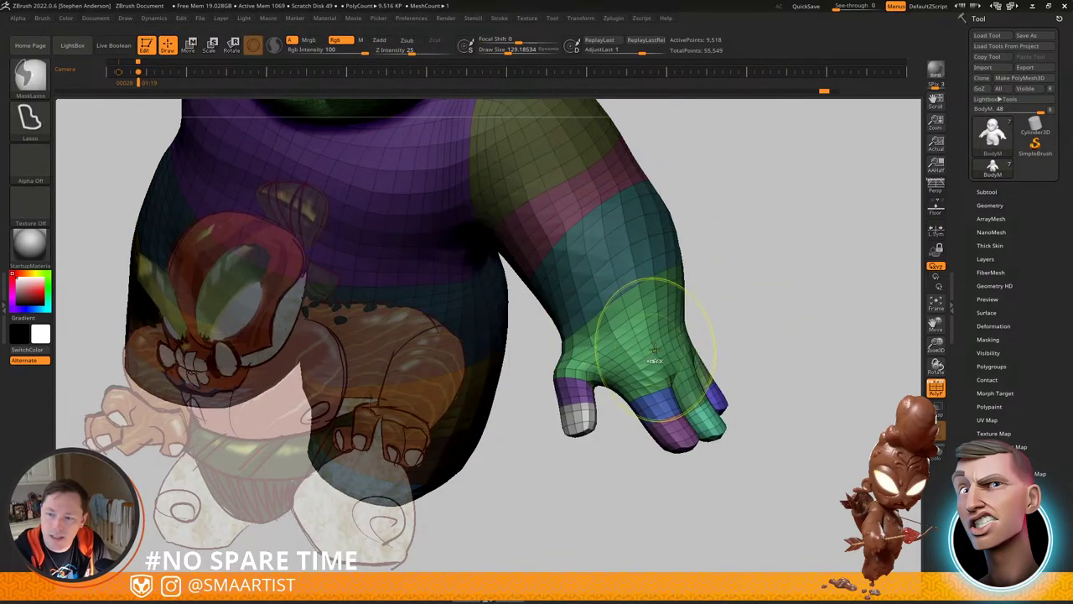
{"action": "left_click", "coordinate": [722, 319], "text": "ctrl"}
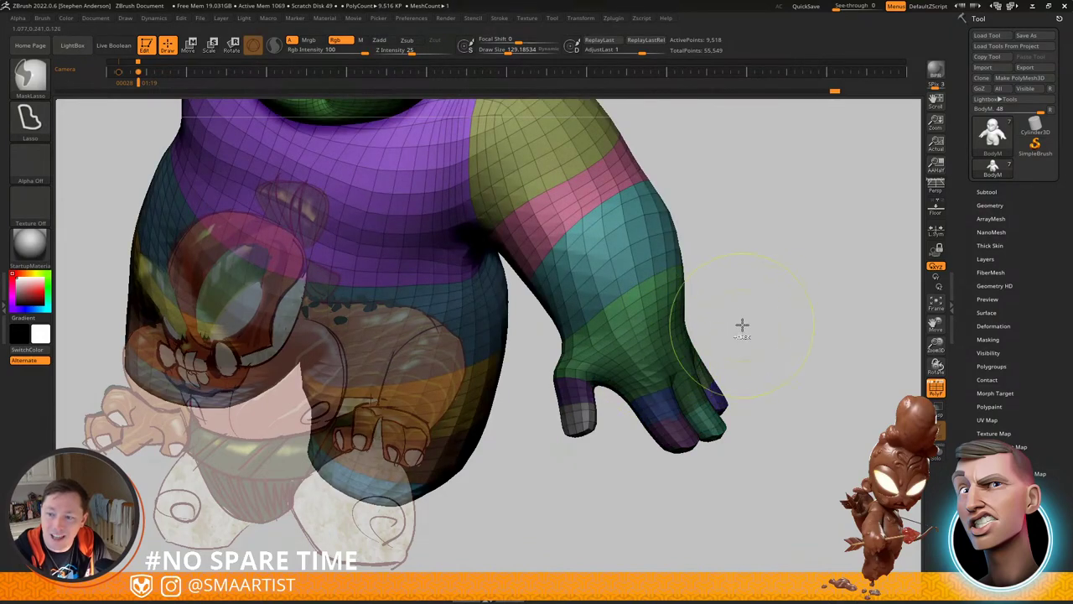
{"action": "left_click", "coordinate": [742, 325], "text": "ctrl"}
Step: Centre the gizmo on the unmasked hand, adjust the hand's angle and position relative to the forearm, and clear the mask
{"action": "left_click_drag", "start_coordinate": [743, 333], "coordinate": [631, 343]}
{"action": "key", "text": "w"}
{"action": "left_click", "coordinate": [502, 347], "text": "alt"}
{"action": "right_click_drag", "start_coordinate": [503, 349], "coordinate": [657, 306]}
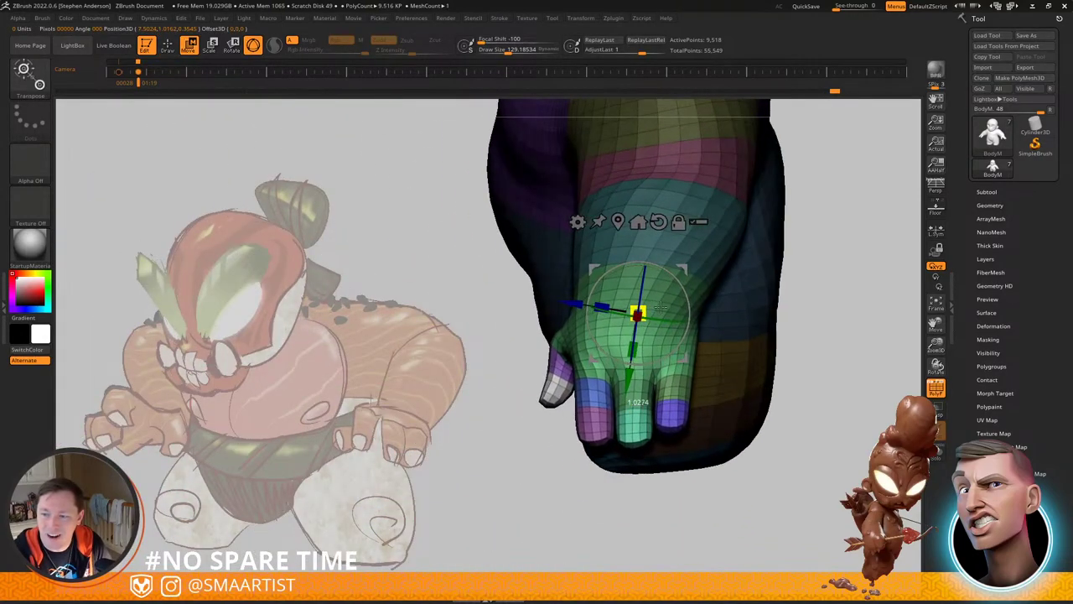
{"action": "left_click_drag", "start_coordinate": [696, 310], "coordinate": [698, 310]}
{"action": "right_click_drag", "start_coordinate": [698, 311], "coordinate": [627, 311]}
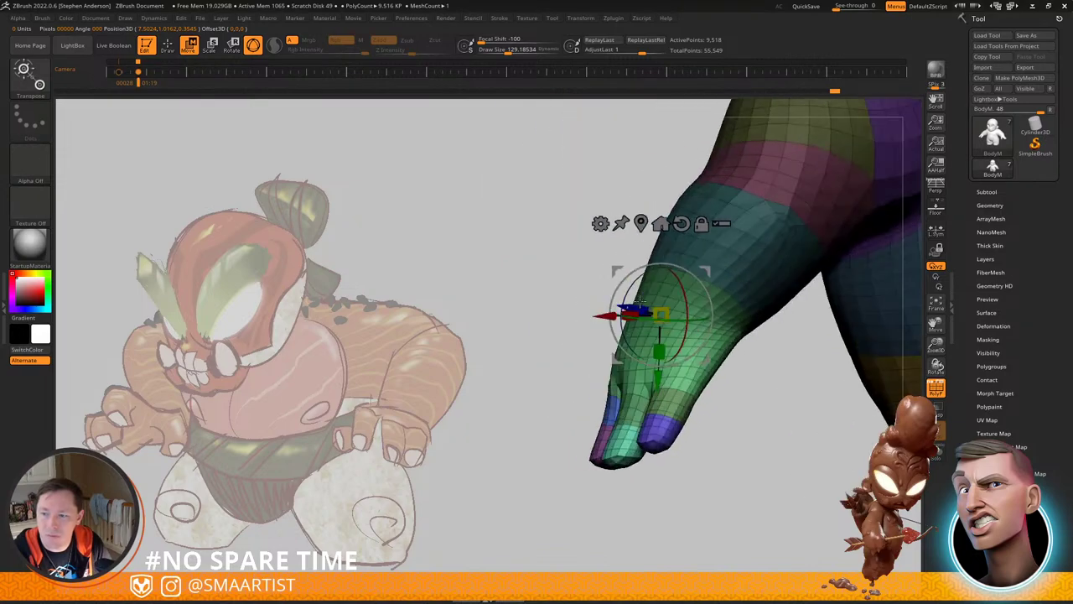
{"action": "left_click_drag", "start_coordinate": [703, 270], "coordinate": [720, 265]}
{"action": "right_click_drag", "start_coordinate": [719, 264], "coordinate": [747, 289]}
{"action": "key", "text": "q"}
{"action": "mouse_move", "coordinate": [713, 245]}
{"action": "right_mouse_down"}
{"action": "mouse_move", "coordinate": [726, 249]}
{"action": "mouse_move", "coordinate": [694, 241]}
{"action": "mouse_move", "coordinate": [697, 200]}
{"action": "mouse_move", "coordinate": [676, 257]}
{"action": "mouse_move", "coordinate": [668, 234]}
{"action": "mouse_move", "coordinate": [671, 253]}
{"action": "mouse_move", "coordinate": [619, 336]}
{"action": "mouse_move", "coordinate": [587, 342]}
{"action": "right_mouse_up"}
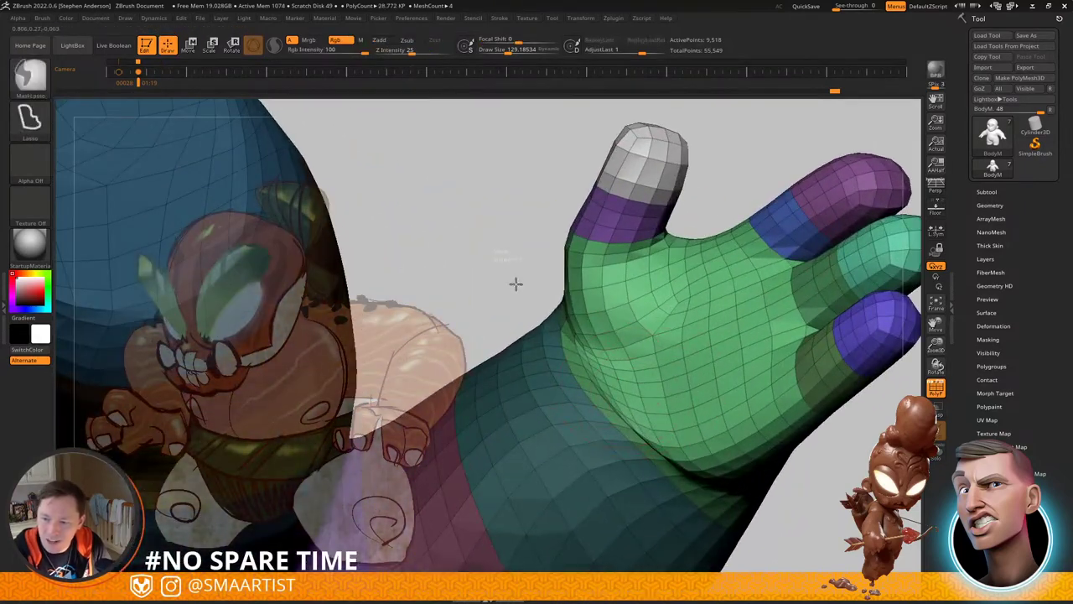
{"action": "left_click_drag", "start_coordinate": [516, 285], "coordinate": [524, 292], "text": "ctrl"}
Step: Smooth the underside of the forearm just behind the wrist with a draw size of about 95
{"action": "right_click_drag", "start_coordinate": [523, 291], "coordinate": [480, 279]}
{"action": "key", "text": "s"}
{"action": "left_click_drag", "start_coordinate": [606, 408], "coordinate": [593, 407]}
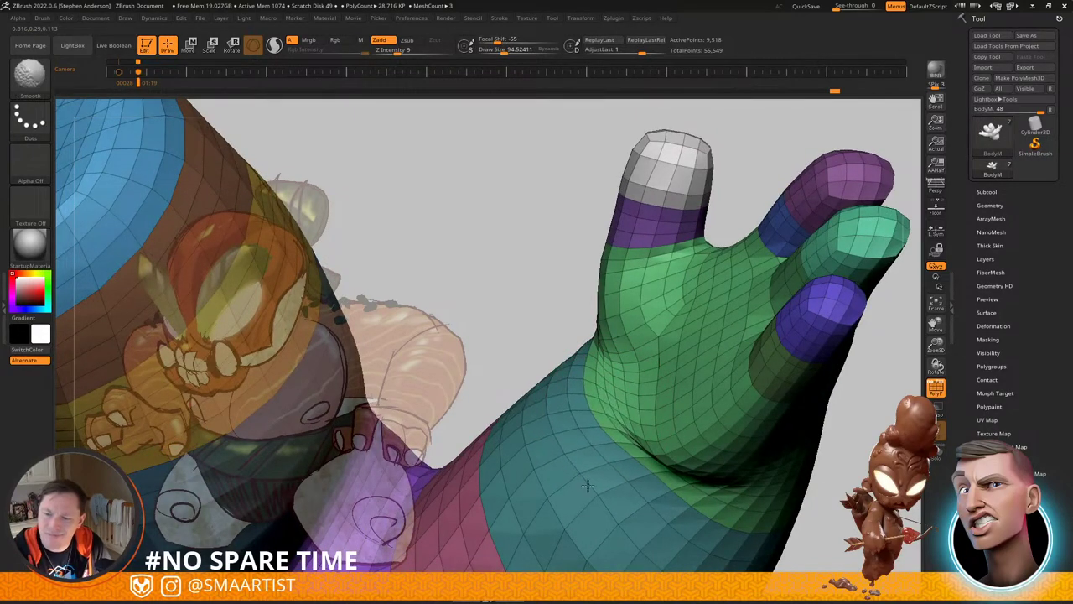
{"action": "left_click_drag", "start_coordinate": [535, 466], "coordinate": [517, 492], "text": "shift"}
{"action": "mouse_move", "coordinate": [537, 478]}
{"action": "right_mouse_down", "text": "alt"}
{"action": "mouse_move", "coordinate": [528, 356]}
{"action": "mouse_move", "coordinate": [537, 369]}
{"action": "right_mouse_up", "text": "alt"}
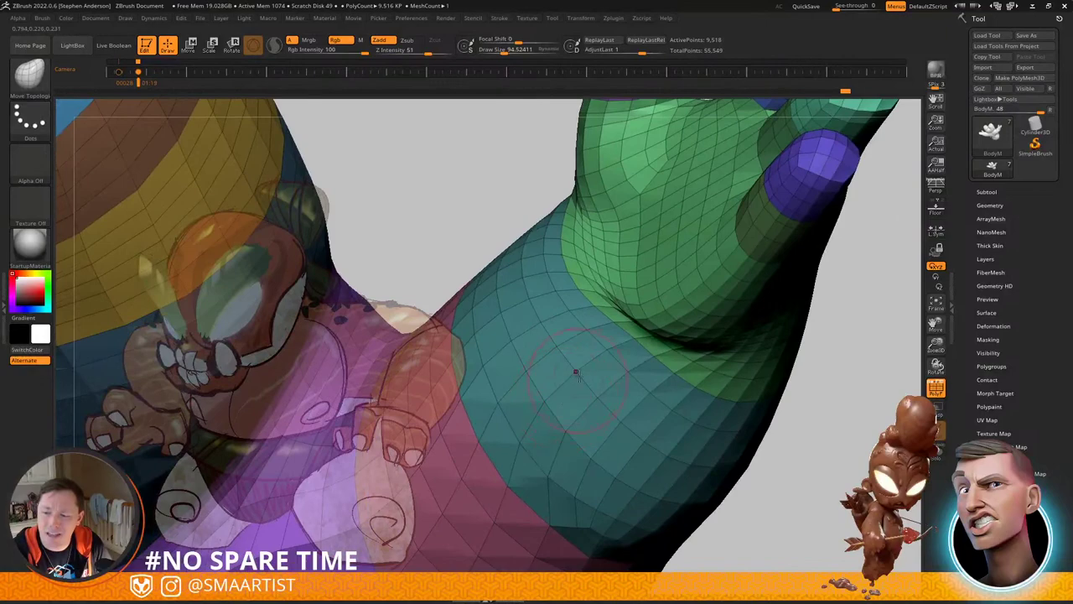
Step: Smooth out the sharp crease between palm and forearm on the underside of the wrist with a draw size of about 135
{"action": "right_click_drag", "start_coordinate": [603, 378], "coordinate": [567, 386]}
{"action": "key", "text": "s"}
{"action": "right_click_drag", "start_coordinate": [584, 366], "coordinate": [637, 369]}
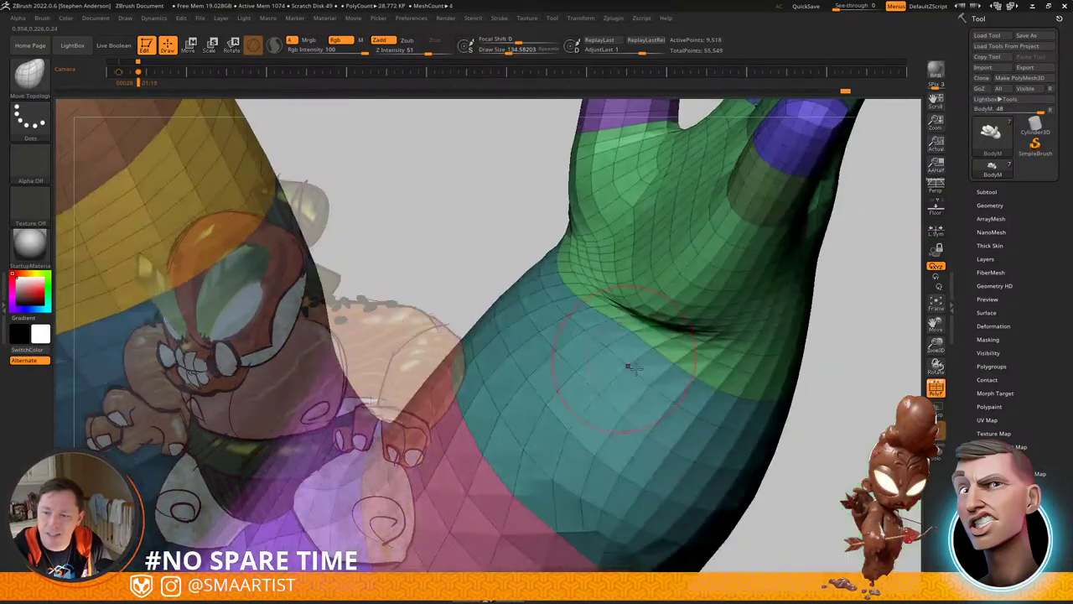
{"action": "key", "text": "shift"}
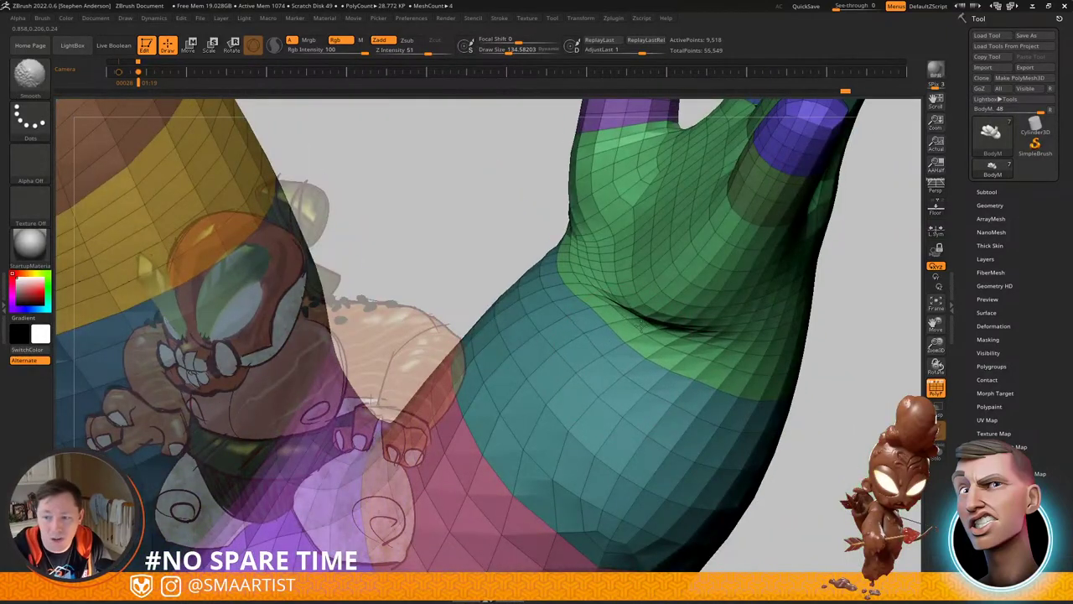
{"action": "right_click_drag", "start_coordinate": [660, 324], "coordinate": [630, 306]}
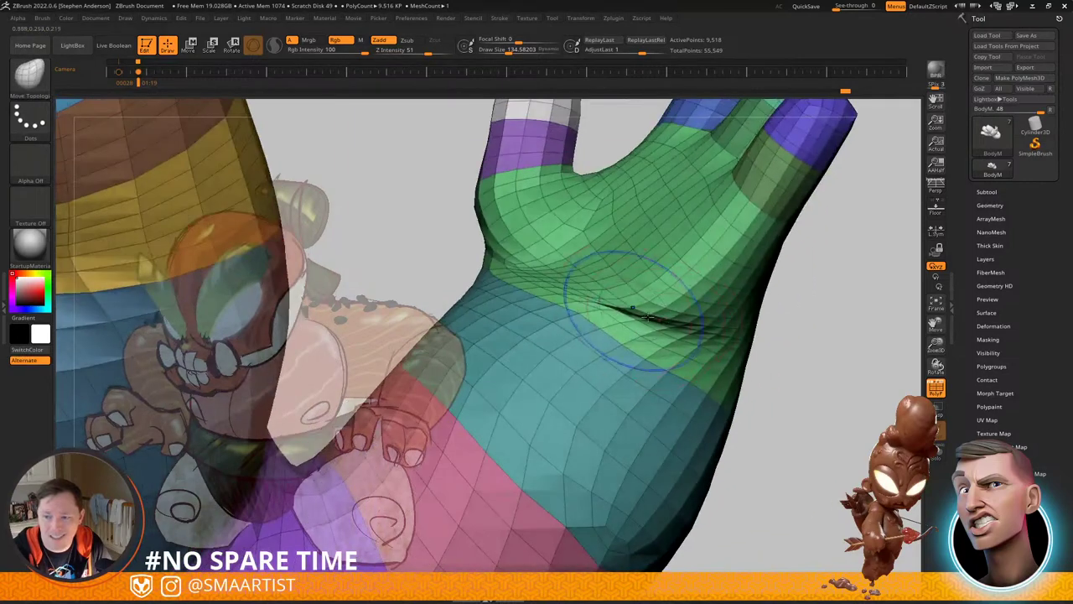
{"action": "left_click_drag", "start_coordinate": [630, 306], "coordinate": [610, 307], "text": "shift"}
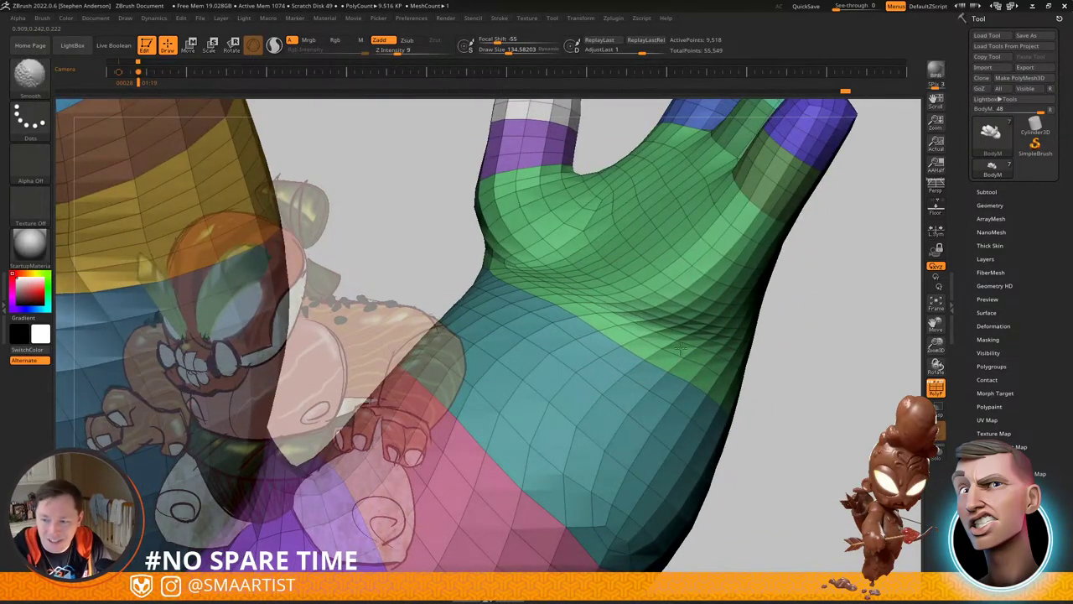
{"action": "mouse_move", "coordinate": [657, 367]}
{"action": "left_mouse_down", "text": "shift"}
{"action": "mouse_move", "coordinate": [641, 416]}
{"action": "mouse_move", "coordinate": [507, 406]}
{"action": "mouse_move", "coordinate": [482, 386]}
{"action": "left_mouse_up", "text": "shift"}
{"action": "mouse_move", "coordinate": [577, 341]}
{"action": "right_mouse_down", "text": "ctrl"}
{"action": "mouse_move", "coordinate": [591, 264]}
{"action": "mouse_move", "coordinate": [655, 343]}
{"action": "mouse_move", "coordinate": [649, 357]}
{"action": "mouse_move", "coordinate": [575, 316]}
{"action": "mouse_move", "coordinate": [712, 288]}
{"action": "mouse_move", "coordinate": [685, 235]}
{"action": "mouse_move", "coordinate": [727, 279]}
{"action": "mouse_move", "coordinate": [666, 264]}
{"action": "mouse_move", "coordinate": [623, 273]}
{"action": "mouse_move", "coordinate": [630, 177]}
{"action": "right_mouse_up", "text": "ctrl"}
{"action": "right_click_drag", "start_coordinate": [665, 281], "coordinate": [659, 253]}
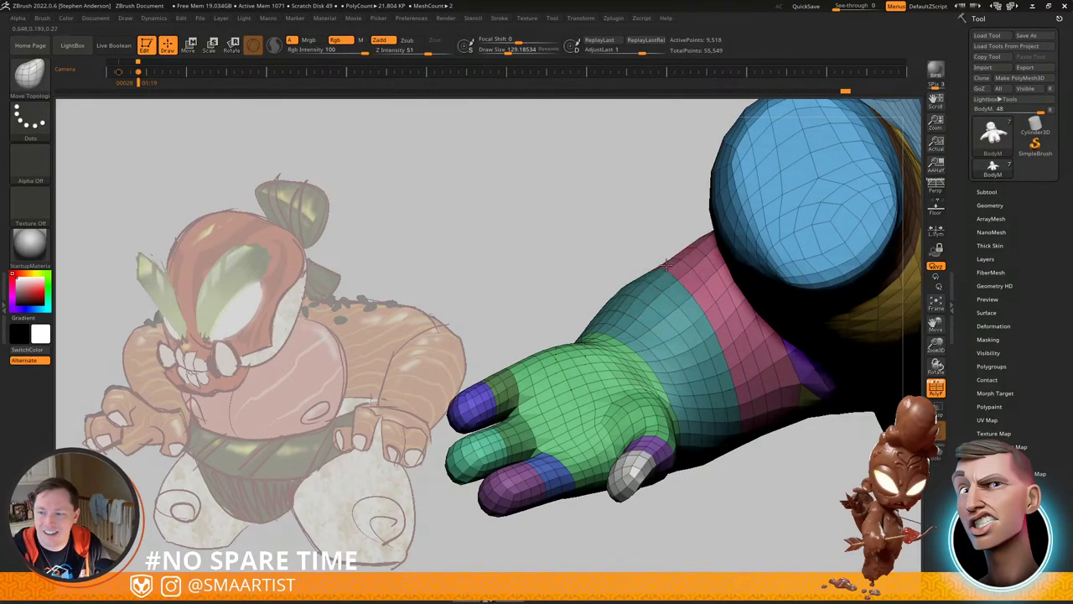
Step: Smooth the forearm surface and adjust its outer edge just above the wrist with the Move Topological brush
{"action": "mouse_move", "coordinate": [620, 306]}
{"action": "right_mouse_down"}
{"action": "mouse_move", "coordinate": [658, 245]}
{"action": "mouse_move", "coordinate": [663, 291]}
{"action": "mouse_move", "coordinate": [633, 260]}
{"action": "mouse_move", "coordinate": [678, 231]}
{"action": "mouse_move", "coordinate": [653, 239]}
{"action": "mouse_move", "coordinate": [677, 255]}
{"action": "mouse_move", "coordinate": [653, 333]}
{"action": "mouse_move", "coordinate": [664, 307]}
{"action": "mouse_move", "coordinate": [647, 327]}
{"action": "mouse_move", "coordinate": [640, 311]}
{"action": "mouse_move", "coordinate": [654, 304]}
{"action": "right_mouse_up"}
{"action": "mouse_move", "coordinate": [658, 306]}
{"action": "left_mouse_down", "text": "shift"}
{"action": "mouse_move", "coordinate": [682, 304]}
{"action": "mouse_move", "coordinate": [671, 308]}
{"action": "left_mouse_up", "text": "shift"}
{"action": "mouse_move", "coordinate": [620, 317]}
{"action": "right_mouse_down"}
{"action": "mouse_move", "coordinate": [628, 376]}
{"action": "mouse_move", "coordinate": [672, 399]}
{"action": "mouse_move", "coordinate": [668, 408]}
{"action": "right_mouse_up"}
{"action": "left_click_drag", "start_coordinate": [680, 391], "coordinate": [676, 390]}
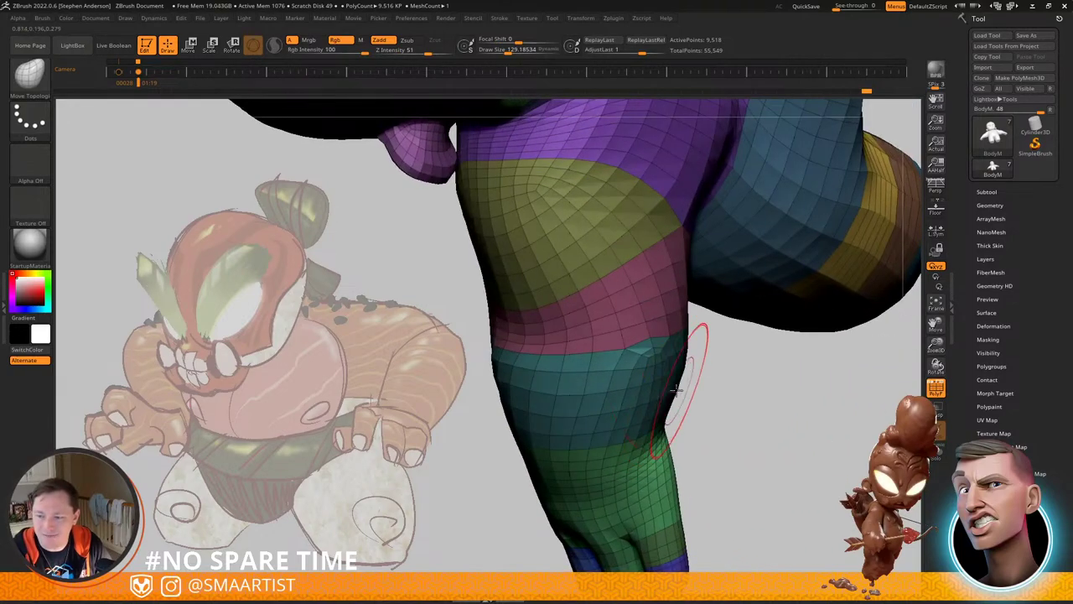
Step: Set the brush draw size to about 201, then reshape and smooth the arm around the elbow
{"action": "right_click_drag", "start_coordinate": [676, 390], "coordinate": [698, 382]}
{"action": "right_click_drag", "start_coordinate": [702, 278], "coordinate": [685, 303]}
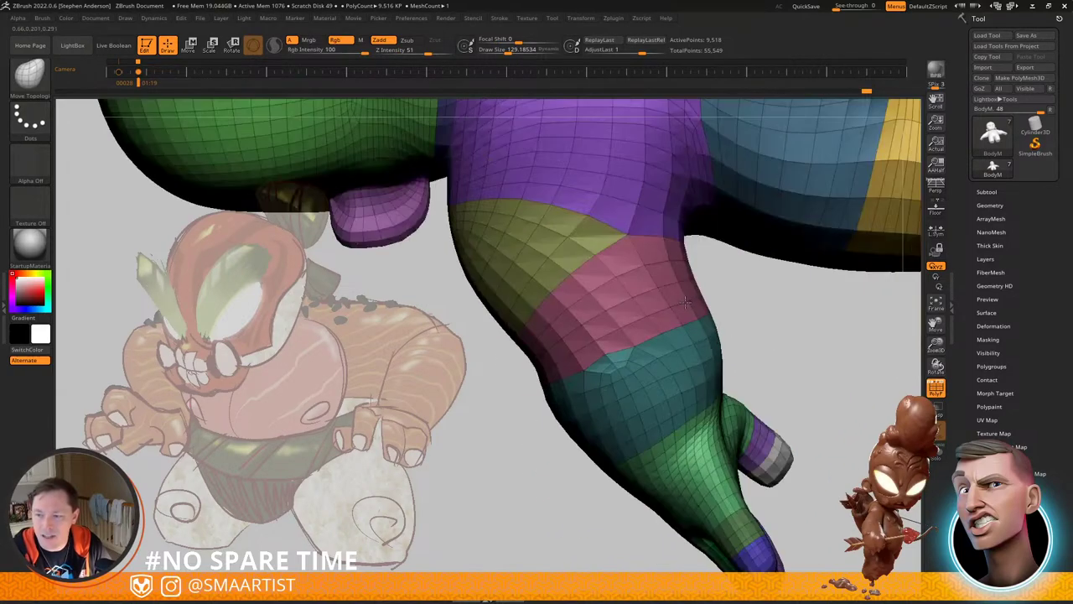
{"action": "key", "text": "s"}
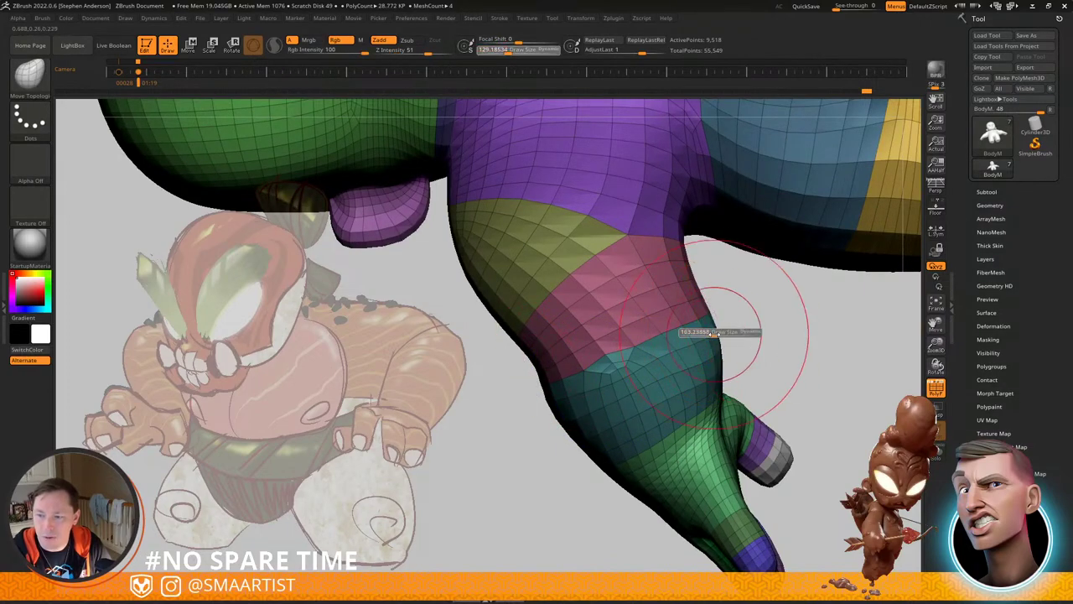
{"action": "left_click_drag", "start_coordinate": [714, 334], "coordinate": [719, 334]}
{"action": "left_click_drag", "start_coordinate": [689, 259], "coordinate": [696, 239]}
{"action": "mouse_move", "coordinate": [713, 279]}
{"action": "right_mouse_down", "text": "ctrl"}
{"action": "mouse_move", "coordinate": [681, 255]}
{"action": "mouse_move", "coordinate": [730, 232]}
{"action": "mouse_move", "coordinate": [660, 237]}
{"action": "mouse_move", "coordinate": [611, 352]}
{"action": "mouse_move", "coordinate": [661, 330]}
{"action": "mouse_move", "coordinate": [651, 328]}
{"action": "mouse_move", "coordinate": [670, 337]}
{"action": "right_mouse_up", "text": "ctrl"}
{"action": "left_click_drag", "start_coordinate": [614, 300], "coordinate": [687, 337], "text": "shift"}
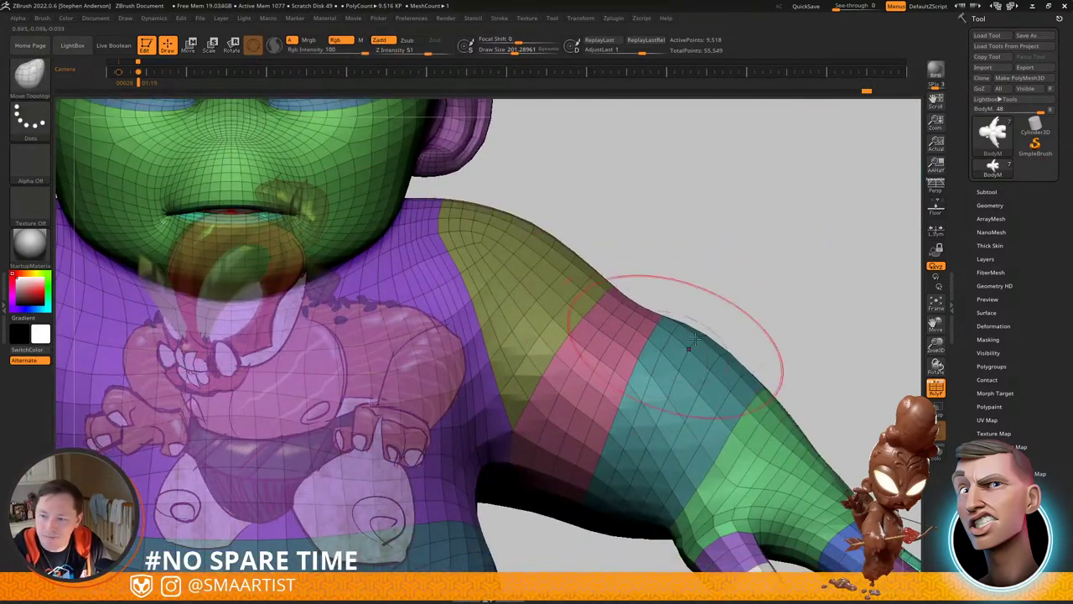
{"action": "right_click_drag", "start_coordinate": [696, 338], "coordinate": [653, 357]}
{"action": "right_click_drag", "start_coordinate": [765, 345], "coordinate": [705, 359]}
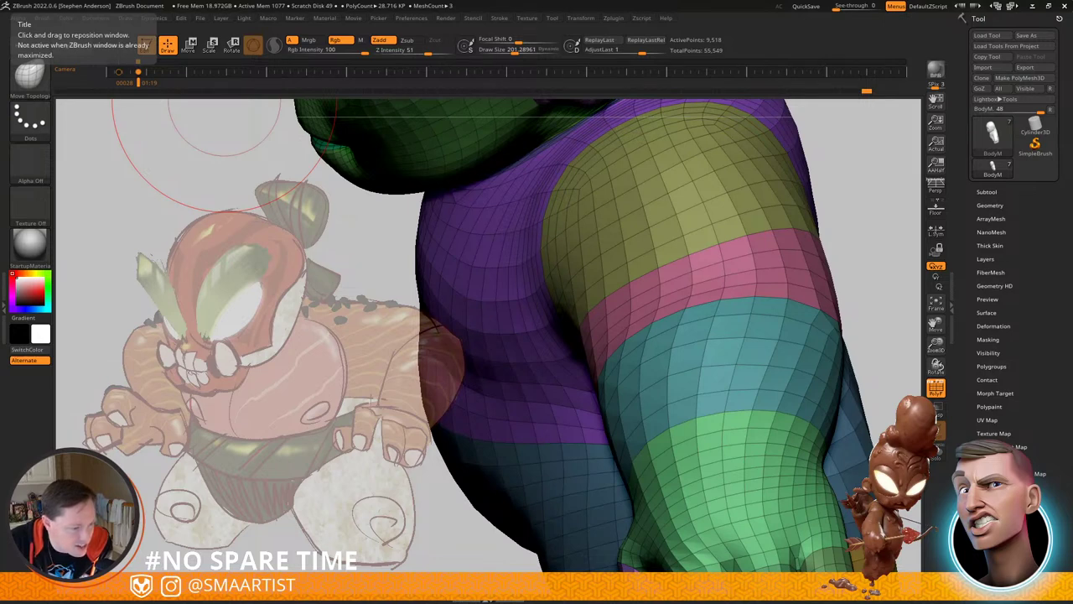
Step: Switch to the character lineup concept image and examine the first designs, from the orange strongman to the bubblegum waitress
{"action": "left_click_drag", "start_coordinate": [0, 377], "coordinate": [539, 2]}
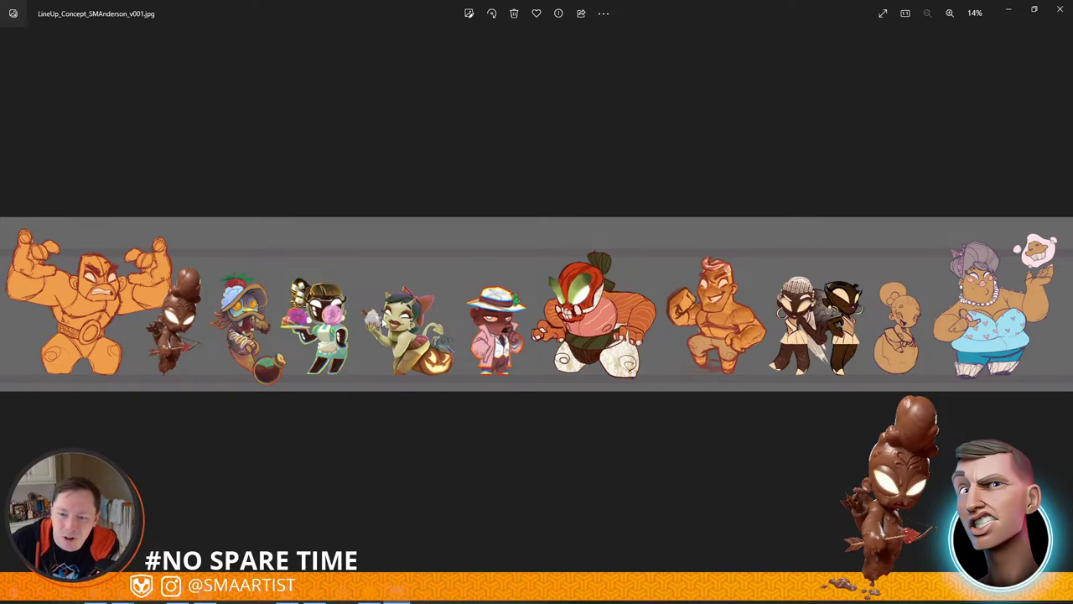
{"action": "scroll", "coordinate": [383, 321], "scroll_direction": "up", "scroll_amount": 5}
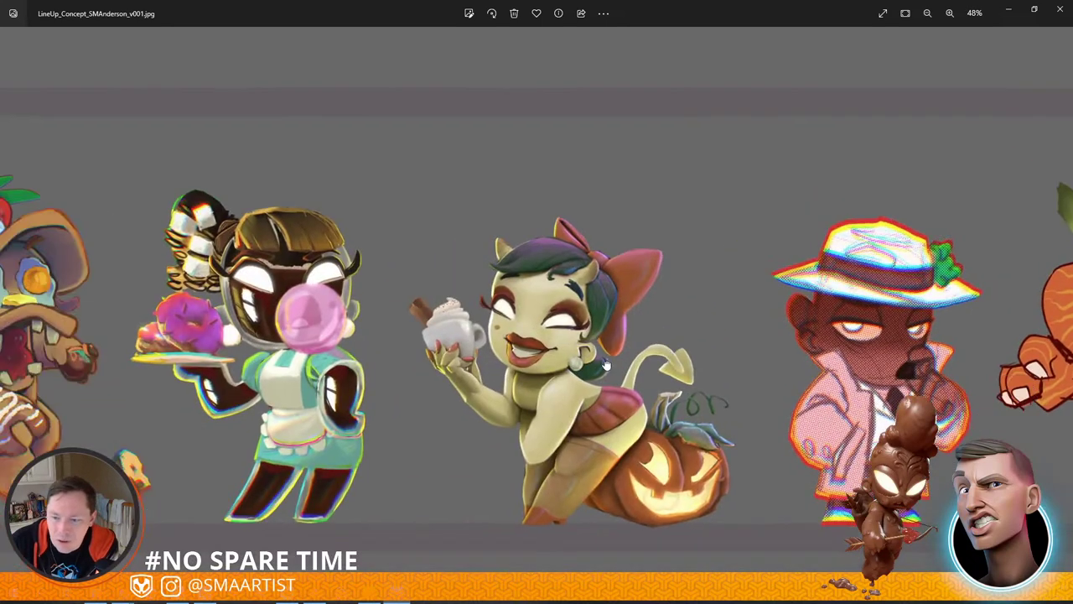
{"action": "left_click_drag", "start_coordinate": [456, 407], "coordinate": [930, 382]}
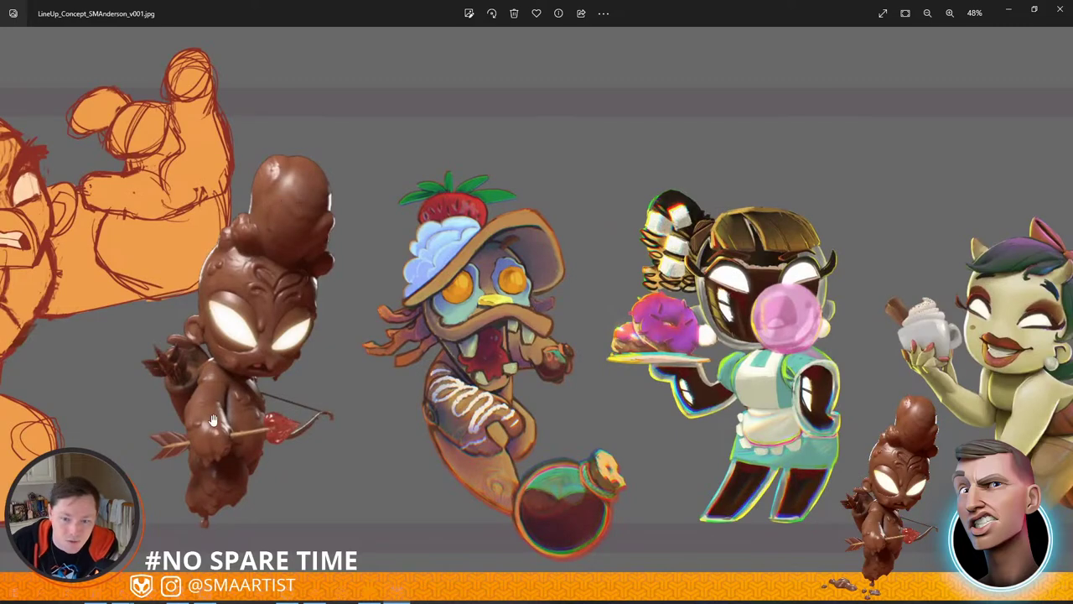
{"action": "left_click_drag", "start_coordinate": [412, 499], "coordinate": [575, 496]}
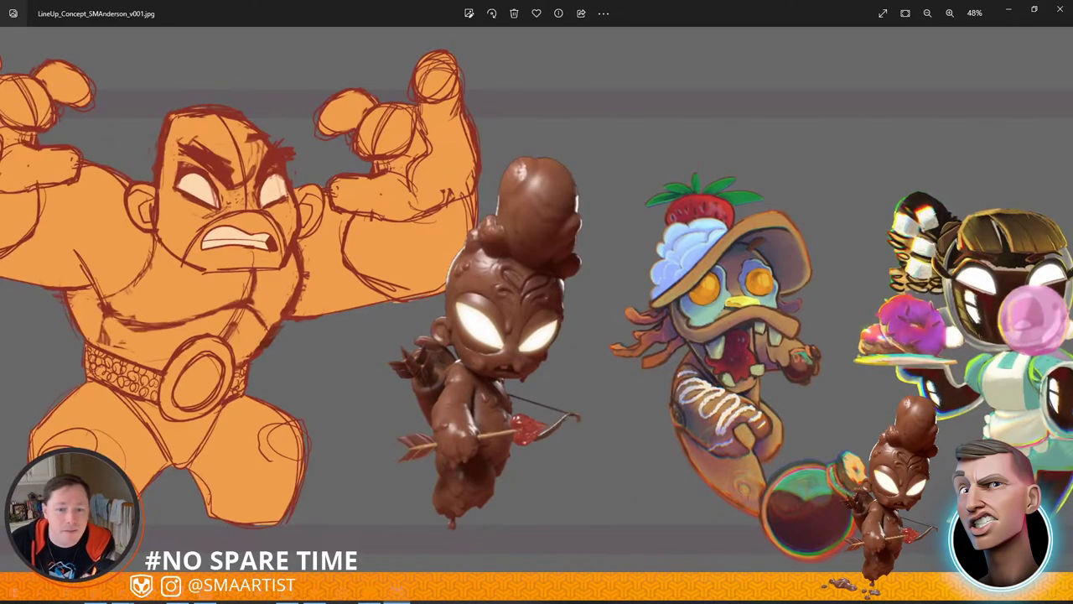
{"action": "left_click_drag", "start_coordinate": [344, 377], "coordinate": [425, 381]}
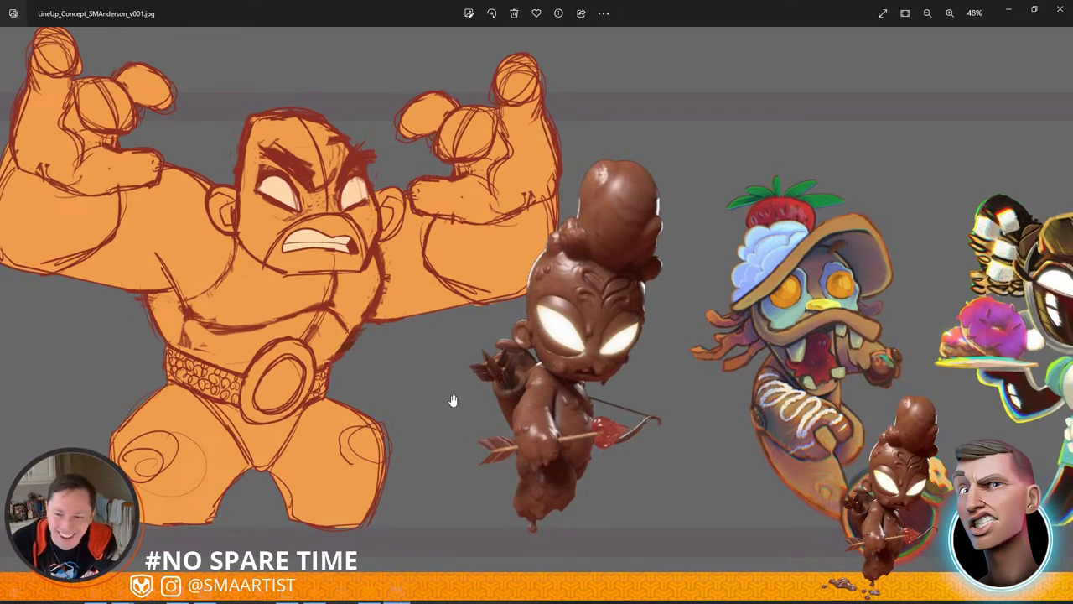
{"action": "left_click_drag", "start_coordinate": [669, 380], "coordinate": [227, 354]}
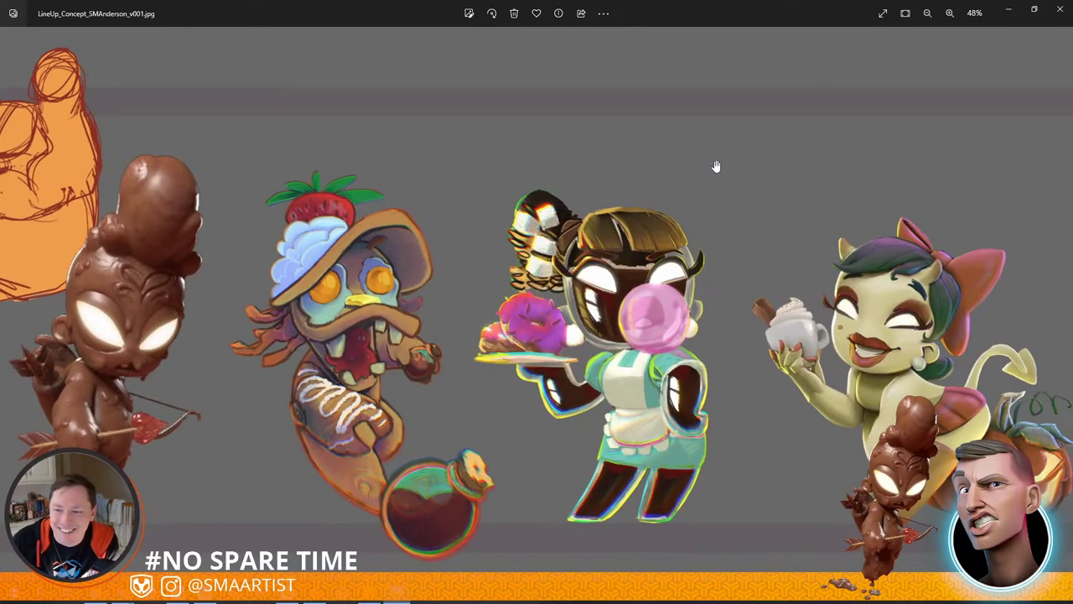
{"action": "left_click_drag", "start_coordinate": [704, 165], "coordinate": [607, 211]}
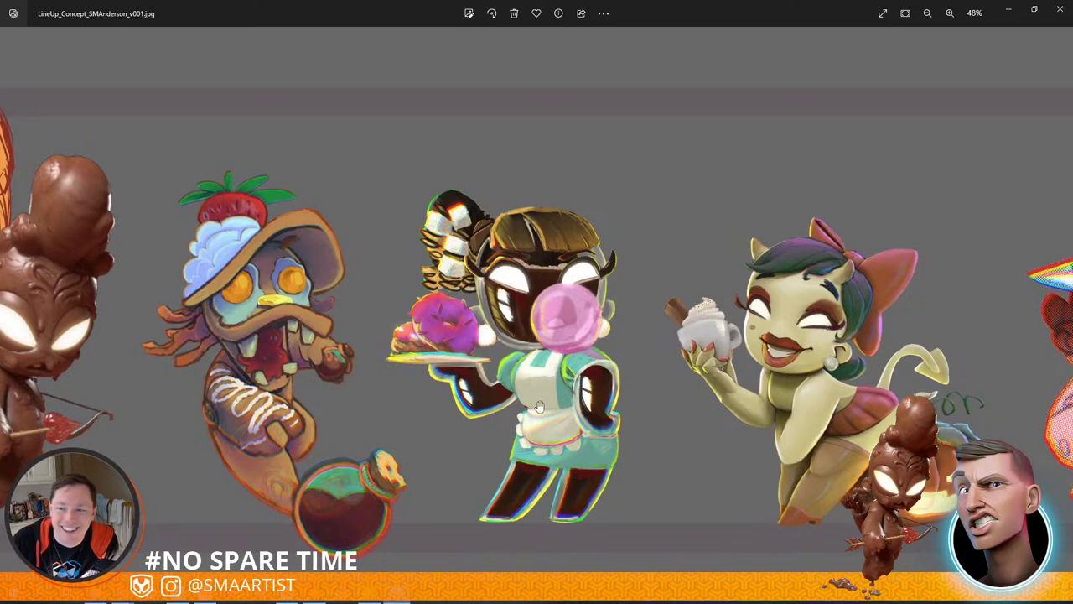
{"action": "left_click_drag", "start_coordinate": [676, 171], "coordinate": [602, 153]}
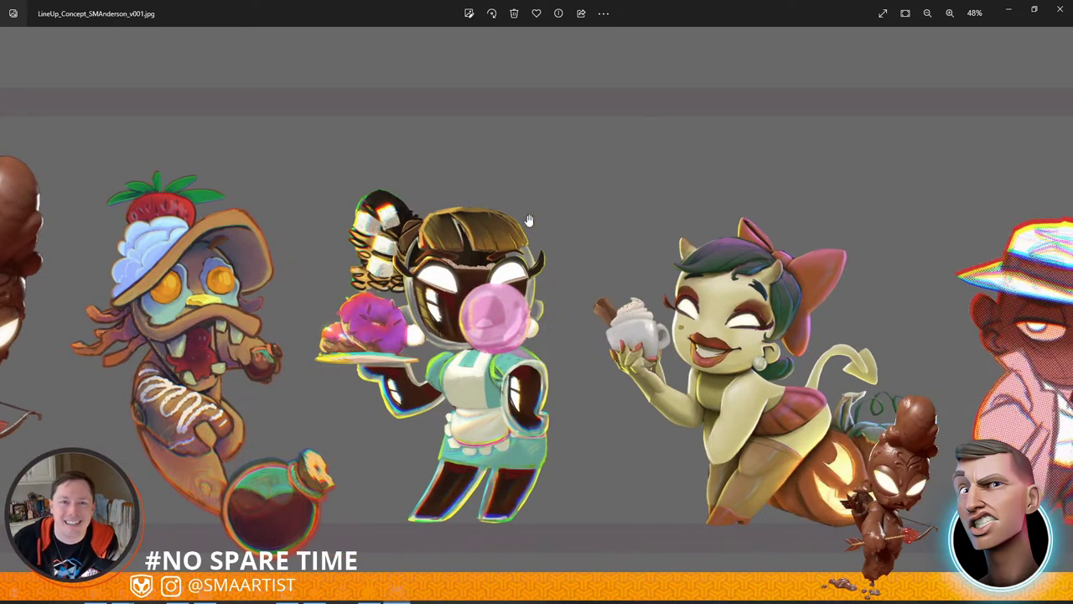
Step: Examine the remaining lineup designs through to the grandmother with the muffin, then return to the ZBrush sculpt
{"action": "left_click_drag", "start_coordinate": [540, 182], "coordinate": [494, 164]}
{"action": "left_click_drag", "start_coordinate": [728, 112], "coordinate": [453, 124]}
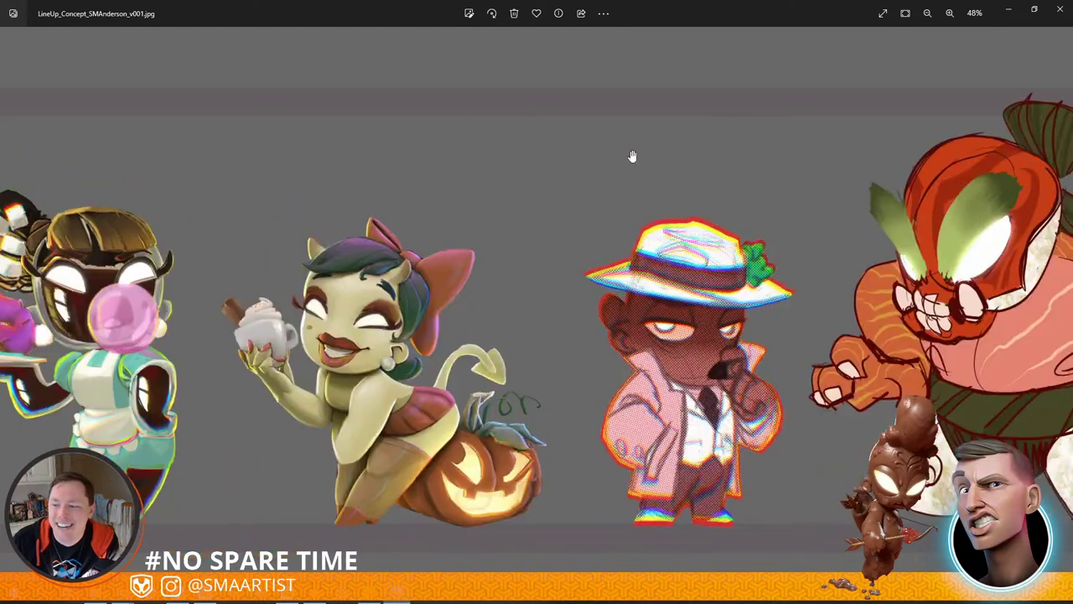
{"action": "left_click_drag", "start_coordinate": [590, 139], "coordinate": [443, 151]}
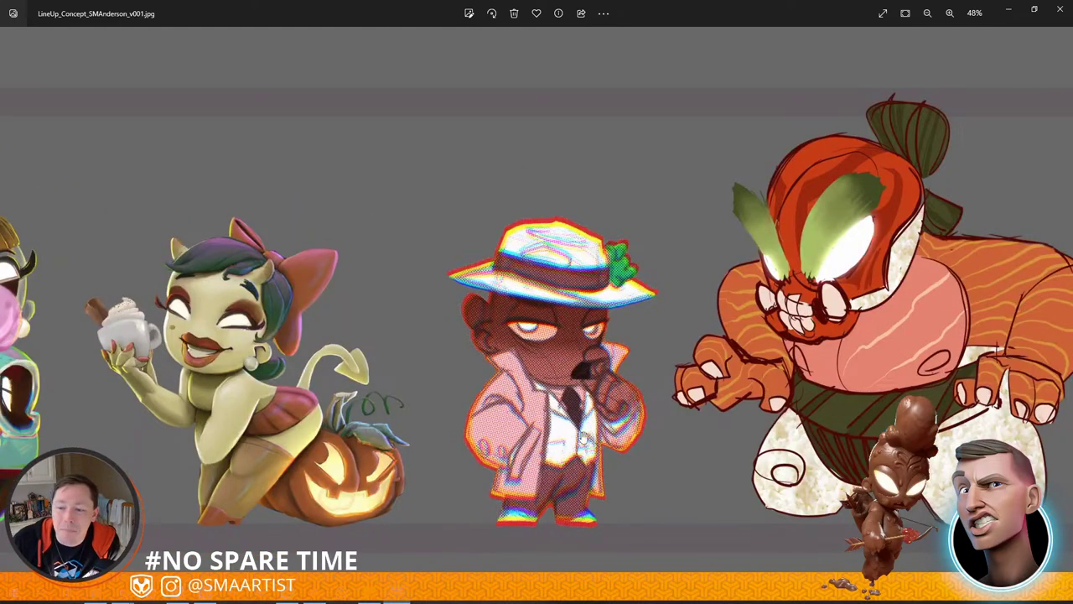
{"action": "left_click_drag", "start_coordinate": [635, 175], "coordinate": [378, 163]}
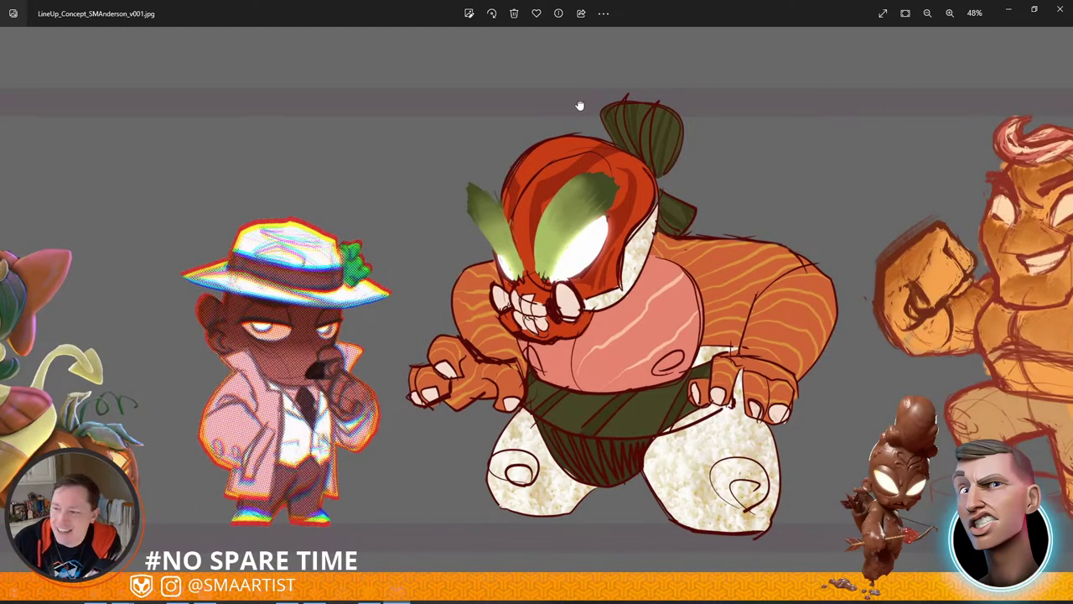
{"action": "left_click_drag", "start_coordinate": [580, 106], "coordinate": [273, 98]}
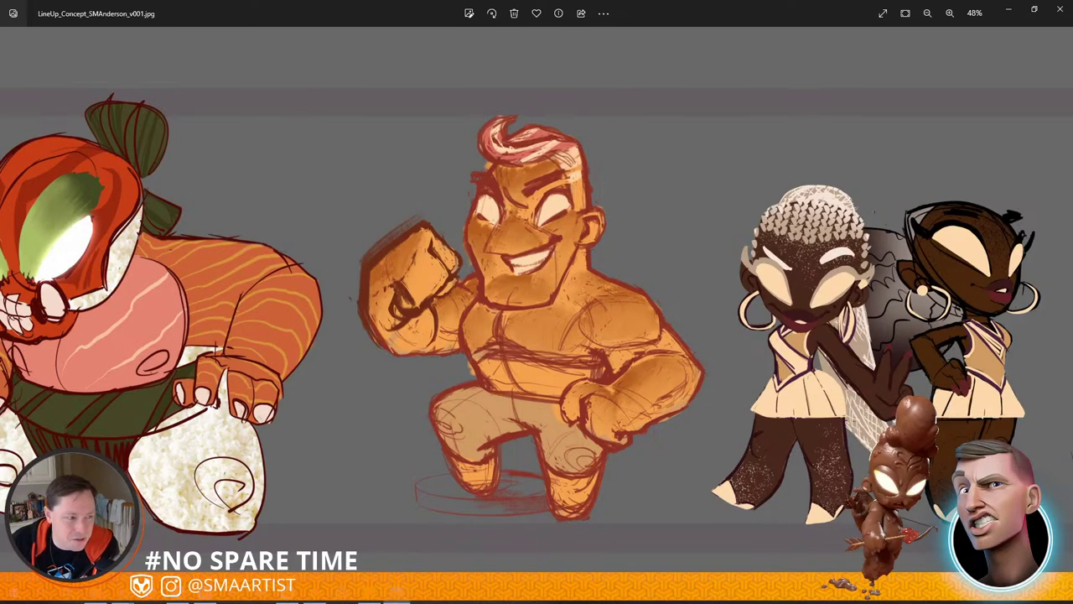
{"action": "left_click_drag", "start_coordinate": [683, 252], "coordinate": [324, 244]}
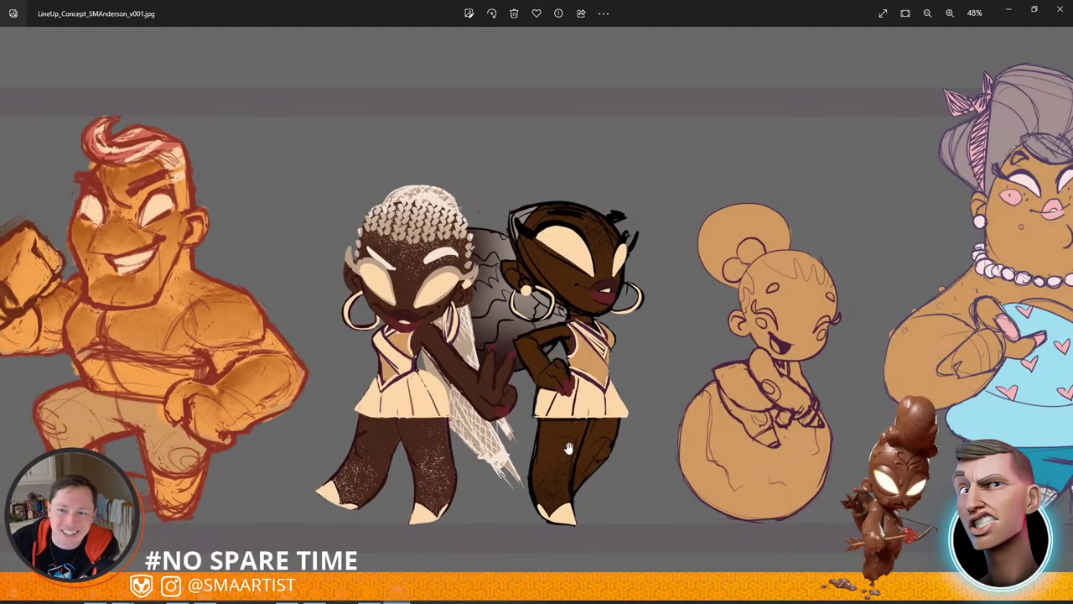
{"action": "left_click_drag", "start_coordinate": [669, 159], "coordinate": [413, 123]}
{"action": "left_click_drag", "start_coordinate": [592, 198], "coordinate": [411, 197]}
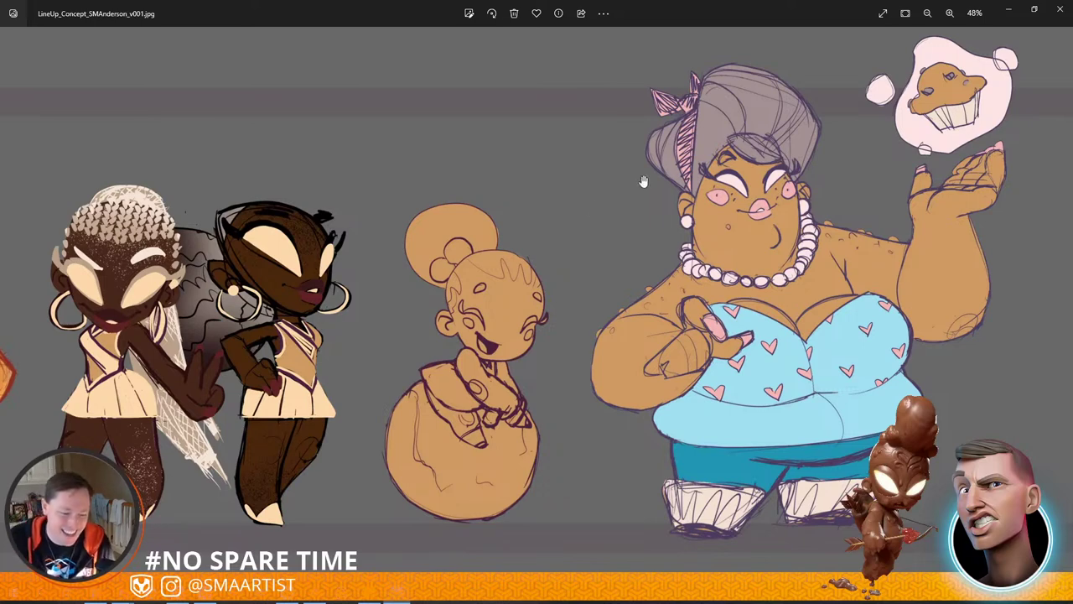
{"action": "left_click", "coordinate": [1011, 14]}
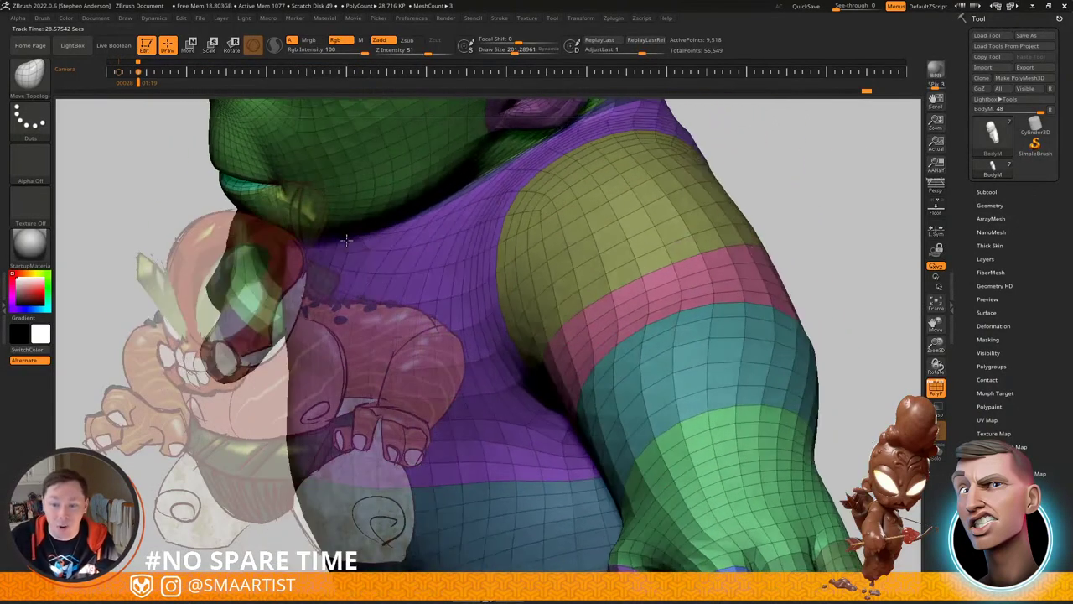
Step: Review the whole figure from back and front, and hide the polygroup wireframe display
{"action": "mouse_move", "coordinate": [528, 370]}
{"action": "right_mouse_down", "text": "ctrl"}
{"action": "mouse_move", "coordinate": [640, 203]}
{"action": "mouse_move", "coordinate": [643, 179]}
{"action": "mouse_move", "coordinate": [722, 201]}
{"action": "mouse_move", "coordinate": [784, 169]}
{"action": "right_mouse_up", "text": "ctrl"}
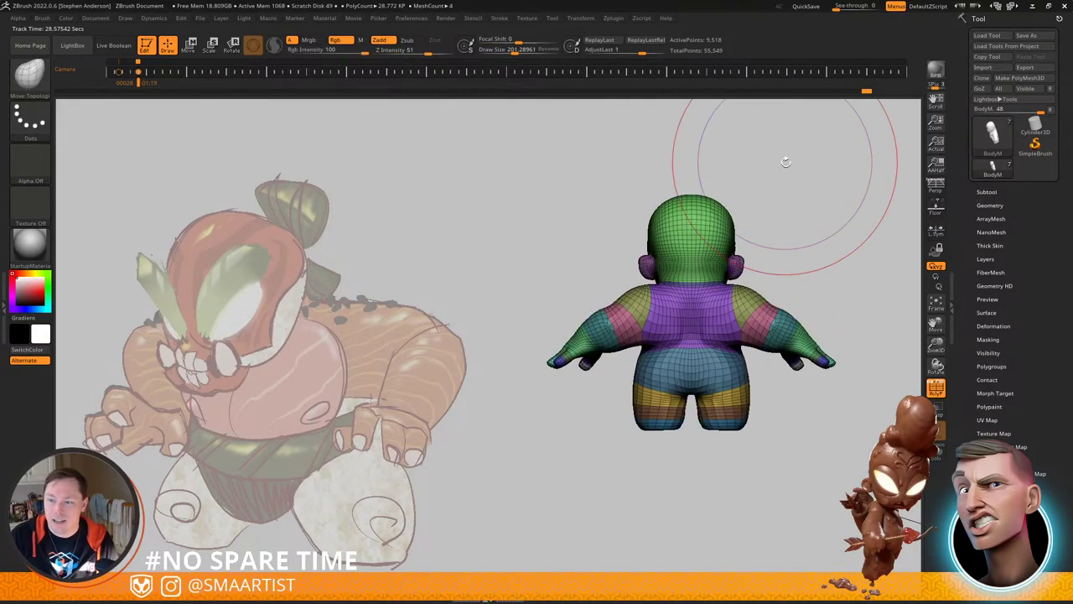
{"action": "right_click_drag", "start_coordinate": [784, 243], "coordinate": [877, 239]}
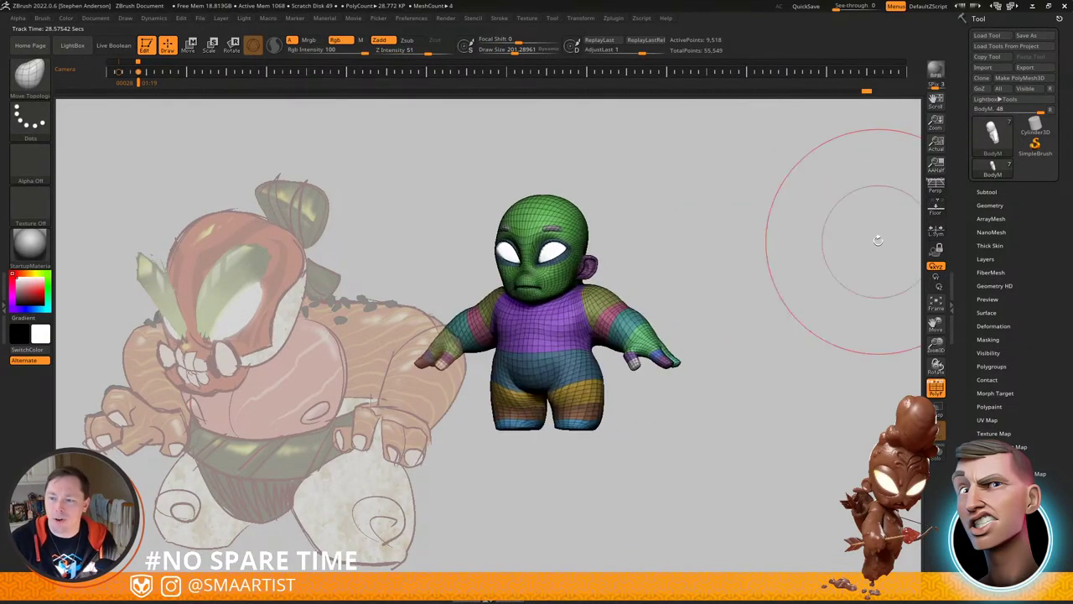
{"action": "key", "text": "shift+f"}
{"action": "right_click_drag", "start_coordinate": [721, 239], "coordinate": [709, 246]}
{"action": "right_click_drag", "start_coordinate": [562, 292], "coordinate": [582, 379], "text": "ctrl"}
{"action": "mouse_move", "coordinate": [582, 379]}
{"action": "right_mouse_down"}
{"action": "mouse_move", "coordinate": [623, 263]}
{"action": "mouse_move", "coordinate": [569, 228]}
{"action": "mouse_move", "coordinate": [541, 271]}
{"action": "mouse_move", "coordinate": [624, 260]}
{"action": "right_mouse_up"}
Step: Set the brush draw size to about 135 and reshape the lower cheek and jaw beside the mouth
{"action": "key", "text": "s"}
{"action": "key", "text": "s"}
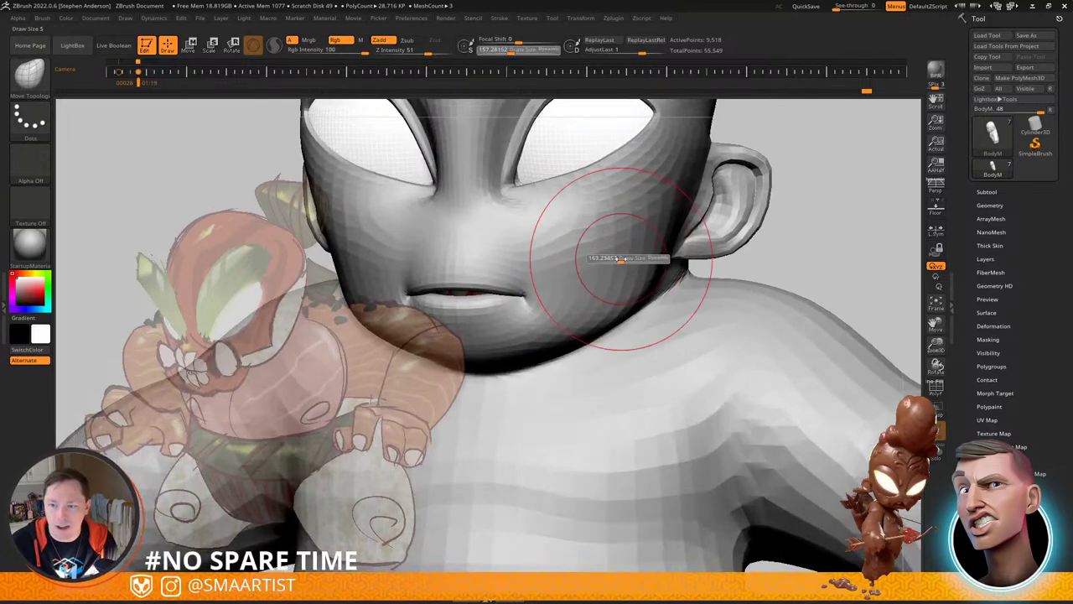
{"action": "left_click_drag", "start_coordinate": [623, 260], "coordinate": [635, 267]}
{"action": "mouse_move", "coordinate": [636, 267]}
{"action": "right_mouse_down"}
{"action": "mouse_move", "coordinate": [587, 285]}
{"action": "mouse_move", "coordinate": [599, 276]}
{"action": "mouse_move", "coordinate": [589, 295]}
{"action": "right_mouse_up"}
{"action": "key", "text": "s"}
{"action": "mouse_move", "coordinate": [613, 302]}
{"action": "left_mouse_down"}
{"action": "mouse_move", "coordinate": [603, 304]}
{"action": "mouse_move", "coordinate": [597, 279]}
{"action": "left_mouse_up"}
{"action": "mouse_move", "coordinate": [598, 280]}
{"action": "right_mouse_down"}
{"action": "mouse_move", "coordinate": [622, 297]}
{"action": "mouse_move", "coordinate": [608, 321]}
{"action": "mouse_move", "coordinate": [582, 333]}
{"action": "right_mouse_up"}
{"action": "left_click_drag", "start_coordinate": [598, 345], "coordinate": [606, 356]}
Step: Push the character's jawline inward below the cheek from a three-quarter view
{"action": "mouse_move", "coordinate": [619, 358]}
{"action": "right_mouse_down"}
{"action": "mouse_move", "coordinate": [610, 354]}
{"action": "mouse_move", "coordinate": [663, 335]}
{"action": "mouse_move", "coordinate": [671, 351]}
{"action": "right_mouse_up"}
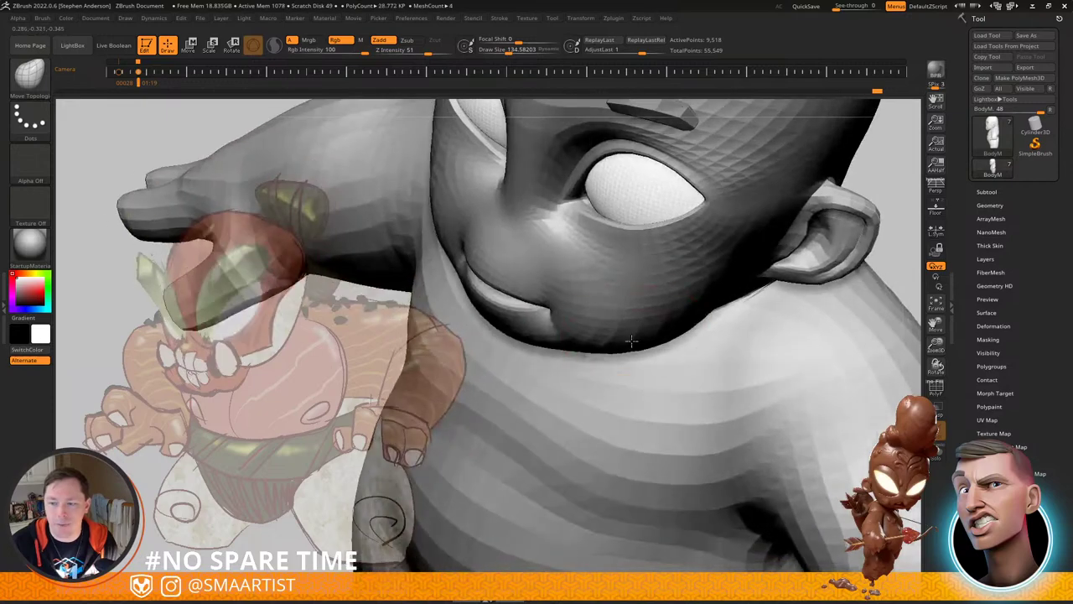
{"action": "left_click_drag", "start_coordinate": [630, 342], "coordinate": [604, 338]}
{"action": "mouse_move", "coordinate": [640, 313]}
{"action": "right_mouse_down"}
{"action": "mouse_move", "coordinate": [649, 327]}
{"action": "mouse_move", "coordinate": [625, 266]}
{"action": "mouse_move", "coordinate": [635, 290]}
{"action": "right_mouse_up"}
{"action": "left_click_drag", "start_coordinate": [661, 318], "coordinate": [631, 299]}
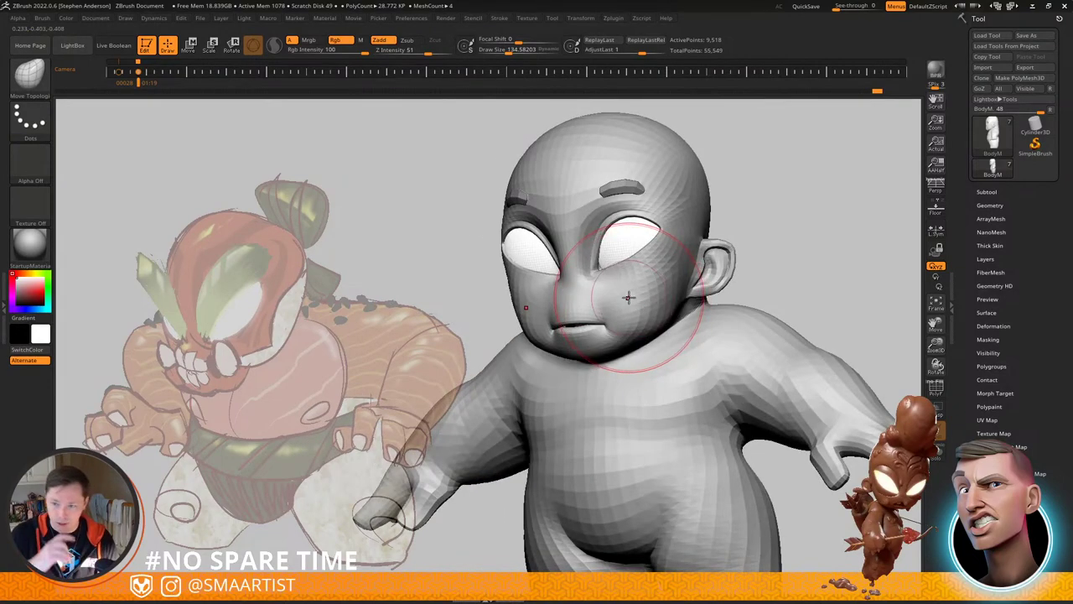
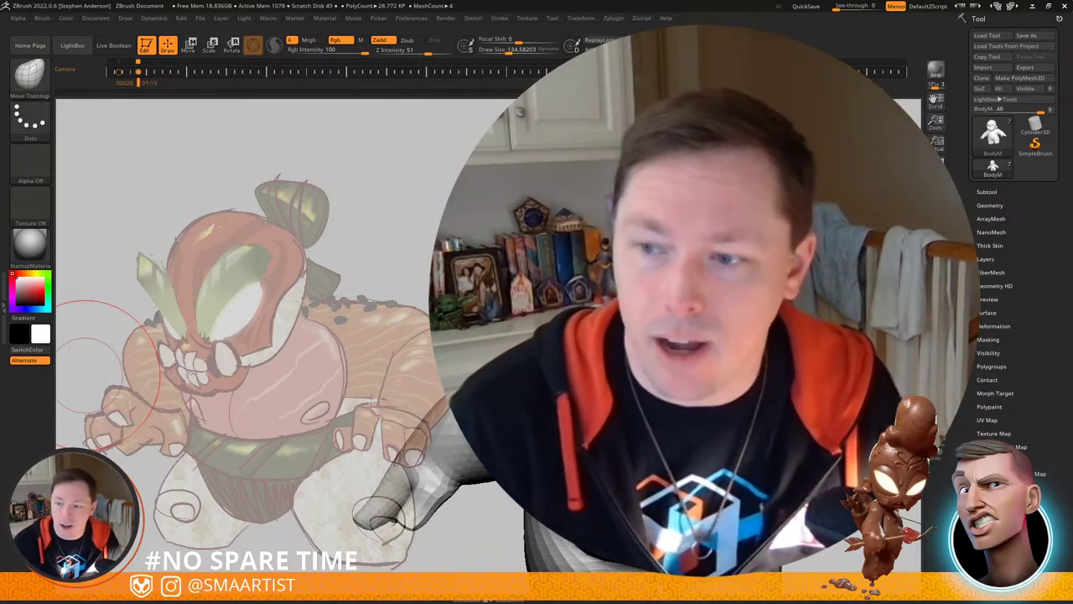
Step: Resize the Move Topological brush to a draw size of about 124
{"action": "mouse_move", "coordinate": [587, 403]}
{"action": "right_mouse_down"}
{"action": "mouse_move", "coordinate": [486, 302]}
{"action": "mouse_move", "coordinate": [537, 335]}
{"action": "mouse_move", "coordinate": [536, 394]}
{"action": "right_mouse_up"}
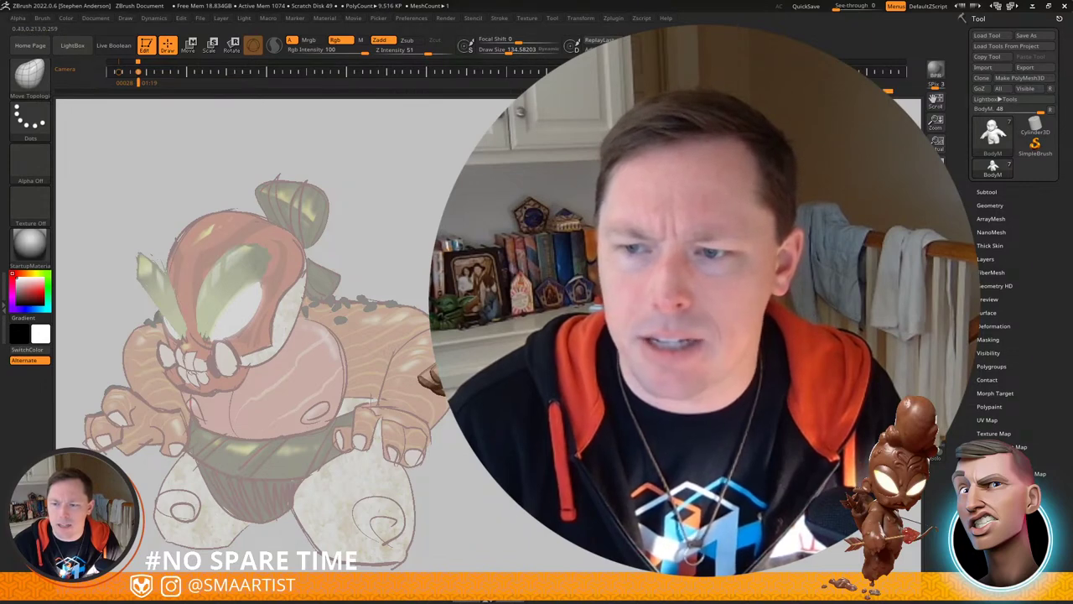
{"action": "key", "text": "s"}
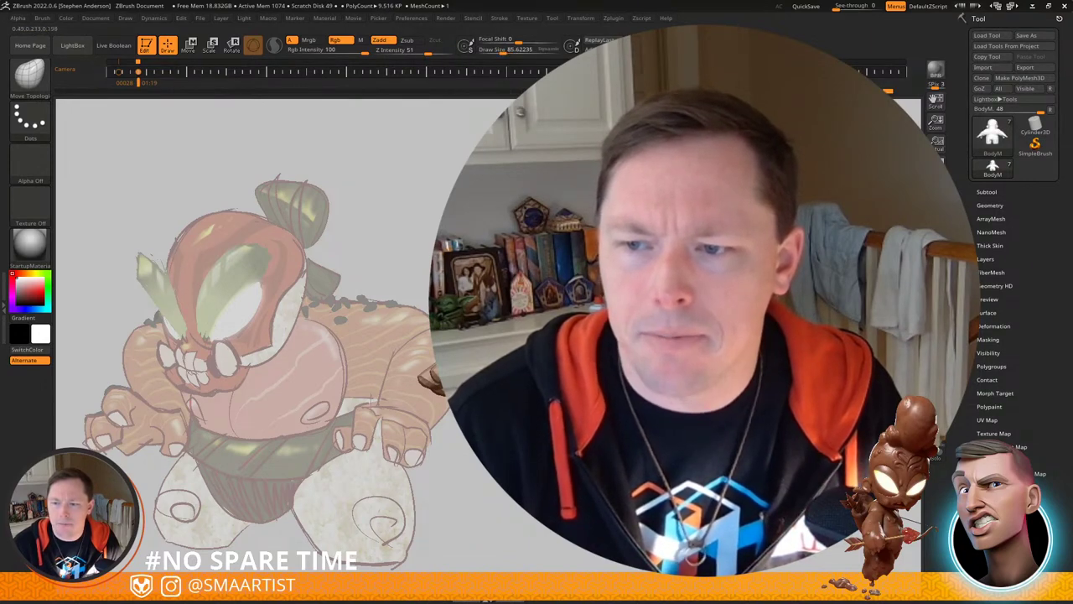
{"action": "key", "text": "s"}
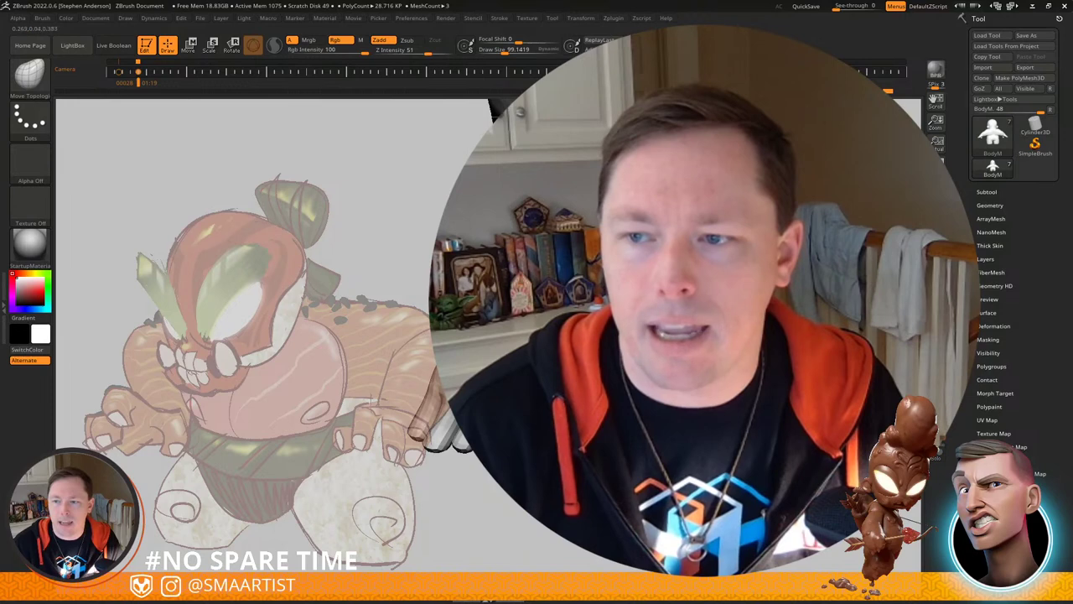
{"action": "key", "text": "bracketright"}
{"action": "key", "text": "bracketright"}
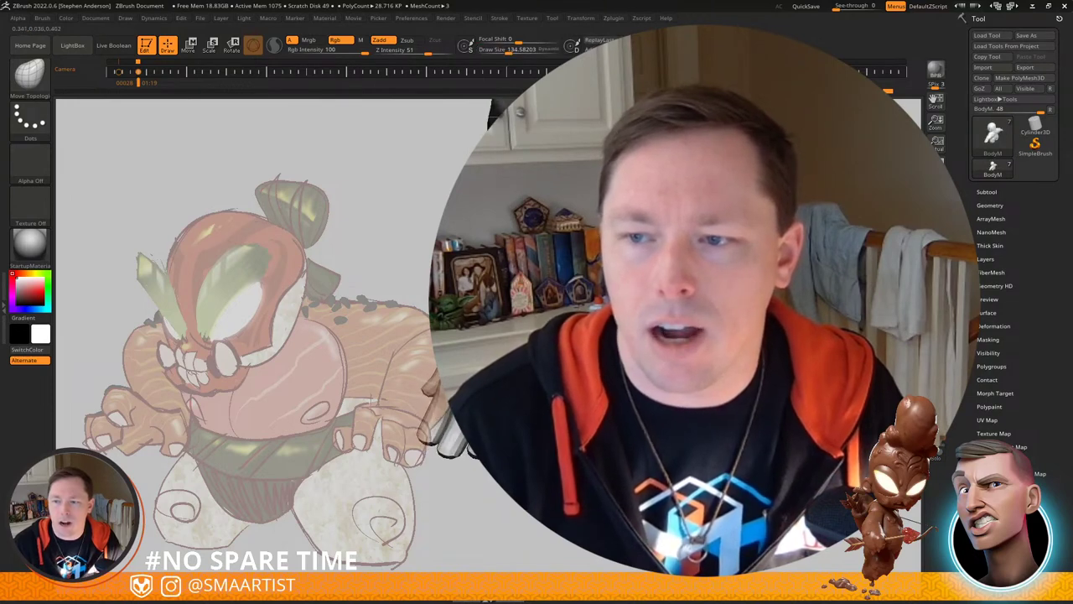
{"action": "key", "text": "s"}
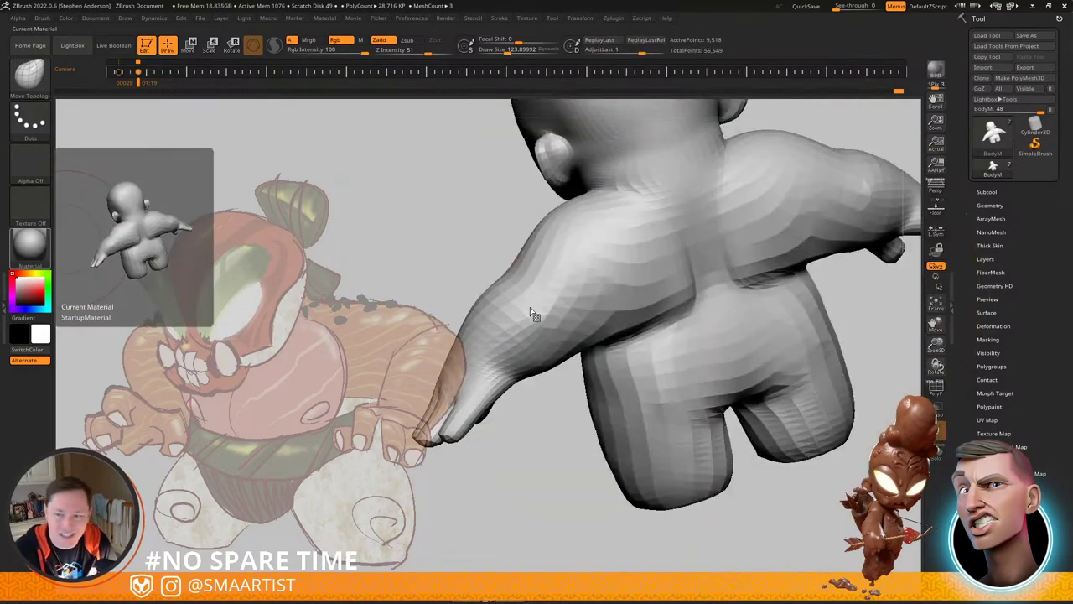
Step: Reshape the upper back behind the shoulder with a brush draw size of about 195
{"action": "right_click_drag", "start_coordinate": [655, 251], "coordinate": [685, 247]}
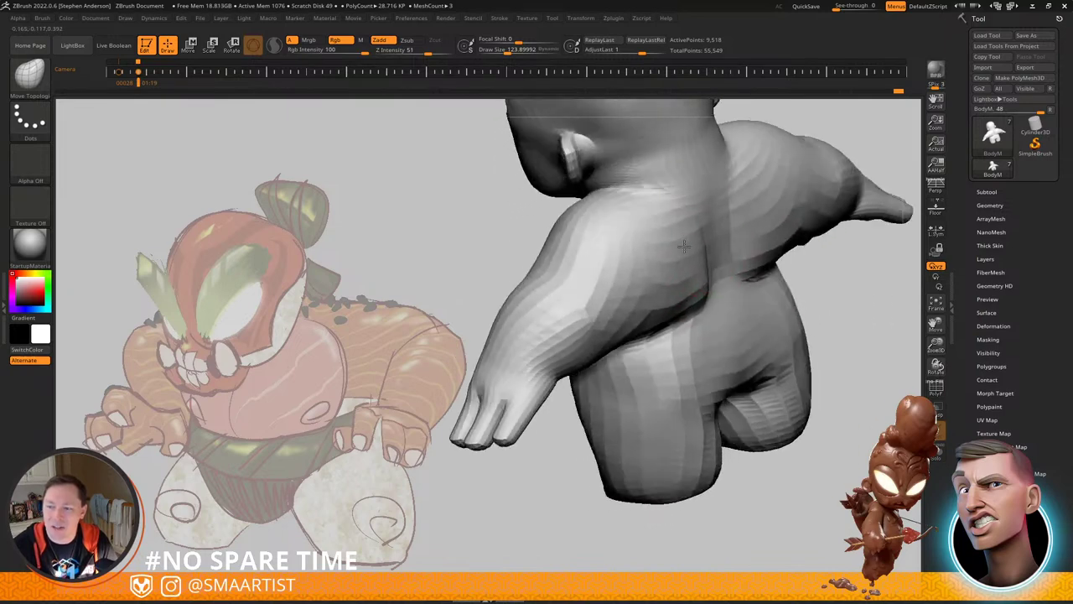
{"action": "mouse_move", "coordinate": [684, 245]}
{"action": "left_mouse_down"}
{"action": "mouse_move", "coordinate": [693, 267]}
{"action": "mouse_move", "coordinate": [697, 246]}
{"action": "mouse_move", "coordinate": [714, 250]}
{"action": "left_mouse_up"}
{"action": "key", "text": "s"}
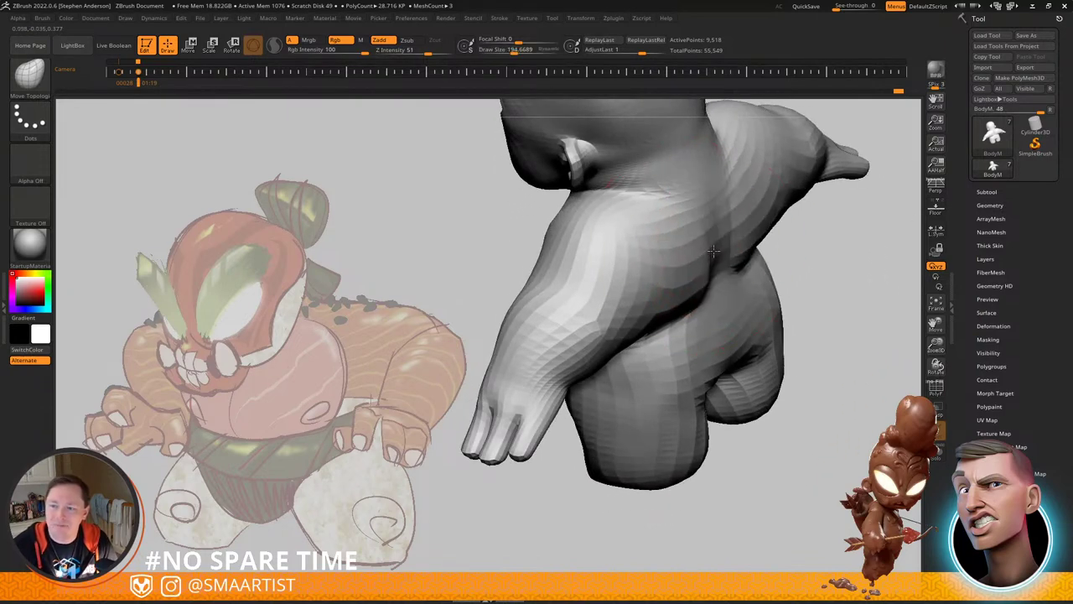
{"action": "mouse_move", "coordinate": [715, 249]}
{"action": "right_mouse_down"}
{"action": "mouse_move", "coordinate": [729, 208]}
{"action": "mouse_move", "coordinate": [752, 218]}
{"action": "mouse_move", "coordinate": [733, 251]}
{"action": "mouse_move", "coordinate": [707, 257]}
{"action": "mouse_move", "coordinate": [651, 307]}
{"action": "right_mouse_up"}
{"action": "right_click_drag", "start_coordinate": [651, 307], "coordinate": [665, 312]}
Step: Reduce the brush draw size to about 119 and adjust the back contour behind the upper arm
{"action": "key", "text": "s"}
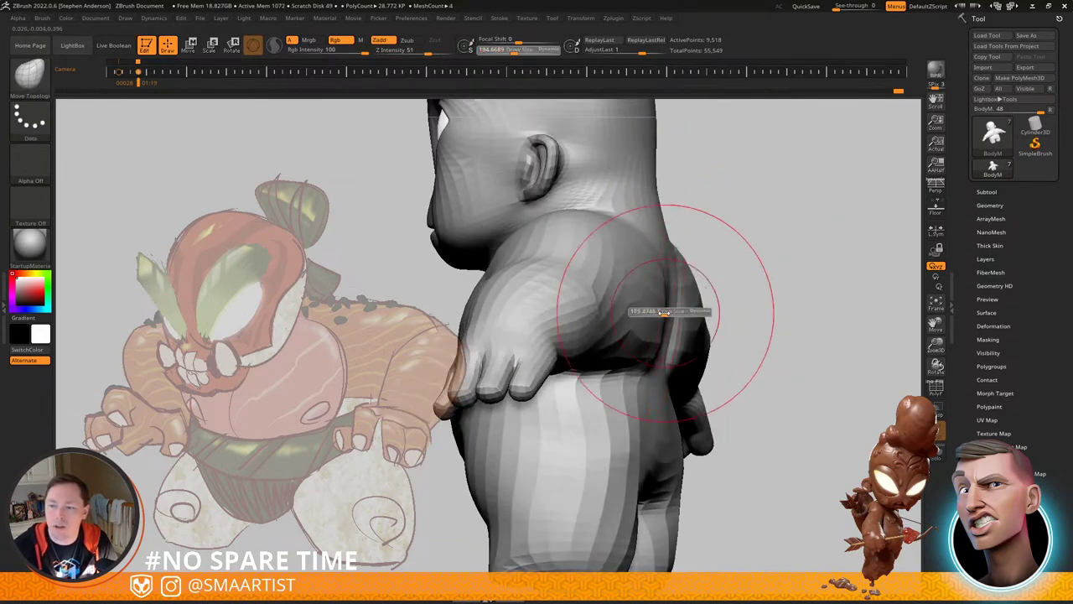
{"action": "left_click_drag", "start_coordinate": [659, 313], "coordinate": [657, 313]}
{"action": "left_click_drag", "start_coordinate": [658, 315], "coordinate": [668, 321]}
{"action": "right_click_drag", "start_coordinate": [663, 320], "coordinate": [654, 336]}
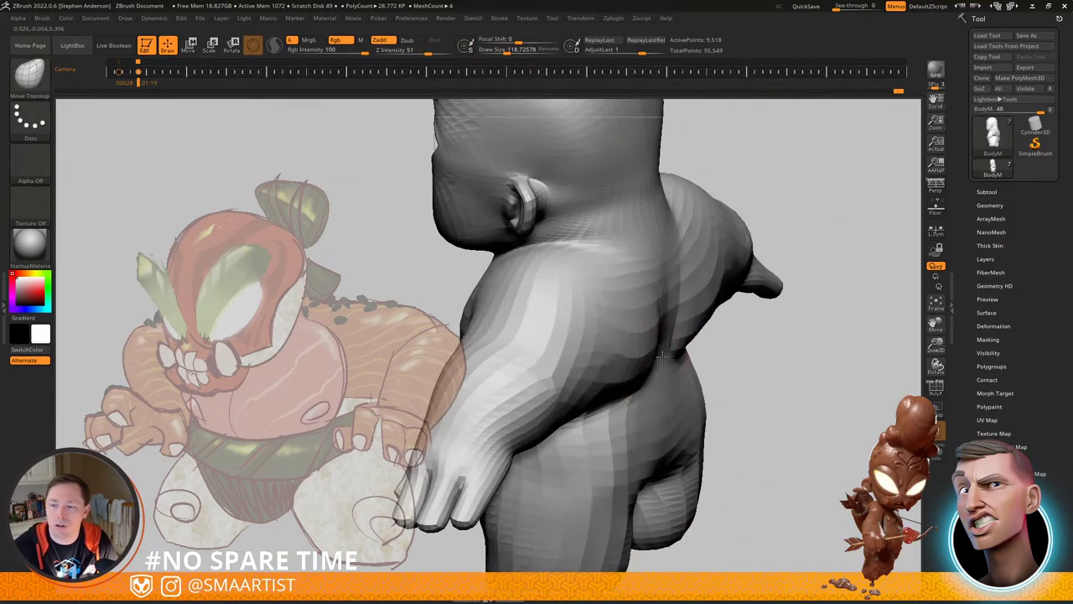
Step: Increase the brush draw size to about 215 and adjust the throat contour beneath the chin in side view
{"action": "key", "text": "s"}
{"action": "left_click_drag", "start_coordinate": [656, 337], "coordinate": [660, 336]}
{"action": "right_click_drag", "start_coordinate": [675, 348], "coordinate": [711, 317]}
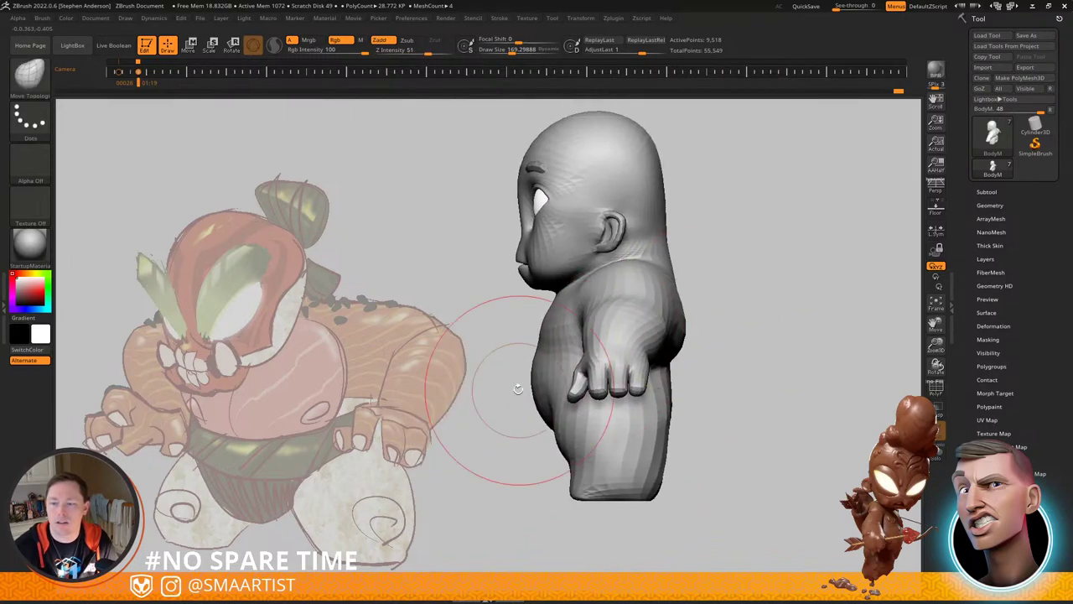
{"action": "right_click_drag", "start_coordinate": [515, 383], "coordinate": [580, 392], "text": "ctrl"}
{"action": "key", "text": "s"}
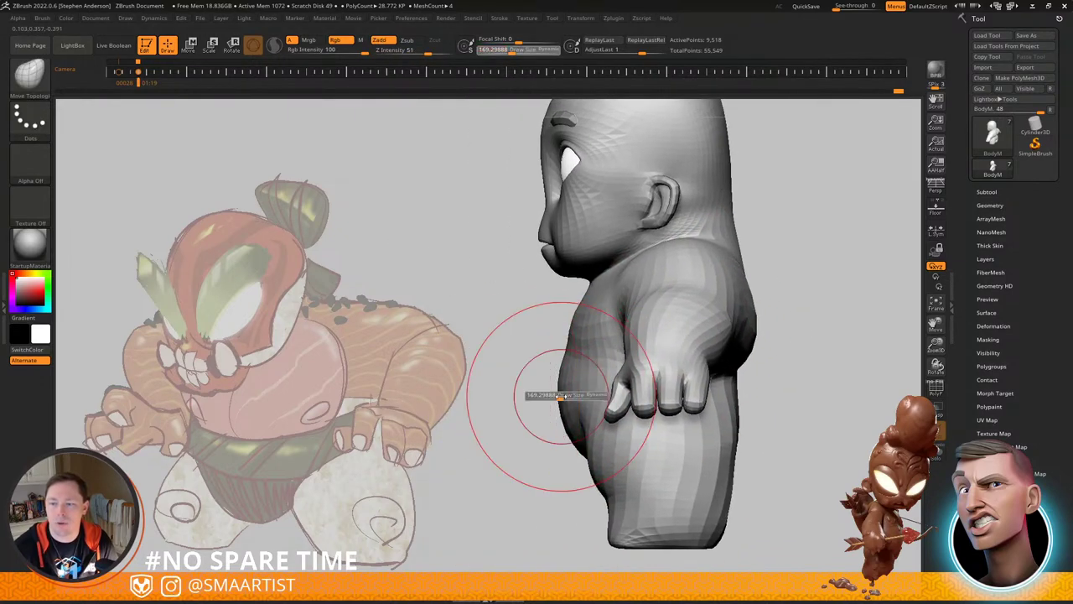
{"action": "left_click_drag", "start_coordinate": [563, 395], "coordinate": [568, 396]}
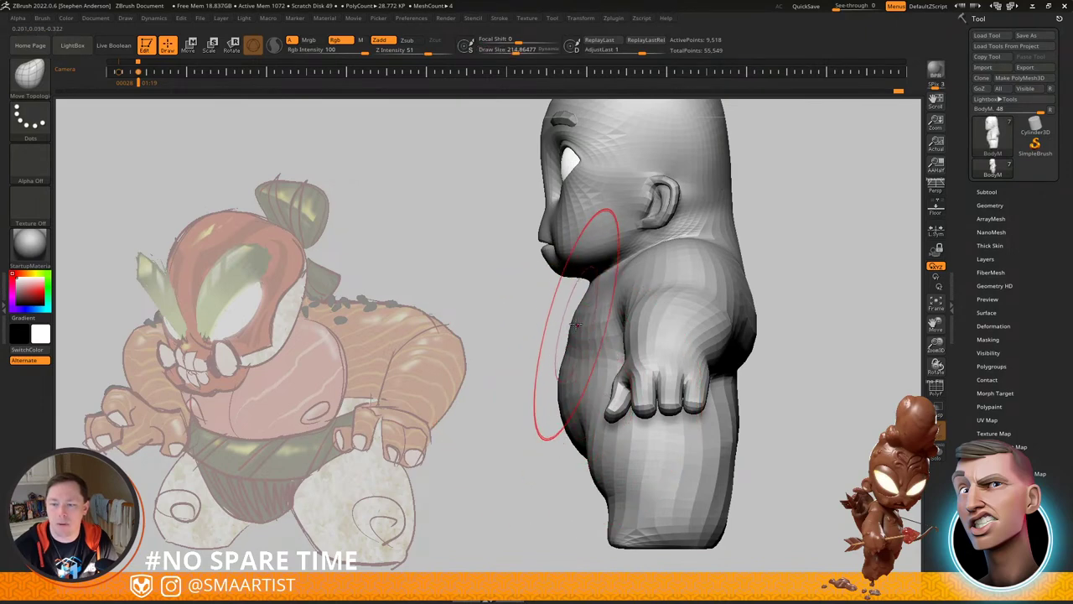
{"action": "left_click_drag", "start_coordinate": [588, 293], "coordinate": [595, 285]}
Step: Pull the upper chest forward where it meets the underside of the chin
{"action": "right_click_drag", "start_coordinate": [591, 282], "coordinate": [595, 290], "text": "ctrl"}
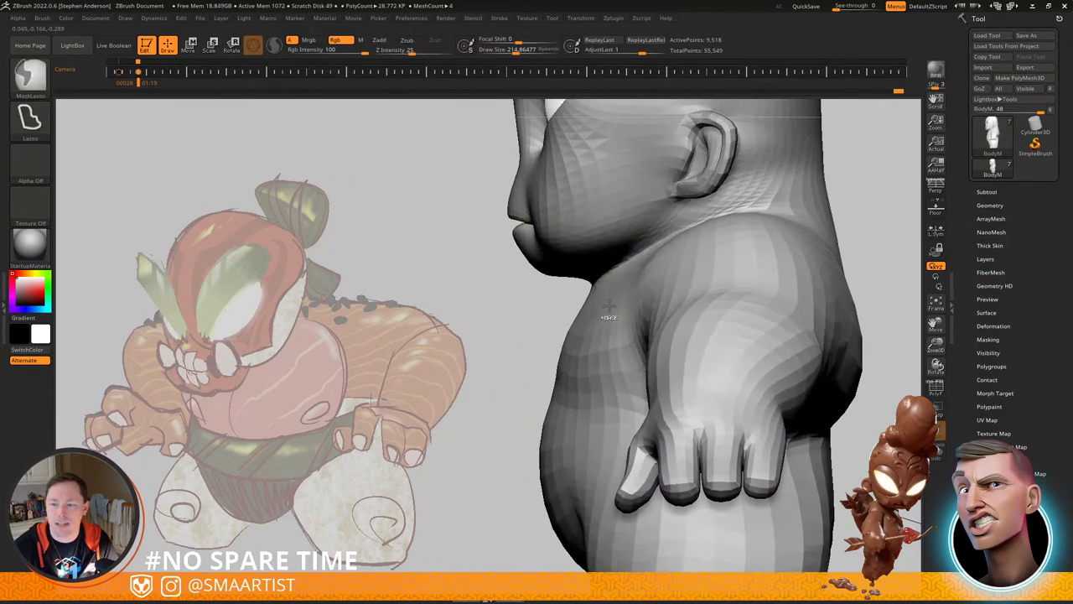
{"action": "left_click_drag", "start_coordinate": [593, 283], "coordinate": [577, 292]}
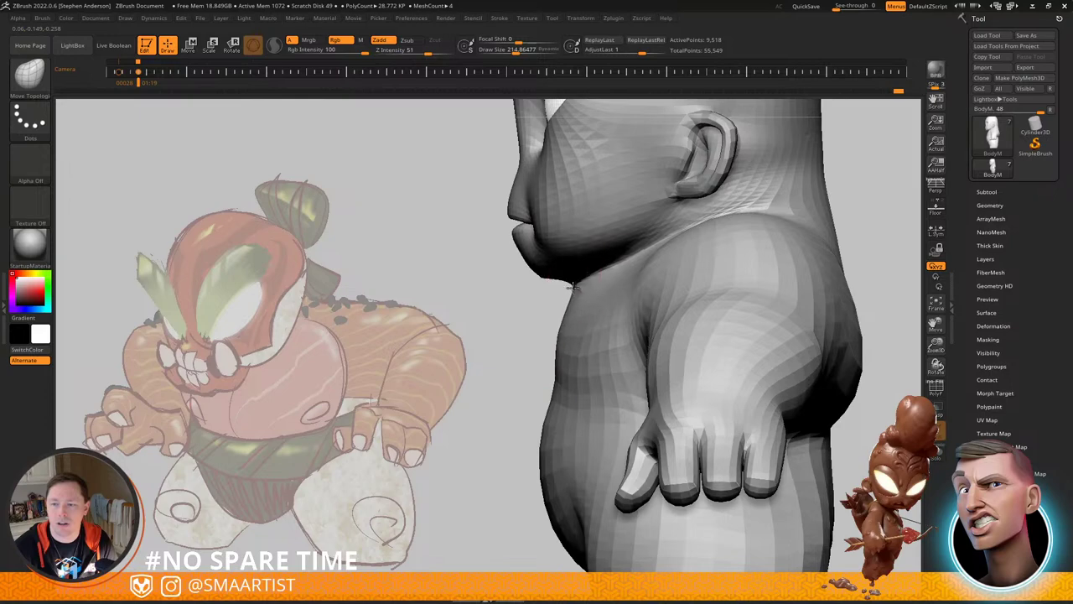
{"action": "mouse_move", "coordinate": [573, 288]}
{"action": "right_mouse_down"}
{"action": "mouse_move", "coordinate": [606, 259]}
{"action": "mouse_move", "coordinate": [573, 271]}
{"action": "mouse_move", "coordinate": [540, 310]}
{"action": "right_mouse_up"}
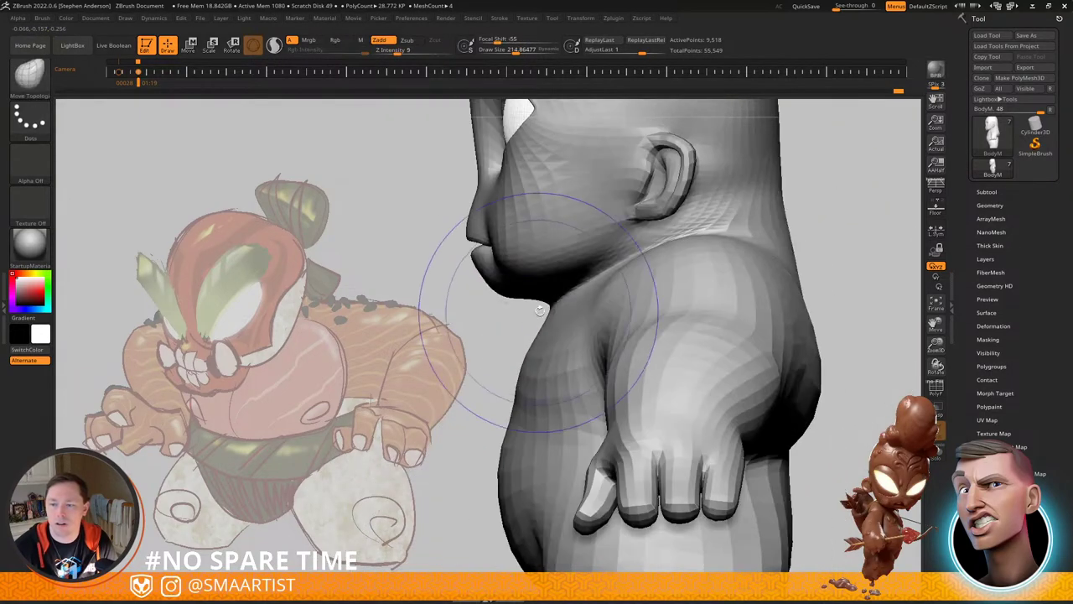
{"action": "left_click_drag", "start_coordinate": [547, 309], "coordinate": [512, 310]}
Step: Display the polygroup wireframe and set the smoothing brush's draw size to about 124 for the area under the jaw
{"action": "mouse_move", "coordinate": [532, 311]}
{"action": "right_mouse_down"}
{"action": "mouse_move", "coordinate": [575, 307]}
{"action": "mouse_move", "coordinate": [486, 288]}
{"action": "mouse_move", "coordinate": [494, 270]}
{"action": "mouse_move", "coordinate": [604, 274]}
{"action": "right_mouse_up"}
{"action": "key", "text": "shift+f"}
{"action": "key", "text": "s"}
{"action": "left_click_drag", "start_coordinate": [616, 275], "coordinate": [601, 274]}
{"action": "key", "text": "shift"}
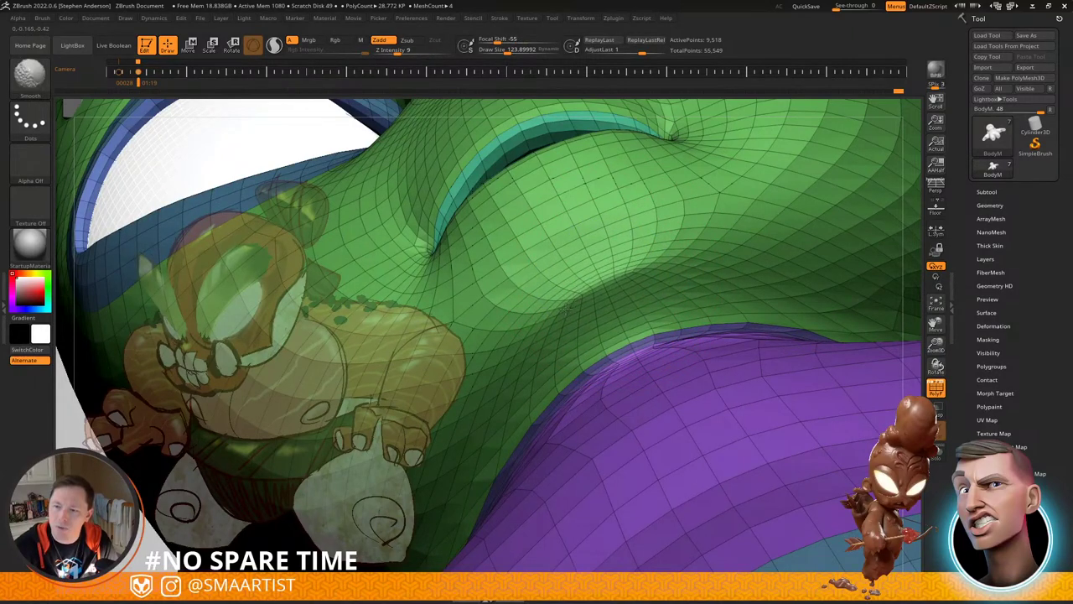
Step: Set the Smooth brush to intensity 90 and draw size 77, and smooth the underside of the jaw
{"action": "mouse_move", "coordinate": [580, 292]}
{"action": "right_mouse_down"}
{"action": "mouse_move", "coordinate": [649, 290]}
{"action": "mouse_move", "coordinate": [652, 273]}
{"action": "mouse_move", "coordinate": [623, 261]}
{"action": "right_mouse_up"}
{"action": "left_click_drag", "start_coordinate": [631, 257], "coordinate": [637, 250], "text": "shift"}
{"action": "left_click_drag", "start_coordinate": [398, 52], "coordinate": [446, 52], "text": "shift"}
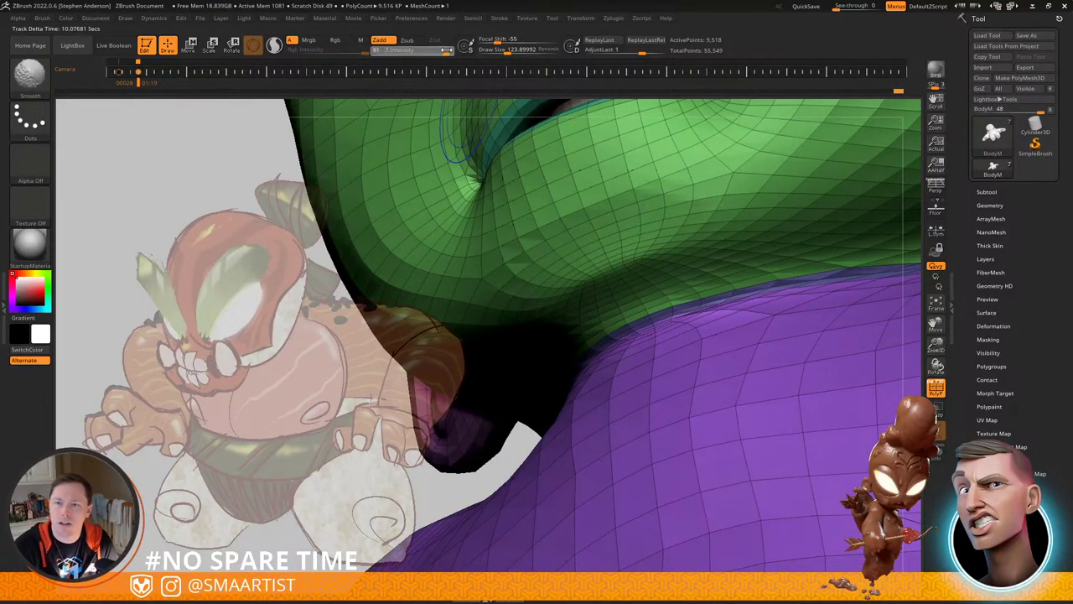
{"action": "key", "text": "s"}
{"action": "key", "text": "shift"}
{"action": "mouse_move", "coordinate": [634, 256]}
{"action": "left_mouse_down"}
{"action": "mouse_move", "coordinate": [663, 222]}
{"action": "mouse_move", "coordinate": [570, 236]}
{"action": "left_mouse_up"}
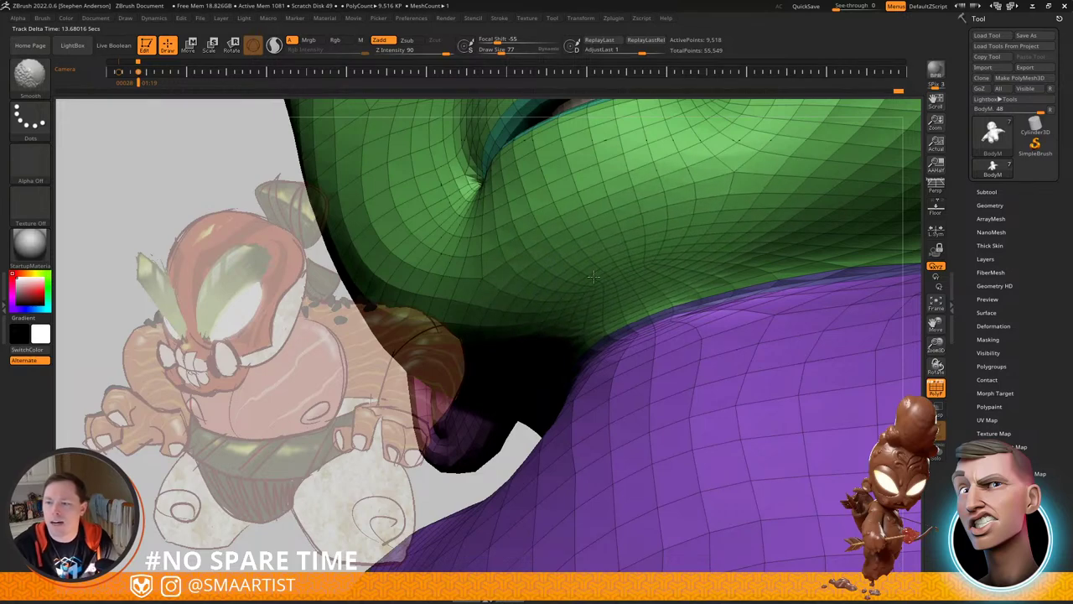
Step: Enlarge the Move Topological brush to about 182 and reshape the back beneath the armpit
{"action": "right_click_drag", "start_coordinate": [594, 277], "coordinate": [676, 254], "text": "ctrl"}
{"action": "right_click_drag", "start_coordinate": [676, 254], "coordinate": [784, 307], "text": "ctrl"}
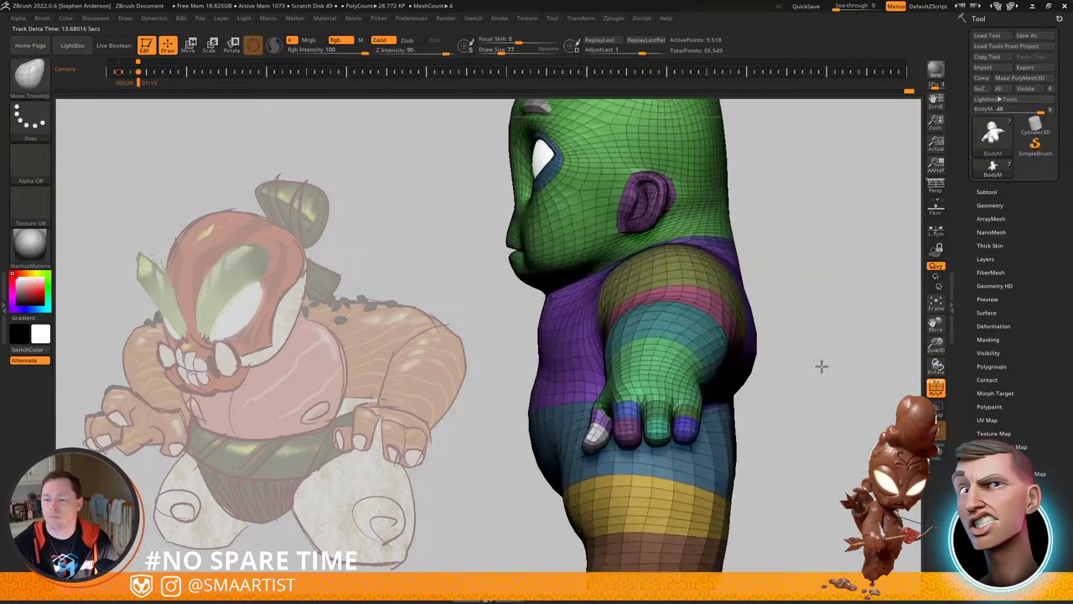
{"action": "mouse_move", "coordinate": [822, 365]}
{"action": "right_mouse_down", "text": "alt"}
{"action": "mouse_move", "coordinate": [799, 336]}
{"action": "mouse_move", "coordinate": [760, 344]}
{"action": "right_mouse_up", "text": "alt"}
{"action": "key", "text": "s"}
{"action": "left_click_drag", "start_coordinate": [739, 390], "coordinate": [769, 397]}
{"action": "mouse_move", "coordinate": [721, 389]}
{"action": "right_mouse_down"}
{"action": "mouse_move", "coordinate": [743, 384]}
{"action": "mouse_move", "coordinate": [661, 392]}
{"action": "mouse_move", "coordinate": [703, 375]}
{"action": "mouse_move", "coordinate": [719, 386]}
{"action": "right_mouse_up"}
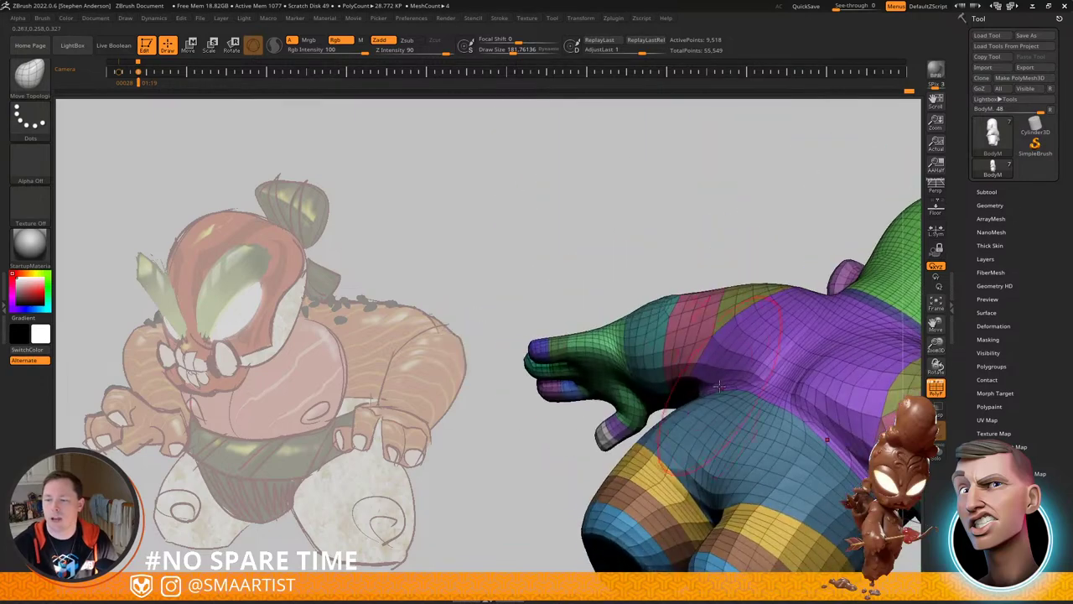
{"action": "left_click_drag", "start_coordinate": [719, 386], "coordinate": [723, 372]}
Step: Adjust the upper side contour of the skull from three-quarter views
{"action": "mouse_move", "coordinate": [715, 359]}
{"action": "right_mouse_down"}
{"action": "mouse_move", "coordinate": [697, 410]}
{"action": "mouse_move", "coordinate": [740, 428]}
{"action": "mouse_move", "coordinate": [731, 429]}
{"action": "right_mouse_up"}
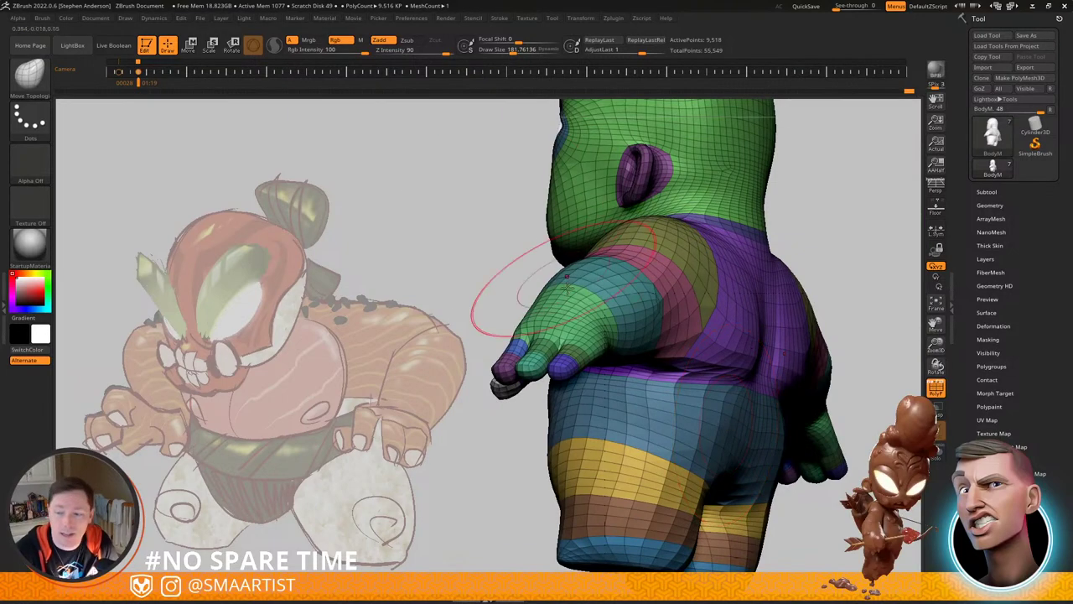
{"action": "right_click_drag", "start_coordinate": [572, 289], "coordinate": [731, 313]}
{"action": "right_click_drag", "start_coordinate": [703, 205], "coordinate": [761, 309], "text": "alt"}
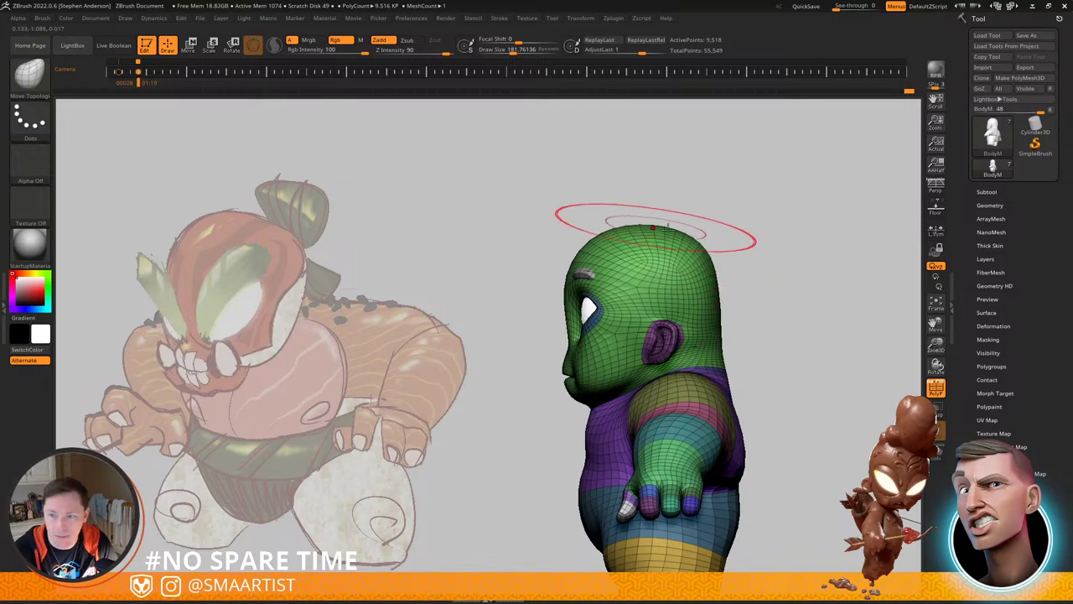
{"action": "mouse_move", "coordinate": [688, 234]}
{"action": "right_mouse_down"}
{"action": "mouse_move", "coordinate": [730, 247]}
{"action": "mouse_move", "coordinate": [714, 240]}
{"action": "mouse_move", "coordinate": [718, 248]}
{"action": "right_mouse_up"}
{"action": "left_click_drag", "start_coordinate": [718, 248], "coordinate": [707, 254]}
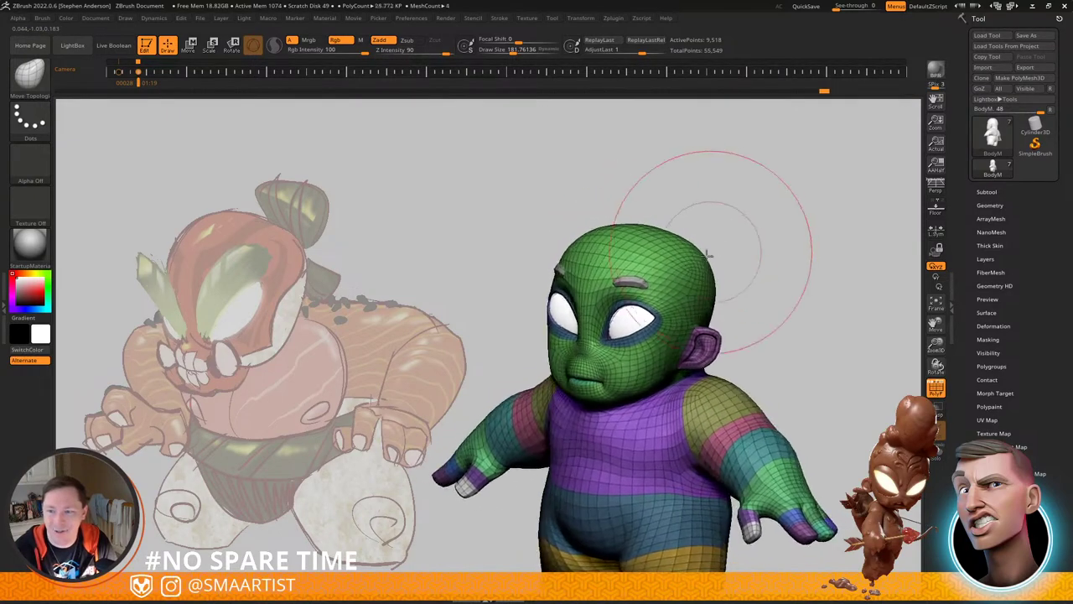
{"action": "mouse_move", "coordinate": [707, 255]}
{"action": "right_mouse_down"}
{"action": "mouse_move", "coordinate": [698, 289]}
{"action": "mouse_move", "coordinate": [719, 282]}
{"action": "mouse_move", "coordinate": [721, 251]}
{"action": "mouse_move", "coordinate": [716, 266]}
{"action": "mouse_move", "coordinate": [706, 238]}
{"action": "mouse_move", "coordinate": [706, 271]}
{"action": "mouse_move", "coordinate": [678, 250]}
{"action": "mouse_move", "coordinate": [689, 250]}
{"action": "right_mouse_up"}
{"action": "left_click_drag", "start_coordinate": [690, 250], "coordinate": [687, 252]}
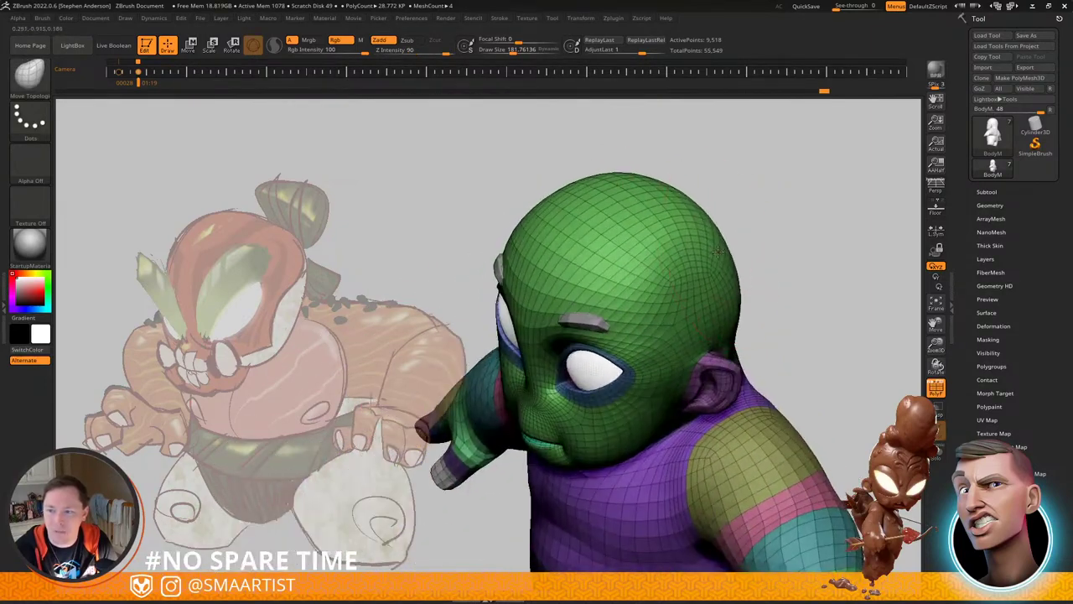
Step: Reduce the brush draw size to about 146 and refine the side of the head and neck from behind
{"action": "mouse_move", "coordinate": [687, 252]}
{"action": "right_mouse_down"}
{"action": "mouse_move", "coordinate": [671, 257]}
{"action": "mouse_move", "coordinate": [702, 267]}
{"action": "right_mouse_up"}
{"action": "key", "text": "["}
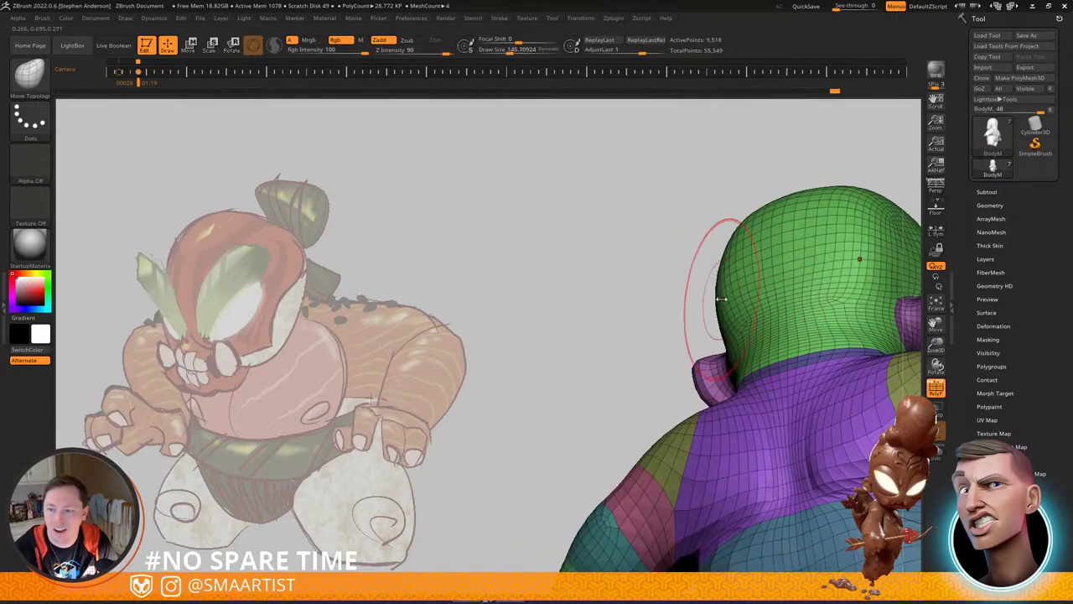
{"action": "left_click_drag", "start_coordinate": [720, 297], "coordinate": [729, 293]}
{"action": "right_click_drag", "start_coordinate": [728, 289], "coordinate": [742, 335]}
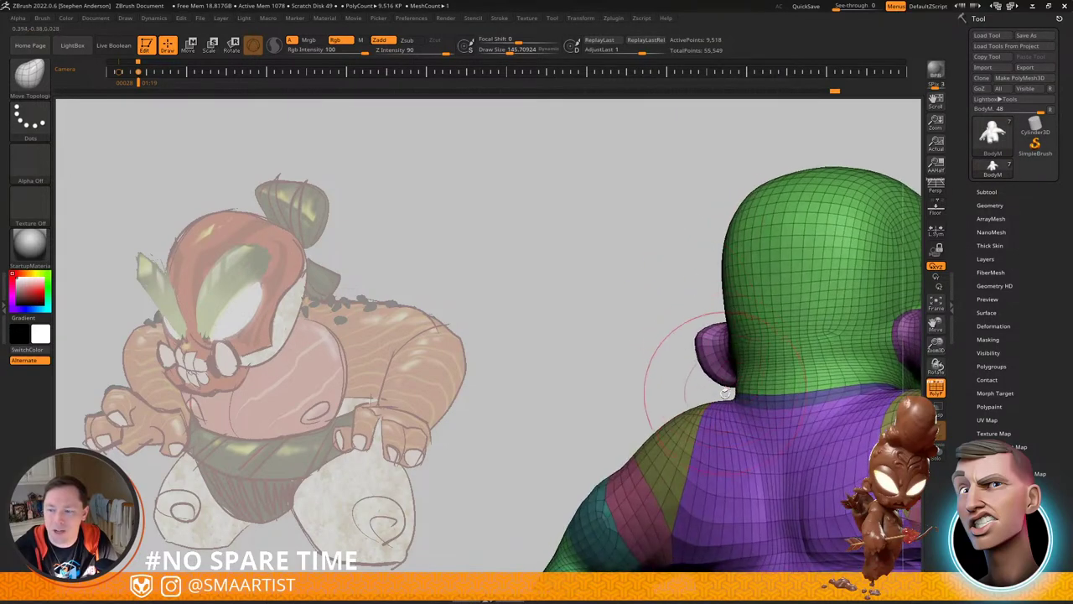
{"action": "left_click_drag", "start_coordinate": [742, 358], "coordinate": [744, 358]}
Step: Set the brush draw size to about 201 and raise the shoulder line at the base of the neck
{"action": "right_click_drag", "start_coordinate": [744, 358], "coordinate": [766, 362]}
{"action": "mouse_move", "coordinate": [771, 375]}
{"action": "right_mouse_down"}
{"action": "mouse_move", "coordinate": [797, 362]}
{"action": "mouse_move", "coordinate": [693, 371]}
{"action": "mouse_move", "coordinate": [689, 414]}
{"action": "mouse_move", "coordinate": [638, 432]}
{"action": "mouse_move", "coordinate": [640, 359]}
{"action": "mouse_move", "coordinate": [657, 361]}
{"action": "right_mouse_up"}
{"action": "key", "text": "s"}
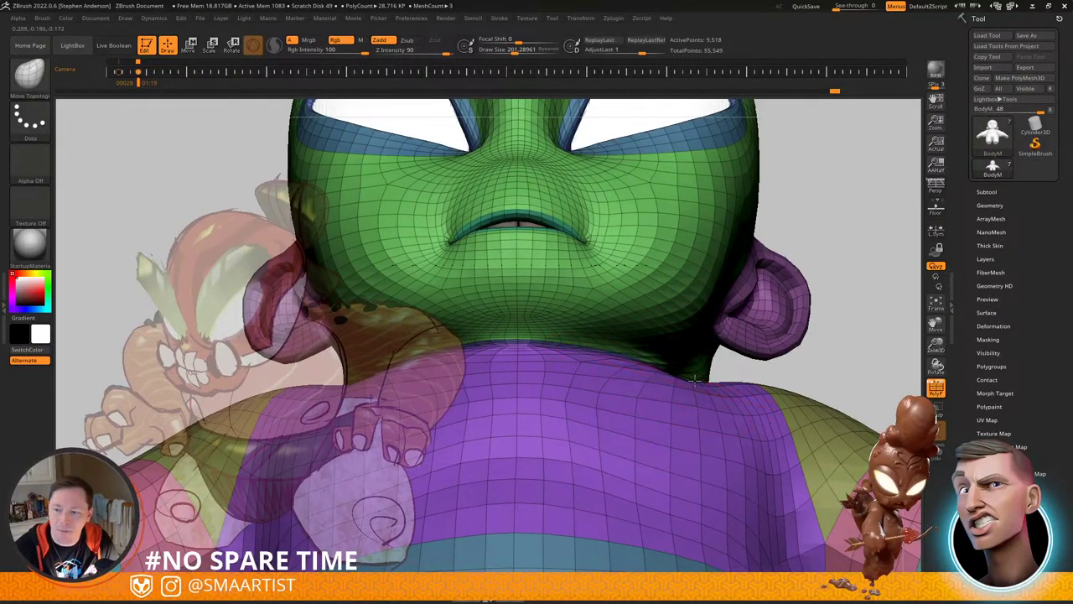
{"action": "left_click_drag", "start_coordinate": [696, 382], "coordinate": [702, 369]}
{"action": "right_click_drag", "start_coordinate": [723, 358], "coordinate": [721, 395]}
{"action": "left_click_drag", "start_coordinate": [766, 345], "coordinate": [769, 337]}
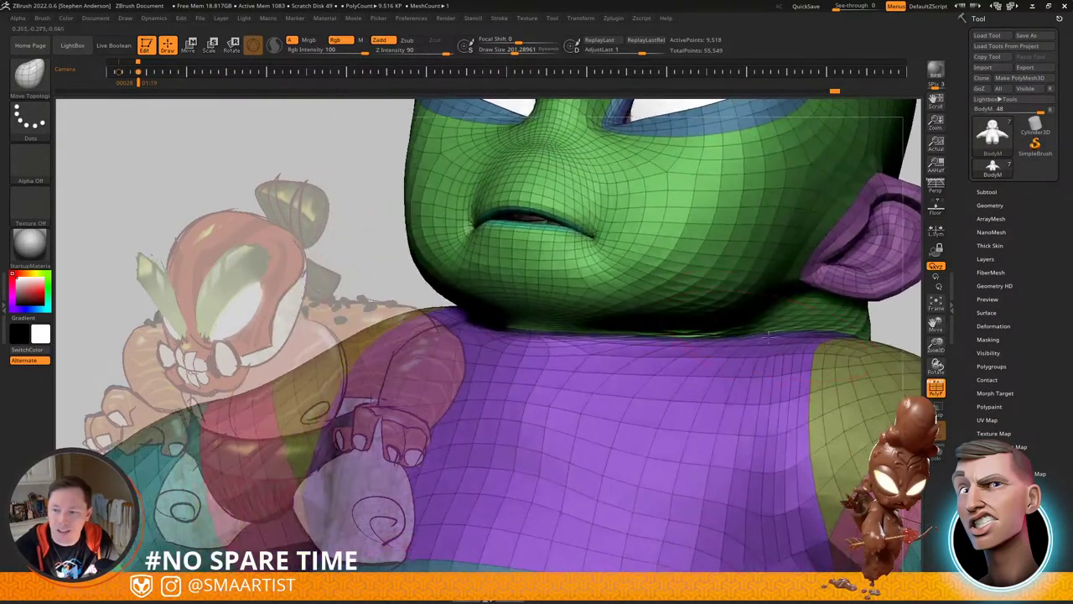
Step: Smooth the upper chest below the neck and the neck-to-shoulder transition at the back
{"action": "mouse_move", "coordinate": [771, 337]}
{"action": "right_mouse_down"}
{"action": "mouse_move", "coordinate": [783, 312]}
{"action": "mouse_move", "coordinate": [787, 352]}
{"action": "mouse_move", "coordinate": [783, 334]}
{"action": "right_mouse_up"}
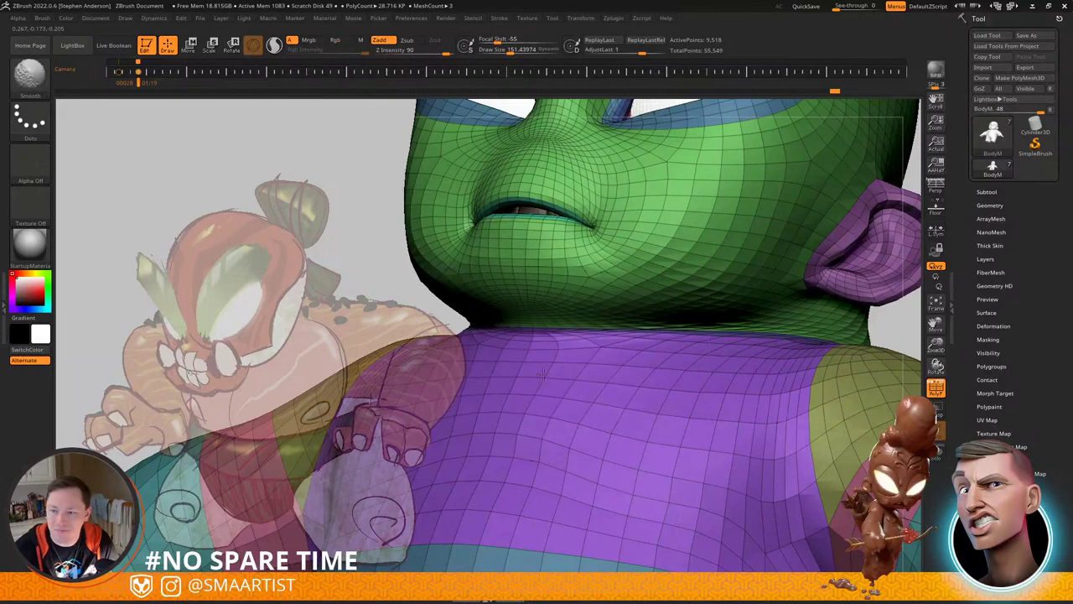
{"action": "mouse_move", "coordinate": [707, 356]}
{"action": "right_mouse_down"}
{"action": "mouse_move", "coordinate": [650, 354]}
{"action": "mouse_move", "coordinate": [721, 365]}
{"action": "right_mouse_up"}
{"action": "right_click_drag", "start_coordinate": [869, 343], "coordinate": [650, 345], "text": "alt"}
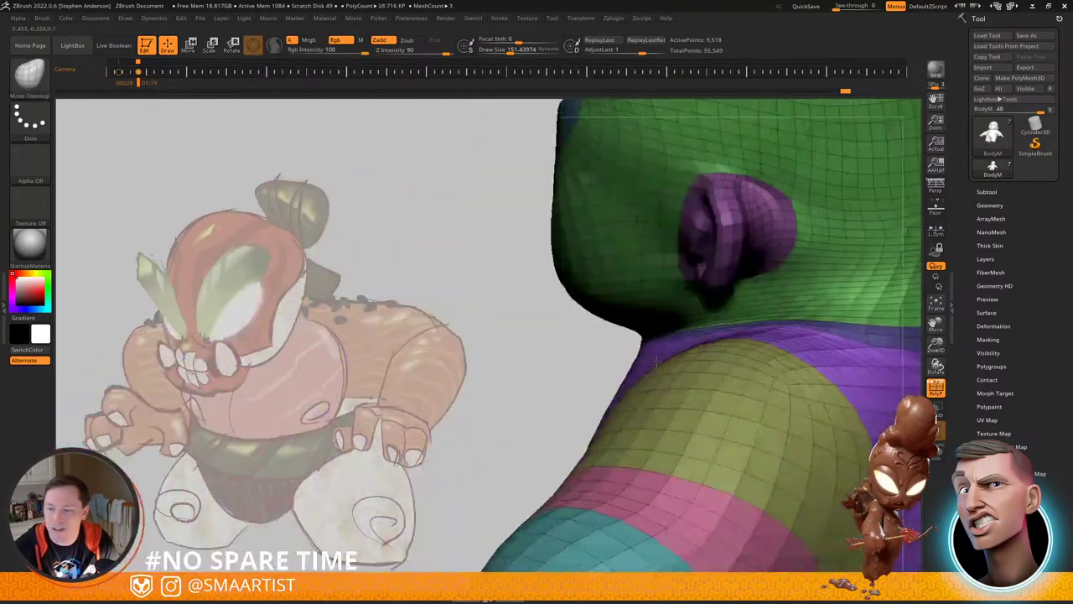
{"action": "right_click_drag", "start_coordinate": [797, 331], "coordinate": [700, 328]}
{"action": "right_click_drag", "start_coordinate": [700, 328], "coordinate": [621, 308], "text": "alt"}
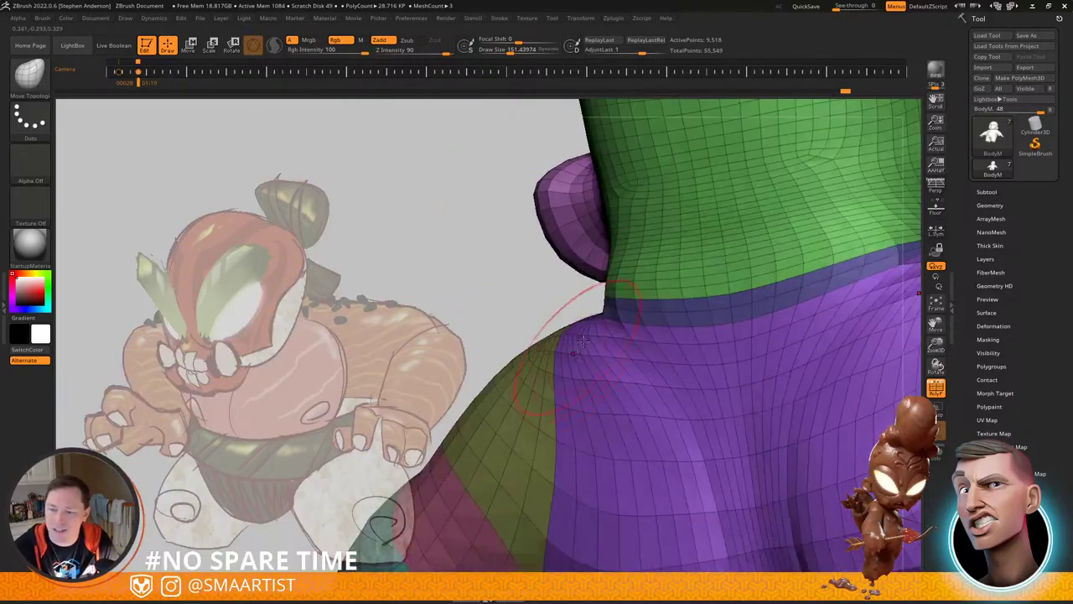
{"action": "left_click_drag", "start_coordinate": [622, 308], "coordinate": [667, 251], "text": "shift"}
Step: Set the brush draw size to about 188 and reshape the neck-to-shoulder junction behind the ear
{"action": "right_click_drag", "start_coordinate": [671, 254], "coordinate": [626, 303]}
{"action": "key", "text": "s"}
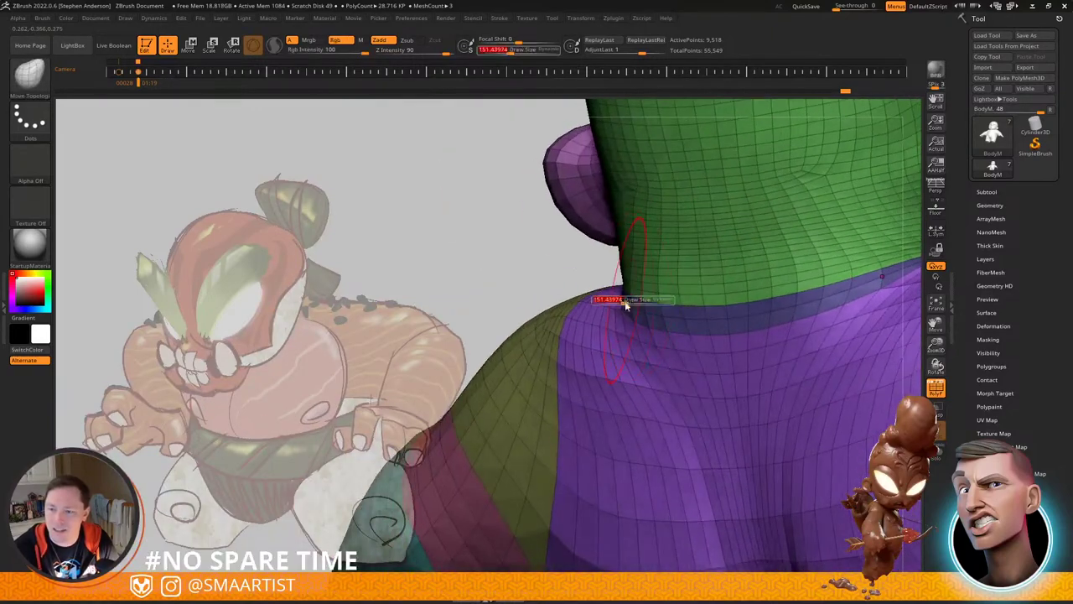
{"action": "left_click_drag", "start_coordinate": [630, 304], "coordinate": [628, 303]}
{"action": "left_click_drag", "start_coordinate": [620, 296], "coordinate": [603, 298]}
{"action": "mouse_move", "coordinate": [609, 293]}
{"action": "right_mouse_down"}
{"action": "mouse_move", "coordinate": [643, 273]}
{"action": "mouse_move", "coordinate": [622, 248]}
{"action": "right_mouse_up"}
{"action": "left_click_drag", "start_coordinate": [623, 245], "coordinate": [631, 238]}
Step: Undo the last neck adjustment and hide the ear polygroup while keeping the rest of the body visible
{"action": "mouse_move", "coordinate": [629, 238]}
{"action": "right_mouse_down"}
{"action": "mouse_move", "coordinate": [659, 244]}
{"action": "mouse_move", "coordinate": [563, 275]}
{"action": "right_mouse_up"}
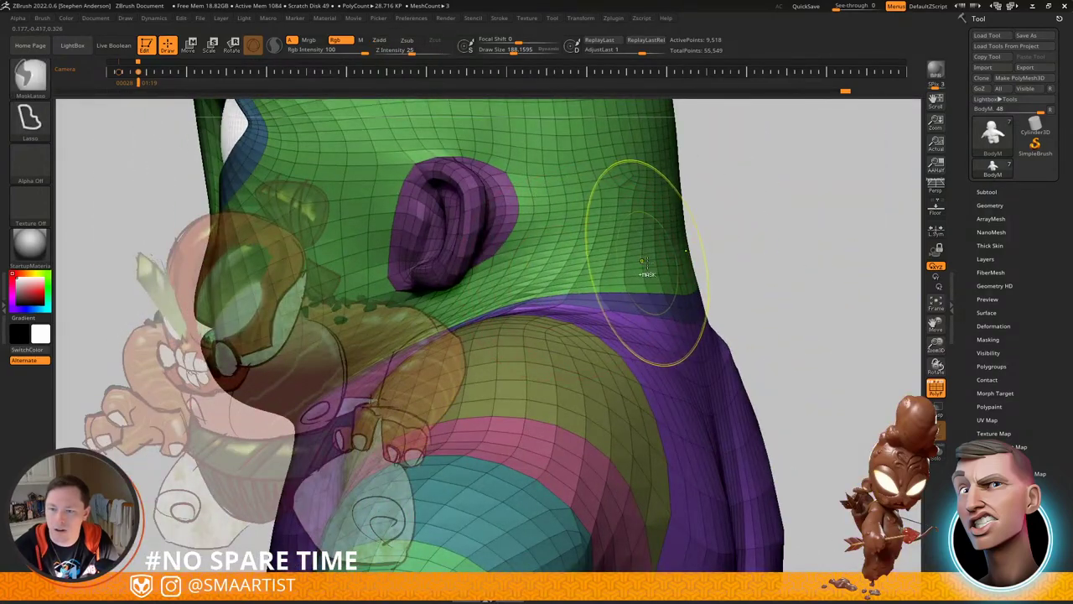
{"action": "key", "text": "ctrl+z"}
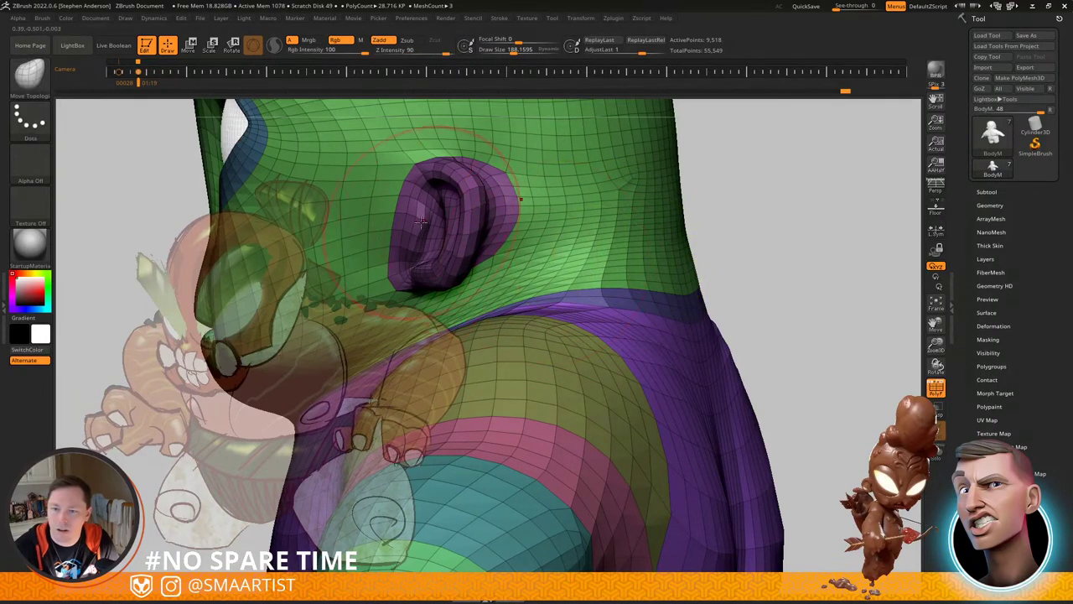
{"action": "left_click", "coordinate": [420, 220], "text": "ctrl+shift"}
{"action": "left_click_drag", "start_coordinate": [731, 222], "coordinate": [741, 235], "text": "ctrl+shift"}
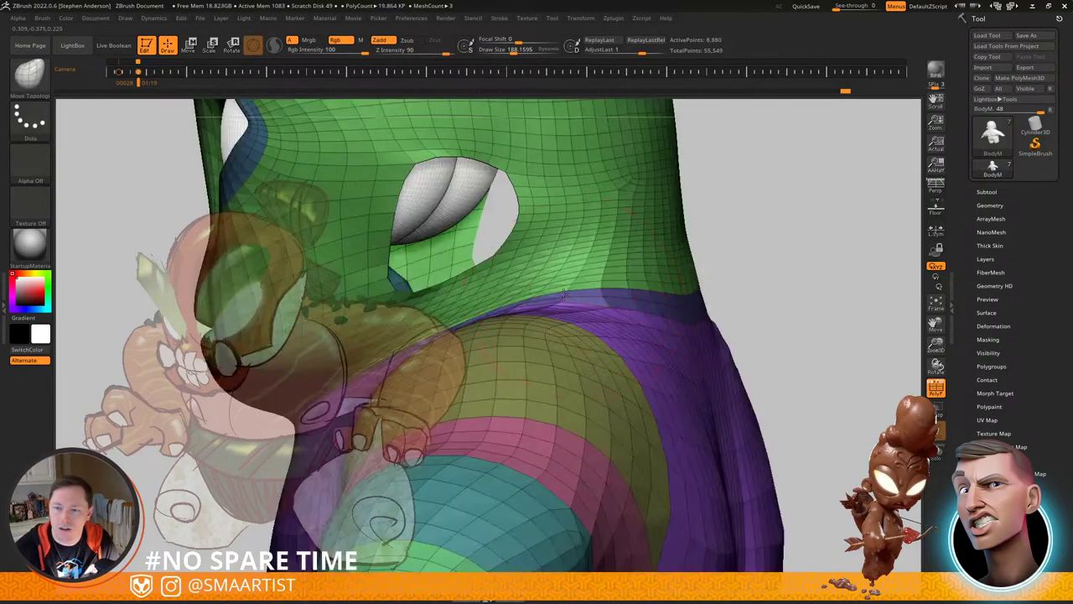
Step: Smooth the neck behind the ear opening and move its base down toward the shoulder
{"action": "right_click_drag", "start_coordinate": [728, 229], "coordinate": [652, 223]}
{"action": "left_click_drag", "start_coordinate": [671, 227], "coordinate": [637, 214], "text": "shift"}
{"action": "mouse_move", "coordinate": [638, 215]}
{"action": "right_mouse_down"}
{"action": "mouse_move", "coordinate": [592, 246]}
{"action": "mouse_move", "coordinate": [618, 265]}
{"action": "right_mouse_up"}
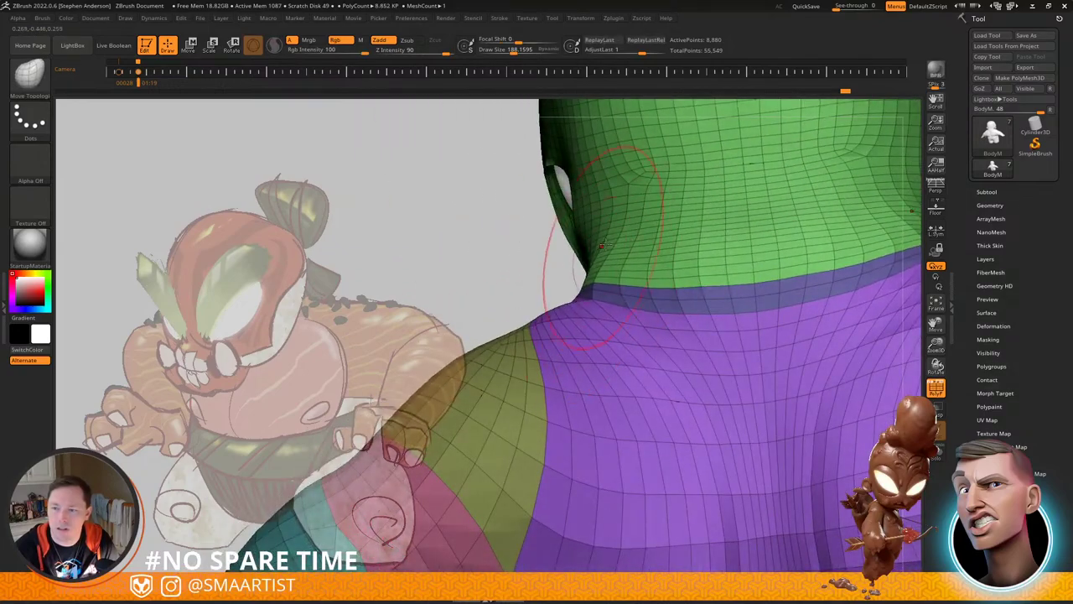
{"action": "left_click_drag", "start_coordinate": [602, 246], "coordinate": [598, 259]}
Step: Push the top of the shoulder outward beside the base of the neck
{"action": "mouse_move", "coordinate": [604, 285]}
{"action": "right_mouse_down"}
{"action": "mouse_move", "coordinate": [671, 315]}
{"action": "mouse_move", "coordinate": [659, 306]}
{"action": "mouse_move", "coordinate": [590, 344]}
{"action": "mouse_move", "coordinate": [658, 323]}
{"action": "right_mouse_up"}
{"action": "mouse_move", "coordinate": [470, 315]}
{"action": "right_mouse_down"}
{"action": "mouse_move", "coordinate": [522, 311]}
{"action": "mouse_move", "coordinate": [594, 273]}
{"action": "mouse_move", "coordinate": [612, 229]}
{"action": "mouse_move", "coordinate": [549, 281]}
{"action": "mouse_move", "coordinate": [619, 272]}
{"action": "mouse_move", "coordinate": [634, 336]}
{"action": "right_mouse_up"}
{"action": "right_click_drag", "start_coordinate": [655, 244], "coordinate": [638, 316]}
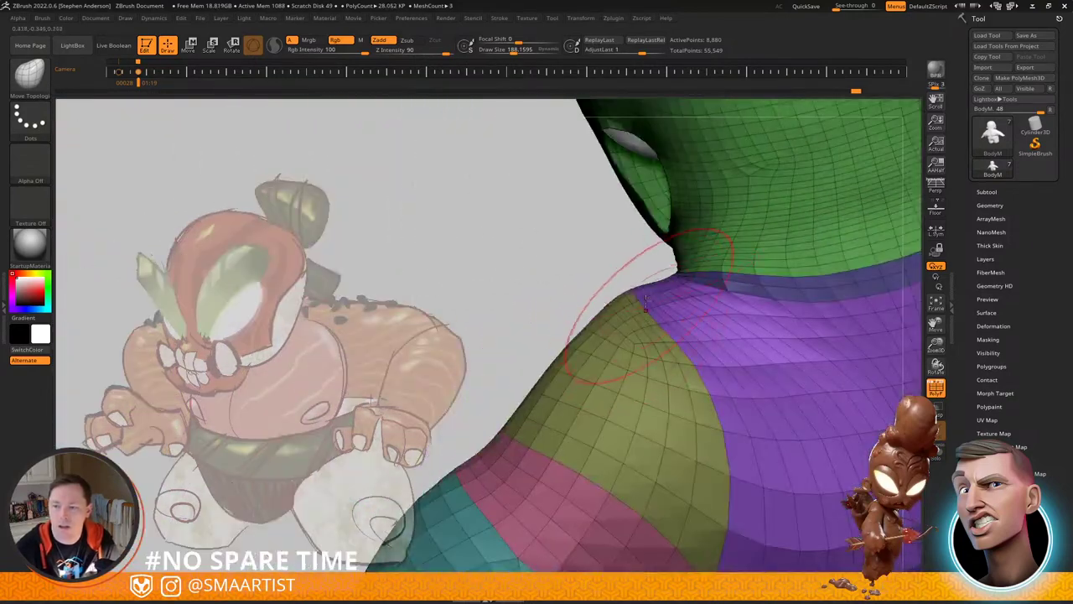
{"action": "left_click_drag", "start_coordinate": [639, 296], "coordinate": [634, 297]}
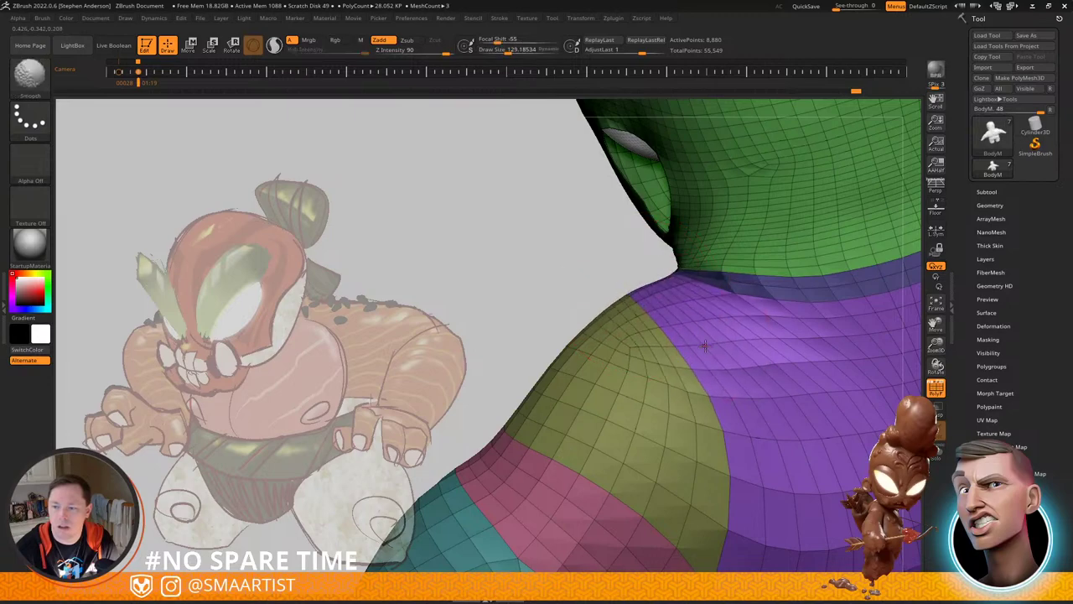
Step: Restore the visibility of the hidden ears on the body mesh
{"action": "right_click_drag", "start_coordinate": [705, 345], "coordinate": [715, 283]}
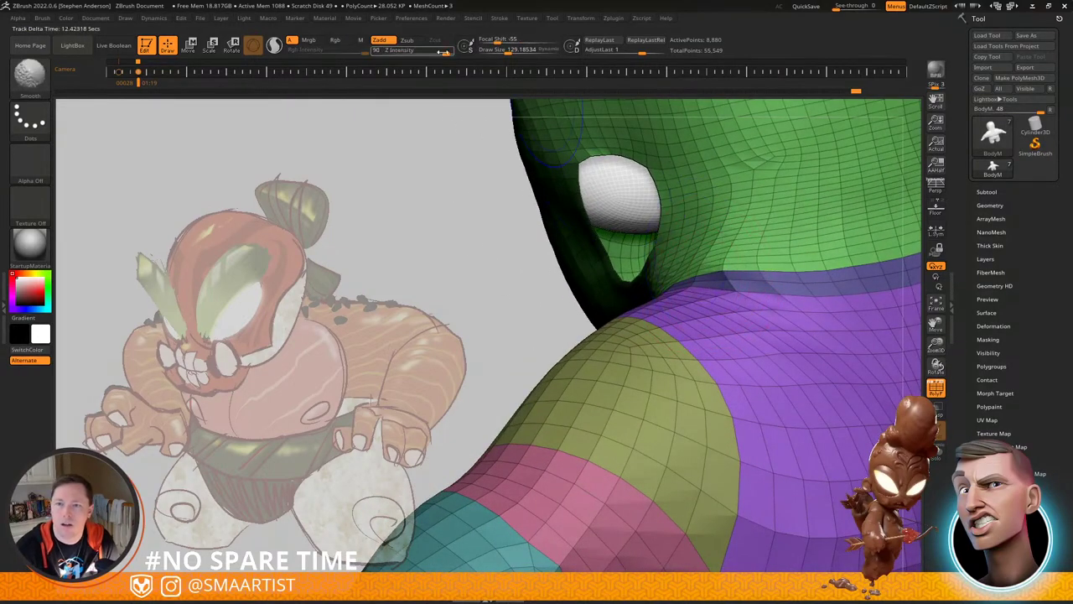
{"action": "mouse_move", "coordinate": [762, 191]}
{"action": "right_mouse_down", "text": "alt"}
{"action": "mouse_move", "coordinate": [690, 299]}
{"action": "mouse_move", "coordinate": [743, 297]}
{"action": "mouse_move", "coordinate": [662, 319]}
{"action": "mouse_move", "coordinate": [803, 219]}
{"action": "mouse_move", "coordinate": [817, 192]}
{"action": "mouse_move", "coordinate": [777, 198]}
{"action": "mouse_move", "coordinate": [788, 226]}
{"action": "mouse_move", "coordinate": [790, 206]}
{"action": "mouse_move", "coordinate": [770, 220]}
{"action": "mouse_move", "coordinate": [695, 364]}
{"action": "mouse_move", "coordinate": [711, 352]}
{"action": "right_mouse_up", "text": "alt"}
{"action": "left_click", "coordinate": [817, 192], "text": "ctrl+shift"}
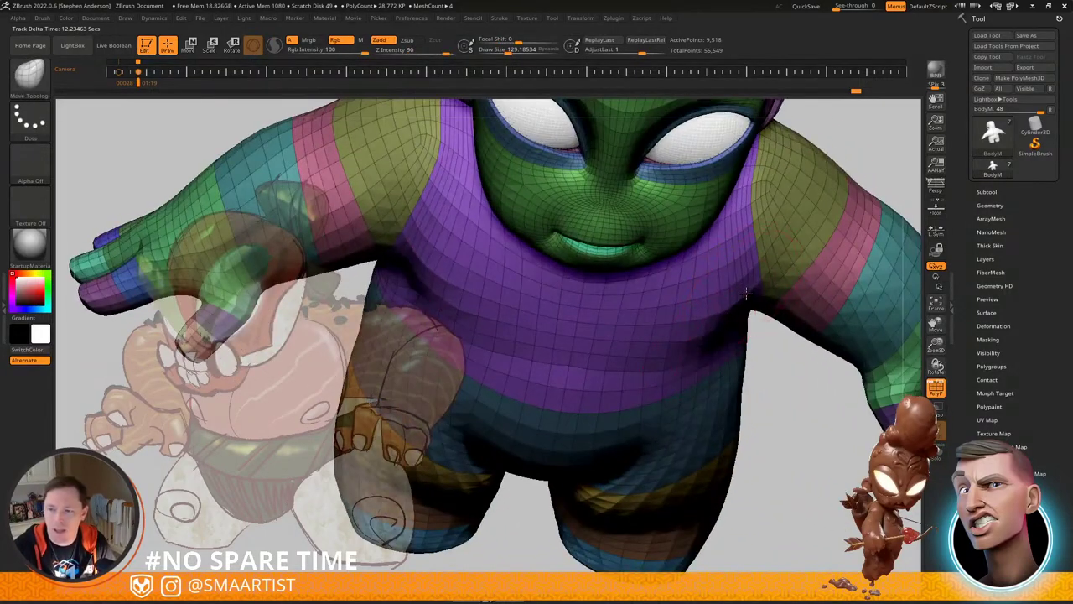
Step: Mask everything on the body except the vertical polygon strip running down the chest in front of the armpit
{"action": "right_click_drag", "start_coordinate": [732, 305], "coordinate": [732, 340]}
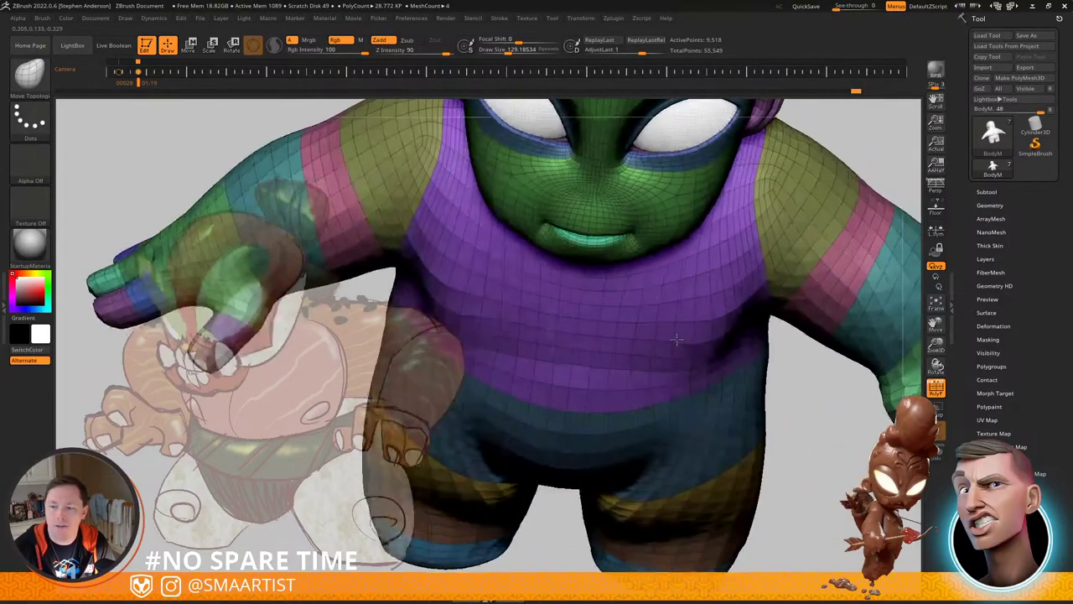
{"action": "right_click_drag", "start_coordinate": [576, 361], "coordinate": [710, 378]}
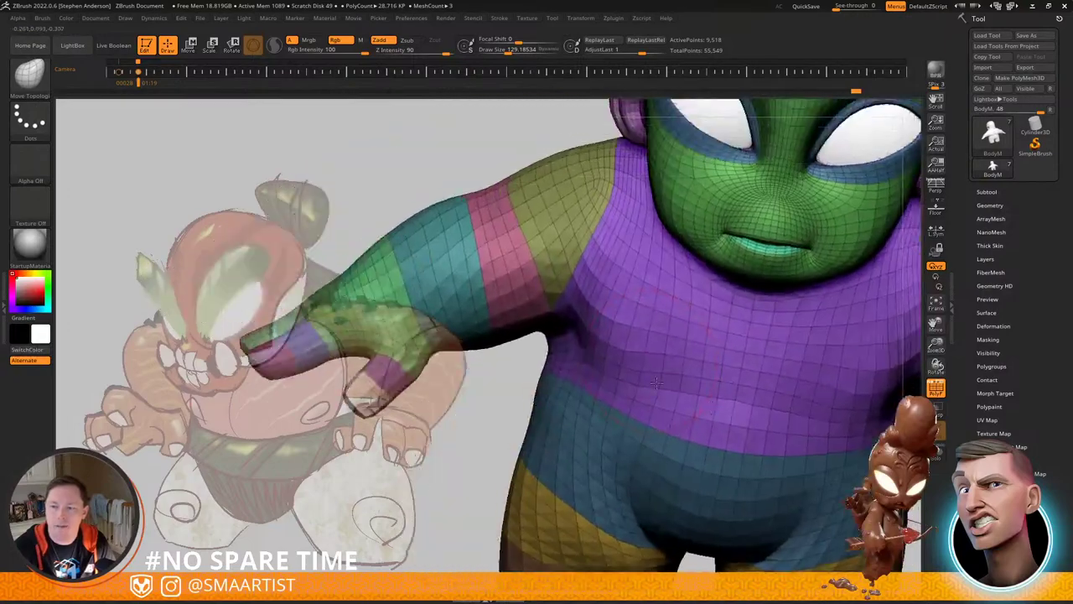
{"action": "mouse_move", "coordinate": [578, 336]}
{"action": "right_mouse_down"}
{"action": "mouse_move", "coordinate": [606, 332]}
{"action": "mouse_move", "coordinate": [599, 356]}
{"action": "mouse_move", "coordinate": [586, 347]}
{"action": "right_mouse_up"}
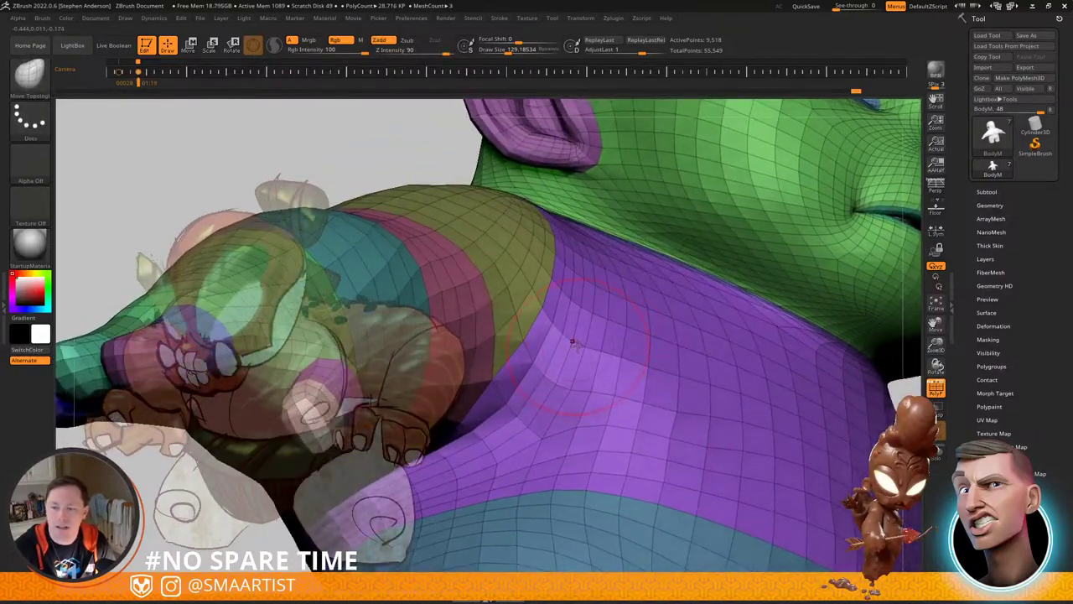
{"action": "key", "text": "ctrl+shift"}
{"action": "left_click", "coordinate": [597, 348], "text": "ctrl+shift"}
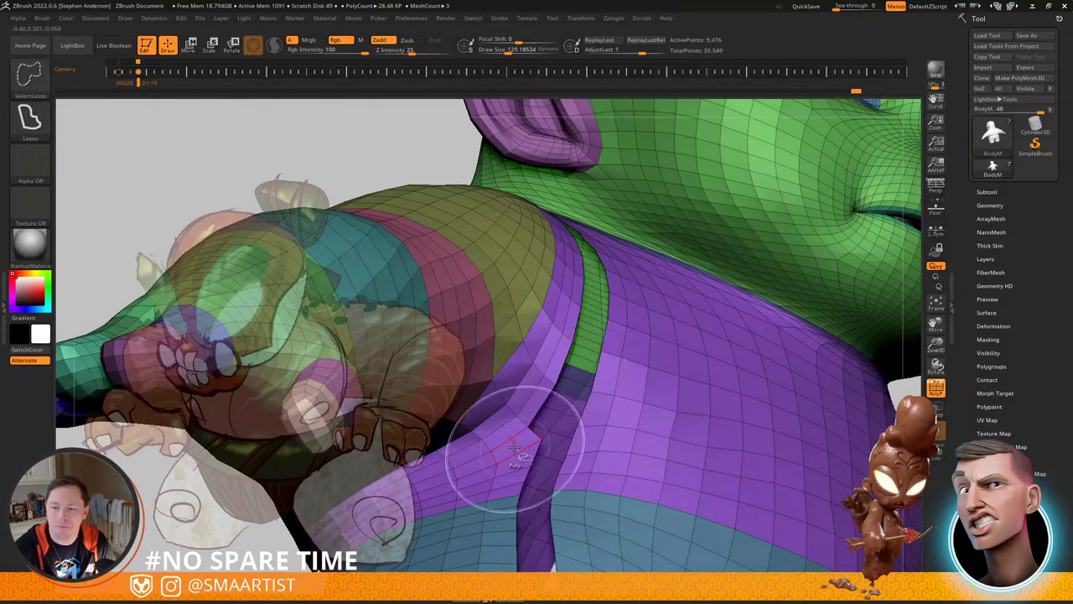
{"action": "key", "text": "ctrl"}
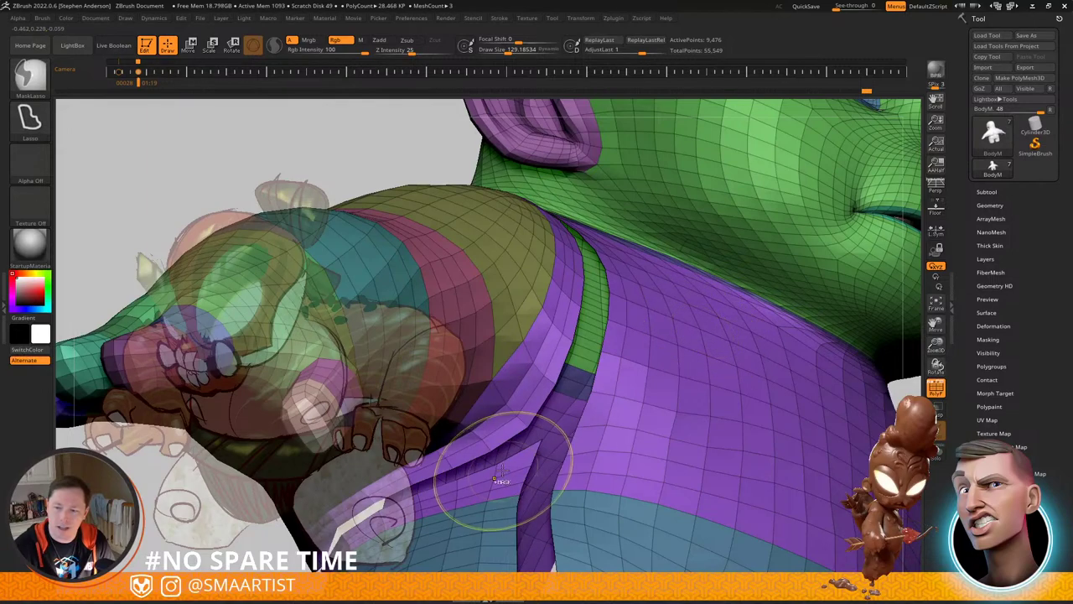
{"action": "key", "text": "ctrl+shift"}
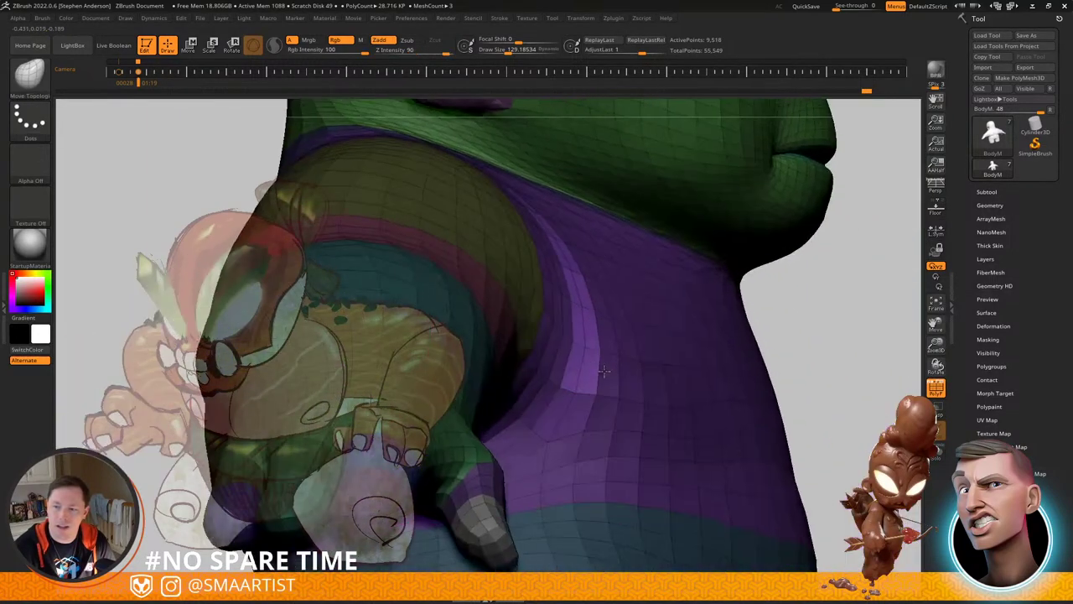
Step: Reshape the unmasked chest strip beside the armpit with a brush size of about 331, and clear the mask
{"action": "key", "text": "s"}
{"action": "left_click_drag", "start_coordinate": [594, 345], "coordinate": [559, 346]}
{"action": "key", "text": "ctrl+z"}
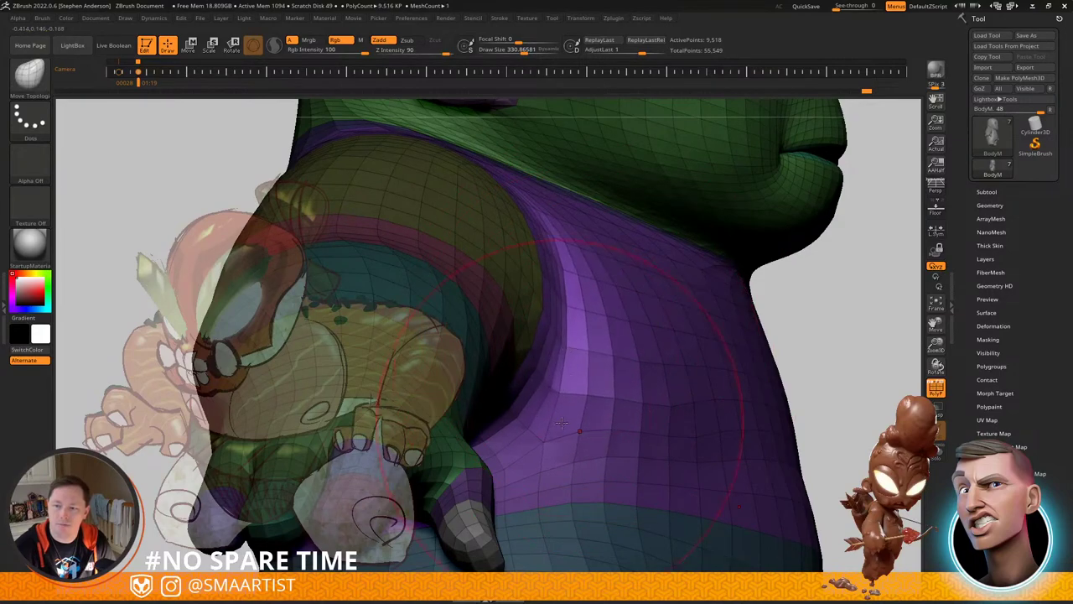
{"action": "left_click_drag", "start_coordinate": [825, 342], "coordinate": [797, 403], "text": "ctrl"}
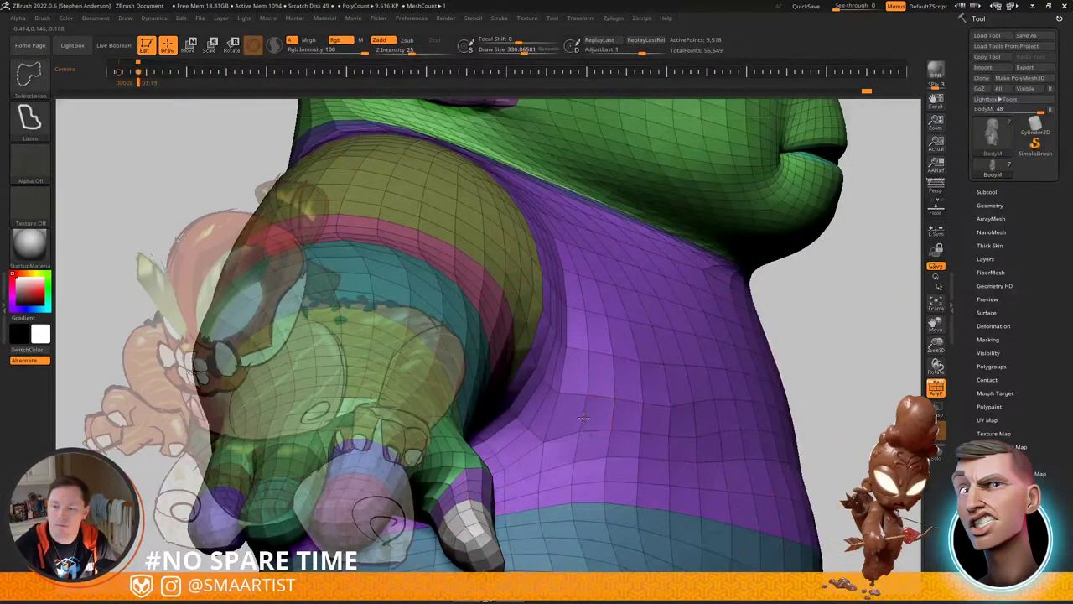
Step: Mask everything on the body except the horizontal polygon band across the lower chest
{"action": "left_click", "coordinate": [587, 411], "text": "ctrl+shift"}
{"action": "left_click", "coordinate": [610, 452], "text": "ctrl+shift"}
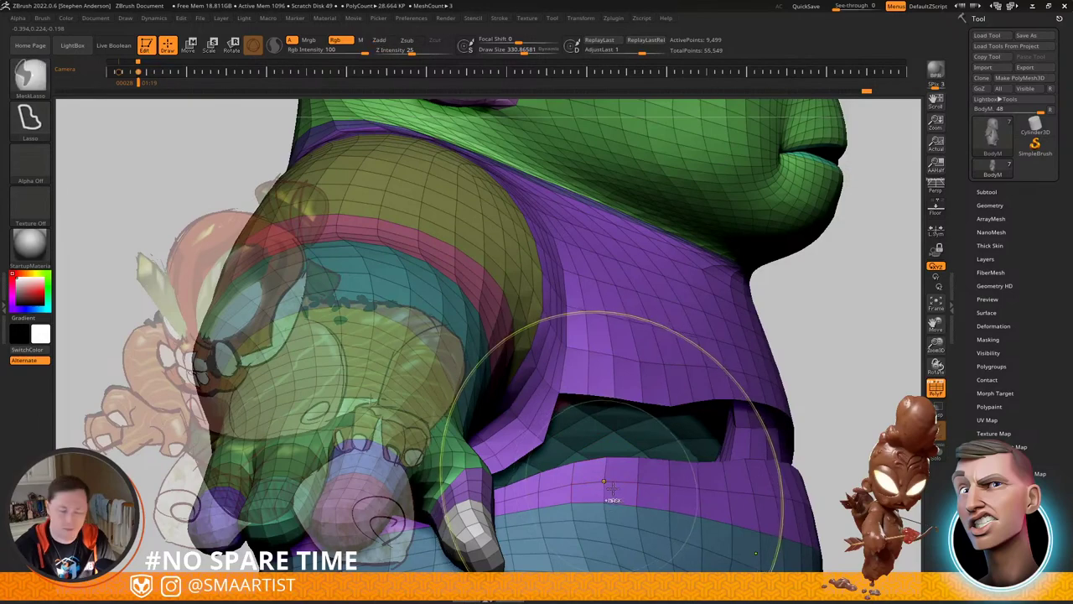
{"action": "key", "text": "ctrl+a"}
{"action": "key", "text": "ctrl+shift+a"}
{"action": "left_click", "coordinate": [638, 465], "text": "ctrl"}
{"action": "right_click_drag", "start_coordinate": [637, 457], "coordinate": [597, 440]}
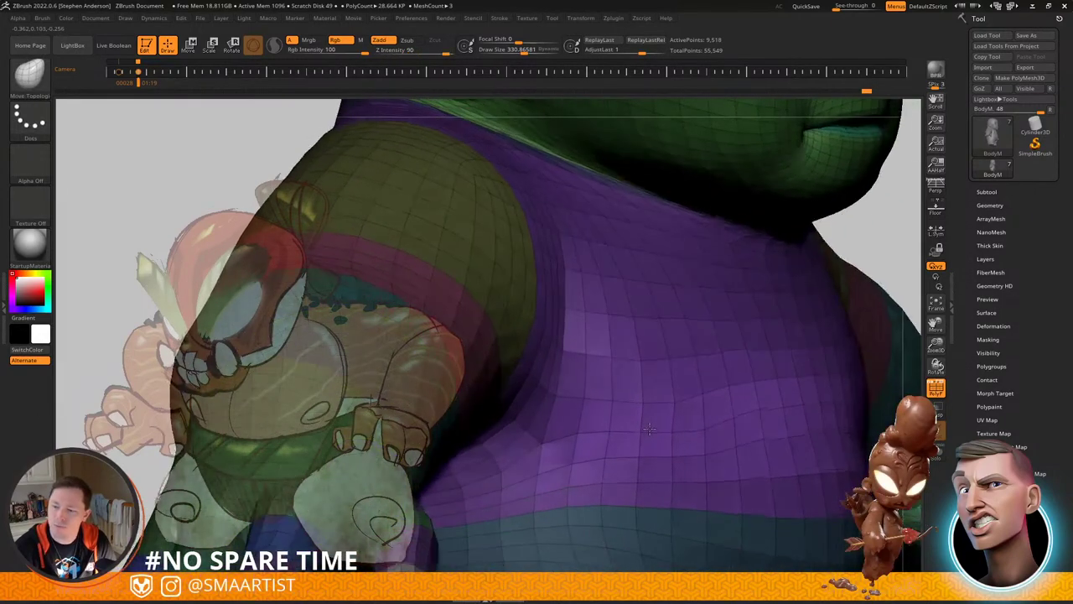
Step: Shape the unmasked lower-chest band into a fold beneath the pectorals, and clear the mask
{"action": "key", "text": "s"}
{"action": "left_click_drag", "start_coordinate": [640, 427], "coordinate": [637, 427]}
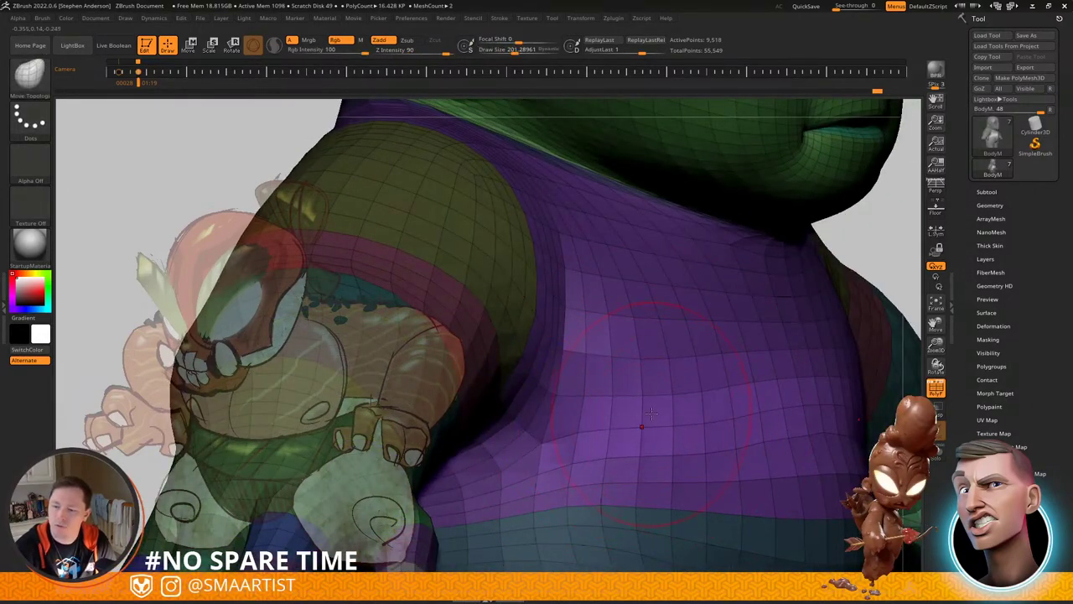
{"action": "right_click_drag", "start_coordinate": [685, 426], "coordinate": [619, 437]}
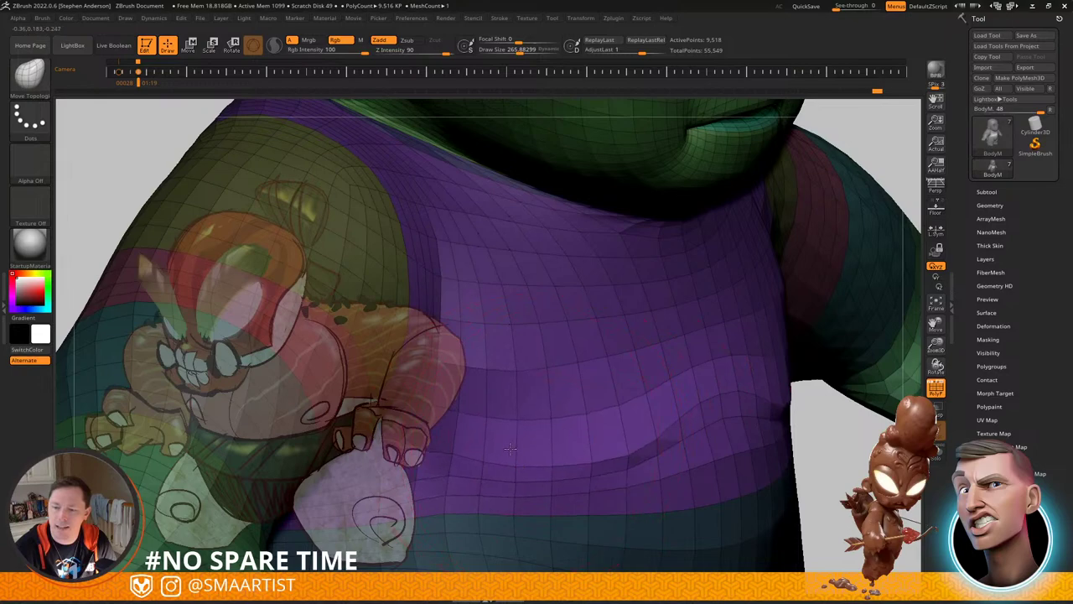
{"action": "mouse_move", "coordinate": [520, 424]}
{"action": "right_mouse_down"}
{"action": "mouse_move", "coordinate": [623, 412]}
{"action": "mouse_move", "coordinate": [791, 226]}
{"action": "right_mouse_up"}
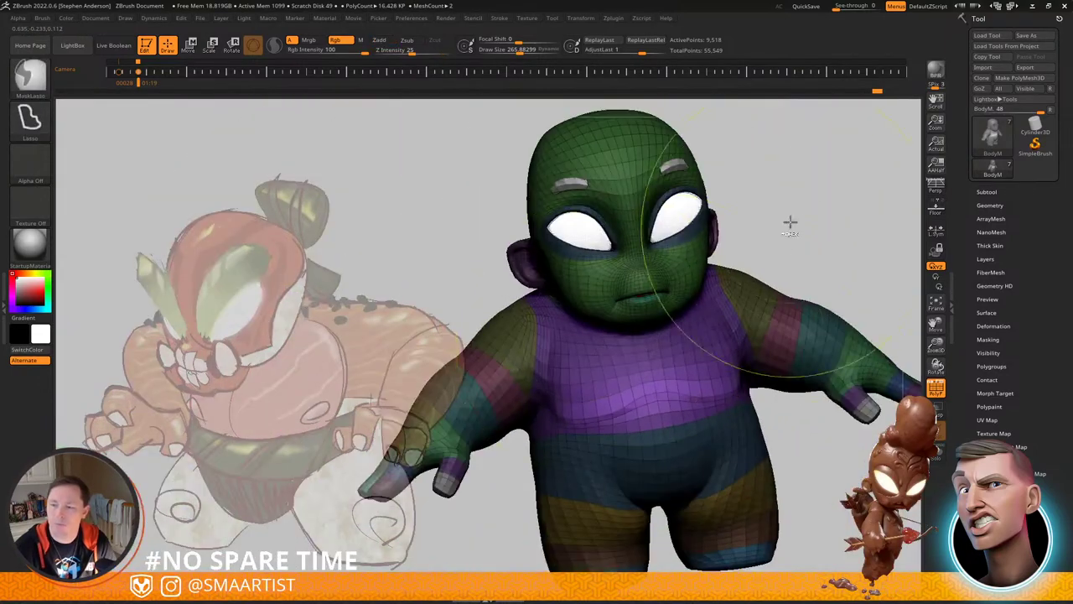
{"action": "left_click_drag", "start_coordinate": [790, 225], "coordinate": [795, 245], "text": "ctrl"}
Step: Hide the polygroup wireframe and smooth the back below the shoulder blade with a brush size of about 129
{"action": "key", "text": "shift+f"}
{"action": "mouse_move", "coordinate": [729, 394]}
{"action": "right_mouse_down"}
{"action": "mouse_move", "coordinate": [688, 383]}
{"action": "mouse_move", "coordinate": [603, 331]}
{"action": "mouse_move", "coordinate": [660, 355]}
{"action": "mouse_move", "coordinate": [719, 330]}
{"action": "right_mouse_up"}
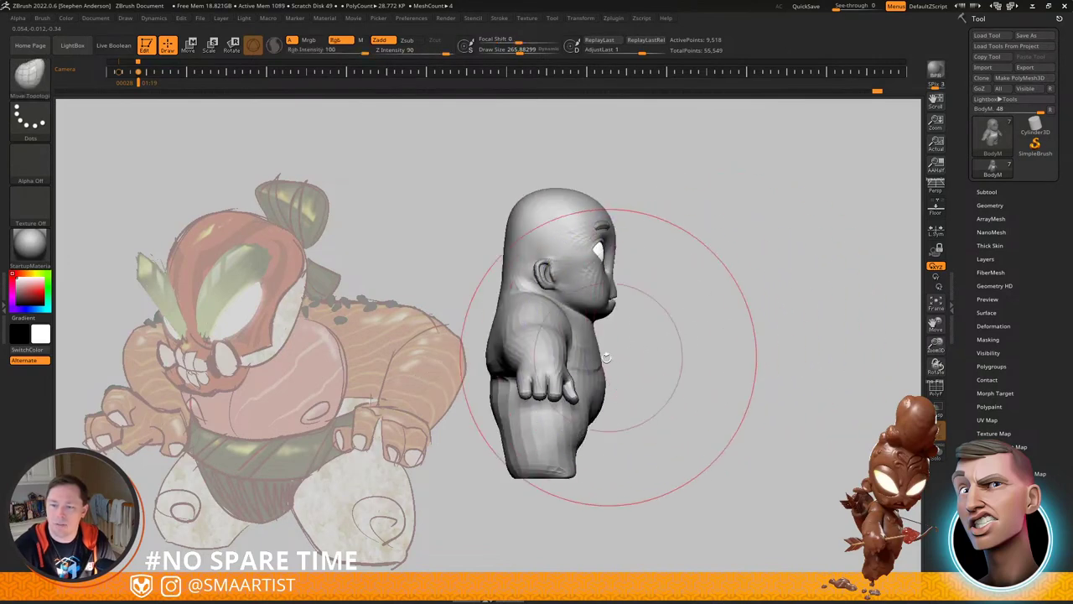
{"action": "mouse_move", "coordinate": [611, 361]}
{"action": "right_mouse_down"}
{"action": "mouse_move", "coordinate": [686, 340]}
{"action": "mouse_move", "coordinate": [728, 416]}
{"action": "right_mouse_up"}
{"action": "right_click_drag", "start_coordinate": [728, 416], "coordinate": [738, 384]}
{"action": "key", "text": "bracketleft"}
{"action": "key", "text": "bracketleft"}
{"action": "key", "text": "bracketleft"}
{"action": "key", "text": "bracketleft"}
{"action": "key", "text": "bracketleft"}
{"action": "key", "text": "bracketleft"}
{"action": "key", "text": "bracketleft"}
{"action": "key", "text": "bracketleft"}
{"action": "key", "text": "bracketleft"}
{"action": "key", "text": "bracketleft"}
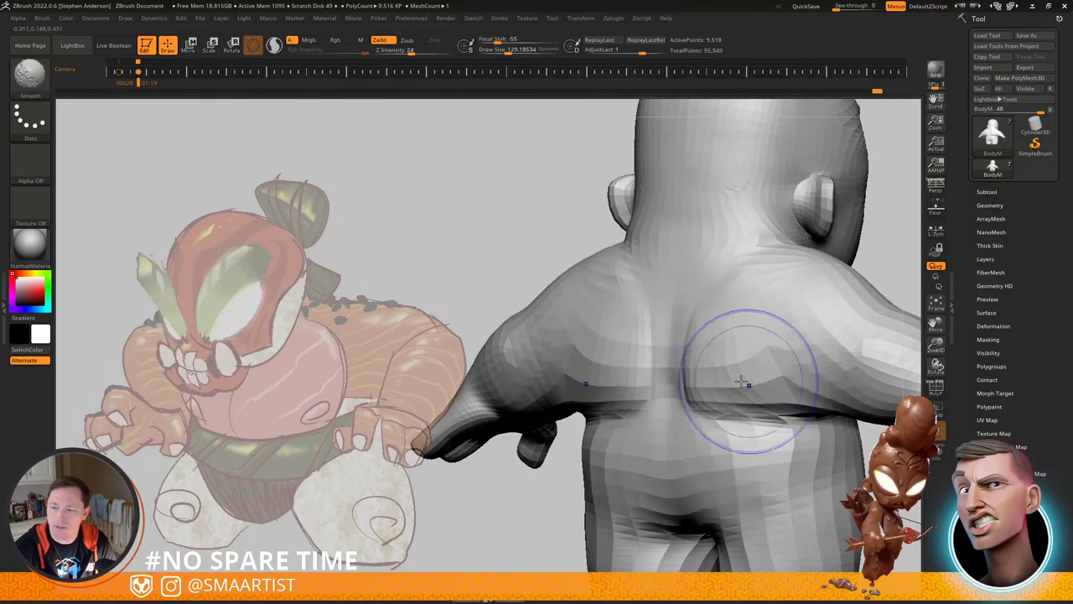
{"action": "left_click_drag", "start_coordinate": [765, 362], "coordinate": [747, 374], "text": "shift"}
{"action": "mouse_move", "coordinate": [743, 378]}
{"action": "right_mouse_down"}
{"action": "mouse_move", "coordinate": [692, 375]}
{"action": "mouse_move", "coordinate": [743, 372]}
{"action": "mouse_move", "coordinate": [780, 411]}
{"action": "mouse_move", "coordinate": [719, 440]}
{"action": "mouse_move", "coordinate": [662, 391]}
{"action": "right_mouse_up"}
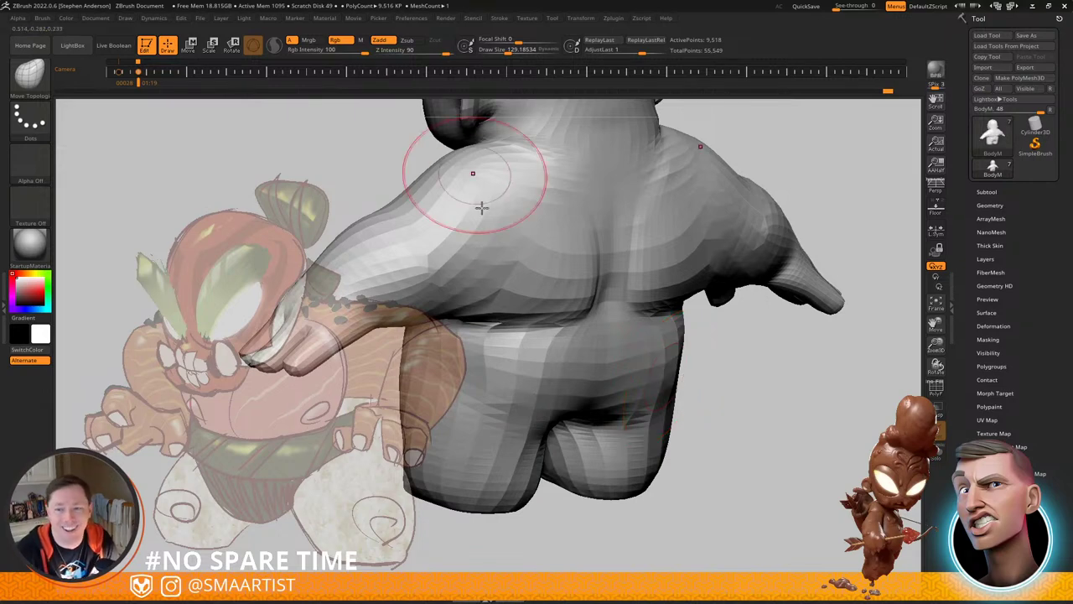
Step: Adjust the side of the torso and the armpit from behind, reducing the brush size to about 95
{"action": "right_click_drag", "start_coordinate": [479, 353], "coordinate": [617, 350]}
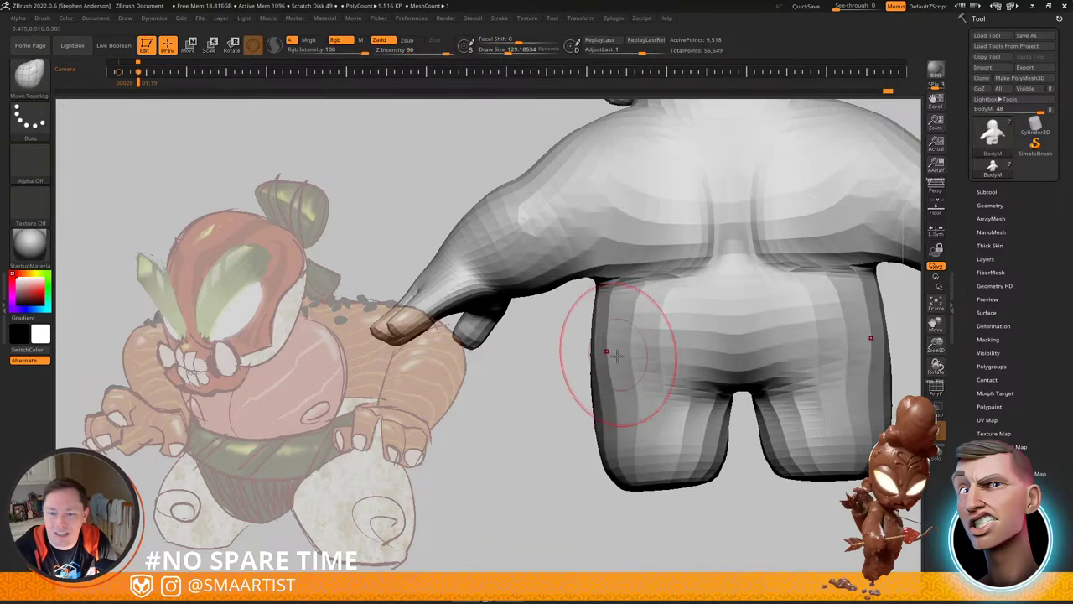
{"action": "right_click_drag", "start_coordinate": [617, 356], "coordinate": [604, 311], "text": "alt"}
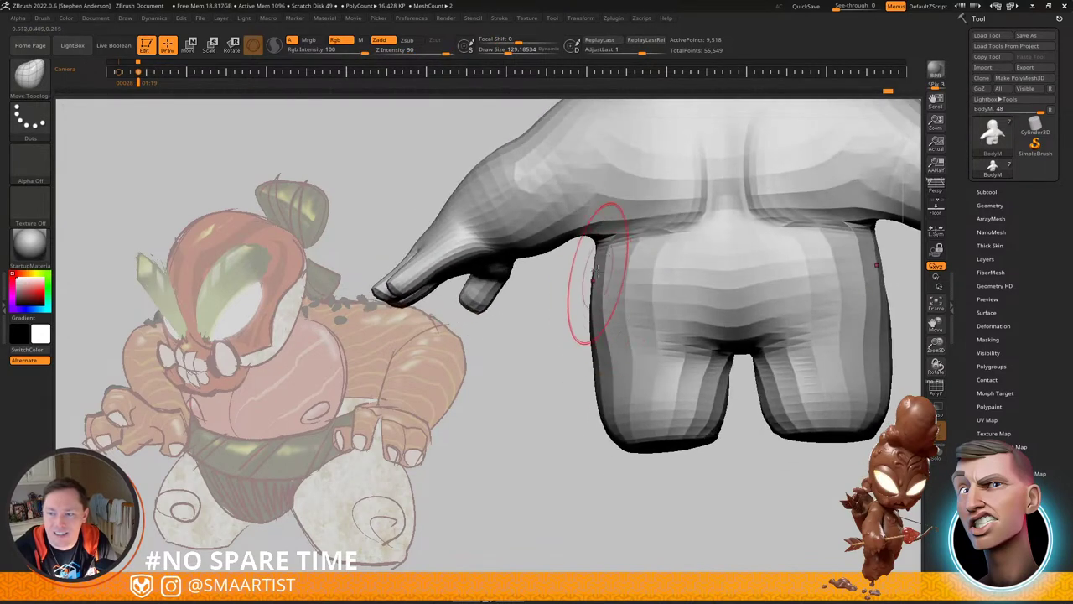
{"action": "left_click_drag", "start_coordinate": [587, 235], "coordinate": [583, 233]}
{"action": "right_click_drag", "start_coordinate": [571, 237], "coordinate": [577, 247], "text": "ctrl"}
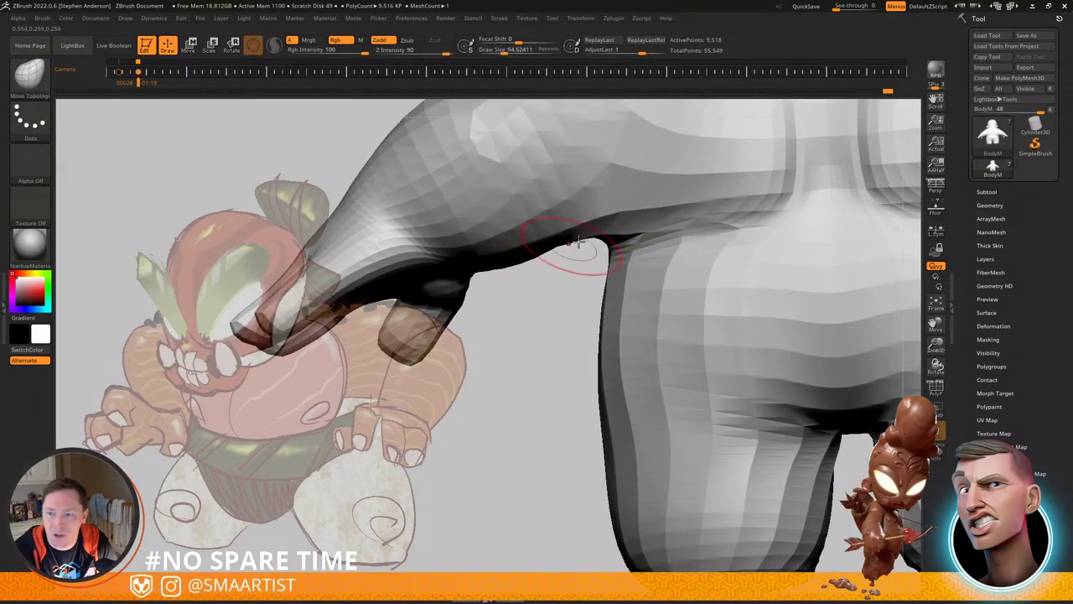
{"action": "mouse_move", "coordinate": [618, 224]}
{"action": "right_mouse_down"}
{"action": "mouse_move", "coordinate": [650, 191]}
{"action": "mouse_move", "coordinate": [619, 278]}
{"action": "mouse_move", "coordinate": [643, 198]}
{"action": "right_mouse_up"}
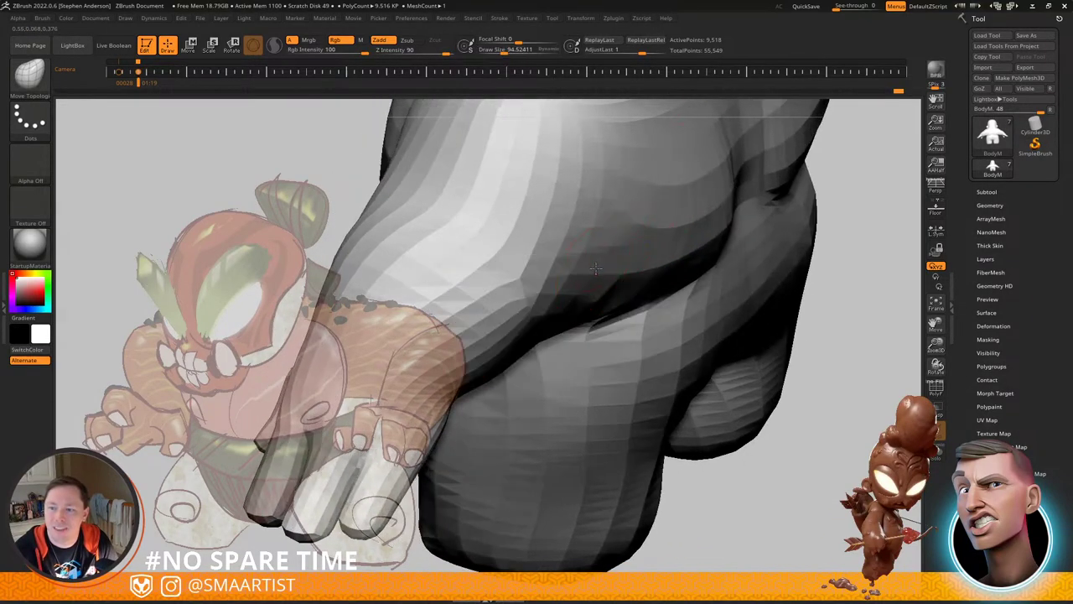
Step: Refine the back of the armpit where the arm meets the torso, with a brush size of about 151
{"action": "mouse_move", "coordinate": [583, 298]}
{"action": "right_mouse_down"}
{"action": "mouse_move", "coordinate": [554, 270]}
{"action": "mouse_move", "coordinate": [568, 239]}
{"action": "mouse_move", "coordinate": [545, 317]}
{"action": "mouse_move", "coordinate": [584, 266]}
{"action": "mouse_move", "coordinate": [554, 310]}
{"action": "mouse_move", "coordinate": [570, 271]}
{"action": "mouse_move", "coordinate": [642, 290]}
{"action": "mouse_move", "coordinate": [619, 243]}
{"action": "right_mouse_up"}
{"action": "key", "text": "s"}
{"action": "mouse_move", "coordinate": [619, 243]}
{"action": "right_mouse_down"}
{"action": "mouse_move", "coordinate": [676, 268]}
{"action": "mouse_move", "coordinate": [672, 292]}
{"action": "right_mouse_up"}
{"action": "mouse_move", "coordinate": [626, 259]}
{"action": "left_mouse_down"}
{"action": "mouse_move", "coordinate": [635, 264]}
{"action": "mouse_move", "coordinate": [618, 251]}
{"action": "left_mouse_up"}
{"action": "mouse_move", "coordinate": [618, 252]}
{"action": "right_mouse_down"}
{"action": "mouse_move", "coordinate": [623, 215]}
{"action": "mouse_move", "coordinate": [611, 211]}
{"action": "mouse_move", "coordinate": [642, 206]}
{"action": "mouse_move", "coordinate": [634, 217]}
{"action": "mouse_move", "coordinate": [631, 204]}
{"action": "mouse_move", "coordinate": [570, 304]}
{"action": "mouse_move", "coordinate": [554, 299]}
{"action": "mouse_move", "coordinate": [634, 296]}
{"action": "right_mouse_up"}
{"action": "right_click_drag", "start_coordinate": [634, 295], "coordinate": [579, 281]}
{"action": "right_click_drag", "start_coordinate": [579, 281], "coordinate": [683, 290], "text": "ctrl"}
{"action": "mouse_move", "coordinate": [683, 290]}
{"action": "right_mouse_down"}
{"action": "mouse_move", "coordinate": [713, 268]}
{"action": "mouse_move", "coordinate": [675, 251]}
{"action": "right_mouse_up"}
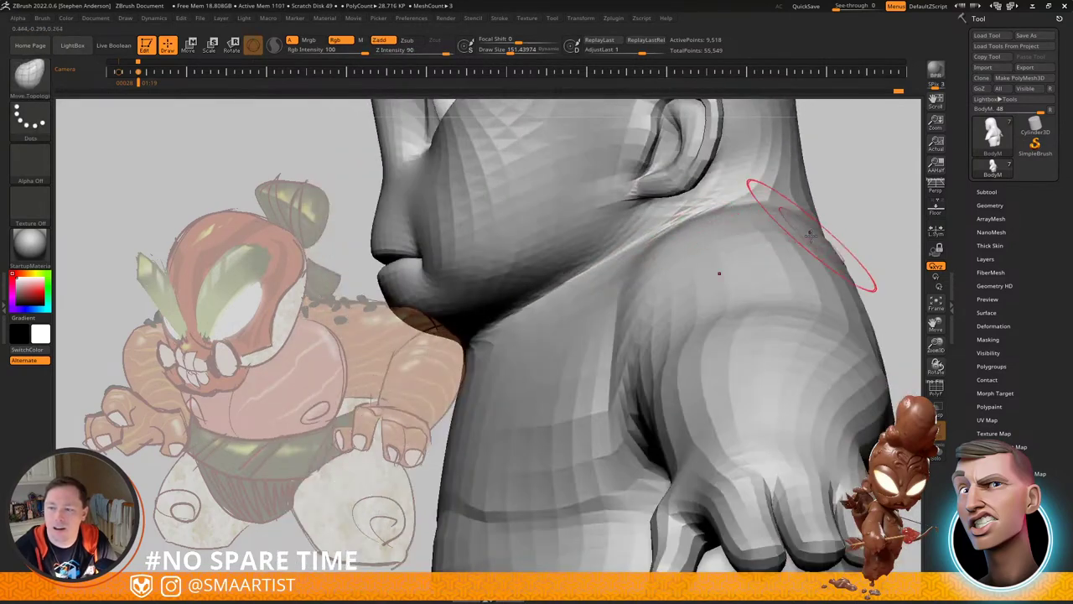
Step: Fill out the upper back behind the shoulder in profile, using a brush size of about 222
{"action": "mouse_move", "coordinate": [811, 236]}
{"action": "right_mouse_down"}
{"action": "mouse_move", "coordinate": [834, 271]}
{"action": "mouse_move", "coordinate": [812, 267]}
{"action": "right_mouse_up"}
{"action": "key", "text": "s"}
{"action": "left_click_drag", "start_coordinate": [849, 271], "coordinate": [855, 273]}
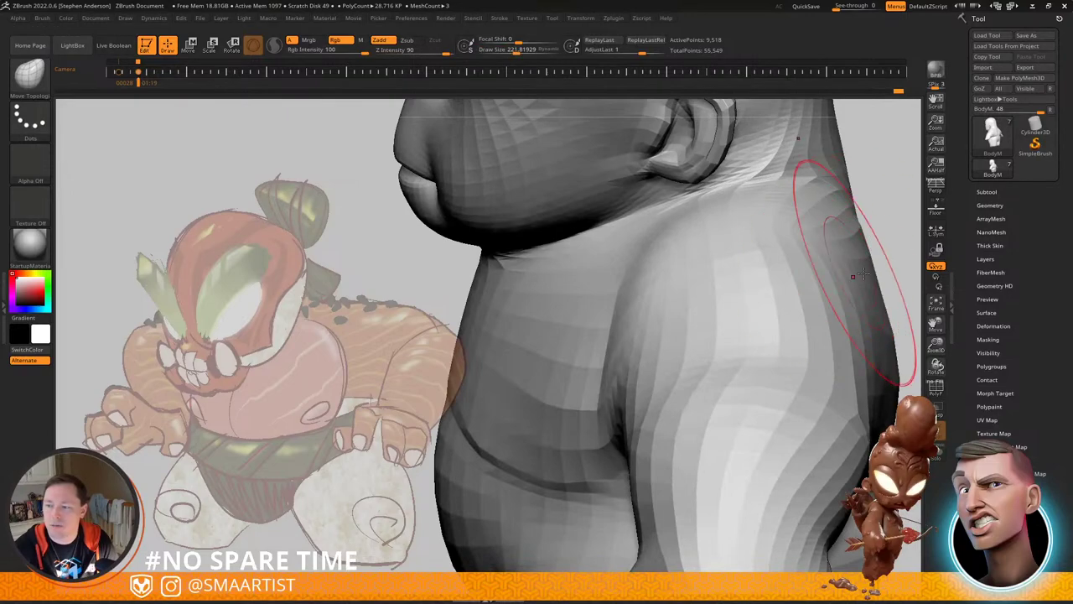
{"action": "right_click_drag", "start_coordinate": [864, 273], "coordinate": [812, 258], "text": "alt"}
{"action": "left_click_drag", "start_coordinate": [814, 268], "coordinate": [823, 270]}
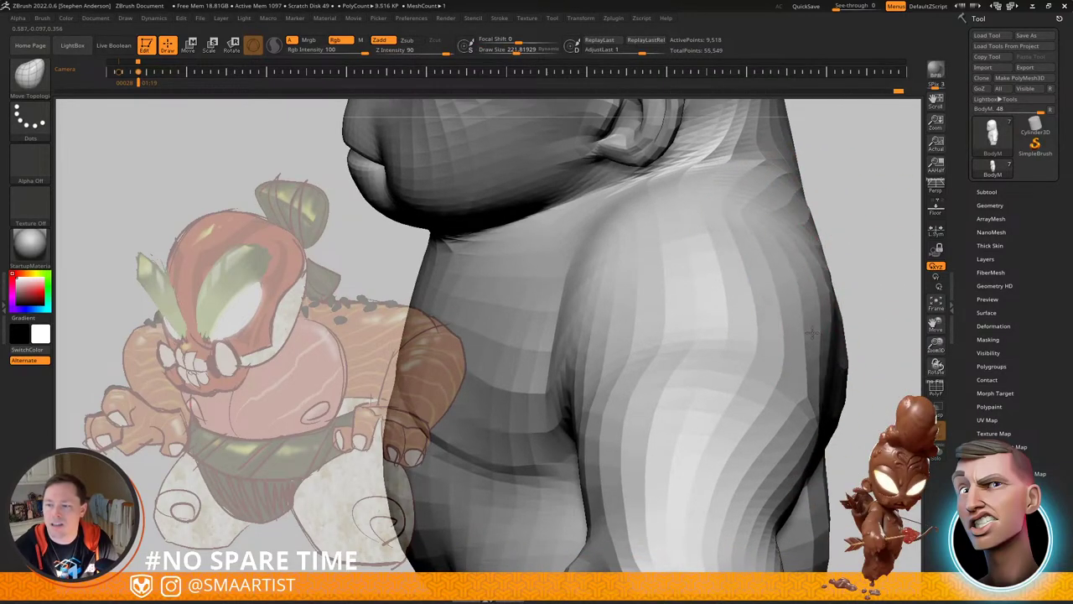
{"action": "mouse_move", "coordinate": [691, 269]}
{"action": "right_mouse_down"}
{"action": "mouse_move", "coordinate": [714, 232]}
{"action": "mouse_move", "coordinate": [696, 248]}
{"action": "right_mouse_up"}
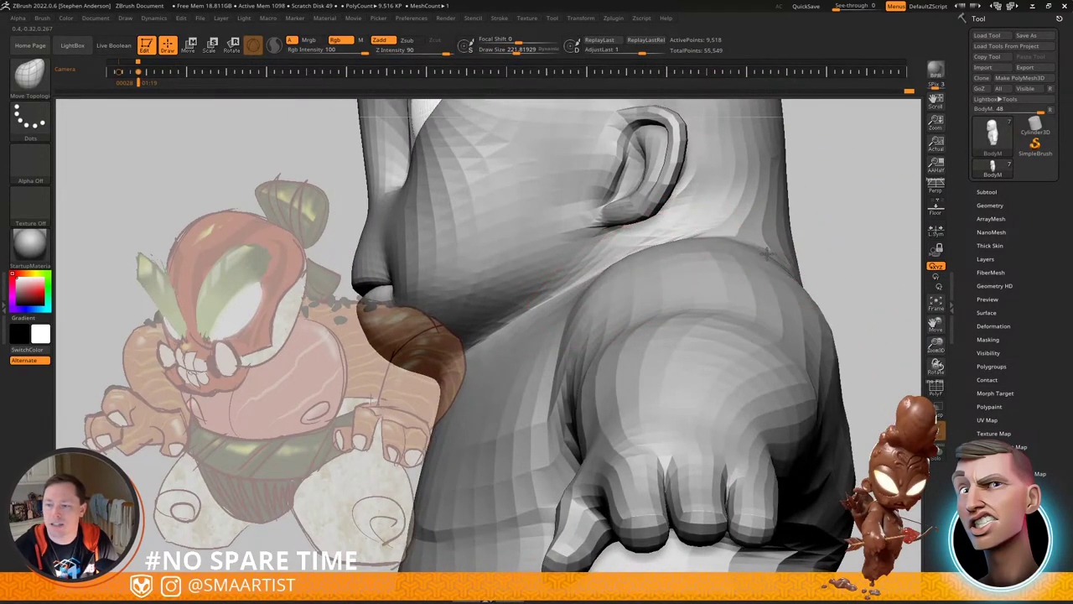
Step: Reshape and smooth the back of the shoulder where it meets the base of the neck
{"action": "left_click_drag", "start_coordinate": [749, 264], "coordinate": [754, 281]}
{"action": "mouse_move", "coordinate": [754, 281]}
{"action": "right_mouse_down"}
{"action": "mouse_move", "coordinate": [755, 333]}
{"action": "mouse_move", "coordinate": [743, 240]}
{"action": "mouse_move", "coordinate": [749, 252]}
{"action": "right_mouse_up"}
{"action": "left_click_drag", "start_coordinate": [761, 300], "coordinate": [772, 313], "text": "shift"}
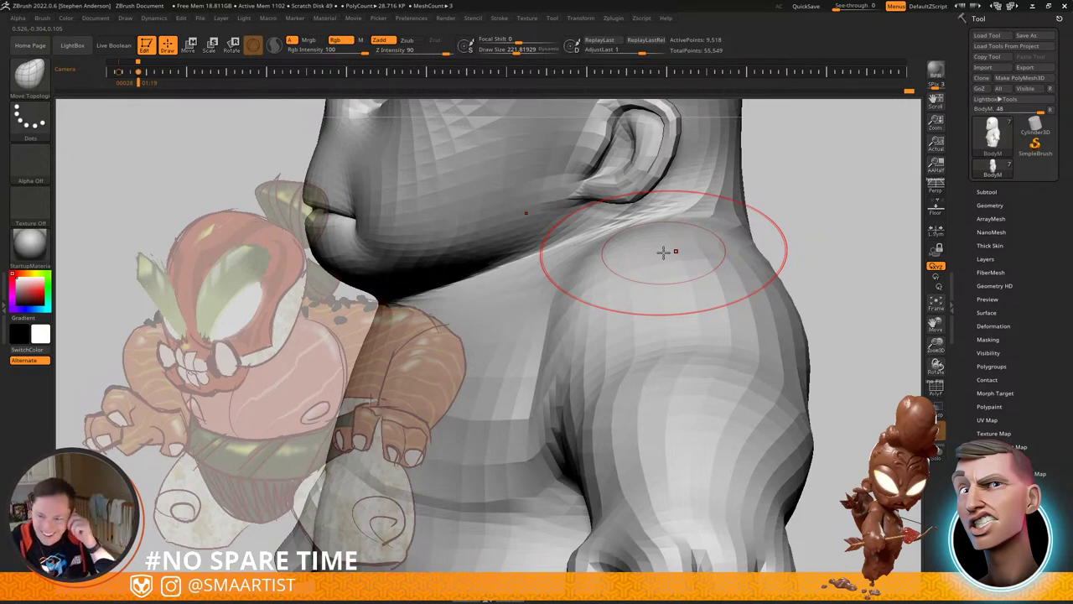
{"action": "right_click_drag", "start_coordinate": [644, 274], "coordinate": [542, 381], "text": "ctrl"}
{"action": "mouse_move", "coordinate": [542, 381]}
{"action": "right_mouse_down", "text": "alt"}
{"action": "mouse_move", "coordinate": [615, 335]}
{"action": "mouse_move", "coordinate": [629, 359]}
{"action": "mouse_move", "coordinate": [605, 351]}
{"action": "right_mouse_up", "text": "alt"}
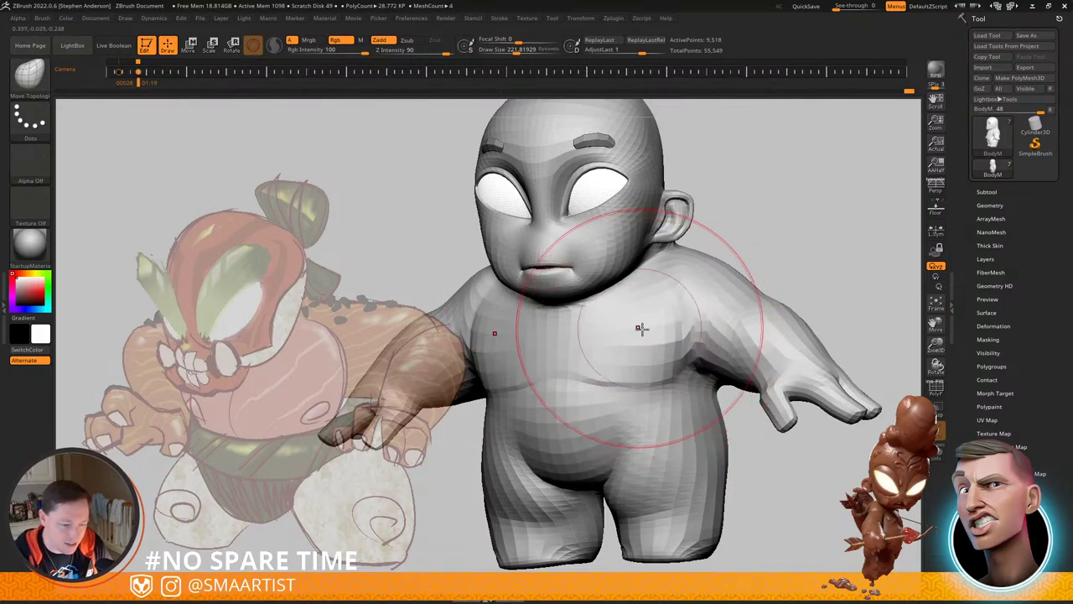
Step: Reshape the upper chest between the jaw and the front of the shoulder with a brush size of about 215
{"action": "mouse_move", "coordinate": [669, 340]}
{"action": "right_mouse_down"}
{"action": "mouse_move", "coordinate": [626, 338]}
{"action": "mouse_move", "coordinate": [659, 321]}
{"action": "mouse_move", "coordinate": [658, 299]}
{"action": "right_mouse_up"}
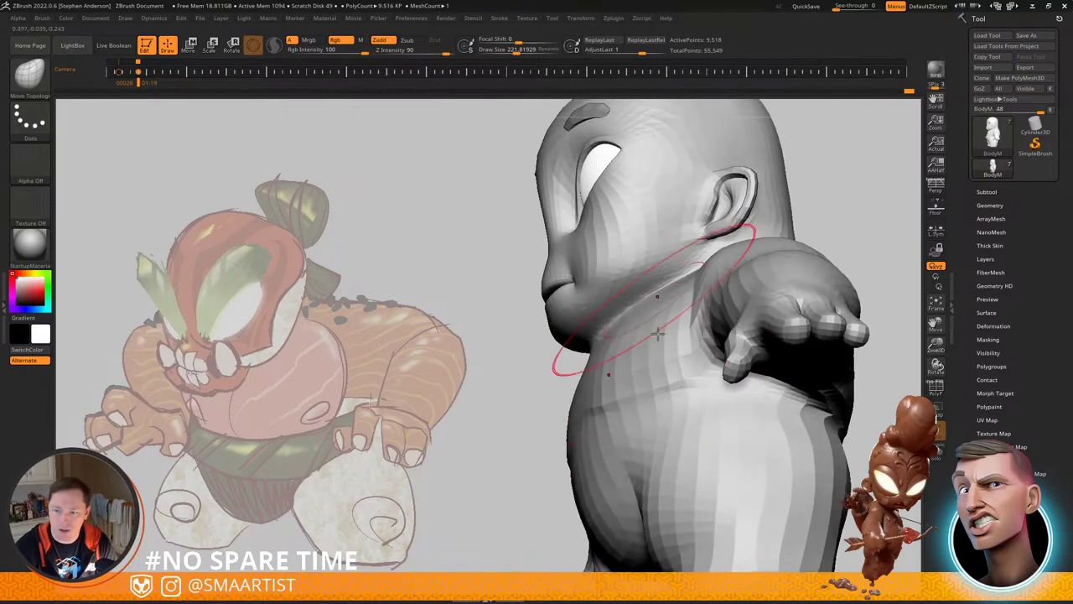
{"action": "mouse_move", "coordinate": [649, 351]}
{"action": "right_mouse_down"}
{"action": "mouse_move", "coordinate": [640, 390]}
{"action": "mouse_move", "coordinate": [695, 324]}
{"action": "mouse_move", "coordinate": [654, 310]}
{"action": "right_mouse_up"}
{"action": "mouse_move", "coordinate": [698, 274]}
{"action": "right_mouse_down", "text": "ctrl"}
{"action": "mouse_move", "coordinate": [717, 287]}
{"action": "mouse_move", "coordinate": [708, 266]}
{"action": "mouse_move", "coordinate": [700, 279]}
{"action": "right_mouse_up", "text": "ctrl"}
{"action": "key", "text": "s"}
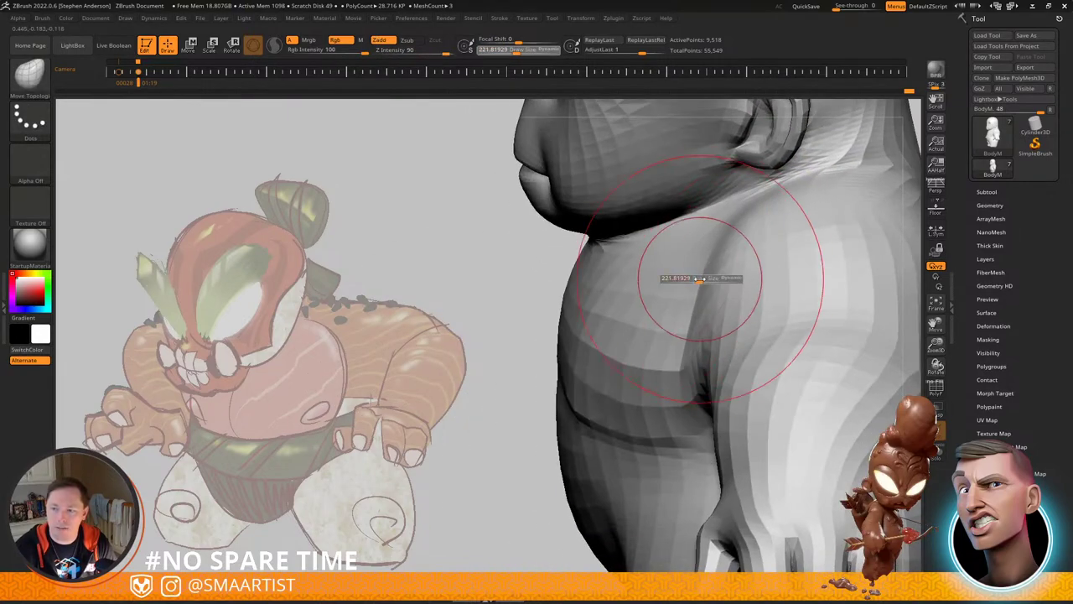
{"action": "left_click_drag", "start_coordinate": [700, 277], "coordinate": [683, 271]}
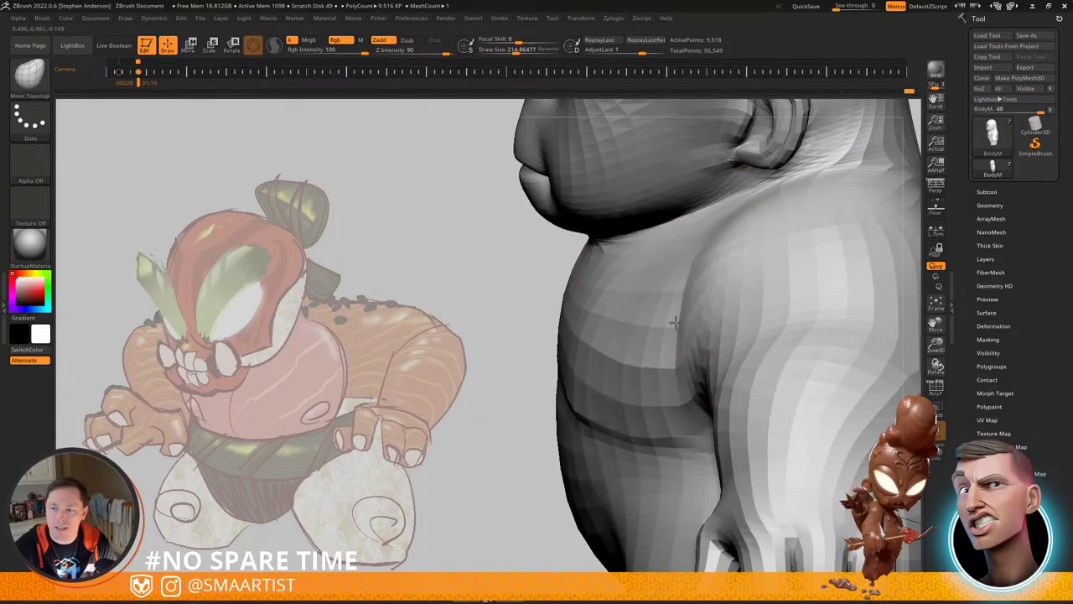
{"action": "right_click_drag", "start_coordinate": [653, 299], "coordinate": [625, 274]}
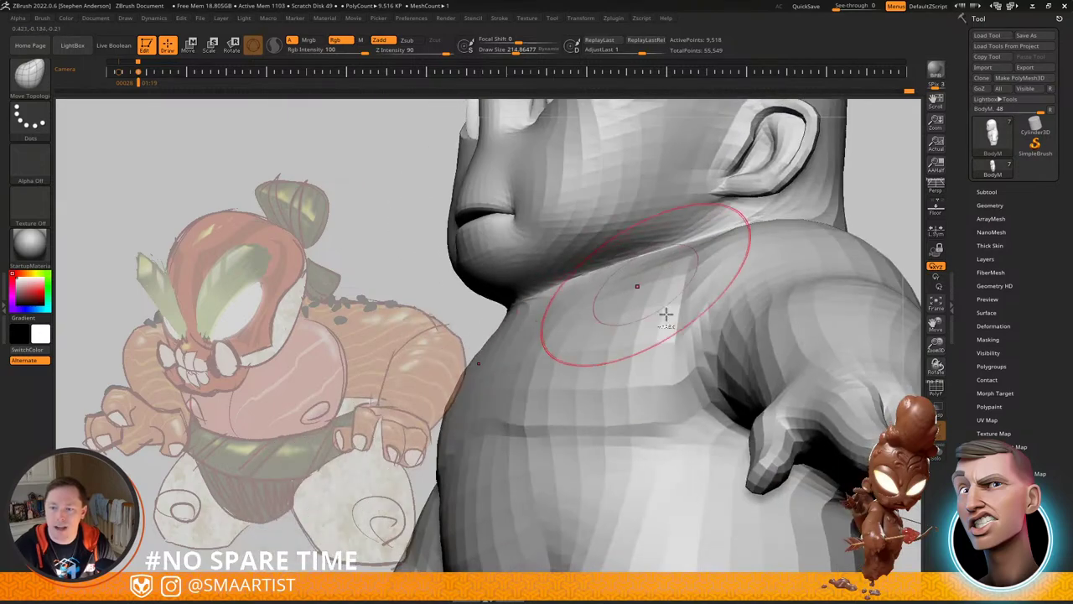
{"action": "right_click_drag", "start_coordinate": [666, 315], "coordinate": [614, 359], "text": "ctrl"}
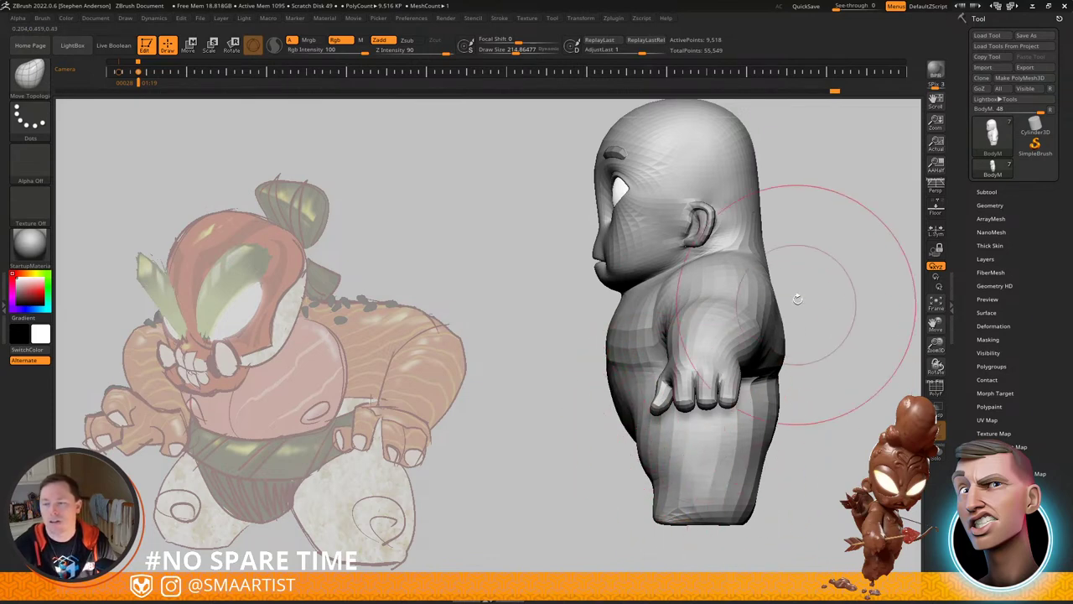
Step: Show the polygroup wireframe, mask the head, and invert the mask so the body is protected
{"action": "right_click_drag", "start_coordinate": [804, 285], "coordinate": [805, 338], "text": "alt"}
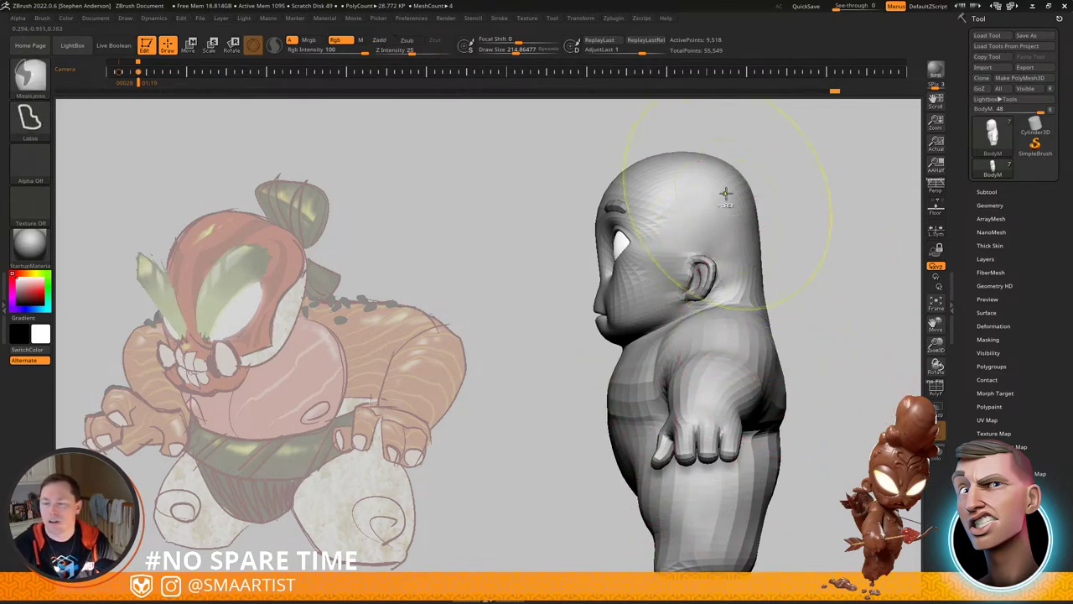
{"action": "key", "text": "shift+f"}
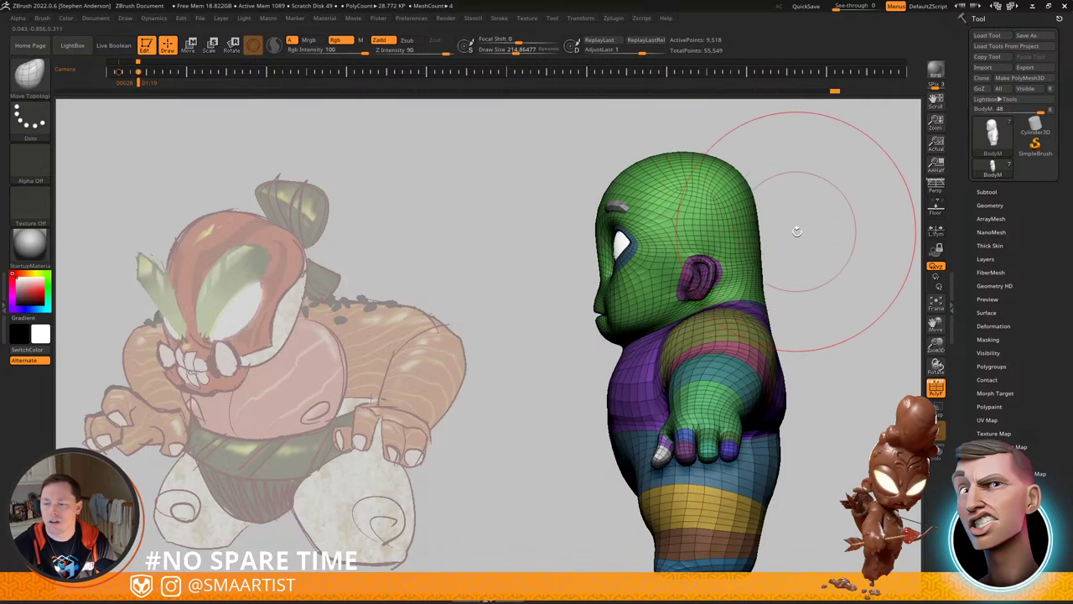
{"action": "key", "text": "ctrl"}
{"action": "mouse_move", "coordinate": [802, 200]}
{"action": "left_mouse_down", "text": "ctrl"}
{"action": "mouse_move", "coordinate": [612, 363]}
{"action": "mouse_move", "coordinate": [714, 97]}
{"action": "mouse_move", "coordinate": [746, 102]}
{"action": "left_mouse_up", "text": "ctrl"}
{"action": "right_click_drag", "start_coordinate": [670, 294], "coordinate": [735, 290]}
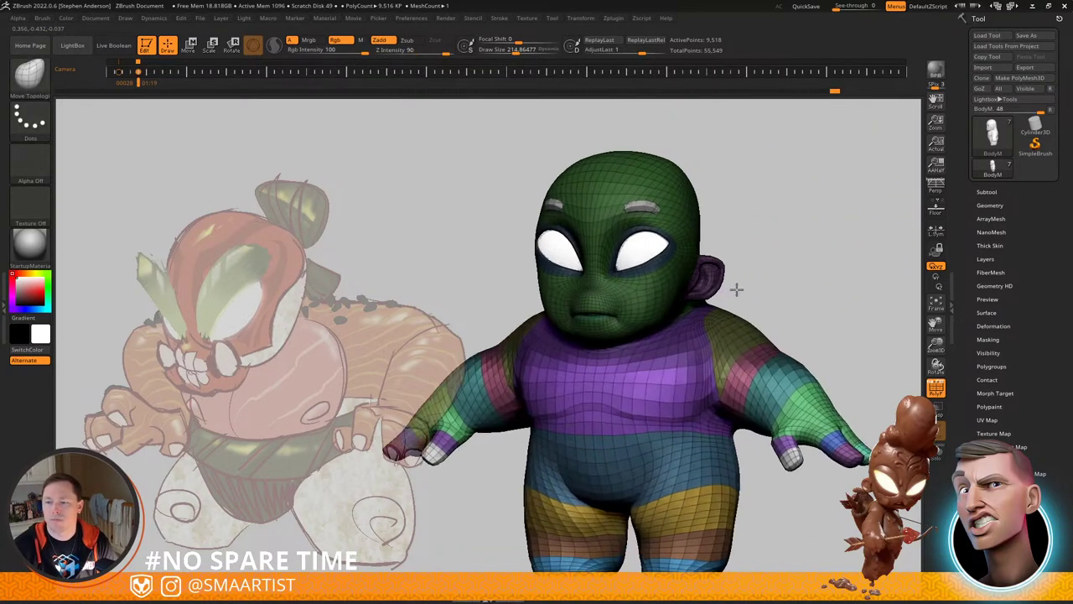
{"action": "key", "text": "ctrl"}
{"action": "left_click", "coordinate": [779, 307], "text": "ctrl"}
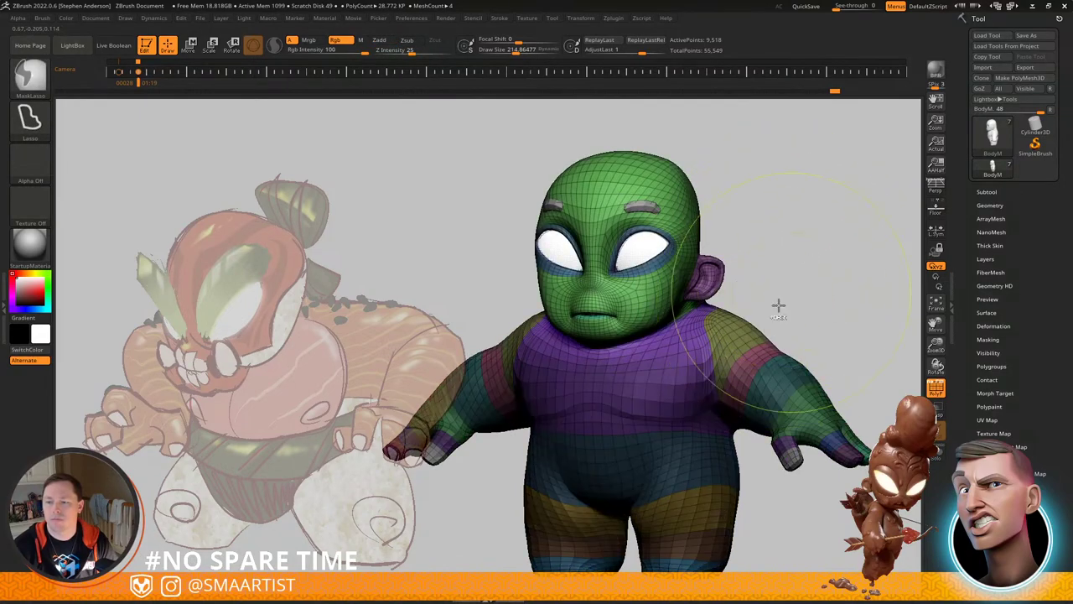
{"action": "left_click", "coordinate": [799, 269], "text": "ctrl"}
{"action": "left_click_drag", "start_coordinate": [797, 272], "coordinate": [690, 377], "text": "ctrl"}
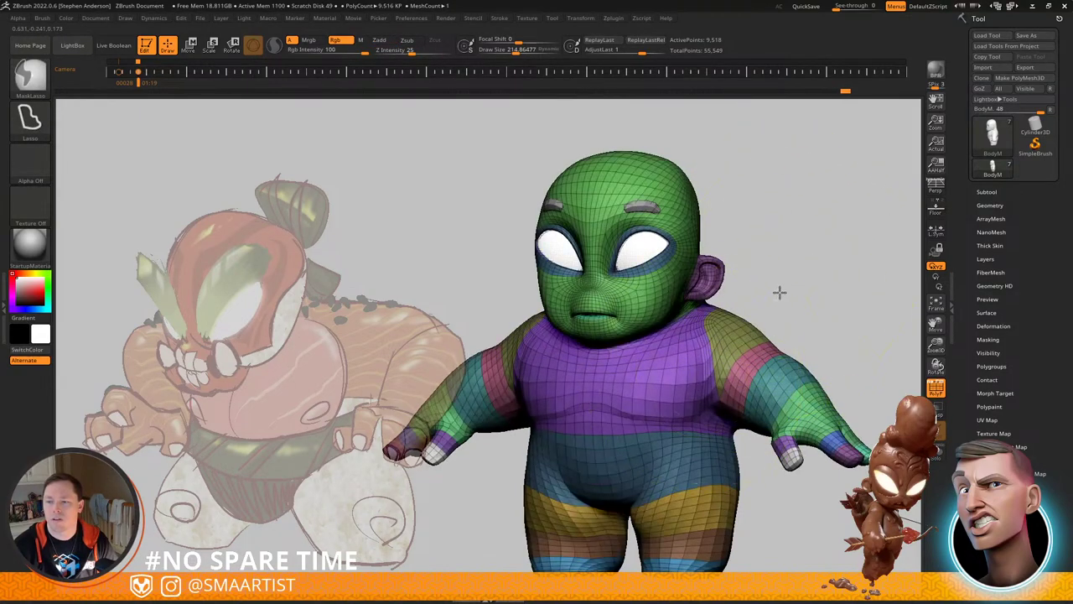
{"action": "left_click", "coordinate": [780, 302], "text": "ctrl"}
{"action": "left_click", "coordinate": [773, 312], "text": "ctrl"}
{"action": "key", "text": "ctrl+z"}
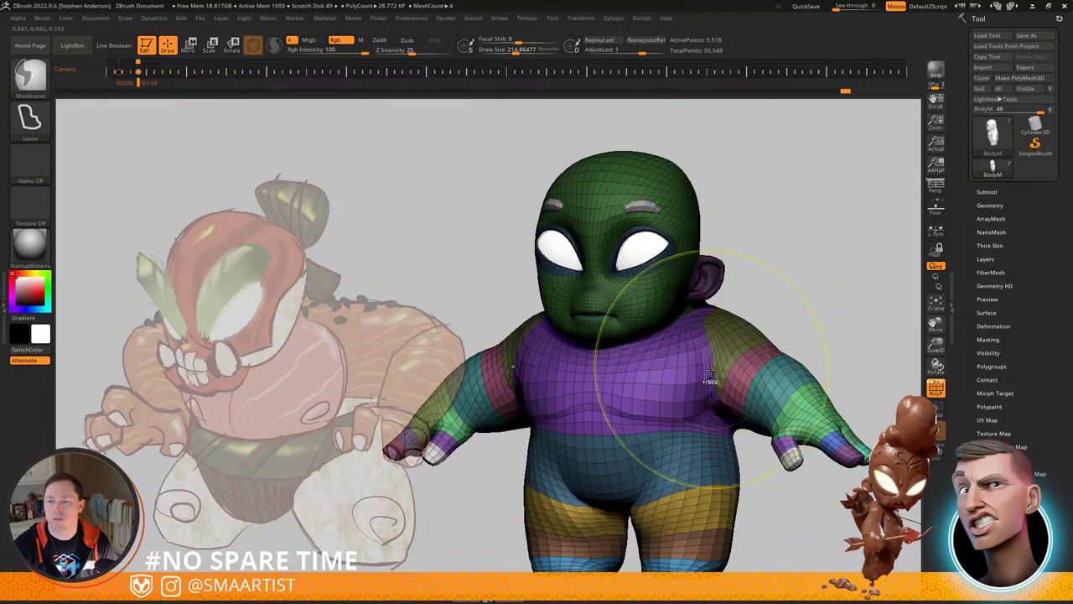
{"action": "left_click", "coordinate": [798, 287], "text": "ctrl"}
{"action": "left_click", "coordinate": [810, 307], "text": "ctrl"}
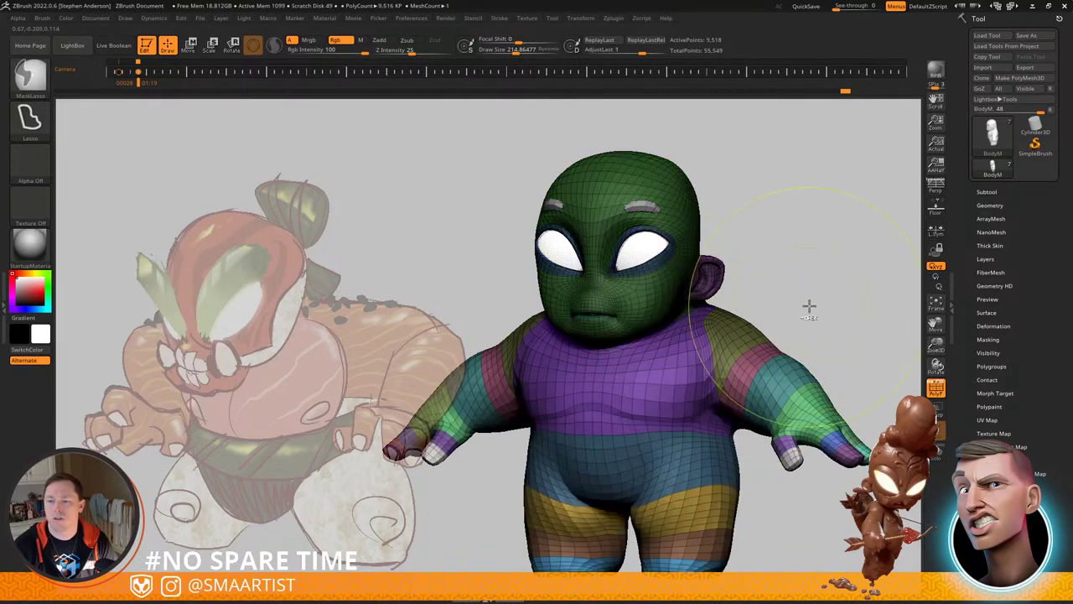
{"action": "left_click", "coordinate": [840, 264], "text": "ctrl"}
Step: Hide the polygroup wireframe and move the unmasked head slightly backward over the shoulders in side profile
{"action": "left_click_drag", "start_coordinate": [840, 264], "coordinate": [756, 259]}
{"action": "key", "text": "shift+f"}
{"action": "key", "text": "w"}
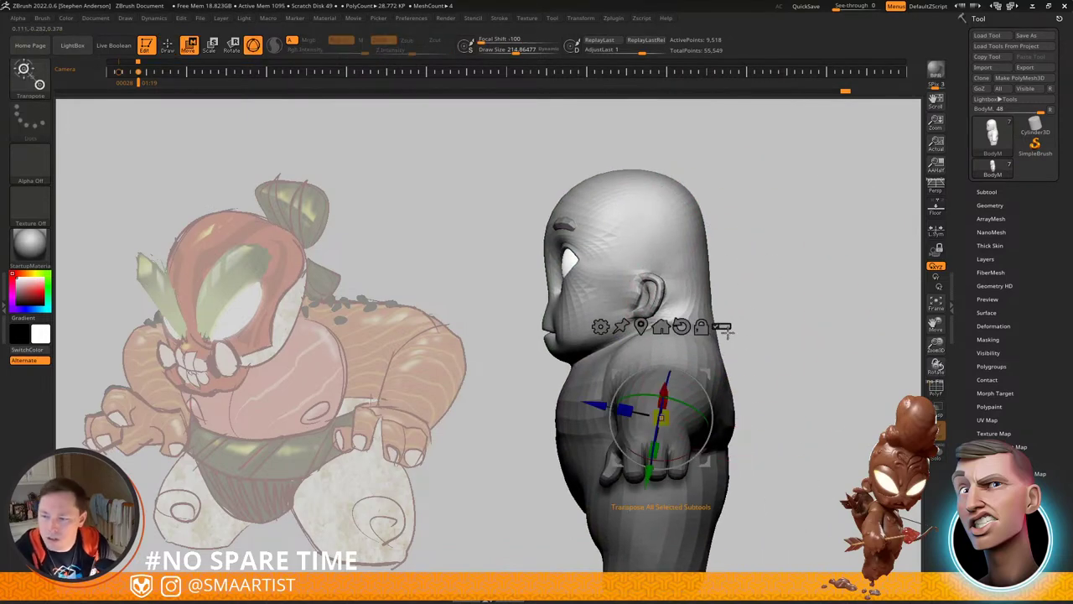
{"action": "mouse_move", "coordinate": [763, 342]}
{"action": "left_mouse_down"}
{"action": "mouse_move", "coordinate": [786, 355]}
{"action": "mouse_move", "coordinate": [868, 343]}
{"action": "left_mouse_up"}
{"action": "mouse_move", "coordinate": [771, 186]}
{"action": "left_mouse_down", "text": "ctrl+shift"}
{"action": "mouse_move", "coordinate": [797, 287]}
{"action": "mouse_move", "coordinate": [662, 388]}
{"action": "mouse_move", "coordinate": [794, 197]}
{"action": "left_mouse_up", "text": "ctrl+shift"}
{"action": "left_click_drag", "start_coordinate": [873, 212], "coordinate": [812, 214]}
{"action": "left_click_drag", "start_coordinate": [883, 262], "coordinate": [697, 210], "text": "alt"}
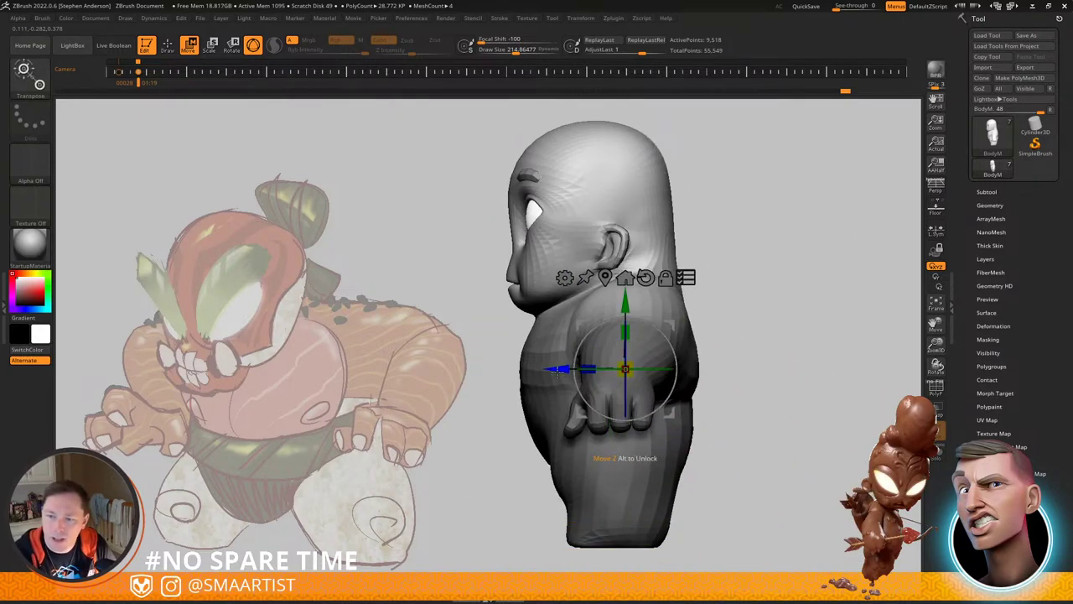
{"action": "left_click_drag", "start_coordinate": [557, 369], "coordinate": [573, 369]}
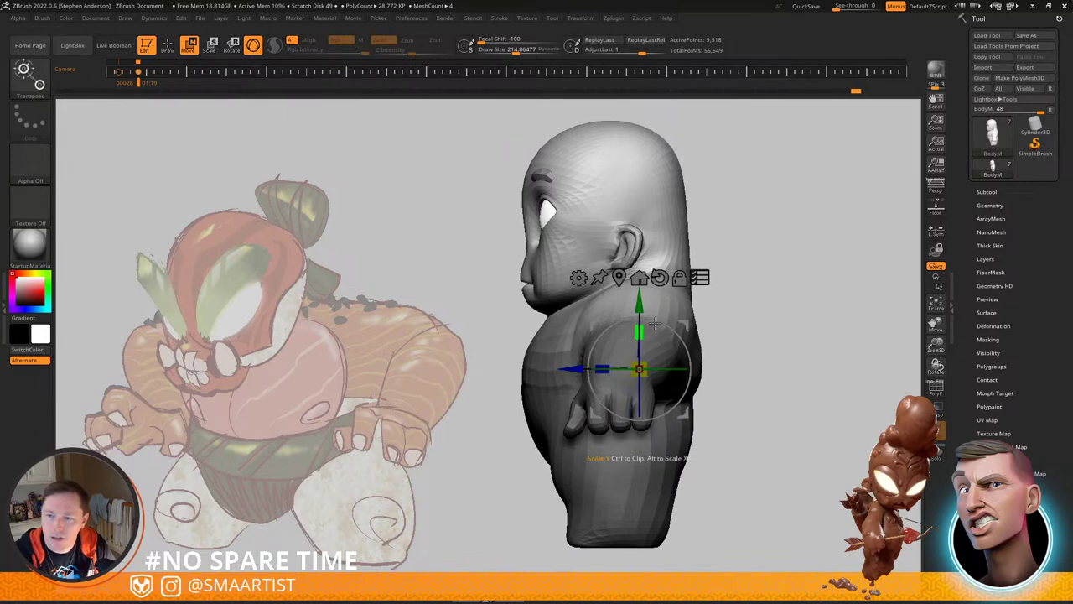
Step: Try tilting the head back about a pivot at the neck, check it from both sides, and undo the tilt
{"action": "left_click_drag", "start_coordinate": [690, 319], "coordinate": [670, 238], "text": "alt"}
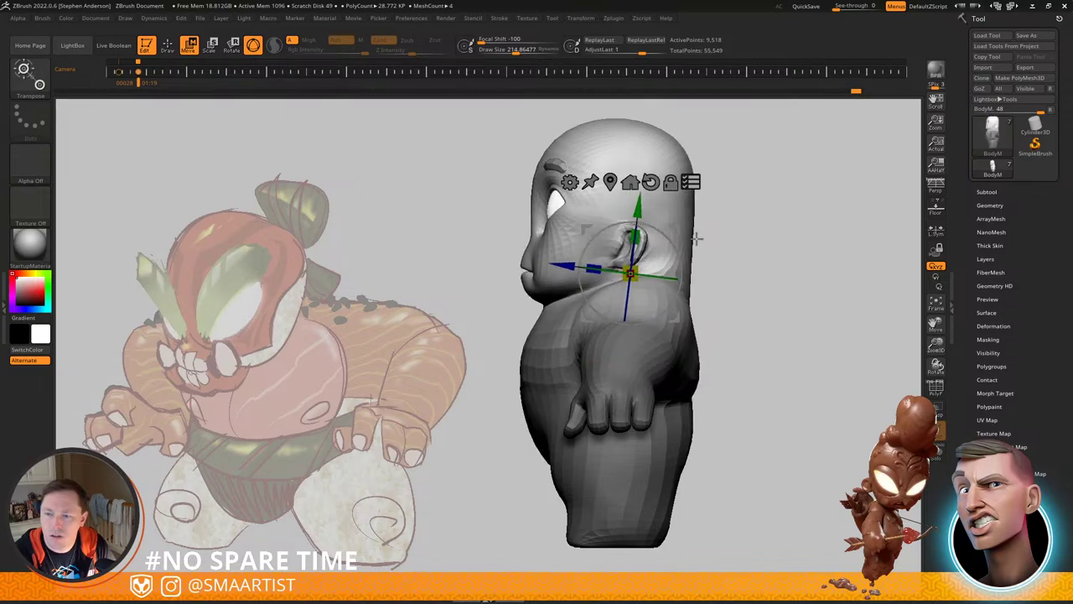
{"action": "left_click_drag", "start_coordinate": [767, 232], "coordinate": [642, 272]}
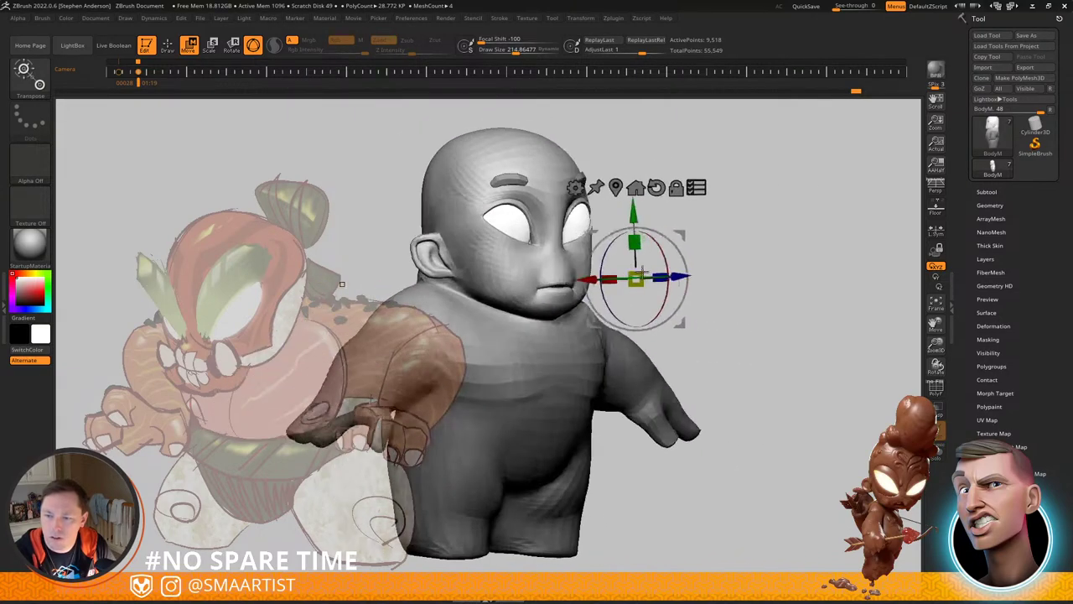
{"action": "left_click_drag", "start_coordinate": [341, 284], "coordinate": [656, 271]}
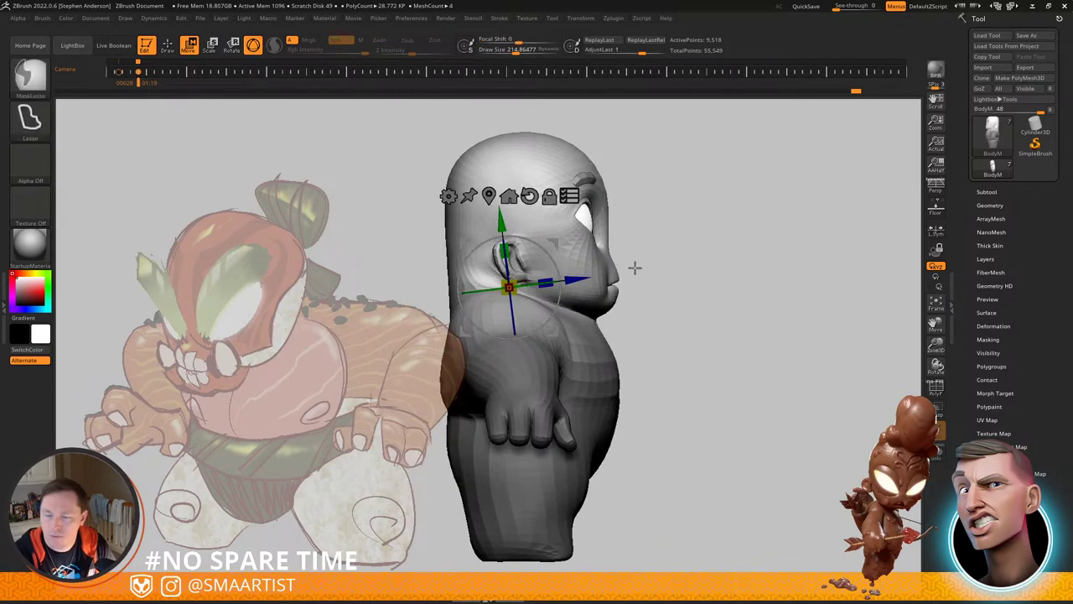
{"action": "key", "text": "ctrl+z"}
Step: Clear the mask and return to the Move Topological brush with the body in side profile
{"action": "left_click_drag", "start_coordinate": [557, 241], "coordinate": [552, 246]}
{"action": "key", "text": "q"}
{"action": "mouse_move", "coordinate": [639, 245]}
{"action": "left_mouse_down"}
{"action": "mouse_move", "coordinate": [513, 252]}
{"action": "mouse_move", "coordinate": [611, 273]}
{"action": "mouse_move", "coordinate": [702, 314]}
{"action": "left_mouse_up"}
{"action": "mouse_move", "coordinate": [511, 312]}
{"action": "left_mouse_down"}
{"action": "mouse_move", "coordinate": [635, 314]}
{"action": "mouse_move", "coordinate": [697, 297]}
{"action": "mouse_move", "coordinate": [683, 281]}
{"action": "left_mouse_up"}
{"action": "mouse_move", "coordinate": [707, 345]}
{"action": "left_mouse_down"}
{"action": "mouse_move", "coordinate": [595, 385]}
{"action": "mouse_move", "coordinate": [531, 362]}
{"action": "left_mouse_up"}
{"action": "mouse_move", "coordinate": [469, 390]}
{"action": "left_mouse_down"}
{"action": "mouse_move", "coordinate": [572, 360]}
{"action": "mouse_move", "coordinate": [671, 354]}
{"action": "left_mouse_up"}
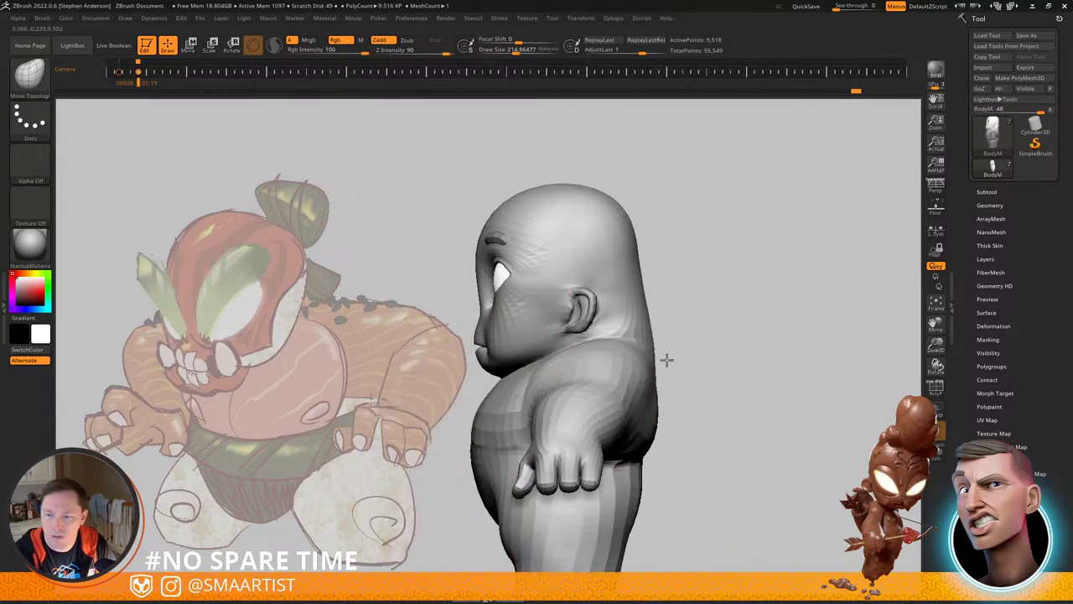
Step: Reshape the chest and upper back in profile with a brush size of about 146
{"action": "mouse_move", "coordinate": [688, 401]}
{"action": "left_mouse_down", "text": "alt"}
{"action": "mouse_move", "coordinate": [668, 366]}
{"action": "mouse_move", "coordinate": [713, 322]}
{"action": "mouse_move", "coordinate": [731, 327]}
{"action": "mouse_move", "coordinate": [696, 338]}
{"action": "mouse_move", "coordinate": [673, 366]}
{"action": "left_mouse_up", "text": "alt"}
{"action": "key", "text": "s"}
{"action": "mouse_move", "coordinate": [674, 366]}
{"action": "right_mouse_down"}
{"action": "mouse_move", "coordinate": [712, 363]}
{"action": "mouse_move", "coordinate": [704, 346]}
{"action": "right_mouse_up"}
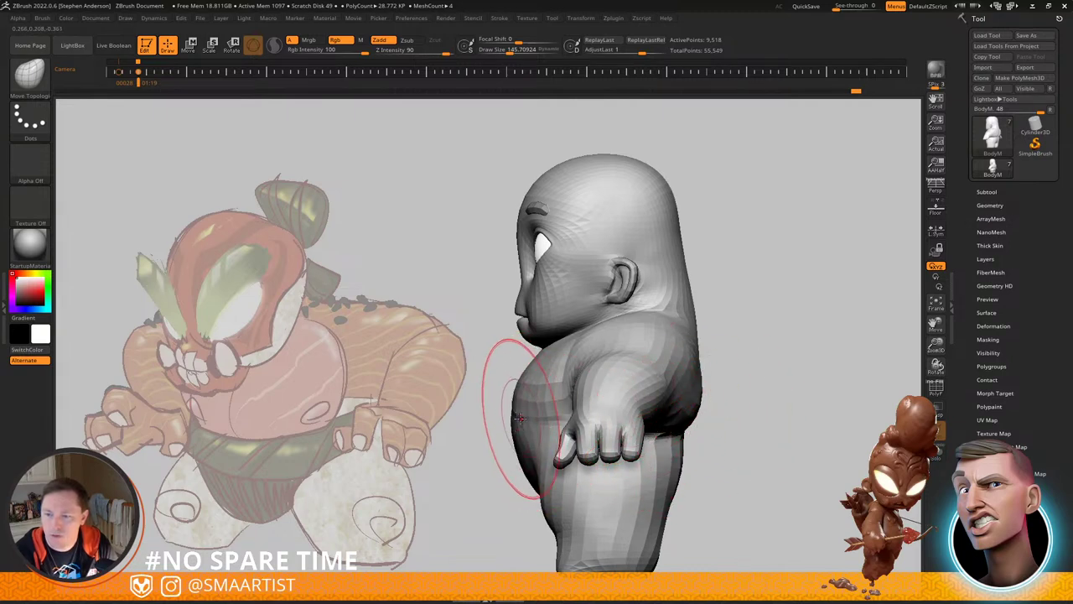
{"action": "right_click_drag", "start_coordinate": [623, 381], "coordinate": [630, 339], "text": "alt"}
{"action": "right_click_drag", "start_coordinate": [671, 381], "coordinate": [688, 347]}
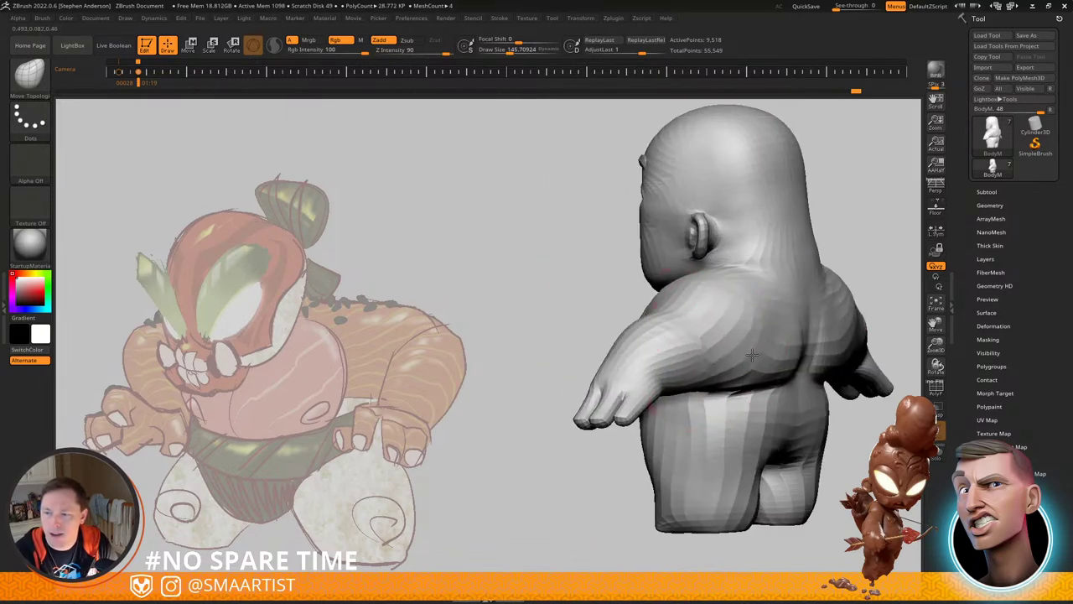
Step: Refine the shoulder, chest and belly volumes from the back, side and front
{"action": "mouse_move", "coordinate": [753, 355]}
{"action": "right_mouse_down"}
{"action": "mouse_move", "coordinate": [695, 299]}
{"action": "mouse_move", "coordinate": [680, 326]}
{"action": "mouse_move", "coordinate": [686, 226]}
{"action": "right_mouse_up"}
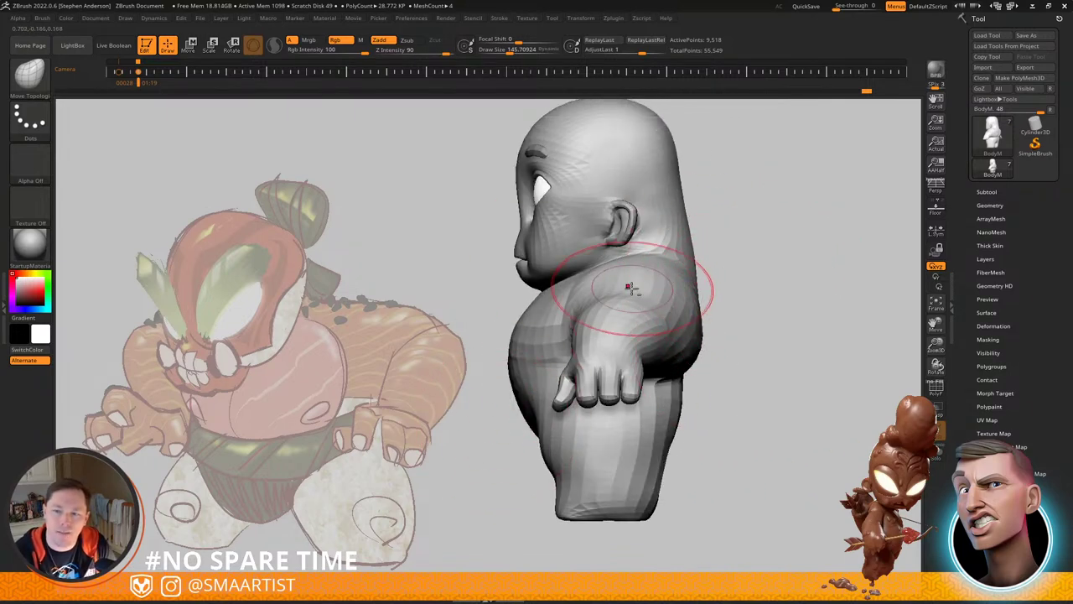
{"action": "mouse_move", "coordinate": [632, 289]}
{"action": "right_mouse_down", "text": "alt"}
{"action": "mouse_move", "coordinate": [694, 321]}
{"action": "mouse_move", "coordinate": [700, 307]}
{"action": "mouse_move", "coordinate": [754, 297]}
{"action": "mouse_move", "coordinate": [746, 299]}
{"action": "right_mouse_up", "text": "alt"}
{"action": "mouse_move", "coordinate": [680, 349]}
{"action": "right_mouse_down"}
{"action": "mouse_move", "coordinate": [726, 356]}
{"action": "mouse_move", "coordinate": [731, 369]}
{"action": "mouse_move", "coordinate": [646, 400]}
{"action": "right_mouse_up"}
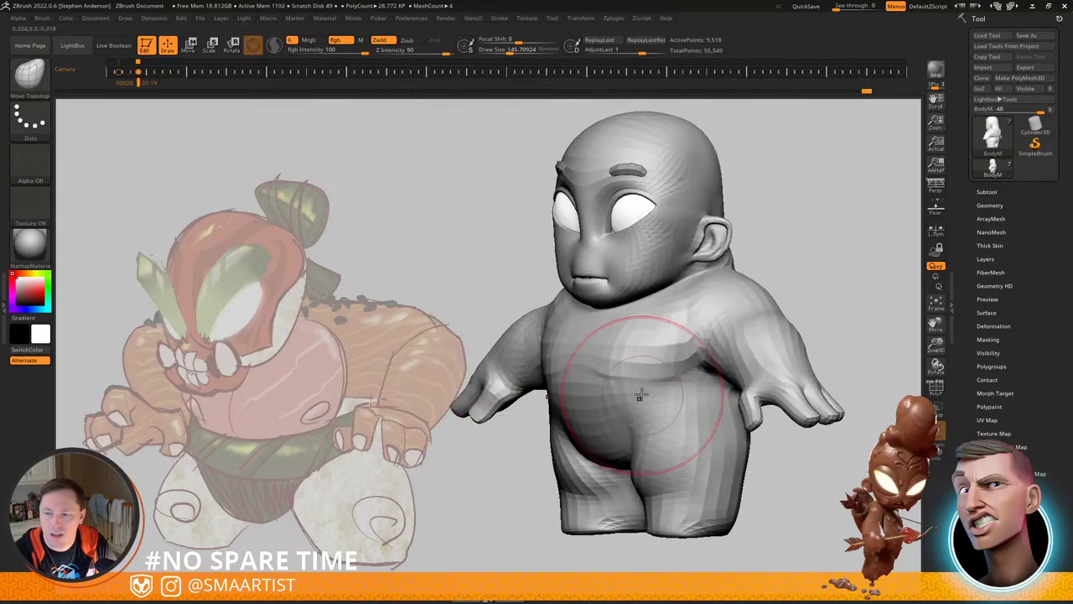
{"action": "right_click_drag", "start_coordinate": [606, 343], "coordinate": [652, 271]}
{"action": "right_click_drag", "start_coordinate": [647, 317], "coordinate": [683, 320]}
{"action": "mouse_move", "coordinate": [637, 331]}
{"action": "right_mouse_down", "text": "alt"}
{"action": "mouse_move", "coordinate": [696, 318]}
{"action": "mouse_move", "coordinate": [673, 329]}
{"action": "mouse_move", "coordinate": [723, 380]}
{"action": "mouse_move", "coordinate": [708, 345]}
{"action": "mouse_move", "coordinate": [728, 290]}
{"action": "mouse_move", "coordinate": [713, 290]}
{"action": "mouse_move", "coordinate": [740, 225]}
{"action": "mouse_move", "coordinate": [717, 276]}
{"action": "mouse_move", "coordinate": [676, 271]}
{"action": "mouse_move", "coordinate": [711, 352]}
{"action": "right_mouse_up", "text": "alt"}
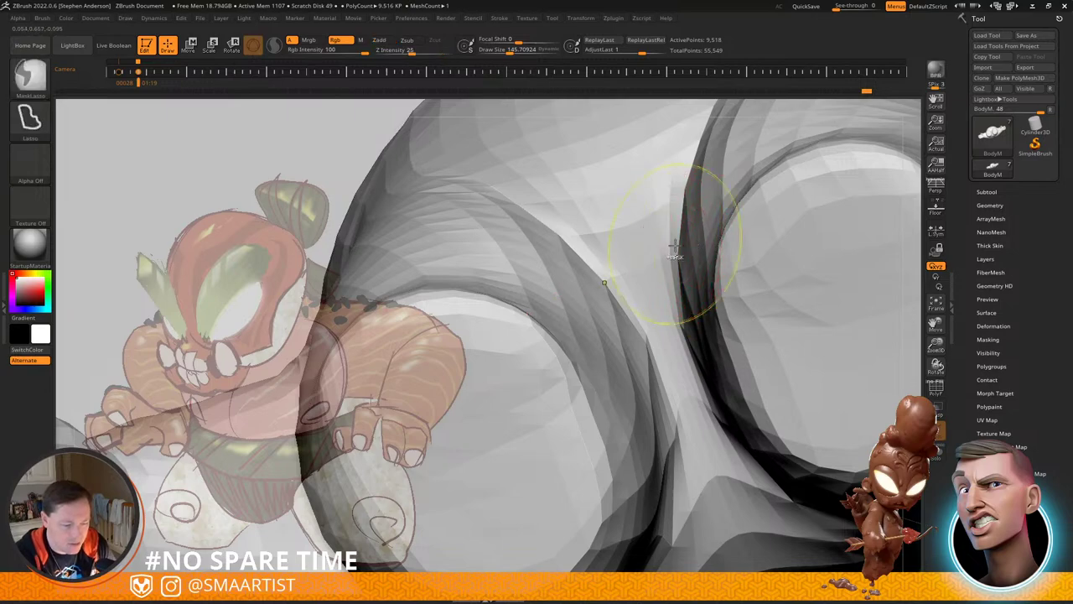
Step: Adjust the side of the torso beneath the armpit, working from a low front angle
{"action": "mouse_move", "coordinate": [673, 248]}
{"action": "right_mouse_down", "text": "ctrl"}
{"action": "mouse_move", "coordinate": [661, 208]}
{"action": "mouse_move", "coordinate": [673, 298]}
{"action": "mouse_move", "coordinate": [628, 388]}
{"action": "right_mouse_up", "text": "ctrl"}
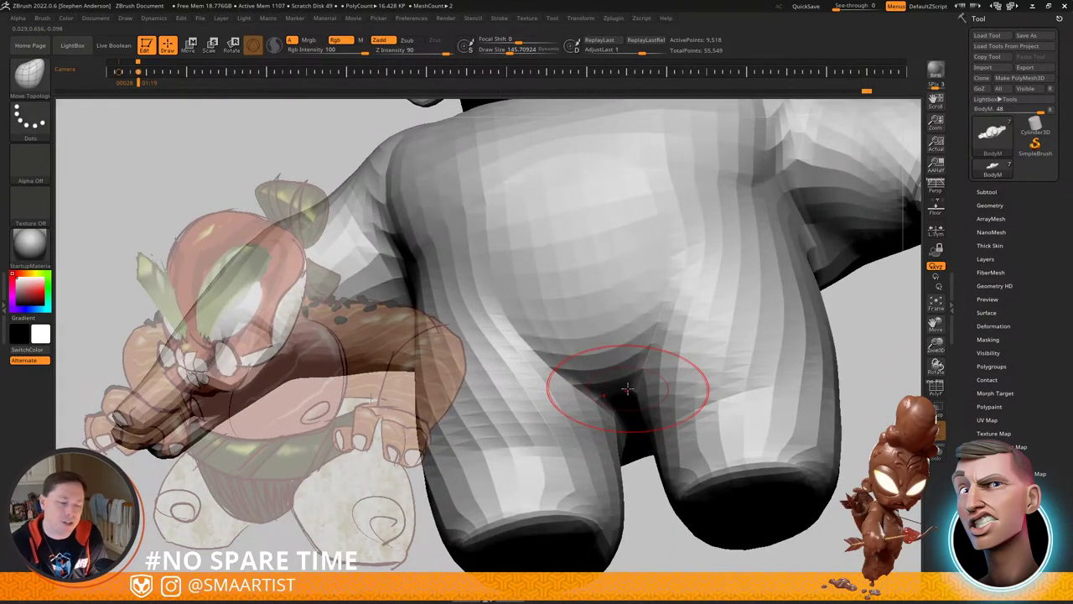
{"action": "right_click_drag", "start_coordinate": [666, 212], "coordinate": [668, 265]}
{"action": "right_click_drag", "start_coordinate": [668, 264], "coordinate": [671, 317], "text": "ctrl"}
{"action": "right_click_drag", "start_coordinate": [671, 317], "coordinate": [665, 276]}
{"action": "left_click_drag", "start_coordinate": [667, 276], "coordinate": [682, 275]}
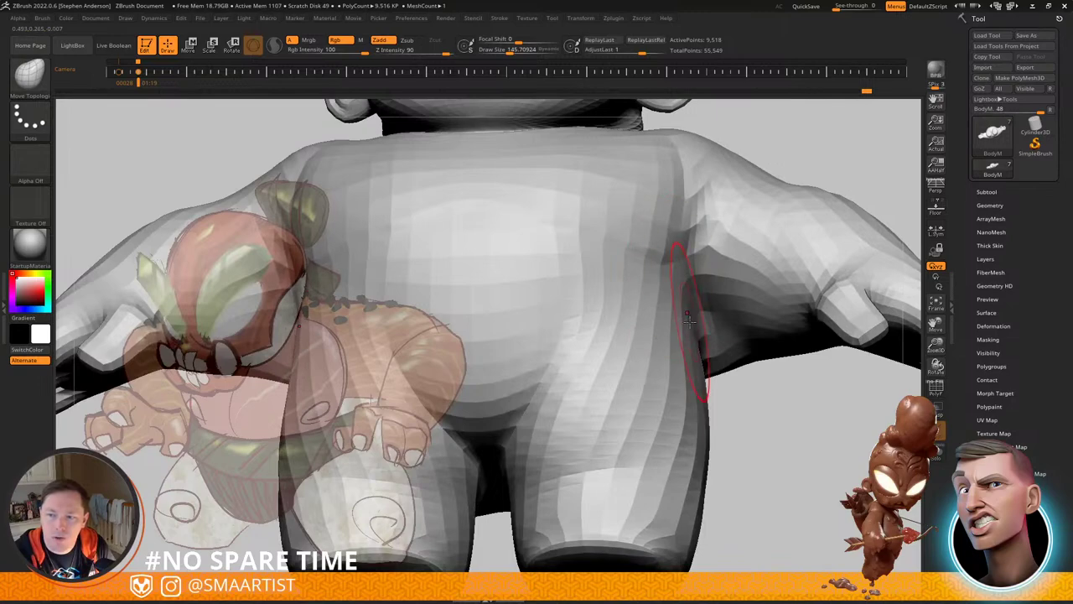
Step: Shape the waist and the lower chest fold from the front
{"action": "right_click_drag", "start_coordinate": [637, 253], "coordinate": [634, 223]}
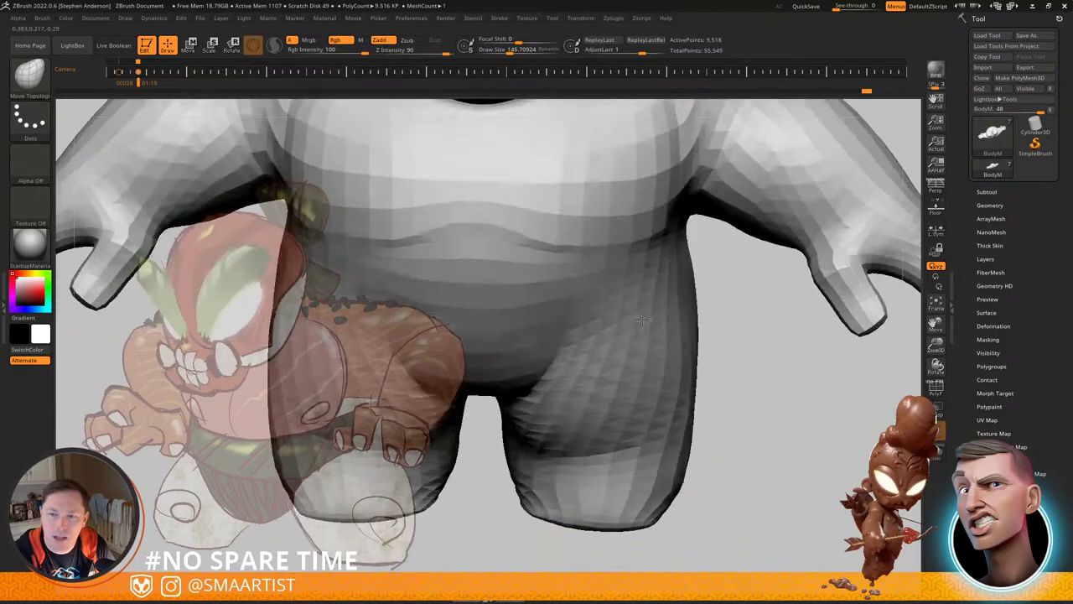
{"action": "mouse_move", "coordinate": [627, 312]}
{"action": "right_mouse_down"}
{"action": "mouse_move", "coordinate": [613, 285]}
{"action": "mouse_move", "coordinate": [620, 251]}
{"action": "right_mouse_up"}
{"action": "left_click_drag", "start_coordinate": [641, 245], "coordinate": [633, 244]}
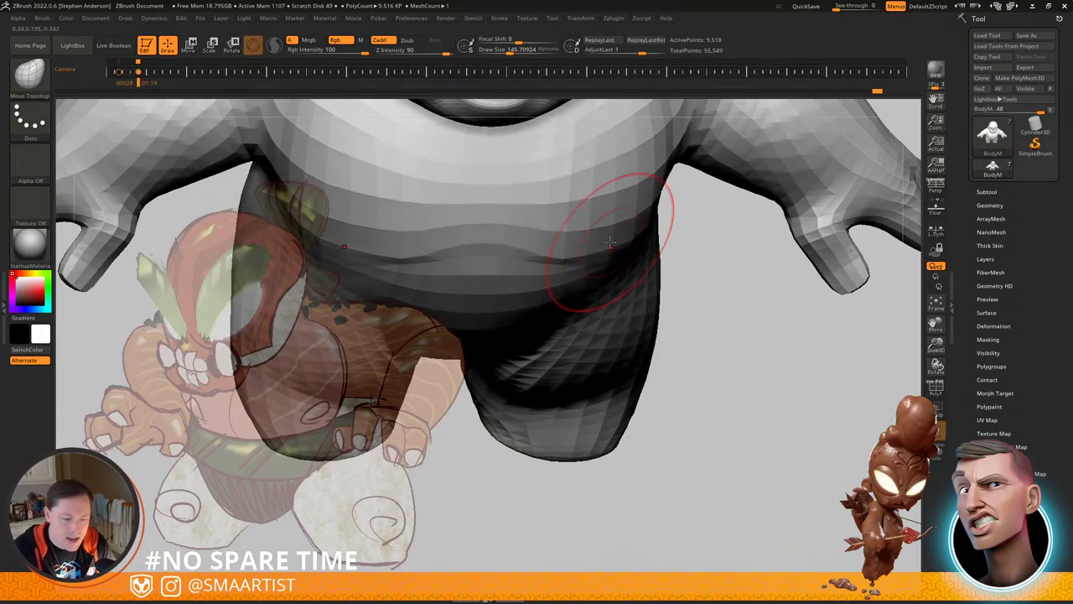
Step: Reshape the upper chest below the jaw and ear, enlarging the brush to about 194 and 266
{"action": "mouse_move", "coordinate": [562, 257]}
{"action": "right_mouse_down"}
{"action": "mouse_move", "coordinate": [565, 276]}
{"action": "mouse_move", "coordinate": [573, 261]}
{"action": "mouse_move", "coordinate": [532, 235]}
{"action": "mouse_move", "coordinate": [537, 270]}
{"action": "mouse_move", "coordinate": [600, 251]}
{"action": "mouse_move", "coordinate": [622, 214]}
{"action": "mouse_move", "coordinate": [587, 228]}
{"action": "right_mouse_up"}
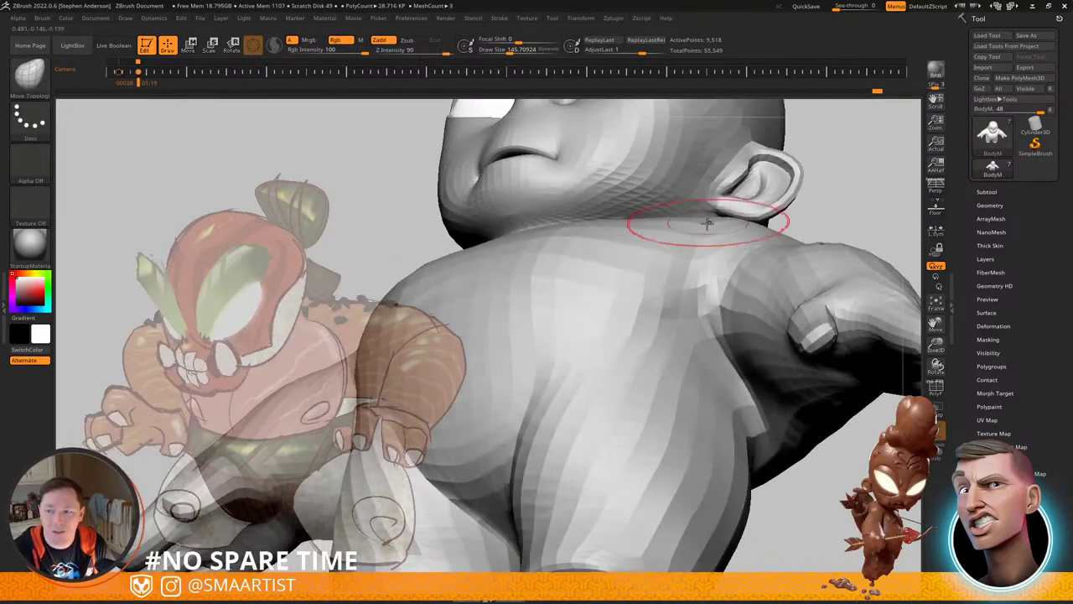
{"action": "left_click_drag", "start_coordinate": [701, 221], "coordinate": [709, 222]}
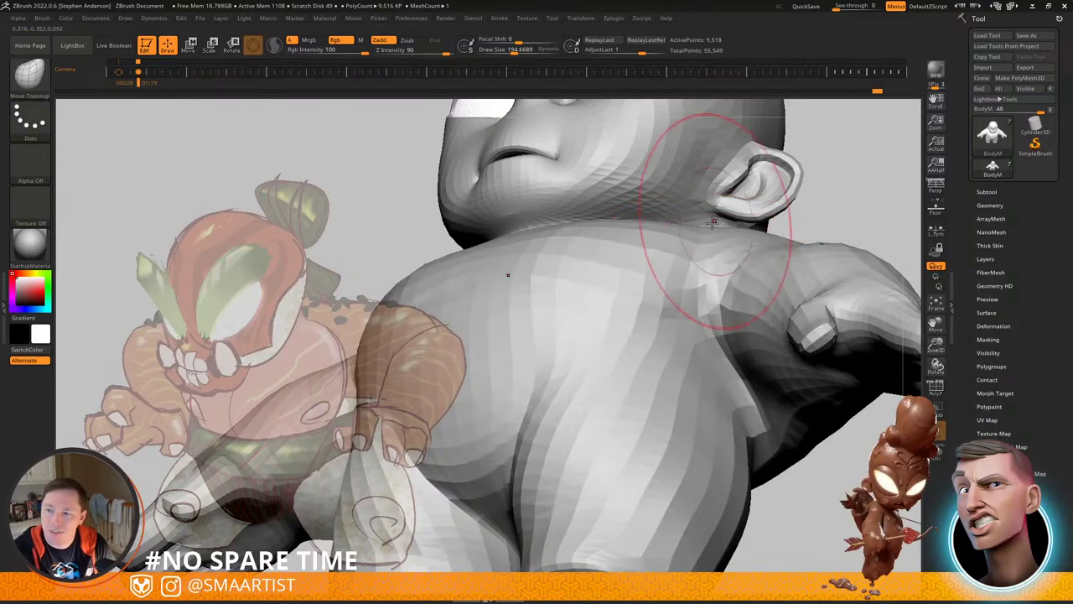
{"action": "mouse_move", "coordinate": [712, 222]}
{"action": "right_mouse_down"}
{"action": "mouse_move", "coordinate": [666, 259]}
{"action": "mouse_move", "coordinate": [531, 275]}
{"action": "right_mouse_up"}
{"action": "key", "text": "s"}
{"action": "left_click_drag", "start_coordinate": [536, 232], "coordinate": [547, 248]}
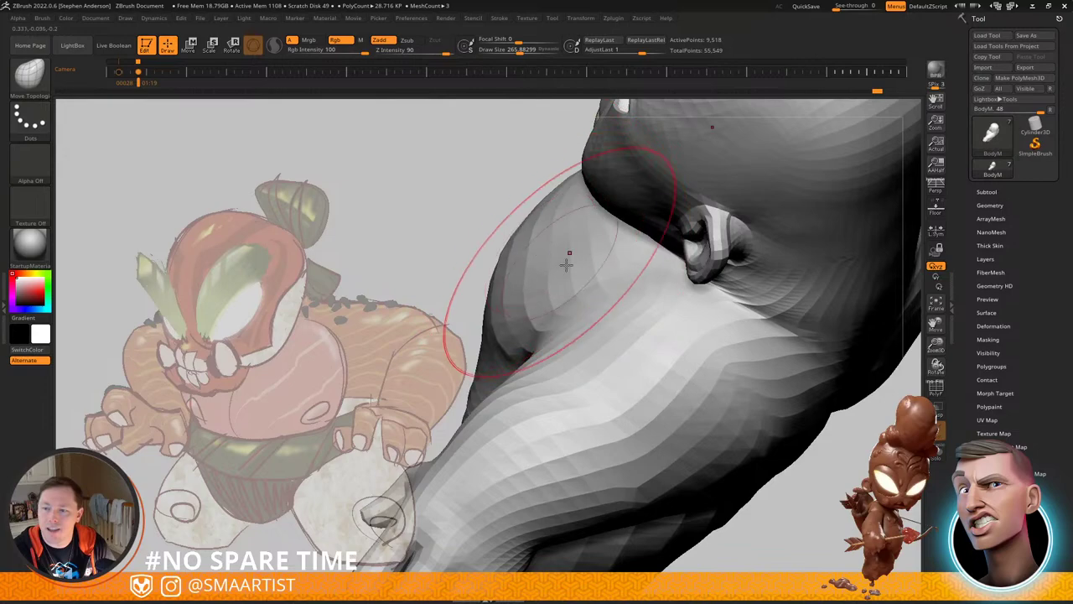
Step: Reshape the top of the shoulder where it meets the chest and upper arm, with a brush size of about 175
{"action": "right_click_drag", "start_coordinate": [568, 260], "coordinate": [572, 361]}
{"action": "key", "text": "s"}
{"action": "left_click_drag", "start_coordinate": [573, 364], "coordinate": [565, 362]}
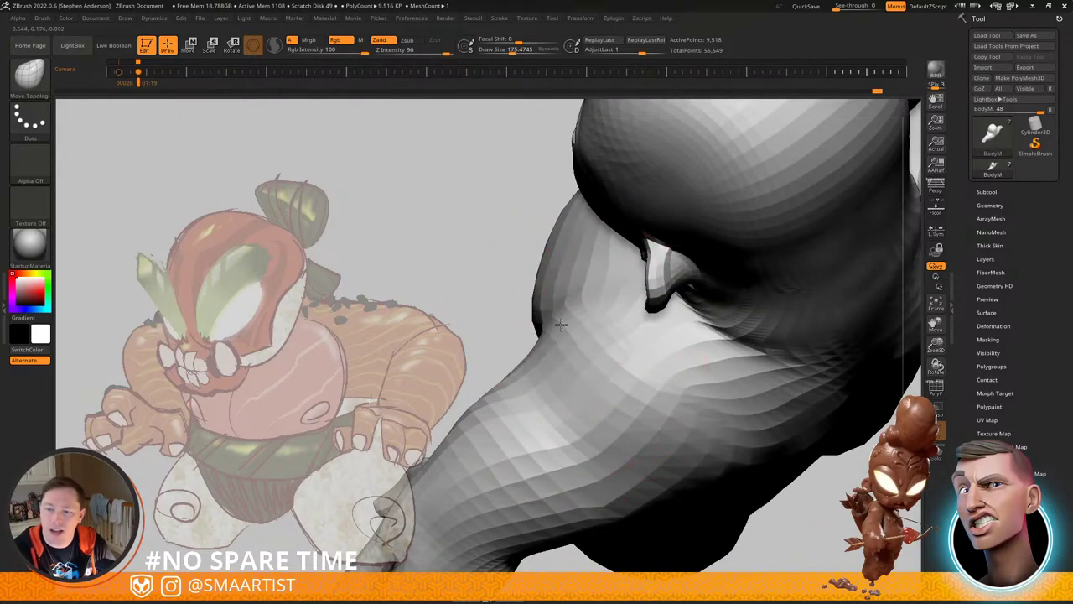
{"action": "mouse_move", "coordinate": [627, 350]}
{"action": "right_mouse_down"}
{"action": "mouse_move", "coordinate": [635, 319]}
{"action": "mouse_move", "coordinate": [611, 334]}
{"action": "right_mouse_up"}
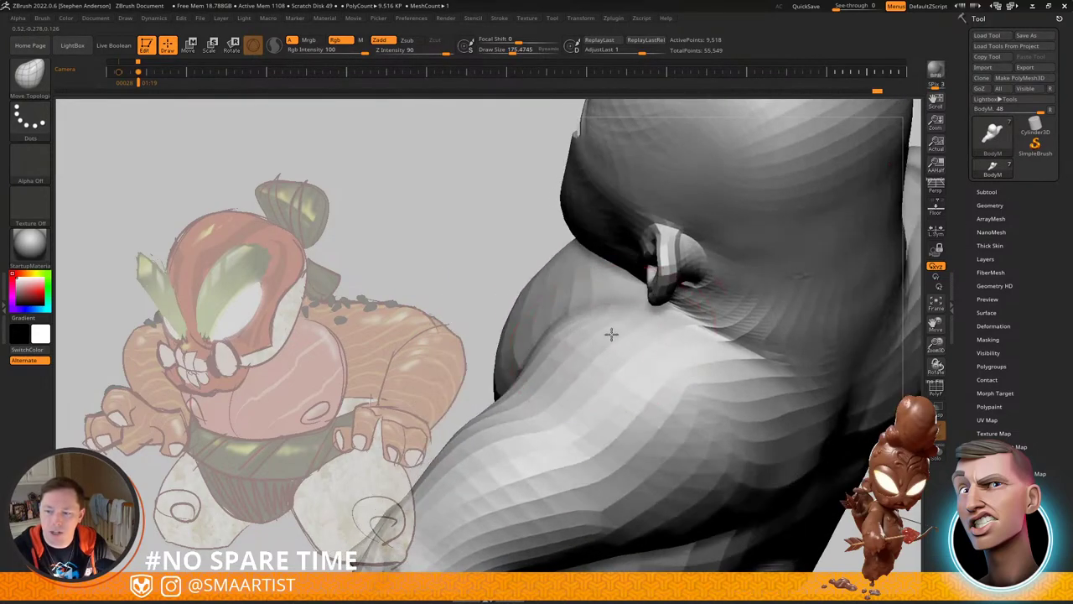
{"action": "mouse_move", "coordinate": [689, 405]}
{"action": "left_mouse_down"}
{"action": "mouse_move", "coordinate": [708, 419]}
{"action": "mouse_move", "coordinate": [685, 402]}
{"action": "left_mouse_up"}
{"action": "mouse_move", "coordinate": [671, 417]}
{"action": "right_mouse_down", "text": "ctrl"}
{"action": "mouse_move", "coordinate": [641, 393]}
{"action": "mouse_move", "coordinate": [565, 436]}
{"action": "mouse_move", "coordinate": [611, 316]}
{"action": "mouse_move", "coordinate": [615, 402]}
{"action": "mouse_move", "coordinate": [631, 352]}
{"action": "mouse_move", "coordinate": [617, 344]}
{"action": "right_mouse_up", "text": "ctrl"}
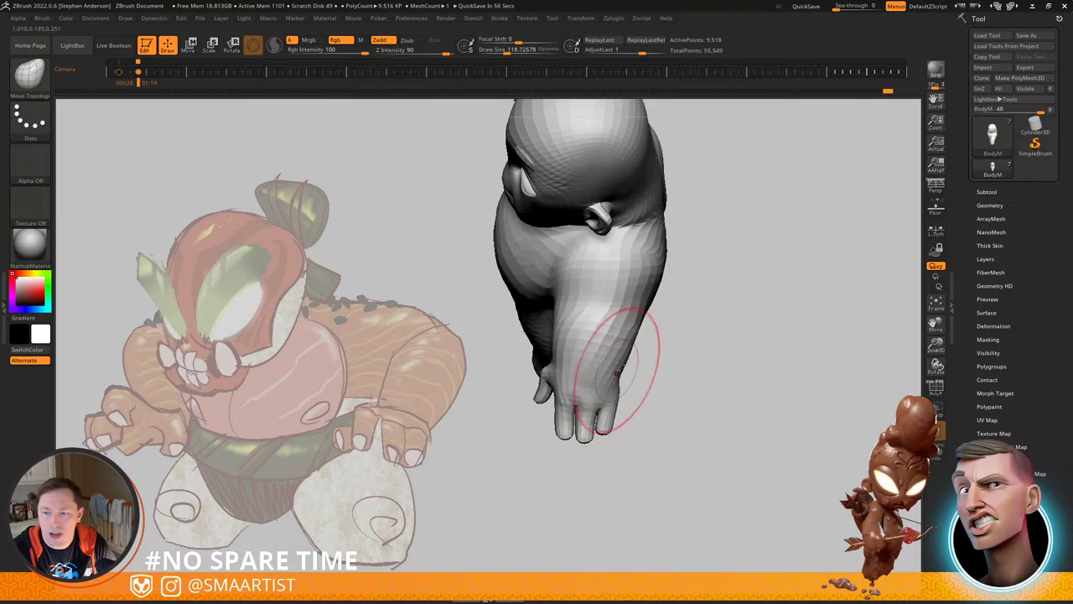
Step: Fill out the forearm and upper arm from behind, adjusting the brush size to about 135
{"action": "mouse_move", "coordinate": [640, 329]}
{"action": "right_mouse_down"}
{"action": "mouse_move", "coordinate": [644, 302]}
{"action": "mouse_move", "coordinate": [606, 296]}
{"action": "mouse_move", "coordinate": [647, 322]}
{"action": "mouse_move", "coordinate": [631, 326]}
{"action": "right_mouse_up"}
{"action": "key", "text": "s"}
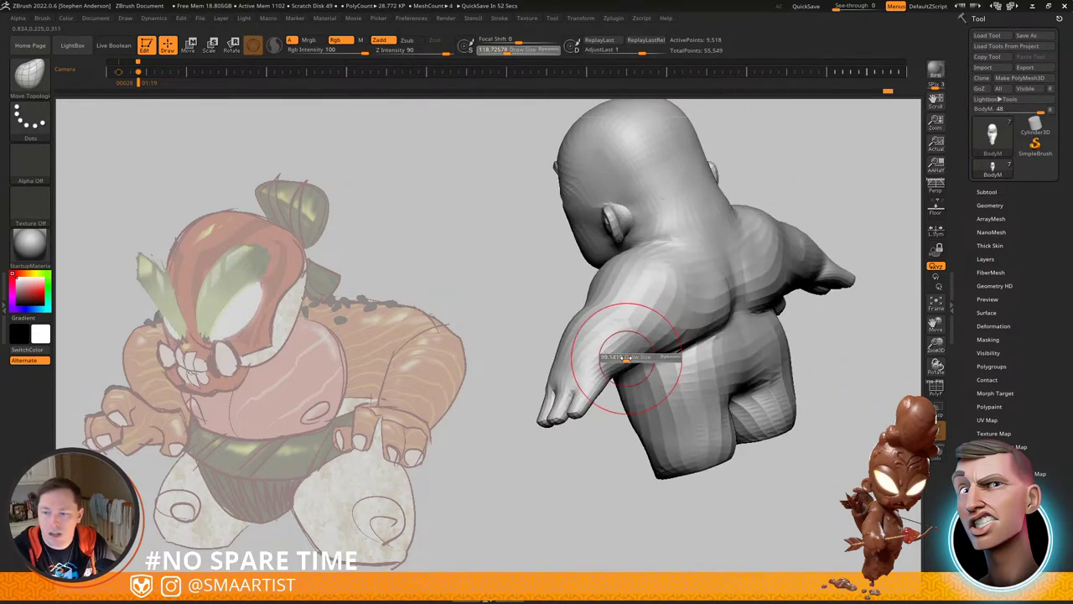
{"action": "left_click_drag", "start_coordinate": [635, 345], "coordinate": [631, 345]}
{"action": "mouse_move", "coordinate": [631, 345]}
{"action": "right_mouse_down"}
{"action": "mouse_move", "coordinate": [614, 342]}
{"action": "mouse_move", "coordinate": [627, 335]}
{"action": "mouse_move", "coordinate": [587, 361]}
{"action": "mouse_move", "coordinate": [638, 364]}
{"action": "mouse_move", "coordinate": [613, 340]}
{"action": "mouse_move", "coordinate": [635, 376]}
{"action": "mouse_move", "coordinate": [626, 374]}
{"action": "mouse_move", "coordinate": [672, 371]}
{"action": "mouse_move", "coordinate": [677, 360]}
{"action": "mouse_move", "coordinate": [705, 373]}
{"action": "mouse_move", "coordinate": [709, 324]}
{"action": "mouse_move", "coordinate": [649, 338]}
{"action": "mouse_move", "coordinate": [666, 347]}
{"action": "right_mouse_up"}
{"action": "key", "text": "space"}
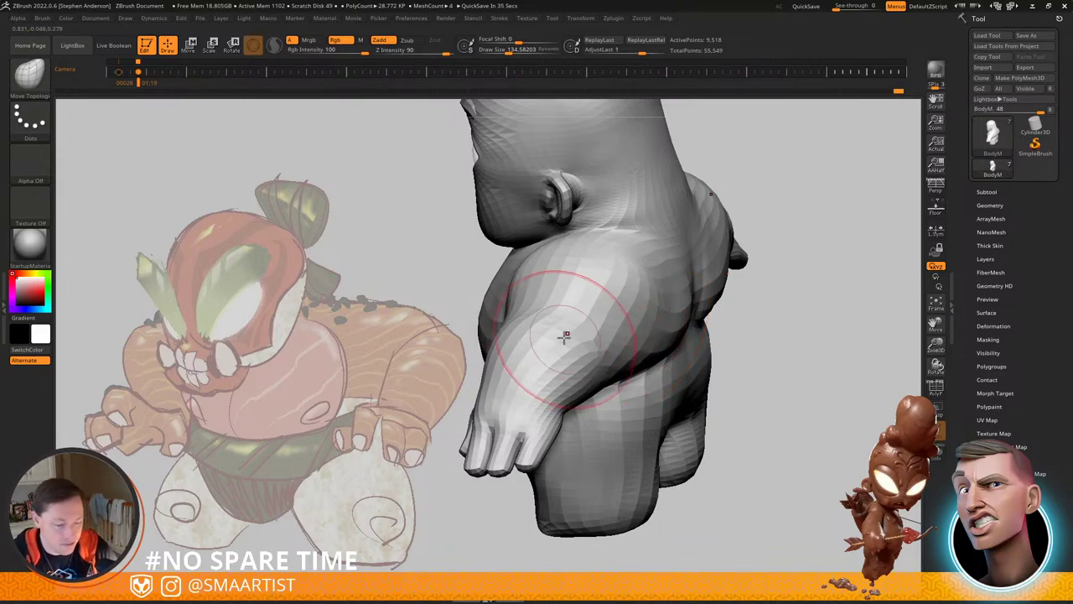
Step: Show the polygroup wireframe and mask everything except the ears
{"action": "mouse_move", "coordinate": [544, 282]}
{"action": "right_mouse_down"}
{"action": "mouse_move", "coordinate": [564, 243]}
{"action": "mouse_move", "coordinate": [601, 233]}
{"action": "mouse_move", "coordinate": [592, 240]}
{"action": "mouse_move", "coordinate": [646, 310]}
{"action": "mouse_move", "coordinate": [730, 304]}
{"action": "right_mouse_up"}
{"action": "key", "text": "shift+f"}
{"action": "key", "text": "w"}
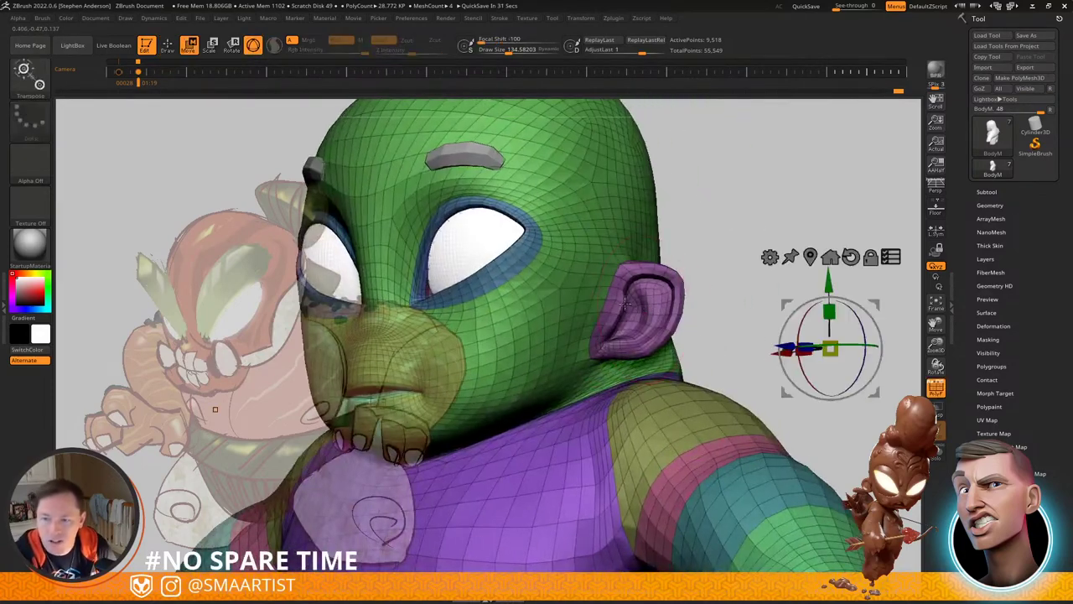
{"action": "left_click", "coordinate": [658, 309], "text": "ctrl"}
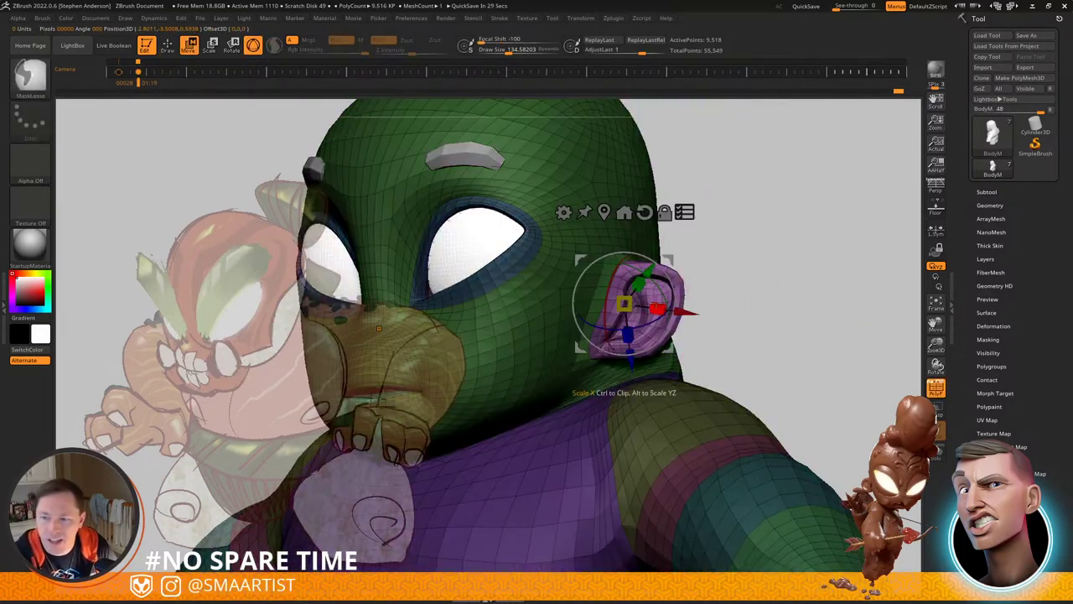
{"action": "key", "text": "q"}
{"action": "left_click", "coordinate": [710, 276], "text": "ctrl"}
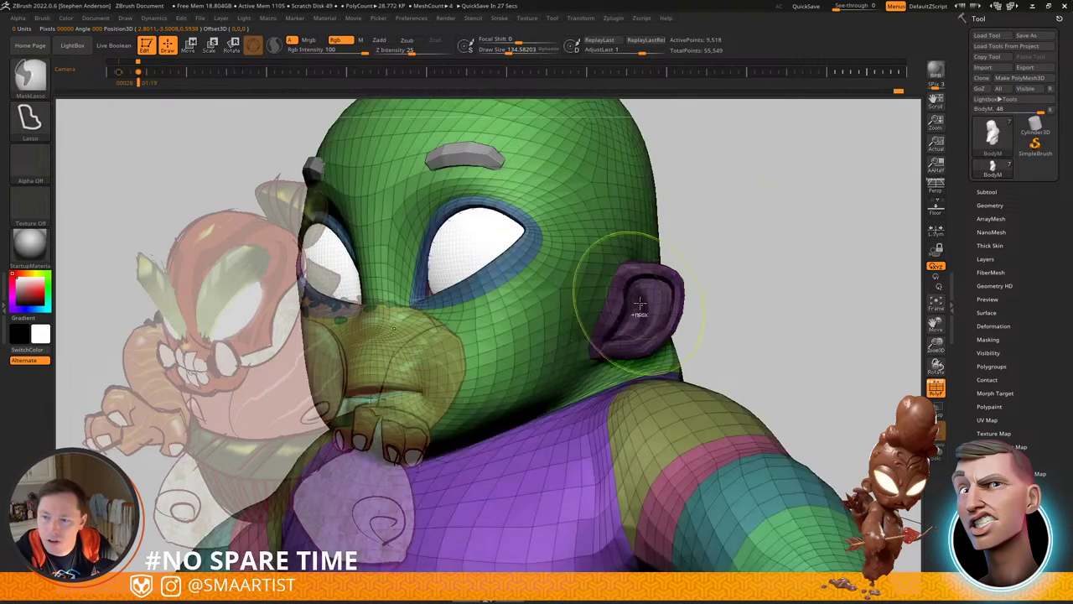
{"action": "left_click", "coordinate": [716, 278], "text": "ctrl"}
Step: Scale both ears down to about 0.73 using local symmetry
{"action": "key", "text": "w"}
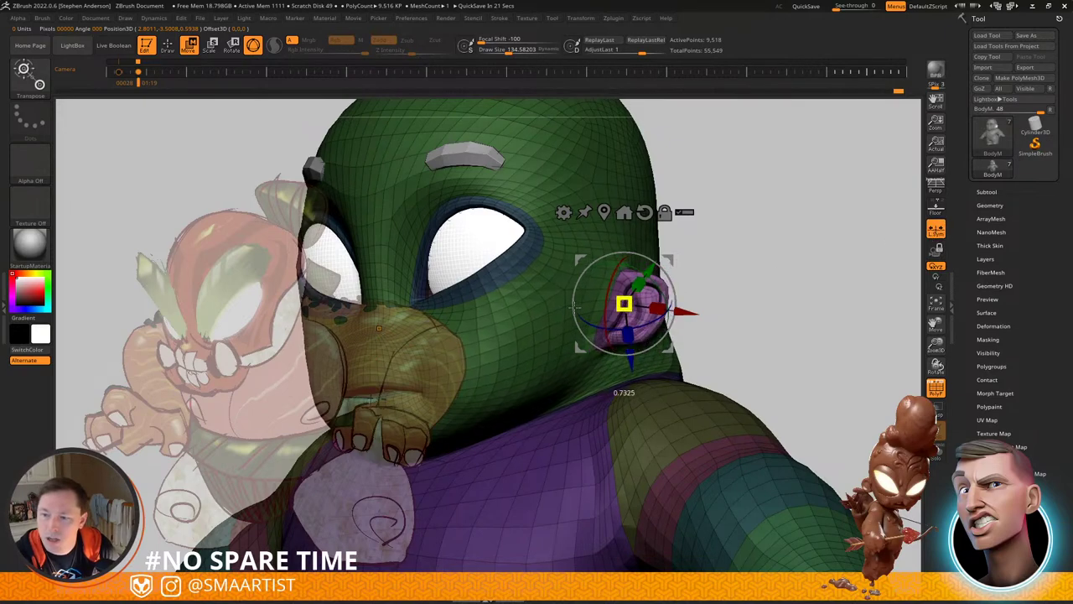
{"action": "left_click_drag", "start_coordinate": [723, 258], "coordinate": [785, 255]}
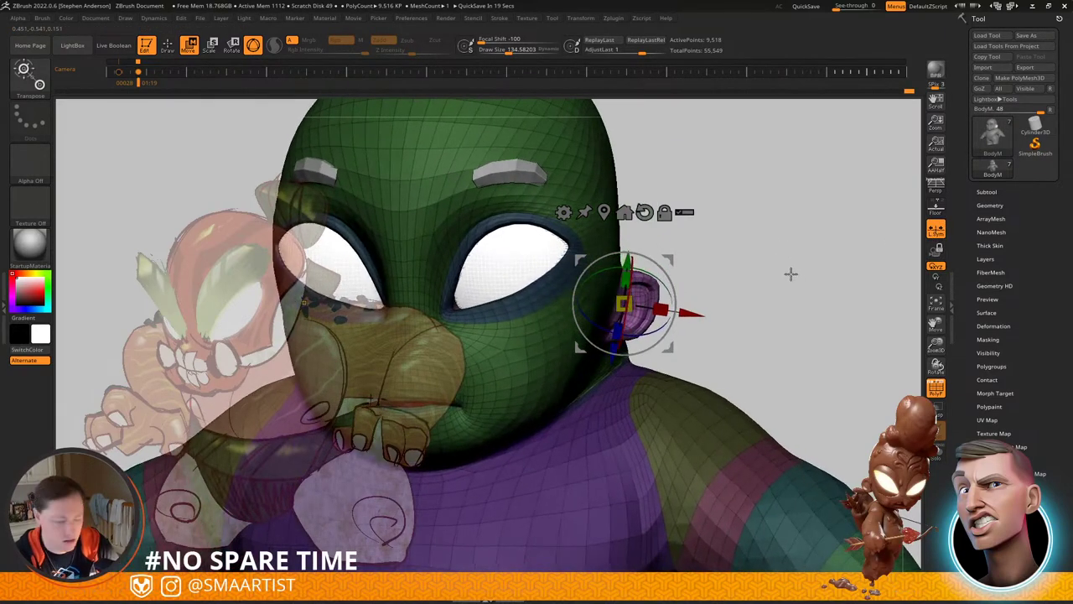
{"action": "key", "text": "q"}
Step: Hide the polygroup wireframe and pull the ear closer to the head with the topological move brush, using sizes of about 180 and 85
{"action": "mouse_move", "coordinate": [796, 281]}
{"action": "right_mouse_down", "text": "ctrl"}
{"action": "mouse_move", "coordinate": [726, 230]}
{"action": "mouse_move", "coordinate": [685, 244]}
{"action": "mouse_move", "coordinate": [627, 334]}
{"action": "mouse_move", "coordinate": [684, 320]}
{"action": "mouse_move", "coordinate": [578, 302]}
{"action": "mouse_move", "coordinate": [698, 315]}
{"action": "mouse_move", "coordinate": [582, 336]}
{"action": "mouse_move", "coordinate": [621, 305]}
{"action": "right_mouse_up", "text": "ctrl"}
{"action": "key", "text": "shift+f"}
{"action": "key", "text": "w"}
{"action": "key", "text": "q"}
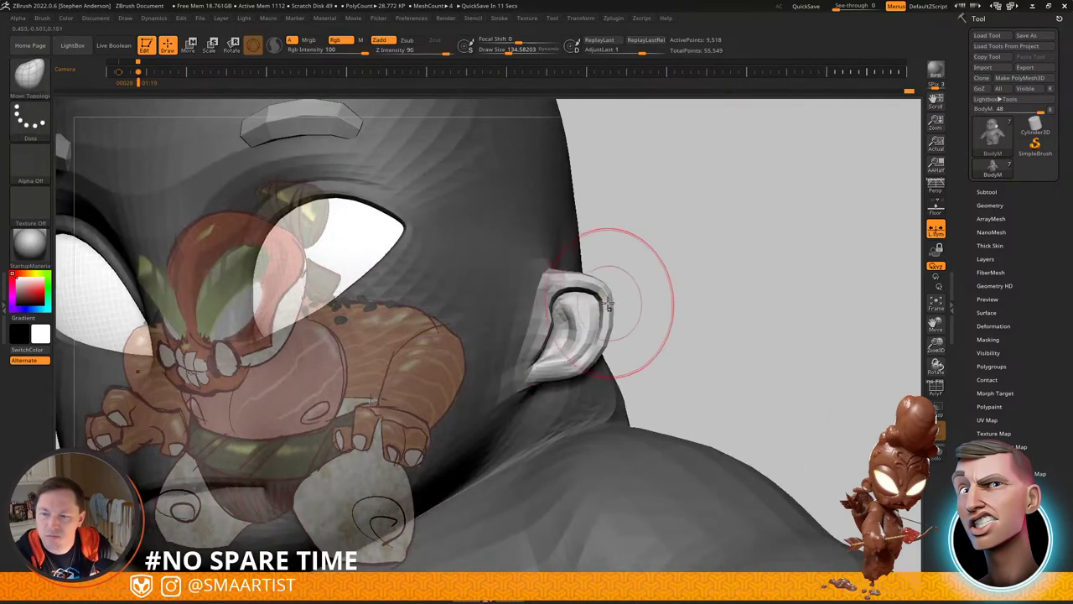
{"action": "key", "text": "s"}
{"action": "left_click_drag", "start_coordinate": [605, 303], "coordinate": [610, 303]}
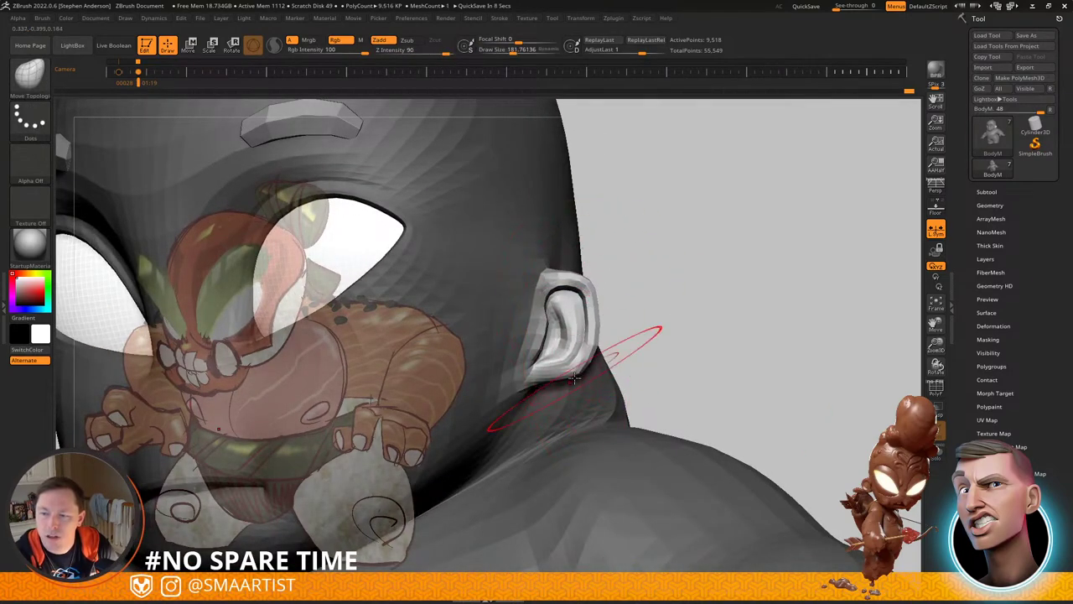
{"action": "key", "text": "s"}
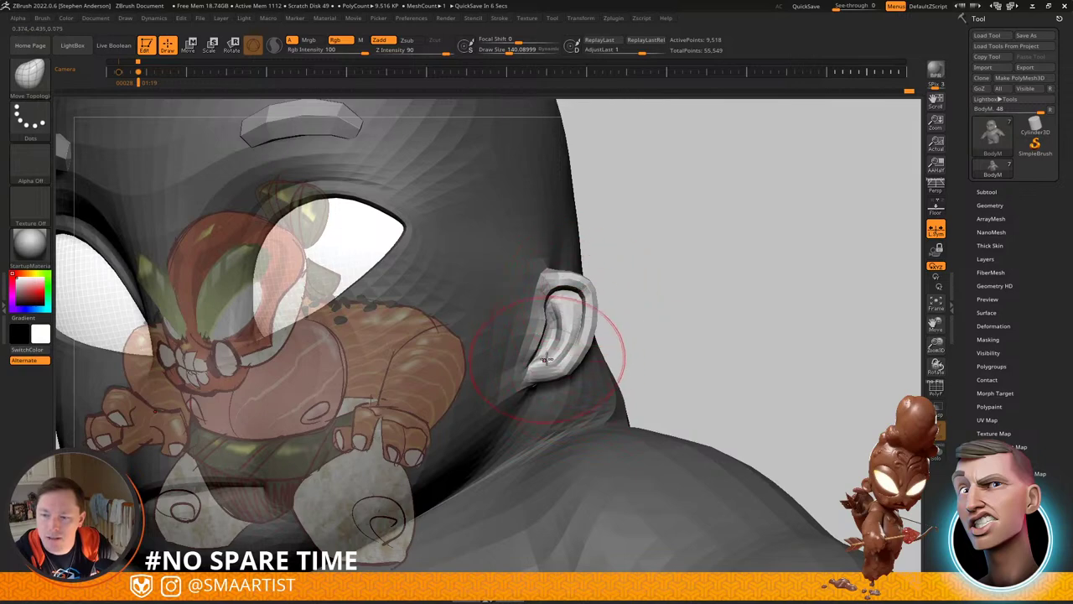
{"action": "left_click_drag", "start_coordinate": [547, 353], "coordinate": [540, 354]}
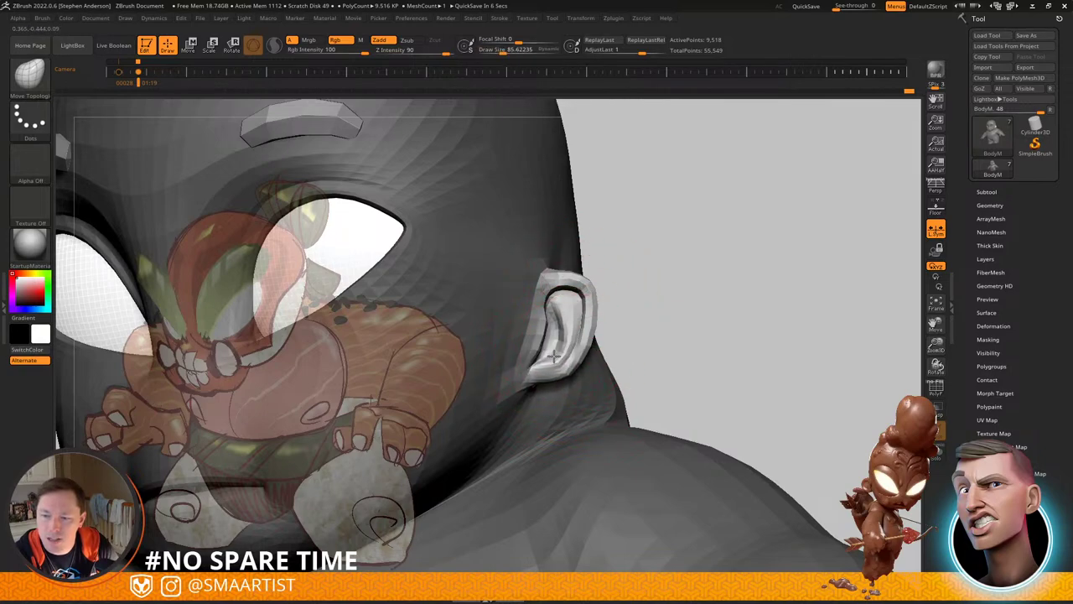
Step: Reshape the ear from behind with brush sizes of about 129 and 73, and clear the mask from the body
{"action": "left_click_drag", "start_coordinate": [755, 255], "coordinate": [549, 262]}
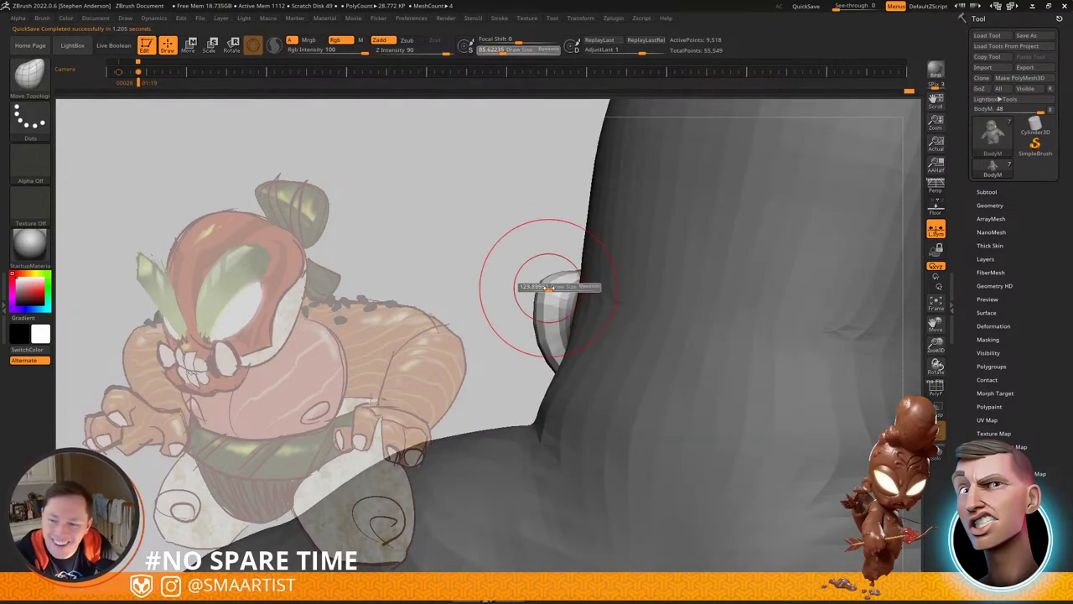
{"action": "left_click_drag", "start_coordinate": [549, 287], "coordinate": [551, 288]}
{"action": "right_click_drag", "start_coordinate": [551, 288], "coordinate": [571, 270]}
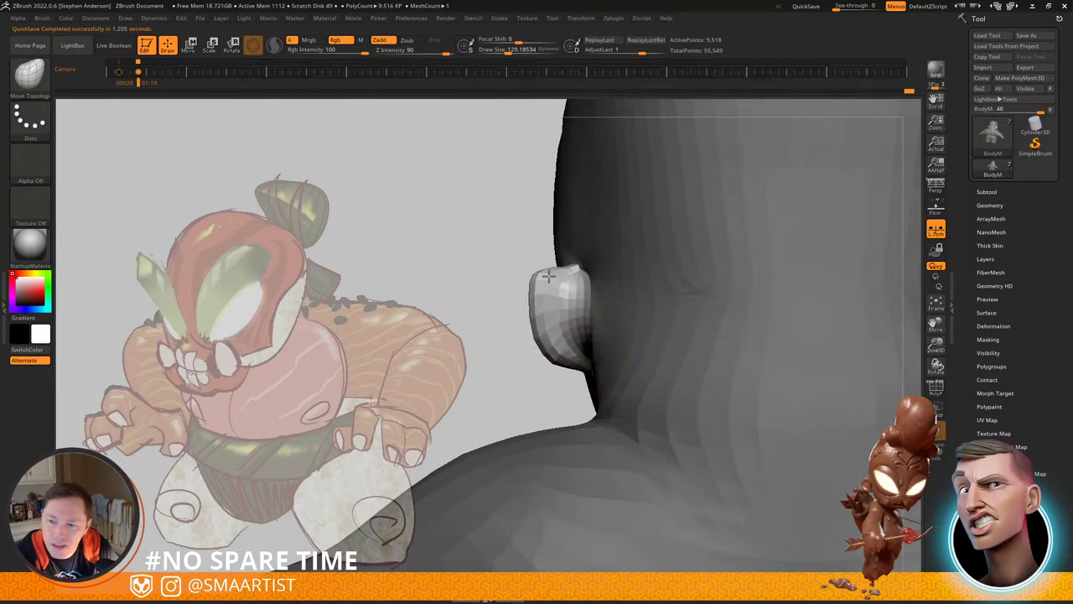
{"action": "key", "text": "s"}
{"action": "left_click_drag", "start_coordinate": [546, 278], "coordinate": [535, 276]}
{"action": "right_click_drag", "start_coordinate": [537, 277], "coordinate": [644, 270]}
{"action": "right_click_drag", "start_coordinate": [495, 370], "coordinate": [712, 220]}
{"action": "left_click_drag", "start_coordinate": [712, 221], "coordinate": [745, 256], "text": "ctrl"}
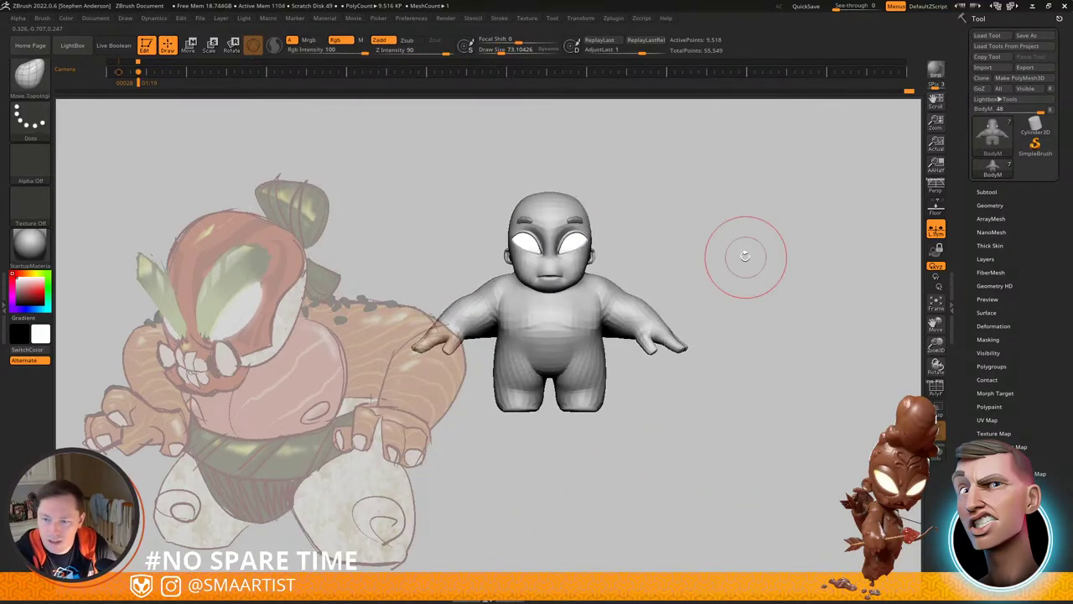
Step: Reshape the armpit and underside of the arm where they meet the torso, with brush sizes of about 129 and 95
{"action": "right_click_drag", "start_coordinate": [744, 256], "coordinate": [625, 295]}
{"action": "right_click_drag", "start_coordinate": [626, 295], "coordinate": [639, 390], "text": "ctrl"}
{"action": "mouse_move", "coordinate": [639, 390]}
{"action": "left_mouse_down", "text": "shift"}
{"action": "mouse_move", "coordinate": [622, 381]}
{"action": "mouse_move", "coordinate": [664, 378]}
{"action": "left_mouse_up", "text": "shift"}
{"action": "right_click_drag", "start_coordinate": [663, 378], "coordinate": [649, 355]}
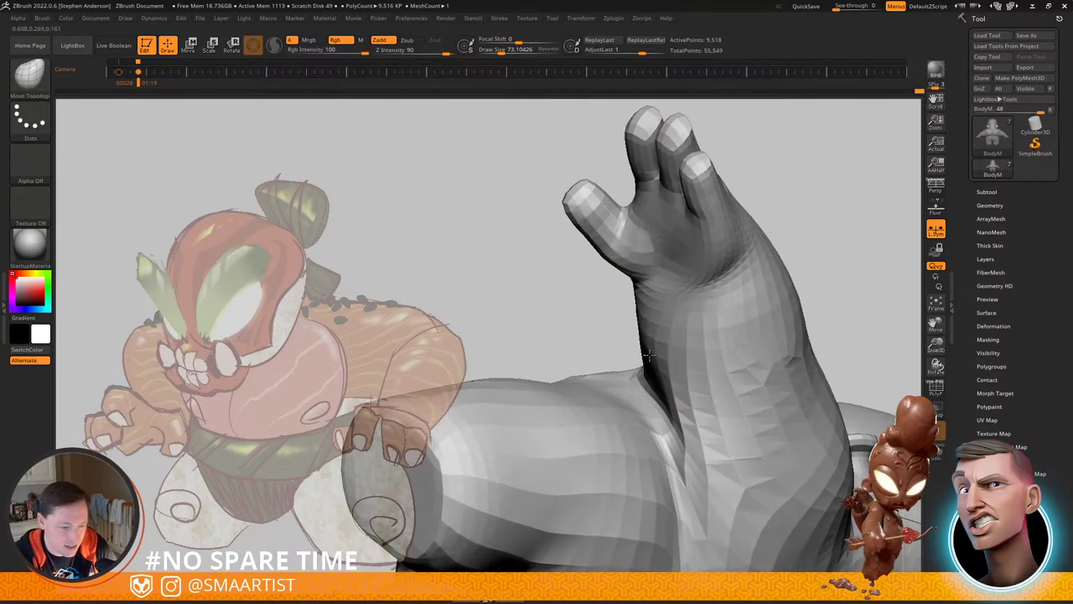
{"action": "right_click_drag", "start_coordinate": [667, 406], "coordinate": [657, 395]}
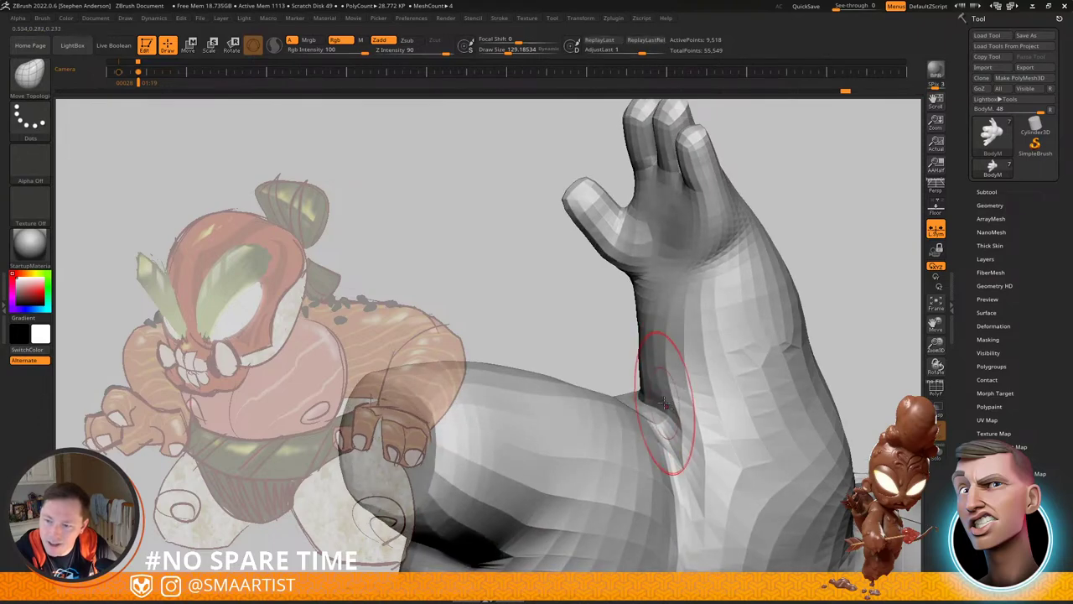
{"action": "mouse_move", "coordinate": [661, 349]}
{"action": "right_mouse_down"}
{"action": "mouse_move", "coordinate": [716, 475]}
{"action": "mouse_move", "coordinate": [645, 386]}
{"action": "mouse_move", "coordinate": [642, 365]}
{"action": "right_mouse_up"}
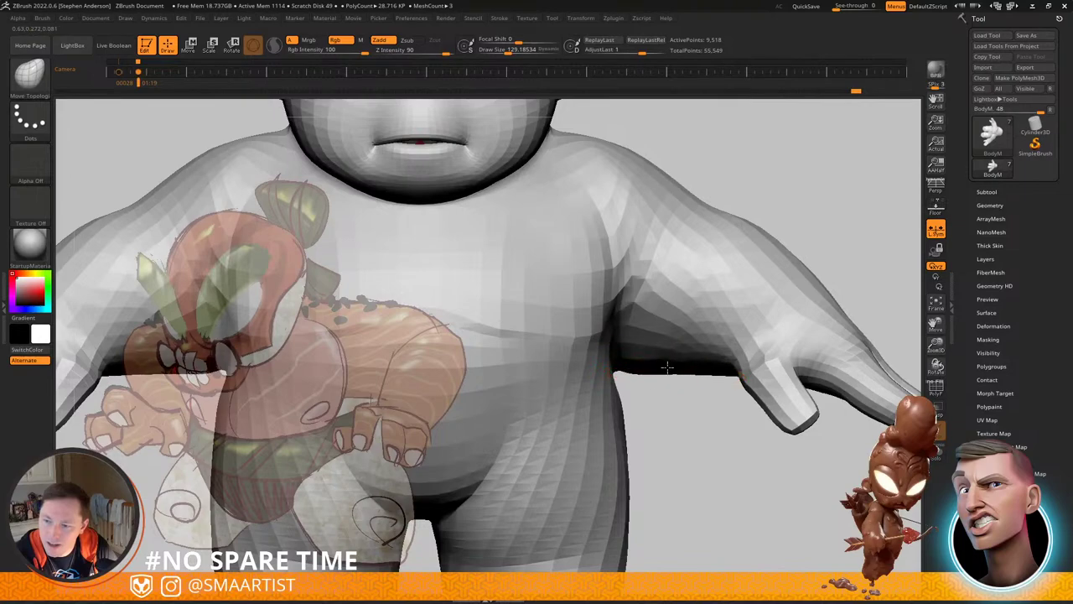
{"action": "mouse_move", "coordinate": [665, 360]}
{"action": "right_mouse_down"}
{"action": "mouse_move", "coordinate": [640, 357]}
{"action": "mouse_move", "coordinate": [635, 340]}
{"action": "mouse_move", "coordinate": [652, 358]}
{"action": "mouse_move", "coordinate": [639, 362]}
{"action": "mouse_move", "coordinate": [661, 345]}
{"action": "mouse_move", "coordinate": [635, 359]}
{"action": "right_mouse_up"}
{"action": "left_click_drag", "start_coordinate": [630, 382], "coordinate": [629, 382]}
{"action": "left_click_drag", "start_coordinate": [632, 380], "coordinate": [637, 377]}
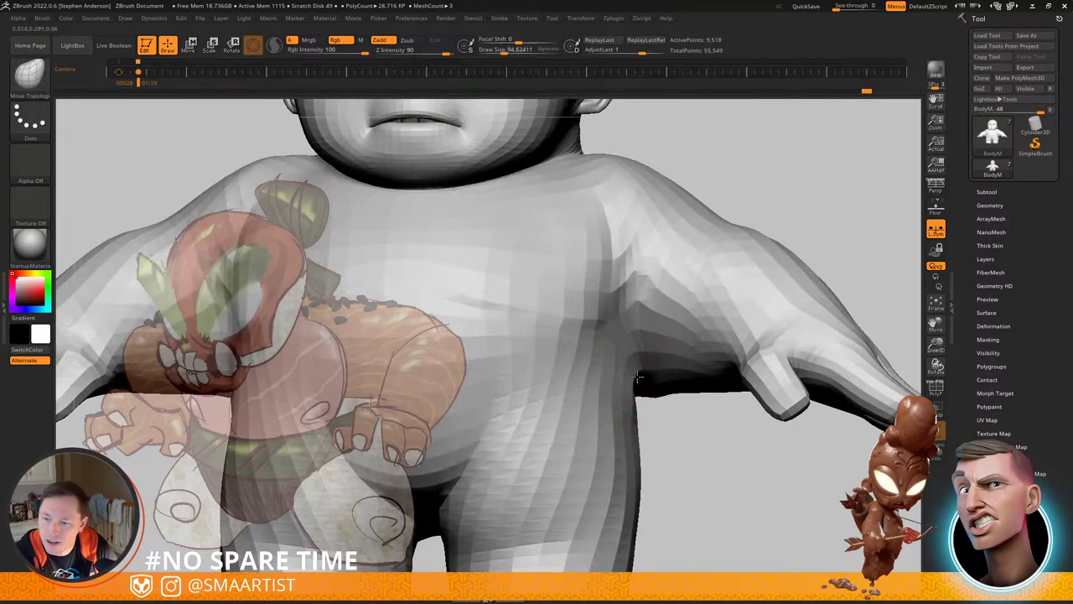
Step: Refine the armpit crease from below with a brush size of about 54, and enlarge the brush to about 77
{"action": "mouse_move", "coordinate": [634, 376]}
{"action": "right_mouse_down"}
{"action": "mouse_move", "coordinate": [614, 374]}
{"action": "mouse_move", "coordinate": [631, 390]}
{"action": "mouse_move", "coordinate": [610, 370]}
{"action": "mouse_move", "coordinate": [606, 339]}
{"action": "mouse_move", "coordinate": [626, 320]}
{"action": "mouse_move", "coordinate": [584, 352]}
{"action": "right_mouse_up"}
{"action": "key", "text": "s"}
{"action": "left_click_drag", "start_coordinate": [582, 350], "coordinate": [579, 353]}
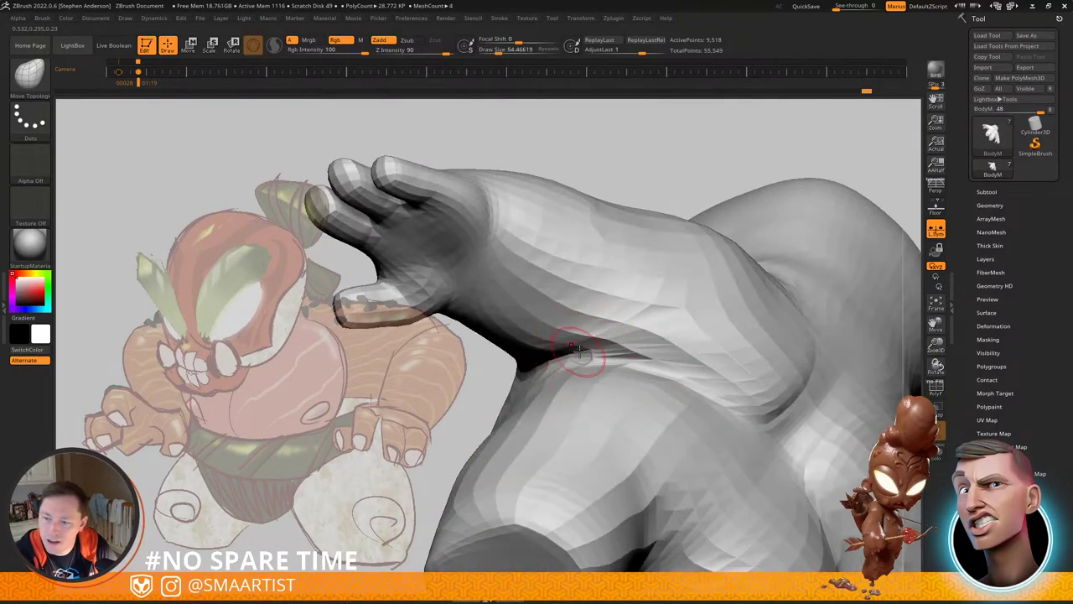
{"action": "mouse_move", "coordinate": [582, 352]}
{"action": "right_mouse_down"}
{"action": "mouse_move", "coordinate": [568, 317]}
{"action": "mouse_move", "coordinate": [588, 369]}
{"action": "mouse_move", "coordinate": [583, 361]}
{"action": "mouse_move", "coordinate": [628, 319]}
{"action": "mouse_move", "coordinate": [610, 342]}
{"action": "mouse_move", "coordinate": [522, 362]}
{"action": "right_mouse_up"}
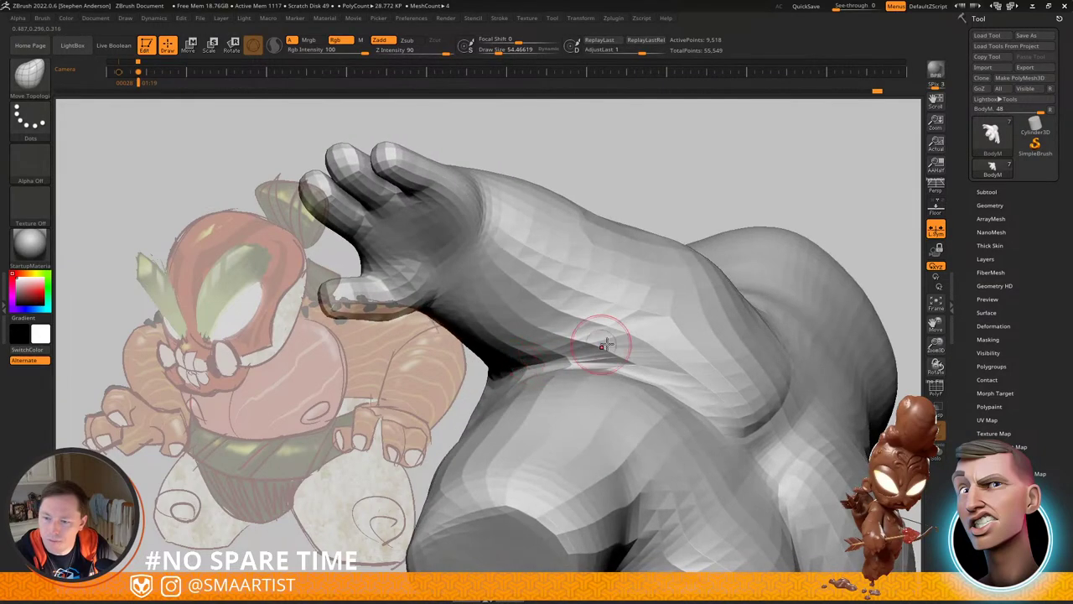
{"action": "right_click_drag", "start_coordinate": [603, 344], "coordinate": [633, 366]}
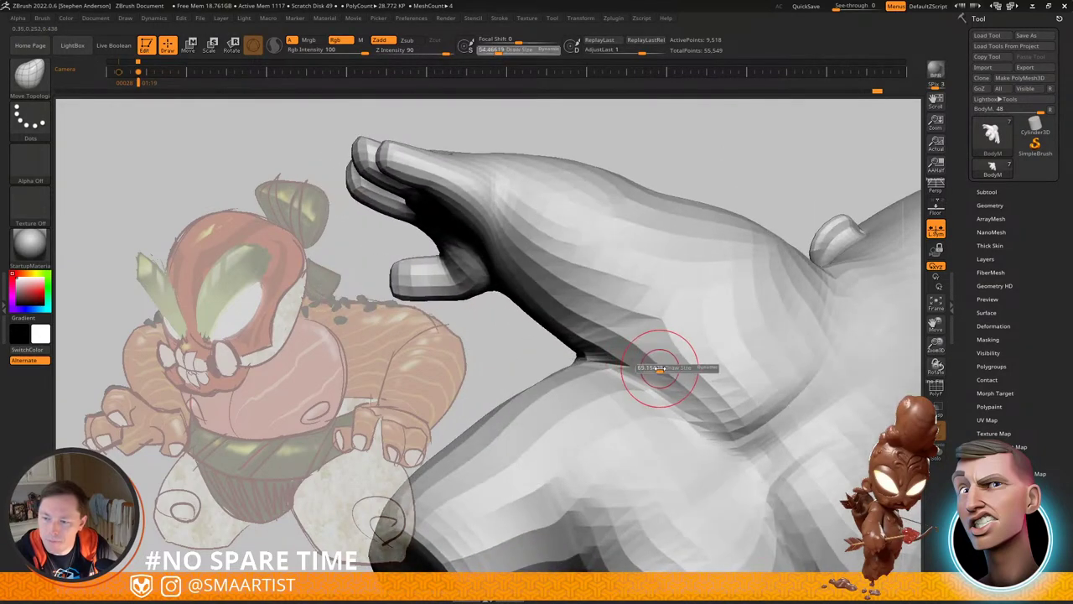
{"action": "left_click_drag", "start_coordinate": [660, 369], "coordinate": [663, 368]}
Step: Adjust the elbow area on the outside of the arm with a brush size of about 45, and smooth the surface
{"action": "mouse_move", "coordinate": [656, 366]}
{"action": "right_mouse_down"}
{"action": "mouse_move", "coordinate": [659, 276]}
{"action": "mouse_move", "coordinate": [711, 335]}
{"action": "mouse_move", "coordinate": [760, 324]}
{"action": "mouse_move", "coordinate": [750, 319]}
{"action": "mouse_move", "coordinate": [711, 364]}
{"action": "mouse_move", "coordinate": [763, 386]}
{"action": "mouse_move", "coordinate": [654, 315]}
{"action": "mouse_move", "coordinate": [730, 371]}
{"action": "mouse_move", "coordinate": [757, 371]}
{"action": "mouse_move", "coordinate": [683, 356]}
{"action": "mouse_move", "coordinate": [681, 340]}
{"action": "right_mouse_up"}
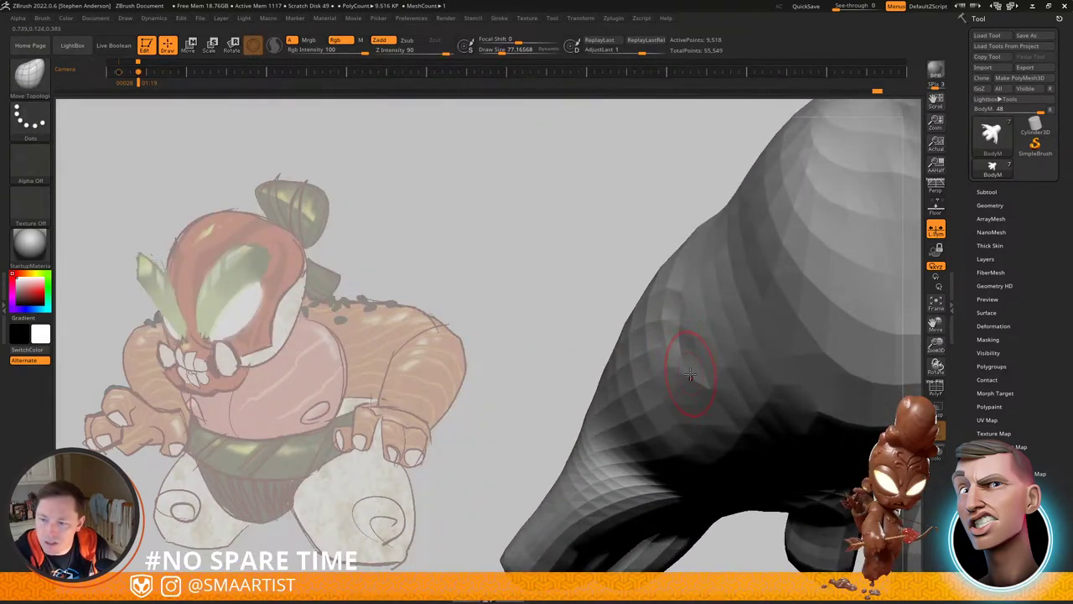
{"action": "left_click_drag", "start_coordinate": [681, 337], "coordinate": [677, 335]}
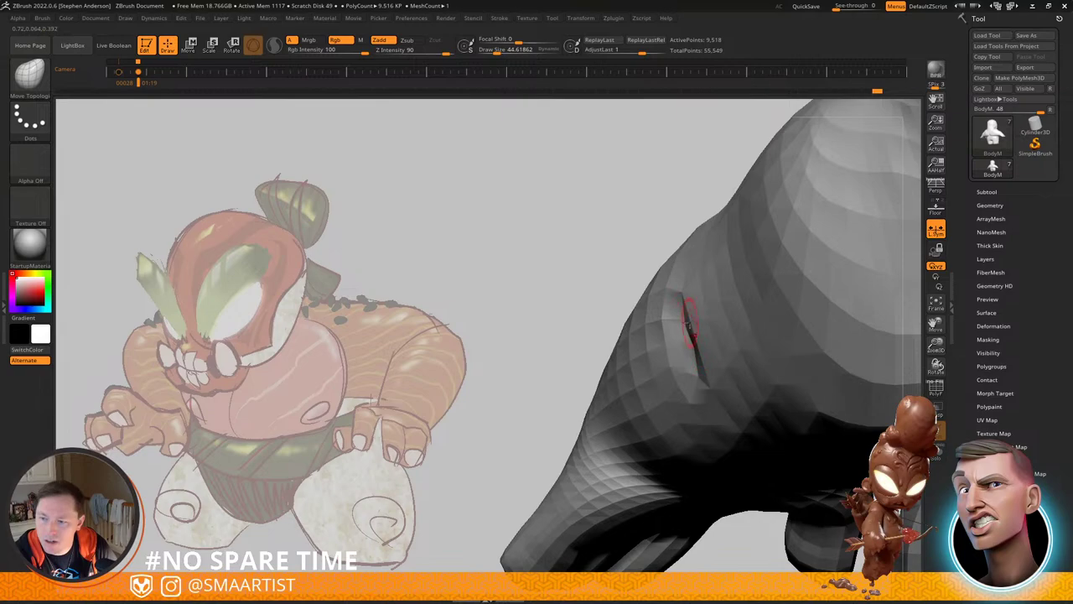
{"action": "mouse_move", "coordinate": [690, 325]}
{"action": "right_mouse_down"}
{"action": "mouse_move", "coordinate": [745, 362]}
{"action": "mouse_move", "coordinate": [714, 380]}
{"action": "right_mouse_up"}
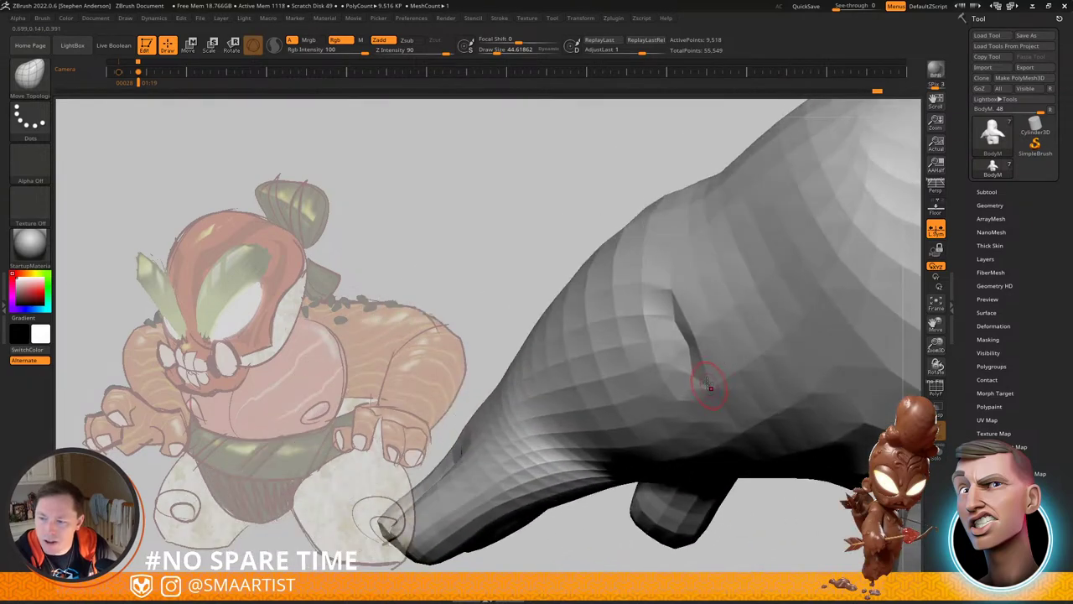
{"action": "right_click_drag", "start_coordinate": [700, 335], "coordinate": [810, 417]}
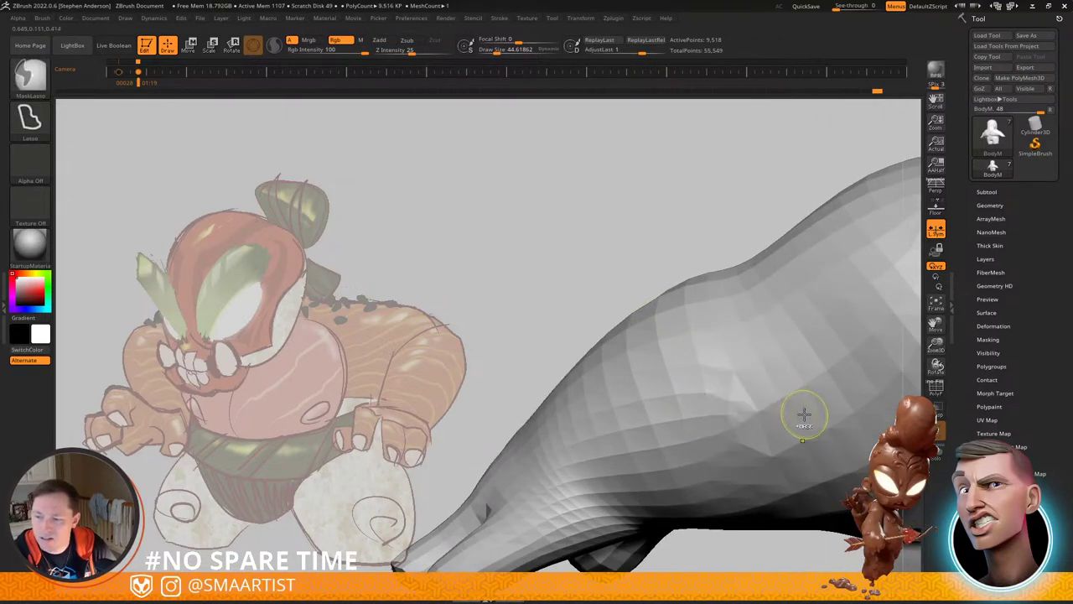
{"action": "right_click_drag", "start_coordinate": [804, 415], "coordinate": [708, 342], "text": "ctrl"}
{"action": "right_click_drag", "start_coordinate": [759, 396], "coordinate": [779, 406]}
{"action": "left_click_drag", "start_coordinate": [779, 404], "coordinate": [750, 400], "text": "shift"}
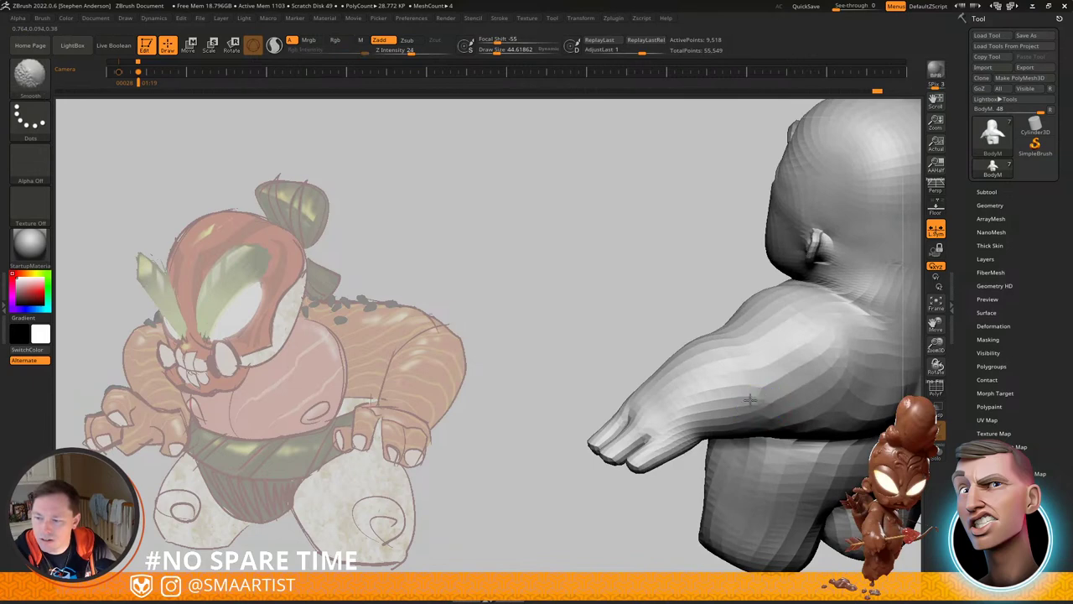
Step: Adjust the ear's outer edge against the side of the head with a brush size of about 91
{"action": "mouse_move", "coordinate": [745, 388]}
{"action": "right_mouse_down"}
{"action": "mouse_move", "coordinate": [720, 322]}
{"action": "mouse_move", "coordinate": [796, 399]}
{"action": "mouse_move", "coordinate": [826, 406]}
{"action": "right_mouse_up"}
{"action": "right_click_drag", "start_coordinate": [826, 406], "coordinate": [728, 375], "text": "ctrl"}
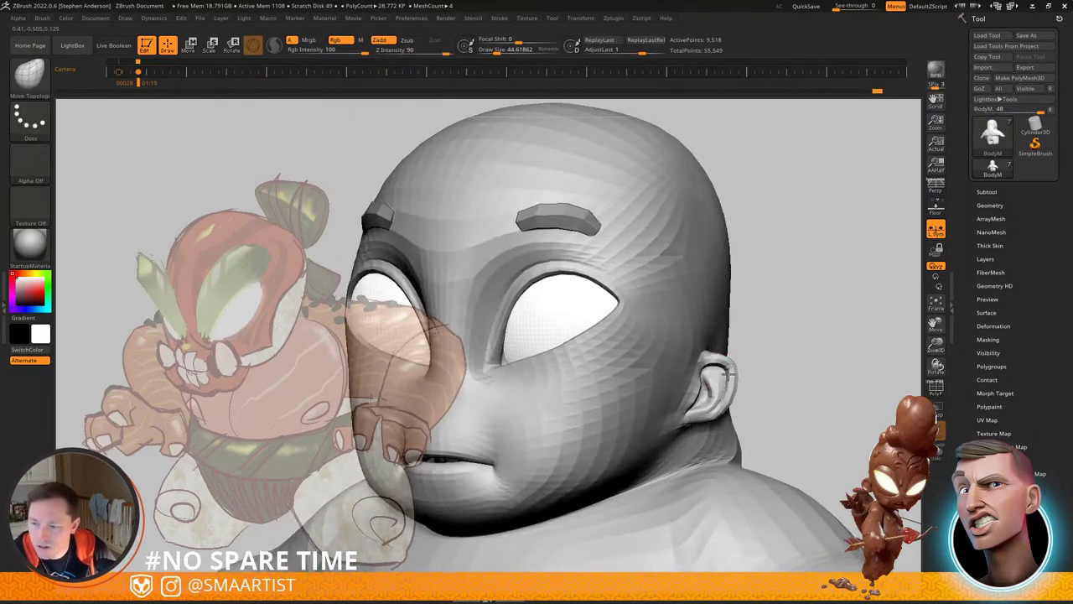
{"action": "key", "text": "s"}
{"action": "left_click_drag", "start_coordinate": [734, 385], "coordinate": [730, 385]}
{"action": "mouse_move", "coordinate": [749, 387]}
{"action": "right_mouse_down"}
{"action": "mouse_move", "coordinate": [642, 408]}
{"action": "mouse_move", "coordinate": [662, 412]}
{"action": "right_mouse_up"}
Step: Check the topology around the ear with the polygroup wireframe and smooth the cheek in front of it at brush size about 39
{"action": "key", "text": "shift+f"}
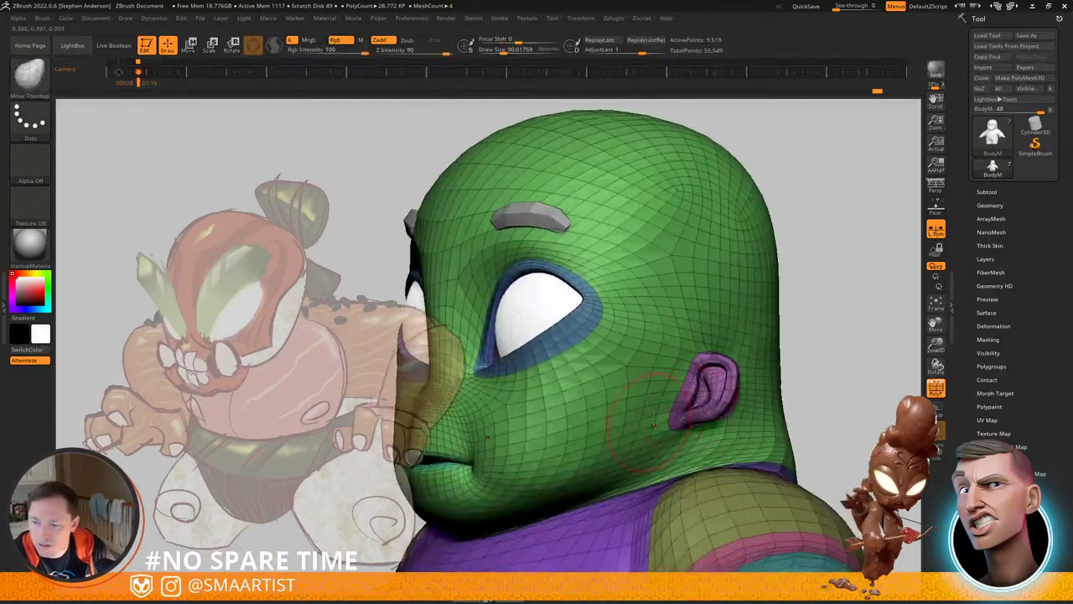
{"action": "key", "text": "s"}
{"action": "left_click", "coordinate": [654, 413]}
{"action": "key", "text": "shift"}
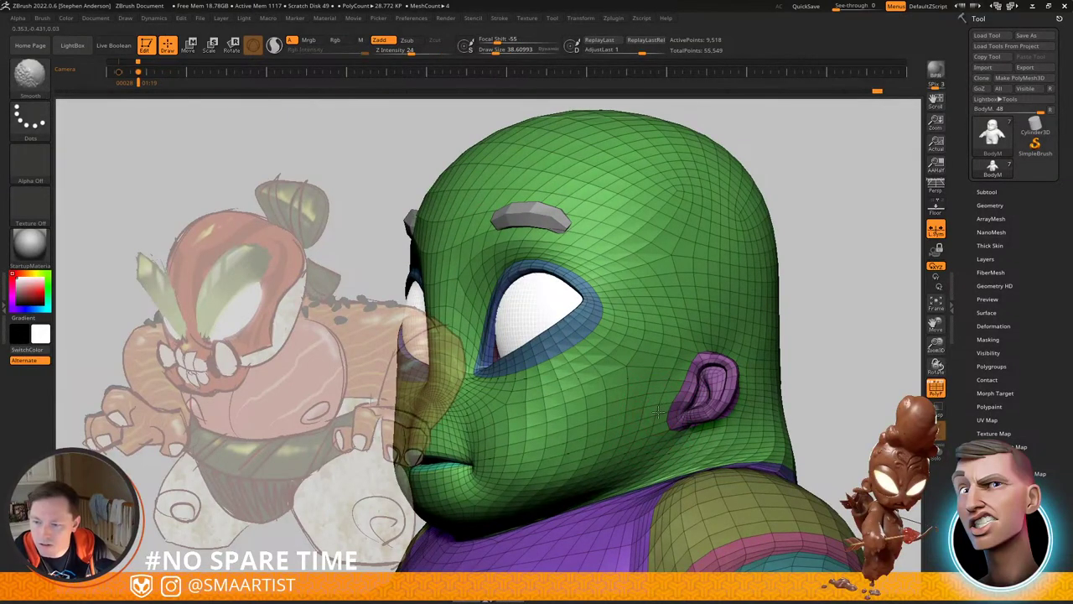
{"action": "mouse_move", "coordinate": [644, 374]}
{"action": "right_mouse_down"}
{"action": "mouse_move", "coordinate": [701, 379]}
{"action": "mouse_move", "coordinate": [655, 403]}
{"action": "right_mouse_up"}
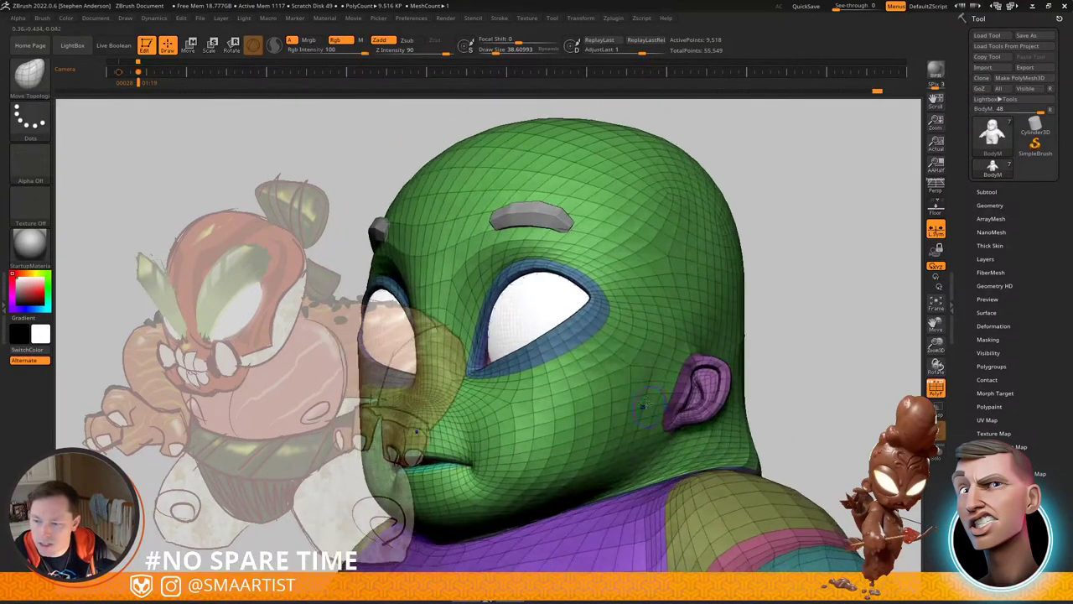
{"action": "key", "text": "shift"}
{"action": "key", "text": "shift+f"}
{"action": "key", "text": "shift"}
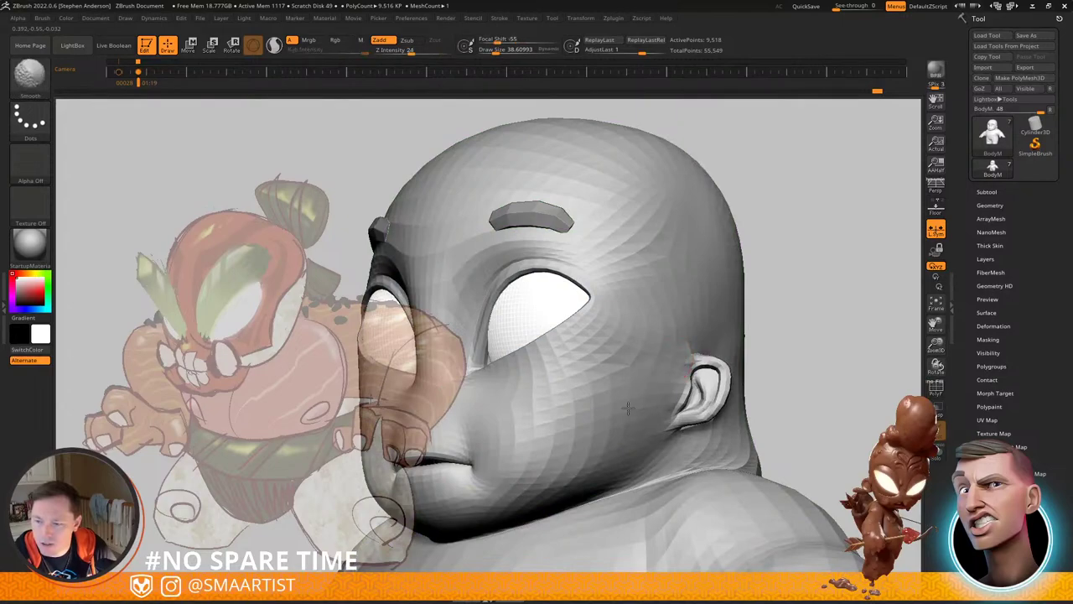
Step: Smooth the transition between the ear's front edge and the side of the head
{"action": "left_click_drag", "start_coordinate": [679, 356], "coordinate": [671, 359], "text": "shift"}
{"action": "mouse_move", "coordinate": [671, 356]}
{"action": "right_mouse_down"}
{"action": "mouse_move", "coordinate": [596, 354]}
{"action": "mouse_move", "coordinate": [631, 356]}
{"action": "mouse_move", "coordinate": [606, 355]}
{"action": "right_mouse_up"}
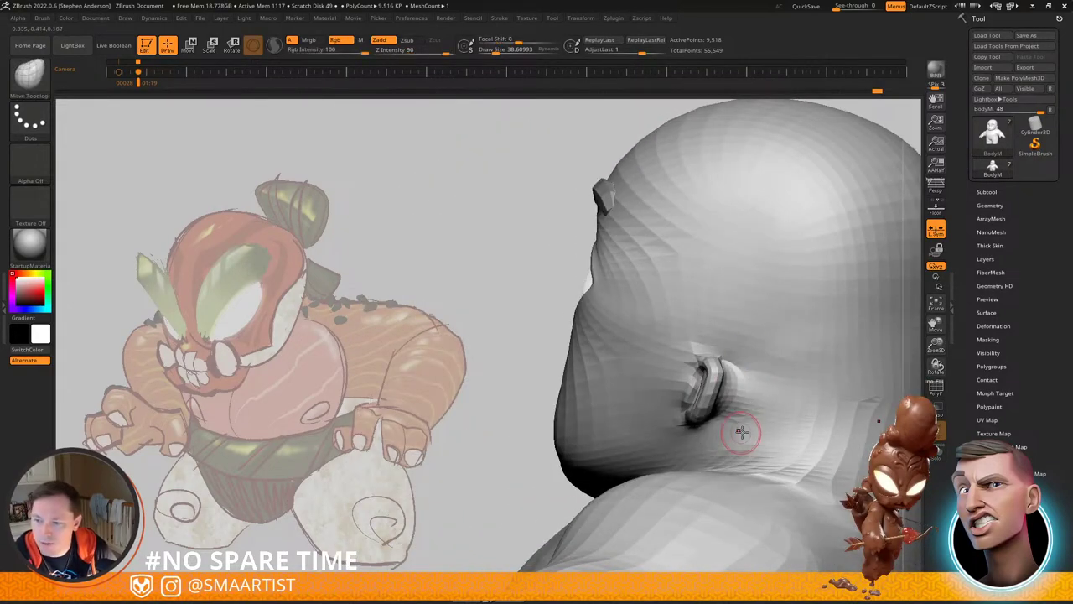
{"action": "mouse_move", "coordinate": [743, 431]}
{"action": "right_mouse_down"}
{"action": "mouse_move", "coordinate": [774, 390]}
{"action": "mouse_move", "coordinate": [764, 409]}
{"action": "right_mouse_up"}
{"action": "left_click_drag", "start_coordinate": [697, 355], "coordinate": [681, 369], "text": "shift"}
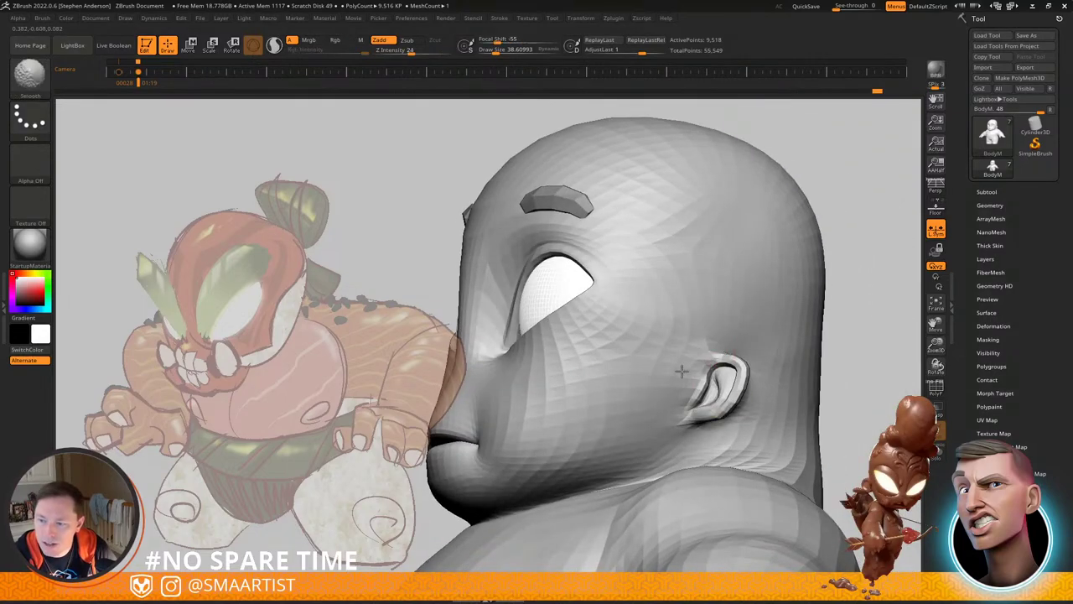
{"action": "right_click_drag", "start_coordinate": [671, 369], "coordinate": [723, 376]}
{"action": "left_click_drag", "start_coordinate": [681, 382], "coordinate": [673, 387], "text": "shift"}
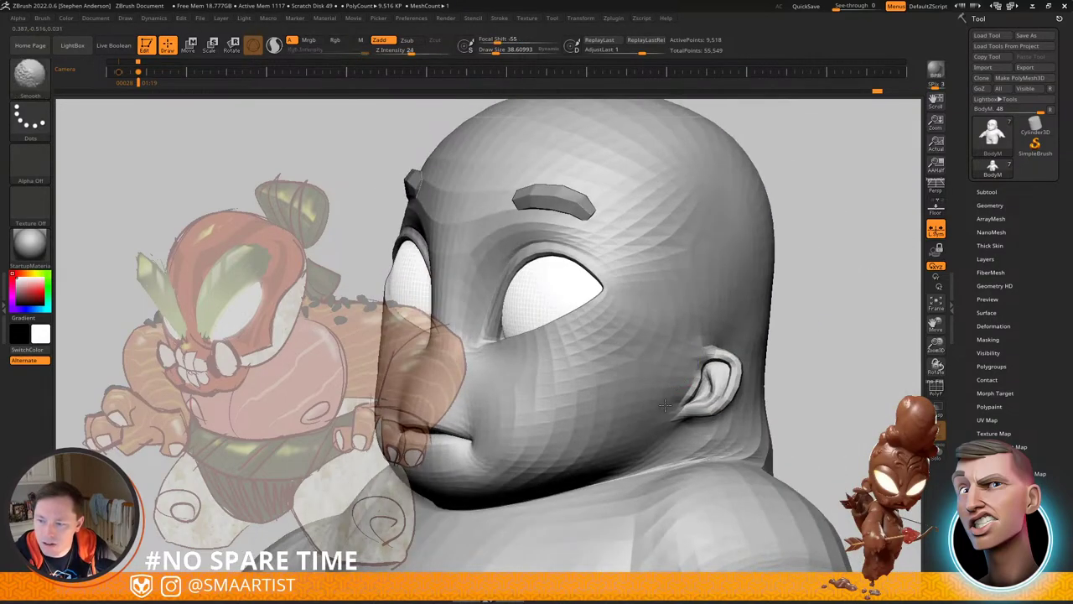
Step: Reshape the upper front rim of the ear where it joins the head, with a brush size of about 39
{"action": "mouse_move", "coordinate": [696, 401]}
{"action": "right_mouse_down"}
{"action": "mouse_move", "coordinate": [743, 374]}
{"action": "mouse_move", "coordinate": [728, 367]}
{"action": "mouse_move", "coordinate": [711, 379]}
{"action": "mouse_move", "coordinate": [704, 426]}
{"action": "mouse_move", "coordinate": [657, 377]}
{"action": "right_mouse_up"}
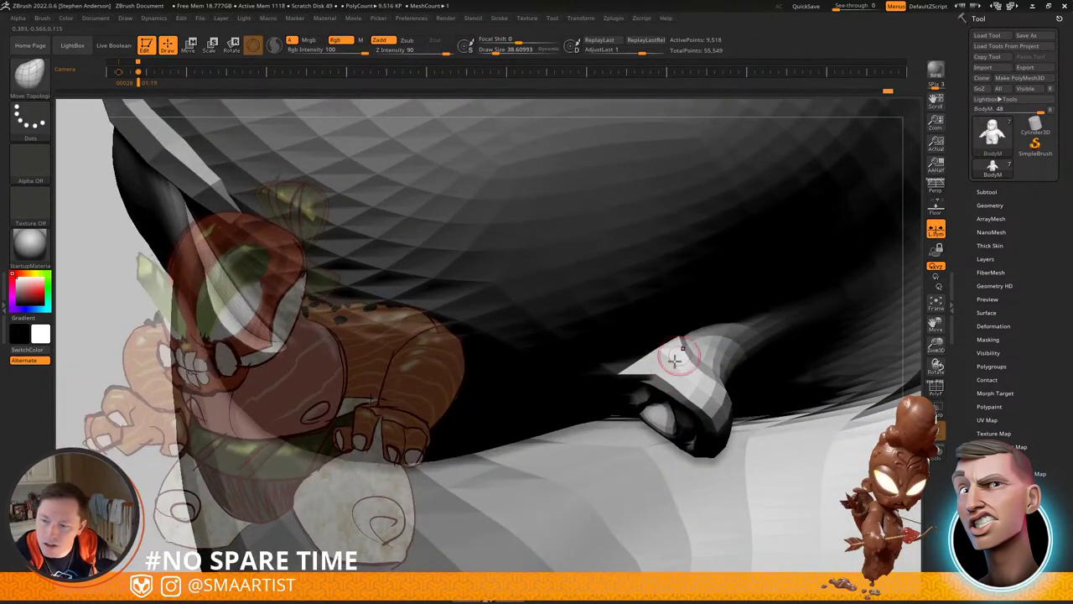
{"action": "right_click_drag", "start_coordinate": [636, 322], "coordinate": [668, 375]}
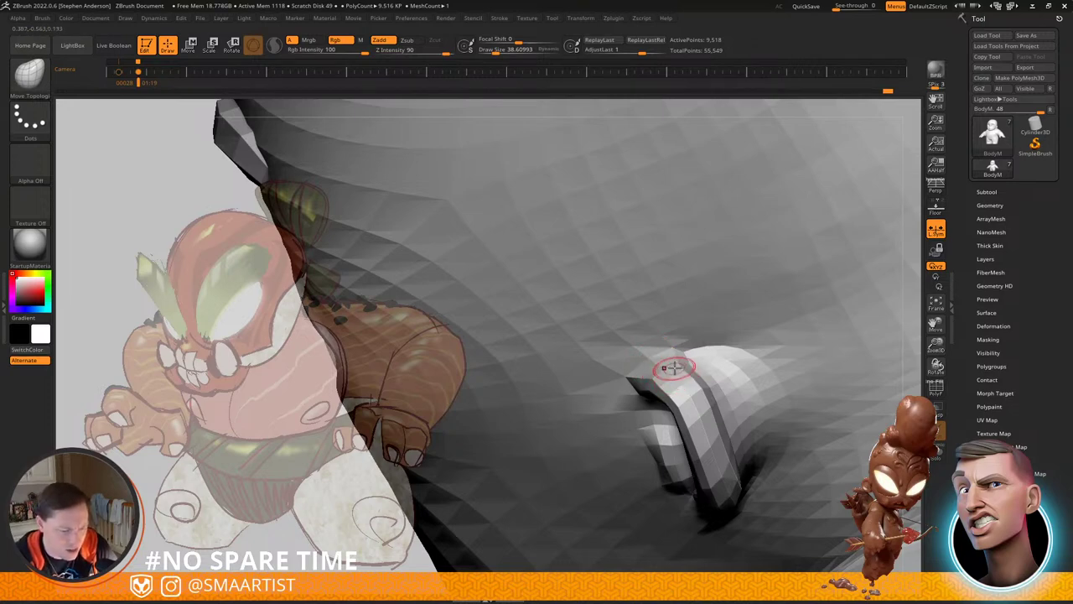
{"action": "mouse_move", "coordinate": [674, 369]}
{"action": "right_mouse_down", "text": "ctrl"}
{"action": "mouse_move", "coordinate": [663, 293]}
{"action": "mouse_move", "coordinate": [653, 334]}
{"action": "right_mouse_up", "text": "ctrl"}
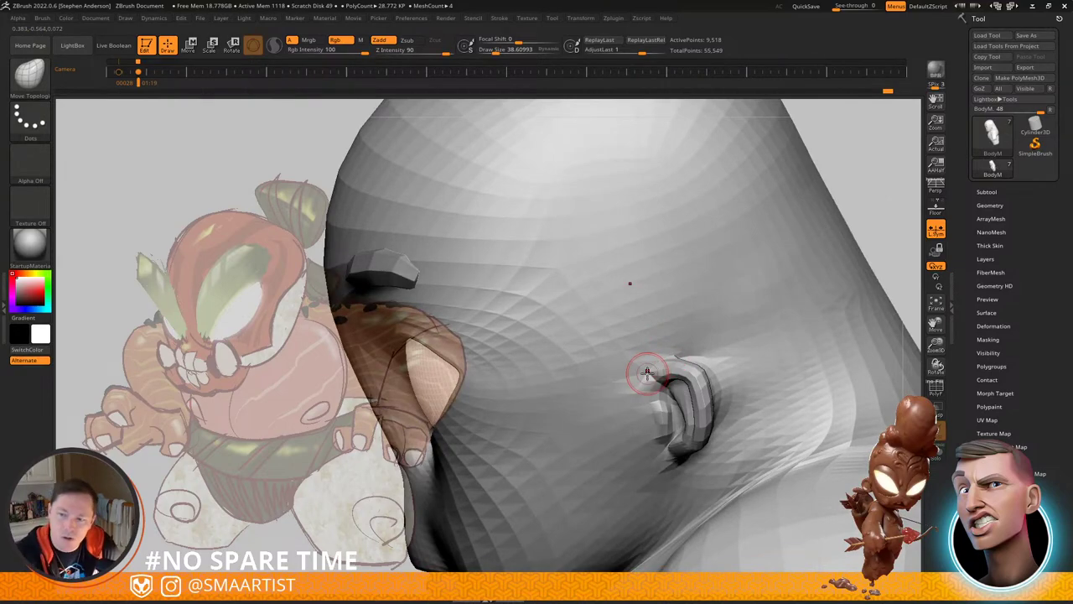
{"action": "mouse_move", "coordinate": [677, 335]}
{"action": "right_mouse_down"}
{"action": "mouse_move", "coordinate": [673, 375]}
{"action": "mouse_move", "coordinate": [644, 421]}
{"action": "right_mouse_up"}
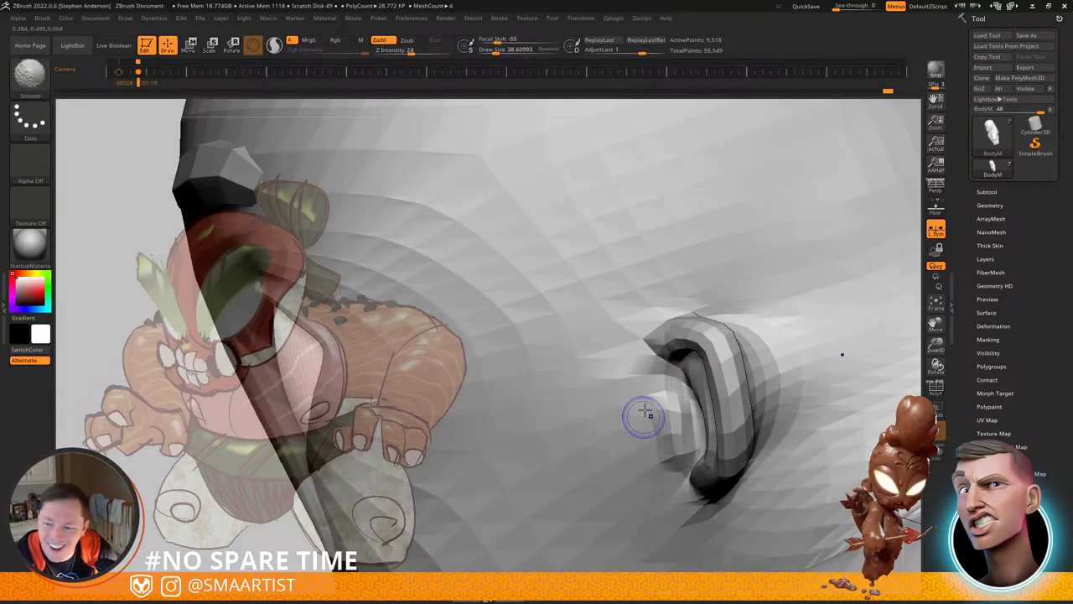
Step: Show the polygroup wireframe and adjust the ear's lower front edge with Move Topological at brush size about 65
{"action": "mouse_move", "coordinate": [658, 486]}
{"action": "right_mouse_down"}
{"action": "mouse_move", "coordinate": [721, 480]}
{"action": "mouse_move", "coordinate": [668, 476]}
{"action": "mouse_move", "coordinate": [609, 376]}
{"action": "mouse_move", "coordinate": [651, 444]}
{"action": "mouse_move", "coordinate": [579, 352]}
{"action": "mouse_move", "coordinate": [570, 382]}
{"action": "mouse_move", "coordinate": [520, 387]}
{"action": "mouse_move", "coordinate": [562, 383]}
{"action": "mouse_move", "coordinate": [567, 392]}
{"action": "mouse_move", "coordinate": [518, 397]}
{"action": "mouse_move", "coordinate": [539, 407]}
{"action": "right_mouse_up"}
{"action": "key", "text": "shift+f"}
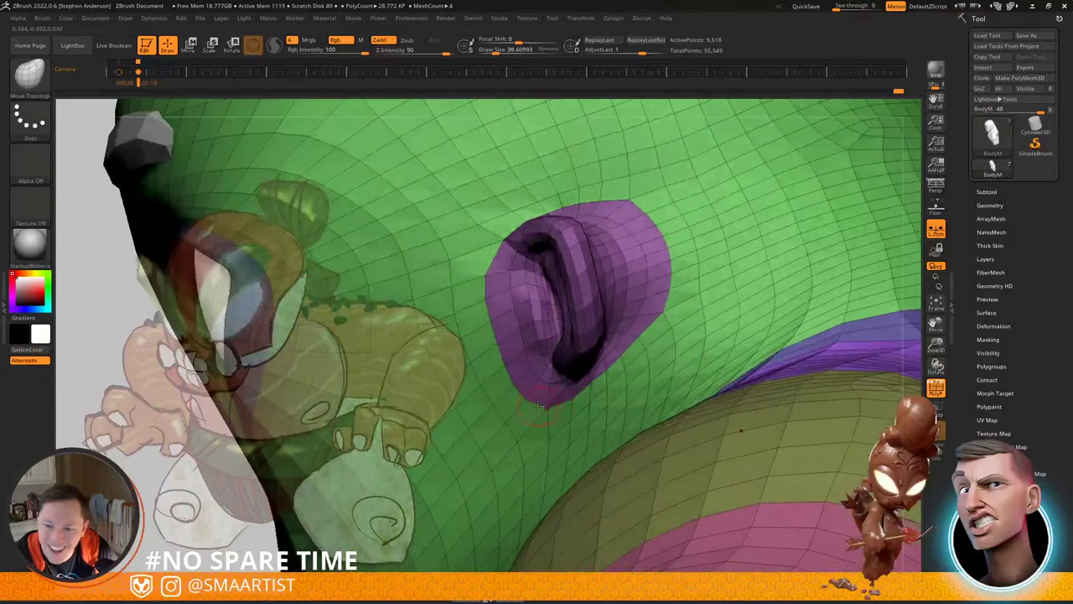
{"action": "key", "text": "s"}
{"action": "left_click_drag", "start_coordinate": [539, 408], "coordinate": [545, 410]}
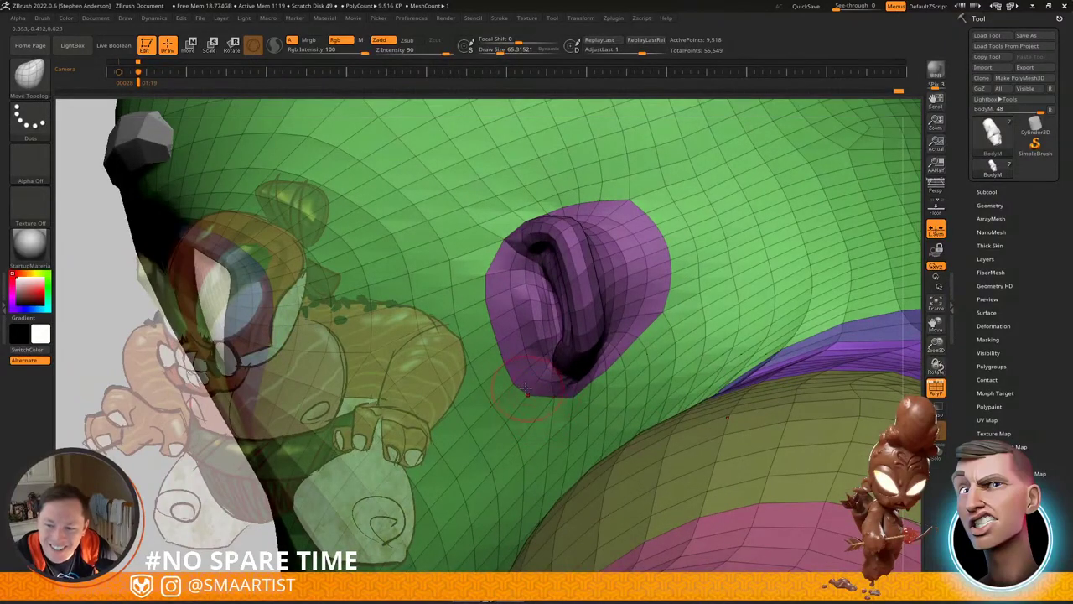
{"action": "right_click_drag", "start_coordinate": [527, 382], "coordinate": [512, 360]}
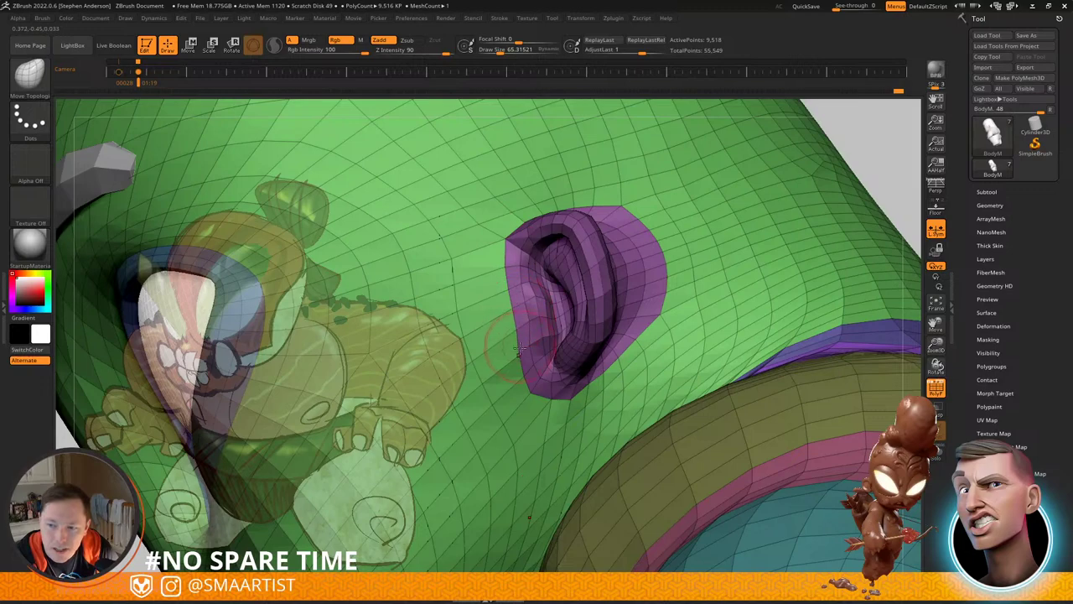
{"action": "mouse_move", "coordinate": [525, 366]}
{"action": "right_mouse_down"}
{"action": "mouse_move", "coordinate": [579, 348]}
{"action": "mouse_move", "coordinate": [567, 329]}
{"action": "mouse_move", "coordinate": [524, 317]}
{"action": "mouse_move", "coordinate": [543, 334]}
{"action": "right_mouse_up"}
Step: Smooth the lower front of the ear at brush size about 28 and adjust its front edge at about 77
{"action": "key", "text": "s"}
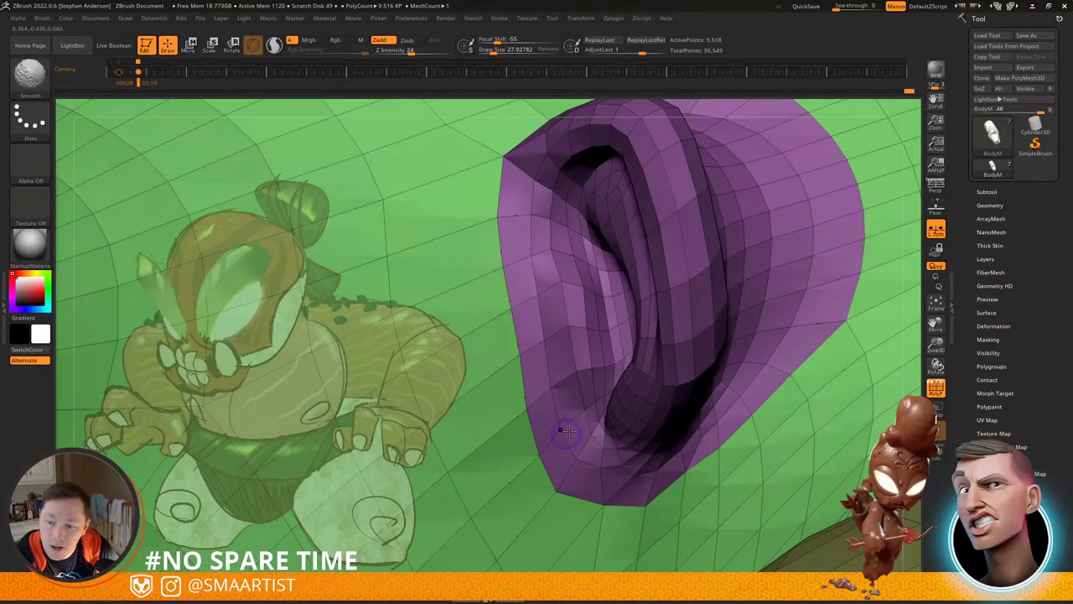
{"action": "mouse_move", "coordinate": [567, 430]}
{"action": "right_mouse_down"}
{"action": "mouse_move", "coordinate": [616, 419]}
{"action": "mouse_move", "coordinate": [627, 404]}
{"action": "mouse_move", "coordinate": [506, 412]}
{"action": "mouse_move", "coordinate": [545, 419]}
{"action": "mouse_move", "coordinate": [564, 391]}
{"action": "mouse_move", "coordinate": [570, 298]}
{"action": "mouse_move", "coordinate": [550, 311]}
{"action": "mouse_move", "coordinate": [525, 291]}
{"action": "right_mouse_up"}
{"action": "key", "text": "s"}
{"action": "left_click_drag", "start_coordinate": [537, 292], "coordinate": [538, 293]}
{"action": "left_click_drag", "start_coordinate": [537, 294], "coordinate": [521, 295]}
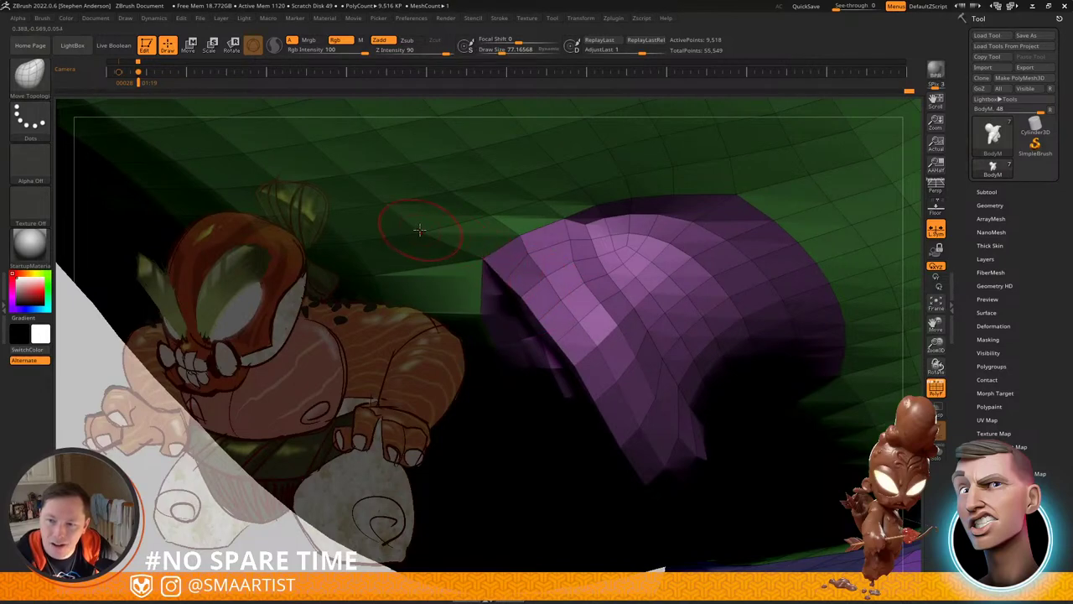
Step: Refine the back surface of the ear and its rim at brush size about 77, and hide the wireframe
{"action": "key", "text": "shift"}
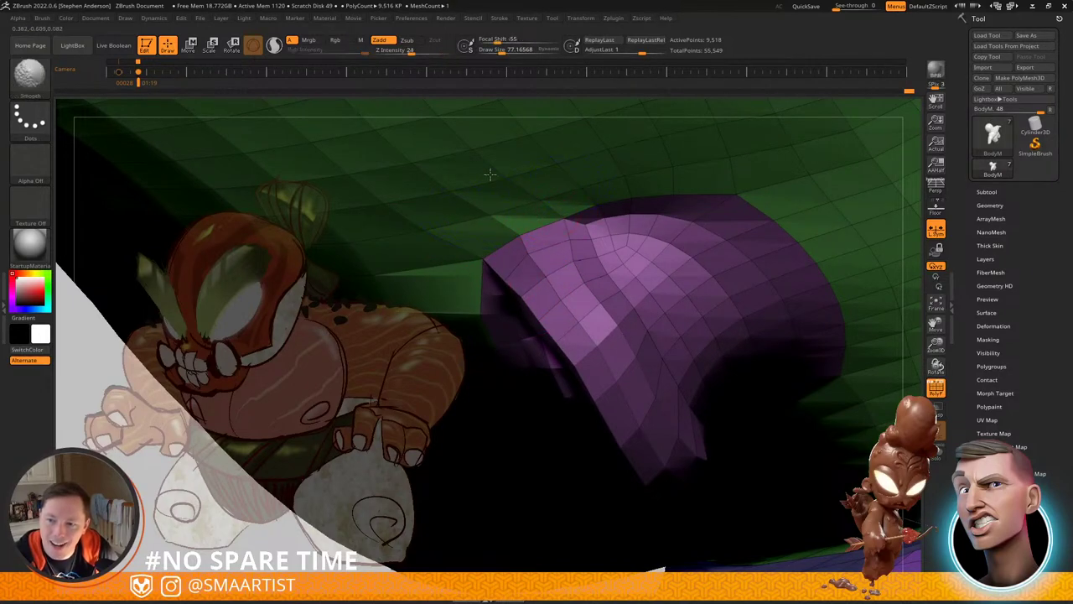
{"action": "right_click_drag", "start_coordinate": [641, 220], "coordinate": [618, 229]}
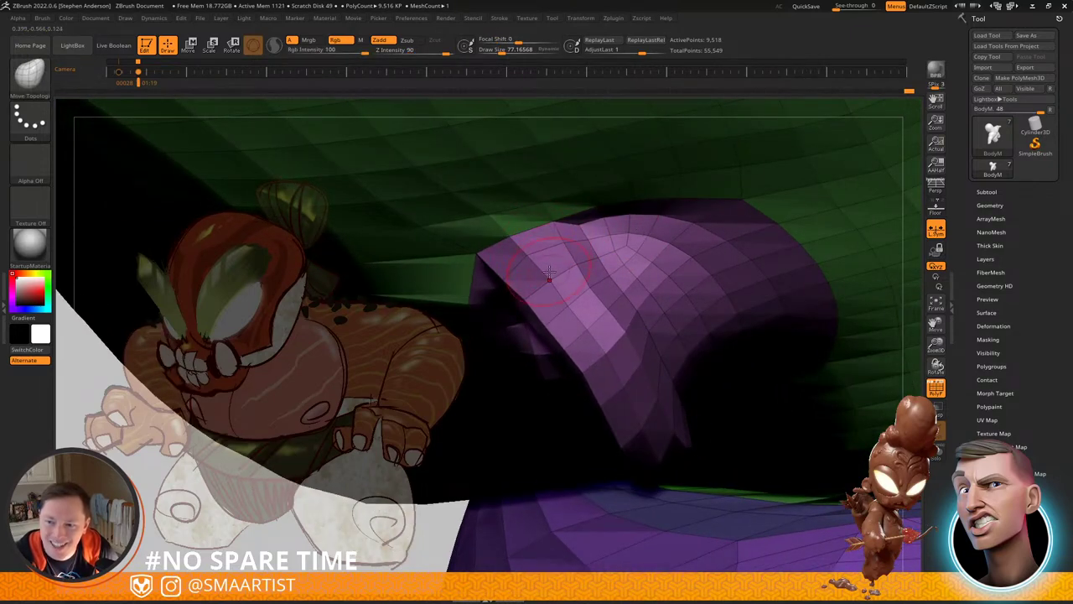
{"action": "right_click_drag", "start_coordinate": [575, 260], "coordinate": [813, 504]}
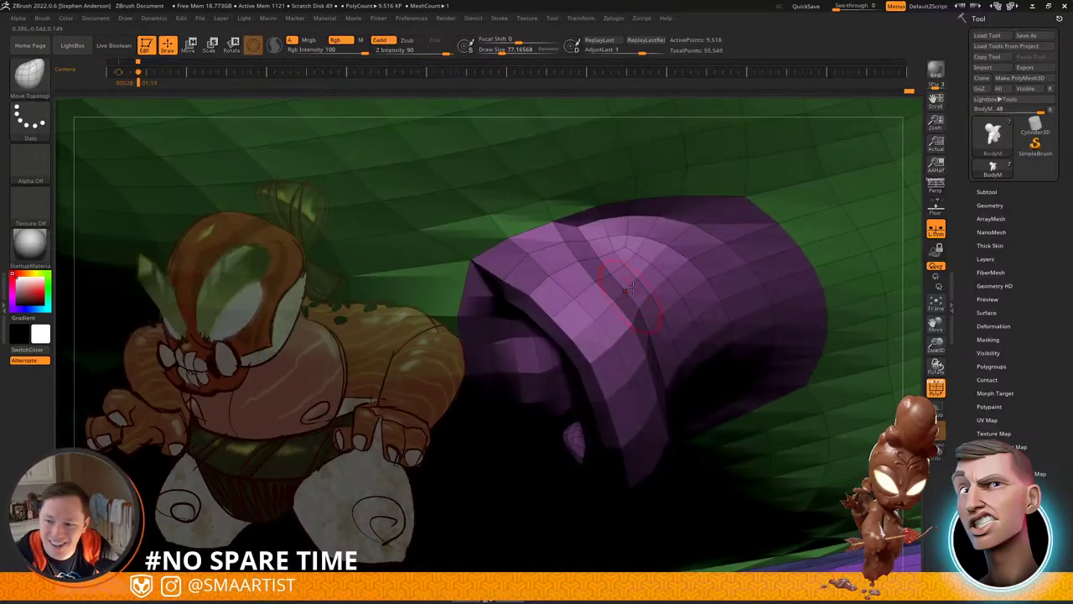
{"action": "right_click_drag", "start_coordinate": [629, 281], "coordinate": [709, 226]}
{"action": "key", "text": "shift+f"}
{"action": "right_click_drag", "start_coordinate": [709, 226], "coordinate": [683, 252]}
{"action": "right_click_drag", "start_coordinate": [683, 252], "coordinate": [757, 297]}
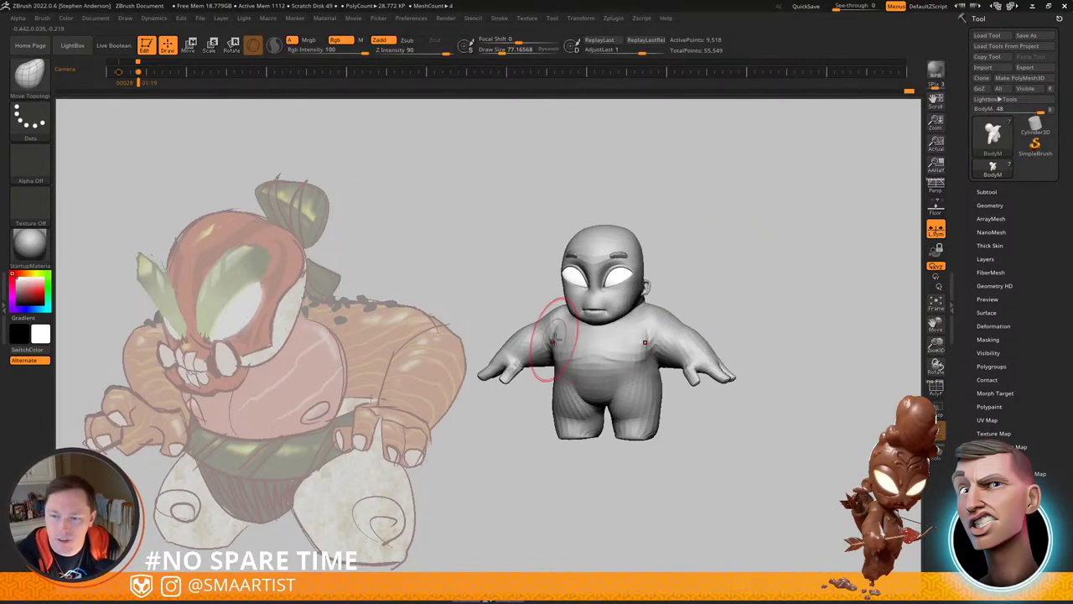
Step: Smooth the upper chest where it meets the front of the shoulder at brush size about 77
{"action": "mouse_move", "coordinate": [554, 339]}
{"action": "right_mouse_down", "text": "ctrl"}
{"action": "mouse_move", "coordinate": [635, 384]}
{"action": "mouse_move", "coordinate": [671, 436]}
{"action": "right_mouse_up", "text": "ctrl"}
{"action": "right_click_drag", "start_coordinate": [755, 310], "coordinate": [707, 352]}
{"action": "left_click_drag", "start_coordinate": [707, 353], "coordinate": [699, 329], "text": "shift"}
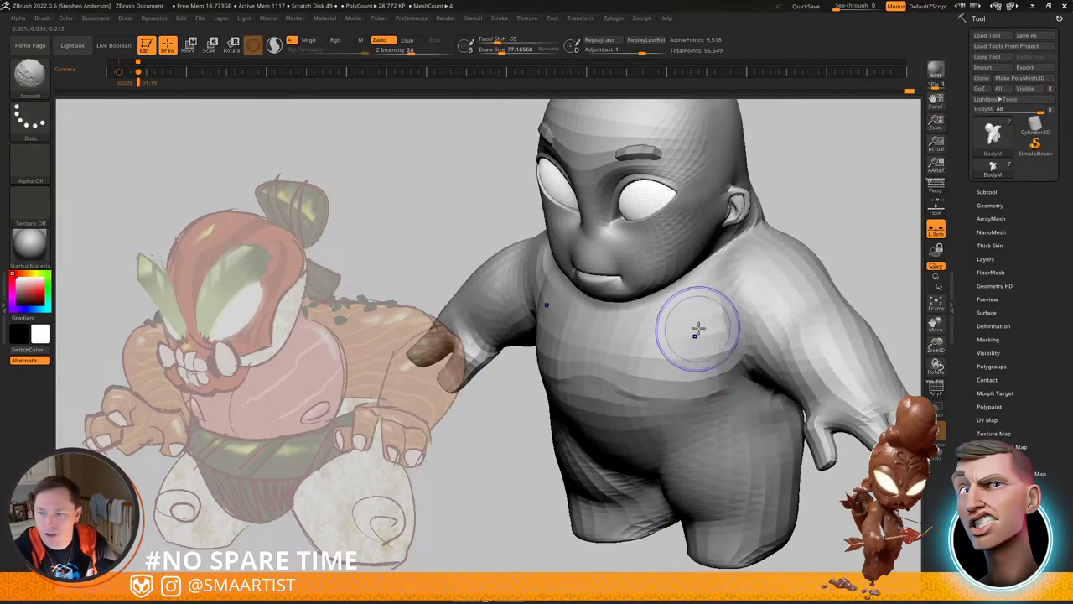
{"action": "right_click_drag", "start_coordinate": [668, 362], "coordinate": [704, 332]}
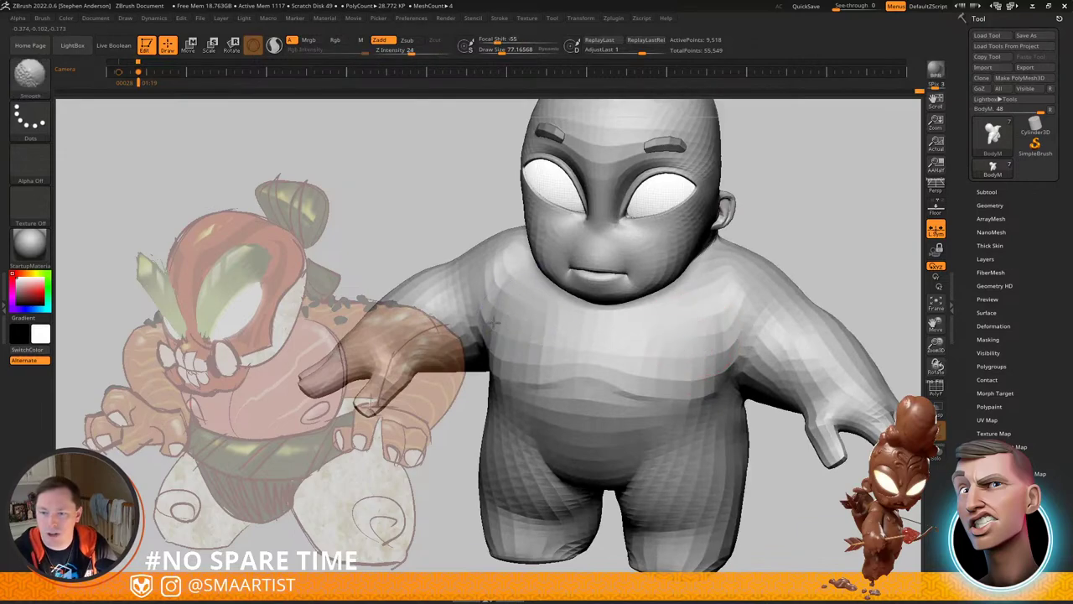
{"action": "left_click_drag", "start_coordinate": [493, 323], "coordinate": [514, 319], "text": "shift"}
{"action": "right_click_drag", "start_coordinate": [750, 314], "coordinate": [700, 329]}
{"action": "left_click_drag", "start_coordinate": [732, 307], "coordinate": [745, 316], "text": "shift"}
{"action": "mouse_move", "coordinate": [712, 304]}
{"action": "right_mouse_down"}
{"action": "mouse_move", "coordinate": [737, 292]}
{"action": "mouse_move", "coordinate": [720, 318]}
{"action": "mouse_move", "coordinate": [730, 352]}
{"action": "right_mouse_up"}
Step: Check the wireframe flow between chest and shoulder and smooth the chest beside the armpit at brush size about 109
{"action": "key", "text": "s"}
{"action": "key", "text": "shift+f"}
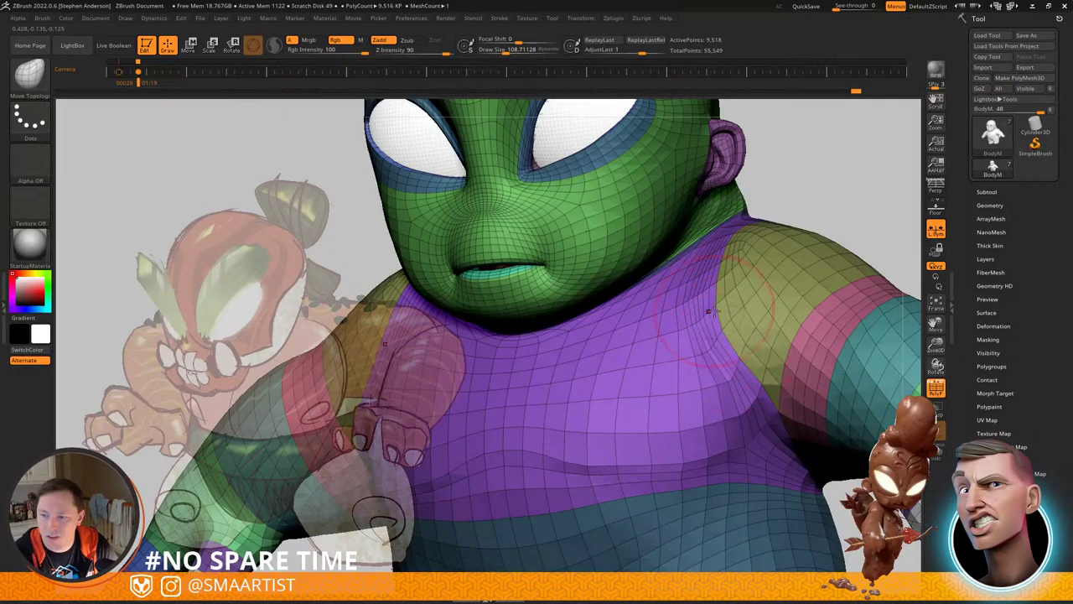
{"action": "right_click_drag", "start_coordinate": [712, 287], "coordinate": [675, 312]}
{"action": "left_click_drag", "start_coordinate": [701, 352], "coordinate": [693, 381], "text": "shift"}
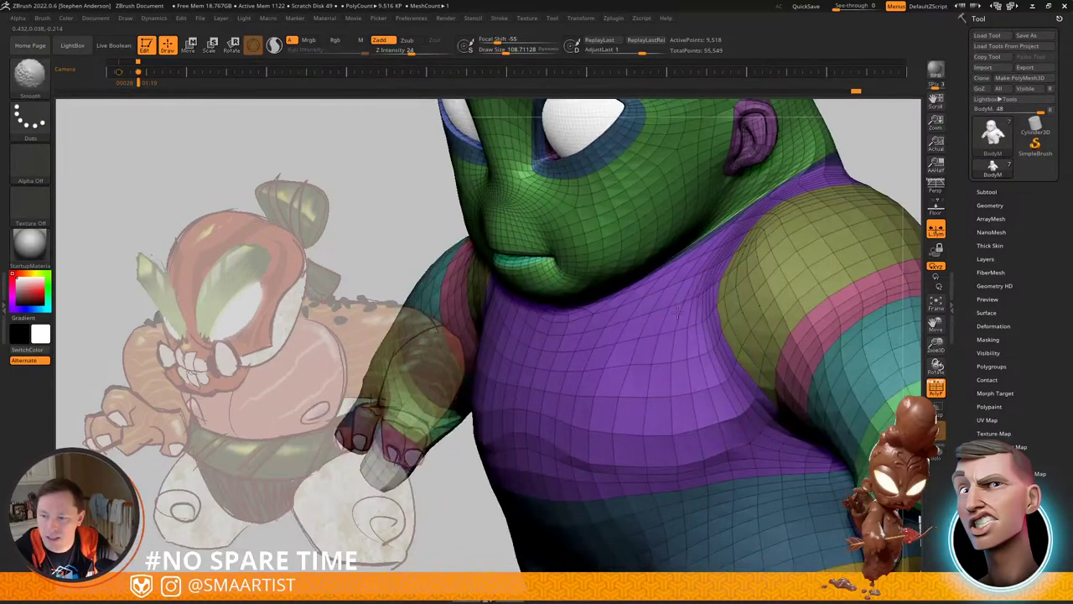
Step: Hide the wireframe and reshape the armpit crease and shoulder with Move Topological at brush size about 109
{"action": "mouse_move", "coordinate": [711, 318]}
{"action": "right_mouse_down"}
{"action": "mouse_move", "coordinate": [728, 345]}
{"action": "mouse_move", "coordinate": [685, 348]}
{"action": "mouse_move", "coordinate": [750, 342]}
{"action": "mouse_move", "coordinate": [752, 379]}
{"action": "mouse_move", "coordinate": [733, 381]}
{"action": "right_mouse_up"}
{"action": "key", "text": "shift+f"}
{"action": "left_click_drag", "start_coordinate": [735, 384], "coordinate": [758, 388]}
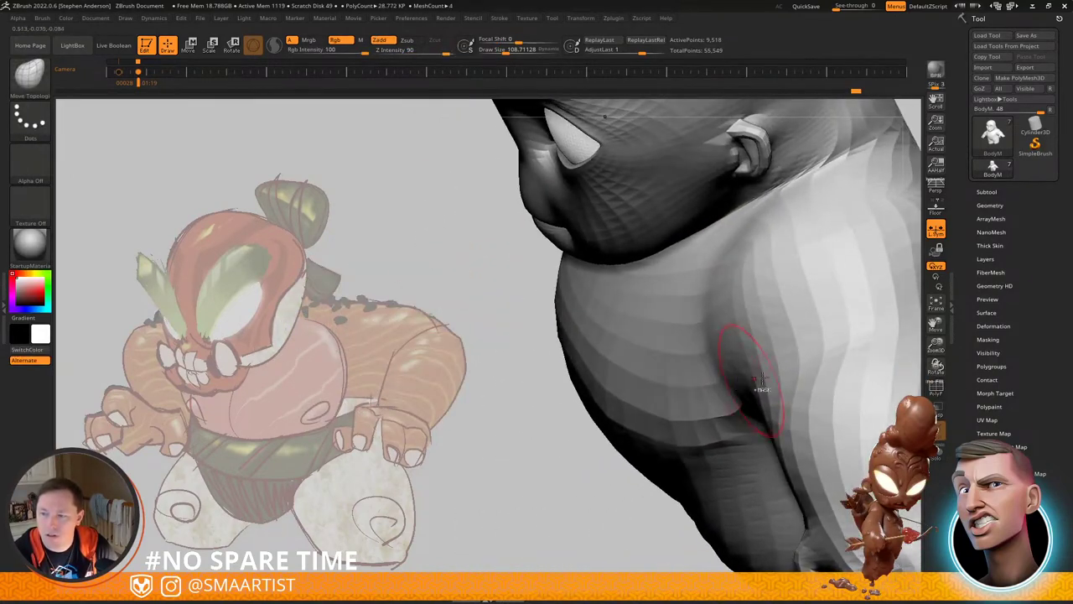
{"action": "right_click_drag", "start_coordinate": [760, 389], "coordinate": [766, 301], "text": "ctrl"}
{"action": "mouse_move", "coordinate": [765, 300]}
{"action": "right_mouse_down"}
{"action": "mouse_move", "coordinate": [763, 286]}
{"action": "mouse_move", "coordinate": [740, 299]}
{"action": "mouse_move", "coordinate": [750, 268]}
{"action": "mouse_move", "coordinate": [721, 312]}
{"action": "mouse_move", "coordinate": [718, 353]}
{"action": "mouse_move", "coordinate": [719, 330]}
{"action": "mouse_move", "coordinate": [682, 325]}
{"action": "right_mouse_up"}
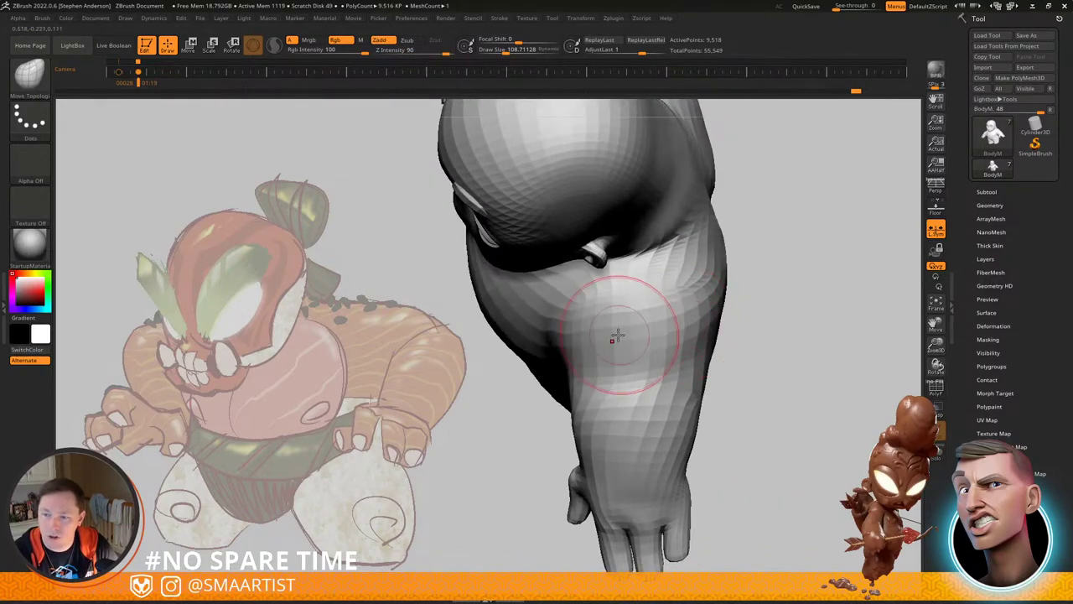
{"action": "right_click_drag", "start_coordinate": [618, 335], "coordinate": [593, 331]}
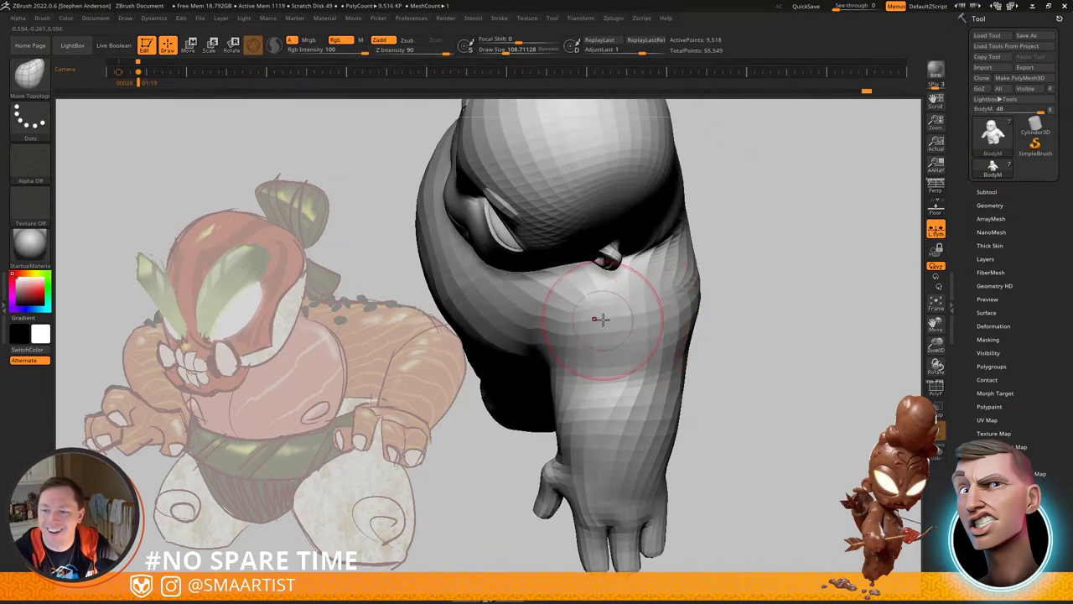
{"action": "right_click_drag", "start_coordinate": [657, 341], "coordinate": [717, 337], "text": "ctrl"}
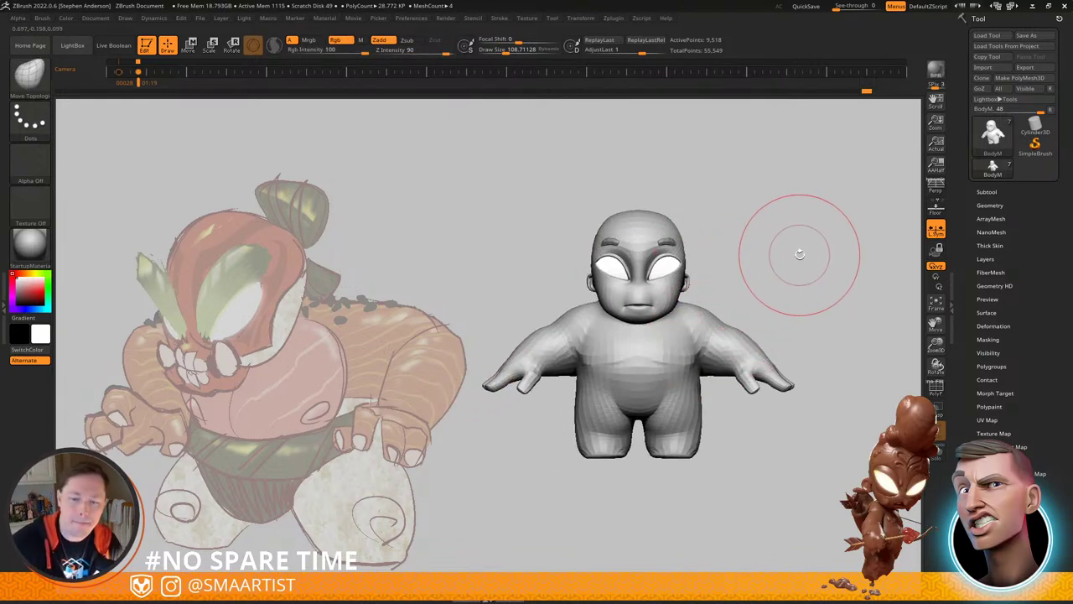
Step: Adjust and smooth the back of the neck between ear and shoulder, using a brush size of about 86
{"action": "mouse_move", "coordinate": [797, 253]}
{"action": "right_mouse_down"}
{"action": "mouse_move", "coordinate": [776, 249]}
{"action": "mouse_move", "coordinate": [756, 221]}
{"action": "mouse_move", "coordinate": [808, 253]}
{"action": "right_mouse_up"}
{"action": "mouse_move", "coordinate": [808, 253]}
{"action": "right_mouse_down"}
{"action": "mouse_move", "coordinate": [810, 227]}
{"action": "mouse_move", "coordinate": [667, 254]}
{"action": "mouse_move", "coordinate": [709, 357]}
{"action": "mouse_move", "coordinate": [631, 339]}
{"action": "right_mouse_up"}
{"action": "left_click_drag", "start_coordinate": [618, 355], "coordinate": [620, 355]}
{"action": "mouse_move", "coordinate": [623, 357]}
{"action": "left_mouse_down", "text": "shift"}
{"action": "mouse_move", "coordinate": [640, 363]}
{"action": "mouse_move", "coordinate": [635, 352]}
{"action": "left_mouse_up", "text": "shift"}
{"action": "right_click_drag", "start_coordinate": [635, 349], "coordinate": [669, 343]}
{"action": "mouse_move", "coordinate": [597, 355]}
{"action": "right_mouse_down"}
{"action": "mouse_move", "coordinate": [610, 355]}
{"action": "mouse_move", "coordinate": [583, 353]}
{"action": "right_mouse_up"}
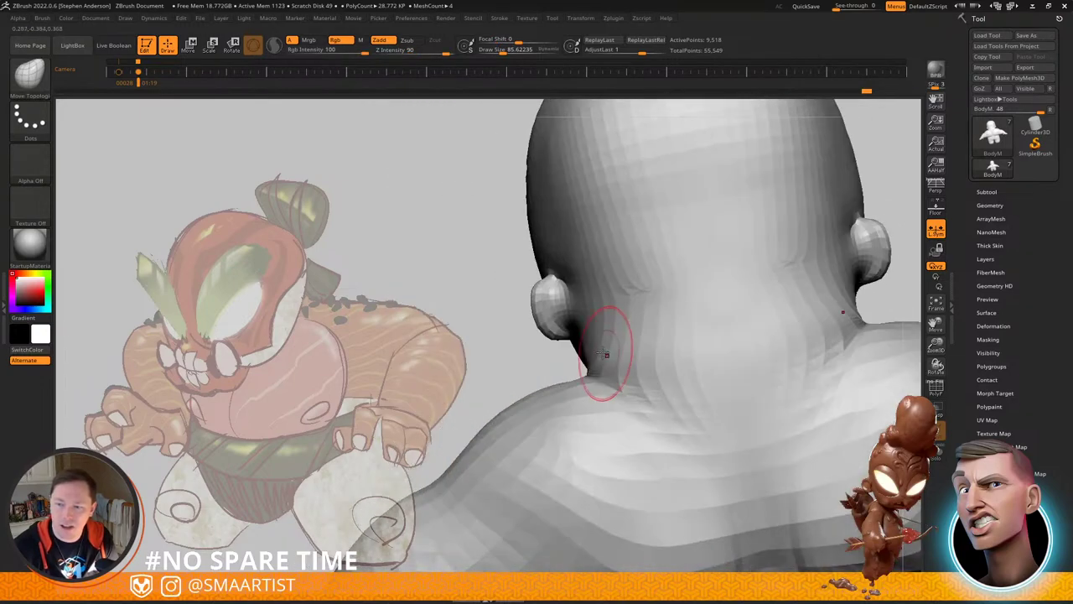
{"action": "left_click_drag", "start_coordinate": [634, 359], "coordinate": [656, 364], "text": "shift"}
Step: Smooth the back and side of the head above the neck at brush size about 86
{"action": "left_click_drag", "start_coordinate": [691, 292], "coordinate": [691, 295], "text": "shift"}
{"action": "mouse_move", "coordinate": [690, 290]}
{"action": "right_mouse_down"}
{"action": "mouse_move", "coordinate": [683, 218]}
{"action": "mouse_move", "coordinate": [654, 316]}
{"action": "mouse_move", "coordinate": [642, 290]}
{"action": "right_mouse_up"}
{"action": "left_click_drag", "start_coordinate": [639, 272], "coordinate": [617, 231], "text": "shift"}
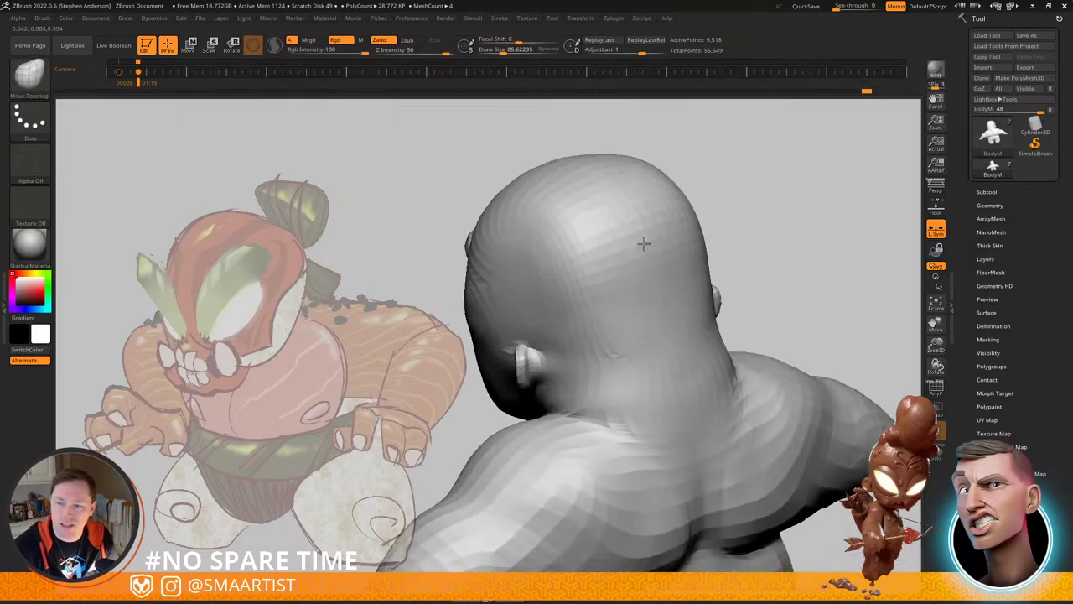
{"action": "right_click_drag", "start_coordinate": [643, 244], "coordinate": [592, 273]}
{"action": "left_click_drag", "start_coordinate": [570, 286], "coordinate": [559, 266], "text": "shift"}
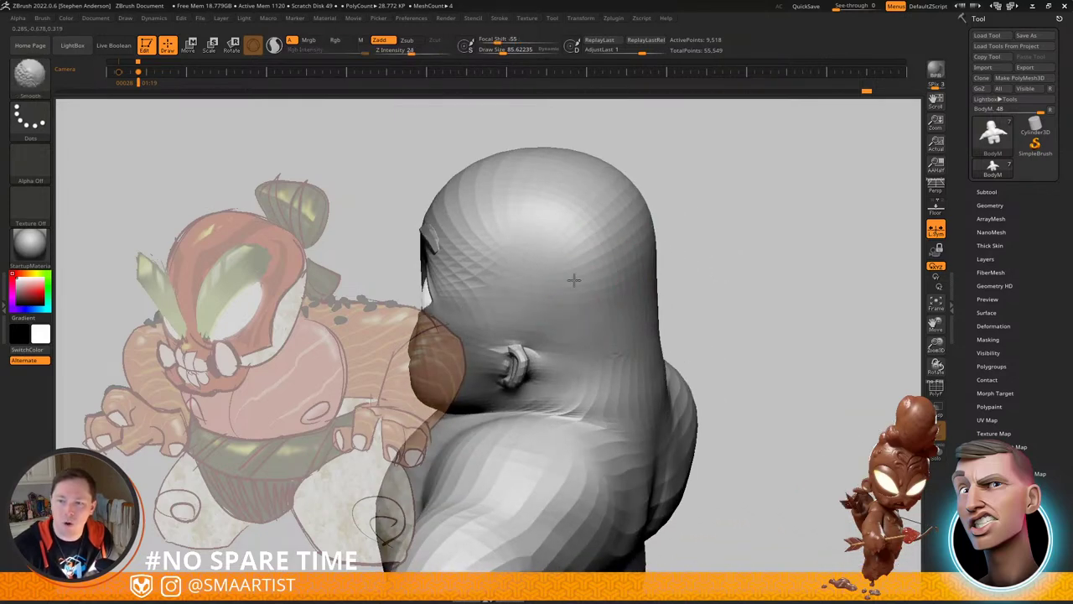
Step: Mask everything except the green head polygroup and blur the mask's border
{"action": "right_click_drag", "start_coordinate": [574, 280], "coordinate": [580, 229], "text": "ctrl"}
{"action": "mouse_move", "coordinate": [580, 228]}
{"action": "right_mouse_down"}
{"action": "mouse_move", "coordinate": [602, 232]}
{"action": "mouse_move", "coordinate": [635, 288]}
{"action": "mouse_move", "coordinate": [650, 287]}
{"action": "right_mouse_up"}
{"action": "right_click_drag", "start_coordinate": [650, 286], "coordinate": [686, 239], "text": "alt"}
{"action": "mouse_move", "coordinate": [584, 307]}
{"action": "right_mouse_down", "text": "ctrl"}
{"action": "mouse_move", "coordinate": [582, 352]}
{"action": "mouse_move", "coordinate": [561, 362]}
{"action": "mouse_move", "coordinate": [589, 376]}
{"action": "right_mouse_up", "text": "ctrl"}
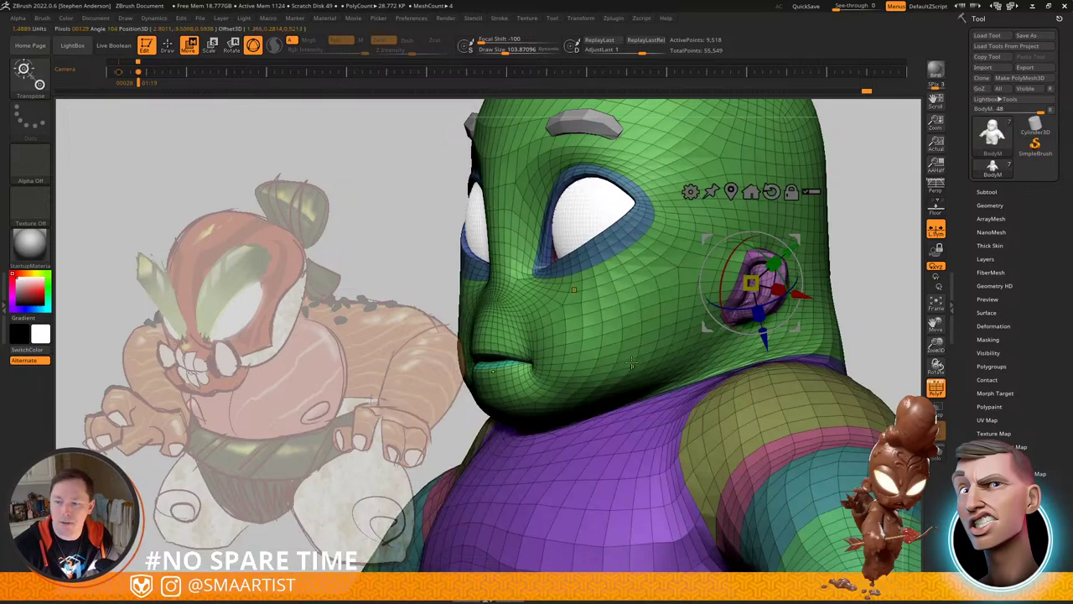
{"action": "left_click", "coordinate": [632, 363], "text": "ctrl"}
{"action": "key", "text": "q"}
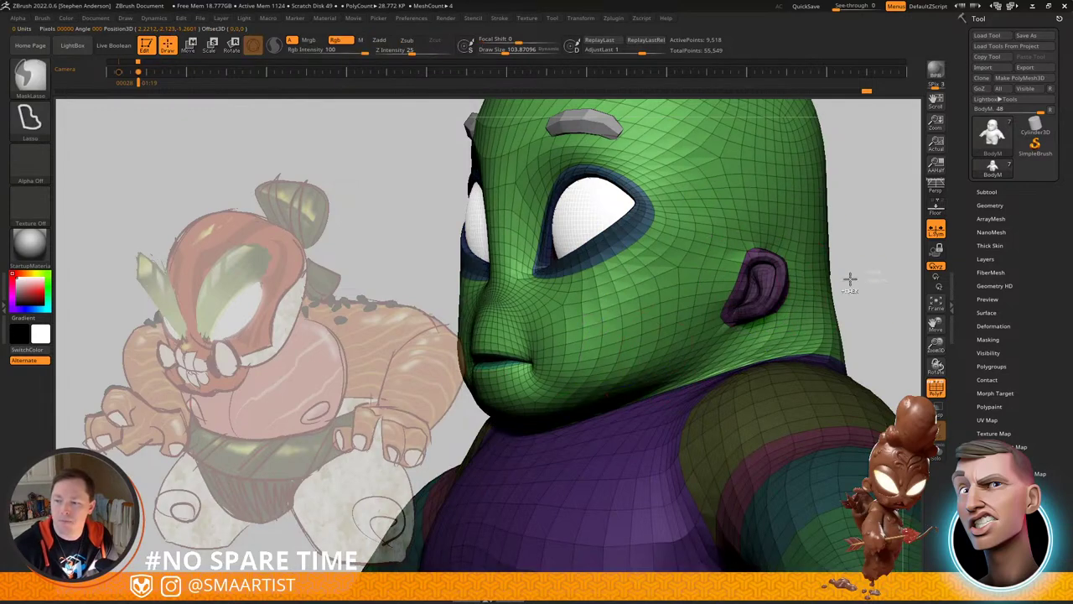
{"action": "left_click", "coordinate": [850, 280], "text": "ctrl"}
{"action": "left_click", "coordinate": [676, 348], "text": "ctrl"}
{"action": "left_click", "coordinate": [681, 349], "text": "ctrl"}
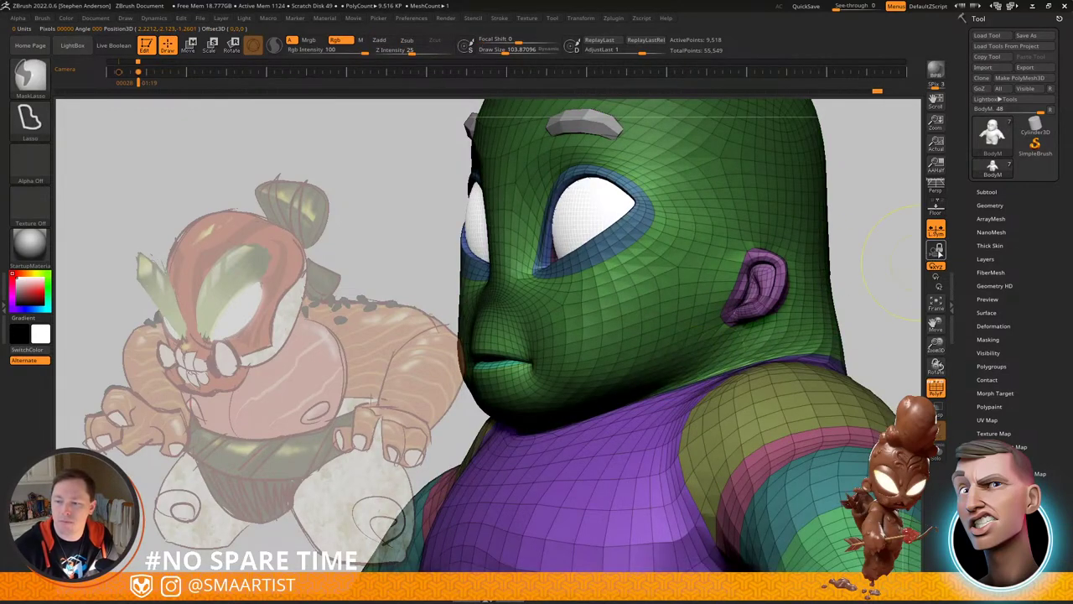
{"action": "left_click", "coordinate": [886, 260], "text": "ctrl"}
{"action": "left_click_drag", "start_coordinate": [885, 260], "coordinate": [909, 280]}
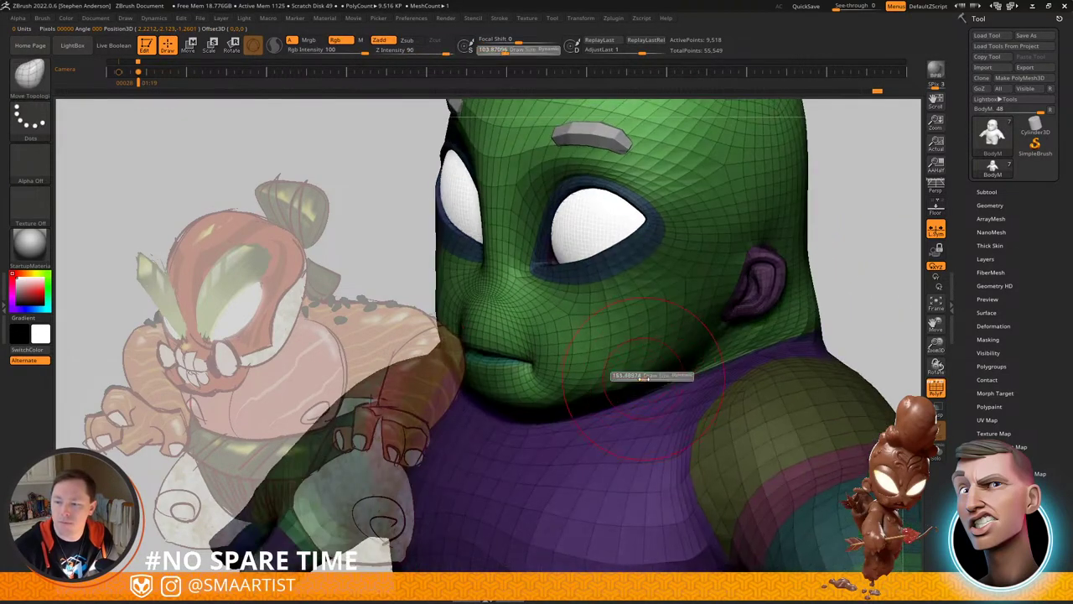
Step: Reshape the cheek and jaw of the unmasked head at brush size about 109 and clear the mask
{"action": "mouse_move", "coordinate": [649, 383]}
{"action": "right_mouse_down"}
{"action": "mouse_move", "coordinate": [668, 355]}
{"action": "mouse_move", "coordinate": [676, 361]}
{"action": "right_mouse_up"}
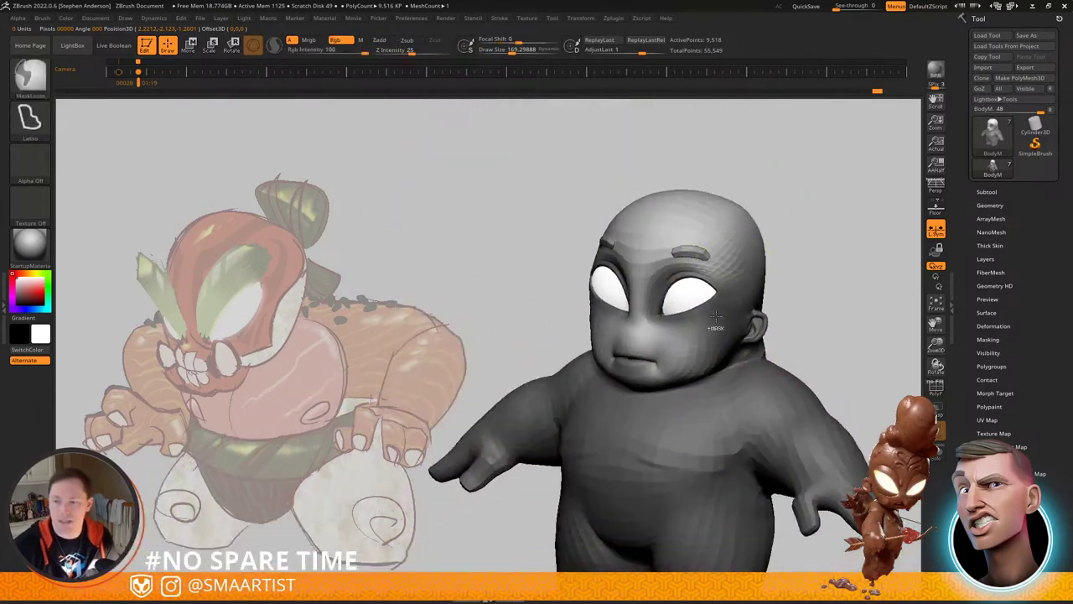
{"action": "right_click_drag", "start_coordinate": [713, 344], "coordinate": [715, 401]}
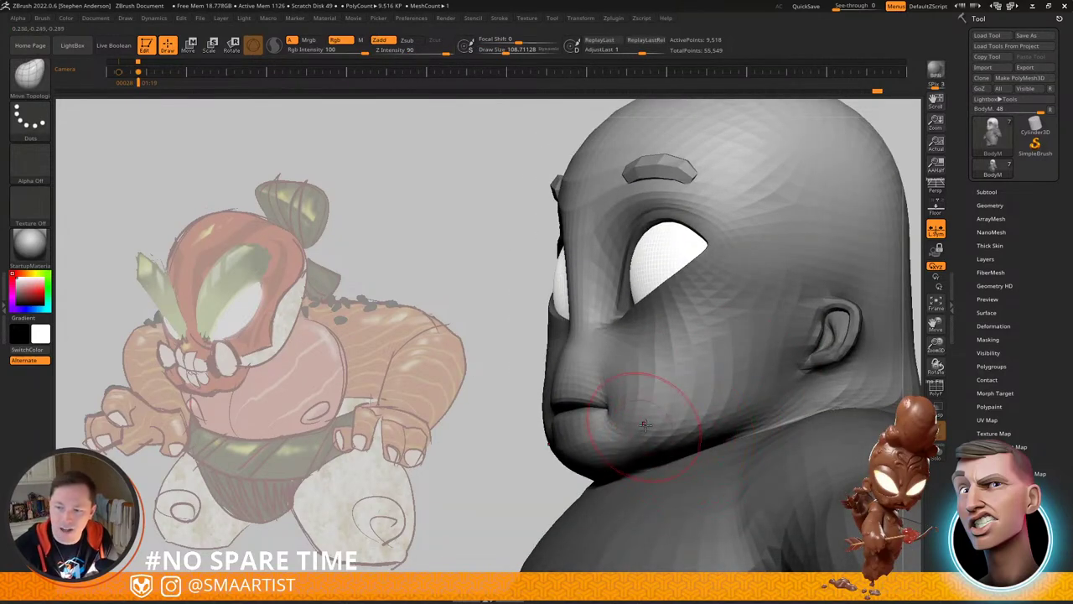
{"action": "right_click_drag", "start_coordinate": [645, 424], "coordinate": [611, 429]}
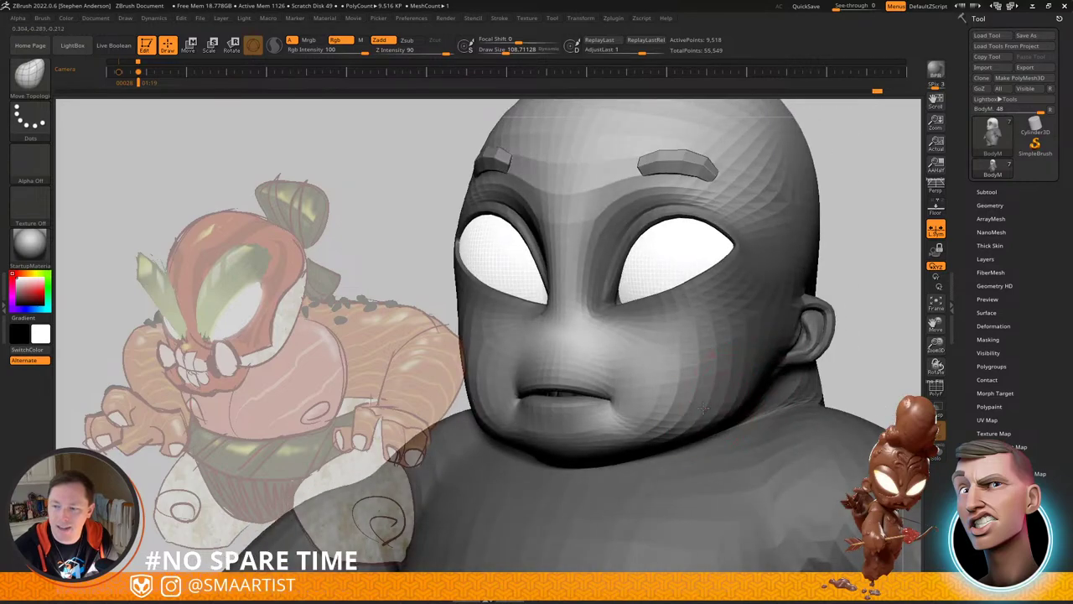
{"action": "right_click_drag", "start_coordinate": [780, 327], "coordinate": [838, 286]}
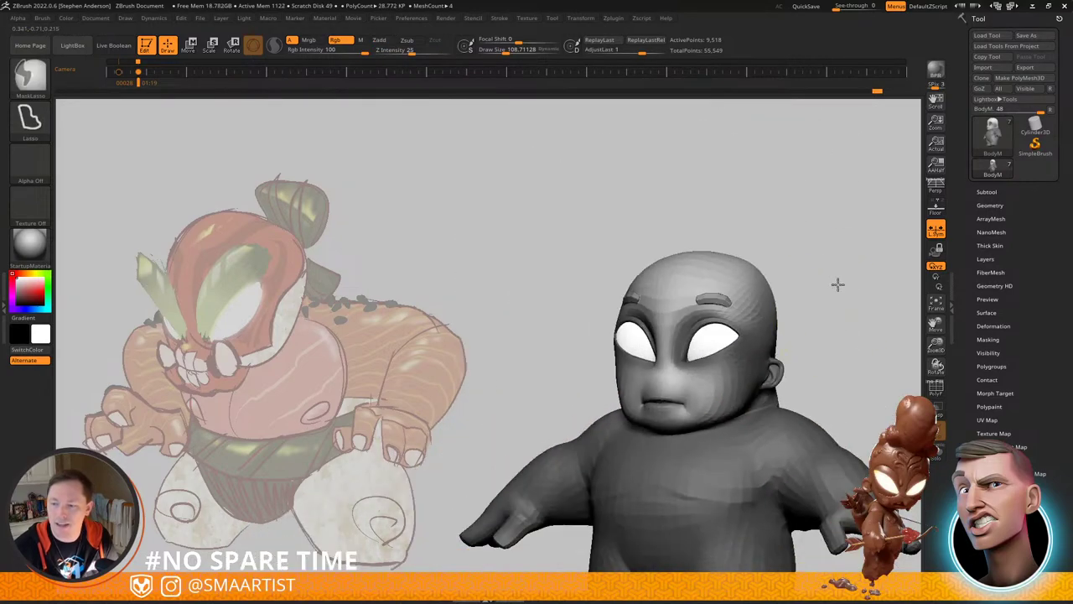
{"action": "left_click_drag", "start_coordinate": [838, 285], "coordinate": [867, 334], "text": "ctrl"}
Step: Smooth the neck area behind and below the ear and check the cheeks and jaw from the front
{"action": "right_click_drag", "start_coordinate": [867, 335], "coordinate": [642, 345], "text": "alt"}
{"action": "mouse_move", "coordinate": [641, 346]}
{"action": "right_mouse_down", "text": "ctrl"}
{"action": "mouse_move", "coordinate": [683, 411]}
{"action": "mouse_move", "coordinate": [658, 372]}
{"action": "mouse_move", "coordinate": [622, 362]}
{"action": "mouse_move", "coordinate": [632, 360]}
{"action": "right_mouse_up", "text": "ctrl"}
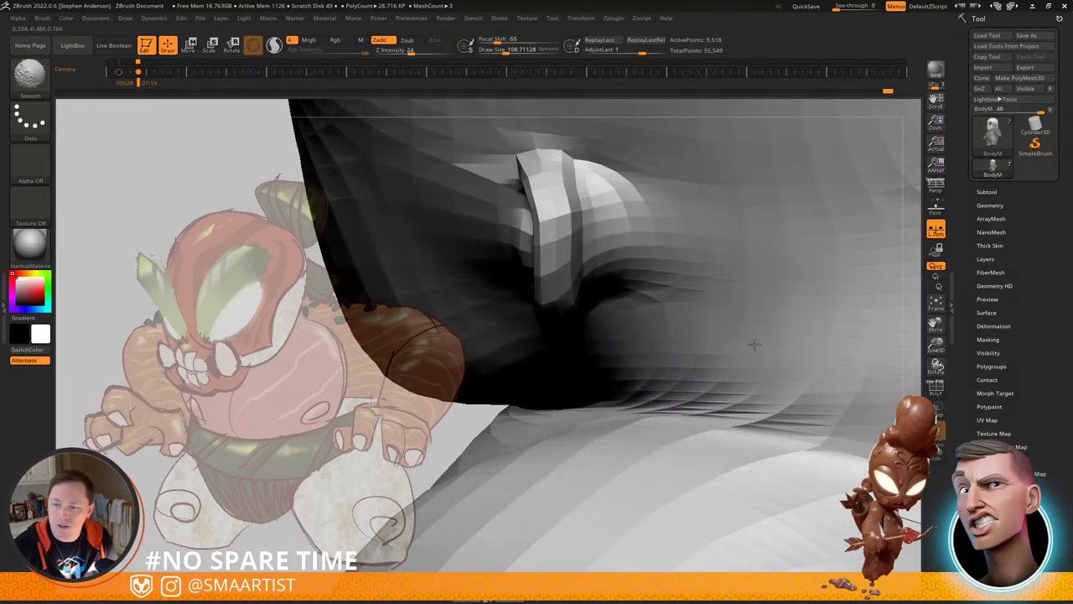
{"action": "mouse_move", "coordinate": [791, 350]}
{"action": "right_mouse_down", "text": "ctrl"}
{"action": "mouse_move", "coordinate": [680, 281]}
{"action": "mouse_move", "coordinate": [757, 316]}
{"action": "right_mouse_up", "text": "ctrl"}
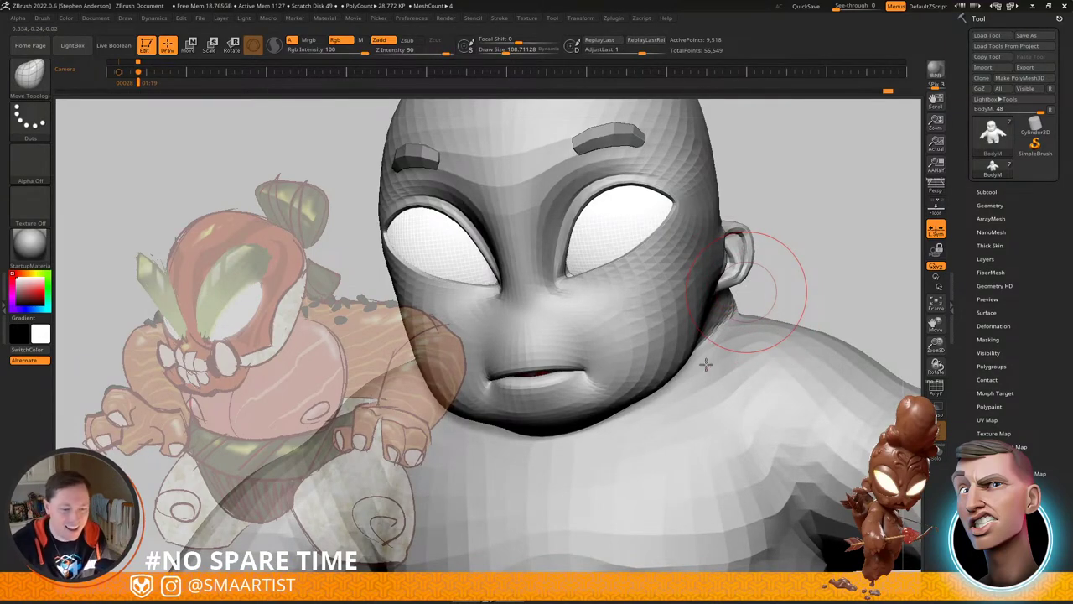
{"action": "mouse_move", "coordinate": [642, 305]}
{"action": "right_mouse_down"}
{"action": "mouse_move", "coordinate": [704, 318]}
{"action": "mouse_move", "coordinate": [650, 324]}
{"action": "right_mouse_up"}
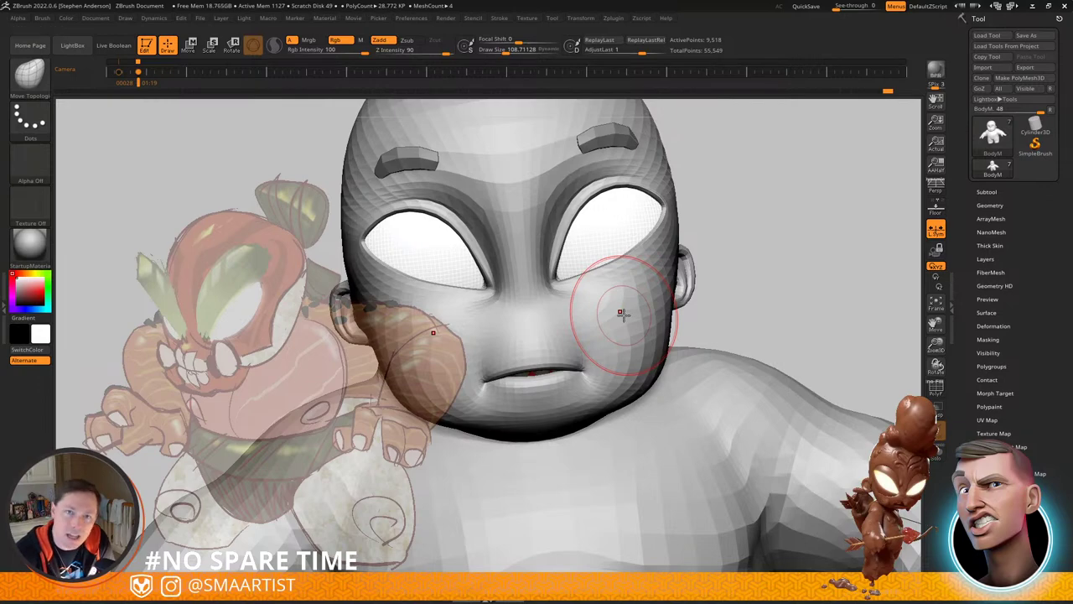
{"action": "mouse_move", "coordinate": [616, 354]}
{"action": "right_mouse_down"}
{"action": "mouse_move", "coordinate": [599, 340]}
{"action": "mouse_move", "coordinate": [571, 355]}
{"action": "mouse_move", "coordinate": [639, 376]}
{"action": "mouse_move", "coordinate": [643, 411]}
{"action": "right_mouse_up"}
Step: Push the lips and the area above them back in profile with Move Topological at brush size above 200
{"action": "mouse_move", "coordinate": [556, 377]}
{"action": "right_mouse_down"}
{"action": "mouse_move", "coordinate": [617, 367]}
{"action": "mouse_move", "coordinate": [522, 386]}
{"action": "right_mouse_up"}
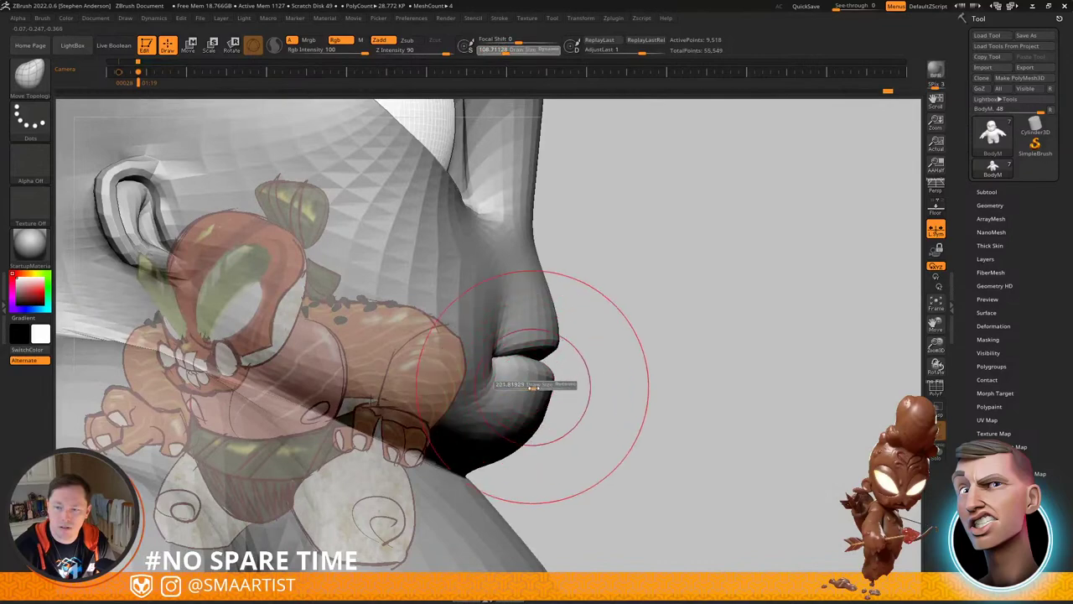
{"action": "left_click_drag", "start_coordinate": [533, 387], "coordinate": [519, 388]}
{"action": "left_click_drag", "start_coordinate": [530, 312], "coordinate": [519, 314]}
{"action": "right_click_drag", "start_coordinate": [604, 369], "coordinate": [609, 284], "text": "ctrl"}
{"action": "mouse_move", "coordinate": [610, 284]}
{"action": "right_mouse_down"}
{"action": "mouse_move", "coordinate": [654, 281]}
{"action": "mouse_move", "coordinate": [649, 323]}
{"action": "mouse_move", "coordinate": [619, 304]}
{"action": "mouse_move", "coordinate": [619, 377]}
{"action": "right_mouse_up"}
{"action": "key", "text": "s"}
{"action": "left_click_drag", "start_coordinate": [516, 351], "coordinate": [506, 352]}
Step: Reshape the mouth corners and lower lip with Move Topological at brush size about 215, checking the face from the front
{"action": "right_click_drag", "start_coordinate": [506, 350], "coordinate": [475, 356]}
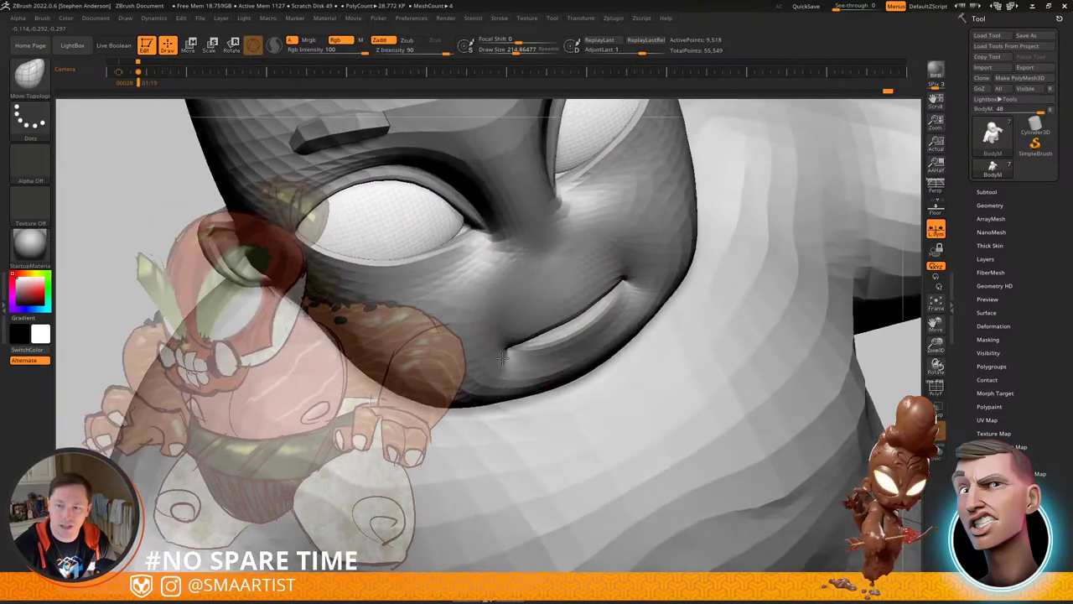
{"action": "left_click_drag", "start_coordinate": [508, 360], "coordinate": [524, 361]}
{"action": "right_click_drag", "start_coordinate": [521, 359], "coordinate": [690, 286]}
{"action": "right_click_drag", "start_coordinate": [572, 340], "coordinate": [650, 344]}
{"action": "right_click_drag", "start_coordinate": [650, 344], "coordinate": [676, 490], "text": "ctrl"}
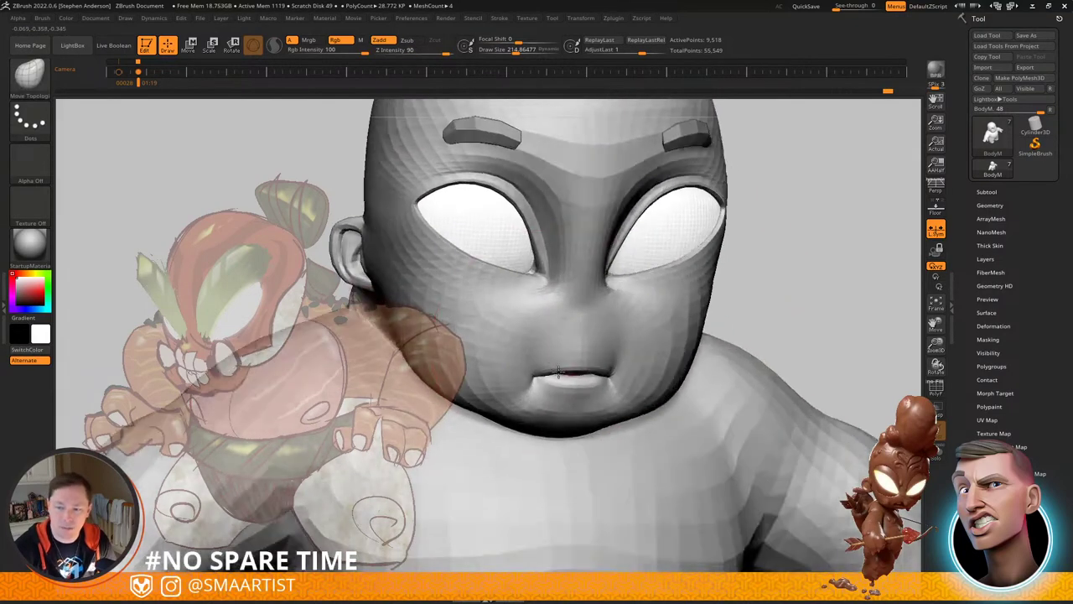
{"action": "right_click_drag", "start_coordinate": [578, 369], "coordinate": [621, 495]}
{"action": "mouse_move", "coordinate": [524, 436]}
{"action": "right_mouse_down", "text": "alt"}
{"action": "mouse_move", "coordinate": [606, 374]}
{"action": "mouse_move", "coordinate": [595, 366]}
{"action": "right_mouse_up", "text": "alt"}
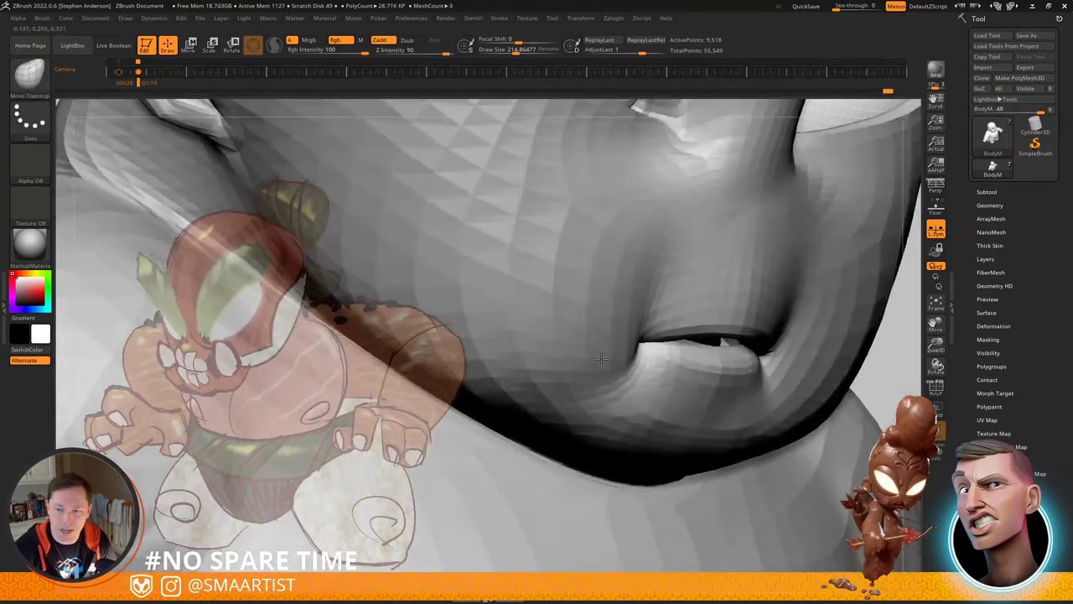
Step: With the polygroup wireframe shown, reshape and smooth the cheek beside the mouth corner at brush sizes between about 114 and 169
{"action": "key", "text": "s"}
{"action": "left_click_drag", "start_coordinate": [595, 365], "coordinate": [596, 373]}
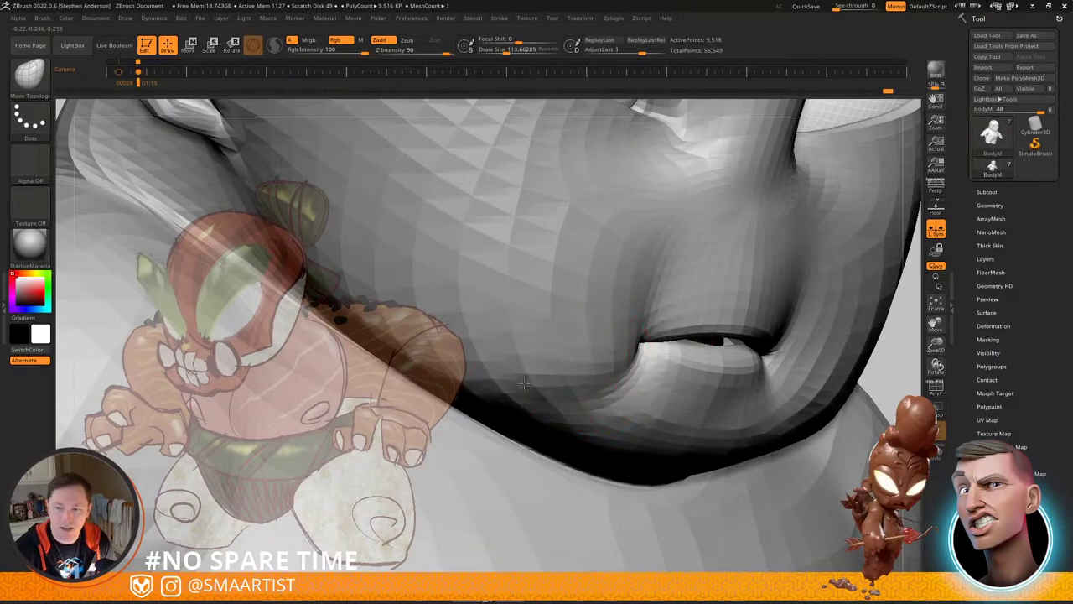
{"action": "key", "text": "shift+f"}
{"action": "right_click_drag", "start_coordinate": [592, 352], "coordinate": [569, 349]}
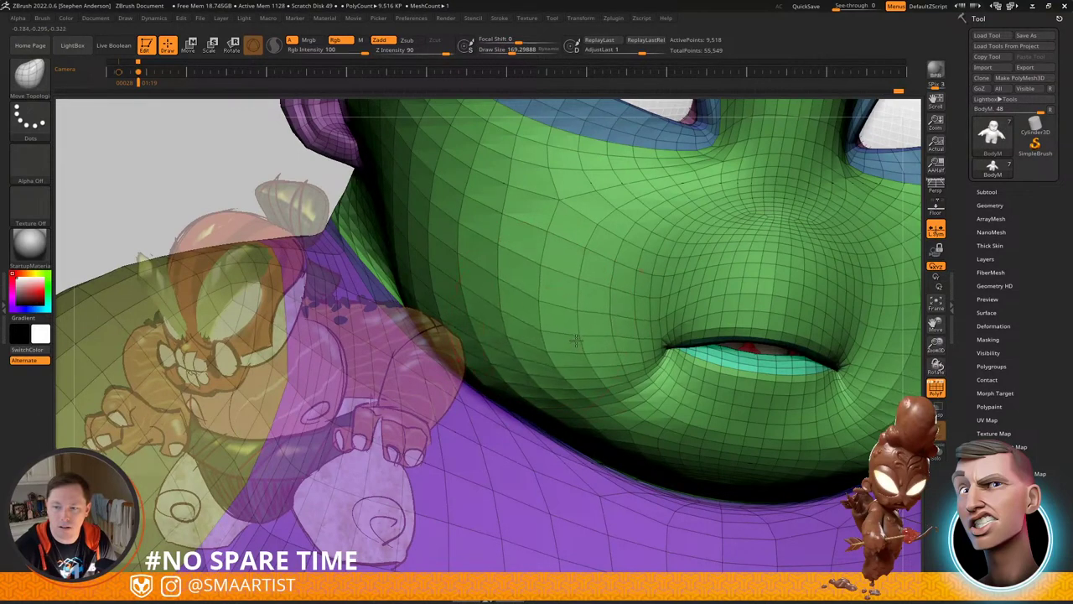
{"action": "right_click_drag", "start_coordinate": [545, 323], "coordinate": [611, 335]}
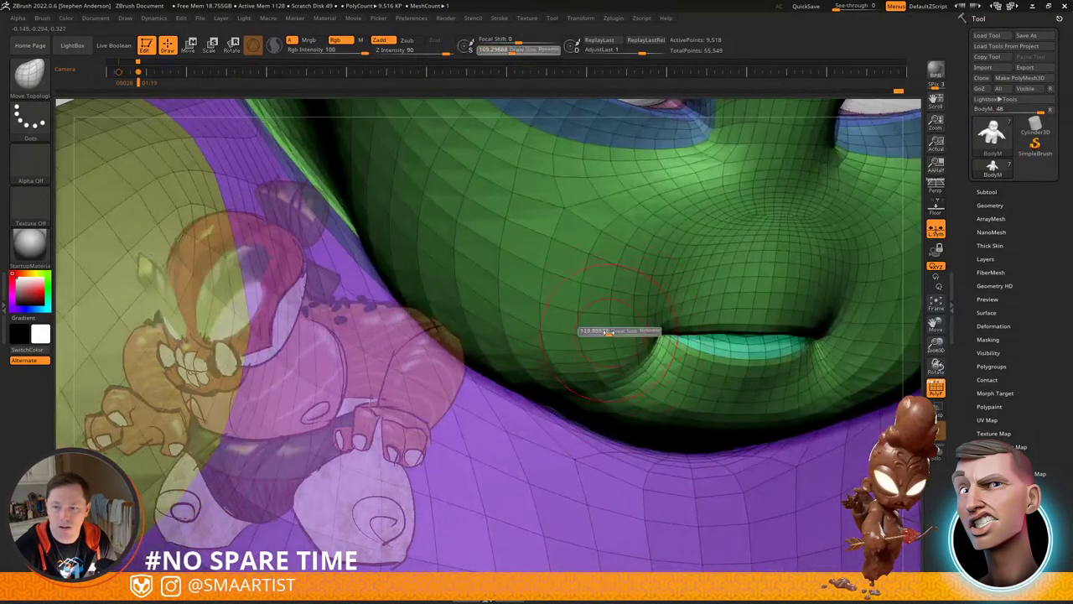
{"action": "left_click_drag", "start_coordinate": [609, 333], "coordinate": [601, 333]}
{"action": "right_click_drag", "start_coordinate": [610, 341], "coordinate": [618, 283]}
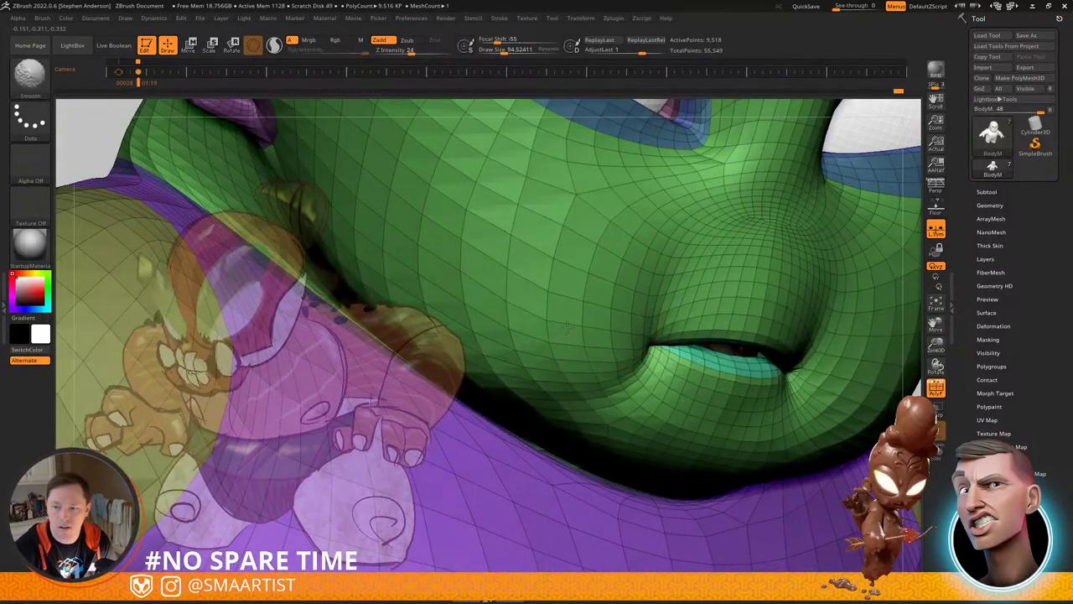
{"action": "mouse_move", "coordinate": [567, 328]}
{"action": "right_mouse_down"}
{"action": "mouse_move", "coordinate": [590, 346]}
{"action": "mouse_move", "coordinate": [571, 345]}
{"action": "mouse_move", "coordinate": [579, 285]}
{"action": "right_mouse_up"}
{"action": "key", "text": "s"}
{"action": "key", "text": "shift+f"}
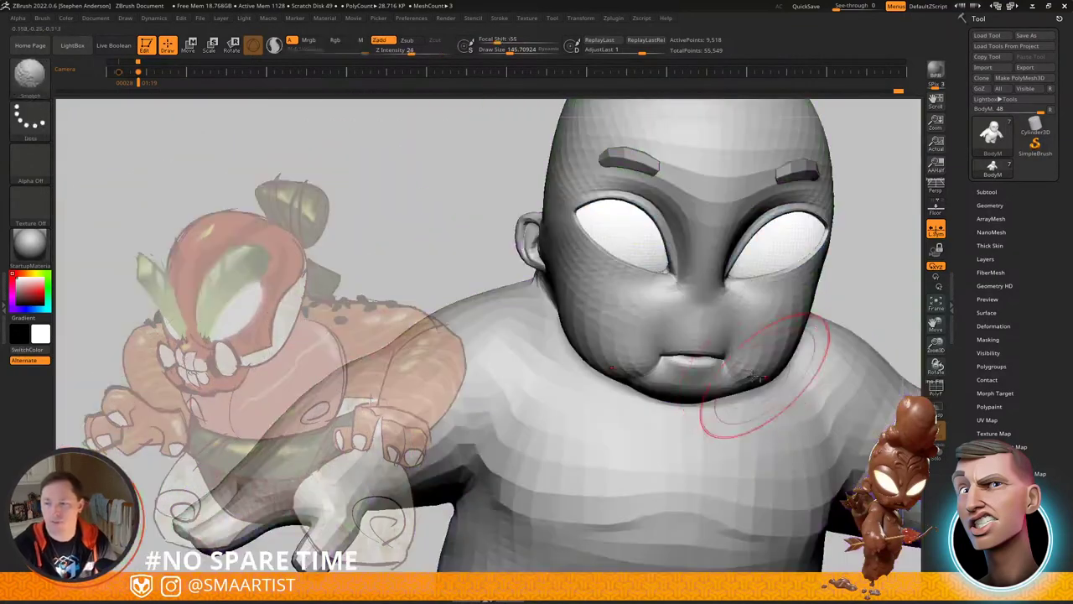
Step: Mask the mesh except the lower lip and the area around it, and blur the mask's border
{"action": "mouse_move", "coordinate": [778, 384]}
{"action": "right_mouse_down"}
{"action": "mouse_move", "coordinate": [702, 360]}
{"action": "mouse_move", "coordinate": [789, 376]}
{"action": "right_mouse_up"}
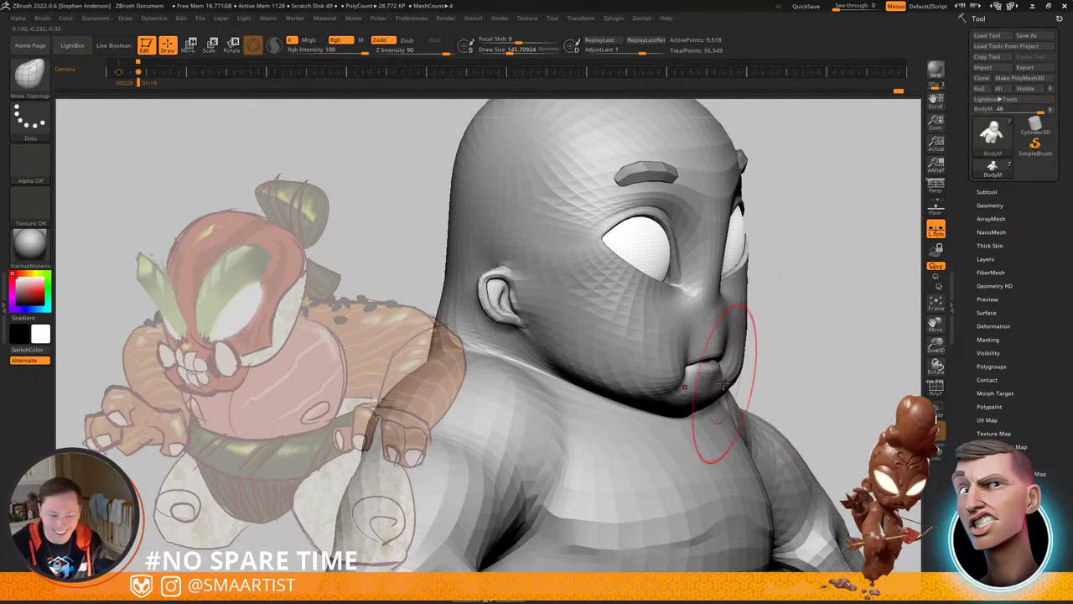
{"action": "right_click_drag", "start_coordinate": [738, 381], "coordinate": [621, 359], "text": "alt"}
{"action": "right_click_drag", "start_coordinate": [621, 359], "coordinate": [587, 390], "text": "ctrl"}
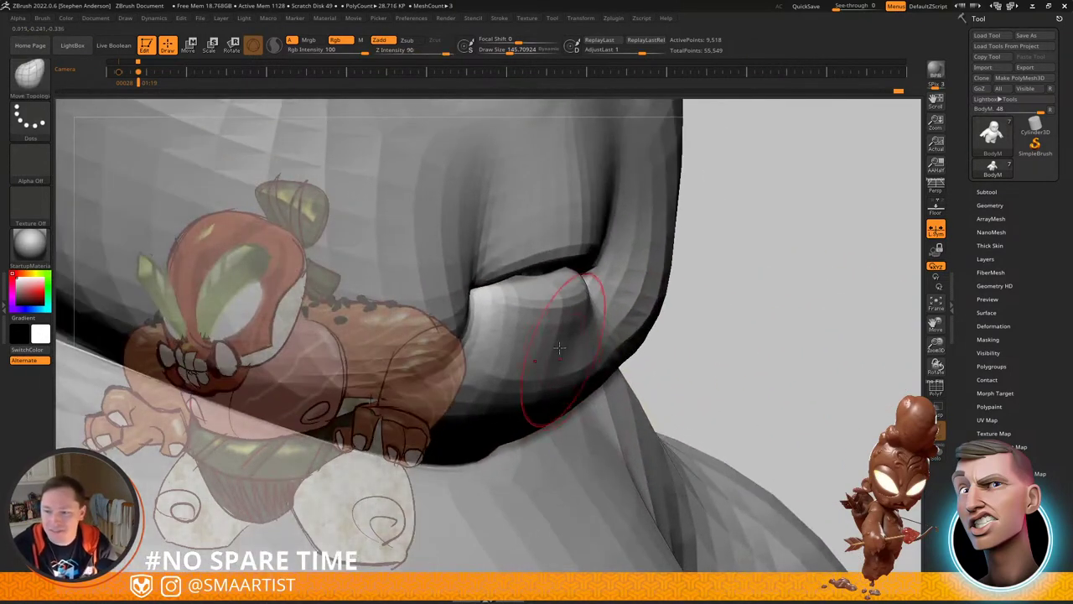
{"action": "key", "text": "shift+f"}
{"action": "right_click_drag", "start_coordinate": [541, 332], "coordinate": [572, 328], "text": "ctrl"}
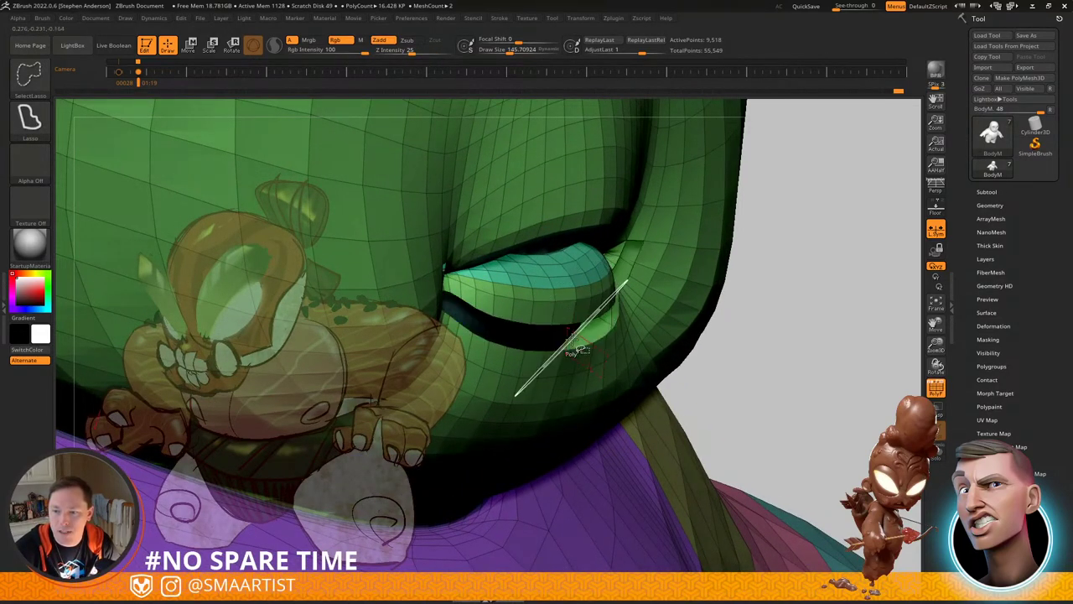
{"action": "left_click", "coordinate": [564, 367], "text": "ctrl+shift"}
{"action": "key", "text": "ctrl+a"}
{"action": "key", "text": "ctrl+shift+a"}
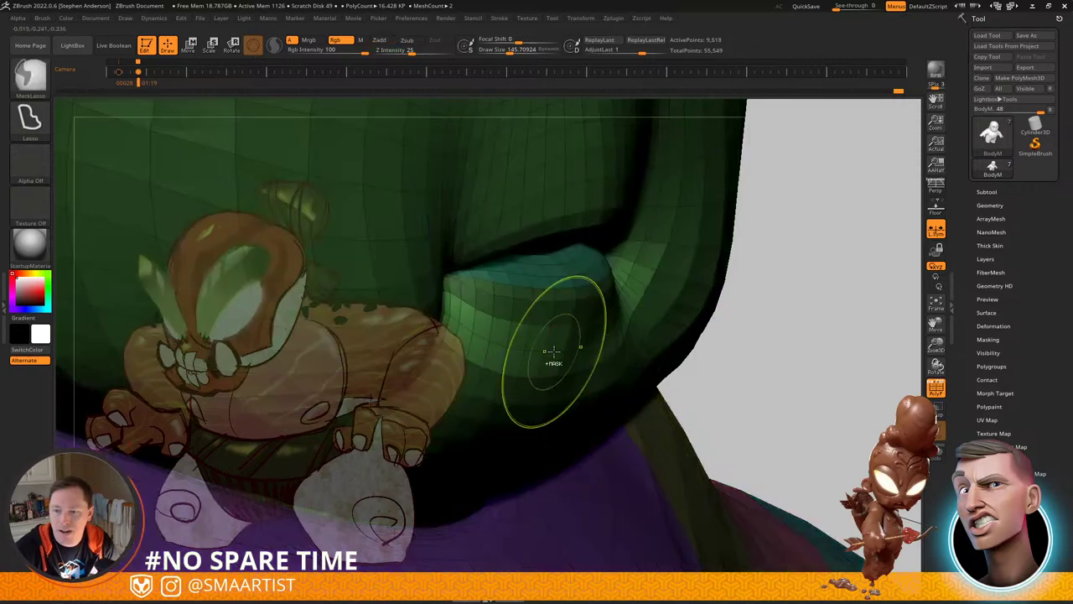
{"action": "right_click_drag", "start_coordinate": [556, 348], "coordinate": [556, 349]}
{"action": "left_click", "coordinate": [555, 352], "text": "ctrl"}
Step: Shape the unmasked area under the lower lip with Move Topological at brush sizes about 188 and 129, and clear the mask
{"action": "key", "text": "s"}
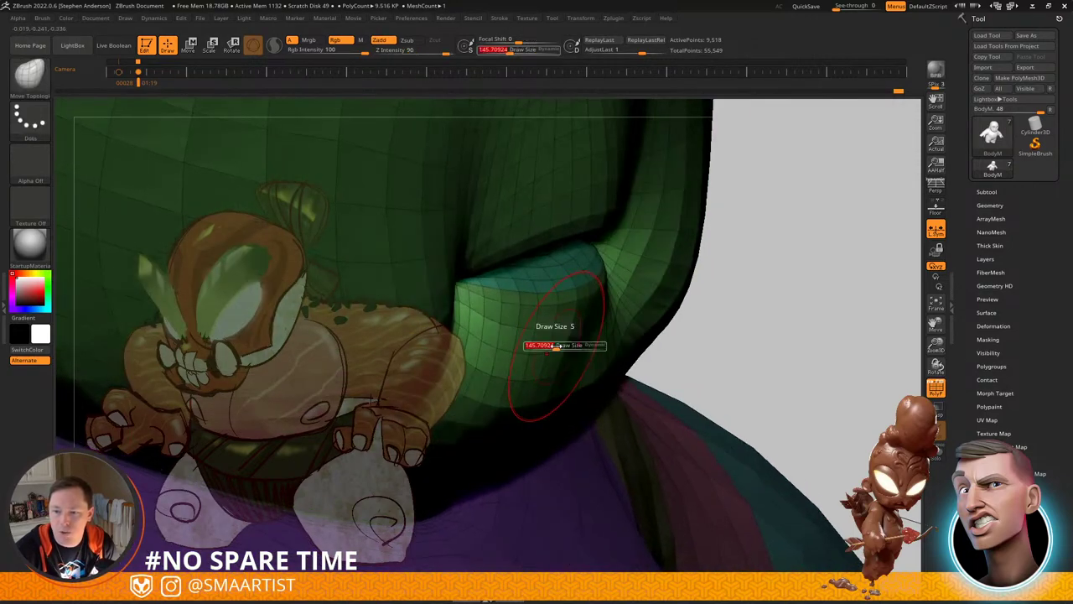
{"action": "key", "text": "s"}
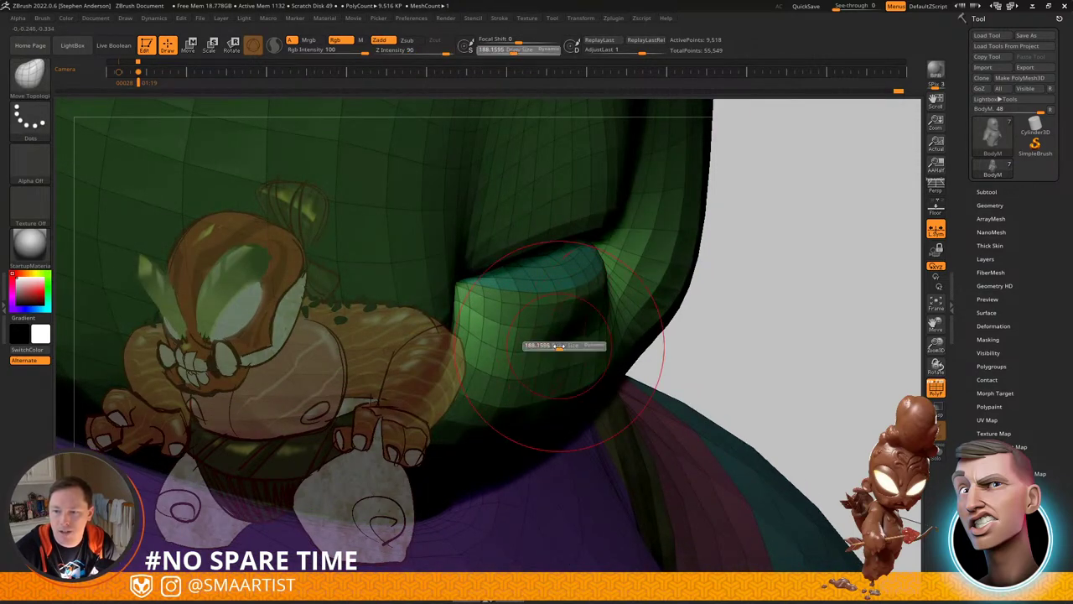
{"action": "right_click_drag", "start_coordinate": [543, 339], "coordinate": [495, 333]}
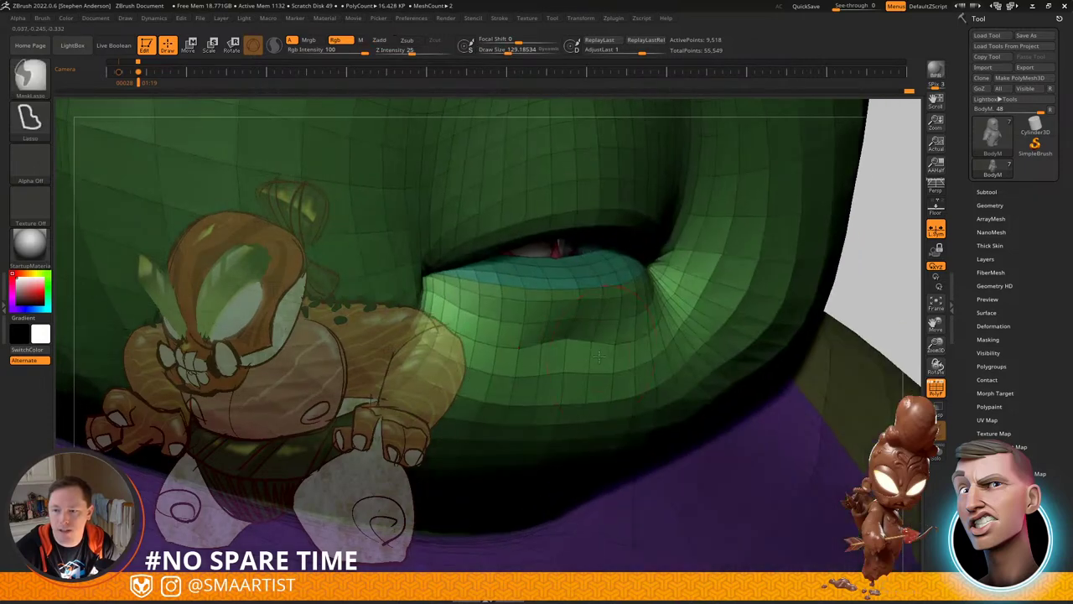
{"action": "right_click_drag", "start_coordinate": [881, 250], "coordinate": [754, 240], "text": "ctrl"}
{"action": "key", "text": "shift+f"}
Step: Refine and smooth the nose and the area above the upper lip at brush size about 86
{"action": "right_click_drag", "start_coordinate": [819, 261], "coordinate": [746, 274]}
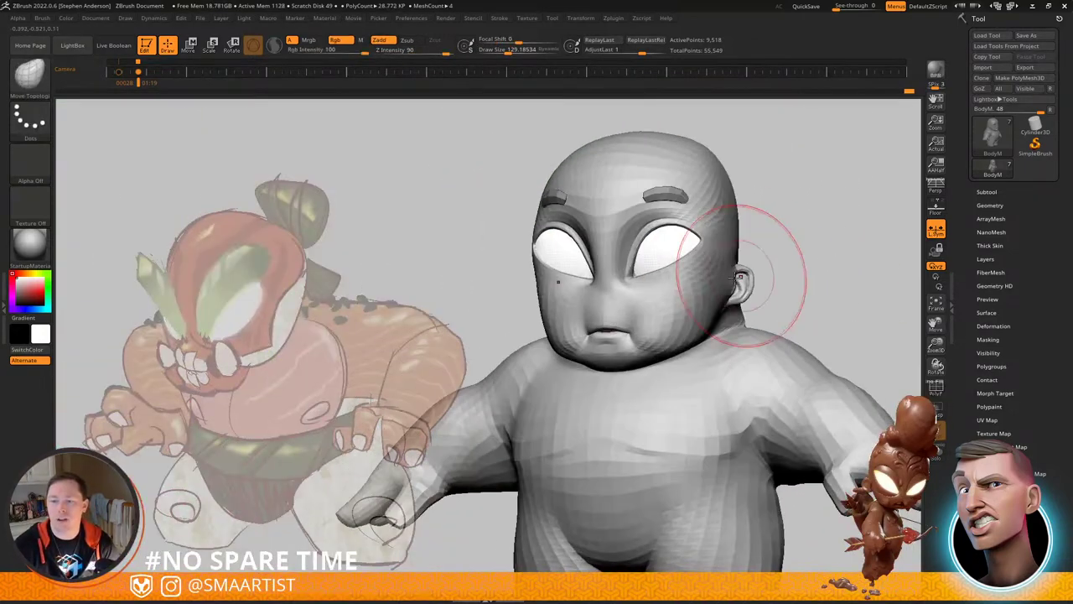
{"action": "right_click_drag", "start_coordinate": [650, 295], "coordinate": [730, 457]}
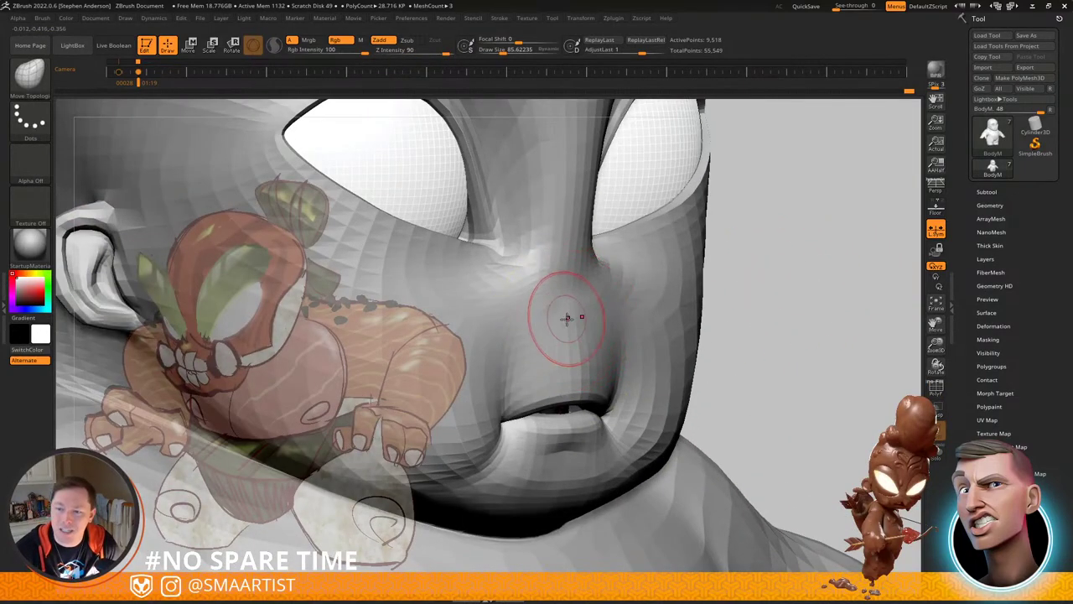
{"action": "left_click_drag", "start_coordinate": [568, 318], "coordinate": [556, 328], "text": "shift"}
{"action": "right_click_drag", "start_coordinate": [539, 327], "coordinate": [593, 219], "text": "ctrl"}
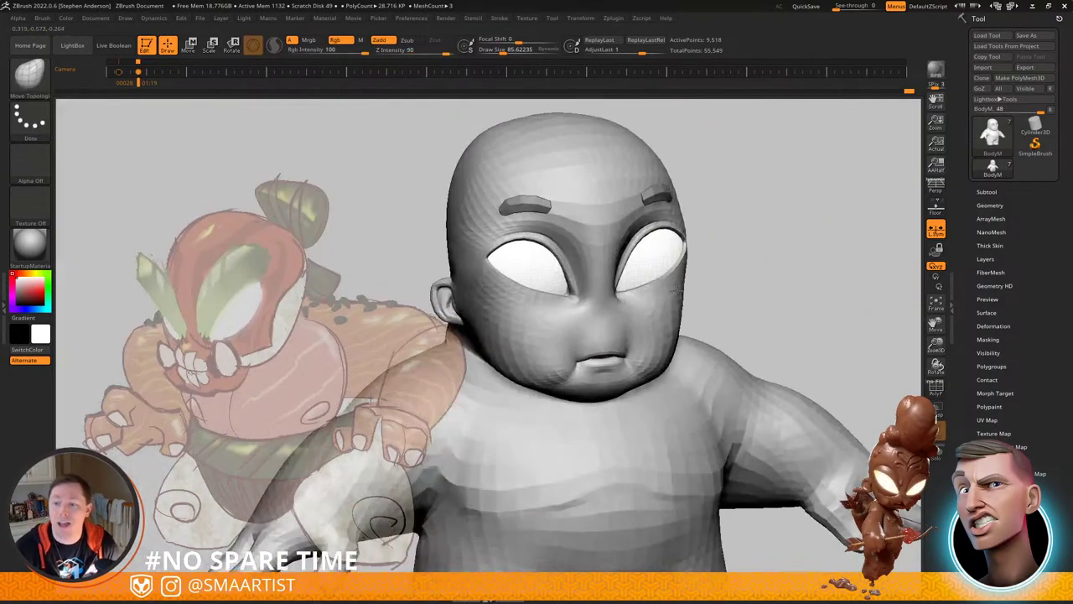
Step: Refine the cheek beside the mouth and nose at brush sizes about 109 and 90, checking the face from several angles
{"action": "right_click_drag", "start_coordinate": [620, 269], "coordinate": [608, 378]}
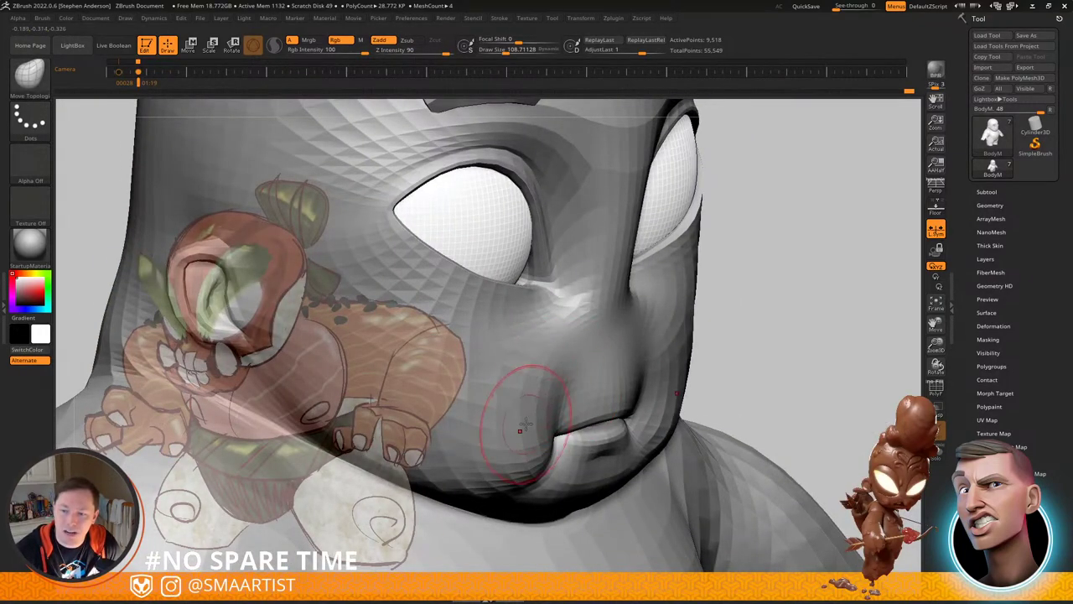
{"action": "mouse_move", "coordinate": [544, 432]}
{"action": "right_mouse_down"}
{"action": "mouse_move", "coordinate": [616, 416]}
{"action": "mouse_move", "coordinate": [613, 449]}
{"action": "mouse_move", "coordinate": [625, 466]}
{"action": "right_mouse_up"}
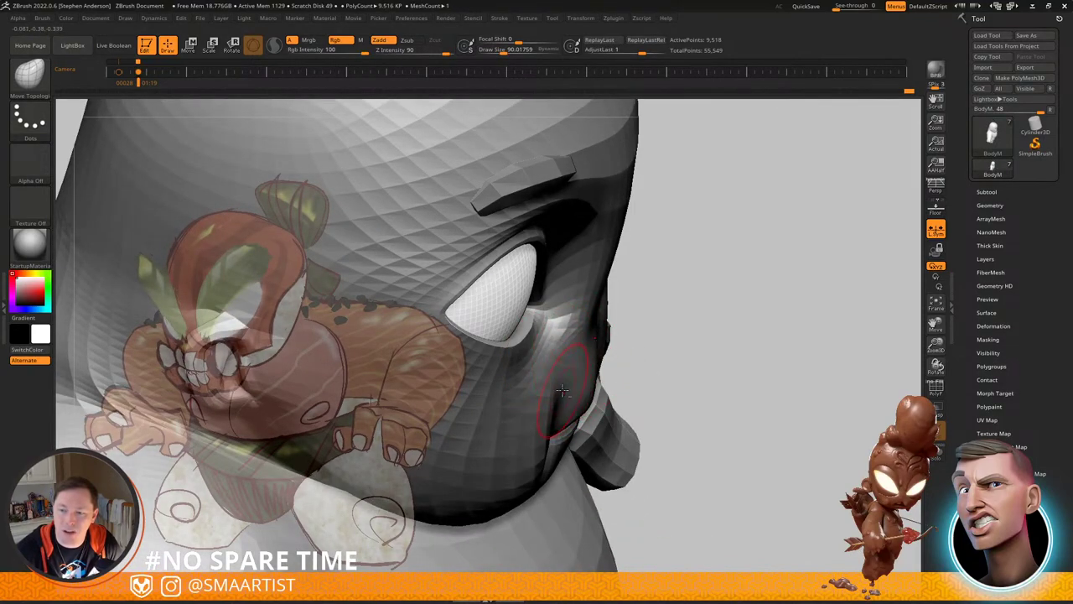
{"action": "mouse_move", "coordinate": [562, 390]}
{"action": "right_mouse_down"}
{"action": "mouse_move", "coordinate": [594, 341]}
{"action": "mouse_move", "coordinate": [580, 348]}
{"action": "mouse_move", "coordinate": [583, 377]}
{"action": "mouse_move", "coordinate": [529, 333]}
{"action": "mouse_move", "coordinate": [619, 297]}
{"action": "mouse_move", "coordinate": [647, 320]}
{"action": "mouse_move", "coordinate": [577, 289]}
{"action": "mouse_move", "coordinate": [629, 338]}
{"action": "mouse_move", "coordinate": [664, 328]}
{"action": "right_mouse_up"}
{"action": "mouse_move", "coordinate": [795, 271]}
{"action": "right_mouse_down"}
{"action": "mouse_move", "coordinate": [769, 256]}
{"action": "mouse_move", "coordinate": [780, 259]}
{"action": "right_mouse_up"}
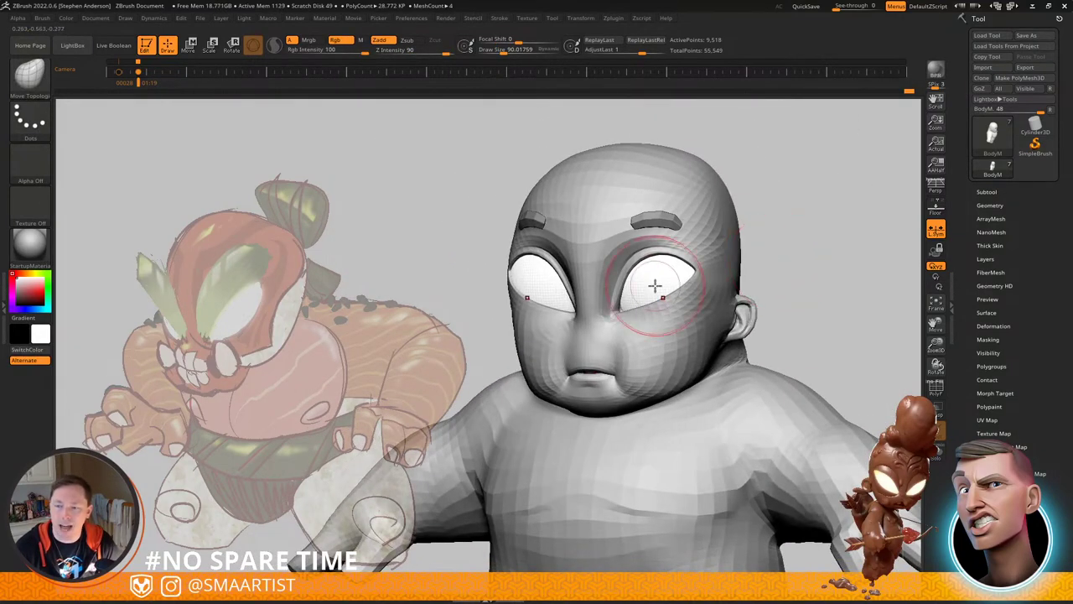
{"action": "mouse_move", "coordinate": [657, 288]}
{"action": "right_mouse_down"}
{"action": "mouse_move", "coordinate": [653, 298]}
{"action": "mouse_move", "coordinate": [623, 293]}
{"action": "right_mouse_up"}
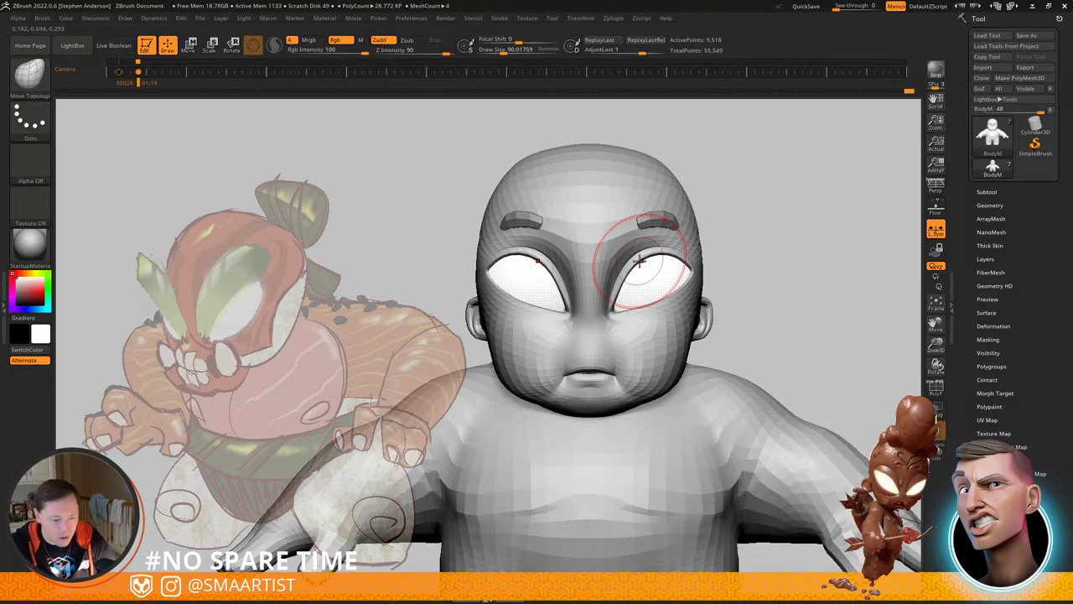
Step: Save the tool in the _CHAR folder as version v001 of the FD_Sushiyama sculpt, keeping the existing file-naming pattern
{"action": "mouse_move", "coordinate": [628, 356]}
{"action": "right_mouse_down", "text": "ctrl"}
{"action": "mouse_move", "coordinate": [717, 259]}
{"action": "mouse_move", "coordinate": [695, 235]}
{"action": "mouse_move", "coordinate": [619, 220]}
{"action": "mouse_move", "coordinate": [626, 266]}
{"action": "mouse_move", "coordinate": [719, 297]}
{"action": "mouse_move", "coordinate": [654, 278]}
{"action": "mouse_move", "coordinate": [664, 234]}
{"action": "mouse_move", "coordinate": [645, 251]}
{"action": "mouse_move", "coordinate": [745, 241]}
{"action": "mouse_move", "coordinate": [727, 273]}
{"action": "mouse_move", "coordinate": [781, 278]}
{"action": "mouse_move", "coordinate": [698, 293]}
{"action": "mouse_move", "coordinate": [806, 285]}
{"action": "mouse_move", "coordinate": [725, 283]}
{"action": "mouse_move", "coordinate": [791, 259]}
{"action": "right_mouse_up", "text": "ctrl"}
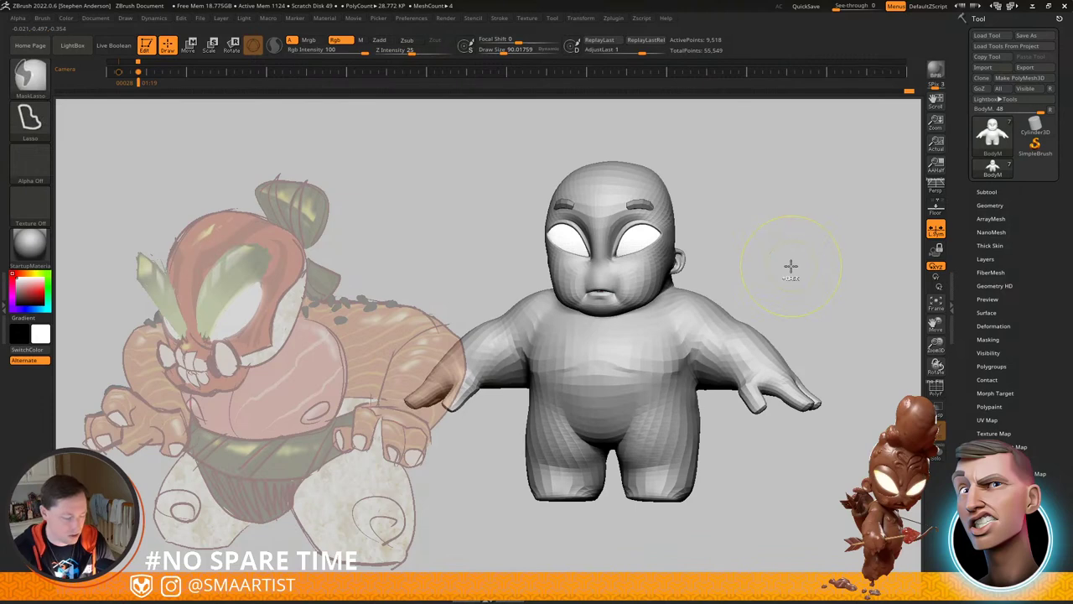
{"action": "key", "text": "ctrl+s"}
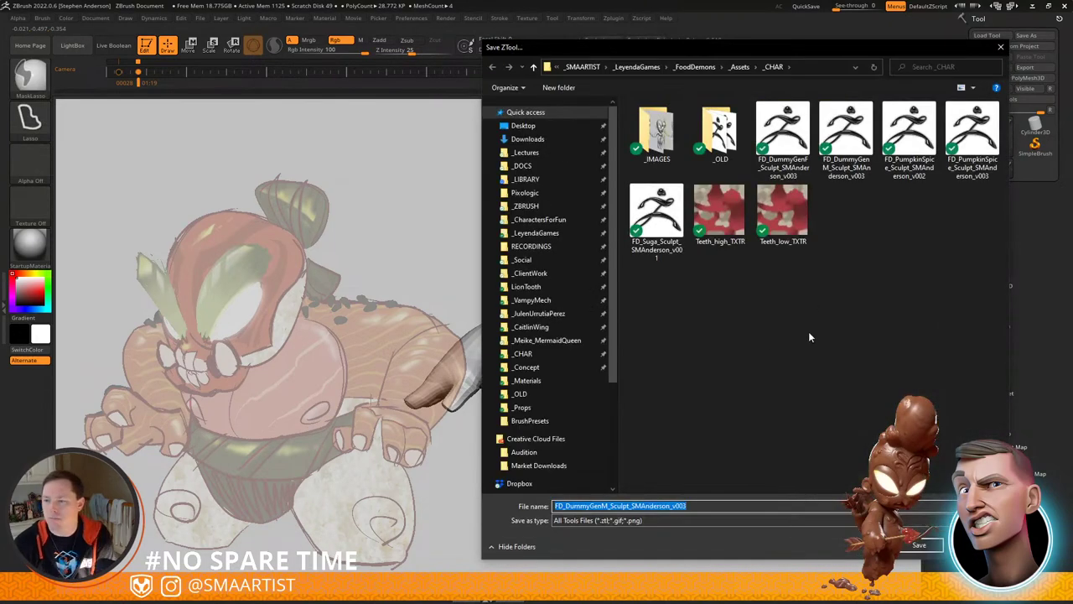
{"action": "left_click", "coordinate": [613, 506]}
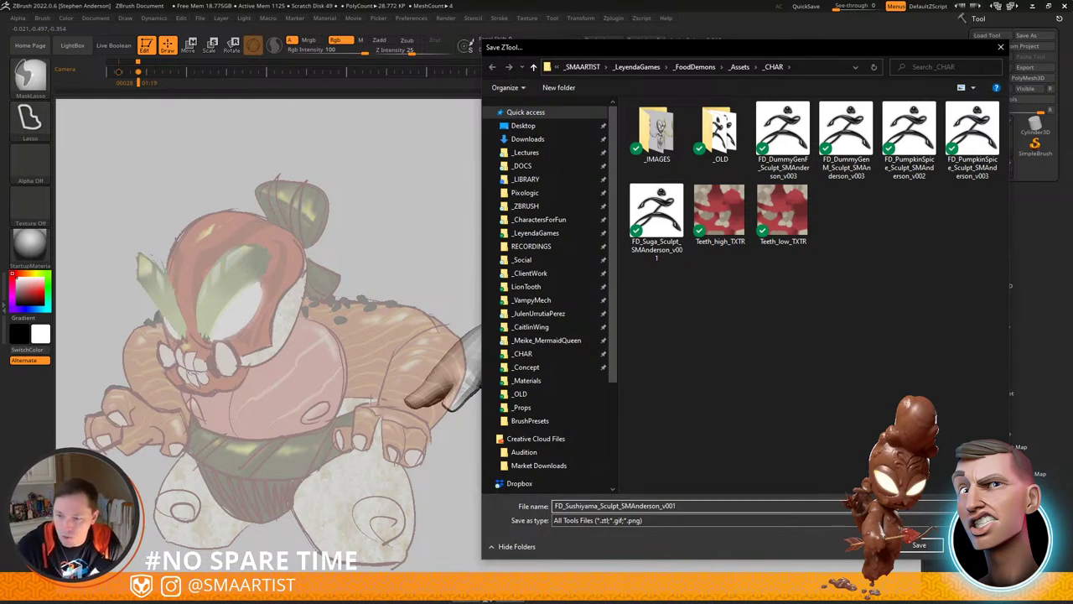
{"action": "left_click", "coordinate": [927, 546]}
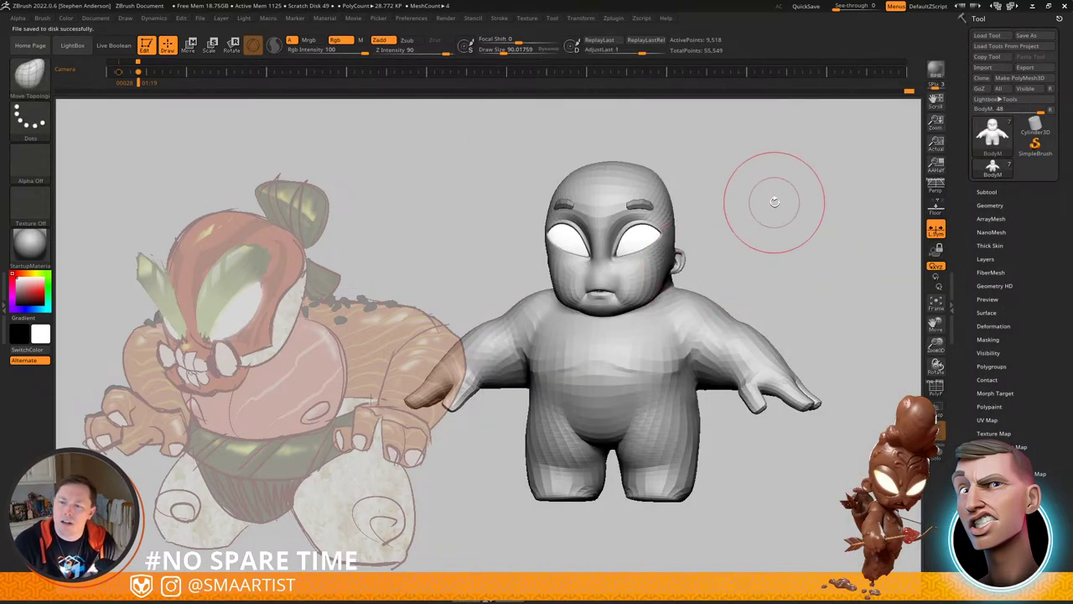
Step: Nudge the lower cheek and jaw at brush size about 90 and compare the whole figure with the concept drawing
{"action": "right_click_drag", "start_coordinate": [640, 278], "coordinate": [651, 284]}
{"action": "left_click_drag", "start_coordinate": [646, 288], "coordinate": [649, 288]}
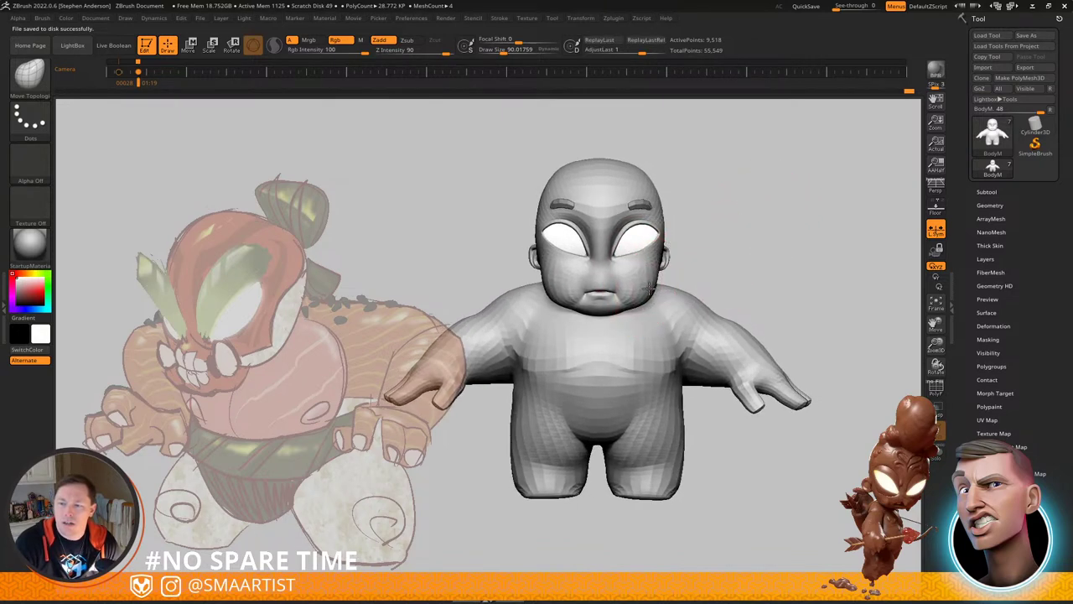
{"action": "right_click_drag", "start_coordinate": [682, 242], "coordinate": [691, 277], "text": "ctrl"}
{"action": "mouse_move", "coordinate": [691, 277]}
{"action": "right_mouse_down"}
{"action": "mouse_move", "coordinate": [676, 266]}
{"action": "mouse_move", "coordinate": [680, 215]}
{"action": "mouse_move", "coordinate": [683, 259]}
{"action": "mouse_move", "coordinate": [655, 244]}
{"action": "mouse_move", "coordinate": [634, 278]}
{"action": "mouse_move", "coordinate": [625, 263]}
{"action": "mouse_move", "coordinate": [663, 226]}
{"action": "mouse_move", "coordinate": [679, 268]}
{"action": "mouse_move", "coordinate": [729, 283]}
{"action": "right_mouse_up"}
{"action": "mouse_move", "coordinate": [859, 226]}
{"action": "right_mouse_down"}
{"action": "mouse_move", "coordinate": [848, 240]}
{"action": "mouse_move", "coordinate": [870, 227]}
{"action": "mouse_move", "coordinate": [831, 208]}
{"action": "right_mouse_up"}
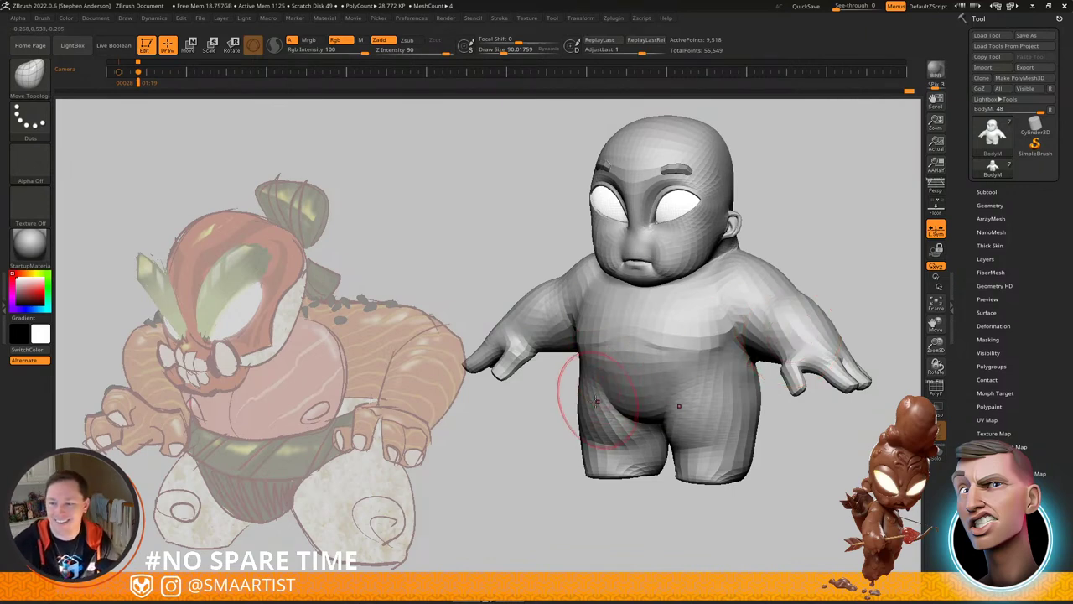
Step: Reshape the outer hips and upper thighs with Move Topological at brush sizes about 119 and 86
{"action": "key", "text": "s"}
{"action": "left_click_drag", "start_coordinate": [586, 409], "coordinate": [591, 409]}
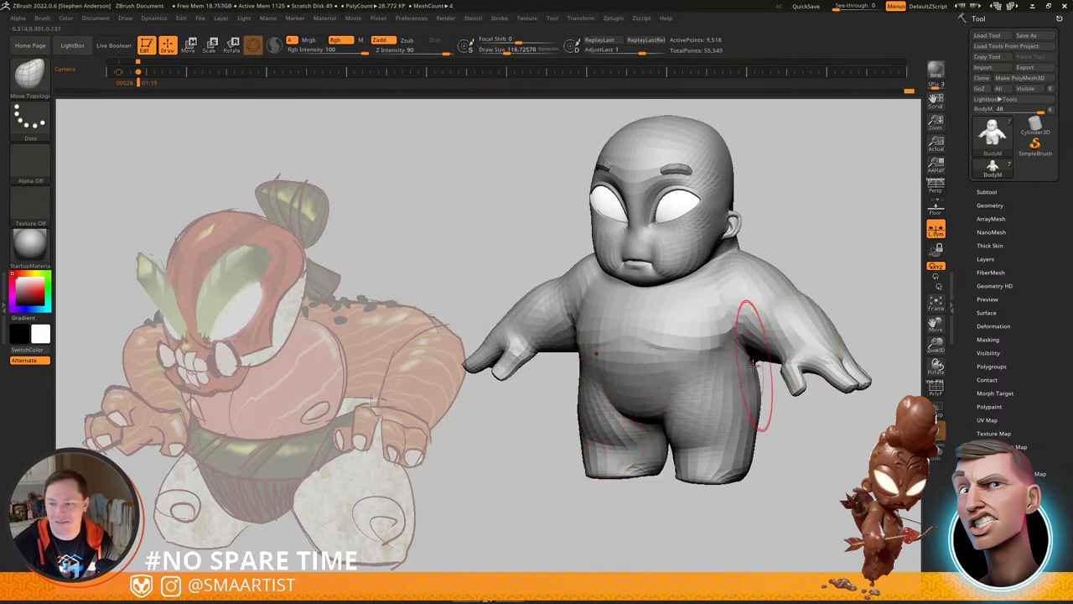
{"action": "key", "text": "s"}
{"action": "left_click_drag", "start_coordinate": [737, 377], "coordinate": [731, 377]}
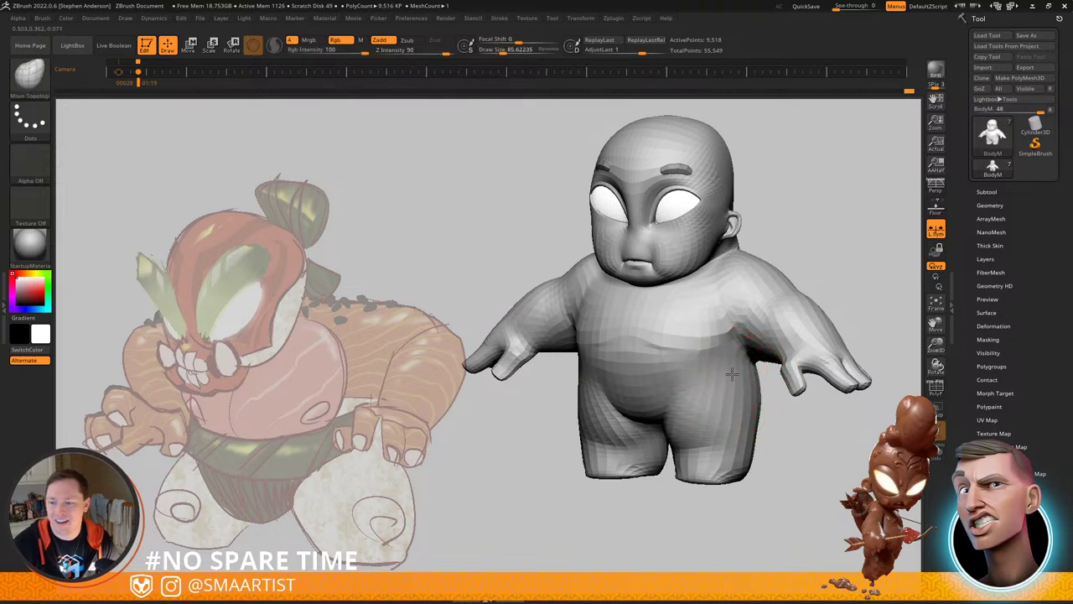
{"action": "left_click", "coordinate": [730, 389]}
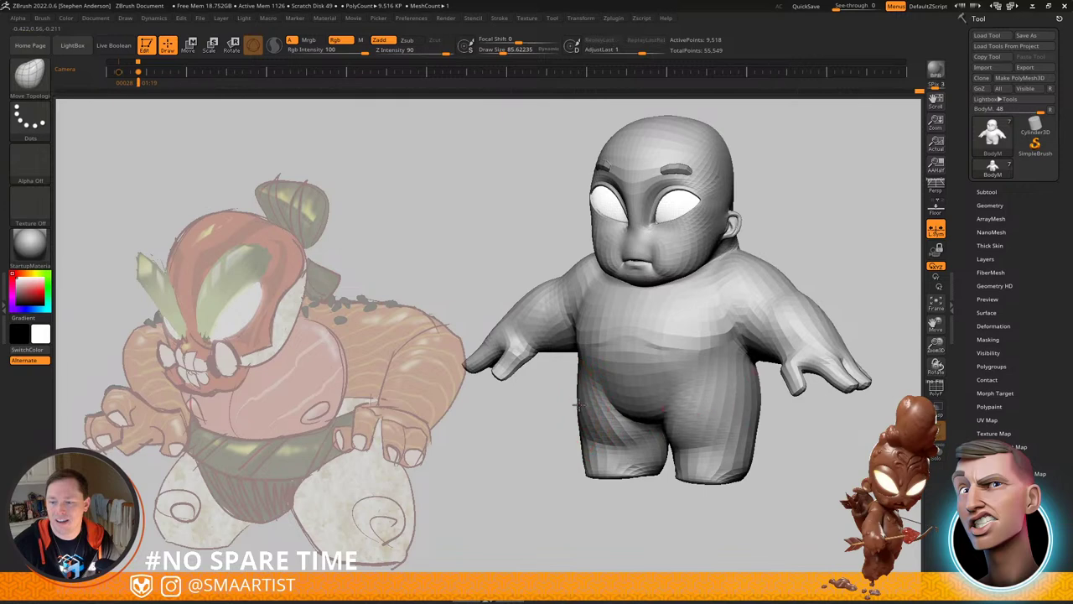
{"action": "left_click_drag", "start_coordinate": [728, 403], "coordinate": [734, 401]}
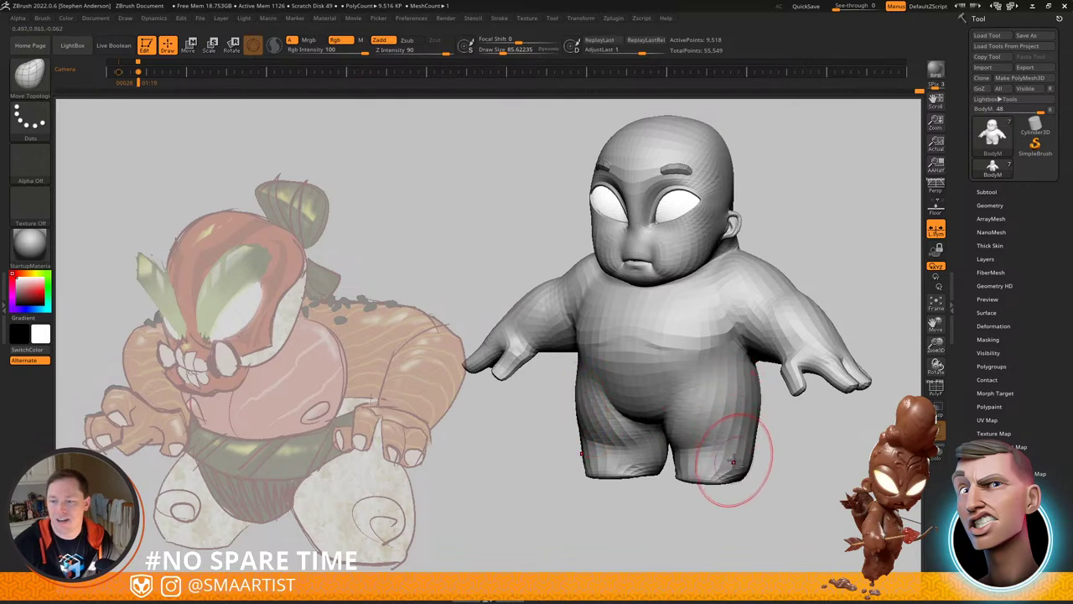
Step: Reshape the lower legs near the ankles at brush size about 86 and check the leg silhouette
{"action": "left_click_drag", "start_coordinate": [737, 460], "coordinate": [737, 457]}
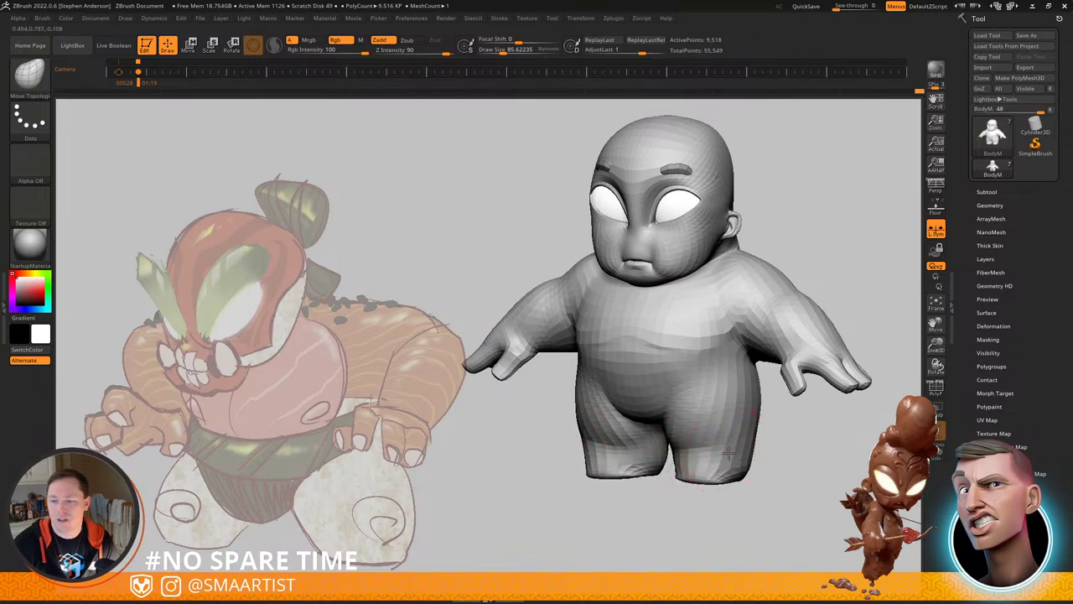
{"action": "left_click_drag", "start_coordinate": [731, 447], "coordinate": [734, 445]}
{"action": "mouse_move", "coordinate": [679, 448]}
{"action": "right_mouse_down"}
{"action": "mouse_move", "coordinate": [725, 446]}
{"action": "mouse_move", "coordinate": [698, 445]}
{"action": "right_mouse_up"}
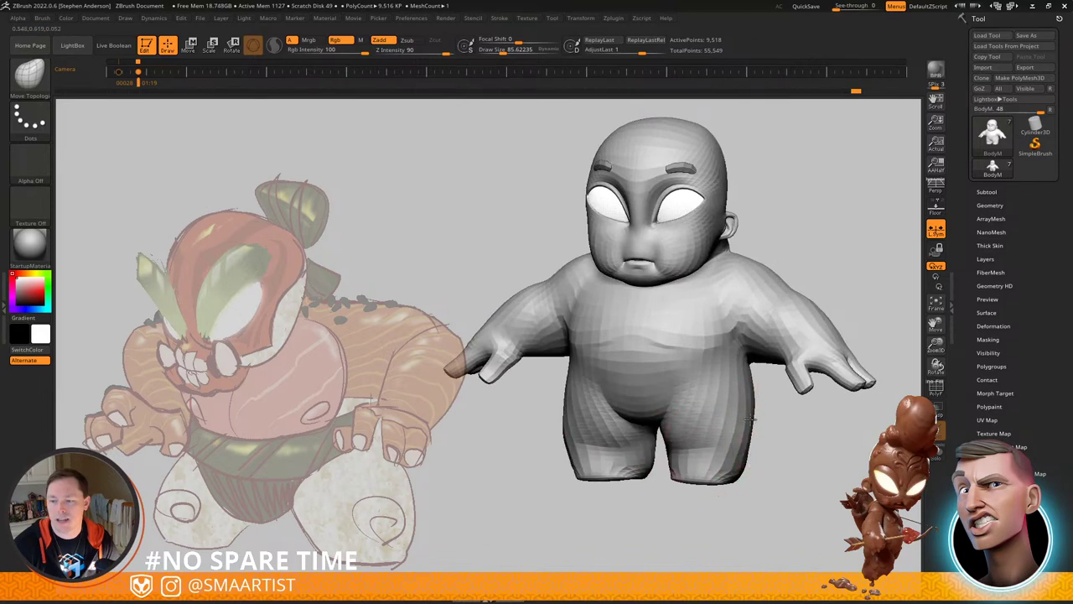
{"action": "right_click_drag", "start_coordinate": [749, 419], "coordinate": [706, 424]}
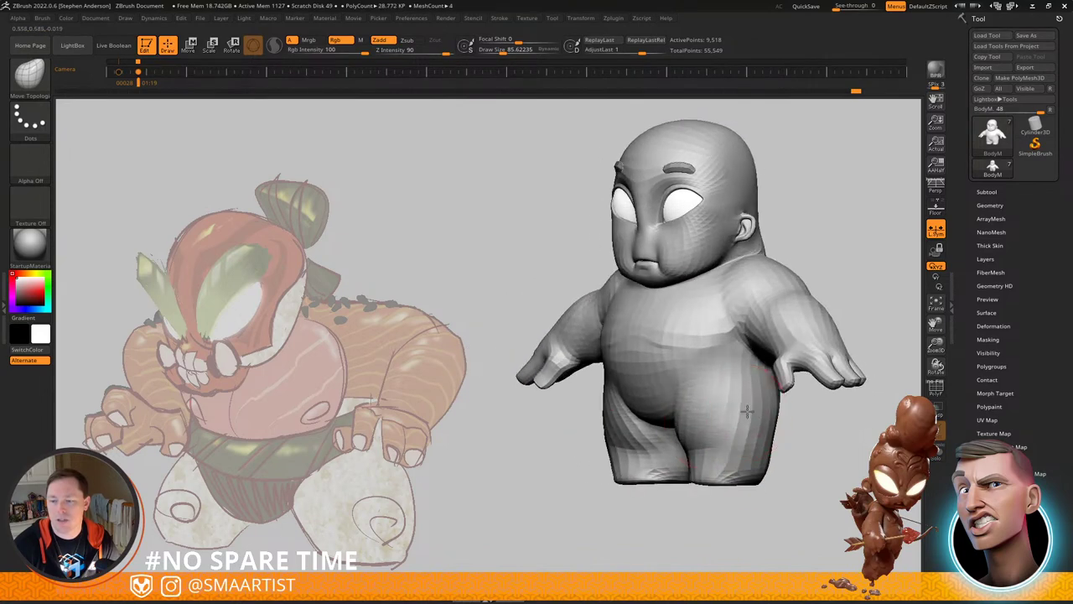
Step: Display the polygroup wireframe, then smooth and nudge the lower legs while checking them from front and side
{"action": "mouse_move", "coordinate": [635, 456]}
{"action": "right_mouse_down"}
{"action": "mouse_move", "coordinate": [661, 457]}
{"action": "mouse_move", "coordinate": [674, 475]}
{"action": "right_mouse_up"}
{"action": "mouse_move", "coordinate": [674, 475]}
{"action": "right_mouse_down"}
{"action": "mouse_move", "coordinate": [707, 468]}
{"action": "mouse_move", "coordinate": [660, 454]}
{"action": "right_mouse_up"}
{"action": "key", "text": "shift+f"}
{"action": "left_click_drag", "start_coordinate": [617, 452], "coordinate": [631, 452], "text": "shift"}
{"action": "right_click_drag", "start_coordinate": [676, 455], "coordinate": [647, 456]}
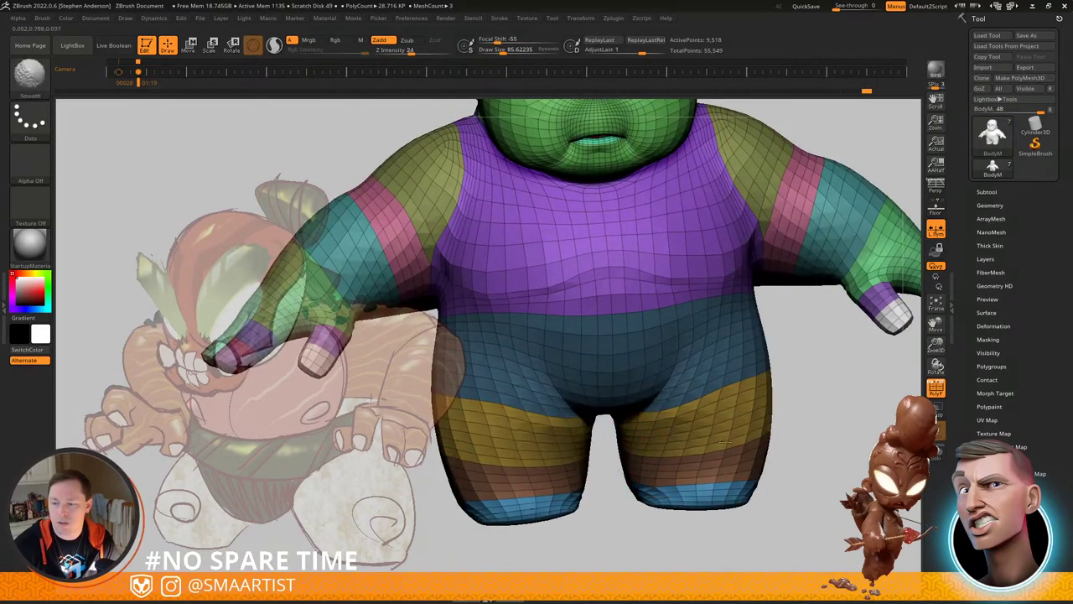
{"action": "left_click_drag", "start_coordinate": [678, 455], "coordinate": [682, 462]}
{"action": "right_click_drag", "start_coordinate": [684, 459], "coordinate": [655, 453]}
{"action": "right_click_drag", "start_coordinate": [743, 442], "coordinate": [711, 436]}
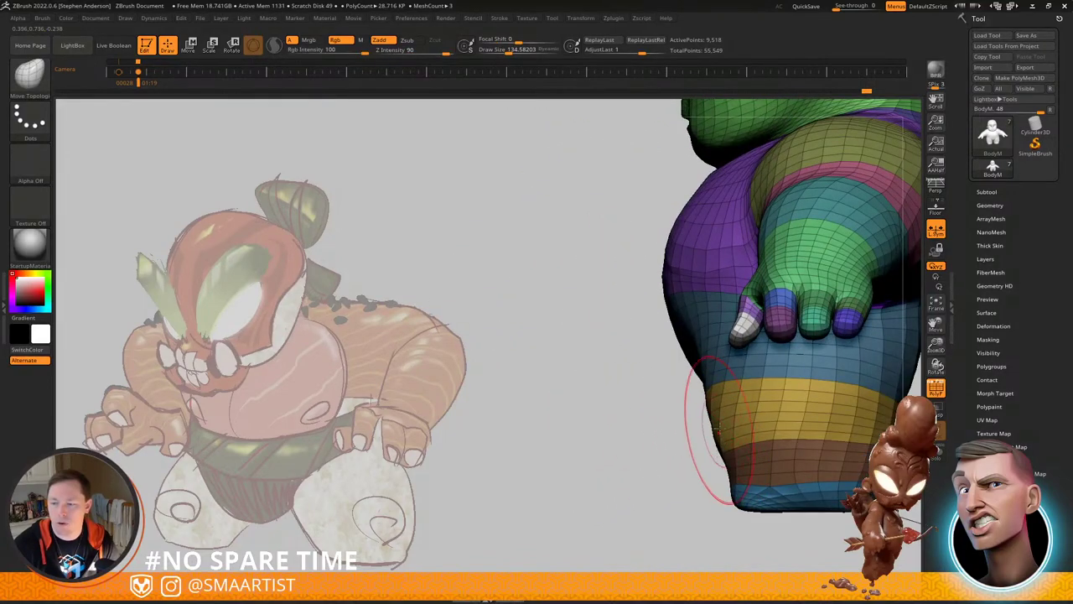
Step: Push the front of the upper thighs forward with Move Topological at brush sizes about 95 and 229
{"action": "right_click_drag", "start_coordinate": [719, 437], "coordinate": [681, 434], "text": "alt"}
{"action": "right_click_drag", "start_coordinate": [578, 455], "coordinate": [584, 448]}
{"action": "key", "text": "s"}
{"action": "left_click_drag", "start_coordinate": [586, 444], "coordinate": [579, 444]}
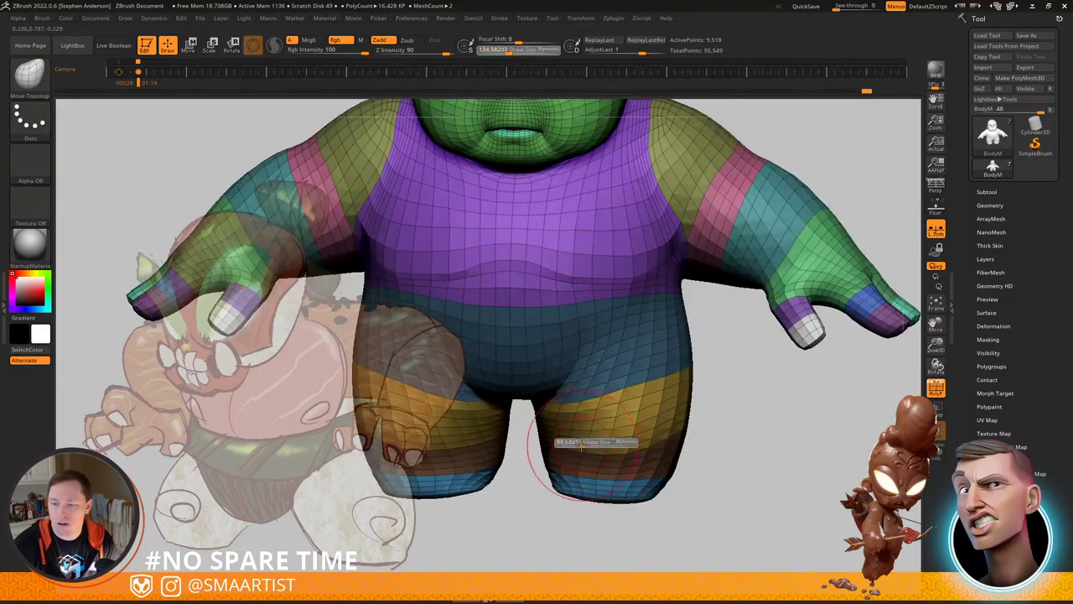
{"action": "mouse_move", "coordinate": [568, 429]}
{"action": "right_mouse_down"}
{"action": "mouse_move", "coordinate": [660, 443]}
{"action": "mouse_move", "coordinate": [609, 450]}
{"action": "mouse_move", "coordinate": [663, 450]}
{"action": "mouse_move", "coordinate": [639, 434]}
{"action": "right_mouse_up"}
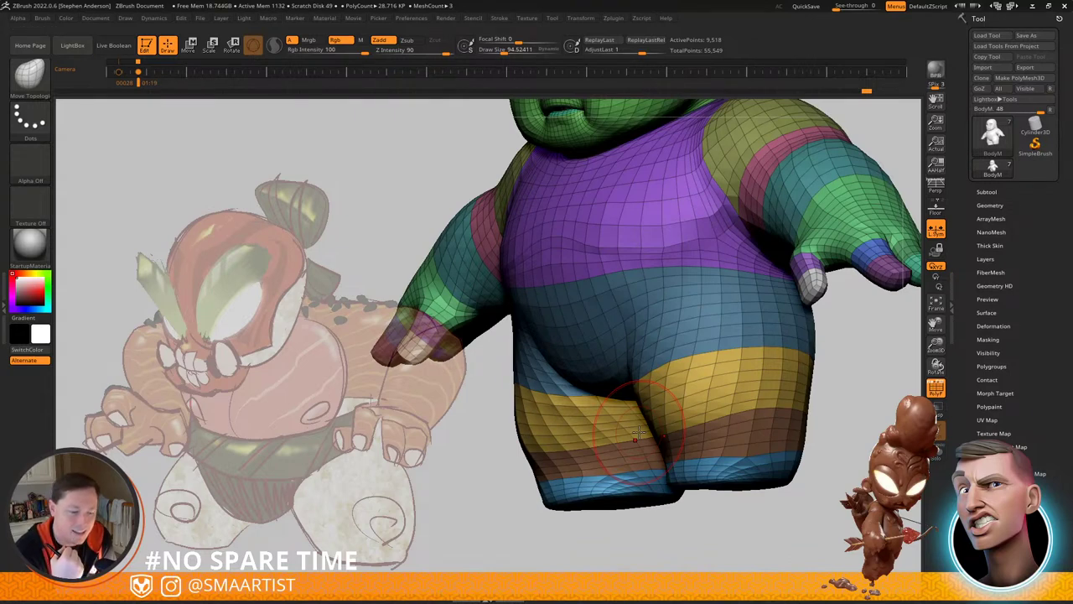
{"action": "right_click_drag", "start_coordinate": [661, 374], "coordinate": [659, 305]}
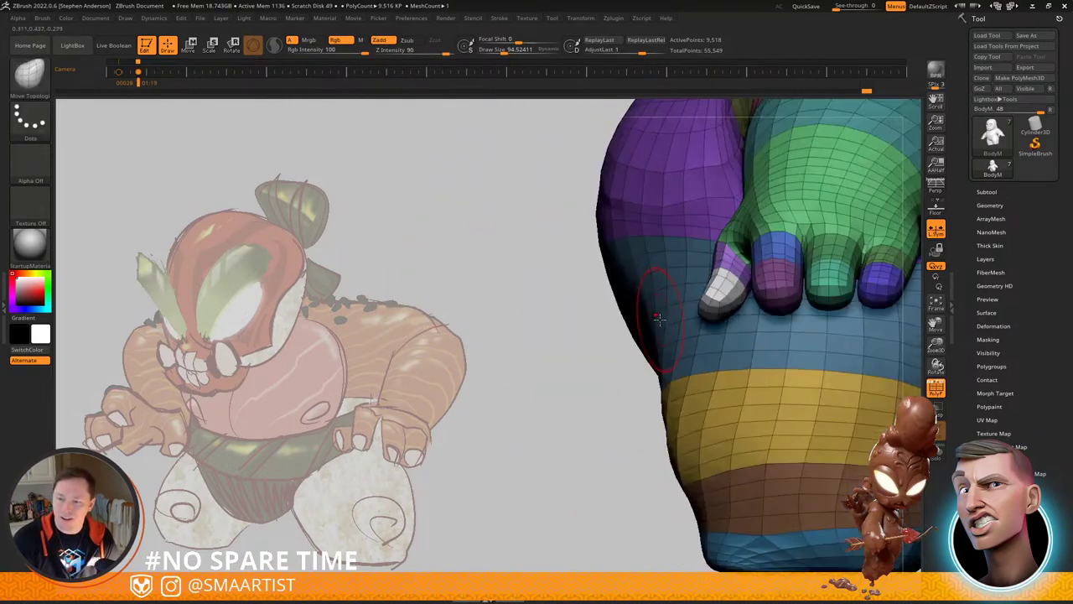
{"action": "key", "text": "s"}
{"action": "left_click_drag", "start_coordinate": [648, 335], "coordinate": [657, 337]}
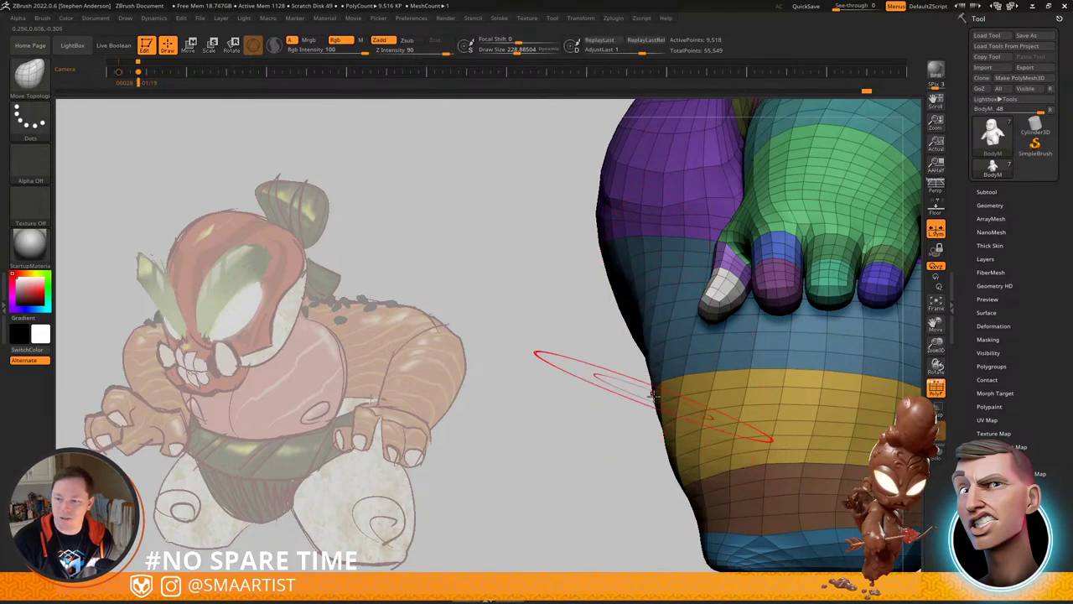
Step: Refine the front thigh contour below the belly at brush size about 169 and smooth it lightly
{"action": "right_click_drag", "start_coordinate": [654, 394], "coordinate": [681, 383]}
{"action": "key", "text": "s"}
{"action": "left_click_drag", "start_coordinate": [676, 400], "coordinate": [669, 400]}
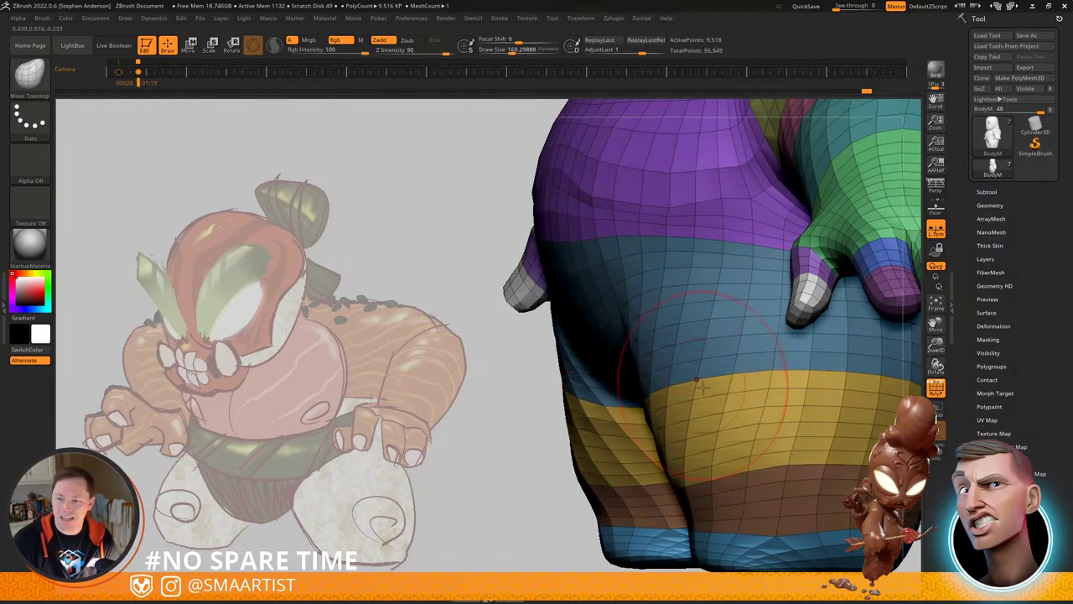
{"action": "mouse_move", "coordinate": [696, 379]}
{"action": "right_mouse_down"}
{"action": "mouse_move", "coordinate": [647, 379]}
{"action": "mouse_move", "coordinate": [669, 381]}
{"action": "right_mouse_up"}
{"action": "left_click_drag", "start_coordinate": [688, 418], "coordinate": [680, 423], "text": "shift"}
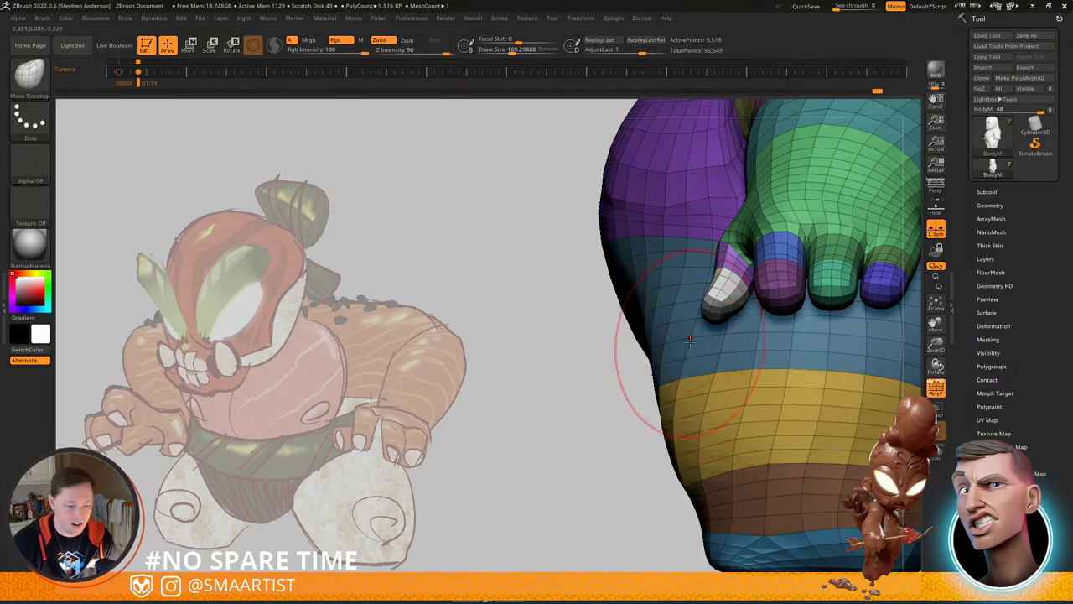
Step: Round out the inner and outer thighs from the front and from below at brush sizes about 251 and 339
{"action": "right_click_drag", "start_coordinate": [690, 340], "coordinate": [713, 286]}
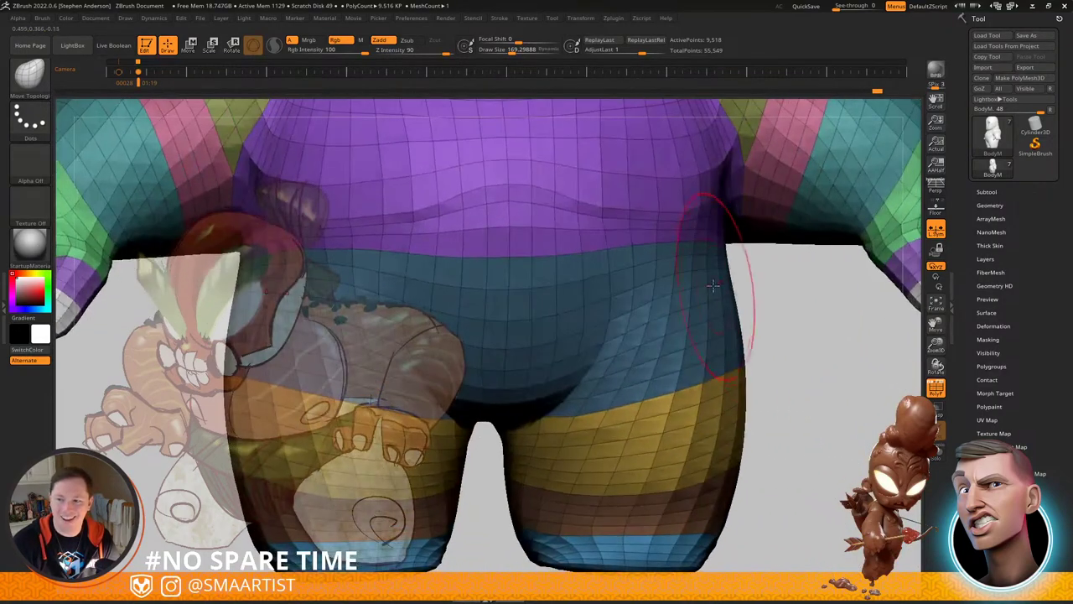
{"action": "key", "text": "s"}
{"action": "left_click_drag", "start_coordinate": [712, 286], "coordinate": [725, 290]}
{"action": "mouse_move", "coordinate": [731, 335]}
{"action": "right_mouse_down", "text": "alt"}
{"action": "mouse_move", "coordinate": [774, 280]}
{"action": "mouse_move", "coordinate": [733, 394]}
{"action": "right_mouse_up", "text": "alt"}
{"action": "mouse_move", "coordinate": [733, 394]}
{"action": "right_mouse_down"}
{"action": "mouse_move", "coordinate": [679, 413]}
{"action": "mouse_move", "coordinate": [616, 394]}
{"action": "right_mouse_up"}
{"action": "right_click_drag", "start_coordinate": [616, 394], "coordinate": [696, 357], "text": "ctrl"}
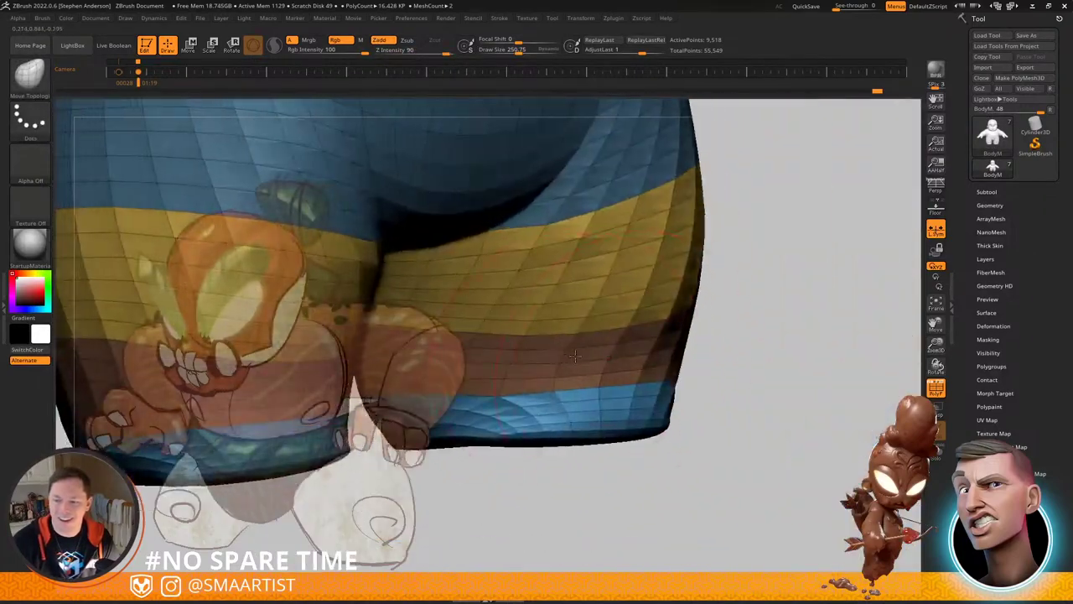
{"action": "left_click_drag", "start_coordinate": [574, 356], "coordinate": [552, 227]}
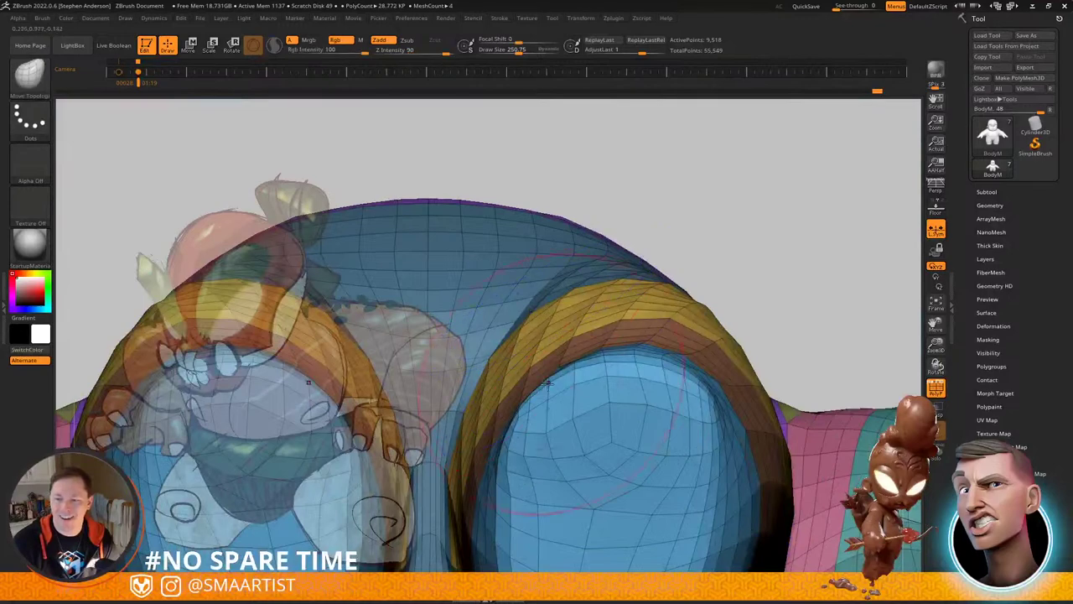
{"action": "left_click_drag", "start_coordinate": [536, 384], "coordinate": [524, 376]}
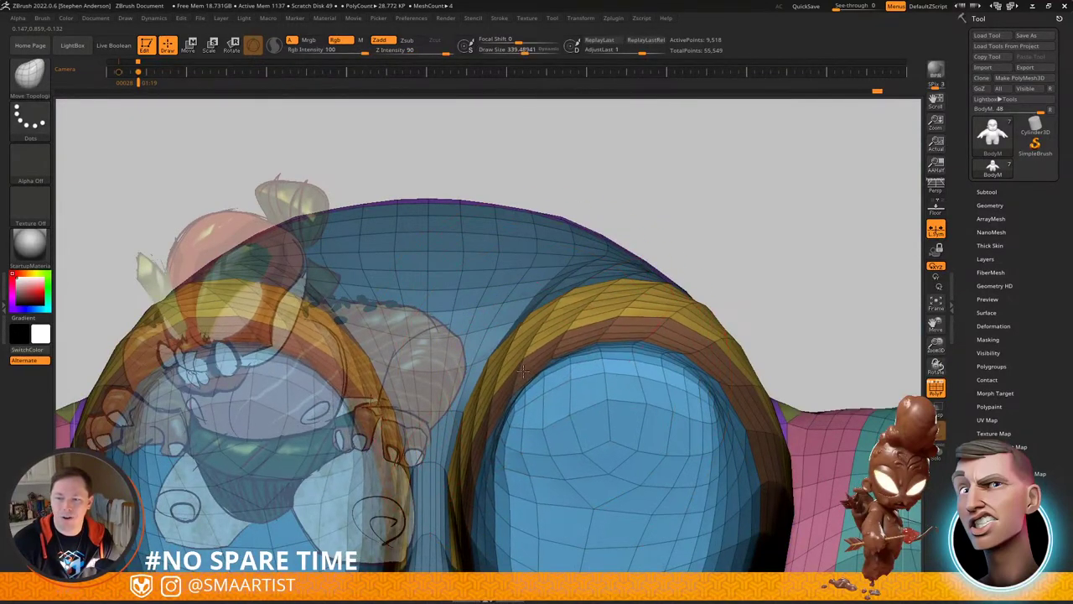
{"action": "left_click_drag", "start_coordinate": [537, 339], "coordinate": [571, 311]}
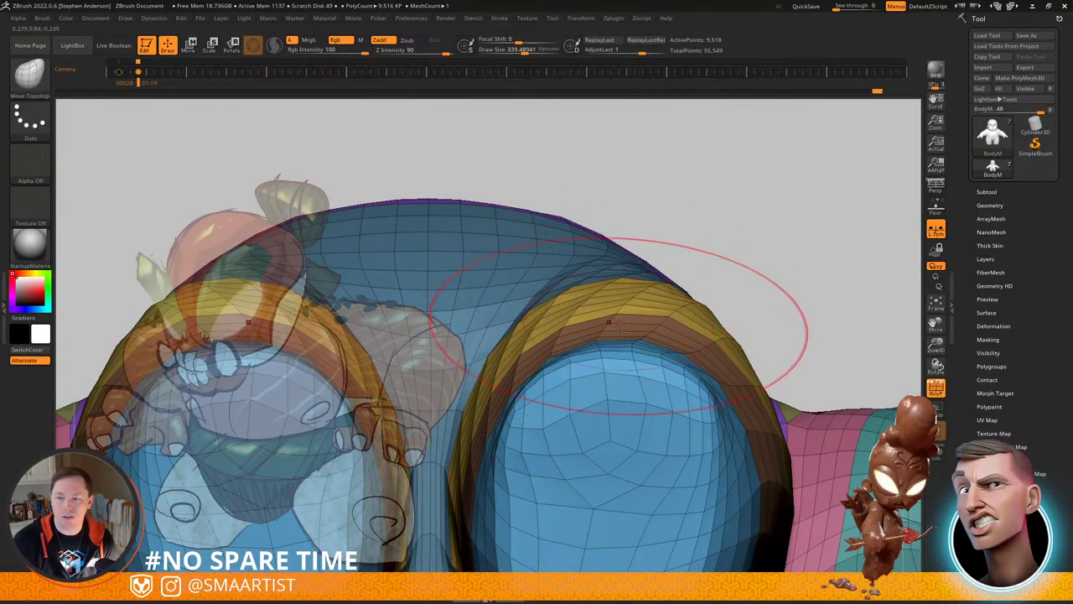
{"action": "right_click_drag", "start_coordinate": [611, 331], "coordinate": [606, 300], "text": "alt"}
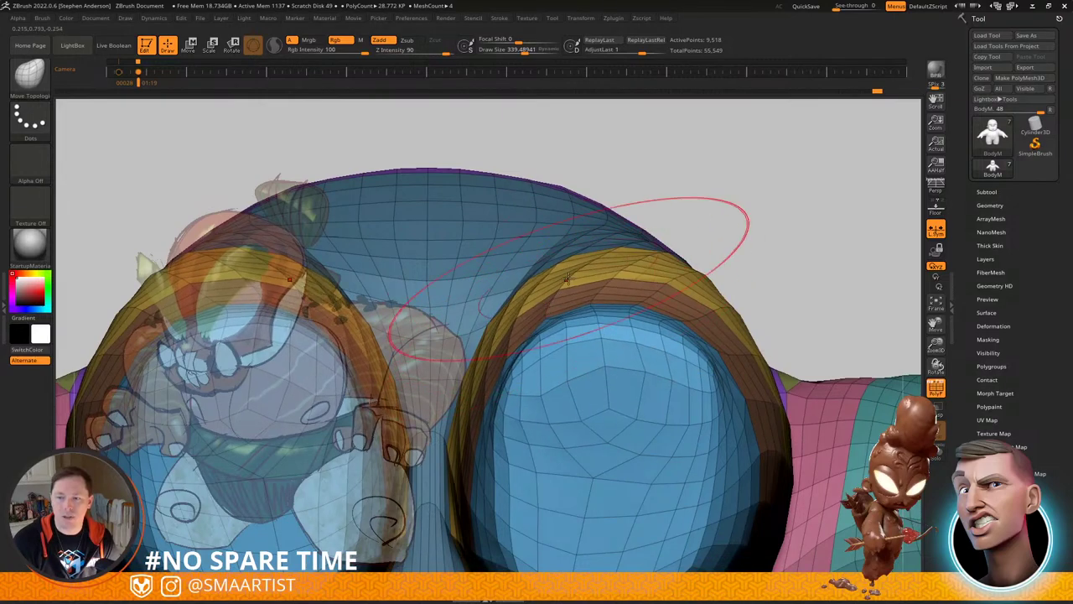
{"action": "mouse_move", "coordinate": [621, 283]}
{"action": "right_mouse_down"}
{"action": "mouse_move", "coordinate": [622, 361]}
{"action": "mouse_move", "coordinate": [600, 344]}
{"action": "mouse_move", "coordinate": [641, 306]}
{"action": "mouse_move", "coordinate": [643, 318]}
{"action": "mouse_move", "coordinate": [662, 278]}
{"action": "mouse_move", "coordinate": [622, 339]}
{"action": "right_mouse_up"}
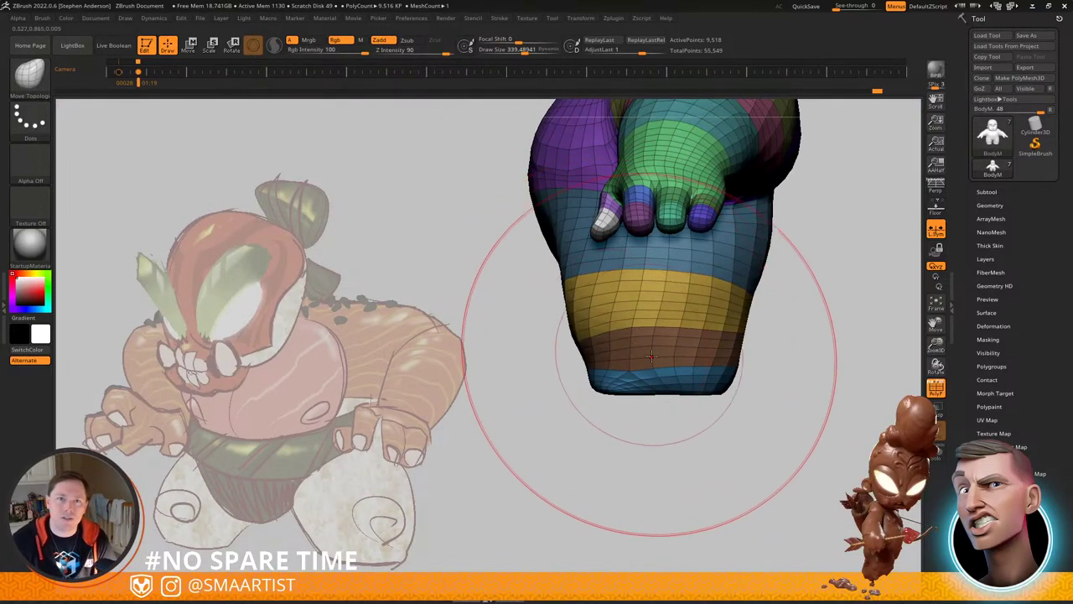
Step: Reshape and smooth the thigh's front profile in side view at brush sizes about 229 and 243
{"action": "right_click_drag", "start_coordinate": [576, 307], "coordinate": [573, 327], "text": "ctrl"}
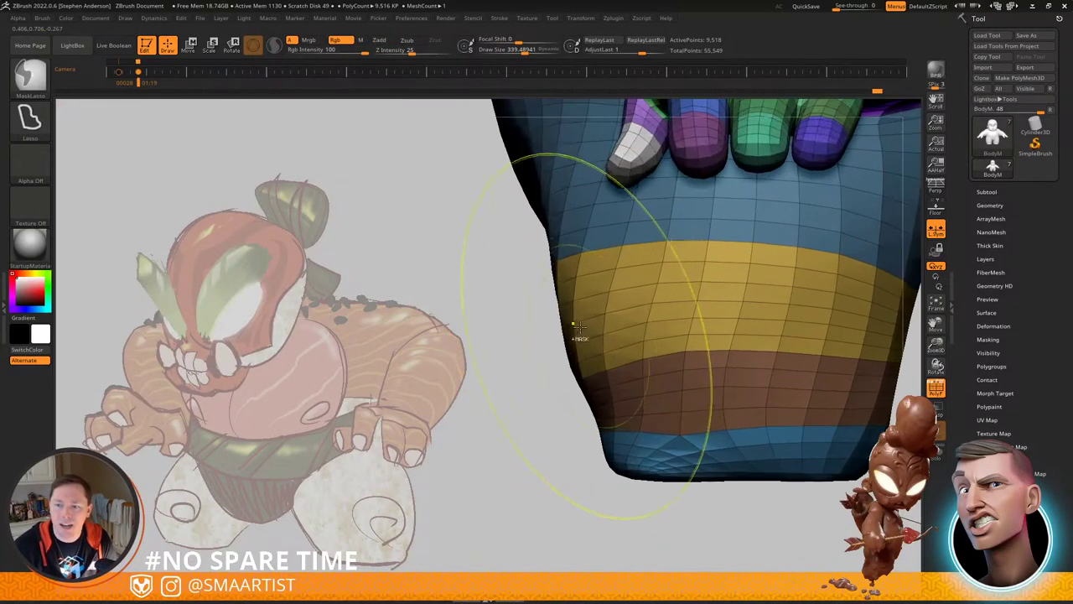
{"action": "key", "text": "s"}
{"action": "left_click_drag", "start_coordinate": [570, 324], "coordinate": [561, 324]}
{"action": "left_click_drag", "start_coordinate": [562, 319], "coordinate": [563, 312], "text": "shift"}
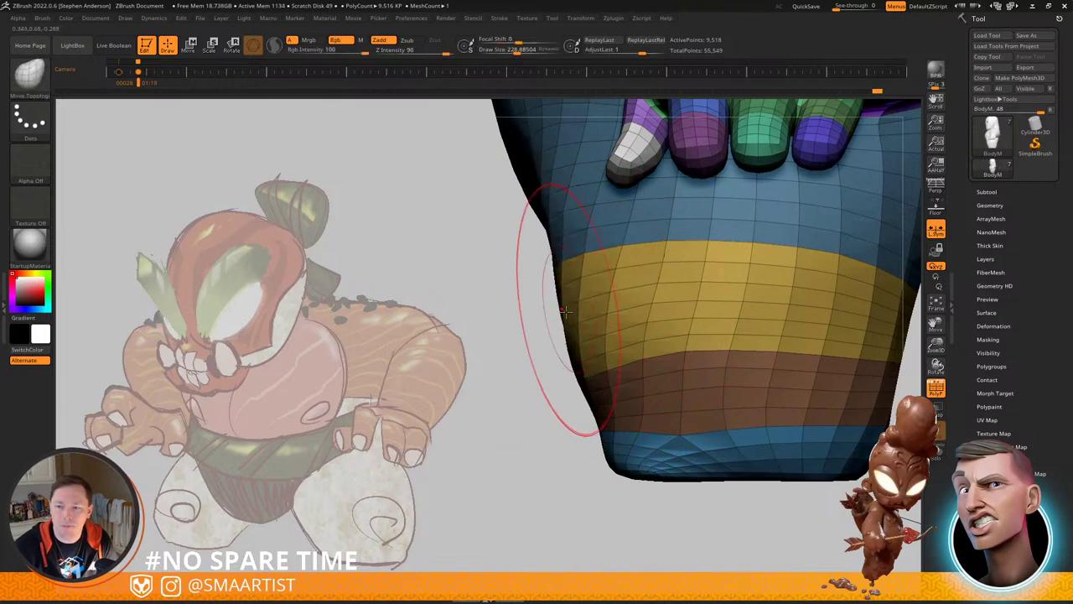
{"action": "key", "text": "s"}
{"action": "left_click_drag", "start_coordinate": [574, 239], "coordinate": [570, 233]}
{"action": "key", "text": "s"}
{"action": "left_click_drag", "start_coordinate": [564, 234], "coordinate": [564, 259]}
{"action": "right_click_drag", "start_coordinate": [609, 293], "coordinate": [621, 231], "text": "ctrl"}
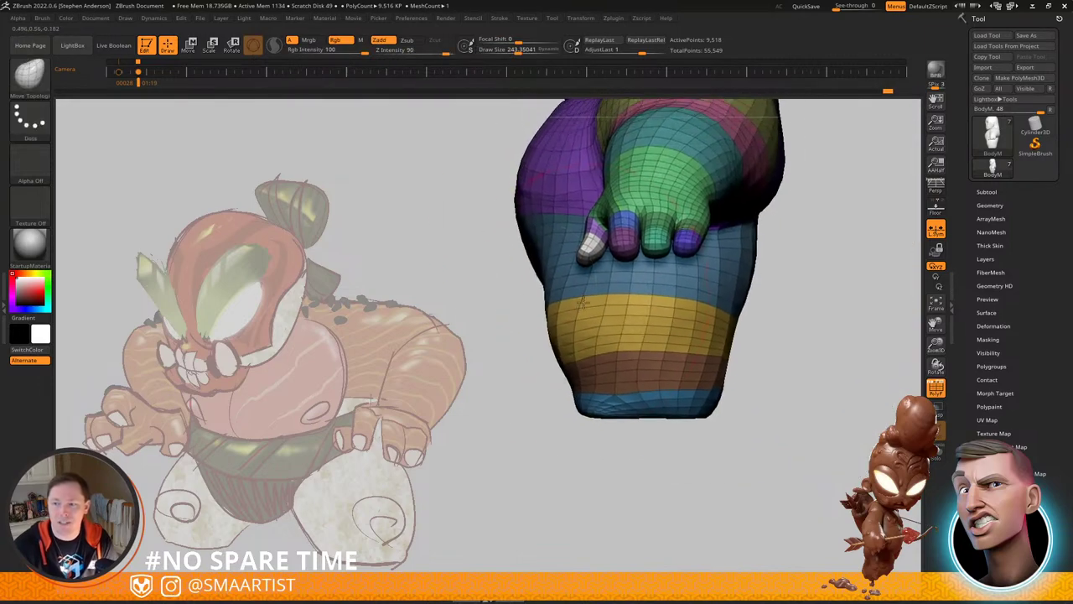
Step: Hide the polygroup wireframe and adjust the back of the outer thighs at brush size about 135
{"action": "right_click_drag", "start_coordinate": [690, 326], "coordinate": [693, 345], "text": "ctrl"}
{"action": "right_click_drag", "start_coordinate": [470, 338], "coordinate": [689, 357]}
{"action": "key", "text": "shift+f"}
{"action": "right_click_drag", "start_coordinate": [620, 382], "coordinate": [713, 401], "text": "alt"}
{"action": "mouse_move", "coordinate": [541, 382]}
{"action": "right_mouse_down"}
{"action": "mouse_move", "coordinate": [693, 379]}
{"action": "mouse_move", "coordinate": [646, 379]}
{"action": "mouse_move", "coordinate": [625, 362]}
{"action": "right_mouse_up"}
{"action": "key", "text": "s"}
{"action": "left_click_drag", "start_coordinate": [625, 362], "coordinate": [614, 364]}
{"action": "right_click_drag", "start_coordinate": [612, 365], "coordinate": [710, 374]}
{"action": "key", "text": "s"}
{"action": "left_click_drag", "start_coordinate": [710, 379], "coordinate": [703, 378]}
{"action": "left_click_drag", "start_coordinate": [703, 378], "coordinate": [712, 379]}
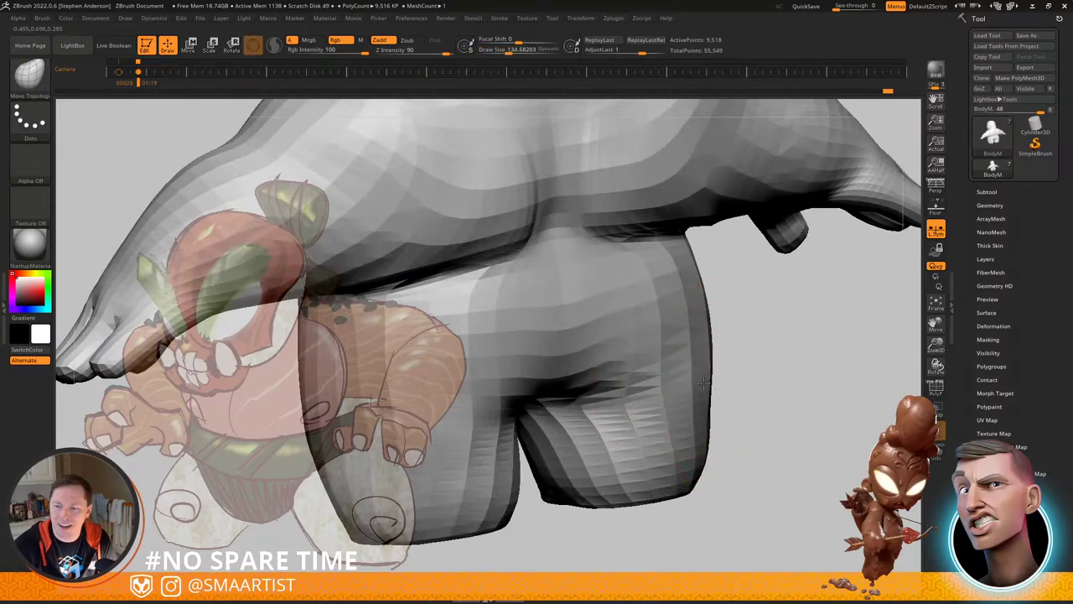
Step: Shape the outer hip and upper thigh silhouette from the rear view with Move Topological
{"action": "right_click_drag", "start_coordinate": [646, 371], "coordinate": [716, 377]}
{"action": "left_click_drag", "start_coordinate": [716, 378], "coordinate": [731, 374]}
{"action": "right_click_drag", "start_coordinate": [733, 374], "coordinate": [668, 382]}
{"action": "mouse_move", "coordinate": [714, 355]}
{"action": "right_mouse_down"}
{"action": "mouse_move", "coordinate": [709, 328]}
{"action": "mouse_move", "coordinate": [760, 350]}
{"action": "mouse_move", "coordinate": [726, 363]}
{"action": "right_mouse_up"}
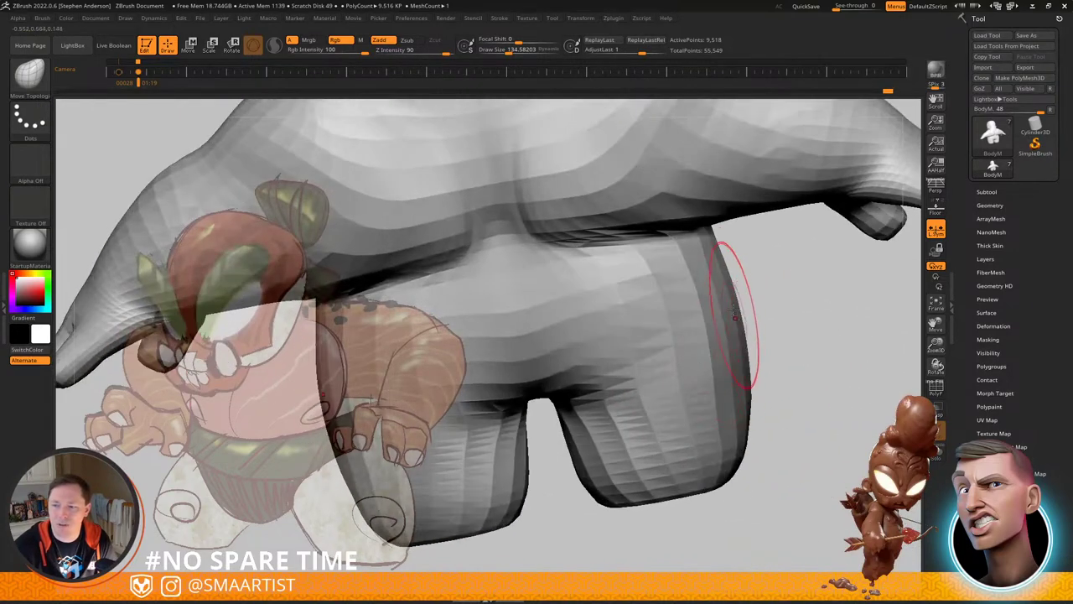
{"action": "left_click_drag", "start_coordinate": [735, 295], "coordinate": [690, 258]}
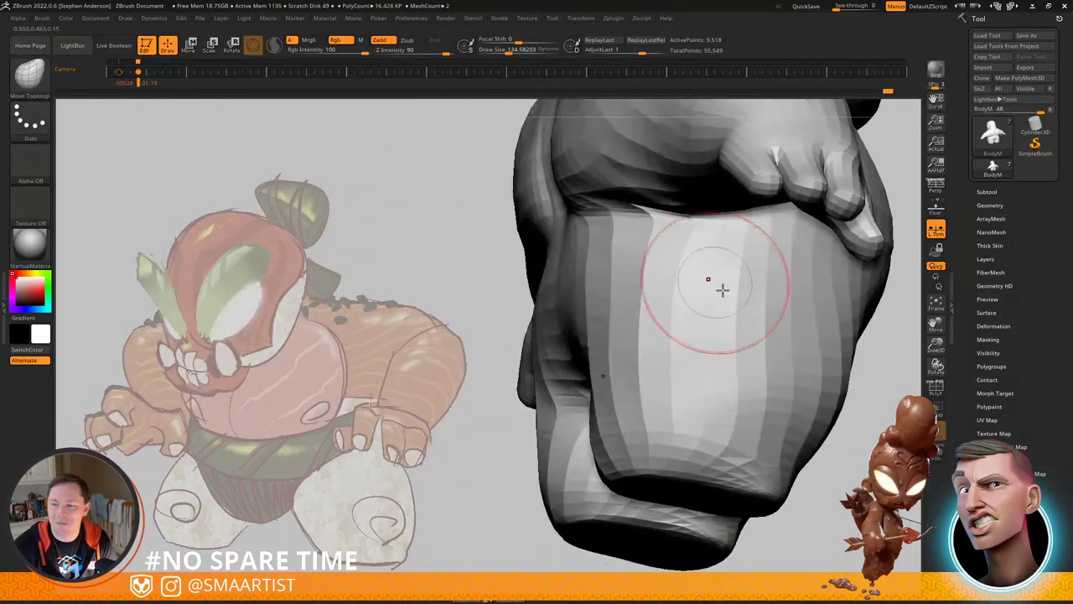
Step: Refine the outer contour of the upper arm and forearm from below and above at brush size about 135
{"action": "mouse_move", "coordinate": [723, 290]}
{"action": "right_mouse_down"}
{"action": "mouse_move", "coordinate": [695, 305]}
{"action": "mouse_move", "coordinate": [730, 314]}
{"action": "mouse_move", "coordinate": [745, 338]}
{"action": "mouse_move", "coordinate": [641, 390]}
{"action": "mouse_move", "coordinate": [641, 371]}
{"action": "right_mouse_up"}
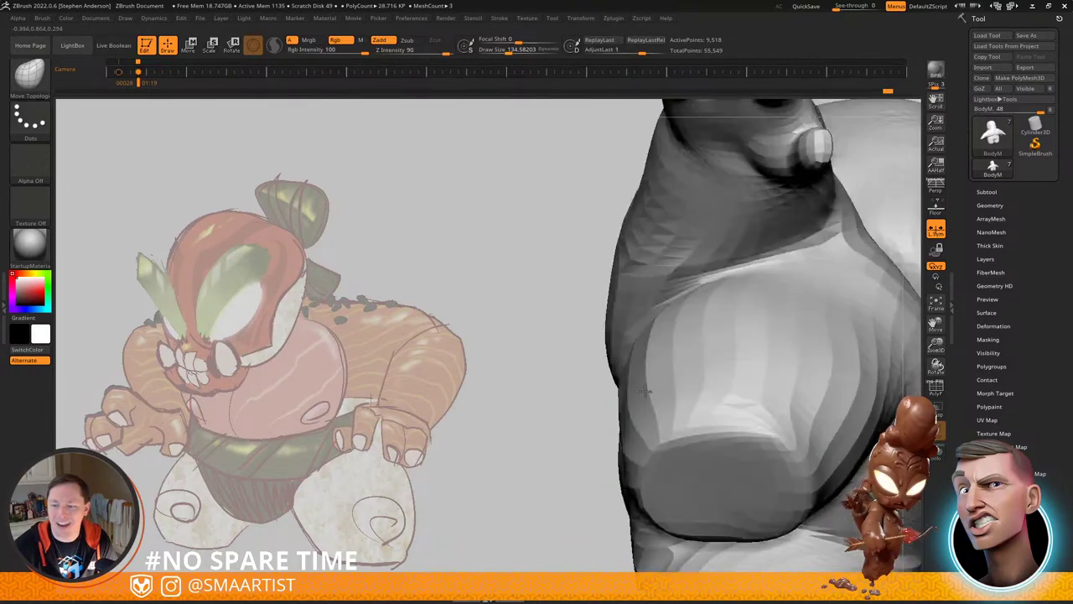
{"action": "right_click_drag", "start_coordinate": [638, 377], "coordinate": [625, 415]}
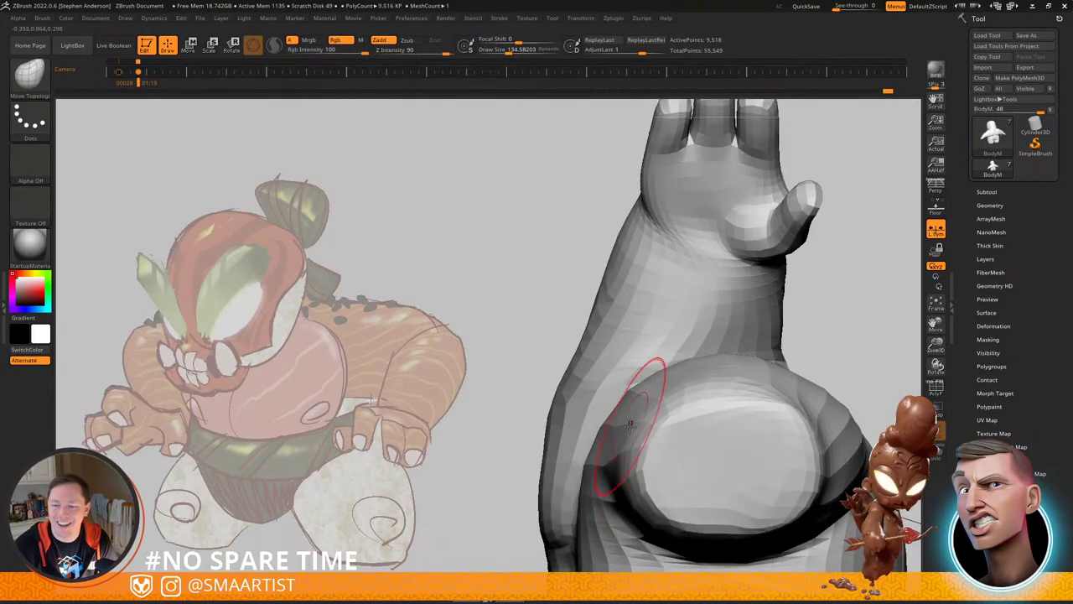
{"action": "right_click_drag", "start_coordinate": [647, 418], "coordinate": [646, 455]}
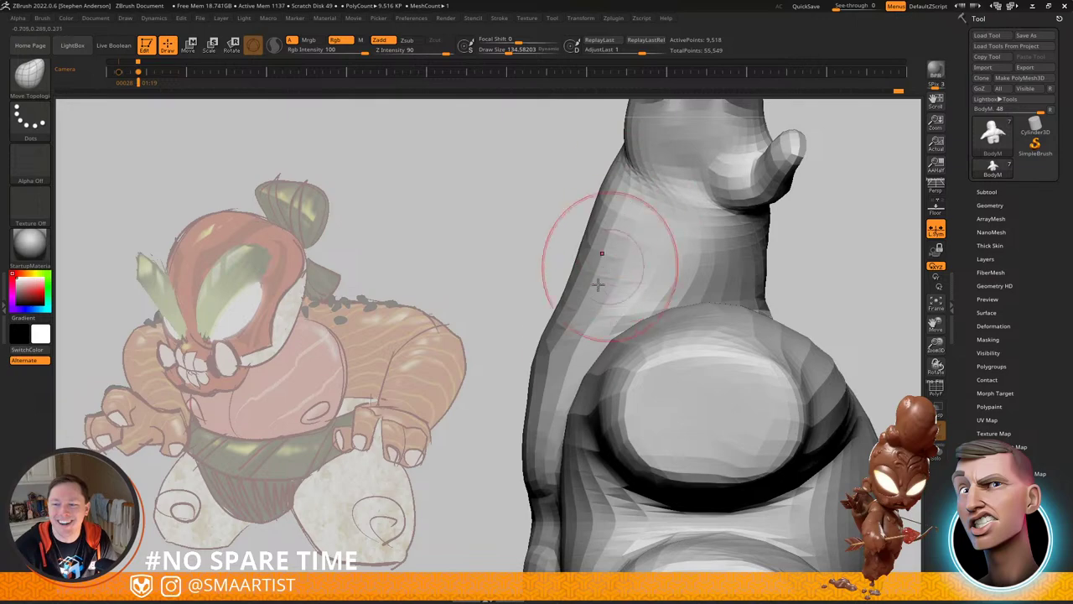
{"action": "mouse_move", "coordinate": [555, 304]}
{"action": "right_mouse_down"}
{"action": "mouse_move", "coordinate": [680, 316]}
{"action": "mouse_move", "coordinate": [559, 328]}
{"action": "mouse_move", "coordinate": [548, 347]}
{"action": "right_mouse_up"}
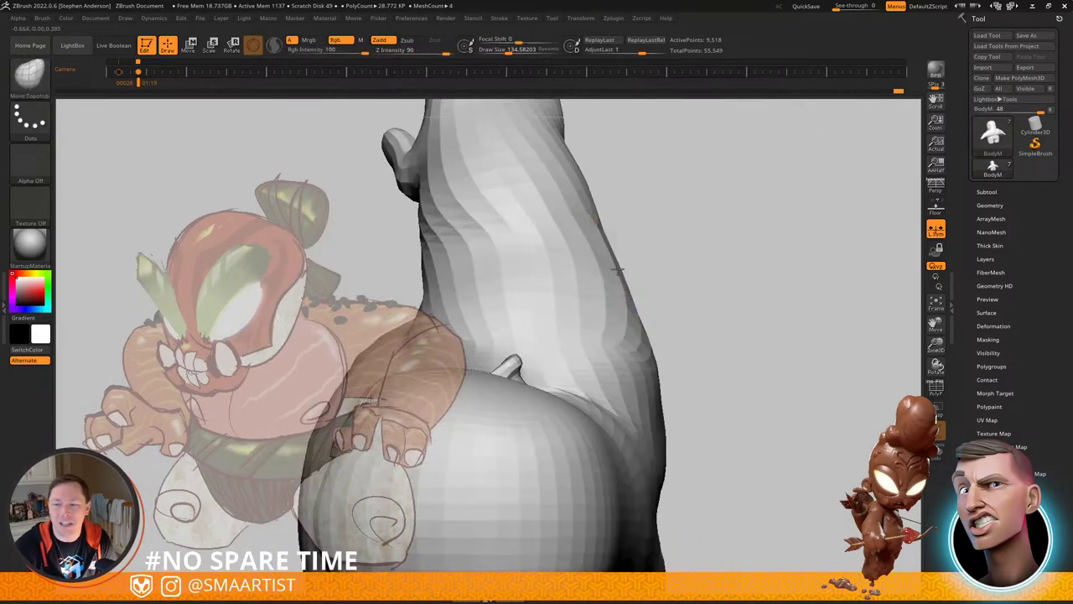
{"action": "mouse_move", "coordinate": [595, 232]}
{"action": "right_mouse_down", "text": "alt"}
{"action": "mouse_move", "coordinate": [634, 268]}
{"action": "mouse_move", "coordinate": [630, 314]}
{"action": "right_mouse_up", "text": "alt"}
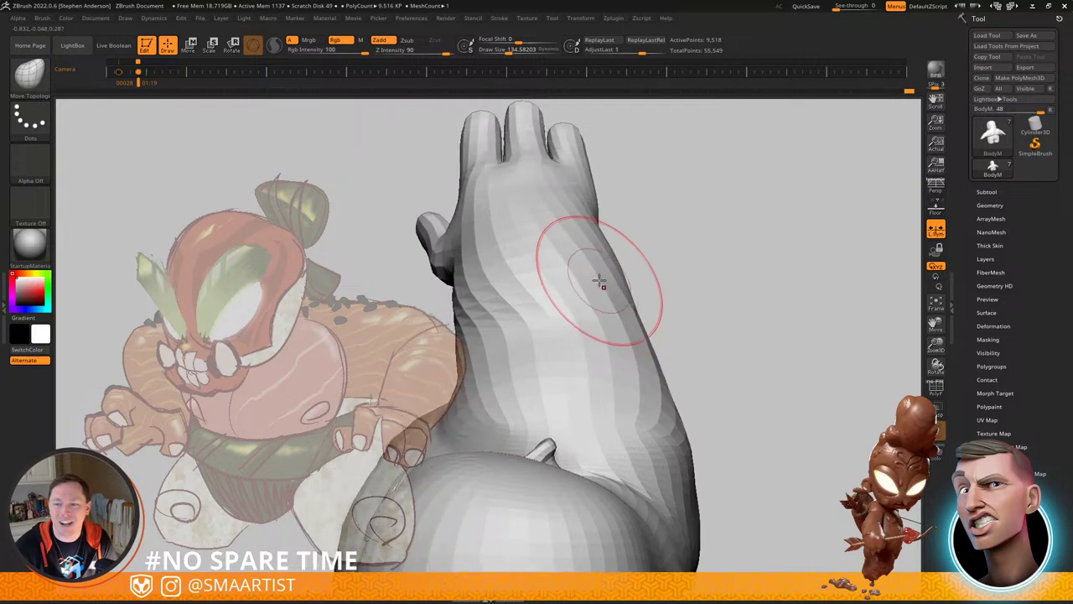
{"action": "right_click_drag", "start_coordinate": [595, 279], "coordinate": [637, 335], "text": "alt"}
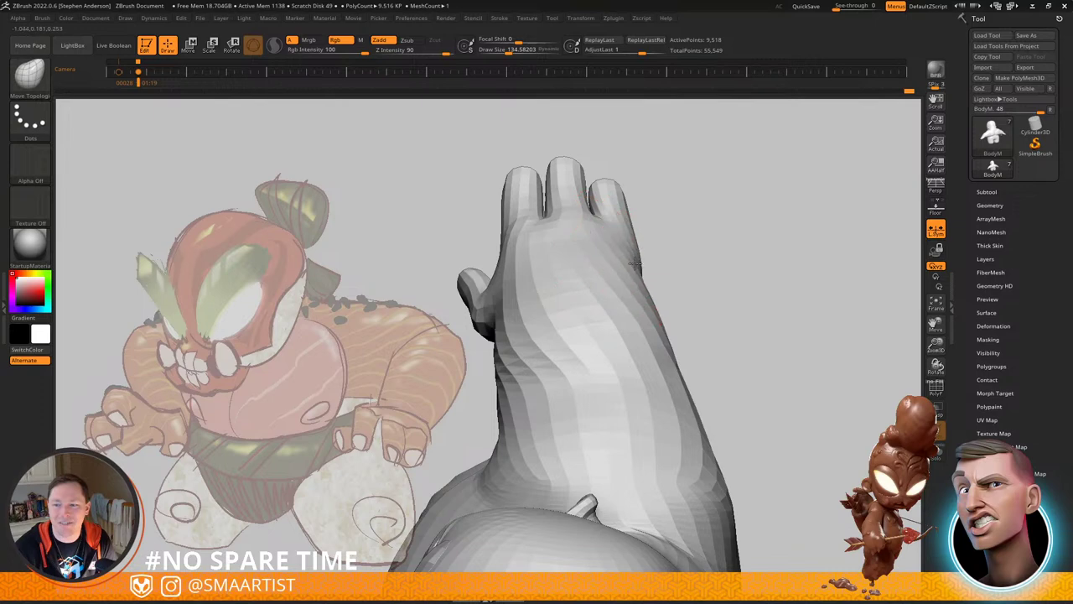
{"action": "right_click_drag", "start_coordinate": [640, 265], "coordinate": [561, 313], "text": "alt"}
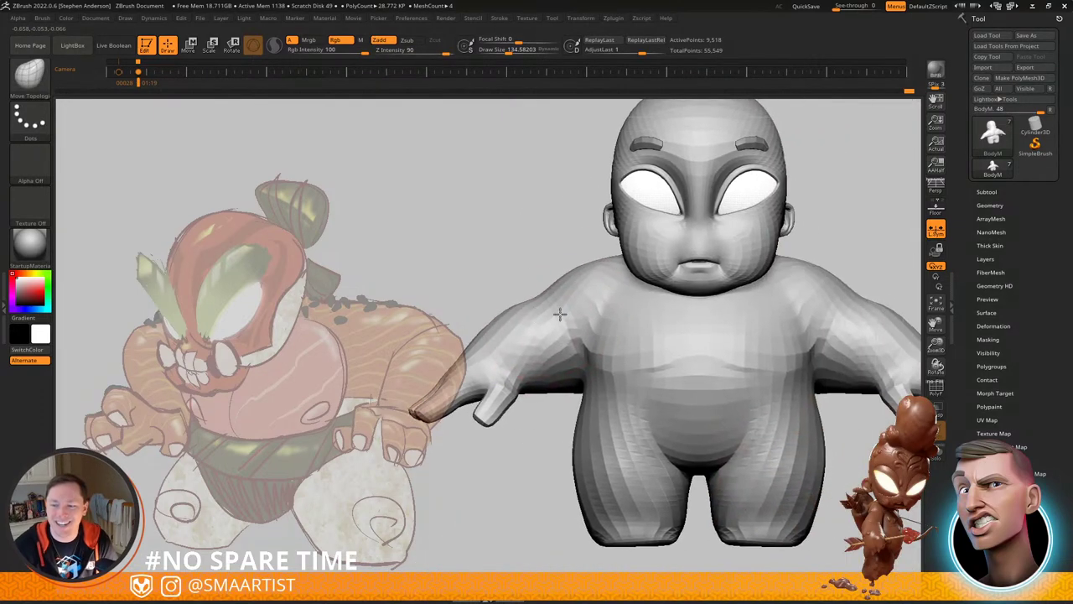
Step: Display the polygroup wireframe again and reshape the inner bottom edge of the lower legs at brush size about 135
{"action": "right_click_drag", "start_coordinate": [677, 342], "coordinate": [738, 286], "text": "alt"}
{"action": "right_click_drag", "start_coordinate": [738, 286], "coordinate": [696, 288]}
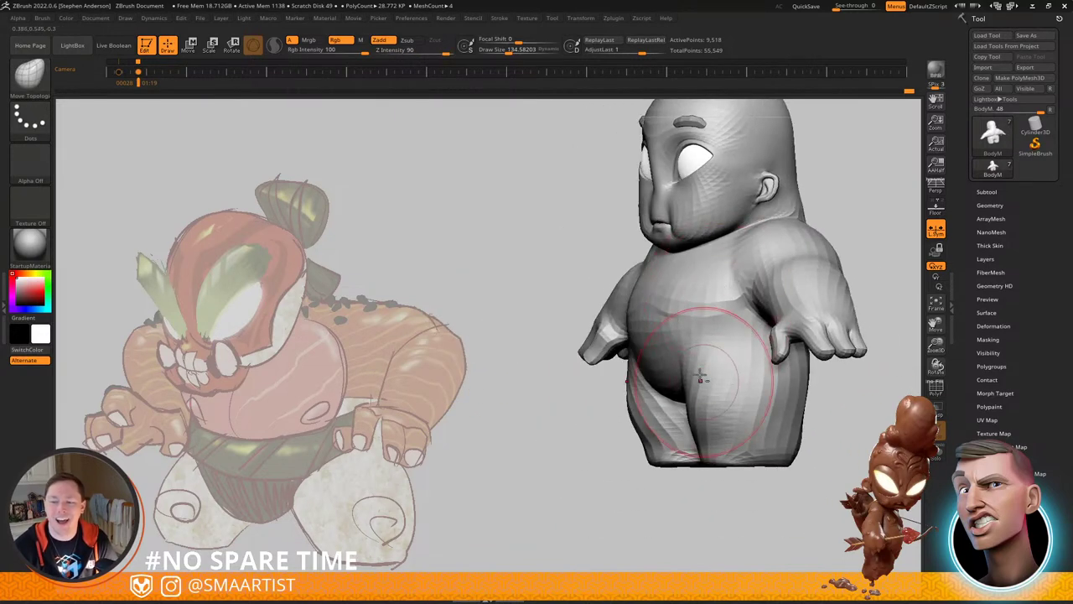
{"action": "right_click_drag", "start_coordinate": [700, 375], "coordinate": [733, 321], "text": "alt"}
{"action": "right_click_drag", "start_coordinate": [733, 321], "coordinate": [743, 374], "text": "ctrl"}
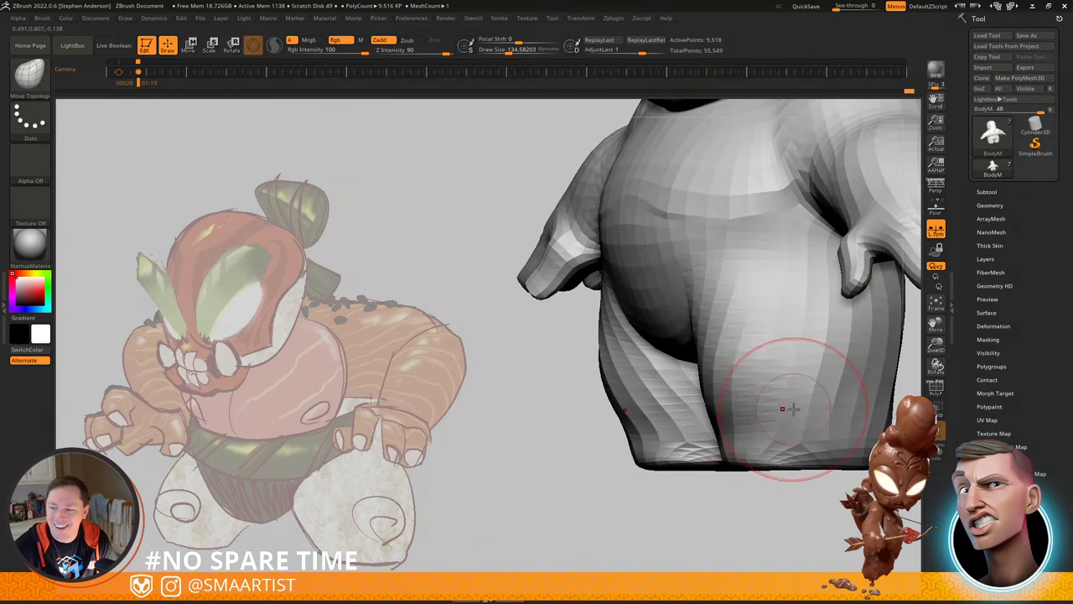
{"action": "mouse_move", "coordinate": [757, 428]}
{"action": "right_mouse_down", "text": "alt"}
{"action": "mouse_move", "coordinate": [733, 357]}
{"action": "mouse_move", "coordinate": [771, 442]}
{"action": "right_mouse_up", "text": "alt"}
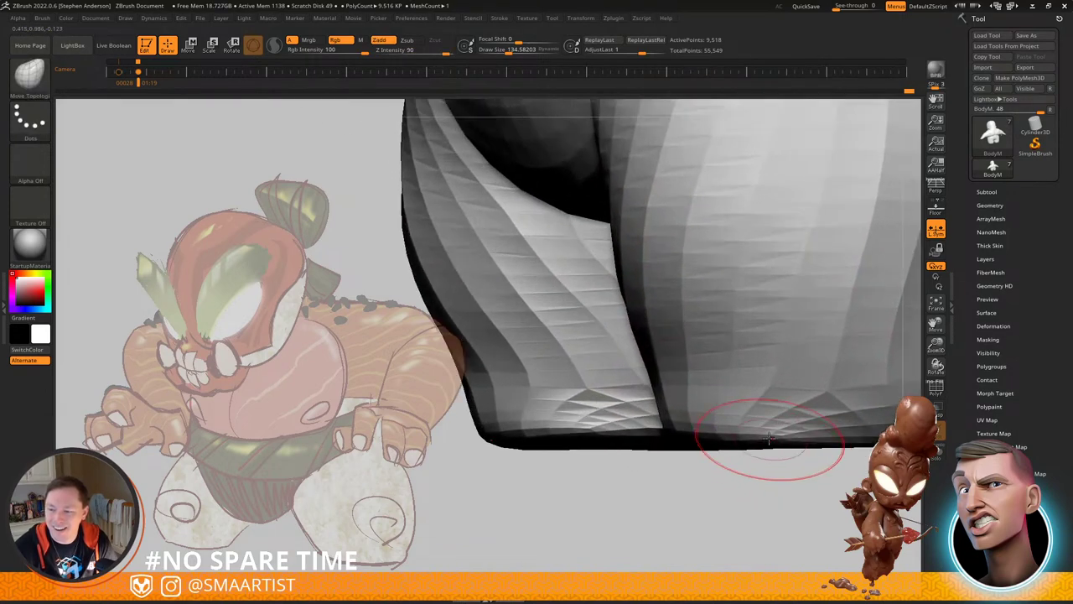
{"action": "key", "text": "shift+f"}
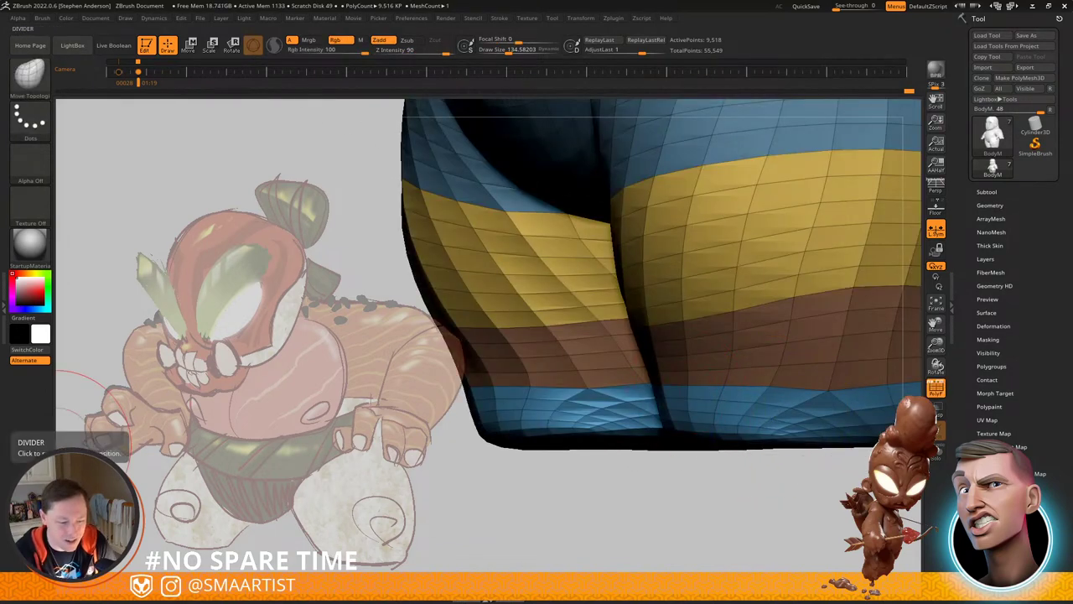
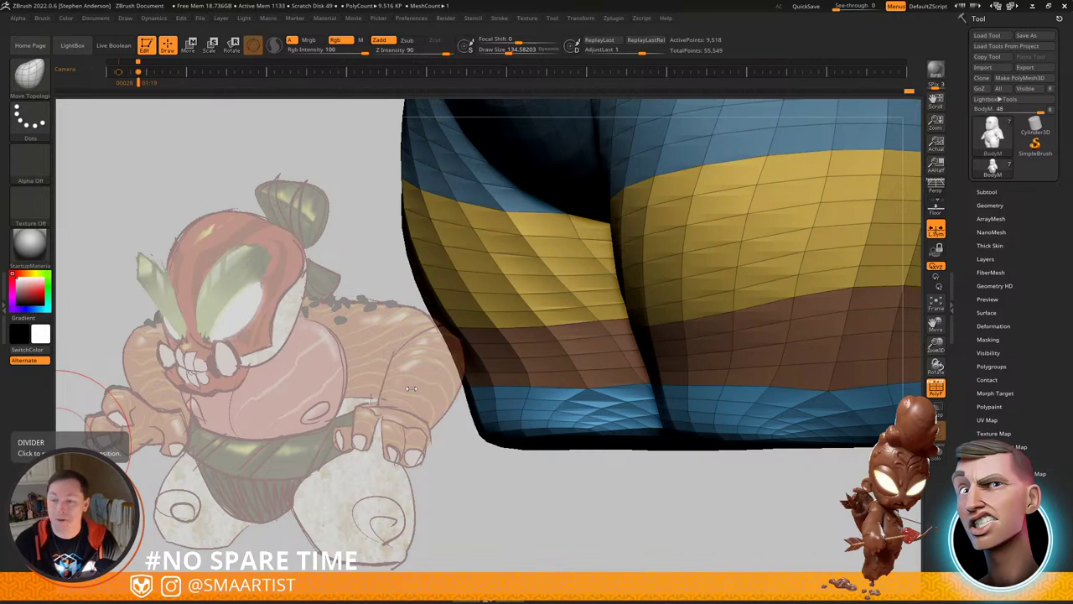
{"action": "mouse_move", "coordinate": [500, 503]}
{"action": "right_mouse_down"}
{"action": "mouse_move", "coordinate": [601, 374]}
{"action": "mouse_move", "coordinate": [600, 336]}
{"action": "mouse_move", "coordinate": [574, 352]}
{"action": "mouse_move", "coordinate": [487, 335]}
{"action": "mouse_move", "coordinate": [470, 277]}
{"action": "mouse_move", "coordinate": [482, 335]}
{"action": "mouse_move", "coordinate": [541, 396]}
{"action": "mouse_move", "coordinate": [503, 411]}
{"action": "mouse_move", "coordinate": [540, 475]}
{"action": "mouse_move", "coordinate": [553, 447]}
{"action": "mouse_move", "coordinate": [730, 383]}
{"action": "mouse_move", "coordinate": [658, 394]}
{"action": "right_mouse_up"}
{"action": "mouse_move", "coordinate": [772, 401]}
{"action": "right_mouse_down", "text": "alt"}
{"action": "mouse_move", "coordinate": [678, 394]}
{"action": "mouse_move", "coordinate": [695, 371]}
{"action": "right_mouse_up", "text": "alt"}
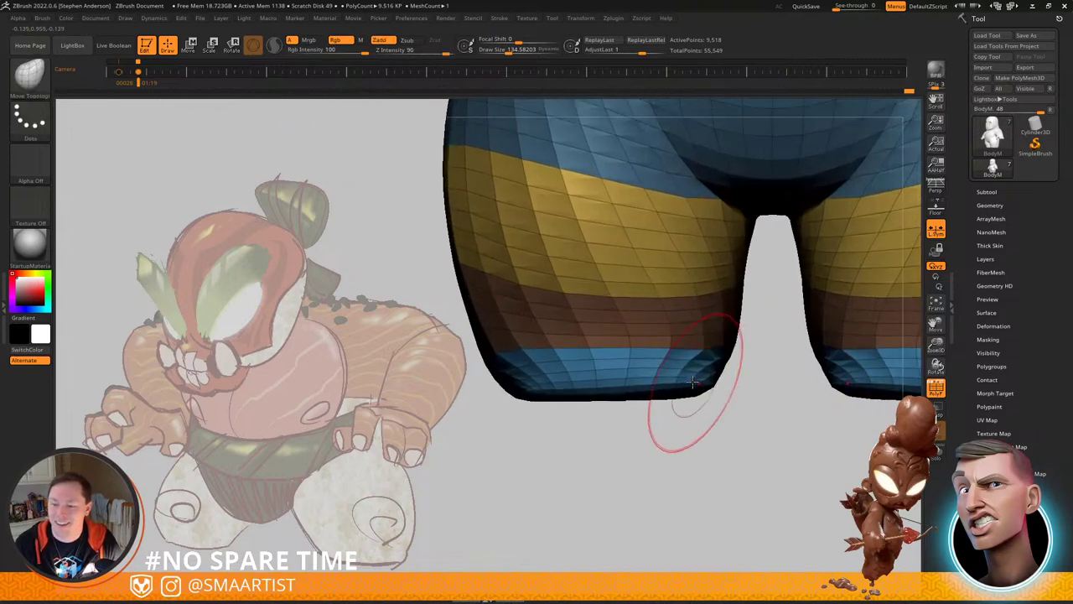
{"action": "mouse_move", "coordinate": [684, 382]}
{"action": "left_mouse_down"}
{"action": "mouse_move", "coordinate": [690, 388]}
{"action": "mouse_move", "coordinate": [648, 387]}
{"action": "left_mouse_up"}
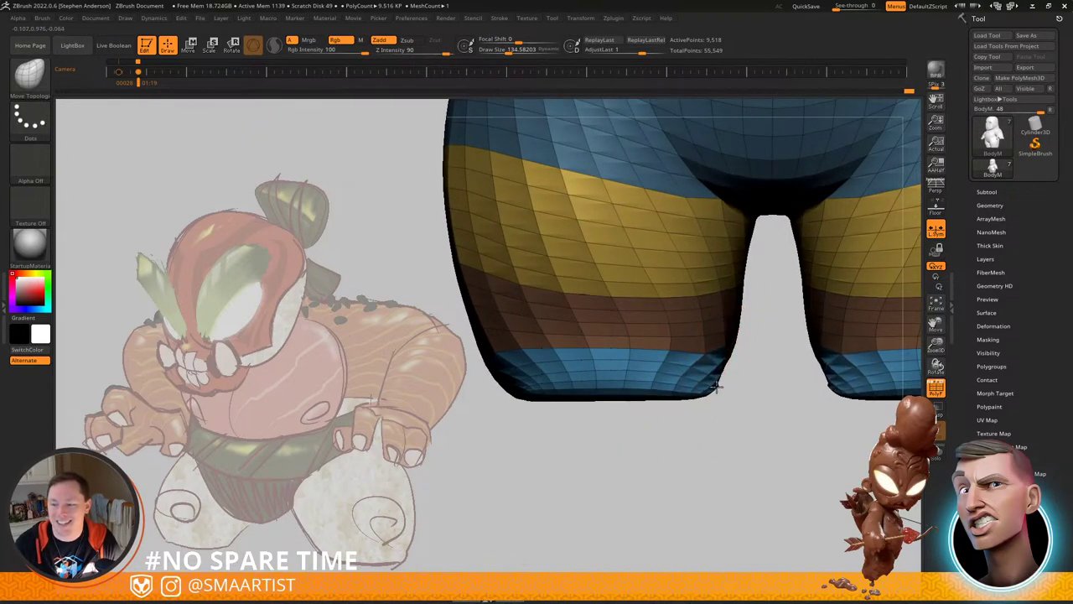
Step: Smooth and adjust the inner bottom edge of the lower legs at brush size about 135
{"action": "key", "text": "shift"}
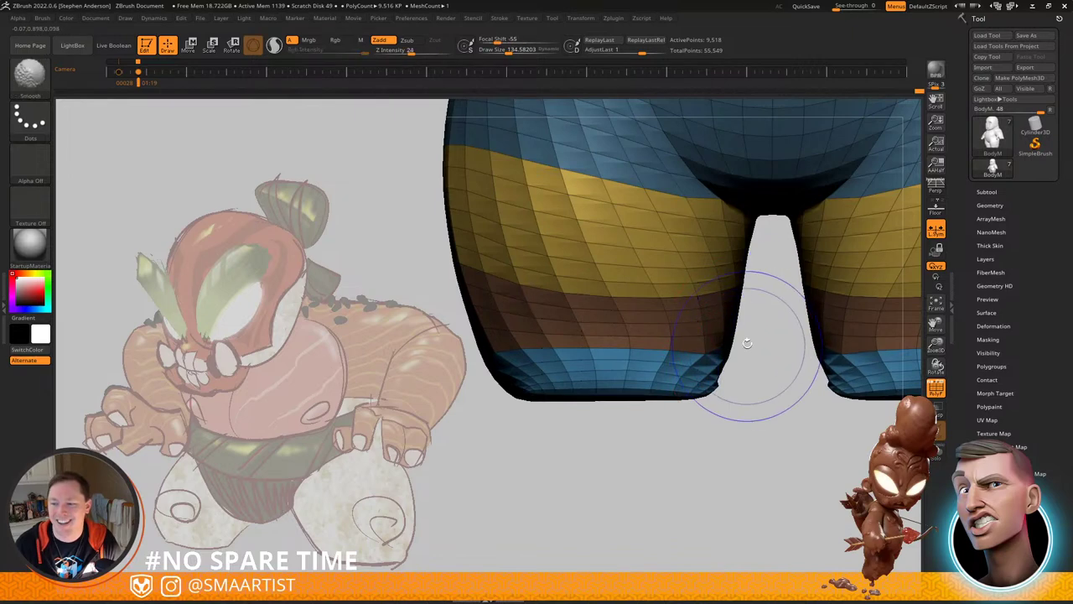
{"action": "mouse_move", "coordinate": [856, 329]}
{"action": "right_mouse_down"}
{"action": "mouse_move", "coordinate": [844, 307]}
{"action": "mouse_move", "coordinate": [807, 289]}
{"action": "right_mouse_up"}
{"action": "key", "text": "shift"}
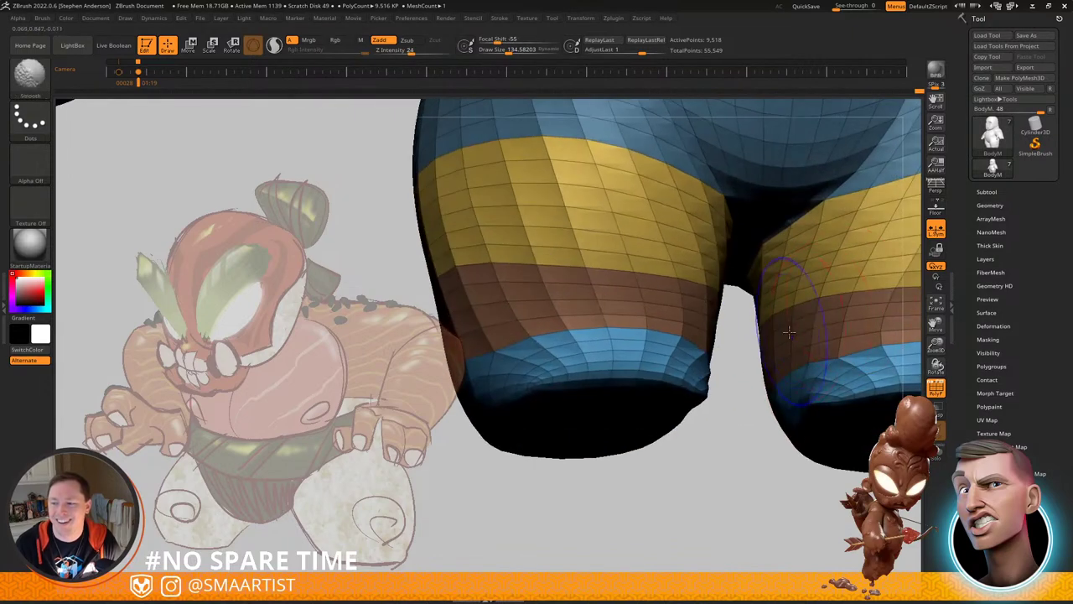
{"action": "mouse_move", "coordinate": [762, 399]}
{"action": "left_mouse_down"}
{"action": "mouse_move", "coordinate": [804, 381]}
{"action": "mouse_move", "coordinate": [698, 374]}
{"action": "mouse_move", "coordinate": [742, 373]}
{"action": "mouse_move", "coordinate": [737, 337]}
{"action": "mouse_move", "coordinate": [747, 386]}
{"action": "left_mouse_up"}
{"action": "key", "text": "shift"}
{"action": "key", "text": "shift"}
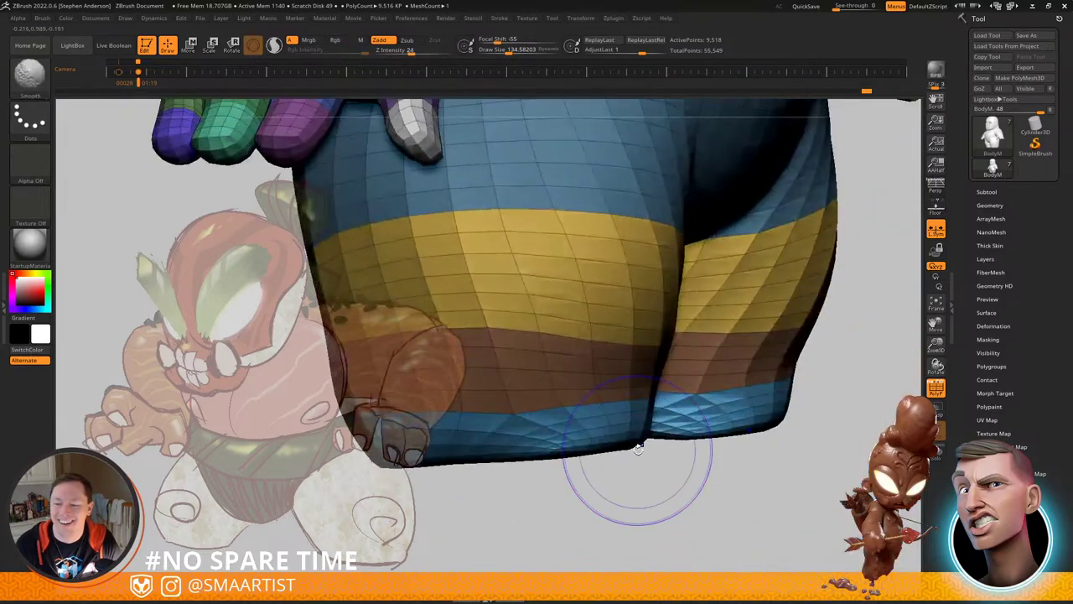
Step: Isolate the bottom polygroup of the lower legs to mask the surrounding mesh, and restore full visibility
{"action": "key", "text": "shift+f"}
{"action": "mouse_move", "coordinate": [638, 448]}
{"action": "right_mouse_down", "text": "ctrl"}
{"action": "mouse_move", "coordinate": [612, 435]}
{"action": "mouse_move", "coordinate": [628, 429]}
{"action": "mouse_move", "coordinate": [620, 434]}
{"action": "mouse_move", "coordinate": [669, 489]}
{"action": "mouse_move", "coordinate": [621, 452]}
{"action": "mouse_move", "coordinate": [626, 417]}
{"action": "mouse_move", "coordinate": [664, 419]}
{"action": "right_mouse_up", "text": "ctrl"}
{"action": "key", "text": "shift+f"}
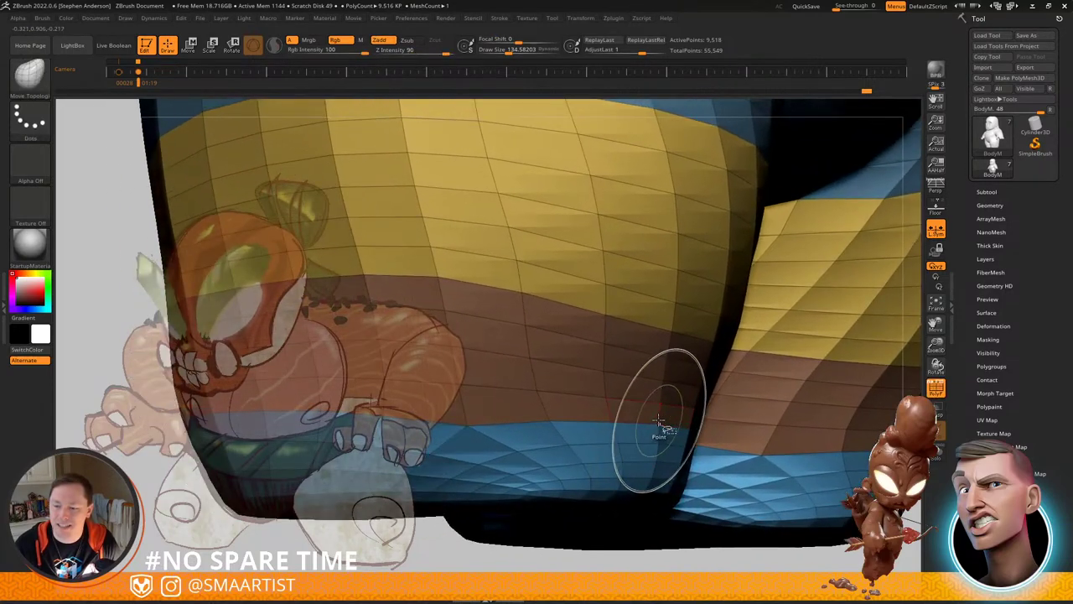
{"action": "key", "text": "ctrl+shift"}
{"action": "left_click", "coordinate": [657, 436], "text": "ctrl+shift"}
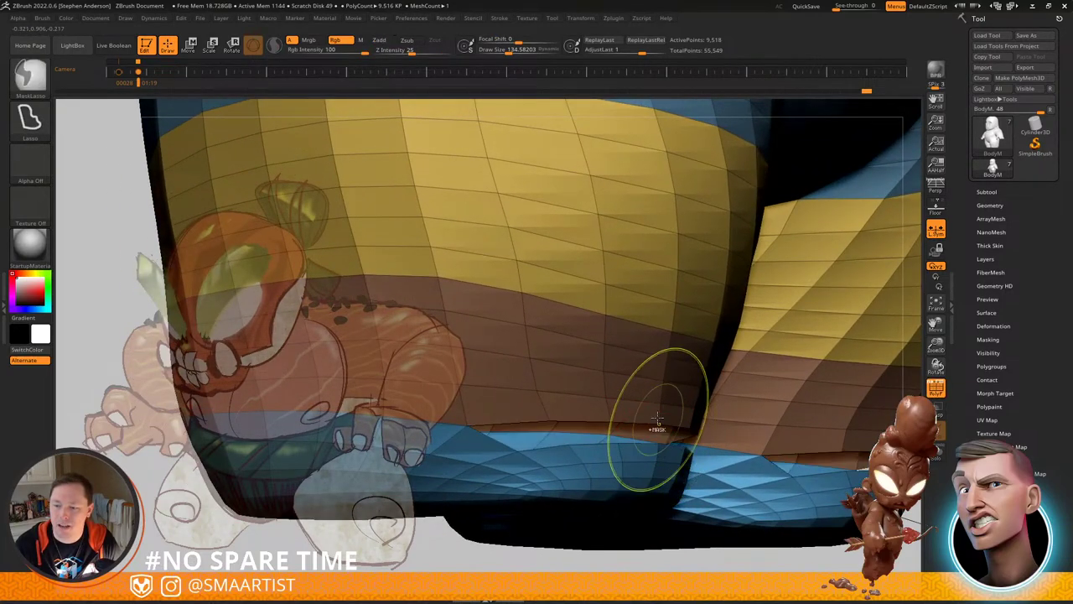
{"action": "left_click", "coordinate": [656, 414], "text": "ctrl+shift"}
{"action": "left_click", "coordinate": [671, 431], "text": "ctrl"}
{"action": "left_click", "coordinate": [670, 431], "text": "ctrl+shift"}
Step: Adjust the inner bottom cuff of the legs with Move Topological at brush size about 306 and clear the mask
{"action": "right_click_drag", "start_coordinate": [643, 419], "coordinate": [653, 425]}
{"action": "key", "text": "s"}
{"action": "left_click_drag", "start_coordinate": [656, 427], "coordinate": [653, 432]}
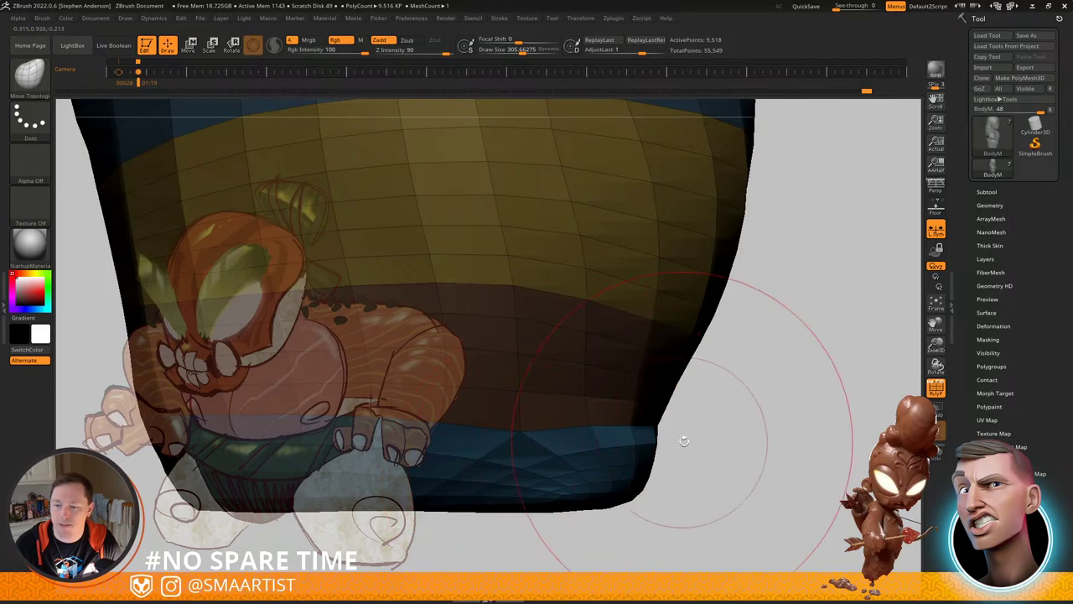
{"action": "mouse_move", "coordinate": [683, 439]}
{"action": "right_mouse_down"}
{"action": "mouse_move", "coordinate": [643, 448]}
{"action": "mouse_move", "coordinate": [668, 435]}
{"action": "right_mouse_up"}
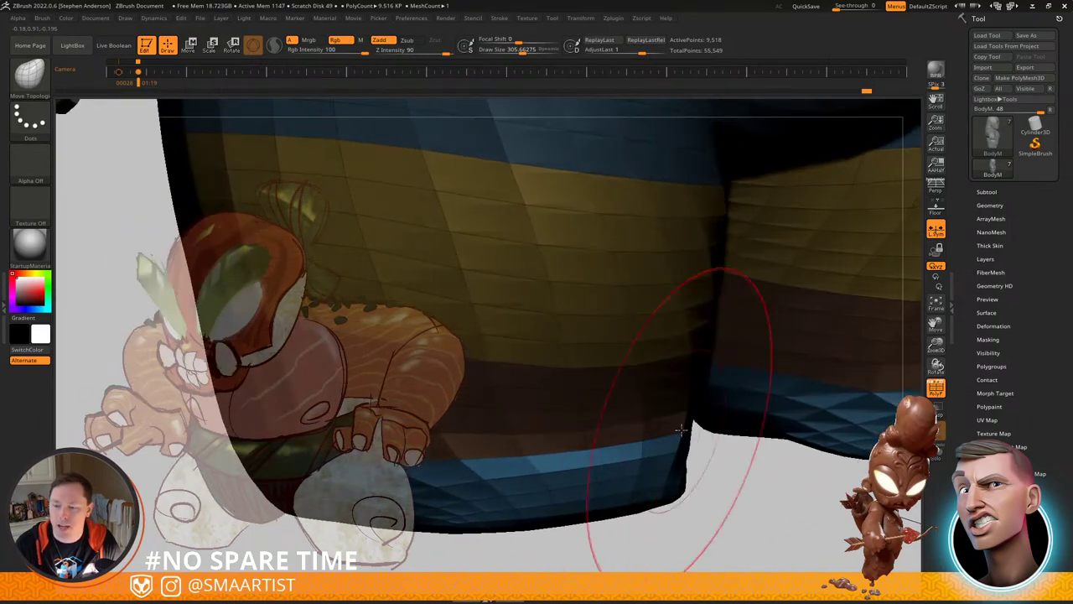
{"action": "left_click_drag", "start_coordinate": [755, 507], "coordinate": [748, 504], "text": "ctrl"}
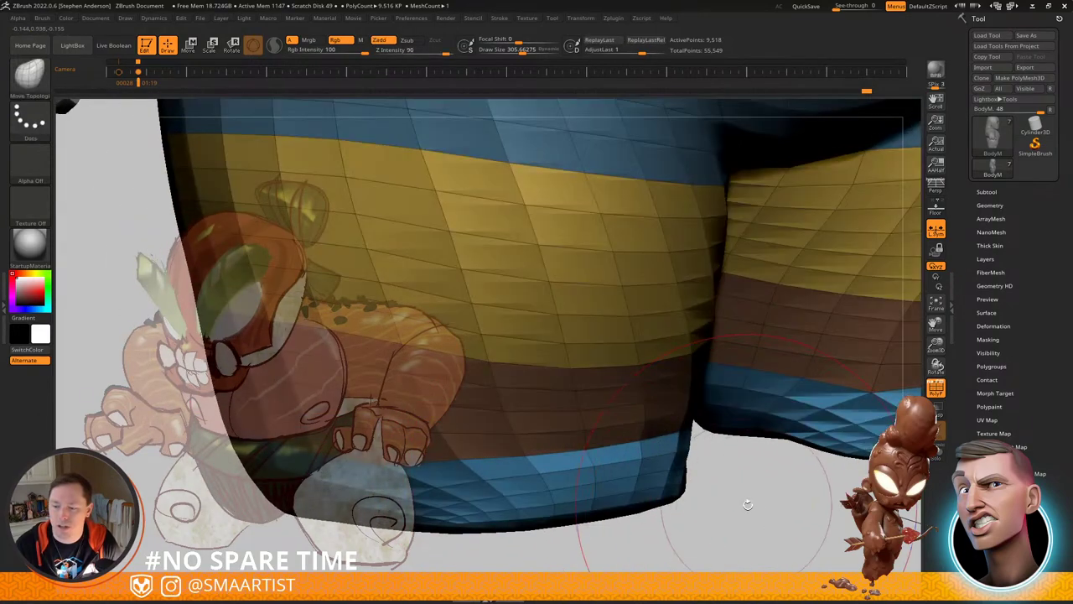
Step: Hide the polygroup wireframe and reshape the inner lower leg above the cuff at brush size about 157
{"action": "key", "text": "shift+f"}
{"action": "mouse_move", "coordinate": [735, 489]}
{"action": "right_mouse_down", "text": "ctrl"}
{"action": "mouse_move", "coordinate": [734, 410]}
{"action": "mouse_move", "coordinate": [715, 464]}
{"action": "mouse_move", "coordinate": [742, 457]}
{"action": "mouse_move", "coordinate": [695, 507]}
{"action": "mouse_move", "coordinate": [673, 434]}
{"action": "right_mouse_up", "text": "ctrl"}
{"action": "left_click", "coordinate": [642, 539], "text": "ctrl"}
{"action": "key", "text": "ctrl+z"}
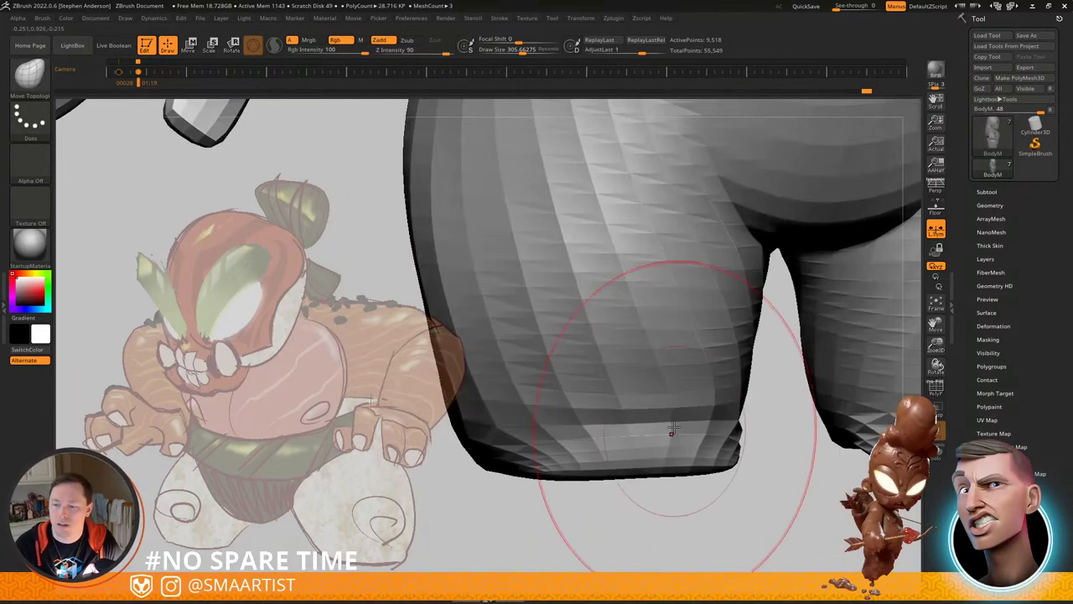
{"action": "key", "text": "s"}
{"action": "mouse_move", "coordinate": [674, 432]}
{"action": "left_mouse_down"}
{"action": "mouse_move", "coordinate": [650, 426]}
{"action": "mouse_move", "coordinate": [745, 416]}
{"action": "left_mouse_up"}
{"action": "right_click_drag", "start_coordinate": [745, 417], "coordinate": [596, 426]}
{"action": "key", "text": "ctrl+z"}
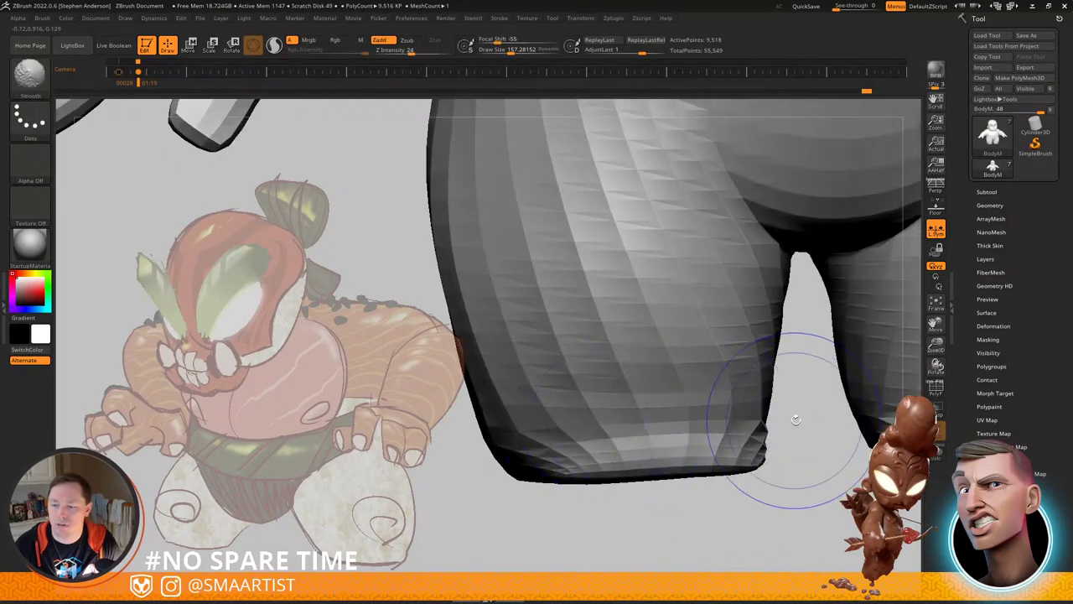
{"action": "mouse_move", "coordinate": [688, 404]}
{"action": "right_mouse_down"}
{"action": "mouse_move", "coordinate": [619, 412]}
{"action": "mouse_move", "coordinate": [691, 413]}
{"action": "right_mouse_up"}
{"action": "left_click_drag", "start_coordinate": [690, 412], "coordinate": [653, 407]}
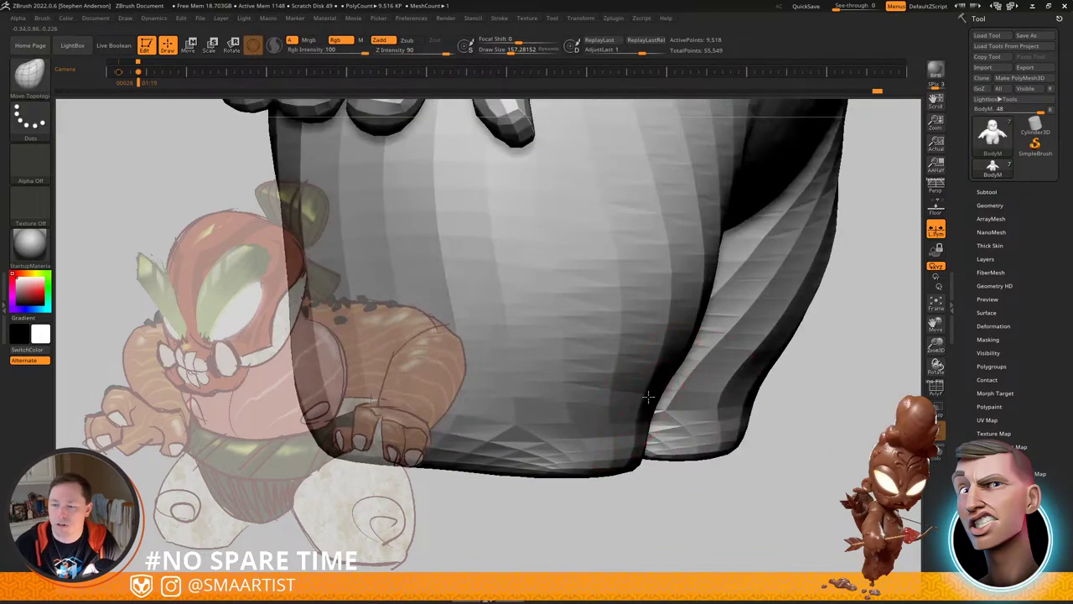
Step: Refine the inner contour of the lower leg near the bottom edge at brush size about 77
{"action": "right_click_drag", "start_coordinate": [701, 397], "coordinate": [620, 401]}
{"action": "key", "text": "s"}
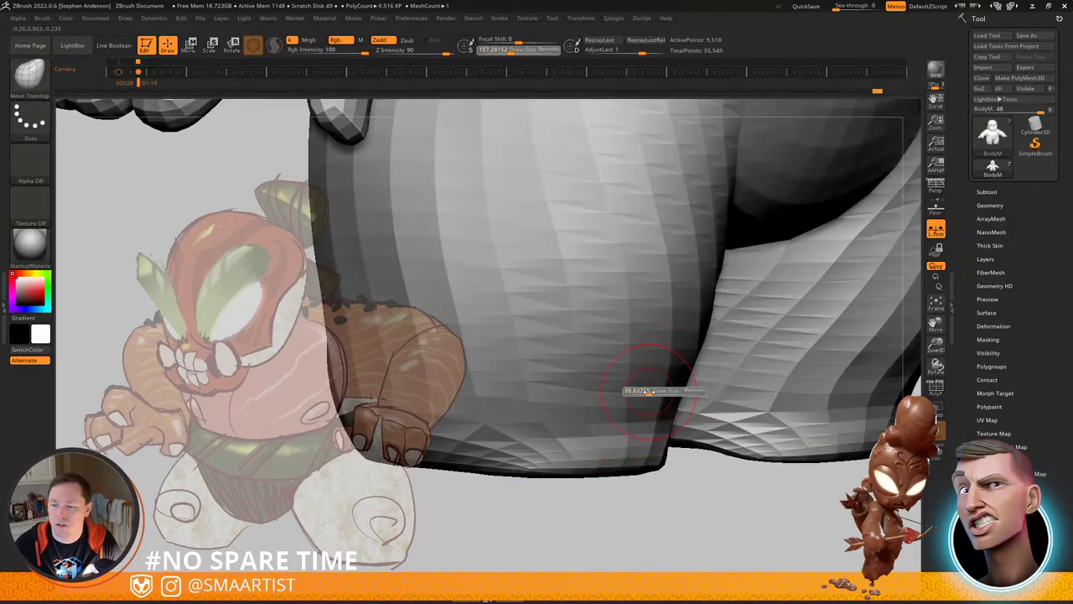
{"action": "left_click_drag", "start_coordinate": [648, 391], "coordinate": [635, 388]}
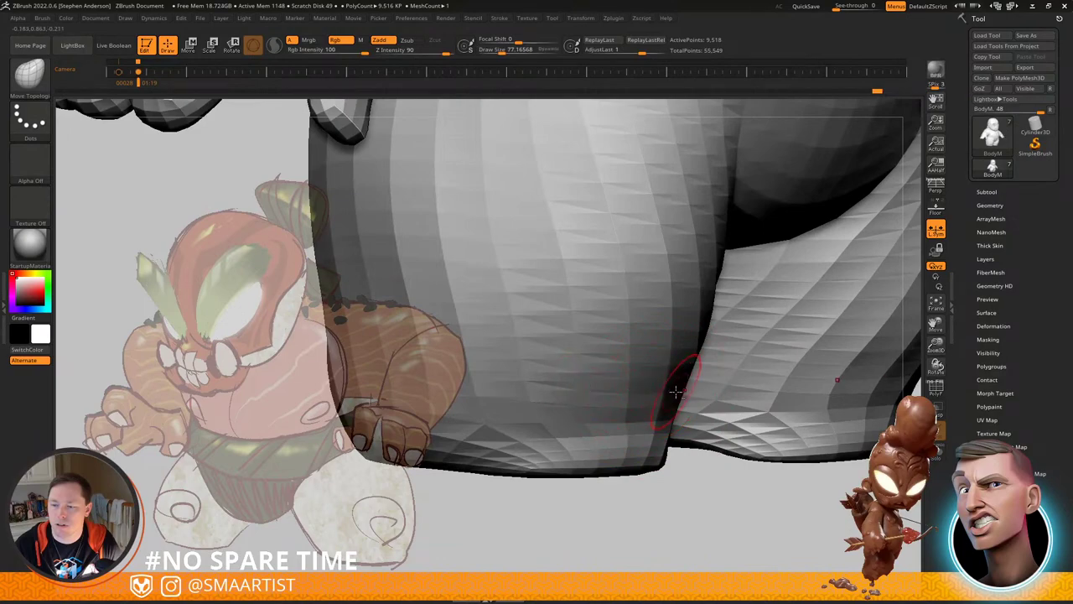
{"action": "right_click_drag", "start_coordinate": [669, 410], "coordinate": [648, 375]}
Step: Push the rim of the leg ends into shape from below at brush size about 169
{"action": "key", "text": "s"}
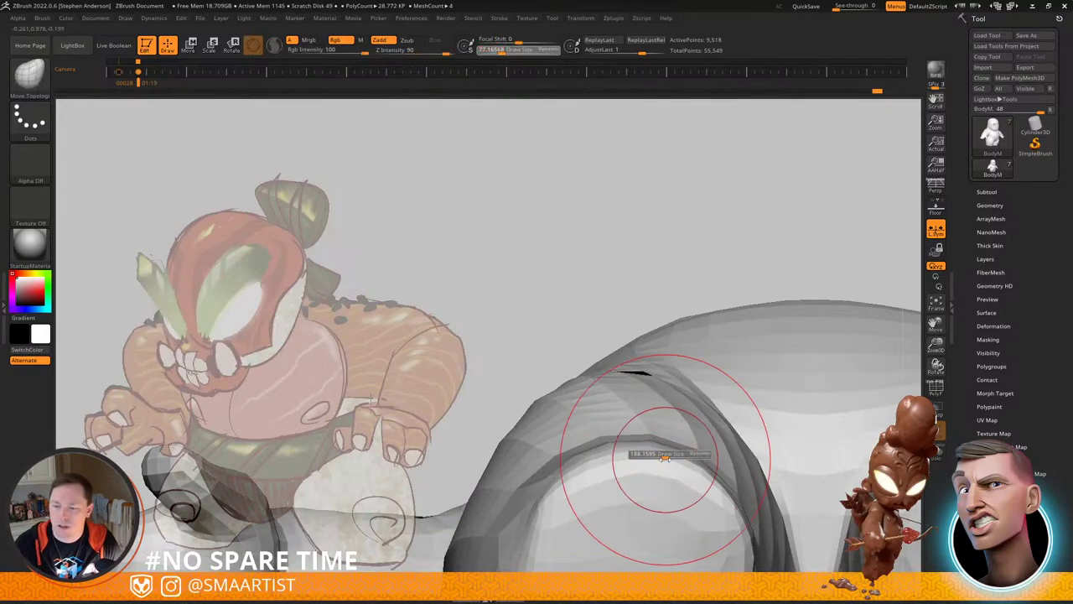
{"action": "left_click_drag", "start_coordinate": [665, 459], "coordinate": [663, 459]}
{"action": "mouse_move", "coordinate": [658, 456]}
{"action": "left_mouse_down"}
{"action": "mouse_move", "coordinate": [654, 465]}
{"action": "mouse_move", "coordinate": [700, 494]}
{"action": "left_mouse_up"}
{"action": "right_click_drag", "start_coordinate": [692, 484], "coordinate": [622, 278], "text": "alt"}
{"action": "right_click_drag", "start_coordinate": [622, 385], "coordinate": [621, 409], "text": "ctrl"}
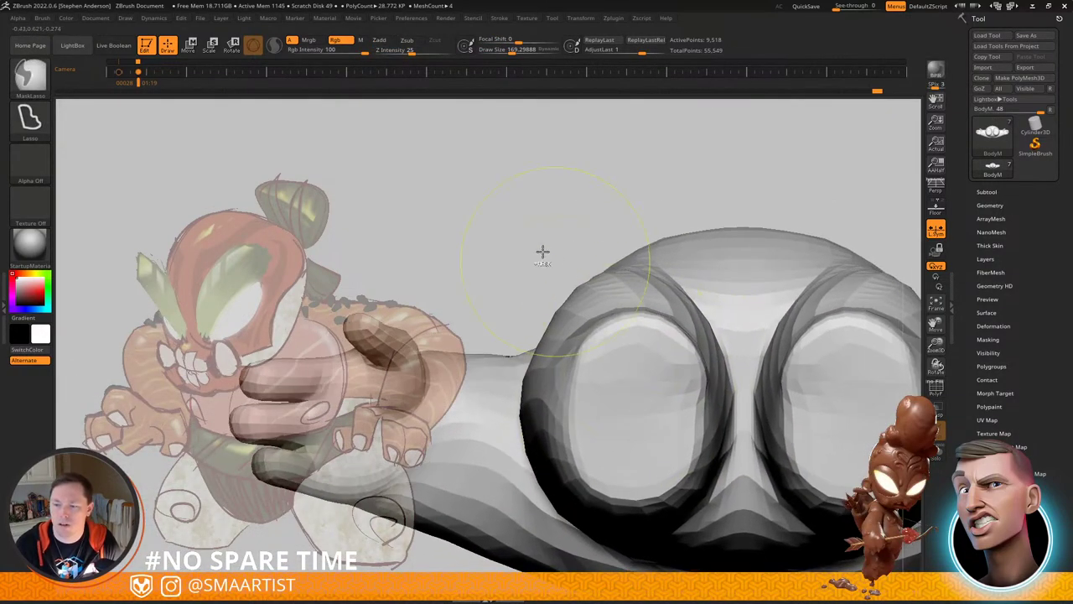
Step: Round the outline of the leg ends from below using brush sizes between about 119 and 229
{"action": "key", "text": "s"}
{"action": "left_click_drag", "start_coordinate": [571, 373], "coordinate": [566, 372]}
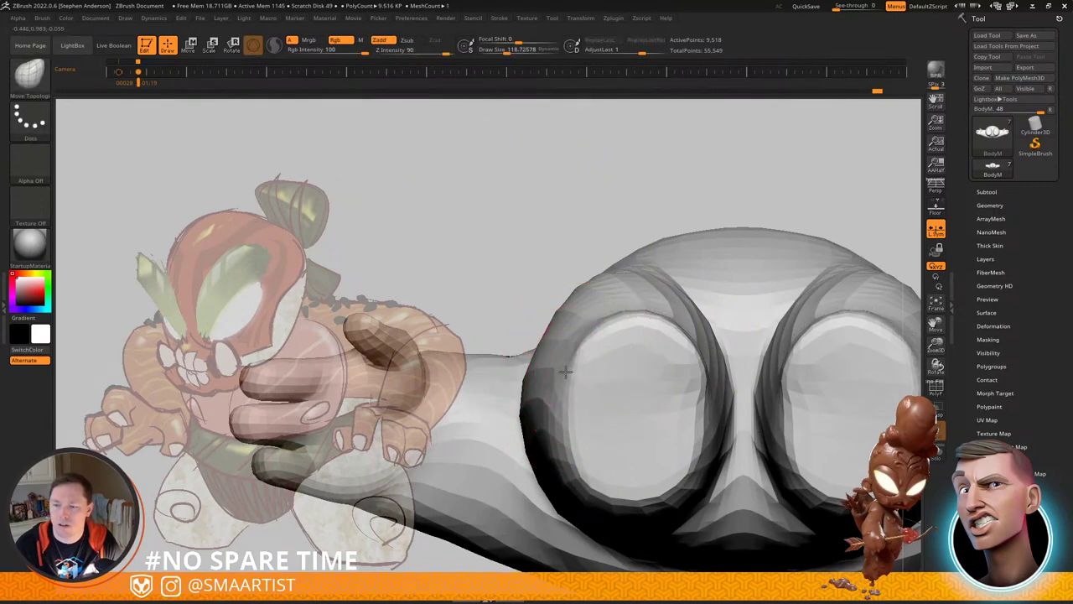
{"action": "left_click_drag", "start_coordinate": [585, 479], "coordinate": [594, 482]}
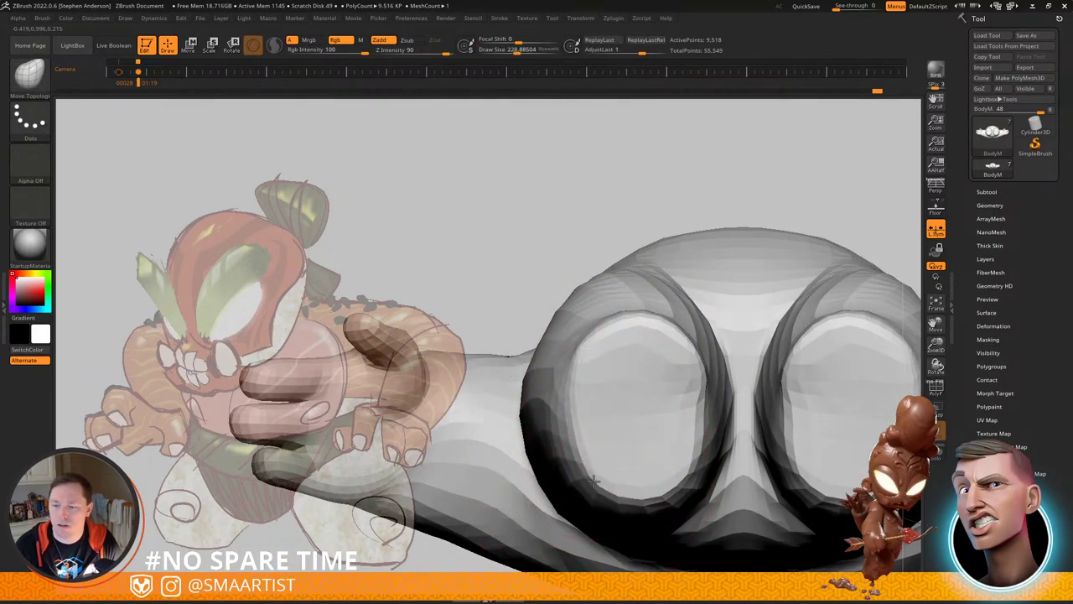
{"action": "mouse_move", "coordinate": [656, 495]}
{"action": "left_mouse_down"}
{"action": "mouse_move", "coordinate": [666, 466]}
{"action": "mouse_move", "coordinate": [657, 470]}
{"action": "left_mouse_up"}
{"action": "key", "text": "s"}
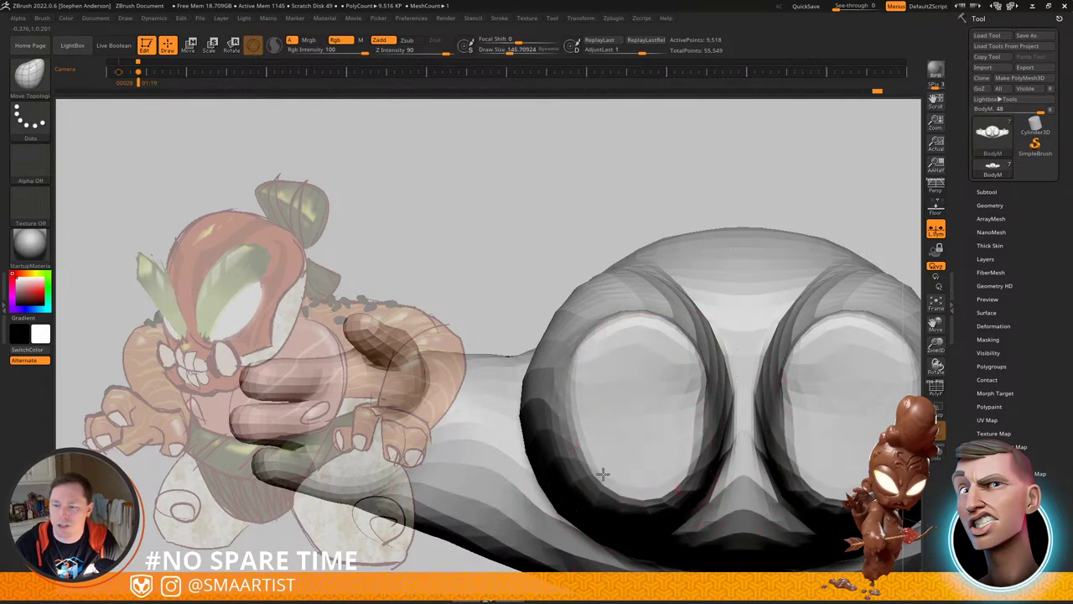
{"action": "key", "text": "s"}
{"action": "left_click_drag", "start_coordinate": [685, 400], "coordinate": [676, 403]}
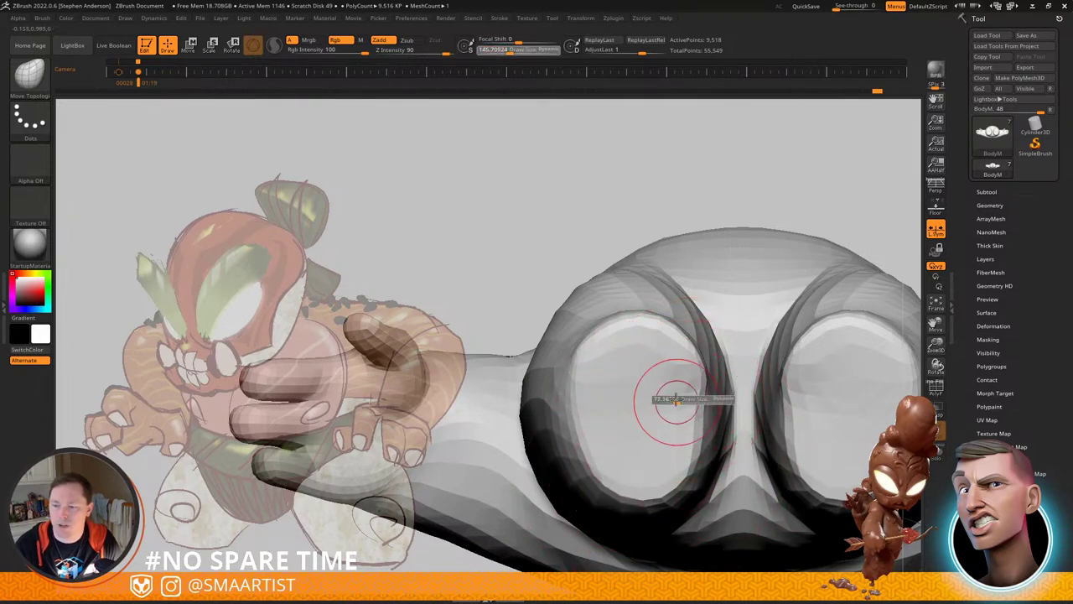
Step: Examine the figure's overall proportions, head profile and eye area from the side
{"action": "mouse_move", "coordinate": [692, 405]}
{"action": "right_mouse_down"}
{"action": "mouse_move", "coordinate": [694, 514]}
{"action": "mouse_move", "coordinate": [657, 369]}
{"action": "mouse_move", "coordinate": [735, 394]}
{"action": "mouse_move", "coordinate": [730, 340]}
{"action": "right_mouse_up"}
{"action": "mouse_move", "coordinate": [730, 340]}
{"action": "right_mouse_down", "text": "alt"}
{"action": "mouse_move", "coordinate": [654, 406]}
{"action": "mouse_move", "coordinate": [743, 419]}
{"action": "mouse_move", "coordinate": [779, 459]}
{"action": "right_mouse_up", "text": "alt"}
{"action": "right_click_drag", "start_coordinate": [761, 403], "coordinate": [799, 451], "text": "alt"}
{"action": "right_click_drag", "start_coordinate": [805, 327], "coordinate": [804, 375], "text": "alt"}
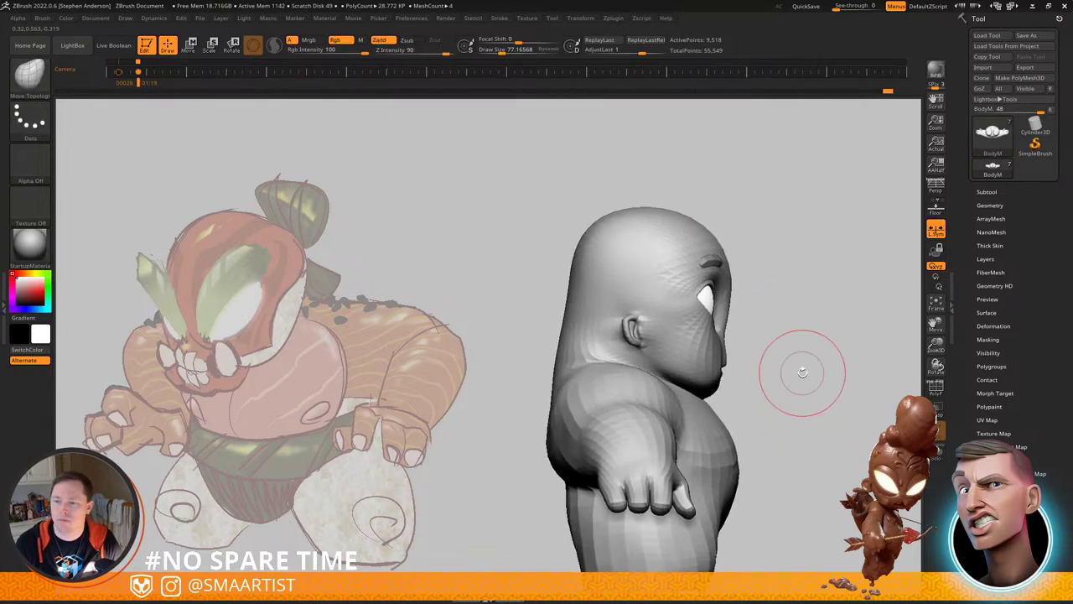
{"action": "right_click_drag", "start_coordinate": [775, 254], "coordinate": [806, 373], "text": "ctrl"}
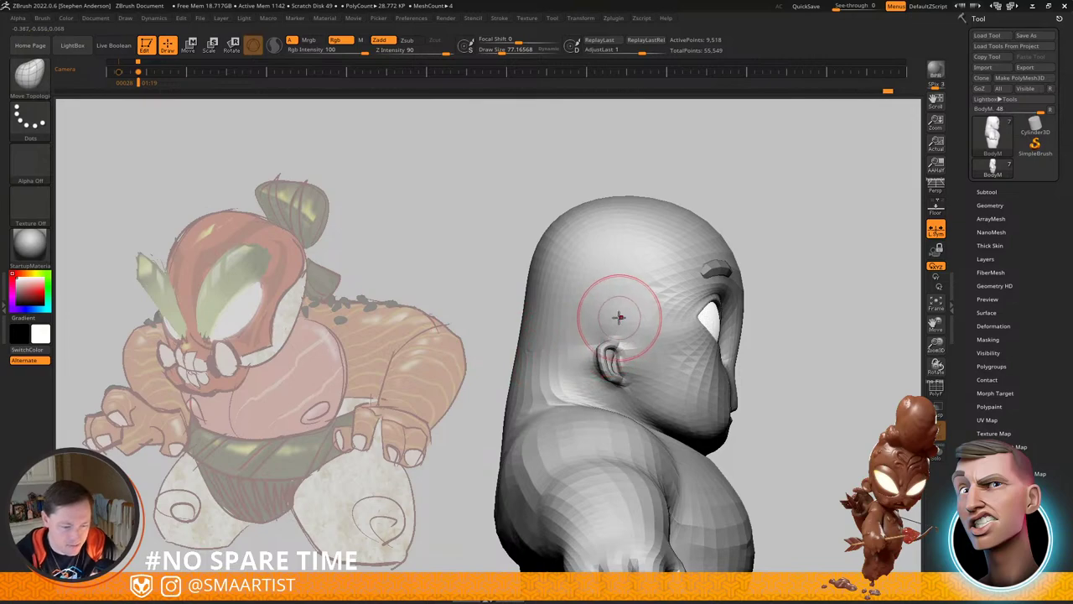
{"action": "left_click_drag", "start_coordinate": [789, 290], "coordinate": [702, 298]}
{"action": "right_click_drag", "start_coordinate": [703, 298], "coordinate": [766, 350], "text": "ctrl"}
{"action": "right_click_drag", "start_coordinate": [682, 330], "coordinate": [687, 388], "text": "alt"}
Step: Display the polygroup wireframe, hide the inner eye socket and eyelid polygroups for inspection, and restore full visibility
{"action": "key", "text": "shift+f"}
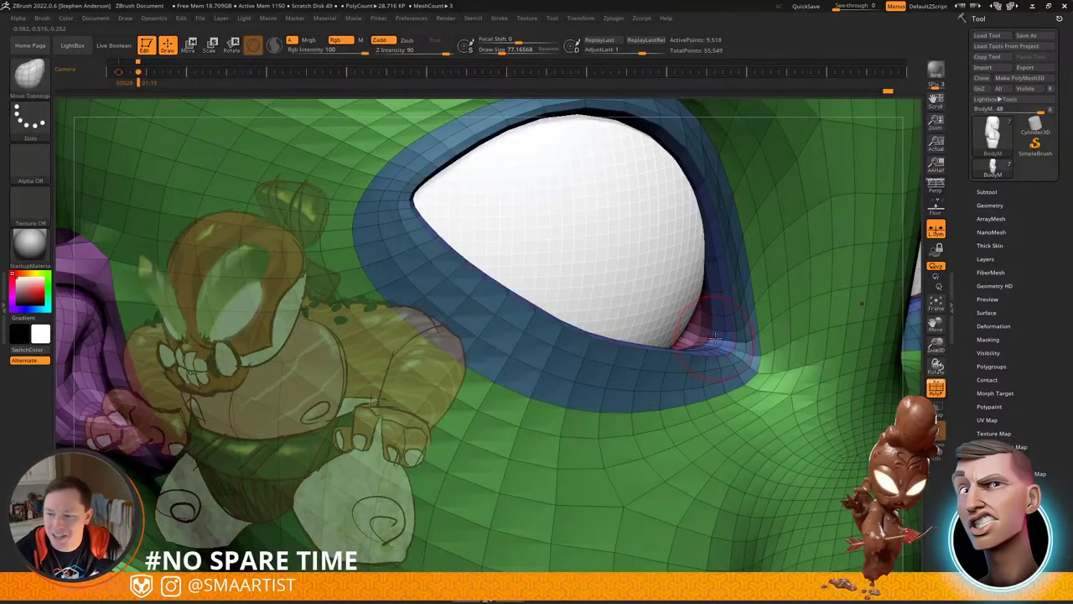
{"action": "left_click", "coordinate": [716, 333], "text": "ctrl+shift"}
{"action": "left_click_drag", "start_coordinate": [784, 370], "coordinate": [812, 420], "text": "ctrl+shift"}
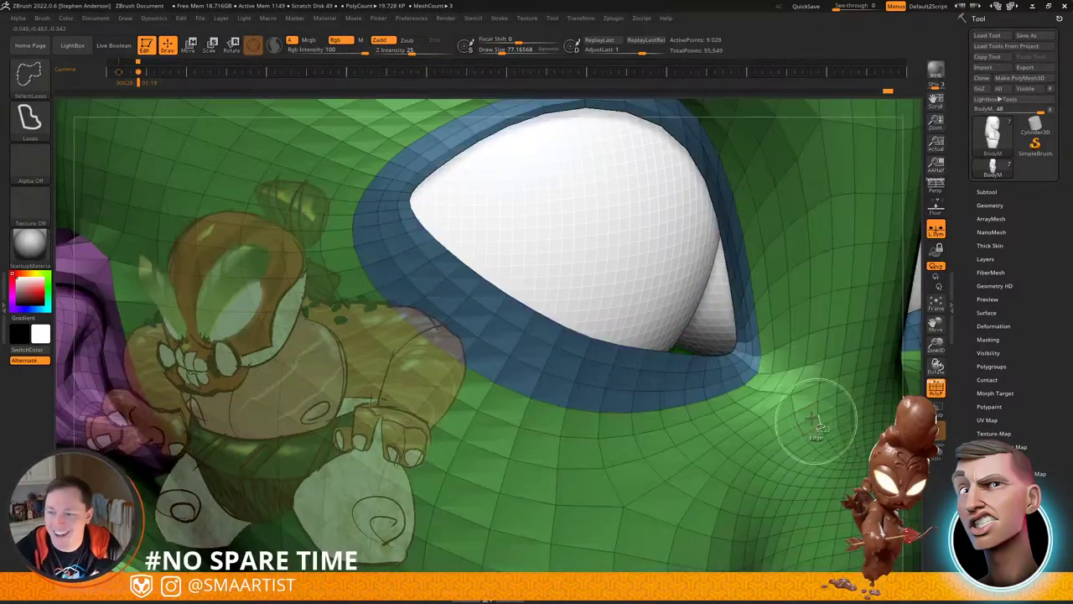
{"action": "left_click", "coordinate": [745, 332], "text": "ctrl+shift"}
{"action": "mouse_move", "coordinate": [760, 361]}
{"action": "right_mouse_down", "text": "ctrl"}
{"action": "mouse_move", "coordinate": [716, 250]}
{"action": "mouse_move", "coordinate": [805, 274]}
{"action": "right_mouse_up", "text": "ctrl"}
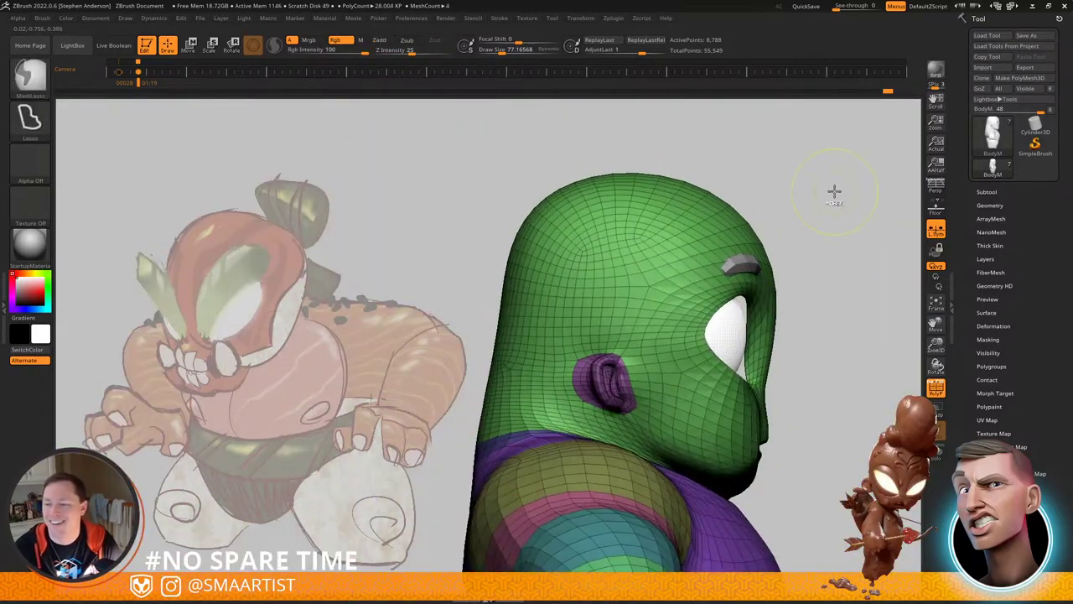
{"action": "left_click_drag", "start_coordinate": [835, 192], "coordinate": [847, 266], "text": "ctrl+shift"}
{"action": "left_click", "coordinate": [852, 233], "text": "ctrl+shift"}
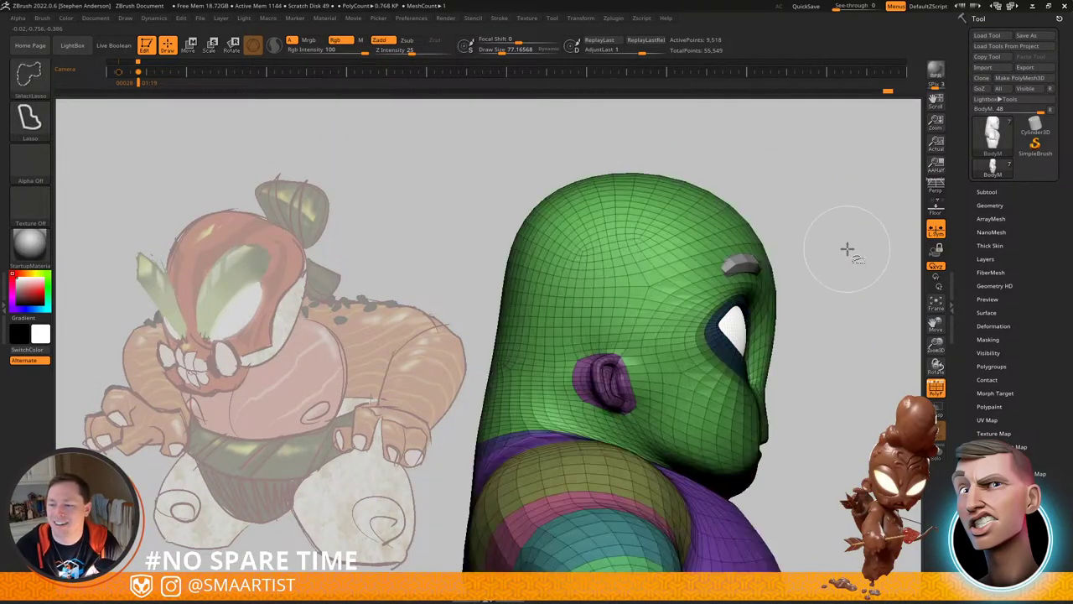
Step: Lasso-mask the upper front of the head in side view, soften the mask edge and invert it
{"action": "mouse_move", "coordinate": [813, 342]}
{"action": "left_mouse_down", "text": "ctrl"}
{"action": "mouse_move", "coordinate": [738, 381]}
{"action": "mouse_move", "coordinate": [571, 378]}
{"action": "mouse_move", "coordinate": [801, 134]}
{"action": "mouse_move", "coordinate": [872, 199]}
{"action": "left_mouse_up", "text": "ctrl"}
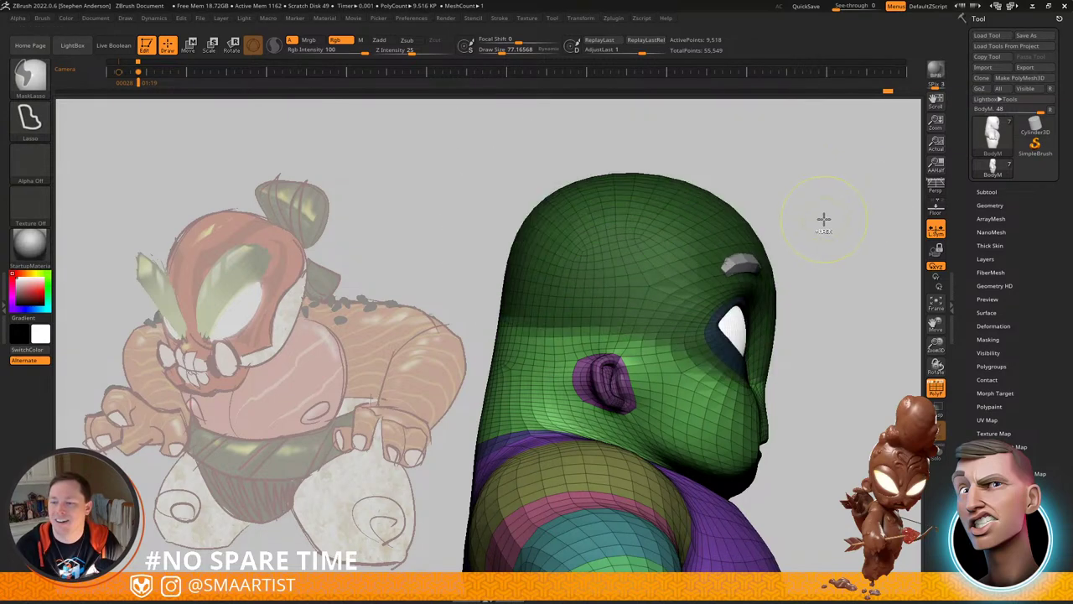
{"action": "left_click_drag", "start_coordinate": [824, 223], "coordinate": [811, 220], "text": "ctrl"}
{"action": "mouse_move", "coordinate": [613, 150]}
{"action": "left_mouse_down", "text": "ctrl"}
{"action": "mouse_move", "coordinate": [621, 251]}
{"action": "mouse_move", "coordinate": [738, 377]}
{"action": "mouse_move", "coordinate": [817, 154]}
{"action": "mouse_move", "coordinate": [616, 126]}
{"action": "left_mouse_up", "text": "ctrl"}
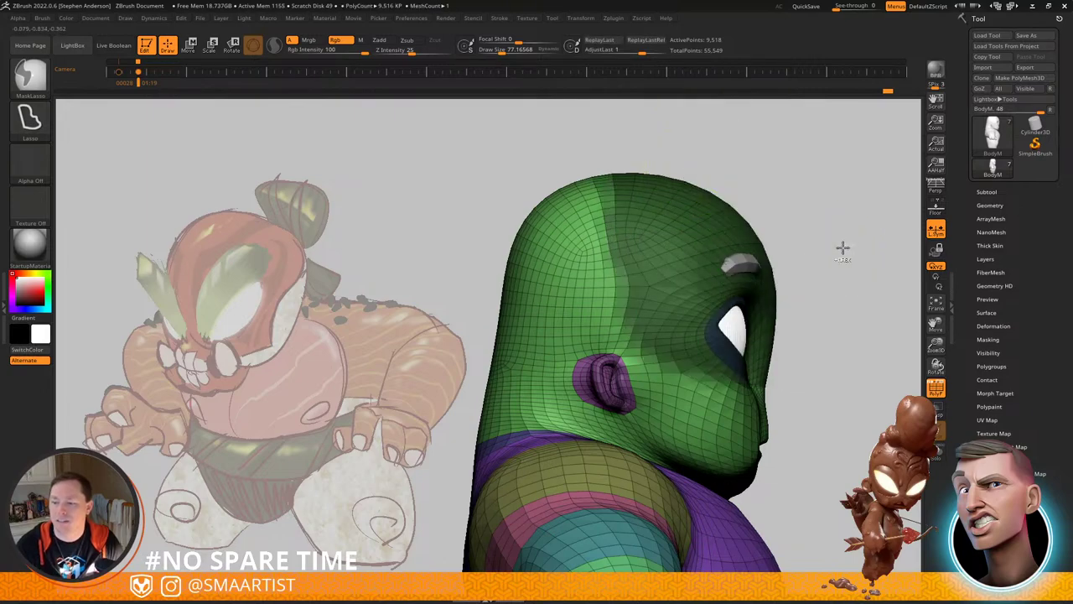
{"action": "left_click", "coordinate": [842, 248], "text": "ctrl"}
{"action": "left_click", "coordinate": [740, 323], "text": "ctrl"}
{"action": "left_click", "coordinate": [740, 323], "text": "ctrl"}
{"action": "left_click", "coordinate": [861, 280], "text": "ctrl"}
{"action": "left_click", "coordinate": [690, 339], "text": "ctrl"}
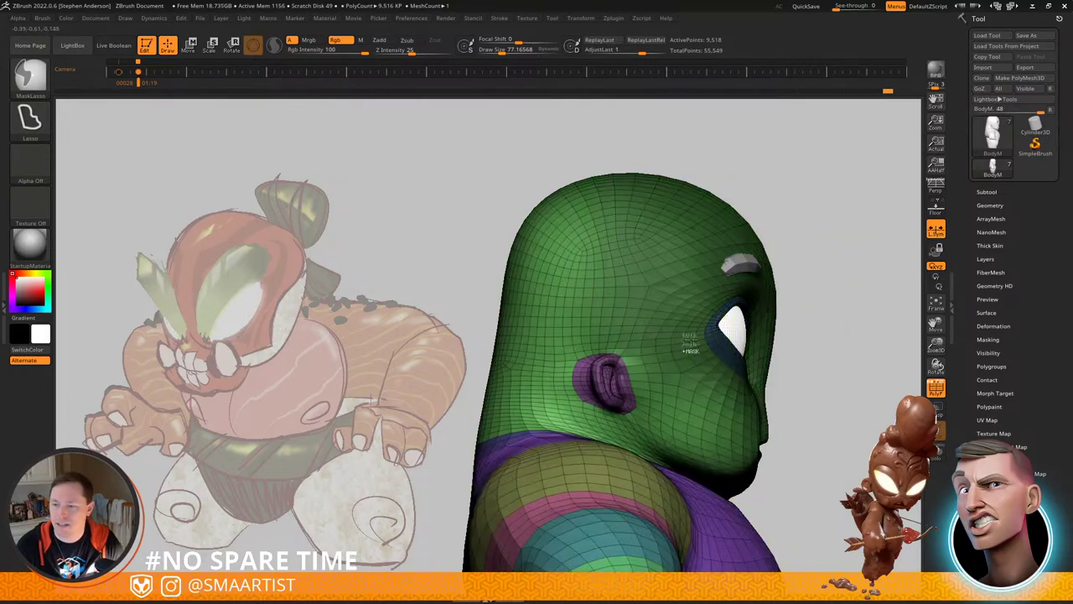
{"action": "left_click", "coordinate": [841, 286], "text": "ctrl"}
Step: Move the unmasked upper face back about 0.05 along the Z axis with the transform gizmo
{"action": "key", "text": "w"}
{"action": "left_click_drag", "start_coordinate": [850, 293], "coordinate": [783, 272], "text": "alt"}
{"action": "left_click", "coordinate": [661, 335], "text": "alt"}
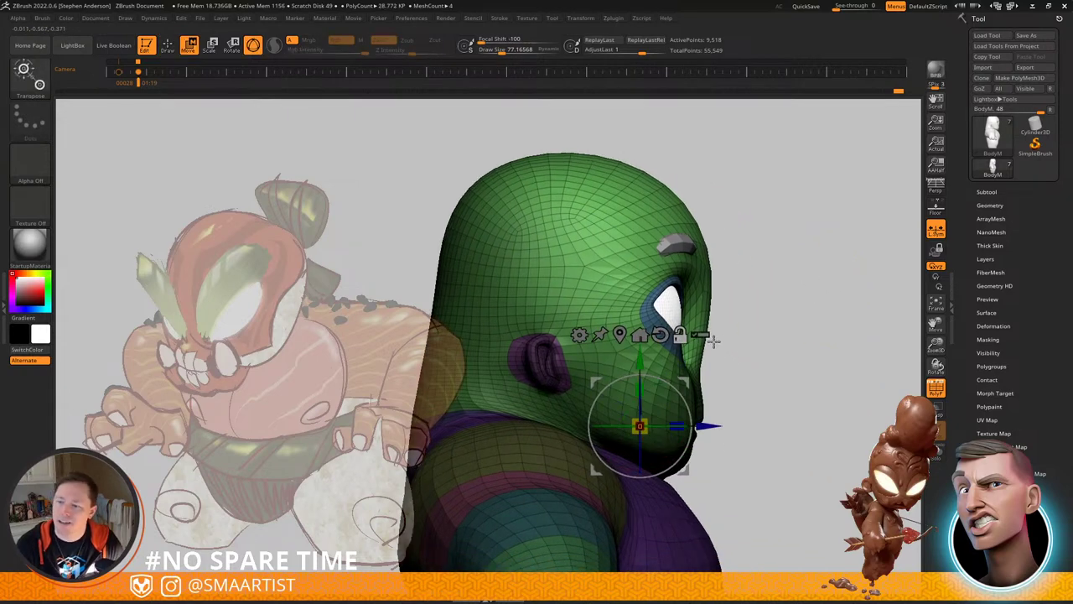
{"action": "mouse_move", "coordinate": [816, 235]}
{"action": "left_mouse_down", "text": "ctrl+shift"}
{"action": "mouse_move", "coordinate": [812, 253]}
{"action": "mouse_move", "coordinate": [656, 315]}
{"action": "mouse_move", "coordinate": [792, 189]}
{"action": "left_mouse_up", "text": "ctrl+shift"}
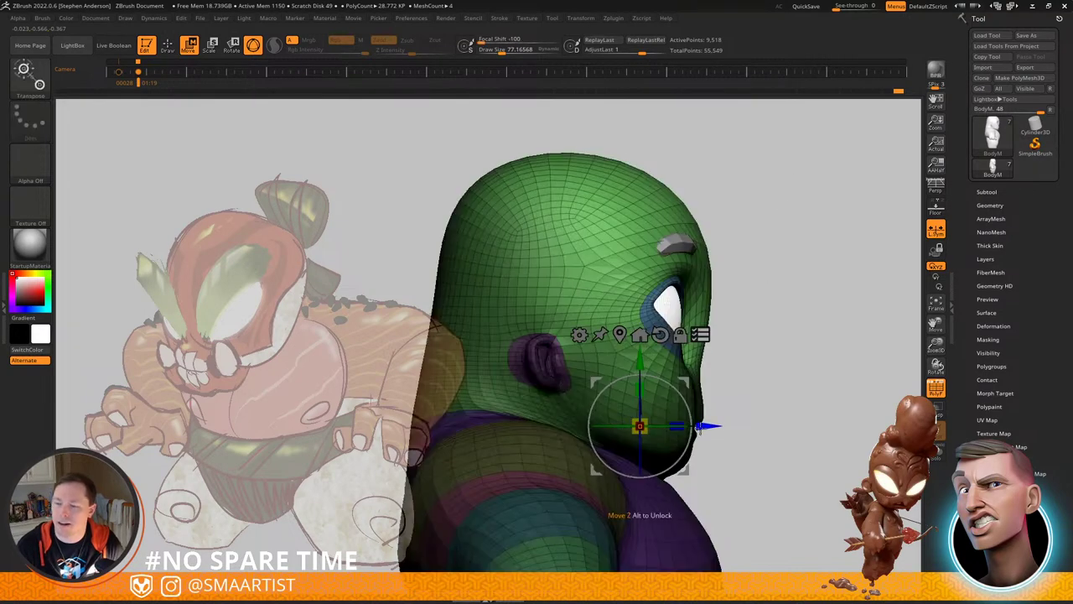
{"action": "left_click_drag", "start_coordinate": [705, 425], "coordinate": [687, 426]}
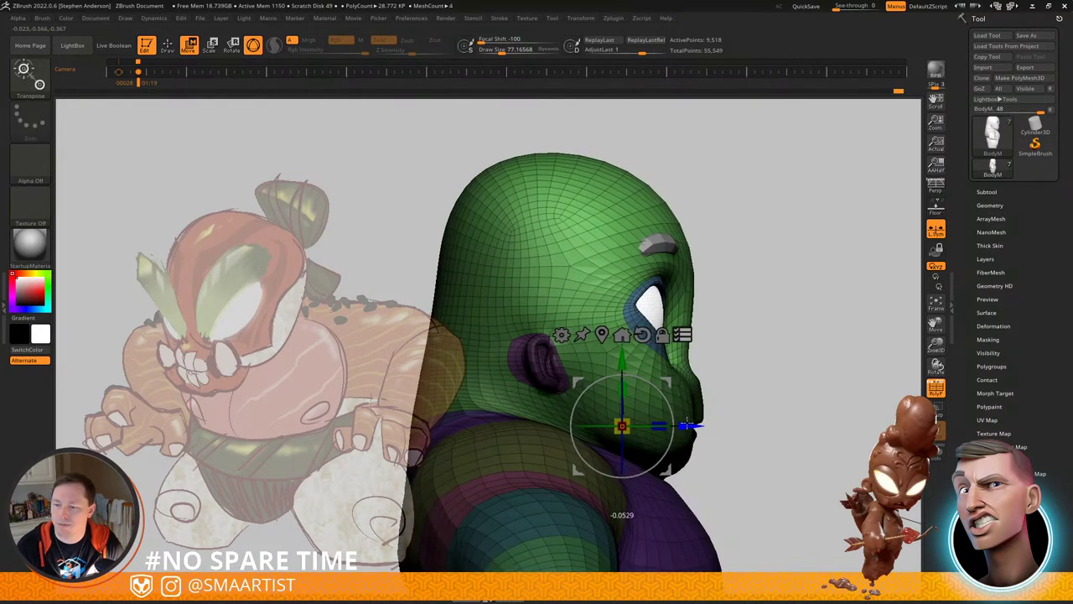
{"action": "key", "text": "q"}
Step: Hide the polygroup wireframe and smooth the nose from several angles at brush size about 48
{"action": "left_click_drag", "start_coordinate": [777, 344], "coordinate": [731, 351]}
{"action": "right_click_drag", "start_coordinate": [743, 351], "coordinate": [791, 297], "text": "ctrl"}
{"action": "key", "text": "shift+f"}
{"action": "right_click_drag", "start_coordinate": [820, 352], "coordinate": [708, 475]}
{"action": "key", "text": "s"}
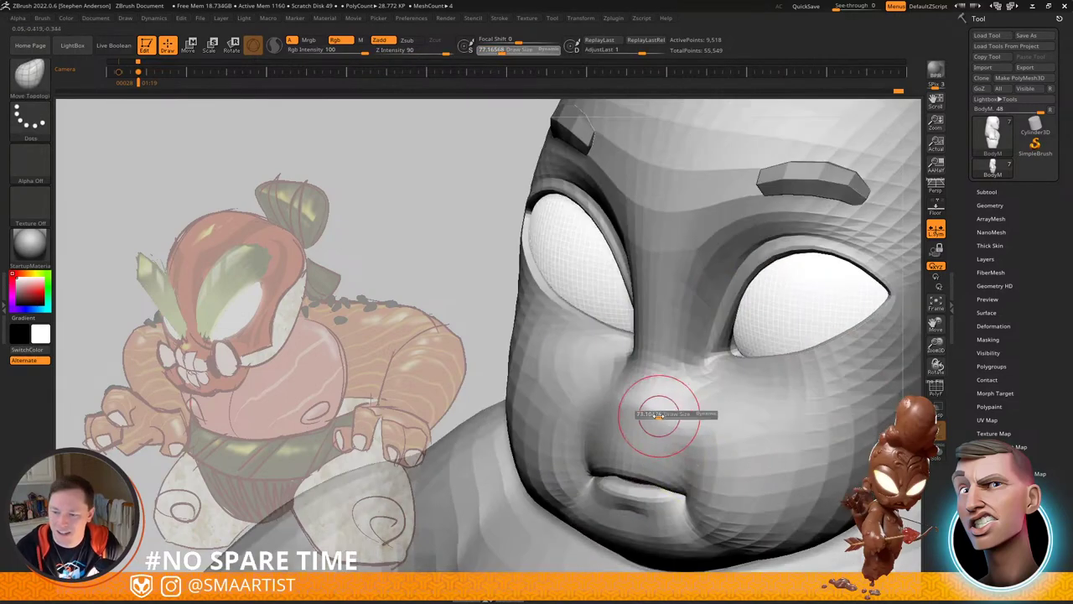
{"action": "left_click_drag", "start_coordinate": [659, 415], "coordinate": [653, 414]}
{"action": "left_click_drag", "start_coordinate": [671, 411], "coordinate": [653, 413], "text": "shift"}
{"action": "right_click_drag", "start_coordinate": [648, 410], "coordinate": [619, 413]}
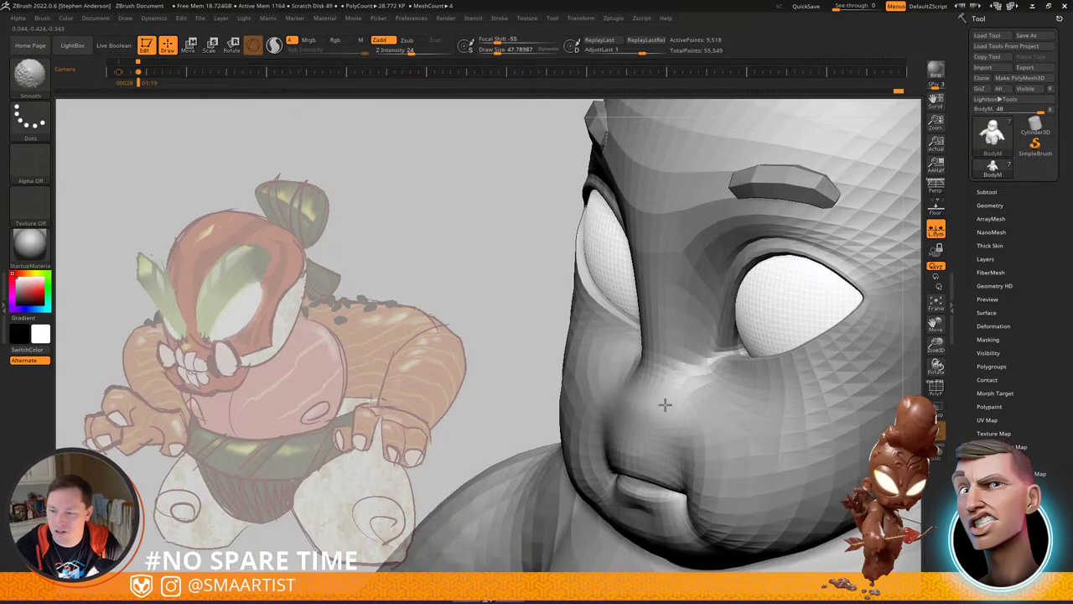
{"action": "left_click_drag", "start_coordinate": [665, 405], "coordinate": [659, 413], "text": "shift"}
{"action": "mouse_move", "coordinate": [659, 413]}
{"action": "right_mouse_down"}
{"action": "mouse_move", "coordinate": [631, 426]}
{"action": "mouse_move", "coordinate": [660, 434]}
{"action": "right_mouse_up"}
{"action": "left_click_drag", "start_coordinate": [660, 433], "coordinate": [651, 443], "text": "shift"}
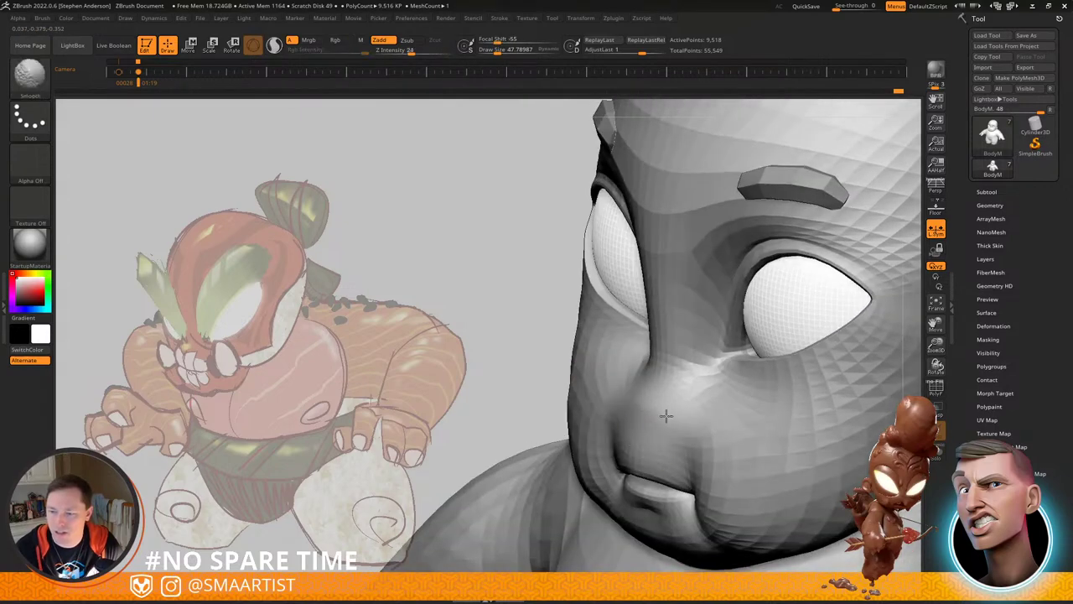
{"action": "left_click_drag", "start_coordinate": [657, 393], "coordinate": [657, 406], "text": "shift"}
Step: Display the polygroup wireframe and isolate the inner eyelid rim around the eyeballs
{"action": "mouse_move", "coordinate": [657, 407]}
{"action": "right_mouse_down"}
{"action": "mouse_move", "coordinate": [699, 392]}
{"action": "mouse_move", "coordinate": [656, 374]}
{"action": "mouse_move", "coordinate": [780, 384]}
{"action": "mouse_move", "coordinate": [695, 353]}
{"action": "mouse_move", "coordinate": [726, 373]}
{"action": "mouse_move", "coordinate": [697, 470]}
{"action": "mouse_move", "coordinate": [750, 366]}
{"action": "mouse_move", "coordinate": [713, 383]}
{"action": "mouse_move", "coordinate": [703, 406]}
{"action": "right_mouse_up"}
{"action": "right_click_drag", "start_coordinate": [707, 290], "coordinate": [705, 376], "text": "alt"}
{"action": "right_click_drag", "start_coordinate": [705, 375], "coordinate": [621, 356]}
{"action": "right_click_drag", "start_coordinate": [621, 357], "coordinate": [600, 431], "text": "ctrl"}
{"action": "key", "text": "shift+f"}
{"action": "left_click", "coordinate": [578, 400], "text": "ctrl+shift"}
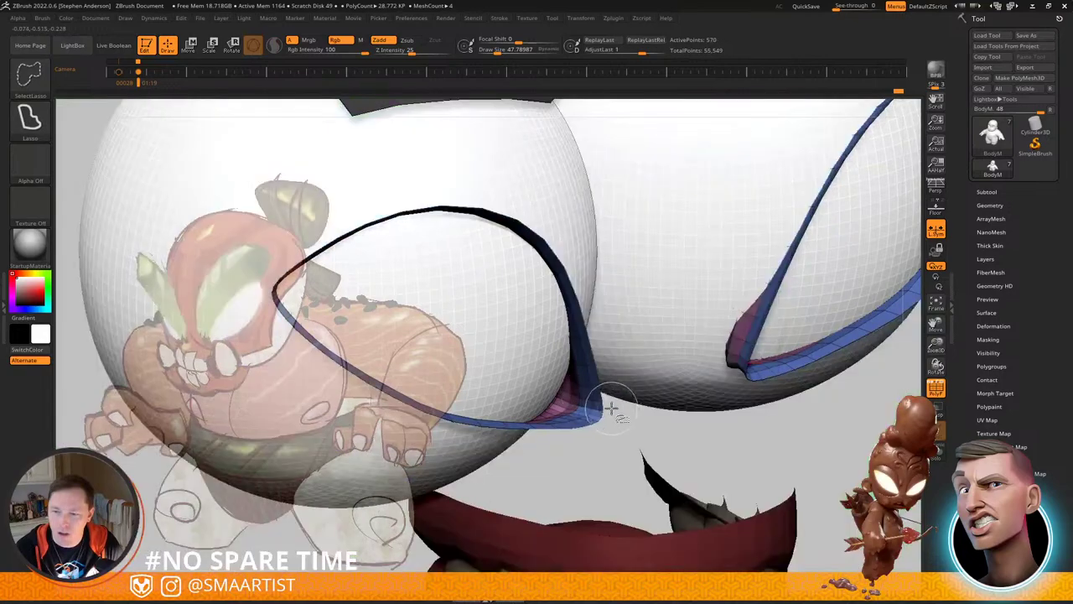
Step: Mask the whole body except the inner eyelid rims, show everything again and soften the mask edge
{"action": "left_click", "coordinate": [642, 442], "text": "ctrl+shift"}
{"action": "left_click", "coordinate": [611, 412], "text": "ctrl+shift"}
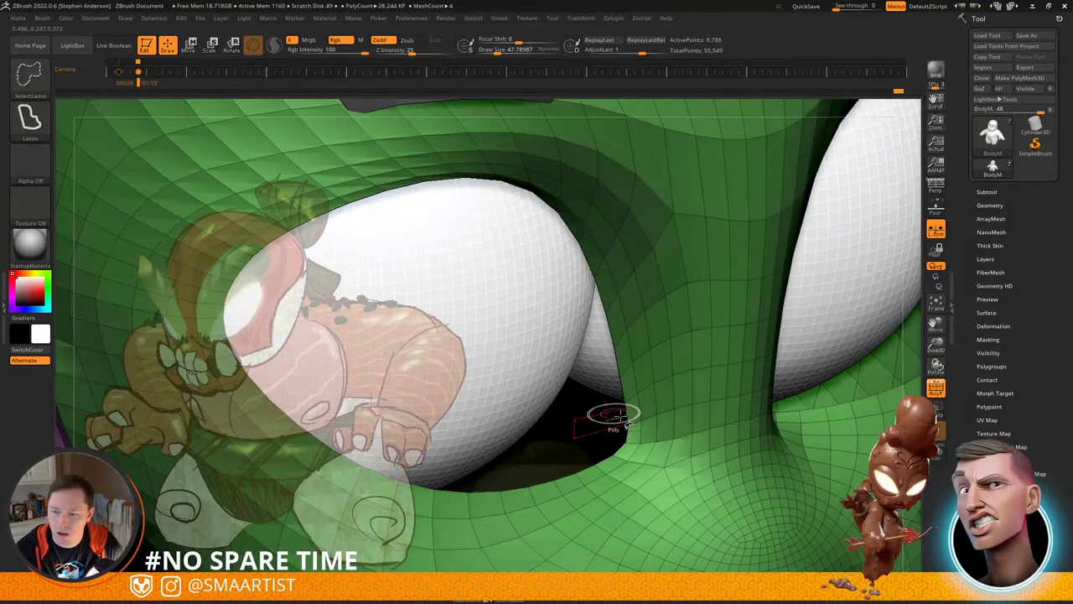
{"action": "key", "text": "ctrl+a"}
{"action": "key", "text": "ctrl+shift+a"}
{"action": "right_click_drag", "start_coordinate": [652, 434], "coordinate": [657, 368], "text": "ctrl"}
{"action": "left_click", "coordinate": [645, 377], "text": "ctrl"}
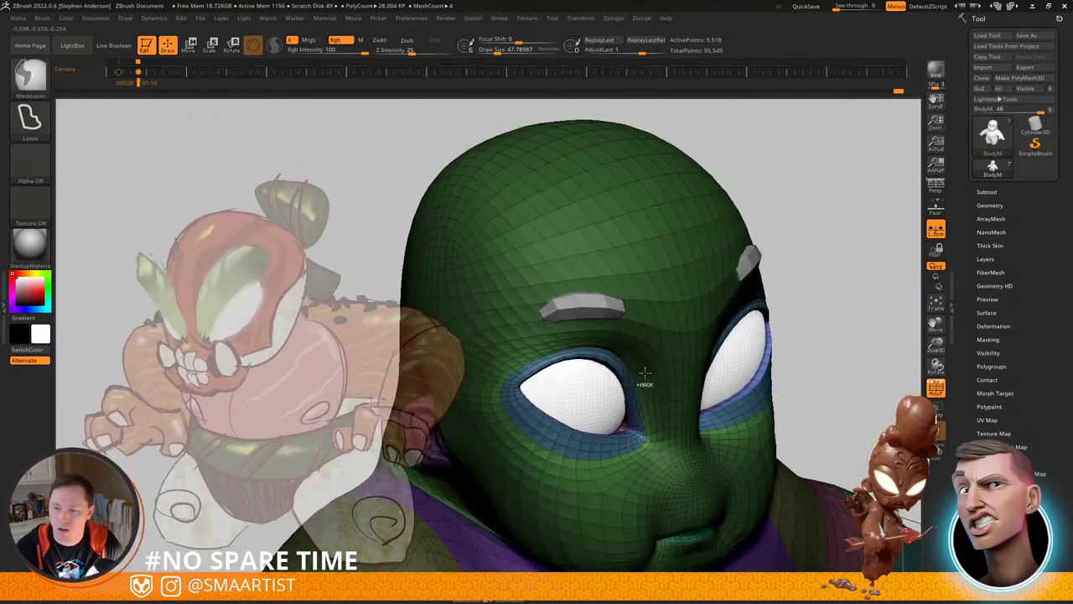
{"action": "left_click", "coordinate": [647, 378], "text": "ctrl"}
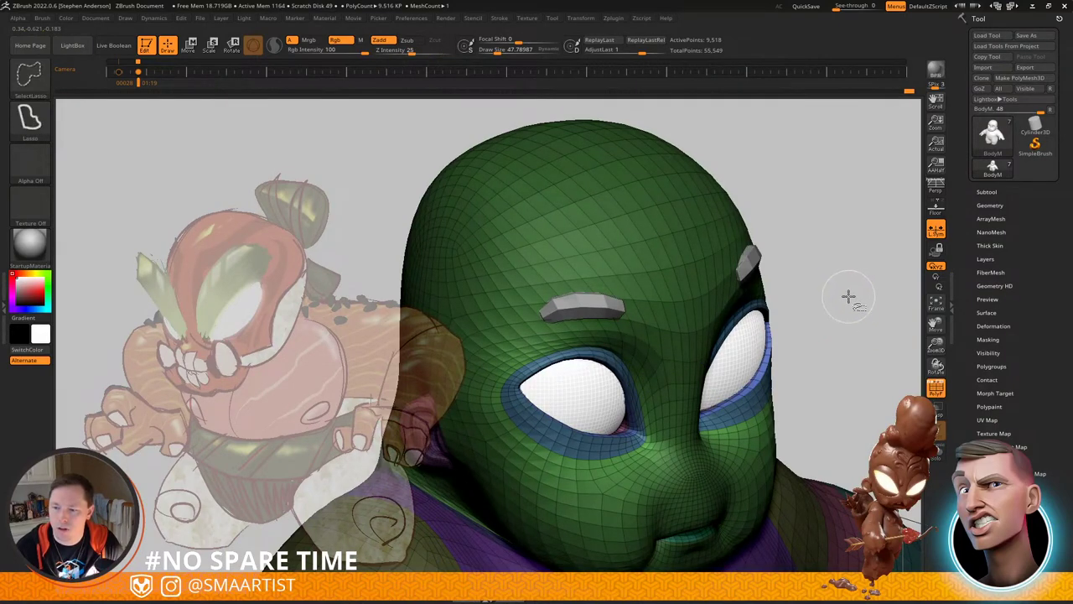
Step: Place the transform gizmo by the unmasked eyelids in side view and move them forward along the Z axis
{"action": "right_click_drag", "start_coordinate": [843, 302], "coordinate": [855, 296]}
{"action": "left_click", "coordinate": [828, 321], "text": "ctrl"}
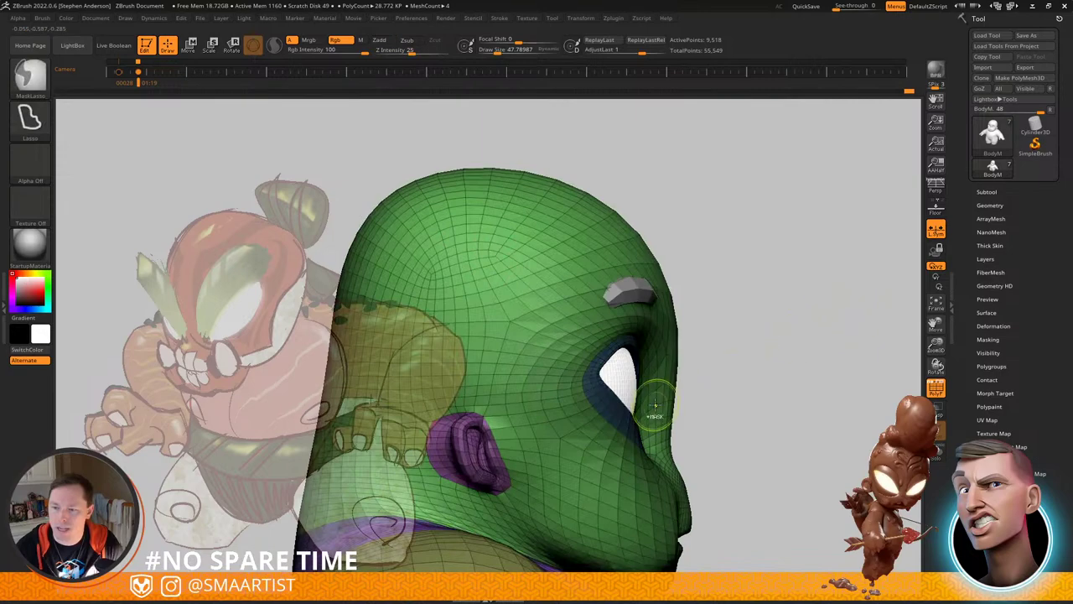
{"action": "left_click", "coordinate": [738, 384], "text": "ctrl"}
{"action": "key", "text": "w"}
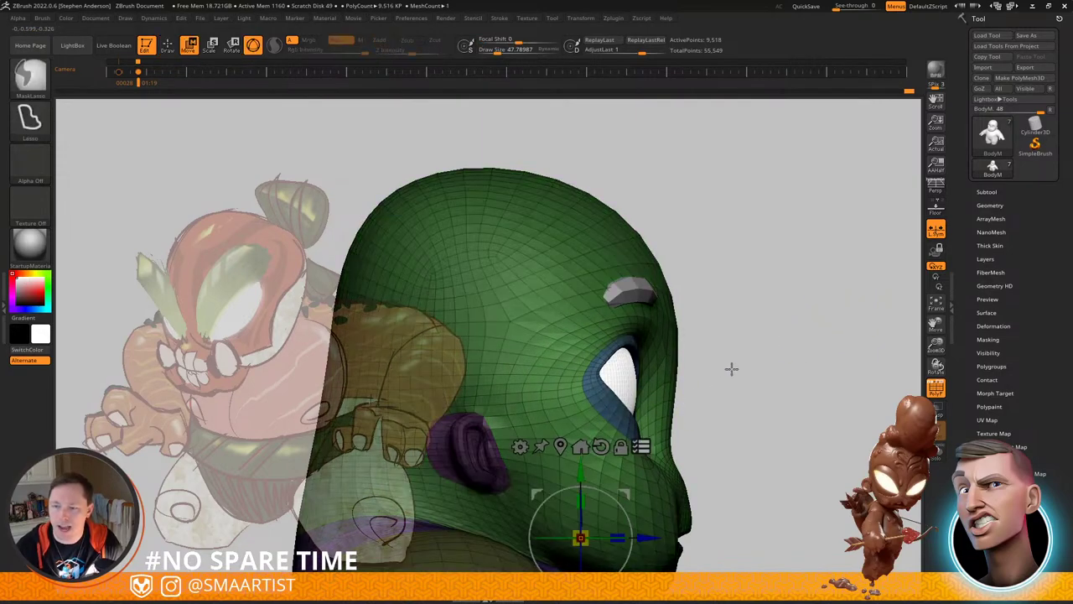
{"action": "right_click_drag", "start_coordinate": [730, 369], "coordinate": [782, 344], "text": "ctrl"}
{"action": "left_click_drag", "start_coordinate": [797, 323], "coordinate": [828, 391], "text": "ctrl+shift"}
{"action": "left_click_drag", "start_coordinate": [741, 310], "coordinate": [785, 371], "text": "ctrl+shift"}
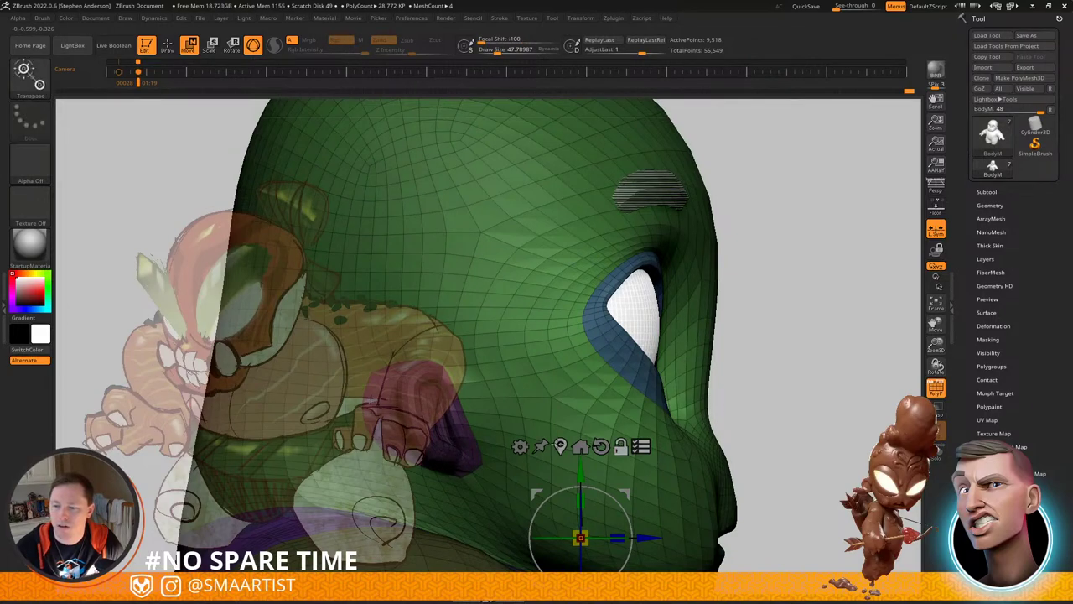
{"action": "left_click", "coordinate": [534, 300], "text": "alt"}
{"action": "left_click_drag", "start_coordinate": [605, 304], "coordinate": [630, 304]}
{"action": "key", "text": "q"}
{"action": "right_click_drag", "start_coordinate": [746, 320], "coordinate": [780, 291], "text": "ctrl"}
{"action": "right_click_drag", "start_coordinate": [780, 292], "coordinate": [763, 288]}
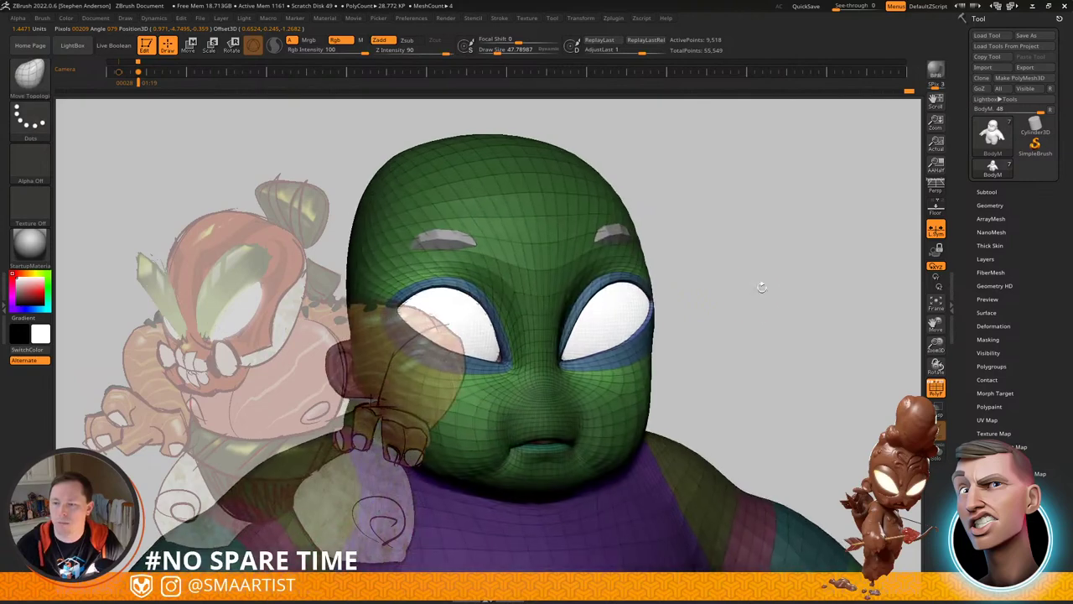
Step: Hide the polygroup wireframe, clear the mask and compare the figure with the concept drawing from several angles
{"action": "key", "text": "shift+f"}
{"action": "left_click", "coordinate": [738, 337], "text": "ctrl"}
{"action": "right_click_drag", "start_coordinate": [738, 337], "coordinate": [794, 333], "text": "alt"}
{"action": "right_click_drag", "start_coordinate": [793, 334], "coordinate": [790, 303], "text": "ctrl"}
{"action": "right_click_drag", "start_coordinate": [790, 303], "coordinate": [816, 345]}
{"action": "mouse_move", "coordinate": [826, 337]}
{"action": "left_mouse_down"}
{"action": "mouse_move", "coordinate": [785, 328]}
{"action": "mouse_move", "coordinate": [710, 351]}
{"action": "mouse_move", "coordinate": [733, 367]}
{"action": "left_mouse_up"}
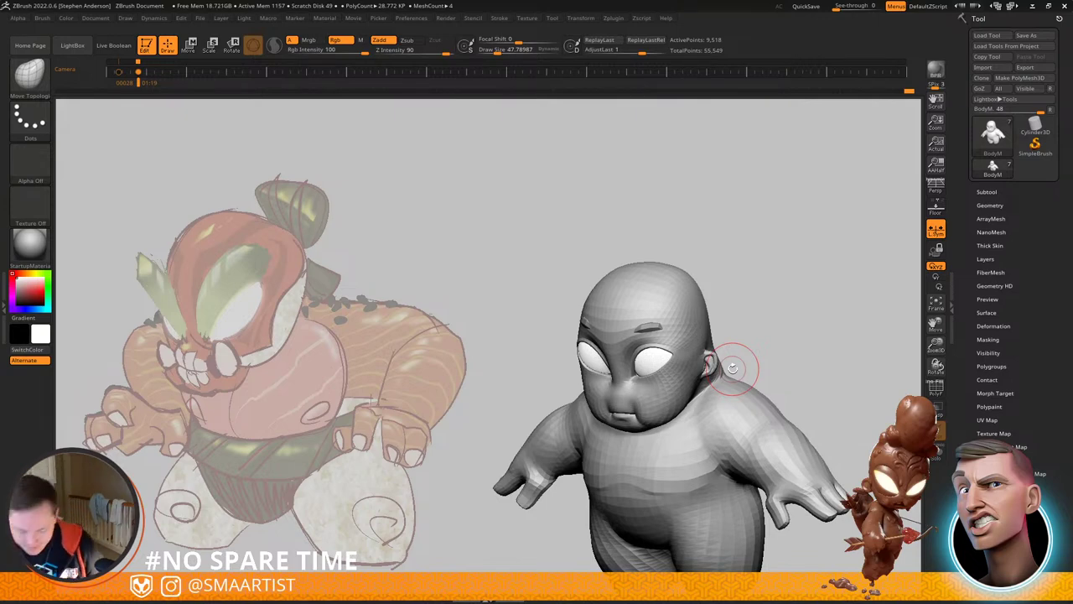
{"action": "mouse_move", "coordinate": [794, 305]}
{"action": "left_mouse_down"}
{"action": "mouse_move", "coordinate": [817, 292]}
{"action": "mouse_move", "coordinate": [803, 352]}
{"action": "left_mouse_up"}
{"action": "mouse_move", "coordinate": [689, 365]}
{"action": "right_mouse_down", "text": "ctrl"}
{"action": "mouse_move", "coordinate": [693, 302]}
{"action": "mouse_move", "coordinate": [705, 270]}
{"action": "mouse_move", "coordinate": [699, 300]}
{"action": "mouse_move", "coordinate": [730, 252]}
{"action": "mouse_move", "coordinate": [714, 255]}
{"action": "right_mouse_up", "text": "ctrl"}
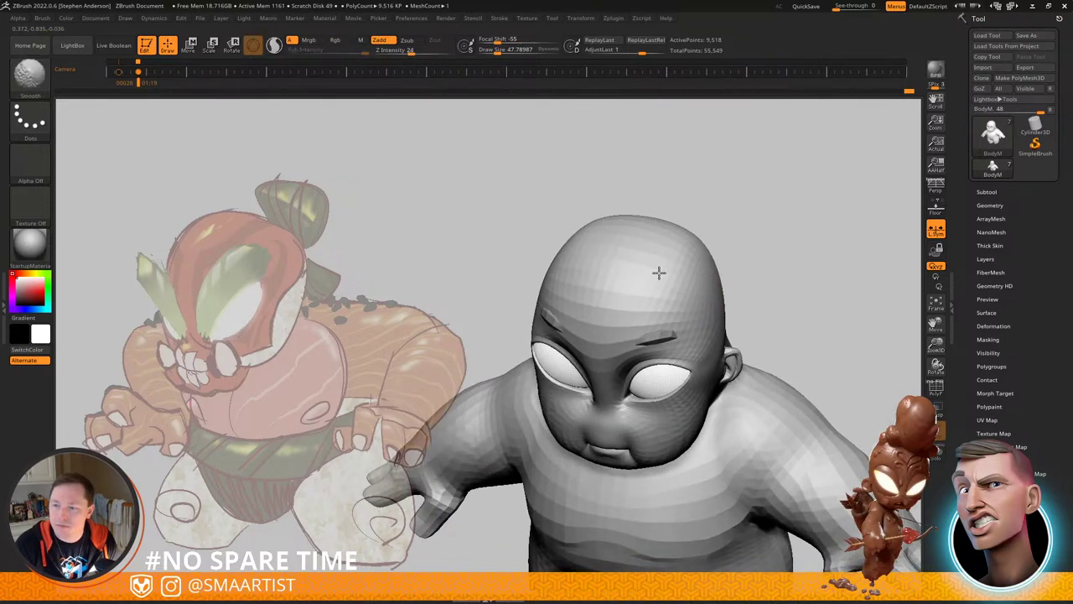
{"action": "right_click_drag", "start_coordinate": [628, 299], "coordinate": [676, 334]}
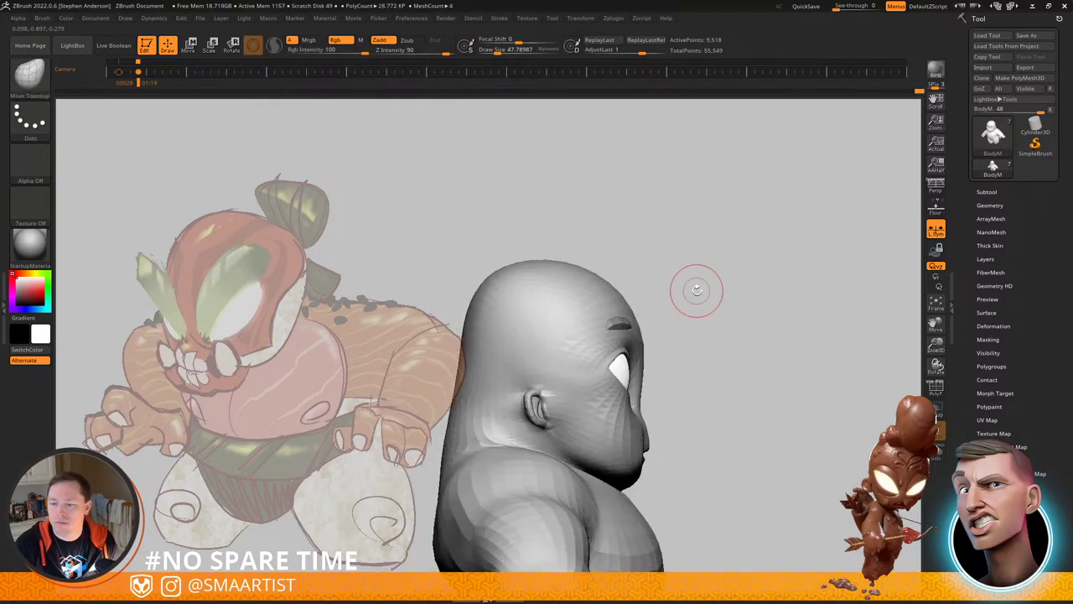
Step: Push the upper lip back and pull the lower lip forward in side view with the Move Topological brush at size about 219
{"action": "right_click_drag", "start_coordinate": [697, 291], "coordinate": [689, 320]}
{"action": "mouse_move", "coordinate": [709, 349]}
{"action": "right_mouse_down", "text": "alt"}
{"action": "mouse_move", "coordinate": [676, 291]}
{"action": "mouse_move", "coordinate": [726, 368]}
{"action": "mouse_move", "coordinate": [723, 409]}
{"action": "right_mouse_up", "text": "alt"}
{"action": "mouse_move", "coordinate": [723, 409]}
{"action": "right_mouse_down", "text": "alt"}
{"action": "mouse_move", "coordinate": [721, 256]}
{"action": "mouse_move", "coordinate": [724, 278]}
{"action": "right_mouse_up", "text": "alt"}
{"action": "mouse_move", "coordinate": [589, 379]}
{"action": "right_mouse_down"}
{"action": "mouse_move", "coordinate": [626, 384]}
{"action": "mouse_move", "coordinate": [651, 429]}
{"action": "right_mouse_up"}
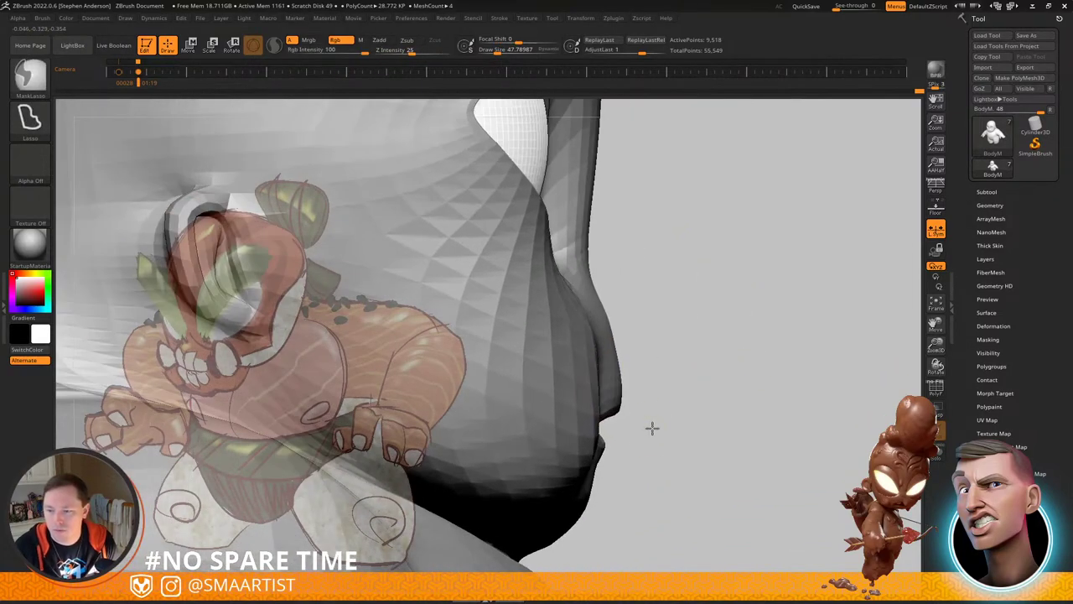
{"action": "key", "text": "b"}
{"action": "key", "text": "m"}
{"action": "key", "text": "t"}
{"action": "key", "text": "s"}
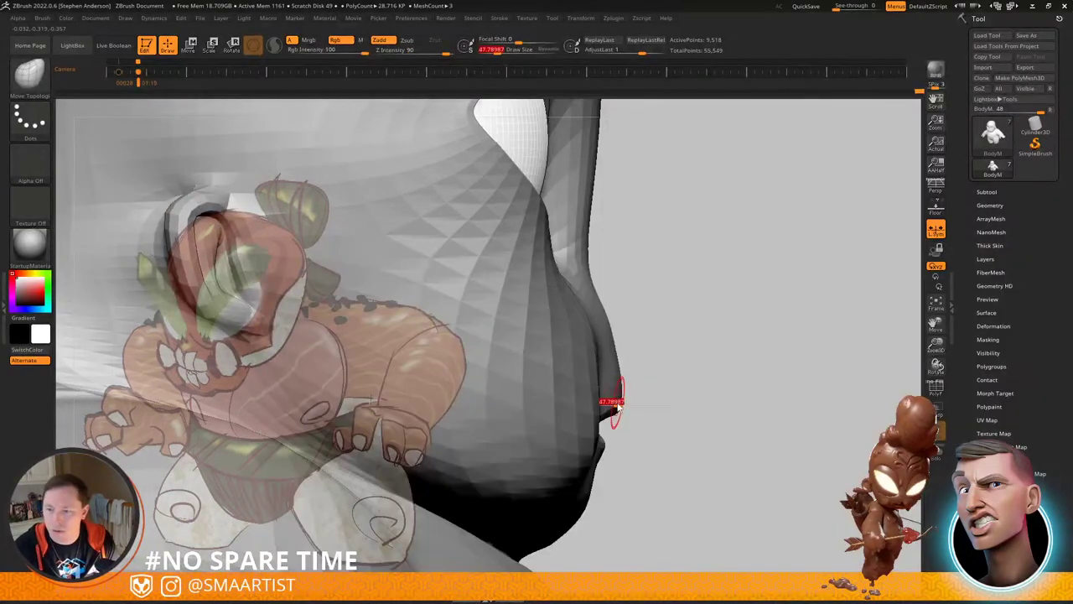
{"action": "left_click_drag", "start_coordinate": [624, 404], "coordinate": [637, 405]}
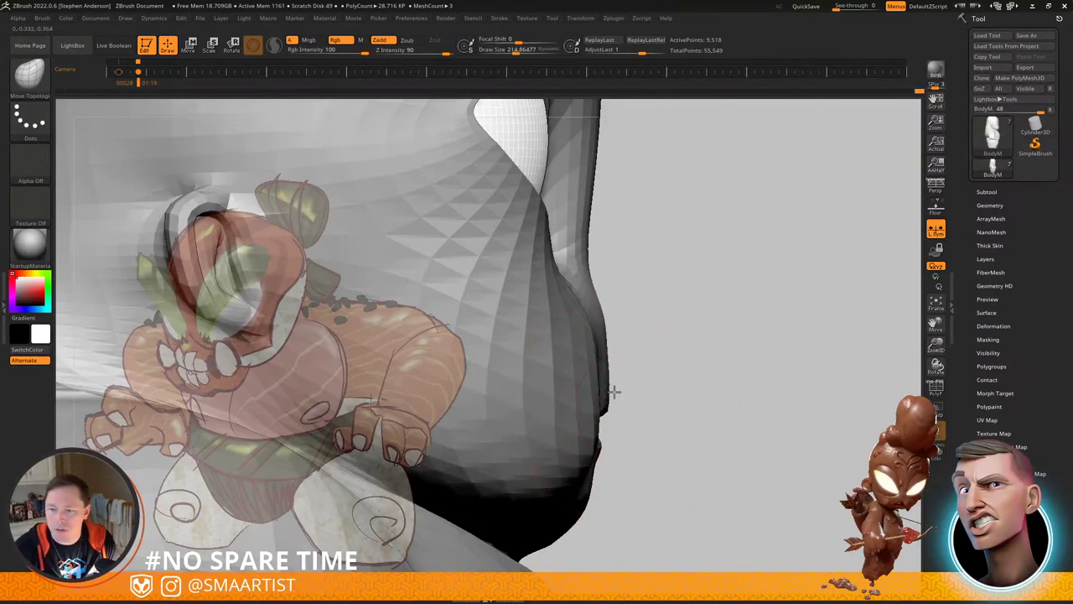
{"action": "left_click_drag", "start_coordinate": [601, 447], "coordinate": [611, 446]}
Step: Push the profile above the upper lip back with the Move Topological brush, varying its size between about 135 and 201
{"action": "key", "text": "s"}
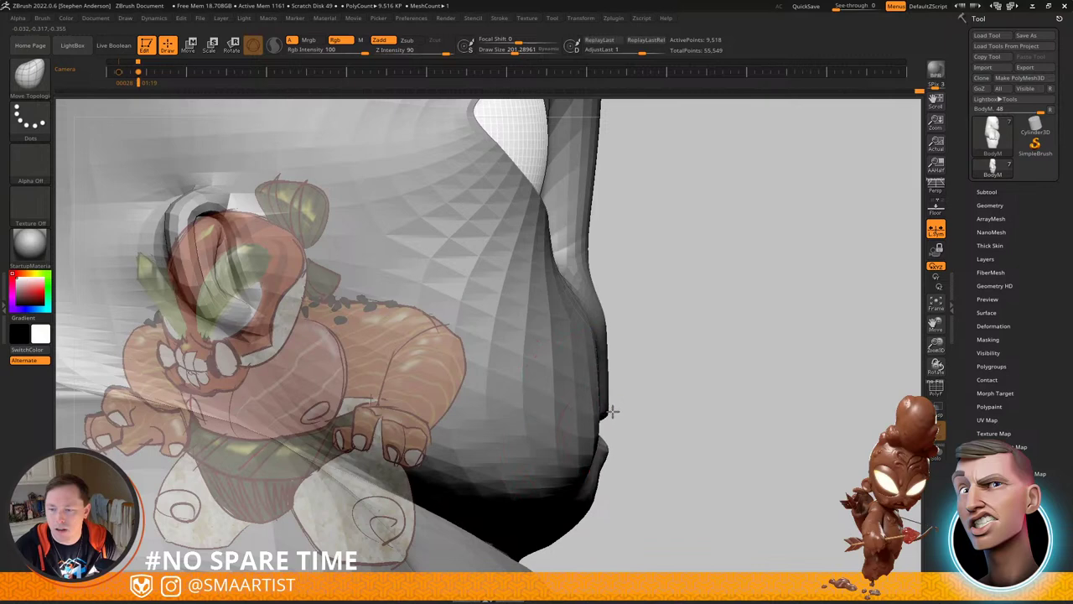
{"action": "left_click_drag", "start_coordinate": [609, 321], "coordinate": [597, 318]}
{"action": "key", "text": "s"}
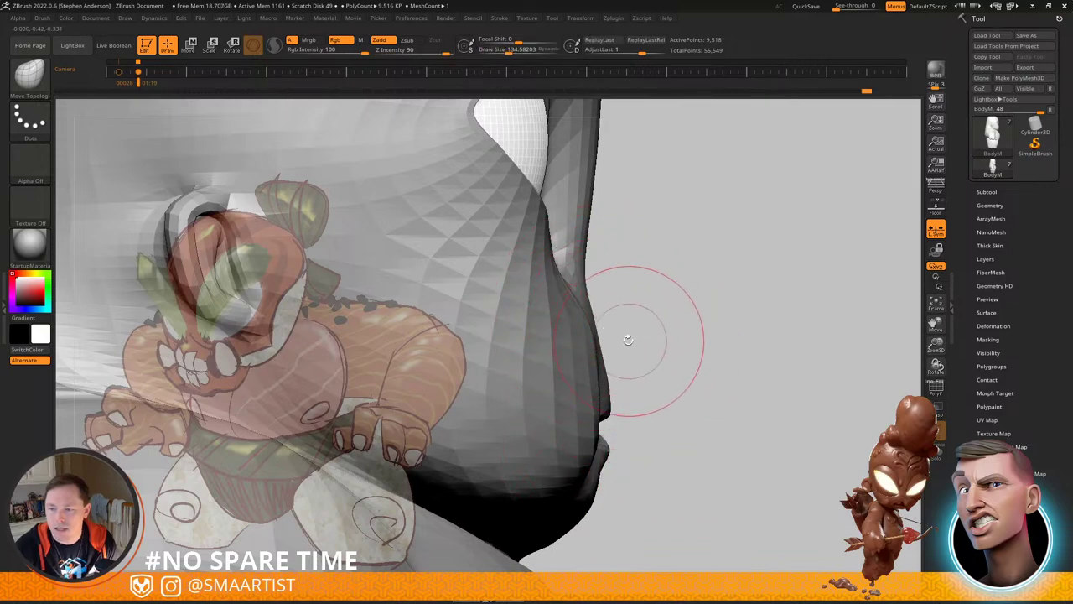
{"action": "mouse_move", "coordinate": [628, 339]}
{"action": "right_mouse_down"}
{"action": "mouse_move", "coordinate": [603, 350]}
{"action": "mouse_move", "coordinate": [605, 377]}
{"action": "mouse_move", "coordinate": [597, 354]}
{"action": "right_mouse_up"}
{"action": "key", "text": "s"}
{"action": "left_click_drag", "start_coordinate": [595, 353], "coordinate": [606, 351]}
Step: Refine the volume between nose and upper lip from three-quarter and side views at brush sizes of about 182 and 146
{"action": "right_click_drag", "start_coordinate": [635, 344], "coordinate": [622, 316]}
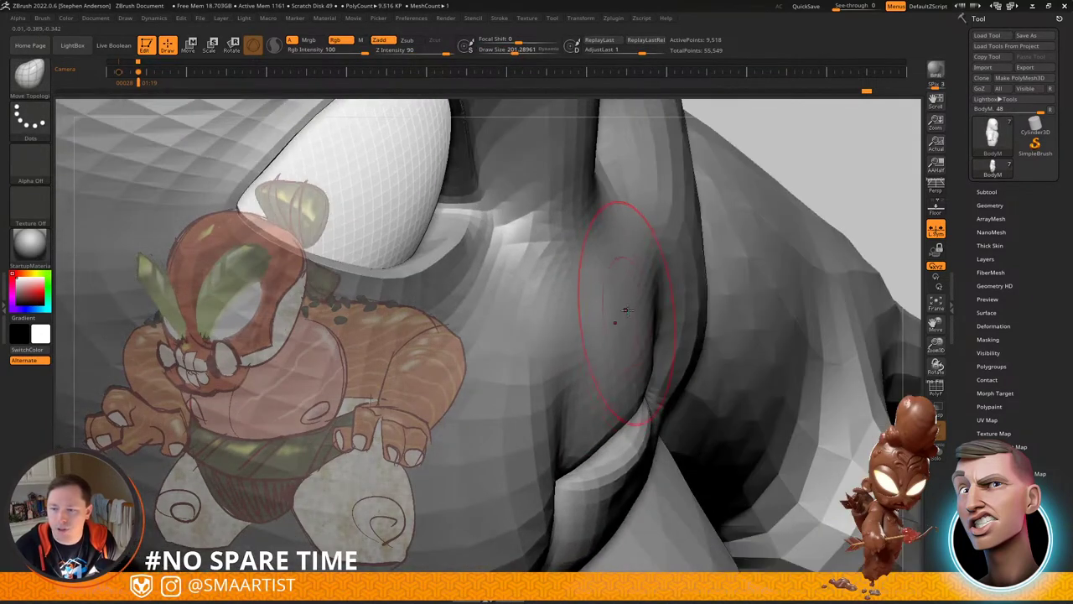
{"action": "key", "text": "s"}
{"action": "left_click_drag", "start_coordinate": [632, 308], "coordinate": [629, 307]}
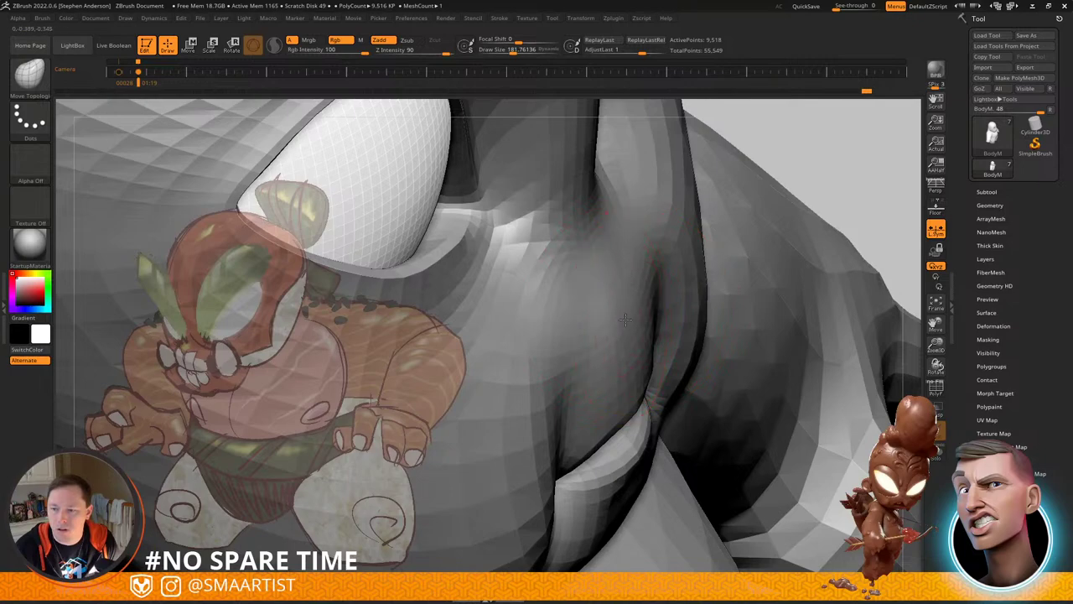
{"action": "right_click_drag", "start_coordinate": [626, 319], "coordinate": [629, 276]}
{"action": "left_click_drag", "start_coordinate": [614, 272], "coordinate": [607, 278]}
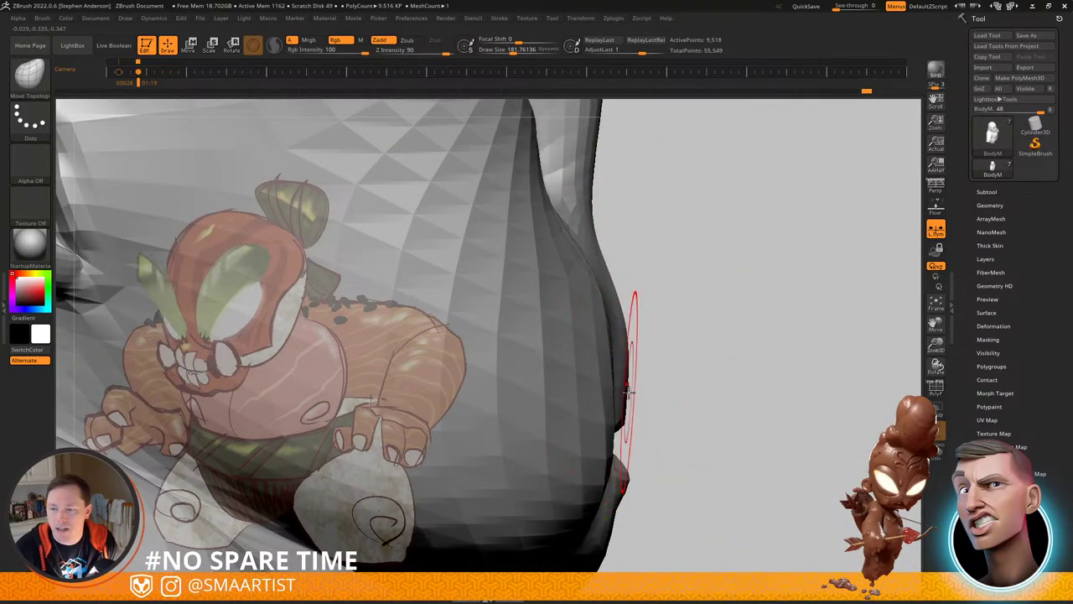
{"action": "key", "text": "s"}
{"action": "left_click_drag", "start_coordinate": [634, 392], "coordinate": [632, 395]}
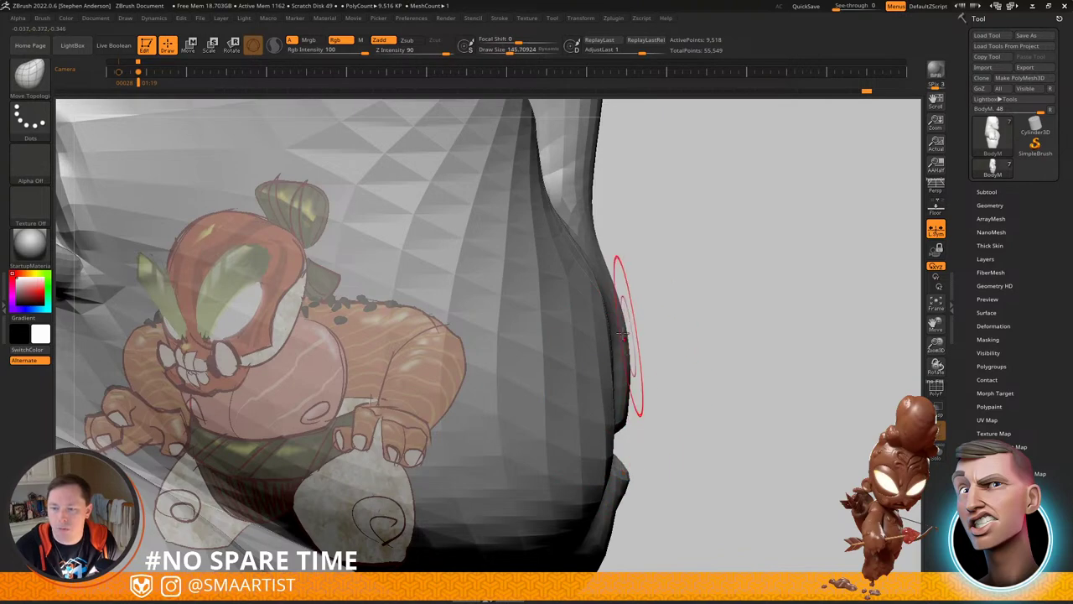
Step: Adjust the corners of the mouth and the lip line from several angles at brush size about 146
{"action": "mouse_move", "coordinate": [640, 325]}
{"action": "right_mouse_down"}
{"action": "mouse_move", "coordinate": [555, 359]}
{"action": "mouse_move", "coordinate": [567, 392]}
{"action": "right_mouse_up"}
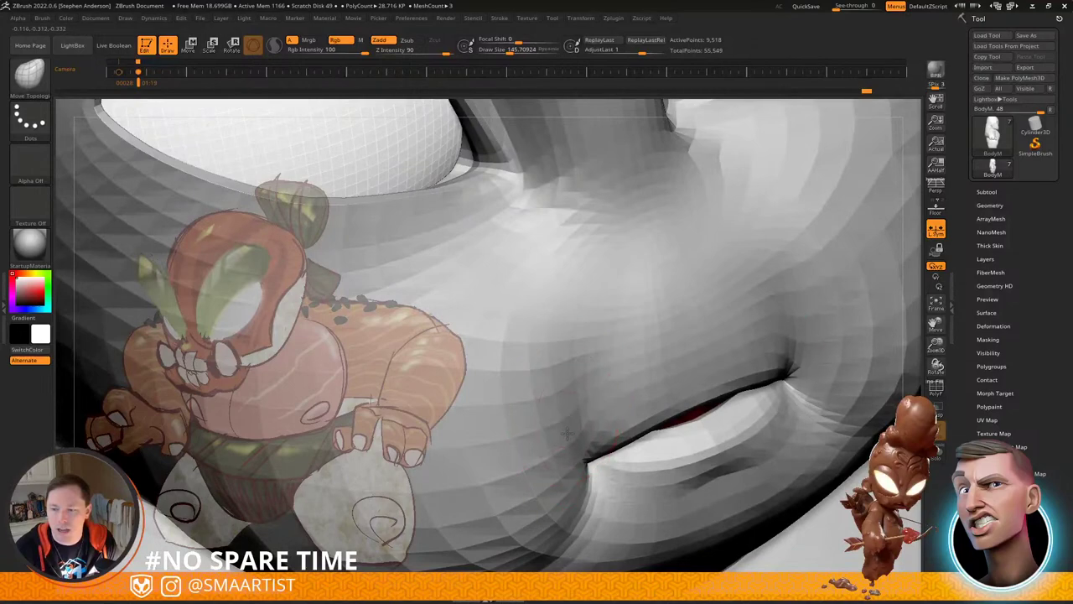
{"action": "right_click_drag", "start_coordinate": [585, 459], "coordinate": [674, 360], "text": "ctrl"}
{"action": "mouse_move", "coordinate": [713, 411]}
{"action": "right_mouse_down", "text": "alt"}
{"action": "mouse_move", "coordinate": [699, 333]}
{"action": "mouse_move", "coordinate": [629, 367]}
{"action": "mouse_move", "coordinate": [641, 412]}
{"action": "mouse_move", "coordinate": [665, 424]}
{"action": "mouse_move", "coordinate": [658, 404]}
{"action": "mouse_move", "coordinate": [701, 498]}
{"action": "right_mouse_up", "text": "alt"}
{"action": "right_click_drag", "start_coordinate": [646, 359], "coordinate": [614, 383]}
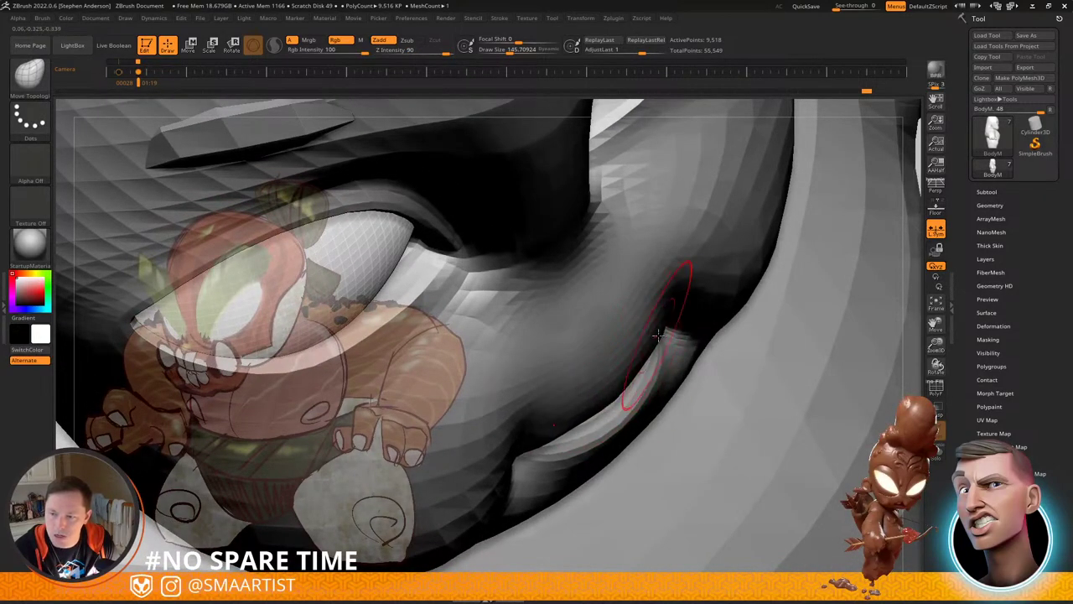
{"action": "left_click_drag", "start_coordinate": [669, 326], "coordinate": [668, 325]}
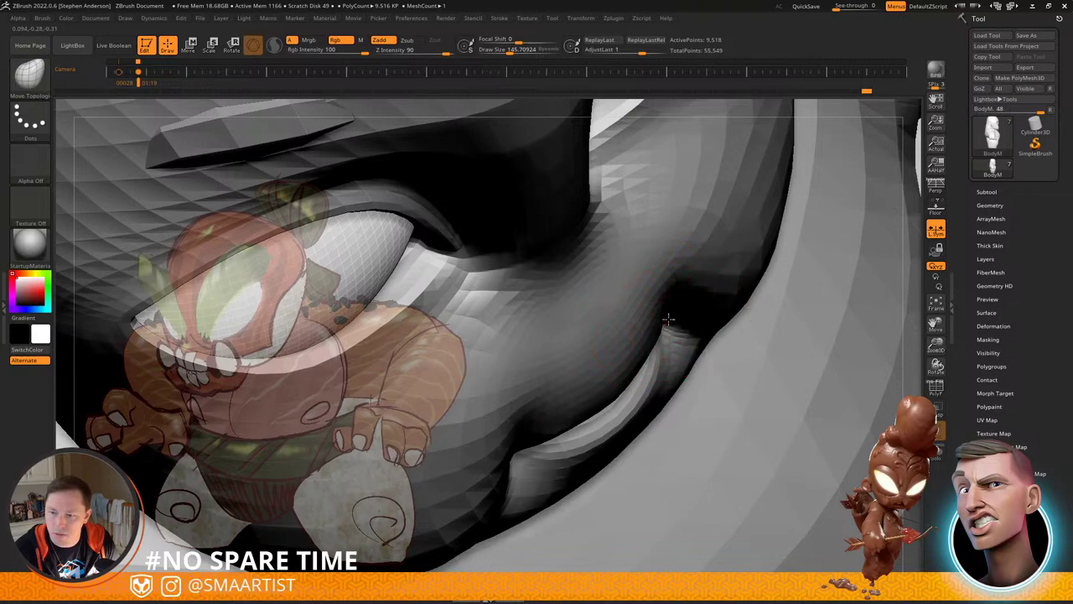
{"action": "mouse_move", "coordinate": [668, 320]}
{"action": "right_mouse_down"}
{"action": "mouse_move", "coordinate": [644, 276]}
{"action": "mouse_move", "coordinate": [600, 281]}
{"action": "mouse_move", "coordinate": [575, 302]}
{"action": "right_mouse_up"}
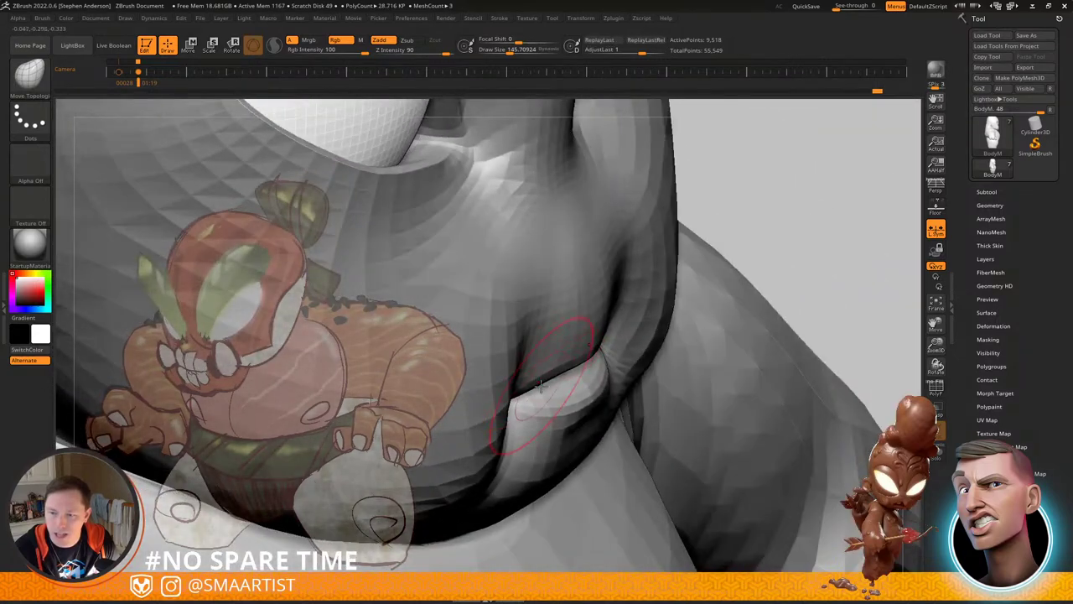
{"action": "right_click_drag", "start_coordinate": [541, 386], "coordinate": [517, 330]}
Step: Make the body transparent around the teeth, centre the gizmo on them, move them down and forward behind the lips, and restore the opaque display
{"action": "right_click_drag", "start_coordinate": [589, 386], "coordinate": [589, 337]}
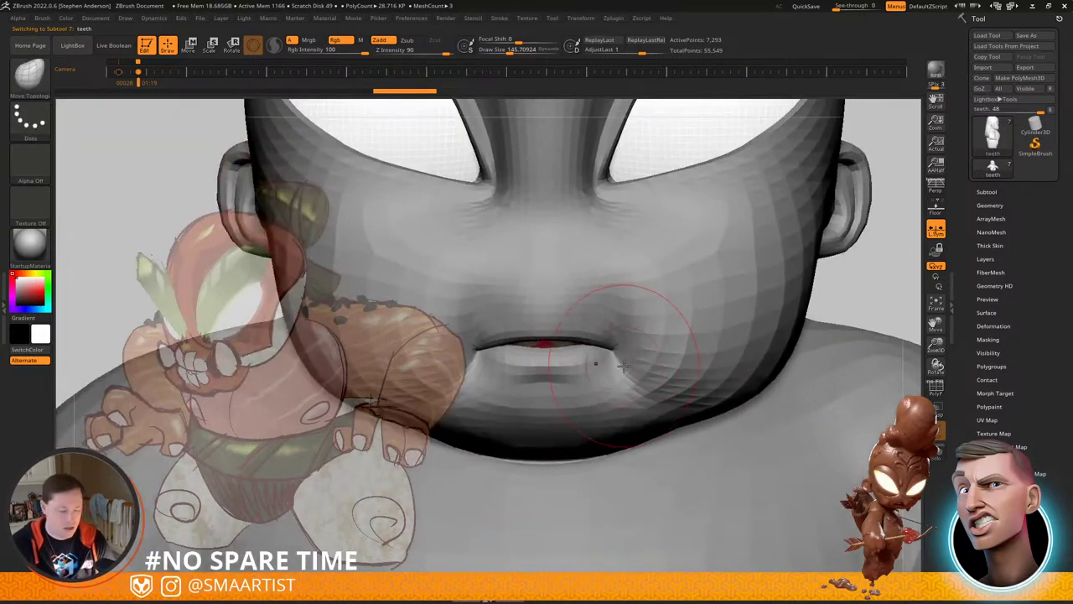
{"action": "key", "text": "ctrl+t"}
{"action": "right_click_drag", "start_coordinate": [663, 361], "coordinate": [634, 342]}
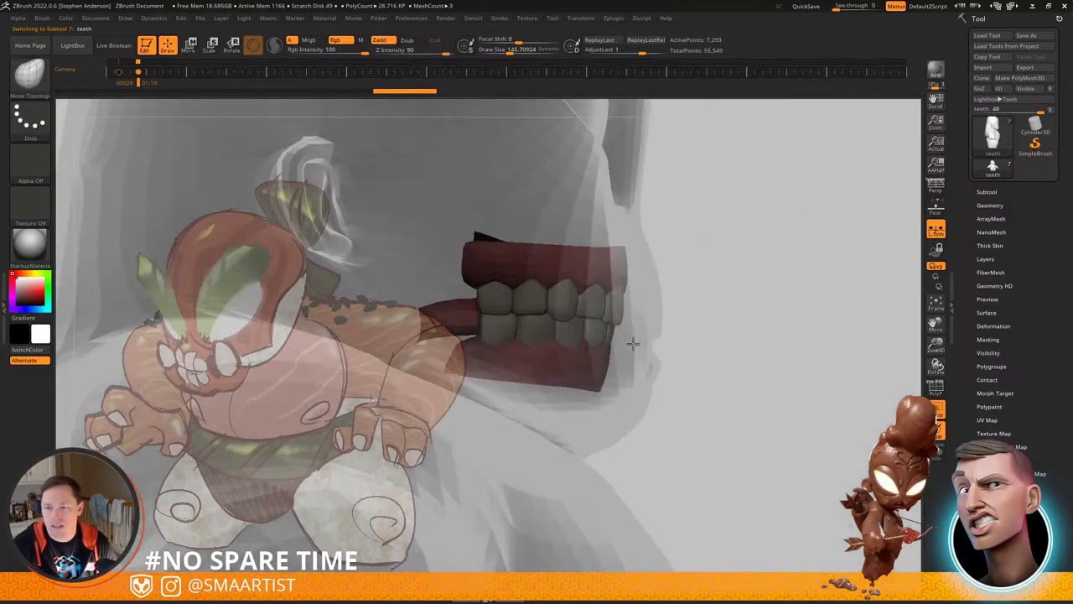
{"action": "key", "text": "w"}
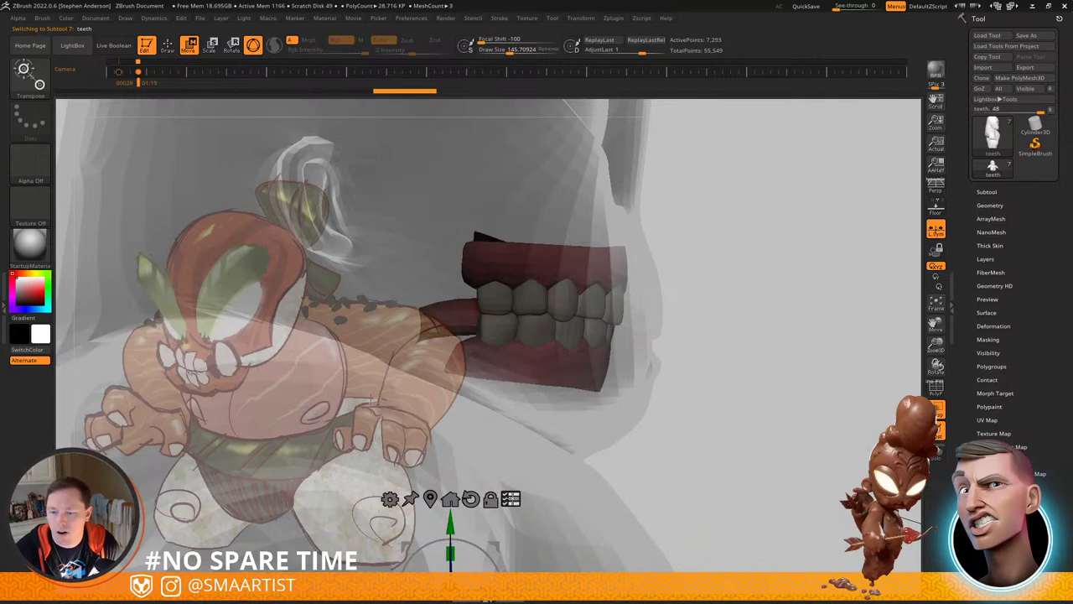
{"action": "left_click", "coordinate": [429, 498]}
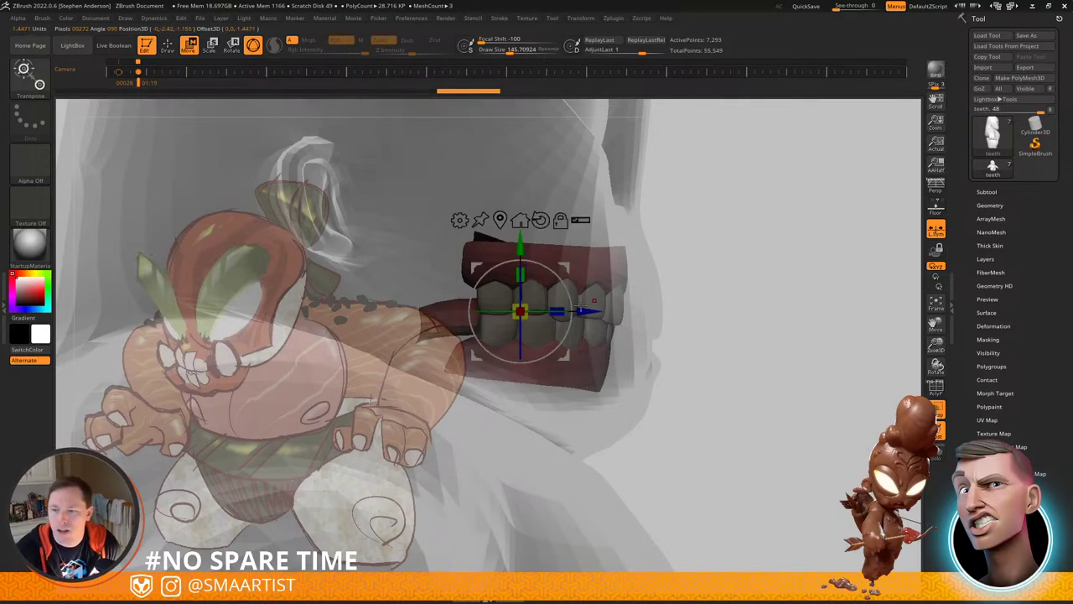
{"action": "left_click_drag", "start_coordinate": [566, 268], "coordinate": [574, 281]}
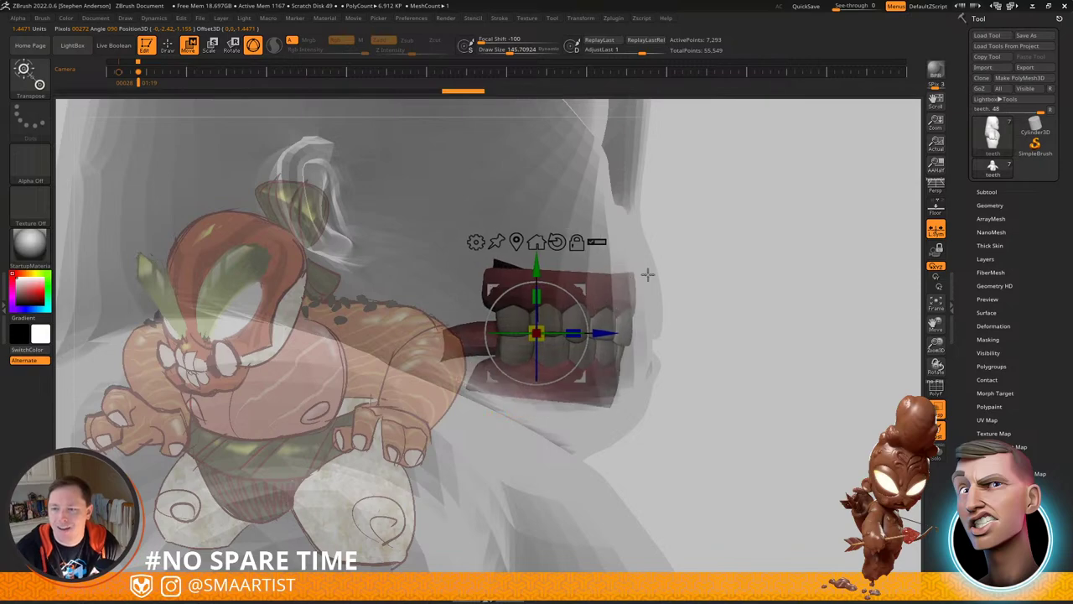
{"action": "right_click_drag", "start_coordinate": [647, 274], "coordinate": [660, 299]}
{"action": "left_click_drag", "start_coordinate": [602, 286], "coordinate": [612, 292]}
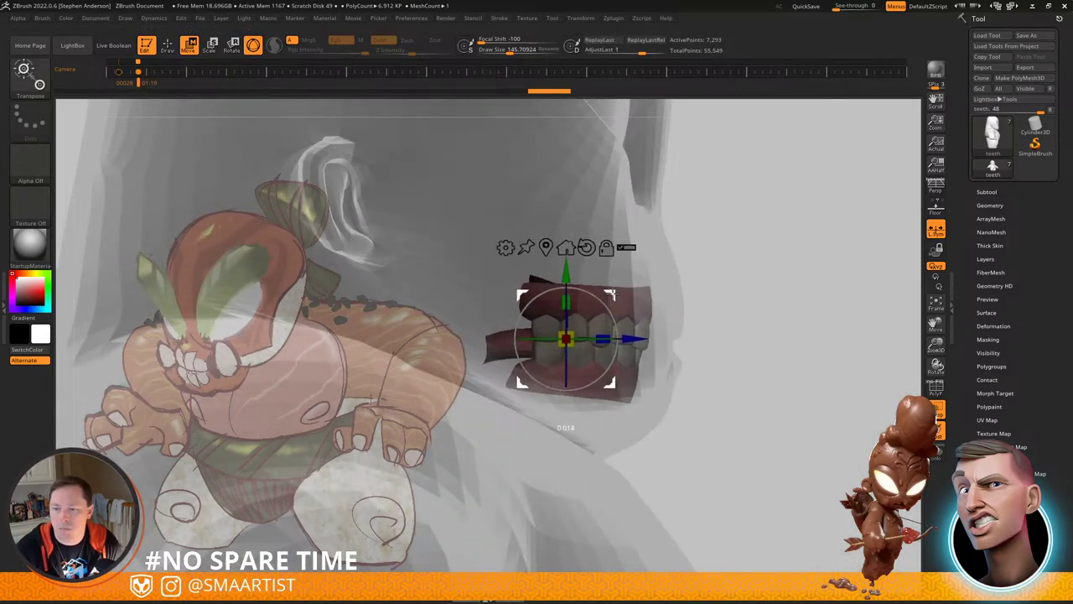
{"action": "key", "text": "q"}
{"action": "right_click_drag", "start_coordinate": [749, 277], "coordinate": [708, 282]}
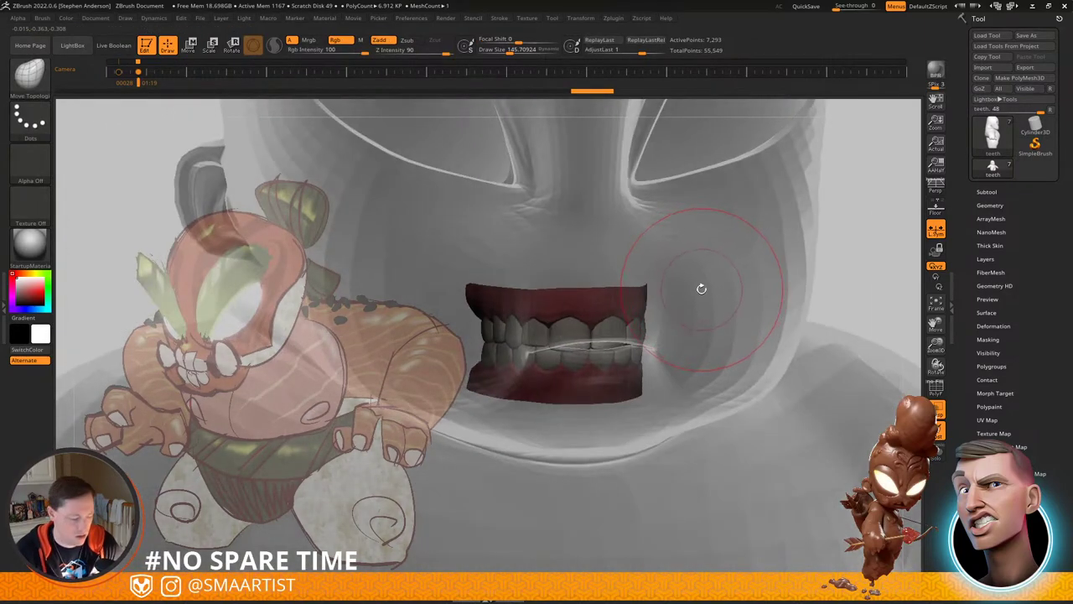
{"action": "key", "text": "ctrl+t"}
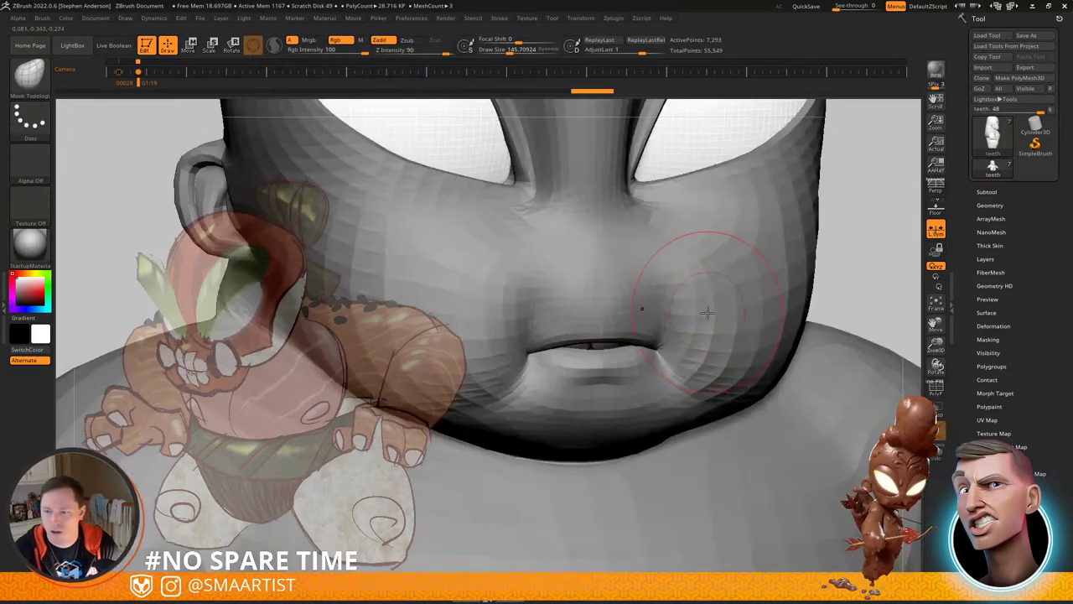
{"action": "mouse_move", "coordinate": [699, 308]}
{"action": "right_mouse_down"}
{"action": "mouse_move", "coordinate": [675, 309]}
{"action": "mouse_move", "coordinate": [699, 317]}
{"action": "mouse_move", "coordinate": [680, 271]}
{"action": "mouse_move", "coordinate": [736, 310]}
{"action": "mouse_move", "coordinate": [592, 351]}
{"action": "mouse_move", "coordinate": [675, 355]}
{"action": "mouse_move", "coordinate": [644, 357]}
{"action": "mouse_move", "coordinate": [687, 343]}
{"action": "mouse_move", "coordinate": [660, 336]}
{"action": "mouse_move", "coordinate": [652, 304]}
{"action": "mouse_move", "coordinate": [627, 315]}
{"action": "right_mouse_up"}
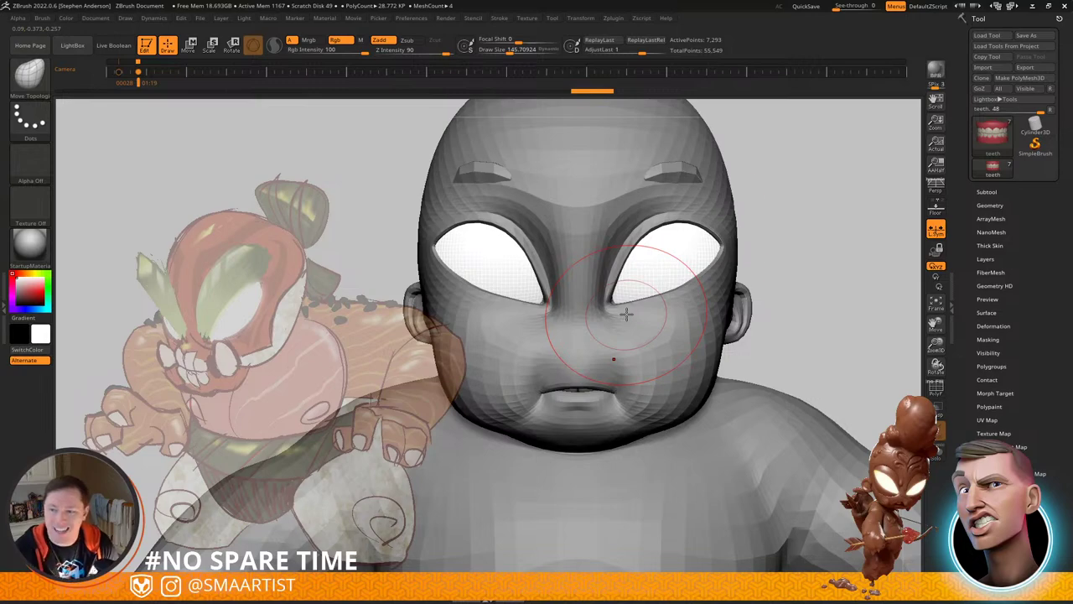
Step: Switch to the BodyM subtool and reshape the upper eyelids and eye openings with Move Topological at sizes of about 163 and 266
{"action": "left_click", "coordinate": [640, 231], "text": "alt"}
{"action": "mouse_move", "coordinate": [635, 232]}
{"action": "right_mouse_down"}
{"action": "mouse_move", "coordinate": [671, 236]}
{"action": "mouse_move", "coordinate": [636, 238]}
{"action": "right_mouse_up"}
{"action": "key", "text": "s"}
{"action": "left_click_drag", "start_coordinate": [635, 239], "coordinate": [639, 239]}
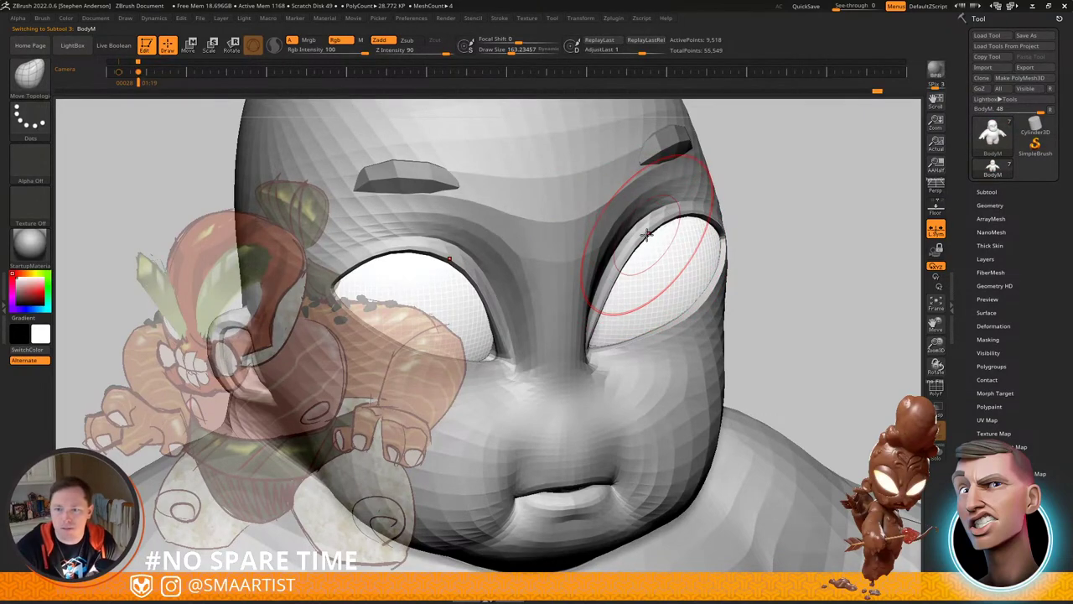
{"action": "key", "text": "s"}
{"action": "left_click_drag", "start_coordinate": [643, 241], "coordinate": [650, 241]}
{"action": "right_click_drag", "start_coordinate": [649, 241], "coordinate": [641, 245]}
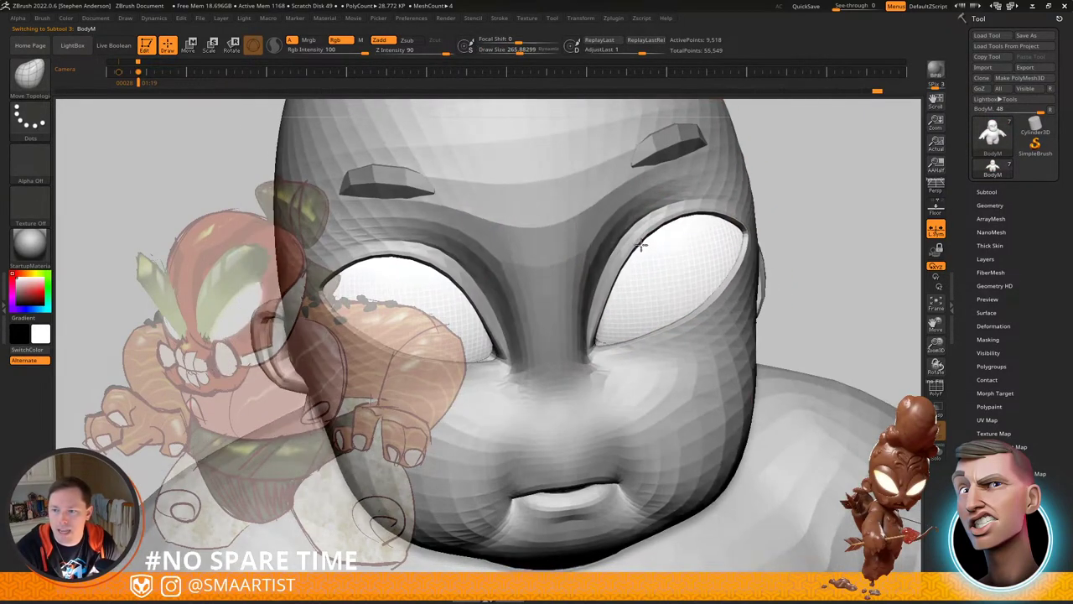
{"action": "left_click_drag", "start_coordinate": [642, 242], "coordinate": [659, 254]}
{"action": "mouse_move", "coordinate": [659, 254]}
{"action": "right_mouse_down"}
{"action": "mouse_move", "coordinate": [624, 225]}
{"action": "mouse_move", "coordinate": [668, 263]}
{"action": "mouse_move", "coordinate": [674, 251]}
{"action": "mouse_move", "coordinate": [696, 268]}
{"action": "mouse_move", "coordinate": [642, 252]}
{"action": "mouse_move", "coordinate": [659, 256]}
{"action": "right_mouse_up"}
{"action": "left_click_drag", "start_coordinate": [663, 258], "coordinate": [693, 256]}
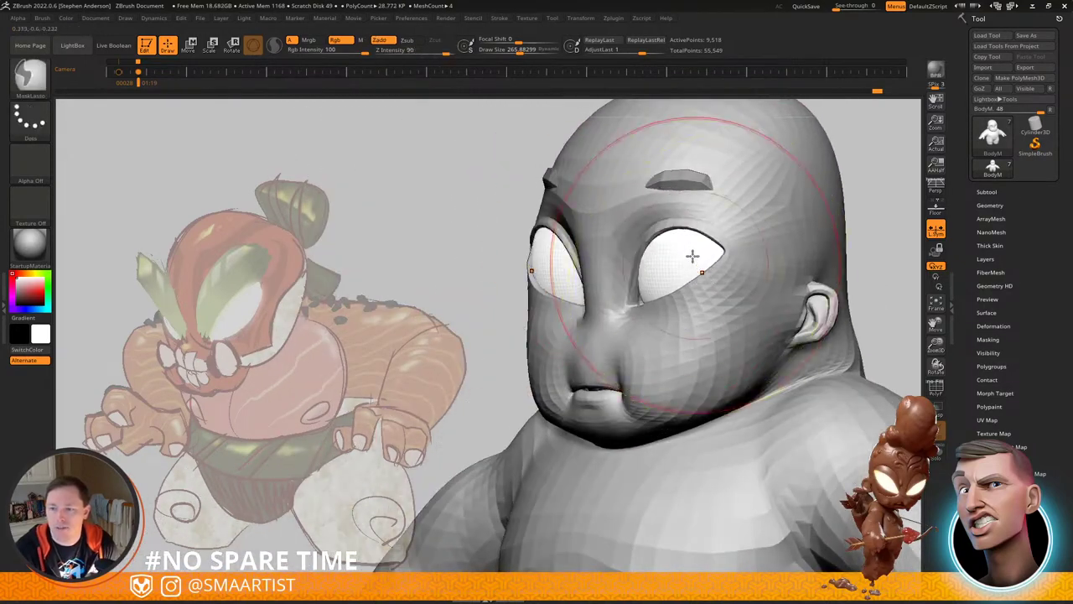
Step: Select the Eyes subtool, try adjusting the eyeballs with the gizmo in side view, and undo that change
{"action": "right_click_drag", "start_coordinate": [693, 256], "coordinate": [643, 254]}
{"action": "key", "text": "w"}
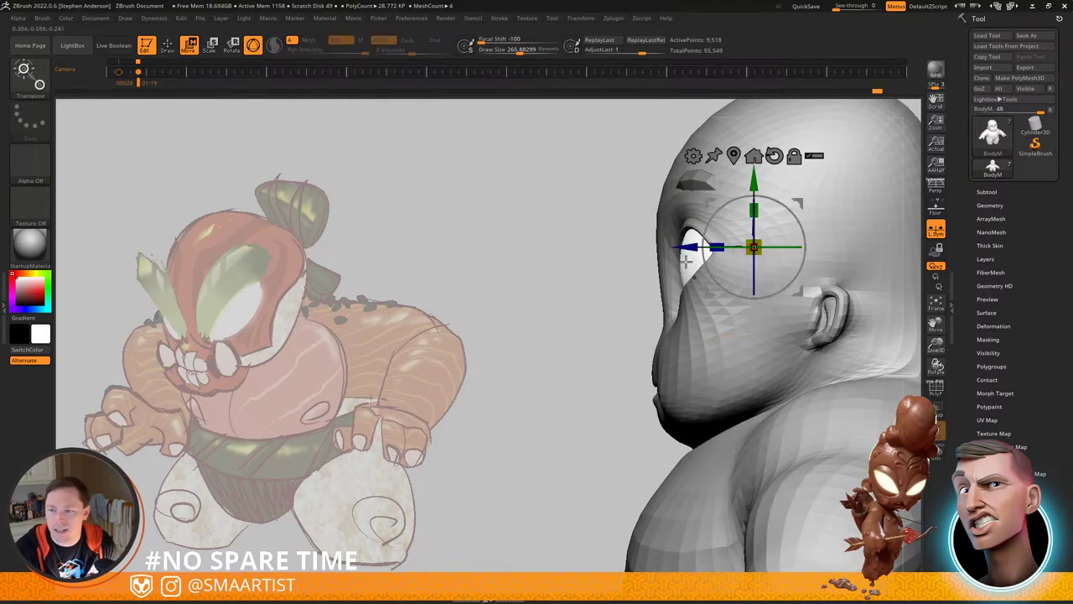
{"action": "left_click", "coordinate": [686, 262], "text": "alt"}
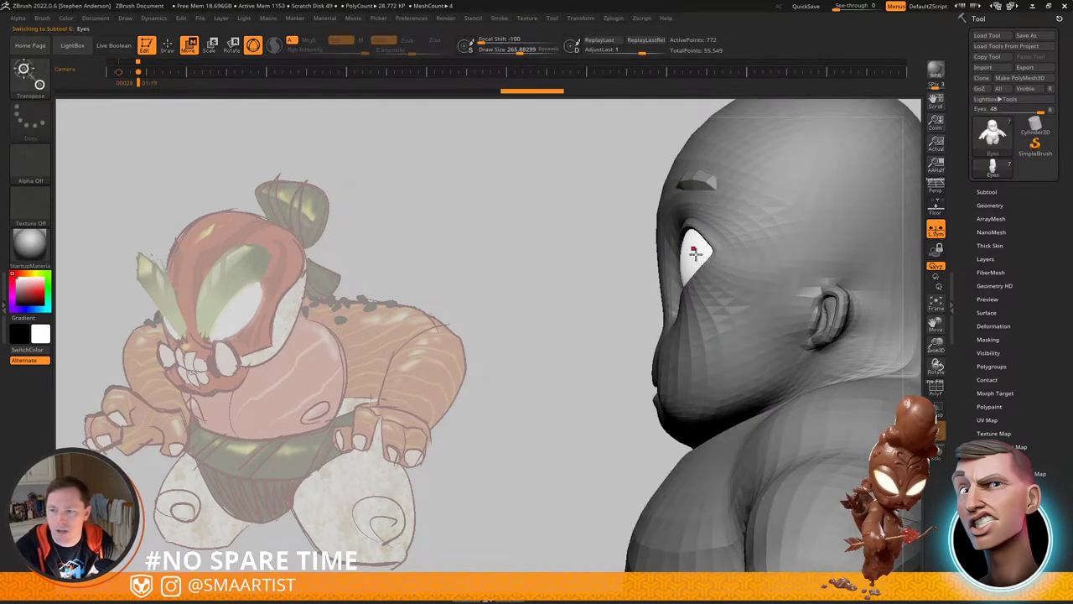
{"action": "left_click", "coordinate": [714, 155]}
{"action": "left_click_drag", "start_coordinate": [742, 200], "coordinate": [740, 186]}
{"action": "key", "text": "ctrl+z"}
{"action": "mouse_move", "coordinate": [727, 220]}
{"action": "right_mouse_down"}
{"action": "mouse_move", "coordinate": [767, 231]}
{"action": "mouse_move", "coordinate": [738, 224]}
{"action": "mouse_move", "coordinate": [779, 192]}
{"action": "mouse_move", "coordinate": [749, 238]}
{"action": "right_mouse_up"}
{"action": "key", "text": "q"}
{"action": "right_click_drag", "start_coordinate": [717, 266], "coordinate": [715, 292], "text": "shift"}
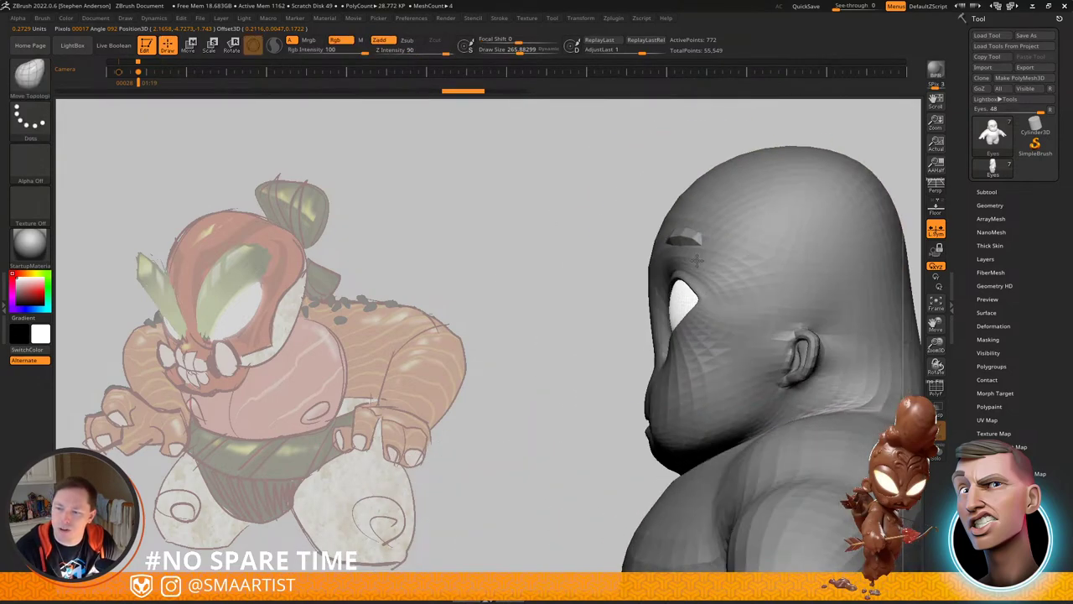
Step: Reposition the eyeballs in the head with the gizmo, return to the BodyM subtool, and turn off local symmetry
{"action": "key", "text": "w"}
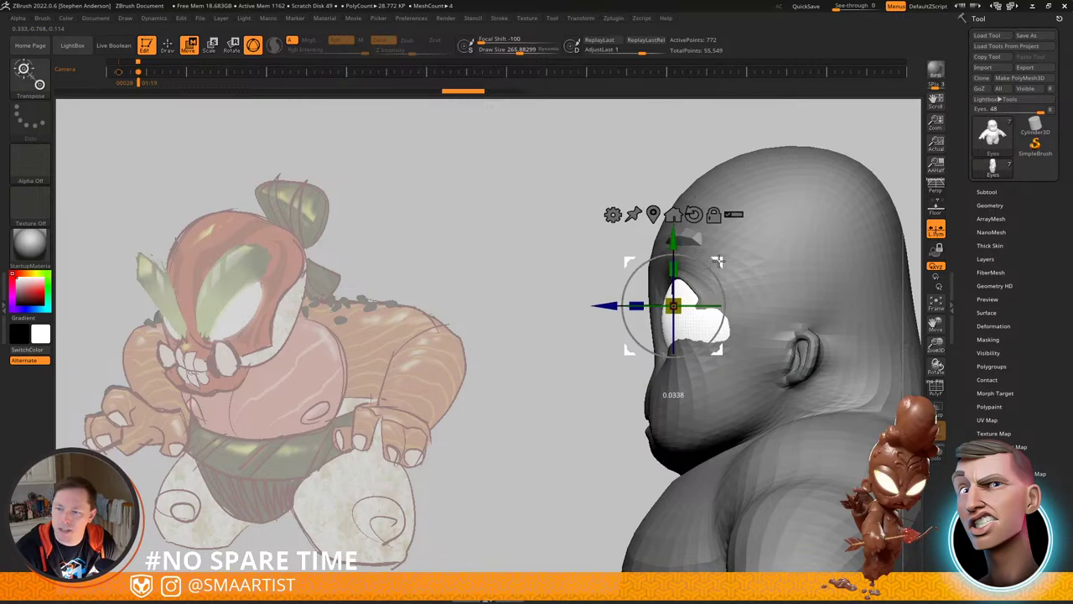
{"action": "key", "text": "q"}
{"action": "mouse_move", "coordinate": [706, 264]}
{"action": "right_mouse_down"}
{"action": "mouse_move", "coordinate": [727, 274]}
{"action": "mouse_move", "coordinate": [726, 297]}
{"action": "mouse_move", "coordinate": [688, 289]}
{"action": "right_mouse_up"}
{"action": "left_click", "coordinate": [719, 277], "text": "alt"}
{"action": "left_click", "coordinate": [935, 229]}
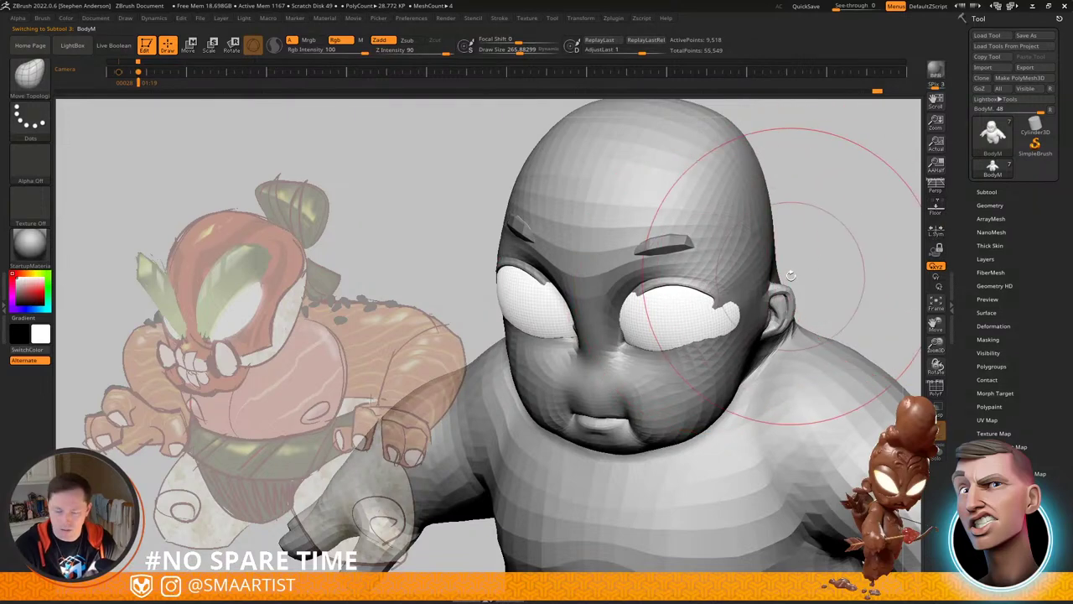
Step: Compare the Eyes and BodyM subtools, then pull BodyM's outer eye area over the protruding eyeballs at brush size about 357
{"action": "key", "text": "ctrl+s"}
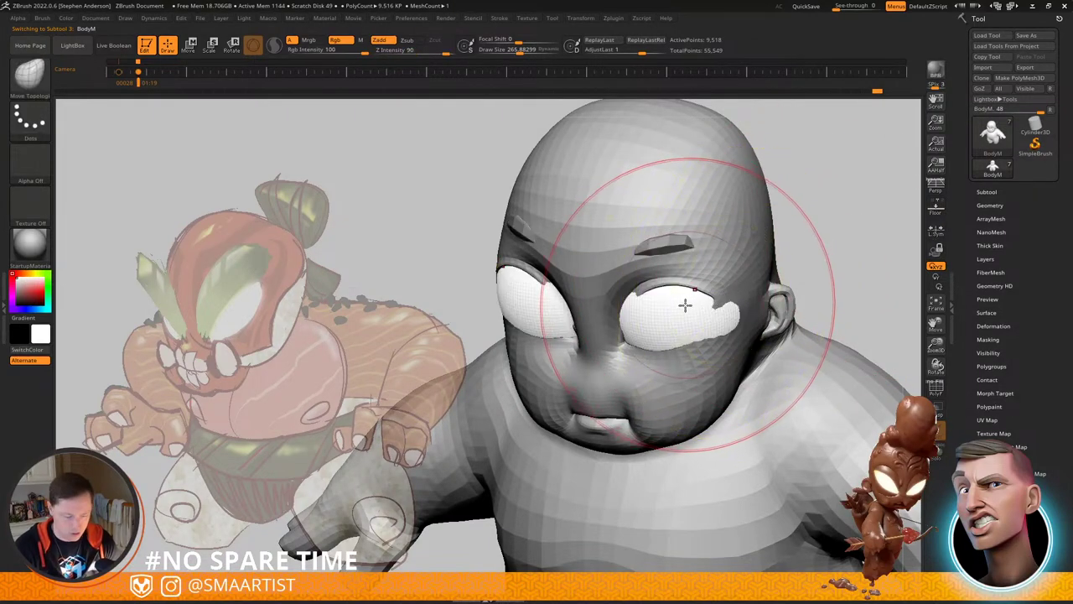
{"action": "left_click", "coordinate": [687, 300], "text": "alt"}
{"action": "key", "text": "ctrl+s"}
{"action": "right_click_drag", "start_coordinate": [655, 297], "coordinate": [676, 329]}
{"action": "key", "text": "ctrl+s"}
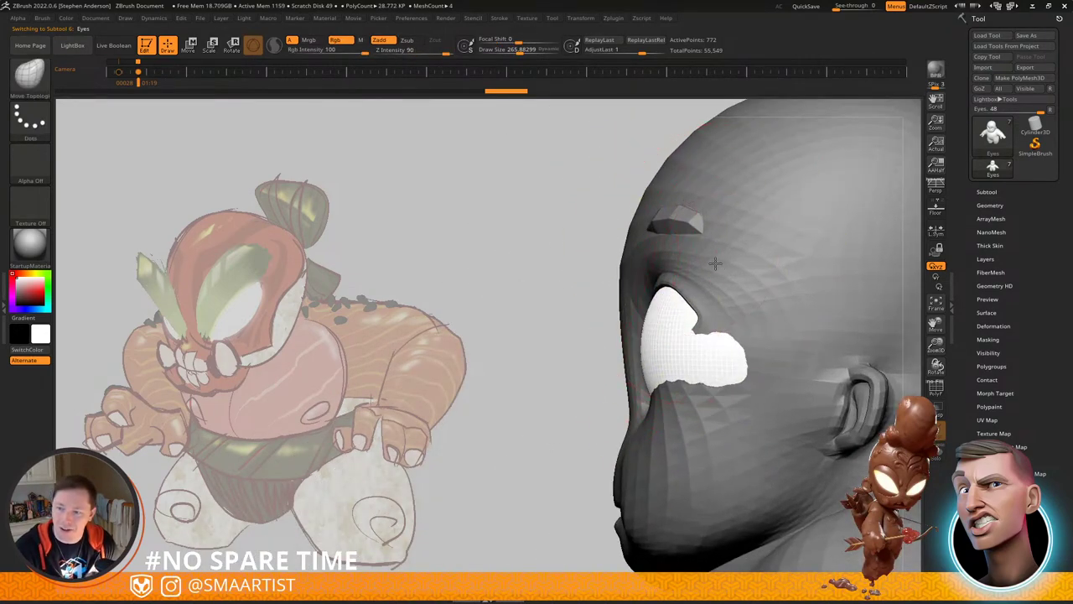
{"action": "left_click", "coordinate": [682, 281], "text": "alt"}
{"action": "key", "text": "s"}
{"action": "left_click_drag", "start_coordinate": [655, 297], "coordinate": [638, 305]}
{"action": "mouse_move", "coordinate": [654, 391]}
{"action": "right_mouse_down"}
{"action": "mouse_move", "coordinate": [710, 340]}
{"action": "mouse_move", "coordinate": [754, 328]}
{"action": "mouse_move", "coordinate": [733, 328]}
{"action": "right_mouse_up"}
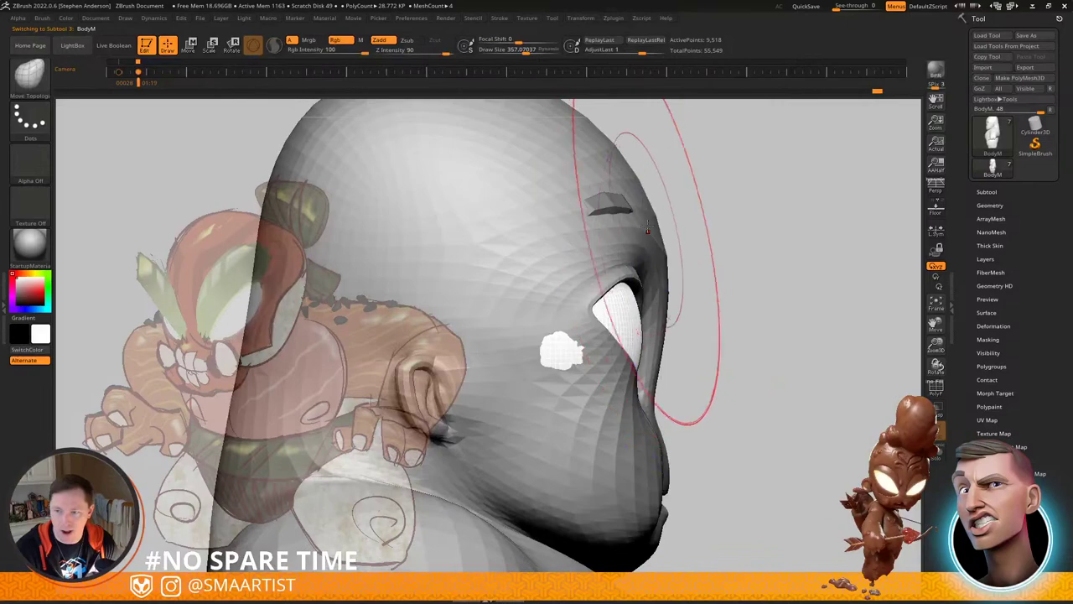
Step: Refine the upper eyelid curves around the eyeballs from several angles with Move Topological at brush size about 140
{"action": "right_click_drag", "start_coordinate": [657, 295], "coordinate": [598, 296]}
{"action": "key", "text": "s"}
{"action": "left_click_drag", "start_coordinate": [609, 296], "coordinate": [598, 297]}
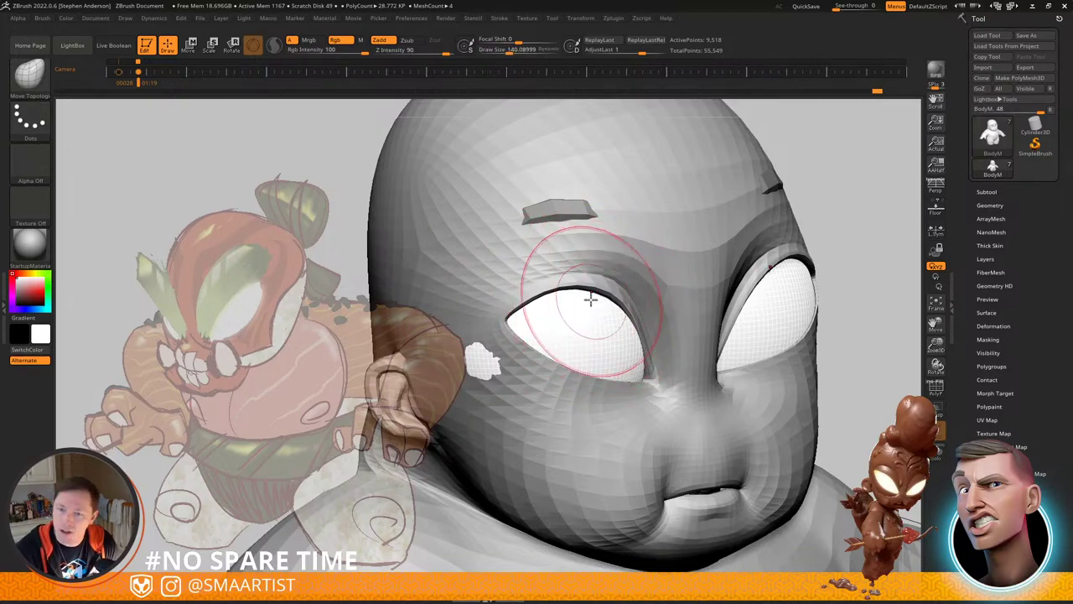
{"action": "right_click_drag", "start_coordinate": [567, 286], "coordinate": [626, 316]}
{"action": "left_click_drag", "start_coordinate": [626, 316], "coordinate": [635, 331]}
{"action": "right_click_drag", "start_coordinate": [621, 320], "coordinate": [584, 297]}
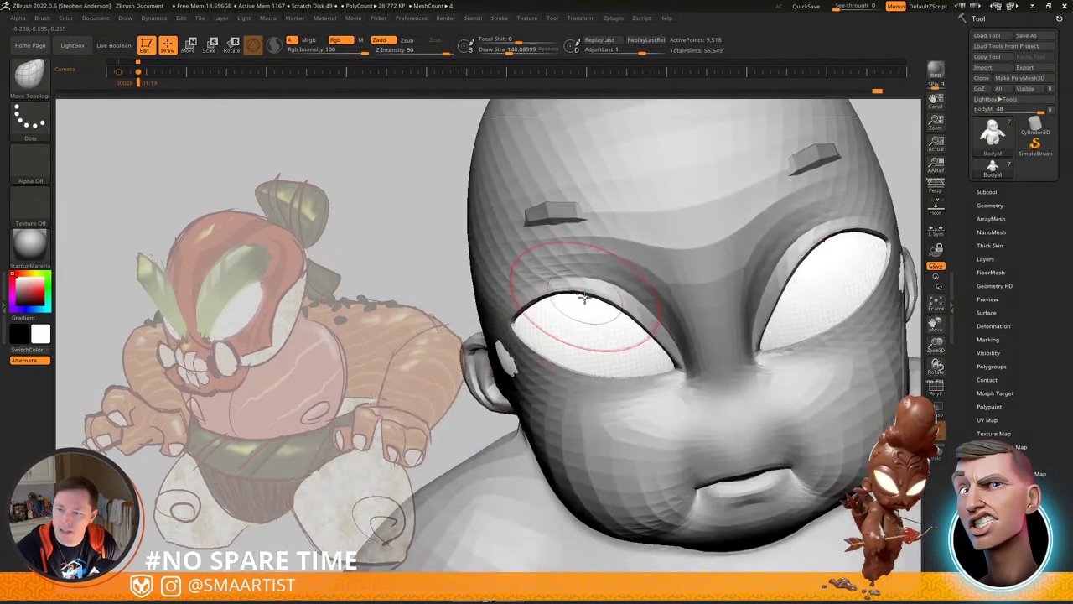
{"action": "mouse_move", "coordinate": [585, 297]}
{"action": "left_mouse_down"}
{"action": "mouse_move", "coordinate": [571, 302]}
{"action": "mouse_move", "coordinate": [624, 318]}
{"action": "left_mouse_up"}
{"action": "mouse_move", "coordinate": [624, 318]}
{"action": "right_mouse_down"}
{"action": "mouse_move", "coordinate": [623, 303]}
{"action": "mouse_move", "coordinate": [599, 302]}
{"action": "mouse_move", "coordinate": [570, 268]}
{"action": "mouse_move", "coordinate": [573, 304]}
{"action": "mouse_move", "coordinate": [585, 300]}
{"action": "right_mouse_up"}
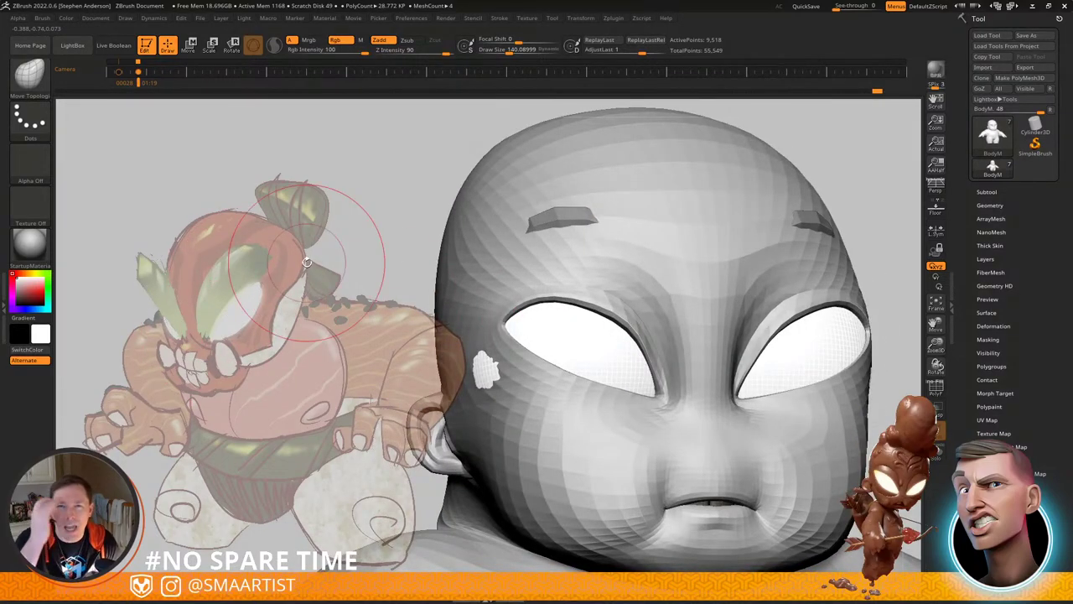
Step: Pull the temple surface out over the eyeball patch poking through beside the eye at brush size about 157
{"action": "right_click_drag", "start_coordinate": [535, 292], "coordinate": [542, 333]}
{"action": "mouse_move", "coordinate": [473, 374]}
{"action": "right_mouse_down", "text": "alt"}
{"action": "mouse_move", "coordinate": [534, 353]}
{"action": "mouse_move", "coordinate": [526, 361]}
{"action": "right_mouse_up", "text": "alt"}
{"action": "key", "text": "s"}
{"action": "left_click_drag", "start_coordinate": [530, 354], "coordinate": [534, 354]}
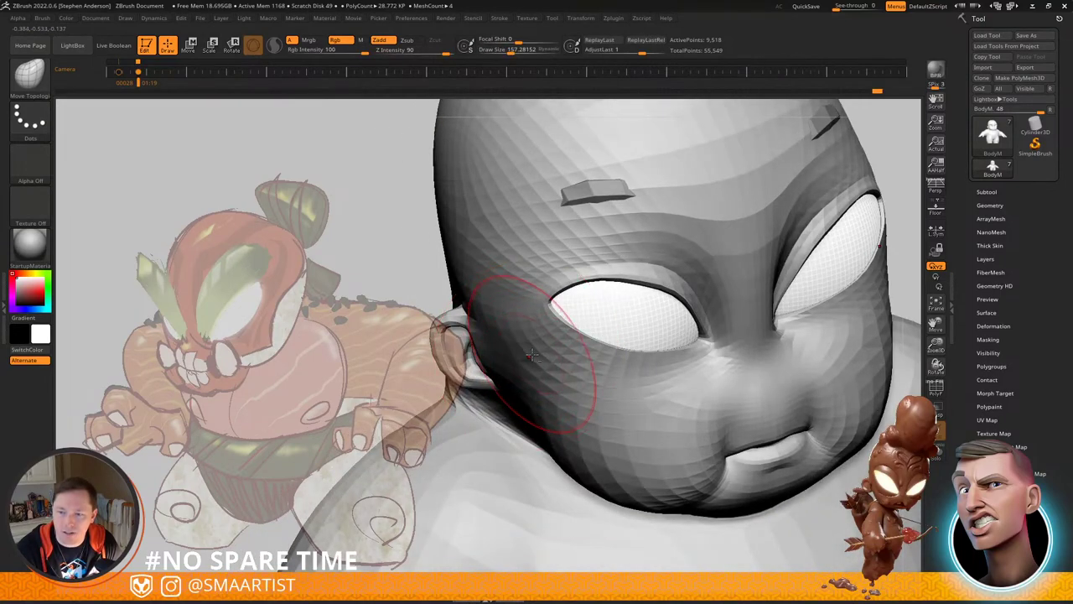
{"action": "mouse_move", "coordinate": [533, 355]}
{"action": "right_mouse_down"}
{"action": "mouse_move", "coordinate": [557, 364]}
{"action": "mouse_move", "coordinate": [610, 341]}
{"action": "right_mouse_up"}
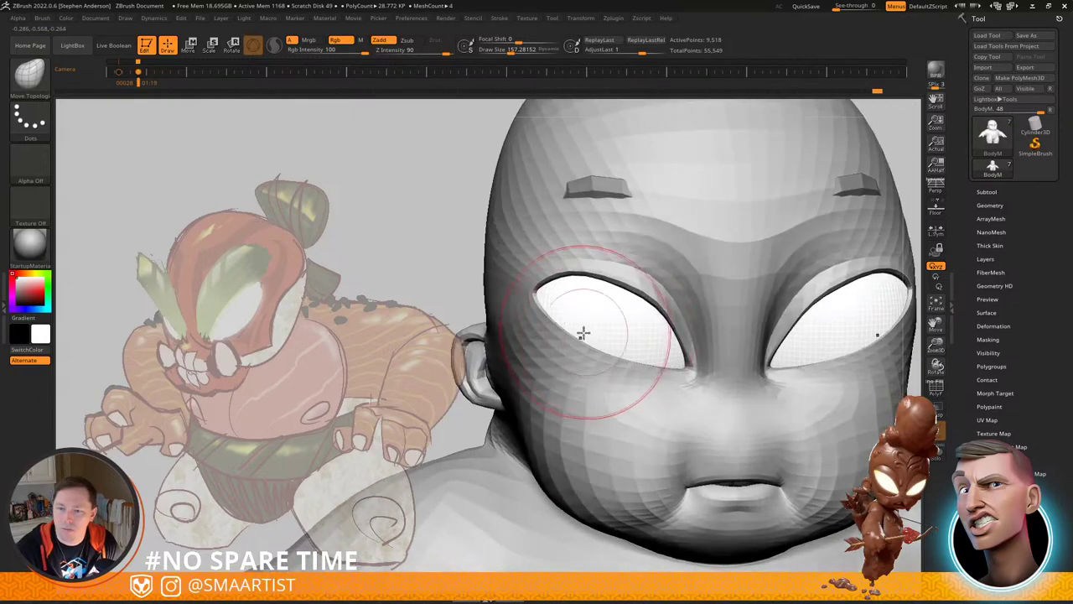
Step: Shape the lower eyelids at brush size about 157 and the outer upper lids at about 109
{"action": "left_click_drag", "start_coordinate": [584, 333], "coordinate": [585, 345]}
{"action": "right_click_drag", "start_coordinate": [584, 344], "coordinate": [594, 316]}
{"action": "left_click_drag", "start_coordinate": [640, 354], "coordinate": [637, 354]}
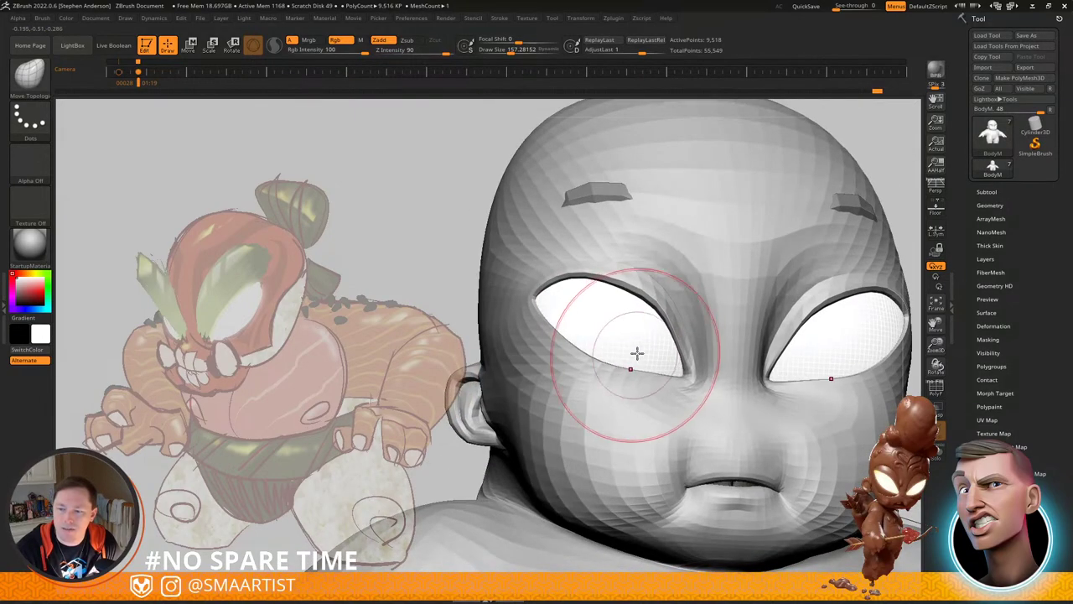
{"action": "mouse_move", "coordinate": [637, 352]}
{"action": "right_mouse_down"}
{"action": "mouse_move", "coordinate": [621, 360]}
{"action": "mouse_move", "coordinate": [628, 355]}
{"action": "right_mouse_up"}
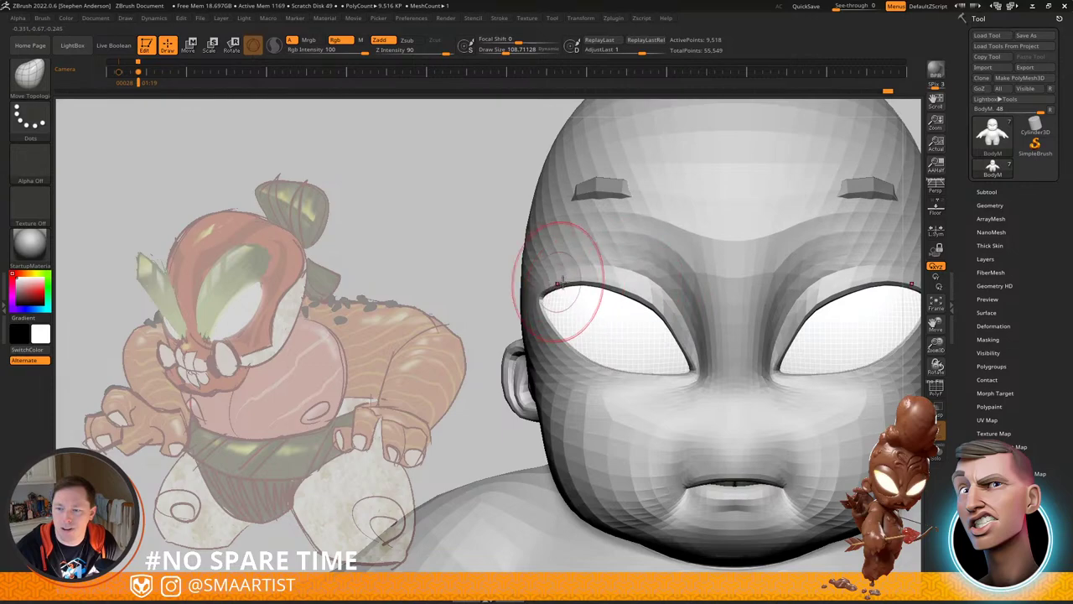
{"action": "mouse_move", "coordinate": [563, 283]}
{"action": "right_mouse_down"}
{"action": "mouse_move", "coordinate": [642, 294]}
{"action": "mouse_move", "coordinate": [558, 290]}
{"action": "mouse_move", "coordinate": [568, 307]}
{"action": "mouse_move", "coordinate": [553, 324]}
{"action": "mouse_move", "coordinate": [618, 328]}
{"action": "mouse_move", "coordinate": [606, 319]}
{"action": "mouse_move", "coordinate": [622, 356]}
{"action": "mouse_move", "coordinate": [676, 347]}
{"action": "mouse_move", "coordinate": [706, 367]}
{"action": "mouse_move", "coordinate": [588, 297]}
{"action": "right_mouse_up"}
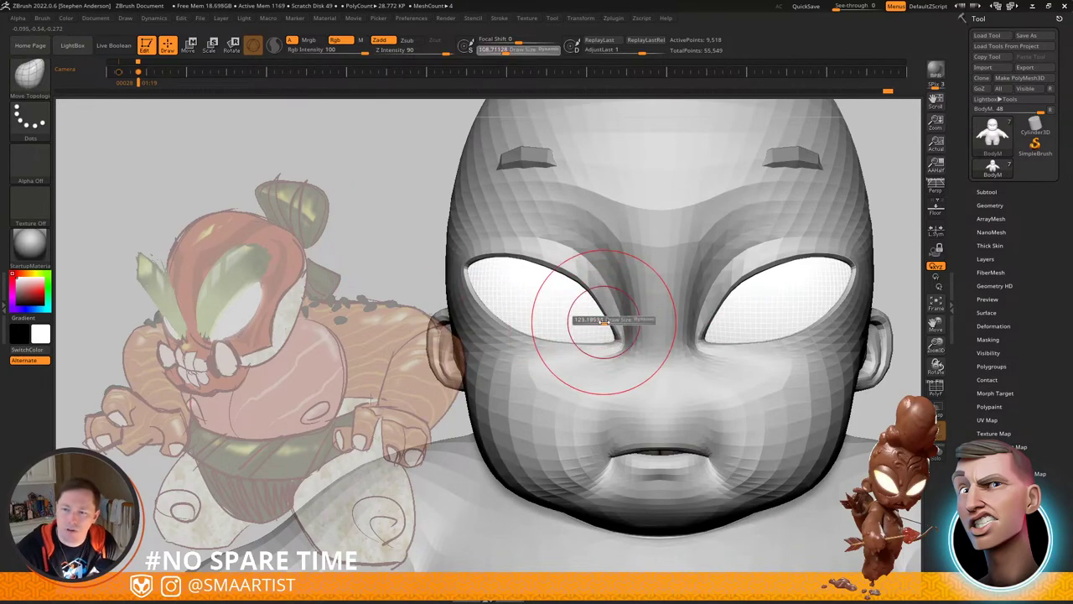
Step: Adjust the inner eye corners beside the nose at brush size about 140 and the outer corners at about 81
{"action": "left_click_drag", "start_coordinate": [604, 322], "coordinate": [606, 322]}
{"action": "left_click_drag", "start_coordinate": [611, 322], "coordinate": [606, 318]}
{"action": "mouse_move", "coordinate": [603, 317]}
{"action": "right_mouse_down"}
{"action": "mouse_move", "coordinate": [632, 307]}
{"action": "mouse_move", "coordinate": [623, 313]}
{"action": "right_mouse_up"}
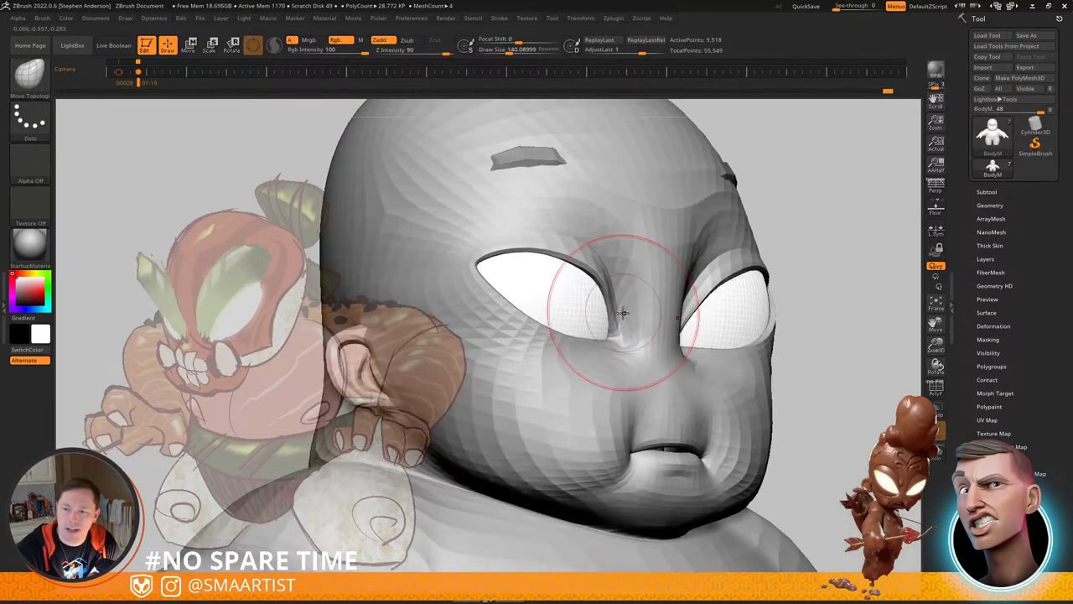
{"action": "left_click_drag", "start_coordinate": [617, 315], "coordinate": [614, 315]}
{"action": "mouse_move", "coordinate": [614, 315]}
{"action": "right_mouse_down"}
{"action": "mouse_move", "coordinate": [627, 307]}
{"action": "mouse_move", "coordinate": [573, 322]}
{"action": "right_mouse_up"}
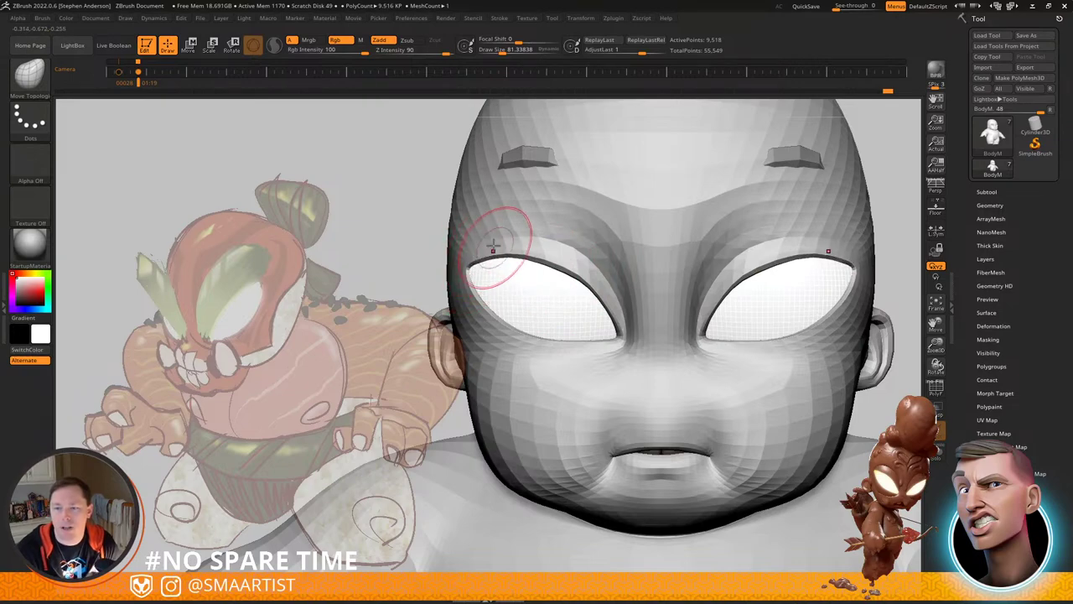
{"action": "mouse_move", "coordinate": [493, 245]}
{"action": "right_mouse_down"}
{"action": "mouse_move", "coordinate": [478, 230]}
{"action": "mouse_move", "coordinate": [487, 288]}
{"action": "right_mouse_up"}
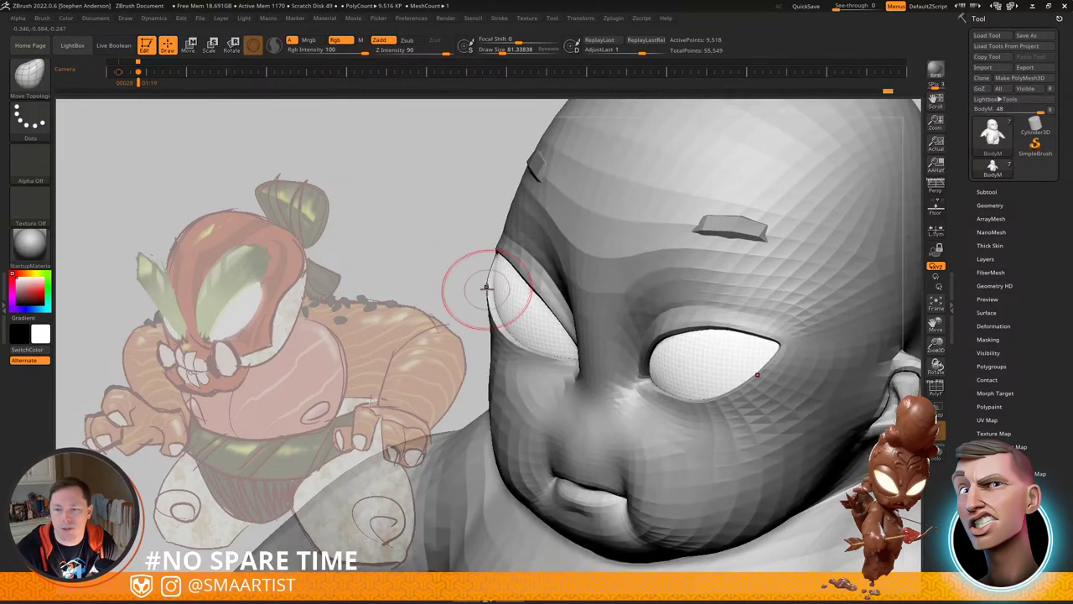
Step: Reshape the eyelids and the outer and lower eye corners with the Move Topological brush, working symmetrically
{"action": "left_click_drag", "start_coordinate": [486, 288], "coordinate": [489, 290]}
{"action": "mouse_move", "coordinate": [486, 289]}
{"action": "right_mouse_down"}
{"action": "mouse_move", "coordinate": [485, 300]}
{"action": "mouse_move", "coordinate": [556, 307]}
{"action": "mouse_move", "coordinate": [531, 251]}
{"action": "right_mouse_up"}
{"action": "mouse_move", "coordinate": [749, 272]}
{"action": "right_mouse_down"}
{"action": "mouse_move", "coordinate": [727, 274]}
{"action": "mouse_move", "coordinate": [729, 245]}
{"action": "mouse_move", "coordinate": [708, 256]}
{"action": "mouse_move", "coordinate": [719, 256]}
{"action": "mouse_move", "coordinate": [678, 254]}
{"action": "mouse_move", "coordinate": [630, 271]}
{"action": "mouse_move", "coordinate": [610, 302]}
{"action": "mouse_move", "coordinate": [605, 295]}
{"action": "right_mouse_up"}
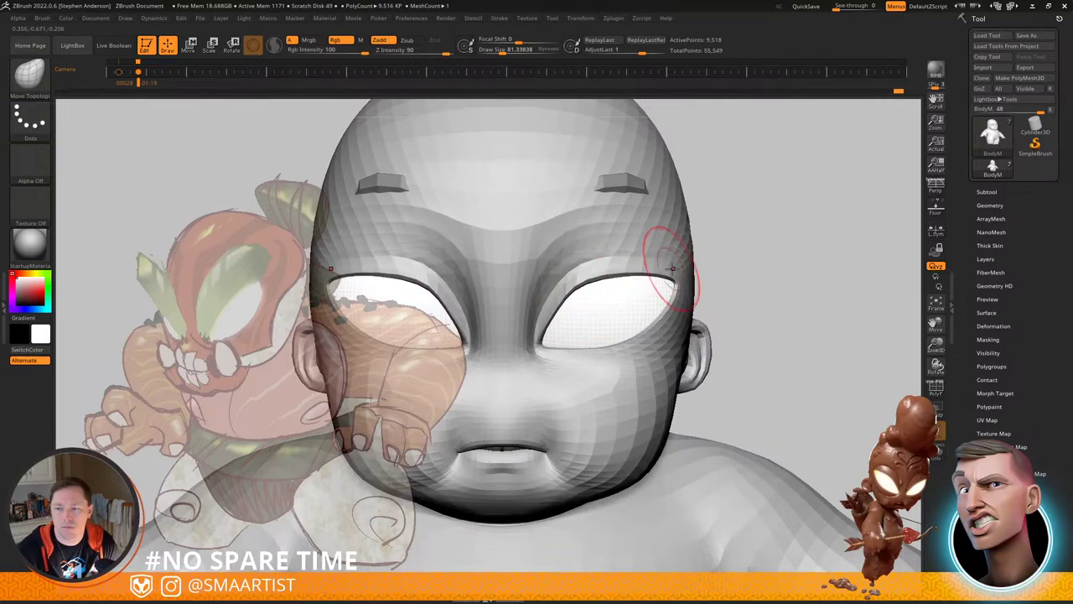
{"action": "left_click_drag", "start_coordinate": [578, 352], "coordinate": [580, 355]}
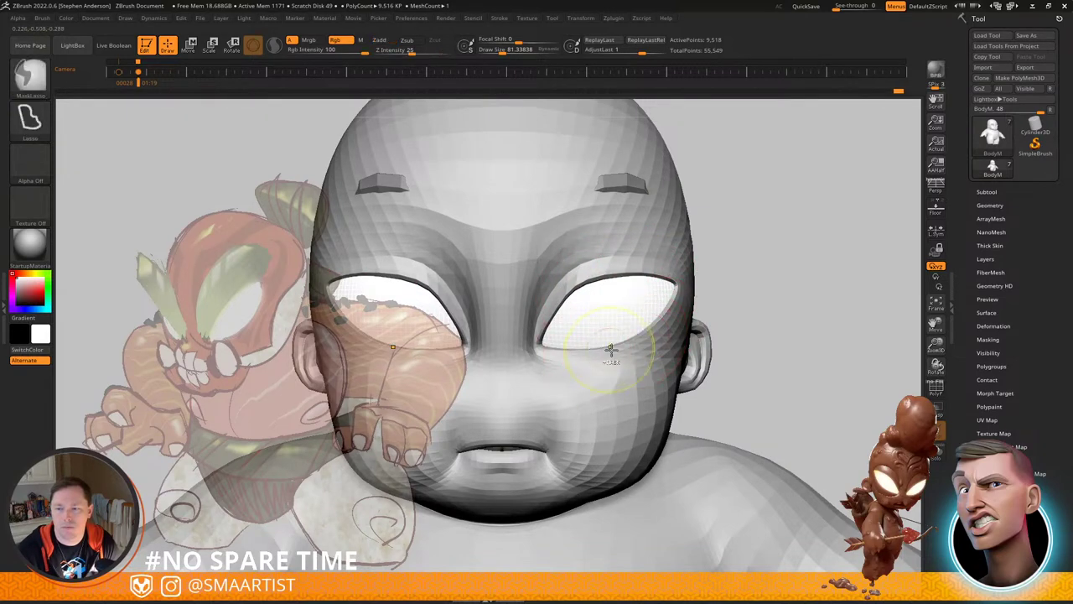
{"action": "mouse_move", "coordinate": [612, 352]}
{"action": "right_mouse_down", "text": "ctrl"}
{"action": "mouse_move", "coordinate": [616, 321]}
{"action": "mouse_move", "coordinate": [633, 324]}
{"action": "mouse_move", "coordinate": [595, 394]}
{"action": "mouse_move", "coordinate": [517, 409]}
{"action": "mouse_move", "coordinate": [518, 459]}
{"action": "mouse_move", "coordinate": [507, 413]}
{"action": "mouse_move", "coordinate": [495, 419]}
{"action": "right_mouse_up", "text": "ctrl"}
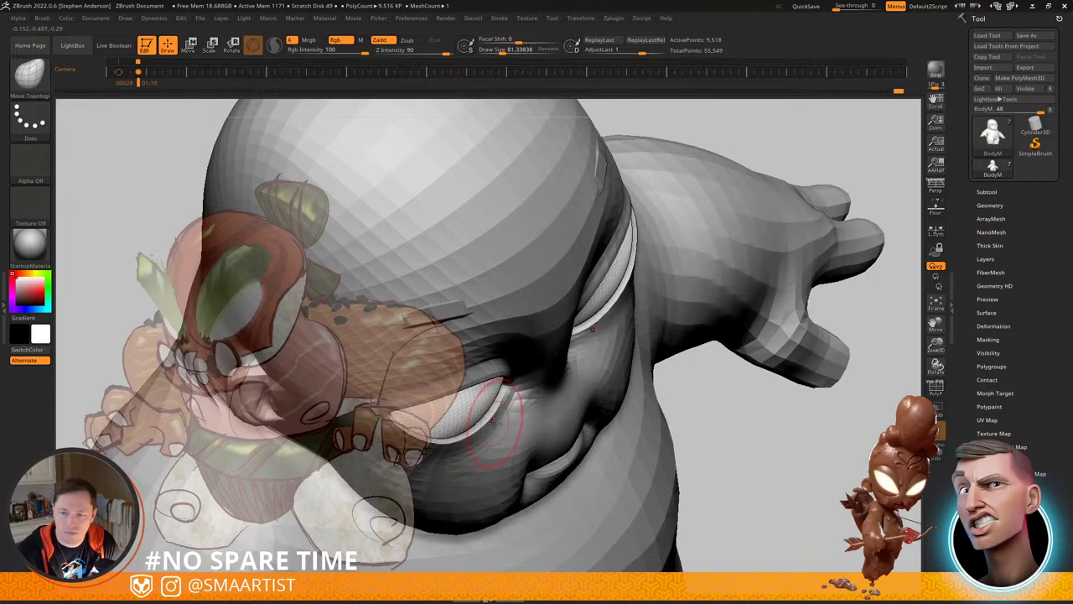
{"action": "mouse_move", "coordinate": [470, 447]}
{"action": "right_mouse_down"}
{"action": "mouse_move", "coordinate": [495, 359]}
{"action": "mouse_move", "coordinate": [577, 386]}
{"action": "mouse_move", "coordinate": [603, 352]}
{"action": "right_mouse_up"}
{"action": "mouse_move", "coordinate": [502, 363]}
{"action": "right_mouse_down"}
{"action": "mouse_move", "coordinate": [519, 409]}
{"action": "mouse_move", "coordinate": [482, 406]}
{"action": "right_mouse_up"}
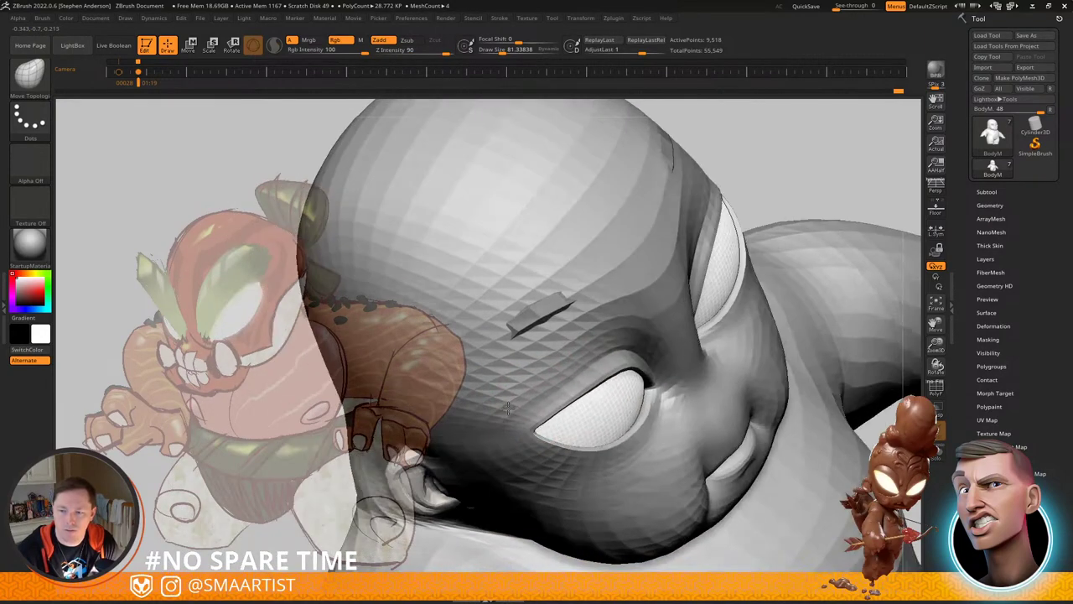
{"action": "mouse_move", "coordinate": [560, 406]}
{"action": "right_mouse_down"}
{"action": "mouse_move", "coordinate": [526, 382]}
{"action": "mouse_move", "coordinate": [538, 441]}
{"action": "mouse_move", "coordinate": [530, 493]}
{"action": "mouse_move", "coordinate": [545, 493]}
{"action": "mouse_move", "coordinate": [546, 408]}
{"action": "mouse_move", "coordinate": [582, 389]}
{"action": "right_mouse_up"}
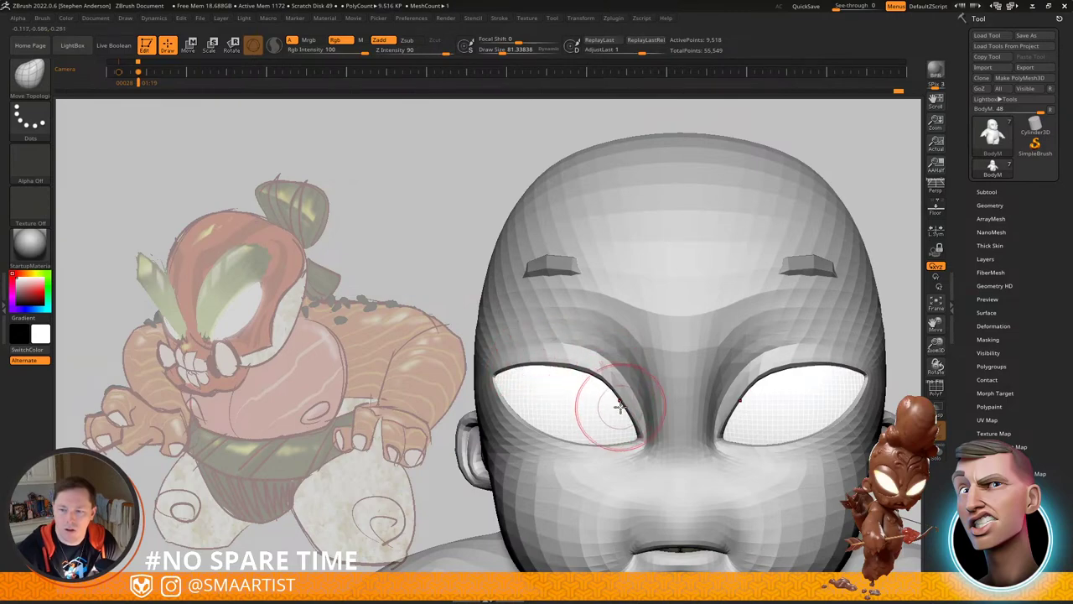
Step: Shape the brow ridge above the inner eyes using the Move Topological brush with a draw size of about 109
{"action": "mouse_move", "coordinate": [620, 406]}
{"action": "right_mouse_down", "text": "ctrl"}
{"action": "mouse_move", "coordinate": [601, 364]}
{"action": "mouse_move", "coordinate": [613, 352]}
{"action": "mouse_move", "coordinate": [601, 367]}
{"action": "right_mouse_up", "text": "ctrl"}
{"action": "right_click_drag", "start_coordinate": [600, 367], "coordinate": [575, 348]}
{"action": "left_click_drag", "start_coordinate": [578, 351], "coordinate": [590, 347]}
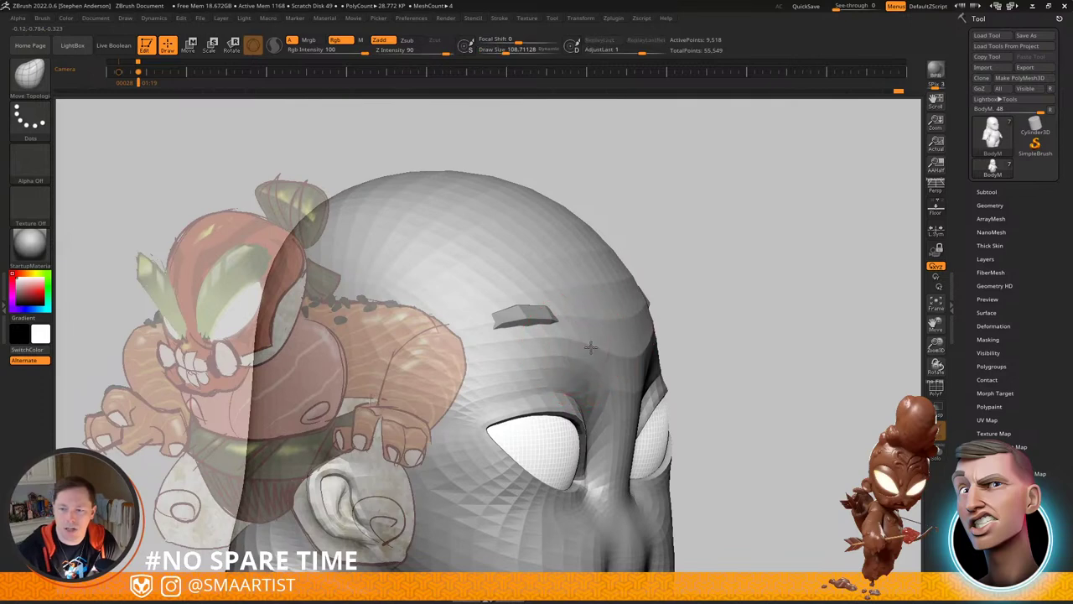
{"action": "right_click_drag", "start_coordinate": [606, 357], "coordinate": [603, 382]}
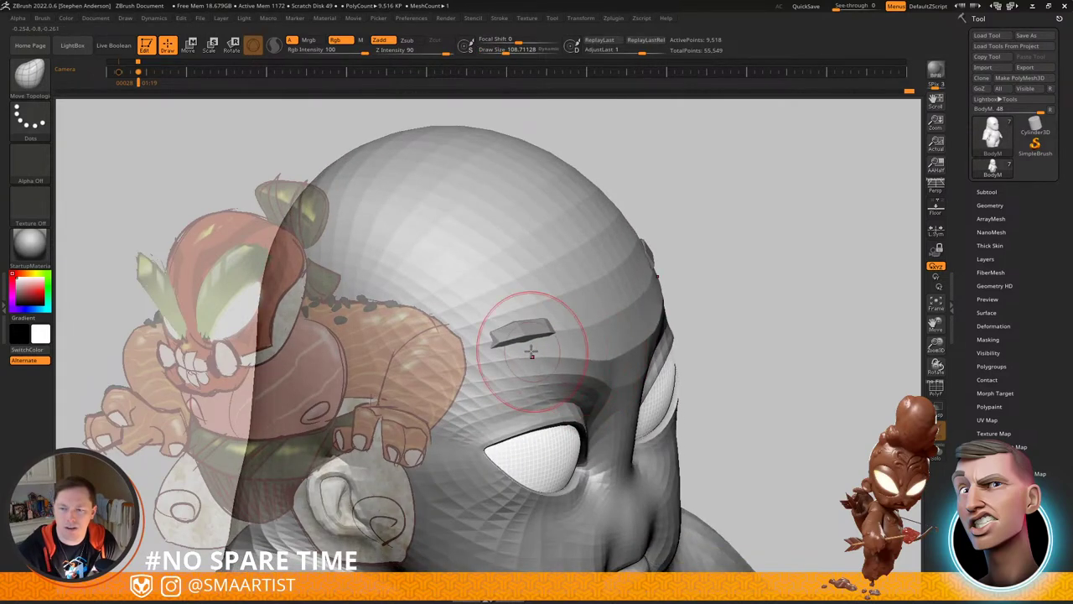
{"action": "mouse_move", "coordinate": [595, 352]}
{"action": "right_mouse_down", "text": "alt"}
{"action": "mouse_move", "coordinate": [696, 329]}
{"action": "mouse_move", "coordinate": [582, 355]}
{"action": "mouse_move", "coordinate": [651, 329]}
{"action": "mouse_move", "coordinate": [663, 302]}
{"action": "mouse_move", "coordinate": [628, 330]}
{"action": "mouse_move", "coordinate": [597, 333]}
{"action": "mouse_move", "coordinate": [625, 290]}
{"action": "mouse_move", "coordinate": [604, 300]}
{"action": "mouse_move", "coordinate": [642, 327]}
{"action": "mouse_move", "coordinate": [642, 367]}
{"action": "mouse_move", "coordinate": [659, 368]}
{"action": "mouse_move", "coordinate": [642, 376]}
{"action": "right_mouse_up", "text": "alt"}
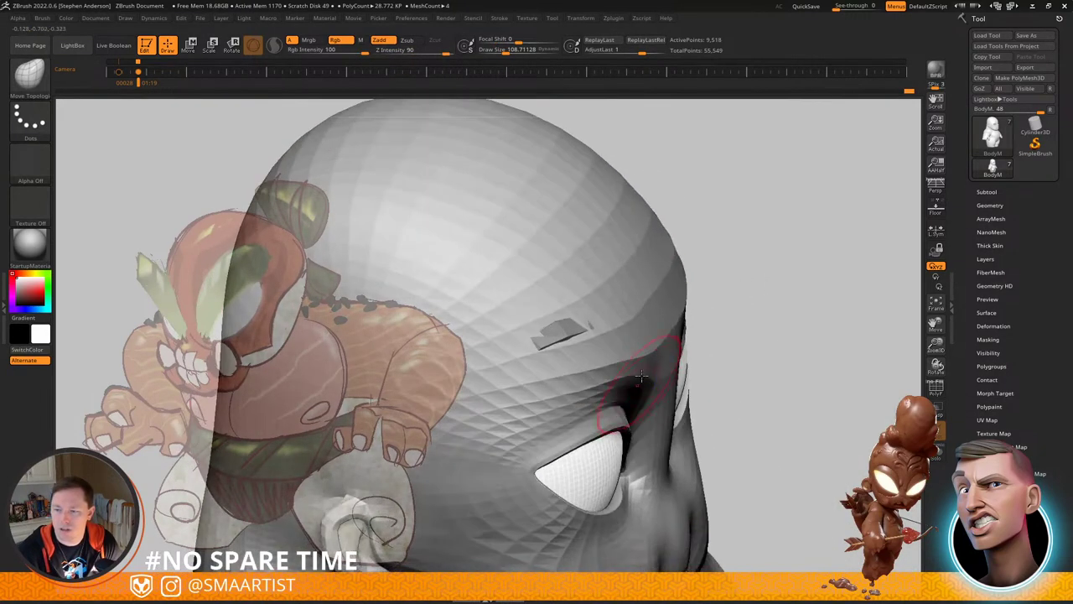
Step: Select the Eyebrows subtool, recentre its Transpose gizmo and reposition the eyebrows against the brow
{"action": "key", "text": "shift"}
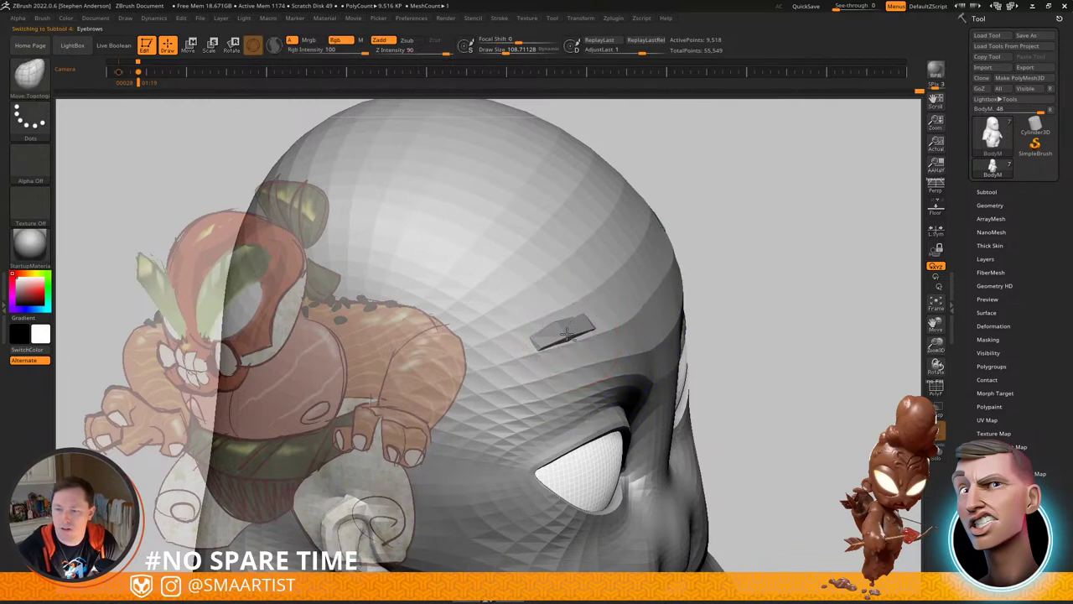
{"action": "mouse_move", "coordinate": [568, 335]}
{"action": "right_mouse_down"}
{"action": "mouse_move", "coordinate": [621, 310]}
{"action": "mouse_move", "coordinate": [610, 312]}
{"action": "right_mouse_up"}
{"action": "key", "text": "w"}
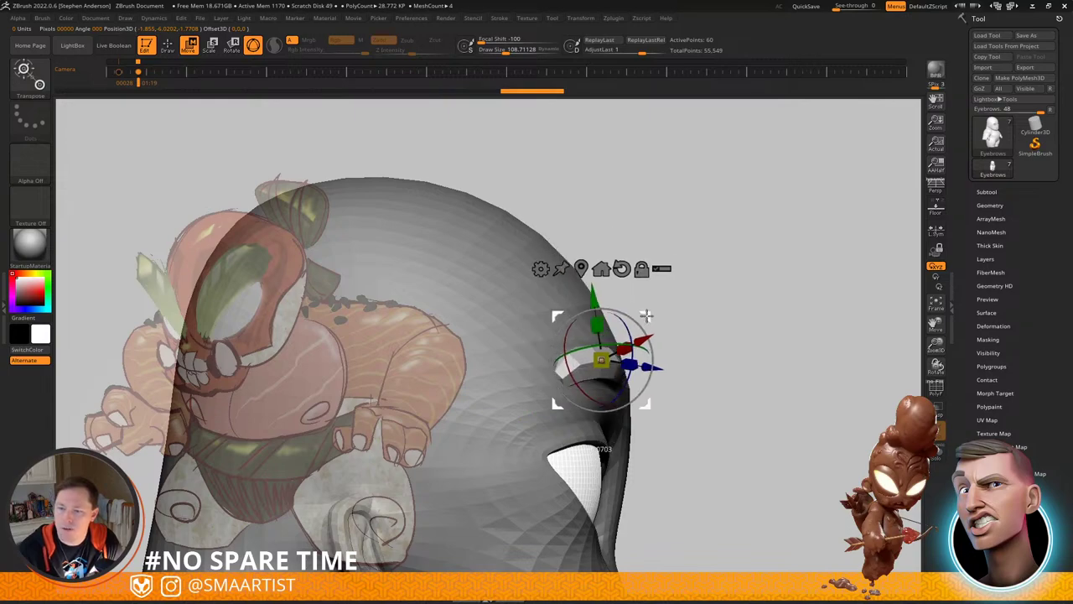
{"action": "mouse_move", "coordinate": [693, 325]}
{"action": "right_mouse_down"}
{"action": "mouse_move", "coordinate": [627, 332]}
{"action": "mouse_move", "coordinate": [705, 292]}
{"action": "mouse_move", "coordinate": [704, 316]}
{"action": "mouse_move", "coordinate": [630, 302]}
{"action": "mouse_move", "coordinate": [637, 369]}
{"action": "mouse_move", "coordinate": [577, 262]}
{"action": "mouse_move", "coordinate": [608, 278]}
{"action": "mouse_move", "coordinate": [584, 270]}
{"action": "right_mouse_up"}
{"action": "key", "text": "q"}
{"action": "key", "text": "w"}
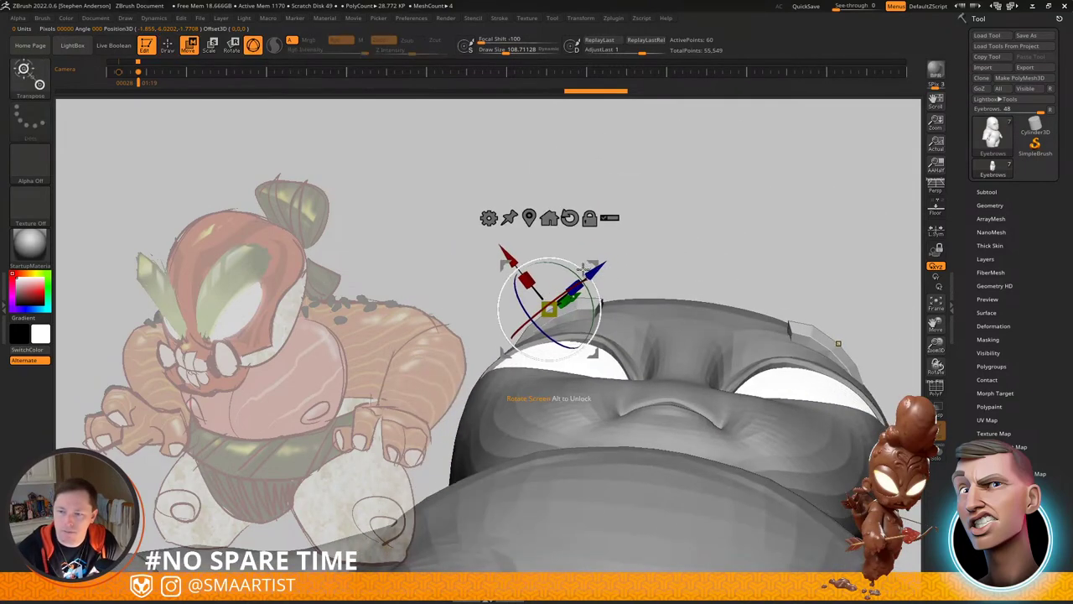
{"action": "left_click", "coordinate": [530, 219]}
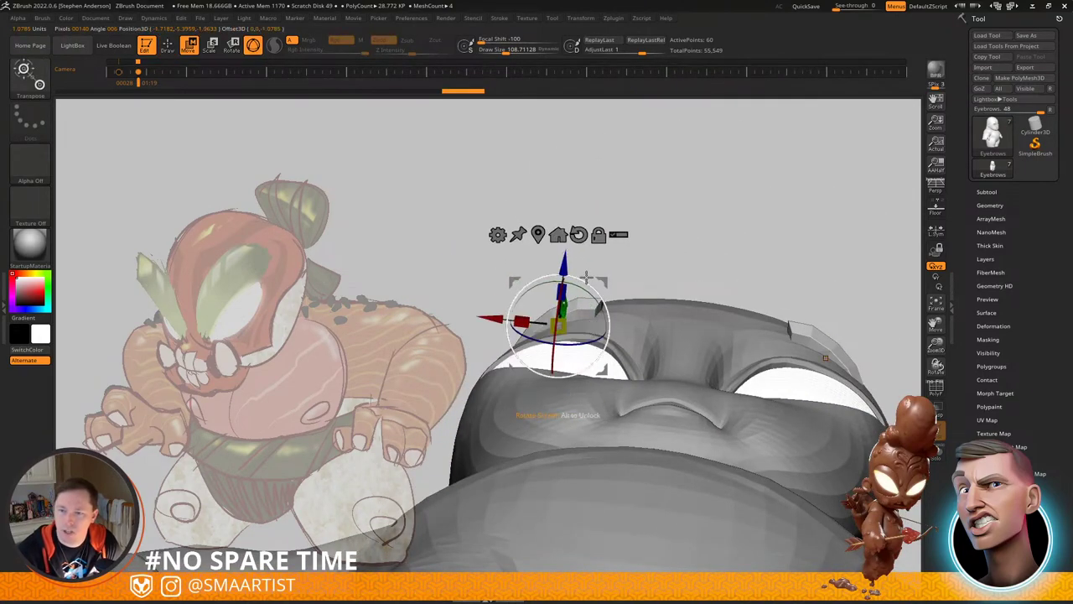
{"action": "key", "text": "q"}
Step: Bend the eyebrows to follow the brow's curve using the Move Topological brush with a draw size of about 99
{"action": "mouse_move", "coordinate": [583, 290]}
{"action": "right_mouse_down"}
{"action": "mouse_move", "coordinate": [632, 335]}
{"action": "mouse_move", "coordinate": [579, 323]}
{"action": "mouse_move", "coordinate": [605, 333]}
{"action": "mouse_move", "coordinate": [582, 384]}
{"action": "mouse_move", "coordinate": [574, 377]}
{"action": "right_mouse_up"}
{"action": "key", "text": "s"}
{"action": "left_click_drag", "start_coordinate": [497, 341], "coordinate": [508, 341]}
{"action": "mouse_move", "coordinate": [523, 348]}
{"action": "right_mouse_down"}
{"action": "mouse_move", "coordinate": [537, 307]}
{"action": "mouse_move", "coordinate": [613, 348]}
{"action": "mouse_move", "coordinate": [605, 340]}
{"action": "right_mouse_up"}
{"action": "key", "text": "s"}
{"action": "mouse_move", "coordinate": [530, 276]}
{"action": "left_mouse_down"}
{"action": "mouse_move", "coordinate": [517, 276]}
{"action": "mouse_move", "coordinate": [522, 267]}
{"action": "left_mouse_up"}
{"action": "mouse_move", "coordinate": [523, 265]}
{"action": "right_mouse_down"}
{"action": "mouse_move", "coordinate": [539, 244]}
{"action": "mouse_move", "coordinate": [494, 286]}
{"action": "right_mouse_up"}
{"action": "left_click_drag", "start_coordinate": [531, 282], "coordinate": [531, 281]}
{"action": "mouse_move", "coordinate": [531, 281]}
{"action": "right_mouse_down"}
{"action": "mouse_move", "coordinate": [556, 249]}
{"action": "mouse_move", "coordinate": [526, 286]}
{"action": "right_mouse_up"}
{"action": "left_click_drag", "start_coordinate": [527, 286], "coordinate": [528, 281]}
{"action": "mouse_move", "coordinate": [529, 281]}
{"action": "right_mouse_down"}
{"action": "mouse_move", "coordinate": [553, 265]}
{"action": "mouse_move", "coordinate": [481, 307]}
{"action": "mouse_move", "coordinate": [517, 324]}
{"action": "mouse_move", "coordinate": [593, 315]}
{"action": "mouse_move", "coordinate": [680, 215]}
{"action": "mouse_move", "coordinate": [648, 276]}
{"action": "mouse_move", "coordinate": [680, 255]}
{"action": "right_mouse_up"}
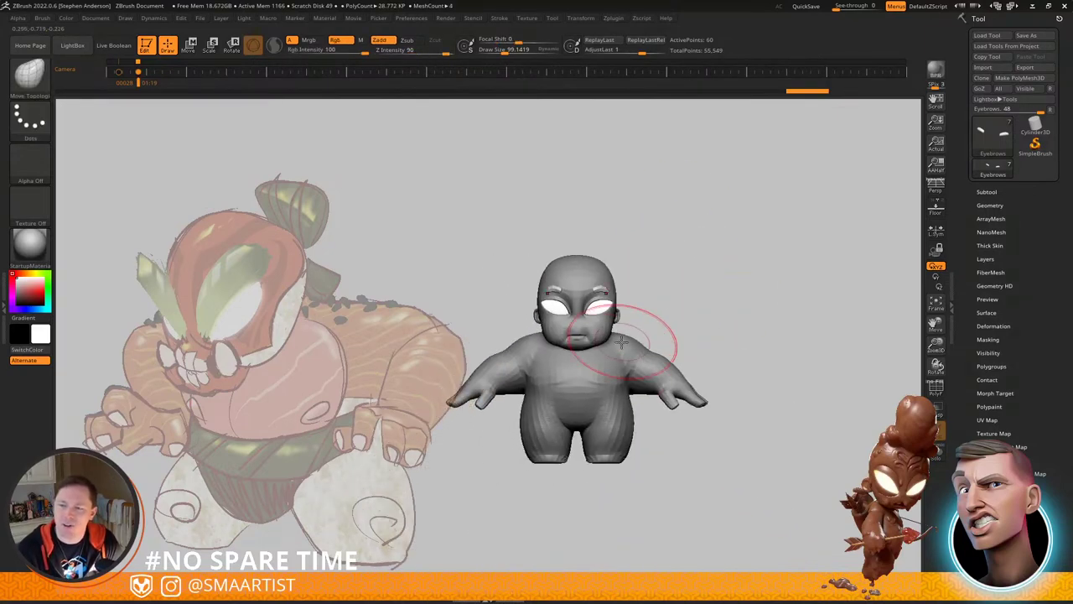
{"action": "mouse_move", "coordinate": [615, 343]}
{"action": "right_mouse_down"}
{"action": "mouse_move", "coordinate": [594, 367]}
{"action": "mouse_move", "coordinate": [709, 342]}
{"action": "right_mouse_up"}
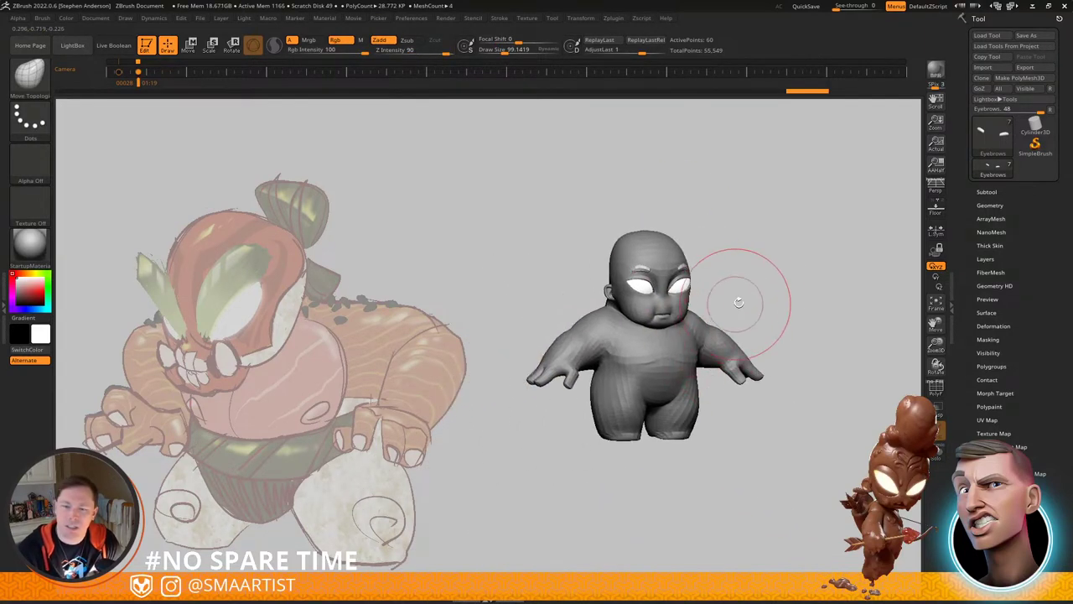
{"action": "right_click_drag", "start_coordinate": [762, 291], "coordinate": [733, 292]}
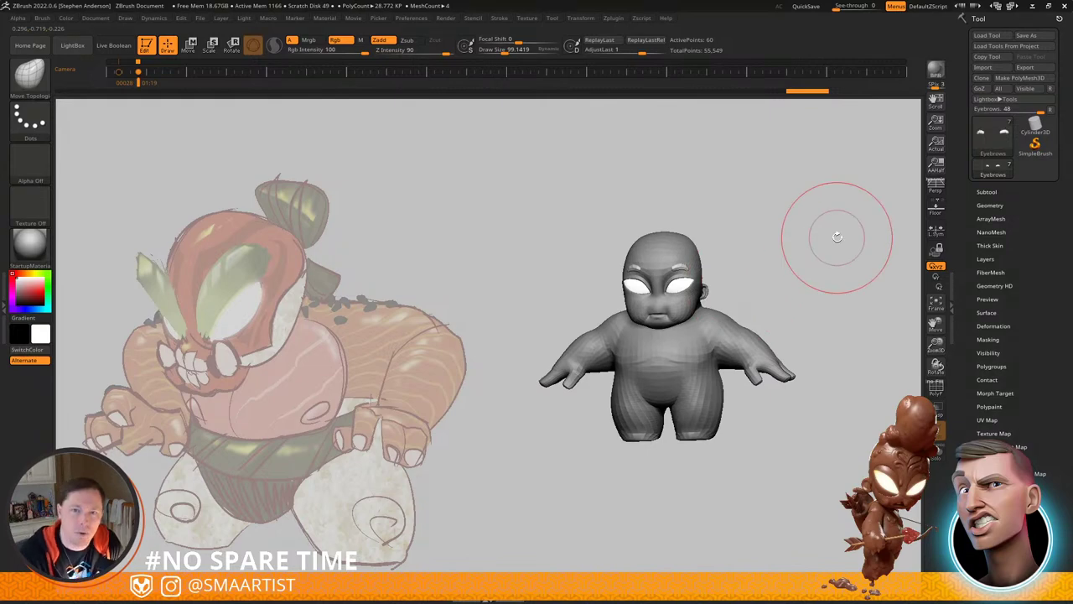
Step: Recall the first stored camera view, then show the polygroup wireframe with the body subtool active
{"action": "key", "text": "Left"}
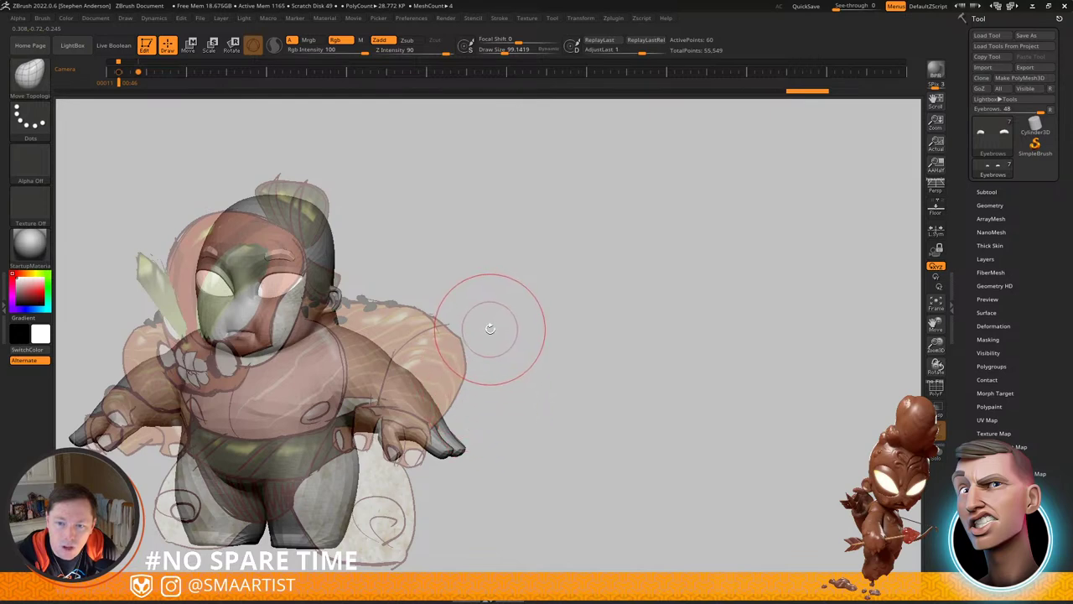
{"action": "mouse_move", "coordinate": [486, 296]}
{"action": "left_mouse_down", "text": "alt"}
{"action": "mouse_move", "coordinate": [762, 288]}
{"action": "mouse_move", "coordinate": [723, 275]}
{"action": "left_mouse_up", "text": "alt"}
{"action": "left_click_drag", "start_coordinate": [823, 294], "coordinate": [828, 302], "text": "ctrl"}
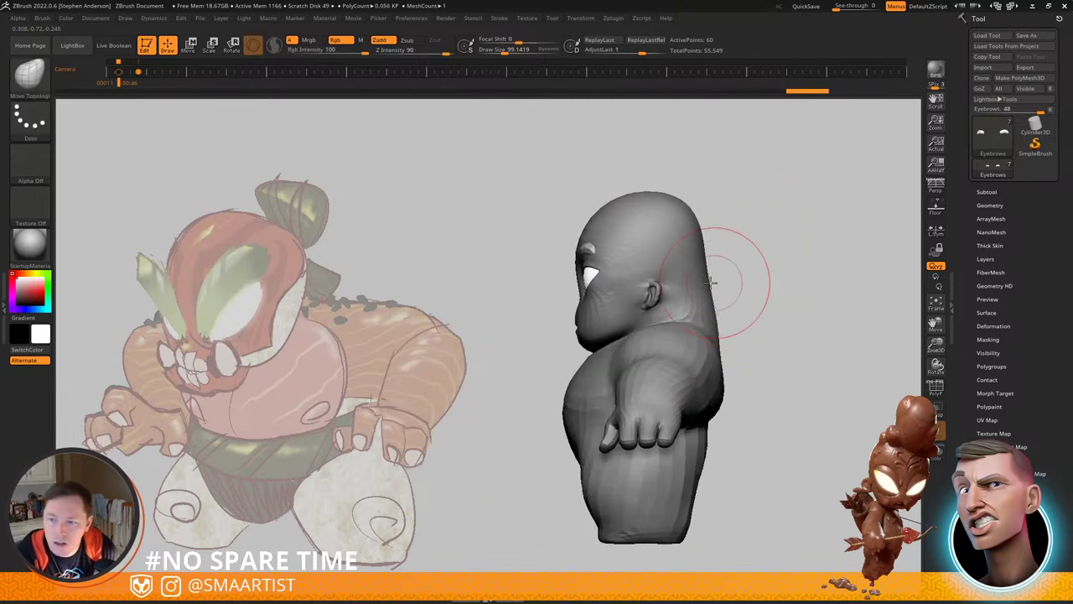
{"action": "right_click_drag", "start_coordinate": [633, 319], "coordinate": [690, 299]}
{"action": "key", "text": "shift+f"}
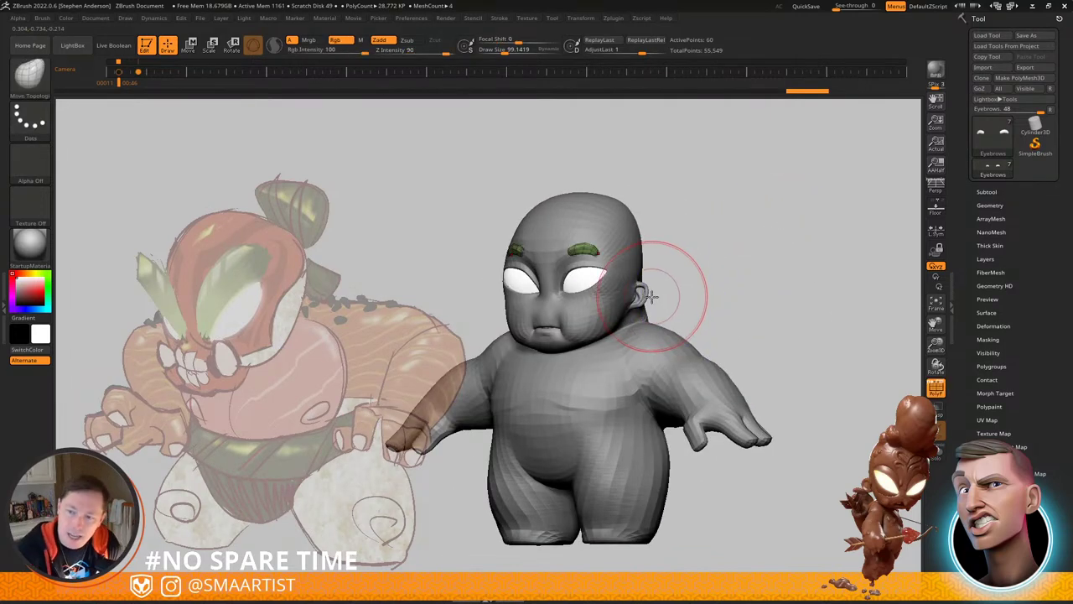
{"action": "mouse_move", "coordinate": [653, 260]}
{"action": "right_mouse_down"}
{"action": "mouse_move", "coordinate": [599, 271]}
{"action": "mouse_move", "coordinate": [635, 267]}
{"action": "right_mouse_up"}
{"action": "mouse_move", "coordinate": [635, 266]}
{"action": "right_mouse_down", "text": "ctrl"}
{"action": "mouse_move", "coordinate": [645, 306]}
{"action": "mouse_move", "coordinate": [596, 290]}
{"action": "right_mouse_up", "text": "ctrl"}
{"action": "left_click", "coordinate": [659, 287], "text": "alt"}
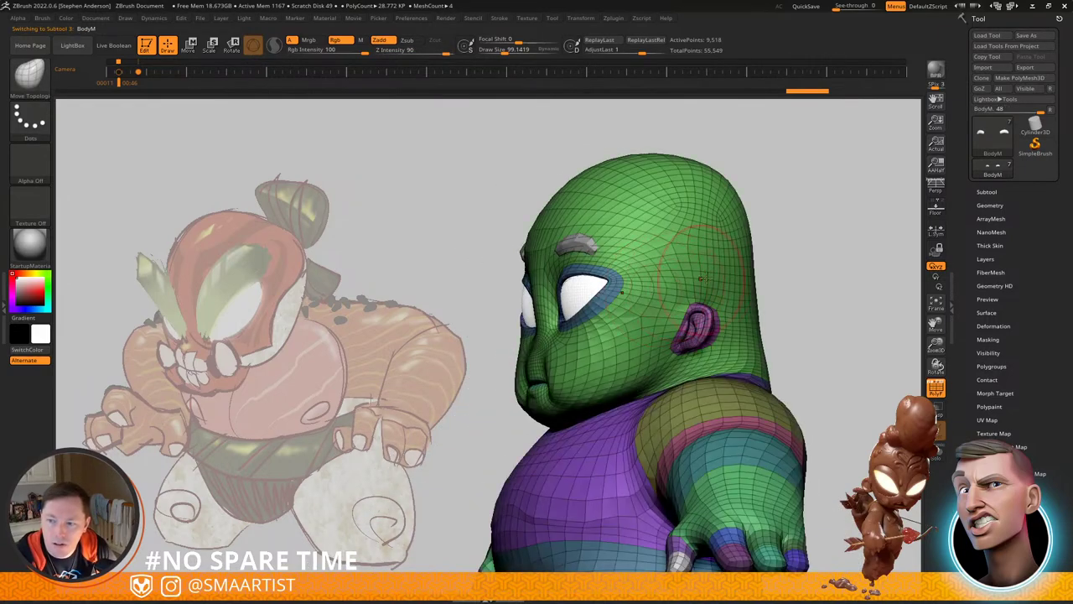
Step: Hide the polygroups of the ears, eye rims, lips and inner mouth on the body mesh
{"action": "mouse_move", "coordinate": [692, 275]}
{"action": "right_mouse_down"}
{"action": "mouse_move", "coordinate": [654, 275]}
{"action": "mouse_move", "coordinate": [694, 277]}
{"action": "right_mouse_up"}
{"action": "key", "text": "w"}
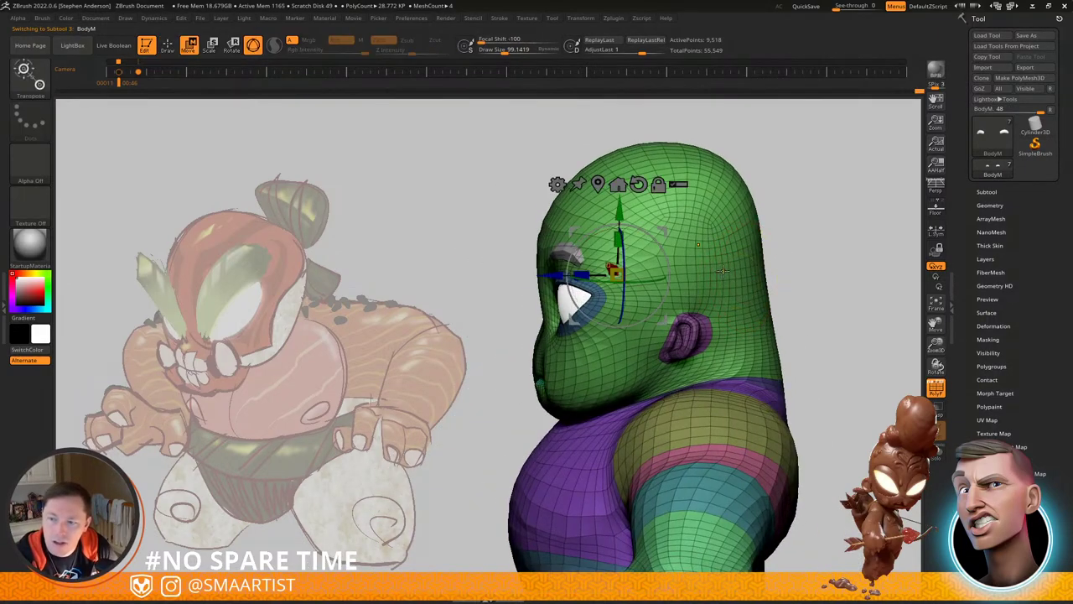
{"action": "left_click", "coordinate": [735, 274], "text": "ctrl"}
{"action": "key", "text": "q"}
{"action": "mouse_move", "coordinate": [616, 305]}
{"action": "right_mouse_down"}
{"action": "mouse_move", "coordinate": [660, 312]}
{"action": "mouse_move", "coordinate": [694, 349]}
{"action": "right_mouse_up"}
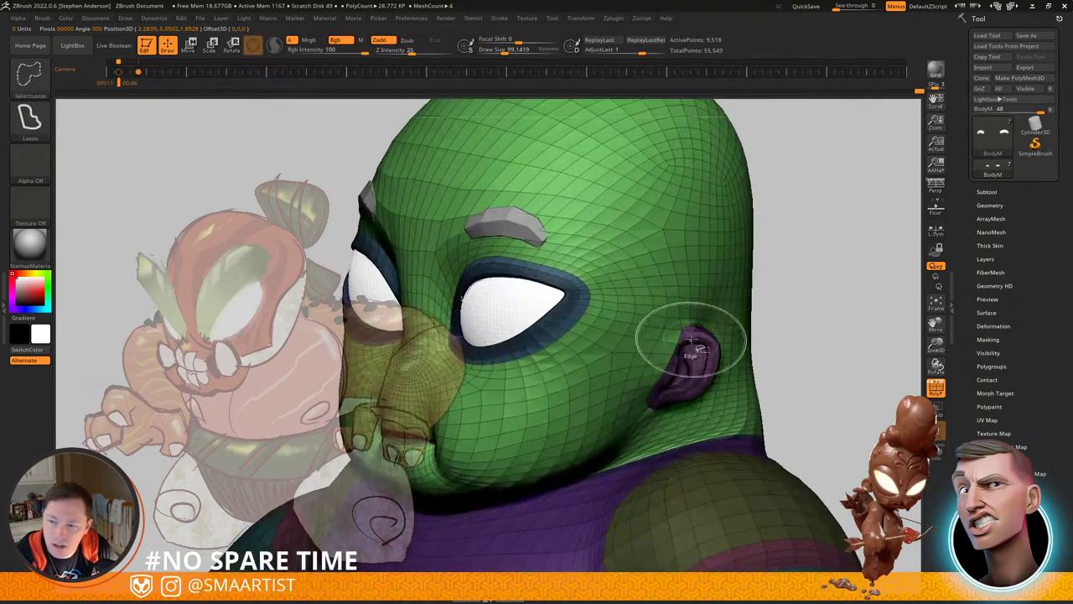
{"action": "left_click", "coordinate": [696, 334], "text": "ctrl+shift"}
{"action": "left_click_drag", "start_coordinate": [705, 260], "coordinate": [792, 296], "text": "ctrl+shift"}
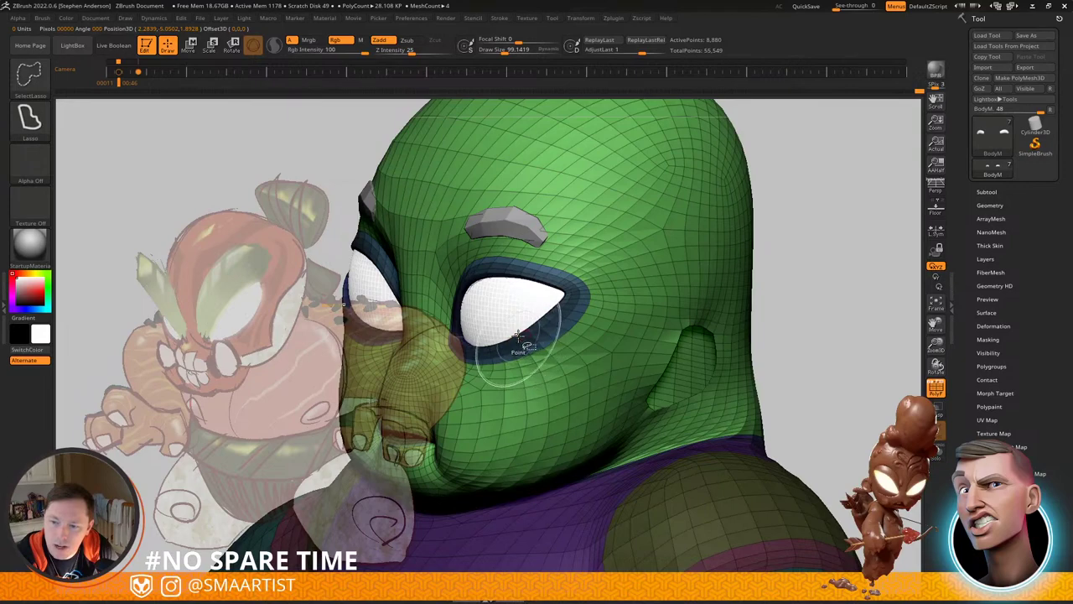
{"action": "left_click", "coordinate": [518, 336], "text": "ctrl+shift"}
{"action": "right_click_drag", "start_coordinate": [520, 342], "coordinate": [579, 363]}
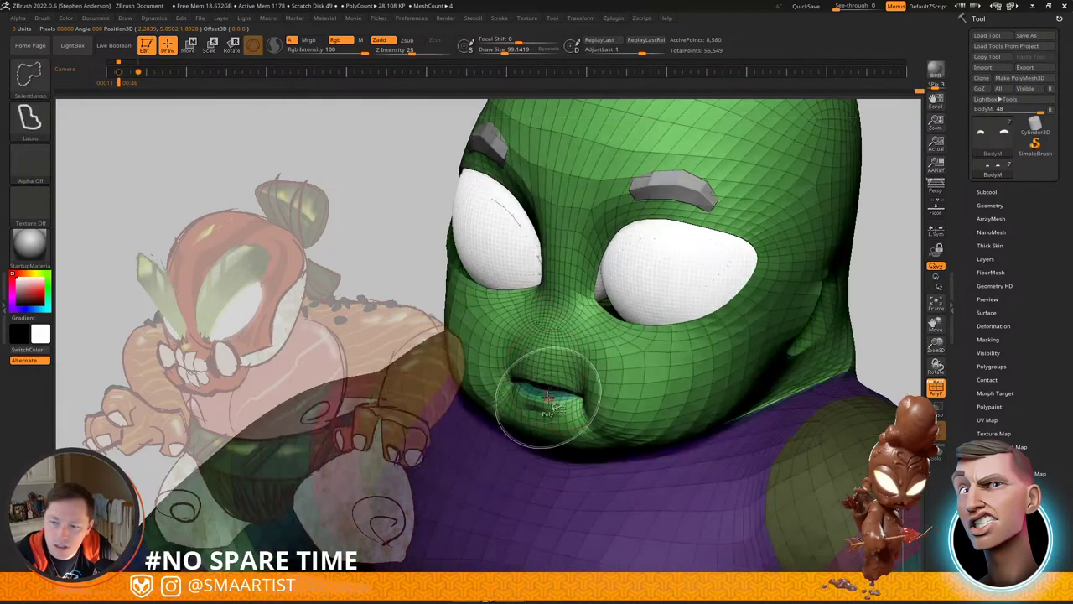
{"action": "left_click", "coordinate": [546, 392], "text": "ctrl+shift"}
{"action": "right_click_drag", "start_coordinate": [539, 392], "coordinate": [511, 289], "text": "ctrl"}
{"action": "left_click", "coordinate": [582, 387], "text": "ctrl+shift"}
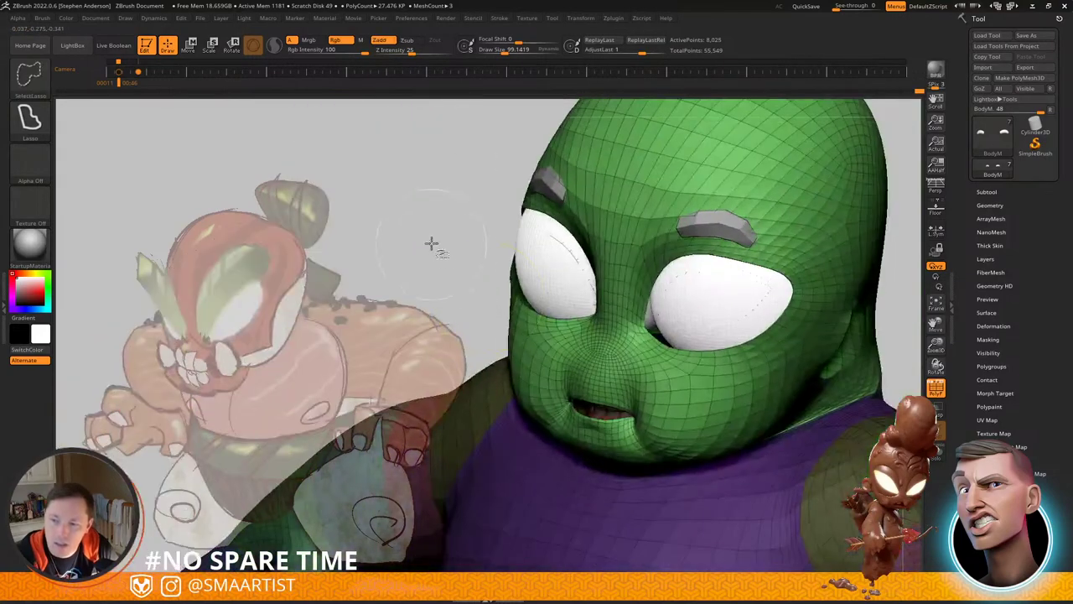
Step: Check the hidden parts by inverting the visibility, and hide the inner eye polygroups as well
{"action": "left_click_drag", "start_coordinate": [431, 242], "coordinate": [463, 267], "text": "ctrl+shift"}
{"action": "right_click_drag", "start_coordinate": [666, 314], "coordinate": [696, 338], "text": "ctrl"}
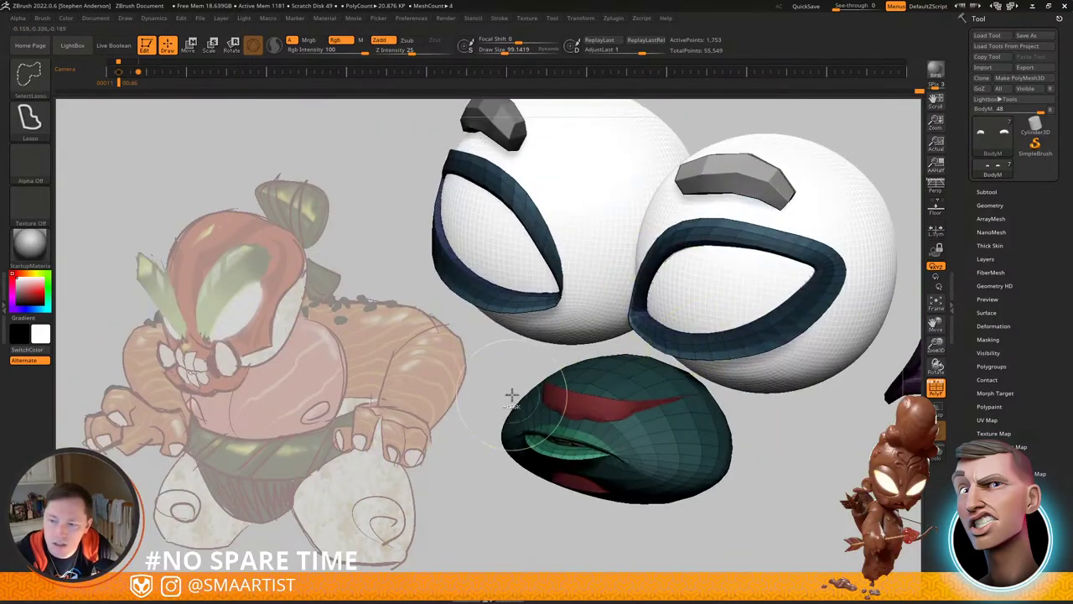
{"action": "left_click", "coordinate": [512, 394], "text": "ctrl+shift"}
{"action": "right_click_drag", "start_coordinate": [603, 333], "coordinate": [640, 327]}
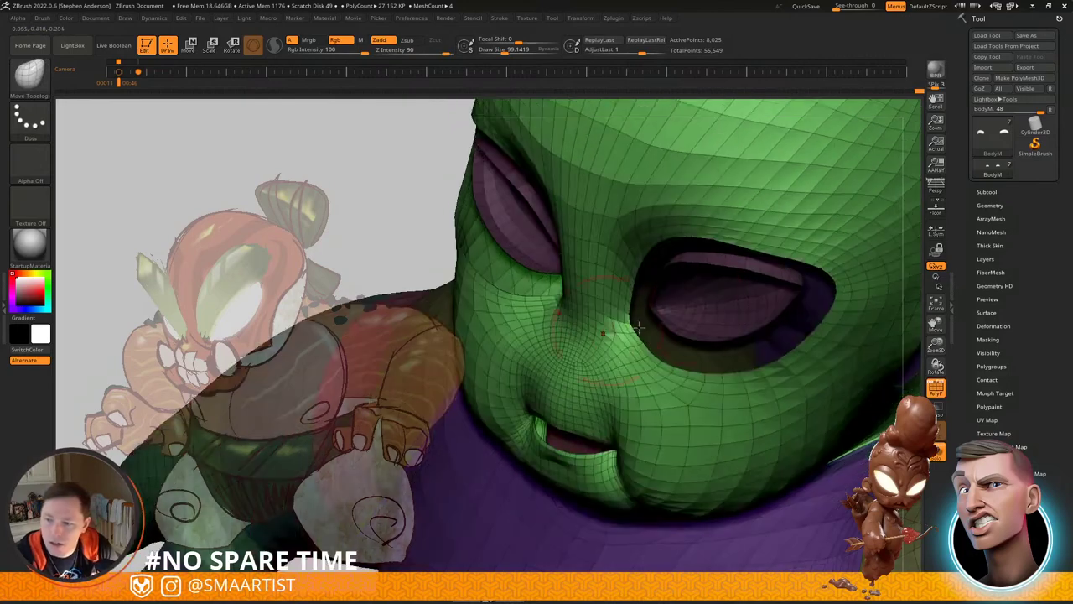
{"action": "left_click", "coordinate": [696, 306], "text": "ctrl+shift"}
{"action": "right_click_drag", "start_coordinate": [696, 305], "coordinate": [592, 201], "text": "ctrl"}
{"action": "left_click_drag", "start_coordinate": [716, 144], "coordinate": [772, 195], "text": "ctrl+shift"}
Step: Mask the body below the neck by its polygroups, with the full mesh shown and the whole head left unmasked
{"action": "mouse_move", "coordinate": [789, 211]}
{"action": "right_mouse_down"}
{"action": "mouse_move", "coordinate": [765, 197]}
{"action": "mouse_move", "coordinate": [769, 179]}
{"action": "right_mouse_up"}
{"action": "mouse_move", "coordinate": [782, 148]}
{"action": "left_mouse_down", "text": "ctrl+alt"}
{"action": "mouse_move", "coordinate": [719, 149]}
{"action": "mouse_move", "coordinate": [915, 238]}
{"action": "mouse_move", "coordinate": [889, 202]}
{"action": "left_mouse_up", "text": "ctrl+alt"}
{"action": "left_click", "coordinate": [814, 174], "text": "ctrl+shift"}
{"action": "right_click_drag", "start_coordinate": [779, 204], "coordinate": [628, 352]}
{"action": "left_click", "coordinate": [859, 239], "text": "ctrl"}
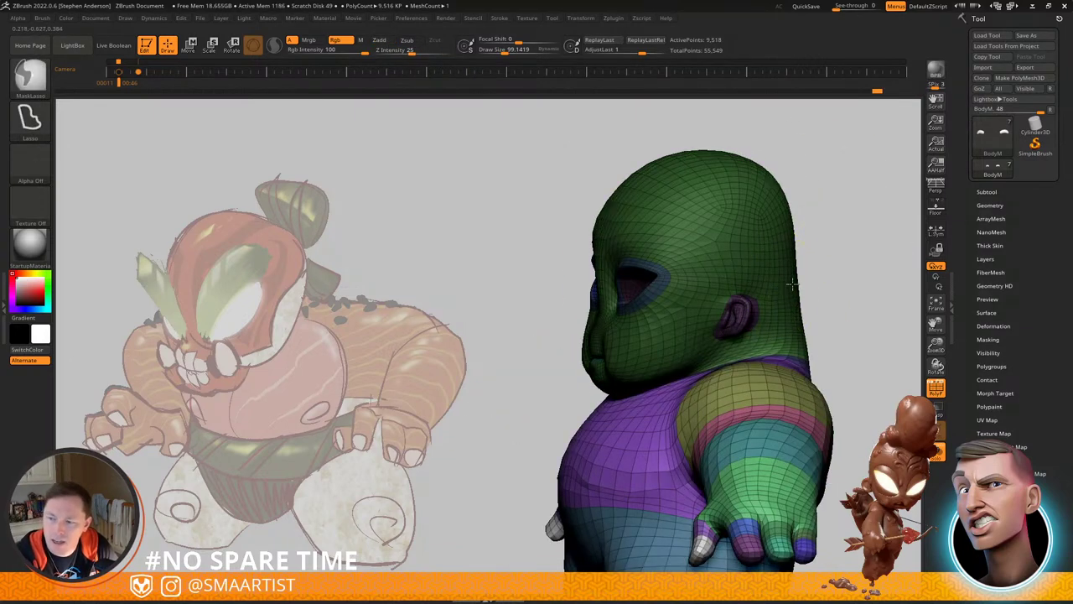
{"action": "left_click", "coordinate": [835, 271], "text": "ctrl"}
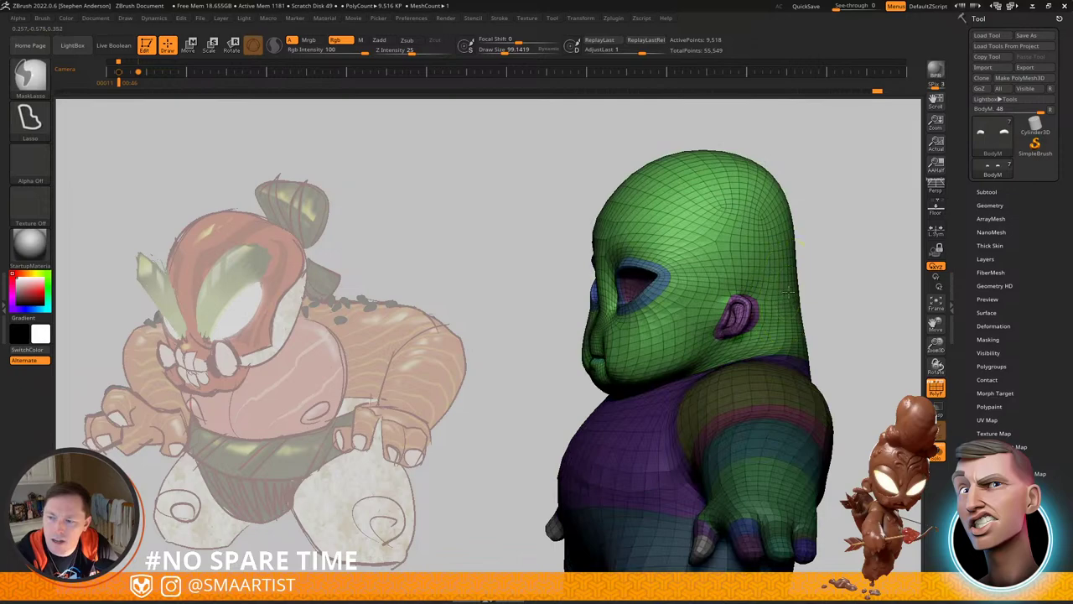
{"action": "left_click", "coordinate": [829, 284], "text": "ctrl"}
{"action": "left_click", "coordinate": [836, 281], "text": "ctrl"}
Step: Turn off the wireframe, show all subtools again and select the eyes and eyebrows together with the body for Transpose All
{"action": "right_click_drag", "start_coordinate": [840, 281], "coordinate": [746, 199]}
{"action": "key", "text": "shift+f"}
{"action": "right_click_drag", "start_coordinate": [747, 199], "coordinate": [805, 217], "text": "ctrl"}
{"action": "right_click_drag", "start_coordinate": [805, 217], "coordinate": [771, 231]}
{"action": "key", "text": "w"}
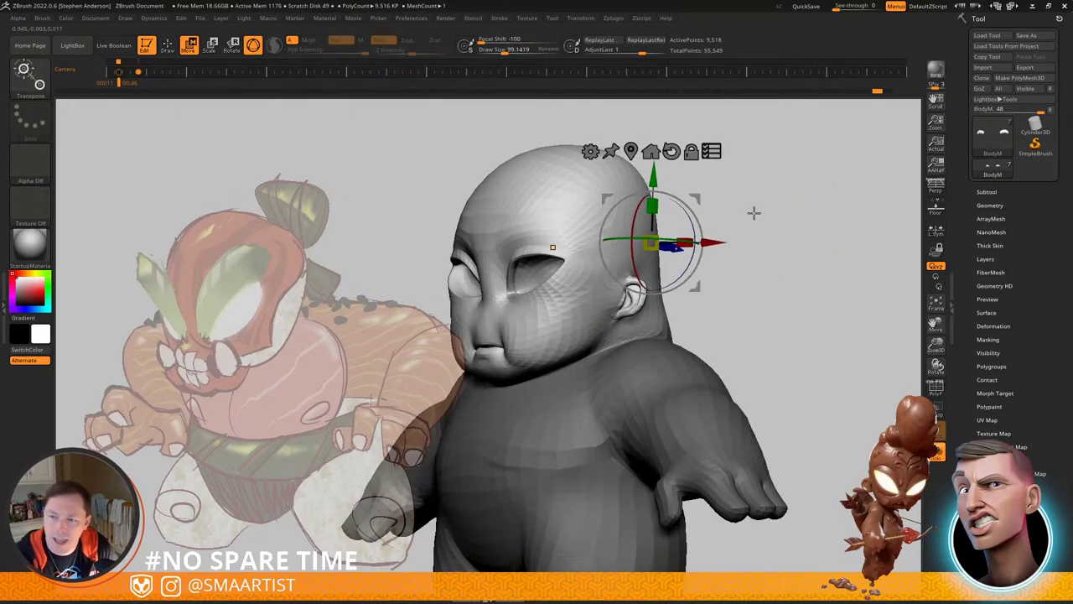
{"action": "key", "text": "q"}
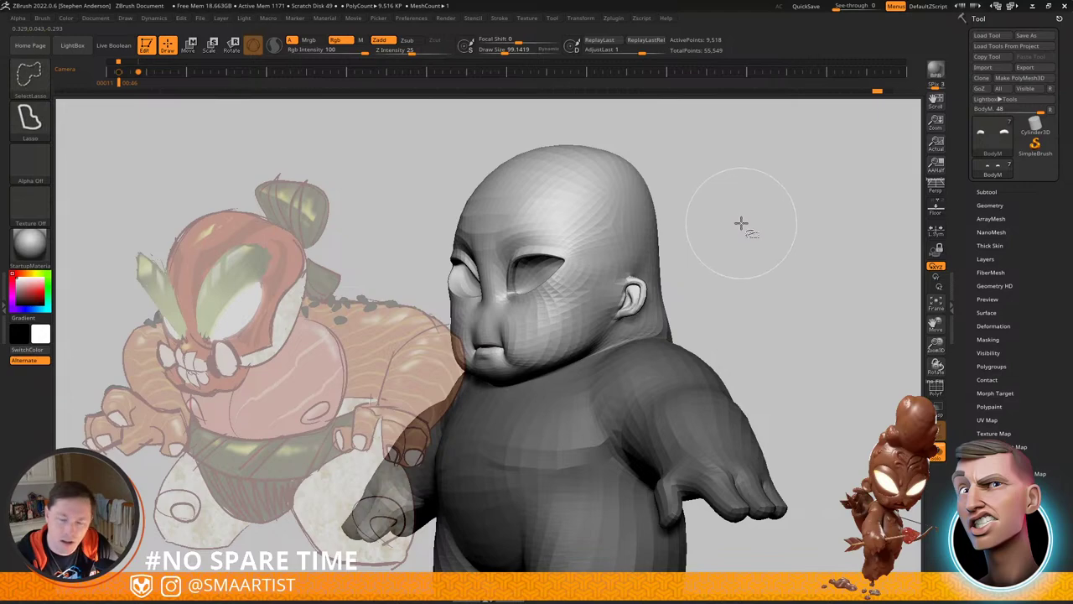
{"action": "right_click_drag", "start_coordinate": [722, 214], "coordinate": [786, 188], "text": "alt"}
{"action": "key", "text": "w"}
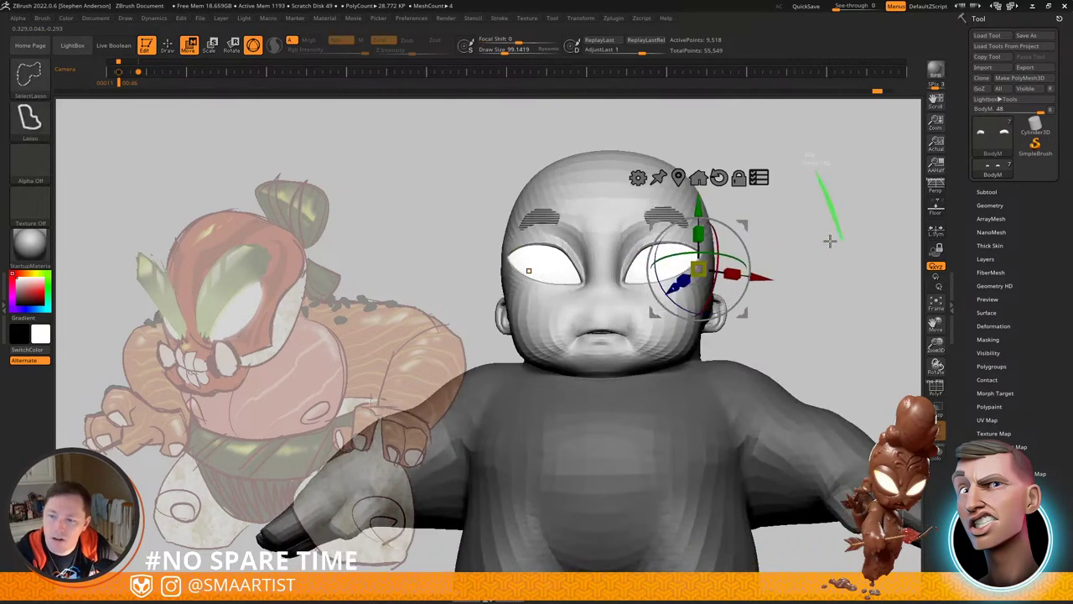
{"action": "mouse_move", "coordinate": [830, 240]}
{"action": "left_mouse_down", "text": "ctrl+shift"}
{"action": "mouse_move", "coordinate": [743, 349]}
{"action": "mouse_move", "coordinate": [561, 146]}
{"action": "mouse_move", "coordinate": [610, 152]}
{"action": "left_mouse_up", "text": "ctrl+shift"}
Step: Adjust the unmasked head together with its eyes and eyebrows using the Transpose gizmo to refine its proportions against the body
{"action": "right_click_drag", "start_coordinate": [806, 208], "coordinate": [780, 252]}
{"action": "left_click_drag", "start_coordinate": [699, 268], "coordinate": [713, 267]}
{"action": "key", "text": "q"}
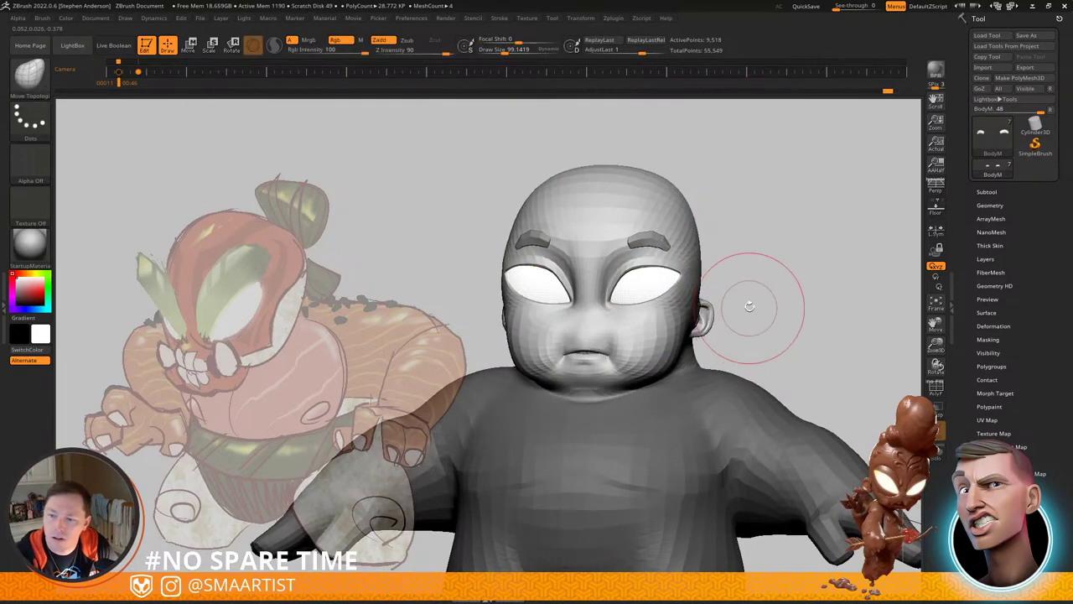
{"action": "mouse_move", "coordinate": [747, 304]}
{"action": "right_mouse_down"}
{"action": "mouse_move", "coordinate": [696, 314]}
{"action": "mouse_move", "coordinate": [760, 317]}
{"action": "mouse_move", "coordinate": [699, 267]}
{"action": "mouse_move", "coordinate": [715, 272]}
{"action": "right_mouse_up"}
{"action": "mouse_move", "coordinate": [759, 244]}
{"action": "right_mouse_down"}
{"action": "mouse_move", "coordinate": [729, 246]}
{"action": "mouse_move", "coordinate": [721, 232]}
{"action": "mouse_move", "coordinate": [743, 277]}
{"action": "mouse_move", "coordinate": [759, 274]}
{"action": "mouse_move", "coordinate": [743, 300]}
{"action": "mouse_move", "coordinate": [761, 281]}
{"action": "mouse_move", "coordinate": [741, 254]}
{"action": "right_mouse_up"}
{"action": "key", "text": "w"}
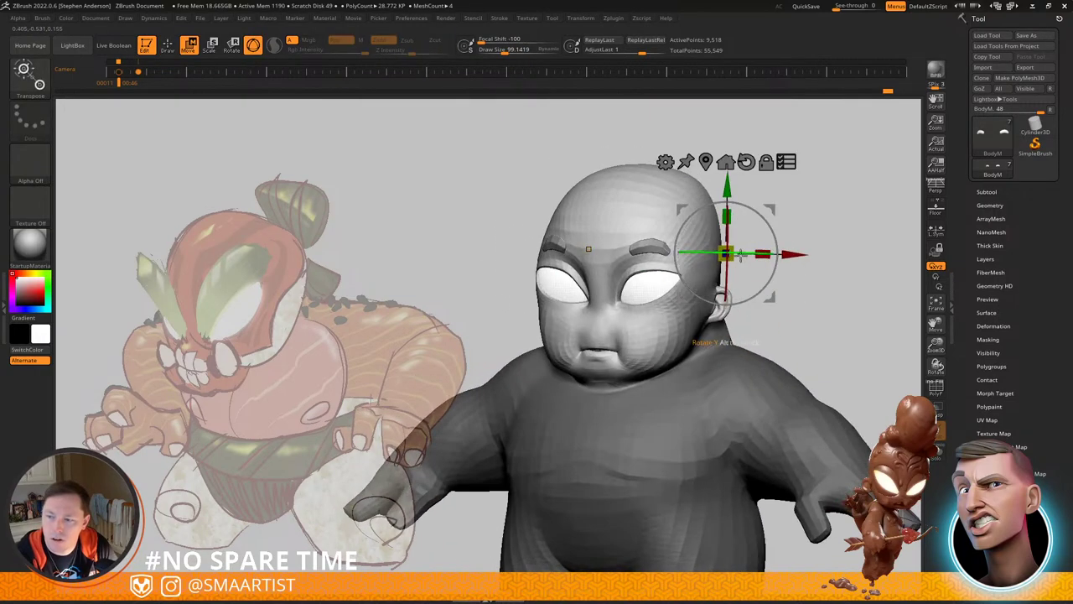
{"action": "left_click_drag", "start_coordinate": [732, 248], "coordinate": [727, 253]}
{"action": "key", "text": "q"}
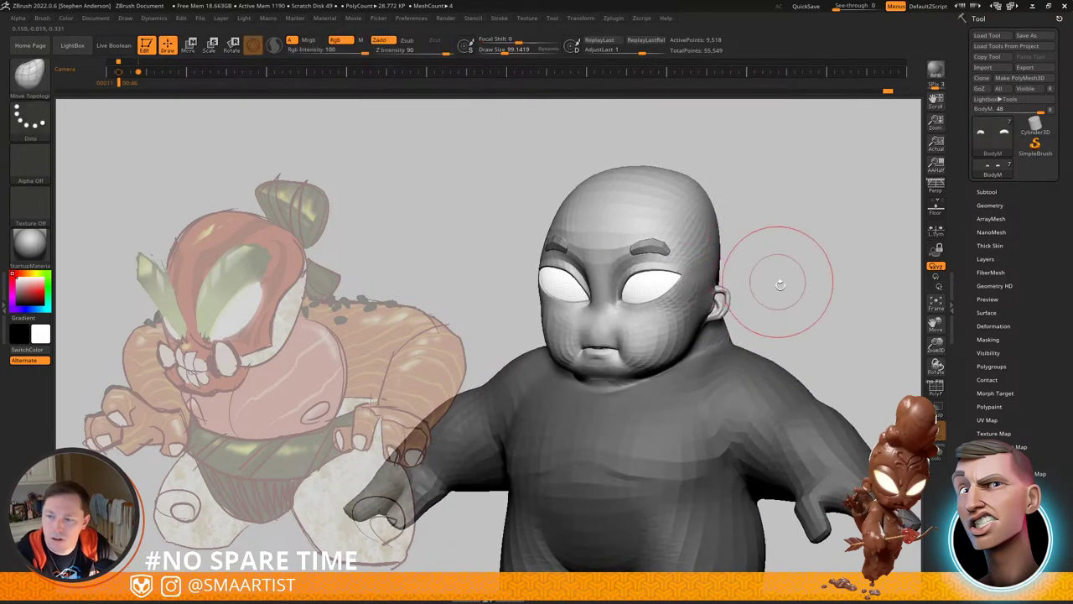
{"action": "mouse_move", "coordinate": [779, 283]}
{"action": "right_mouse_down", "text": "ctrl"}
{"action": "mouse_move", "coordinate": [744, 260]}
{"action": "mouse_move", "coordinate": [767, 242]}
{"action": "mouse_move", "coordinate": [766, 213]}
{"action": "mouse_move", "coordinate": [813, 252]}
{"action": "mouse_move", "coordinate": [795, 267]}
{"action": "right_mouse_up", "text": "ctrl"}
{"action": "mouse_move", "coordinate": [795, 267]}
{"action": "right_mouse_down", "text": "alt"}
{"action": "mouse_move", "coordinate": [802, 230]}
{"action": "mouse_move", "coordinate": [597, 263]}
{"action": "mouse_move", "coordinate": [676, 246]}
{"action": "mouse_move", "coordinate": [663, 238]}
{"action": "mouse_move", "coordinate": [666, 248]}
{"action": "mouse_move", "coordinate": [697, 218]}
{"action": "mouse_move", "coordinate": [690, 242]}
{"action": "mouse_move", "coordinate": [701, 228]}
{"action": "mouse_move", "coordinate": [732, 227]}
{"action": "right_mouse_up", "text": "alt"}
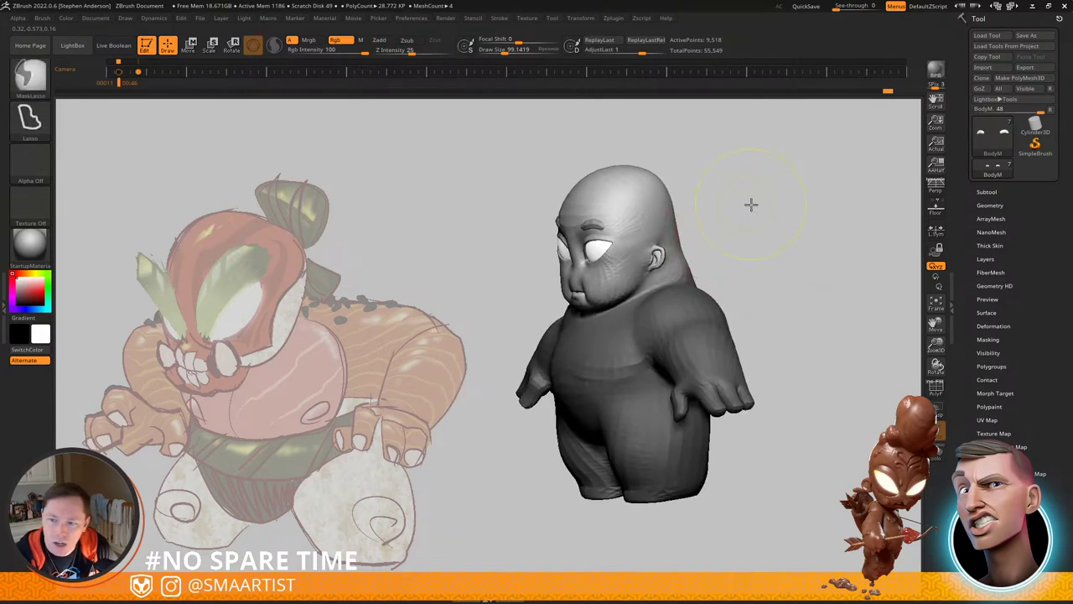
Step: Clear the body mask and show the polygroup wireframe to inspect the neck and the back of the head
{"action": "right_click_drag", "start_coordinate": [636, 299], "coordinate": [649, 349], "text": "ctrl"}
{"action": "key", "text": "shift+f"}
{"action": "mouse_move", "coordinate": [553, 364]}
{"action": "right_mouse_down", "text": "ctrl"}
{"action": "mouse_move", "coordinate": [678, 356]}
{"action": "mouse_move", "coordinate": [627, 364]}
{"action": "right_mouse_up", "text": "ctrl"}
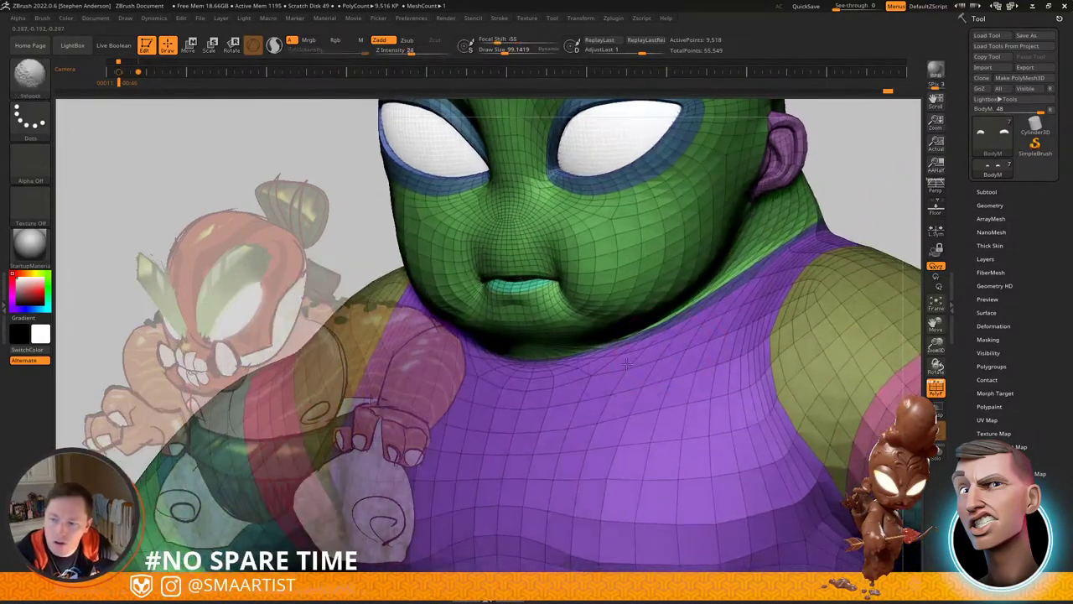
{"action": "mouse_move", "coordinate": [798, 243]}
{"action": "right_mouse_down"}
{"action": "mouse_move", "coordinate": [713, 273]}
{"action": "mouse_move", "coordinate": [654, 319]}
{"action": "right_mouse_up"}
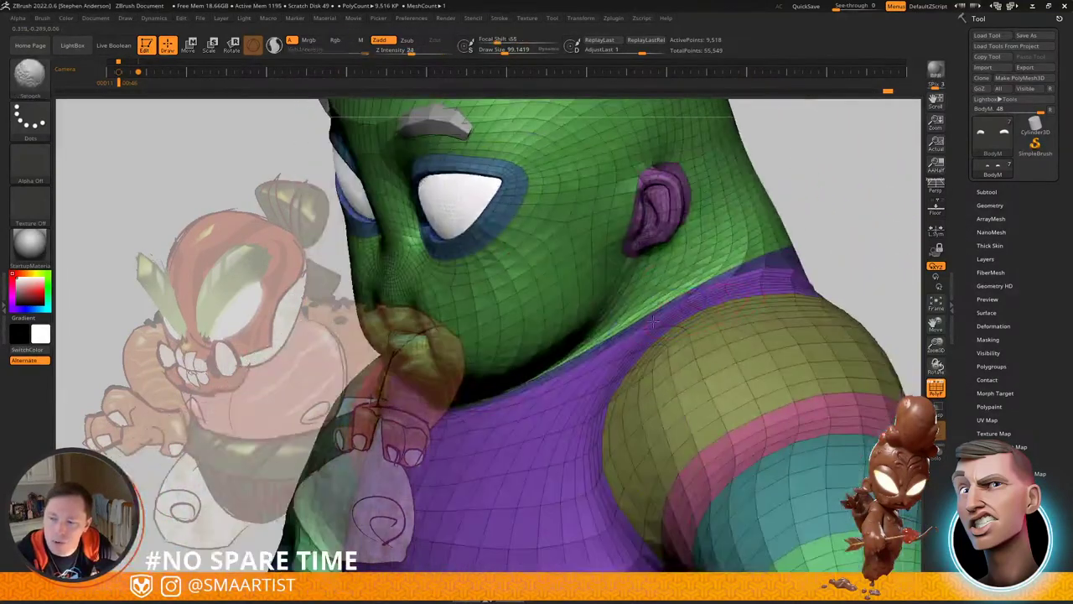
{"action": "right_click_drag", "start_coordinate": [771, 257], "coordinate": [635, 312]}
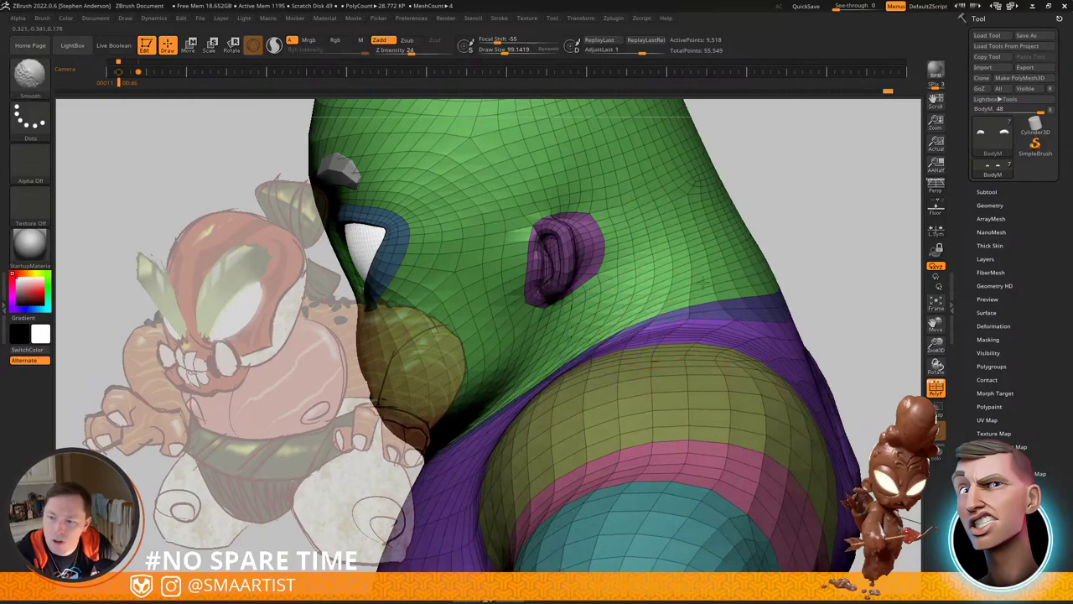
{"action": "right_click_drag", "start_coordinate": [757, 300], "coordinate": [675, 308]}
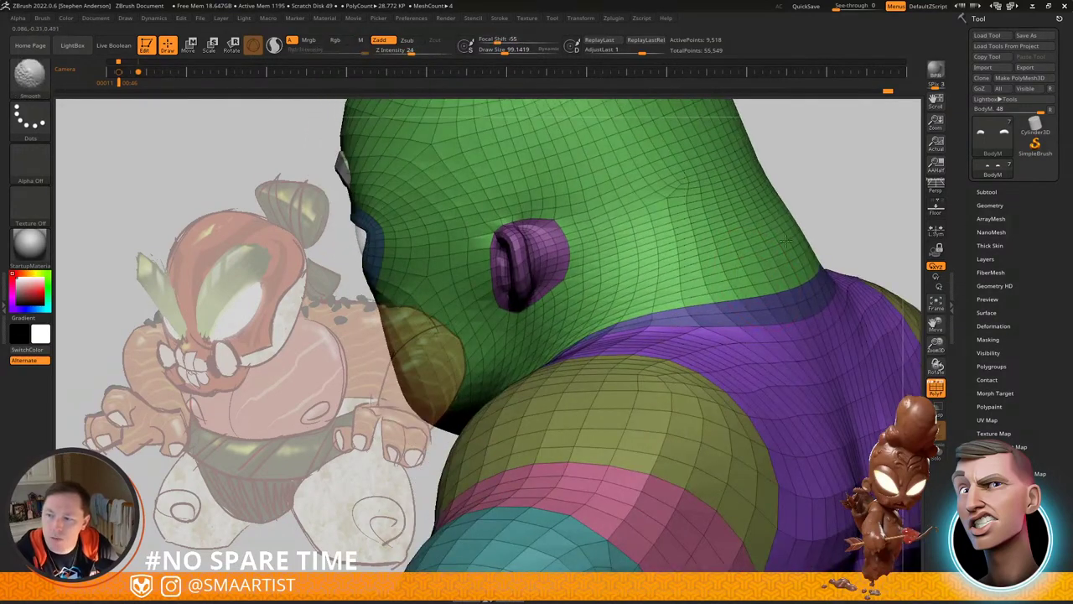
Step: Mask the mesh except for a soft band along the edge loop across the back of the head above the neck
{"action": "mouse_move", "coordinate": [715, 255]}
{"action": "right_mouse_down", "text": "ctrl"}
{"action": "mouse_move", "coordinate": [663, 195]}
{"action": "mouse_move", "coordinate": [700, 204]}
{"action": "mouse_move", "coordinate": [687, 226]}
{"action": "mouse_move", "coordinate": [714, 264]}
{"action": "mouse_move", "coordinate": [664, 261]}
{"action": "mouse_move", "coordinate": [634, 288]}
{"action": "mouse_move", "coordinate": [629, 320]}
{"action": "right_mouse_up", "text": "ctrl"}
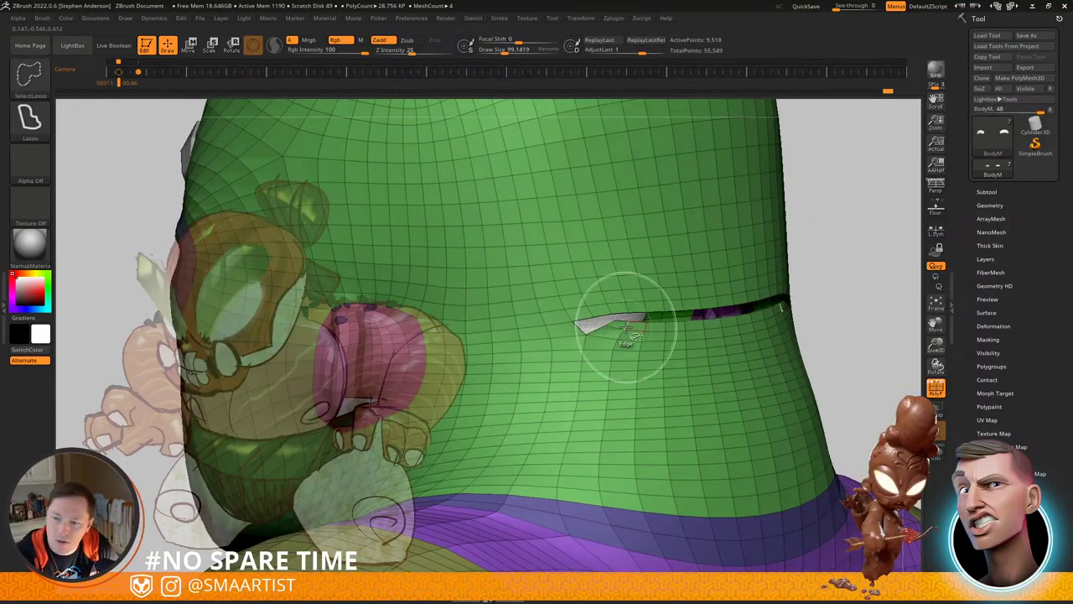
{"action": "key", "text": "ctrl+i"}
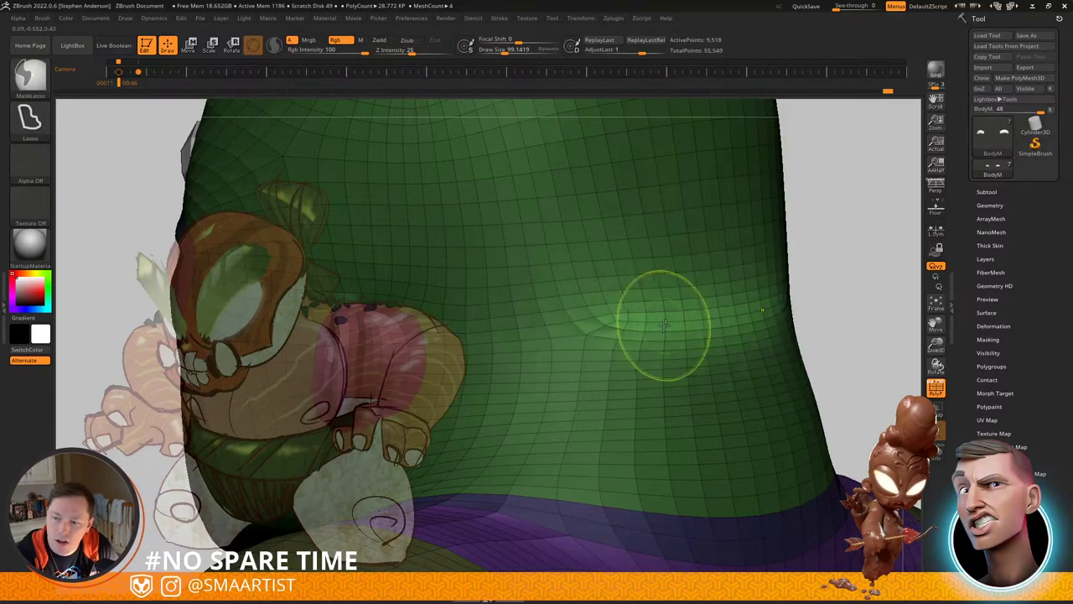
{"action": "mouse_move", "coordinate": [667, 327]}
{"action": "right_mouse_down", "text": "ctrl"}
{"action": "mouse_move", "coordinate": [639, 285]}
{"action": "mouse_move", "coordinate": [668, 317]}
{"action": "right_mouse_up", "text": "ctrl"}
Step: Pull the unmasked band into a fold at the back of the head with an enlarged Move Topological brush
{"action": "key", "text": "s"}
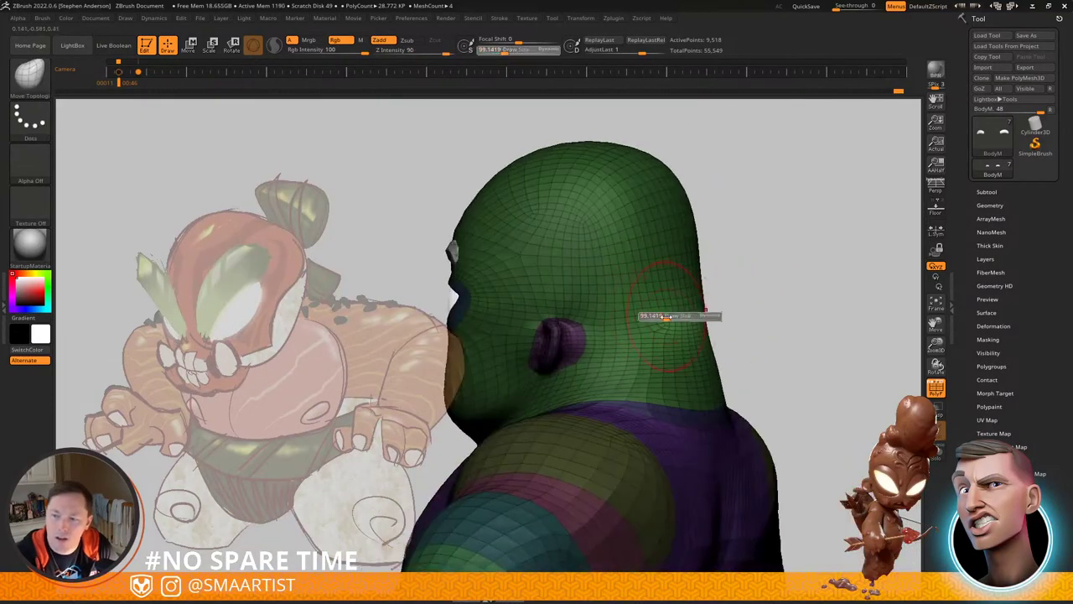
{"action": "left_click_drag", "start_coordinate": [685, 320], "coordinate": [684, 320]}
{"action": "left_click_drag", "start_coordinate": [686, 323], "coordinate": [684, 326]}
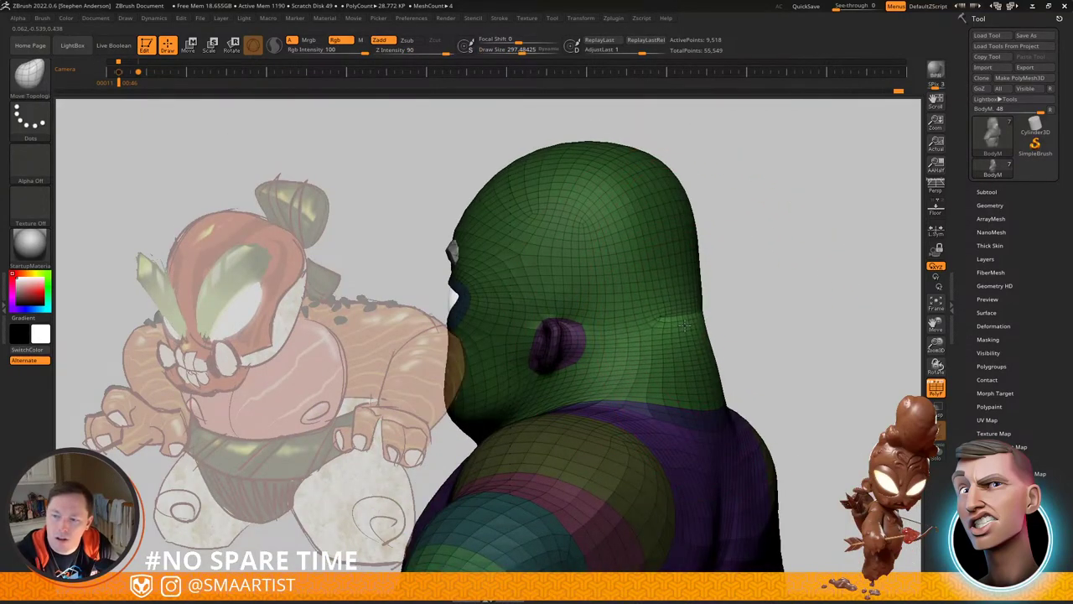
{"action": "right_click_drag", "start_coordinate": [681, 320], "coordinate": [685, 342], "text": "ctrl"}
{"action": "left_click_drag", "start_coordinate": [685, 321], "coordinate": [685, 328]}
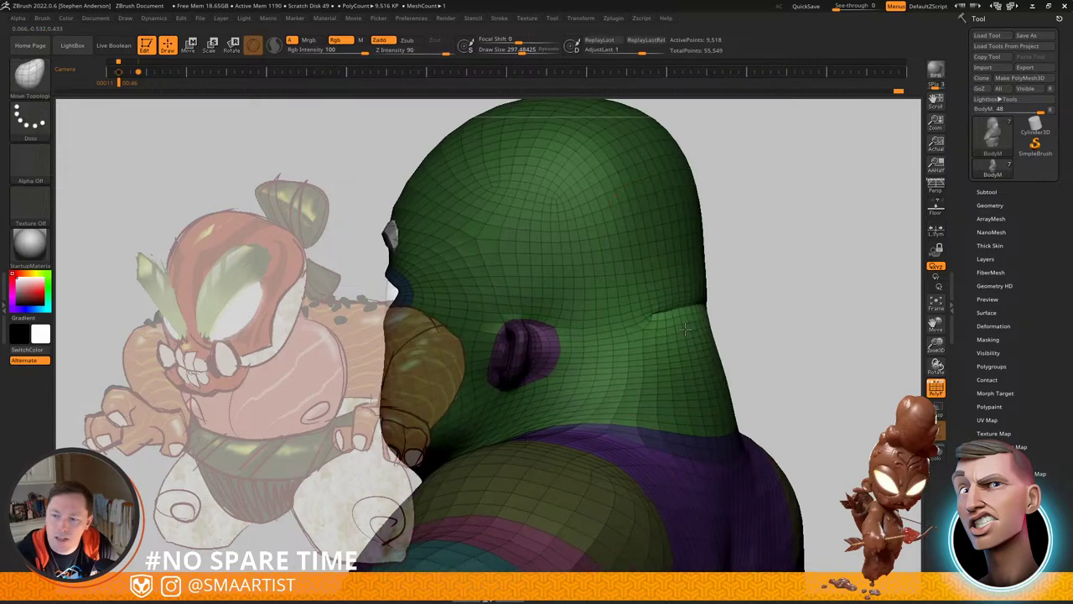
Step: Clear the mask, then adjust the fold at the back of the head with Move Topological and smooth it
{"action": "right_click_drag", "start_coordinate": [744, 304], "coordinate": [761, 303]}
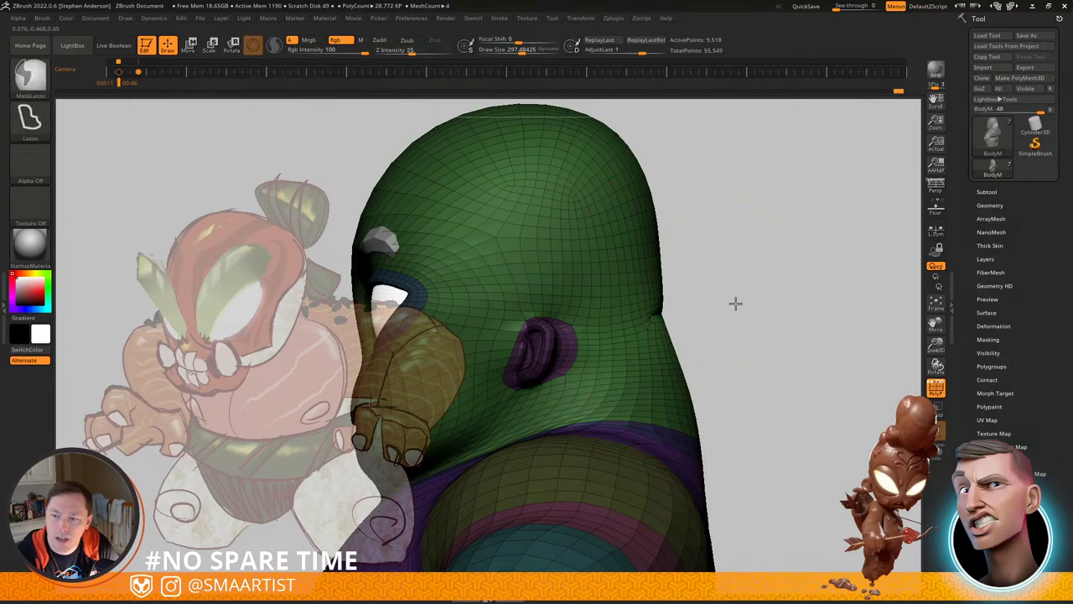
{"action": "left_click_drag", "start_coordinate": [735, 302], "coordinate": [746, 312], "text": "ctrl"}
{"action": "right_click_drag", "start_coordinate": [746, 310], "coordinate": [704, 310]}
{"action": "key", "text": "s"}
{"action": "left_click_drag", "start_coordinate": [663, 315], "coordinate": [662, 314]}
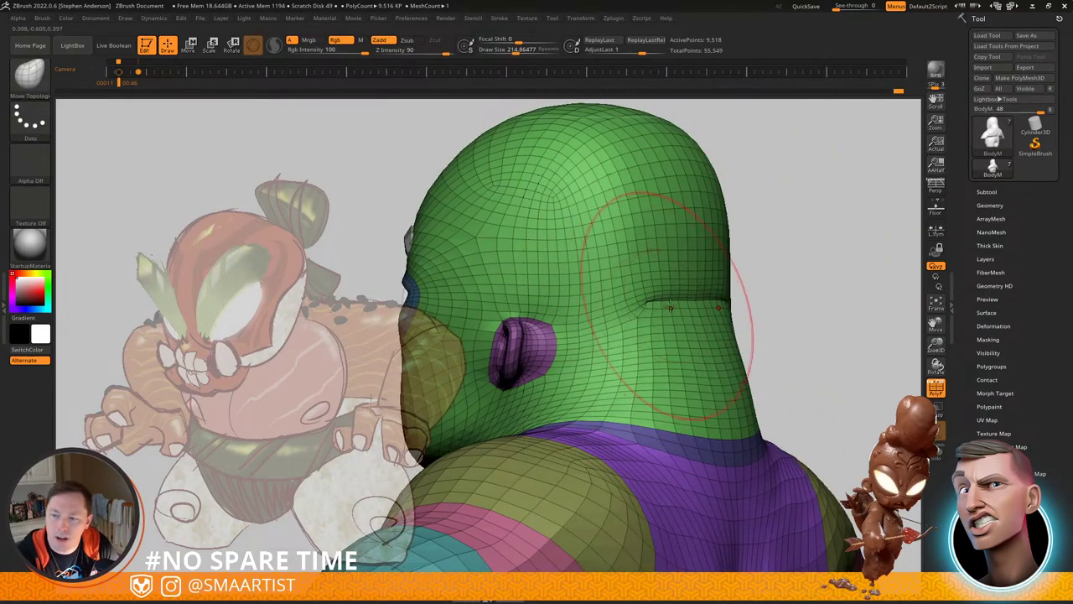
{"action": "left_click_drag", "start_coordinate": [669, 308], "coordinate": [661, 308]}
{"action": "left_click_drag", "start_coordinate": [676, 302], "coordinate": [679, 301], "text": "shift"}
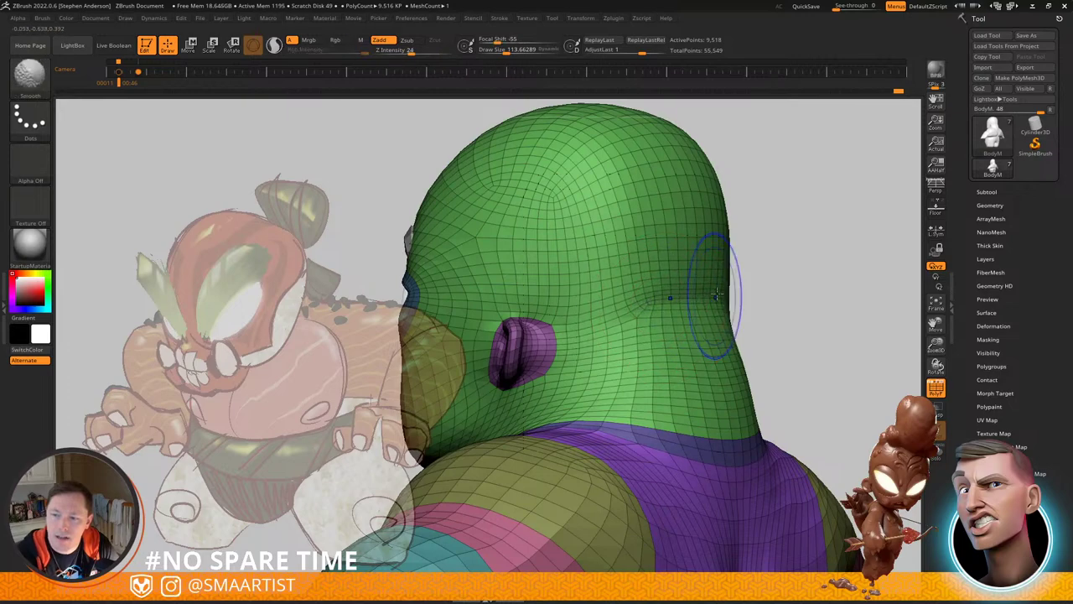
Step: Reshape the back of the head and nape silhouette in side view using a large Move Topological brush
{"action": "mouse_move", "coordinate": [717, 294]}
{"action": "right_mouse_down"}
{"action": "mouse_move", "coordinate": [726, 295]}
{"action": "mouse_move", "coordinate": [658, 319]}
{"action": "mouse_move", "coordinate": [711, 284]}
{"action": "mouse_move", "coordinate": [718, 209]}
{"action": "right_mouse_up"}
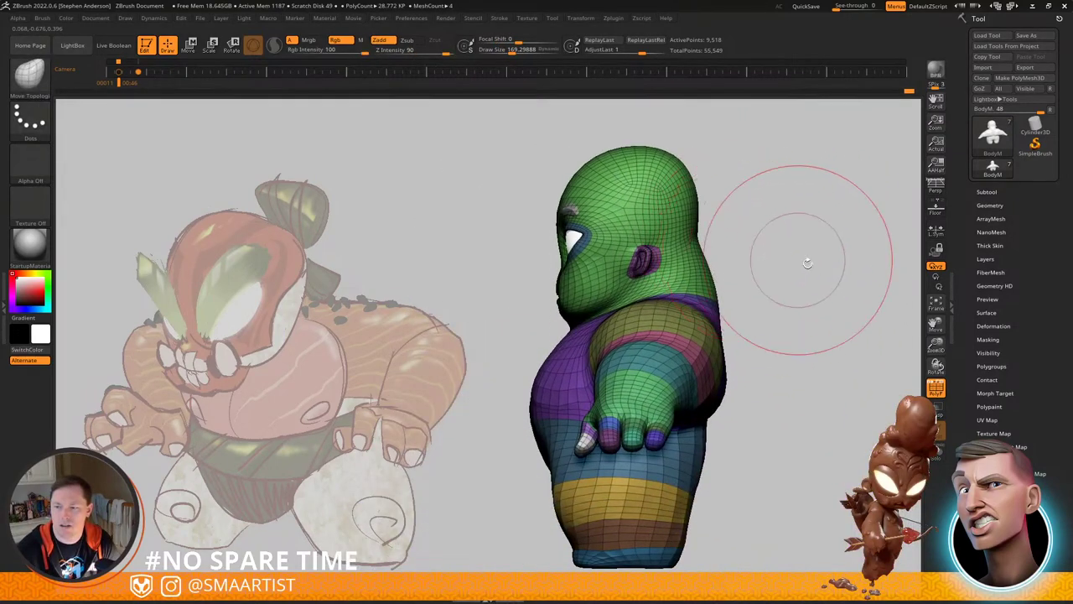
{"action": "right_click_drag", "start_coordinate": [807, 263], "coordinate": [742, 270], "text": "alt"}
{"action": "right_click_drag", "start_coordinate": [742, 270], "coordinate": [717, 267], "text": "ctrl"}
{"action": "mouse_move", "coordinate": [718, 266]}
{"action": "right_mouse_down", "text": "ctrl"}
{"action": "mouse_move", "coordinate": [687, 334]}
{"action": "mouse_move", "coordinate": [656, 291]}
{"action": "mouse_move", "coordinate": [663, 305]}
{"action": "mouse_move", "coordinate": [690, 294]}
{"action": "right_mouse_up", "text": "ctrl"}
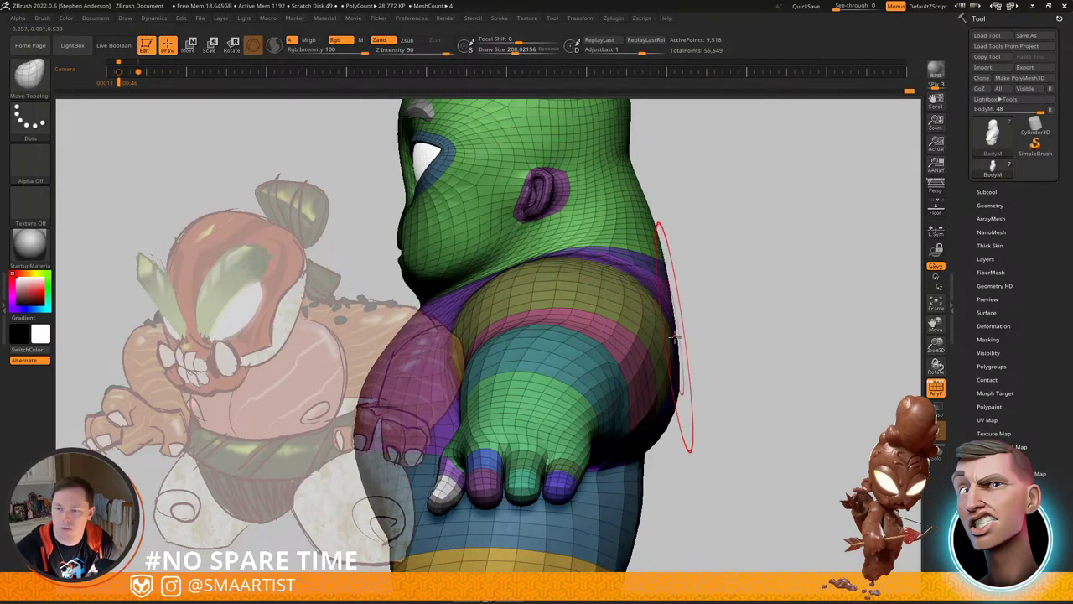
{"action": "mouse_move", "coordinate": [762, 338]}
{"action": "right_mouse_down"}
{"action": "mouse_move", "coordinate": [671, 340]}
{"action": "mouse_move", "coordinate": [677, 302]}
{"action": "mouse_move", "coordinate": [707, 290]}
{"action": "mouse_move", "coordinate": [681, 348]}
{"action": "right_mouse_up"}
{"action": "right_click_drag", "start_coordinate": [657, 224], "coordinate": [683, 432], "text": "alt"}
{"action": "key", "text": "s"}
{"action": "mouse_move", "coordinate": [619, 238]}
{"action": "left_mouse_down"}
{"action": "mouse_move", "coordinate": [629, 238]}
{"action": "mouse_move", "coordinate": [586, 202]}
{"action": "left_mouse_up"}
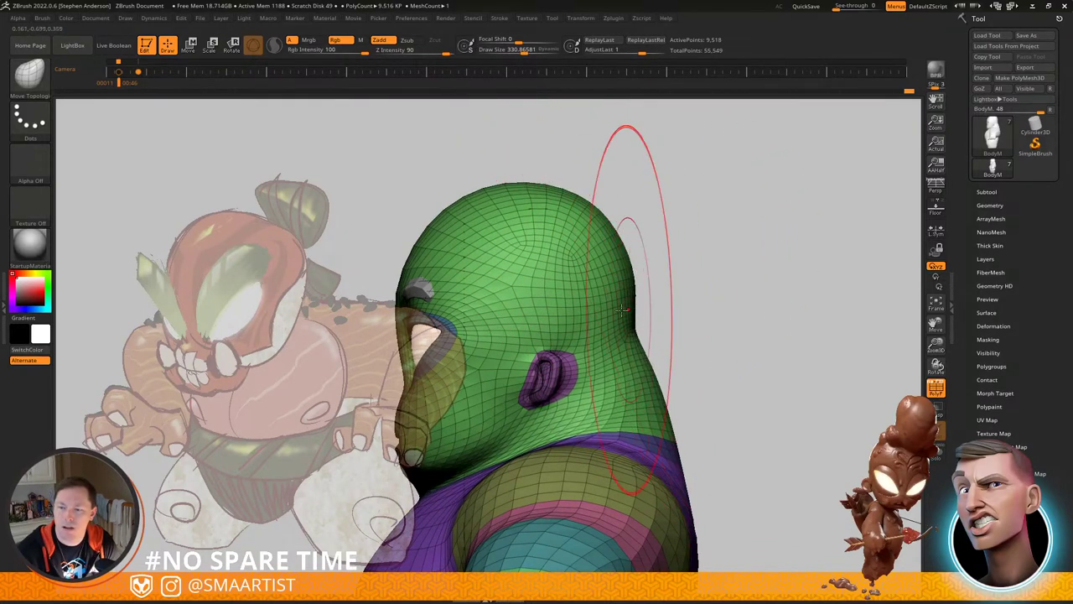
Step: Nudge the ear's position with a smaller Move Topological brush and hide the wireframe
{"action": "key", "text": "s"}
{"action": "left_click_drag", "start_coordinate": [545, 379], "coordinate": [533, 364]}
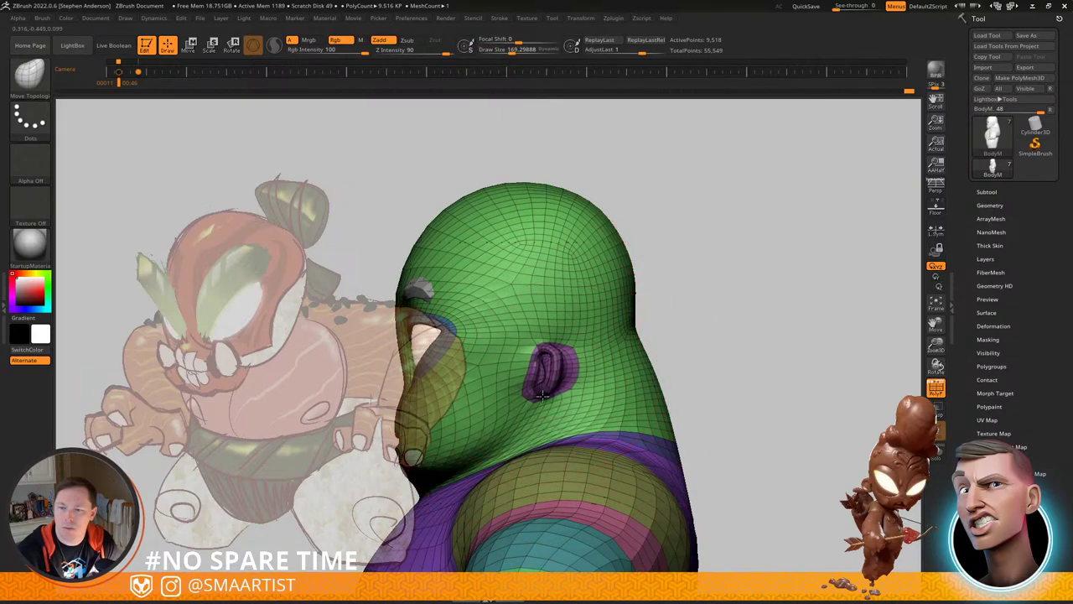
{"action": "mouse_move", "coordinate": [554, 344]}
{"action": "right_mouse_down"}
{"action": "mouse_move", "coordinate": [595, 357]}
{"action": "mouse_move", "coordinate": [592, 343]}
{"action": "mouse_move", "coordinate": [698, 309]}
{"action": "mouse_move", "coordinate": [718, 269]}
{"action": "right_mouse_up"}
{"action": "key", "text": "shift+f"}
Step: Adjust the slope where the neck meets the shoulders from the back view with Move Topological
{"action": "right_click_drag", "start_coordinate": [719, 269], "coordinate": [736, 371]}
{"action": "right_click_drag", "start_coordinate": [736, 371], "coordinate": [707, 340]}
{"action": "right_click_drag", "start_coordinate": [707, 340], "coordinate": [651, 333]}
{"action": "left_click_drag", "start_coordinate": [679, 339], "coordinate": [666, 332]}
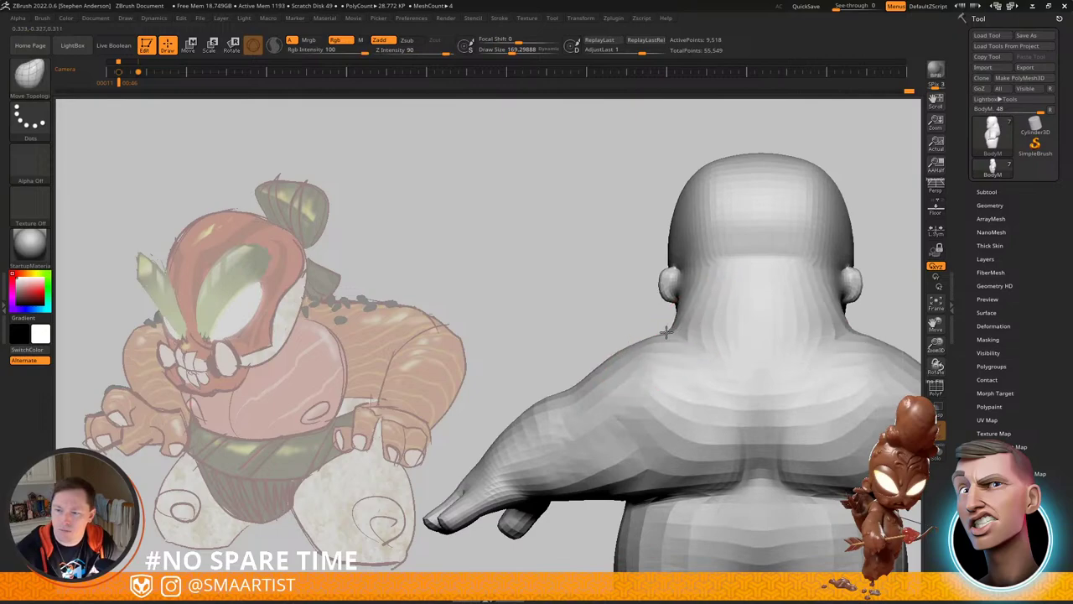
{"action": "mouse_move", "coordinate": [673, 348]}
{"action": "right_mouse_down"}
{"action": "mouse_move", "coordinate": [721, 361]}
{"action": "mouse_move", "coordinate": [690, 323]}
{"action": "mouse_move", "coordinate": [609, 323]}
{"action": "right_mouse_up"}
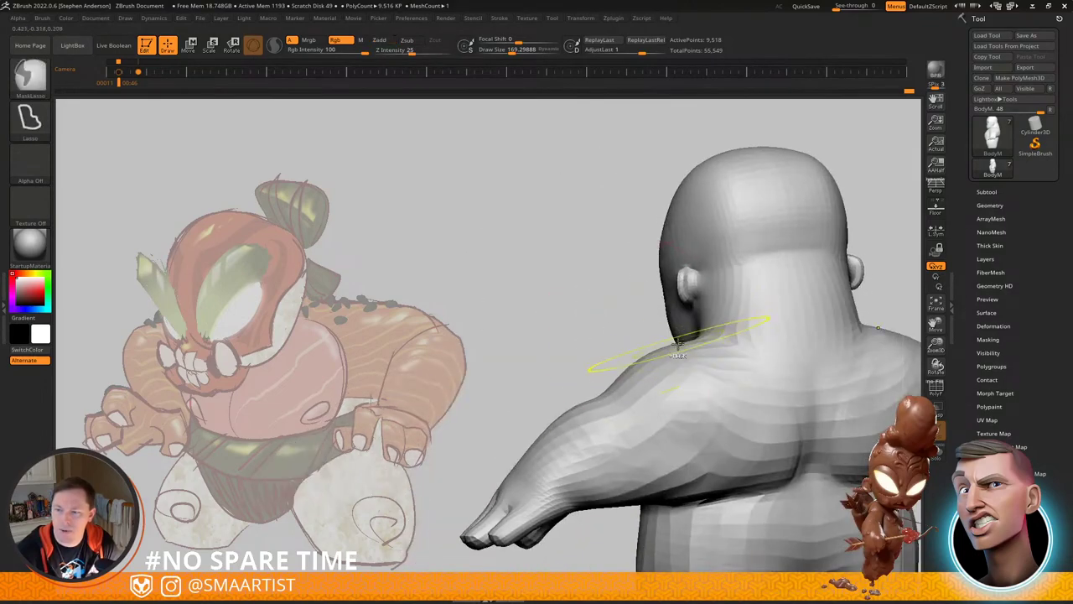
Step: Compare the figure's overall proportions with the concept sketch from the front, including with the model overlaid on it
{"action": "mouse_move", "coordinate": [678, 345]}
{"action": "right_mouse_down"}
{"action": "mouse_move", "coordinate": [776, 321]}
{"action": "mouse_move", "coordinate": [760, 286]}
{"action": "right_mouse_up"}
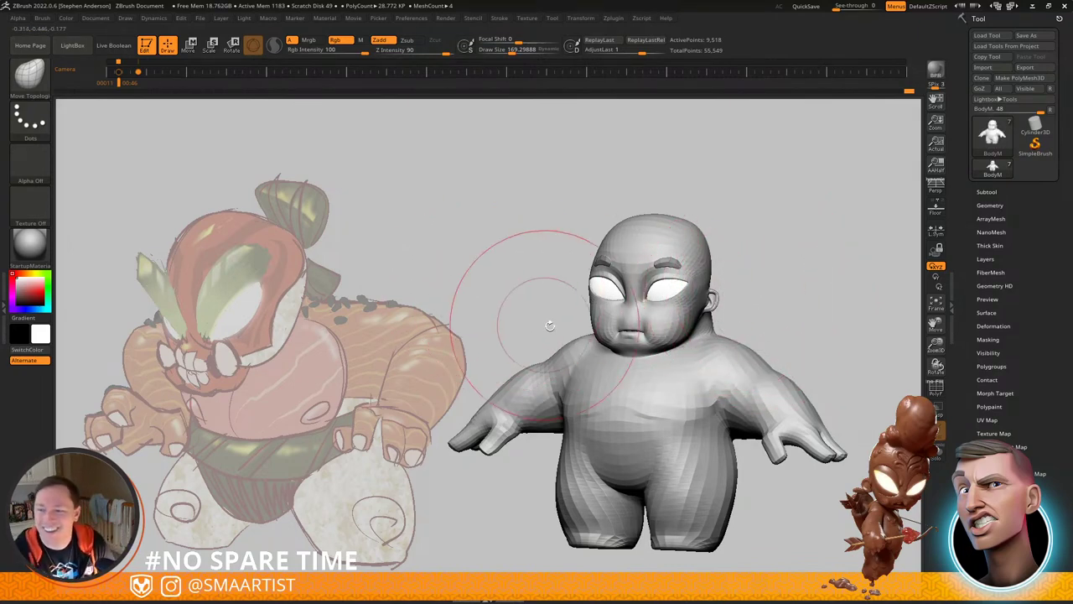
{"action": "mouse_move", "coordinate": [549, 324]}
{"action": "left_mouse_down"}
{"action": "mouse_move", "coordinate": [635, 337]}
{"action": "mouse_move", "coordinate": [755, 223]}
{"action": "left_mouse_up"}
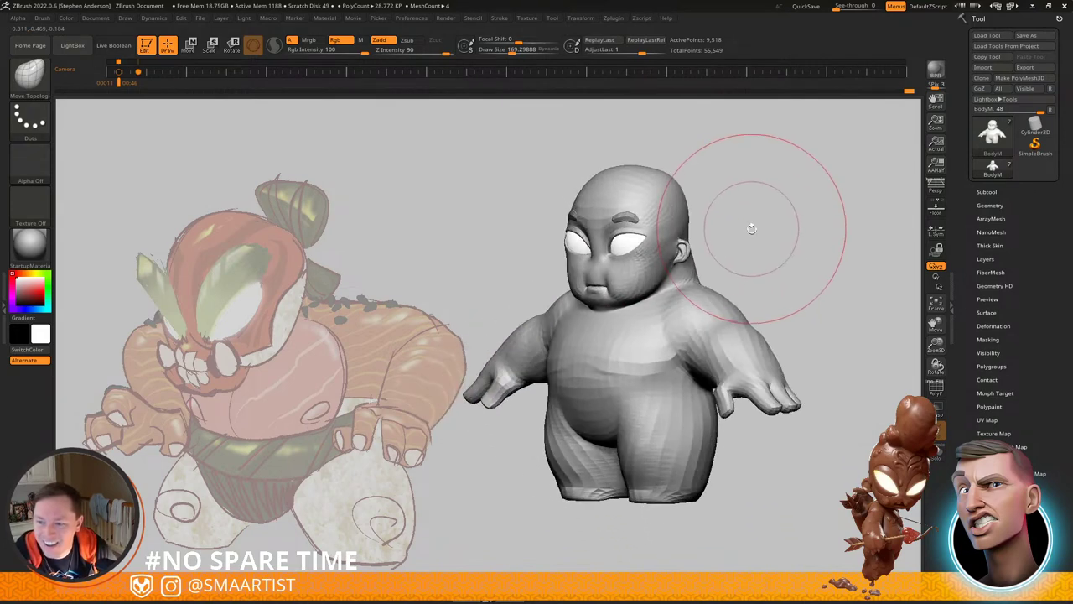
{"action": "mouse_move", "coordinate": [608, 342]}
{"action": "right_mouse_down", "text": "ctrl"}
{"action": "mouse_move", "coordinate": [642, 360]}
{"action": "mouse_move", "coordinate": [631, 350]}
{"action": "right_mouse_up", "text": "ctrl"}
{"action": "right_click_drag", "start_coordinate": [604, 386], "coordinate": [641, 365], "text": "alt"}
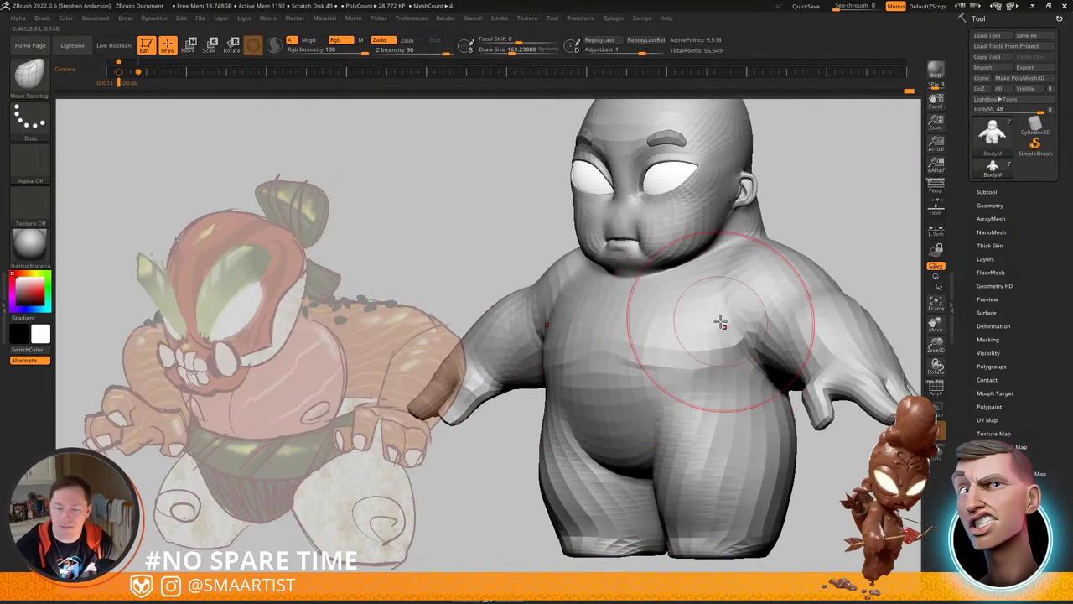
{"action": "key", "text": "Left"}
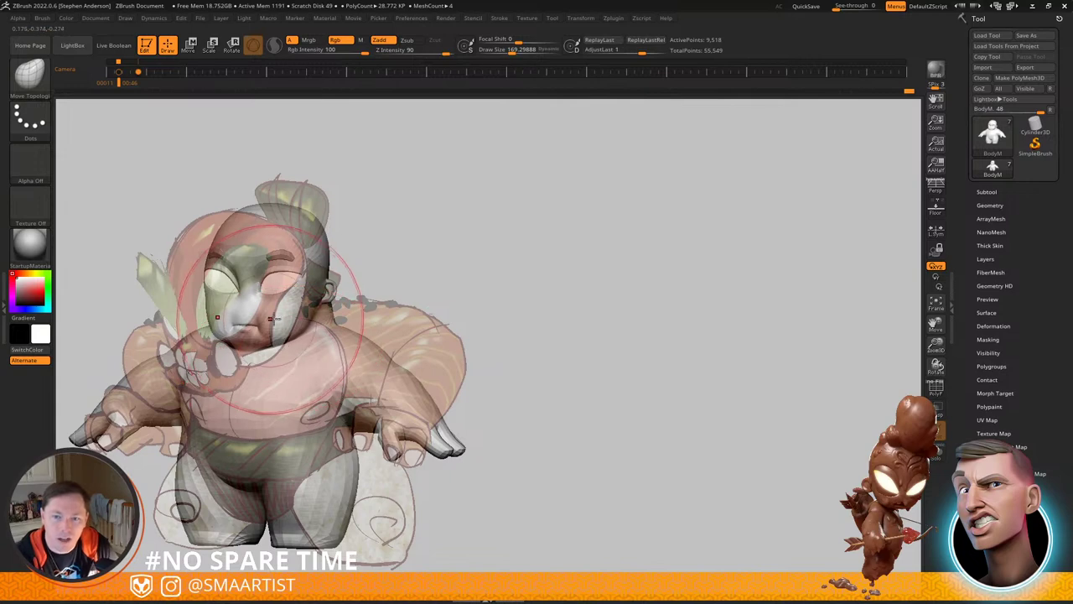
{"action": "left_click_drag", "start_coordinate": [492, 252], "coordinate": [731, 246], "text": "alt"}
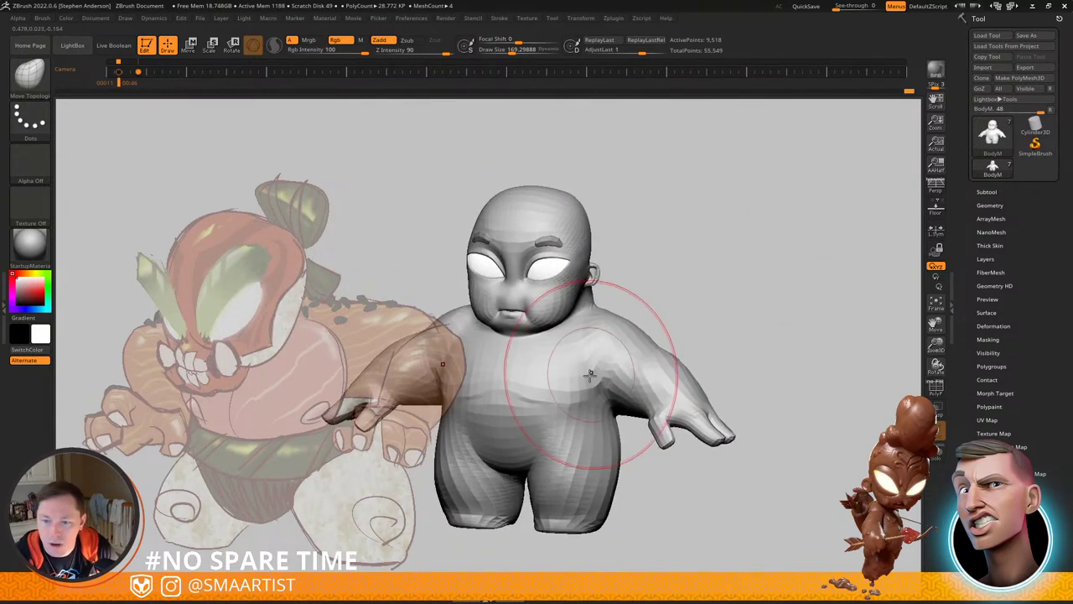
Step: Show the polygroup wireframe and mask the whole body except the forearms and hands
{"action": "key", "text": "shift+f"}
{"action": "right_click_drag", "start_coordinate": [622, 374], "coordinate": [673, 401], "text": "alt"}
{"action": "right_click_drag", "start_coordinate": [727, 291], "coordinate": [735, 330], "text": "ctrl"}
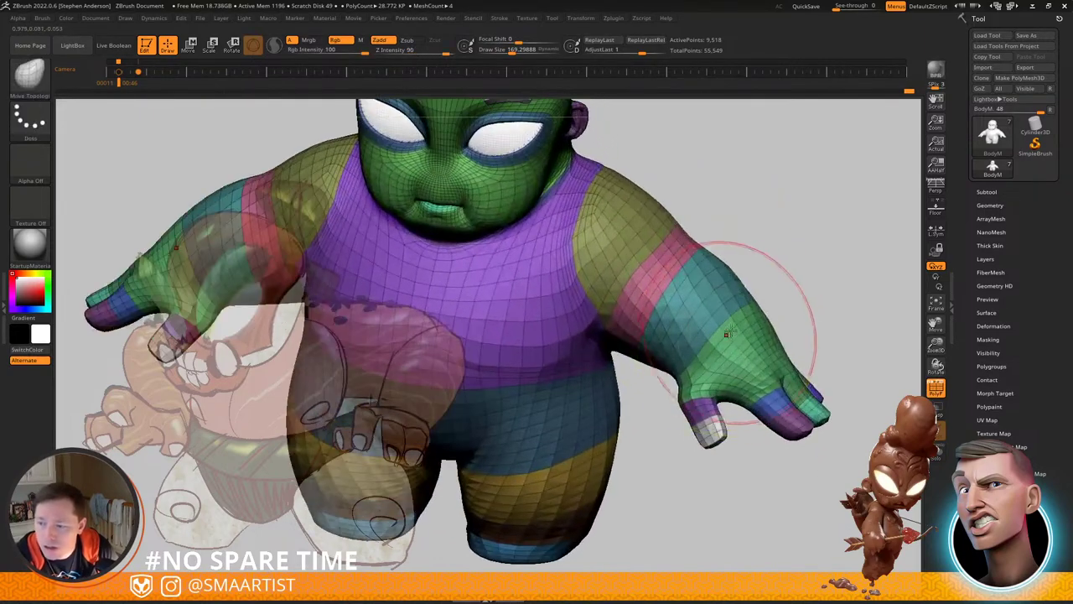
{"action": "key", "text": "w"}
{"action": "left_click", "coordinate": [733, 329], "text": "ctrl"}
{"action": "key", "text": "q"}
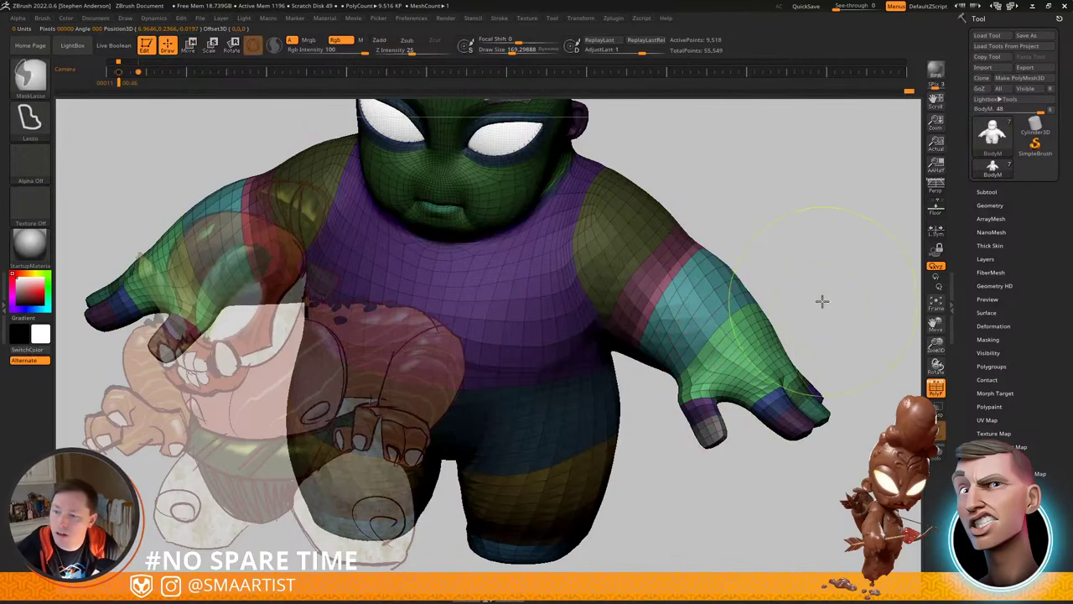
{"action": "mouse_move", "coordinate": [822, 302]}
{"action": "left_mouse_down", "text": "ctrl+alt"}
{"action": "mouse_move", "coordinate": [652, 445]}
{"action": "mouse_move", "coordinate": [880, 409]}
{"action": "mouse_move", "coordinate": [839, 312]}
{"action": "left_mouse_up", "text": "ctrl+alt"}
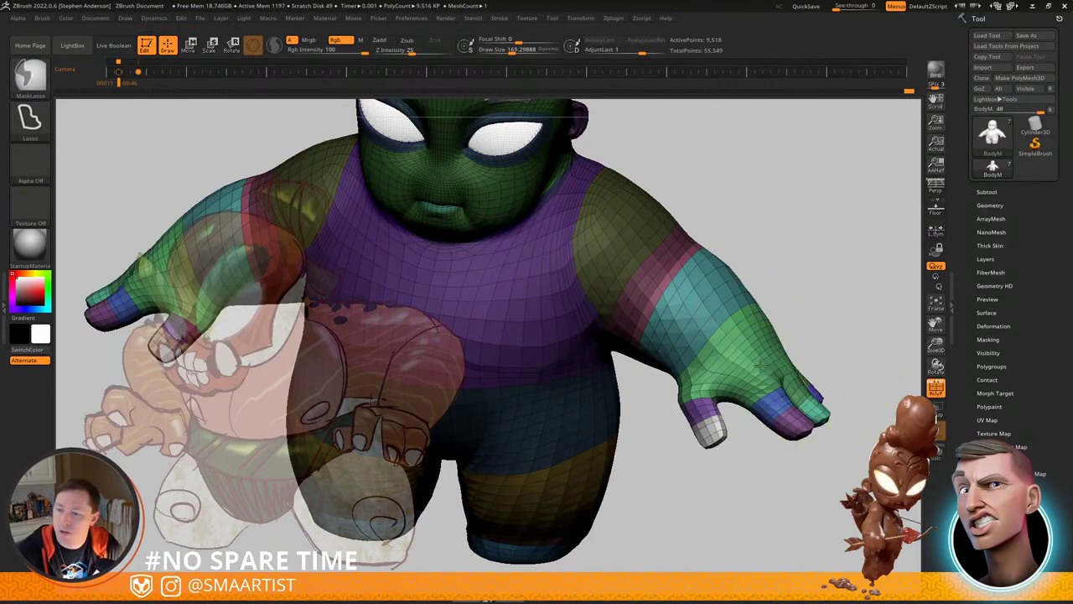
Step: Check the mask by inverting it, adjust the unmasked forearms and hands with the Transpose gizmo, and clear the mask
{"action": "left_click", "coordinate": [836, 296], "text": "ctrl"}
{"action": "left_click_drag", "start_coordinate": [733, 243], "coordinate": [769, 326], "text": "ctrl"}
{"action": "left_click", "coordinate": [801, 307], "text": "ctrl"}
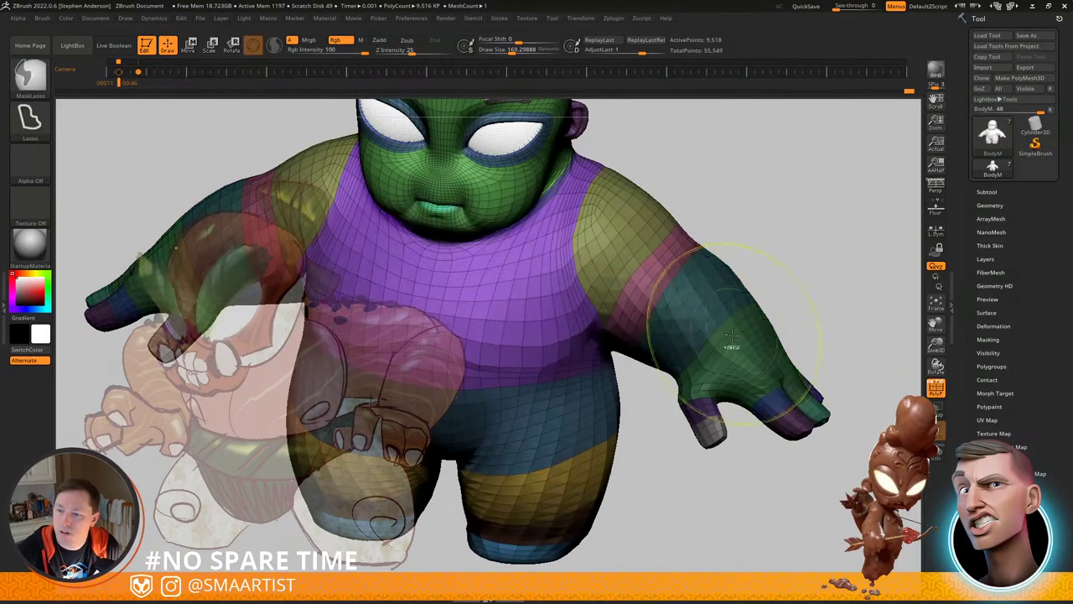
{"action": "left_click", "coordinate": [803, 310], "text": "ctrl"}
{"action": "key", "text": "w"}
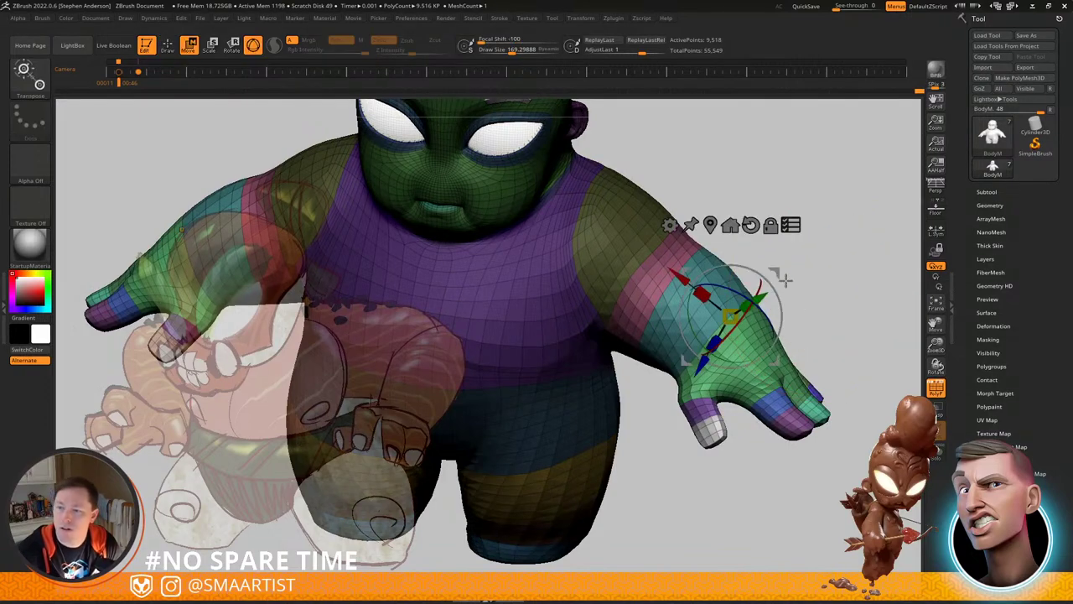
{"action": "left_click_drag", "start_coordinate": [782, 276], "coordinate": [801, 287]}
{"action": "key", "text": "q"}
{"action": "mouse_move", "coordinate": [822, 296]}
{"action": "right_mouse_down", "text": "ctrl"}
{"action": "mouse_move", "coordinate": [780, 251]}
{"action": "mouse_move", "coordinate": [778, 231]}
{"action": "right_mouse_up", "text": "ctrl"}
{"action": "mouse_move", "coordinate": [778, 231]}
{"action": "right_mouse_down"}
{"action": "mouse_move", "coordinate": [763, 246]}
{"action": "mouse_move", "coordinate": [774, 290]}
{"action": "mouse_move", "coordinate": [784, 277]}
{"action": "right_mouse_up"}
{"action": "left_click_drag", "start_coordinate": [786, 283], "coordinate": [808, 322], "text": "ctrl"}
{"action": "key", "text": "shift+f"}
Step: Reshape the sides of the torso and hips below the armpits with Move Topological at varying brush sizes
{"action": "mouse_move", "coordinate": [795, 328]}
{"action": "right_mouse_down"}
{"action": "mouse_move", "coordinate": [658, 330]}
{"action": "mouse_move", "coordinate": [715, 330]}
{"action": "mouse_move", "coordinate": [687, 332]}
{"action": "mouse_move", "coordinate": [666, 374]}
{"action": "mouse_move", "coordinate": [692, 385]}
{"action": "mouse_move", "coordinate": [680, 371]}
{"action": "right_mouse_up"}
{"action": "key", "text": "s"}
{"action": "left_click_drag", "start_coordinate": [676, 362], "coordinate": [665, 361]}
{"action": "mouse_move", "coordinate": [671, 360]}
{"action": "right_mouse_down", "text": "ctrl"}
{"action": "mouse_move", "coordinate": [676, 409]}
{"action": "mouse_move", "coordinate": [669, 403]}
{"action": "right_mouse_up", "text": "ctrl"}
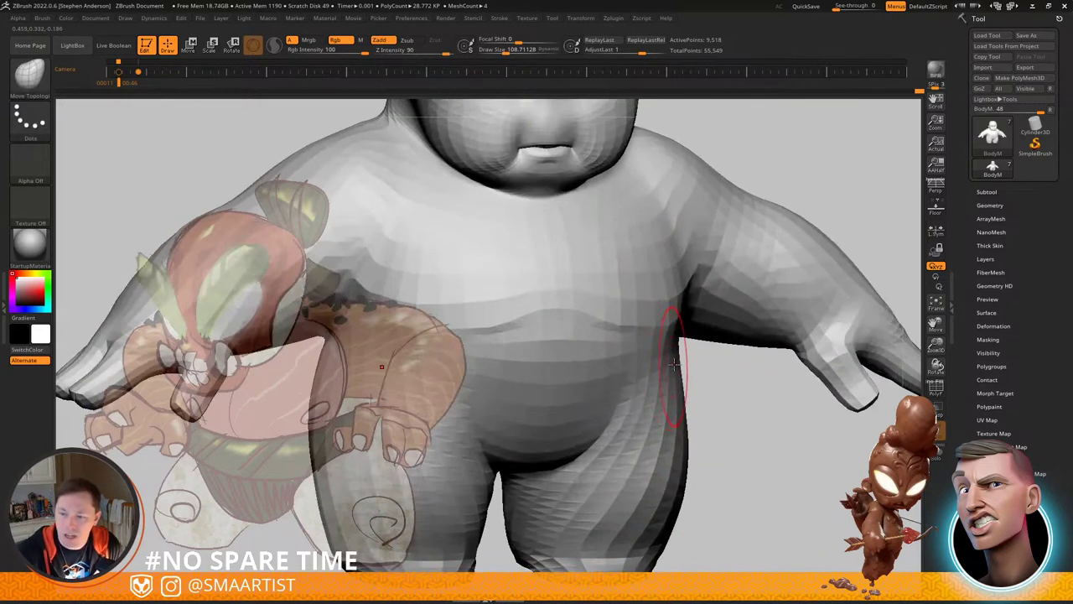
{"action": "left_click_drag", "start_coordinate": [680, 364], "coordinate": [684, 381]}
{"action": "key", "text": "s"}
{"action": "left_click_drag", "start_coordinate": [683, 397], "coordinate": [689, 397]}
{"action": "mouse_move", "coordinate": [685, 400]}
{"action": "right_mouse_down"}
{"action": "mouse_move", "coordinate": [629, 372]}
{"action": "mouse_move", "coordinate": [683, 410]}
{"action": "mouse_move", "coordinate": [642, 347]}
{"action": "mouse_move", "coordinate": [649, 307]}
{"action": "mouse_move", "coordinate": [712, 385]}
{"action": "mouse_move", "coordinate": [693, 344]}
{"action": "mouse_move", "coordinate": [716, 353]}
{"action": "right_mouse_up"}
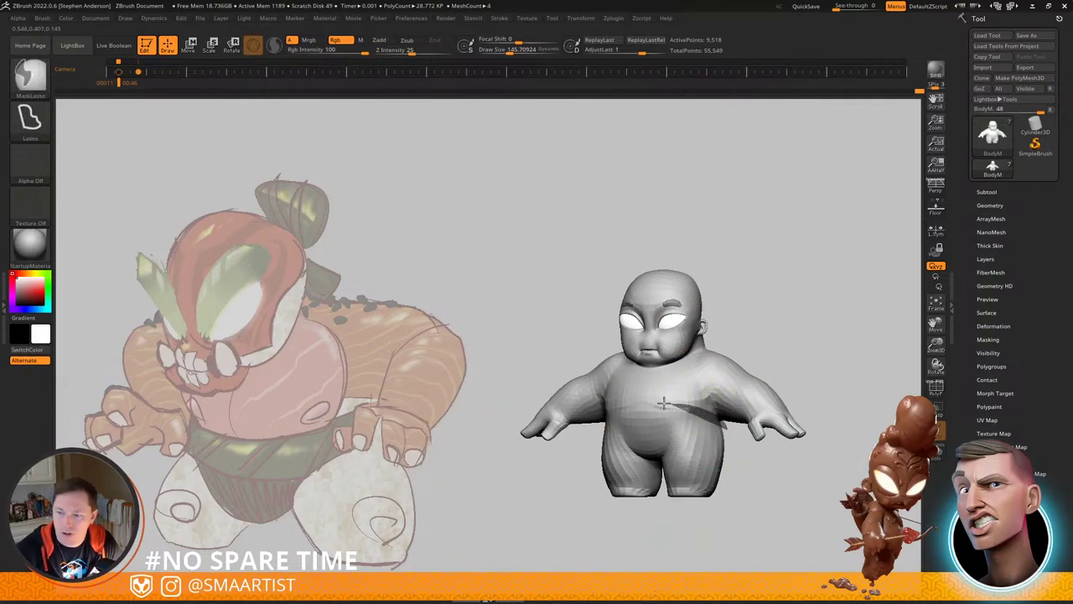
Step: Mask the belly, hips and legs with a lasso, leaving the head, chest and arms unmasked with a soft transition
{"action": "mouse_move", "coordinate": [500, 472]}
{"action": "left_mouse_down", "text": "ctrl"}
{"action": "mouse_move", "coordinate": [800, 209]}
{"action": "mouse_move", "coordinate": [927, 279]}
{"action": "mouse_move", "coordinate": [922, 310]}
{"action": "left_mouse_up", "text": "ctrl"}
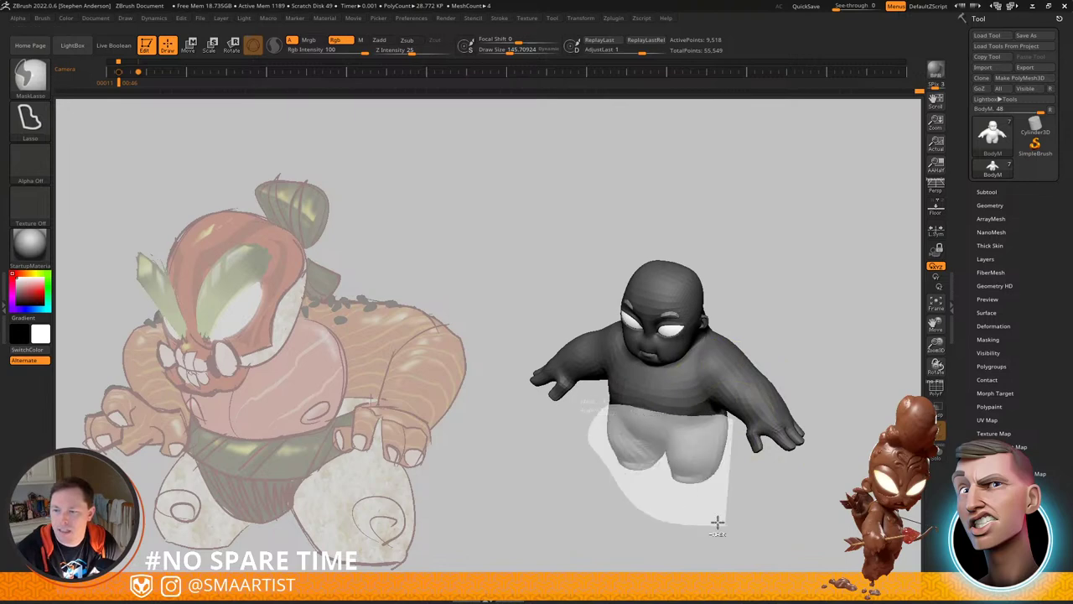
{"action": "left_click_drag", "start_coordinate": [718, 523], "coordinate": [718, 522], "text": "ctrl+alt"}
{"action": "left_click_drag", "start_coordinate": [718, 523], "coordinate": [715, 374]}
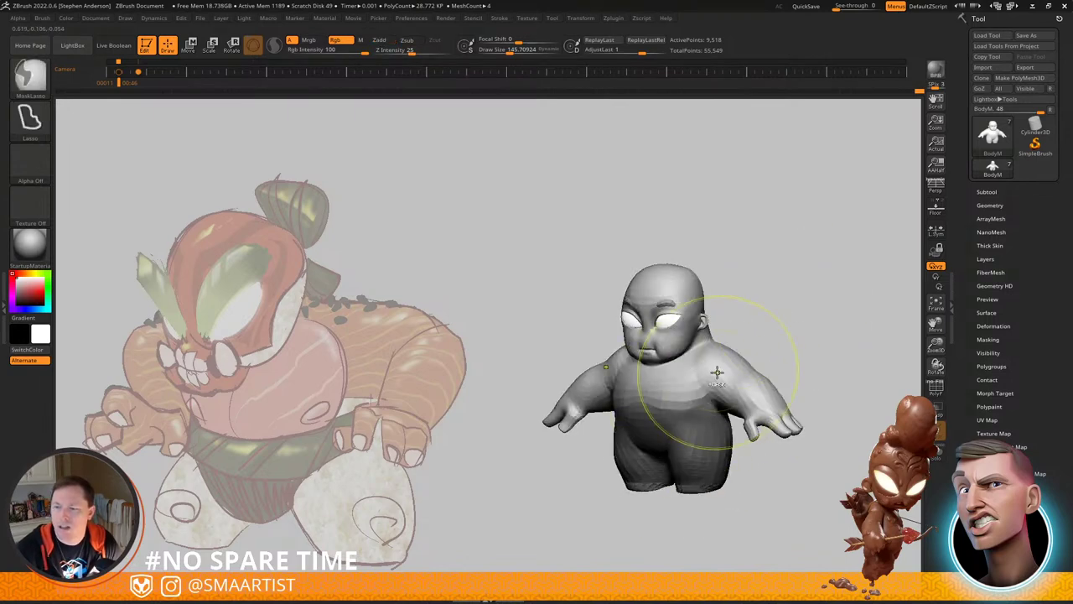
{"action": "left_click", "coordinate": [785, 318], "text": "ctrl"}
{"action": "mouse_move", "coordinate": [786, 318]}
{"action": "right_mouse_down", "text": "ctrl"}
{"action": "mouse_move", "coordinate": [803, 387]}
{"action": "mouse_move", "coordinate": [738, 369]}
{"action": "mouse_move", "coordinate": [695, 304]}
{"action": "mouse_move", "coordinate": [669, 330]}
{"action": "mouse_move", "coordinate": [696, 302]}
{"action": "mouse_move", "coordinate": [755, 343]}
{"action": "right_mouse_up", "text": "ctrl"}
{"action": "right_click_drag", "start_coordinate": [678, 324], "coordinate": [721, 334], "text": "alt"}
Step: Move the unmasked upper body slightly up and back with the Transpose gizmo, working from the side view
{"action": "key", "text": "w"}
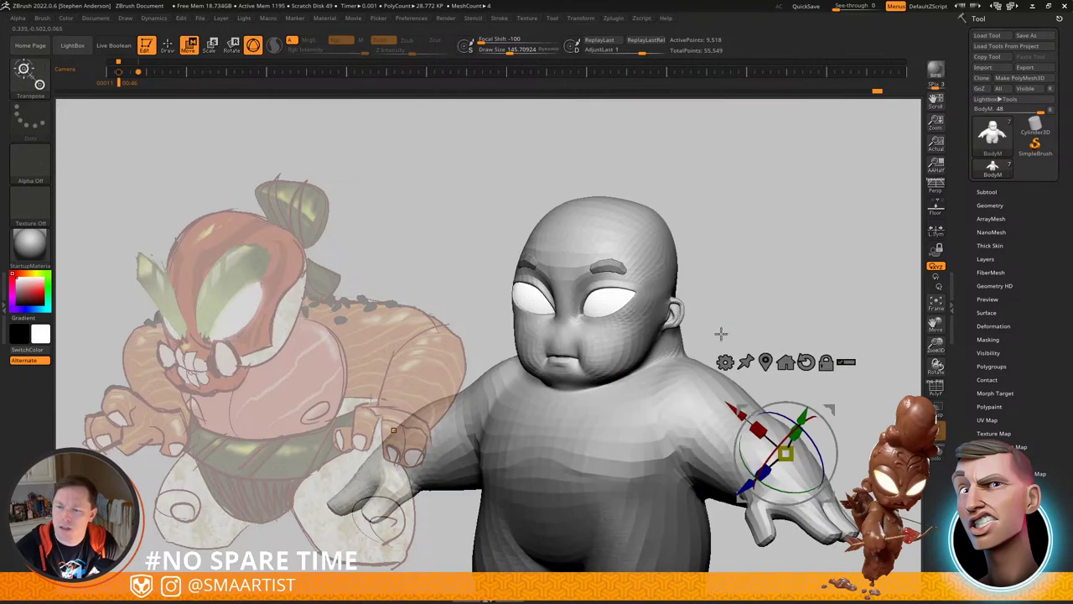
{"action": "left_click_drag", "start_coordinate": [762, 300], "coordinate": [794, 303]}
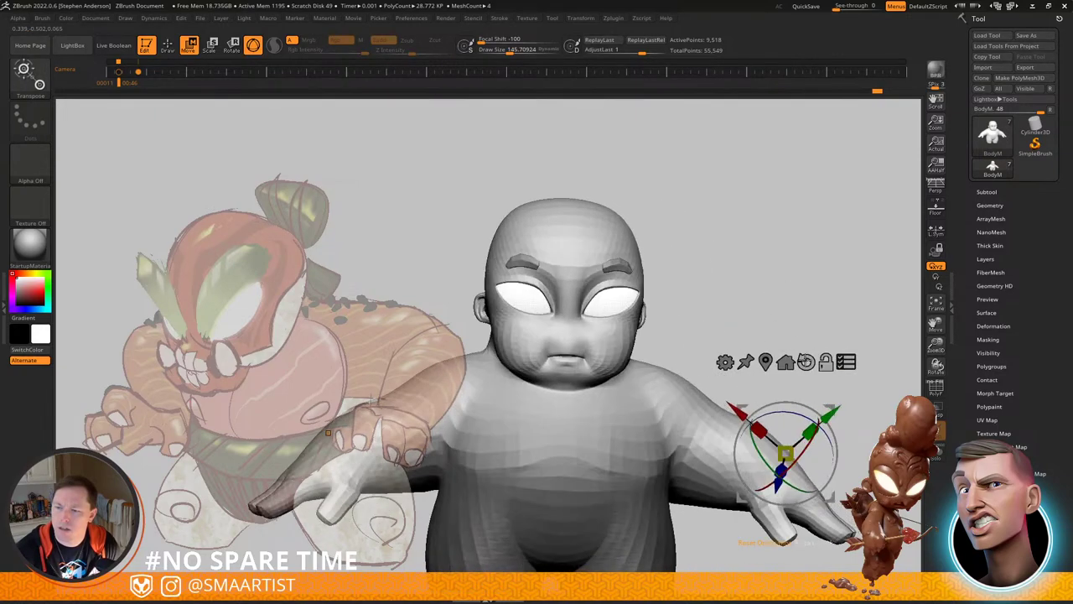
{"action": "right_click_drag", "start_coordinate": [802, 324], "coordinate": [730, 279]}
{"action": "right_click_drag", "start_coordinate": [808, 280], "coordinate": [696, 224], "text": "alt"}
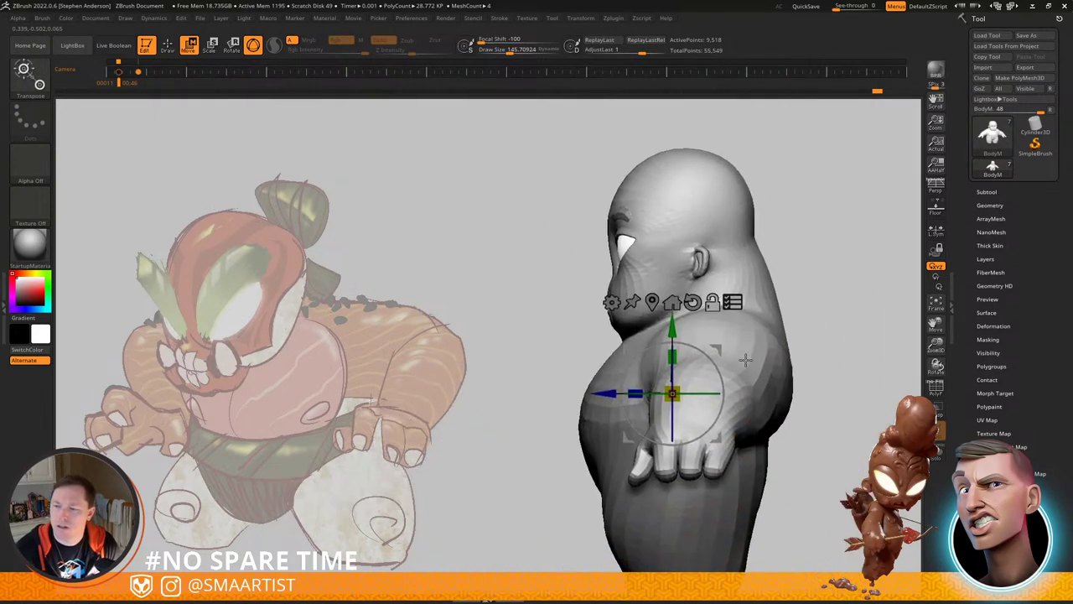
{"action": "left_click_drag", "start_coordinate": [718, 349], "coordinate": [720, 340]}
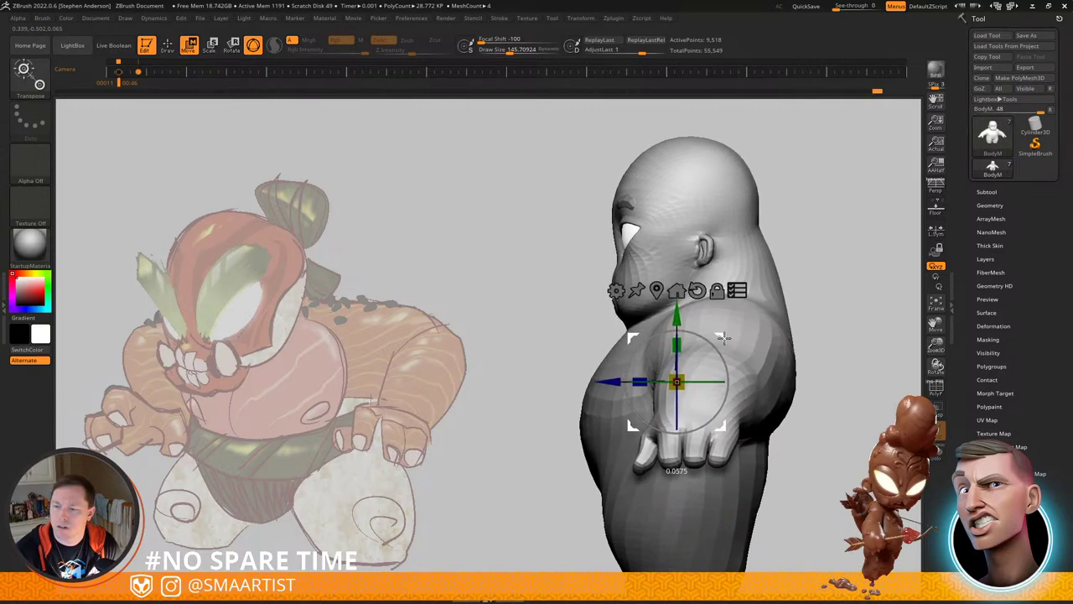
{"action": "key", "text": "q"}
Step: Clear the mask, check the body's proportions from several angles, and show the polygroup wireframe
{"action": "right_click_drag", "start_coordinate": [822, 347], "coordinate": [698, 306], "text": "ctrl"}
{"action": "right_click_drag", "start_coordinate": [698, 305], "coordinate": [756, 307]}
{"action": "mouse_move", "coordinate": [756, 306]}
{"action": "left_mouse_down"}
{"action": "mouse_move", "coordinate": [798, 324]}
{"action": "mouse_move", "coordinate": [781, 330]}
{"action": "mouse_move", "coordinate": [809, 315]}
{"action": "mouse_move", "coordinate": [772, 328]}
{"action": "mouse_move", "coordinate": [746, 309]}
{"action": "left_mouse_up"}
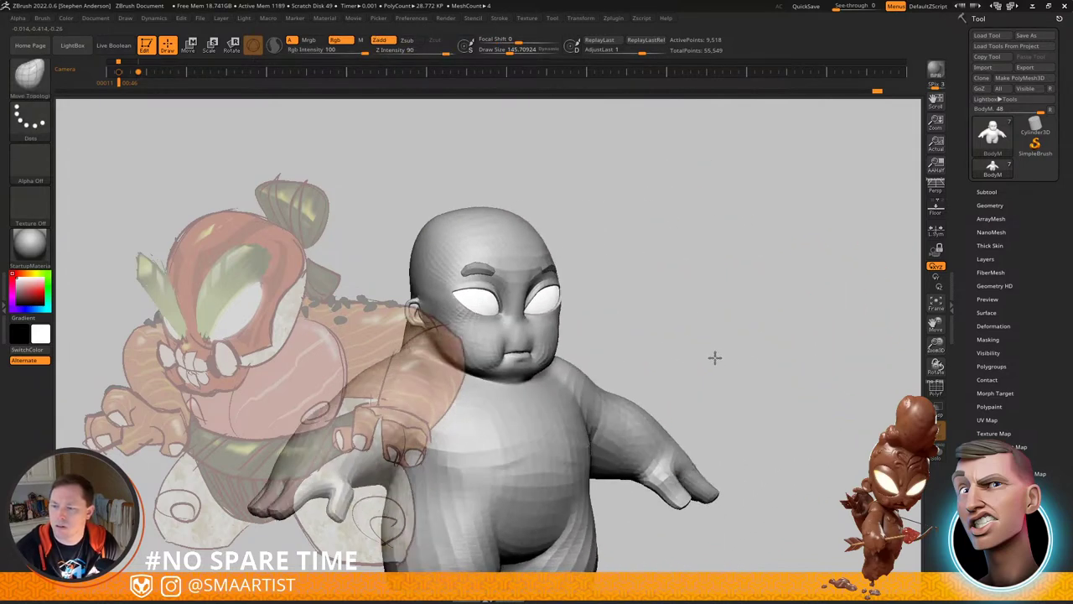
{"action": "mouse_move", "coordinate": [715, 358]}
{"action": "right_mouse_down"}
{"action": "mouse_move", "coordinate": [666, 355]}
{"action": "mouse_move", "coordinate": [755, 352]}
{"action": "mouse_move", "coordinate": [742, 336]}
{"action": "mouse_move", "coordinate": [664, 359]}
{"action": "mouse_move", "coordinate": [550, 359]}
{"action": "mouse_move", "coordinate": [720, 369]}
{"action": "mouse_move", "coordinate": [753, 326]}
{"action": "right_mouse_up"}
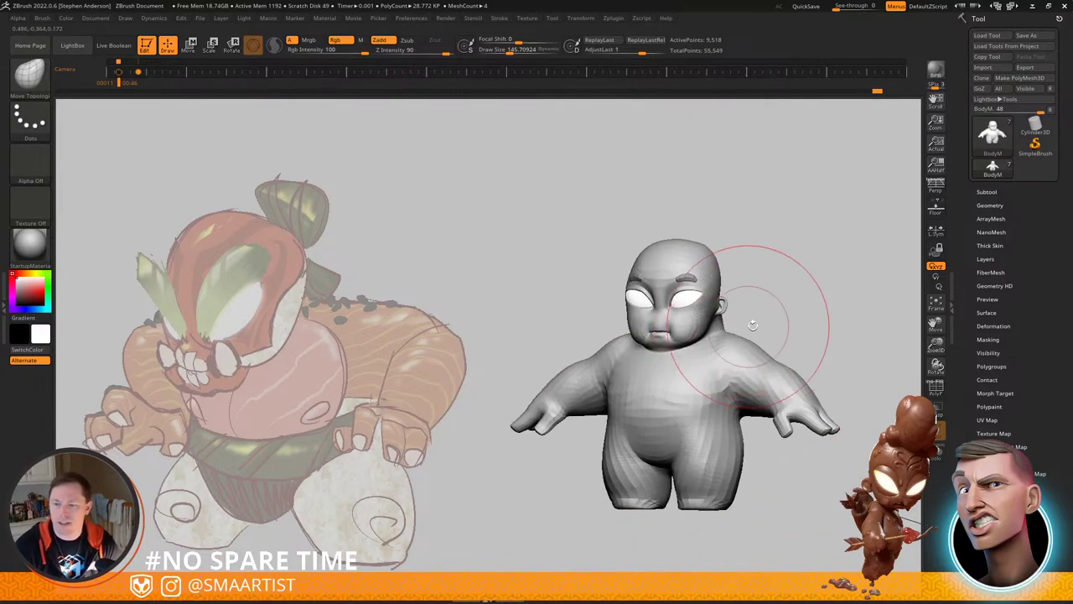
{"action": "right_click_drag", "start_coordinate": [797, 360], "coordinate": [766, 328], "text": "alt"}
{"action": "mouse_move", "coordinate": [711, 357]}
{"action": "right_mouse_down"}
{"action": "mouse_move", "coordinate": [738, 348]}
{"action": "mouse_move", "coordinate": [738, 367]}
{"action": "mouse_move", "coordinate": [795, 344]}
{"action": "right_mouse_up"}
{"action": "mouse_move", "coordinate": [795, 344]}
{"action": "right_mouse_down"}
{"action": "mouse_move", "coordinate": [737, 342]}
{"action": "mouse_move", "coordinate": [748, 282]}
{"action": "mouse_move", "coordinate": [780, 322]}
{"action": "mouse_move", "coordinate": [809, 300]}
{"action": "mouse_move", "coordinate": [822, 319]}
{"action": "mouse_move", "coordinate": [745, 330]}
{"action": "right_mouse_up"}
{"action": "key", "text": "shift+f"}
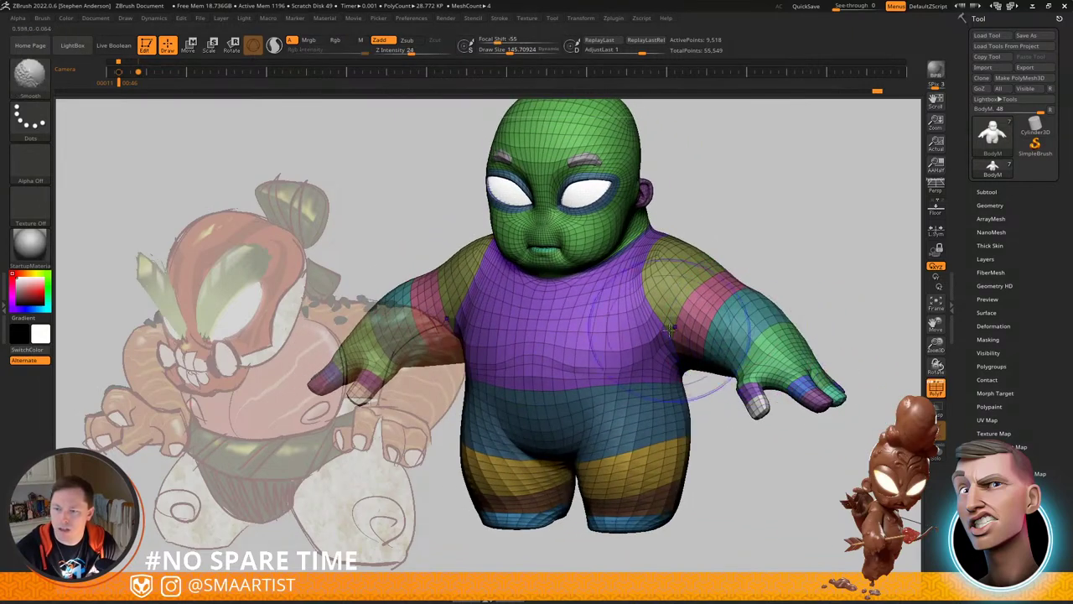
Step: Reshape and smooth the topology around the armpits and front of the shoulders with a brush size of about 81
{"action": "mouse_move", "coordinate": [669, 329]}
{"action": "right_mouse_down"}
{"action": "mouse_move", "coordinate": [642, 333]}
{"action": "mouse_move", "coordinate": [704, 394]}
{"action": "mouse_move", "coordinate": [740, 386]}
{"action": "right_mouse_up"}
{"action": "key", "text": "s"}
{"action": "left_click_drag", "start_coordinate": [663, 329], "coordinate": [660, 329]}
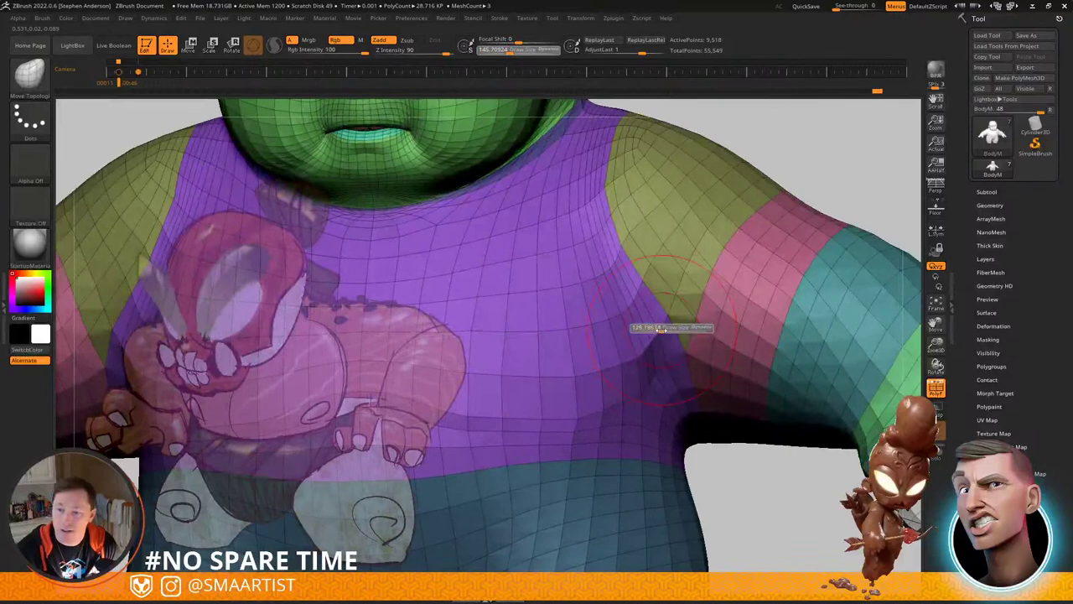
{"action": "mouse_move", "coordinate": [655, 330]}
{"action": "right_mouse_down"}
{"action": "mouse_move", "coordinate": [629, 369]}
{"action": "mouse_move", "coordinate": [654, 295]}
{"action": "mouse_move", "coordinate": [706, 274]}
{"action": "mouse_move", "coordinate": [676, 285]}
{"action": "mouse_move", "coordinate": [689, 308]}
{"action": "mouse_move", "coordinate": [670, 313]}
{"action": "right_mouse_up"}
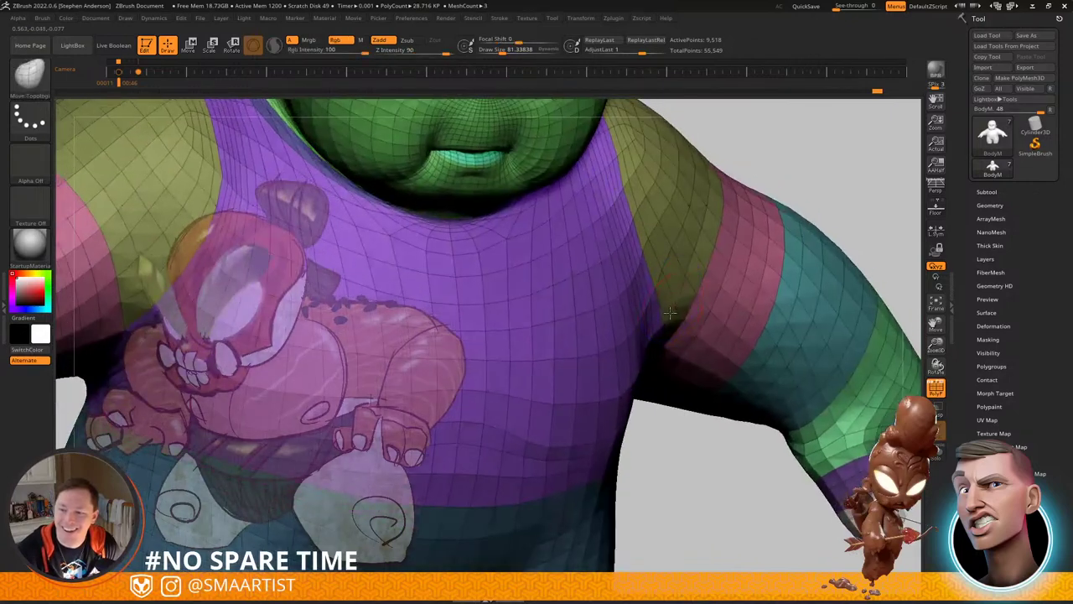
{"action": "left_click_drag", "start_coordinate": [676, 303], "coordinate": [674, 246], "text": "shift"}
{"action": "right_click_drag", "start_coordinate": [673, 247], "coordinate": [661, 267]}
{"action": "left_click_drag", "start_coordinate": [661, 266], "coordinate": [671, 290], "text": "shift"}
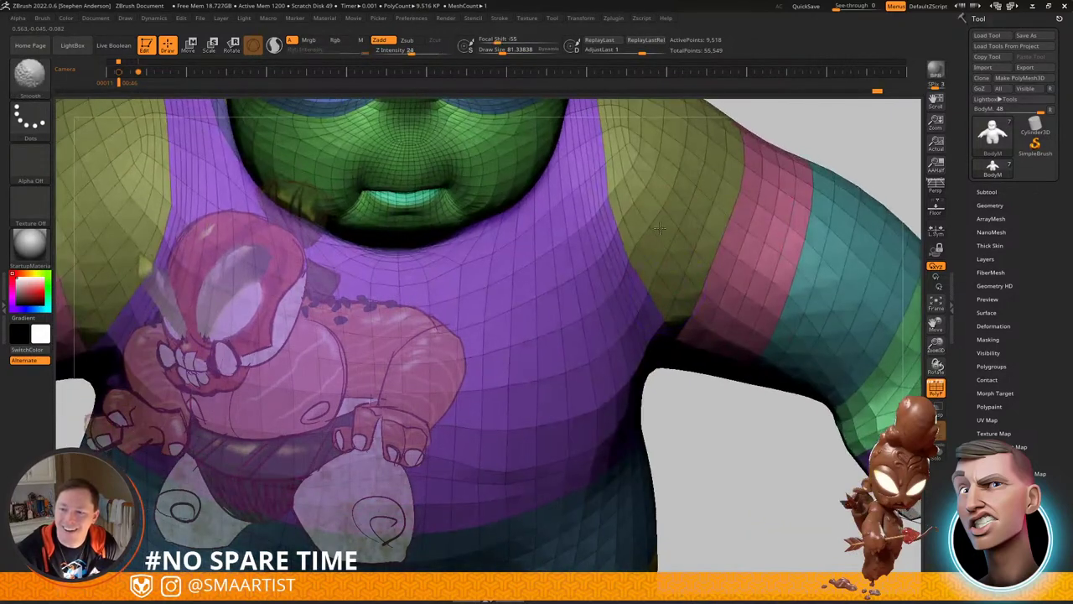
{"action": "right_click_drag", "start_coordinate": [671, 289], "coordinate": [635, 246]}
{"action": "mouse_move", "coordinate": [673, 284]}
{"action": "right_mouse_down"}
{"action": "mouse_move", "coordinate": [639, 288]}
{"action": "mouse_move", "coordinate": [658, 295]}
{"action": "mouse_move", "coordinate": [682, 334]}
{"action": "mouse_move", "coordinate": [674, 293]}
{"action": "mouse_move", "coordinate": [672, 344]}
{"action": "mouse_move", "coordinate": [625, 359]}
{"action": "mouse_move", "coordinate": [629, 367]}
{"action": "right_mouse_up"}
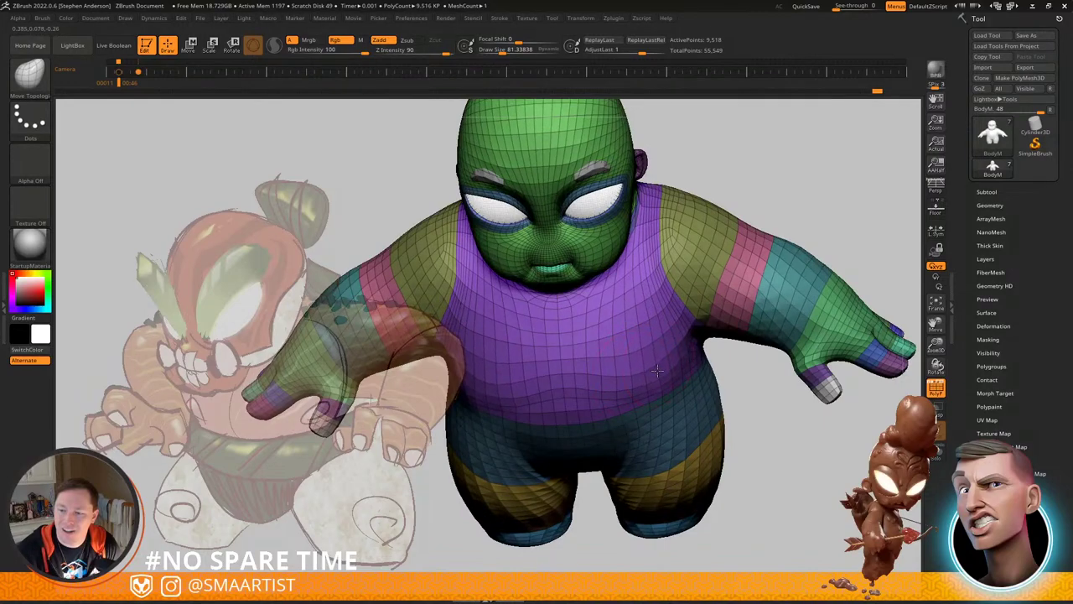
{"action": "right_click_drag", "start_coordinate": [660, 358], "coordinate": [661, 314]}
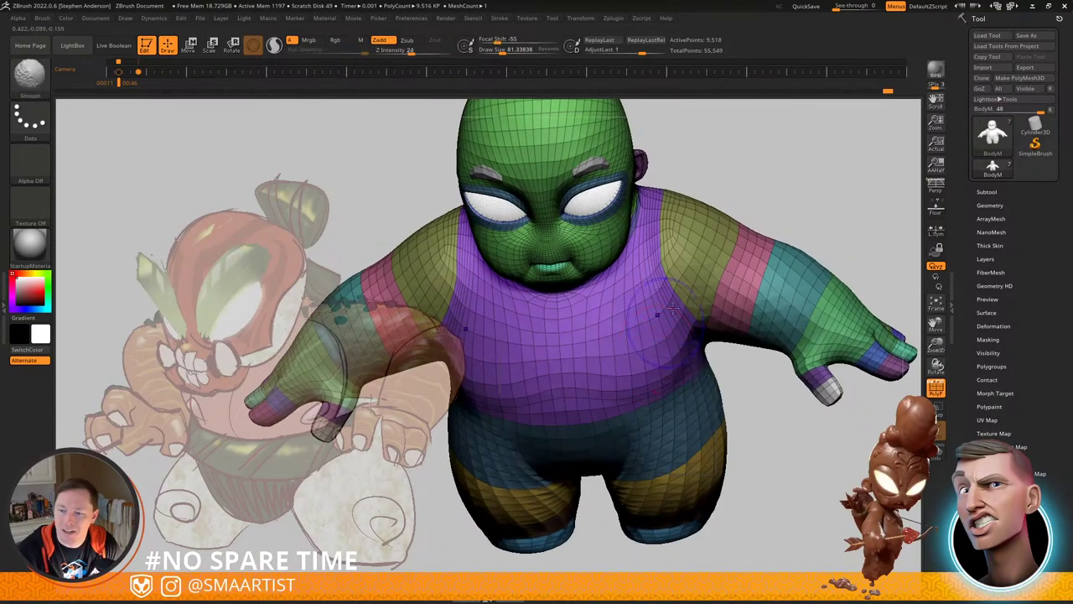
Step: Hide the wireframe and adjust the chest and belly profile with Move Topological, enlarging the brush to about 201
{"action": "key", "text": "shift+f"}
{"action": "right_click_drag", "start_coordinate": [760, 288], "coordinate": [709, 273], "text": "ctrl"}
{"action": "mouse_move", "coordinate": [792, 260]}
{"action": "right_mouse_down"}
{"action": "mouse_move", "coordinate": [749, 269]}
{"action": "mouse_move", "coordinate": [801, 258]}
{"action": "mouse_move", "coordinate": [719, 294]}
{"action": "mouse_move", "coordinate": [707, 288]}
{"action": "mouse_move", "coordinate": [755, 271]}
{"action": "mouse_move", "coordinate": [690, 271]}
{"action": "mouse_move", "coordinate": [713, 315]}
{"action": "mouse_move", "coordinate": [668, 333]}
{"action": "right_mouse_up"}
{"action": "key", "text": "s"}
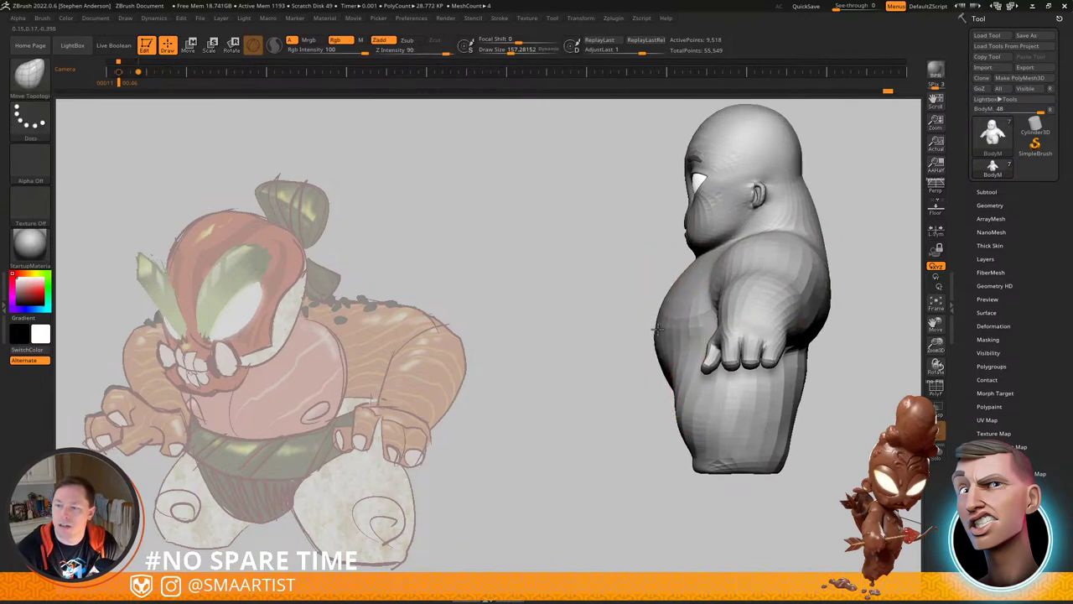
{"action": "left_click_drag", "start_coordinate": [662, 322], "coordinate": [664, 323]}
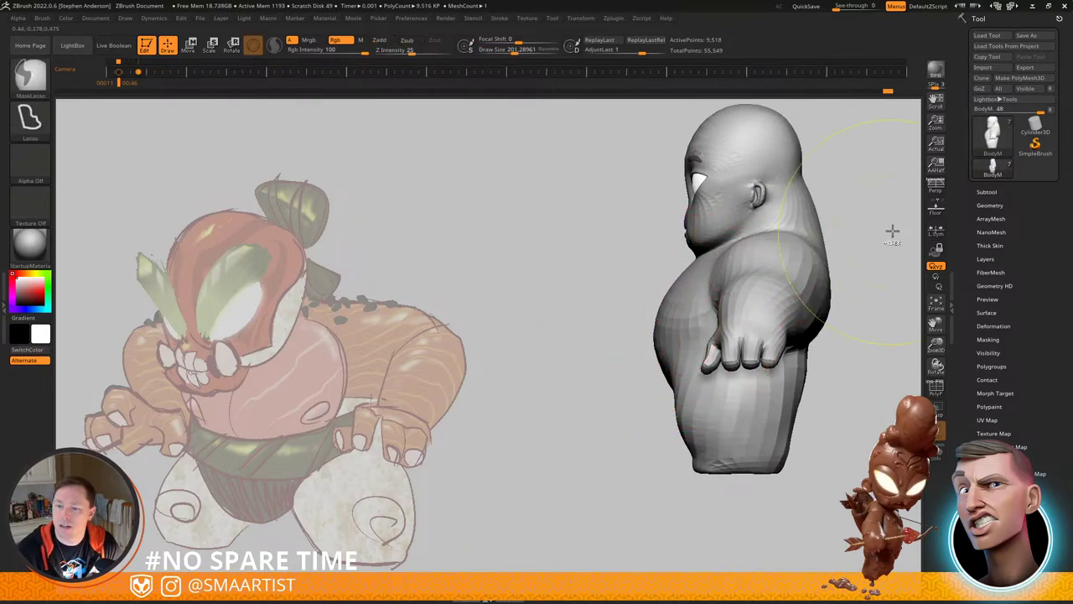
Step: Mask the head, chest and arms with a lasso, leaving the belly, hips and legs unmasked
{"action": "right_click_drag", "start_coordinate": [790, 243], "coordinate": [734, 281], "text": "alt"}
{"action": "right_click_drag", "start_coordinate": [759, 223], "coordinate": [706, 264], "text": "alt"}
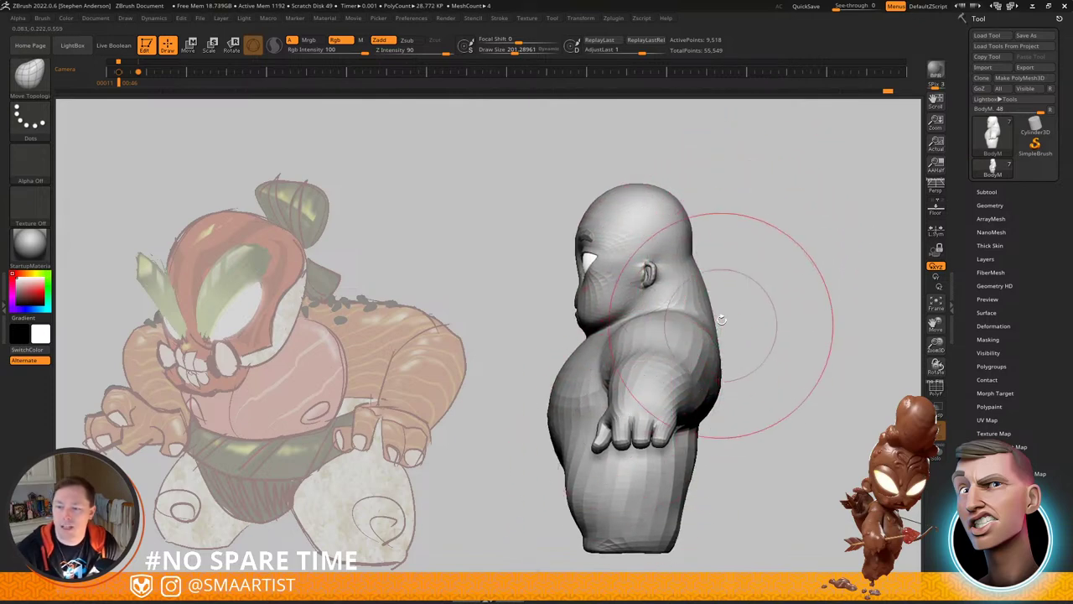
{"action": "mouse_move", "coordinate": [754, 290]}
{"action": "left_mouse_down", "text": "alt"}
{"action": "mouse_move", "coordinate": [737, 266]}
{"action": "mouse_move", "coordinate": [780, 275]}
{"action": "left_mouse_up", "text": "alt"}
{"action": "mouse_move", "coordinate": [778, 209]}
{"action": "left_mouse_down", "text": "ctrl"}
{"action": "mouse_move", "coordinate": [789, 388]}
{"action": "mouse_move", "coordinate": [691, 405]}
{"action": "mouse_move", "coordinate": [521, 355]}
{"action": "mouse_move", "coordinate": [806, 135]}
{"action": "mouse_move", "coordinate": [851, 365]}
{"action": "left_mouse_up", "text": "ctrl"}
{"action": "mouse_move", "coordinate": [720, 328]}
{"action": "right_mouse_down"}
{"action": "mouse_move", "coordinate": [711, 317]}
{"action": "mouse_move", "coordinate": [769, 302]}
{"action": "right_mouse_up"}
{"action": "left_click_drag", "start_coordinate": [679, 419], "coordinate": [827, 344], "text": "ctrl"}
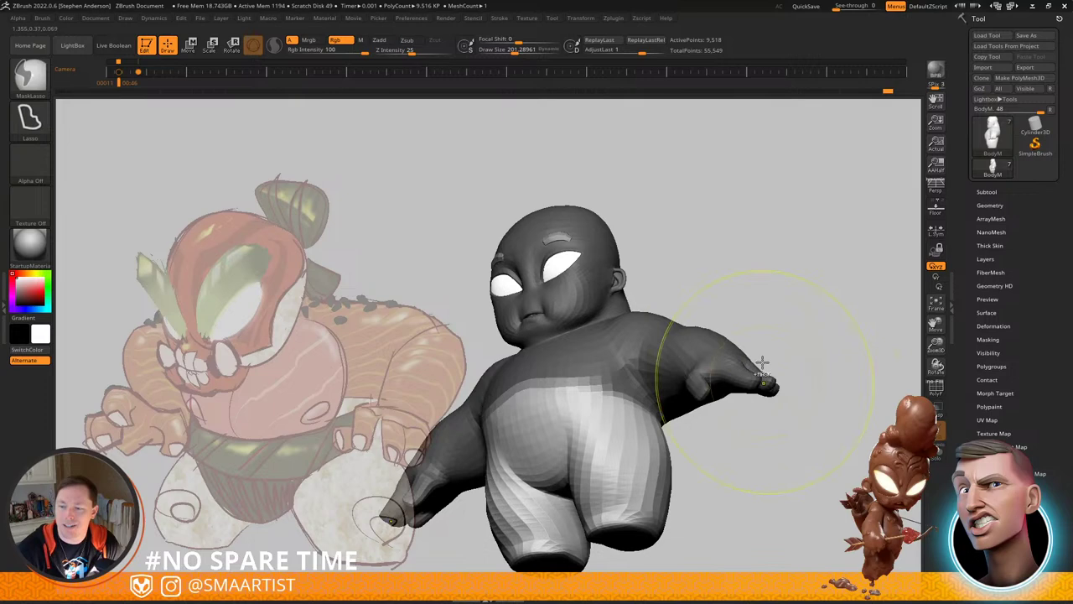
Step: Invert the mask to cover the belly, hips and legs, and blur its edge into a soft transition
{"action": "left_click", "coordinate": [647, 368], "text": "ctrl"}
{"action": "left_click", "coordinate": [743, 280], "text": "ctrl"}
{"action": "left_click", "coordinate": [631, 360], "text": "ctrl"}
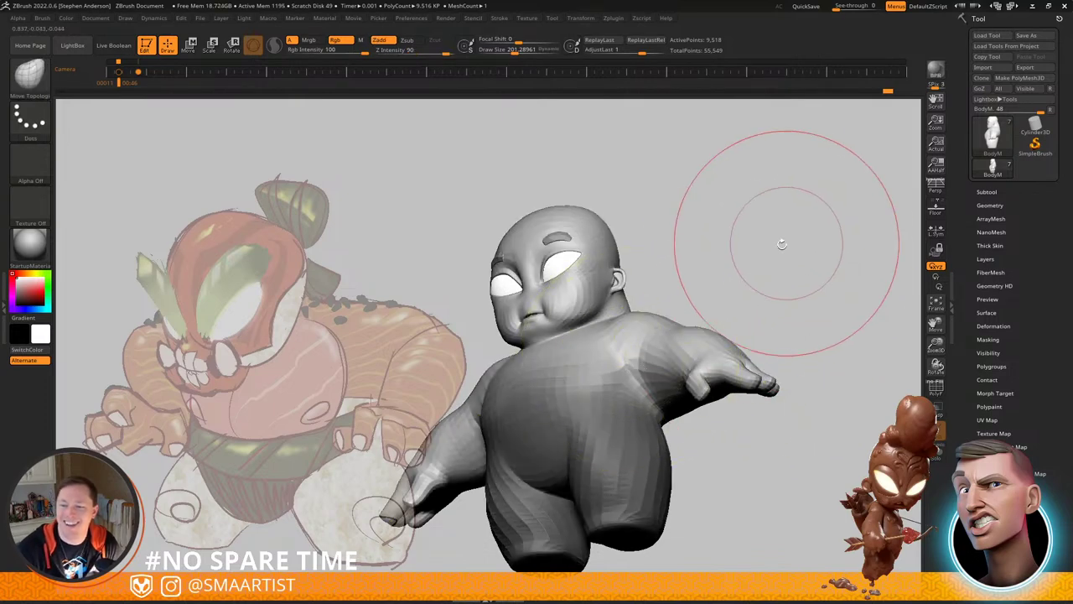
{"action": "left_click", "coordinate": [649, 340], "text": "ctrl"}
{"action": "key", "text": "ctrl+z"}
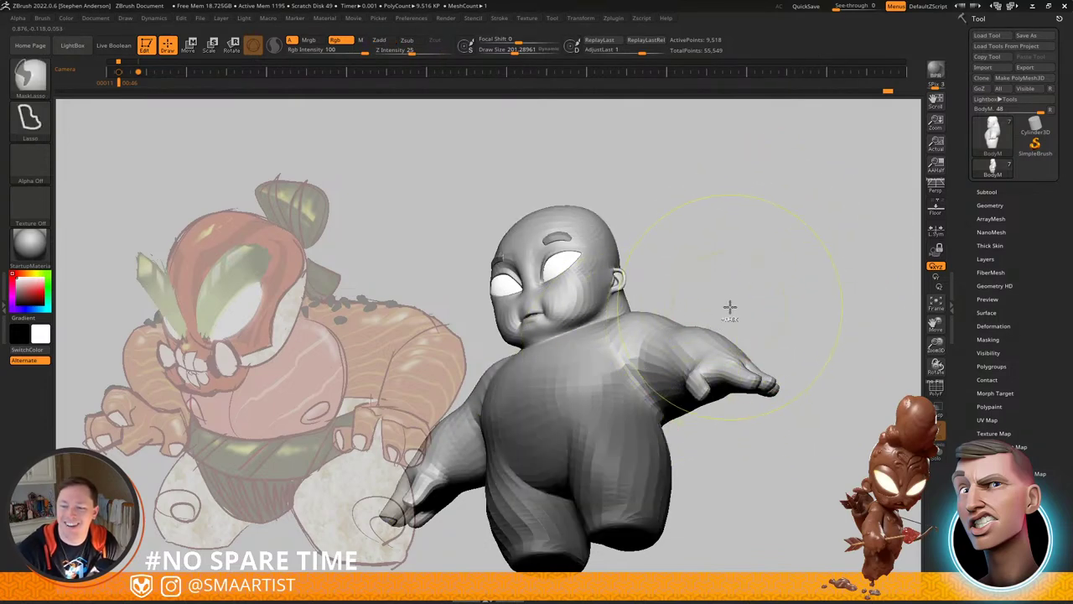
{"action": "left_click", "coordinate": [738, 290], "text": "ctrl"}
{"action": "mouse_move", "coordinate": [805, 237]}
{"action": "left_mouse_down"}
{"action": "mouse_move", "coordinate": [771, 264]}
{"action": "mouse_move", "coordinate": [797, 274]}
{"action": "left_mouse_up"}
{"action": "left_click", "coordinate": [803, 257], "text": "ctrl"}
Step: Move the unmasked upper body forward over the hips with the Transpose gizmo, and clear the mask
{"action": "key", "text": "w"}
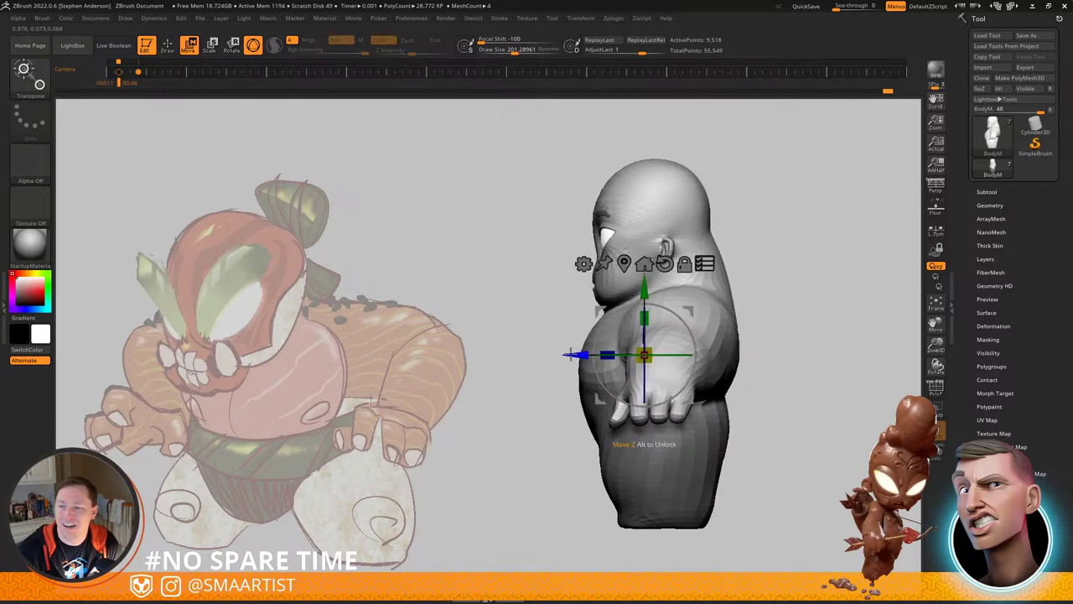
{"action": "key", "text": "q"}
{"action": "mouse_move", "coordinate": [733, 290]}
{"action": "left_mouse_down"}
{"action": "mouse_move", "coordinate": [784, 268]}
{"action": "mouse_move", "coordinate": [718, 282]}
{"action": "left_mouse_up"}
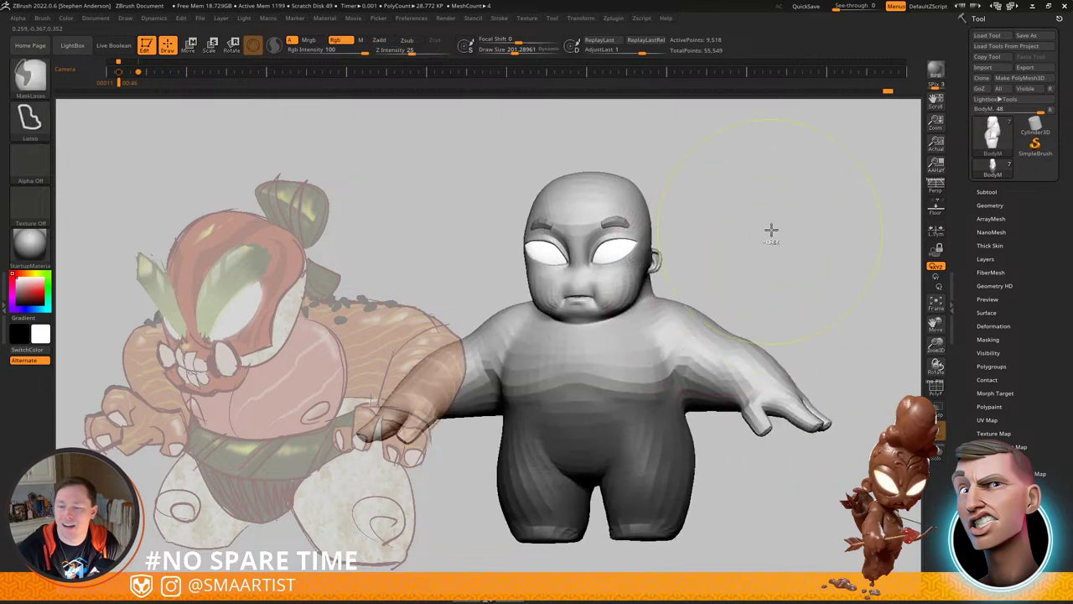
{"action": "left_click_drag", "start_coordinate": [772, 230], "coordinate": [788, 252], "text": "ctrl"}
Step: Try reshaping the upper chest below the chin with Move Topological at a brush size of about 243, and undo it
{"action": "mouse_move", "coordinate": [788, 251]}
{"action": "left_mouse_down", "text": "alt"}
{"action": "mouse_move", "coordinate": [749, 266]}
{"action": "mouse_move", "coordinate": [628, 373]}
{"action": "left_mouse_up", "text": "alt"}
{"action": "right_click_drag", "start_coordinate": [629, 355], "coordinate": [637, 398], "text": "ctrl"}
{"action": "left_click_drag", "start_coordinate": [651, 308], "coordinate": [653, 307]}
{"action": "left_click_drag", "start_coordinate": [652, 308], "coordinate": [649, 307]}
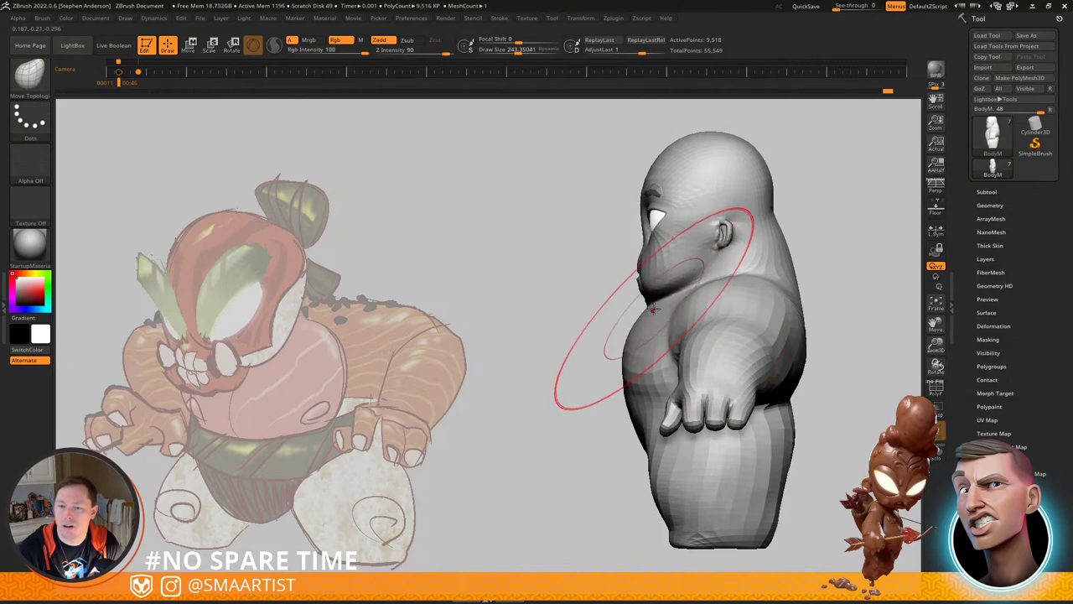
{"action": "key", "text": "ctrl+z"}
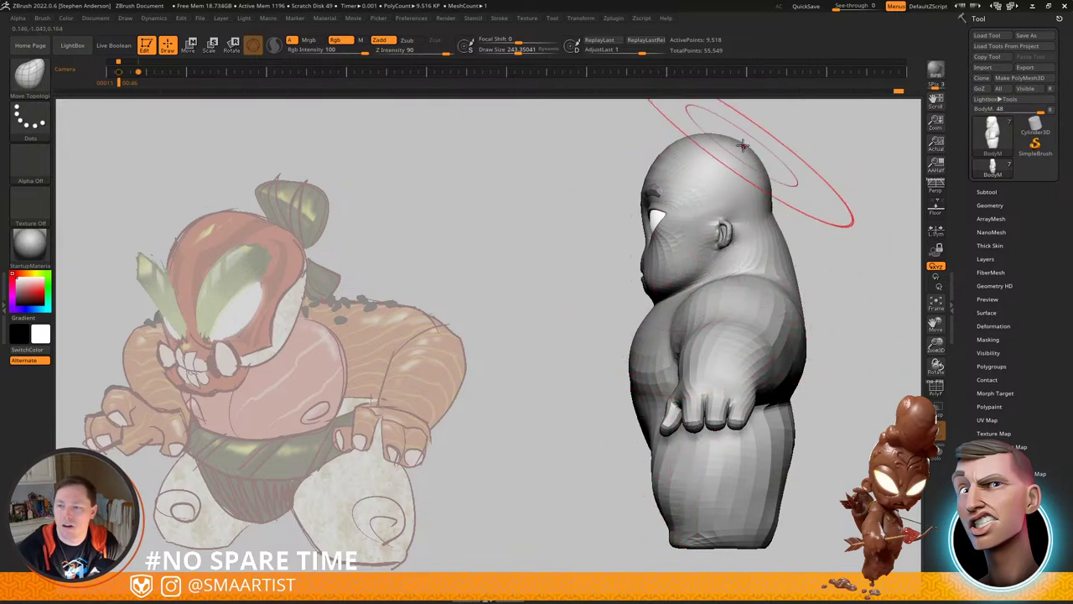
Step: Refine the crown of the head with Move Topological and smooth the upper sides of the skull
{"action": "mouse_move", "coordinate": [773, 144]}
{"action": "left_mouse_down"}
{"action": "mouse_move", "coordinate": [806, 149]}
{"action": "mouse_move", "coordinate": [654, 262]}
{"action": "mouse_move", "coordinate": [637, 294]}
{"action": "mouse_move", "coordinate": [637, 254]}
{"action": "mouse_move", "coordinate": [616, 237]}
{"action": "mouse_move", "coordinate": [613, 285]}
{"action": "left_mouse_up"}
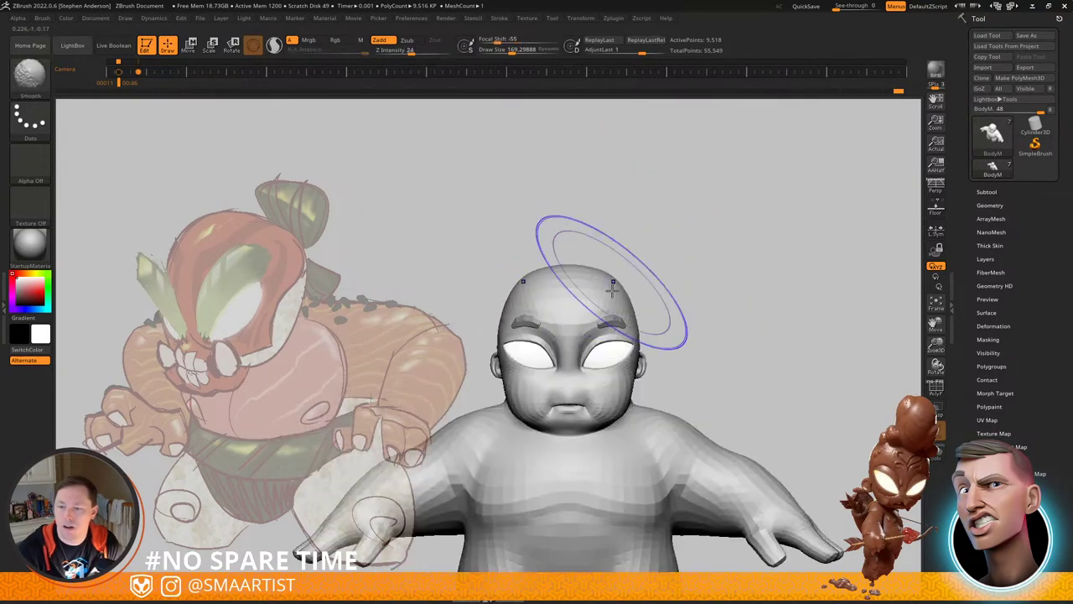
{"action": "left_click_drag", "start_coordinate": [617, 334], "coordinate": [672, 262], "text": "alt"}
{"action": "mouse_move", "coordinate": [672, 262]}
{"action": "right_mouse_down"}
{"action": "mouse_move", "coordinate": [642, 290]}
{"action": "mouse_move", "coordinate": [731, 356]}
{"action": "right_mouse_up"}
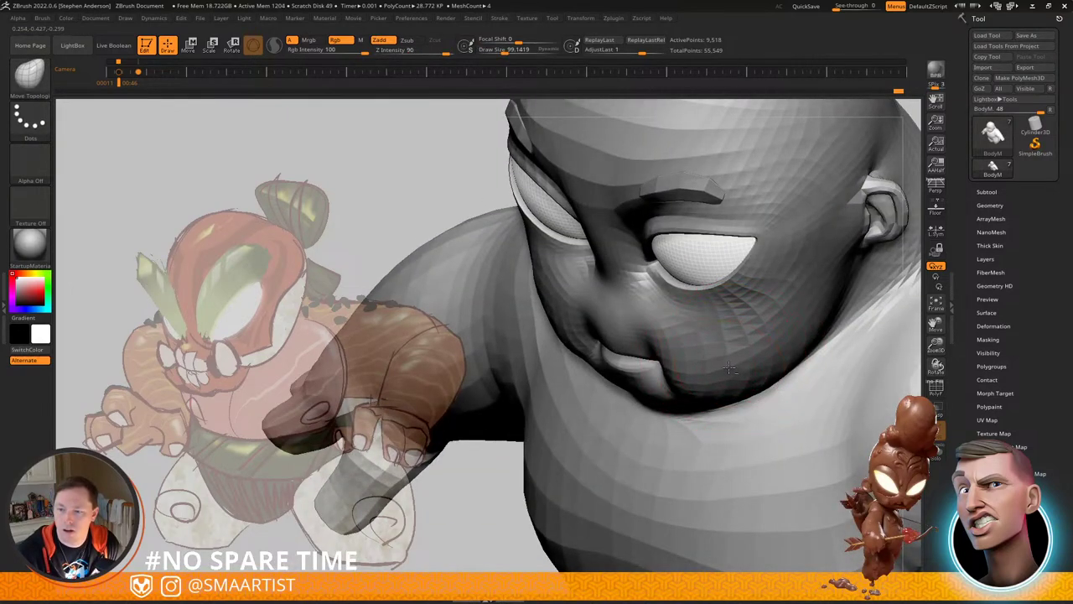
Step: Reshape the chin and jawline below the mouth with Move Topological, enlarging the brush from about 99 to 129
{"action": "mouse_move", "coordinate": [718, 364]}
{"action": "right_mouse_down"}
{"action": "mouse_move", "coordinate": [689, 351]}
{"action": "mouse_move", "coordinate": [701, 355]}
{"action": "right_mouse_up"}
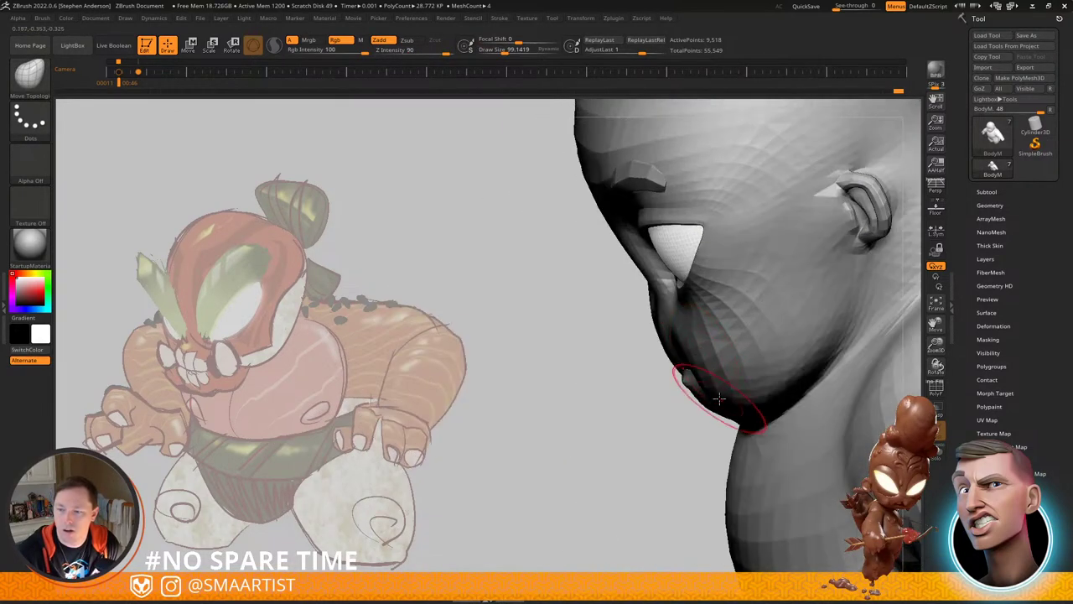
{"action": "mouse_move", "coordinate": [726, 406]}
{"action": "right_mouse_down"}
{"action": "mouse_move", "coordinate": [763, 374]}
{"action": "mouse_move", "coordinate": [714, 408]}
{"action": "mouse_move", "coordinate": [757, 359]}
{"action": "mouse_move", "coordinate": [688, 411]}
{"action": "mouse_move", "coordinate": [697, 418]}
{"action": "mouse_move", "coordinate": [671, 406]}
{"action": "mouse_move", "coordinate": [711, 387]}
{"action": "mouse_move", "coordinate": [630, 438]}
{"action": "right_mouse_up"}
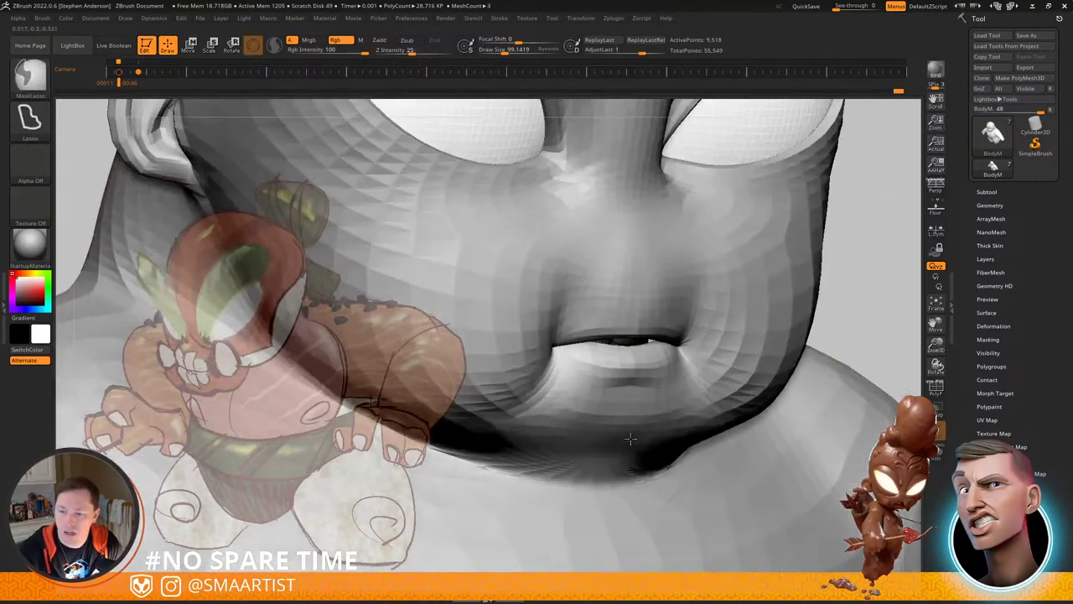
{"action": "key", "text": "s"}
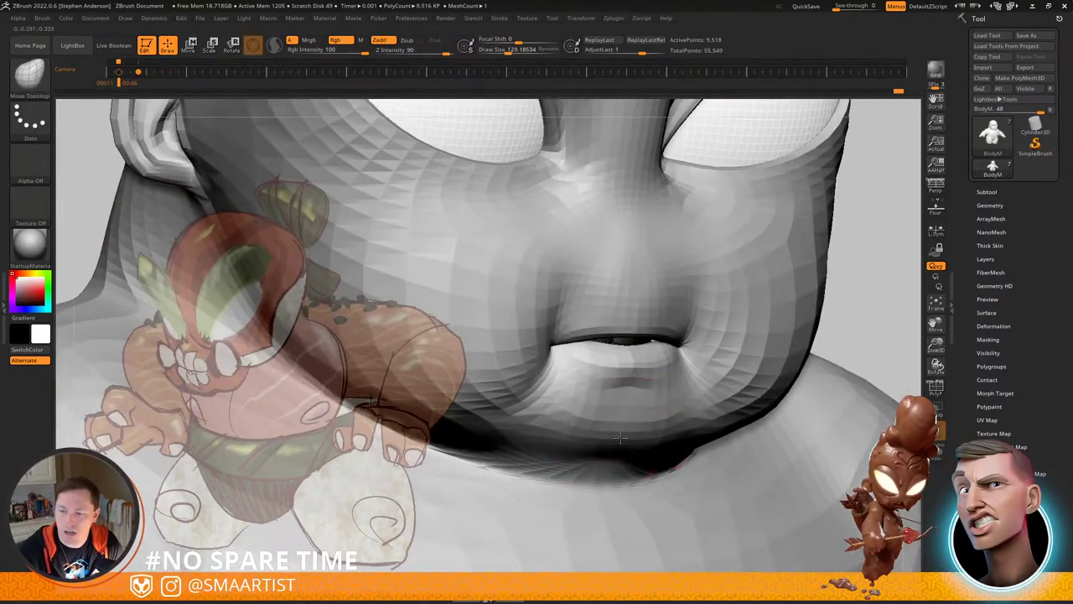
{"action": "right_click_drag", "start_coordinate": [659, 433], "coordinate": [671, 369], "text": "ctrl"}
{"action": "mouse_move", "coordinate": [671, 369]}
{"action": "right_mouse_down"}
{"action": "mouse_move", "coordinate": [606, 386]}
{"action": "mouse_move", "coordinate": [616, 361]}
{"action": "right_mouse_up"}
{"action": "mouse_move", "coordinate": [696, 384]}
{"action": "right_mouse_down"}
{"action": "mouse_move", "coordinate": [685, 394]}
{"action": "mouse_move", "coordinate": [743, 391]}
{"action": "mouse_move", "coordinate": [740, 266]}
{"action": "mouse_move", "coordinate": [713, 243]}
{"action": "right_mouse_up"}
{"action": "mouse_move", "coordinate": [713, 243]}
{"action": "right_mouse_down"}
{"action": "mouse_move", "coordinate": [772, 249]}
{"action": "mouse_move", "coordinate": [779, 239]}
{"action": "mouse_move", "coordinate": [764, 240]}
{"action": "right_mouse_up"}
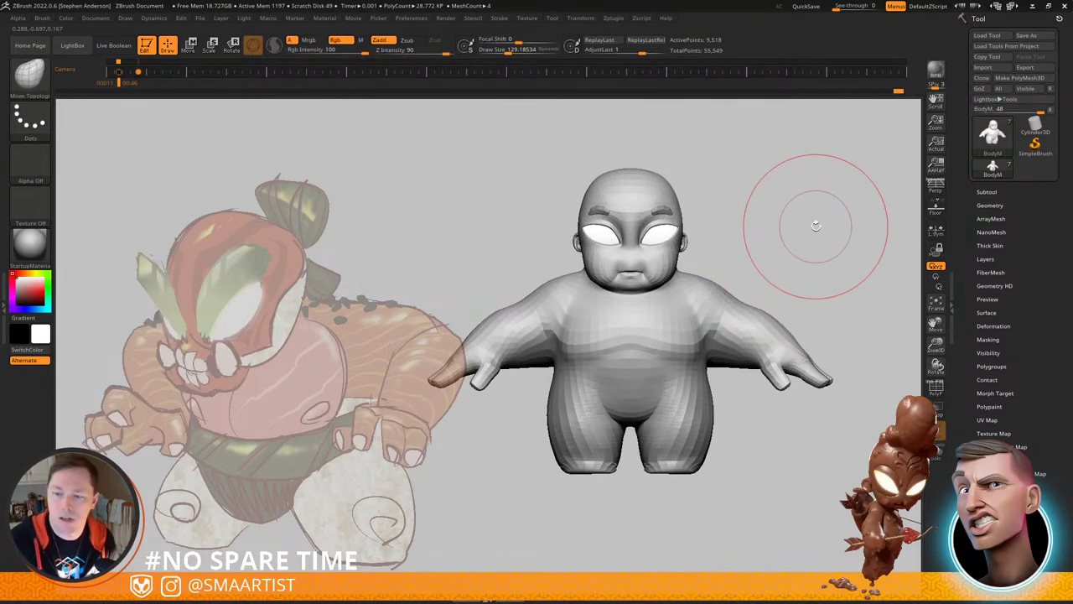
Step: Show the wireframe, hide the arm's edge loop between the teal and pink polygroups, mask the rest, unhide the loop, and soften the mask
{"action": "right_click_drag", "start_coordinate": [564, 364], "coordinate": [546, 418], "text": "ctrl"}
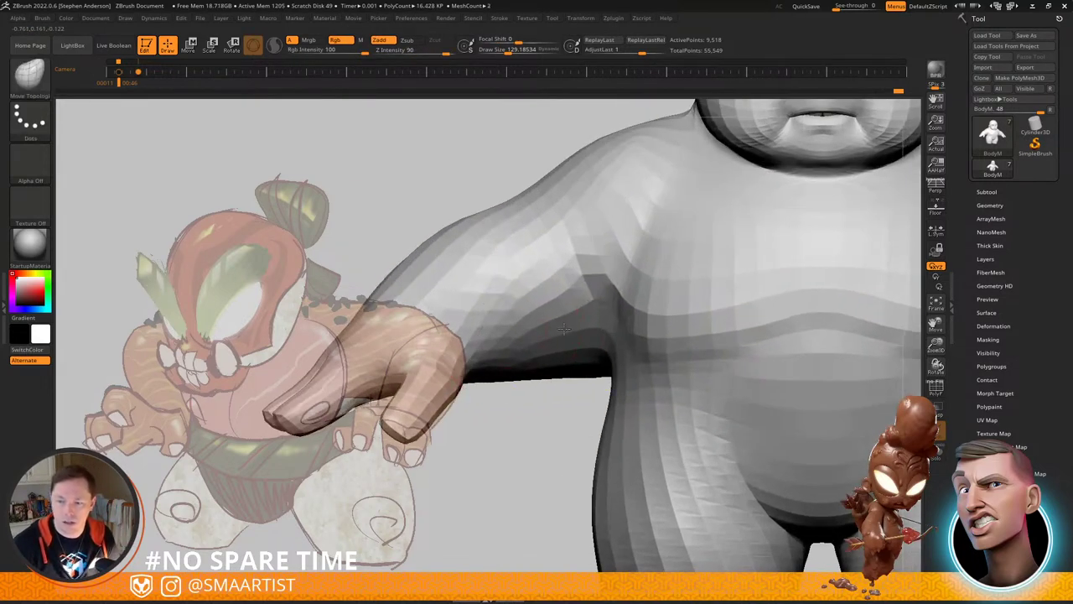
{"action": "mouse_move", "coordinate": [504, 352]}
{"action": "right_mouse_down", "text": "alt"}
{"action": "mouse_move", "coordinate": [584, 334]}
{"action": "mouse_move", "coordinate": [581, 300]}
{"action": "right_mouse_up", "text": "alt"}
{"action": "key", "text": "shift+f"}
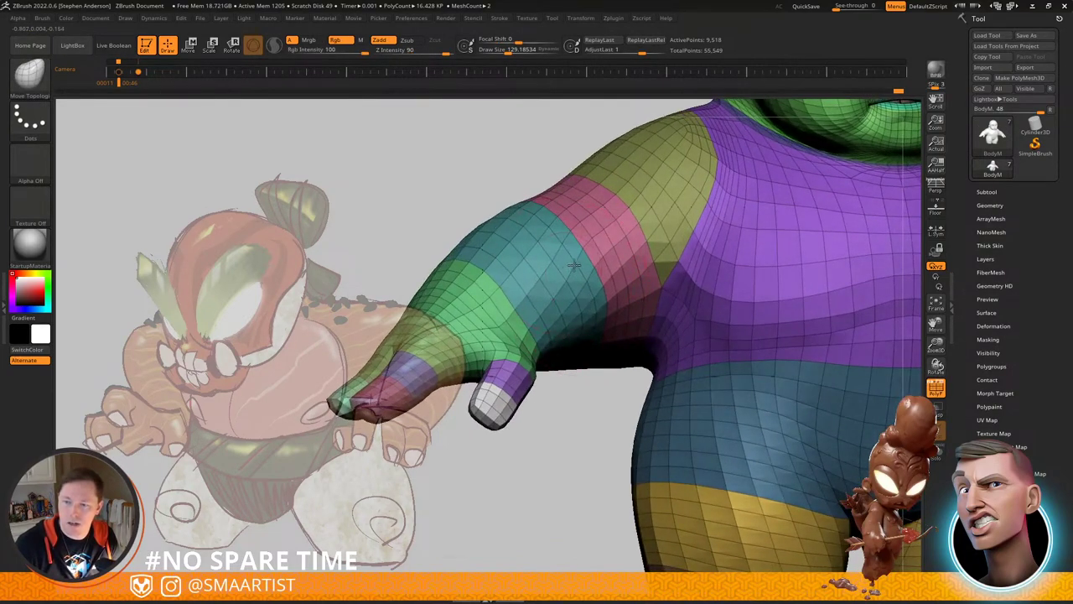
{"action": "right_click_drag", "start_coordinate": [612, 279], "coordinate": [609, 335]}
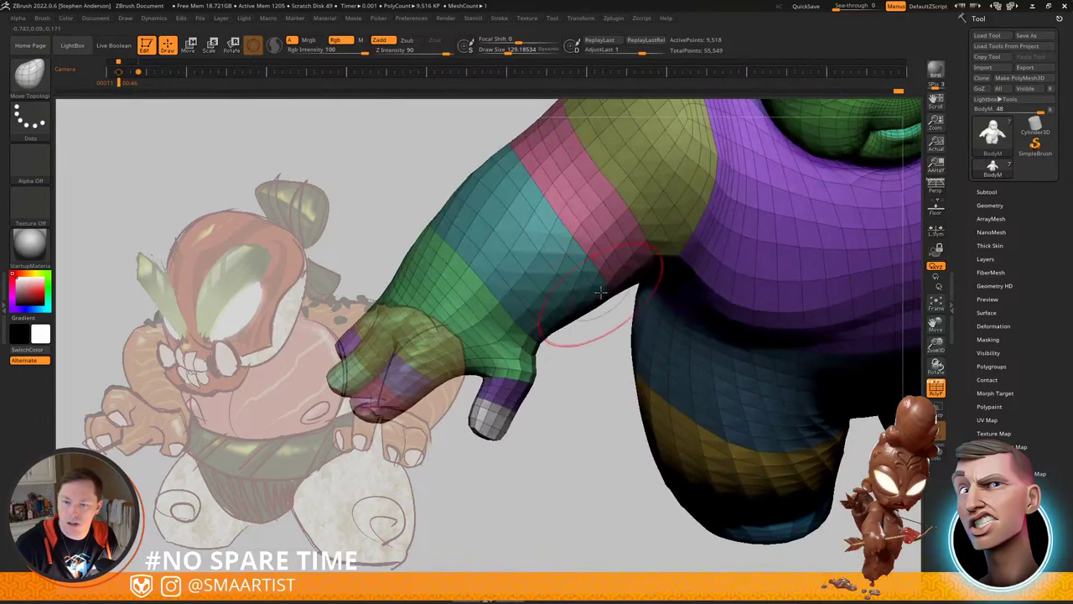
{"action": "right_click_drag", "start_coordinate": [584, 250], "coordinate": [609, 280], "text": "ctrl"}
{"action": "left_click", "coordinate": [604, 261], "text": "ctrl+shift"}
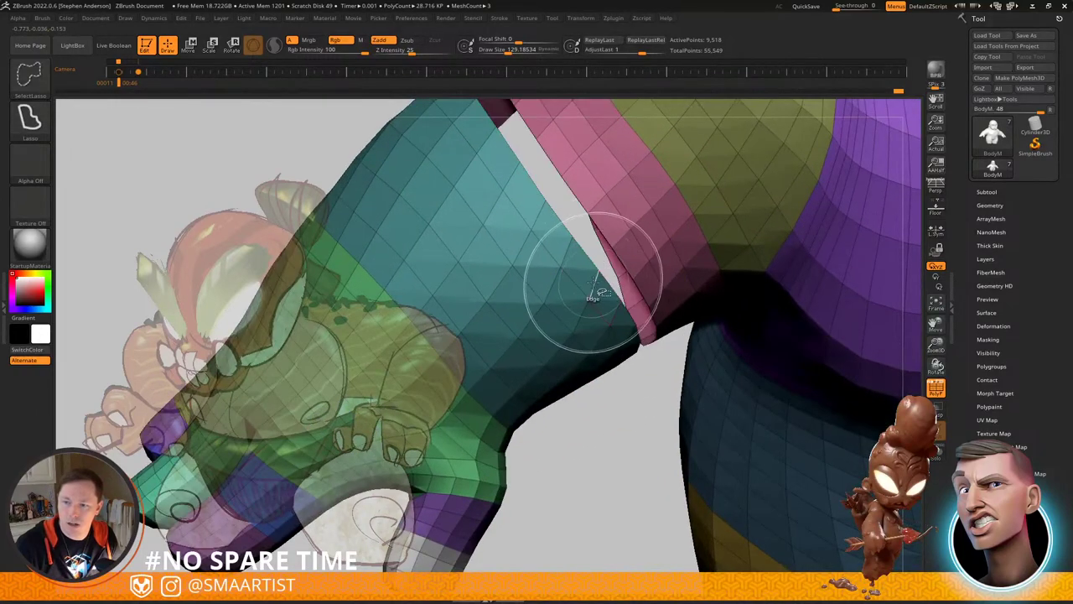
{"action": "left_click", "coordinate": [594, 283], "text": "ctrl+shift"}
{"action": "left_click", "coordinate": [595, 282], "text": "ctrl"}
{"action": "left_click", "coordinate": [599, 275], "text": "ctrl+shift"}
{"action": "left_click", "coordinate": [594, 268], "text": "ctrl"}
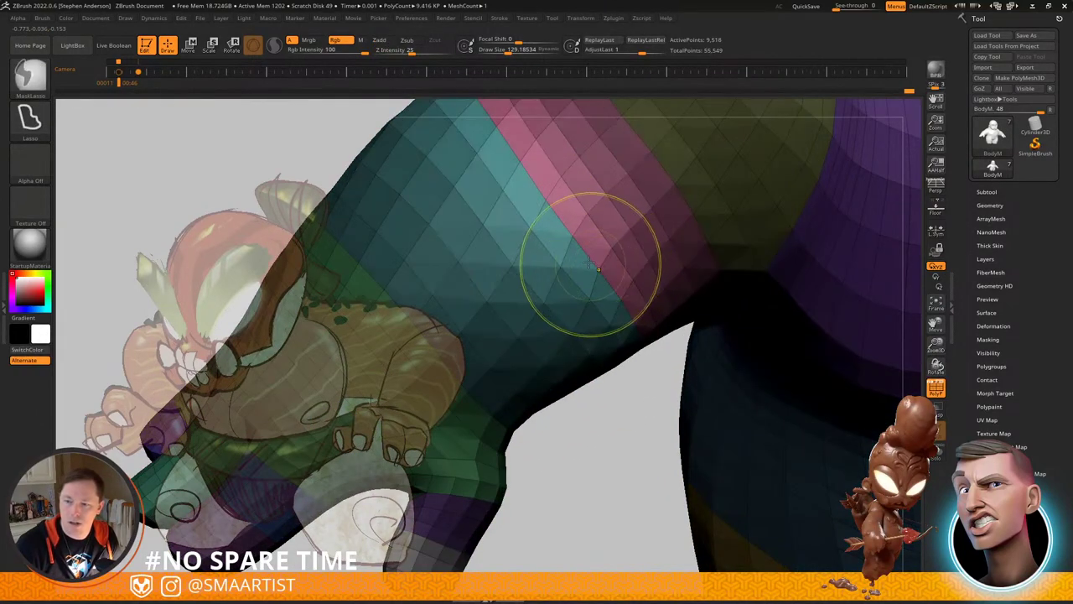
Step: Reshape and smooth the armpit and the underside of the upper arm with Move Topological, reducing the brush size to about 77
{"action": "mouse_move", "coordinate": [590, 267]}
{"action": "right_mouse_down"}
{"action": "mouse_move", "coordinate": [611, 285]}
{"action": "mouse_move", "coordinate": [602, 280]}
{"action": "mouse_move", "coordinate": [610, 249]}
{"action": "mouse_move", "coordinate": [613, 300]}
{"action": "right_mouse_up"}
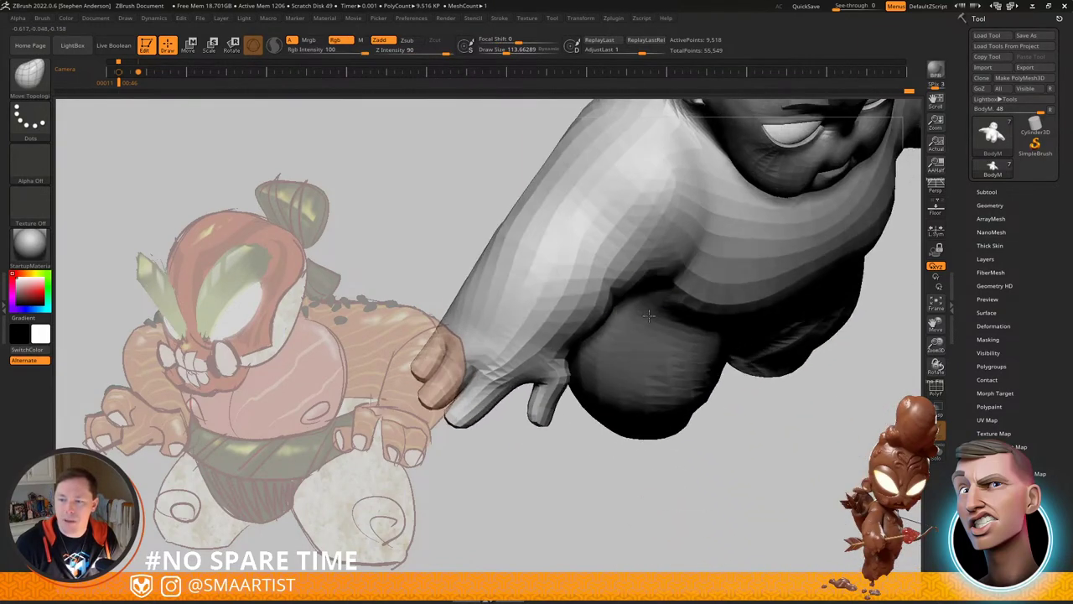
{"action": "mouse_move", "coordinate": [643, 269]}
{"action": "right_mouse_down"}
{"action": "mouse_move", "coordinate": [639, 290]}
{"action": "mouse_move", "coordinate": [669, 309]}
{"action": "mouse_move", "coordinate": [656, 215]}
{"action": "mouse_move", "coordinate": [617, 317]}
{"action": "mouse_move", "coordinate": [591, 271]}
{"action": "mouse_move", "coordinate": [551, 297]}
{"action": "mouse_move", "coordinate": [540, 326]}
{"action": "mouse_move", "coordinate": [542, 309]}
{"action": "right_mouse_up"}
{"action": "key", "text": "s"}
{"action": "left_click_drag", "start_coordinate": [542, 310], "coordinate": [536, 310]}
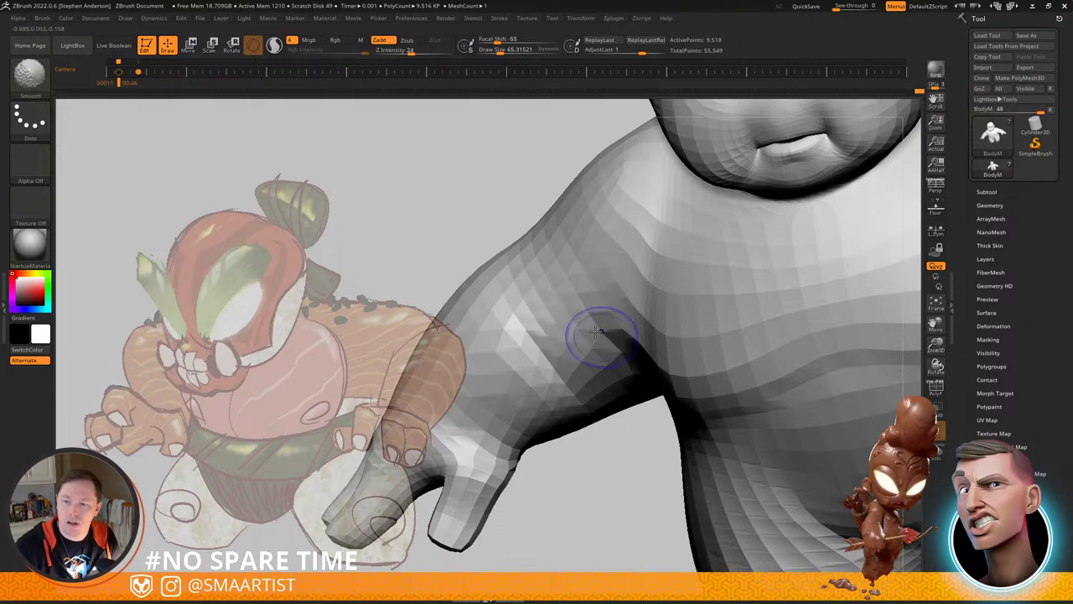
{"action": "mouse_move", "coordinate": [595, 330]}
{"action": "right_mouse_down"}
{"action": "mouse_move", "coordinate": [563, 273]}
{"action": "mouse_move", "coordinate": [565, 337]}
{"action": "right_mouse_up"}
{"action": "left_click_drag", "start_coordinate": [566, 337], "coordinate": [564, 337]}
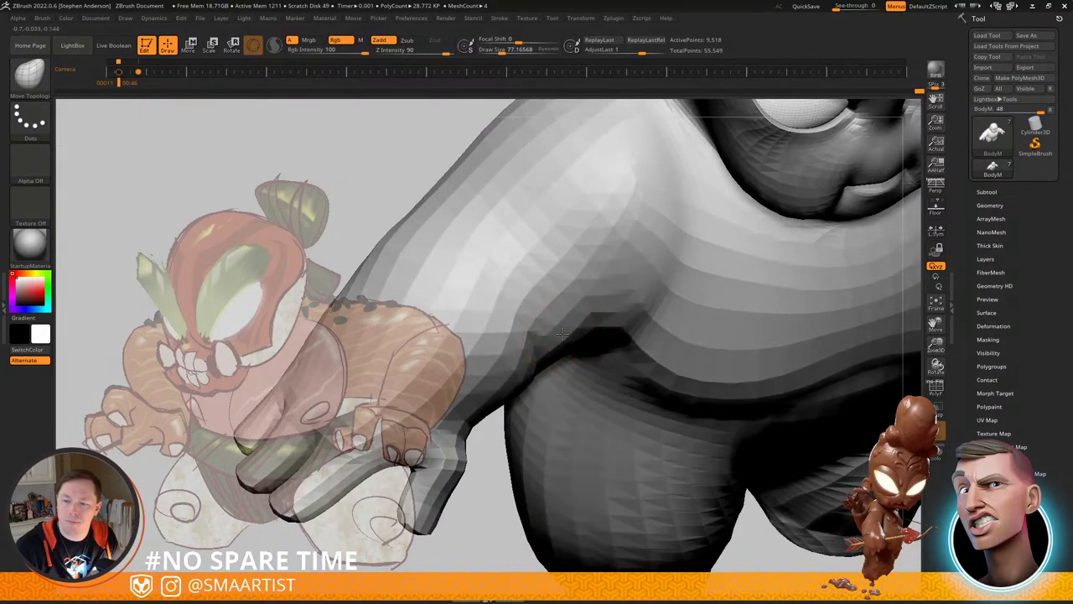
Step: Reshape the arm and its side profile with Move Topological, enlarging the brush to about 182 and finally about 236
{"action": "mouse_move", "coordinate": [557, 319]}
{"action": "right_mouse_down"}
{"action": "mouse_move", "coordinate": [532, 321]}
{"action": "mouse_move", "coordinate": [523, 265]}
{"action": "right_mouse_up"}
{"action": "mouse_move", "coordinate": [524, 264]}
{"action": "right_mouse_down"}
{"action": "mouse_move", "coordinate": [579, 315]}
{"action": "mouse_move", "coordinate": [541, 350]}
{"action": "mouse_move", "coordinate": [527, 319]}
{"action": "mouse_move", "coordinate": [619, 327]}
{"action": "mouse_move", "coordinate": [606, 304]}
{"action": "mouse_move", "coordinate": [609, 328]}
{"action": "mouse_move", "coordinate": [635, 335]}
{"action": "mouse_move", "coordinate": [621, 330]}
{"action": "mouse_move", "coordinate": [630, 286]}
{"action": "right_mouse_up"}
{"action": "key", "text": "s"}
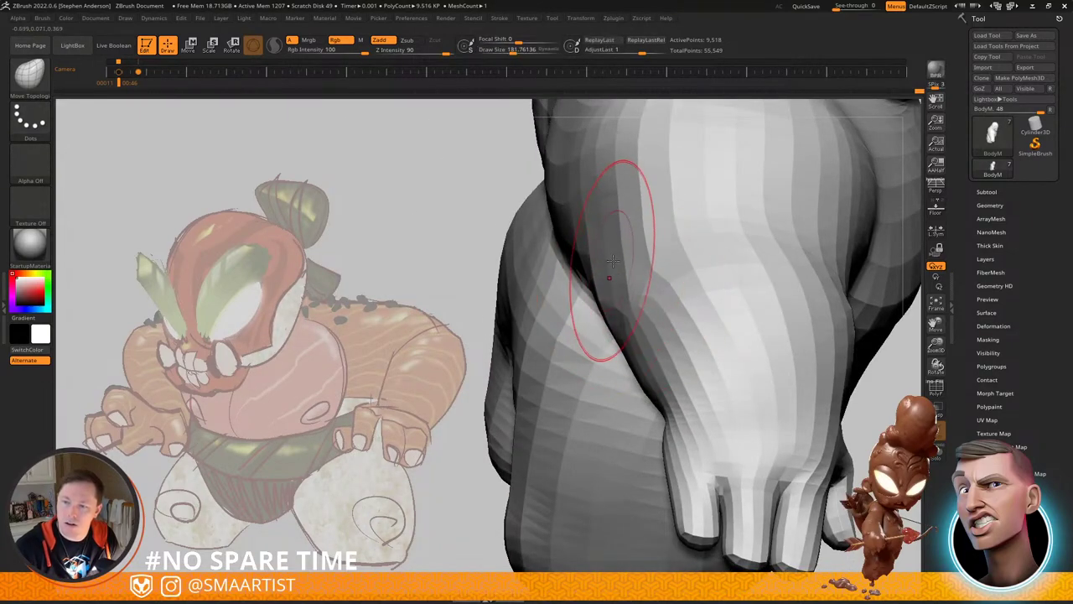
{"action": "mouse_move", "coordinate": [637, 317]}
{"action": "right_mouse_down", "text": "ctrl"}
{"action": "mouse_move", "coordinate": [584, 237]}
{"action": "mouse_move", "coordinate": [697, 262]}
{"action": "mouse_move", "coordinate": [707, 304]}
{"action": "mouse_move", "coordinate": [696, 402]}
{"action": "mouse_move", "coordinate": [691, 336]}
{"action": "right_mouse_up", "text": "ctrl"}
{"action": "right_click_drag", "start_coordinate": [691, 335], "coordinate": [710, 343]}
{"action": "mouse_move", "coordinate": [755, 386]}
{"action": "right_mouse_down"}
{"action": "mouse_move", "coordinate": [771, 355]}
{"action": "mouse_move", "coordinate": [695, 371]}
{"action": "mouse_move", "coordinate": [695, 336]}
{"action": "right_mouse_up"}
{"action": "right_click_drag", "start_coordinate": [694, 335], "coordinate": [723, 294]}
{"action": "mouse_move", "coordinate": [723, 294]}
{"action": "right_mouse_down"}
{"action": "mouse_move", "coordinate": [674, 315]}
{"action": "mouse_move", "coordinate": [705, 295]}
{"action": "right_mouse_up"}
{"action": "right_click_drag", "start_coordinate": [704, 295], "coordinate": [802, 362], "text": "alt"}
{"action": "right_click_drag", "start_coordinate": [743, 345], "coordinate": [772, 332]}
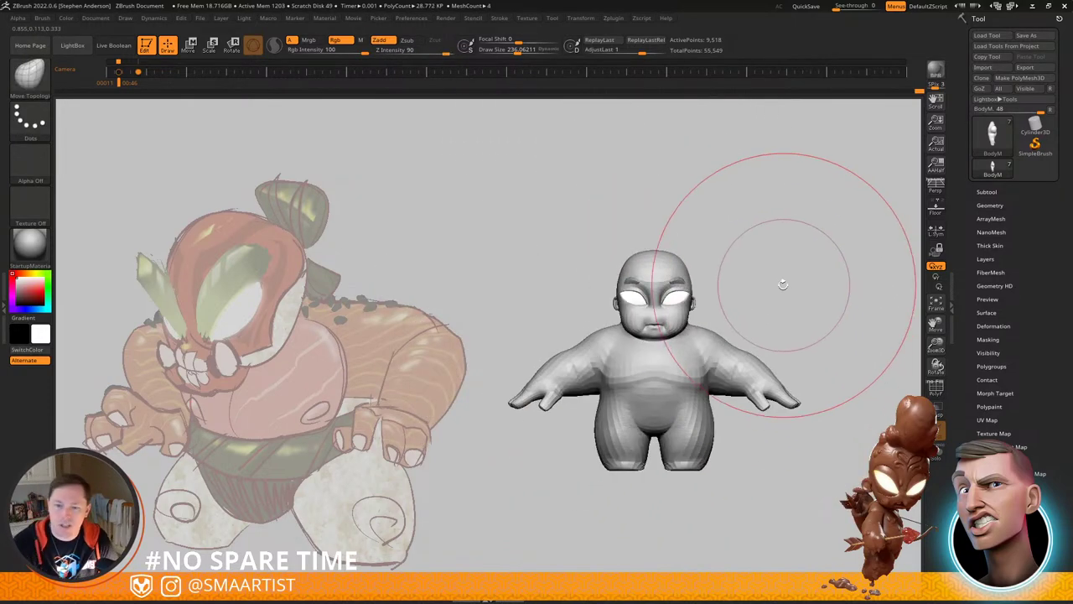
Step: Compare the full figure's proportions with the concept sketch by overlaying the model on it, and bring it back beside the sketch
{"action": "right_click_drag", "start_coordinate": [784, 285], "coordinate": [745, 280]}
{"action": "key", "text": "Left"}
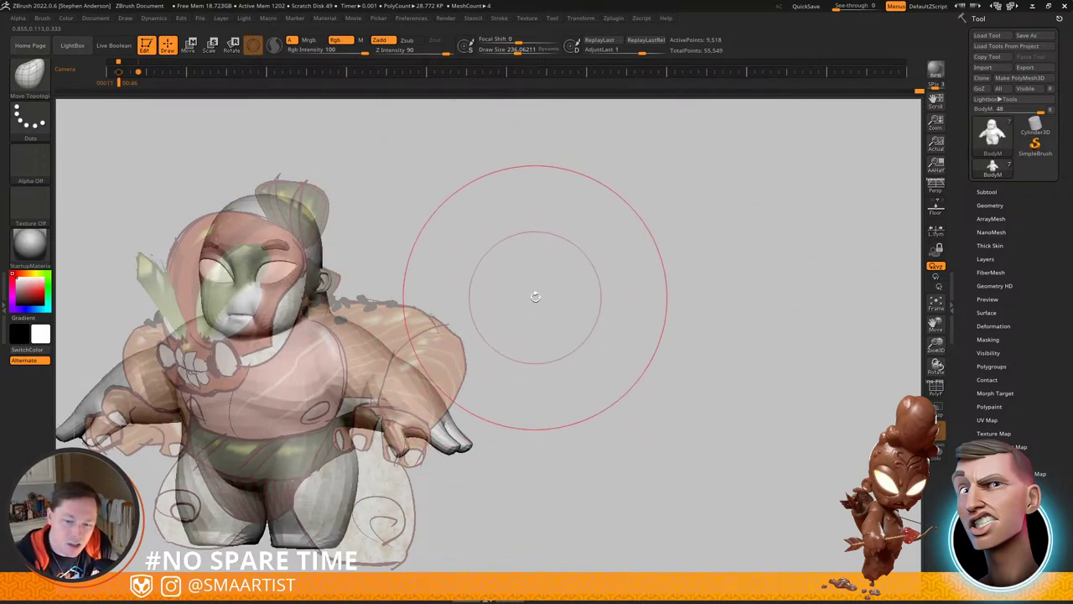
{"action": "mouse_move", "coordinate": [533, 297]}
{"action": "left_mouse_down", "text": "alt"}
{"action": "mouse_move", "coordinate": [551, 295]}
{"action": "mouse_move", "coordinate": [521, 293]}
{"action": "left_mouse_up", "text": "alt"}
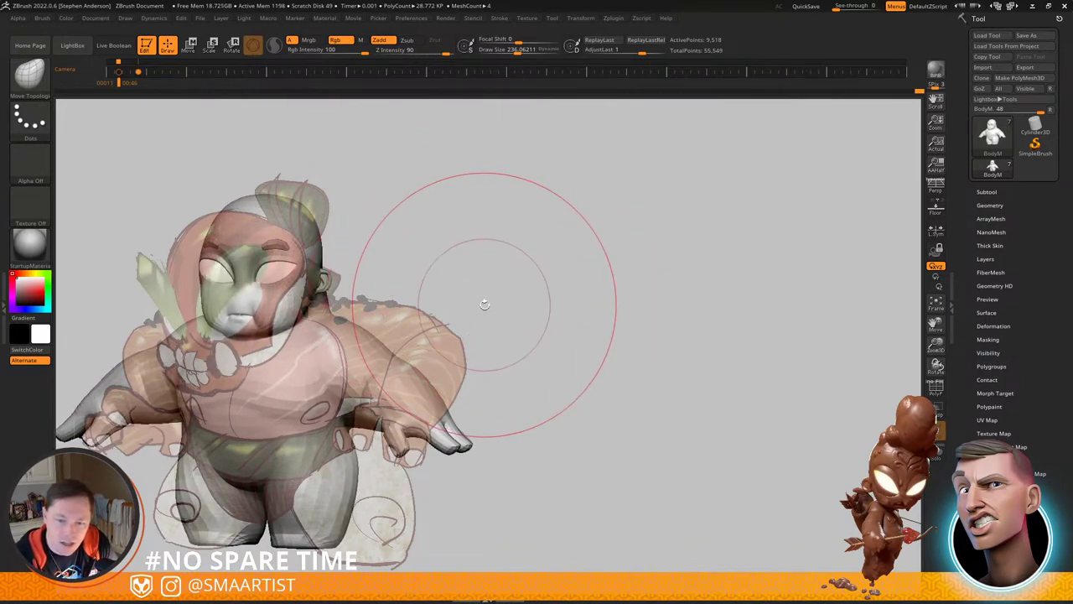
{"action": "left_click_drag", "start_coordinate": [483, 308], "coordinate": [848, 318], "text": "alt"}
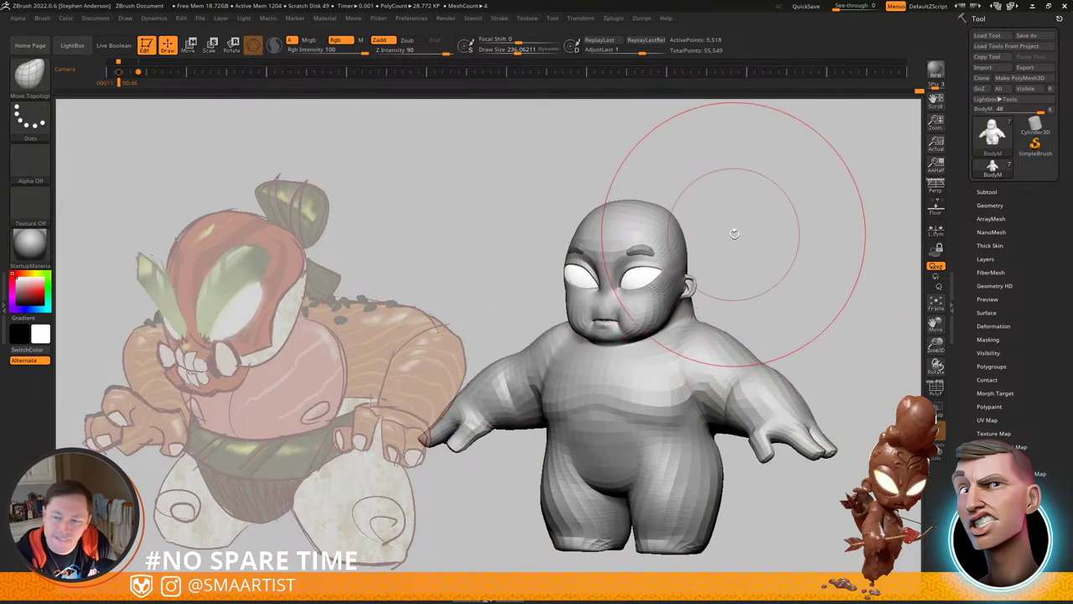
{"action": "mouse_move", "coordinate": [738, 225]}
{"action": "right_mouse_down"}
{"action": "mouse_move", "coordinate": [685, 240]}
{"action": "mouse_move", "coordinate": [764, 216]}
{"action": "mouse_move", "coordinate": [816, 177]}
{"action": "mouse_move", "coordinate": [782, 201]}
{"action": "right_mouse_up"}
Step: Show the wireframe, isolate the body subtool and hide the head, ear and blue eye-rim polygroups so only the body below the neck remains
{"action": "key", "text": "shift+f"}
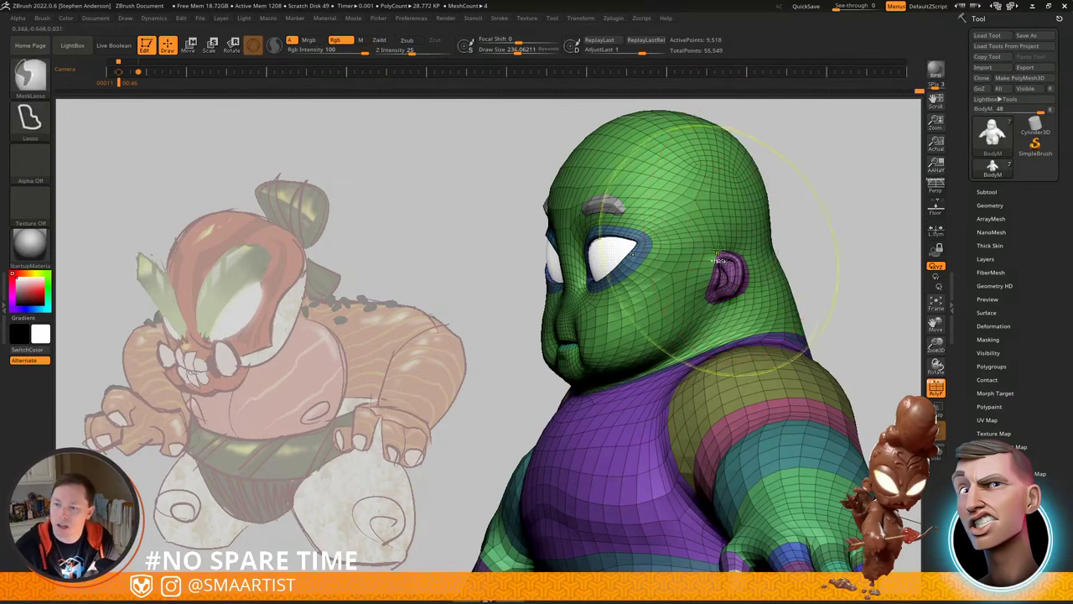
{"action": "mouse_move", "coordinate": [723, 246]}
{"action": "right_mouse_down", "text": "ctrl"}
{"action": "mouse_move", "coordinate": [753, 325]}
{"action": "mouse_move", "coordinate": [694, 258]}
{"action": "right_mouse_up", "text": "ctrl"}
{"action": "left_click", "coordinate": [705, 294], "text": "ctrl+shift"}
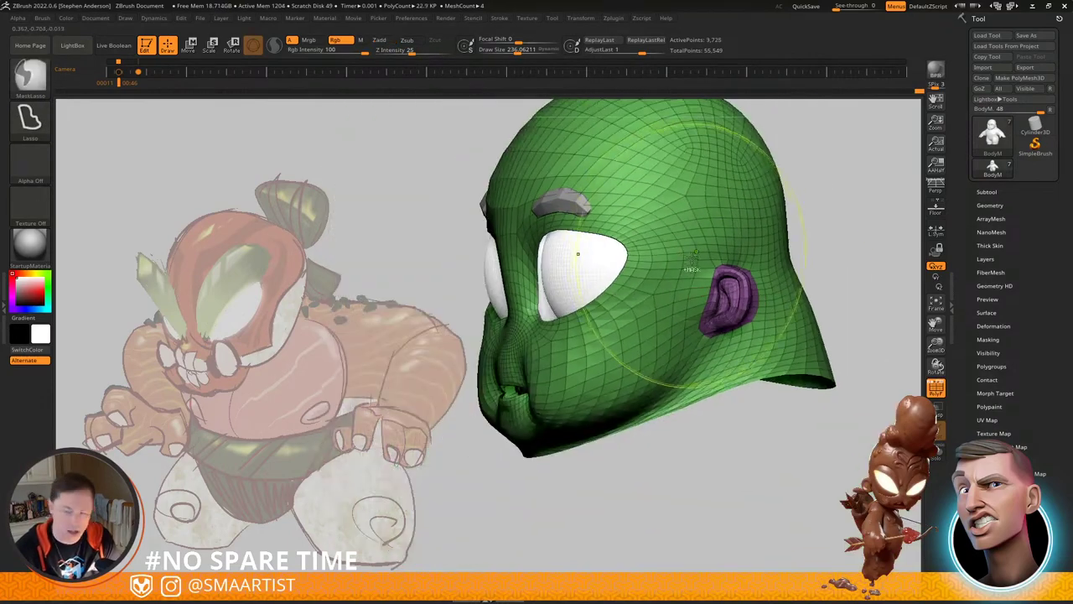
{"action": "key", "text": "alt+s"}
{"action": "left_click_drag", "start_coordinate": [811, 175], "coordinate": [826, 195], "text": "ctrl+shift"}
{"action": "right_click_drag", "start_coordinate": [607, 311], "coordinate": [617, 463]}
{"action": "left_click", "coordinate": [583, 414], "text": "ctrl+shift"}
{"action": "right_click_drag", "start_coordinate": [584, 414], "coordinate": [594, 291], "text": "ctrl"}
{"action": "left_click", "coordinate": [574, 284], "text": "ctrl+shift"}
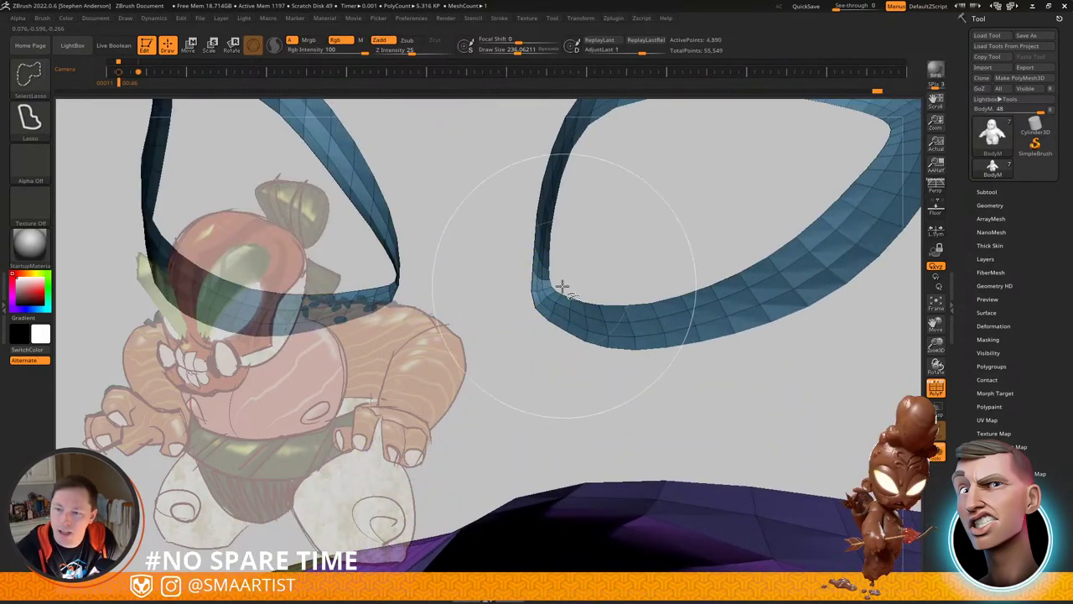
{"action": "left_click", "coordinate": [550, 284], "text": "ctrl+shift"}
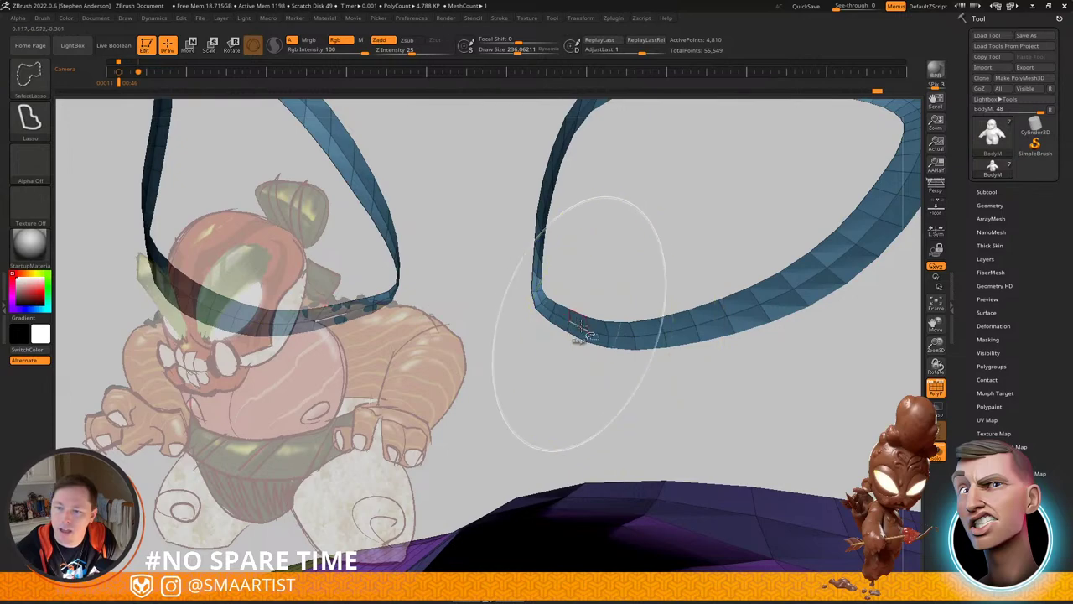
{"action": "left_click", "coordinate": [606, 335], "text": "ctrl+shift"}
{"action": "right_click_drag", "start_coordinate": [607, 335], "coordinate": [588, 232], "text": "ctrl"}
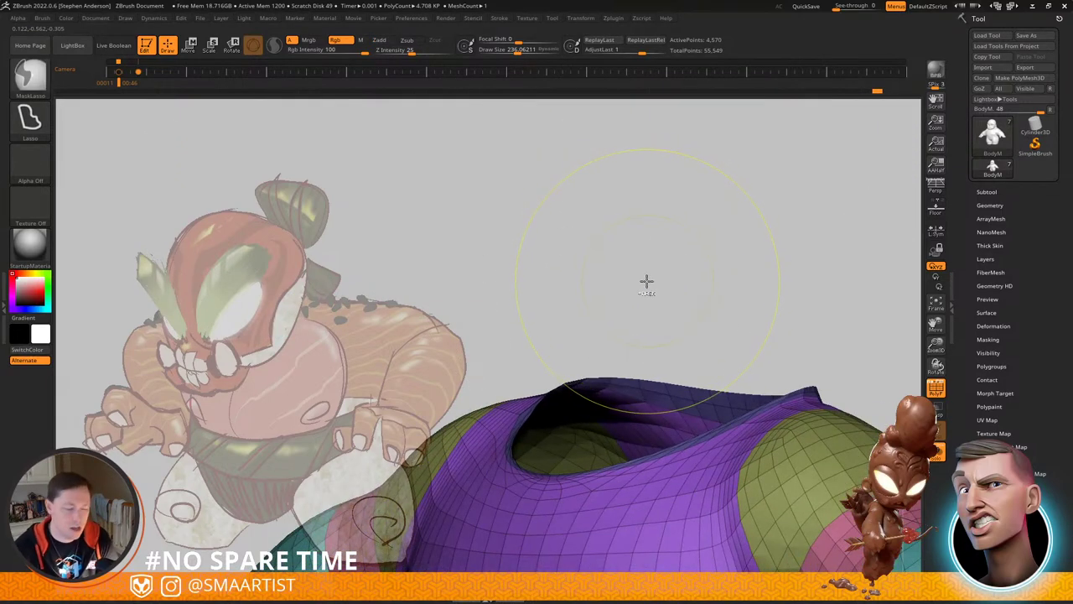
Step: Save the tool over the existing v001 file of the Sushiyama sculpt in the _CHAR folder
{"action": "key", "text": "ctrl+s"}
{"action": "left_click", "coordinate": [905, 545]}
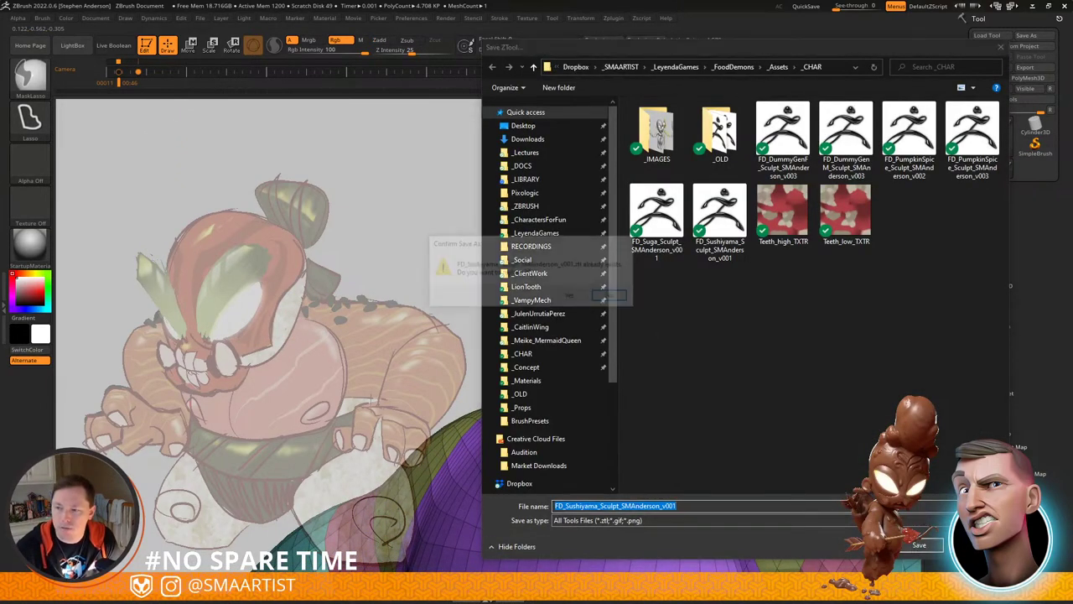
{"action": "left_click", "coordinate": [578, 295]}
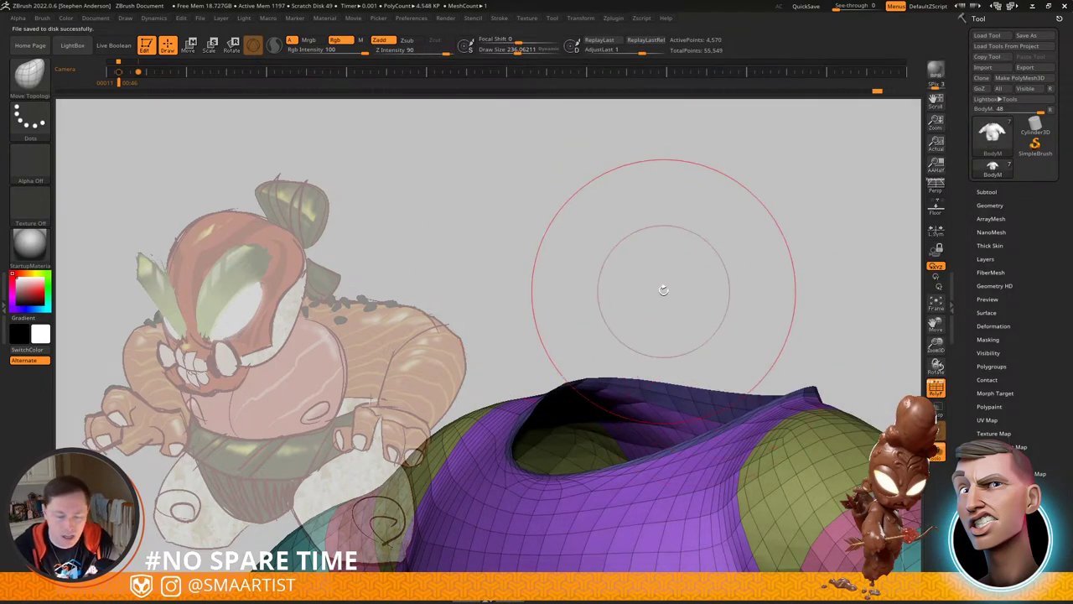
Step: Move the Sushiyama sculpt's v001 file into the _OLD folder and save the tool as version v002 in the _CHAR folder
{"action": "key", "text": "ctrl+shift"}
{"action": "key", "text": "ctrl+s"}
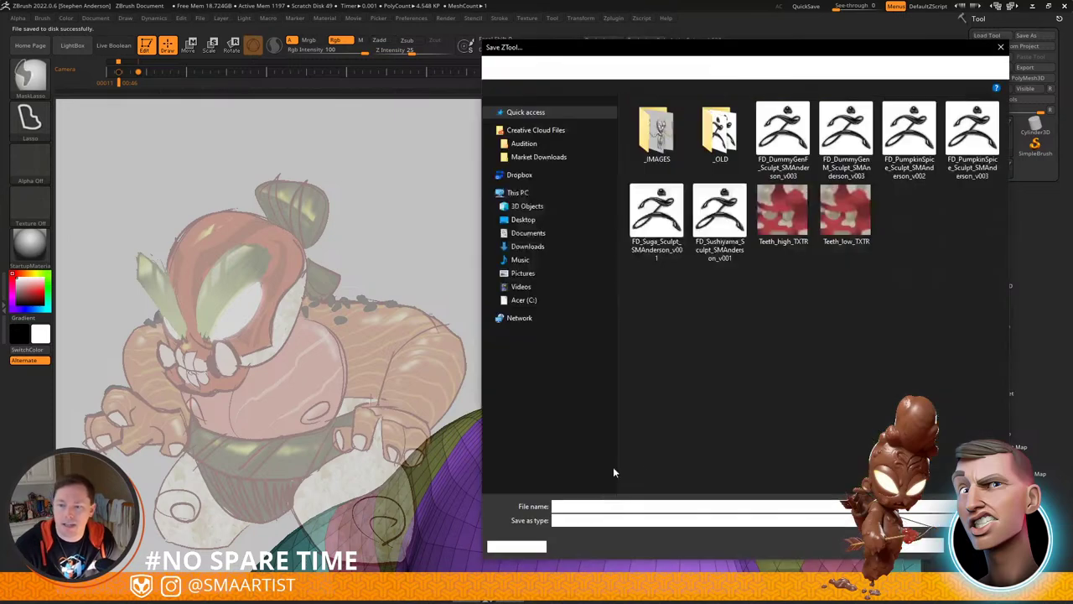
{"action": "key", "text": "End"}
{"action": "key", "text": "BackSpace"}
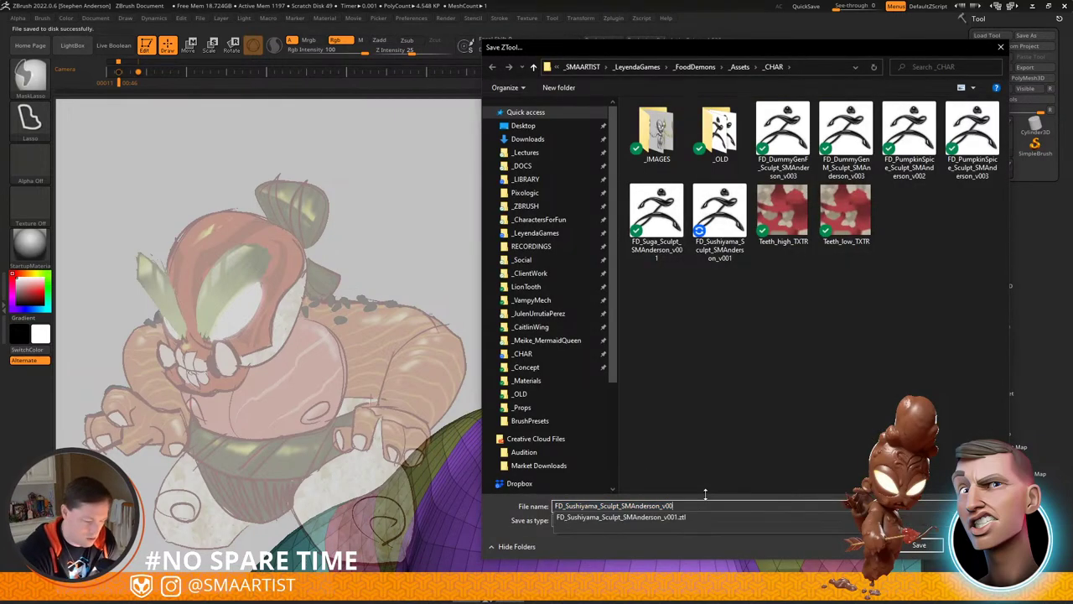
{"action": "type", "text": "2"}
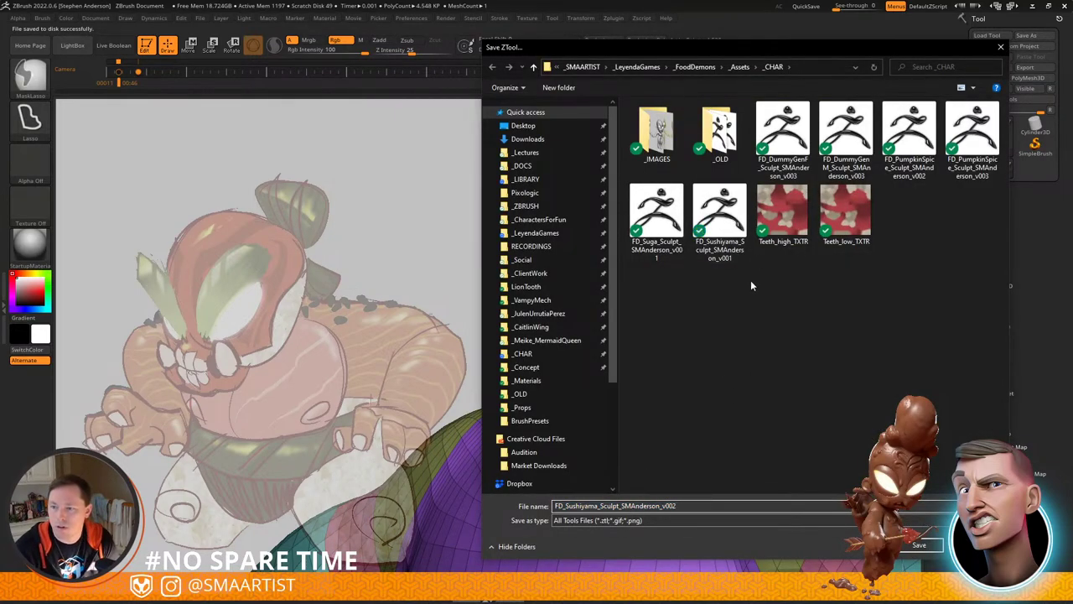
{"action": "left_click_drag", "start_coordinate": [726, 225], "coordinate": [720, 139]}
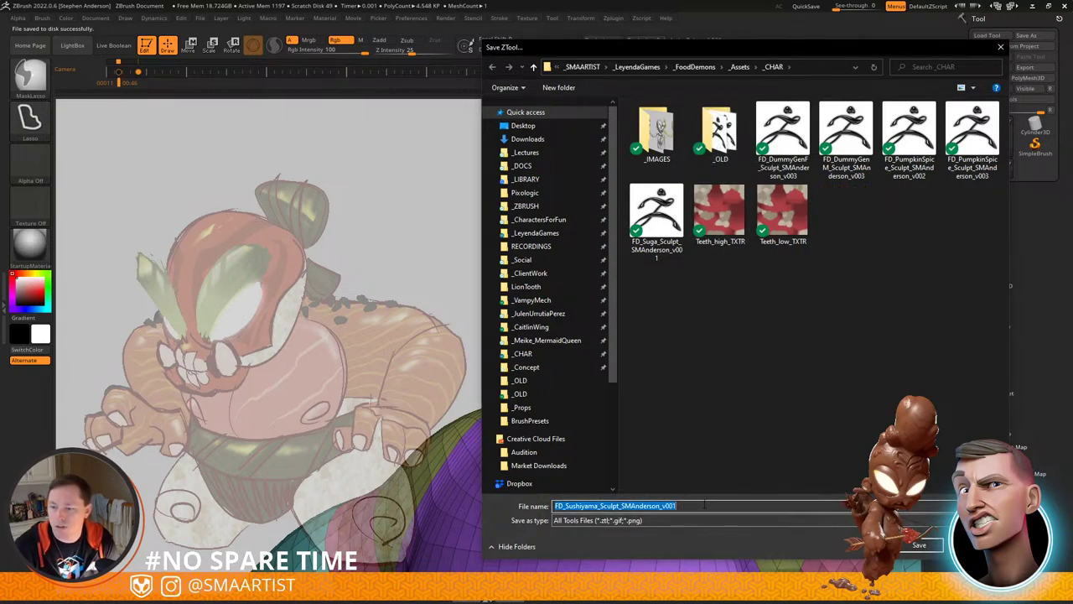
{"action": "key", "text": "BackSpace"}
{"action": "type", "text": "2"}
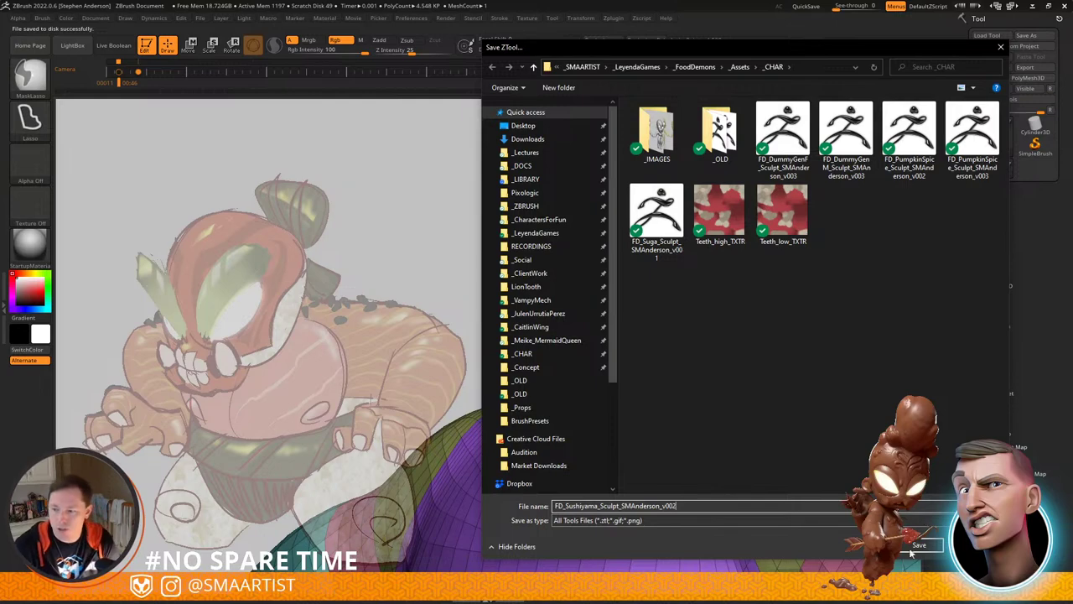
{"action": "left_click", "coordinate": [922, 545]}
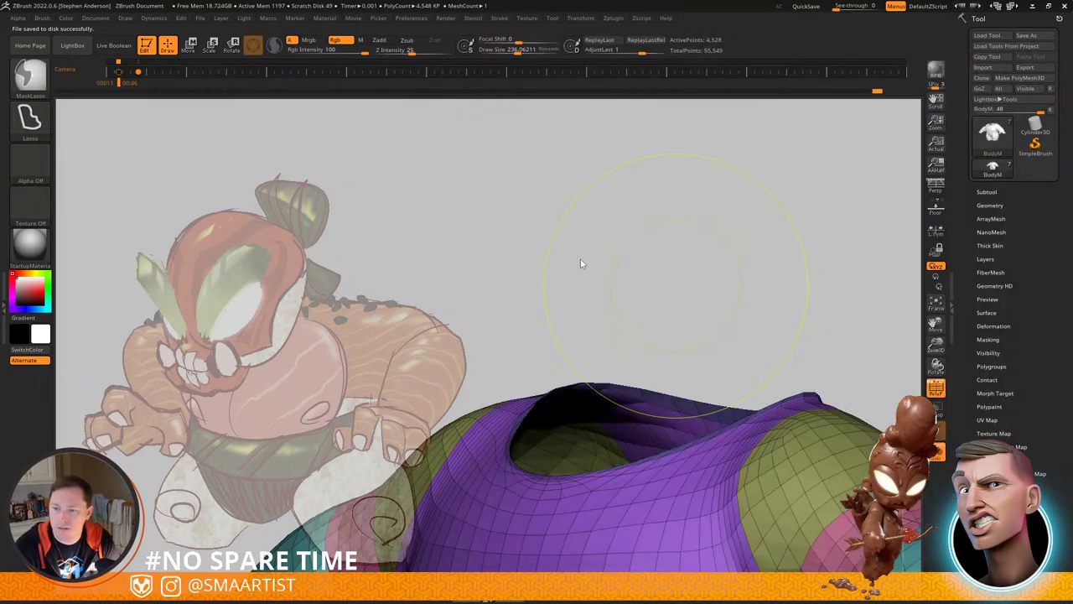
Step: Unhide the full mesh, mask the body so that only the head stays unmasked, and soften the mask edge around the neck
{"action": "right_click_drag", "start_coordinate": [797, 338], "coordinate": [709, 269], "text": "ctrl"}
{"action": "left_click_drag", "start_coordinate": [708, 268], "coordinate": [730, 244]}
{"action": "left_click", "coordinate": [758, 259], "text": "ctrl+shift"}
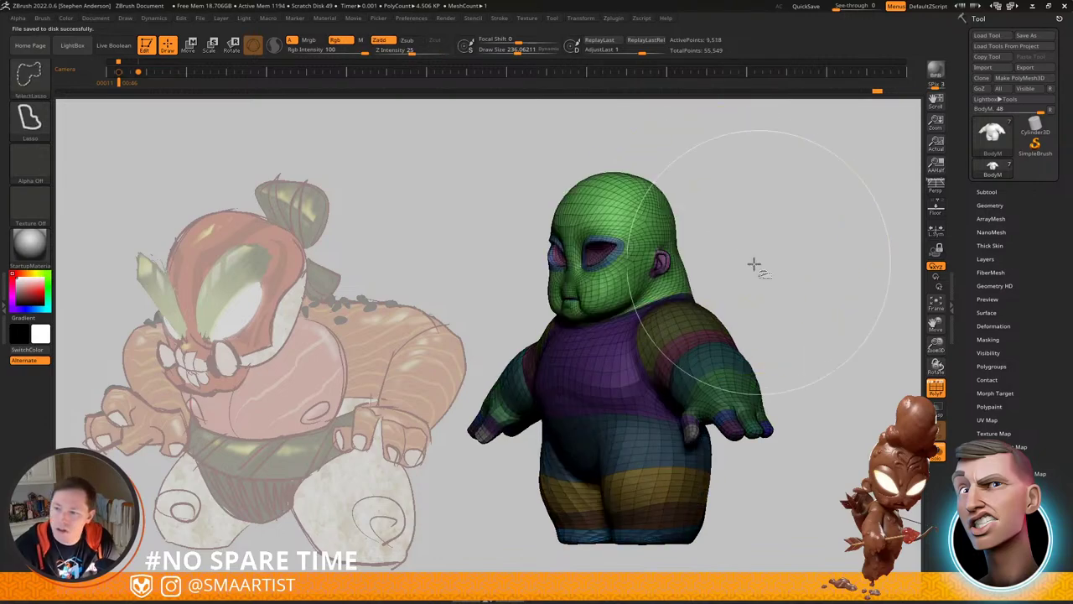
{"action": "right_click_drag", "start_coordinate": [755, 266], "coordinate": [801, 281], "text": "ctrl"}
{"action": "left_click", "coordinate": [801, 281], "text": "ctrl"}
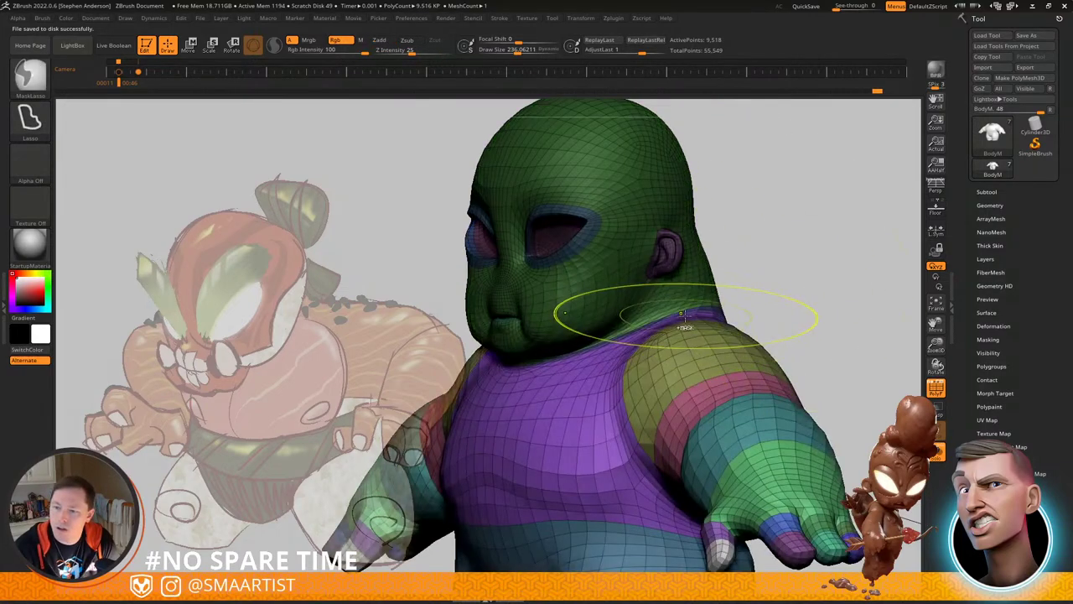
{"action": "left_click", "coordinate": [791, 288], "text": "ctrl"}
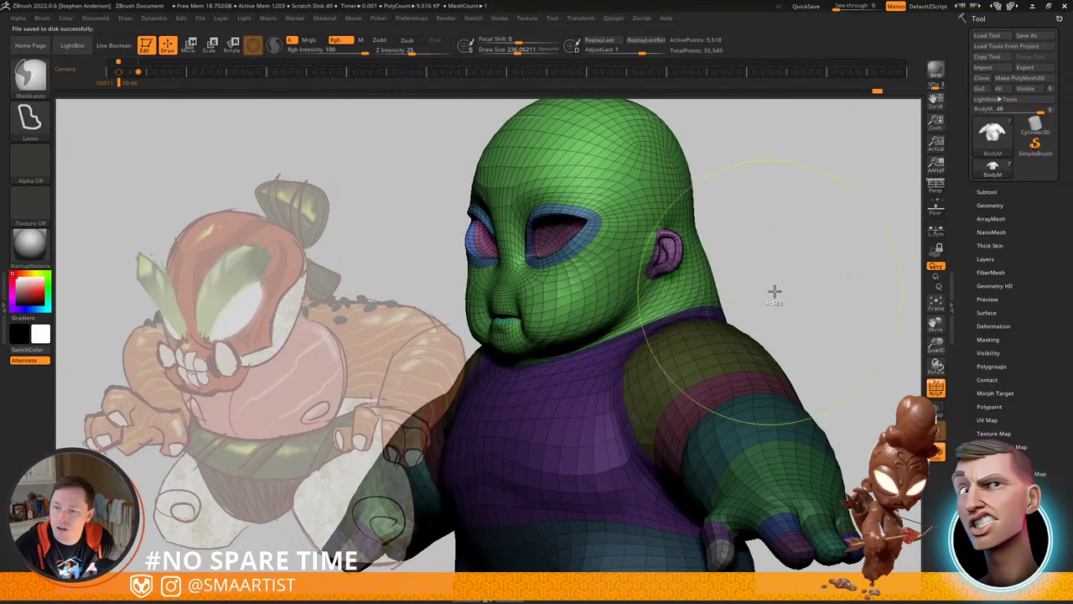
{"action": "left_click", "coordinate": [775, 292], "text": "ctrl"}
{"action": "left_click", "coordinate": [784, 286], "text": "ctrl"}
Step: Place the gizmo on the head in side view and scale the unmasked head, eyes and eyebrows uniformly by about 1.13
{"action": "left_click_drag", "start_coordinate": [810, 282], "coordinate": [795, 272], "text": "shift"}
{"action": "key", "text": "w"}
{"action": "right_click_drag", "start_coordinate": [808, 281], "coordinate": [797, 266], "text": "ctrl"}
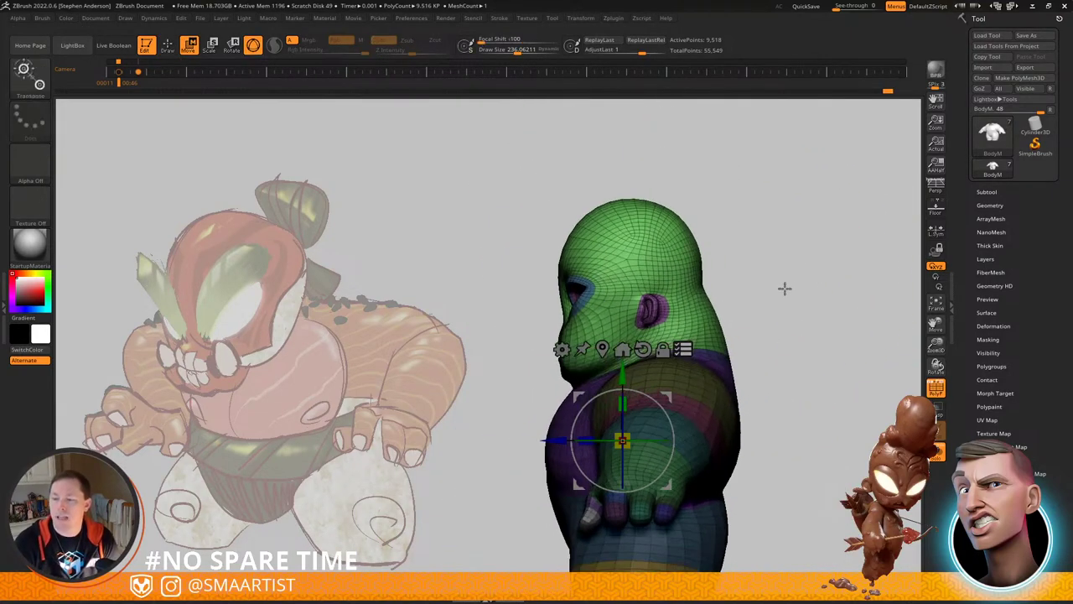
{"action": "key", "text": "q"}
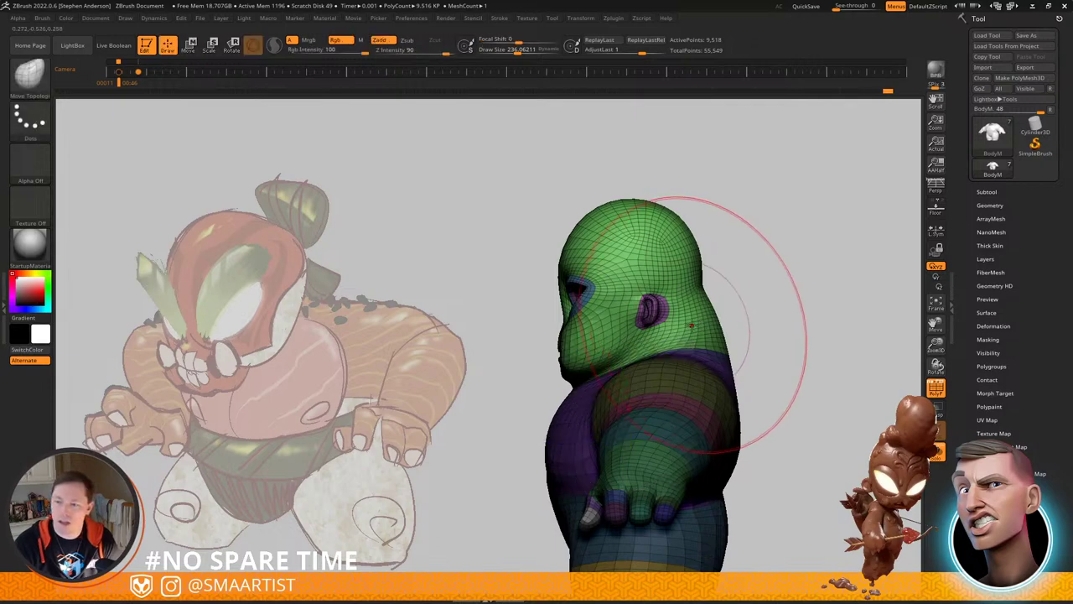
{"action": "mouse_move", "coordinate": [692, 324]}
{"action": "right_mouse_down"}
{"action": "mouse_move", "coordinate": [704, 319]}
{"action": "mouse_move", "coordinate": [695, 317]}
{"action": "right_mouse_up"}
{"action": "key", "text": "w"}
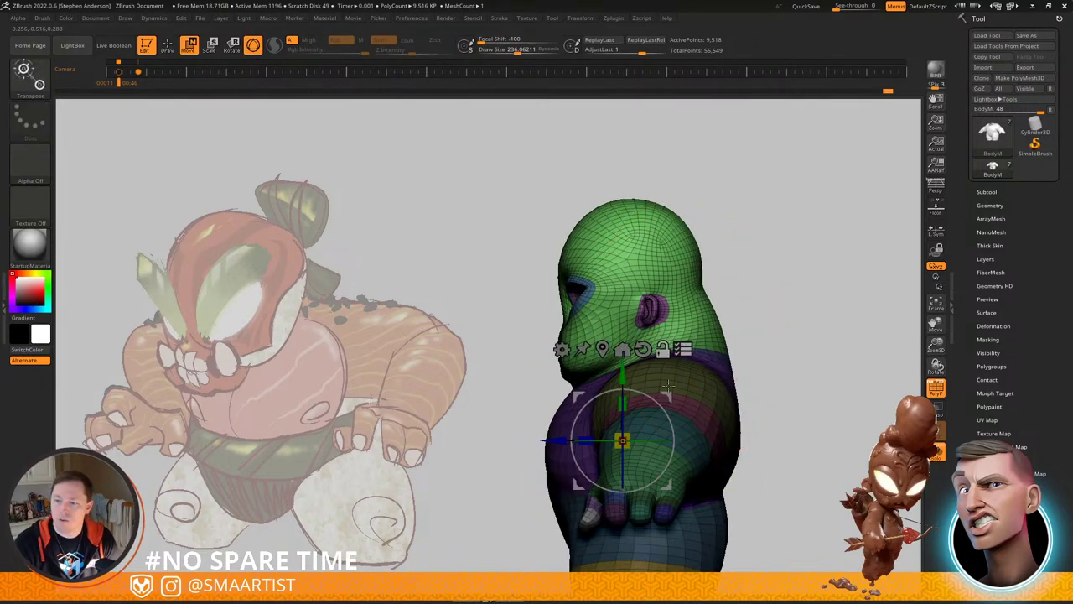
{"action": "right_click_drag", "start_coordinate": [676, 382], "coordinate": [674, 364], "text": "shift"}
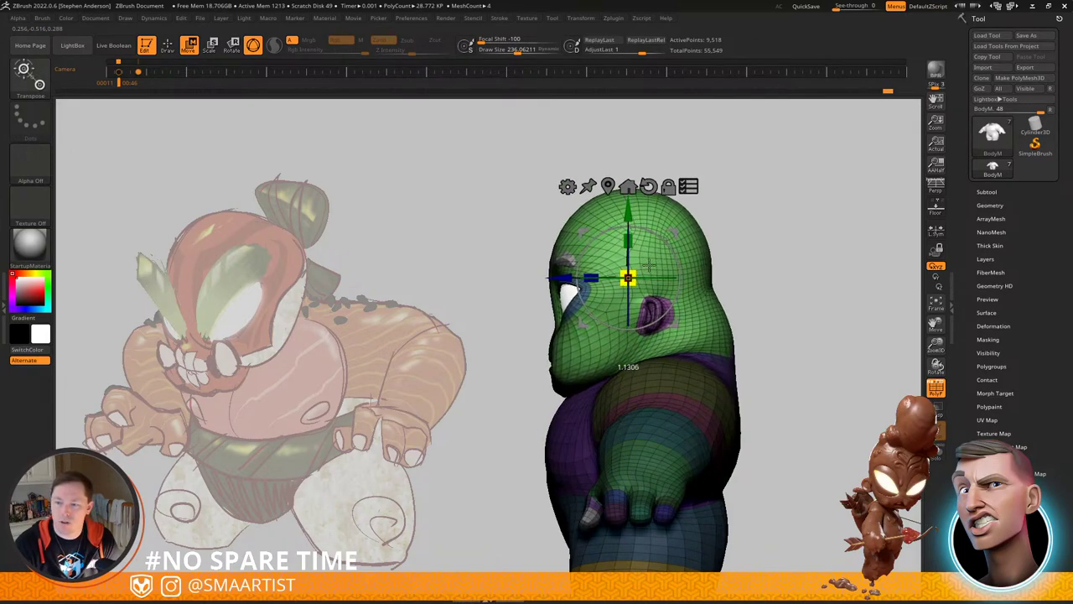
{"action": "right_click_drag", "start_coordinate": [712, 256], "coordinate": [903, 231]}
{"action": "mouse_move", "coordinate": [903, 230]}
{"action": "right_mouse_down", "text": "ctrl"}
{"action": "mouse_move", "coordinate": [856, 257]}
{"action": "mouse_move", "coordinate": [700, 289]}
{"action": "mouse_move", "coordinate": [755, 295]}
{"action": "mouse_move", "coordinate": [753, 323]}
{"action": "mouse_move", "coordinate": [729, 308]}
{"action": "right_mouse_up", "text": "ctrl"}
{"action": "key", "text": "q"}
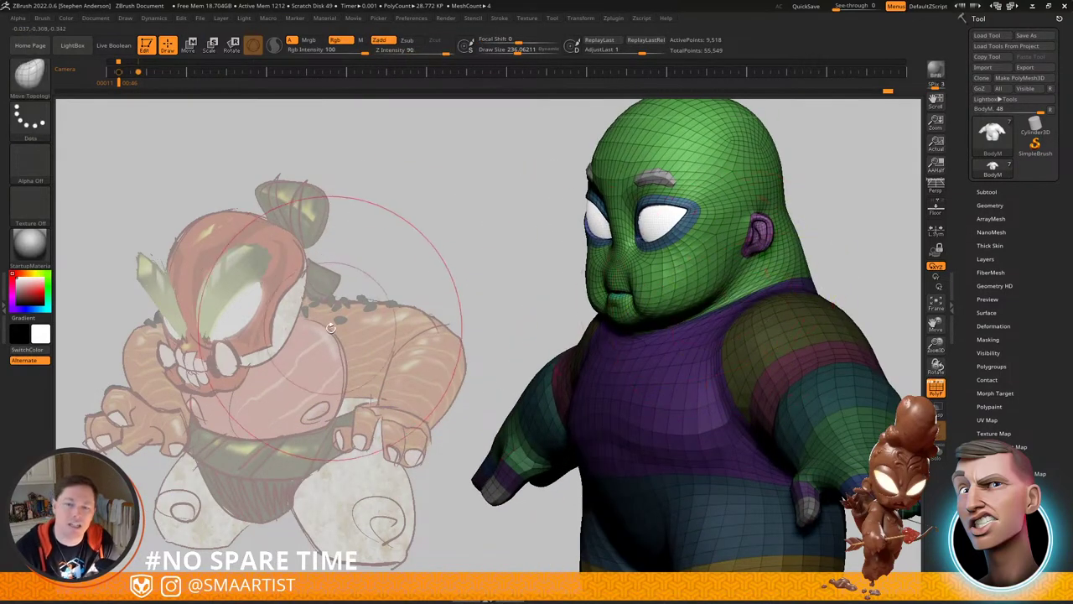
Step: Hide the wireframe, clear the body mask and smooth the shoulder area
{"action": "mouse_move", "coordinate": [693, 237]}
{"action": "right_mouse_down"}
{"action": "mouse_move", "coordinate": [735, 264]}
{"action": "mouse_move", "coordinate": [780, 229]}
{"action": "mouse_move", "coordinate": [741, 320]}
{"action": "mouse_move", "coordinate": [747, 285]}
{"action": "mouse_move", "coordinate": [800, 213]}
{"action": "right_mouse_up"}
{"action": "key", "text": "shift+f"}
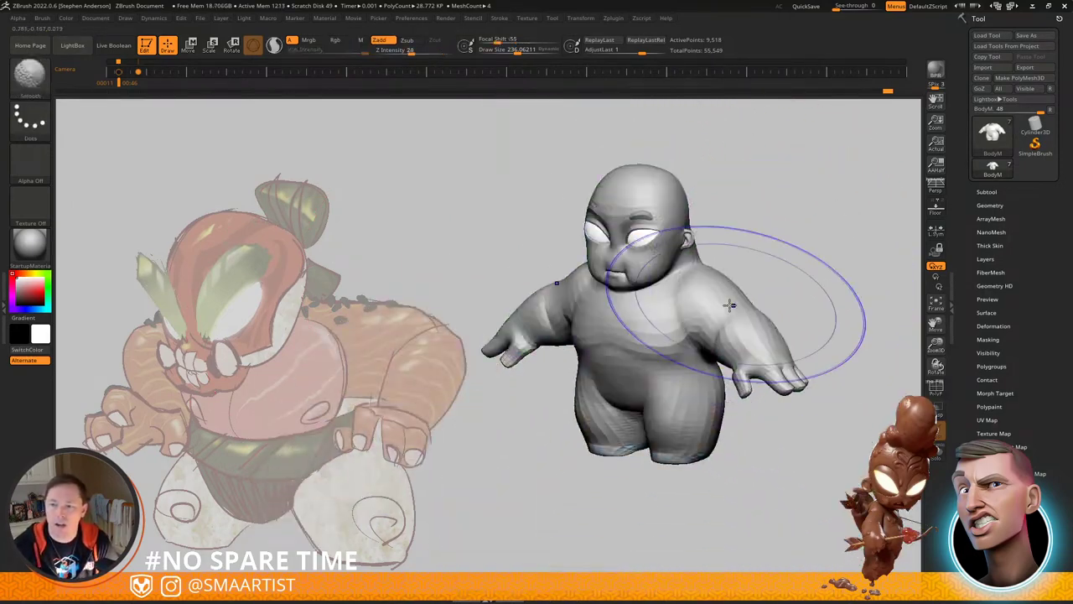
{"action": "mouse_move", "coordinate": [729, 304]}
{"action": "right_mouse_down"}
{"action": "mouse_move", "coordinate": [755, 284]}
{"action": "mouse_move", "coordinate": [707, 293]}
{"action": "mouse_move", "coordinate": [745, 307]}
{"action": "mouse_move", "coordinate": [708, 305]}
{"action": "mouse_move", "coordinate": [721, 326]}
{"action": "right_mouse_up"}
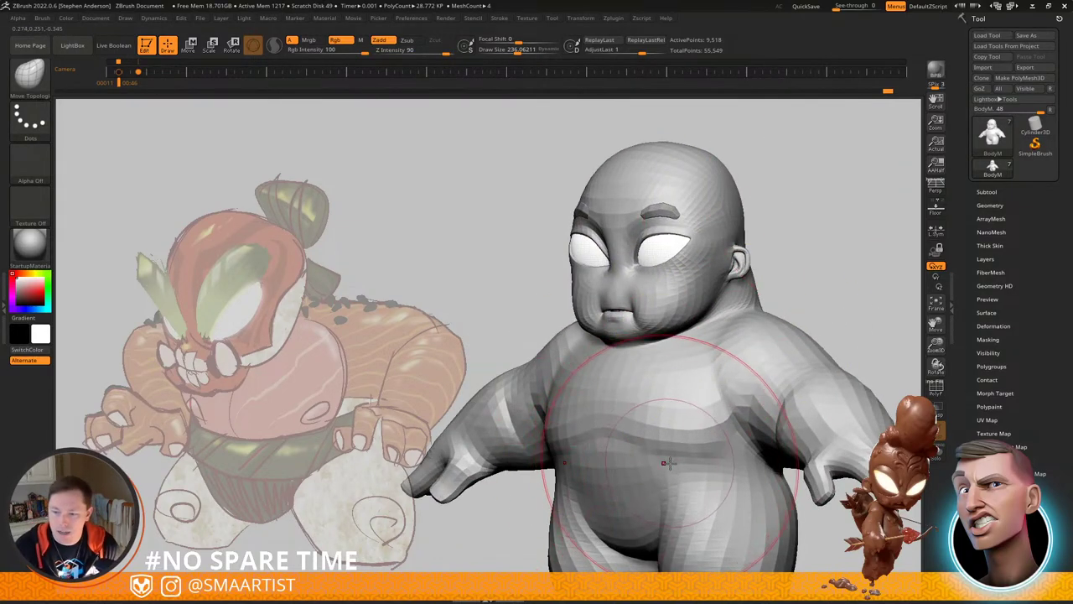
Step: Choose the SMA_SimpleCurve brush with its Open shape and try to draw a horizontal curve around the belly
{"action": "key", "text": "b"}
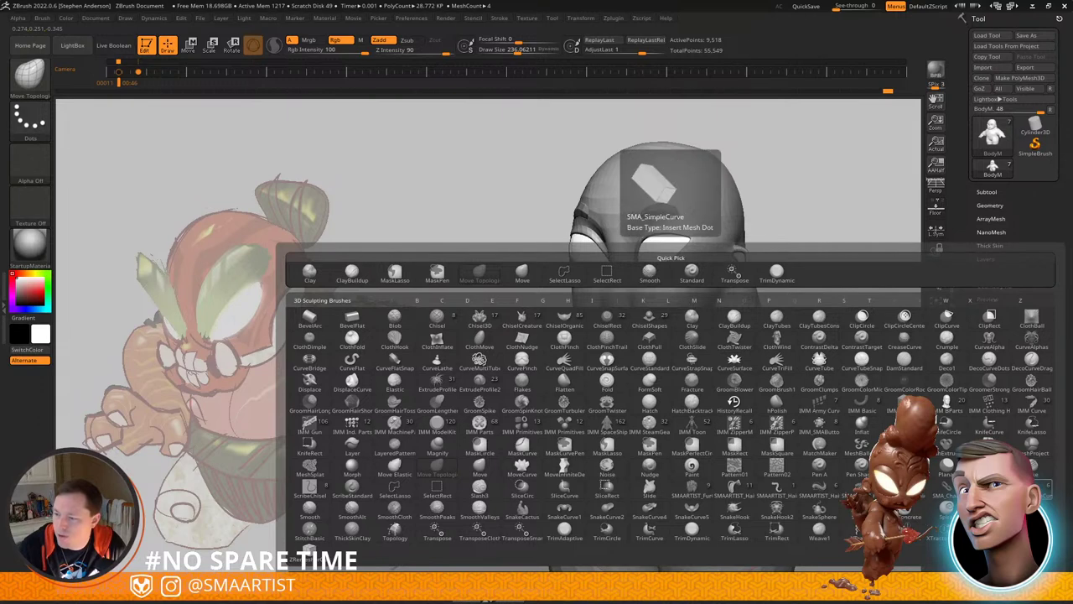
{"action": "left_click", "coordinate": [1032, 489]}
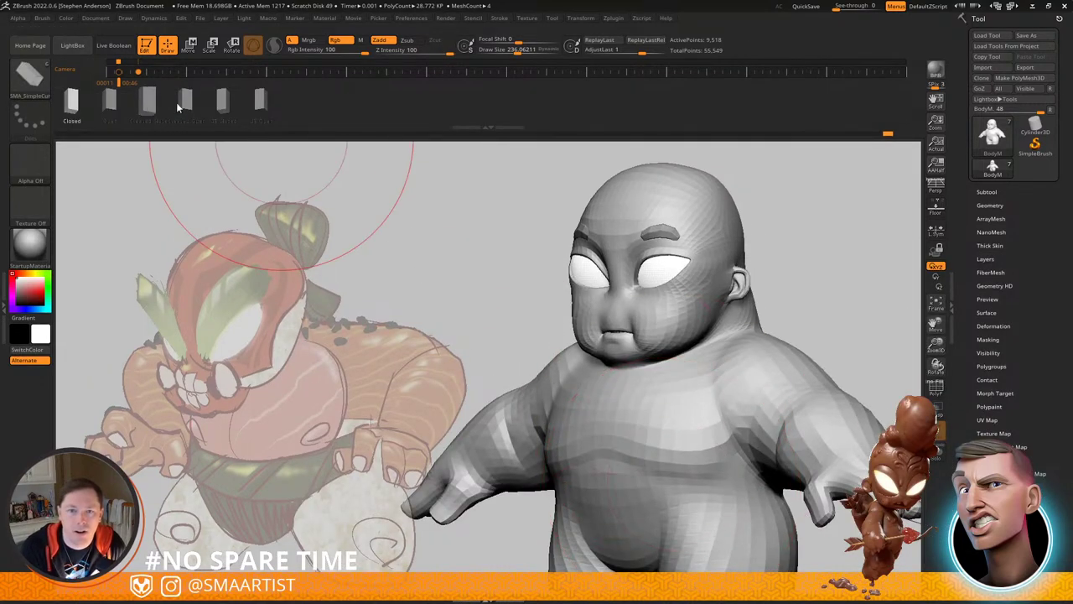
{"action": "left_click", "coordinate": [110, 102]}
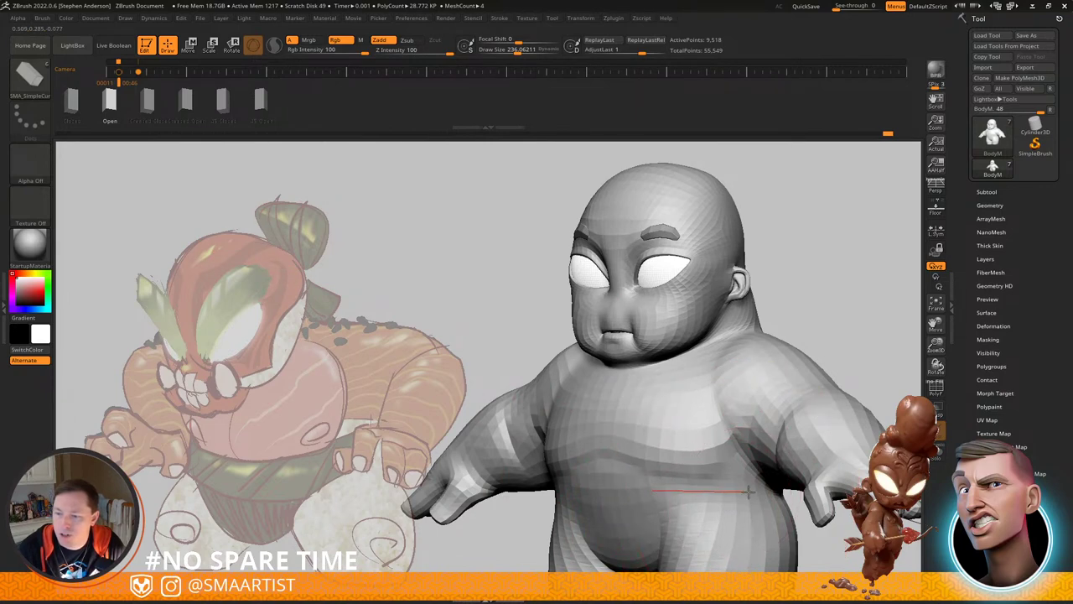
{"action": "left_click_drag", "start_coordinate": [742, 493], "coordinate": [746, 494], "text": "shift"}
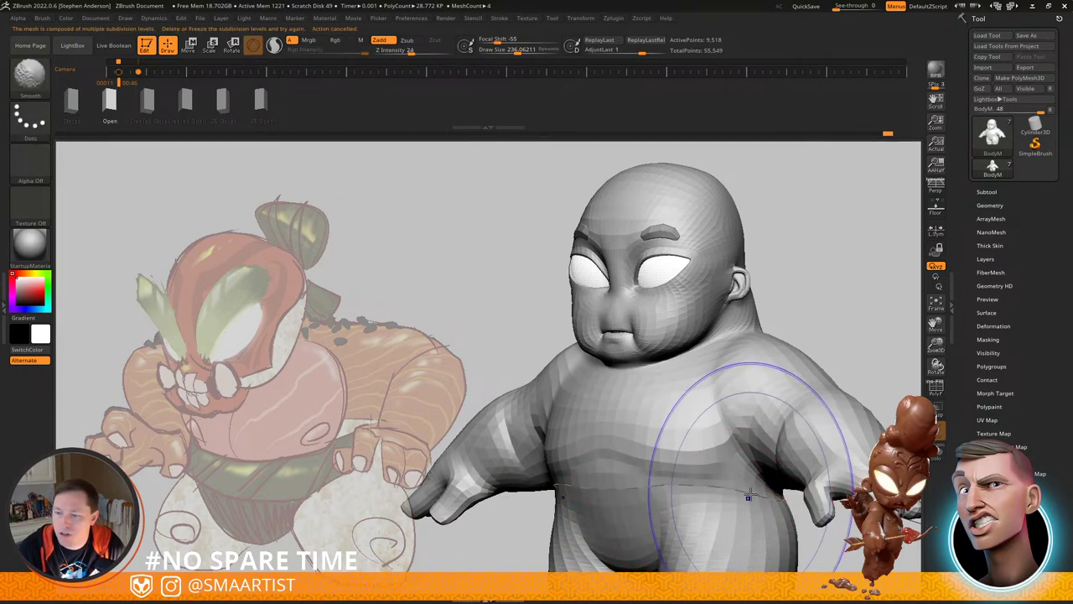
Step: Make the original Body subtool active and try to draw a horizontal curve around the belly
{"action": "left_click", "coordinate": [990, 206]}
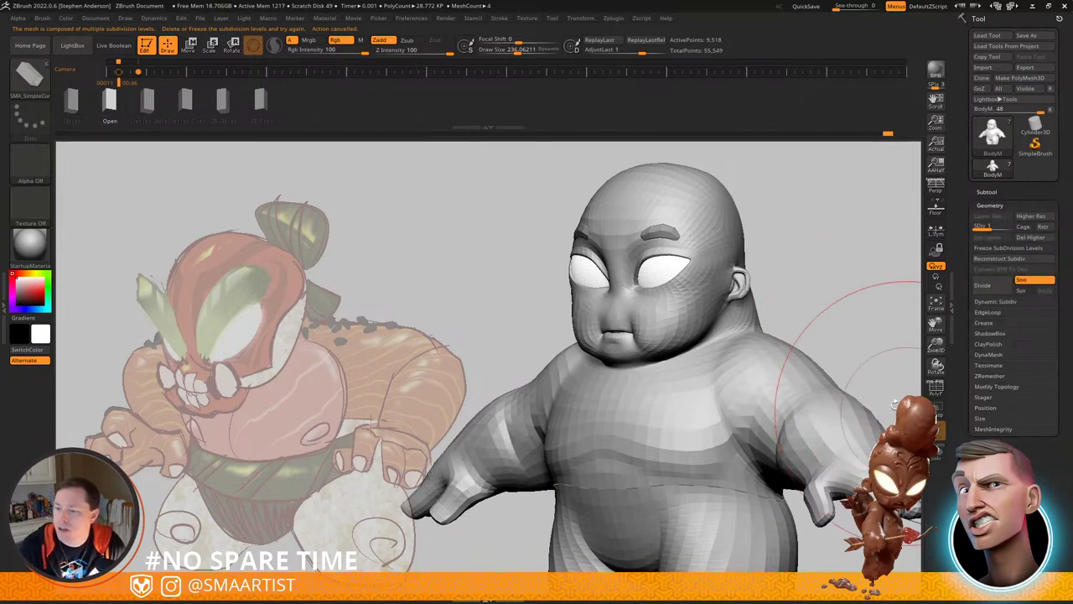
{"action": "key", "text": "ctrl"}
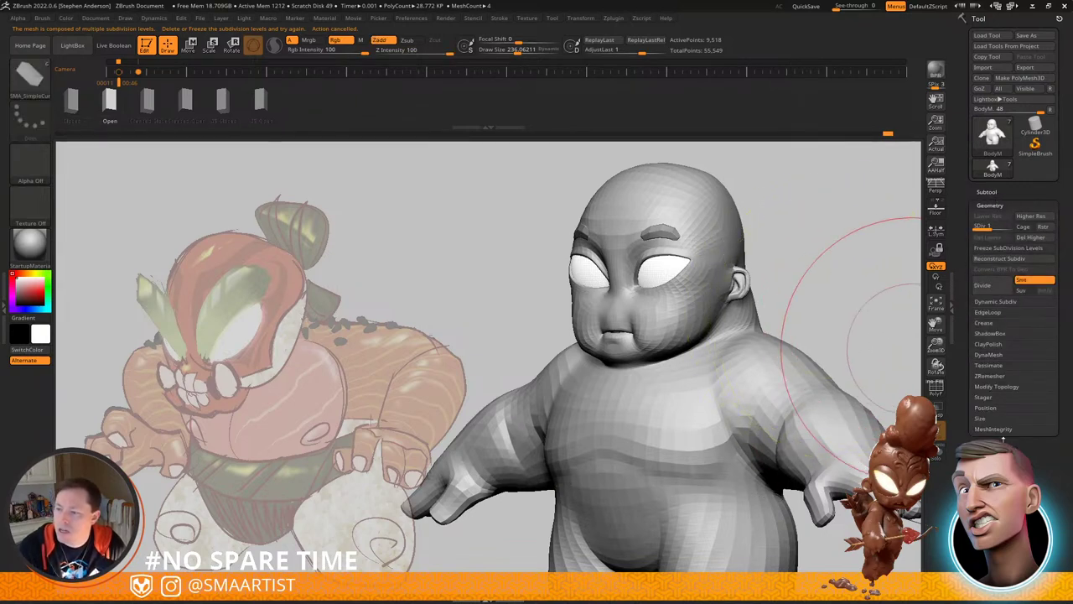
{"action": "left_click", "coordinate": [987, 192]}
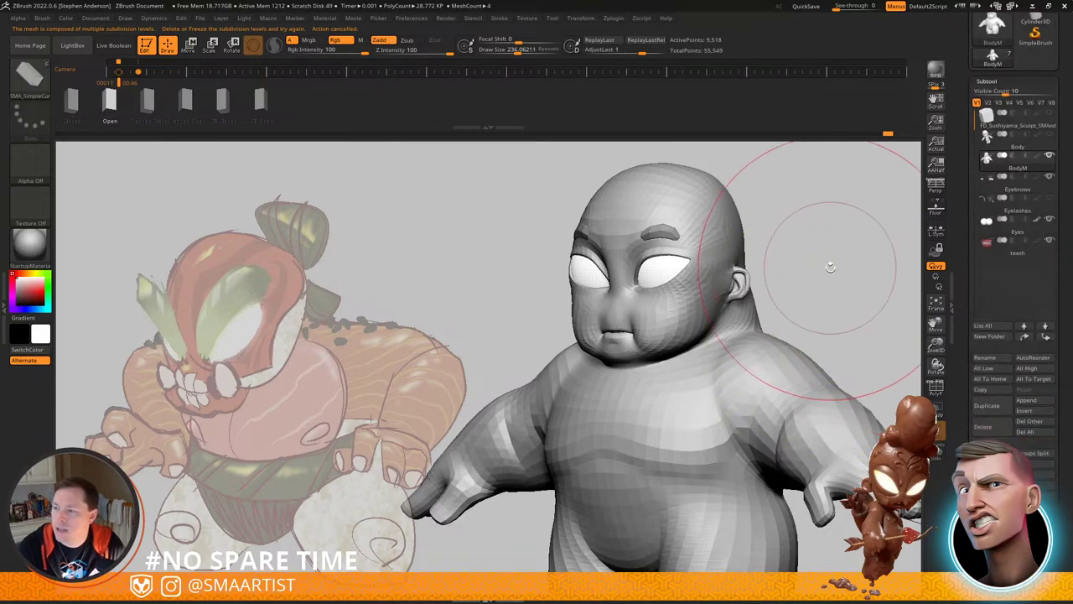
{"action": "mouse_move", "coordinate": [1028, 146]}
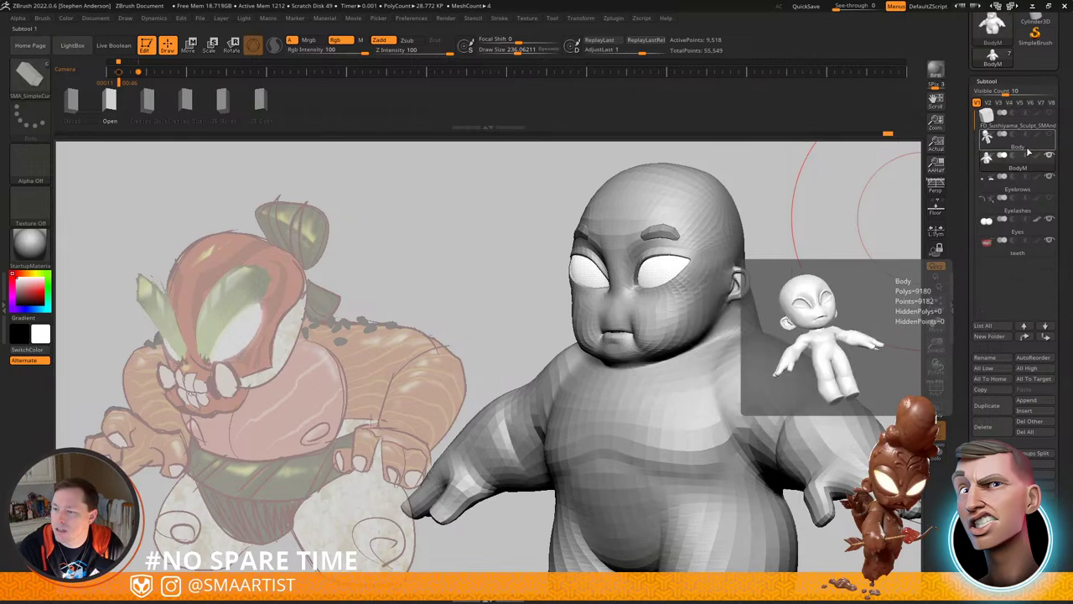
{"action": "left_click", "coordinate": [1028, 147]}
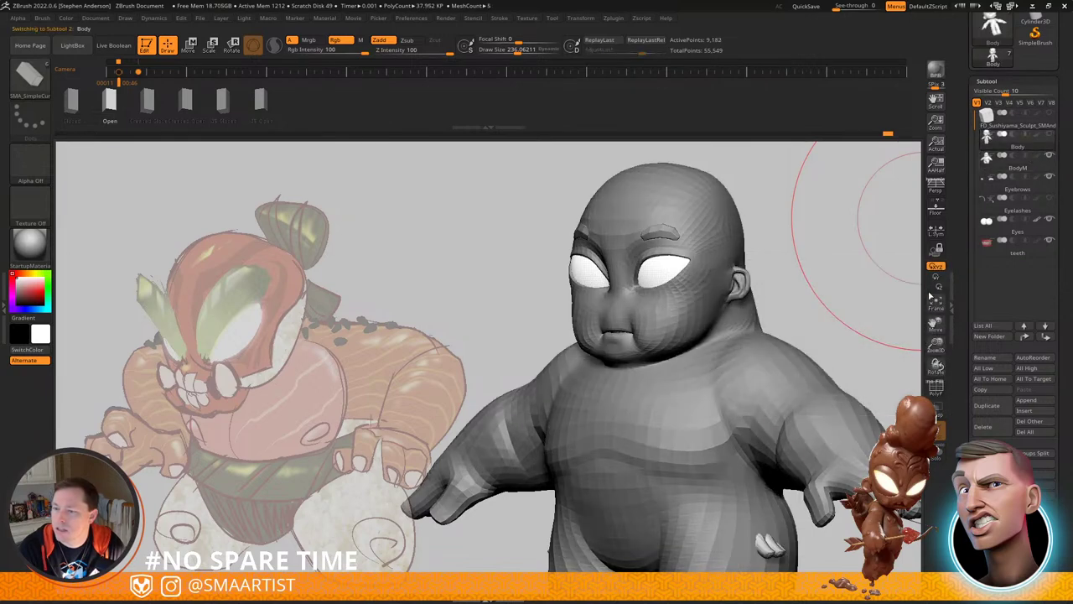
{"action": "left_click_drag", "start_coordinate": [835, 304], "coordinate": [795, 215], "text": "alt"}
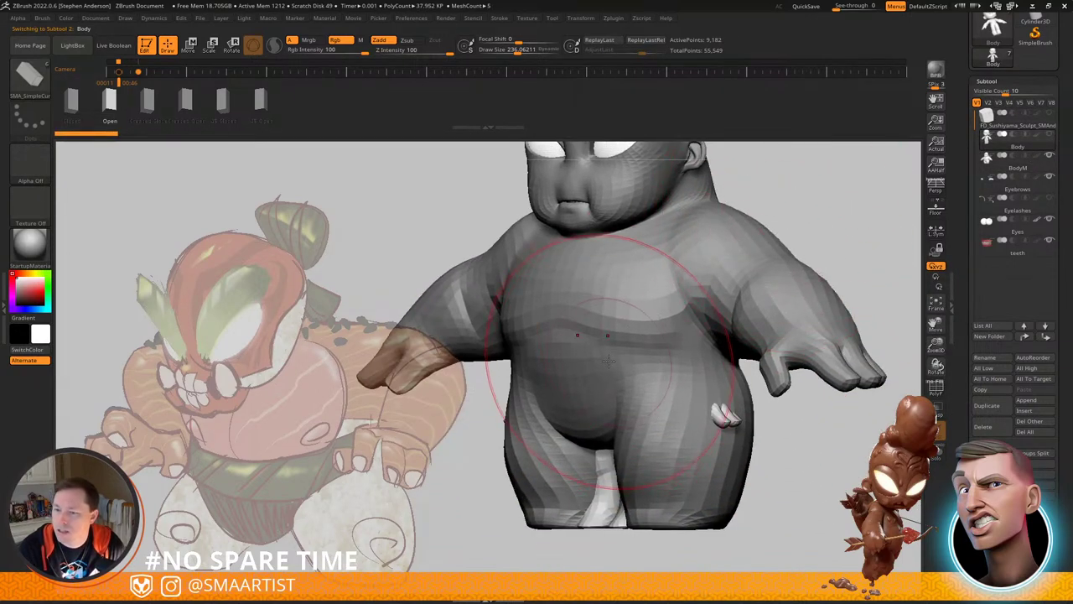
{"action": "left_click_drag", "start_coordinate": [744, 349], "coordinate": [752, 344]}
{"action": "key", "text": "ctrl+z"}
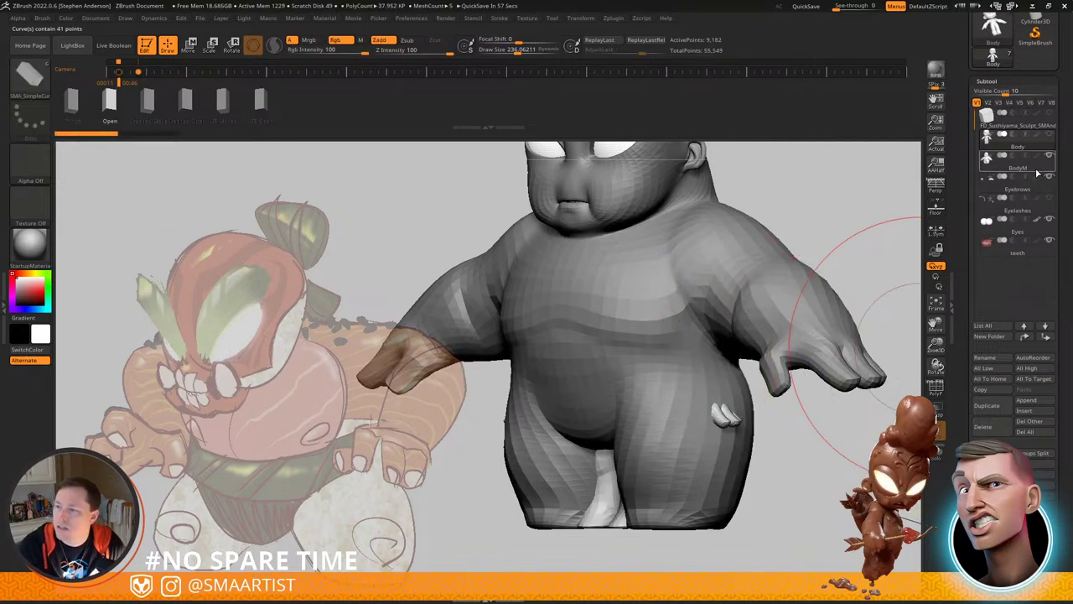
Step: Set the draw size to about 69 and replace the Body subtool's mesh with a QCube of resolution 2
{"action": "key", "text": "s"}
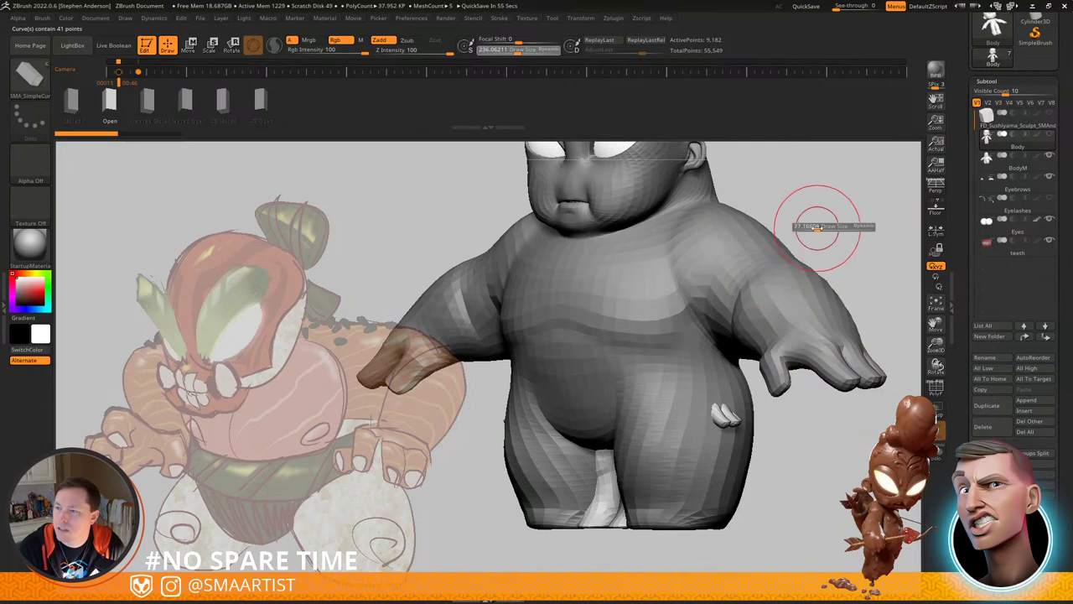
{"action": "left_click_drag", "start_coordinate": [817, 227], "coordinate": [816, 227]}
{"action": "left_click_drag", "start_coordinate": [1066, 556], "coordinate": [1044, 417]}
{"action": "scroll", "coordinate": [1007, 416], "scroll_direction": "down", "scroll_amount": 5}
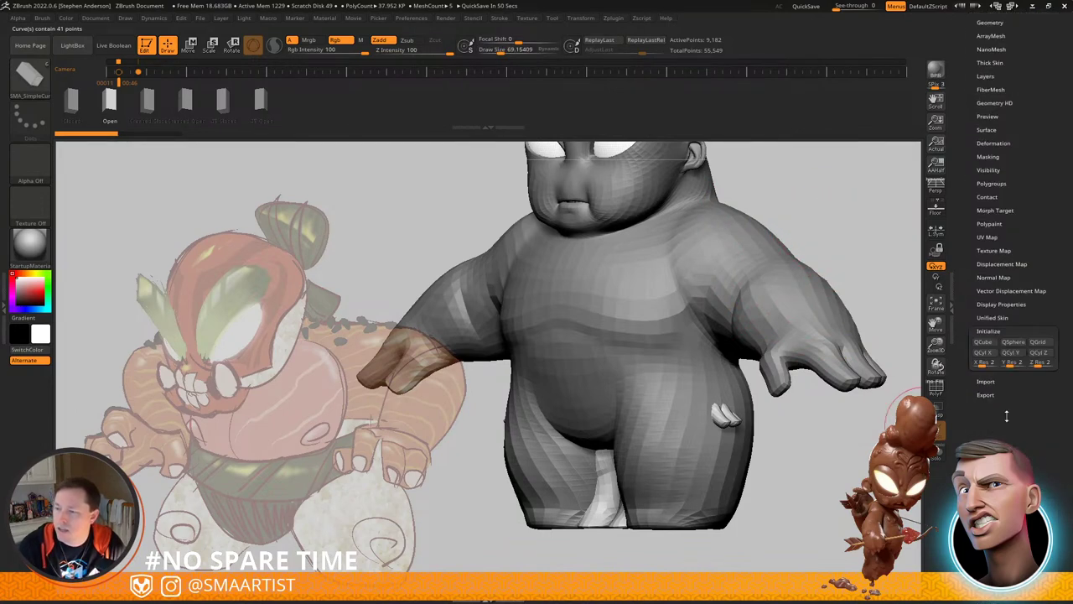
{"action": "left_click", "coordinate": [985, 348]}
{"action": "left_click_drag", "start_coordinate": [1032, 260], "coordinate": [1017, 390]}
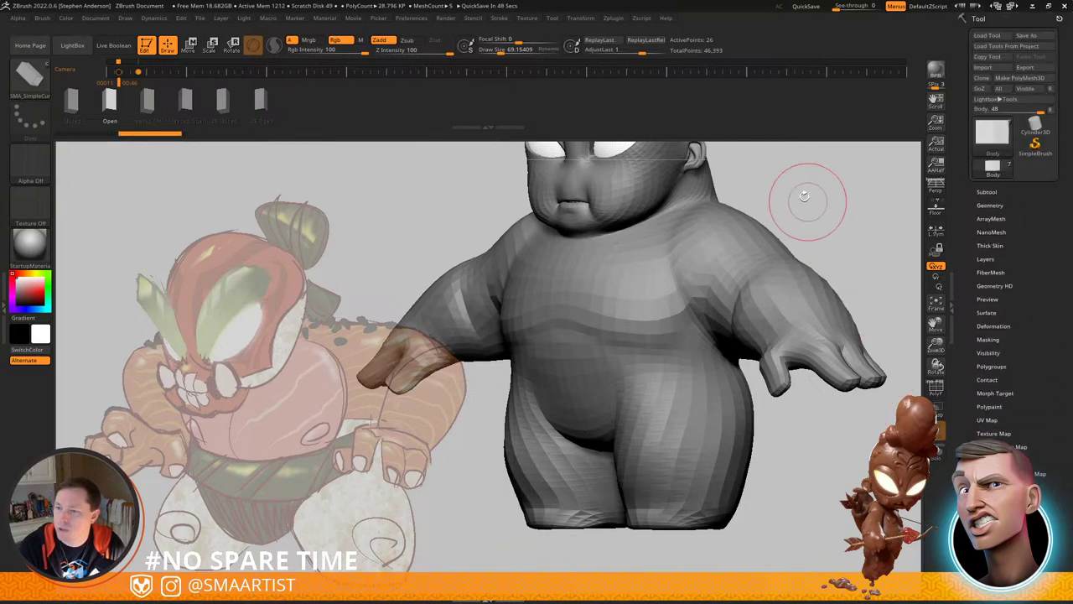
Step: Turn on transparency, centre the gizmo on the cube and scale the cube down uniformly
{"action": "left_click_drag", "start_coordinate": [804, 196], "coordinate": [773, 281], "text": "alt"}
{"action": "key", "text": "ctrl+t"}
{"action": "key", "text": "w"}
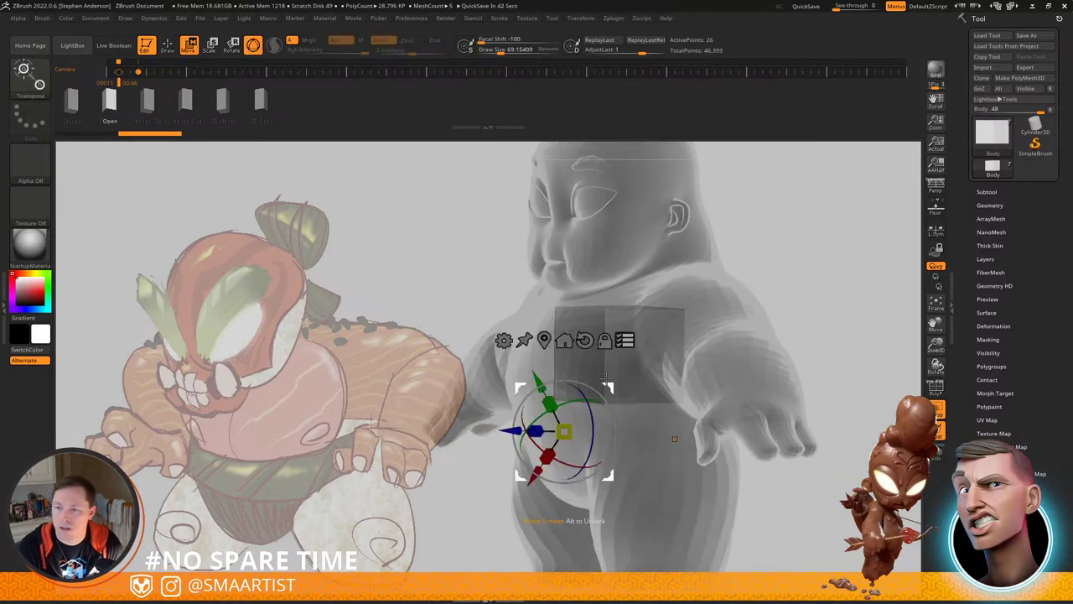
{"action": "left_click", "coordinate": [583, 341], "text": "alt"}
{"action": "left_click", "coordinate": [545, 341], "text": "alt"}
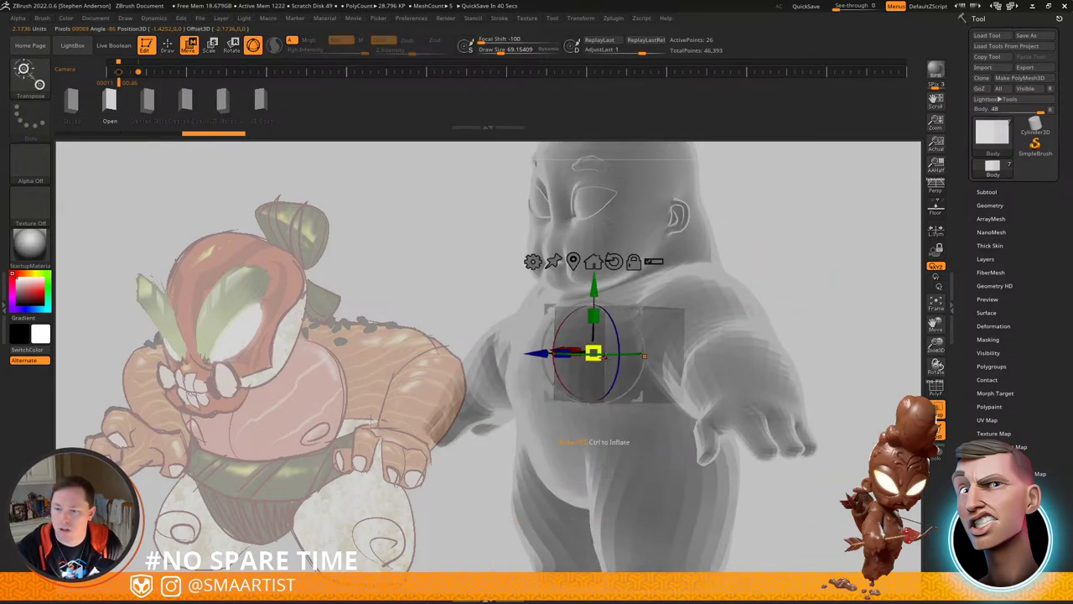
{"action": "left_click_drag", "start_coordinate": [594, 354], "coordinate": [545, 358]}
Step: Return to draw mode and delete the cube's Body subtool
{"action": "key", "text": "q"}
{"action": "mouse_move", "coordinate": [659, 326]}
{"action": "right_mouse_down"}
{"action": "mouse_move", "coordinate": [693, 340]}
{"action": "mouse_move", "coordinate": [690, 349]}
{"action": "mouse_move", "coordinate": [679, 330]}
{"action": "mouse_move", "coordinate": [629, 345]}
{"action": "right_mouse_up"}
{"action": "left_click", "coordinate": [986, 192]}
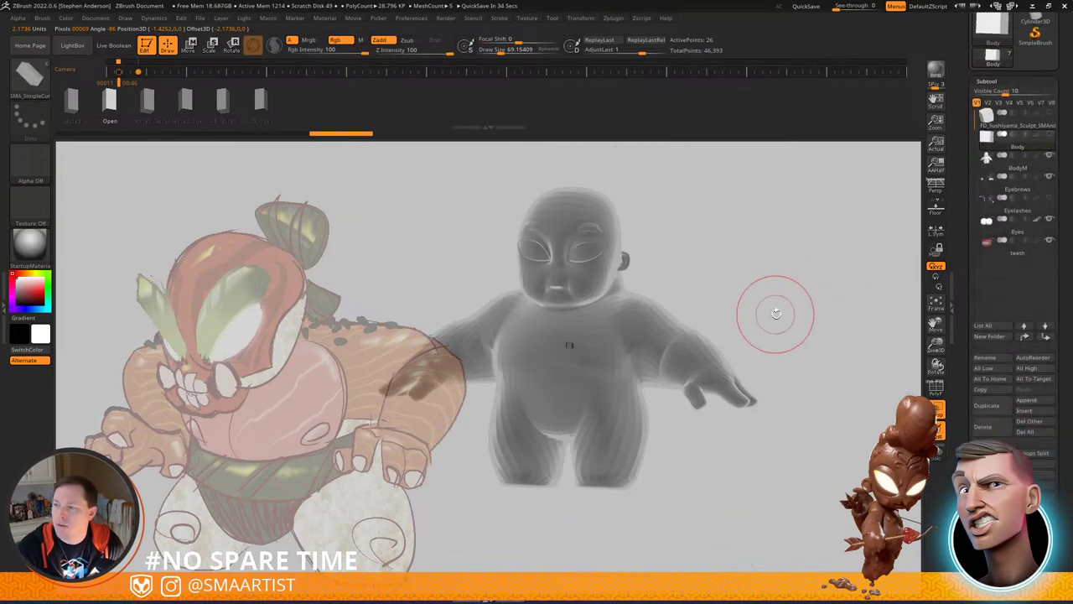
{"action": "left_click", "coordinate": [985, 427]}
{"action": "left_click", "coordinate": [894, 453]}
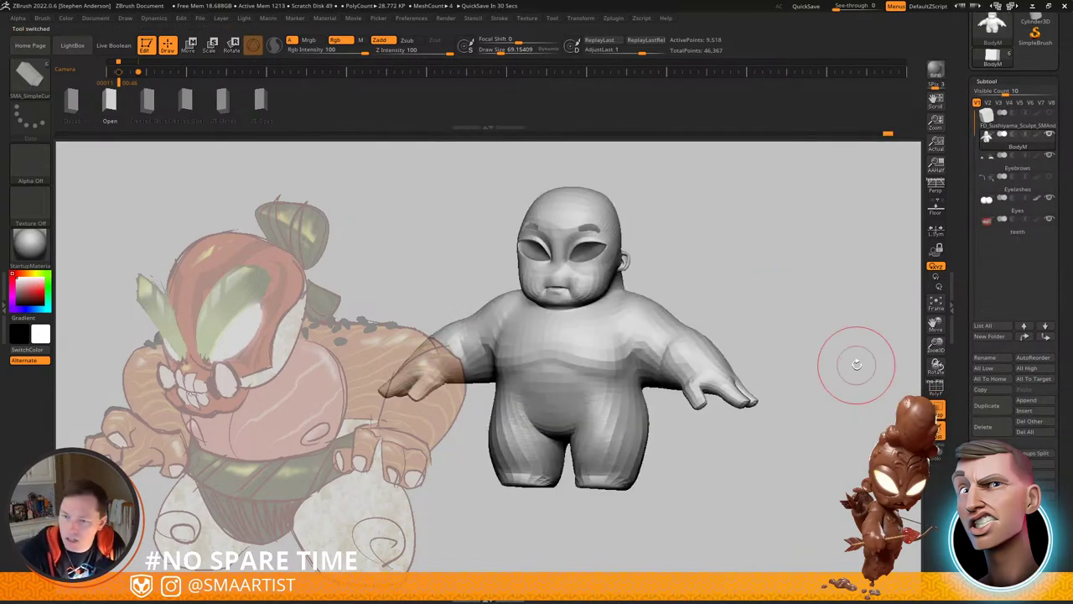
Step: Duplicate the BodyM subtool, show the polyframe and hide the polygroups around the duplicate's waist
{"action": "key", "text": "ctrl+shift+d"}
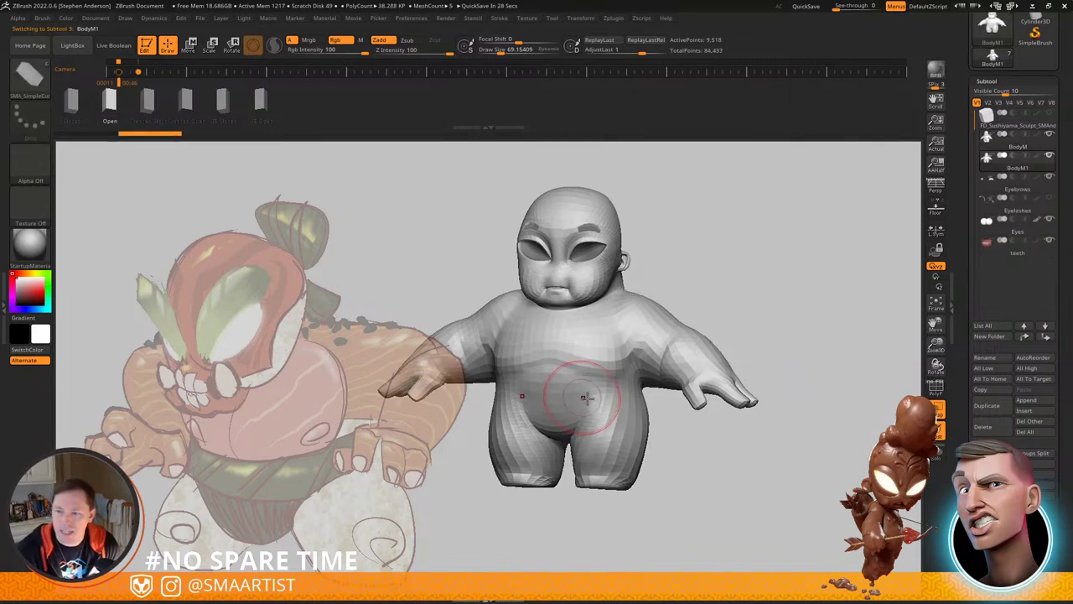
{"action": "right_click_drag", "start_coordinate": [654, 368], "coordinate": [618, 374]}
{"action": "key", "text": "shift+f"}
{"action": "mouse_move", "coordinate": [617, 427]}
{"action": "right_mouse_down"}
{"action": "mouse_move", "coordinate": [622, 421]}
{"action": "mouse_move", "coordinate": [541, 409]}
{"action": "mouse_move", "coordinate": [628, 395]}
{"action": "mouse_move", "coordinate": [656, 373]}
{"action": "mouse_move", "coordinate": [560, 346]}
{"action": "right_mouse_up"}
{"action": "left_click", "coordinate": [635, 392], "text": "ctrl+shift"}
{"action": "left_click", "coordinate": [635, 399], "text": "ctrl+shift"}
{"action": "left_click", "coordinate": [635, 407], "text": "ctrl+shift"}
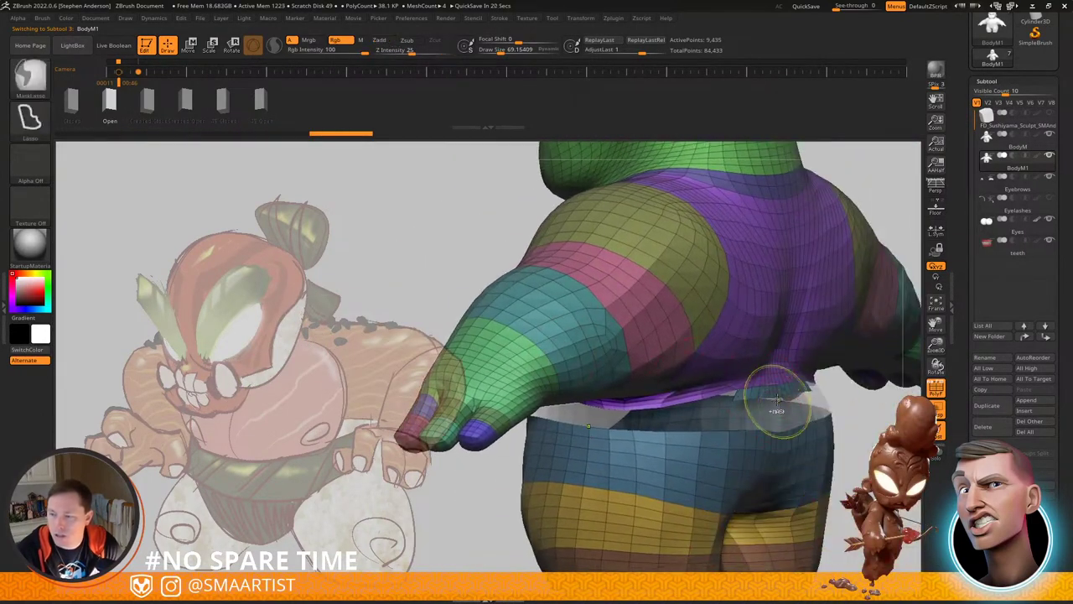
Step: Hide the leftover waist pieces, invert the visibility and hide the stray chest strip so that only the waist band shows
{"action": "right_click_drag", "start_coordinate": [777, 397], "coordinate": [738, 402], "text": "ctrl"}
{"action": "left_click", "coordinate": [737, 403], "text": "ctrl+shift"}
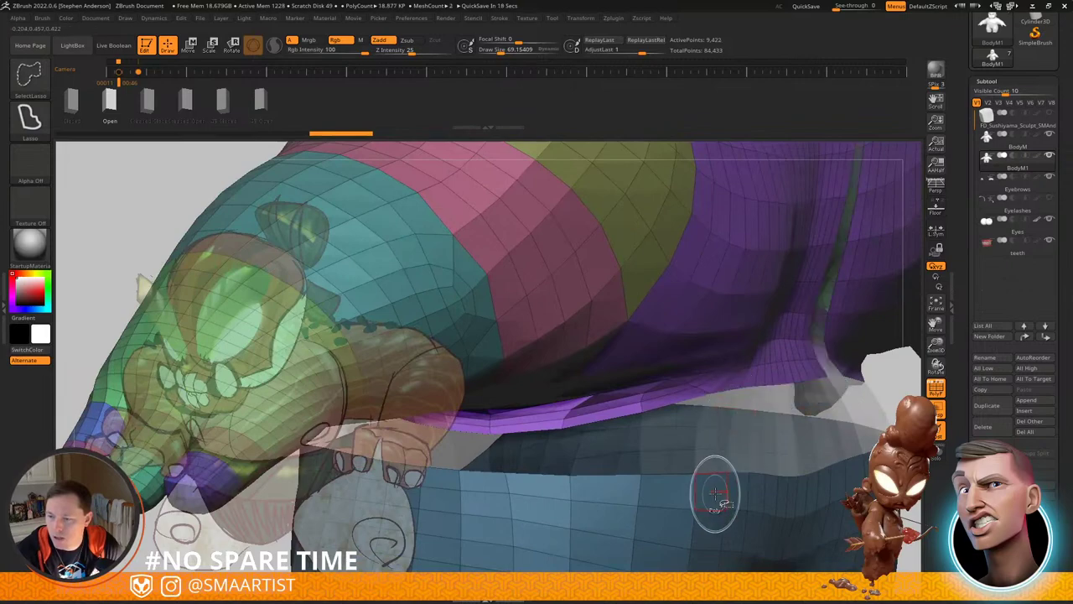
{"action": "left_click", "coordinate": [726, 497], "text": "ctrl+shift"}
{"action": "mouse_move", "coordinate": [702, 519]}
{"action": "right_mouse_down"}
{"action": "mouse_move", "coordinate": [678, 440]}
{"action": "mouse_move", "coordinate": [646, 447]}
{"action": "mouse_move", "coordinate": [747, 424]}
{"action": "mouse_move", "coordinate": [780, 403]}
{"action": "mouse_move", "coordinate": [780, 361]}
{"action": "right_mouse_up"}
{"action": "key", "text": "f"}
{"action": "left_click_drag", "start_coordinate": [797, 359], "coordinate": [822, 354], "text": "ctrl+shift"}
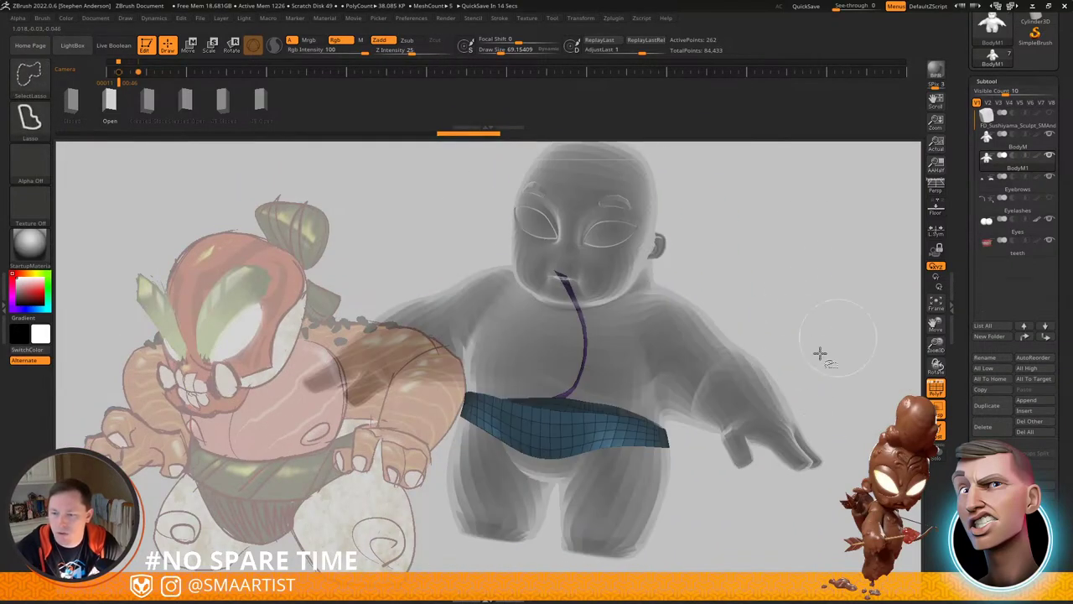
{"action": "right_click_drag", "start_coordinate": [618, 407], "coordinate": [724, 280]}
{"action": "left_click", "coordinate": [623, 349], "text": "ctrl+shift"}
Step: Try to delete the hidden geometry of the duplicated body with Del Hidden and dismiss the error dialogs
{"action": "left_click_drag", "start_coordinate": [1049, 578], "coordinate": [1045, 492]}
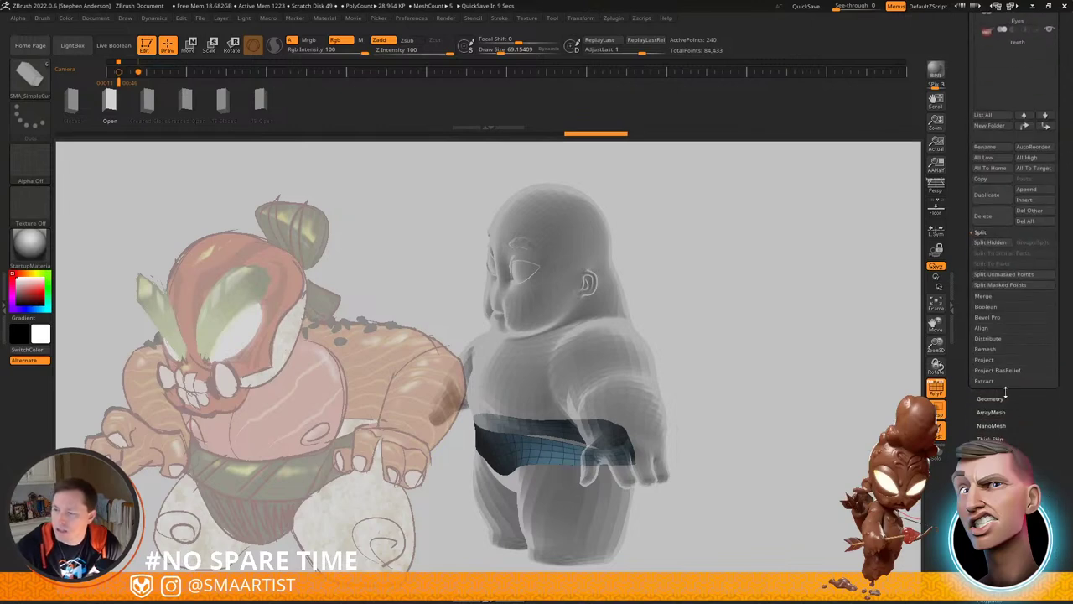
{"action": "left_click", "coordinate": [992, 398]}
{"action": "left_click", "coordinate": [998, 213]}
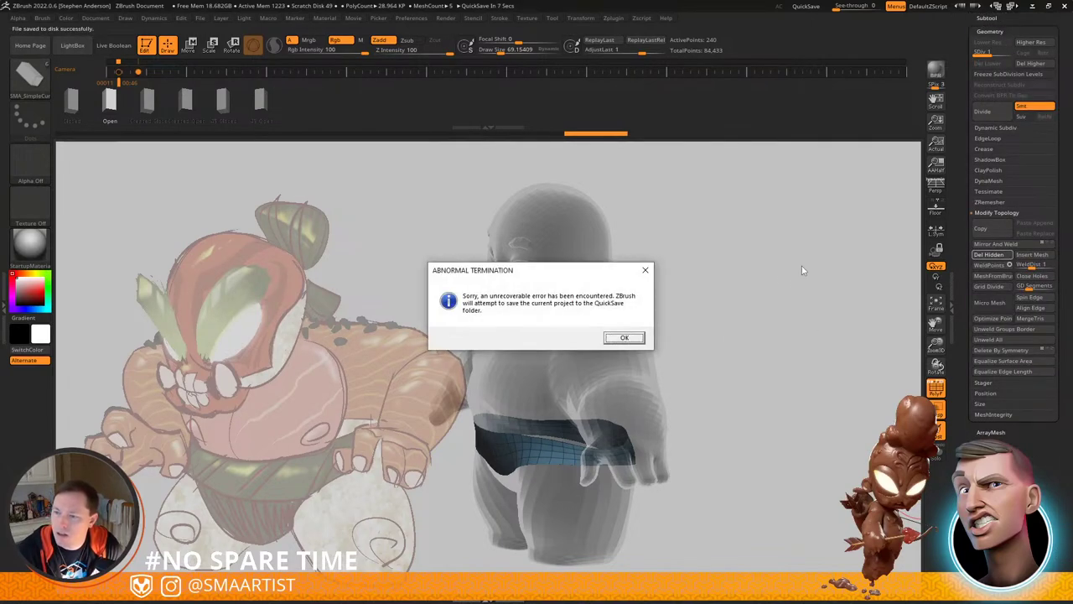
{"action": "left_click", "coordinate": [624, 338]}
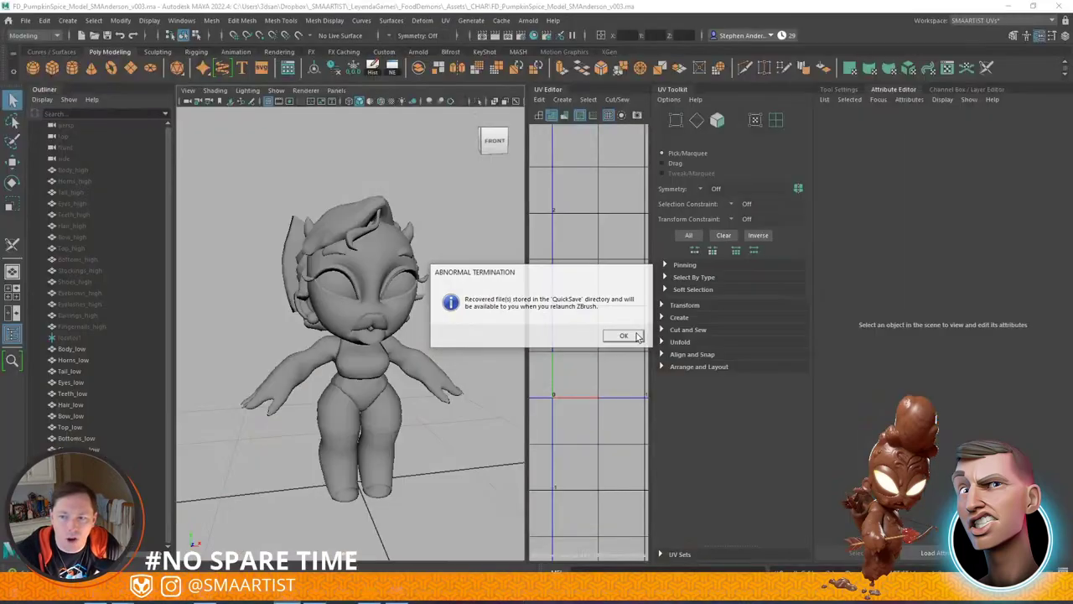
{"action": "left_click", "coordinate": [624, 336]}
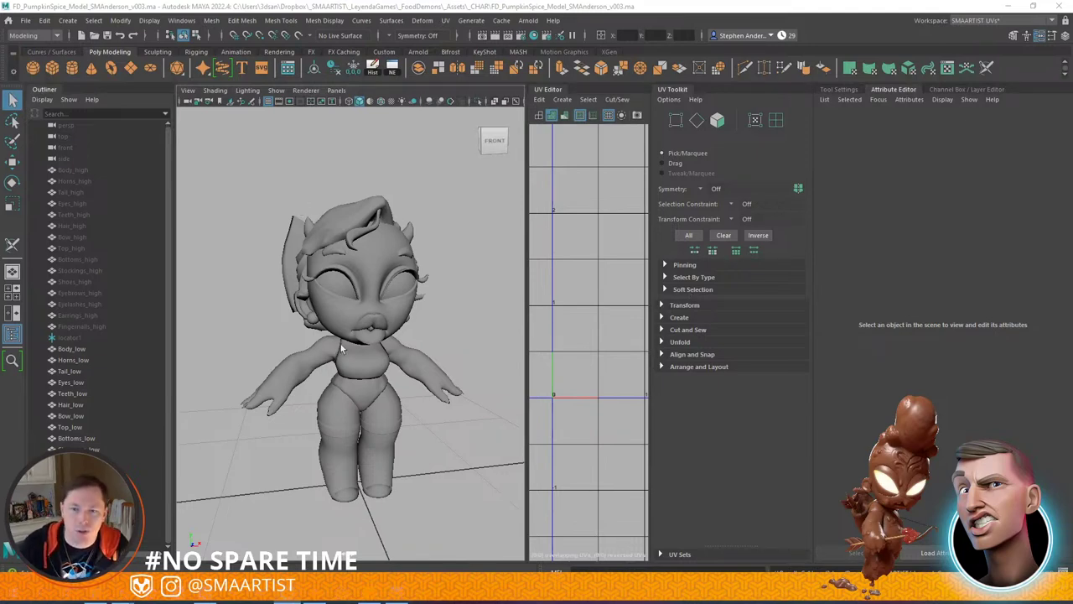
Step: Orbit the PumpkinSpice model in Maya and close the program, saving the scene's changes
{"action": "left_click_drag", "start_coordinate": [366, 331], "coordinate": [460, 289], "text": "alt"}
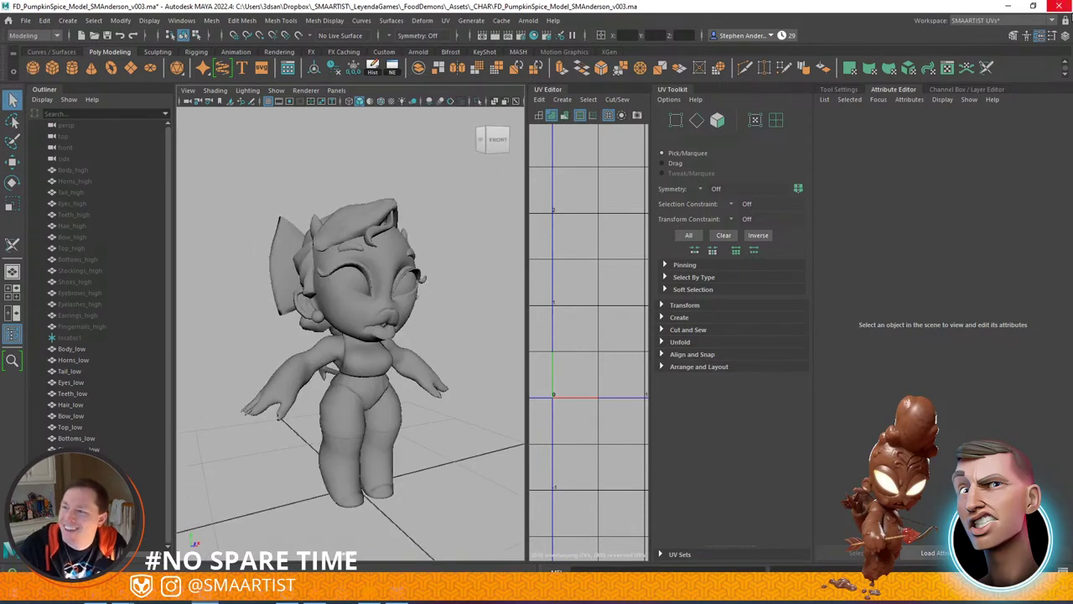
{"action": "left_click", "coordinate": [1061, 5]}
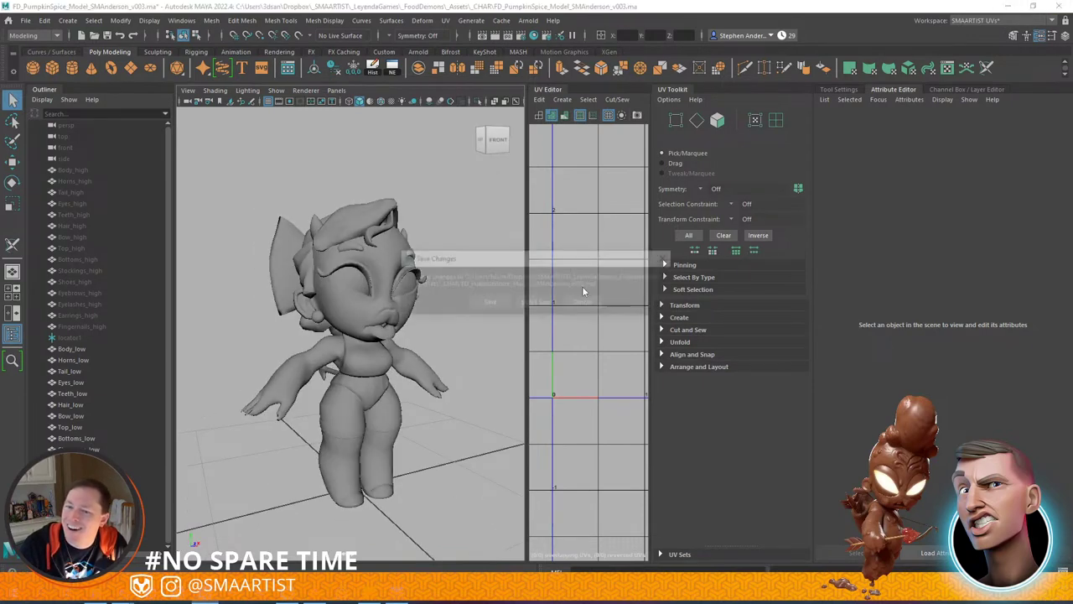
{"action": "left_click", "coordinate": [491, 302]}
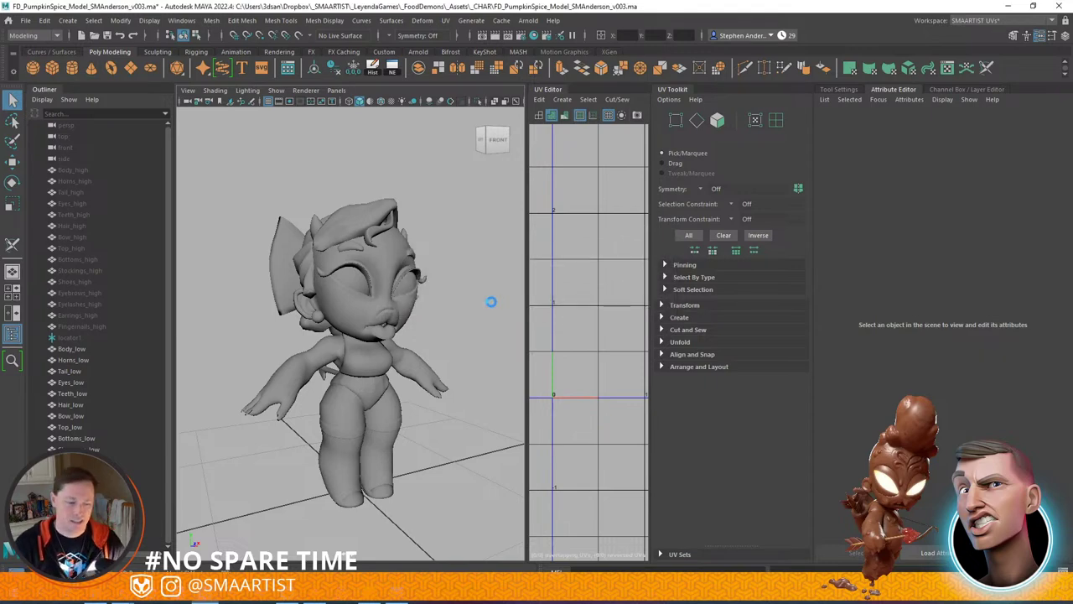
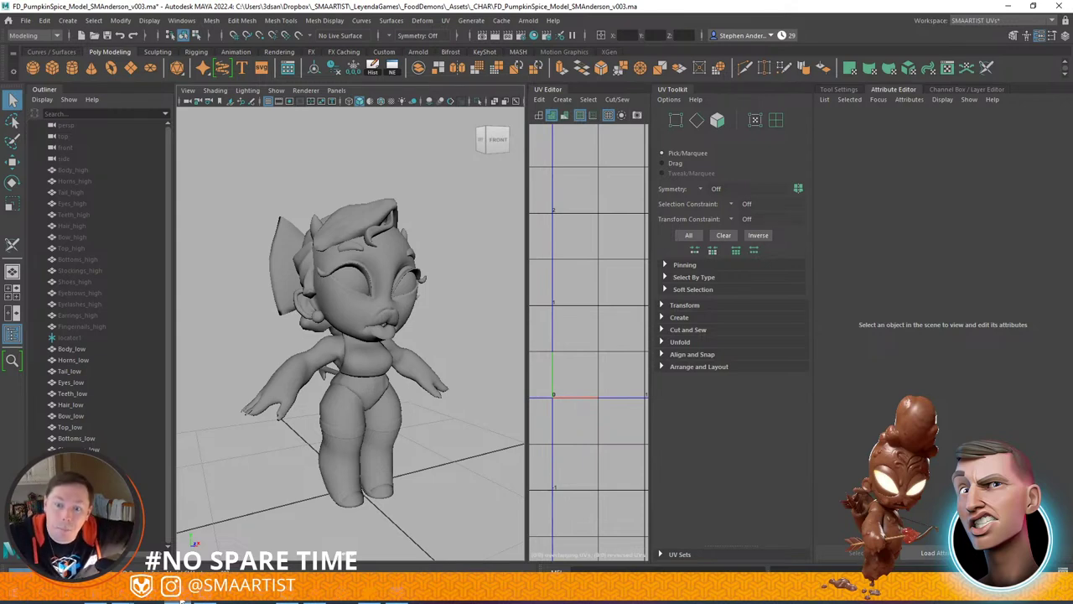
Step: Switch to the relaunched ZBrush, load the recovered tool from the QuickSave files, enter edit mode and frame the character
{"action": "left_click", "coordinate": [182, 601]}
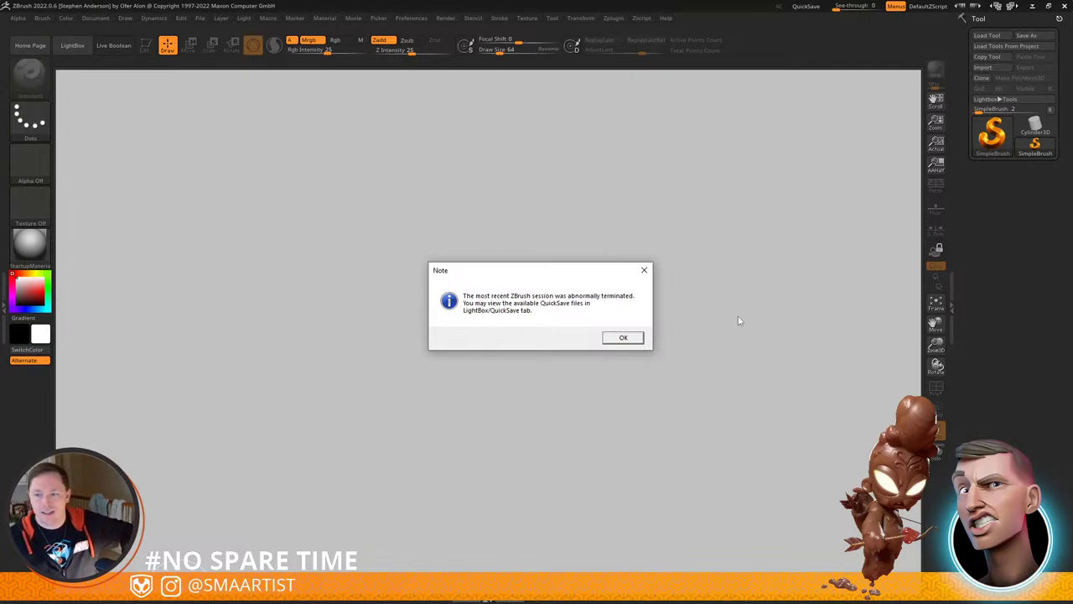
{"action": "left_click", "coordinate": [620, 341]}
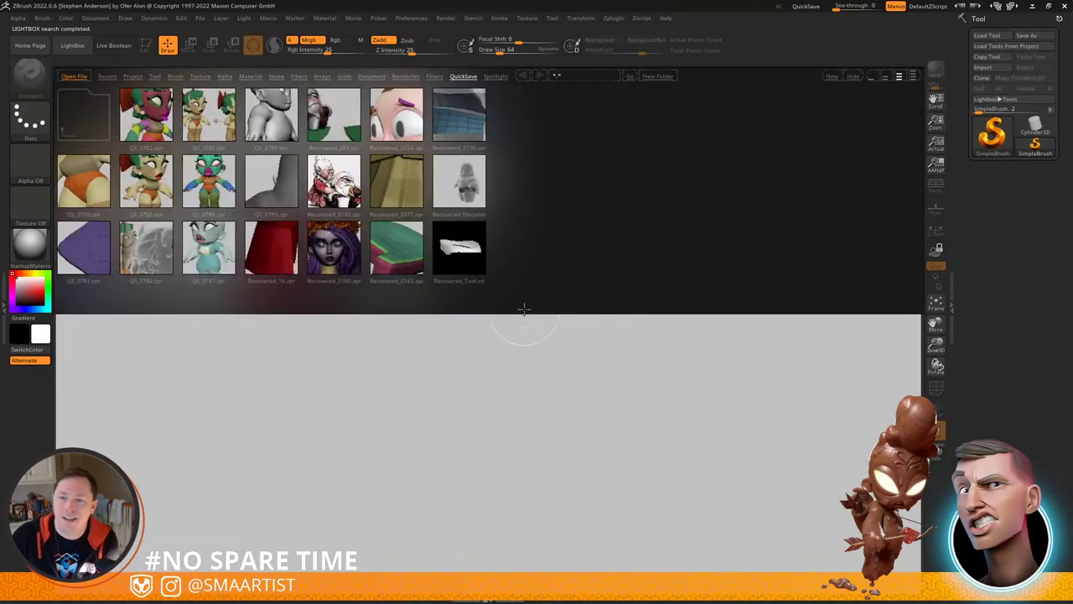
{"action": "double_click", "coordinate": [460, 254]}
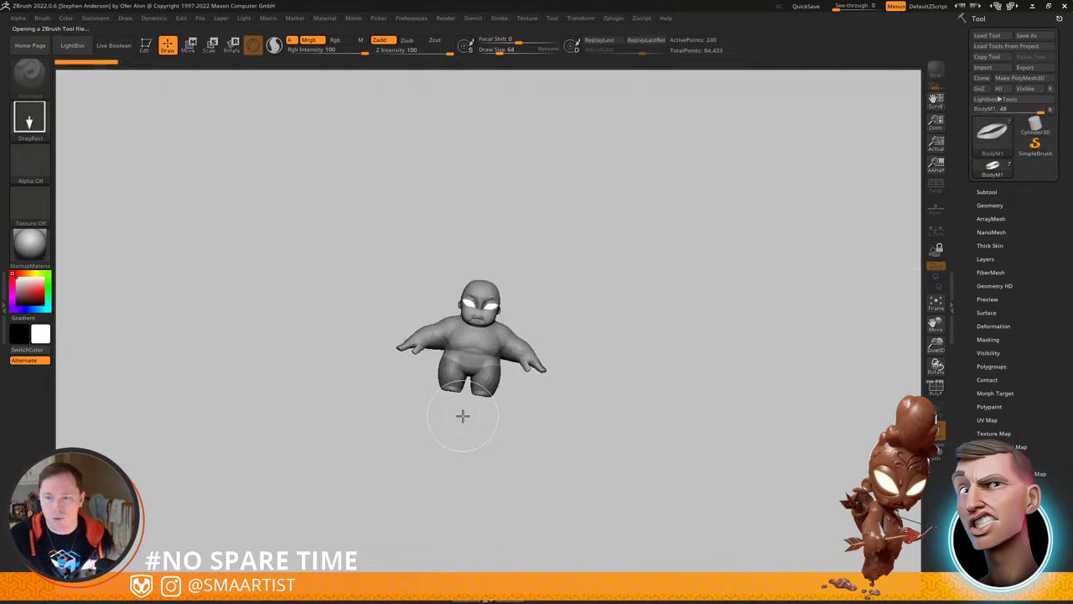
{"action": "key", "text": "t"}
{"action": "key", "text": "f"}
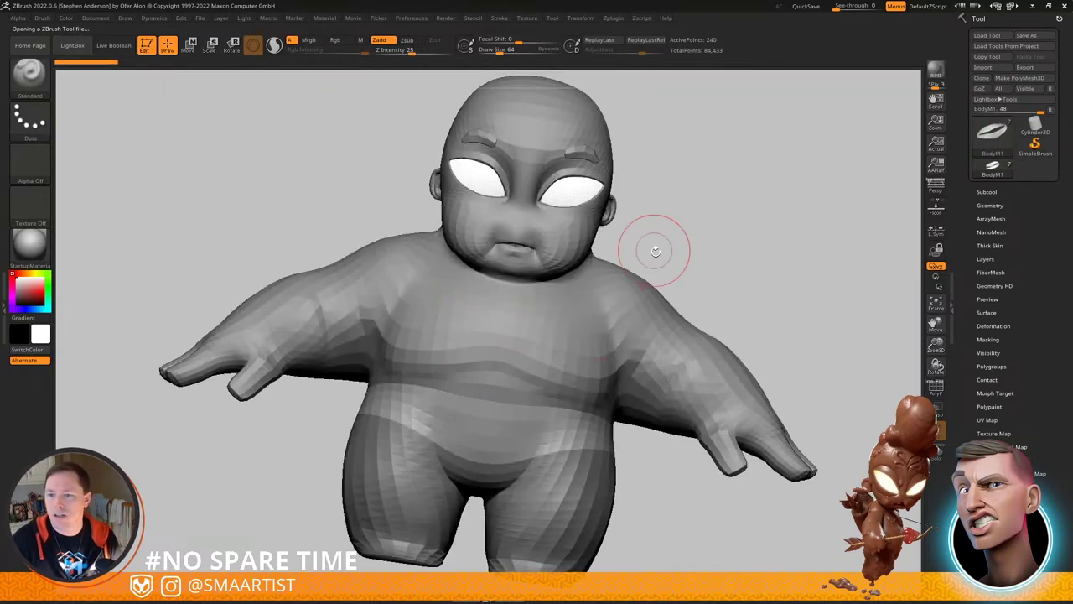
{"action": "right_click_drag", "start_coordinate": [603, 318], "coordinate": [579, 358]}
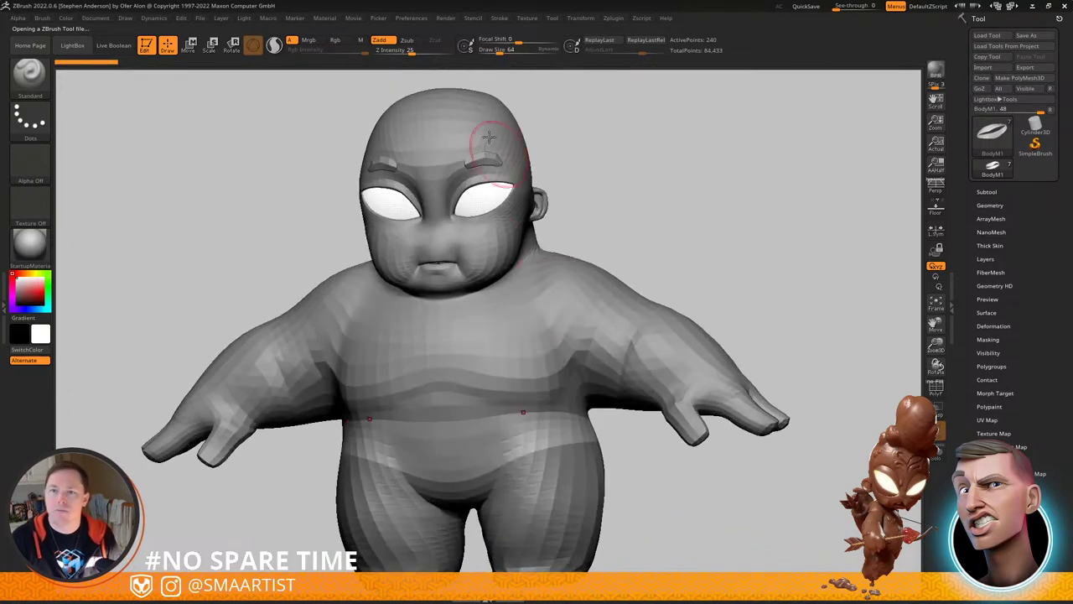
Step: Load the FD_Sushiyama_Spotlight reference from the _Concept folder as the Spotlight
{"action": "left_click", "coordinate": [527, 19]}
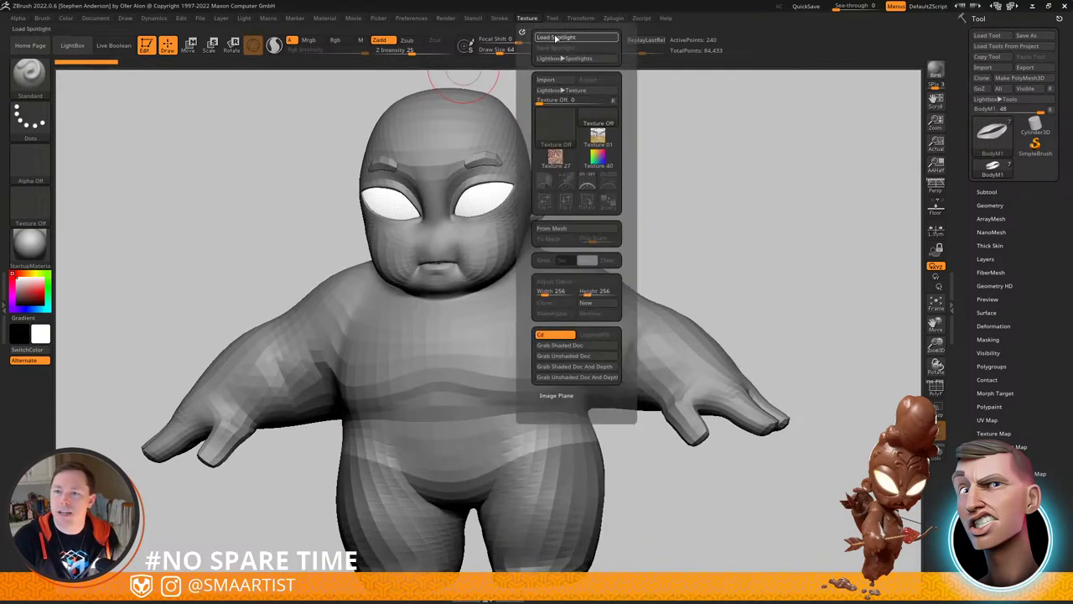
{"action": "left_click", "coordinate": [556, 39]}
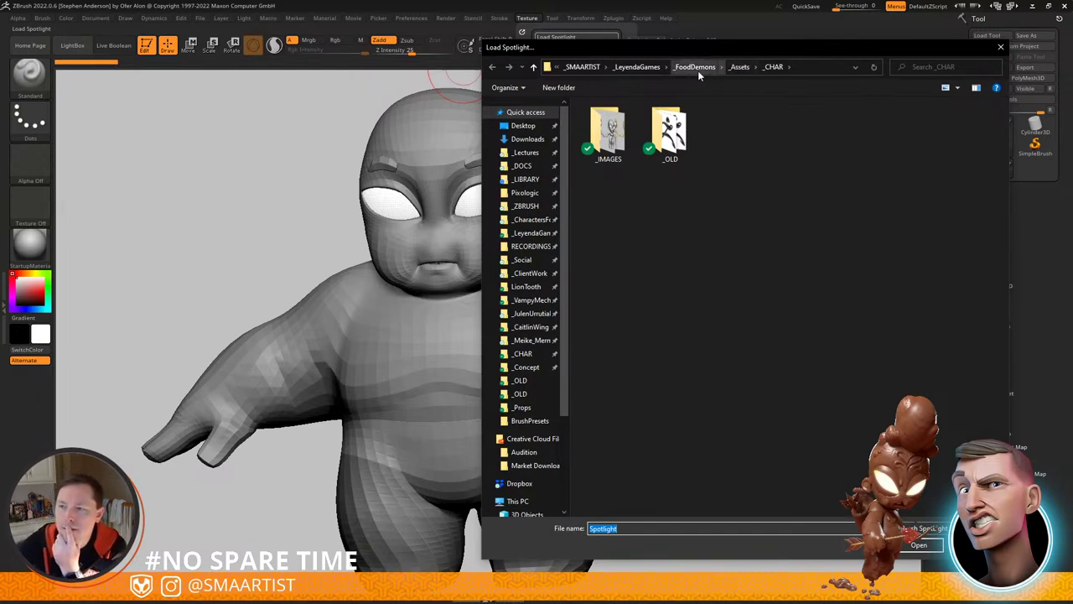
{"action": "left_click", "coordinate": [528, 368]}
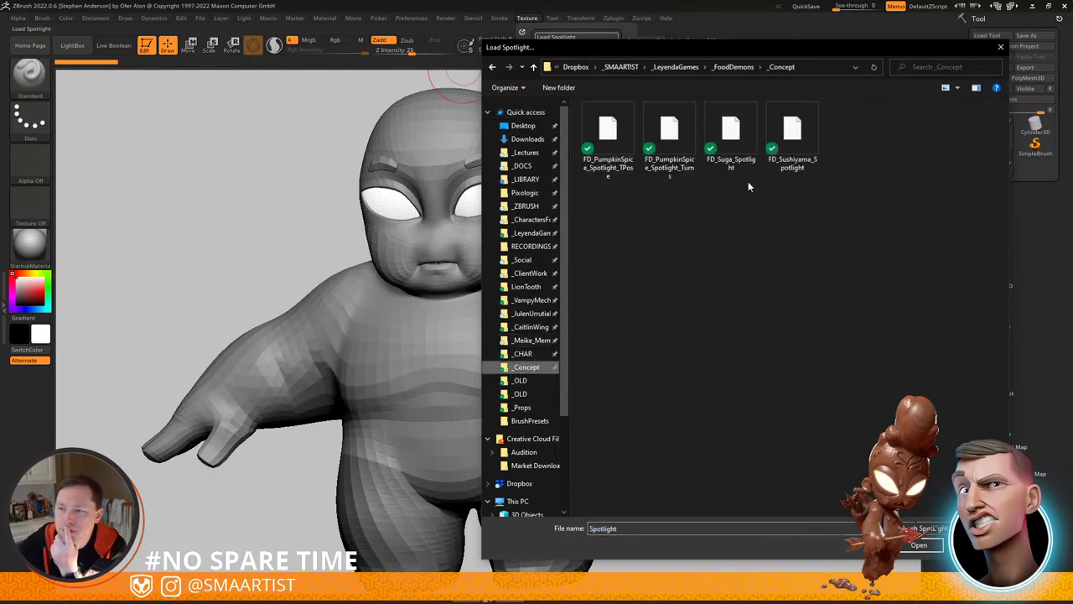
{"action": "double_click", "coordinate": [792, 168]}
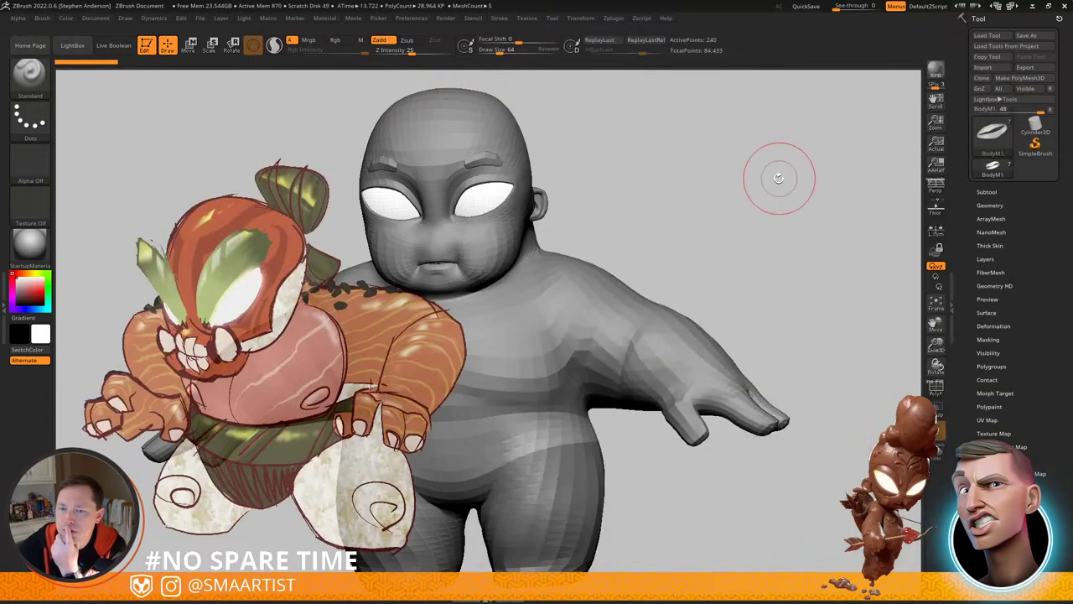
Step: Turn on the polygon wireframe display and isolate the waist band from the rest of the character
{"action": "left_click", "coordinate": [41, 18]}
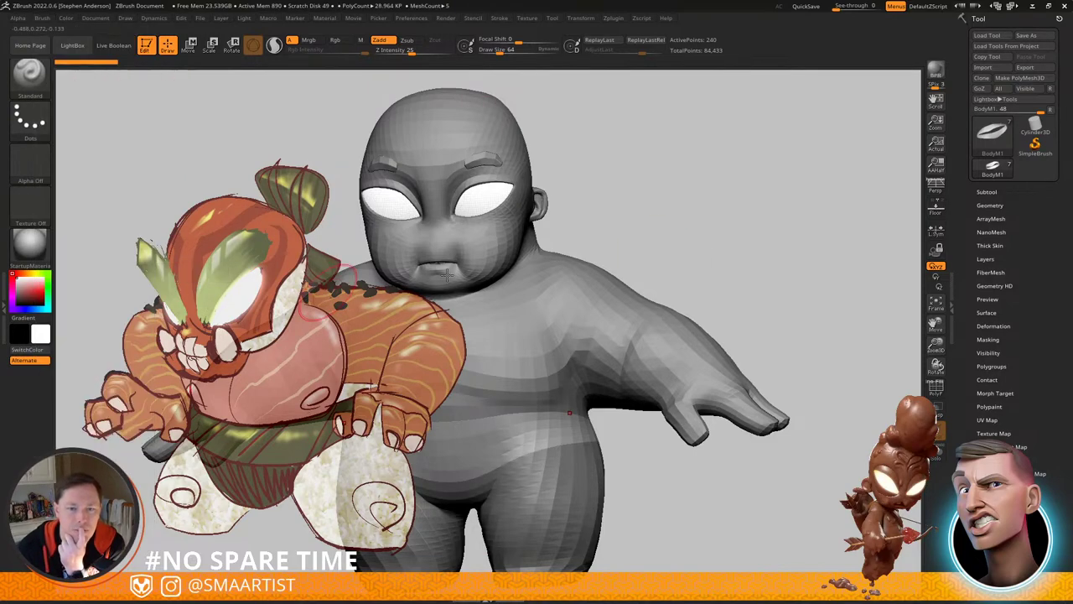
{"action": "mouse_move", "coordinate": [693, 234]}
{"action": "left_mouse_down"}
{"action": "mouse_move", "coordinate": [684, 228]}
{"action": "mouse_move", "coordinate": [839, 207]}
{"action": "left_mouse_up"}
{"action": "left_click_drag", "start_coordinate": [838, 208], "coordinate": [755, 225]}
{"action": "right_click_drag", "start_coordinate": [695, 240], "coordinate": [776, 225]}
{"action": "key", "text": "shift+f"}
{"action": "right_click_drag", "start_coordinate": [721, 394], "coordinate": [698, 394]}
{"action": "right_click_drag", "start_coordinate": [698, 394], "coordinate": [716, 332], "text": "alt"}
{"action": "key", "text": "ctrl+shift+s"}
{"action": "right_click_drag", "start_coordinate": [643, 366], "coordinate": [657, 403], "text": "ctrl"}
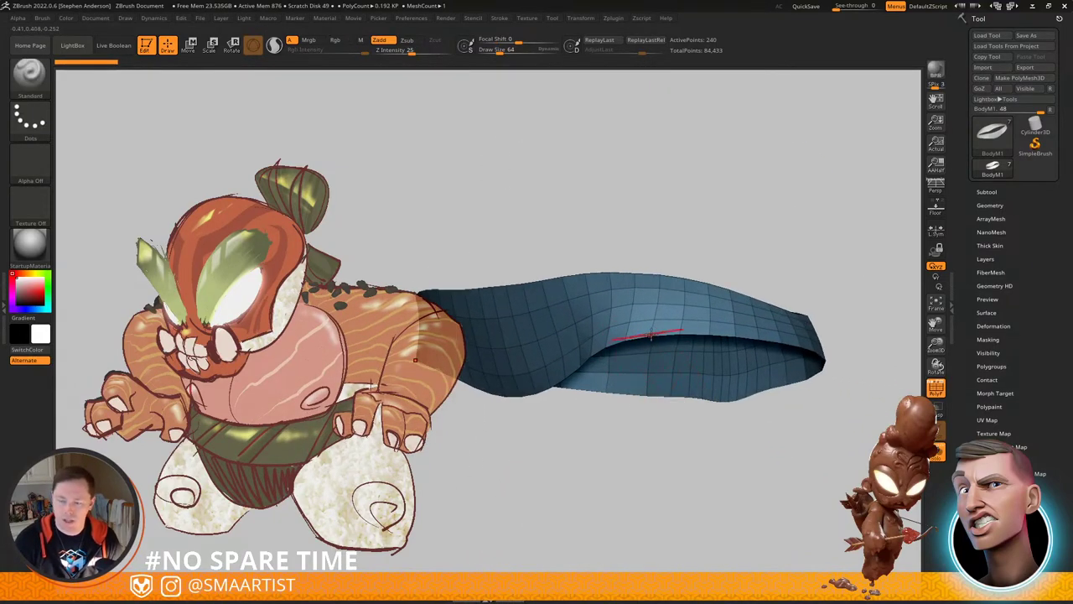
Step: Switch to the ZModeler brush, skip its Dynamic Draw Size note until restart, and delete the band's higher subdivision levels
{"action": "key", "text": "b"}
{"action": "key", "text": "z"}
{"action": "key", "text": "m"}
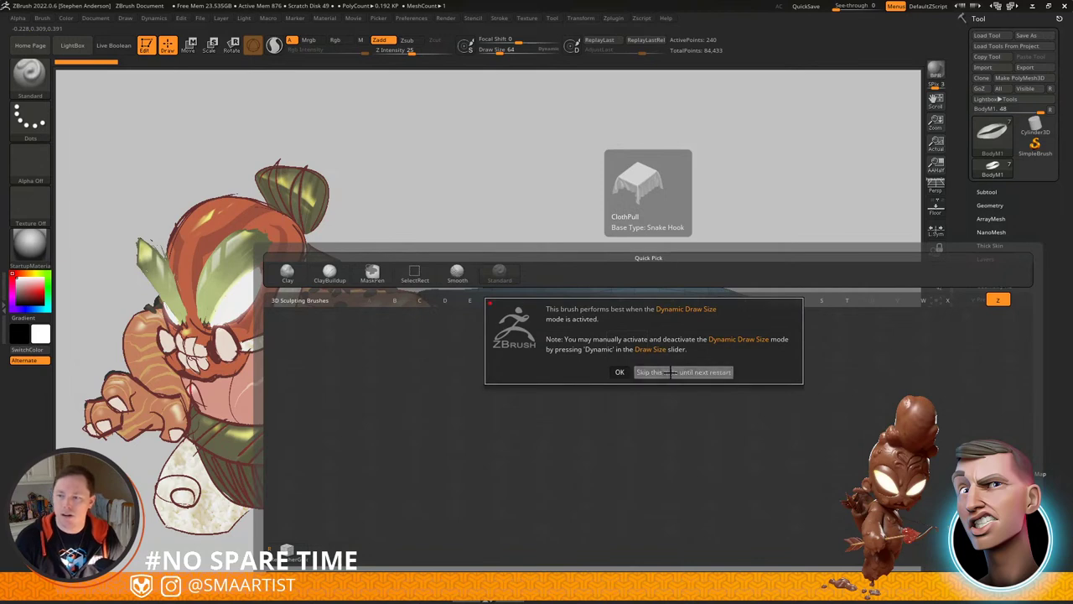
{"action": "left_click", "coordinate": [669, 372]}
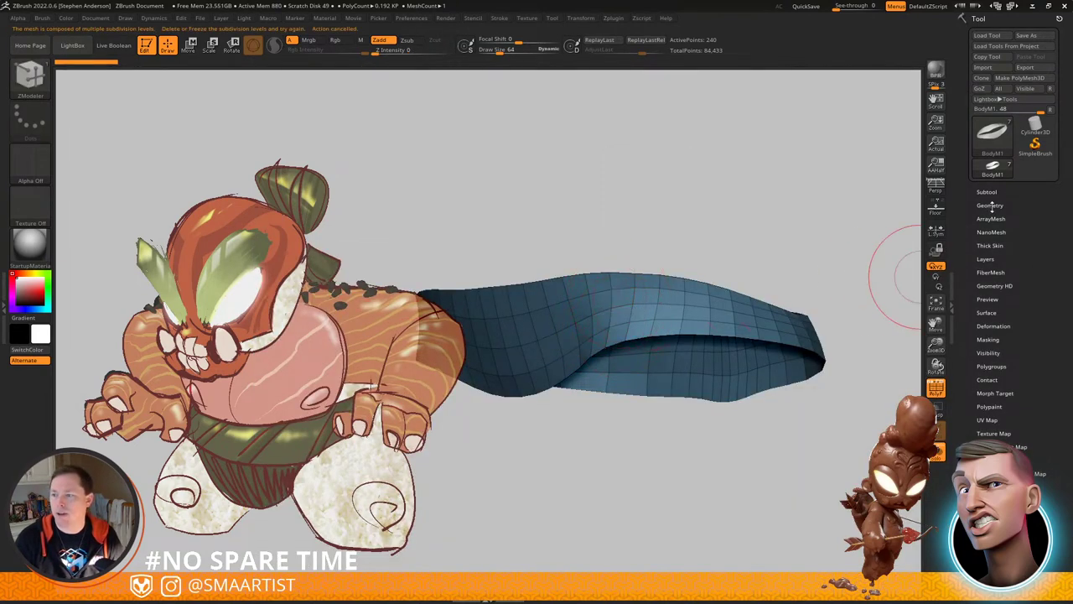
{"action": "left_click", "coordinate": [991, 206]}
{"action": "left_click", "coordinate": [1028, 238]}
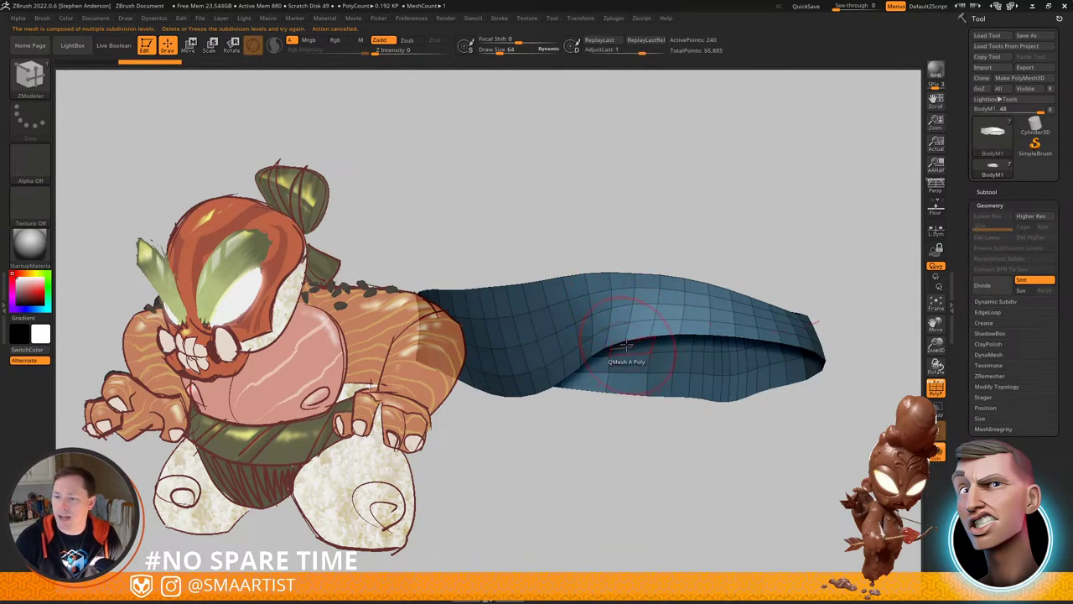
Step: Try to thin out the waist band's topology by deleting horizontal and vertical edge loops with ZModeler
{"action": "left_click", "coordinate": [642, 323], "text": "alt"}
{"action": "left_click", "coordinate": [646, 289], "text": "alt"}
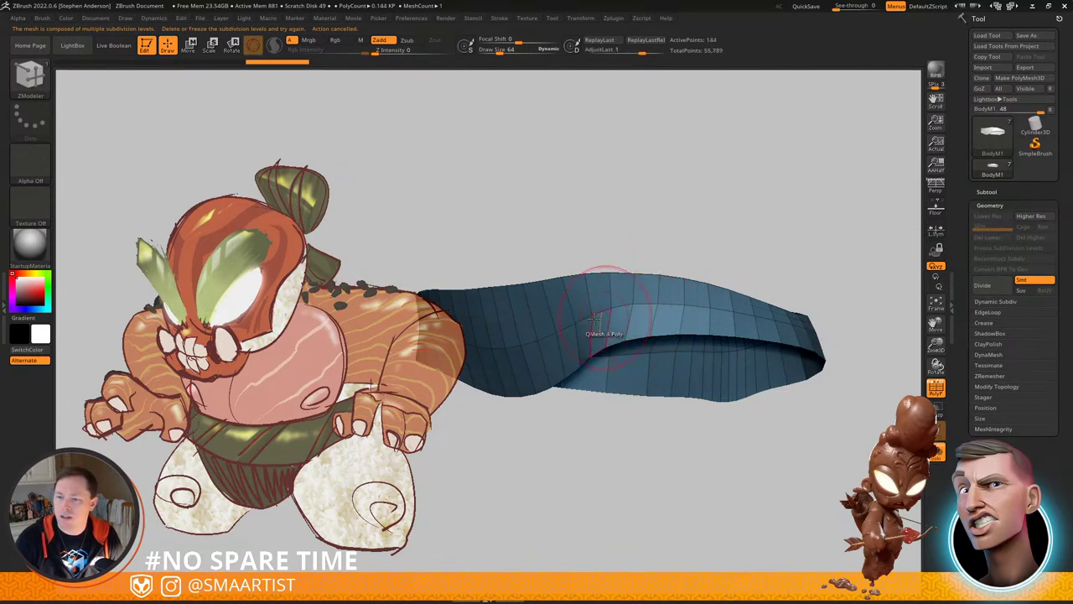
{"action": "right_click_drag", "start_coordinate": [606, 299], "coordinate": [628, 310]}
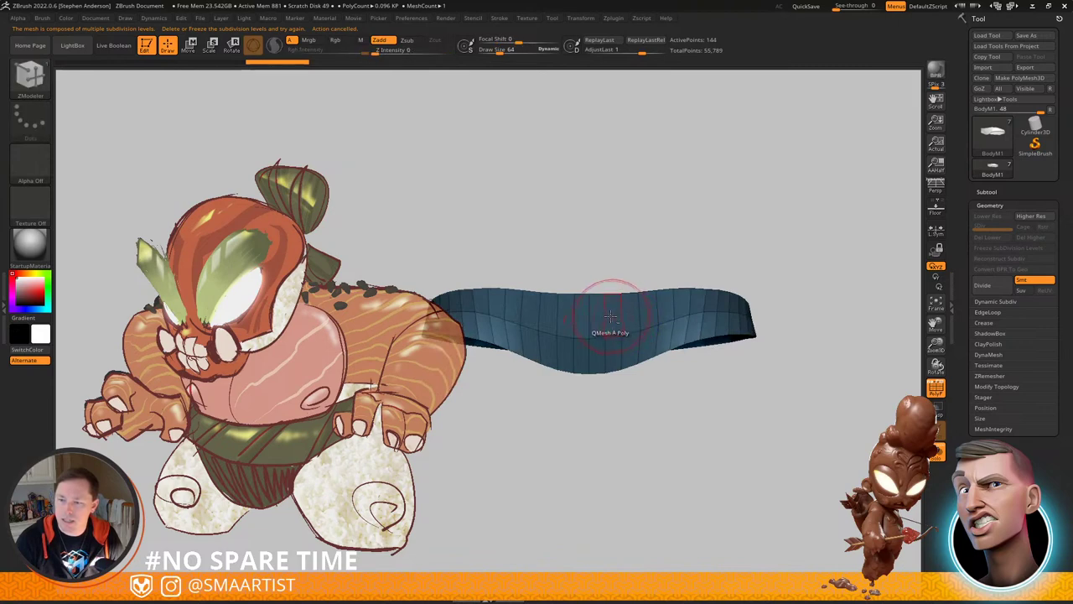
{"action": "left_click", "coordinate": [674, 307], "text": "alt"}
{"action": "left_click", "coordinate": [722, 299], "text": "alt"}
{"action": "left_click", "coordinate": [708, 299], "text": "alt"}
{"action": "right_click_drag", "start_coordinate": [826, 323], "coordinate": [713, 310]}
{"action": "left_click", "coordinate": [784, 305], "text": "alt"}
{"action": "mouse_move", "coordinate": [839, 296]}
{"action": "right_mouse_down", "text": "alt"}
{"action": "mouse_move", "coordinate": [759, 316]}
{"action": "mouse_move", "coordinate": [859, 314]}
{"action": "mouse_move", "coordinate": [796, 335]}
{"action": "mouse_move", "coordinate": [834, 292]}
{"action": "right_mouse_up", "text": "alt"}
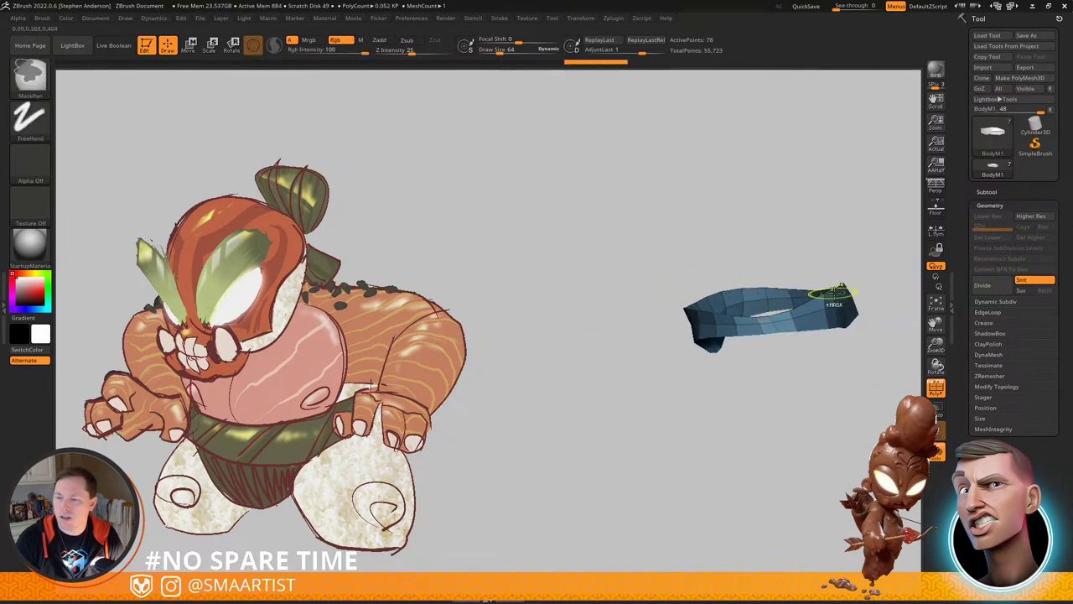
Step: Undo the edge loop deletions on the waist band to restore its full topology
{"action": "left_click", "coordinate": [839, 292]}
{"action": "key", "text": "ctrl+z"}
{"action": "key", "text": "ctrl+z"}
{"action": "key", "text": "ctrl+z"}
{"action": "right_click_drag", "start_coordinate": [750, 277], "coordinate": [811, 263]}
{"action": "left_click", "coordinate": [793, 338]}
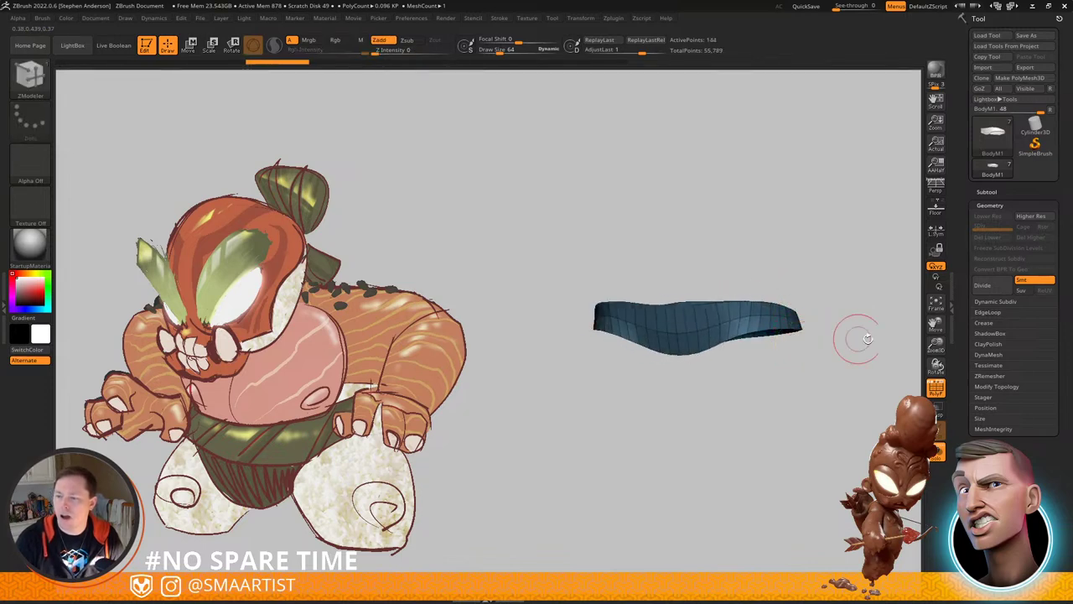
{"action": "left_click", "coordinate": [1014, 388]}
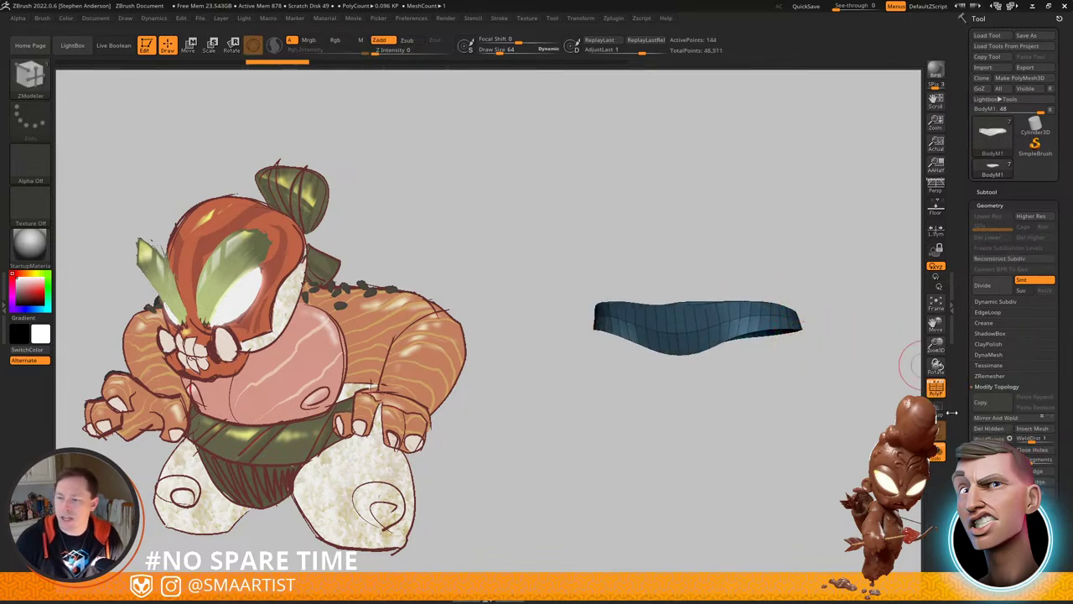
{"action": "right_click_drag", "start_coordinate": [728, 358], "coordinate": [691, 387]}
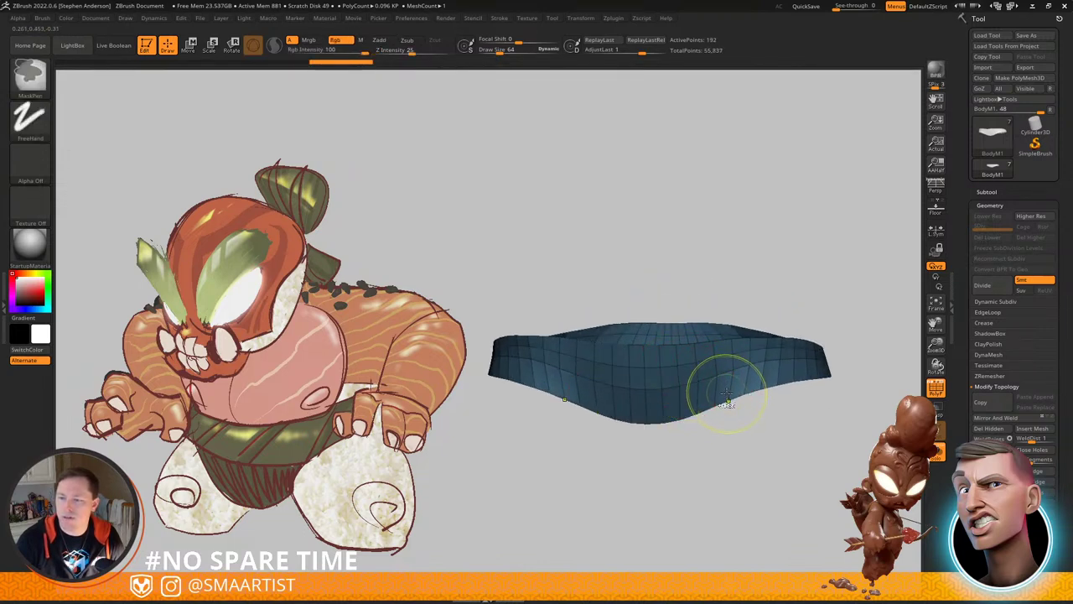
{"action": "key", "text": "ctrl+z"}
{"action": "key", "text": "ctrl+z"}
{"action": "key", "text": "ctrl+z"}
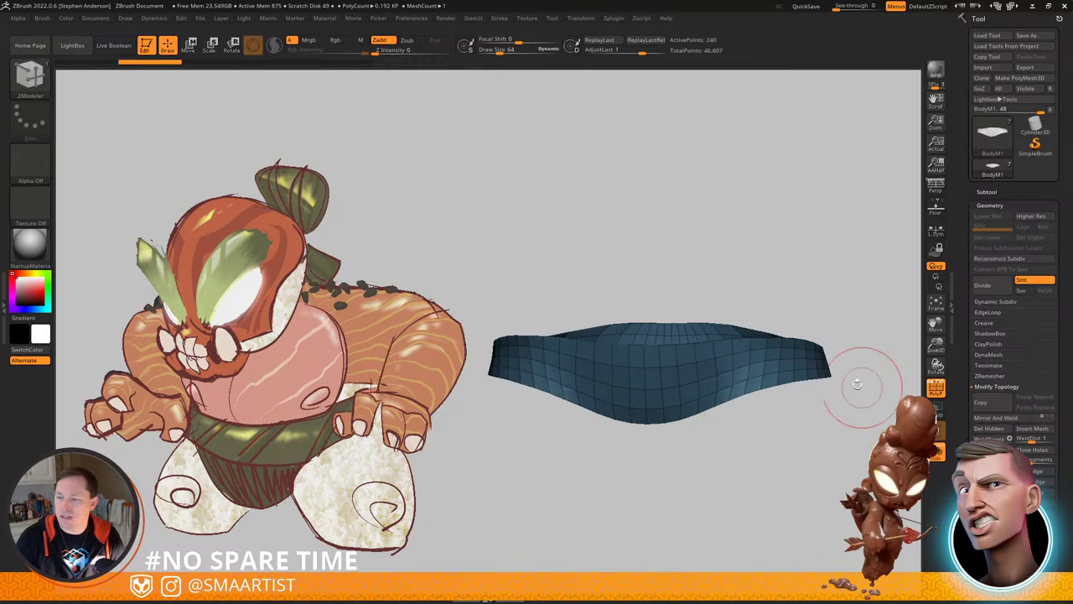
Step: Reconstruct a lower subdivision level for the waist band and delete the higher level
{"action": "right_click_drag", "start_coordinate": [858, 384], "coordinate": [843, 403]}
{"action": "left_click", "coordinate": [1001, 258]}
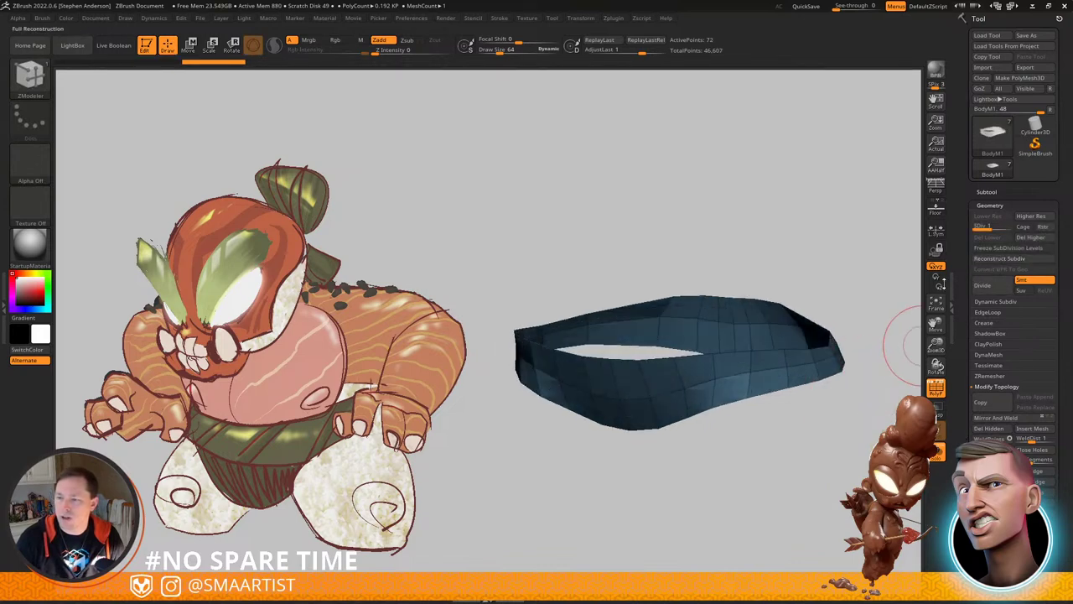
{"action": "mouse_move", "coordinate": [891, 291]}
{"action": "left_mouse_down"}
{"action": "mouse_move", "coordinate": [880, 266]}
{"action": "mouse_move", "coordinate": [889, 291]}
{"action": "mouse_move", "coordinate": [889, 272]}
{"action": "left_mouse_up"}
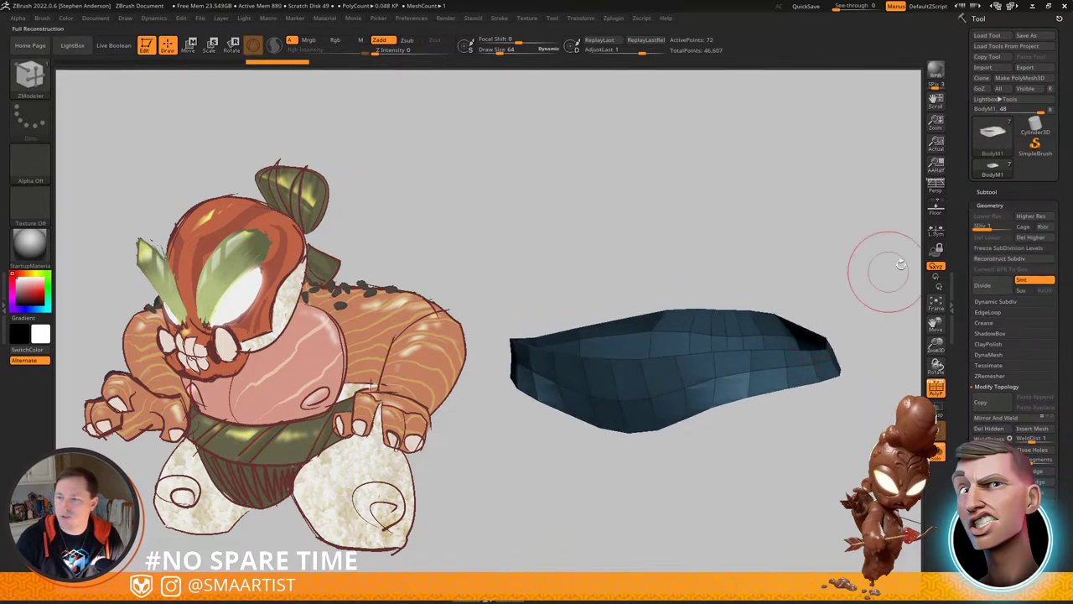
{"action": "left_click", "coordinate": [1028, 241]}
Step: Set the ZModeler point action to Slide on the waist band
{"action": "right_click_drag", "start_coordinate": [767, 341], "coordinate": [637, 342]}
{"action": "key", "text": "space"}
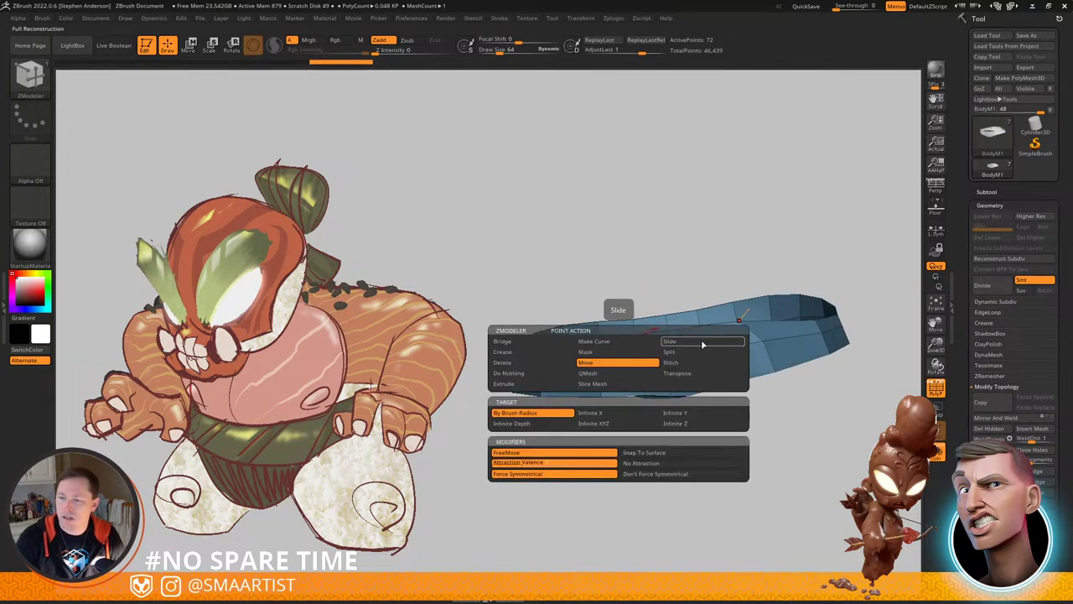
{"action": "left_click", "coordinate": [703, 344]}
{"action": "left_click_drag", "start_coordinate": [719, 276], "coordinate": [694, 325]}
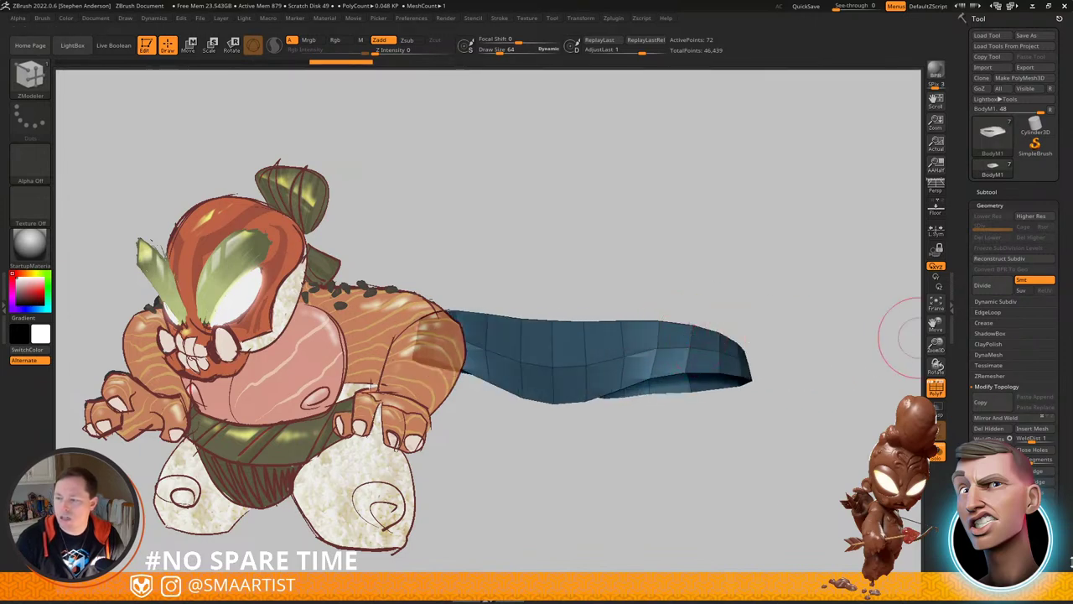
Step: Smooth out the waist band with the Polish By Groups deformation and check its shape from several angles
{"action": "left_click_drag", "start_coordinate": [1072, 562], "coordinate": [1054, 473]}
{"action": "left_click", "coordinate": [995, 498]}
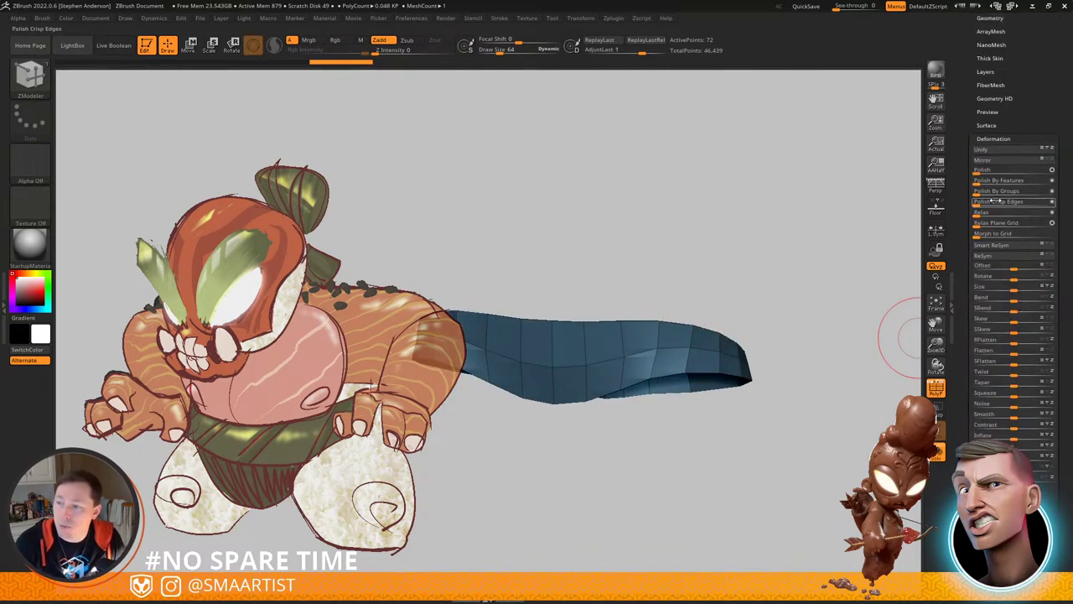
{"action": "left_click_drag", "start_coordinate": [984, 193], "coordinate": [1012, 194]}
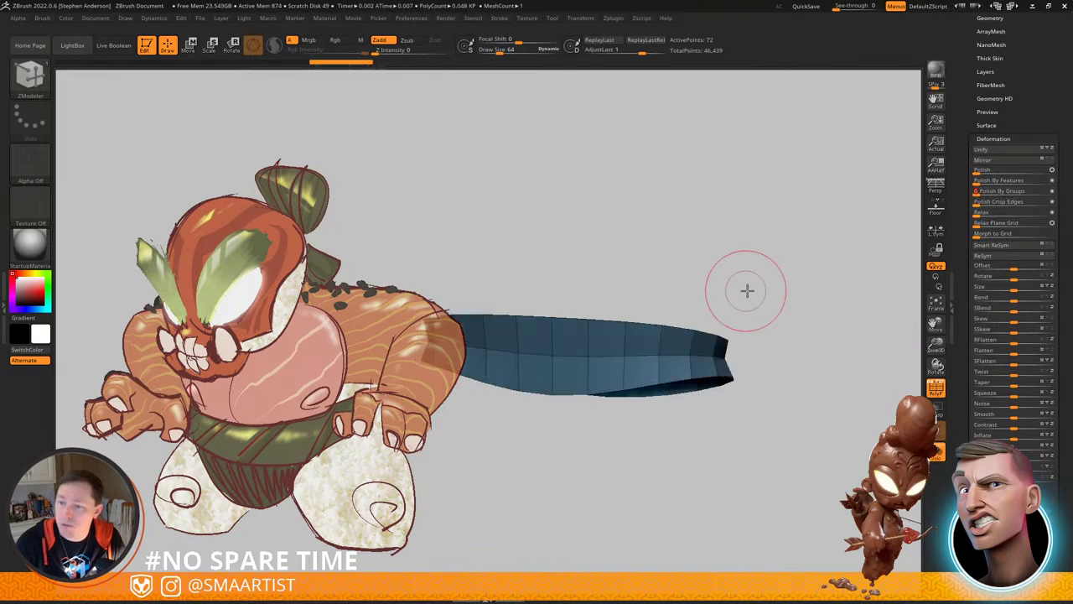
{"action": "mouse_move", "coordinate": [747, 290]}
{"action": "left_mouse_down"}
{"action": "mouse_move", "coordinate": [717, 316]}
{"action": "mouse_move", "coordinate": [741, 308]}
{"action": "left_mouse_up"}
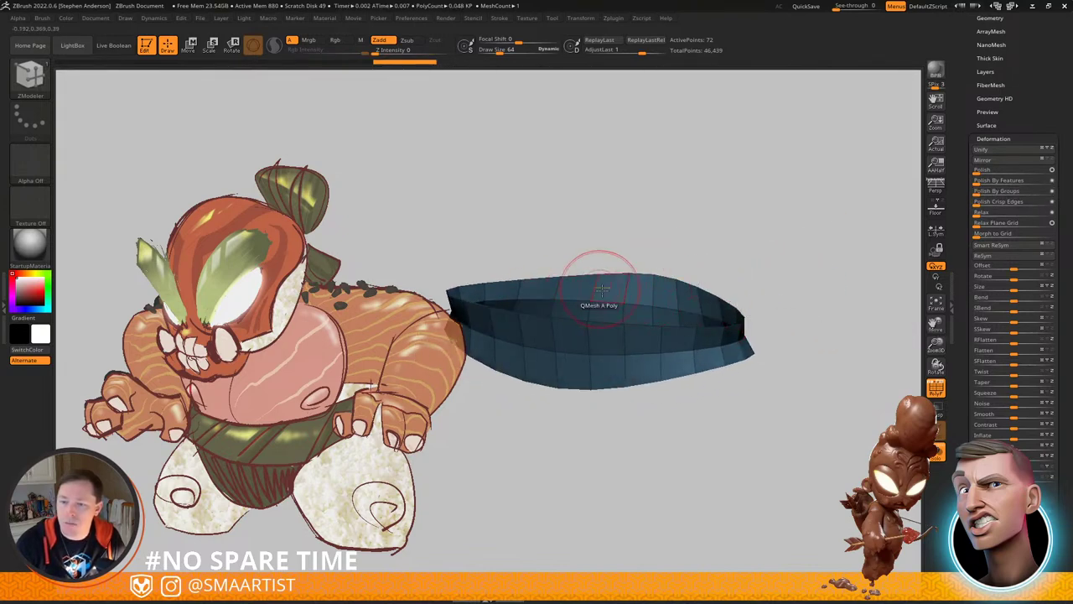
{"action": "right_click_drag", "start_coordinate": [600, 286], "coordinate": [701, 347]}
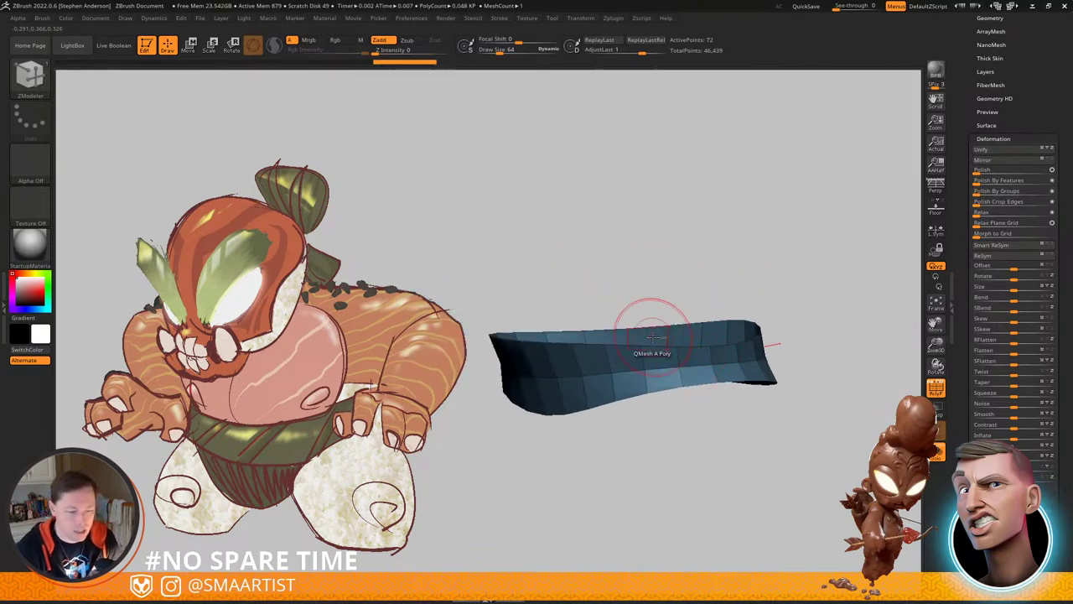
Step: Try to save the recovered tool in the _CHAR folder over the existing Sushiyama sculpt v002 file
{"action": "key", "text": "ctrl"}
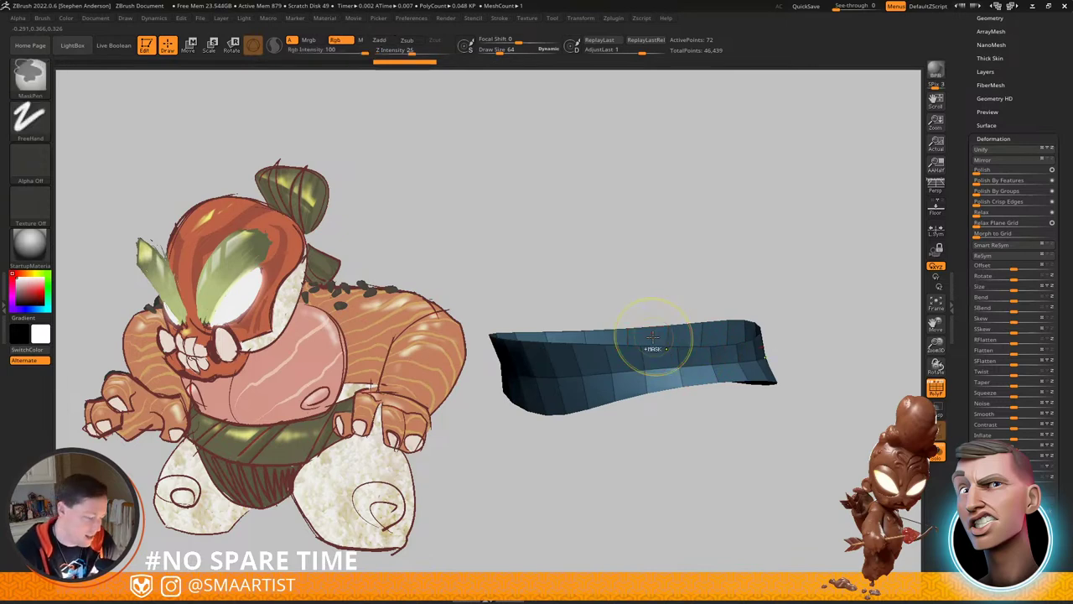
{"action": "key", "text": "ctrl+s"}
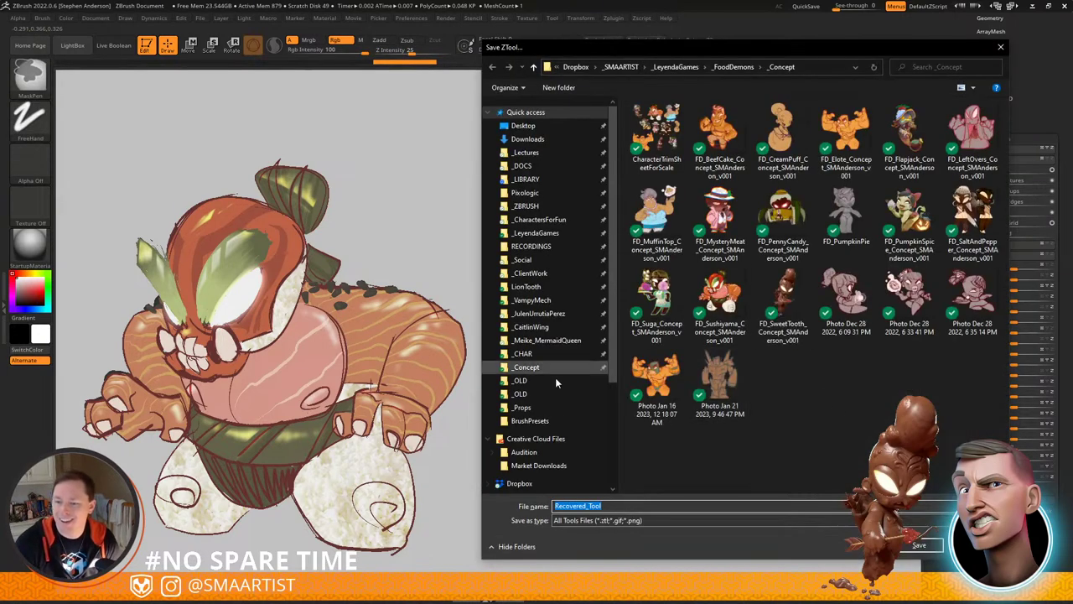
{"action": "left_click", "coordinate": [551, 353]}
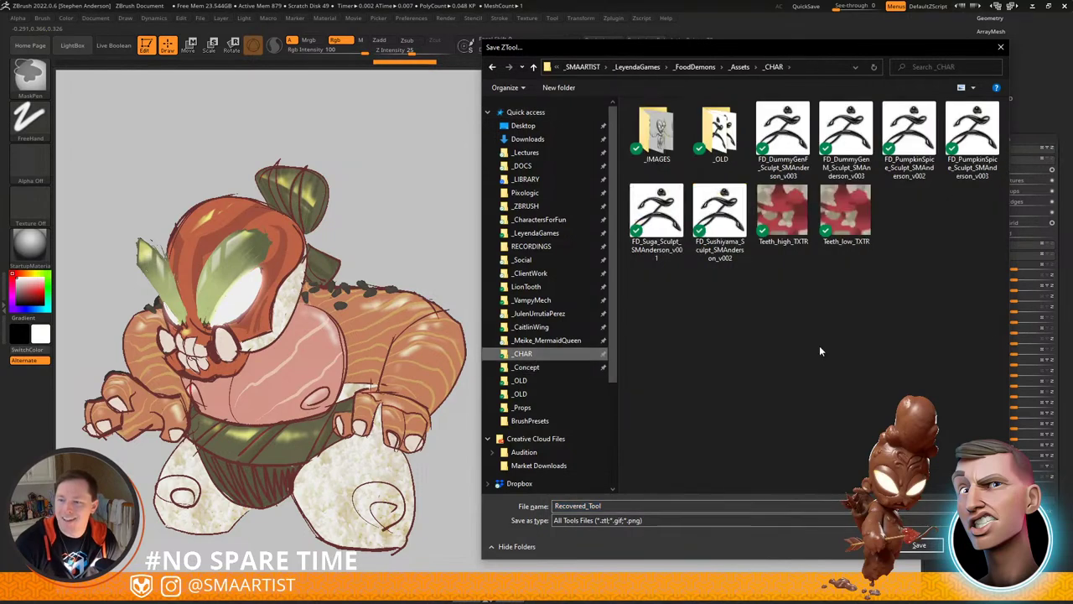
{"action": "double_click", "coordinate": [720, 250]}
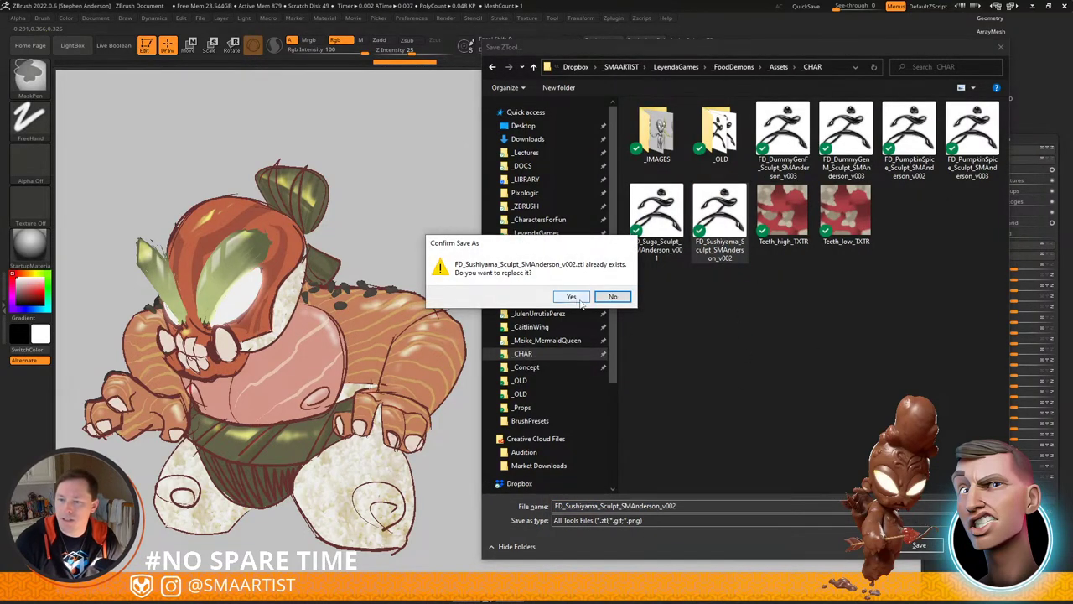
{"action": "left_click", "coordinate": [573, 297]}
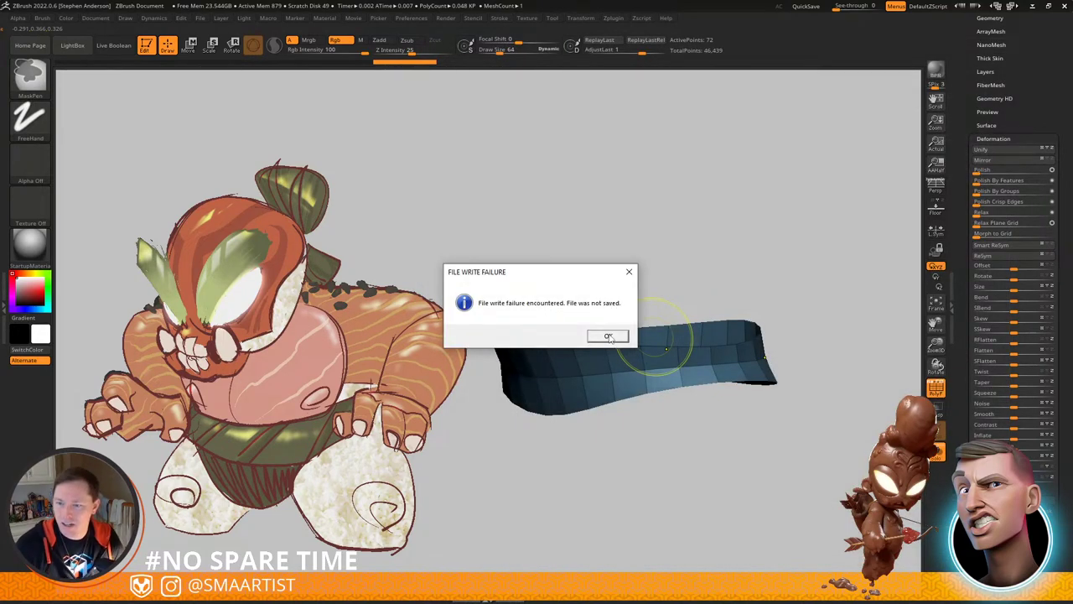
{"action": "left_click", "coordinate": [610, 335]}
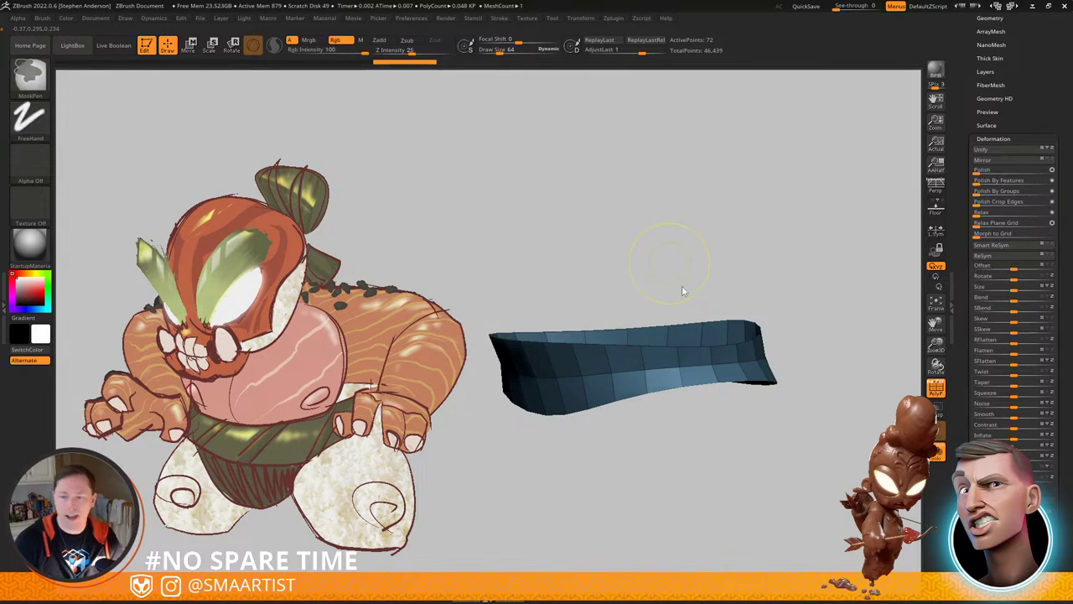
Step: Save the tool under the Sushiyama sculpt v002 name in _CHAR, and save it once more replacing that file
{"action": "key", "text": "ctrl+s"}
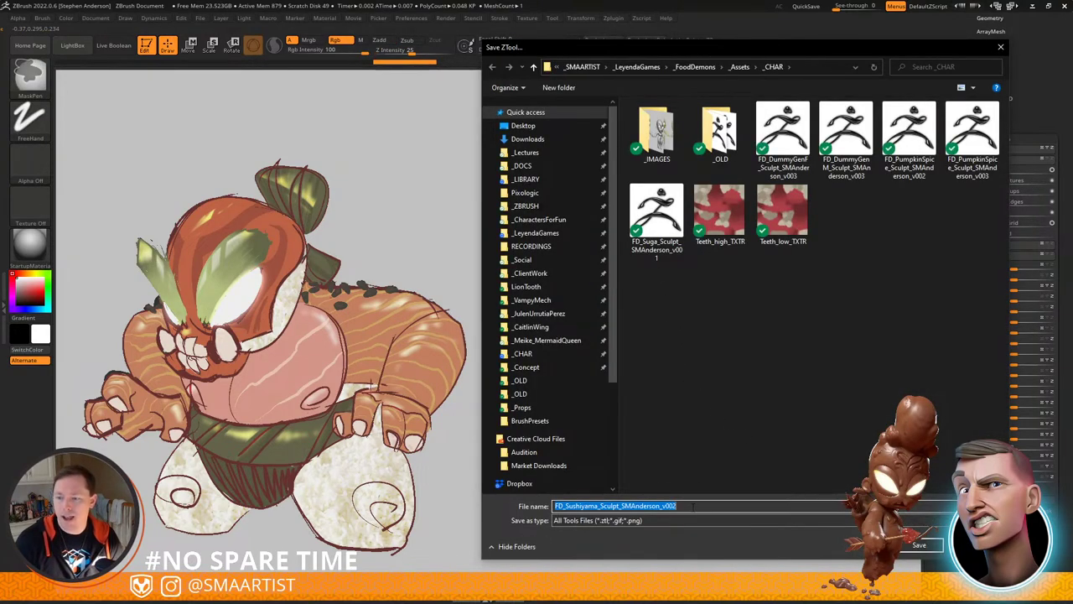
{"action": "left_click", "coordinate": [920, 545]}
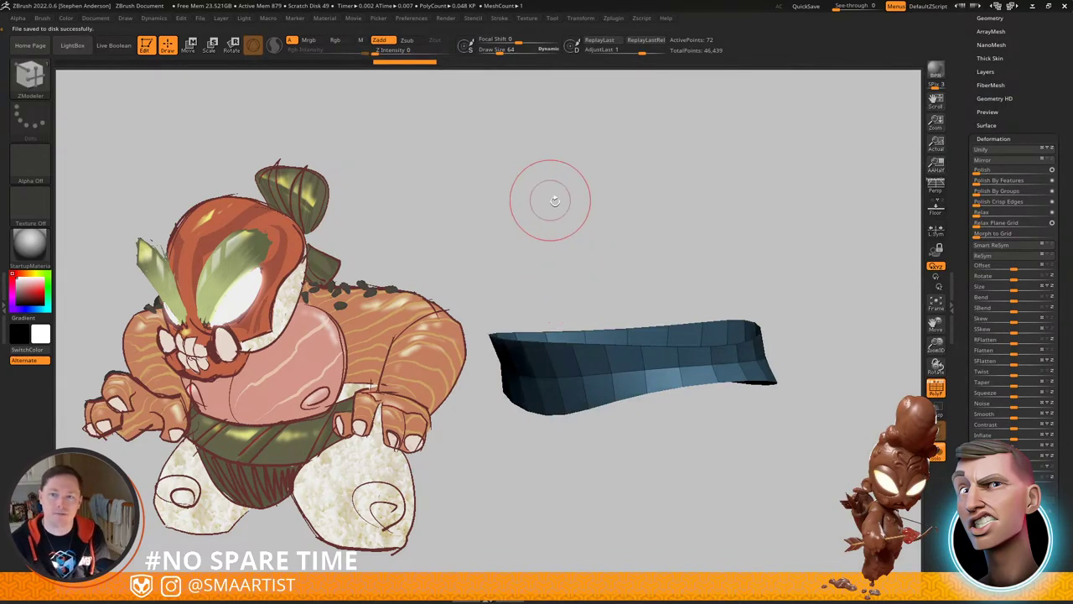
{"action": "right_click_drag", "start_coordinate": [711, 400], "coordinate": [738, 351]}
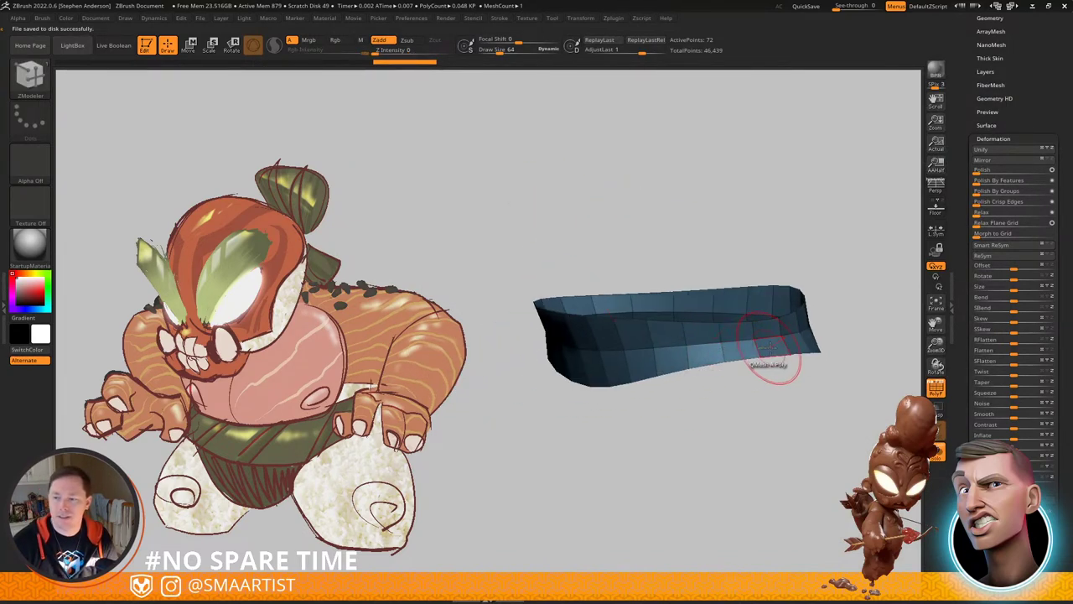
{"action": "key", "text": "ctrl+s"}
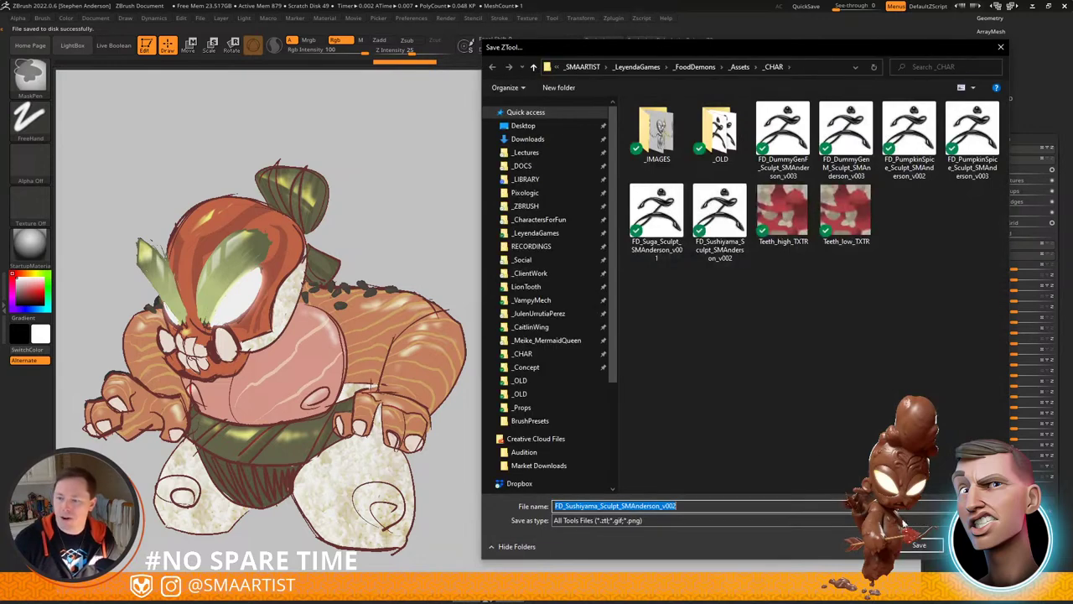
{"action": "left_click", "coordinate": [919, 545]}
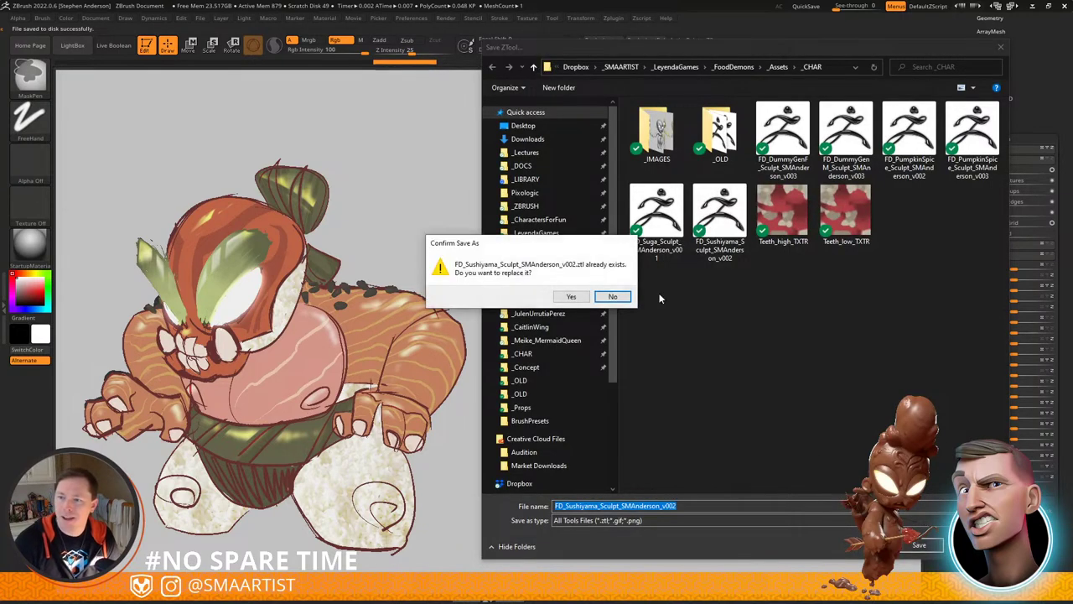
{"action": "left_click", "coordinate": [572, 297]}
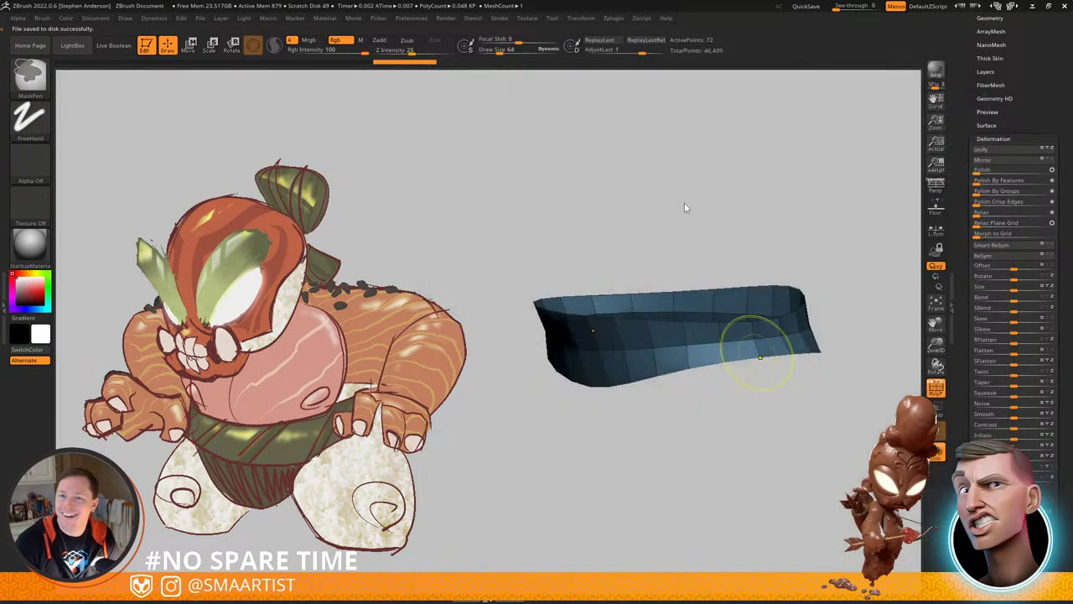
Step: Delete the horizontal edge loop running around the middle of the waist band
{"action": "mouse_move", "coordinate": [646, 346]}
{"action": "right_mouse_down"}
{"action": "mouse_move", "coordinate": [579, 332]}
{"action": "mouse_move", "coordinate": [698, 329]}
{"action": "mouse_move", "coordinate": [635, 329]}
{"action": "mouse_move", "coordinate": [596, 351]}
{"action": "mouse_move", "coordinate": [731, 353]}
{"action": "mouse_move", "coordinate": [676, 342]}
{"action": "right_mouse_up"}
{"action": "left_click", "coordinate": [636, 342], "text": "alt"}
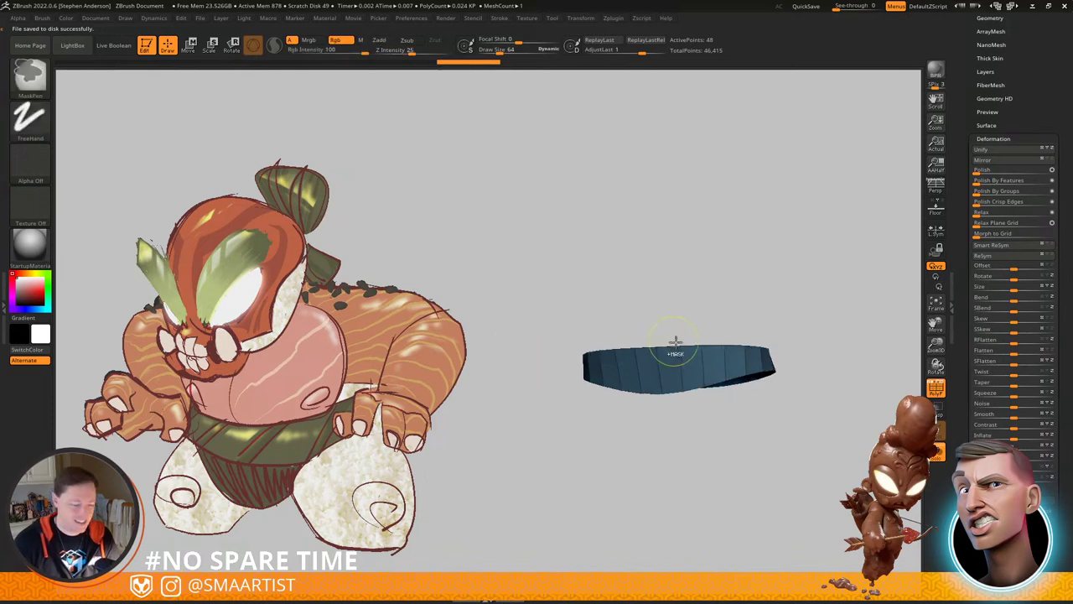
Step: Bring the body back into view around the waist band and smooth the band with the Polish By Groups deformation
{"action": "key", "text": "alt+s"}
{"action": "mouse_move", "coordinate": [821, 371]}
{"action": "right_mouse_down"}
{"action": "mouse_move", "coordinate": [726, 340]}
{"action": "mouse_move", "coordinate": [726, 349]}
{"action": "right_mouse_up"}
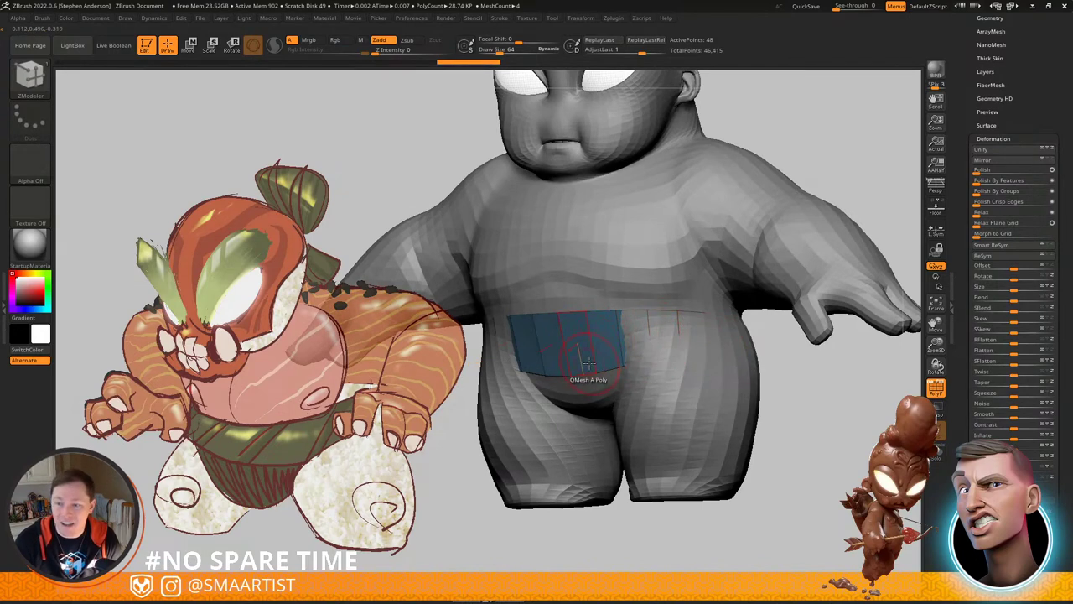
{"action": "key", "text": "space"}
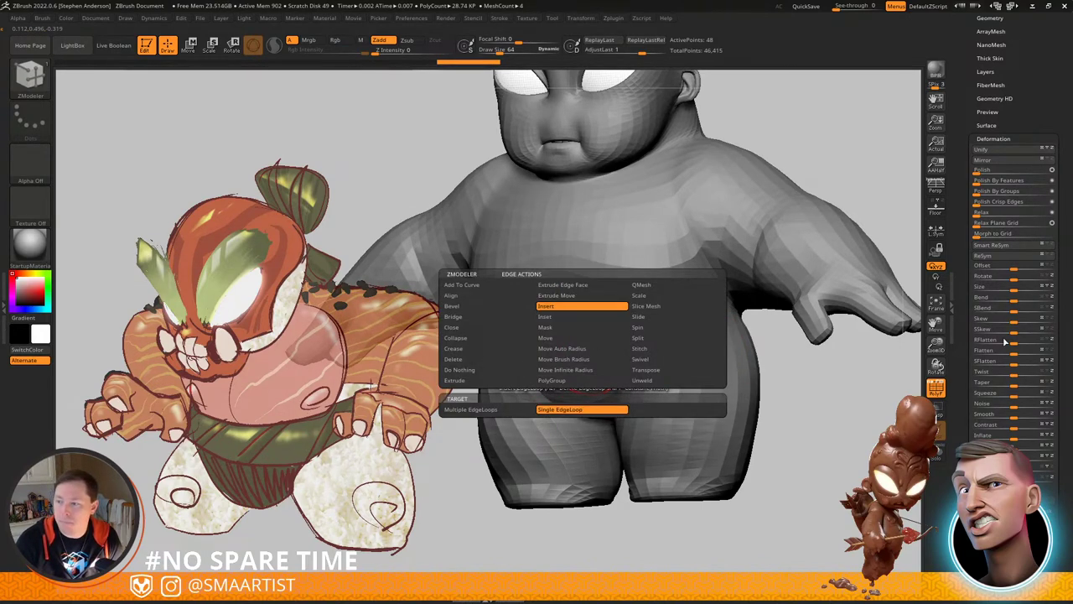
{"action": "left_click", "coordinate": [1008, 193]}
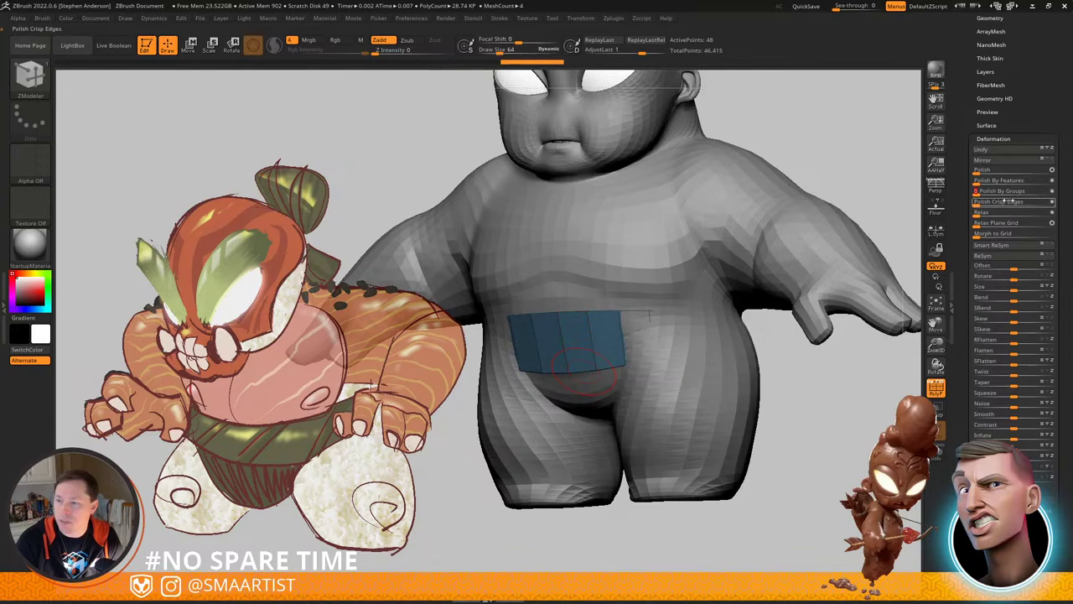
{"action": "left_click_drag", "start_coordinate": [979, 194], "coordinate": [1056, 200]}
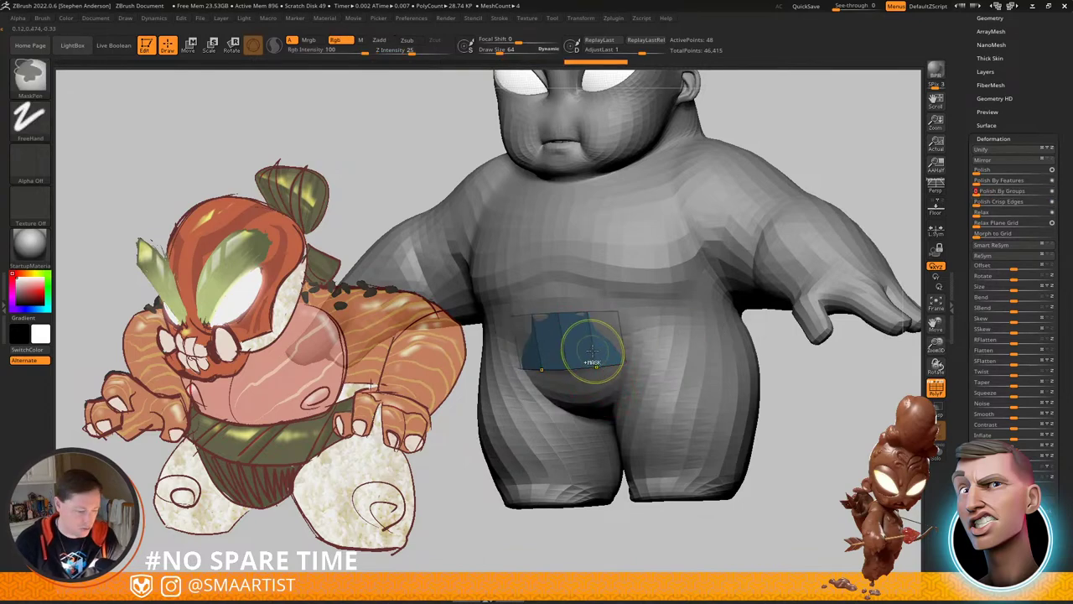
Step: Fit the waist band around the outside of the hips with the Move brush at draw size about 151, using transparency as a guide
{"action": "key", "text": "ctrl+t"}
{"action": "left_click_drag", "start_coordinate": [745, 372], "coordinate": [737, 356]}
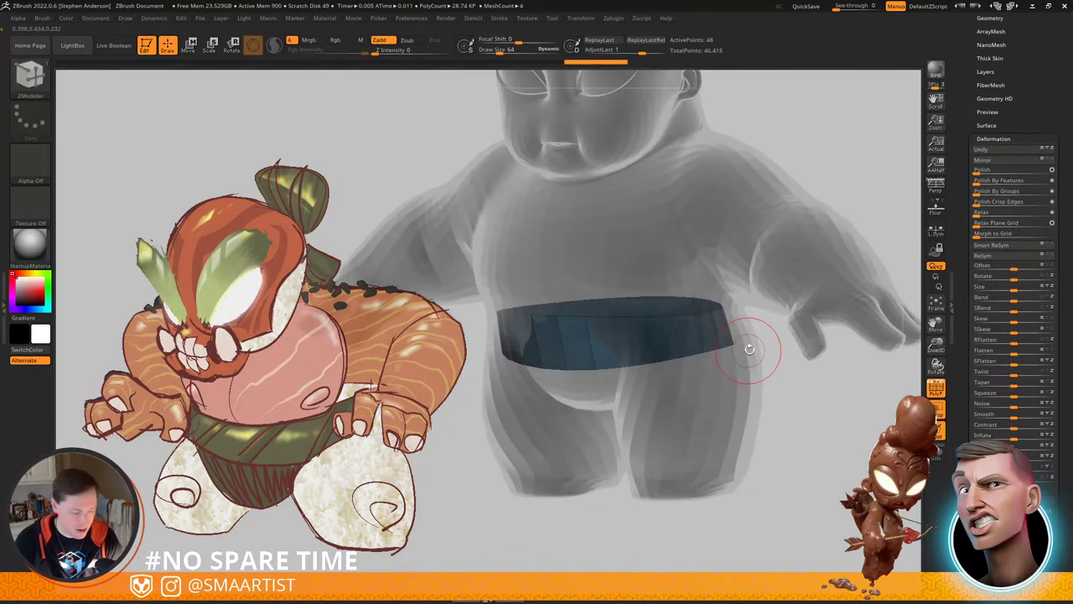
{"action": "key", "text": "b"}
{"action": "key", "text": "m"}
{"action": "key", "text": "v"}
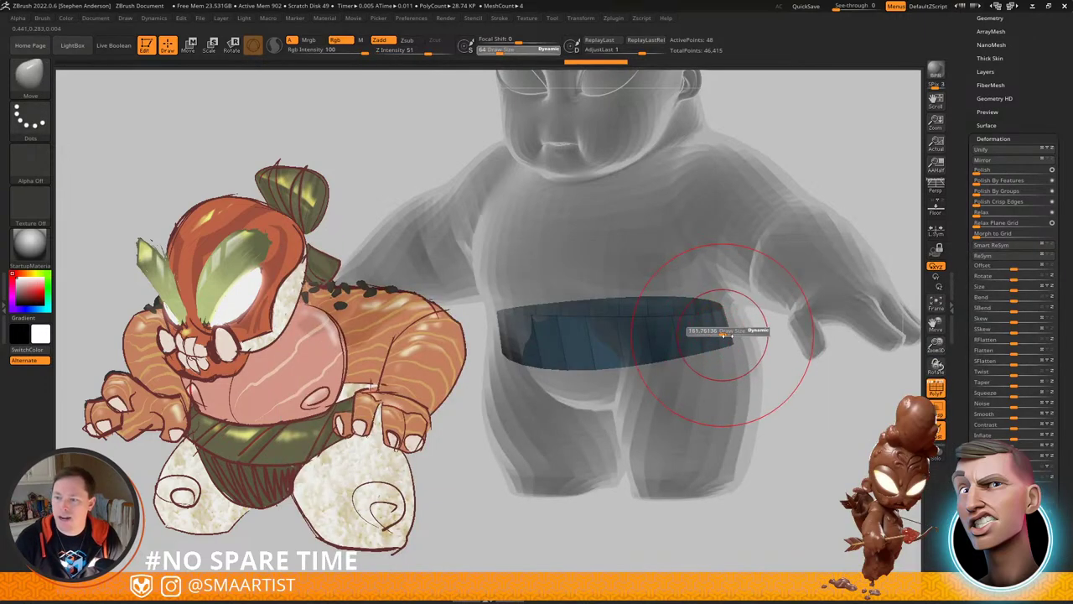
{"action": "mouse_move", "coordinate": [724, 334]}
{"action": "left_mouse_down"}
{"action": "mouse_move", "coordinate": [784, 350]}
{"action": "mouse_move", "coordinate": [748, 322]}
{"action": "mouse_move", "coordinate": [678, 342]}
{"action": "left_mouse_up"}
{"action": "key", "text": "s"}
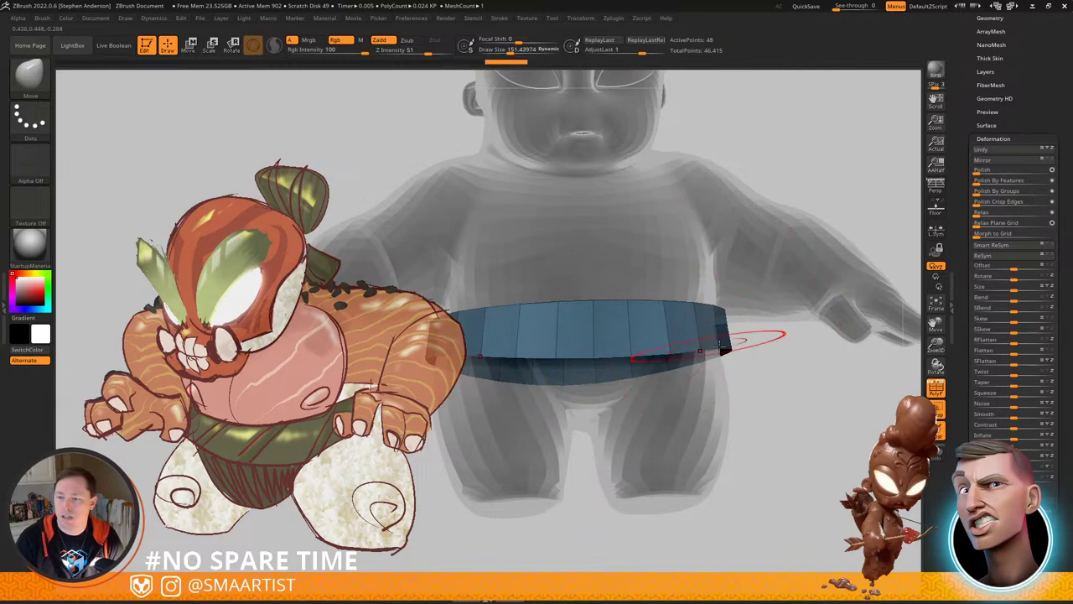
{"action": "mouse_move", "coordinate": [721, 345]}
{"action": "right_mouse_down"}
{"action": "mouse_move", "coordinate": [537, 327]}
{"action": "mouse_move", "coordinate": [664, 339]}
{"action": "mouse_move", "coordinate": [709, 358]}
{"action": "mouse_move", "coordinate": [695, 363]}
{"action": "mouse_move", "coordinate": [771, 353]}
{"action": "mouse_move", "coordinate": [690, 332]}
{"action": "right_mouse_up"}
{"action": "key", "text": "ctrl+t"}
{"action": "mouse_move", "coordinate": [689, 332]}
{"action": "right_mouse_down"}
{"action": "mouse_move", "coordinate": [712, 343]}
{"action": "mouse_move", "coordinate": [681, 336]}
{"action": "mouse_move", "coordinate": [736, 341]}
{"action": "mouse_move", "coordinate": [635, 324]}
{"action": "mouse_move", "coordinate": [681, 341]}
{"action": "mouse_move", "coordinate": [663, 330]}
{"action": "mouse_move", "coordinate": [664, 345]}
{"action": "right_mouse_up"}
{"action": "key", "text": "shift+f"}
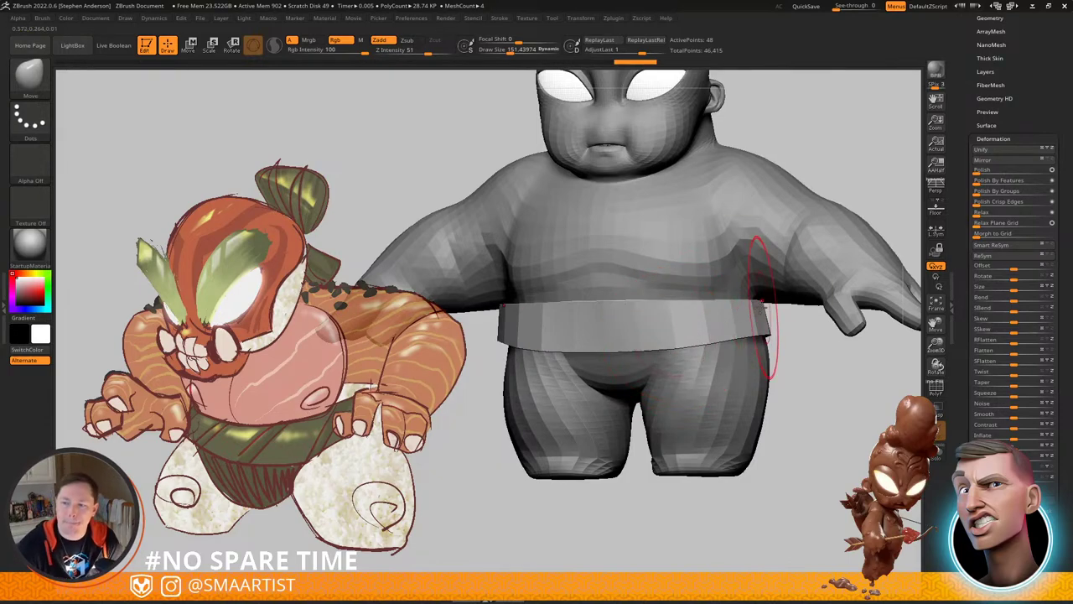
Step: Duplicate the body subtool and reduce the copy to subdivision level 1, deleting its higher levels
{"action": "right_click_drag", "start_coordinate": [762, 308], "coordinate": [752, 307]}
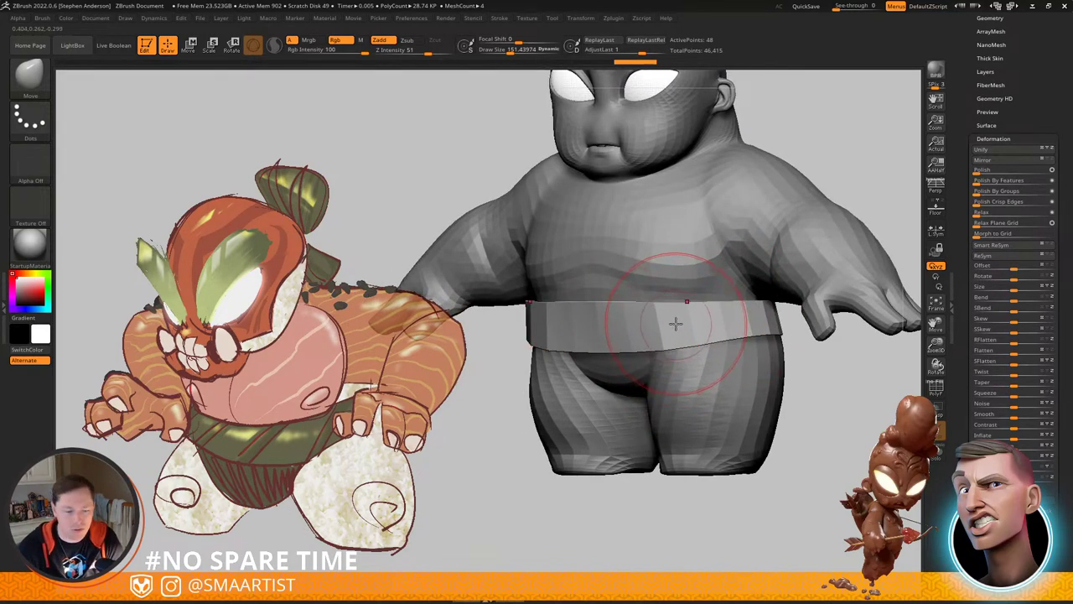
{"action": "mouse_move", "coordinate": [676, 323]}
{"action": "right_mouse_down"}
{"action": "mouse_move", "coordinate": [782, 319]}
{"action": "mouse_move", "coordinate": [668, 345]}
{"action": "mouse_move", "coordinate": [704, 338]}
{"action": "mouse_move", "coordinate": [619, 328]}
{"action": "mouse_move", "coordinate": [723, 330]}
{"action": "mouse_move", "coordinate": [627, 332]}
{"action": "mouse_move", "coordinate": [727, 334]}
{"action": "mouse_move", "coordinate": [701, 377]}
{"action": "mouse_move", "coordinate": [660, 355]}
{"action": "mouse_move", "coordinate": [726, 314]}
{"action": "mouse_move", "coordinate": [712, 312]}
{"action": "right_mouse_up"}
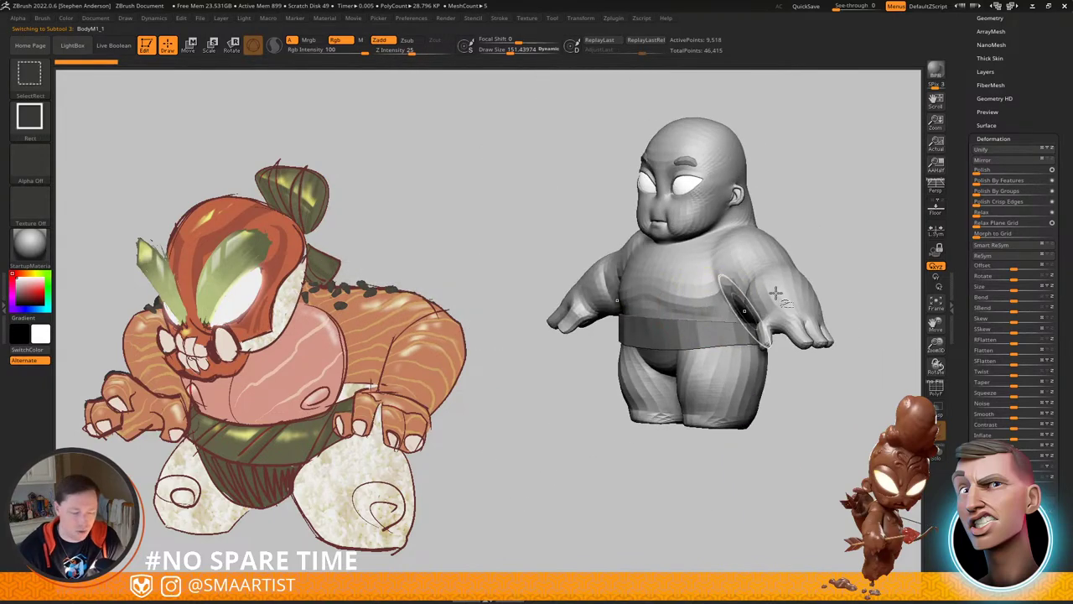
{"action": "left_click_drag", "start_coordinate": [1024, 99], "coordinate": [1030, 152]}
{"action": "left_click", "coordinate": [999, 111]}
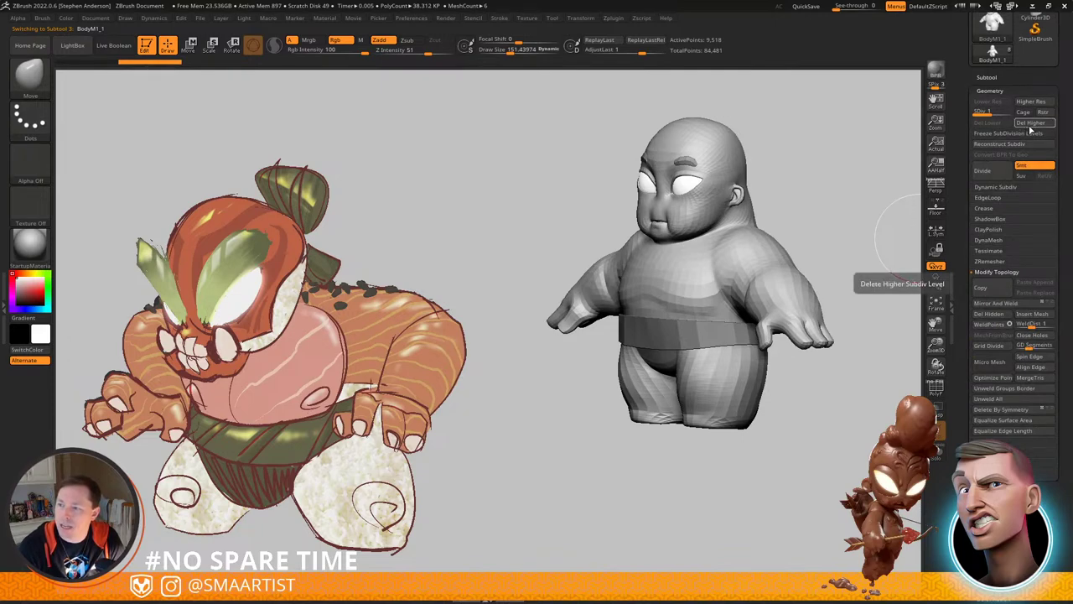
{"action": "left_click", "coordinate": [1030, 124]}
Step: Isolate the hip and crotch region of the duplicated body and delete the rest of its geometry
{"action": "mouse_move", "coordinate": [671, 352]}
{"action": "right_mouse_down", "text": "ctrl"}
{"action": "mouse_move", "coordinate": [719, 384]}
{"action": "mouse_move", "coordinate": [751, 359]}
{"action": "mouse_move", "coordinate": [687, 290]}
{"action": "mouse_move", "coordinate": [587, 289]}
{"action": "mouse_move", "coordinate": [578, 316]}
{"action": "mouse_move", "coordinate": [615, 309]}
{"action": "mouse_move", "coordinate": [616, 278]}
{"action": "mouse_move", "coordinate": [661, 256]}
{"action": "mouse_move", "coordinate": [652, 220]}
{"action": "mouse_move", "coordinate": [636, 388]}
{"action": "mouse_move", "coordinate": [616, 376]}
{"action": "mouse_move", "coordinate": [630, 378]}
{"action": "right_mouse_up", "text": "ctrl"}
{"action": "key", "text": "shift+f"}
{"action": "left_click", "coordinate": [692, 346], "text": "ctrl+shift"}
{"action": "key", "text": "ctrl+s"}
{"action": "key", "text": "ctrl+shift"}
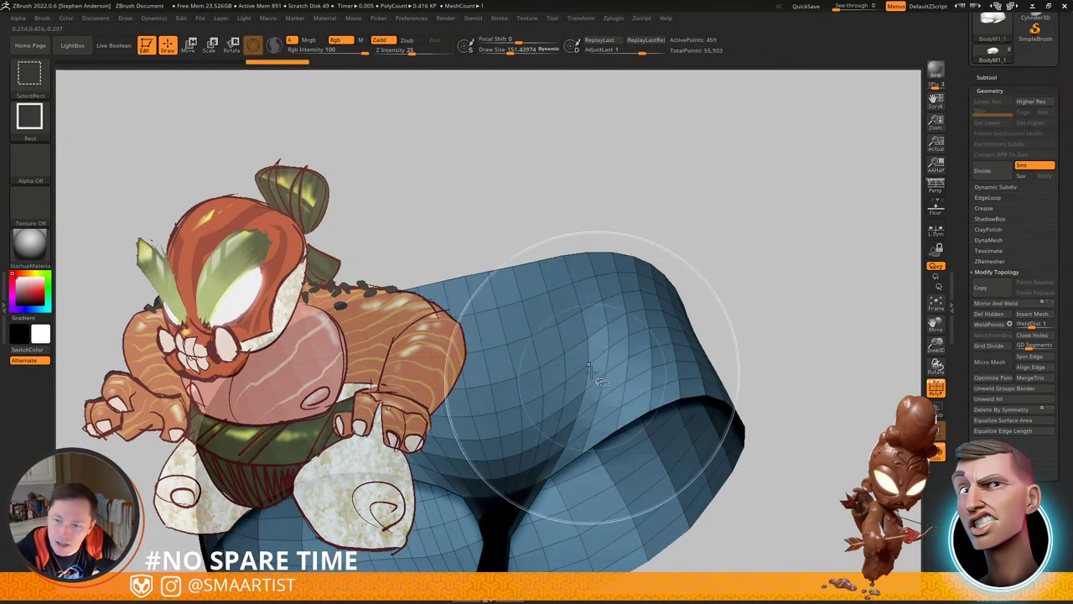
{"action": "left_click", "coordinate": [994, 315]}
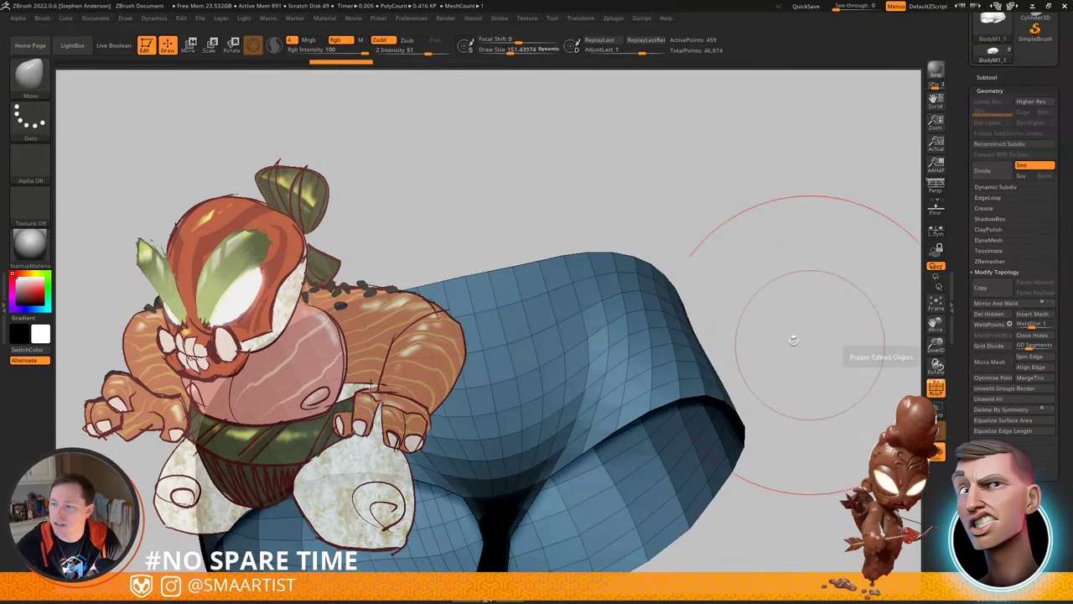
Step: Hide three adjacent vertical polygon loops at the front of the hip with SelectLasso and delete the hidden geometry
{"action": "left_click", "coordinate": [45, 90], "text": "ctrl+shift"}
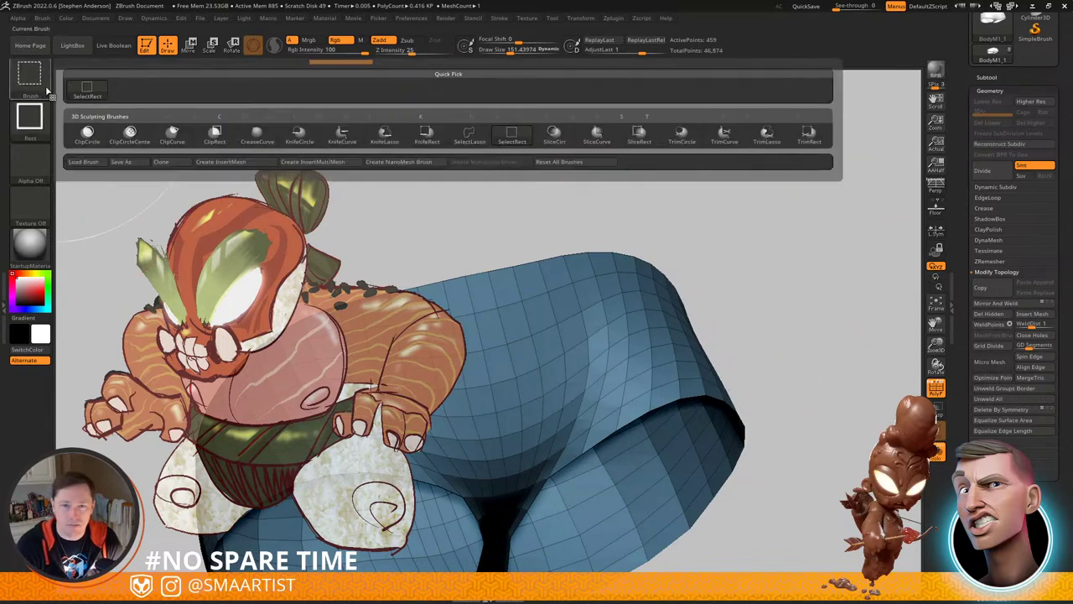
{"action": "left_click", "coordinate": [470, 141], "text": "ctrl+shift"}
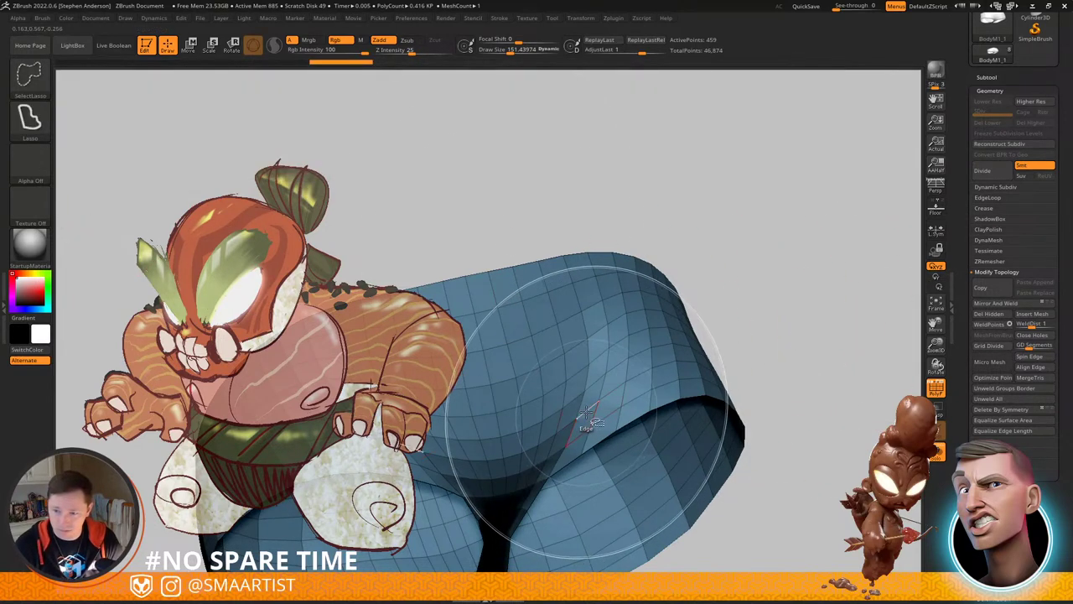
{"action": "left_click", "coordinate": [592, 411], "text": "ctrl+shift"}
{"action": "left_click", "coordinate": [619, 391], "text": "ctrl+shift"}
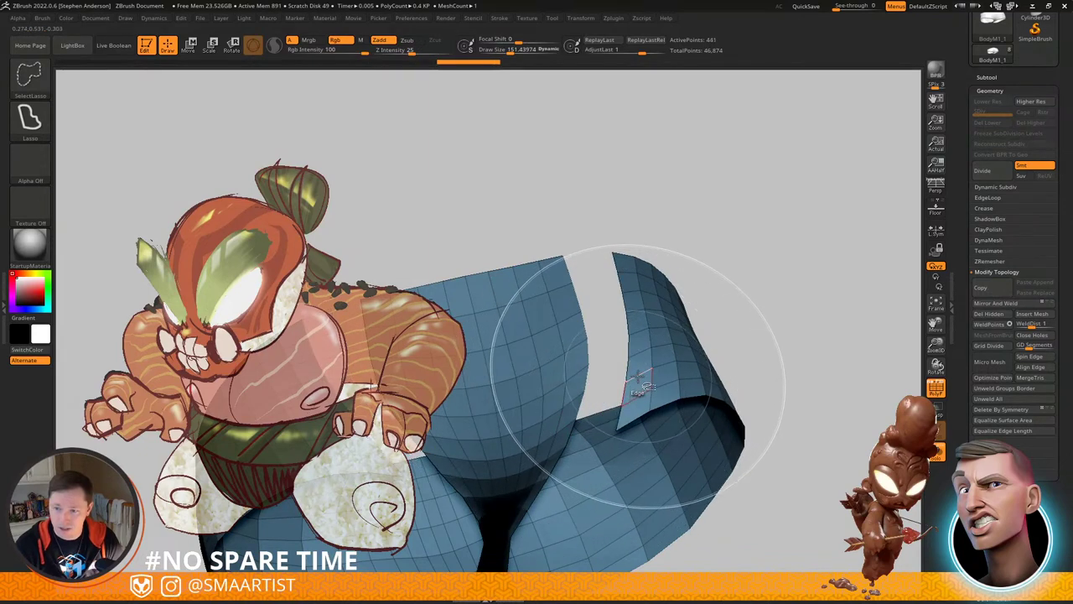
{"action": "left_click", "coordinate": [639, 379], "text": "ctrl+shift"}
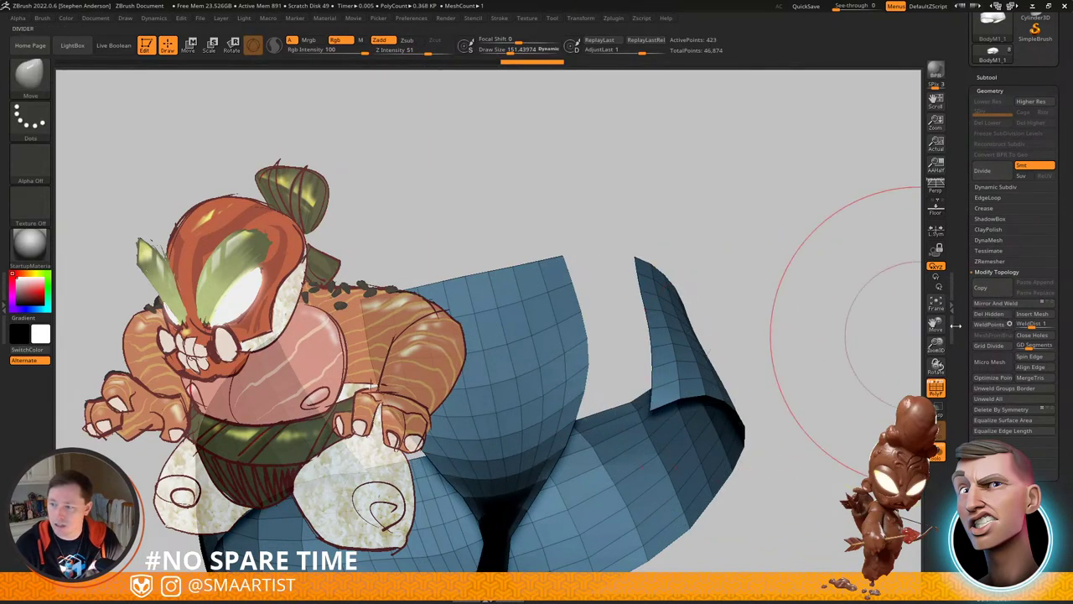
{"action": "left_click", "coordinate": [995, 316]}
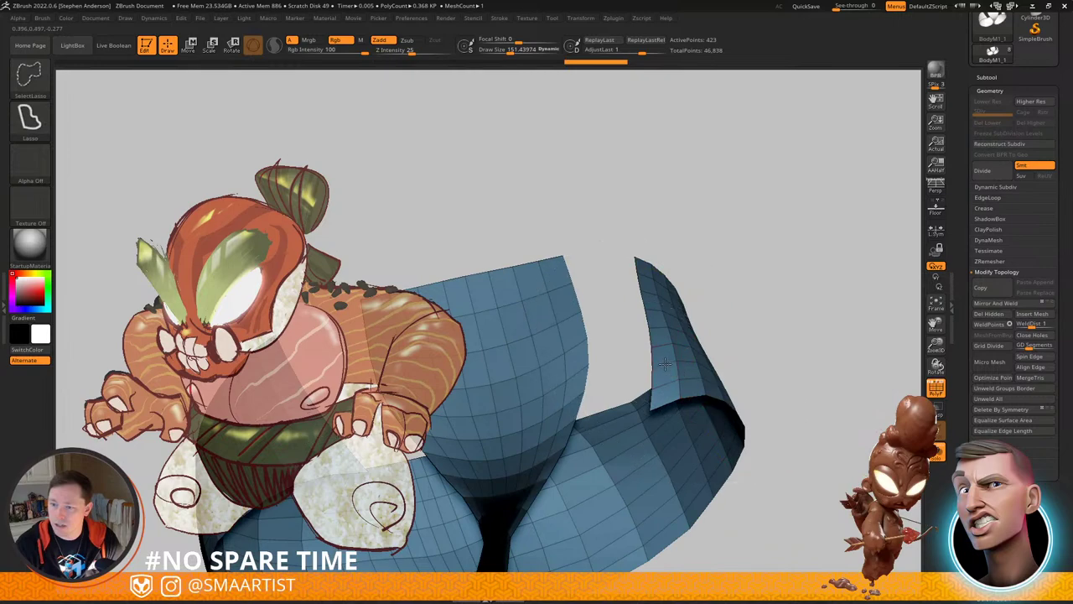
Step: Reduce the hip mesh to the front-to-back crotch strip, removing the remaining leg and side polygons
{"action": "left_click", "coordinate": [665, 389], "text": "ctrl+shift"}
{"action": "mouse_move", "coordinate": [713, 377]}
{"action": "right_mouse_down", "text": "ctrl"}
{"action": "mouse_move", "coordinate": [736, 336]}
{"action": "mouse_move", "coordinate": [794, 295]}
{"action": "mouse_move", "coordinate": [780, 290]}
{"action": "mouse_move", "coordinate": [805, 382]}
{"action": "mouse_move", "coordinate": [809, 344]}
{"action": "right_mouse_up", "text": "ctrl"}
{"action": "key", "text": "ctrl+shift+s"}
{"action": "key", "text": "ctrl+shift+s"}
{"action": "key", "text": "ctrl+shift+s"}
{"action": "key", "text": "ctrl+shift+s"}
{"action": "key", "text": "ctrl+shift+s"}
{"action": "key", "text": "ctrl+shift+s"}
{"action": "key", "text": "ctrl+shift+s"}
{"action": "key", "text": "ctrl+shift+s"}
{"action": "key", "text": "ctrl+shift+s"}
{"action": "key", "text": "ctrl+shift+s"}
{"action": "mouse_move", "coordinate": [810, 298]}
{"action": "right_mouse_down", "text": "alt"}
{"action": "mouse_move", "coordinate": [718, 346]}
{"action": "mouse_move", "coordinate": [705, 366]}
{"action": "right_mouse_up", "text": "alt"}
{"action": "right_click_drag", "start_coordinate": [755, 410], "coordinate": [754, 450]}
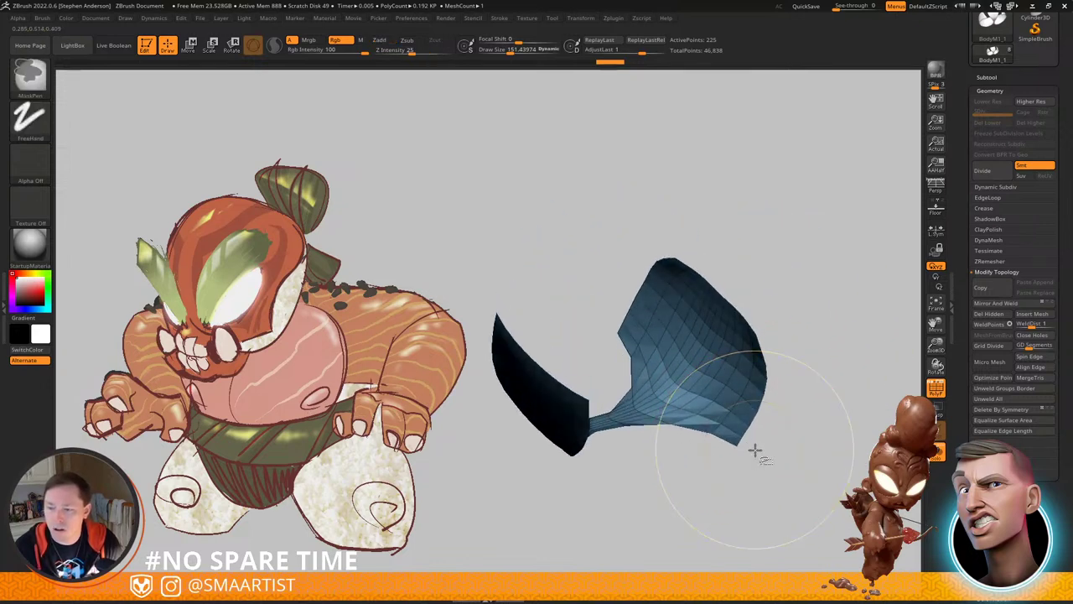
{"action": "left_click_drag", "start_coordinate": [767, 442], "coordinate": [718, 362]}
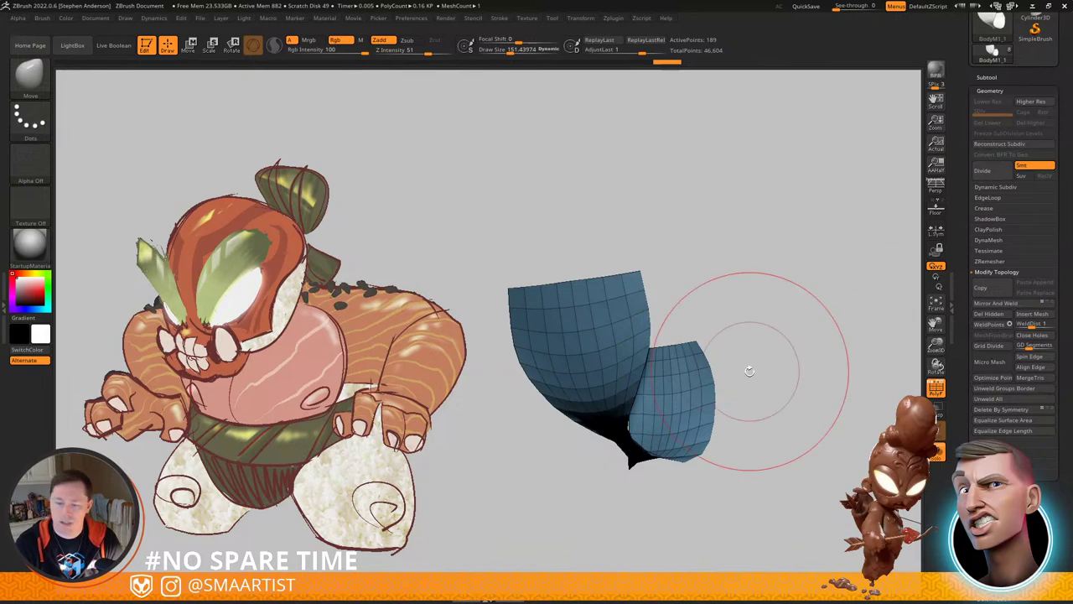
Step: Inflate the loincloth strip slightly outward from the body and trim off the outermost polygon column on each side
{"action": "key", "text": "ctrl+alt+s"}
{"action": "right_click_drag", "start_coordinate": [709, 364], "coordinate": [579, 252]}
{"action": "right_click_drag", "start_coordinate": [671, 365], "coordinate": [605, 352]}
{"action": "right_click_drag", "start_coordinate": [591, 399], "coordinate": [589, 344]}
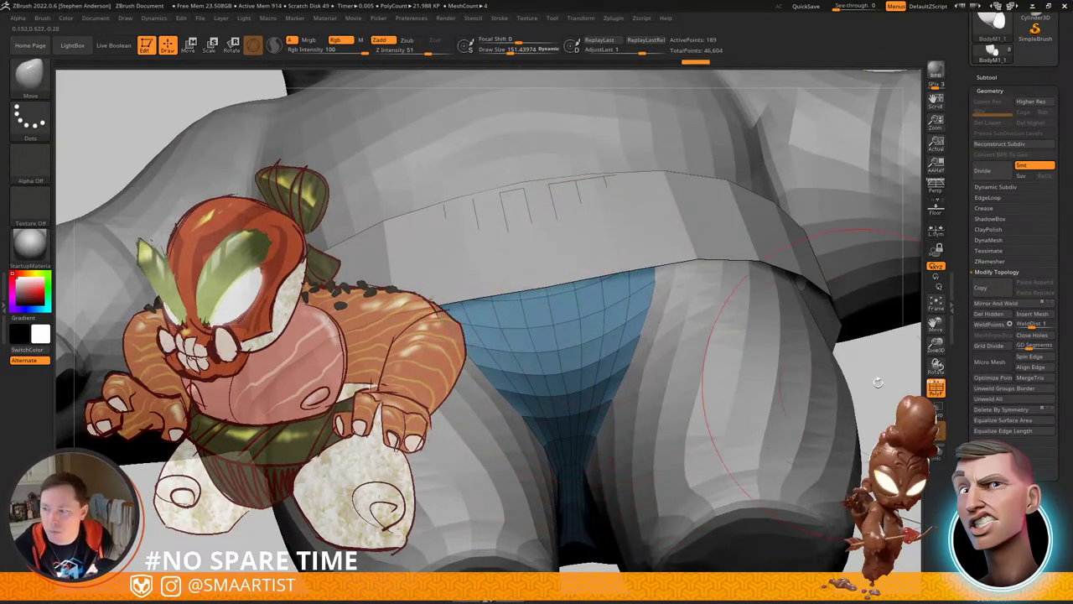
{"action": "left_click", "coordinate": [994, 599]}
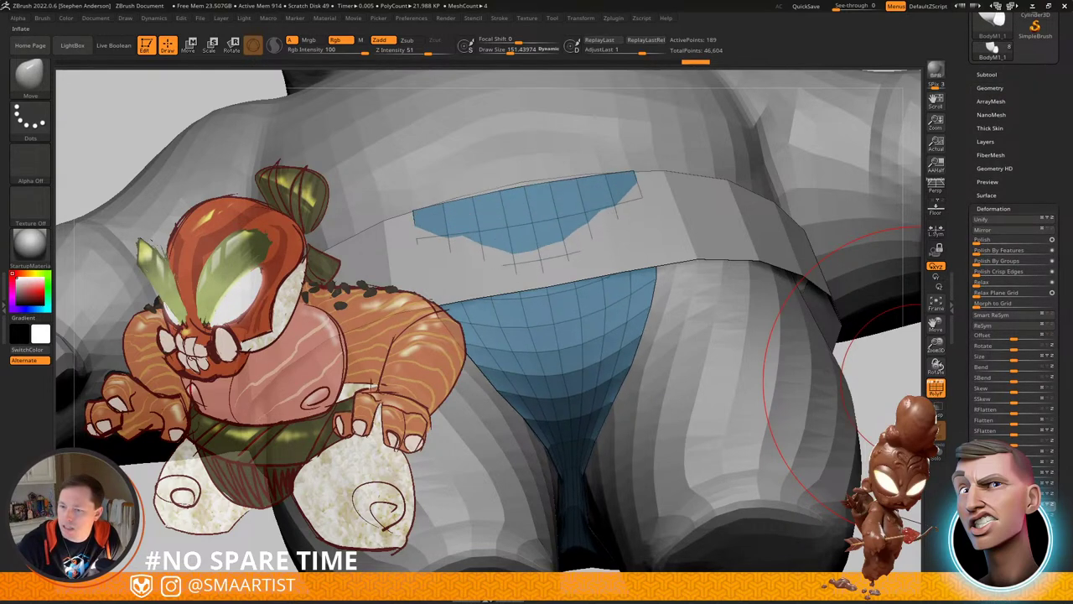
{"action": "left_click", "coordinate": [641, 315], "text": "ctrl+shift"}
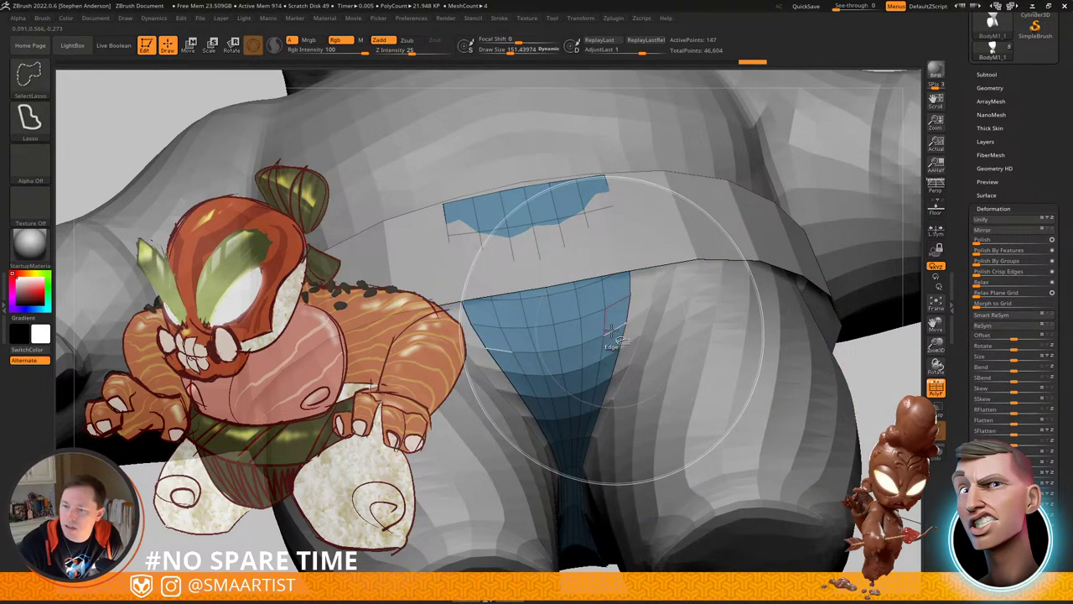
{"action": "left_click", "coordinate": [992, 88]}
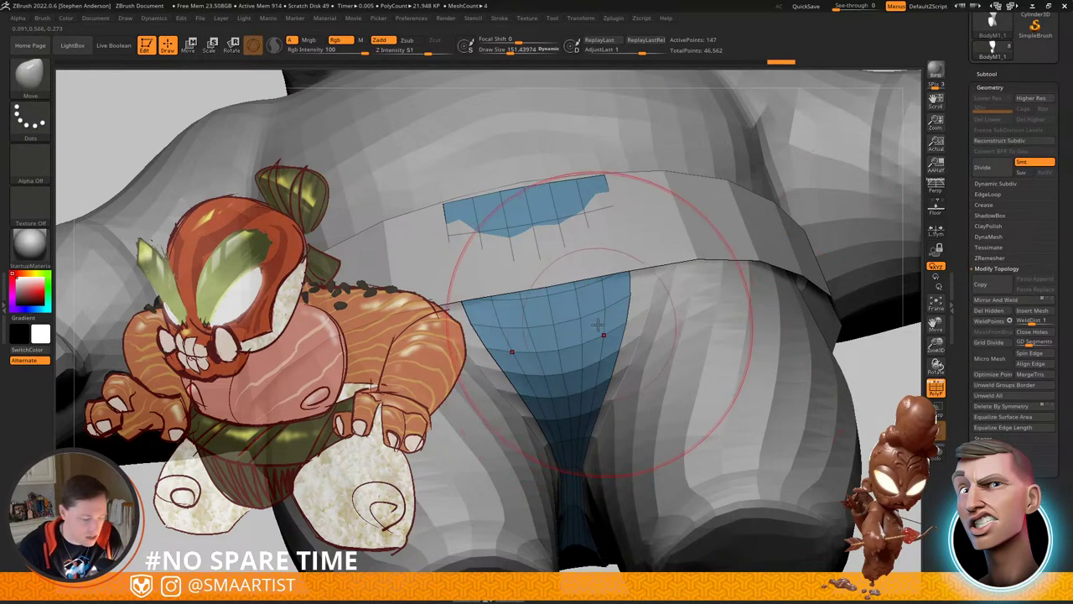
Step: Simplify the loincloth strip with ZModeler by deleting lengthwise edge loops, undoing uneven removals and leaving four evenly spaced columns
{"action": "key", "text": "b"}
{"action": "key", "text": "z"}
{"action": "key", "text": "m"}
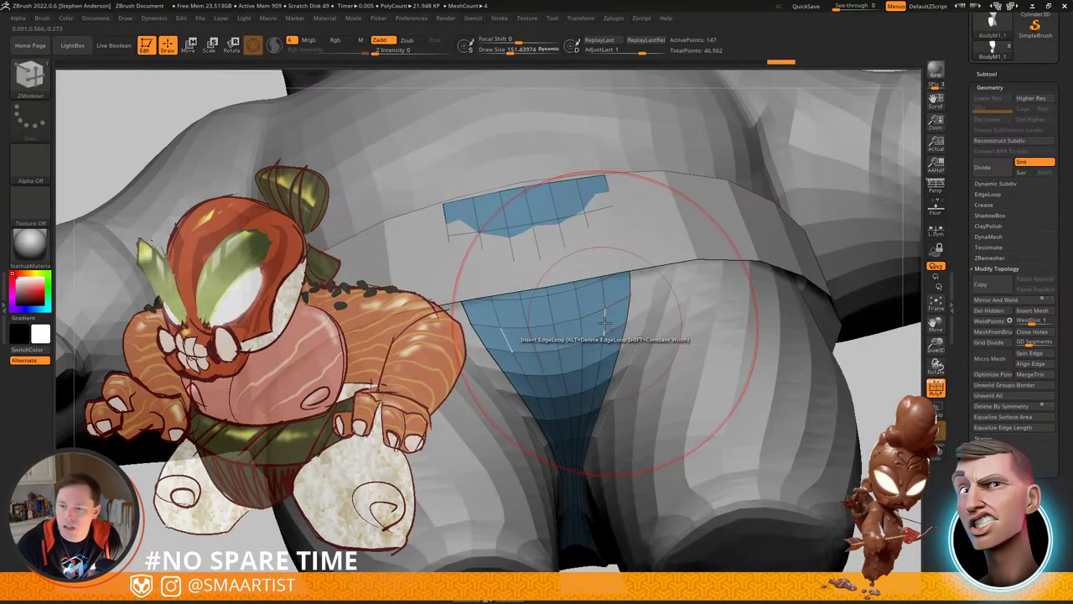
{"action": "left_click", "coordinate": [605, 323], "text": "alt"}
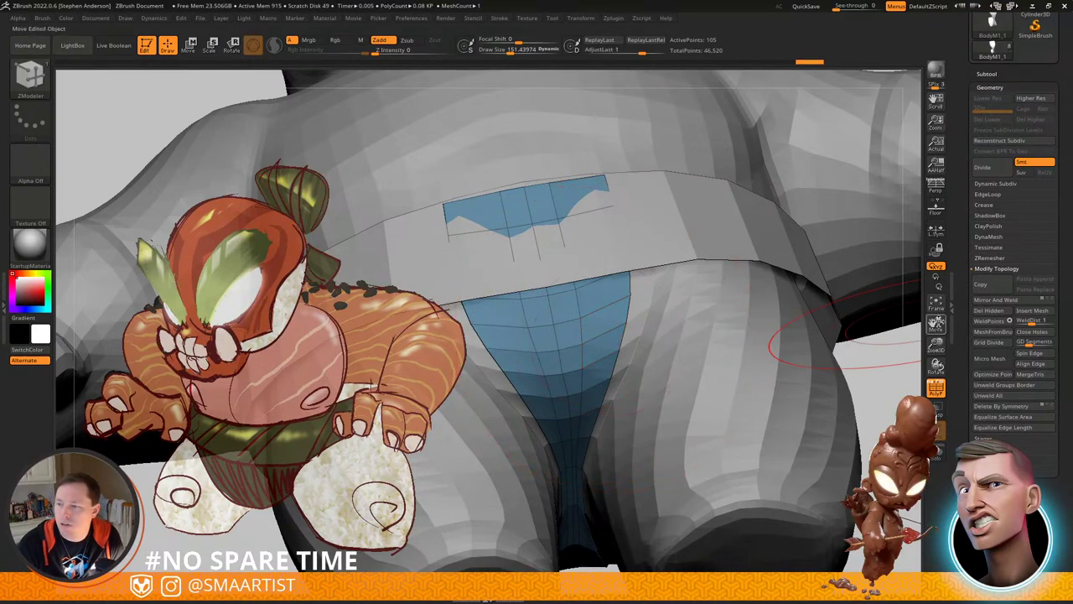
{"action": "left_click", "coordinate": [555, 338], "text": "alt"}
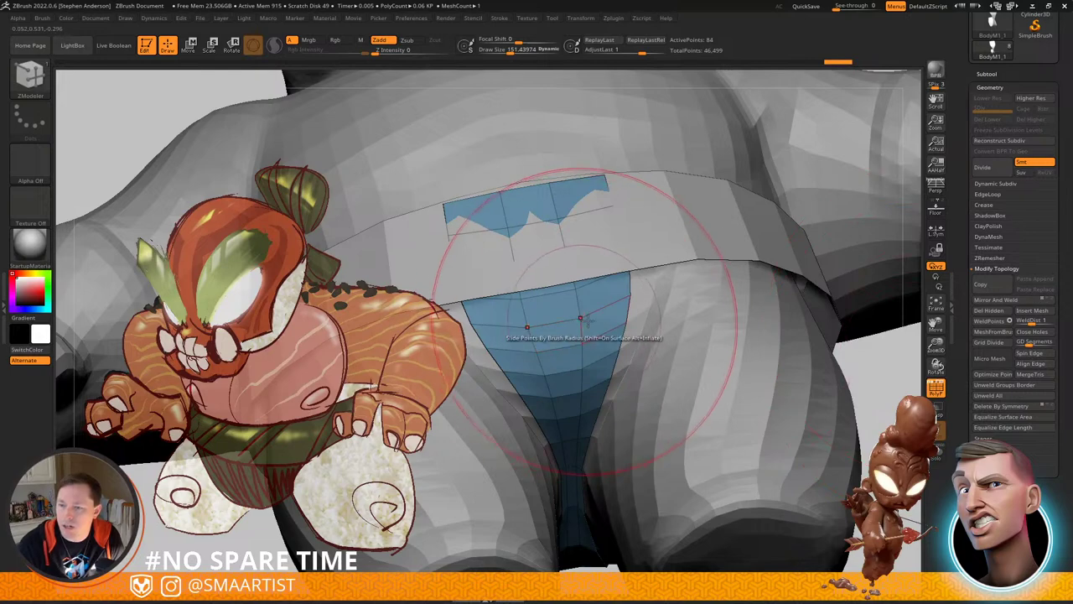
{"action": "left_click", "coordinate": [579, 331]}
{"action": "left_click", "coordinate": [578, 334], "text": "alt"}
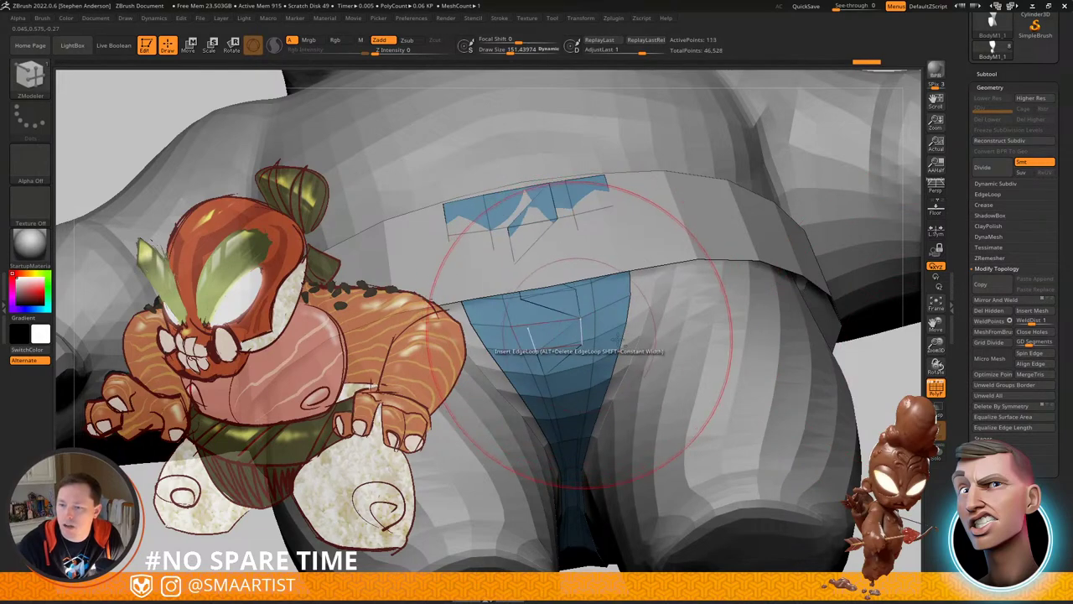
{"action": "right_click_drag", "start_coordinate": [659, 378], "coordinate": [657, 343]}
{"action": "key", "text": "ctrl+z"}
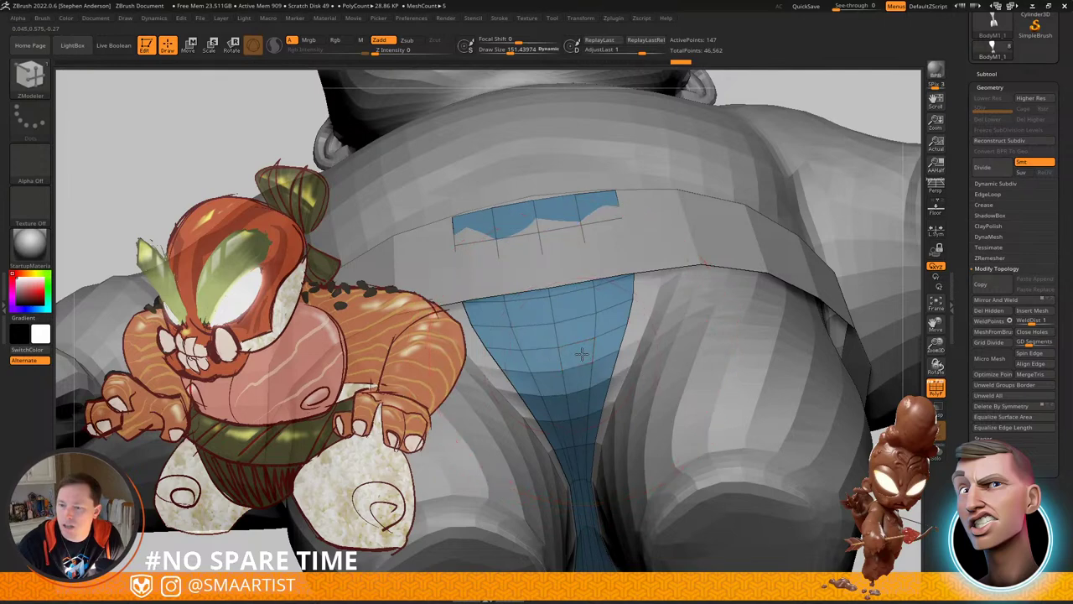
{"action": "mouse_move", "coordinate": [591, 344]}
{"action": "right_mouse_down"}
{"action": "mouse_move", "coordinate": [594, 388]}
{"action": "mouse_move", "coordinate": [583, 340]}
{"action": "mouse_move", "coordinate": [563, 376]}
{"action": "mouse_move", "coordinate": [574, 312]}
{"action": "mouse_move", "coordinate": [597, 352]}
{"action": "right_mouse_up"}
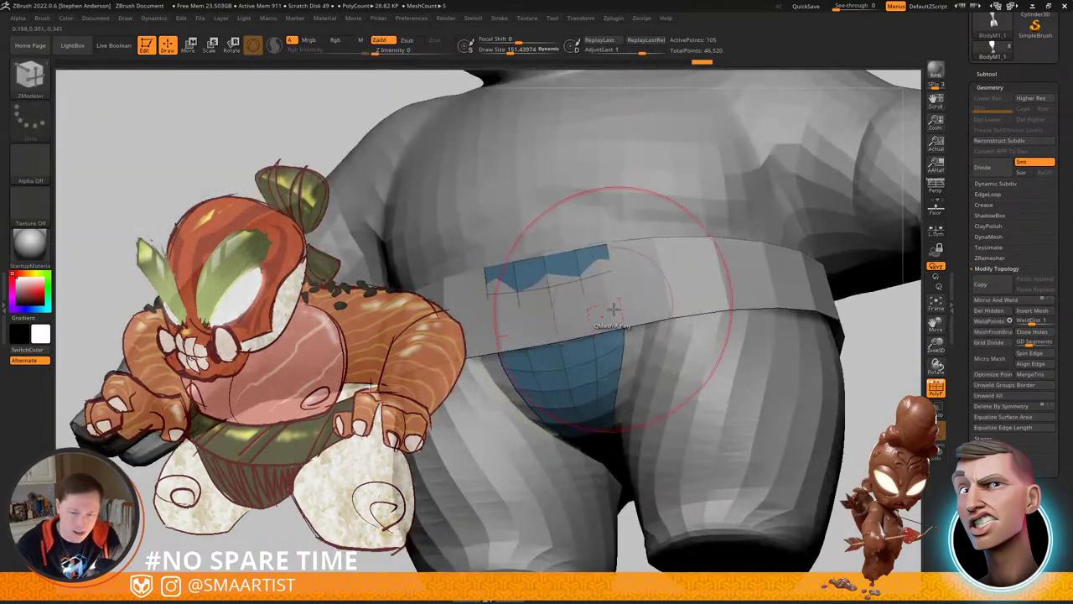
Step: Push the front upper part of the loincloth inward with the Move brush at draw size about 306
{"action": "key", "text": "b"}
{"action": "key", "text": "m"}
{"action": "key", "text": "v"}
{"action": "mouse_move", "coordinate": [607, 316]}
{"action": "right_mouse_down"}
{"action": "mouse_move", "coordinate": [594, 290]}
{"action": "mouse_move", "coordinate": [610, 265]}
{"action": "right_mouse_up"}
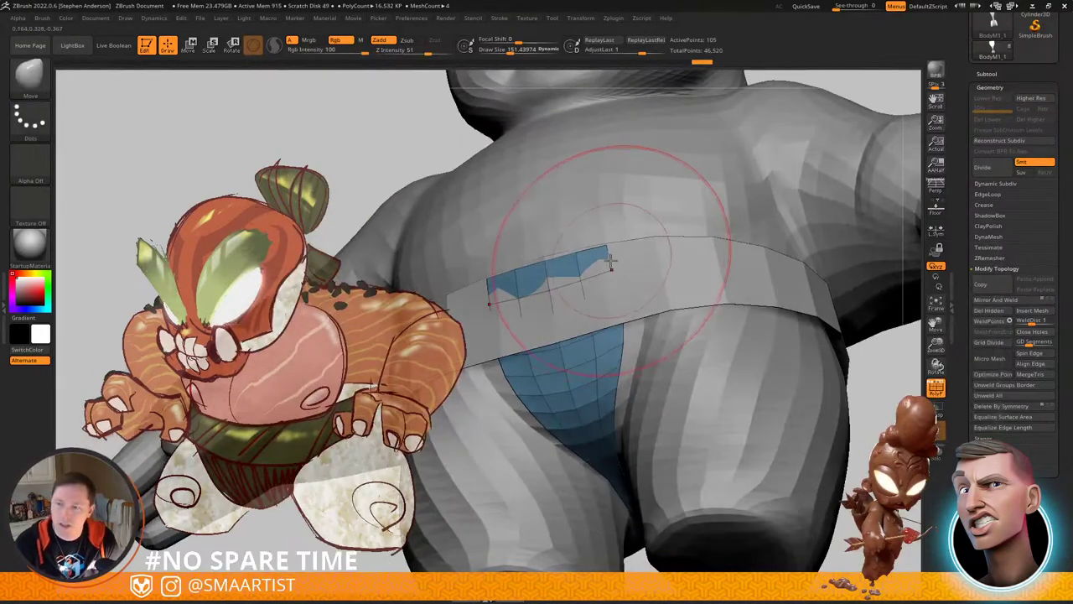
{"action": "key", "text": "s"}
{"action": "left_click", "coordinate": [614, 261]}
{"action": "left_click_drag", "start_coordinate": [613, 261], "coordinate": [622, 244]}
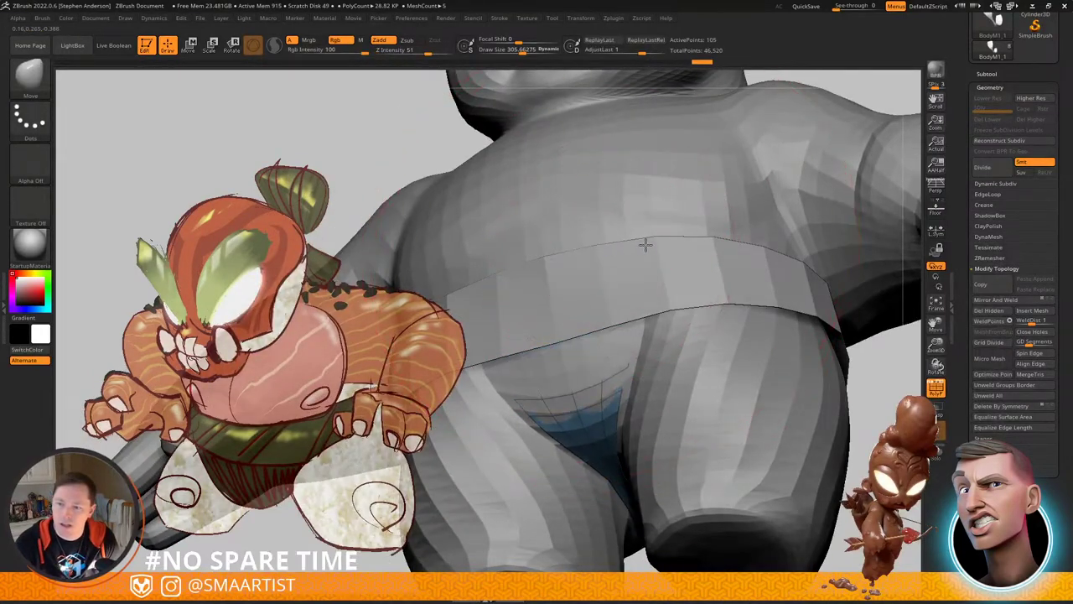
Step: Tuck the loincloth's upper edge behind the waist band with the Move brush at draw size about 81
{"action": "mouse_move", "coordinate": [634, 262]}
{"action": "right_mouse_down"}
{"action": "mouse_move", "coordinate": [585, 292]}
{"action": "mouse_move", "coordinate": [620, 310]}
{"action": "right_mouse_up"}
{"action": "key", "text": "s"}
{"action": "left_click_drag", "start_coordinate": [618, 314], "coordinate": [598, 315]}
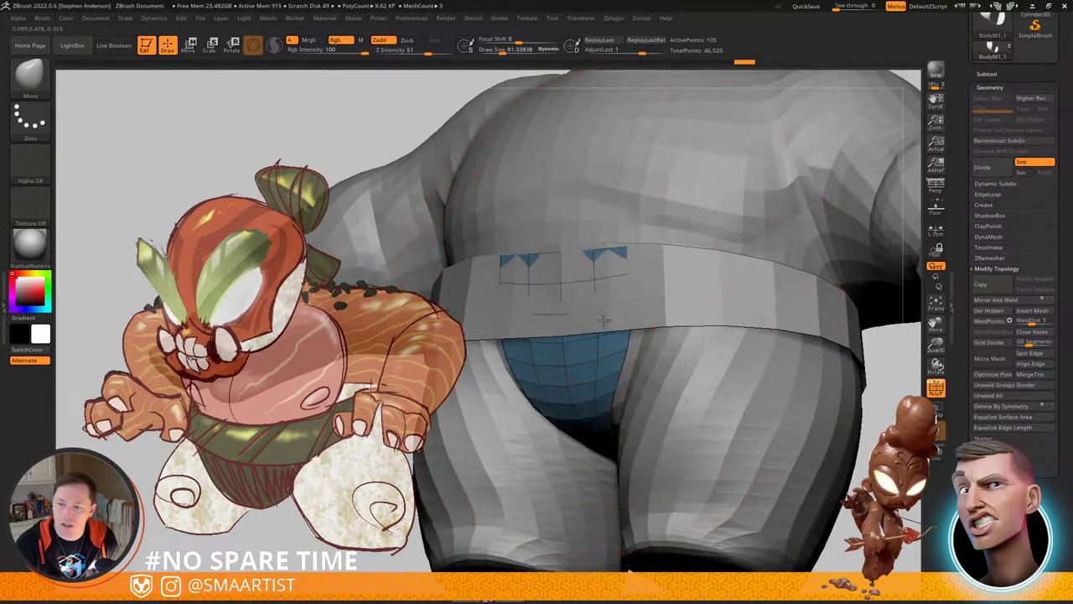
{"action": "right_click_drag", "start_coordinate": [602, 319], "coordinate": [580, 326]}
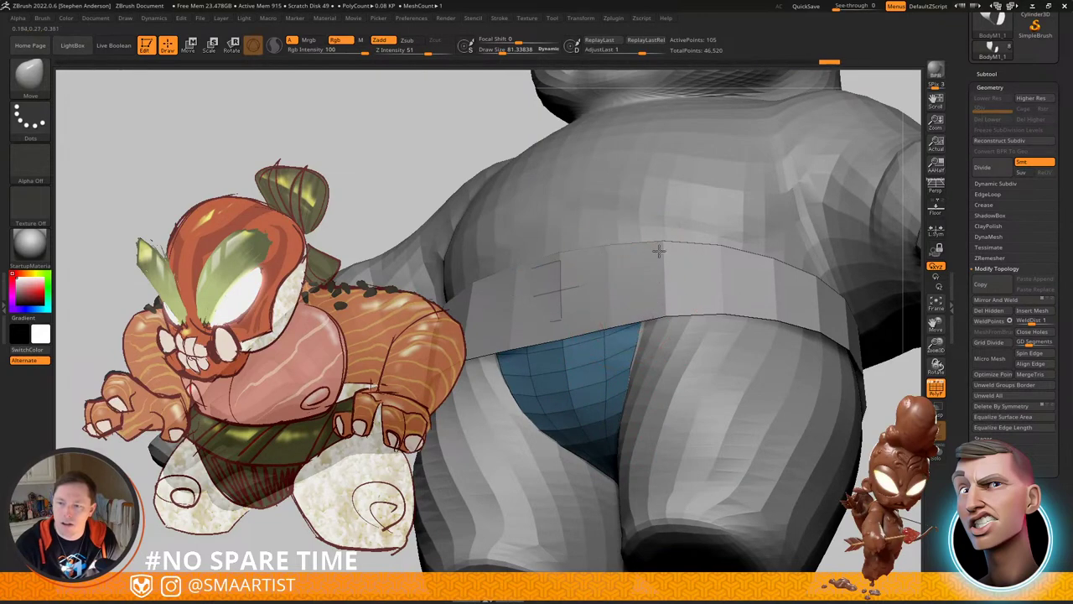
Step: Adjust the loincloth strip where it passes between the legs with the Move brush at draw size about 39
{"action": "mouse_move", "coordinate": [659, 251]}
{"action": "right_mouse_down"}
{"action": "mouse_move", "coordinate": [618, 283]}
{"action": "mouse_move", "coordinate": [594, 286]}
{"action": "mouse_move", "coordinate": [581, 342]}
{"action": "mouse_move", "coordinate": [599, 385]}
{"action": "mouse_move", "coordinate": [596, 432]}
{"action": "mouse_move", "coordinate": [578, 449]}
{"action": "mouse_move", "coordinate": [650, 478]}
{"action": "mouse_move", "coordinate": [660, 498]}
{"action": "right_mouse_up"}
{"action": "key", "text": "s"}
{"action": "left_click_drag", "start_coordinate": [618, 396], "coordinate": [615, 395]}
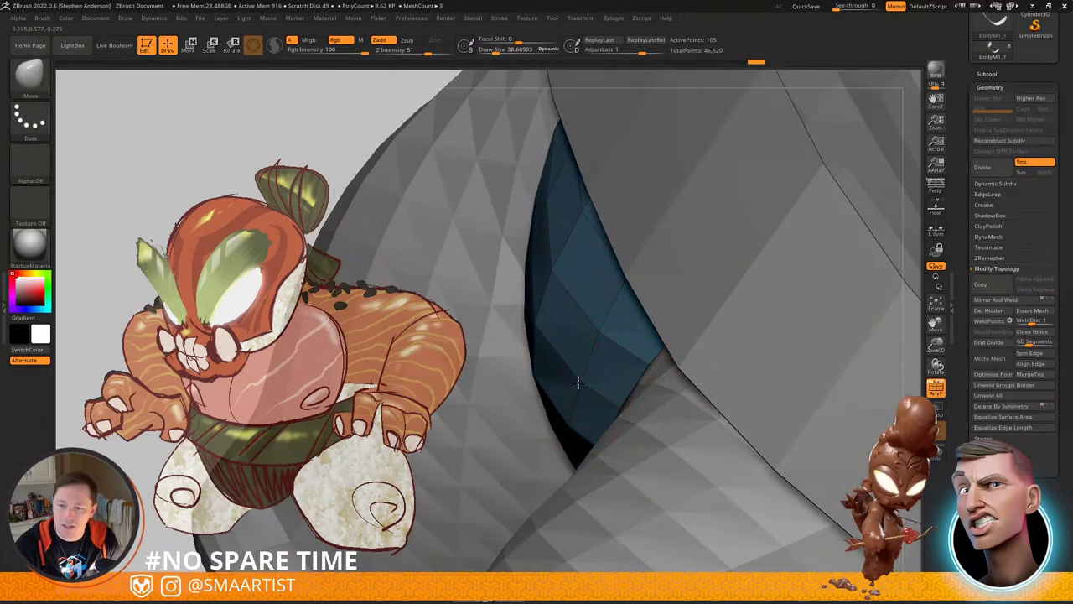
{"action": "right_click_drag", "start_coordinate": [611, 369], "coordinate": [580, 328], "text": "ctrl"}
{"action": "mouse_move", "coordinate": [580, 328]}
{"action": "right_mouse_down"}
{"action": "mouse_move", "coordinate": [616, 382]}
{"action": "mouse_move", "coordinate": [676, 426]}
{"action": "mouse_move", "coordinate": [644, 366]}
{"action": "mouse_move", "coordinate": [666, 404]}
{"action": "mouse_move", "coordinate": [692, 384]}
{"action": "mouse_move", "coordinate": [688, 428]}
{"action": "mouse_move", "coordinate": [663, 343]}
{"action": "mouse_move", "coordinate": [653, 355]}
{"action": "right_mouse_up"}
Step: Hide the wireframe and tuck the rear loincloth strip's upper edge under the waist band with the Move brush at draw size about 45
{"action": "key", "text": "shift+f"}
{"action": "key", "text": "s"}
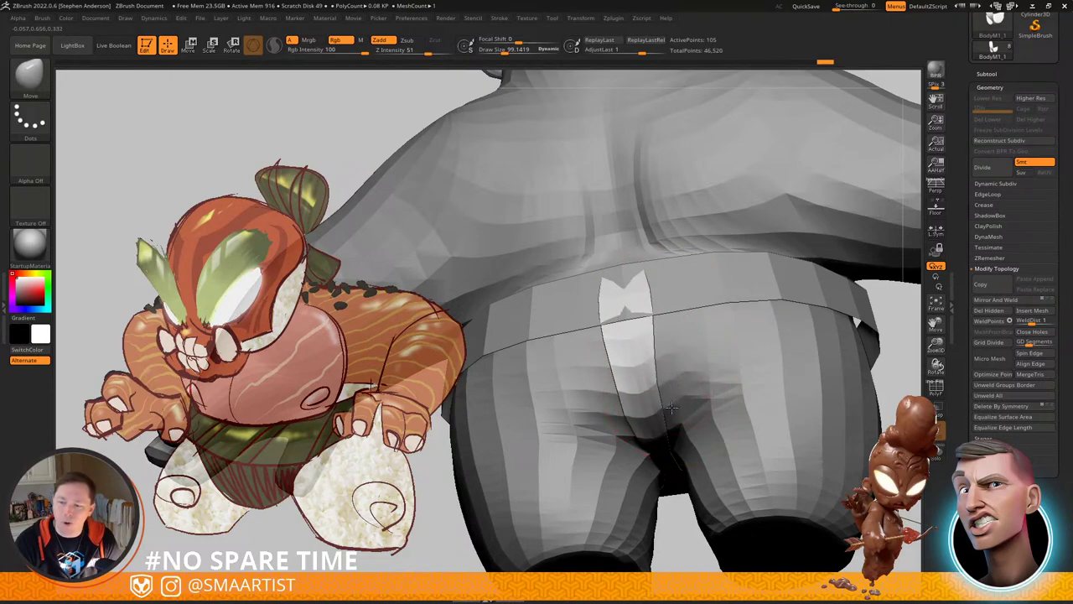
{"action": "right_click_drag", "start_coordinate": [671, 407], "coordinate": [670, 343]}
{"action": "key", "text": "s"}
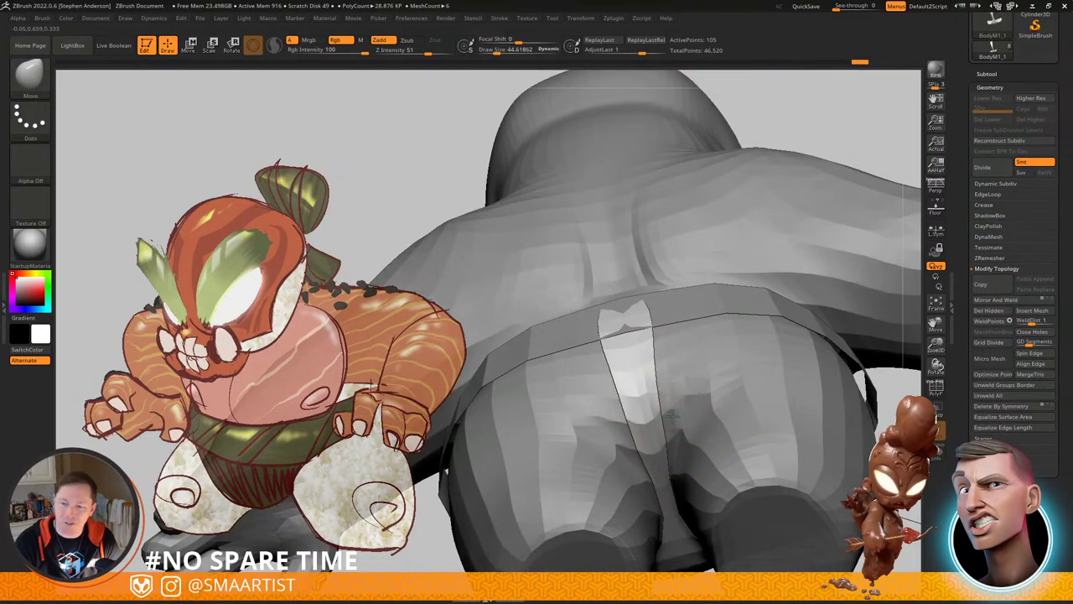
{"action": "right_click_drag", "start_coordinate": [661, 384], "coordinate": [688, 375]}
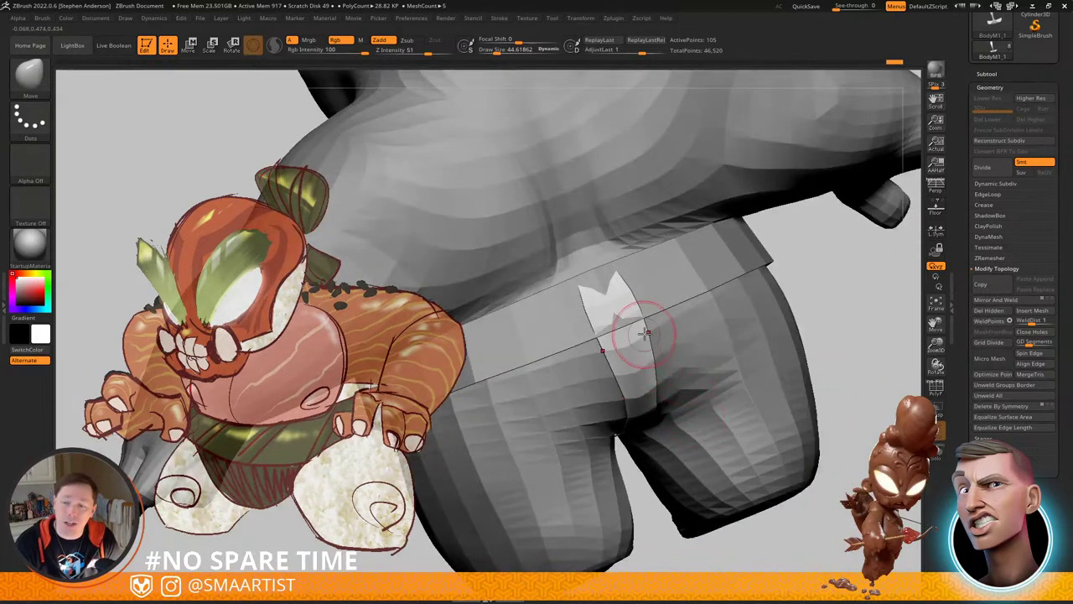
{"action": "mouse_move", "coordinate": [645, 334]}
{"action": "right_mouse_down"}
{"action": "mouse_move", "coordinate": [647, 387]}
{"action": "mouse_move", "coordinate": [603, 367]}
{"action": "mouse_move", "coordinate": [632, 383]}
{"action": "mouse_move", "coordinate": [646, 371]}
{"action": "mouse_move", "coordinate": [628, 383]}
{"action": "mouse_move", "coordinate": [629, 359]}
{"action": "mouse_move", "coordinate": [622, 379]}
{"action": "mouse_move", "coordinate": [616, 327]}
{"action": "mouse_move", "coordinate": [599, 335]}
{"action": "mouse_move", "coordinate": [562, 299]}
{"action": "mouse_move", "coordinate": [613, 513]}
{"action": "mouse_move", "coordinate": [556, 411]}
{"action": "mouse_move", "coordinate": [580, 307]}
{"action": "mouse_move", "coordinate": [604, 366]}
{"action": "mouse_move", "coordinate": [594, 381]}
{"action": "mouse_move", "coordinate": [647, 367]}
{"action": "mouse_move", "coordinate": [654, 386]}
{"action": "mouse_move", "coordinate": [579, 419]}
{"action": "mouse_move", "coordinate": [622, 391]}
{"action": "mouse_move", "coordinate": [601, 380]}
{"action": "right_mouse_up"}
Step: Switch to the body mesh and show its wireframe and polygroups
{"action": "left_click", "coordinate": [560, 429], "text": "alt"}
{"action": "key", "text": "shift+f"}
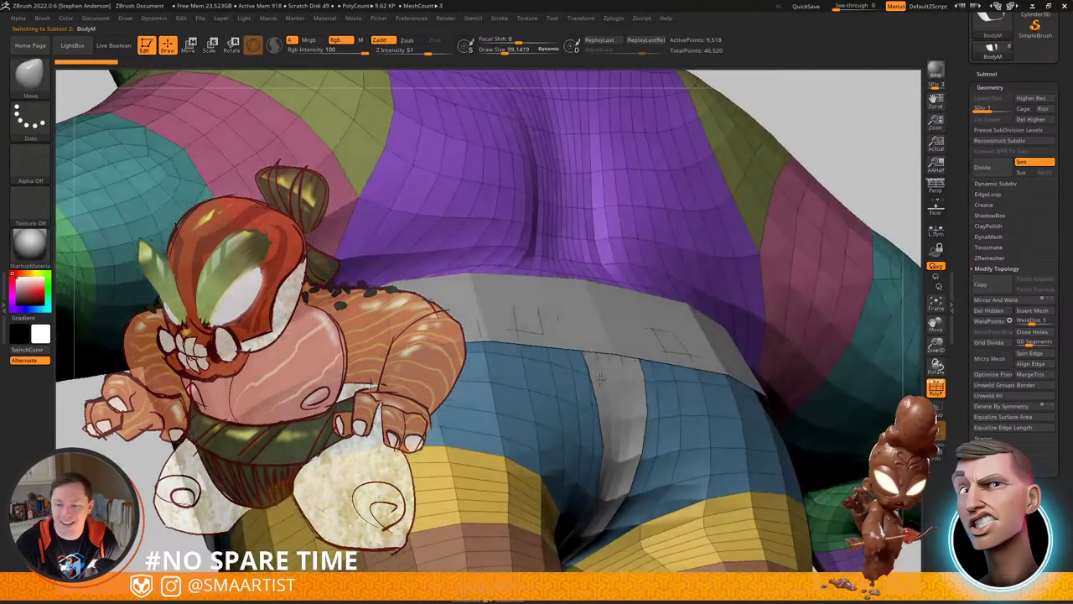
{"action": "left_click", "coordinate": [585, 408], "text": "ctrl+shift"}
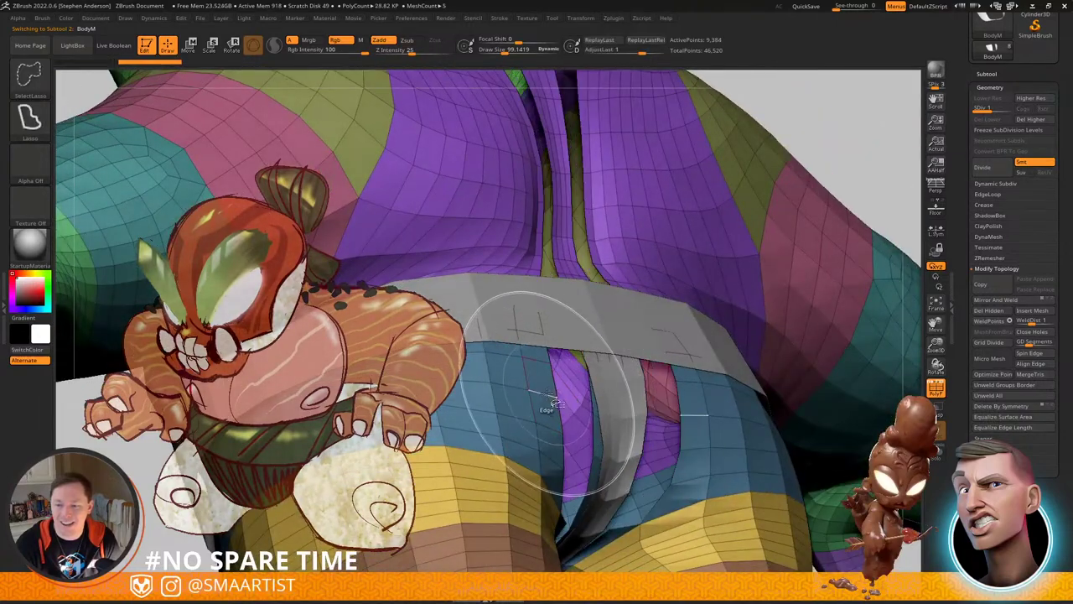
{"action": "left_click", "coordinate": [549, 395], "text": "ctrl+shift"}
{"action": "key", "text": "ctrl+a"}
{"action": "key", "text": "ctrl+shift+a"}
{"action": "right_click_drag", "start_coordinate": [593, 438], "coordinate": [576, 413]}
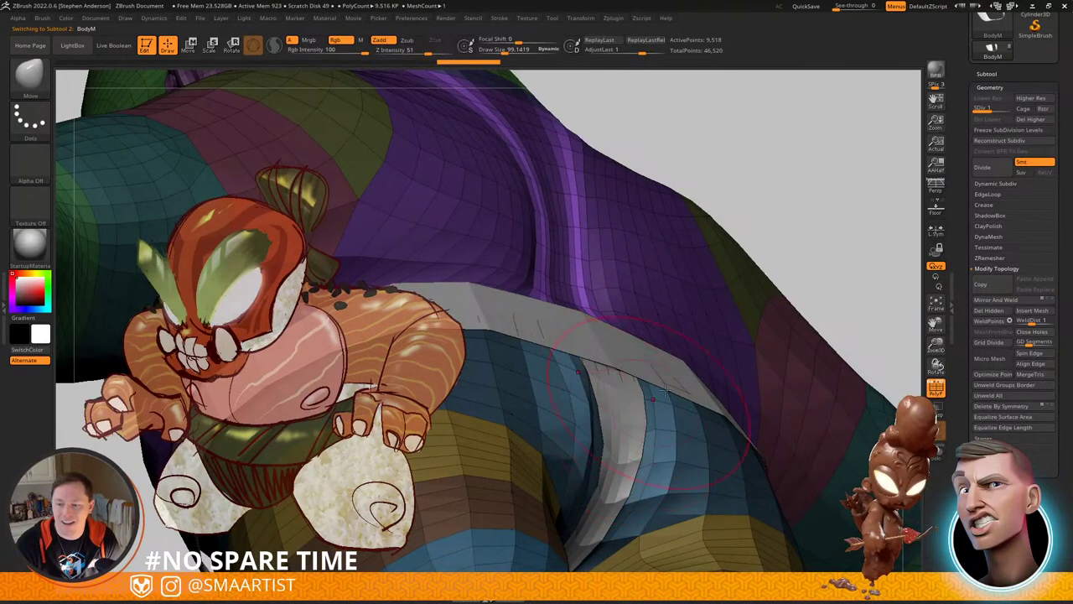
{"action": "left_click_drag", "start_coordinate": [826, 302], "coordinate": [855, 331], "text": "ctrl"}
Step: Mask the whole body except the edge loops running along both sides of the rear loincloth strip
{"action": "right_click_drag", "start_coordinate": [755, 369], "coordinate": [591, 407], "text": "ctrl"}
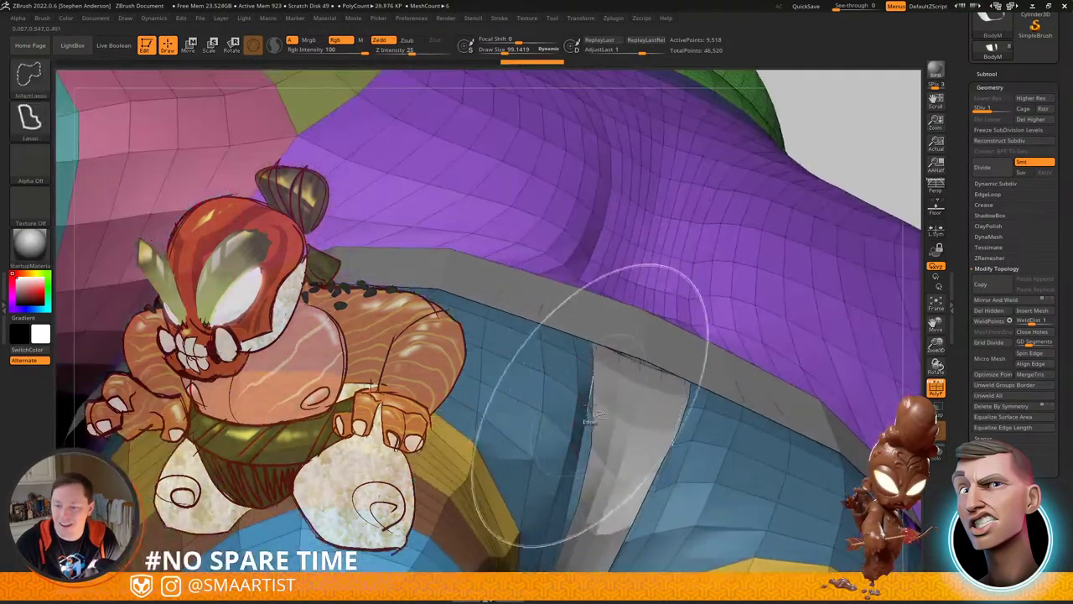
{"action": "left_click", "coordinate": [584, 404], "text": "ctrl+shift"}
{"action": "key", "text": "ctrl+shift+s"}
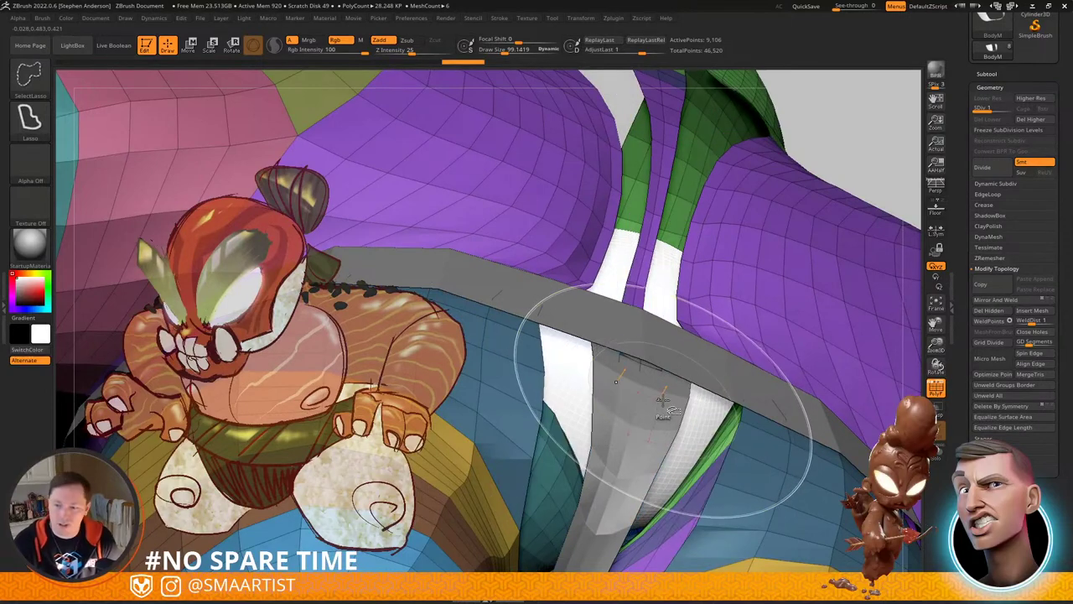
{"action": "key", "text": "ctrl+a"}
{"action": "key", "text": "ctrl+shift+a"}
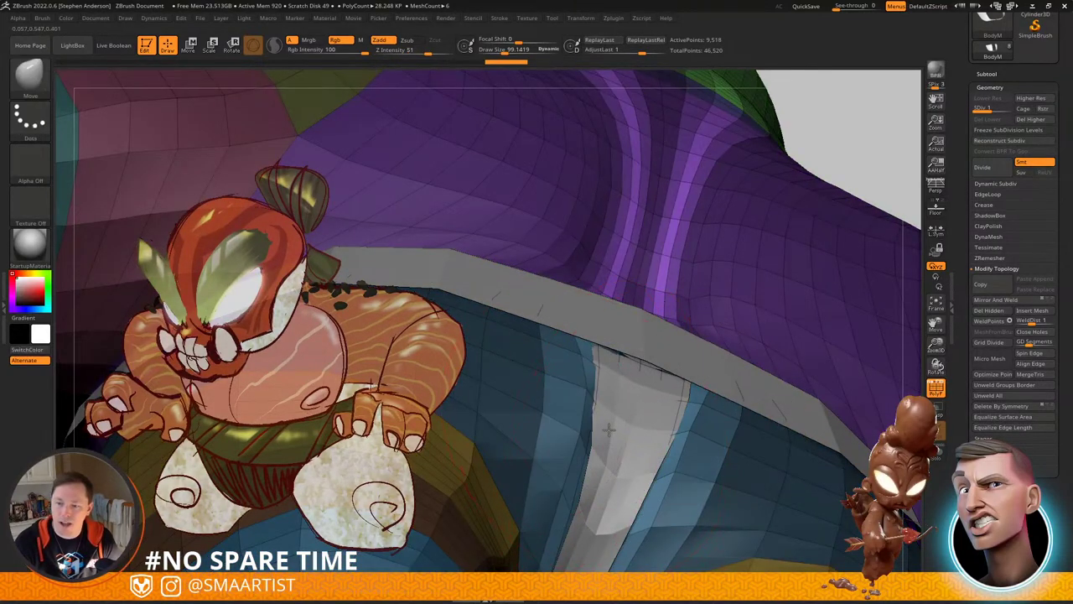
Step: Reshape the unmasked loops beside the rear strip with the Move brush at draw size about 45, then clear the mask and hide the wireframe
{"action": "right_click_drag", "start_coordinate": [596, 442], "coordinate": [578, 457]}
{"action": "key", "text": "s"}
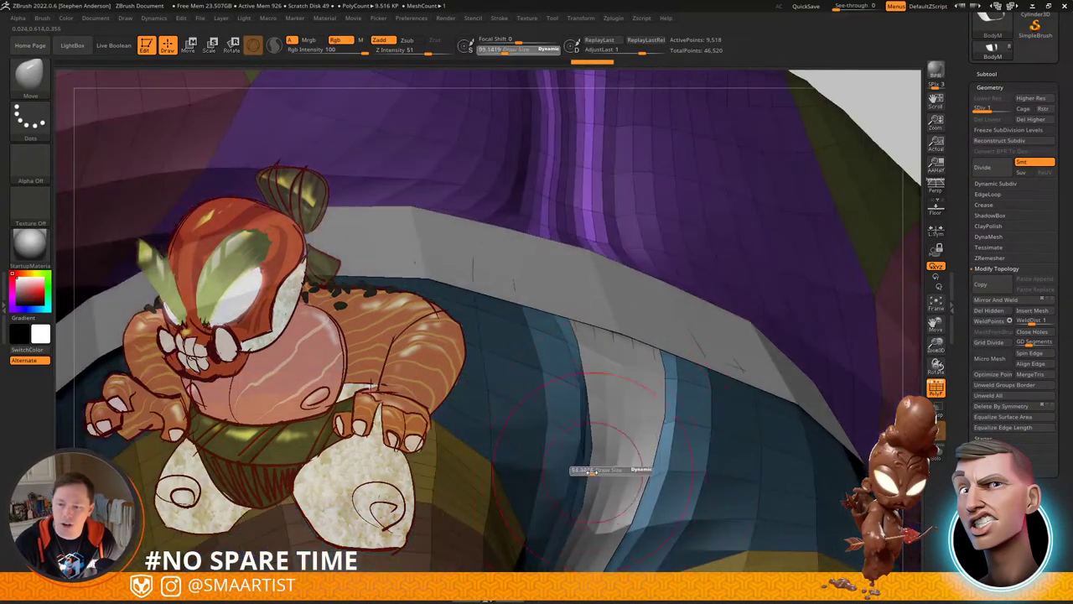
{"action": "left_click_drag", "start_coordinate": [599, 469], "coordinate": [590, 470]}
{"action": "right_click_drag", "start_coordinate": [591, 474], "coordinate": [586, 496]}
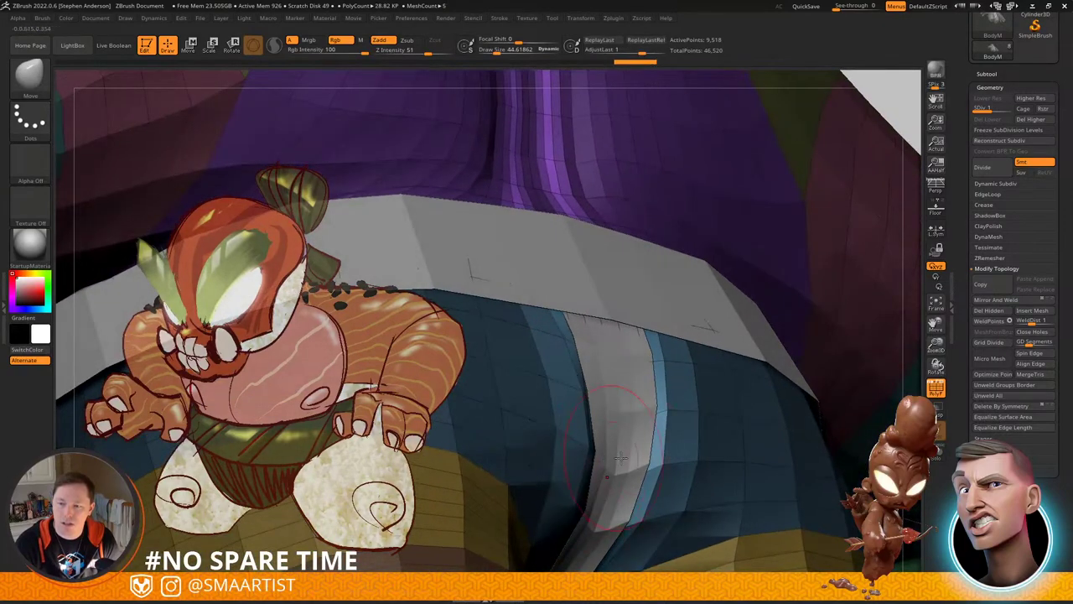
{"action": "right_click_drag", "start_coordinate": [621, 458], "coordinate": [624, 338], "text": "ctrl"}
{"action": "left_click_drag", "start_coordinate": [759, 293], "coordinate": [780, 315], "text": "ctrl"}
{"action": "key", "text": "shift+f"}
Step: Shape the buttocks and the crease above the thighs with the Move brush at draw sizes of about 58 to 62
{"action": "mouse_move", "coordinate": [550, 455]}
{"action": "right_mouse_down"}
{"action": "mouse_move", "coordinate": [594, 453]}
{"action": "mouse_move", "coordinate": [602, 500]}
{"action": "right_mouse_up"}
{"action": "left_click_drag", "start_coordinate": [606, 448], "coordinate": [603, 447]}
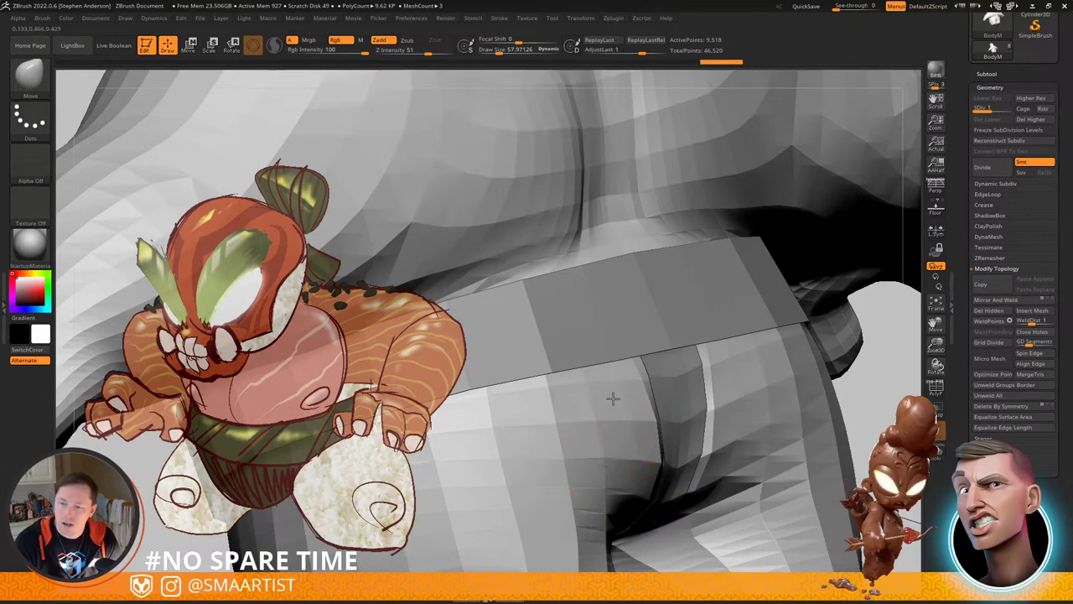
{"action": "mouse_move", "coordinate": [631, 437]}
{"action": "right_mouse_down"}
{"action": "mouse_move", "coordinate": [607, 369]}
{"action": "mouse_move", "coordinate": [598, 374]}
{"action": "mouse_move", "coordinate": [574, 349]}
{"action": "mouse_move", "coordinate": [614, 366]}
{"action": "mouse_move", "coordinate": [632, 321]}
{"action": "mouse_move", "coordinate": [595, 383]}
{"action": "mouse_move", "coordinate": [640, 403]}
{"action": "mouse_move", "coordinate": [616, 353]}
{"action": "mouse_move", "coordinate": [570, 376]}
{"action": "mouse_move", "coordinate": [571, 315]}
{"action": "right_mouse_up"}
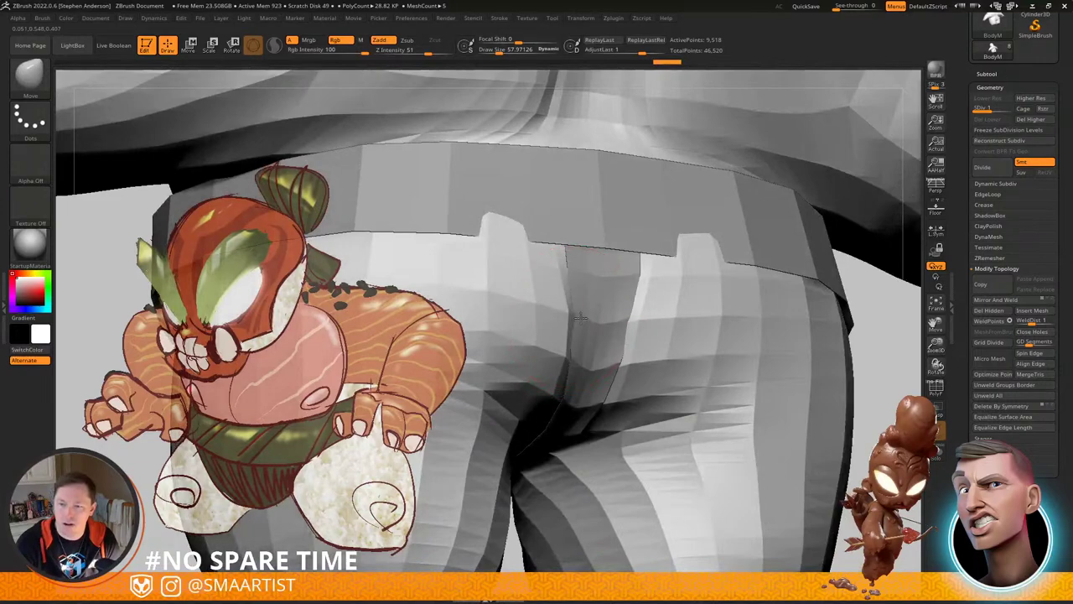
{"action": "right_click_drag", "start_coordinate": [540, 393], "coordinate": [544, 374]}
{"action": "left_click_drag", "start_coordinate": [540, 374], "coordinate": [539, 373]}
{"action": "mouse_move", "coordinate": [567, 384]}
{"action": "right_mouse_down", "text": "ctrl"}
{"action": "mouse_move", "coordinate": [560, 352]}
{"action": "mouse_move", "coordinate": [545, 407]}
{"action": "right_mouse_up", "text": "ctrl"}
{"action": "key", "text": "s"}
{"action": "left_click_drag", "start_coordinate": [546, 406], "coordinate": [572, 408]}
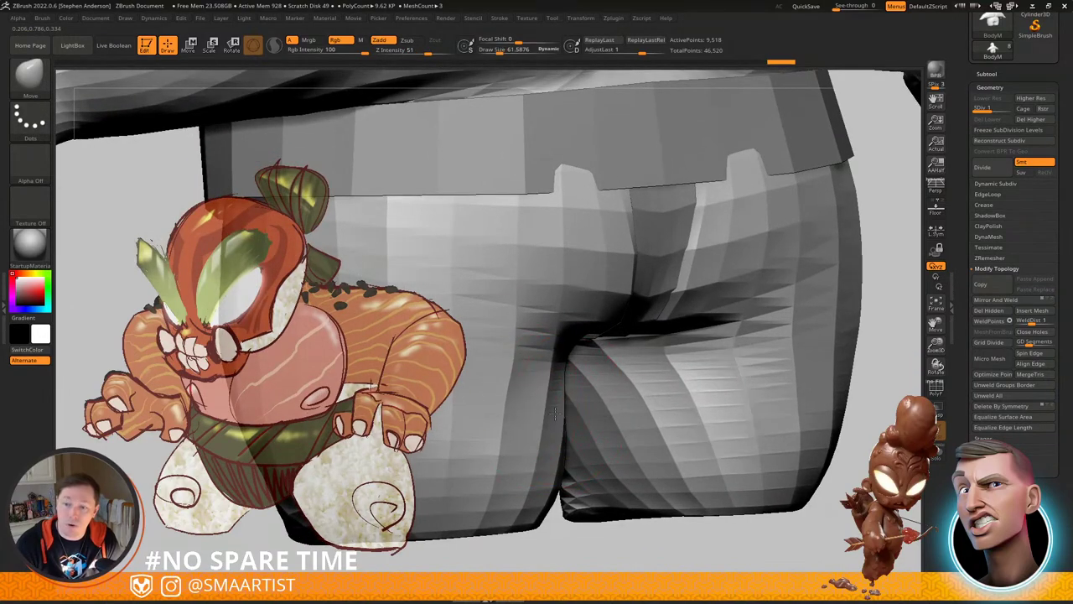
{"action": "mouse_move", "coordinate": [574, 408]}
{"action": "right_mouse_down"}
{"action": "mouse_move", "coordinate": [578, 387]}
{"action": "mouse_move", "coordinate": [560, 406]}
{"action": "right_mouse_up"}
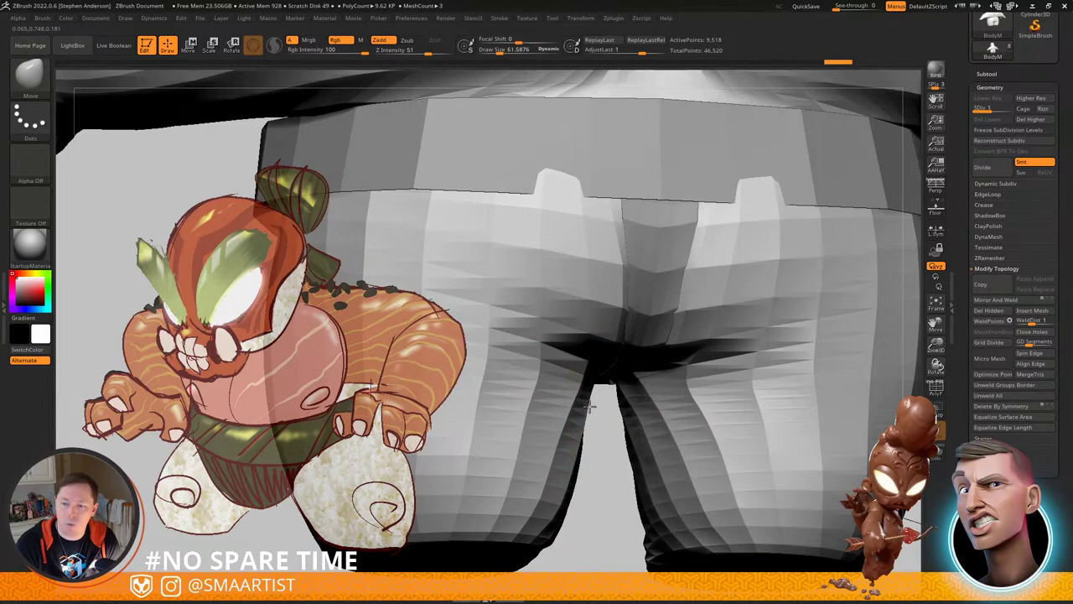
Step: Pull the waist band out over the buttocks and even its side with the Move brush at draw sizes of about 90 and 229
{"action": "mouse_move", "coordinate": [661, 281]}
{"action": "right_mouse_down", "text": "ctrl"}
{"action": "mouse_move", "coordinate": [629, 265]}
{"action": "mouse_move", "coordinate": [659, 294]}
{"action": "mouse_move", "coordinate": [648, 363]}
{"action": "mouse_move", "coordinate": [645, 295]}
{"action": "mouse_move", "coordinate": [611, 268]}
{"action": "right_mouse_up", "text": "ctrl"}
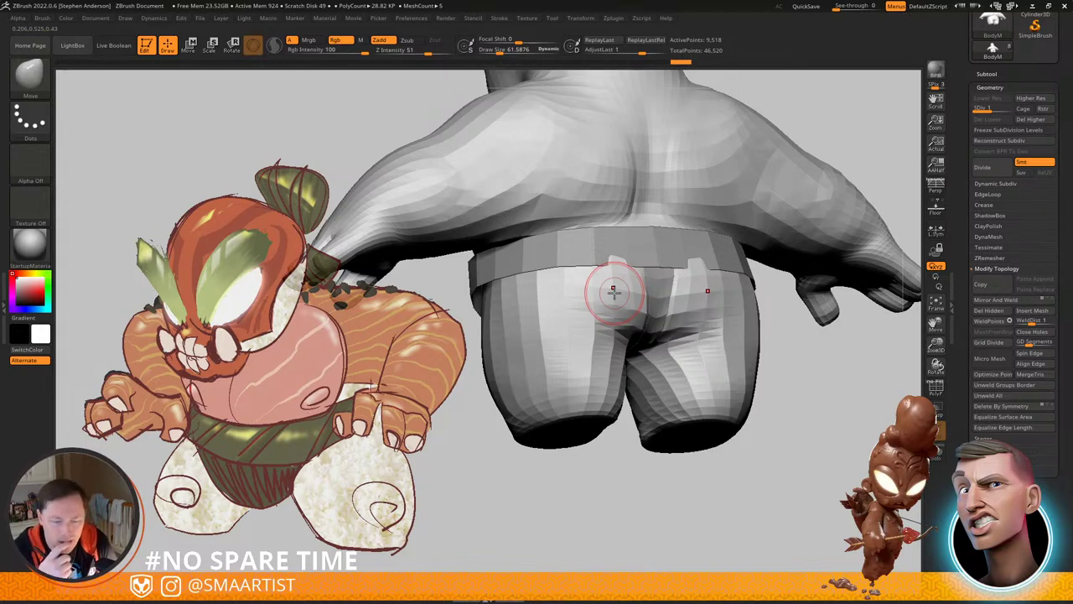
{"action": "right_click_drag", "start_coordinate": [615, 293], "coordinate": [606, 198]}
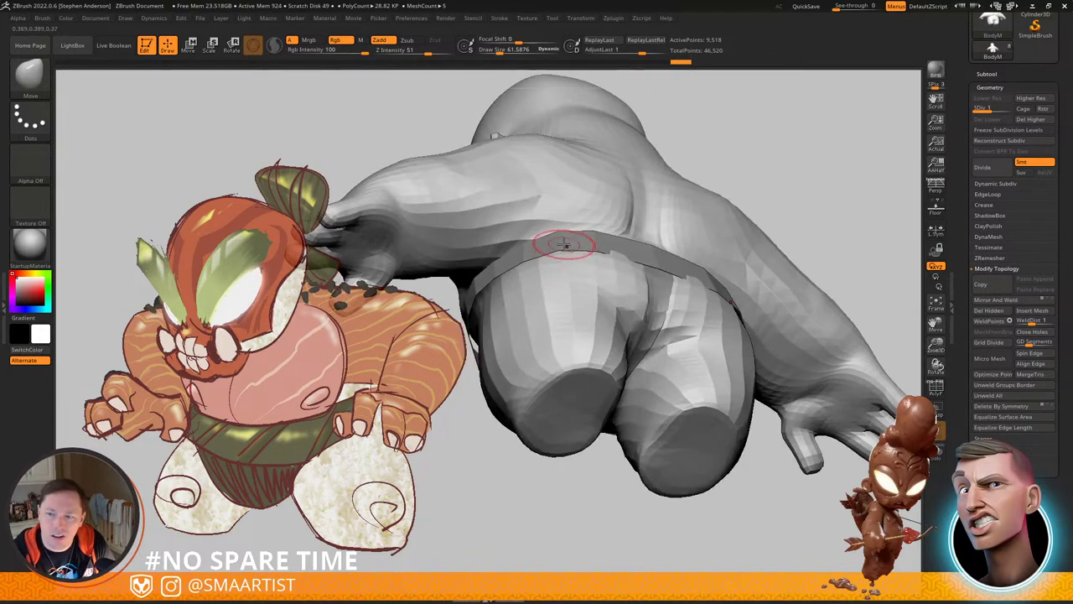
{"action": "left_click", "coordinate": [604, 250], "text": "alt"}
{"action": "mouse_move", "coordinate": [604, 250]}
{"action": "right_mouse_down"}
{"action": "mouse_move", "coordinate": [625, 285]}
{"action": "mouse_move", "coordinate": [628, 254]}
{"action": "mouse_move", "coordinate": [628, 265]}
{"action": "mouse_move", "coordinate": [559, 302]}
{"action": "mouse_move", "coordinate": [713, 270]}
{"action": "mouse_move", "coordinate": [671, 254]}
{"action": "mouse_move", "coordinate": [641, 266]}
{"action": "right_mouse_up"}
{"action": "key", "text": "]"}
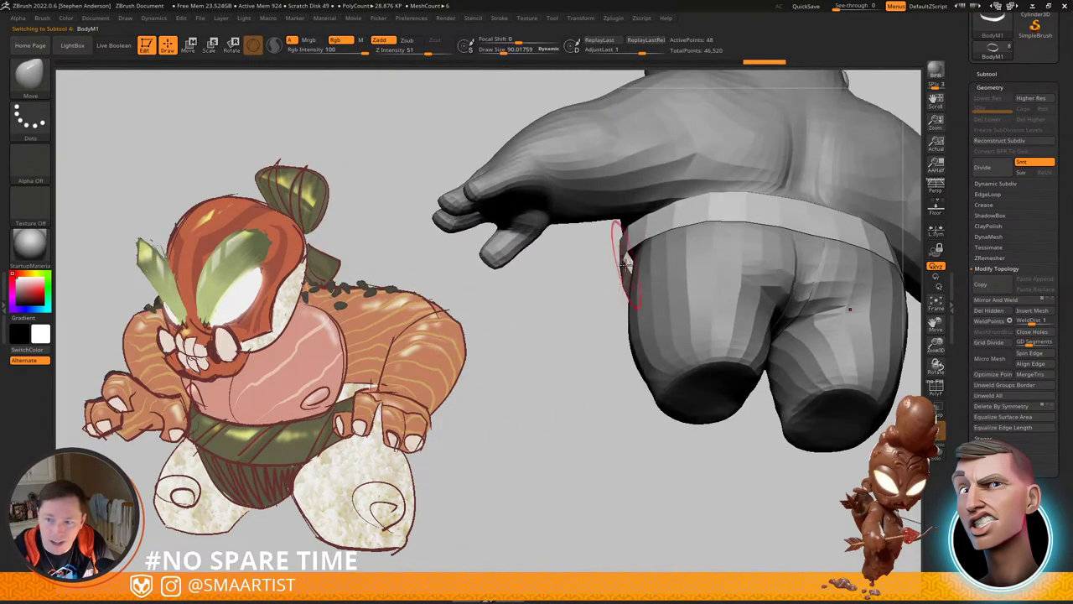
{"action": "left_click_drag", "start_coordinate": [621, 264], "coordinate": [630, 264]}
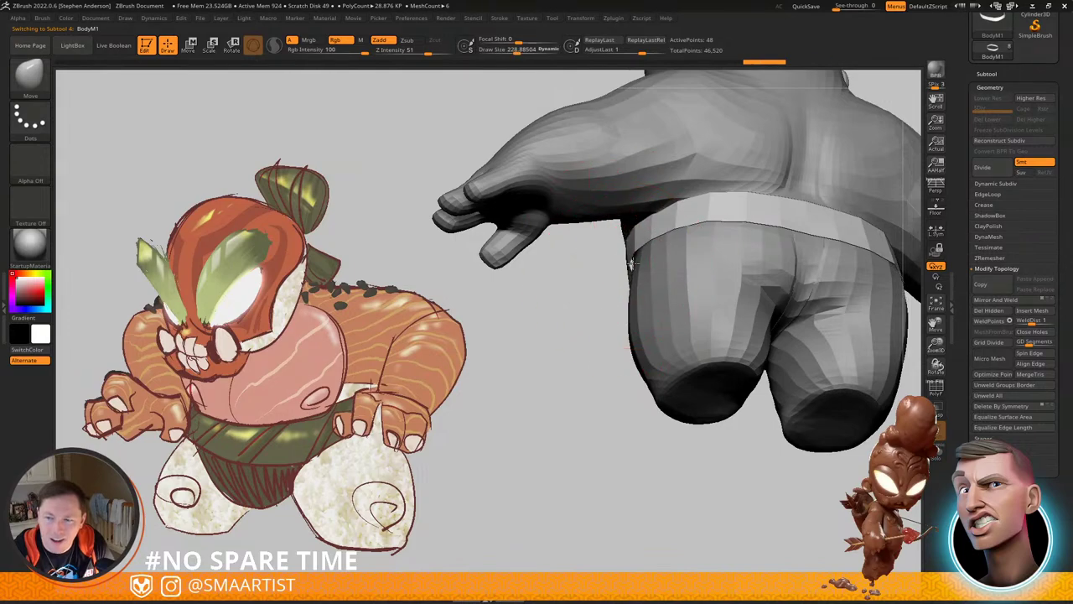
{"action": "mouse_move", "coordinate": [631, 263]}
{"action": "right_mouse_down"}
{"action": "mouse_move", "coordinate": [674, 255]}
{"action": "mouse_move", "coordinate": [626, 244]}
{"action": "mouse_move", "coordinate": [652, 271]}
{"action": "mouse_move", "coordinate": [685, 264]}
{"action": "mouse_move", "coordinate": [668, 292]}
{"action": "mouse_move", "coordinate": [671, 232]}
{"action": "mouse_move", "coordinate": [659, 220]}
{"action": "mouse_move", "coordinate": [645, 251]}
{"action": "mouse_move", "coordinate": [711, 281]}
{"action": "mouse_move", "coordinate": [649, 285]}
{"action": "mouse_move", "coordinate": [677, 347]}
{"action": "right_mouse_up"}
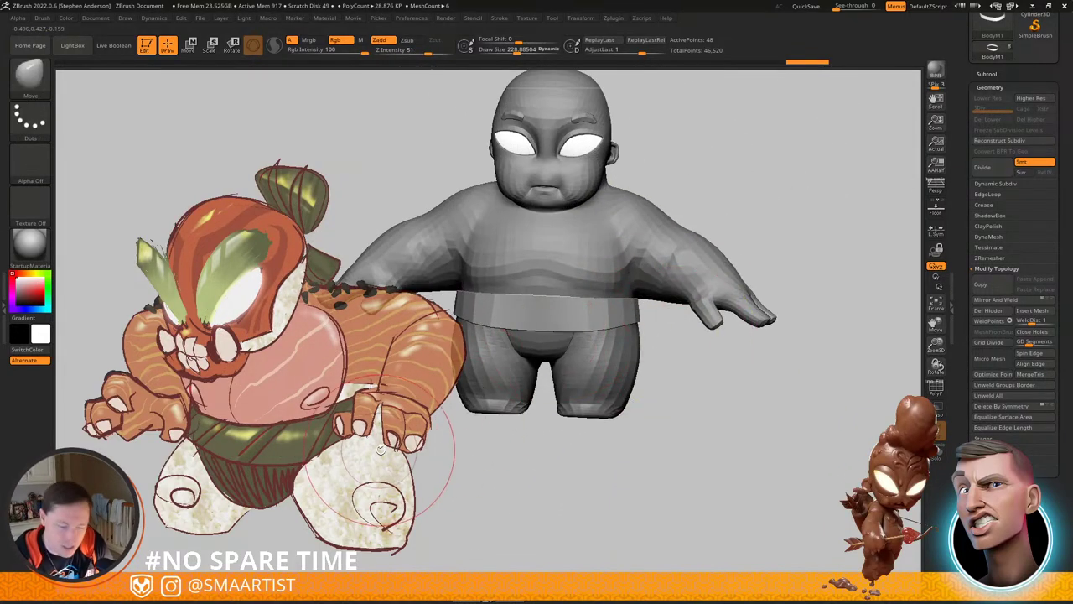
Step: Sample the off-white rice colour from the concept's leg and refine it to RGB 224, 220, 206
{"action": "key", "text": "w"}
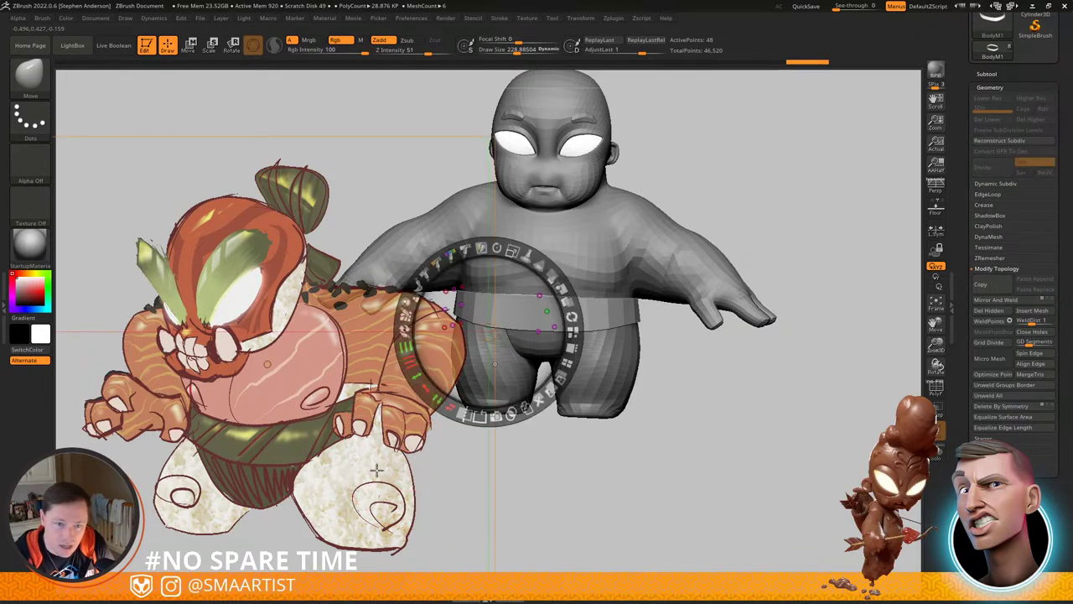
{"action": "key", "text": "c"}
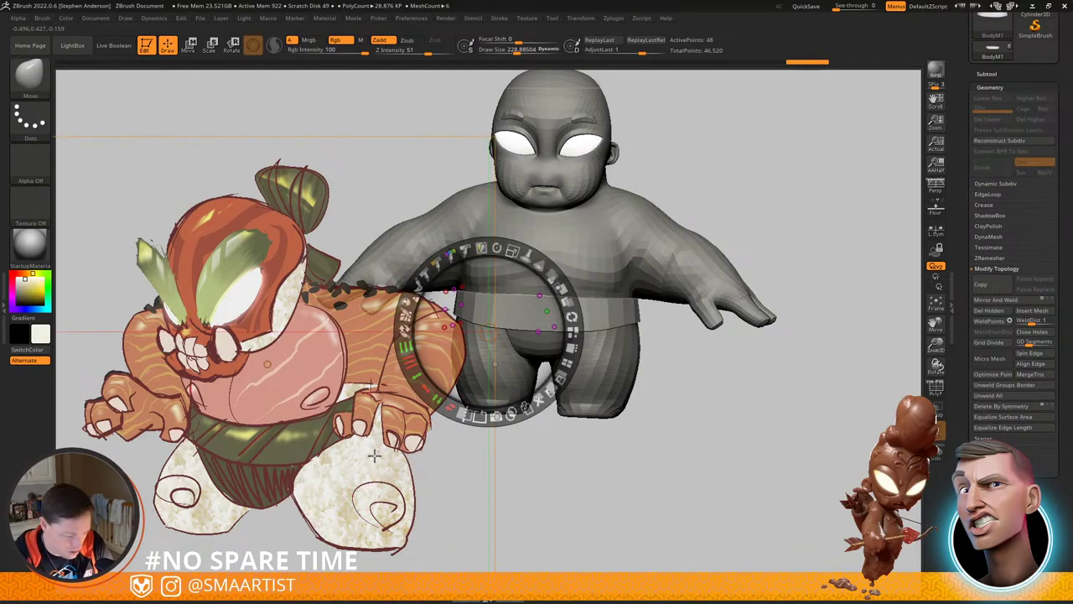
{"action": "key", "text": "c"}
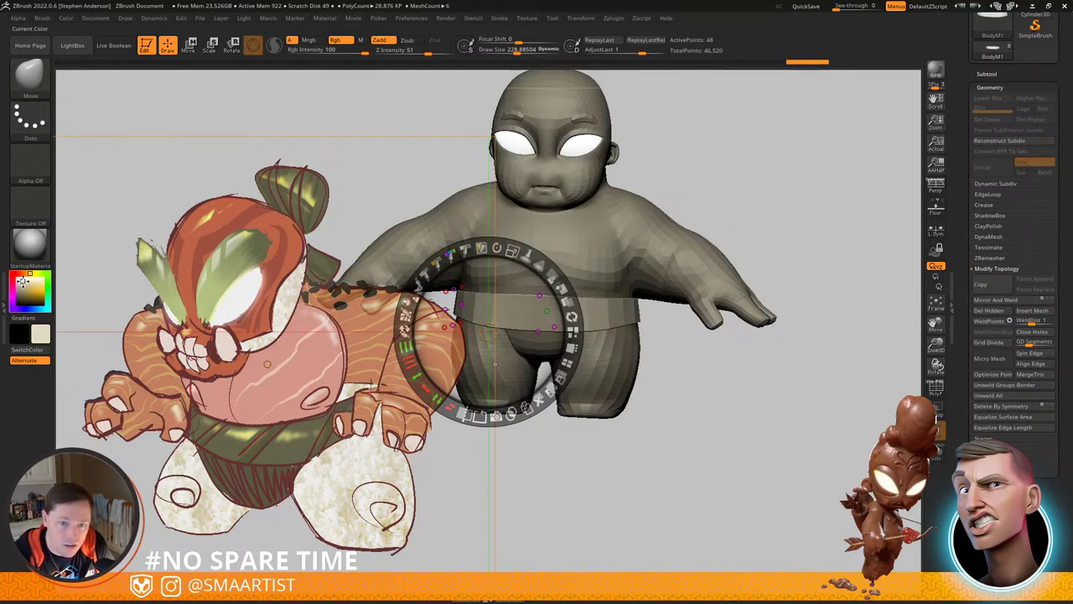
{"action": "left_click", "coordinate": [22, 281]}
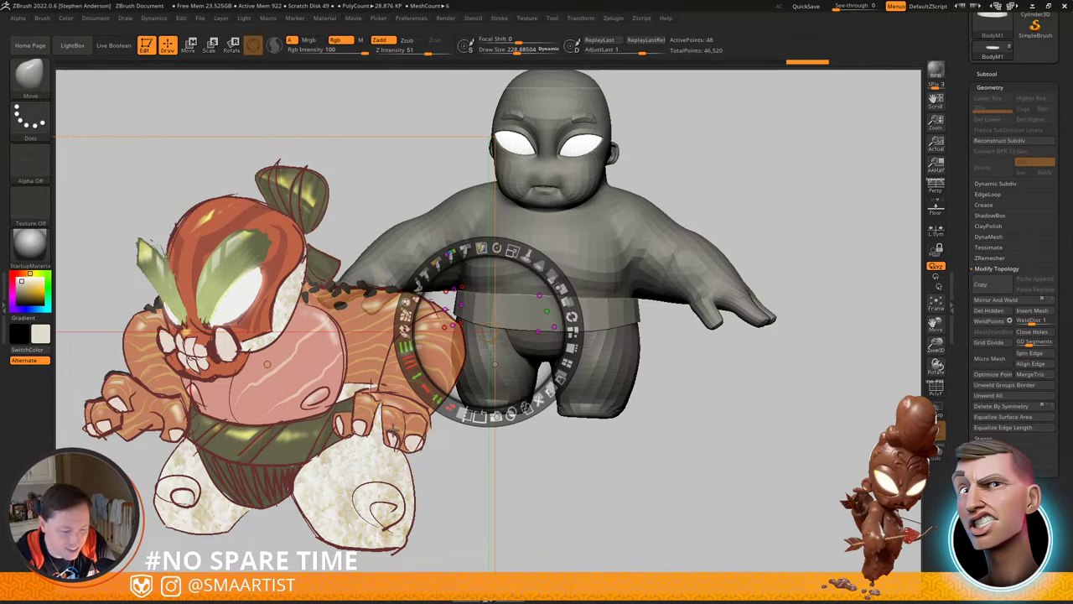
{"action": "key", "text": "z"}
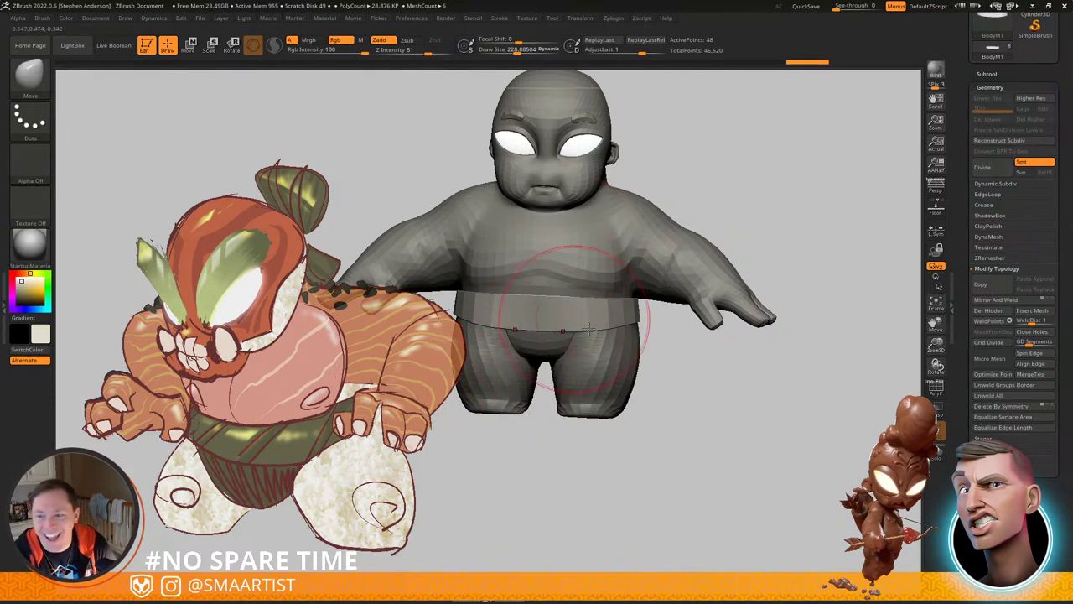
Step: Fill the body mesh with the off-white colour and the SkinShade5 material
{"action": "left_click", "coordinate": [638, 235], "text": "alt"}
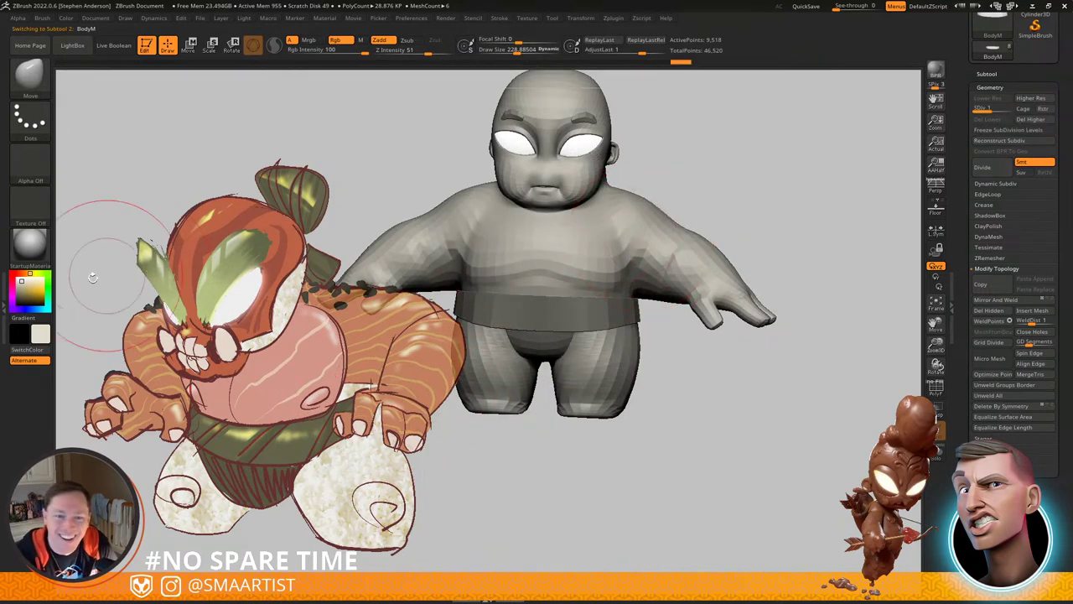
{"action": "left_click", "coordinate": [30, 246]}
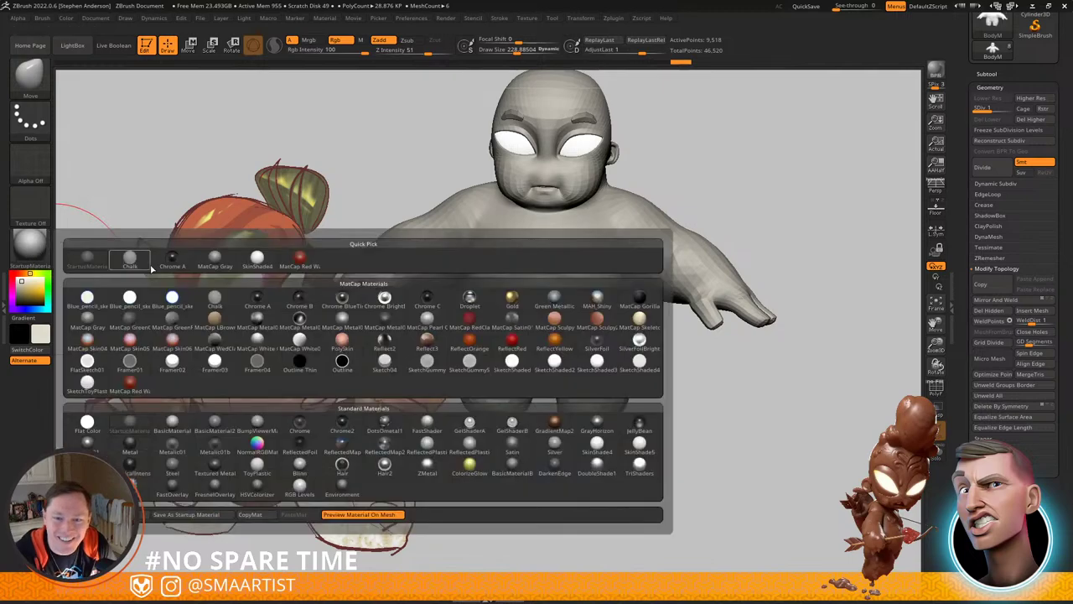
{"action": "left_click", "coordinate": [648, 450]}
{"action": "mouse_move", "coordinate": [572, 243]}
{"action": "right_mouse_down"}
{"action": "mouse_move", "coordinate": [542, 238]}
{"action": "mouse_move", "coordinate": [564, 232]}
{"action": "mouse_move", "coordinate": [592, 284]}
{"action": "right_mouse_up"}
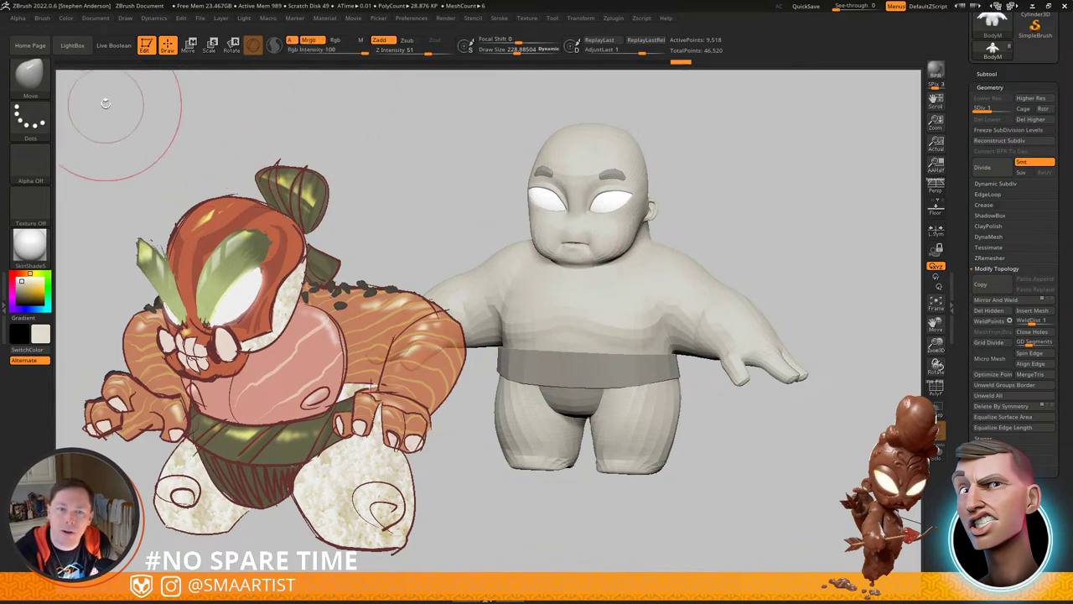
{"action": "left_click", "coordinate": [67, 18]}
{"action": "left_click", "coordinate": [105, 219]}
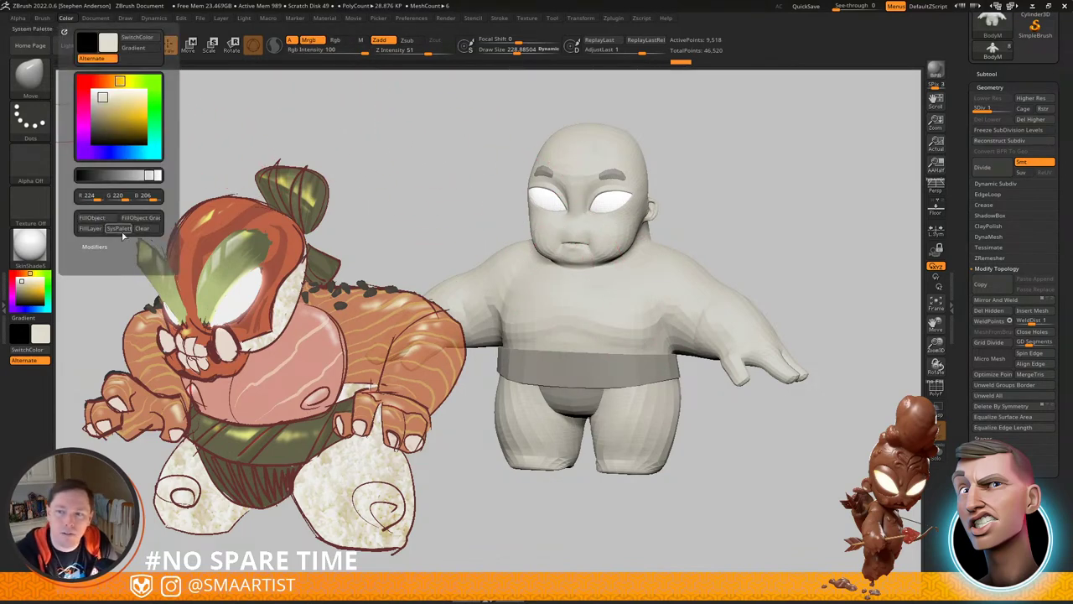
{"action": "mouse_move", "coordinate": [626, 288]}
{"action": "right_mouse_down"}
{"action": "mouse_move", "coordinate": [649, 282]}
{"action": "mouse_move", "coordinate": [598, 272]}
{"action": "mouse_move", "coordinate": [651, 297]}
{"action": "mouse_move", "coordinate": [575, 322]}
{"action": "right_mouse_up"}
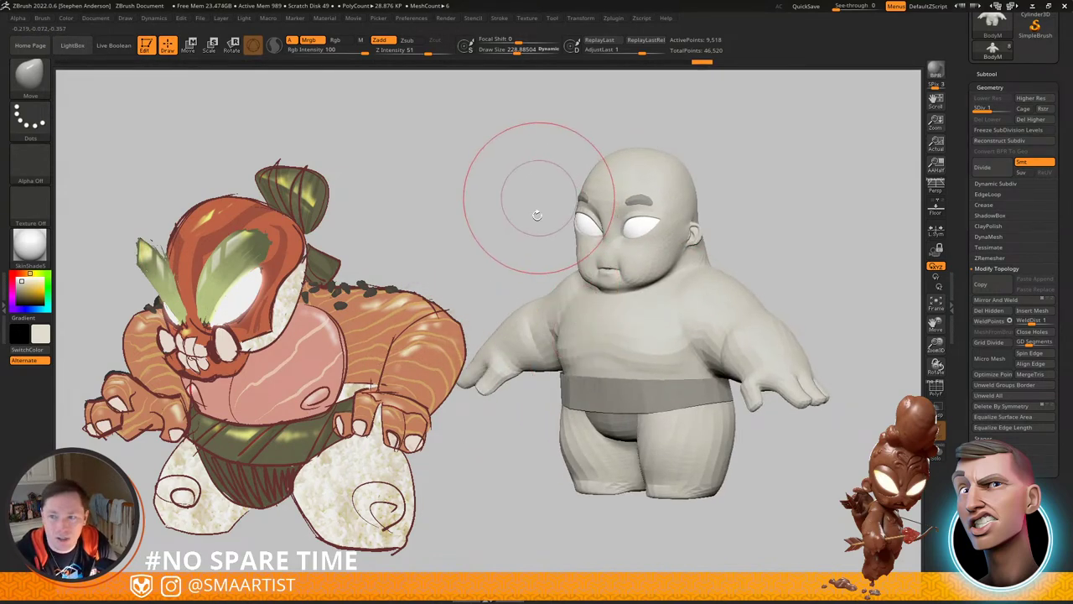
Step: Mask all but the face polygroup and adjust the brow area above the inner eye corner with the Move brush at draw size about 58
{"action": "mouse_move", "coordinate": [539, 201]}
{"action": "right_mouse_down"}
{"action": "mouse_move", "coordinate": [628, 233]}
{"action": "mouse_move", "coordinate": [668, 233]}
{"action": "mouse_move", "coordinate": [748, 359]}
{"action": "mouse_move", "coordinate": [704, 373]}
{"action": "mouse_move", "coordinate": [746, 353]}
{"action": "mouse_move", "coordinate": [780, 445]}
{"action": "right_mouse_up"}
{"action": "key", "text": "s"}
{"action": "left_click_drag", "start_coordinate": [617, 198], "coordinate": [594, 198]}
{"action": "mouse_move", "coordinate": [594, 198]}
{"action": "right_mouse_down"}
{"action": "mouse_move", "coordinate": [647, 199]}
{"action": "mouse_move", "coordinate": [614, 200]}
{"action": "right_mouse_up"}
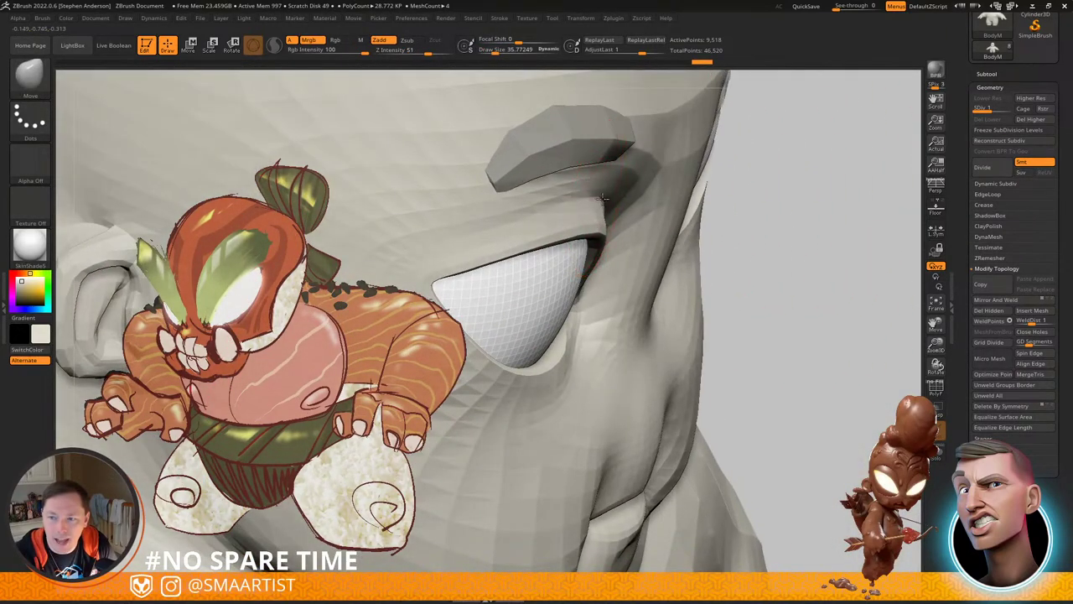
{"action": "key", "text": "w"}
{"action": "key", "text": "shift+f"}
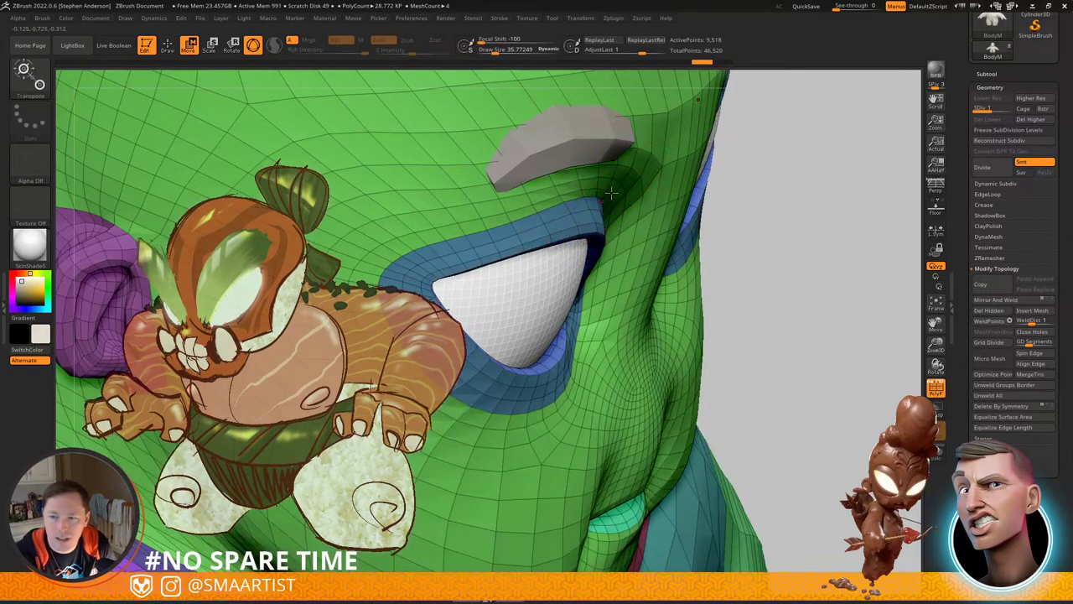
{"action": "key", "text": "q"}
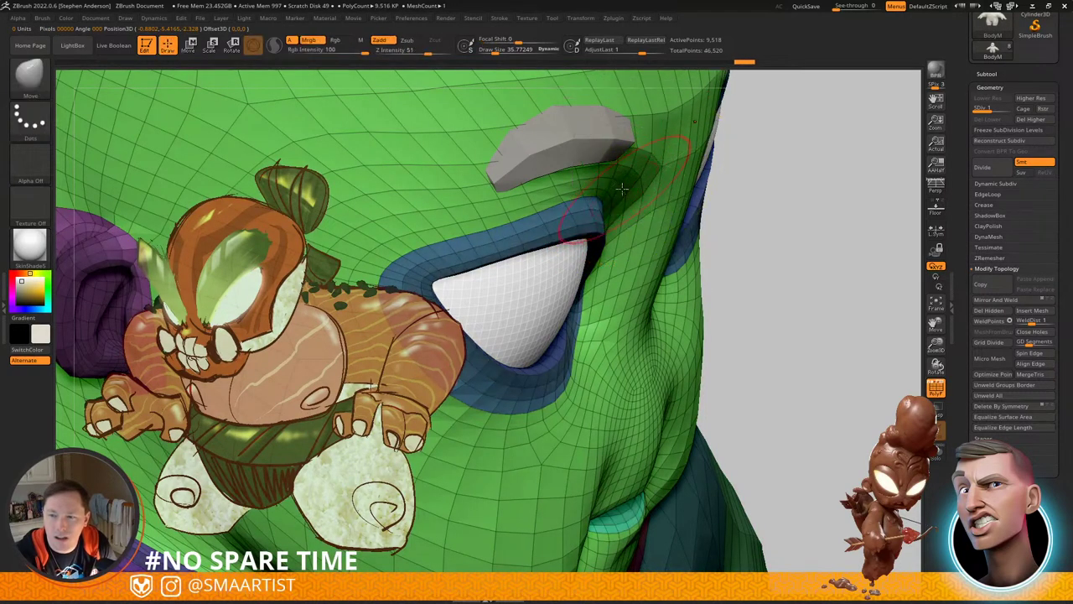
{"action": "key", "text": "s"}
{"action": "left_click_drag", "start_coordinate": [599, 189], "coordinate": [603, 190]}
{"action": "right_click_drag", "start_coordinate": [603, 190], "coordinate": [579, 199]}
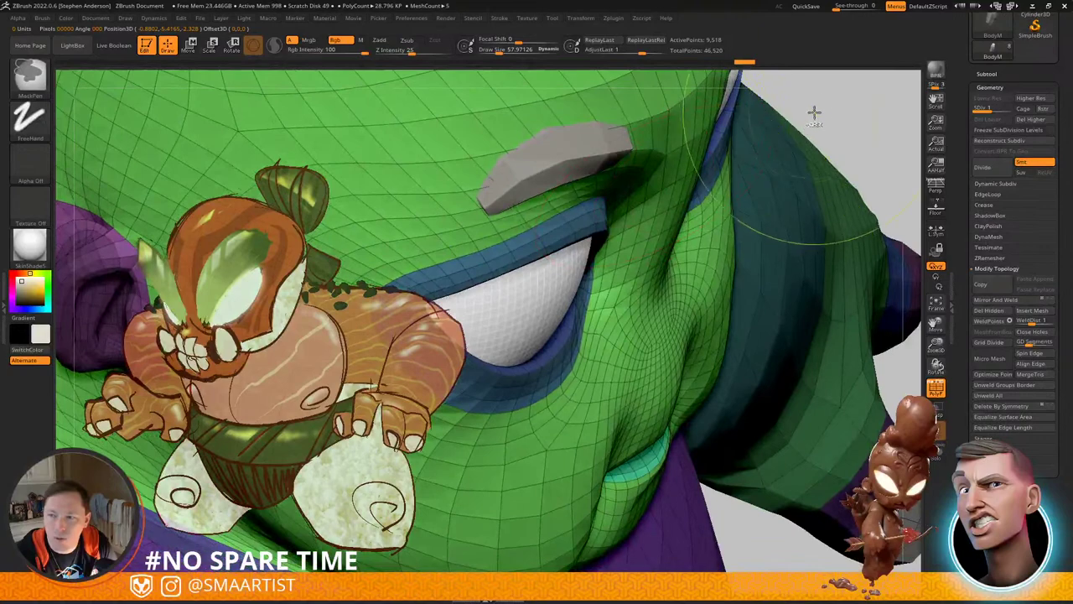
Step: Refine the upper eyelid's inner corner and the brow crease above it with the Move brush at draw sizes of about 28 and 51
{"action": "left_click", "coordinate": [814, 114], "text": "ctrl"}
{"action": "left_click", "coordinate": [615, 194], "text": "ctrl"}
{"action": "left_click", "coordinate": [836, 113], "text": "ctrl"}
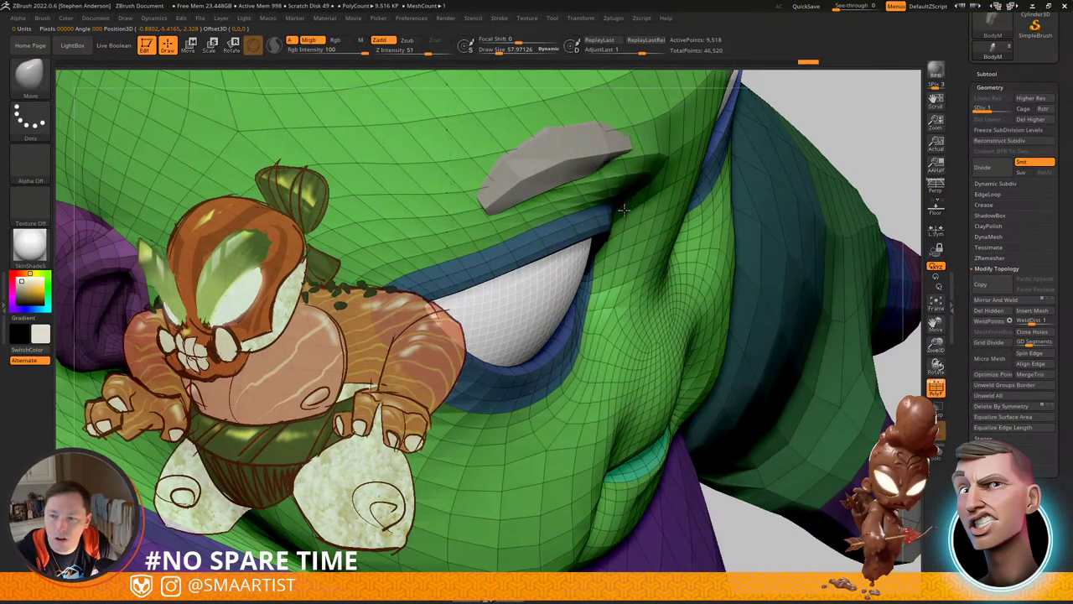
{"action": "key", "text": "s"}
{"action": "left_click_drag", "start_coordinate": [592, 207], "coordinate": [615, 203]}
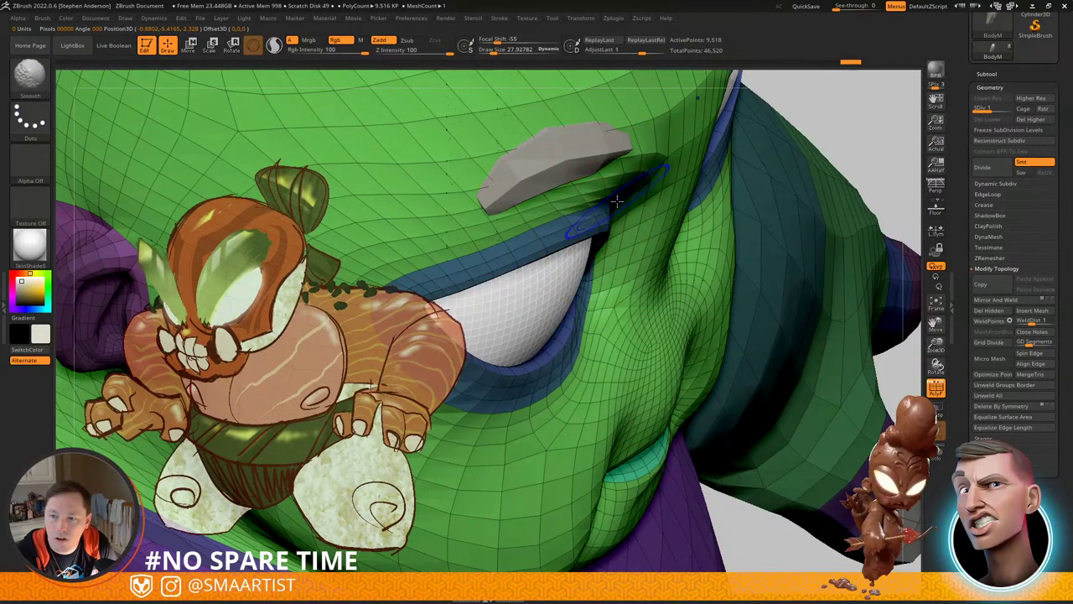
{"action": "mouse_move", "coordinate": [567, 204]}
{"action": "right_mouse_down"}
{"action": "mouse_move", "coordinate": [577, 195]}
{"action": "mouse_move", "coordinate": [560, 214]}
{"action": "mouse_move", "coordinate": [597, 218]}
{"action": "mouse_move", "coordinate": [575, 221]}
{"action": "mouse_move", "coordinate": [659, 224]}
{"action": "mouse_move", "coordinate": [631, 260]}
{"action": "mouse_move", "coordinate": [649, 246]}
{"action": "right_mouse_up"}
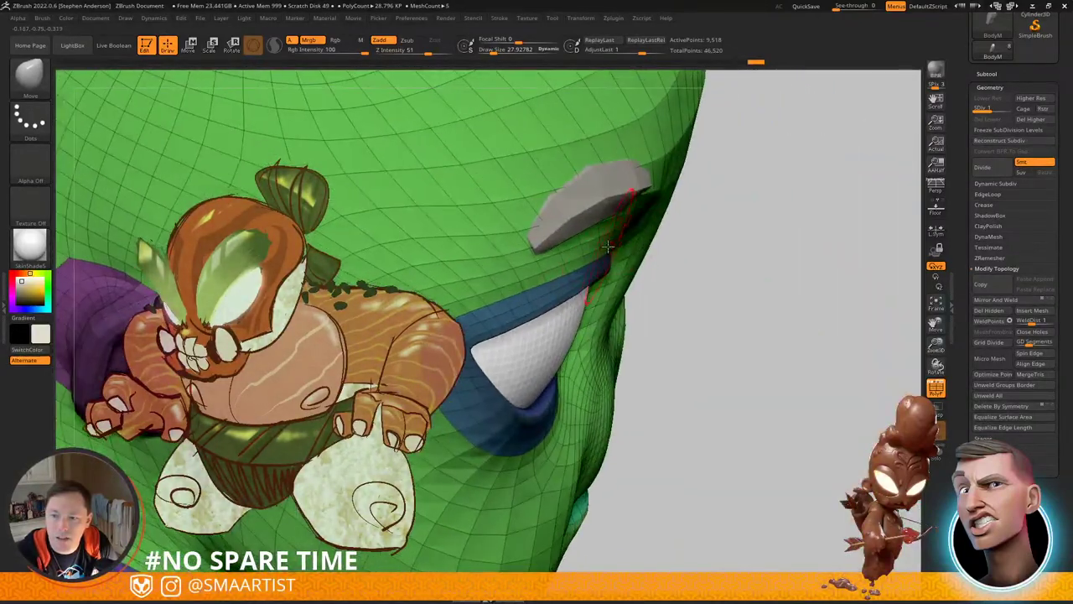
{"action": "key", "text": "s"}
{"action": "left_click_drag", "start_coordinate": [608, 248], "coordinate": [613, 249]}
{"action": "key", "text": "ctrl"}
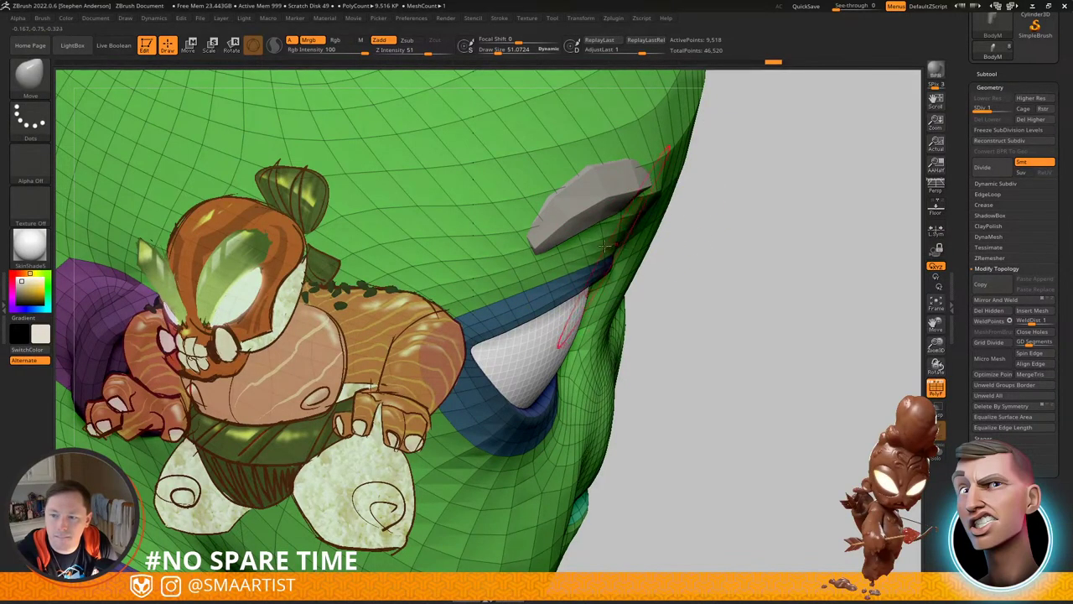
Step: Turn off the polyframe display and clear the mask from the body mesh
{"action": "mouse_move", "coordinate": [574, 258]}
{"action": "right_mouse_down"}
{"action": "mouse_move", "coordinate": [537, 256]}
{"action": "mouse_move", "coordinate": [727, 204]}
{"action": "mouse_move", "coordinate": [728, 189]}
{"action": "mouse_move", "coordinate": [726, 206]}
{"action": "mouse_move", "coordinate": [702, 180]}
{"action": "mouse_move", "coordinate": [788, 210]}
{"action": "right_mouse_up"}
{"action": "key", "text": "shift+f"}
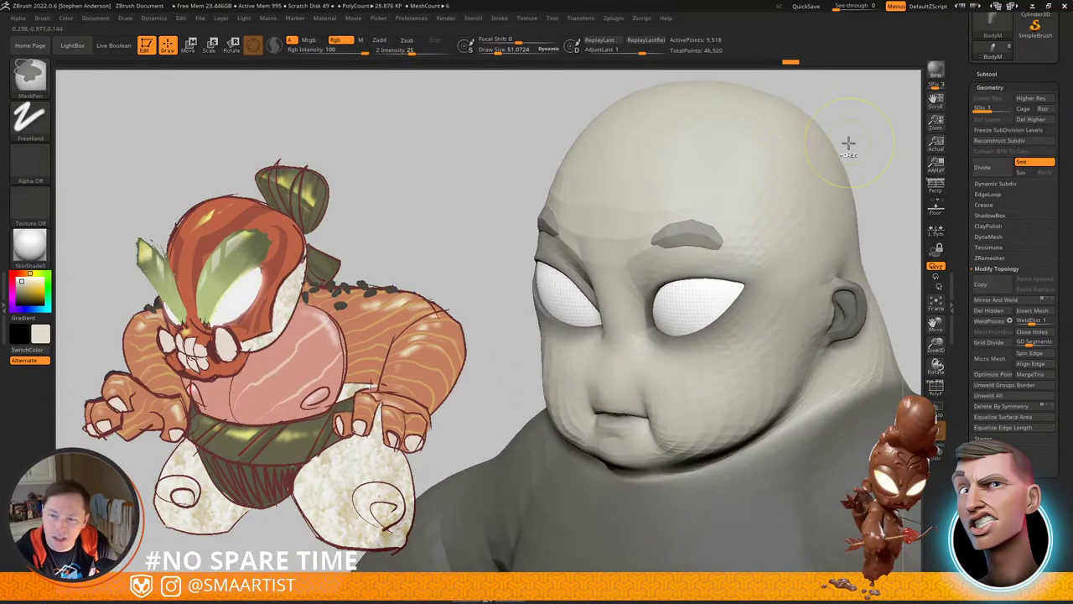
{"action": "left_click", "coordinate": [847, 156], "text": "ctrl"}
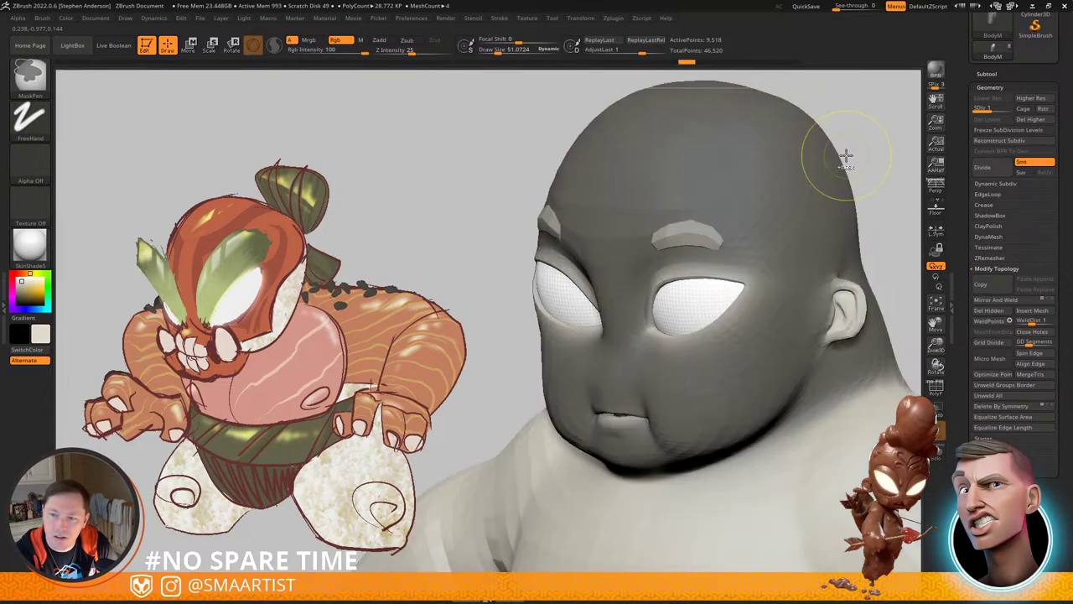
{"action": "left_click_drag", "start_coordinate": [867, 135], "coordinate": [855, 176], "text": "ctrl"}
{"action": "mouse_move", "coordinate": [856, 176]}
{"action": "right_mouse_down", "text": "ctrl"}
{"action": "mouse_move", "coordinate": [712, 196]}
{"action": "mouse_move", "coordinate": [640, 240]}
{"action": "right_mouse_up", "text": "ctrl"}
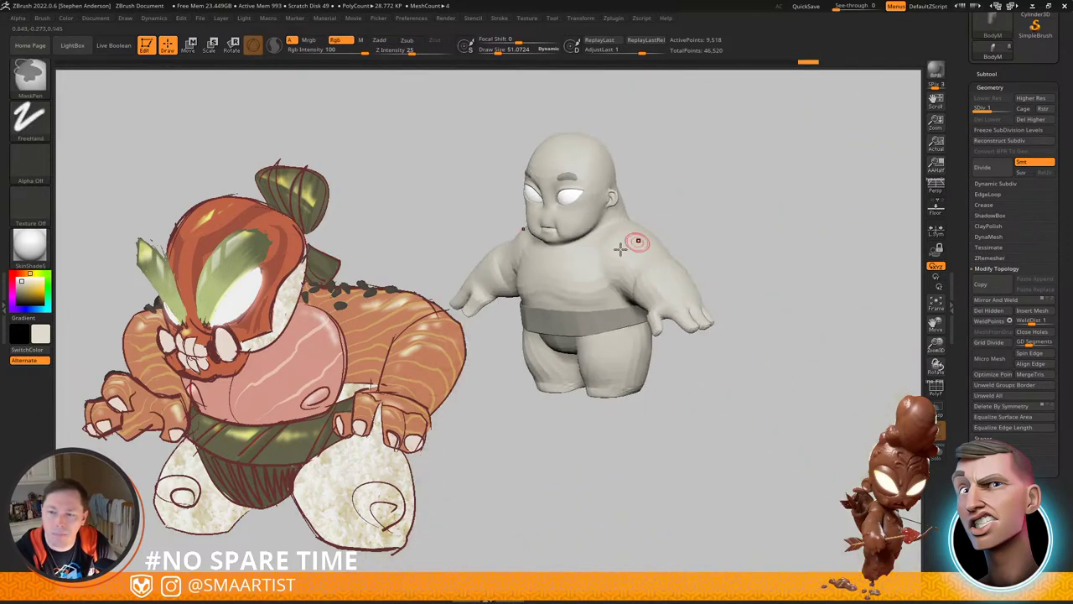
Step: Examine the whole figure's proportions from both sides and compare them with the concept sketch
{"action": "mouse_move", "coordinate": [562, 241]}
{"action": "right_mouse_down"}
{"action": "mouse_move", "coordinate": [636, 246]}
{"action": "mouse_move", "coordinate": [570, 246]}
{"action": "right_mouse_up"}
{"action": "right_click_drag", "start_coordinate": [570, 246], "coordinate": [754, 250], "text": "alt"}
{"action": "mouse_move", "coordinate": [755, 250]}
{"action": "right_mouse_down"}
{"action": "mouse_move", "coordinate": [671, 256]}
{"action": "mouse_move", "coordinate": [741, 264]}
{"action": "right_mouse_up"}
{"action": "right_click_drag", "start_coordinate": [741, 264], "coordinate": [584, 264], "text": "alt"}
{"action": "mouse_move", "coordinate": [584, 264]}
{"action": "right_mouse_down", "text": "alt"}
{"action": "mouse_move", "coordinate": [629, 269]}
{"action": "mouse_move", "coordinate": [638, 293]}
{"action": "right_mouse_up", "text": "alt"}
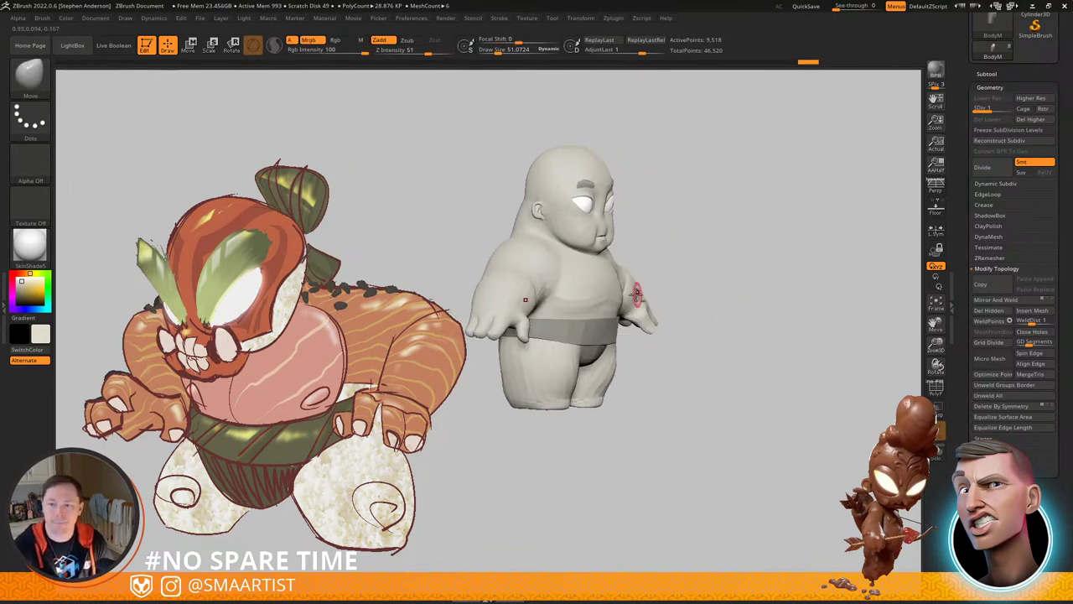
{"action": "mouse_move", "coordinate": [579, 309]}
{"action": "right_mouse_down", "text": "alt"}
{"action": "mouse_move", "coordinate": [674, 311]}
{"action": "mouse_move", "coordinate": [646, 312]}
{"action": "mouse_move", "coordinate": [662, 332]}
{"action": "mouse_move", "coordinate": [729, 309]}
{"action": "mouse_move", "coordinate": [682, 321]}
{"action": "right_mouse_up", "text": "alt"}
{"action": "mouse_move", "coordinate": [683, 321]}
{"action": "right_mouse_down"}
{"action": "mouse_move", "coordinate": [709, 283]}
{"action": "mouse_move", "coordinate": [678, 290]}
{"action": "mouse_move", "coordinate": [745, 282]}
{"action": "mouse_move", "coordinate": [719, 281]}
{"action": "right_mouse_up"}
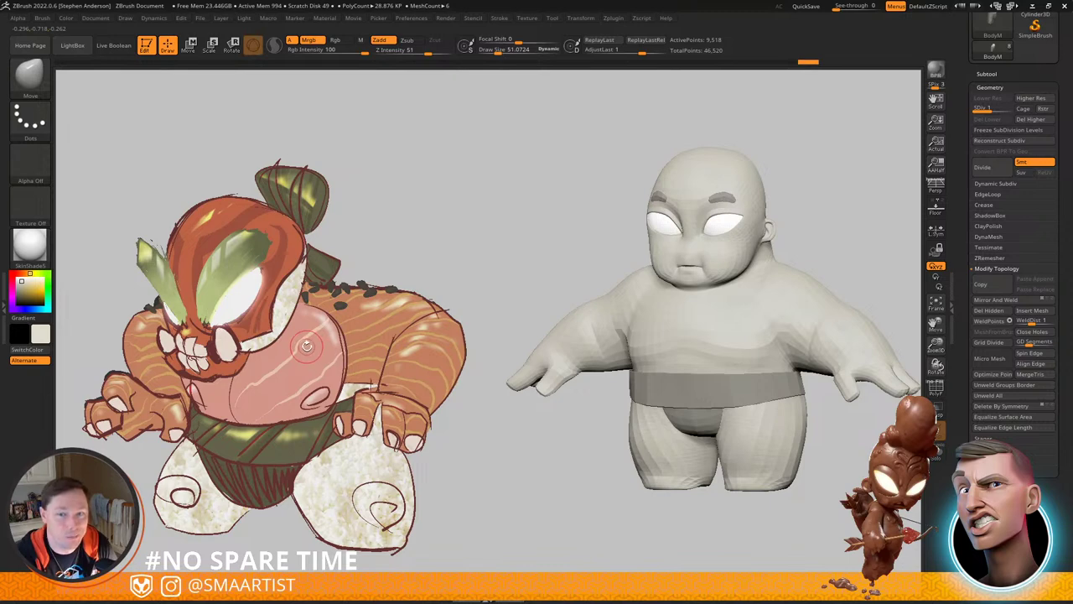
Step: Sample the olive green from the concept's waist band, RGB 70, 70, 35, and fill the waist band and loincloth meshes with it
{"action": "key", "text": "z"}
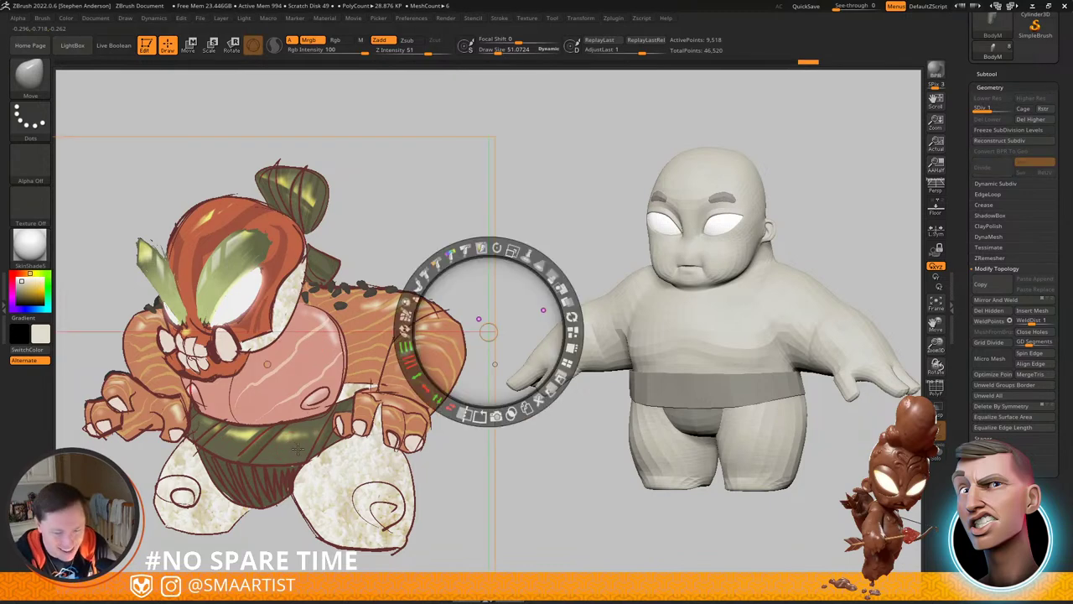
{"action": "left_click", "coordinate": [312, 425]}
{"action": "key", "text": "z"}
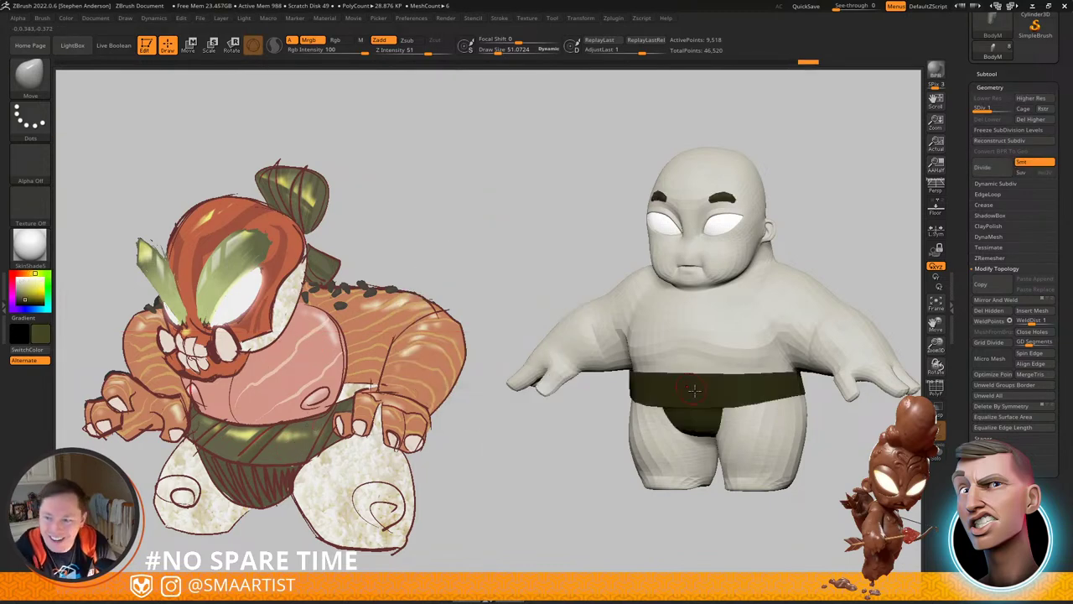
{"action": "left_click", "coordinate": [729, 388], "text": "alt"}
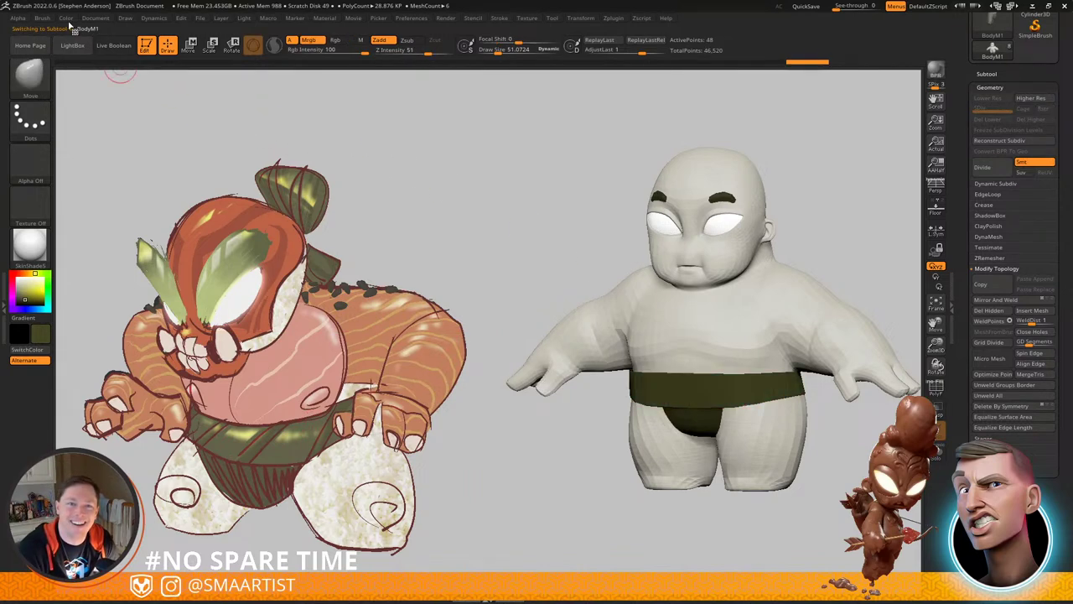
{"action": "left_click", "coordinate": [65, 18]}
{"action": "left_click", "coordinate": [105, 220]}
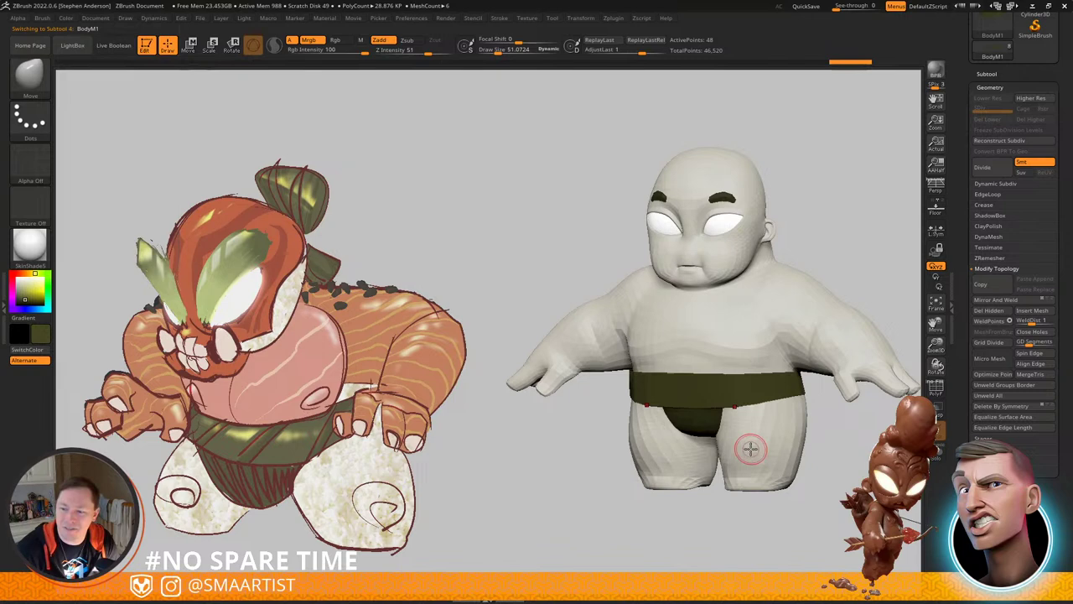
{"action": "left_click", "coordinate": [703, 429], "text": "alt"}
{"action": "left_click", "coordinate": [67, 19]}
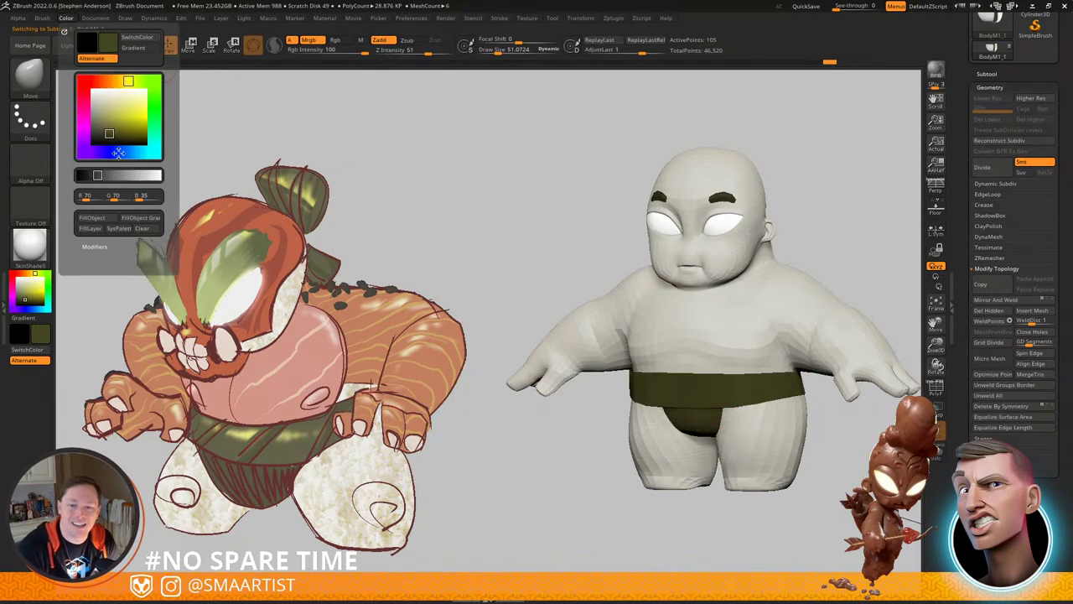
{"action": "left_click", "coordinate": [102, 219]}
Step: Sample the darker olive from the concept's loincloth, RGB 55, 53, 22, and fill the loincloth mesh with it
{"action": "right_click_drag", "start_coordinate": [780, 354], "coordinate": [683, 426]}
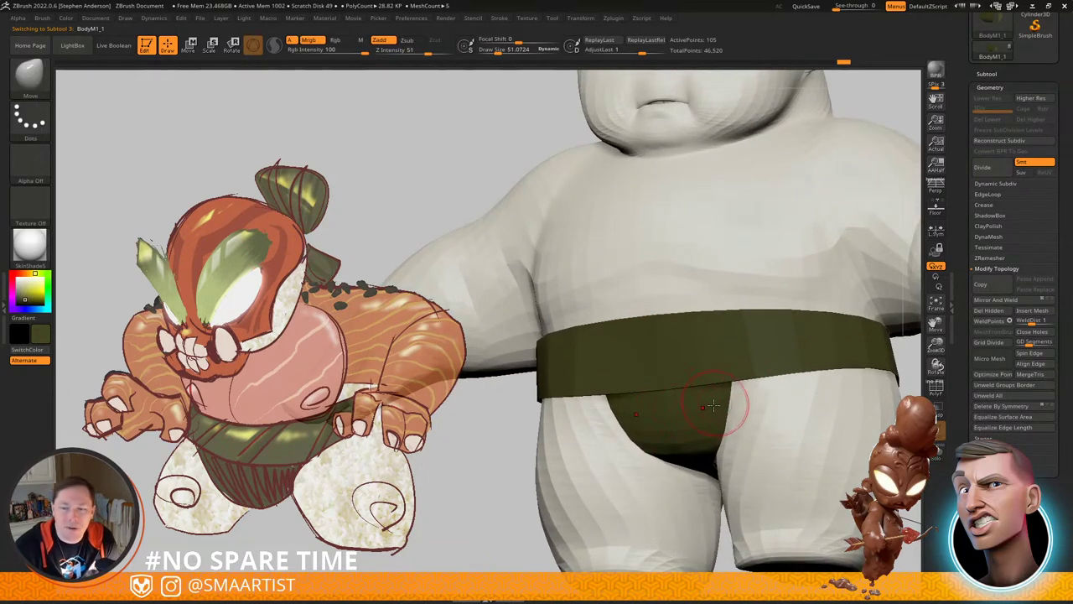
{"action": "right_click_drag", "start_coordinate": [684, 404], "coordinate": [678, 366]}
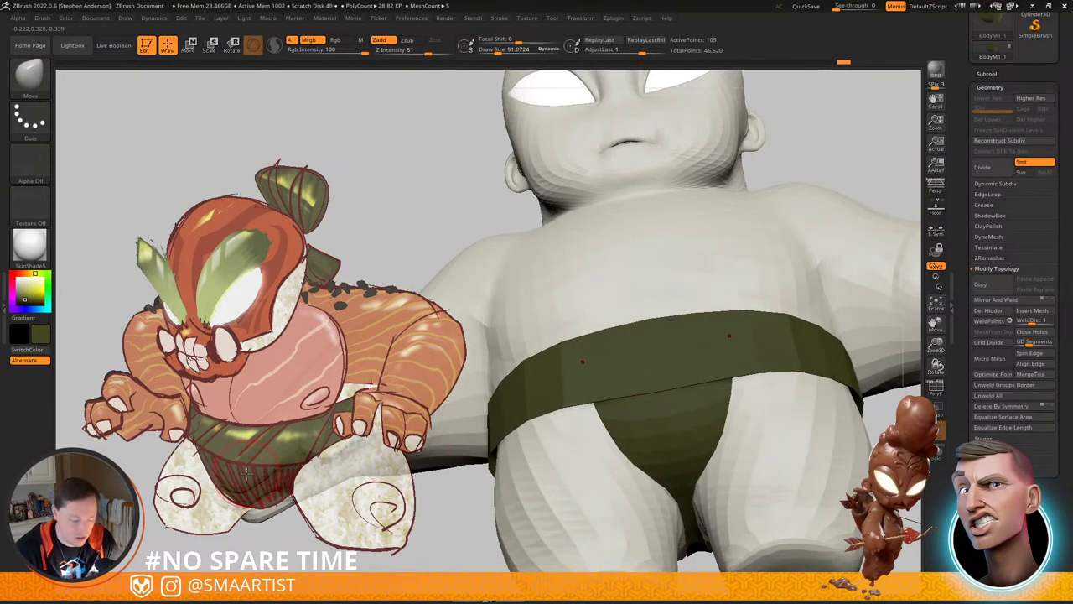
{"action": "key", "text": "shift+z"}
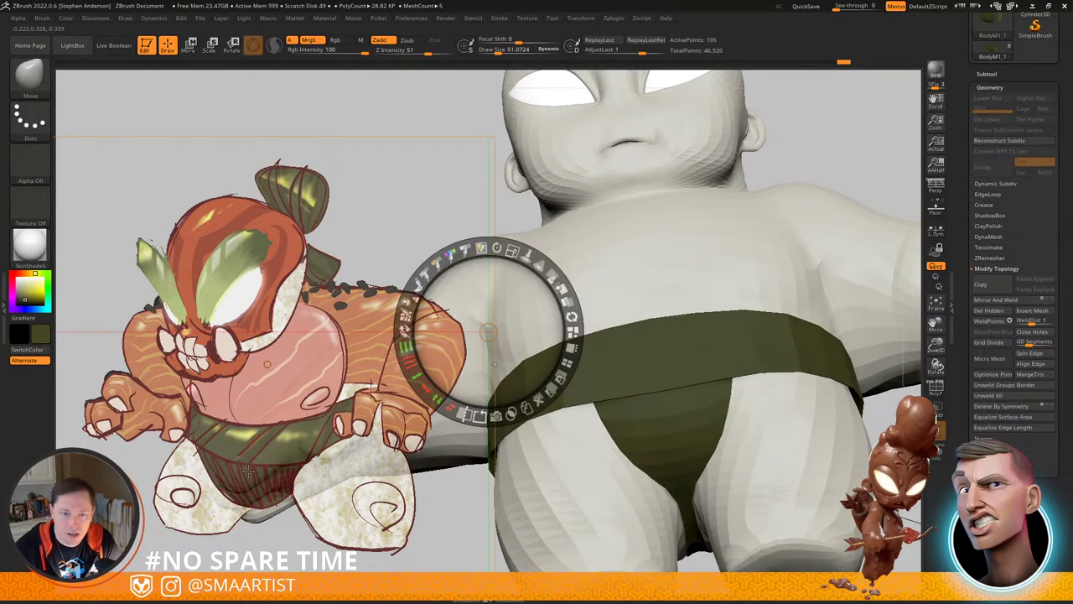
{"action": "key", "text": "z"}
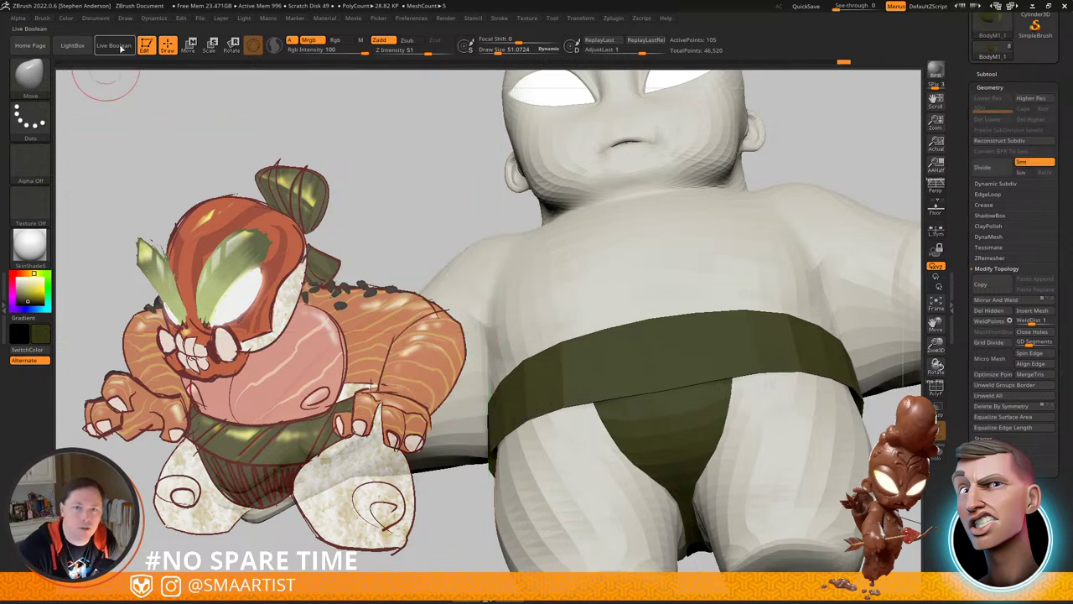
{"action": "key", "text": "shift+f"}
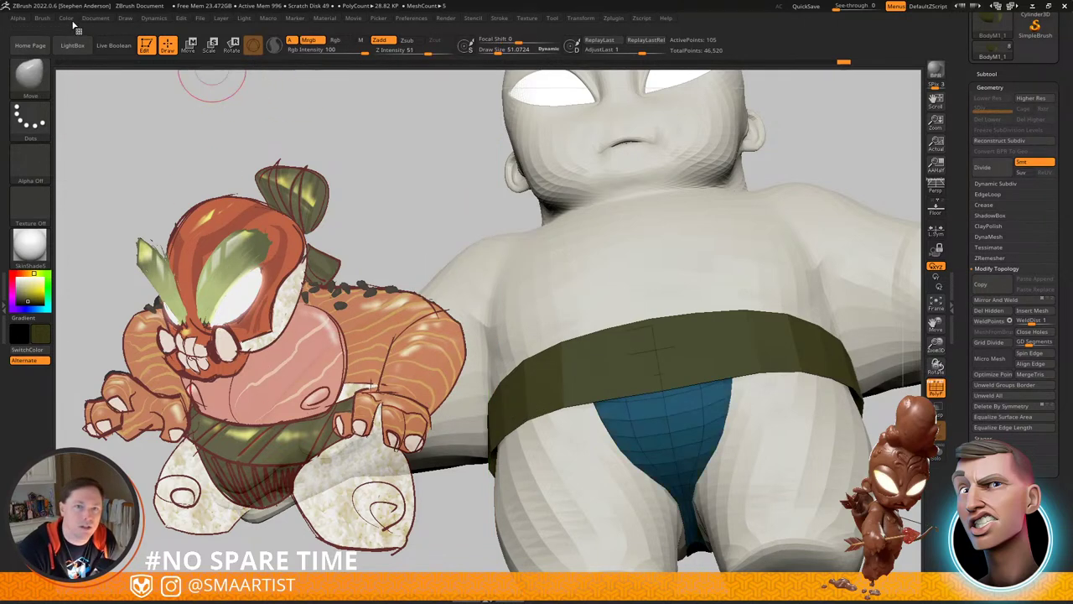
{"action": "left_click", "coordinate": [67, 17]}
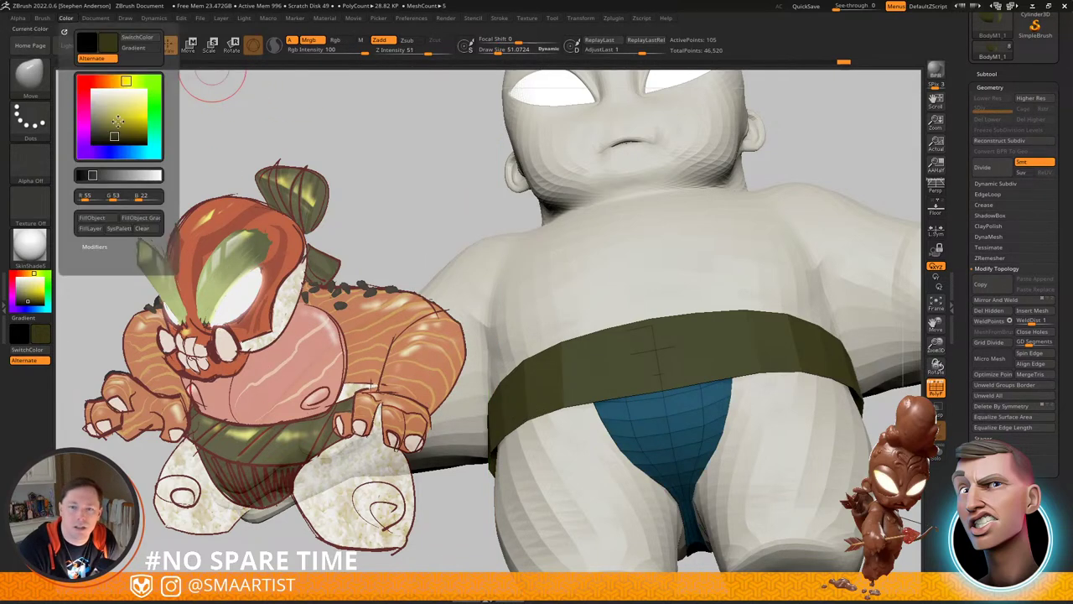
{"action": "left_click", "coordinate": [95, 220]}
{"action": "key", "text": "shift+f"}
Step: Sample the salmon orange from the concept's arm as the active colour
{"action": "mouse_move", "coordinate": [633, 353]}
{"action": "right_mouse_down", "text": "ctrl"}
{"action": "mouse_move", "coordinate": [639, 285]}
{"action": "mouse_move", "coordinate": [649, 322]}
{"action": "mouse_move", "coordinate": [572, 319]}
{"action": "mouse_move", "coordinate": [629, 315]}
{"action": "right_mouse_up", "text": "ctrl"}
{"action": "right_click_drag", "start_coordinate": [637, 271], "coordinate": [650, 339], "text": "alt"}
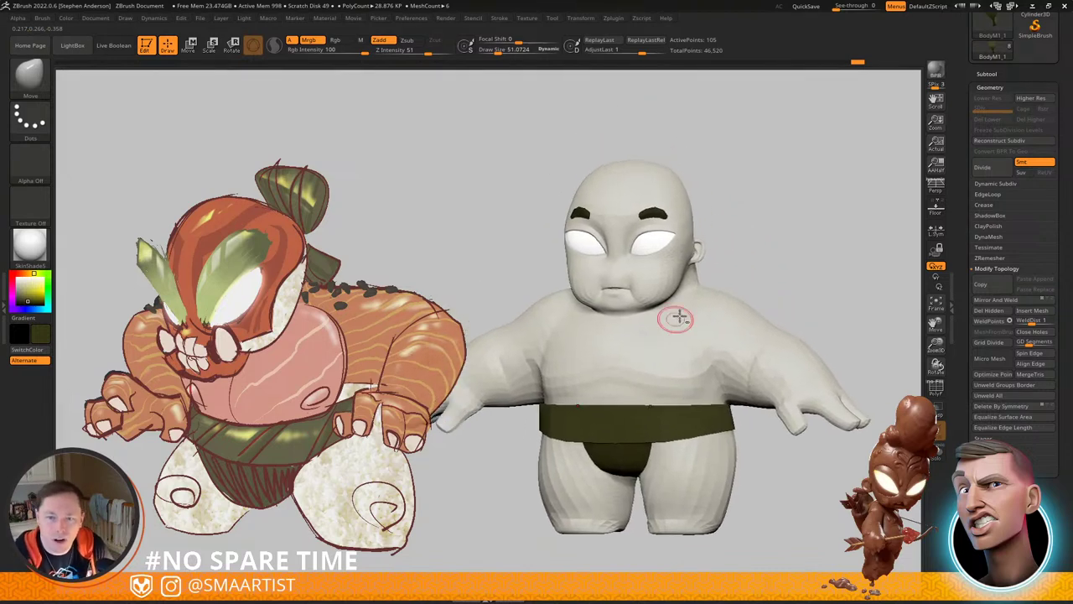
{"action": "right_click_drag", "start_coordinate": [731, 267], "coordinate": [742, 330]}
{"action": "right_click_drag", "start_coordinate": [741, 331], "coordinate": [743, 280], "text": "alt"}
{"action": "key", "text": "z"}
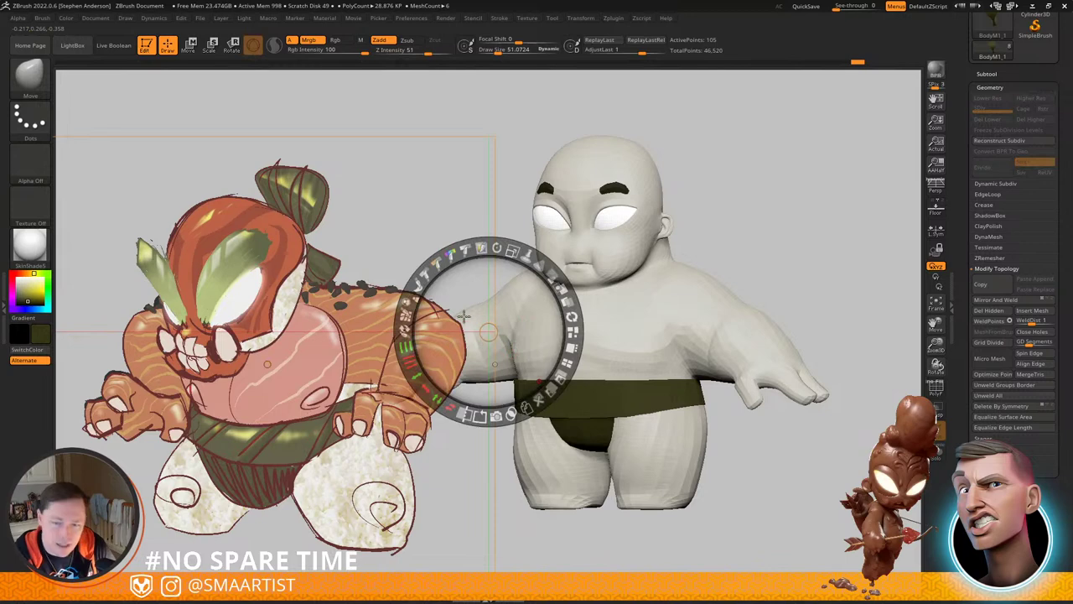
{"action": "key", "text": "c"}
{"action": "key", "text": "z"}
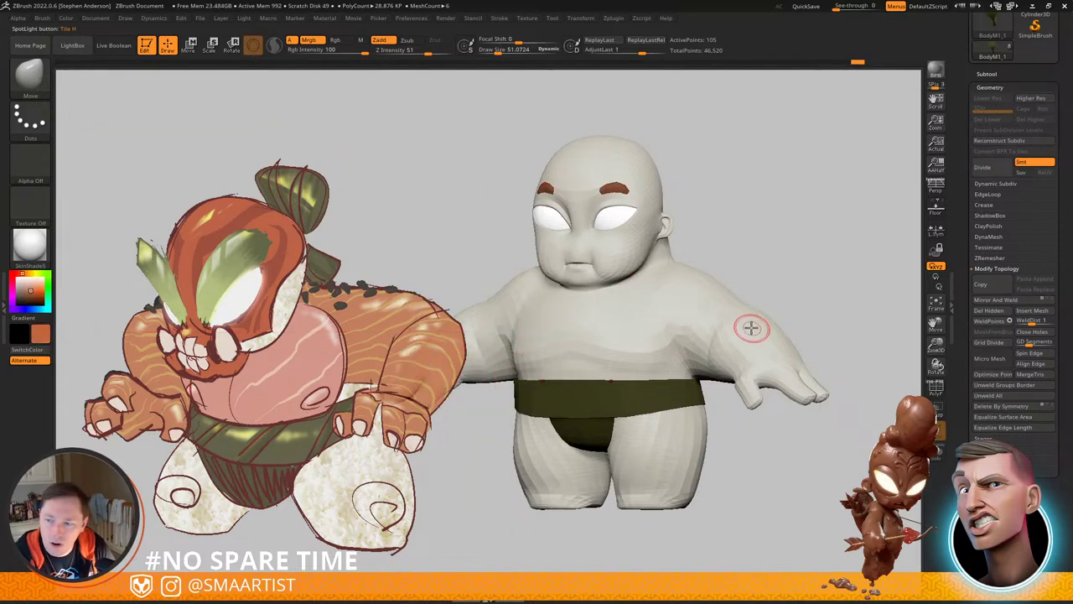
Step: Switch to the body mesh and set the Standard brush to paint colour only at Rgb Intensity 100
{"action": "key", "text": "b"}
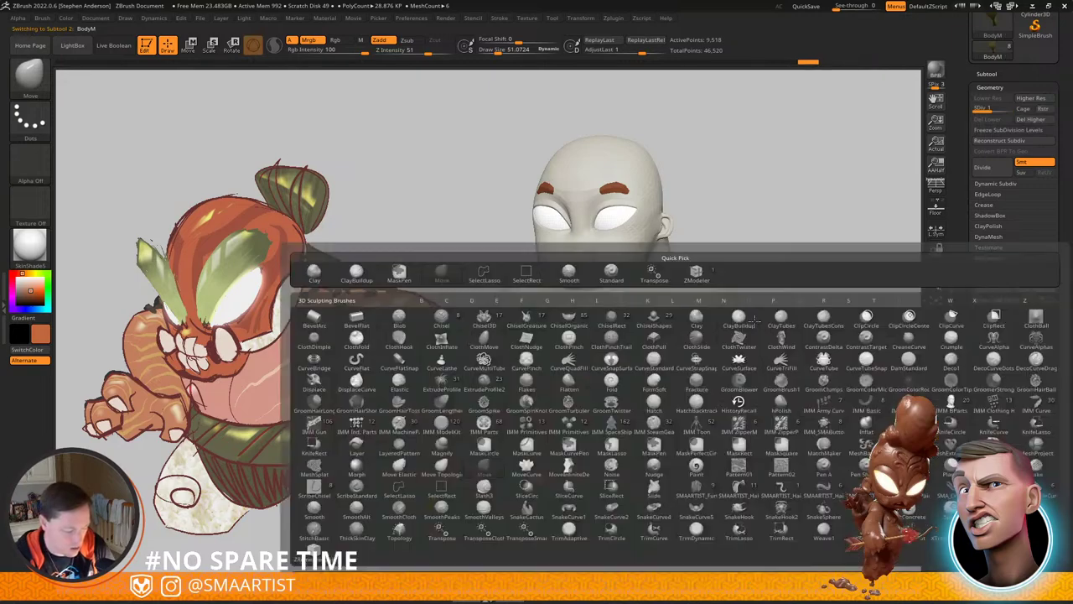
{"action": "key", "text": "s"}
{"action": "key", "text": "t"}
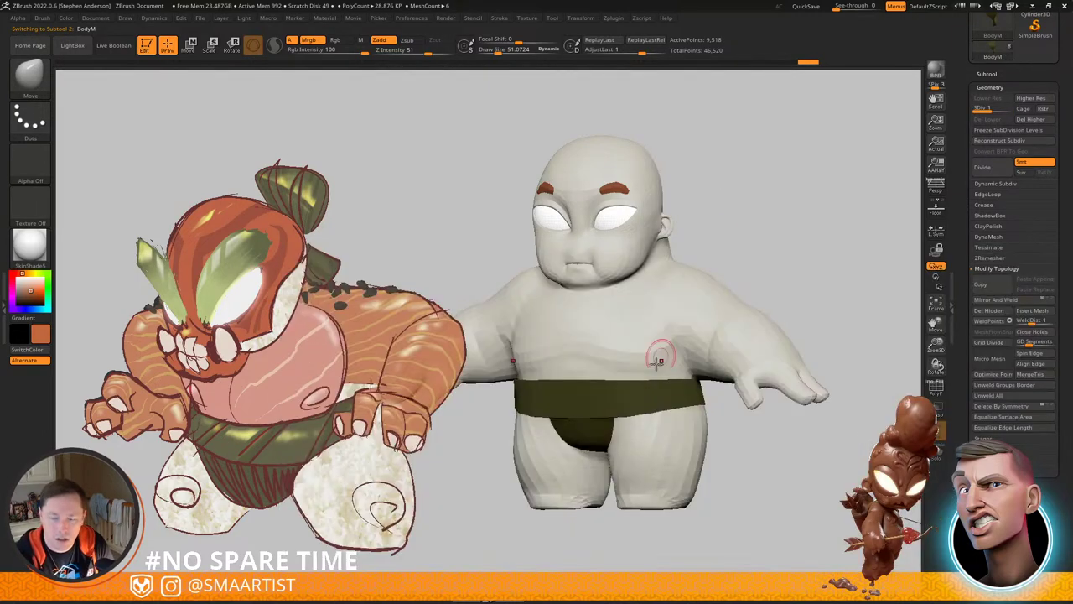
{"action": "key", "text": "b"}
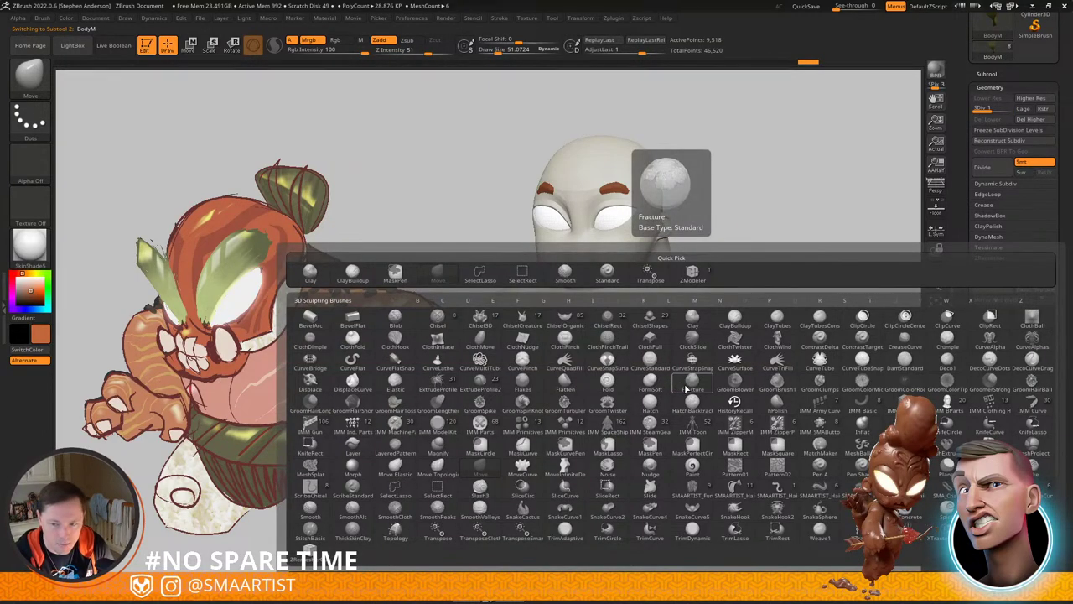
{"action": "left_click", "coordinate": [686, 388]}
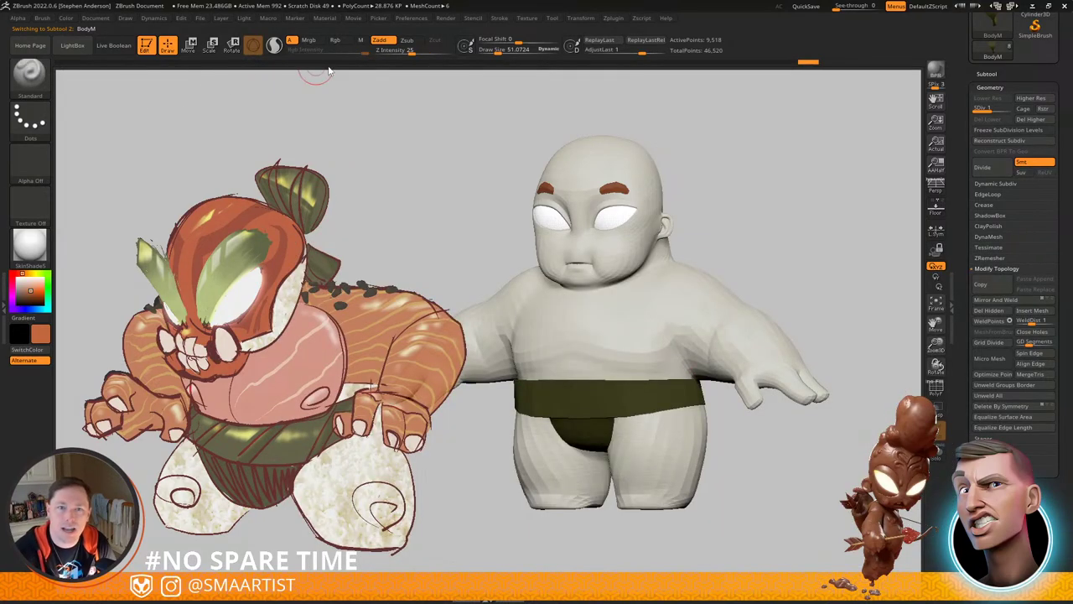
Step: Paint the arms, hands and forearm undersides salmon orange with the Standard brush at draw size about 86
{"action": "right_click_drag", "start_coordinate": [743, 328], "coordinate": [732, 367]}
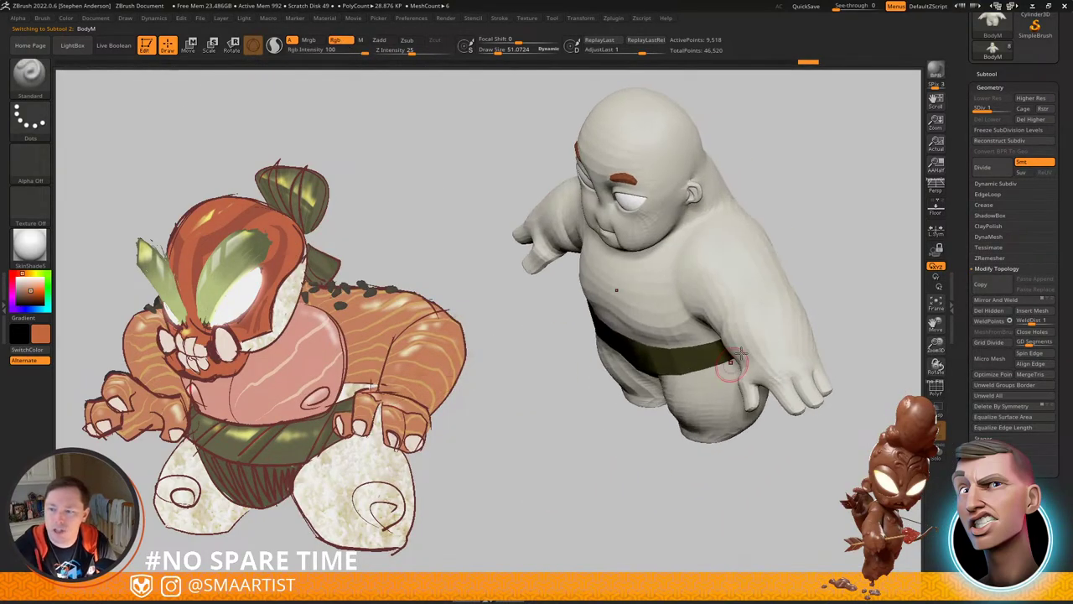
{"action": "mouse_move", "coordinate": [759, 306]}
{"action": "left_mouse_down"}
{"action": "mouse_move", "coordinate": [750, 344]}
{"action": "mouse_move", "coordinate": [742, 292]}
{"action": "mouse_move", "coordinate": [757, 304]}
{"action": "mouse_move", "coordinate": [730, 253]}
{"action": "mouse_move", "coordinate": [767, 235]}
{"action": "mouse_move", "coordinate": [811, 379]}
{"action": "left_mouse_up"}
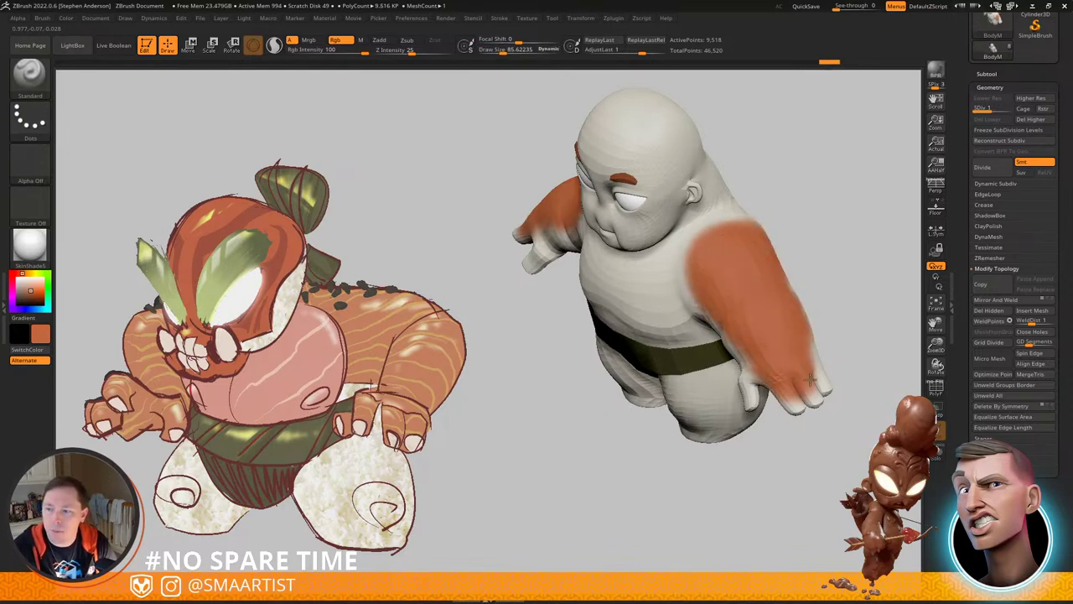
{"action": "mouse_move", "coordinate": [785, 396]}
{"action": "right_mouse_down"}
{"action": "mouse_move", "coordinate": [814, 283]}
{"action": "mouse_move", "coordinate": [805, 304]}
{"action": "right_mouse_up"}
{"action": "mouse_move", "coordinate": [729, 342]}
{"action": "left_mouse_down"}
{"action": "mouse_move", "coordinate": [732, 360]}
{"action": "mouse_move", "coordinate": [742, 347]}
{"action": "left_mouse_up"}
{"action": "right_click_drag", "start_coordinate": [763, 403], "coordinate": [757, 295]}
{"action": "left_click_drag", "start_coordinate": [757, 298], "coordinate": [744, 362]}
{"action": "left_click_drag", "start_coordinate": [717, 293], "coordinate": [712, 356]}
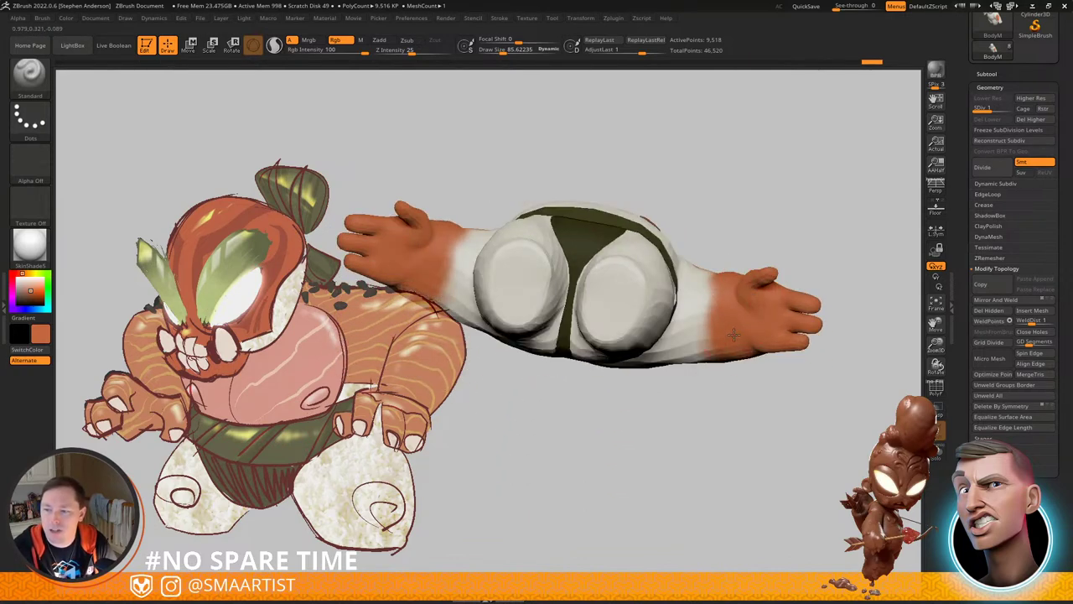
Step: Extend the salmon orange over the backs of the upper arms and across both shoulder blades
{"action": "right_click_drag", "start_coordinate": [735, 387], "coordinate": [721, 270]}
{"action": "left_click_drag", "start_coordinate": [720, 304], "coordinate": [693, 379]}
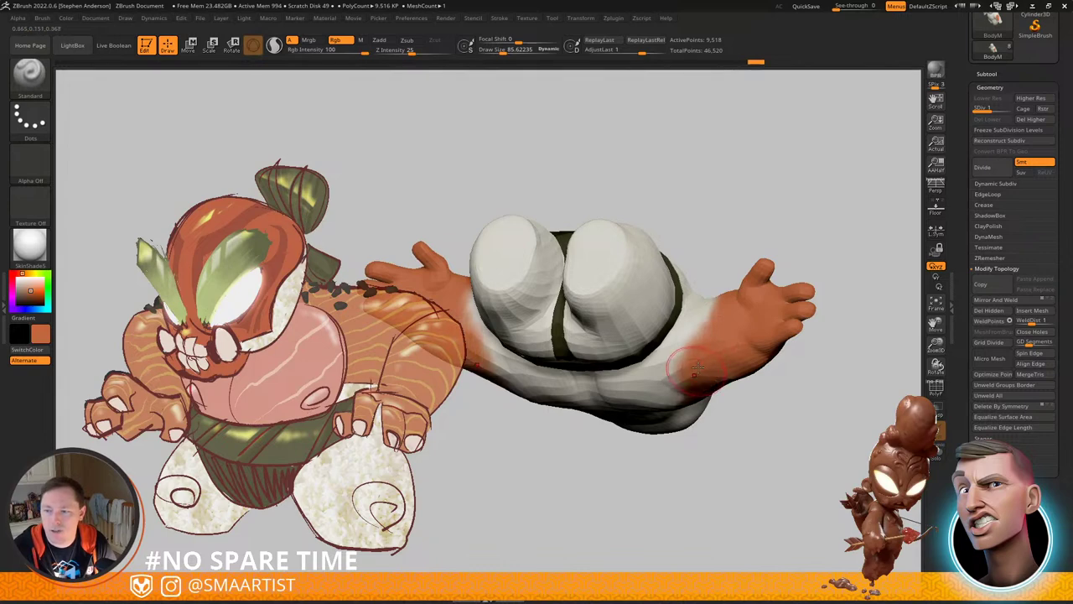
{"action": "right_click_drag", "start_coordinate": [697, 366], "coordinate": [722, 320]}
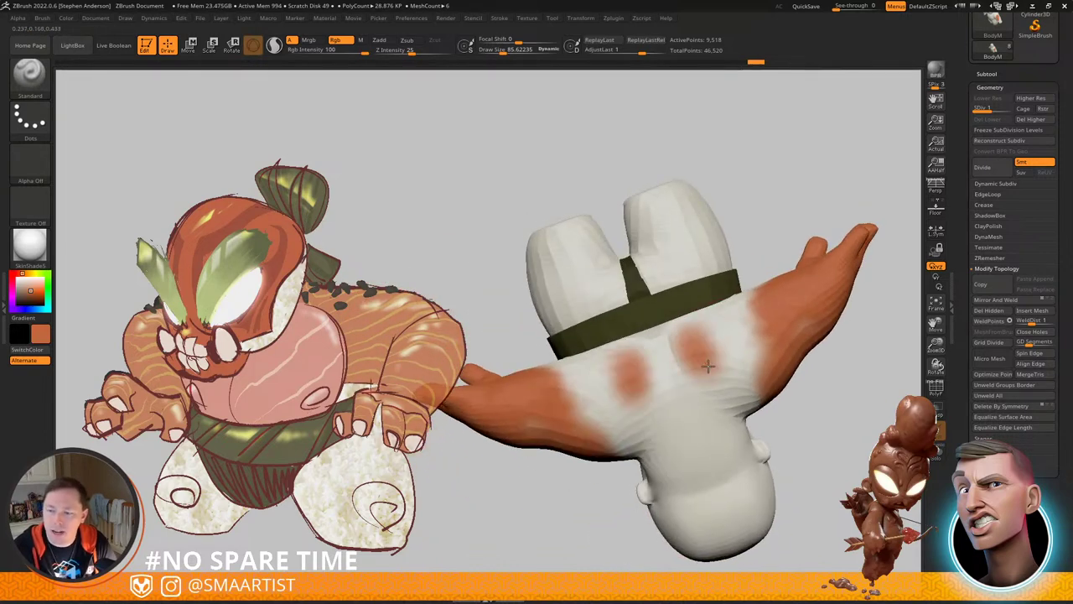
{"action": "mouse_move", "coordinate": [709, 367]}
{"action": "left_mouse_down"}
{"action": "mouse_move", "coordinate": [741, 390]}
{"action": "mouse_move", "coordinate": [689, 346]}
{"action": "mouse_move", "coordinate": [732, 397]}
{"action": "mouse_move", "coordinate": [750, 343]}
{"action": "mouse_move", "coordinate": [754, 362]}
{"action": "left_mouse_up"}
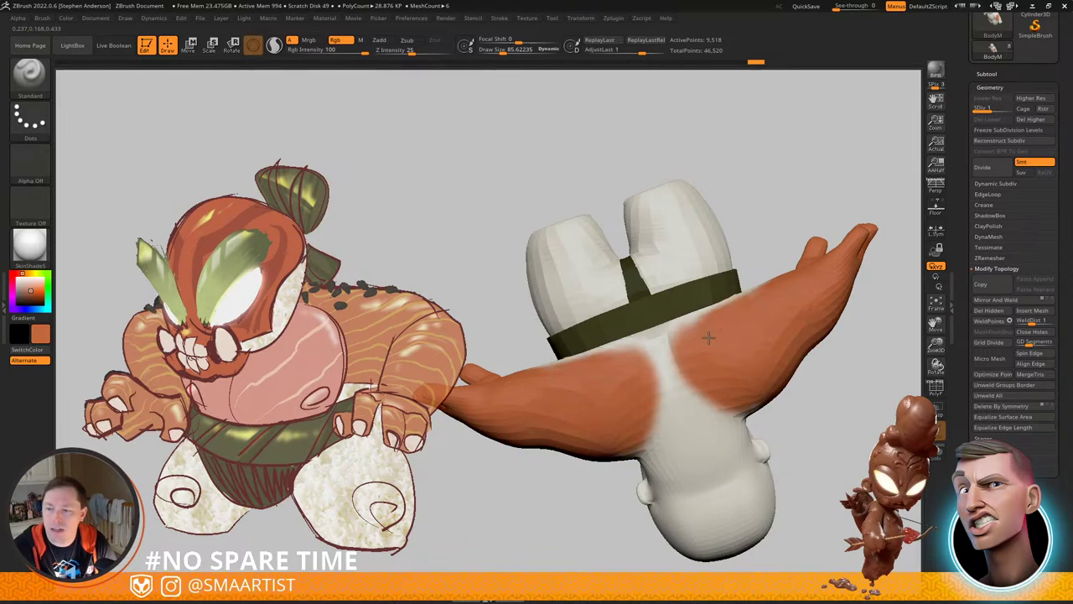
Step: Extend the salmon orange over the shoulder tops and the front edges of the upper arms with draw size about 48
{"action": "right_click_drag", "start_coordinate": [728, 311], "coordinate": [788, 260]}
{"action": "mouse_move", "coordinate": [796, 258]}
{"action": "left_mouse_down"}
{"action": "mouse_move", "coordinate": [756, 297]}
{"action": "mouse_move", "coordinate": [782, 177]}
{"action": "mouse_move", "coordinate": [761, 201]}
{"action": "mouse_move", "coordinate": [776, 172]}
{"action": "left_mouse_up"}
{"action": "mouse_move", "coordinate": [777, 172]}
{"action": "right_mouse_down"}
{"action": "mouse_move", "coordinate": [727, 336]}
{"action": "mouse_move", "coordinate": [704, 340]}
{"action": "right_mouse_up"}
{"action": "key", "text": "s"}
{"action": "left_click_drag", "start_coordinate": [702, 339], "coordinate": [630, 410]}
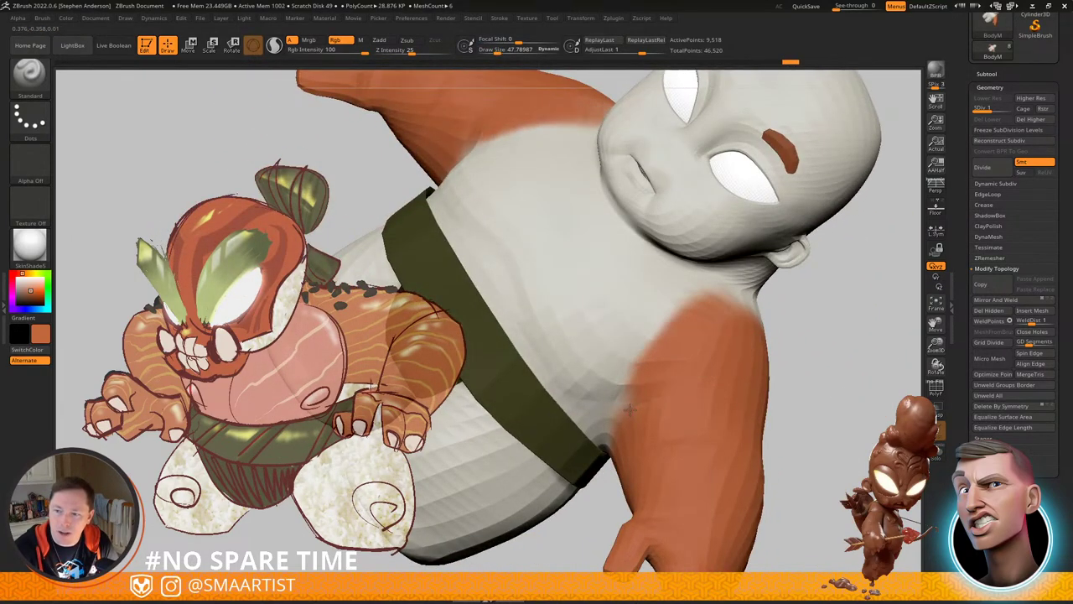
{"action": "mouse_move", "coordinate": [643, 405]}
{"action": "right_mouse_down"}
{"action": "mouse_move", "coordinate": [618, 374]}
{"action": "mouse_move", "coordinate": [717, 343]}
{"action": "right_mouse_up"}
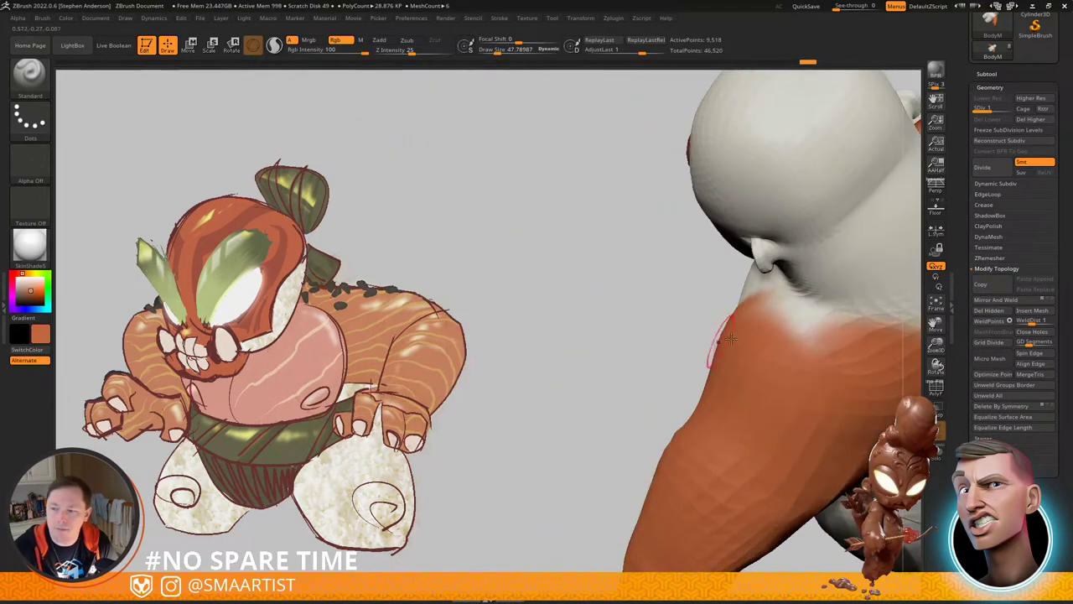
{"action": "left_click_drag", "start_coordinate": [768, 322], "coordinate": [827, 346]}
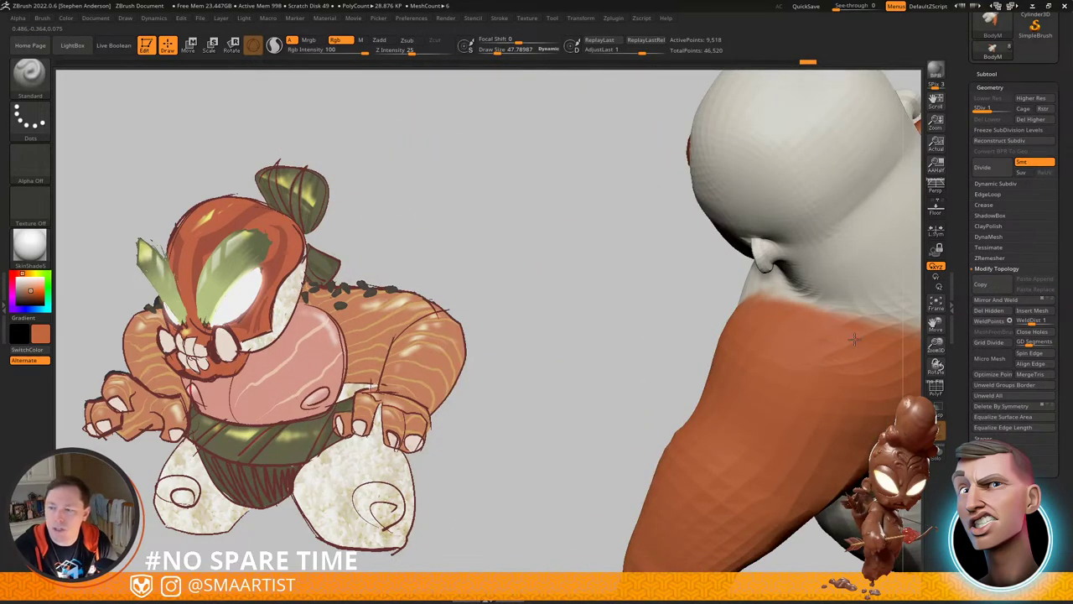
{"action": "left_click_drag", "start_coordinate": [769, 308], "coordinate": [834, 338]}
{"action": "right_click_drag", "start_coordinate": [810, 336], "coordinate": [759, 277], "text": "ctrl"}
{"action": "mouse_move", "coordinate": [759, 276]}
{"action": "right_mouse_down"}
{"action": "mouse_move", "coordinate": [666, 316]}
{"action": "mouse_move", "coordinate": [664, 300]}
{"action": "mouse_move", "coordinate": [652, 338]}
{"action": "mouse_move", "coordinate": [556, 337]}
{"action": "right_mouse_up"}
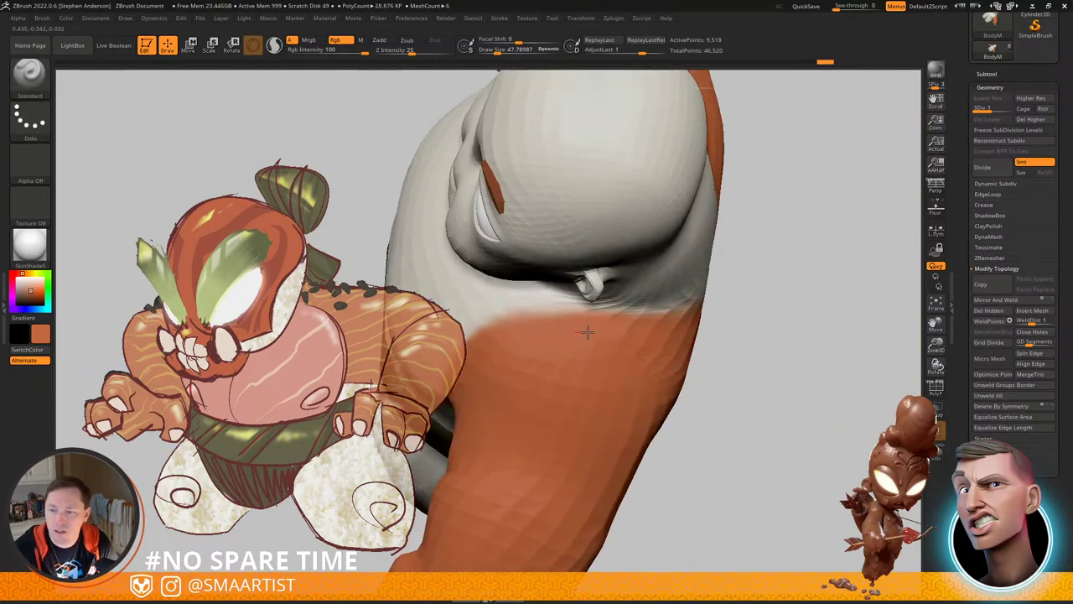
{"action": "right_click_drag", "start_coordinate": [492, 365], "coordinate": [619, 375]}
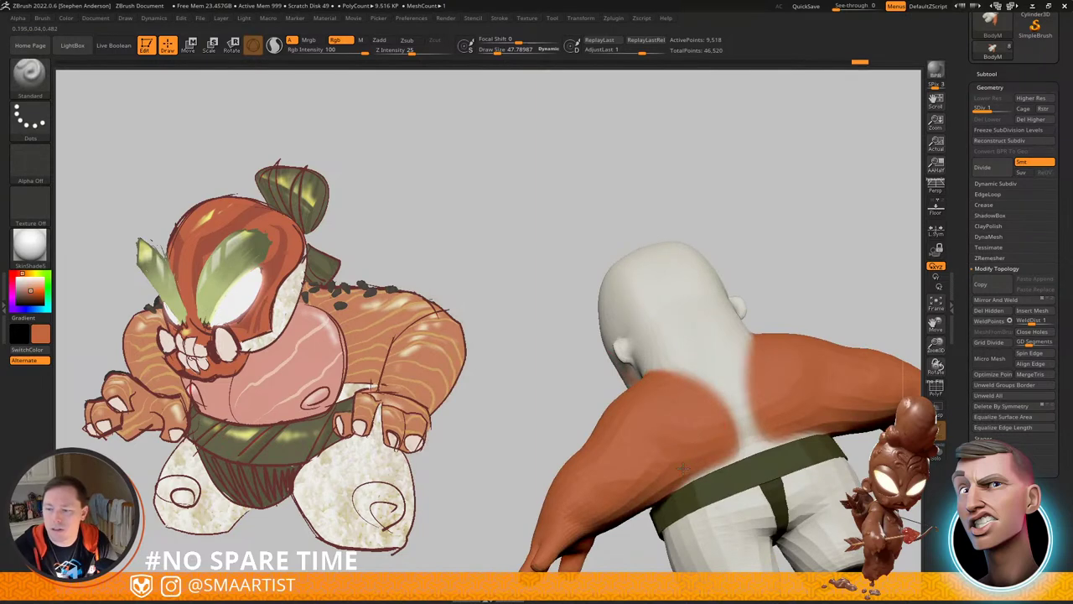
Step: Sample the rice white from the head and paint over the stray salmon spot on the cheek
{"action": "right_click_drag", "start_coordinate": [646, 457], "coordinate": [739, 372]}
{"action": "right_click_drag", "start_coordinate": [740, 372], "coordinate": [619, 300], "text": "alt"}
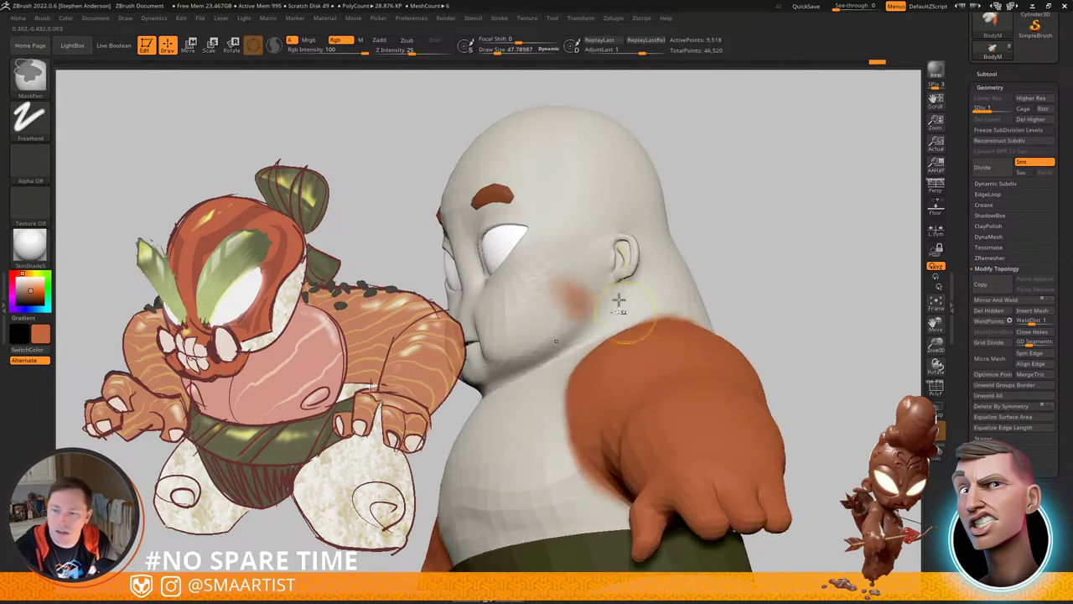
{"action": "key", "text": "c"}
{"action": "left_click_drag", "start_coordinate": [582, 248], "coordinate": [564, 274]}
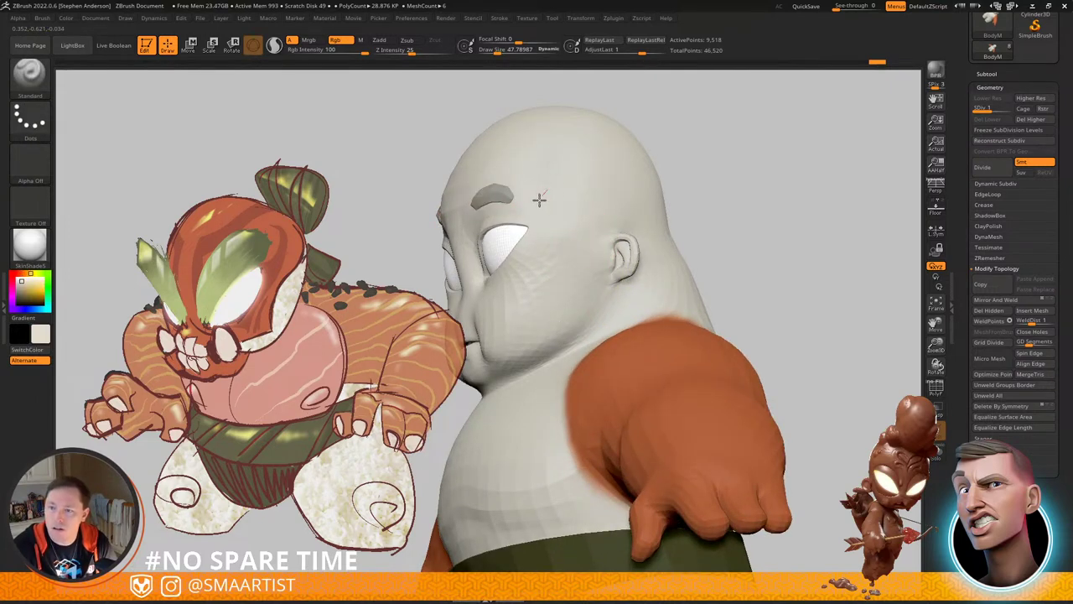
{"action": "right_click_drag", "start_coordinate": [640, 218], "coordinate": [703, 226]}
{"action": "right_click_drag", "start_coordinate": [703, 227], "coordinate": [747, 210]}
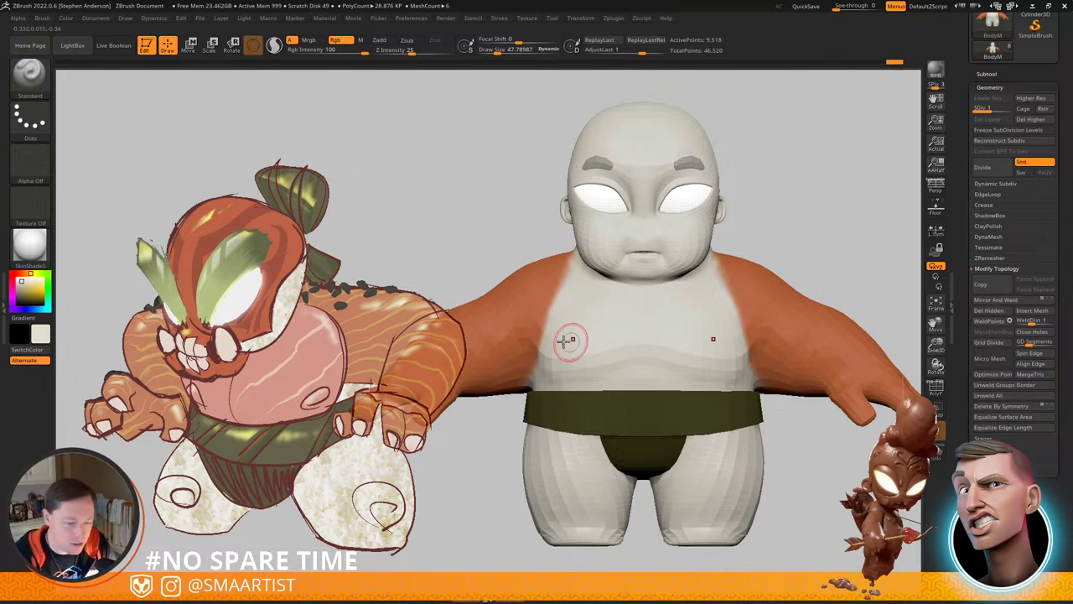
Step: Display the body's polygroups, duplicate the body subtool and rename the copy Chest
{"action": "key", "text": "shift+f"}
{"action": "key", "text": "shift+f"}
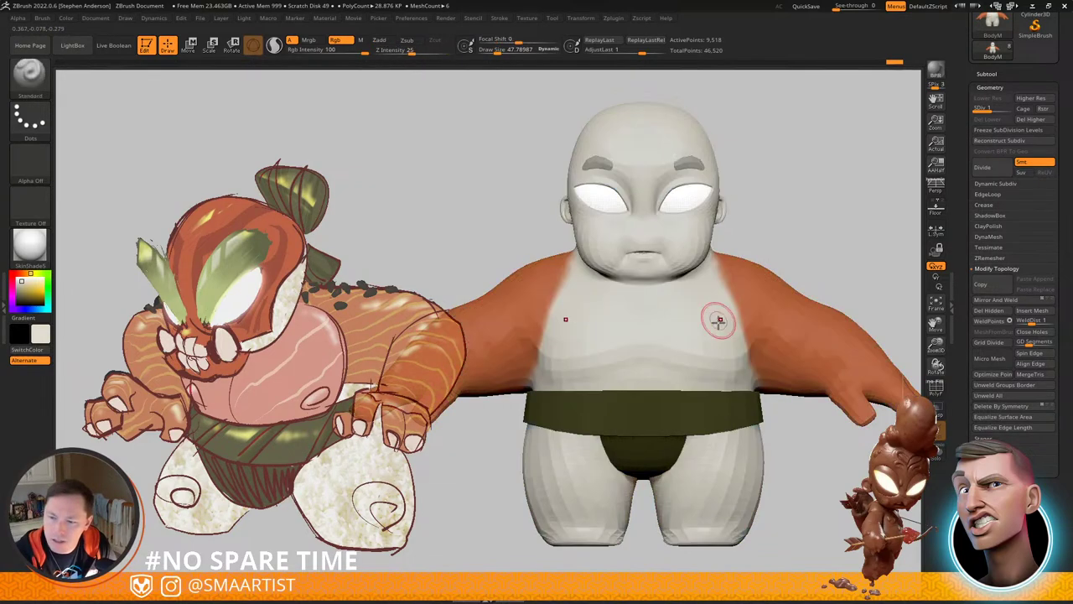
{"action": "right_click_drag", "start_coordinate": [701, 322], "coordinate": [661, 255], "text": "ctrl"}
{"action": "mouse_move", "coordinate": [661, 255]}
{"action": "right_mouse_down", "text": "ctrl"}
{"action": "mouse_move", "coordinate": [669, 317]}
{"action": "mouse_move", "coordinate": [641, 297]}
{"action": "mouse_move", "coordinate": [668, 299]}
{"action": "right_mouse_up", "text": "ctrl"}
{"action": "key", "text": "shift+f"}
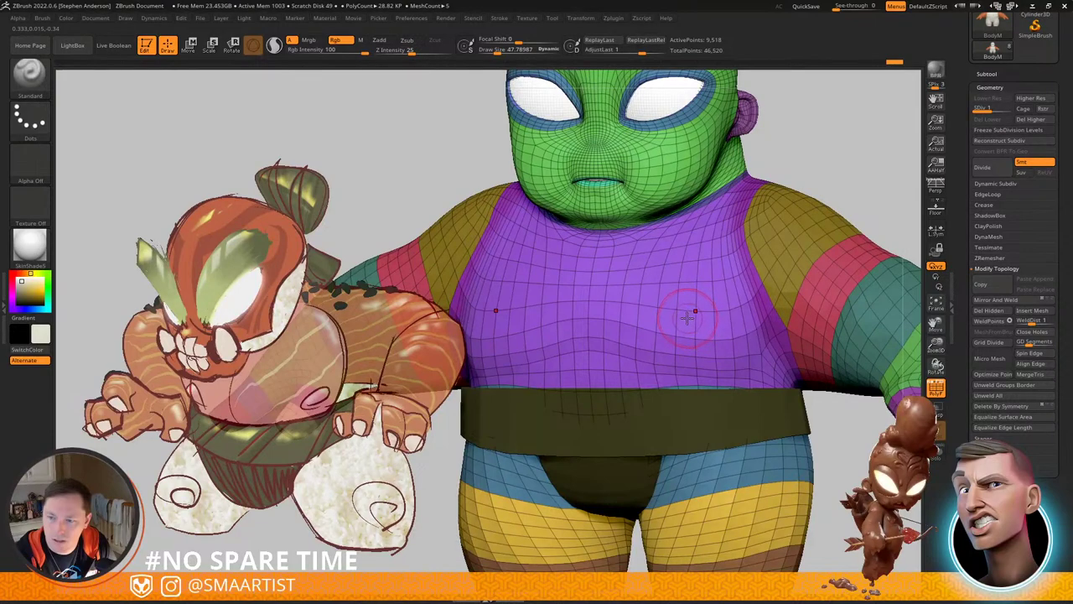
{"action": "left_click", "coordinate": [988, 74]}
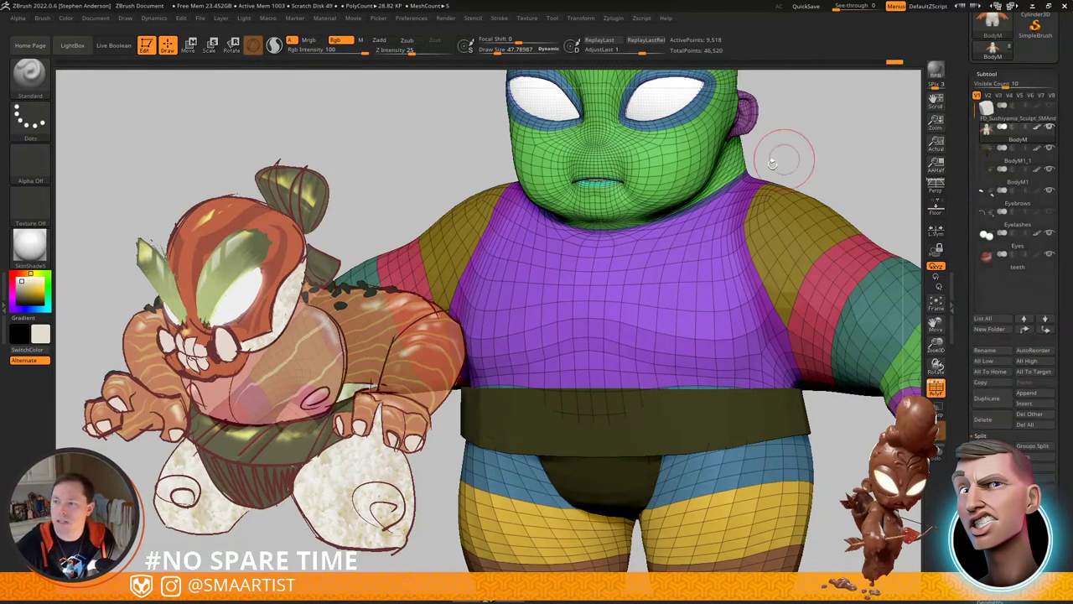
{"action": "key", "text": "ctrl+shift"}
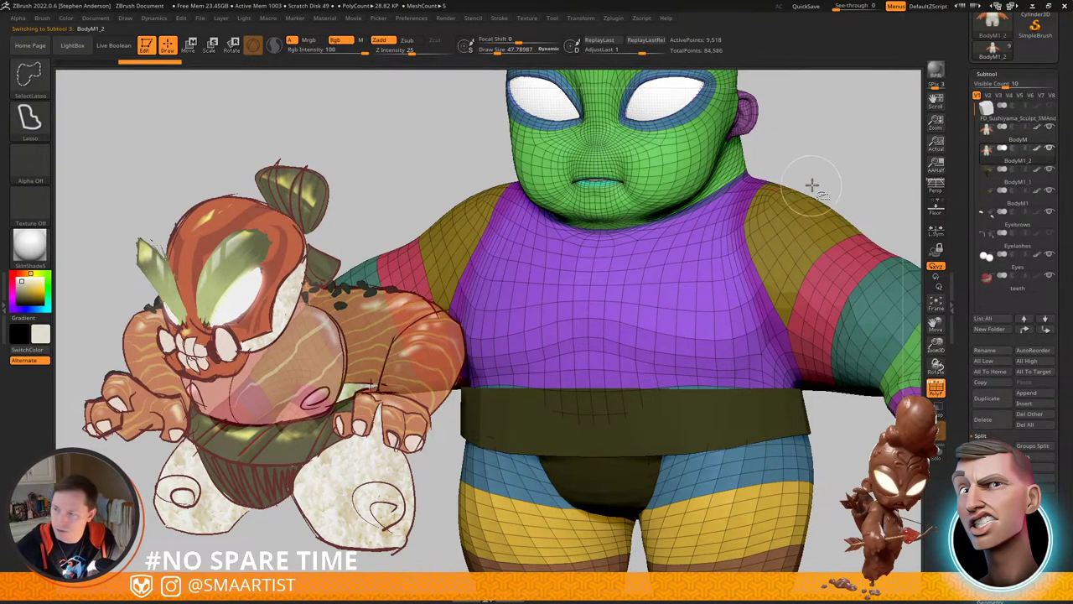
{"action": "left_click", "coordinate": [994, 349]}
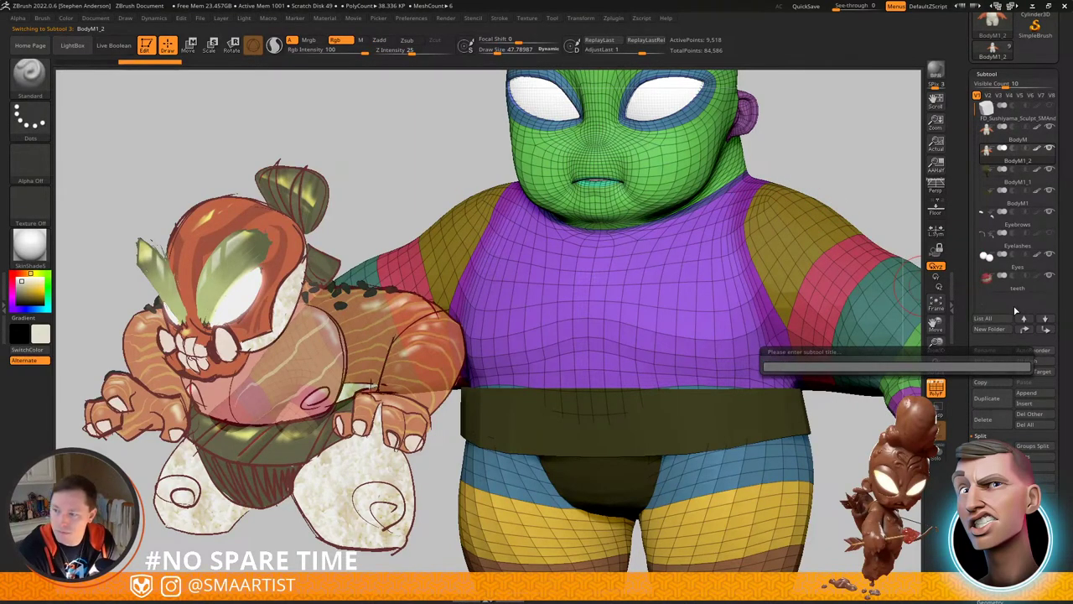
Step: Isolate the torso polygroup on the Chest subtool and delete its hidden geometry
{"action": "left_click", "coordinate": [658, 311], "text": "ctrl+shift"}
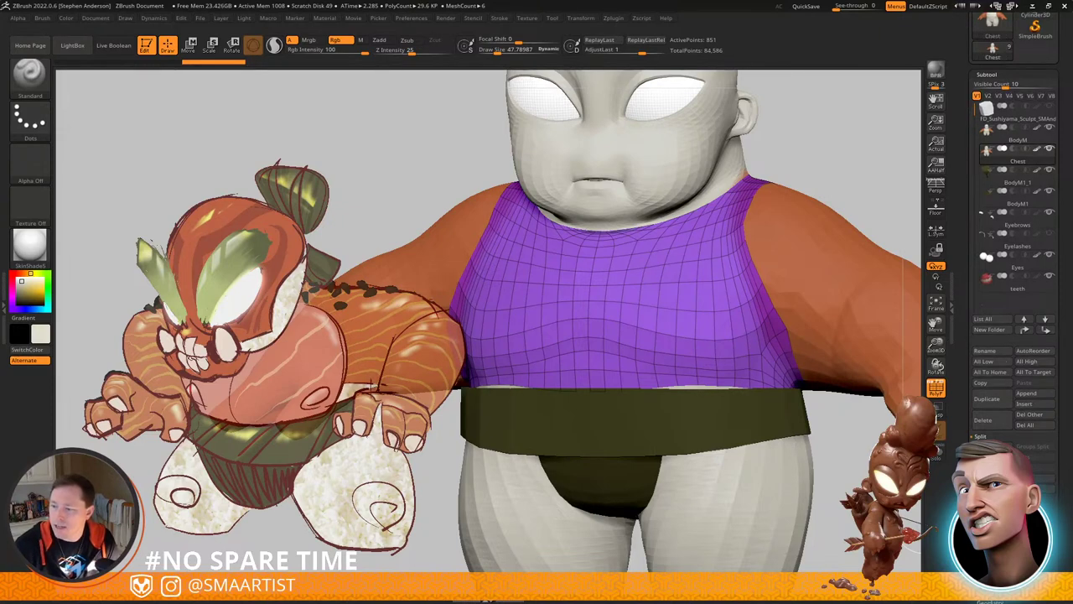
{"action": "left_click", "coordinate": [991, 600]}
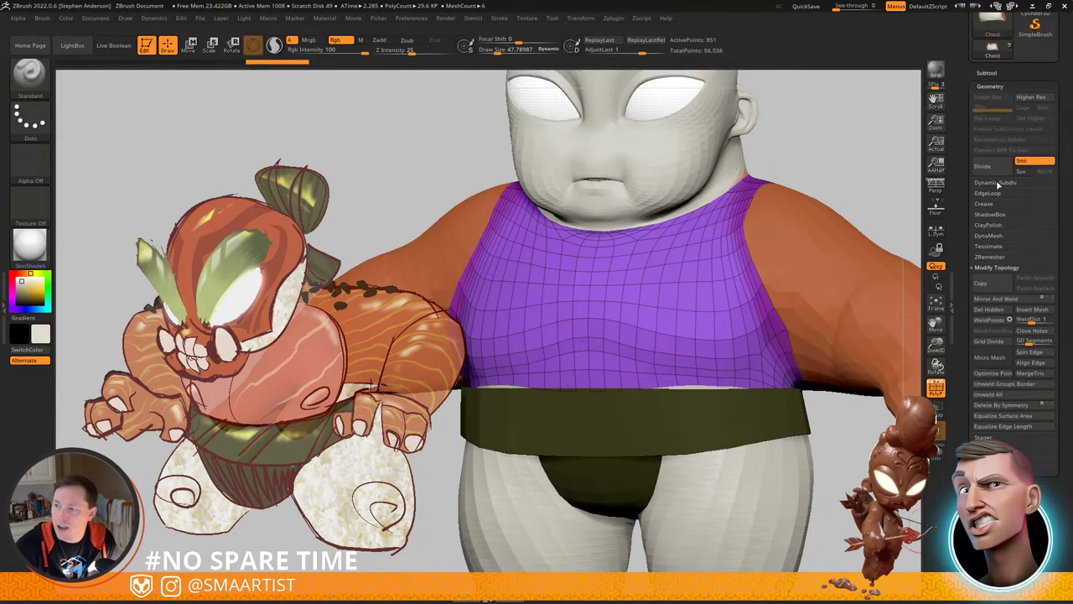
{"action": "left_click", "coordinate": [998, 185]}
{"action": "left_click", "coordinate": [998, 184]}
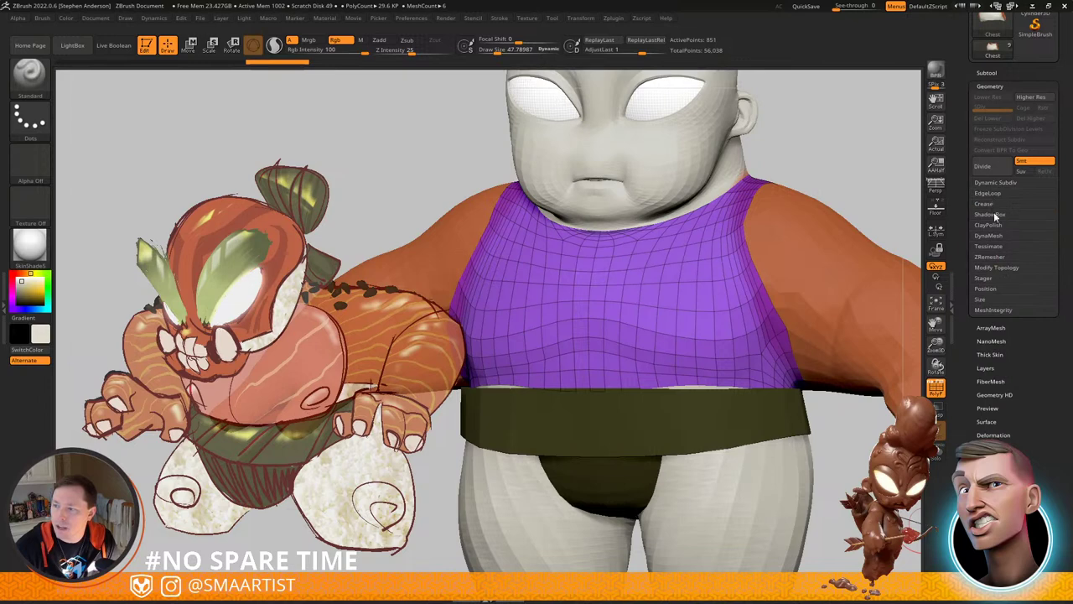
{"action": "left_click", "coordinate": [1005, 266]}
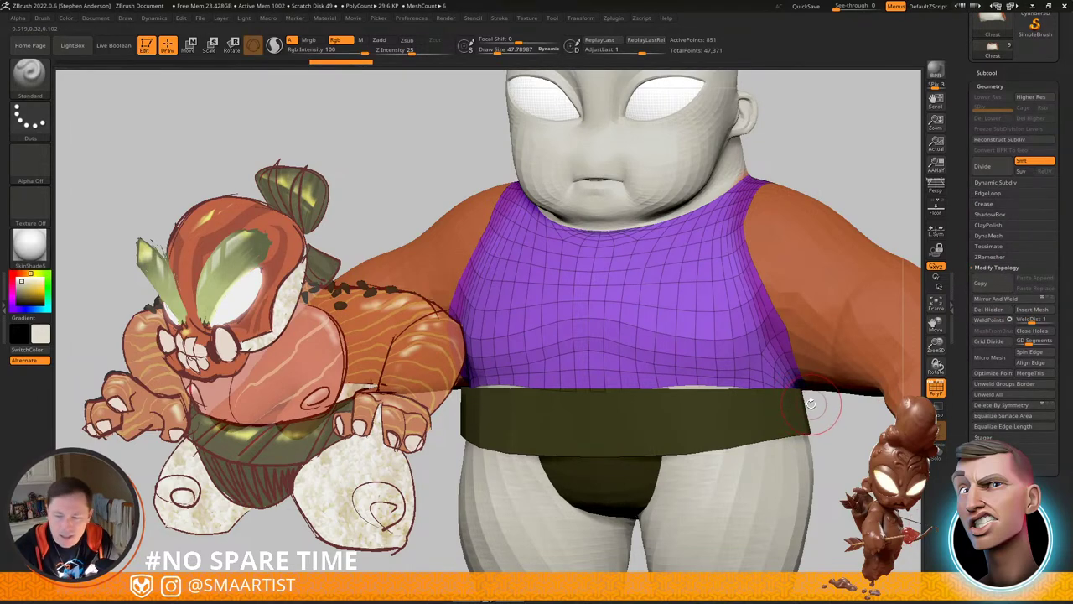
{"action": "right_click_drag", "start_coordinate": [756, 222], "coordinate": [702, 247]}
{"action": "left_click", "coordinate": [613, 242], "text": "ctrl+shift"}
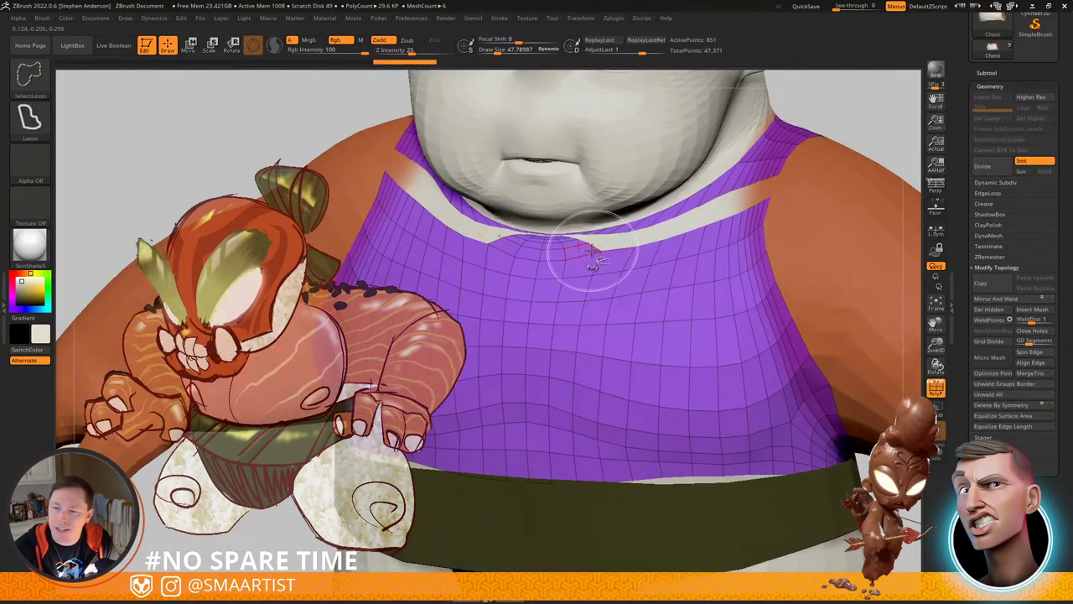
{"action": "key", "text": "ctrl+z"}
{"action": "right_click_drag", "start_coordinate": [577, 263], "coordinate": [606, 281], "text": "ctrl"}
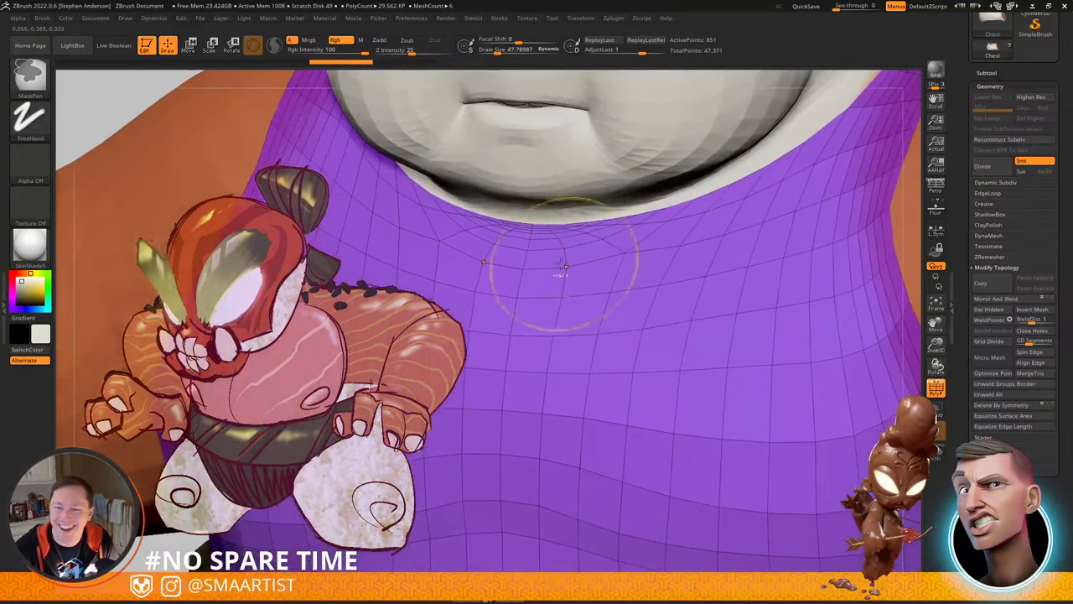
{"action": "left_click", "coordinate": [616, 249], "text": "ctrl+shift"}
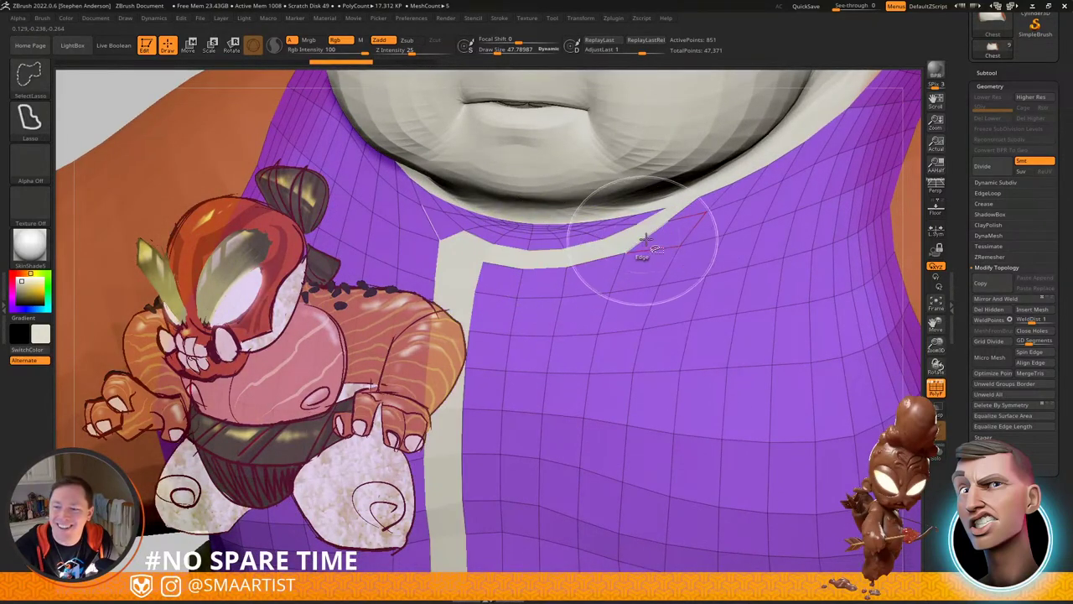
{"action": "key", "text": "ctrl+z"}
Step: Hide the polygon loops around the neckline of the Chest mesh
{"action": "left_click", "coordinate": [690, 231], "text": "ctrl+shift"}
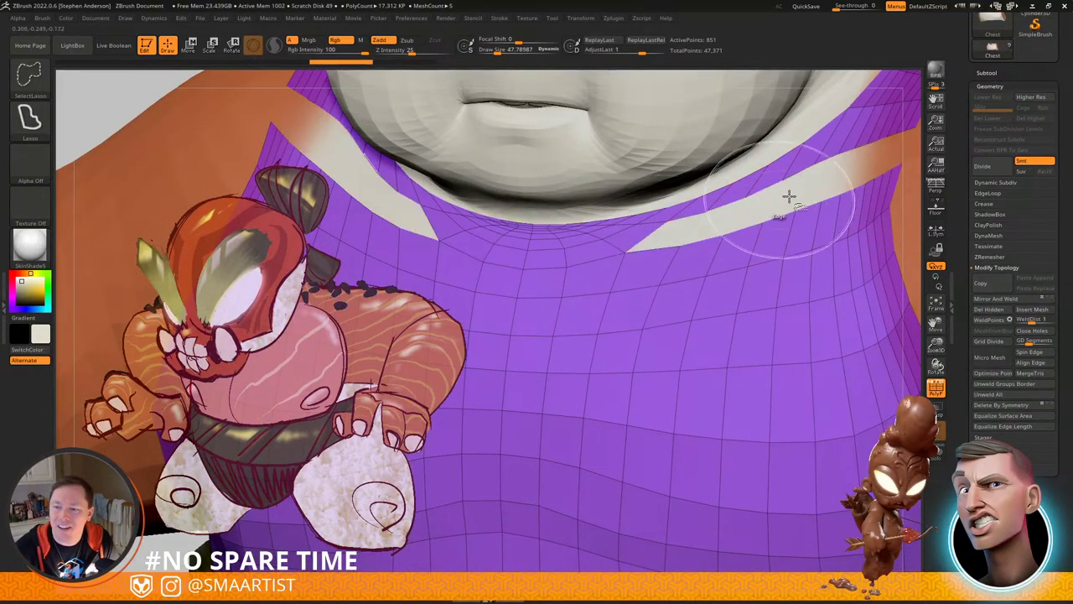
{"action": "left_click", "coordinate": [755, 192], "text": "ctrl+shift"}
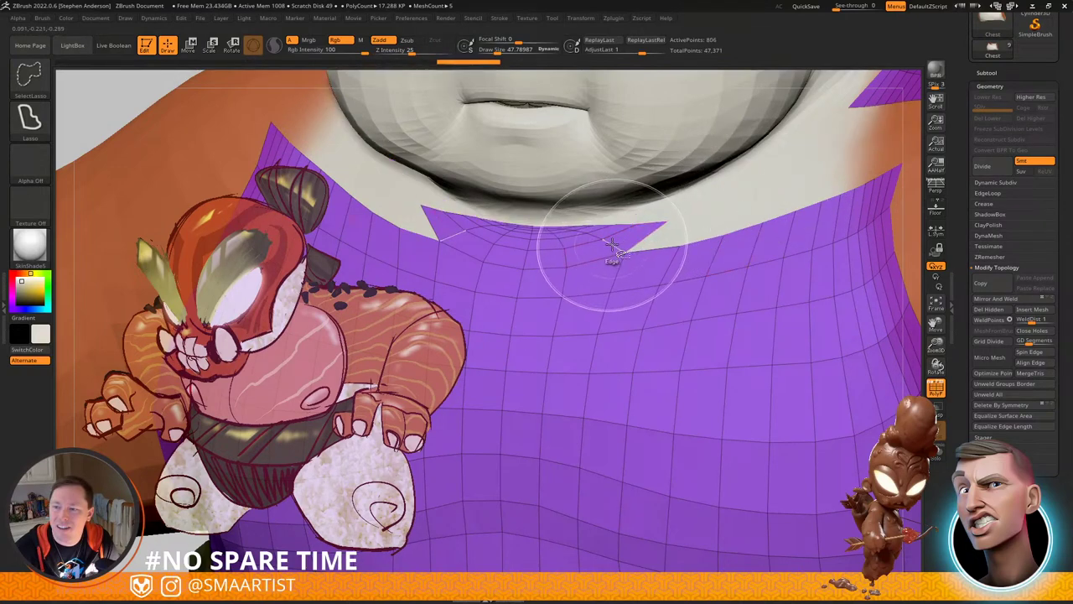
{"action": "left_click", "coordinate": [610, 241], "text": "ctrl+shift"}
{"action": "key", "text": "ctrl+z"}
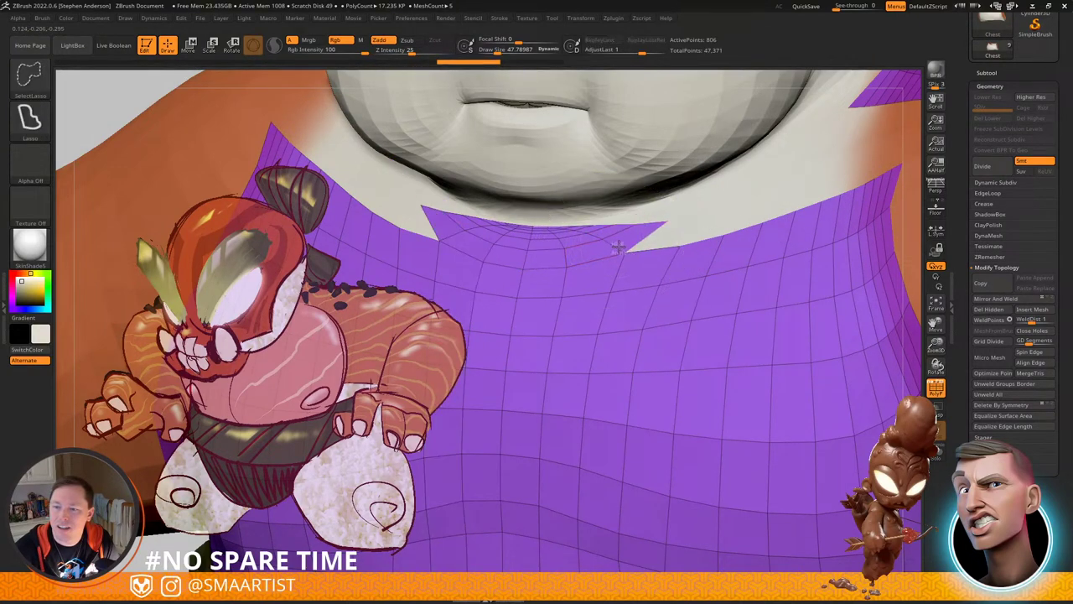
{"action": "left_click", "coordinate": [605, 243], "text": "ctrl+shift"}
{"action": "left_click", "coordinate": [598, 238], "text": "ctrl+shift"}
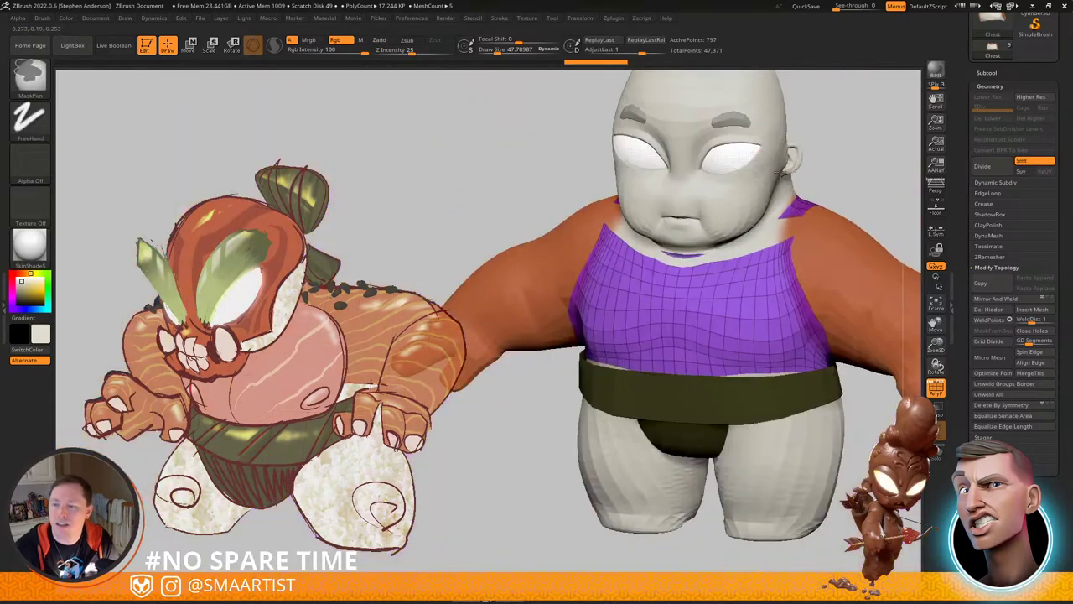
Step: Hide the polygon loops around the armholes and down the sides to separate the front of the Chest mesh
{"action": "key", "text": "shift+ctrl+s"}
{"action": "right_click_drag", "start_coordinate": [709, 244], "coordinate": [654, 228]}
{"action": "right_click_drag", "start_coordinate": [654, 228], "coordinate": [647, 338], "text": "ctrl"}
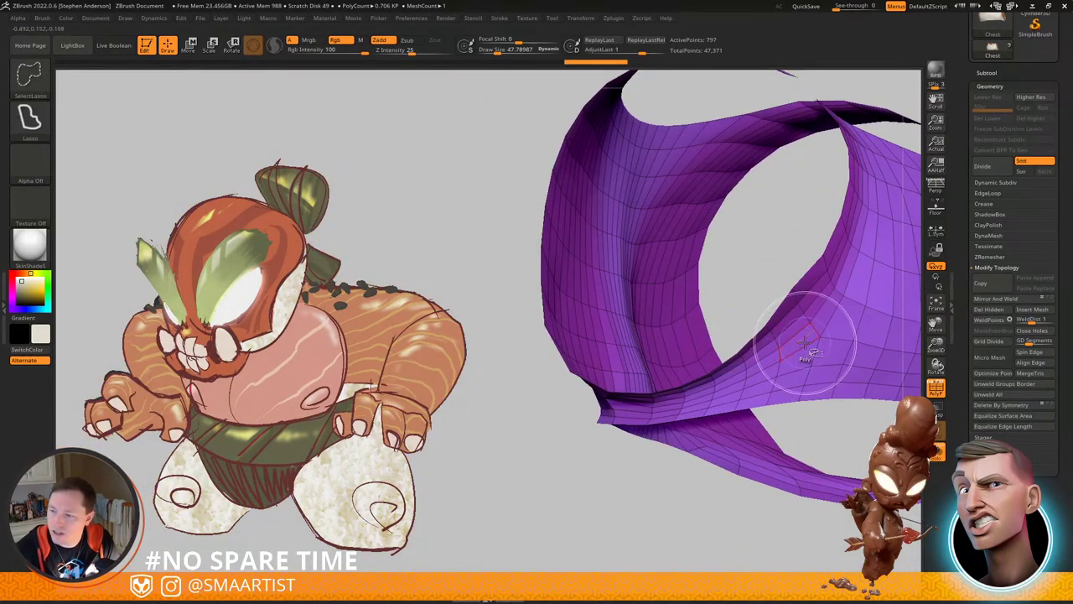
{"action": "left_click", "coordinate": [805, 344], "text": "ctrl+shift"}
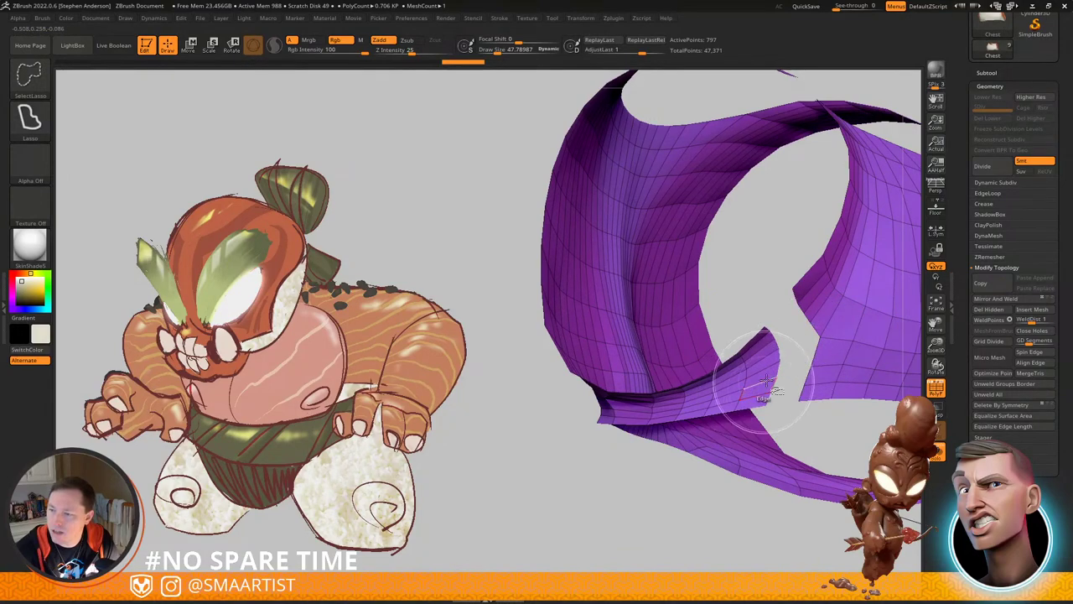
{"action": "right_click_drag", "start_coordinate": [833, 327], "coordinate": [735, 345], "text": "alt"}
{"action": "key", "text": "ctrl+shift+s"}
{"action": "left_click", "coordinate": [736, 343], "text": "ctrl+shift"}
{"action": "left_click", "coordinate": [718, 330], "text": "ctrl+shift"}
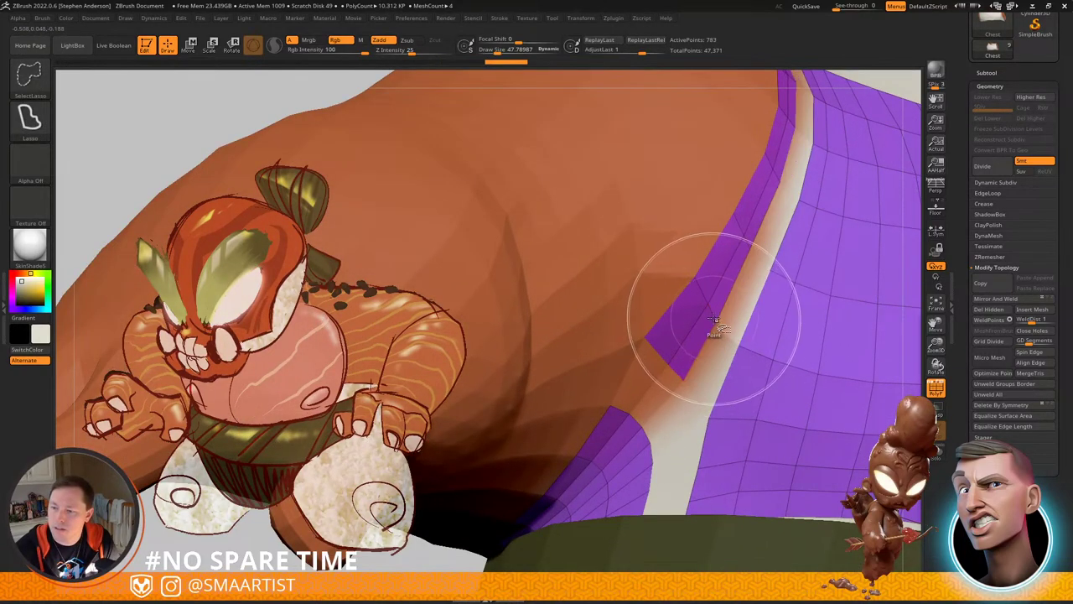
{"action": "left_click", "coordinate": [711, 307], "text": "ctrl+shift"}
{"action": "left_click", "coordinate": [702, 295], "text": "ctrl+shift"}
{"action": "mouse_move", "coordinate": [712, 303]}
{"action": "right_mouse_down", "text": "ctrl"}
{"action": "mouse_move", "coordinate": [775, 264]}
{"action": "mouse_move", "coordinate": [623, 283]}
{"action": "mouse_move", "coordinate": [701, 275]}
{"action": "mouse_move", "coordinate": [683, 292]}
{"action": "mouse_move", "coordinate": [786, 285]}
{"action": "right_mouse_up", "text": "ctrl"}
Step: Delete the hidden loops, isolate the front chest panel and delete the remaining torso pieces
{"action": "left_click", "coordinate": [1001, 313]}
{"action": "left_click_drag", "start_coordinate": [806, 323], "coordinate": [807, 324], "text": "ctrl+shift"}
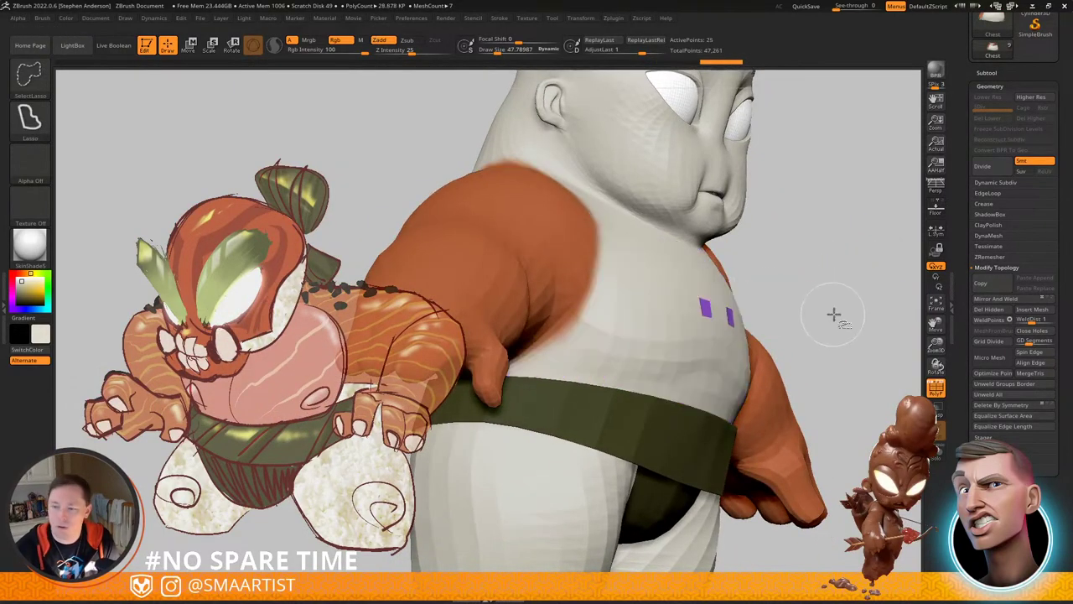
{"action": "left_click", "coordinate": [841, 316], "text": "ctrl+shift"}
{"action": "right_click_drag", "start_coordinate": [828, 280], "coordinate": [814, 226]}
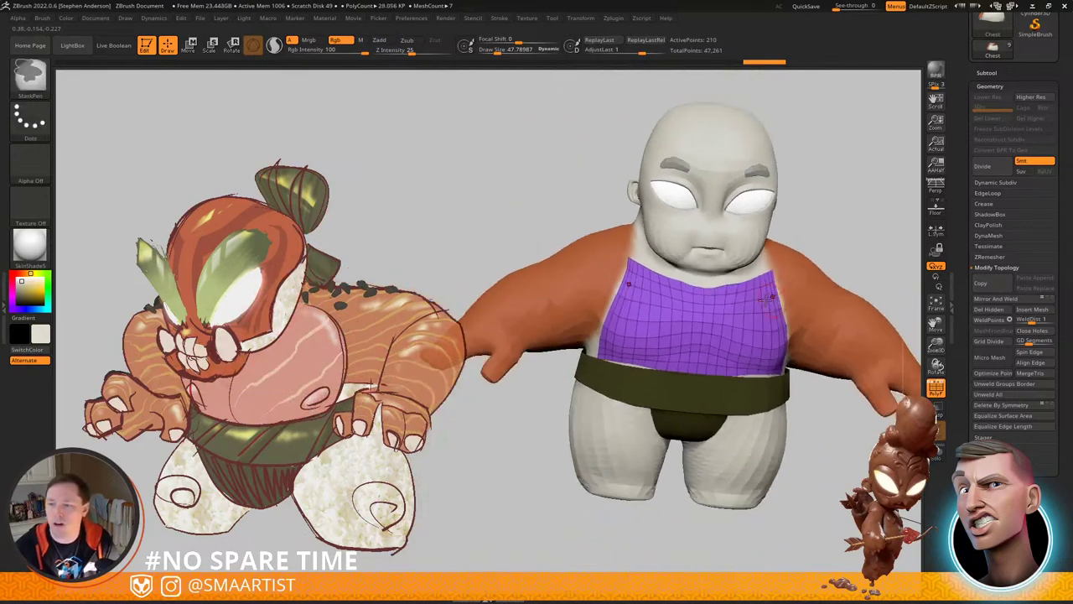
{"action": "right_click_drag", "start_coordinate": [839, 260], "coordinate": [780, 273]}
{"action": "mouse_move", "coordinate": [725, 359]}
{"action": "right_mouse_down"}
{"action": "mouse_move", "coordinate": [756, 348]}
{"action": "mouse_move", "coordinate": [747, 376]}
{"action": "right_mouse_up"}
{"action": "left_click_drag", "start_coordinate": [731, 376], "coordinate": [737, 381], "text": "shift"}
Step: Sample the salmon pink from the concept's chest and fill the chest panel with it using Mrgb
{"action": "key", "text": "shift+z"}
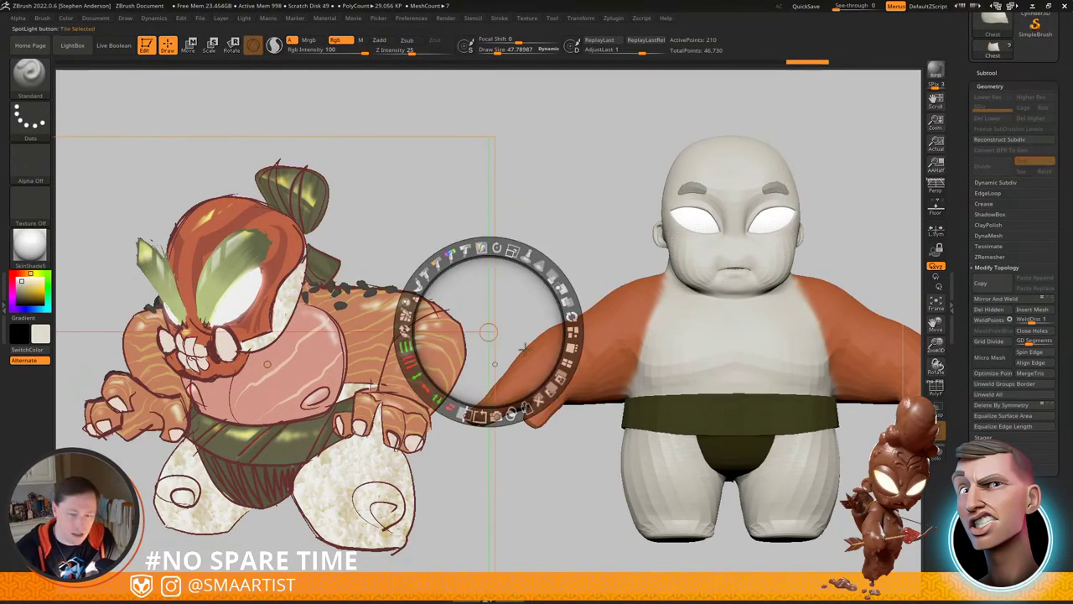
{"action": "key", "text": "c"}
{"action": "key", "text": "z"}
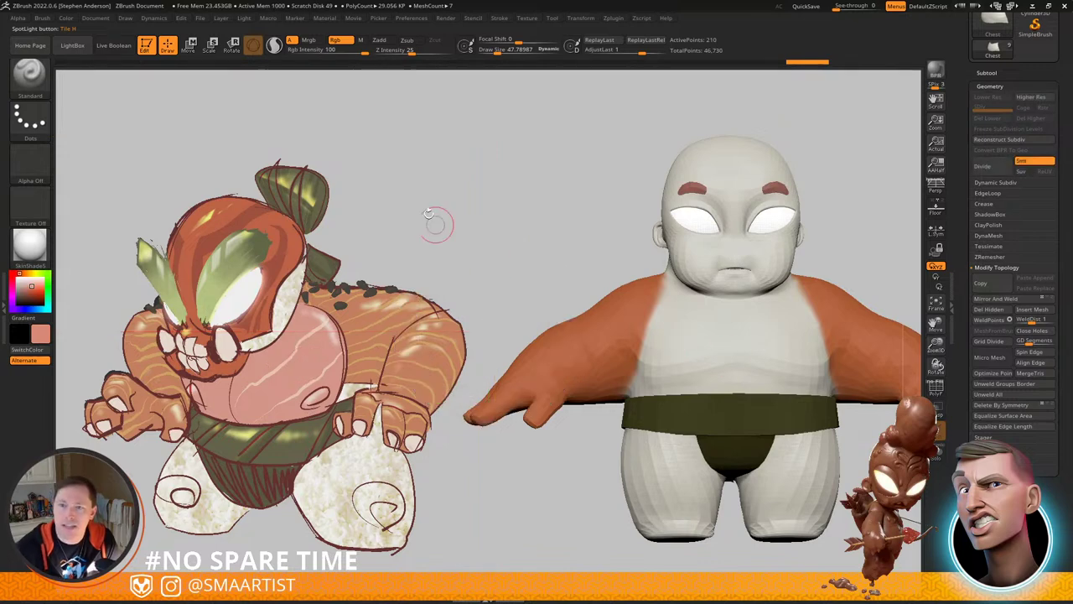
{"action": "left_click", "coordinate": [309, 40]}
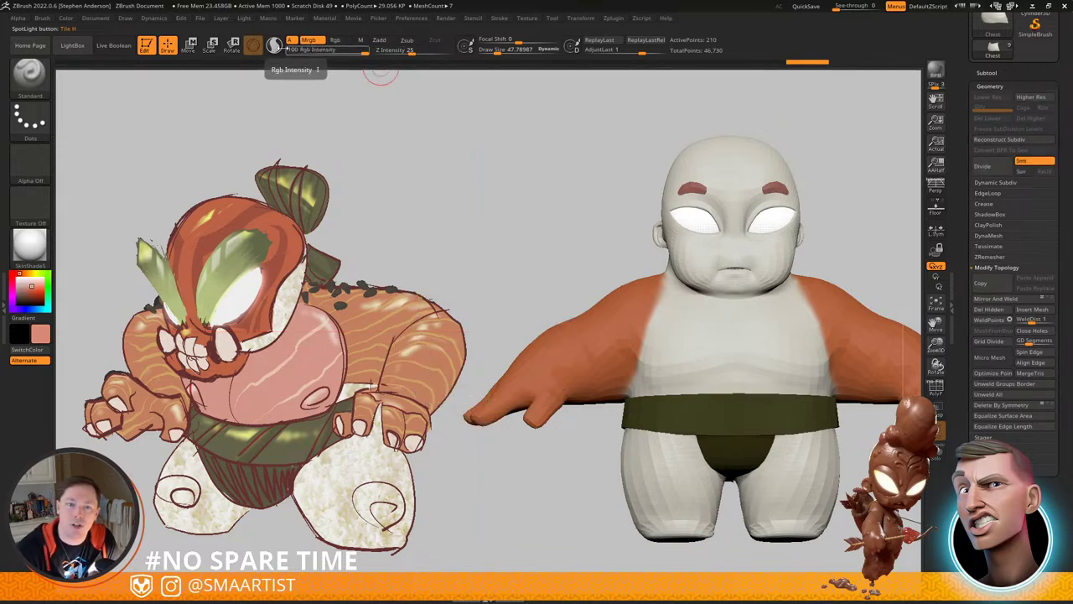
{"action": "left_click", "coordinate": [66, 18]}
{"action": "left_click", "coordinate": [104, 219]}
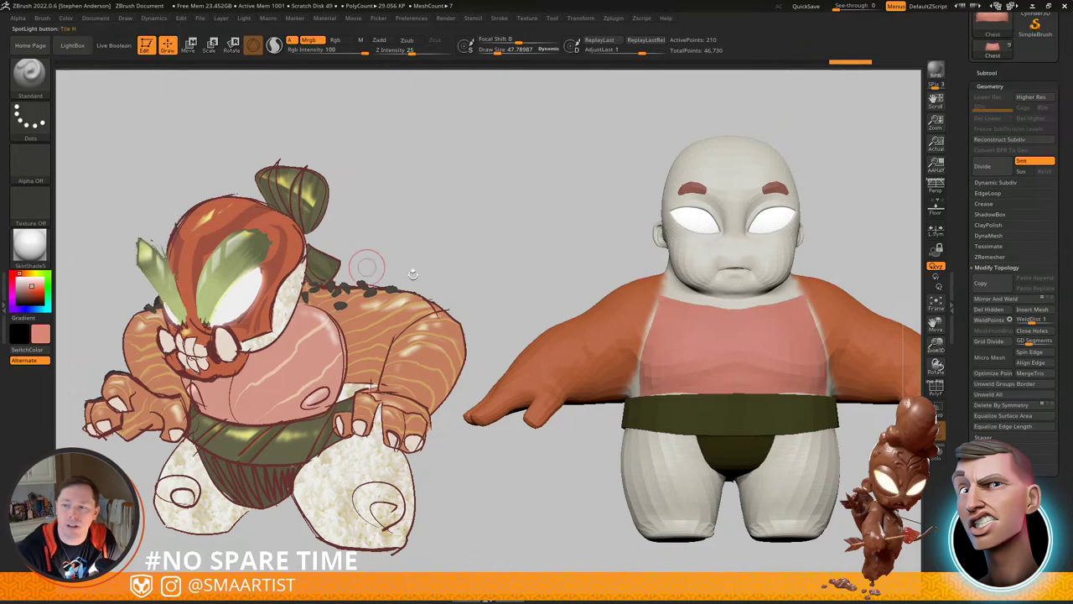
Step: Display the chest panel's wireframe and try hiding a polygon loop through its middle
{"action": "right_click_drag", "start_coordinate": [746, 371], "coordinate": [755, 345]}
{"action": "mouse_move", "coordinate": [755, 345]}
{"action": "right_mouse_down", "text": "alt"}
{"action": "mouse_move", "coordinate": [691, 331]}
{"action": "mouse_move", "coordinate": [678, 371]}
{"action": "mouse_move", "coordinate": [608, 366]}
{"action": "mouse_move", "coordinate": [592, 360]}
{"action": "mouse_move", "coordinate": [623, 321]}
{"action": "mouse_move", "coordinate": [665, 322]}
{"action": "mouse_move", "coordinate": [618, 321]}
{"action": "right_mouse_up", "text": "alt"}
{"action": "key", "text": "shift+f"}
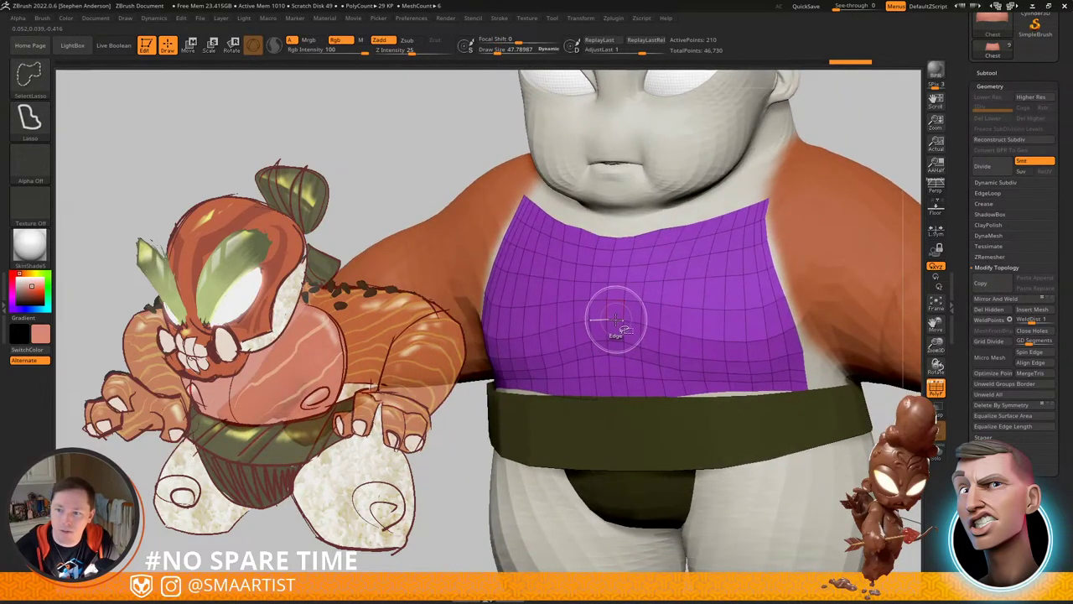
{"action": "left_click", "coordinate": [616, 319], "text": "ctrl+shift"}
{"action": "key", "text": "ctrl+z"}
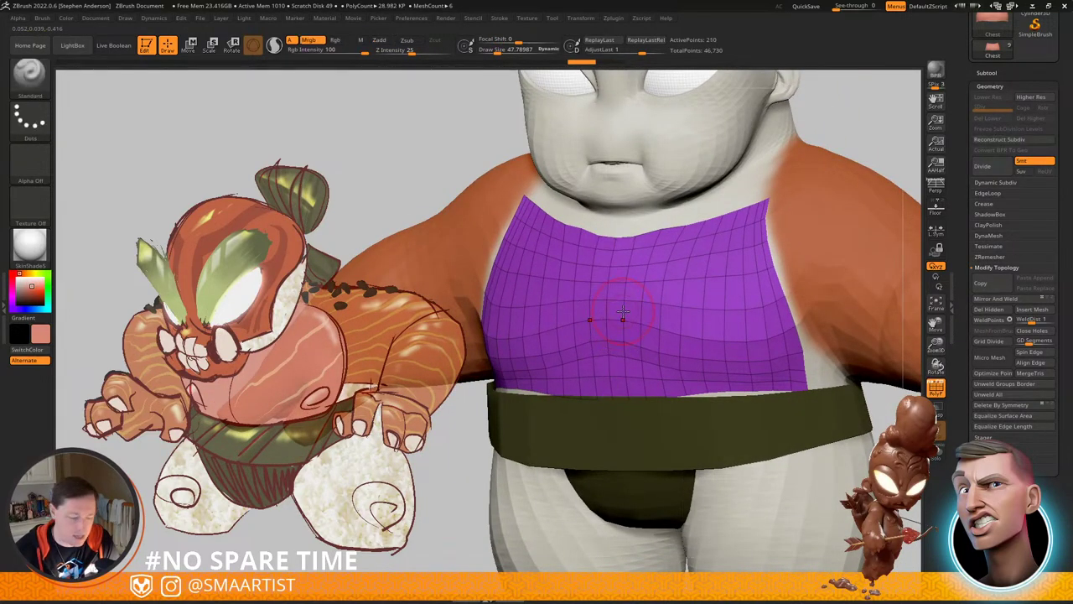
Step: Mask the chest panel's central vertical band with ZModeler's Mask edge action targeting EdgeLoop Partial, and invert the mask
{"action": "key", "text": "b"}
{"action": "key", "text": "z"}
{"action": "key", "text": "m"}
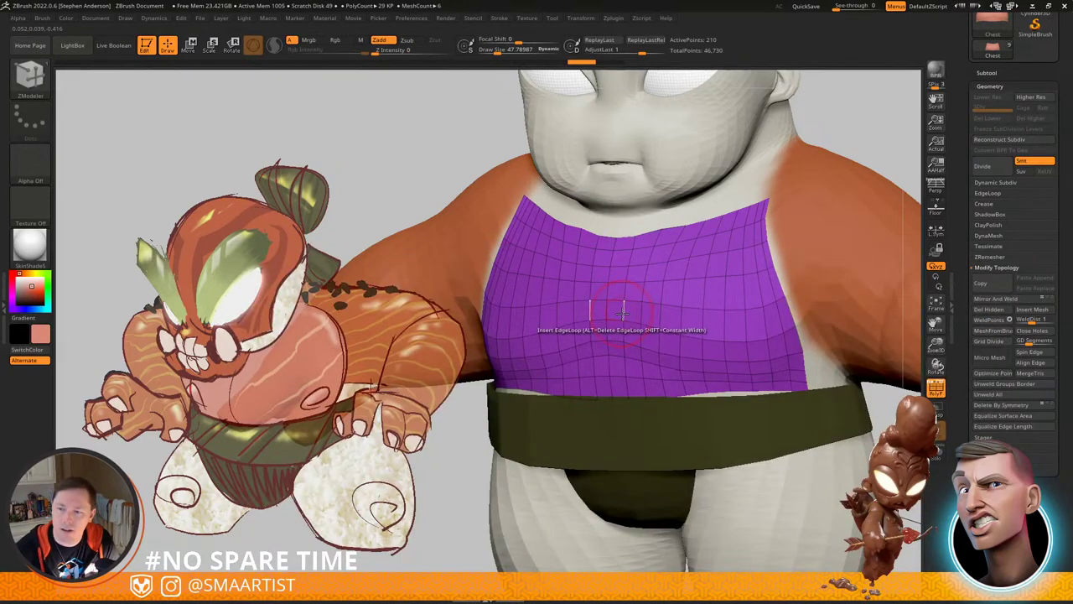
{"action": "key", "text": "space"}
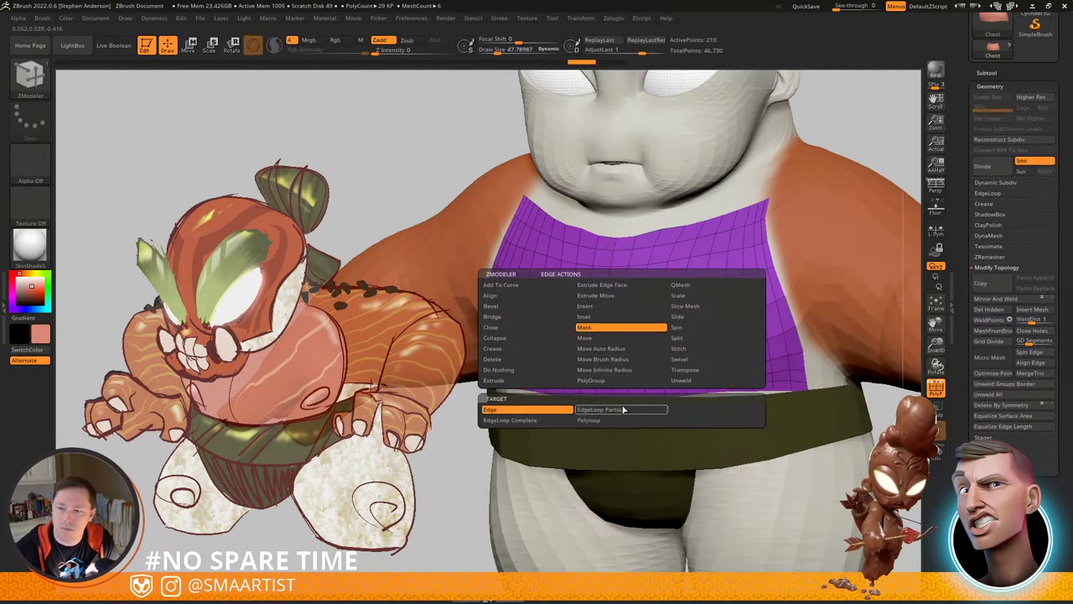
{"action": "left_click", "coordinate": [623, 409]}
{"action": "left_click", "coordinate": [623, 311]}
{"action": "right_click_drag", "start_coordinate": [659, 340], "coordinate": [855, 185], "text": "ctrl"}
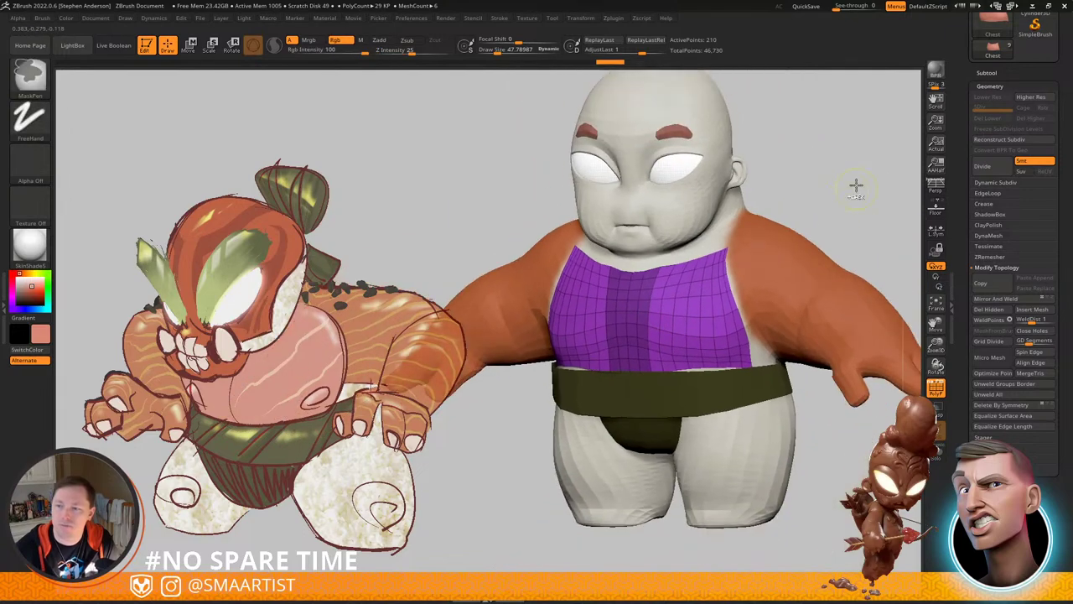
{"action": "left_click", "coordinate": [833, 179], "text": "ctrl"}
{"action": "mouse_move", "coordinate": [640, 318]}
{"action": "right_mouse_down"}
{"action": "mouse_move", "coordinate": [659, 292]}
{"action": "mouse_move", "coordinate": [635, 343]}
{"action": "right_mouse_up"}
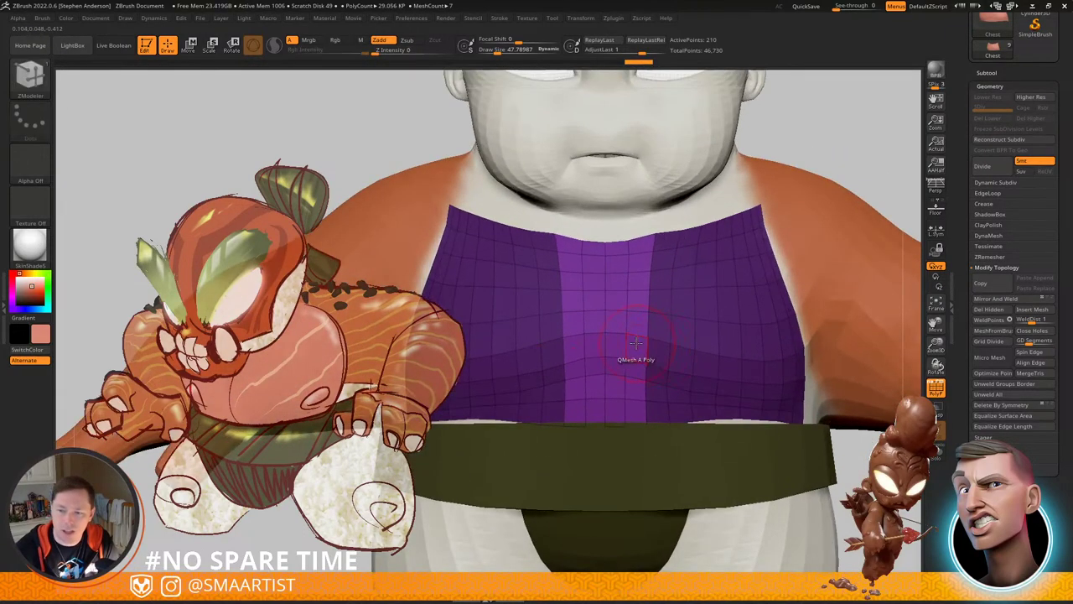
Step: Enlarge the Move brush and push the chest panel's unmasked centre strip inward along its surface to start a crease
{"action": "key", "text": "b"}
{"action": "key", "text": "m"}
{"action": "key", "text": "v"}
{"action": "key", "text": "s"}
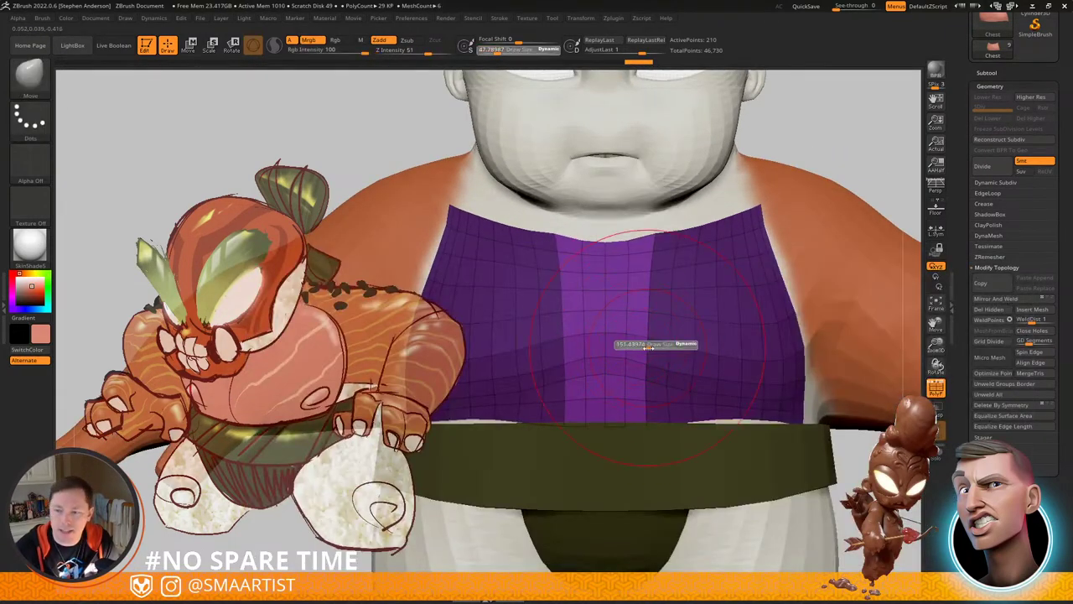
{"action": "mouse_move", "coordinate": [648, 347]}
{"action": "left_mouse_down"}
{"action": "mouse_move", "coordinate": [635, 364]}
{"action": "mouse_move", "coordinate": [567, 365]}
{"action": "left_mouse_up"}
{"action": "left_click_drag", "start_coordinate": [633, 235], "coordinate": [600, 234], "text": "alt"}
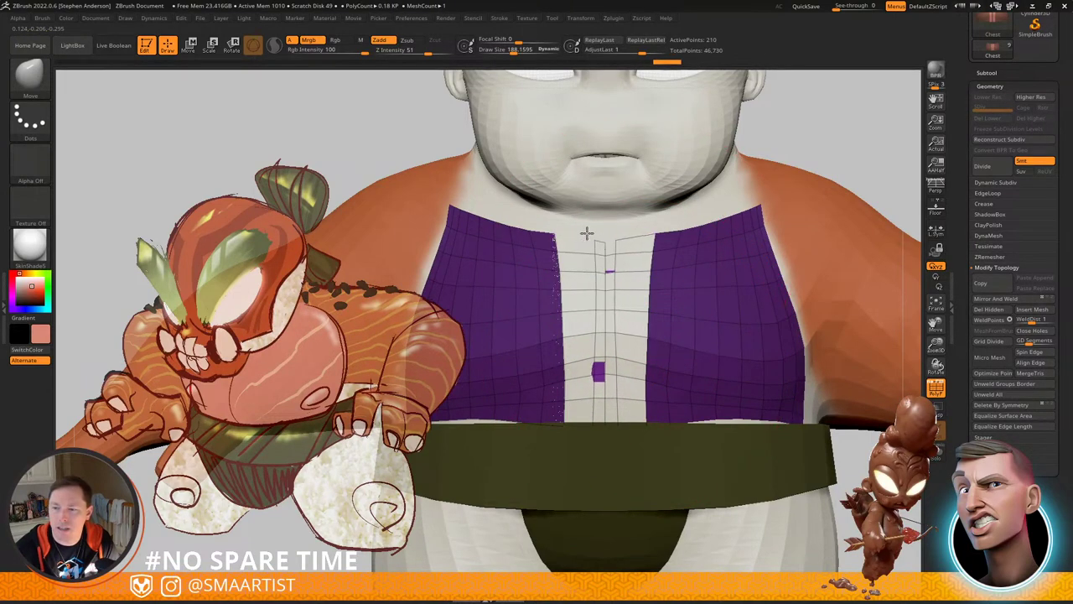
{"action": "mouse_move", "coordinate": [618, 409]}
{"action": "left_mouse_down", "text": "alt"}
{"action": "mouse_move", "coordinate": [637, 414]}
{"action": "mouse_move", "coordinate": [624, 406]}
{"action": "left_mouse_up", "text": "alt"}
Step: Adjust the centre strip's middle, upper and lower parts from the side with the Move brush, and clear the mask
{"action": "right_click_drag", "start_coordinate": [611, 395], "coordinate": [567, 399]}
{"action": "right_click_drag", "start_coordinate": [618, 369], "coordinate": [640, 346]}
{"action": "left_click_drag", "start_coordinate": [598, 332], "coordinate": [593, 328], "text": "alt"}
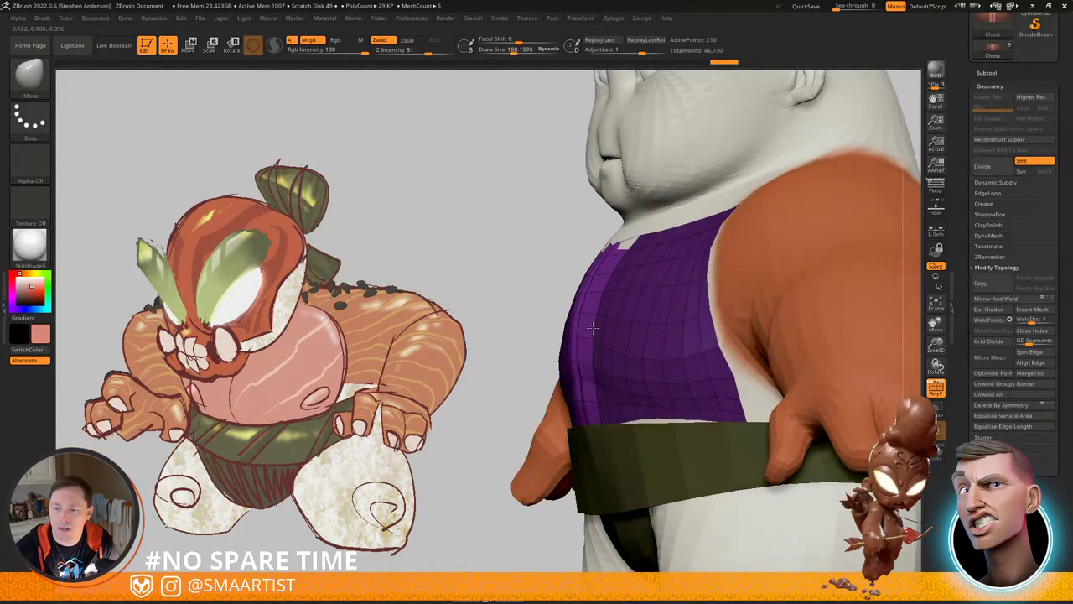
{"action": "left_click_drag", "start_coordinate": [613, 251], "coordinate": [604, 246]}
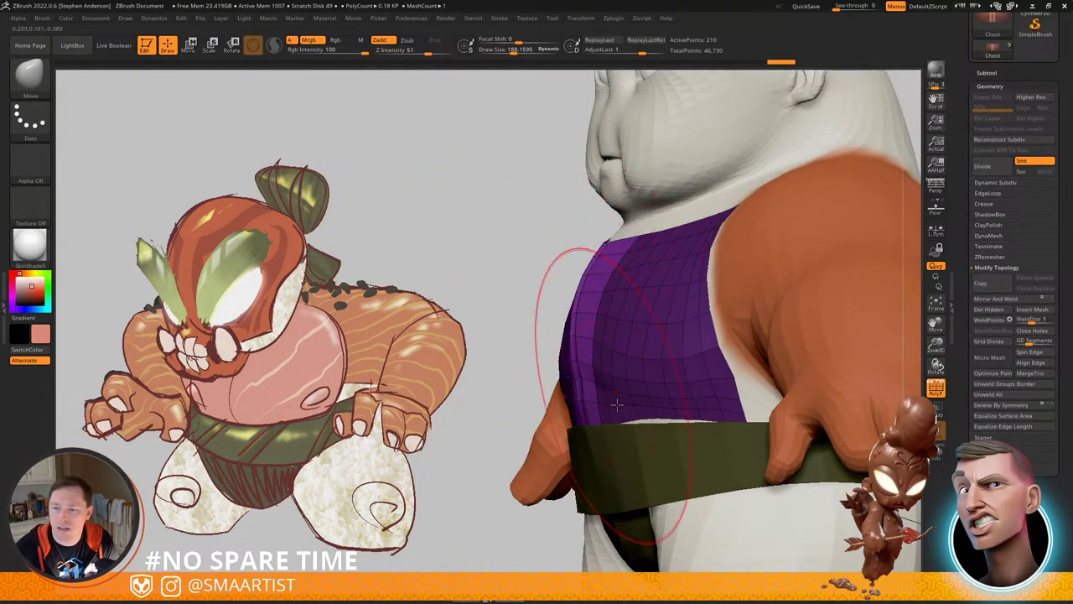
{"action": "mouse_move", "coordinate": [614, 400]}
{"action": "left_mouse_down"}
{"action": "mouse_move", "coordinate": [603, 403]}
{"action": "mouse_move", "coordinate": [592, 375]}
{"action": "mouse_move", "coordinate": [573, 378]}
{"action": "left_mouse_up"}
{"action": "key", "text": "s"}
{"action": "left_click_drag", "start_coordinate": [482, 321], "coordinate": [527, 387], "text": "ctrl"}
{"action": "right_click_drag", "start_coordinate": [526, 387], "coordinate": [671, 369]}
{"action": "key", "text": "ctrl+z"}
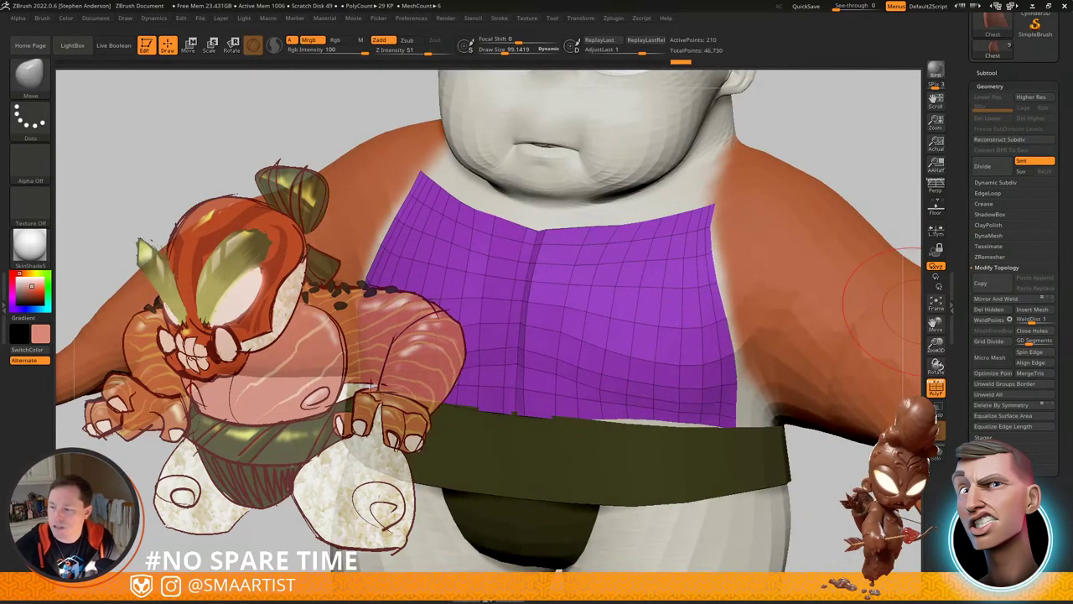
Step: Smooth the chest panel's surface and border with repeated Polish By Groups deformations
{"action": "left_click", "coordinate": [994, 207]}
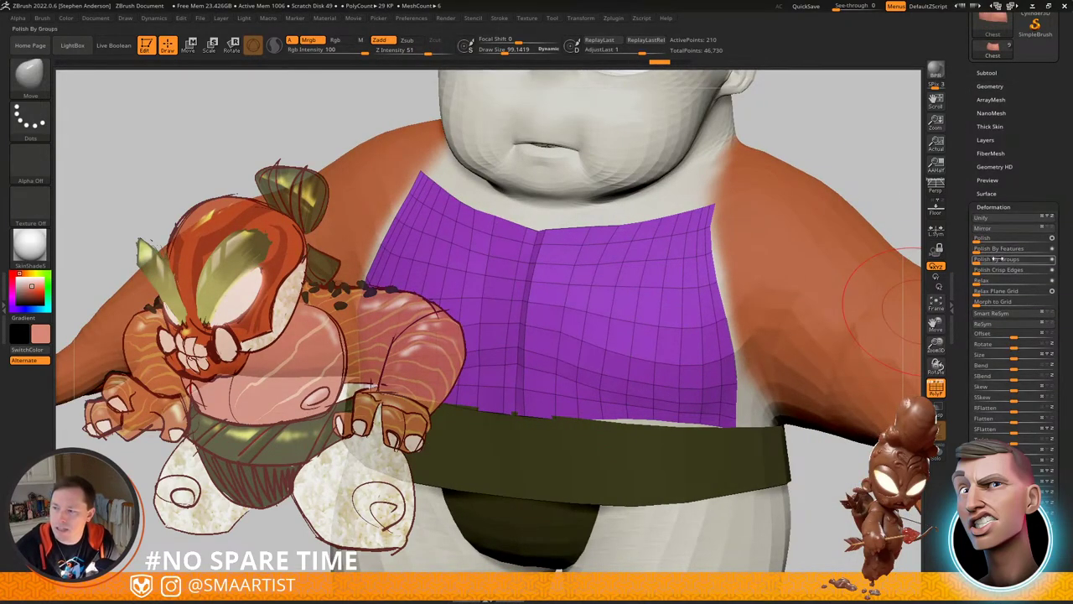
{"action": "left_click_drag", "start_coordinate": [1062, 259], "coordinate": [1062, 259]}
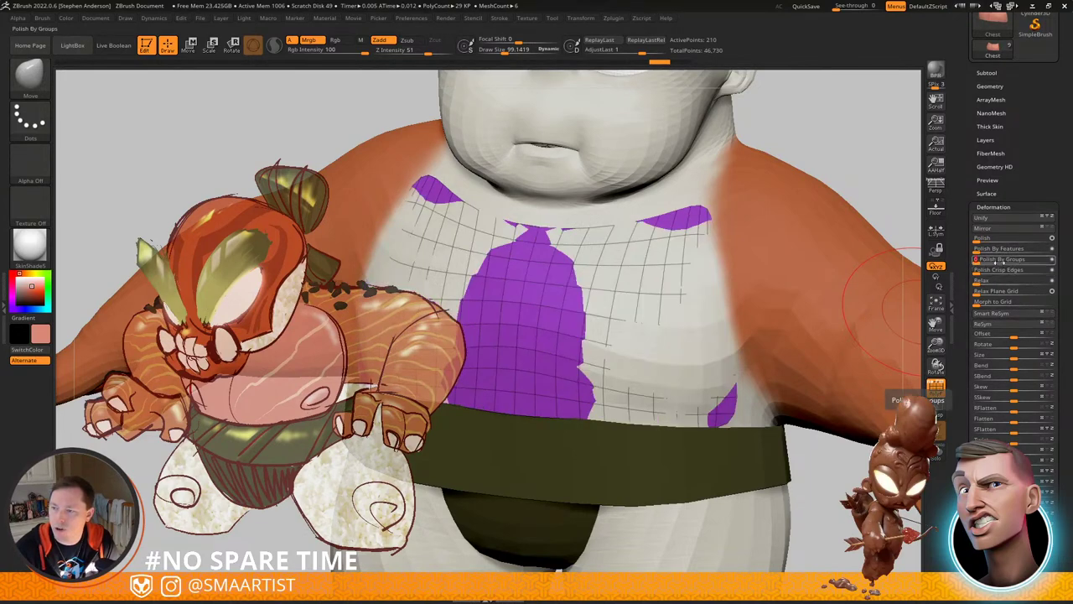
{"action": "left_click_drag", "start_coordinate": [978, 264], "coordinate": [1042, 272]}
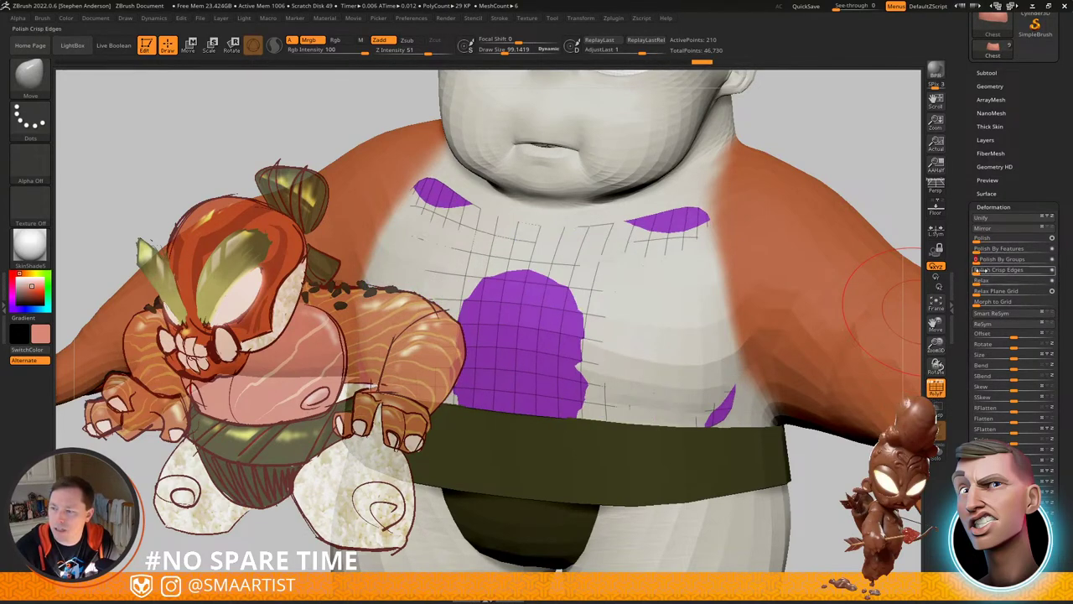
{"action": "left_click_drag", "start_coordinate": [976, 262], "coordinate": [1069, 271]}
Step: Pull the polished chest panel outward over the torso with a much larger Move brush, and reduce the brush for its lower side corner
{"action": "right_click_drag", "start_coordinate": [649, 347], "coordinate": [643, 343]}
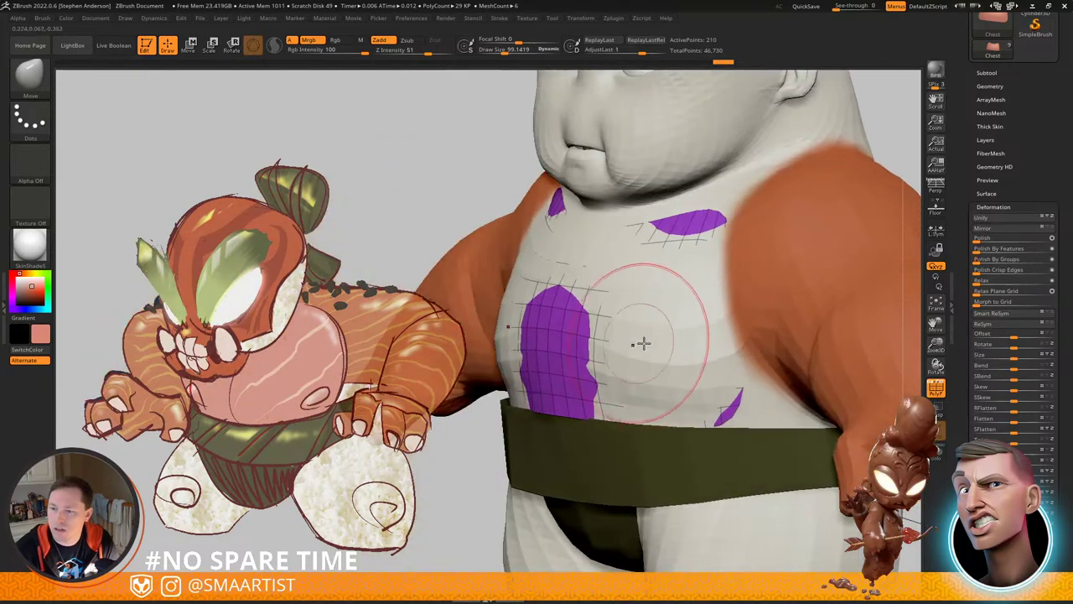
{"action": "key", "text": "s"}
{"action": "left_click_drag", "start_coordinate": [645, 339], "coordinate": [658, 346]}
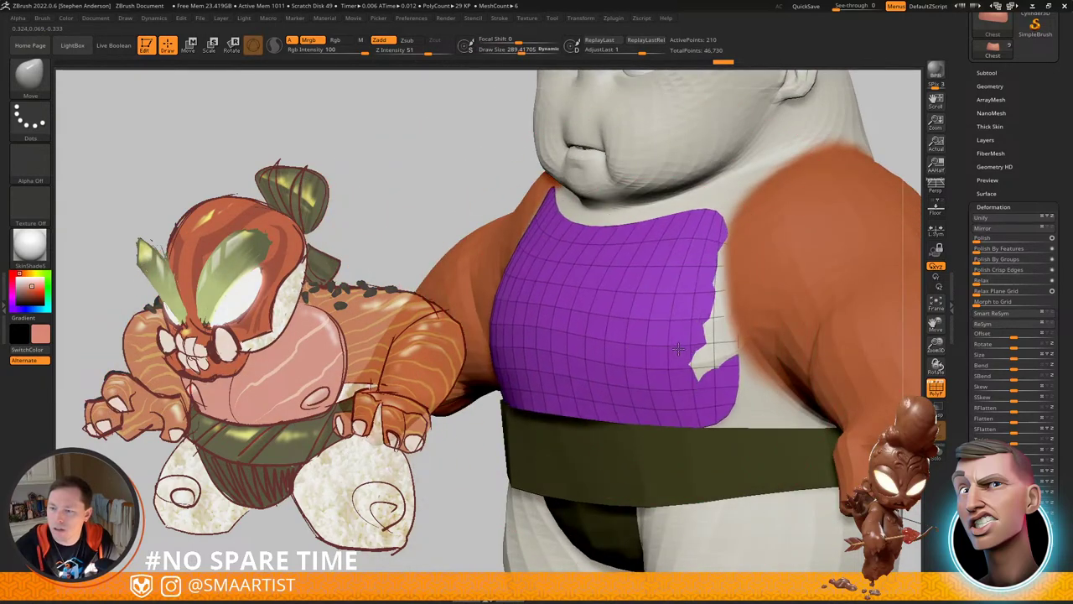
{"action": "right_click_drag", "start_coordinate": [659, 346], "coordinate": [721, 351]}
{"action": "mouse_move", "coordinate": [504, 361]}
{"action": "right_mouse_down"}
{"action": "mouse_move", "coordinate": [663, 356]}
{"action": "mouse_move", "coordinate": [612, 369]}
{"action": "mouse_move", "coordinate": [623, 379]}
{"action": "right_mouse_up"}
{"action": "key", "text": "s"}
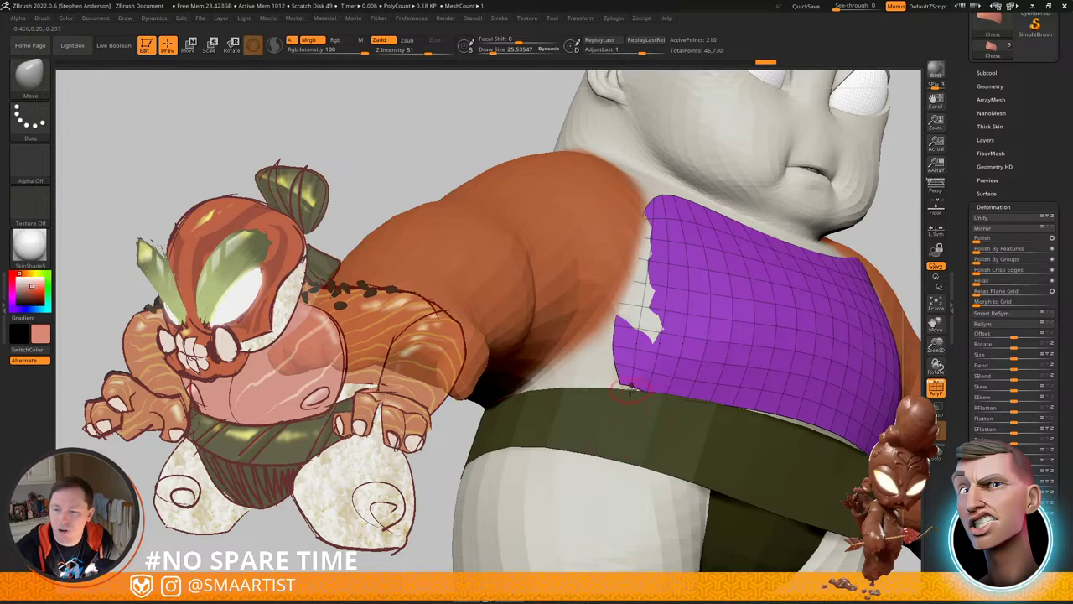
Step: Pull the chest piece's lower side corner down to the belt with the Move brush and smooth its ragged side edge
{"action": "left_click_drag", "start_coordinate": [635, 415], "coordinate": [637, 417]}
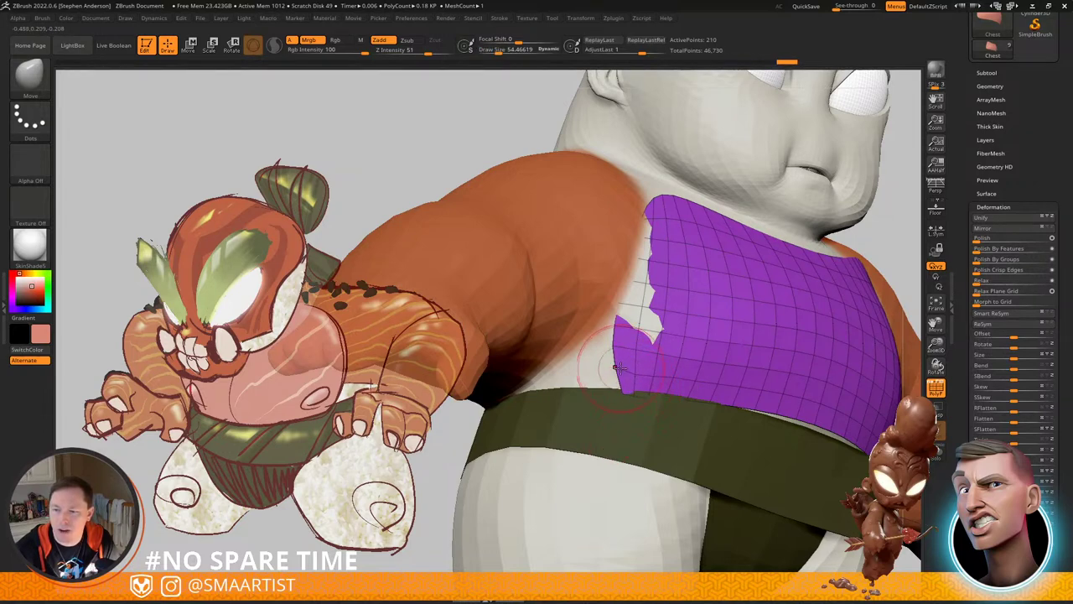
{"action": "key", "text": "s"}
{"action": "left_click", "coordinate": [615, 367]}
{"action": "key", "text": "shift"}
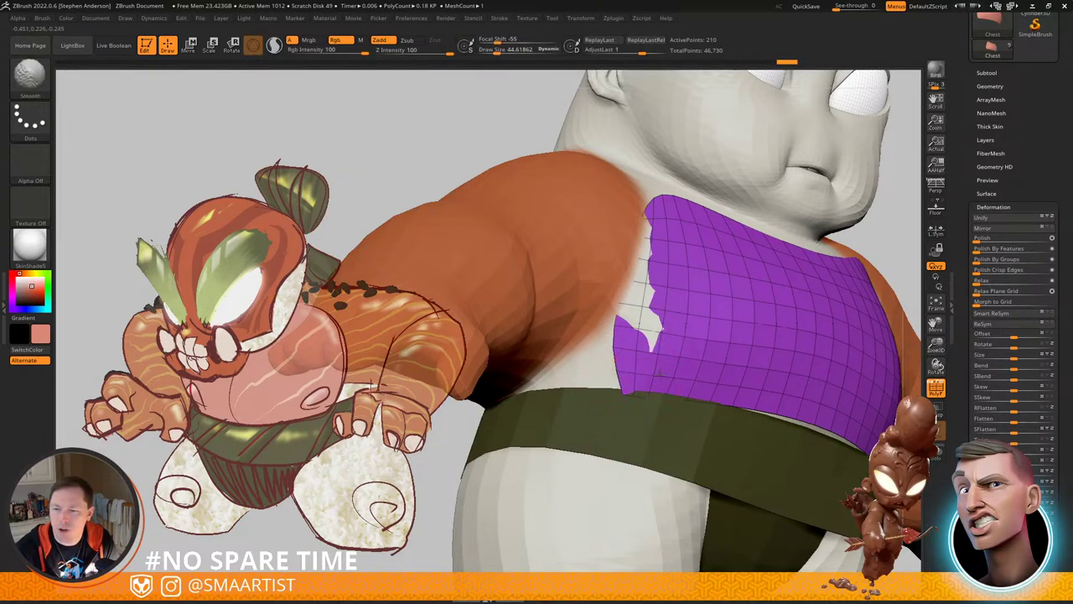
{"action": "left_click_drag", "start_coordinate": [654, 346], "coordinate": [655, 350], "text": "shift"}
{"action": "right_click_drag", "start_coordinate": [655, 349], "coordinate": [644, 377]}
{"action": "key", "text": "s"}
{"action": "left_click", "coordinate": [663, 386]}
{"action": "left_click_drag", "start_coordinate": [647, 393], "coordinate": [636, 392]}
Step: Enlarge the Move brush to a draw size of about 215 and reshape the chest piece's lower side and front
{"action": "mouse_move", "coordinate": [704, 381]}
{"action": "right_mouse_down"}
{"action": "mouse_move", "coordinate": [659, 373]}
{"action": "mouse_move", "coordinate": [667, 371]}
{"action": "right_mouse_up"}
{"action": "key", "text": "s"}
{"action": "left_click", "coordinate": [673, 371]}
{"action": "left_click_drag", "start_coordinate": [696, 361], "coordinate": [683, 359]}
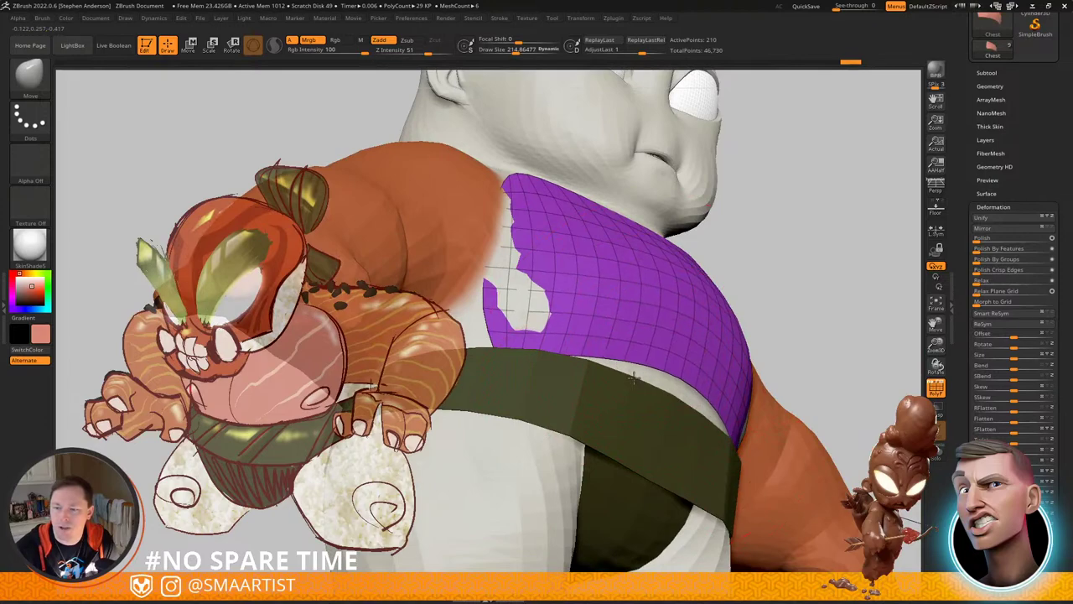
{"action": "mouse_move", "coordinate": [648, 354]}
{"action": "right_mouse_down"}
{"action": "mouse_move", "coordinate": [671, 356]}
{"action": "mouse_move", "coordinate": [665, 367]}
{"action": "right_mouse_up"}
{"action": "left_click_drag", "start_coordinate": [665, 370], "coordinate": [658, 373]}
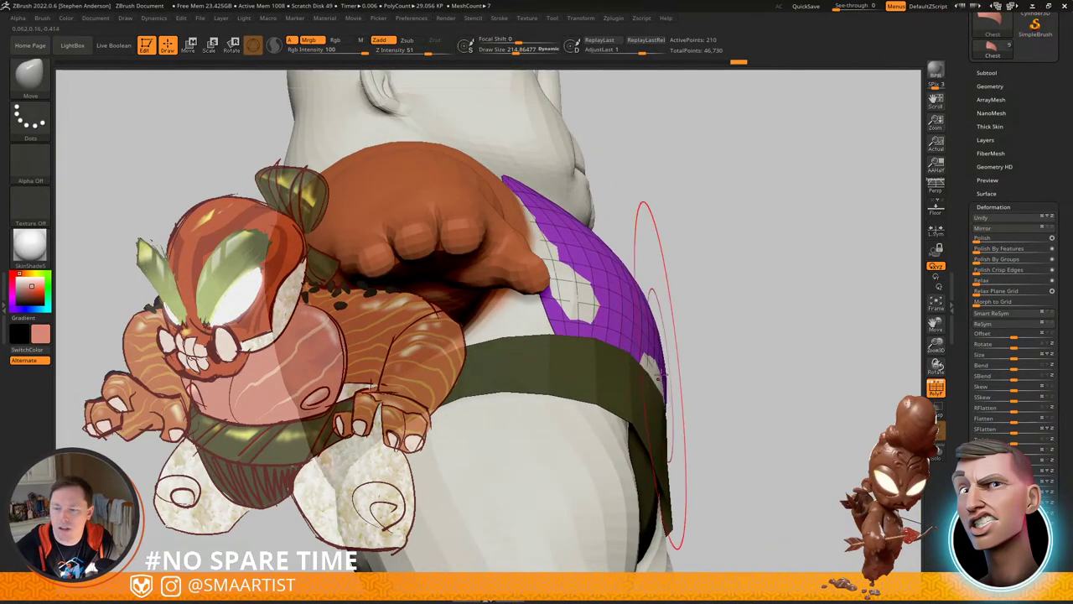
{"action": "mouse_move", "coordinate": [661, 377]}
{"action": "right_mouse_down"}
{"action": "mouse_move", "coordinate": [649, 438]}
{"action": "mouse_move", "coordinate": [658, 449]}
{"action": "right_mouse_up"}
{"action": "left_click_drag", "start_coordinate": [595, 357], "coordinate": [593, 315]}
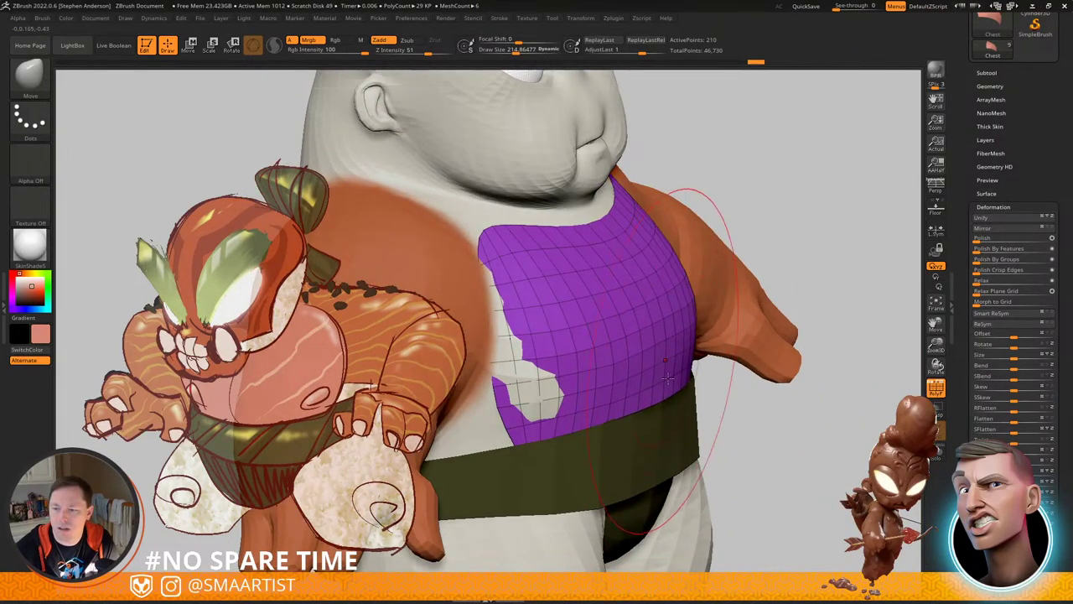
Step: Fit the chest piece's side and lower edge to the torso with a draw size of about 208 and hide the wireframe
{"action": "key", "text": "s"}
{"action": "left_click_drag", "start_coordinate": [661, 409], "coordinate": [654, 409]}
{"action": "mouse_move", "coordinate": [654, 408]}
{"action": "right_mouse_down"}
{"action": "mouse_move", "coordinate": [578, 402]}
{"action": "mouse_move", "coordinate": [641, 393]}
{"action": "mouse_move", "coordinate": [662, 413]}
{"action": "right_mouse_up"}
{"action": "key", "text": "s"}
{"action": "mouse_move", "coordinate": [545, 396]}
{"action": "left_mouse_down"}
{"action": "mouse_move", "coordinate": [554, 396]}
{"action": "mouse_move", "coordinate": [546, 385]}
{"action": "left_mouse_up"}
{"action": "right_click_drag", "start_coordinate": [612, 379], "coordinate": [545, 359]}
{"action": "left_click_drag", "start_coordinate": [543, 358], "coordinate": [560, 358]}
{"action": "key", "text": "shift+f"}
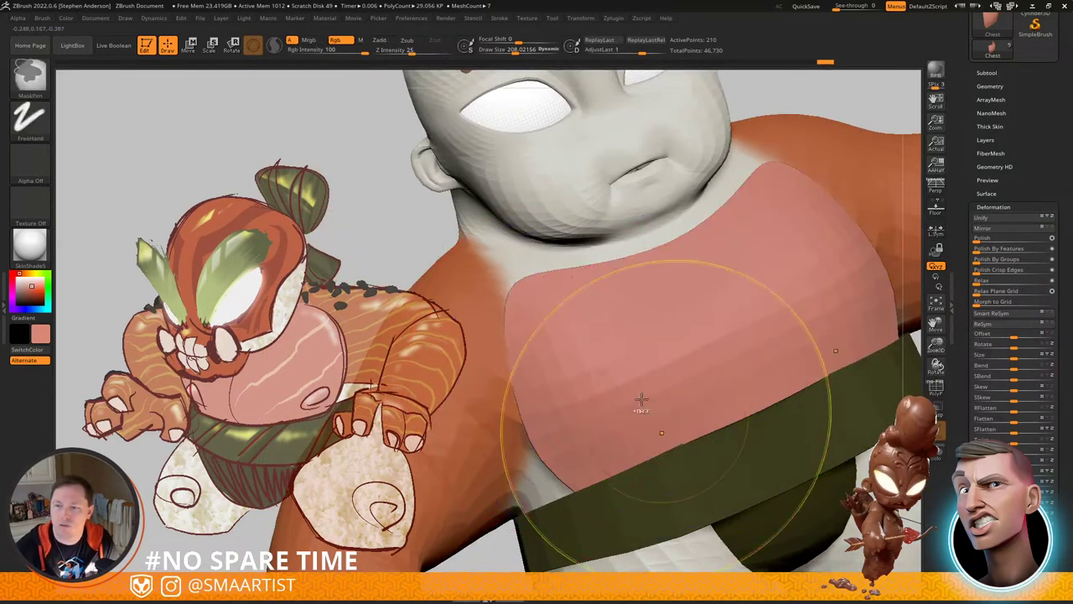
Step: Refine the chest piece's outer side and lower front contour with small Move brush pulls
{"action": "mouse_move", "coordinate": [642, 399]}
{"action": "right_mouse_down", "text": "ctrl"}
{"action": "mouse_move", "coordinate": [637, 348]}
{"action": "mouse_move", "coordinate": [666, 360]}
{"action": "right_mouse_up", "text": "ctrl"}
{"action": "right_click_drag", "start_coordinate": [666, 361], "coordinate": [674, 404], "text": "ctrl"}
{"action": "mouse_move", "coordinate": [615, 362]}
{"action": "right_mouse_down"}
{"action": "mouse_move", "coordinate": [624, 367]}
{"action": "mouse_move", "coordinate": [631, 352]}
{"action": "mouse_move", "coordinate": [563, 357]}
{"action": "mouse_move", "coordinate": [522, 436]}
{"action": "right_mouse_up"}
{"action": "left_click_drag", "start_coordinate": [539, 437], "coordinate": [555, 437]}
{"action": "right_click_drag", "start_coordinate": [604, 417], "coordinate": [692, 427]}
{"action": "left_click_drag", "start_coordinate": [627, 442], "coordinate": [624, 450]}
{"action": "right_click_drag", "start_coordinate": [688, 440], "coordinate": [601, 440]}
Step: Show the wireframe and mask the whole chest piece except its vertical centre strip
{"action": "key", "text": "shift+f"}
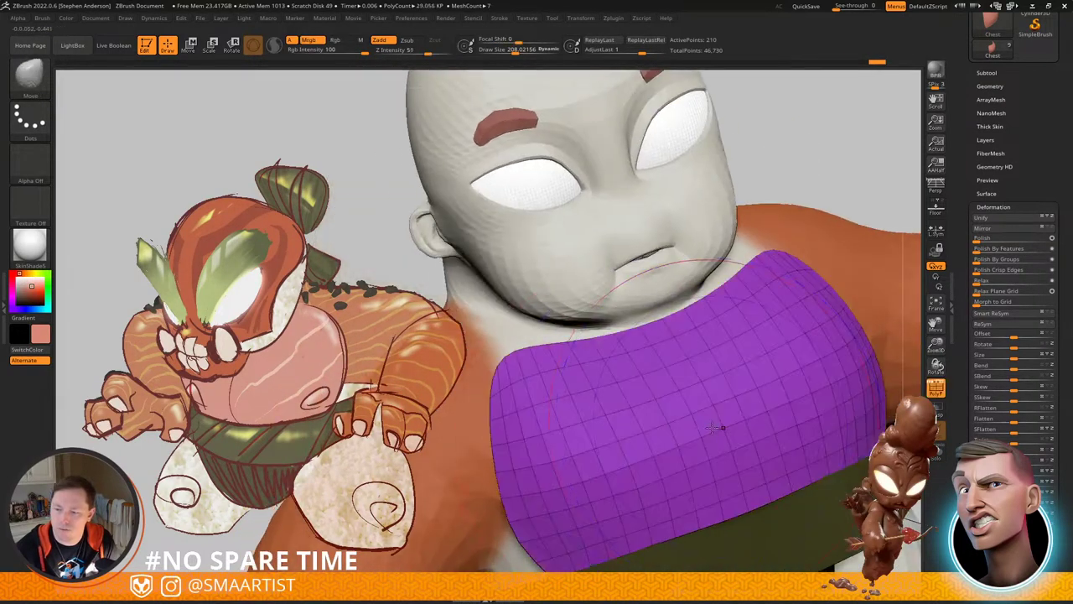
{"action": "mouse_move", "coordinate": [724, 427]}
{"action": "right_mouse_down"}
{"action": "mouse_move", "coordinate": [759, 431]}
{"action": "mouse_move", "coordinate": [710, 375]}
{"action": "right_mouse_up"}
{"action": "left_click", "coordinate": [702, 412], "text": "ctrl+shift"}
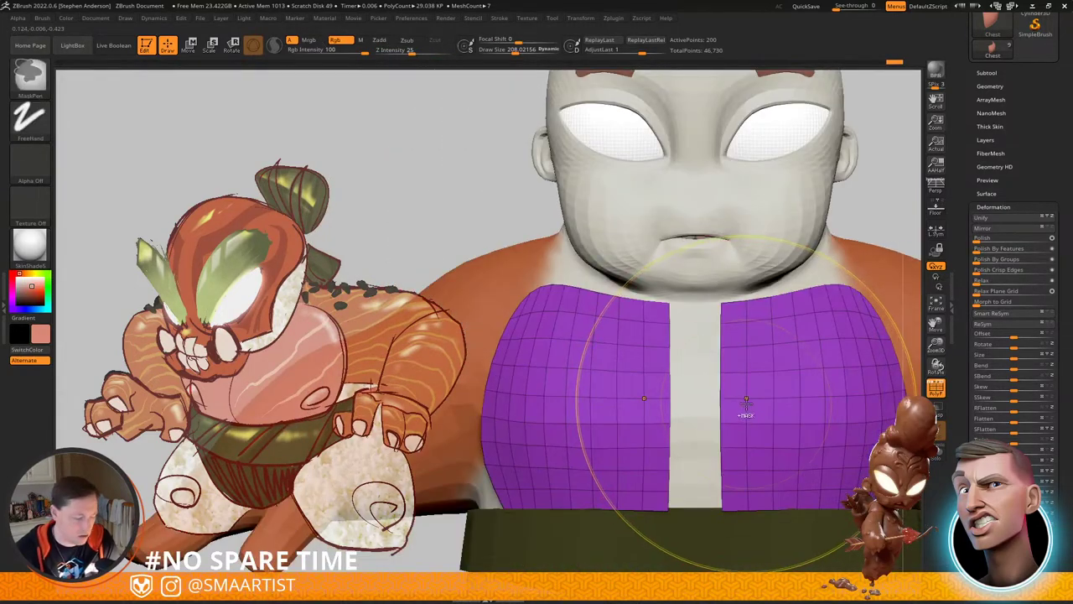
{"action": "key", "text": "ctrl+a"}
{"action": "left_click", "coordinate": [683, 410], "text": "ctrl+shift"}
{"action": "right_click_drag", "start_coordinate": [681, 413], "coordinate": [719, 421]}
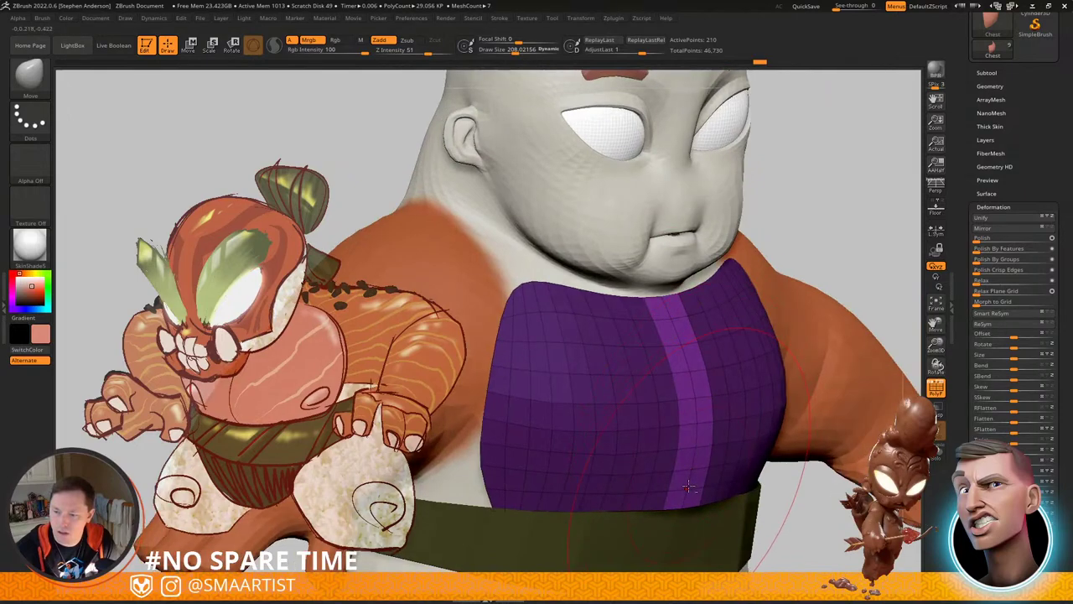
Step: Push the centre strip inward to form a groove between the pectorals and invert the mask to protect the strip
{"action": "left_click_drag", "start_coordinate": [688, 485], "coordinate": [694, 484]}
{"action": "left_click_drag", "start_coordinate": [673, 342], "coordinate": [689, 344]}
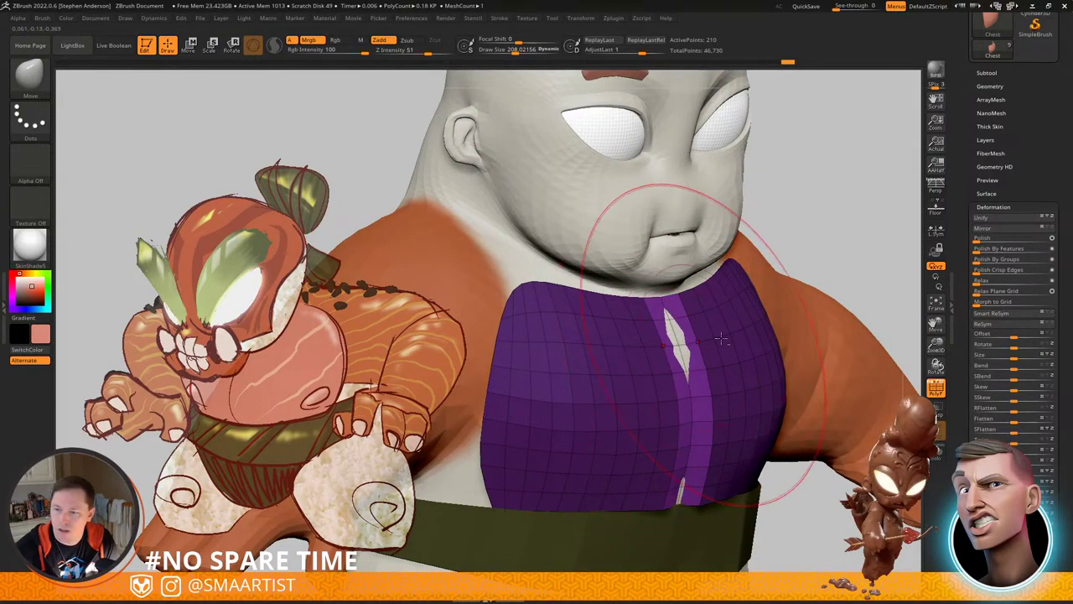
{"action": "left_click_drag", "start_coordinate": [833, 204], "coordinate": [867, 239], "text": "ctrl"}
{"action": "right_click_drag", "start_coordinate": [700, 381], "coordinate": [689, 334]}
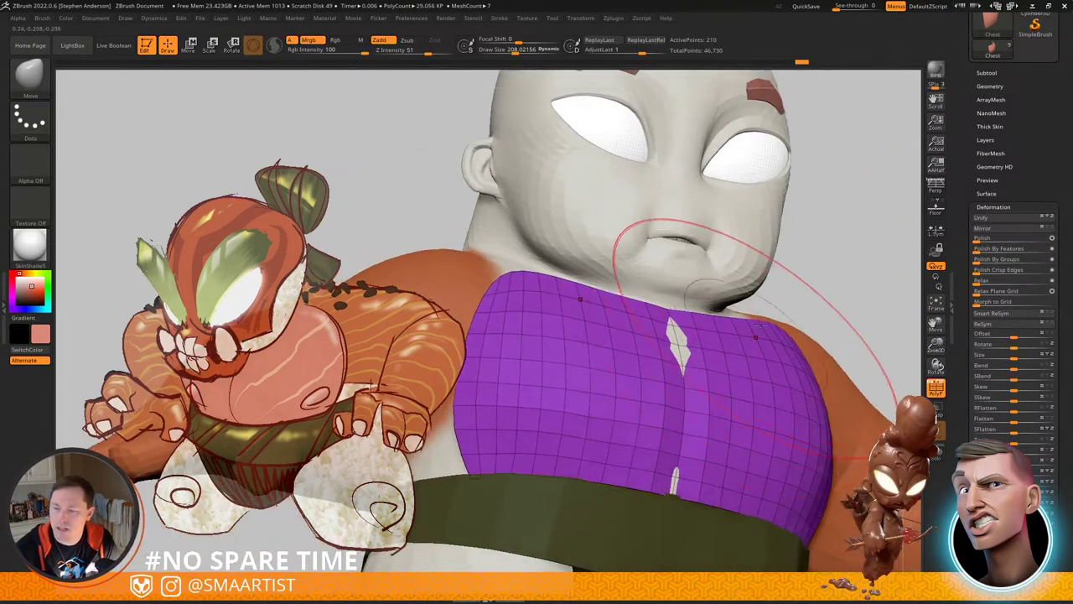
{"action": "right_click_drag", "start_coordinate": [761, 348], "coordinate": [763, 277]}
{"action": "key", "text": "ctrl+z"}
{"action": "left_click", "coordinate": [902, 289], "text": "ctrl"}
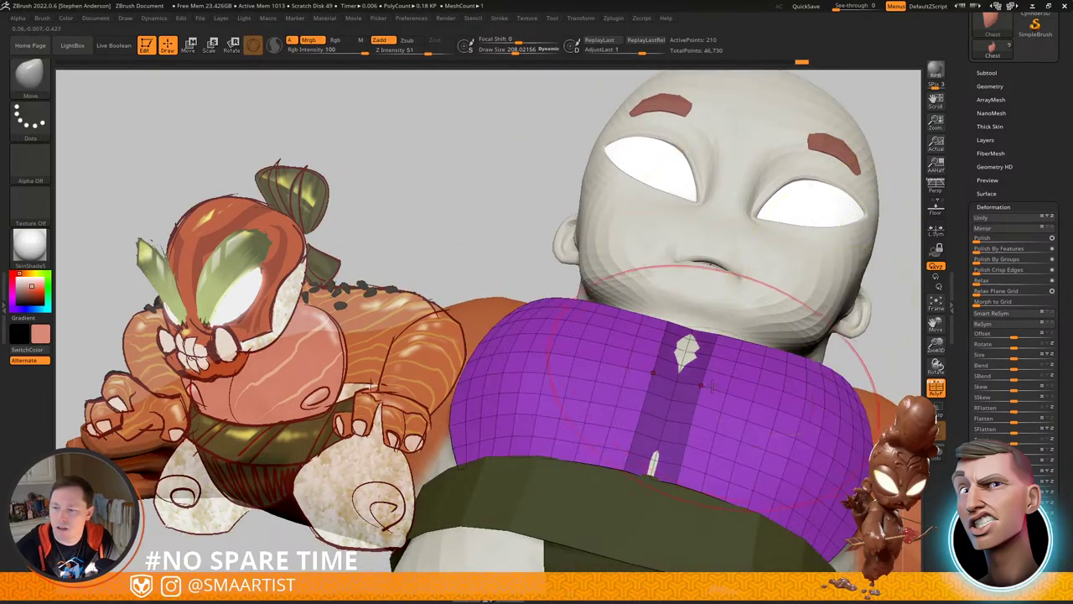
Step: Place the gizmo on the outer side of the chest and scale the halves along X toward the centre groove
{"action": "right_click_drag", "start_coordinate": [721, 346], "coordinate": [719, 373]}
{"action": "key", "text": "w"}
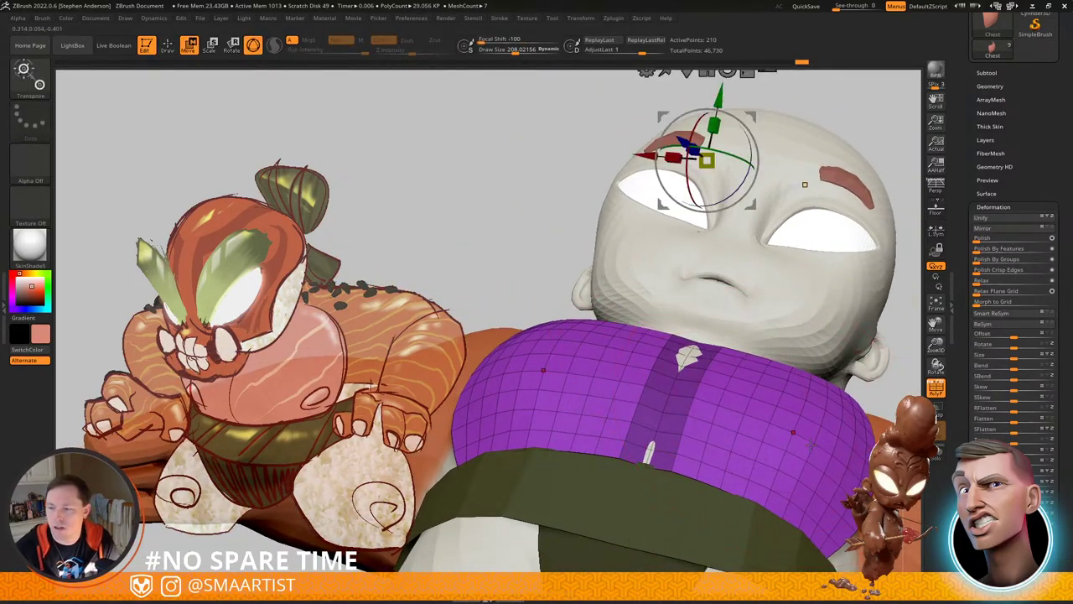
{"action": "left_click", "coordinate": [832, 453], "text": "alt"}
{"action": "left_click", "coordinate": [853, 365], "text": "alt"}
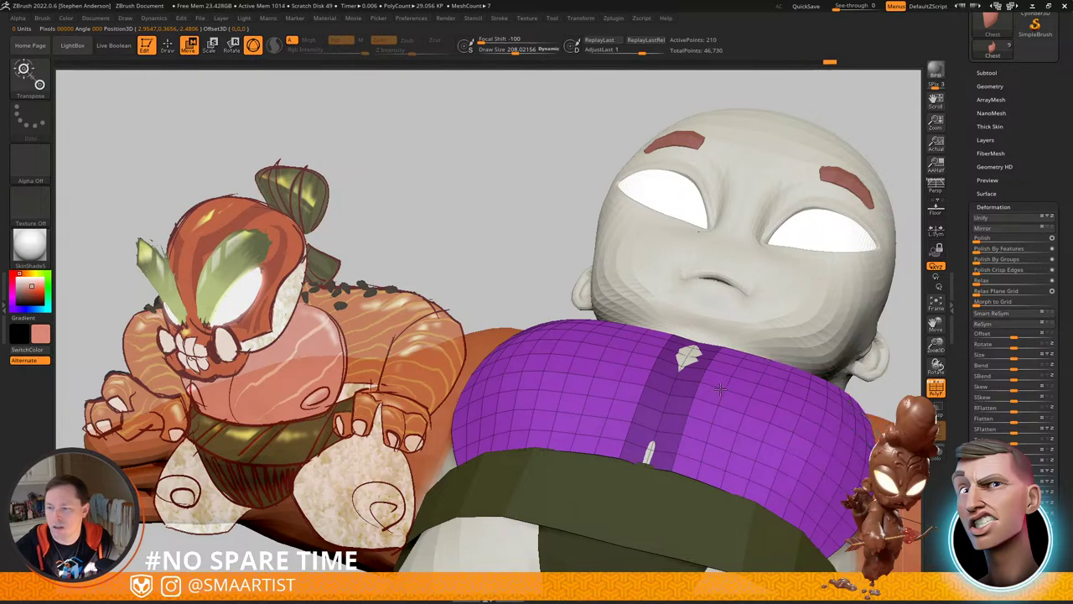
{"action": "right_click_drag", "start_coordinate": [759, 360], "coordinate": [638, 311], "text": "shift"}
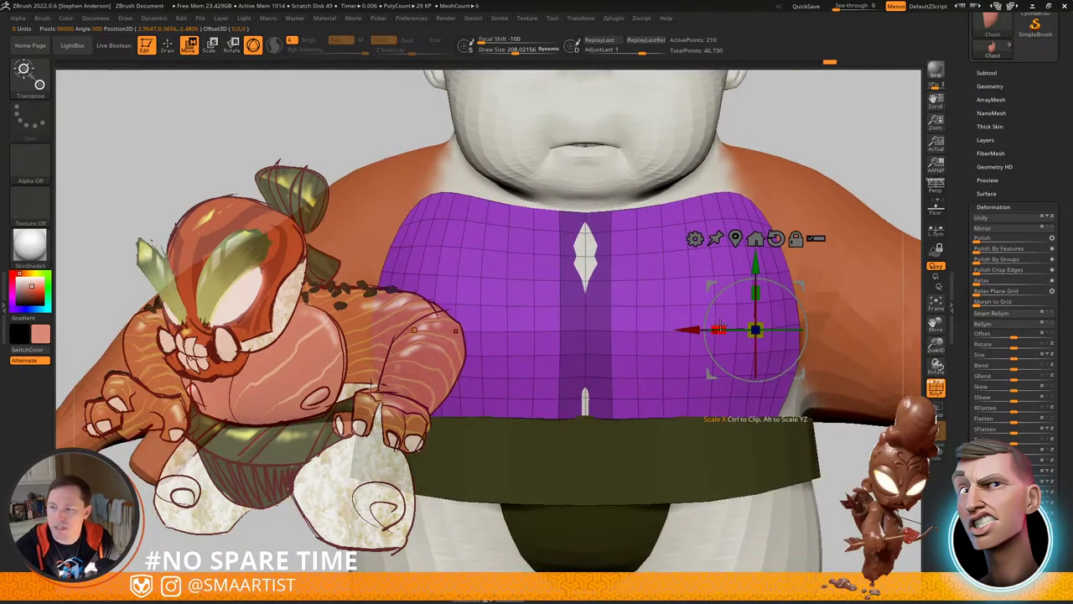
{"action": "left_click_drag", "start_coordinate": [721, 328], "coordinate": [669, 330]}
{"action": "key", "text": "q"}
Step: Smooth the chest halves along the centre groove and remove the mask from the chest piece
{"action": "mouse_move", "coordinate": [594, 270]}
{"action": "right_mouse_down"}
{"action": "mouse_move", "coordinate": [627, 280]}
{"action": "mouse_move", "coordinate": [713, 273]}
{"action": "right_mouse_up"}
{"action": "right_click_drag", "start_coordinate": [641, 294], "coordinate": [594, 309]}
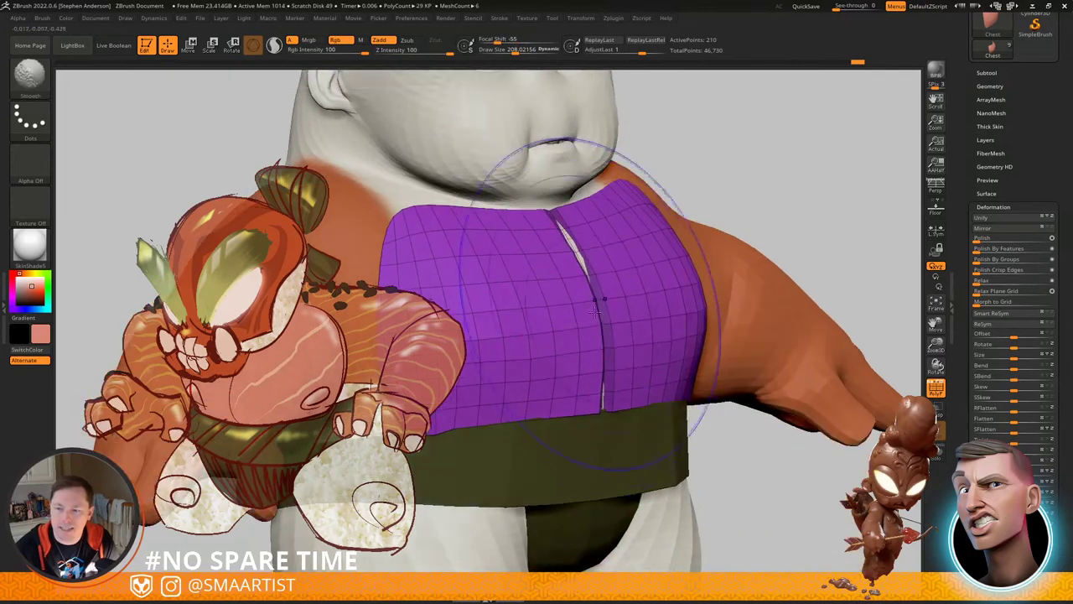
{"action": "left_click_drag", "start_coordinate": [595, 311], "coordinate": [617, 306], "text": "shift"}
{"action": "right_click_drag", "start_coordinate": [702, 321], "coordinate": [707, 235], "text": "ctrl"}
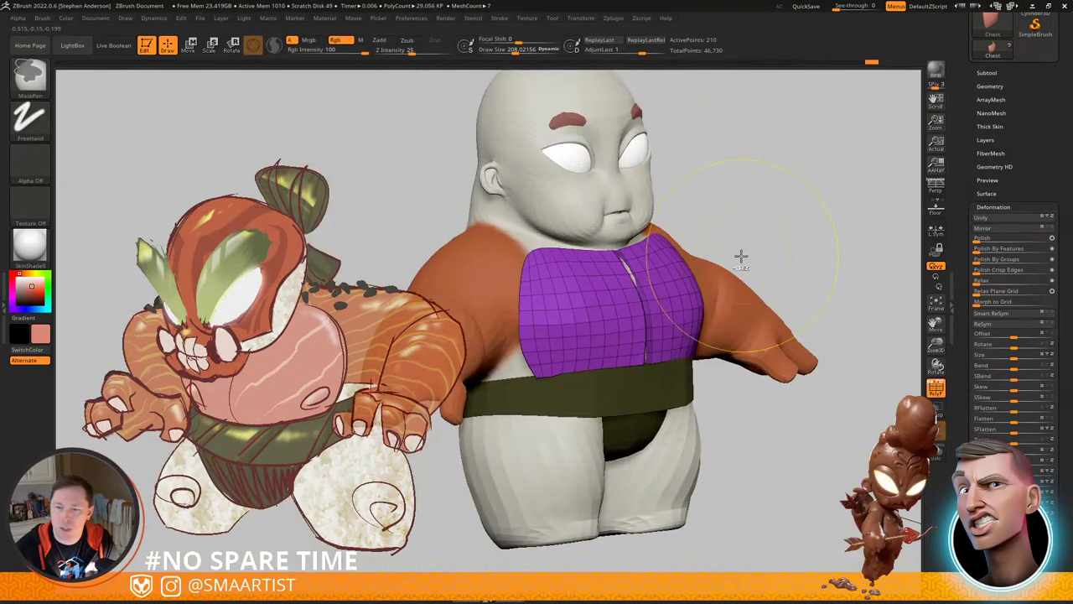
{"action": "mouse_move", "coordinate": [630, 294]}
{"action": "right_mouse_down"}
{"action": "mouse_move", "coordinate": [587, 289]}
{"action": "mouse_move", "coordinate": [671, 239]}
{"action": "mouse_move", "coordinate": [674, 295]}
{"action": "right_mouse_up"}
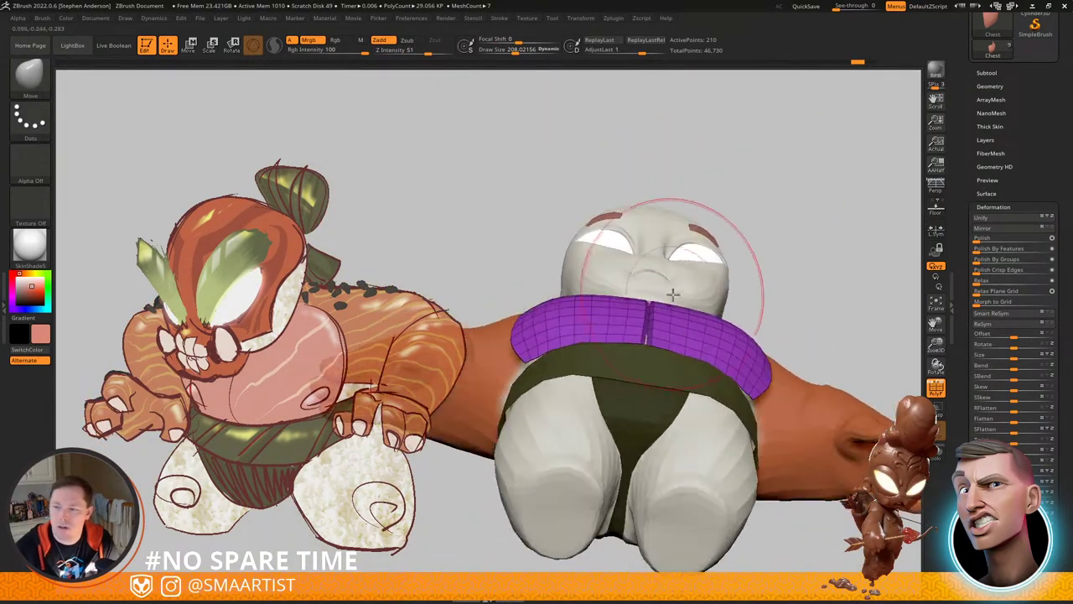
{"action": "left_click", "coordinate": [783, 283], "text": "ctrl"}
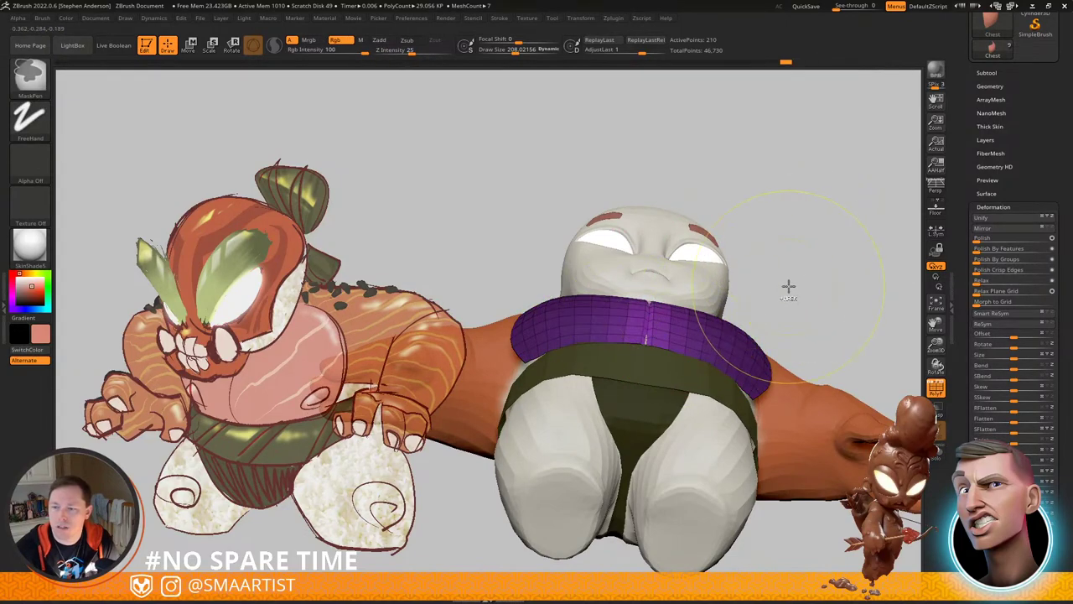
{"action": "left_click", "coordinate": [788, 285], "text": "ctrl"}
Step: Pull the front of the chest piece outward with the Move brush to give the pectorals more volume
{"action": "right_click_drag", "start_coordinate": [681, 356], "coordinate": [693, 312]}
{"action": "key", "text": "b"}
{"action": "key", "text": "m"}
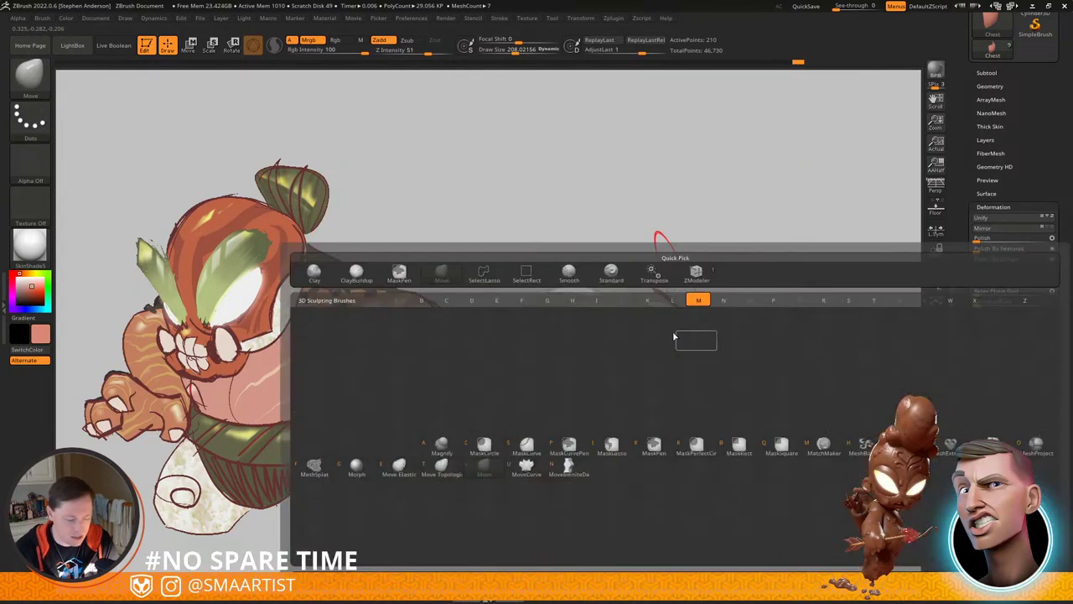
{"action": "key", "text": "v"}
{"action": "left_click_drag", "start_coordinate": [599, 315], "coordinate": [605, 293]}
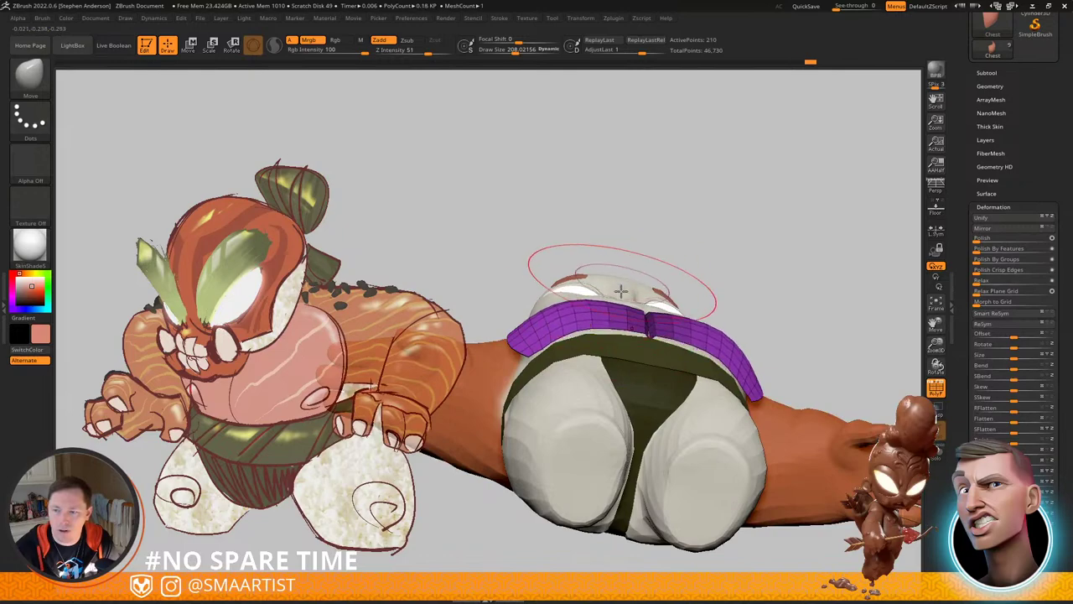
{"action": "mouse_move", "coordinate": [626, 290]}
{"action": "right_mouse_down"}
{"action": "mouse_move", "coordinate": [612, 346]}
{"action": "mouse_move", "coordinate": [738, 345]}
{"action": "mouse_move", "coordinate": [659, 277]}
{"action": "right_mouse_up"}
{"action": "mouse_move", "coordinate": [793, 262]}
{"action": "right_mouse_down"}
{"action": "mouse_move", "coordinate": [707, 256]}
{"action": "mouse_move", "coordinate": [751, 259]}
{"action": "right_mouse_up"}
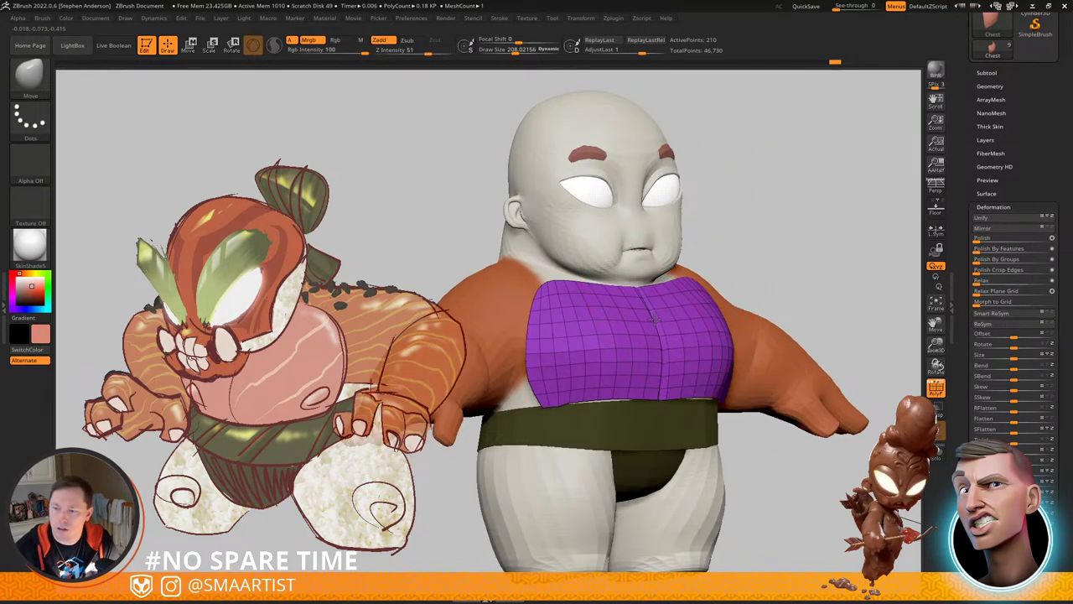
Step: Hide the wireframe and shape the chest piece's front and lower sides using a Move brush of about 140
{"action": "key", "text": "shift+f"}
{"action": "mouse_move", "coordinate": [749, 317]}
{"action": "right_mouse_down", "text": "ctrl"}
{"action": "mouse_move", "coordinate": [713, 331]}
{"action": "mouse_move", "coordinate": [712, 353]}
{"action": "mouse_move", "coordinate": [759, 457]}
{"action": "right_mouse_up", "text": "ctrl"}
{"action": "mouse_move", "coordinate": [759, 457]}
{"action": "right_mouse_down"}
{"action": "mouse_move", "coordinate": [712, 324]}
{"action": "mouse_move", "coordinate": [719, 354]}
{"action": "right_mouse_up"}
{"action": "key", "text": "s"}
{"action": "left_click_drag", "start_coordinate": [719, 354], "coordinate": [714, 354]}
{"action": "mouse_move", "coordinate": [726, 356]}
{"action": "right_mouse_down"}
{"action": "mouse_move", "coordinate": [744, 407]}
{"action": "mouse_move", "coordinate": [676, 391]}
{"action": "mouse_move", "coordinate": [767, 404]}
{"action": "right_mouse_up"}
{"action": "left_click_drag", "start_coordinate": [643, 376], "coordinate": [648, 374]}
{"action": "mouse_move", "coordinate": [647, 374]}
{"action": "right_mouse_down"}
{"action": "mouse_move", "coordinate": [544, 396]}
{"action": "mouse_move", "coordinate": [577, 413]}
{"action": "mouse_move", "coordinate": [597, 388]}
{"action": "right_mouse_up"}
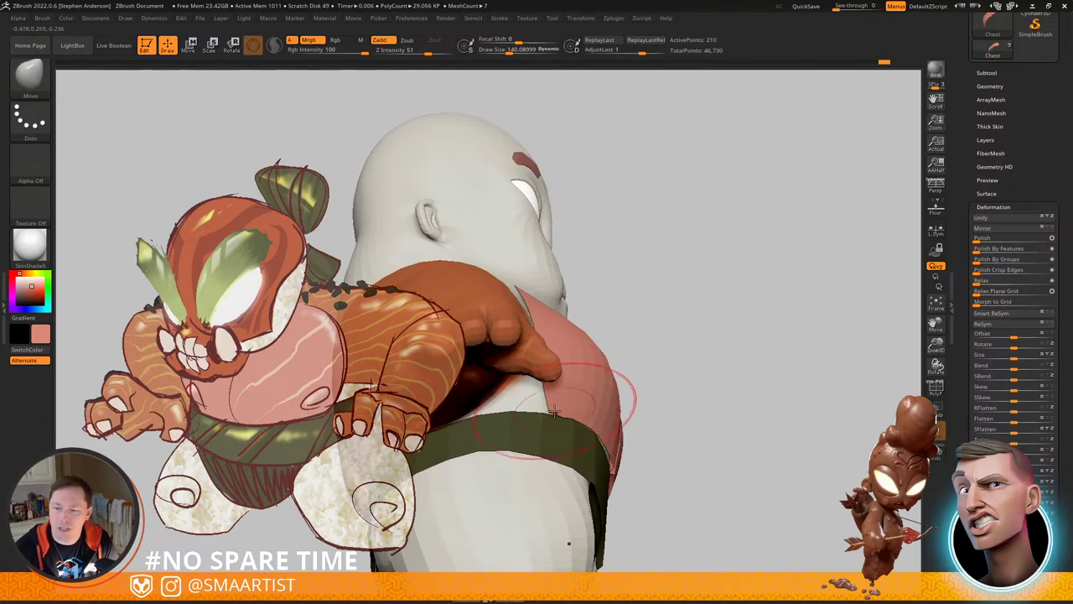
{"action": "left_click_drag", "start_coordinate": [587, 420], "coordinate": [577, 429]}
{"action": "mouse_move", "coordinate": [577, 430]}
{"action": "right_mouse_down"}
{"action": "mouse_move", "coordinate": [566, 407]}
{"action": "mouse_move", "coordinate": [580, 475]}
{"action": "mouse_move", "coordinate": [596, 423]}
{"action": "right_mouse_up"}
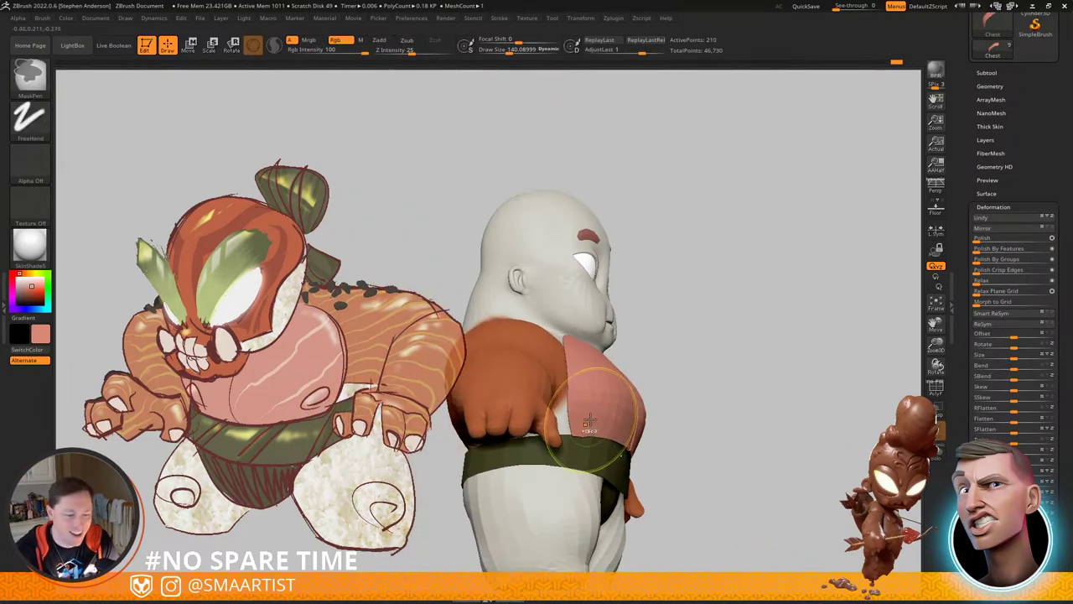
Step: Examine the chest piece's silhouette and centre groove from the side, front and three-quarter views against the concept sketch
{"action": "right_click_drag", "start_coordinate": [635, 367], "coordinate": [653, 392]}
{"action": "right_click_drag", "start_coordinate": [716, 376], "coordinate": [681, 363]}
{"action": "right_click_drag", "start_coordinate": [681, 362], "coordinate": [743, 323], "text": "alt"}
{"action": "mouse_move", "coordinate": [743, 369]}
{"action": "right_mouse_down"}
{"action": "mouse_move", "coordinate": [787, 386]}
{"action": "mouse_move", "coordinate": [742, 361]}
{"action": "mouse_move", "coordinate": [786, 359]}
{"action": "mouse_move", "coordinate": [728, 357]}
{"action": "mouse_move", "coordinate": [796, 419]}
{"action": "right_mouse_up"}
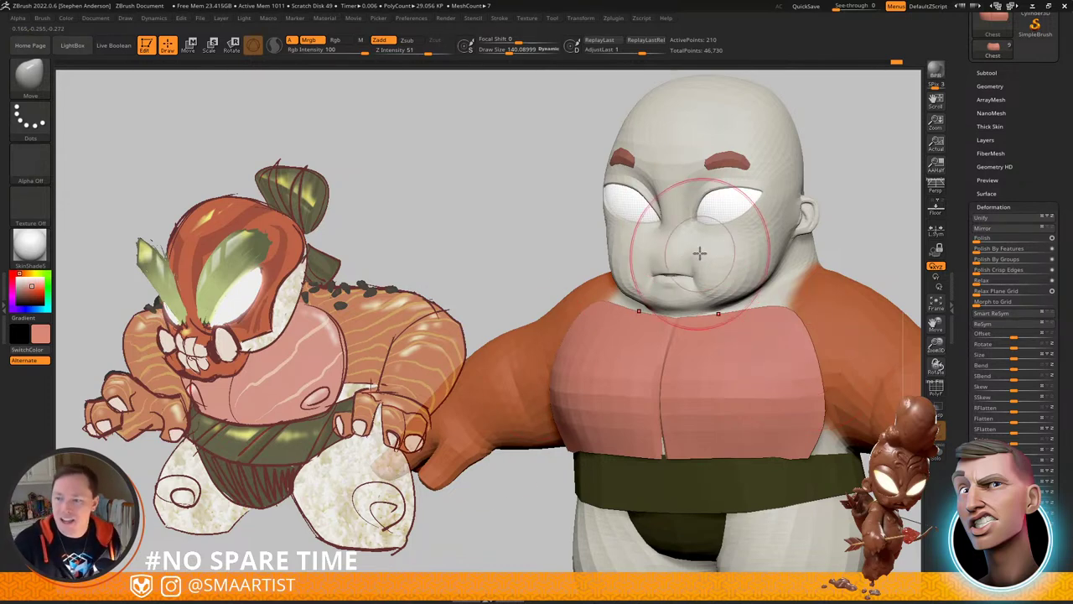
{"action": "right_click_drag", "start_coordinate": [724, 276], "coordinate": [680, 288], "text": "alt"}
{"action": "mouse_move", "coordinate": [647, 334]}
{"action": "right_mouse_down"}
{"action": "mouse_move", "coordinate": [667, 330]}
{"action": "mouse_move", "coordinate": [622, 327]}
{"action": "right_mouse_up"}
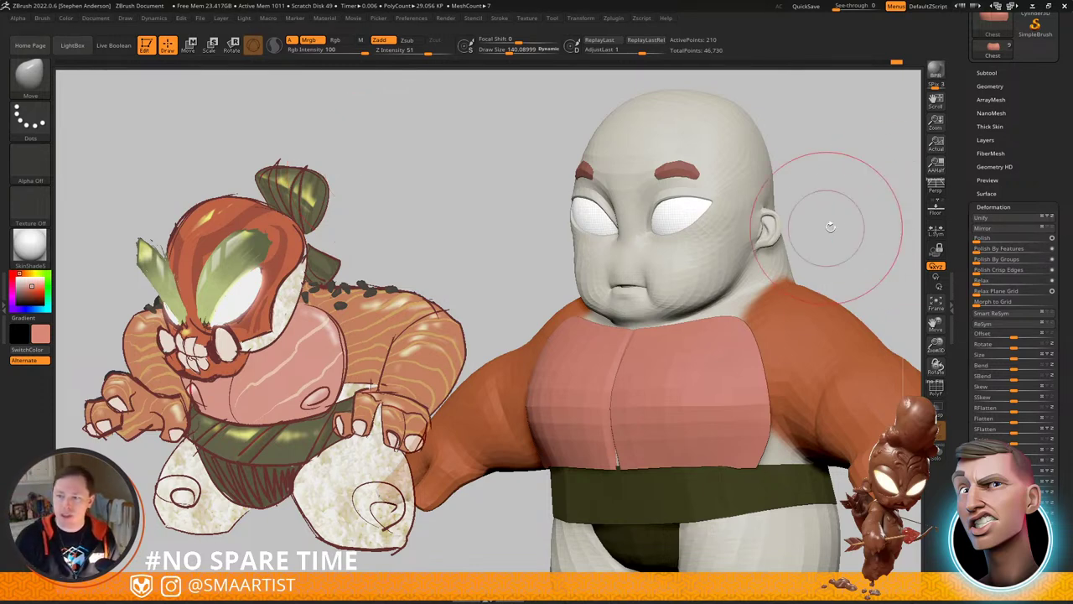
{"action": "mouse_move", "coordinate": [847, 226]}
{"action": "left_mouse_down"}
{"action": "mouse_move", "coordinate": [810, 237]}
{"action": "mouse_move", "coordinate": [863, 238]}
{"action": "left_mouse_up"}
{"action": "mouse_move", "coordinate": [731, 295]}
{"action": "right_mouse_down"}
{"action": "mouse_move", "coordinate": [719, 313]}
{"action": "mouse_move", "coordinate": [653, 313]}
{"action": "mouse_move", "coordinate": [712, 321]}
{"action": "mouse_move", "coordinate": [702, 277]}
{"action": "mouse_move", "coordinate": [688, 287]}
{"action": "mouse_move", "coordinate": [711, 294]}
{"action": "right_mouse_up"}
Step: Select the body mesh and adjust the neck and jaw area above the chest piece with the Move brush
{"action": "left_click", "coordinate": [688, 313], "text": "alt"}
{"action": "left_click_drag", "start_coordinate": [731, 276], "coordinate": [733, 285]}
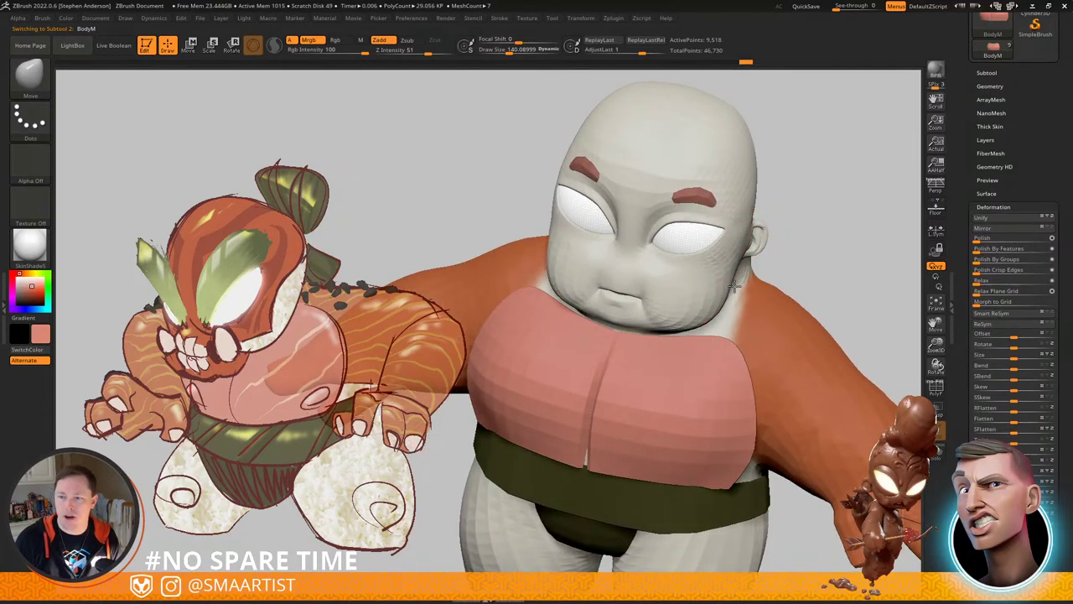
{"action": "left_click_drag", "start_coordinate": [700, 324], "coordinate": [692, 307]}
{"action": "mouse_move", "coordinate": [708, 298]}
{"action": "right_mouse_down"}
{"action": "mouse_move", "coordinate": [662, 303]}
{"action": "mouse_move", "coordinate": [706, 317]}
{"action": "right_mouse_up"}
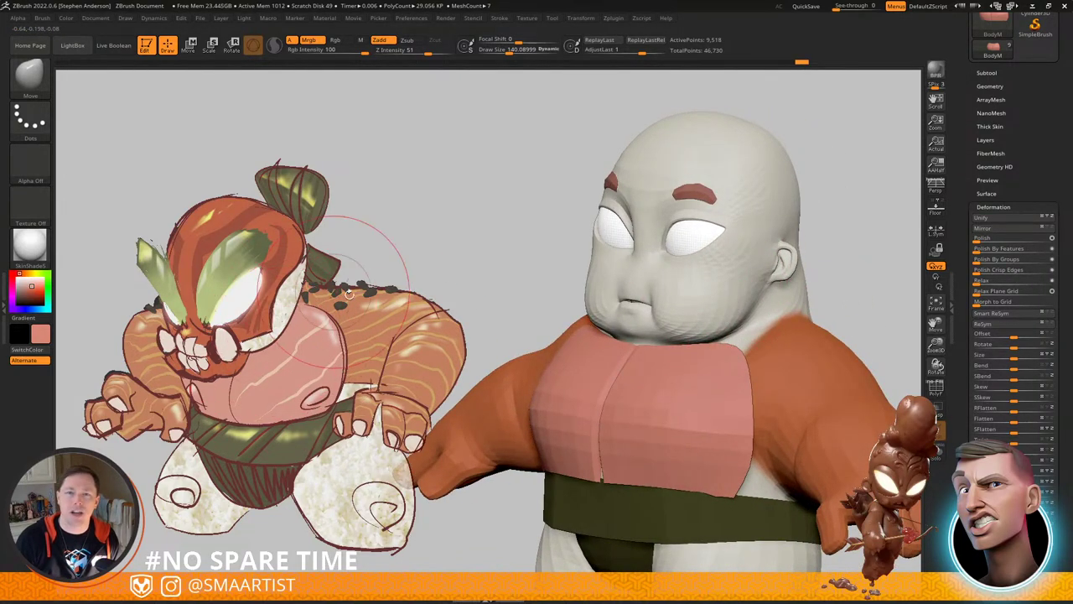
{"action": "mouse_move", "coordinate": [713, 308]}
{"action": "right_mouse_down"}
{"action": "mouse_move", "coordinate": [738, 338]}
{"action": "mouse_move", "coordinate": [714, 327]}
{"action": "mouse_move", "coordinate": [709, 290]}
{"action": "mouse_move", "coordinate": [742, 334]}
{"action": "mouse_move", "coordinate": [722, 322]}
{"action": "mouse_move", "coordinate": [752, 307]}
{"action": "mouse_move", "coordinate": [739, 280]}
{"action": "mouse_move", "coordinate": [760, 270]}
{"action": "mouse_move", "coordinate": [749, 291]}
{"action": "mouse_move", "coordinate": [724, 273]}
{"action": "mouse_move", "coordinate": [749, 288]}
{"action": "right_mouse_up"}
Step: Show the body's wireframe and polygroups and mask everything except the ears
{"action": "key", "text": "shift+f"}
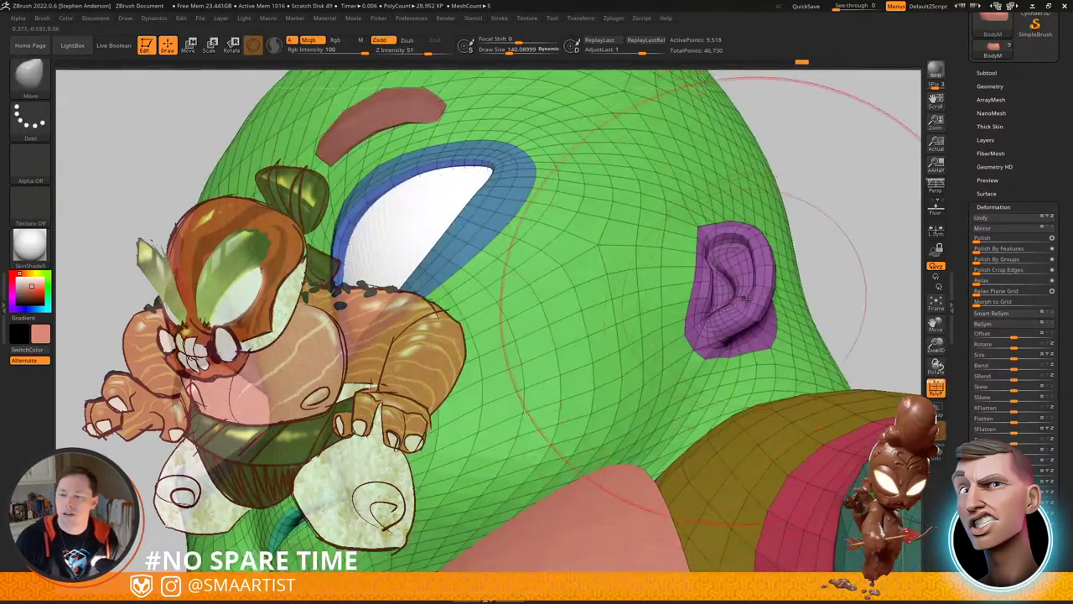
{"action": "key", "text": "w"}
{"action": "key", "text": "q"}
{"action": "left_click", "coordinate": [759, 284], "text": "ctrl+shift"}
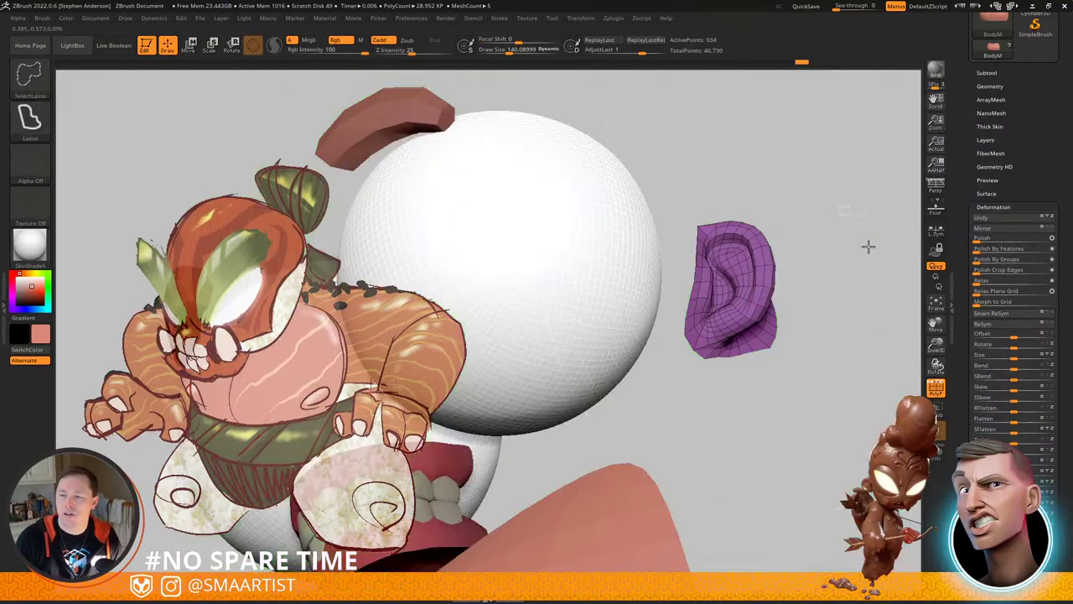
{"action": "left_click_drag", "start_coordinate": [868, 246], "coordinate": [841, 266], "text": "ctrl+shift"}
{"action": "left_click", "coordinate": [838, 267], "text": "ctrl"}
{"action": "left_click", "coordinate": [858, 237], "text": "ctrl+shift"}
{"action": "right_click_drag", "start_coordinate": [851, 243], "coordinate": [831, 210]}
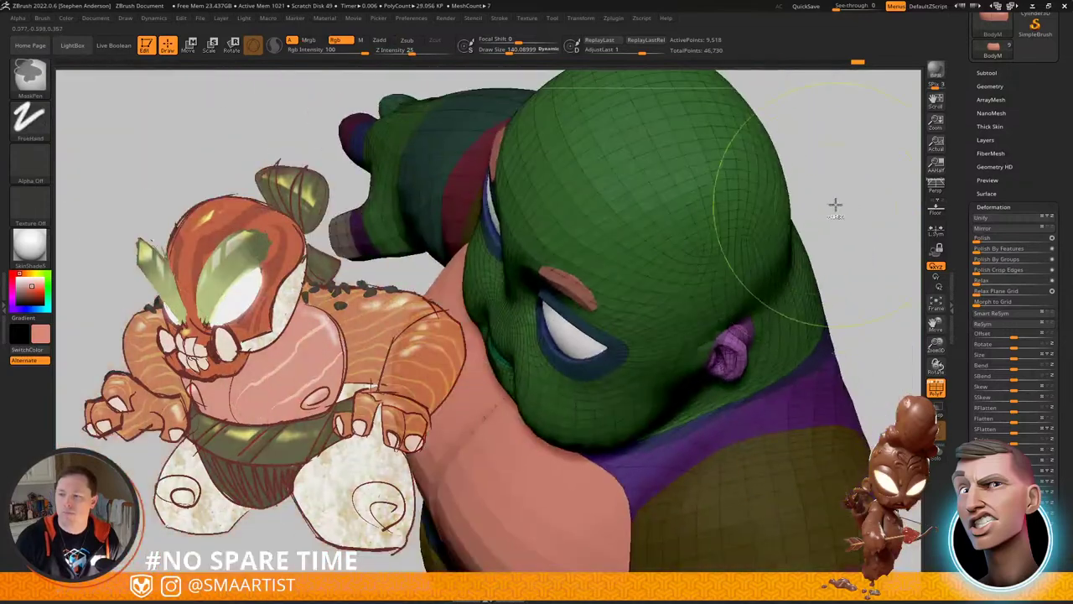
Step: Reposition the unmasked ears on the head with the transform gizmo and switch to the transpose line
{"action": "left_click", "coordinate": [836, 204], "text": "ctrl"}
{"action": "left_click", "coordinate": [857, 226], "text": "ctrl"}
{"action": "right_click_drag", "start_coordinate": [774, 326], "coordinate": [770, 387], "text": "ctrl"}
{"action": "key", "text": "w"}
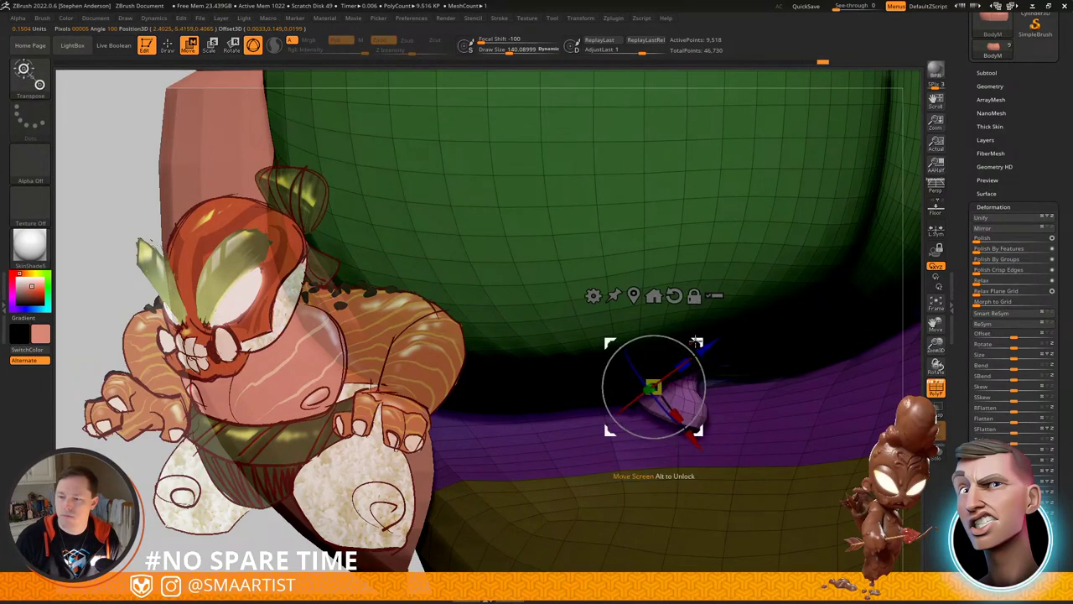
{"action": "key", "text": "y"}
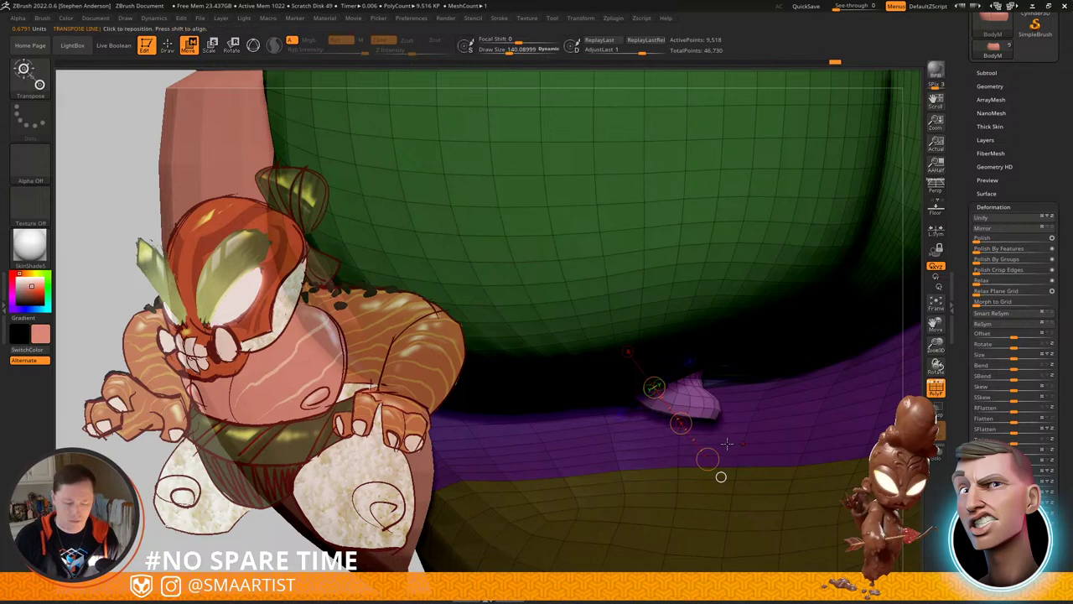
Step: Return to the Move brush with a draw size of about 58 and clear the mask from the body
{"action": "key", "text": "b"}
{"action": "key", "text": "m"}
{"action": "key", "text": "v"}
{"action": "key", "text": "s"}
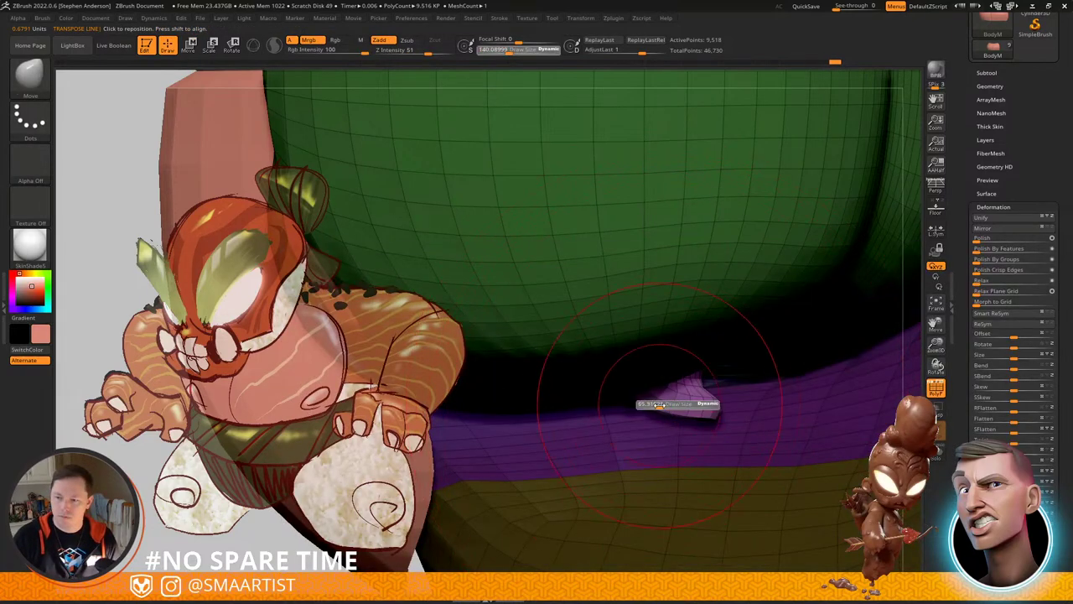
{"action": "left_click_drag", "start_coordinate": [227, 530], "coordinate": [258, 556], "text": "ctrl"}
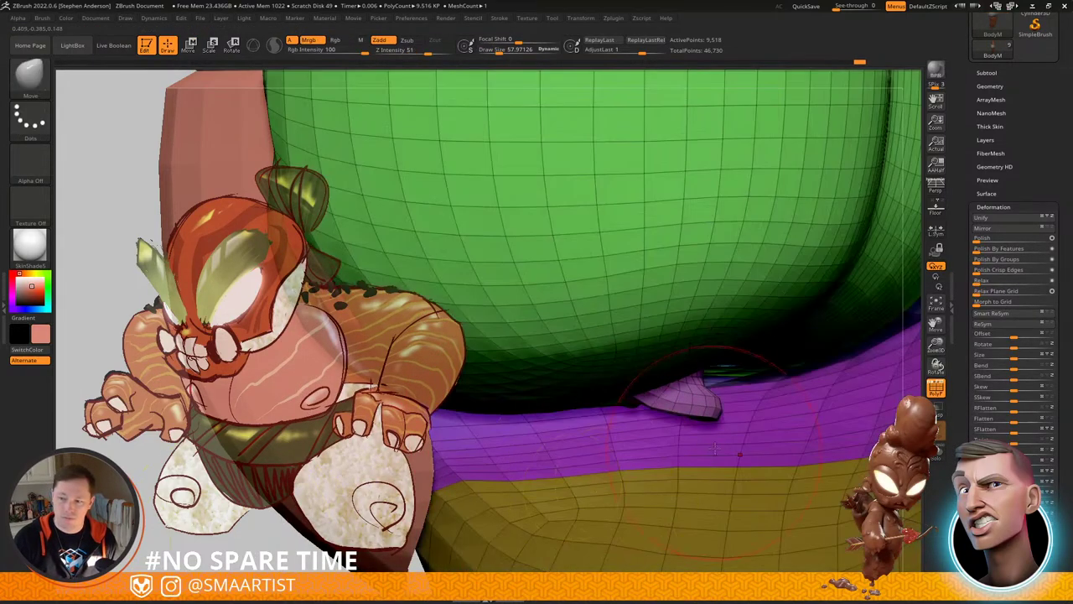
Step: Set the Move brush's draw size to about 17 and smooth the mesh around the top of the ear
{"action": "mouse_move", "coordinate": [698, 436]}
{"action": "right_mouse_down"}
{"action": "mouse_move", "coordinate": [723, 403]}
{"action": "mouse_move", "coordinate": [731, 413]}
{"action": "mouse_move", "coordinate": [625, 412]}
{"action": "mouse_move", "coordinate": [649, 407]}
{"action": "right_mouse_up"}
{"action": "right_click_drag", "start_coordinate": [738, 390], "coordinate": [753, 436], "text": "ctrl"}
{"action": "key", "text": "b"}
{"action": "key", "text": "m"}
{"action": "key", "text": "v"}
{"action": "key", "text": "s"}
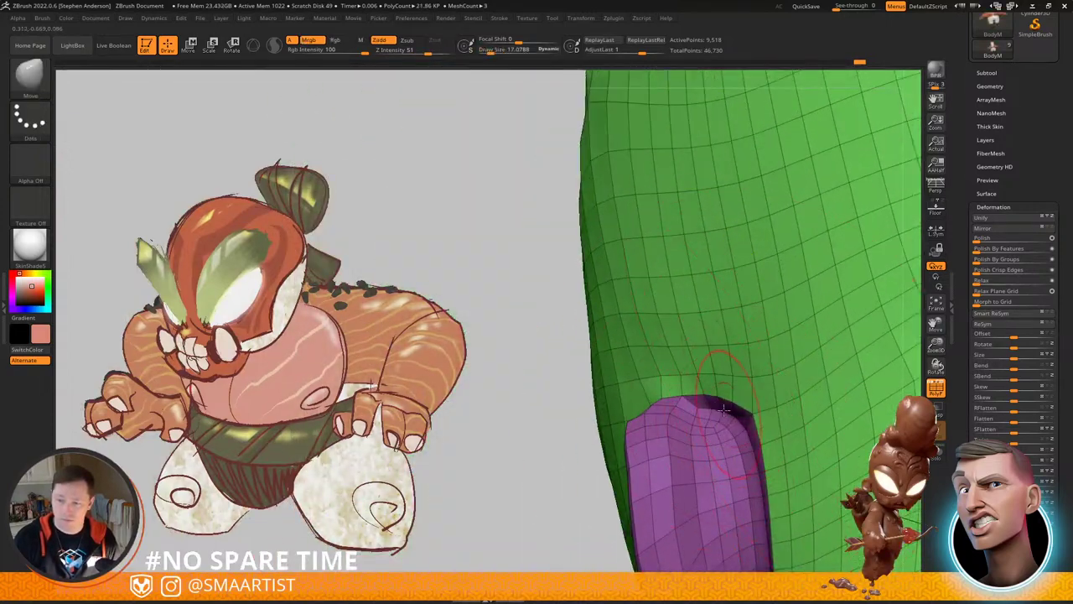
{"action": "left_click_drag", "start_coordinate": [724, 410], "coordinate": [752, 451], "text": "shift"}
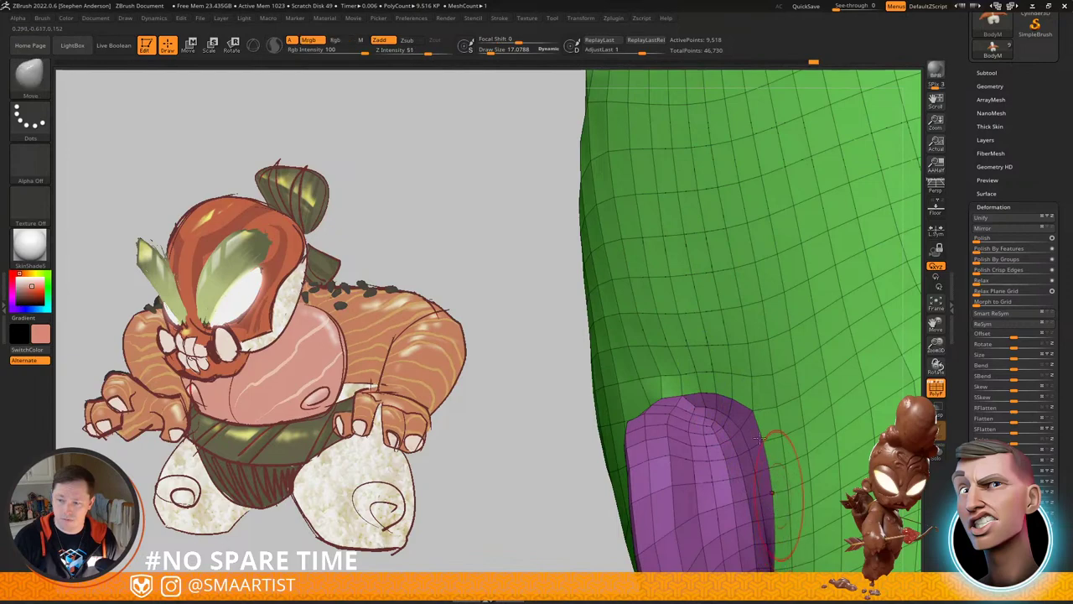
Step: Smooth the back of the ear down its length with a draw size of about 19
{"action": "right_click_drag", "start_coordinate": [759, 438], "coordinate": [717, 323], "text": "alt"}
{"action": "right_click_drag", "start_coordinate": [717, 323], "coordinate": [747, 373]}
{"action": "key", "text": "s"}
{"action": "left_click_drag", "start_coordinate": [739, 370], "coordinate": [742, 370]}
{"action": "left_click_drag", "start_coordinate": [723, 312], "coordinate": [729, 453], "text": "shift"}
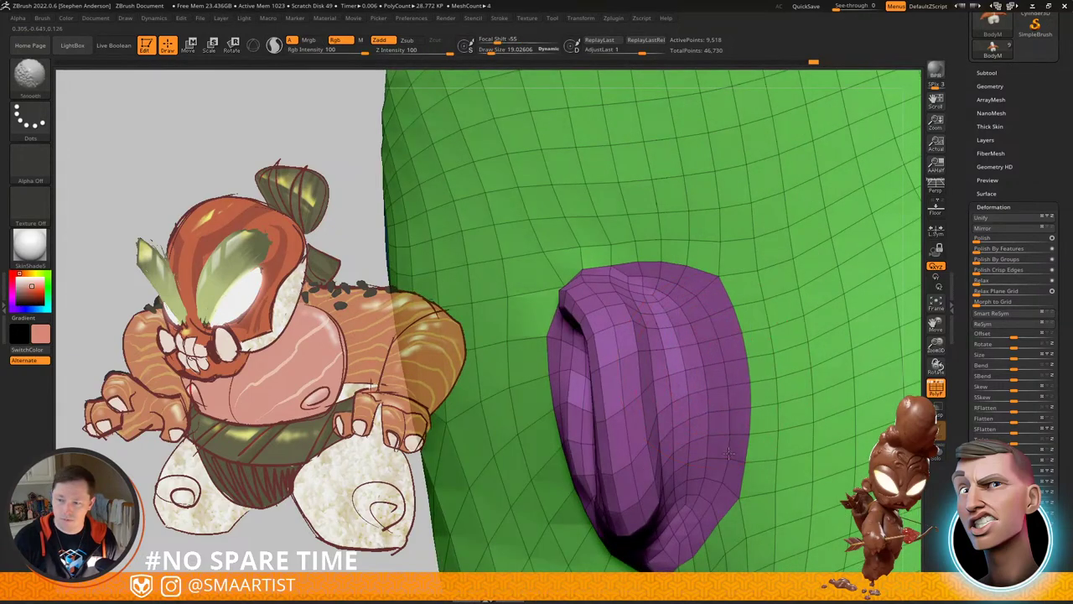
Step: Pull the rear and upper boundary of the ear's base inward with the Move brush
{"action": "mouse_move", "coordinate": [719, 539]}
{"action": "right_mouse_down"}
{"action": "mouse_move", "coordinate": [796, 482]}
{"action": "mouse_move", "coordinate": [824, 429]}
{"action": "right_mouse_up"}
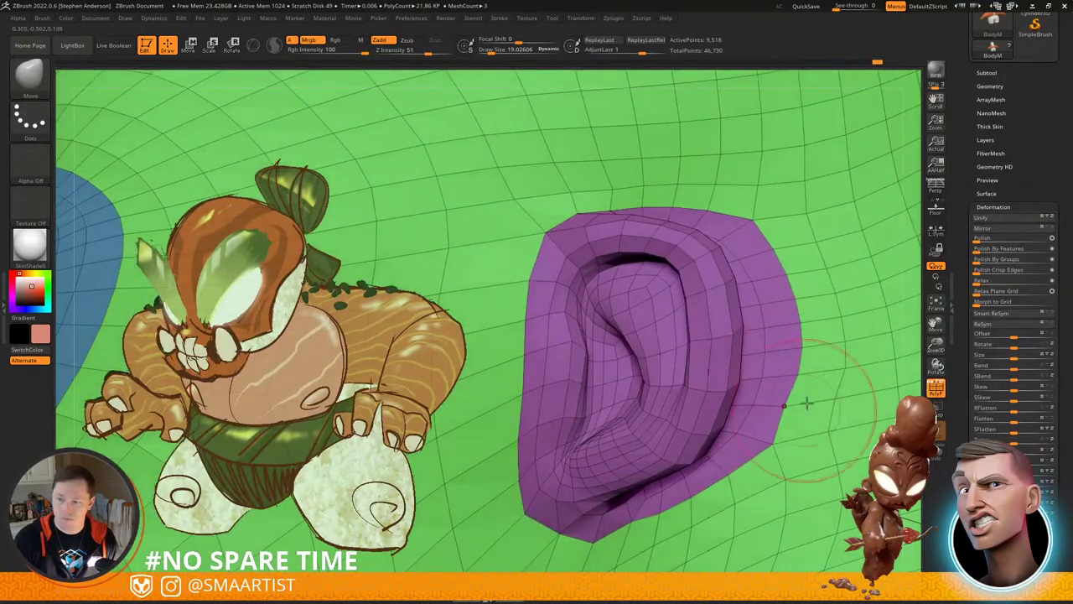
{"action": "left_click_drag", "start_coordinate": [816, 344], "coordinate": [801, 352]}
{"action": "left_click_drag", "start_coordinate": [801, 259], "coordinate": [791, 272]}
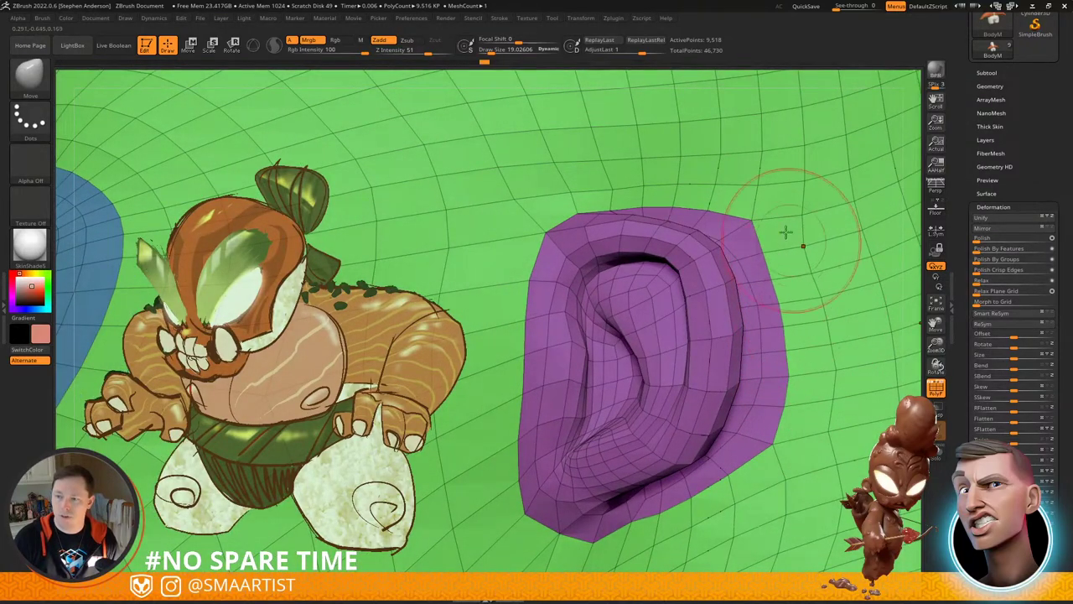
{"action": "left_click_drag", "start_coordinate": [758, 208], "coordinate": [748, 213]}
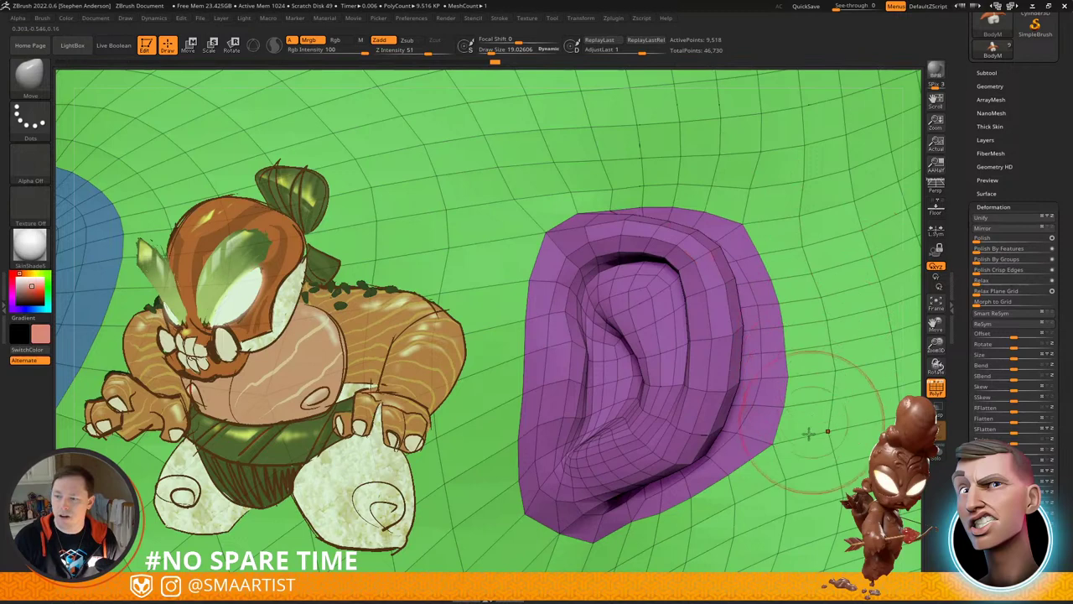
Step: Smooth the head surface behind the ear, undoing one change and reducing the draw size to about 7.7
{"action": "mouse_move", "coordinate": [830, 436]}
{"action": "left_mouse_down", "text": "shift"}
{"action": "mouse_move", "coordinate": [841, 352]}
{"action": "mouse_move", "coordinate": [812, 255]}
{"action": "mouse_move", "coordinate": [840, 431]}
{"action": "left_mouse_up", "text": "shift"}
{"action": "key", "text": "s"}
{"action": "key", "text": "ctrl+z"}
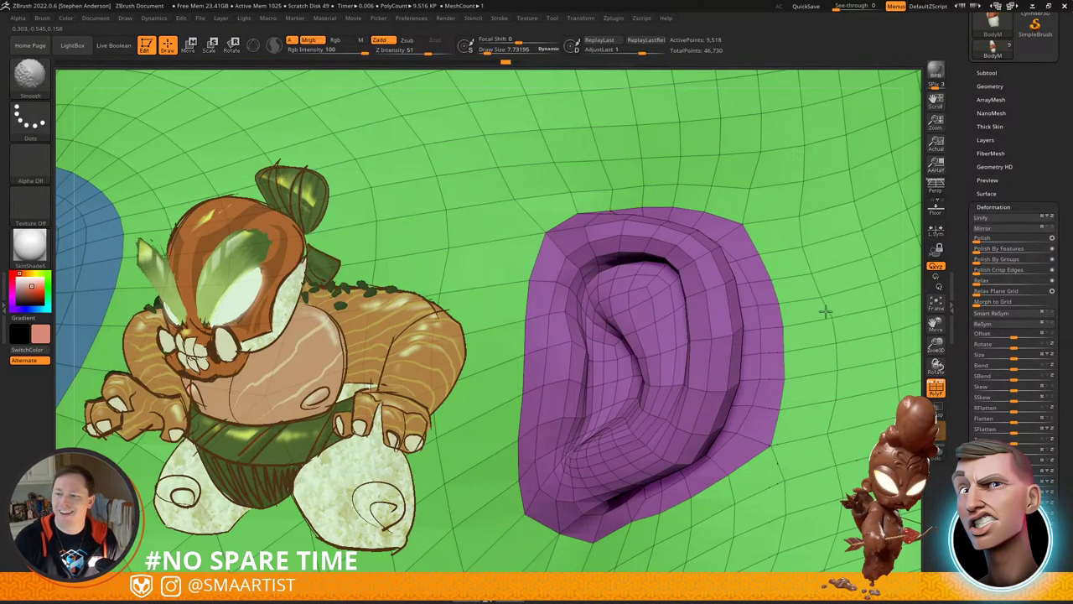
{"action": "left_click_drag", "start_coordinate": [822, 509], "coordinate": [831, 482], "text": "shift"}
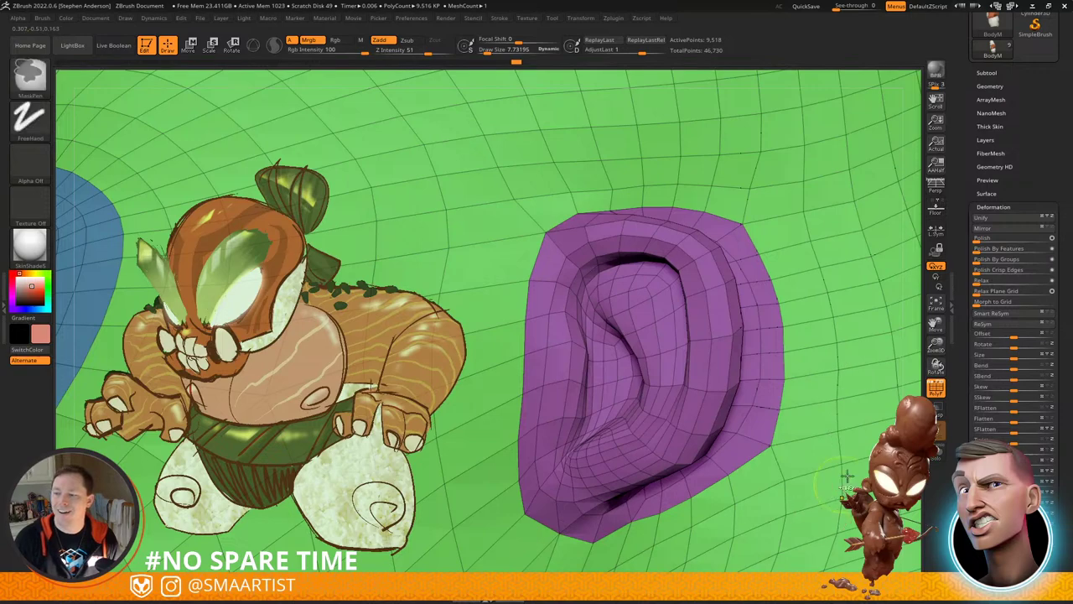
Step: Smooth the head surface around and above the ear, enlarging the draw size to about 15
{"action": "mouse_move", "coordinate": [832, 483]}
{"action": "right_mouse_down", "text": "ctrl"}
{"action": "mouse_move", "coordinate": [839, 310]}
{"action": "mouse_move", "coordinate": [752, 316]}
{"action": "right_mouse_up", "text": "ctrl"}
{"action": "left_click_drag", "start_coordinate": [762, 307], "coordinate": [719, 244], "text": "shift"}
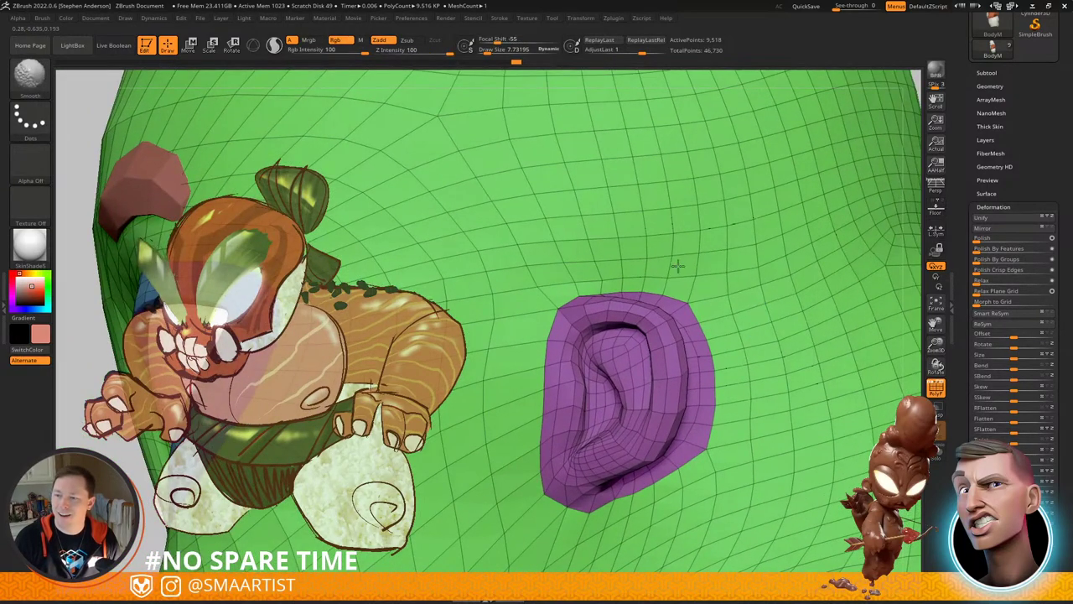
{"action": "left_click_drag", "start_coordinate": [621, 263], "coordinate": [582, 268], "text": "shift"}
{"action": "mouse_move", "coordinate": [628, 252]}
{"action": "right_mouse_down"}
{"action": "mouse_move", "coordinate": [685, 247]}
{"action": "mouse_move", "coordinate": [671, 254]}
{"action": "right_mouse_up"}
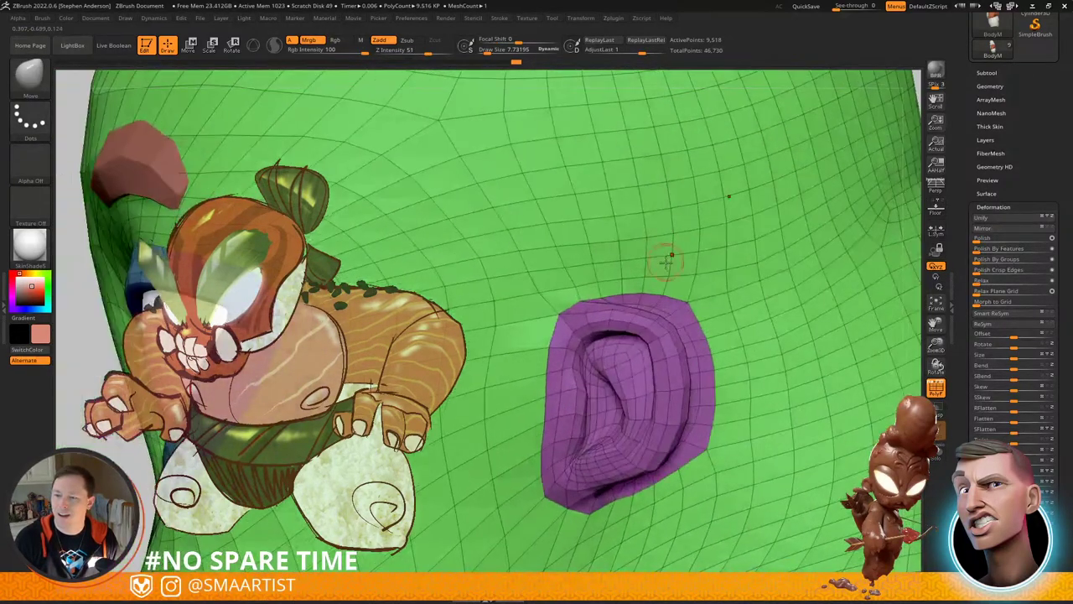
{"action": "mouse_move", "coordinate": [634, 258]}
{"action": "left_mouse_down", "text": "shift"}
{"action": "mouse_move", "coordinate": [575, 271]}
{"action": "mouse_move", "coordinate": [582, 221]}
{"action": "mouse_move", "coordinate": [708, 180]}
{"action": "left_mouse_up", "text": "shift"}
{"action": "key", "text": "s"}
{"action": "mouse_move", "coordinate": [627, 214]}
{"action": "left_mouse_down", "text": "shift"}
{"action": "mouse_move", "coordinate": [529, 129]}
{"action": "mouse_move", "coordinate": [587, 159]}
{"action": "left_mouse_up", "text": "shift"}
Step: Smooth the cheek and refine the area below the ear, using the Move brush at a draw size of about 48
{"action": "mouse_move", "coordinate": [596, 187]}
{"action": "right_mouse_down", "text": "ctrl"}
{"action": "mouse_move", "coordinate": [642, 227]}
{"action": "mouse_move", "coordinate": [636, 214]}
{"action": "mouse_move", "coordinate": [587, 310]}
{"action": "mouse_move", "coordinate": [594, 345]}
{"action": "right_mouse_up", "text": "ctrl"}
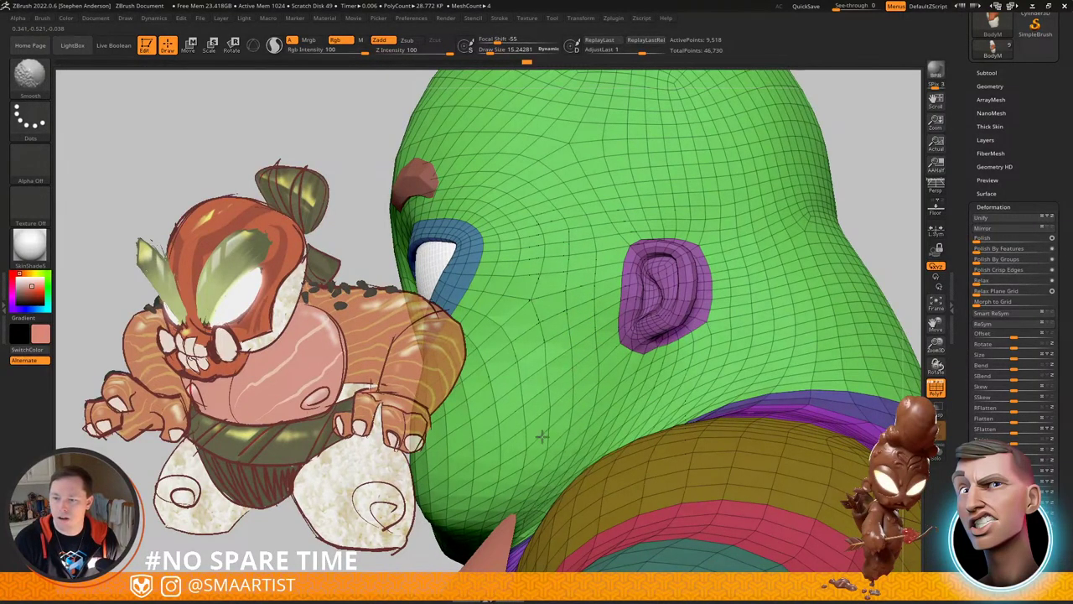
{"action": "mouse_move", "coordinate": [541, 436]}
{"action": "left_mouse_down", "text": "shift"}
{"action": "mouse_move", "coordinate": [546, 403]}
{"action": "mouse_move", "coordinate": [563, 406]}
{"action": "left_mouse_up", "text": "shift"}
{"action": "right_click_drag", "start_coordinate": [562, 406], "coordinate": [545, 377]}
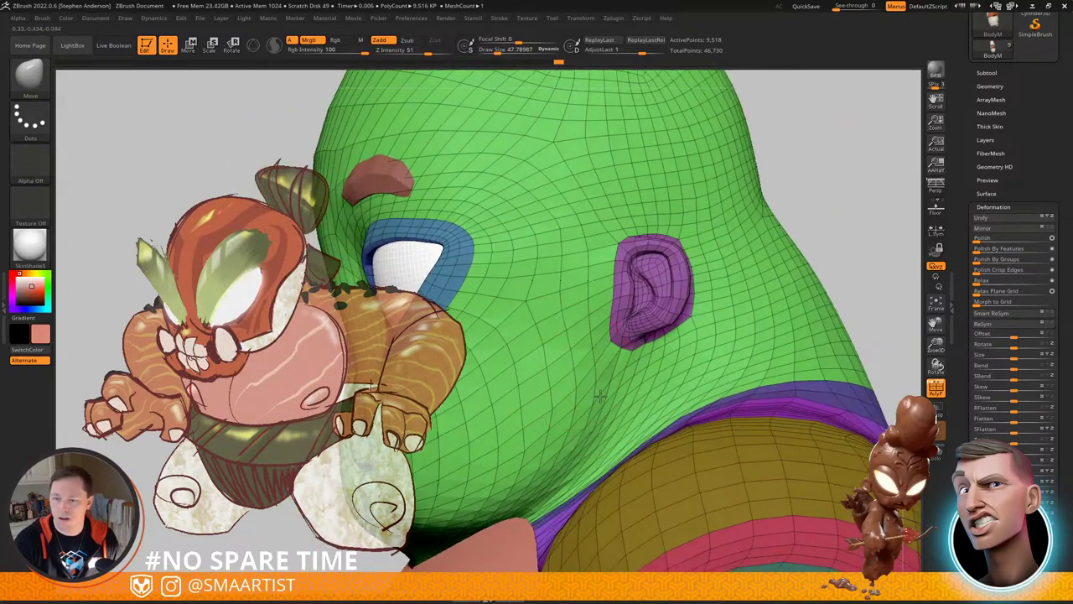
{"action": "mouse_move", "coordinate": [617, 396]}
{"action": "right_mouse_down"}
{"action": "mouse_move", "coordinate": [627, 400]}
{"action": "mouse_move", "coordinate": [609, 416]}
{"action": "right_mouse_up"}
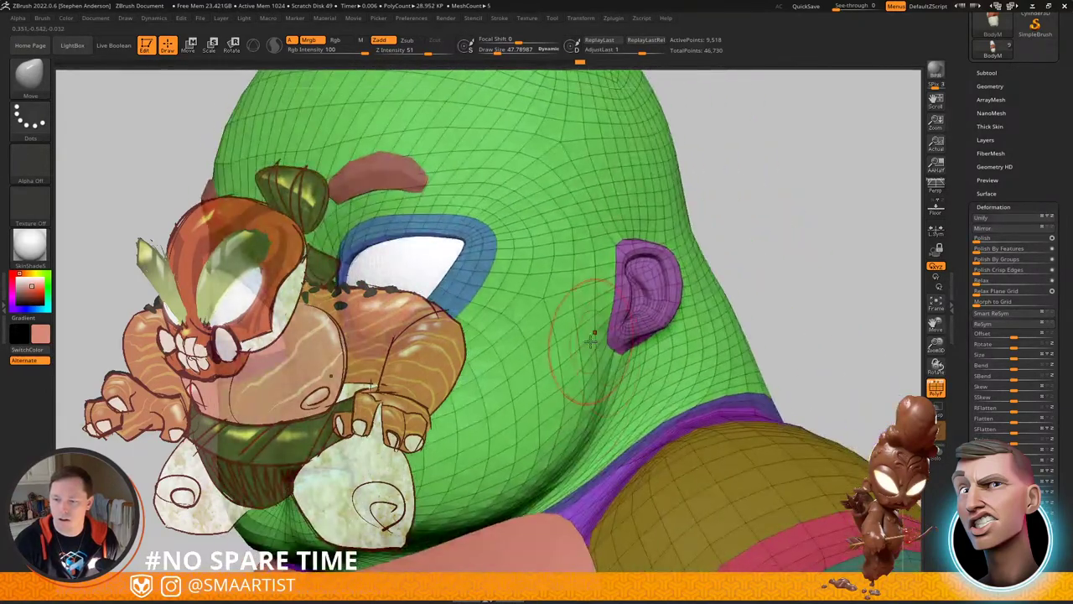
{"action": "right_click_drag", "start_coordinate": [592, 340], "coordinate": [610, 341]}
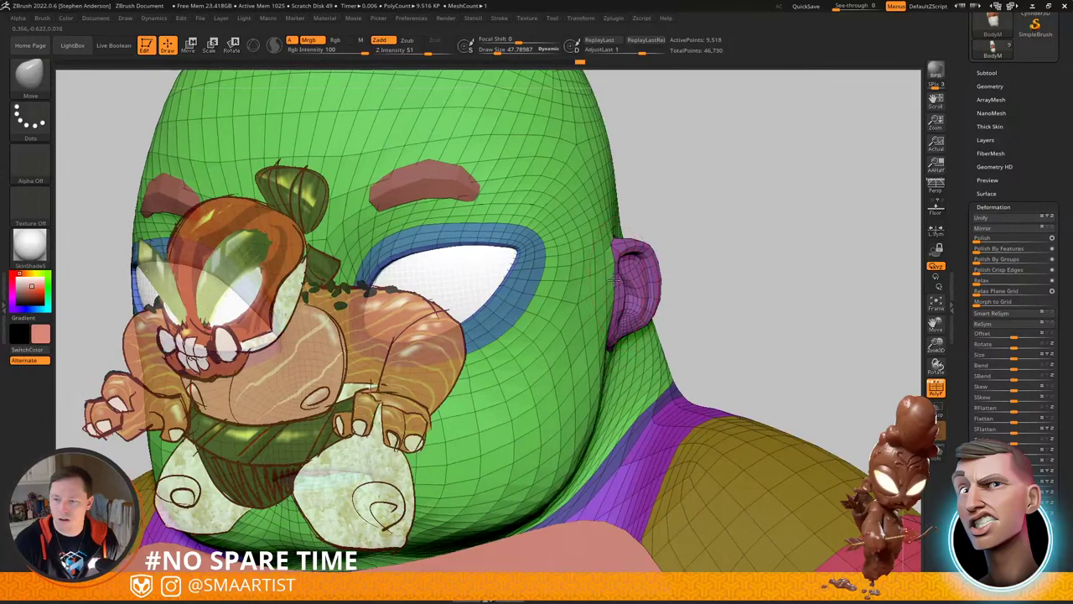
Step: Hide the wireframe and examine the head's proportions and face against the concept sketch
{"action": "right_click_drag", "start_coordinate": [629, 295], "coordinate": [762, 219], "text": "ctrl"}
{"action": "key", "text": "shift+f"}
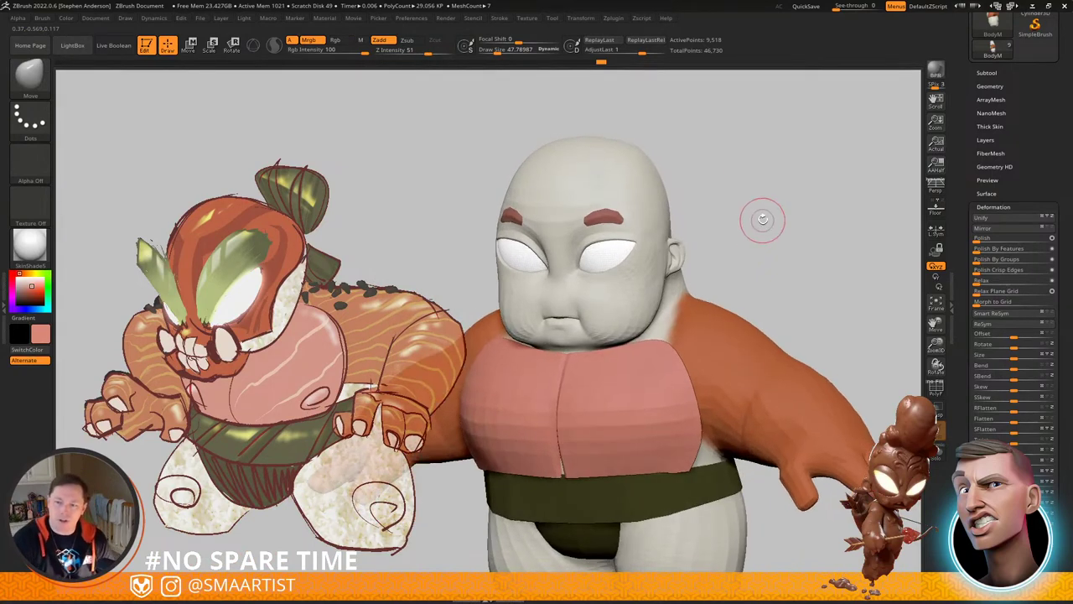
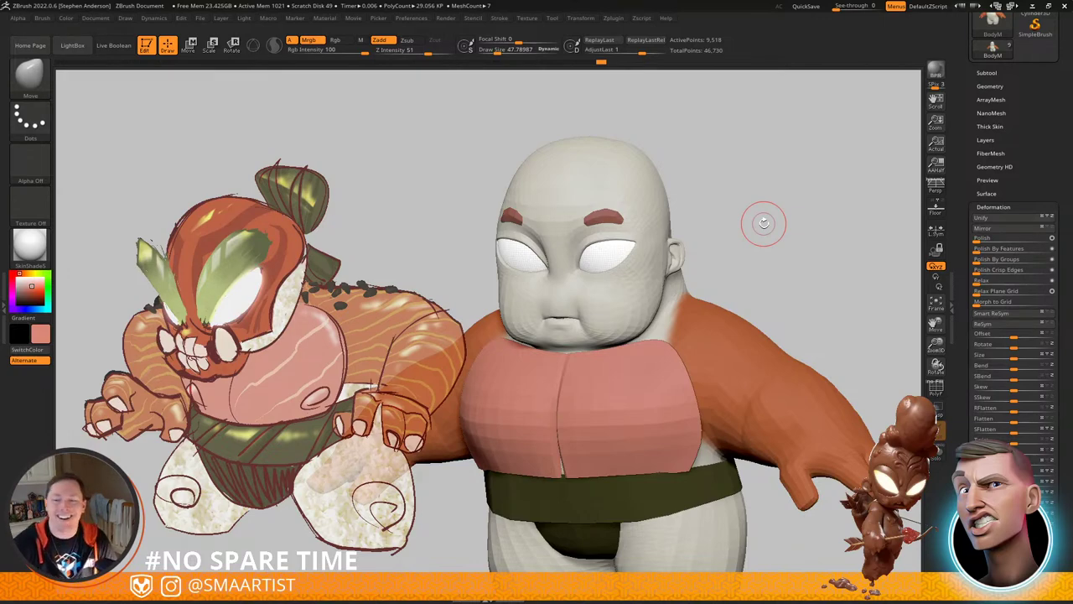
{"action": "left_click_drag", "start_coordinate": [745, 254], "coordinate": [740, 201]}
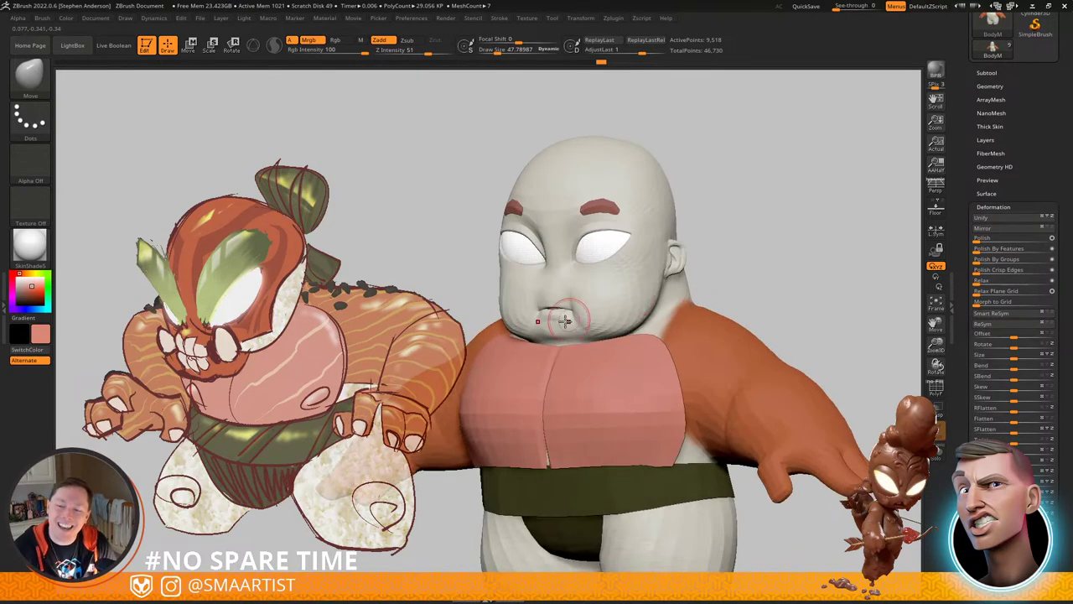
{"action": "mouse_move", "coordinate": [556, 311]}
{"action": "right_mouse_down", "text": "ctrl"}
{"action": "mouse_move", "coordinate": [599, 306]}
{"action": "mouse_move", "coordinate": [654, 452]}
{"action": "right_mouse_up", "text": "ctrl"}
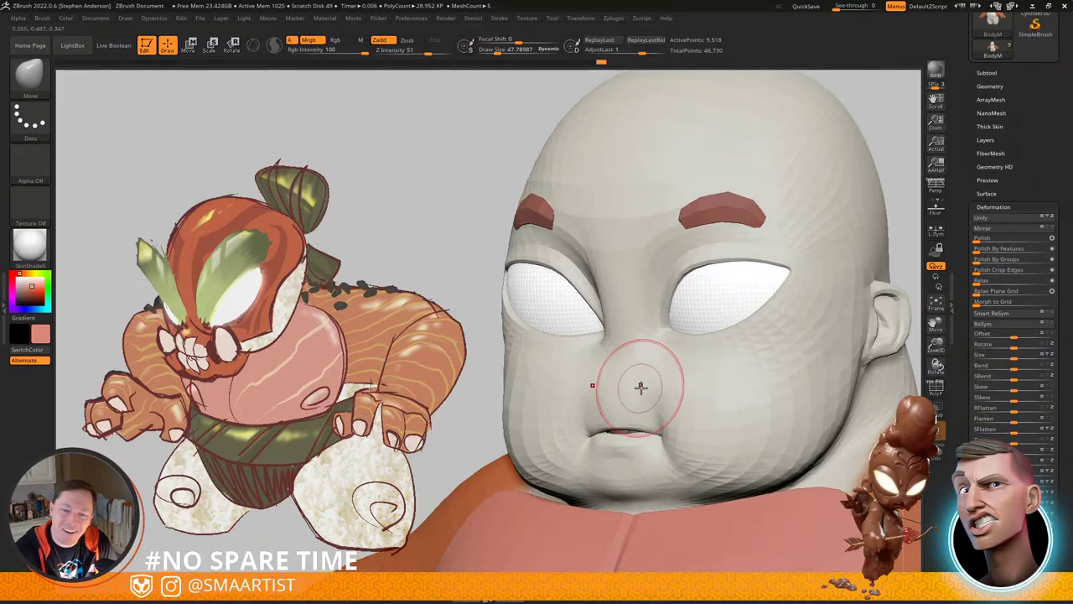
Step: Sample a dark red from the concept sketch's mouth area as the active colour and switch to the Standard brush
{"action": "key", "text": "z"}
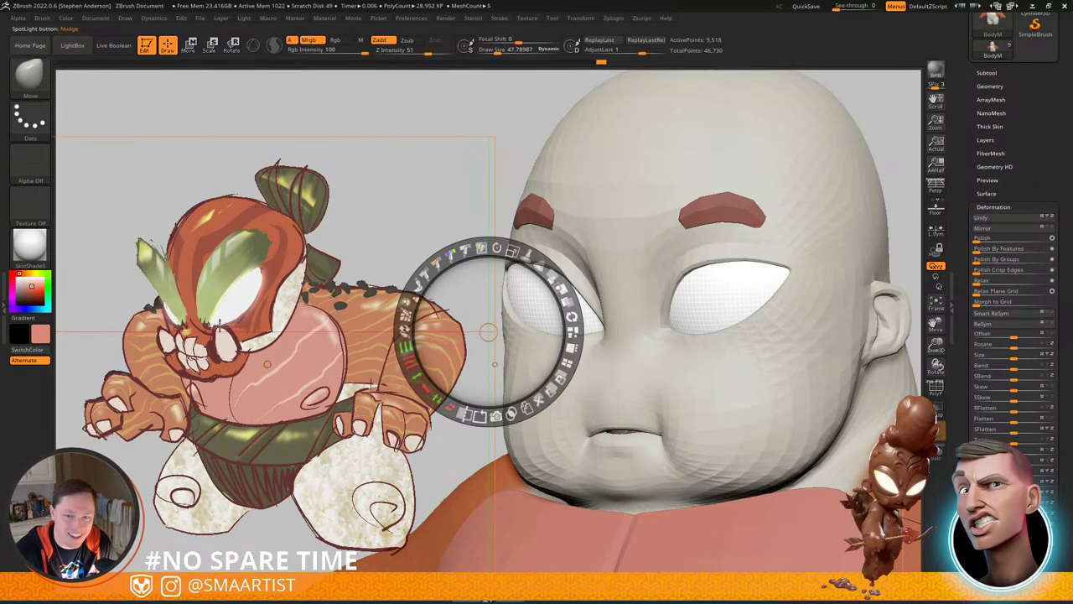
{"action": "key", "text": "c"}
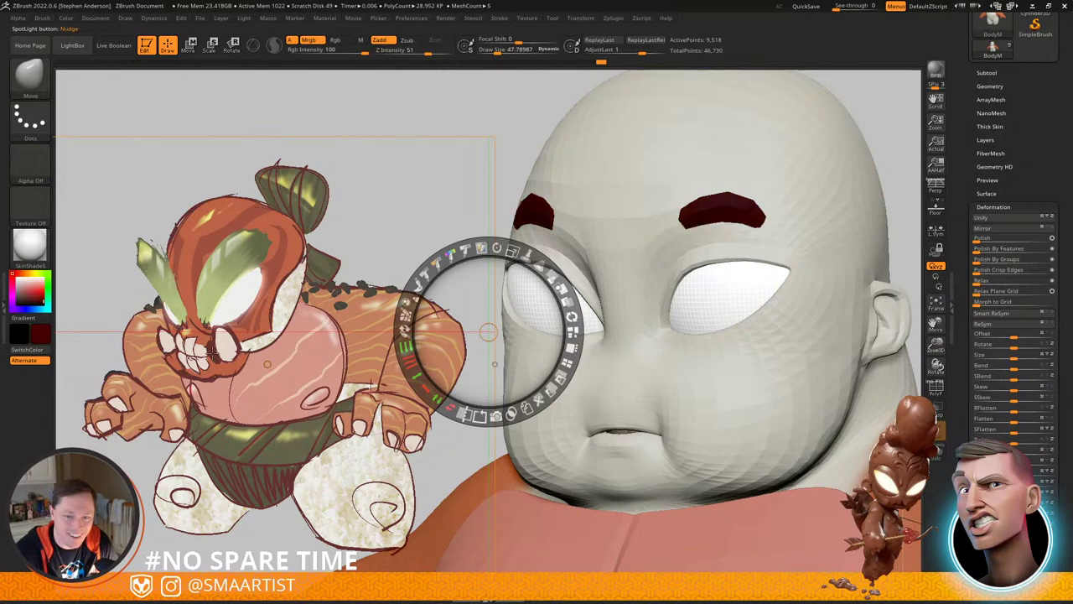
{"action": "key", "text": "z"}
{"action": "key", "text": "shift+f"}
{"action": "key", "text": "shift+f"}
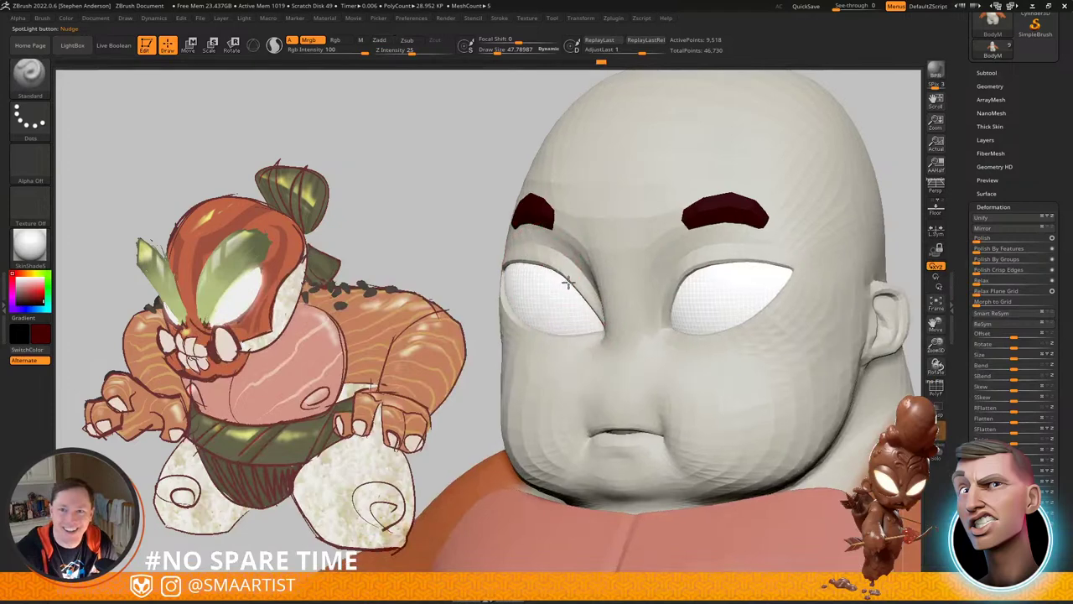
Step: Isolate the body with its polygroups shown and mask everything except the eye sockets
{"action": "right_click_drag", "start_coordinate": [575, 311], "coordinate": [512, 208]}
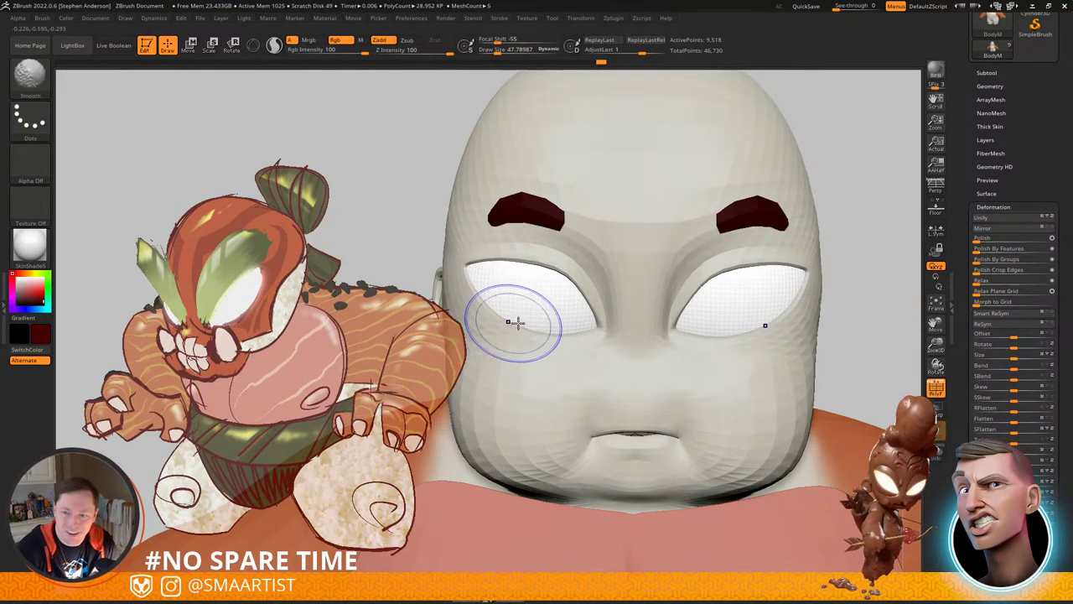
{"action": "key", "text": "shift+f"}
{"action": "right_click_drag", "start_coordinate": [515, 322], "coordinate": [560, 352], "text": "ctrl"}
{"action": "key", "text": "ctrl+w"}
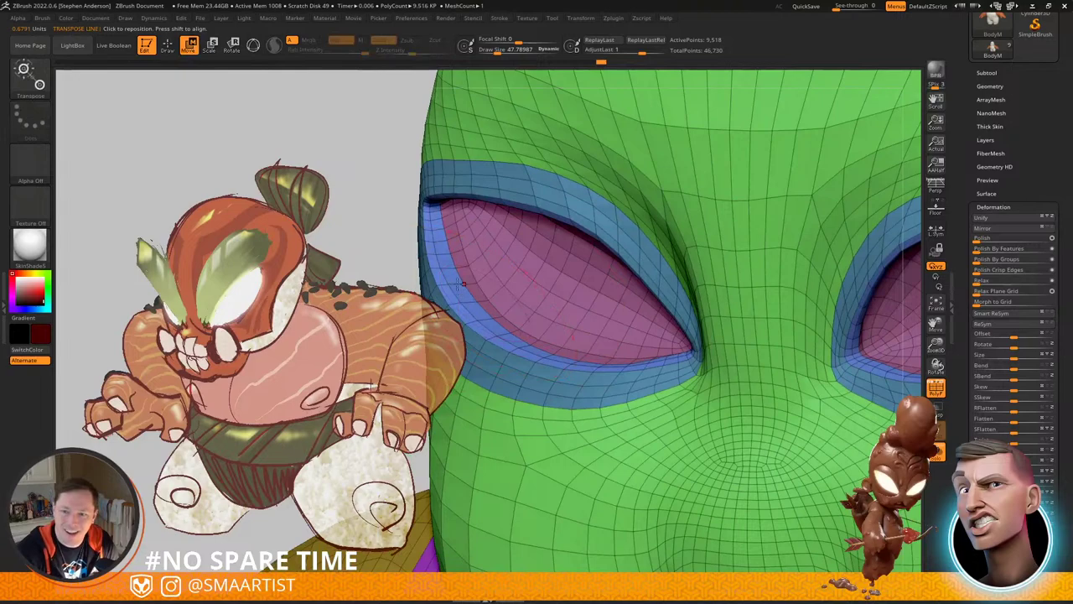
{"action": "left_click", "coordinate": [462, 283], "text": "ctrl"}
{"action": "key", "text": "q"}
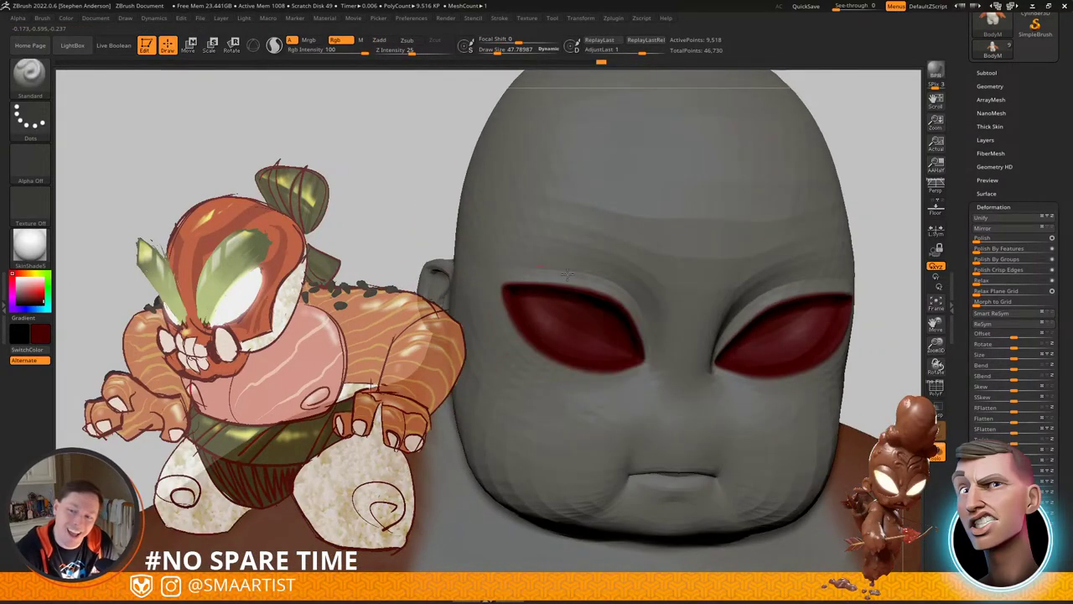
Step: Paint the unmasked eye sockets dark red, clear the mask, and bring back the other subtools to check the eye outlines
{"action": "left_click_drag", "start_coordinate": [567, 273], "coordinate": [575, 339]}
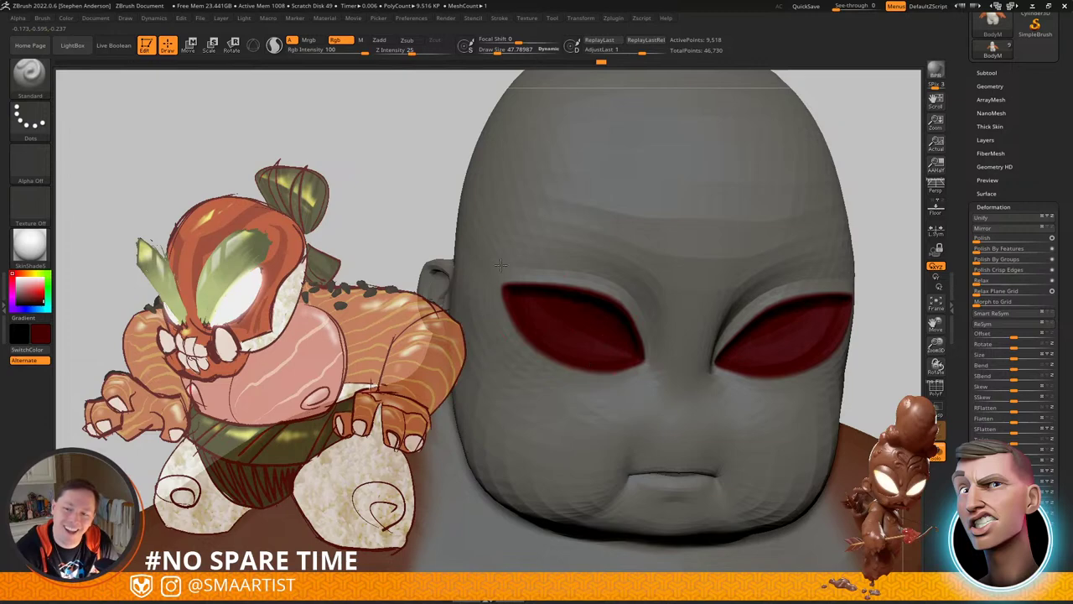
{"action": "key", "text": "ctrl+shift"}
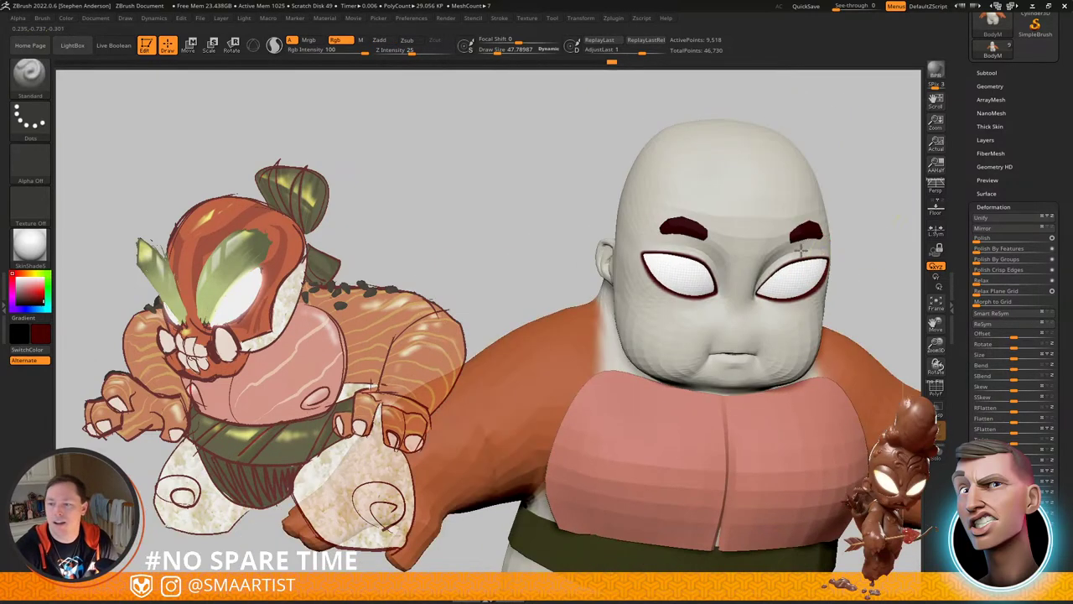
{"action": "mouse_move", "coordinate": [801, 250]}
{"action": "right_mouse_down"}
{"action": "mouse_move", "coordinate": [808, 237]}
{"action": "mouse_move", "coordinate": [628, 282]}
{"action": "mouse_move", "coordinate": [560, 280]}
{"action": "right_mouse_up"}
{"action": "key", "text": "ctrl"}
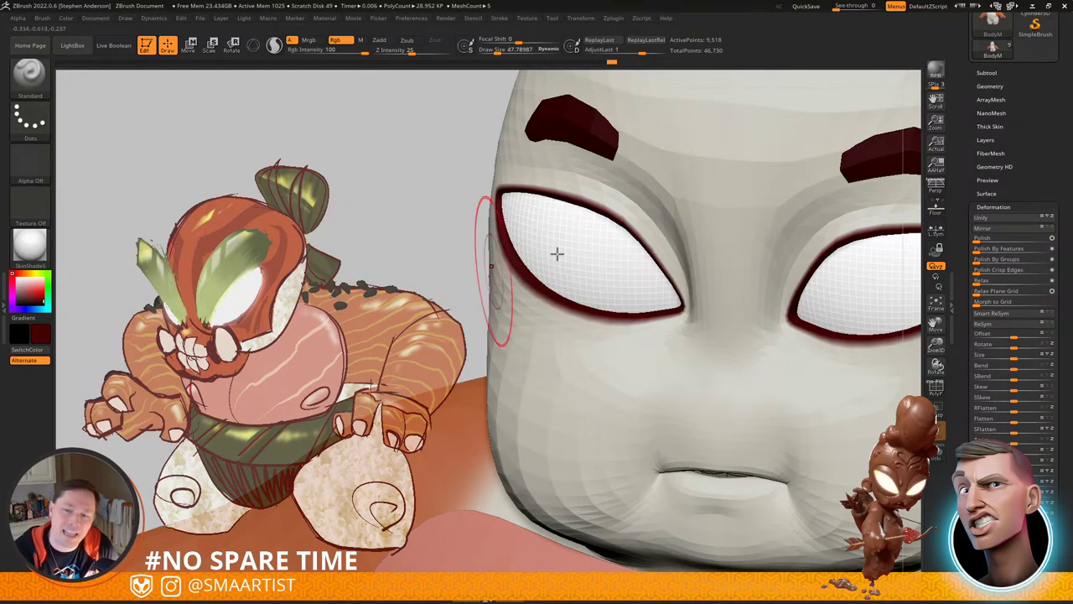
{"action": "right_click_drag", "start_coordinate": [557, 253], "coordinate": [528, 183], "text": "ctrl"}
{"action": "mouse_move", "coordinate": [687, 260]}
{"action": "right_mouse_down", "text": "alt"}
{"action": "mouse_move", "coordinate": [621, 243]}
{"action": "mouse_move", "coordinate": [659, 232]}
{"action": "mouse_move", "coordinate": [649, 240]}
{"action": "mouse_move", "coordinate": [664, 217]}
{"action": "right_mouse_up", "text": "alt"}
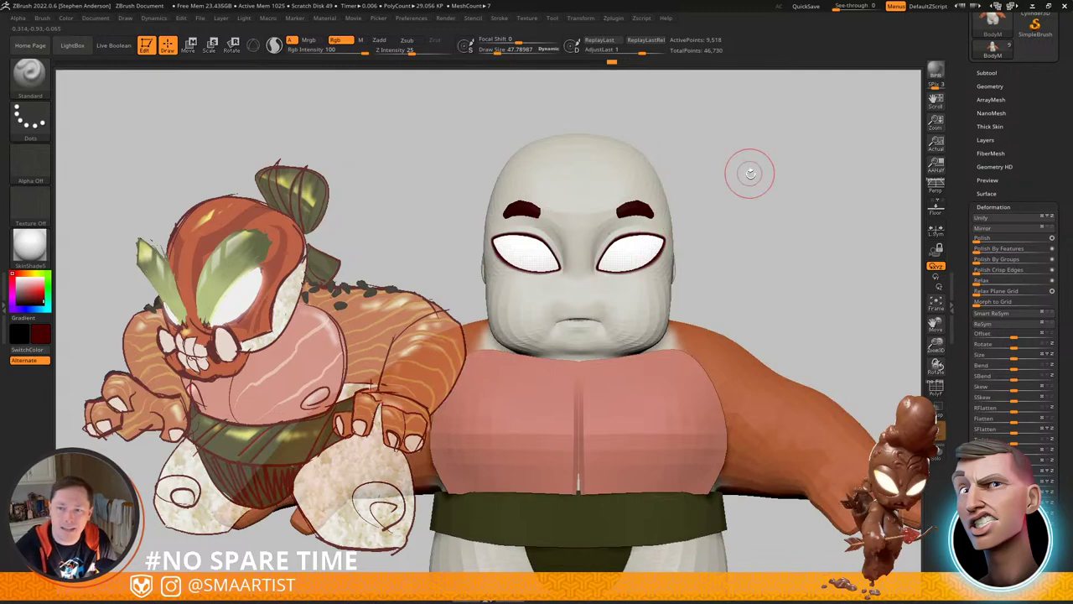
Step: Show the wireframe, duplicate the body subtool and delete the copy's higher subdivision levels
{"action": "right_click_drag", "start_coordinate": [750, 173], "coordinate": [730, 165]}
{"action": "key", "text": "shift+f"}
{"action": "mouse_move", "coordinate": [841, 131]}
{"action": "right_mouse_down"}
{"action": "mouse_move", "coordinate": [855, 129]}
{"action": "mouse_move", "coordinate": [828, 157]}
{"action": "mouse_move", "coordinate": [839, 160]}
{"action": "right_mouse_up"}
{"action": "key", "text": "ctrl+shift+d"}
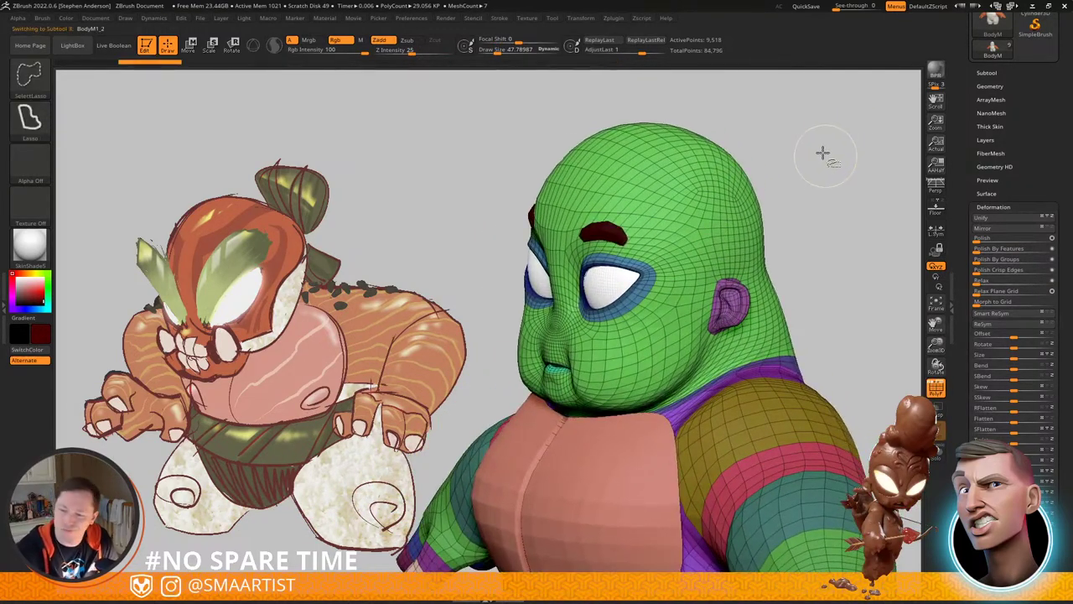
{"action": "left_click", "coordinate": [989, 88]}
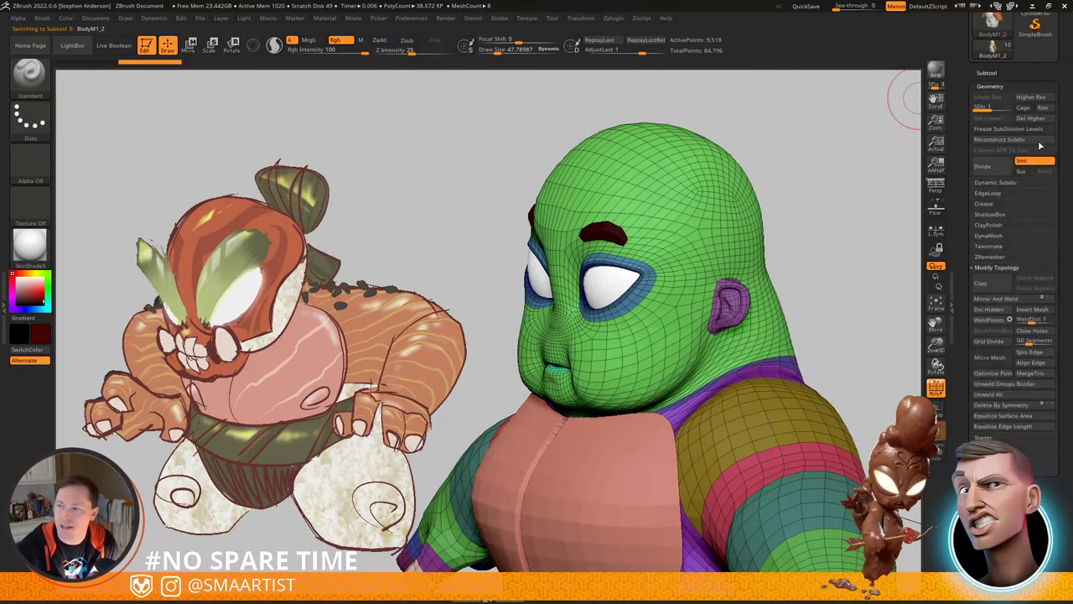
{"action": "left_click", "coordinate": [1036, 118]}
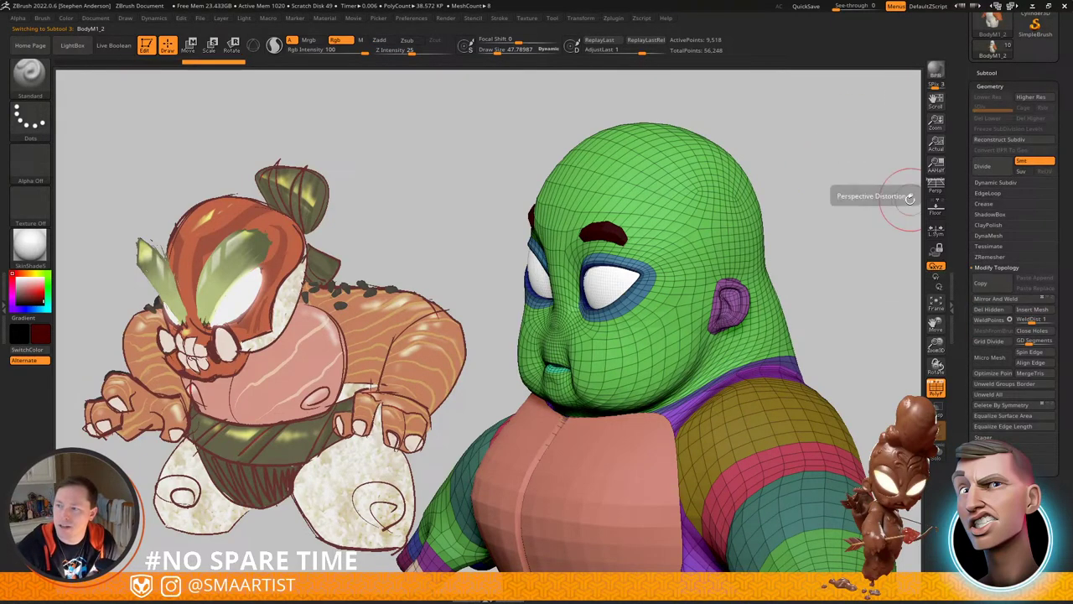
Step: Isolate the head and eye-rim polygroups on the duplicated body and delete the hidden geometry
{"action": "left_click", "coordinate": [684, 225], "text": "ctrl+shift"}
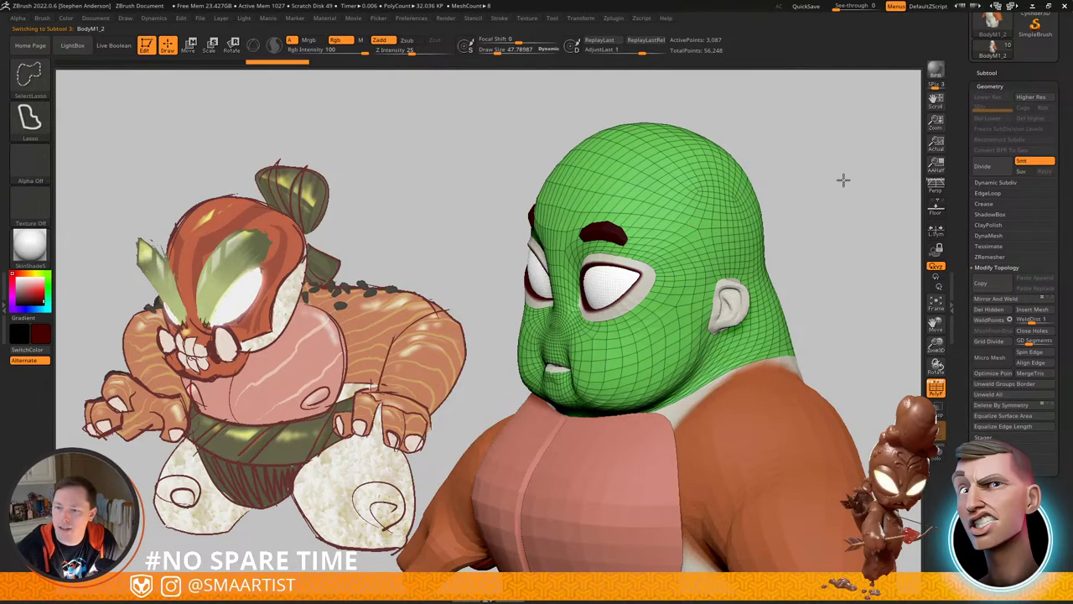
{"action": "left_click_drag", "start_coordinate": [843, 180], "coordinate": [851, 200], "text": "ctrl+shift"}
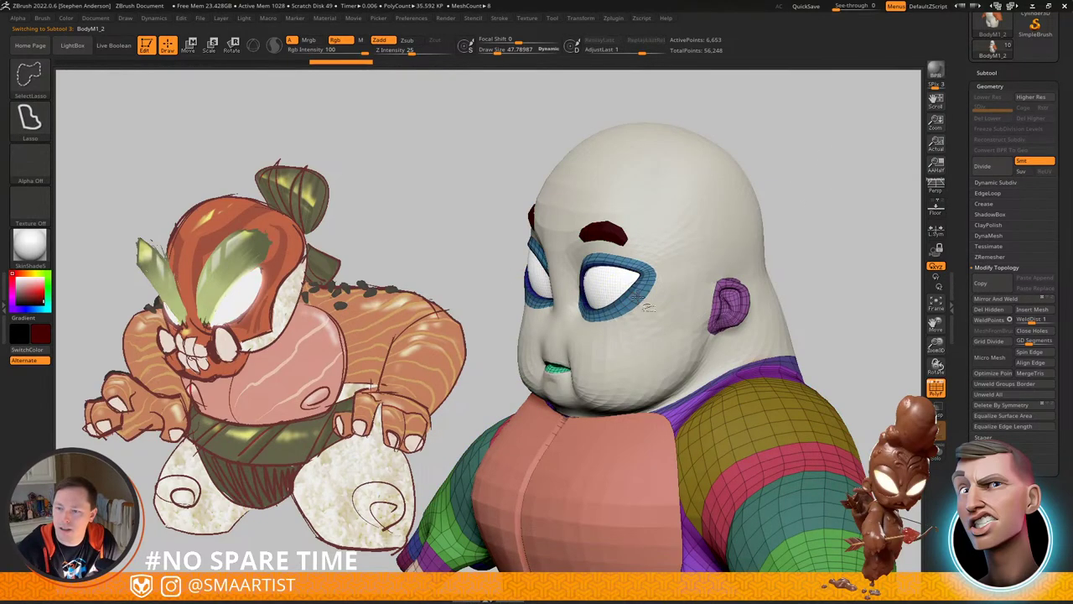
{"action": "left_click", "coordinate": [637, 297], "text": "ctrl+shift"}
{"action": "left_click_drag", "start_coordinate": [810, 155], "coordinate": [831, 150]}
{"action": "left_click", "coordinate": [833, 154], "text": "ctrl+shift"}
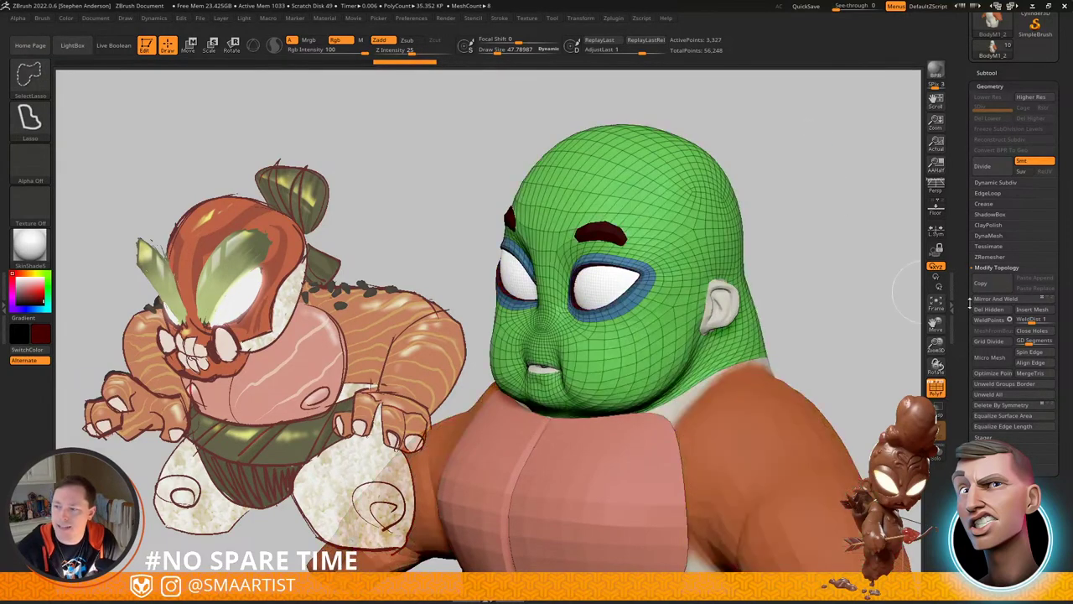
{"action": "left_click_drag", "start_coordinate": [821, 179], "coordinate": [812, 177]}
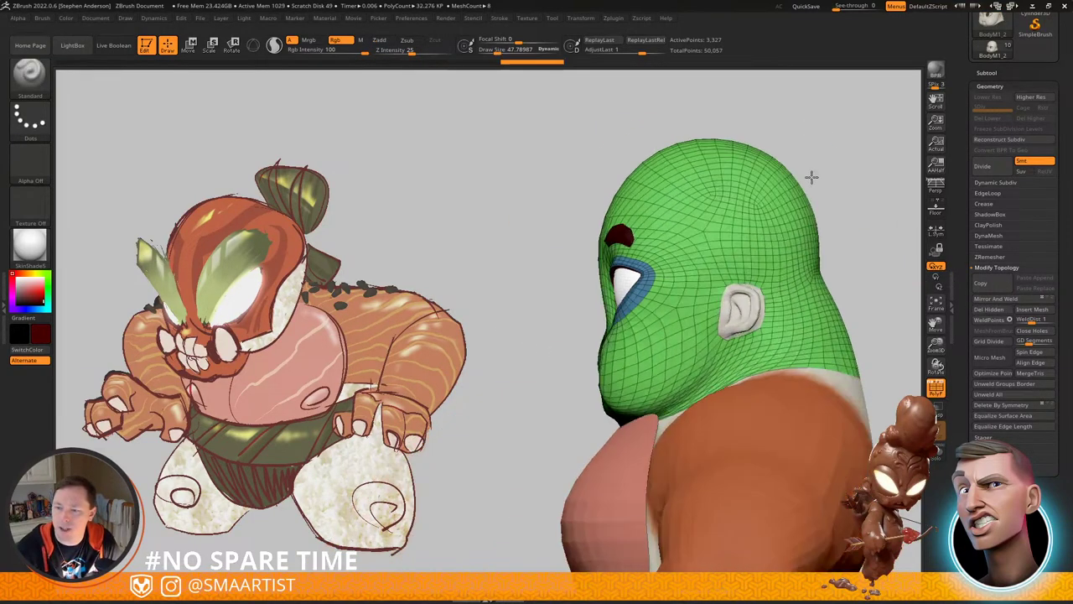
Step: Hide the edge loops running over the head to the ear and around the neck below the ear, and delete them
{"action": "right_click_drag", "start_coordinate": [707, 240], "coordinate": [723, 244], "text": "ctrl"}
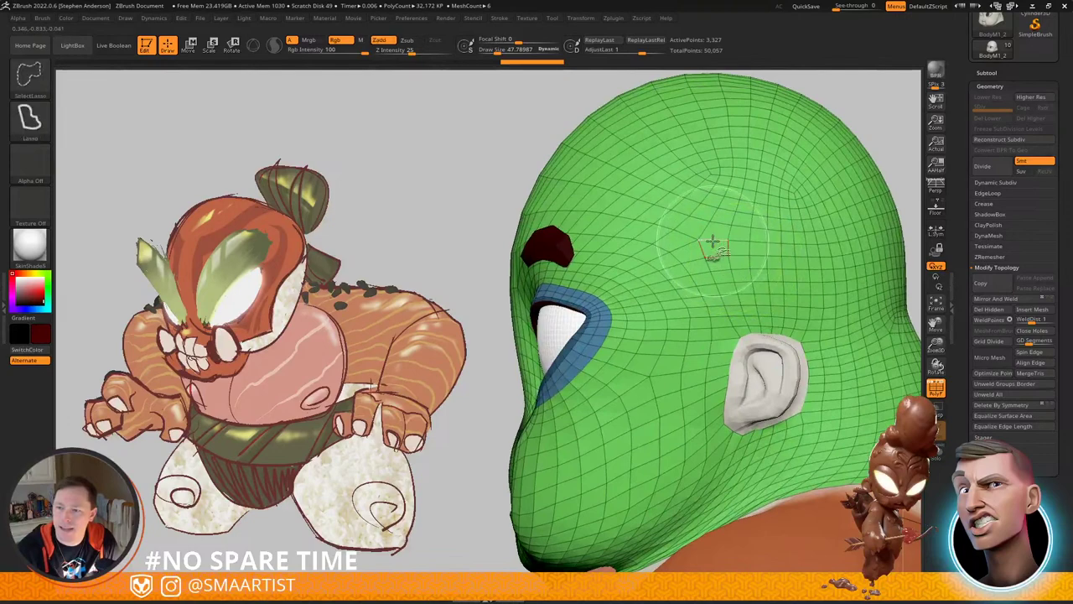
{"action": "left_click", "coordinate": [713, 245], "text": "ctrl+shift"}
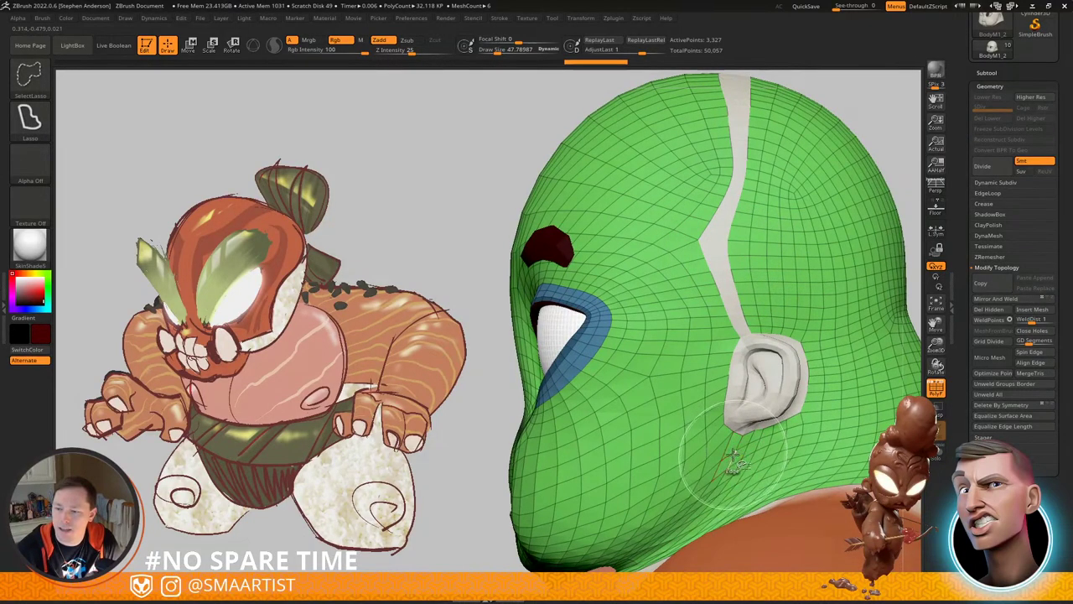
{"action": "left_click", "coordinate": [761, 453], "text": "ctrl+shift"}
{"action": "mouse_move", "coordinate": [762, 445]}
{"action": "right_mouse_down", "text": "ctrl"}
{"action": "mouse_move", "coordinate": [746, 394]}
{"action": "mouse_move", "coordinate": [705, 352]}
{"action": "mouse_move", "coordinate": [755, 344]}
{"action": "right_mouse_up", "text": "ctrl"}
{"action": "left_click_drag", "start_coordinate": [755, 343], "coordinate": [895, 347]}
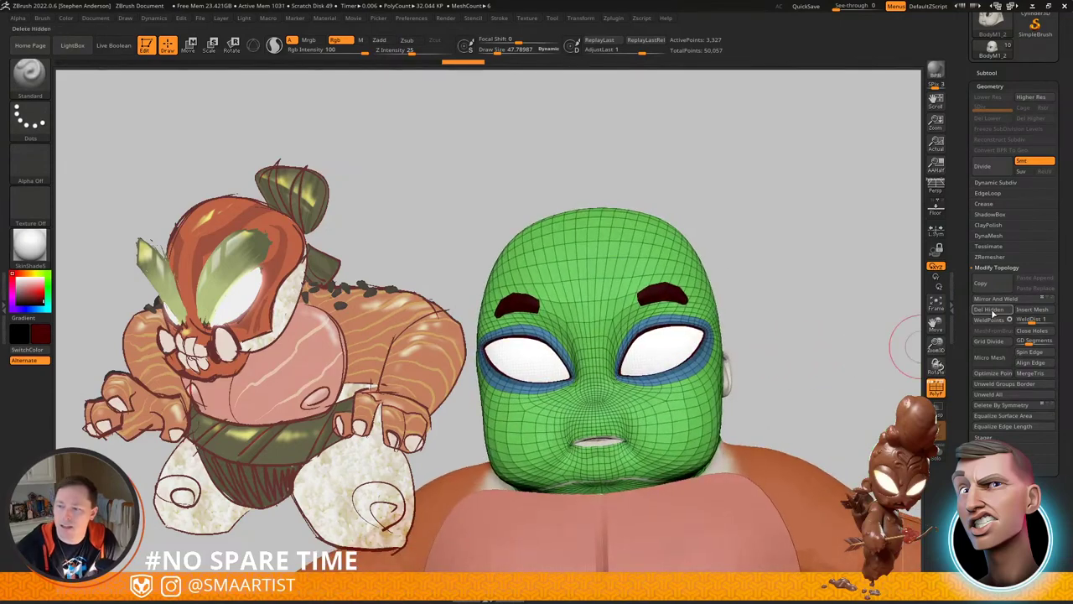
Step: Isolate the connected face section in front of the ear and delete the hidden back of the head and neck
{"action": "left_click_drag", "start_coordinate": [803, 293], "coordinate": [671, 270]}
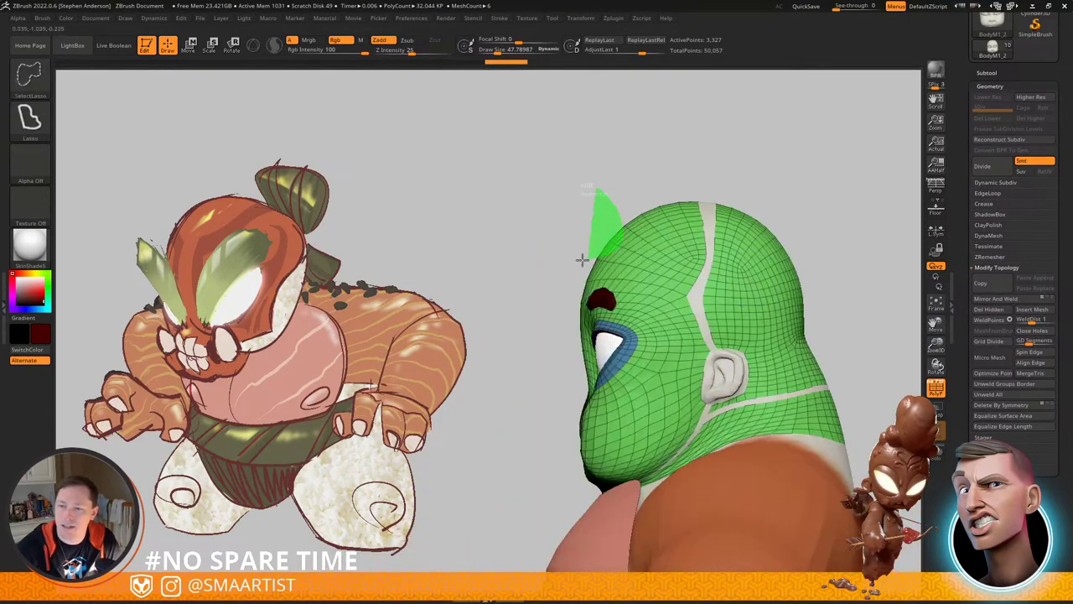
{"action": "left_click_drag", "start_coordinate": [582, 260], "coordinate": [559, 213], "text": "ctrl+shift"}
{"action": "key", "text": "ctrl+shift+a"}
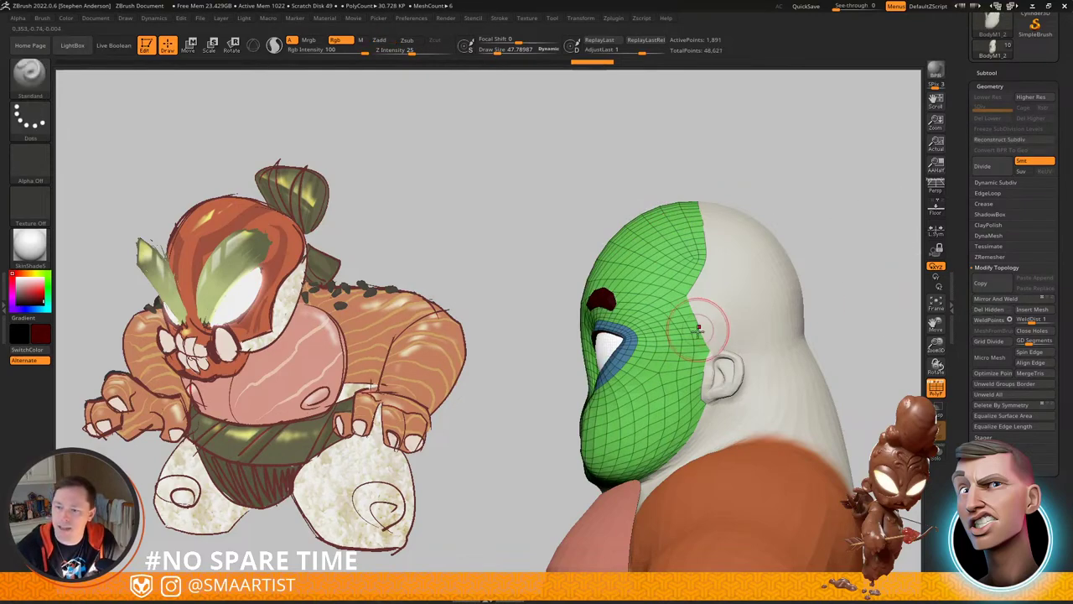
Step: Hide the loop of polygons crossing both cheeks above the mouth and delete the hidden polygons
{"action": "mouse_move", "coordinate": [699, 328]}
{"action": "right_mouse_down"}
{"action": "mouse_move", "coordinate": [726, 355]}
{"action": "mouse_move", "coordinate": [715, 360]}
{"action": "mouse_move", "coordinate": [759, 338]}
{"action": "mouse_move", "coordinate": [720, 343]}
{"action": "right_mouse_up"}
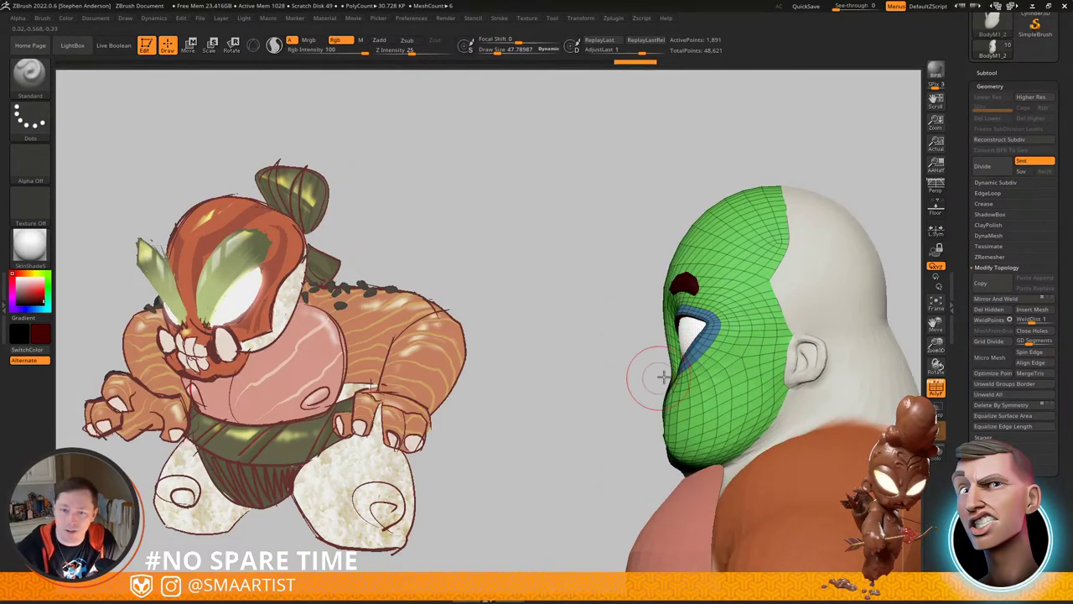
{"action": "mouse_move", "coordinate": [664, 377]}
{"action": "right_mouse_down"}
{"action": "mouse_move", "coordinate": [683, 398]}
{"action": "mouse_move", "coordinate": [709, 355]}
{"action": "mouse_move", "coordinate": [711, 382]}
{"action": "mouse_move", "coordinate": [695, 398]}
{"action": "mouse_move", "coordinate": [747, 359]}
{"action": "mouse_move", "coordinate": [681, 359]}
{"action": "right_mouse_up"}
{"action": "mouse_move", "coordinate": [582, 424]}
{"action": "right_mouse_down"}
{"action": "mouse_move", "coordinate": [631, 418]}
{"action": "mouse_move", "coordinate": [654, 385]}
{"action": "mouse_move", "coordinate": [643, 388]}
{"action": "mouse_move", "coordinate": [668, 384]}
{"action": "mouse_move", "coordinate": [602, 361]}
{"action": "mouse_move", "coordinate": [644, 362]}
{"action": "right_mouse_up"}
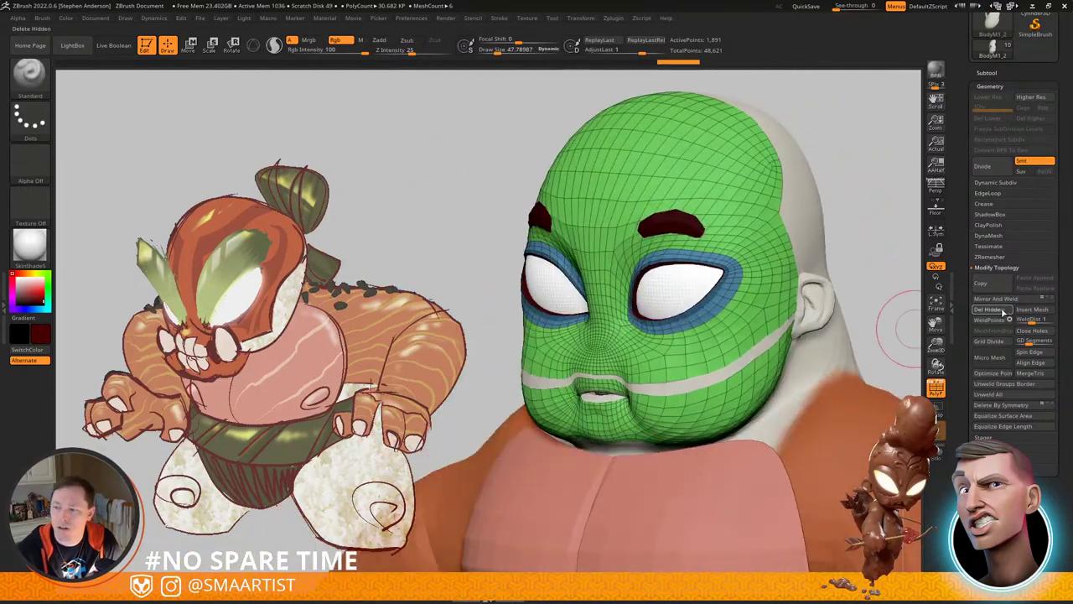
{"action": "left_click", "coordinate": [1004, 312]}
{"action": "left_click", "coordinate": [978, 313]}
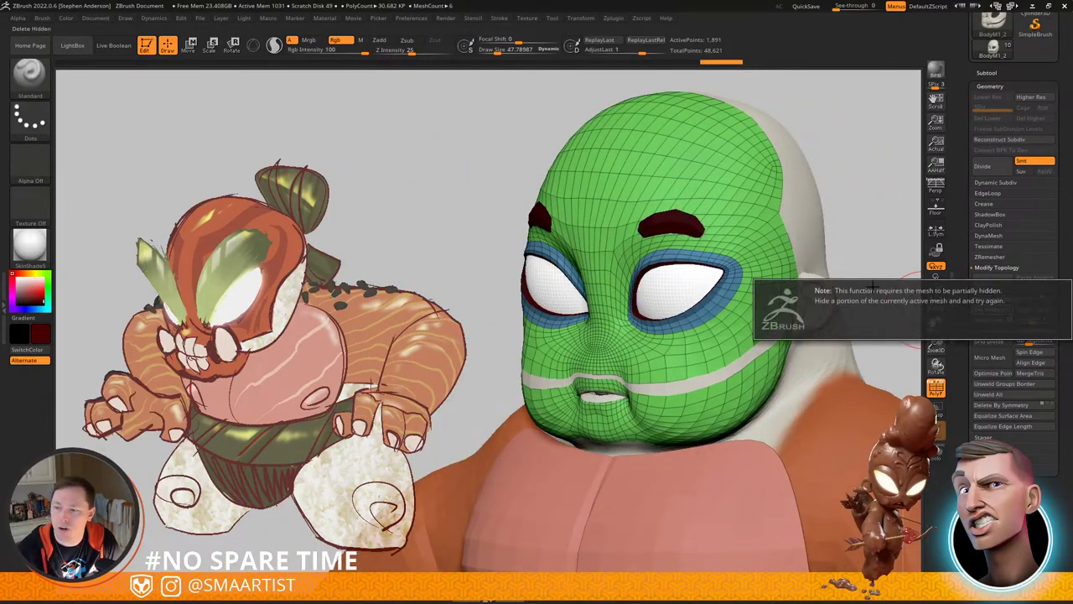
Step: Isolate the upper face piece around the eyes and split the hidden lower face into its own subtool, ending with all subtools shown
{"action": "right_click_drag", "start_coordinate": [689, 325], "coordinate": [726, 375]}
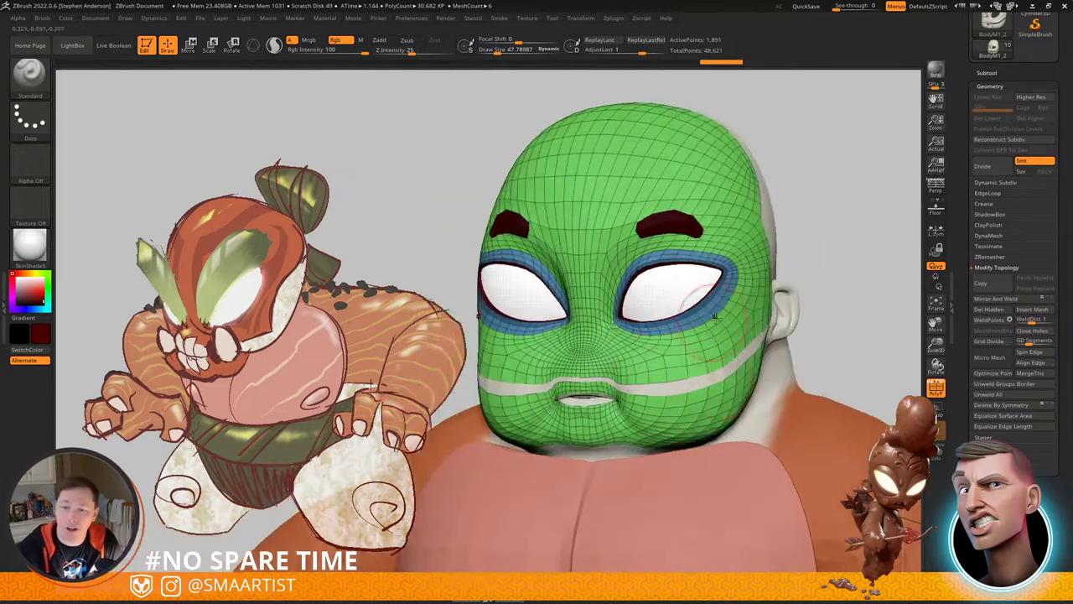
{"action": "mouse_move", "coordinate": [714, 319]}
{"action": "right_mouse_down"}
{"action": "mouse_move", "coordinate": [669, 336]}
{"action": "mouse_move", "coordinate": [706, 352]}
{"action": "mouse_move", "coordinate": [723, 339]}
{"action": "mouse_move", "coordinate": [696, 326]}
{"action": "mouse_move", "coordinate": [716, 324]}
{"action": "right_mouse_up"}
{"action": "right_click_drag", "start_coordinate": [722, 325], "coordinate": [762, 320]}
{"action": "left_click_drag", "start_coordinate": [867, 172], "coordinate": [894, 243], "text": "ctrl+shift"}
{"action": "key", "text": "ctrl+shift+a"}
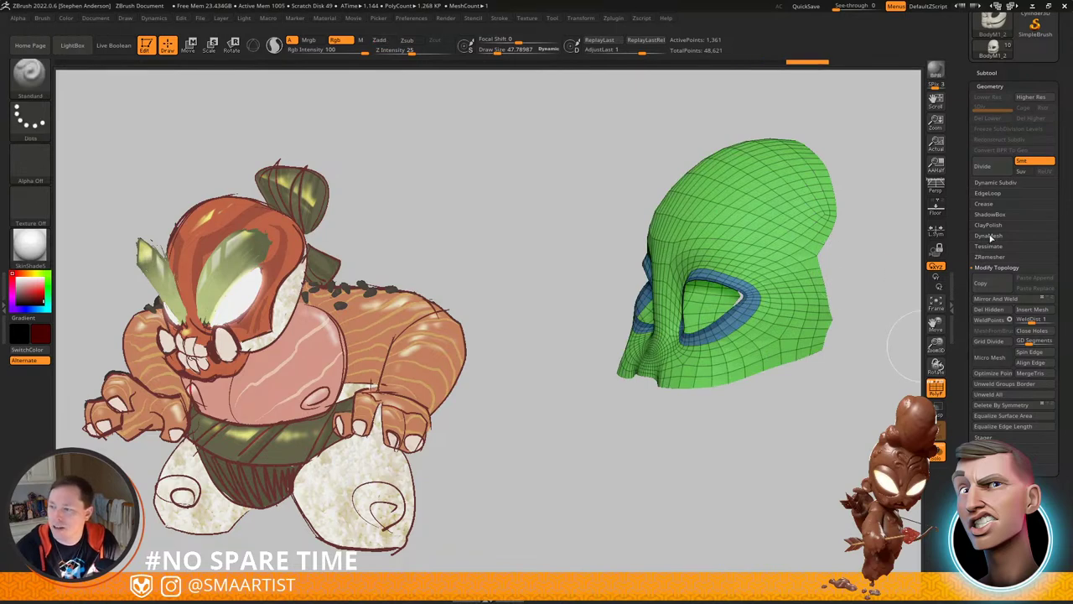
{"action": "left_click", "coordinate": [987, 73]}
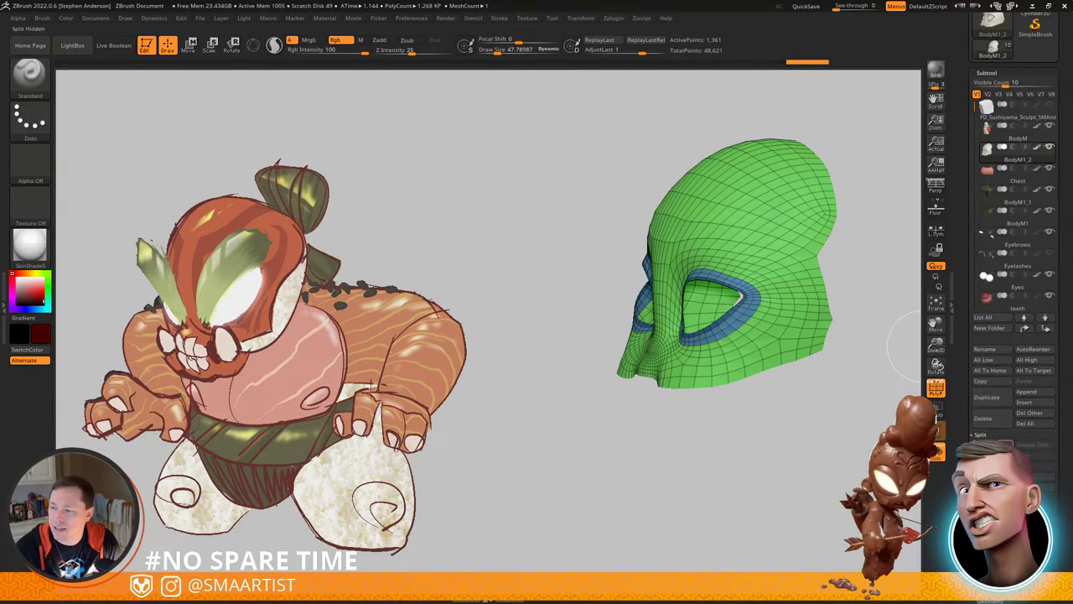
{"action": "left_click_drag", "start_coordinate": [703, 431], "coordinate": [734, 431]}
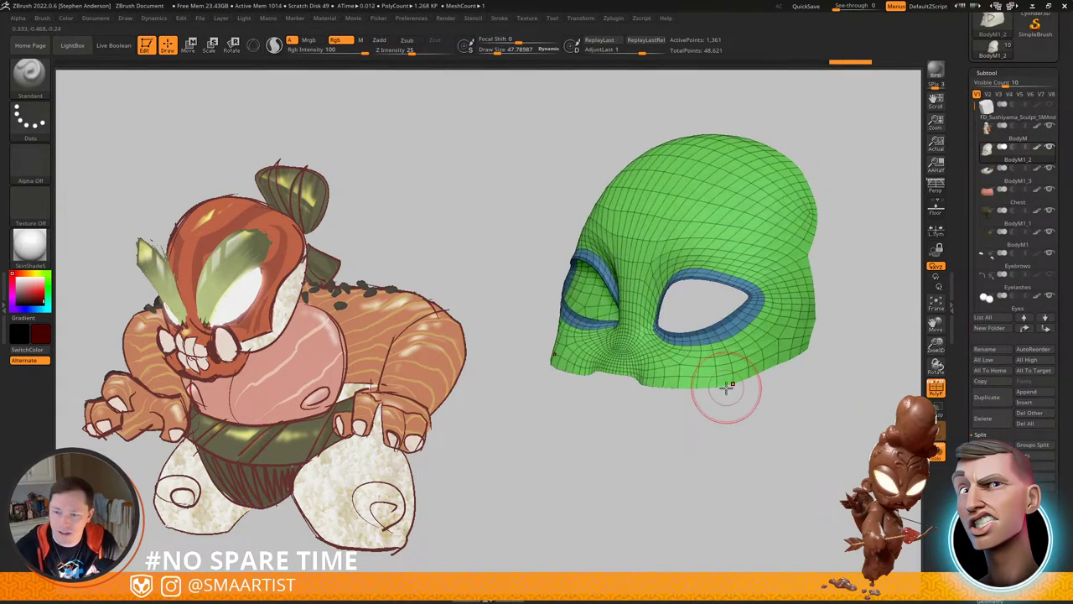
{"action": "left_click", "coordinate": [728, 403], "text": "ctrl+shift"}
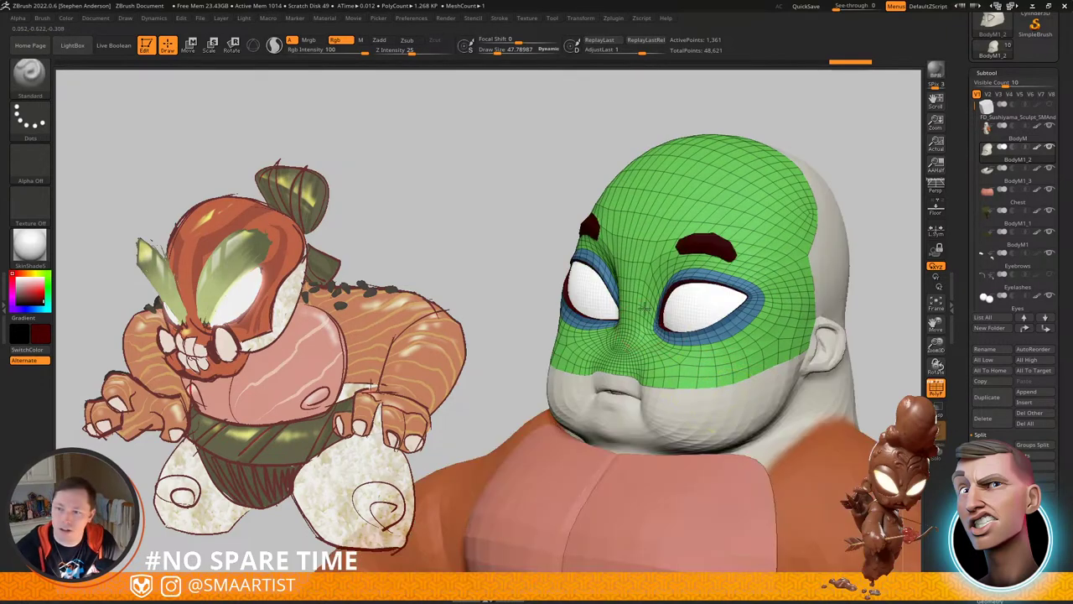
Step: Try to push the upper-face piece down over the brows and inner eye corners with the Move brush, and undo the strokes
{"action": "mouse_move", "coordinate": [537, 285]}
{"action": "left_mouse_down"}
{"action": "mouse_move", "coordinate": [453, 282]}
{"action": "mouse_move", "coordinate": [511, 278]}
{"action": "left_mouse_up"}
{"action": "right_click_drag", "start_coordinate": [685, 275], "coordinate": [695, 278]}
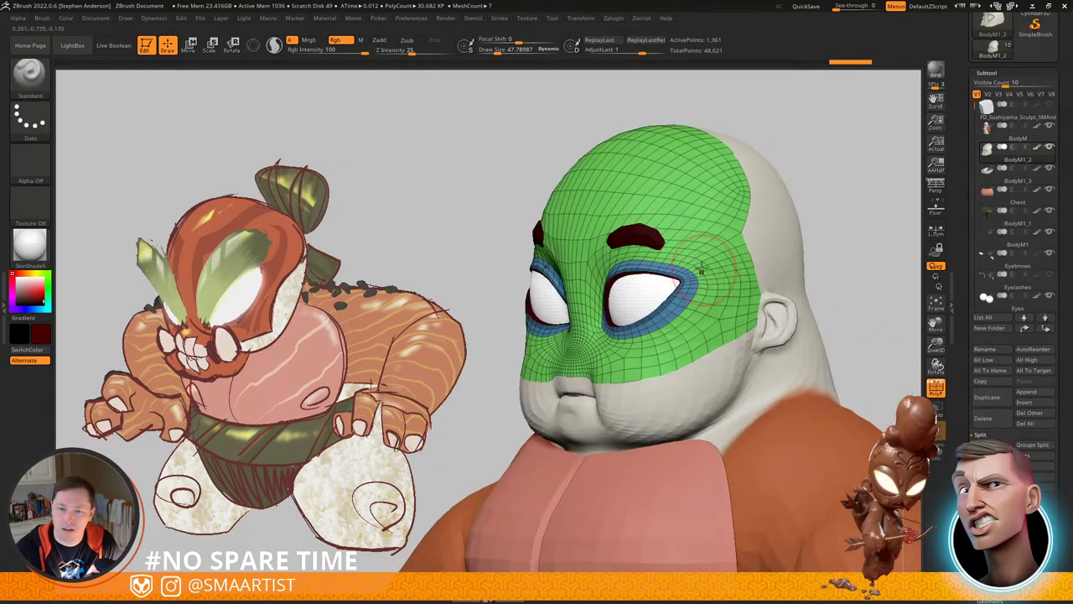
{"action": "mouse_move", "coordinate": [647, 221]}
{"action": "right_mouse_down"}
{"action": "mouse_move", "coordinate": [689, 220]}
{"action": "mouse_move", "coordinate": [674, 214]}
{"action": "right_mouse_up"}
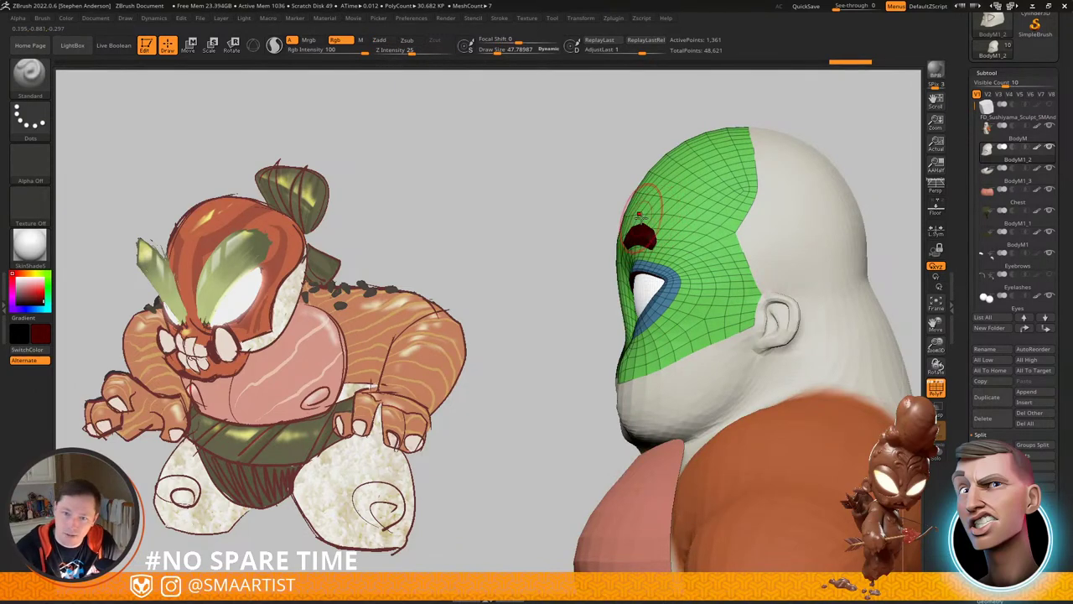
{"action": "right_click_drag", "start_coordinate": [640, 215], "coordinate": [663, 220]}
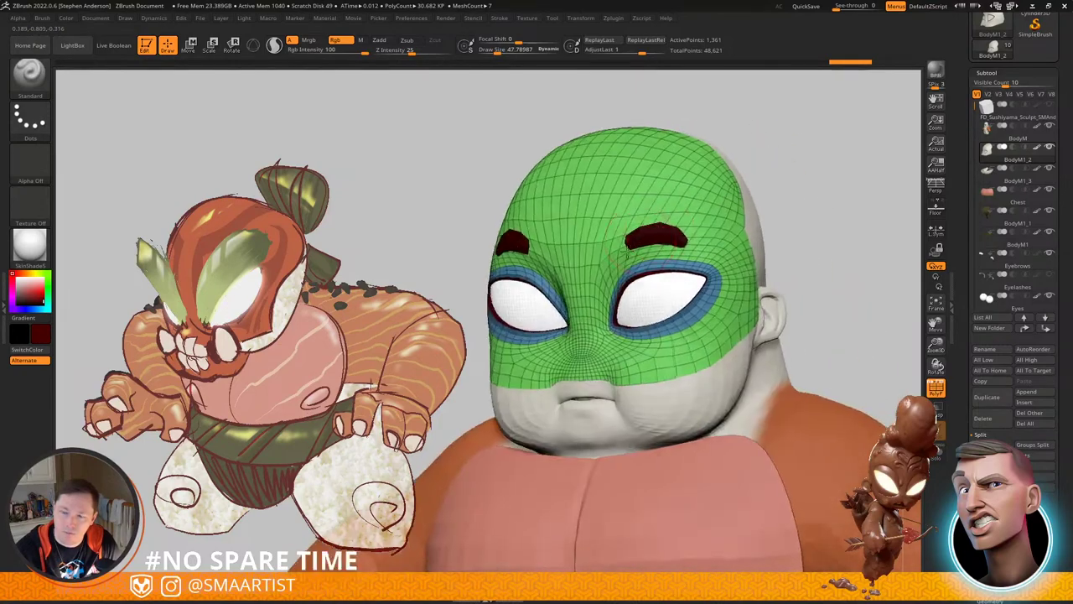
{"action": "mouse_move", "coordinate": [624, 251]}
{"action": "right_mouse_down"}
{"action": "mouse_move", "coordinate": [664, 283]}
{"action": "mouse_move", "coordinate": [616, 264]}
{"action": "mouse_move", "coordinate": [612, 276]}
{"action": "right_mouse_up"}
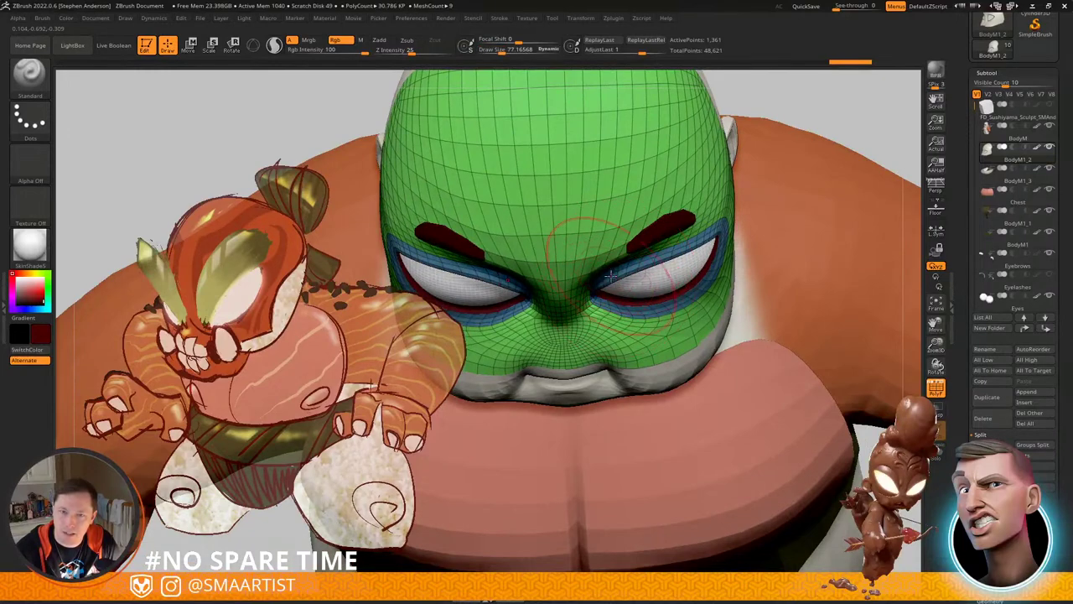
{"action": "key", "text": "b"}
{"action": "key", "text": "m"}
{"action": "key", "text": "v"}
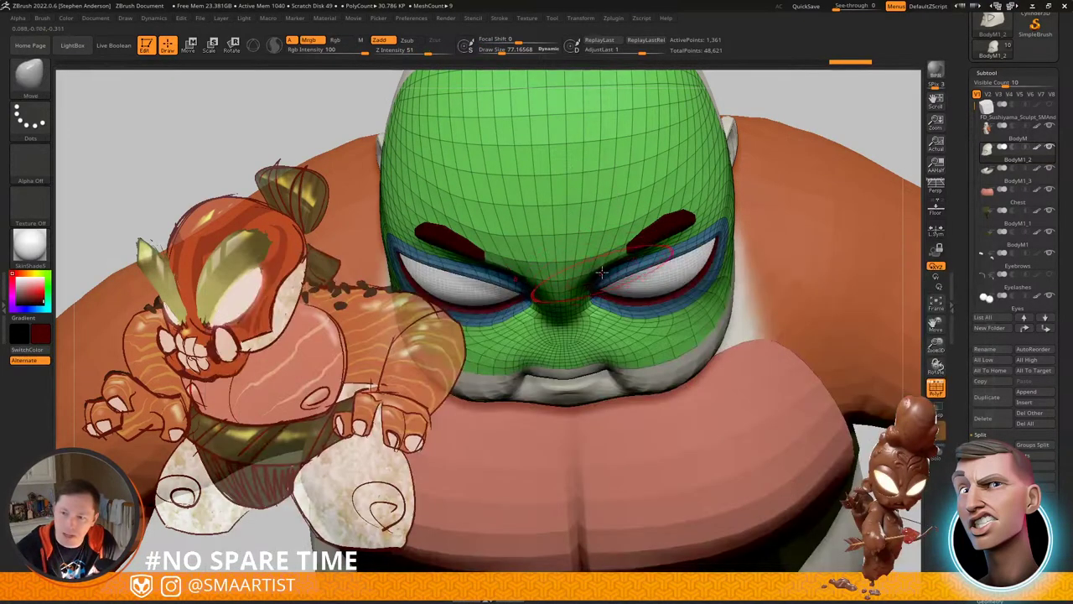
{"action": "left_click_drag", "start_coordinate": [639, 257], "coordinate": [636, 270]}
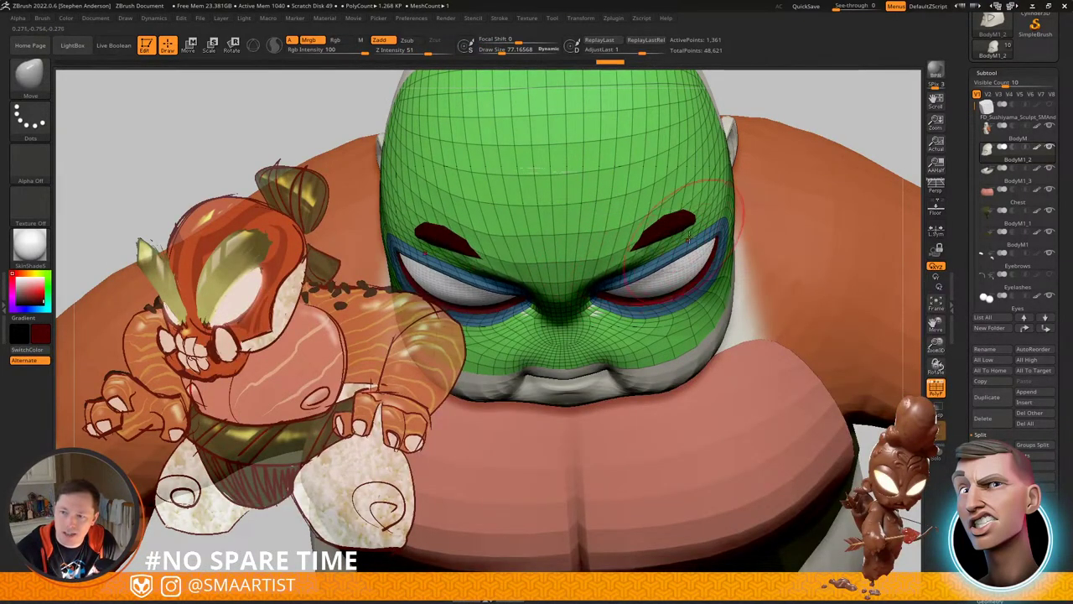
{"action": "left_click_drag", "start_coordinate": [689, 231], "coordinate": [686, 242]}
{"action": "mouse_move", "coordinate": [612, 278]}
{"action": "left_mouse_down"}
{"action": "mouse_move", "coordinate": [606, 289]}
{"action": "mouse_move", "coordinate": [638, 263]}
{"action": "left_mouse_up"}
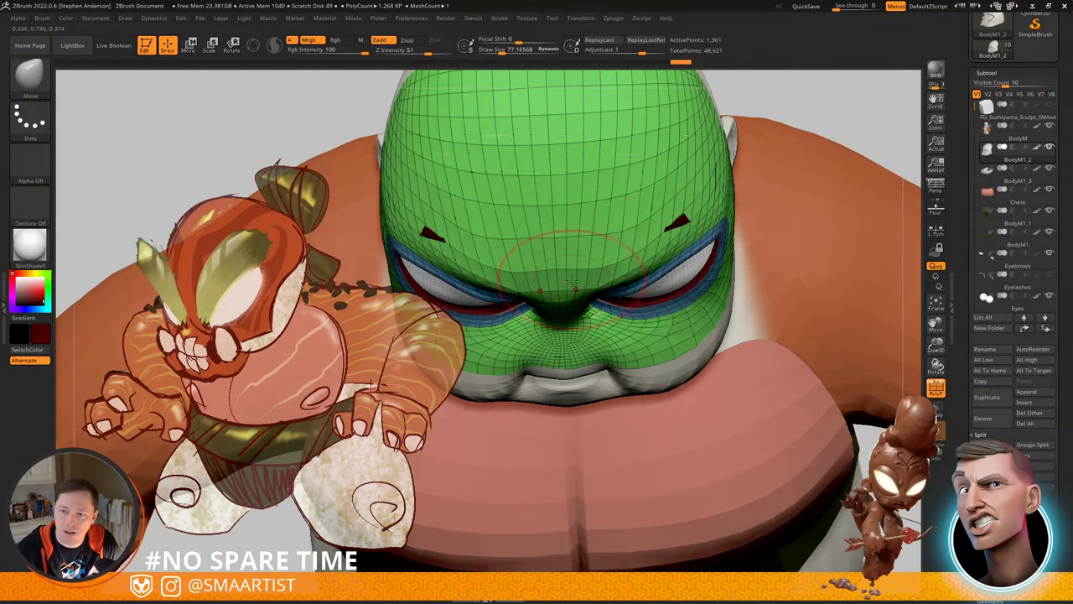
{"action": "mouse_move", "coordinate": [572, 281]}
{"action": "right_mouse_down"}
{"action": "mouse_move", "coordinate": [713, 226]}
{"action": "mouse_move", "coordinate": [628, 223]}
{"action": "mouse_move", "coordinate": [617, 240]}
{"action": "mouse_move", "coordinate": [626, 268]}
{"action": "mouse_move", "coordinate": [614, 270]}
{"action": "mouse_move", "coordinate": [653, 277]}
{"action": "mouse_move", "coordinate": [681, 300]}
{"action": "right_mouse_up"}
{"action": "key", "text": "ctrl+z"}
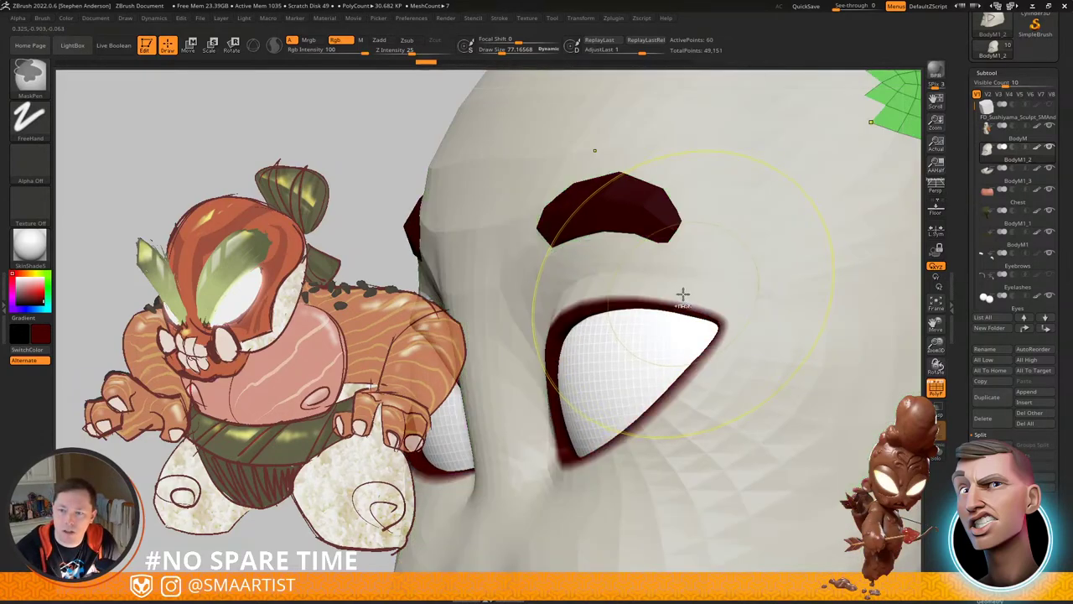
{"action": "key", "text": "ctrl+shift+z"}
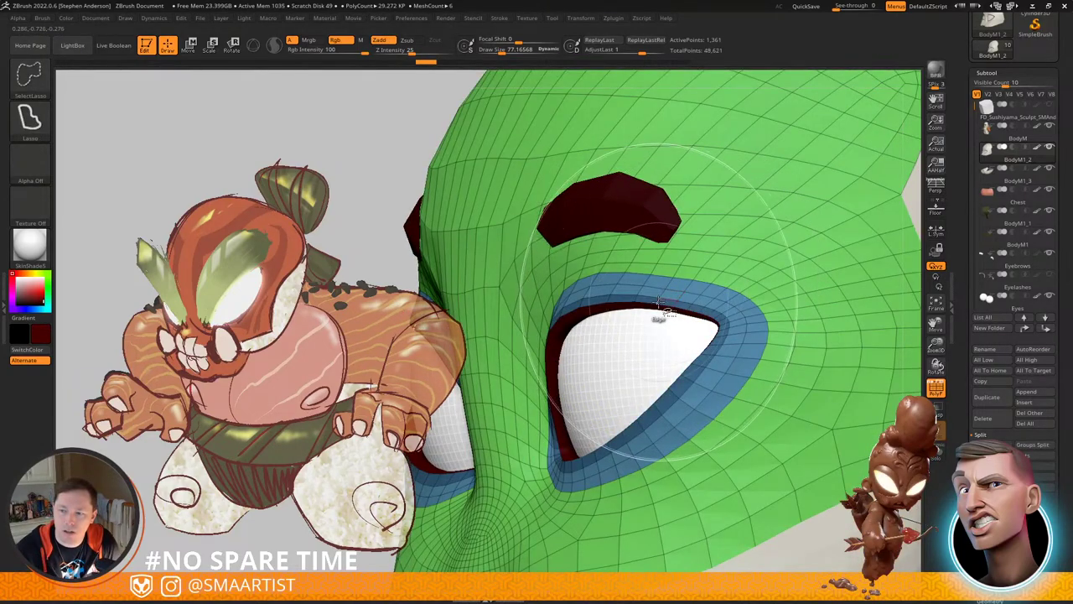
Step: Hide the innermost loop around the eye openings, mask the rest of the piece, and bring the hidden loop back
{"action": "left_click", "coordinate": [660, 301], "text": "ctrl+shift"}
{"action": "right_click_drag", "start_coordinate": [683, 291], "coordinate": [635, 259], "text": "ctrl"}
{"action": "key", "text": "ctrl+a"}
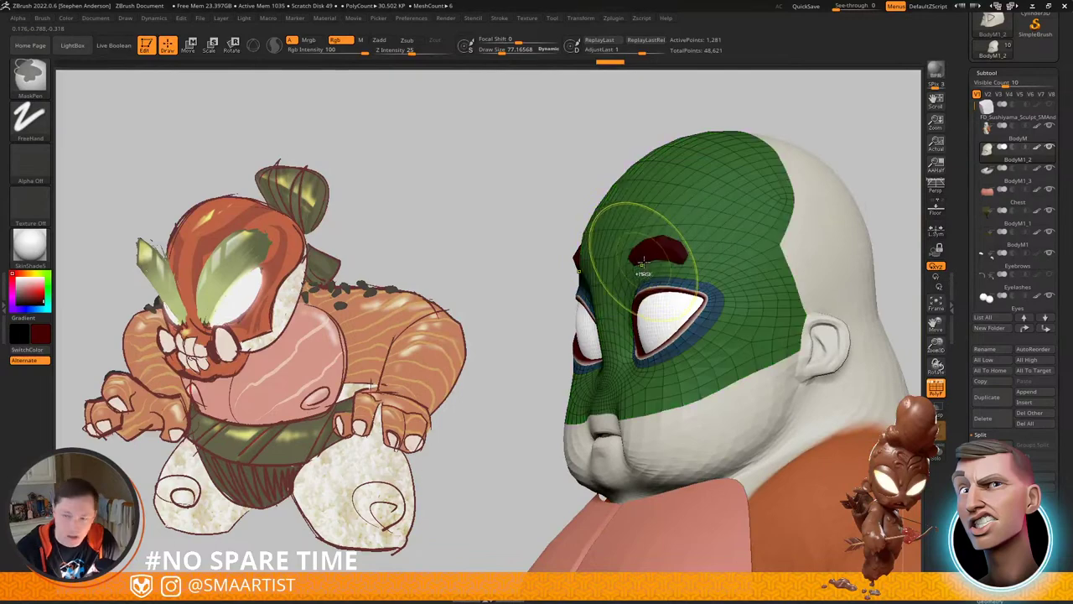
{"action": "key", "text": "ctrl+shift+a"}
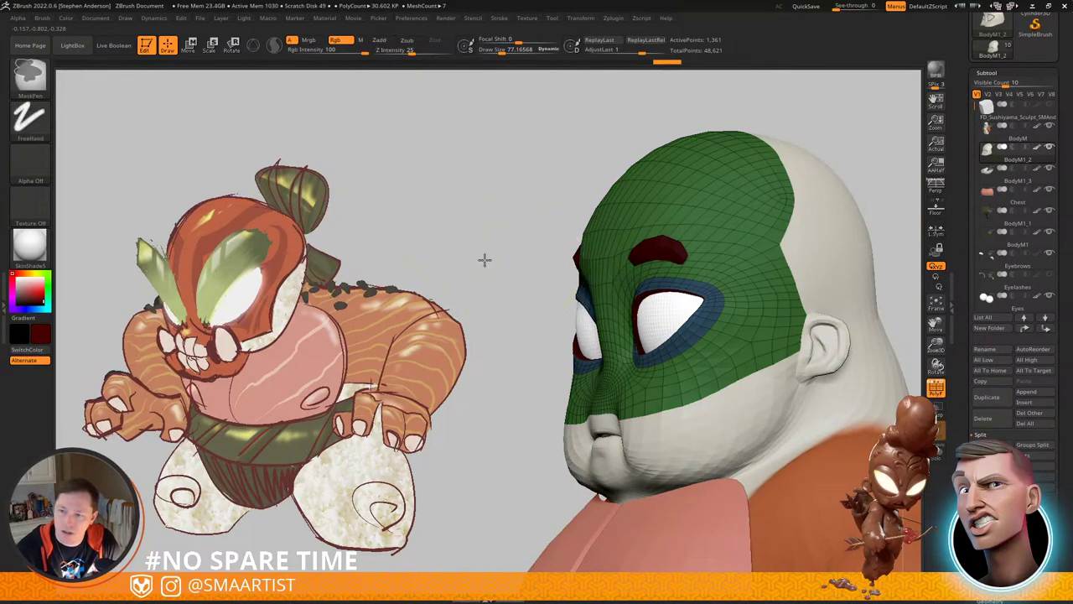
Step: Invert the mask so the eye openings are protected and soften it across the surrounding rims
{"action": "left_click", "coordinate": [485, 260], "text": "ctrl"}
{"action": "right_click_drag", "start_coordinate": [690, 295], "coordinate": [535, 227], "text": "ctrl"}
{"action": "left_click", "coordinate": [703, 325], "text": "ctrl+shift"}
{"action": "left_click", "coordinate": [522, 235], "text": "ctrl"}
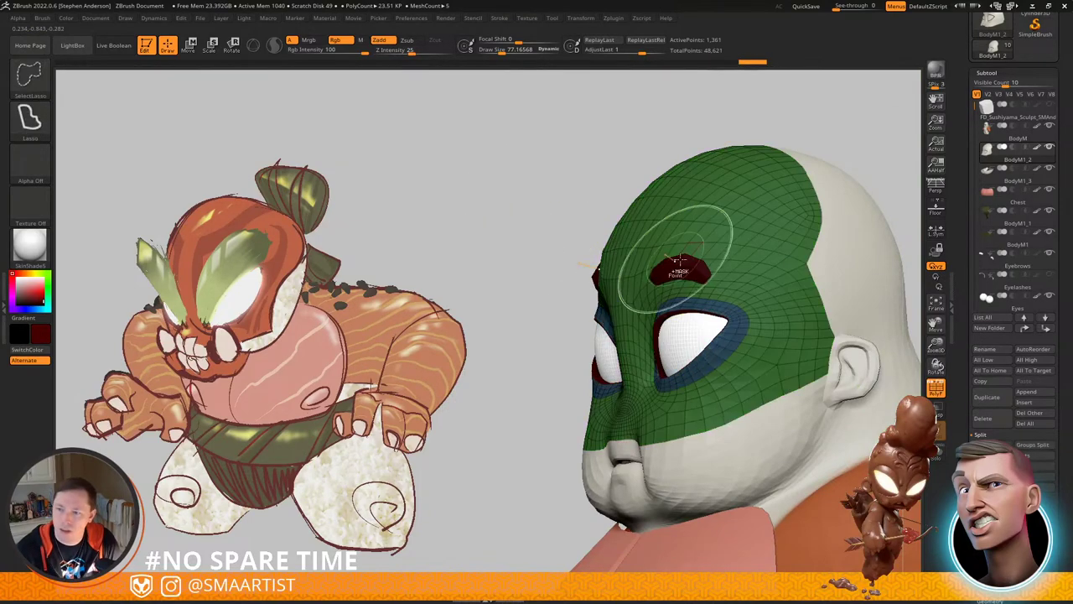
{"action": "right_click_drag", "start_coordinate": [680, 260], "coordinate": [561, 268], "text": "ctrl"}
{"action": "left_click", "coordinate": [579, 270], "text": "ctrl"}
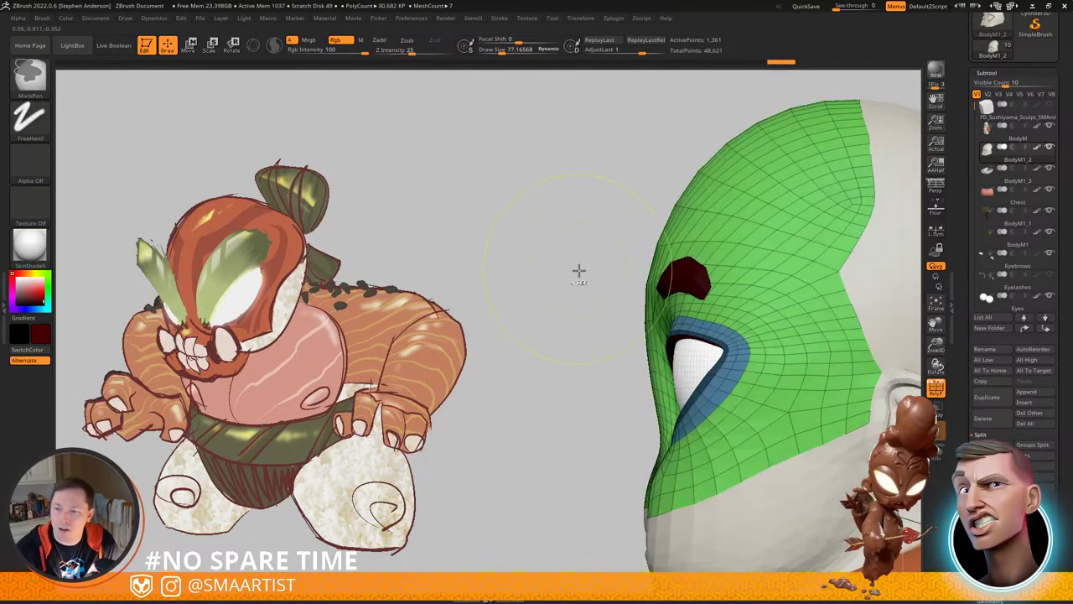
{"action": "left_click", "coordinate": [578, 271], "text": "ctrl"}
{"action": "left_click", "coordinate": [685, 280], "text": "ctrl"}
{"action": "left_click", "coordinate": [684, 280], "text": "ctrl"}
{"action": "left_click", "coordinate": [568, 280], "text": "ctrl"}
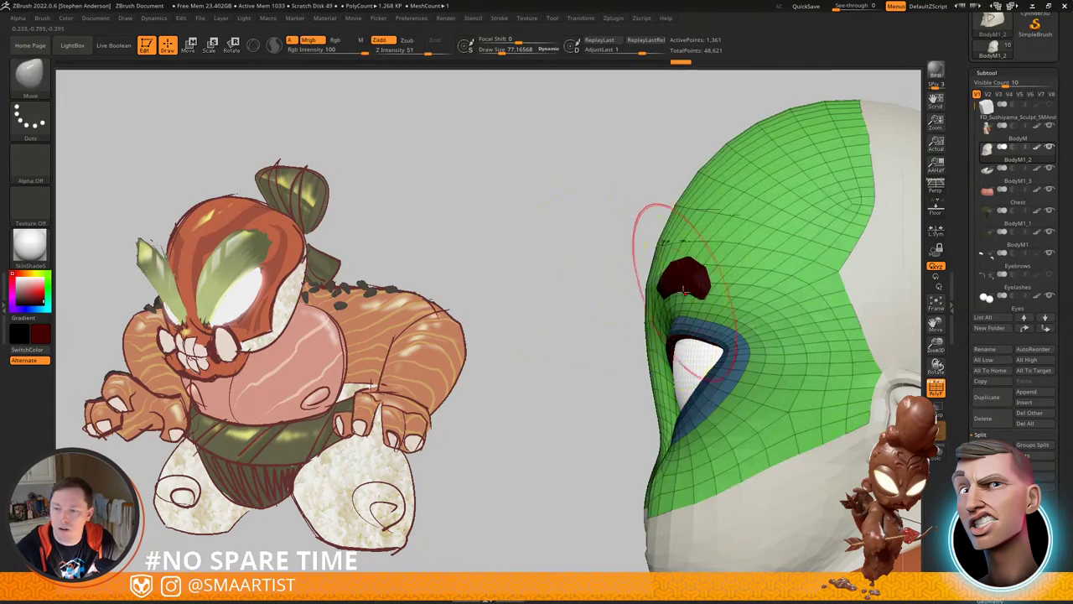
Step: Pull the brow and forehead of the upper-face piece outward over the eyebrows with the Move brush, using a larger draw size
{"action": "key", "text": "s"}
{"action": "mouse_move", "coordinate": [672, 288]}
{"action": "left_mouse_down"}
{"action": "mouse_move", "coordinate": [690, 288]}
{"action": "mouse_move", "coordinate": [657, 272]}
{"action": "left_mouse_up"}
{"action": "right_click_drag", "start_coordinate": [721, 208], "coordinate": [618, 272], "text": "alt"}
{"action": "key", "text": "s"}
{"action": "mouse_move", "coordinate": [697, 180]}
{"action": "left_mouse_down"}
{"action": "mouse_move", "coordinate": [707, 181]}
{"action": "mouse_move", "coordinate": [663, 170]}
{"action": "left_mouse_up"}
{"action": "right_click_drag", "start_coordinate": [715, 222], "coordinate": [702, 206], "text": "alt"}
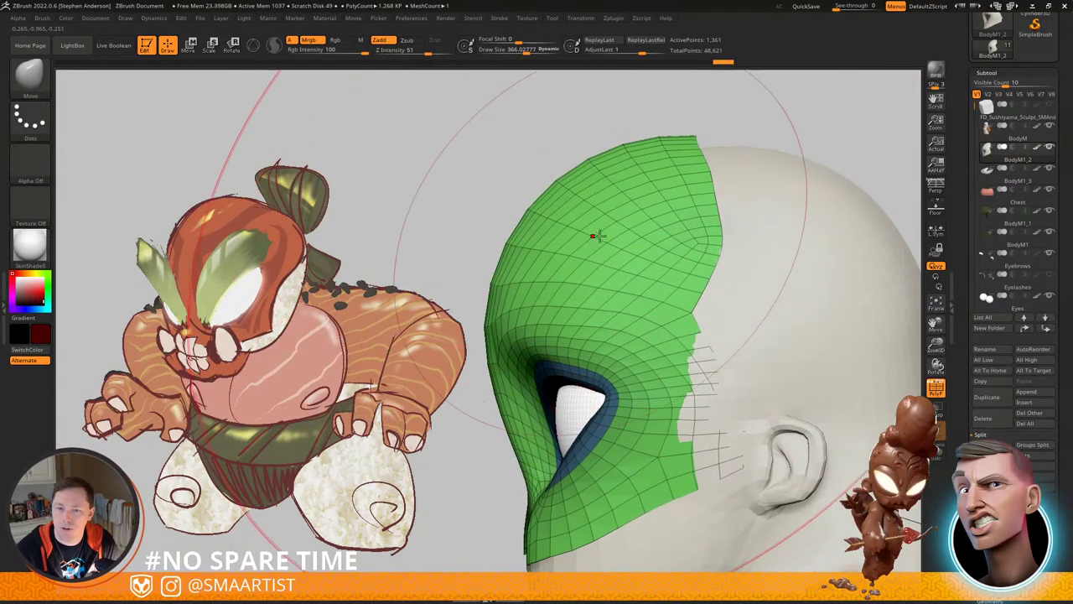
Step: Refine the upper forehead's outline with the Move brush, setting the draw size to about 195
{"action": "key", "text": "s"}
{"action": "left_click_drag", "start_coordinate": [634, 203], "coordinate": [619, 206]}
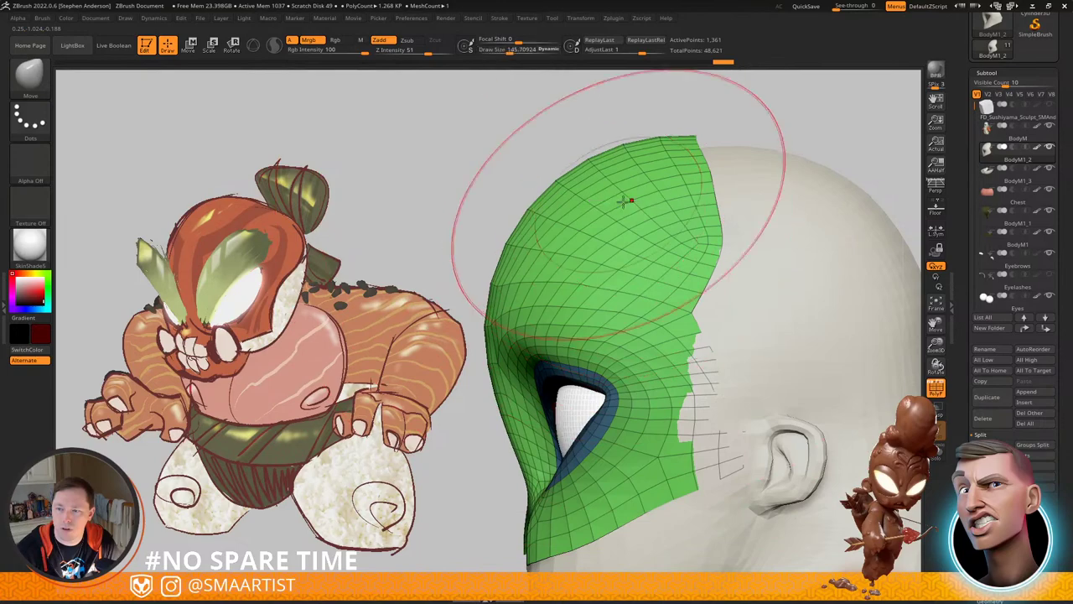
{"action": "key", "text": "s"}
{"action": "left_click_drag", "start_coordinate": [657, 157], "coordinate": [663, 157]}
{"action": "left_click_drag", "start_coordinate": [662, 152], "coordinate": [655, 151]}
{"action": "right_click_drag", "start_coordinate": [553, 287], "coordinate": [604, 192], "text": "alt"}
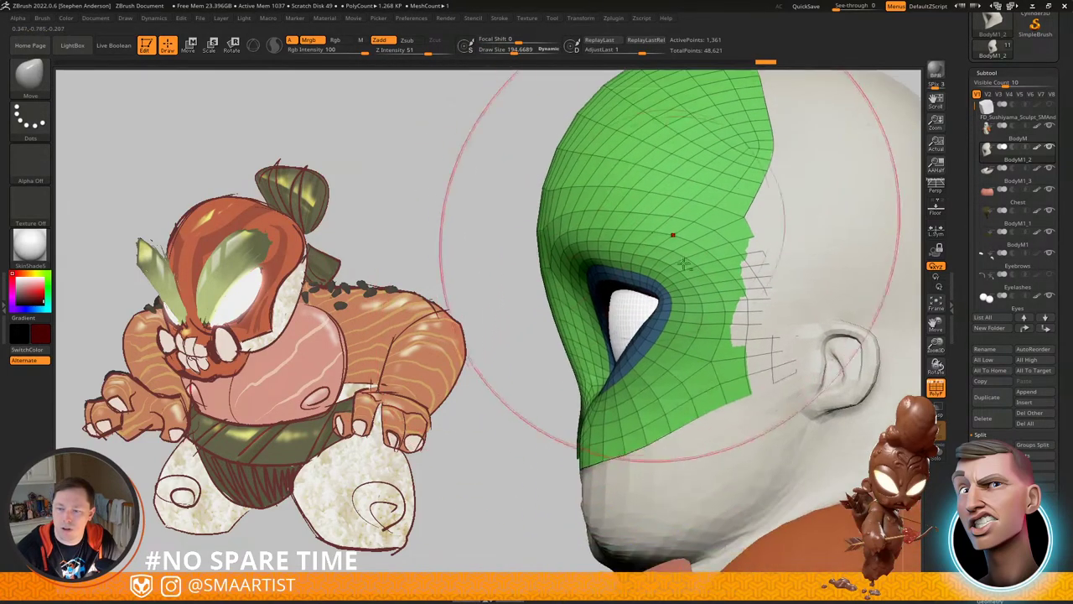
Step: Adjust the piece's side edge in front of the ear with the Move brush so it sits outside the head
{"action": "right_click_drag", "start_coordinate": [784, 300], "coordinate": [696, 318]}
{"action": "left_click_drag", "start_coordinate": [791, 326], "coordinate": [783, 334]}
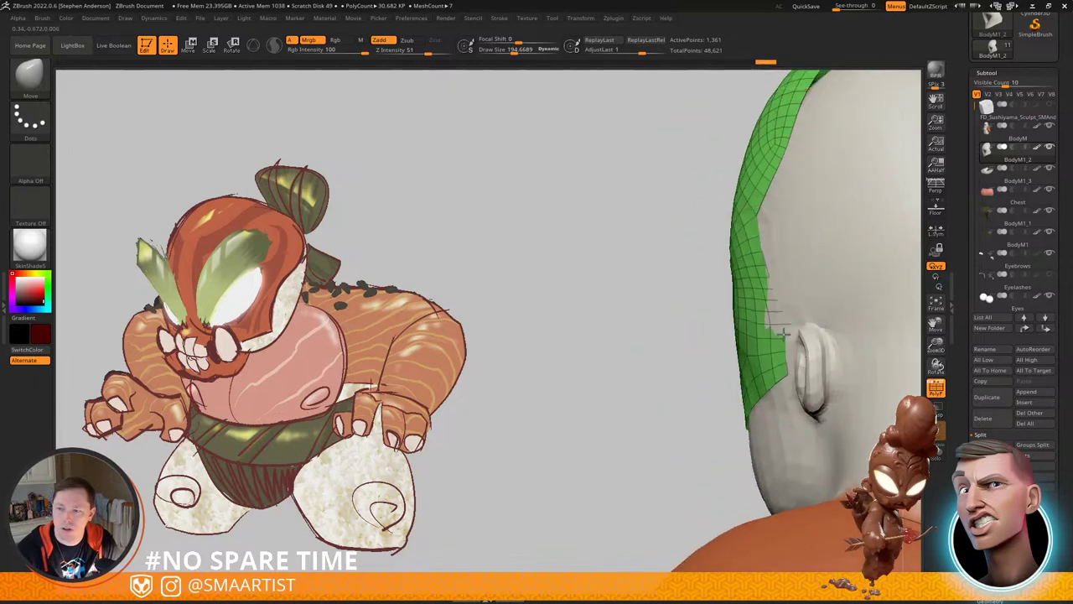
{"action": "right_click_drag", "start_coordinate": [774, 336], "coordinate": [797, 328]}
{"action": "key", "text": "s"}
{"action": "left_click_drag", "start_coordinate": [787, 324], "coordinate": [764, 325]}
Step: Clear the mask and turn off the polygroup wireframe display
{"action": "mouse_move", "coordinate": [764, 325]}
{"action": "right_mouse_down"}
{"action": "mouse_move", "coordinate": [795, 313]}
{"action": "mouse_move", "coordinate": [736, 283]}
{"action": "mouse_move", "coordinate": [834, 247]}
{"action": "right_mouse_up"}
{"action": "left_click_drag", "start_coordinate": [814, 215], "coordinate": [834, 247], "text": "ctrl"}
{"action": "key", "text": "shift+f"}
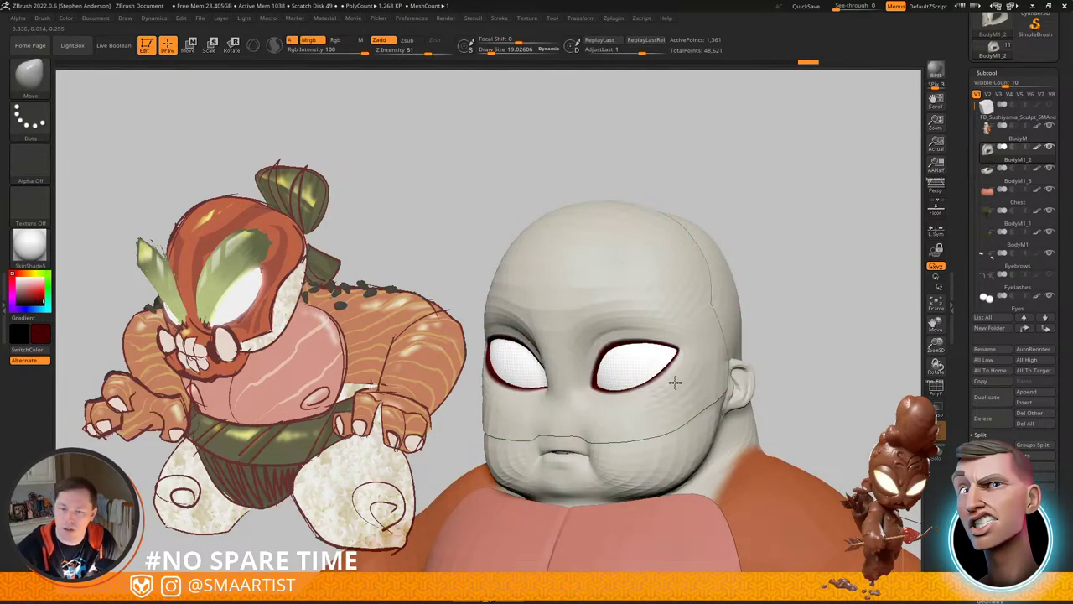
Step: Shape the face mask's lower edge around the nose and upper lip with the Move brush, using a draw size of about 42
{"action": "mouse_move", "coordinate": [675, 382]}
{"action": "right_mouse_down"}
{"action": "mouse_move", "coordinate": [676, 397]}
{"action": "mouse_move", "coordinate": [558, 431]}
{"action": "mouse_move", "coordinate": [633, 410]}
{"action": "mouse_move", "coordinate": [584, 429]}
{"action": "right_mouse_up"}
{"action": "key", "text": "s"}
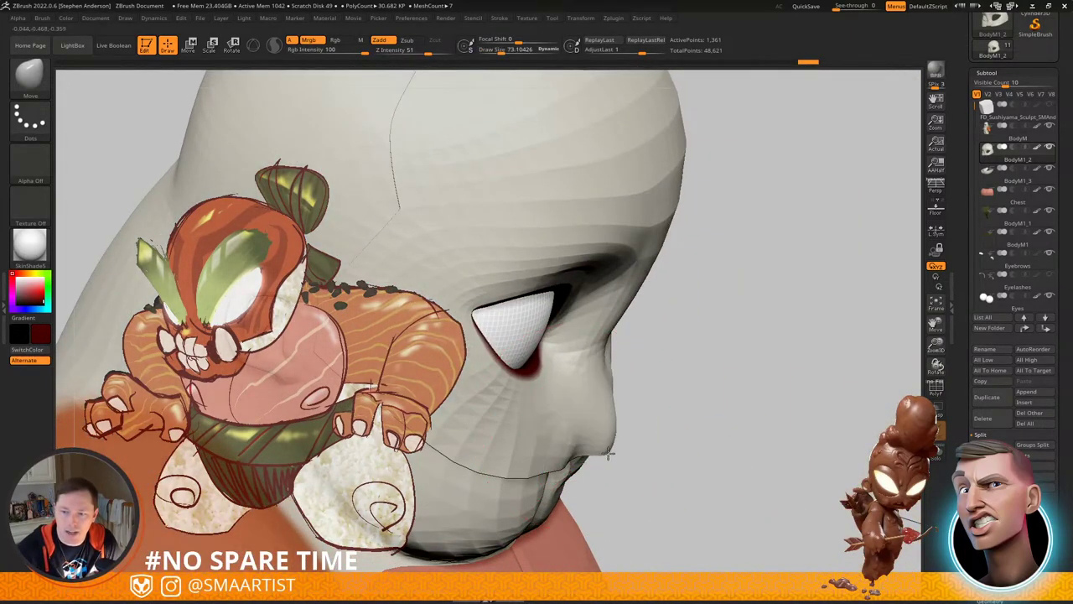
{"action": "mouse_move", "coordinate": [620, 465]}
{"action": "right_mouse_down"}
{"action": "mouse_move", "coordinate": [574, 450]}
{"action": "mouse_move", "coordinate": [583, 455]}
{"action": "right_mouse_up"}
{"action": "key", "text": "s"}
{"action": "left_click_drag", "start_coordinate": [583, 455], "coordinate": [575, 455]}
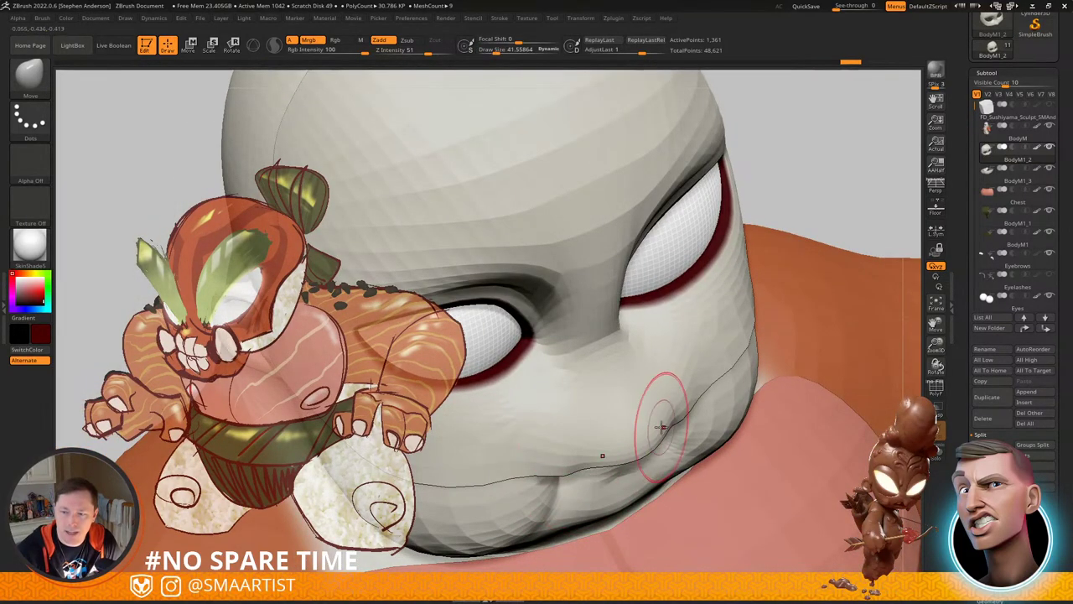
{"action": "right_click_drag", "start_coordinate": [662, 427], "coordinate": [683, 427]}
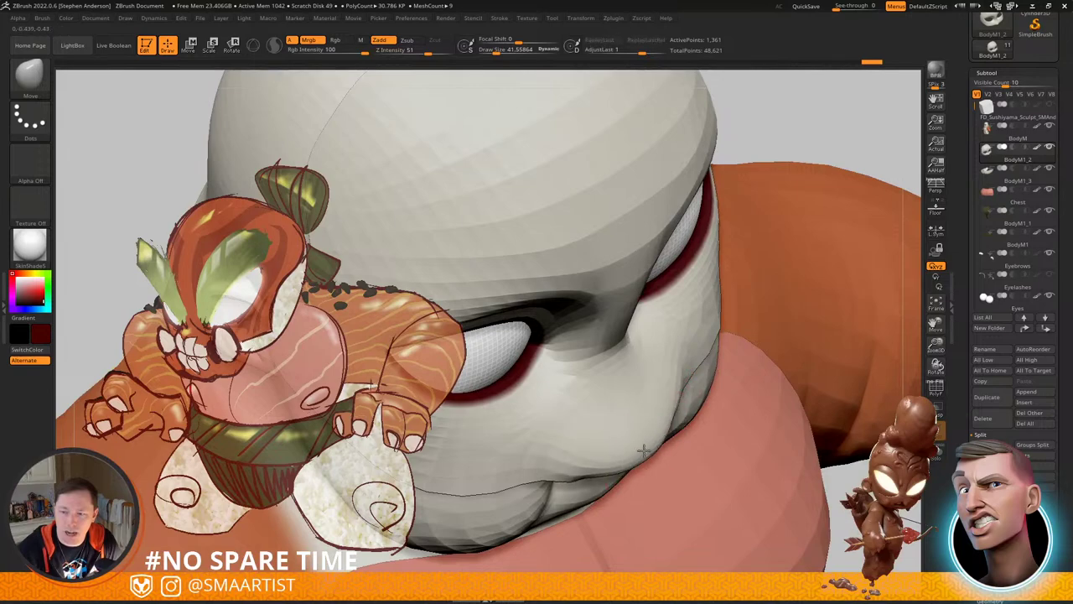
{"action": "left_click_drag", "start_coordinate": [644, 451], "coordinate": [646, 449]}
{"action": "mouse_move", "coordinate": [646, 449]}
{"action": "right_mouse_down"}
{"action": "mouse_move", "coordinate": [654, 417]}
{"action": "mouse_move", "coordinate": [630, 406]}
{"action": "right_mouse_up"}
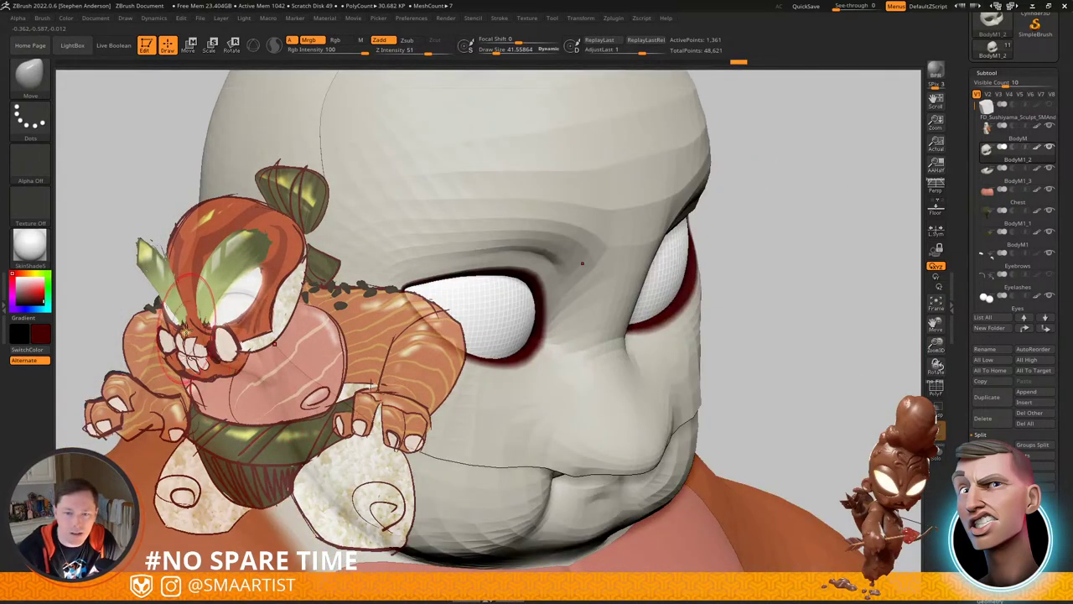
Step: Try to reshape the face mask's lower cheek edge with the Move brush at a draw size of about 69
{"action": "mouse_move", "coordinate": [624, 350]}
{"action": "right_mouse_down"}
{"action": "mouse_move", "coordinate": [645, 438]}
{"action": "mouse_move", "coordinate": [721, 408]}
{"action": "mouse_move", "coordinate": [640, 374]}
{"action": "right_mouse_up"}
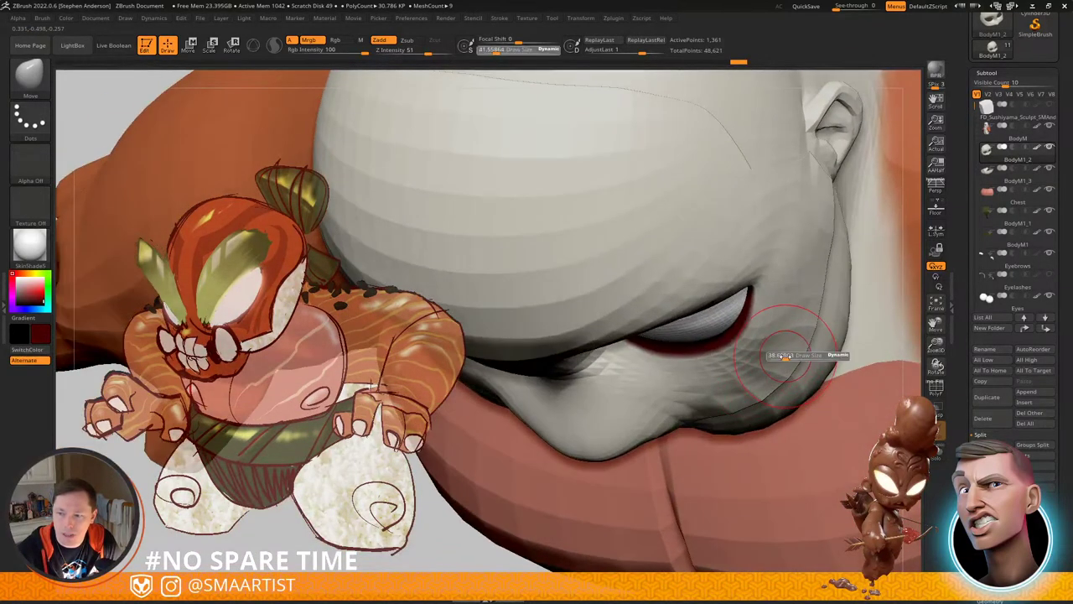
{"action": "left_click_drag", "start_coordinate": [791, 359], "coordinate": [786, 359]}
{"action": "left_click_drag", "start_coordinate": [773, 370], "coordinate": [766, 374]}
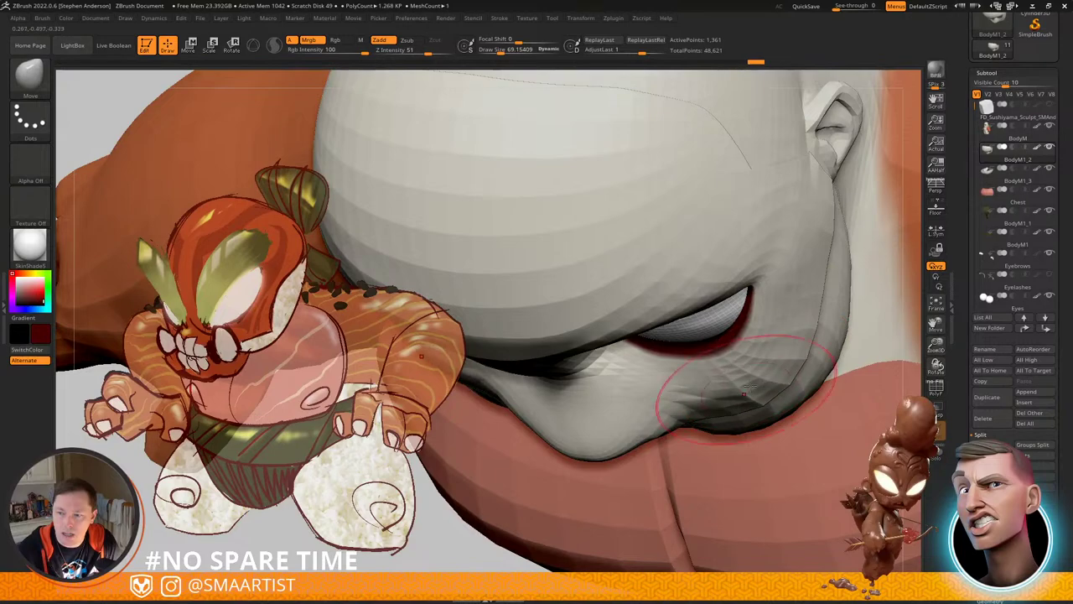
{"action": "key", "text": "ctrl"}
{"action": "key", "text": "ctrl+z"}
{"action": "key", "text": "ctrl+z"}
{"action": "key", "text": "ctrl+z"}
Step: Show the polygroup wireframe and mask only the eye-rim polygroup by isolating, masking and inverting the main face polygroup
{"action": "mouse_move", "coordinate": [722, 404]}
{"action": "right_mouse_down"}
{"action": "mouse_move", "coordinate": [730, 347]}
{"action": "mouse_move", "coordinate": [789, 477]}
{"action": "right_mouse_up"}
{"action": "key", "text": "shift+f"}
{"action": "right_click_drag", "start_coordinate": [737, 332], "coordinate": [615, 180]}
{"action": "left_click", "coordinate": [714, 347], "text": "ctrl+shift"}
{"action": "left_click", "coordinate": [859, 239], "text": "ctrl"}
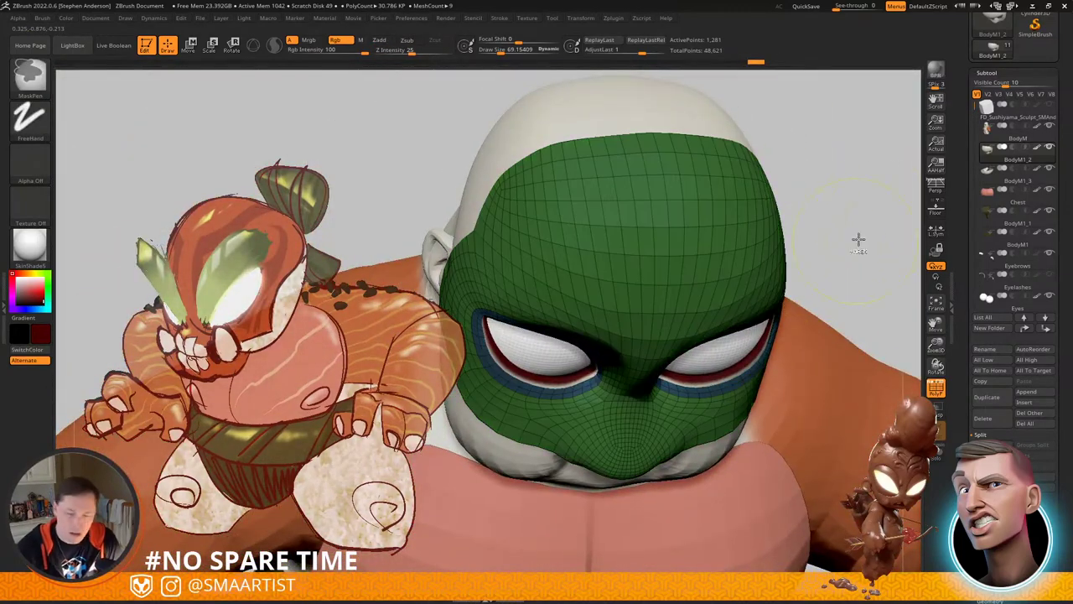
{"action": "left_click", "coordinate": [855, 235], "text": "ctrl+shift"}
{"action": "left_click", "coordinate": [868, 216], "text": "ctrl"}
{"action": "left_click", "coordinate": [797, 283], "text": "ctrl"}
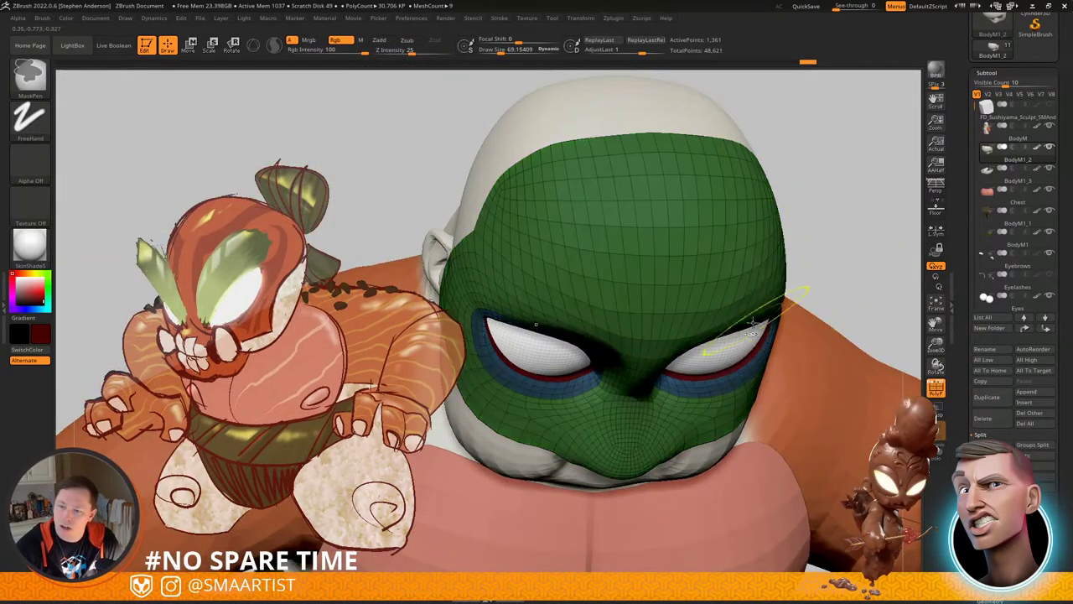
{"action": "left_click", "coordinate": [710, 297], "text": "ctrl"}
{"action": "left_click", "coordinate": [838, 222], "text": "ctrl"}
Step: Reshape the brow and nose bridge around the masked eye rims with the Move brush, and hide the polygroup wireframe
{"action": "right_click_drag", "start_coordinate": [792, 381], "coordinate": [693, 385]}
{"action": "right_click_drag", "start_coordinate": [648, 331], "coordinate": [647, 364]}
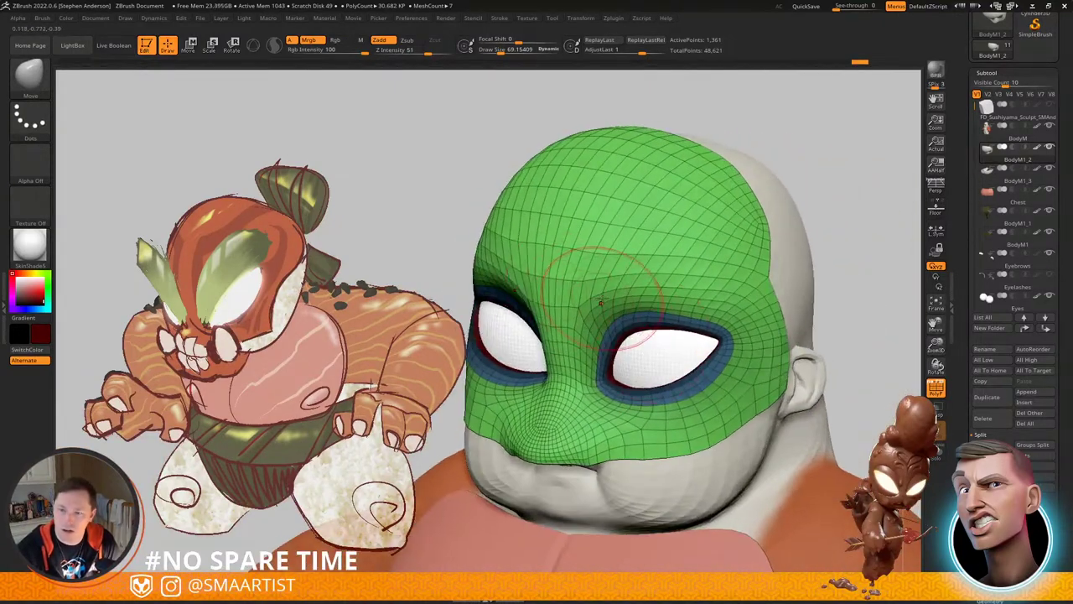
{"action": "right_click_drag", "start_coordinate": [595, 320], "coordinate": [614, 318]}
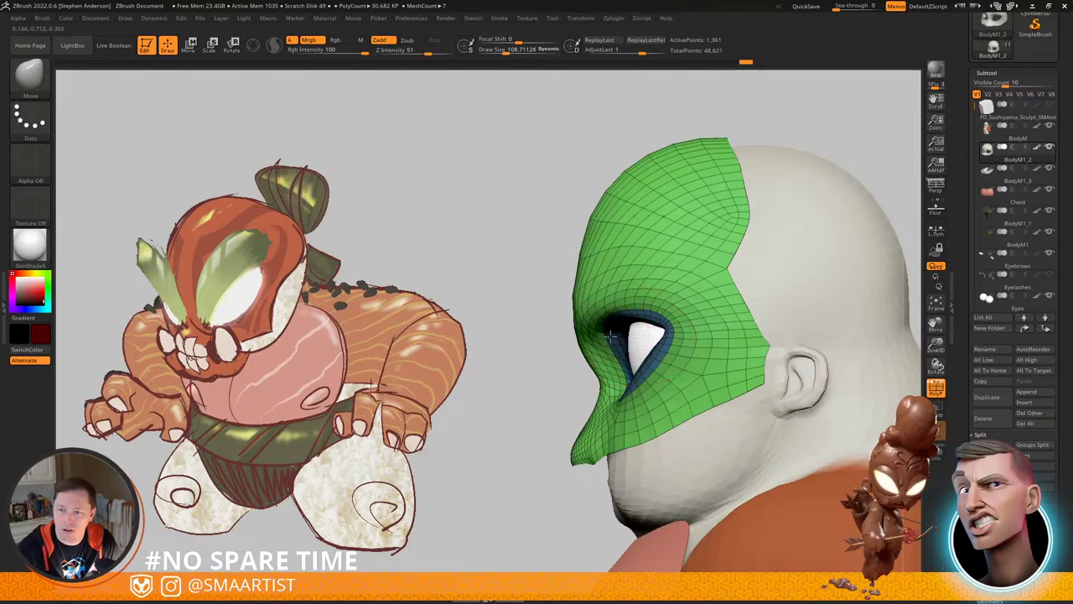
{"action": "right_click_drag", "start_coordinate": [637, 314], "coordinate": [654, 284]}
{"action": "mouse_move", "coordinate": [605, 326]}
{"action": "right_mouse_down"}
{"action": "mouse_move", "coordinate": [596, 331]}
{"action": "mouse_move", "coordinate": [641, 294]}
{"action": "mouse_move", "coordinate": [592, 318]}
{"action": "right_mouse_up"}
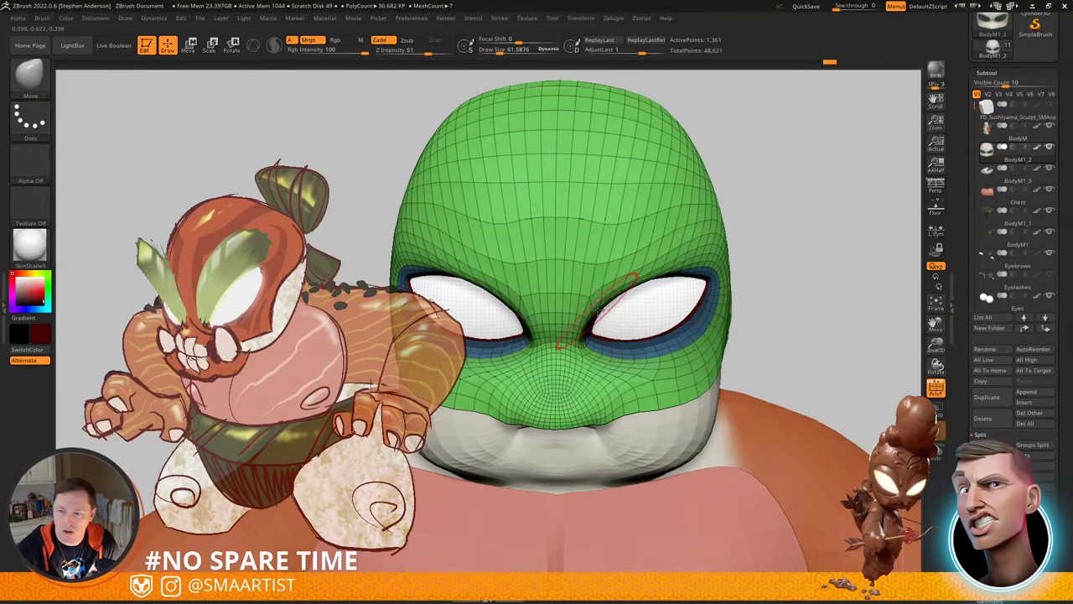
{"action": "right_click_drag", "start_coordinate": [610, 299], "coordinate": [645, 284]}
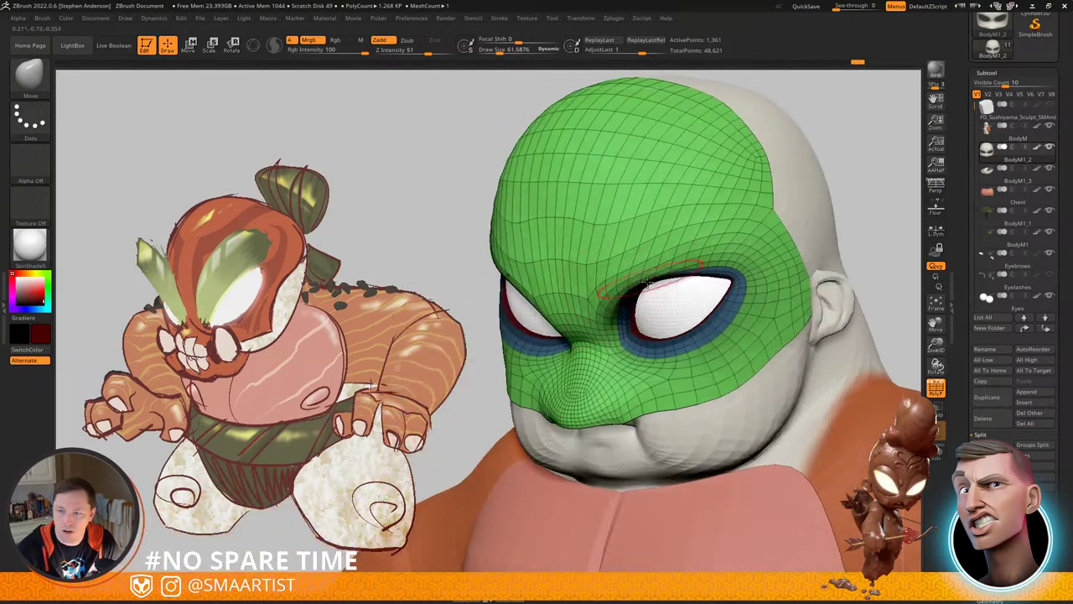
{"action": "left_click_drag", "start_coordinate": [633, 287], "coordinate": [636, 287]}
{"action": "mouse_move", "coordinate": [668, 285]}
{"action": "right_mouse_down"}
{"action": "mouse_move", "coordinate": [633, 286]}
{"action": "mouse_move", "coordinate": [669, 301]}
{"action": "right_mouse_up"}
{"action": "mouse_move", "coordinate": [837, 164]}
{"action": "right_mouse_down", "text": "ctrl"}
{"action": "mouse_move", "coordinate": [763, 221]}
{"action": "mouse_move", "coordinate": [801, 228]}
{"action": "mouse_move", "coordinate": [726, 231]}
{"action": "right_mouse_up", "text": "ctrl"}
{"action": "key", "text": "shift+f"}
Step: Sample the red-orange from the concept sketch's head and fill the face mask with it
{"action": "key", "text": "z"}
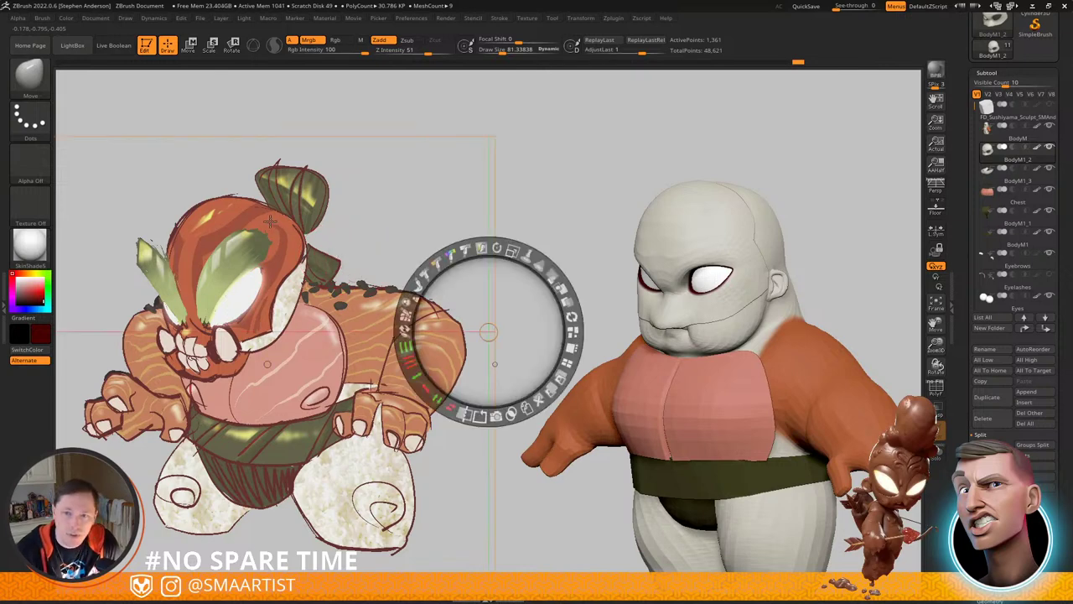
{"action": "key", "text": "z"}
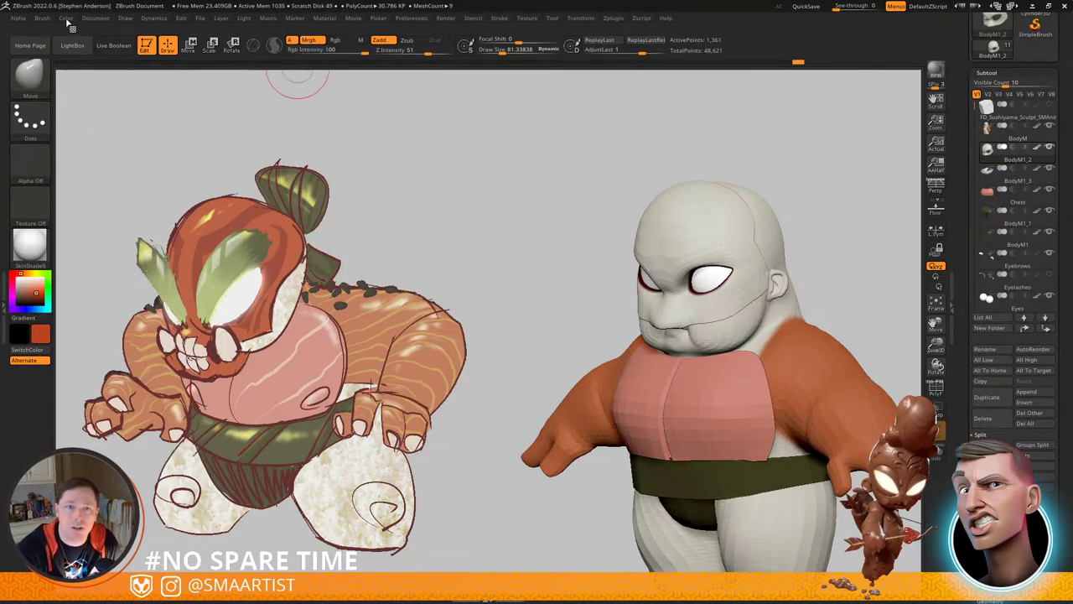
{"action": "left_click", "coordinate": [67, 21]}
{"action": "left_click", "coordinate": [91, 219]}
Step: Adjust the face mask's lower edge beside the nose with the Move brush, reducing the draw size to about 28
{"action": "right_click_drag", "start_coordinate": [835, 280], "coordinate": [765, 240], "text": "alt"}
{"action": "right_click_drag", "start_coordinate": [764, 239], "coordinate": [693, 206]}
{"action": "right_click_drag", "start_coordinate": [609, 264], "coordinate": [578, 298], "text": "ctrl"}
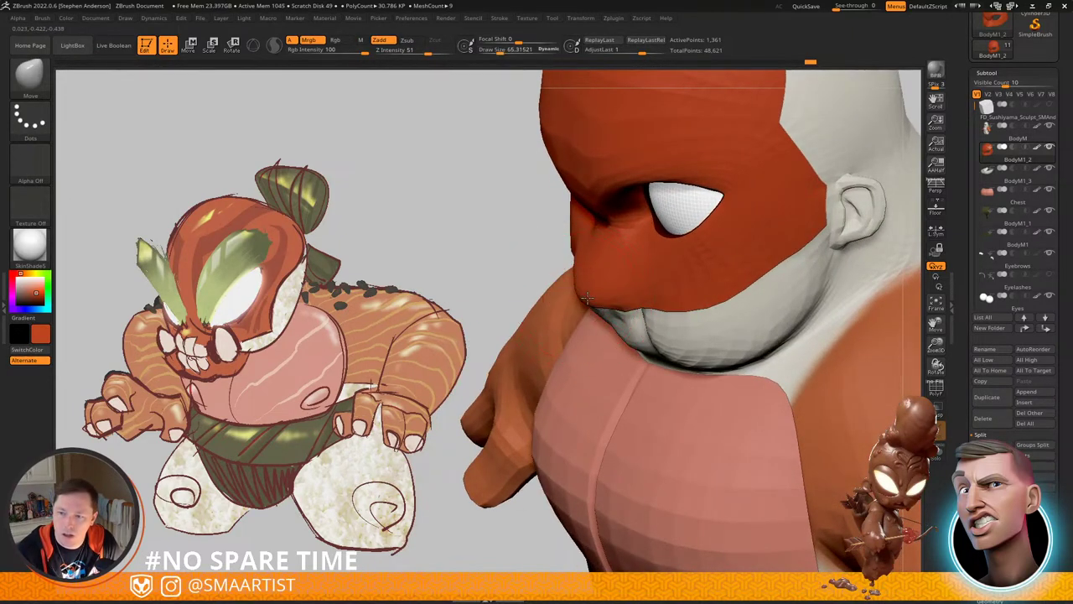
{"action": "mouse_move", "coordinate": [612, 291]}
{"action": "right_mouse_down"}
{"action": "mouse_move", "coordinate": [644, 285]}
{"action": "mouse_move", "coordinate": [639, 328]}
{"action": "mouse_move", "coordinate": [631, 319]}
{"action": "mouse_move", "coordinate": [642, 270]}
{"action": "mouse_move", "coordinate": [597, 267]}
{"action": "mouse_move", "coordinate": [664, 245]}
{"action": "mouse_move", "coordinate": [666, 303]}
{"action": "mouse_move", "coordinate": [636, 256]}
{"action": "mouse_move", "coordinate": [628, 309]}
{"action": "mouse_move", "coordinate": [624, 300]}
{"action": "right_mouse_up"}
{"action": "key", "text": "s"}
{"action": "key", "text": "s"}
{"action": "left_click_drag", "start_coordinate": [624, 299], "coordinate": [622, 299]}
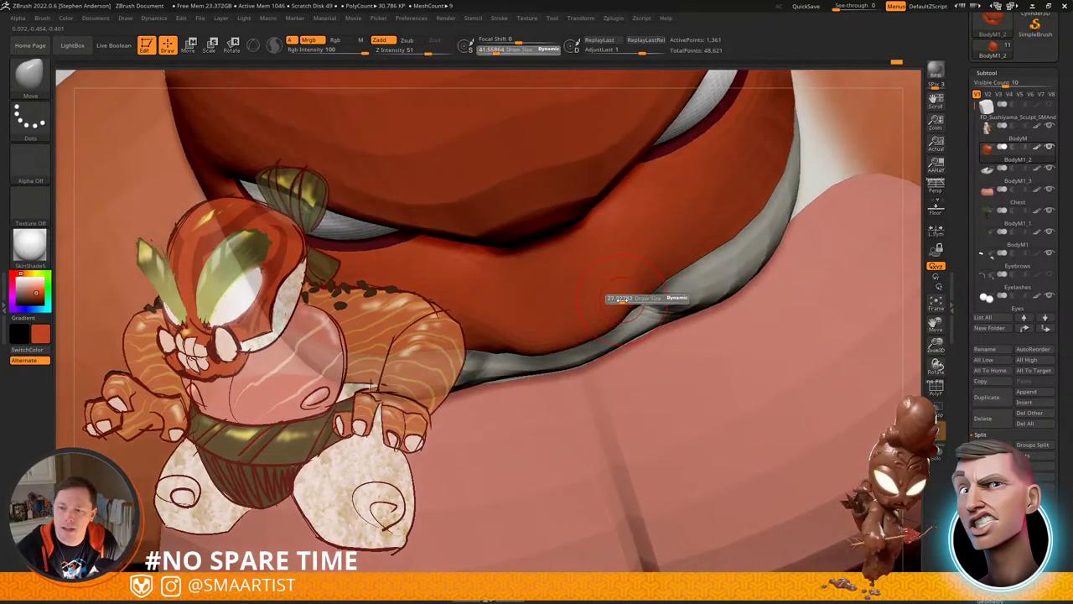
{"action": "mouse_move", "coordinate": [572, 330]}
{"action": "right_mouse_down"}
{"action": "mouse_move", "coordinate": [609, 237]}
{"action": "mouse_move", "coordinate": [587, 267]}
{"action": "mouse_move", "coordinate": [660, 358]}
{"action": "mouse_move", "coordinate": [627, 338]}
{"action": "mouse_move", "coordinate": [645, 320]}
{"action": "mouse_move", "coordinate": [667, 337]}
{"action": "right_mouse_up"}
Step: Show the polygroup wireframe and mask everything except the polygon loops curving around the nose, with a softened mask edge
{"action": "key", "text": "shift+f"}
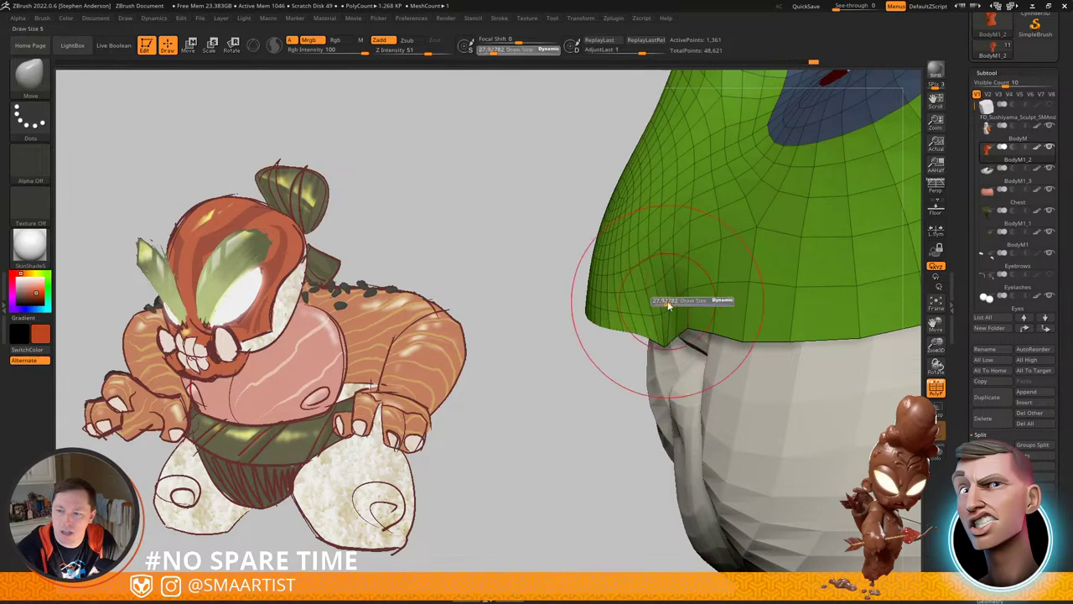
{"action": "right_click_drag", "start_coordinate": [662, 304], "coordinate": [682, 323]}
{"action": "mouse_move", "coordinate": [903, 180]}
{"action": "right_mouse_down", "text": "alt"}
{"action": "mouse_move", "coordinate": [623, 348]}
{"action": "mouse_move", "coordinate": [680, 383]}
{"action": "mouse_move", "coordinate": [671, 369]}
{"action": "mouse_move", "coordinate": [696, 356]}
{"action": "mouse_move", "coordinate": [611, 402]}
{"action": "right_mouse_up", "text": "alt"}
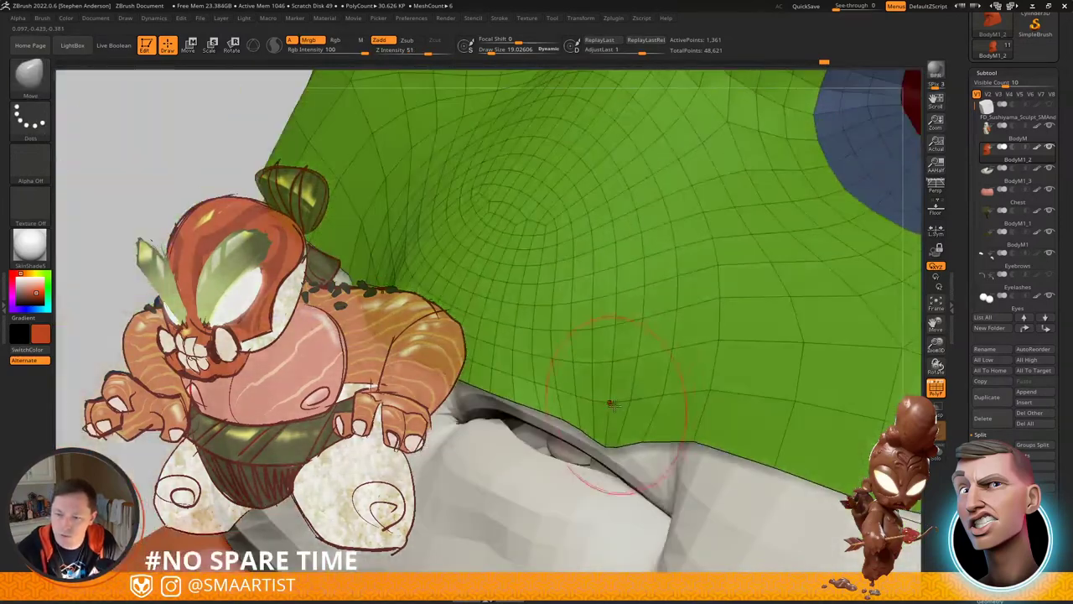
{"action": "left_click", "coordinate": [603, 407], "text": "ctrl+shift"}
{"action": "left_click", "coordinate": [623, 400], "text": "ctrl+shift"}
{"action": "left_click", "coordinate": [624, 411], "text": "ctrl"}
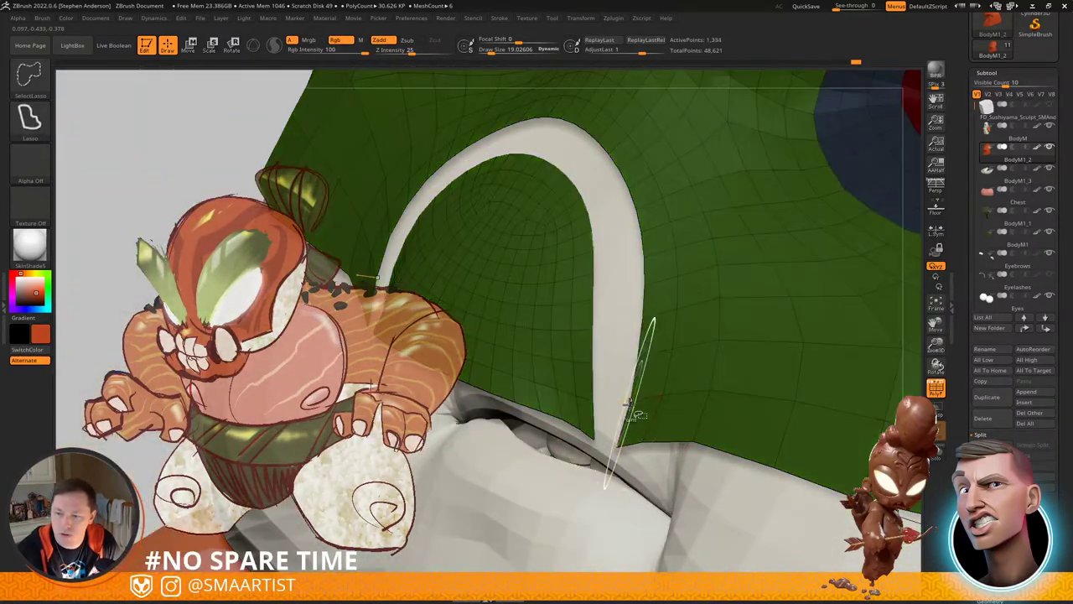
{"action": "left_click", "coordinate": [625, 420], "text": "ctrl+shift"}
{"action": "left_click", "coordinate": [606, 404], "text": "ctrl"}
{"action": "left_click", "coordinate": [604, 402], "text": "ctrl"}
Step: Move the unmasked loops beside the nose with the Move brush at a draw size of about 26, and clear the mask
{"action": "mouse_move", "coordinate": [604, 403]}
{"action": "right_mouse_down"}
{"action": "mouse_move", "coordinate": [621, 450]}
{"action": "mouse_move", "coordinate": [611, 444]}
{"action": "right_mouse_up"}
{"action": "key", "text": "s"}
{"action": "left_click_drag", "start_coordinate": [596, 442], "coordinate": [602, 442]}
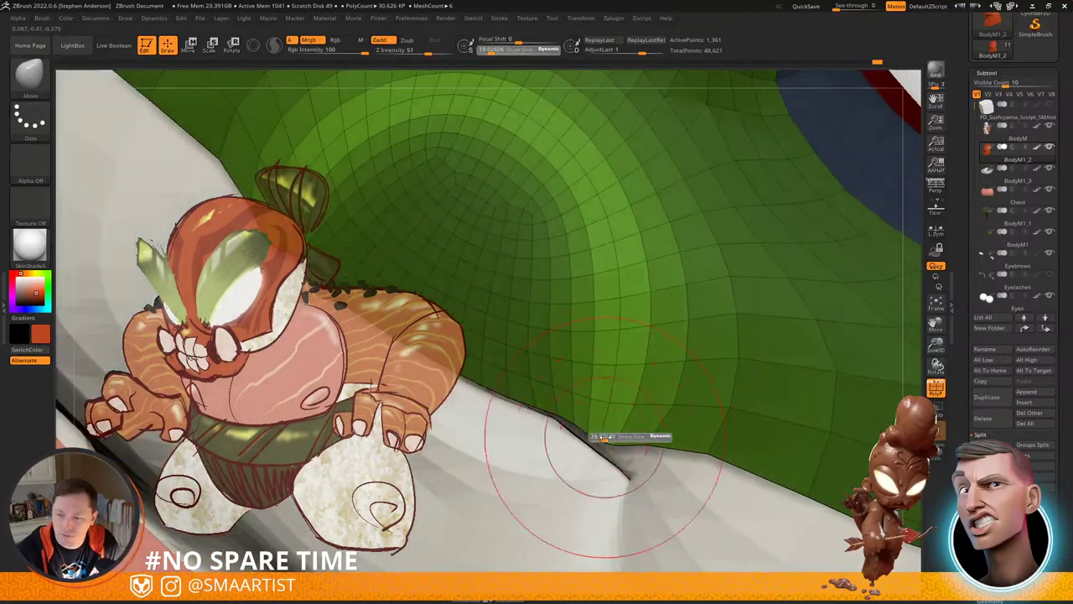
{"action": "right_click_drag", "start_coordinate": [629, 436], "coordinate": [599, 438]}
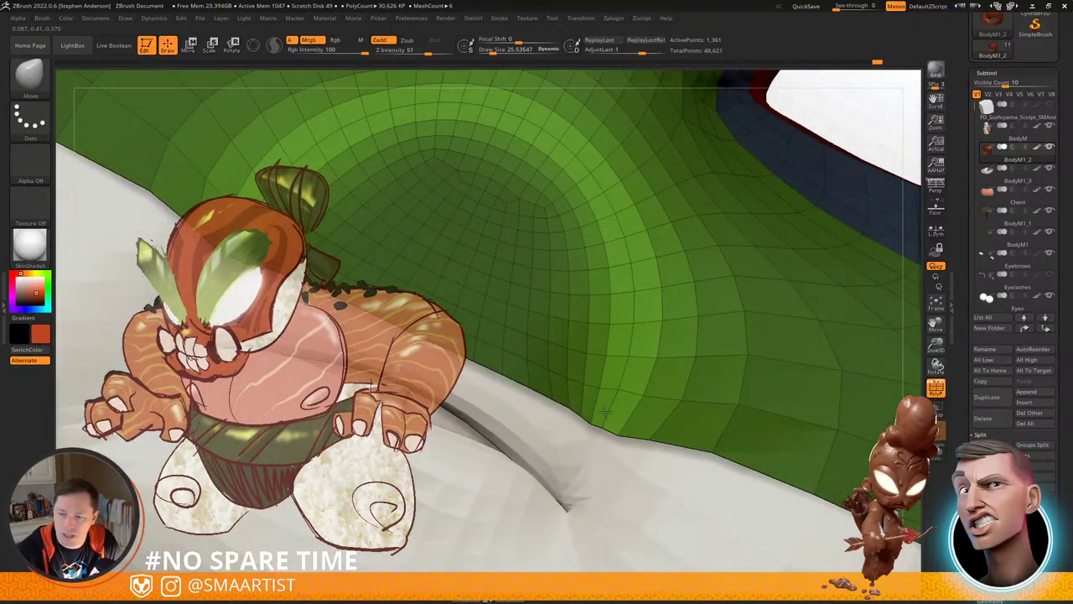
{"action": "right_click_drag", "start_coordinate": [602, 421], "coordinate": [538, 420]}
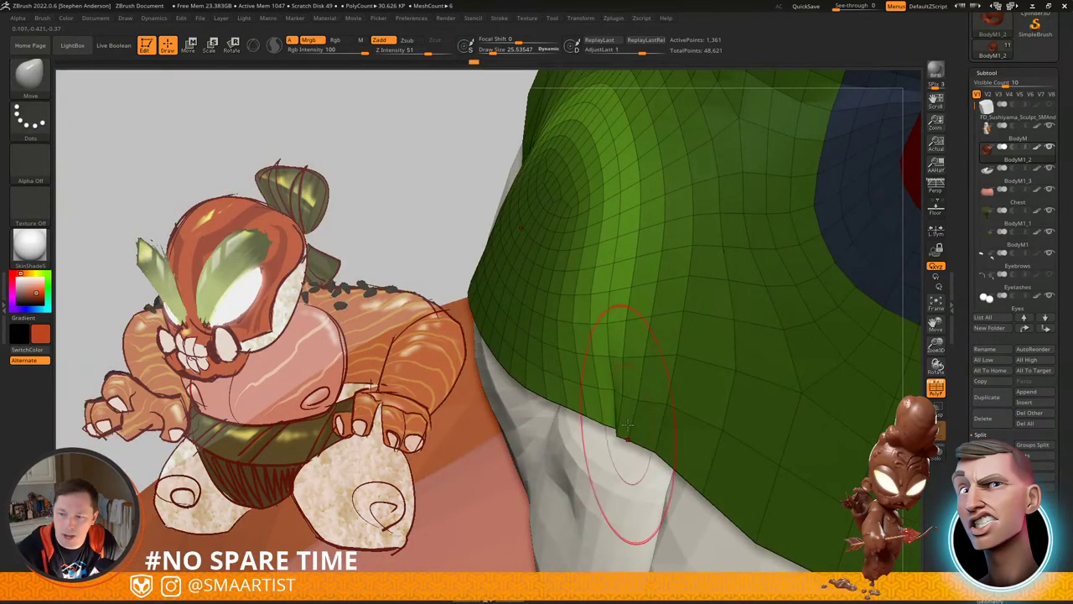
{"action": "left_click_drag", "start_coordinate": [436, 195], "coordinate": [475, 244], "text": "ctrl"}
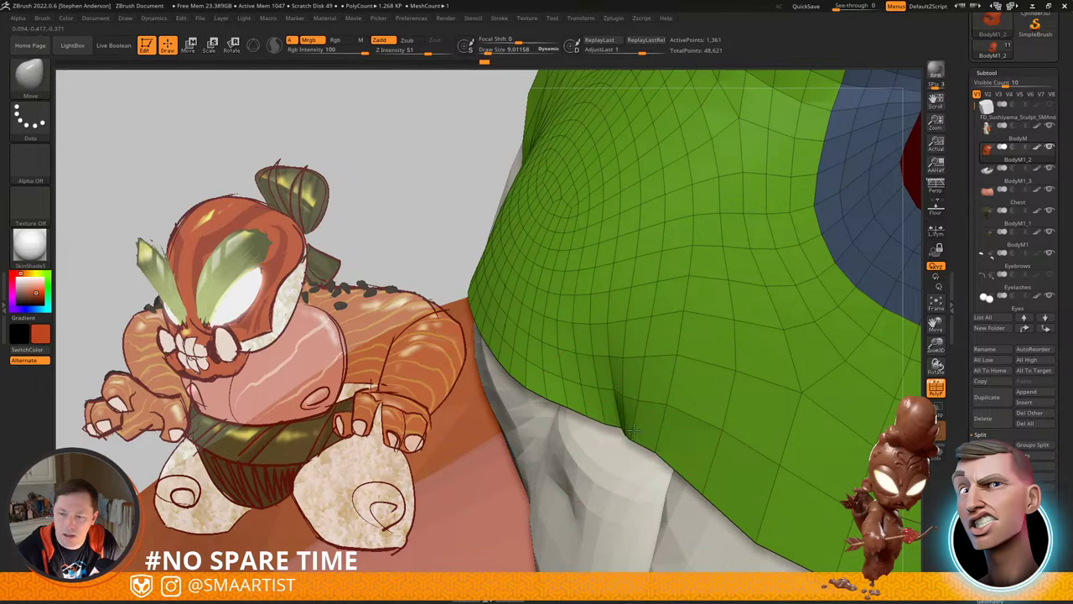
Step: Tuck in the crease between the nostril and cheek at the lower edge with the Move brush
{"action": "left_click_drag", "start_coordinate": [627, 427], "coordinate": [634, 427]}
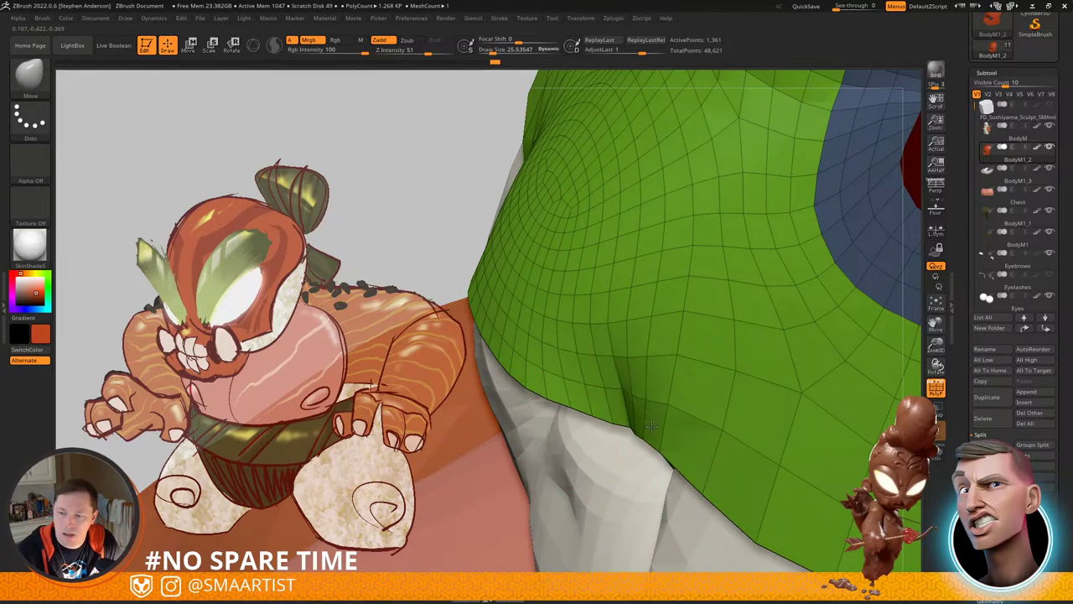
{"action": "mouse_move", "coordinate": [621, 405]}
{"action": "right_mouse_down"}
{"action": "mouse_move", "coordinate": [587, 366]}
{"action": "mouse_move", "coordinate": [623, 356]}
{"action": "right_mouse_up"}
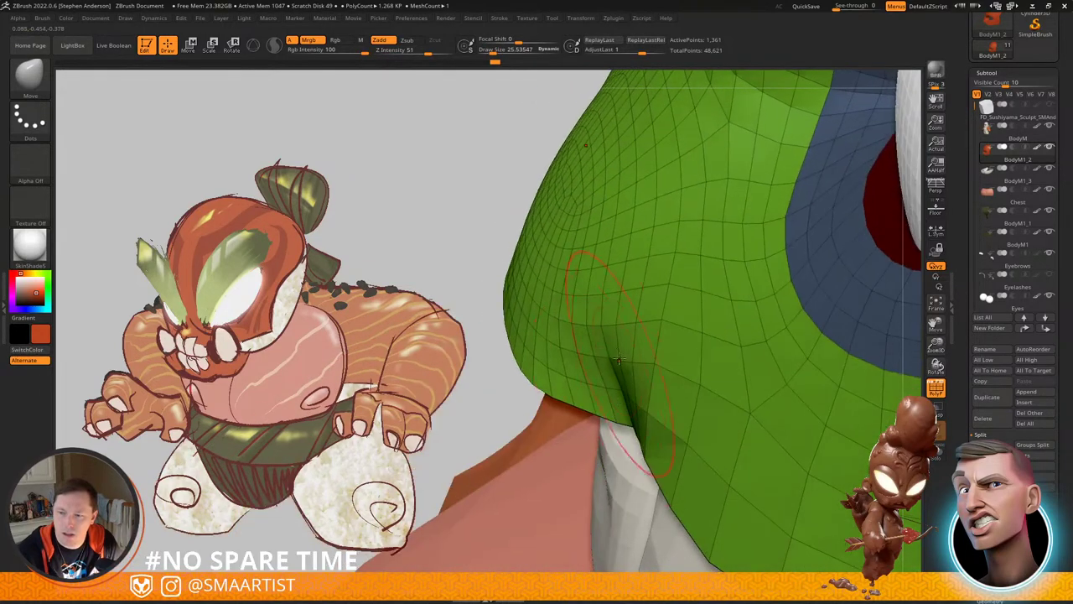
{"action": "left_click_drag", "start_coordinate": [623, 355], "coordinate": [627, 342]}
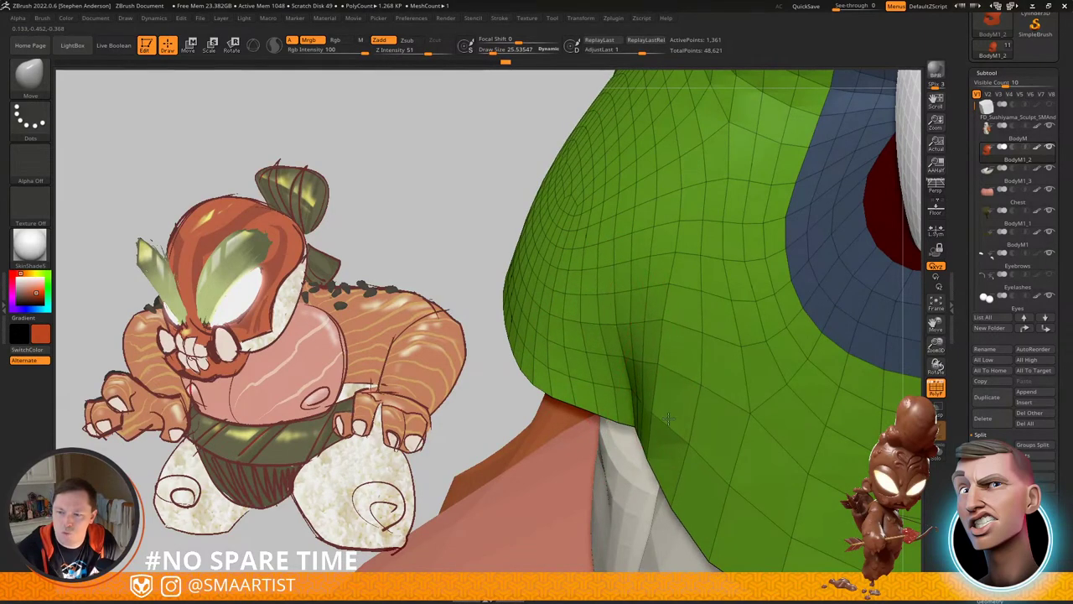
Step: Smooth the area around the nostril crease with Rgb turned off for the Smooth brush, and hide the polygroup wireframe
{"action": "left_click_drag", "start_coordinate": [664, 431], "coordinate": [670, 363], "text": "shift"}
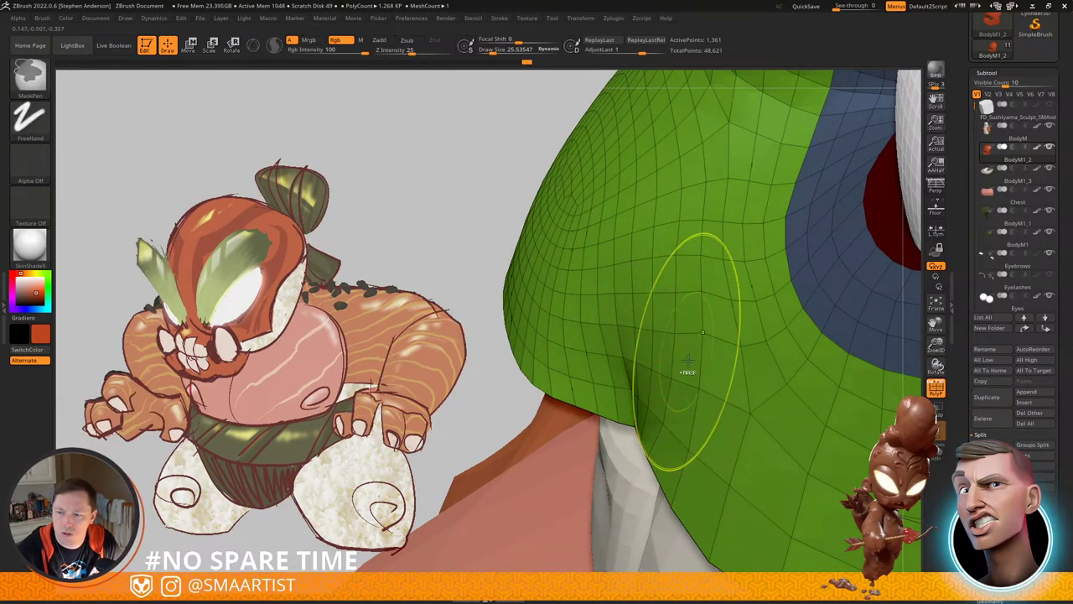
{"action": "key", "text": "ctrl+z"}
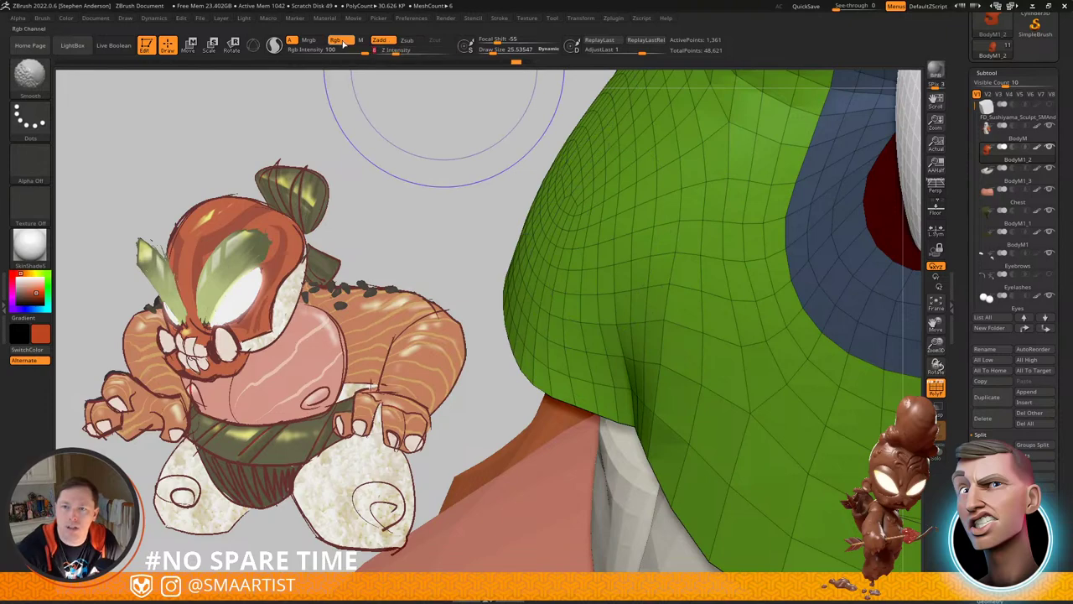
{"action": "left_click", "coordinate": [343, 44], "text": "shift"}
{"action": "mouse_move", "coordinate": [618, 368]}
{"action": "left_mouse_down", "text": "shift"}
{"action": "mouse_move", "coordinate": [673, 401]}
{"action": "mouse_move", "coordinate": [684, 340]}
{"action": "left_mouse_up", "text": "shift"}
{"action": "mouse_move", "coordinate": [698, 254]}
{"action": "right_mouse_down"}
{"action": "mouse_move", "coordinate": [723, 323]}
{"action": "mouse_move", "coordinate": [713, 337]}
{"action": "mouse_move", "coordinate": [702, 317]}
{"action": "right_mouse_up"}
{"action": "right_click_drag", "start_coordinate": [688, 312], "coordinate": [646, 314]}
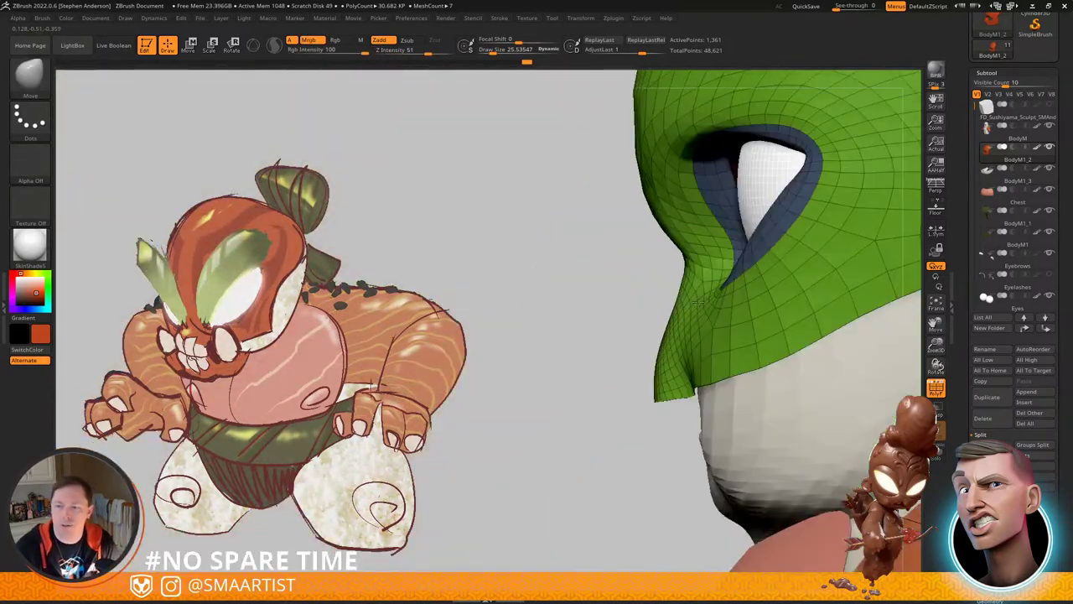
{"action": "mouse_move", "coordinate": [743, 359]}
{"action": "right_mouse_down", "text": "ctrl"}
{"action": "mouse_move", "coordinate": [666, 354]}
{"action": "mouse_move", "coordinate": [743, 360]}
{"action": "right_mouse_up", "text": "ctrl"}
{"action": "key", "text": "shift+f"}
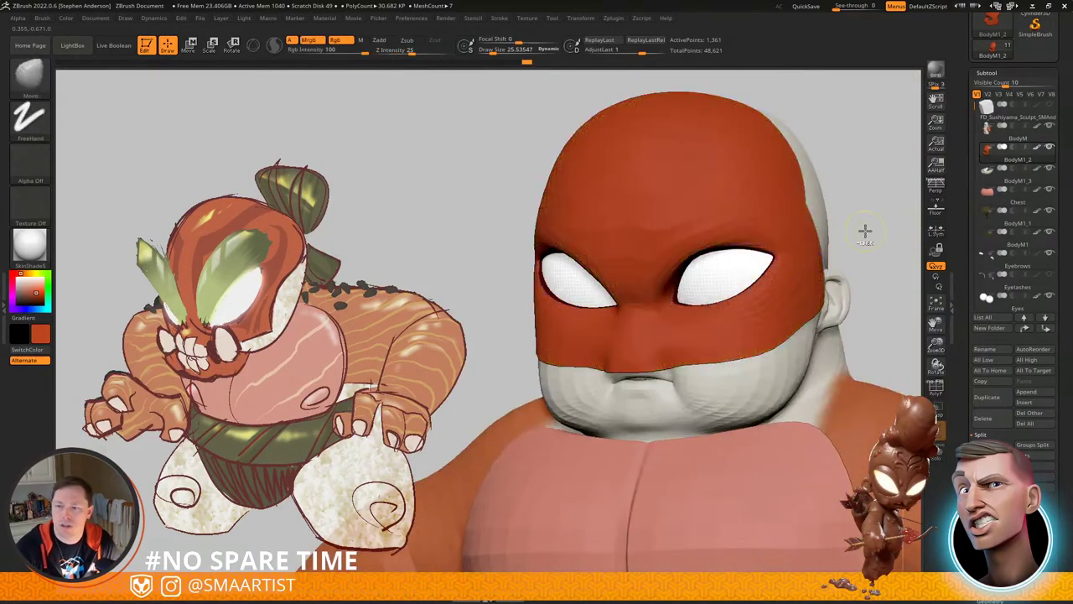
Step: Mark the polygons along the face mask's side edge in front of the ear as a temporary polygroup with the ZModeler brush
{"action": "mouse_move", "coordinate": [865, 233]}
{"action": "right_mouse_down", "text": "ctrl"}
{"action": "mouse_move", "coordinate": [857, 182]}
{"action": "mouse_move", "coordinate": [800, 229]}
{"action": "mouse_move", "coordinate": [747, 199]}
{"action": "mouse_move", "coordinate": [800, 209]}
{"action": "mouse_move", "coordinate": [760, 223]}
{"action": "mouse_move", "coordinate": [773, 196]}
{"action": "mouse_move", "coordinate": [784, 209]}
{"action": "mouse_move", "coordinate": [705, 231]}
{"action": "mouse_move", "coordinate": [675, 311]}
{"action": "right_mouse_up", "text": "ctrl"}
{"action": "key", "text": "shift+f"}
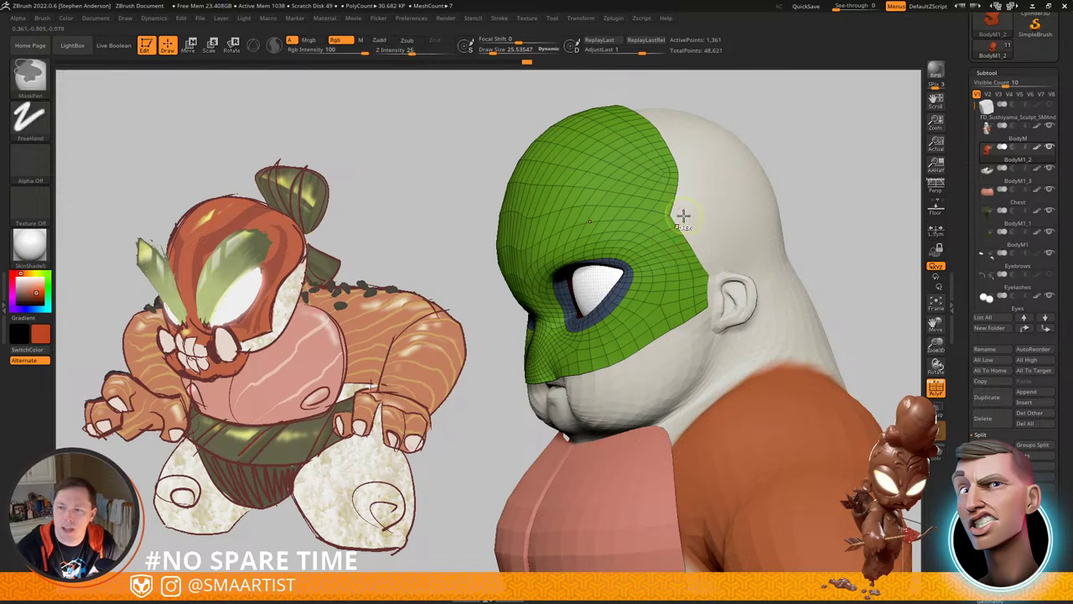
{"action": "right_click_drag", "start_coordinate": [683, 215], "coordinate": [697, 238], "text": "ctrl"}
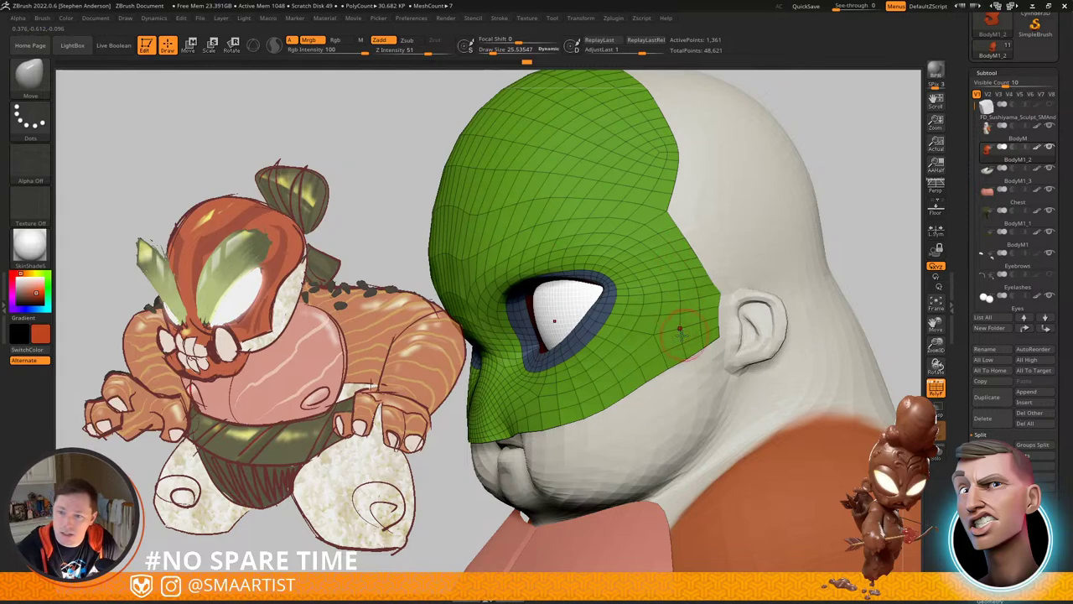
{"action": "right_click_drag", "start_coordinate": [680, 333], "coordinate": [695, 345], "text": "ctrl"}
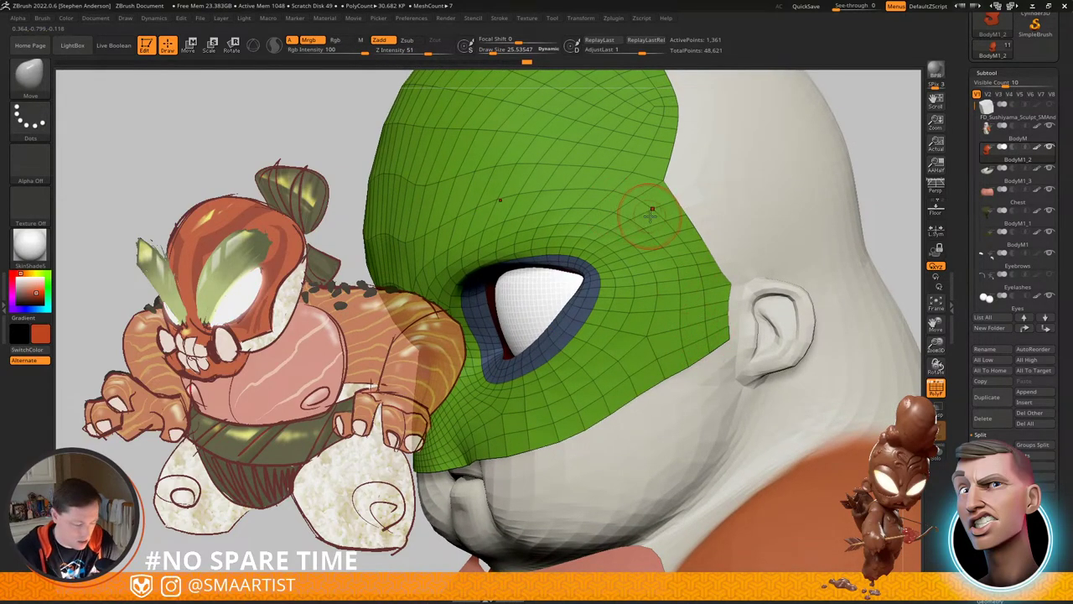
{"action": "key", "text": "b"}
{"action": "key", "text": "z"}
{"action": "key", "text": "m"}
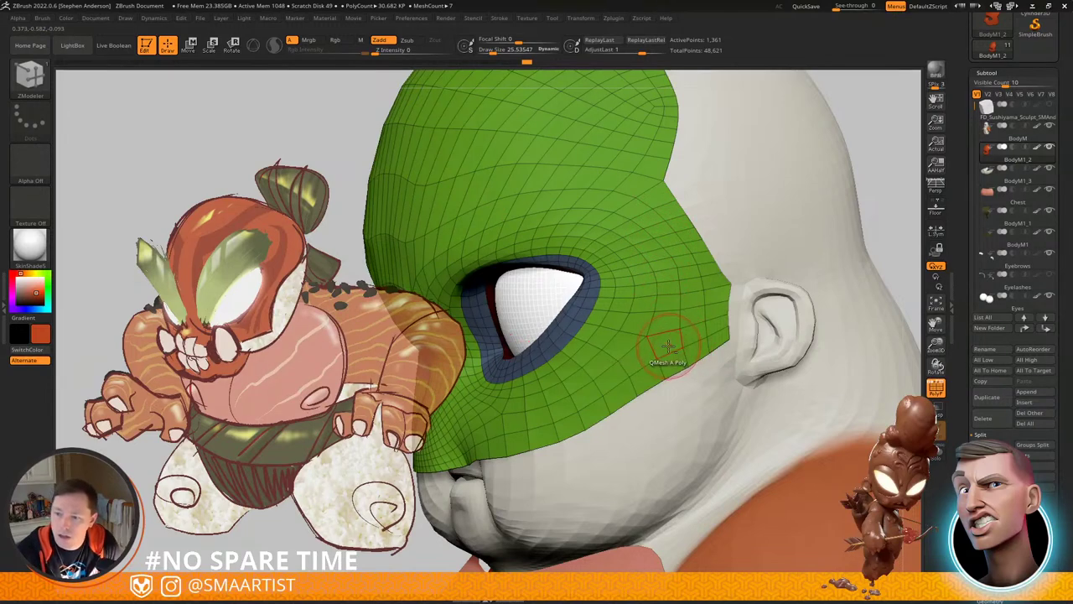
{"action": "mouse_move", "coordinate": [691, 337]}
{"action": "left_mouse_down", "text": "alt"}
{"action": "mouse_move", "coordinate": [689, 272]}
{"action": "mouse_move", "coordinate": [675, 240]}
{"action": "mouse_move", "coordinate": [635, 212]}
{"action": "mouse_move", "coordinate": [654, 194]}
{"action": "mouse_move", "coordinate": [709, 262]}
{"action": "mouse_move", "coordinate": [715, 337]}
{"action": "mouse_move", "coordinate": [701, 348]}
{"action": "left_mouse_up", "text": "alt"}
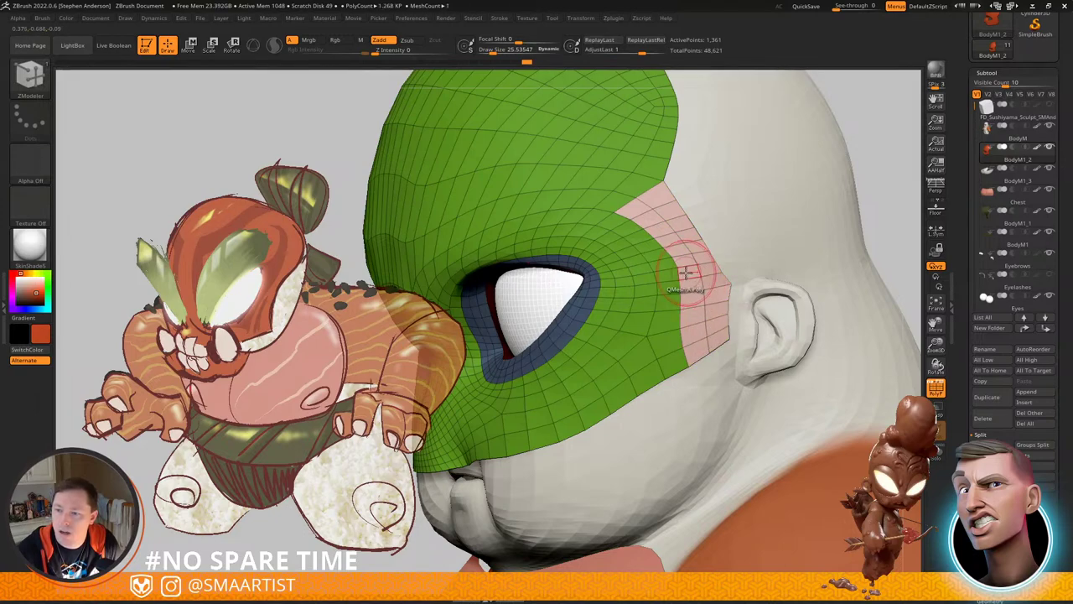
Step: Delete the polygons marked along the face mask's side edge in front of the ear with ZModeler, and hide the polygroup wireframe
{"action": "key", "text": "space"}
{"action": "left_click", "coordinate": [556, 255]}
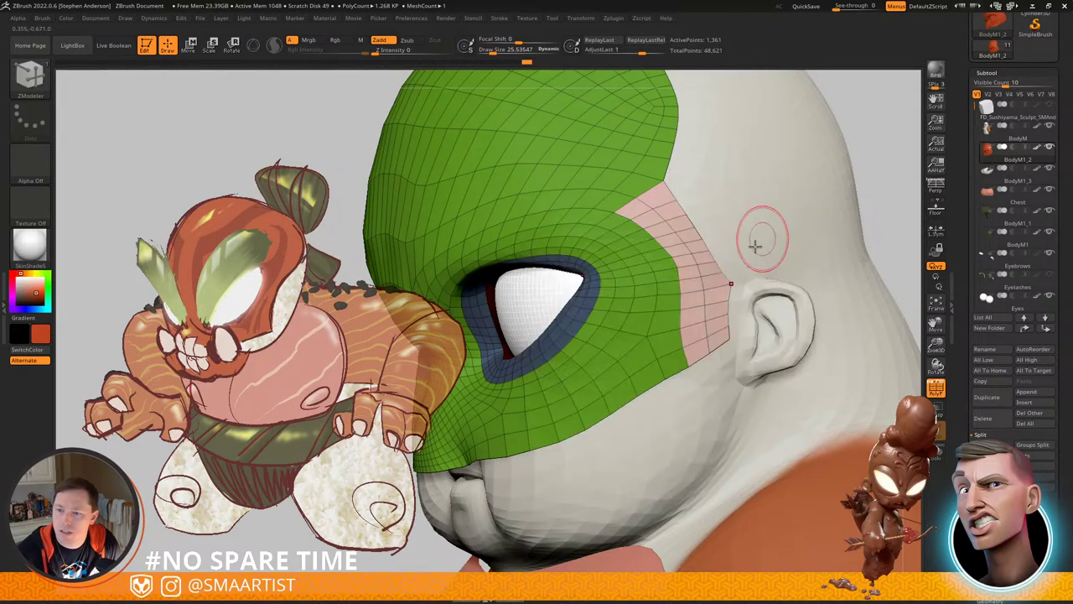
{"action": "left_click", "coordinate": [715, 283]}
{"action": "right_click_drag", "start_coordinate": [736, 288], "coordinate": [662, 250], "text": "ctrl"}
{"action": "right_click_drag", "start_coordinate": [663, 250], "coordinate": [738, 272]}
{"action": "key", "text": "shift+f"}
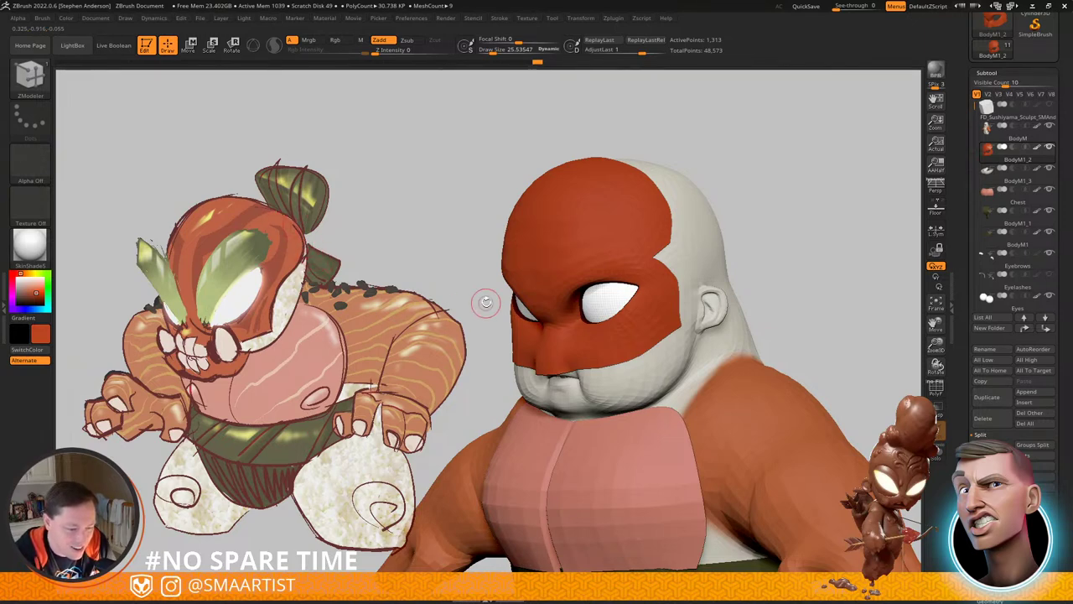
Step: Pull the mask's side edge on top of the head farther back with the Move brush at a draw size of about 157
{"action": "left_click_drag", "start_coordinate": [485, 279], "coordinate": [471, 187], "text": "alt"}
{"action": "mouse_move", "coordinate": [531, 257]}
{"action": "right_mouse_down", "text": "ctrl"}
{"action": "mouse_move", "coordinate": [536, 237]}
{"action": "mouse_move", "coordinate": [542, 248]}
{"action": "mouse_move", "coordinate": [495, 238]}
{"action": "mouse_move", "coordinate": [517, 235]}
{"action": "mouse_move", "coordinate": [533, 251]}
{"action": "mouse_move", "coordinate": [501, 259]}
{"action": "right_mouse_up", "text": "ctrl"}
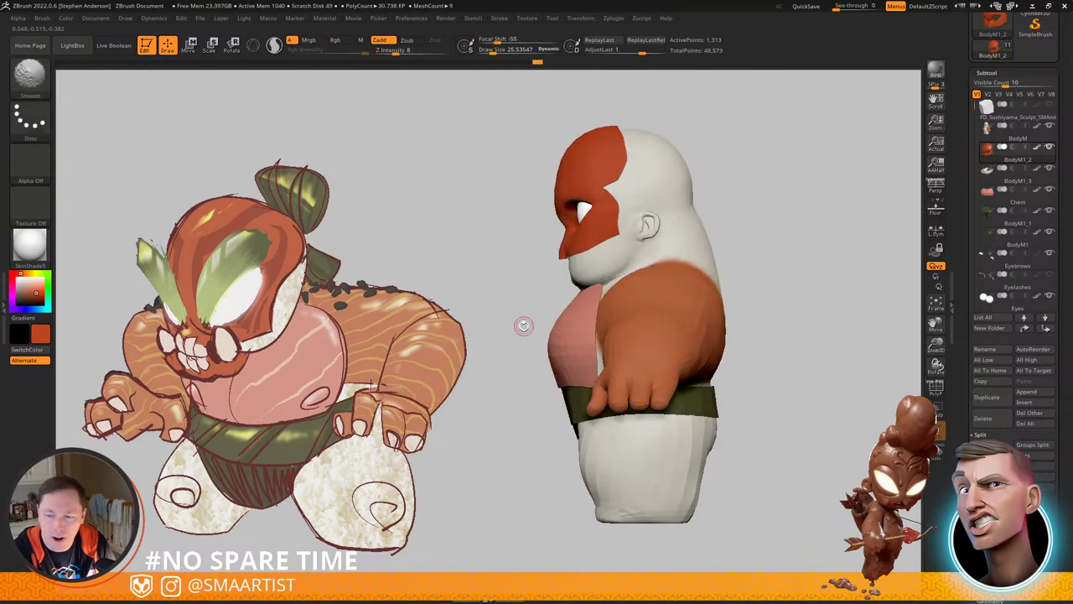
{"action": "right_click_drag", "start_coordinate": [511, 316], "coordinate": [483, 301], "text": "alt"}
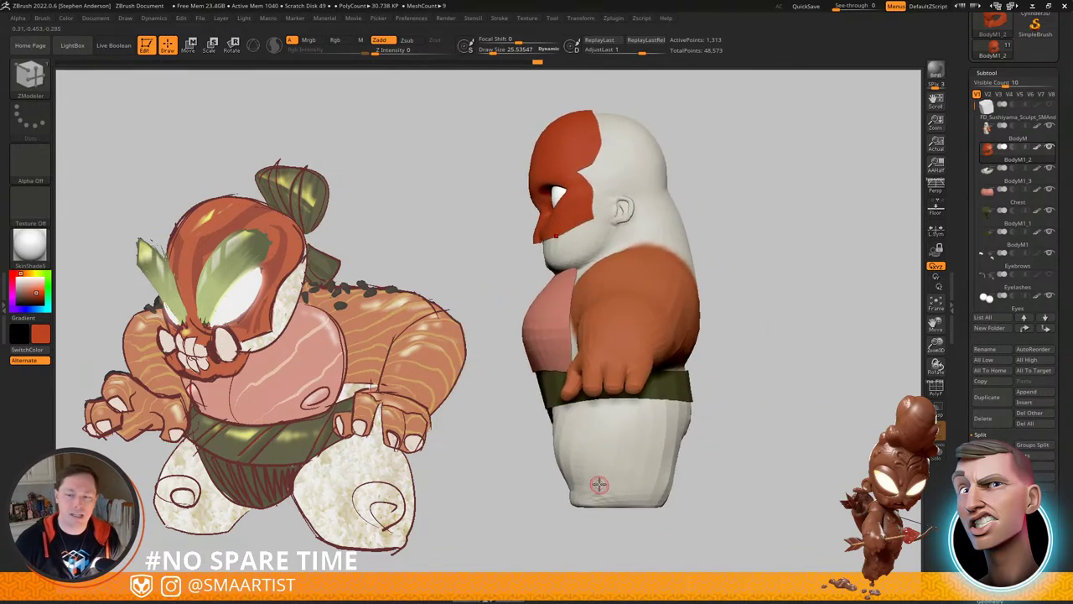
{"action": "right_click_drag", "start_coordinate": [596, 352], "coordinate": [621, 336]}
{"action": "right_click_drag", "start_coordinate": [620, 336], "coordinate": [741, 374], "text": "alt"}
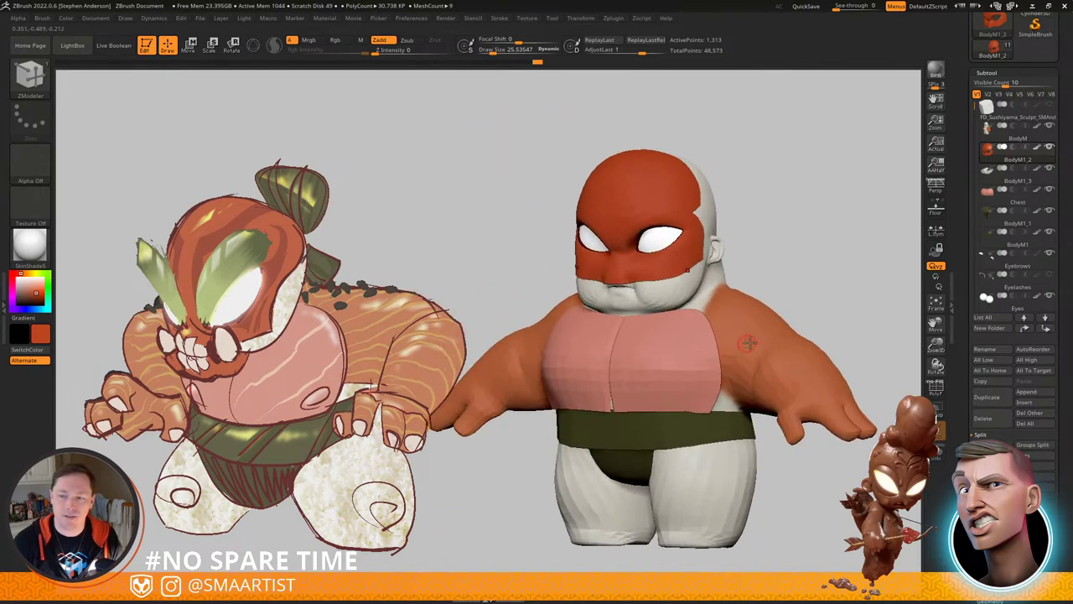
{"action": "right_click_drag", "start_coordinate": [746, 213], "coordinate": [605, 282], "text": "alt"}
{"action": "right_click_drag", "start_coordinate": [720, 128], "coordinate": [734, 198]}
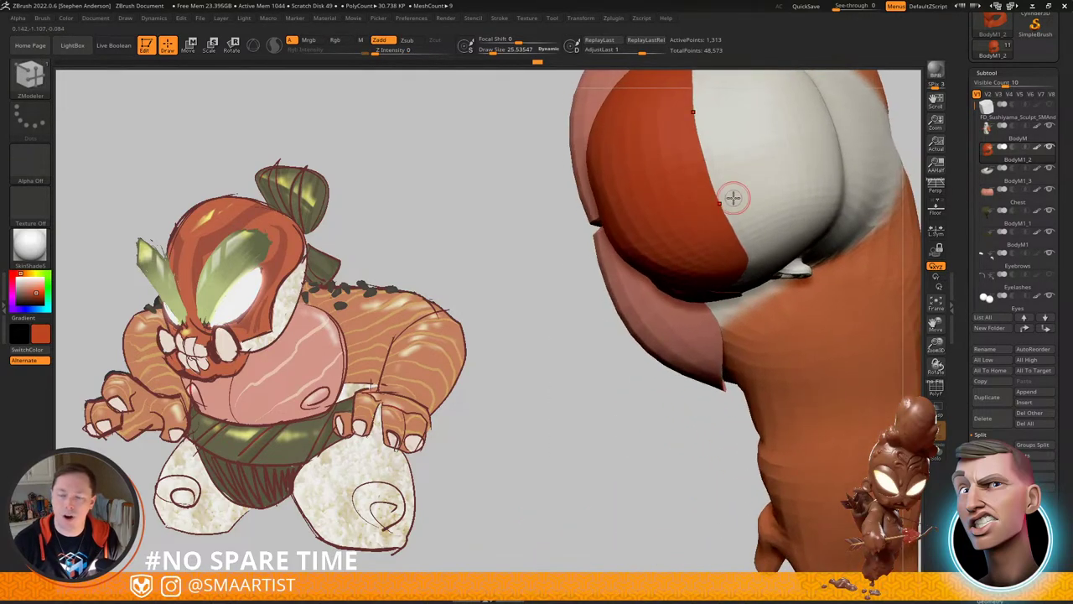
{"action": "key", "text": "b"}
{"action": "key", "text": "m"}
{"action": "key", "text": "v"}
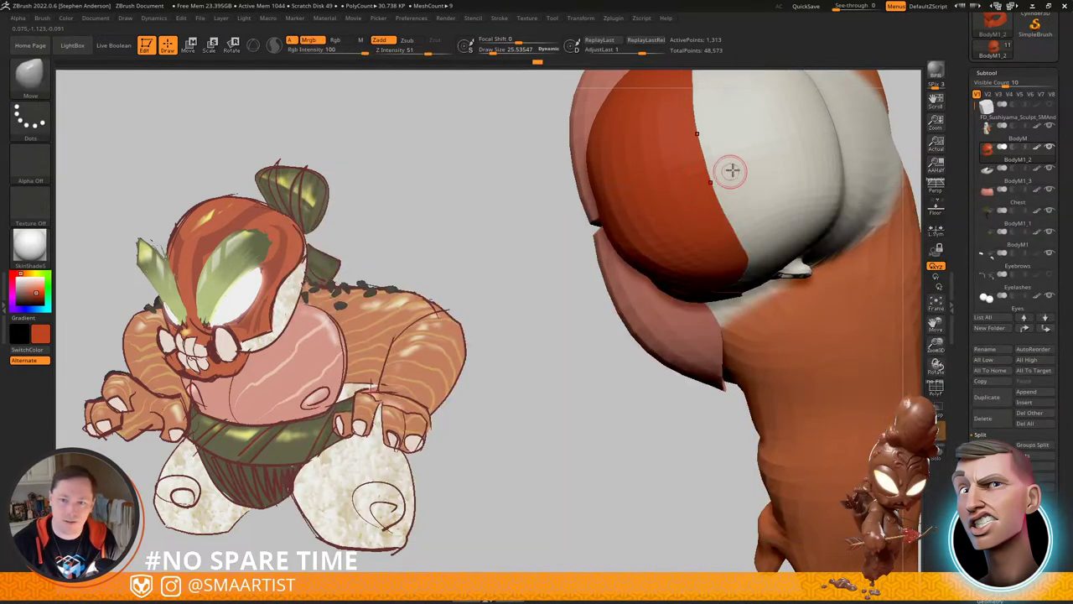
{"action": "key", "text": "s"}
{"action": "left_click_drag", "start_coordinate": [696, 145], "coordinate": [713, 145]}
{"action": "mouse_move", "coordinate": [711, 186]}
{"action": "left_mouse_down"}
{"action": "mouse_move", "coordinate": [725, 184]}
{"action": "mouse_move", "coordinate": [737, 204]}
{"action": "left_mouse_up"}
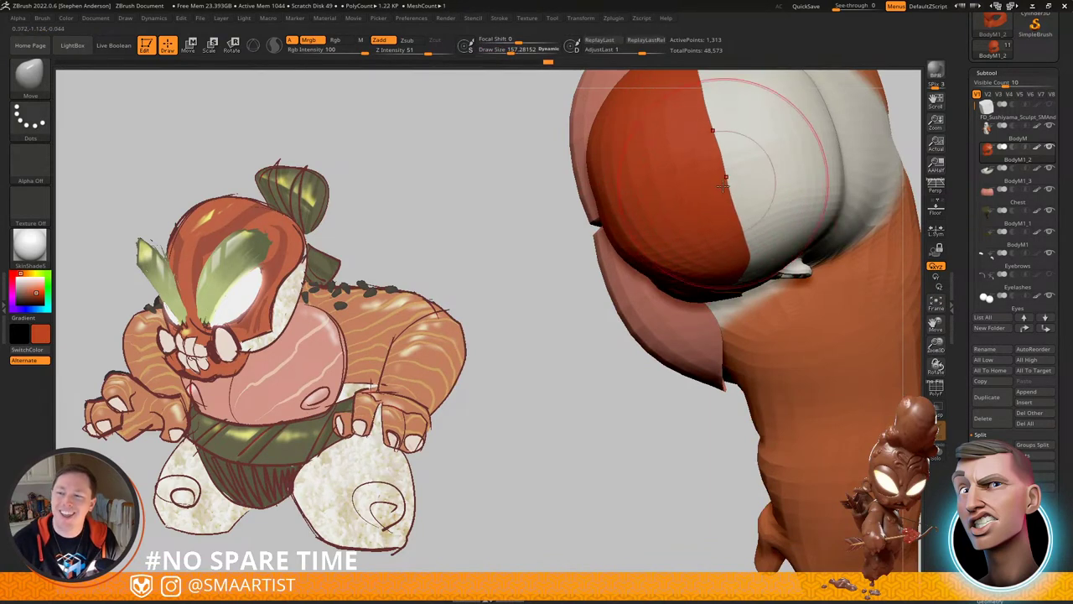
{"action": "right_click_drag", "start_coordinate": [726, 179], "coordinate": [731, 166]}
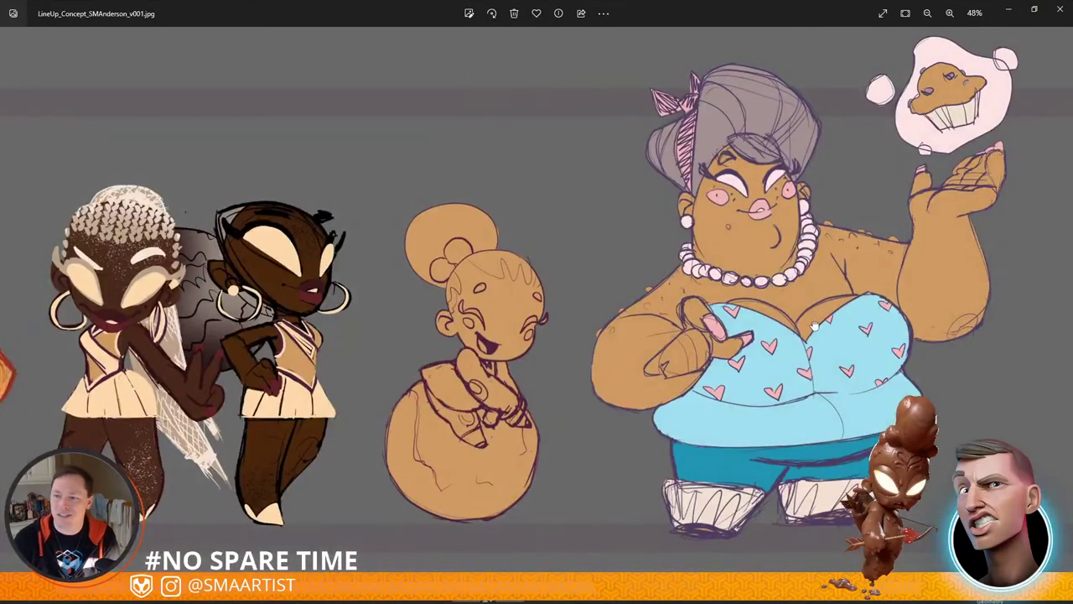
Step: Examine the character lineup concept image from end to end in the photo viewer, and return to ZBrush
{"action": "scroll", "coordinate": [780, 323], "scroll_direction": "down", "scroll_amount": 5}
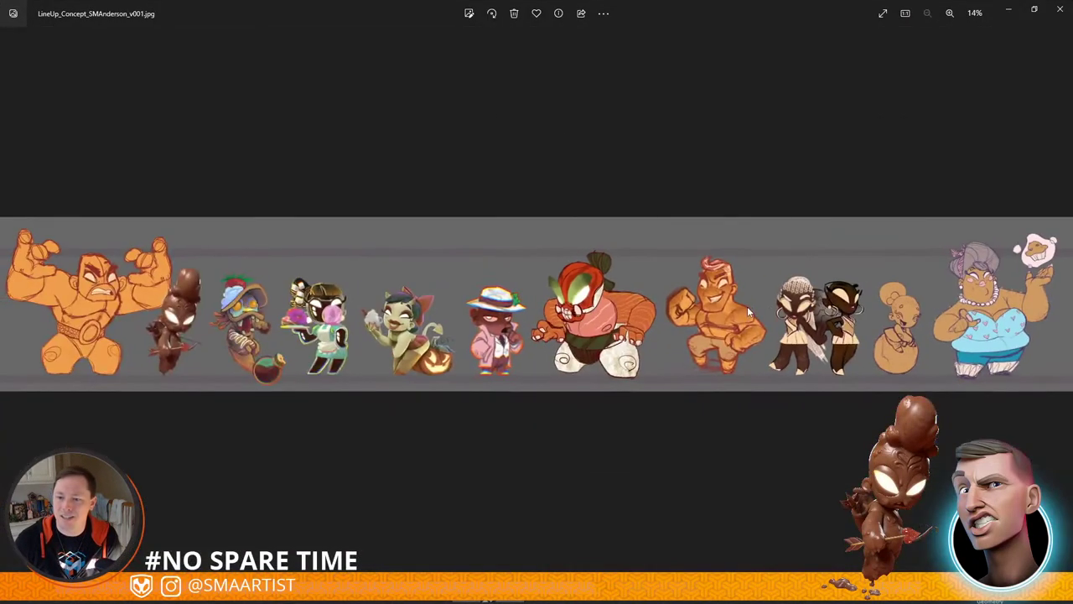
{"action": "scroll", "coordinate": [749, 312], "scroll_direction": "up", "scroll_amount": 1}
{"action": "scroll", "coordinate": [738, 317], "scroll_direction": "down", "scroll_amount": 1}
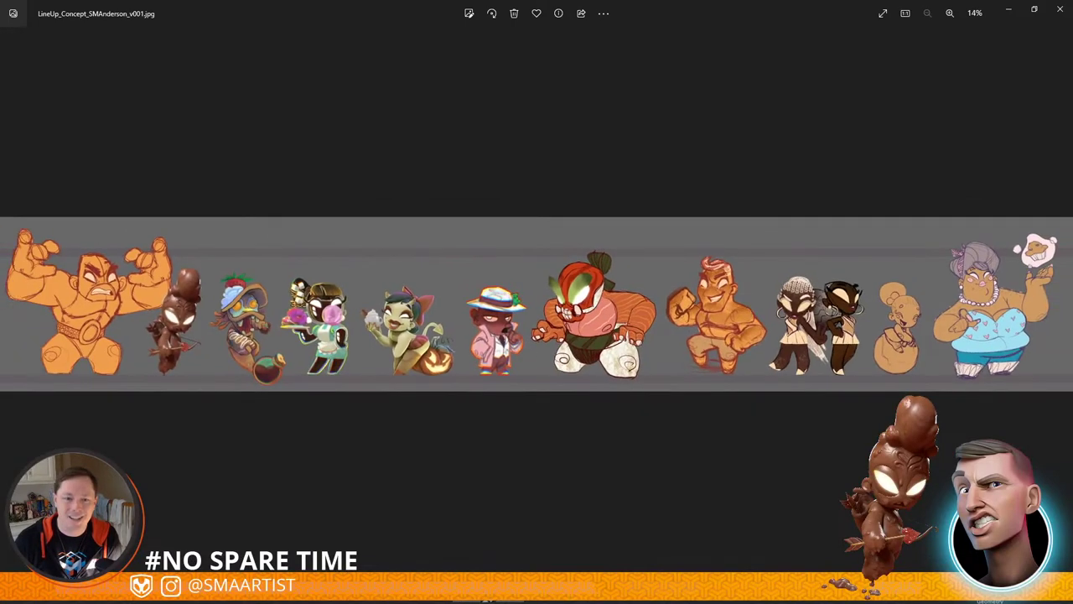
{"action": "scroll", "coordinate": [10, 304], "scroll_direction": "up", "scroll_amount": 5}
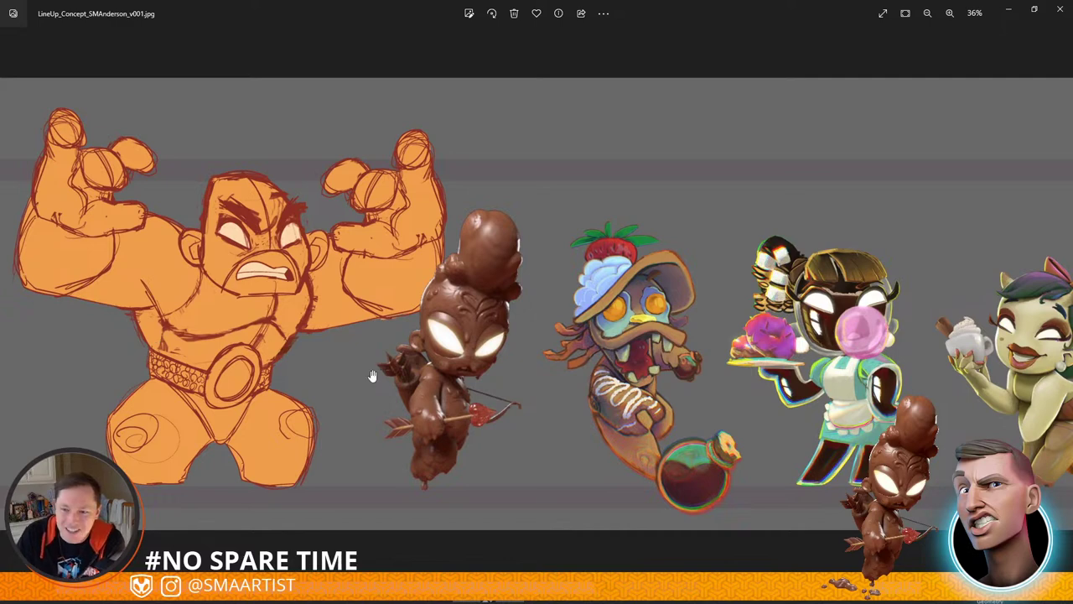
{"action": "left_click_drag", "start_coordinate": [368, 389], "coordinate": [259, 387]}
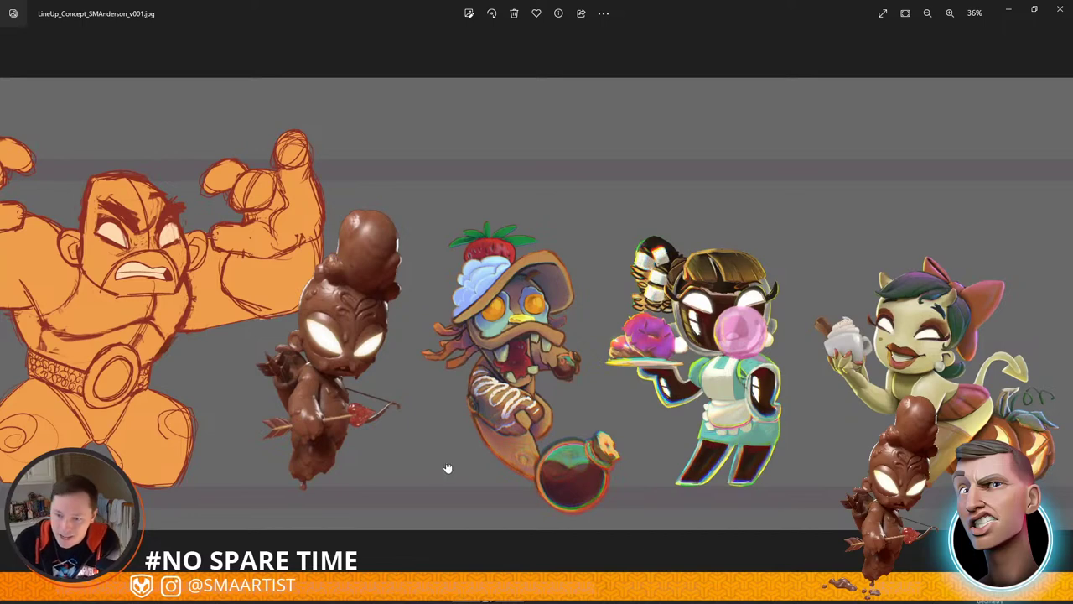
{"action": "left_click_drag", "start_coordinate": [448, 468], "coordinate": [308, 472]}
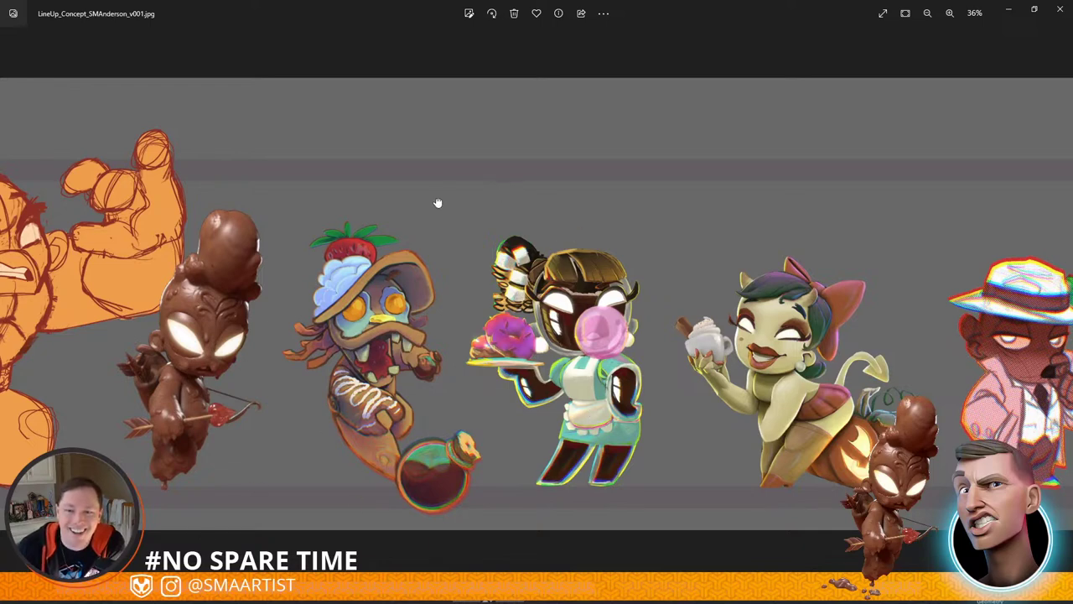
{"action": "left_click_drag", "start_coordinate": [436, 203], "coordinate": [349, 212]}
{"action": "left_click_drag", "start_coordinate": [560, 200], "coordinate": [245, 206]}
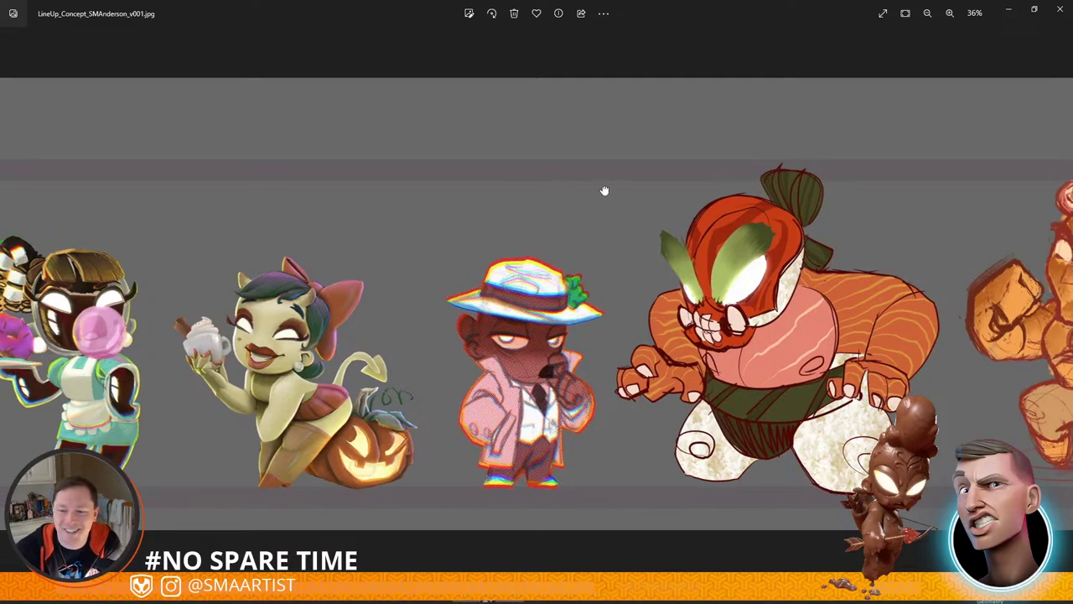
{"action": "left_click_drag", "start_coordinate": [604, 190], "coordinate": [355, 188]}
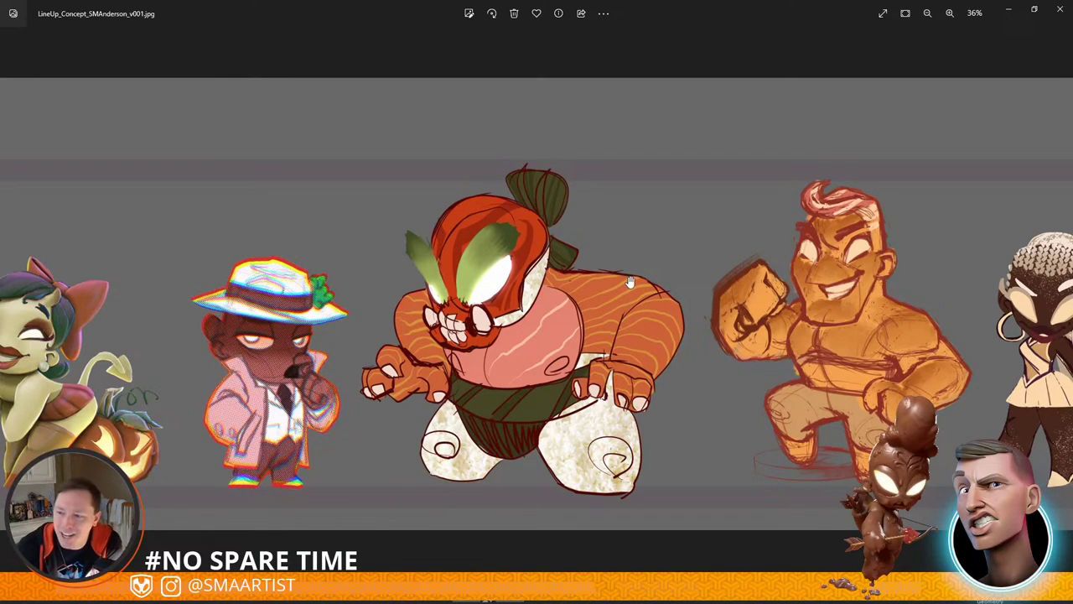
{"action": "left_click_drag", "start_coordinate": [514, 236], "coordinate": [297, 238]}
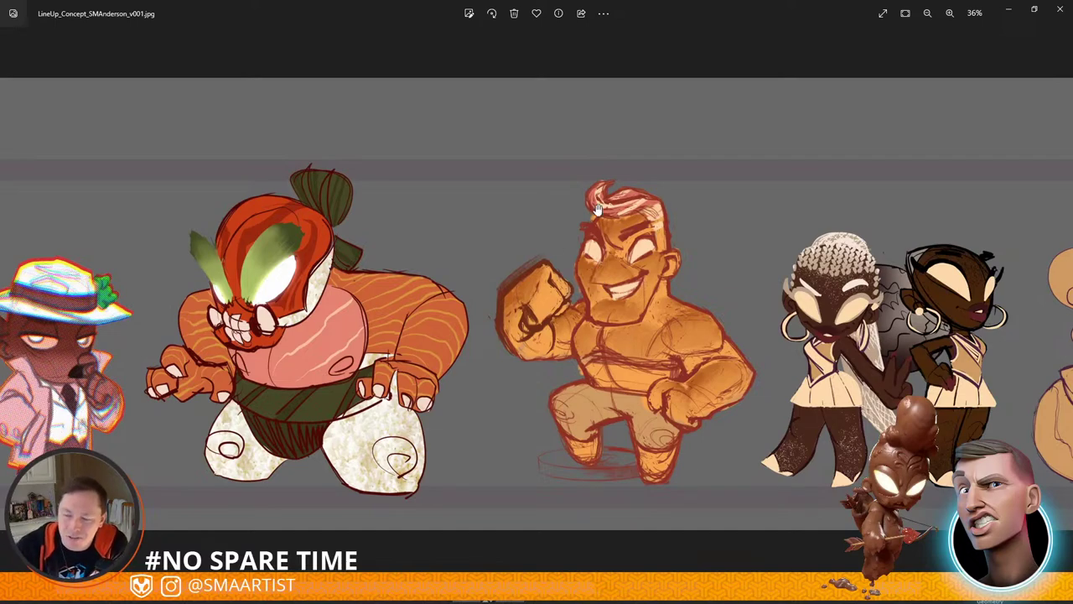
{"action": "left_click_drag", "start_coordinate": [700, 188], "coordinate": [492, 208]}
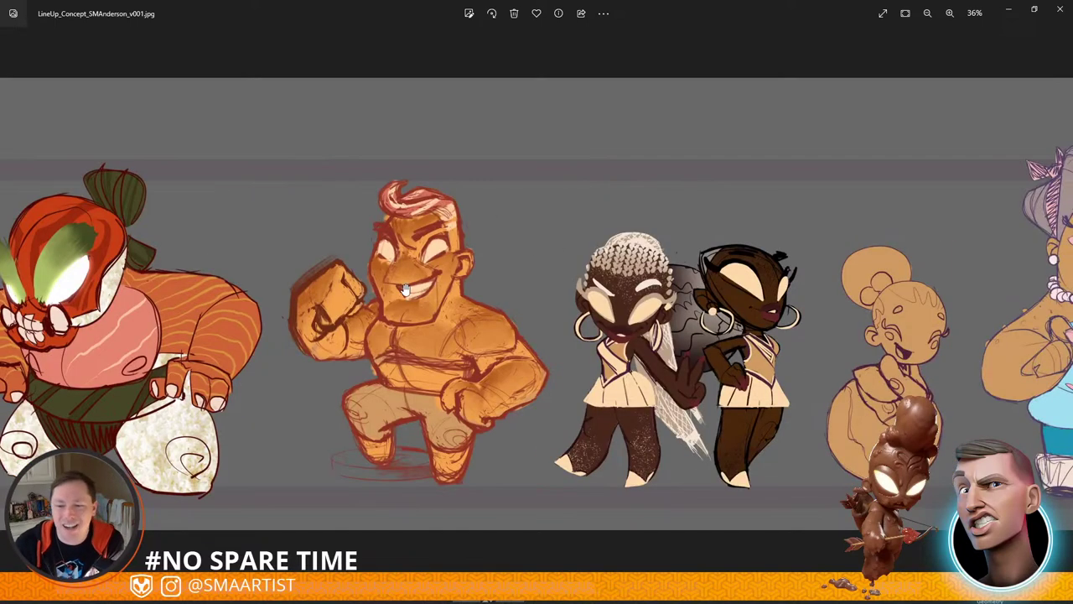
{"action": "left_click_drag", "start_coordinate": [406, 209], "coordinate": [293, 214]}
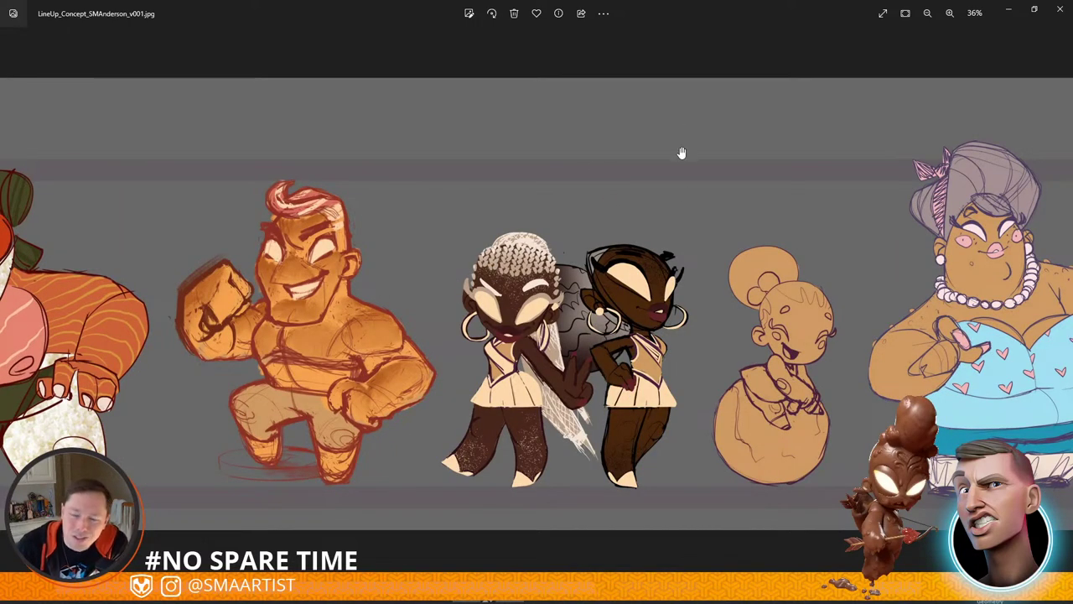
{"action": "left_click_drag", "start_coordinate": [686, 150], "coordinate": [381, 159]}
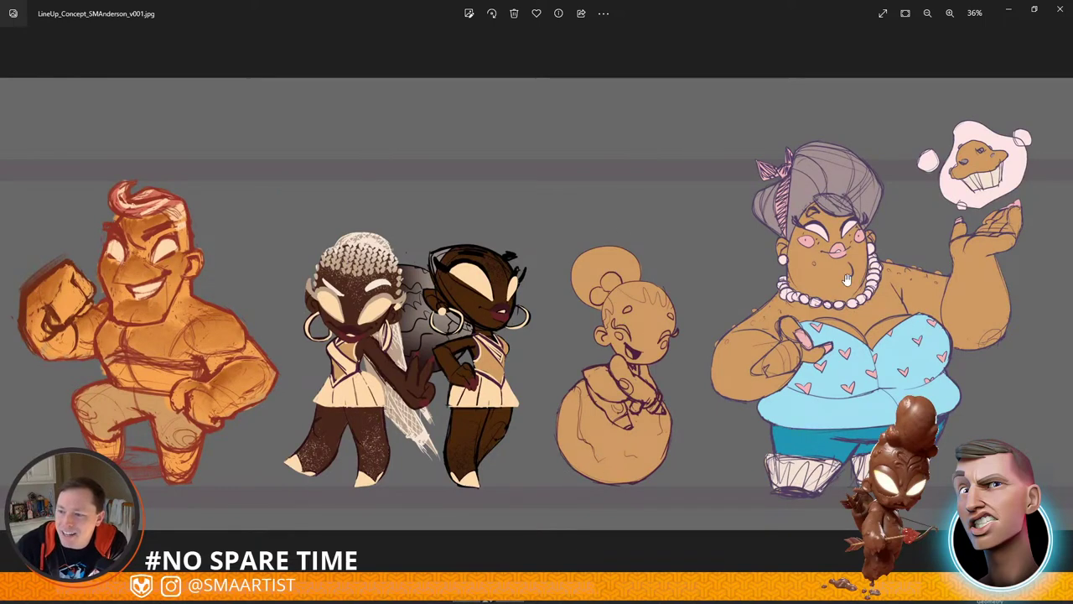
{"action": "left_click", "coordinate": [1009, 12]}
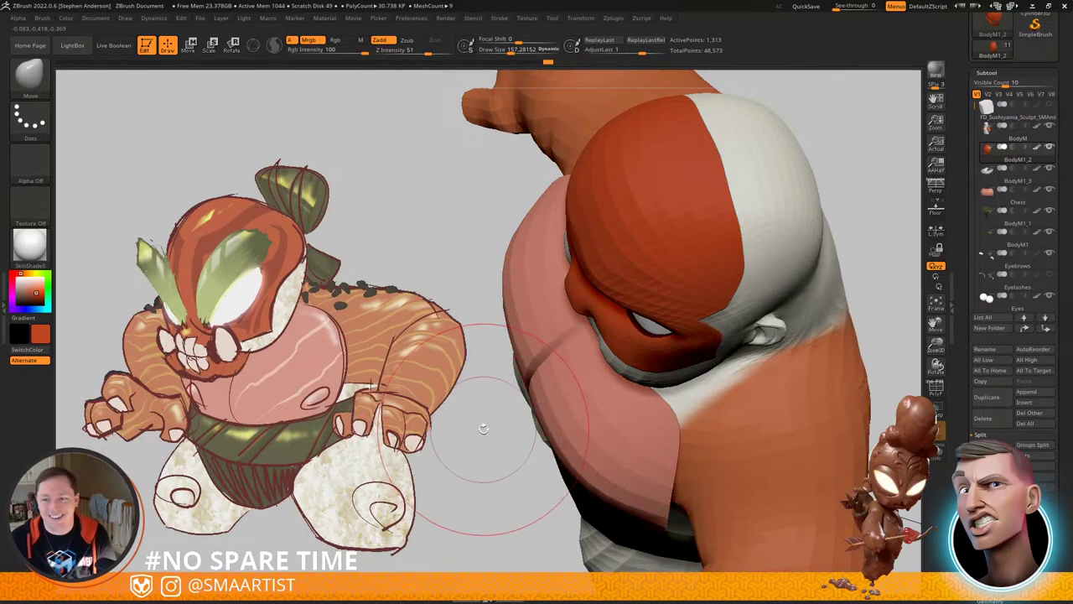
Step: Show the polygroup wireframe, collapse a polyloop across the nose tip with ZModeler, and smooth the tip at a draw size of about 30
{"action": "left_click_drag", "start_coordinate": [484, 428], "coordinate": [494, 325]}
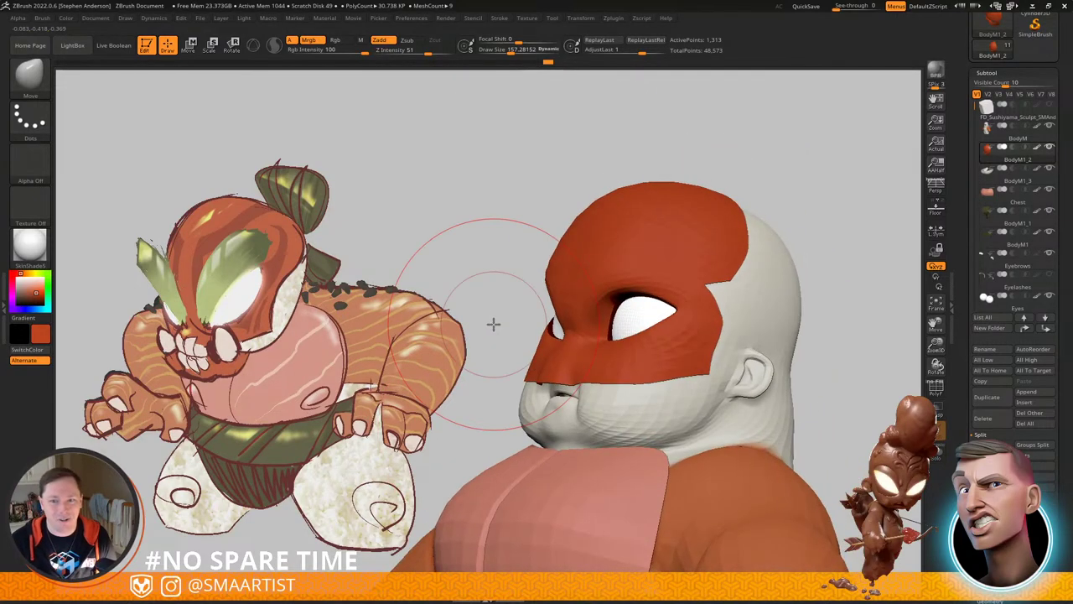
{"action": "mouse_move", "coordinate": [683, 353]}
{"action": "right_mouse_down"}
{"action": "mouse_move", "coordinate": [729, 366]}
{"action": "mouse_move", "coordinate": [633, 361]}
{"action": "mouse_move", "coordinate": [616, 348]}
{"action": "mouse_move", "coordinate": [731, 347]}
{"action": "mouse_move", "coordinate": [725, 404]}
{"action": "right_mouse_up"}
{"action": "key", "text": "shift+f"}
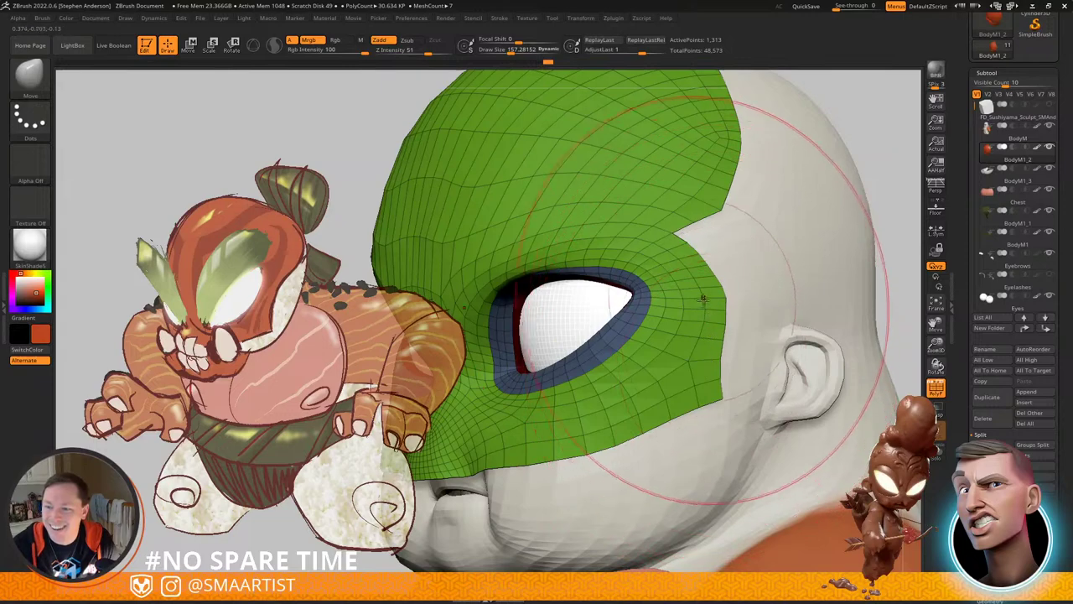
{"action": "mouse_move", "coordinate": [718, 314]}
{"action": "right_mouse_down"}
{"action": "mouse_move", "coordinate": [743, 309]}
{"action": "mouse_move", "coordinate": [719, 311]}
{"action": "mouse_move", "coordinate": [742, 328]}
{"action": "mouse_move", "coordinate": [683, 300]}
{"action": "mouse_move", "coordinate": [691, 284]}
{"action": "mouse_move", "coordinate": [645, 341]}
{"action": "mouse_move", "coordinate": [717, 266]}
{"action": "mouse_move", "coordinate": [685, 397]}
{"action": "mouse_move", "coordinate": [627, 403]}
{"action": "mouse_move", "coordinate": [628, 387]}
{"action": "right_mouse_up"}
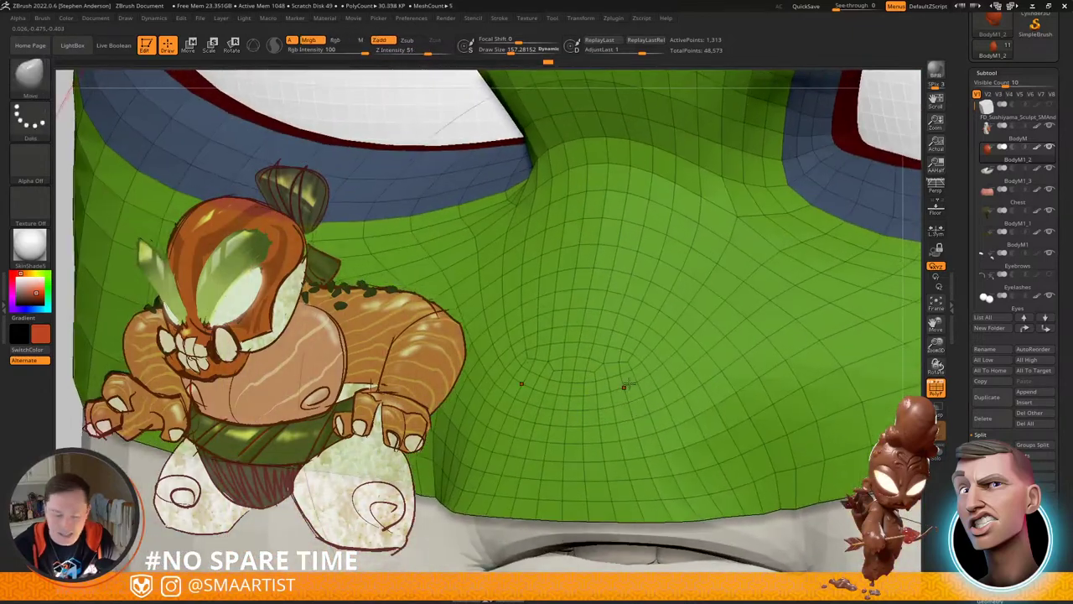
{"action": "key", "text": "b"}
{"action": "key", "text": "z"}
{"action": "key", "text": "m"}
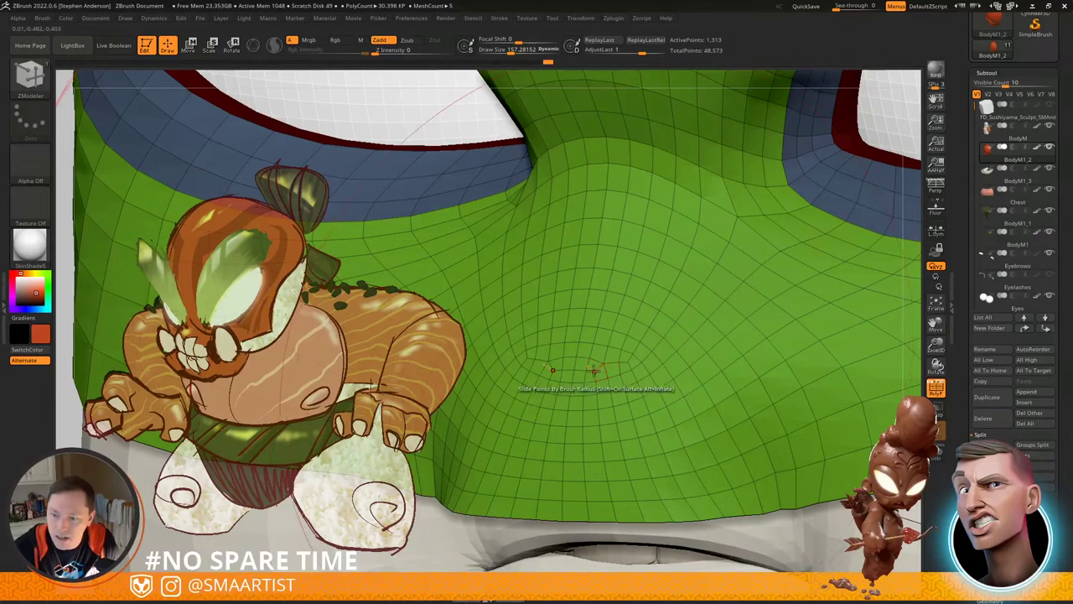
{"action": "key", "text": "space"}
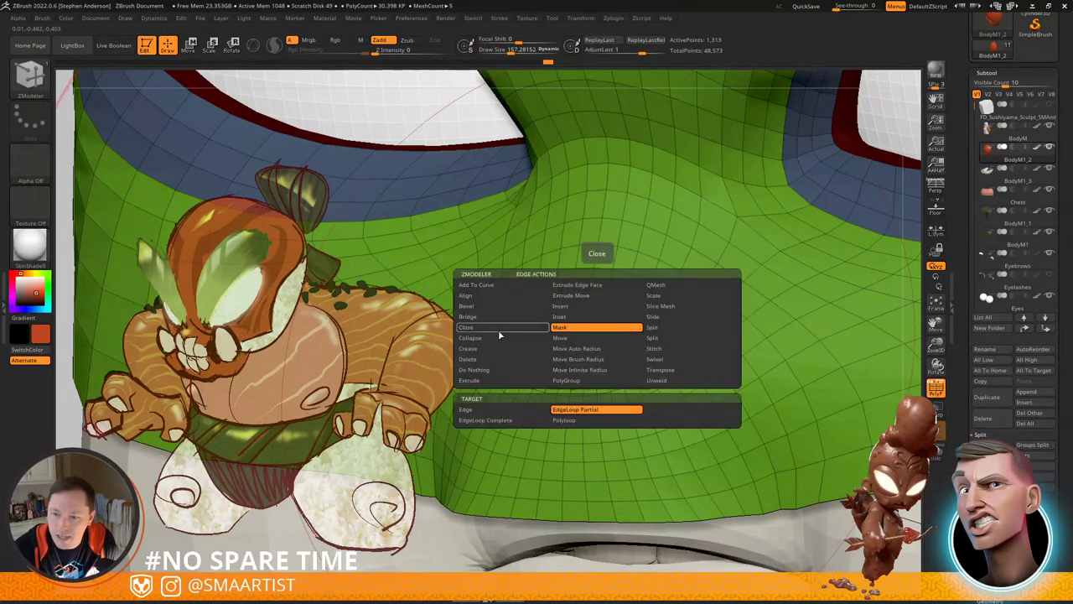
{"action": "left_click", "coordinate": [665, 409]}
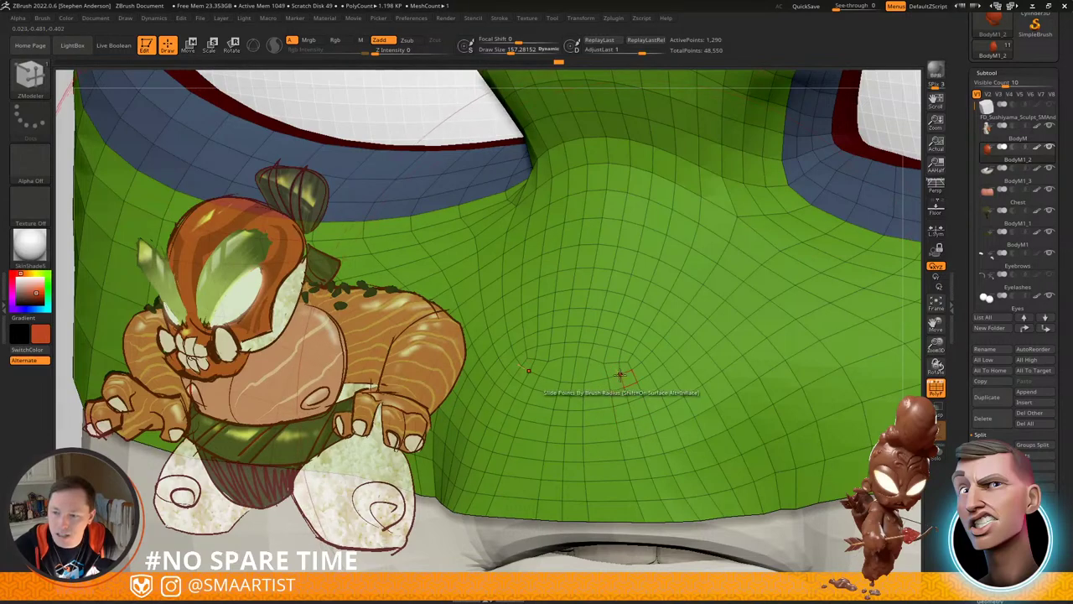
{"action": "key", "text": "s"}
{"action": "mouse_move", "coordinate": [624, 373]}
{"action": "left_mouse_down"}
{"action": "mouse_move", "coordinate": [599, 374]}
{"action": "mouse_move", "coordinate": [597, 360]}
{"action": "left_mouse_up"}
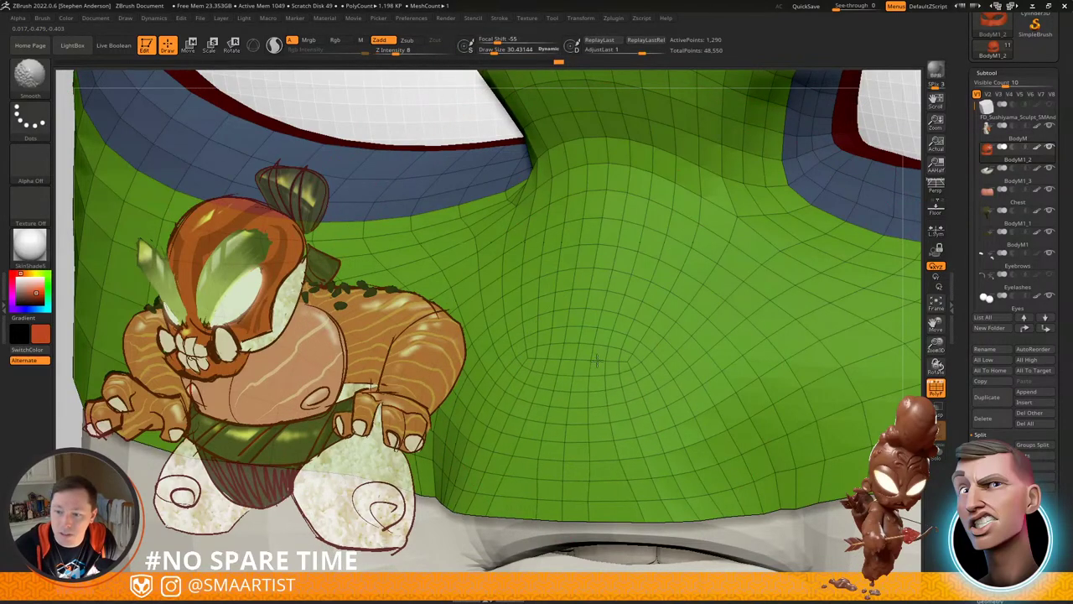
Step: Collapse several more dense polyloops around the side of the nose with ZModeler, and smooth the surrounding mesh
{"action": "mouse_move", "coordinate": [575, 413]}
{"action": "right_mouse_down", "text": "ctrl"}
{"action": "mouse_move", "coordinate": [662, 369]}
{"action": "mouse_move", "coordinate": [631, 379]}
{"action": "mouse_move", "coordinate": [661, 402]}
{"action": "mouse_move", "coordinate": [717, 412]}
{"action": "mouse_move", "coordinate": [614, 389]}
{"action": "mouse_move", "coordinate": [629, 386]}
{"action": "mouse_move", "coordinate": [606, 438]}
{"action": "mouse_move", "coordinate": [675, 445]}
{"action": "mouse_move", "coordinate": [654, 438]}
{"action": "right_mouse_up", "text": "ctrl"}
{"action": "right_click_drag", "start_coordinate": [512, 456], "coordinate": [624, 410], "text": "alt"}
{"action": "right_click_drag", "start_coordinate": [625, 409], "coordinate": [687, 520], "text": "ctrl"}
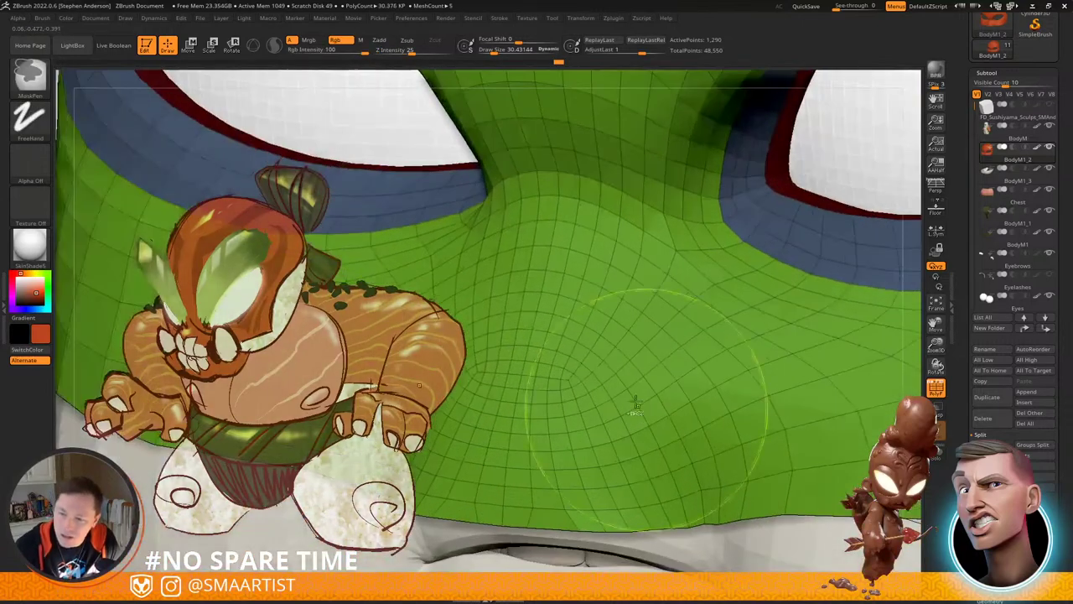
{"action": "left_click", "coordinate": [595, 343]}
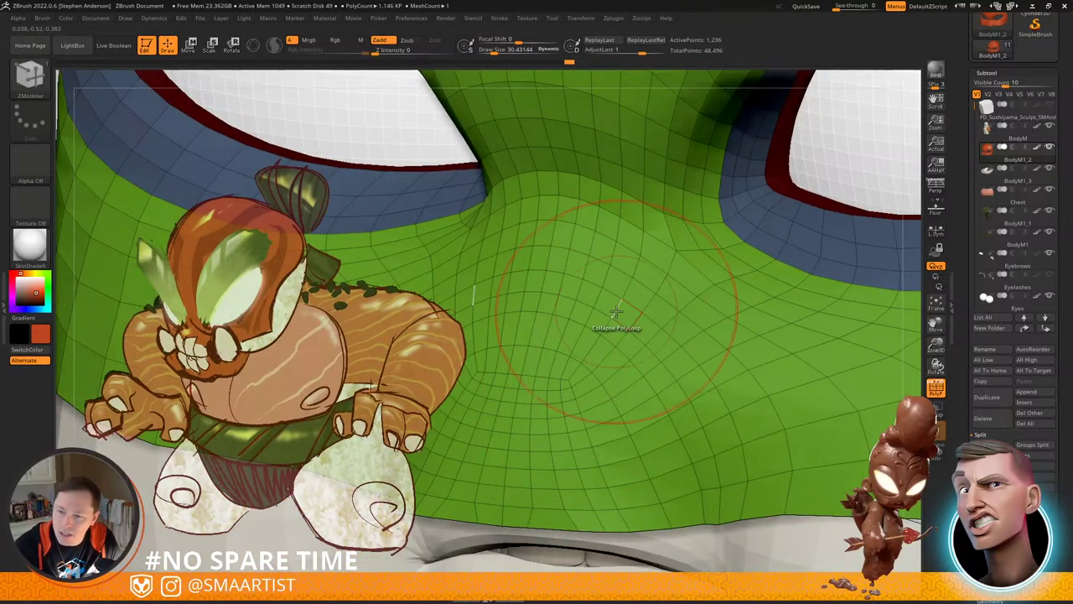
{"action": "left_click", "coordinate": [617, 311]}
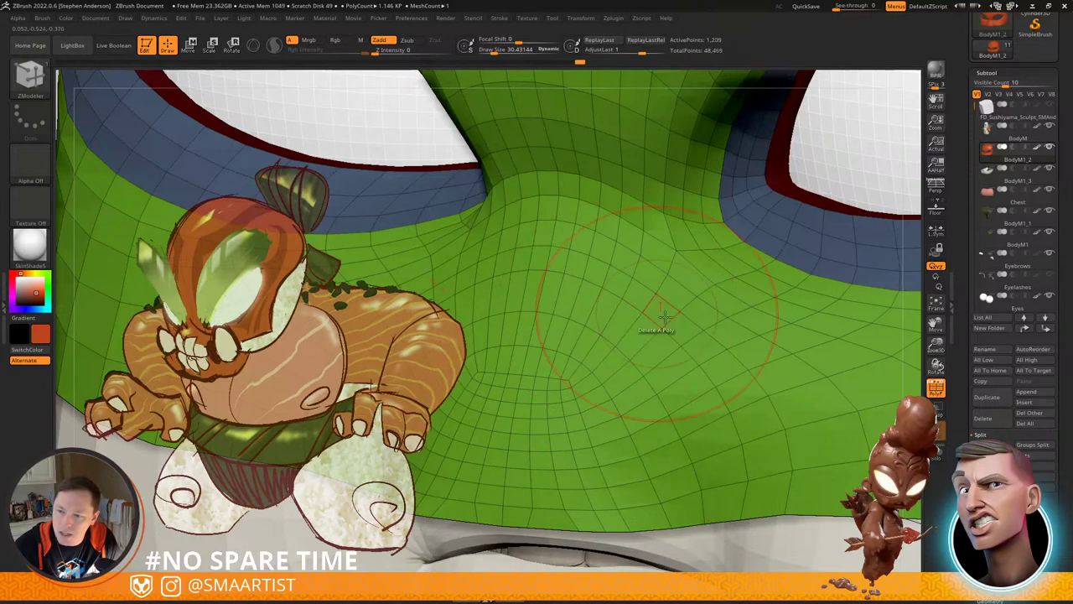
{"action": "left_click", "coordinate": [634, 269]}
{"action": "right_click_drag", "start_coordinate": [634, 269], "coordinate": [609, 378], "text": "ctrl"}
{"action": "left_click_drag", "start_coordinate": [615, 383], "coordinate": [659, 350], "text": "shift"}
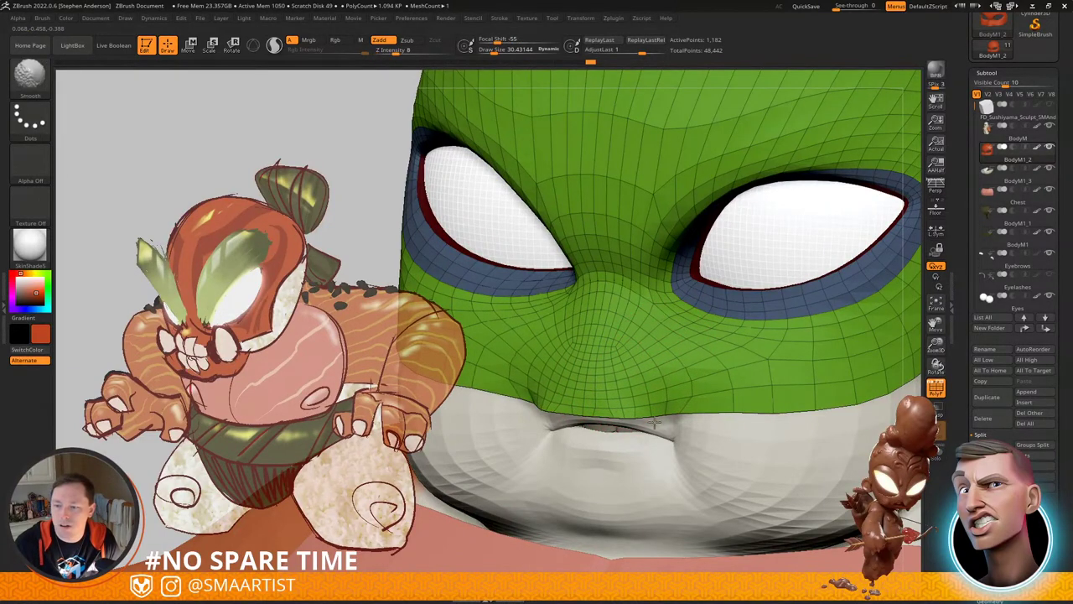
{"action": "left_click_drag", "start_coordinate": [622, 385], "coordinate": [642, 385], "text": "shift"}
Step: Apply the Polish By Groups deformation to the face mask to round out its border
{"action": "mouse_move", "coordinate": [742, 398]}
{"action": "right_mouse_down"}
{"action": "mouse_move", "coordinate": [670, 396]}
{"action": "mouse_move", "coordinate": [655, 382]}
{"action": "mouse_move", "coordinate": [623, 434]}
{"action": "mouse_move", "coordinate": [644, 475]}
{"action": "mouse_move", "coordinate": [797, 326]}
{"action": "mouse_move", "coordinate": [732, 436]}
{"action": "right_mouse_up"}
{"action": "key", "text": "space"}
{"action": "left_click", "coordinate": [991, 601]}
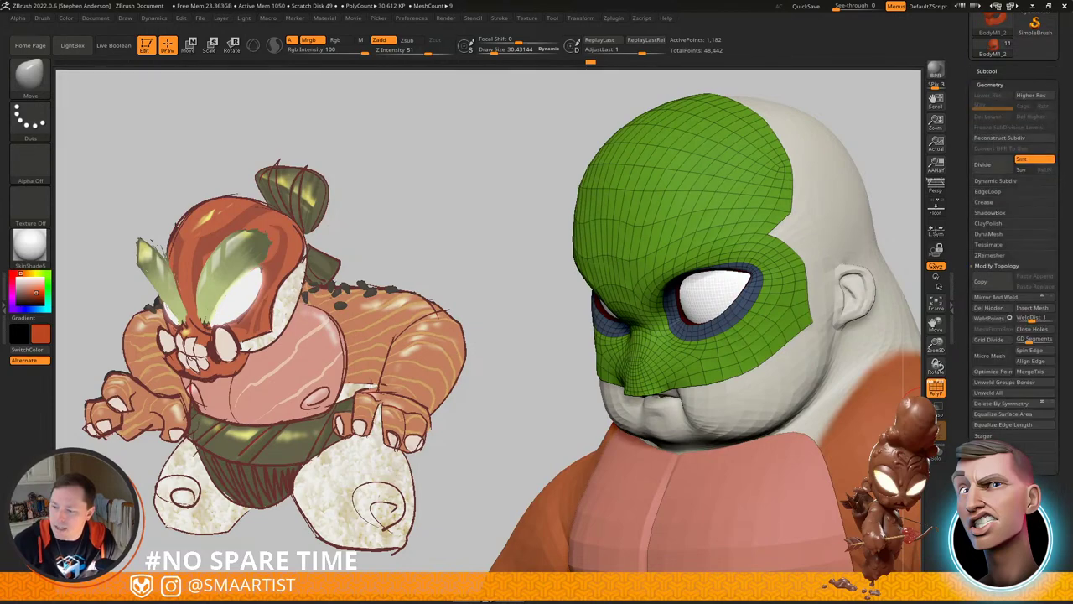
{"action": "left_click", "coordinate": [994, 588]}
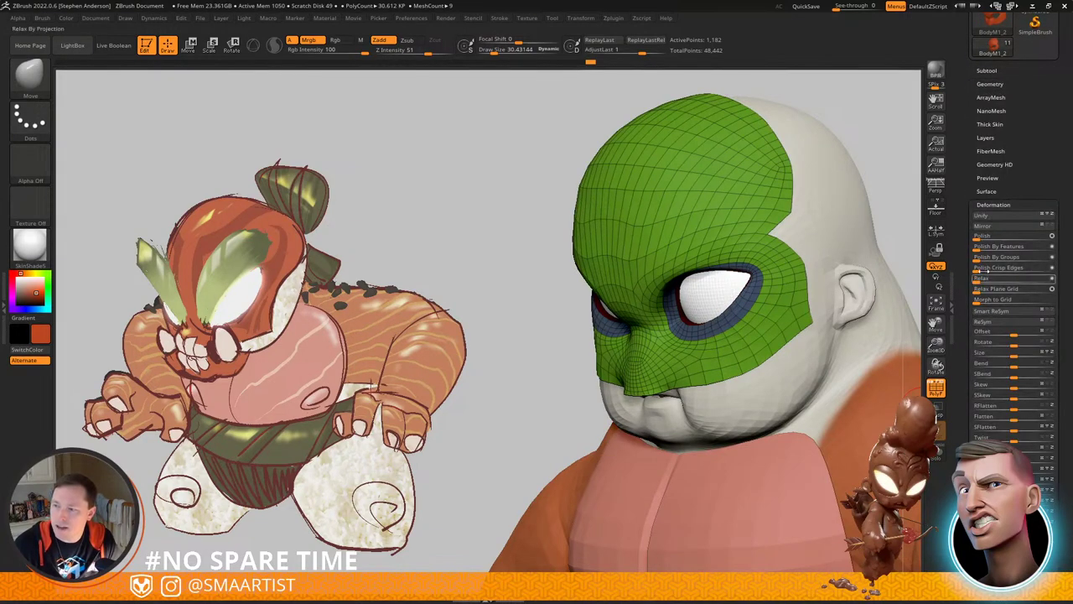
{"action": "left_click", "coordinate": [977, 257]}
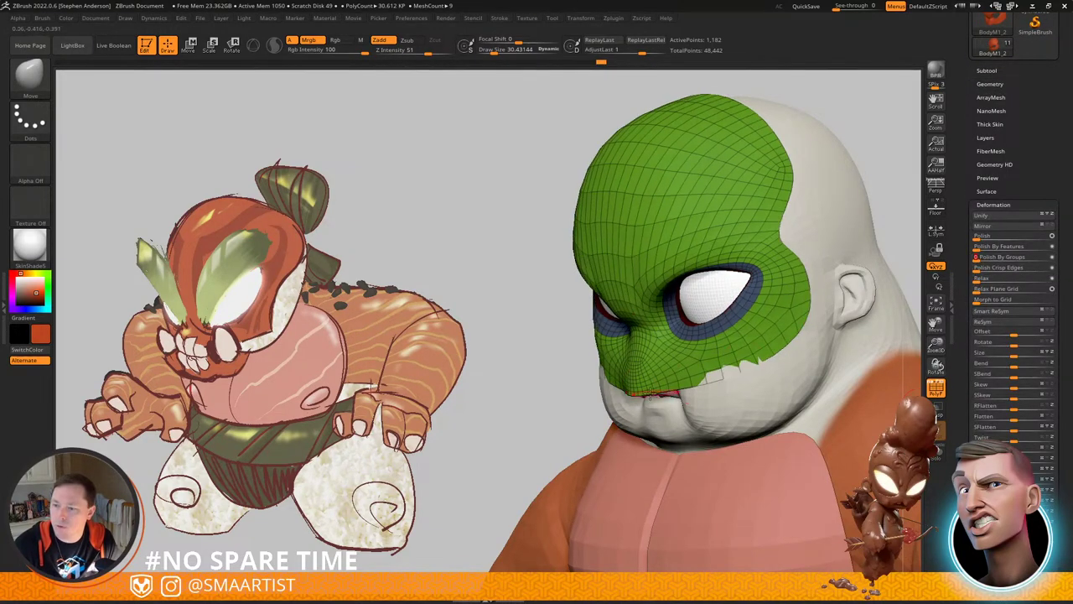
Step: Hide the outer strip of polygons along the salmon face mask's side border, beside the eye, using a polyloop selection
{"action": "mouse_move", "coordinate": [650, 394]}
{"action": "right_mouse_down"}
{"action": "mouse_move", "coordinate": [737, 388]}
{"action": "mouse_move", "coordinate": [653, 389]}
{"action": "right_mouse_up"}
{"action": "right_click_drag", "start_coordinate": [752, 299], "coordinate": [721, 355], "text": "alt"}
{"action": "left_click", "coordinate": [721, 355], "text": "ctrl+shift"}
{"action": "key", "text": "ctrl+z"}
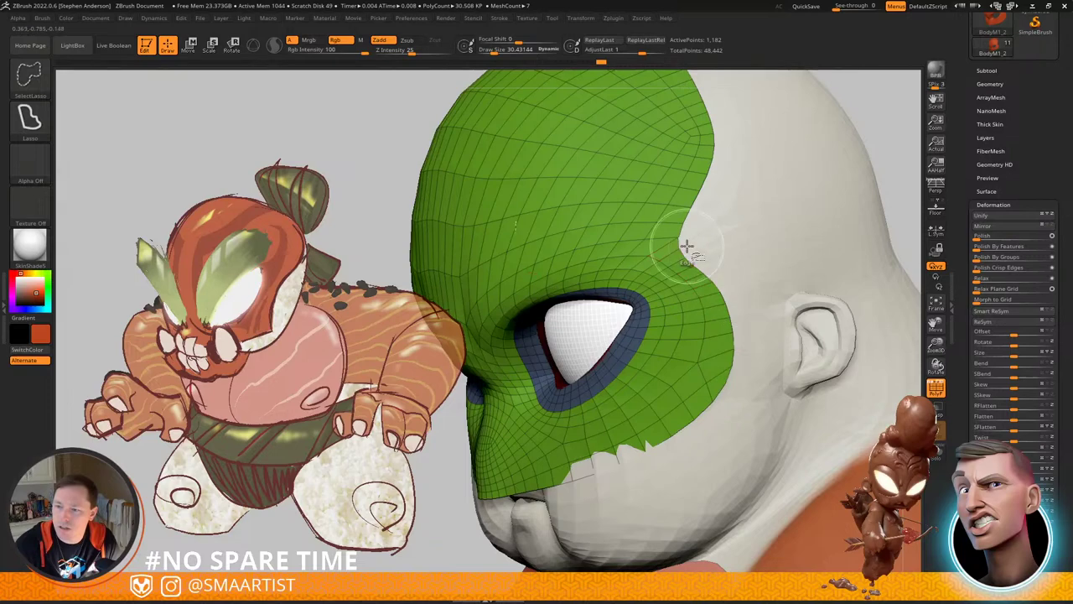
{"action": "key", "text": "b"}
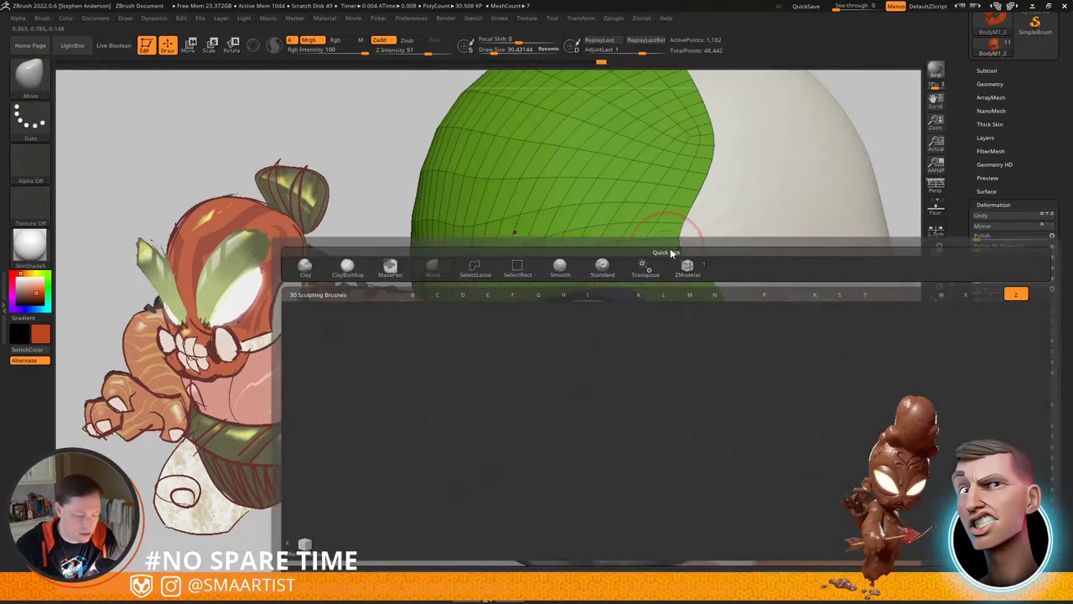
{"action": "key", "text": "z"}
{"action": "key", "text": "m"}
{"action": "left_click", "coordinate": [667, 250]}
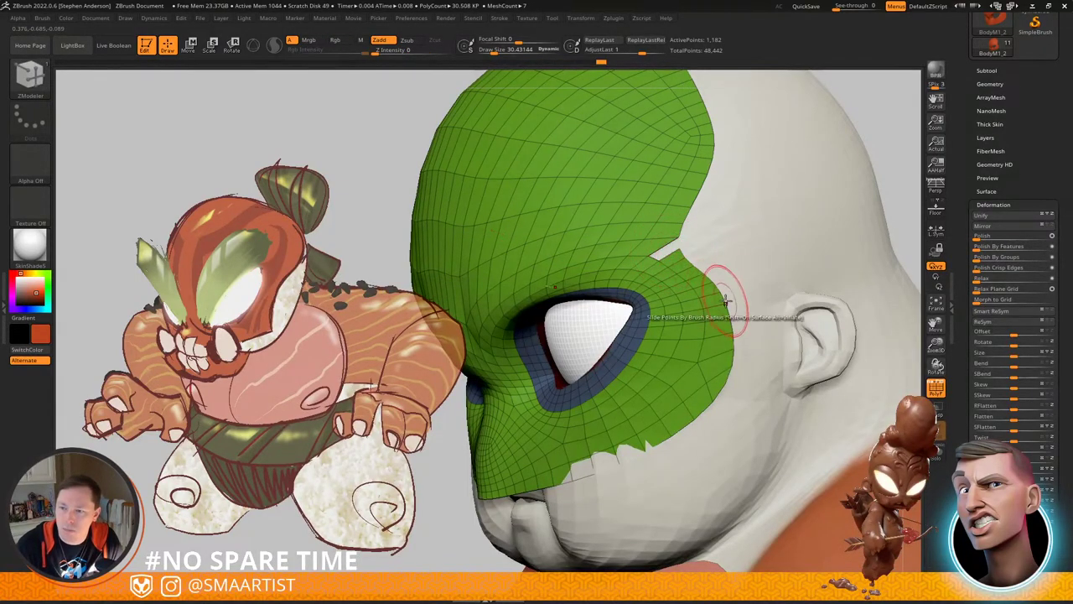
{"action": "key", "text": "ctrl+shift"}
{"action": "left_click", "coordinate": [687, 270], "text": "ctrl+shift"}
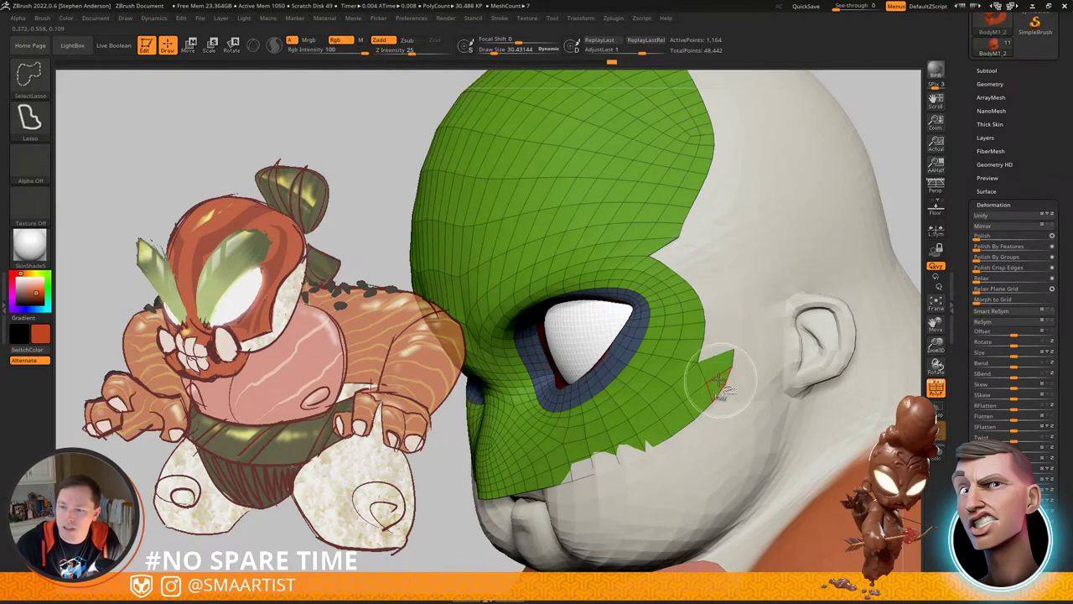
Step: Hide the pointed strip at the mask's cheek corner and the strip beside the eye, and delete the hidden polygons
{"action": "left_click", "coordinate": [717, 374], "text": "ctrl+shift"}
{"action": "key", "text": "ctrl+z"}
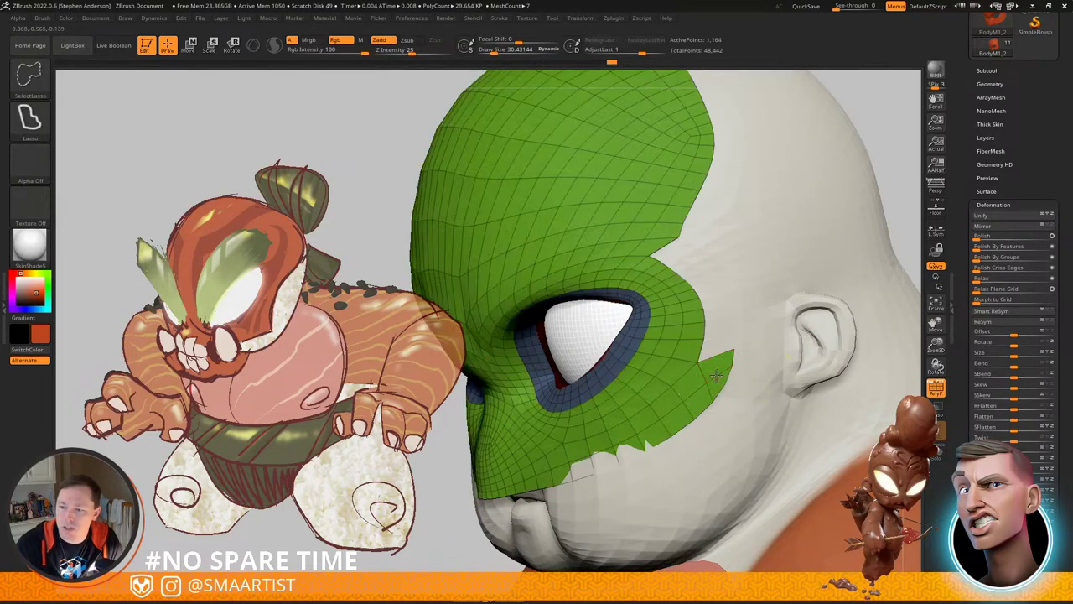
{"action": "left_click", "coordinate": [717, 376], "text": "ctrl+shift"}
{"action": "mouse_move", "coordinate": [682, 400]}
{"action": "right_mouse_down"}
{"action": "mouse_move", "coordinate": [715, 405]}
{"action": "mouse_move", "coordinate": [703, 369]}
{"action": "mouse_move", "coordinate": [671, 362]}
{"action": "mouse_move", "coordinate": [697, 358]}
{"action": "right_mouse_up"}
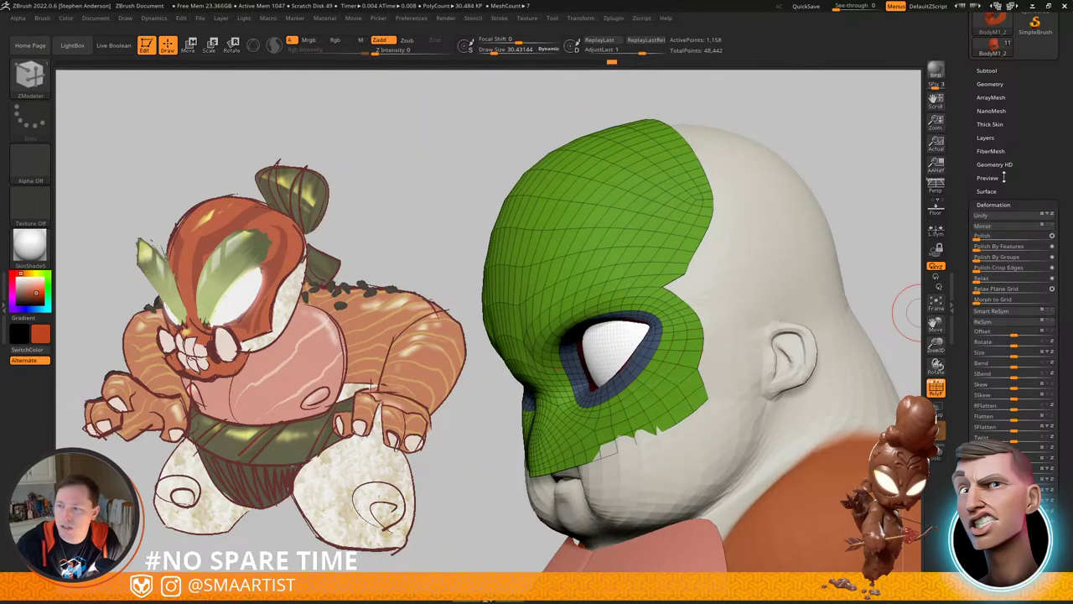
{"action": "left_click", "coordinate": [991, 84]}
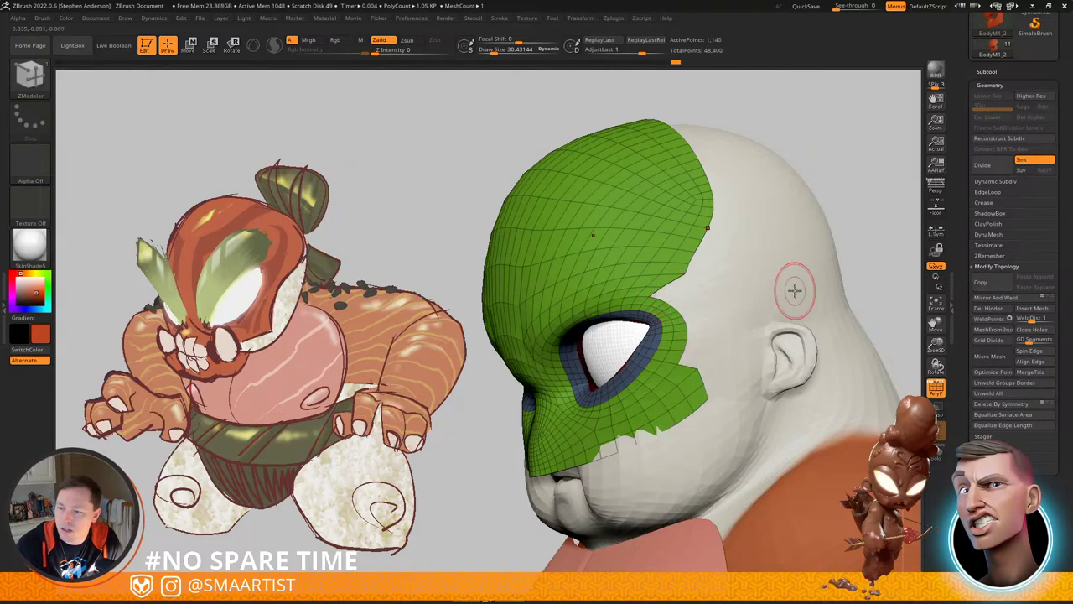
{"action": "mouse_move", "coordinate": [754, 301]}
{"action": "left_mouse_down"}
{"action": "mouse_move", "coordinate": [697, 317]}
{"action": "mouse_move", "coordinate": [728, 307]}
{"action": "mouse_move", "coordinate": [698, 296]}
{"action": "mouse_move", "coordinate": [694, 318]}
{"action": "mouse_move", "coordinate": [697, 302]}
{"action": "left_mouse_up"}
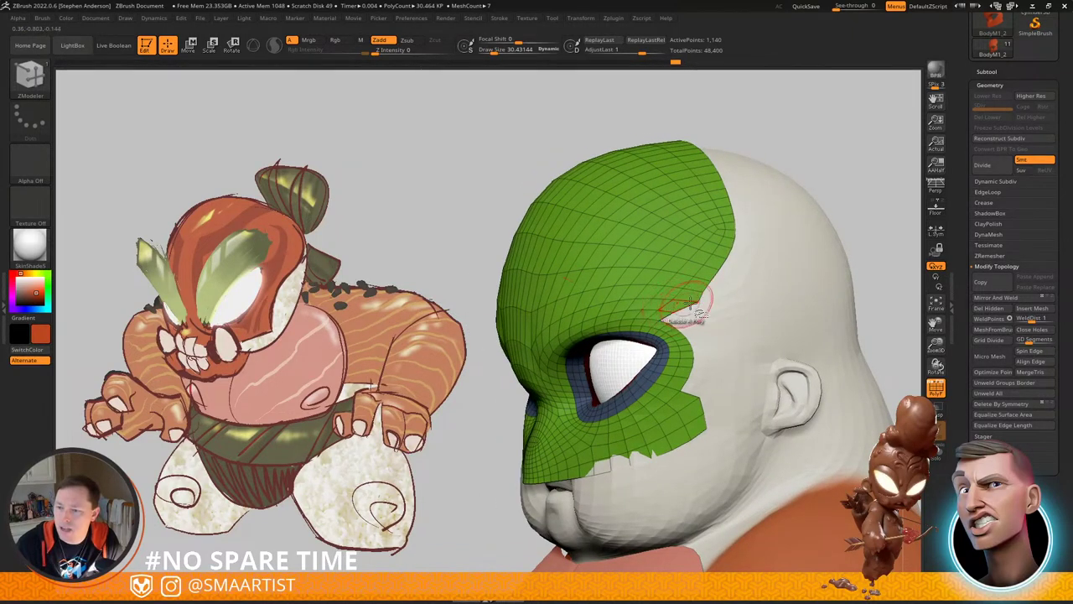
Step: Hide the forehead polyloops of the face mask one after another, leaving only the eye and nose area shown
{"action": "key", "text": "ctrl+shift"}
{"action": "left_click", "coordinate": [728, 252], "text": "ctrl+shift"}
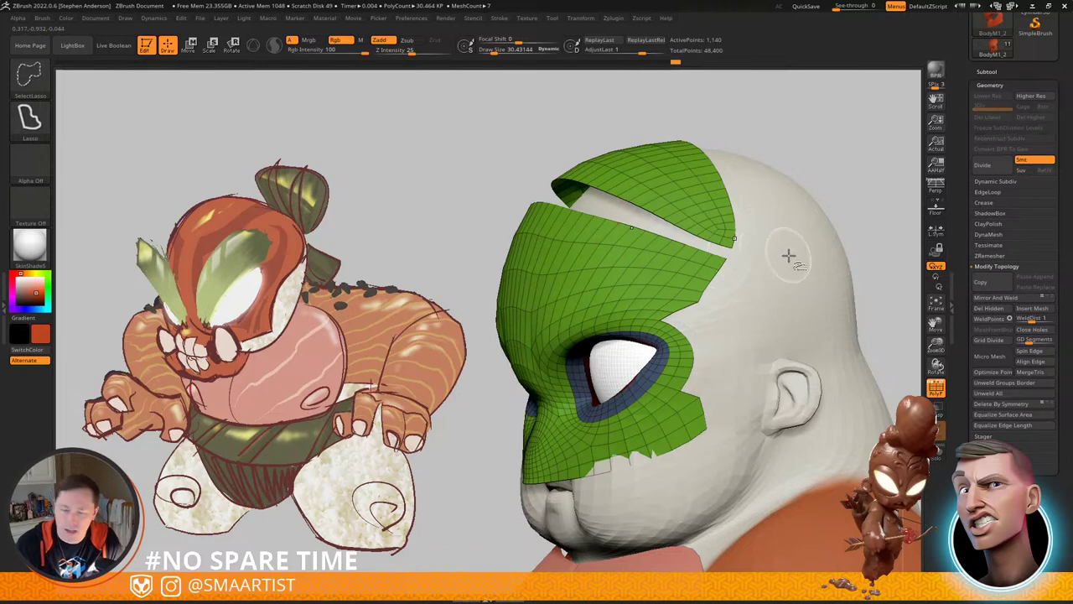
{"action": "key", "text": "ctrl+shift+s"}
{"action": "key", "text": "ctrl+shift+s"}
{"action": "key", "text": "ctrl+shift+s"}
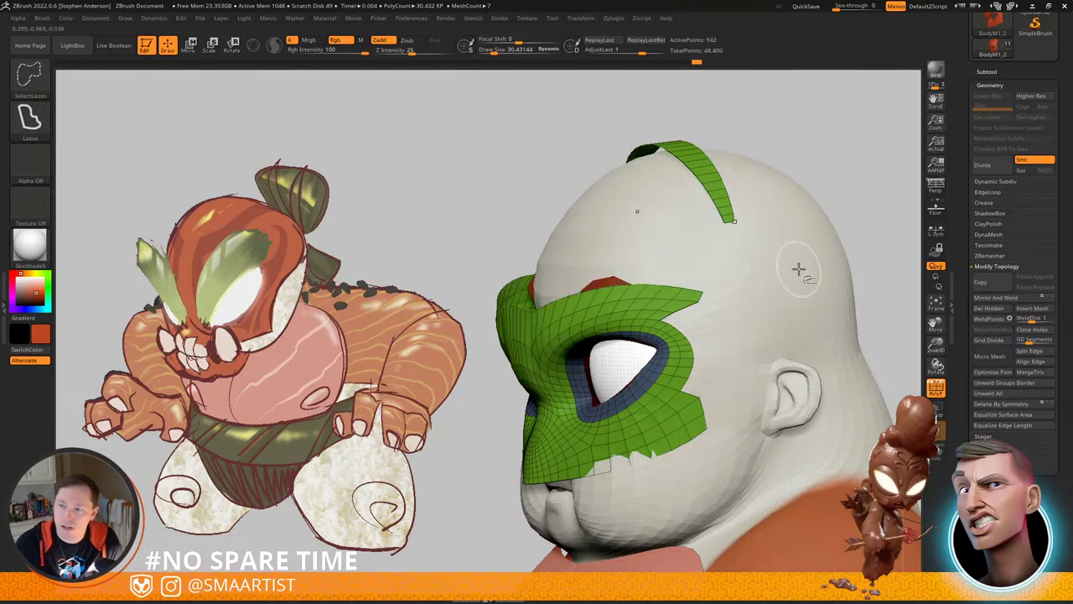
{"action": "left_click", "coordinate": [799, 268], "text": "ctrl+shift"}
Step: Apply masking to the eye and nose area, show the whole face mask again, and blur the masking's border
{"action": "key", "text": "ctrl"}
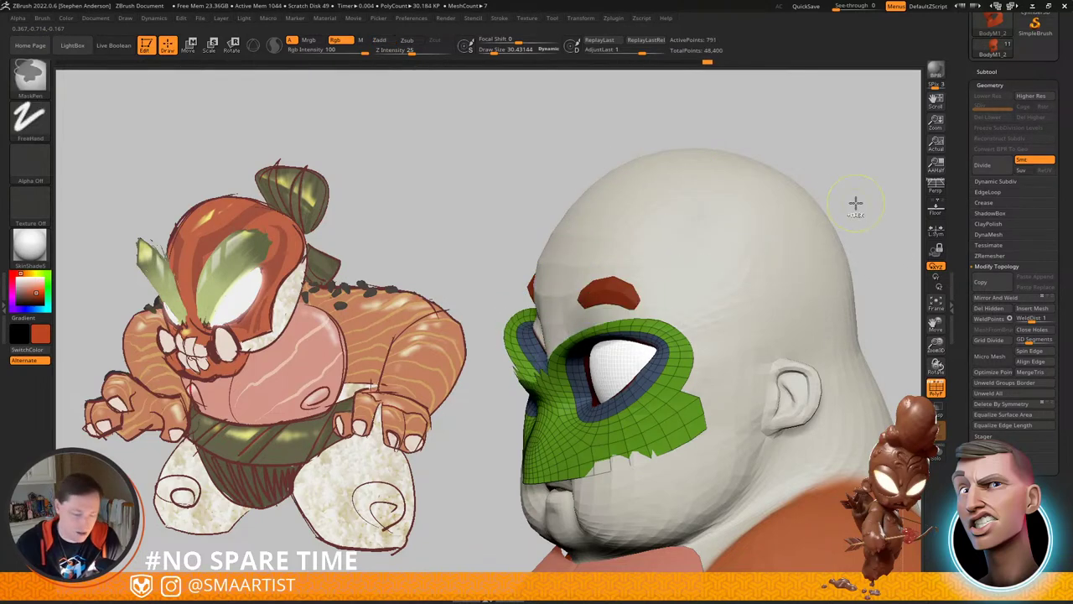
{"action": "left_click", "coordinate": [844, 172], "text": "ctrl+shift"}
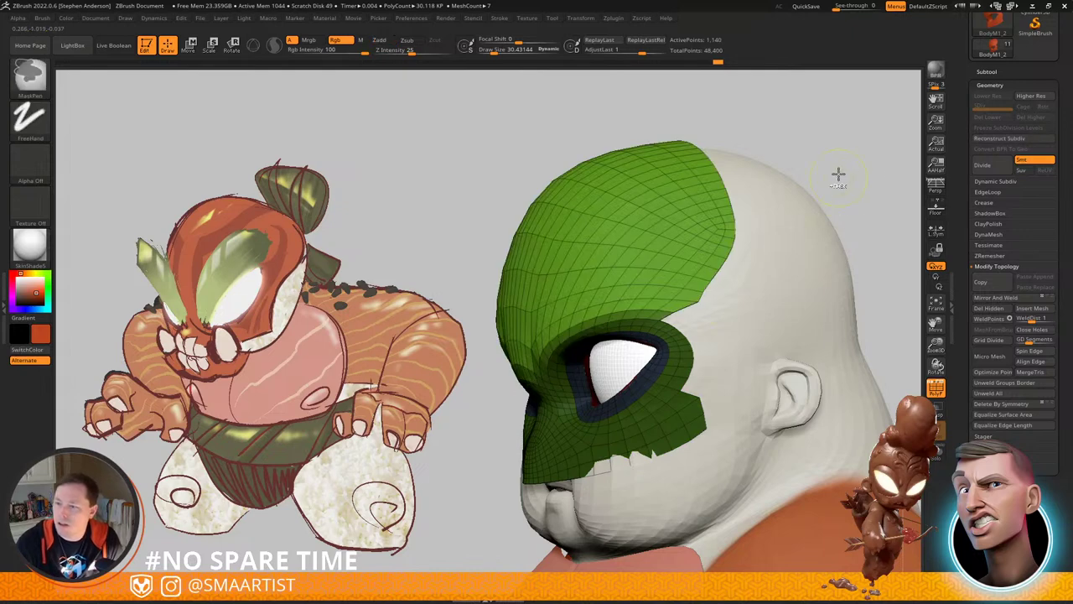
{"action": "left_click", "coordinate": [639, 297], "text": "ctrl"}
{"action": "left_click", "coordinate": [656, 299], "text": "ctrl"}
{"action": "left_click", "coordinate": [904, 166], "text": "ctrl"}
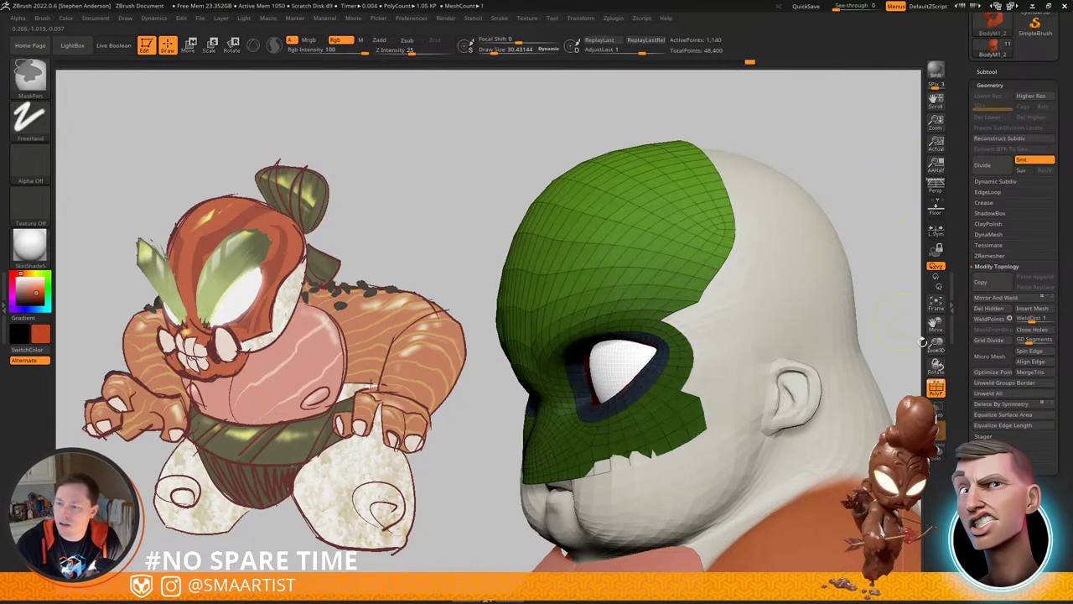
Step: Apply the Polish By Groups deformation repeatedly to the unmasked forehead to smooth its border, and clear the masking
{"action": "left_click", "coordinate": [993, 593]}
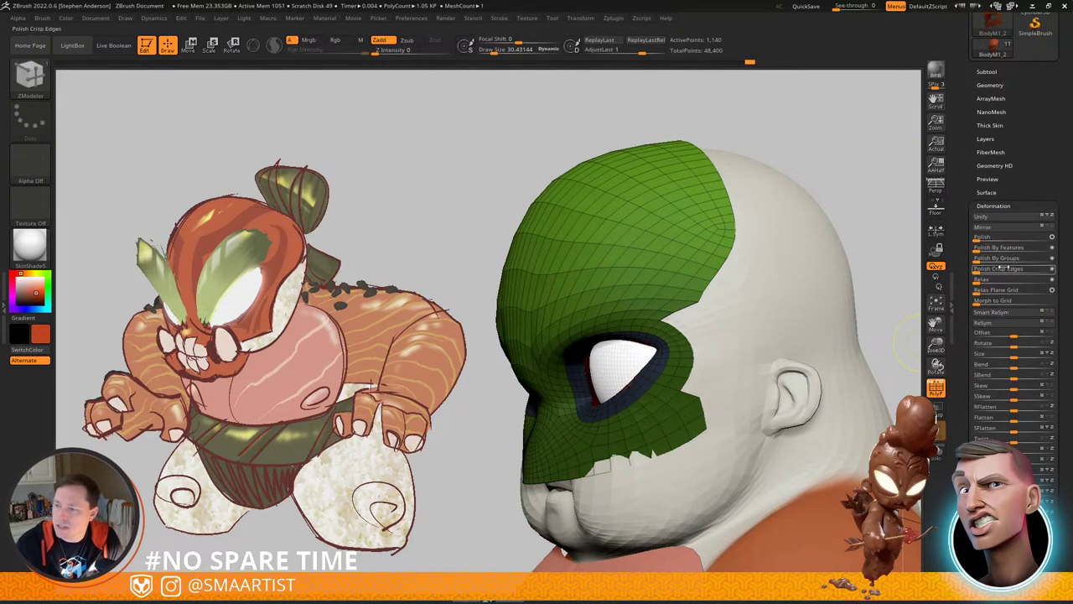
{"action": "left_click_drag", "start_coordinate": [979, 260], "coordinate": [1028, 258]}
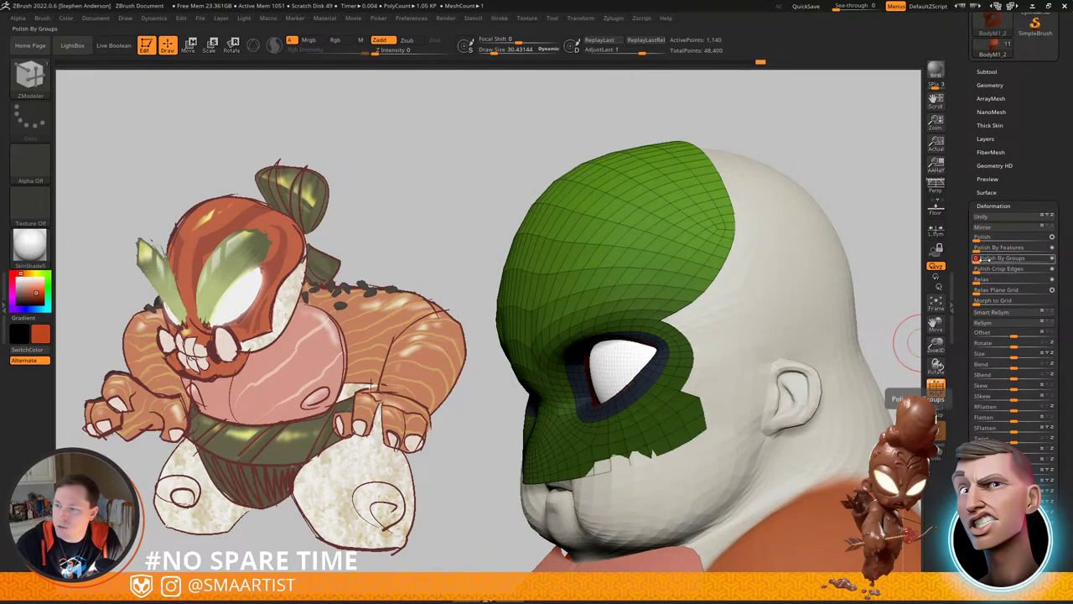
{"action": "left_click_drag", "start_coordinate": [977, 261], "coordinate": [1057, 264]}
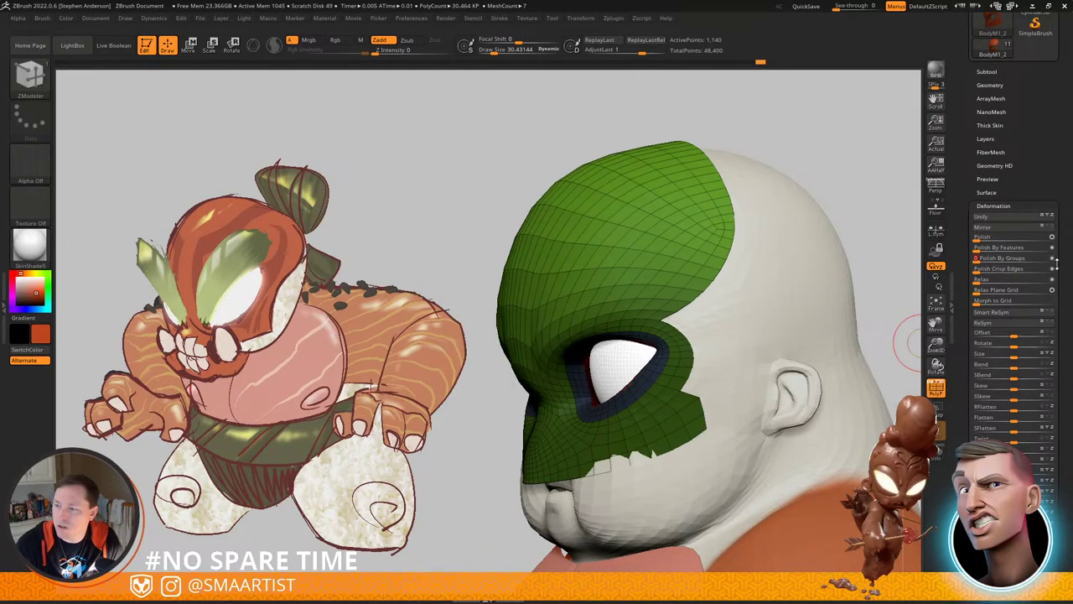
{"action": "left_click_drag", "start_coordinate": [979, 261], "coordinate": [1032, 261]}
{"action": "left_click_drag", "start_coordinate": [793, 114], "coordinate": [826, 143], "text": "ctrl"}
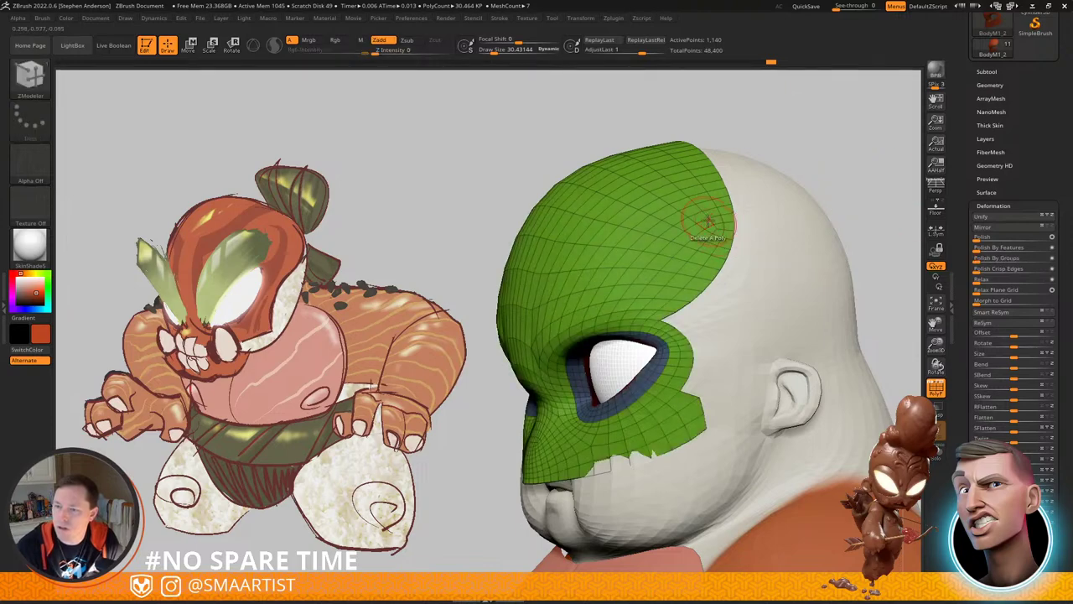
Step: Turn off the polygroup wireframe and inspect the face mask on the whole character from the side and front
{"action": "right_click_drag", "start_coordinate": [707, 223], "coordinate": [696, 224]}
{"action": "key", "text": "shift+f"}
{"action": "right_click_drag", "start_coordinate": [777, 251], "coordinate": [686, 227], "text": "ctrl"}
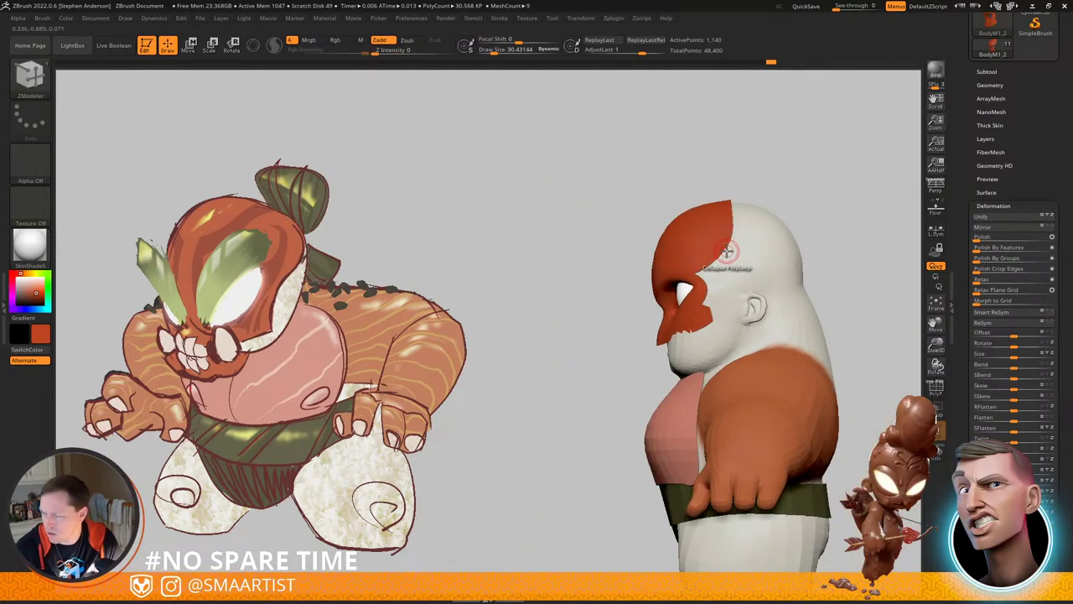
{"action": "right_click_drag", "start_coordinate": [742, 195], "coordinate": [709, 247]}
{"action": "right_click_drag", "start_coordinate": [637, 274], "coordinate": [635, 240], "text": "alt"}
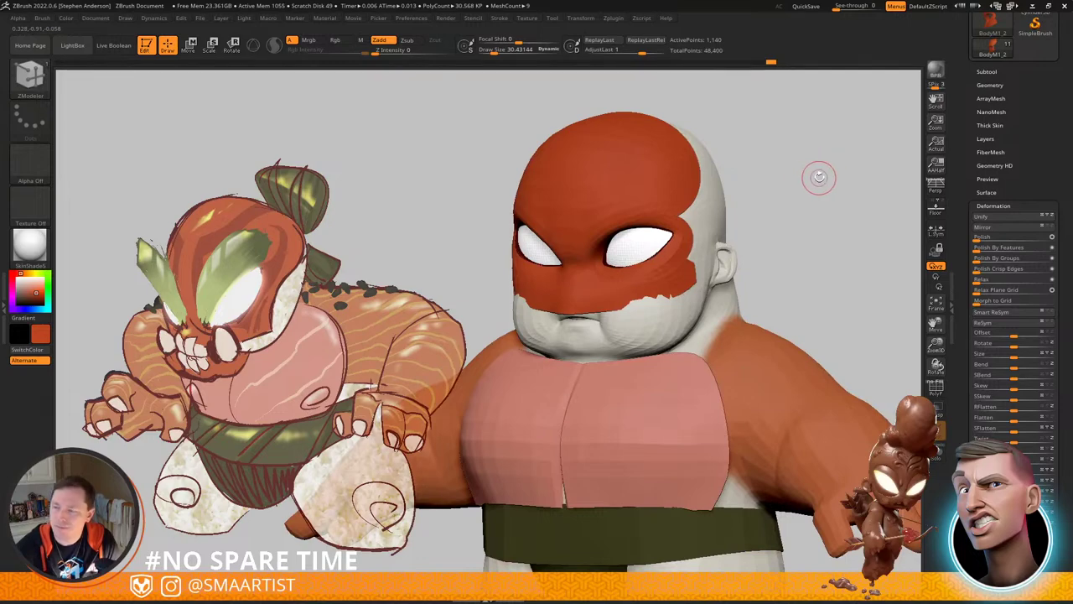
Step: Switch to the mouth and jaw subtool, show its wireframe, and hide the polyloop running from the mouth corners across the cheeks
{"action": "key", "text": "shift+f"}
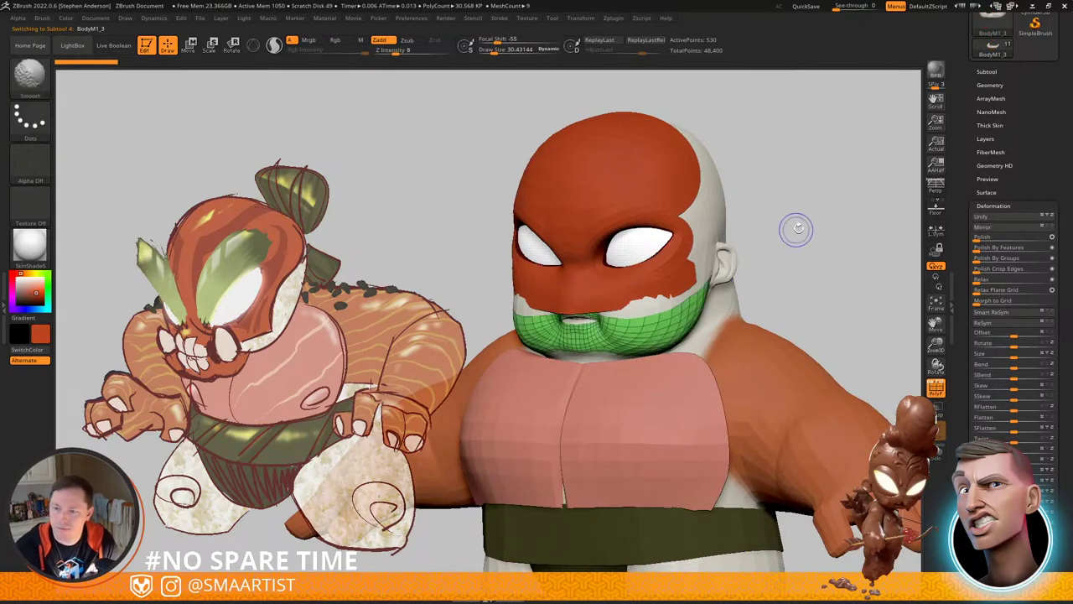
{"action": "mouse_move", "coordinate": [813, 220]}
{"action": "right_mouse_down"}
{"action": "mouse_move", "coordinate": [784, 223]}
{"action": "mouse_move", "coordinate": [805, 218]}
{"action": "right_mouse_up"}
{"action": "mouse_move", "coordinate": [648, 300]}
{"action": "right_mouse_down"}
{"action": "mouse_move", "coordinate": [661, 270]}
{"action": "mouse_move", "coordinate": [654, 291]}
{"action": "mouse_move", "coordinate": [674, 273]}
{"action": "mouse_move", "coordinate": [658, 320]}
{"action": "mouse_move", "coordinate": [646, 294]}
{"action": "mouse_move", "coordinate": [676, 300]}
{"action": "mouse_move", "coordinate": [677, 325]}
{"action": "mouse_move", "coordinate": [793, 391]}
{"action": "right_mouse_up"}
{"action": "key", "text": "b"}
{"action": "key", "text": "z"}
{"action": "key", "text": "m"}
{"action": "mouse_move", "coordinate": [608, 295]}
{"action": "right_mouse_down"}
{"action": "mouse_move", "coordinate": [612, 325]}
{"action": "mouse_move", "coordinate": [621, 260]}
{"action": "right_mouse_up"}
{"action": "left_click", "coordinate": [629, 324], "text": "ctrl+shift"}
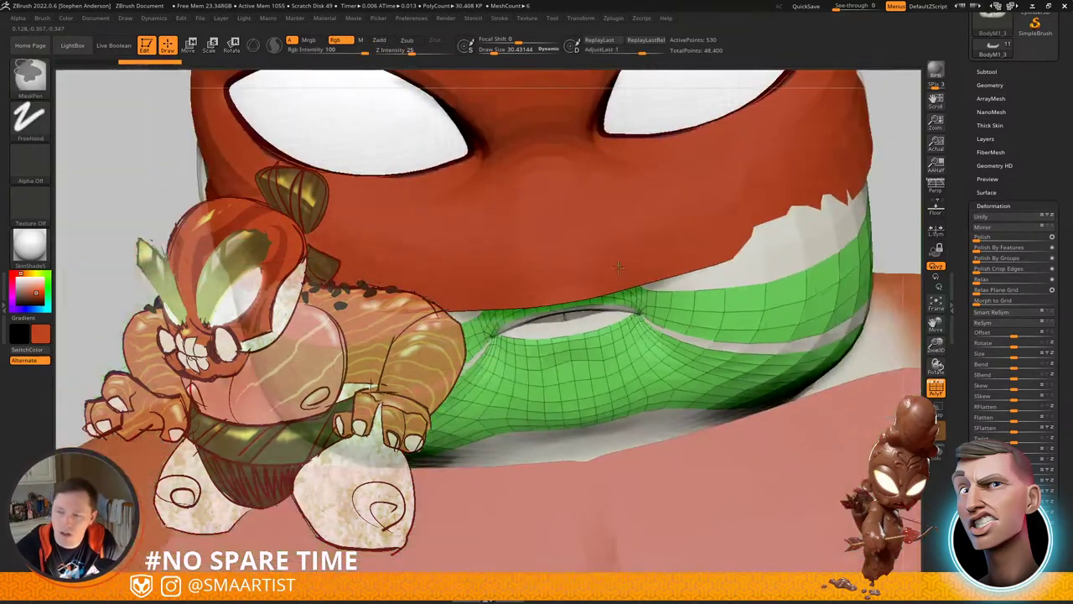
{"action": "right_click_drag", "start_coordinate": [755, 260], "coordinate": [573, 271]}
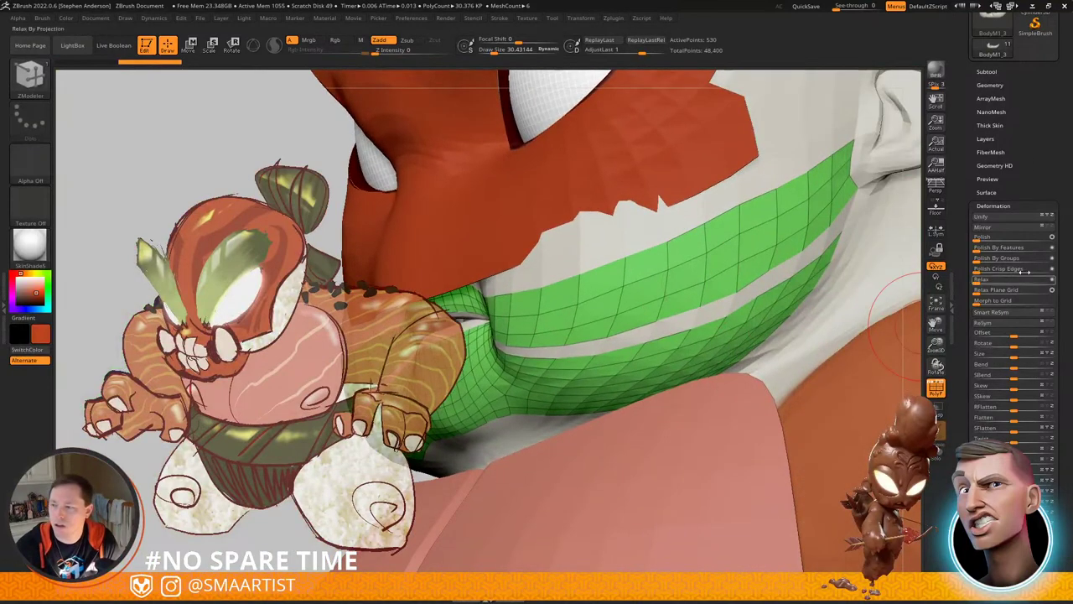
Step: Delete the hidden polygons of the mouth piece, keeping only the lower jaw strip, and view it on its own
{"action": "left_click", "coordinate": [992, 85]}
{"action": "left_click", "coordinate": [1004, 309]}
{"action": "mouse_move", "coordinate": [789, 352]}
{"action": "right_mouse_down", "text": "ctrl"}
{"action": "mouse_move", "coordinate": [662, 310]}
{"action": "mouse_move", "coordinate": [714, 347]}
{"action": "mouse_move", "coordinate": [676, 347]}
{"action": "mouse_move", "coordinate": [651, 297]}
{"action": "mouse_move", "coordinate": [574, 303]}
{"action": "right_mouse_up", "text": "ctrl"}
{"action": "mouse_move", "coordinate": [707, 290]}
{"action": "right_mouse_down", "text": "ctrl"}
{"action": "mouse_move", "coordinate": [712, 349]}
{"action": "mouse_move", "coordinate": [630, 267]}
{"action": "mouse_move", "coordinate": [679, 277]}
{"action": "mouse_move", "coordinate": [661, 270]}
{"action": "mouse_move", "coordinate": [684, 280]}
{"action": "mouse_move", "coordinate": [671, 295]}
{"action": "mouse_move", "coordinate": [696, 299]}
{"action": "right_mouse_up", "text": "ctrl"}
{"action": "key", "text": "ctrl+1"}
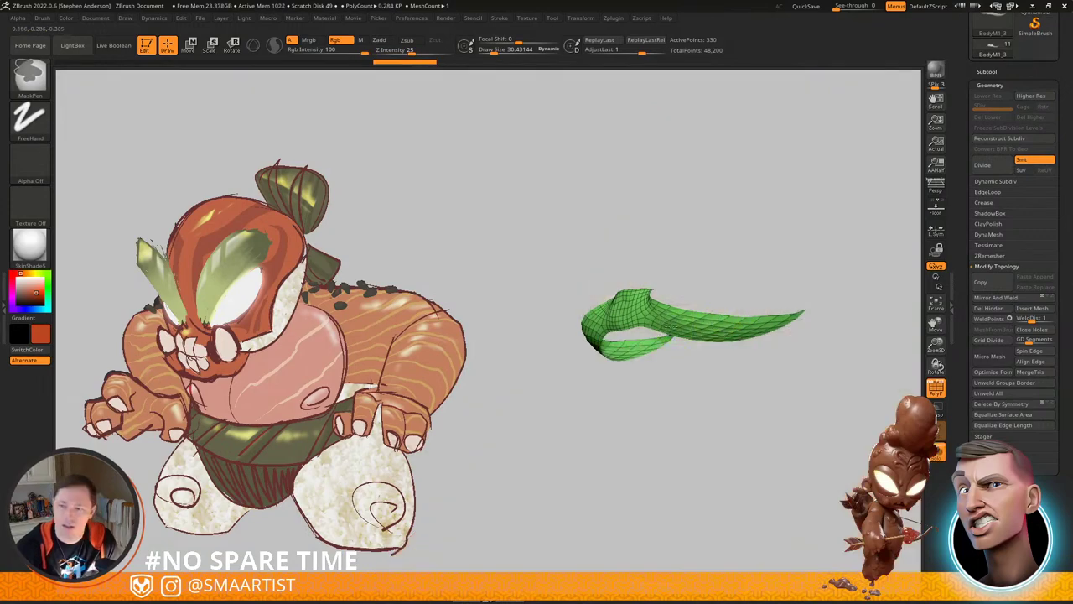
Step: Set the ZModeler edge action to insert a single edge loop, and delete surplus edge loops from the jaw strip
{"action": "key", "text": "f"}
{"action": "mouse_move", "coordinate": [578, 244]}
{"action": "right_mouse_down"}
{"action": "mouse_move", "coordinate": [617, 230]}
{"action": "mouse_move", "coordinate": [627, 290]}
{"action": "mouse_move", "coordinate": [606, 283]}
{"action": "mouse_move", "coordinate": [625, 318]}
{"action": "right_mouse_up"}
{"action": "mouse_move", "coordinate": [625, 318]}
{"action": "right_mouse_down"}
{"action": "mouse_move", "coordinate": [657, 262]}
{"action": "mouse_move", "coordinate": [682, 310]}
{"action": "right_mouse_up"}
{"action": "key", "text": "space"}
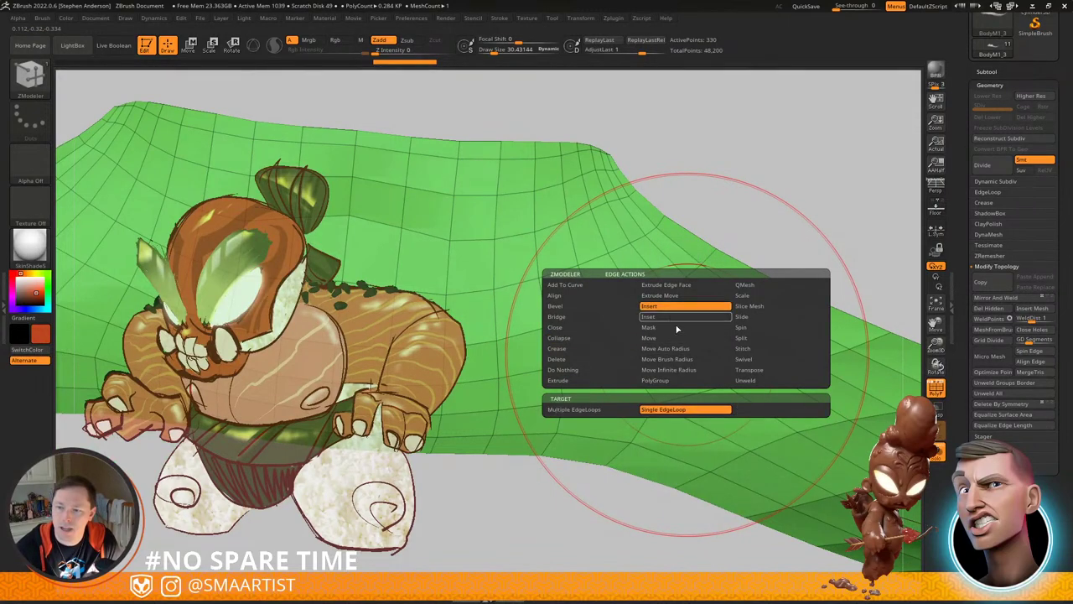
{"action": "left_click", "coordinate": [677, 325]}
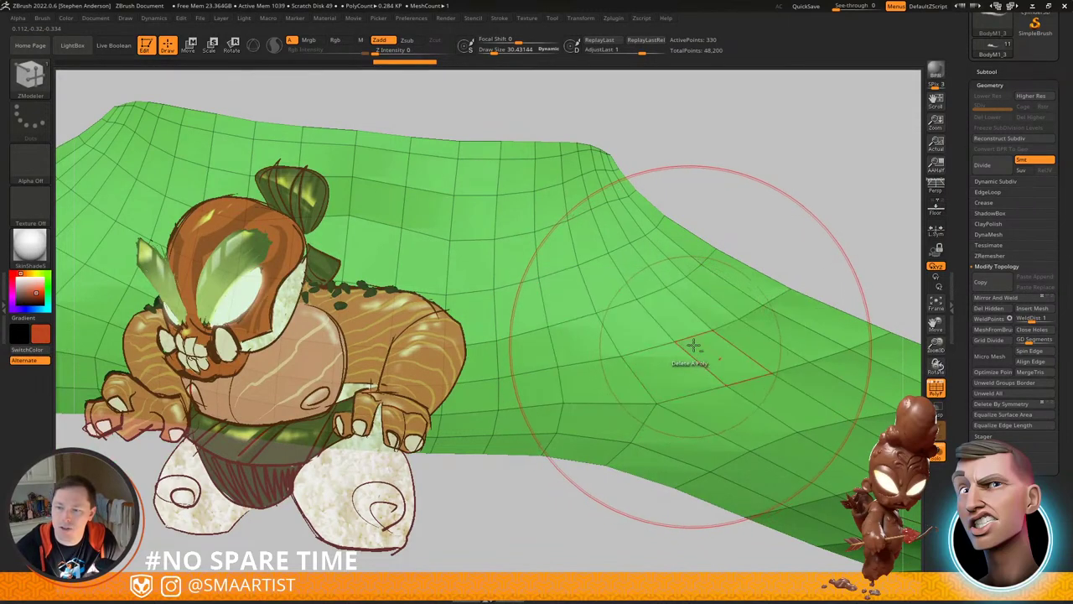
{"action": "left_click", "coordinate": [768, 311]}
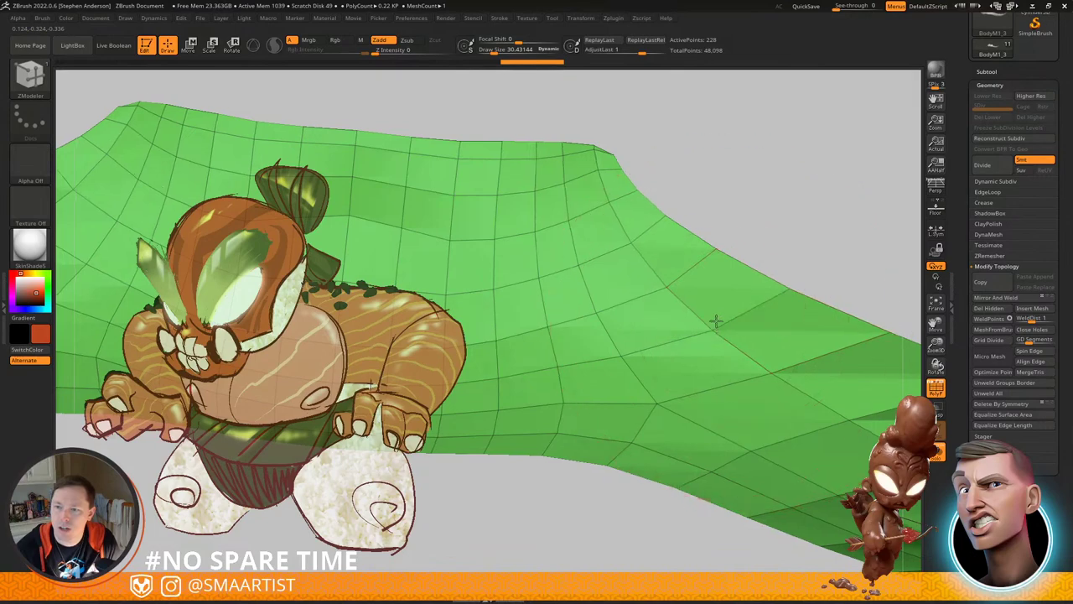
{"action": "right_click_drag", "start_coordinate": [716, 322], "coordinate": [713, 342]}
{"action": "right_click_drag", "start_coordinate": [579, 158], "coordinate": [663, 249], "text": "alt"}
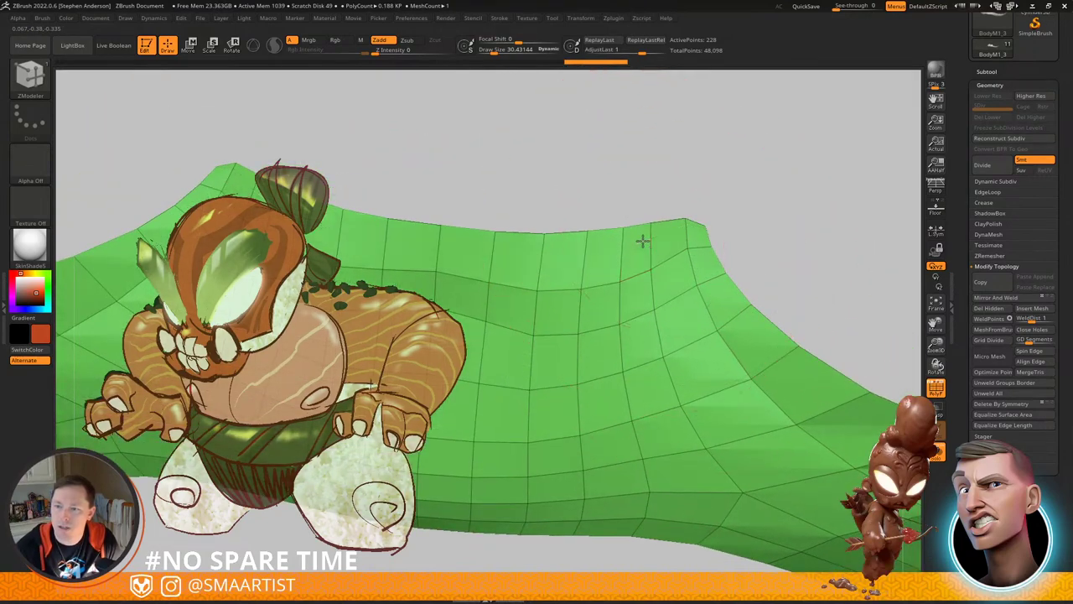
{"action": "left_click", "coordinate": [641, 316], "text": "alt"}
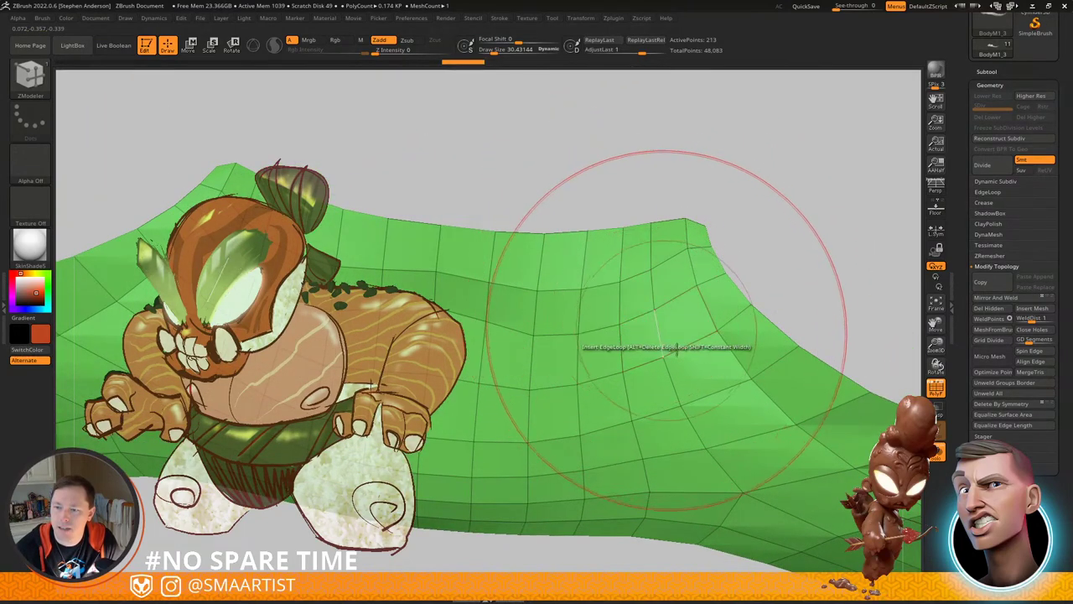
Step: Delete further vertical edge loops across the chin and beside the mouth corner to thin out the jaw strip
{"action": "right_click_drag", "start_coordinate": [675, 349], "coordinate": [668, 266], "text": "ctrl"}
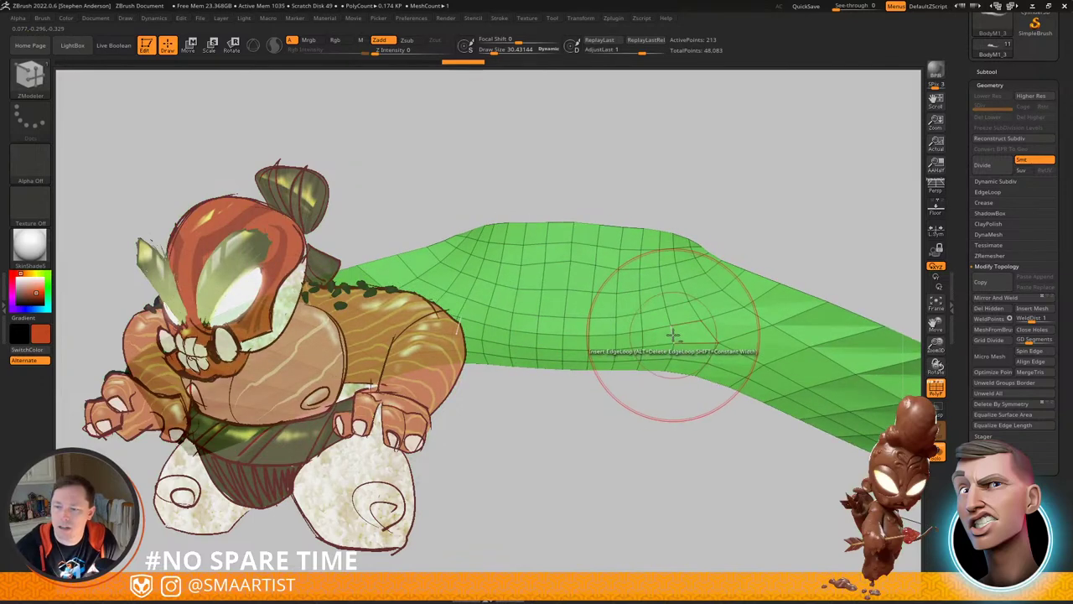
{"action": "key", "text": "ctrl+z"}
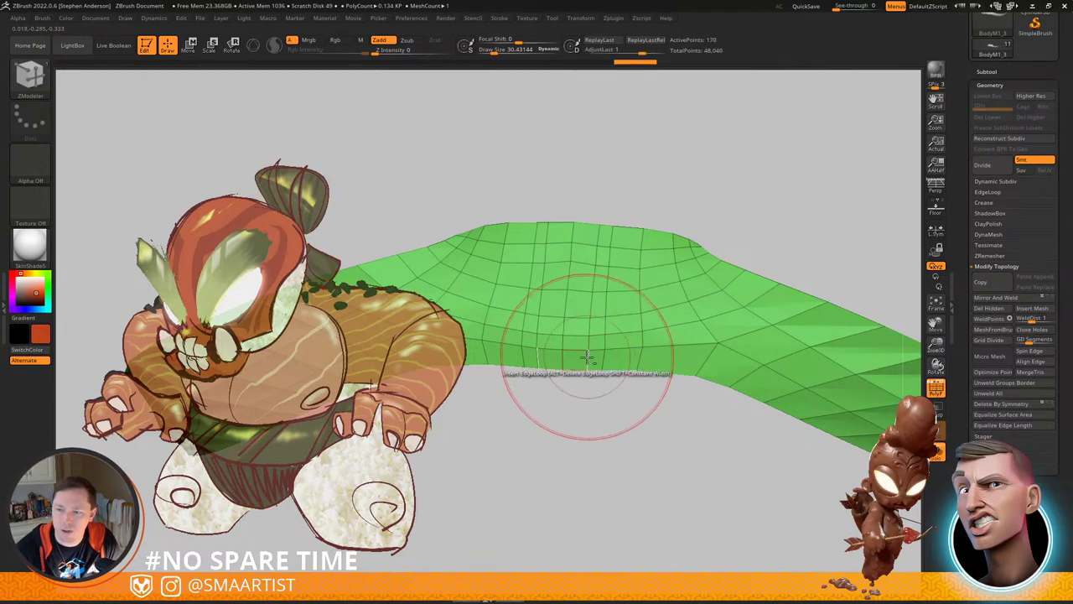
{"action": "left_click", "coordinate": [588, 359], "text": "alt"}
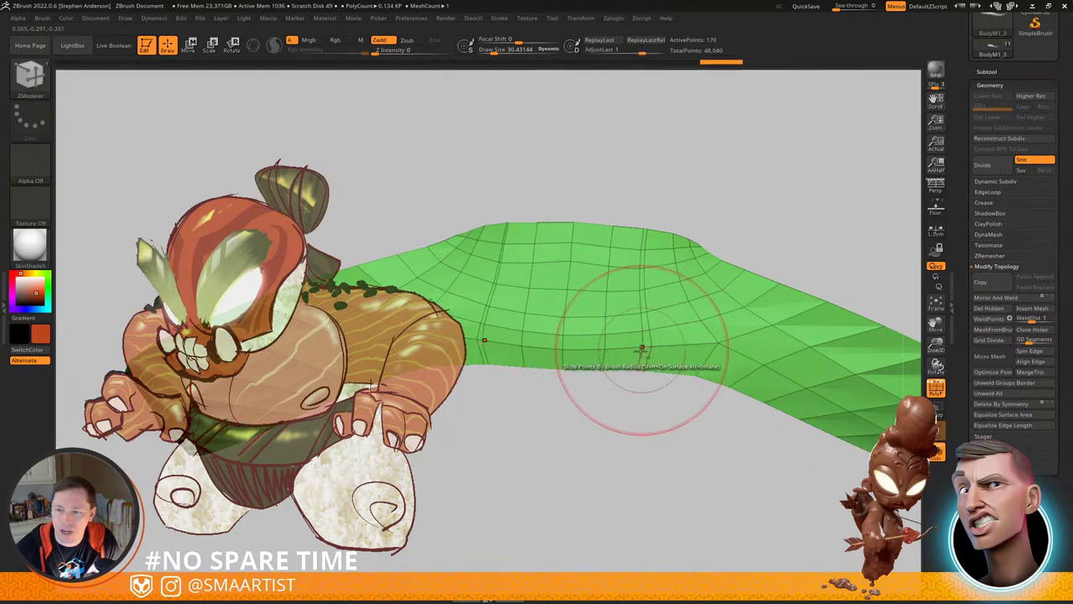
{"action": "left_click", "coordinate": [713, 316], "text": "alt"}
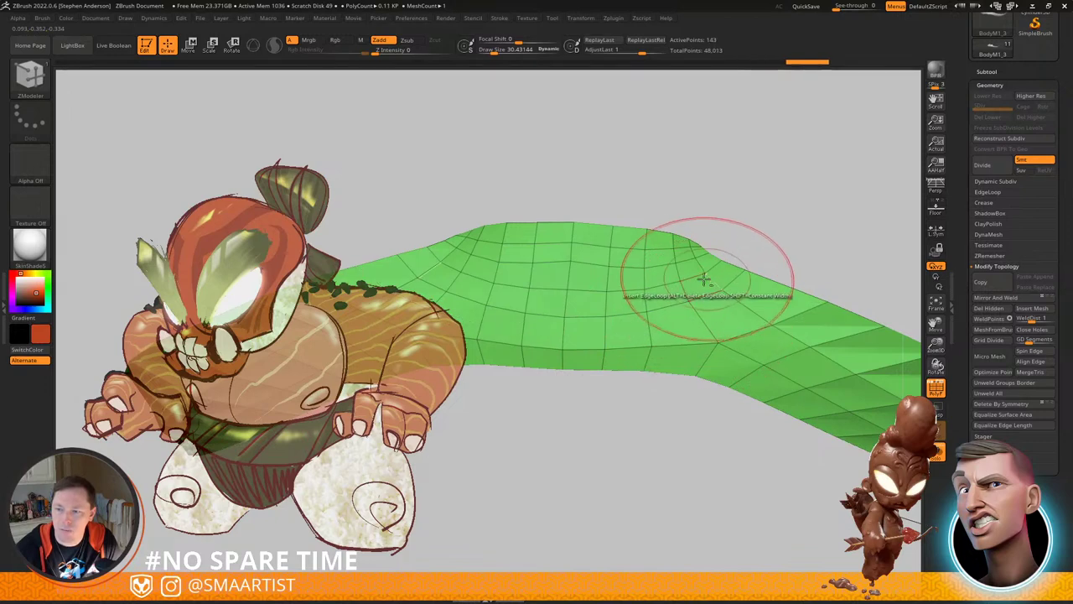
{"action": "left_click", "coordinate": [688, 249], "text": "alt"}
{"action": "right_click_drag", "start_coordinate": [716, 276], "coordinate": [690, 286], "text": "ctrl"}
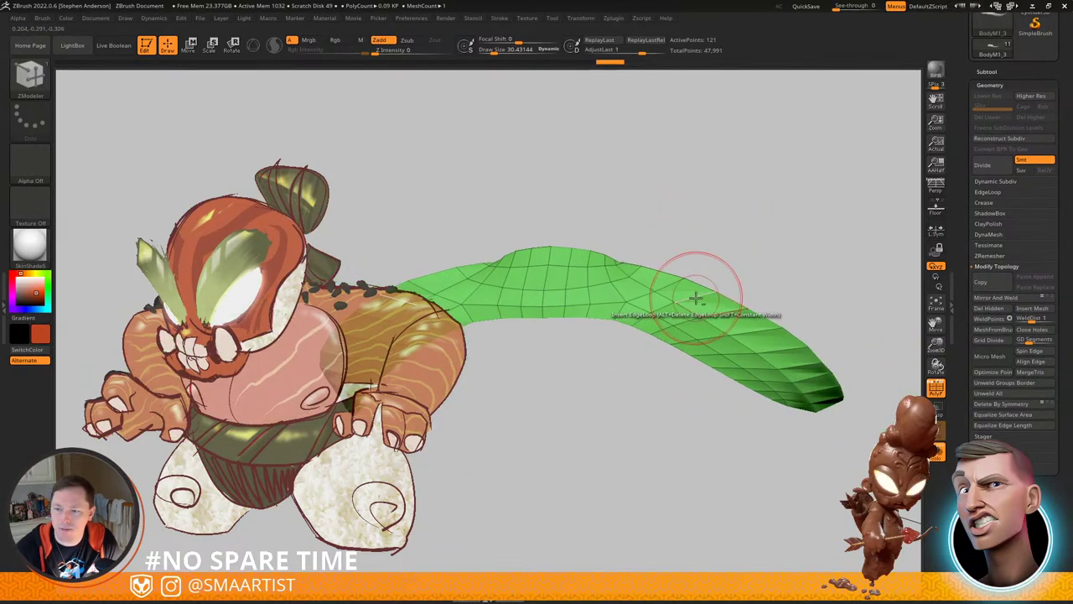
Step: Delete the dense edge loops along the jaw strip's side, out towards its pointed end
{"action": "right_click_drag", "start_coordinate": [810, 352], "coordinate": [744, 356]}
{"action": "left_click", "coordinate": [650, 318], "text": "alt"}
{"action": "left_click", "coordinate": [666, 334], "text": "alt"}
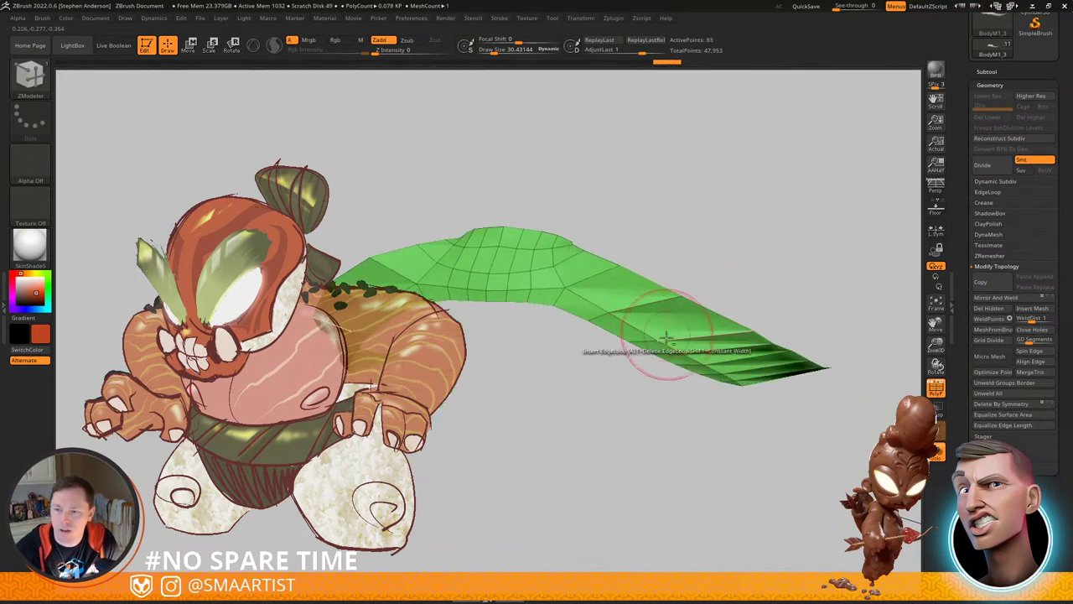
{"action": "right_click_drag", "start_coordinate": [667, 335], "coordinate": [690, 314]}
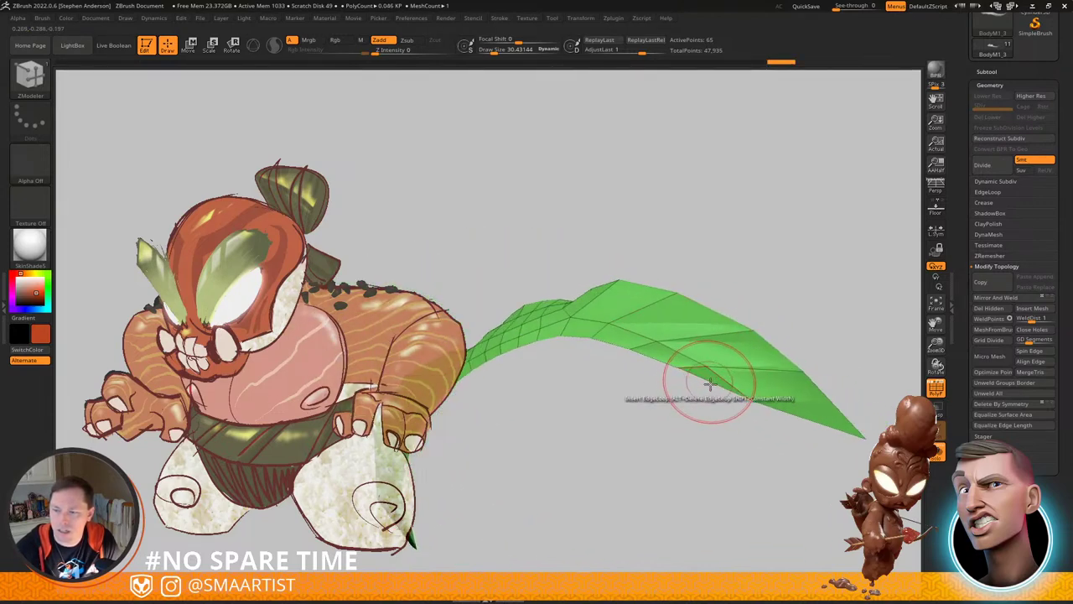
Step: Check the jaw strip's surface without the wireframe and delete the remaining uneven edge loops along its outer side
{"action": "key", "text": "shift+f"}
{"action": "right_click_drag", "start_coordinate": [712, 378], "coordinate": [738, 411], "text": "ctrl"}
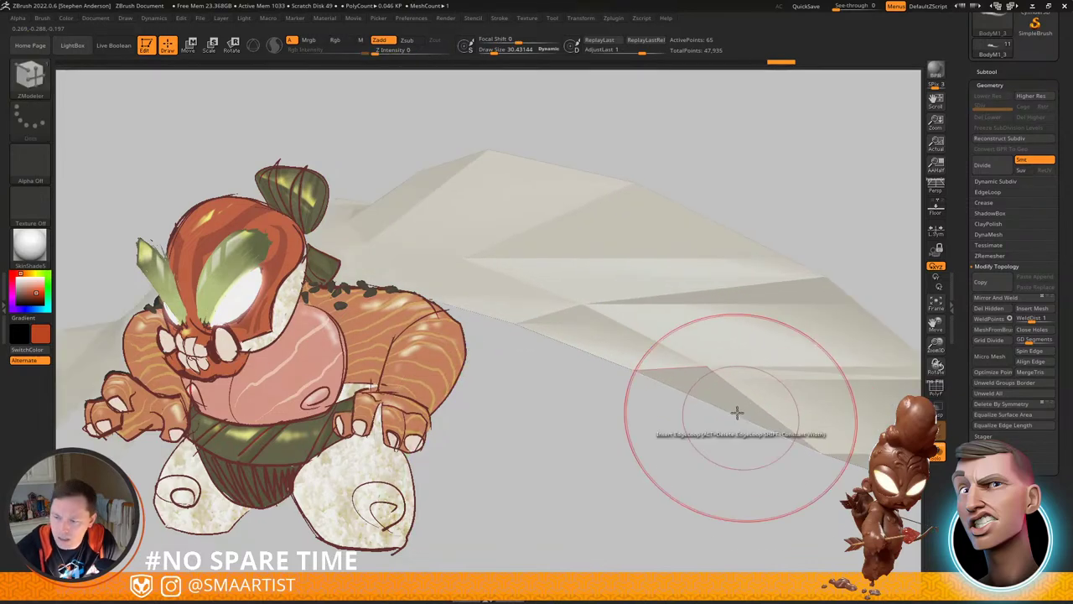
{"action": "key", "text": "shift+f"}
{"action": "left_click", "coordinate": [717, 395]}
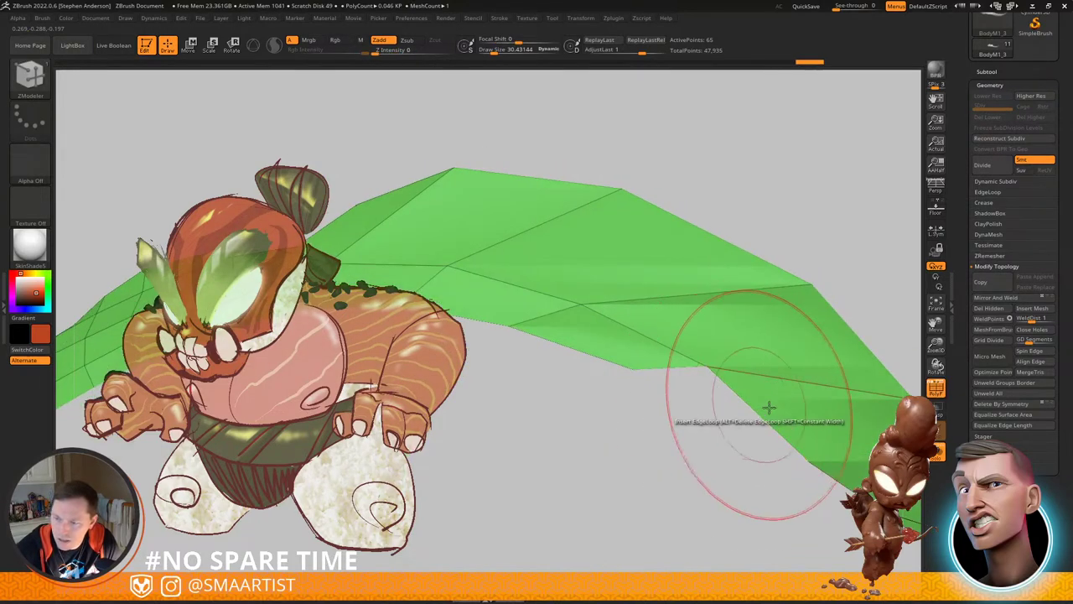
{"action": "left_click", "coordinate": [788, 417]}
{"action": "mouse_move", "coordinate": [793, 420]}
{"action": "right_mouse_down", "text": "ctrl"}
{"action": "mouse_move", "coordinate": [716, 316]}
{"action": "mouse_move", "coordinate": [742, 387]}
{"action": "mouse_move", "coordinate": [700, 400]}
{"action": "mouse_move", "coordinate": [754, 424]}
{"action": "mouse_move", "coordinate": [695, 365]}
{"action": "mouse_move", "coordinate": [686, 399]}
{"action": "right_mouse_up", "text": "ctrl"}
{"action": "left_click", "coordinate": [763, 416]}
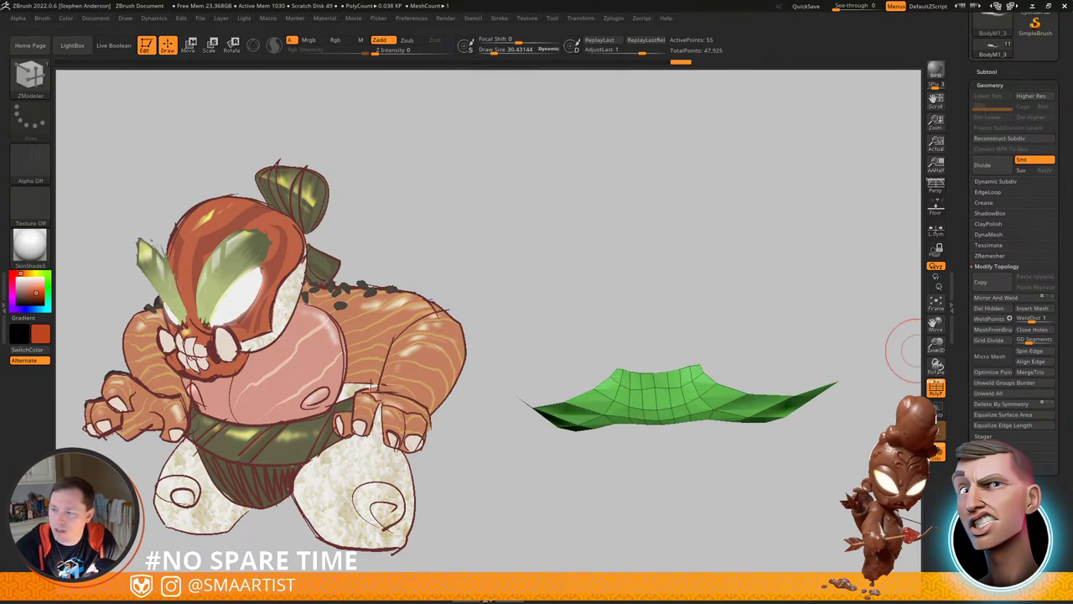
Step: Try smoothing the jaw strip with the Polish By Groups deformation, and undo it
{"action": "left_click", "coordinate": [995, 592]}
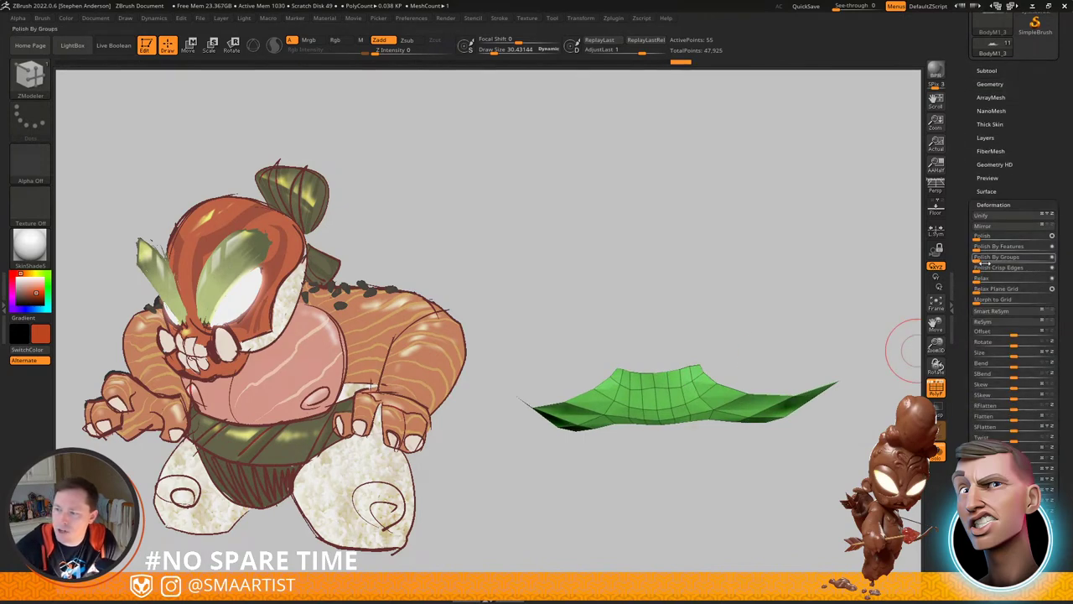
{"action": "left_click_drag", "start_coordinate": [979, 260], "coordinate": [1053, 261]}
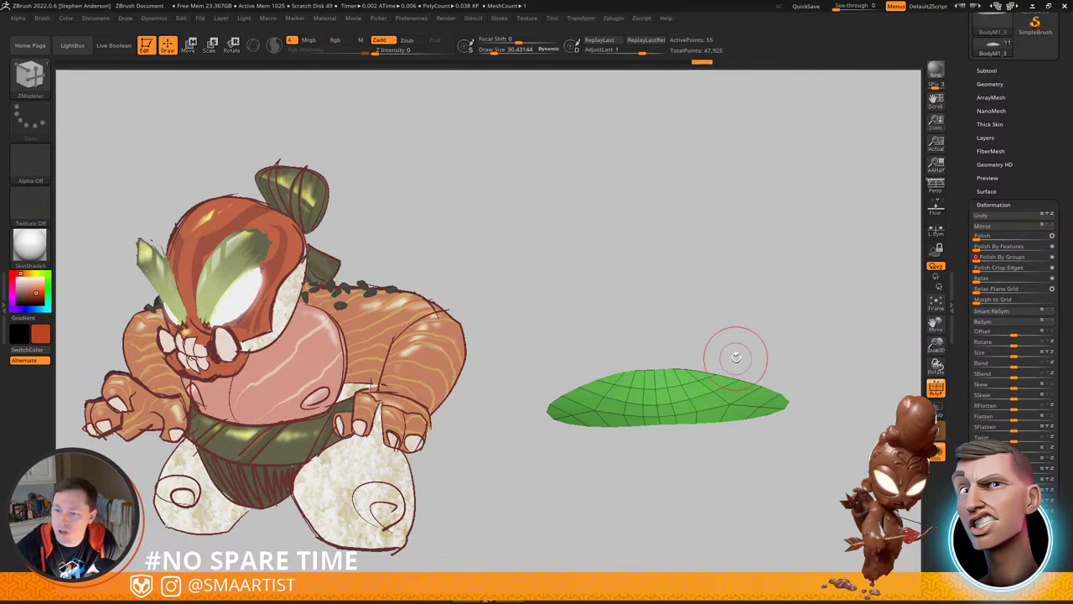
{"action": "key", "text": "ctrl+z"}
{"action": "right_click_drag", "start_coordinate": [776, 320], "coordinate": [783, 291]}
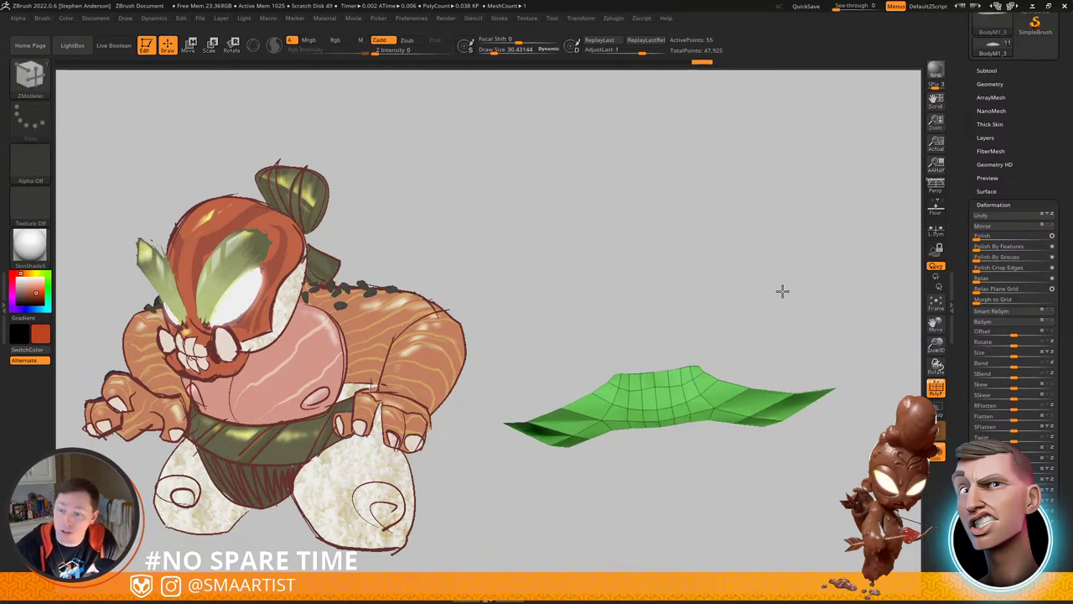
{"action": "left_click_drag", "start_coordinate": [783, 291], "coordinate": [777, 299]}
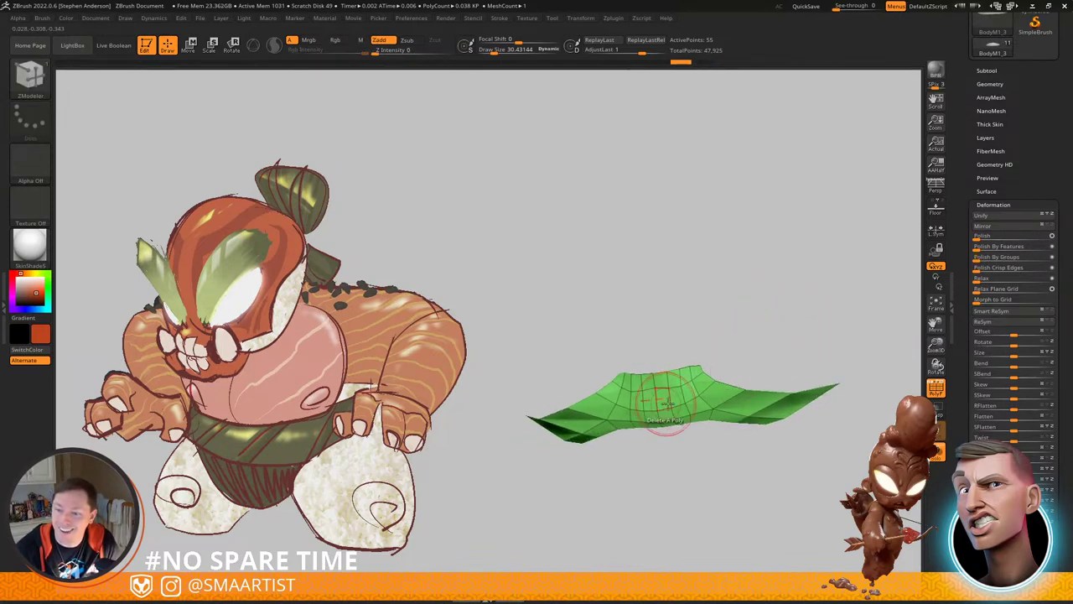
{"action": "key", "text": "shift"}
{"action": "left_click_drag", "start_coordinate": [774, 375], "coordinate": [770, 379], "text": "shift"}
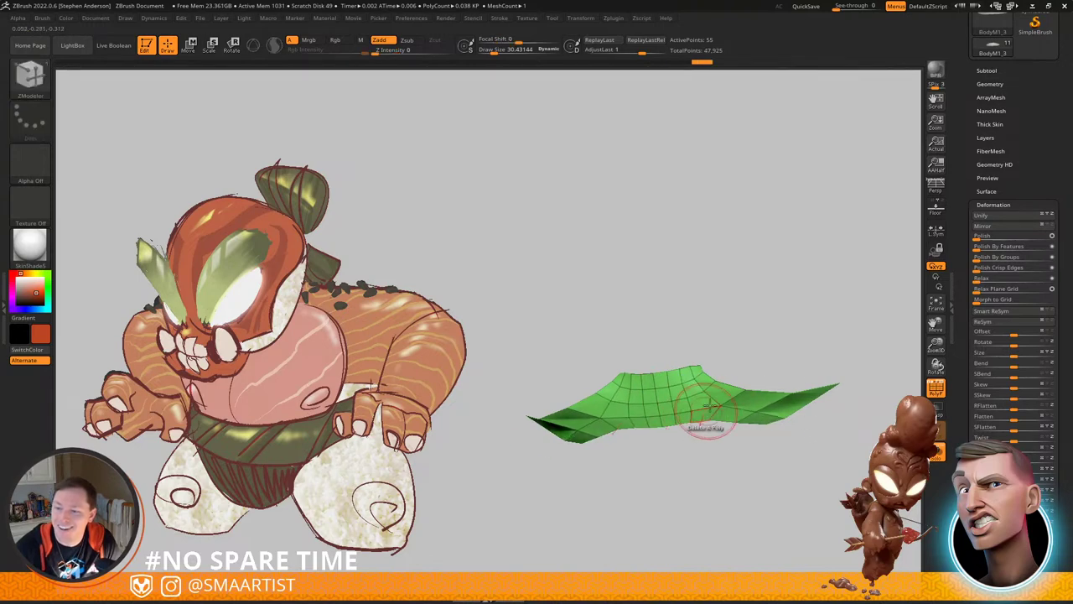
{"action": "right_click_drag", "start_coordinate": [704, 433], "coordinate": [733, 353]}
{"action": "key", "text": "shift"}
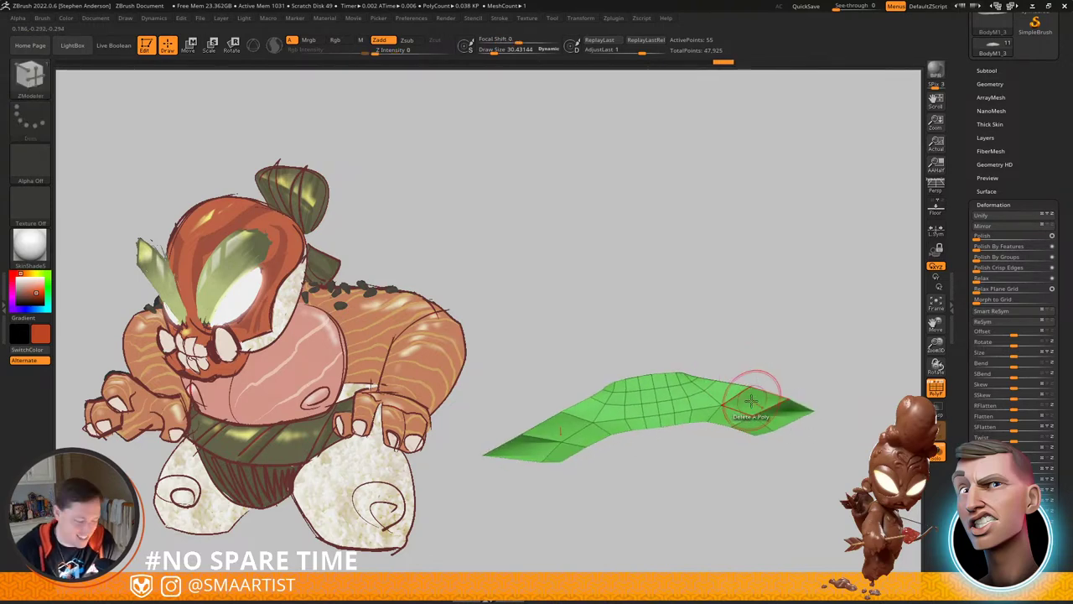
Step: Switch to the Move brush and show the rest of the character around the jaw strip
{"action": "key", "text": "b"}
{"action": "key", "text": "m"}
{"action": "key", "text": "v"}
{"action": "mouse_move", "coordinate": [739, 400]}
{"action": "right_mouse_down"}
{"action": "mouse_move", "coordinate": [721, 417]}
{"action": "mouse_move", "coordinate": [643, 368]}
{"action": "right_mouse_up"}
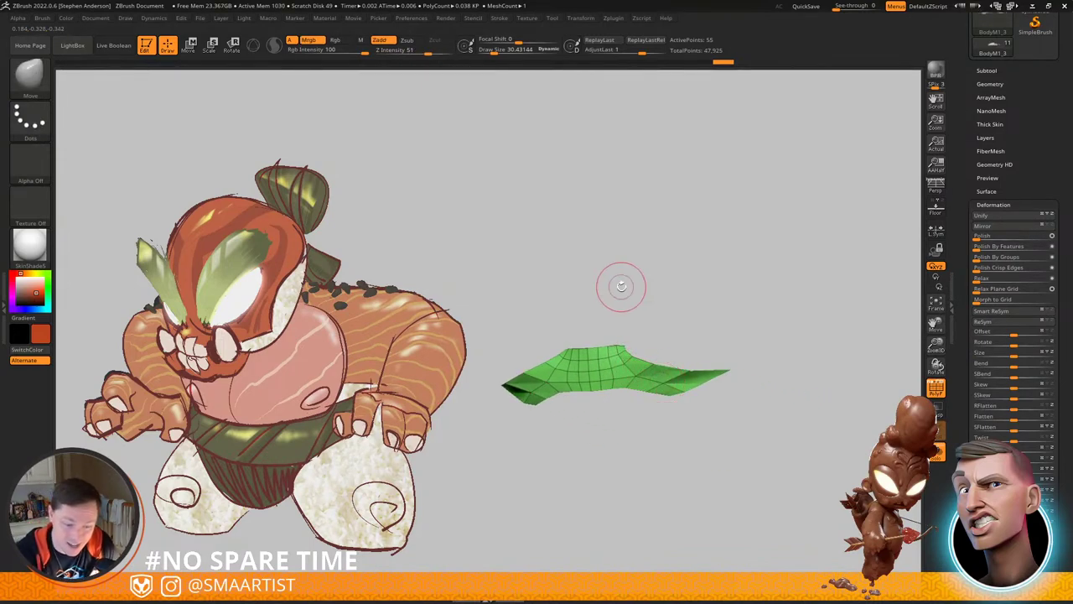
{"action": "mouse_move", "coordinate": [696, 312]}
{"action": "right_mouse_down"}
{"action": "mouse_move", "coordinate": [716, 362]}
{"action": "mouse_move", "coordinate": [646, 357]}
{"action": "right_mouse_up"}
{"action": "mouse_move", "coordinate": [646, 356]}
{"action": "right_mouse_down", "text": "alt"}
{"action": "mouse_move", "coordinate": [716, 334]}
{"action": "mouse_move", "coordinate": [703, 391]}
{"action": "mouse_move", "coordinate": [709, 335]}
{"action": "mouse_move", "coordinate": [681, 313]}
{"action": "mouse_move", "coordinate": [612, 302]}
{"action": "right_mouse_up", "text": "alt"}
Step: Enlarge the Move brush and pull the buried jaw strip out over the surface of the chin and lower face
{"action": "key", "text": "shift+s"}
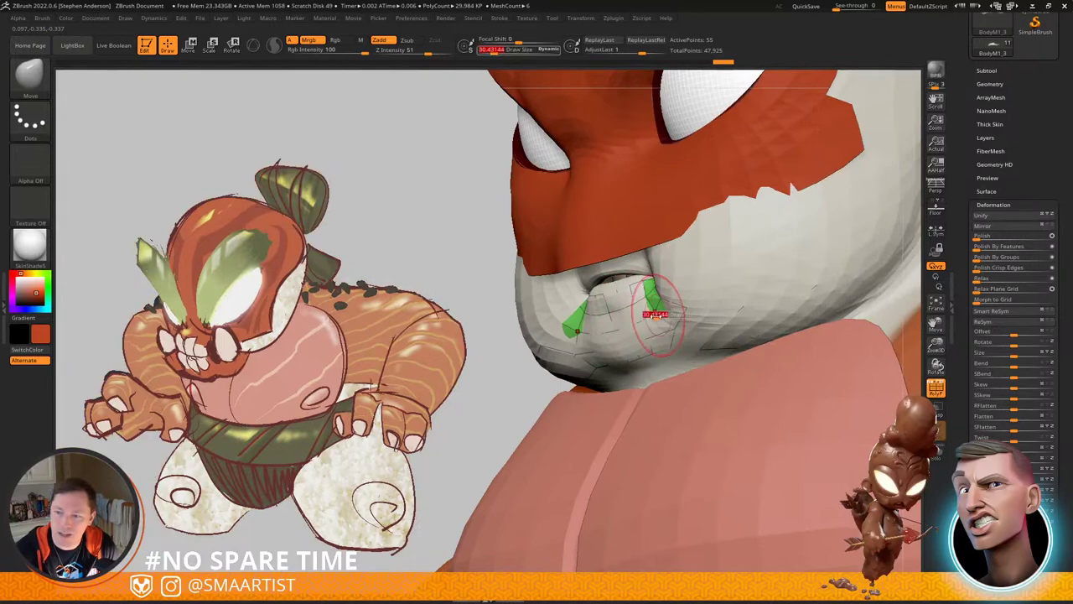
{"action": "left_click_drag", "start_coordinate": [657, 317], "coordinate": [671, 316]}
{"action": "mouse_move", "coordinate": [672, 316]}
{"action": "right_mouse_down"}
{"action": "mouse_move", "coordinate": [619, 311]}
{"action": "mouse_move", "coordinate": [629, 307]}
{"action": "right_mouse_up"}
{"action": "key", "text": "s"}
{"action": "left_click_drag", "start_coordinate": [629, 307], "coordinate": [585, 316]}
{"action": "mouse_move", "coordinate": [546, 315]}
{"action": "right_mouse_down"}
{"action": "mouse_move", "coordinate": [641, 307]}
{"action": "mouse_move", "coordinate": [637, 289]}
{"action": "mouse_move", "coordinate": [541, 233]}
{"action": "mouse_move", "coordinate": [606, 264]}
{"action": "mouse_move", "coordinate": [644, 265]}
{"action": "right_mouse_up"}
{"action": "key", "text": "s"}
{"action": "left_click_drag", "start_coordinate": [528, 258], "coordinate": [512, 256]}
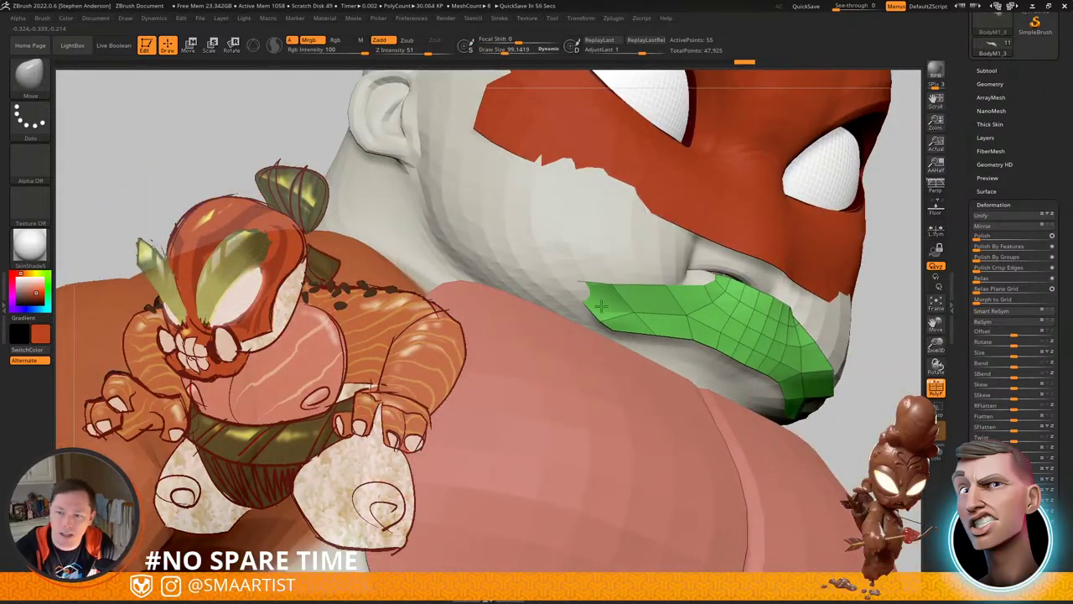
Step: Pull the jaw strip's pointed end down along the jawline and shape its front below the mouth
{"action": "right_click_drag", "start_coordinate": [607, 328], "coordinate": [537, 317]}
{"action": "left_click_drag", "start_coordinate": [609, 313], "coordinate": [631, 342]}
{"action": "mouse_move", "coordinate": [764, 357]}
{"action": "right_mouse_down"}
{"action": "mouse_move", "coordinate": [710, 347]}
{"action": "mouse_move", "coordinate": [741, 357]}
{"action": "right_mouse_up"}
{"action": "key", "text": "s"}
{"action": "left_click_drag", "start_coordinate": [739, 356], "coordinate": [737, 356]}
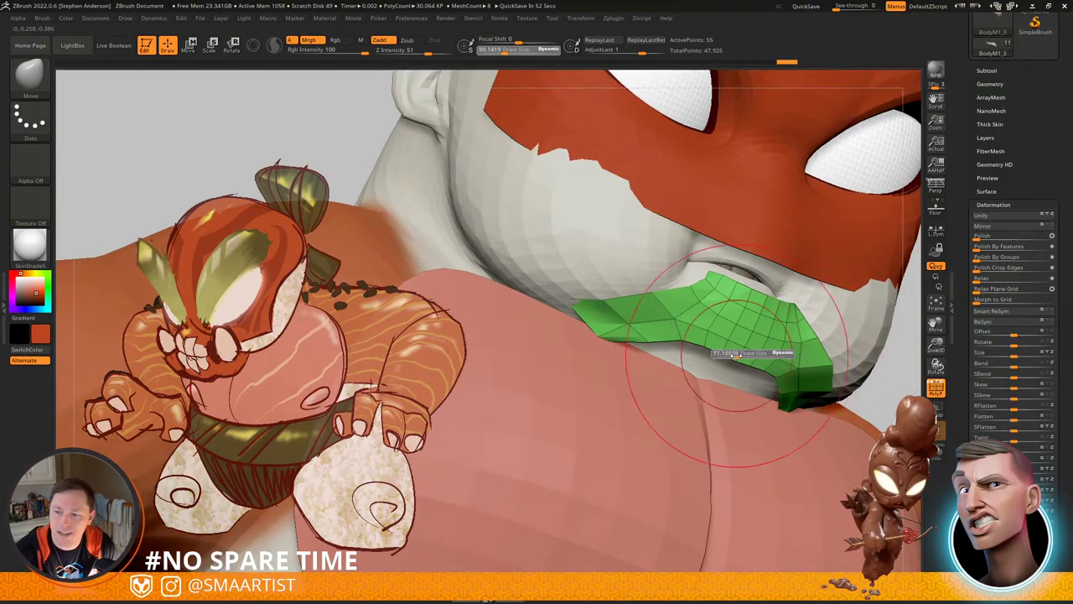
{"action": "left_click_drag", "start_coordinate": [773, 369], "coordinate": [762, 357]}
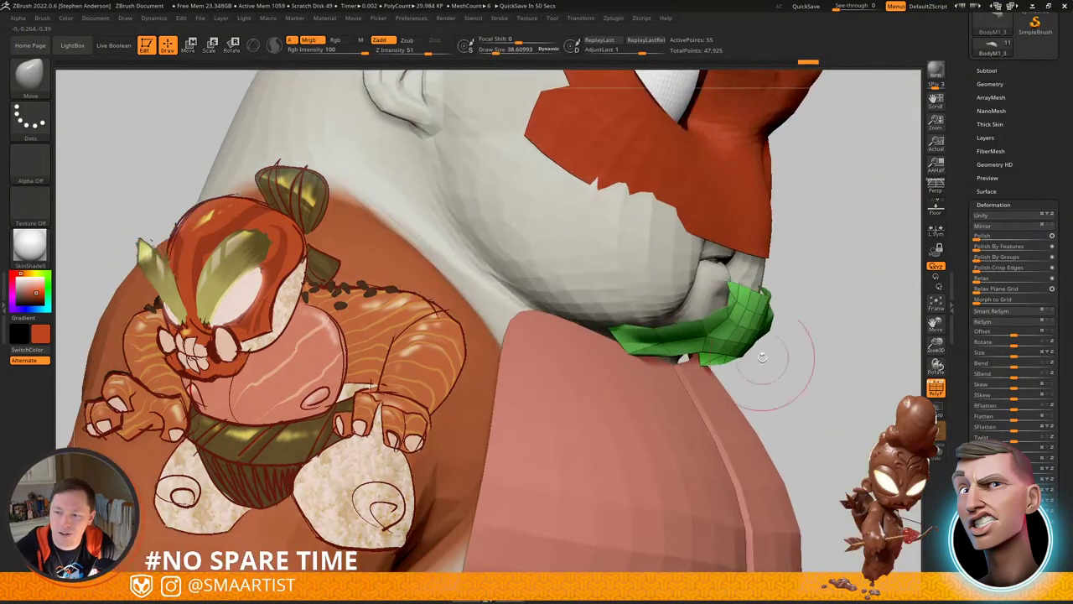
{"action": "mouse_move", "coordinate": [746, 347]}
{"action": "right_mouse_down"}
{"action": "mouse_move", "coordinate": [800, 335]}
{"action": "mouse_move", "coordinate": [759, 342]}
{"action": "mouse_move", "coordinate": [772, 353]}
{"action": "right_mouse_up"}
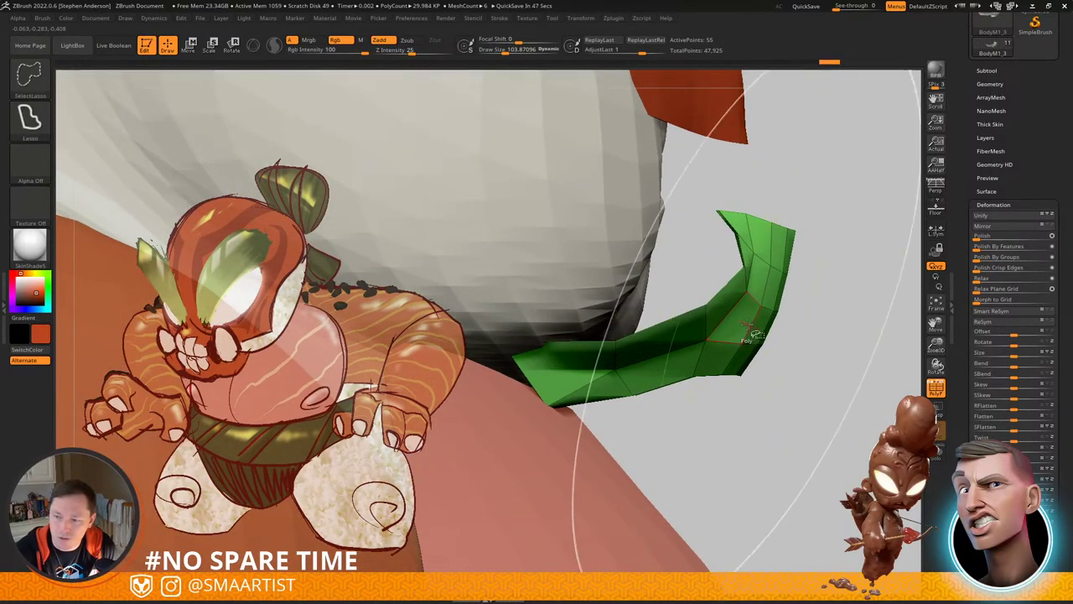
{"action": "left_click", "coordinate": [809, 352], "text": "ctrl+shift"}
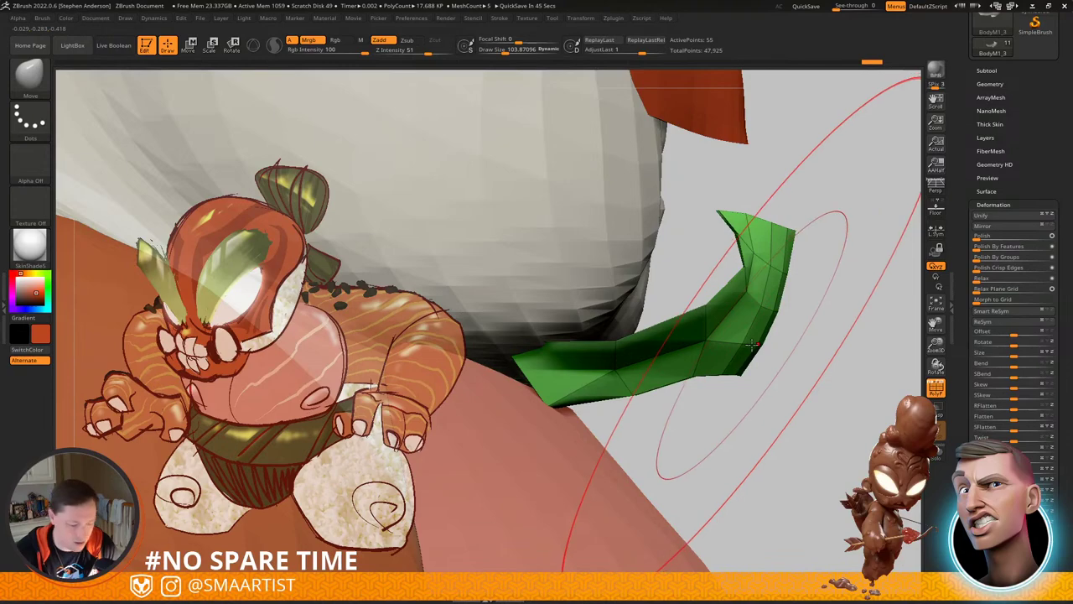
{"action": "key", "text": "b"}
{"action": "key", "text": "z"}
{"action": "key", "text": "m"}
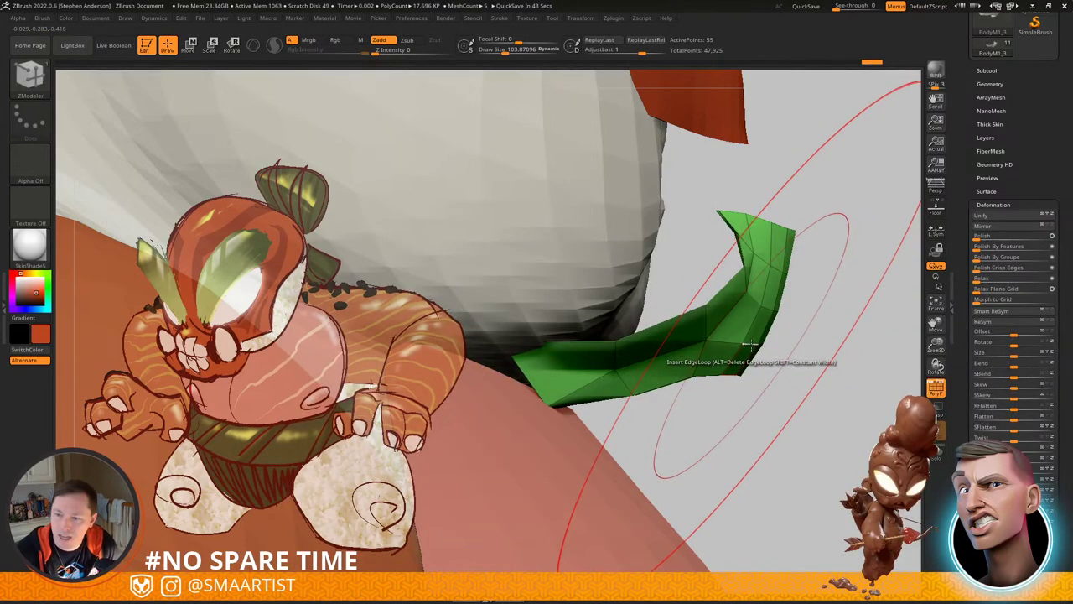
{"action": "key", "text": "space"}
{"action": "left_click", "coordinate": [732, 330]}
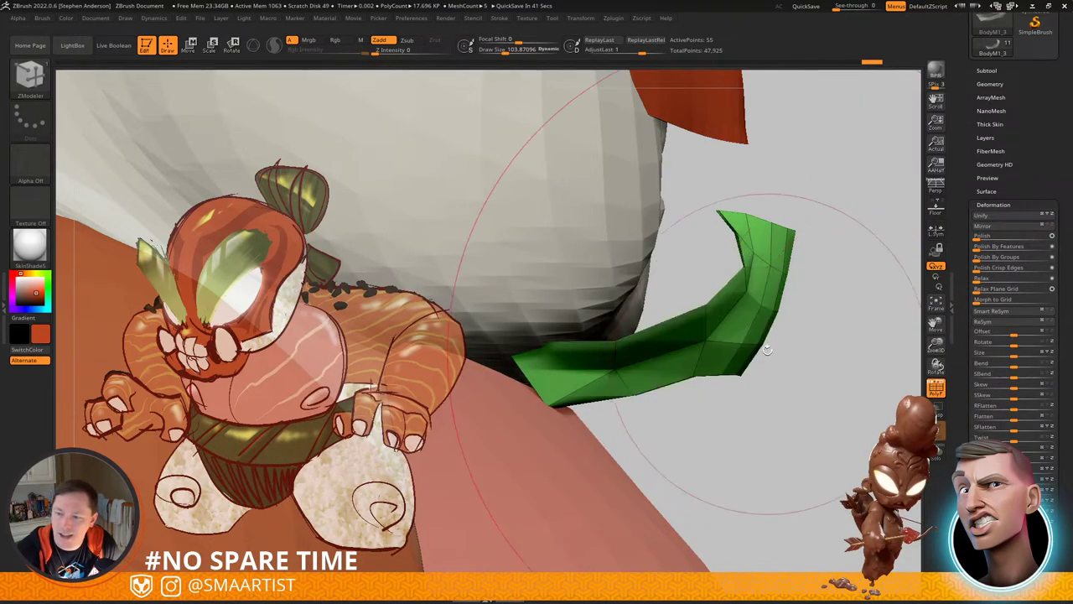
{"action": "key", "text": "ctrl+z"}
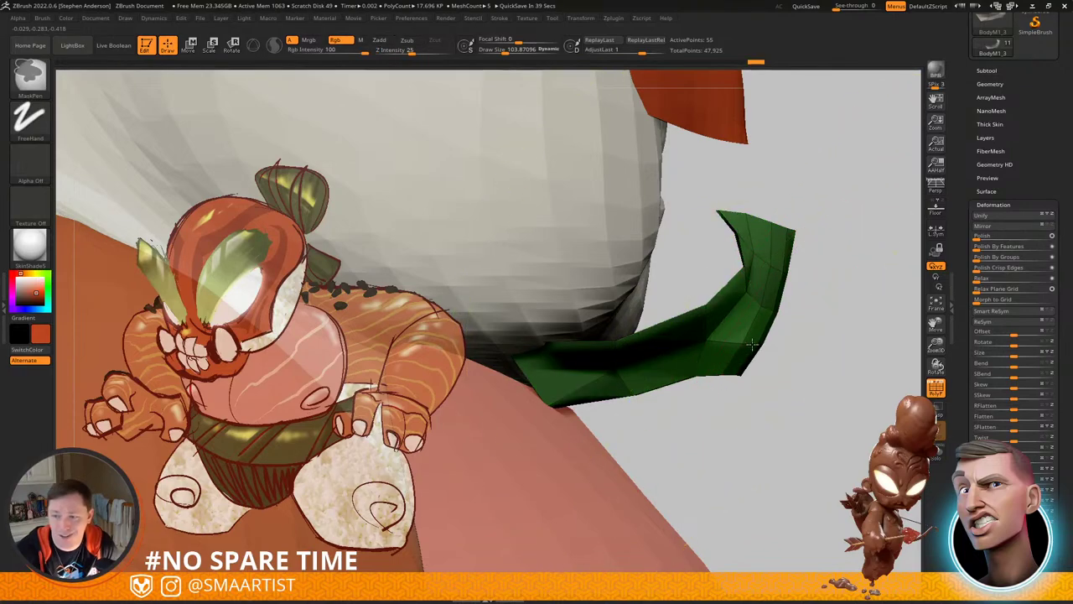
Step: Set the Move brush's draw size to about 95 and pull the front of the chin strip forward
{"action": "key", "text": "b"}
{"action": "key", "text": "m"}
{"action": "key", "text": "v"}
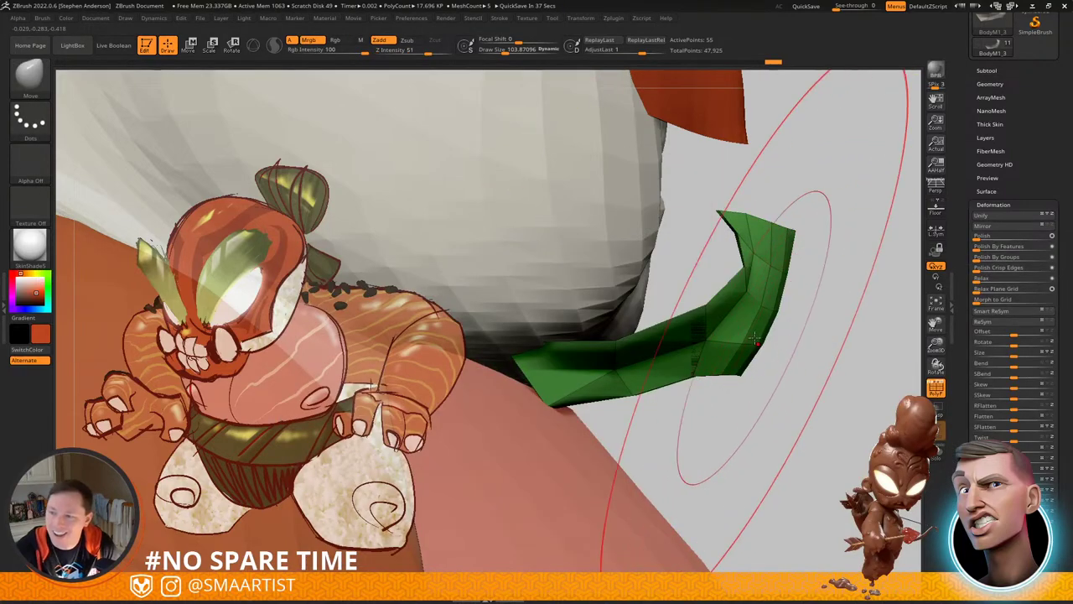
{"action": "key", "text": "s"}
{"action": "left_click_drag", "start_coordinate": [754, 338], "coordinate": [799, 342]}
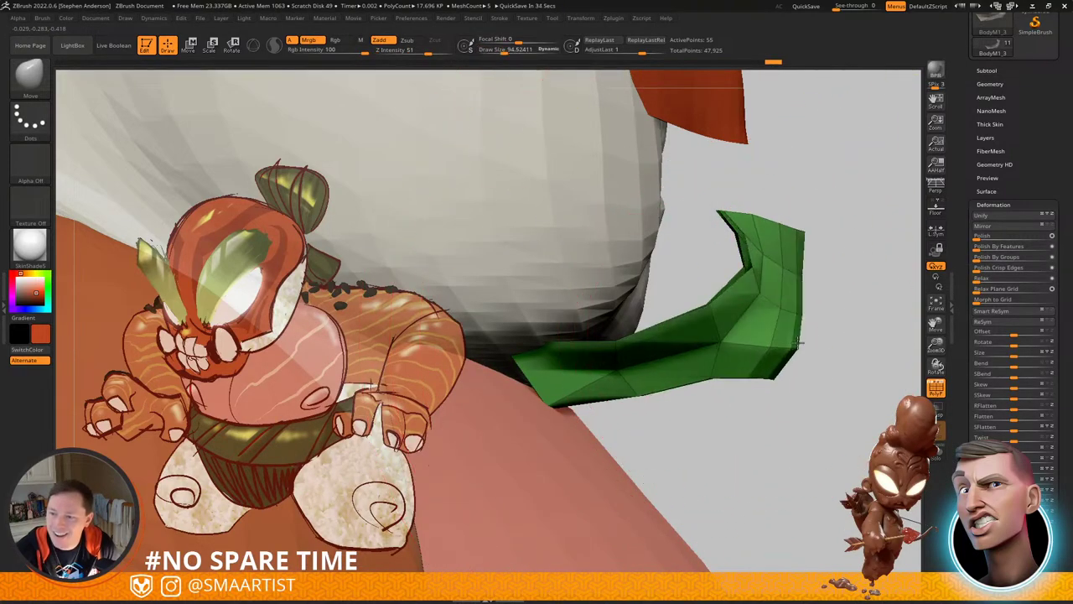
{"action": "right_click_drag", "start_coordinate": [846, 262], "coordinate": [718, 187], "text": "ctrl"}
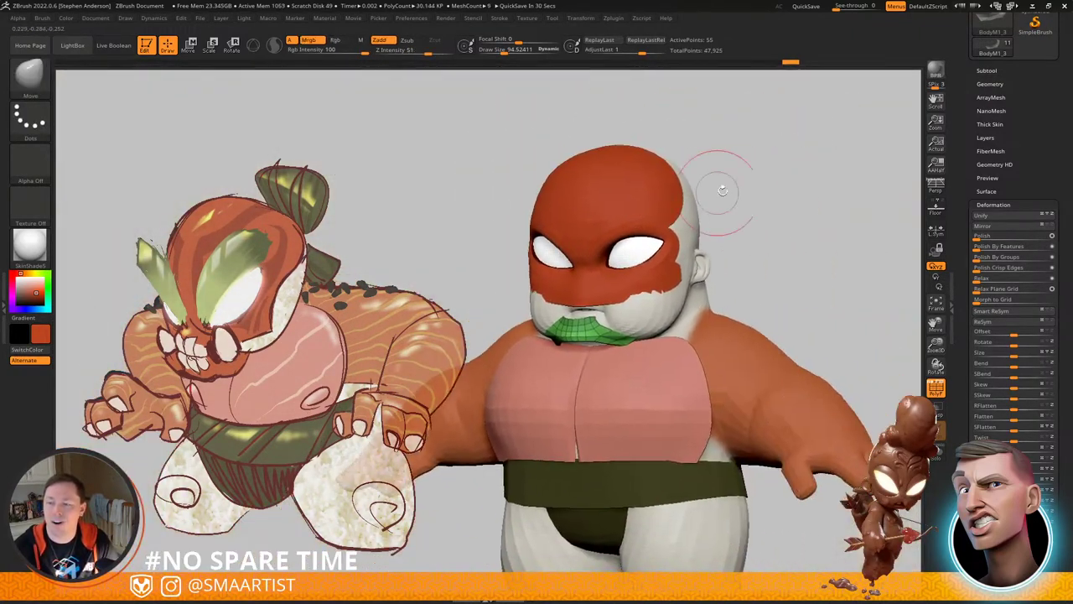
Step: Select the salmon face mask piece and open its geometry settings
{"action": "right_click_drag", "start_coordinate": [712, 226], "coordinate": [706, 260]}
{"action": "mouse_move", "coordinate": [615, 276]}
{"action": "right_mouse_down", "text": "ctrl"}
{"action": "mouse_move", "coordinate": [651, 295]}
{"action": "mouse_move", "coordinate": [584, 290]}
{"action": "mouse_move", "coordinate": [599, 293]}
{"action": "mouse_move", "coordinate": [611, 272]}
{"action": "mouse_move", "coordinate": [672, 336]}
{"action": "right_mouse_up", "text": "ctrl"}
{"action": "left_click", "coordinate": [601, 291], "text": "alt"}
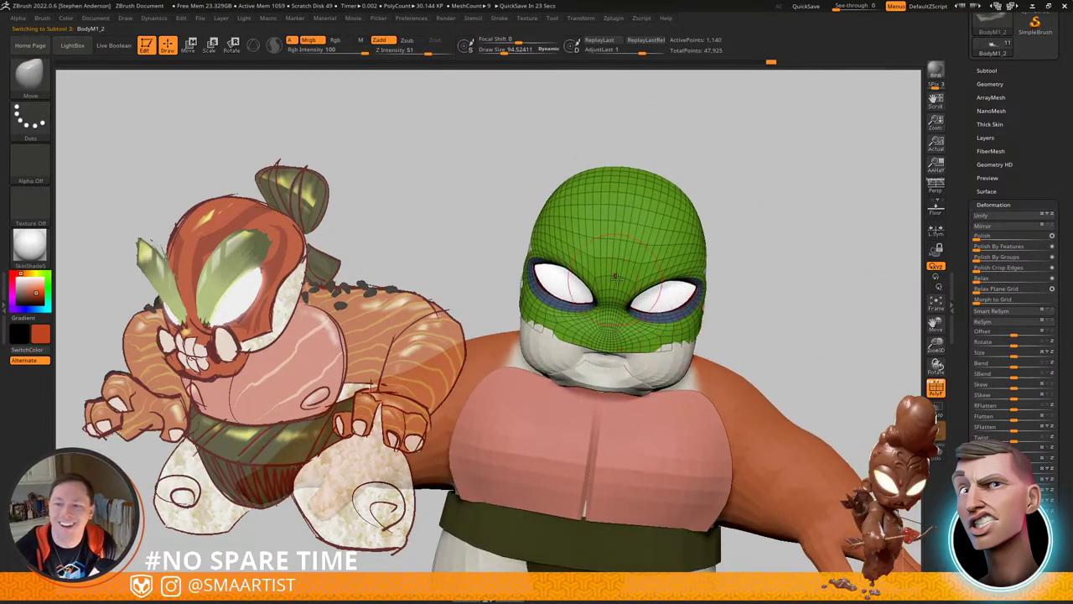
{"action": "mouse_move", "coordinate": [616, 276]}
{"action": "right_mouse_down"}
{"action": "mouse_move", "coordinate": [710, 240]}
{"action": "mouse_move", "coordinate": [554, 253]}
{"action": "right_mouse_up"}
{"action": "right_click_drag", "start_coordinate": [691, 269], "coordinate": [623, 276], "text": "alt"}
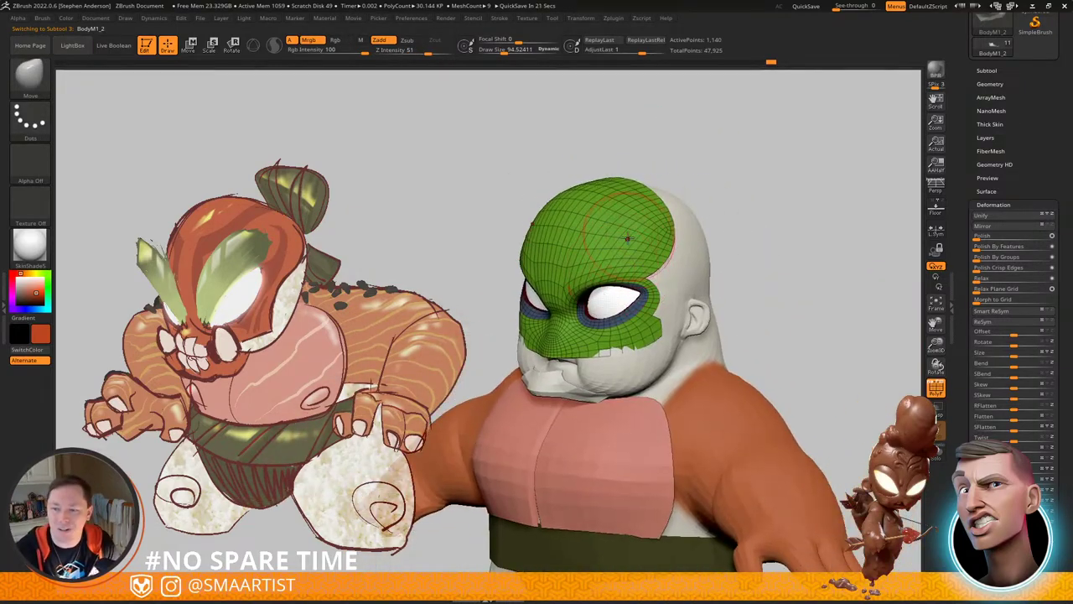
{"action": "right_click_drag", "start_coordinate": [628, 239], "coordinate": [606, 241]}
{"action": "left_click", "coordinate": [991, 83]}
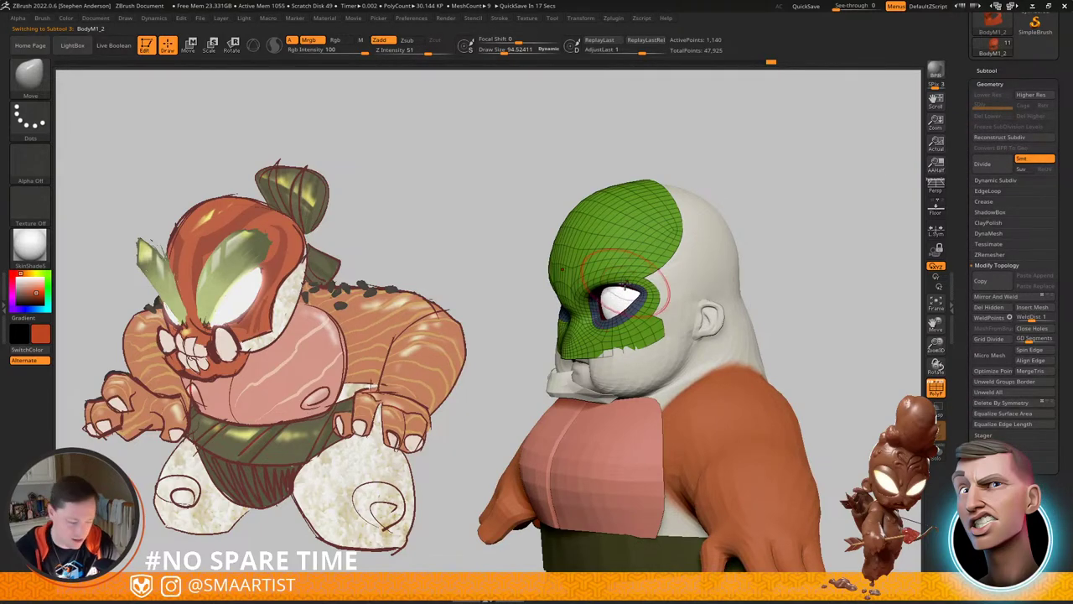
Step: Set the ZModeler polygon action to Extrude All Polygons and extrude the face mask to give it thickness
{"action": "key", "text": "b"}
{"action": "key", "text": "z"}
{"action": "key", "text": "m"}
{"action": "mouse_move", "coordinate": [628, 282]}
{"action": "right_mouse_down"}
{"action": "mouse_move", "coordinate": [597, 262]}
{"action": "mouse_move", "coordinate": [635, 253]}
{"action": "right_mouse_up"}
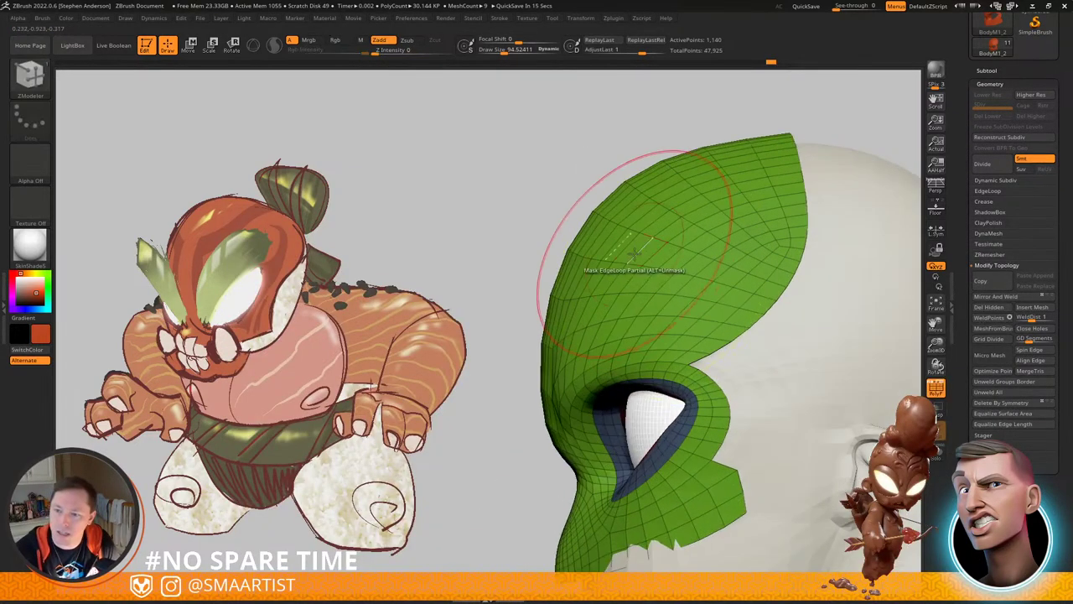
{"action": "key", "text": "space"}
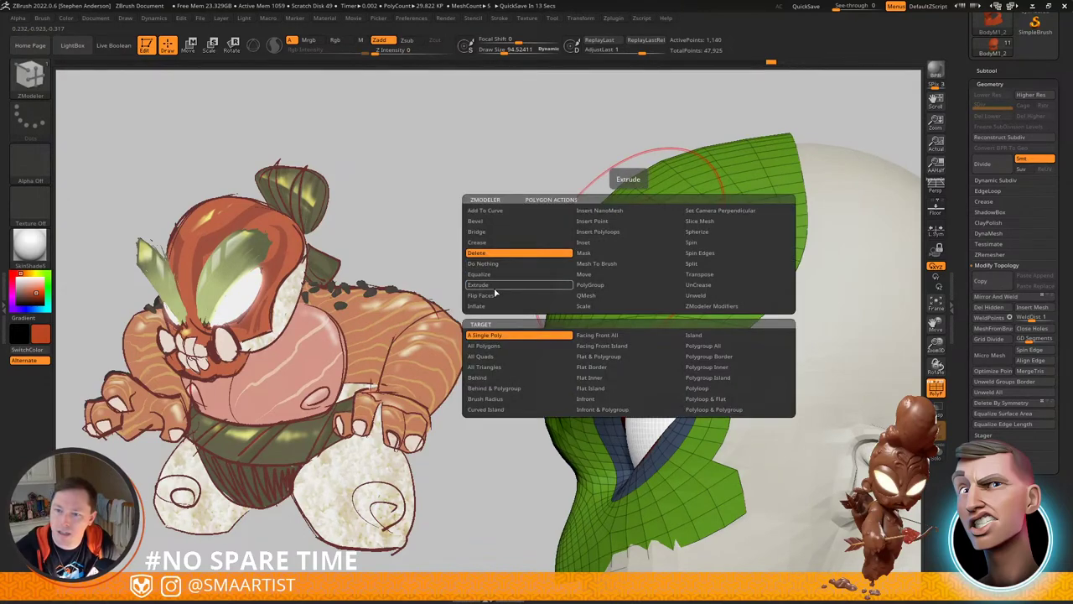
{"action": "left_click", "coordinate": [497, 286]}
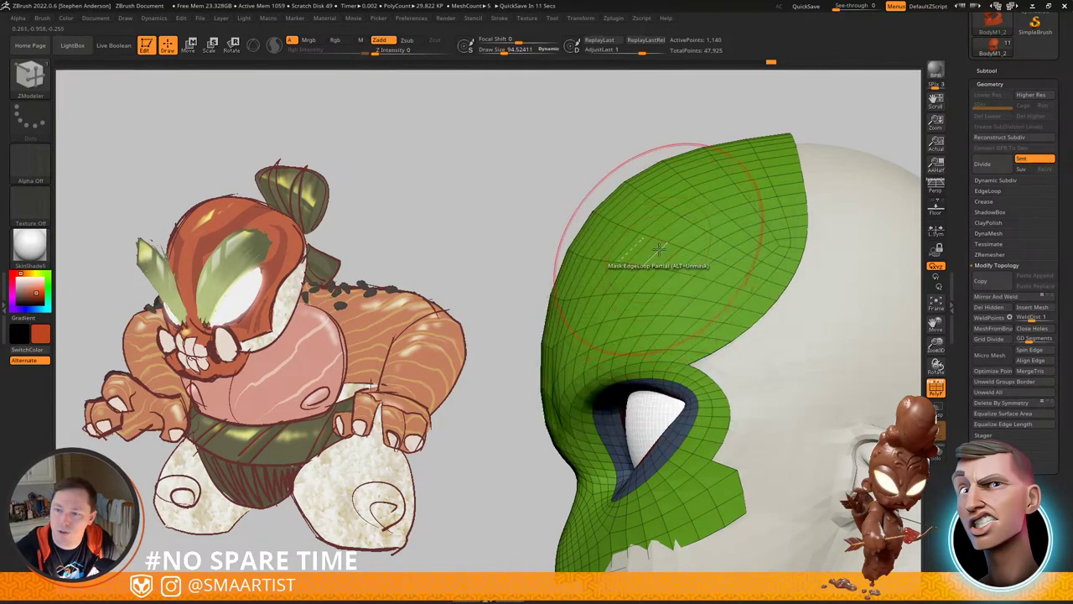
{"action": "left_click_drag", "start_coordinate": [703, 282], "coordinate": [708, 277]}
{"action": "mouse_move", "coordinate": [710, 278]}
{"action": "right_mouse_down", "text": "ctrl"}
{"action": "mouse_move", "coordinate": [579, 281]}
{"action": "mouse_move", "coordinate": [635, 323]}
{"action": "mouse_move", "coordinate": [594, 272]}
{"action": "right_mouse_up", "text": "ctrl"}
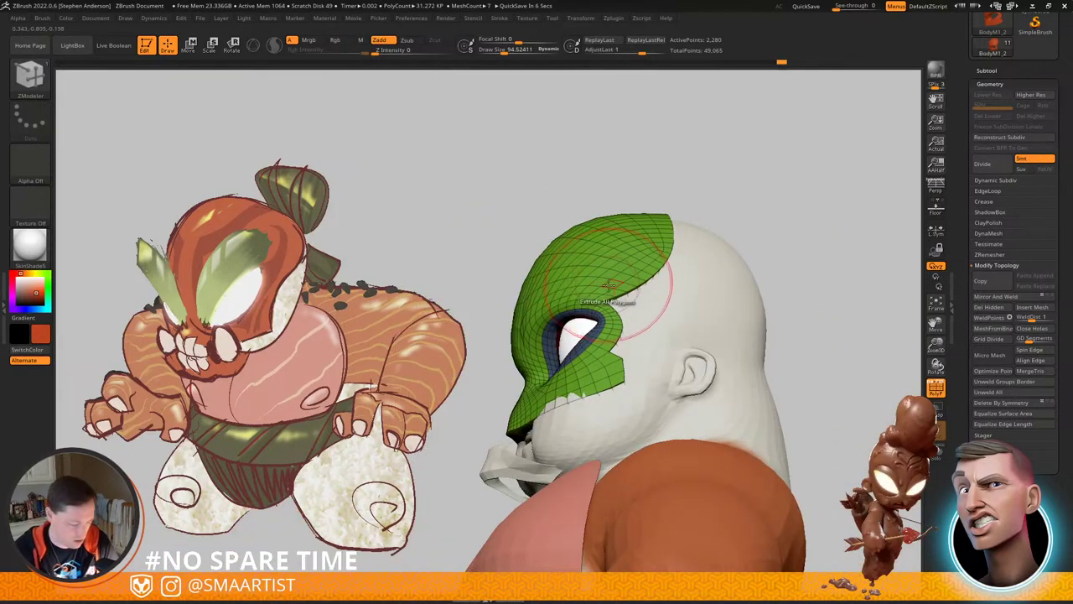
Step: Pull the face mask's lower cheek edge clear of the head with a larger Move brush and hide the wireframe
{"action": "key", "text": "b"}
{"action": "key", "text": "m"}
{"action": "key", "text": "v"}
{"action": "right_click_drag", "start_coordinate": [619, 320], "coordinate": [581, 361]}
{"action": "left_click_drag", "start_coordinate": [579, 395], "coordinate": [583, 396]}
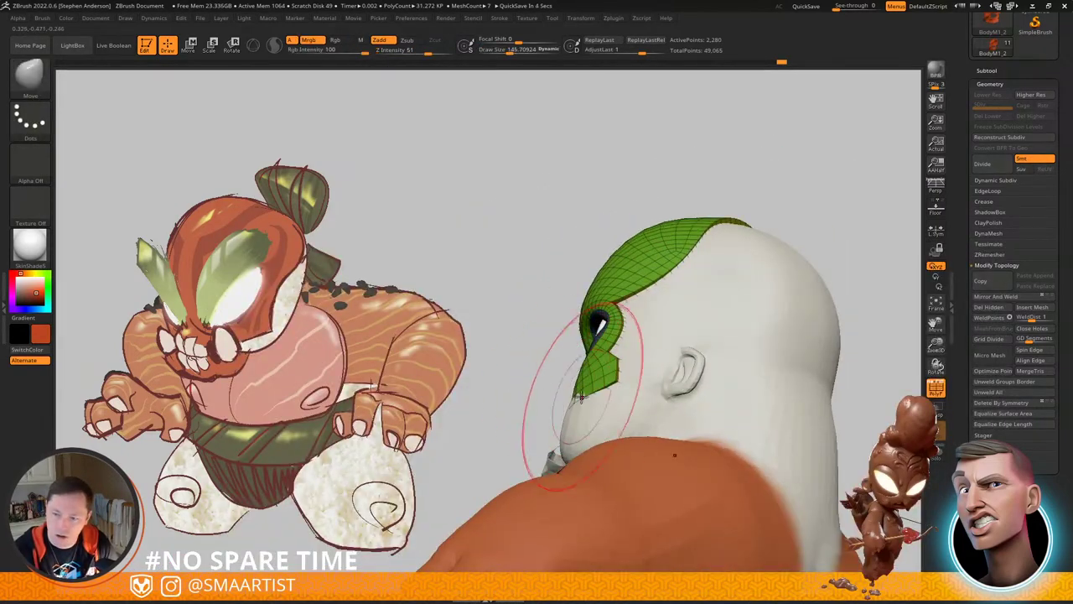
{"action": "right_click_drag", "start_coordinate": [585, 401], "coordinate": [657, 312]}
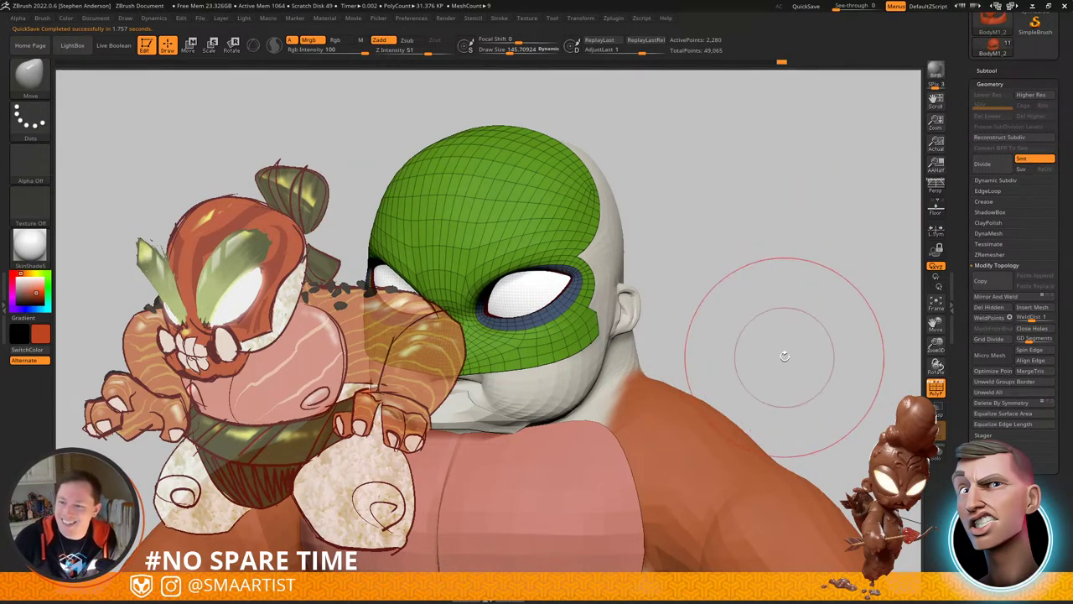
{"action": "mouse_move", "coordinate": [729, 324]}
{"action": "right_mouse_down", "text": "alt"}
{"action": "mouse_move", "coordinate": [865, 314]}
{"action": "mouse_move", "coordinate": [790, 311]}
{"action": "mouse_move", "coordinate": [762, 264]}
{"action": "mouse_move", "coordinate": [790, 255]}
{"action": "right_mouse_up", "text": "alt"}
{"action": "key", "text": "shift+f"}
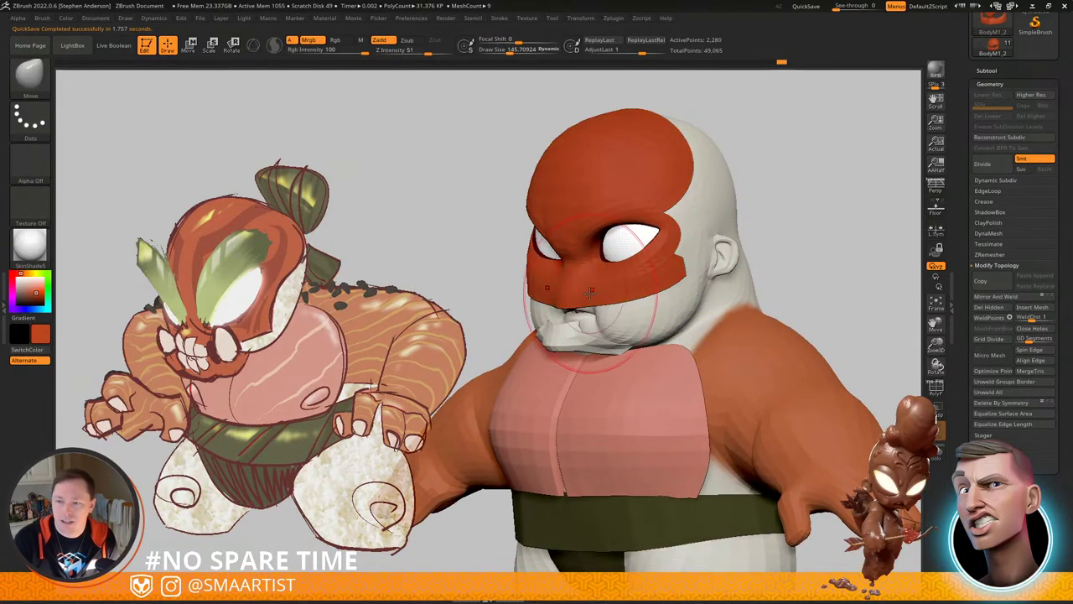
Step: Select the lower jaw piece and fill it with the current red-orange colour
{"action": "left_click", "coordinate": [566, 342], "text": "alt"}
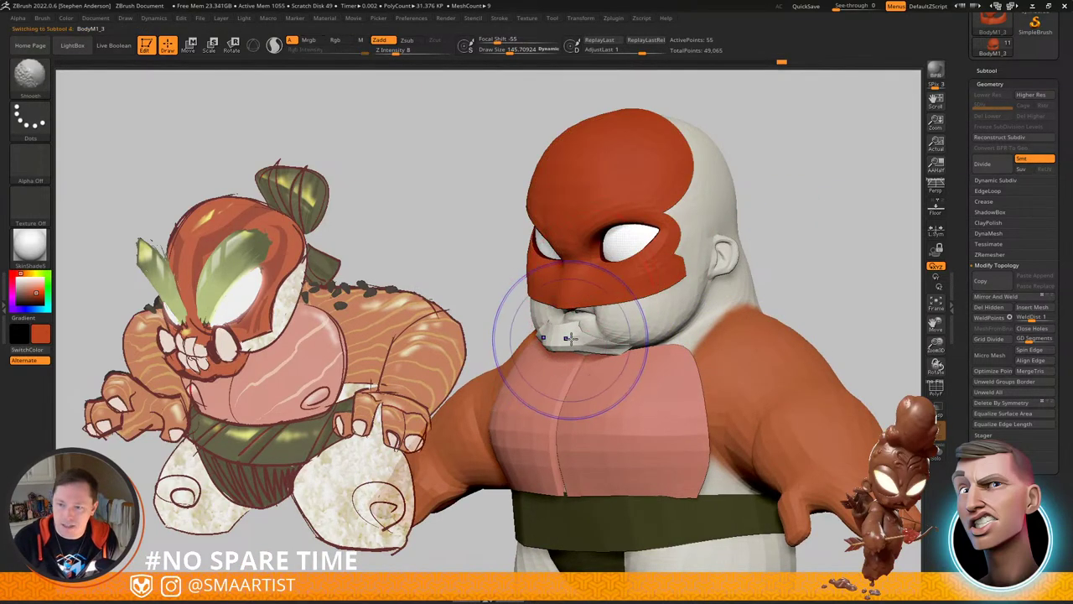
{"action": "left_click", "coordinate": [65, 17]}
{"action": "left_click", "coordinate": [105, 220]}
{"action": "right_click_drag", "start_coordinate": [665, 307], "coordinate": [618, 331]}
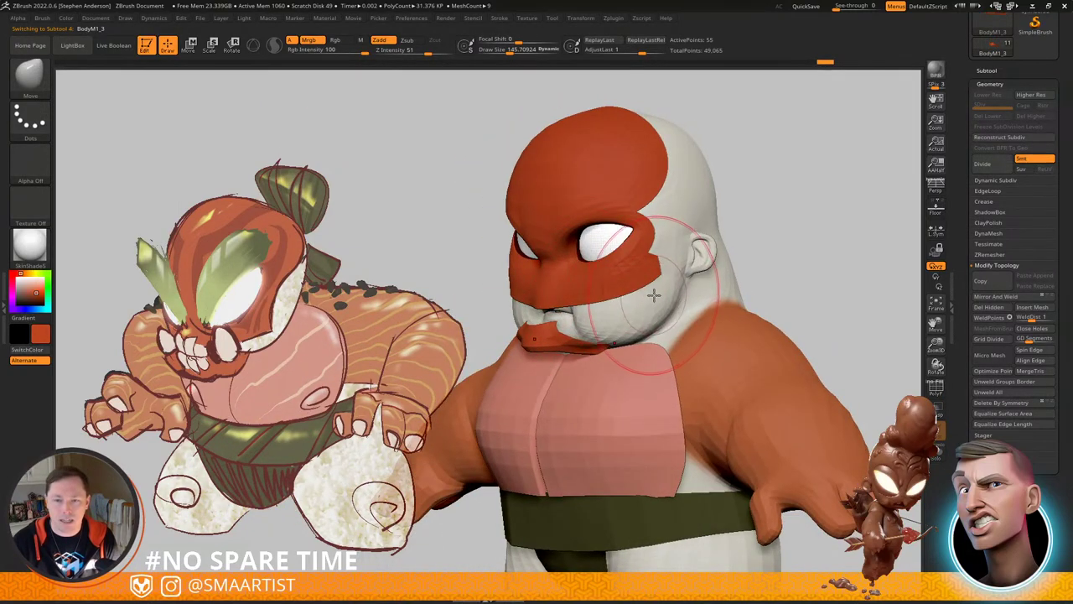
Step: Select the eyebrows subtool and bring up its transform gizmo
{"action": "right_click_drag", "start_coordinate": [668, 273], "coordinate": [672, 328], "text": "alt"}
{"action": "key", "text": "n"}
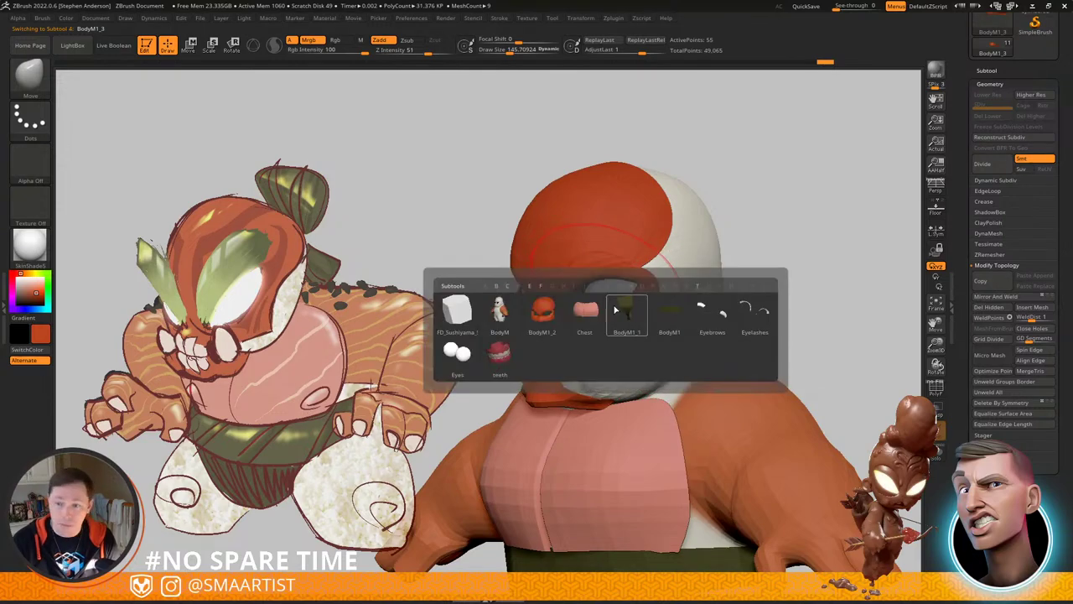
{"action": "left_click", "coordinate": [717, 316]}
{"action": "mouse_move", "coordinate": [580, 292]}
{"action": "right_mouse_down"}
{"action": "mouse_move", "coordinate": [623, 274]}
{"action": "mouse_move", "coordinate": [610, 290]}
{"action": "mouse_move", "coordinate": [588, 279]}
{"action": "right_mouse_up"}
{"action": "key", "text": "w"}
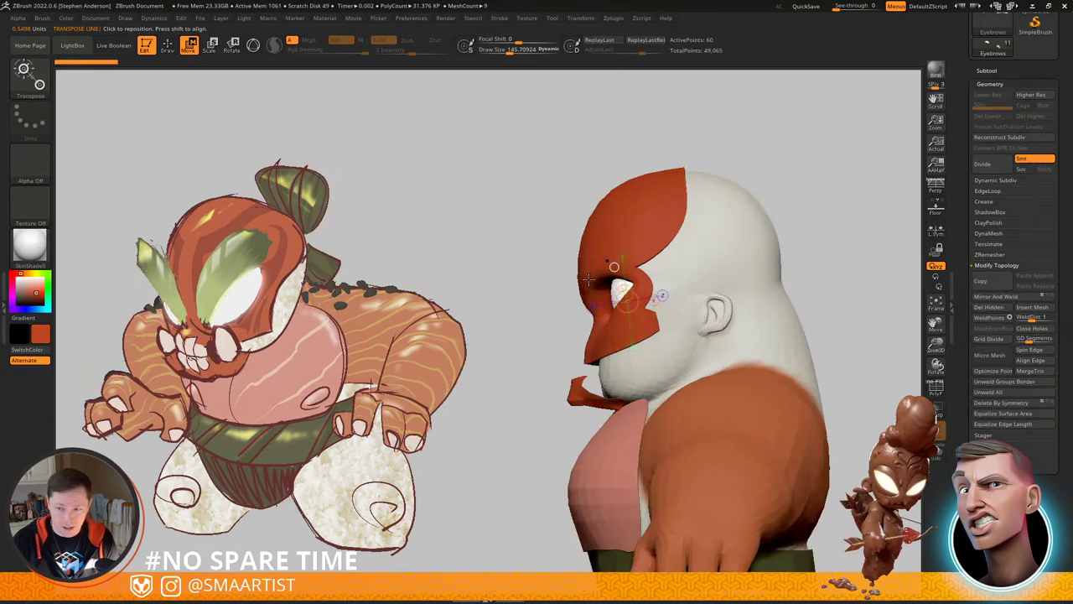
{"action": "key", "text": "y"}
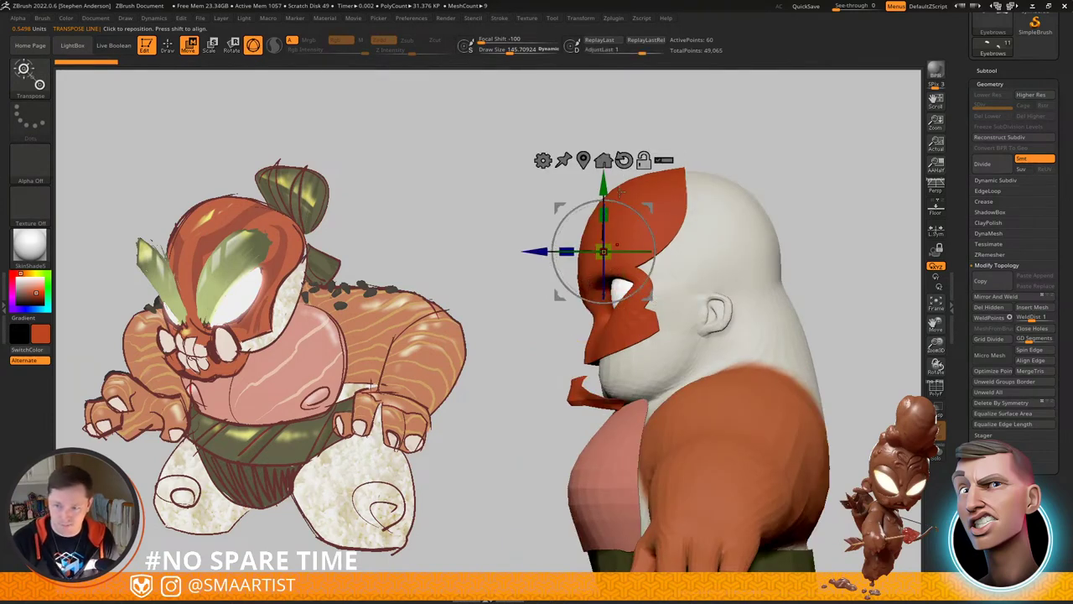
Step: Centre the gizmo on one eyebrow, then move and rotate the eyebrows to slant down toward the inner eye corners
{"action": "left_click", "coordinate": [583, 160]}
{"action": "left_click_drag", "start_coordinate": [668, 207], "coordinate": [629, 218]}
{"action": "right_click_drag", "start_coordinate": [630, 217], "coordinate": [656, 255]}
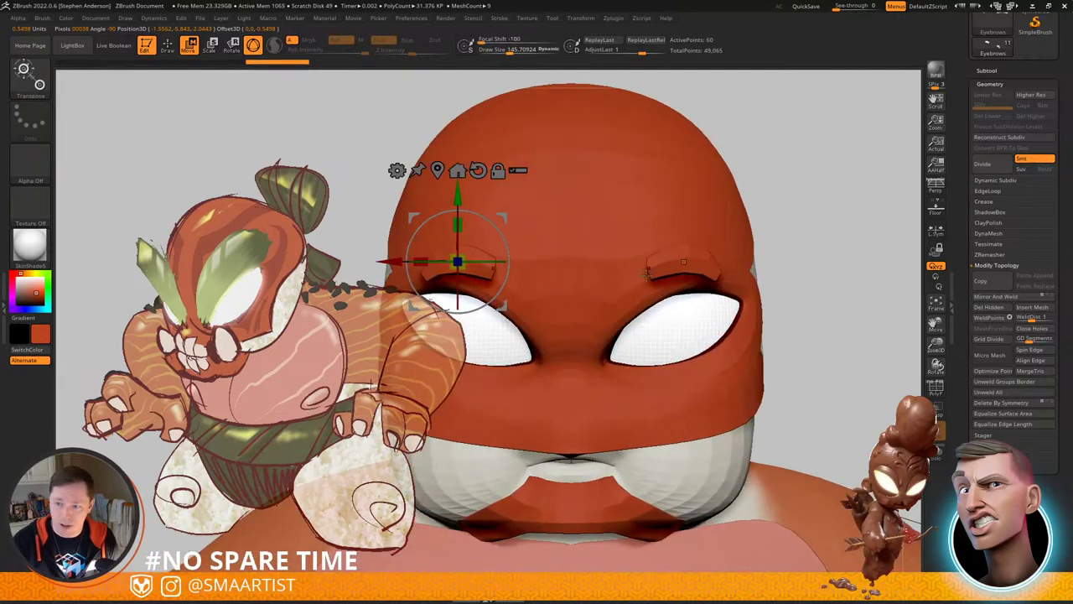
{"action": "left_click_drag", "start_coordinate": [722, 221], "coordinate": [673, 263]}
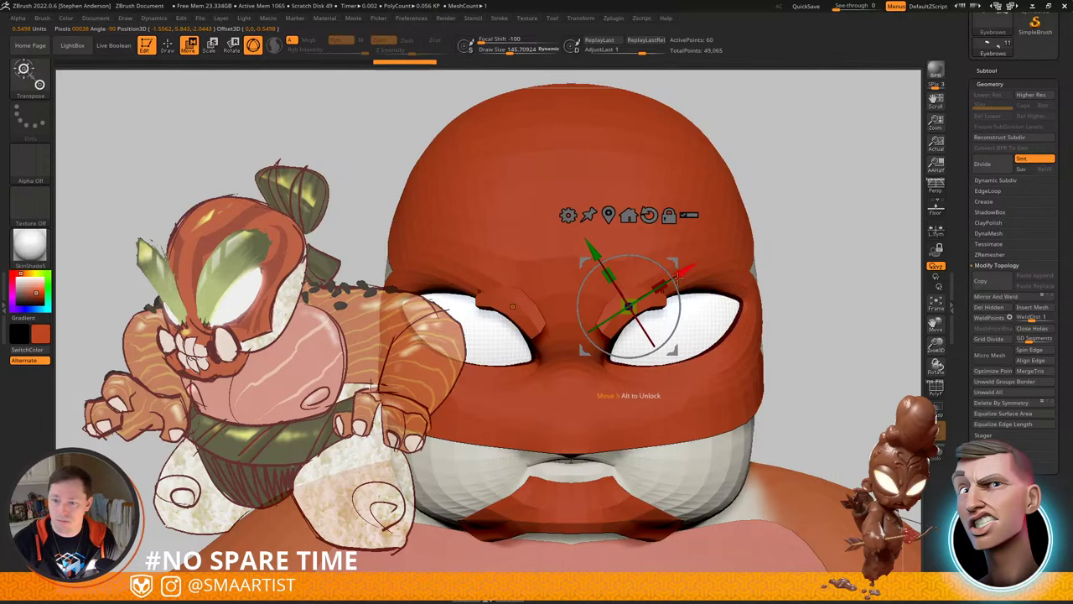
{"action": "right_click_drag", "start_coordinate": [703, 227], "coordinate": [627, 208]}
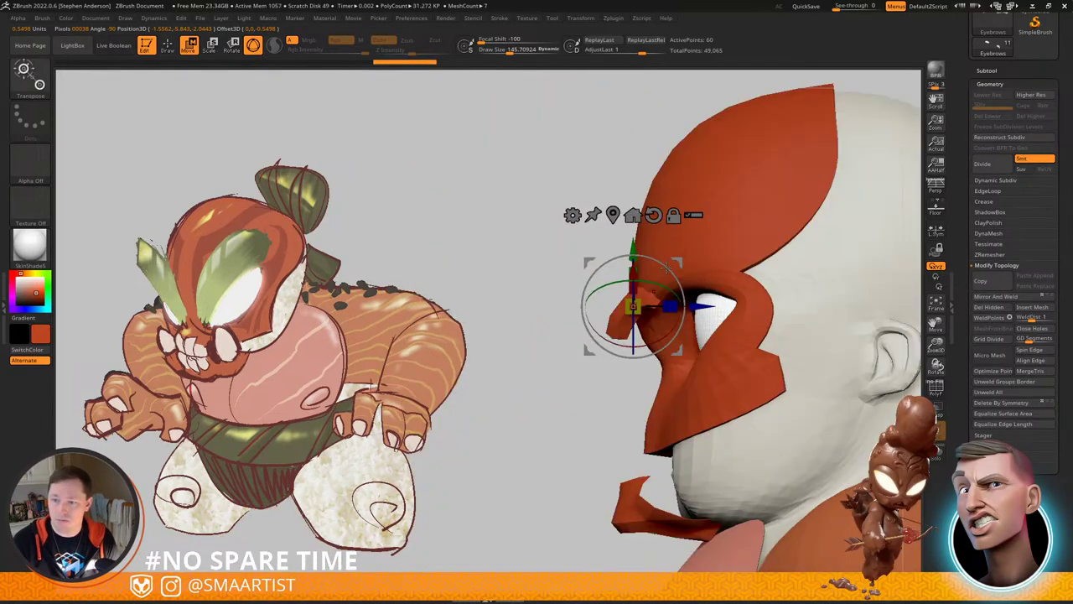
{"action": "right_click_drag", "start_coordinate": [667, 268], "coordinate": [662, 307]}
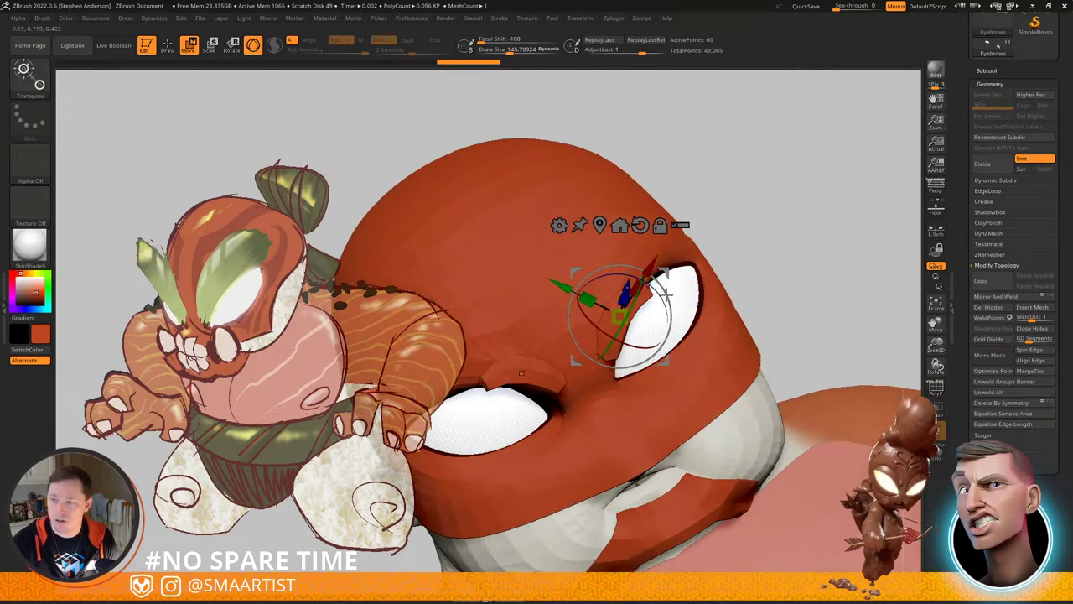
Step: Reposition the gizmo at the eyebrow's inner end, turn on local symmetry and scale the eyebrows up to oversized brows
{"action": "left_click_drag", "start_coordinate": [618, 363], "coordinate": [617, 362]}
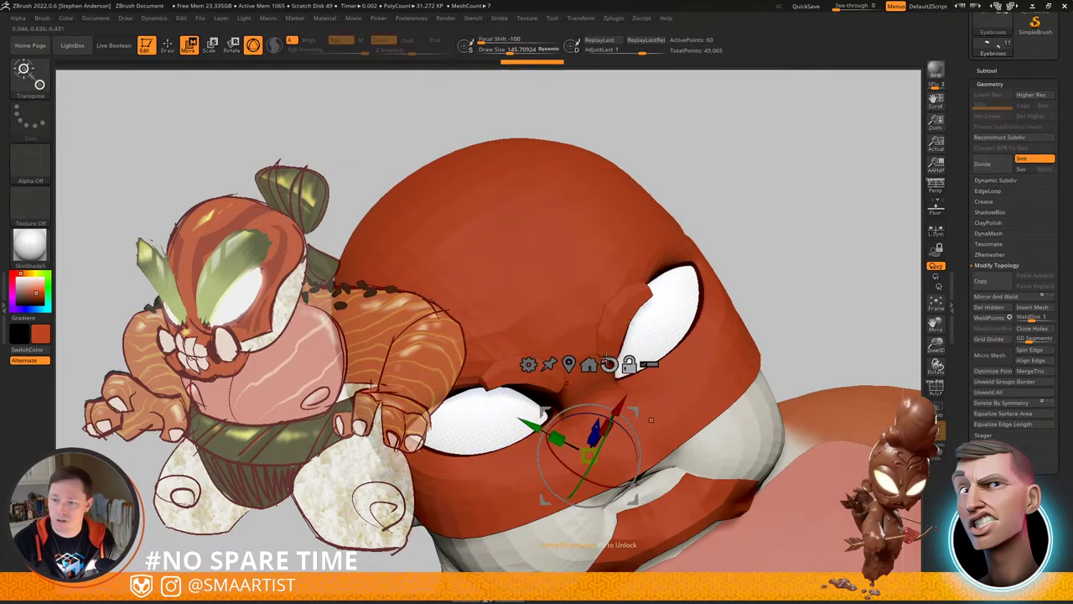
{"action": "left_click", "coordinate": [607, 344]}
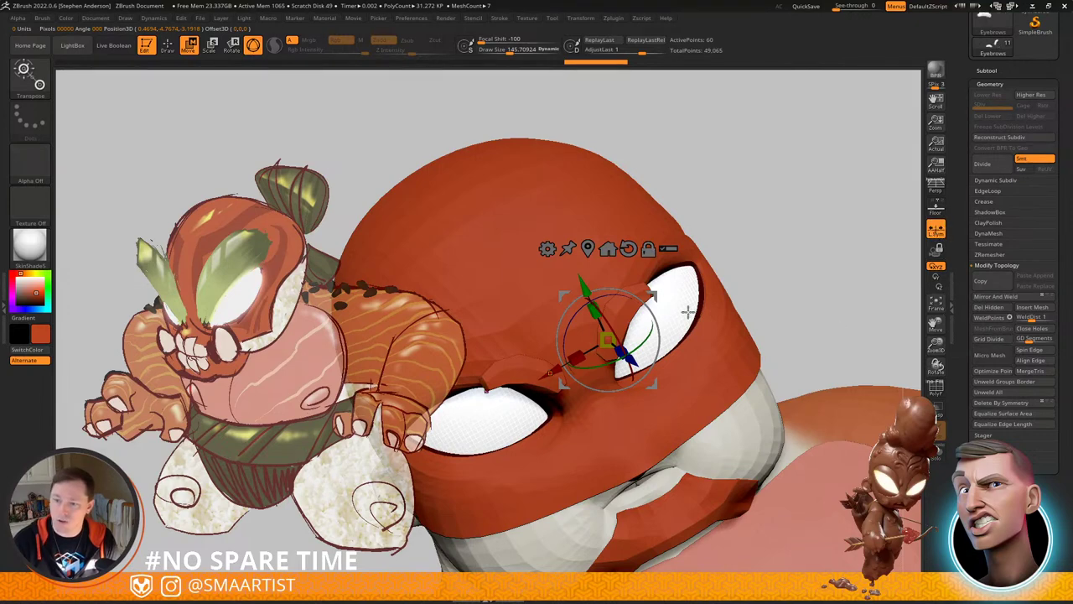
{"action": "left_click_drag", "start_coordinate": [653, 295], "coordinate": [888, 242], "text": "alt"}
{"action": "key", "text": "ctrl+z"}
{"action": "left_click", "coordinate": [606, 360], "text": "alt"}
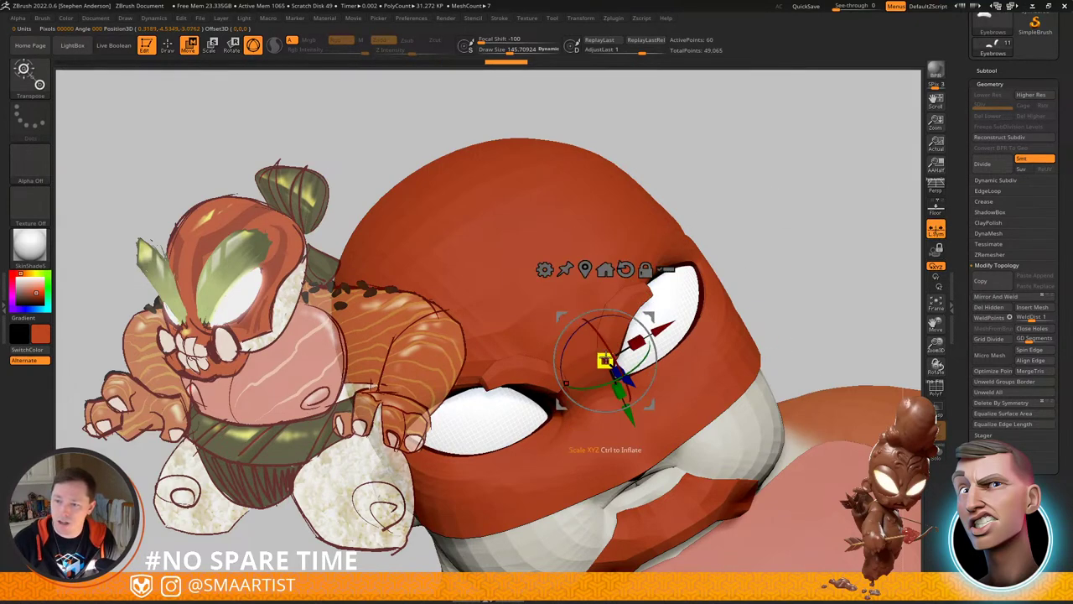
{"action": "left_click_drag", "start_coordinate": [653, 320], "coordinate": [774, 249]}
Step: Show the wireframe and rotate the enlarged eyebrows about their inner ends to angle them against the forehead
{"action": "right_click_drag", "start_coordinate": [774, 249], "coordinate": [743, 256], "text": "ctrl"}
{"action": "key", "text": "b"}
{"action": "key", "text": "m"}
{"action": "key", "text": "v"}
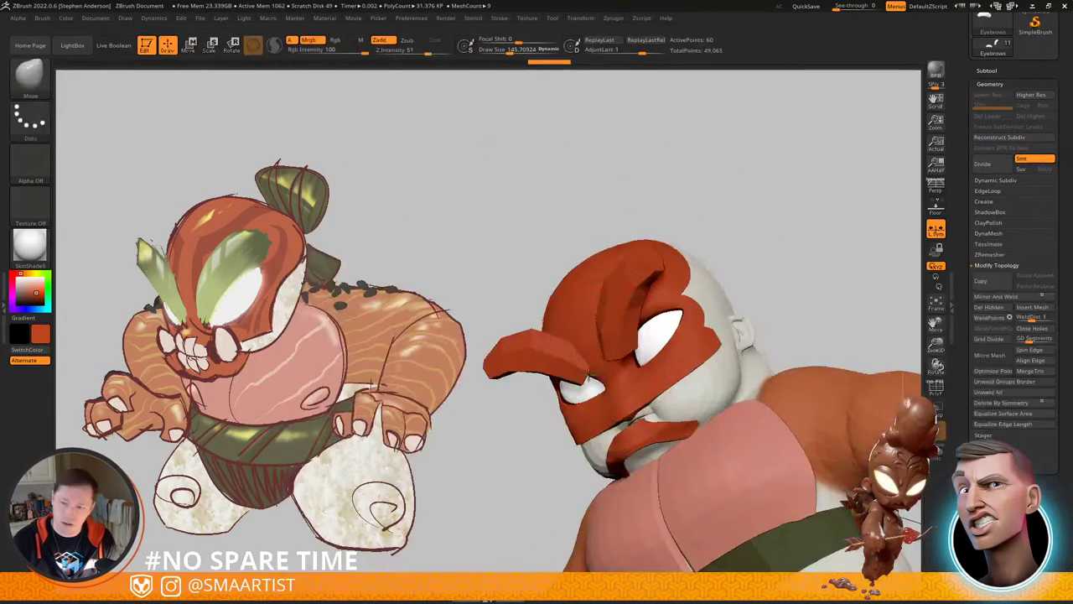
{"action": "mouse_move", "coordinate": [605, 357]}
{"action": "right_mouse_down"}
{"action": "mouse_move", "coordinate": [666, 377]}
{"action": "mouse_move", "coordinate": [625, 303]}
{"action": "mouse_move", "coordinate": [600, 314]}
{"action": "mouse_move", "coordinate": [580, 362]}
{"action": "mouse_move", "coordinate": [599, 374]}
{"action": "right_mouse_up"}
{"action": "key", "text": "s"}
{"action": "key", "text": "shift+f"}
{"action": "key", "text": "w"}
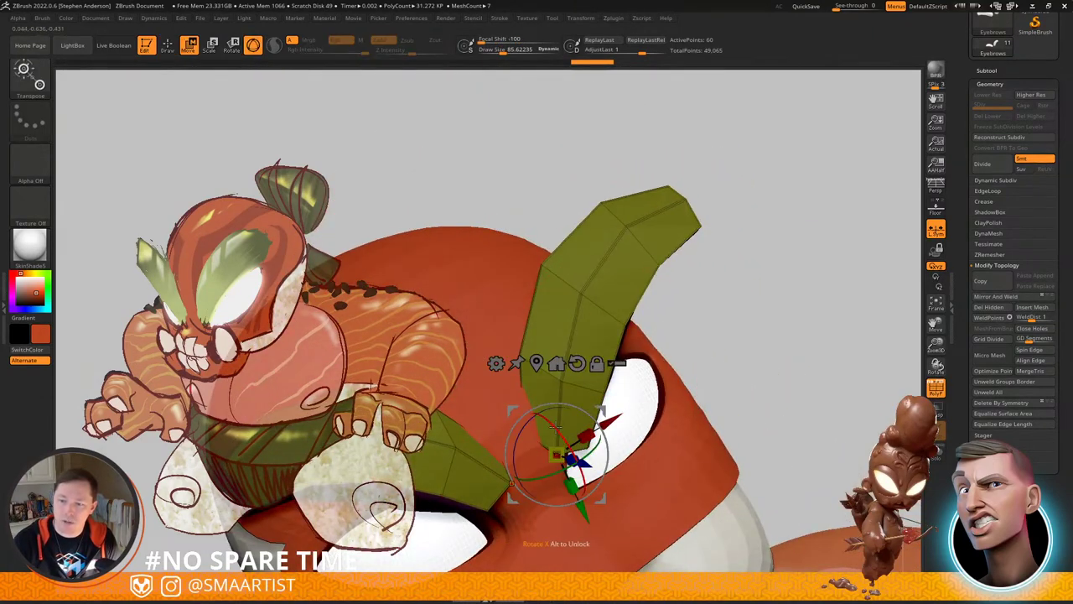
{"action": "left_click_drag", "start_coordinate": [556, 428], "coordinate": [581, 471]}
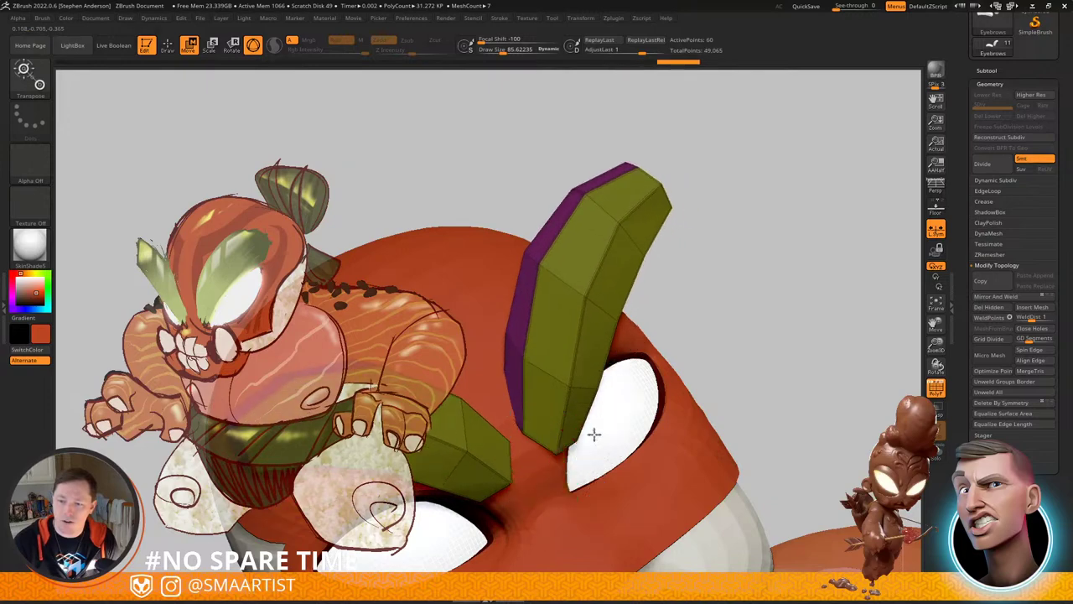
{"action": "right_click_drag", "start_coordinate": [594, 434], "coordinate": [548, 428]}
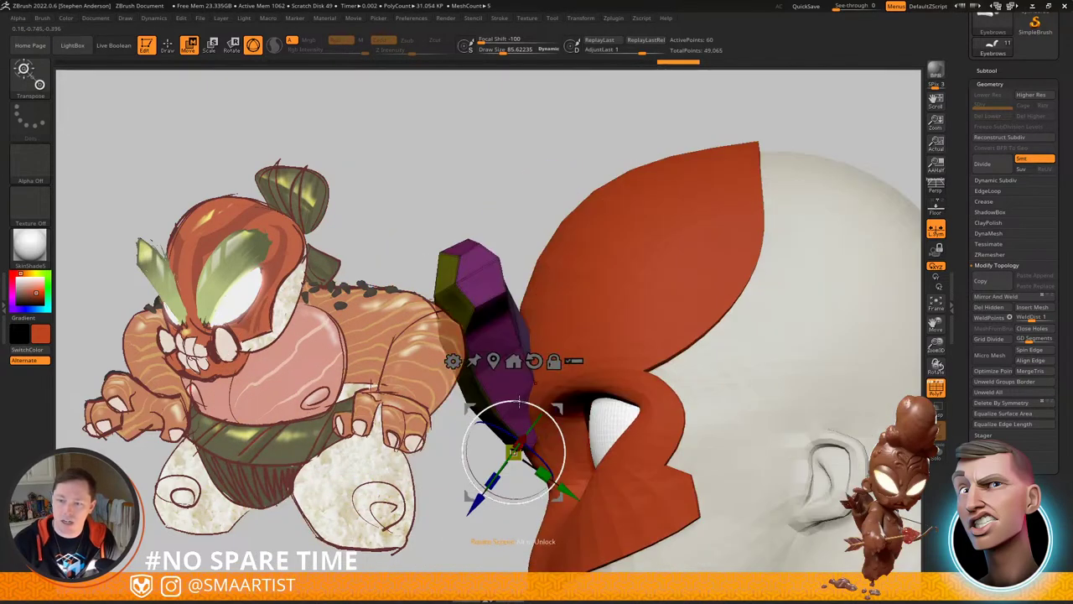
{"action": "mouse_move", "coordinate": [520, 403]}
{"action": "left_mouse_down"}
{"action": "mouse_move", "coordinate": [555, 402]}
{"action": "mouse_move", "coordinate": [533, 400]}
{"action": "left_mouse_up"}
Step: Reshape the eyebrows with the Move brush so they sweep outward over the eyes and follow the forehead
{"action": "key", "text": "q"}
{"action": "right_click_drag", "start_coordinate": [507, 347], "coordinate": [568, 286], "text": "alt"}
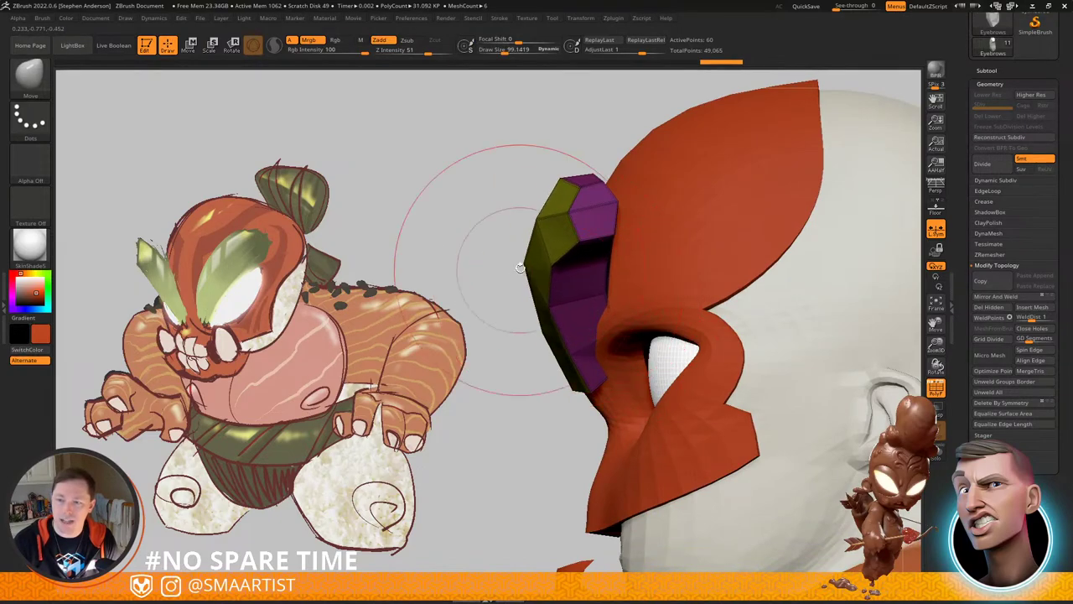
{"action": "right_click_drag", "start_coordinate": [580, 225], "coordinate": [681, 290]}
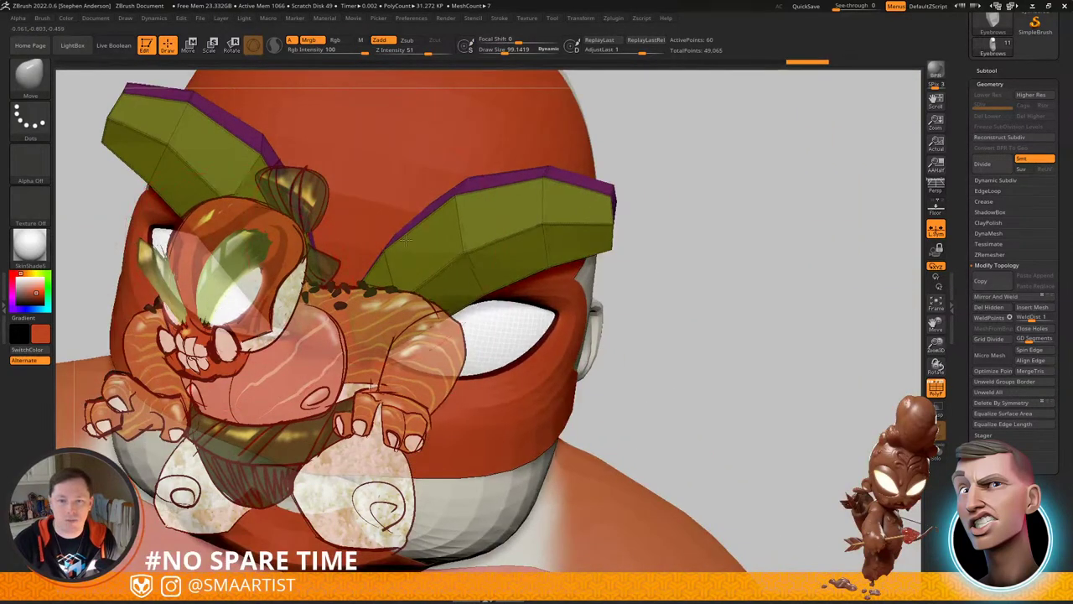
{"action": "right_click_drag", "start_coordinate": [406, 241], "coordinate": [616, 288], "text": "alt"}
{"action": "right_click_drag", "start_coordinate": [713, 179], "coordinate": [579, 204]}
{"action": "right_click_drag", "start_coordinate": [394, 197], "coordinate": [488, 151]}
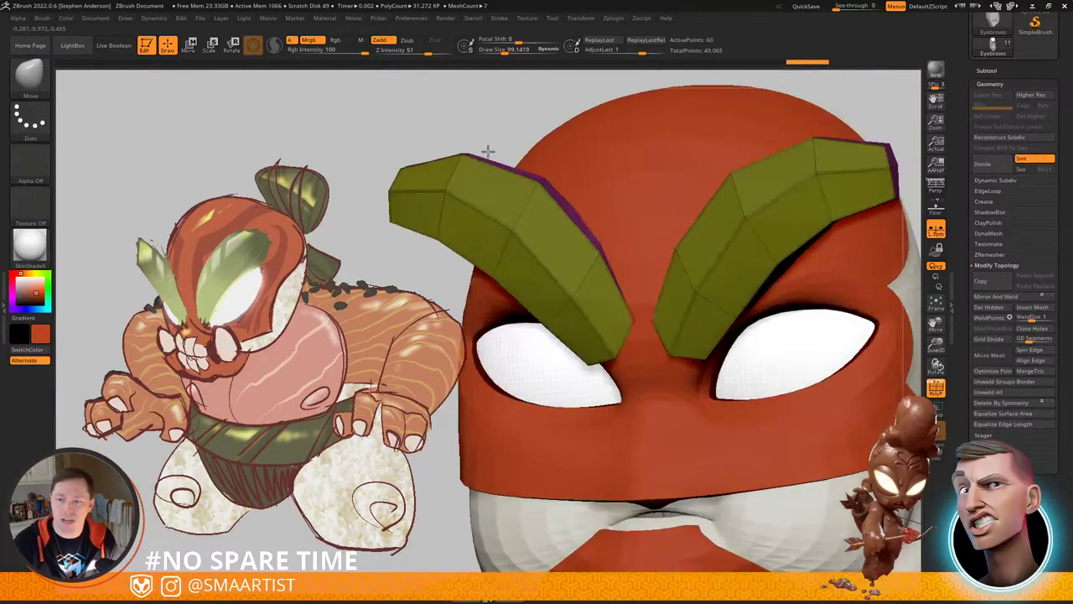
Step: Hide the wireframe and pull the eyebrows' inner ends down toward the nose bridge with a smaller Move brush
{"action": "key", "text": "shift+f"}
{"action": "right_click_drag", "start_coordinate": [796, 364], "coordinate": [738, 277], "text": "ctrl"}
{"action": "mouse_move", "coordinate": [570, 257]}
{"action": "right_mouse_down"}
{"action": "mouse_move", "coordinate": [618, 257]}
{"action": "mouse_move", "coordinate": [671, 338]}
{"action": "mouse_move", "coordinate": [595, 314]}
{"action": "right_mouse_up"}
{"action": "key", "text": "s"}
{"action": "left_click_drag", "start_coordinate": [595, 315], "coordinate": [600, 316]}
{"action": "left_click_drag", "start_coordinate": [625, 336], "coordinate": [602, 375]}
{"action": "right_click_drag", "start_coordinate": [676, 360], "coordinate": [547, 352]}
{"action": "key", "text": "s"}
{"action": "left_click_drag", "start_coordinate": [676, 340], "coordinate": [667, 340]}
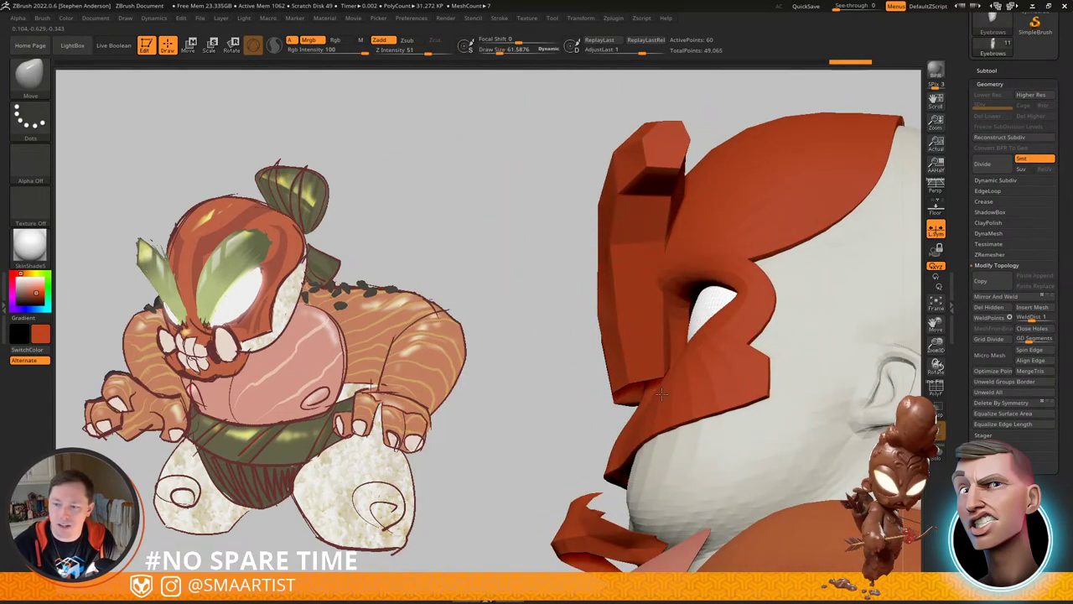
{"action": "right_click_drag", "start_coordinate": [659, 367], "coordinate": [698, 377]}
{"action": "left_click_drag", "start_coordinate": [659, 377], "coordinate": [651, 391]}
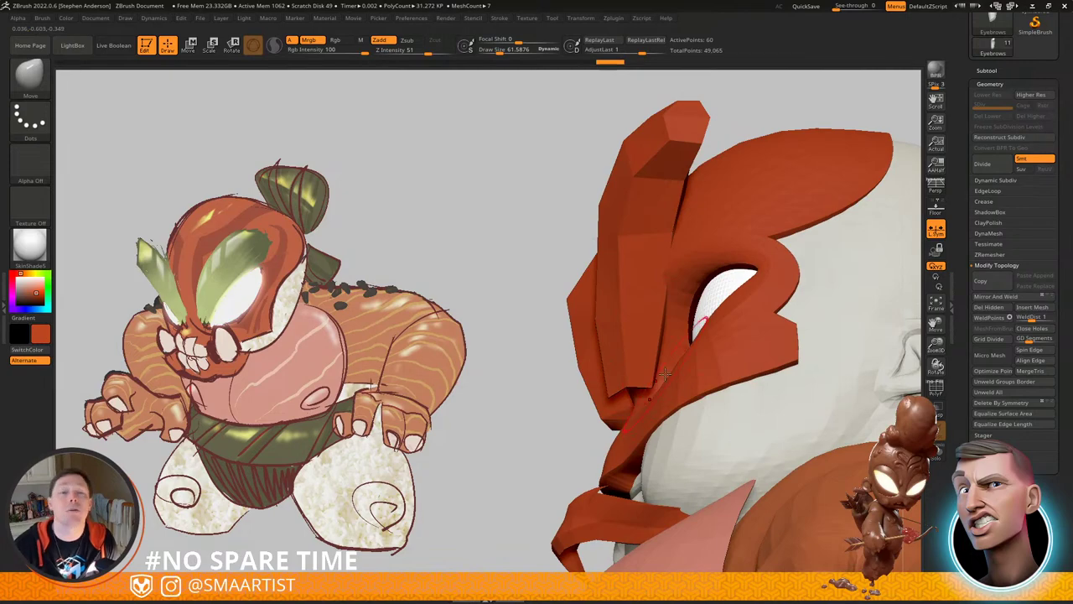
Step: Refine the eyebrows' middle bend and inner tips with the Move brush, checking their wireframe from several angles
{"action": "mouse_move", "coordinate": [658, 331]}
{"action": "right_mouse_down"}
{"action": "mouse_move", "coordinate": [710, 343]}
{"action": "mouse_move", "coordinate": [618, 226]}
{"action": "right_mouse_up"}
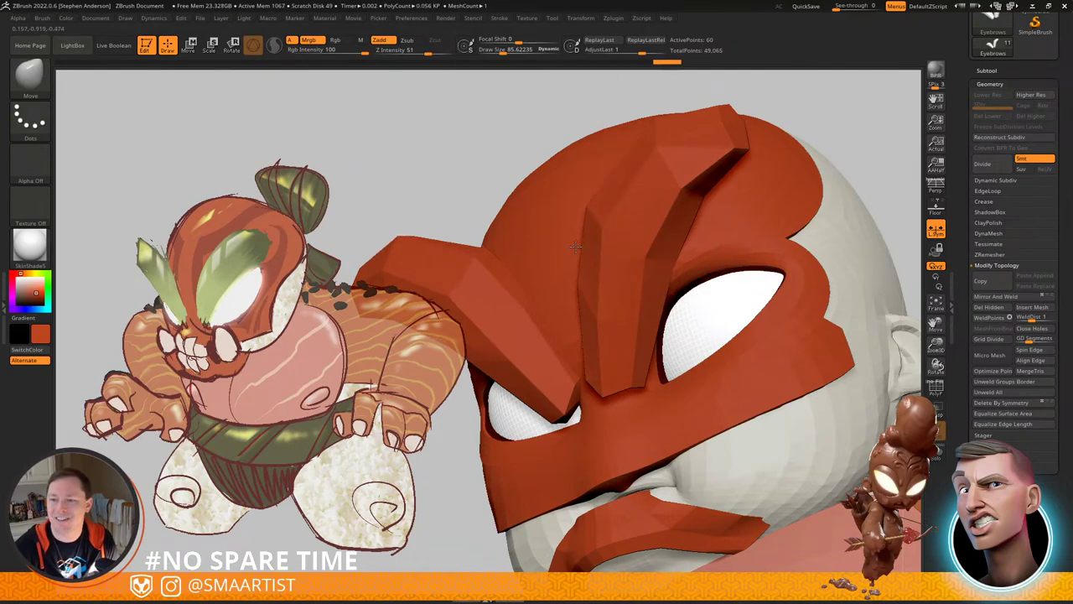
{"action": "left_click_drag", "start_coordinate": [691, 193], "coordinate": [719, 212]}
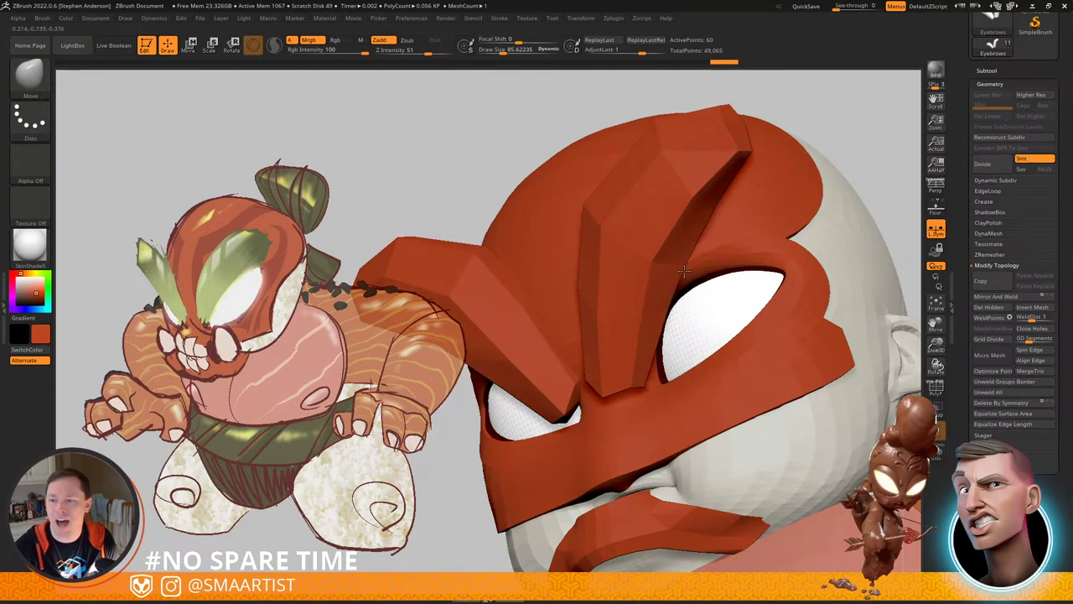
{"action": "mouse_move", "coordinate": [684, 271]}
{"action": "right_mouse_down"}
{"action": "mouse_move", "coordinate": [711, 281]}
{"action": "mouse_move", "coordinate": [844, 271]}
{"action": "mouse_move", "coordinate": [592, 319]}
{"action": "mouse_move", "coordinate": [644, 348]}
{"action": "right_mouse_up"}
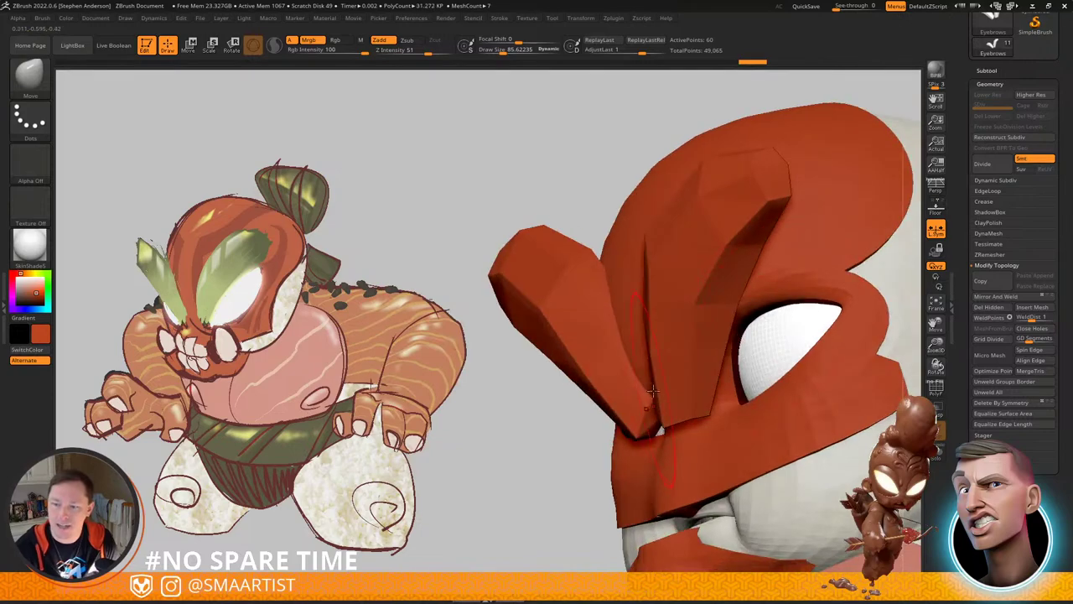
{"action": "mouse_move", "coordinate": [654, 391]}
{"action": "right_mouse_down"}
{"action": "mouse_move", "coordinate": [695, 402]}
{"action": "mouse_move", "coordinate": [673, 399]}
{"action": "right_mouse_up"}
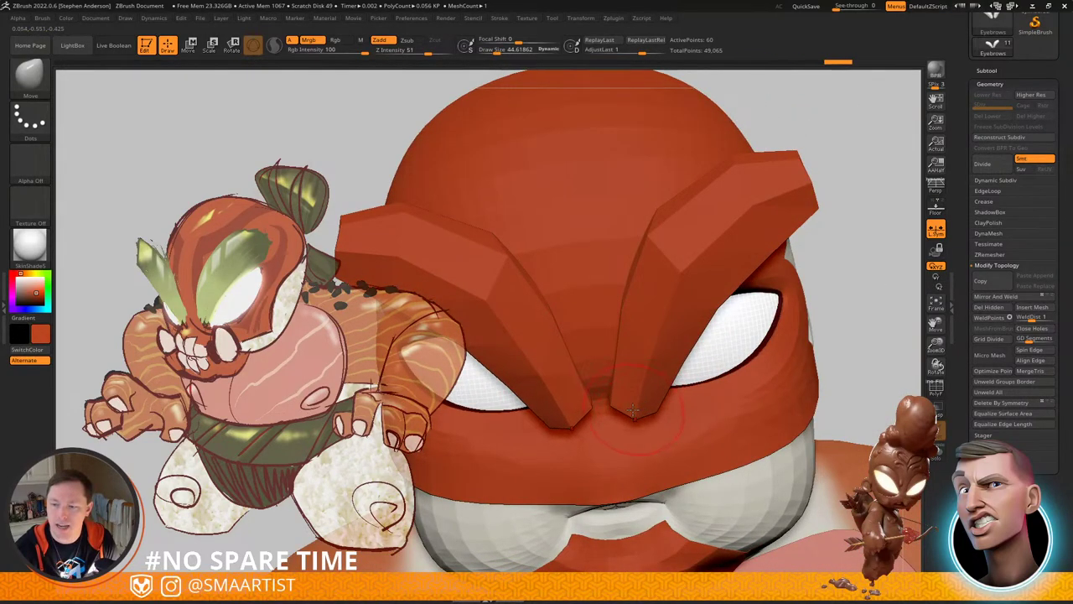
{"action": "right_click_drag", "start_coordinate": [633, 410], "coordinate": [738, 445]}
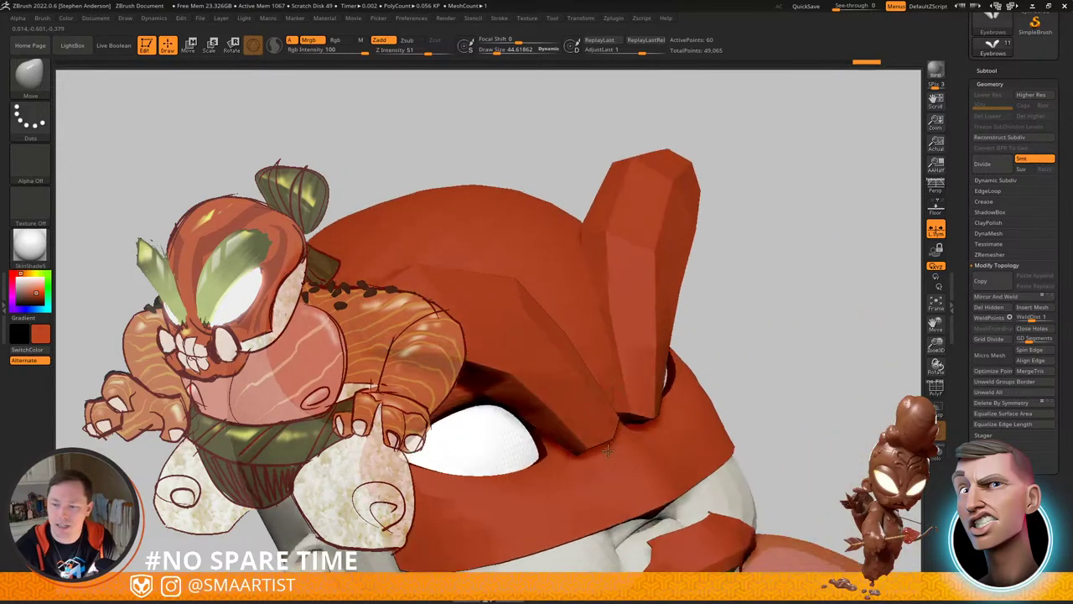
{"action": "mouse_move", "coordinate": [608, 451]}
{"action": "right_mouse_down"}
{"action": "mouse_move", "coordinate": [603, 411]}
{"action": "mouse_move", "coordinate": [687, 417]}
{"action": "mouse_move", "coordinate": [629, 442]}
{"action": "mouse_move", "coordinate": [657, 432]}
{"action": "right_mouse_up"}
{"action": "key", "text": "shift+f"}
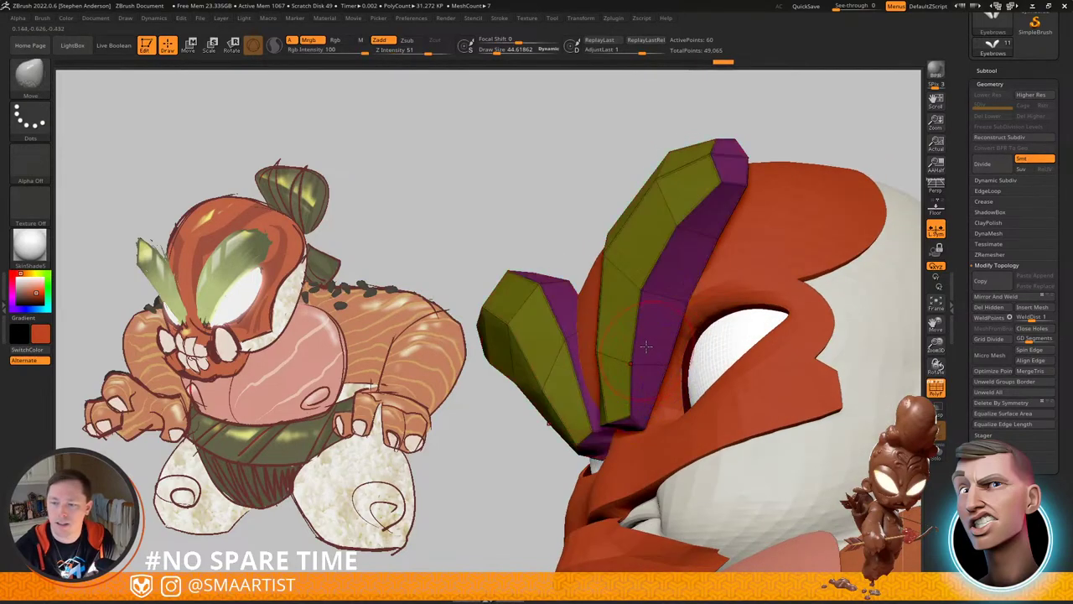
{"action": "right_click_drag", "start_coordinate": [642, 345], "coordinate": [611, 365]}
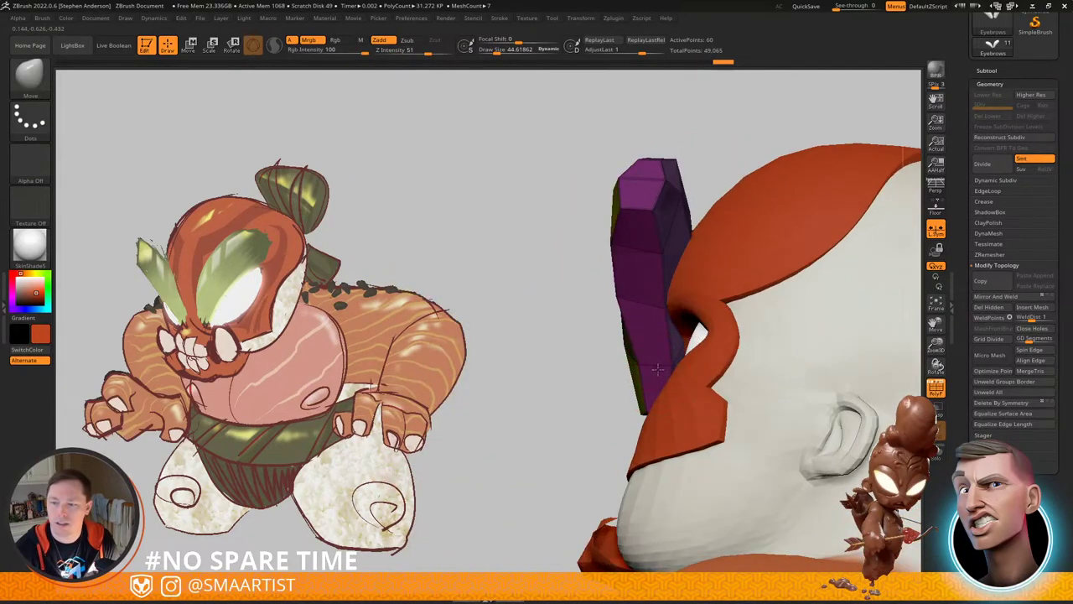
{"action": "right_click_drag", "start_coordinate": [647, 259], "coordinate": [629, 194]}
{"action": "key", "text": "shift+f"}
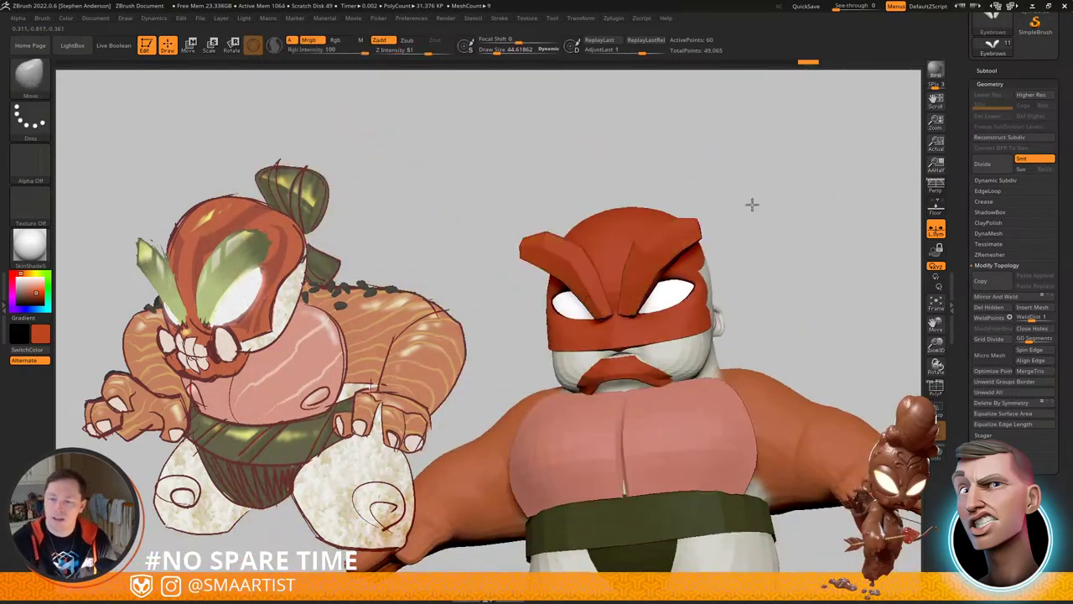
{"action": "mouse_move", "coordinate": [752, 204]}
{"action": "right_mouse_down"}
{"action": "mouse_move", "coordinate": [752, 232]}
{"action": "mouse_move", "coordinate": [683, 200]}
{"action": "mouse_move", "coordinate": [673, 267]}
{"action": "right_mouse_up"}
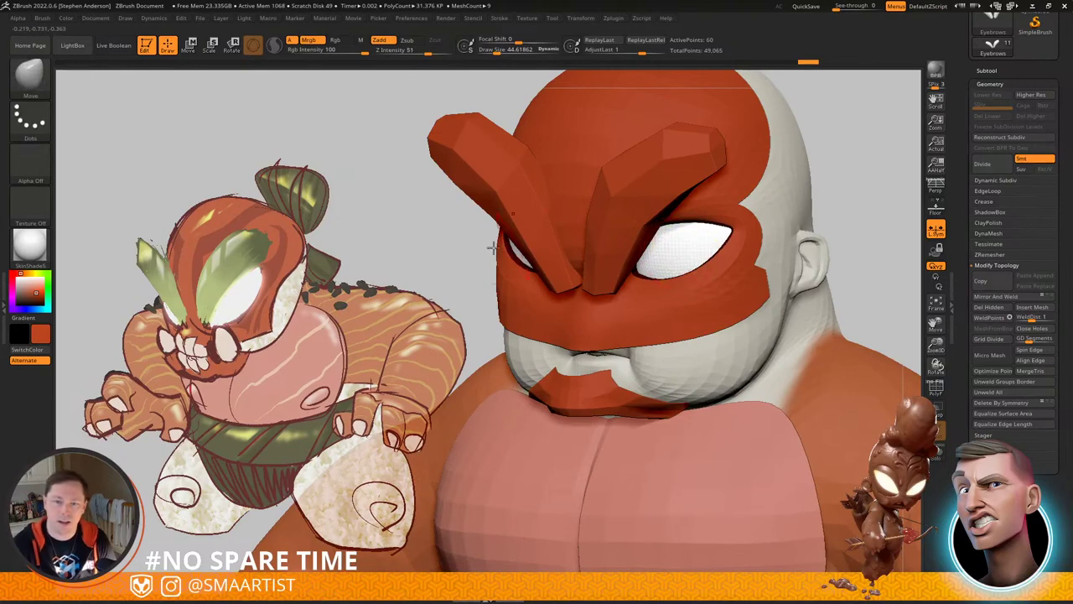
{"action": "right_click_drag", "start_coordinate": [705, 168], "coordinate": [631, 229]}
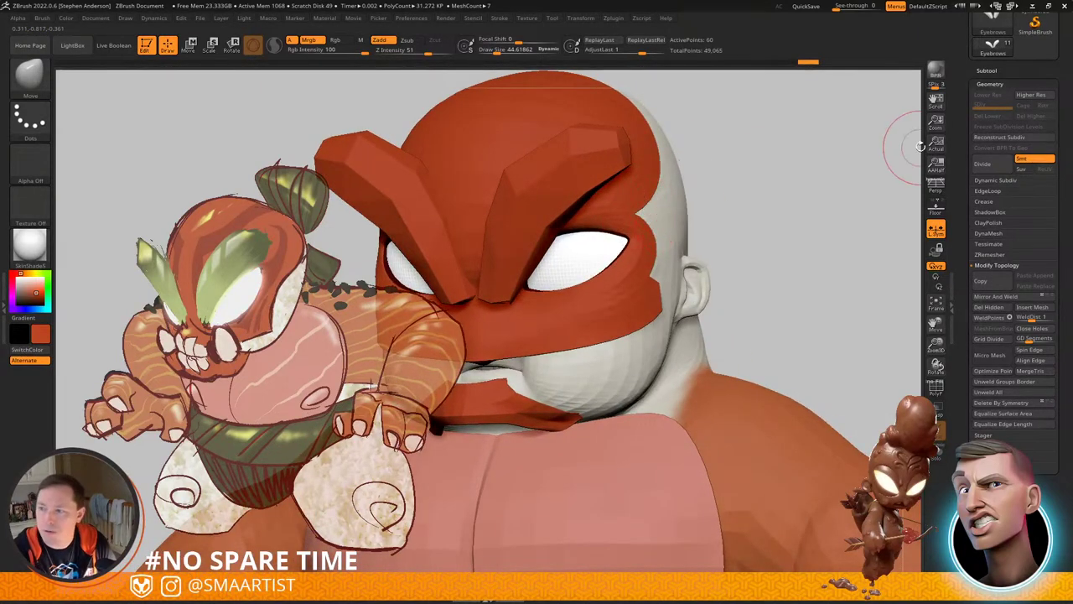
Step: Select the BodyM subtool, hide the BodyM1_2 face mask and adjust the Move brush size
{"action": "left_click", "coordinate": [640, 174], "text": "alt"}
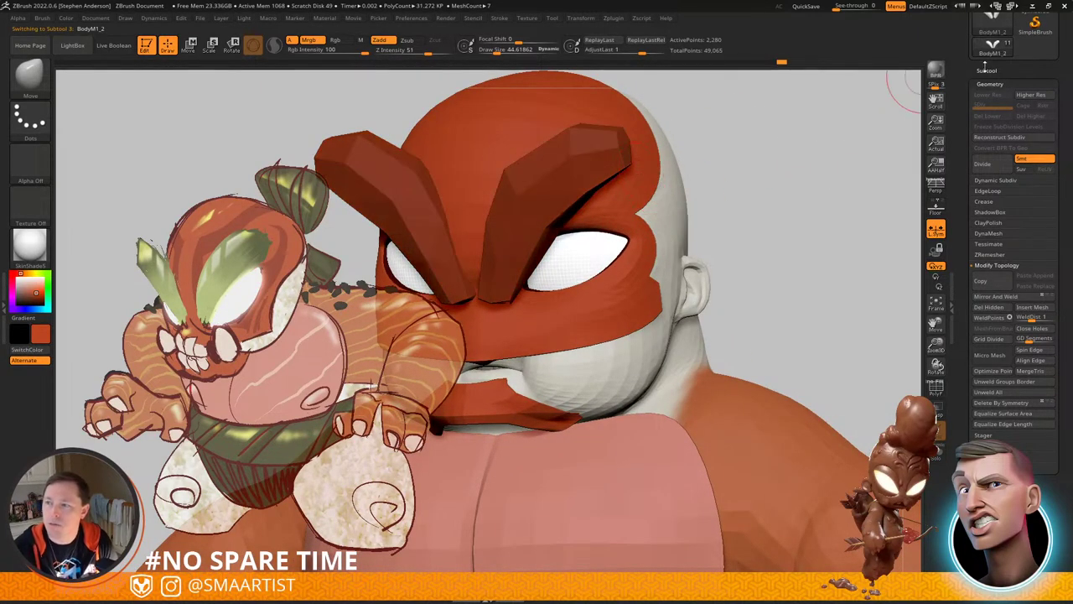
{"action": "left_click", "coordinate": [987, 71]}
{"action": "left_click", "coordinate": [1023, 135]}
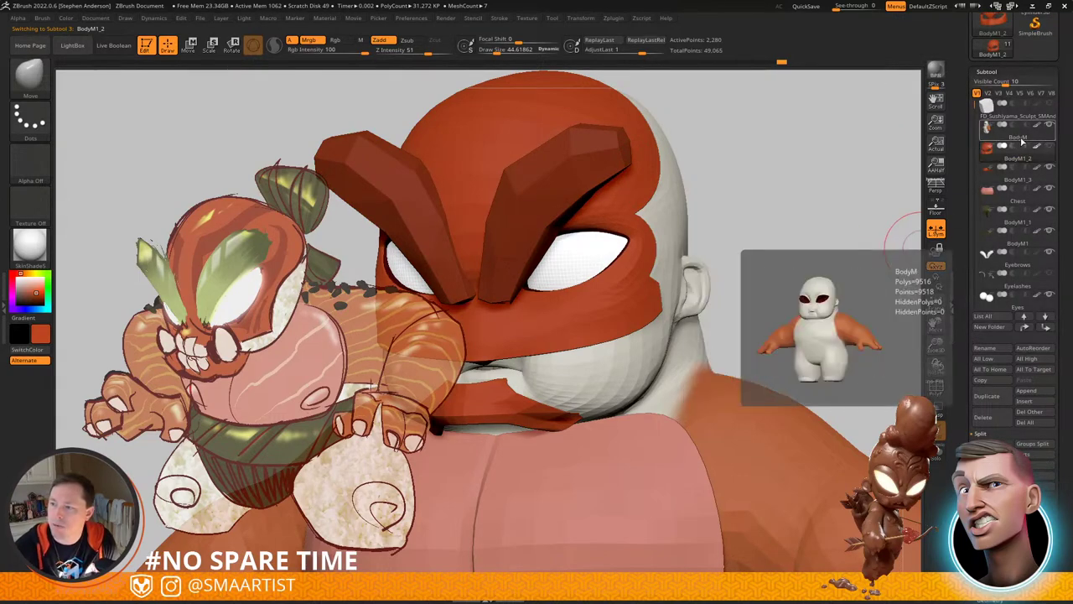
{"action": "left_click", "coordinate": [1049, 147]}
{"action": "right_click_drag", "start_coordinate": [603, 242], "coordinate": [590, 245]}
{"action": "key", "text": "s"}
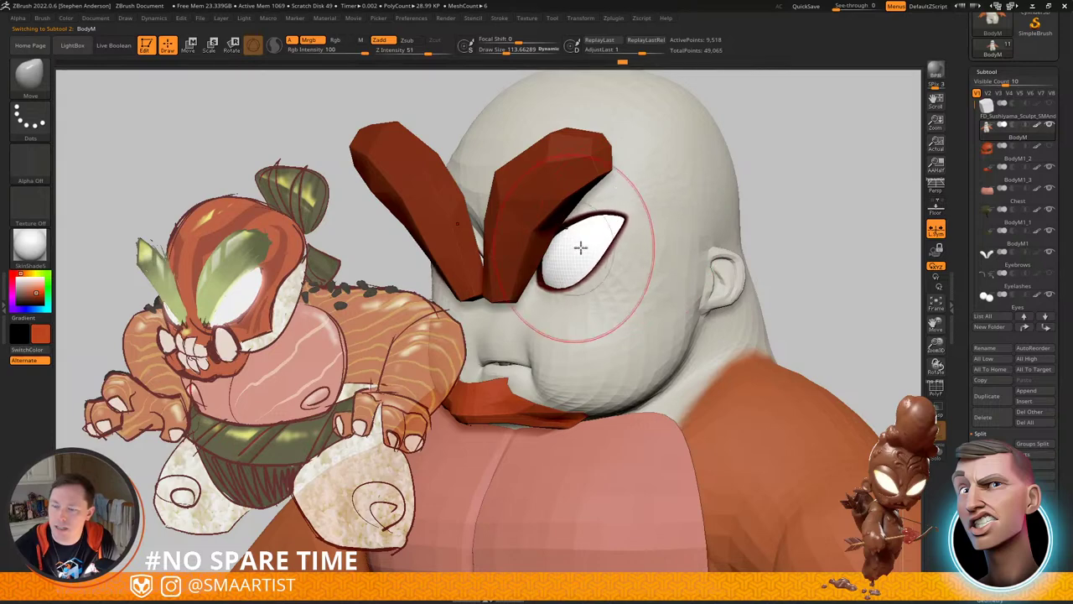
Step: Reshape the head's eye openings with the Move brush, pulling the outer corner and the lower lid edge
{"action": "mouse_move", "coordinate": [580, 247]}
{"action": "right_mouse_down"}
{"action": "mouse_move", "coordinate": [597, 265]}
{"action": "mouse_move", "coordinate": [583, 282]}
{"action": "mouse_move", "coordinate": [602, 287]}
{"action": "mouse_move", "coordinate": [600, 270]}
{"action": "mouse_move", "coordinate": [675, 270]}
{"action": "mouse_move", "coordinate": [671, 260]}
{"action": "mouse_move", "coordinate": [643, 313]}
{"action": "mouse_move", "coordinate": [636, 223]}
{"action": "mouse_move", "coordinate": [582, 201]}
{"action": "mouse_move", "coordinate": [573, 220]}
{"action": "right_mouse_up"}
{"action": "mouse_move", "coordinate": [695, 170]}
{"action": "right_mouse_down"}
{"action": "mouse_move", "coordinate": [718, 226]}
{"action": "mouse_move", "coordinate": [609, 179]}
{"action": "mouse_move", "coordinate": [730, 235]}
{"action": "right_mouse_up"}
{"action": "mouse_move", "coordinate": [801, 296]}
{"action": "left_mouse_down"}
{"action": "mouse_move", "coordinate": [873, 244]}
{"action": "mouse_move", "coordinate": [855, 256]}
{"action": "left_mouse_up"}
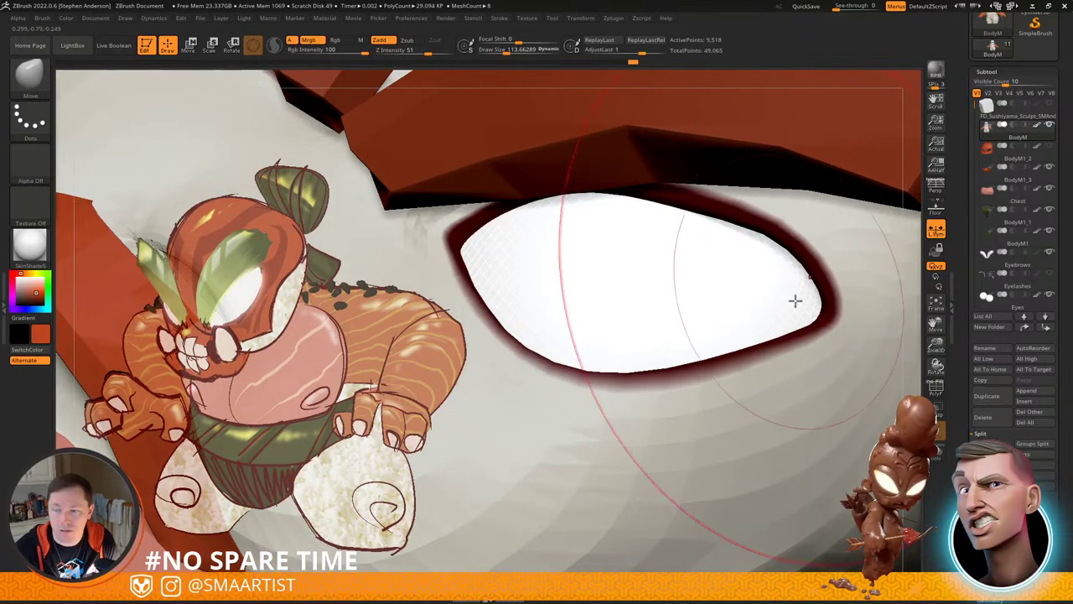
{"action": "mouse_move", "coordinate": [795, 299]}
{"action": "right_mouse_down"}
{"action": "mouse_move", "coordinate": [822, 281]}
{"action": "mouse_move", "coordinate": [802, 285]}
{"action": "mouse_move", "coordinate": [757, 249]}
{"action": "mouse_move", "coordinate": [757, 283]}
{"action": "mouse_move", "coordinate": [721, 256]}
{"action": "mouse_move", "coordinate": [645, 327]}
{"action": "mouse_move", "coordinate": [643, 318]}
{"action": "mouse_move", "coordinate": [675, 302]}
{"action": "right_mouse_up"}
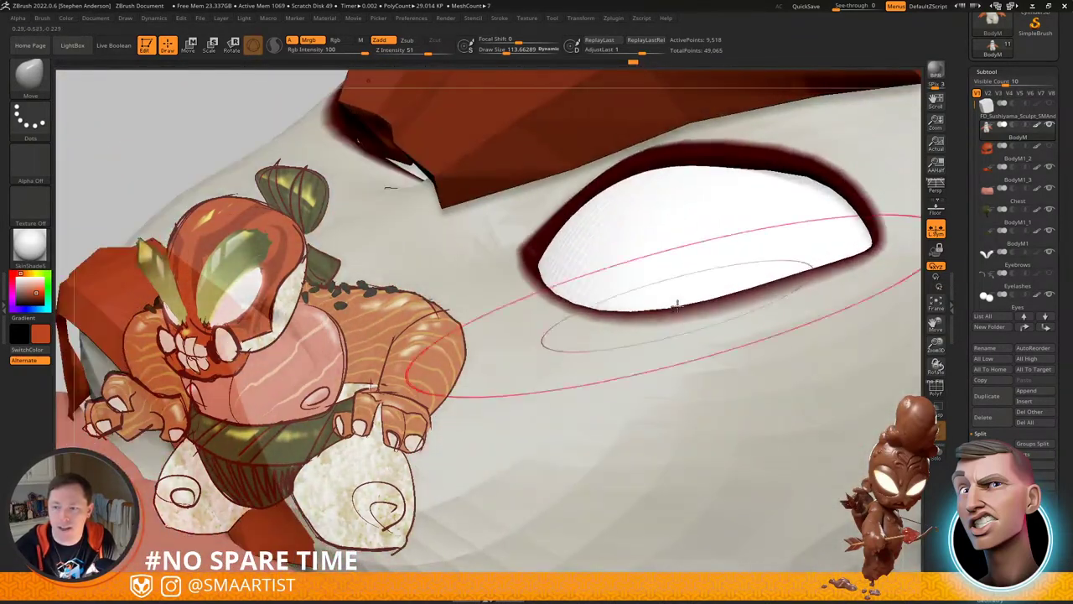
{"action": "left_click_drag", "start_coordinate": [676, 302], "coordinate": [657, 357]}
{"action": "left_click_drag", "start_coordinate": [777, 295], "coordinate": [770, 316]}
{"action": "mouse_move", "coordinate": [771, 316]}
{"action": "right_mouse_down", "text": "ctrl"}
{"action": "mouse_move", "coordinate": [762, 251]}
{"action": "mouse_move", "coordinate": [809, 289]}
{"action": "mouse_move", "coordinate": [780, 323]}
{"action": "mouse_move", "coordinate": [724, 288]}
{"action": "mouse_move", "coordinate": [659, 311]}
{"action": "mouse_move", "coordinate": [609, 306]}
{"action": "mouse_move", "coordinate": [669, 343]}
{"action": "mouse_move", "coordinate": [657, 275]}
{"action": "mouse_move", "coordinate": [693, 319]}
{"action": "mouse_move", "coordinate": [697, 298]}
{"action": "mouse_move", "coordinate": [697, 333]}
{"action": "mouse_move", "coordinate": [617, 392]}
{"action": "right_mouse_up", "text": "ctrl"}
{"action": "mouse_move", "coordinate": [685, 412]}
{"action": "right_mouse_down"}
{"action": "mouse_move", "coordinate": [648, 388]}
{"action": "mouse_move", "coordinate": [690, 405]}
{"action": "mouse_move", "coordinate": [677, 386]}
{"action": "mouse_move", "coordinate": [683, 395]}
{"action": "mouse_move", "coordinate": [620, 388]}
{"action": "mouse_move", "coordinate": [651, 321]}
{"action": "mouse_move", "coordinate": [634, 291]}
{"action": "mouse_move", "coordinate": [692, 218]}
{"action": "mouse_move", "coordinate": [678, 246]}
{"action": "mouse_move", "coordinate": [685, 355]}
{"action": "right_mouse_up"}
{"action": "mouse_move", "coordinate": [651, 389]}
{"action": "right_mouse_down"}
{"action": "mouse_move", "coordinate": [646, 343]}
{"action": "mouse_move", "coordinate": [681, 288]}
{"action": "mouse_move", "coordinate": [690, 330]}
{"action": "mouse_move", "coordinate": [718, 250]}
{"action": "right_mouse_up"}
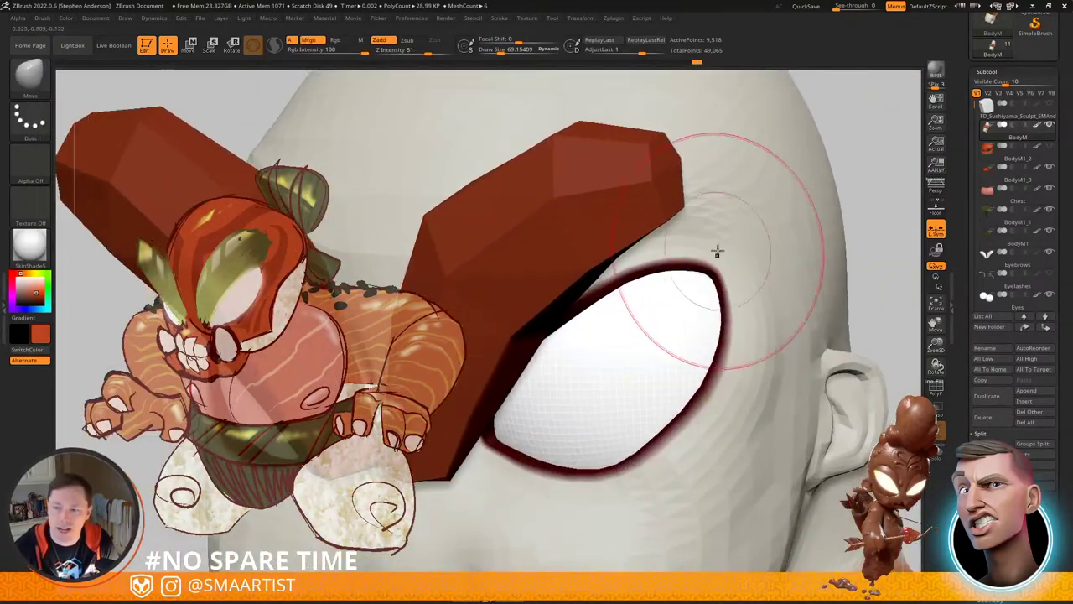
Step: Round out the lower outer edge of the head's eye opening with the Move brush and smooth the surface beside it
{"action": "right_click_drag", "start_coordinate": [676, 414], "coordinate": [664, 407]}
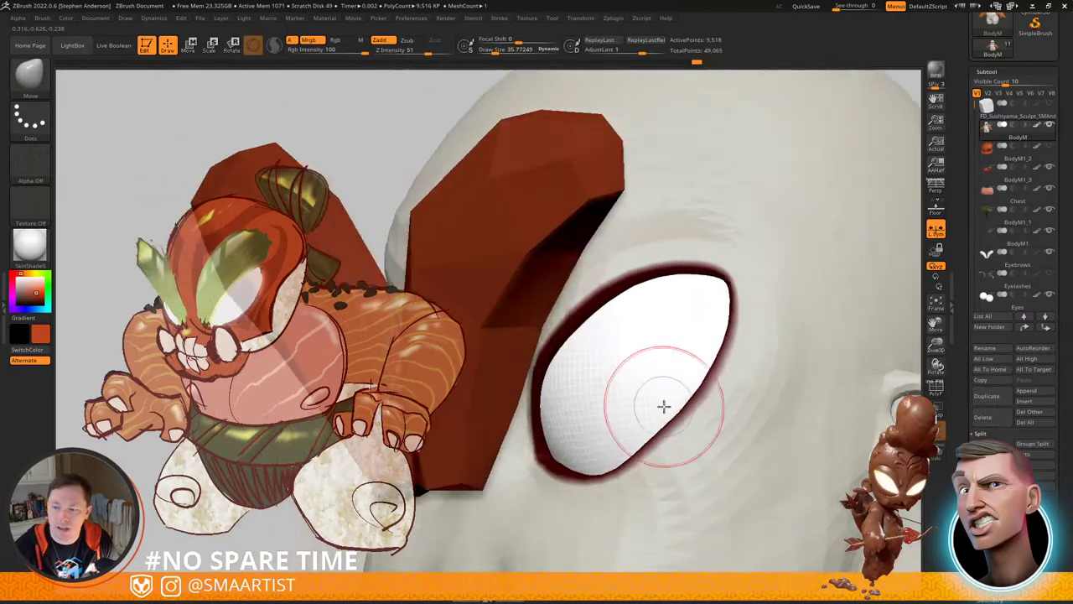
{"action": "left_click_drag", "start_coordinate": [671, 409], "coordinate": [669, 409]}
{"action": "left_click_drag", "start_coordinate": [674, 430], "coordinate": [679, 442]}
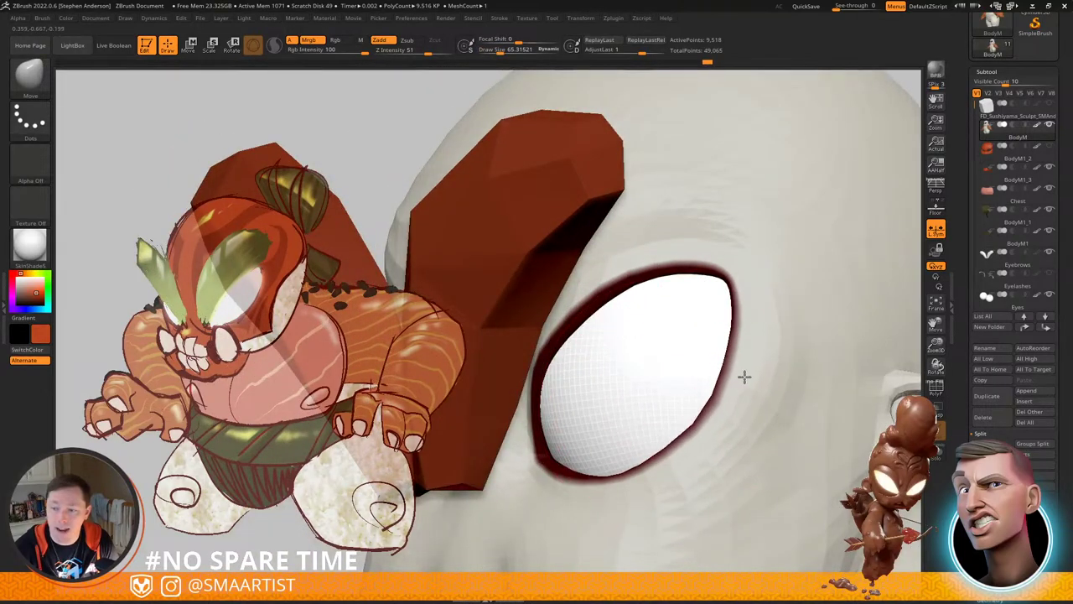
{"action": "right_click_drag", "start_coordinate": [745, 377], "coordinate": [776, 371], "text": "ctrl"}
{"action": "right_click_drag", "start_coordinate": [776, 371], "coordinate": [751, 377], "text": "alt"}
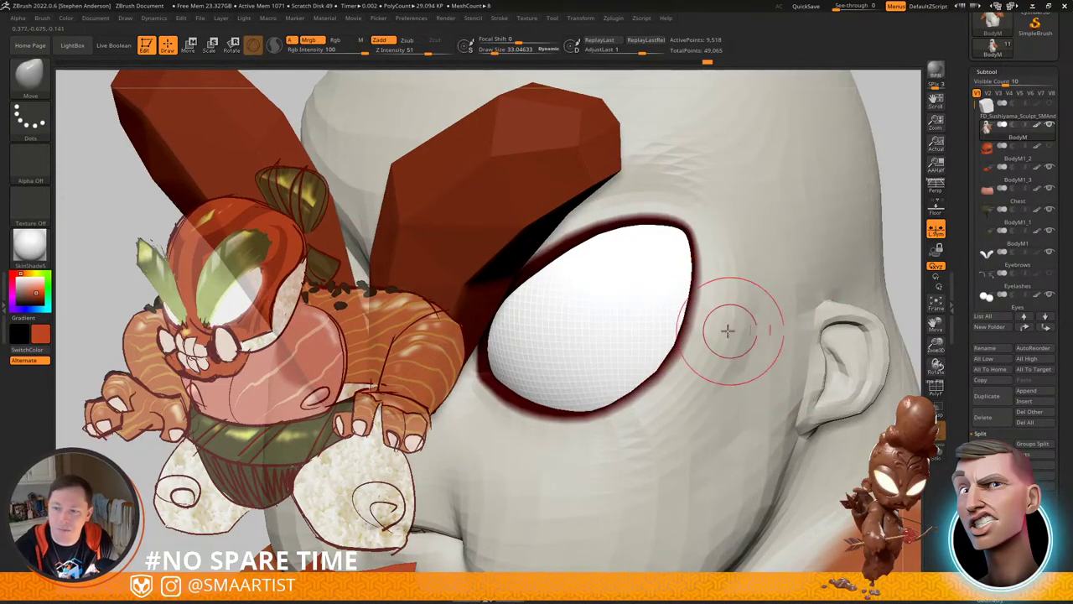
{"action": "left_click_drag", "start_coordinate": [728, 331], "coordinate": [723, 349], "text": "shift"}
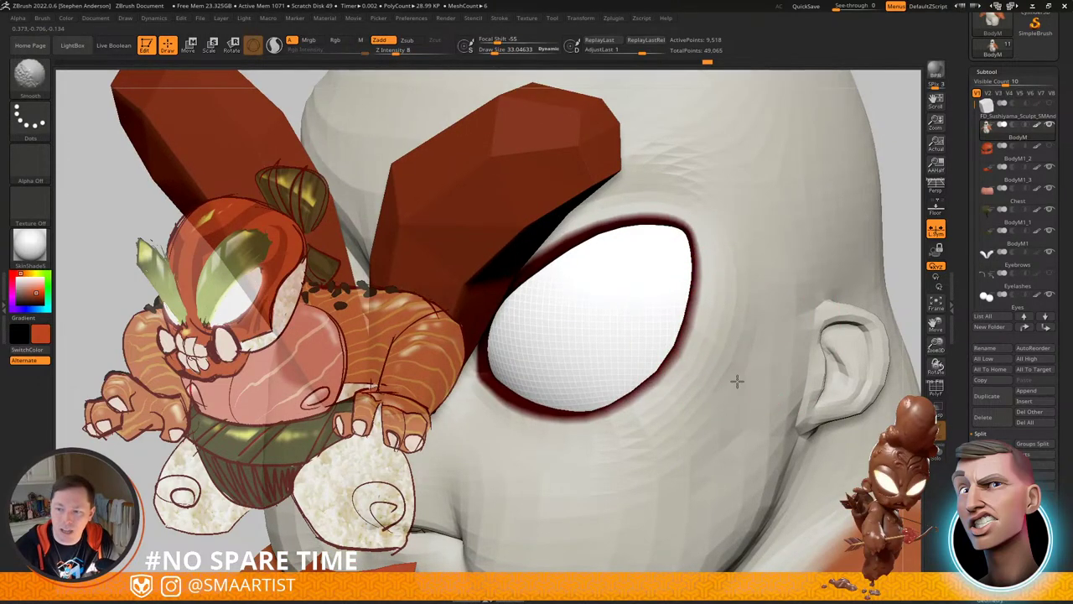
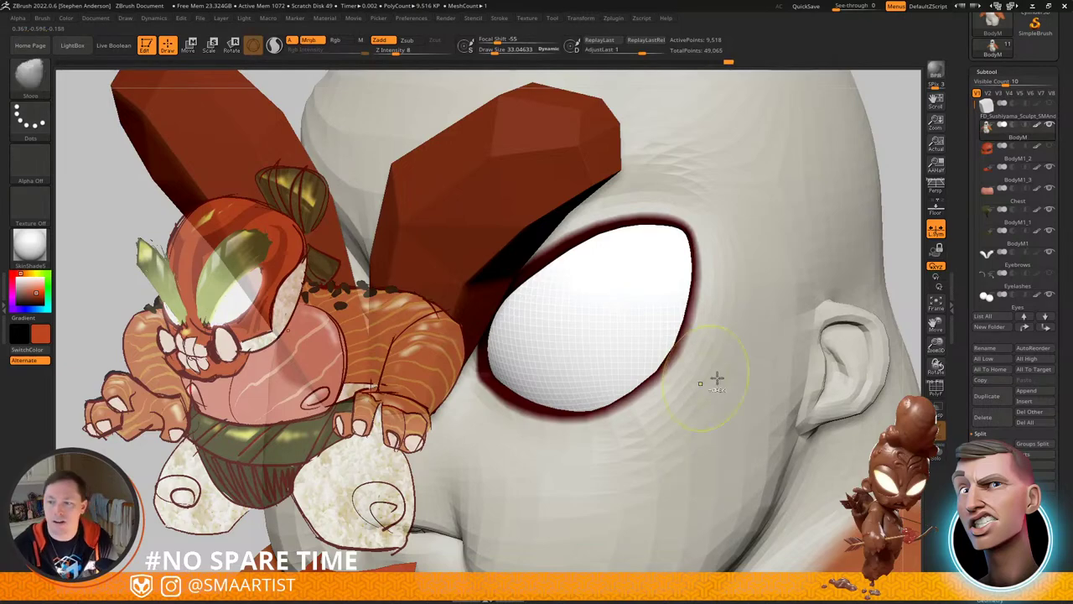
{"action": "mouse_move", "coordinate": [717, 378]}
{"action": "right_mouse_down", "text": "ctrl"}
{"action": "mouse_move", "coordinate": [727, 330]}
{"action": "mouse_move", "coordinate": [752, 294]}
{"action": "mouse_move", "coordinate": [755, 223]}
{"action": "mouse_move", "coordinate": [727, 251]}
{"action": "mouse_move", "coordinate": [719, 285]}
{"action": "mouse_move", "coordinate": [797, 305]}
{"action": "mouse_move", "coordinate": [745, 302]}
{"action": "mouse_move", "coordinate": [800, 295]}
{"action": "mouse_move", "coordinate": [794, 303]}
{"action": "mouse_move", "coordinate": [815, 317]}
{"action": "mouse_move", "coordinate": [827, 310]}
{"action": "mouse_move", "coordinate": [792, 305]}
{"action": "right_mouse_up", "text": "ctrl"}
{"action": "mouse_move", "coordinate": [793, 305]}
{"action": "right_mouse_down", "text": "ctrl"}
{"action": "mouse_move", "coordinate": [779, 312]}
{"action": "mouse_move", "coordinate": [794, 307]}
{"action": "mouse_move", "coordinate": [786, 299]}
{"action": "right_mouse_up", "text": "ctrl"}
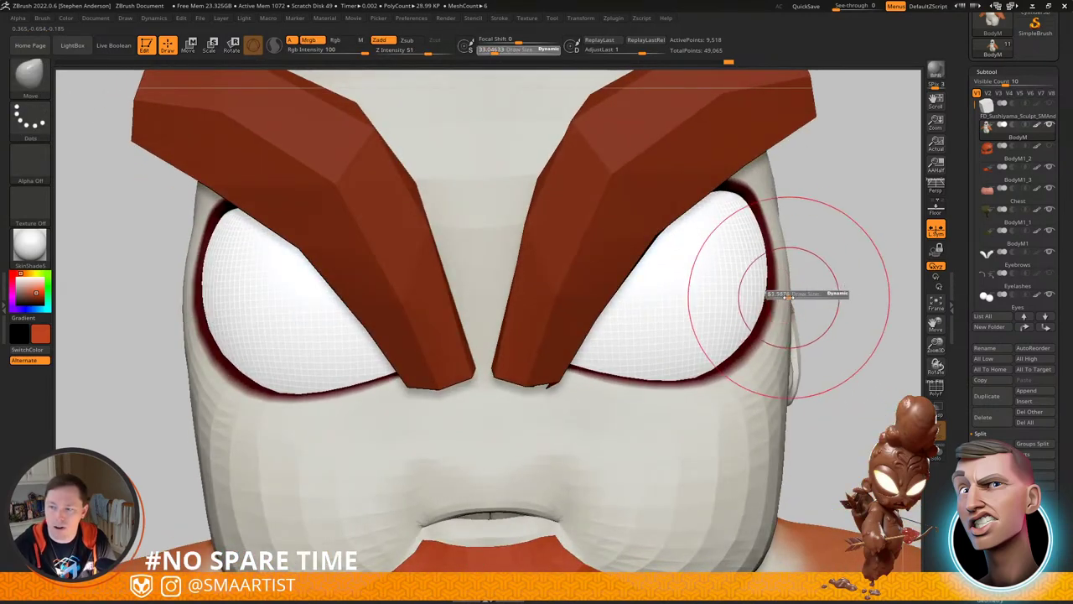
Step: Show the head's wireframe and adjust the outer rim of the eye opening with a smaller Move brush
{"action": "left_click_drag", "start_coordinate": [789, 297], "coordinate": [790, 297]}
{"action": "mouse_move", "coordinate": [790, 297]}
{"action": "right_mouse_down"}
{"action": "mouse_move", "coordinate": [779, 293]}
{"action": "mouse_move", "coordinate": [821, 297]}
{"action": "right_mouse_up"}
{"action": "right_click_drag", "start_coordinate": [790, 247], "coordinate": [771, 227], "text": "ctrl"}
{"action": "key", "text": "shift+f"}
{"action": "key", "text": "s"}
{"action": "left_click_drag", "start_coordinate": [779, 242], "coordinate": [770, 243]}
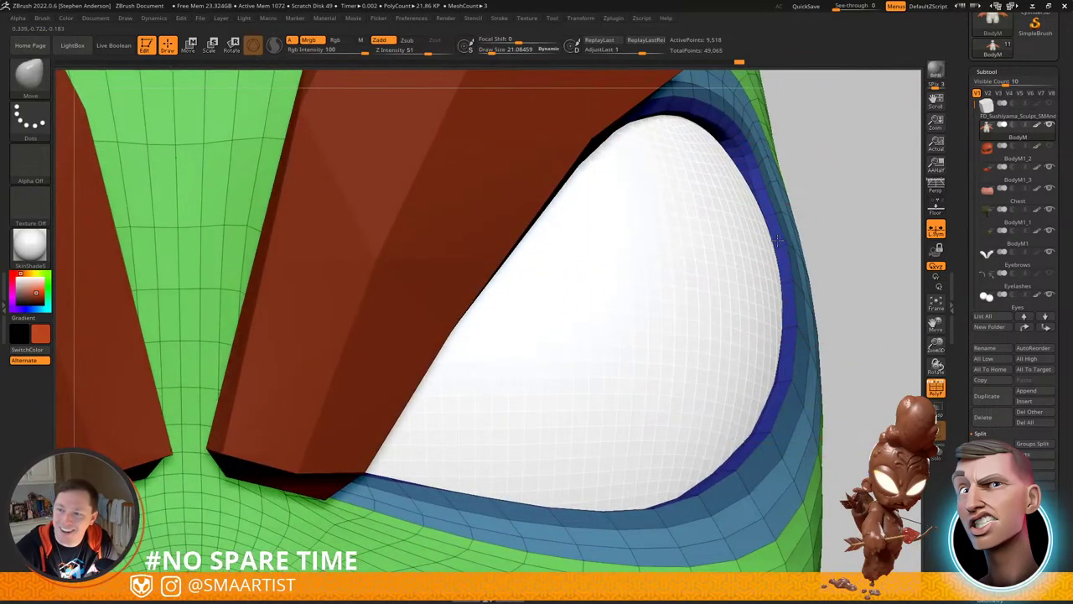
Step: Shape the outer side of the eye rim from front and profile with the Move brush, then hide the wireframe
{"action": "mouse_move", "coordinate": [778, 241]}
{"action": "right_mouse_down"}
{"action": "mouse_move", "coordinate": [740, 172]}
{"action": "mouse_move", "coordinate": [748, 167]}
{"action": "mouse_move", "coordinate": [826, 396]}
{"action": "mouse_move", "coordinate": [806, 399]}
{"action": "mouse_move", "coordinate": [794, 325]}
{"action": "right_mouse_up"}
{"action": "key", "text": "s"}
{"action": "left_click_drag", "start_coordinate": [793, 326], "coordinate": [799, 325]}
{"action": "mouse_move", "coordinate": [809, 334]}
{"action": "right_mouse_down"}
{"action": "mouse_move", "coordinate": [700, 445]}
{"action": "mouse_move", "coordinate": [852, 363]}
{"action": "mouse_move", "coordinate": [784, 311]}
{"action": "mouse_move", "coordinate": [686, 315]}
{"action": "right_mouse_up"}
{"action": "left_click_drag", "start_coordinate": [680, 317], "coordinate": [700, 326]}
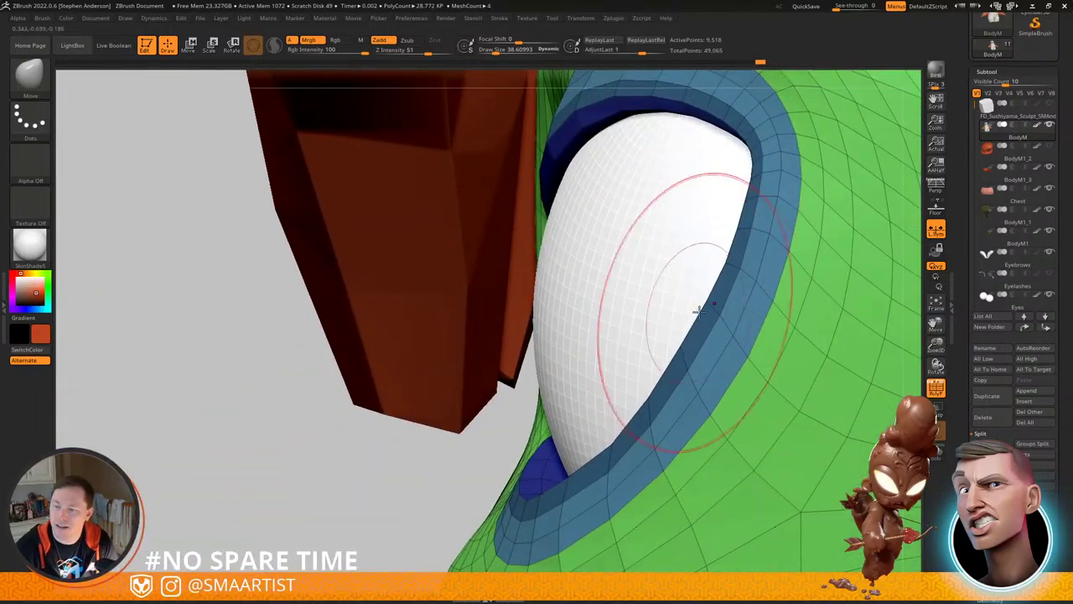
{"action": "left_click_drag", "start_coordinate": [748, 230], "coordinate": [754, 233]}
{"action": "mouse_move", "coordinate": [754, 232]}
{"action": "right_mouse_down", "text": "ctrl"}
{"action": "mouse_move", "coordinate": [715, 199]}
{"action": "mouse_move", "coordinate": [807, 352]}
{"action": "mouse_move", "coordinate": [728, 307]}
{"action": "mouse_move", "coordinate": [803, 325]}
{"action": "mouse_move", "coordinate": [868, 209]}
{"action": "right_mouse_up", "text": "ctrl"}
{"action": "key", "text": "shift+f"}
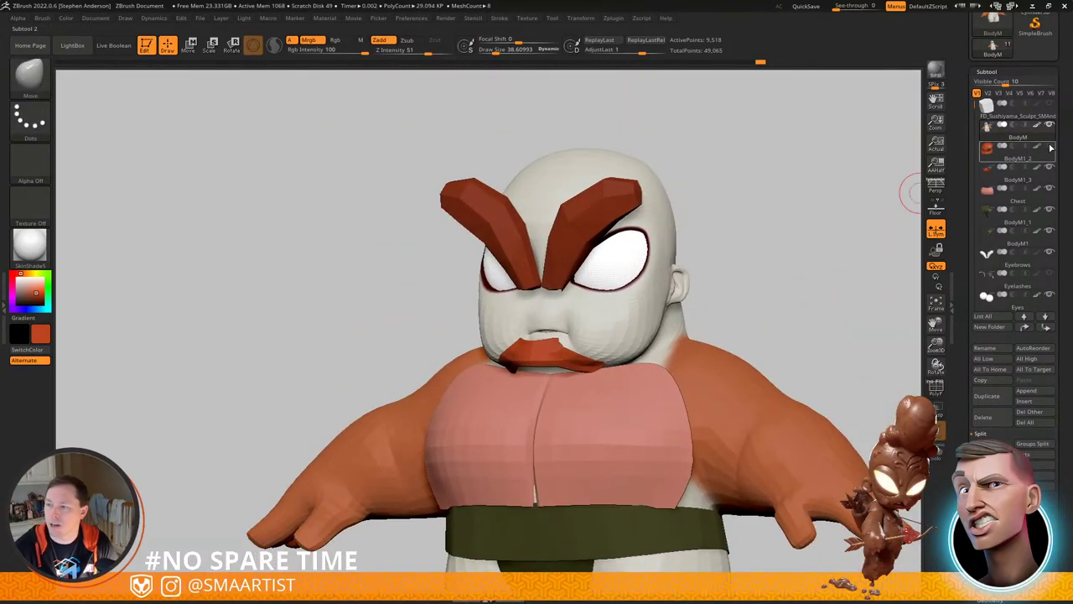
Step: Unhide and select the BodyM1_2 face mask, show its wireframe and adjust the Move brush size
{"action": "left_click", "coordinate": [1050, 147]}
{"action": "mouse_move", "coordinate": [687, 285]}
{"action": "right_mouse_down"}
{"action": "mouse_move", "coordinate": [676, 221]}
{"action": "mouse_move", "coordinate": [629, 242]}
{"action": "mouse_move", "coordinate": [674, 219]}
{"action": "mouse_move", "coordinate": [635, 223]}
{"action": "mouse_move", "coordinate": [622, 250]}
{"action": "mouse_move", "coordinate": [636, 251]}
{"action": "right_mouse_up"}
{"action": "key", "text": "shift+f"}
{"action": "left_click", "coordinate": [652, 215], "text": "alt"}
{"action": "key", "text": "s"}
{"action": "key", "text": "s"}
{"action": "left_click_drag", "start_coordinate": [640, 260], "coordinate": [637, 263]}
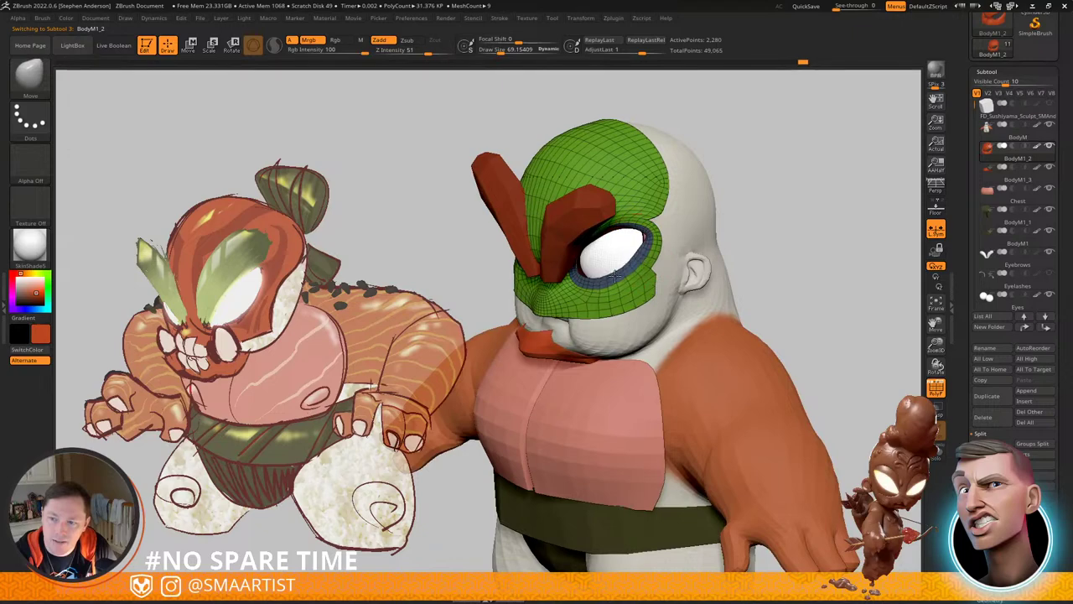
Step: Fit the face mask's rim and outer edge around the reshaped eye opening with the Move brush
{"action": "right_click_drag", "start_coordinate": [640, 267], "coordinate": [604, 281]}
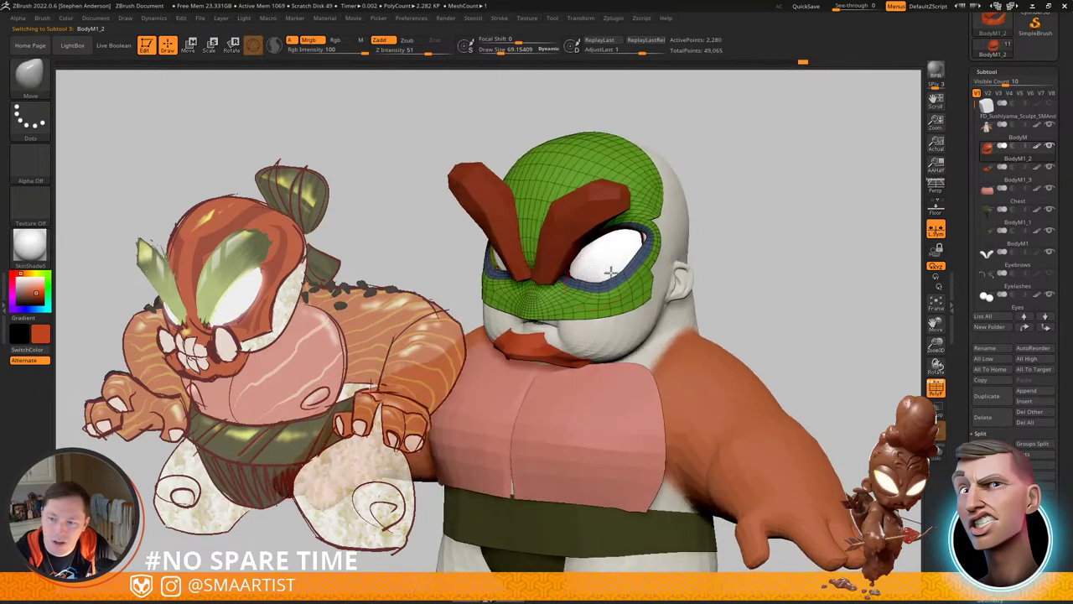
{"action": "left_click_drag", "start_coordinate": [615, 277], "coordinate": [618, 271]}
{"action": "mouse_move", "coordinate": [627, 268]}
{"action": "right_mouse_down"}
{"action": "mouse_move", "coordinate": [613, 269]}
{"action": "mouse_move", "coordinate": [659, 268]}
{"action": "right_mouse_up"}
{"action": "left_click_drag", "start_coordinate": [654, 269], "coordinate": [651, 270]}
{"action": "left_click_drag", "start_coordinate": [654, 270], "coordinate": [697, 272]}
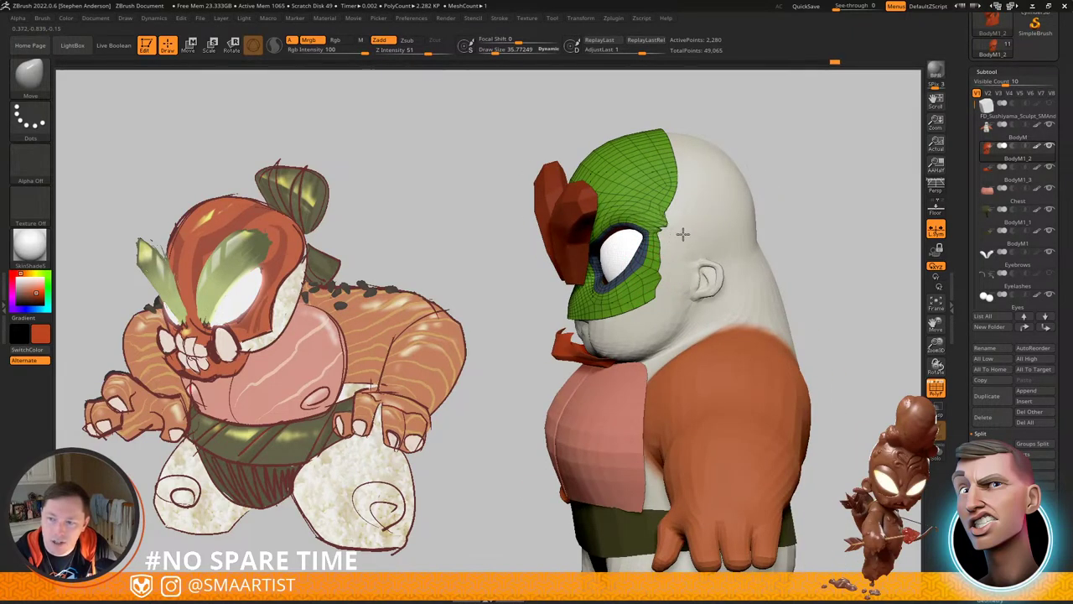
{"action": "right_click_drag", "start_coordinate": [676, 215], "coordinate": [735, 248]}
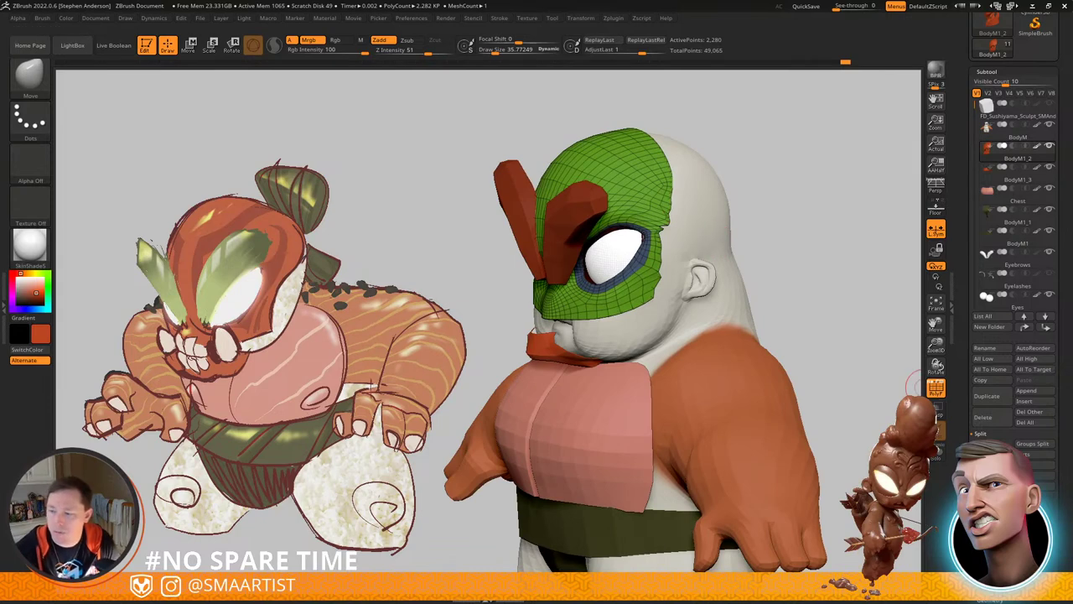
Step: Try to DynaMesh the face mask at a resolution of 128
{"action": "left_click", "coordinate": [991, 598]}
{"action": "left_click", "coordinate": [999, 235]}
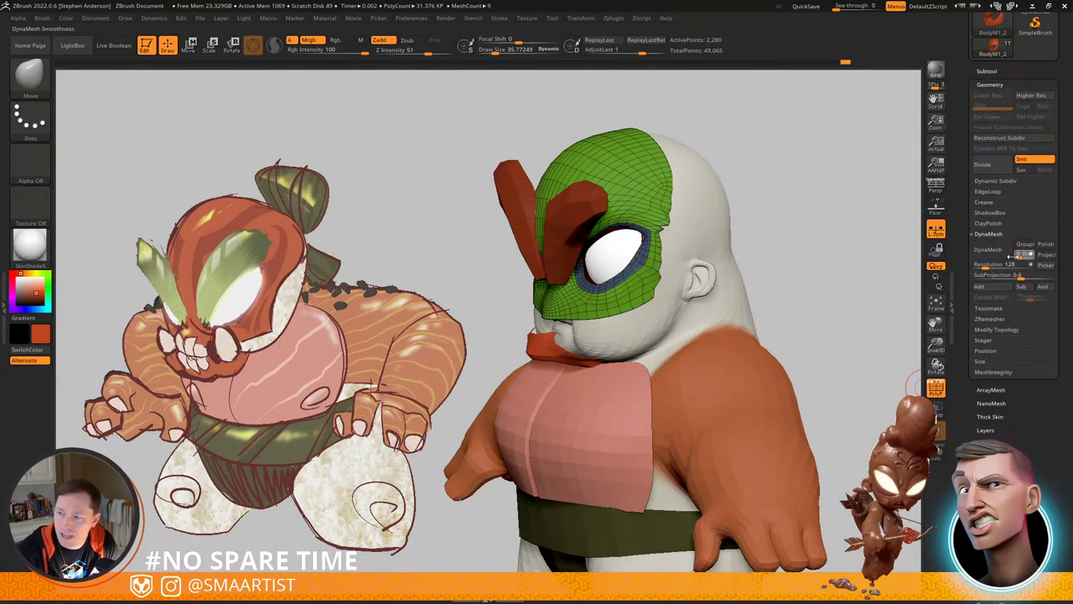
{"action": "left_click", "coordinate": [990, 252]}
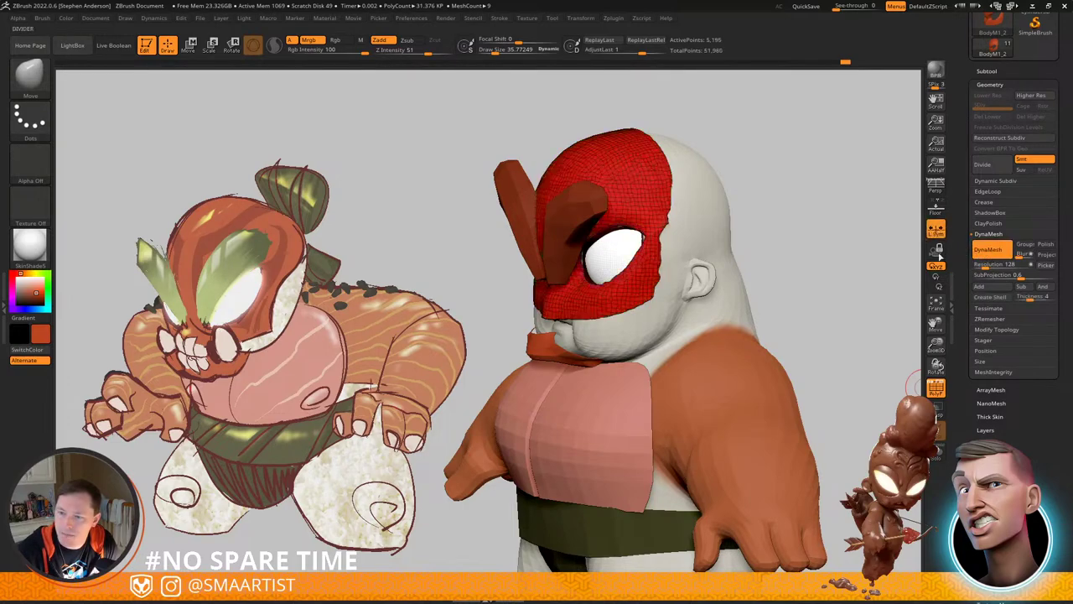
{"action": "right_click_drag", "start_coordinate": [606, 213], "coordinate": [663, 235]}
{"action": "right_click", "coordinate": [602, 257]}
{"action": "key", "text": "ctrl+z"}
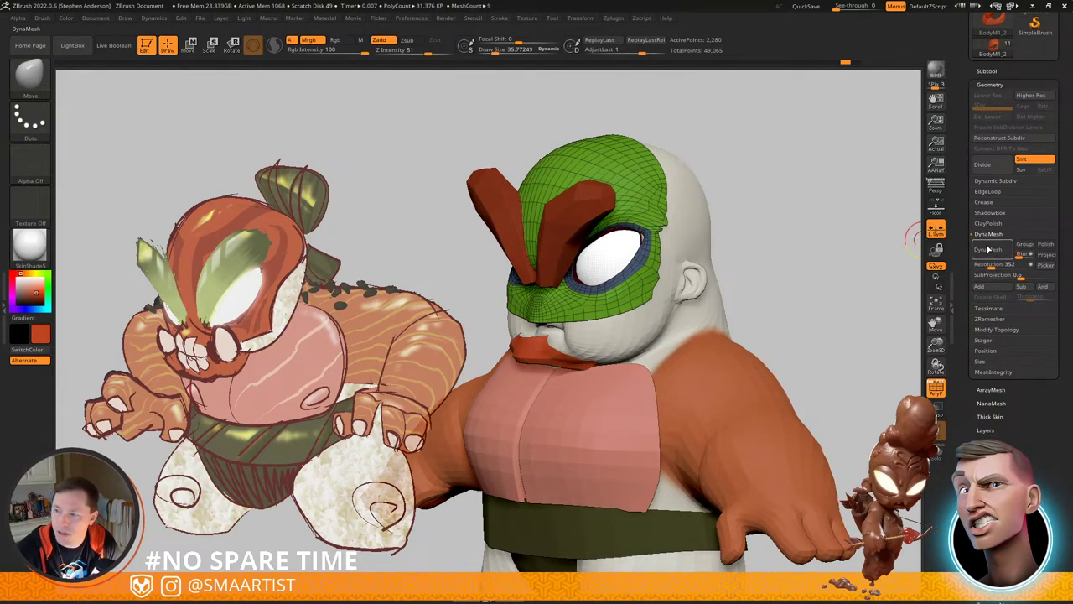
Step: DynaMesh the face mask at a resolution of 352 and smooth its outer edge
{"action": "left_click", "coordinate": [988, 249]}
{"action": "left_click_drag", "start_coordinate": [789, 206], "coordinate": [700, 213]}
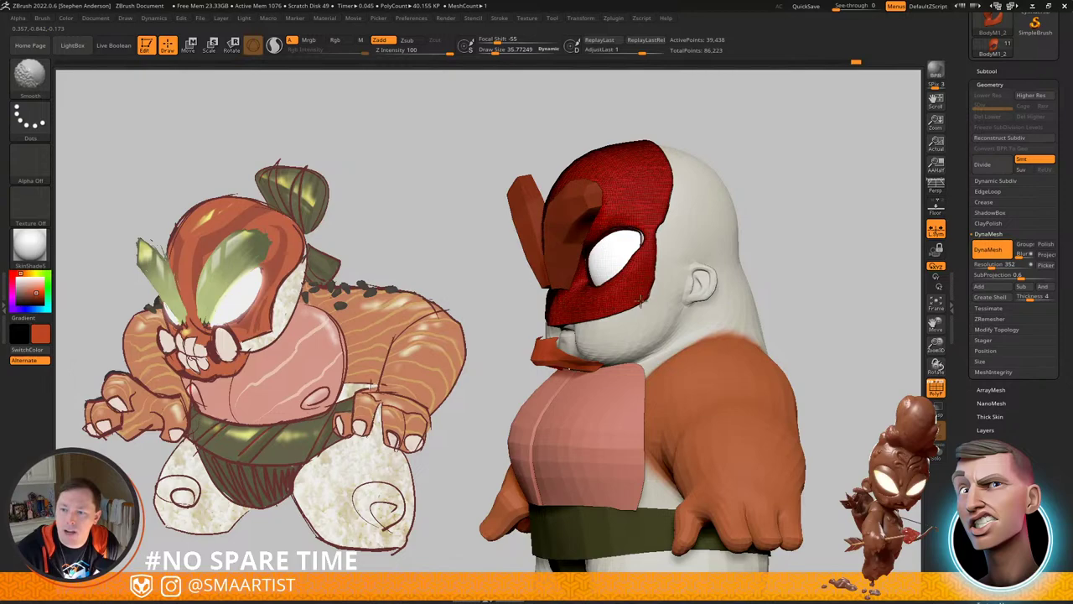
{"action": "mouse_move", "coordinate": [615, 297]}
{"action": "right_mouse_down"}
{"action": "mouse_move", "coordinate": [671, 300]}
{"action": "mouse_move", "coordinate": [578, 311]}
{"action": "mouse_move", "coordinate": [588, 310]}
{"action": "right_mouse_up"}
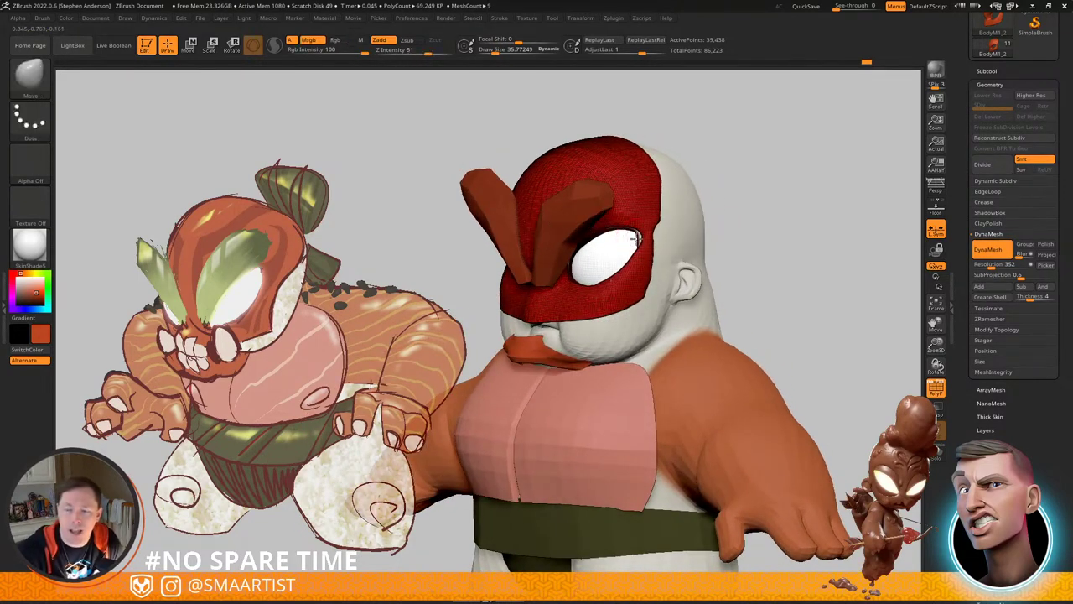
Step: Reshape the face mask's strip beside the outer eye corner with a larger Move brush
{"action": "right_click_drag", "start_coordinate": [639, 240], "coordinate": [636, 290], "text": "ctrl"}
{"action": "key", "text": "b"}
{"action": "key", "text": "m"}
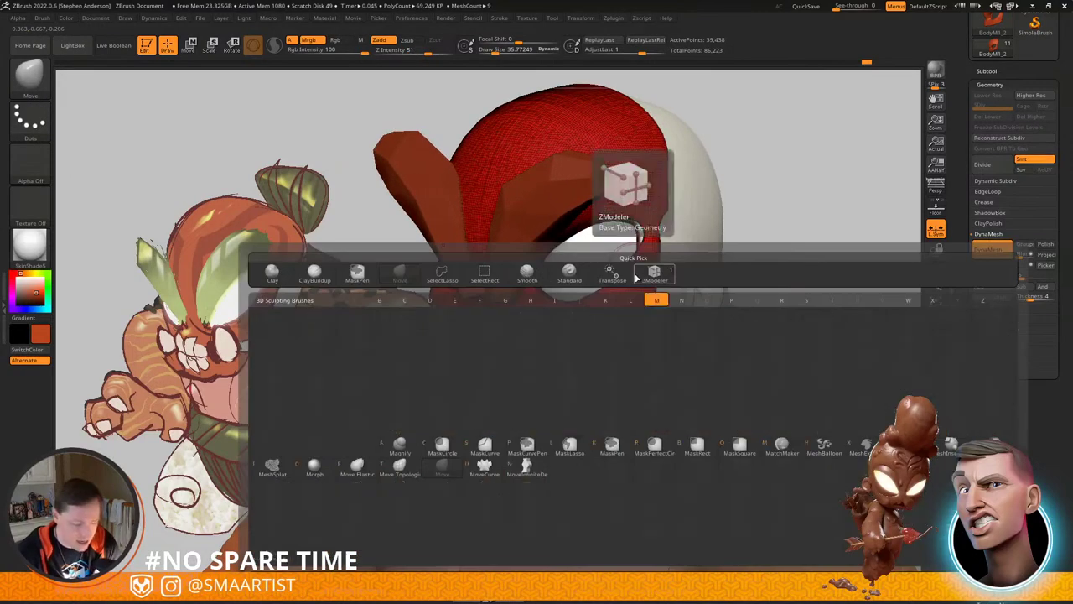
{"action": "key", "text": "v"}
{"action": "right_click_drag", "start_coordinate": [607, 236], "coordinate": [629, 231]}
{"action": "key", "text": "s"}
{"action": "left_click_drag", "start_coordinate": [641, 218], "coordinate": [651, 217]}
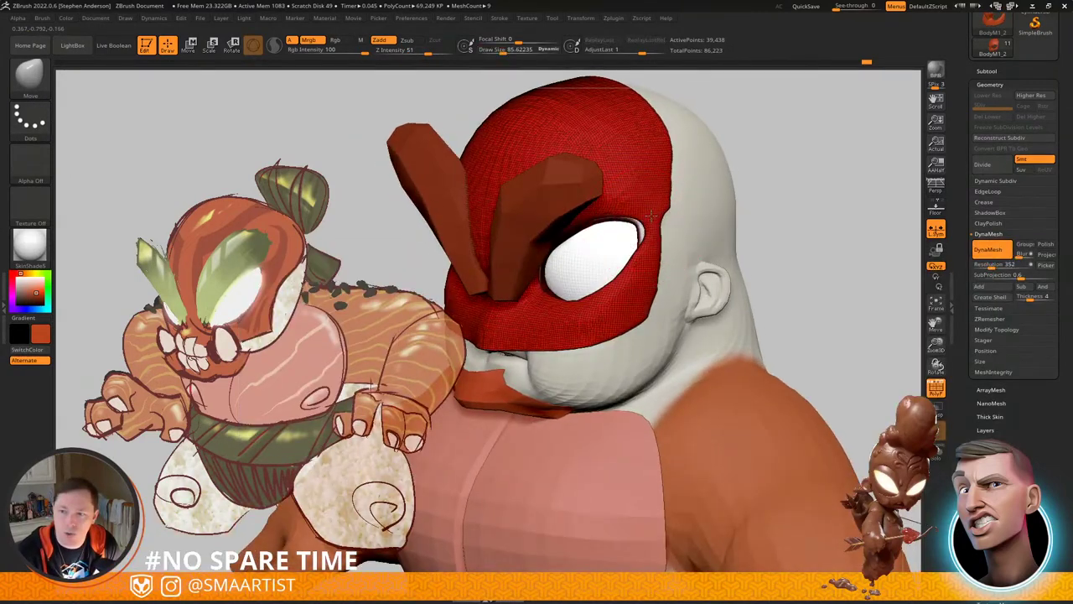
{"action": "mouse_move", "coordinate": [577, 256]}
{"action": "right_mouse_down"}
{"action": "mouse_move", "coordinate": [609, 248]}
{"action": "mouse_move", "coordinate": [598, 238]}
{"action": "right_mouse_up"}
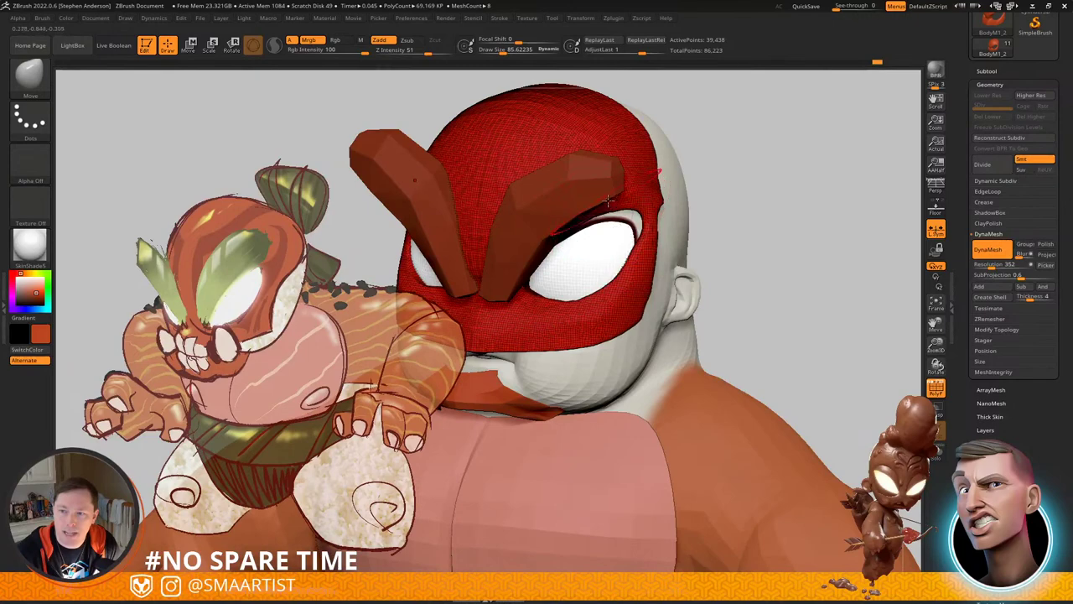
Step: Hide the wireframe and smooth the face mask between the eyebrows and beside the outer eye corner
{"action": "mouse_move", "coordinate": [608, 201]}
{"action": "right_mouse_down"}
{"action": "mouse_move", "coordinate": [561, 207]}
{"action": "mouse_move", "coordinate": [617, 244]}
{"action": "right_mouse_up"}
{"action": "key", "text": "shift+f"}
{"action": "right_click_drag", "start_coordinate": [627, 286], "coordinate": [608, 247], "text": "ctrl"}
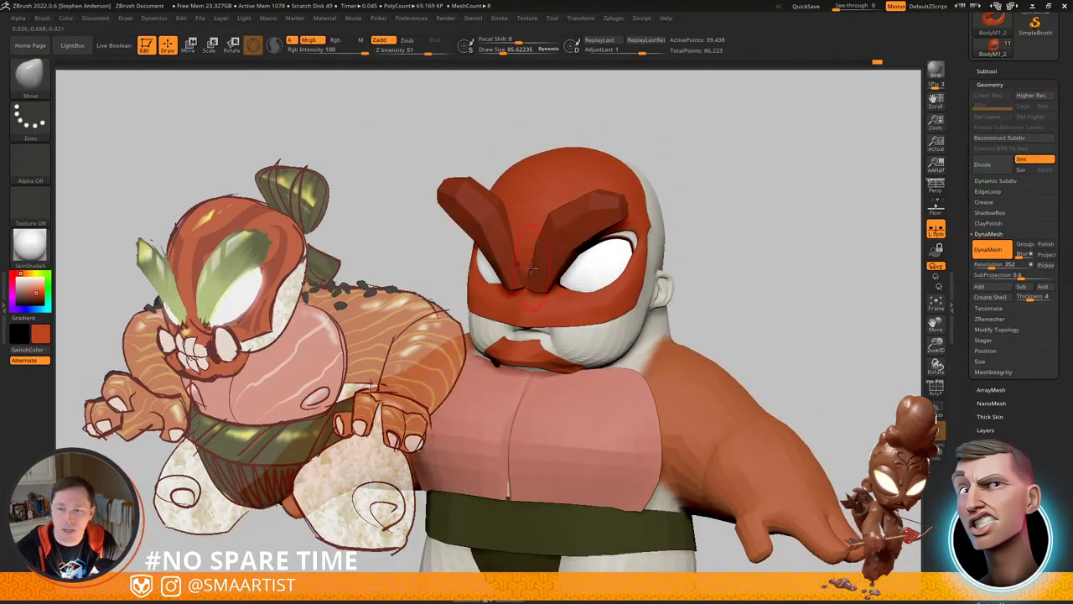
{"action": "left_click_drag", "start_coordinate": [530, 269], "coordinate": [530, 227], "text": "shift"}
{"action": "left_click_drag", "start_coordinate": [642, 238], "coordinate": [649, 220], "text": "shift"}
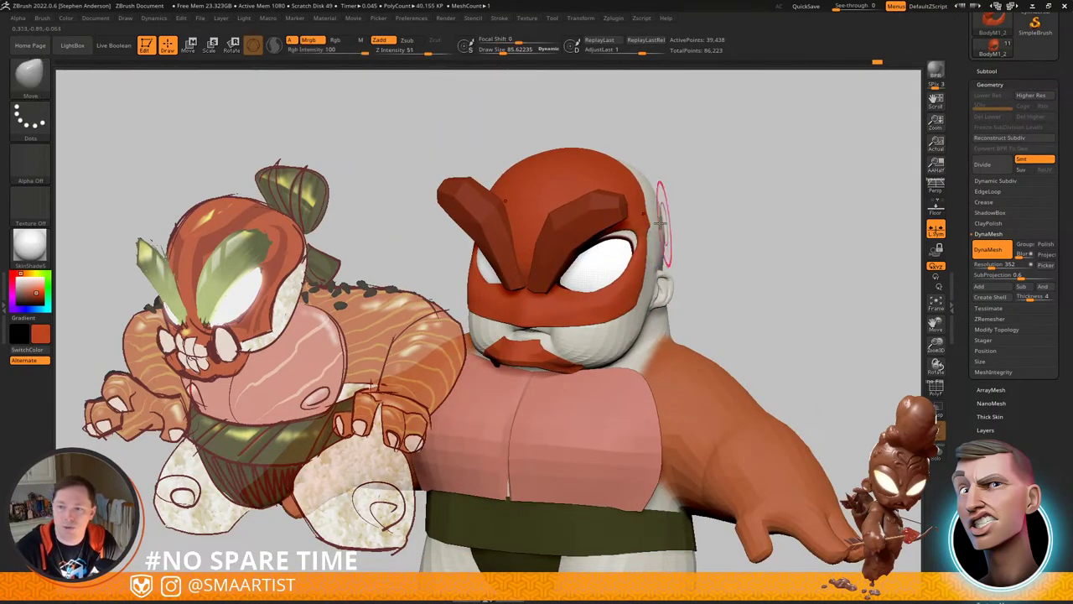
Step: Pull the face mask's upper side edge back over the head with a large Move brush
{"action": "right_click_drag", "start_coordinate": [664, 216], "coordinate": [591, 218]}
{"action": "mouse_move", "coordinate": [639, 188]}
{"action": "right_mouse_down", "text": "ctrl"}
{"action": "mouse_move", "coordinate": [651, 220]}
{"action": "mouse_move", "coordinate": [670, 195]}
{"action": "mouse_move", "coordinate": [648, 202]}
{"action": "right_mouse_up", "text": "ctrl"}
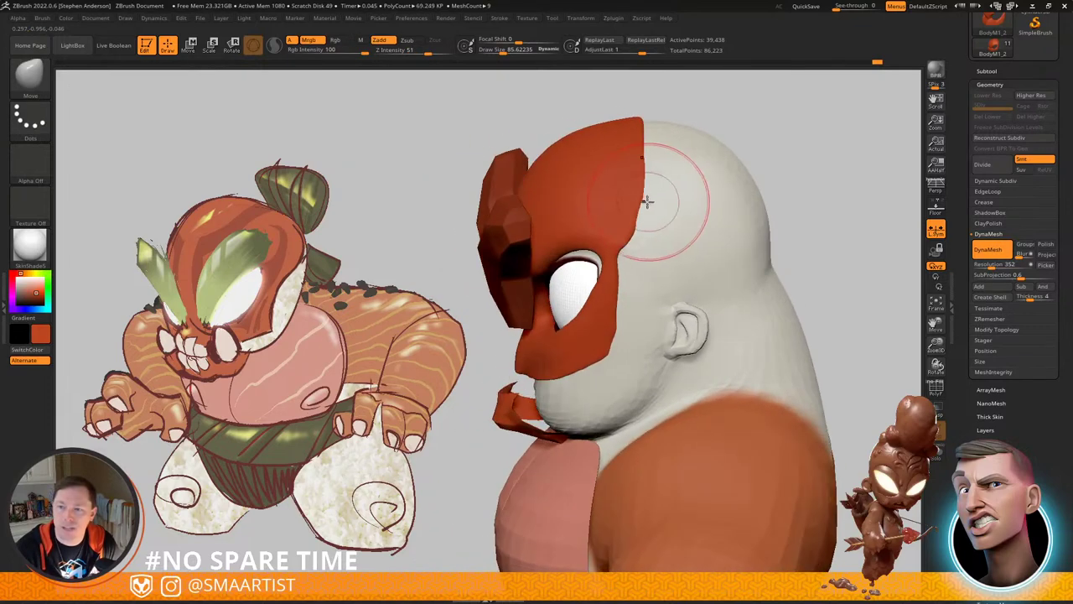
{"action": "left_click_drag", "start_coordinate": [650, 202], "coordinate": [651, 202]}
{"action": "left_click_drag", "start_coordinate": [640, 192], "coordinate": [703, 189]}
{"action": "mouse_move", "coordinate": [650, 145]}
{"action": "left_mouse_down"}
{"action": "mouse_move", "coordinate": [712, 136]}
{"action": "mouse_move", "coordinate": [697, 119]}
{"action": "left_mouse_up"}
{"action": "right_click_drag", "start_coordinate": [708, 123], "coordinate": [725, 159]}
{"action": "mouse_move", "coordinate": [688, 228]}
{"action": "right_mouse_down"}
{"action": "mouse_move", "coordinate": [698, 221]}
{"action": "mouse_move", "coordinate": [707, 231]}
{"action": "right_mouse_up"}
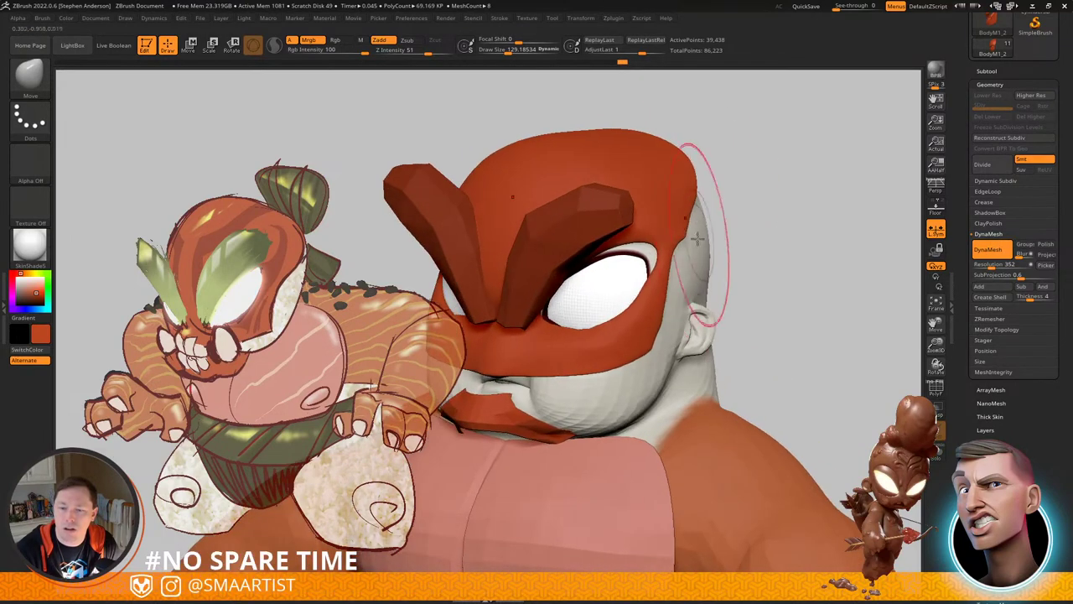
Step: Refine the outer corner of the face mask's eye hole with the Move brush and reduce the brush size
{"action": "right_click_drag", "start_coordinate": [662, 302], "coordinate": [654, 298]}
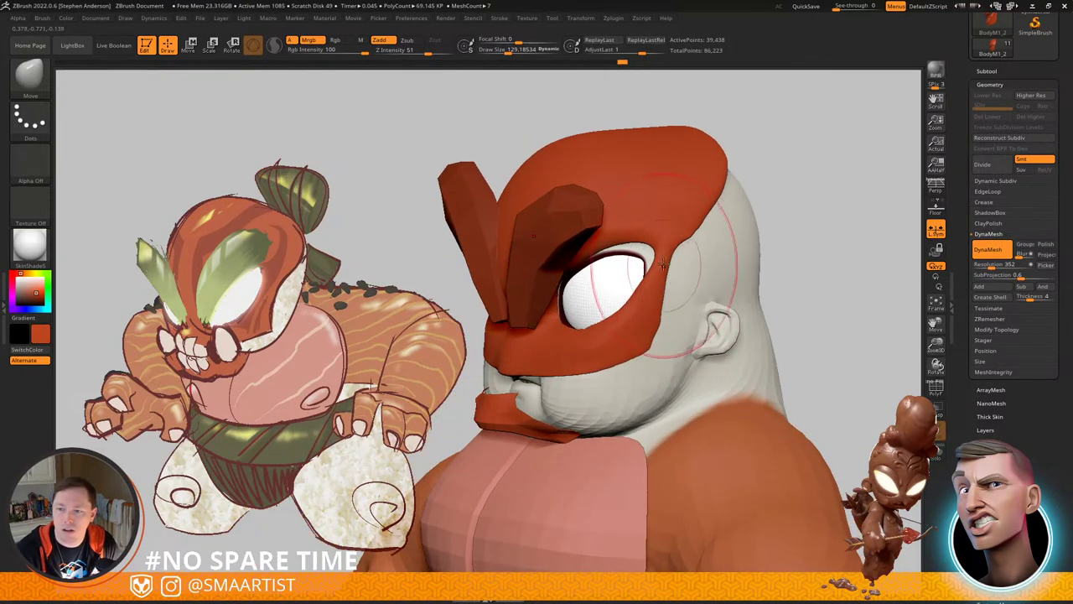
{"action": "left_click_drag", "start_coordinate": [650, 247], "coordinate": [644, 248]}
{"action": "left_click_drag", "start_coordinate": [647, 254], "coordinate": [645, 259]}
{"action": "mouse_move", "coordinate": [646, 257]}
{"action": "right_mouse_down"}
{"action": "mouse_move", "coordinate": [640, 293]}
{"action": "mouse_move", "coordinate": [642, 281]}
{"action": "mouse_move", "coordinate": [606, 304]}
{"action": "right_mouse_up"}
{"action": "key", "text": "s"}
{"action": "key", "text": "s"}
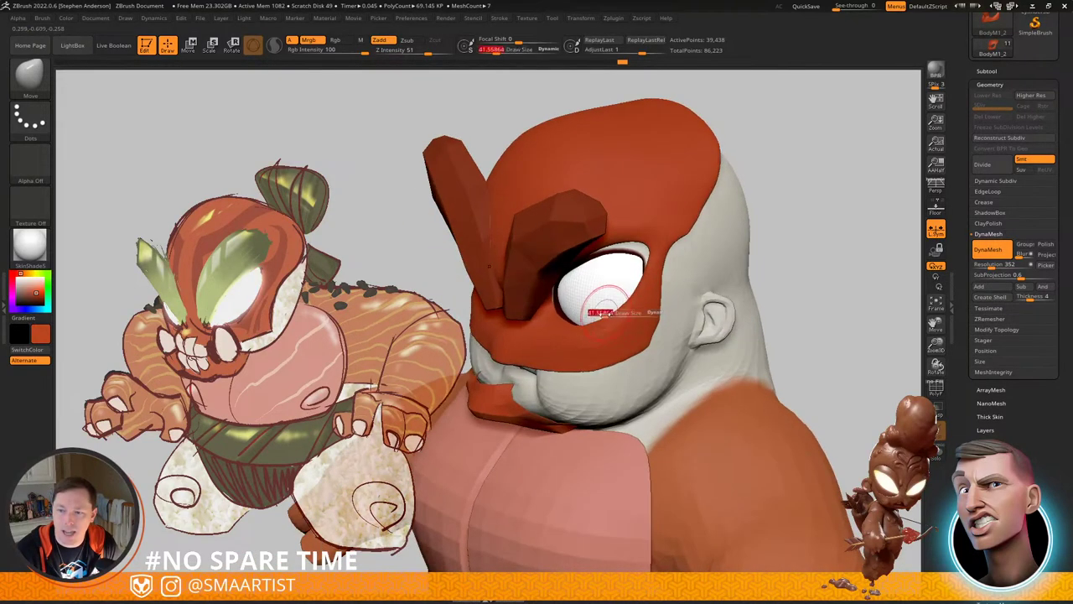
{"action": "left_click_drag", "start_coordinate": [604, 304], "coordinate": [610, 306]}
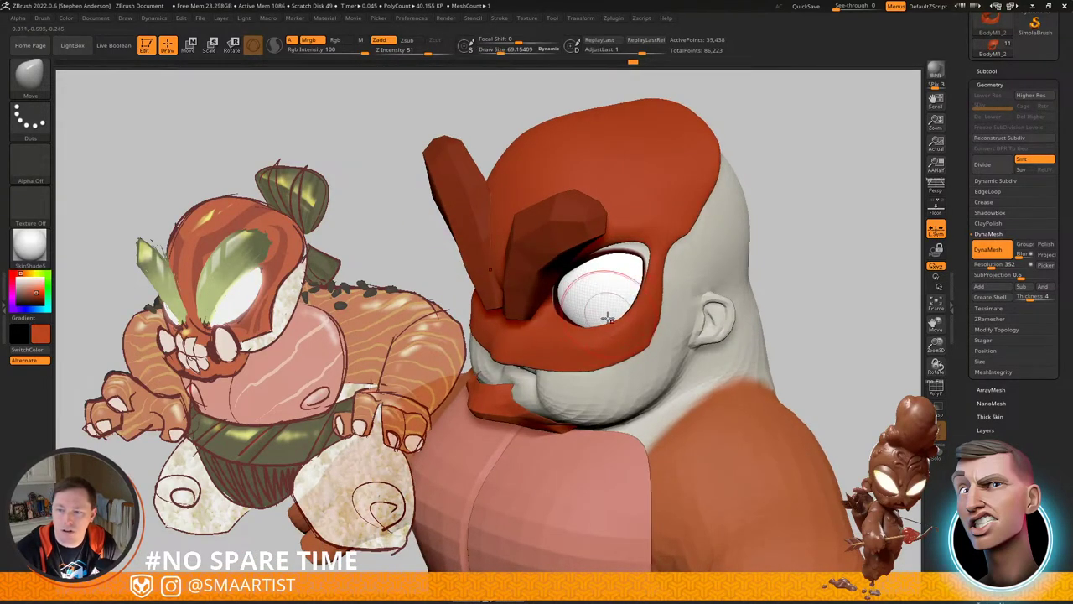
Step: Select the ClayBuildup brush for the face mask and set its draw size to about 51
{"action": "right_click_drag", "start_coordinate": [608, 317], "coordinate": [636, 235]}
{"action": "right_click_drag", "start_coordinate": [636, 235], "coordinate": [631, 277], "text": "ctrl"}
{"action": "mouse_move", "coordinate": [631, 277]}
{"action": "right_mouse_down"}
{"action": "mouse_move", "coordinate": [579, 290]}
{"action": "mouse_move", "coordinate": [559, 274]}
{"action": "mouse_move", "coordinate": [559, 299]}
{"action": "mouse_move", "coordinate": [549, 297]}
{"action": "right_mouse_up"}
{"action": "key", "text": "b"}
{"action": "key", "text": "c"}
{"action": "key", "text": "b"}
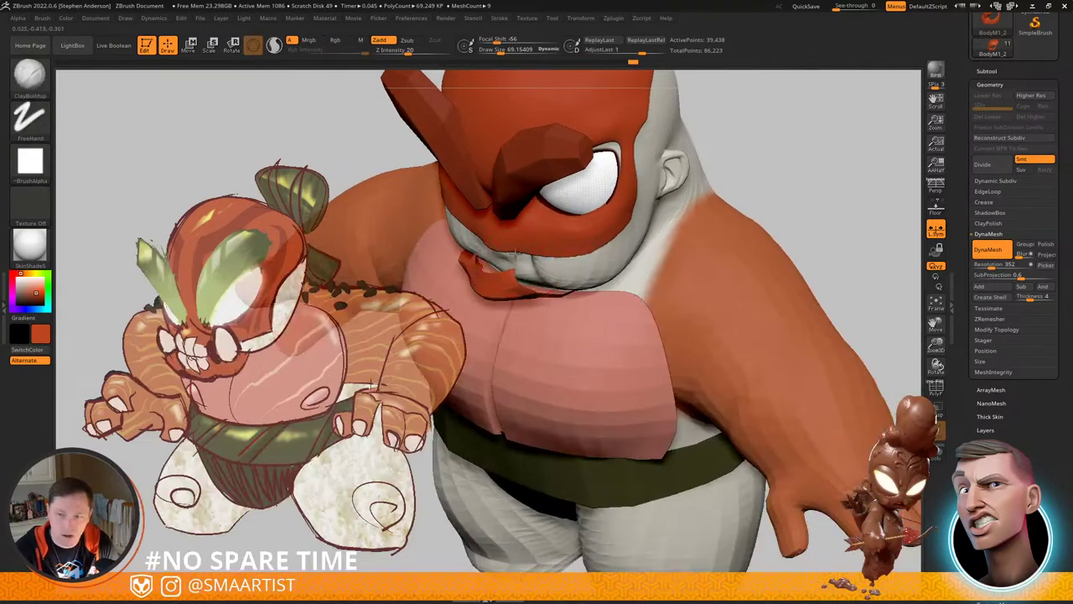
{"action": "key", "text": "s"}
{"action": "left_click_drag", "start_coordinate": [525, 240], "coordinate": [522, 241]}
Step: Isolate the face mask in Solo mode and turn on backface masking for the ClayBuildup brush
{"action": "mouse_move", "coordinate": [536, 243]}
{"action": "right_mouse_down", "text": "ctrl"}
{"action": "mouse_move", "coordinate": [558, 285]}
{"action": "mouse_move", "coordinate": [547, 177]}
{"action": "mouse_move", "coordinate": [518, 168]}
{"action": "mouse_move", "coordinate": [523, 144]}
{"action": "mouse_move", "coordinate": [528, 227]}
{"action": "mouse_move", "coordinate": [569, 250]}
{"action": "mouse_move", "coordinate": [577, 223]}
{"action": "mouse_move", "coordinate": [671, 259]}
{"action": "mouse_move", "coordinate": [659, 209]}
{"action": "mouse_move", "coordinate": [657, 236]}
{"action": "mouse_move", "coordinate": [631, 215]}
{"action": "mouse_move", "coordinate": [633, 177]}
{"action": "mouse_move", "coordinate": [645, 191]}
{"action": "right_mouse_up", "text": "ctrl"}
{"action": "key", "text": "shift+s"}
{"action": "right_click_drag", "start_coordinate": [688, 231], "coordinate": [686, 173], "text": "ctrl"}
{"action": "right_click_drag", "start_coordinate": [686, 173], "coordinate": [671, 259]}
{"action": "right_click_drag", "start_coordinate": [772, 289], "coordinate": [699, 232], "text": "alt"}
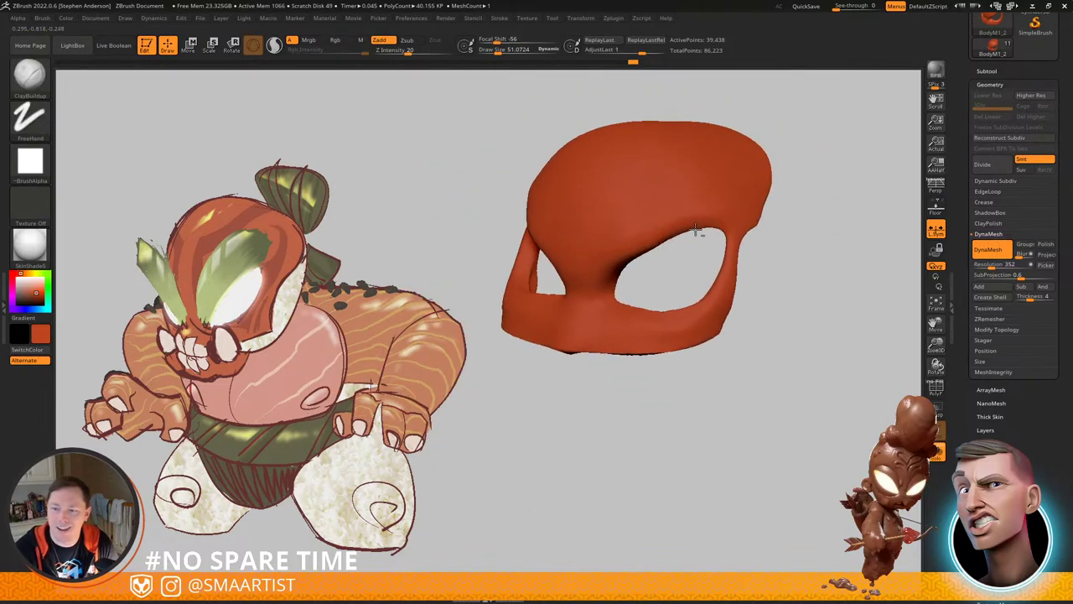
{"action": "left_click", "coordinate": [42, 17]}
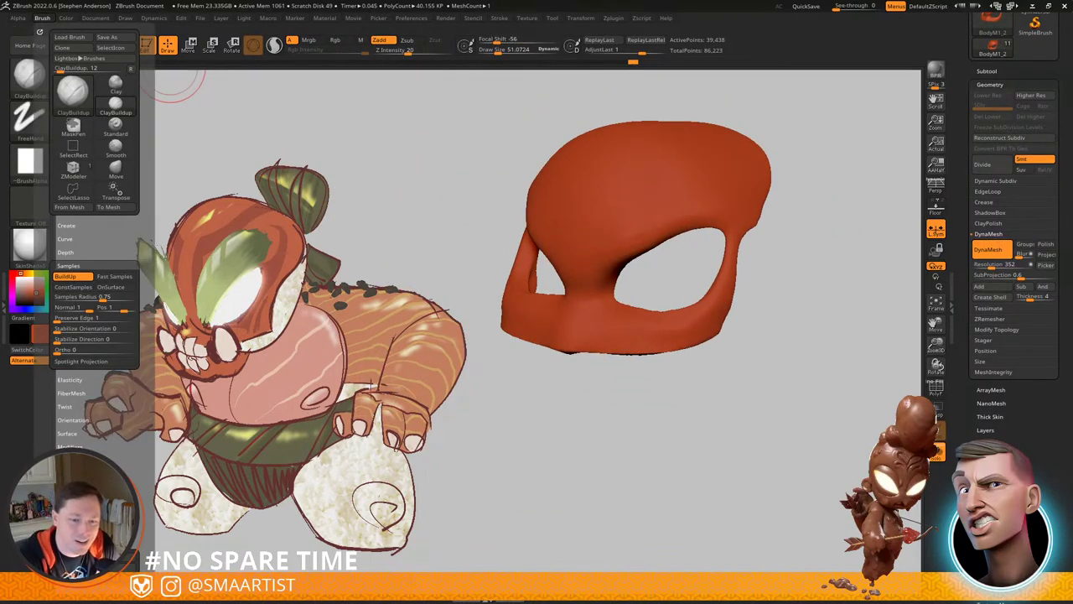
{"action": "left_click", "coordinate": [76, 474]}
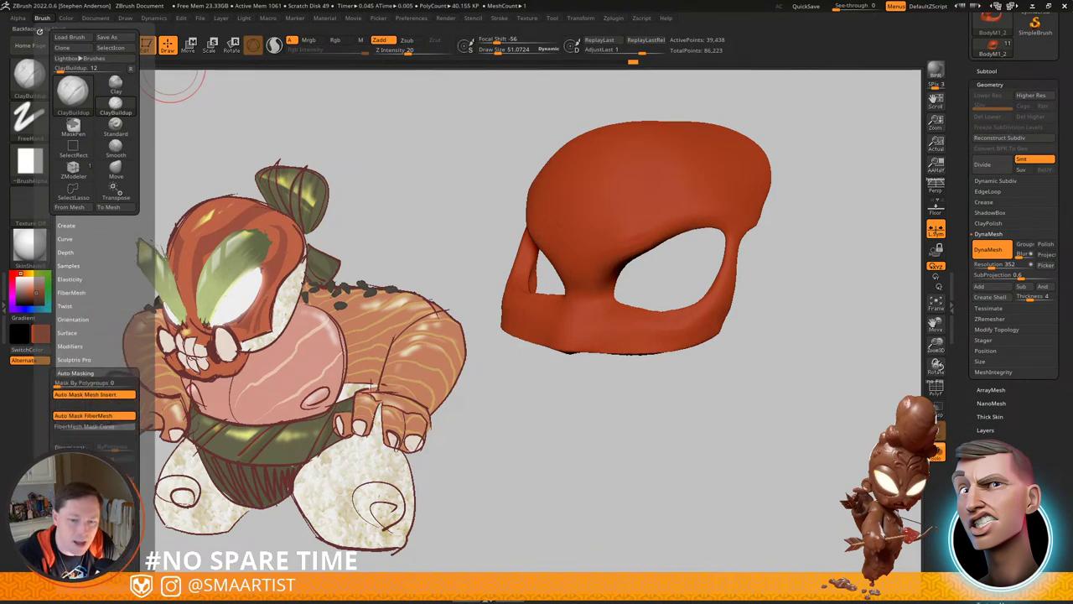
Step: Carve the grooves beside the face mask's nose with ClayBuildup and smooth the strokes into a rounded nose form
{"action": "right_click_drag", "start_coordinate": [601, 302], "coordinate": [589, 332]}
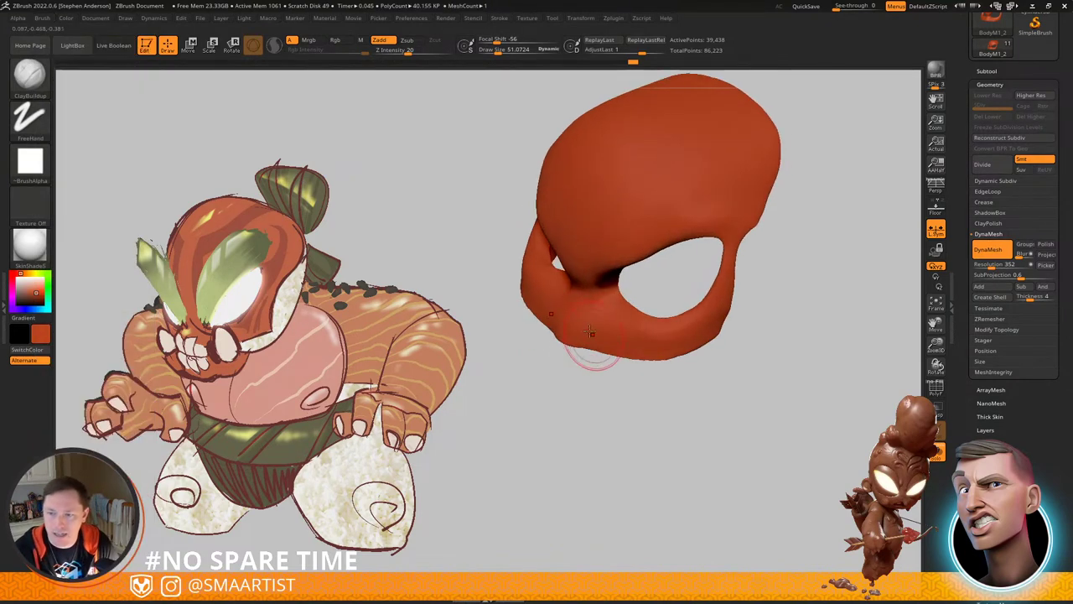
{"action": "left_click_drag", "start_coordinate": [606, 338], "coordinate": [608, 343], "text": "alt"}
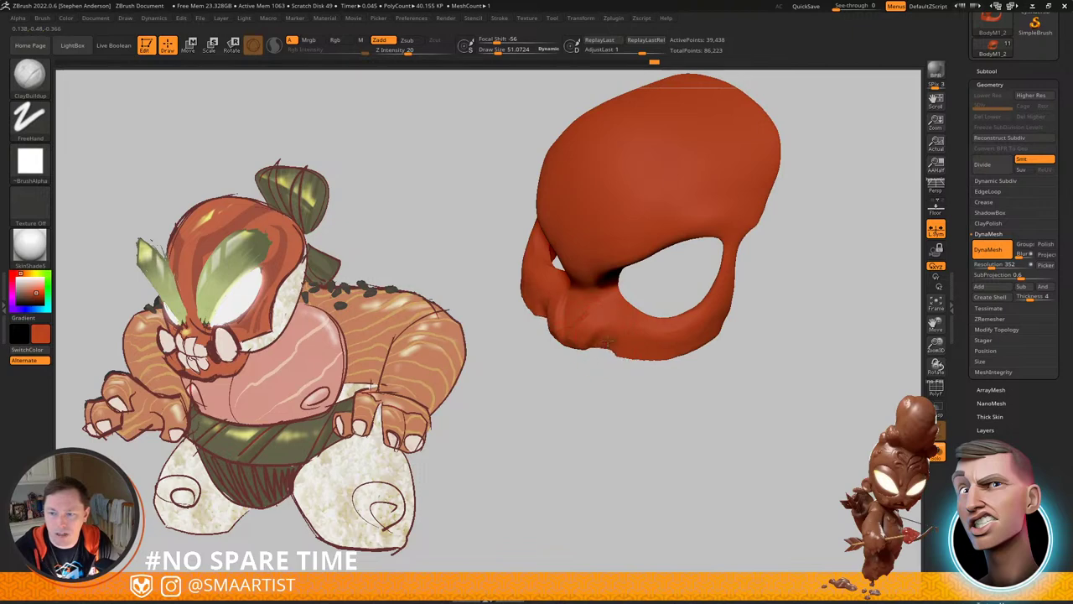
{"action": "mouse_move", "coordinate": [630, 361]}
{"action": "right_mouse_down"}
{"action": "mouse_move", "coordinate": [653, 356]}
{"action": "mouse_move", "coordinate": [635, 361]}
{"action": "right_mouse_up"}
{"action": "mouse_move", "coordinate": [617, 357]}
{"action": "left_mouse_down", "text": "alt"}
{"action": "mouse_move", "coordinate": [595, 350]}
{"action": "mouse_move", "coordinate": [597, 333]}
{"action": "mouse_move", "coordinate": [585, 347]}
{"action": "left_mouse_up", "text": "alt"}
{"action": "left_click_drag", "start_coordinate": [580, 341], "coordinate": [565, 331], "text": "shift"}
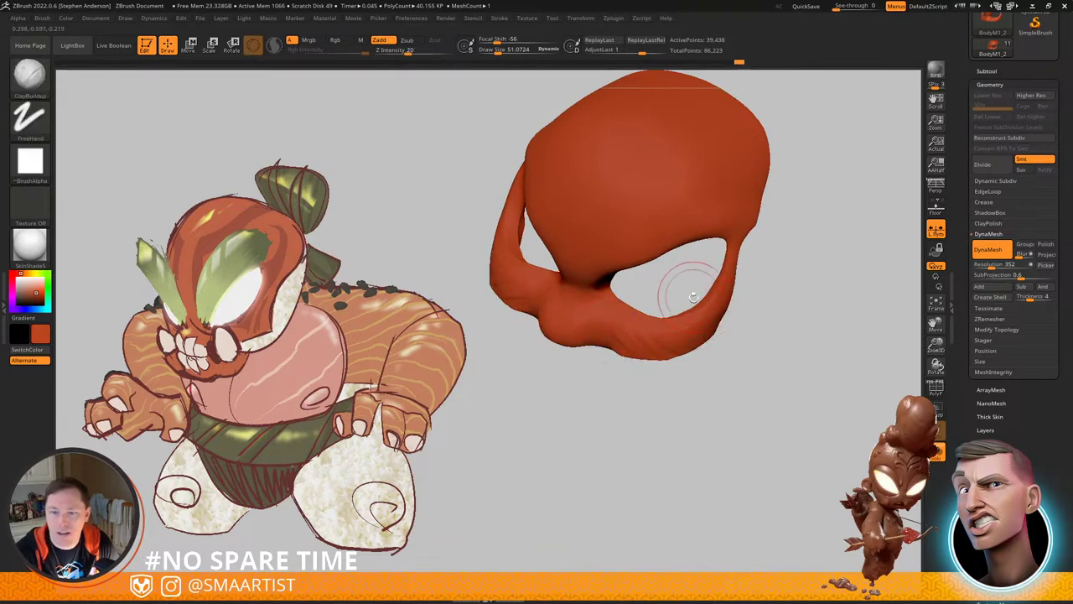
Step: Clip the lower edge of the face mask beneath the cheeks into a clean line beside the nose with ClipCurve
{"action": "right_click_drag", "start_coordinate": [687, 354], "coordinate": [667, 313]}
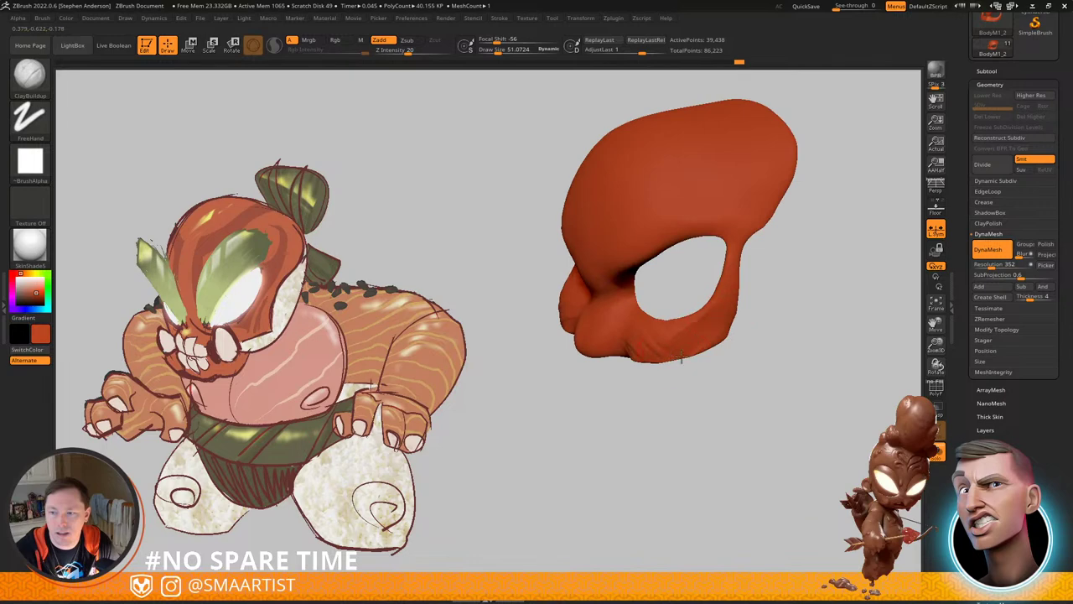
{"action": "right_click_drag", "start_coordinate": [698, 347], "coordinate": [748, 323]}
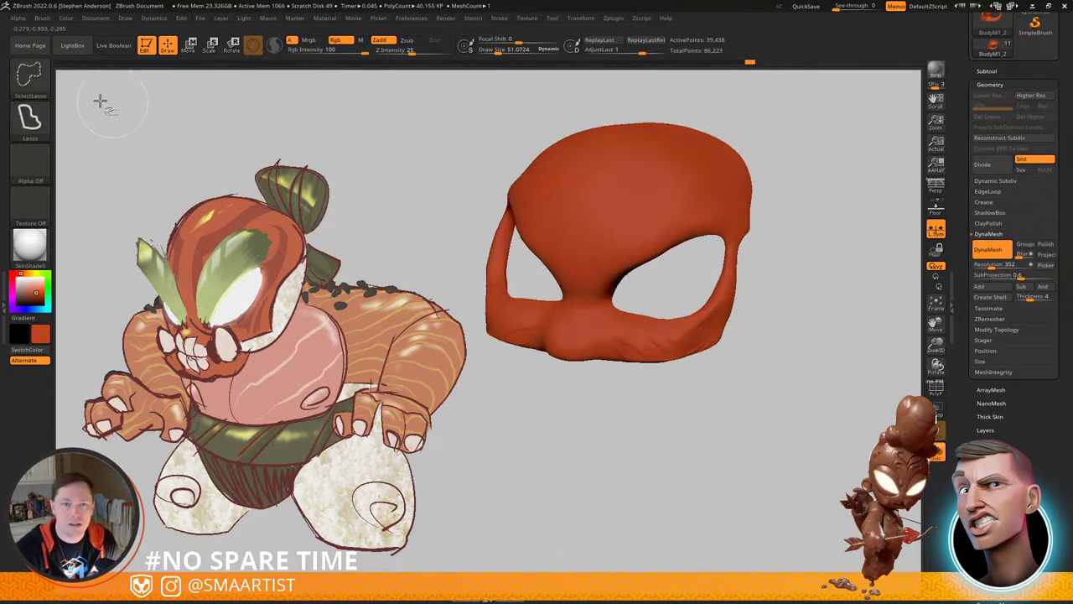
{"action": "left_click", "coordinate": [31, 79], "text": "ctrl+shift"}
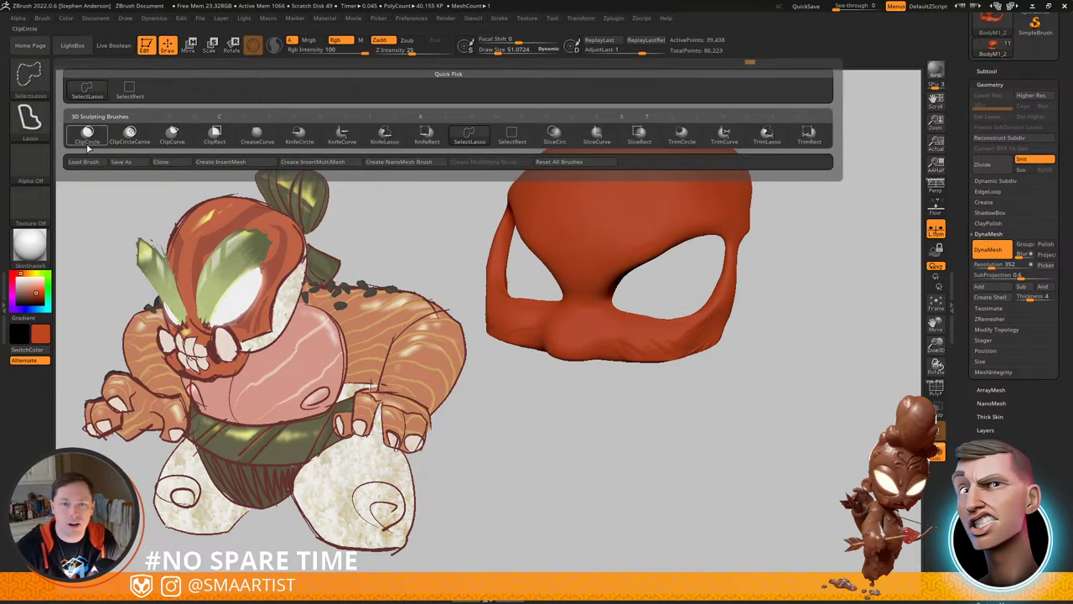
{"action": "left_click", "coordinate": [172, 134]}
{"action": "left_click_drag", "start_coordinate": [770, 337], "coordinate": [648, 369], "text": "ctrl+shift"}
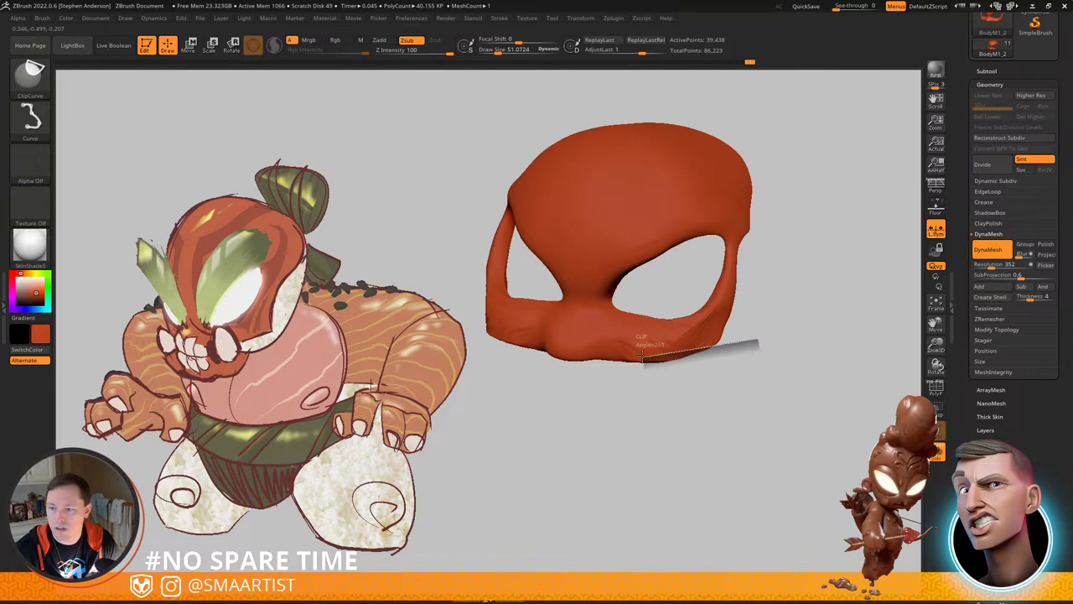
{"action": "left_click_drag", "start_coordinate": [601, 357], "coordinate": [487, 412], "text": "ctrl+shift"}
{"action": "left_click_drag", "start_coordinate": [733, 346], "coordinate": [681, 342], "text": "ctrl+shift"}
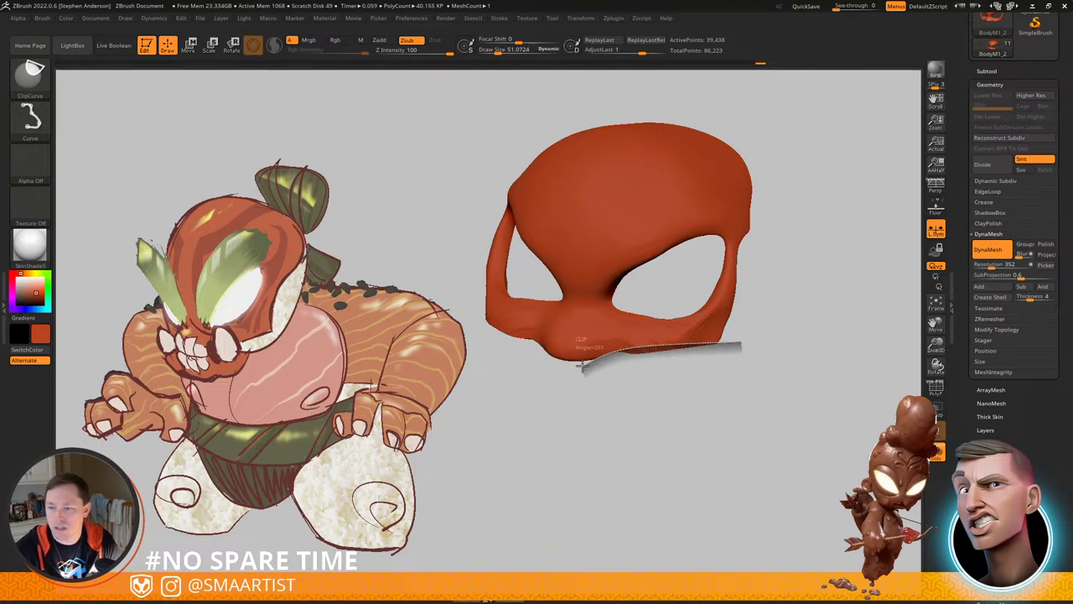
{"action": "left_click_drag", "start_coordinate": [583, 366], "coordinate": [575, 369], "text": "ctrl+shift"}
{"action": "mouse_move", "coordinate": [678, 354]}
{"action": "left_mouse_down"}
{"action": "mouse_move", "coordinate": [666, 374]}
{"action": "mouse_move", "coordinate": [695, 356]}
{"action": "mouse_move", "coordinate": [670, 326]}
{"action": "left_mouse_up"}
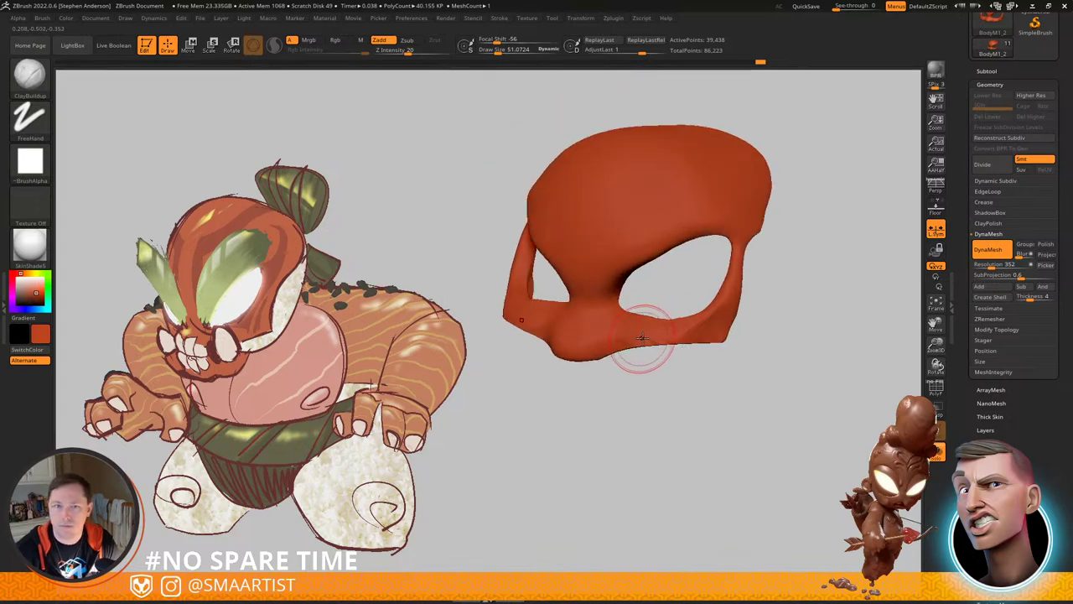
Step: Flatten the face mask's lower cheek band and the outer edge beside the eye hole with the TrimDynamic brush
{"action": "key", "text": "b"}
{"action": "key", "text": "t"}
{"action": "key", "text": "d"}
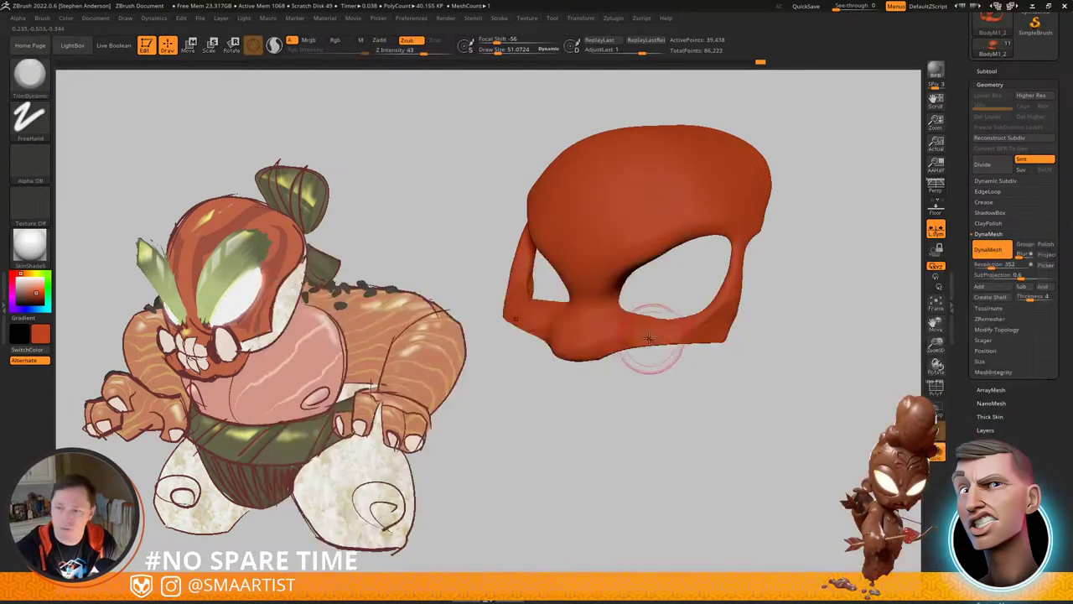
{"action": "left_click_drag", "start_coordinate": [807, 356], "coordinate": [741, 317]}
{"action": "left_click_drag", "start_coordinate": [775, 262], "coordinate": [753, 184]}
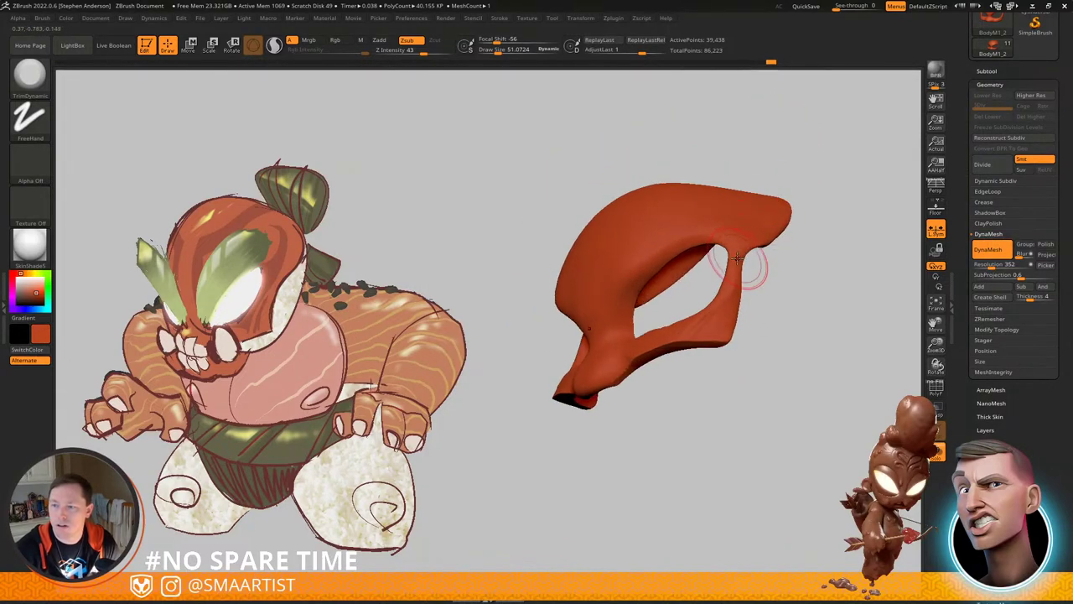
{"action": "left_click_drag", "start_coordinate": [785, 252], "coordinate": [735, 230]}
{"action": "left_click_drag", "start_coordinate": [749, 248], "coordinate": [775, 243]}
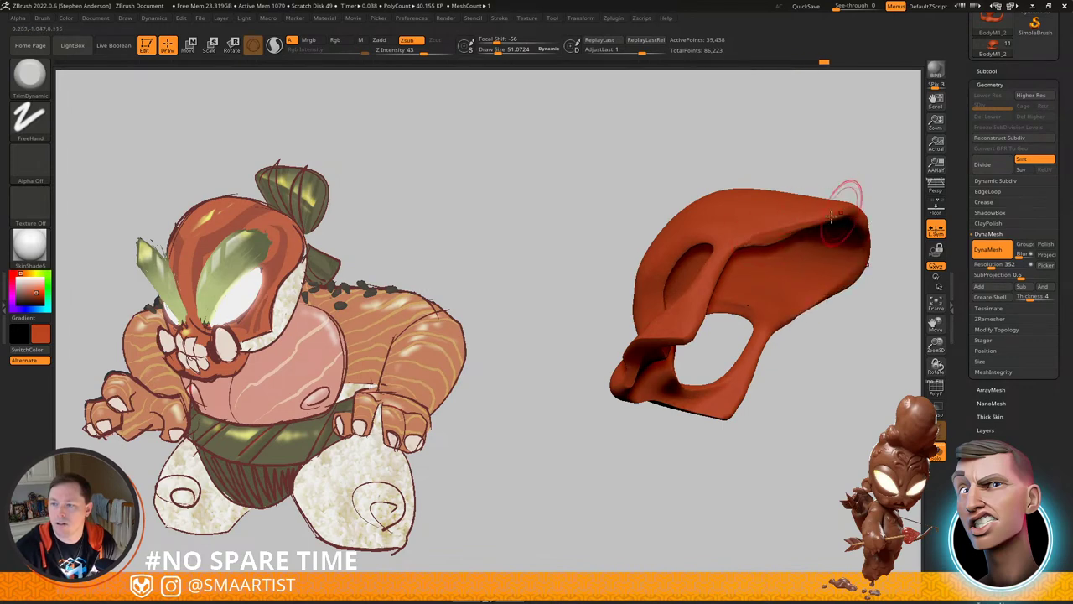
Step: Reshape the rear upper edge of the face mask with the Move brush
{"action": "left_click_drag", "start_coordinate": [849, 236], "coordinate": [718, 325], "text": "alt"}
{"action": "key", "text": "b"}
{"action": "key", "text": "m"}
{"action": "key", "text": "v"}
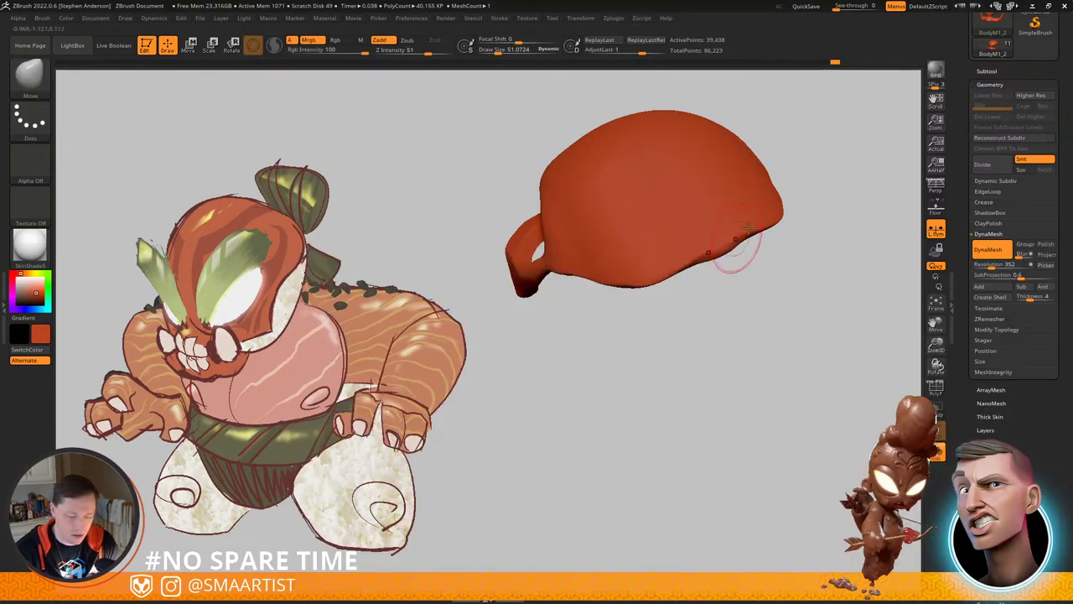
{"action": "mouse_move", "coordinate": [739, 251]}
{"action": "left_mouse_down"}
{"action": "mouse_move", "coordinate": [755, 258]}
{"action": "mouse_move", "coordinate": [746, 245]}
{"action": "left_mouse_up"}
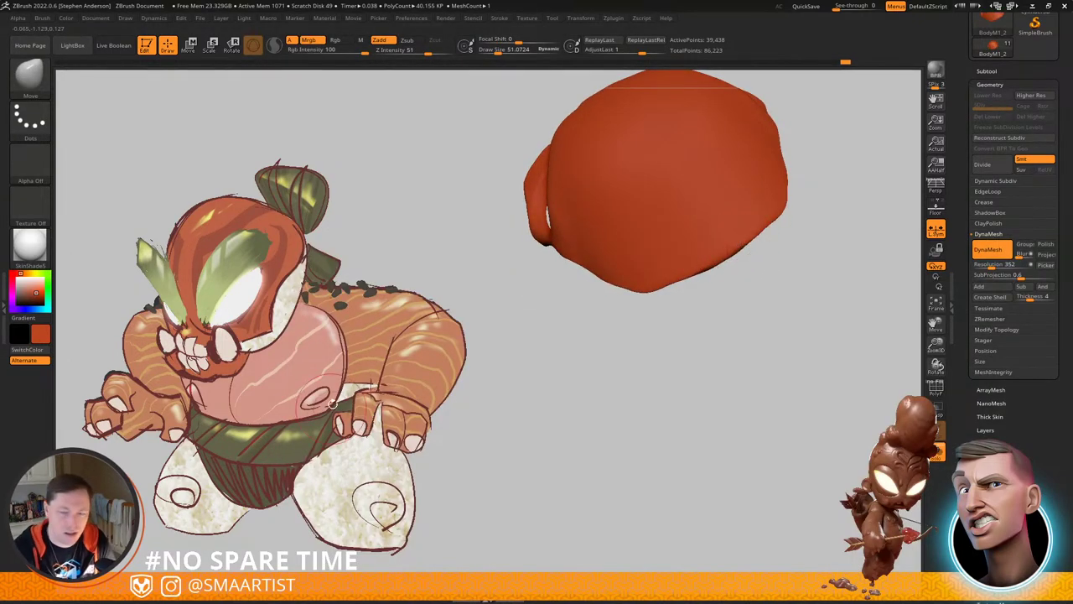
{"action": "mouse_move", "coordinate": [497, 310]}
{"action": "left_mouse_down"}
{"action": "mouse_move", "coordinate": [493, 271]}
{"action": "mouse_move", "coordinate": [591, 290]}
{"action": "mouse_move", "coordinate": [676, 376]}
{"action": "mouse_move", "coordinate": [724, 338]}
{"action": "mouse_move", "coordinate": [770, 335]}
{"action": "left_mouse_up"}
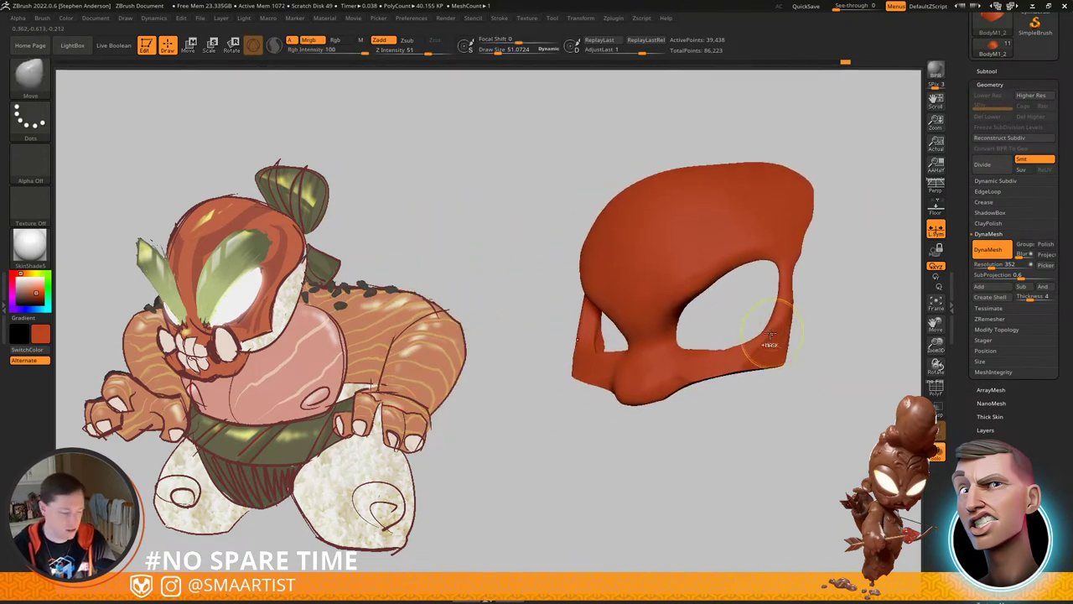
Step: Show the whole character and adjust the face mask around the eye against the eyeball with the Move brush
{"action": "key", "text": "ctrl+s"}
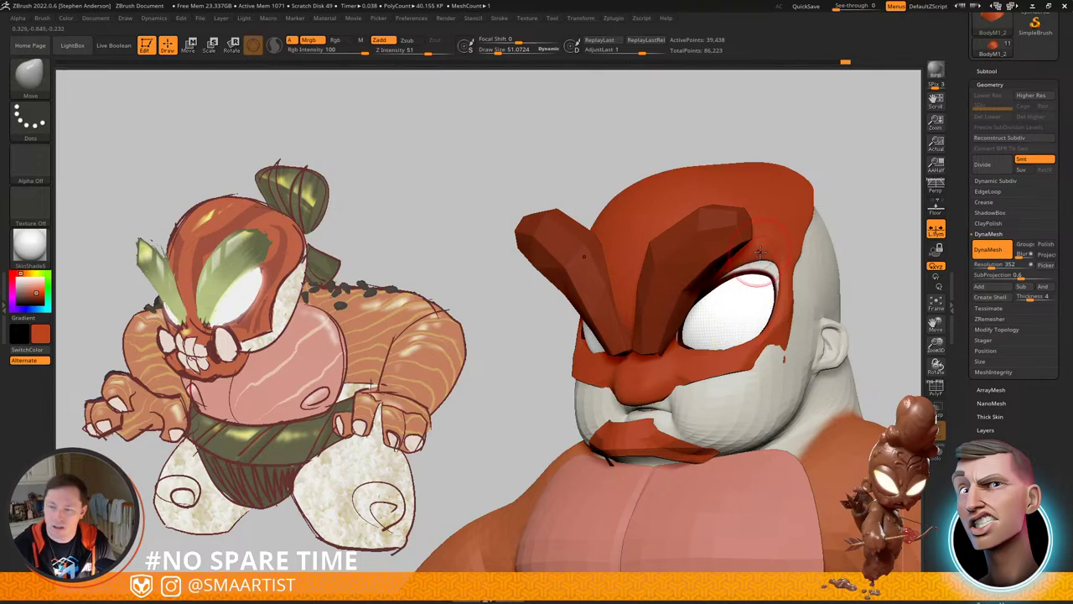
{"action": "key", "text": "b"}
{"action": "key", "text": "m"}
{"action": "key", "text": "v"}
{"action": "right_click_drag", "start_coordinate": [760, 254], "coordinate": [750, 273]}
{"action": "key", "text": "s"}
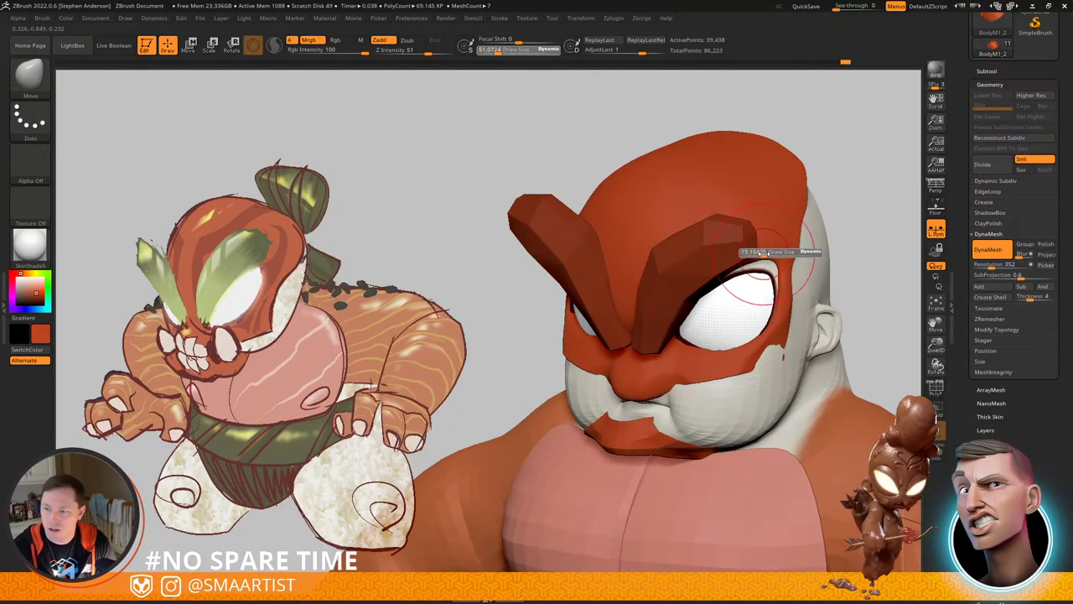
{"action": "left_click_drag", "start_coordinate": [754, 252], "coordinate": [770, 259]}
{"action": "right_click_drag", "start_coordinate": [753, 264], "coordinate": [672, 308]}
Step: Isolate the face mask in Solo mode and set the draw size to about 48
{"action": "key", "text": "ctrl+s"}
{"action": "key", "text": "s"}
{"action": "left_click_drag", "start_coordinate": [672, 308], "coordinate": [667, 319]}
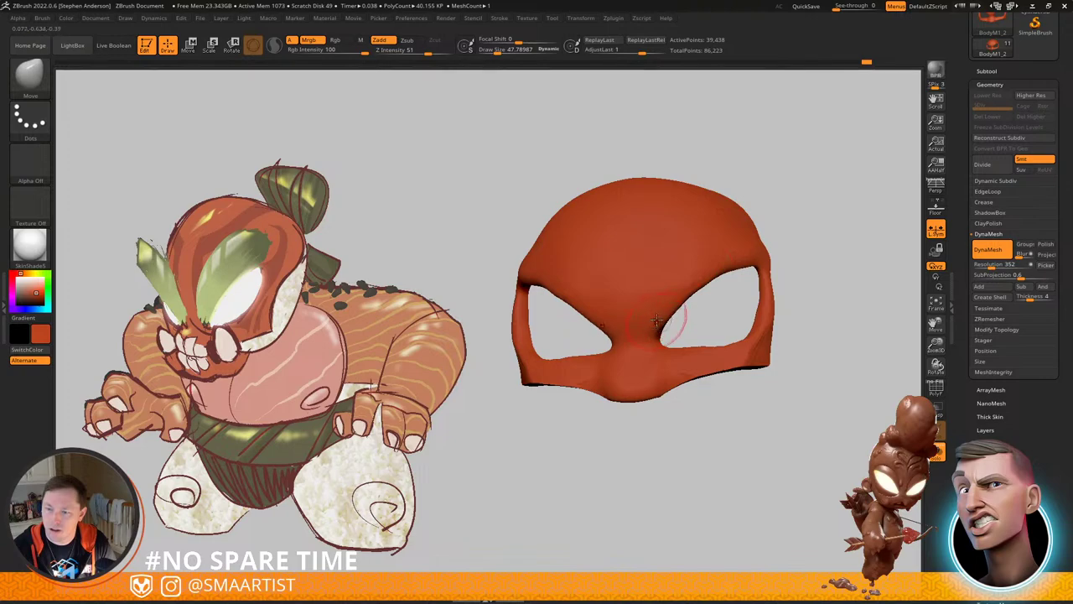
Step: Build up the frown folds between the face mask's eye holes with ClayBuildup strokes
{"action": "key", "text": "b"}
{"action": "key", "text": "d"}
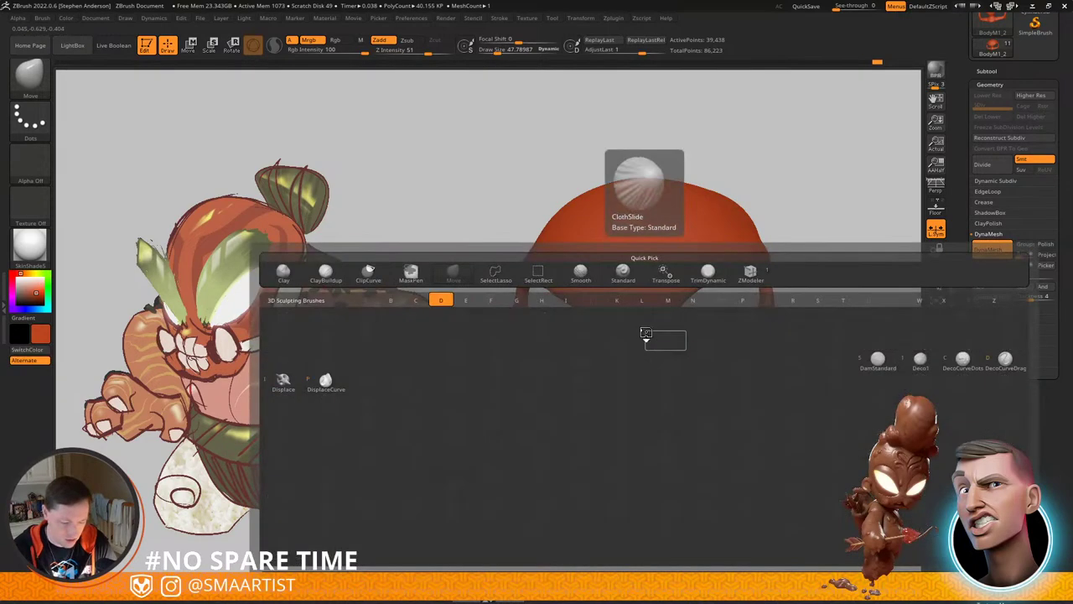
{"action": "key", "text": "s"}
{"action": "key", "text": "b"}
{"action": "key", "text": "b"}
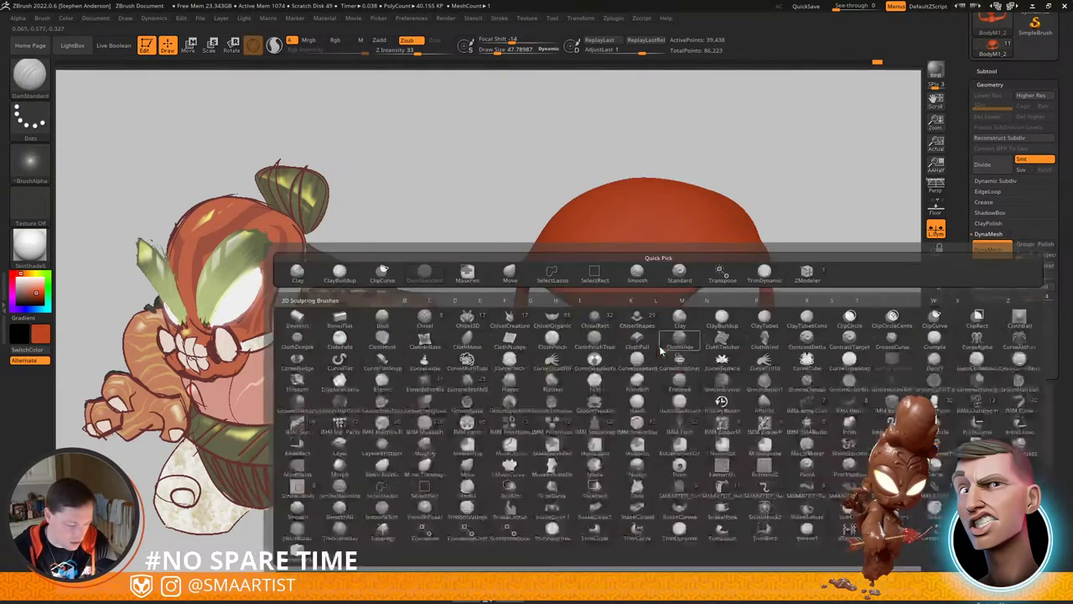
{"action": "key", "text": "c"}
{"action": "key", "text": "b"}
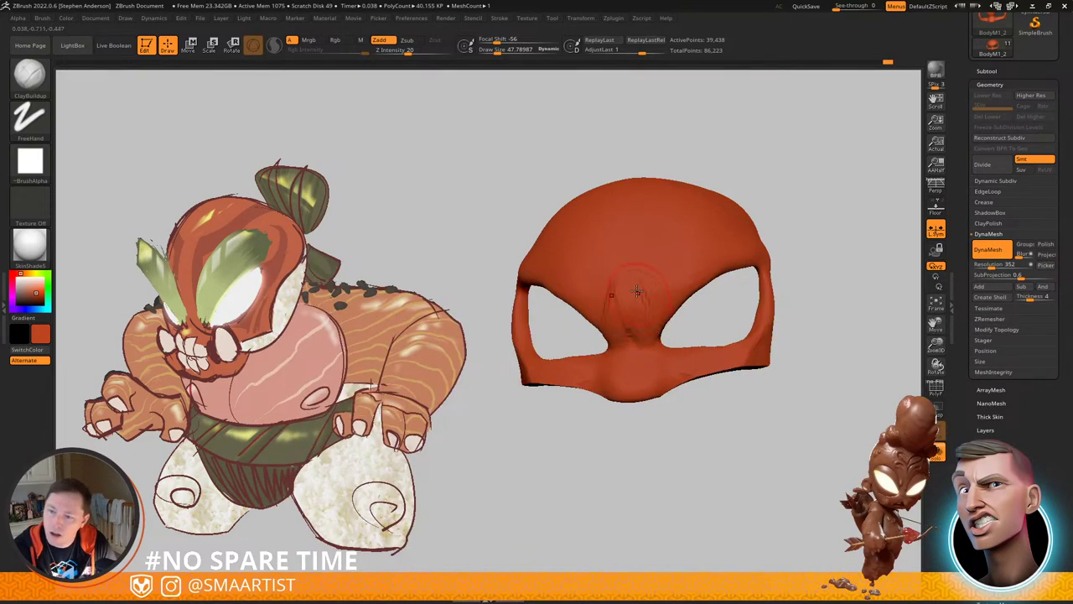
{"action": "left_click_drag", "start_coordinate": [651, 315], "coordinate": [655, 334]}
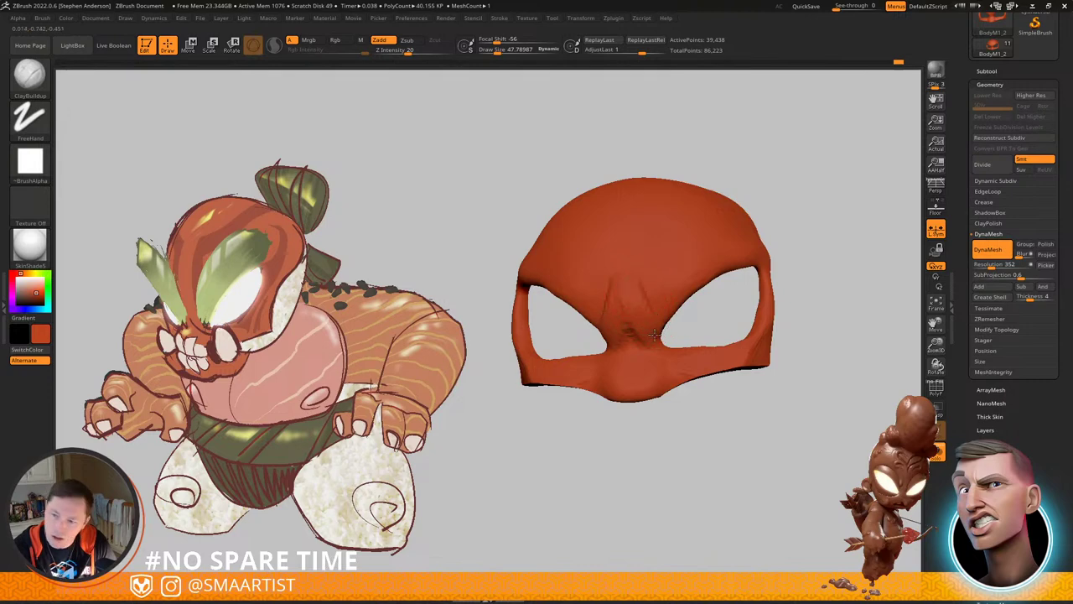
{"action": "left_click_drag", "start_coordinate": [627, 276], "coordinate": [649, 325]}
Step: Carve creases into the frown folds above the nose with DamStandard and smooth the strokes
{"action": "key", "text": "b"}
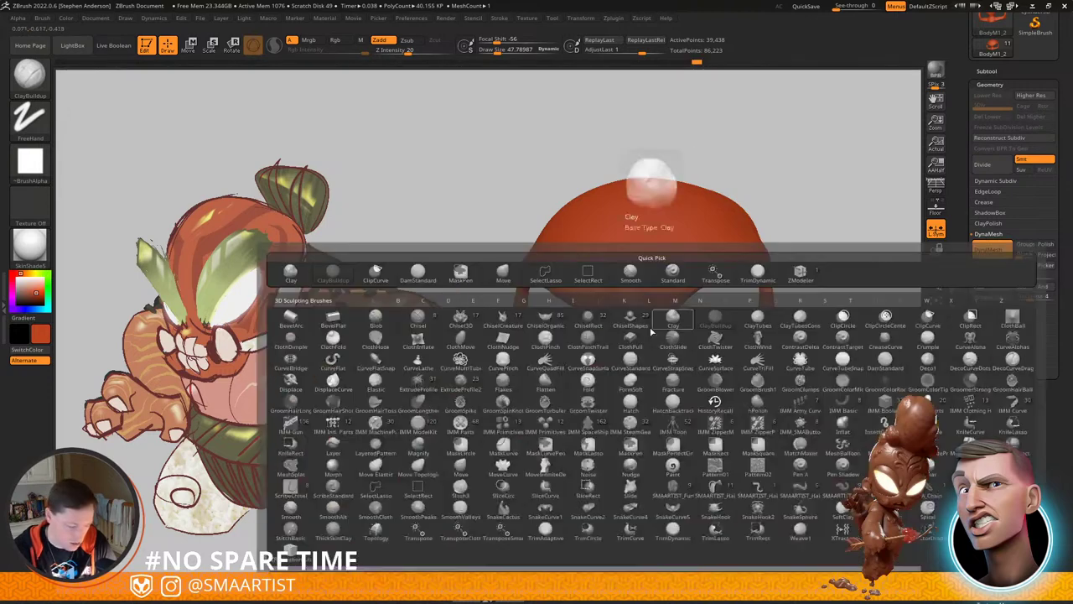
{"action": "key", "text": "d"}
{"action": "key", "text": "s"}
{"action": "left_click_drag", "start_coordinate": [616, 289], "coordinate": [633, 336]}
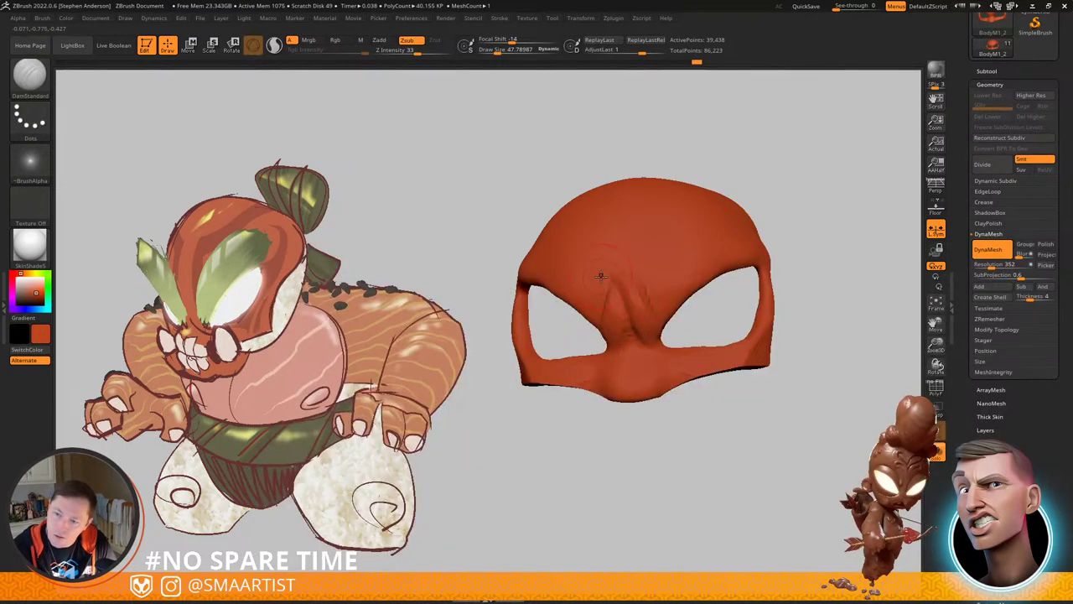
{"action": "mouse_move", "coordinate": [696, 411]}
{"action": "left_mouse_down"}
{"action": "mouse_move", "coordinate": [780, 408]}
{"action": "mouse_move", "coordinate": [671, 403]}
{"action": "left_mouse_up"}
{"action": "mouse_move", "coordinate": [639, 304]}
{"action": "left_mouse_down", "text": "shift"}
{"action": "mouse_move", "coordinate": [641, 293]}
{"action": "mouse_move", "coordinate": [634, 300]}
{"action": "left_mouse_up", "text": "shift"}
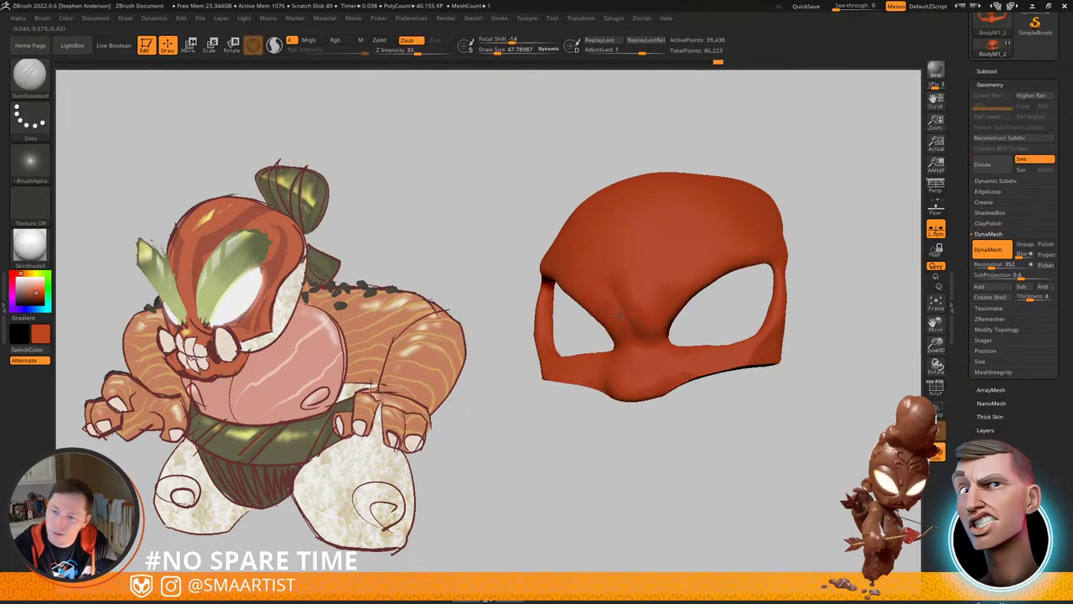
Step: Deepen the brow creases above the nose and sharpen the upper eye-hole rims with DamStandard
{"action": "left_click_drag", "start_coordinate": [681, 337], "coordinate": [698, 309]}
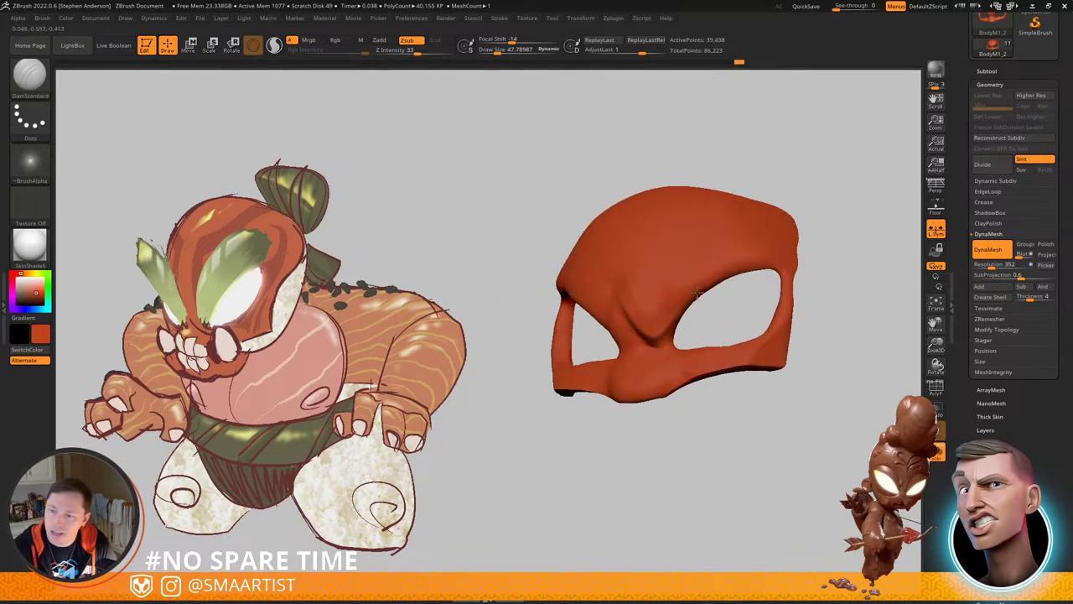
{"action": "left_click_drag", "start_coordinate": [728, 271], "coordinate": [752, 271]}
{"action": "left_click_drag", "start_coordinate": [752, 307], "coordinate": [694, 301]}
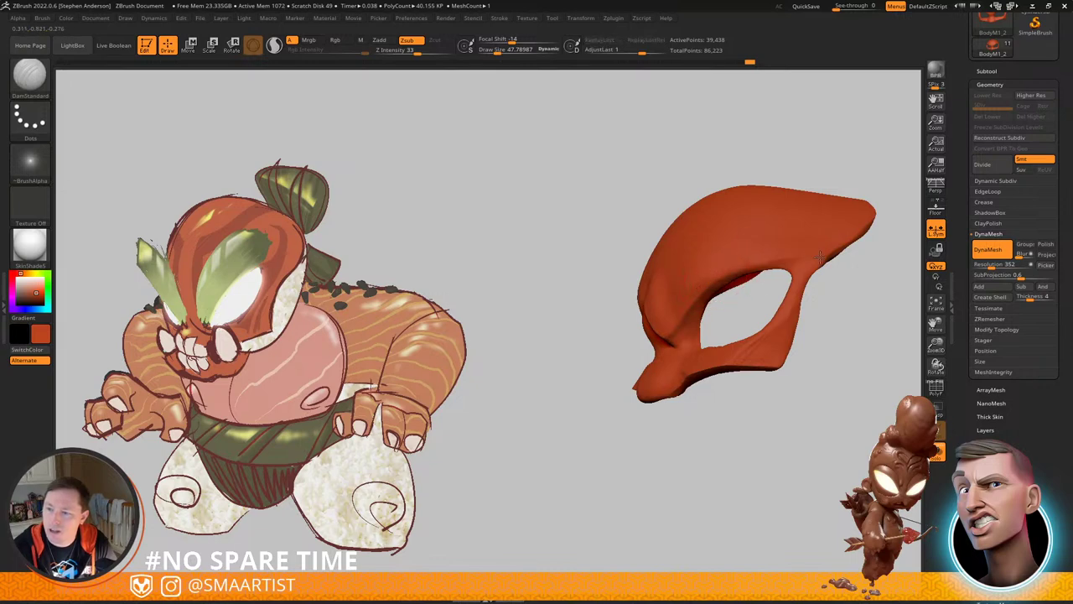
{"action": "left_click_drag", "start_coordinate": [743, 289], "coordinate": [790, 277]}
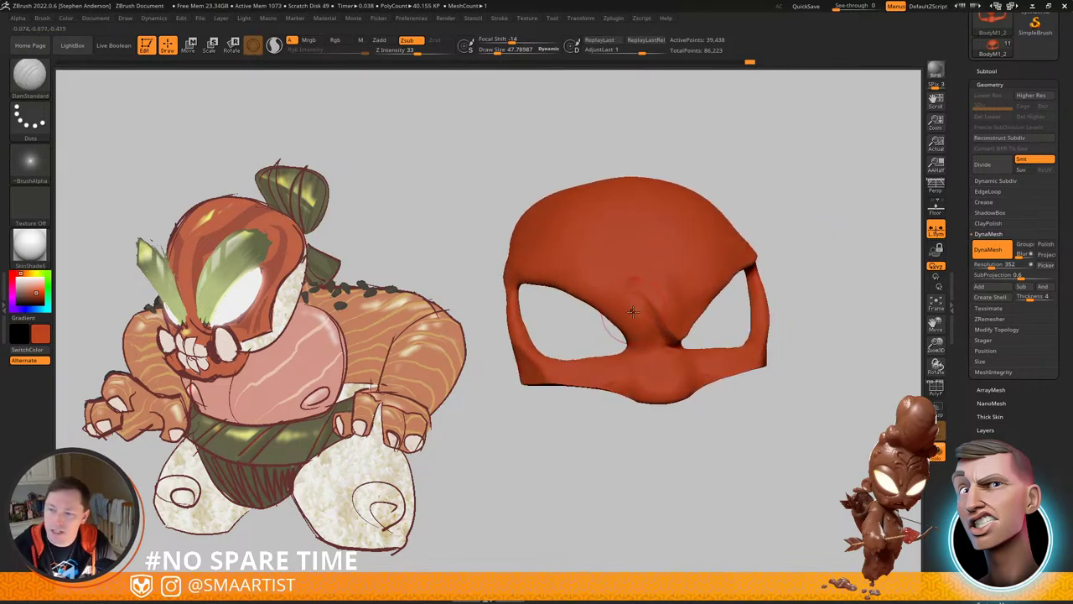
{"action": "left_click_drag", "start_coordinate": [643, 335], "coordinate": [631, 347]}
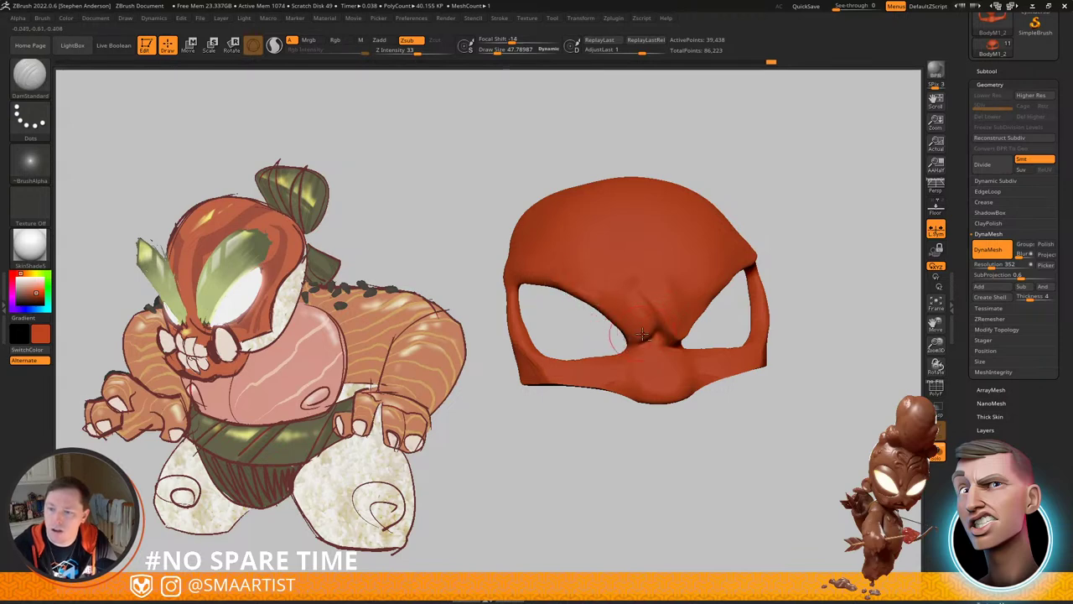
{"action": "right_click_drag", "start_coordinate": [642, 334], "coordinate": [530, 283]}
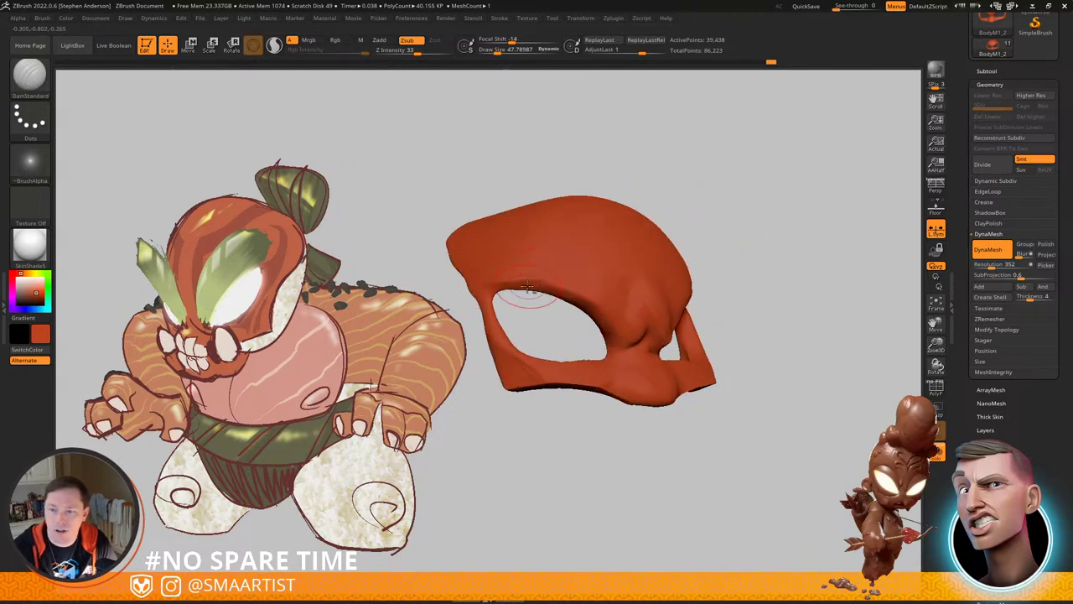
{"action": "mouse_move", "coordinate": [618, 299]}
{"action": "right_mouse_down"}
{"action": "mouse_move", "coordinate": [594, 317]}
{"action": "mouse_move", "coordinate": [746, 260]}
{"action": "mouse_move", "coordinate": [681, 274]}
{"action": "right_mouse_up"}
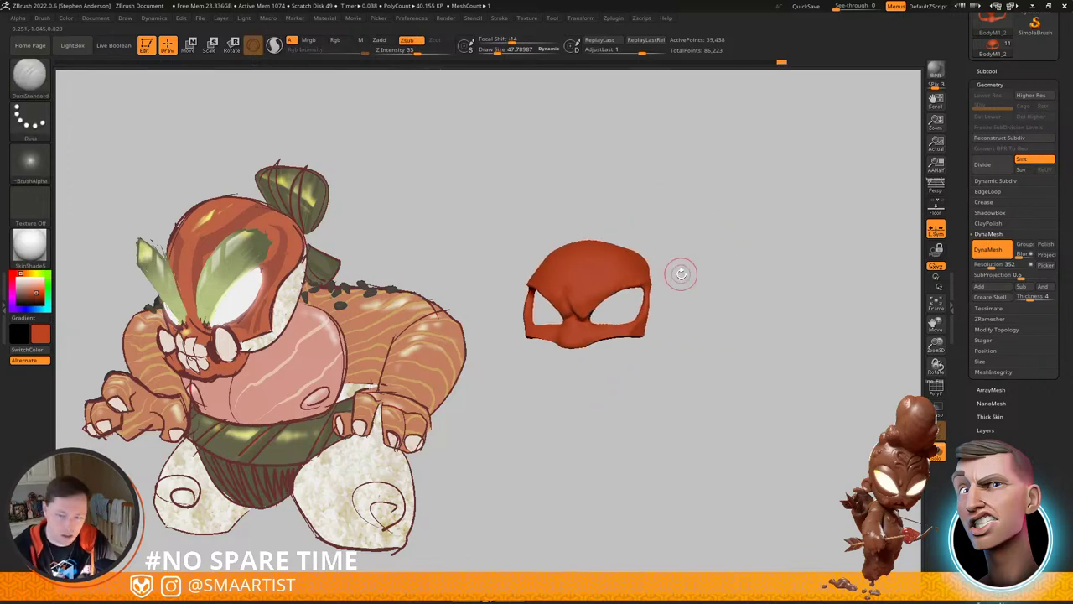
Step: Show the whole character and pull the mask's nose down and forward with the Move brush at draw size about 90
{"action": "key", "text": "ctrl+shift+s"}
{"action": "mouse_move", "coordinate": [726, 312]}
{"action": "right_mouse_down"}
{"action": "mouse_move", "coordinate": [743, 316]}
{"action": "mouse_move", "coordinate": [675, 325]}
{"action": "mouse_move", "coordinate": [728, 357]}
{"action": "mouse_move", "coordinate": [671, 364]}
{"action": "mouse_move", "coordinate": [647, 413]}
{"action": "mouse_move", "coordinate": [629, 372]}
{"action": "mouse_move", "coordinate": [637, 375]}
{"action": "right_mouse_up"}
{"action": "key", "text": "b"}
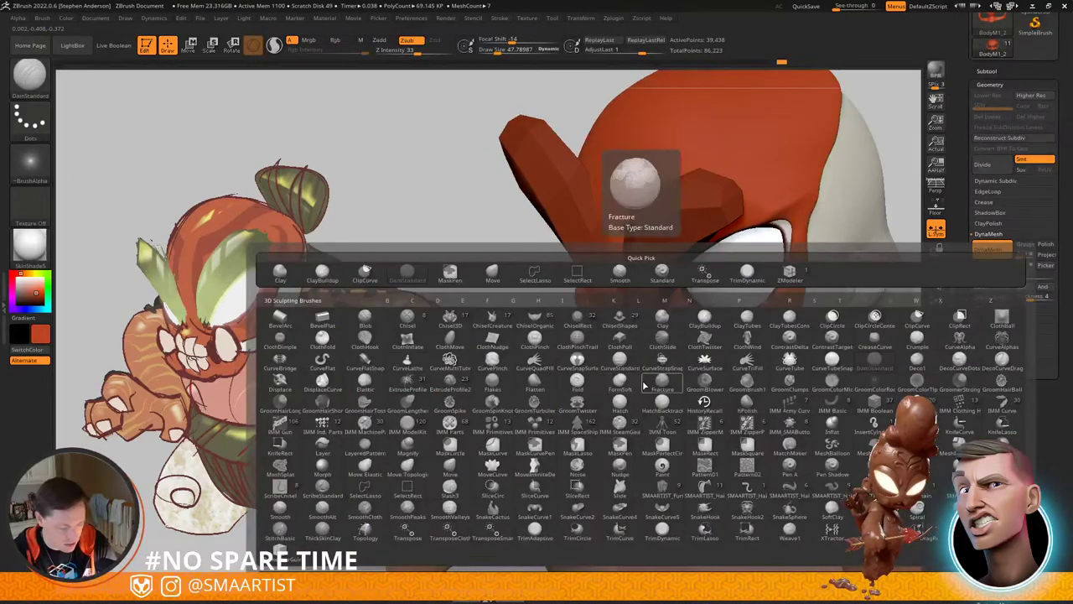
{"action": "key", "text": "m"}
{"action": "key", "text": "v"}
{"action": "left_click_drag", "start_coordinate": [644, 360], "coordinate": [643, 360]}
{"action": "mouse_move", "coordinate": [643, 361]}
{"action": "right_mouse_down"}
{"action": "mouse_move", "coordinate": [599, 354]}
{"action": "mouse_move", "coordinate": [618, 345]}
{"action": "mouse_move", "coordinate": [617, 358]}
{"action": "mouse_move", "coordinate": [670, 360]}
{"action": "mouse_move", "coordinate": [647, 361]}
{"action": "right_mouse_up"}
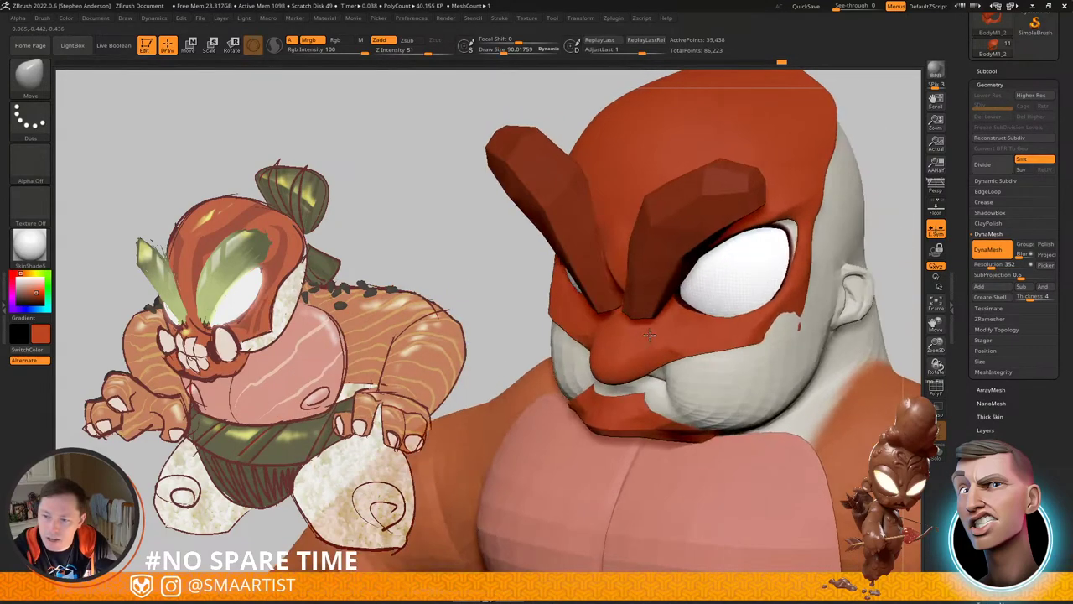
Step: Plane the surfaces of the mask's nose with TrimDynamic at draw size about 39 and isolate the mask in Solo mode
{"action": "key", "text": "b"}
{"action": "key", "text": "t"}
{"action": "key", "text": "d"}
{"action": "key", "text": "s"}
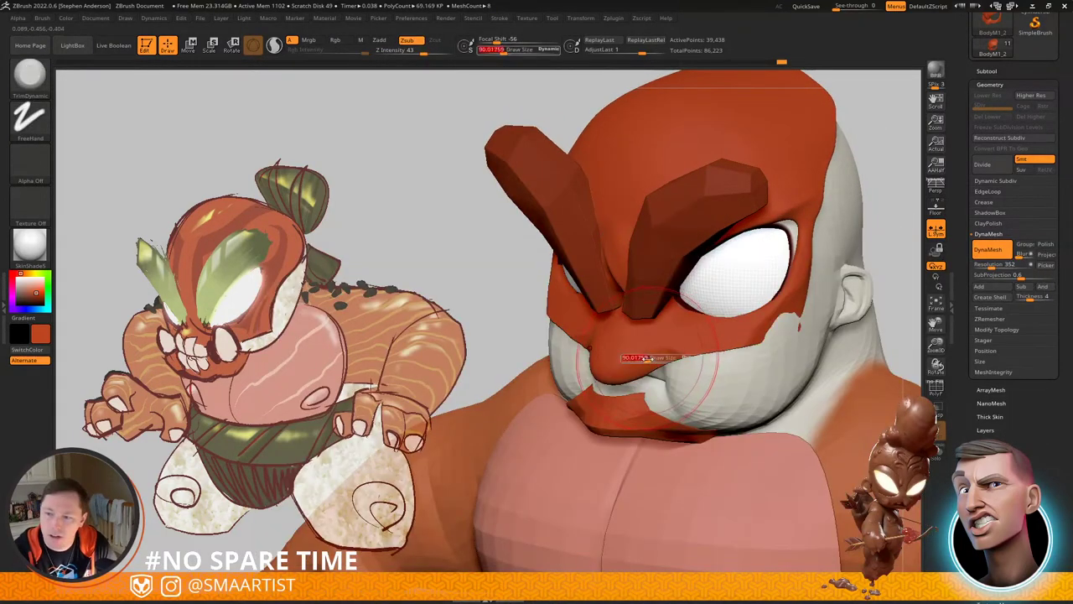
{"action": "left_click_drag", "start_coordinate": [640, 360], "coordinate": [637, 361]}
{"action": "right_click_drag", "start_coordinate": [636, 361], "coordinate": [637, 361], "text": "ctrl"}
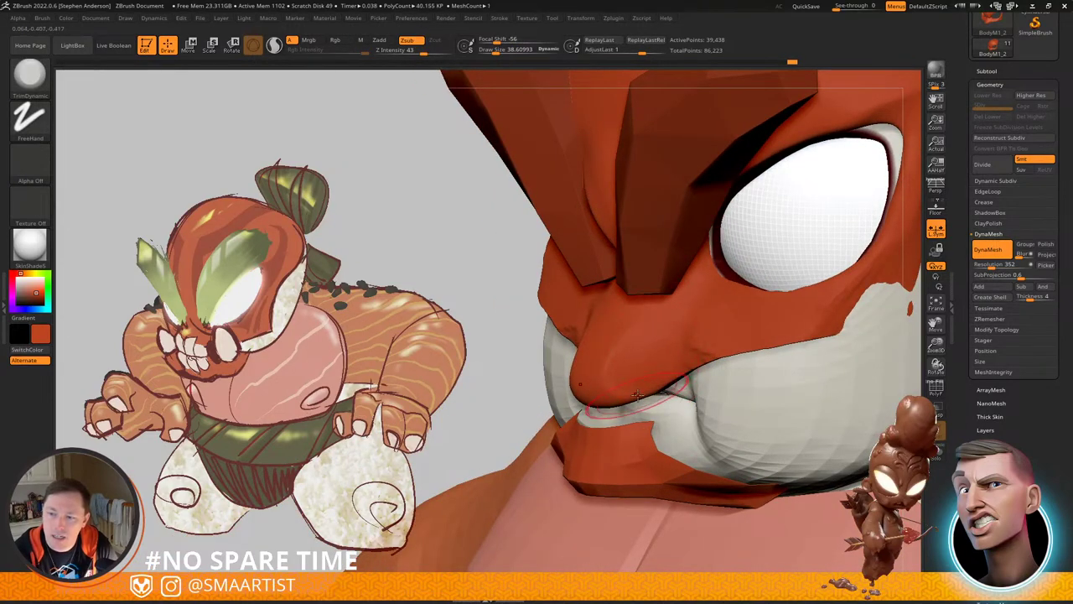
{"action": "mouse_move", "coordinate": [637, 395]}
{"action": "right_mouse_down"}
{"action": "mouse_move", "coordinate": [628, 340]}
{"action": "mouse_move", "coordinate": [644, 359]}
{"action": "mouse_move", "coordinate": [618, 333]}
{"action": "mouse_move", "coordinate": [682, 427]}
{"action": "right_mouse_up"}
{"action": "key", "text": "ctrl+shift+s"}
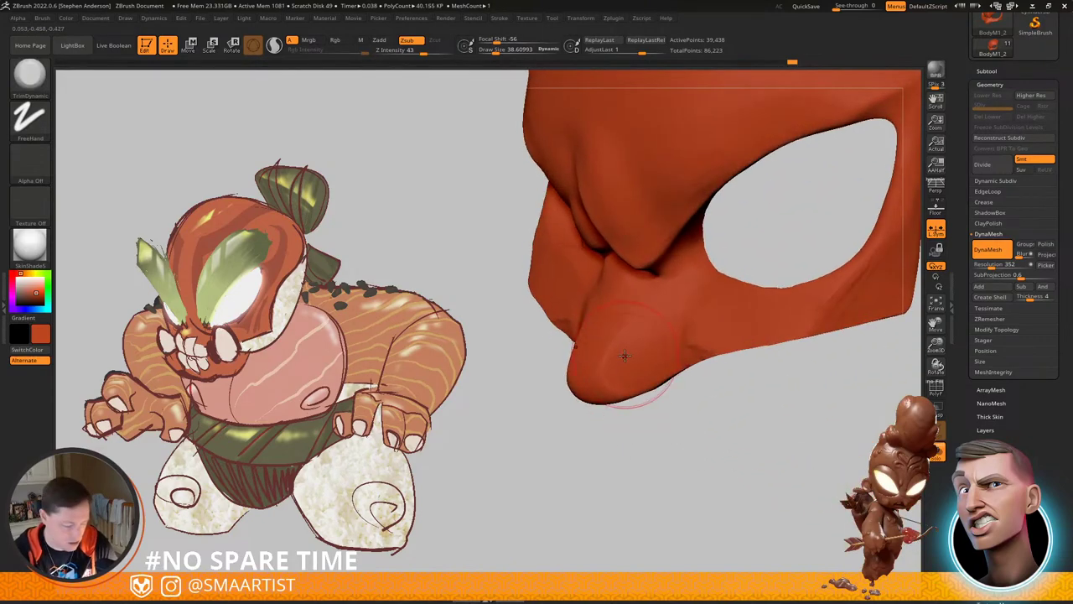
Step: Select the ClayBuildup brush for the mask's nose and set its draw size to about 28
{"action": "key", "text": "b"}
{"action": "key", "text": "c"}
{"action": "key", "text": "b"}
{"action": "right_click_drag", "start_coordinate": [633, 375], "coordinate": [673, 373]}
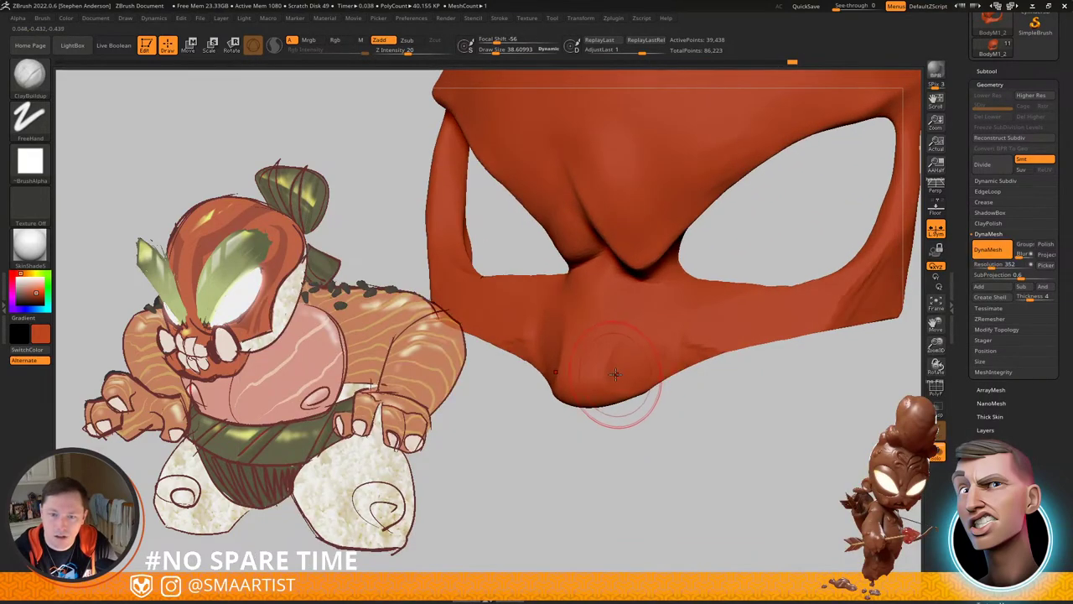
{"action": "key", "text": "s"}
{"action": "left_click_drag", "start_coordinate": [612, 375], "coordinate": [609, 375]}
{"action": "right_click_drag", "start_coordinate": [604, 356], "coordinate": [598, 349]}
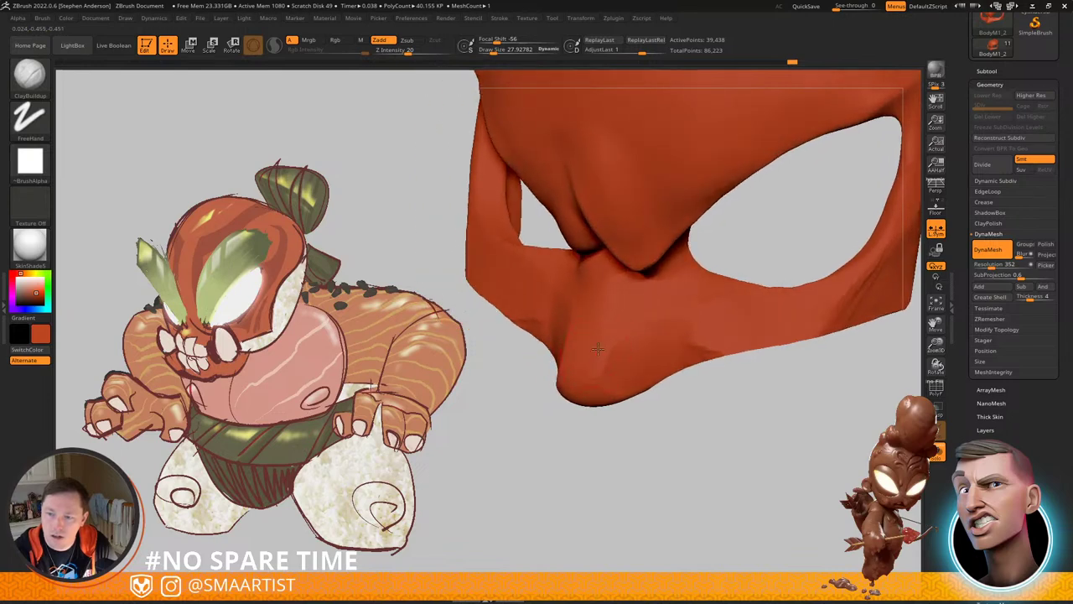
Step: Build up and smooth the side of the mask's nose, and carve the crease above its nostril with DamStandard
{"action": "mouse_move", "coordinate": [597, 356]}
{"action": "left_mouse_down"}
{"action": "mouse_move", "coordinate": [609, 387]}
{"action": "mouse_move", "coordinate": [578, 390]}
{"action": "mouse_move", "coordinate": [650, 350]}
{"action": "left_mouse_up"}
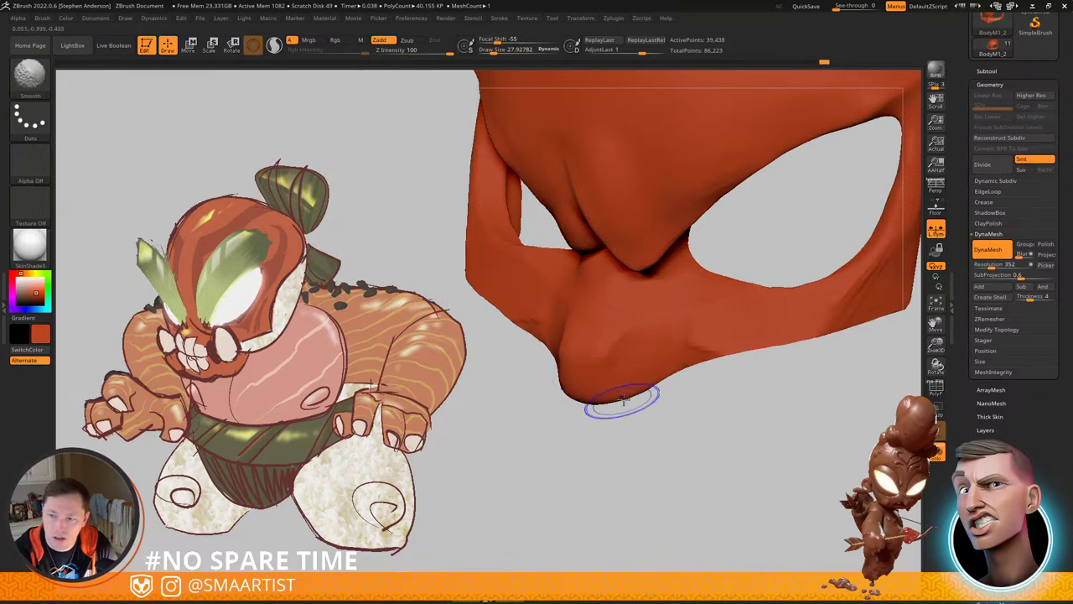
{"action": "key", "text": "b"}
{"action": "key", "text": "d"}
{"action": "key", "text": "s"}
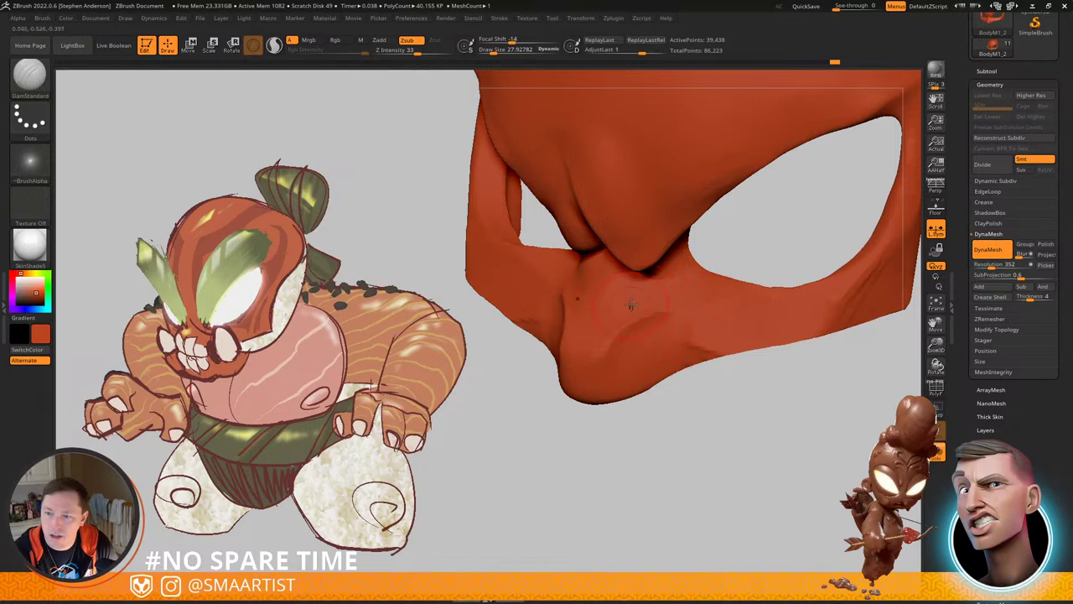
{"action": "mouse_move", "coordinate": [622, 299]}
{"action": "right_mouse_down"}
{"action": "mouse_move", "coordinate": [633, 294]}
{"action": "mouse_move", "coordinate": [626, 302]}
{"action": "right_mouse_up"}
{"action": "left_click_drag", "start_coordinate": [657, 284], "coordinate": [691, 297]}
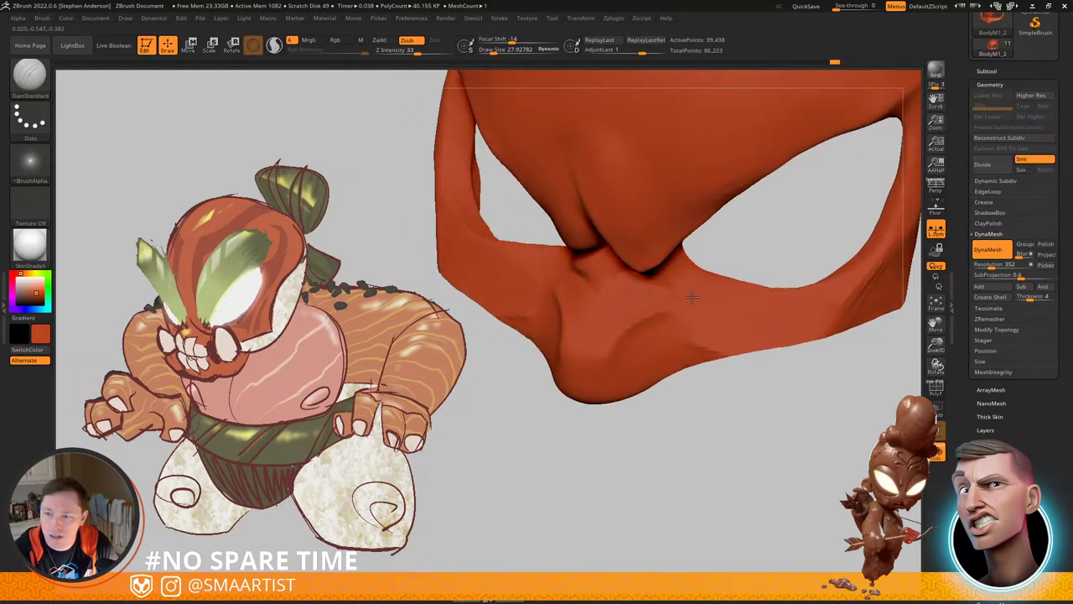
Step: Bring back the whole character and set up the Move brush at draw size about 124 for the mask's side
{"action": "mouse_move", "coordinate": [723, 332]}
{"action": "right_mouse_down", "text": "ctrl"}
{"action": "mouse_move", "coordinate": [681, 307]}
{"action": "mouse_move", "coordinate": [722, 319]}
{"action": "mouse_move", "coordinate": [673, 358]}
{"action": "right_mouse_up", "text": "ctrl"}
{"action": "left_click", "coordinate": [688, 388], "text": "shift"}
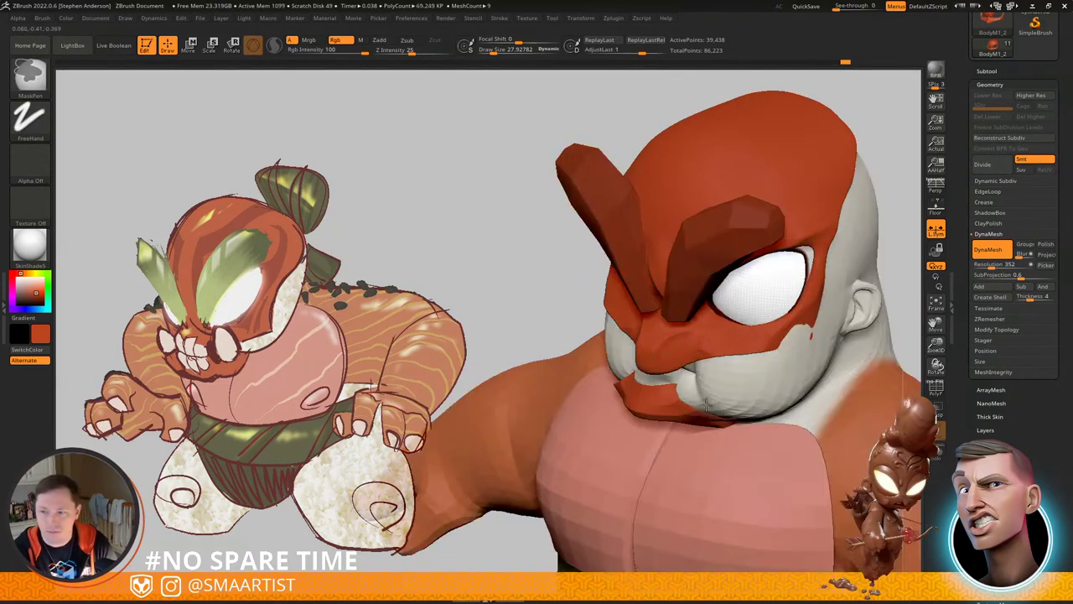
{"action": "mouse_move", "coordinate": [695, 405]}
{"action": "right_mouse_down", "text": "ctrl"}
{"action": "mouse_move", "coordinate": [681, 367]}
{"action": "mouse_move", "coordinate": [703, 391]}
{"action": "right_mouse_up", "text": "ctrl"}
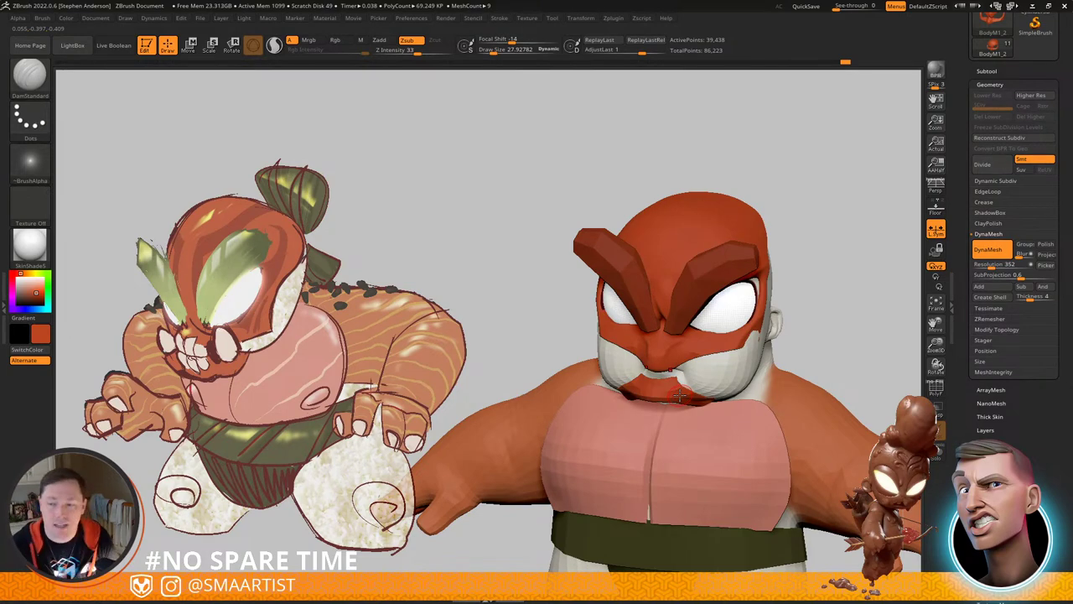
{"action": "mouse_move", "coordinate": [744, 305]}
{"action": "right_mouse_down"}
{"action": "mouse_move", "coordinate": [696, 294]}
{"action": "mouse_move", "coordinate": [669, 336]}
{"action": "mouse_move", "coordinate": [664, 320]}
{"action": "mouse_move", "coordinate": [646, 333]}
{"action": "mouse_move", "coordinate": [649, 318]}
{"action": "right_mouse_up"}
{"action": "key", "text": "b"}
{"action": "key", "text": "m"}
{"action": "key", "text": "v"}
{"action": "key", "text": "s"}
{"action": "left_click_drag", "start_coordinate": [649, 319], "coordinate": [665, 320]}
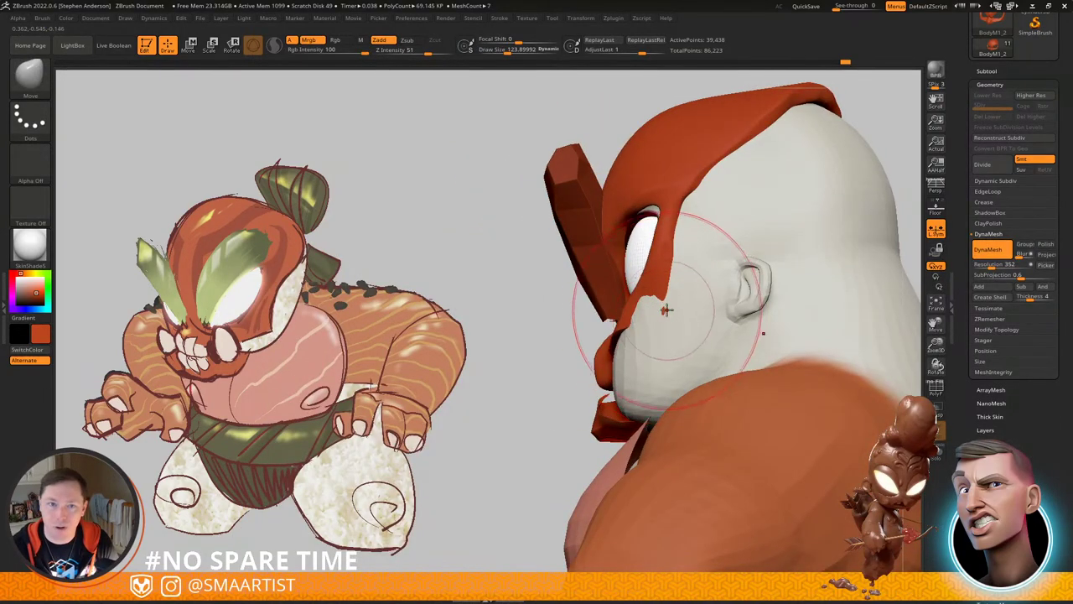
Step: Adjust the mask's side edge beside the outer eye corner with the Move brush, reducing the draw size to about 81 and 54
{"action": "mouse_move", "coordinate": [685, 309]}
{"action": "right_mouse_down"}
{"action": "mouse_move", "coordinate": [671, 313]}
{"action": "mouse_move", "coordinate": [703, 309]}
{"action": "right_mouse_up"}
{"action": "right_click_drag", "start_coordinate": [673, 251], "coordinate": [671, 216]}
{"action": "key", "text": "s"}
{"action": "left_click_drag", "start_coordinate": [650, 204], "coordinate": [660, 214]}
{"action": "right_click_drag", "start_coordinate": [664, 218], "coordinate": [653, 221]}
{"action": "left_click_drag", "start_coordinate": [663, 218], "coordinate": [669, 218]}
{"action": "right_click_drag", "start_coordinate": [663, 212], "coordinate": [649, 213]}
{"action": "key", "text": "s"}
{"action": "left_click_drag", "start_coordinate": [657, 221], "coordinate": [664, 222]}
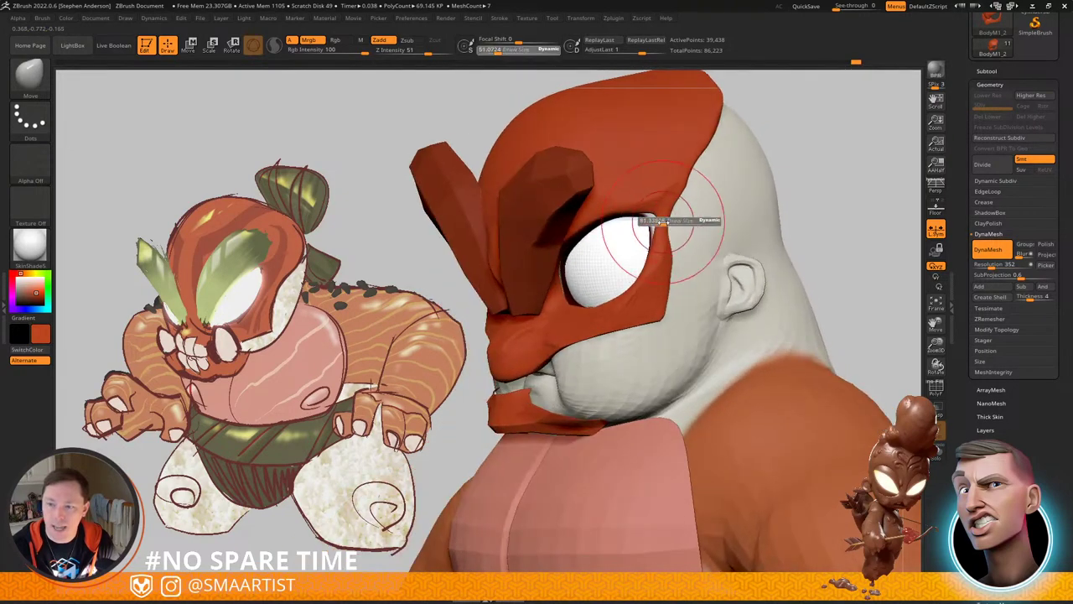
{"action": "mouse_move", "coordinate": [688, 215]}
{"action": "right_mouse_down"}
{"action": "mouse_move", "coordinate": [702, 214]}
{"action": "mouse_move", "coordinate": [697, 230]}
{"action": "mouse_move", "coordinate": [728, 225]}
{"action": "mouse_move", "coordinate": [664, 223]}
{"action": "mouse_move", "coordinate": [685, 215]}
{"action": "mouse_move", "coordinate": [677, 225]}
{"action": "mouse_move", "coordinate": [692, 194]}
{"action": "right_mouse_up"}
{"action": "key", "text": "s"}
{"action": "left_click_drag", "start_coordinate": [674, 235], "coordinate": [667, 235]}
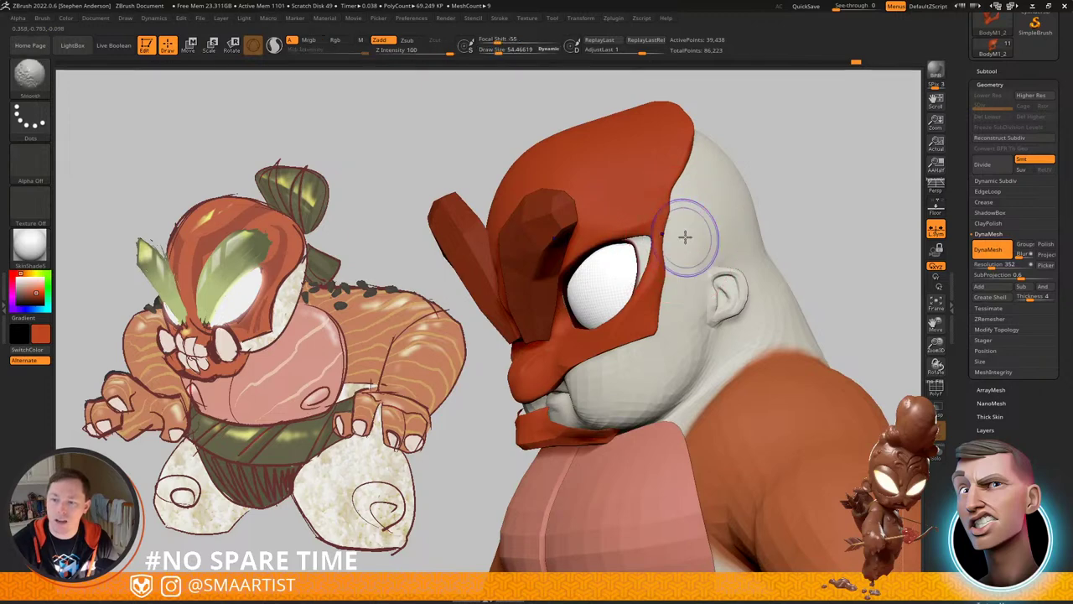
Step: Isolate the mask in Solo mode with its polygon wireframe displayed and update its DynaMesh
{"action": "key", "text": "shift+f"}
{"action": "key", "text": "ctrl+shift+s"}
{"action": "right_click_drag", "start_coordinate": [693, 158], "coordinate": [701, 169]}
{"action": "left_click_drag", "start_coordinate": [705, 86], "coordinate": [688, 129], "text": "ctrl"}
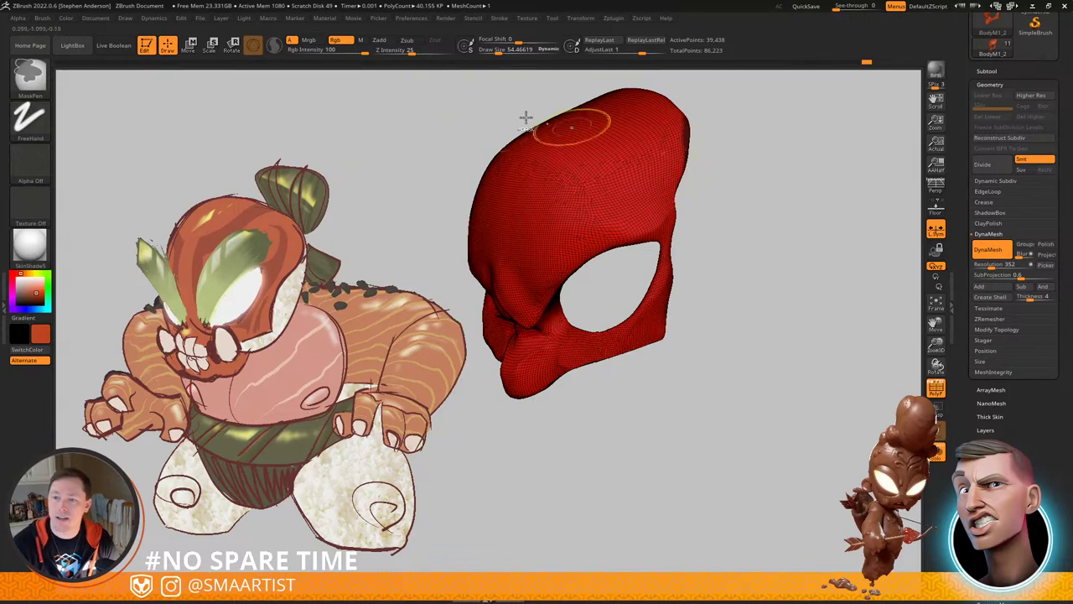
Step: Mask the rear edge of the face mask with the MaskLasso brush and invert the masking
{"action": "key", "text": "b"}
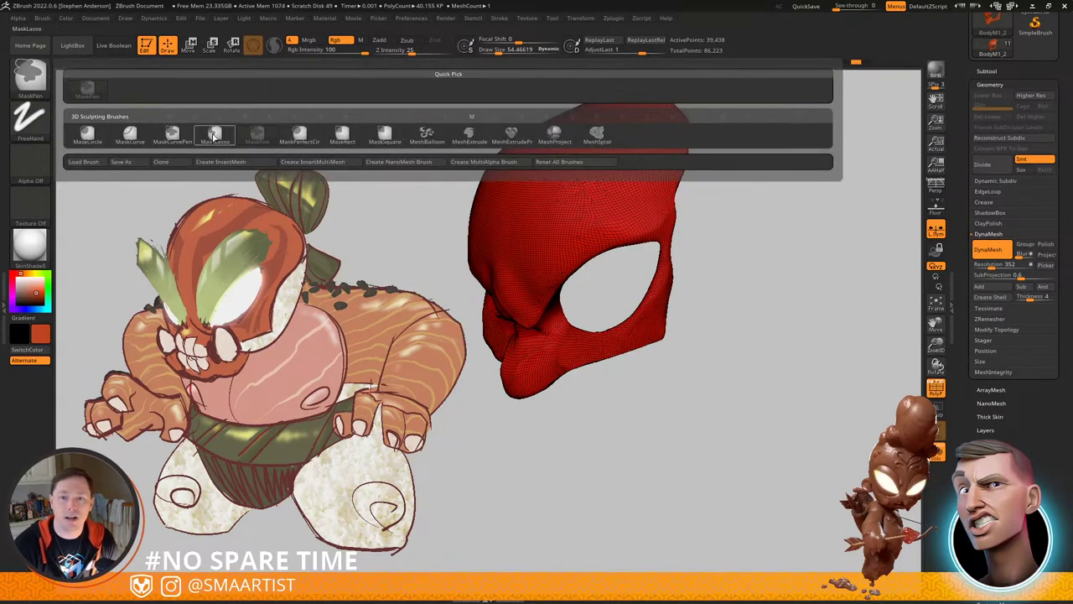
{"action": "left_click", "coordinate": [215, 135]}
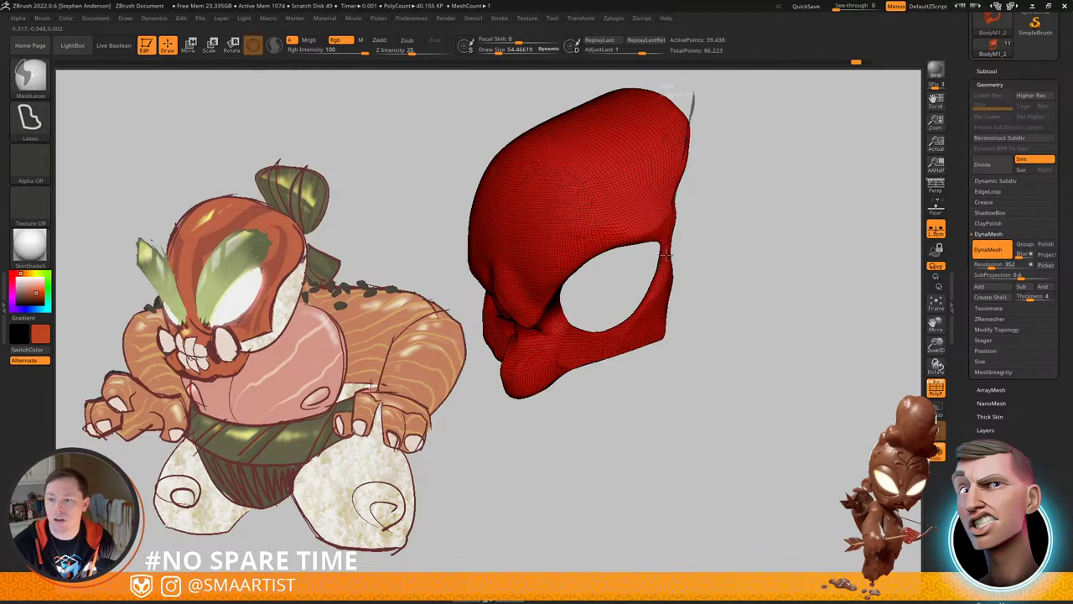
{"action": "mouse_move", "coordinate": [648, 372]}
{"action": "left_mouse_down", "text": "ctrl"}
{"action": "mouse_move", "coordinate": [863, 235]}
{"action": "mouse_move", "coordinate": [765, 20]}
{"action": "mouse_move", "coordinate": [759, 33]}
{"action": "left_mouse_up", "text": "ctrl"}
{"action": "mouse_move", "coordinate": [742, 167]}
{"action": "right_mouse_down"}
{"action": "mouse_move", "coordinate": [688, 112]}
{"action": "mouse_move", "coordinate": [726, 156]}
{"action": "mouse_move", "coordinate": [729, 144]}
{"action": "right_mouse_up"}
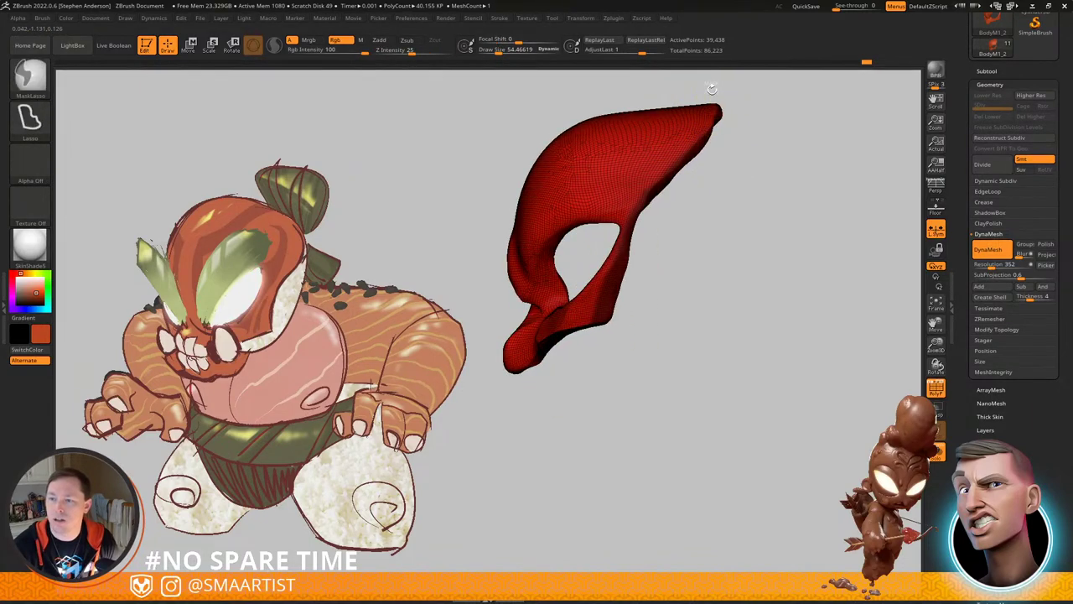
{"action": "mouse_move", "coordinate": [696, 144]}
{"action": "left_mouse_down", "text": "ctrl"}
{"action": "mouse_move", "coordinate": [640, 239]}
{"action": "mouse_move", "coordinate": [741, 117]}
{"action": "left_mouse_up", "text": "ctrl"}
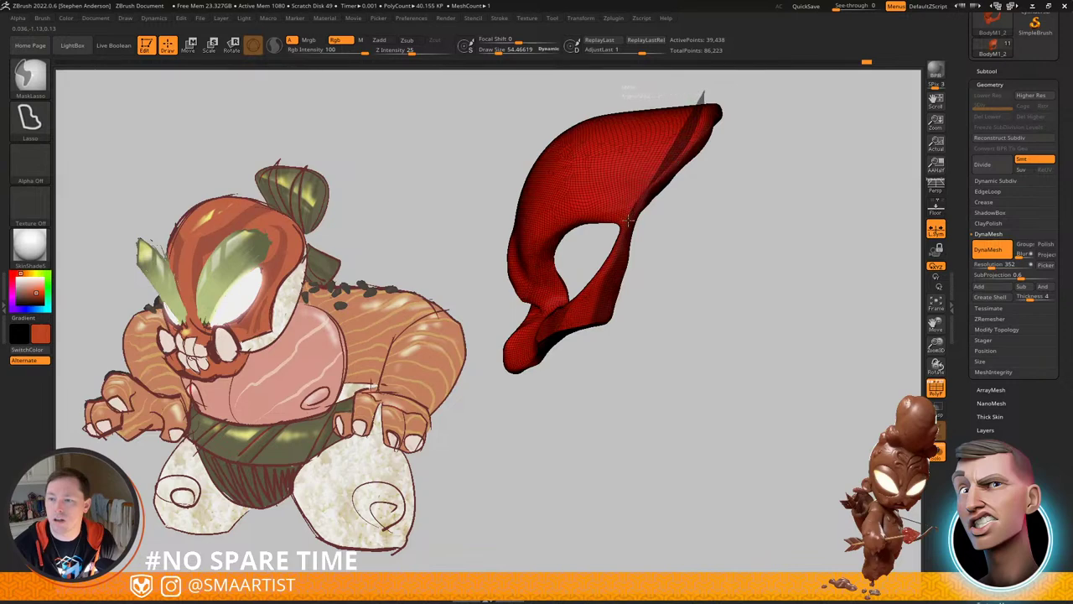
{"action": "mouse_move", "coordinate": [618, 261]}
{"action": "left_mouse_down", "text": "ctrl"}
{"action": "mouse_move", "coordinate": [618, 405]}
{"action": "mouse_move", "coordinate": [852, 94]}
{"action": "left_mouse_up", "text": "ctrl"}
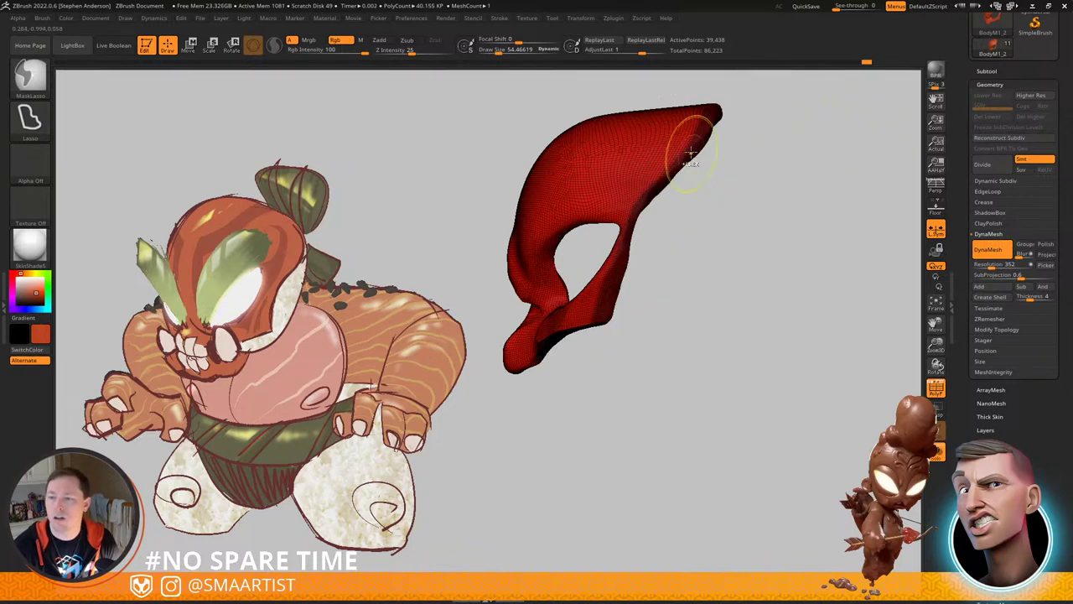
{"action": "left_click", "coordinate": [719, 202], "text": "ctrl"}
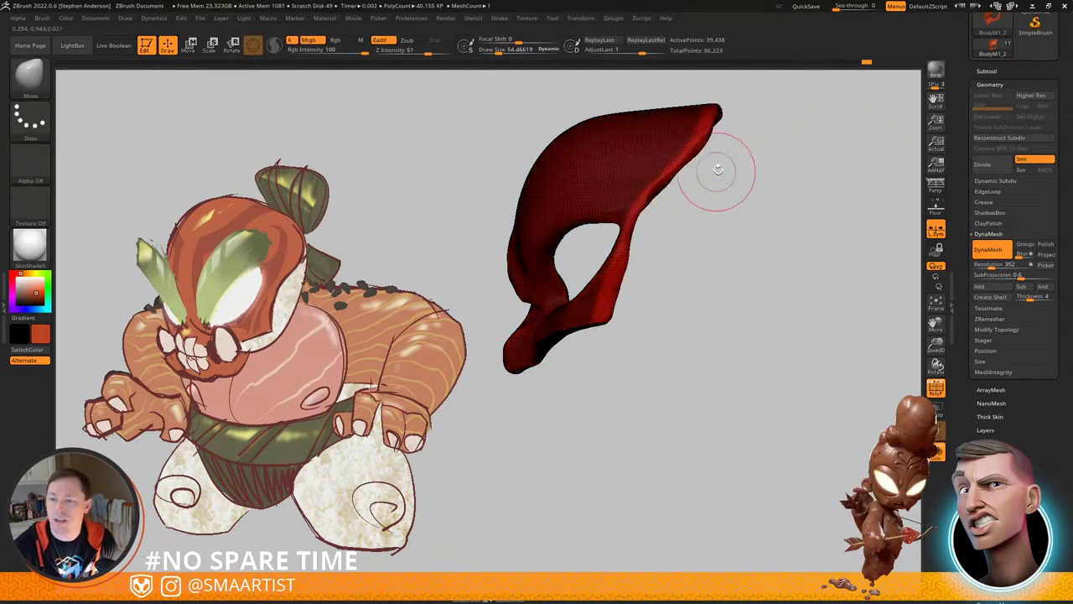
Step: Place the transform gizmo behind the mask's unmasked rear edge, reset its orientation and try to adjust the edge
{"action": "key", "text": "w"}
{"action": "left_click", "coordinate": [693, 154], "text": "alt"}
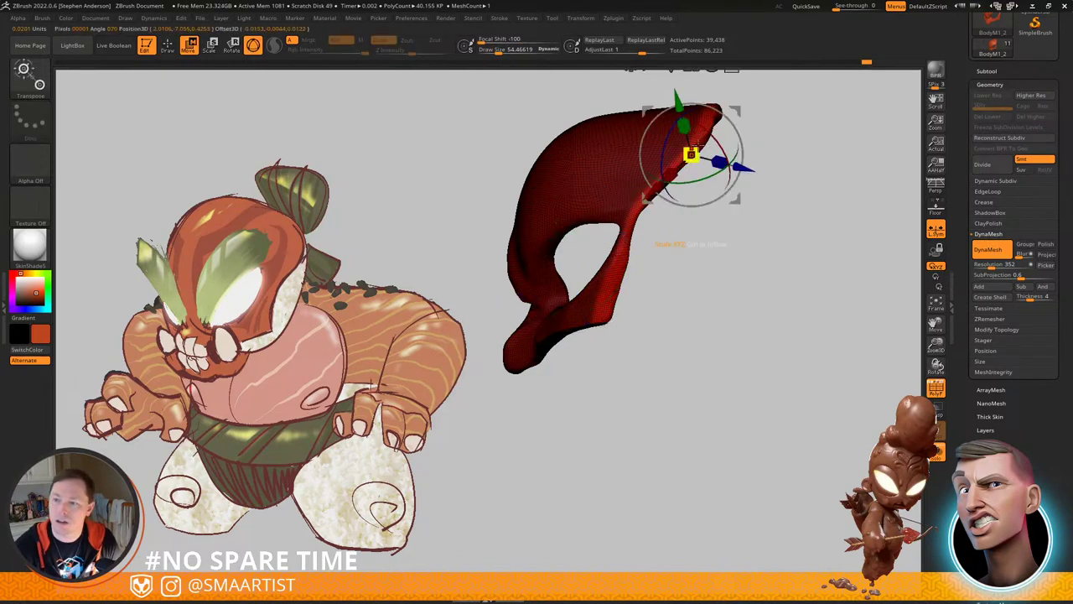
{"action": "left_click_drag", "start_coordinate": [740, 111], "coordinate": [722, 260], "text": "alt"}
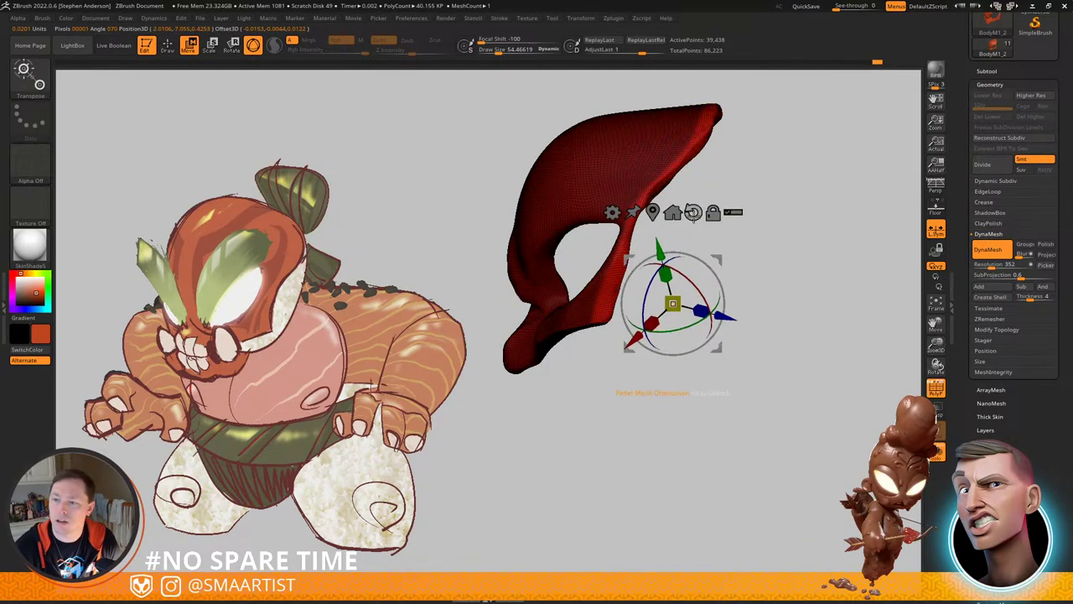
{"action": "left_click", "coordinate": [694, 213], "text": "alt"}
{"action": "left_click_drag", "start_coordinate": [606, 304], "coordinate": [640, 303]}
Step: Return to drawing mode, turn off Local Symmetry, clear the masking and hide the wireframe
{"action": "key", "text": "q"}
{"action": "left_click", "coordinate": [938, 233]}
{"action": "left_click_drag", "start_coordinate": [807, 223], "coordinate": [672, 205]}
{"action": "right_click_drag", "start_coordinate": [672, 207], "coordinate": [712, 223], "text": "ctrl"}
{"action": "left_click_drag", "start_coordinate": [712, 223], "coordinate": [751, 297], "text": "ctrl"}
{"action": "mouse_move", "coordinate": [755, 283]}
{"action": "right_mouse_down", "text": "ctrl"}
{"action": "mouse_move", "coordinate": [713, 244]}
{"action": "mouse_move", "coordinate": [723, 234]}
{"action": "mouse_move", "coordinate": [712, 226]}
{"action": "mouse_move", "coordinate": [754, 230]}
{"action": "mouse_move", "coordinate": [753, 212]}
{"action": "right_mouse_up", "text": "ctrl"}
{"action": "key", "text": "shift+f"}
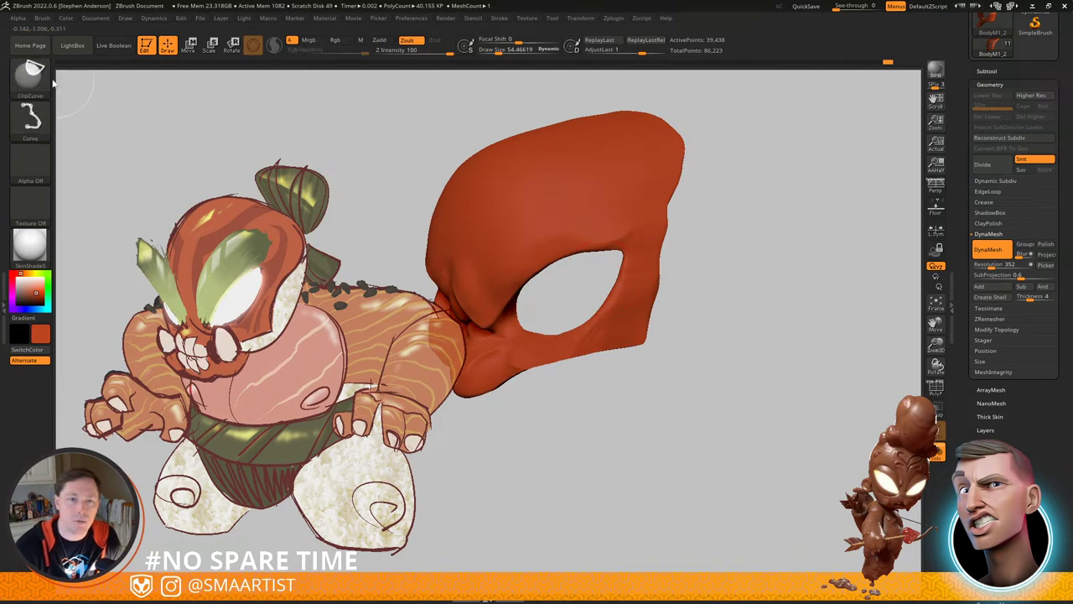
Step: Slice off the rear edge of the face mask along a curve with the KnifeCurve brush
{"action": "left_click", "coordinate": [33, 75]}
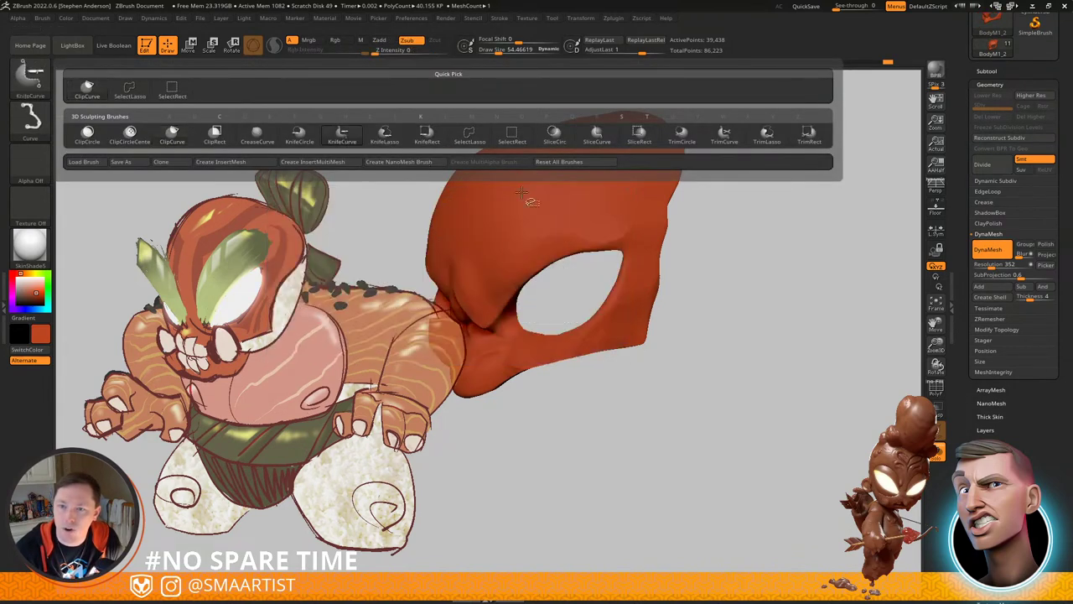
{"action": "left_click", "coordinate": [343, 136], "text": "ctrl+shift"}
{"action": "right_click_drag", "start_coordinate": [600, 192], "coordinate": [651, 192]}
{"action": "right_click_drag", "start_coordinate": [747, 145], "coordinate": [715, 218], "text": "alt"}
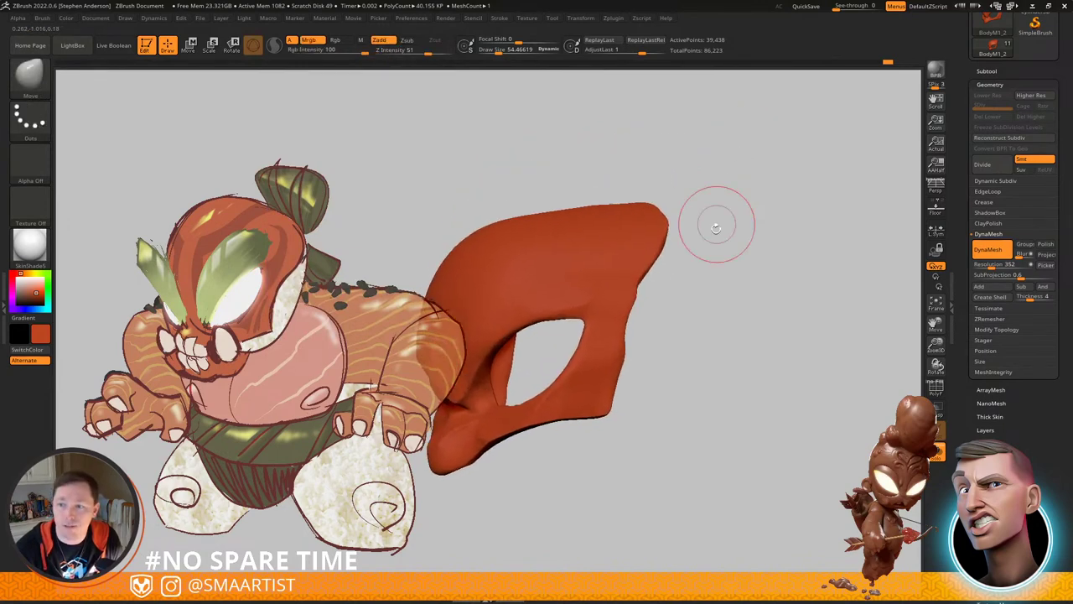
{"action": "mouse_move", "coordinate": [705, 215]}
{"action": "left_mouse_down", "text": "ctrl+shift"}
{"action": "mouse_move", "coordinate": [628, 295]}
{"action": "mouse_move", "coordinate": [587, 411]}
{"action": "mouse_move", "coordinate": [590, 379]}
{"action": "mouse_move", "coordinate": [619, 462]}
{"action": "left_mouse_up", "text": "ctrl+shift"}
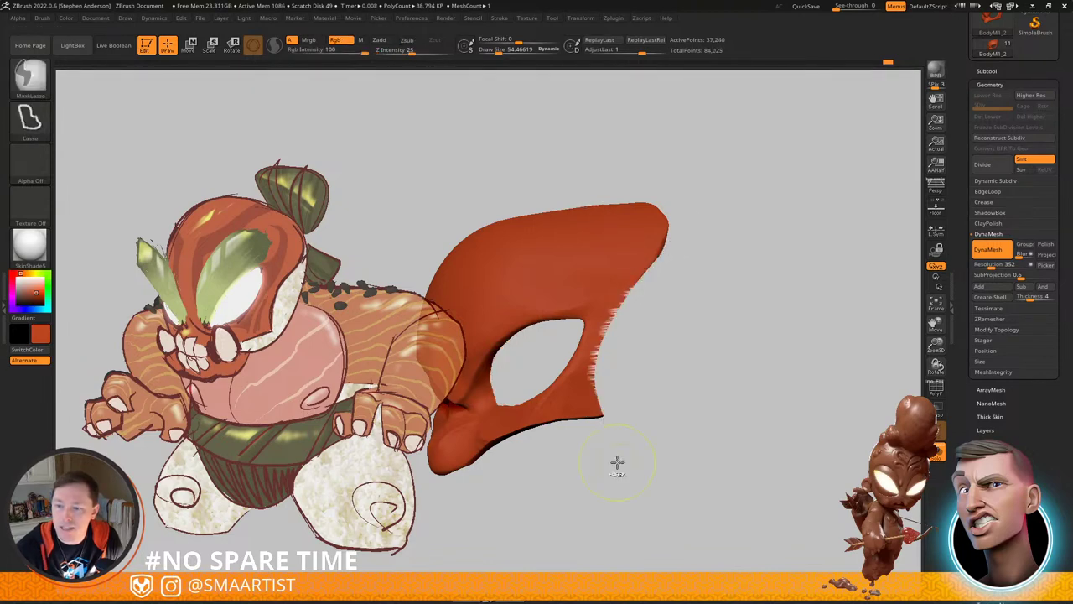
Step: Trim the side of the face mask with a rounded KnifeCurve stroke from the forehead down to the cheek
{"action": "mouse_move", "coordinate": [650, 298]}
{"action": "left_mouse_down"}
{"action": "mouse_move", "coordinate": [563, 270]}
{"action": "mouse_move", "coordinate": [652, 302]}
{"action": "mouse_move", "coordinate": [683, 270]}
{"action": "mouse_move", "coordinate": [682, 330]}
{"action": "left_mouse_up"}
{"action": "left_click_drag", "start_coordinate": [627, 174], "coordinate": [639, 207], "text": "ctrl+shift"}
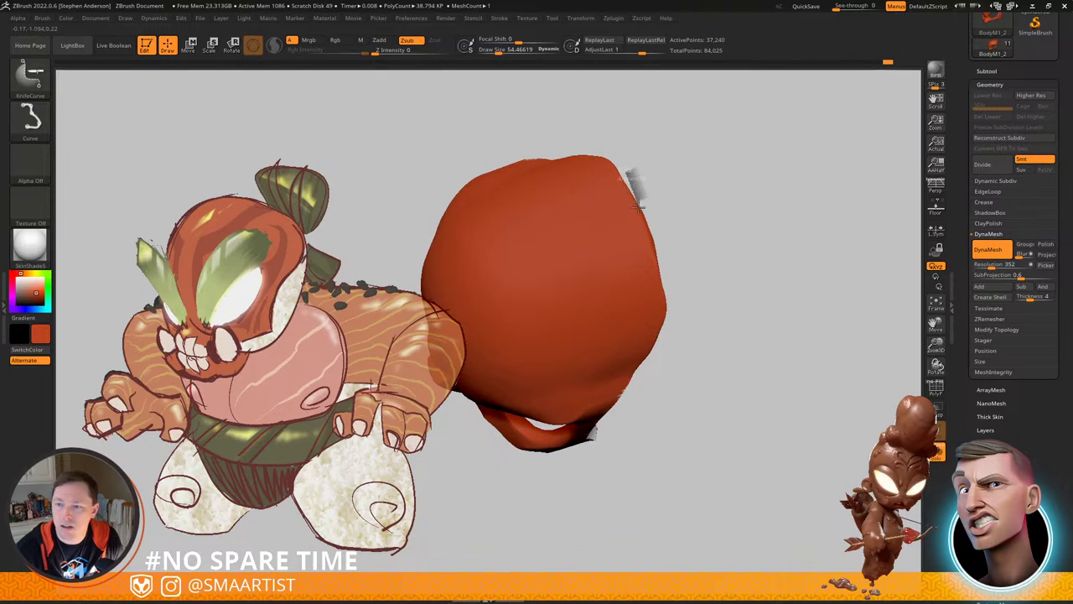
{"action": "mouse_move", "coordinate": [656, 252]}
{"action": "left_mouse_down", "text": "ctrl+shift"}
{"action": "mouse_move", "coordinate": [665, 316]}
{"action": "mouse_move", "coordinate": [639, 383]}
{"action": "left_mouse_up", "text": "ctrl+shift"}
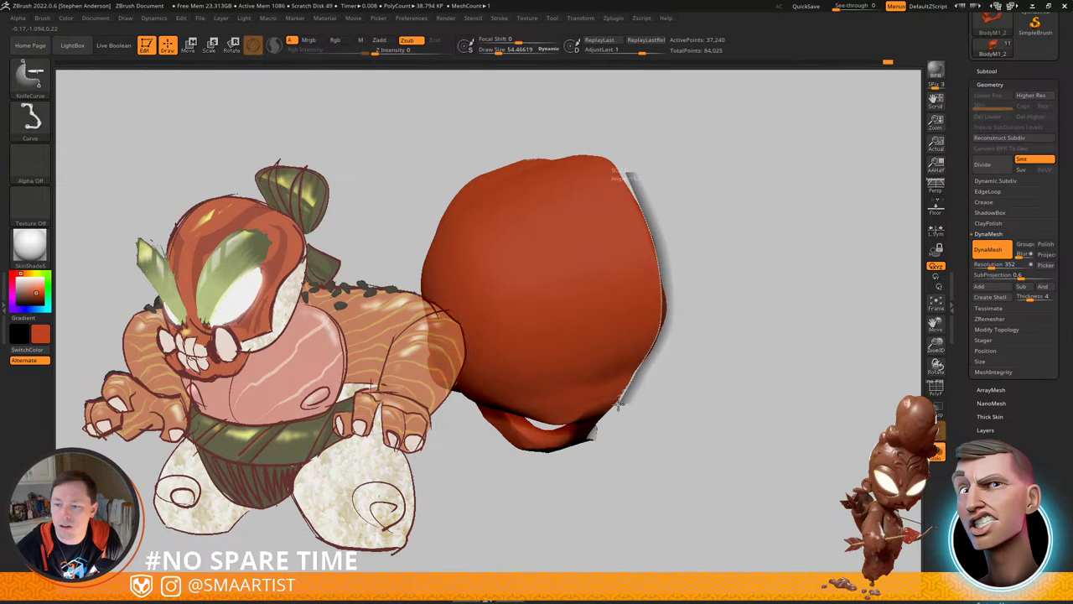
{"action": "left_click_drag", "start_coordinate": [608, 453], "coordinate": [601, 452], "text": "ctrl+shift"}
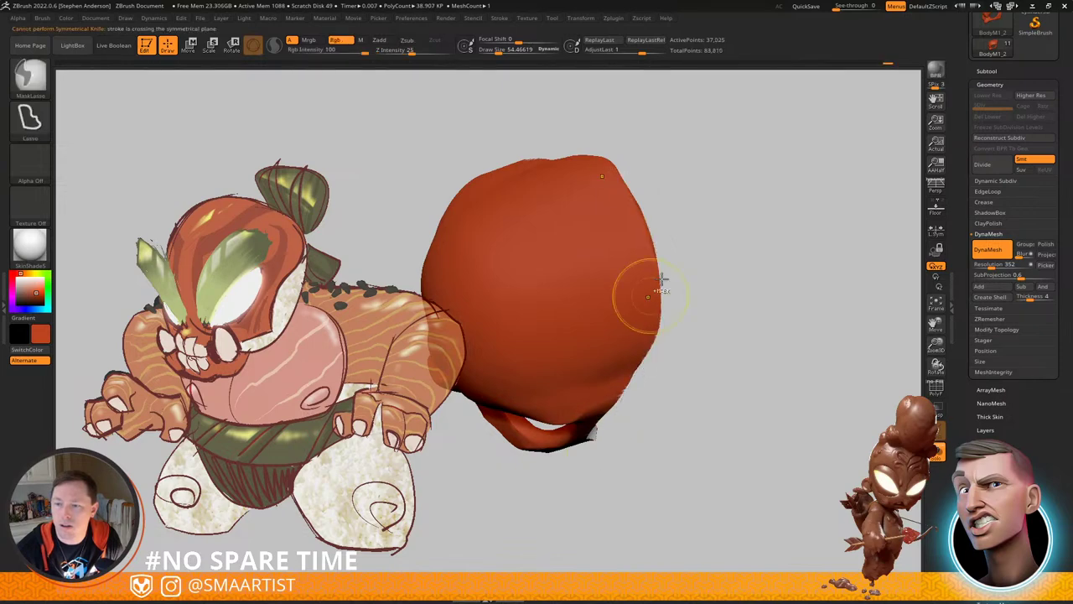
Step: Try another KnifeCurve cut from the strap beside the eye opening along the mask's jagged side edge
{"action": "mouse_move", "coordinate": [683, 272]}
{"action": "left_mouse_down"}
{"action": "mouse_move", "coordinate": [643, 256]}
{"action": "mouse_move", "coordinate": [639, 225]}
{"action": "mouse_move", "coordinate": [652, 206]}
{"action": "mouse_move", "coordinate": [632, 216]}
{"action": "mouse_move", "coordinate": [665, 248]}
{"action": "mouse_move", "coordinate": [664, 271]}
{"action": "left_mouse_up"}
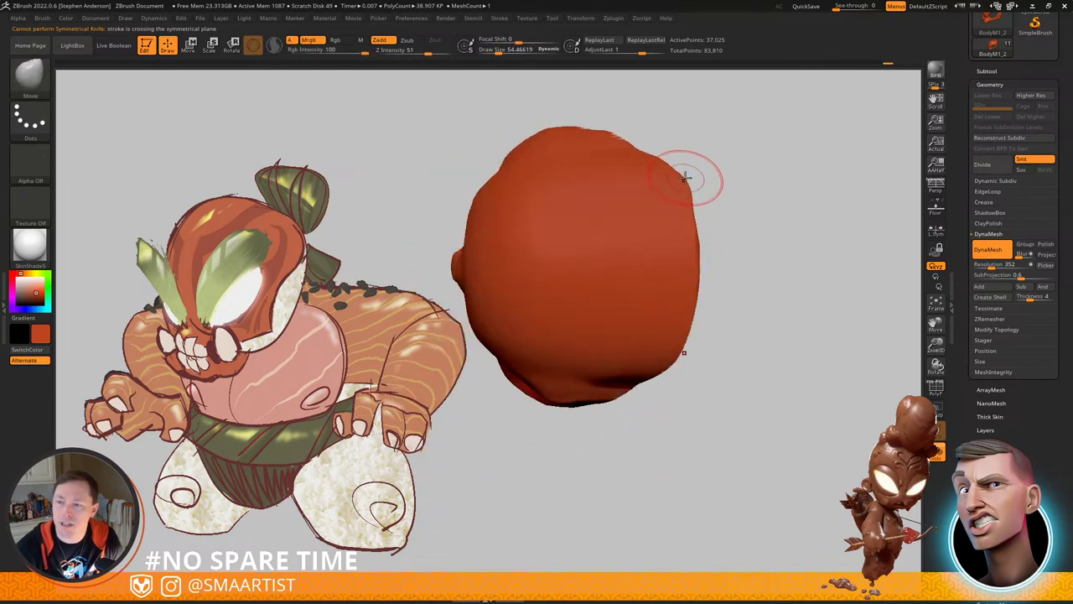
{"action": "mouse_move", "coordinate": [687, 175]}
{"action": "left_mouse_down"}
{"action": "mouse_move", "coordinate": [647, 192]}
{"action": "mouse_move", "coordinate": [621, 237]}
{"action": "mouse_move", "coordinate": [653, 205]}
{"action": "left_mouse_up"}
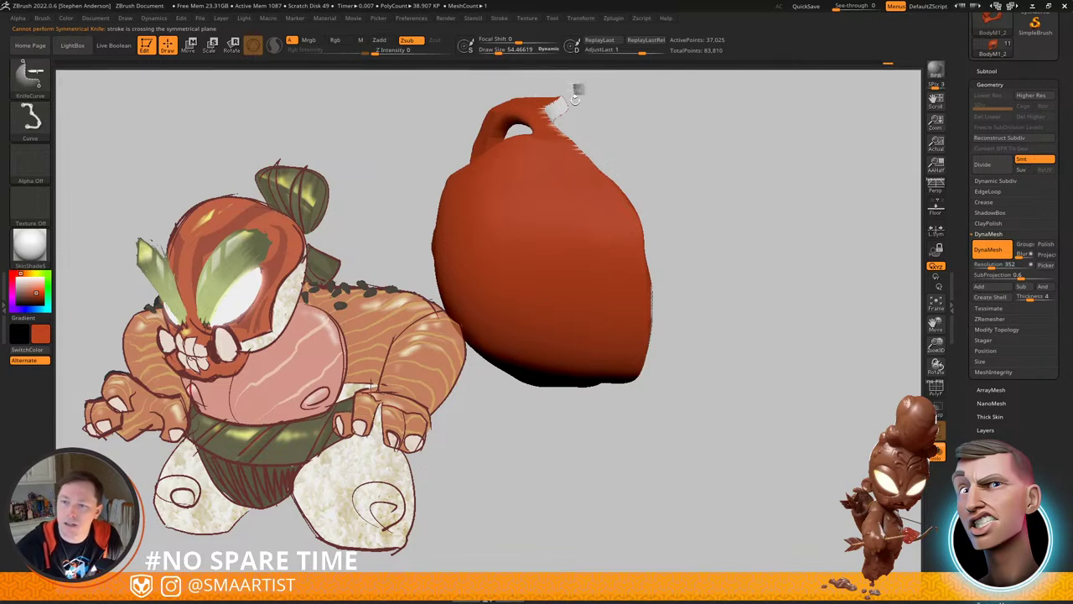
{"action": "left_click_drag", "start_coordinate": [643, 216], "coordinate": [639, 213]}
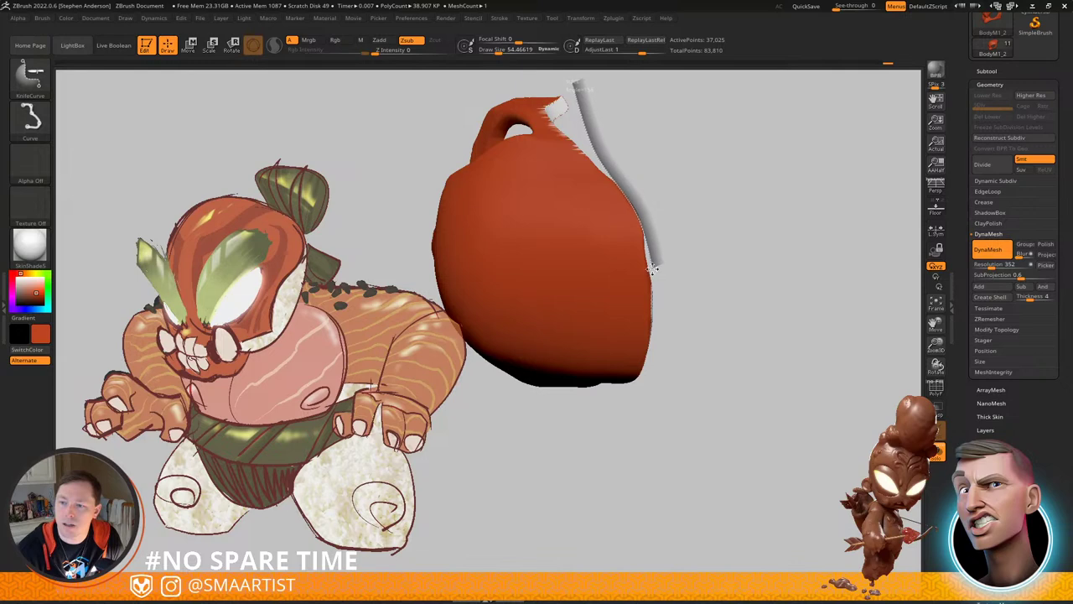
{"action": "left_click_drag", "start_coordinate": [653, 267], "coordinate": [649, 268]}
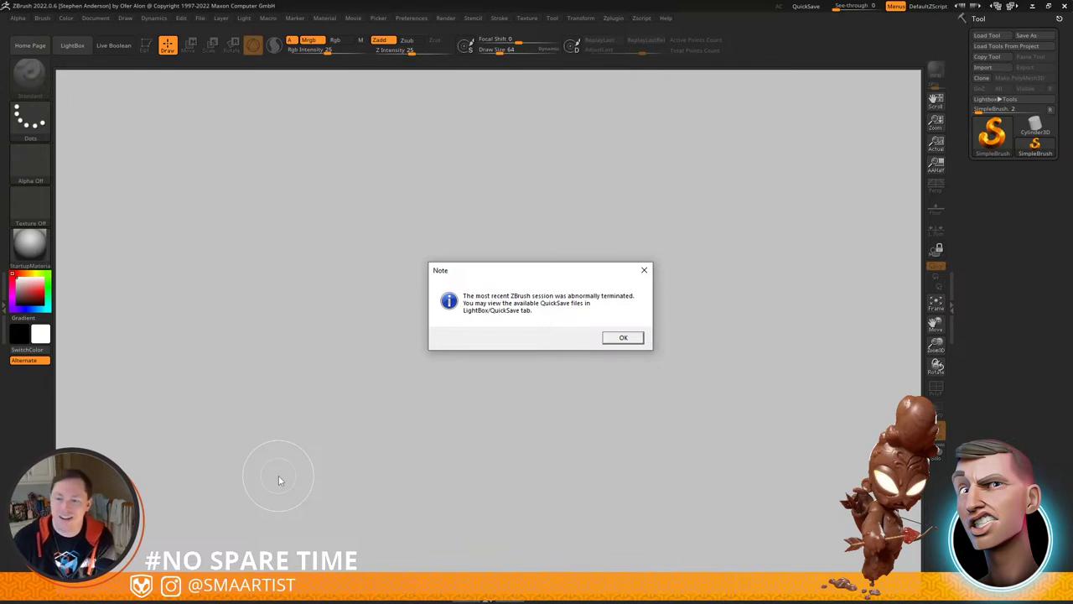
Step: Dismiss the crash note, load Recovered_Tool.ztl from the QuickSave files and place it on the canvas in edit mode
{"action": "left_click", "coordinate": [621, 336]}
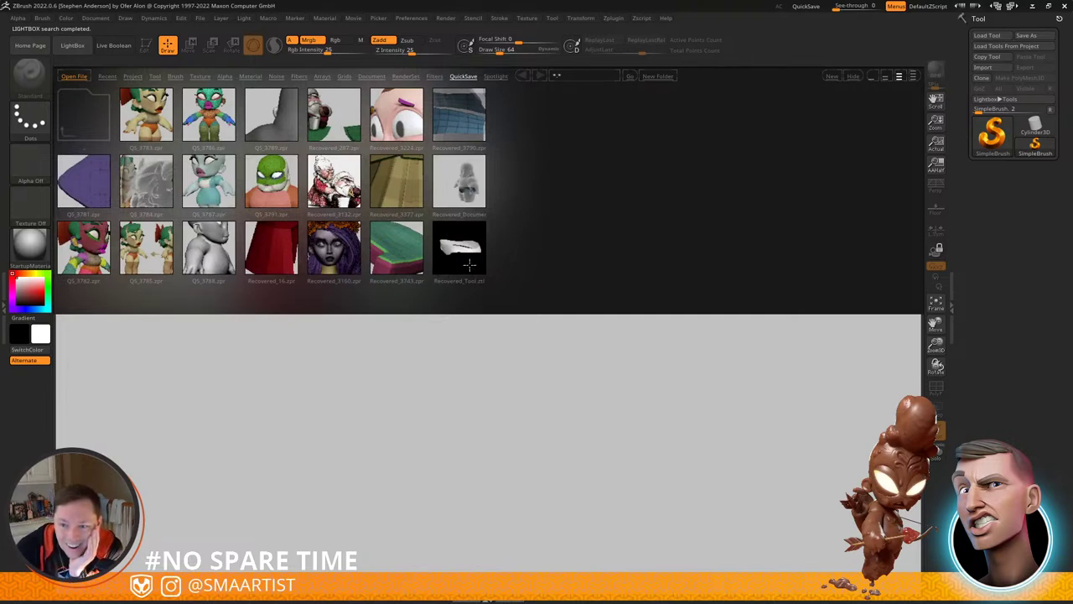
{"action": "left_click", "coordinate": [470, 265]}
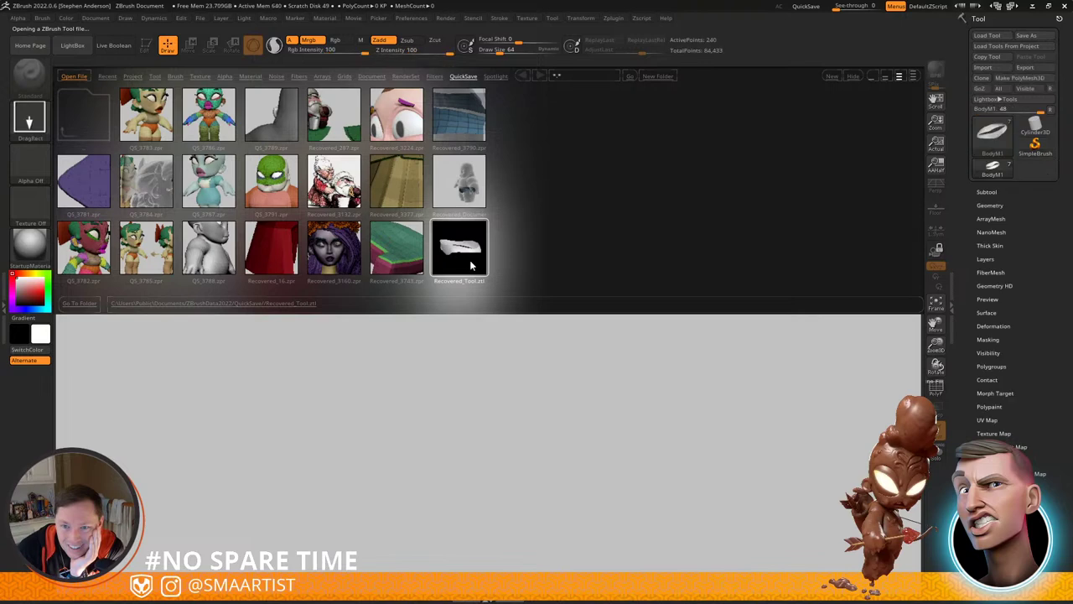
{"action": "left_click_drag", "start_coordinate": [507, 362], "coordinate": [510, 438]}
{"action": "key", "text": "t"}
{"action": "key", "text": "f"}
{"action": "right_click_drag", "start_coordinate": [575, 385], "coordinate": [642, 375]}
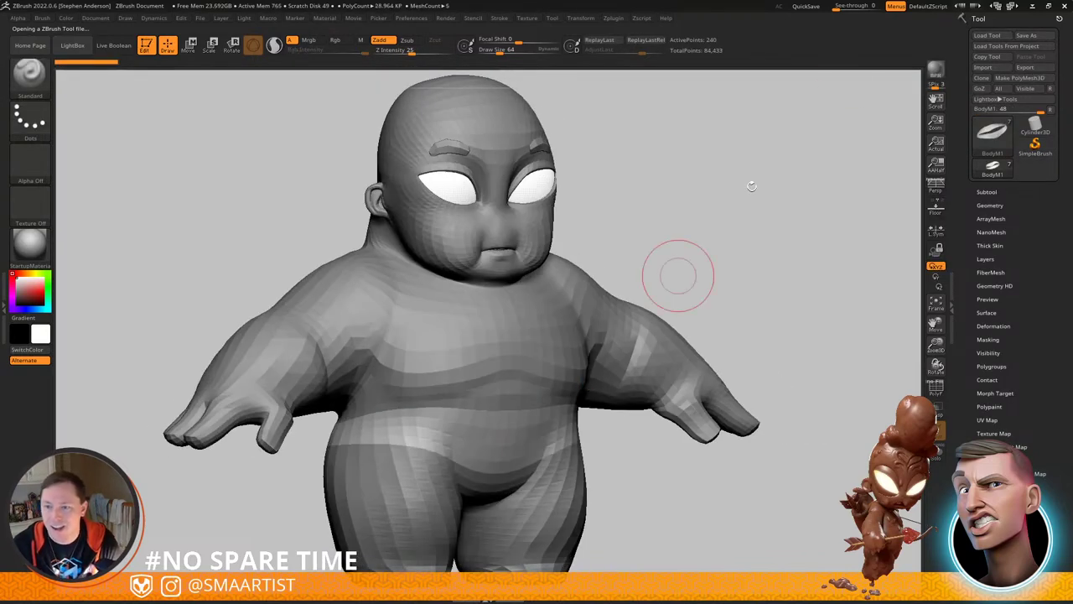
Step: Load the saved FD_Sushiyama sculpt v002 tool file
{"action": "left_click", "coordinate": [987, 36]}
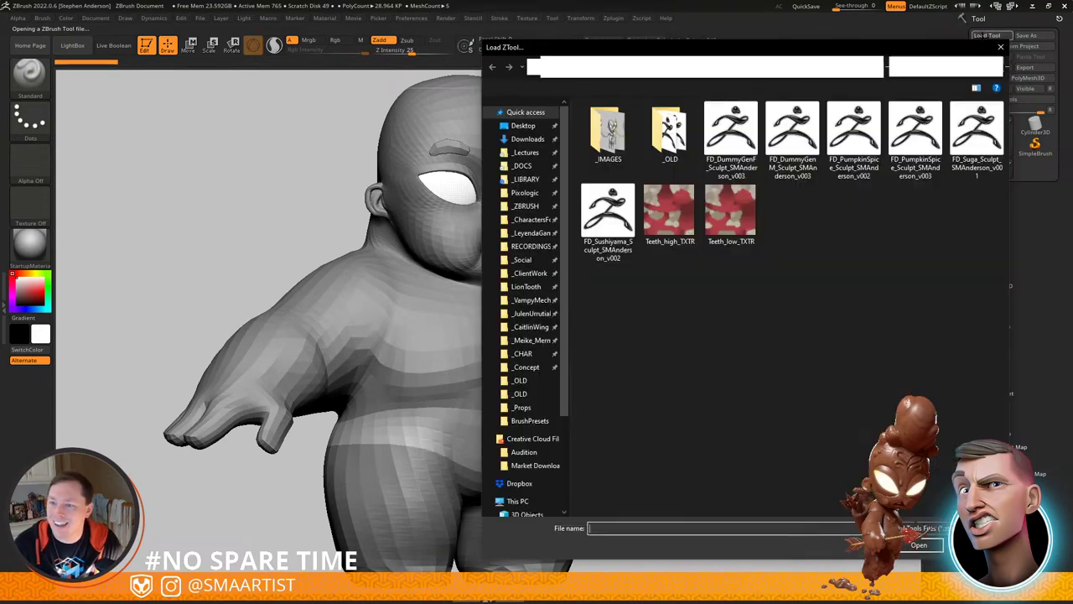
{"action": "double_click", "coordinate": [613, 220]}
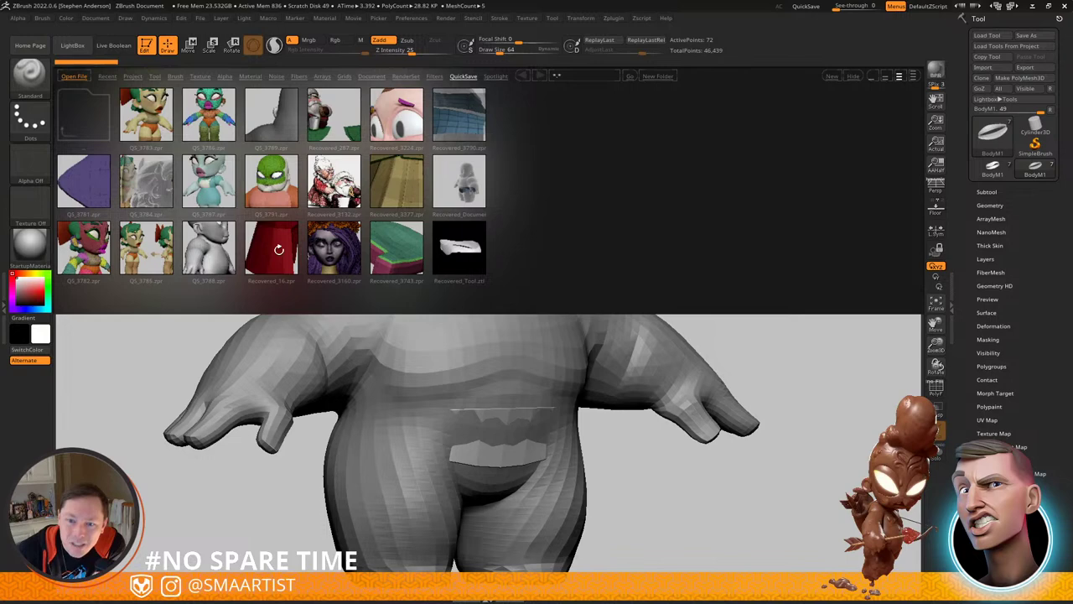
Step: Restore the QS_3791.zpr project from the QuickSave files
{"action": "double_click", "coordinate": [283, 194]}
{"action": "left_click", "coordinate": [579, 336]}
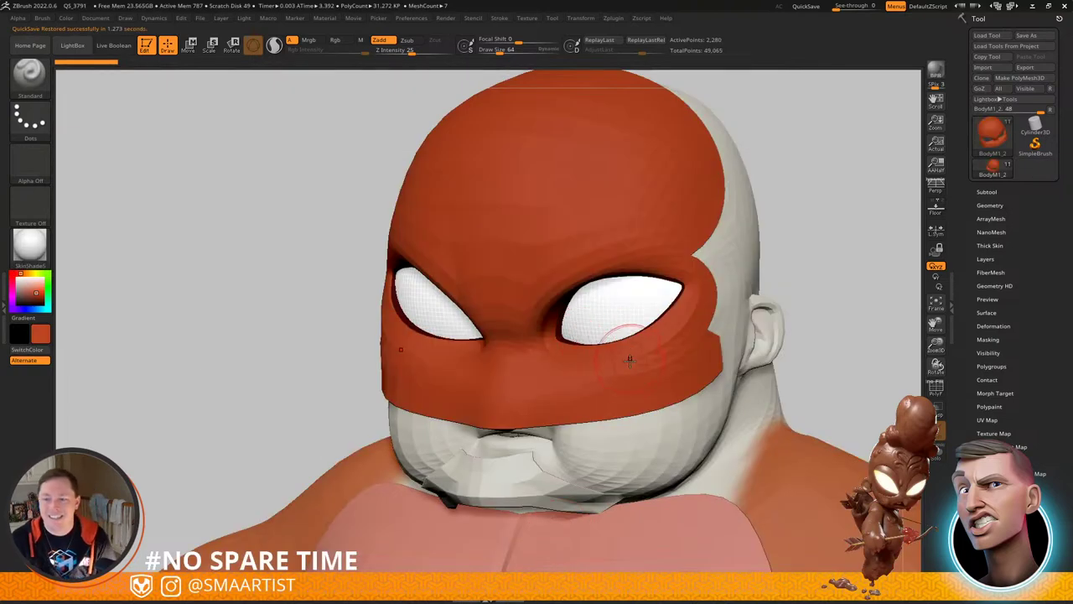
{"action": "right_click_drag", "start_coordinate": [629, 366], "coordinate": [658, 331]}
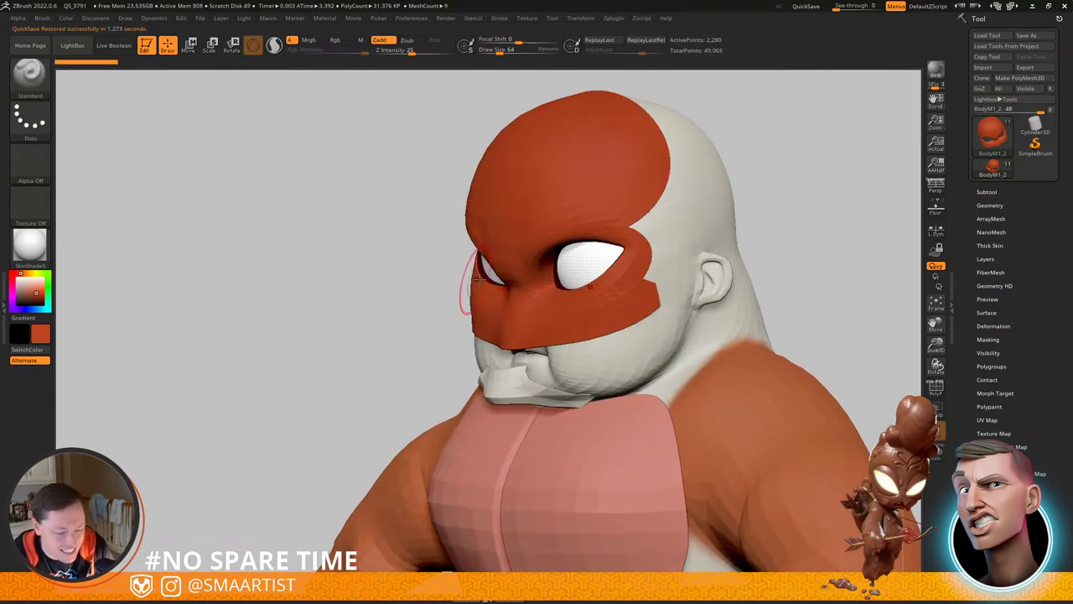
Step: Isolate the face mask, show its polygroup wireframe and set the draw size to about 251
{"action": "right_click_drag", "start_coordinate": [599, 278], "coordinate": [619, 225]}
{"action": "key", "text": "shift+s"}
{"action": "key", "text": "shift+f"}
{"action": "mouse_move", "coordinate": [681, 246]}
{"action": "right_mouse_down", "text": "alt"}
{"action": "mouse_move", "coordinate": [596, 244]}
{"action": "mouse_move", "coordinate": [606, 208]}
{"action": "mouse_move", "coordinate": [627, 197]}
{"action": "mouse_move", "coordinate": [616, 173]}
{"action": "mouse_move", "coordinate": [607, 190]}
{"action": "mouse_move", "coordinate": [639, 251]}
{"action": "right_mouse_up", "text": "alt"}
{"action": "key", "text": "w"}
{"action": "left_click", "coordinate": [615, 210]}
{"action": "key", "text": "q"}
{"action": "key", "text": "s"}
{"action": "mouse_move", "coordinate": [653, 276]}
{"action": "left_mouse_down"}
{"action": "mouse_move", "coordinate": [681, 279]}
{"action": "mouse_move", "coordinate": [693, 252]}
{"action": "mouse_move", "coordinate": [684, 206]}
{"action": "left_mouse_up"}
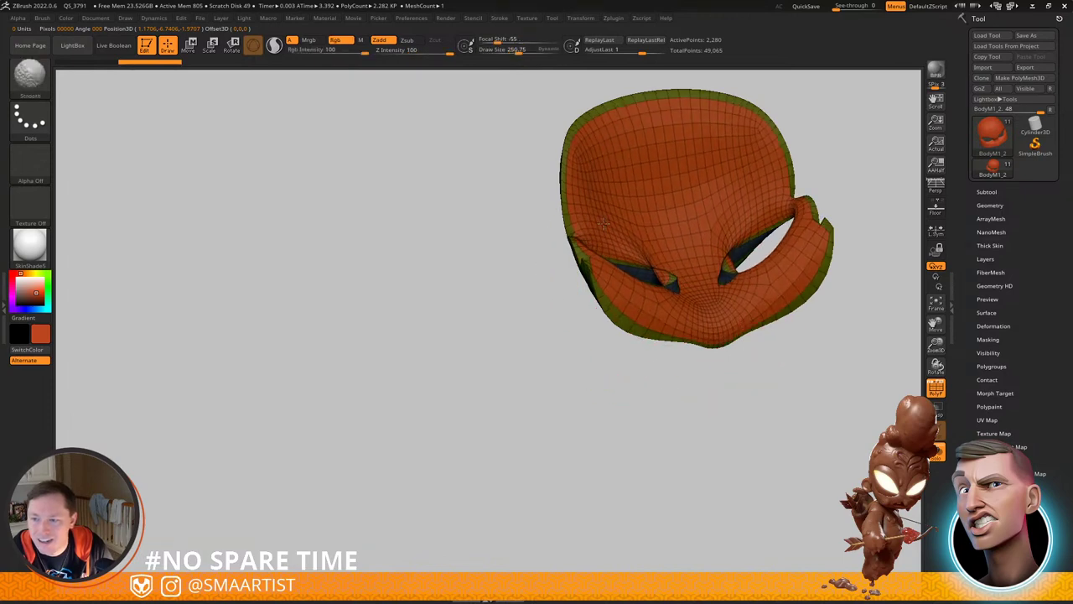
Step: Reshape the inner side of the face mask around the nose using the Move brush at draw size about 140, and smooth it
{"action": "mouse_move", "coordinate": [685, 206]}
{"action": "right_mouse_down", "text": "alt"}
{"action": "mouse_move", "coordinate": [595, 210]}
{"action": "mouse_move", "coordinate": [588, 172]}
{"action": "mouse_move", "coordinate": [592, 238]}
{"action": "right_mouse_up", "text": "alt"}
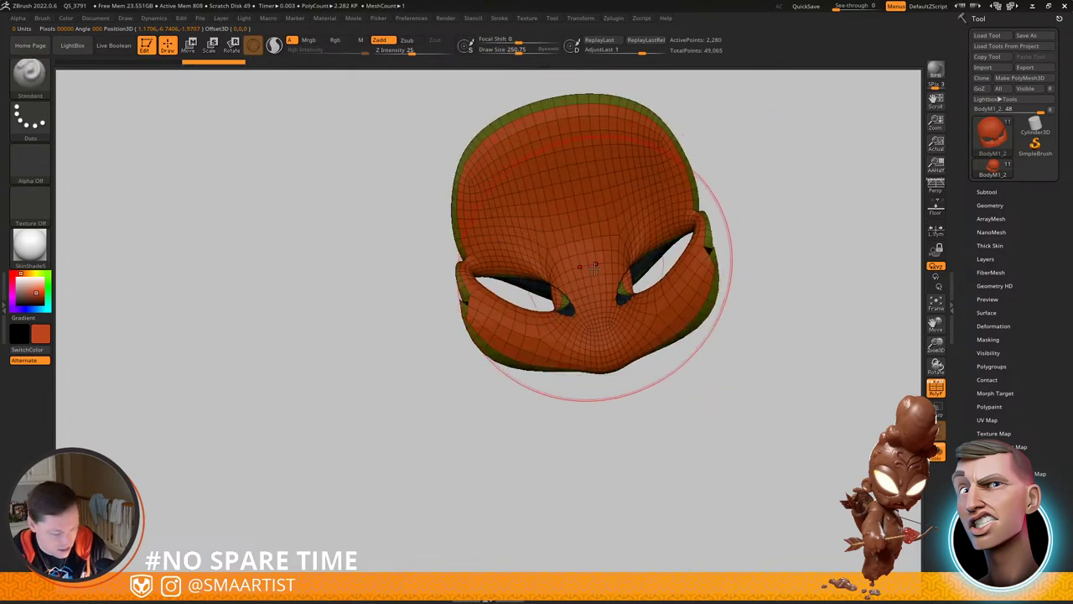
{"action": "key", "text": "b"}
{"action": "key", "text": "m"}
{"action": "key", "text": "v"}
{"action": "right_click_drag", "start_coordinate": [568, 290], "coordinate": [590, 293]}
{"action": "key", "text": "s"}
{"action": "left_click_drag", "start_coordinate": [591, 294], "coordinate": [580, 294]}
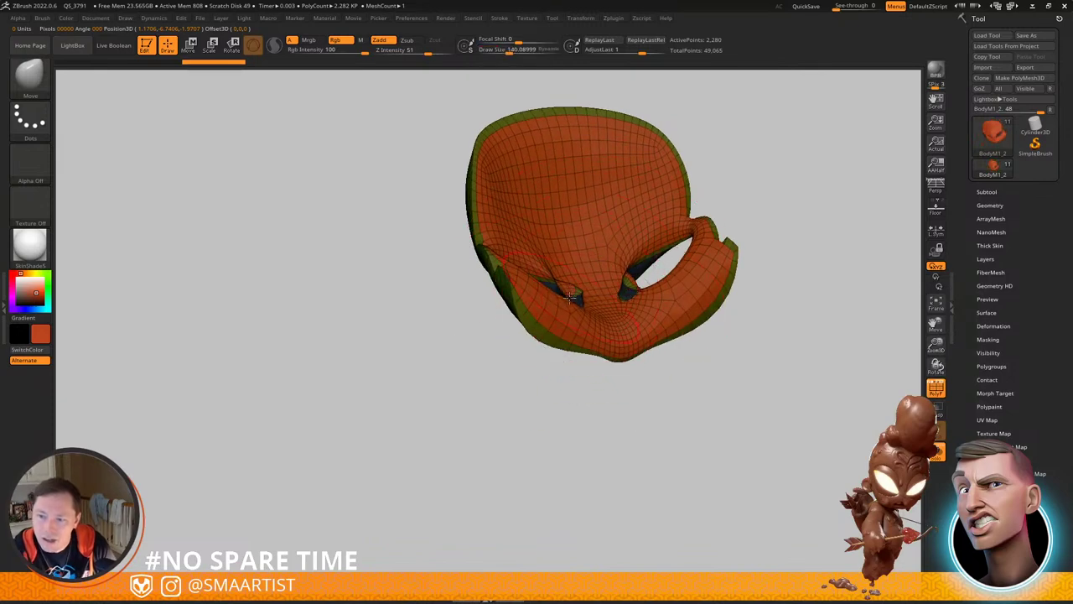
{"action": "mouse_move", "coordinate": [645, 289]}
{"action": "left_mouse_down"}
{"action": "mouse_move", "coordinate": [616, 273]}
{"action": "mouse_move", "coordinate": [627, 266]}
{"action": "left_mouse_up"}
{"action": "right_click_drag", "start_coordinate": [627, 277], "coordinate": [582, 281]}
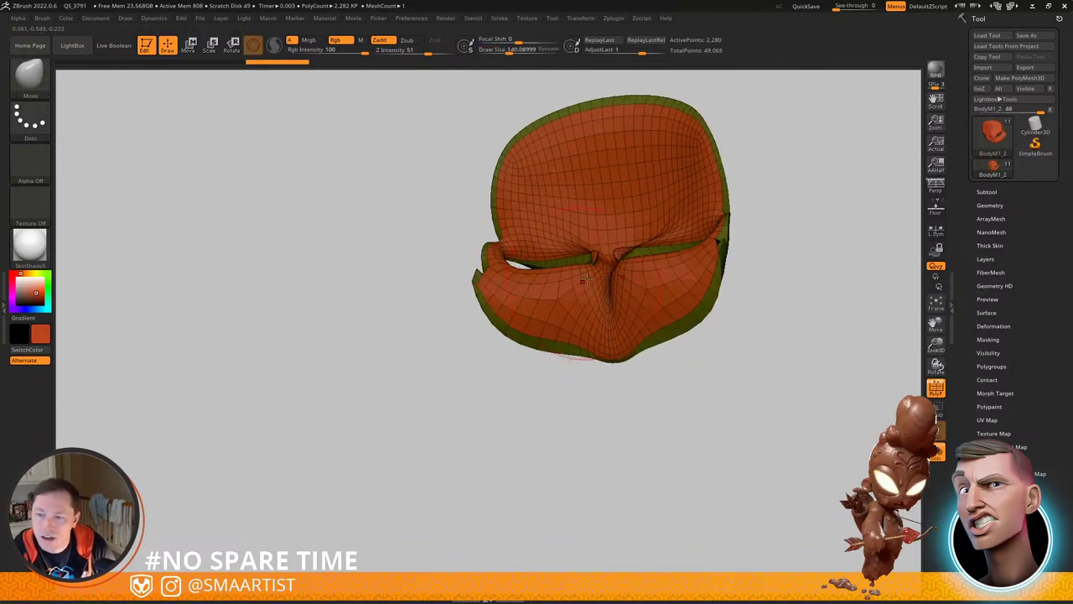
{"action": "mouse_move", "coordinate": [582, 282]}
{"action": "left_mouse_down", "text": "shift"}
{"action": "mouse_move", "coordinate": [596, 240]}
{"action": "mouse_move", "coordinate": [599, 288]}
{"action": "mouse_move", "coordinate": [570, 287]}
{"action": "left_mouse_up", "text": "shift"}
{"action": "mouse_move", "coordinate": [570, 287]}
{"action": "right_mouse_down"}
{"action": "mouse_move", "coordinate": [569, 204]}
{"action": "mouse_move", "coordinate": [678, 248]}
{"action": "right_mouse_up"}
{"action": "left_click_drag", "start_coordinate": [726, 230], "coordinate": [772, 302], "text": "ctrl"}
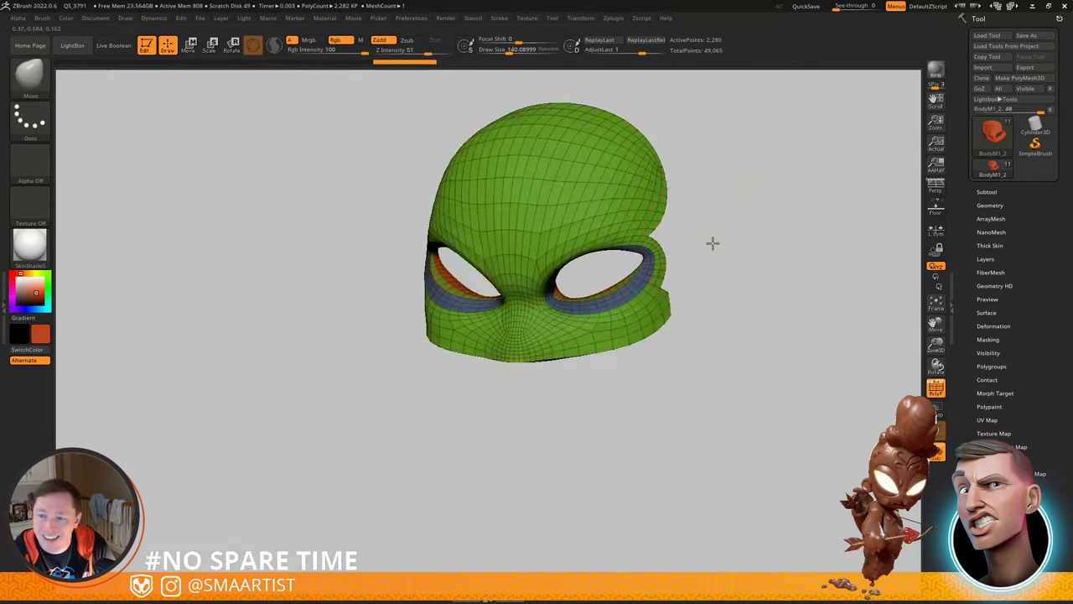
Step: Save the tool over the existing FD_Sushiyama sculpt v002 file and show the whole character without wireframe
{"action": "right_click_drag", "start_coordinate": [712, 243], "coordinate": [557, 252]}
{"action": "right_click_drag", "start_coordinate": [557, 252], "coordinate": [633, 290], "text": "alt"}
{"action": "key", "text": "ctrl+s"}
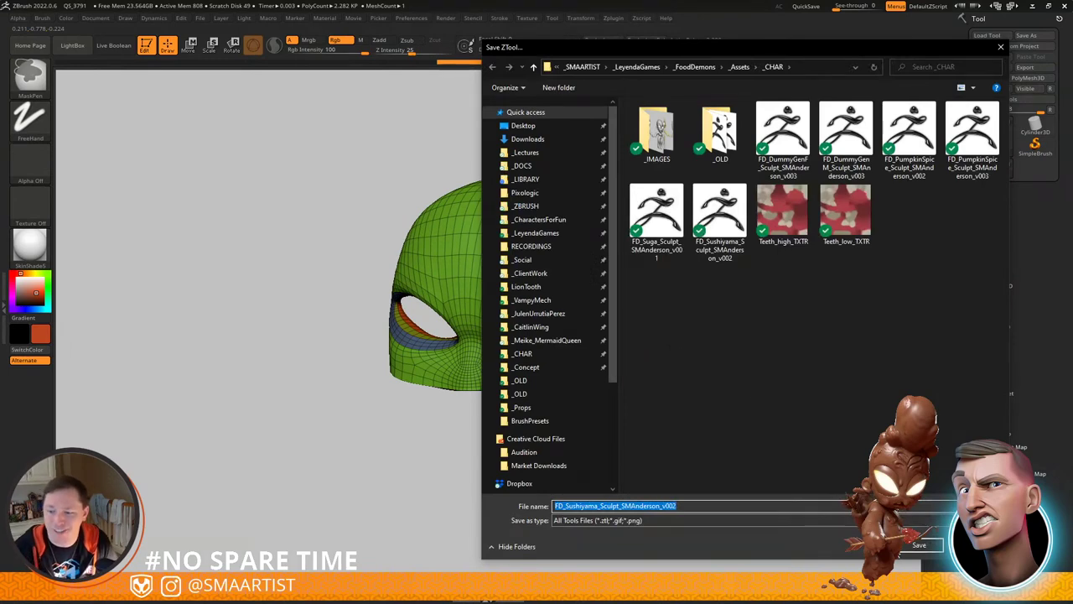
{"action": "double_click", "coordinate": [719, 220]}
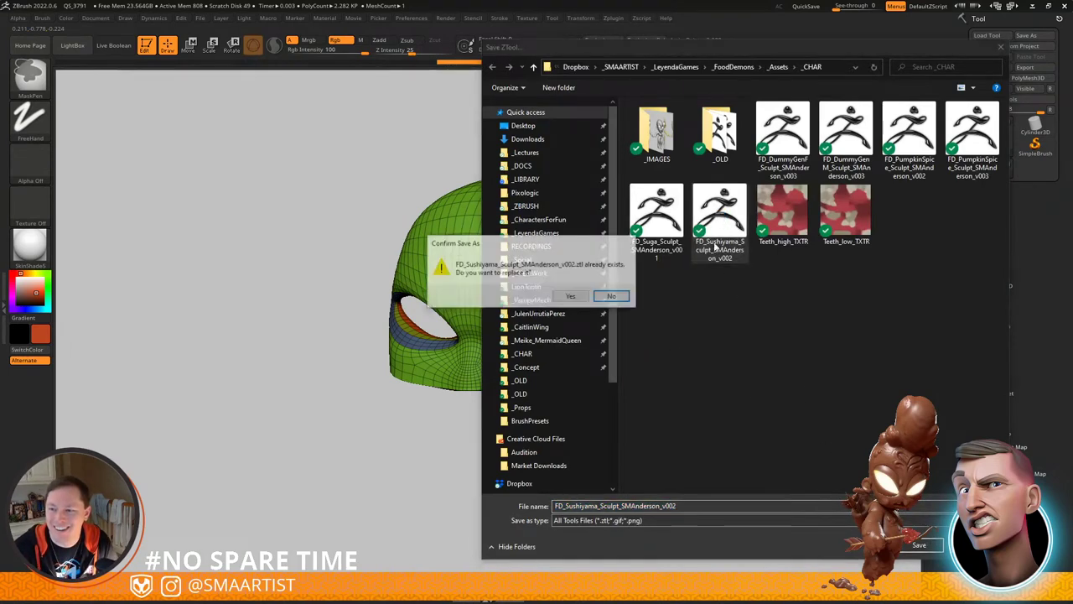
{"action": "left_click", "coordinate": [584, 299]}
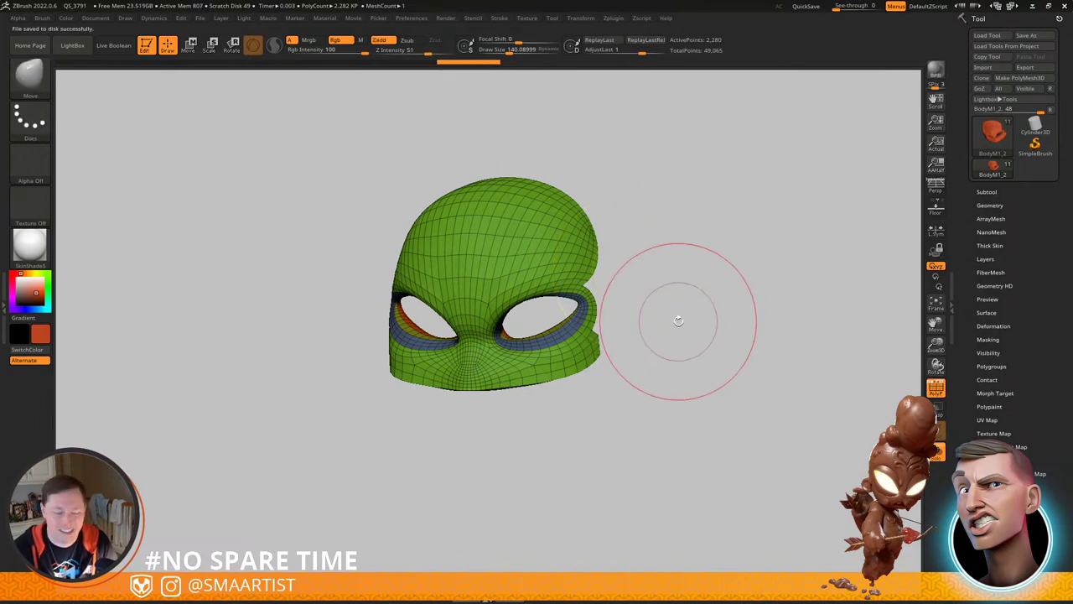
{"action": "key", "text": "ctrl+alt+s"}
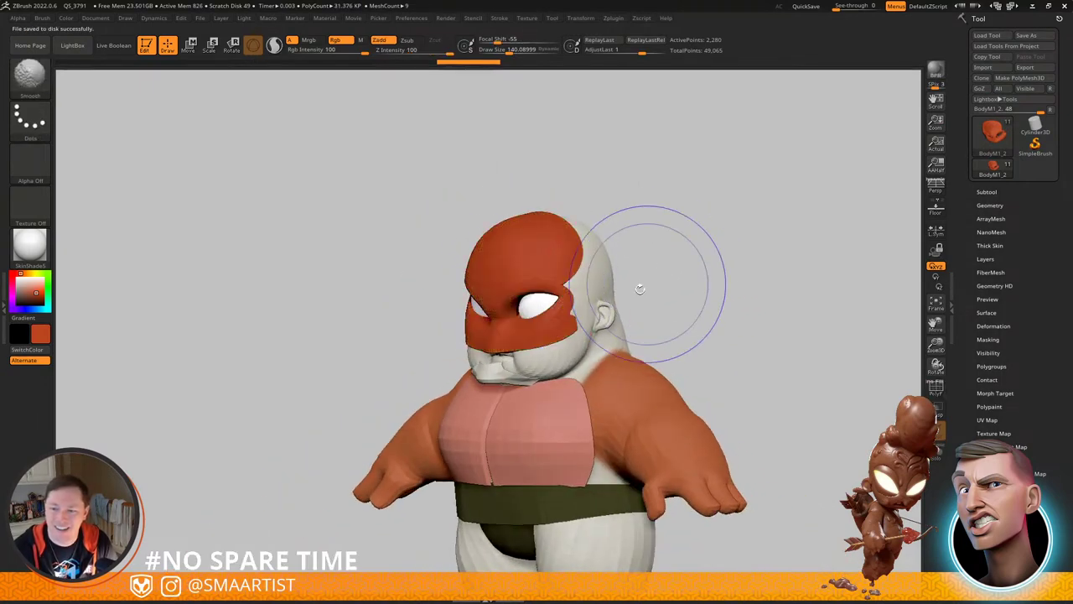
Step: Show the face mask's polygroup wireframe over the head of the full character
{"action": "mouse_move", "coordinate": [611, 303]}
{"action": "right_mouse_down", "text": "ctrl"}
{"action": "mouse_move", "coordinate": [613, 346]}
{"action": "mouse_move", "coordinate": [528, 312]}
{"action": "mouse_move", "coordinate": [602, 290]}
{"action": "mouse_move", "coordinate": [595, 286]}
{"action": "mouse_move", "coordinate": [606, 304]}
{"action": "mouse_move", "coordinate": [549, 313]}
{"action": "mouse_move", "coordinate": [577, 318]}
{"action": "right_mouse_up", "text": "ctrl"}
{"action": "mouse_move", "coordinate": [577, 319]}
{"action": "right_mouse_down", "text": "ctrl"}
{"action": "mouse_move", "coordinate": [579, 455]}
{"action": "mouse_move", "coordinate": [508, 336]}
{"action": "mouse_move", "coordinate": [490, 345]}
{"action": "mouse_move", "coordinate": [520, 371]}
{"action": "mouse_move", "coordinate": [421, 307]}
{"action": "mouse_move", "coordinate": [568, 319]}
{"action": "mouse_move", "coordinate": [508, 303]}
{"action": "mouse_move", "coordinate": [459, 316]}
{"action": "right_mouse_up", "text": "ctrl"}
{"action": "key", "text": "shift+f"}
{"action": "key", "text": "ctrl+shift+s"}
{"action": "right_click_drag", "start_coordinate": [459, 315], "coordinate": [449, 193], "text": "ctrl"}
{"action": "key", "text": "ctrl+shift+s"}
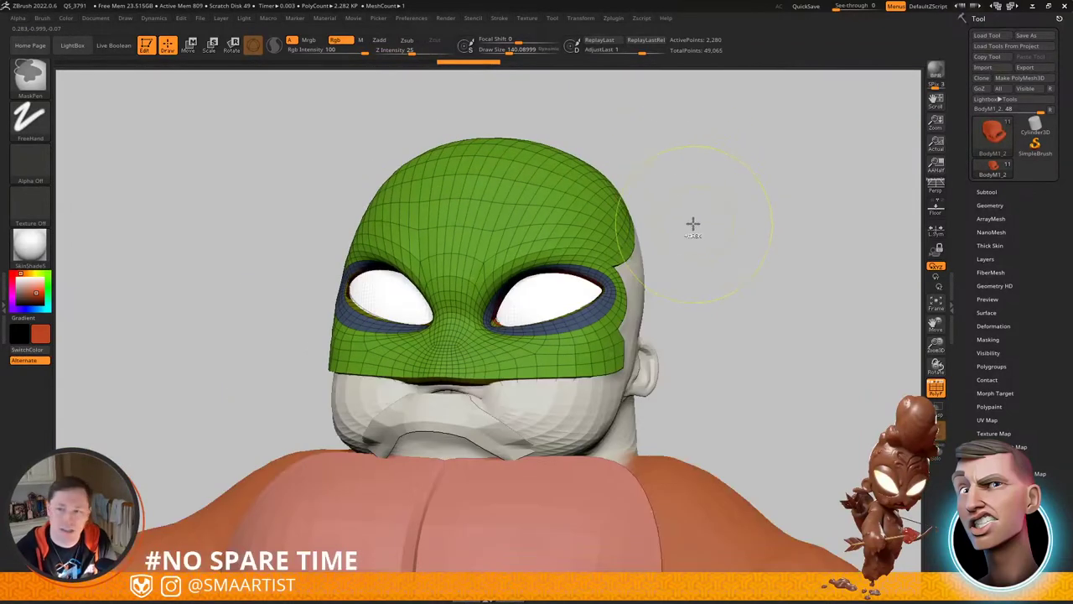
Step: Try to remesh the face mask with DynaMesh at resolution 464 and blur 0
{"action": "right_click_drag", "start_coordinate": [693, 223], "coordinate": [678, 241]}
{"action": "left_click", "coordinate": [989, 207]}
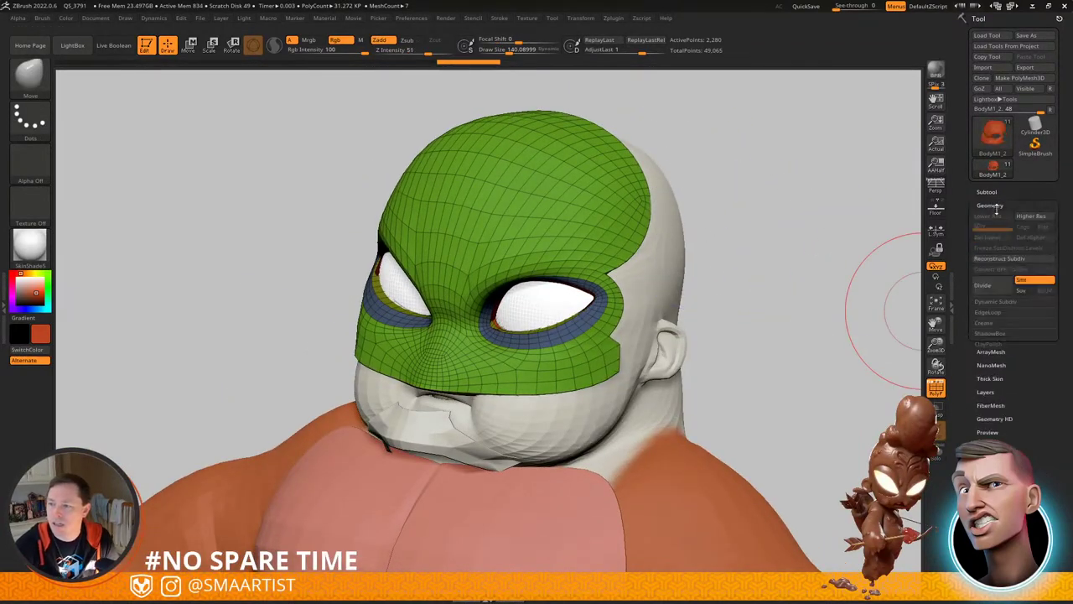
{"action": "left_click", "coordinate": [994, 354]}
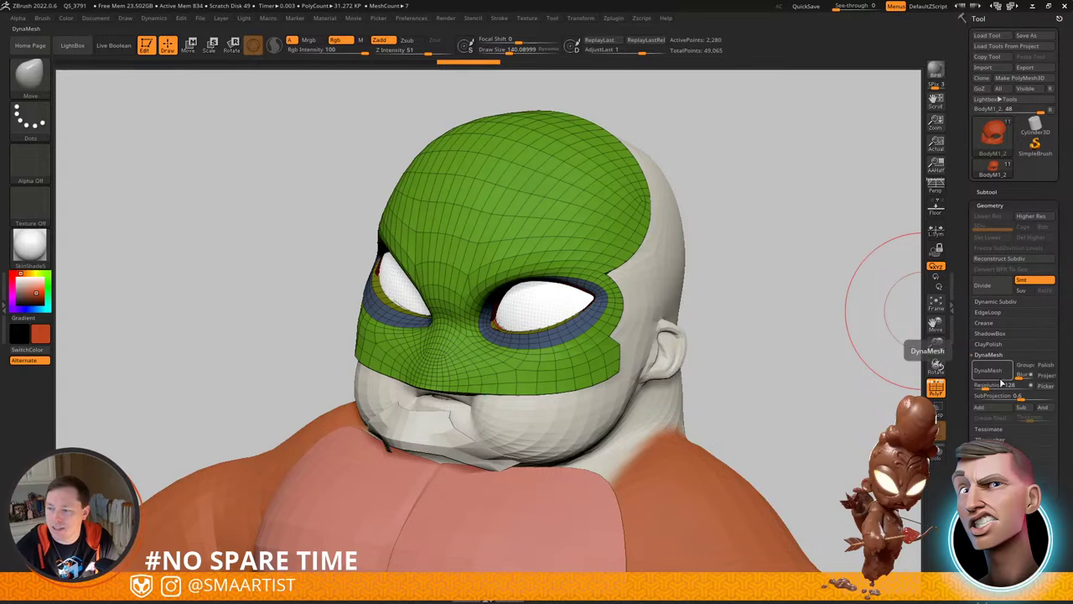
{"action": "left_click_drag", "start_coordinate": [992, 388], "coordinate": [1010, 377]}
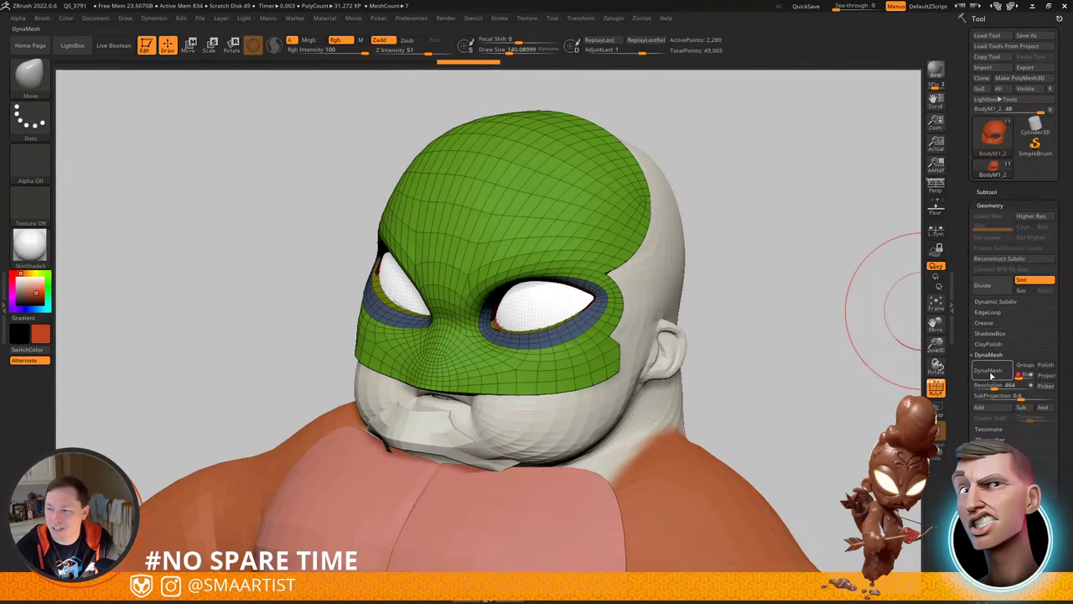
{"action": "left_click", "coordinate": [991, 375]}
{"action": "right_click_drag", "start_coordinate": [640, 302], "coordinate": [640, 297]}
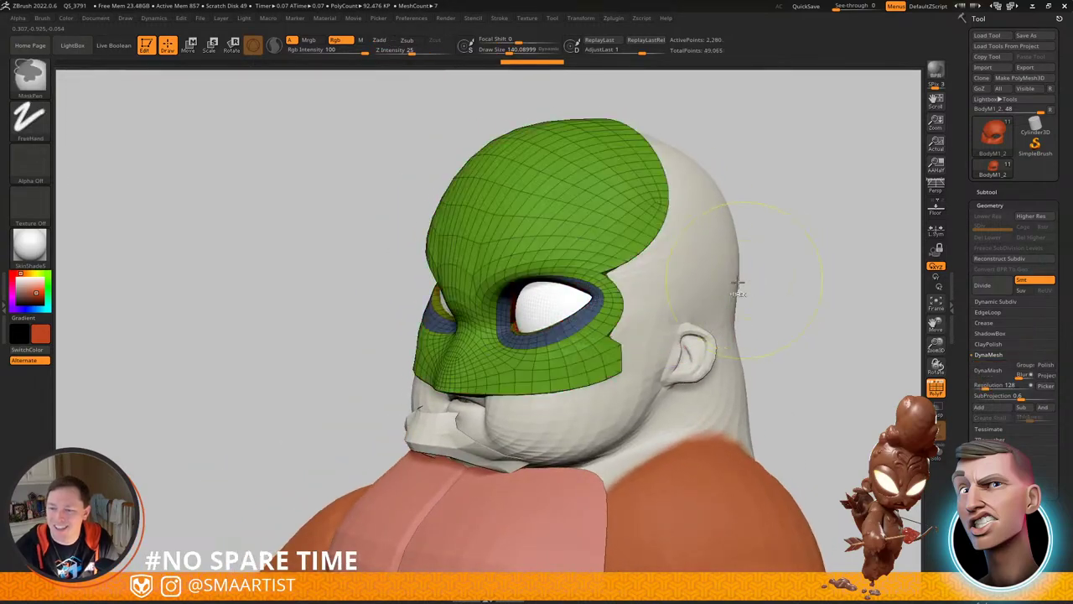
Step: Isolate the face mask and switch the selection brush to SelectLasso at the inner side of its rim
{"action": "mouse_move", "coordinate": [700, 283]}
{"action": "right_mouse_down"}
{"action": "mouse_move", "coordinate": [640, 274]}
{"action": "mouse_move", "coordinate": [673, 305]}
{"action": "right_mouse_up"}
{"action": "key", "text": "w"}
{"action": "key", "text": "q"}
{"action": "key", "text": "ctrl+1"}
{"action": "left_click", "coordinate": [29, 81], "text": "ctrl+shift"}
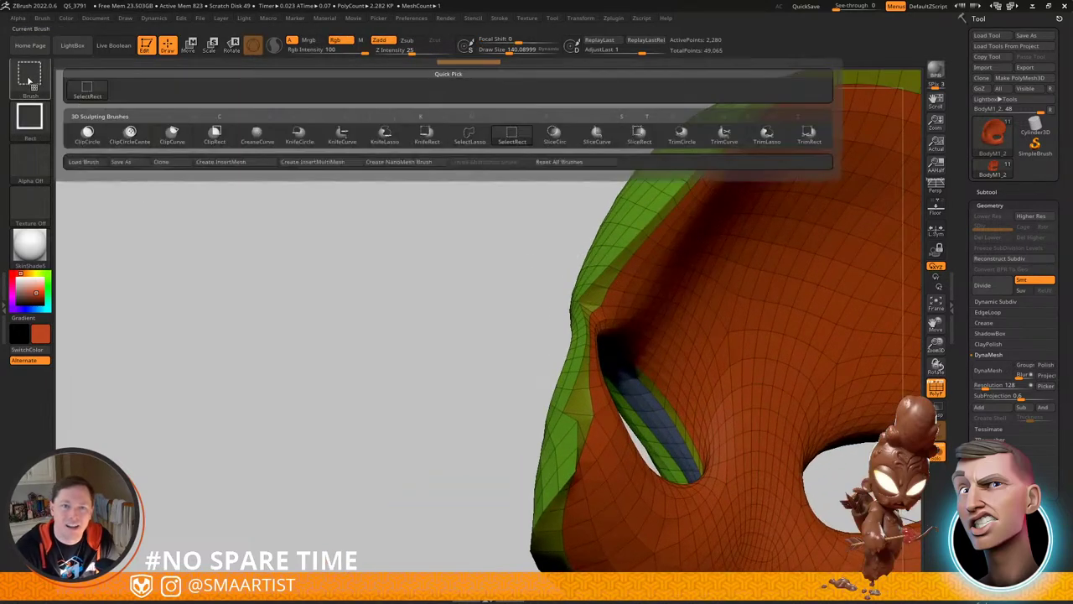
{"action": "left_click", "coordinate": [469, 140], "text": "ctrl+shift"}
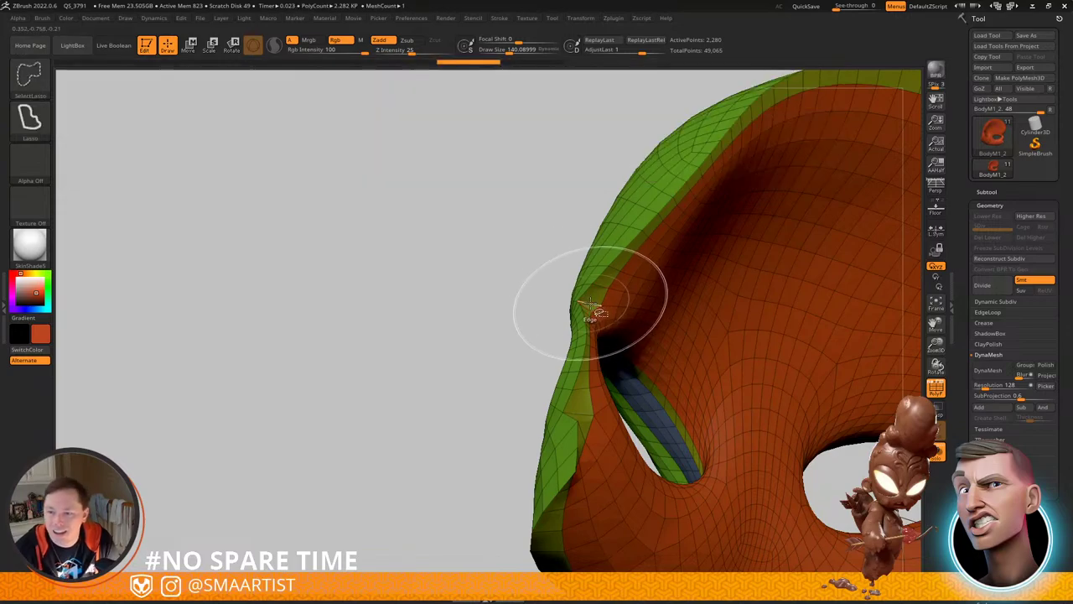
Step: Separate the outer rim faces by edge loop selection and mask everything on the face mask except that rim
{"action": "left_click", "coordinate": [592, 305], "text": "ctrl+shift"}
{"action": "mouse_move", "coordinate": [615, 386]}
{"action": "right_mouse_down"}
{"action": "mouse_move", "coordinate": [567, 425]}
{"action": "mouse_move", "coordinate": [649, 297]}
{"action": "mouse_move", "coordinate": [663, 318]}
{"action": "mouse_move", "coordinate": [634, 335]}
{"action": "right_mouse_up"}
{"action": "left_click", "coordinate": [586, 434], "text": "ctrl+shift"}
{"action": "key", "text": "ctrl+shift"}
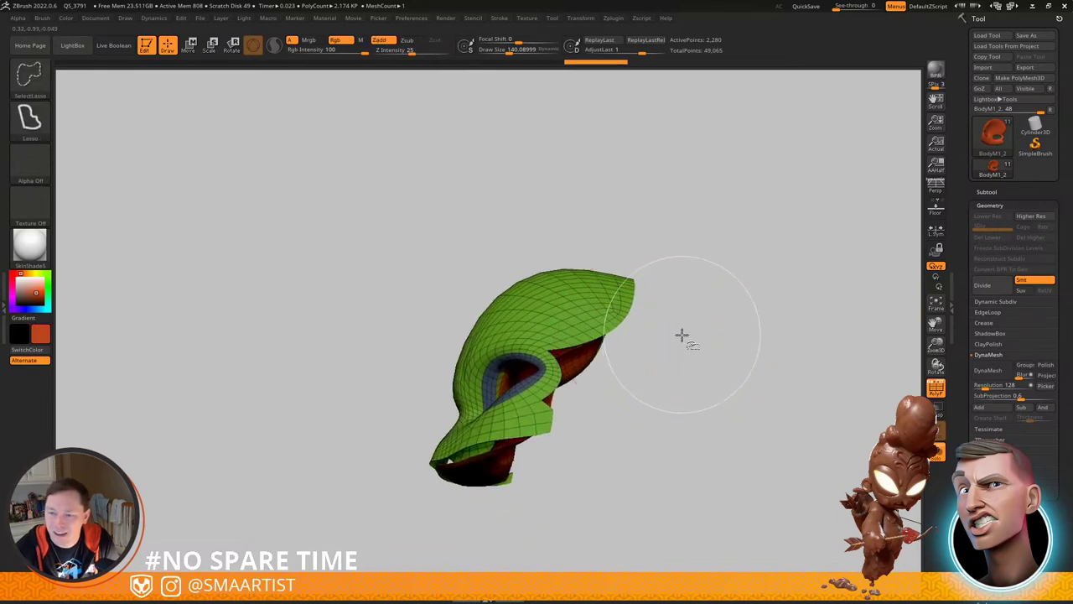
{"action": "left_click_drag", "start_coordinate": [711, 403], "coordinate": [742, 401], "text": "ctrl+shift"}
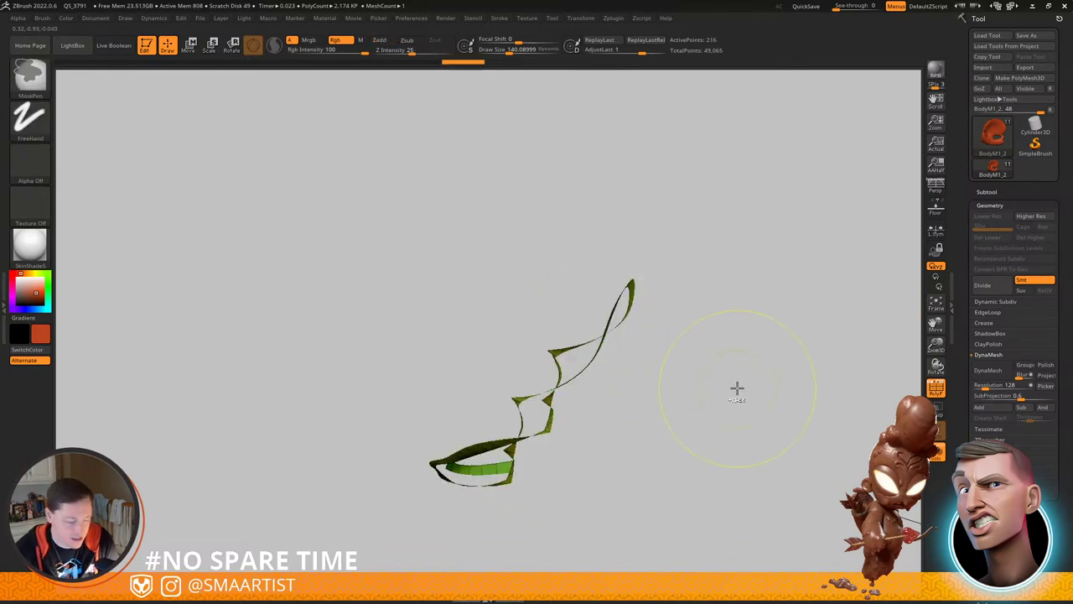
{"action": "key", "text": "ctrl+w"}
{"action": "left_click", "coordinate": [715, 345], "text": "ctrl+shift"}
{"action": "left_click", "coordinate": [755, 305], "text": "ctrl"}
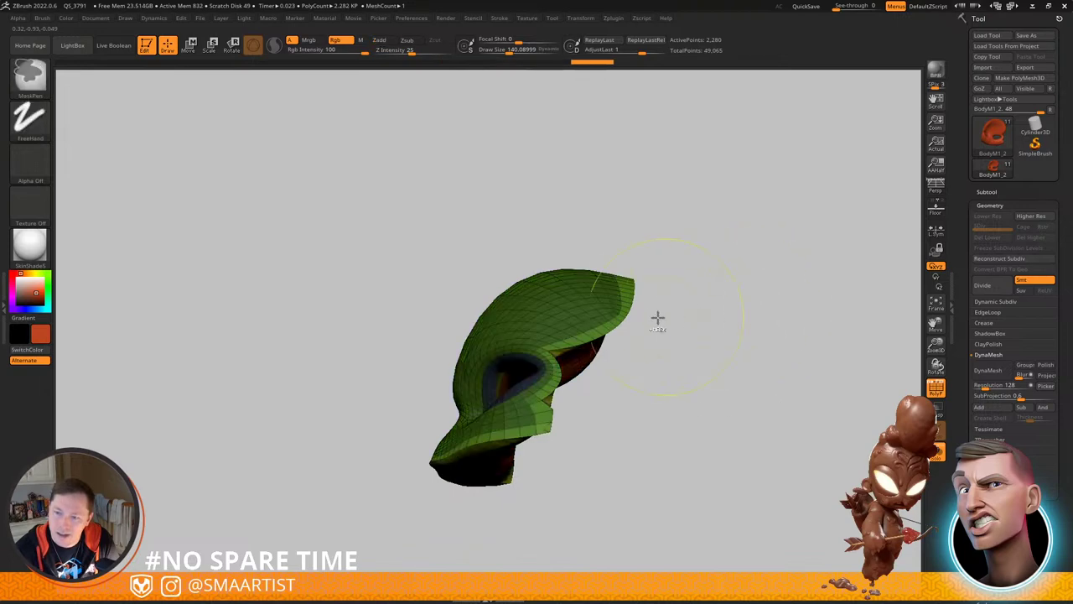
Step: Blur the mask, pull the rim of the face mask inward with the Move brush at draw size about 163, and clear the masking
{"action": "mouse_move", "coordinate": [704, 338]}
{"action": "left_mouse_down"}
{"action": "mouse_move", "coordinate": [614, 343]}
{"action": "mouse_move", "coordinate": [643, 355]}
{"action": "left_mouse_up"}
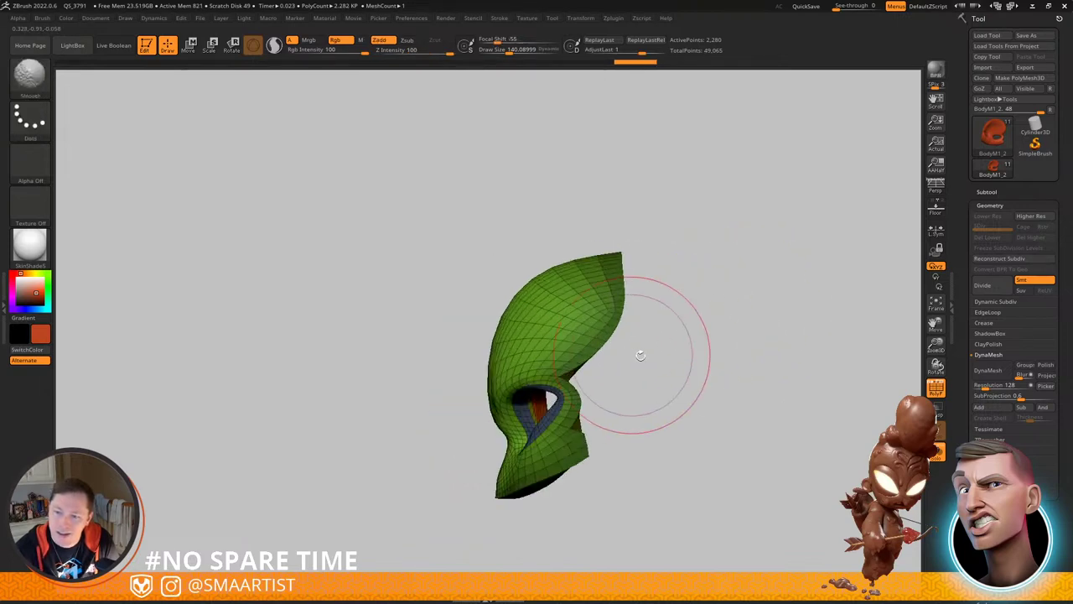
{"action": "left_click", "coordinate": [642, 355], "text": "ctrl"}
{"action": "mouse_move", "coordinate": [566, 374]}
{"action": "left_mouse_down"}
{"action": "mouse_move", "coordinate": [659, 371]}
{"action": "mouse_move", "coordinate": [658, 398]}
{"action": "mouse_move", "coordinate": [628, 429]}
{"action": "mouse_move", "coordinate": [646, 429]}
{"action": "mouse_move", "coordinate": [579, 367]}
{"action": "mouse_move", "coordinate": [592, 431]}
{"action": "mouse_move", "coordinate": [612, 373]}
{"action": "mouse_move", "coordinate": [671, 328]}
{"action": "mouse_move", "coordinate": [639, 409]}
{"action": "left_mouse_up"}
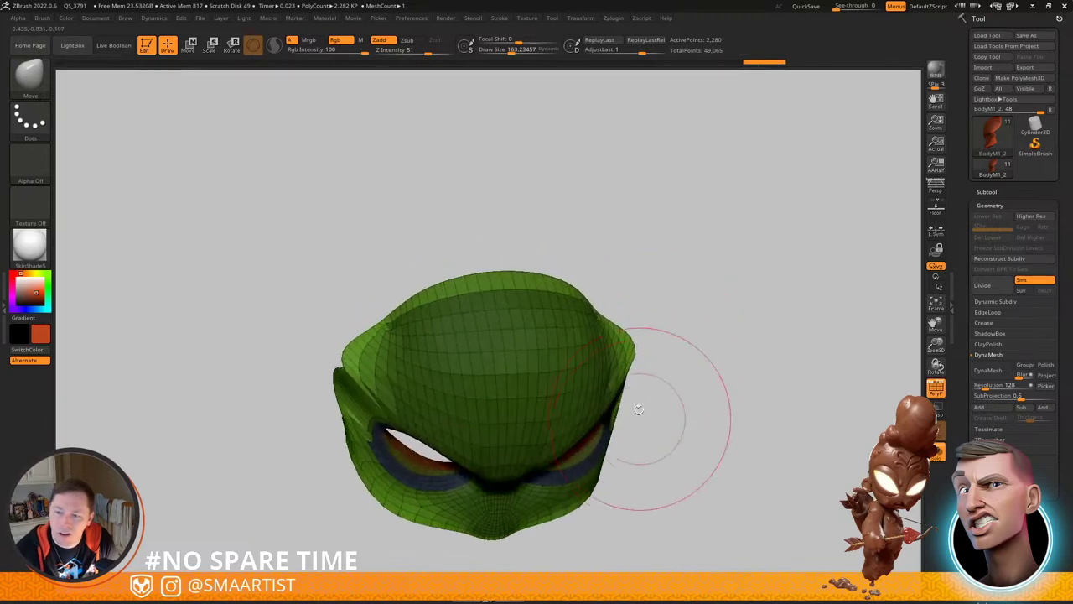
{"action": "mouse_move", "coordinate": [607, 368]}
{"action": "left_mouse_down"}
{"action": "mouse_move", "coordinate": [615, 374]}
{"action": "mouse_move", "coordinate": [584, 371]}
{"action": "left_mouse_up"}
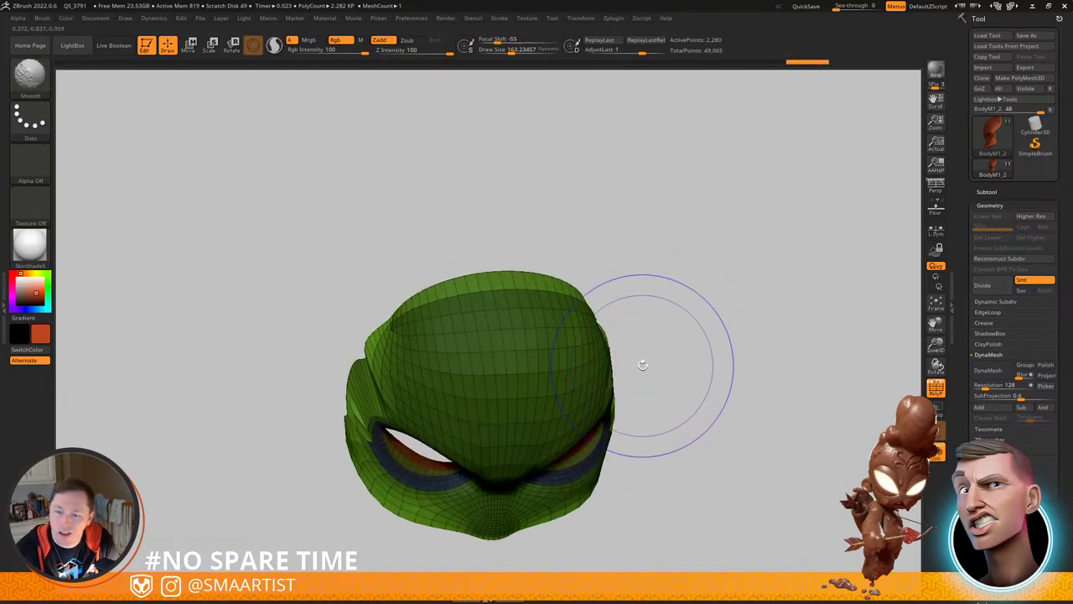
{"action": "left_click_drag", "start_coordinate": [663, 358], "coordinate": [693, 305]}
{"action": "key", "text": "shift+f"}
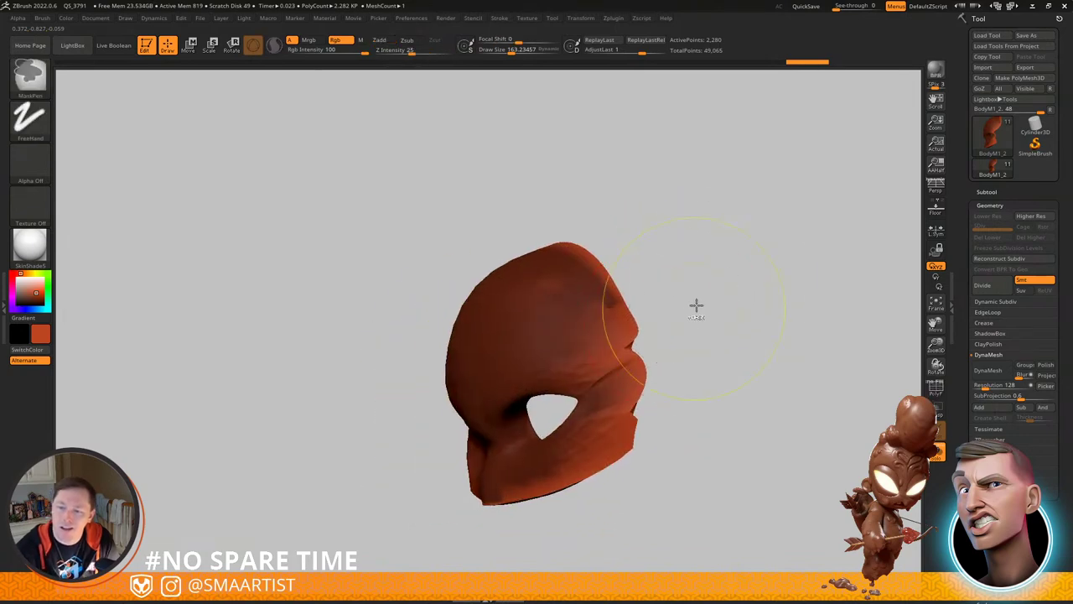
{"action": "mouse_move", "coordinate": [741, 274]}
{"action": "left_mouse_down"}
{"action": "mouse_move", "coordinate": [657, 280]}
{"action": "mouse_move", "coordinate": [726, 297]}
{"action": "mouse_move", "coordinate": [731, 255]}
{"action": "mouse_move", "coordinate": [689, 236]}
{"action": "mouse_move", "coordinate": [716, 283]}
{"action": "mouse_move", "coordinate": [749, 295]}
{"action": "mouse_move", "coordinate": [640, 330]}
{"action": "mouse_move", "coordinate": [593, 327]}
{"action": "left_mouse_up"}
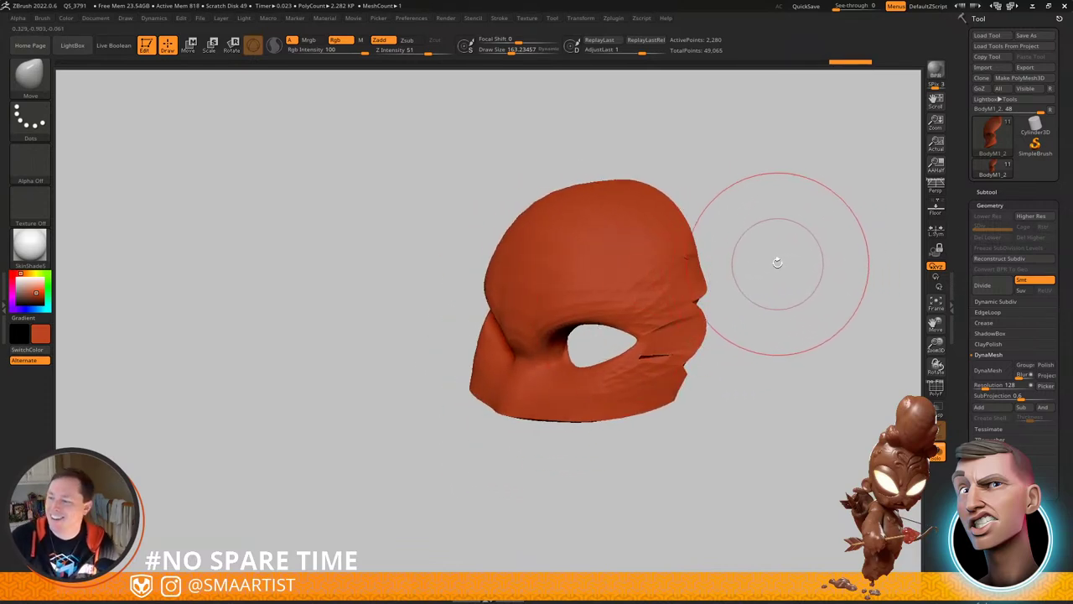
Step: Remesh the face mask with DynaMesh at resolution 328 and blur 0, and show the full character without wireframe
{"action": "left_click", "coordinate": [995, 191]}
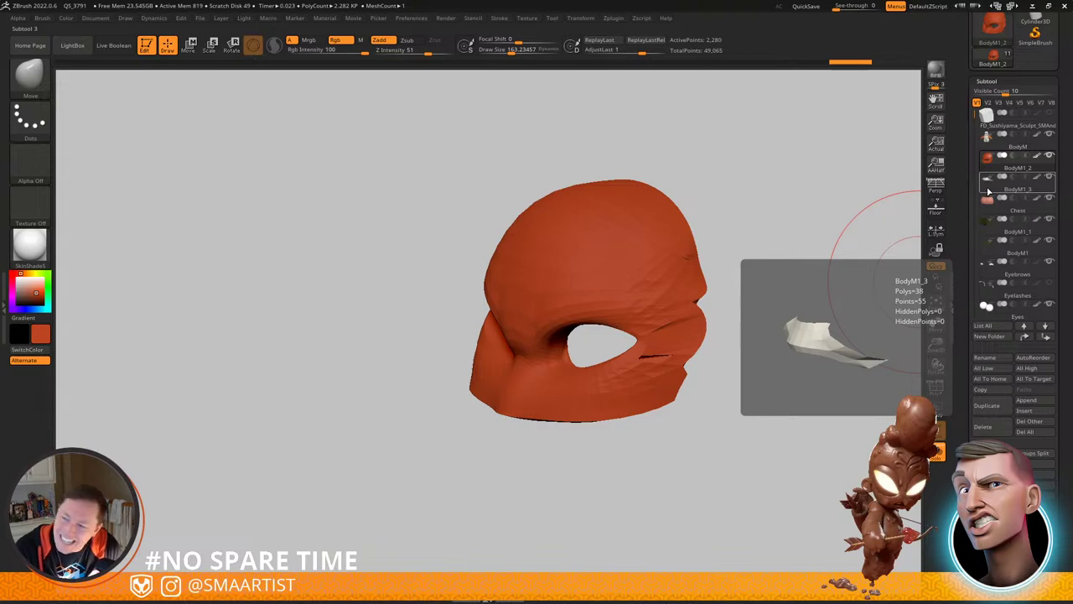
{"action": "left_click_drag", "start_coordinate": [1003, 600], "coordinate": [999, 426]}
{"action": "left_click", "coordinate": [995, 434]}
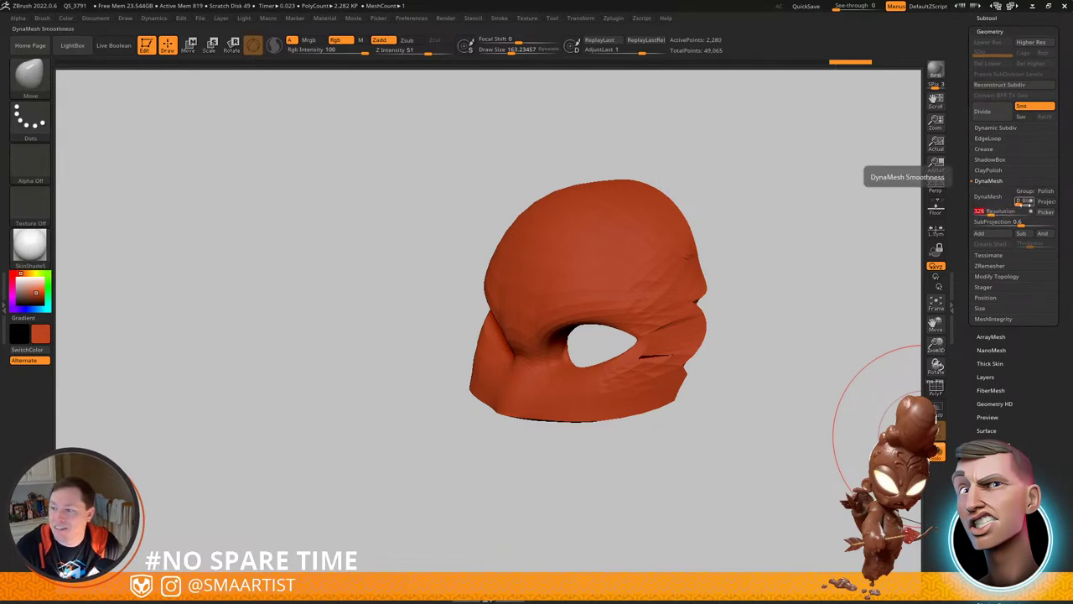
{"action": "left_click", "coordinate": [996, 199]}
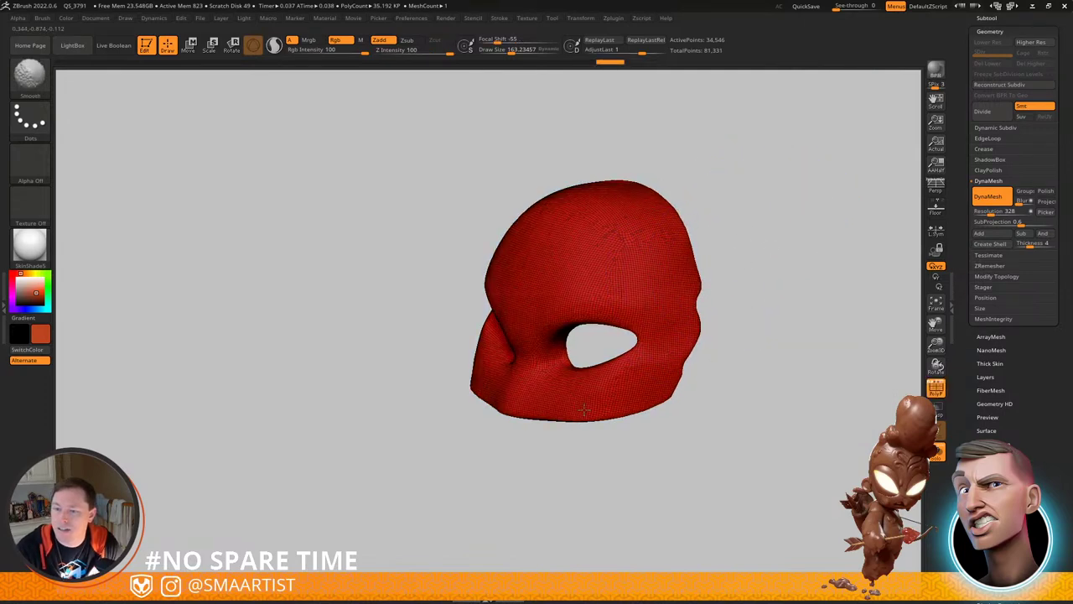
{"action": "key", "text": "ctrl+shift+s"}
{"action": "right_click_drag", "start_coordinate": [750, 293], "coordinate": [720, 252], "text": "ctrl"}
{"action": "key", "text": "shift+f"}
Step: Extend the upper rear edge of the face mask backward over the head using the Move brush at draw size about 146
{"action": "mouse_move", "coordinate": [674, 301]}
{"action": "right_mouse_down"}
{"action": "mouse_move", "coordinate": [686, 271]}
{"action": "mouse_move", "coordinate": [650, 277]}
{"action": "mouse_move", "coordinate": [662, 312]}
{"action": "mouse_move", "coordinate": [691, 317]}
{"action": "right_mouse_up"}
{"action": "key", "text": "s"}
{"action": "left_click_drag", "start_coordinate": [720, 256], "coordinate": [742, 253]}
{"action": "right_click_drag", "start_coordinate": [741, 253], "coordinate": [729, 317]}
{"action": "left_click_drag", "start_coordinate": [720, 206], "coordinate": [786, 203]}
{"action": "mouse_move", "coordinate": [733, 209]}
{"action": "right_mouse_down"}
{"action": "mouse_move", "coordinate": [748, 225]}
{"action": "mouse_move", "coordinate": [743, 201]}
{"action": "right_mouse_up"}
{"action": "left_click_drag", "start_coordinate": [722, 203], "coordinate": [748, 202]}
{"action": "right_click_drag", "start_coordinate": [748, 201], "coordinate": [765, 235]}
Step: Switch the selection brush to KnifeCurve for trimming the side of the face mask
{"action": "left_click", "coordinate": [34, 76]}
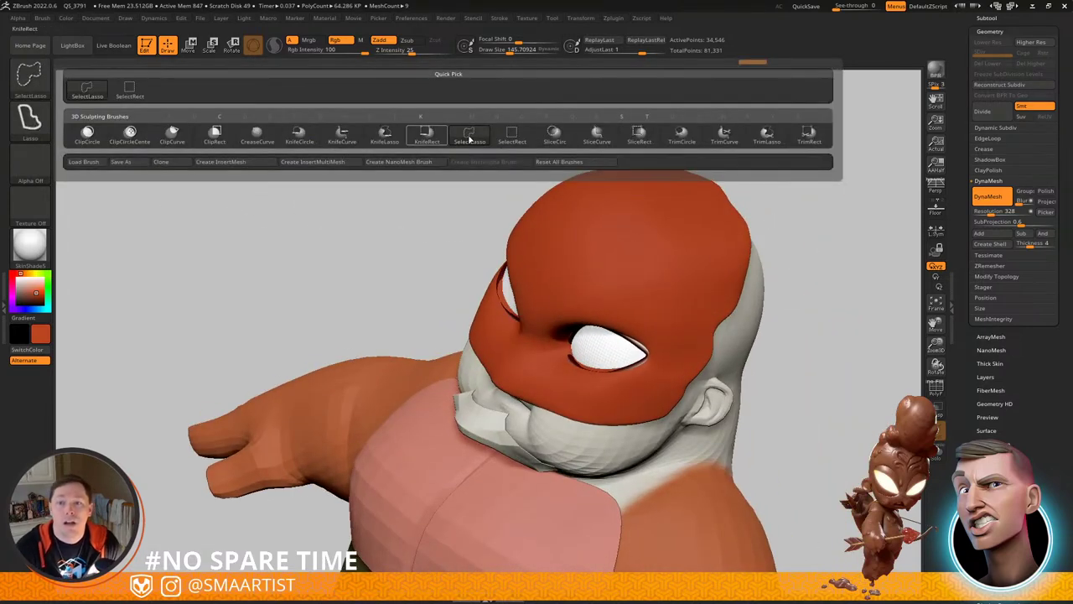
{"action": "right_click_drag", "start_coordinate": [701, 387], "coordinate": [686, 356]}
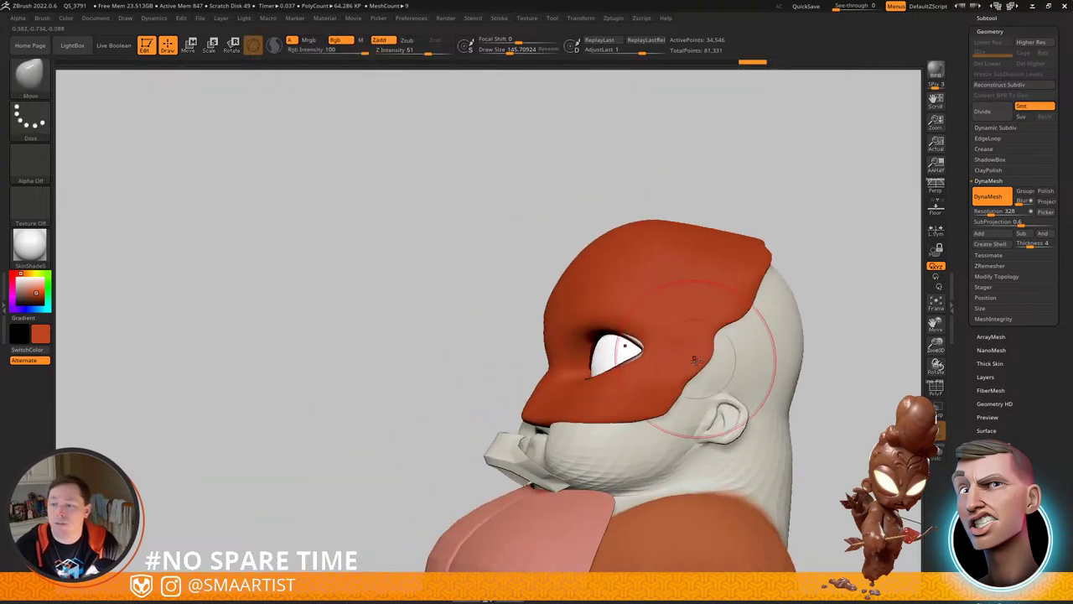
Step: Load the FD_Sushiyama_Spotlight reference from the _Concept folder and turn off Spotlight projection for the brush
{"action": "left_click", "coordinate": [527, 18]}
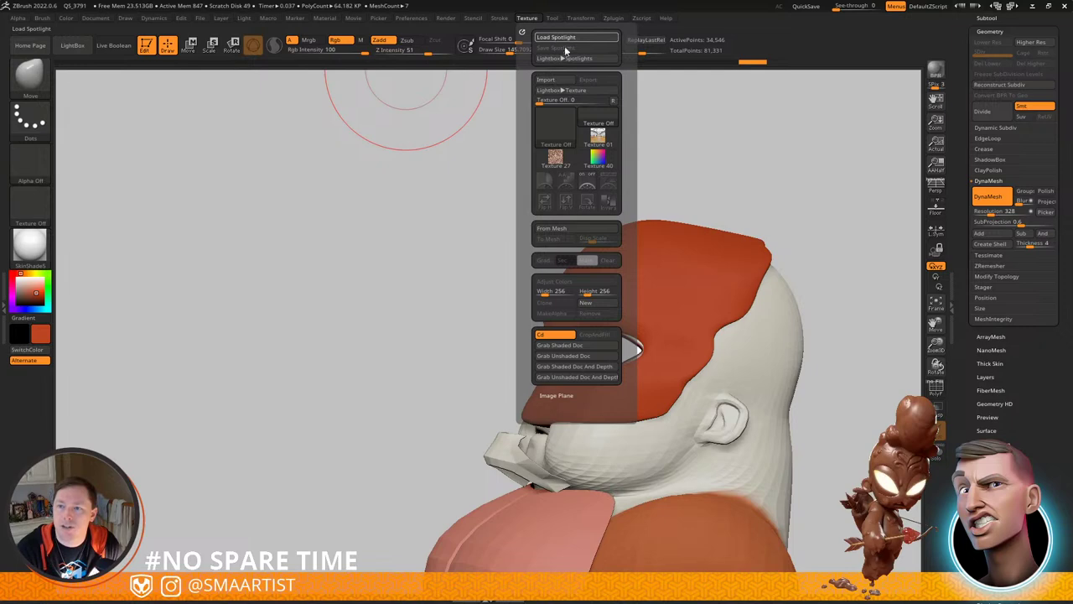
{"action": "left_click", "coordinate": [564, 38]}
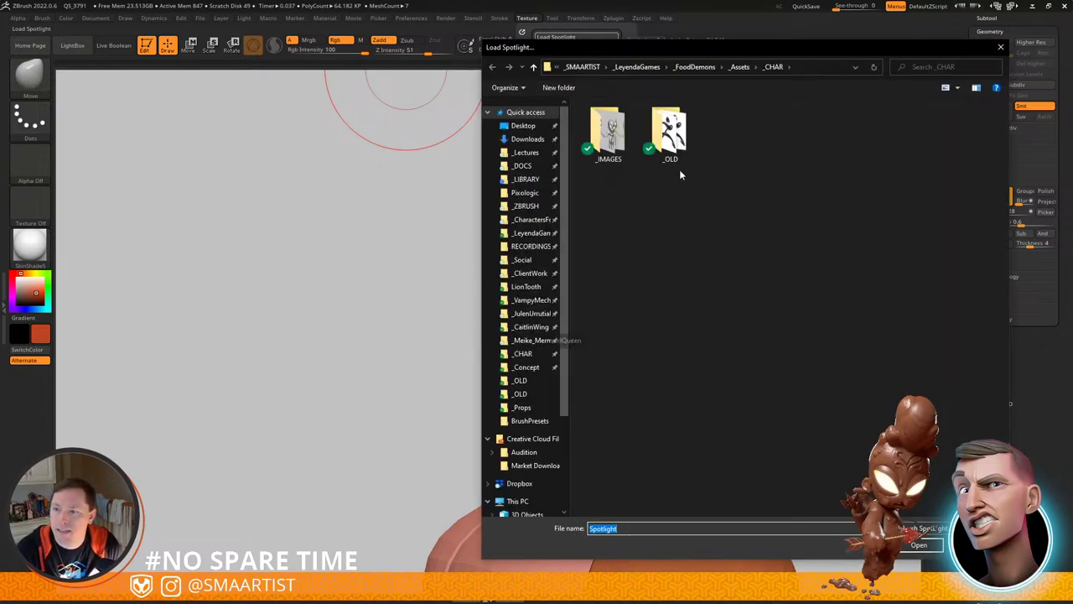
{"action": "left_click", "coordinate": [529, 369]}
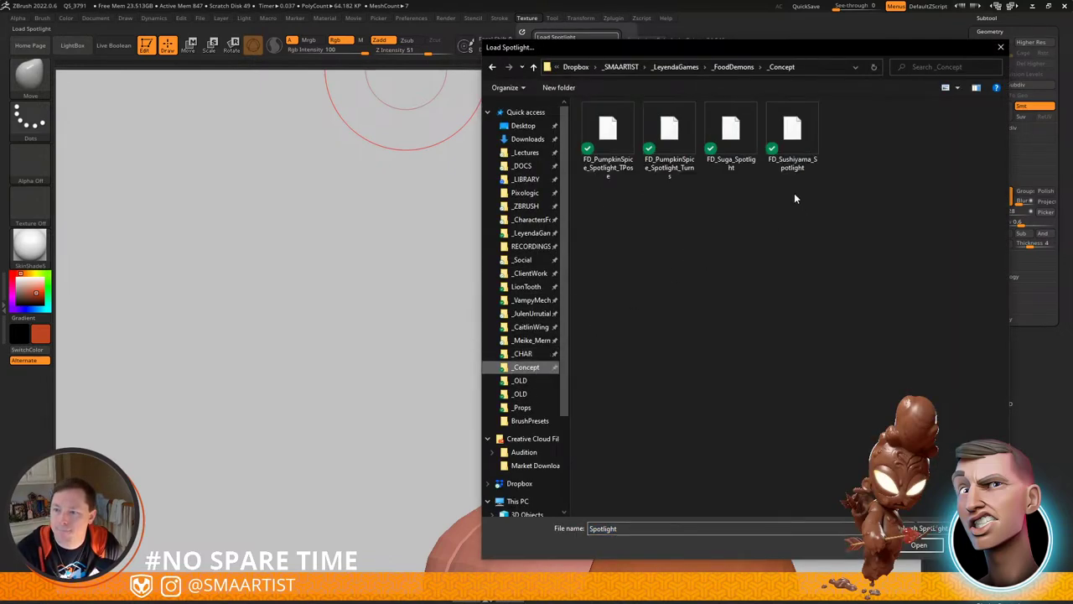
{"action": "double_click", "coordinate": [803, 146]}
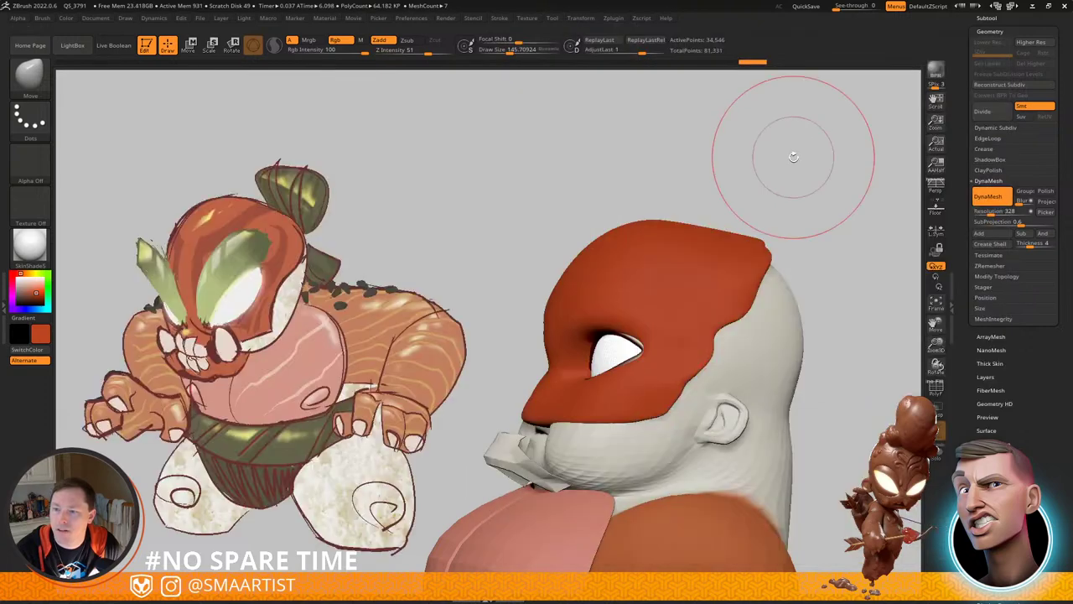
{"action": "left_click", "coordinate": [42, 17]}
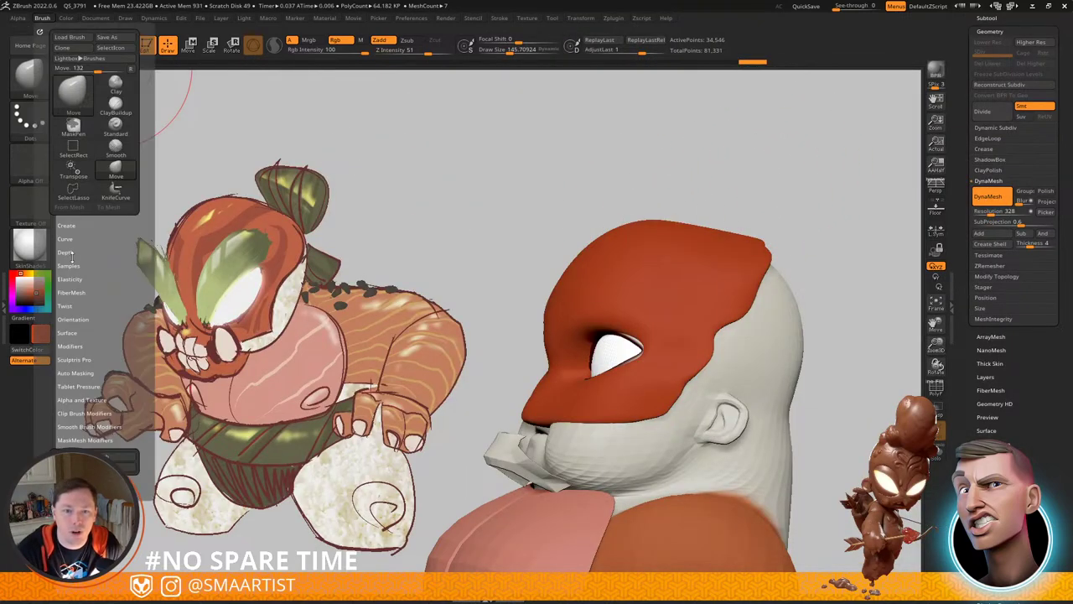
{"action": "left_click", "coordinate": [71, 265]}
{"action": "left_click", "coordinate": [89, 365]}
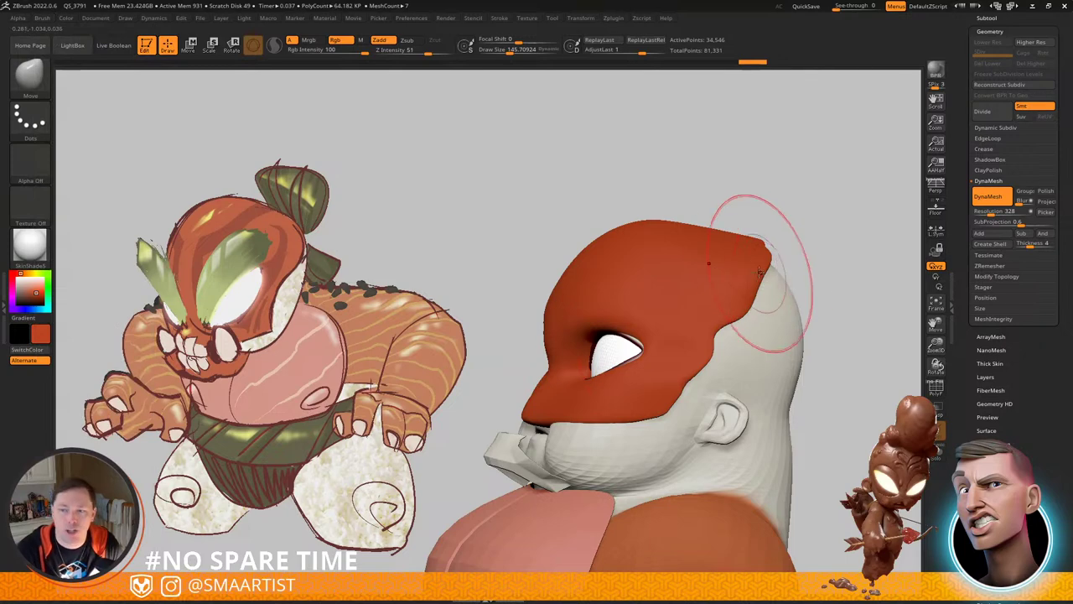
Step: Trim the rear edge of the face mask along the side of the head with curved KnifeCurve cuts
{"action": "mouse_move", "coordinate": [707, 363]}
{"action": "right_mouse_down"}
{"action": "mouse_move", "coordinate": [681, 371]}
{"action": "mouse_move", "coordinate": [741, 314]}
{"action": "mouse_move", "coordinate": [658, 332]}
{"action": "right_mouse_up"}
{"action": "mouse_move", "coordinate": [561, 489]}
{"action": "left_mouse_down", "text": "ctrl+shift"}
{"action": "mouse_move", "coordinate": [601, 400]}
{"action": "mouse_move", "coordinate": [796, 210]}
{"action": "mouse_move", "coordinate": [662, 353]}
{"action": "mouse_move", "coordinate": [631, 340]}
{"action": "mouse_move", "coordinate": [560, 454]}
{"action": "left_mouse_up", "text": "ctrl+shift"}
{"action": "mouse_move", "coordinate": [676, 309]}
{"action": "right_mouse_down"}
{"action": "mouse_move", "coordinate": [583, 311]}
{"action": "mouse_move", "coordinate": [671, 315]}
{"action": "mouse_move", "coordinate": [667, 355]}
{"action": "right_mouse_up"}
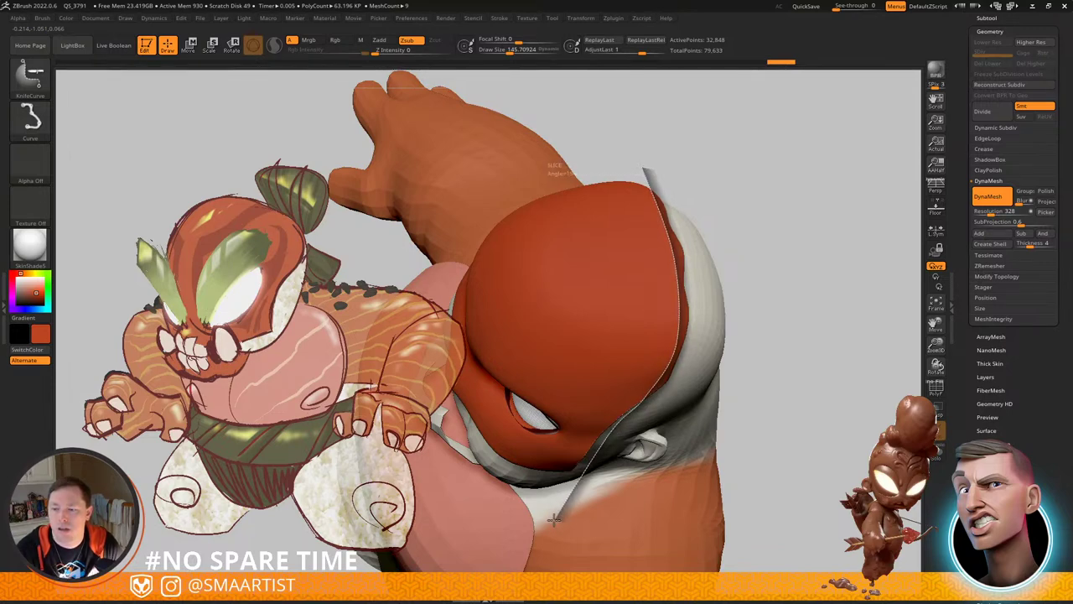
{"action": "left_click_drag", "start_coordinate": [556, 520], "coordinate": [559, 516], "text": "ctrl+shift"}
{"action": "right_click_drag", "start_coordinate": [692, 276], "coordinate": [655, 270]}
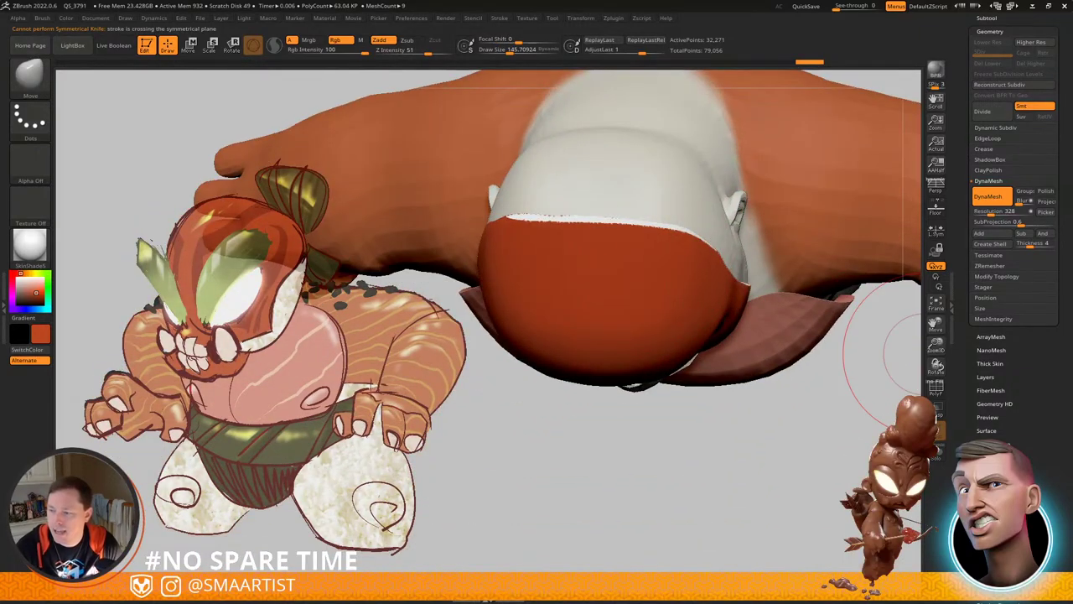
Step: Flip the trimmed face mask with the Mirror deformation and make it symmetrical with Mirror And Weld
{"action": "left_click", "coordinate": [1006, 443]}
{"action": "left_click", "coordinate": [1004, 173]}
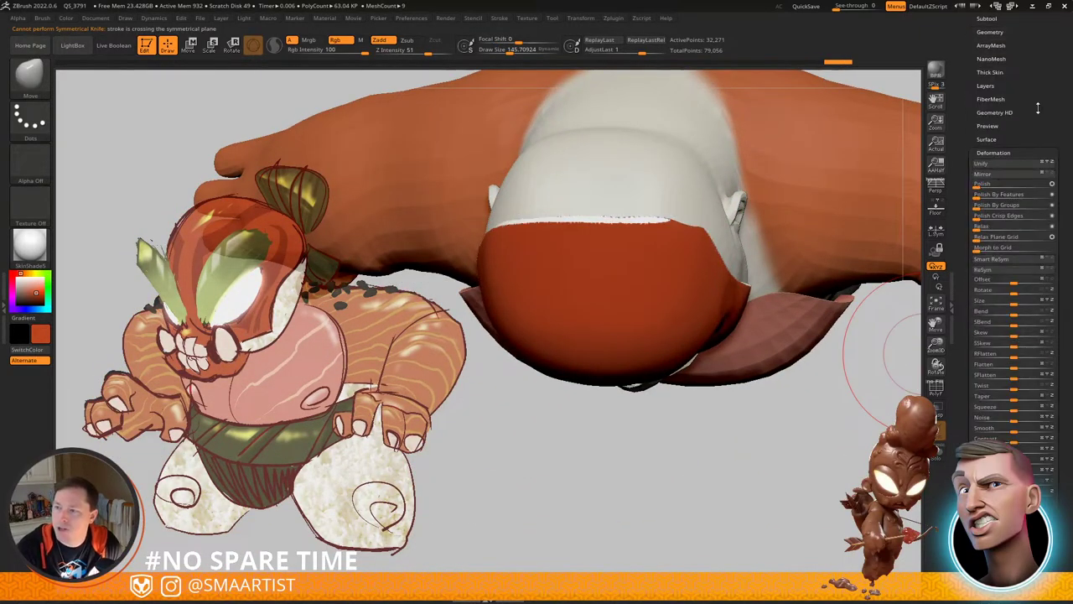
{"action": "left_click_drag", "start_coordinate": [1037, 108], "coordinate": [1030, 141]}
{"action": "left_click", "coordinate": [992, 129]}
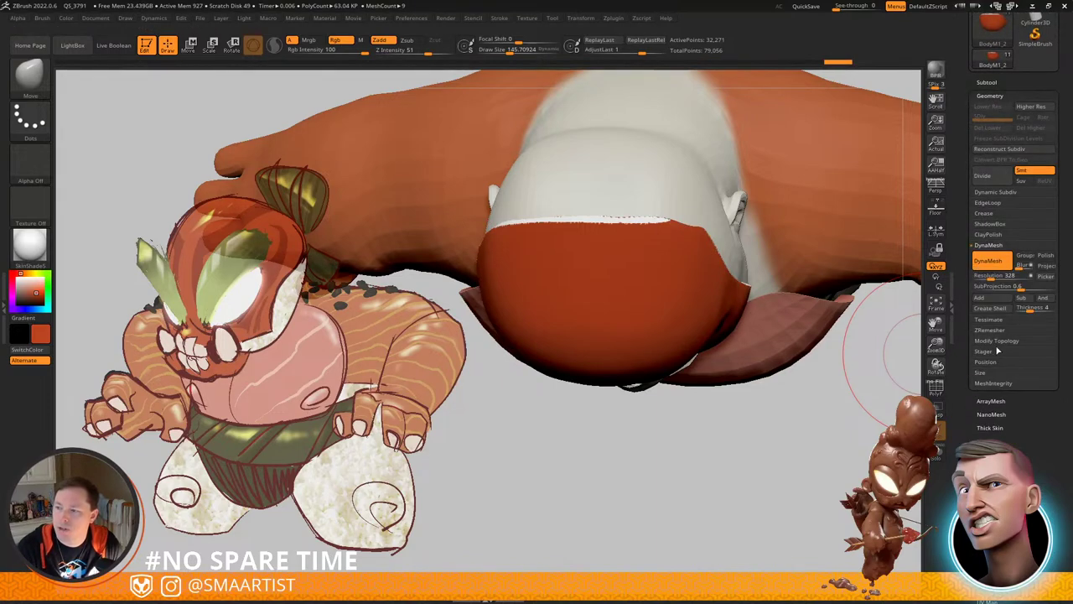
{"action": "left_click", "coordinate": [999, 340]}
{"action": "left_click", "coordinate": [998, 315]}
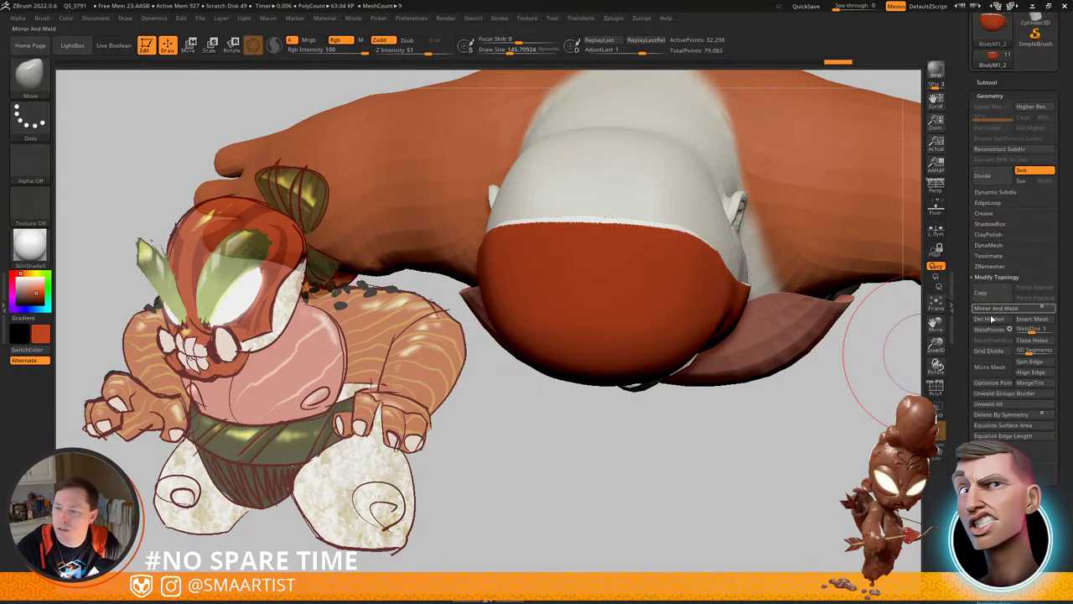
Step: Fill the whole face mask, including its white cut edge, with the current orange-red color in Mrgb mode
{"action": "left_click_drag", "start_coordinate": [671, 470], "coordinate": [599, 218]}
{"action": "left_click_drag", "start_coordinate": [632, 331], "coordinate": [669, 300]}
{"action": "right_click_drag", "start_coordinate": [663, 305], "coordinate": [712, 297], "text": "alt"}
{"action": "left_click_drag", "start_coordinate": [712, 297], "coordinate": [713, 292]}
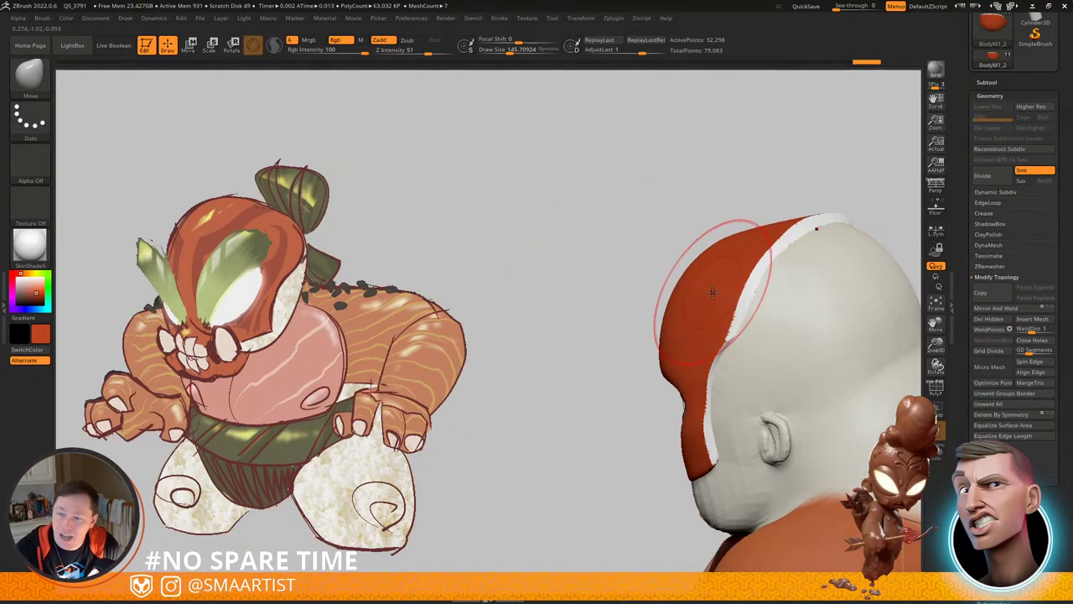
{"action": "left_click", "coordinate": [313, 41]}
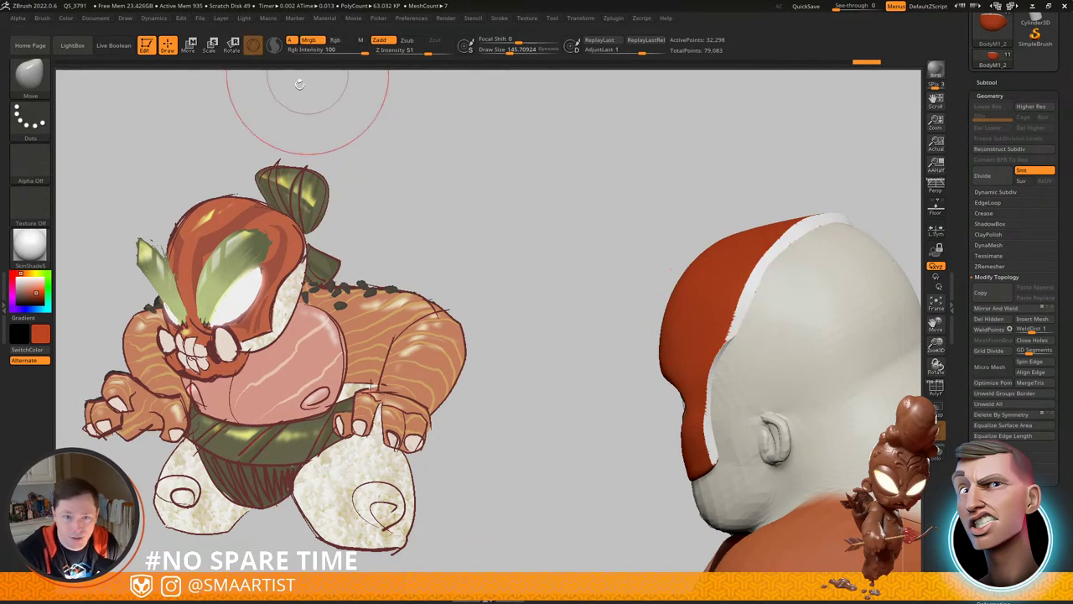
{"action": "left_click", "coordinate": [68, 22]}
{"action": "left_click", "coordinate": [97, 221]}
{"action": "mouse_move", "coordinate": [615, 290]}
{"action": "right_mouse_down"}
{"action": "mouse_move", "coordinate": [681, 294]}
{"action": "mouse_move", "coordinate": [658, 292]}
{"action": "mouse_move", "coordinate": [738, 257]}
{"action": "mouse_move", "coordinate": [649, 277]}
{"action": "mouse_move", "coordinate": [686, 286]}
{"action": "right_mouse_up"}
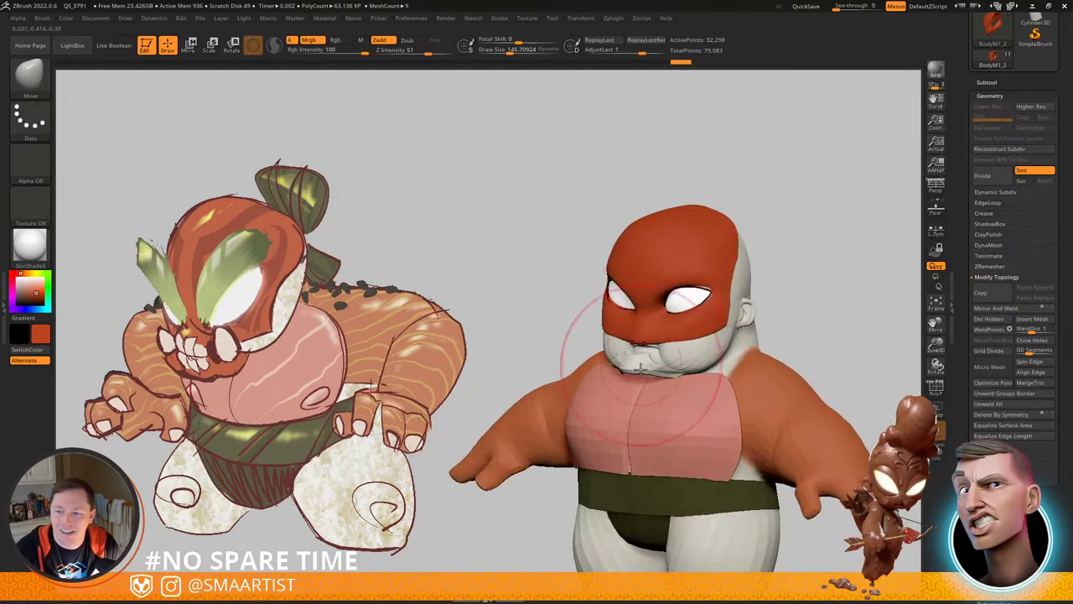
Step: Fill the mask's separate mouth and chin piece with the current orange-red color and check it from several angles
{"action": "left_click", "coordinate": [67, 19]}
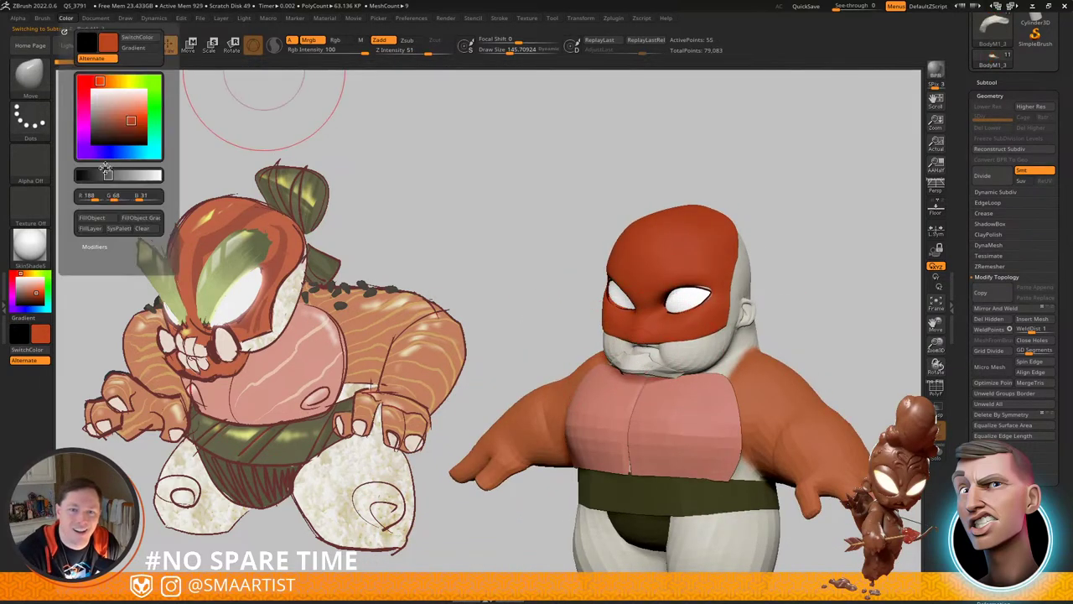
{"action": "left_click", "coordinate": [94, 222]}
{"action": "mouse_move", "coordinate": [570, 312]}
{"action": "right_mouse_down"}
{"action": "mouse_move", "coordinate": [699, 307]}
{"action": "mouse_move", "coordinate": [567, 295]}
{"action": "right_mouse_up"}
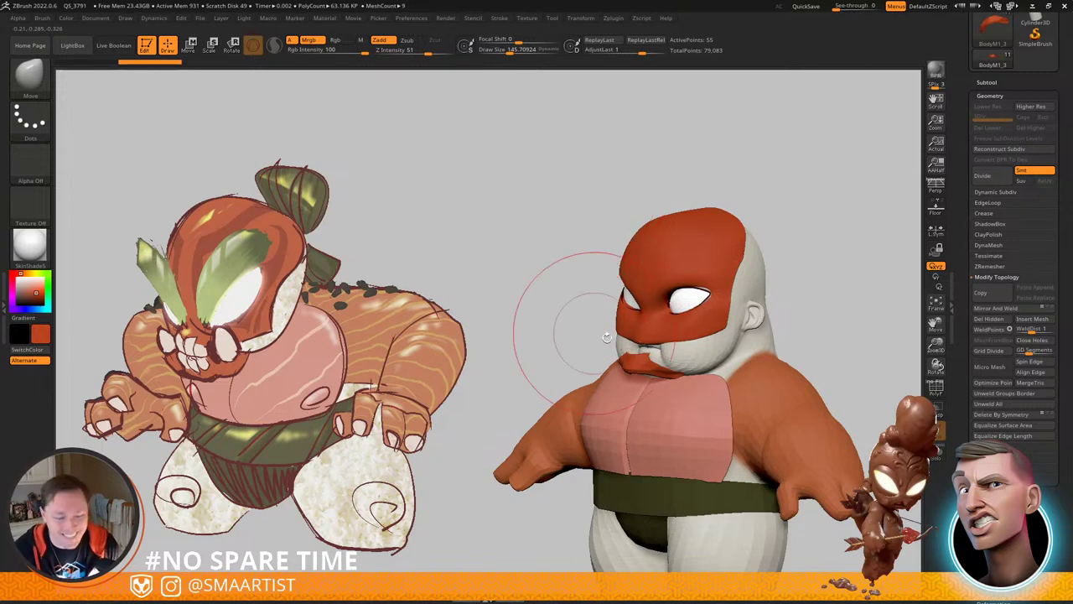
{"action": "right_click_drag", "start_coordinate": [665, 283], "coordinate": [608, 266]}
{"action": "left_click_drag", "start_coordinate": [607, 266], "coordinate": [664, 269]}
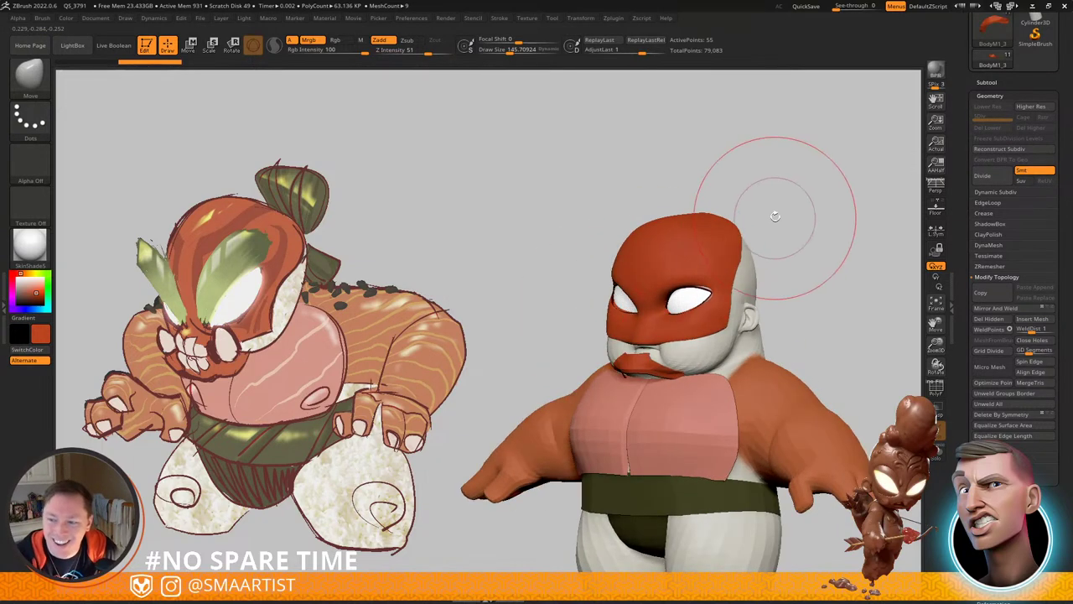
{"action": "left_click_drag", "start_coordinate": [774, 216], "coordinate": [728, 205]}
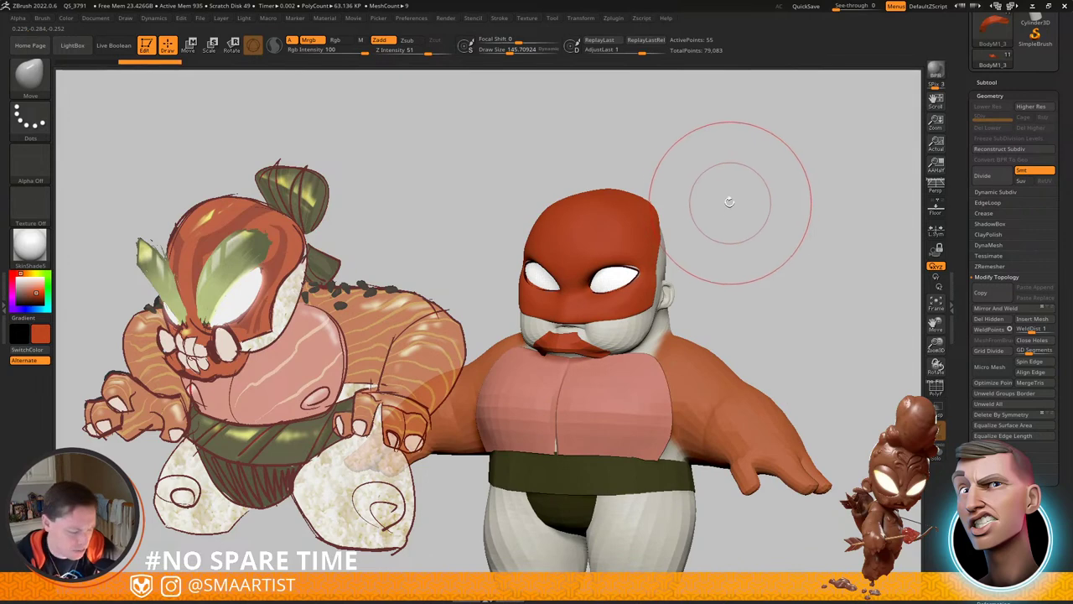
{"action": "right_click_drag", "start_coordinate": [721, 193], "coordinate": [769, 224]}
{"action": "right_click_drag", "start_coordinate": [818, 186], "coordinate": [762, 184], "text": "alt"}
Step: Hide the face mask subtool BodyM1_2, select the BodyM subtool and show its polygroup wireframe around the eyes
{"action": "left_click", "coordinate": [998, 81]}
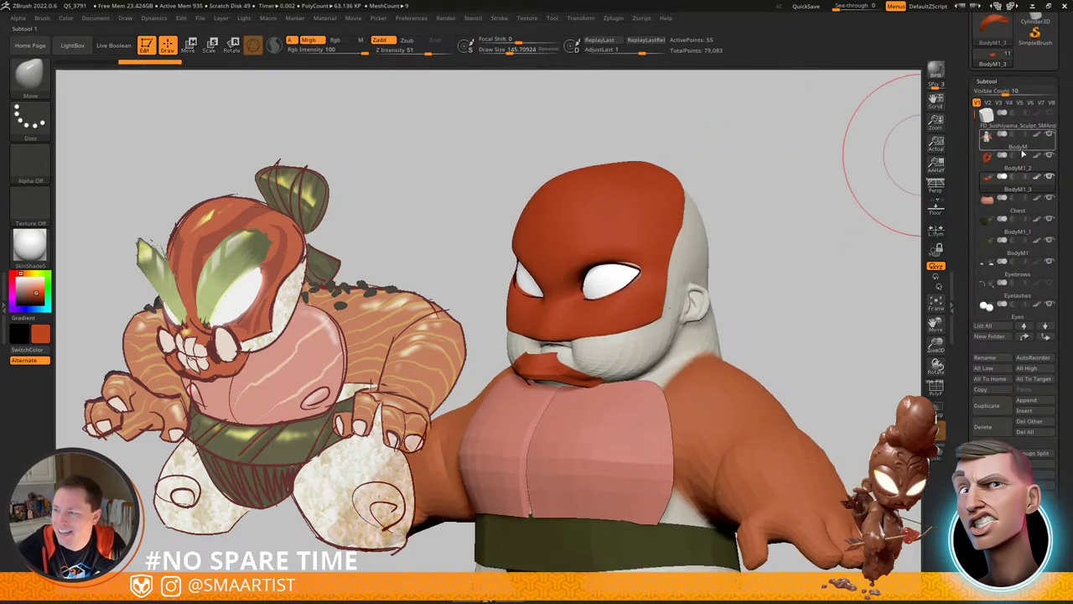
{"action": "left_click", "coordinate": [1049, 156]}
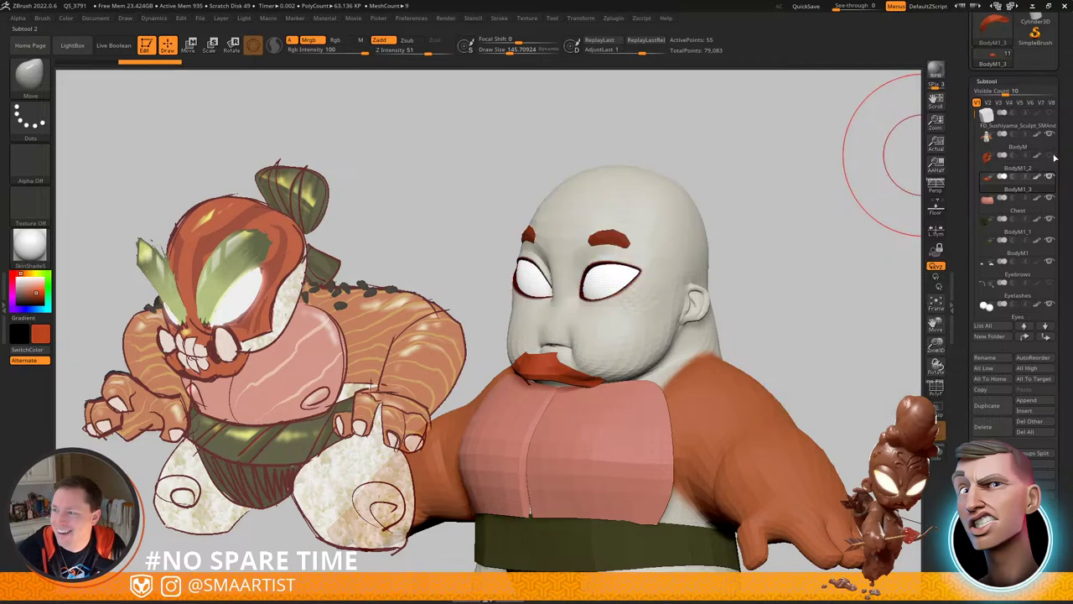
{"action": "left_click", "coordinate": [1012, 149]}
{"action": "mouse_move", "coordinate": [591, 243]}
{"action": "right_mouse_down"}
{"action": "mouse_move", "coordinate": [608, 250]}
{"action": "mouse_move", "coordinate": [582, 267]}
{"action": "mouse_move", "coordinate": [562, 262]}
{"action": "mouse_move", "coordinate": [619, 257]}
{"action": "mouse_move", "coordinate": [650, 271]}
{"action": "mouse_move", "coordinate": [626, 288]}
{"action": "mouse_move", "coordinate": [635, 290]}
{"action": "mouse_move", "coordinate": [599, 298]}
{"action": "mouse_move", "coordinate": [613, 302]}
{"action": "mouse_move", "coordinate": [592, 285]}
{"action": "mouse_move", "coordinate": [606, 333]}
{"action": "mouse_move", "coordinate": [575, 373]}
{"action": "mouse_move", "coordinate": [599, 332]}
{"action": "mouse_move", "coordinate": [579, 329]}
{"action": "right_mouse_up"}
{"action": "key", "text": "shift+f"}
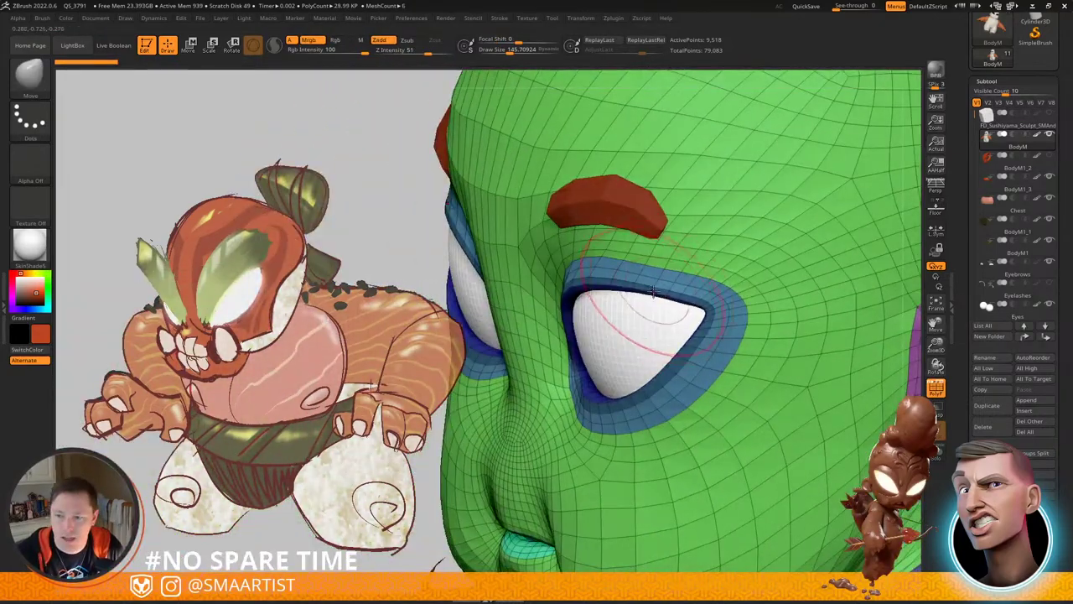
{"action": "right_click_drag", "start_coordinate": [677, 298], "coordinate": [621, 244], "text": "ctrl"}
Step: Save the tool over the existing v002 Sushiyama sculpt file in the _CHAR folder
{"action": "key", "text": "ctrl+s"}
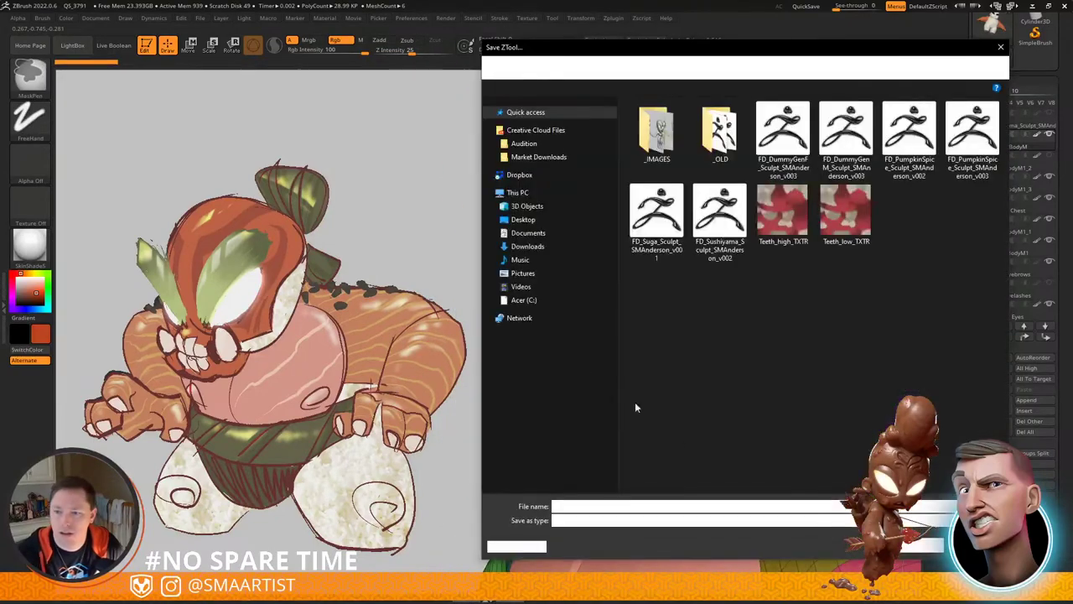
{"action": "left_click", "coordinate": [904, 544]}
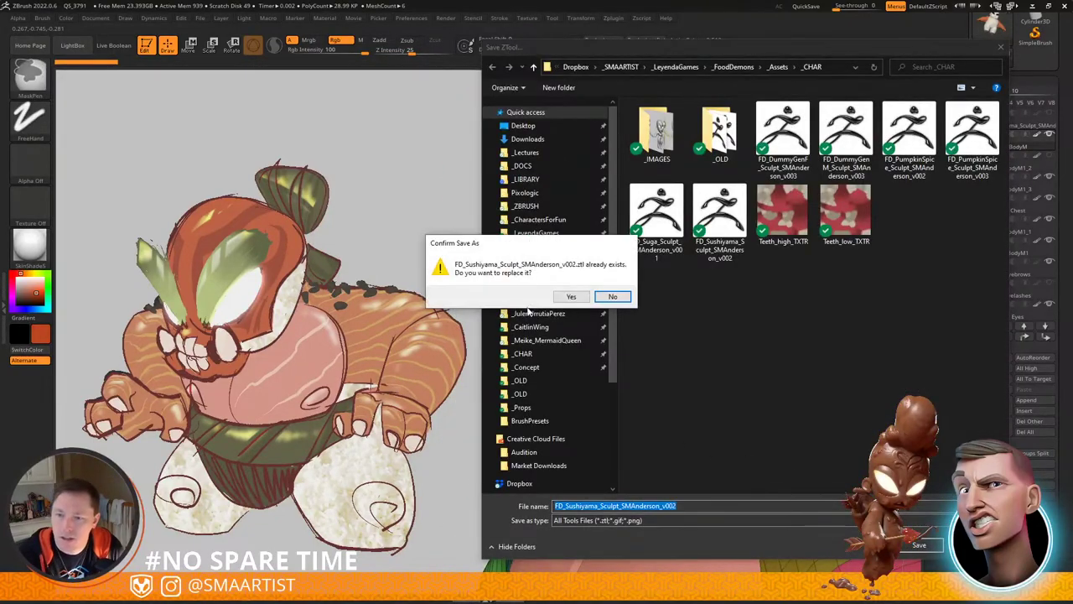
{"action": "left_click", "coordinate": [571, 297]}
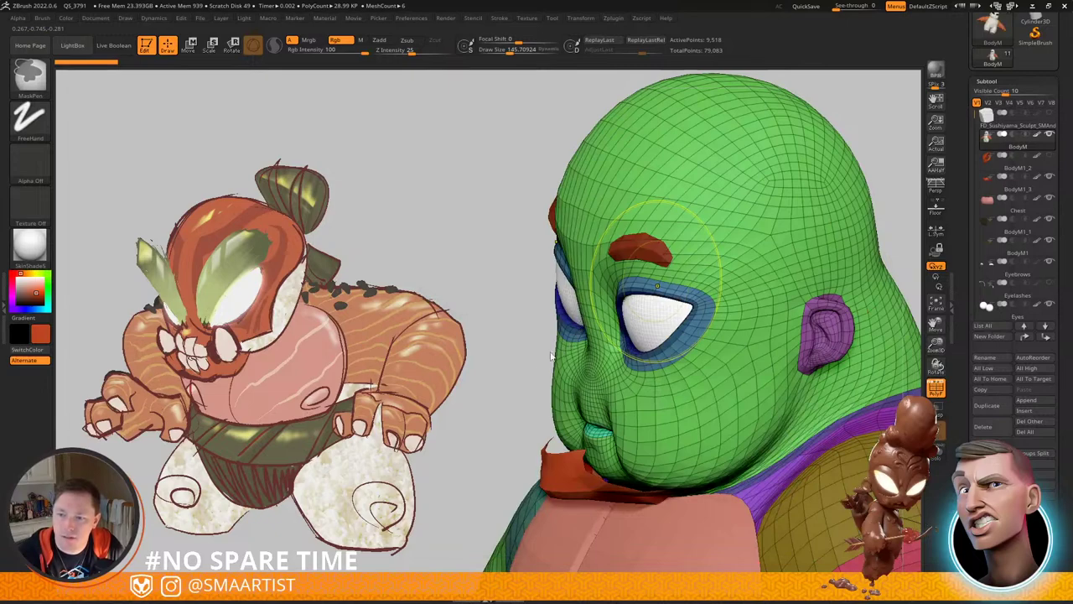
Step: Move the v002 Sushiyama sculpt file into the _OLD folder and try to save the tool as version v003
{"action": "key", "text": "ctrl"}
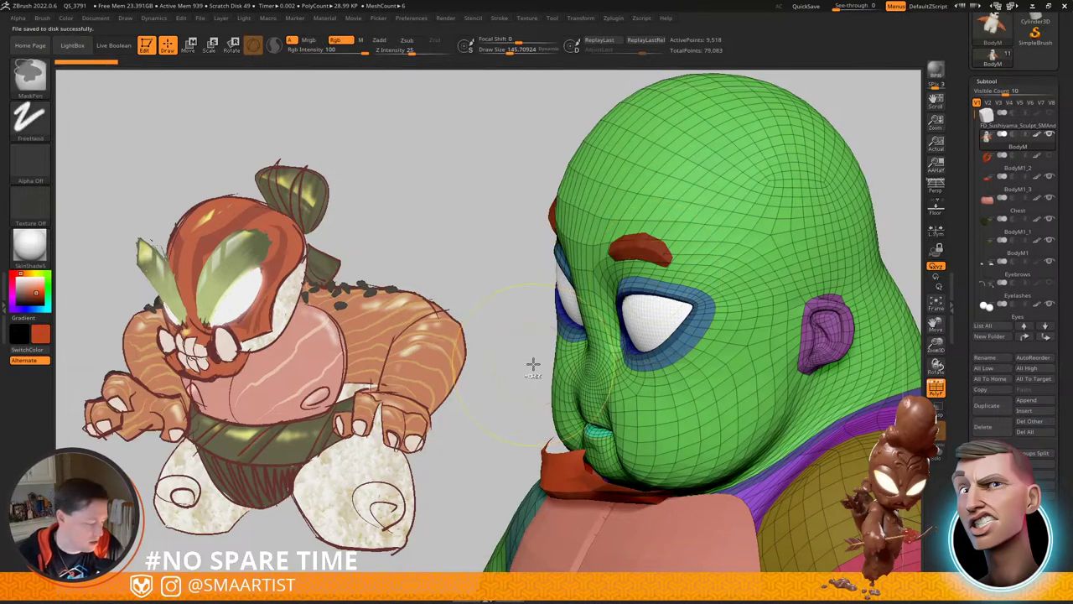
{"action": "key", "text": "ctrl+shift+t"}
{"action": "left_click_drag", "start_coordinate": [730, 224], "coordinate": [724, 146]}
{"action": "left_click", "coordinate": [704, 506]}
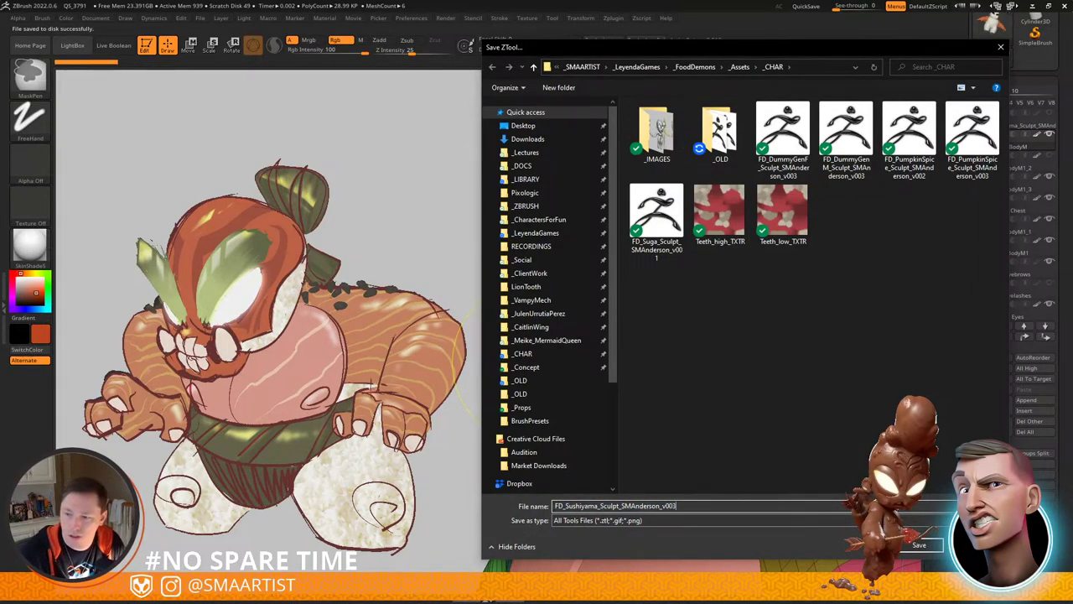
{"action": "left_click", "coordinate": [918, 546]}
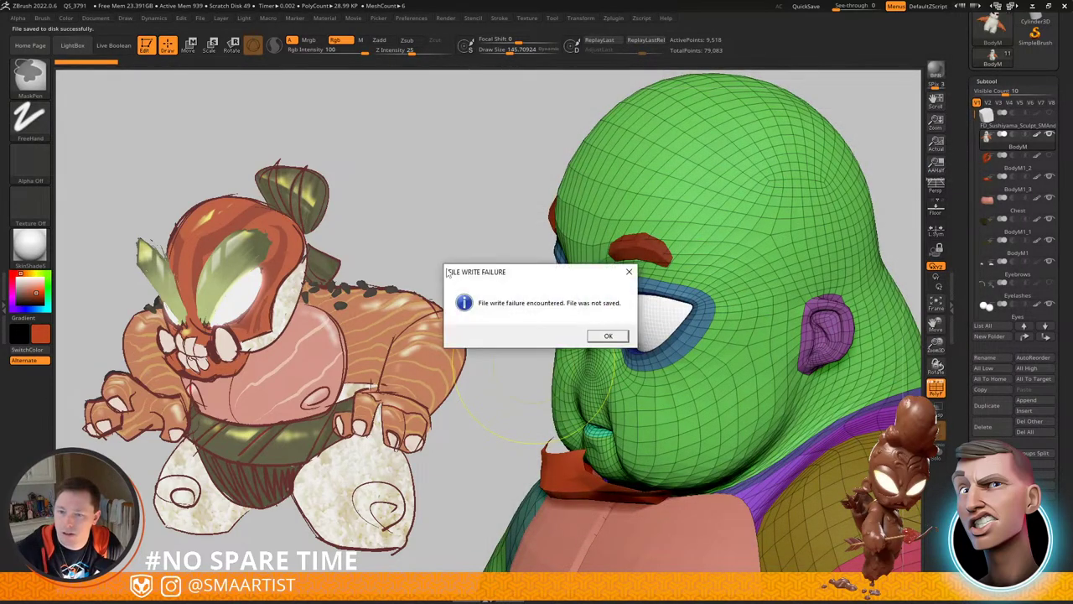
{"action": "left_click", "coordinate": [599, 335]}
Step: Save the tool again as the v003 Sushiyama sculpt file in the _CHAR folder
{"action": "left_click_drag", "start_coordinate": [467, 241], "coordinate": [467, 231]}
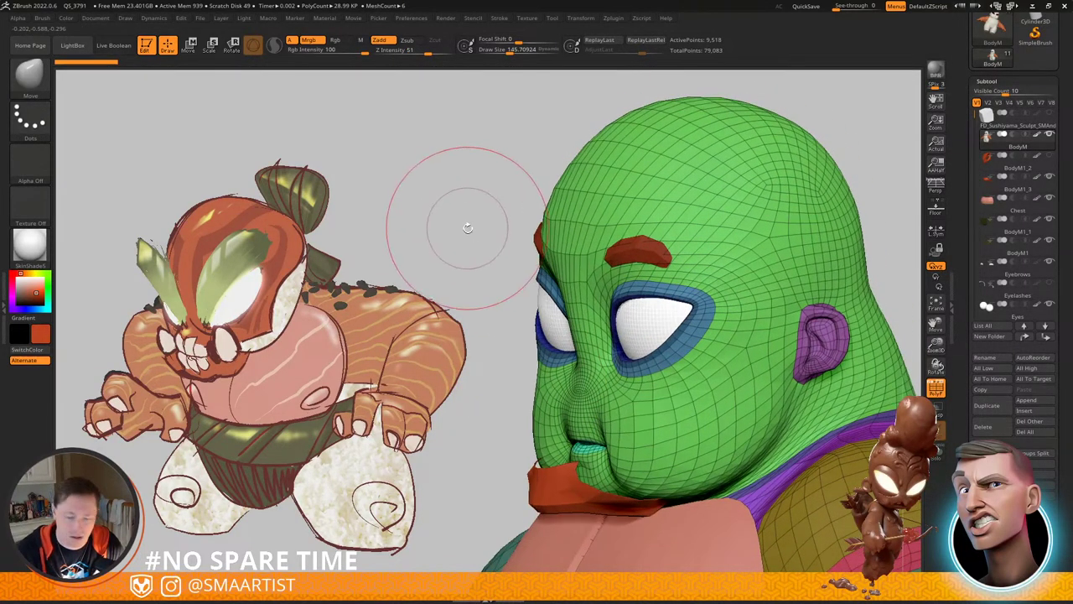
{"action": "key", "text": "ctrl+s"}
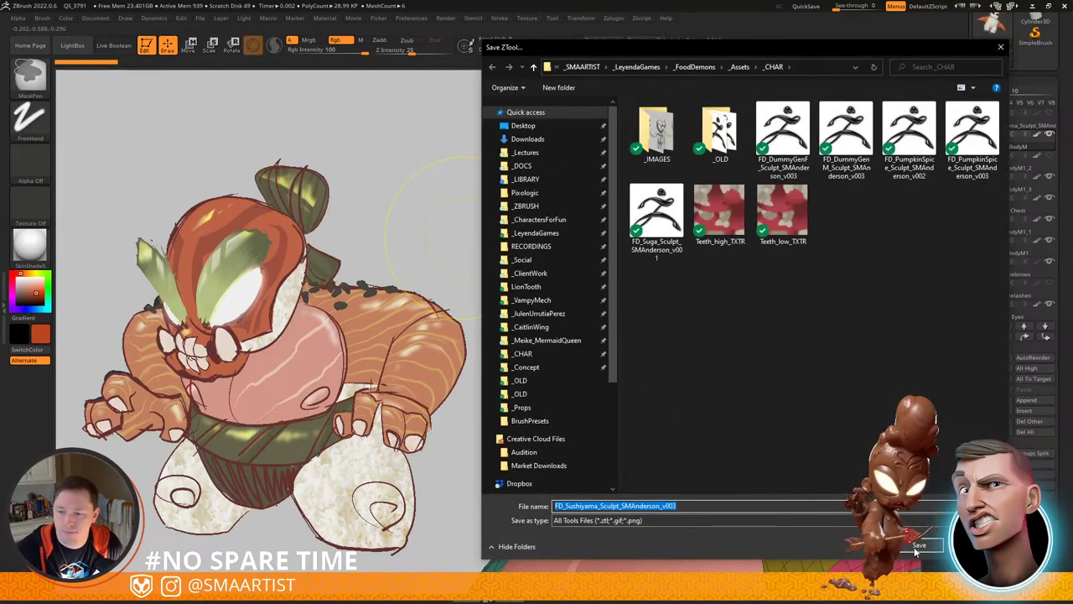
{"action": "left_click", "coordinate": [917, 546]}
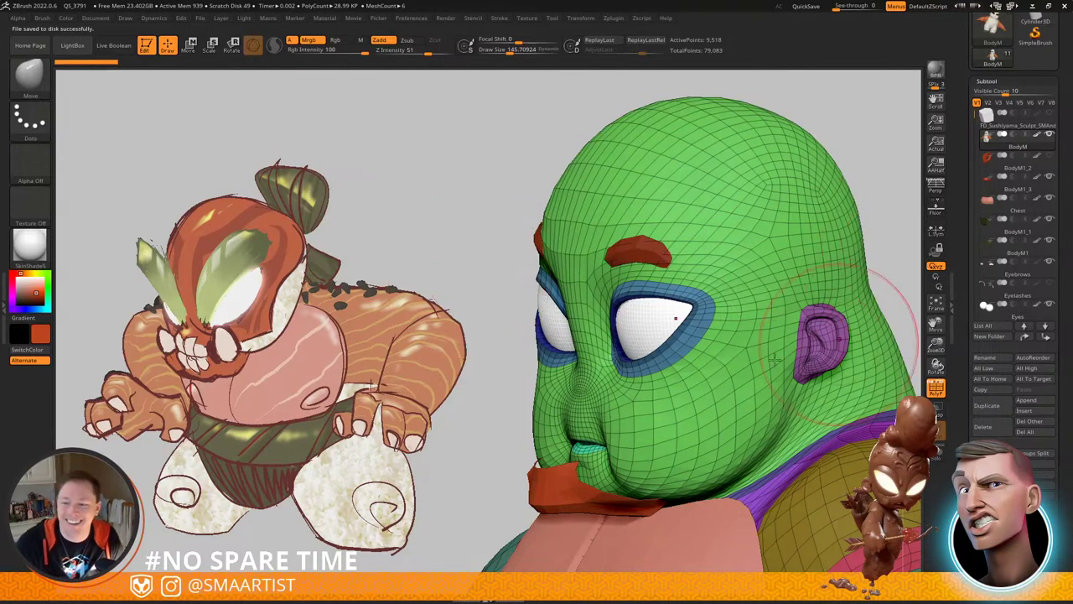
Step: Enlarge the Move brush and reshape the area around the eye opening on the unmasked head
{"action": "mouse_move", "coordinate": [731, 344]}
{"action": "right_mouse_down"}
{"action": "mouse_move", "coordinate": [801, 323]}
{"action": "mouse_move", "coordinate": [730, 310]}
{"action": "mouse_move", "coordinate": [646, 370]}
{"action": "mouse_move", "coordinate": [629, 401]}
{"action": "mouse_move", "coordinate": [624, 345]}
{"action": "mouse_move", "coordinate": [589, 347]}
{"action": "right_mouse_up"}
{"action": "key", "text": "shift+f"}
{"action": "key", "text": "s"}
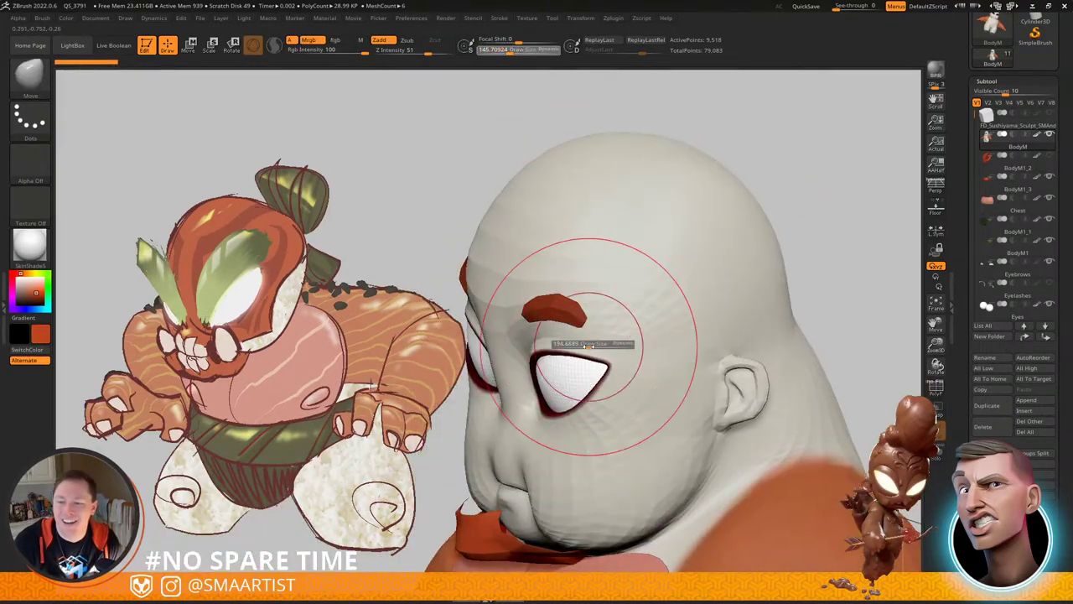
{"action": "left_click_drag", "start_coordinate": [583, 298], "coordinate": [594, 307]}
{"action": "mouse_move", "coordinate": [594, 307]}
{"action": "right_mouse_down"}
{"action": "mouse_move", "coordinate": [646, 361]}
{"action": "mouse_move", "coordinate": [605, 383]}
{"action": "right_mouse_up"}
{"action": "left_click_drag", "start_coordinate": [633, 410], "coordinate": [630, 410]}
{"action": "mouse_move", "coordinate": [630, 410]}
{"action": "right_mouse_down"}
{"action": "mouse_move", "coordinate": [609, 411]}
{"action": "mouse_move", "coordinate": [610, 361]}
{"action": "mouse_move", "coordinate": [644, 359]}
{"action": "mouse_move", "coordinate": [605, 368]}
{"action": "right_mouse_up"}
{"action": "key", "text": "shift+f"}
Step: Pull the outer and lower eyelid rims into a fuller almond shape with the Move brush, using the polygroup wireframe as a guide
{"action": "mouse_move", "coordinate": [605, 367]}
{"action": "right_mouse_down", "text": "ctrl"}
{"action": "mouse_move", "coordinate": [606, 424]}
{"action": "mouse_move", "coordinate": [550, 419]}
{"action": "mouse_move", "coordinate": [589, 445]}
{"action": "mouse_move", "coordinate": [563, 414]}
{"action": "mouse_move", "coordinate": [587, 426]}
{"action": "right_mouse_up", "text": "ctrl"}
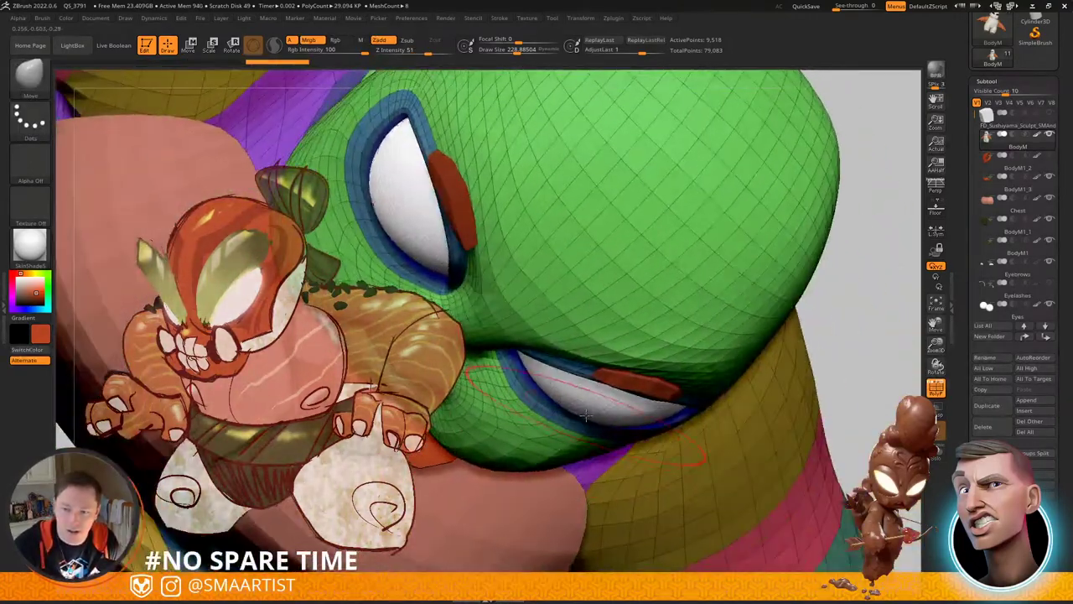
{"action": "left_click_drag", "start_coordinate": [590, 424], "coordinate": [582, 432]}
{"action": "mouse_move", "coordinate": [582, 433]}
{"action": "right_mouse_down"}
{"action": "mouse_move", "coordinate": [594, 342]}
{"action": "mouse_move", "coordinate": [628, 413]}
{"action": "mouse_move", "coordinate": [656, 398]}
{"action": "mouse_move", "coordinate": [635, 354]}
{"action": "mouse_move", "coordinate": [602, 367]}
{"action": "right_mouse_up"}
{"action": "left_click_drag", "start_coordinate": [628, 367], "coordinate": [635, 371]}
{"action": "mouse_move", "coordinate": [635, 371]}
{"action": "right_mouse_down"}
{"action": "mouse_move", "coordinate": [667, 441]}
{"action": "mouse_move", "coordinate": [653, 404]}
{"action": "mouse_move", "coordinate": [663, 360]}
{"action": "mouse_move", "coordinate": [652, 388]}
{"action": "right_mouse_up"}
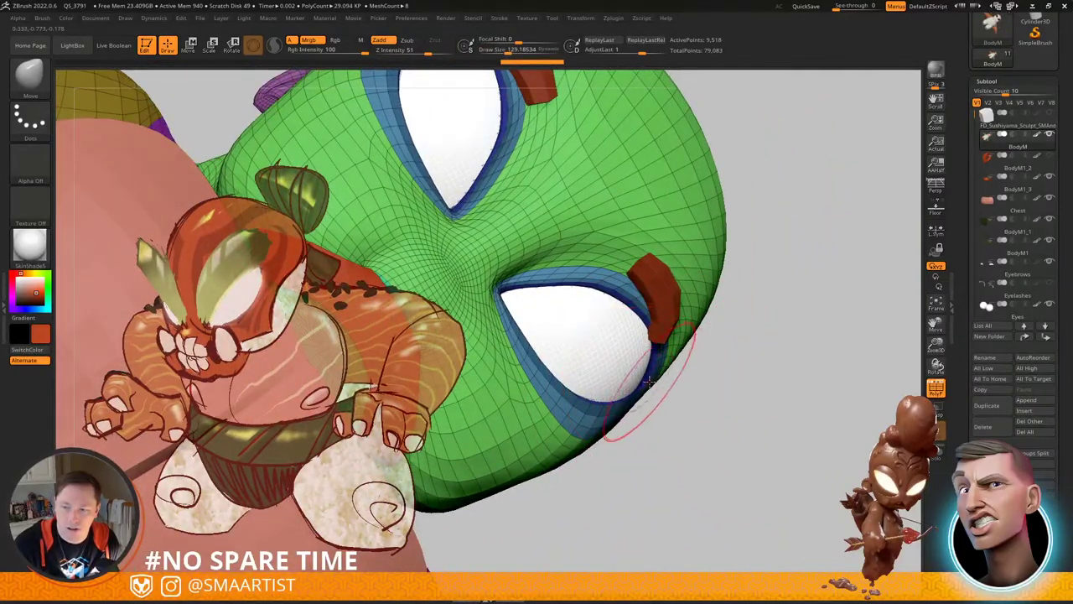
{"action": "left_click_drag", "start_coordinate": [638, 395], "coordinate": [635, 398]}
{"action": "right_click_drag", "start_coordinate": [635, 399], "coordinate": [619, 426]}
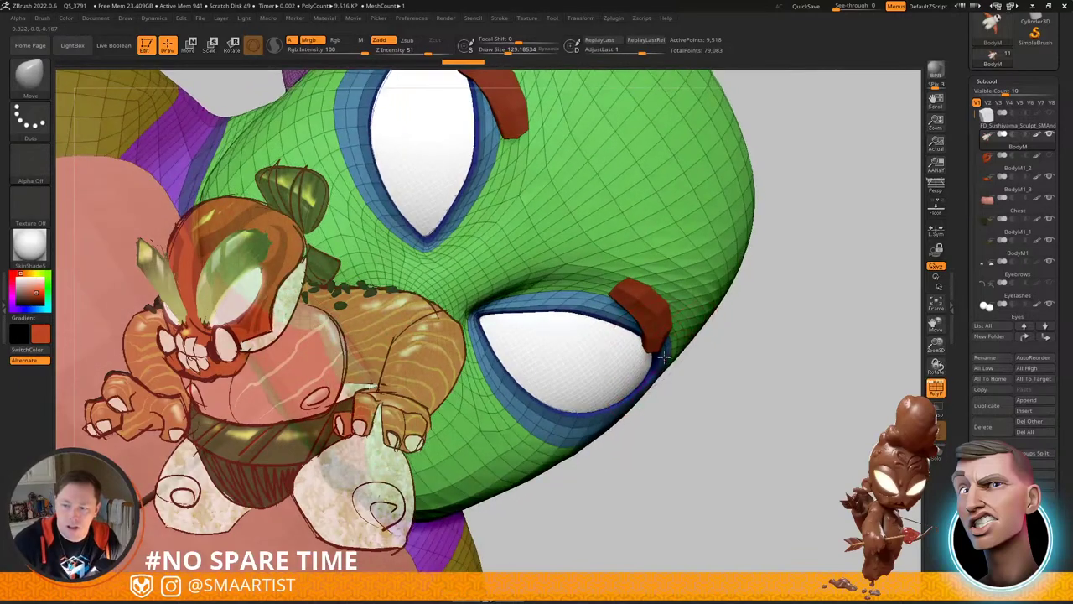
{"action": "left_click_drag", "start_coordinate": [618, 426], "coordinate": [615, 421]}
{"action": "right_click_drag", "start_coordinate": [621, 423], "coordinate": [641, 364], "text": "ctrl"}
{"action": "mouse_move", "coordinate": [641, 364]}
{"action": "right_mouse_down"}
{"action": "mouse_move", "coordinate": [745, 412]}
{"action": "mouse_move", "coordinate": [727, 308]}
{"action": "mouse_move", "coordinate": [750, 333]}
{"action": "mouse_move", "coordinate": [747, 373]}
{"action": "right_mouse_up"}
{"action": "key", "text": "shift+f"}
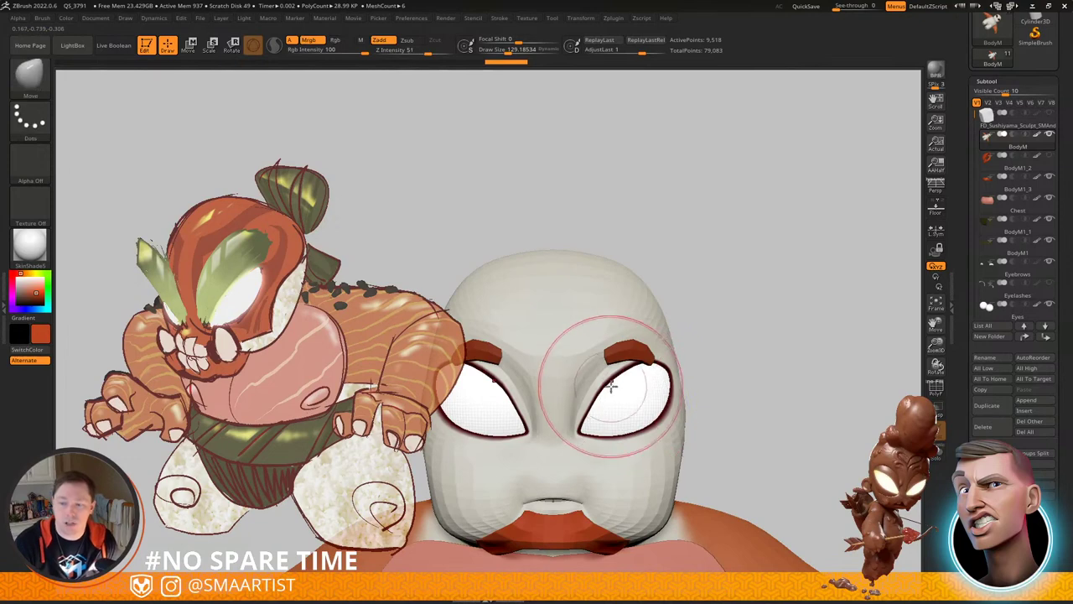
Step: Refine the angry slant and outer corner of the upper eyelids with a progressively smaller Move brush
{"action": "mouse_move", "coordinate": [598, 401]}
{"action": "right_mouse_down"}
{"action": "mouse_move", "coordinate": [608, 402]}
{"action": "mouse_move", "coordinate": [609, 374]}
{"action": "mouse_move", "coordinate": [616, 381]}
{"action": "right_mouse_up"}
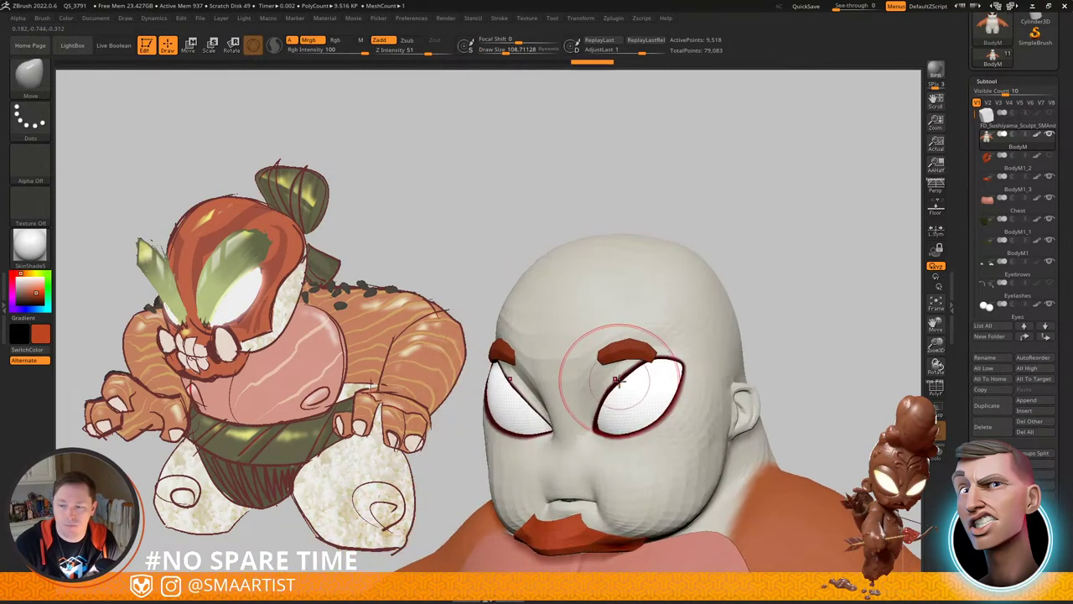
{"action": "left_click_drag", "start_coordinate": [612, 384], "coordinate": [610, 383]}
{"action": "right_click_drag", "start_coordinate": [596, 390], "coordinate": [613, 394]}
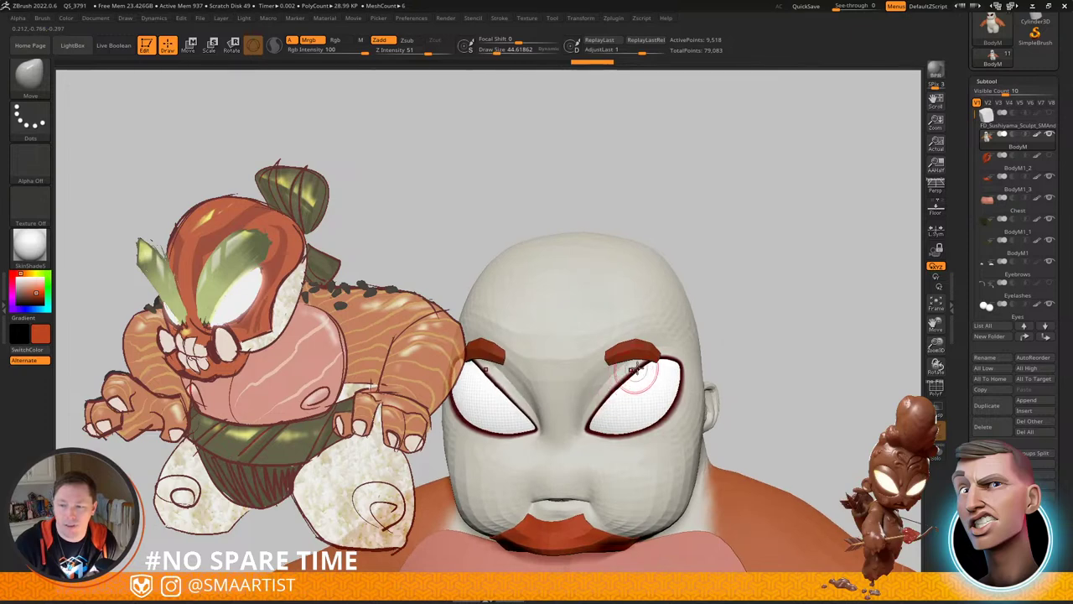
{"action": "mouse_move", "coordinate": [639, 369]}
{"action": "right_mouse_down"}
{"action": "mouse_move", "coordinate": [623, 405]}
{"action": "mouse_move", "coordinate": [600, 403]}
{"action": "right_mouse_up"}
{"action": "left_click_drag", "start_coordinate": [645, 366], "coordinate": [648, 359]}
{"action": "right_click_drag", "start_coordinate": [638, 348], "coordinate": [653, 357]}
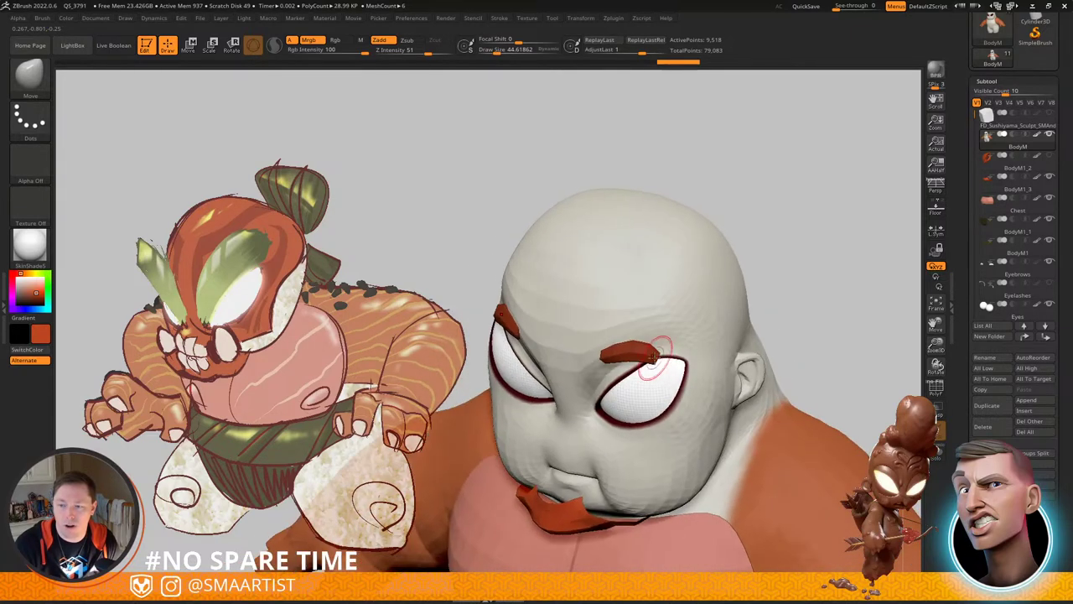
{"action": "left_click_drag", "start_coordinate": [665, 352], "coordinate": [668, 346]}
{"action": "mouse_move", "coordinate": [663, 361]}
{"action": "right_mouse_down"}
{"action": "mouse_move", "coordinate": [629, 361]}
{"action": "mouse_move", "coordinate": [611, 337]}
{"action": "right_mouse_up"}
Step: Raise the body by one subdivision level and reduce the brush's draw size to about 33
{"action": "mouse_move", "coordinate": [617, 378]}
{"action": "right_mouse_down", "text": "ctrl"}
{"action": "mouse_move", "coordinate": [628, 468]}
{"action": "mouse_move", "coordinate": [603, 383]}
{"action": "mouse_move", "coordinate": [592, 392]}
{"action": "mouse_move", "coordinate": [605, 449]}
{"action": "mouse_move", "coordinate": [699, 476]}
{"action": "mouse_move", "coordinate": [693, 431]}
{"action": "mouse_move", "coordinate": [676, 415]}
{"action": "mouse_move", "coordinate": [735, 427]}
{"action": "mouse_move", "coordinate": [767, 466]}
{"action": "right_mouse_up", "text": "ctrl"}
{"action": "key", "text": "d"}
{"action": "mouse_move", "coordinate": [812, 413]}
{"action": "right_mouse_down"}
{"action": "mouse_move", "coordinate": [768, 379]}
{"action": "mouse_move", "coordinate": [791, 380]}
{"action": "mouse_move", "coordinate": [796, 313]}
{"action": "mouse_move", "coordinate": [711, 326]}
{"action": "right_mouse_up"}
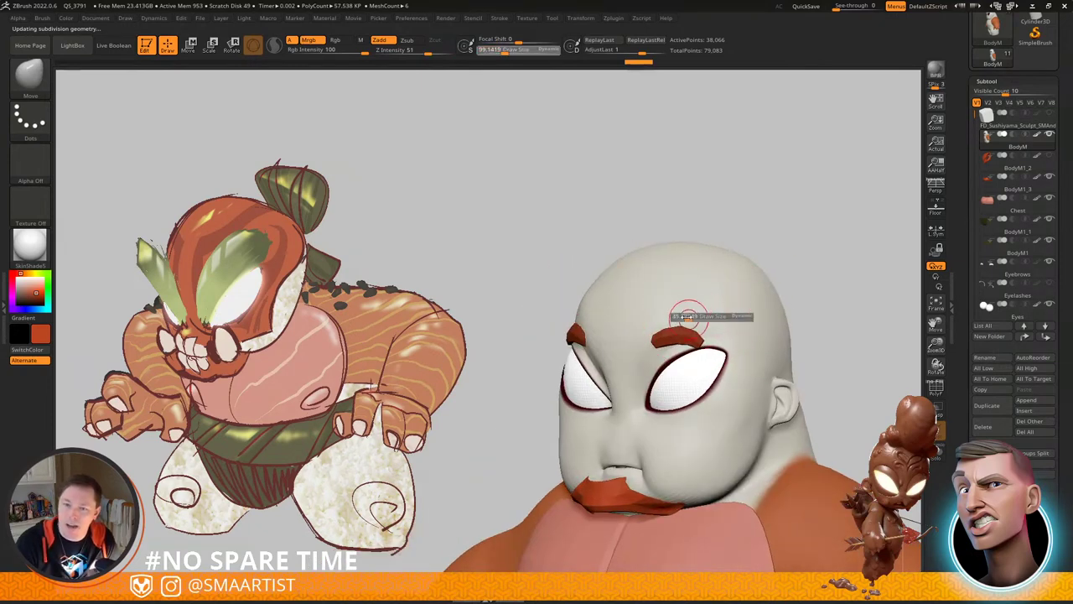
{"action": "left_click_drag", "start_coordinate": [688, 317], "coordinate": [677, 317]}
{"action": "mouse_move", "coordinate": [677, 317]}
{"action": "right_mouse_down"}
{"action": "mouse_move", "coordinate": [659, 297]}
{"action": "mouse_move", "coordinate": [687, 311]}
{"action": "mouse_move", "coordinate": [697, 302]}
{"action": "right_mouse_up"}
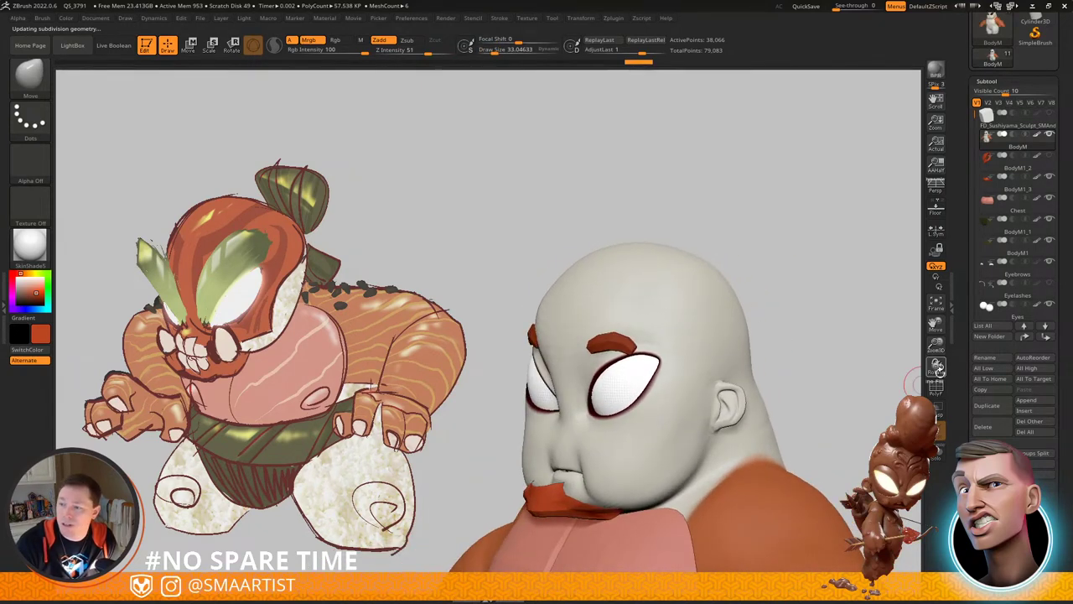
Step: Show the body's polygroup wireframe and isolate the green face polygroup
{"action": "key", "text": "shift+f"}
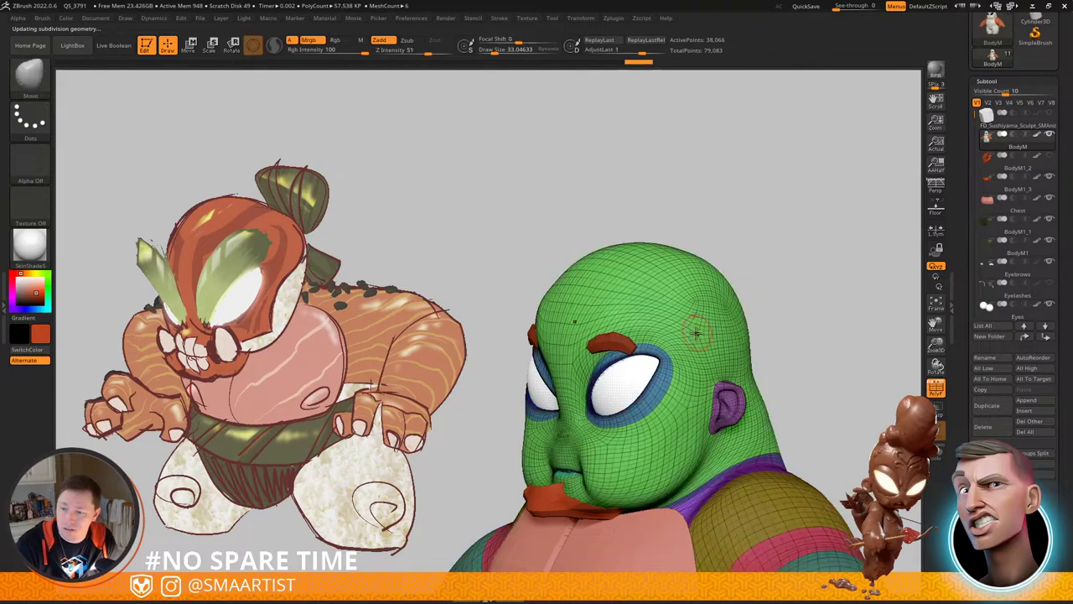
{"action": "right_click_drag", "start_coordinate": [697, 333], "coordinate": [713, 336], "text": "ctrl"}
{"action": "left_click", "coordinate": [686, 318], "text": "ctrl+shift"}
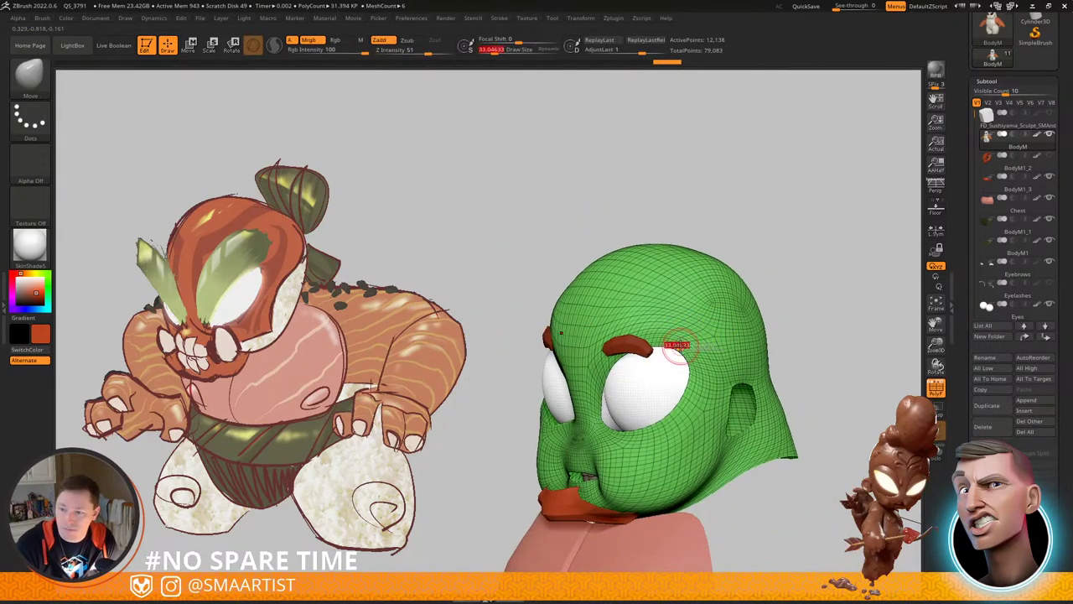
Step: Mask the brow, the forehead and the area around the eyes on the isolated face polygroup
{"action": "right_click_drag", "start_coordinate": [670, 346], "coordinate": [708, 343]}
{"action": "mouse_move", "coordinate": [578, 392]}
{"action": "left_mouse_down", "text": "ctrl"}
{"action": "mouse_move", "coordinate": [622, 322]}
{"action": "mouse_move", "coordinate": [591, 353]}
{"action": "left_mouse_up", "text": "ctrl"}
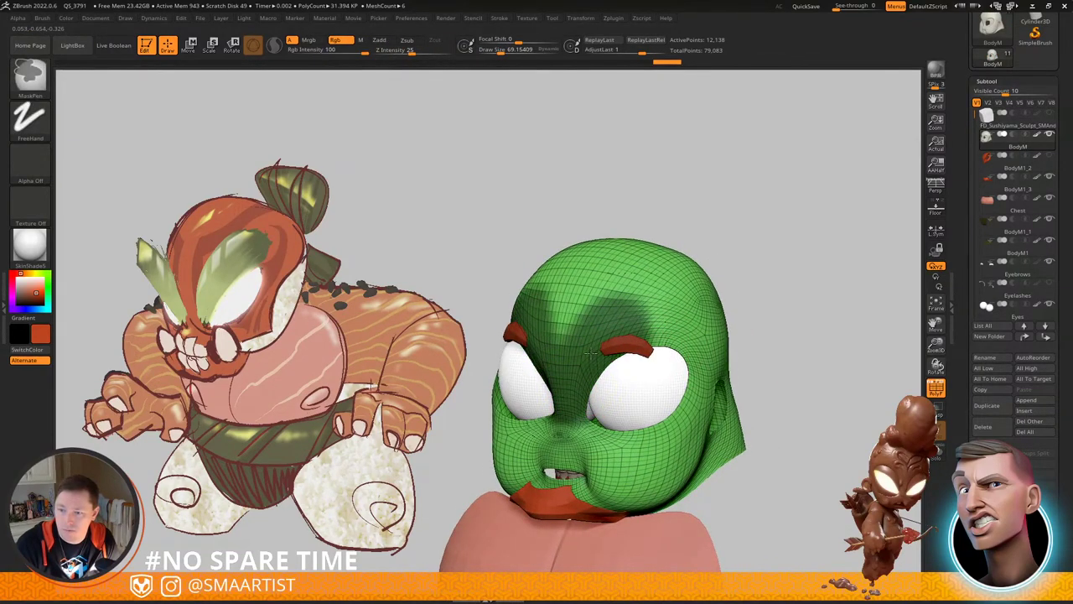
{"action": "right_click_drag", "start_coordinate": [570, 393], "coordinate": [578, 345]}
{"action": "left_click_drag", "start_coordinate": [528, 243], "coordinate": [642, 402], "text": "ctrl"}
{"action": "left_click_drag", "start_coordinate": [575, 233], "coordinate": [721, 334], "text": "ctrl"}
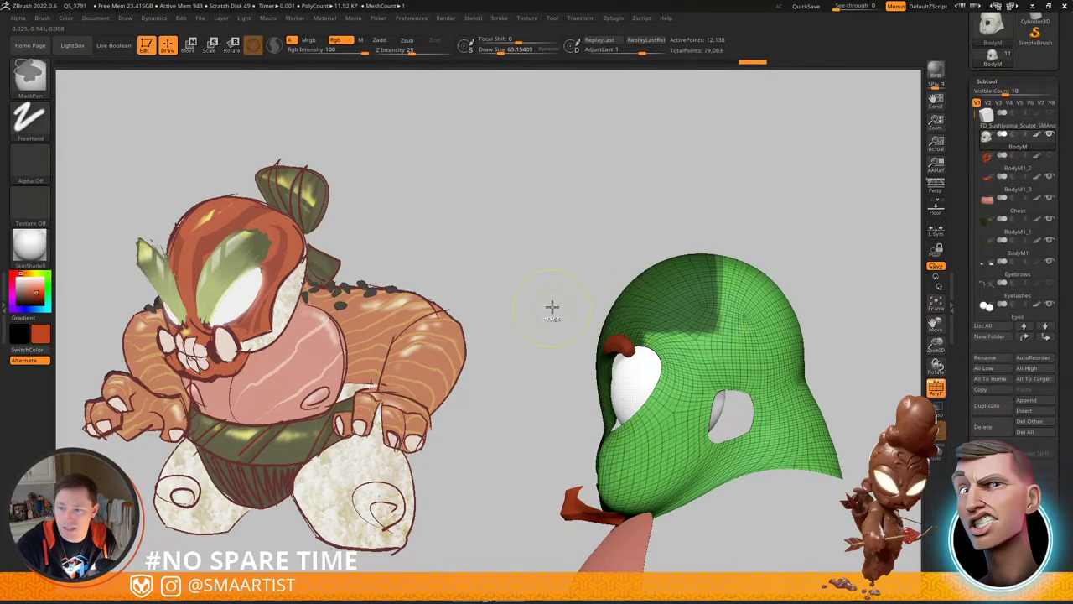
{"action": "left_click_drag", "start_coordinate": [586, 228], "coordinate": [671, 418], "text": "ctrl"}
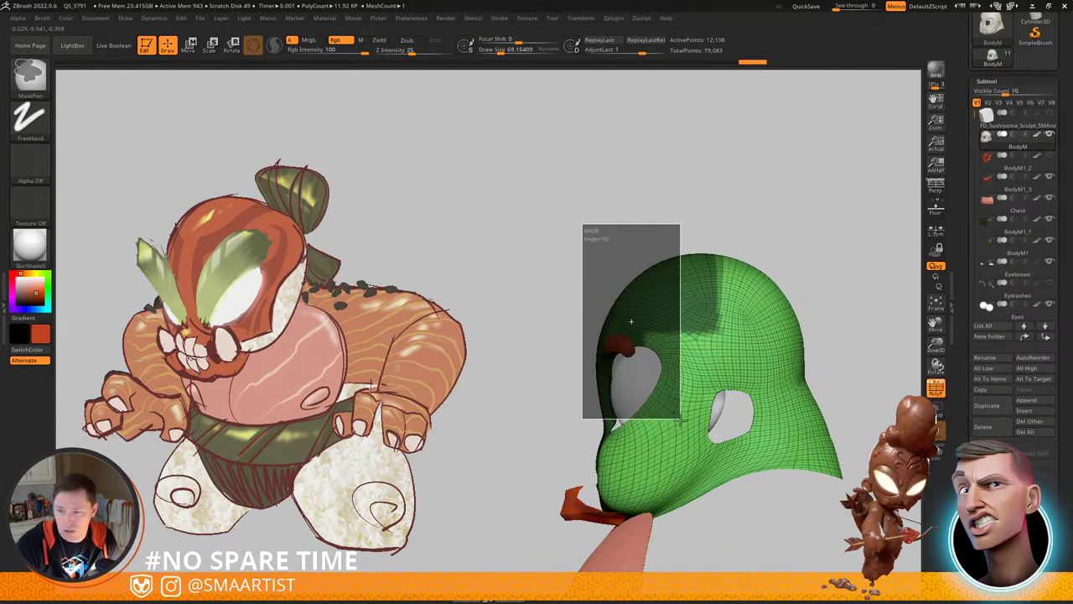
{"action": "left_click_drag", "start_coordinate": [685, 431], "coordinate": [686, 431], "text": "ctrl"}
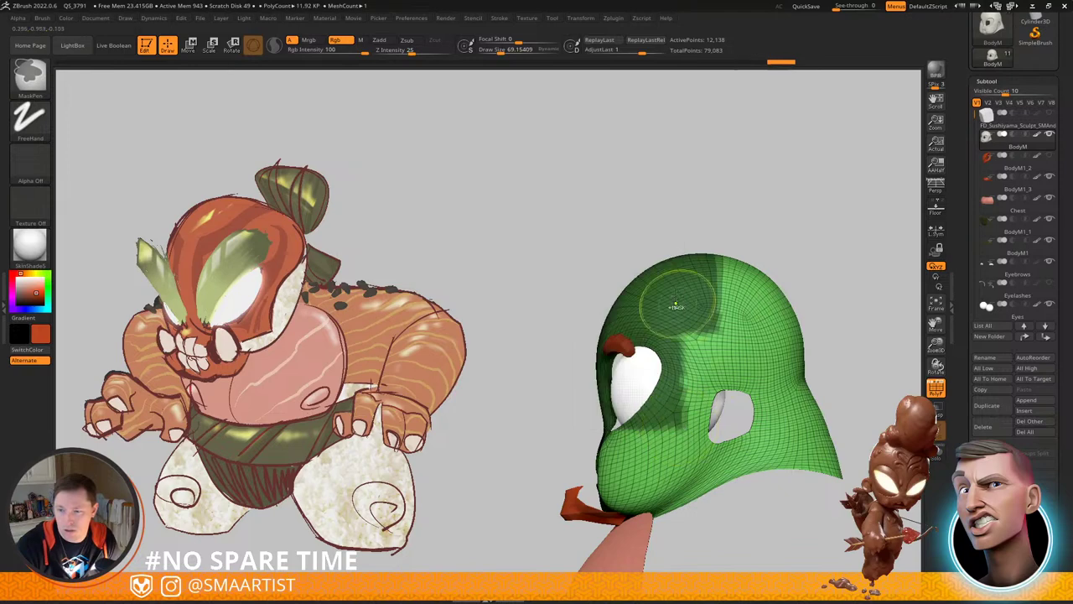
Step: Reduce the mask brush's draw size to about 23, extend the mask to a curved edge along the head's side and fill its gaps
{"action": "key", "text": "s"}
{"action": "left_click_drag", "start_coordinate": [661, 381], "coordinate": [652, 382]}
{"action": "key", "text": "ctrl"}
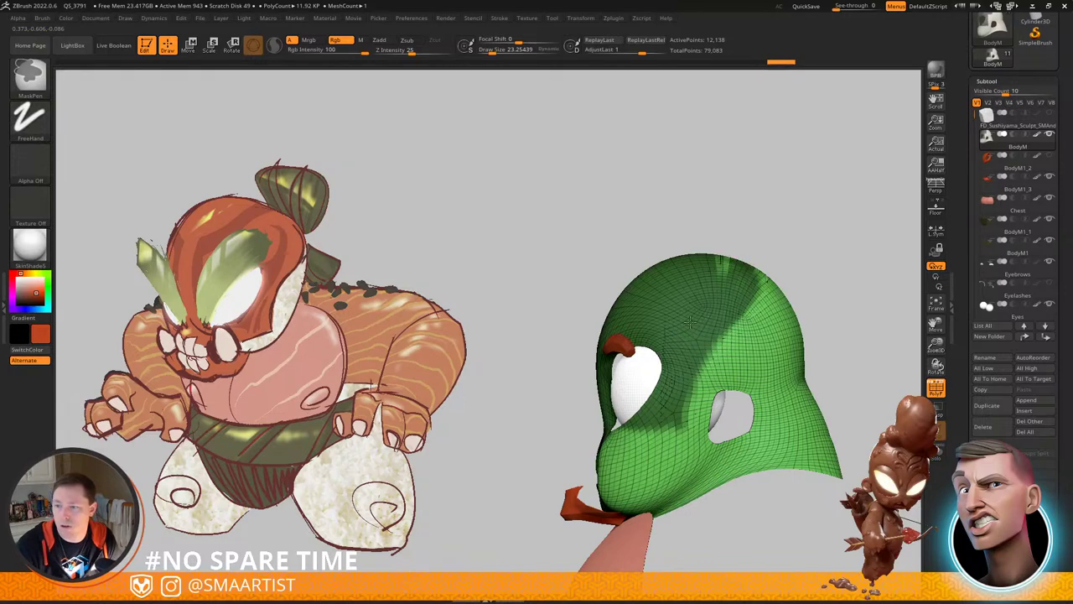
{"action": "left_click_drag", "start_coordinate": [801, 230], "coordinate": [689, 356]}
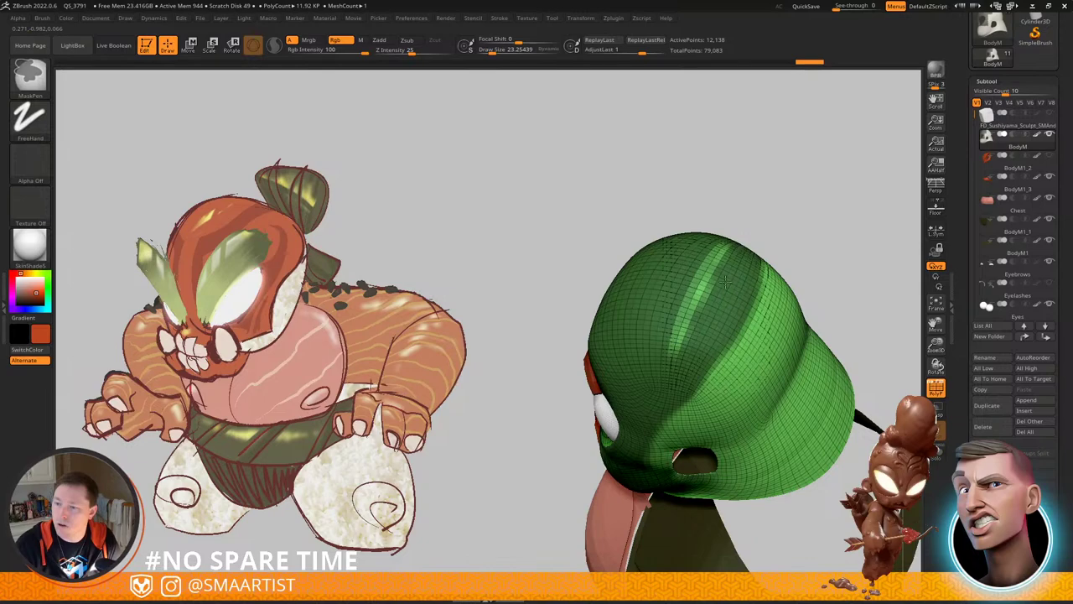
{"action": "left_click_drag", "start_coordinate": [726, 281], "coordinate": [672, 339], "text": "ctrl"}
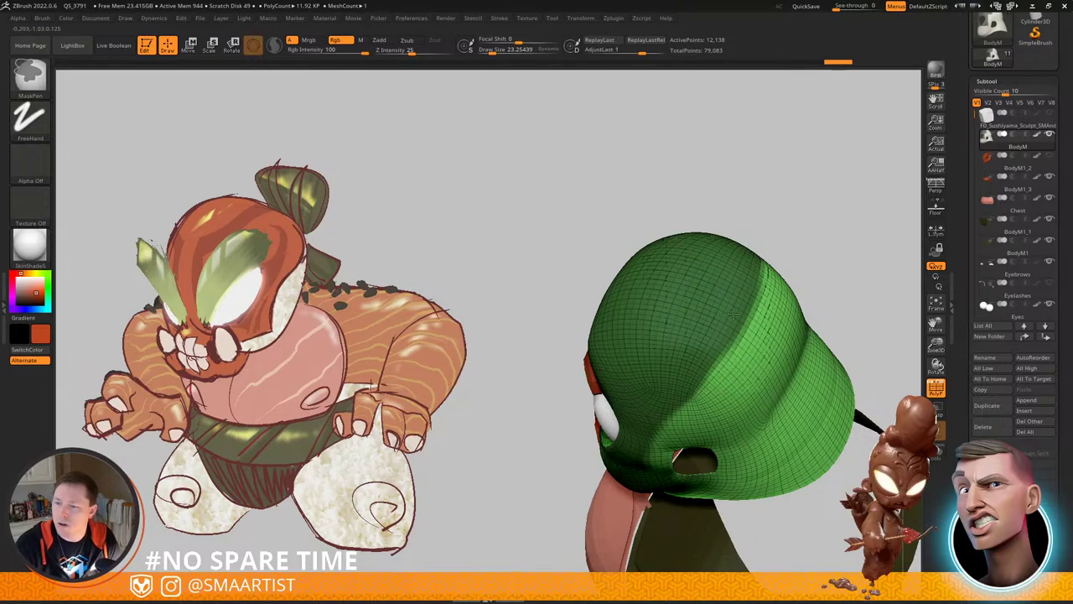
Step: Extend the mask across the nose and upper cheeks below the eyes, show the whole body again and hide its wireframe
{"action": "left_click_drag", "start_coordinate": [690, 376], "coordinate": [662, 383], "text": "ctrl"}
{"action": "mouse_move", "coordinate": [557, 377]}
{"action": "left_mouse_down"}
{"action": "mouse_move", "coordinate": [747, 294]}
{"action": "mouse_move", "coordinate": [721, 352]}
{"action": "mouse_move", "coordinate": [692, 378]}
{"action": "left_mouse_up"}
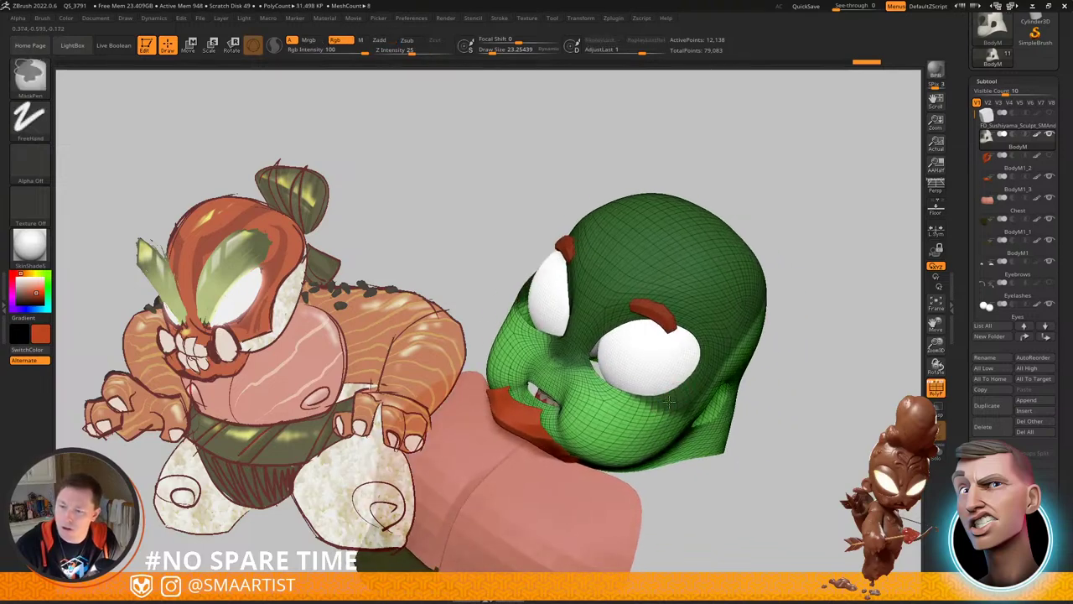
{"action": "left_click_drag", "start_coordinate": [607, 393], "coordinate": [568, 392], "text": "ctrl"}
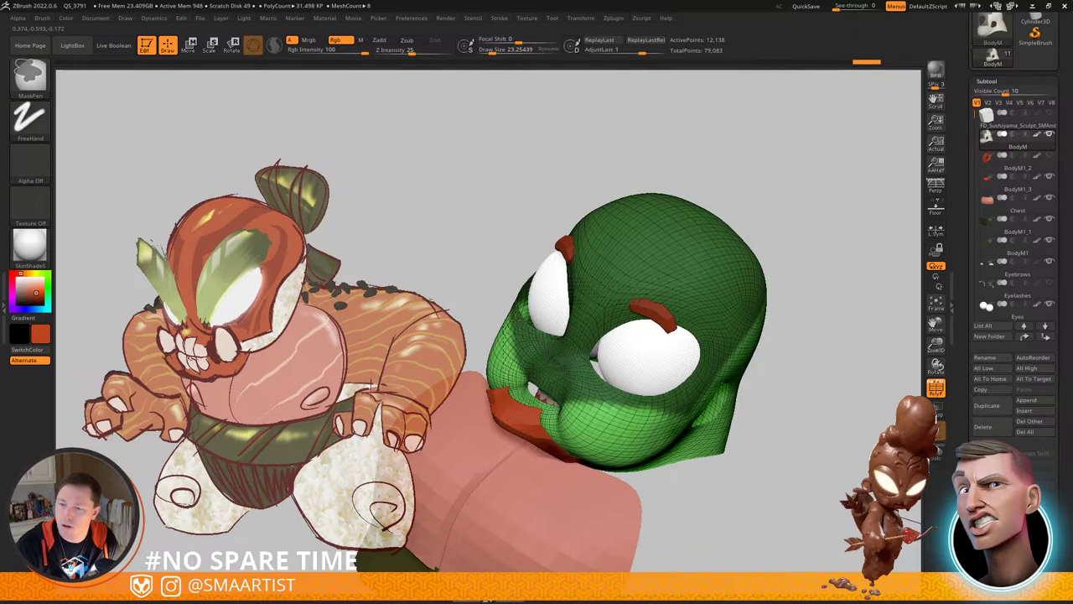
{"action": "mouse_move", "coordinate": [553, 358]}
{"action": "right_mouse_down"}
{"action": "mouse_move", "coordinate": [669, 440]}
{"action": "mouse_move", "coordinate": [626, 412]}
{"action": "mouse_move", "coordinate": [700, 434]}
{"action": "mouse_move", "coordinate": [764, 400]}
{"action": "right_mouse_up"}
{"action": "left_click", "coordinate": [790, 377], "text": "ctrl+shift"}
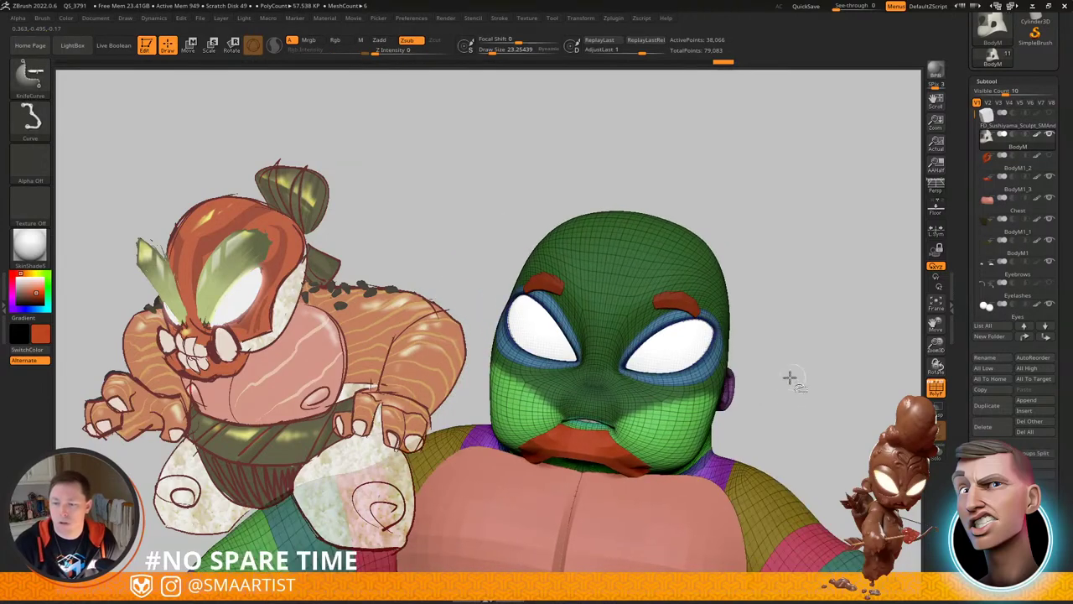
{"action": "key", "text": "shift+f"}
{"action": "mouse_move", "coordinate": [740, 321]}
{"action": "right_mouse_down"}
{"action": "mouse_move", "coordinate": [659, 353]}
{"action": "mouse_move", "coordinate": [747, 358]}
{"action": "mouse_move", "coordinate": [816, 342]}
{"action": "mouse_move", "coordinate": [728, 343]}
{"action": "mouse_move", "coordinate": [723, 327]}
{"action": "mouse_move", "coordinate": [780, 406]}
{"action": "right_mouse_up"}
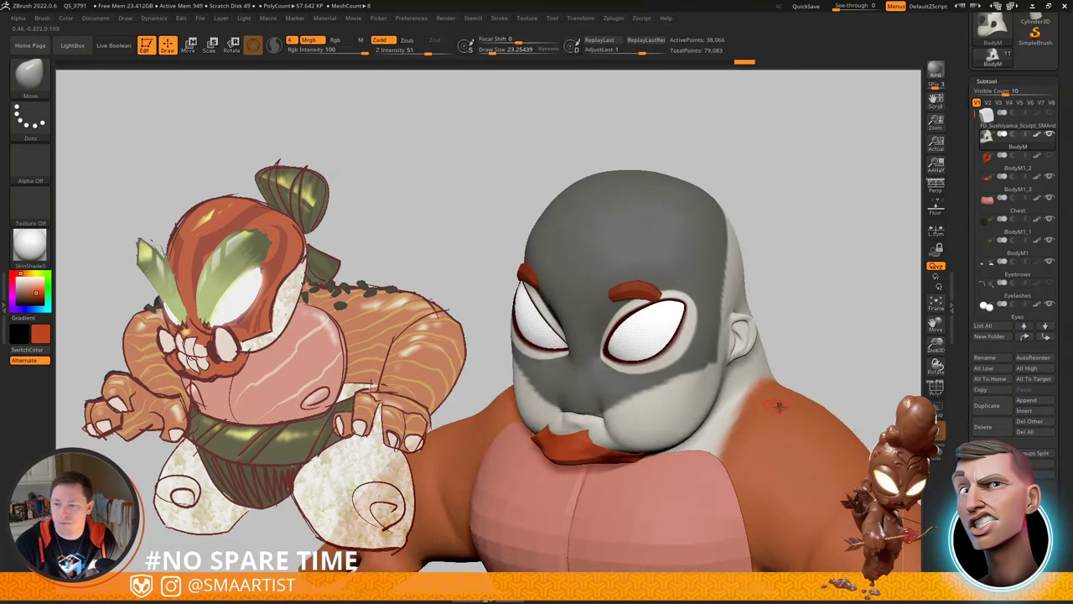
Step: Extract the masked area as a double-sided shell with smoothness 5 and thickness 0.02, accept it as a subtool and clear the mask
{"action": "left_click_drag", "start_coordinate": [1046, 578], "coordinate": [1046, 496]}
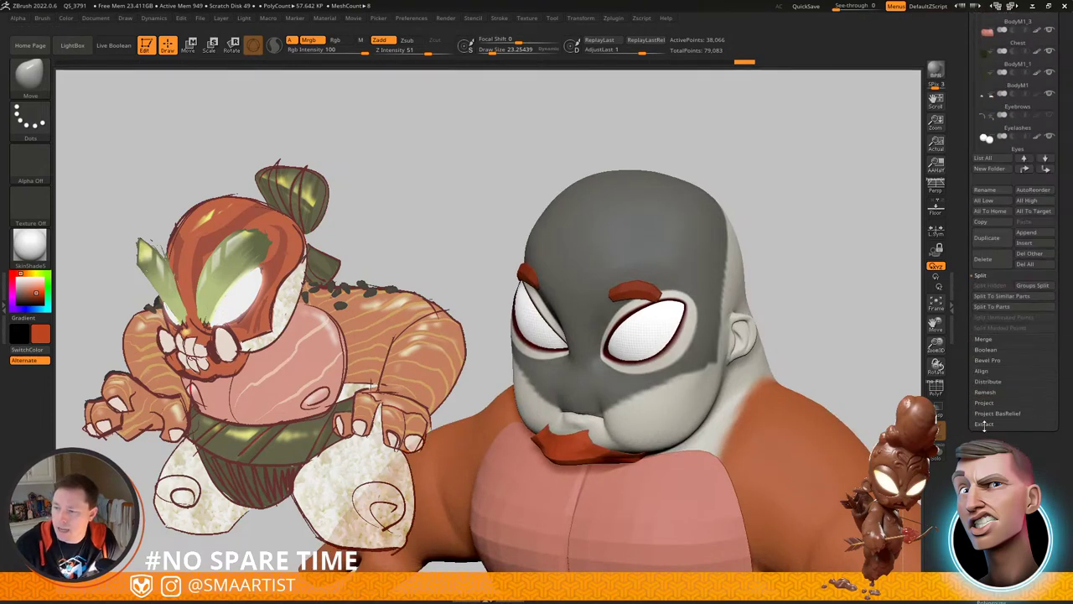
{"action": "left_click", "coordinate": [984, 424]}
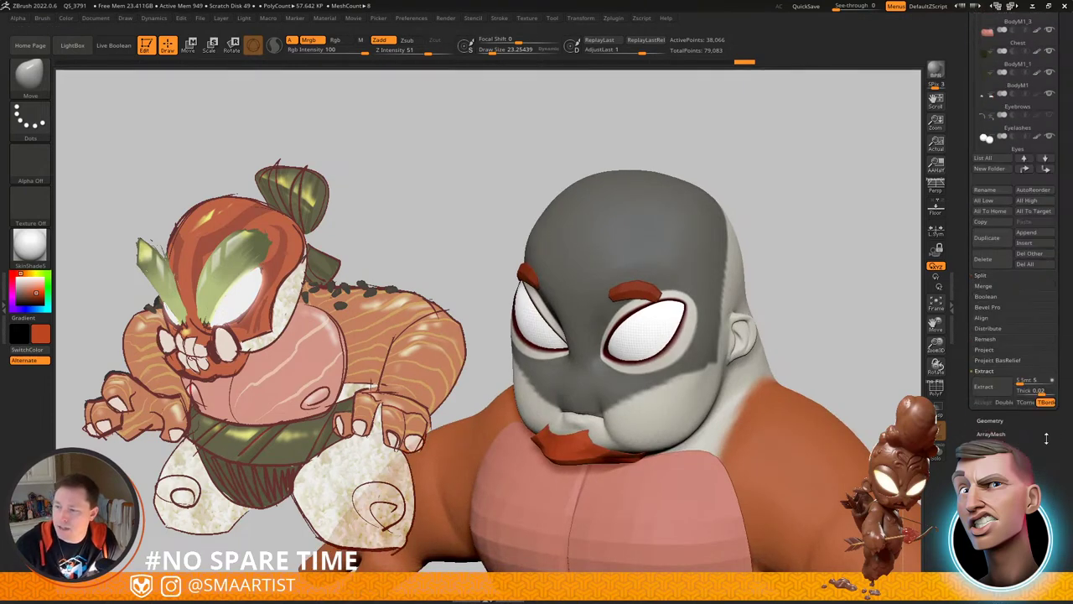
{"action": "left_click", "coordinate": [996, 392]}
{"action": "left_click", "coordinate": [988, 401]}
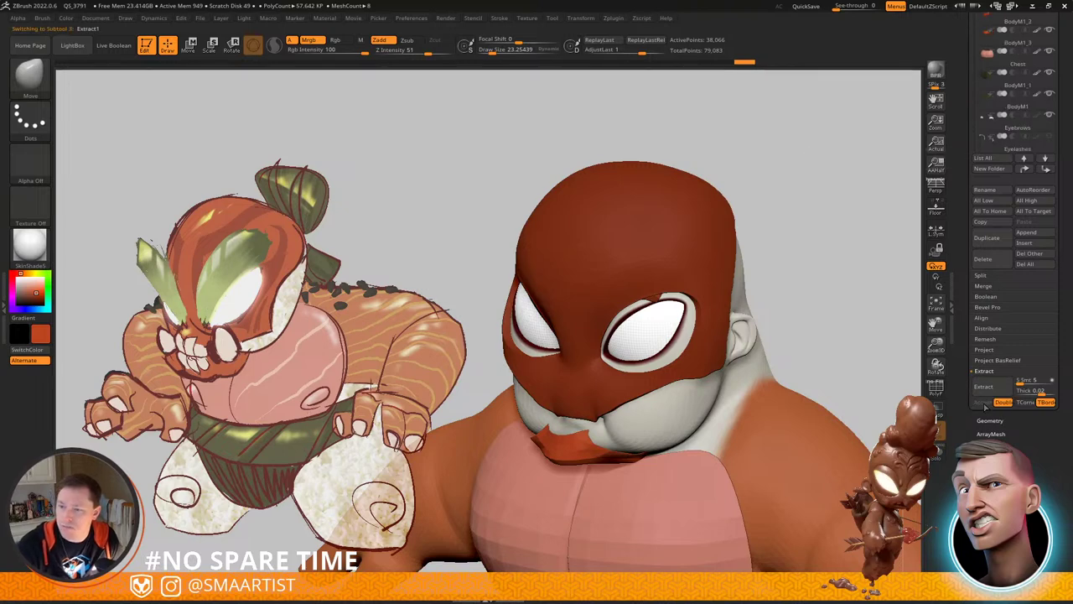
{"action": "right_click_drag", "start_coordinate": [635, 266], "coordinate": [654, 282]}
{"action": "left_click_drag", "start_coordinate": [807, 243], "coordinate": [826, 264], "text": "ctrl"}
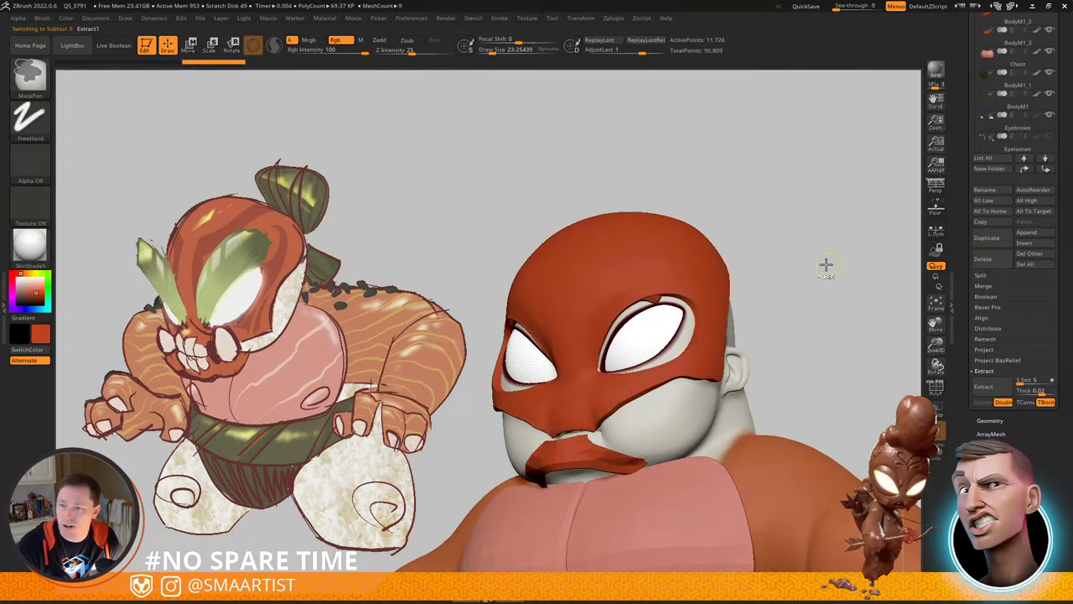
Step: Show the shell's wireframe, set the draw size to about 54 and smooth the shell's lower edge below the eye
{"action": "key", "text": "shift+f"}
{"action": "right_click_drag", "start_coordinate": [729, 234], "coordinate": [597, 335]}
{"action": "mouse_move", "coordinate": [436, 352]}
{"action": "right_mouse_down"}
{"action": "mouse_move", "coordinate": [574, 374]}
{"action": "mouse_move", "coordinate": [496, 331]}
{"action": "right_mouse_up"}
{"action": "key", "text": "s"}
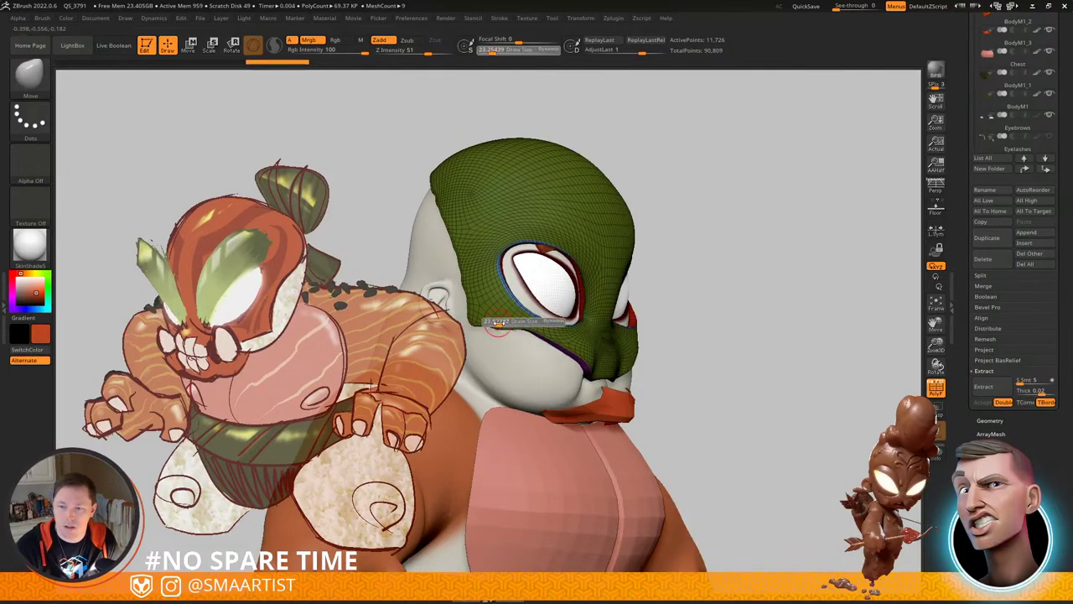
{"action": "left_click_drag", "start_coordinate": [495, 329], "coordinate": [502, 329]}
{"action": "left_click_drag", "start_coordinate": [561, 348], "coordinate": [567, 349], "text": "shift"}
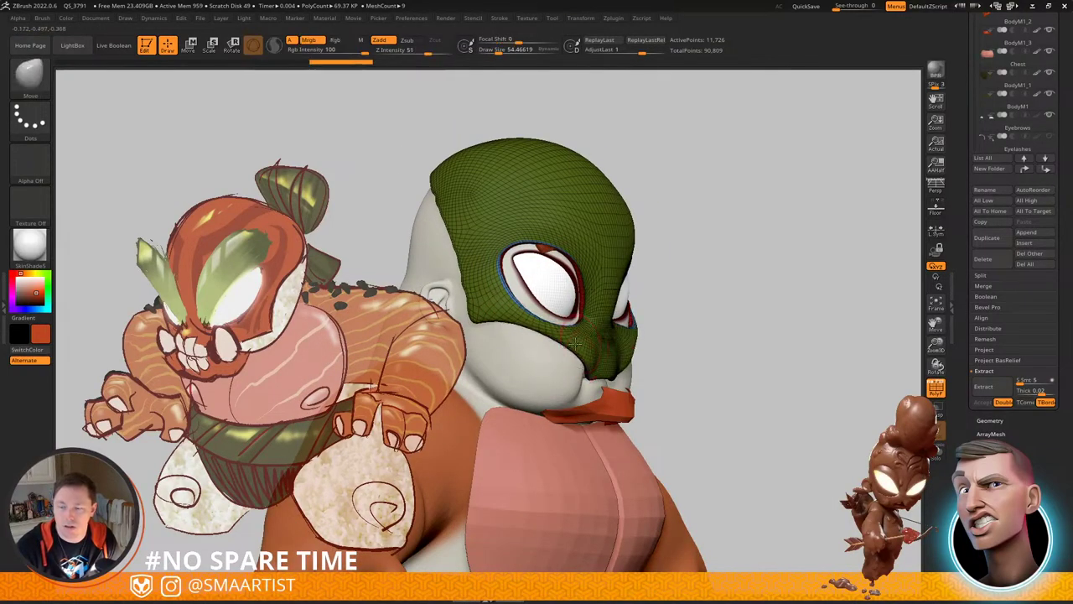
{"action": "right_click_drag", "start_coordinate": [482, 323], "coordinate": [546, 341]}
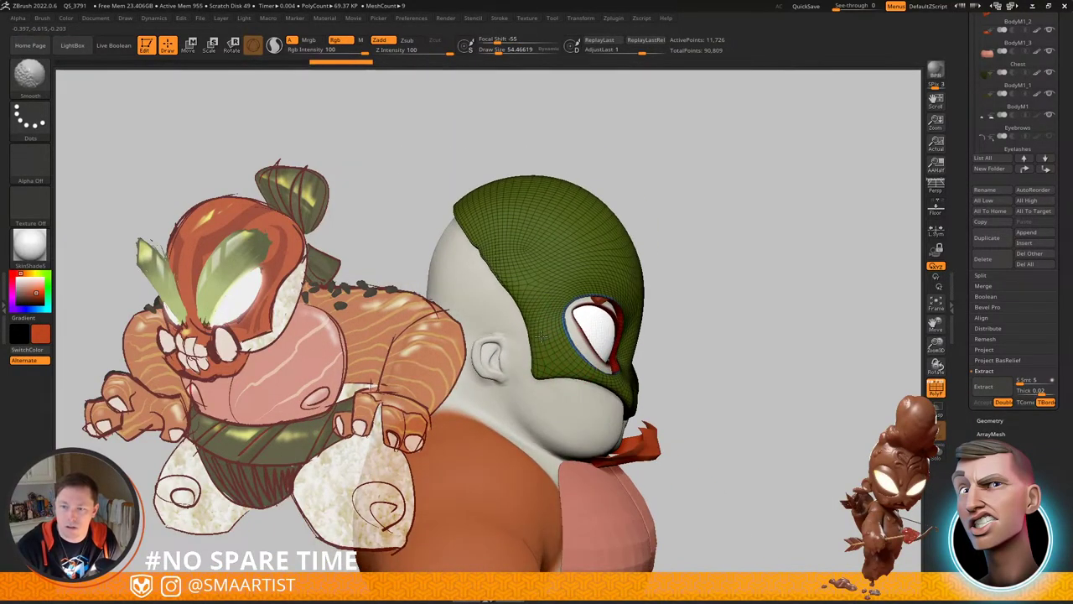
Step: Smooth the shell's rear edge along the side and top of the head
{"action": "left_click_drag", "start_coordinate": [493, 251], "coordinate": [498, 262], "text": "shift"}
{"action": "mouse_move", "coordinate": [499, 266]}
{"action": "right_mouse_down", "text": "alt"}
{"action": "mouse_move", "coordinate": [525, 352]}
{"action": "mouse_move", "coordinate": [522, 341]}
{"action": "mouse_move", "coordinate": [513, 352]}
{"action": "right_mouse_up", "text": "alt"}
{"action": "left_click_drag", "start_coordinate": [484, 352], "coordinate": [448, 301], "text": "shift"}
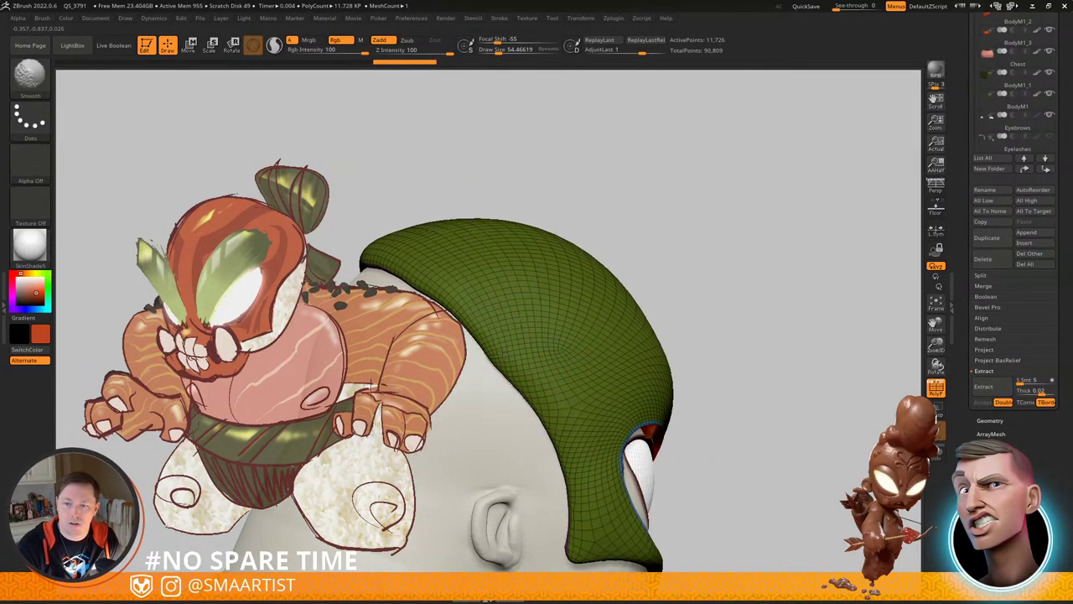
{"action": "left_click_drag", "start_coordinate": [505, 354], "coordinate": [495, 364], "text": "shift"}
{"action": "right_click_drag", "start_coordinate": [604, 369], "coordinate": [537, 383]}
Step: Hide the wireframe and smooth the shell's edges around the eye openings
{"action": "key", "text": "shift+f"}
{"action": "right_click_drag", "start_coordinate": [648, 407], "coordinate": [652, 428], "text": "ctrl"}
{"action": "mouse_move", "coordinate": [662, 416]}
{"action": "right_mouse_down", "text": "alt"}
{"action": "mouse_move", "coordinate": [614, 352]}
{"action": "mouse_move", "coordinate": [613, 330]}
{"action": "right_mouse_up", "text": "alt"}
{"action": "left_click_drag", "start_coordinate": [637, 362], "coordinate": [647, 374], "text": "shift"}
{"action": "right_click_drag", "start_coordinate": [692, 411], "coordinate": [644, 430]}
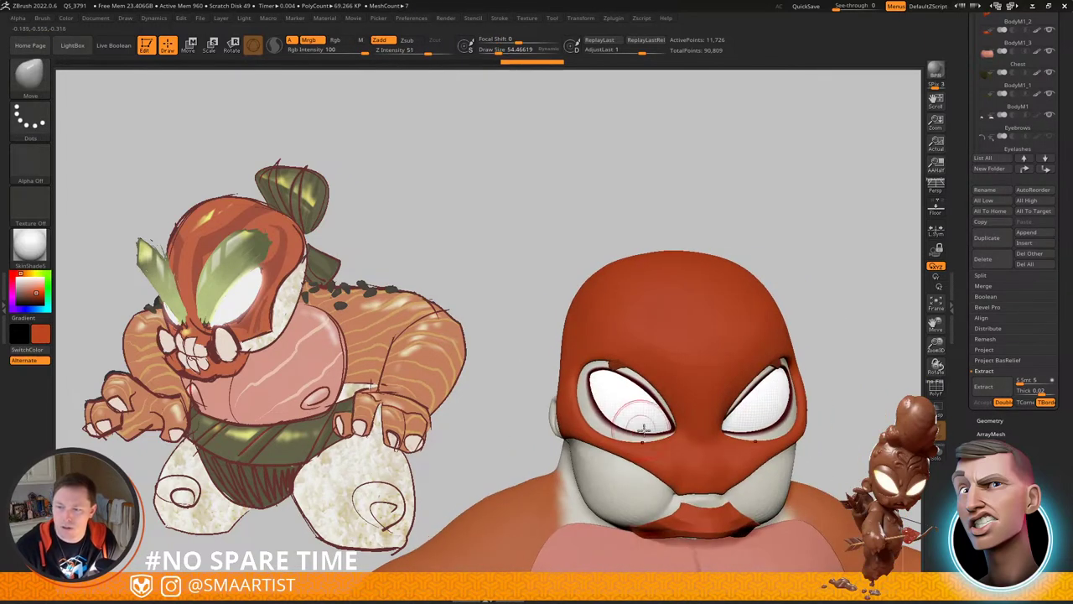
{"action": "left_click_drag", "start_coordinate": [577, 403], "coordinate": [582, 396], "text": "shift"}
{"action": "mouse_move", "coordinate": [587, 394]}
{"action": "right_mouse_down"}
{"action": "mouse_move", "coordinate": [642, 370]}
{"action": "mouse_move", "coordinate": [671, 339]}
{"action": "mouse_move", "coordinate": [731, 397]}
{"action": "mouse_move", "coordinate": [718, 399]}
{"action": "mouse_move", "coordinate": [723, 407]}
{"action": "right_mouse_up"}
Step: Show only the shell with its wireframe, inspect the isolated eye-rim polygroup and unhide the rest of the shell
{"action": "key", "text": "shift+f"}
{"action": "right_click_drag", "start_coordinate": [687, 336], "coordinate": [723, 323]}
{"action": "right_click_drag", "start_coordinate": [723, 322], "coordinate": [755, 303], "text": "ctrl"}
{"action": "key", "text": "shift+s"}
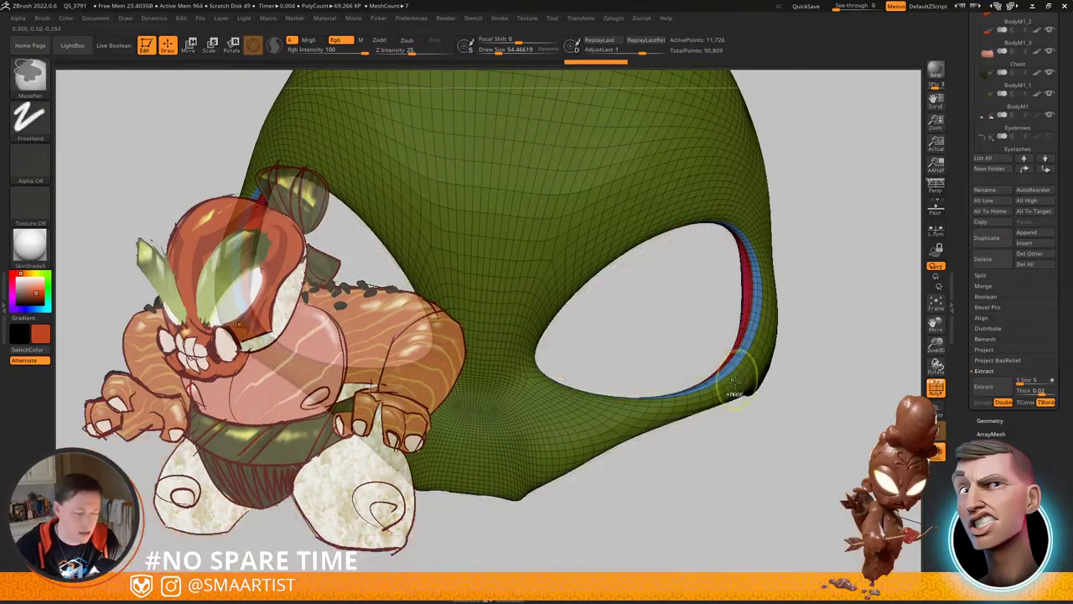
{"action": "mouse_move", "coordinate": [738, 384]}
{"action": "right_mouse_down"}
{"action": "mouse_move", "coordinate": [750, 330]}
{"action": "mouse_move", "coordinate": [741, 326]}
{"action": "mouse_move", "coordinate": [759, 383]}
{"action": "mouse_move", "coordinate": [750, 294]}
{"action": "right_mouse_up"}
{"action": "left_click", "coordinate": [752, 338], "text": "ctrl+shift"}
{"action": "mouse_move", "coordinate": [751, 294]}
{"action": "right_mouse_down"}
{"action": "mouse_move", "coordinate": [759, 304]}
{"action": "mouse_move", "coordinate": [750, 310]}
{"action": "right_mouse_up"}
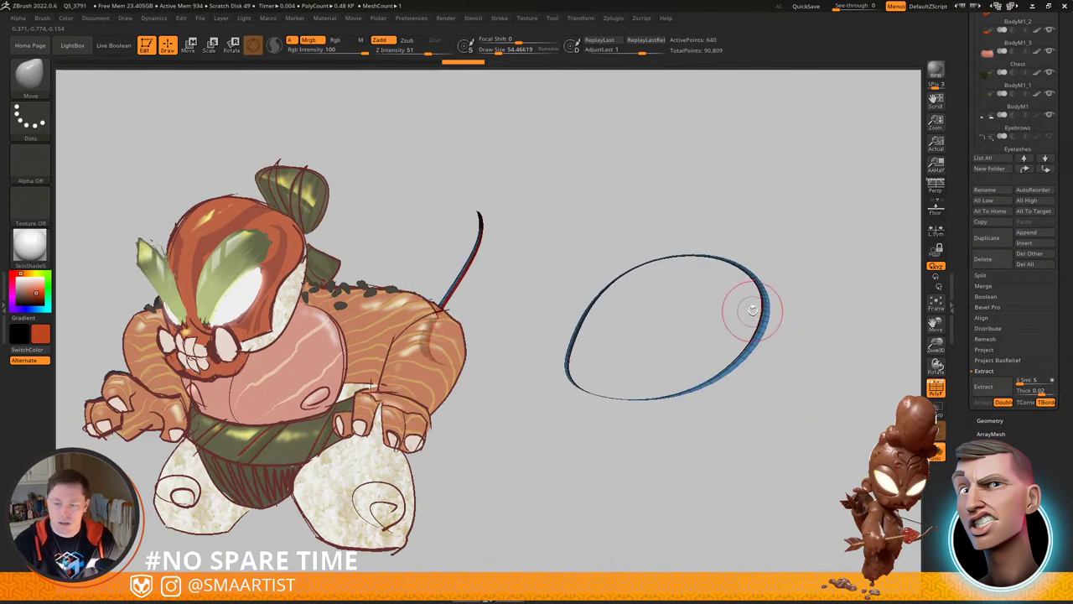
{"action": "left_click", "coordinate": [816, 309], "text": "ctrl+shift"}
Step: Mask everything on the shell except the eye-rim polygroup, soften the mask's border and show the other subtools again
{"action": "key", "text": "w"}
{"action": "right_click_drag", "start_coordinate": [727, 337], "coordinate": [780, 356]}
{"action": "left_click", "coordinate": [877, 369], "text": "ctrl"}
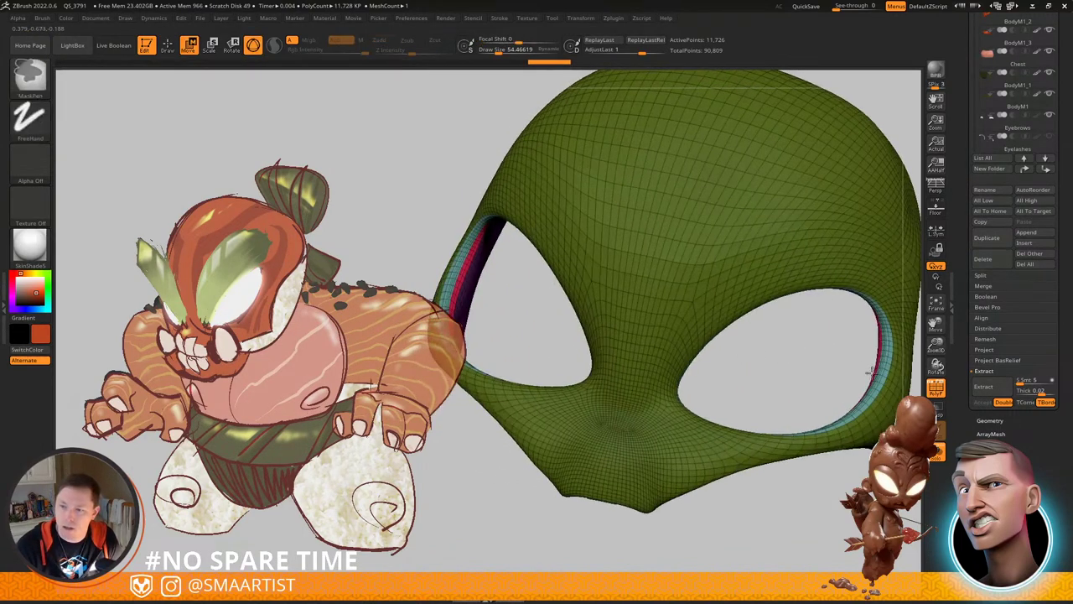
{"action": "mouse_move", "coordinate": [871, 399]}
{"action": "right_mouse_down"}
{"action": "mouse_move", "coordinate": [860, 379]}
{"action": "mouse_move", "coordinate": [791, 386]}
{"action": "right_mouse_up"}
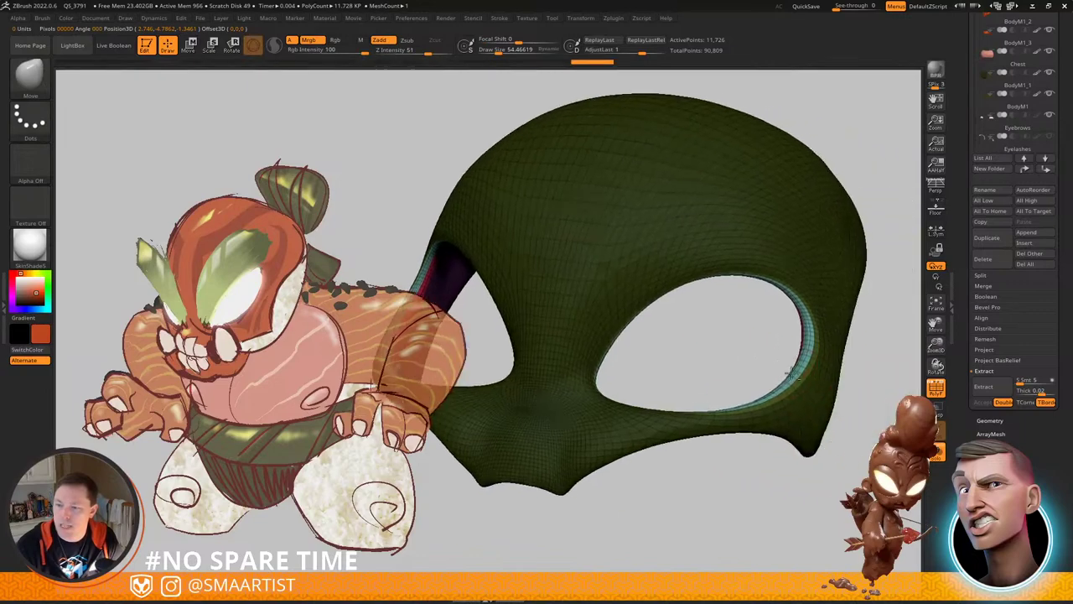
{"action": "key", "text": "q"}
{"action": "left_click", "coordinate": [789, 386], "text": "ctrl"}
{"action": "left_click", "coordinate": [826, 436], "text": "ctrl"}
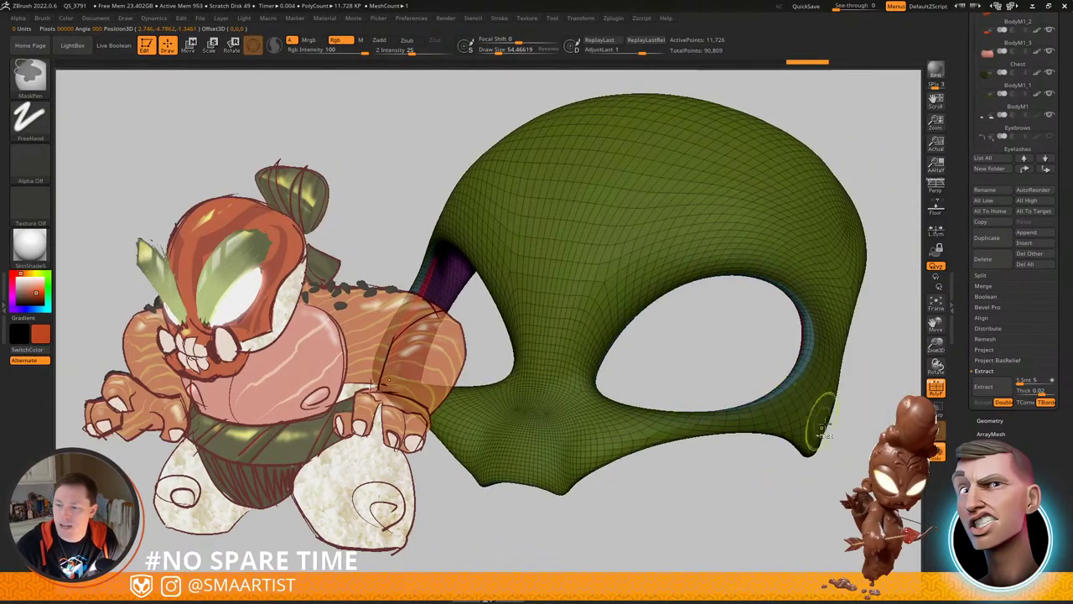
{"action": "left_click", "coordinate": [841, 440], "text": "ctrl"}
{"action": "right_click_drag", "start_coordinate": [842, 440], "coordinate": [876, 369], "text": "ctrl"}
{"action": "key", "text": "alt+s"}
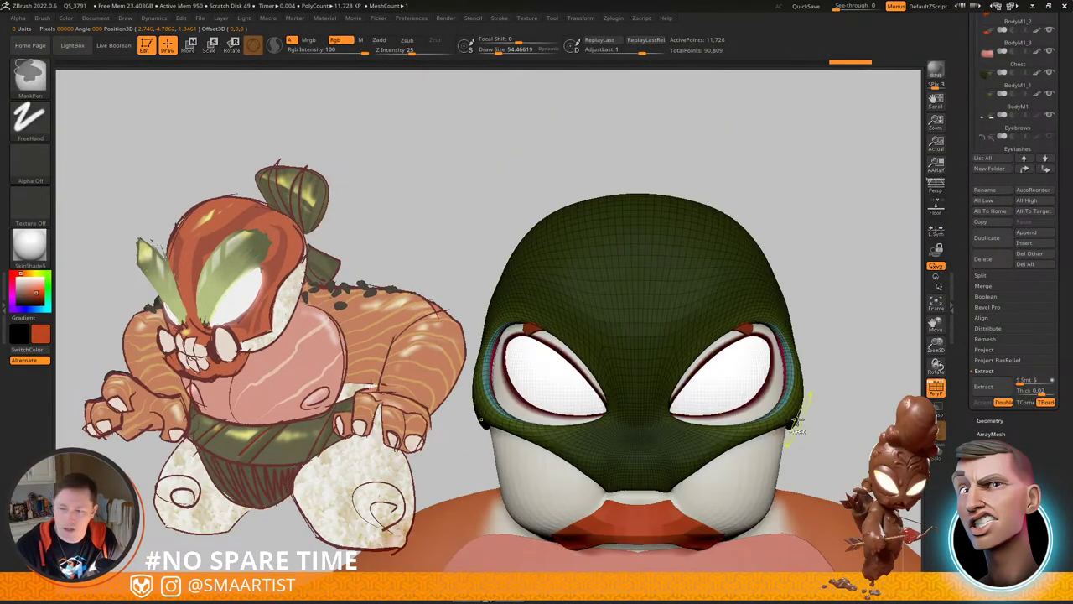
Step: Pull the shell's eye openings closer to the eyes with the Move brush at draw sizes of about 229 and 163
{"action": "mouse_move", "coordinate": [797, 421]}
{"action": "right_mouse_down"}
{"action": "mouse_move", "coordinate": [807, 412]}
{"action": "mouse_move", "coordinate": [775, 390]}
{"action": "mouse_move", "coordinate": [713, 371]}
{"action": "right_mouse_up"}
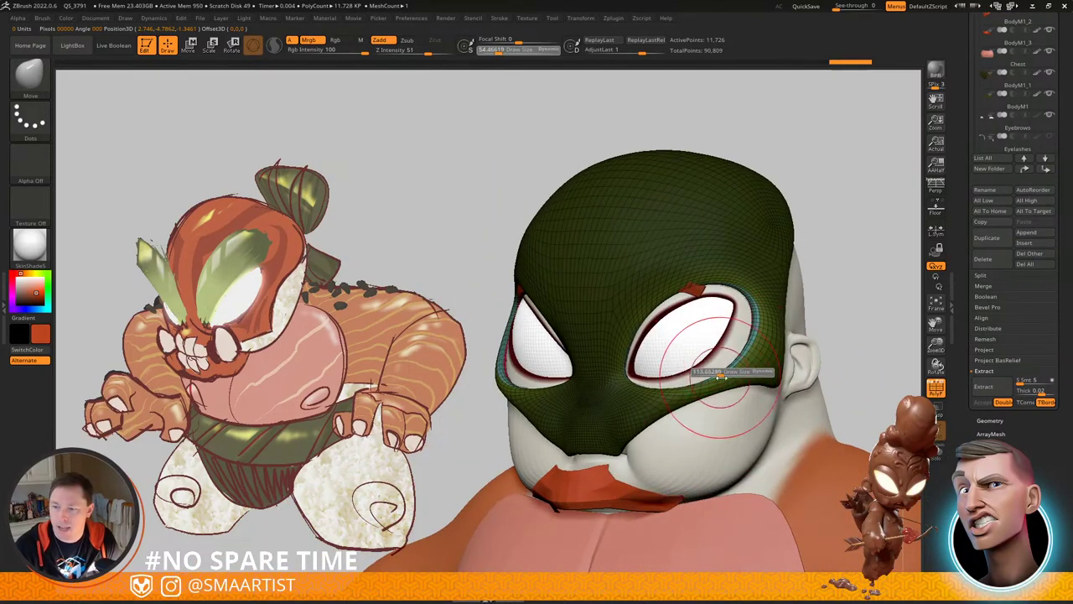
{"action": "mouse_move", "coordinate": [721, 377]}
{"action": "left_mouse_down"}
{"action": "mouse_move", "coordinate": [732, 377]}
{"action": "mouse_move", "coordinate": [697, 347]}
{"action": "left_mouse_up"}
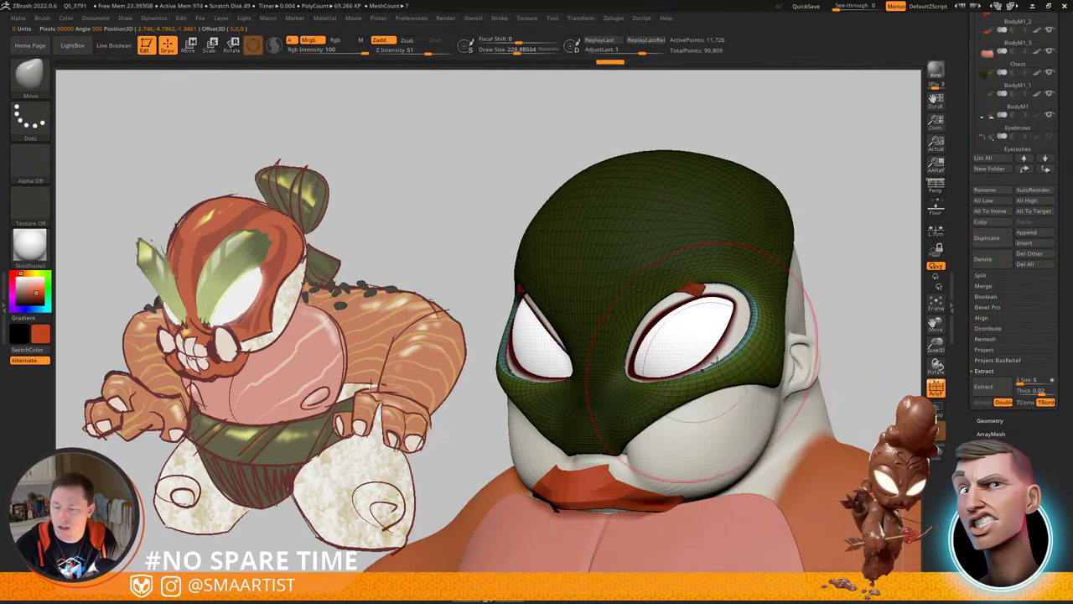
{"action": "right_click_drag", "start_coordinate": [689, 312], "coordinate": [728, 308]}
{"action": "left_click_drag", "start_coordinate": [642, 303], "coordinate": [654, 314]}
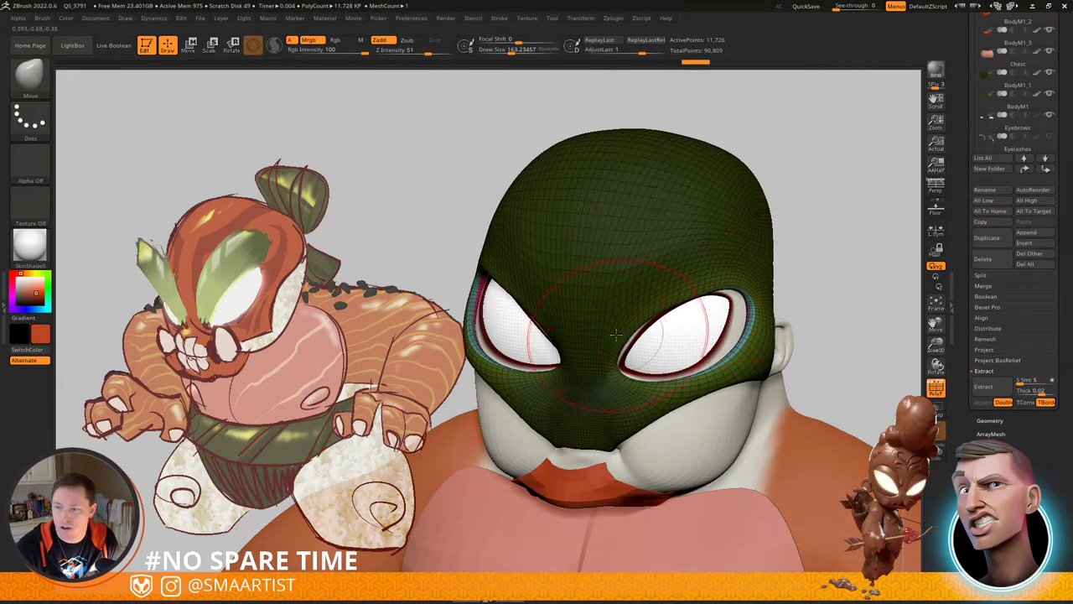
{"action": "right_click_drag", "start_coordinate": [661, 306], "coordinate": [719, 286]}
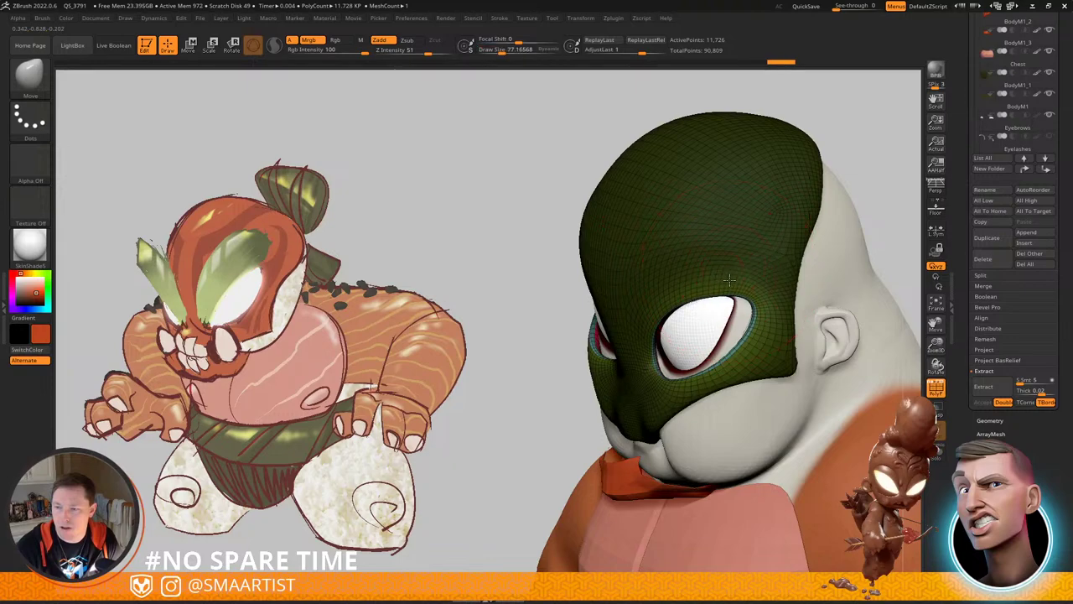
Step: Reduce the draw size to about 77 and 65 and fit the openings' upper and outer rims closer to the eyes
{"action": "left_click_drag", "start_coordinate": [708, 292], "coordinate": [710, 290]}
{"action": "mouse_move", "coordinate": [711, 292]}
{"action": "right_mouse_down"}
{"action": "mouse_move", "coordinate": [773, 297]}
{"action": "mouse_move", "coordinate": [755, 314]}
{"action": "right_mouse_up"}
{"action": "left_click_drag", "start_coordinate": [759, 316], "coordinate": [760, 317]}
{"action": "mouse_move", "coordinate": [764, 317]}
{"action": "right_mouse_down"}
{"action": "mouse_move", "coordinate": [745, 312]}
{"action": "mouse_move", "coordinate": [760, 319]}
{"action": "right_mouse_up"}
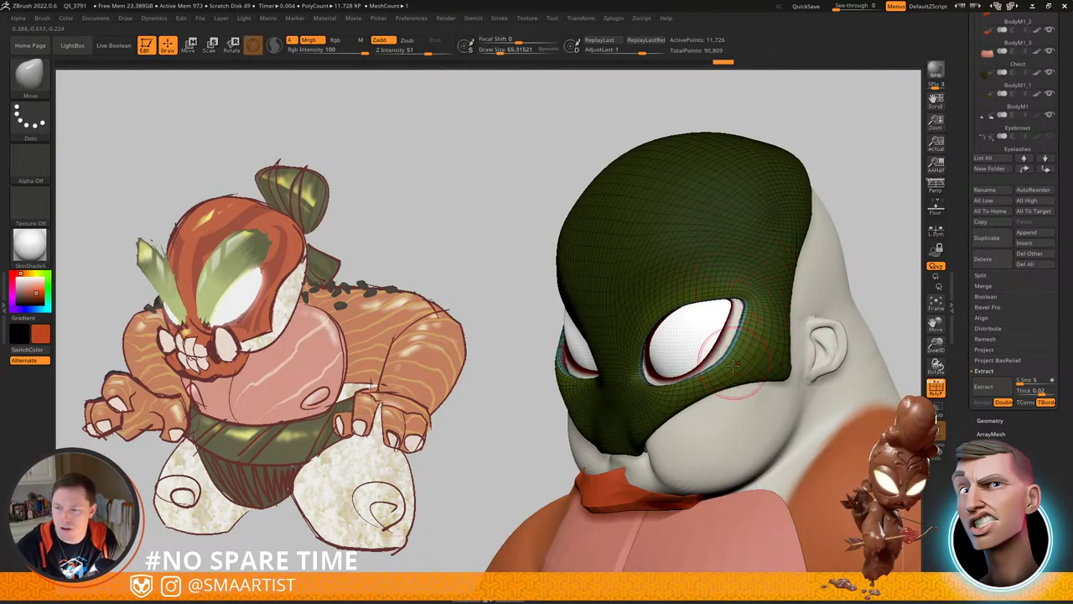
{"action": "left_click_drag", "start_coordinate": [731, 357], "coordinate": [730, 355]}
{"action": "mouse_move", "coordinate": [730, 355]}
{"action": "right_mouse_down"}
{"action": "mouse_move", "coordinate": [761, 362]}
{"action": "mouse_move", "coordinate": [753, 349]}
{"action": "right_mouse_up"}
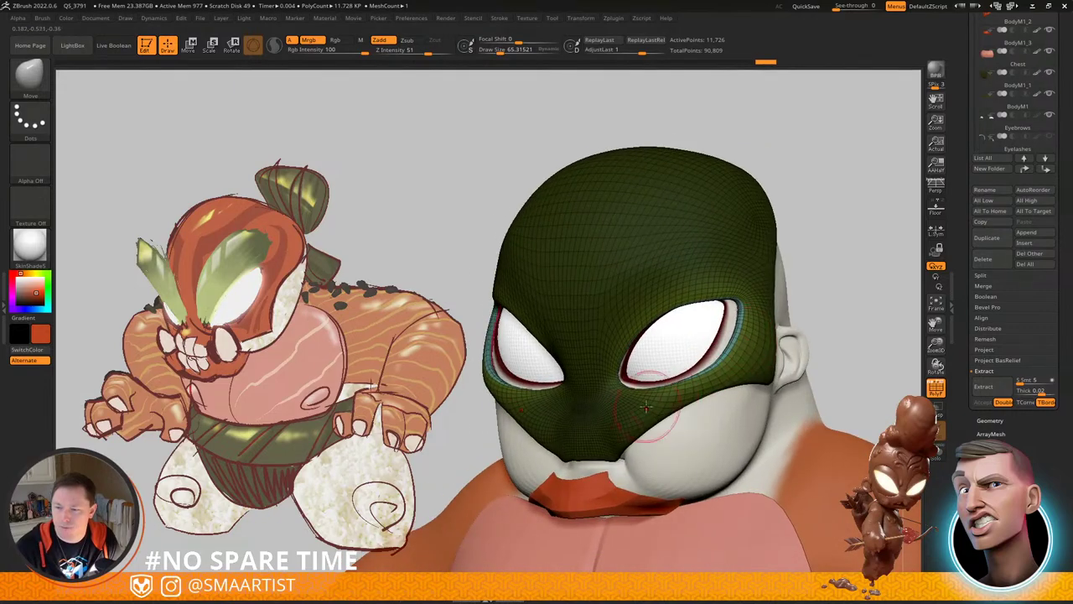
Step: Move the eye openings' inner lower rims beside the nose closer to the eyes
{"action": "left_click_drag", "start_coordinate": [647, 407], "coordinate": [646, 406]}
{"action": "right_click_drag", "start_coordinate": [645, 406], "coordinate": [673, 428]}
{"action": "left_click_drag", "start_coordinate": [627, 389], "coordinate": [627, 385]}
{"action": "right_click_drag", "start_coordinate": [628, 384], "coordinate": [593, 374]}
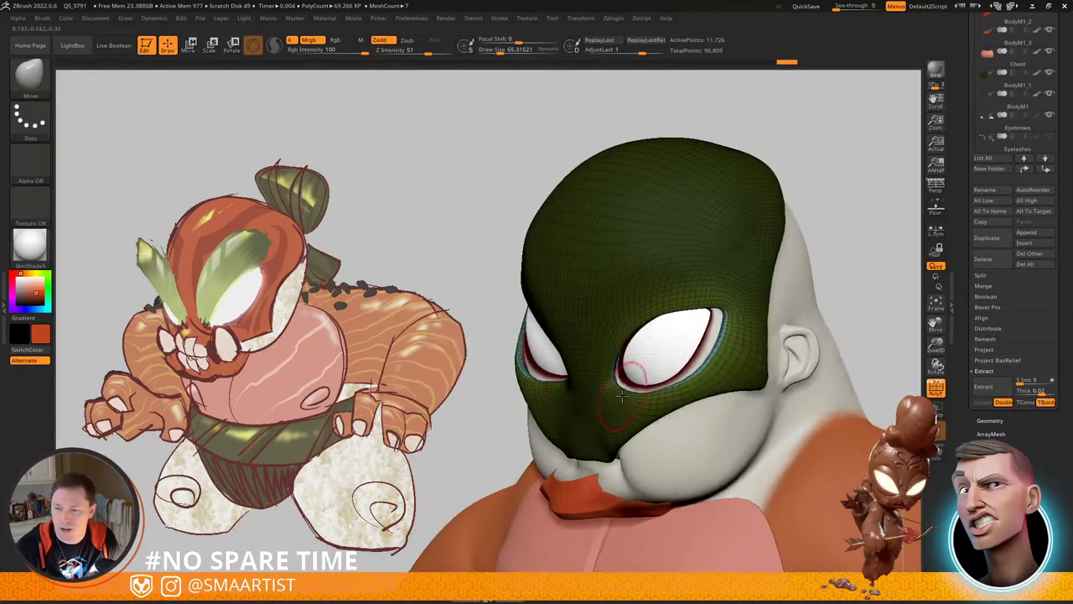
Step: Smooth the shell below the eyes, hide the wireframe and clear the mask
{"action": "left_click_drag", "start_coordinate": [687, 394], "coordinate": [691, 390], "text": "shift"}
{"action": "key", "text": "shift+f"}
{"action": "mouse_move", "coordinate": [691, 391]}
{"action": "right_mouse_down", "text": "ctrl"}
{"action": "mouse_move", "coordinate": [646, 344]}
{"action": "mouse_move", "coordinate": [642, 324]}
{"action": "mouse_move", "coordinate": [671, 407]}
{"action": "mouse_move", "coordinate": [659, 355]}
{"action": "right_mouse_up", "text": "ctrl"}
{"action": "mouse_move", "coordinate": [659, 356]}
{"action": "right_mouse_down"}
{"action": "mouse_move", "coordinate": [647, 364]}
{"action": "mouse_move", "coordinate": [650, 282]}
{"action": "mouse_move", "coordinate": [711, 422]}
{"action": "mouse_move", "coordinate": [661, 400]}
{"action": "mouse_move", "coordinate": [706, 374]}
{"action": "right_mouse_up"}
{"action": "left_click_drag", "start_coordinate": [697, 369], "coordinate": [690, 371], "text": "shift"}
{"action": "mouse_move", "coordinate": [691, 371]}
{"action": "right_mouse_down", "text": "ctrl"}
{"action": "mouse_move", "coordinate": [757, 316]}
{"action": "mouse_move", "coordinate": [676, 328]}
{"action": "right_mouse_up", "text": "ctrl"}
{"action": "left_click_drag", "start_coordinate": [640, 365], "coordinate": [688, 406], "text": "ctrl"}
{"action": "right_click_drag", "start_coordinate": [684, 396], "coordinate": [723, 378]}
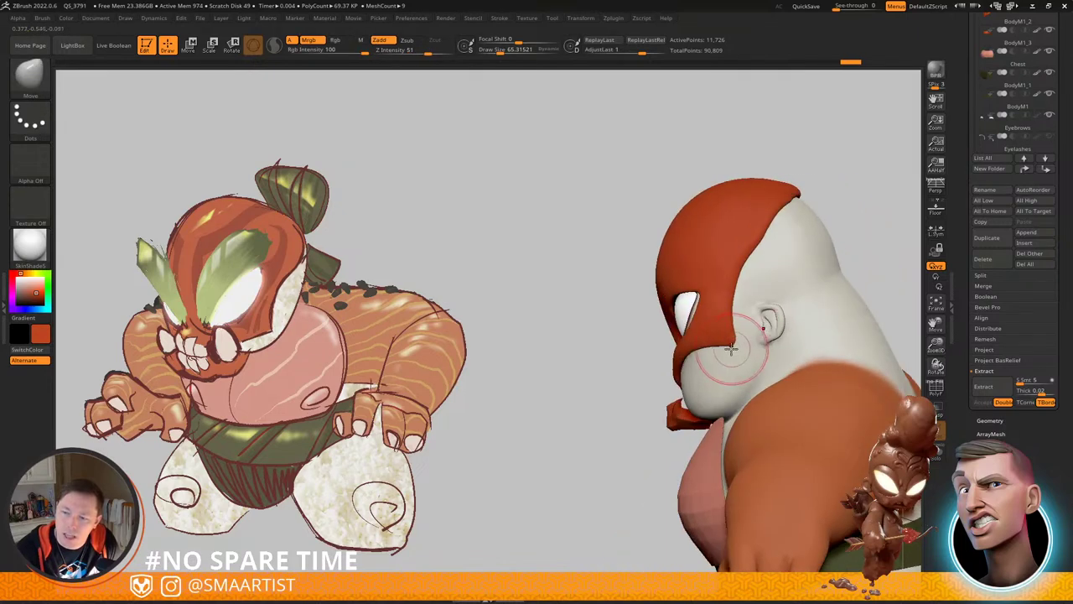
Step: Smooth the shell's lower rear corner on the cheek and reposition it with the Move brush at a draw size of about 124
{"action": "left_click_drag", "start_coordinate": [737, 350], "coordinate": [739, 345], "text": "shift"}
{"action": "mouse_move", "coordinate": [741, 343]}
{"action": "right_mouse_down"}
{"action": "mouse_move", "coordinate": [789, 356]}
{"action": "mouse_move", "coordinate": [732, 363]}
{"action": "mouse_move", "coordinate": [709, 354]}
{"action": "right_mouse_up"}
{"action": "key", "text": "s"}
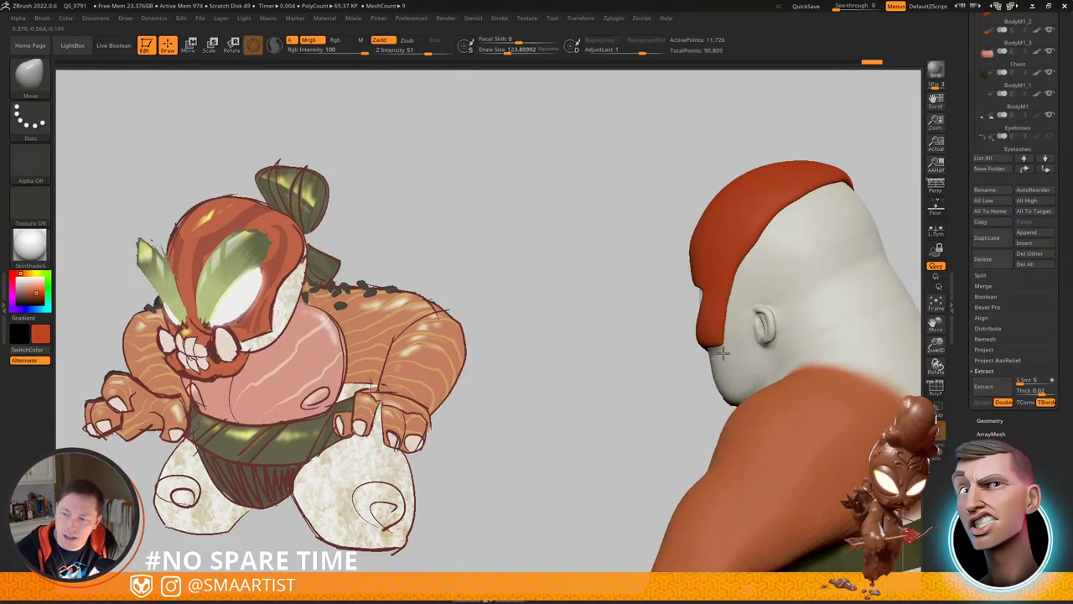
{"action": "left_click_drag", "start_coordinate": [722, 353], "coordinate": [724, 350]}
{"action": "right_click_drag", "start_coordinate": [728, 352], "coordinate": [691, 349]}
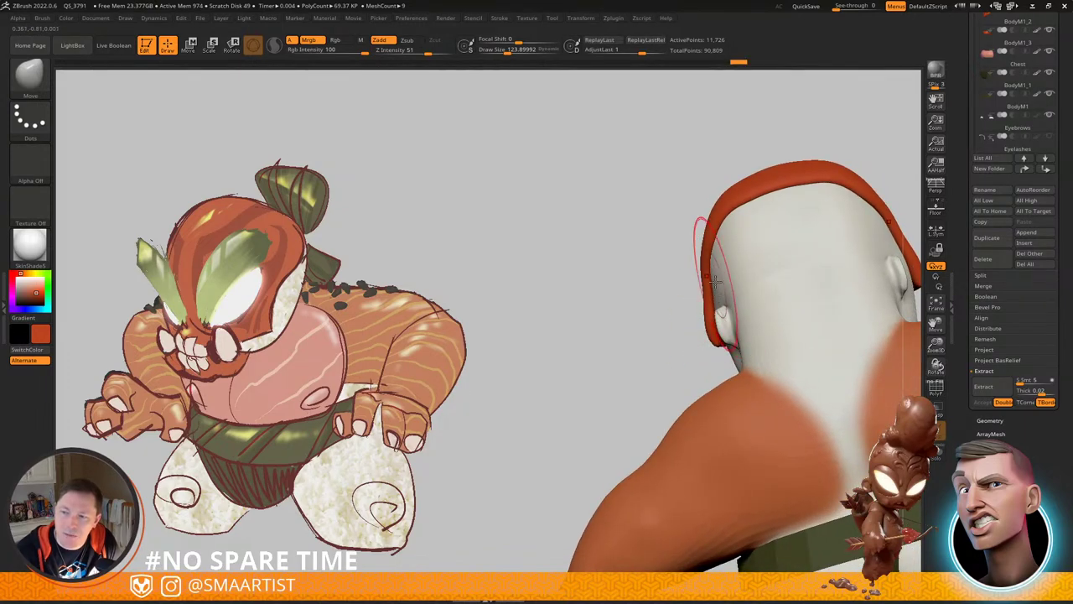
Step: Raise the draw size to about 175 and reshape the shell's rear edge around the top and sides of the head
{"action": "right_click_drag", "start_coordinate": [722, 237], "coordinate": [717, 202]}
{"action": "left_click_drag", "start_coordinate": [719, 240], "coordinate": [721, 240]}
{"action": "left_click_drag", "start_coordinate": [716, 238], "coordinate": [711, 235]}
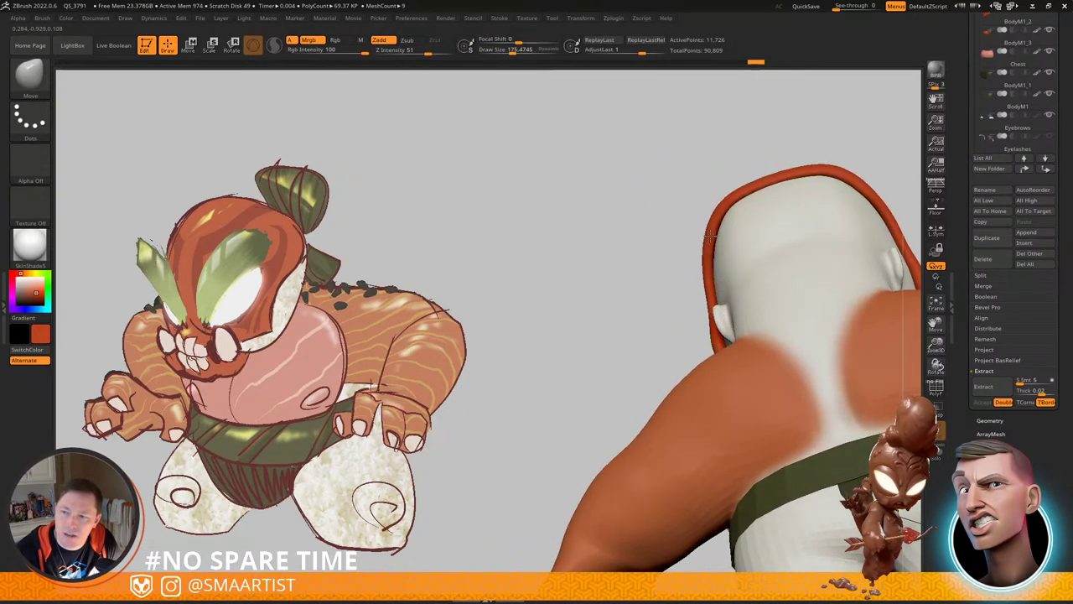
{"action": "left_click_drag", "start_coordinate": [780, 178], "coordinate": [776, 172]}
{"action": "right_click_drag", "start_coordinate": [719, 308], "coordinate": [721, 343]}
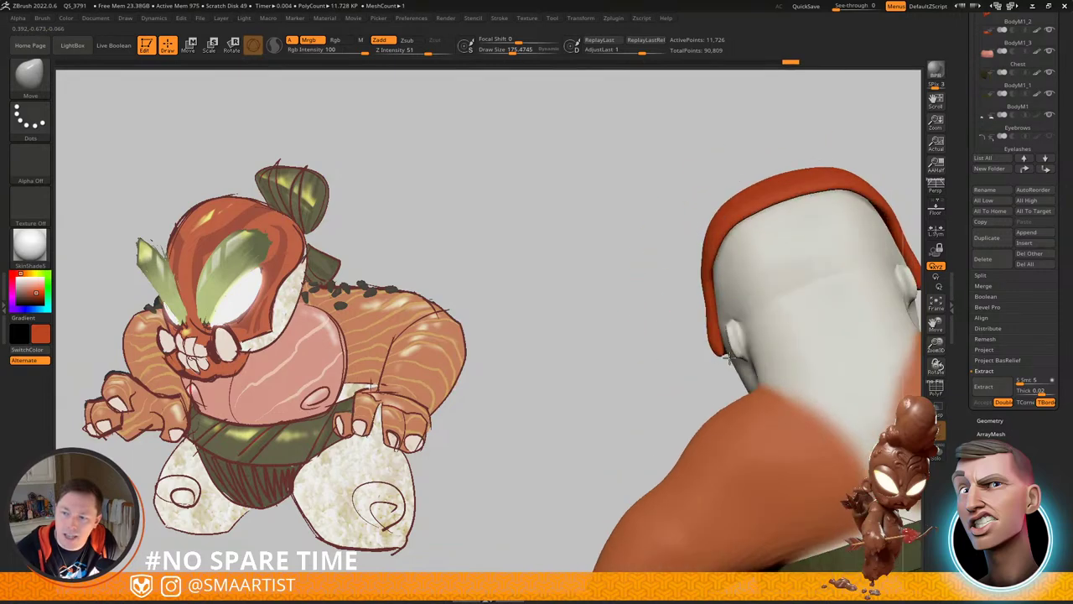
{"action": "left_click_drag", "start_coordinate": [717, 290], "coordinate": [725, 285]}
{"action": "right_click_drag", "start_coordinate": [620, 295], "coordinate": [740, 354]}
Step: Show the wireframe, mask the shell except for its eye-rim polygroup and blur the mask's border
{"action": "key", "text": "shift+f"}
{"action": "key", "text": "w"}
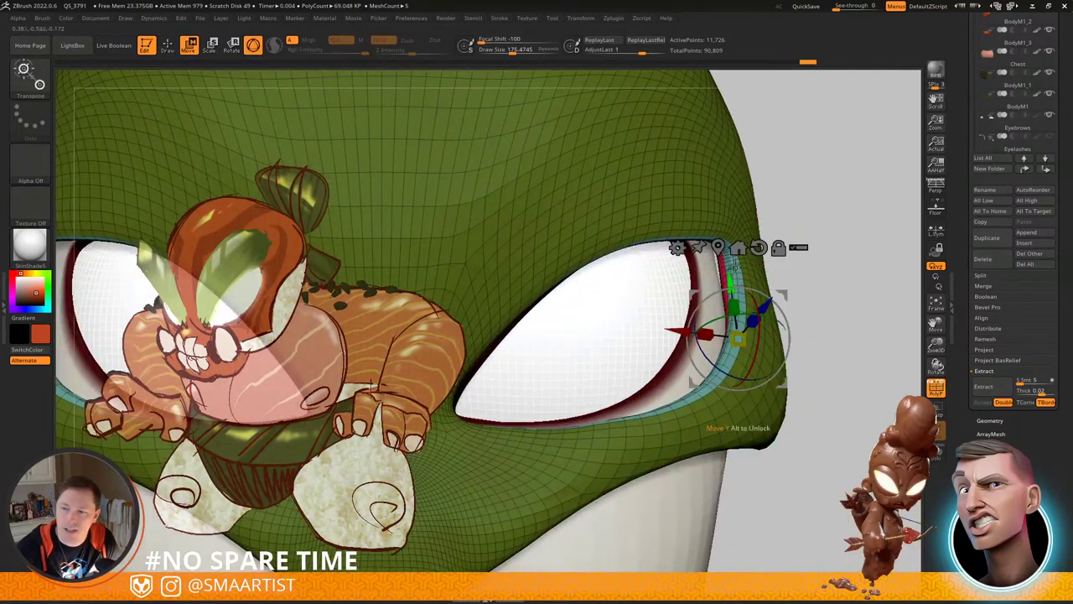
{"action": "left_click", "coordinate": [735, 267], "text": "ctrl"}
{"action": "key", "text": "q"}
{"action": "mouse_move", "coordinate": [747, 297]}
{"action": "right_mouse_down"}
{"action": "mouse_move", "coordinate": [773, 291]}
{"action": "mouse_move", "coordinate": [746, 254]}
{"action": "right_mouse_up"}
{"action": "left_click", "coordinate": [744, 267], "text": "ctrl"}
{"action": "left_click", "coordinate": [744, 266], "text": "ctrl"}
{"action": "left_click", "coordinate": [745, 266], "text": "ctrl"}
Step: Reshape the eye openings' upper outer corners and outer rims with the Move brush, reducing the draw size to about 104
{"action": "left_click_drag", "start_coordinate": [730, 249], "coordinate": [741, 243]}
{"action": "right_click_drag", "start_coordinate": [743, 246], "coordinate": [749, 329]}
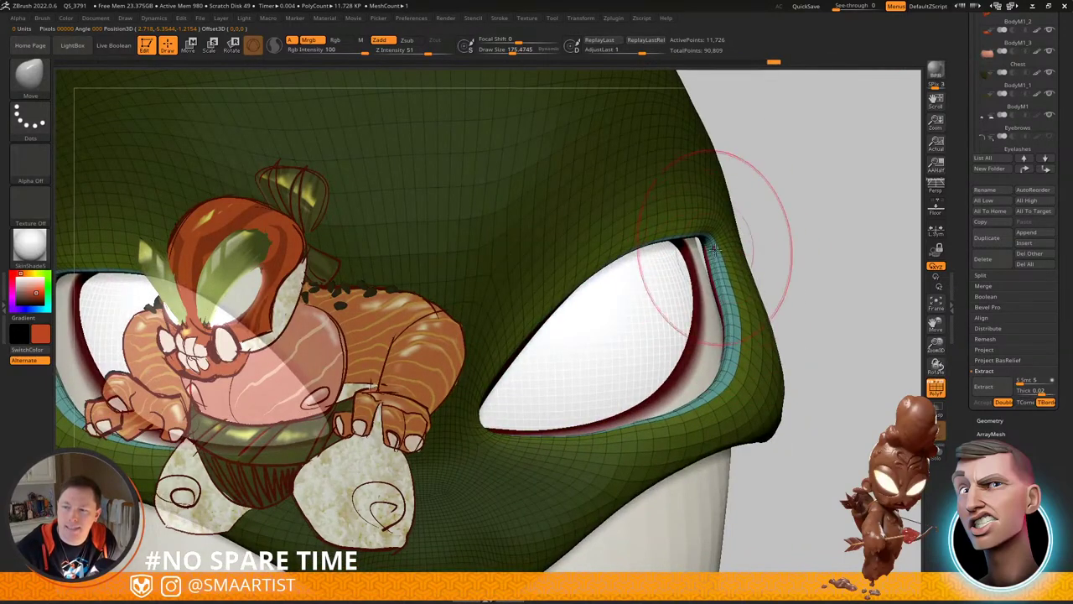
{"action": "right_click_drag", "start_coordinate": [715, 249], "coordinate": [700, 224]}
{"action": "key", "text": "s"}
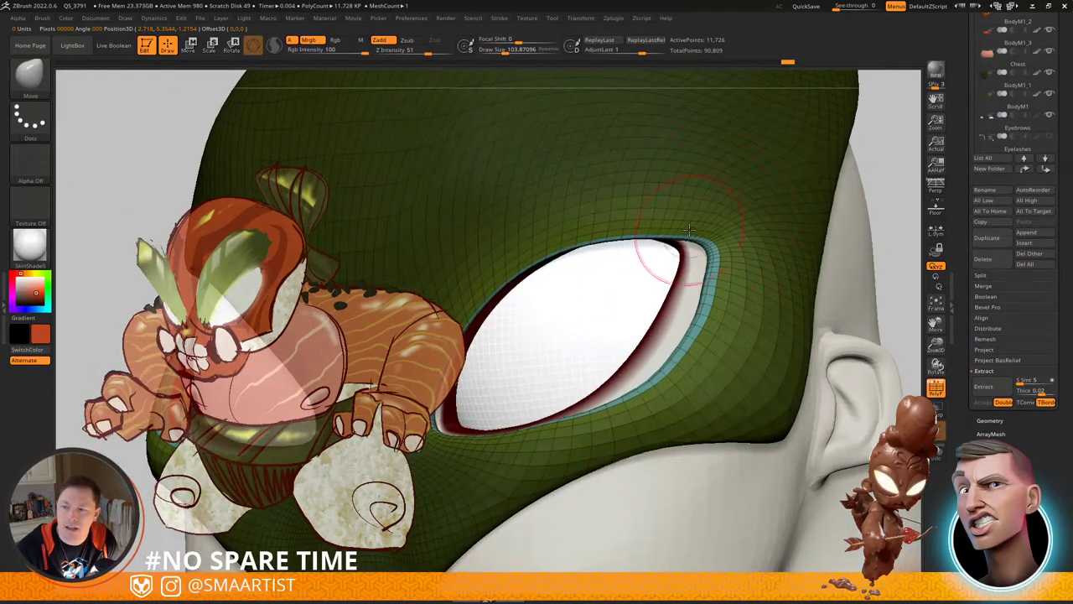
{"action": "left_click_drag", "start_coordinate": [700, 232], "coordinate": [701, 234]}
{"action": "mouse_move", "coordinate": [688, 252]}
{"action": "right_mouse_down"}
{"action": "mouse_move", "coordinate": [699, 268]}
{"action": "mouse_move", "coordinate": [681, 287]}
{"action": "right_mouse_up"}
{"action": "left_click_drag", "start_coordinate": [711, 303], "coordinate": [701, 307]}
{"action": "mouse_move", "coordinate": [701, 305]}
{"action": "right_mouse_down"}
{"action": "mouse_move", "coordinate": [741, 301]}
{"action": "mouse_move", "coordinate": [752, 329]}
{"action": "right_mouse_up"}
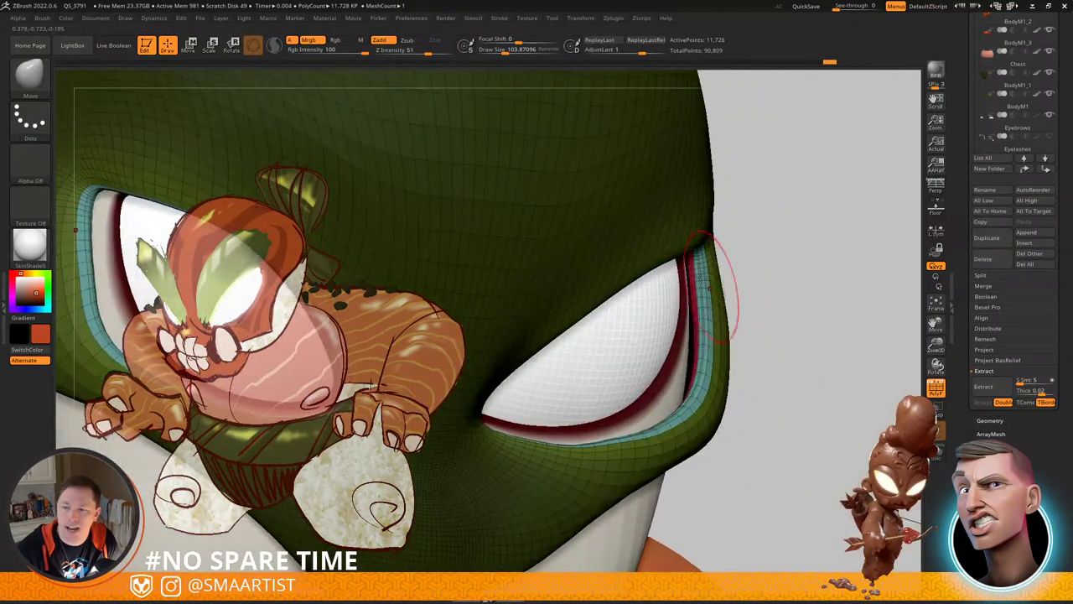
Step: Refine the eye openings' outer and lower rims on the mask shell with the Move brush, using draw sizes between about 140 and 99
{"action": "key", "text": "s"}
{"action": "left_click_drag", "start_coordinate": [695, 272], "coordinate": [700, 273]}
{"action": "left_click_drag", "start_coordinate": [701, 270], "coordinate": [695, 265]}
{"action": "left_click_drag", "start_coordinate": [713, 365], "coordinate": [702, 322]}
{"action": "mouse_move", "coordinate": [706, 376]}
{"action": "right_mouse_down"}
{"action": "mouse_move", "coordinate": [711, 431]}
{"action": "mouse_move", "coordinate": [667, 447]}
{"action": "right_mouse_up"}
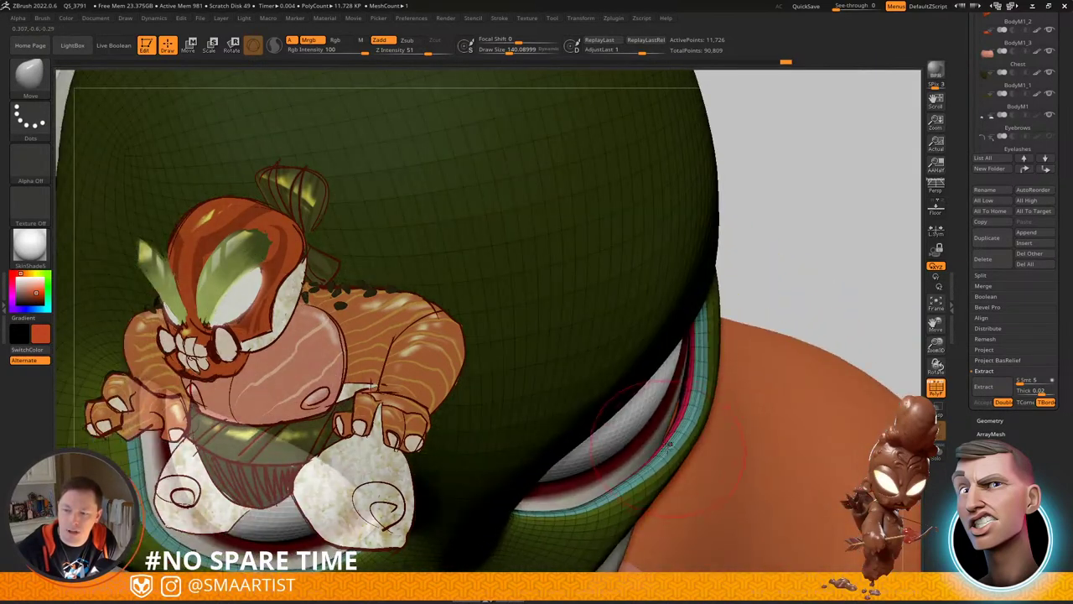
{"action": "left_click_drag", "start_coordinate": [657, 453], "coordinate": [653, 457]}
{"action": "mouse_move", "coordinate": [656, 456]}
{"action": "right_mouse_down"}
{"action": "mouse_move", "coordinate": [580, 411]}
{"action": "mouse_move", "coordinate": [560, 452]}
{"action": "right_mouse_up"}
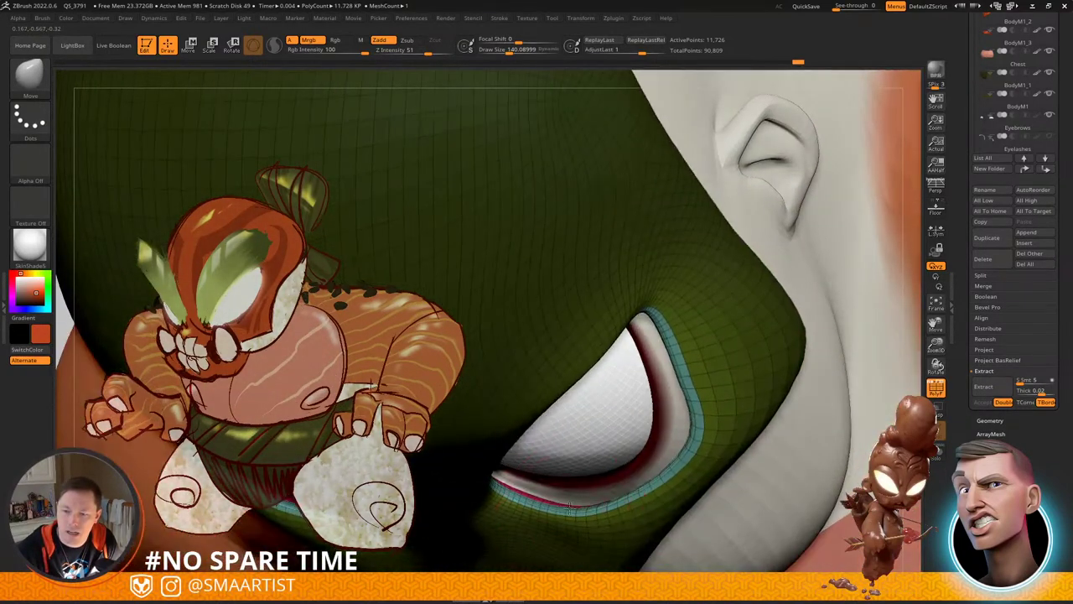
{"action": "key", "text": "s"}
{"action": "left_click_drag", "start_coordinate": [557, 510], "coordinate": [509, 498]}
Step: Hide the mask shell's wireframe and clear its masking
{"action": "mouse_move", "coordinate": [509, 498]}
{"action": "right_mouse_down"}
{"action": "mouse_move", "coordinate": [550, 443]}
{"action": "mouse_move", "coordinate": [803, 348]}
{"action": "mouse_move", "coordinate": [725, 343]}
{"action": "mouse_move", "coordinate": [659, 307]}
{"action": "mouse_move", "coordinate": [700, 246]}
{"action": "right_mouse_up"}
{"action": "key", "text": "shift+f"}
{"action": "right_click_drag", "start_coordinate": [700, 245], "coordinate": [638, 273]}
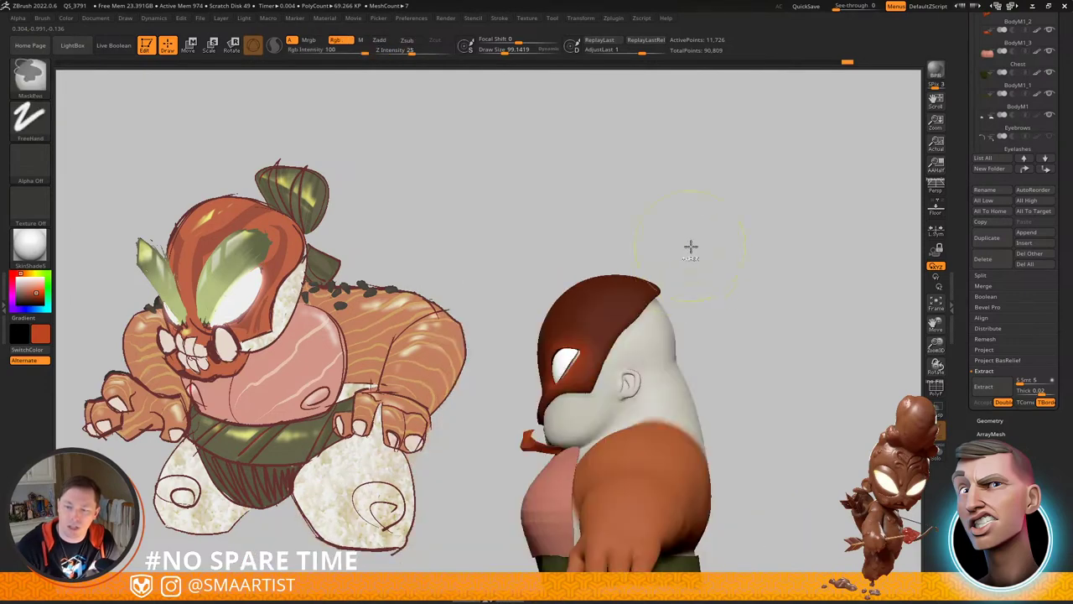
{"action": "left_click_drag", "start_coordinate": [691, 246], "coordinate": [732, 306], "text": "ctrl"}
{"action": "mouse_move", "coordinate": [709, 279]}
{"action": "right_mouse_down", "text": "shift"}
{"action": "mouse_move", "coordinate": [718, 302]}
{"action": "mouse_move", "coordinate": [788, 256]}
{"action": "right_mouse_up", "text": "shift"}
{"action": "right_click_drag", "start_coordinate": [788, 256], "coordinate": [764, 260], "text": "ctrl"}
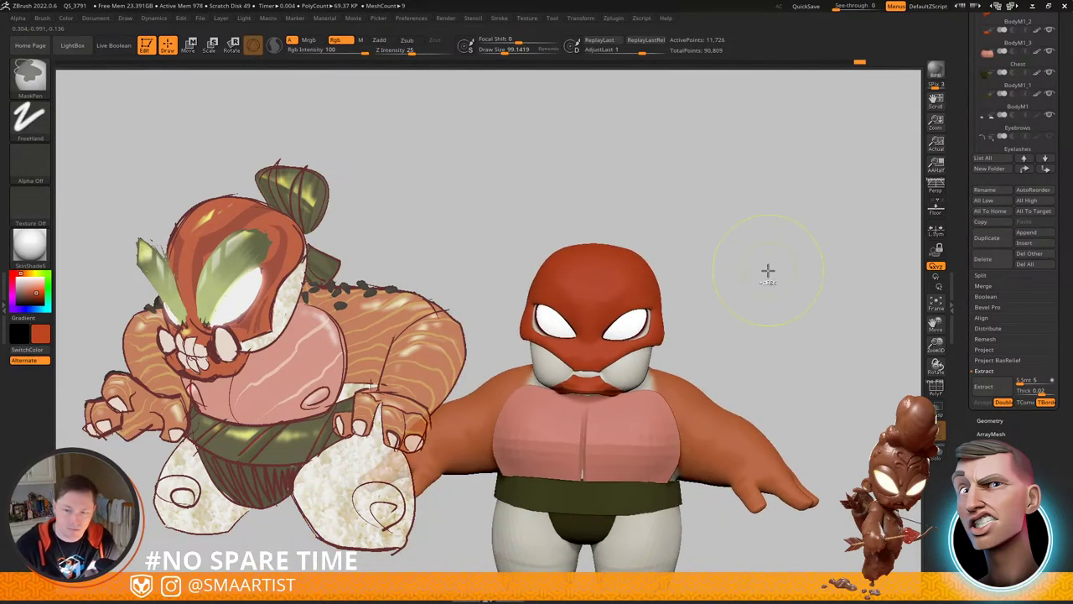
Step: Save the sculpt over the existing Sushiyama v003 tool file in the _CHAR folder
{"action": "key", "text": "ctrl+s"}
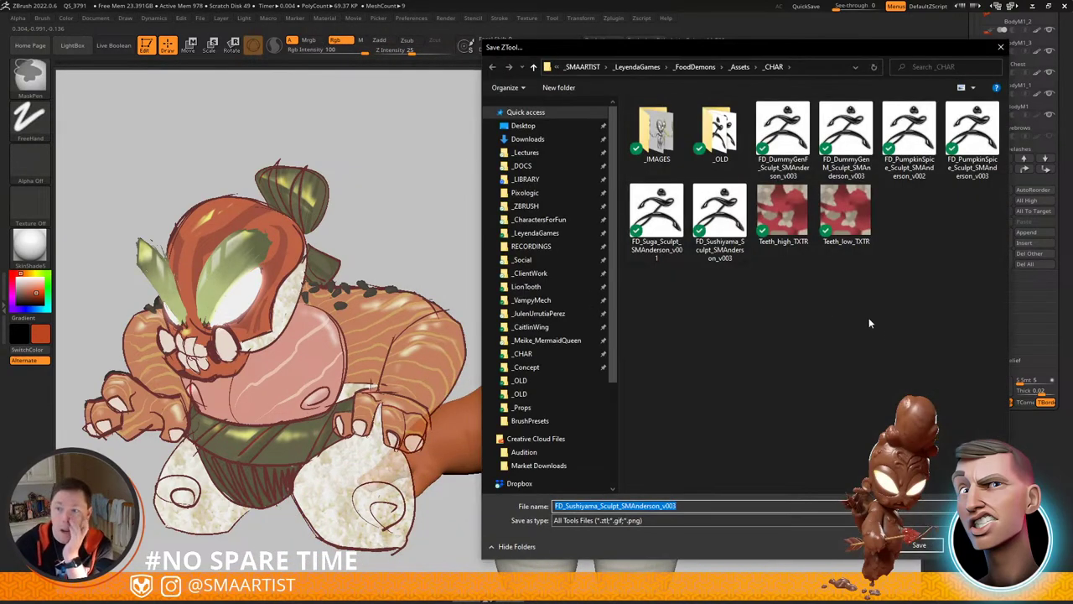
{"action": "left_click", "coordinate": [920, 545]}
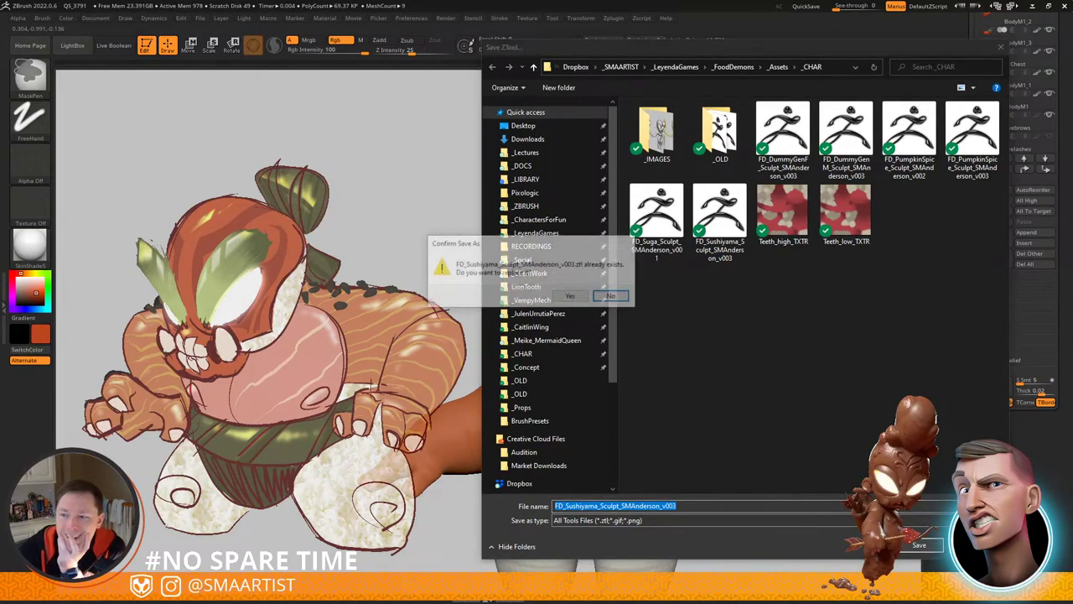
{"action": "left_click", "coordinate": [571, 299]}
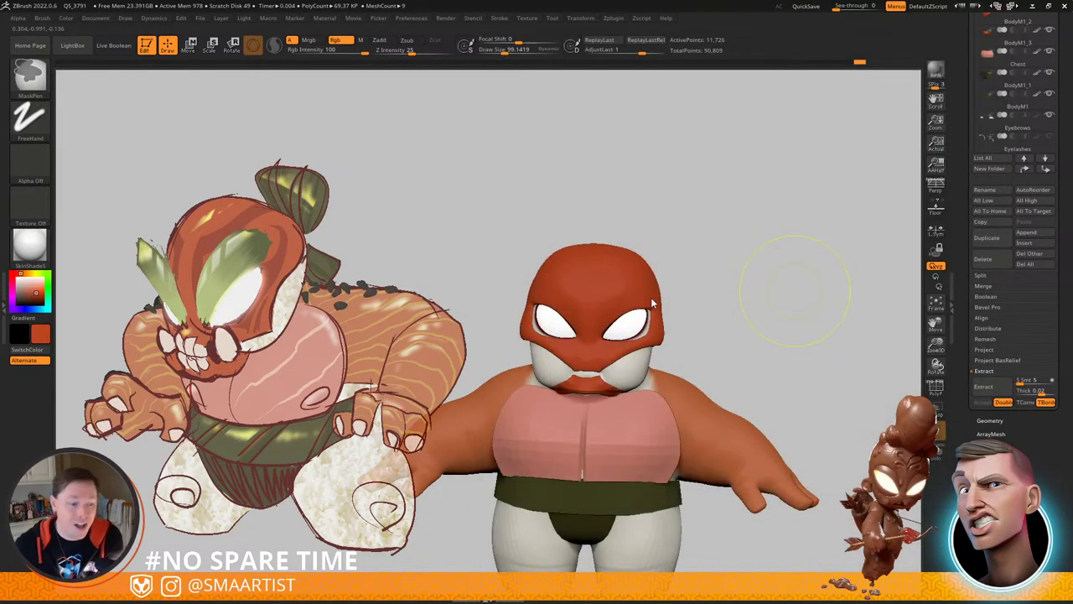
{"action": "key", "text": "ctrl+s"}
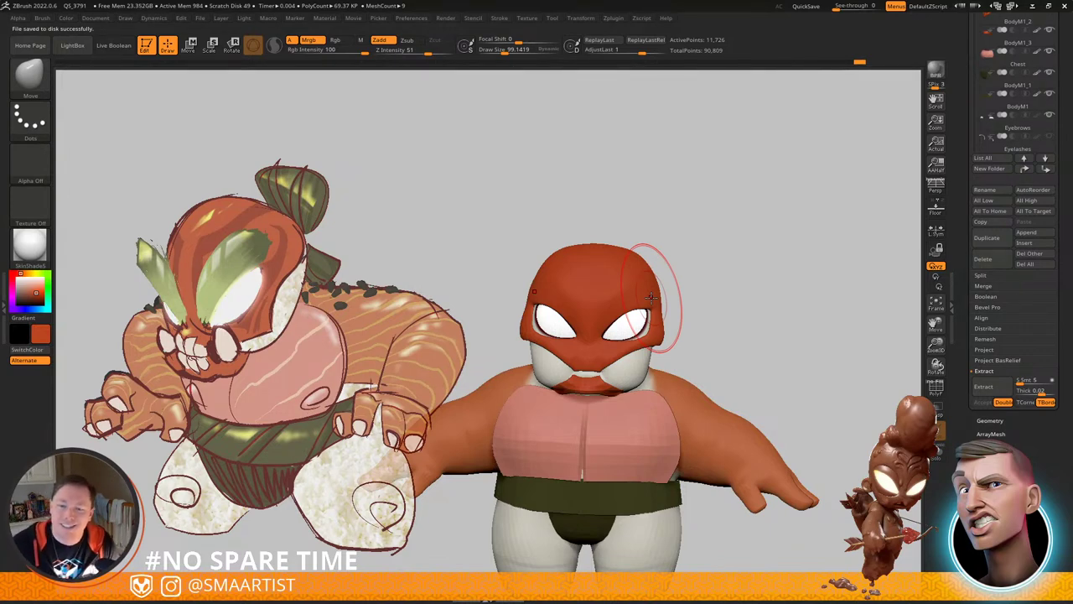
Step: Select the Chest subtool and reshape its outer side edges against the torso with the Move brush, reducing the draw size to about 109
{"action": "right_click_drag", "start_coordinate": [732, 342], "coordinate": [703, 383]}
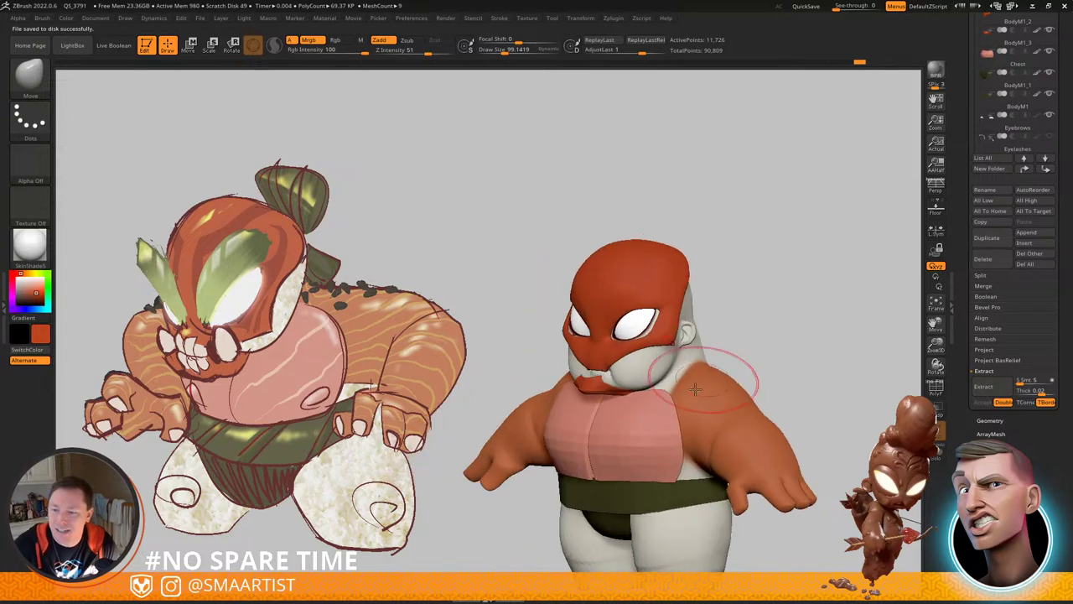
{"action": "right_click_drag", "start_coordinate": [669, 473], "coordinate": [681, 491], "text": "alt"}
{"action": "left_click", "coordinate": [646, 409], "text": "alt"}
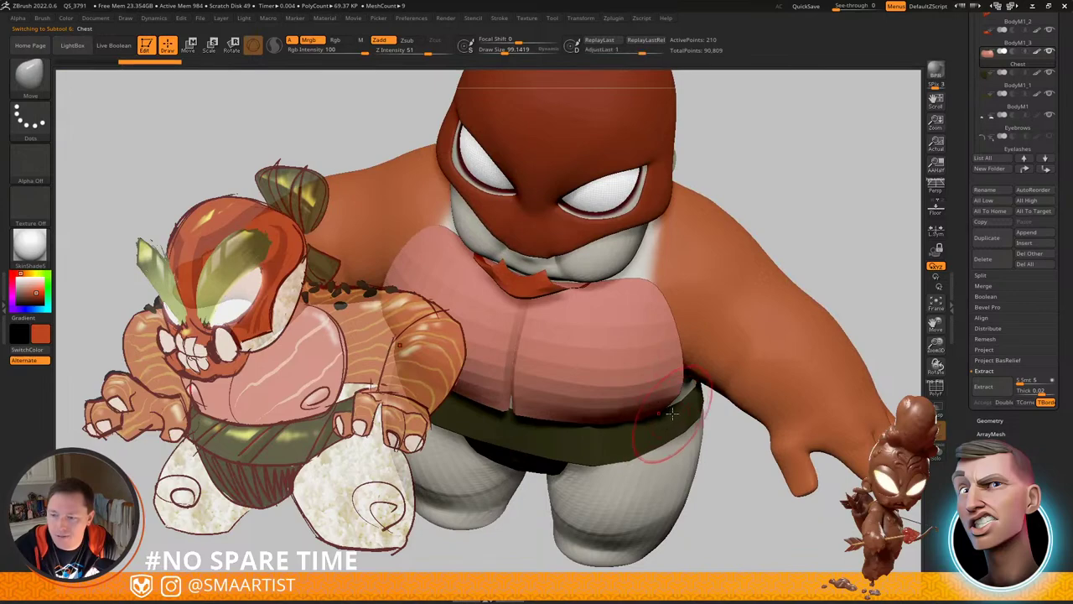
{"action": "right_click_drag", "start_coordinate": [673, 412], "coordinate": [659, 327]}
{"action": "left_click_drag", "start_coordinate": [652, 384], "coordinate": [659, 384]}
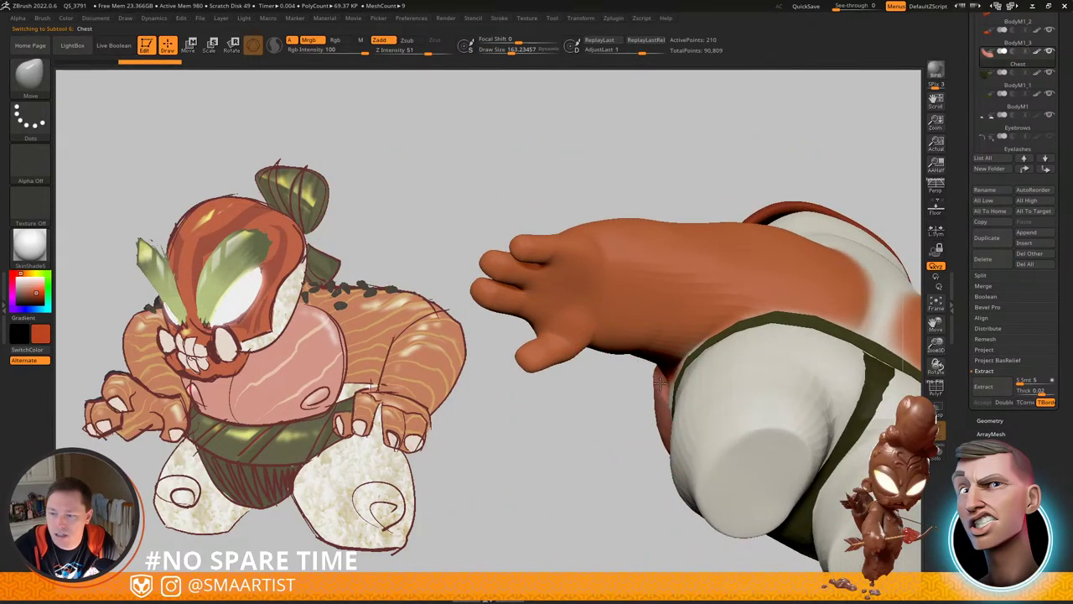
{"action": "mouse_move", "coordinate": [646, 388]}
{"action": "right_mouse_down"}
{"action": "mouse_move", "coordinate": [729, 408]}
{"action": "mouse_move", "coordinate": [646, 407]}
{"action": "right_mouse_up"}
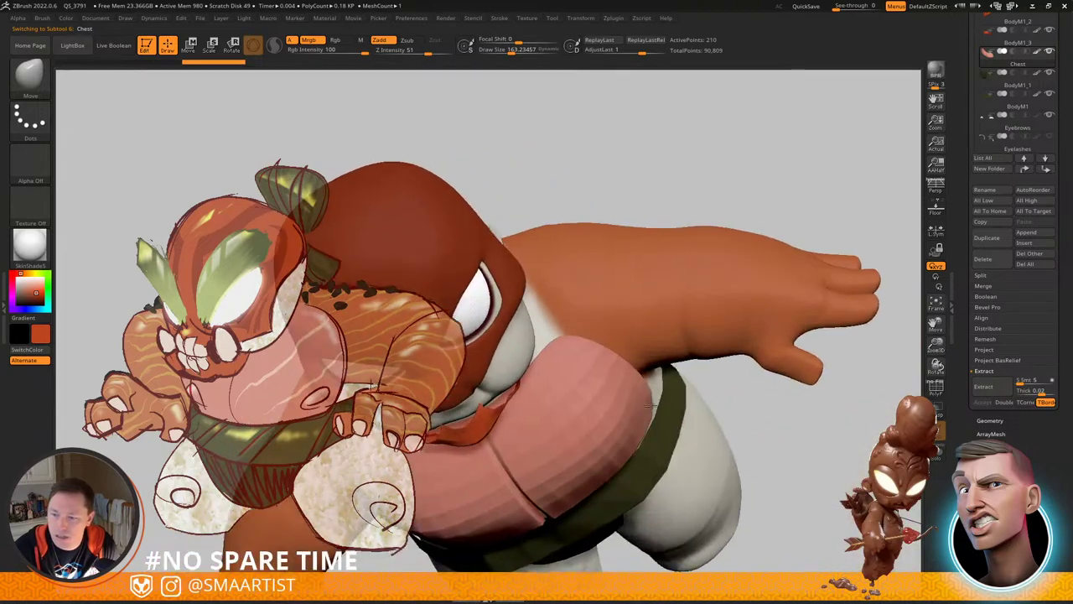
{"action": "key", "text": "s"}
{"action": "left_click_drag", "start_coordinate": [645, 410], "coordinate": [638, 410]}
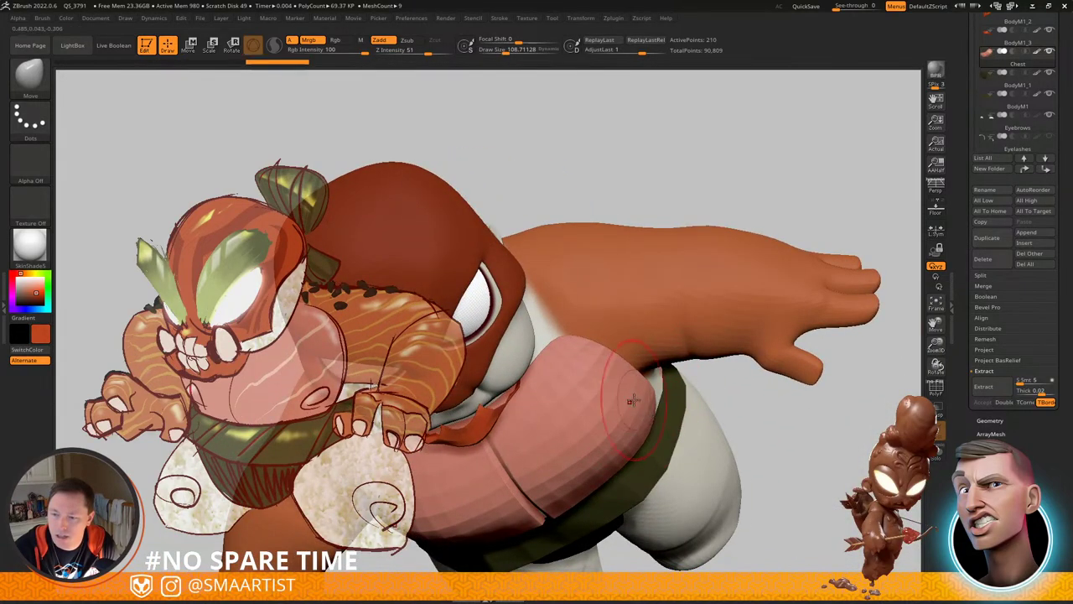
{"action": "mouse_move", "coordinate": [625, 406]}
{"action": "right_mouse_down"}
{"action": "mouse_move", "coordinate": [631, 386]}
{"action": "mouse_move", "coordinate": [728, 380]}
{"action": "mouse_move", "coordinate": [718, 381]}
{"action": "mouse_move", "coordinate": [716, 293]}
{"action": "mouse_move", "coordinate": [692, 296]}
{"action": "mouse_move", "coordinate": [682, 319]}
{"action": "right_mouse_up"}
{"action": "left_click_drag", "start_coordinate": [691, 326], "coordinate": [684, 332]}
Step: Reshape the chest's upper edges, front bulge and centre seam with the Move brush, varying the draw size between about 109 and 182
{"action": "mouse_move", "coordinate": [567, 369]}
{"action": "right_mouse_down", "text": "alt"}
{"action": "mouse_move", "coordinate": [626, 338]}
{"action": "mouse_move", "coordinate": [598, 342]}
{"action": "right_mouse_up", "text": "alt"}
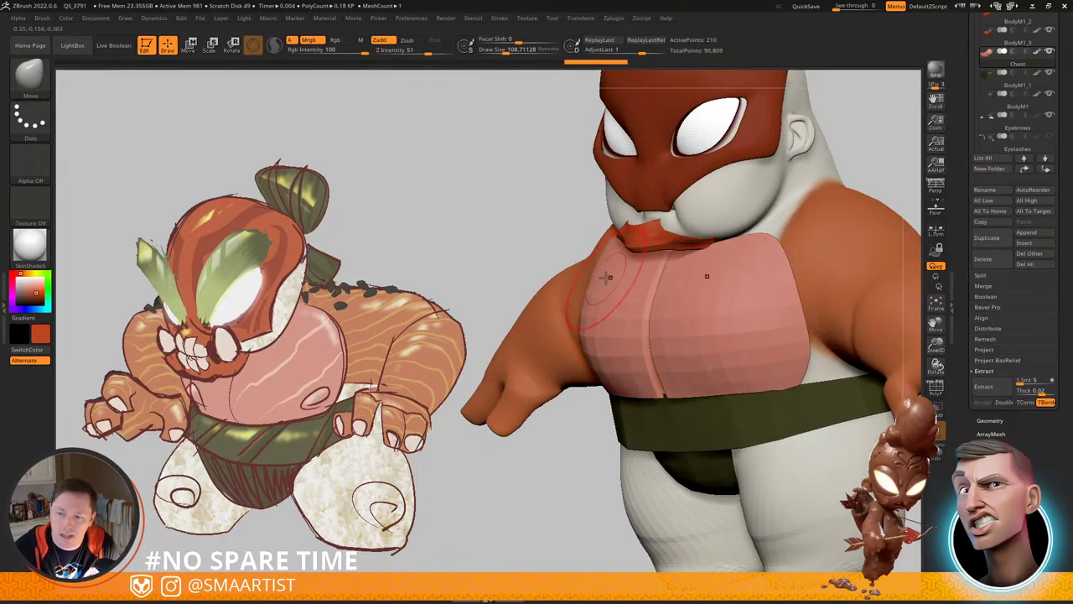
{"action": "mouse_move", "coordinate": [612, 268]}
{"action": "right_mouse_down"}
{"action": "mouse_move", "coordinate": [626, 236]}
{"action": "mouse_move", "coordinate": [598, 285]}
{"action": "mouse_move", "coordinate": [597, 327]}
{"action": "right_mouse_up"}
{"action": "left_click_drag", "start_coordinate": [629, 322], "coordinate": [633, 340]}
{"action": "mouse_move", "coordinate": [633, 340]}
{"action": "right_mouse_down"}
{"action": "mouse_move", "coordinate": [670, 355]}
{"action": "mouse_move", "coordinate": [667, 289]}
{"action": "mouse_move", "coordinate": [682, 299]}
{"action": "mouse_move", "coordinate": [693, 332]}
{"action": "mouse_move", "coordinate": [671, 400]}
{"action": "right_mouse_up"}
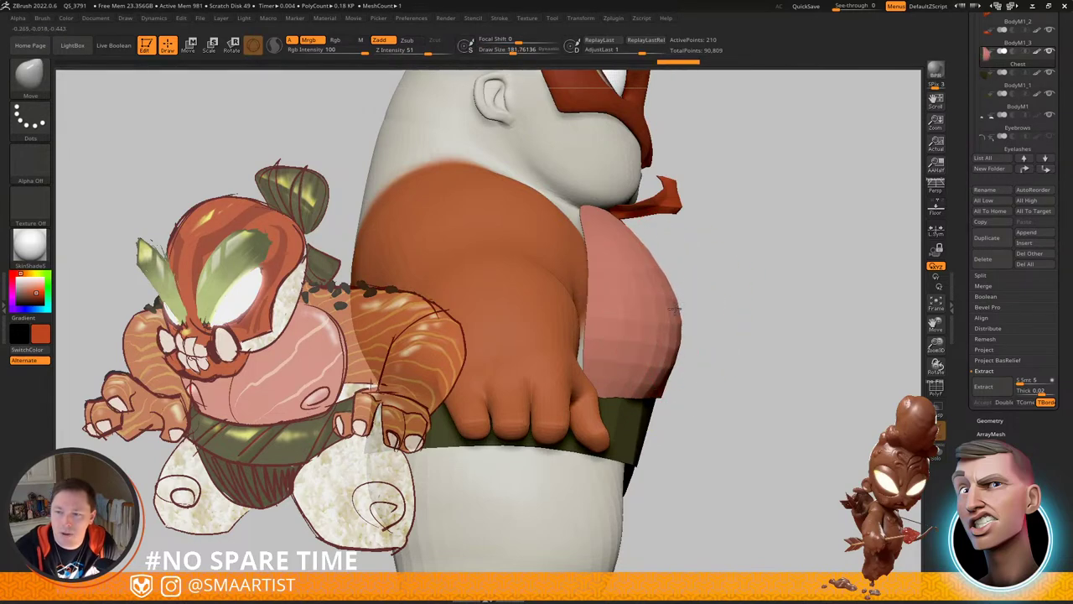
{"action": "right_click_drag", "start_coordinate": [674, 309], "coordinate": [693, 303]}
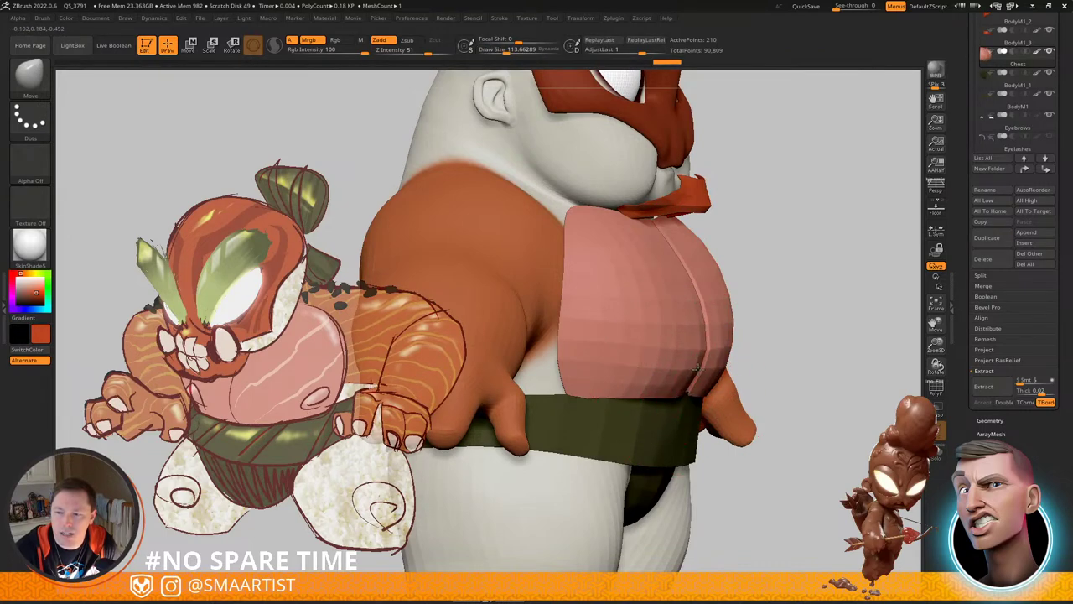
{"action": "key", "text": "s"}
{"action": "left_click_drag", "start_coordinate": [692, 292], "coordinate": [701, 292]}
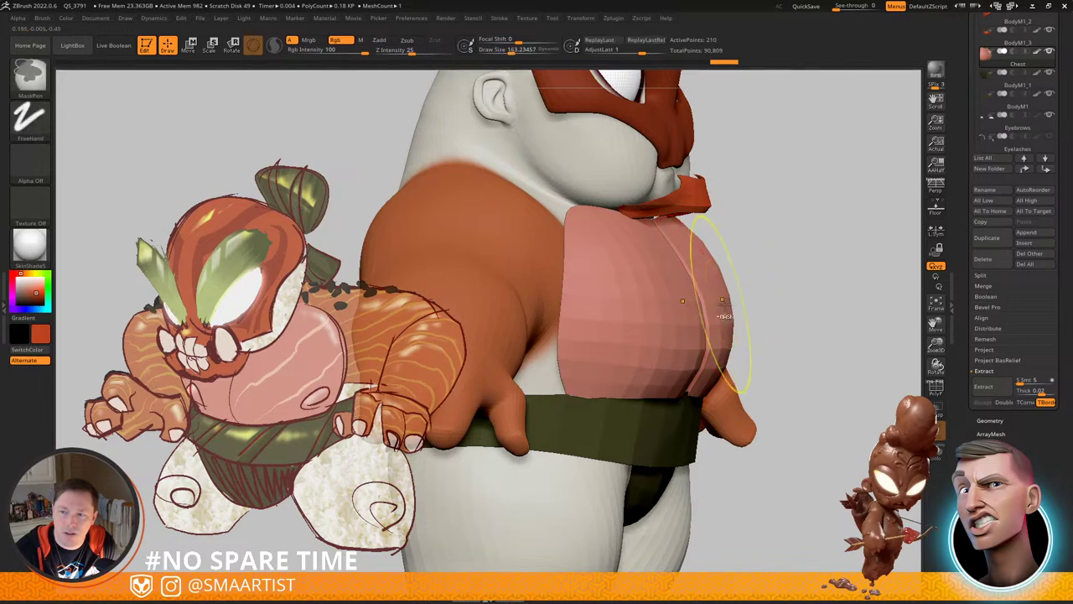
{"action": "mouse_move", "coordinate": [722, 303]}
{"action": "right_mouse_down", "text": "ctrl"}
{"action": "mouse_move", "coordinate": [763, 235]}
{"action": "mouse_move", "coordinate": [697, 244]}
{"action": "mouse_move", "coordinate": [718, 285]}
{"action": "mouse_move", "coordinate": [777, 263]}
{"action": "mouse_move", "coordinate": [750, 263]}
{"action": "mouse_move", "coordinate": [718, 294]}
{"action": "mouse_move", "coordinate": [743, 274]}
{"action": "right_mouse_up", "text": "ctrl"}
{"action": "right_click_drag", "start_coordinate": [743, 273], "coordinate": [762, 258], "text": "alt"}
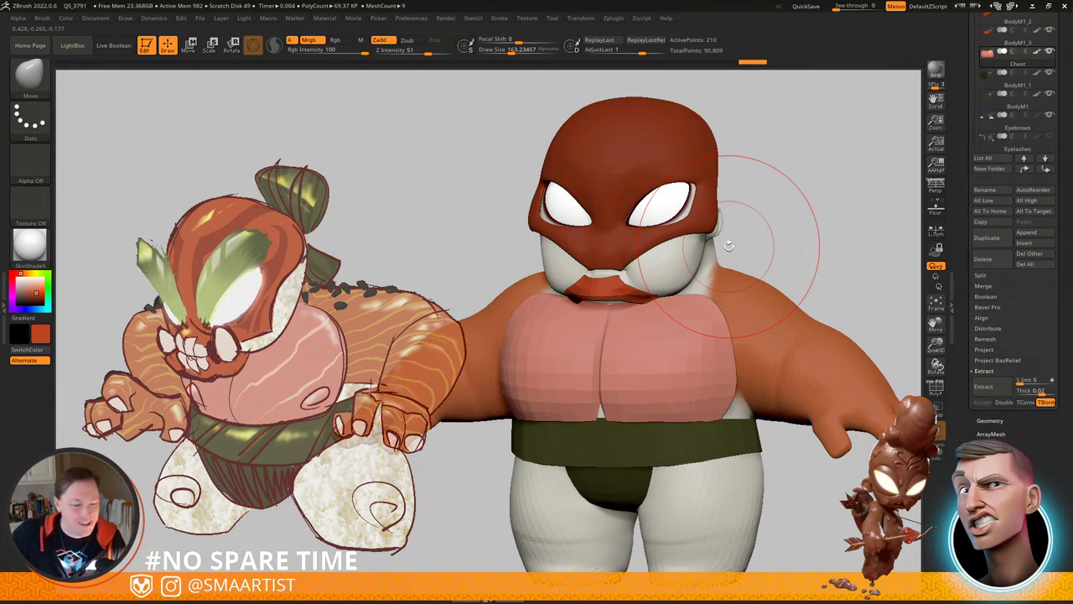
Step: Save the reshaped chest by overwriting the Sushiyama v003 tool file
{"action": "key", "text": "ctrl"}
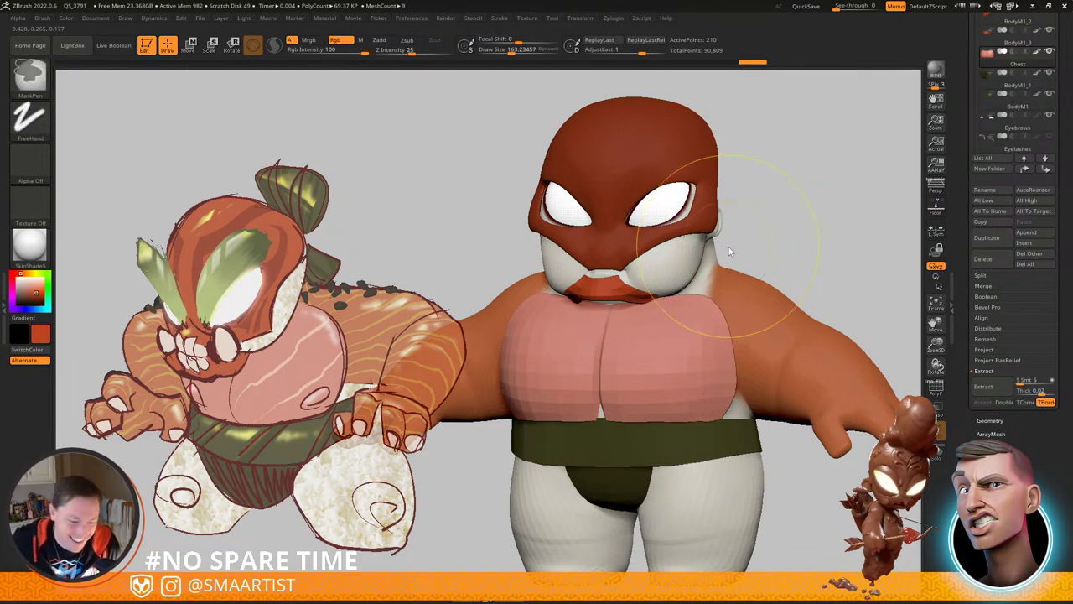
{"action": "key", "text": "ctrl+s"}
{"action": "left_click", "coordinate": [919, 545]}
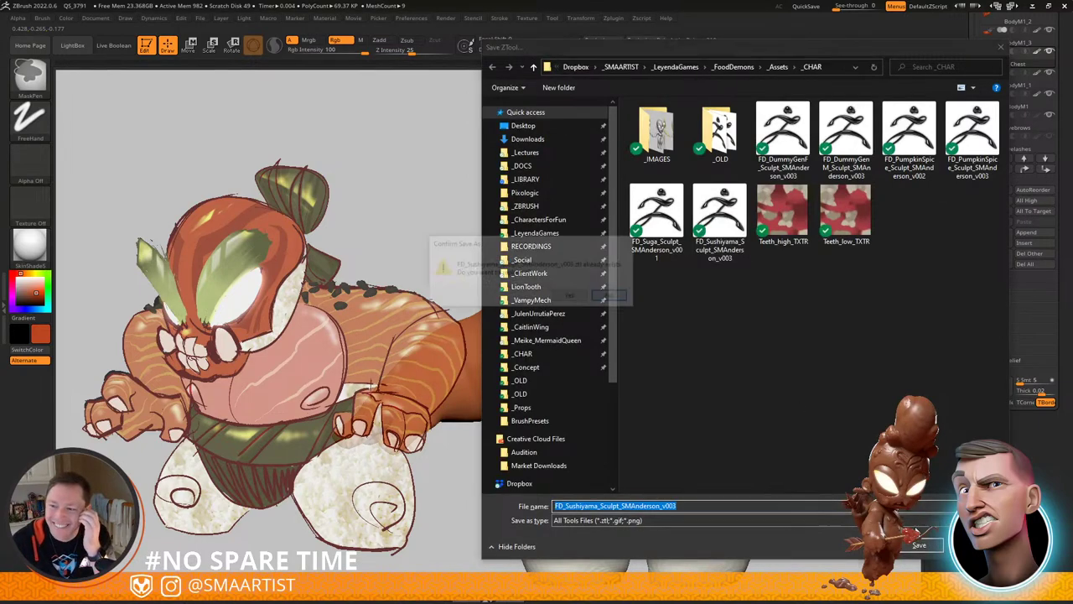
{"action": "left_click", "coordinate": [571, 298]}
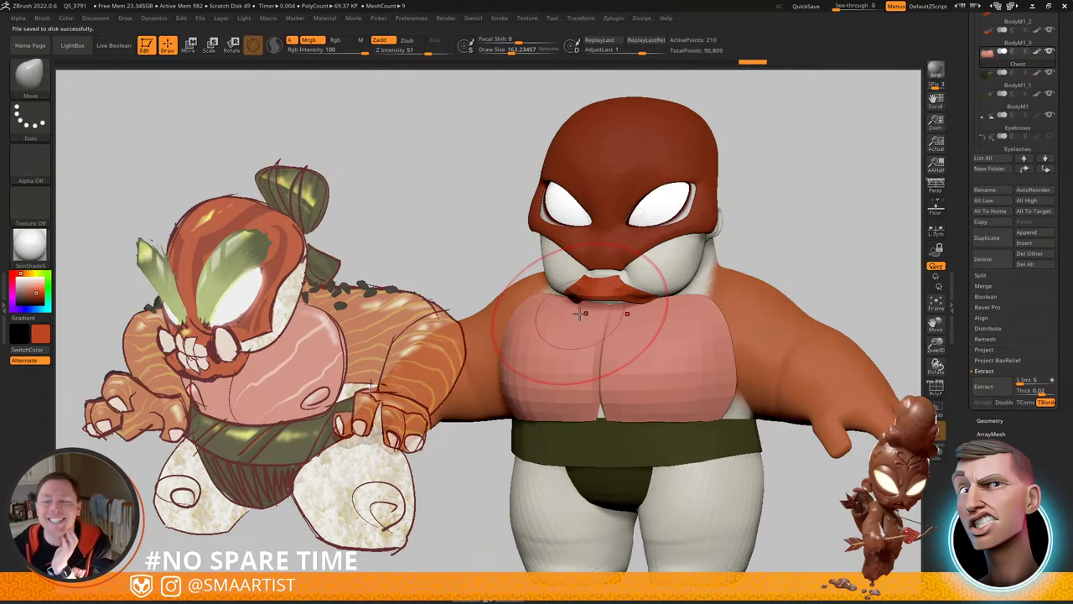
Step: Select the Eyes subtool, show its wireframe and duplicate it as the base for the large teeth
{"action": "mouse_move", "coordinate": [635, 385]}
{"action": "right_mouse_down"}
{"action": "mouse_move", "coordinate": [623, 386]}
{"action": "mouse_move", "coordinate": [644, 408]}
{"action": "mouse_move", "coordinate": [681, 413]}
{"action": "mouse_move", "coordinate": [646, 411]}
{"action": "right_mouse_up"}
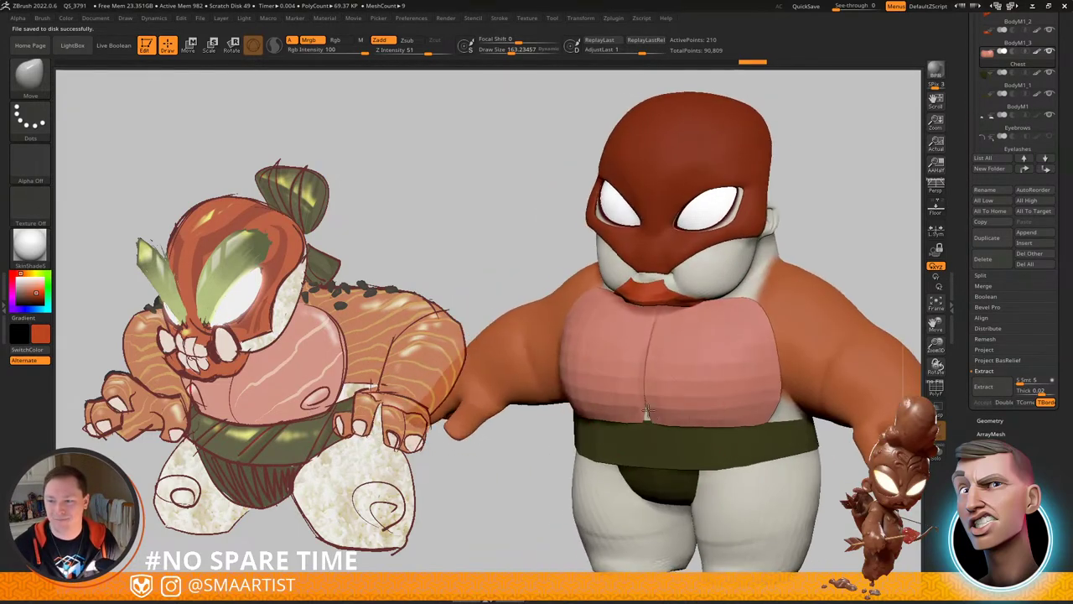
{"action": "mouse_move", "coordinate": [663, 358]}
{"action": "right_mouse_down", "text": "alt"}
{"action": "mouse_move", "coordinate": [669, 417]}
{"action": "mouse_move", "coordinate": [631, 383]}
{"action": "mouse_move", "coordinate": [668, 376]}
{"action": "mouse_move", "coordinate": [682, 407]}
{"action": "right_mouse_up", "text": "alt"}
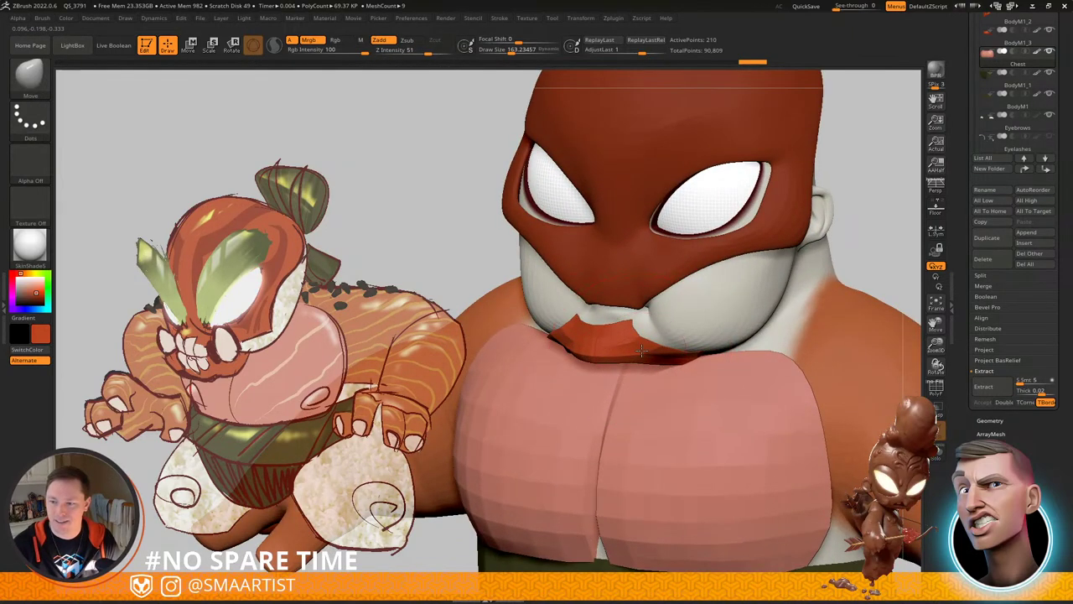
{"action": "left_click", "coordinate": [628, 356], "text": "alt"}
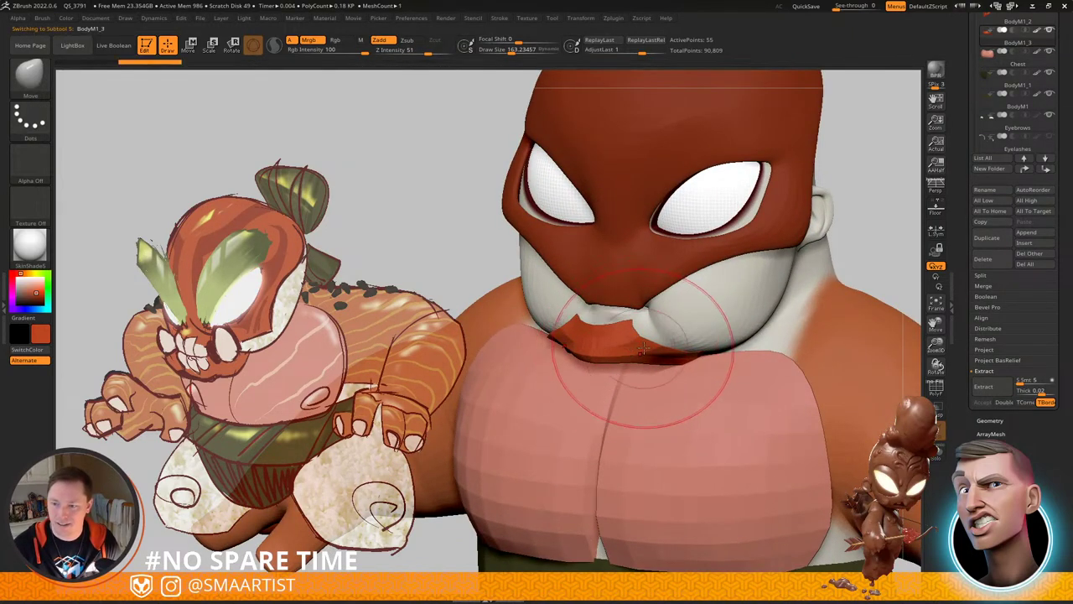
{"action": "key", "text": "shift+f"}
{"action": "key", "text": "shift+f"}
{"action": "key", "text": "b"}
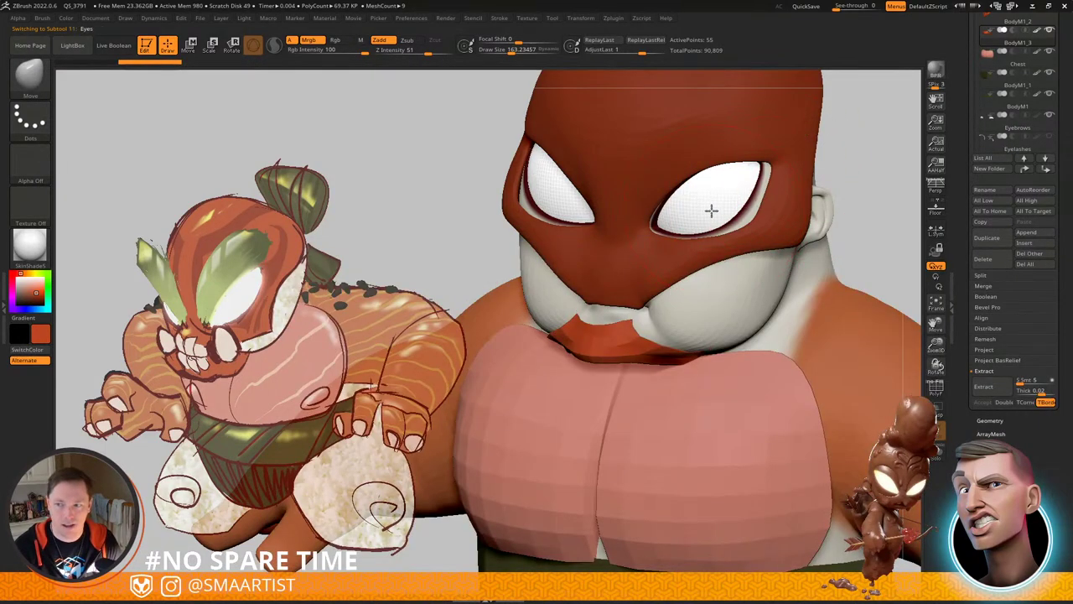
{"action": "key", "text": "shift+f"}
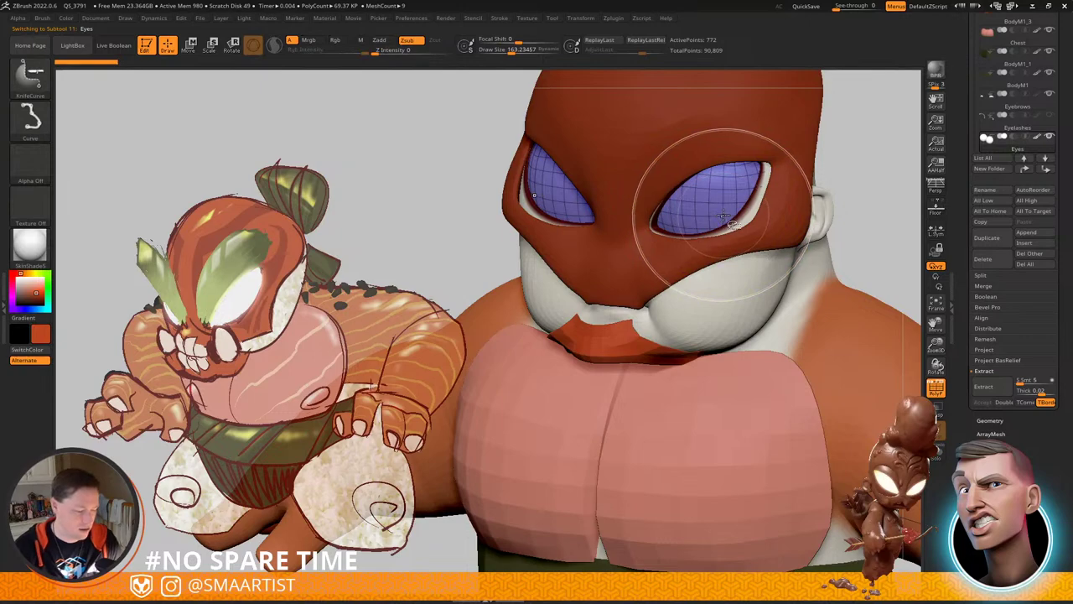
{"action": "key", "text": "ctrl+shift+d"}
Step: Scale down the duplicated eye spheres and move them below the mask, in front of the mouth
{"action": "right_click_drag", "start_coordinate": [723, 217], "coordinate": [537, 210]}
{"action": "right_click_drag", "start_coordinate": [788, 243], "coordinate": [772, 220], "text": "ctrl"}
{"action": "key", "text": "w"}
{"action": "left_click_drag", "start_coordinate": [766, 193], "coordinate": [886, 202]}
{"action": "right_click_drag", "start_coordinate": [880, 203], "coordinate": [668, 234]}
{"action": "left_click", "coordinate": [597, 166]}
{"action": "right_click_drag", "start_coordinate": [696, 200], "coordinate": [807, 214]}
{"action": "left_click_drag", "start_coordinate": [701, 281], "coordinate": [625, 285]}
{"action": "right_click_drag", "start_coordinate": [625, 285], "coordinate": [564, 272]}
{"action": "left_click_drag", "start_coordinate": [653, 244], "coordinate": [633, 291]}
{"action": "left_click", "coordinate": [990, 422]}
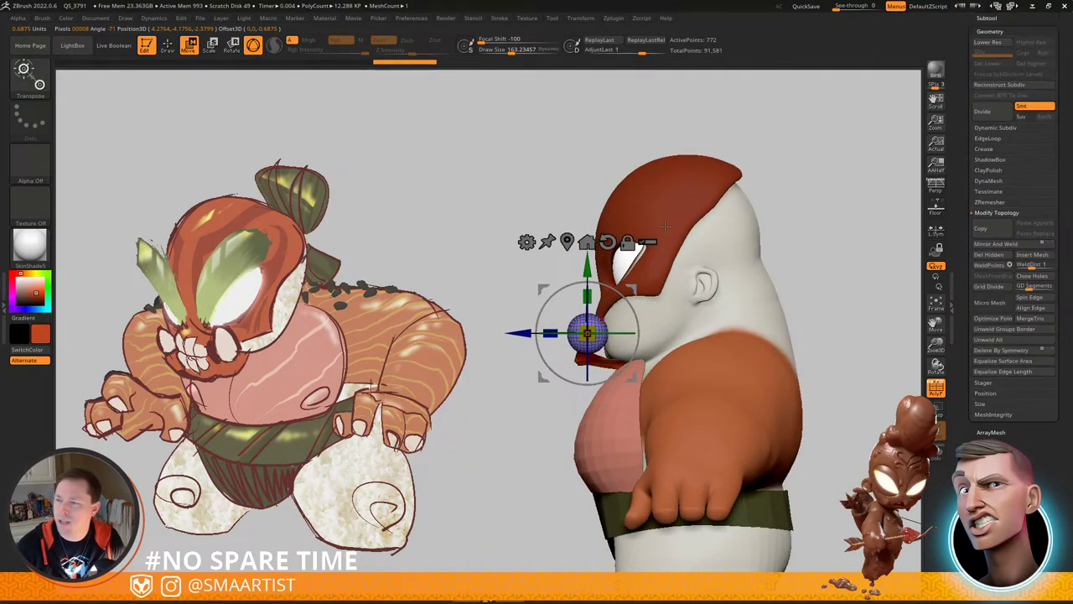
Step: Centre the gizmo on the tooth sphere, reset its orientation and apply the Bend Curve deformer
{"action": "right_click_drag", "start_coordinate": [665, 226], "coordinate": [812, 287], "text": "ctrl"}
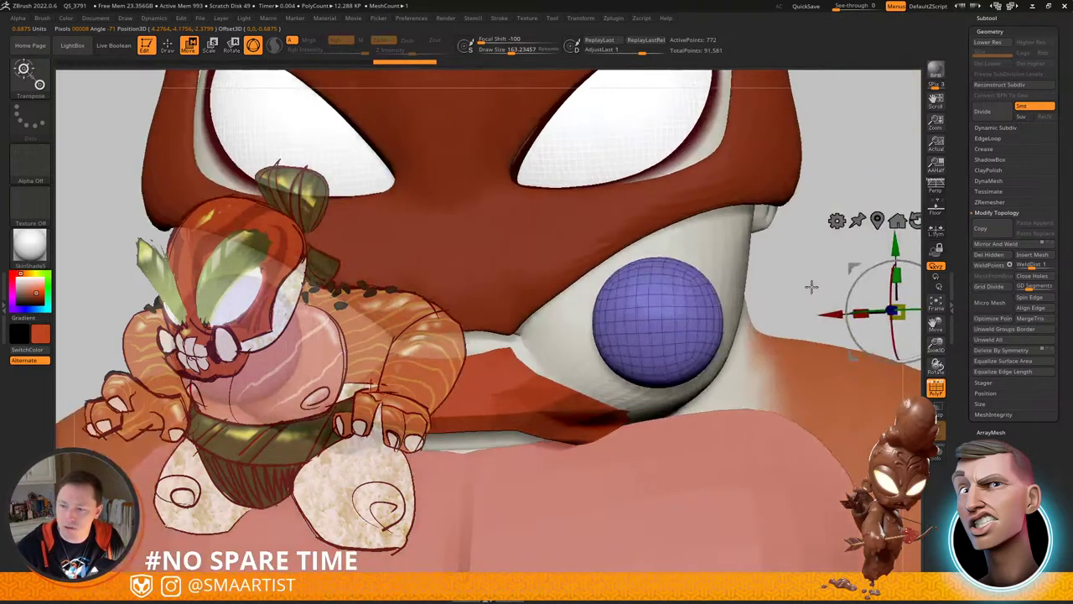
{"action": "left_click_drag", "start_coordinate": [812, 287], "coordinate": [875, 238]}
{"action": "left_click", "coordinate": [888, 232]}
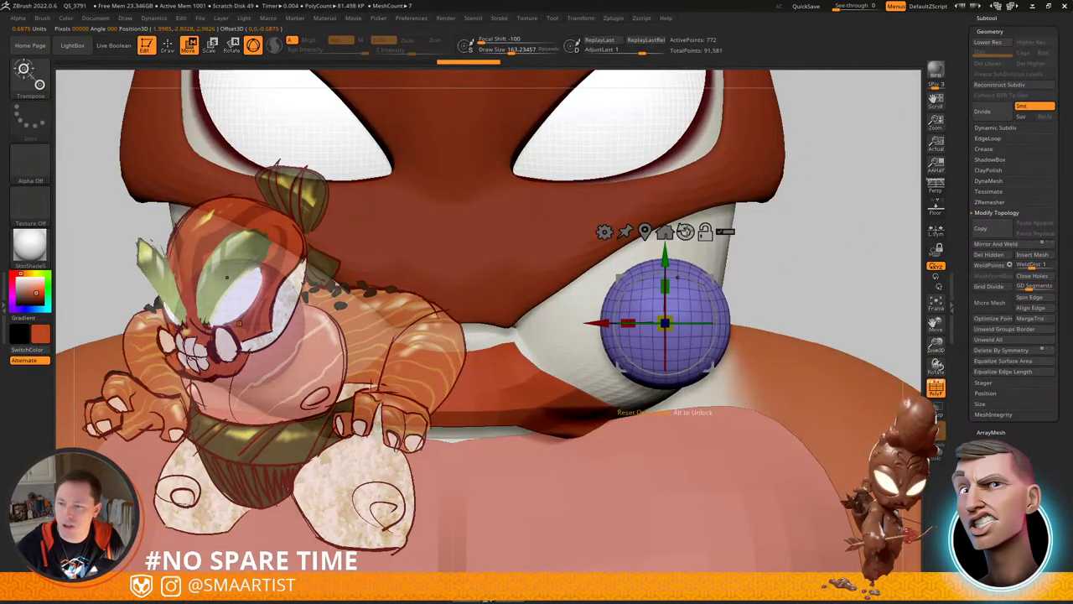
{"action": "left_click", "coordinate": [604, 232]}
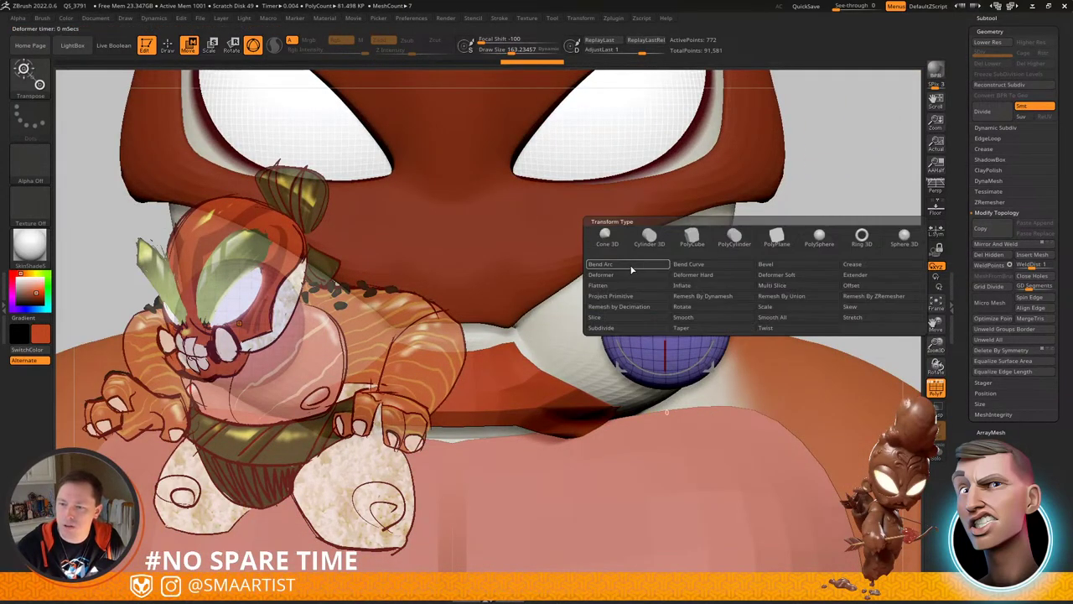
{"action": "left_click", "coordinate": [697, 266]}
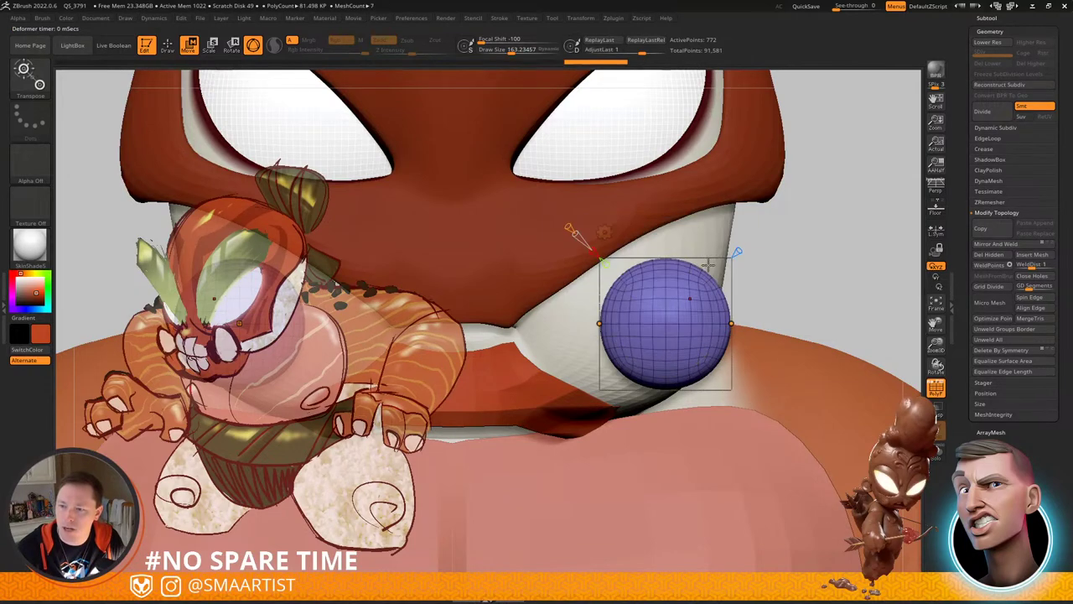
Step: Stretch and taper the tooth sphere into a slanted tusk using the end points of the Bend Curve deformer
{"action": "left_click_drag", "start_coordinate": [771, 245], "coordinate": [706, 250]}
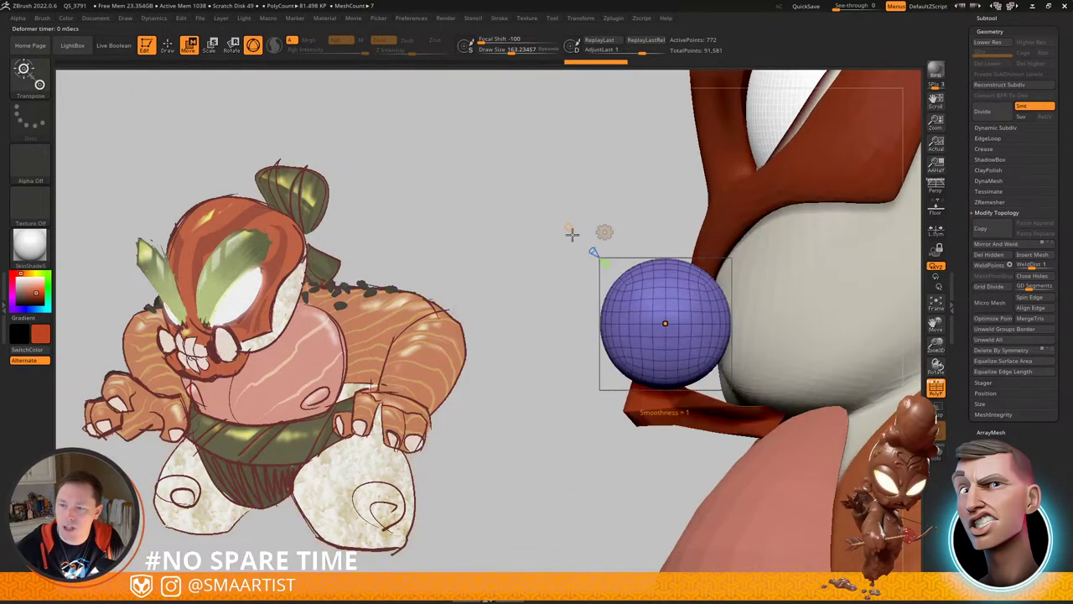
{"action": "right_click_drag", "start_coordinate": [611, 239], "coordinate": [657, 217]}
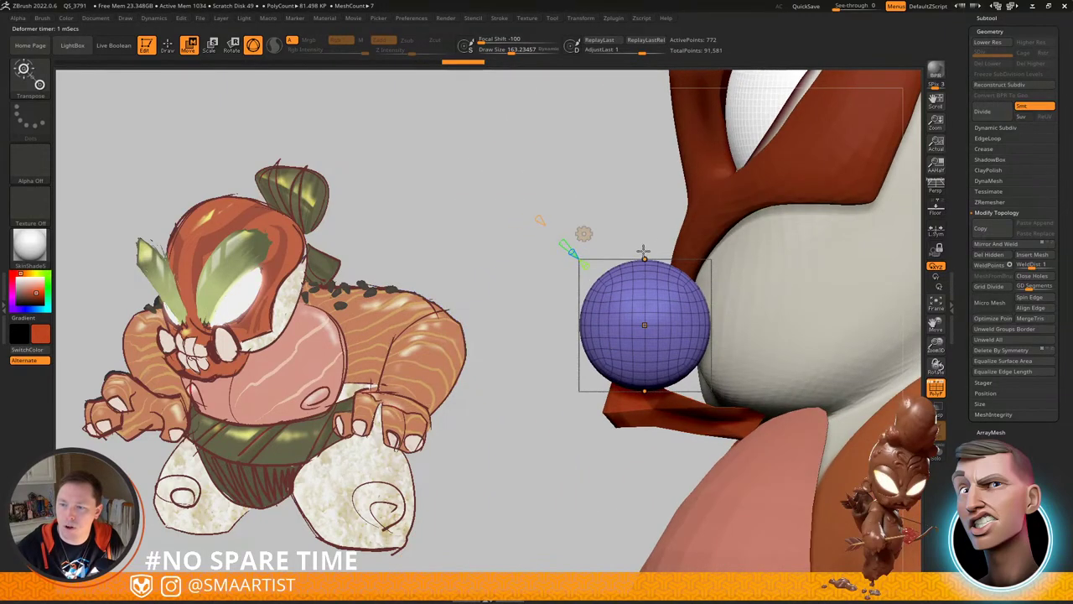
{"action": "left_click_drag", "start_coordinate": [645, 259], "coordinate": [544, 266]}
{"action": "left_click_drag", "start_coordinate": [645, 391], "coordinate": [733, 427]}
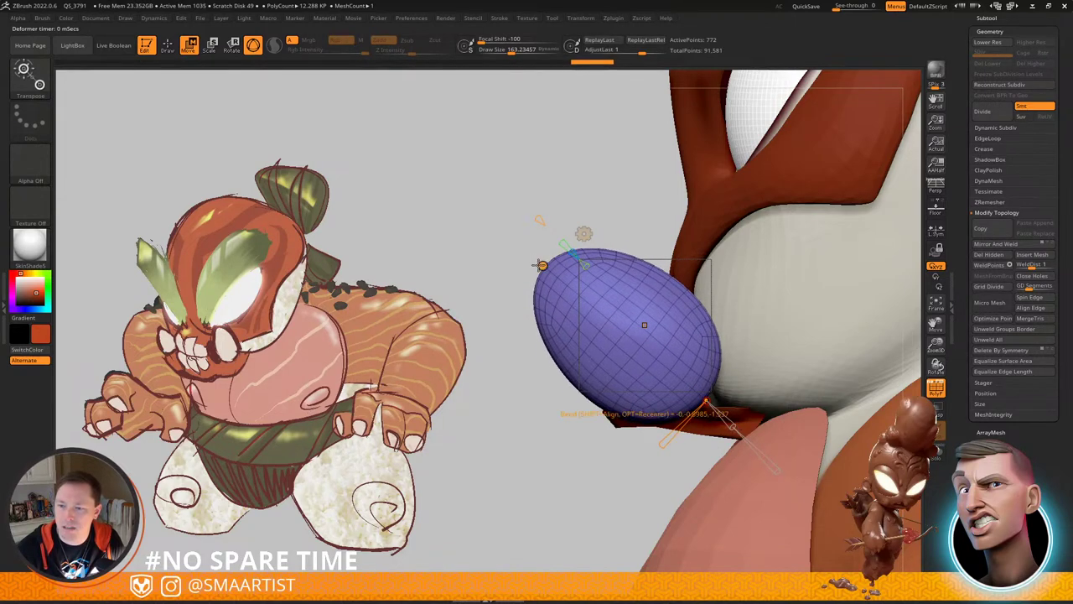
{"action": "left_click_drag", "start_coordinate": [567, 285], "coordinate": [559, 282]}
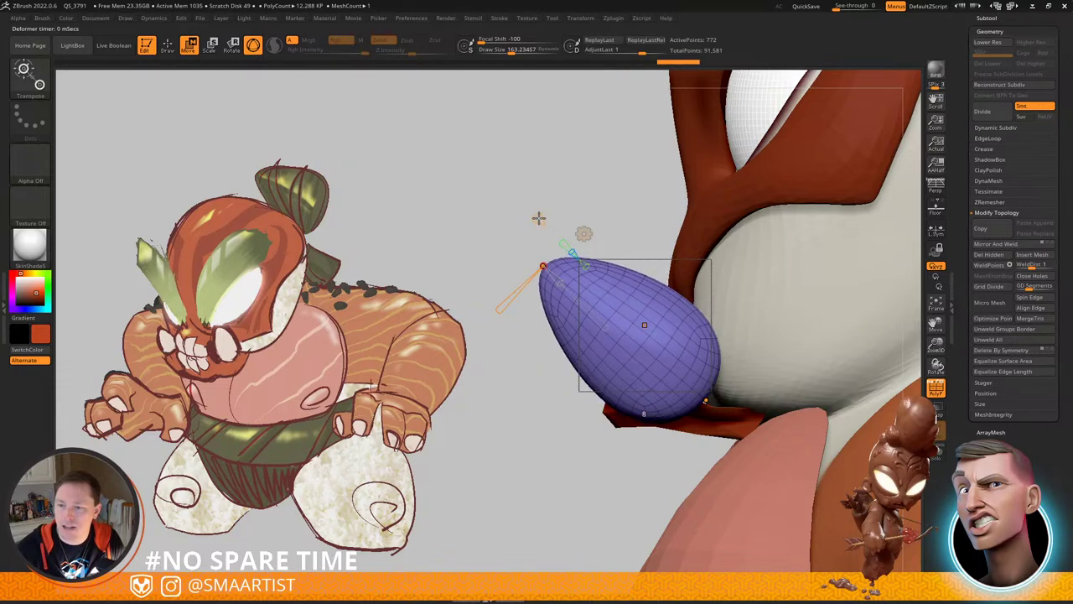
{"action": "left_click_drag", "start_coordinate": [625, 334], "coordinate": [611, 352]}
{"action": "left_click_drag", "start_coordinate": [503, 352], "coordinate": [695, 252]}
{"action": "left_click_drag", "start_coordinate": [613, 397], "coordinate": [566, 393]}
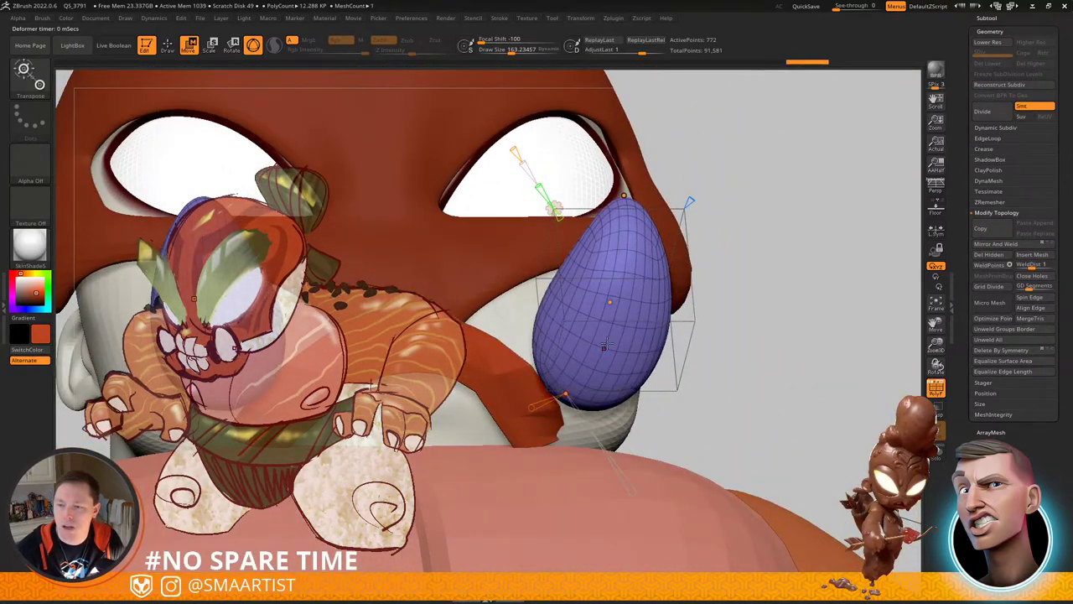
Step: Bend the tusk's middle outward with the curve's centre point and accept the Bend Curve deformation
{"action": "left_click_drag", "start_coordinate": [610, 301], "coordinate": [621, 308]}
{"action": "left_click_drag", "start_coordinate": [754, 298], "coordinate": [580, 287]}
{"action": "left_click_drag", "start_coordinate": [709, 310], "coordinate": [699, 311]}
{"action": "mouse_move", "coordinate": [578, 306]}
{"action": "left_mouse_down"}
{"action": "mouse_move", "coordinate": [713, 312]}
{"action": "mouse_move", "coordinate": [684, 297]}
{"action": "mouse_move", "coordinate": [762, 252]}
{"action": "left_mouse_up"}
{"action": "mouse_move", "coordinate": [658, 265]}
{"action": "left_mouse_down"}
{"action": "mouse_move", "coordinate": [713, 290]}
{"action": "mouse_move", "coordinate": [745, 339]}
{"action": "left_mouse_up"}
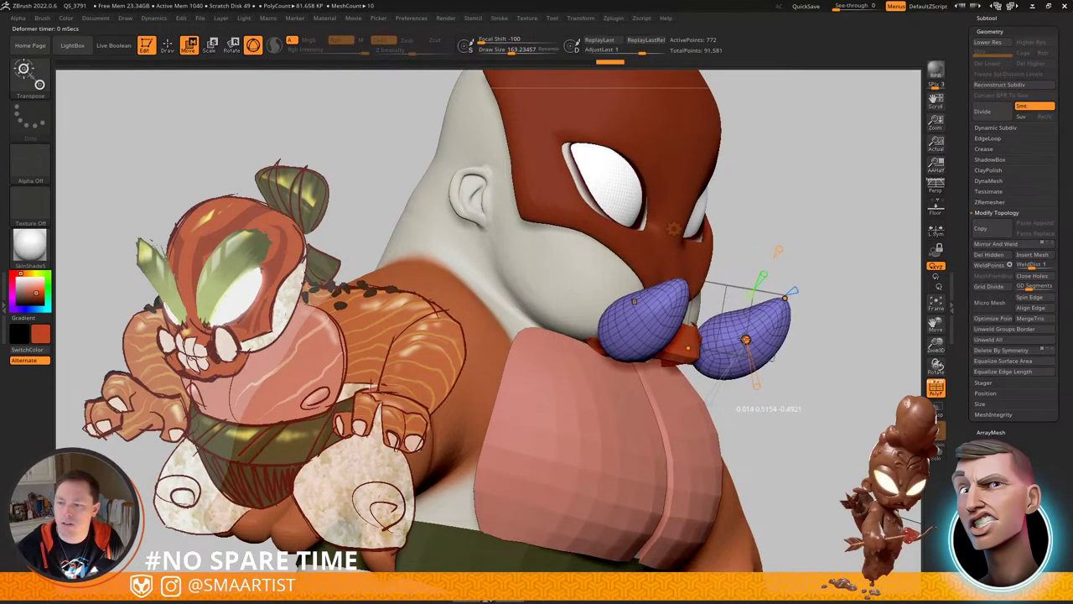
{"action": "left_click", "coordinate": [675, 228]}
{"action": "left_click", "coordinate": [834, 236]}
Step: Reposition the pair of tusks against the corners of the mouth
{"action": "left_click_drag", "start_coordinate": [838, 214], "coordinate": [862, 245]}
{"action": "left_click_drag", "start_coordinate": [781, 276], "coordinate": [747, 270]}
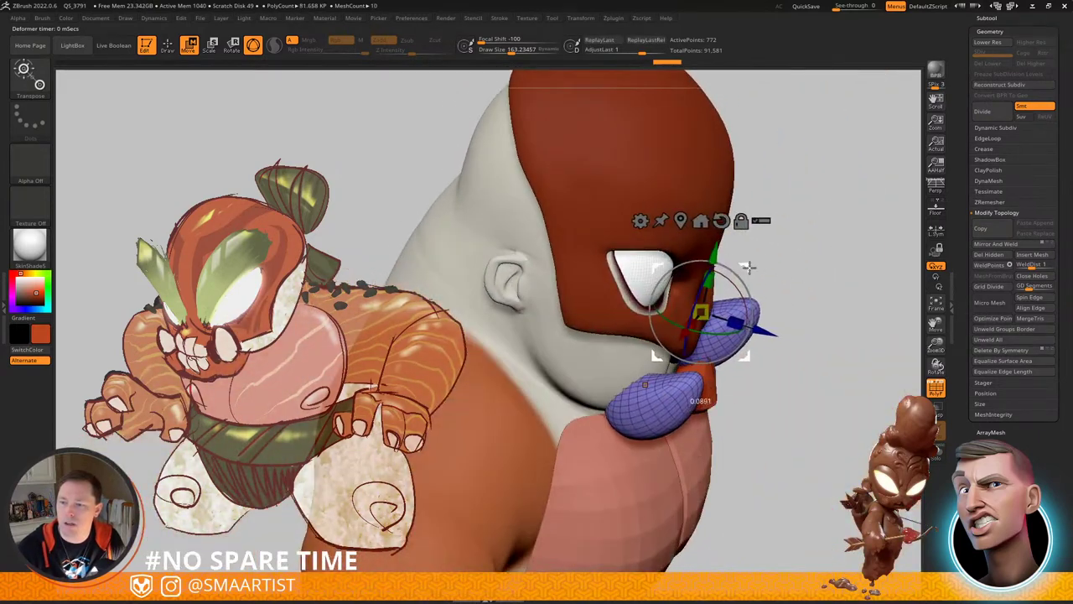
{"action": "mouse_move", "coordinate": [842, 251]}
{"action": "left_mouse_down"}
{"action": "mouse_move", "coordinate": [747, 247]}
{"action": "mouse_move", "coordinate": [759, 261]}
{"action": "left_mouse_up"}
Step: Hide the wireframe, sample the pale tooth colour from the concept and fill the tusks with it
{"action": "key", "text": "q"}
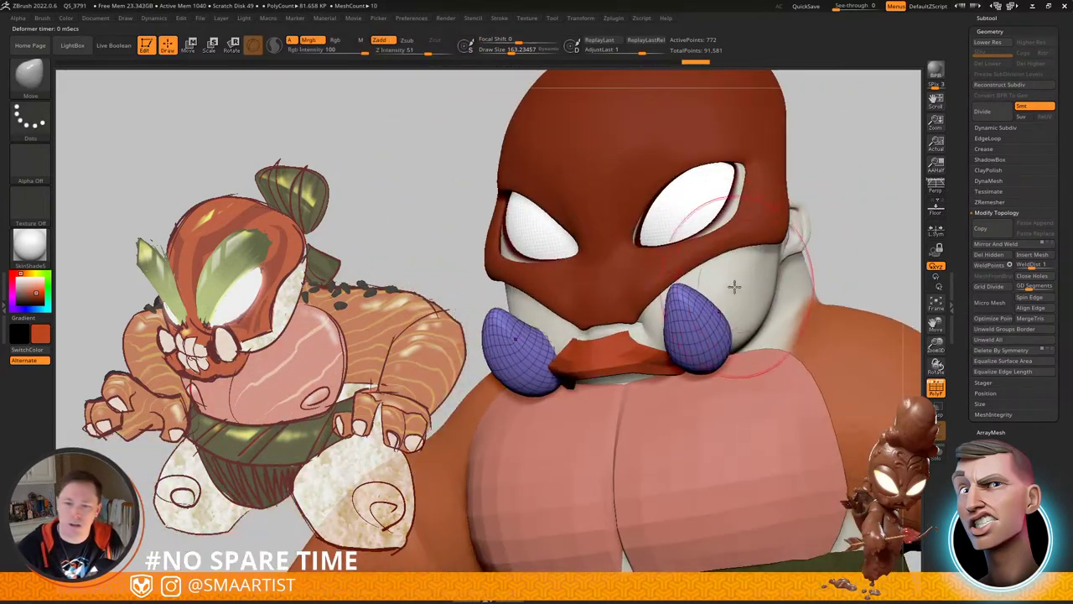
{"action": "key", "text": "shift+z"}
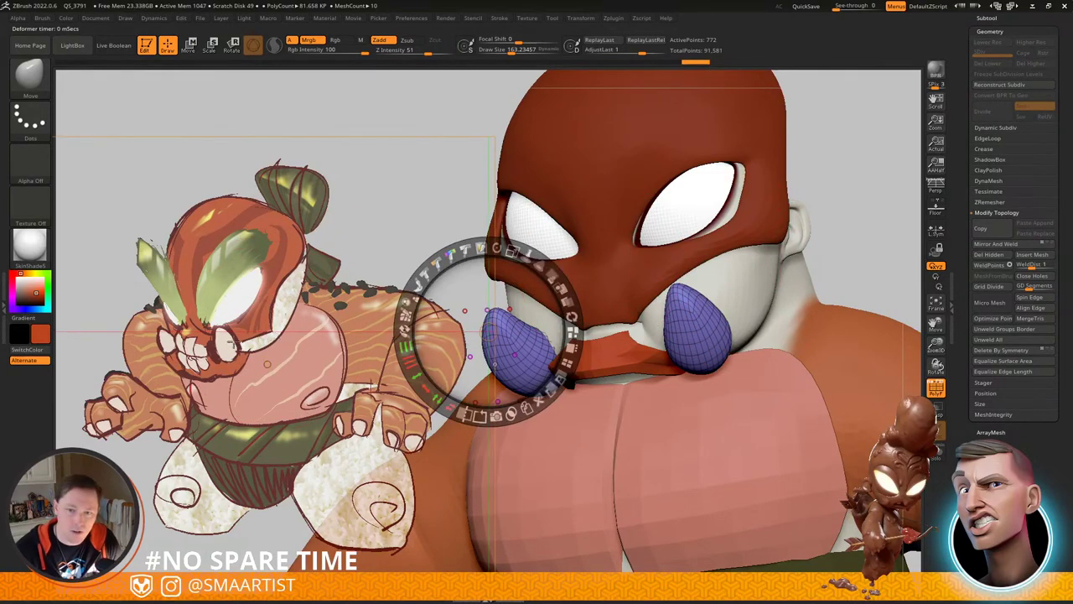
{"action": "key", "text": "c"}
{"action": "key", "text": "z"}
{"action": "key", "text": "ctrl+z"}
{"action": "key", "text": "ctrl+z"}
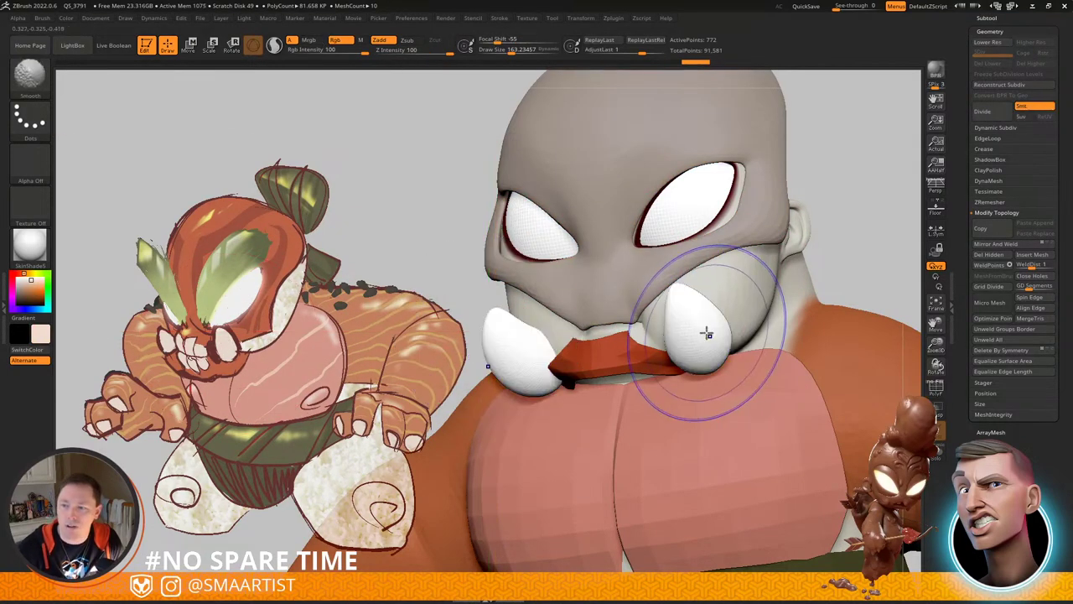
{"action": "left_click", "coordinate": [66, 18]}
{"action": "left_click", "coordinate": [96, 222]}
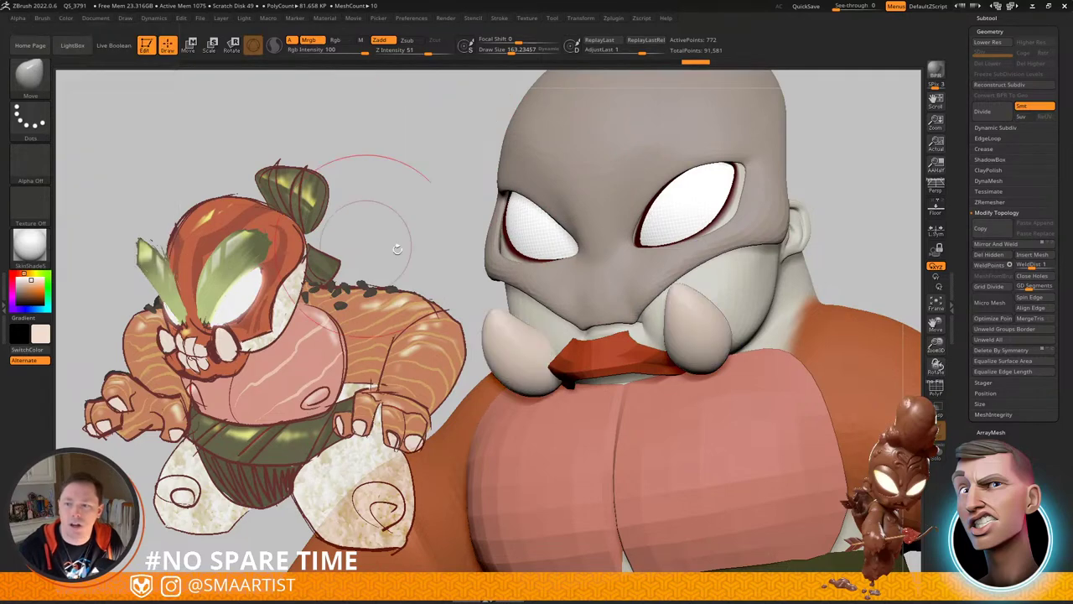
Step: Select the face mask and fill it with the mouth piece's orange-red, RGB 188, 68, 31
{"action": "left_click", "coordinate": [746, 239], "text": "alt"}
{"action": "key", "text": "c"}
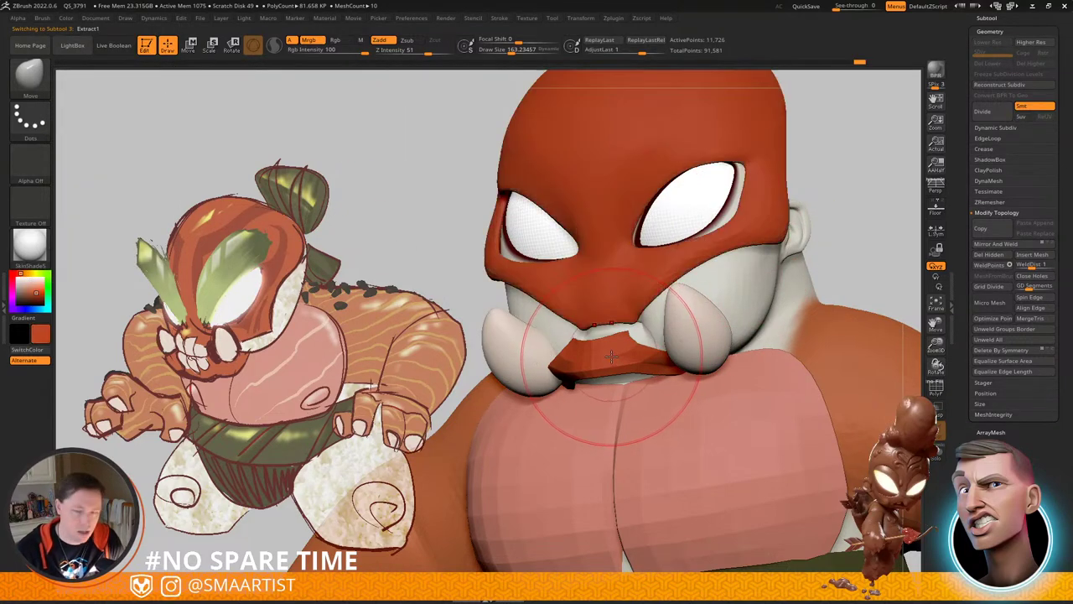
{"action": "left_click", "coordinate": [65, 19]}
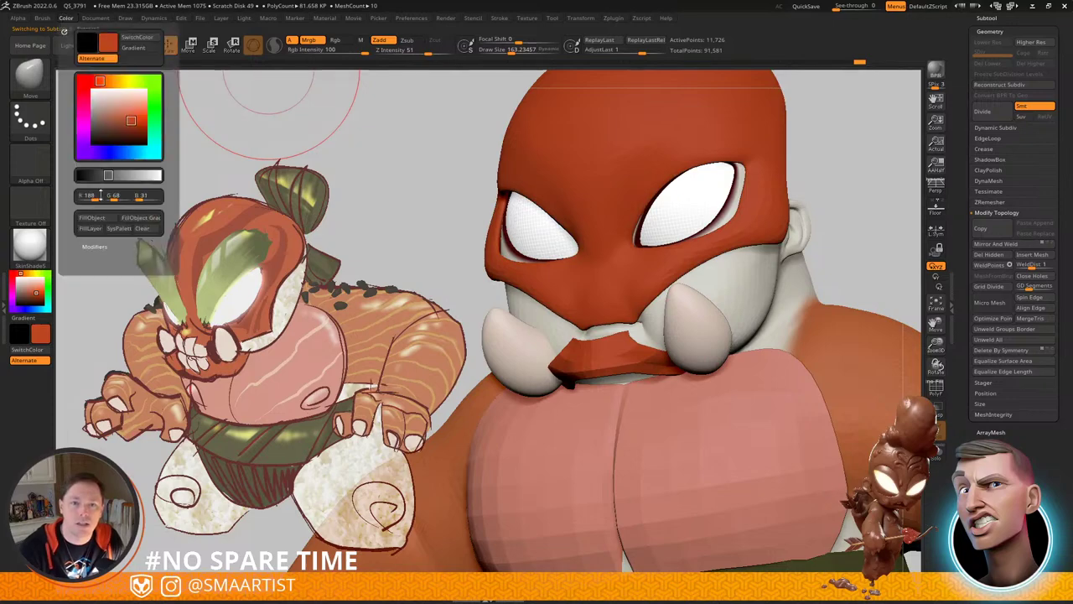
{"action": "left_click", "coordinate": [94, 219]}
Step: Select the tusks, centre the gizmo on the tusk and scale the pair down slightly
{"action": "mouse_move", "coordinate": [685, 281]}
{"action": "right_mouse_down"}
{"action": "mouse_move", "coordinate": [634, 284]}
{"action": "mouse_move", "coordinate": [669, 293]}
{"action": "mouse_move", "coordinate": [650, 300]}
{"action": "mouse_move", "coordinate": [597, 298]}
{"action": "right_mouse_up"}
{"action": "key", "text": "w"}
{"action": "right_click_drag", "start_coordinate": [661, 297], "coordinate": [712, 277]}
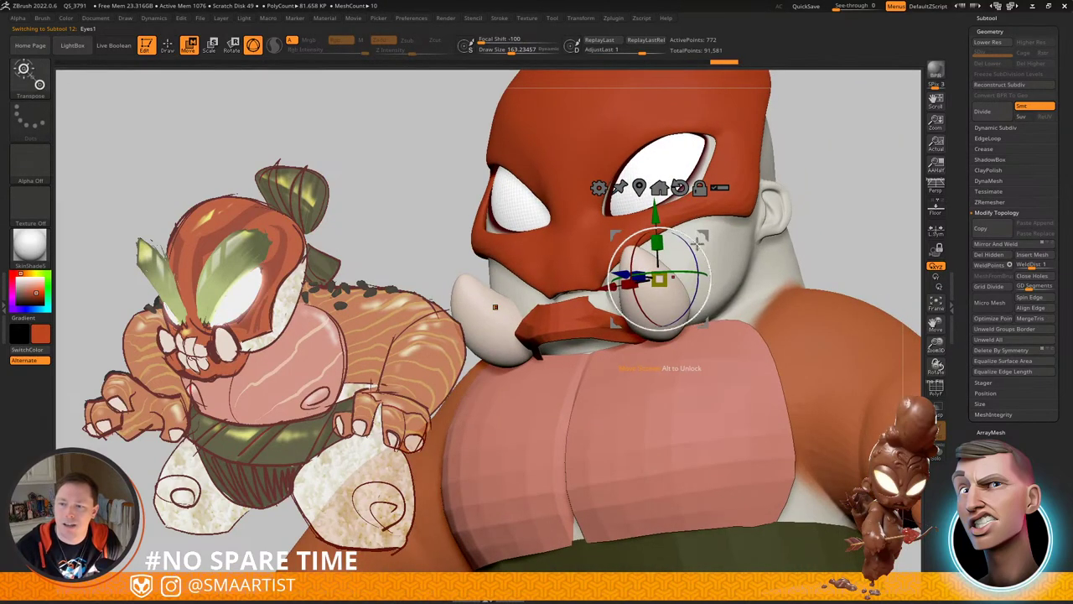
{"action": "left_click", "coordinate": [639, 189]}
{"action": "left_click_drag", "start_coordinate": [651, 294], "coordinate": [649, 298]}
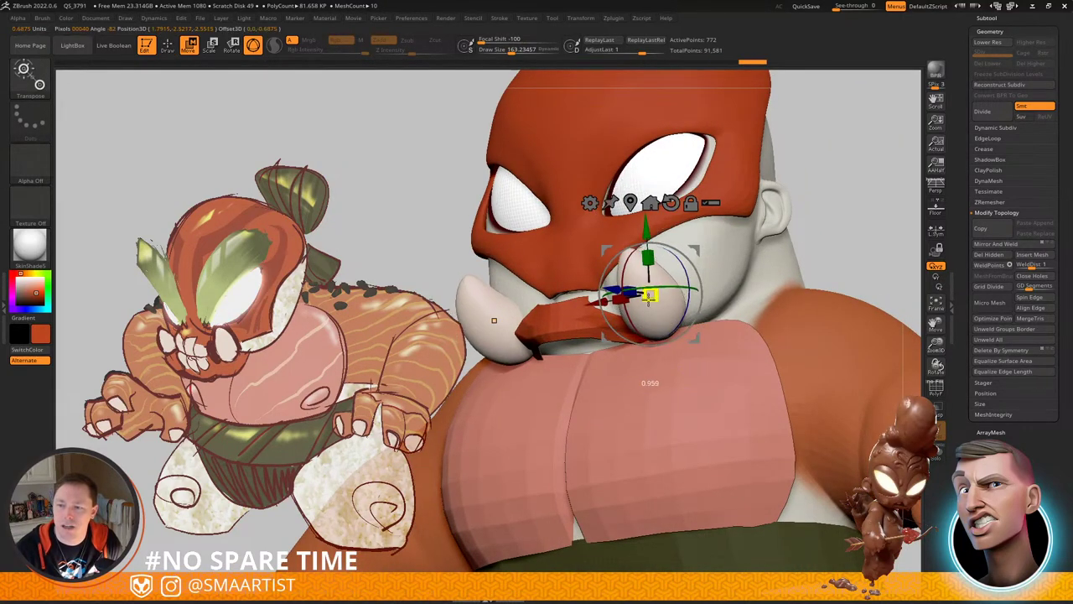
Step: Move the tusks inward so they stand upright on either side of the mouth, and check them on the whole figure
{"action": "right_click_drag", "start_coordinate": [673, 305], "coordinate": [638, 315]}
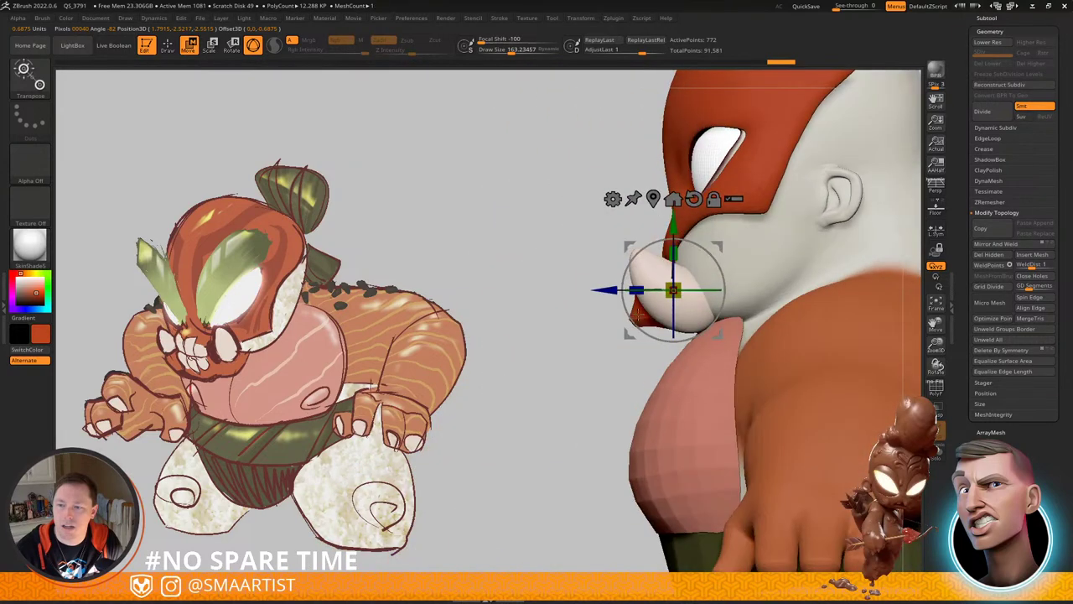
{"action": "right_click_drag", "start_coordinate": [727, 264], "coordinate": [809, 254]}
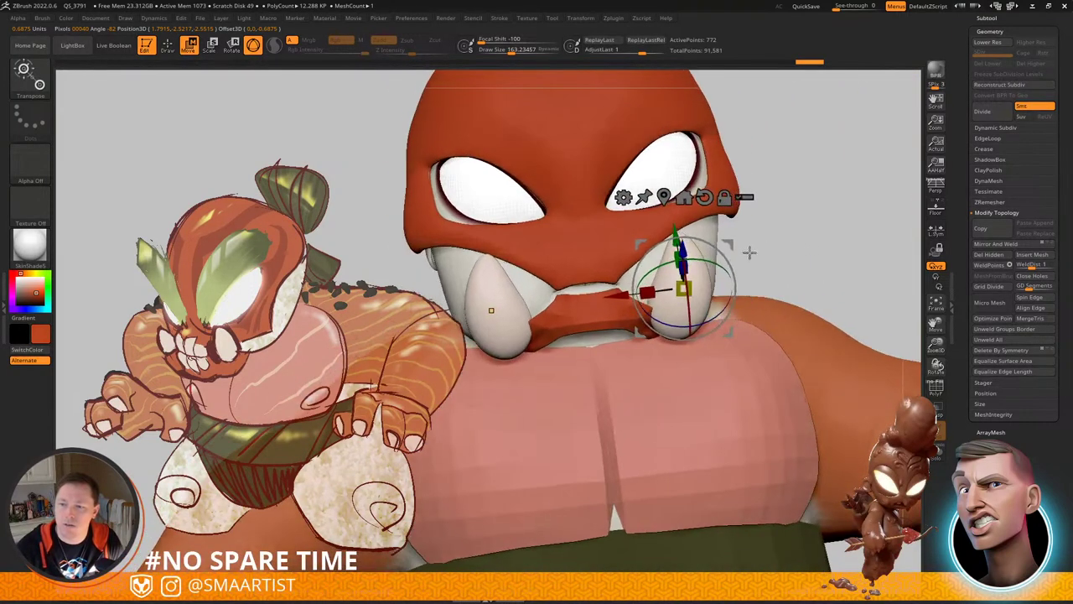
{"action": "right_click_drag", "start_coordinate": [727, 242], "coordinate": [707, 239]}
{"action": "left_click_drag", "start_coordinate": [731, 242], "coordinate": [702, 228]}
{"action": "key", "text": "q"}
{"action": "right_click_drag", "start_coordinate": [713, 243], "coordinate": [763, 256]}
{"action": "right_click_drag", "start_coordinate": [763, 256], "coordinate": [697, 323], "text": "ctrl"}
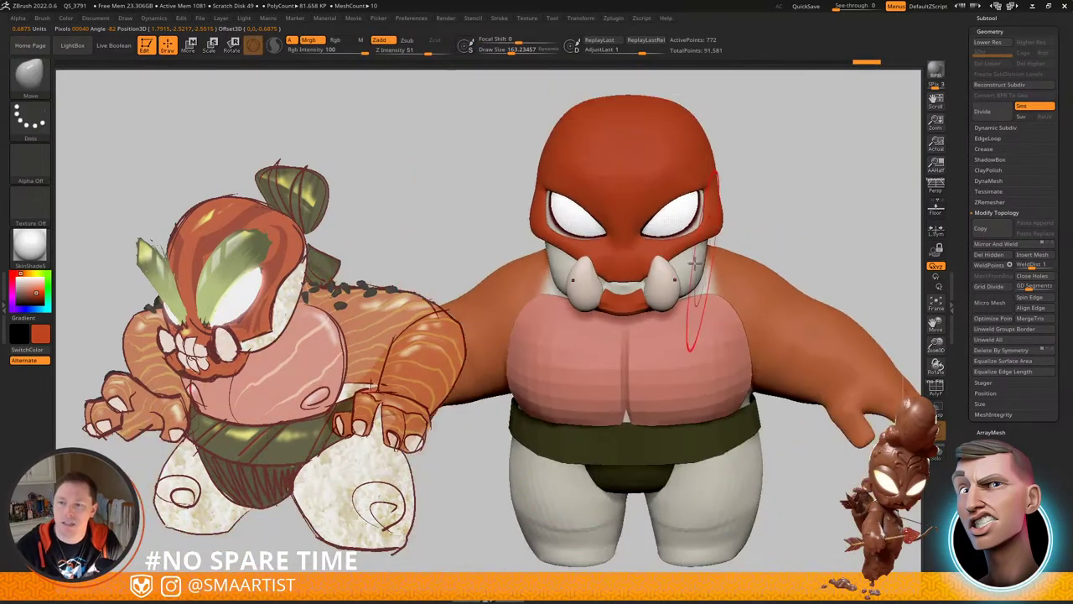
{"action": "right_click_drag", "start_coordinate": [738, 289], "coordinate": [731, 312]}
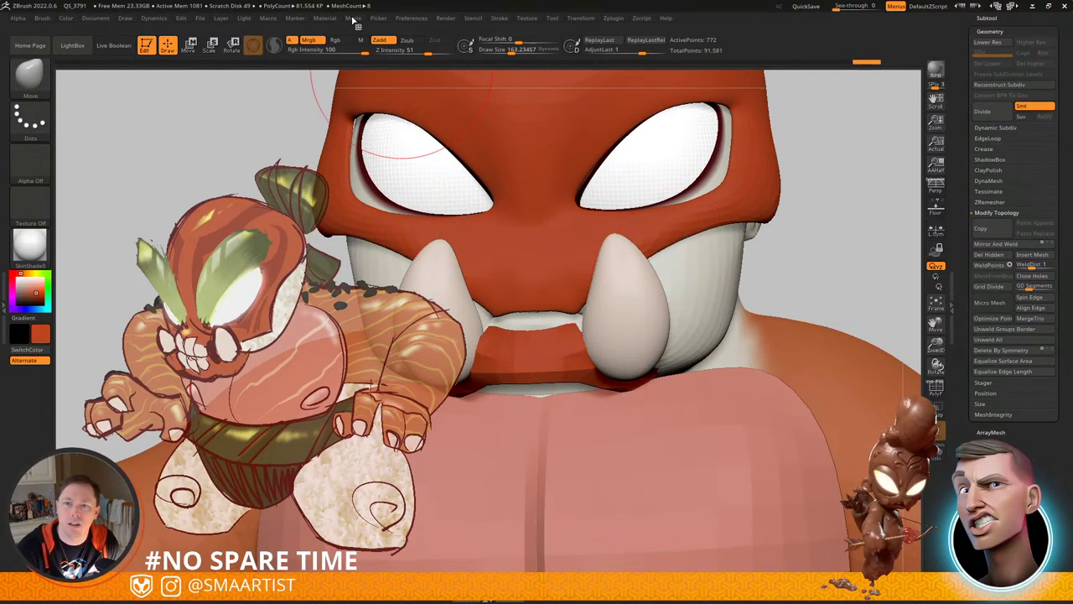
Step: Show the movie timeline and line the model up with the concept drawing for a stored camera view
{"action": "left_click", "coordinate": [355, 19]}
{"action": "left_click", "coordinate": [381, 184]}
{"action": "left_click", "coordinate": [394, 205]}
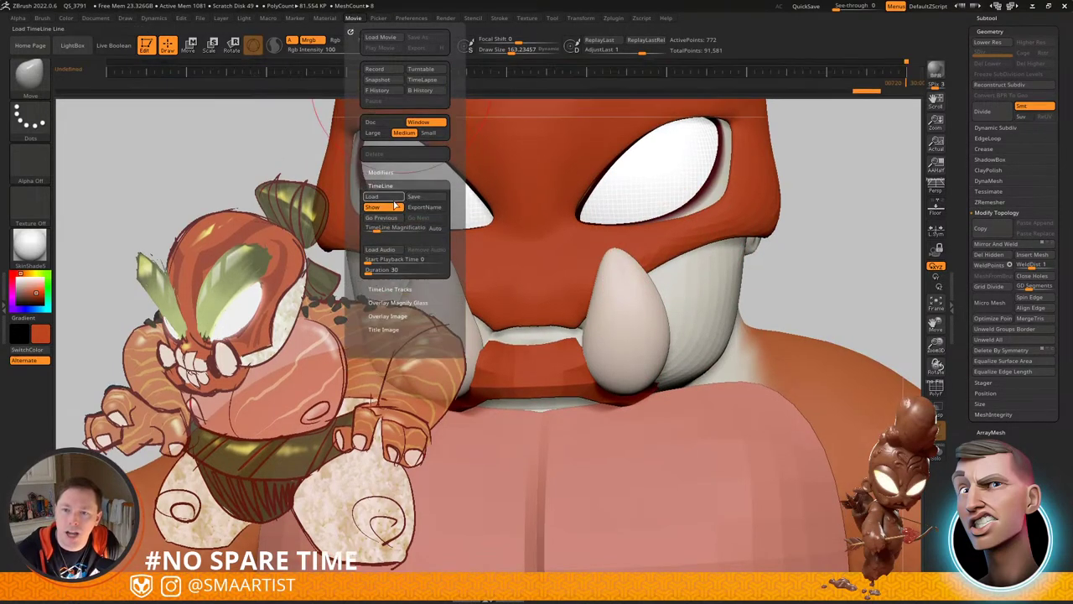
{"action": "left_click", "coordinate": [384, 196]}
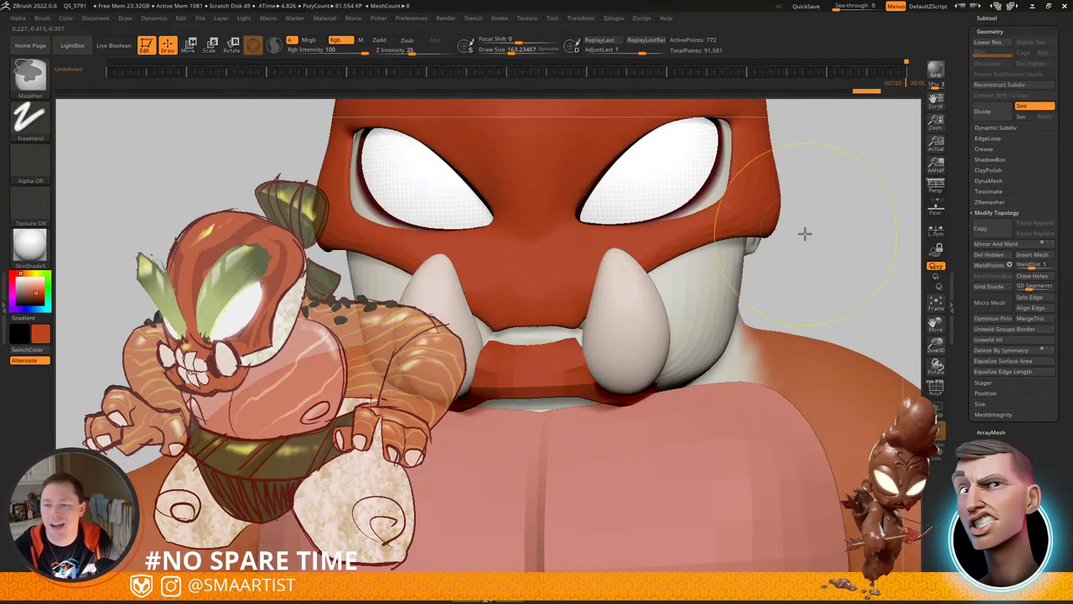
{"action": "left_click_drag", "start_coordinate": [800, 208], "coordinate": [583, 238], "text": "alt"}
{"action": "left_click_drag", "start_coordinate": [671, 224], "coordinate": [492, 234]}
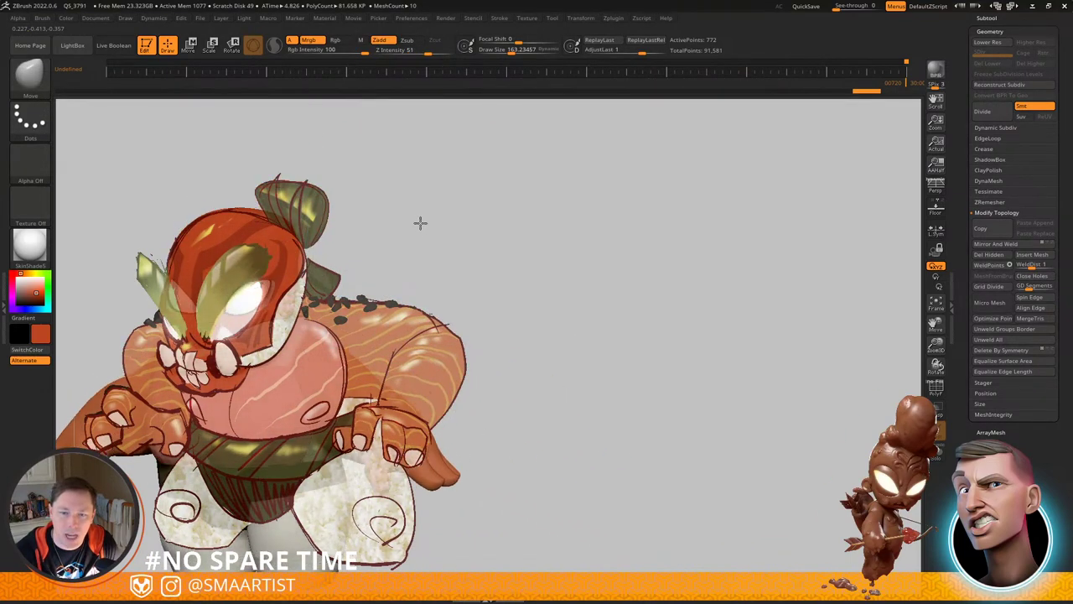
{"action": "left_click_drag", "start_coordinate": [429, 183], "coordinate": [429, 194]}
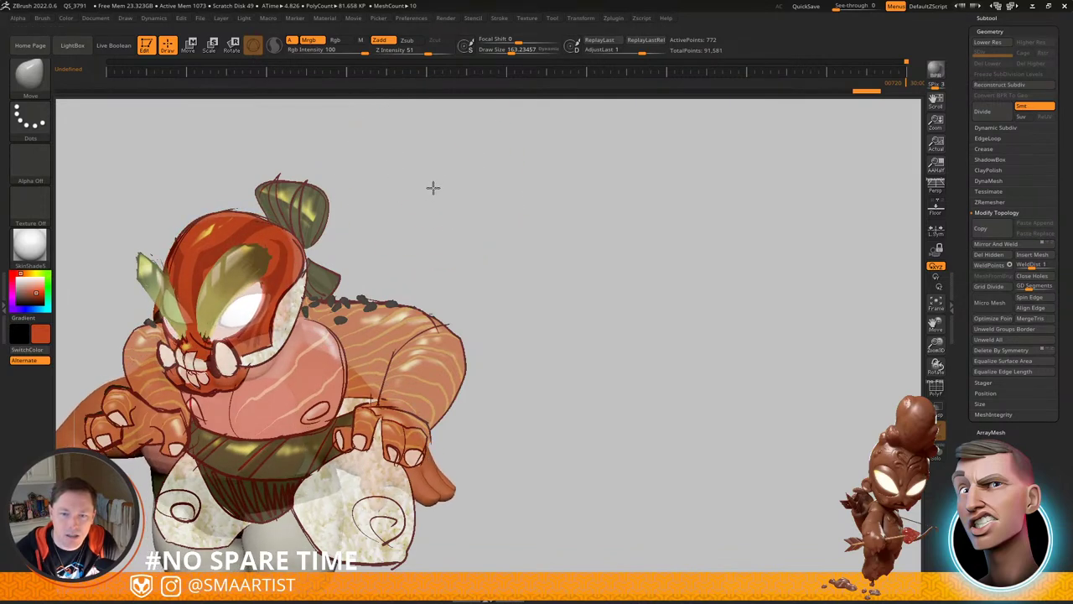
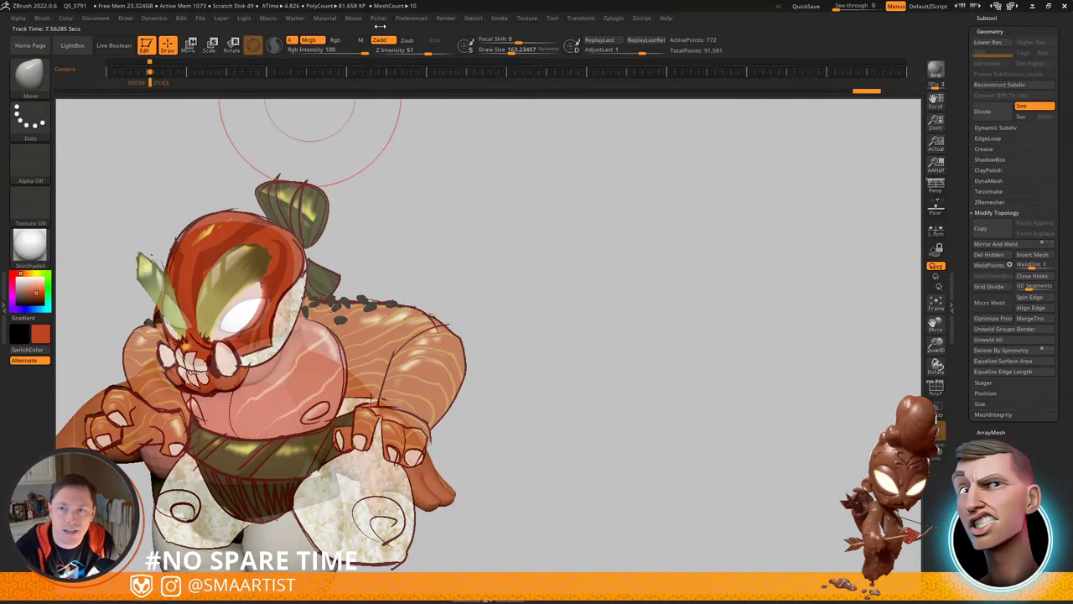
Step: Save the timeline as FD_Sushiyama_Views in the _CHAR folder
{"action": "left_click", "coordinate": [352, 18]}
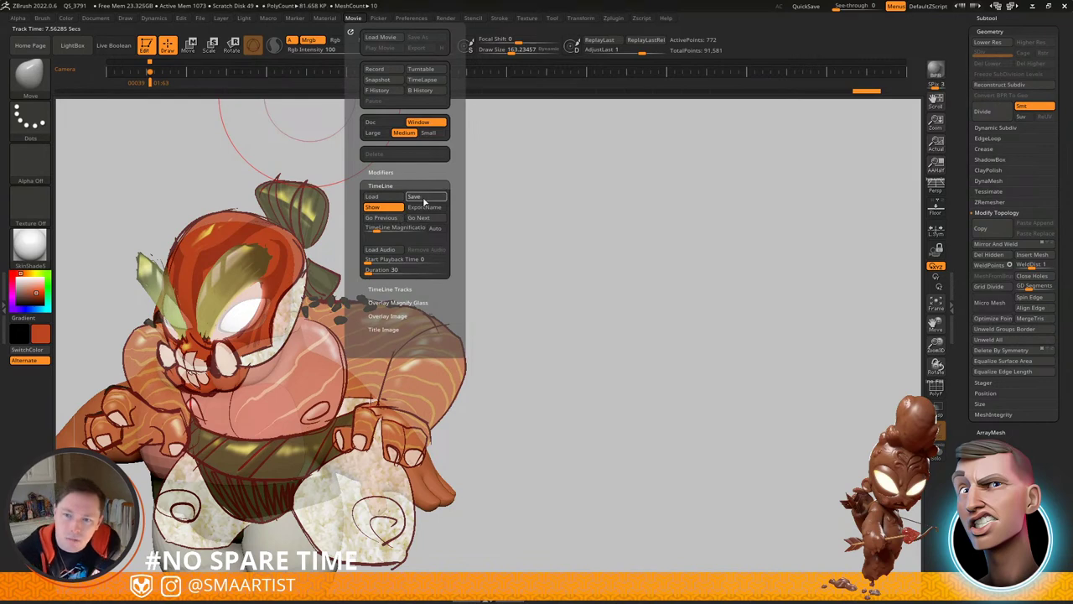
{"action": "left_click", "coordinate": [423, 198]}
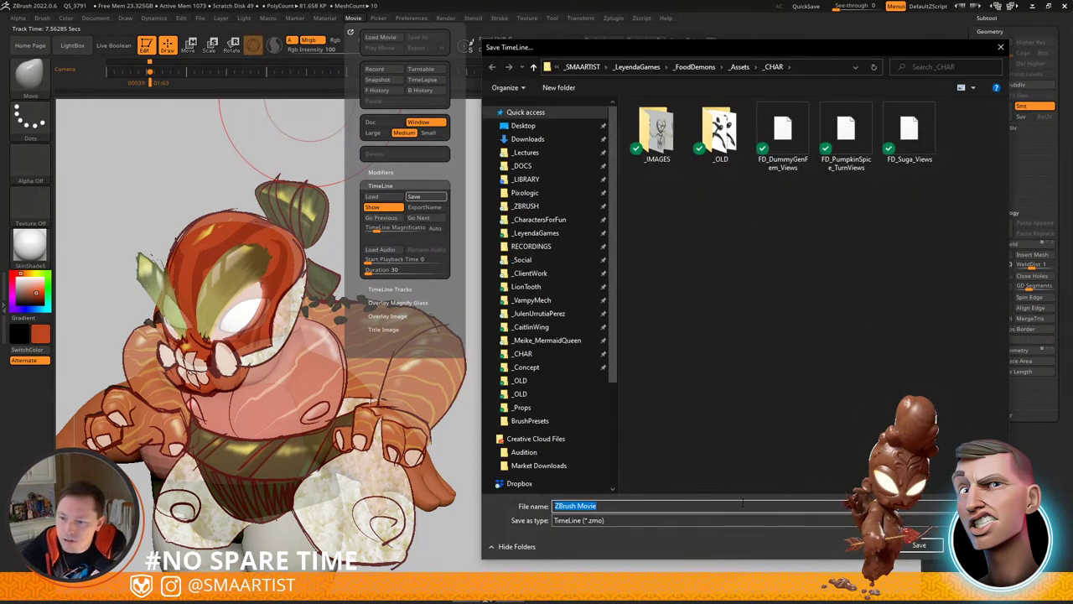
{"action": "left_click", "coordinate": [910, 138]}
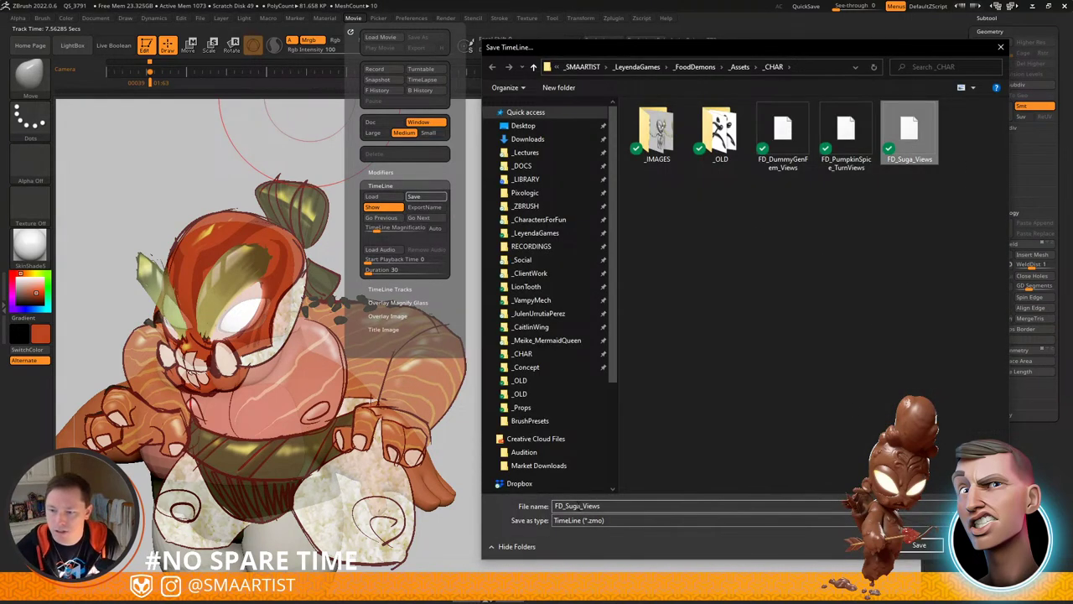
{"action": "left_click", "coordinate": [579, 505]}
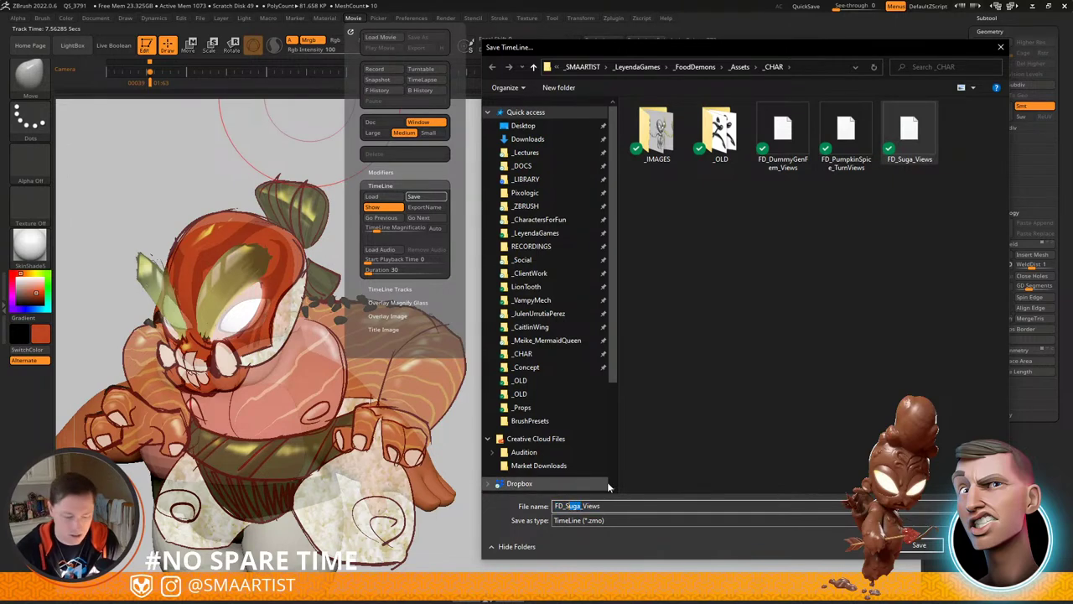
{"action": "type", "text": "u"}
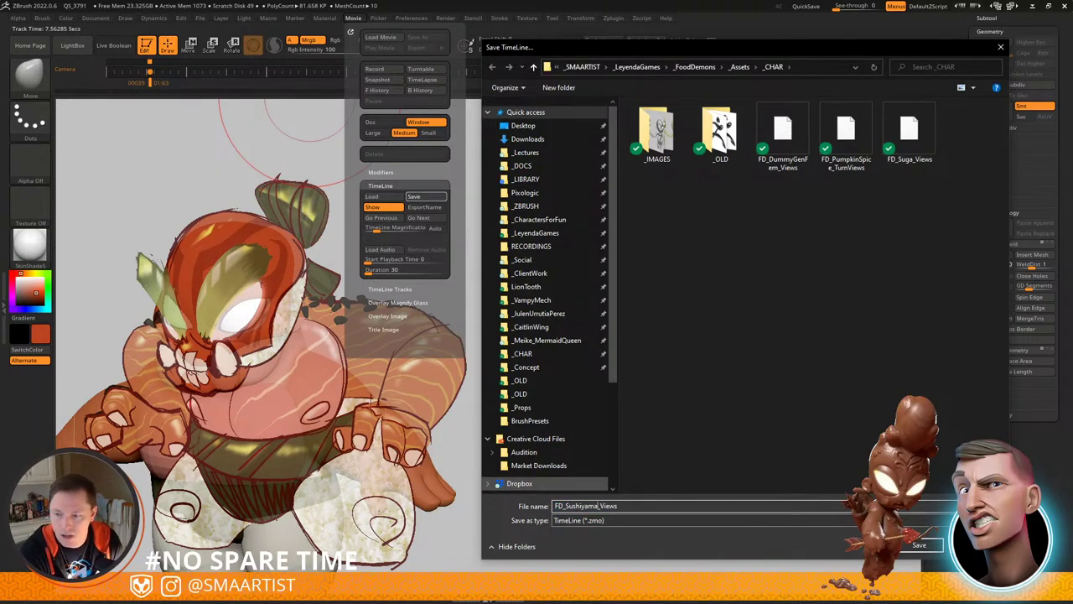
{"action": "left_click", "coordinate": [920, 546]}
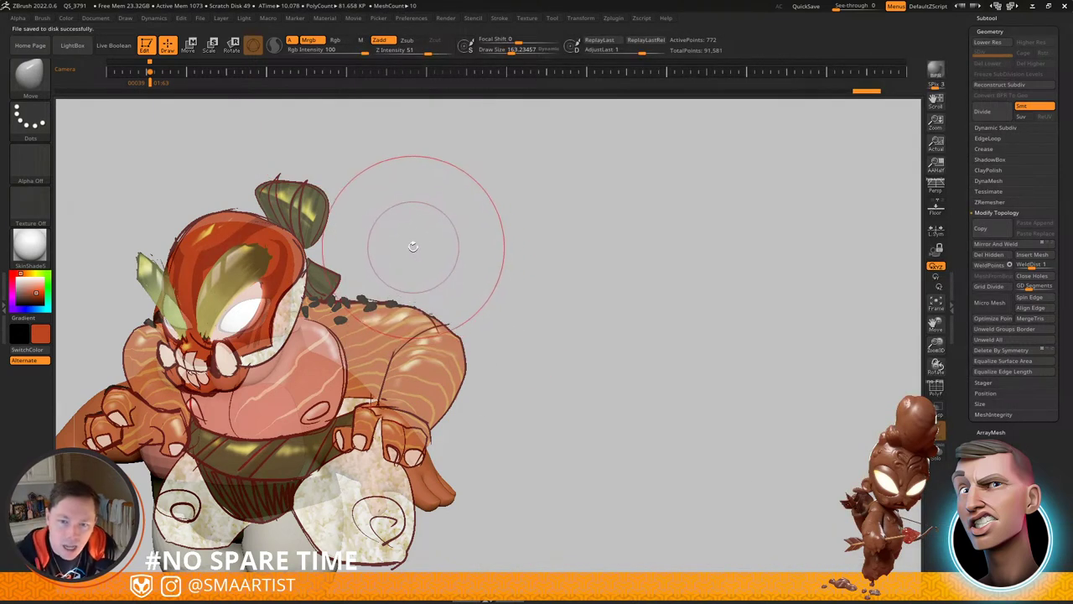
Step: Test the stored camera view by moving the model away from the concept and recalling the keyframe
{"action": "mouse_move", "coordinate": [411, 236]}
{"action": "left_mouse_down", "text": "alt"}
{"action": "mouse_move", "coordinate": [628, 206]}
{"action": "mouse_move", "coordinate": [605, 208]}
{"action": "left_mouse_up", "text": "alt"}
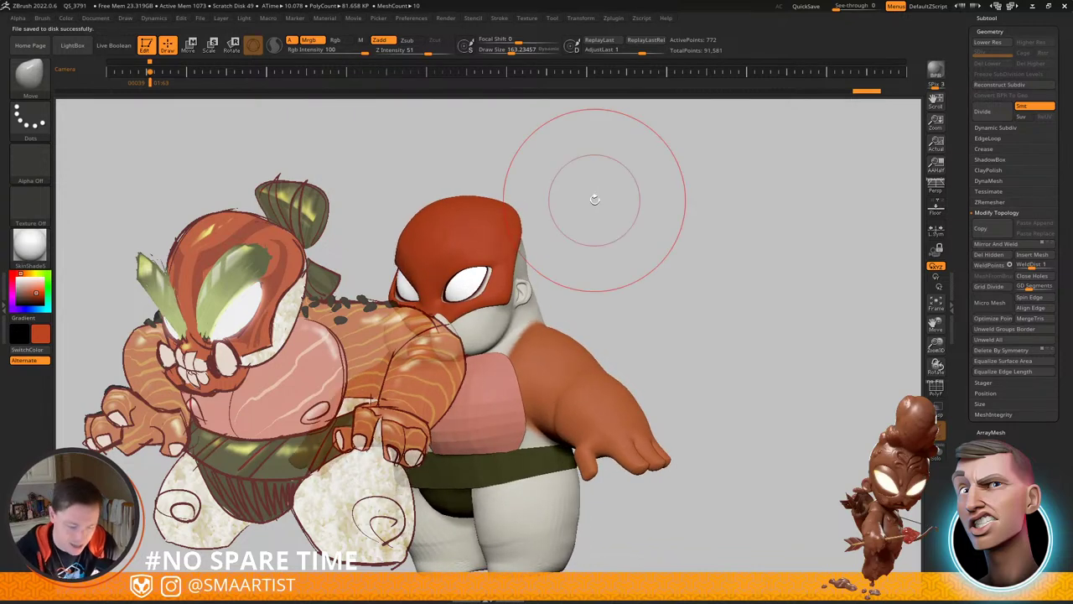
{"action": "key", "text": "Left"}
{"action": "key", "text": "Right"}
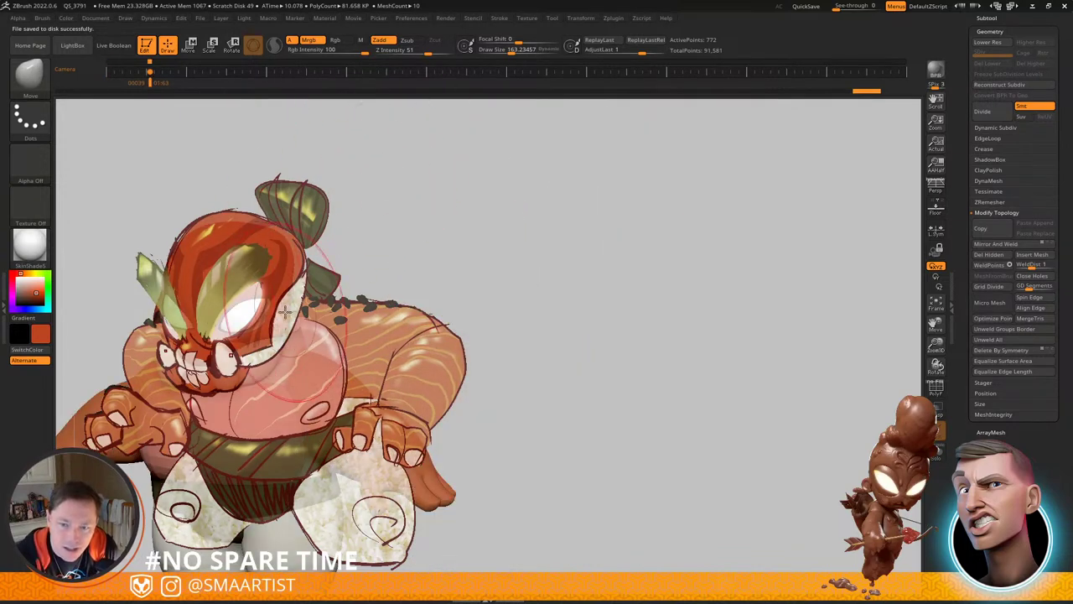
Step: Select the face mask, check its wireframe over the concept and isolate it in Solo mode
{"action": "left_click", "coordinate": [282, 314], "text": "alt"}
{"action": "key", "text": "shift+f"}
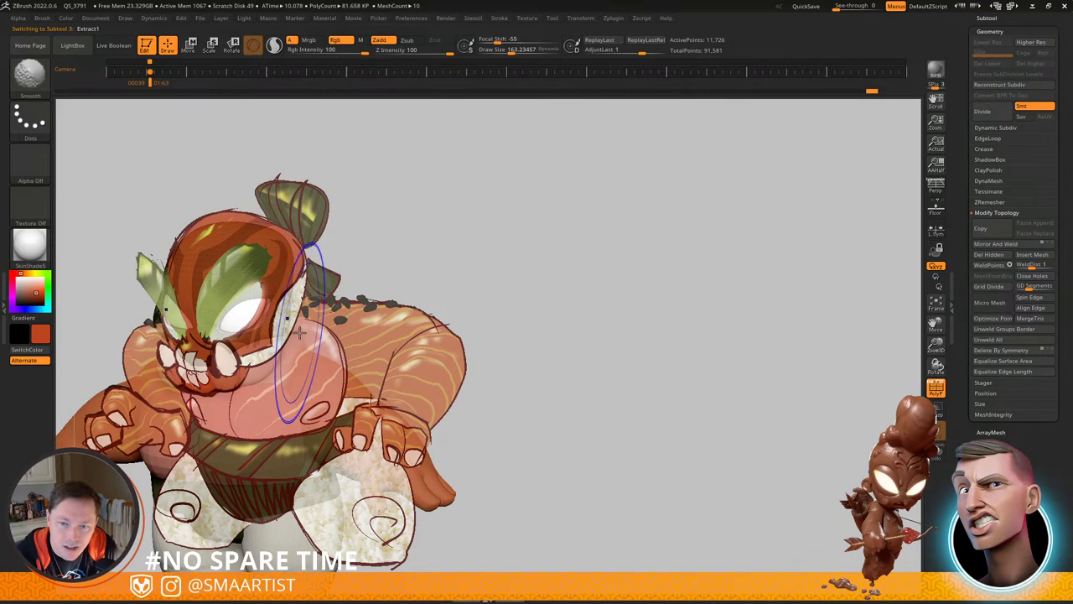
{"action": "key", "text": "shift+f"}
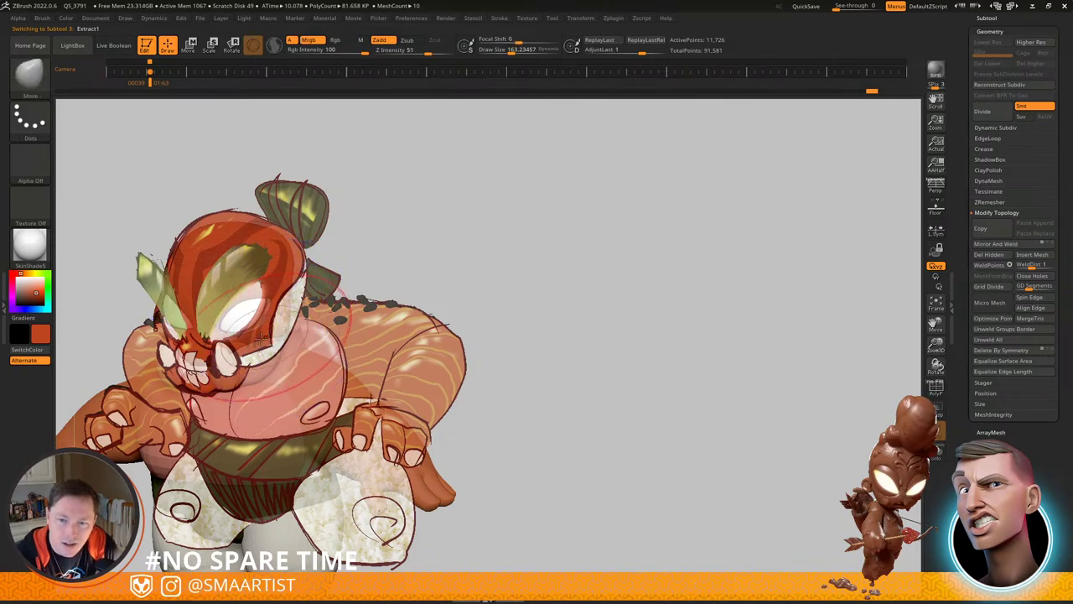
{"action": "key", "text": "ctrl+1"}
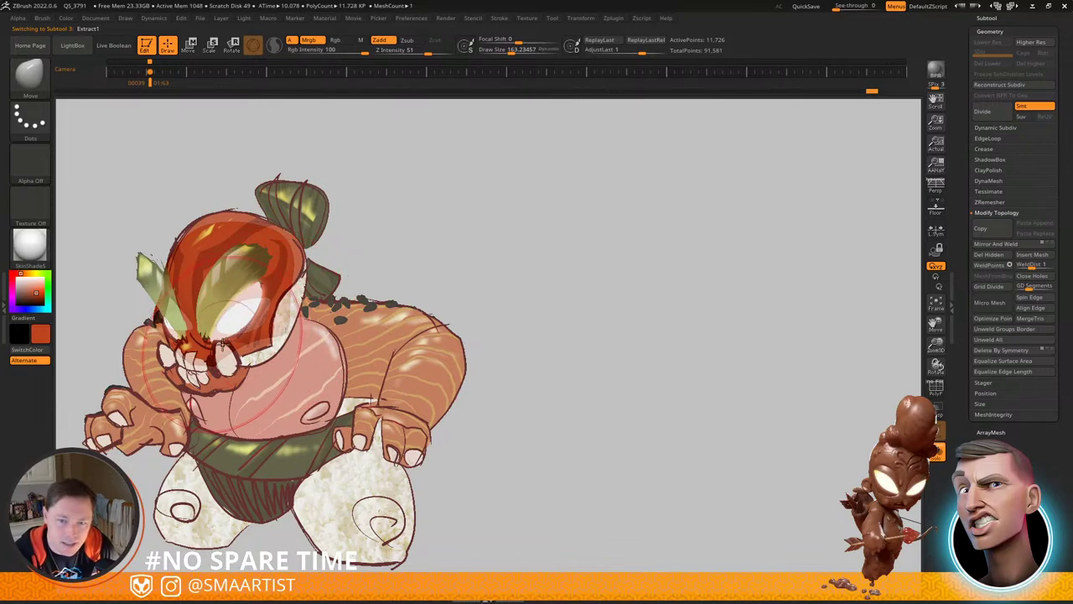
Step: Reshape the face mask around the eye opening with the Move brush to follow the concept, and smooth the area beside the nose
{"action": "key", "text": "s"}
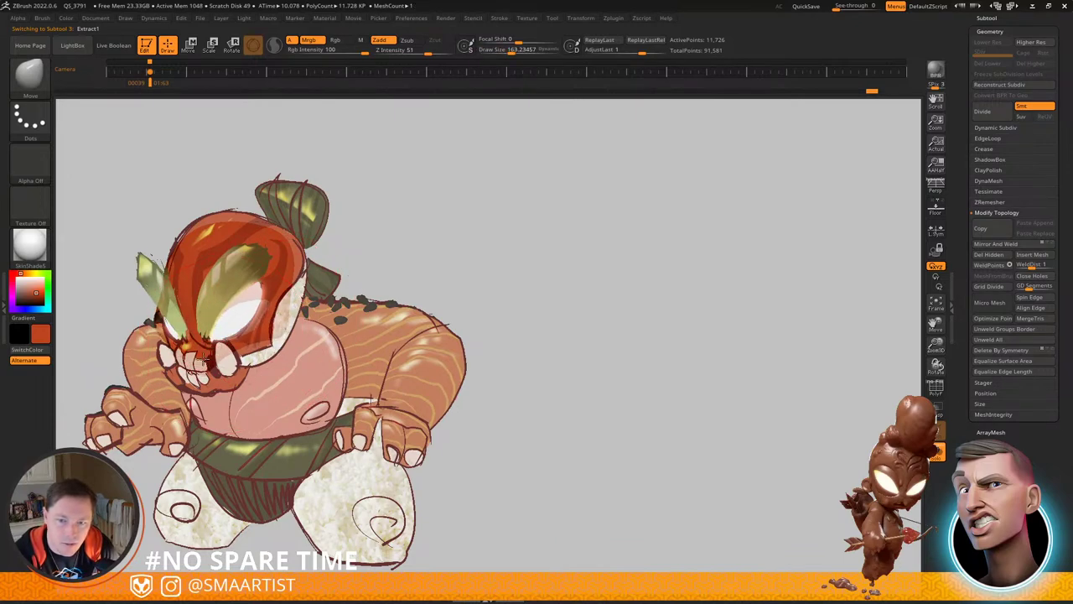
{"action": "left_click_drag", "start_coordinate": [204, 355], "coordinate": [210, 347]}
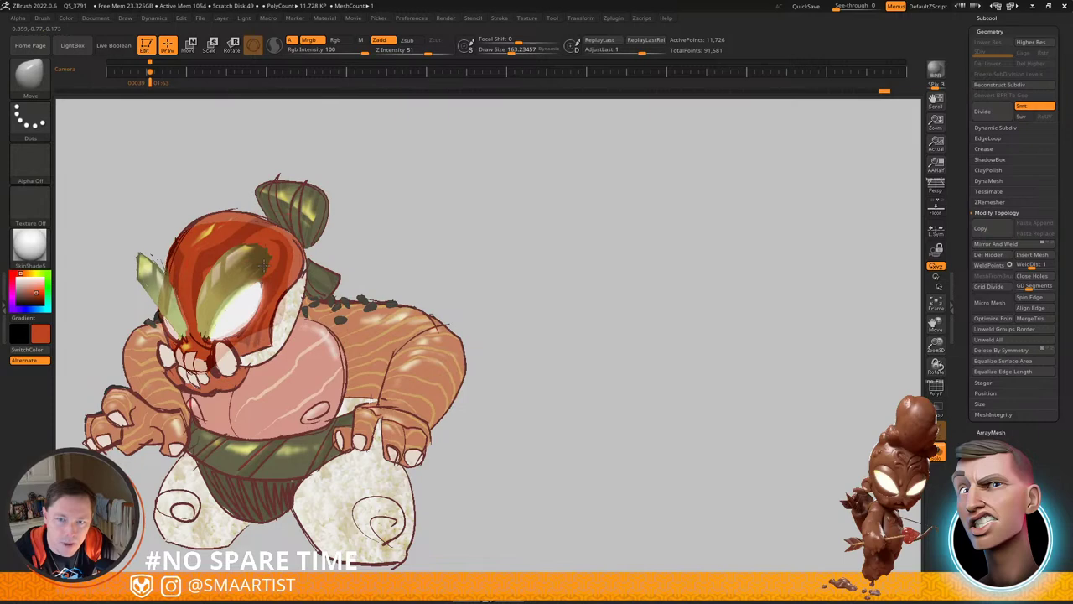
{"action": "key", "text": "s"}
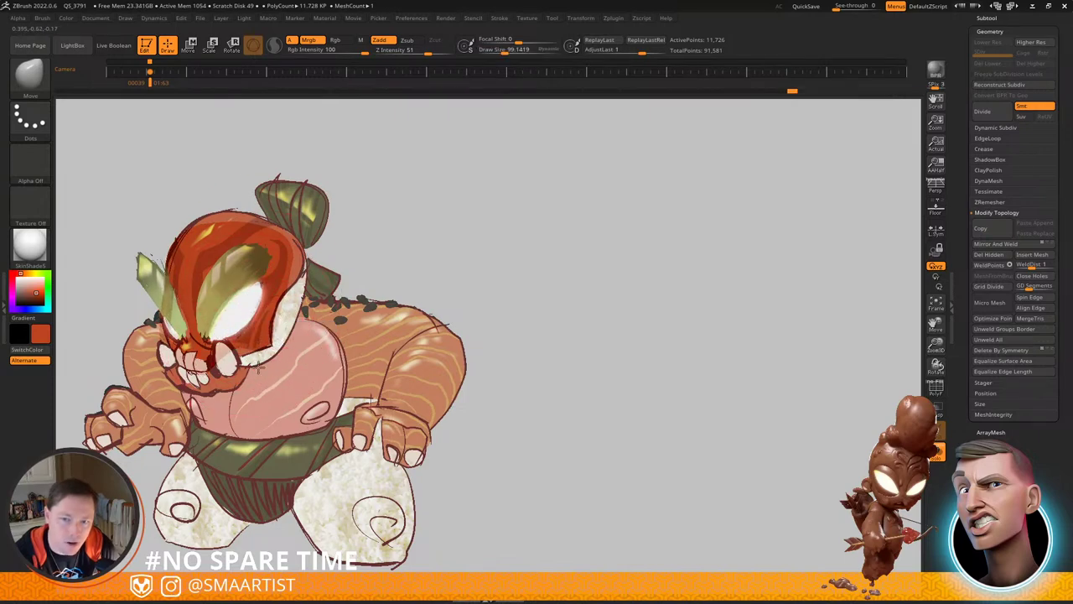
{"action": "left_click_drag", "start_coordinate": [276, 316], "coordinate": [273, 316]}
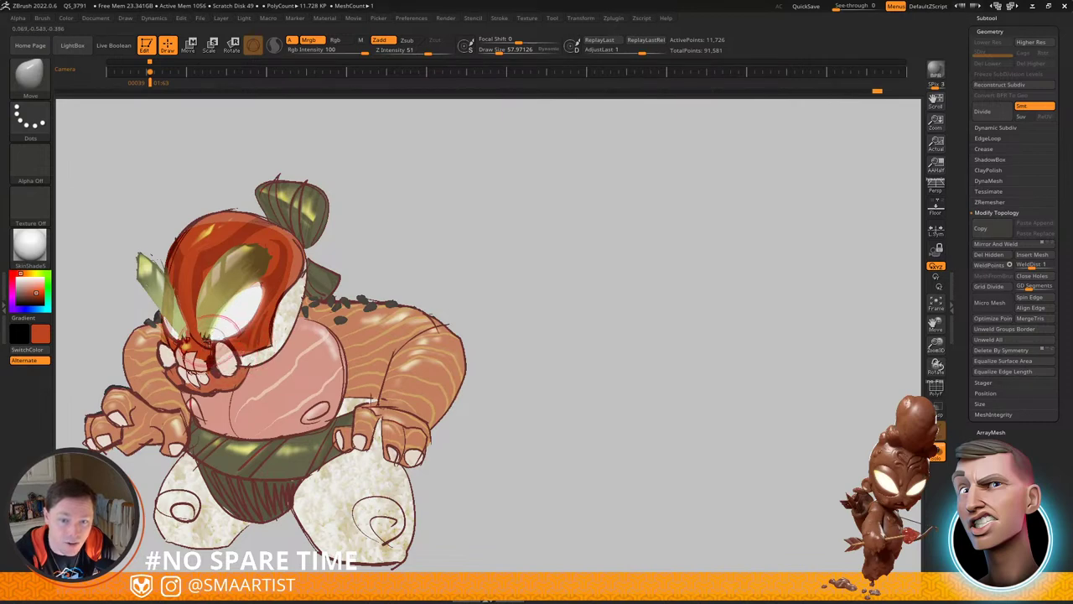
{"action": "left_click_drag", "start_coordinate": [172, 336], "coordinate": [198, 335], "text": "shift"}
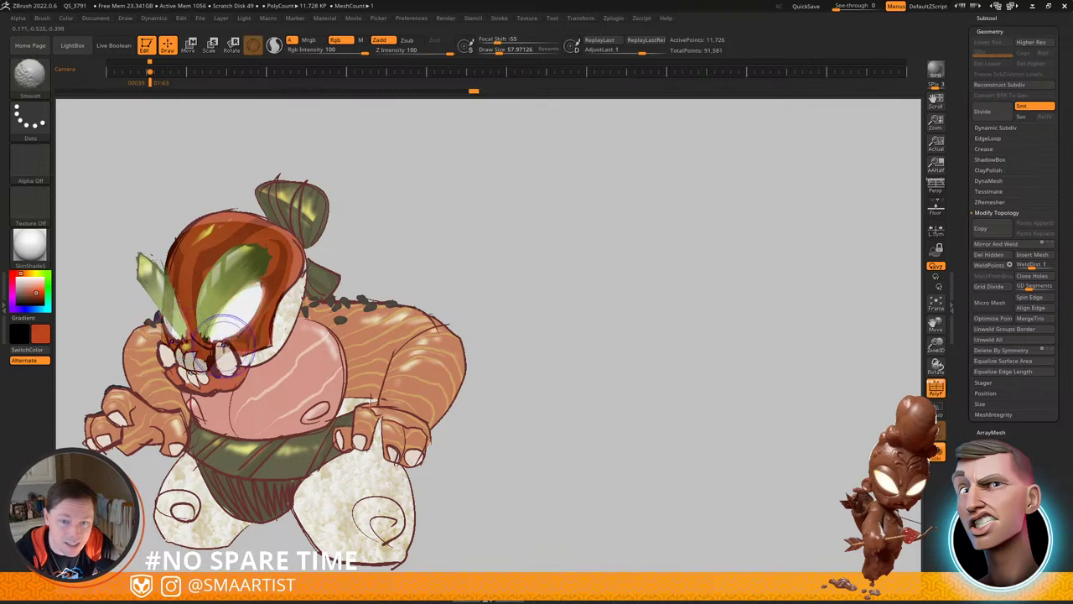
Step: Show the mask's wireframe and pull its outer silhouette and eye edge into line with the concept using the Move brush
{"action": "key", "text": "shift+f"}
{"action": "key", "text": "shift+f"}
{"action": "key", "text": "s"}
{"action": "left_click_drag", "start_coordinate": [213, 223], "coordinate": [224, 215]}
{"action": "key", "text": "s"}
{"action": "left_click_drag", "start_coordinate": [299, 254], "coordinate": [294, 253]}
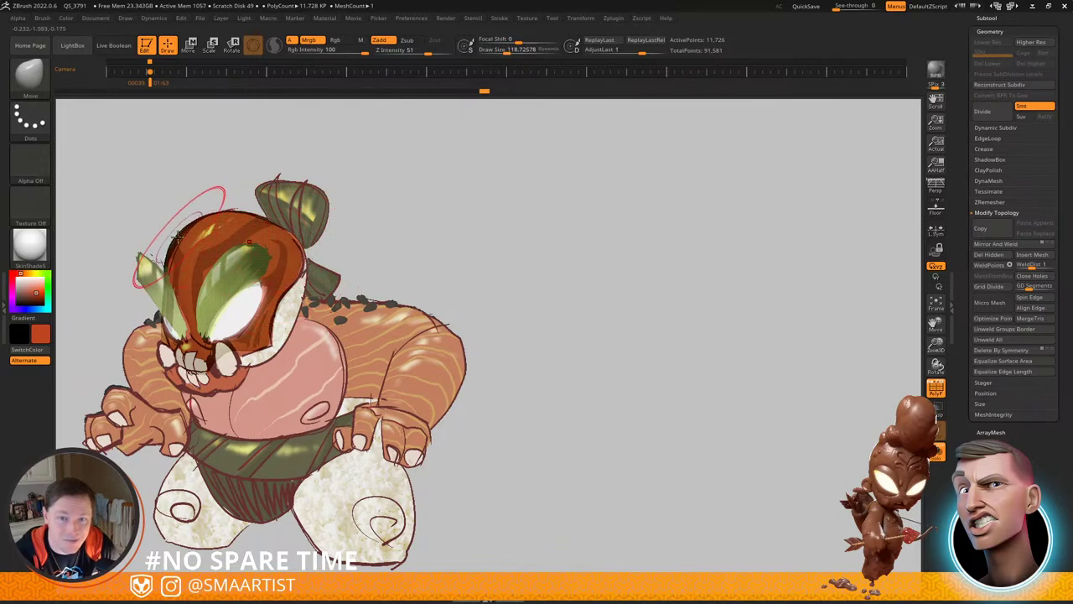
{"action": "left_click_drag", "start_coordinate": [184, 239], "coordinate": [186, 238]}
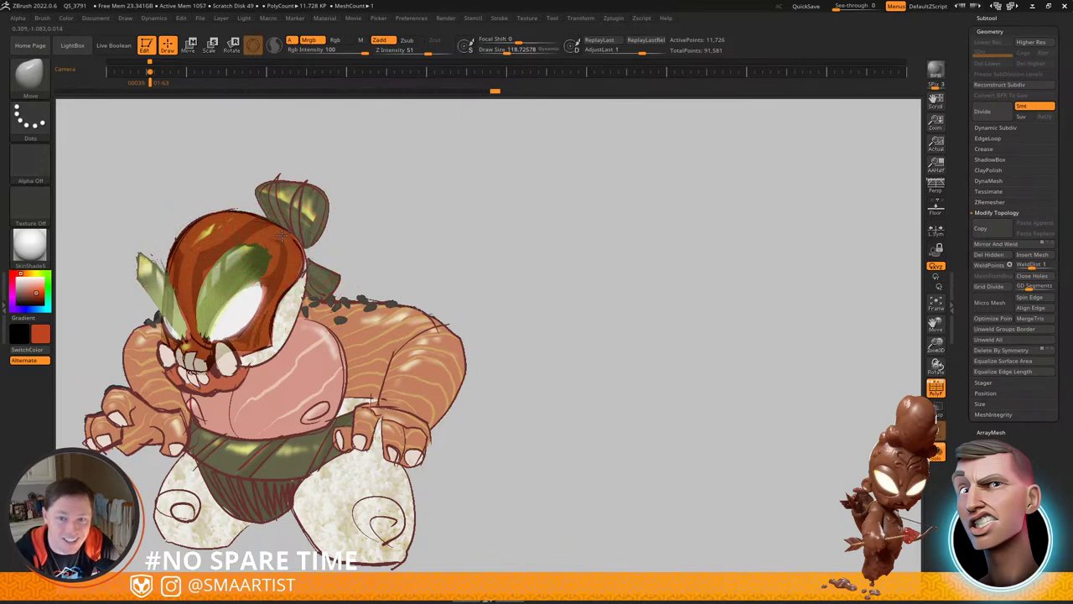
{"action": "key", "text": "s"}
{"action": "left_click_drag", "start_coordinate": [293, 358], "coordinate": [262, 342]}
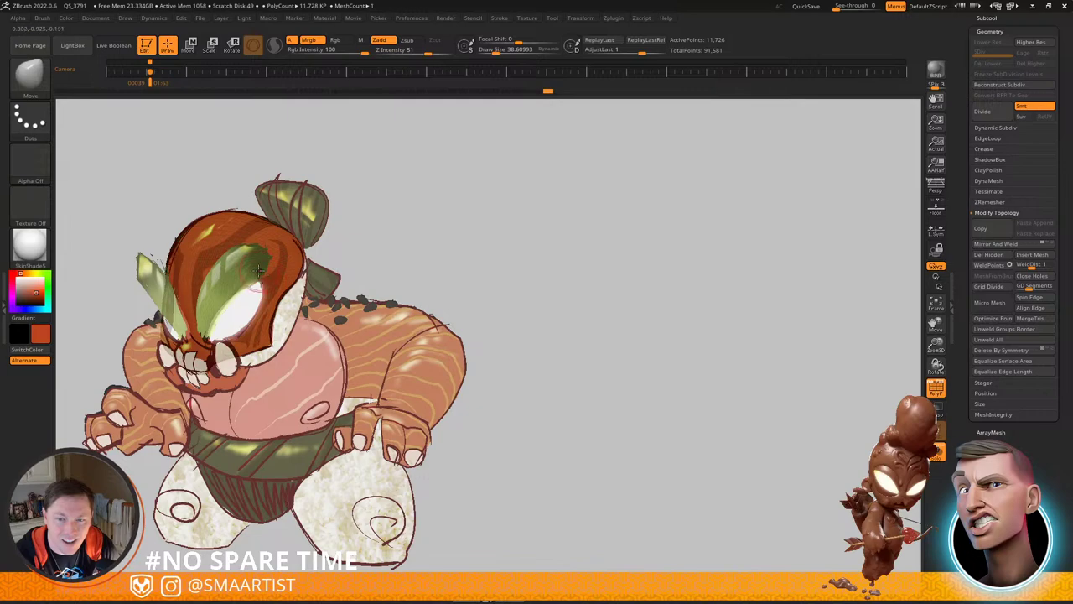
Step: Reshape the nose bridge and the inner and lower edges of the mask's eye openings with the Move brush
{"action": "left_click_drag", "start_coordinate": [395, 254], "coordinate": [574, 312], "text": "alt"}
{"action": "left_click_drag", "start_coordinate": [574, 312], "coordinate": [633, 276], "text": "alt"}
{"action": "mouse_move", "coordinate": [633, 275]}
{"action": "right_mouse_down", "text": "ctrl"}
{"action": "mouse_move", "coordinate": [613, 318]}
{"action": "mouse_move", "coordinate": [635, 361]}
{"action": "mouse_move", "coordinate": [602, 354]}
{"action": "mouse_move", "coordinate": [673, 261]}
{"action": "mouse_move", "coordinate": [669, 173]}
{"action": "mouse_move", "coordinate": [707, 206]}
{"action": "mouse_move", "coordinate": [682, 198]}
{"action": "mouse_move", "coordinate": [594, 345]}
{"action": "mouse_move", "coordinate": [616, 325]}
{"action": "mouse_move", "coordinate": [644, 382]}
{"action": "mouse_move", "coordinate": [590, 412]}
{"action": "mouse_move", "coordinate": [559, 454]}
{"action": "mouse_move", "coordinate": [551, 386]}
{"action": "right_mouse_up", "text": "ctrl"}
{"action": "right_click_drag", "start_coordinate": [541, 323], "coordinate": [653, 265]}
{"action": "left_click_drag", "start_coordinate": [653, 264], "coordinate": [611, 267]}
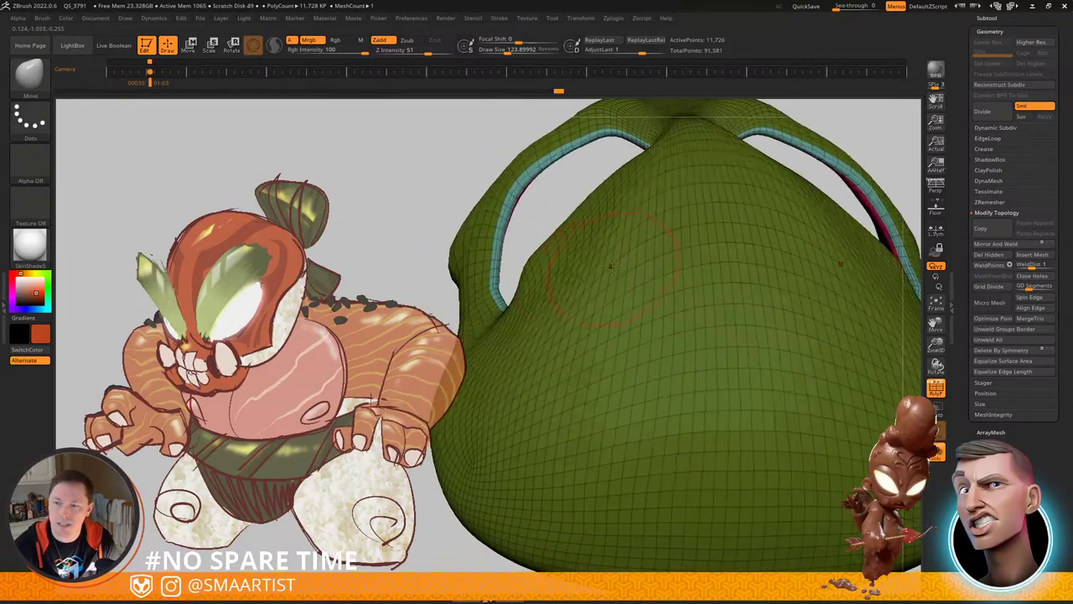
{"action": "left_click_drag", "start_coordinate": [582, 227], "coordinate": [580, 221]}
{"action": "mouse_move", "coordinate": [609, 176]}
{"action": "right_mouse_down"}
{"action": "mouse_move", "coordinate": [621, 239]}
{"action": "mouse_move", "coordinate": [644, 277]}
{"action": "right_mouse_up"}
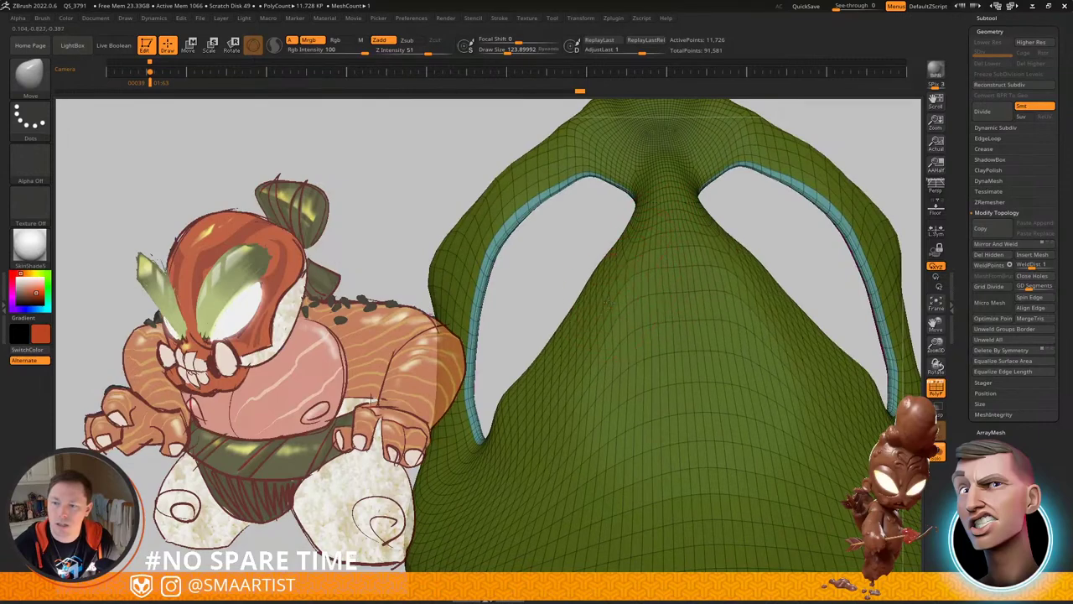
{"action": "left_click_drag", "start_coordinate": [559, 364], "coordinate": [565, 369]}
{"action": "left_click_drag", "start_coordinate": [527, 389], "coordinate": [532, 395]}
Step: Check the mask's eye opening from the side and exit Solo mode to show the whole character
{"action": "mouse_move", "coordinate": [536, 386]}
{"action": "right_mouse_down"}
{"action": "mouse_move", "coordinate": [572, 373]}
{"action": "mouse_move", "coordinate": [577, 314]}
{"action": "right_mouse_up"}
{"action": "key", "text": "s"}
{"action": "right_click_drag", "start_coordinate": [551, 369], "coordinate": [600, 348]}
{"action": "right_click_drag", "start_coordinate": [642, 382], "coordinate": [622, 344]}
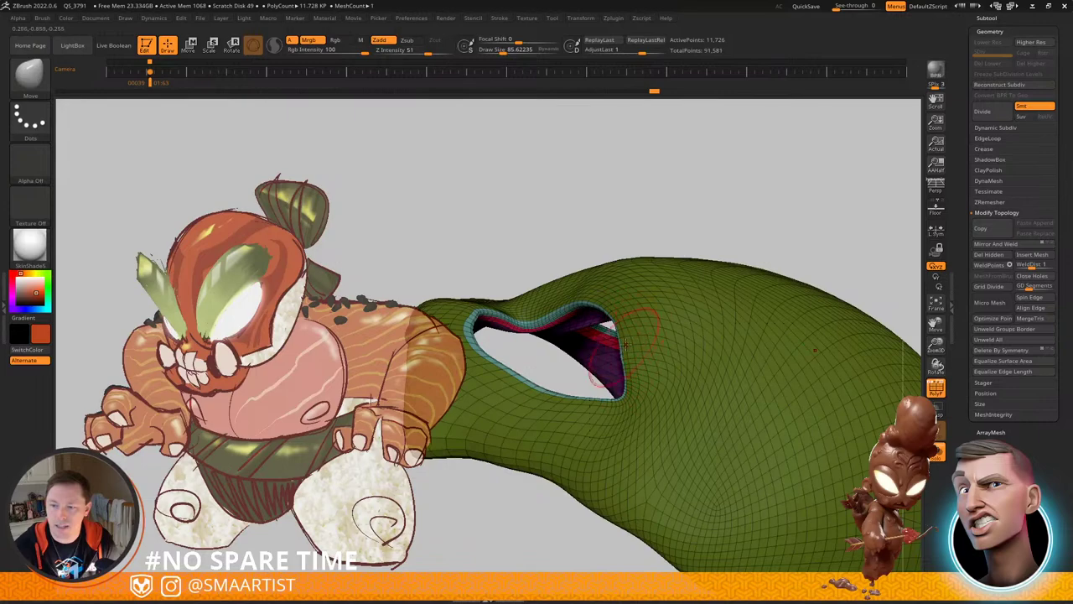
{"action": "right_click_drag", "start_coordinate": [626, 345], "coordinate": [673, 328]}
{"action": "key", "text": "ctrl+alt+s"}
{"action": "right_click_drag", "start_coordinate": [735, 342], "coordinate": [741, 396], "text": "ctrl"}
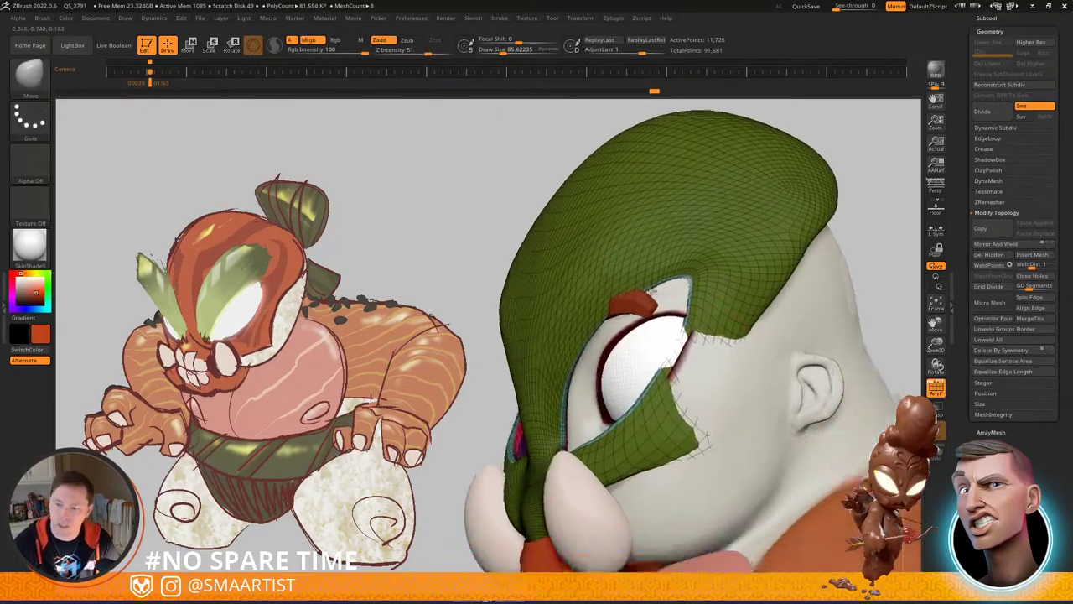
Step: Select the eyebrows, recall the stored camera view, and move and rotate them onto the brows in the concept
{"action": "right_click_drag", "start_coordinate": [652, 292], "coordinate": [628, 203], "text": "alt"}
{"action": "left_click", "coordinate": [634, 227], "text": "alt"}
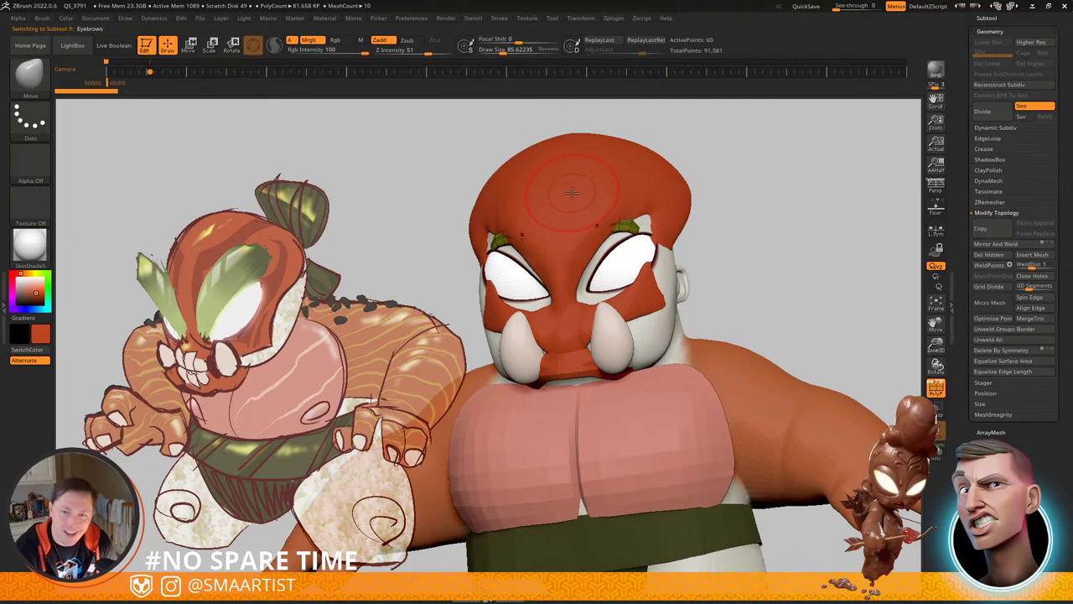
{"action": "key", "text": "Right"}
{"action": "key", "text": "w"}
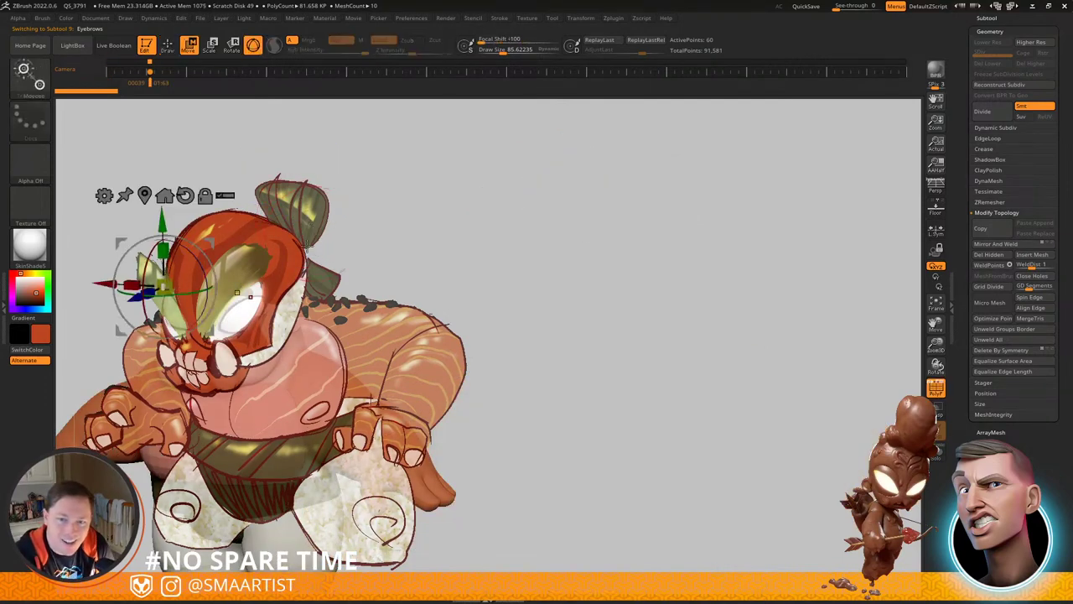
{"action": "left_click_drag", "start_coordinate": [140, 299], "coordinate": [124, 305]}
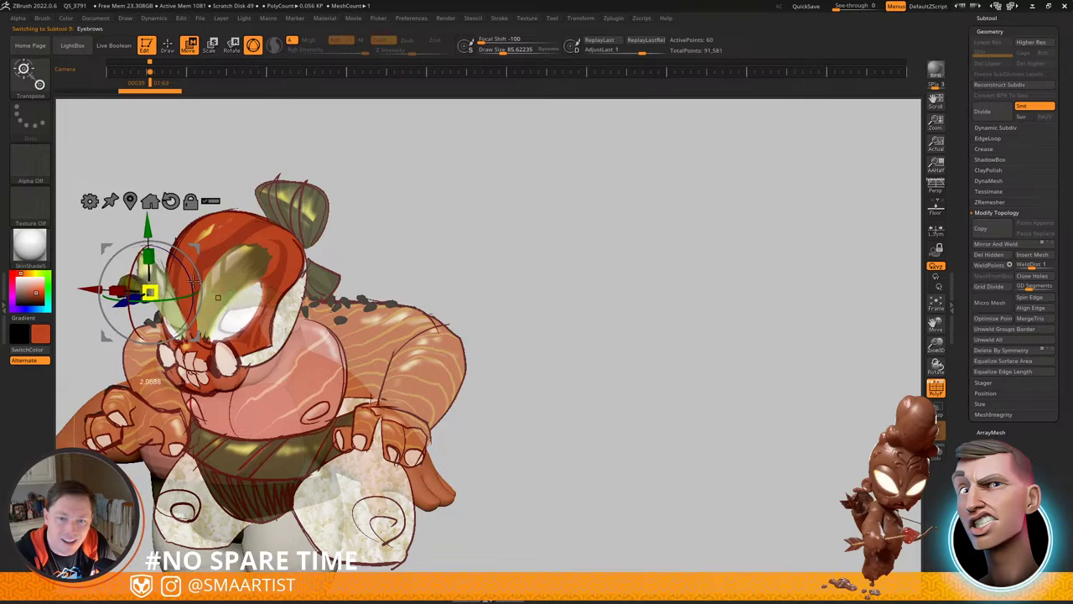
{"action": "left_click_drag", "start_coordinate": [193, 281], "coordinate": [183, 281]}
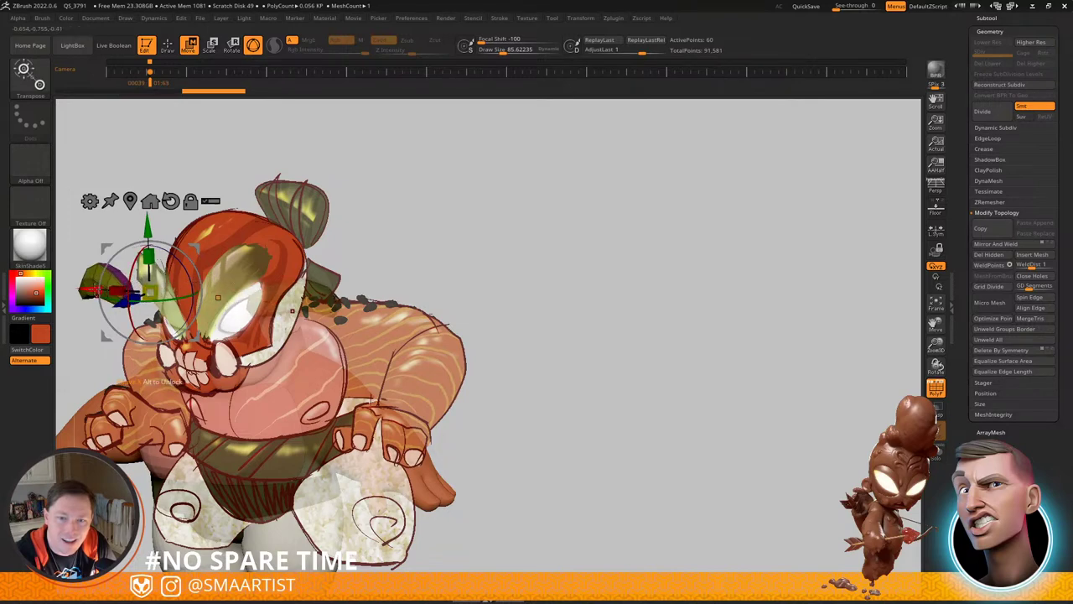
{"action": "left_click_drag", "start_coordinate": [96, 290], "coordinate": [191, 291]}
{"action": "mouse_move", "coordinate": [290, 265]}
{"action": "left_mouse_down"}
{"action": "mouse_move", "coordinate": [254, 243]}
{"action": "mouse_move", "coordinate": [287, 245]}
{"action": "mouse_move", "coordinate": [274, 243]}
{"action": "mouse_move", "coordinate": [259, 265]}
{"action": "left_mouse_up"}
Step: Shape the eyebrows with the Move brush to match the raised, tapered brows in the concept drawing
{"action": "key", "text": "q"}
{"action": "key", "text": "s"}
{"action": "key", "text": "s"}
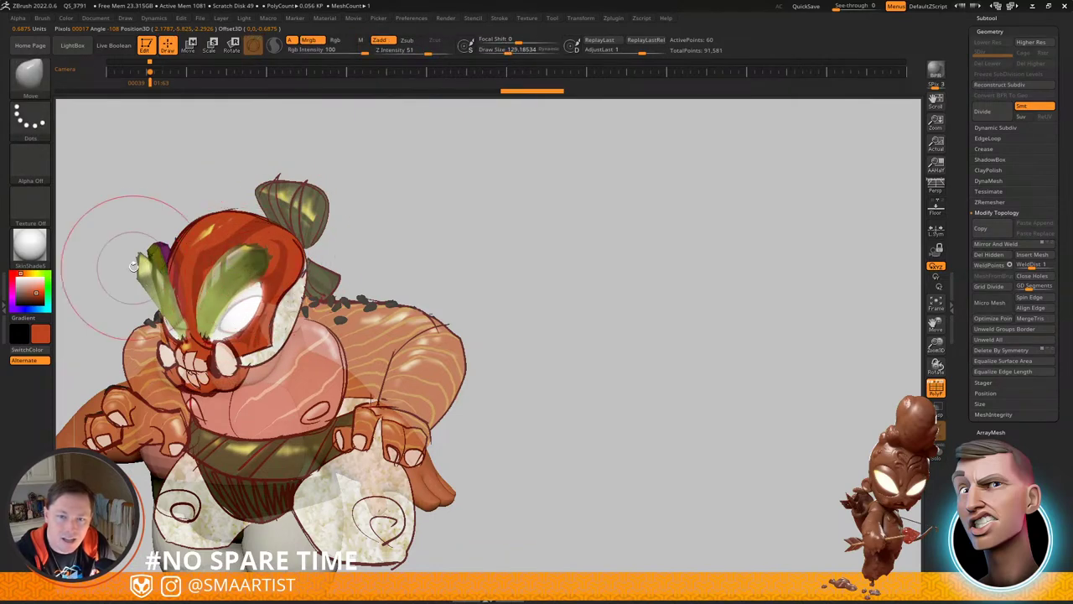
{"action": "left_click_drag", "start_coordinate": [124, 276], "coordinate": [119, 281]}
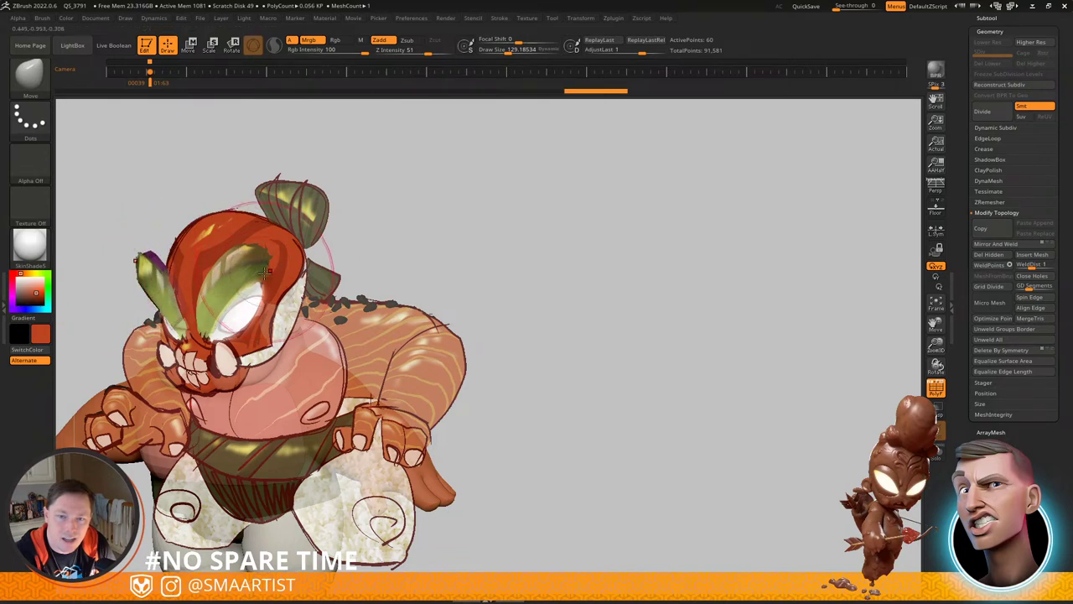
{"action": "key", "text": "bracketleft"}
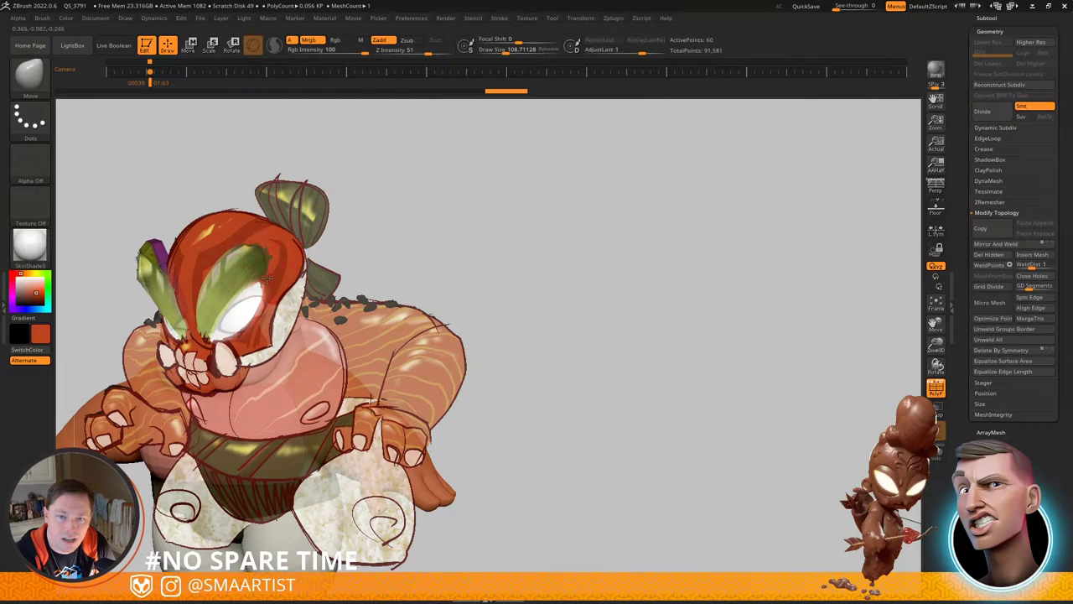
{"action": "left_click_drag", "start_coordinate": [267, 276], "coordinate": [222, 257]}
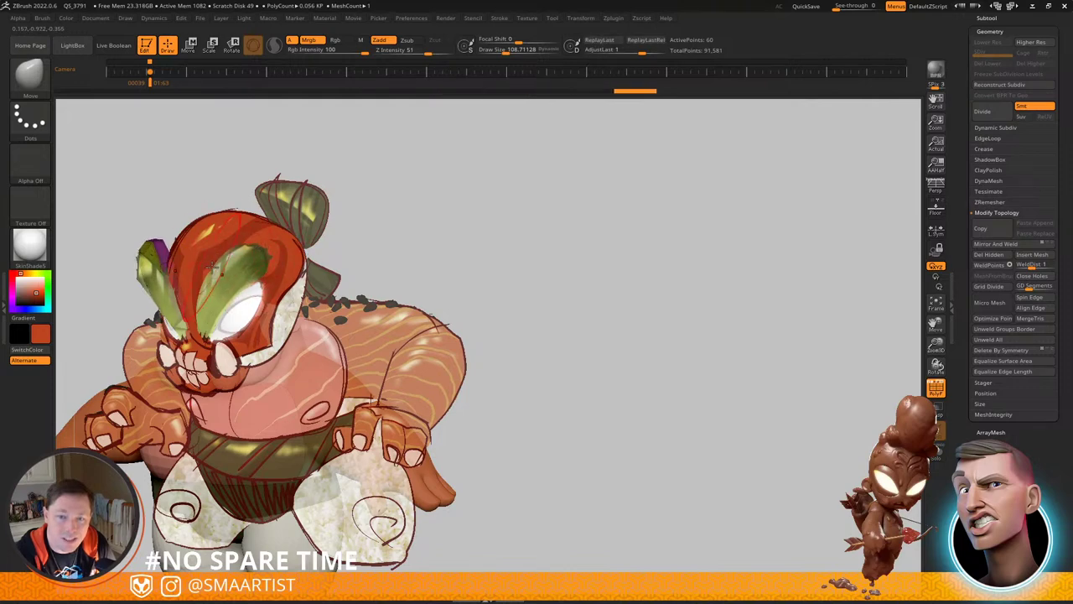
{"action": "mouse_move", "coordinate": [194, 318]}
{"action": "left_mouse_down"}
{"action": "mouse_move", "coordinate": [211, 329]}
{"action": "mouse_move", "coordinate": [177, 338]}
{"action": "left_mouse_up"}
{"action": "left_click_drag", "start_coordinate": [175, 288], "coordinate": [170, 287]}
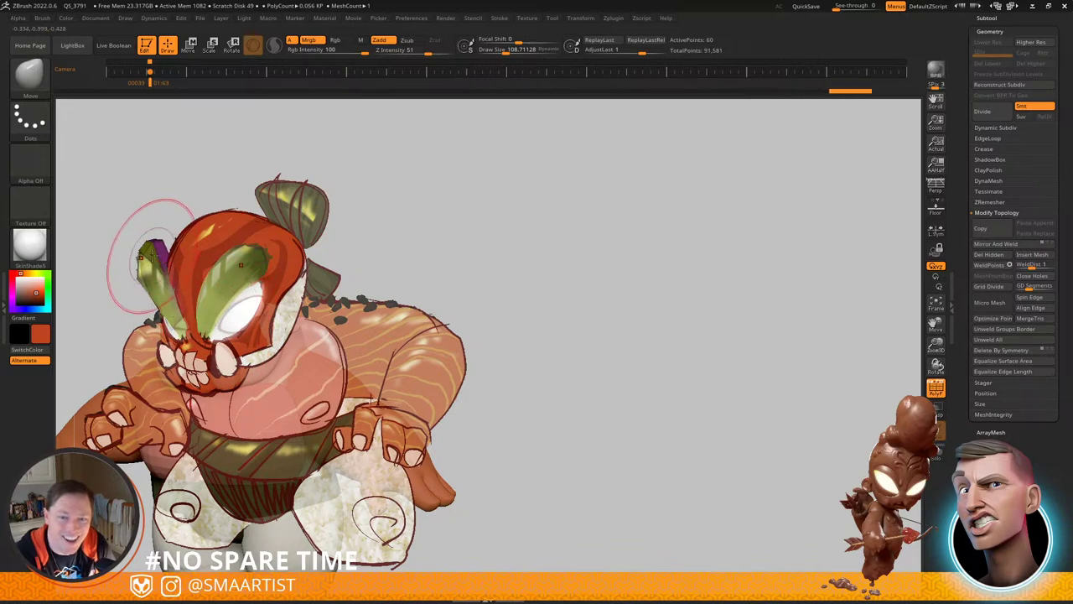
{"action": "left_click_drag", "start_coordinate": [151, 251], "coordinate": [142, 256]}
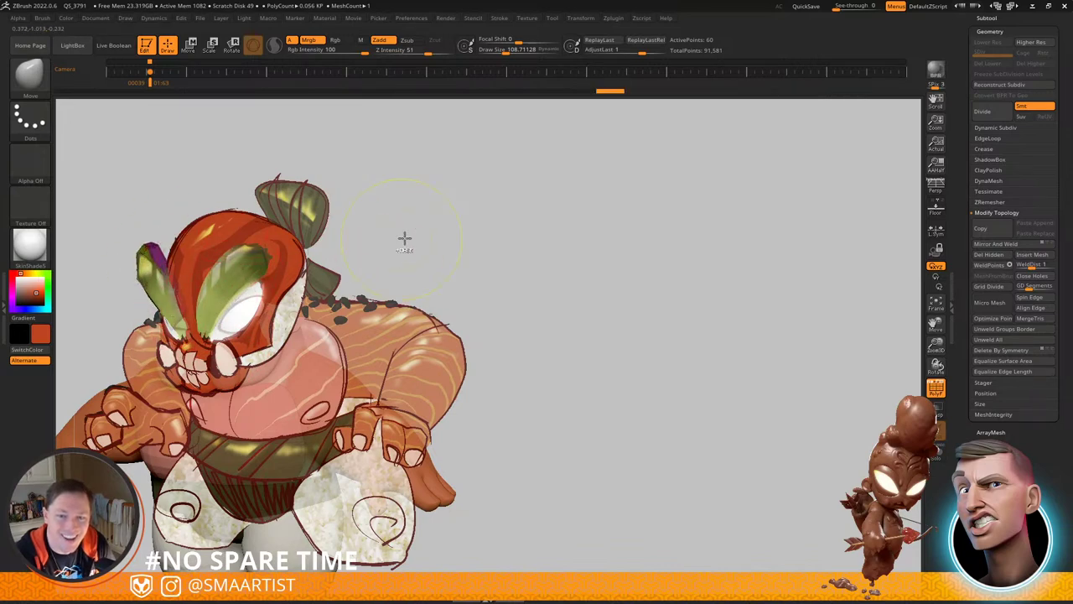
Step: Adjust the inner ends of the eyebrows above the eyes with the Move brush while viewing the face from the front
{"action": "left_click_drag", "start_coordinate": [386, 231], "coordinate": [715, 242], "text": "alt"}
{"action": "left_click_drag", "start_coordinate": [715, 242], "coordinate": [763, 230]}
{"action": "mouse_move", "coordinate": [762, 230]}
{"action": "right_mouse_down"}
{"action": "mouse_move", "coordinate": [676, 269]}
{"action": "mouse_move", "coordinate": [578, 288]}
{"action": "mouse_move", "coordinate": [520, 338]}
{"action": "right_mouse_up"}
{"action": "left_click_drag", "start_coordinate": [515, 334], "coordinate": [478, 331]}
{"action": "right_click_drag", "start_coordinate": [501, 340], "coordinate": [394, 325]}
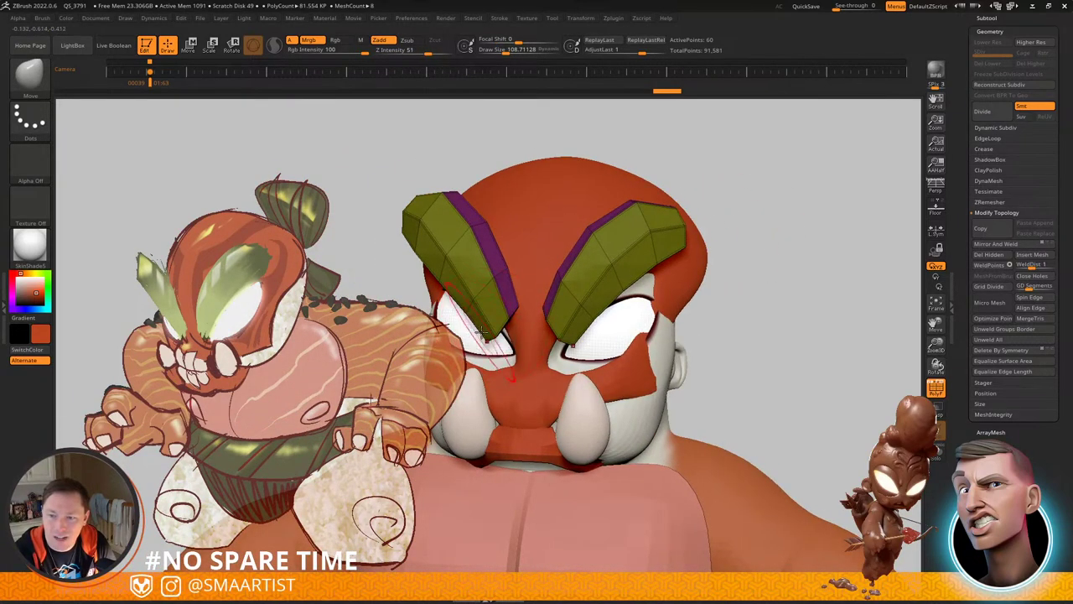
{"action": "left_click_drag", "start_coordinate": [481, 332], "coordinate": [526, 312]}
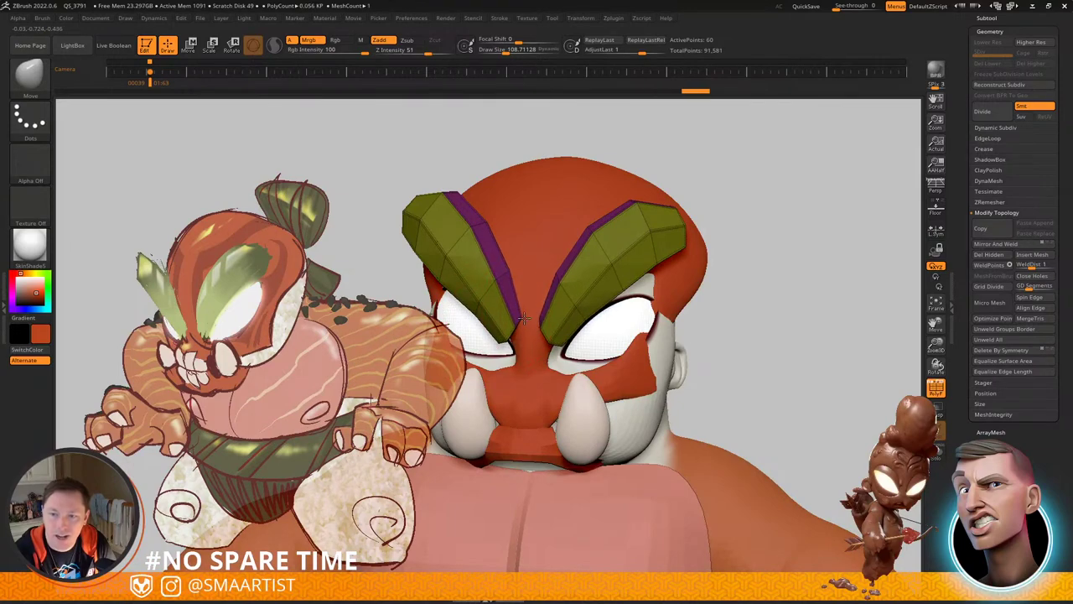
{"action": "mouse_move", "coordinate": [616, 322]}
{"action": "right_mouse_down"}
{"action": "mouse_move", "coordinate": [627, 320]}
{"action": "mouse_move", "coordinate": [559, 329]}
{"action": "mouse_move", "coordinate": [564, 285]}
{"action": "mouse_move", "coordinate": [650, 302]}
{"action": "mouse_move", "coordinate": [587, 319]}
{"action": "mouse_move", "coordinate": [599, 300]}
{"action": "mouse_move", "coordinate": [659, 334]}
{"action": "mouse_move", "coordinate": [624, 338]}
{"action": "mouse_move", "coordinate": [651, 340]}
{"action": "mouse_move", "coordinate": [684, 302]}
{"action": "mouse_move", "coordinate": [693, 317]}
{"action": "mouse_move", "coordinate": [620, 344]}
{"action": "mouse_move", "coordinate": [654, 340]}
{"action": "right_mouse_up"}
Step: Select the face mask and reshape its side edge from the cheek to the back of the head with the Move brush
{"action": "left_click", "coordinate": [682, 303], "text": "alt"}
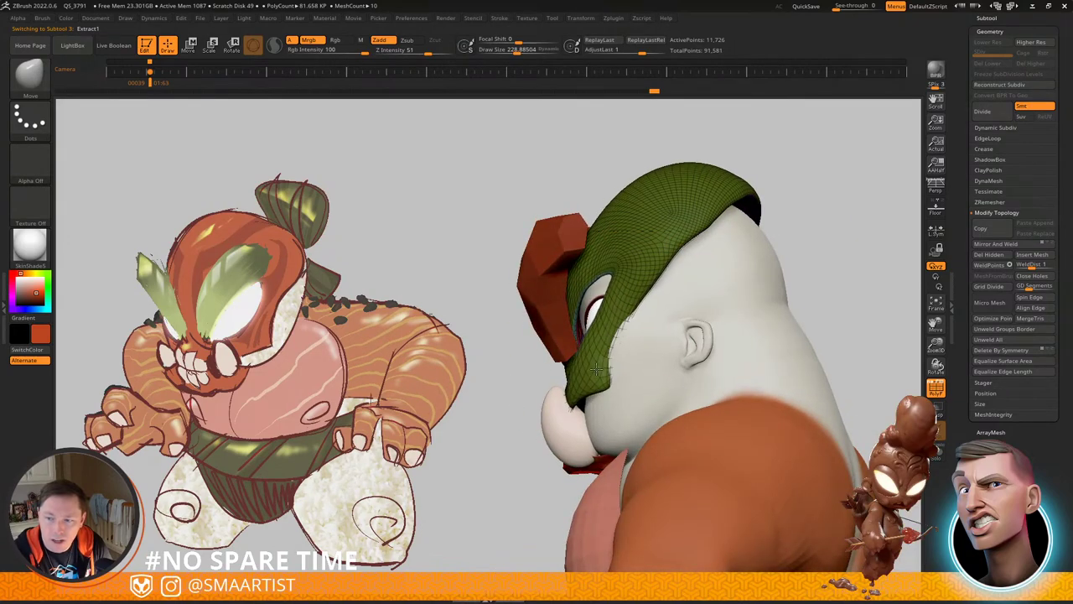
{"action": "left_click_drag", "start_coordinate": [597, 369], "coordinate": [590, 368]}
{"action": "key", "text": "s"}
{"action": "left_click_drag", "start_coordinate": [628, 324], "coordinate": [623, 324]}
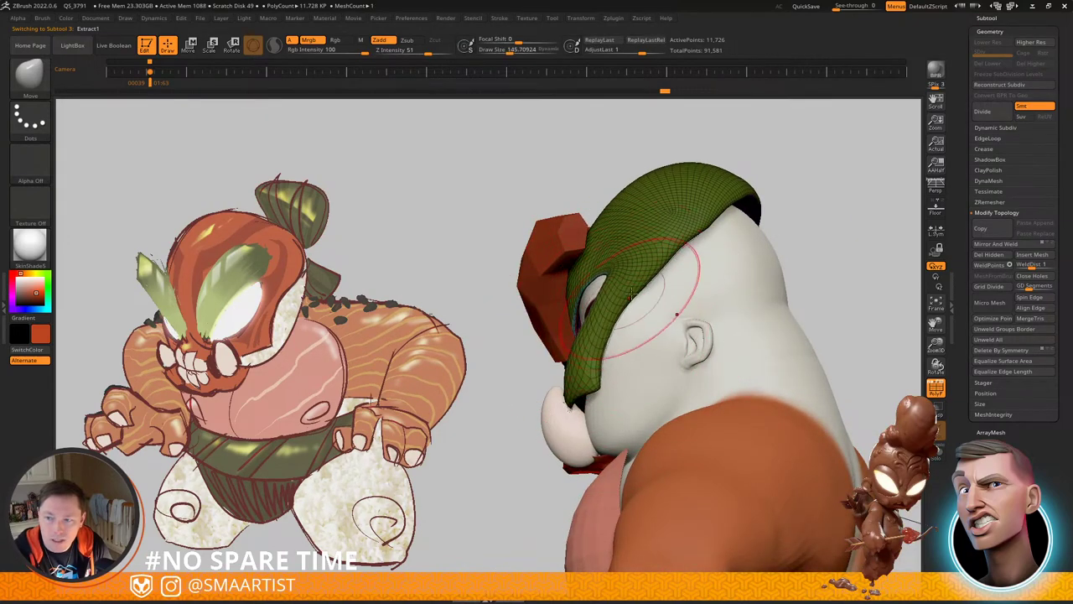
{"action": "right_click_drag", "start_coordinate": [633, 294], "coordinate": [732, 207]}
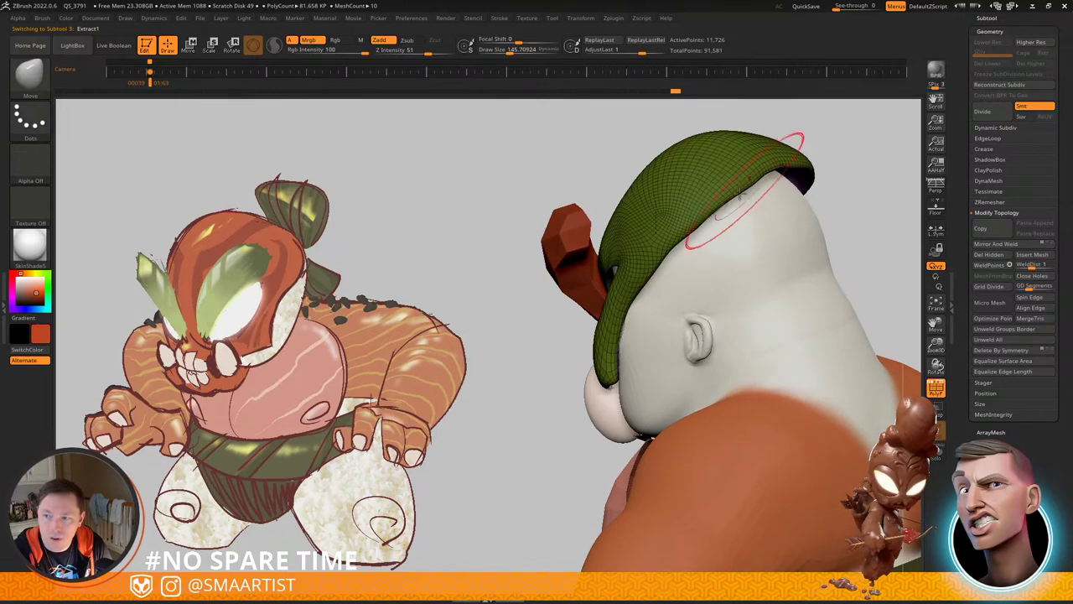
{"action": "left_click_drag", "start_coordinate": [741, 194], "coordinate": [730, 208]}
{"action": "left_click_drag", "start_coordinate": [761, 168], "coordinate": [749, 186]}
{"action": "right_click_drag", "start_coordinate": [740, 190], "coordinate": [781, 193]}
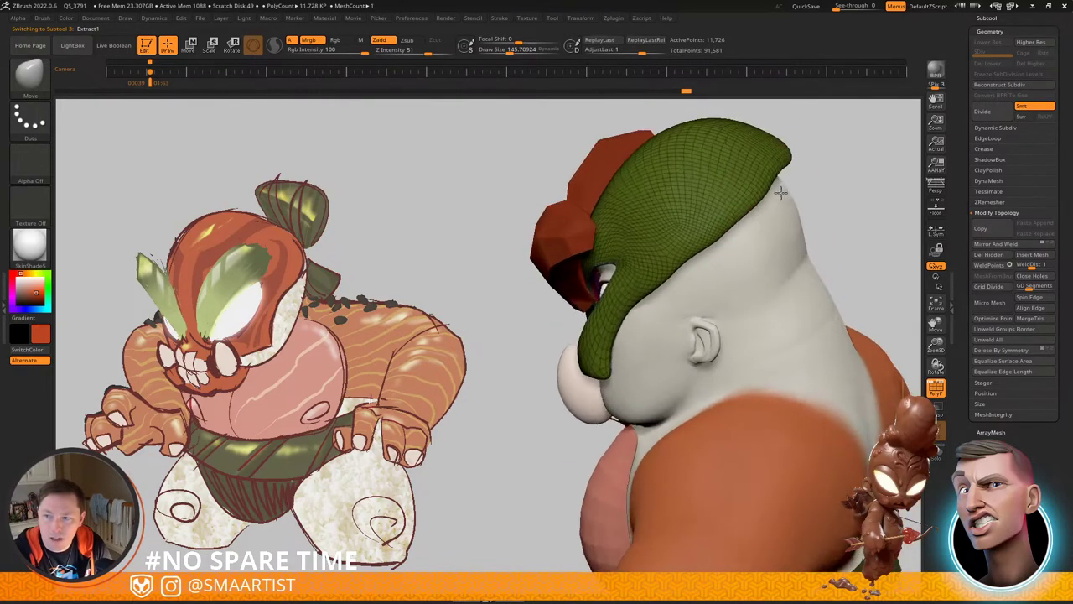
{"action": "left_click_drag", "start_coordinate": [776, 174], "coordinate": [767, 182]}
{"action": "right_click_drag", "start_coordinate": [772, 188], "coordinate": [731, 234], "text": "alt"}
{"action": "mouse_move", "coordinate": [731, 234]}
{"action": "right_mouse_down"}
{"action": "mouse_move", "coordinate": [767, 236]}
{"action": "mouse_move", "coordinate": [759, 239]}
{"action": "right_mouse_up"}
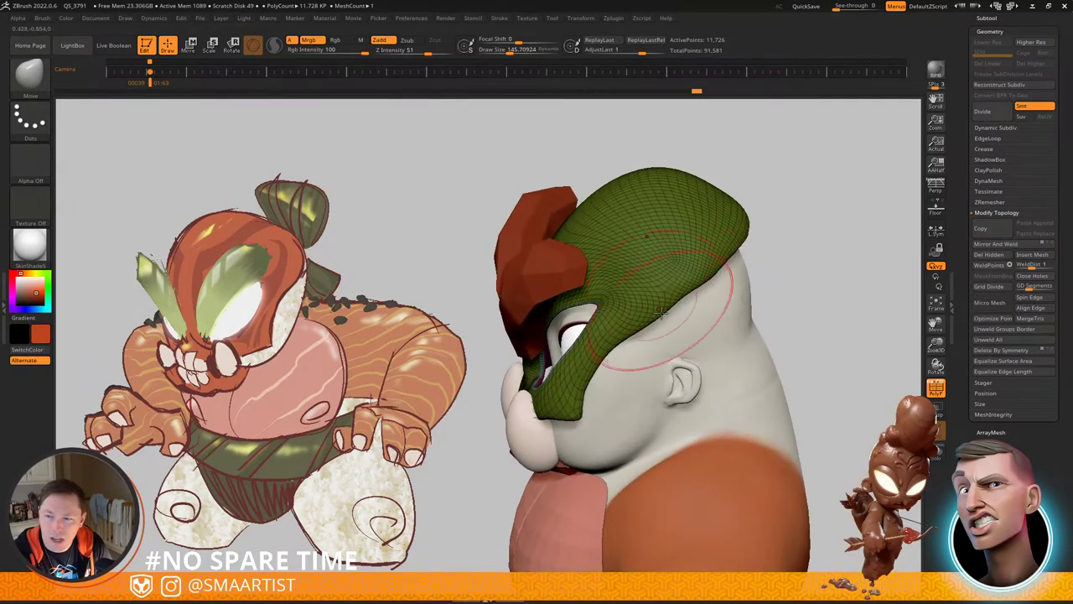
Step: Refine the mask's edge beside the eye, smooth its lower cheek border and hide the wireframe
{"action": "key", "text": "s"}
{"action": "left_click_drag", "start_coordinate": [689, 299], "coordinate": [680, 297]}
{"action": "mouse_move", "coordinate": [658, 318]}
{"action": "right_mouse_down"}
{"action": "mouse_move", "coordinate": [694, 318]}
{"action": "mouse_move", "coordinate": [652, 317]}
{"action": "right_mouse_up"}
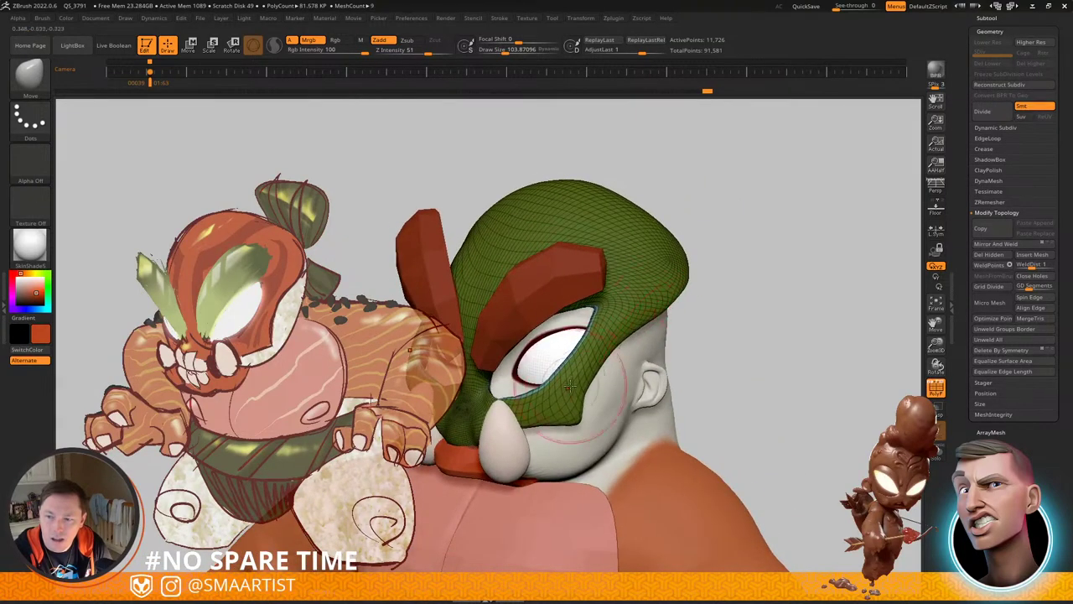
{"action": "right_click_drag", "start_coordinate": [570, 386], "coordinate": [596, 375]}
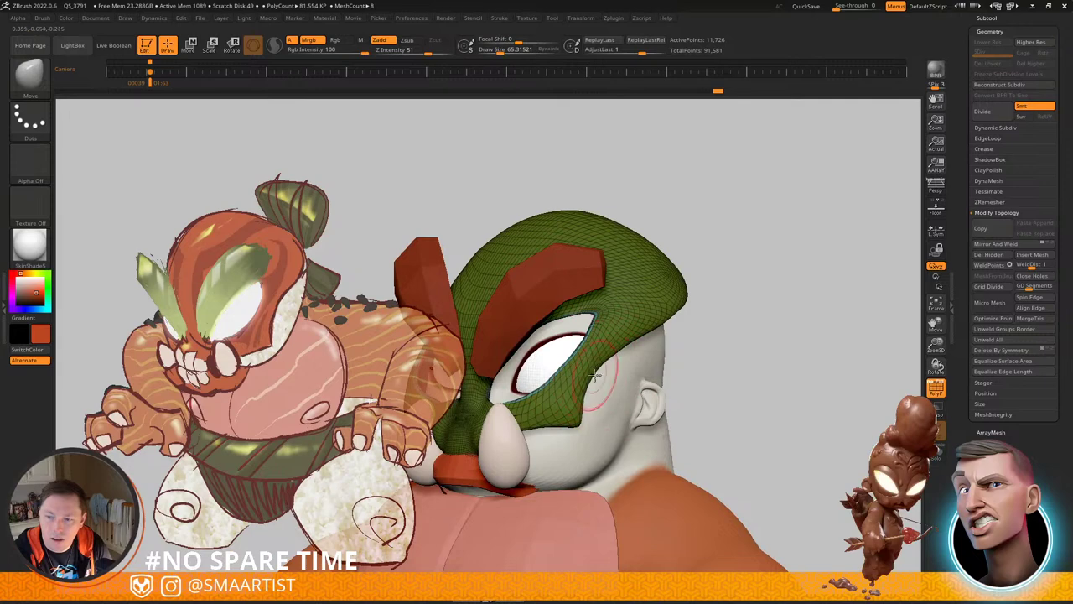
{"action": "left_click_drag", "start_coordinate": [534, 444], "coordinate": [534, 432], "text": "shift"}
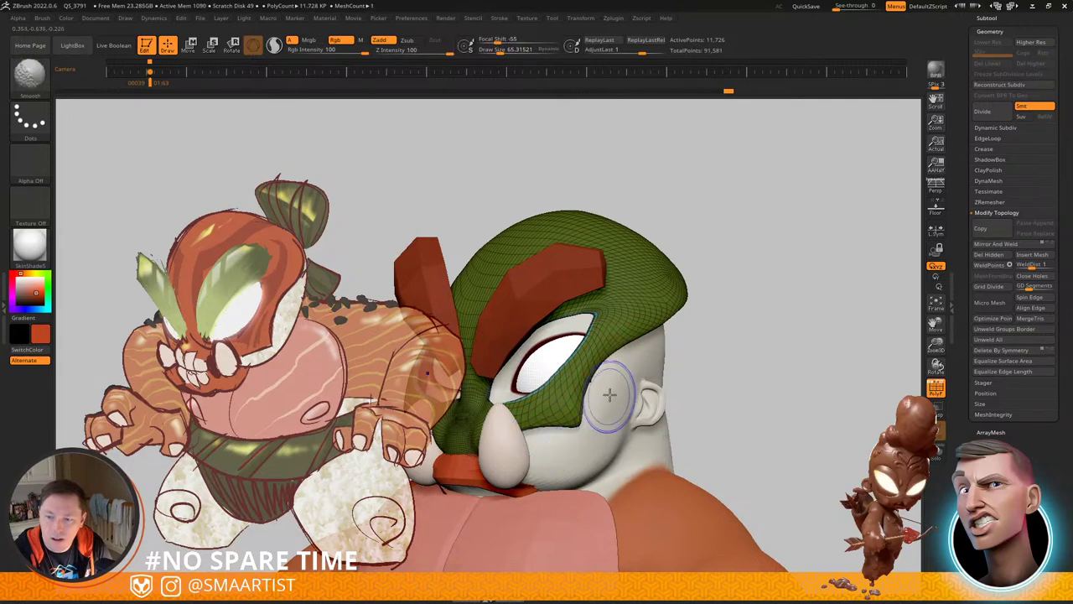
{"action": "key", "text": "shift+f"}
Step: Reshape the mask's forehead and brow surface above the eyes with the Move brush, working from the side and above
{"action": "right_click_drag", "start_coordinate": [795, 292], "coordinate": [667, 340], "text": "ctrl"}
{"action": "right_click_drag", "start_coordinate": [571, 237], "coordinate": [567, 212]}
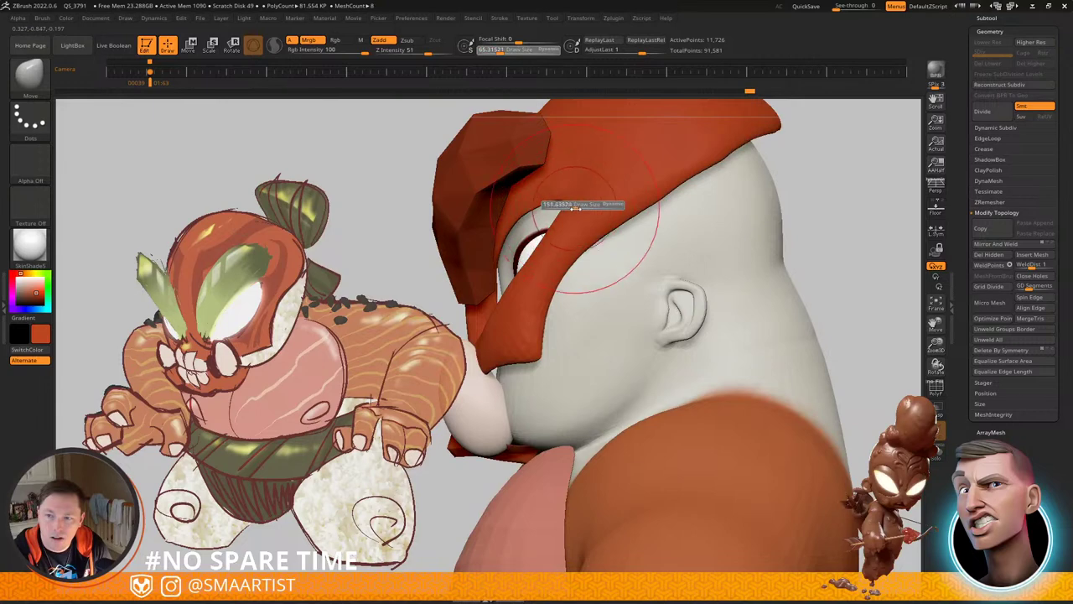
{"action": "left_click_drag", "start_coordinate": [576, 208], "coordinate": [576, 191]}
{"action": "key", "text": "s"}
{"action": "mouse_move", "coordinate": [560, 191]}
{"action": "right_mouse_down"}
{"action": "mouse_move", "coordinate": [582, 189]}
{"action": "mouse_move", "coordinate": [586, 228]}
{"action": "mouse_move", "coordinate": [626, 225]}
{"action": "mouse_move", "coordinate": [641, 162]}
{"action": "right_mouse_up"}
{"action": "key", "text": "s"}
{"action": "left_click_drag", "start_coordinate": [642, 161], "coordinate": [646, 161]}
{"action": "mouse_move", "coordinate": [633, 156]}
{"action": "left_mouse_down"}
{"action": "mouse_move", "coordinate": [633, 166]}
{"action": "mouse_move", "coordinate": [676, 172]}
{"action": "left_mouse_up"}
{"action": "right_click_drag", "start_coordinate": [676, 172], "coordinate": [683, 222]}
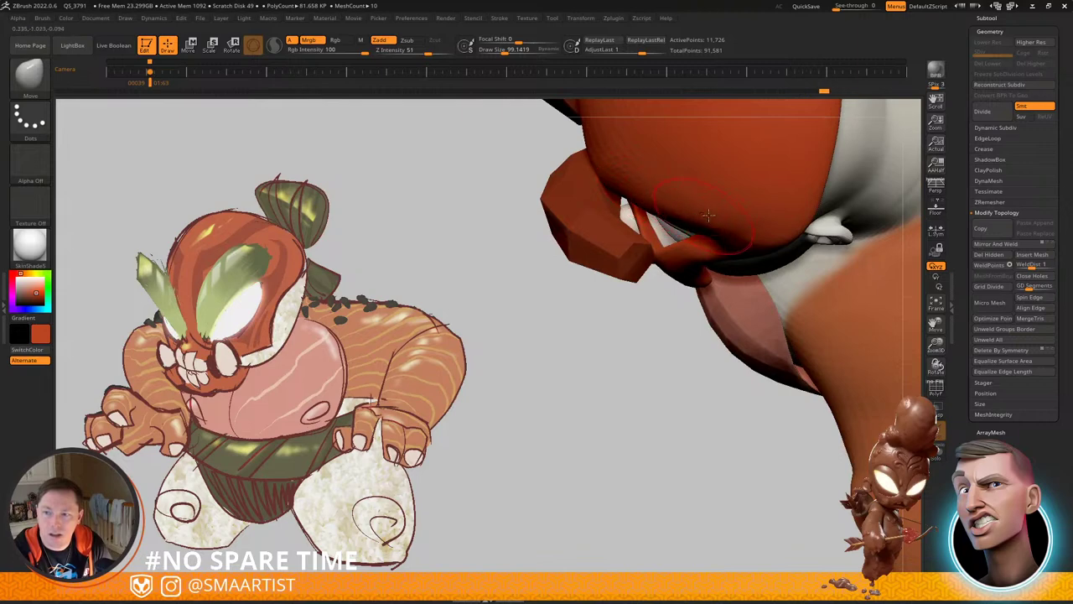
{"action": "left_click_drag", "start_coordinate": [709, 216], "coordinate": [711, 223]}
{"action": "right_click_drag", "start_coordinate": [712, 223], "coordinate": [776, 227]}
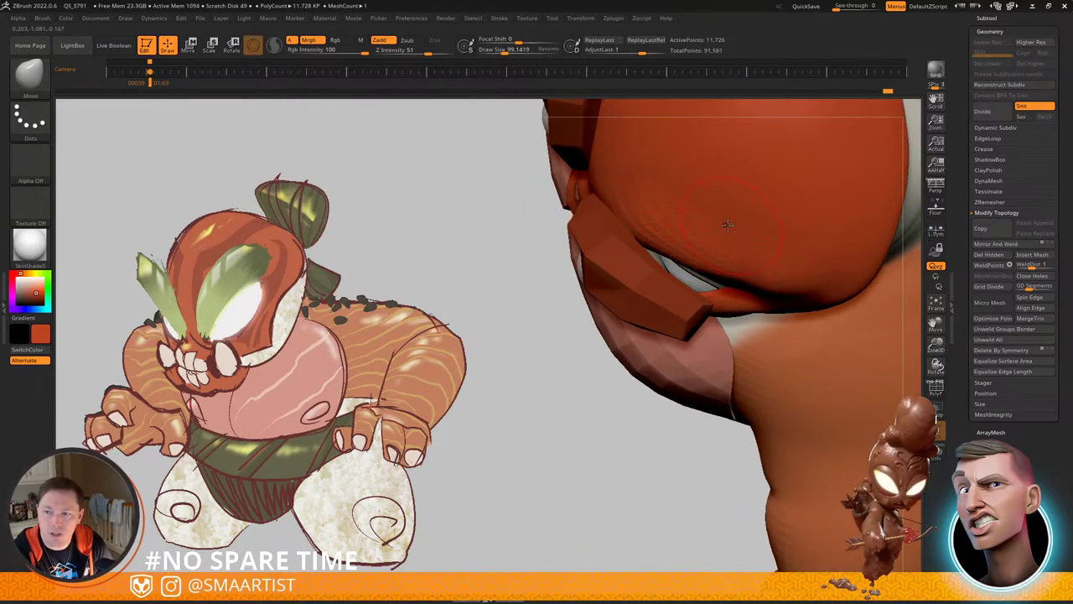
Step: Smooth the side of the mask and refine the band below the eye's outer corner with a draw size of about 73
{"action": "right_click_drag", "start_coordinate": [728, 225], "coordinate": [720, 277], "text": "alt"}
{"action": "left_click_drag", "start_coordinate": [748, 307], "coordinate": [753, 311], "text": "shift"}
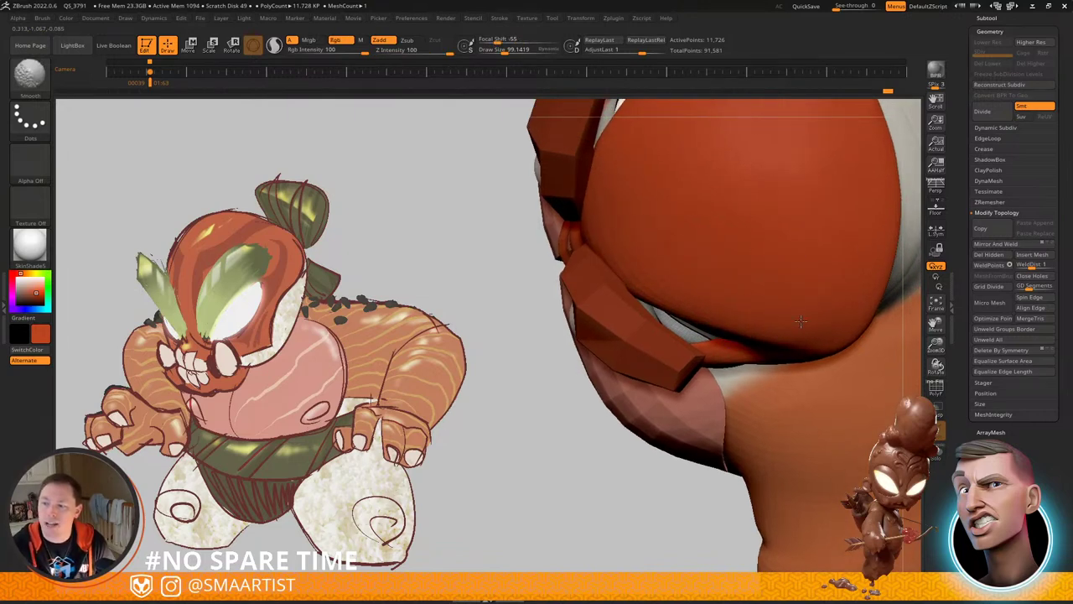
{"action": "mouse_move", "coordinate": [703, 279]}
{"action": "right_mouse_down"}
{"action": "mouse_move", "coordinate": [686, 286]}
{"action": "mouse_move", "coordinate": [742, 285]}
{"action": "mouse_move", "coordinate": [696, 299]}
{"action": "mouse_move", "coordinate": [709, 308]}
{"action": "mouse_move", "coordinate": [698, 151]}
{"action": "mouse_move", "coordinate": [660, 252]}
{"action": "mouse_move", "coordinate": [713, 308]}
{"action": "right_mouse_up"}
{"action": "key", "text": "s"}
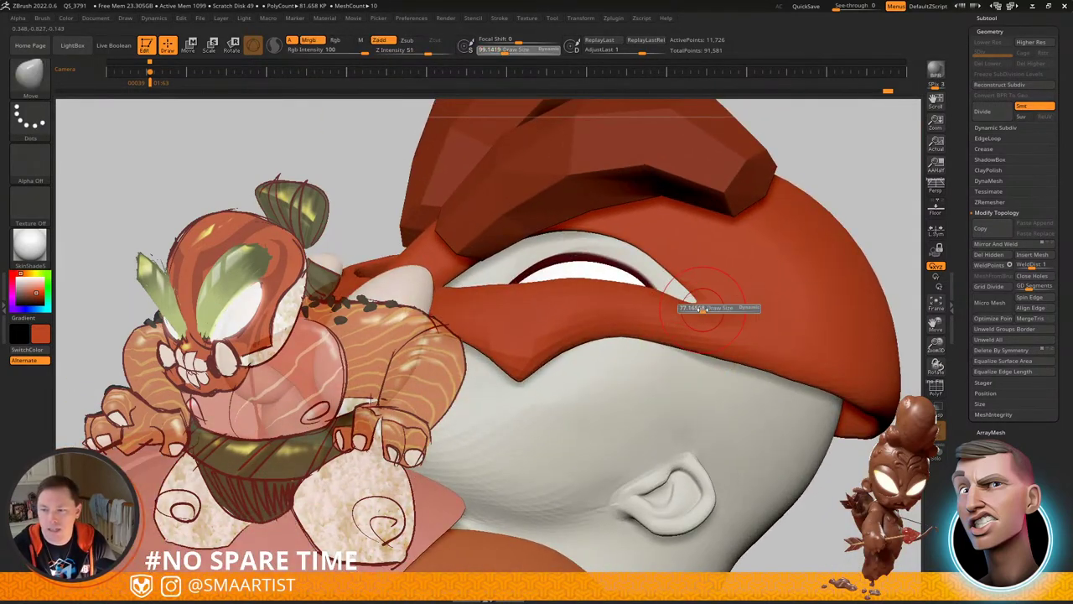
{"action": "mouse_move", "coordinate": [707, 310]}
{"action": "left_mouse_down"}
{"action": "mouse_move", "coordinate": [656, 295]}
{"action": "mouse_move", "coordinate": [824, 360]}
{"action": "left_mouse_up"}
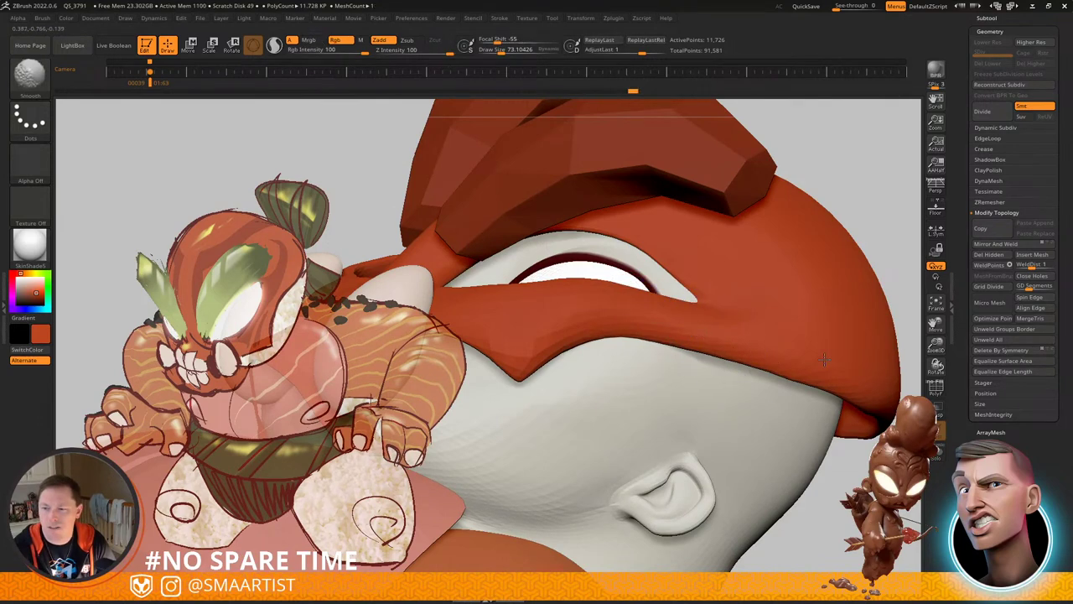
Step: Adjust the mask's surface and edge at the side of the head with short Move strokes, and smooth the reshaped area
{"action": "mouse_move", "coordinate": [881, 364]}
{"action": "right_mouse_down"}
{"action": "mouse_move", "coordinate": [727, 304]}
{"action": "mouse_move", "coordinate": [797, 348]}
{"action": "mouse_move", "coordinate": [579, 272]}
{"action": "right_mouse_up"}
{"action": "left_click_drag", "start_coordinate": [590, 295], "coordinate": [713, 346]}
{"action": "left_click_drag", "start_coordinate": [644, 325], "coordinate": [644, 322]}
{"action": "left_click_drag", "start_coordinate": [672, 338], "coordinate": [680, 343]}
{"action": "right_click_drag", "start_coordinate": [684, 341], "coordinate": [827, 361]}
{"action": "mouse_move", "coordinate": [705, 346]}
{"action": "left_mouse_down", "text": "shift"}
{"action": "mouse_move", "coordinate": [860, 369]}
{"action": "mouse_move", "coordinate": [696, 346]}
{"action": "left_mouse_up", "text": "shift"}
{"action": "mouse_move", "coordinate": [826, 349]}
{"action": "right_mouse_down"}
{"action": "mouse_move", "coordinate": [649, 312]}
{"action": "mouse_move", "coordinate": [766, 318]}
{"action": "mouse_move", "coordinate": [774, 218]}
{"action": "mouse_move", "coordinate": [822, 206]}
{"action": "right_mouse_up"}
Step: Save the sculpt over the existing Sushiyama v003 tool file
{"action": "key", "text": "ctrl+s"}
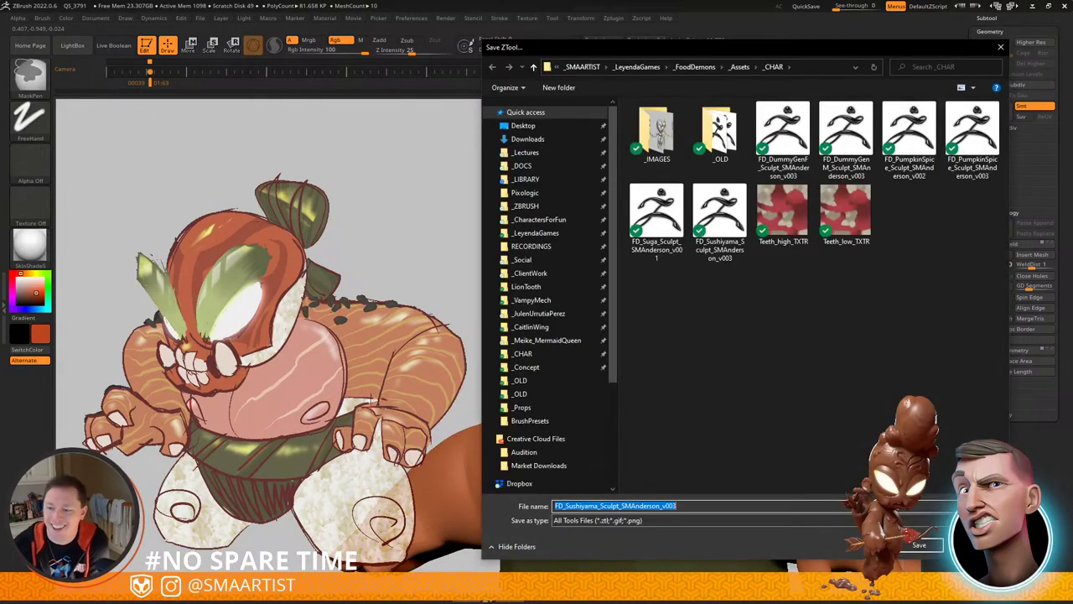
{"action": "left_click", "coordinate": [918, 546]}
{"action": "left_click", "coordinate": [573, 297]}
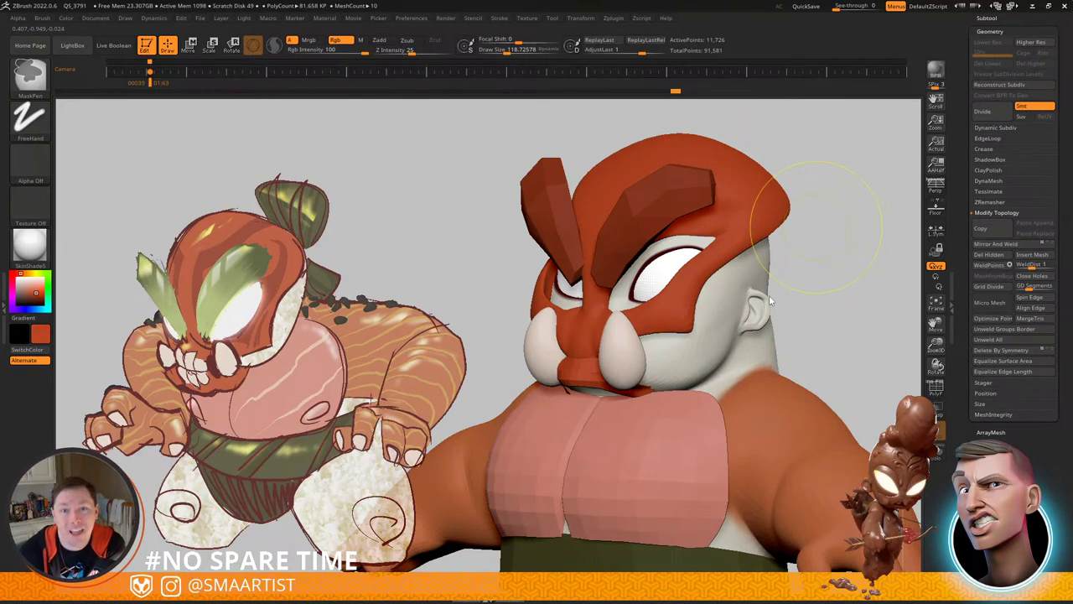
Step: Reshape the mask's nose and its lower edge between the two tusks with the Move brush, varying the brush size
{"action": "mouse_move", "coordinate": [616, 341]}
{"action": "right_mouse_down"}
{"action": "mouse_move", "coordinate": [595, 355]}
{"action": "mouse_move", "coordinate": [634, 351]}
{"action": "mouse_move", "coordinate": [631, 364]}
{"action": "mouse_move", "coordinate": [671, 369]}
{"action": "mouse_move", "coordinate": [655, 369]}
{"action": "right_mouse_up"}
{"action": "key", "text": "s"}
{"action": "left_click_drag", "start_coordinate": [655, 369], "coordinate": [648, 356]}
{"action": "mouse_move", "coordinate": [649, 357]}
{"action": "right_mouse_down"}
{"action": "mouse_move", "coordinate": [643, 393]}
{"action": "mouse_move", "coordinate": [644, 307]}
{"action": "mouse_move", "coordinate": [631, 280]}
{"action": "mouse_move", "coordinate": [619, 291]}
{"action": "right_mouse_up"}
{"action": "key", "text": "s"}
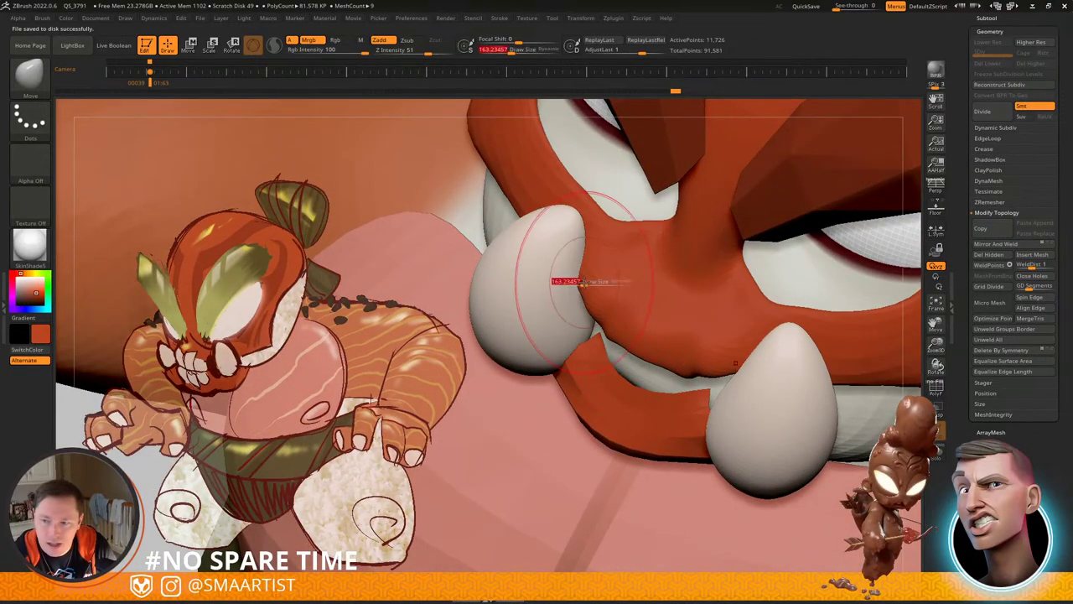
{"action": "left_click_drag", "start_coordinate": [584, 283], "coordinate": [590, 279]}
{"action": "mouse_move", "coordinate": [580, 294]}
{"action": "right_mouse_down"}
{"action": "mouse_move", "coordinate": [554, 292]}
{"action": "mouse_move", "coordinate": [557, 301]}
{"action": "right_mouse_up"}
{"action": "left_click_drag", "start_coordinate": [579, 335], "coordinate": [591, 330]}
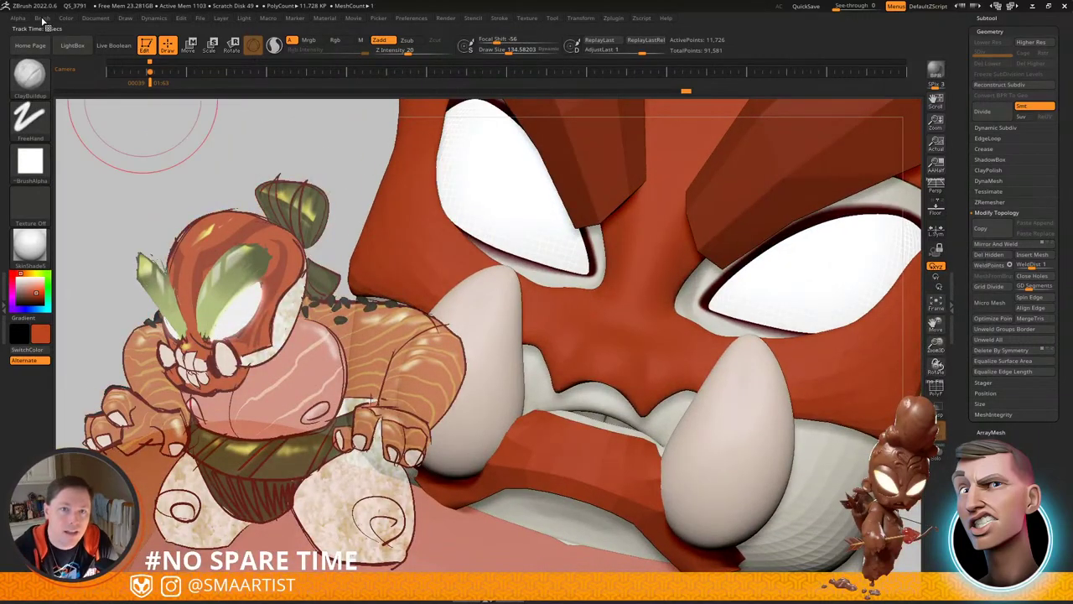
Step: Build up volume on the mask's nose with the ClayBuildup brush at a draw size of about 73
{"action": "left_click", "coordinate": [43, 20]}
{"action": "left_click", "coordinate": [42, 18]}
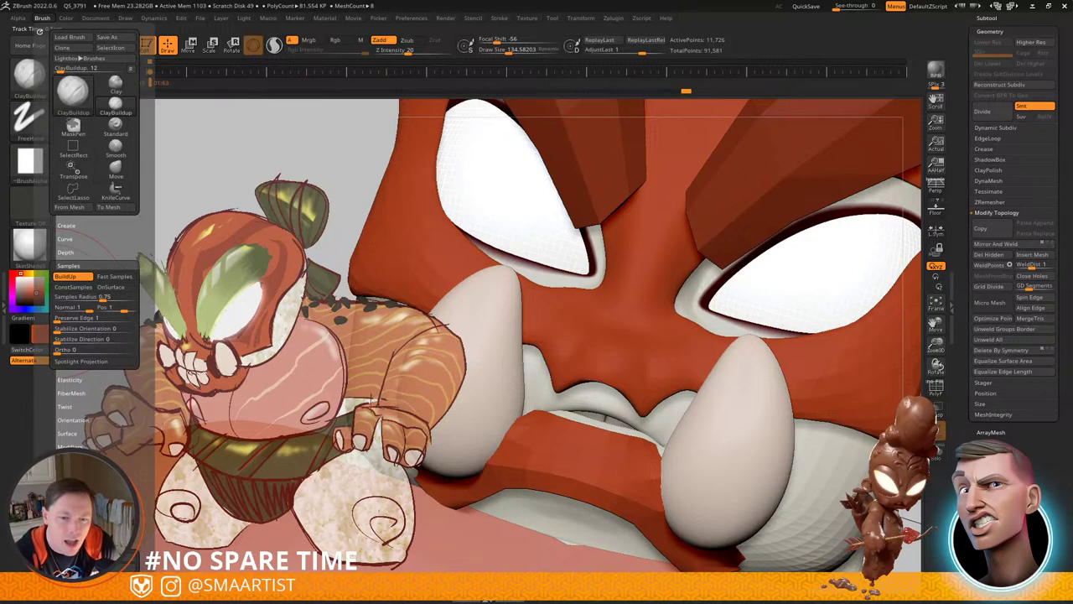
{"action": "left_click", "coordinate": [75, 474]}
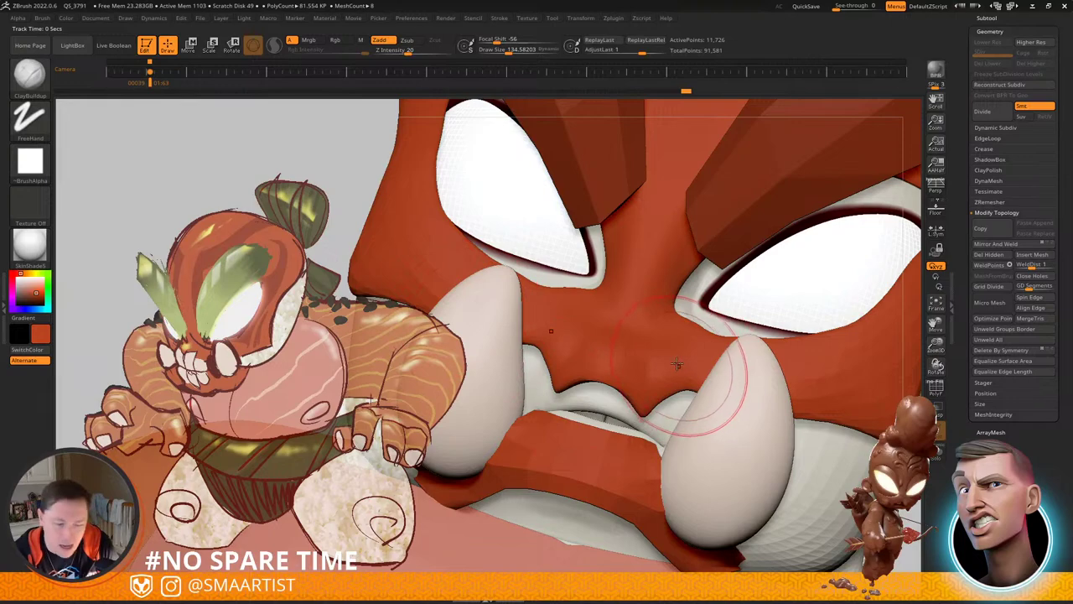
{"action": "mouse_move", "coordinate": [676, 356]}
{"action": "right_mouse_down"}
{"action": "mouse_move", "coordinate": [663, 359]}
{"action": "mouse_move", "coordinate": [670, 365]}
{"action": "right_mouse_up"}
{"action": "key", "text": "s"}
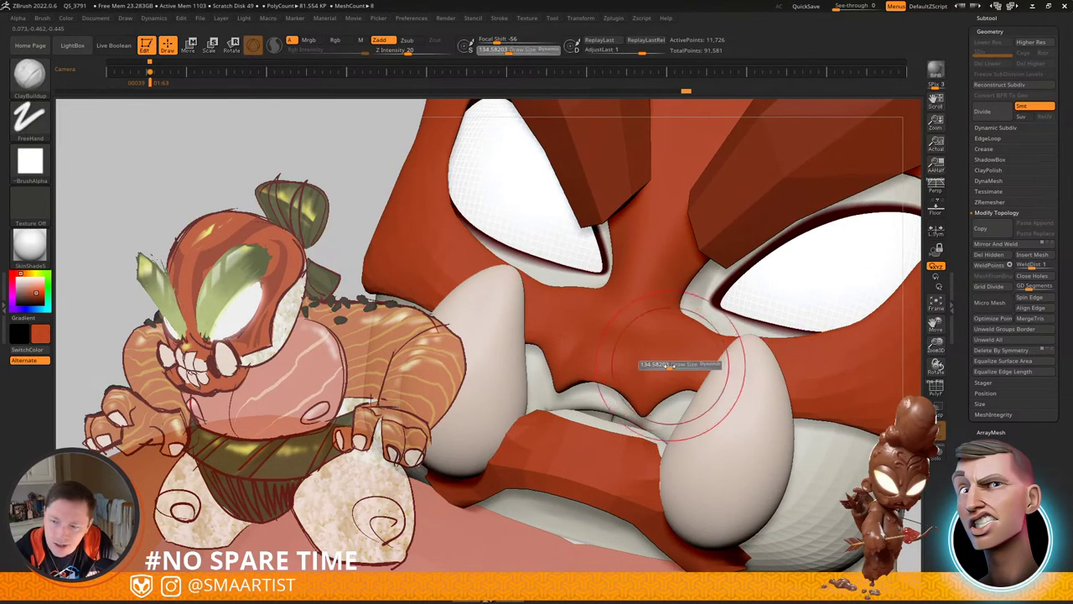
{"action": "left_click_drag", "start_coordinate": [669, 365], "coordinate": [663, 367]}
{"action": "right_click_drag", "start_coordinate": [662, 366], "coordinate": [658, 356]}
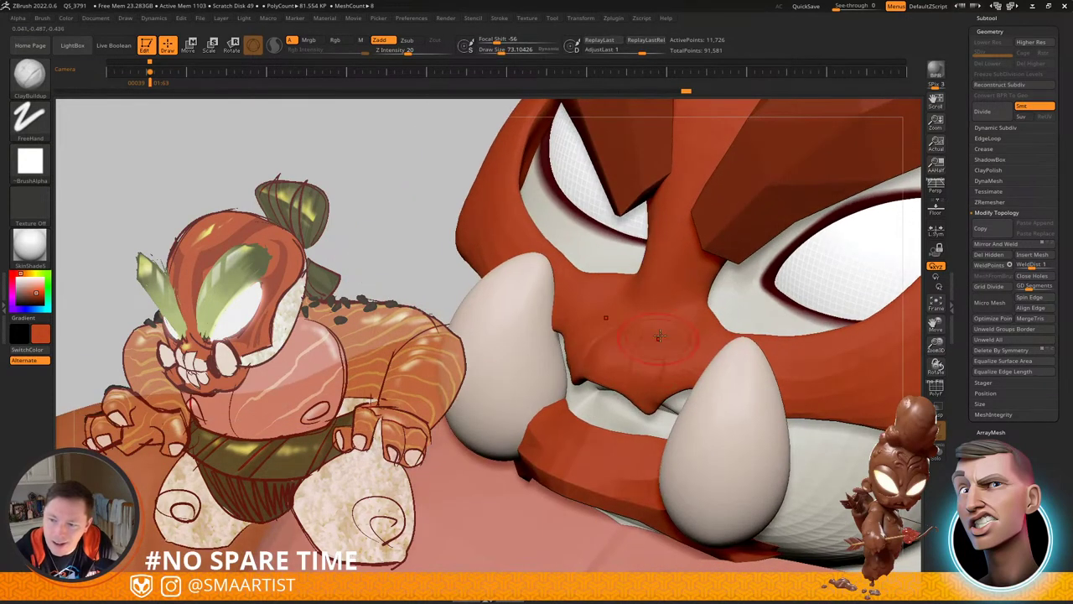
{"action": "left_click_drag", "start_coordinate": [660, 335], "coordinate": [647, 406]}
Step: Isolate the mask, plane down the nose forms with the TrimDynamic brush and smooth the area beside the nose
{"action": "key", "text": "b"}
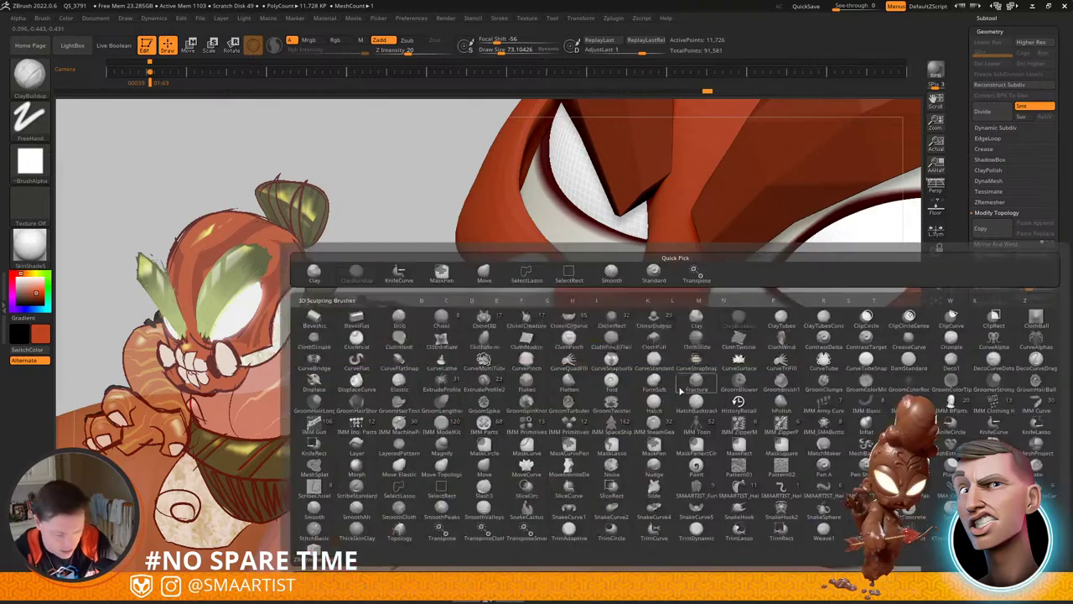
{"action": "key", "text": "s"}
{"action": "key", "text": "t"}
{"action": "right_click_drag", "start_coordinate": [674, 391], "coordinate": [688, 390]}
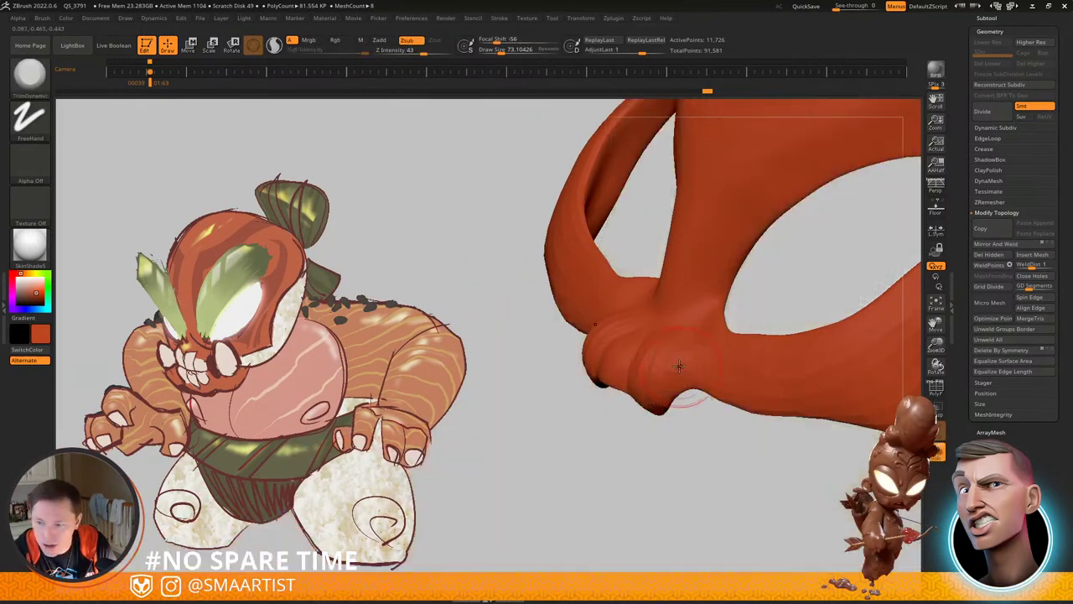
{"action": "right_click_drag", "start_coordinate": [678, 367], "coordinate": [662, 373]}
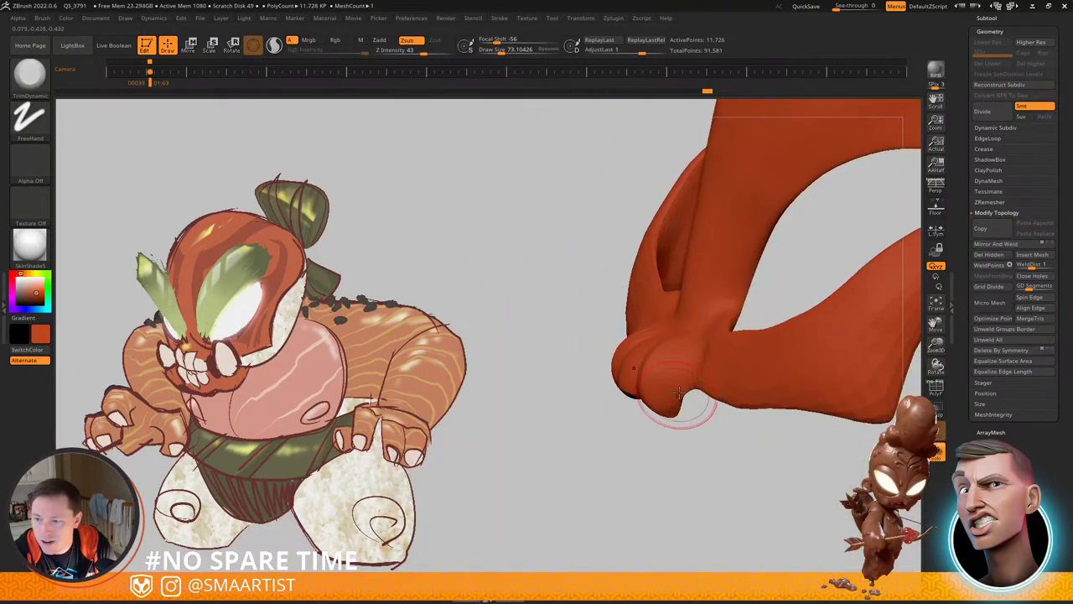
{"action": "right_click_drag", "start_coordinate": [749, 422], "coordinate": [789, 420]}
{"action": "left_click_drag", "start_coordinate": [755, 401], "coordinate": [722, 364], "text": "shift"}
{"action": "right_click_drag", "start_coordinate": [809, 388], "coordinate": [730, 351]}
{"action": "right_click_drag", "start_coordinate": [718, 303], "coordinate": [760, 314]}
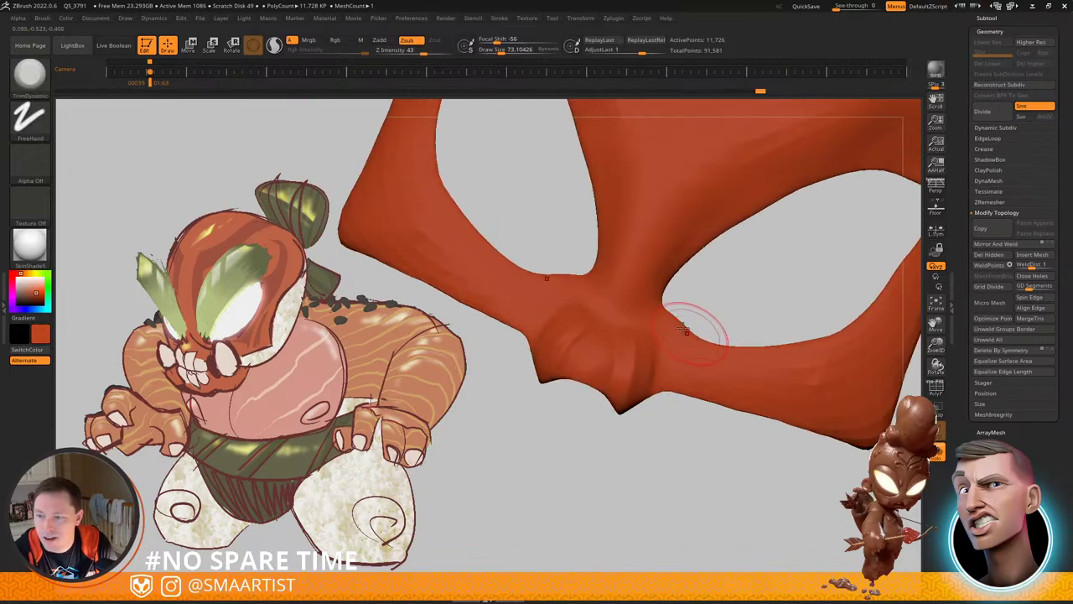
Step: Reshape the eye opening's lower inner rim and its upper outer corner with the Move brush at a draw size of about 119
{"action": "key", "text": "b"}
{"action": "key", "text": "m"}
{"action": "key", "text": "v"}
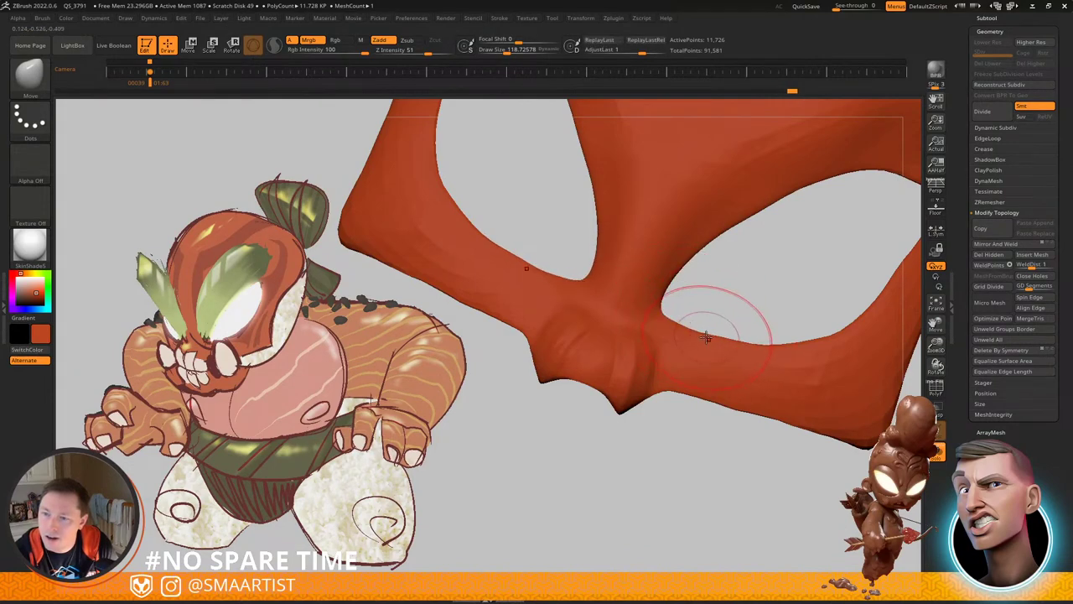
{"action": "mouse_move", "coordinate": [753, 277]}
{"action": "left_mouse_down", "text": "alt"}
{"action": "mouse_move", "coordinate": [721, 376]}
{"action": "mouse_move", "coordinate": [658, 394]}
{"action": "mouse_move", "coordinate": [654, 362]}
{"action": "left_mouse_up", "text": "alt"}
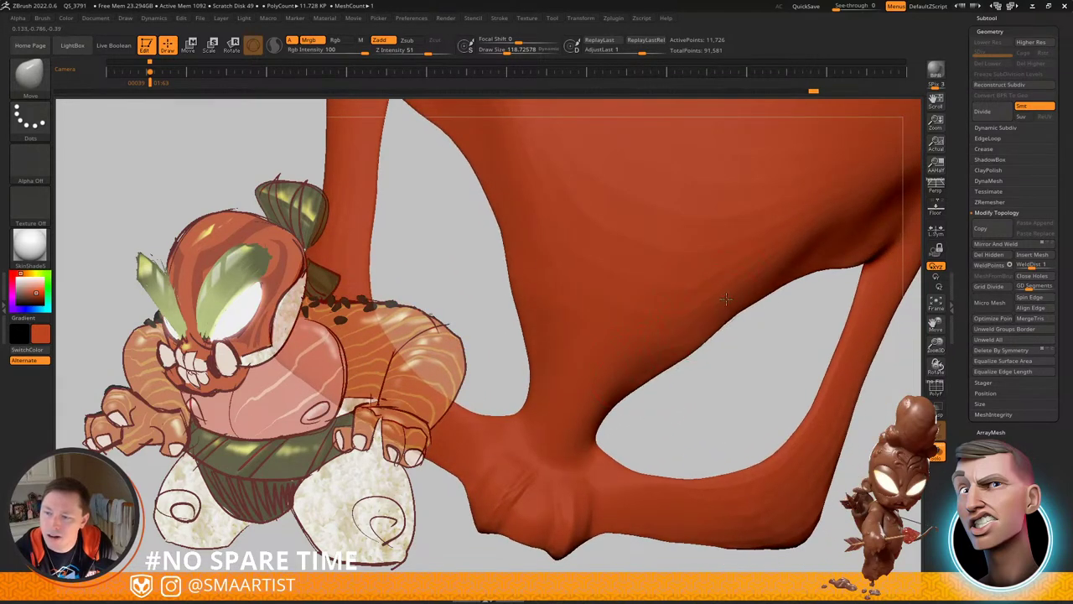
{"action": "left_click_drag", "start_coordinate": [817, 254], "coordinate": [821, 255]}
{"action": "left_click_drag", "start_coordinate": [839, 249], "coordinate": [837, 244]}
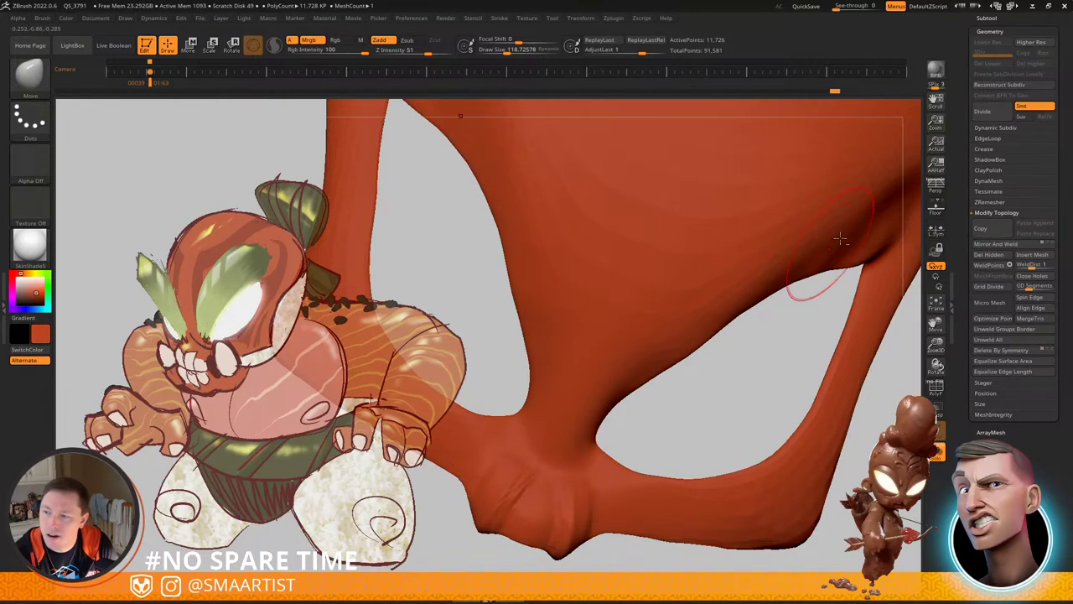
Step: Smooth the brow surface above the eye opening and refine the opening's upper rim with the Move brush
{"action": "right_click_drag", "start_coordinate": [840, 239], "coordinate": [730, 299], "text": "alt"}
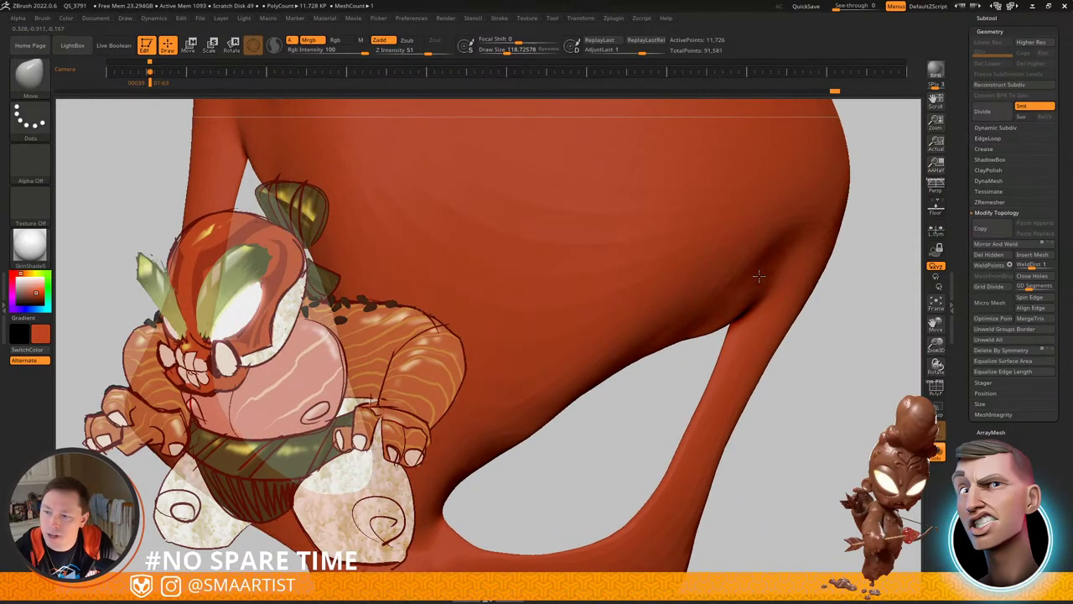
{"action": "key", "text": "shift"}
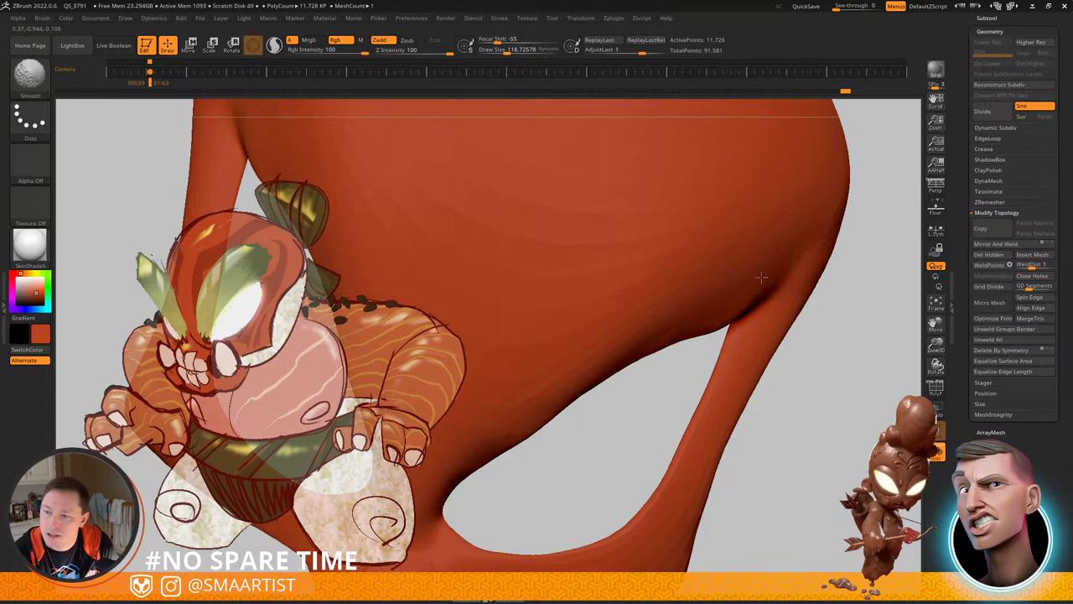
{"action": "left_click_drag", "start_coordinate": [609, 341], "coordinate": [589, 342], "text": "shift"}
{"action": "right_click_drag", "start_coordinate": [587, 343], "coordinate": [657, 288], "text": "alt"}
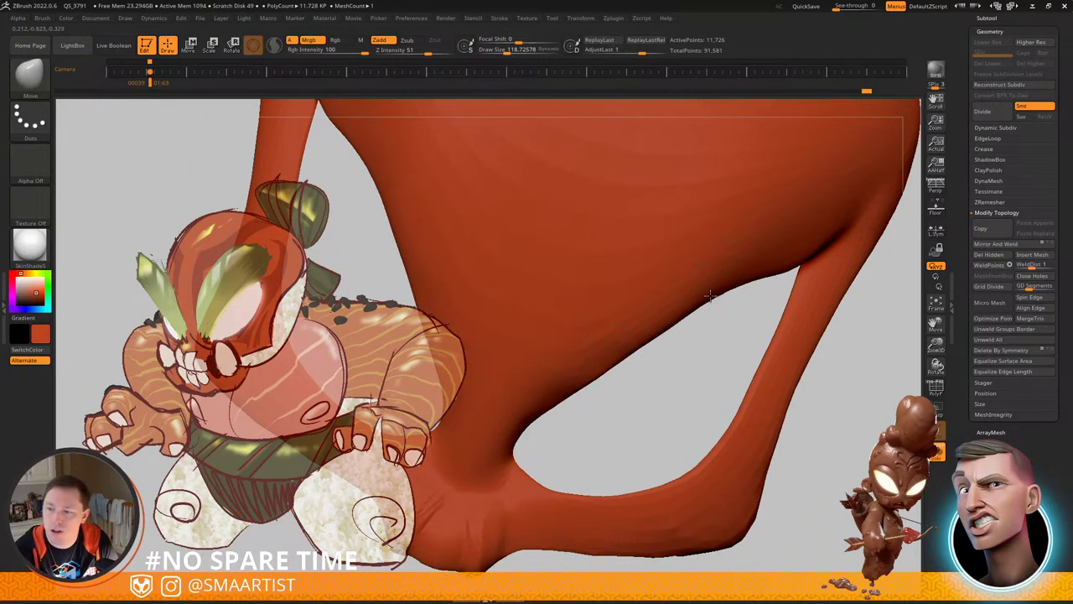
{"action": "left_click_drag", "start_coordinate": [769, 270], "coordinate": [772, 267]}
{"action": "right_click_drag", "start_coordinate": [799, 251], "coordinate": [774, 292], "text": "alt"}
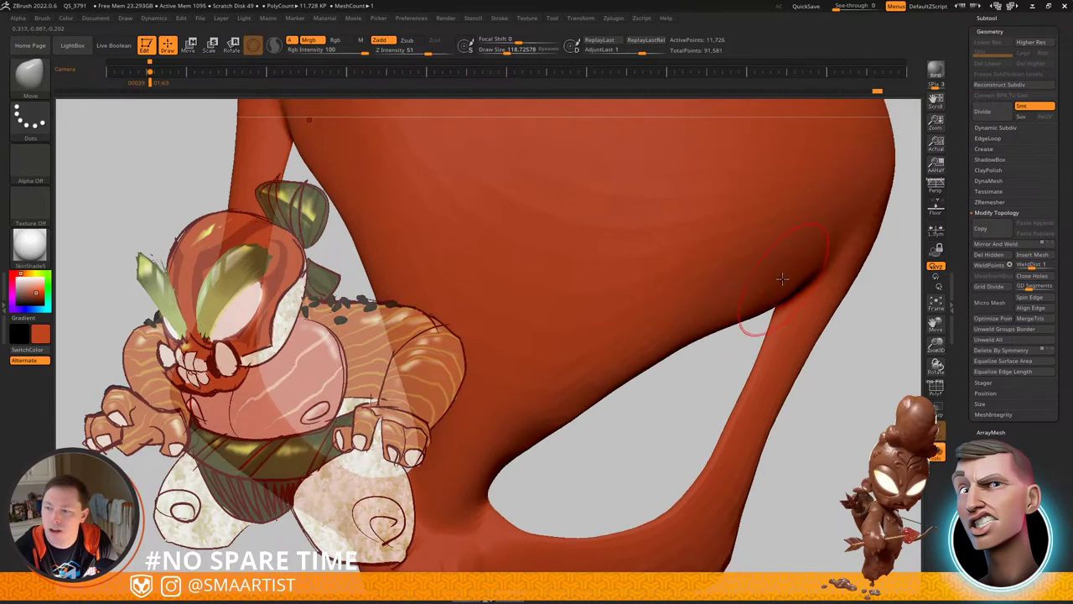
{"action": "left_click_drag", "start_coordinate": [710, 328], "coordinate": [711, 328]}
{"action": "left_click_drag", "start_coordinate": [711, 337], "coordinate": [691, 344]}
{"action": "mouse_move", "coordinate": [691, 344]}
{"action": "right_mouse_down", "text": "ctrl"}
{"action": "mouse_move", "coordinate": [726, 299]}
{"action": "mouse_move", "coordinate": [666, 311]}
{"action": "mouse_move", "coordinate": [684, 314]}
{"action": "mouse_move", "coordinate": [678, 343]}
{"action": "right_mouse_up", "text": "ctrl"}
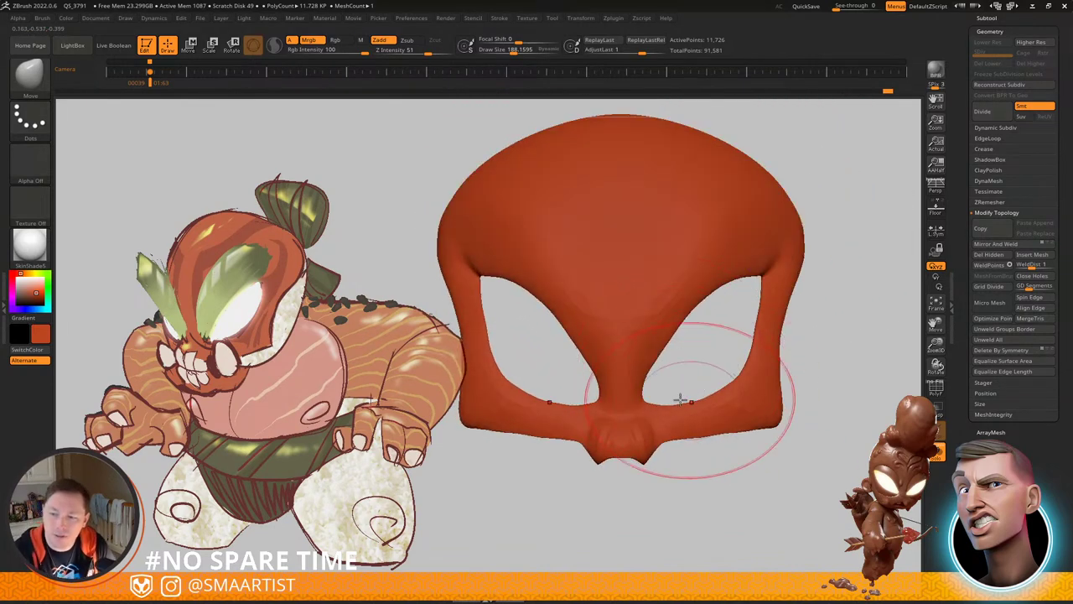
Step: Refine the nose bridge and the eye openings' inner and upper edges from the front with a Move brush of about 109
{"action": "right_click_drag", "start_coordinate": [697, 299], "coordinate": [713, 341], "text": "ctrl"}
{"action": "key", "text": "s"}
{"action": "left_click_drag", "start_coordinate": [675, 335], "coordinate": [669, 336]}
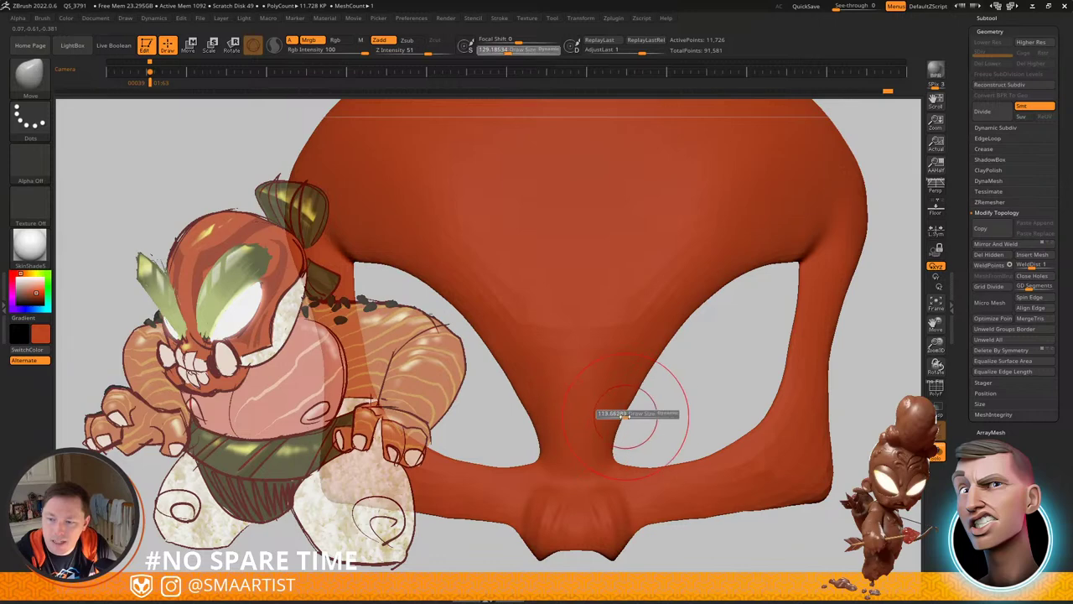
{"action": "left_click_drag", "start_coordinate": [625, 416], "coordinate": [624, 416]}
{"action": "left_click_drag", "start_coordinate": [618, 427], "coordinate": [622, 426]}
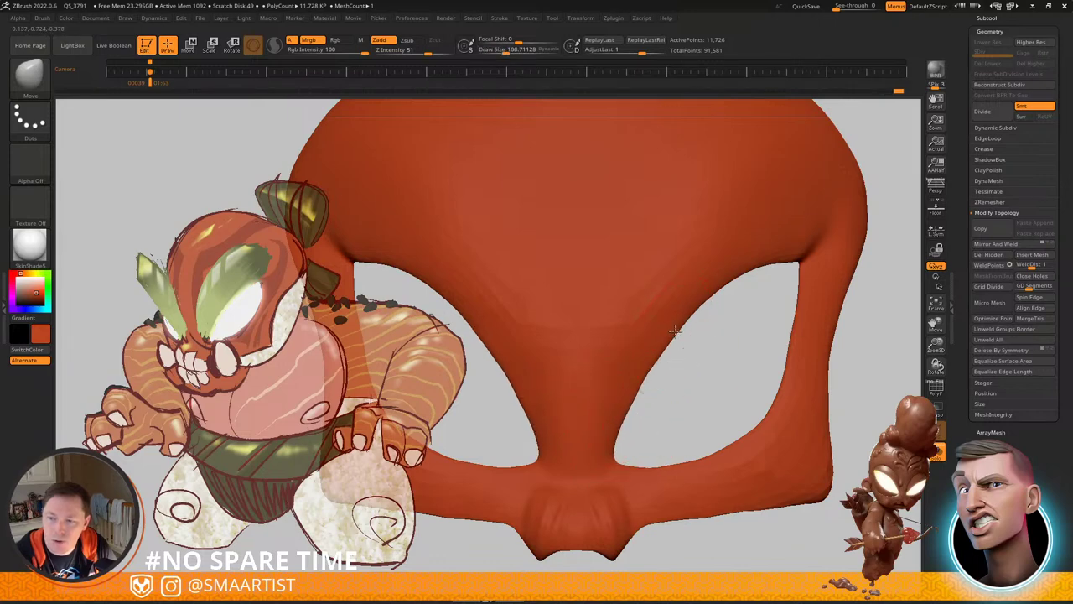
{"action": "left_click_drag", "start_coordinate": [722, 270], "coordinate": [723, 275]}
{"action": "left_click_drag", "start_coordinate": [752, 289], "coordinate": [777, 336]}
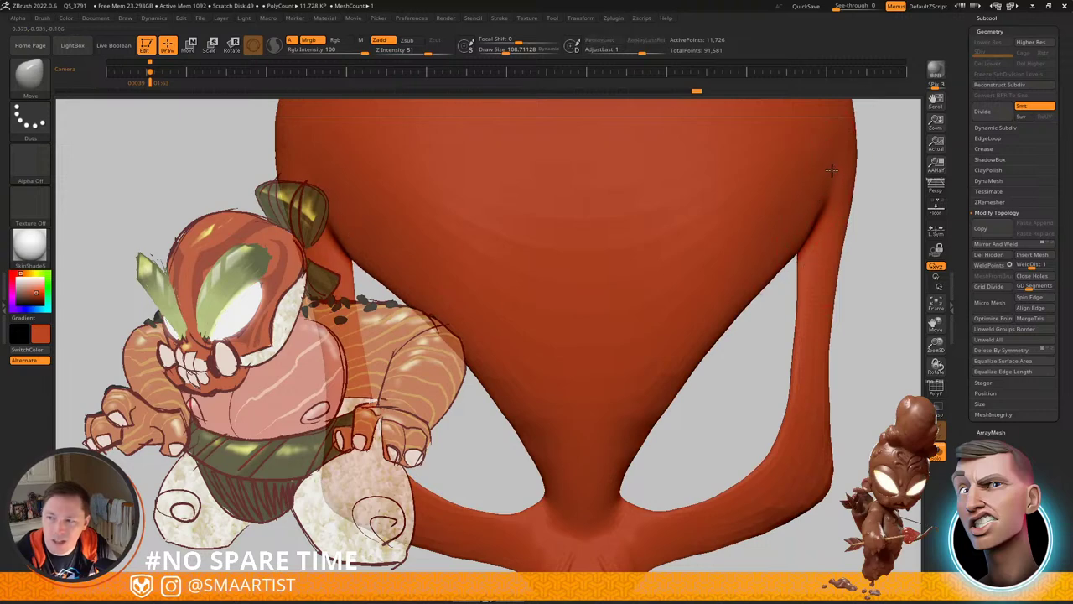
Step: Smooth the mask's temple and brow surfaces down toward the nose bridge
{"action": "right_click_drag", "start_coordinate": [855, 190], "coordinate": [789, 236], "text": "ctrl"}
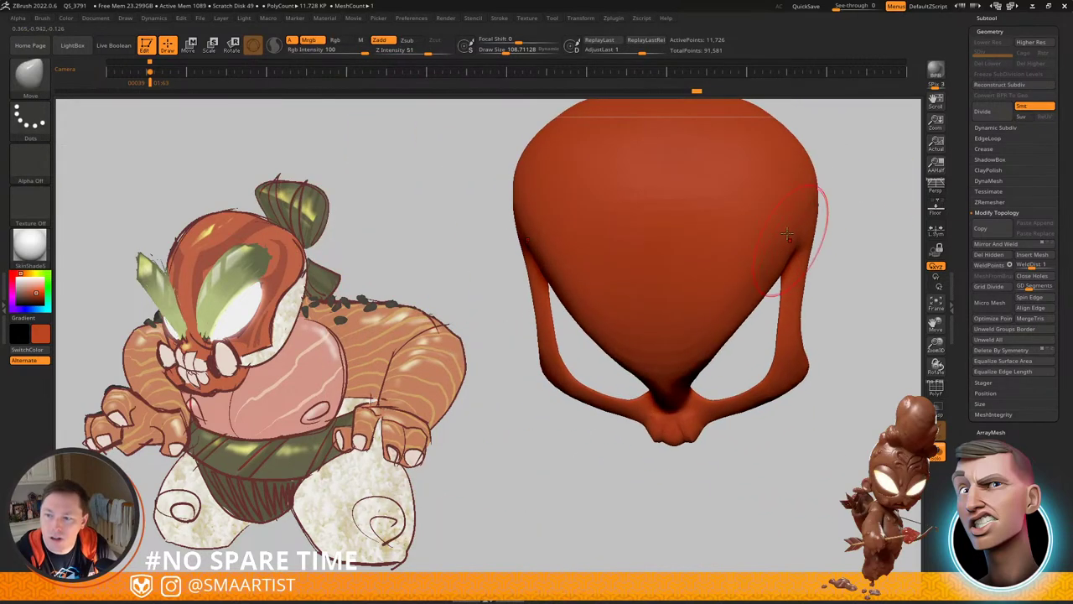
{"action": "mouse_move", "coordinate": [783, 226]}
{"action": "left_mouse_down", "text": "shift"}
{"action": "mouse_move", "coordinate": [741, 217]}
{"action": "mouse_move", "coordinate": [726, 256]}
{"action": "left_mouse_up", "text": "shift"}
{"action": "right_click_drag", "start_coordinate": [723, 262], "coordinate": [688, 315]}
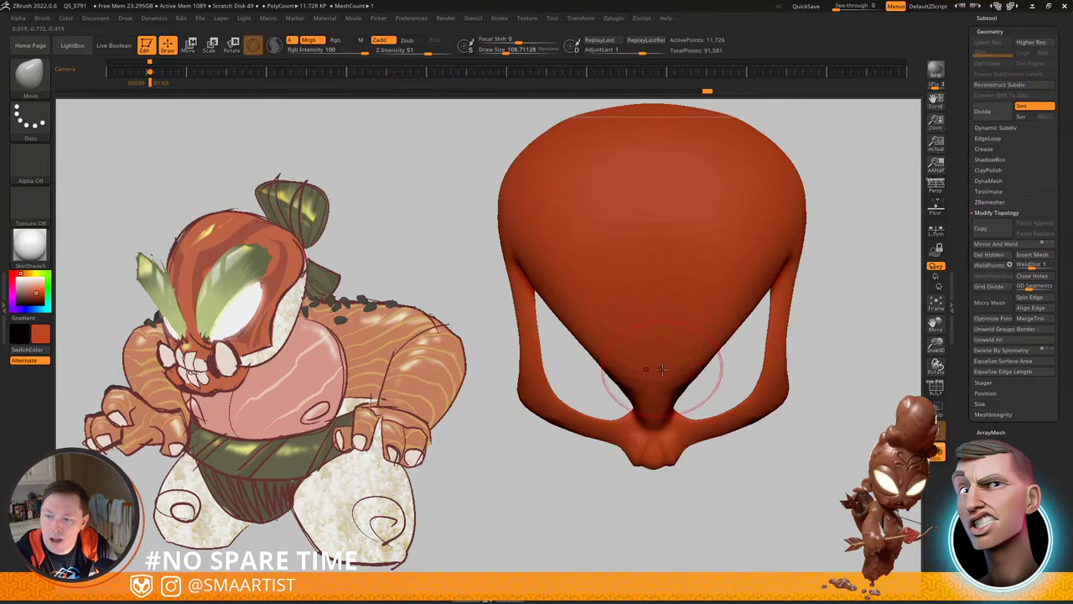
{"action": "key", "text": "shift"}
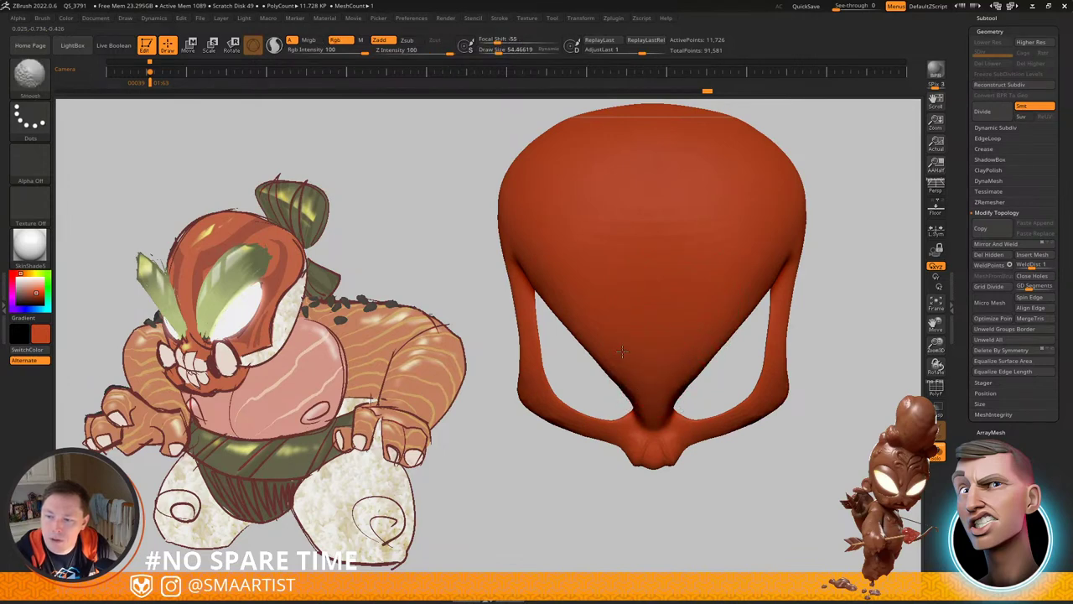
{"action": "mouse_move", "coordinate": [622, 352]}
{"action": "right_mouse_down"}
{"action": "mouse_move", "coordinate": [633, 366]}
{"action": "mouse_move", "coordinate": [639, 292]}
{"action": "mouse_move", "coordinate": [662, 302]}
{"action": "mouse_move", "coordinate": [697, 373]}
{"action": "right_mouse_up"}
Step: Display the wireframe and polygroups to examine the mask's topology around the nose and eye openings, and hide them again
{"action": "key", "text": "shift+f"}
{"action": "left_click_drag", "start_coordinate": [780, 421], "coordinate": [820, 508], "text": "ctrl"}
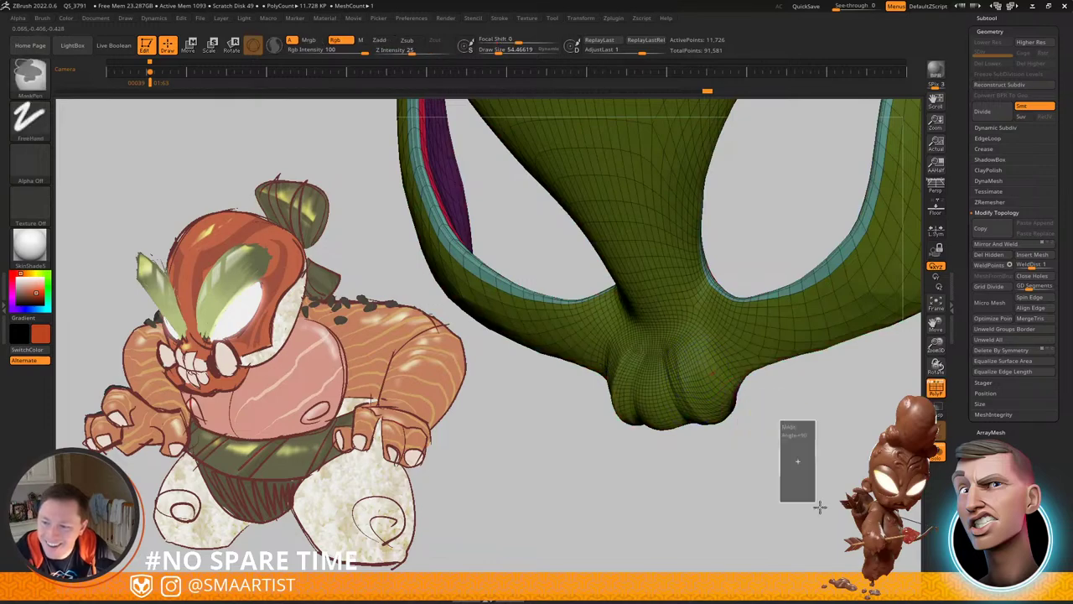
{"action": "right_click_drag", "start_coordinate": [802, 427], "coordinate": [732, 484], "text": "alt"}
{"action": "mouse_move", "coordinate": [732, 485]}
{"action": "right_mouse_down", "text": "ctrl"}
{"action": "mouse_move", "coordinate": [809, 243]}
{"action": "mouse_move", "coordinate": [838, 195]}
{"action": "right_mouse_up", "text": "ctrl"}
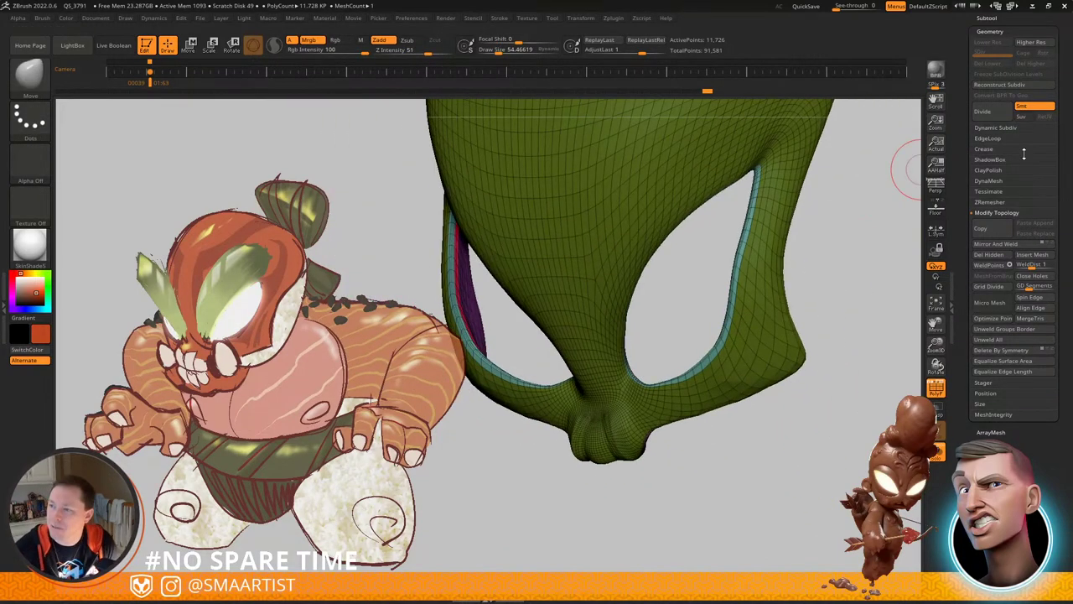
{"action": "right_click_drag", "start_coordinate": [742, 411], "coordinate": [659, 374], "text": "ctrl"}
{"action": "key", "text": "shift+f"}
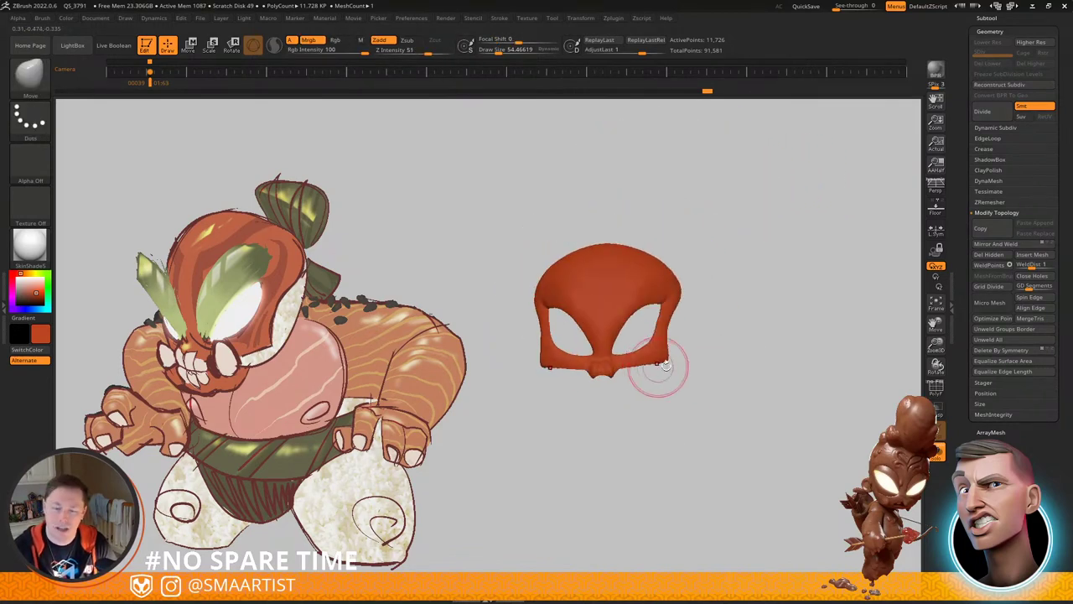
Step: Isolate the face mask and adjust the eye opening's inner edge beside the nose from below with the Move brush
{"action": "key", "text": "shift+s"}
{"action": "right_click_drag", "start_coordinate": [748, 330], "coordinate": [730, 345]}
{"action": "right_click_drag", "start_coordinate": [729, 346], "coordinate": [678, 444]}
{"action": "key", "text": "ctrl+alt+s"}
{"action": "right_click_drag", "start_coordinate": [710, 395], "coordinate": [650, 363]}
{"action": "left_click_drag", "start_coordinate": [657, 363], "coordinate": [668, 340]}
{"action": "key", "text": "s"}
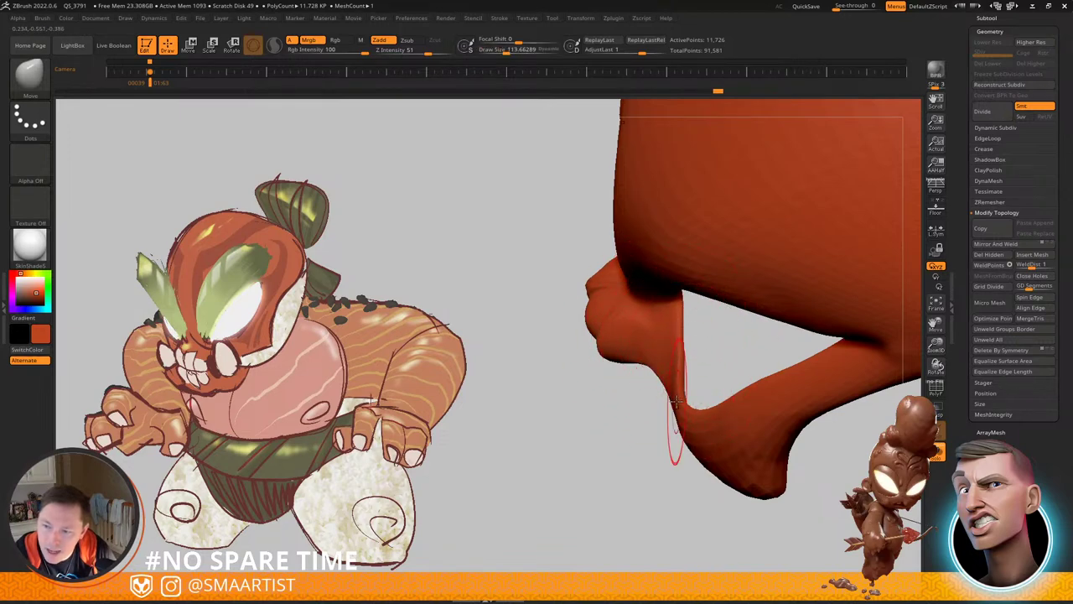
{"action": "left_click_drag", "start_coordinate": [684, 399], "coordinate": [687, 398]}
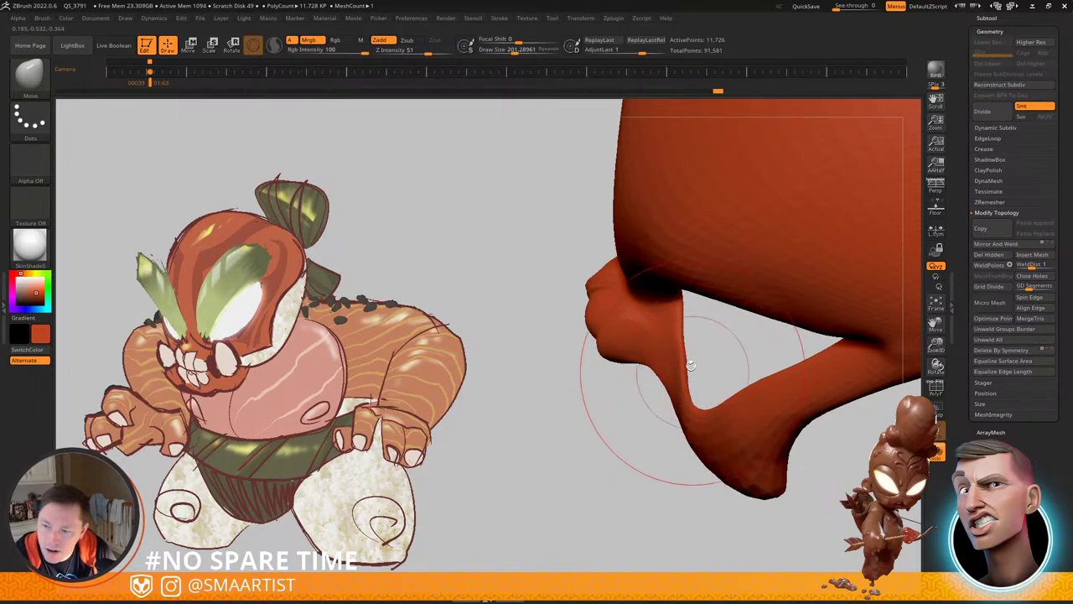
{"action": "key", "text": "s"}
{"action": "left_click_drag", "start_coordinate": [686, 355], "coordinate": [678, 355]}
{"action": "key", "text": "s"}
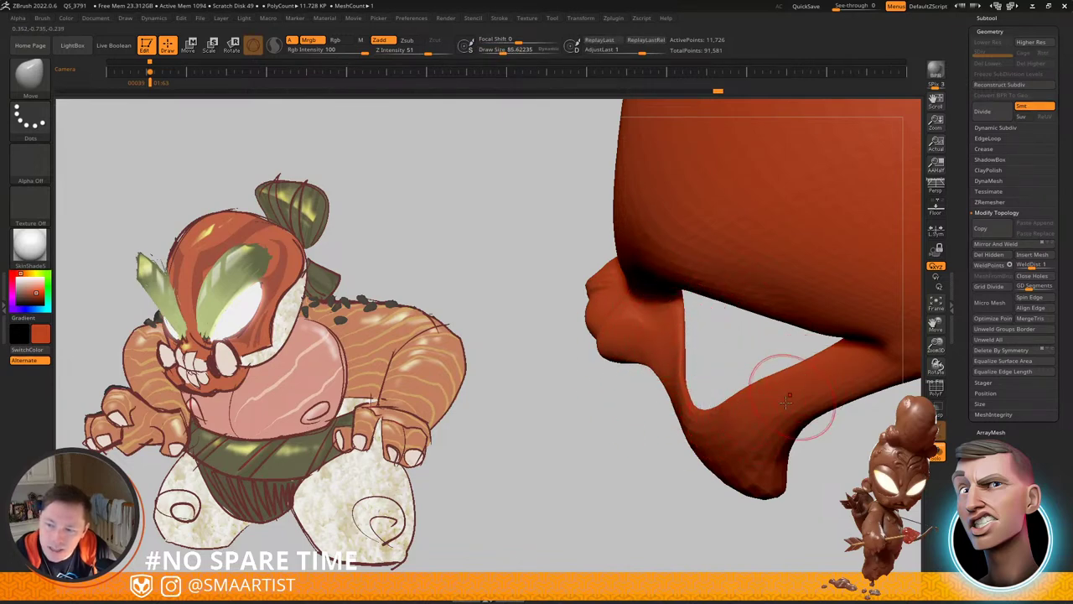
Step: Refine the nose bridge's side profile and the neighbouring eye opening edge with a Move brush of about 119 to 129
{"action": "mouse_move", "coordinate": [693, 424]}
{"action": "right_mouse_down"}
{"action": "mouse_move", "coordinate": [771, 391]}
{"action": "mouse_move", "coordinate": [704, 352]}
{"action": "mouse_move", "coordinate": [733, 359]}
{"action": "mouse_move", "coordinate": [737, 380]}
{"action": "right_mouse_up"}
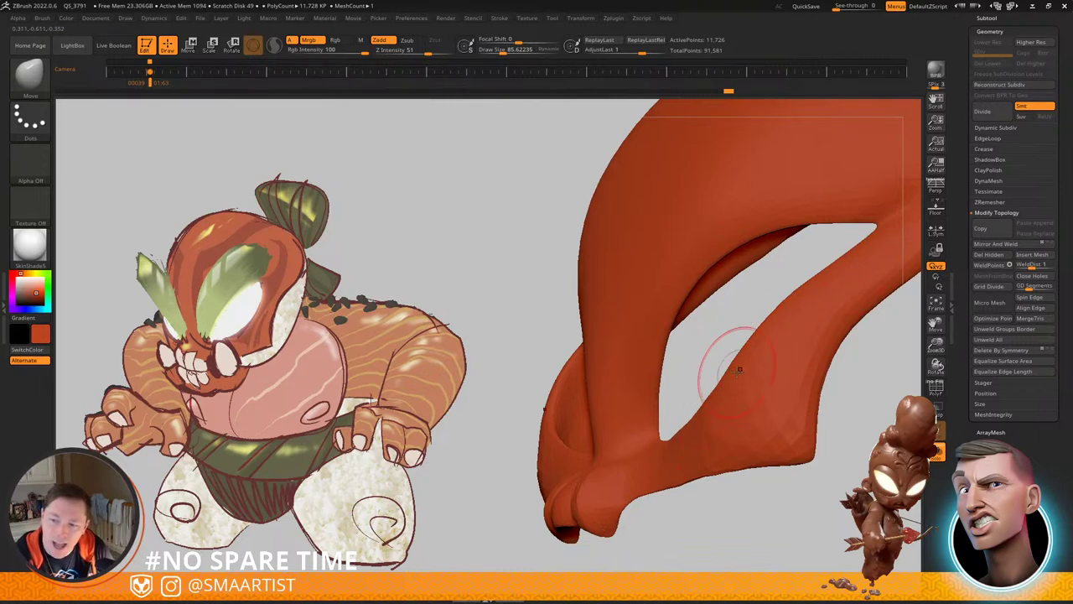
{"action": "key", "text": "s"}
{"action": "left_click_drag", "start_coordinate": [737, 371], "coordinate": [726, 381]}
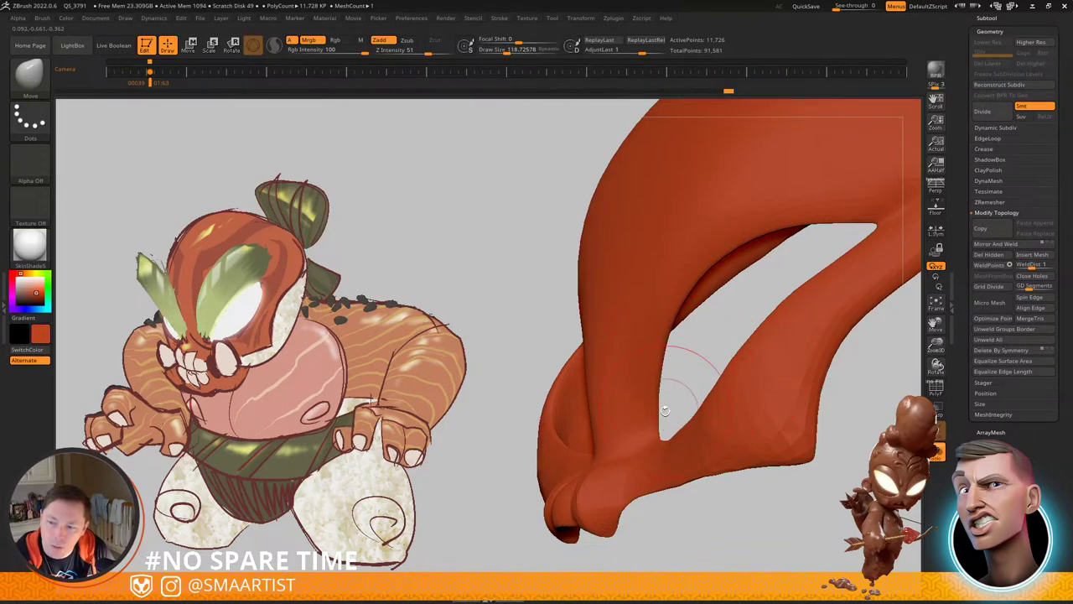
{"action": "mouse_move", "coordinate": [630, 376]}
{"action": "right_mouse_down"}
{"action": "mouse_move", "coordinate": [697, 281]}
{"action": "mouse_move", "coordinate": [588, 347]}
{"action": "right_mouse_up"}
{"action": "key", "text": "s"}
{"action": "left_click_drag", "start_coordinate": [616, 325], "coordinate": [619, 328]}
{"action": "key", "text": "s"}
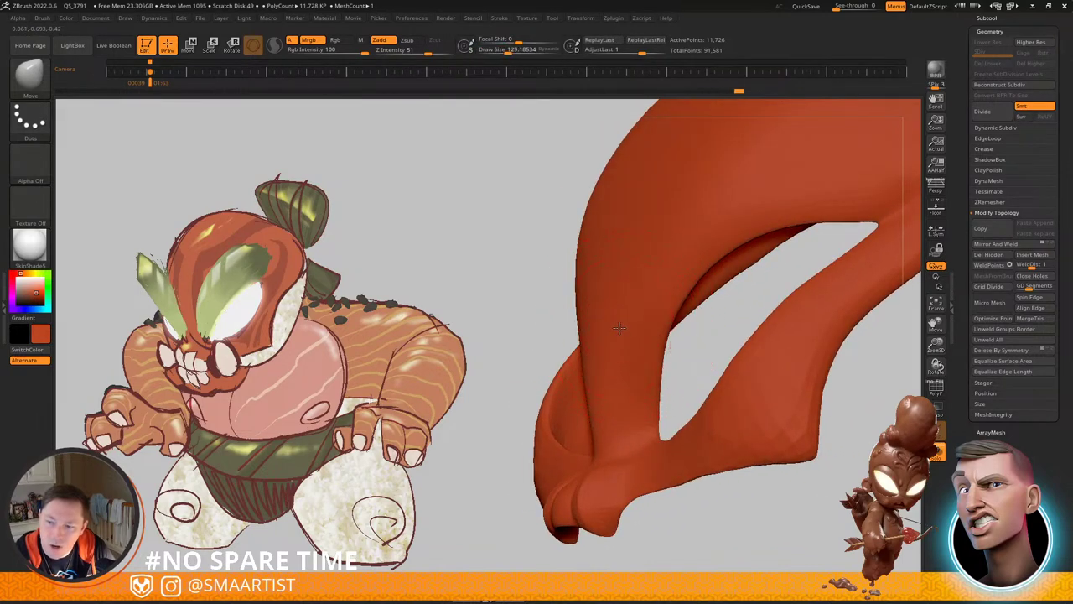
{"action": "left_click_drag", "start_coordinate": [595, 387], "coordinate": [591, 386]}
{"action": "mouse_move", "coordinate": [590, 386]}
{"action": "right_mouse_down"}
{"action": "mouse_move", "coordinate": [629, 369]}
{"action": "mouse_move", "coordinate": [639, 336]}
{"action": "right_mouse_up"}
{"action": "mouse_move", "coordinate": [639, 336]}
{"action": "right_mouse_down"}
{"action": "mouse_move", "coordinate": [685, 304]}
{"action": "mouse_move", "coordinate": [709, 312]}
{"action": "mouse_move", "coordinate": [622, 318]}
{"action": "mouse_move", "coordinate": [648, 408]}
{"action": "right_mouse_up"}
{"action": "mouse_move", "coordinate": [635, 396]}
{"action": "right_mouse_down"}
{"action": "mouse_move", "coordinate": [647, 407]}
{"action": "mouse_move", "coordinate": [639, 391]}
{"action": "right_mouse_up"}
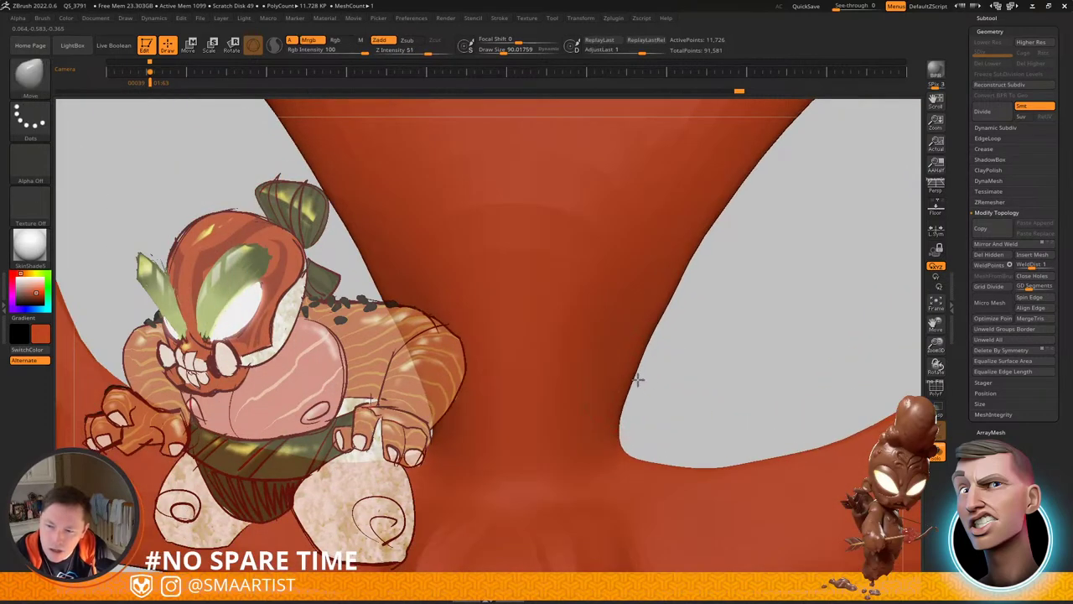
Step: Mask the area below the nose bridge and reshape the eye opening's inner edge into a sharper lower corner
{"action": "key", "text": "s"}
{"action": "left_click_drag", "start_coordinate": [644, 340], "coordinate": [656, 340]}
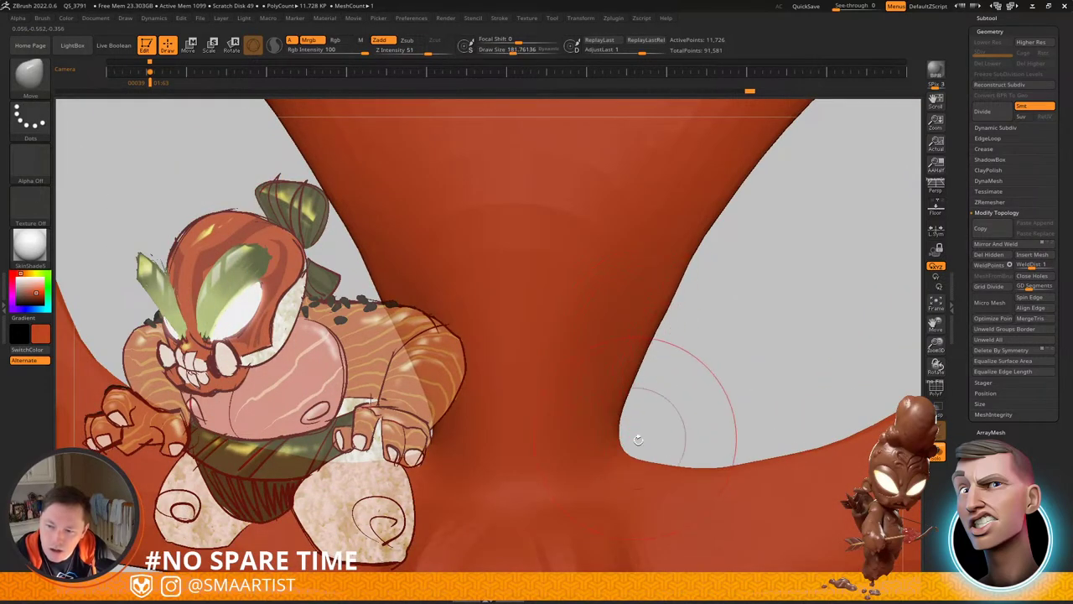
{"action": "mouse_move", "coordinate": [640, 434]}
{"action": "left_mouse_down", "text": "ctrl"}
{"action": "mouse_move", "coordinate": [592, 544]}
{"action": "mouse_move", "coordinate": [624, 562]}
{"action": "mouse_move", "coordinate": [806, 569]}
{"action": "mouse_move", "coordinate": [625, 593]}
{"action": "mouse_move", "coordinate": [379, 584]}
{"action": "left_mouse_up", "text": "ctrl"}
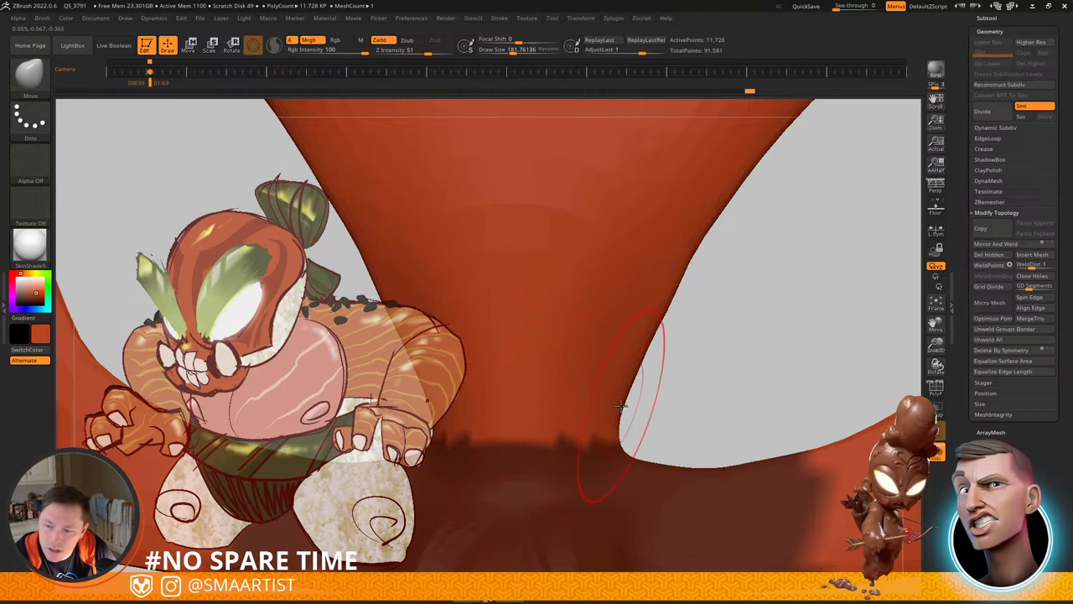
{"action": "left_click_drag", "start_coordinate": [621, 407], "coordinate": [639, 422]}
{"action": "key", "text": "s"}
{"action": "left_click_drag", "start_coordinate": [642, 423], "coordinate": [621, 457], "text": "shift"}
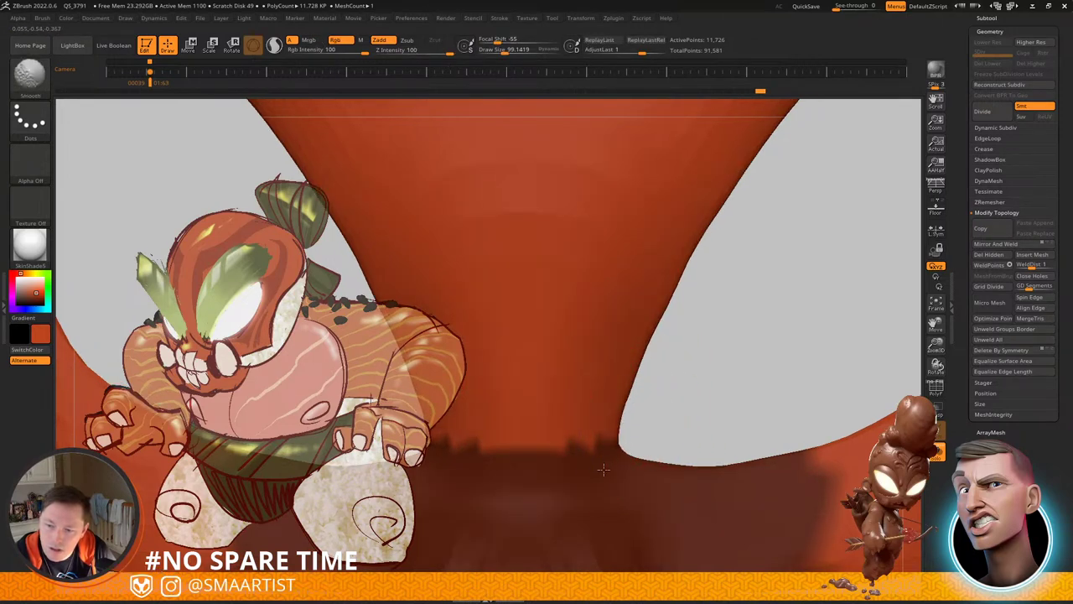
{"action": "left_click_drag", "start_coordinate": [643, 423], "coordinate": [631, 418]}
{"action": "key", "text": "bracketleft"}
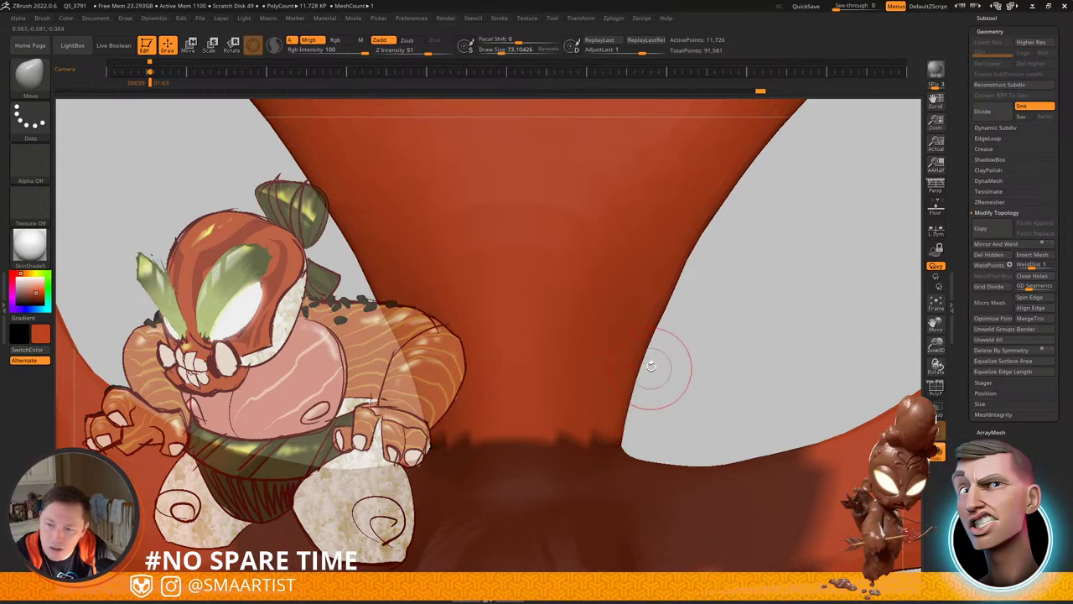
Step: Invert and blur the mask, and reshape the eye opening's lower rim near the inner corner with the Move brush
{"action": "key", "text": "ctrl"}
{"action": "left_click", "coordinate": [683, 401], "text": "ctrl"}
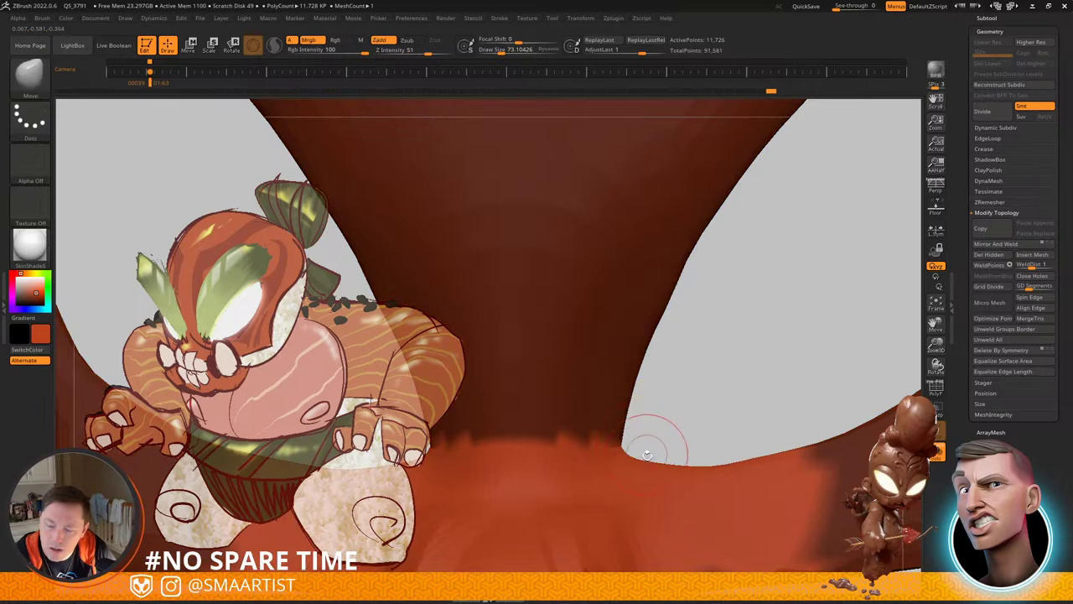
{"action": "left_click", "coordinate": [656, 436], "text": "ctrl"}
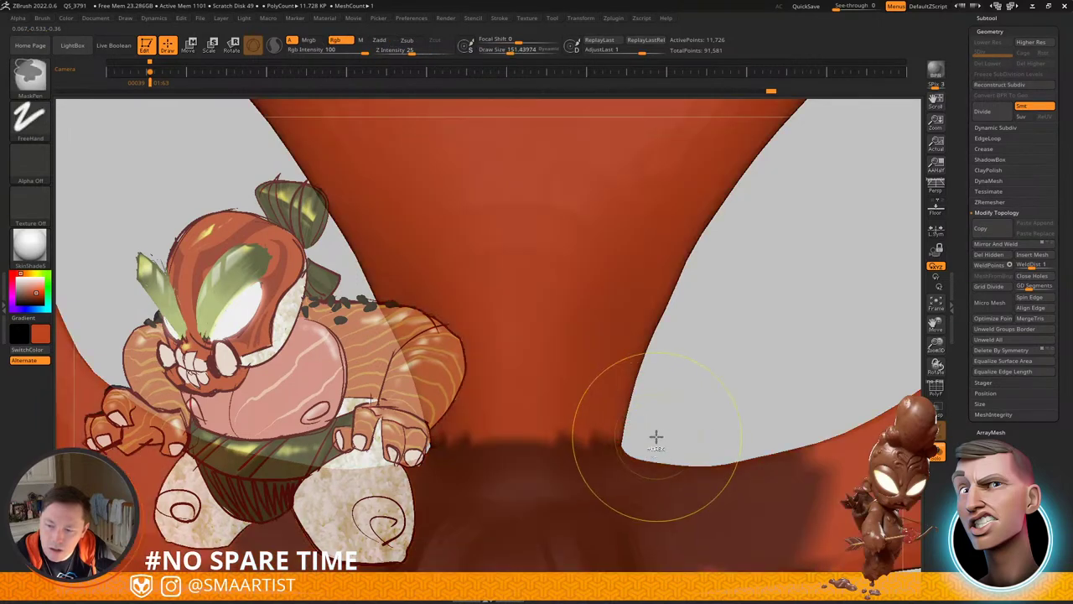
{"action": "left_click", "coordinate": [633, 473], "text": "ctrl"}
{"action": "left_click", "coordinate": [676, 431], "text": "ctrl"}
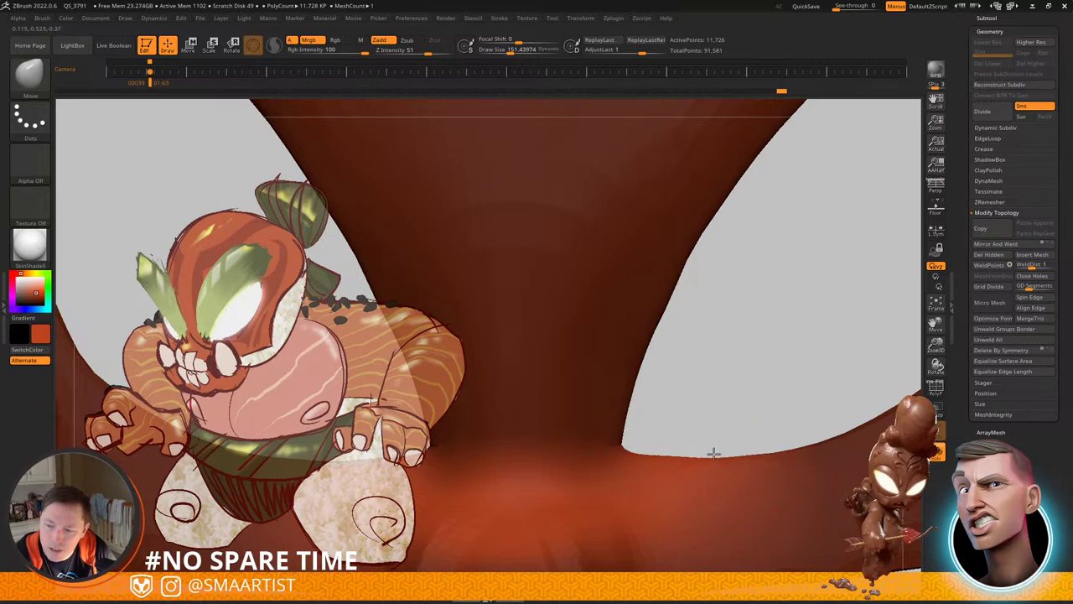
{"action": "mouse_move", "coordinate": [663, 432]}
{"action": "left_mouse_down"}
{"action": "mouse_move", "coordinate": [738, 440]}
{"action": "mouse_move", "coordinate": [712, 444]}
{"action": "mouse_move", "coordinate": [705, 480]}
{"action": "left_mouse_up"}
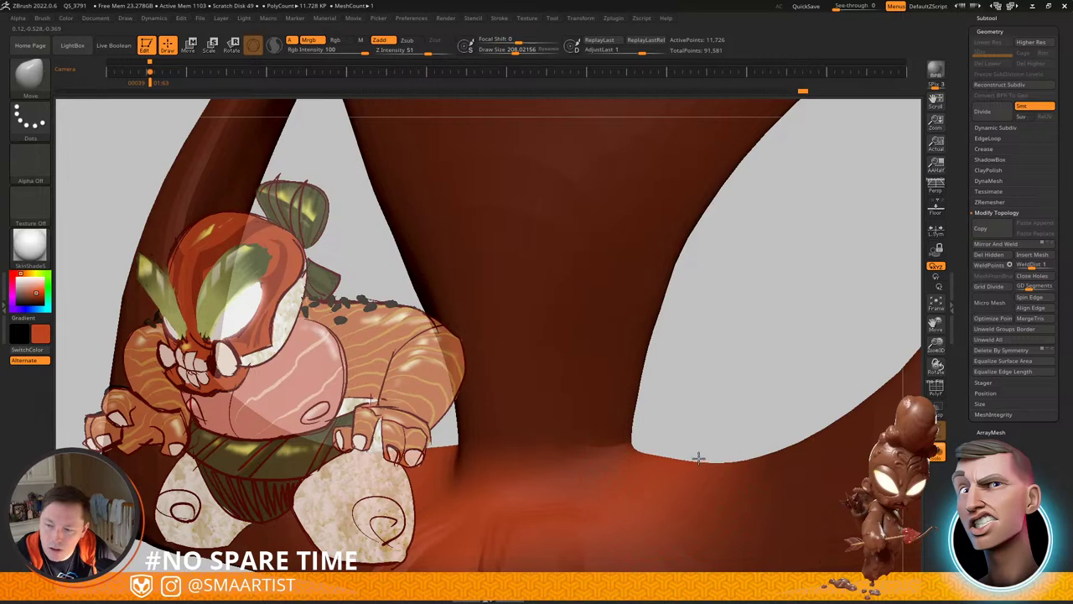
{"action": "left_click_drag", "start_coordinate": [755, 460], "coordinate": [758, 453]}
{"action": "mouse_move", "coordinate": [758, 420]}
{"action": "left_mouse_down"}
{"action": "mouse_move", "coordinate": [719, 417]}
{"action": "mouse_move", "coordinate": [792, 416]}
{"action": "mouse_move", "coordinate": [709, 394]}
{"action": "mouse_move", "coordinate": [713, 428]}
{"action": "mouse_move", "coordinate": [743, 324]}
{"action": "mouse_move", "coordinate": [753, 351]}
{"action": "left_mouse_up"}
{"action": "mouse_move", "coordinate": [753, 351]}
{"action": "right_mouse_down", "text": "ctrl"}
{"action": "mouse_move", "coordinate": [738, 470]}
{"action": "mouse_move", "coordinate": [697, 436]}
{"action": "mouse_move", "coordinate": [713, 390]}
{"action": "mouse_move", "coordinate": [690, 357]}
{"action": "mouse_move", "coordinate": [646, 359]}
{"action": "mouse_move", "coordinate": [684, 371]}
{"action": "mouse_move", "coordinate": [714, 360]}
{"action": "mouse_move", "coordinate": [738, 314]}
{"action": "mouse_move", "coordinate": [675, 333]}
{"action": "mouse_move", "coordinate": [749, 322]}
{"action": "mouse_move", "coordinate": [652, 340]}
{"action": "mouse_move", "coordinate": [784, 304]}
{"action": "mouse_move", "coordinate": [707, 310]}
{"action": "right_mouse_up", "text": "ctrl"}
Step: Show all parts of the character, duplicate the Eyes subtool and hide the original eyes
{"action": "key", "text": "ctrl+shift+s"}
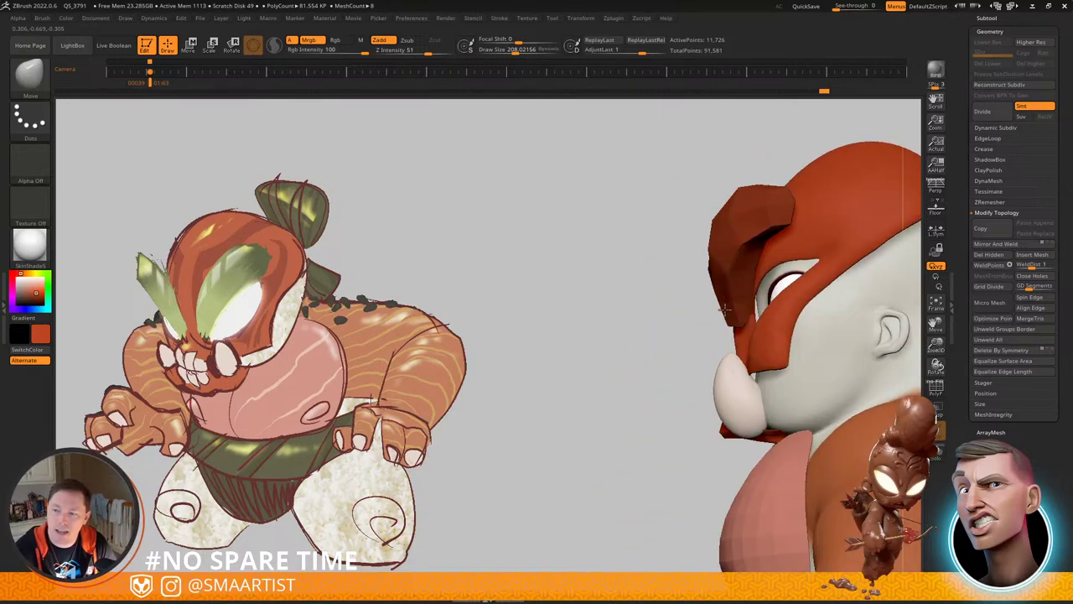
{"action": "right_click_drag", "start_coordinate": [776, 312], "coordinate": [829, 304]}
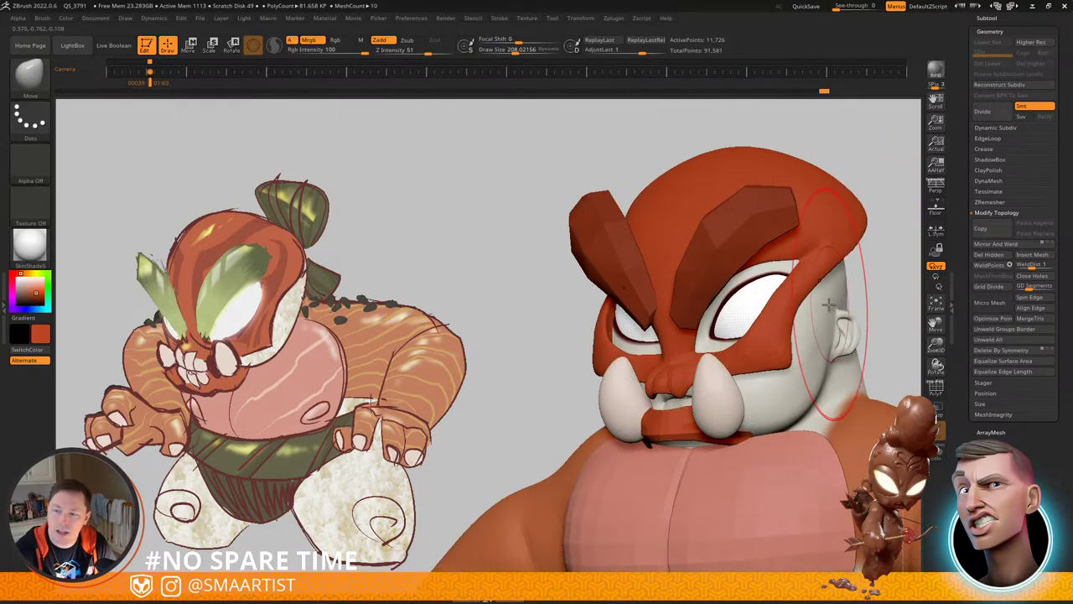
{"action": "left_click", "coordinate": [753, 307], "text": "alt"}
{"action": "key", "text": "shift+f"}
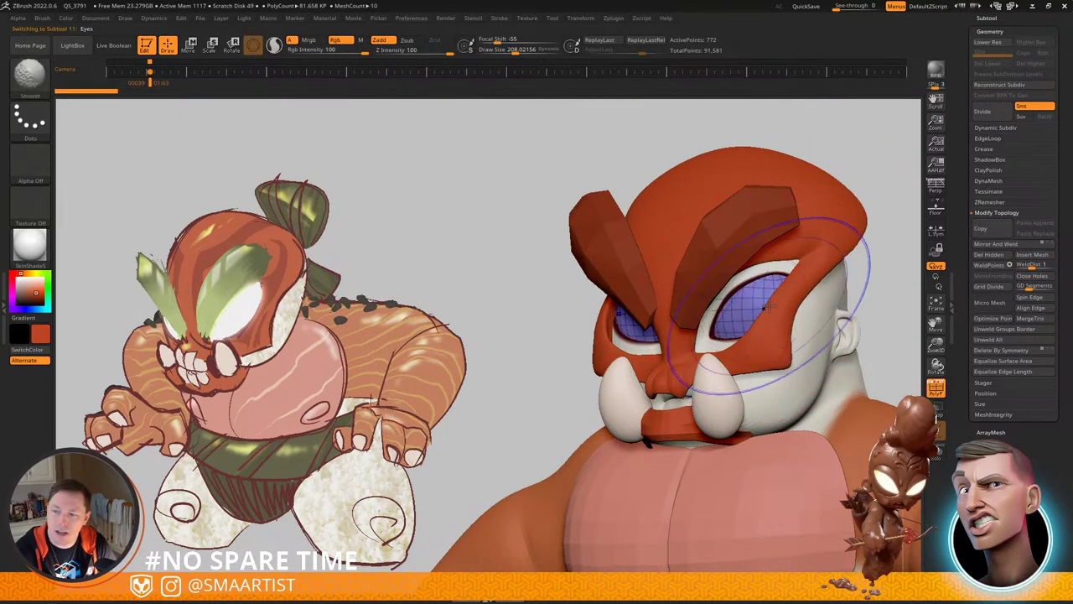
{"action": "key", "text": "ctrl+shift+d"}
{"action": "left_click", "coordinate": [991, 16]}
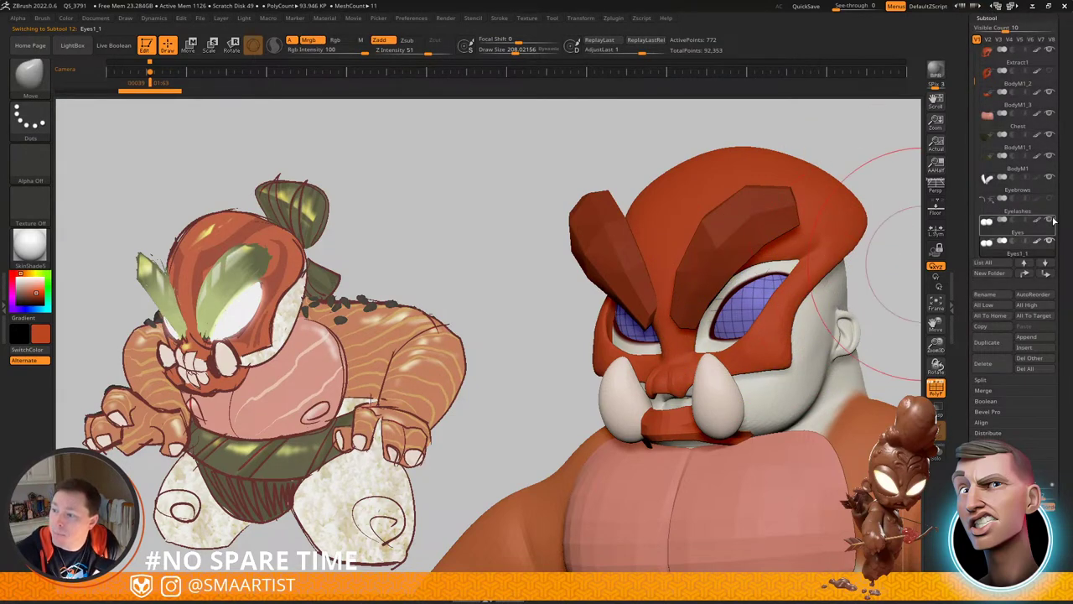
{"action": "left_click", "coordinate": [1051, 220]}
Step: Center the gizmo on the duplicated eyes and reposition them in depth behind the mask's openings
{"action": "right_click_drag", "start_coordinate": [809, 298], "coordinate": [768, 309]}
{"action": "key", "text": "w"}
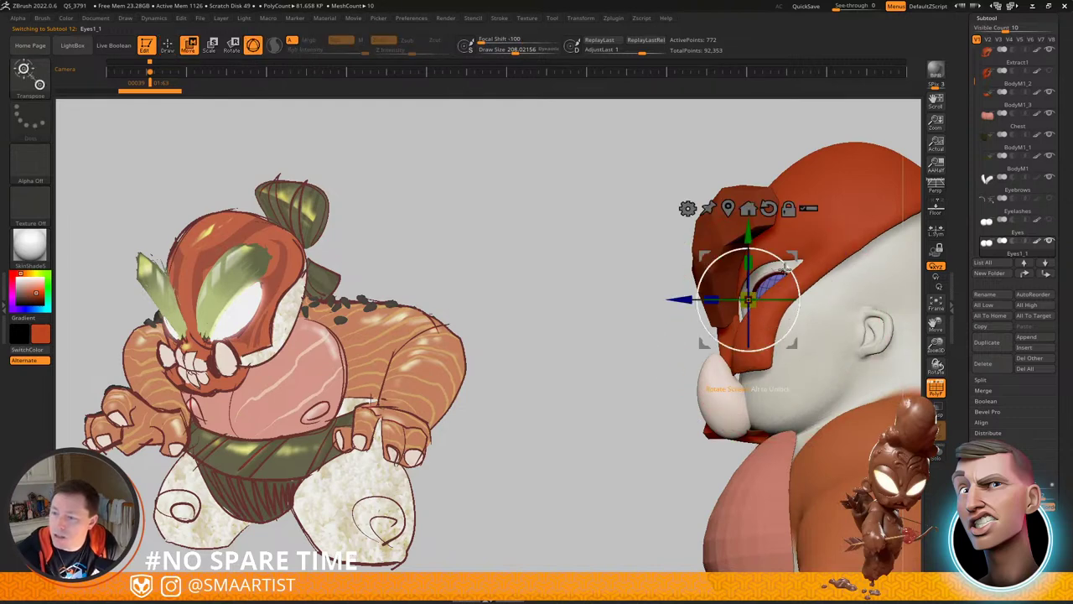
{"action": "left_click", "coordinate": [730, 209]}
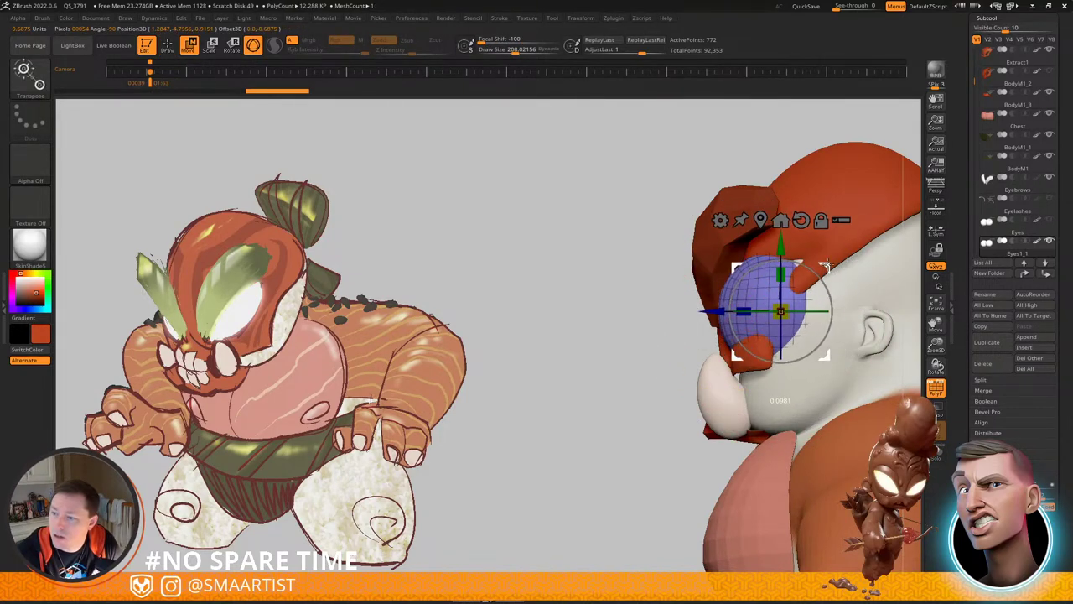
{"action": "mouse_move", "coordinate": [825, 256]}
{"action": "right_mouse_down"}
{"action": "mouse_move", "coordinate": [889, 257]}
{"action": "mouse_move", "coordinate": [848, 271]}
{"action": "mouse_move", "coordinate": [713, 262]}
{"action": "mouse_move", "coordinate": [780, 275]}
{"action": "mouse_move", "coordinate": [801, 263]}
{"action": "right_mouse_up"}
Step: Shape the duplicated eyes to fill the mask's openings from several angles with a Move brush of about 229
{"action": "key", "text": "b"}
{"action": "key", "text": "m"}
{"action": "key", "text": "v"}
{"action": "key", "text": "s"}
{"action": "left_click_drag", "start_coordinate": [750, 309], "coordinate": [739, 307]}
{"action": "right_click_drag", "start_coordinate": [739, 307], "coordinate": [645, 312]}
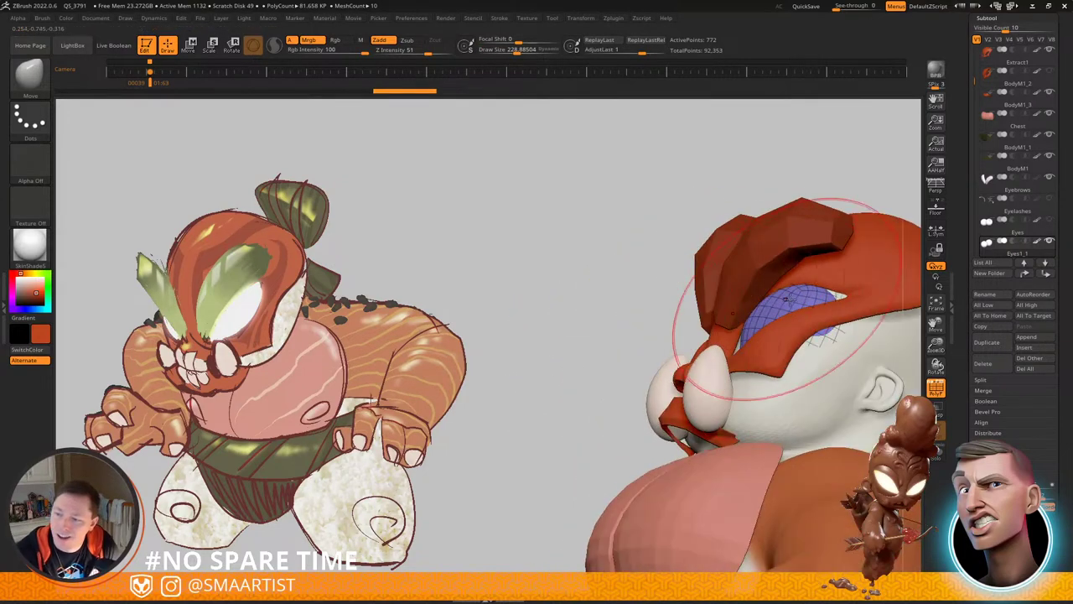
{"action": "right_click_drag", "start_coordinate": [808, 307], "coordinate": [839, 289]}
{"action": "left_click_drag", "start_coordinate": [898, 283], "coordinate": [900, 281]}
{"action": "mouse_move", "coordinate": [889, 286]}
{"action": "right_mouse_down"}
{"action": "mouse_move", "coordinate": [916, 313]}
{"action": "mouse_move", "coordinate": [899, 309]}
{"action": "right_mouse_up"}
{"action": "left_click_drag", "start_coordinate": [724, 368], "coordinate": [725, 366]}
{"action": "right_click_drag", "start_coordinate": [724, 366], "coordinate": [769, 375]}
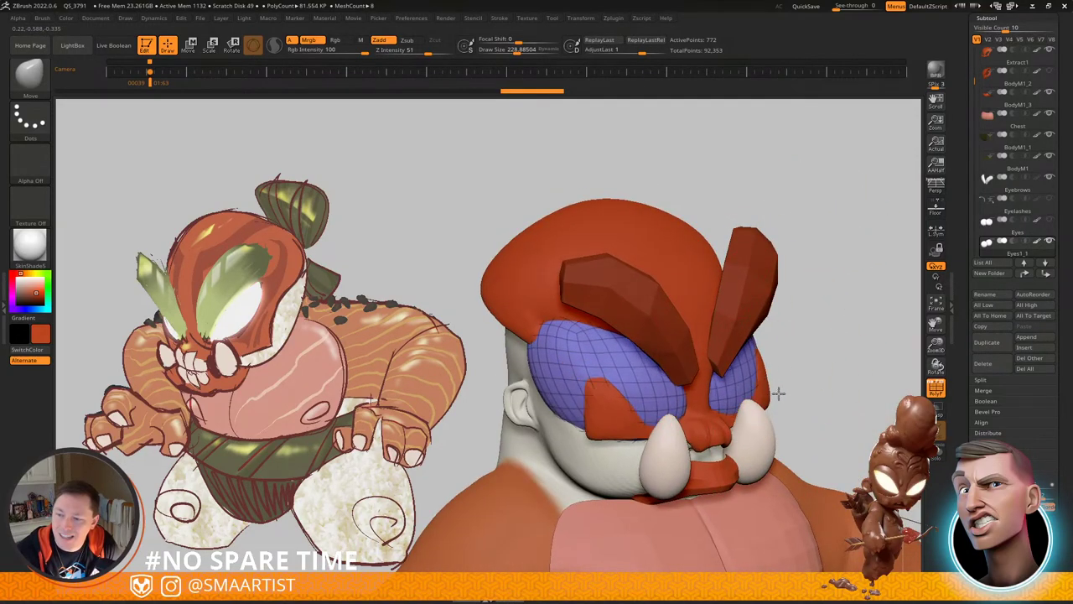
{"action": "left_click_drag", "start_coordinate": [778, 393], "coordinate": [780, 392]}
{"action": "mouse_move", "coordinate": [780, 391]}
{"action": "right_mouse_down"}
{"action": "mouse_move", "coordinate": [731, 374]}
{"action": "mouse_move", "coordinate": [773, 361]}
{"action": "right_mouse_up"}
{"action": "mouse_move", "coordinate": [705, 375]}
{"action": "right_mouse_down"}
{"action": "mouse_move", "coordinate": [739, 414]}
{"action": "mouse_move", "coordinate": [696, 396]}
{"action": "right_mouse_up"}
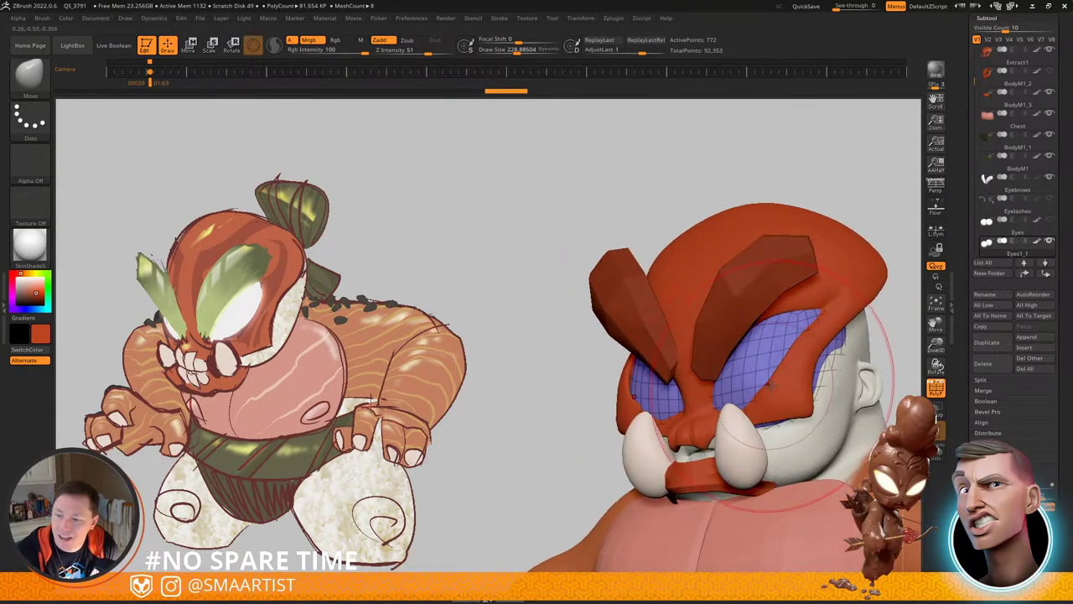
{"action": "left_click_drag", "start_coordinate": [753, 377], "coordinate": [756, 372]}
{"action": "right_click_drag", "start_coordinate": [756, 372], "coordinate": [773, 337]}
Step: Fit the upper part of the eyes under the mask's brow with a Move brush of about 157
{"action": "key", "text": "s"}
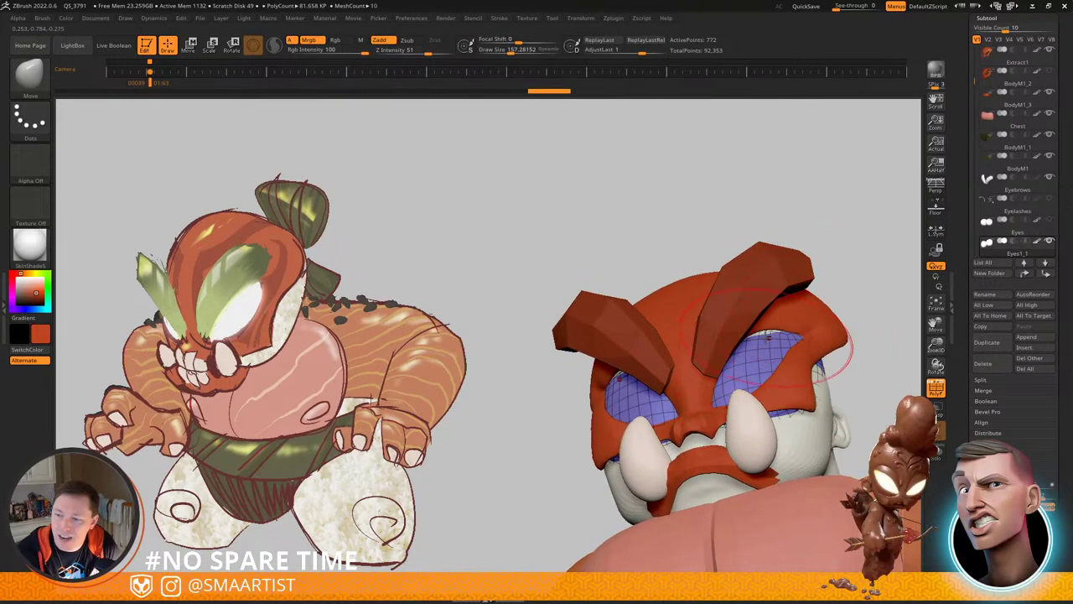
{"action": "left_click_drag", "start_coordinate": [769, 325], "coordinate": [772, 322]}
{"action": "right_click_drag", "start_coordinate": [773, 322], "coordinate": [756, 319]}
{"action": "left_click_drag", "start_coordinate": [767, 317], "coordinate": [769, 314]}
{"action": "right_click_drag", "start_coordinate": [770, 316], "coordinate": [797, 333]}
{"action": "mouse_move", "coordinate": [790, 338]}
{"action": "left_mouse_down"}
{"action": "mouse_move", "coordinate": [788, 313]}
{"action": "mouse_move", "coordinate": [778, 326]}
{"action": "left_mouse_up"}
{"action": "right_click_drag", "start_coordinate": [777, 326], "coordinate": [755, 322]}
{"action": "left_click_drag", "start_coordinate": [756, 324], "coordinate": [758, 321]}
{"action": "right_click_drag", "start_coordinate": [758, 321], "coordinate": [783, 323]}
{"action": "key", "text": "space"}
{"action": "left_click_drag", "start_coordinate": [771, 336], "coordinate": [826, 318]}
{"action": "mouse_move", "coordinate": [745, 285]}
{"action": "right_mouse_down"}
{"action": "mouse_move", "coordinate": [772, 296]}
{"action": "mouse_move", "coordinate": [784, 351]}
{"action": "right_mouse_up"}
Step: Adjust the eyes' outer and inner surfaces against the mask's rim with the Move brush and hide the wireframe
{"action": "key", "text": "b"}
{"action": "key", "text": "m"}
{"action": "key", "text": "v"}
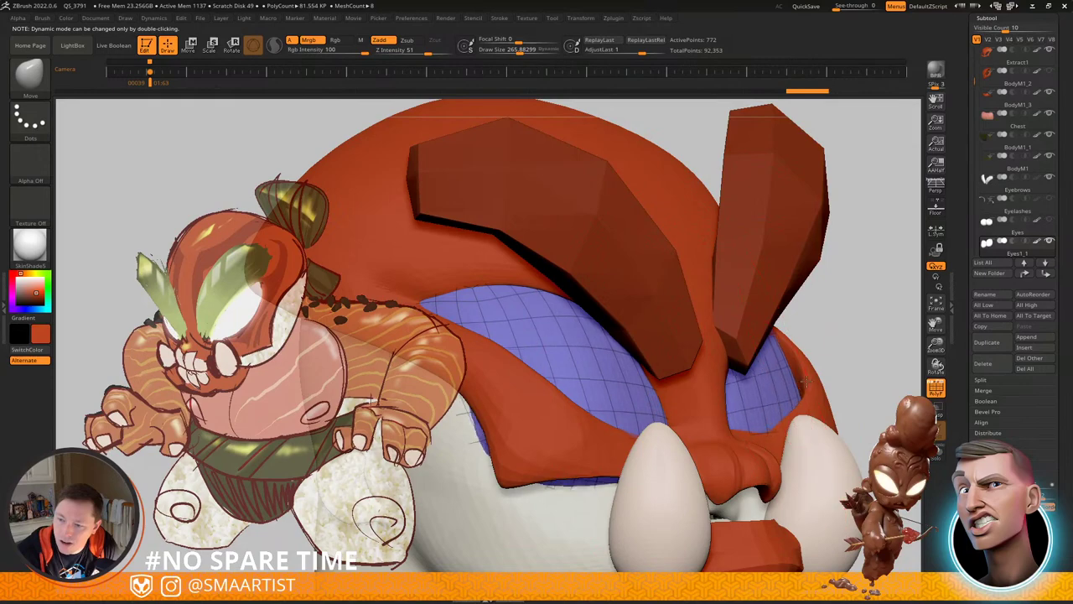
{"action": "left_click_drag", "start_coordinate": [810, 378], "coordinate": [808, 372]}
{"action": "mouse_move", "coordinate": [814, 340]}
{"action": "right_mouse_down"}
{"action": "mouse_move", "coordinate": [738, 381]}
{"action": "mouse_move", "coordinate": [722, 410]}
{"action": "right_mouse_up"}
{"action": "left_click_drag", "start_coordinate": [737, 407], "coordinate": [734, 403]}
{"action": "mouse_move", "coordinate": [734, 394]}
{"action": "right_mouse_down"}
{"action": "mouse_move", "coordinate": [749, 421]}
{"action": "mouse_move", "coordinate": [773, 424]}
{"action": "mouse_move", "coordinate": [740, 385]}
{"action": "mouse_move", "coordinate": [767, 373]}
{"action": "mouse_move", "coordinate": [723, 384]}
{"action": "right_mouse_up"}
{"action": "key", "text": "s"}
{"action": "left_click_drag", "start_coordinate": [722, 385], "coordinate": [735, 398]}
{"action": "mouse_move", "coordinate": [745, 402]}
{"action": "right_mouse_down"}
{"action": "mouse_move", "coordinate": [713, 366]}
{"action": "mouse_move", "coordinate": [650, 356]}
{"action": "mouse_move", "coordinate": [646, 378]}
{"action": "mouse_move", "coordinate": [682, 278]}
{"action": "mouse_move", "coordinate": [693, 309]}
{"action": "mouse_move", "coordinate": [657, 412]}
{"action": "mouse_move", "coordinate": [625, 371]}
{"action": "mouse_move", "coordinate": [663, 380]}
{"action": "mouse_move", "coordinate": [679, 362]}
{"action": "mouse_move", "coordinate": [667, 367]}
{"action": "mouse_move", "coordinate": [623, 327]}
{"action": "mouse_move", "coordinate": [637, 316]}
{"action": "right_mouse_up"}
{"action": "key", "text": "shift+f"}
Step: Select the mask subtool Extract1 and smooth the outer edge and corner of its eye opening with a brush of about 65
{"action": "left_click", "coordinate": [624, 339], "text": "alt"}
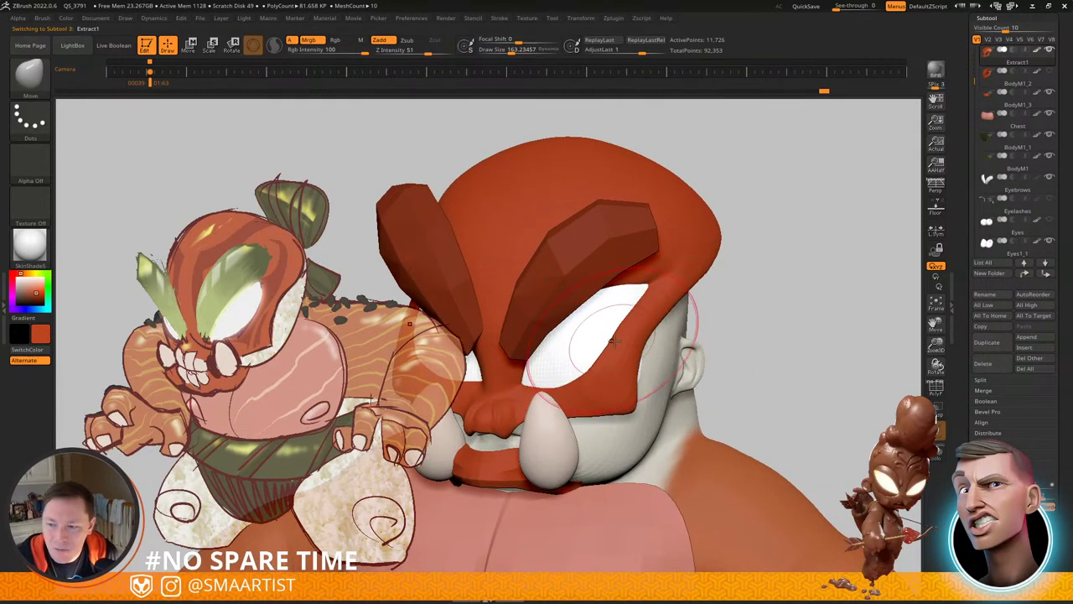
{"action": "key", "text": "shift+f"}
{"action": "key", "text": "s"}
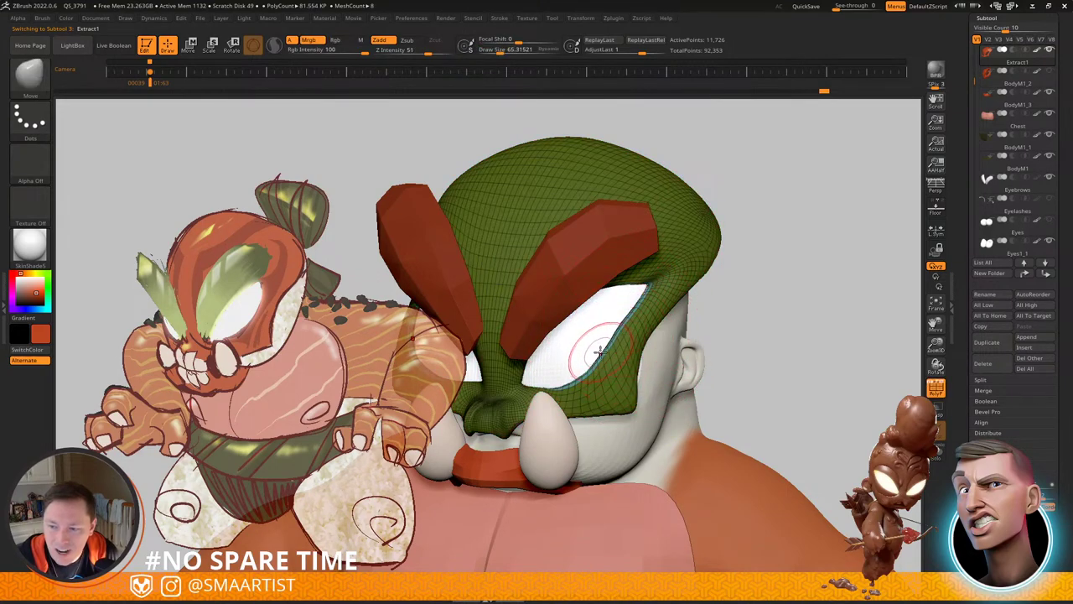
{"action": "left_click_drag", "start_coordinate": [603, 354], "coordinate": [640, 303], "text": "shift"}
{"action": "mouse_move", "coordinate": [619, 309]}
{"action": "right_mouse_down"}
{"action": "mouse_move", "coordinate": [667, 306]}
{"action": "mouse_move", "coordinate": [622, 313]}
{"action": "right_mouse_up"}
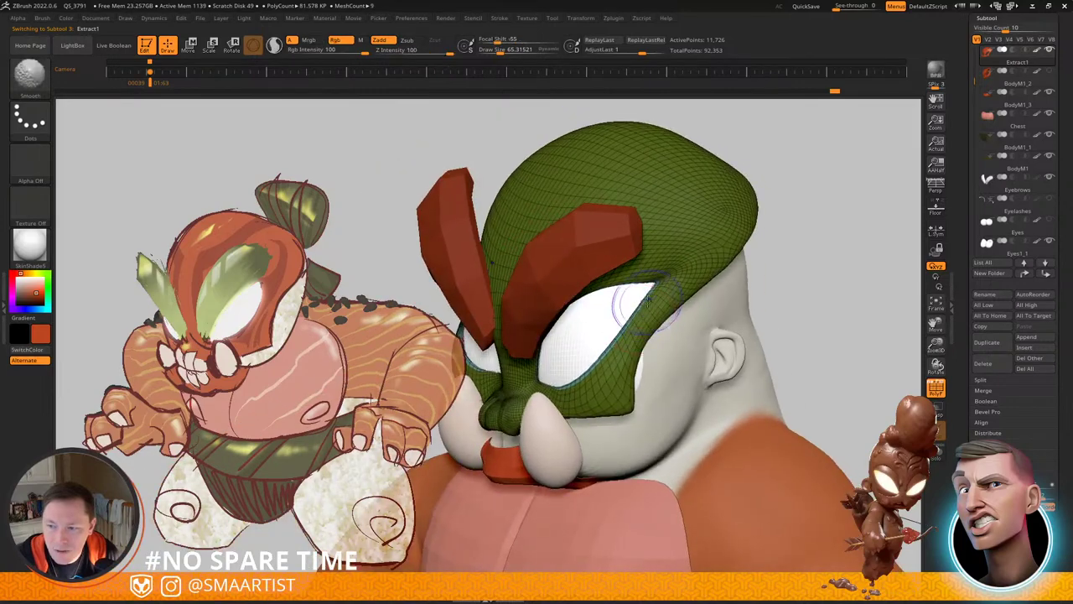
{"action": "left_click_drag", "start_coordinate": [637, 323], "coordinate": [641, 326], "text": "shift"}
{"action": "mouse_move", "coordinate": [654, 355]}
{"action": "right_mouse_down", "text": "ctrl"}
{"action": "mouse_move", "coordinate": [628, 391]}
{"action": "mouse_move", "coordinate": [669, 396]}
{"action": "mouse_move", "coordinate": [667, 424]}
{"action": "mouse_move", "coordinate": [665, 348]}
{"action": "mouse_move", "coordinate": [613, 350]}
{"action": "mouse_move", "coordinate": [647, 289]}
{"action": "mouse_move", "coordinate": [671, 307]}
{"action": "mouse_move", "coordinate": [676, 346]}
{"action": "mouse_move", "coordinate": [632, 344]}
{"action": "mouse_move", "coordinate": [613, 328]}
{"action": "right_mouse_up", "text": "ctrl"}
{"action": "key", "text": "shift+f"}
{"action": "left_click_drag", "start_coordinate": [613, 328], "coordinate": [604, 292], "text": "shift"}
{"action": "mouse_move", "coordinate": [603, 292]}
{"action": "right_mouse_down", "text": "ctrl"}
{"action": "mouse_move", "coordinate": [608, 344]}
{"action": "mouse_move", "coordinate": [681, 317]}
{"action": "mouse_move", "coordinate": [605, 322]}
{"action": "mouse_move", "coordinate": [617, 272]}
{"action": "mouse_move", "coordinate": [624, 289]}
{"action": "right_mouse_up", "text": "ctrl"}
{"action": "right_click_drag", "start_coordinate": [717, 359], "coordinate": [706, 384]}
{"action": "left_click_drag", "start_coordinate": [654, 428], "coordinate": [655, 428], "text": "shift"}
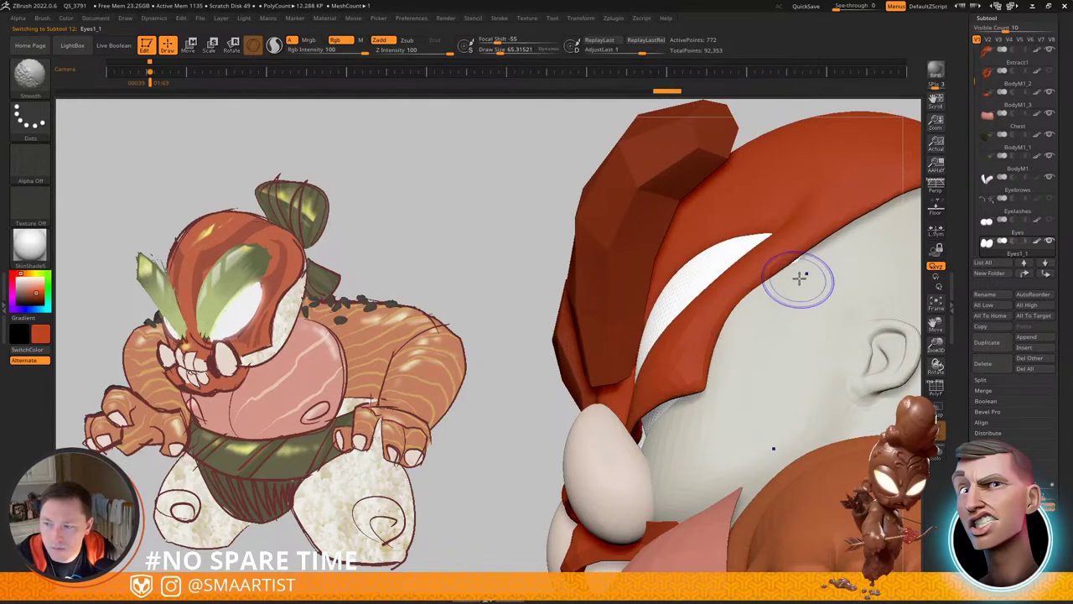
Step: Select the eyebrows, choose the Standard brush, sample a light grey and fill the eyebrows with it
{"action": "mouse_move", "coordinate": [810, 270]}
{"action": "right_mouse_down"}
{"action": "mouse_move", "coordinate": [837, 320]}
{"action": "mouse_move", "coordinate": [801, 315]}
{"action": "mouse_move", "coordinate": [826, 356]}
{"action": "mouse_move", "coordinate": [724, 263]}
{"action": "mouse_move", "coordinate": [770, 260]}
{"action": "mouse_move", "coordinate": [766, 238]}
{"action": "mouse_move", "coordinate": [738, 283]}
{"action": "mouse_move", "coordinate": [755, 352]}
{"action": "right_mouse_up"}
{"action": "right_click_drag", "start_coordinate": [697, 255], "coordinate": [729, 231], "text": "ctrl"}
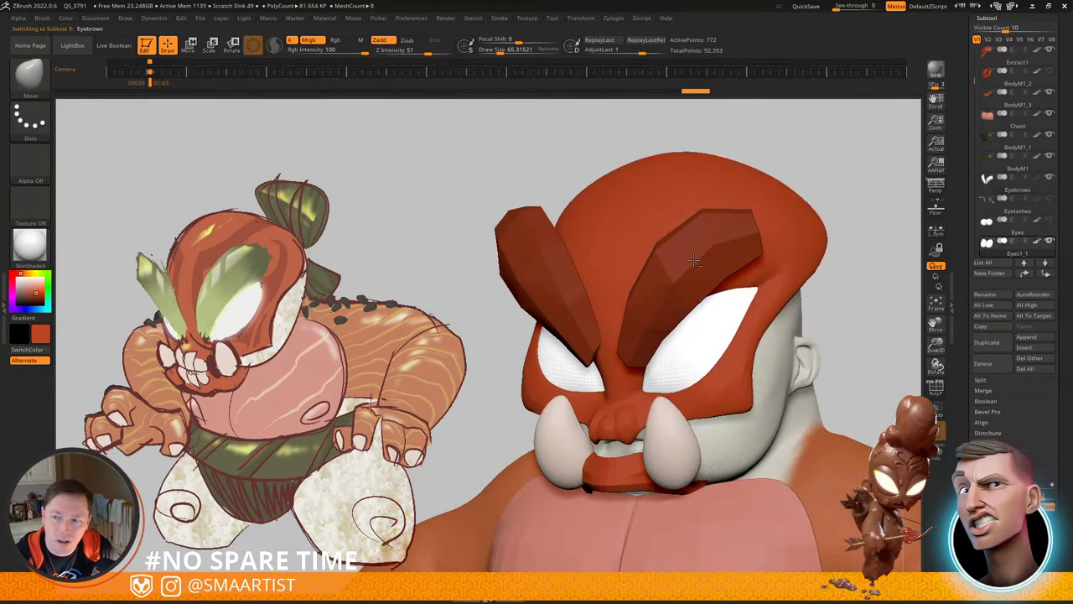
{"action": "key", "text": "b"}
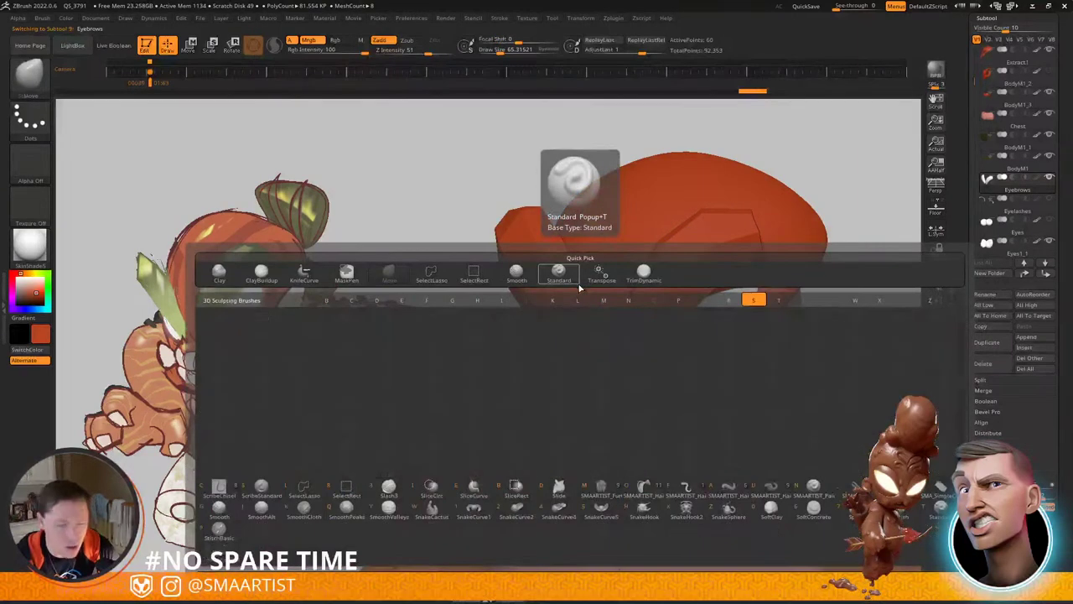
{"action": "key", "text": "t"}
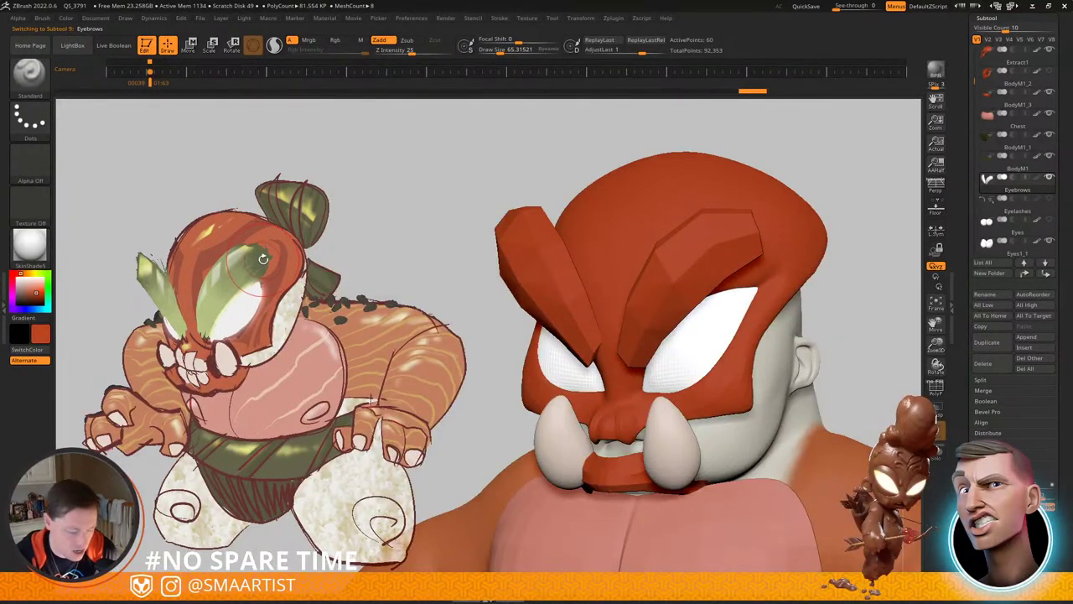
{"action": "key", "text": "c"}
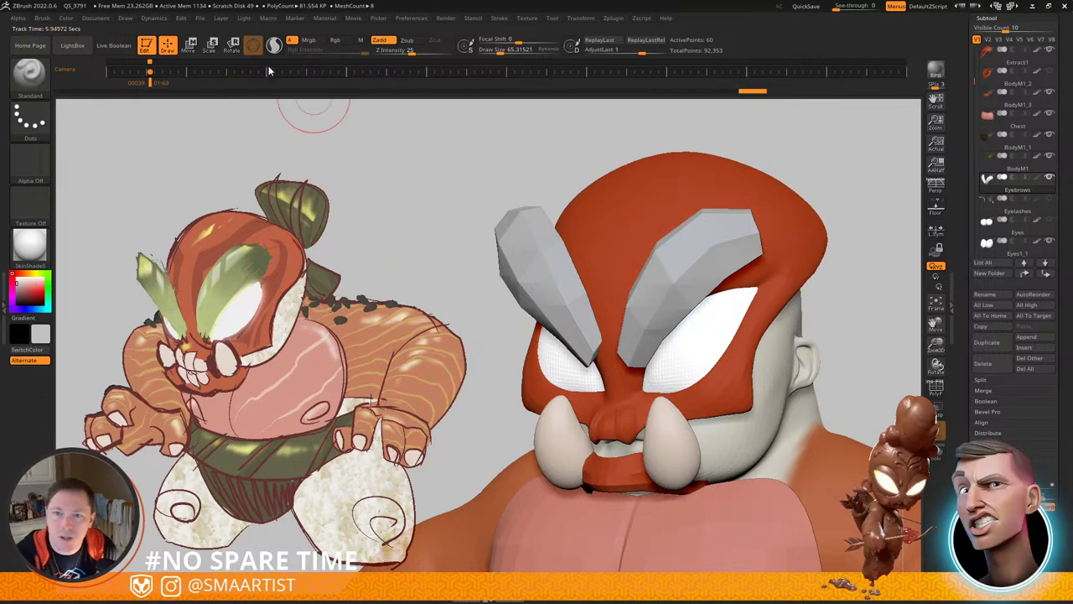
{"action": "left_click", "coordinate": [66, 19]}
{"action": "left_click", "coordinate": [105, 218]}
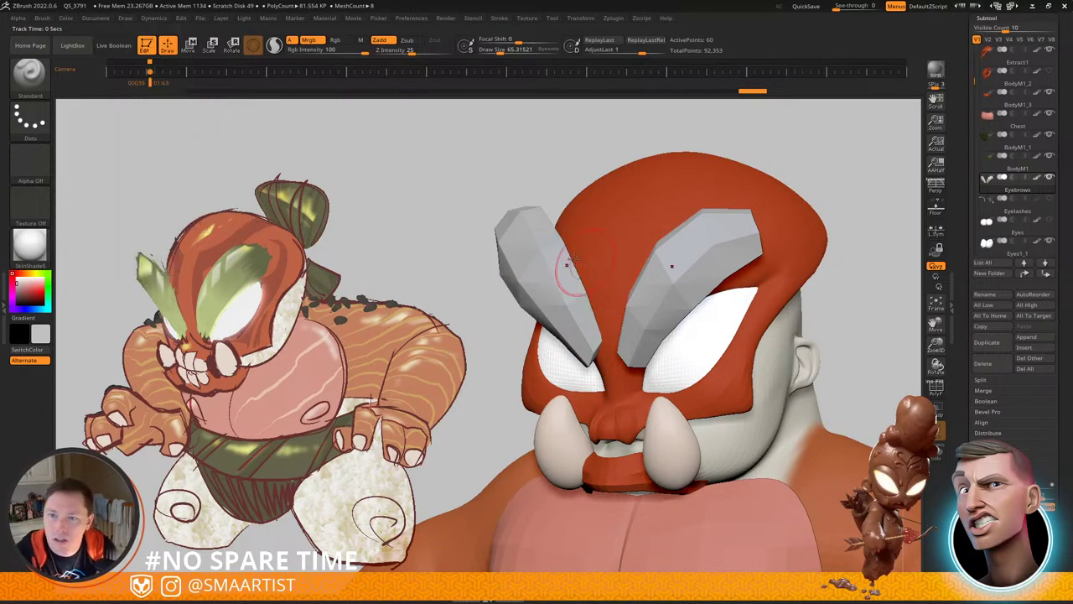
Step: Check the eyebrows' wireframe and try a Standard brush stroke on them, undoing it
{"action": "key", "text": "shift+f"}
{"action": "right_click_drag", "start_coordinate": [746, 222], "coordinate": [723, 186]}
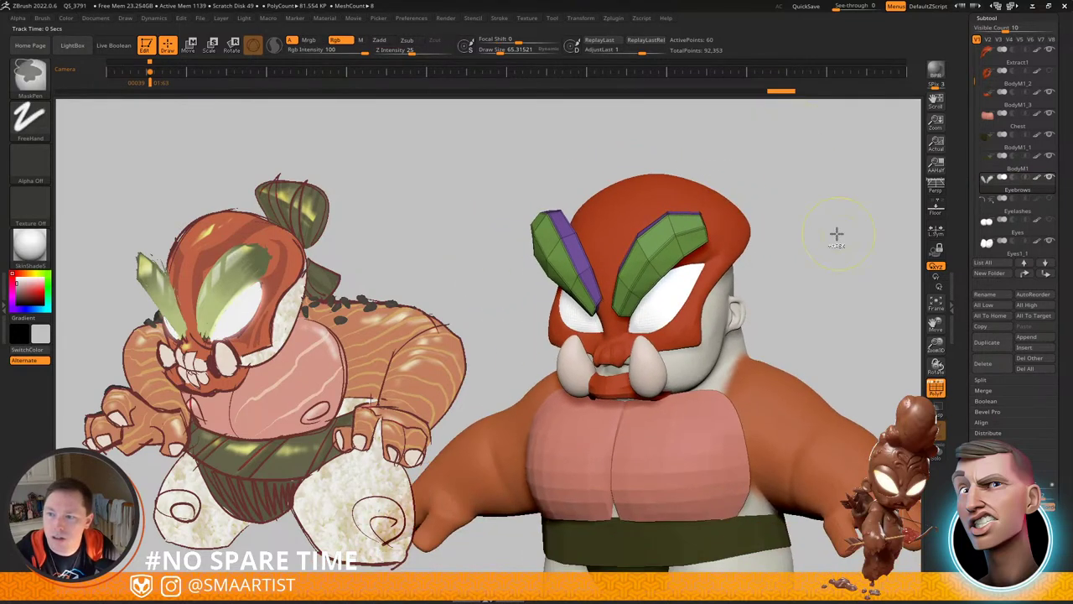
{"action": "key", "text": "shift+f"}
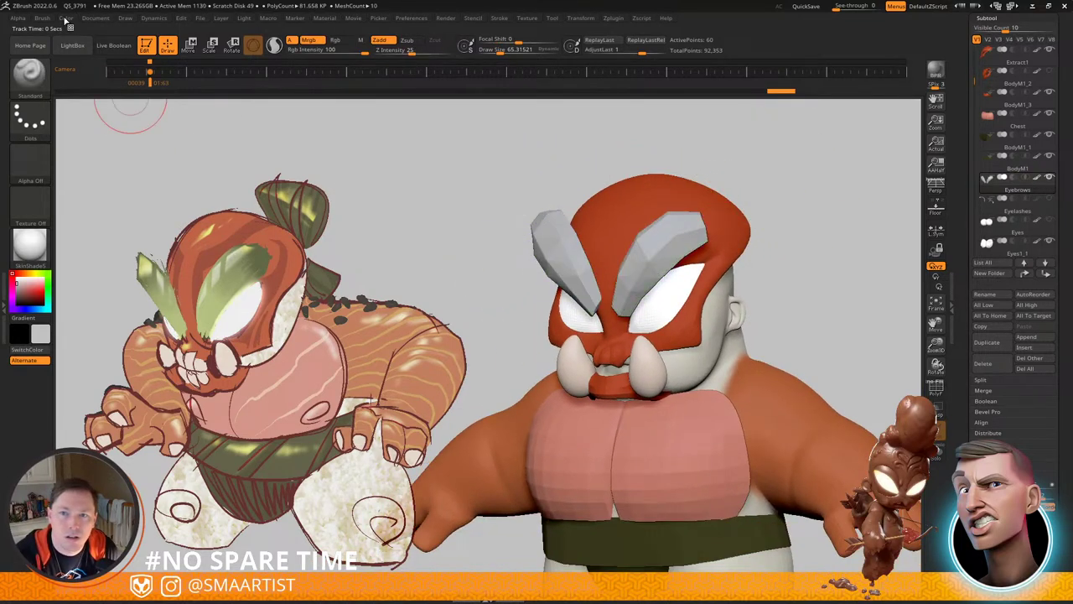
{"action": "left_click", "coordinate": [66, 18]}
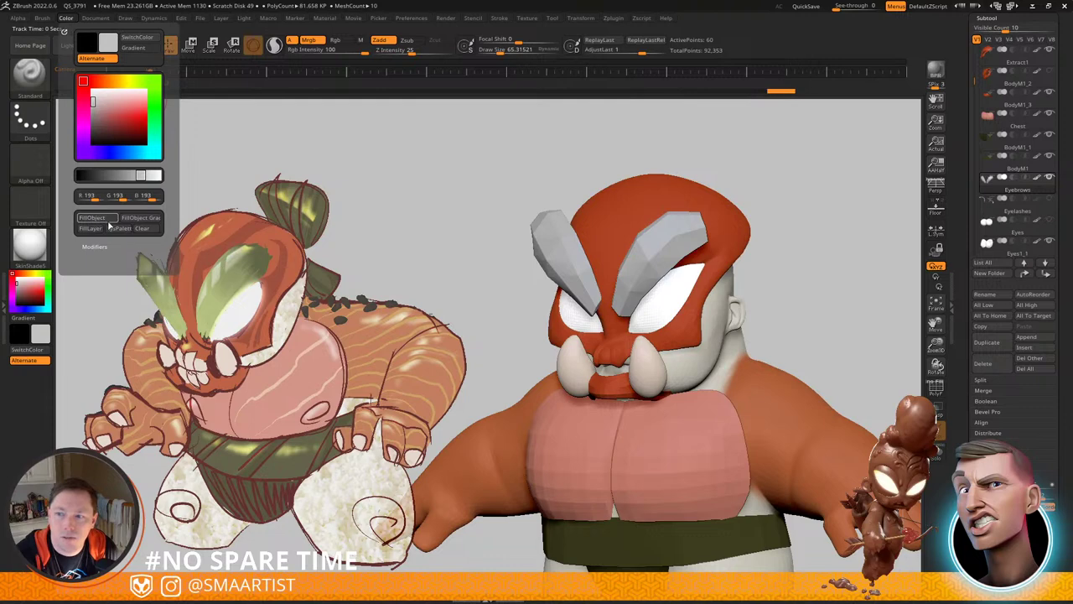
{"action": "key", "text": "shift+f"}
{"action": "key", "text": "shift+f"}
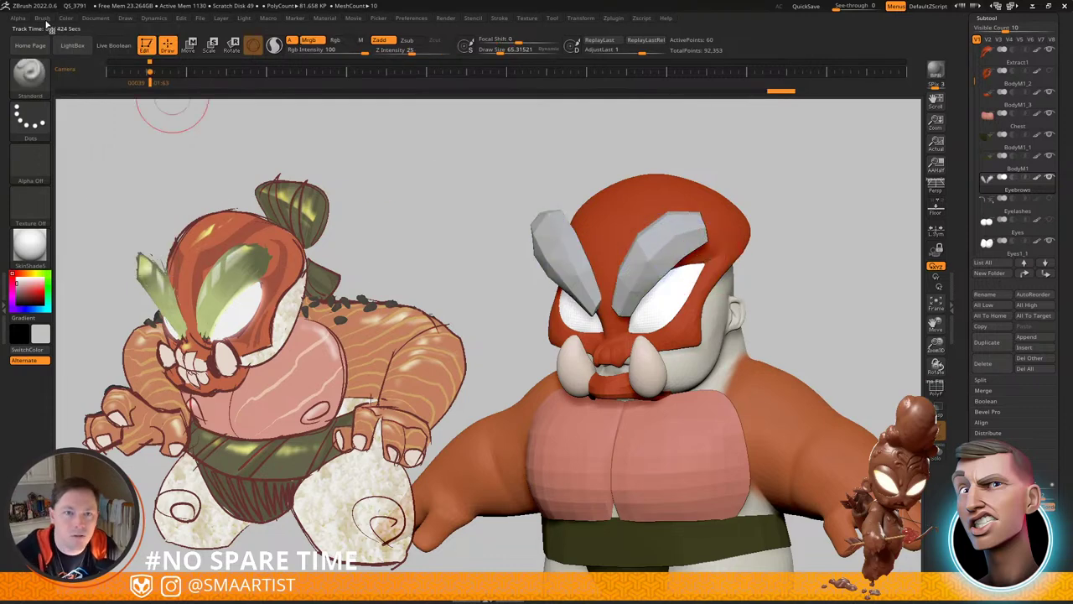
{"action": "left_click", "coordinate": [42, 19]}
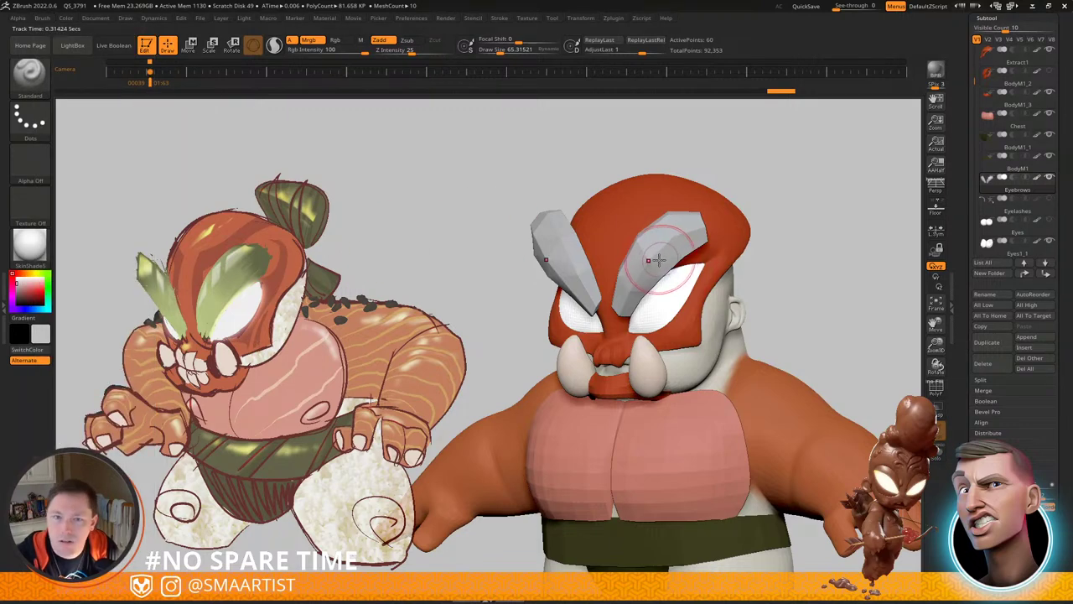
{"action": "left_click_drag", "start_coordinate": [676, 250], "coordinate": [682, 232]}
{"action": "key", "text": "ctrl+z"}
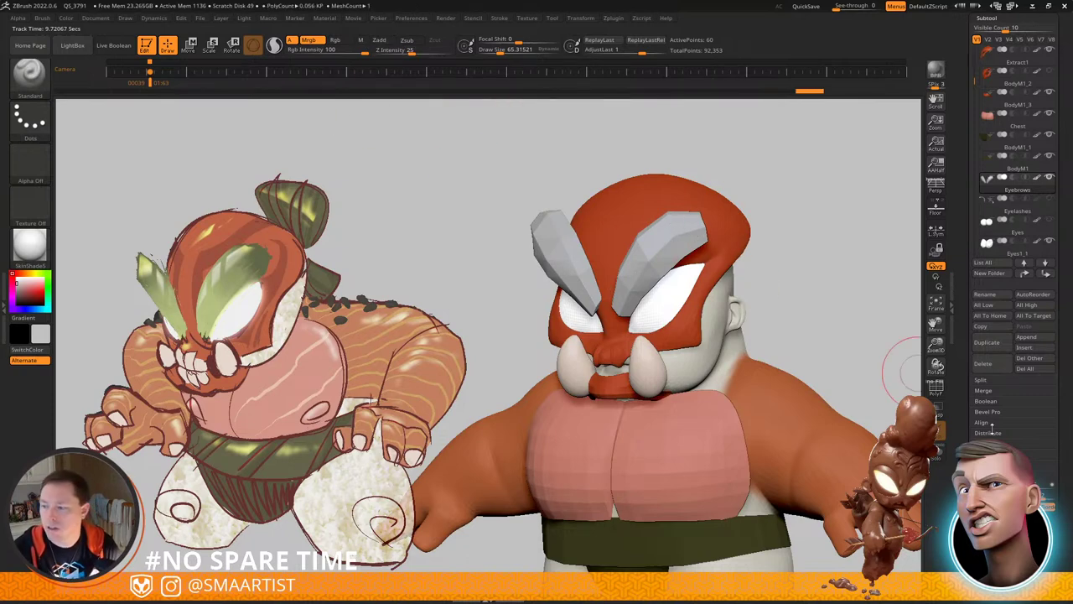
Step: Create a texture map from masking for the eyebrows, switch the texture off and delete their UVs
{"action": "left_click_drag", "start_coordinate": [998, 537], "coordinate": [1017, 440]}
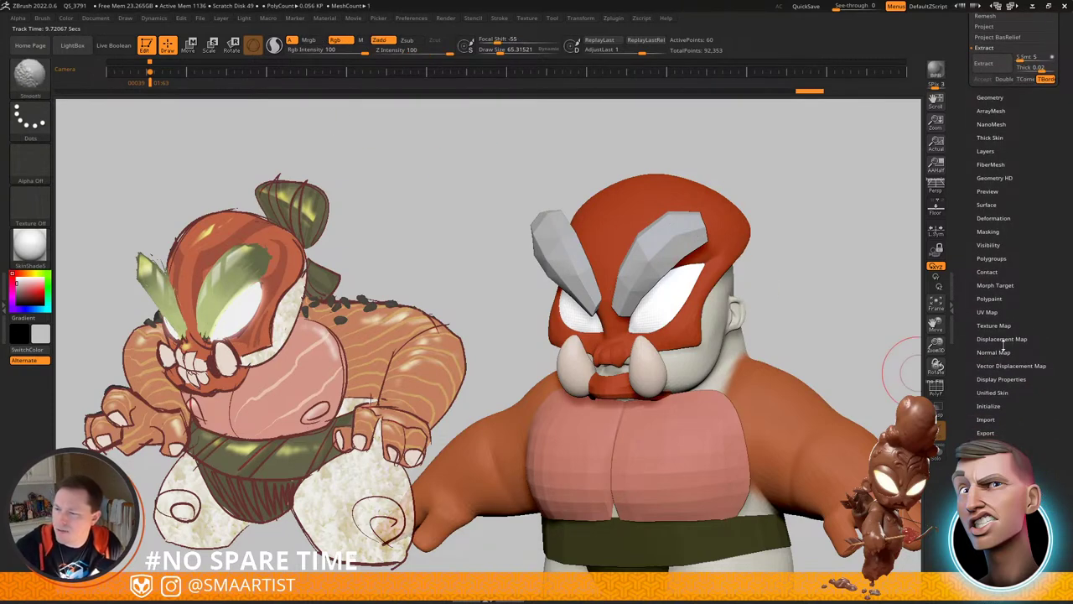
{"action": "left_click", "coordinate": [993, 326]}
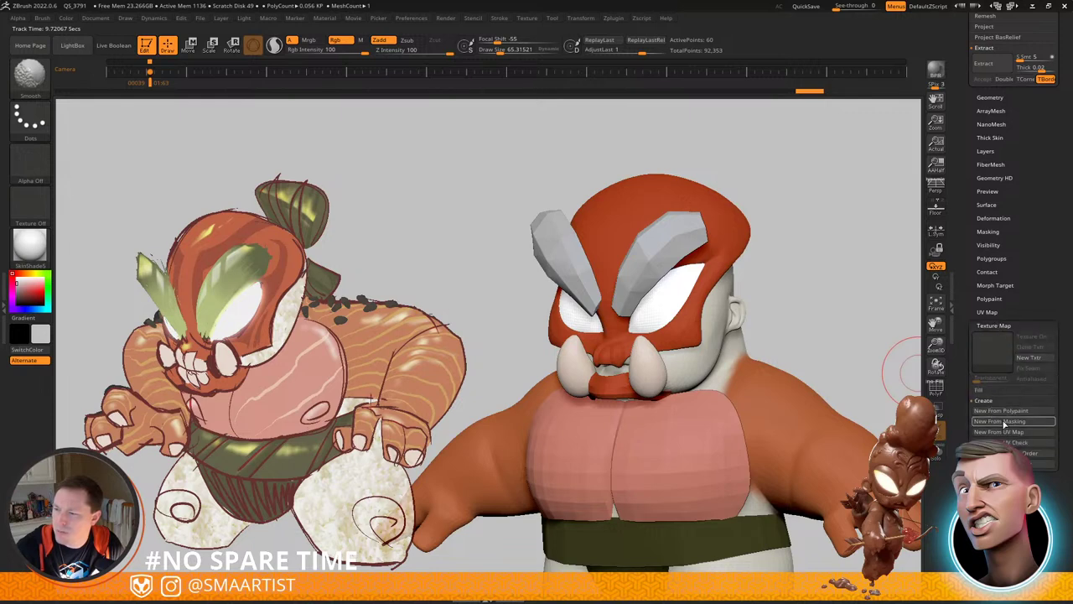
{"action": "left_click", "coordinate": [1010, 421]}
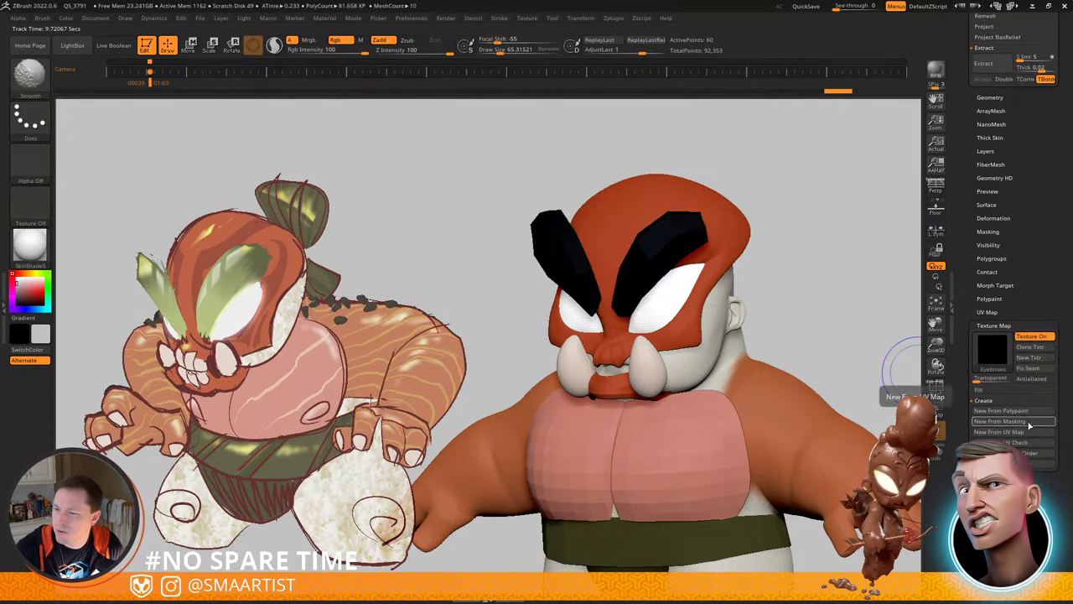
{"action": "left_click", "coordinate": [1036, 337]}
{"action": "left_click", "coordinate": [990, 312]}
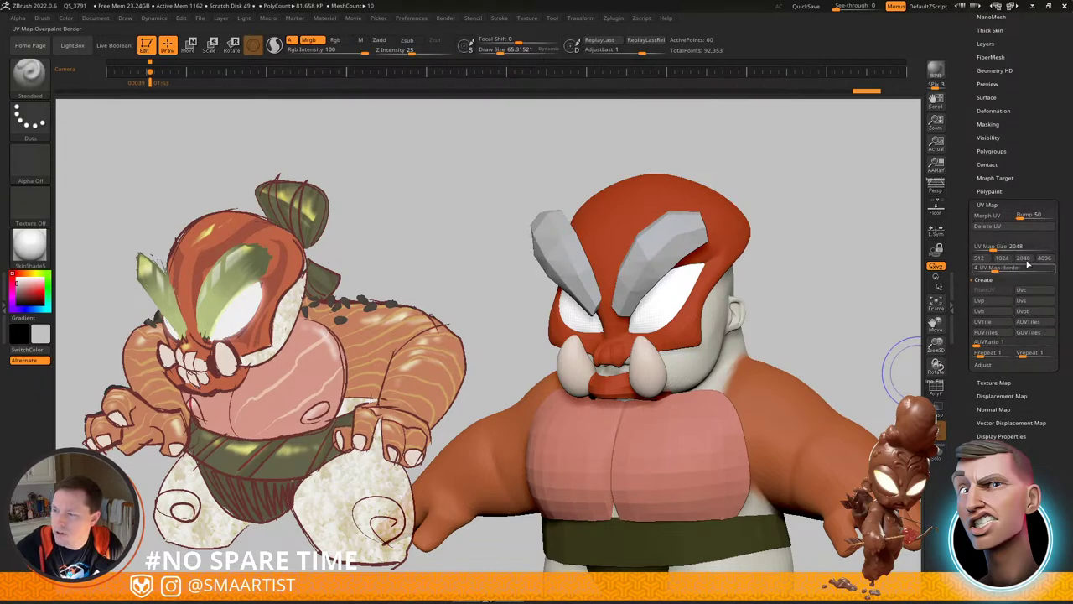
{"action": "left_click", "coordinate": [1009, 228]}
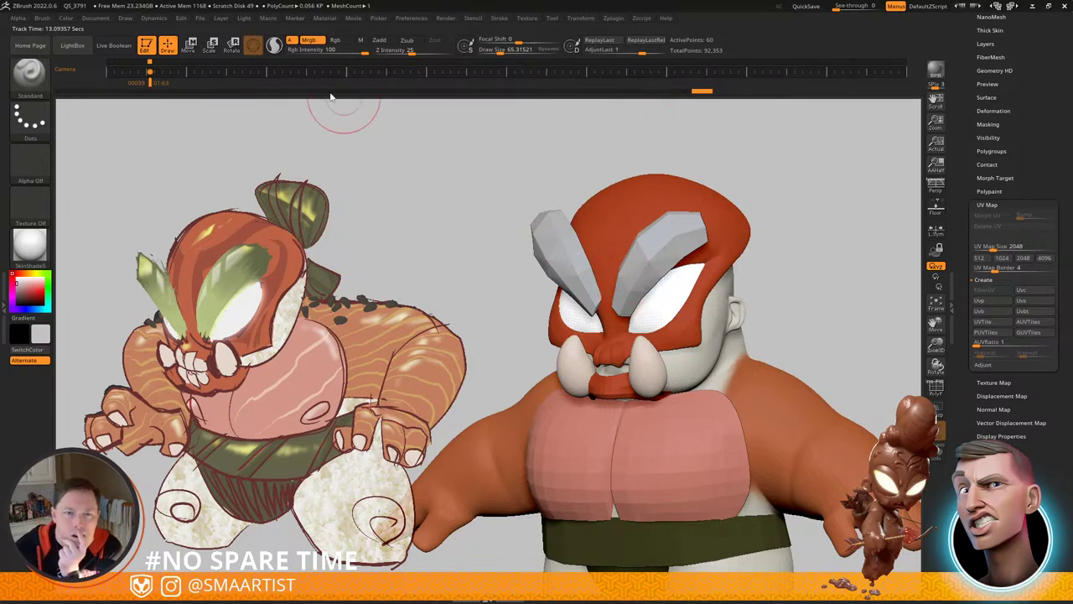
Step: Enable Spotlight Projection for the Standard brush and project the concept's eyebrow colours onto the model's eyebrows
{"action": "left_click_drag", "start_coordinate": [1056, 98], "coordinate": [1030, 159]}
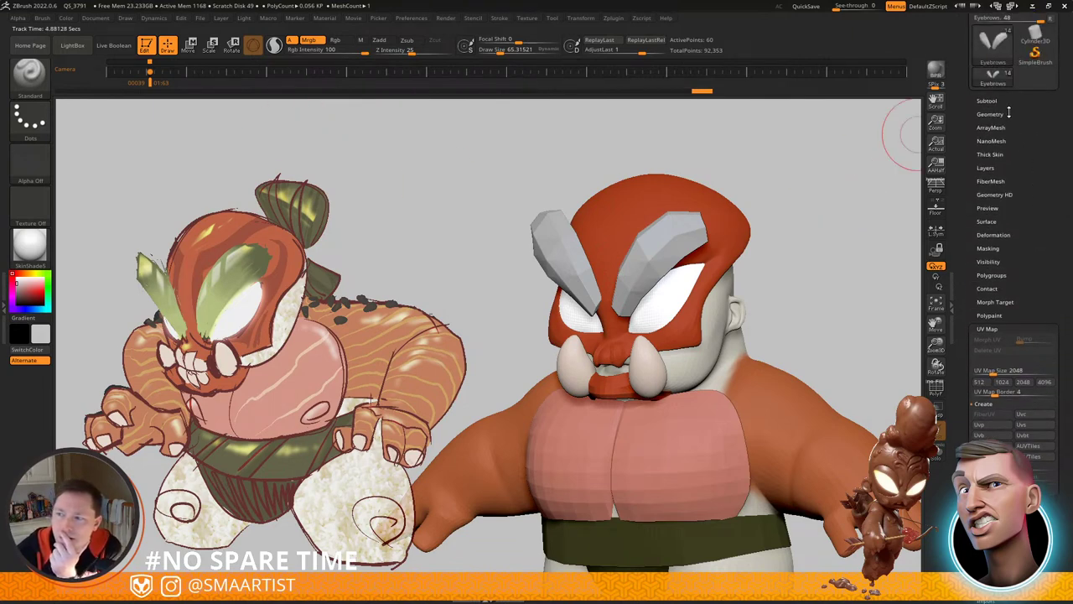
{"action": "left_click", "coordinate": [993, 100]}
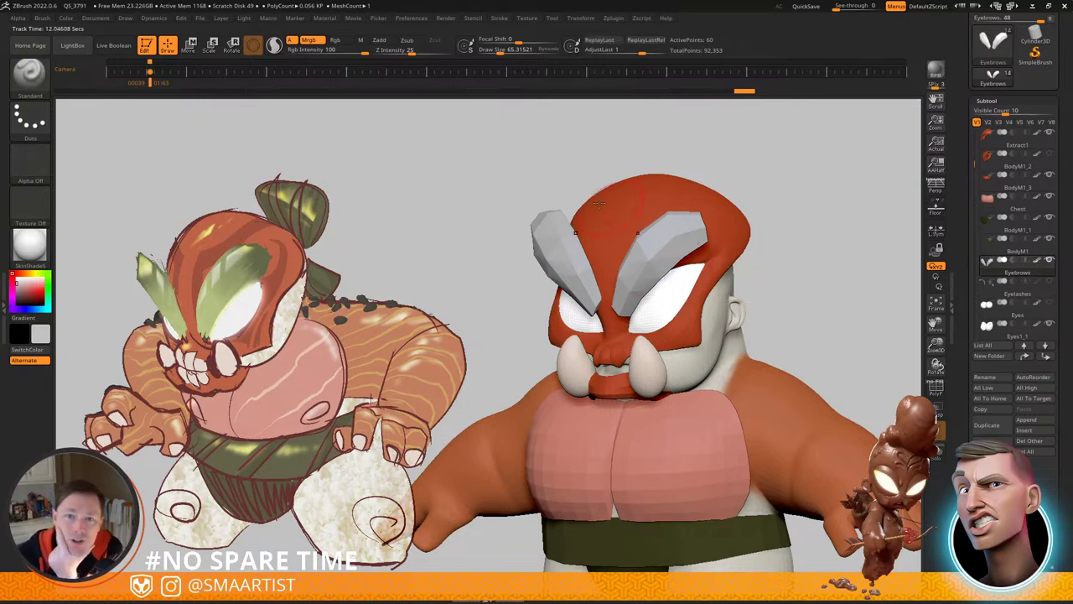
{"action": "left_click", "coordinate": [46, 18]}
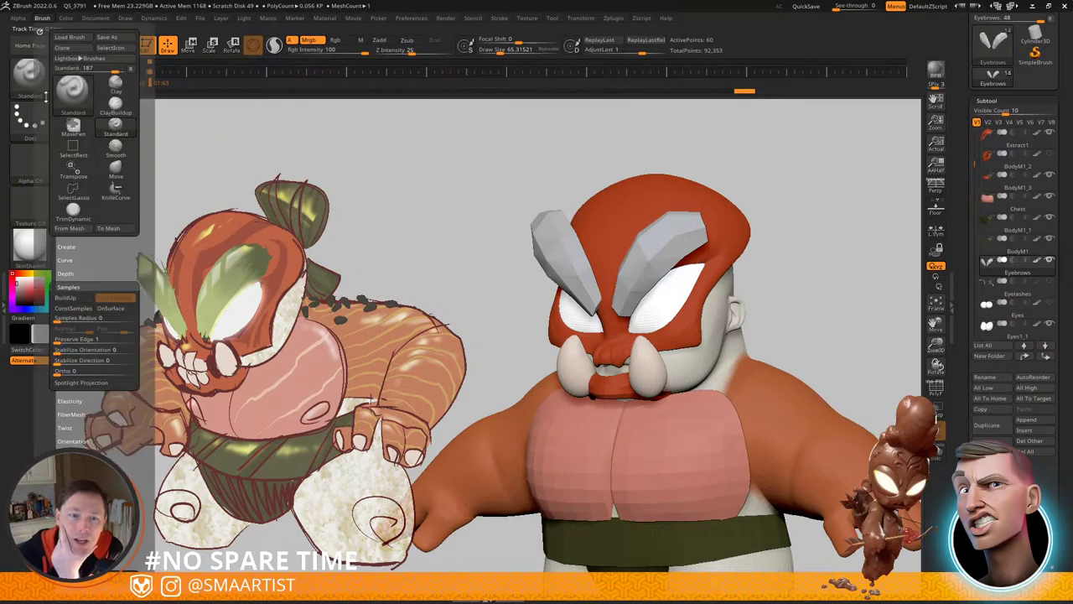
{"action": "left_click", "coordinate": [94, 385]}
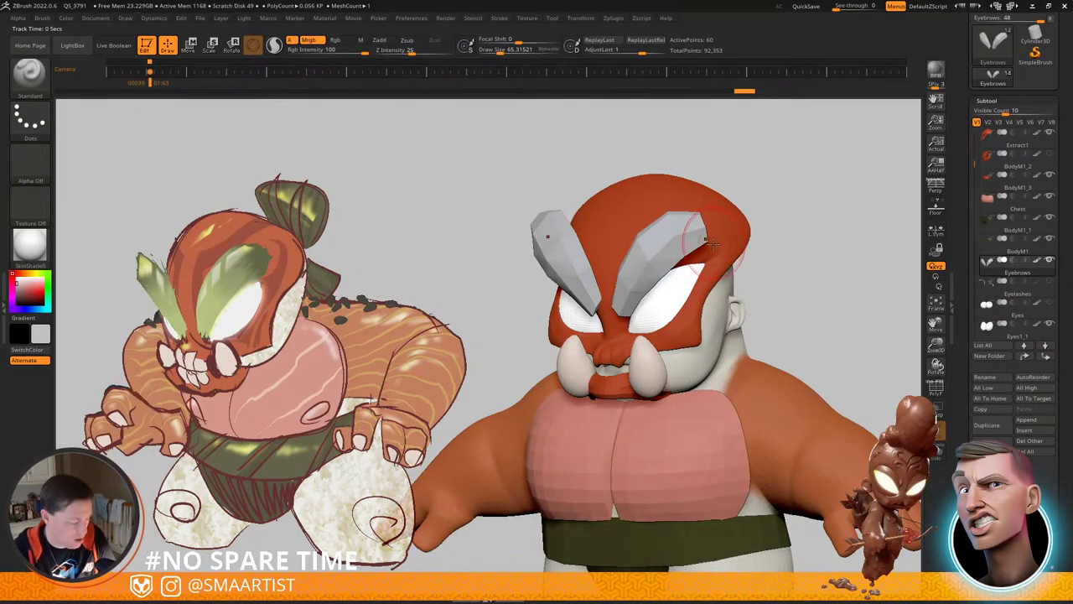
{"action": "right_click_drag", "start_coordinate": [713, 244], "coordinate": [290, 272]}
{"action": "mouse_move", "coordinate": [206, 303]}
{"action": "left_mouse_down"}
{"action": "mouse_move", "coordinate": [225, 266]}
{"action": "mouse_move", "coordinate": [270, 250]}
{"action": "mouse_move", "coordinate": [216, 258]}
{"action": "left_mouse_up"}
{"action": "right_click_drag", "start_coordinate": [488, 239], "coordinate": [893, 235], "text": "alt"}
Step: Turn Spotlight Projection off and try painting the eyebrows light grey, undoing the strokes
{"action": "left_click", "coordinate": [41, 17]}
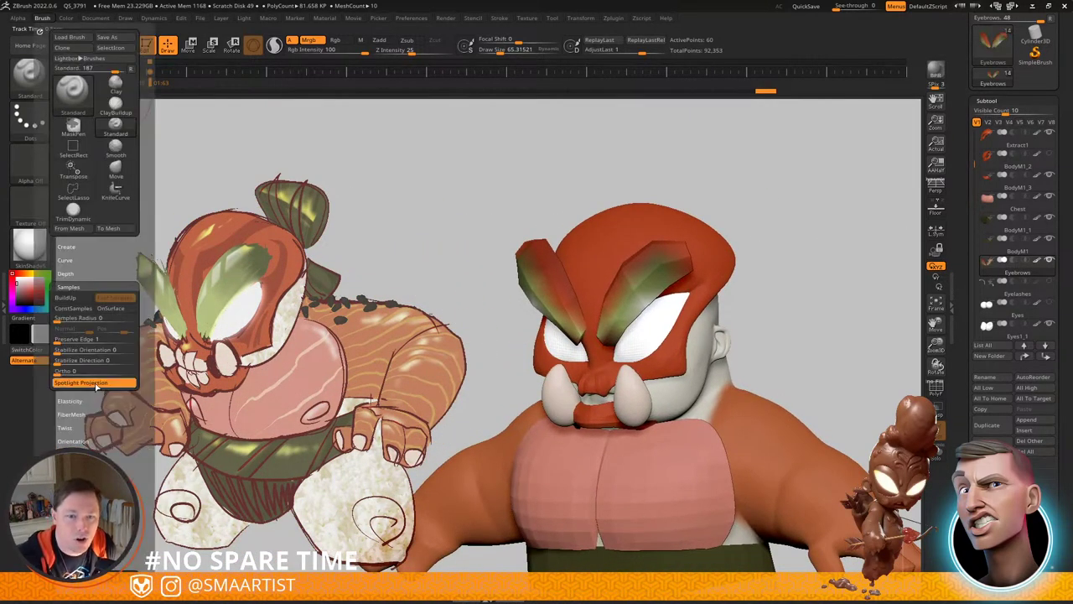
{"action": "left_click", "coordinate": [95, 385]}
{"action": "mouse_move", "coordinate": [636, 300]}
{"action": "left_mouse_down"}
{"action": "mouse_move", "coordinate": [620, 293]}
{"action": "mouse_move", "coordinate": [669, 252]}
{"action": "left_mouse_up"}
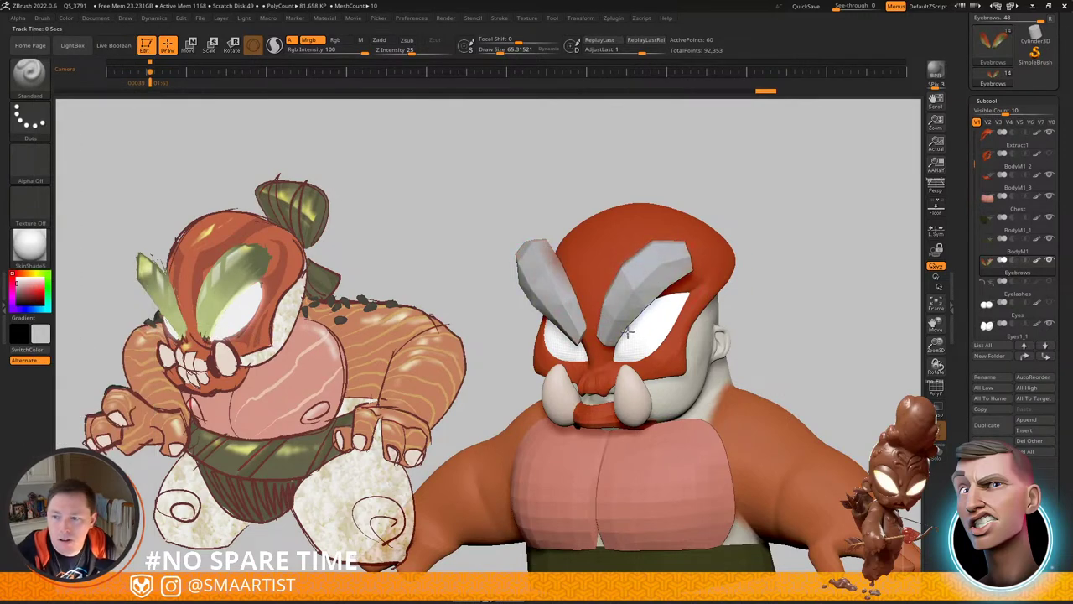
{"action": "left_click_drag", "start_coordinate": [628, 332], "coordinate": [643, 303]}
{"action": "key", "text": "ctrl+z"}
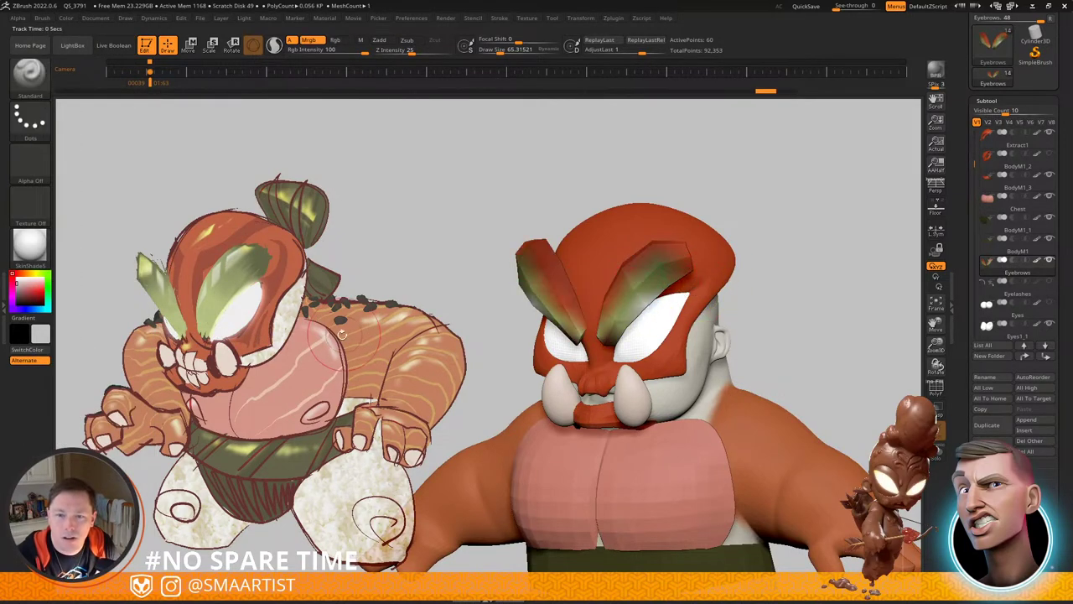
Step: Sample the dark green from the concept's eyebrow and paint the front of the eyebrows with it
{"action": "key", "text": "z"}
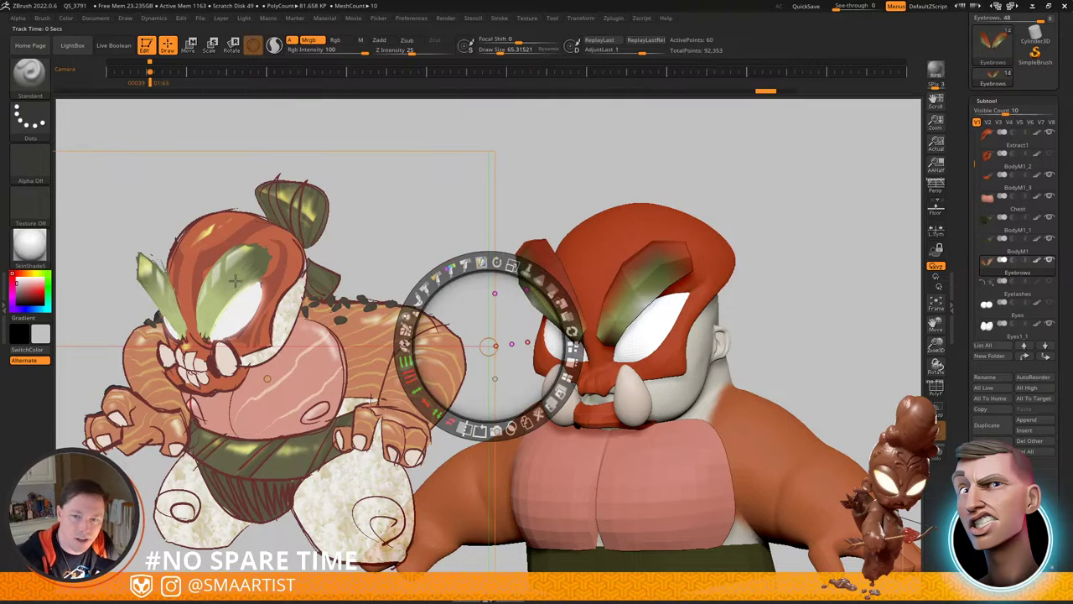
{"action": "key", "text": "c"}
{"action": "key", "text": "z"}
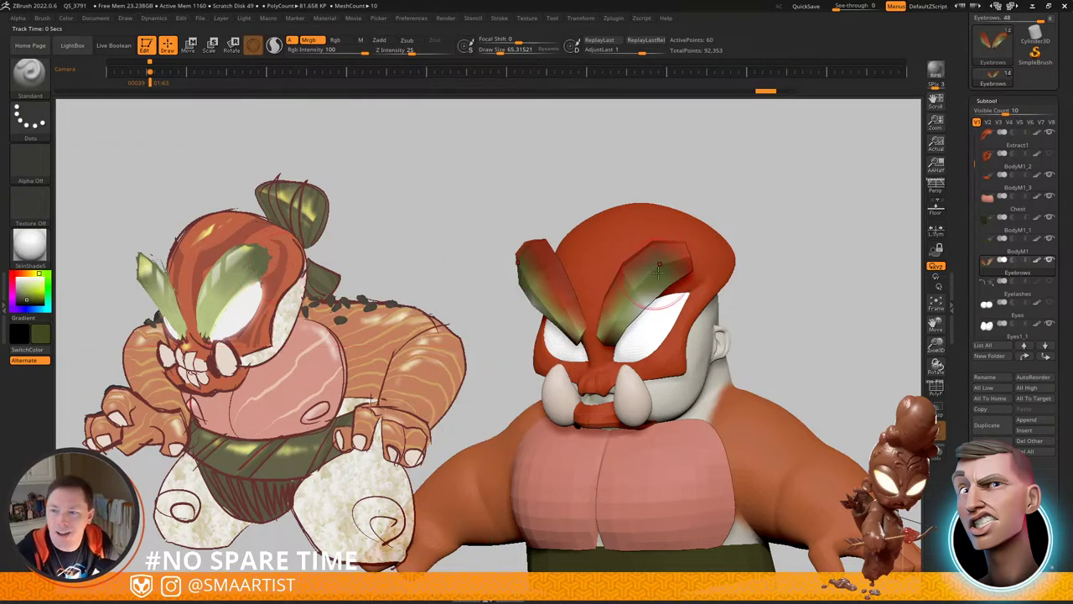
{"action": "left_click_drag", "start_coordinate": [659, 270], "coordinate": [694, 242]}
{"action": "left_click_drag", "start_coordinate": [641, 322], "coordinate": [641, 287]}
Step: Isolate the eyebrows to cover their remaining sides in dark green, and bring the full character back
{"action": "key", "text": "ctrl+1"}
{"action": "left_click_drag", "start_coordinate": [675, 222], "coordinate": [687, 236]}
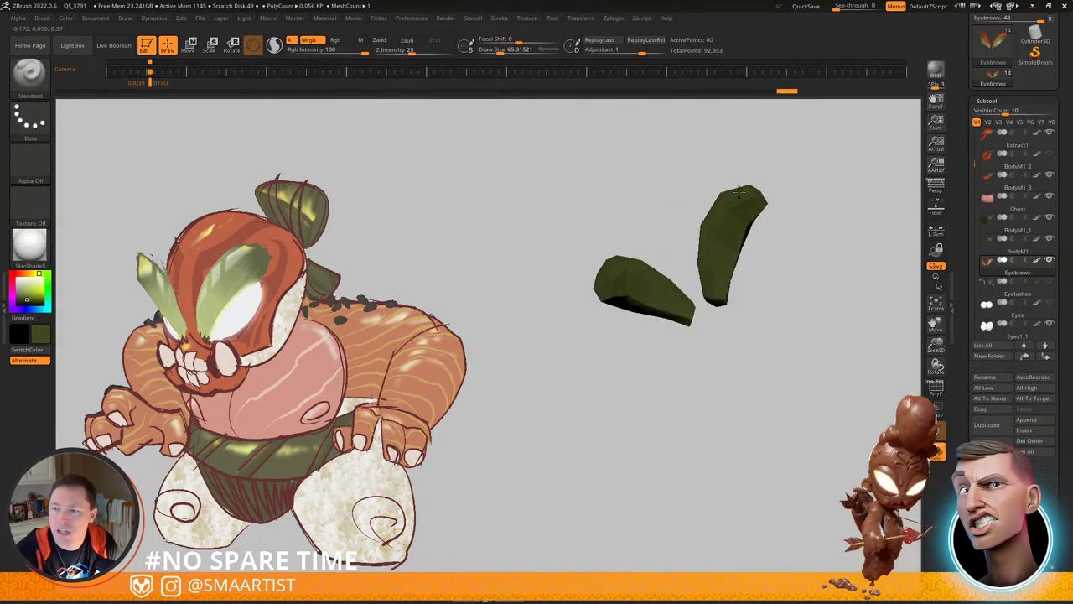
{"action": "left_click_drag", "start_coordinate": [732, 284], "coordinate": [776, 250]}
{"action": "key", "text": "ctrl+1"}
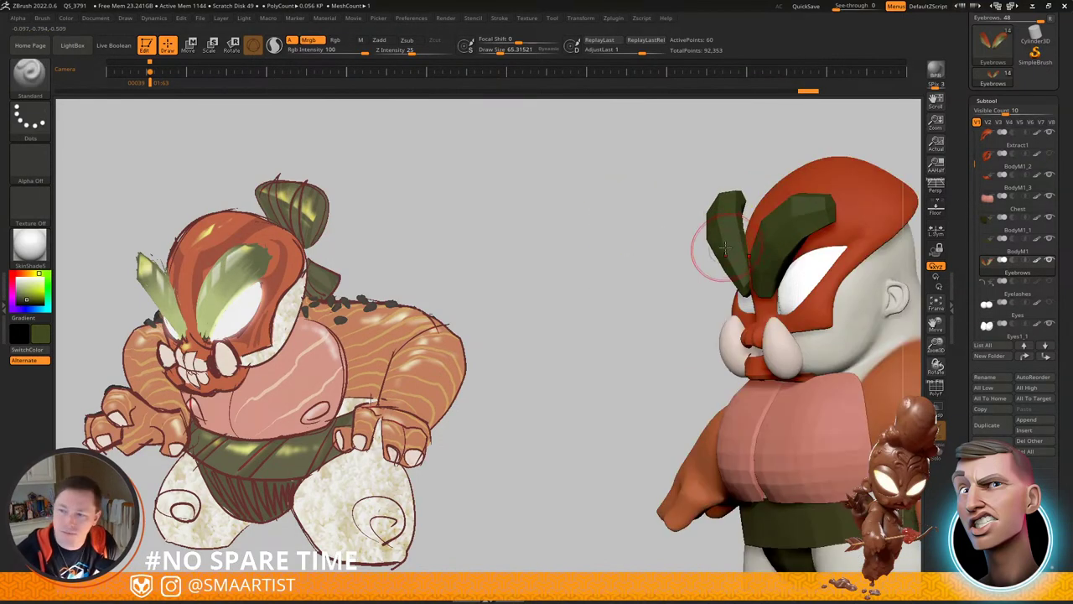
{"action": "left_click_drag", "start_coordinate": [711, 253], "coordinate": [772, 212]}
{"action": "mouse_move", "coordinate": [772, 212]}
{"action": "right_mouse_down", "text": "alt"}
{"action": "mouse_move", "coordinate": [639, 236]}
{"action": "mouse_move", "coordinate": [643, 249]}
{"action": "right_mouse_up", "text": "alt"}
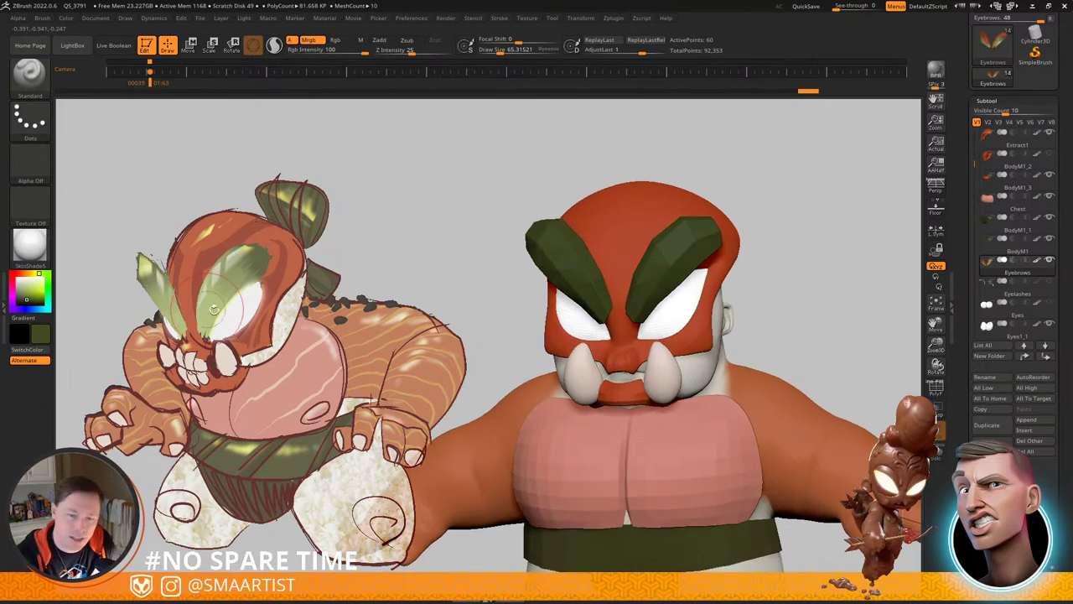
Step: Sample the concept's light green and paint the eyebrows' inner lower ends with the SMAARTIST paint brush for a gradient
{"action": "key", "text": "z"}
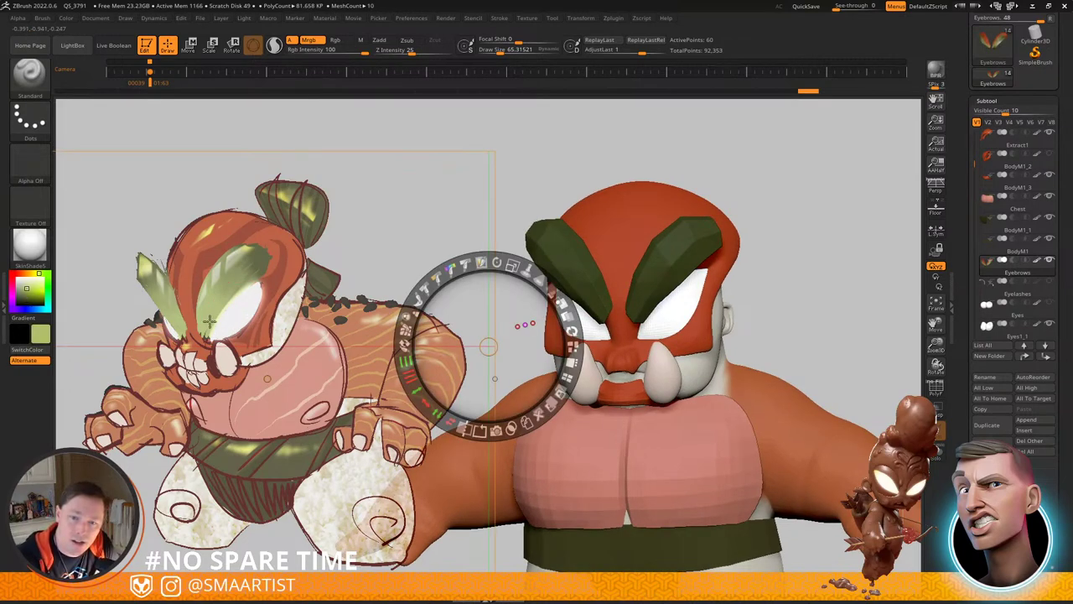
{"action": "key", "text": "z"}
{"action": "key", "text": "b"}
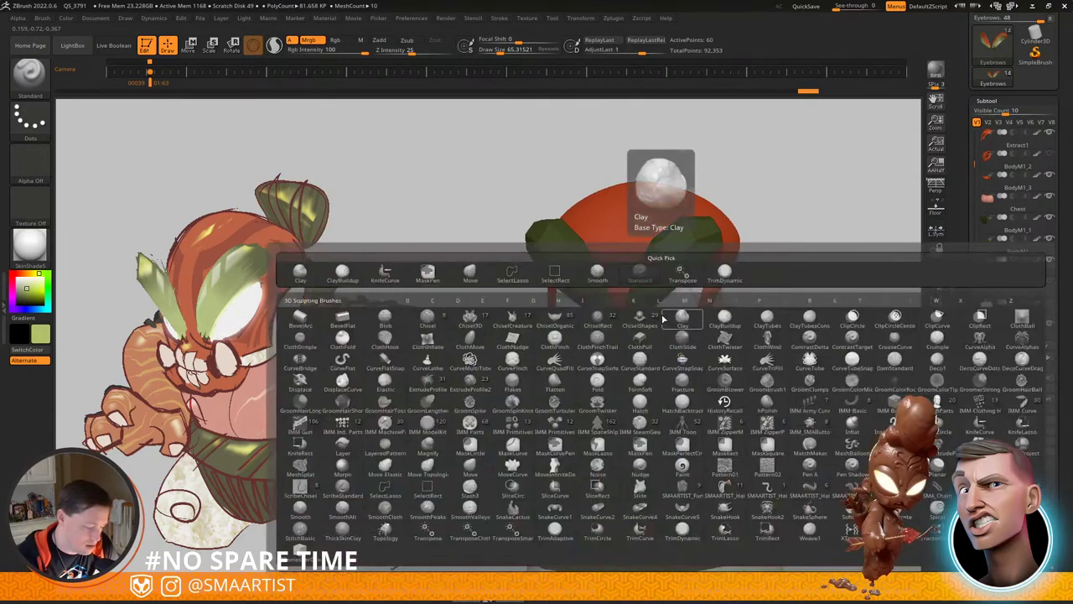
{"action": "key", "text": "s"}
{"action": "key", "text": "p"}
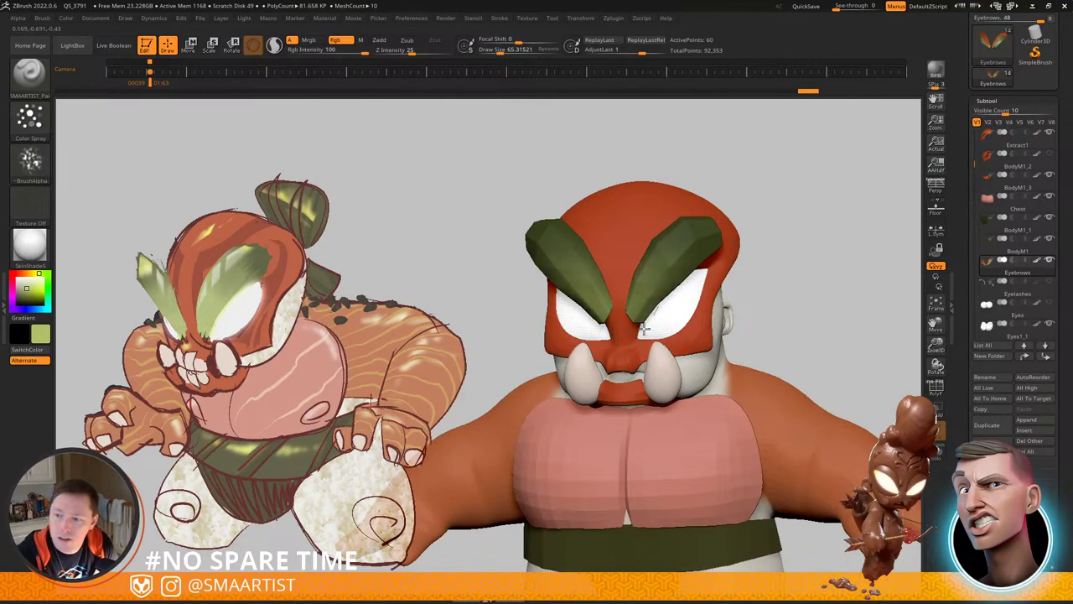
{"action": "right_click_drag", "start_coordinate": [638, 312], "coordinate": [633, 319]}
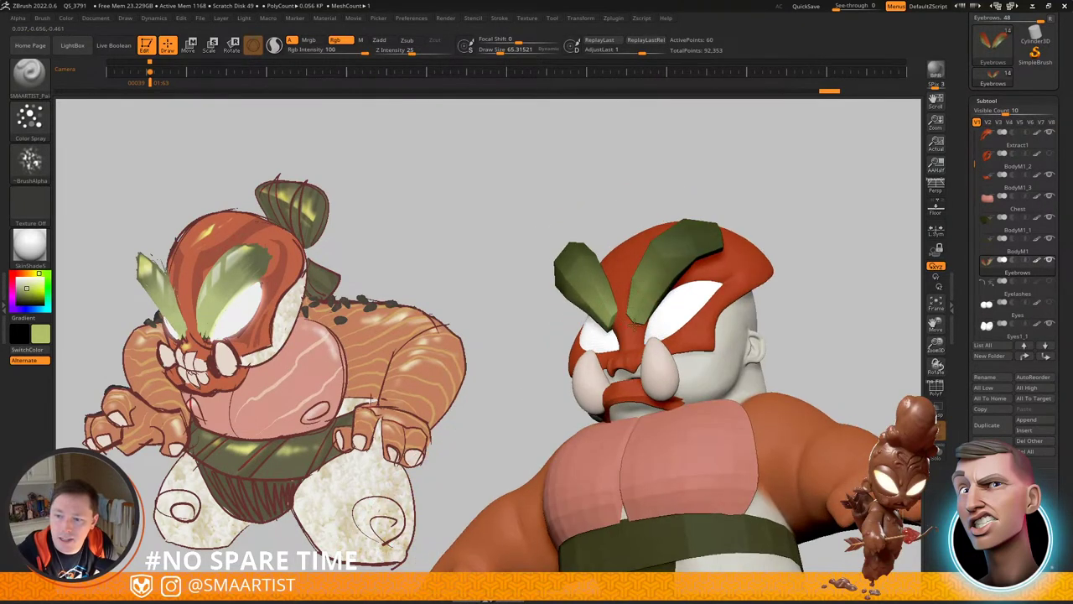
{"action": "right_click_drag", "start_coordinate": [631, 355], "coordinate": [631, 282]}
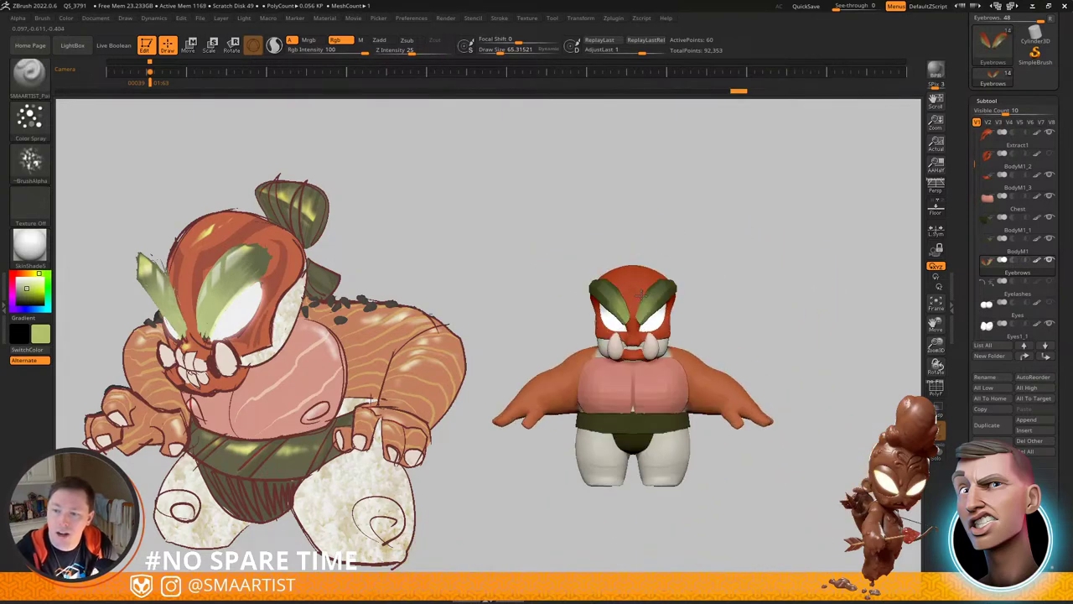
{"action": "mouse_move", "coordinate": [741, 251]}
{"action": "right_mouse_down"}
{"action": "mouse_move", "coordinate": [724, 278]}
{"action": "mouse_move", "coordinate": [769, 305]}
{"action": "mouse_move", "coordinate": [738, 237]}
{"action": "mouse_move", "coordinate": [754, 235]}
{"action": "right_mouse_up"}
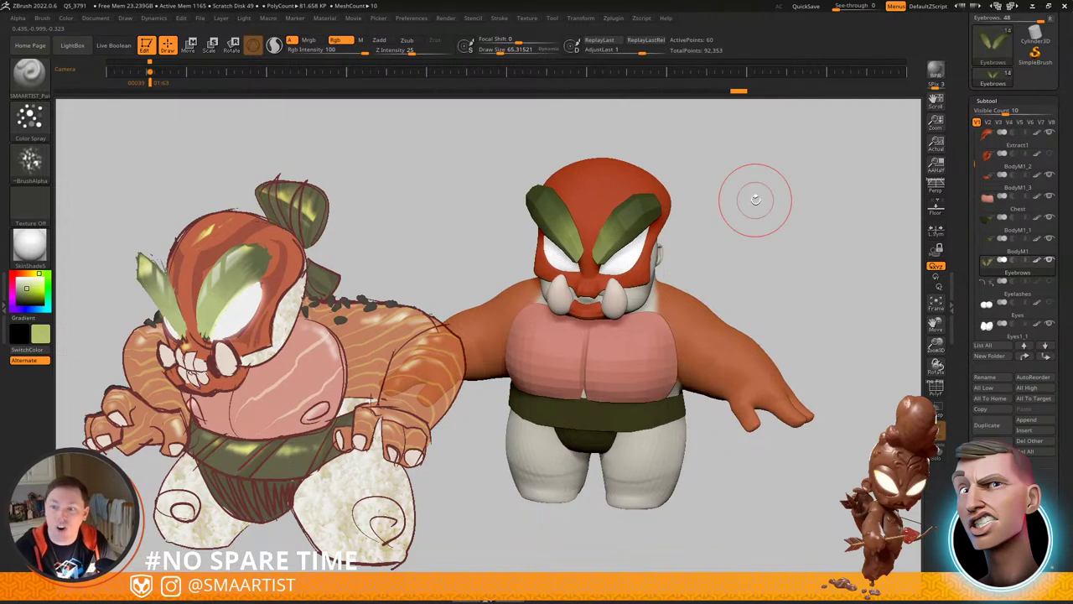
Step: Select the loincloth subtool BodyM1_1 and pull its upper front part up beneath the belt with the Move brush
{"action": "right_click_drag", "start_coordinate": [618, 464], "coordinate": [593, 386]}
{"action": "left_click", "coordinate": [592, 385], "text": "alt"}
{"action": "key", "text": "b"}
{"action": "key", "text": "m"}
{"action": "key", "text": "v"}
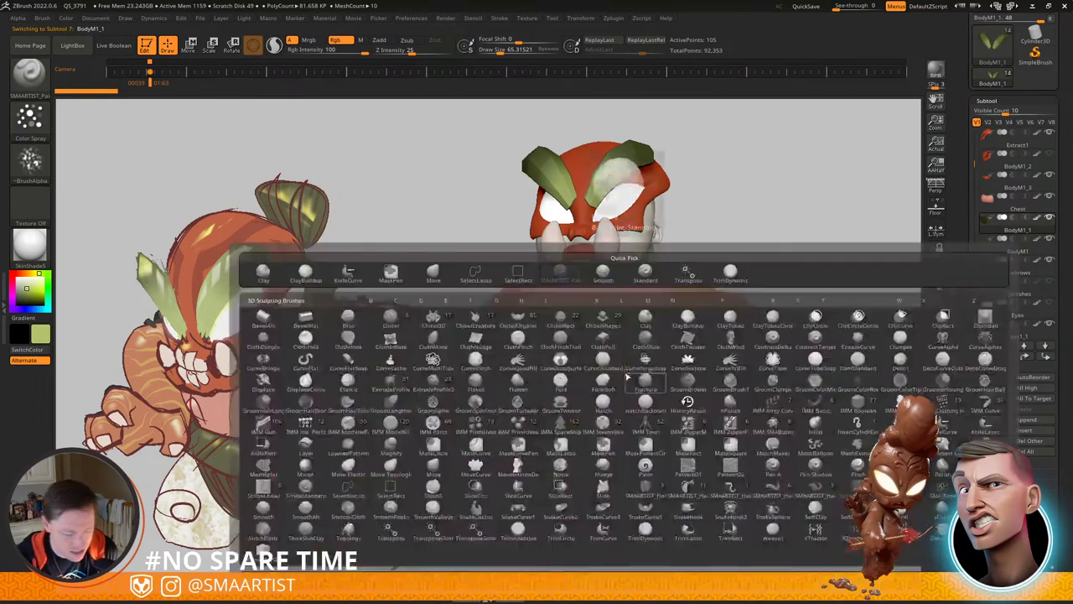
{"action": "left_click_drag", "start_coordinate": [639, 349], "coordinate": [638, 341]}
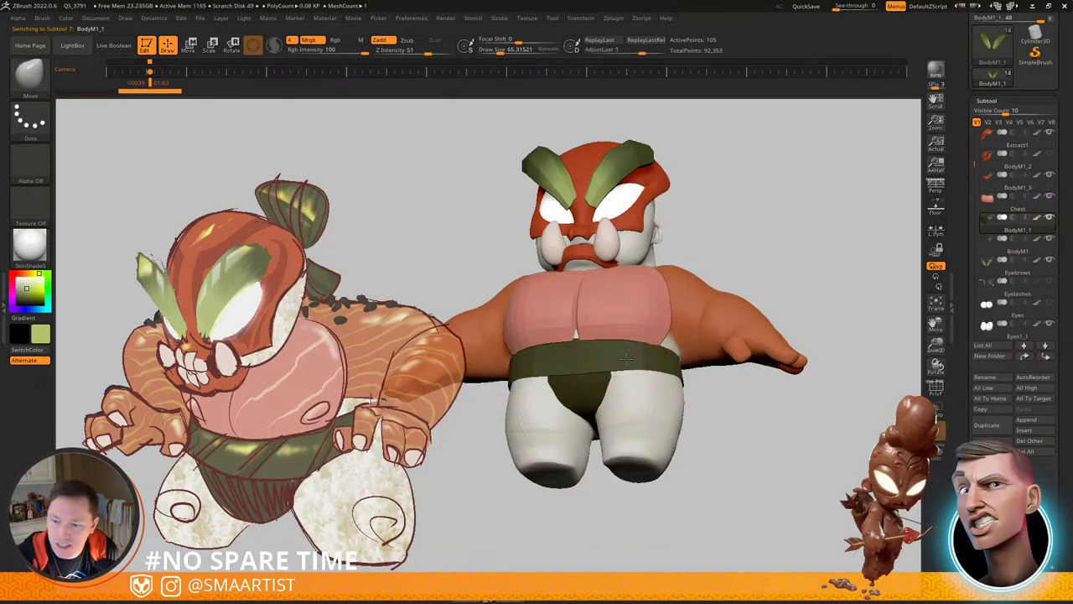
{"action": "right_click_drag", "start_coordinate": [614, 372], "coordinate": [631, 347]}
{"action": "left_click_drag", "start_coordinate": [633, 353], "coordinate": [632, 350]}
{"action": "mouse_move", "coordinate": [630, 352]}
{"action": "right_mouse_down"}
{"action": "mouse_move", "coordinate": [644, 381]}
{"action": "mouse_move", "coordinate": [613, 361]}
{"action": "mouse_move", "coordinate": [631, 326]}
{"action": "mouse_move", "coordinate": [616, 357]}
{"action": "mouse_move", "coordinate": [607, 326]}
{"action": "right_mouse_up"}
Step: Isolate the loincloth with its wireframe on, set the brush size to about 39, inspect its shape and show the full character again
{"action": "key", "text": "ctrl+alt+s"}
{"action": "key", "text": "shift+f"}
{"action": "key", "text": "s"}
{"action": "left_click_drag", "start_coordinate": [622, 344], "coordinate": [615, 339]}
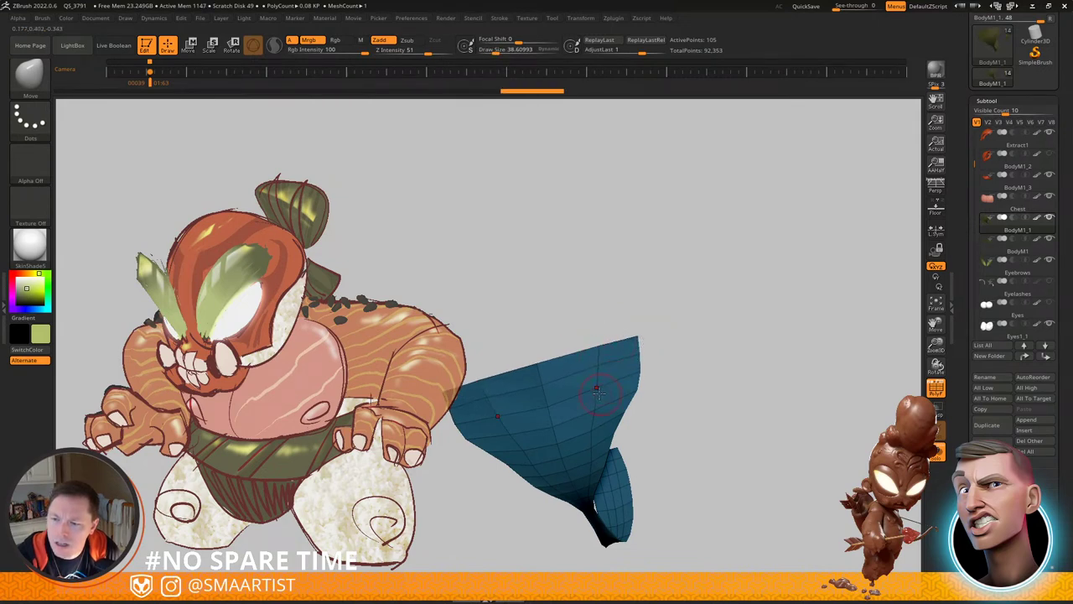
{"action": "right_click_drag", "start_coordinate": [599, 394], "coordinate": [580, 391]}
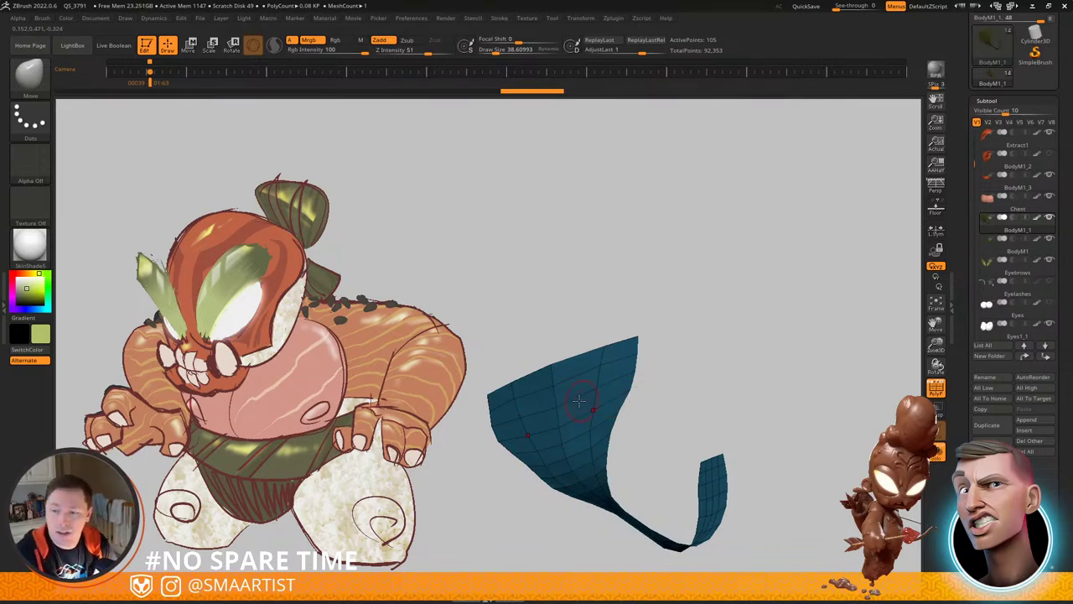
{"action": "mouse_move", "coordinate": [578, 401]}
{"action": "right_mouse_down"}
{"action": "mouse_move", "coordinate": [569, 416]}
{"action": "mouse_move", "coordinate": [560, 409]}
{"action": "right_mouse_up"}
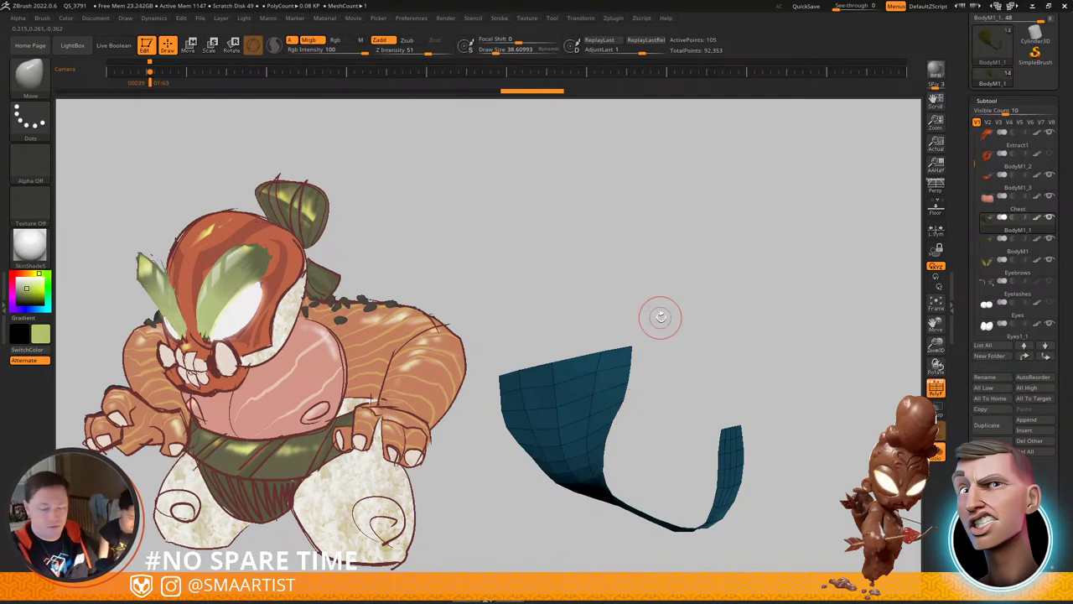
{"action": "key", "text": "ctrl+q"}
{"action": "right_click_drag", "start_coordinate": [660, 307], "coordinate": [647, 265], "text": "ctrl"}
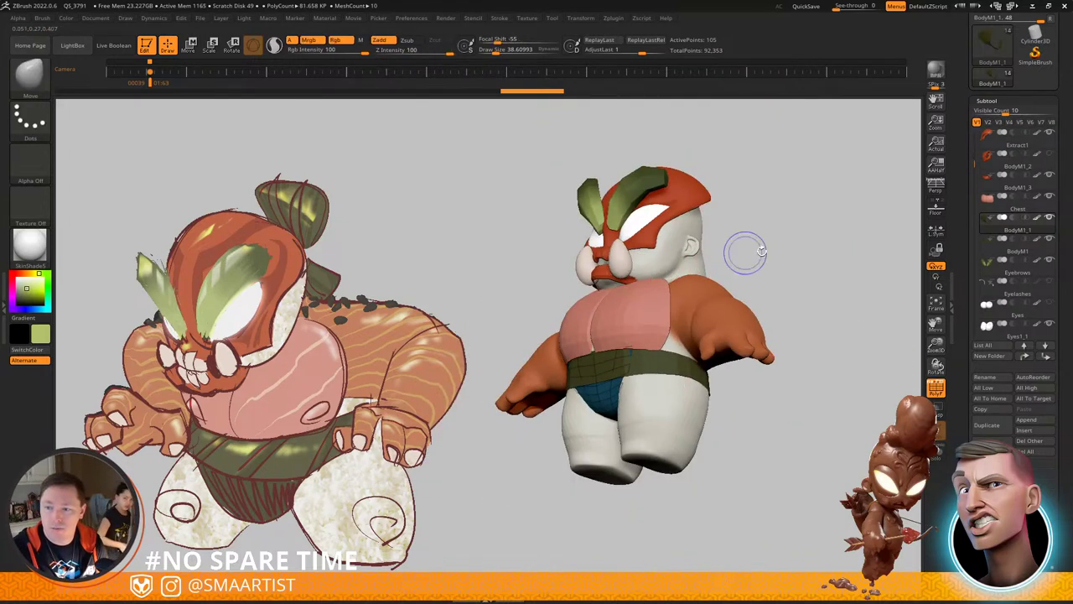
Step: Turn off the wireframe, select the red mask subtool Extract1 and pull its back rim closer to the head with the Move brush
{"action": "key", "text": "shift+f"}
{"action": "mouse_move", "coordinate": [758, 250]}
{"action": "left_mouse_down", "text": "shift"}
{"action": "mouse_move", "coordinate": [779, 270]}
{"action": "mouse_move", "coordinate": [776, 254]}
{"action": "mouse_move", "coordinate": [841, 257]}
{"action": "mouse_move", "coordinate": [819, 268]}
{"action": "mouse_move", "coordinate": [830, 268]}
{"action": "mouse_move", "coordinate": [812, 221]}
{"action": "mouse_move", "coordinate": [822, 207]}
{"action": "mouse_move", "coordinate": [771, 237]}
{"action": "mouse_move", "coordinate": [693, 230]}
{"action": "mouse_move", "coordinate": [791, 227]}
{"action": "mouse_move", "coordinate": [755, 227]}
{"action": "mouse_move", "coordinate": [748, 246]}
{"action": "mouse_move", "coordinate": [693, 280]}
{"action": "mouse_move", "coordinate": [689, 244]}
{"action": "mouse_move", "coordinate": [633, 258]}
{"action": "left_mouse_up", "text": "shift"}
{"action": "left_click", "coordinate": [693, 242], "text": "alt"}
{"action": "mouse_move", "coordinate": [633, 259]}
{"action": "left_mouse_down", "text": "alt"}
{"action": "mouse_move", "coordinate": [671, 308]}
{"action": "mouse_move", "coordinate": [644, 255]}
{"action": "mouse_move", "coordinate": [620, 251]}
{"action": "left_mouse_up", "text": "alt"}
{"action": "key", "text": "s"}
{"action": "mouse_move", "coordinate": [637, 294]}
{"action": "left_mouse_down"}
{"action": "mouse_move", "coordinate": [655, 296]}
{"action": "mouse_move", "coordinate": [665, 264]}
{"action": "mouse_move", "coordinate": [663, 285]}
{"action": "mouse_move", "coordinate": [680, 260]}
{"action": "mouse_move", "coordinate": [688, 277]}
{"action": "mouse_move", "coordinate": [676, 278]}
{"action": "mouse_move", "coordinate": [687, 277]}
{"action": "left_mouse_up"}
{"action": "key", "text": "s"}
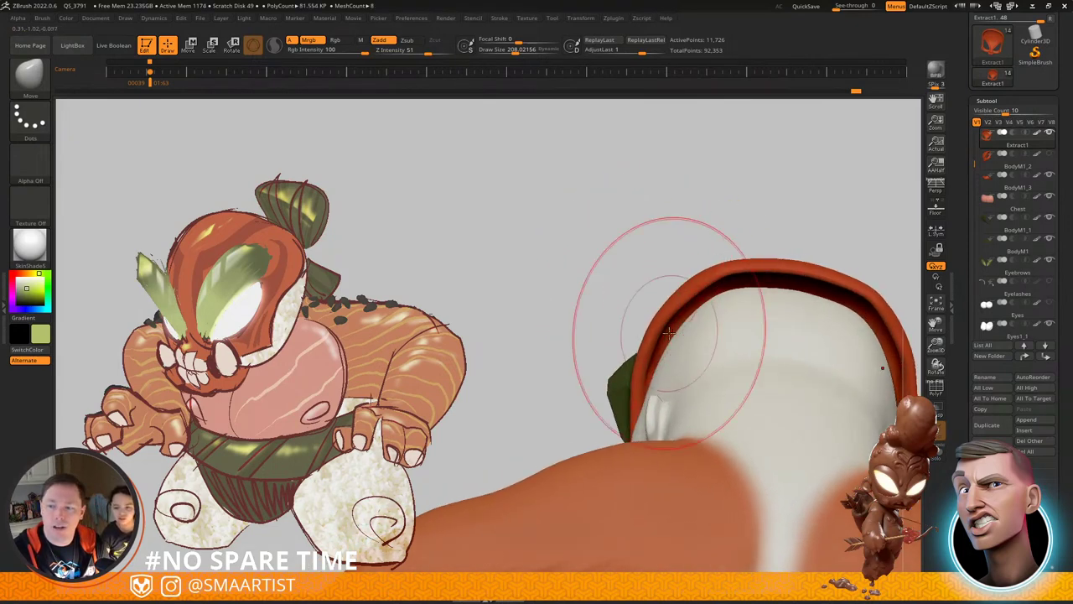
{"action": "key", "text": "s"}
{"action": "left_click_drag", "start_coordinate": [668, 335], "coordinate": [661, 336]}
{"action": "left_click_drag", "start_coordinate": [656, 330], "coordinate": [656, 339]}
{"action": "key", "text": "s"}
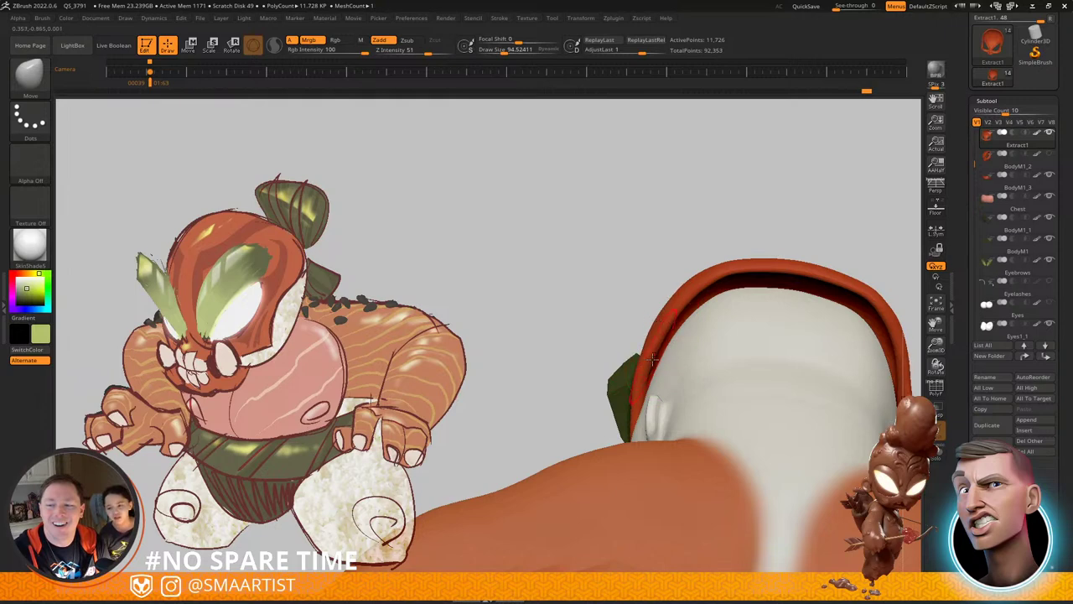
{"action": "left_click_drag", "start_coordinate": [705, 270], "coordinate": [706, 280]}
Step: Refine the mask's side edge between the crown and the ear with the Move brush at a size of about 114
{"action": "left_click_drag", "start_coordinate": [616, 267], "coordinate": [793, 302]}
{"action": "right_click_drag", "start_coordinate": [793, 302], "coordinate": [779, 307]}
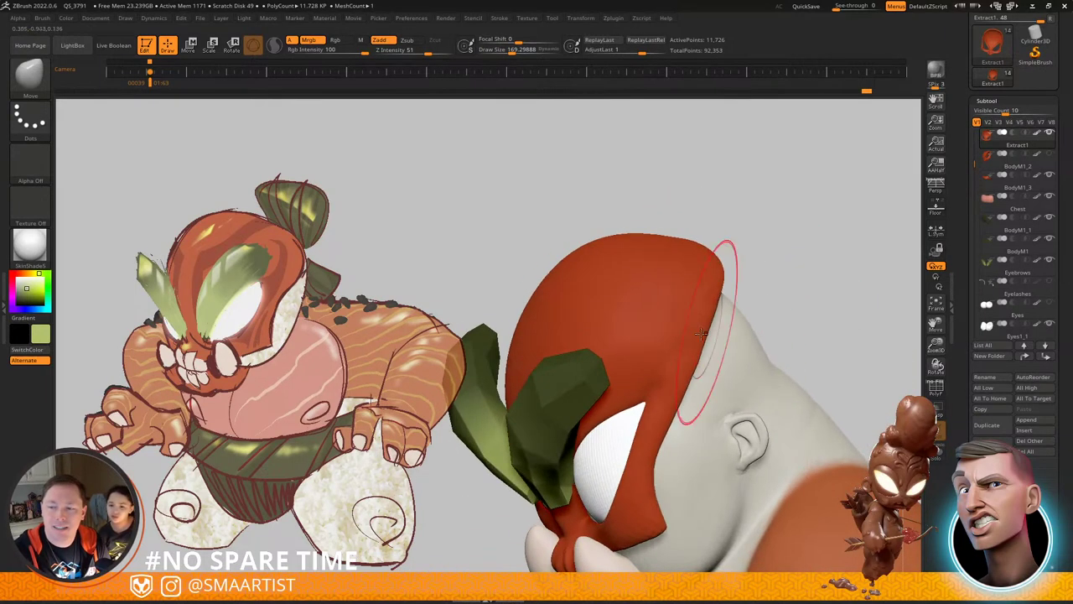
{"action": "right_click_drag", "start_coordinate": [675, 325], "coordinate": [718, 342]}
{"action": "key", "text": "s"}
{"action": "left_click_drag", "start_coordinate": [701, 365], "coordinate": [695, 365]}
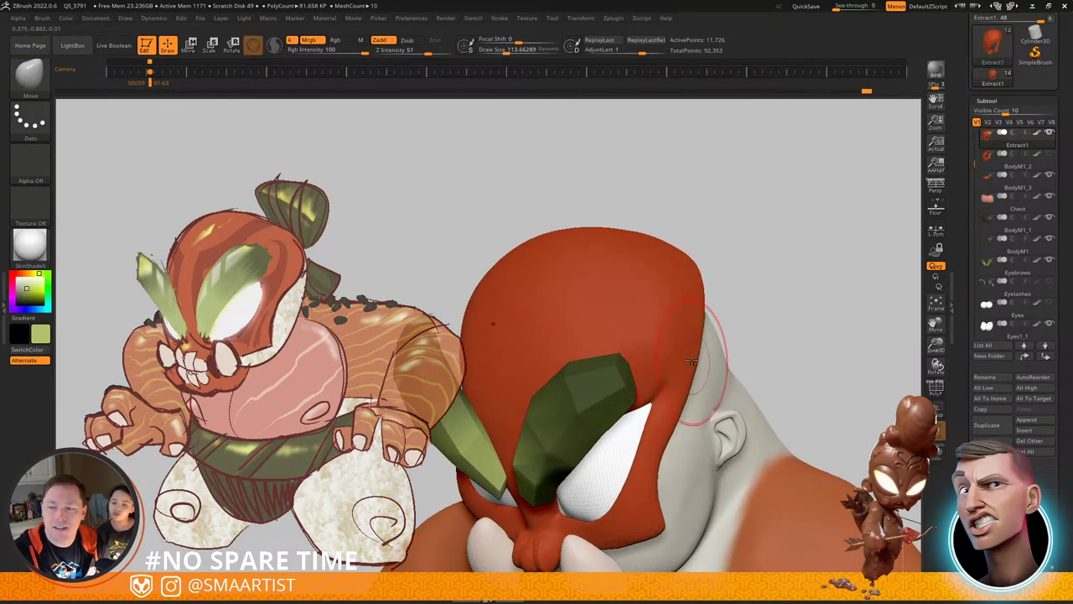
{"action": "right_click_drag", "start_coordinate": [695, 333], "coordinate": [715, 312]}
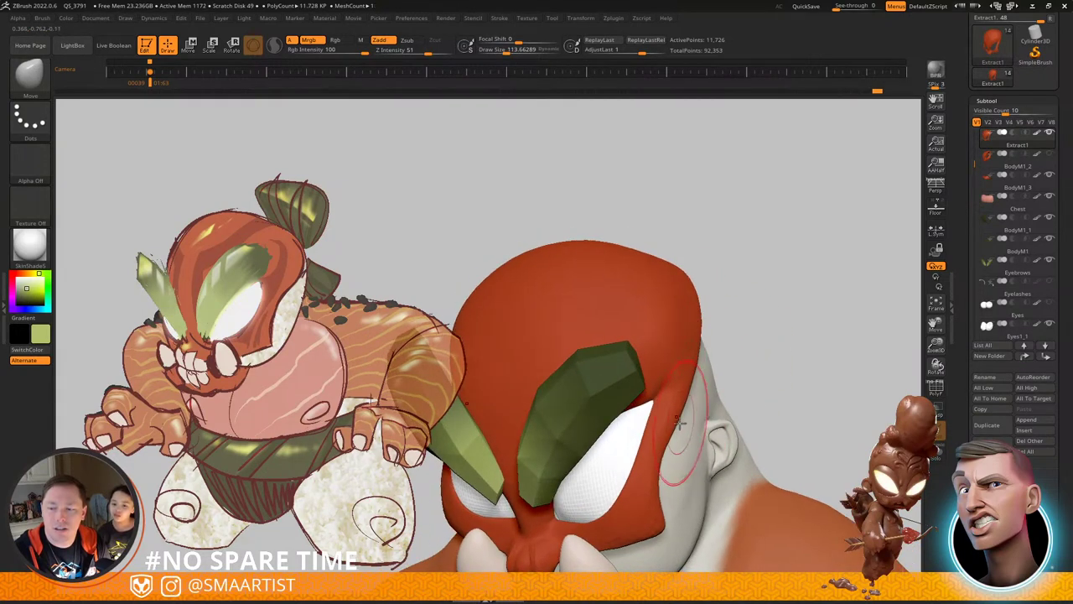
{"action": "right_click_drag", "start_coordinate": [676, 426], "coordinate": [690, 436]}
Step: Adjust the mask between the eye's inner corner and the nose with the Move brush, using sizes from about 65 to 140
{"action": "key", "text": "s"}
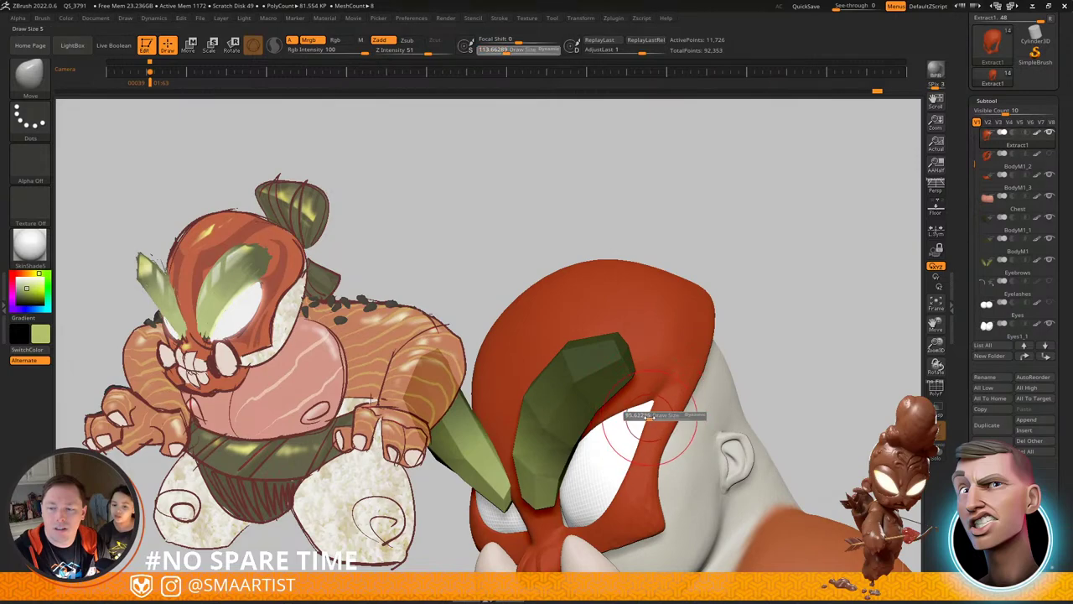
{"action": "left_click_drag", "start_coordinate": [652, 421], "coordinate": [644, 421]}
{"action": "right_click_drag", "start_coordinate": [680, 402], "coordinate": [663, 451], "text": "ctrl"}
{"action": "right_click_drag", "start_coordinate": [662, 452], "coordinate": [614, 346]}
{"action": "right_click_drag", "start_coordinate": [613, 346], "coordinate": [635, 368], "text": "ctrl"}
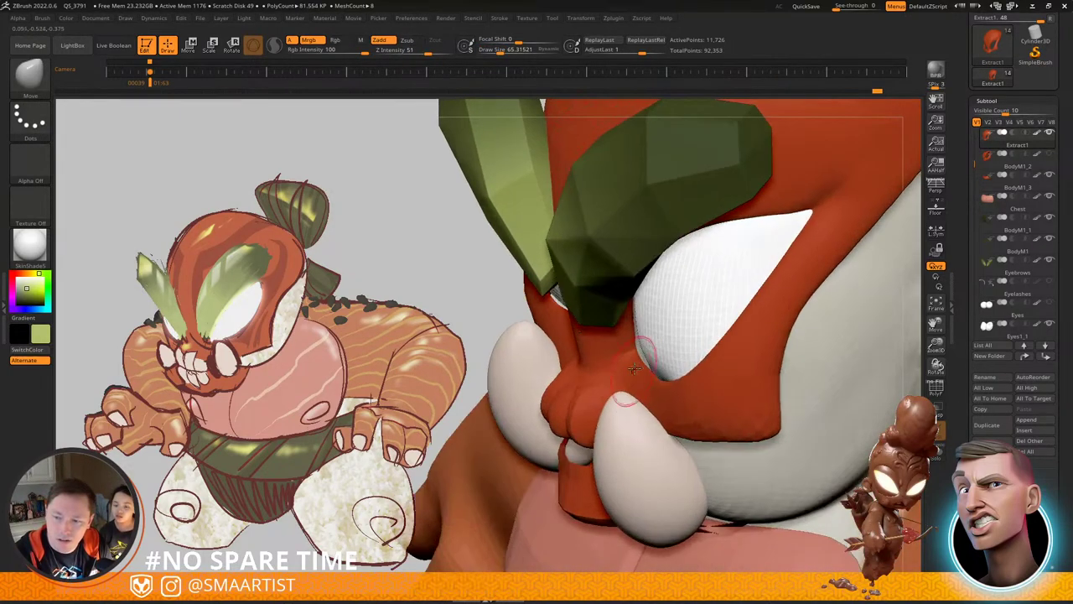
{"action": "left_click_drag", "start_coordinate": [630, 359], "coordinate": [618, 355]}
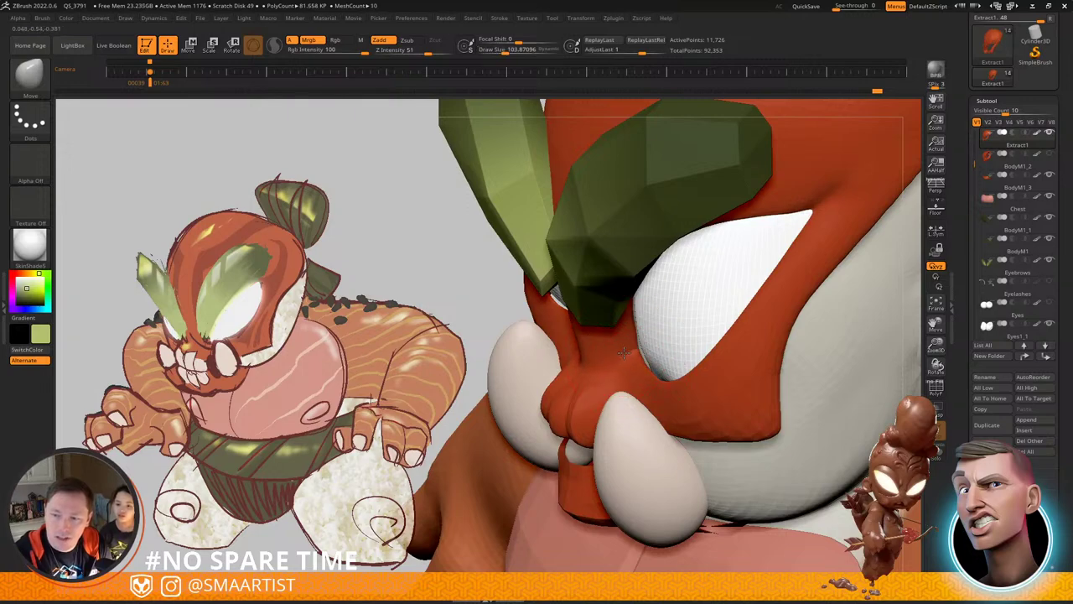
{"action": "right_click_drag", "start_coordinate": [639, 363], "coordinate": [659, 408]}
{"action": "key", "text": "s"}
{"action": "left_click_drag", "start_coordinate": [659, 408], "coordinate": [664, 407]}
{"action": "right_click_drag", "start_coordinate": [667, 405], "coordinate": [646, 353]}
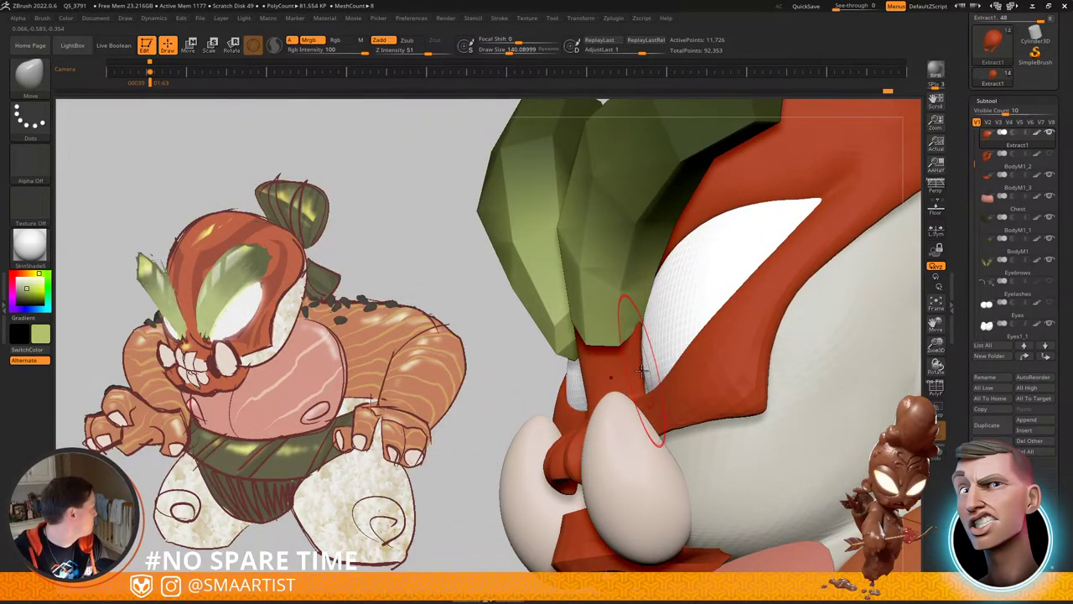
Step: Smooth the mask around the eye opening, along the upper rim and outer corner, with a brush size of about 77
{"action": "mouse_move", "coordinate": [658, 360]}
{"action": "right_mouse_down"}
{"action": "mouse_move", "coordinate": [713, 348]}
{"action": "mouse_move", "coordinate": [714, 361]}
{"action": "mouse_move", "coordinate": [684, 329]}
{"action": "mouse_move", "coordinate": [712, 280]}
{"action": "mouse_move", "coordinate": [713, 321]}
{"action": "mouse_move", "coordinate": [775, 277]}
{"action": "mouse_move", "coordinate": [772, 300]}
{"action": "right_mouse_up"}
{"action": "key", "text": "s"}
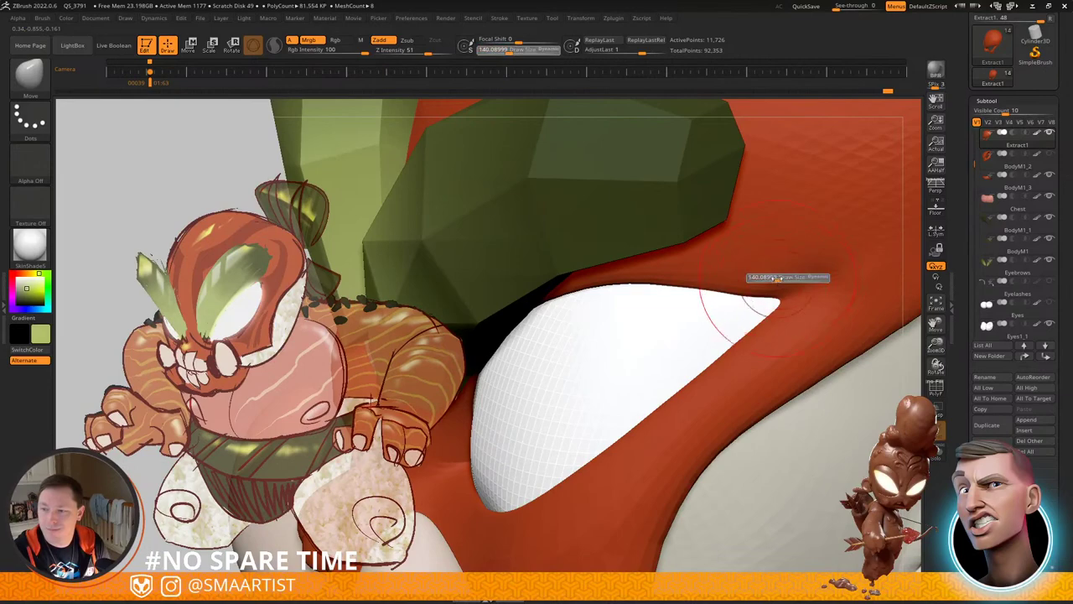
{"action": "left_click_drag", "start_coordinate": [773, 278], "coordinate": [766, 278]}
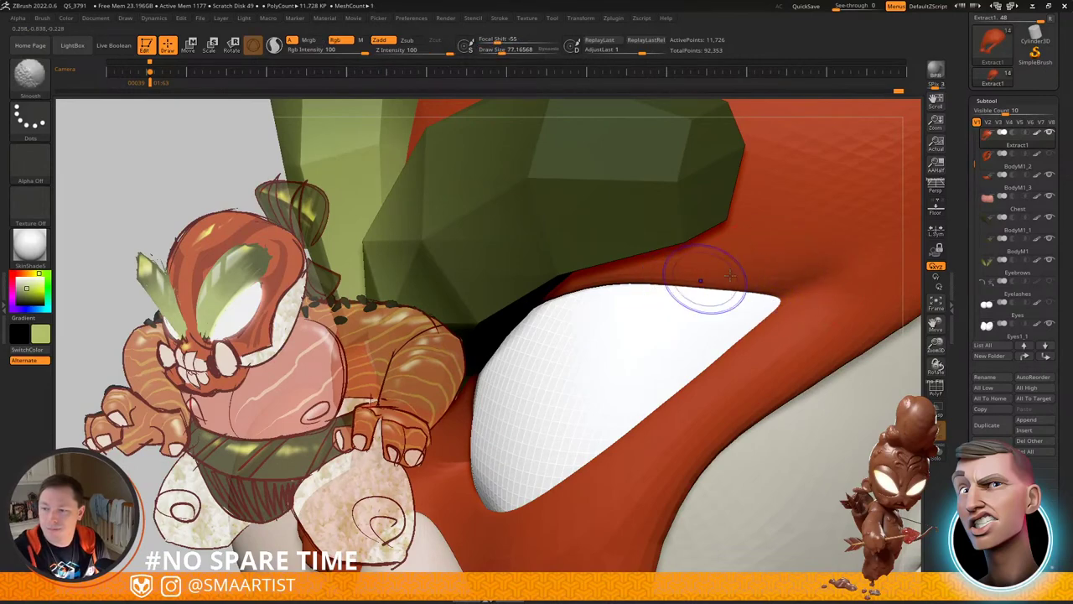
{"action": "left_click_drag", "start_coordinate": [788, 242], "coordinate": [834, 243], "text": "shift"}
{"action": "mouse_move", "coordinate": [834, 243]}
{"action": "right_mouse_down", "text": "ctrl"}
{"action": "mouse_move", "coordinate": [812, 221]}
{"action": "mouse_move", "coordinate": [841, 250]}
{"action": "mouse_move", "coordinate": [691, 253]}
{"action": "mouse_move", "coordinate": [783, 252]}
{"action": "mouse_move", "coordinate": [817, 233]}
{"action": "mouse_move", "coordinate": [805, 219]}
{"action": "mouse_move", "coordinate": [715, 273]}
{"action": "mouse_move", "coordinate": [755, 295]}
{"action": "mouse_move", "coordinate": [728, 272]}
{"action": "mouse_move", "coordinate": [706, 286]}
{"action": "mouse_move", "coordinate": [692, 274]}
{"action": "mouse_move", "coordinate": [748, 311]}
{"action": "mouse_move", "coordinate": [684, 321]}
{"action": "mouse_move", "coordinate": [706, 328]}
{"action": "mouse_move", "coordinate": [718, 350]}
{"action": "right_mouse_up", "text": "ctrl"}
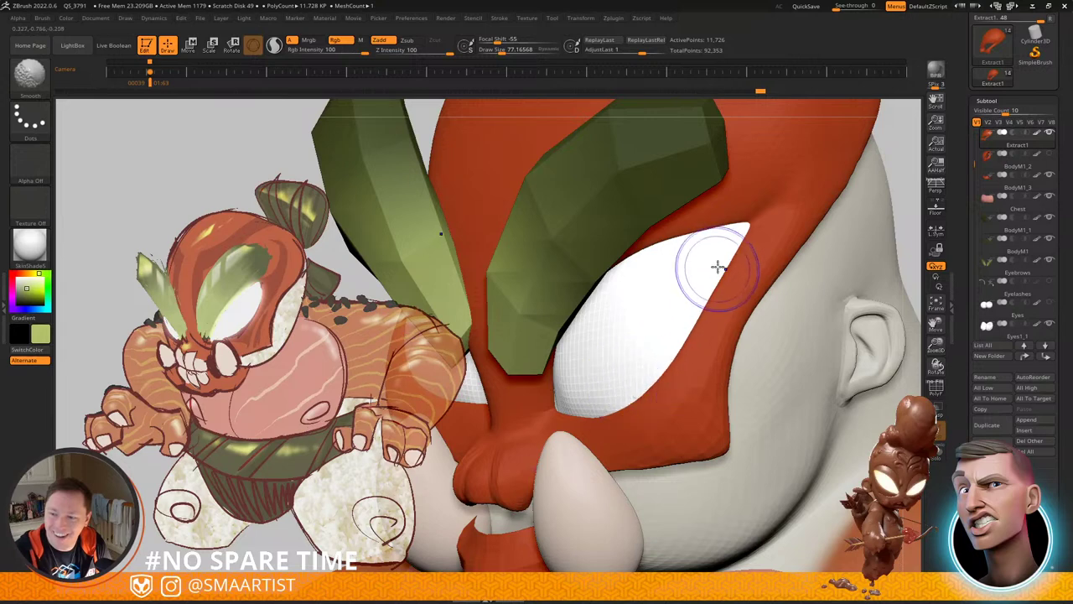
{"action": "mouse_move", "coordinate": [718, 270]}
{"action": "left_mouse_down", "text": "shift"}
{"action": "mouse_move", "coordinate": [685, 322]}
{"action": "mouse_move", "coordinate": [707, 265]}
{"action": "mouse_move", "coordinate": [667, 362]}
{"action": "left_mouse_up", "text": "shift"}
{"action": "left_click_drag", "start_coordinate": [667, 362], "coordinate": [720, 262], "text": "shift"}
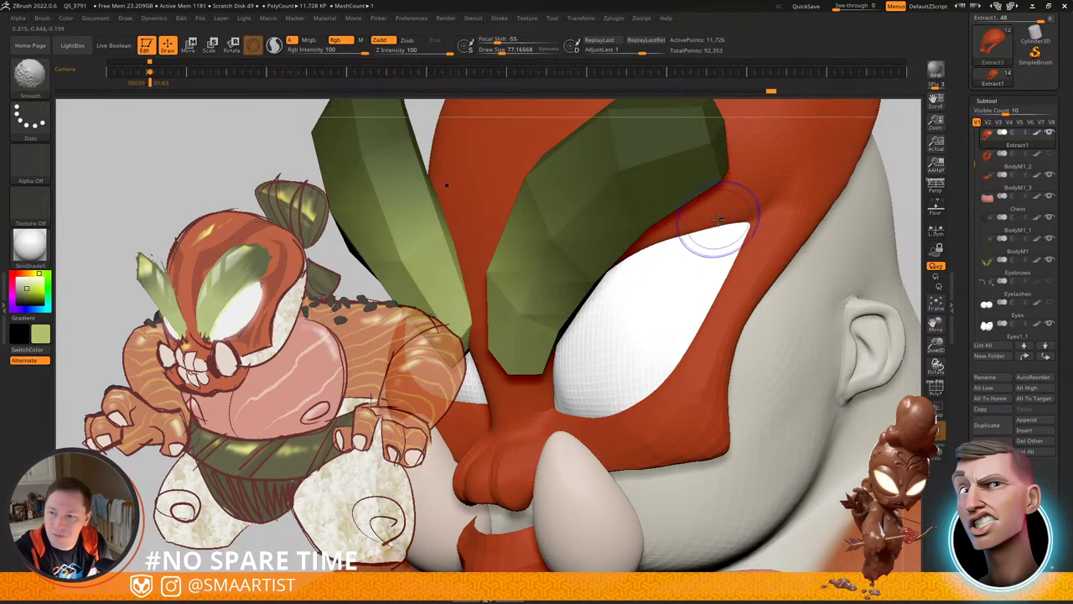
Step: Smooth the red mask's edge beside the eye
{"action": "mouse_move", "coordinate": [587, 277]}
{"action": "left_mouse_down", "text": "shift"}
{"action": "mouse_move", "coordinate": [691, 223]}
{"action": "mouse_move", "coordinate": [591, 298]}
{"action": "mouse_move", "coordinate": [572, 357]}
{"action": "left_mouse_up", "text": "shift"}
{"action": "mouse_move", "coordinate": [626, 316]}
{"action": "right_mouse_down", "text": "ctrl"}
{"action": "mouse_move", "coordinate": [629, 251]}
{"action": "mouse_move", "coordinate": [664, 281]}
{"action": "mouse_move", "coordinate": [726, 233]}
{"action": "mouse_move", "coordinate": [766, 227]}
{"action": "mouse_move", "coordinate": [785, 211]}
{"action": "right_mouse_up", "text": "ctrl"}
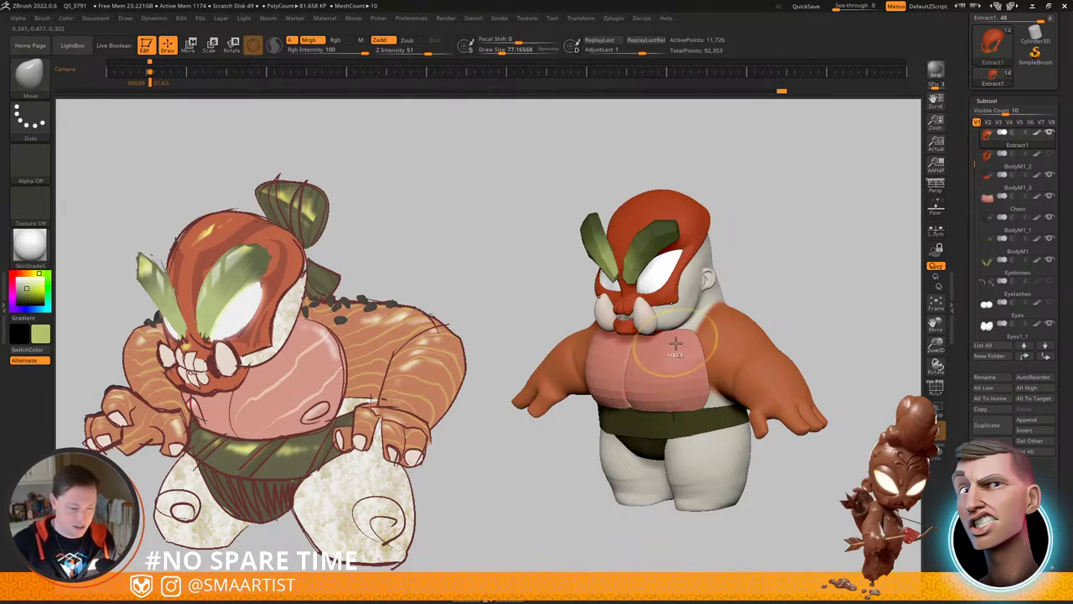
Step: Save the tool over the existing v003 FD_Sushiyama sculpt file in the _CHAR folder
{"action": "key", "text": "ctrl"}
{"action": "key", "text": "ctrl+s"}
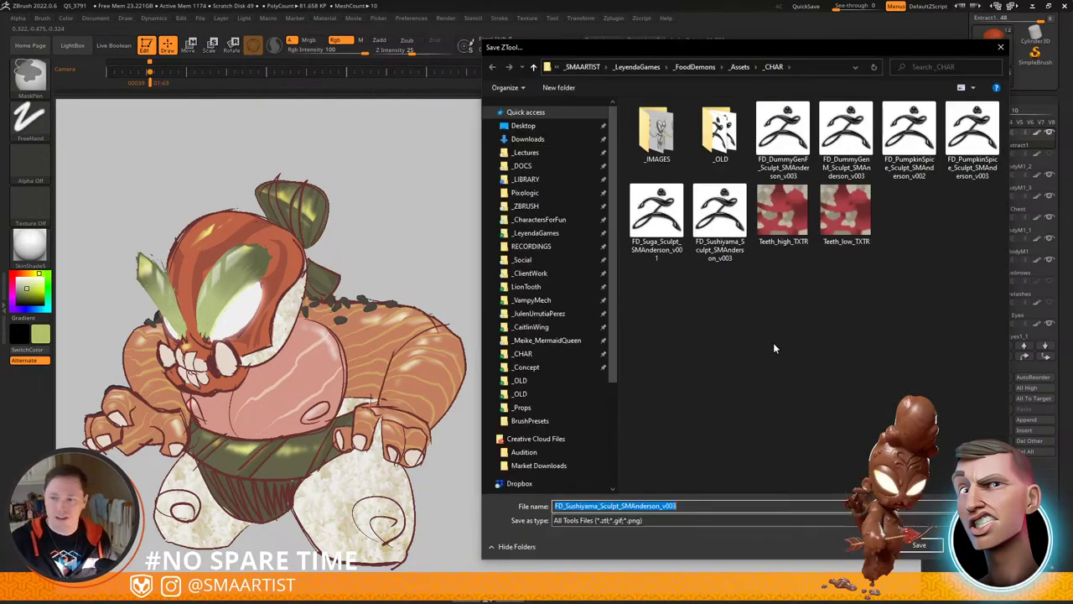
{"action": "left_click", "coordinate": [917, 544]}
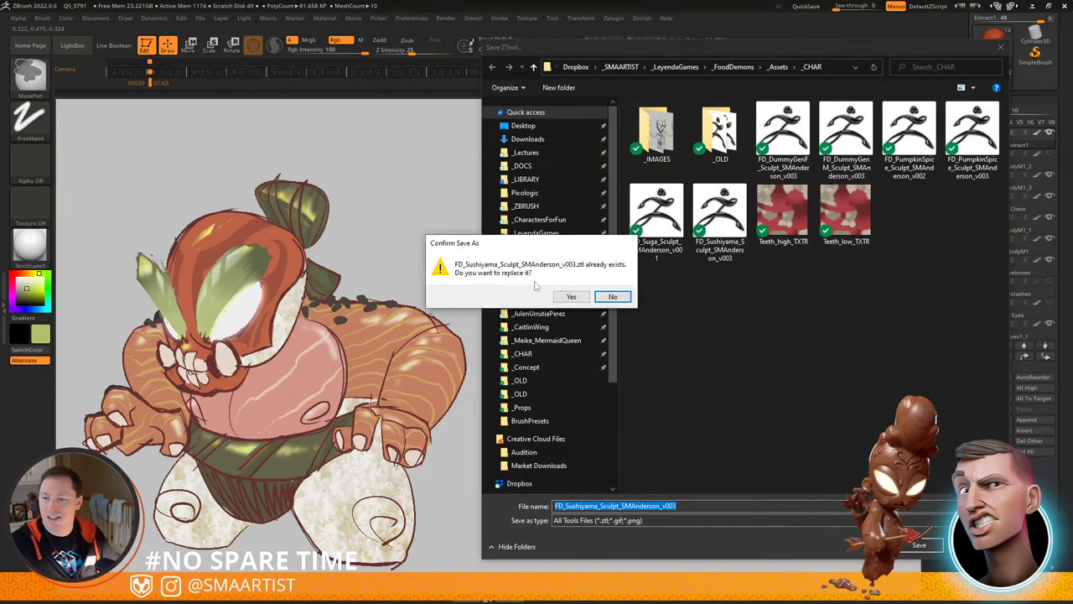
{"action": "left_click", "coordinate": [572, 297]}
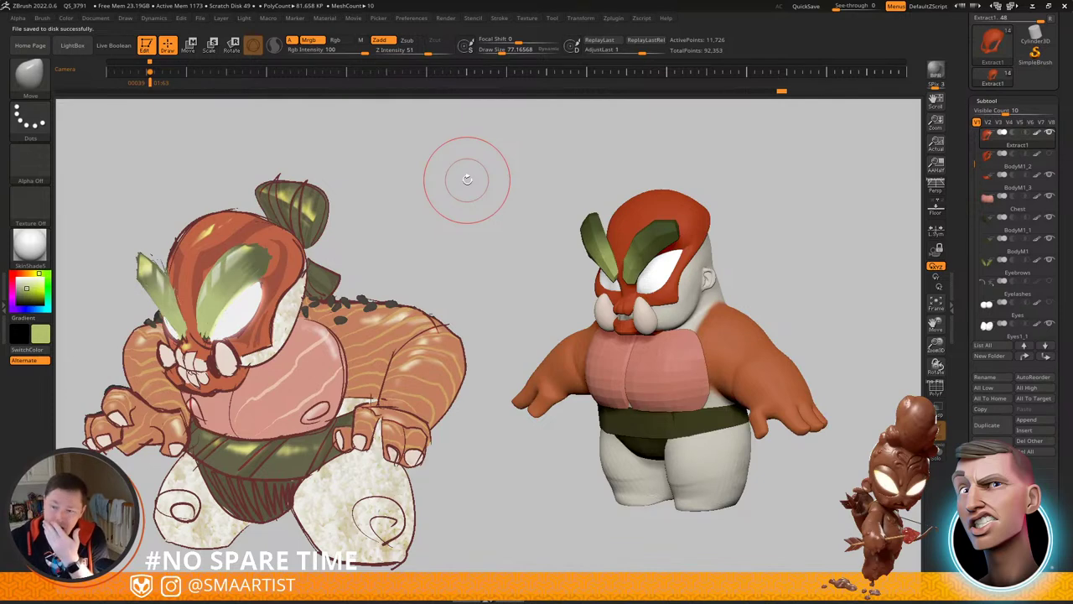
Step: Sample the eyebrow's dark green and insert a PolySphere from the IMM Primitives brush at the centre back of the head
{"action": "left_click_drag", "start_coordinate": [764, 269], "coordinate": [792, 236]}
{"action": "right_click_drag", "start_coordinate": [792, 235], "coordinate": [728, 294], "text": "alt"}
{"action": "mouse_move", "coordinate": [728, 293]}
{"action": "right_mouse_down"}
{"action": "mouse_move", "coordinate": [688, 273]}
{"action": "mouse_move", "coordinate": [663, 333]}
{"action": "mouse_move", "coordinate": [676, 333]}
{"action": "mouse_move", "coordinate": [662, 337]}
{"action": "right_mouse_up"}
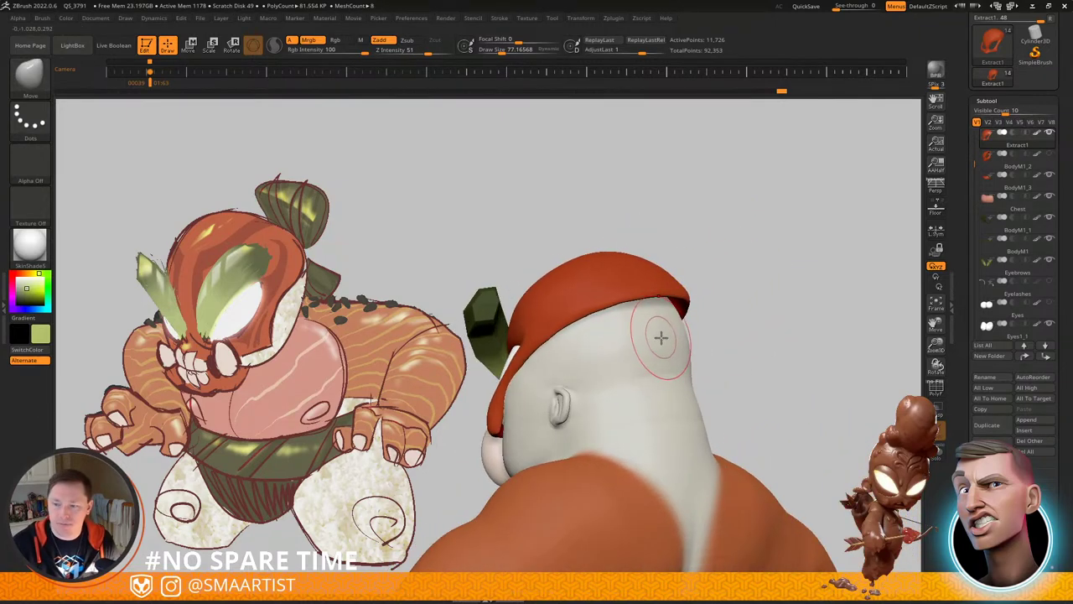
{"action": "key", "text": "b"}
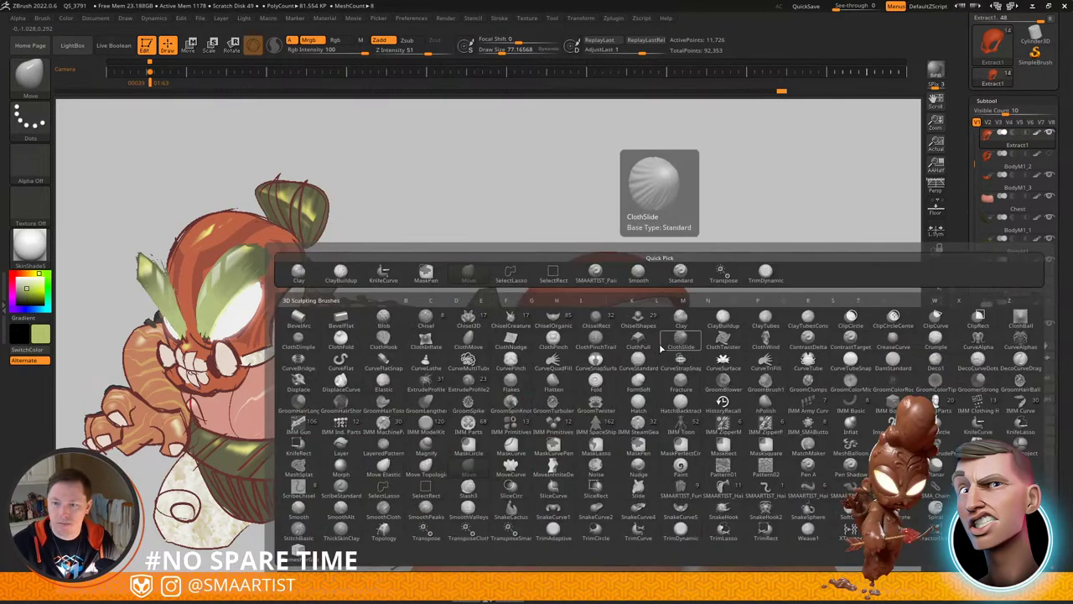
{"action": "left_click", "coordinate": [510, 425]}
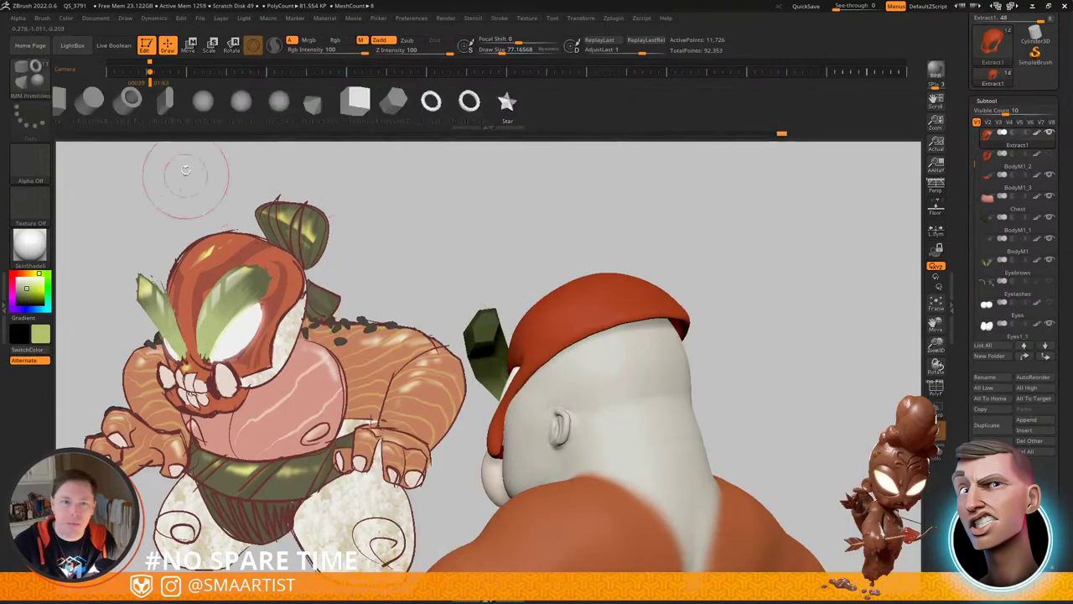
{"action": "left_click", "coordinate": [279, 102]}
{"action": "mouse_move", "coordinate": [792, 301]}
{"action": "right_mouse_down"}
{"action": "mouse_move", "coordinate": [769, 300]}
{"action": "mouse_move", "coordinate": [792, 302]}
{"action": "right_mouse_up"}
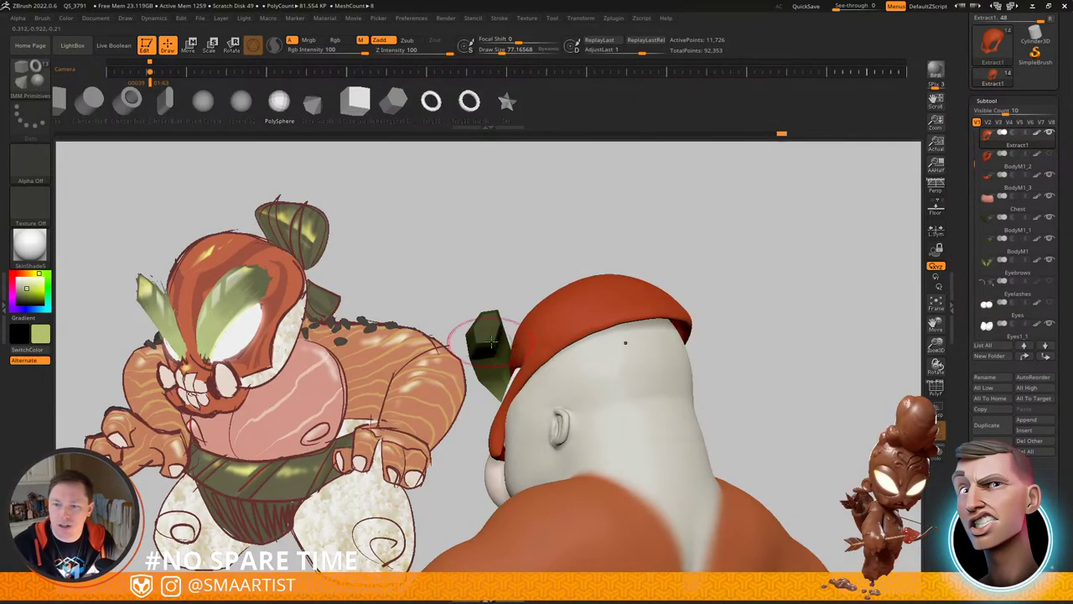
{"action": "key", "text": "c"}
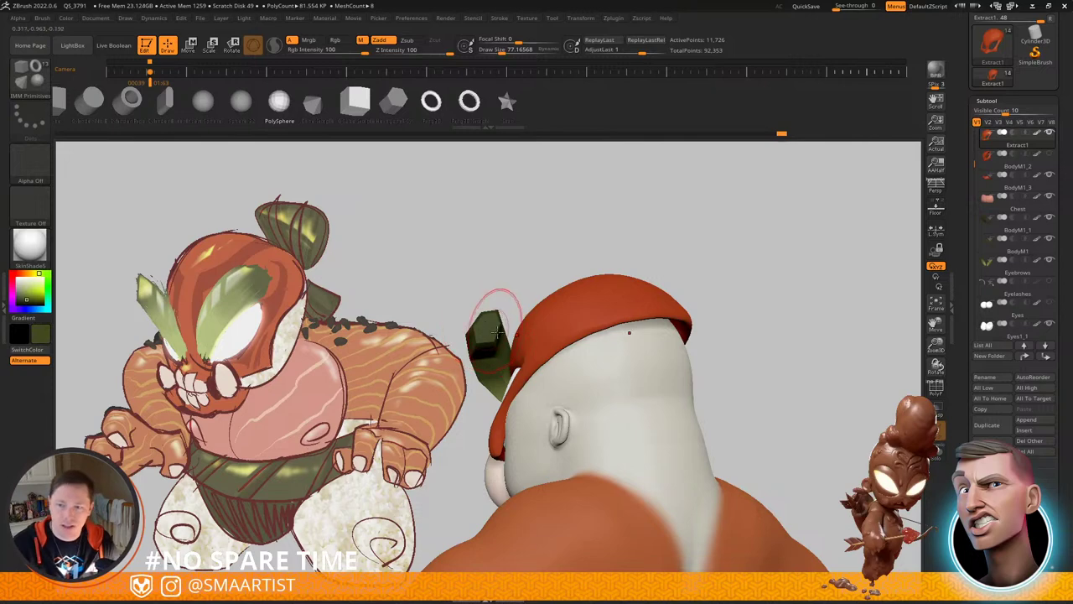
{"action": "left_click_drag", "start_coordinate": [792, 365], "coordinate": [765, 365]}
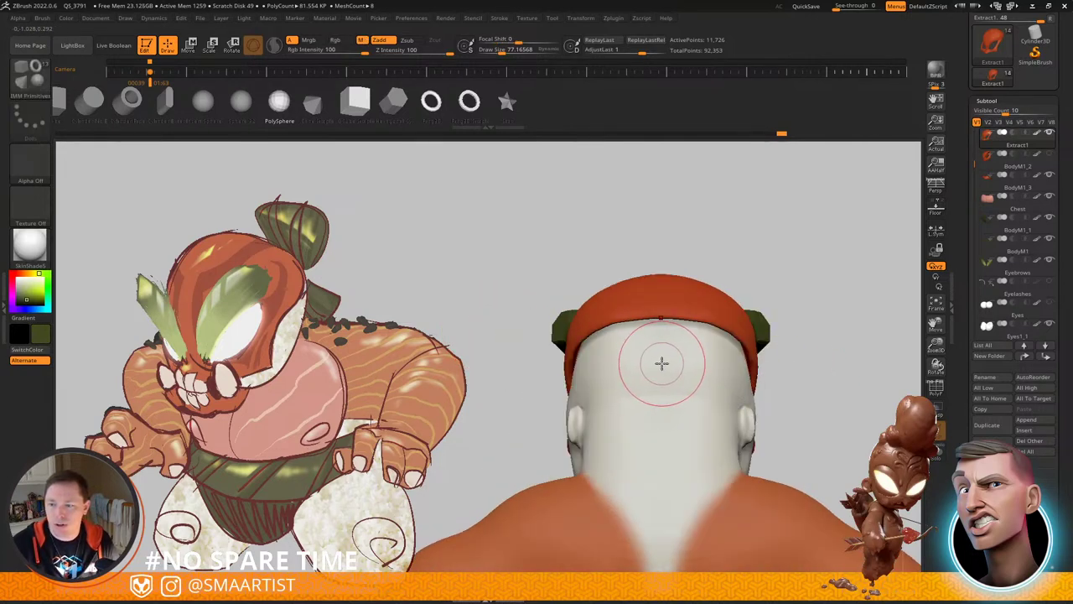
{"action": "key", "text": "shift+f"}
{"action": "key", "text": "shift+f"}
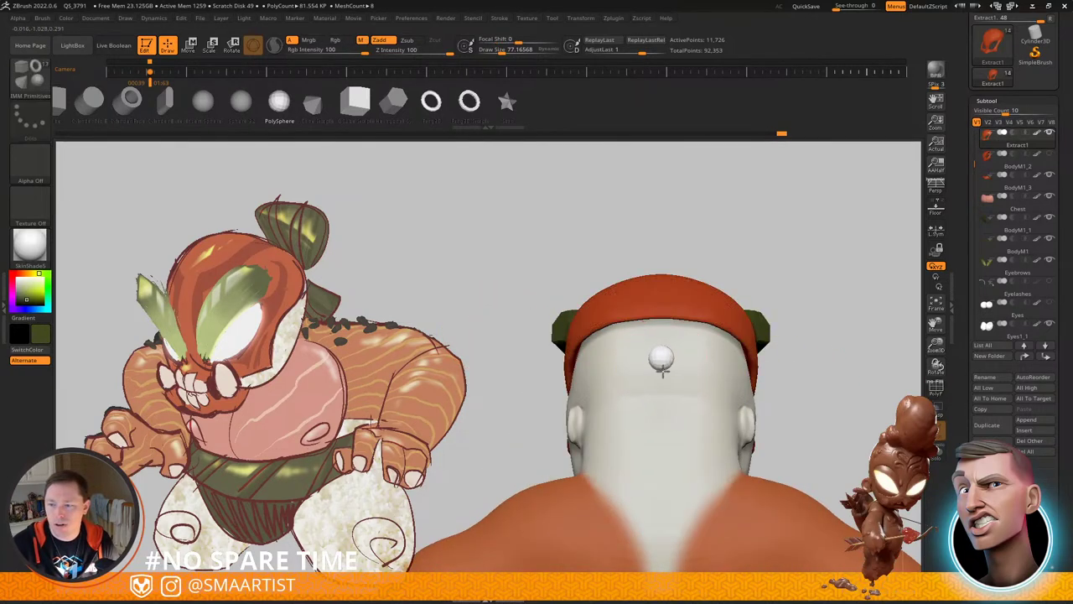
{"action": "left_click_drag", "start_coordinate": [664, 387], "coordinate": [664, 397]}
{"action": "mouse_move", "coordinate": [664, 377]}
{"action": "right_mouse_down", "text": "shift"}
{"action": "mouse_move", "coordinate": [717, 378]}
{"action": "mouse_move", "coordinate": [724, 366]}
{"action": "right_mouse_up", "text": "shift"}
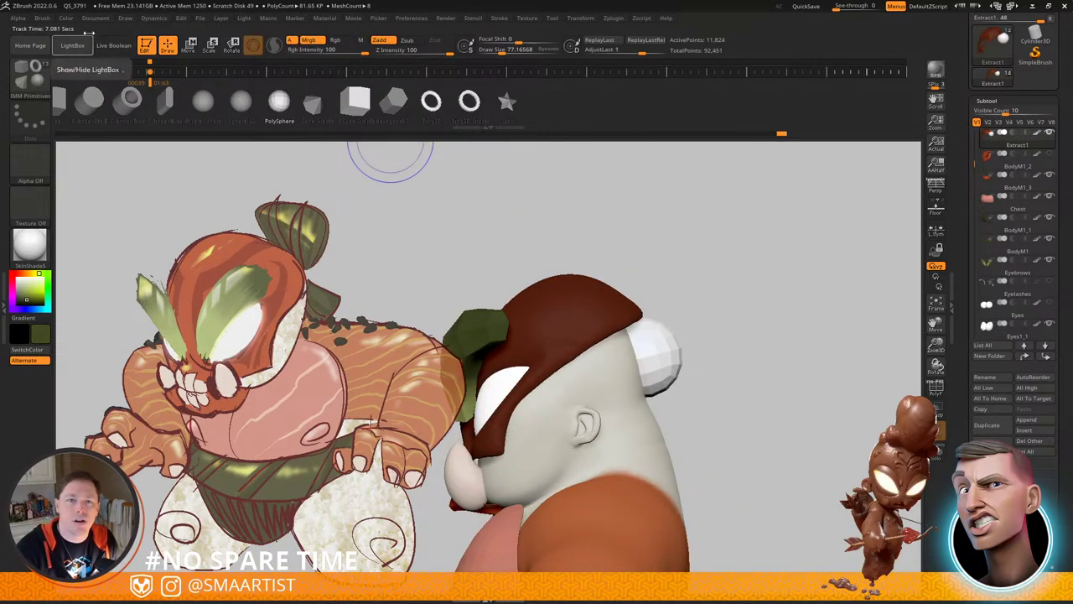
Step: Fill the unmasked sphere behind the head with the sampled dark green
{"action": "left_click", "coordinate": [70, 17]}
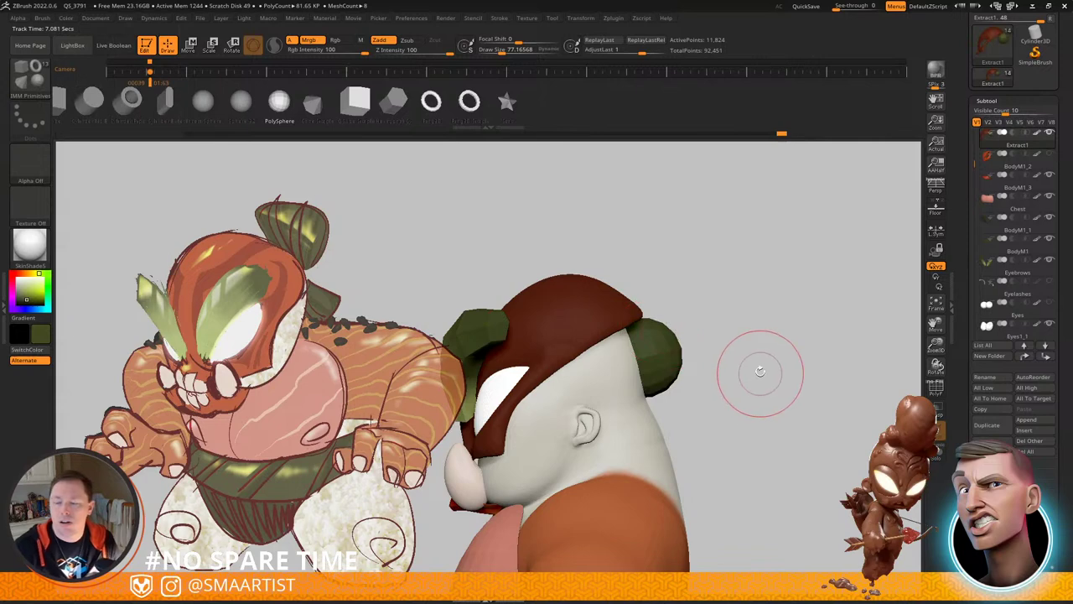
{"action": "left_click_drag", "start_coordinate": [757, 371], "coordinate": [792, 291]}
{"action": "mouse_move", "coordinate": [793, 291]}
{"action": "right_mouse_down"}
{"action": "mouse_move", "coordinate": [766, 297]}
{"action": "mouse_move", "coordinate": [778, 315]}
{"action": "mouse_move", "coordinate": [757, 339]}
{"action": "right_mouse_up"}
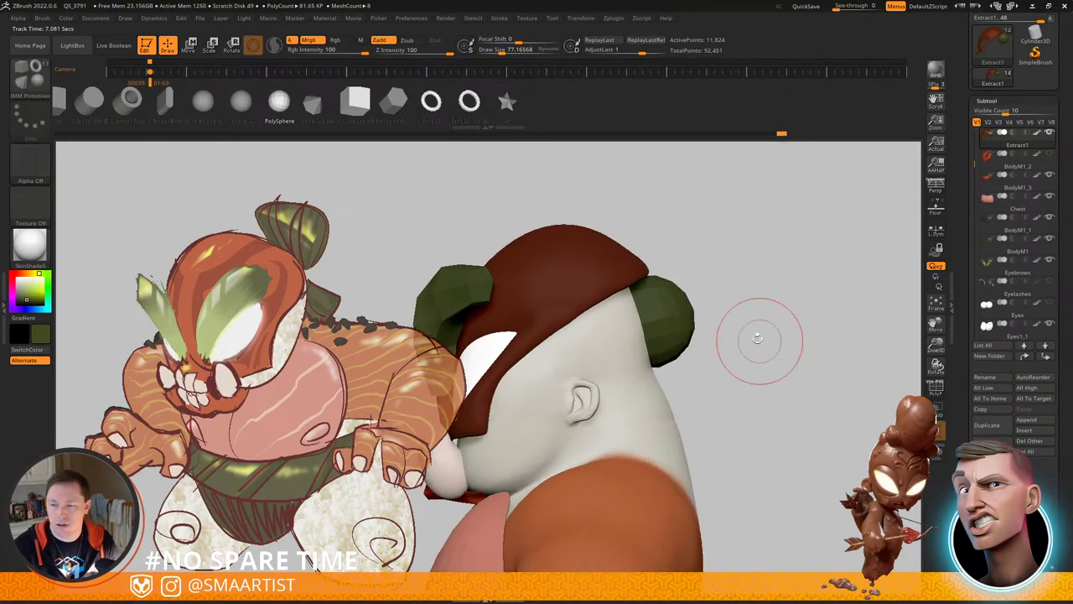
Step: Move the green sphere up so it sits above the back edge of the red mask
{"action": "key", "text": "w"}
{"action": "right_click_drag", "start_coordinate": [749, 283], "coordinate": [741, 329], "text": "alt"}
{"action": "left_click_drag", "start_coordinate": [685, 323], "coordinate": [715, 256]}
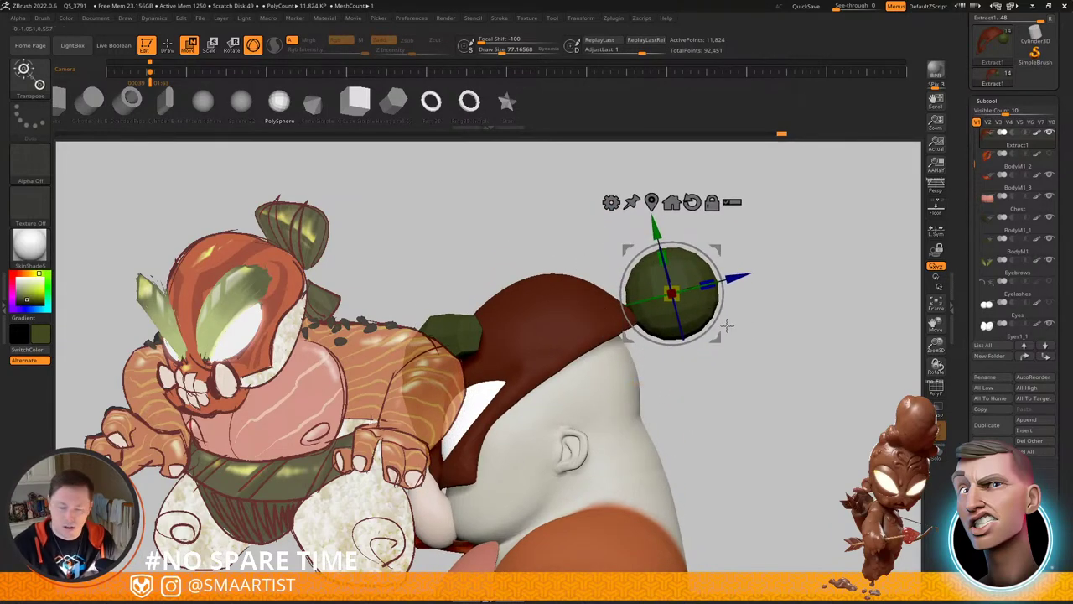
Step: Shape the green sphere into a topknot with the Move brush, narrow at the base and wide at the top
{"action": "key", "text": "b"}
{"action": "key", "text": "m"}
{"action": "key", "text": "v"}
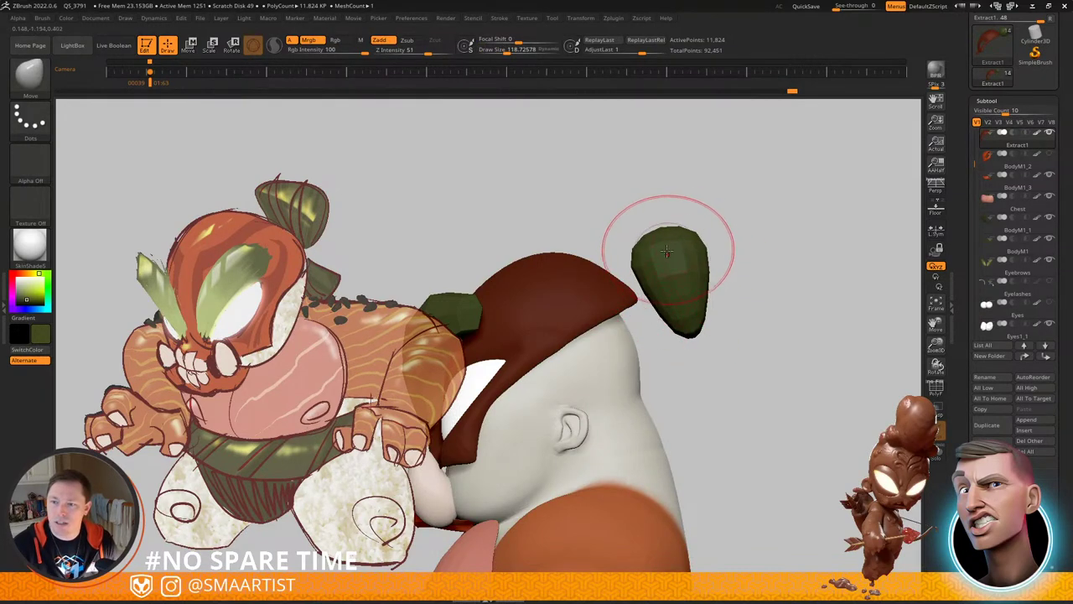
{"action": "mouse_move", "coordinate": [667, 251]}
{"action": "right_mouse_down"}
{"action": "mouse_move", "coordinate": [711, 241]}
{"action": "mouse_move", "coordinate": [664, 271]}
{"action": "mouse_move", "coordinate": [649, 239]}
{"action": "mouse_move", "coordinate": [683, 278]}
{"action": "right_mouse_up"}
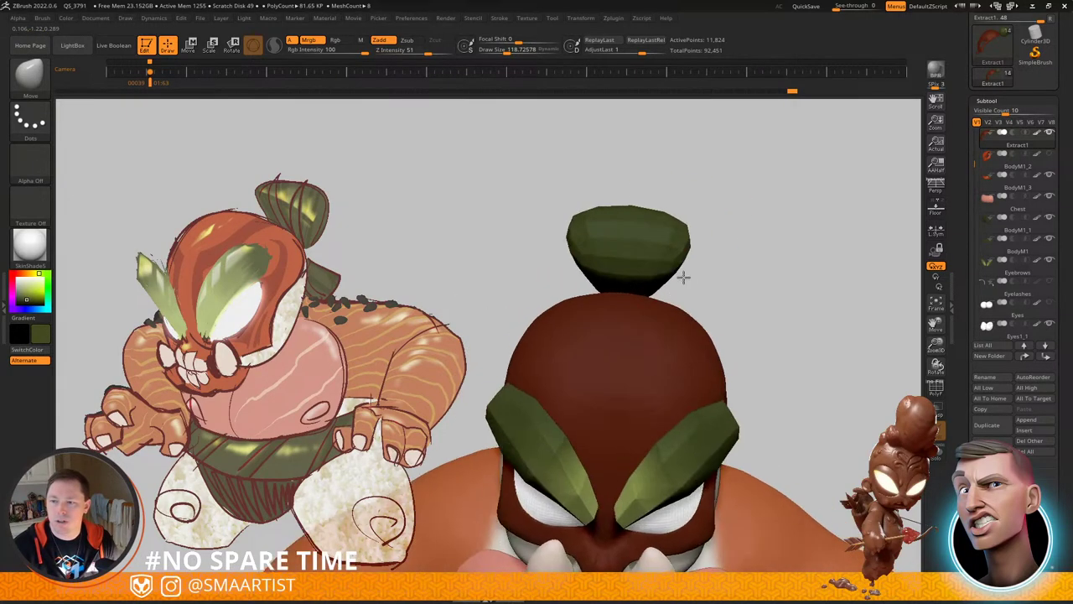
{"action": "left_click_drag", "start_coordinate": [686, 261], "coordinate": [690, 247]}
{"action": "mouse_move", "coordinate": [735, 245]}
{"action": "right_mouse_down"}
{"action": "mouse_move", "coordinate": [689, 235]}
{"action": "mouse_move", "coordinate": [696, 214]}
{"action": "right_mouse_up"}
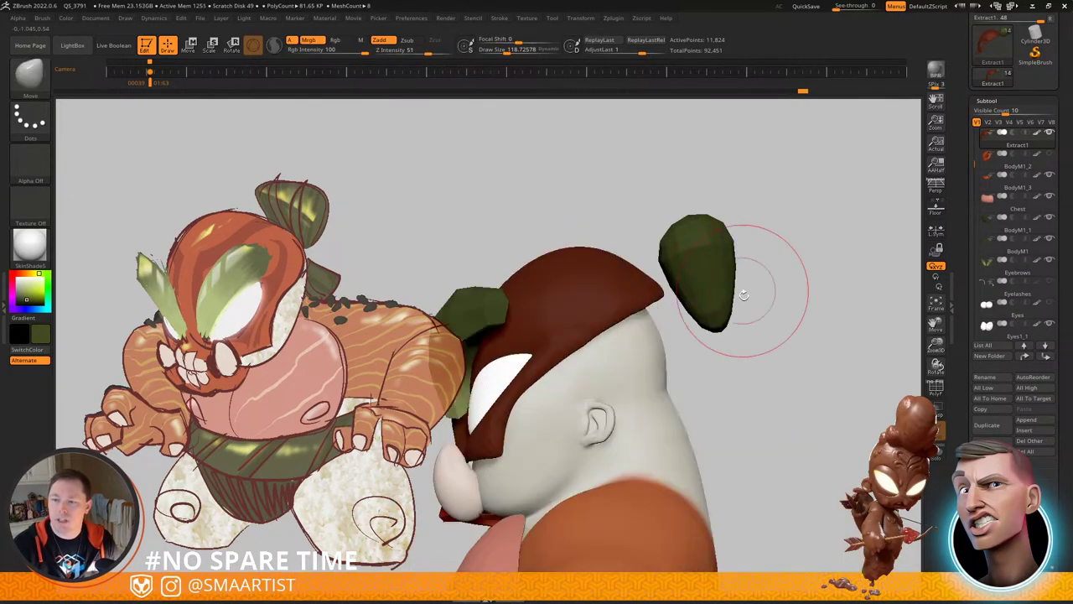
Step: Raise the topknot with the gizmo and refine its tapered profile and base with a larger Move brush
{"action": "key", "text": "w"}
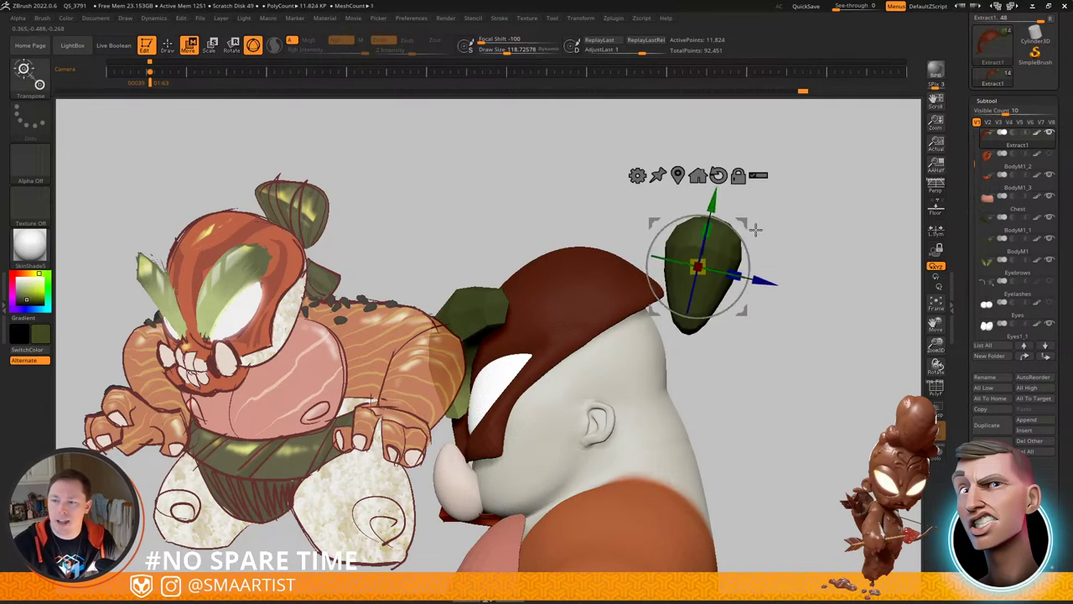
{"action": "left_click_drag", "start_coordinate": [744, 224], "coordinate": [736, 203]}
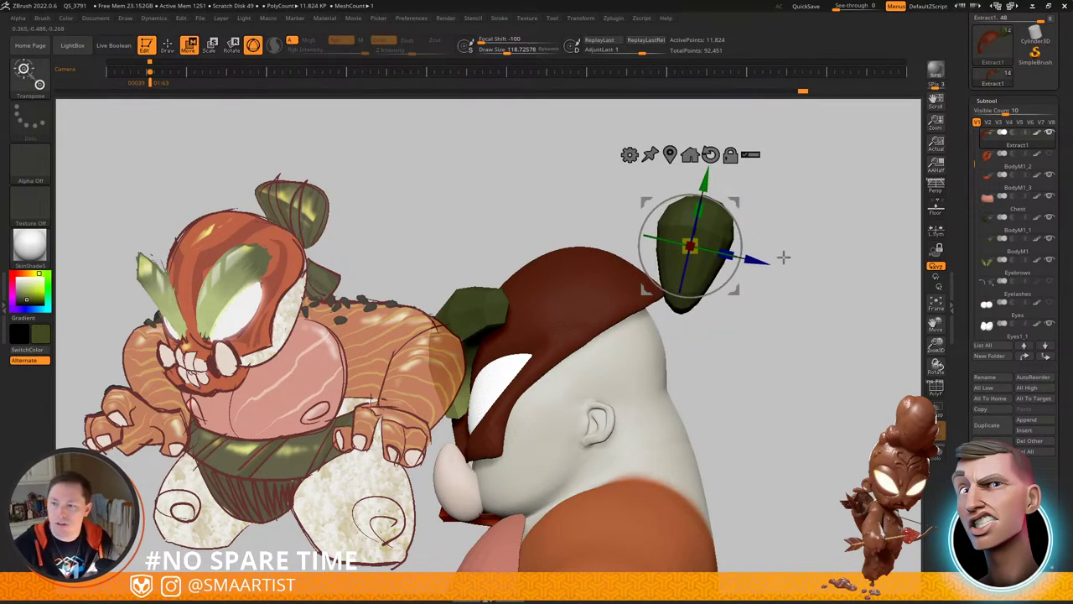
{"action": "key", "text": "q"}
{"action": "key", "text": "s"}
{"action": "left_click_drag", "start_coordinate": [693, 200], "coordinate": [703, 200]}
{"action": "left_click_drag", "start_coordinate": [703, 206], "coordinate": [686, 199]}
{"action": "key", "text": "s"}
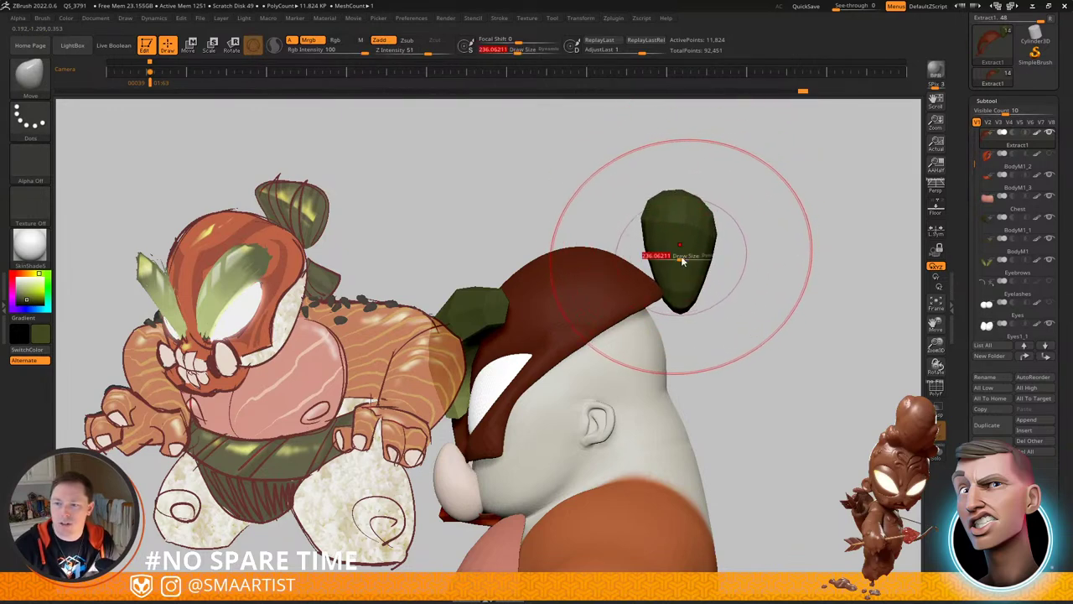
{"action": "left_click_drag", "start_coordinate": [682, 258], "coordinate": [700, 264]}
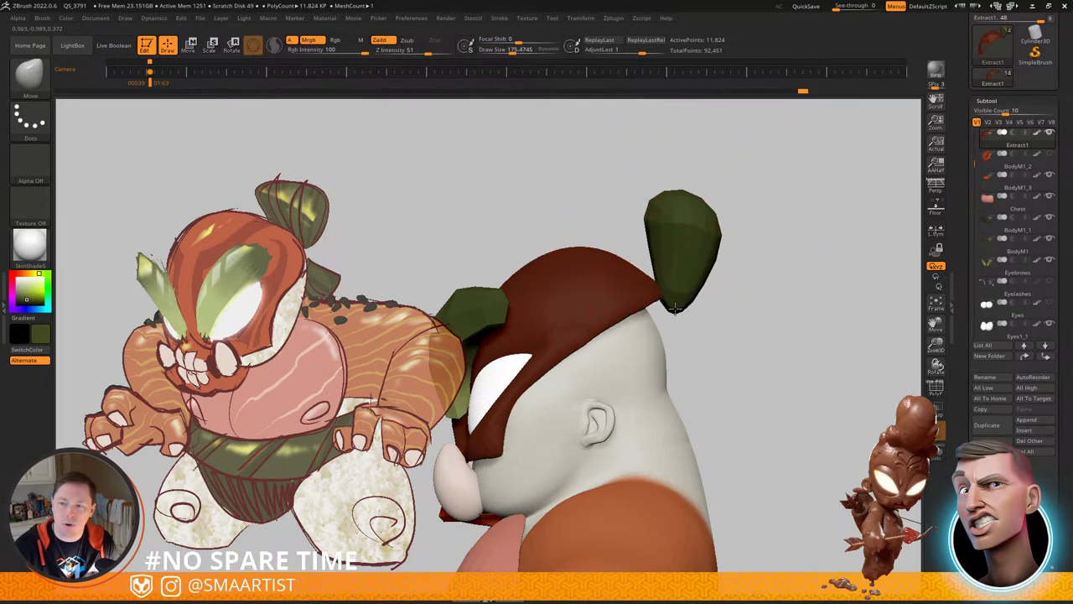
{"action": "left_click_drag", "start_coordinate": [675, 308], "coordinate": [683, 309]}
{"action": "right_click_drag", "start_coordinate": [711, 302], "coordinate": [654, 281], "text": "ctrl"}
{"action": "right_click_drag", "start_coordinate": [654, 281], "coordinate": [725, 300]}
{"action": "right_click_drag", "start_coordinate": [724, 299], "coordinate": [735, 248], "text": "alt"}
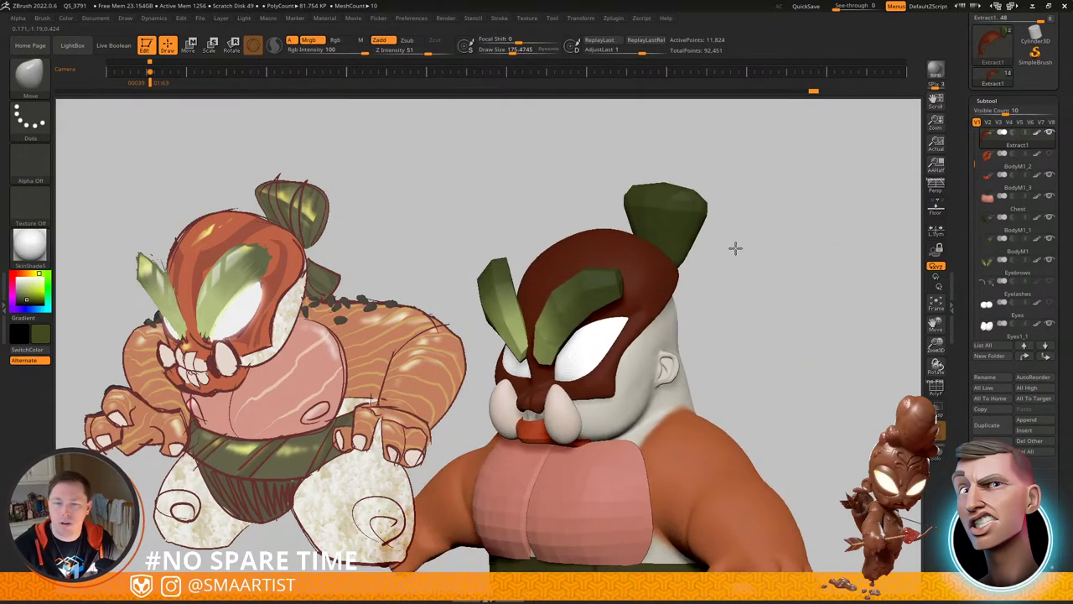
Step: Tilt the topknot backward about 12° and reposition it to match the concept art in the overlaid view
{"action": "key", "text": "Right"}
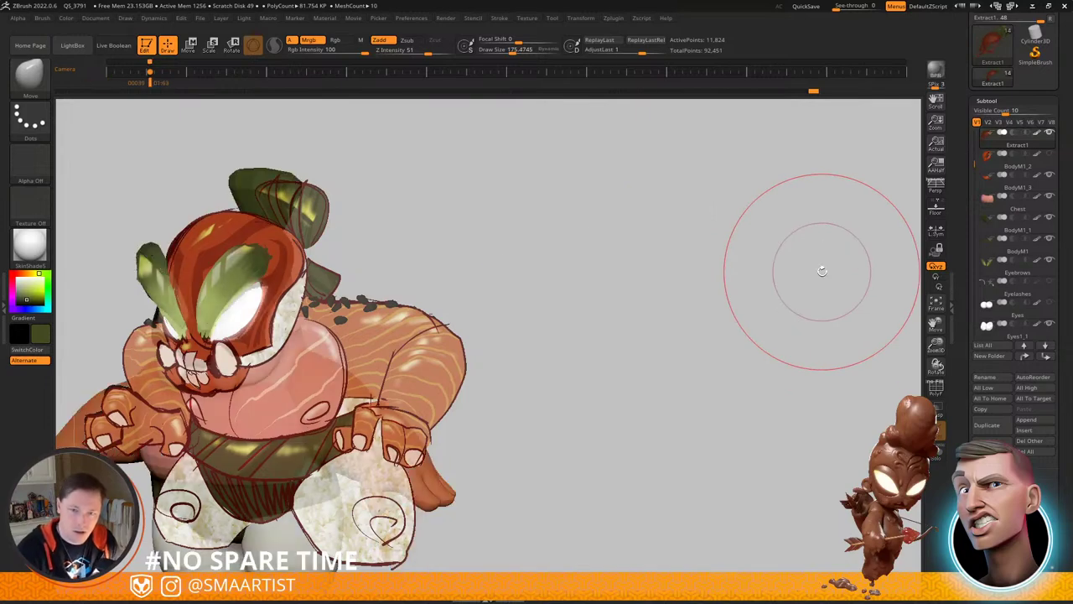
{"action": "key", "text": "w"}
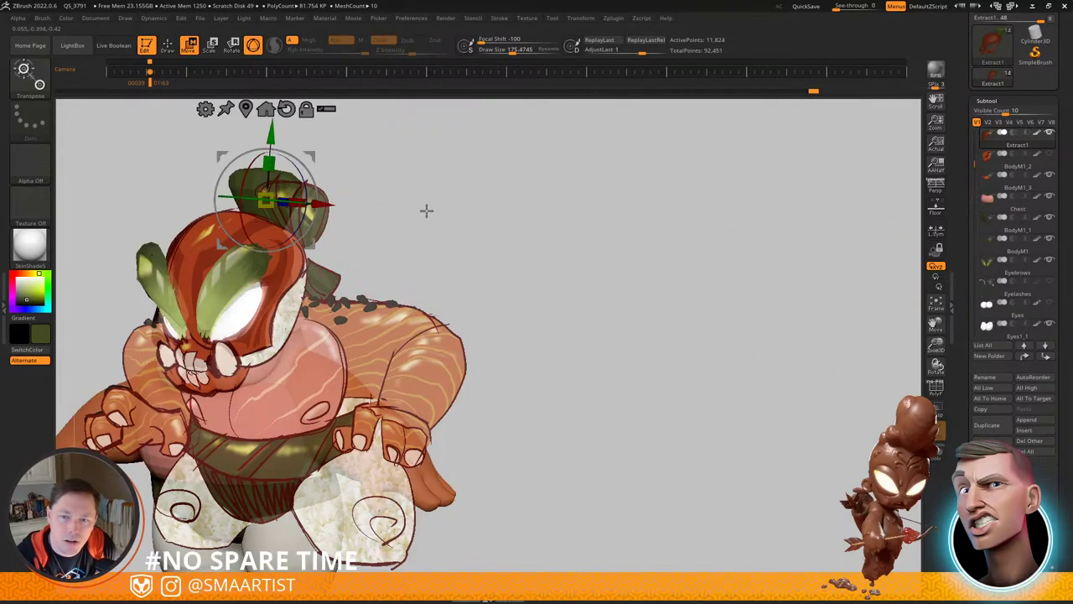
{"action": "right_click_drag", "start_coordinate": [427, 210], "coordinate": [589, 225], "text": "alt"}
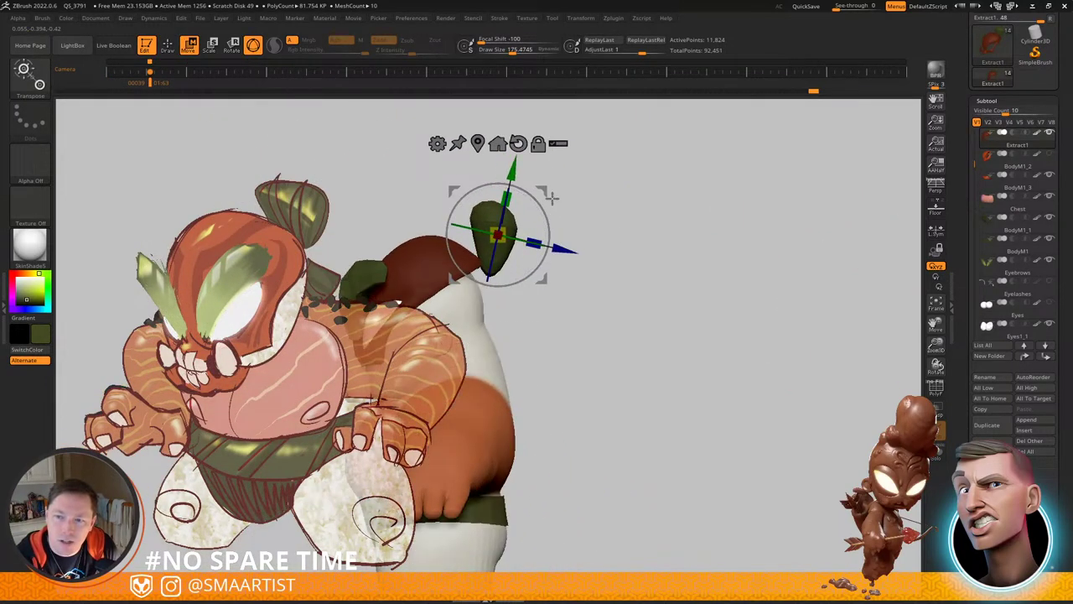
{"action": "left_click_drag", "start_coordinate": [541, 191], "coordinate": [547, 211]}
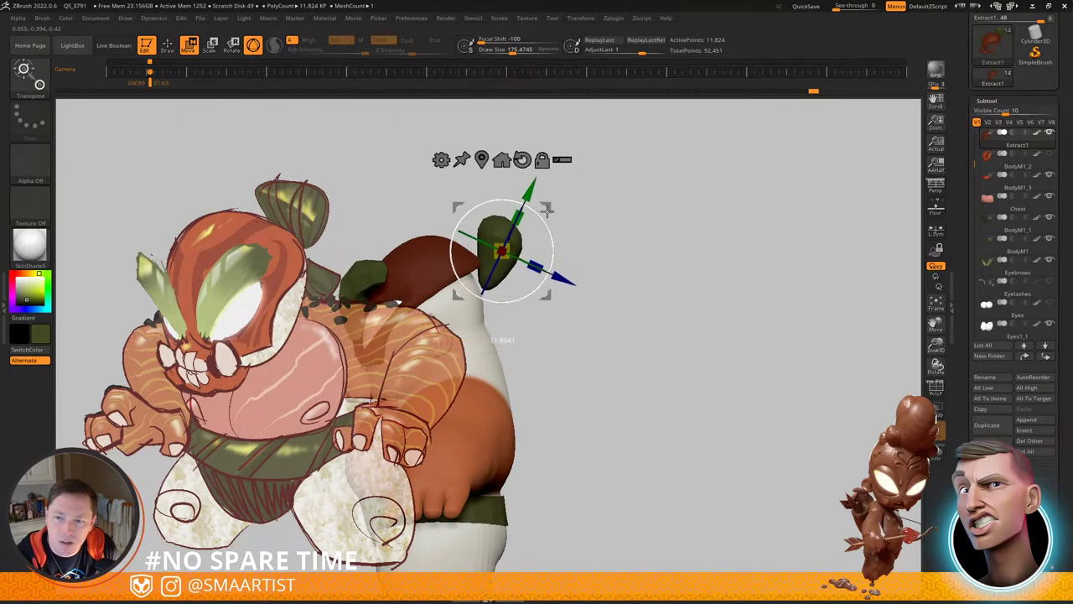
{"action": "right_click_drag", "start_coordinate": [612, 208], "coordinate": [696, 160], "text": "alt"}
{"action": "right_click_drag", "start_coordinate": [650, 194], "coordinate": [423, 162]}
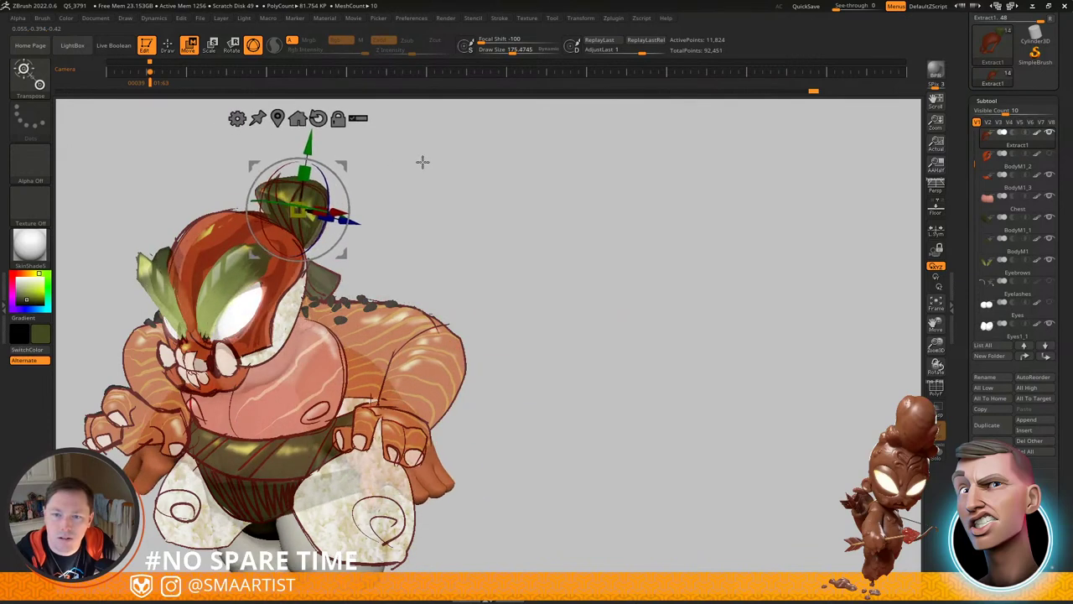
Step: Push the topknot's silhouette to fit the concept drawing's outline with the Move brush
{"action": "key", "text": "q"}
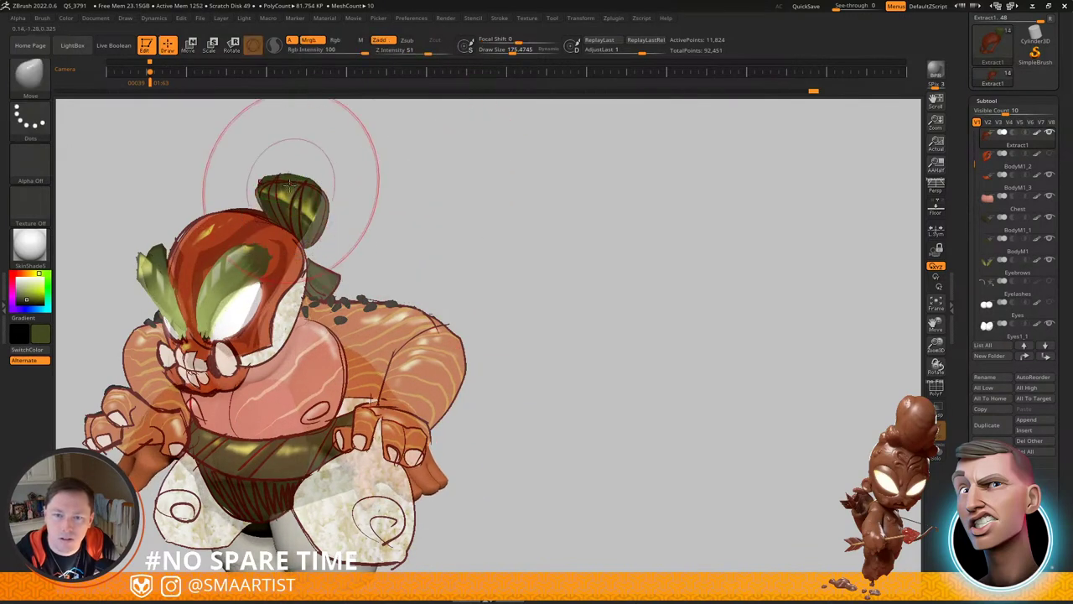
{"action": "left_click_drag", "start_coordinate": [265, 190], "coordinate": [271, 189]}
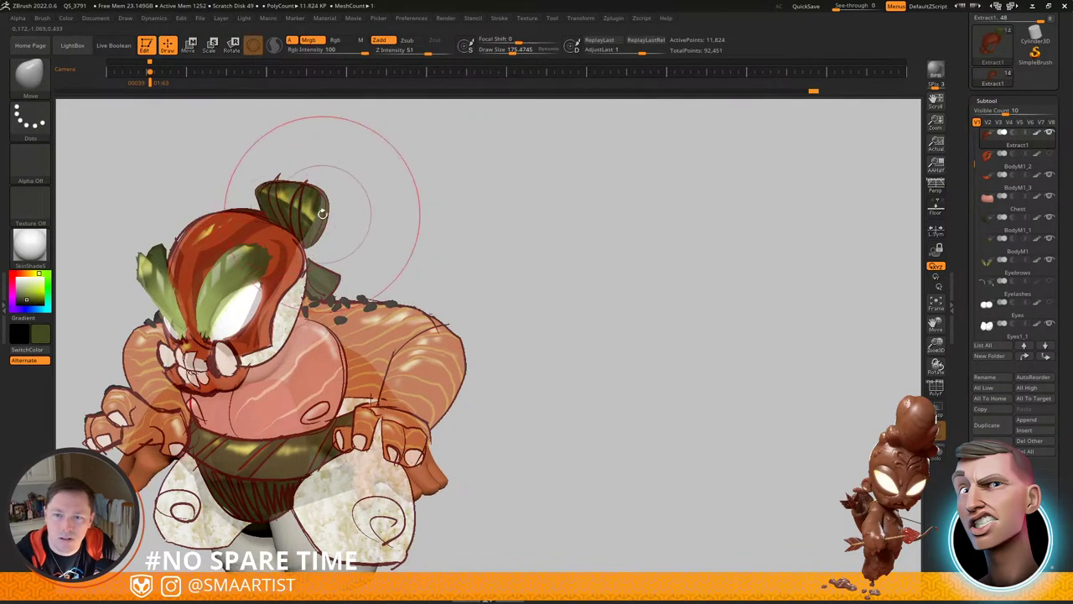
{"action": "key", "text": "s"}
{"action": "left_click_drag", "start_coordinate": [323, 213], "coordinate": [318, 212]}
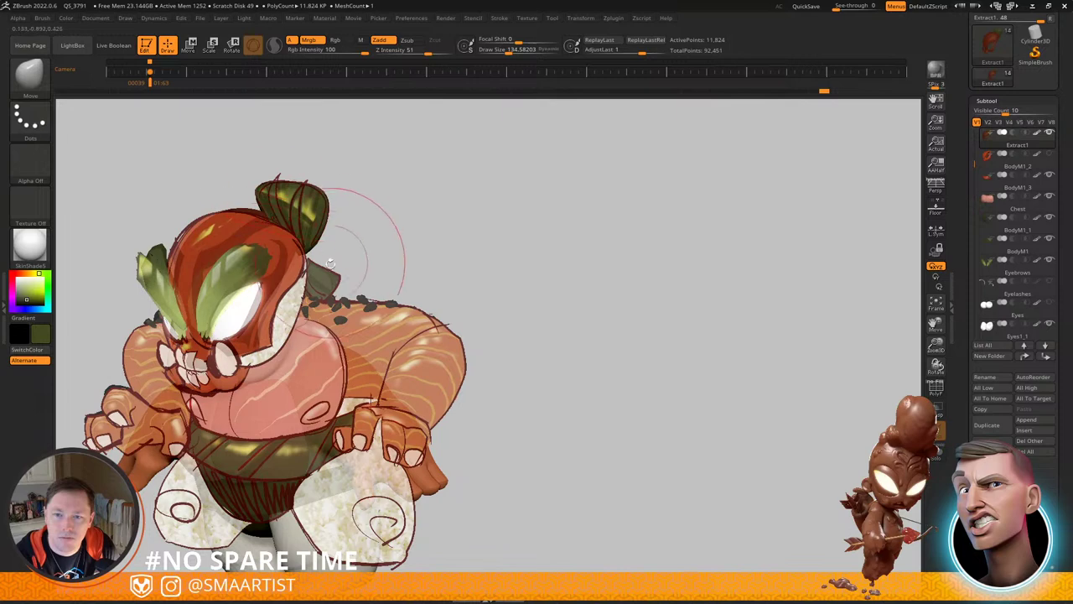
Step: Duplicate the topknot down and behind the original, centre the gizmo on the copy and rotate it 180° upside down
{"action": "mouse_move", "coordinate": [469, 222]}
{"action": "left_mouse_down", "text": "alt"}
{"action": "mouse_move", "coordinate": [613, 208]}
{"action": "mouse_move", "coordinate": [662, 222]}
{"action": "left_mouse_up", "text": "alt"}
{"action": "mouse_move", "coordinate": [665, 223]}
{"action": "left_mouse_down"}
{"action": "mouse_move", "coordinate": [627, 218]}
{"action": "mouse_move", "coordinate": [719, 184]}
{"action": "mouse_move", "coordinate": [714, 204]}
{"action": "mouse_move", "coordinate": [668, 213]}
{"action": "mouse_move", "coordinate": [643, 194]}
{"action": "mouse_move", "coordinate": [729, 213]}
{"action": "mouse_move", "coordinate": [707, 213]}
{"action": "mouse_move", "coordinate": [718, 235]}
{"action": "left_mouse_up"}
{"action": "key", "text": "w"}
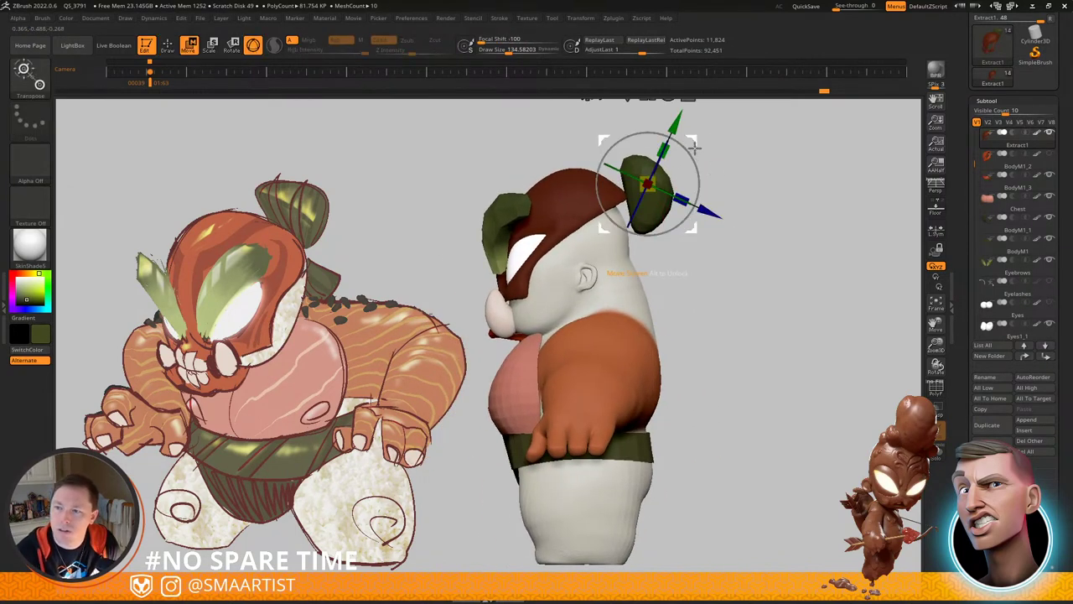
{"action": "left_click_drag", "start_coordinate": [695, 147], "coordinate": [728, 176], "text": "ctrl"}
{"action": "left_click_drag", "start_coordinate": [776, 220], "coordinate": [729, 231]}
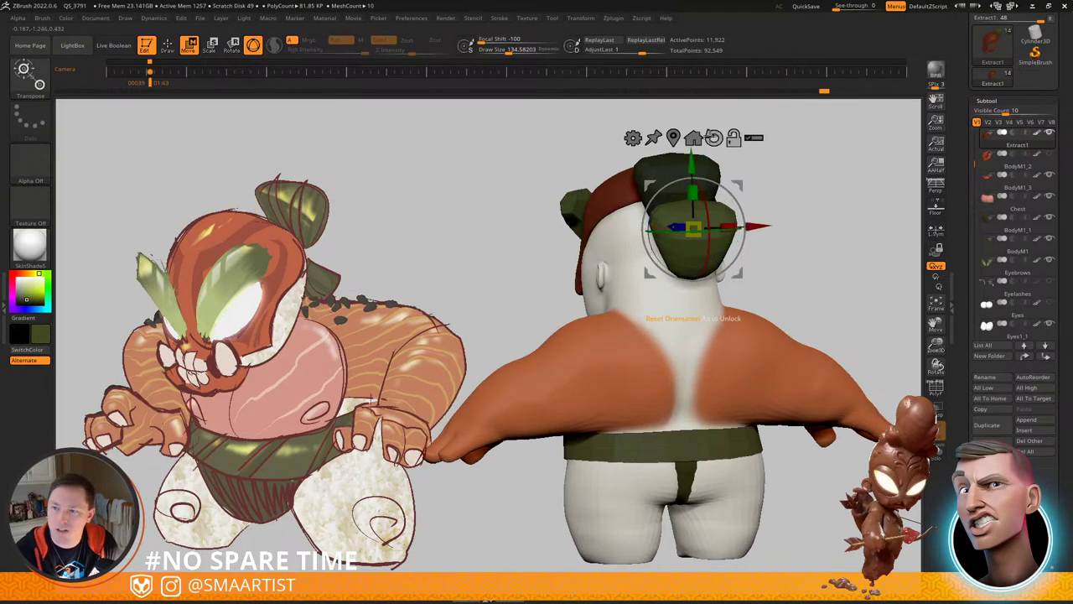
{"action": "left_click", "coordinate": [673, 138]}
{"action": "left_click_drag", "start_coordinate": [748, 208], "coordinate": [726, 205]}
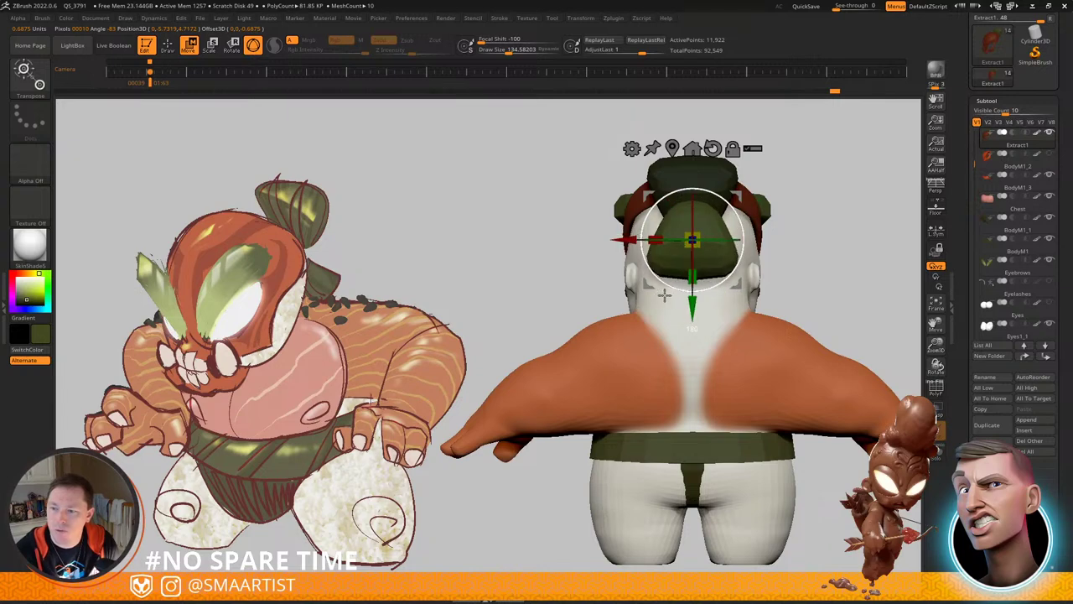
{"action": "left_click_drag", "start_coordinate": [788, 211], "coordinate": [854, 212]}
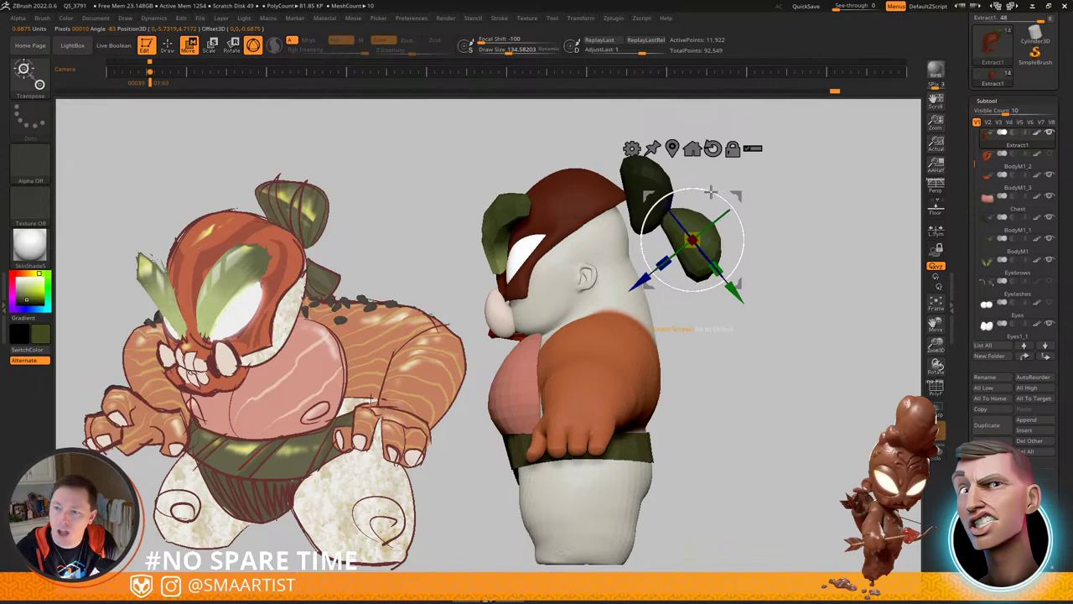
Step: Move the flipped topknot copy in against the back of the head and taper its upper end with the Move brush
{"action": "left_click_drag", "start_coordinate": [737, 196], "coordinate": [716, 206]}
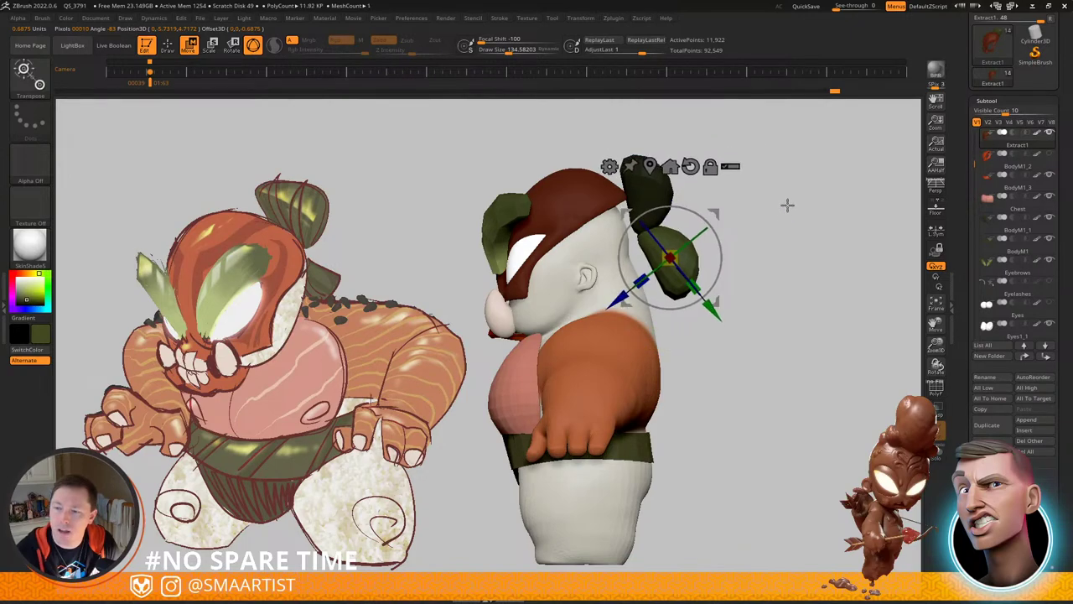
{"action": "left_click_drag", "start_coordinate": [788, 204], "coordinate": [729, 216]}
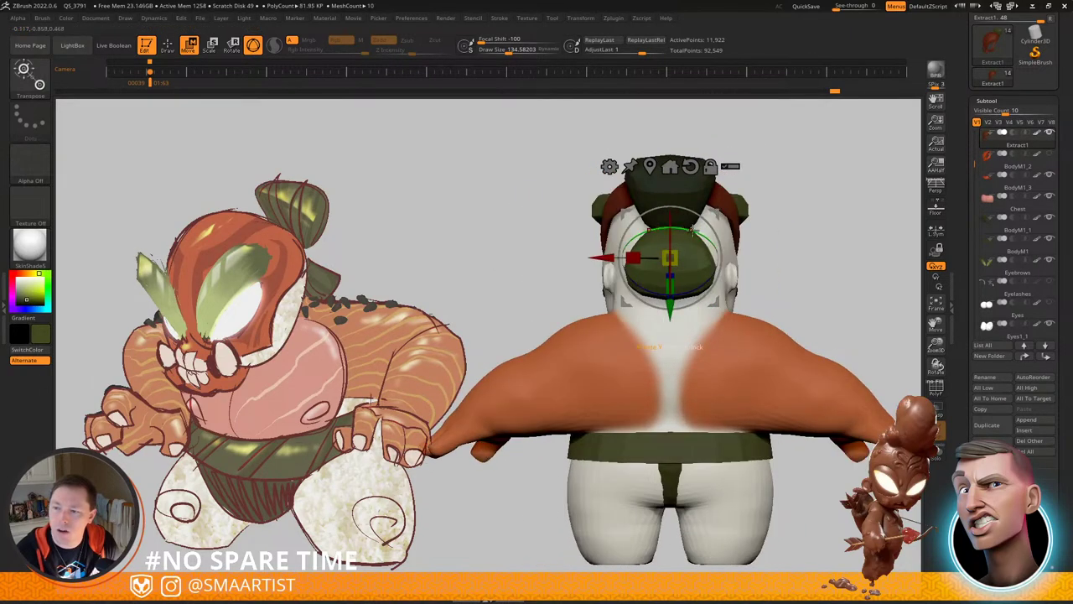
{"action": "key", "text": "q"}
{"action": "right_click_drag", "start_coordinate": [644, 257], "coordinate": [694, 263]}
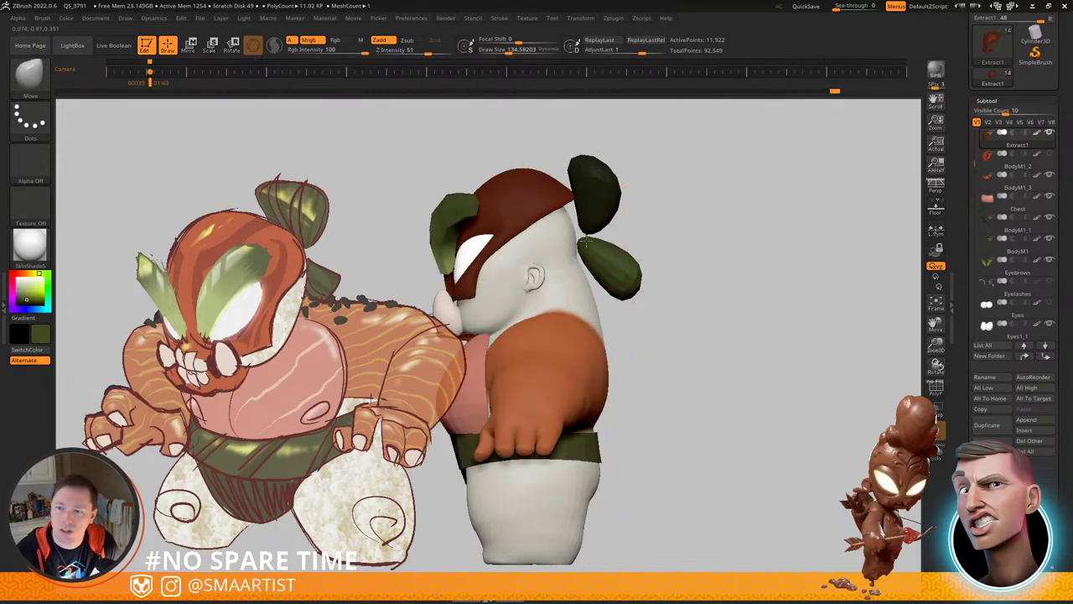
{"action": "mouse_move", "coordinate": [635, 254]}
{"action": "right_mouse_down"}
{"action": "mouse_move", "coordinate": [620, 254]}
{"action": "mouse_move", "coordinate": [669, 290]}
{"action": "mouse_move", "coordinate": [635, 277]}
{"action": "right_mouse_up"}
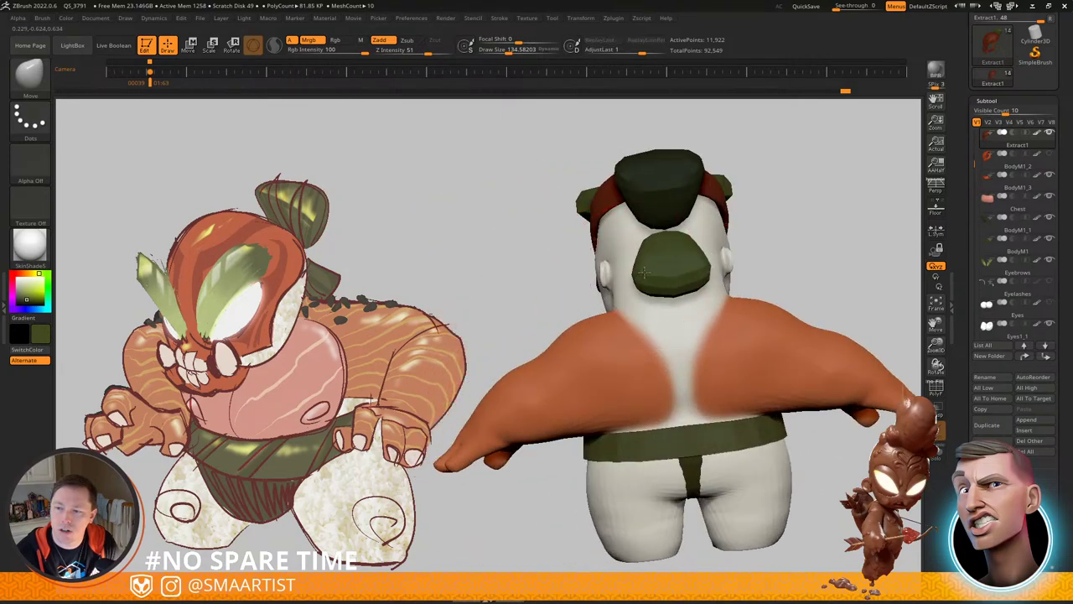
{"action": "left_click_drag", "start_coordinate": [644, 273], "coordinate": [644, 275]}
{"action": "mouse_move", "coordinate": [646, 274]}
{"action": "right_mouse_down"}
{"action": "mouse_move", "coordinate": [726, 272]}
{"action": "mouse_move", "coordinate": [697, 275]}
{"action": "right_mouse_up"}
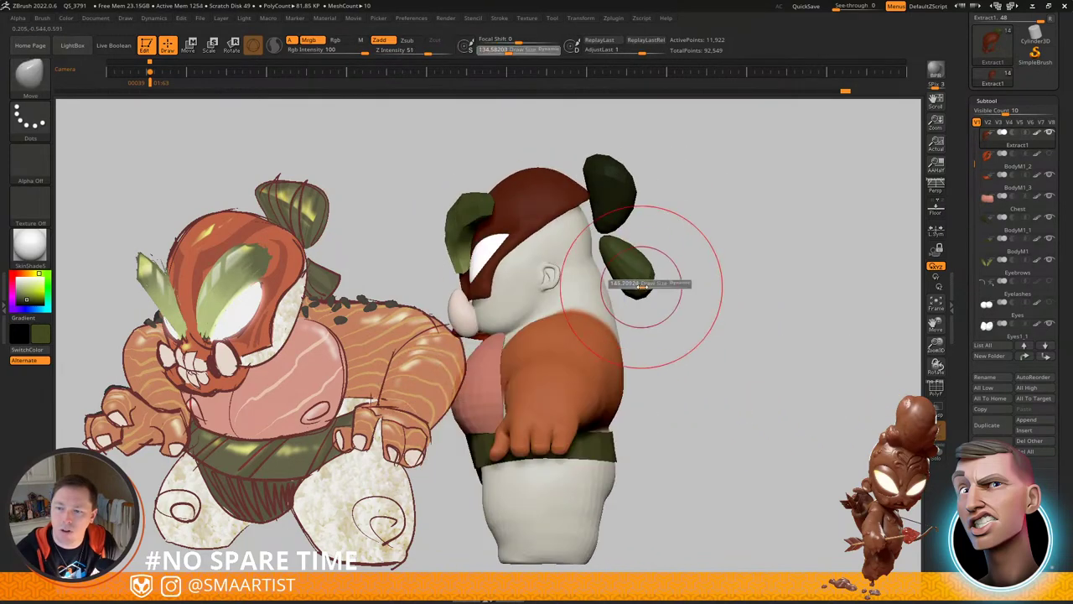
Step: Scale the lower topknot piece down to about 87% and tuck it closely under the upper piece behind the head
{"action": "left_click_drag", "start_coordinate": [642, 286], "coordinate": [645, 286]}
{"action": "right_click_drag", "start_coordinate": [645, 286], "coordinate": [582, 281]}
{"action": "key", "text": "w"}
{"action": "mouse_move", "coordinate": [681, 270]}
{"action": "right_mouse_down"}
{"action": "mouse_move", "coordinate": [702, 268]}
{"action": "mouse_move", "coordinate": [678, 256]}
{"action": "right_mouse_up"}
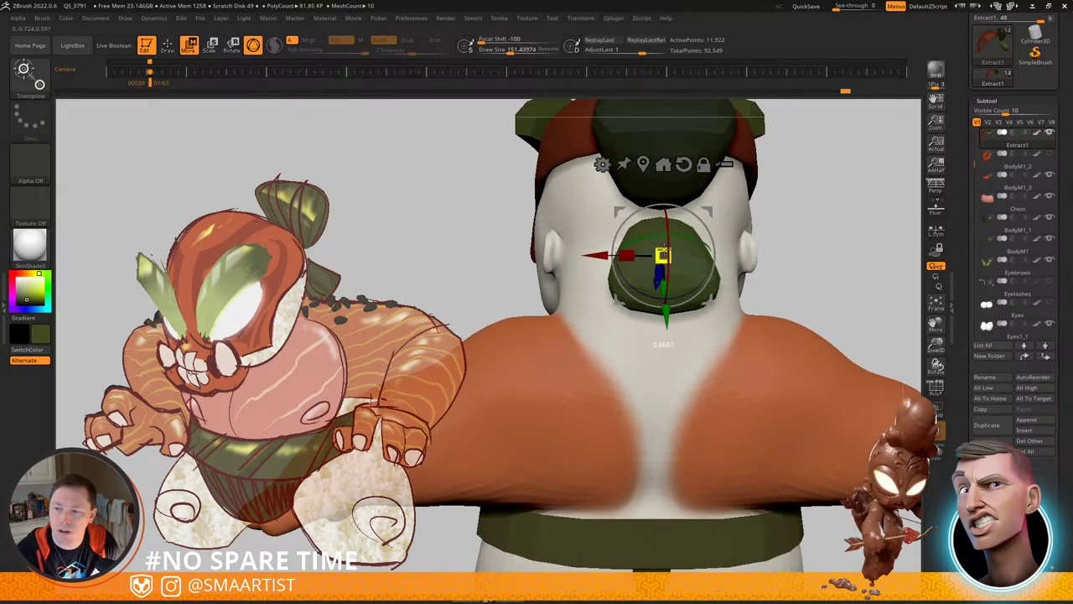
{"action": "left_click_drag", "start_coordinate": [664, 255], "coordinate": [664, 250]}
{"action": "right_click_drag", "start_coordinate": [666, 250], "coordinate": [780, 230]}
{"action": "left_click_drag", "start_coordinate": [745, 212], "coordinate": [730, 203]}
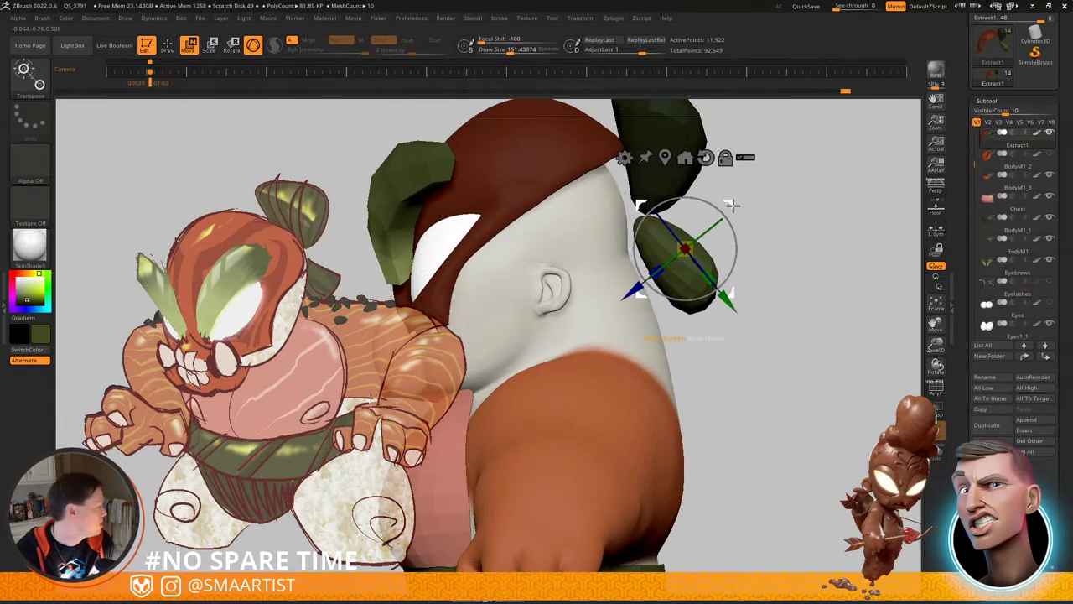
{"action": "key", "text": "q"}
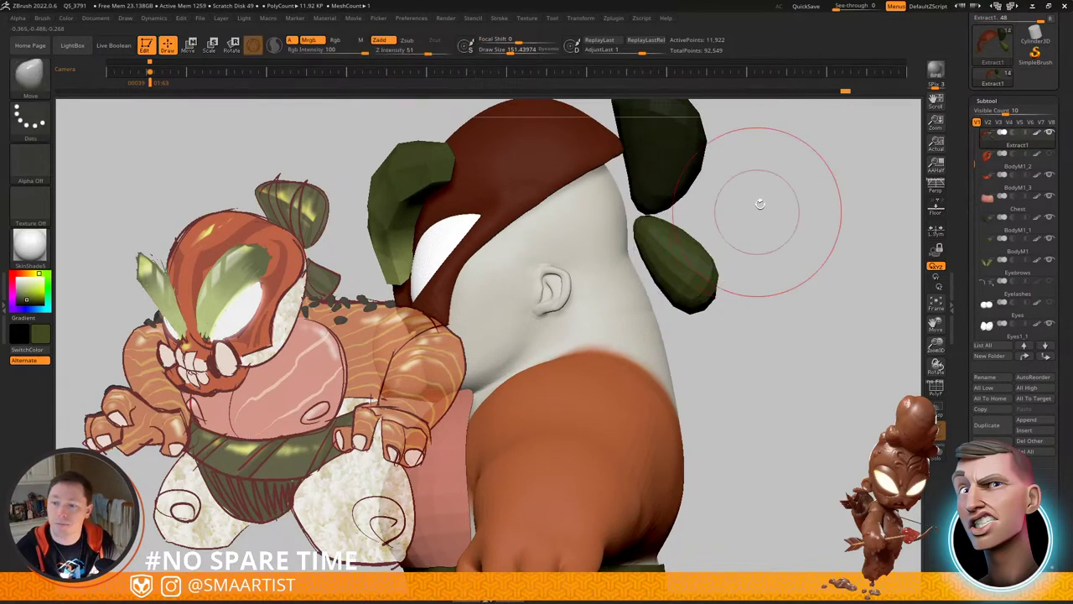
{"action": "mouse_move", "coordinate": [788, 205]}
{"action": "right_mouse_down"}
{"action": "mouse_move", "coordinate": [684, 187]}
{"action": "mouse_move", "coordinate": [737, 207]}
{"action": "right_mouse_up"}
{"action": "left_click_drag", "start_coordinate": [755, 216], "coordinate": [796, 244], "text": "ctrl"}
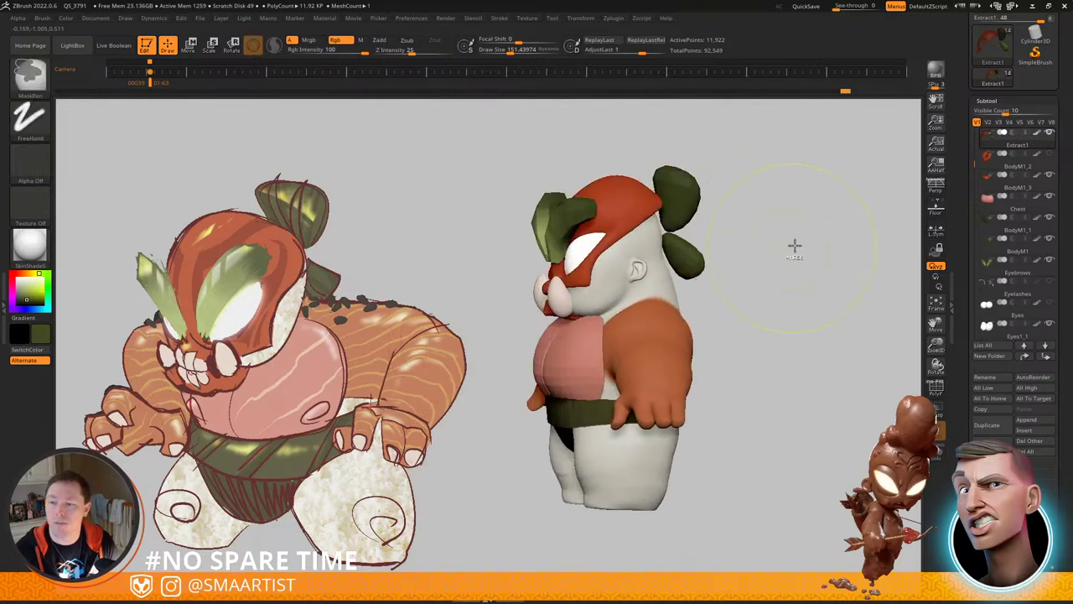
{"action": "right_click_drag", "start_coordinate": [796, 244], "coordinate": [733, 255]}
Step: Isolate the two topknot pieces by polygroup and split them from the head mask into their own subtool
{"action": "key", "text": "shift+f"}
{"action": "mouse_move", "coordinate": [733, 255]}
{"action": "right_mouse_down", "text": "shift"}
{"action": "mouse_move", "coordinate": [758, 267]}
{"action": "mouse_move", "coordinate": [726, 228]}
{"action": "mouse_move", "coordinate": [713, 252]}
{"action": "right_mouse_up", "text": "shift"}
{"action": "mouse_move", "coordinate": [713, 251]}
{"action": "right_mouse_down", "text": "ctrl"}
{"action": "mouse_move", "coordinate": [766, 324]}
{"action": "mouse_move", "coordinate": [748, 297]}
{"action": "right_mouse_up", "text": "ctrl"}
{"action": "left_click", "coordinate": [667, 213], "text": "ctrl+shift"}
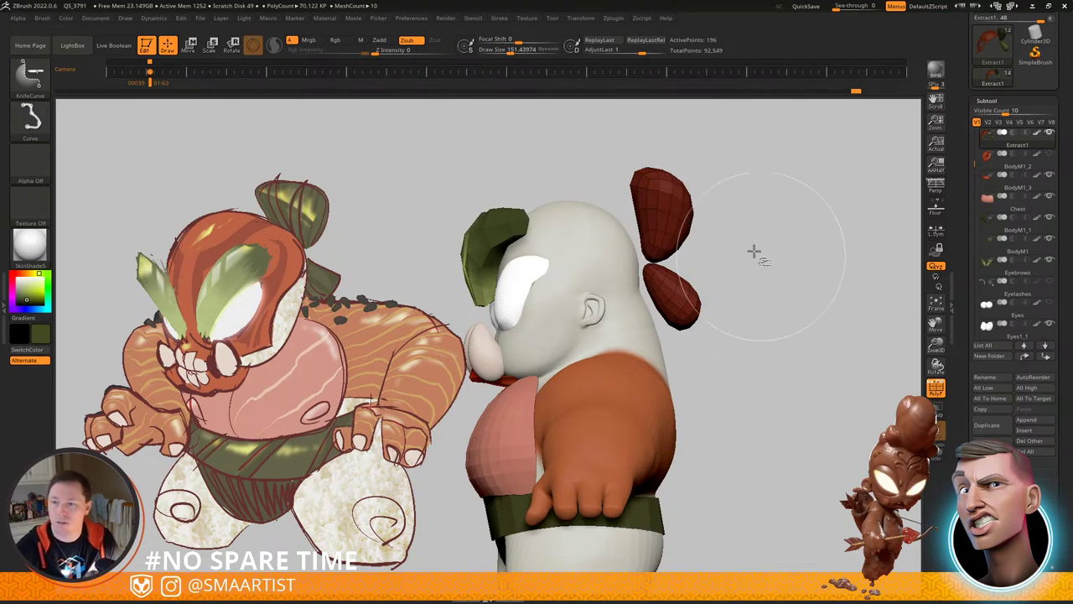
{"action": "left_click", "coordinate": [37, 82]}
{"action": "left_click", "coordinate": [172, 92], "text": "ctrl+shift"}
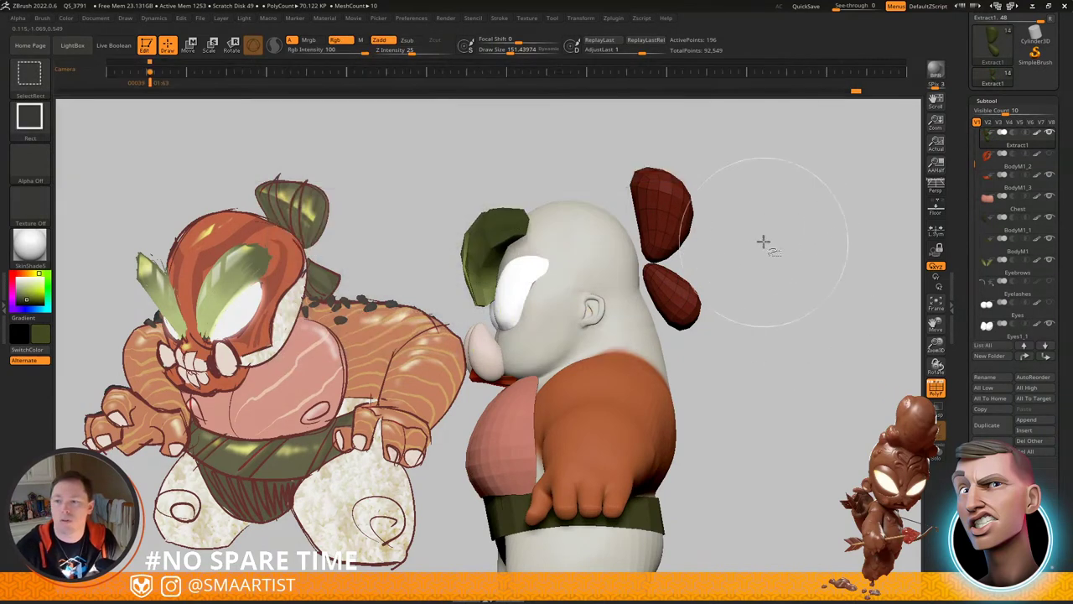
{"action": "left_click_drag", "start_coordinate": [766, 196], "coordinate": [775, 313], "text": "ctrl+shift"}
{"action": "key", "text": "shift+f"}
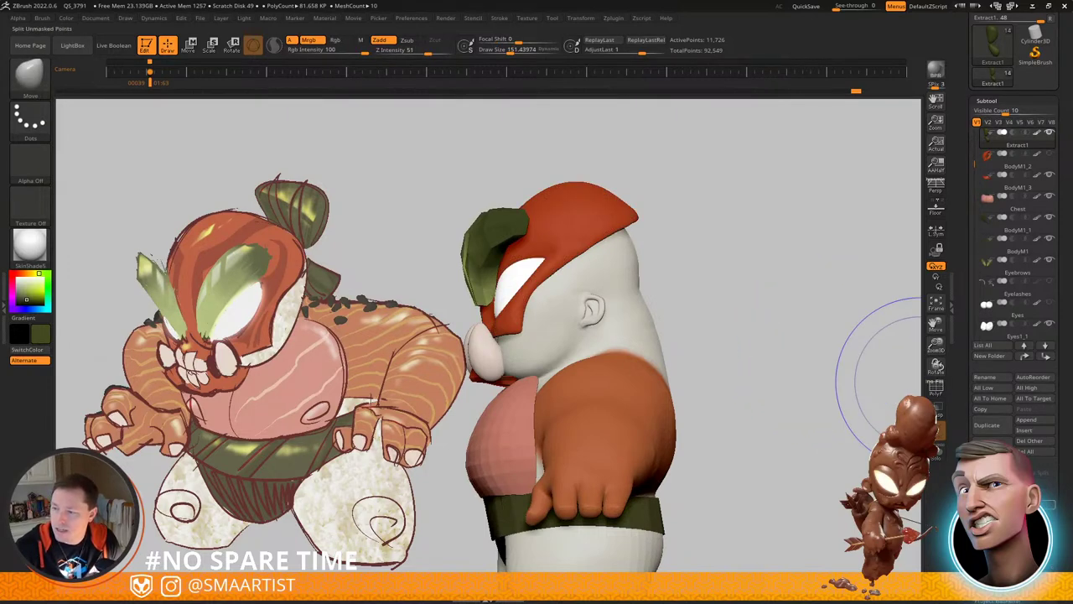
{"action": "right_click_drag", "start_coordinate": [761, 371], "coordinate": [760, 304], "text": "ctrl"}
Step: Select the body, mask everything except the upper-arm polygroup, soften the mask edge and drop to a lower subdivision level
{"action": "mouse_move", "coordinate": [759, 304]}
{"action": "left_mouse_down"}
{"action": "mouse_move", "coordinate": [741, 307]}
{"action": "mouse_move", "coordinate": [779, 290]}
{"action": "mouse_move", "coordinate": [781, 263]}
{"action": "left_mouse_up"}
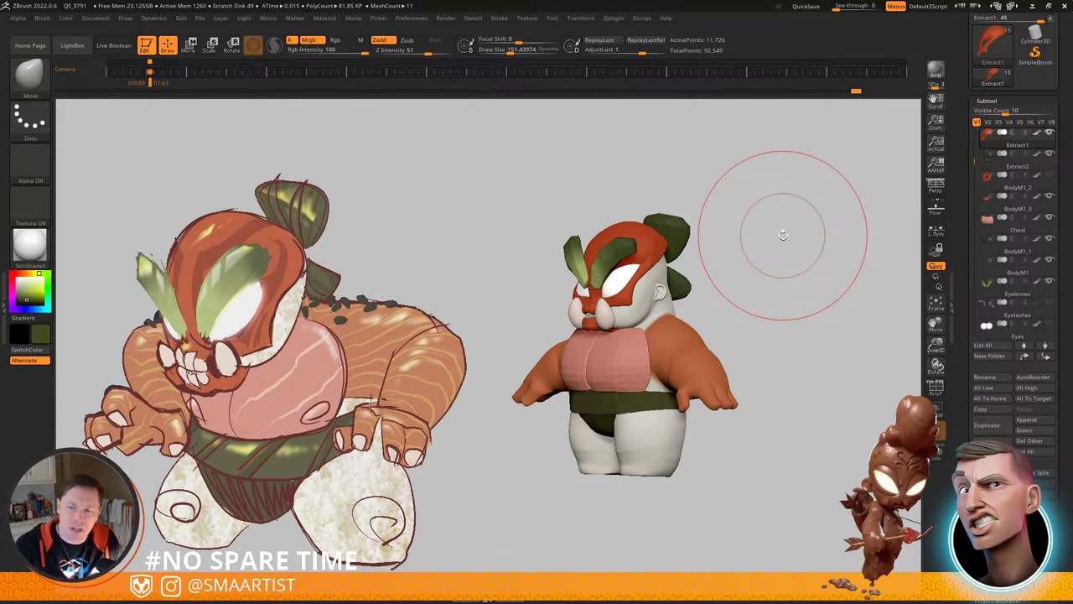
{"action": "mouse_move", "coordinate": [719, 276]}
{"action": "left_mouse_down"}
{"action": "mouse_move", "coordinate": [700, 321]}
{"action": "mouse_move", "coordinate": [709, 297]}
{"action": "mouse_move", "coordinate": [695, 287]}
{"action": "mouse_move", "coordinate": [712, 300]}
{"action": "left_mouse_up"}
{"action": "mouse_move", "coordinate": [712, 300]}
{"action": "right_mouse_down"}
{"action": "mouse_move", "coordinate": [742, 359]}
{"action": "mouse_move", "coordinate": [750, 341]}
{"action": "mouse_move", "coordinate": [739, 383]}
{"action": "mouse_move", "coordinate": [717, 371]}
{"action": "right_mouse_up"}
{"action": "left_click", "coordinate": [743, 354], "text": "alt"}
{"action": "key", "text": "shift+f"}
{"action": "key", "text": "w"}
{"action": "left_click", "coordinate": [719, 371], "text": "ctrl"}
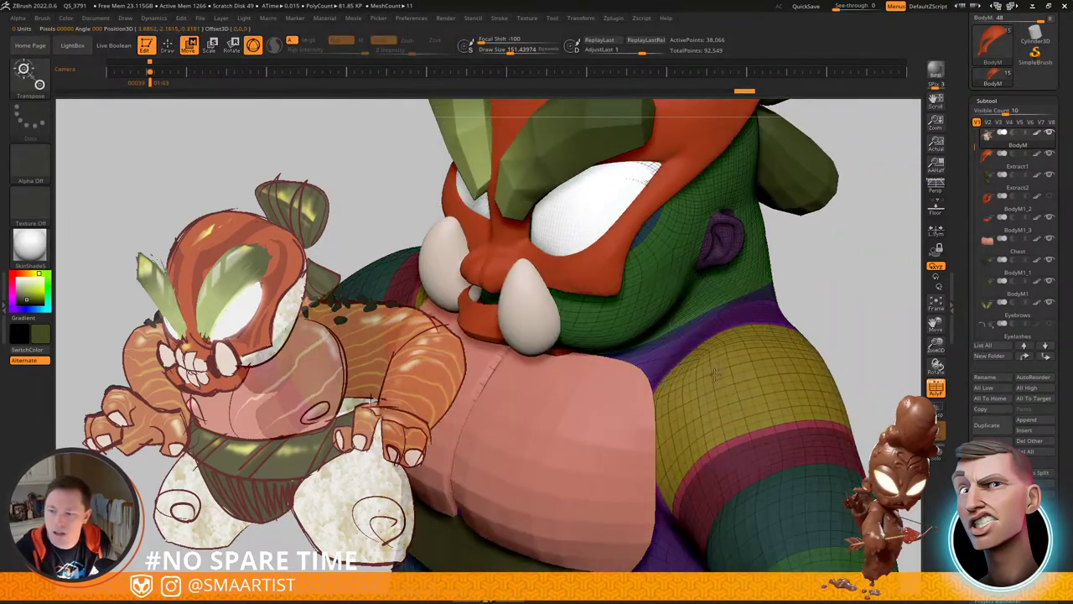
{"action": "key", "text": "q"}
{"action": "key", "text": "ctrl"}
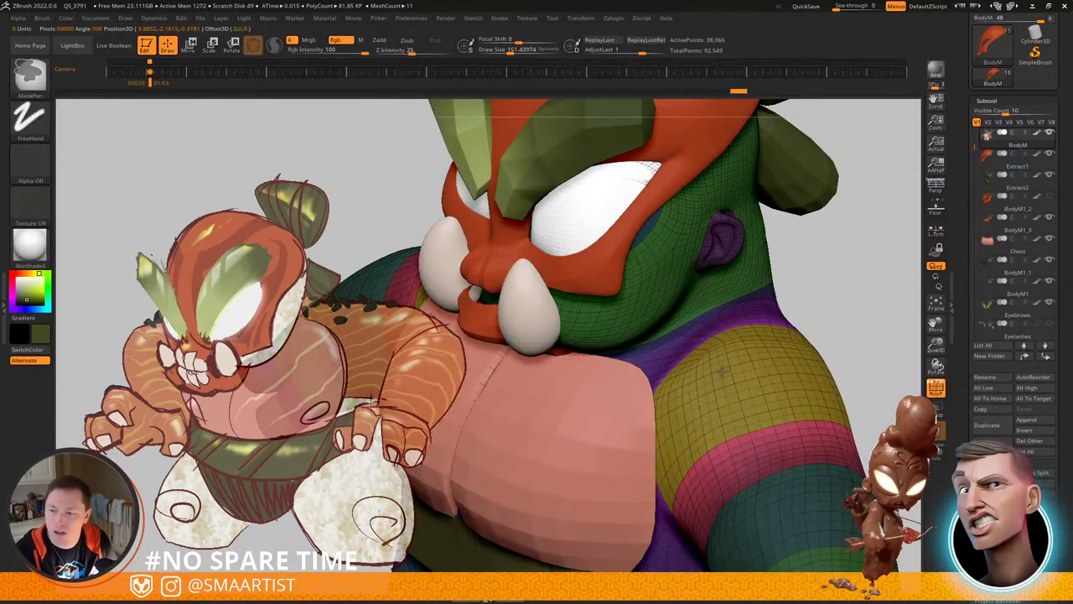
{"action": "key", "text": "ctrl"}
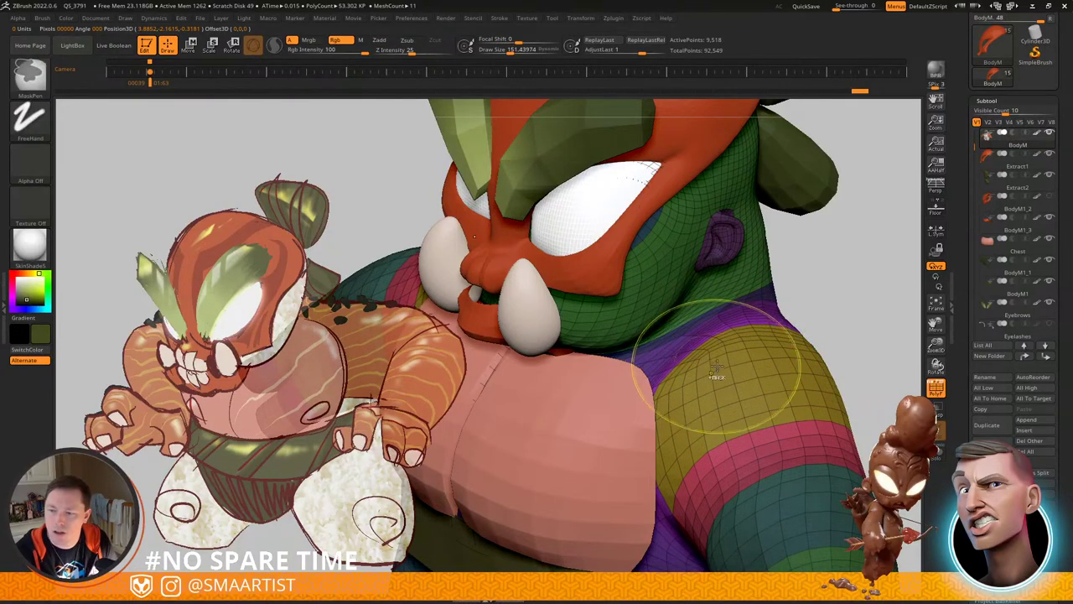
Step: Clear the body's mask and nudge the surface where the shoulder meets the neck with a resized Move brush
{"action": "mouse_move", "coordinate": [716, 369]}
{"action": "right_mouse_down"}
{"action": "mouse_move", "coordinate": [633, 367]}
{"action": "mouse_move", "coordinate": [662, 365]}
{"action": "right_mouse_up"}
{"action": "key", "text": "s"}
{"action": "left_click_drag", "start_coordinate": [723, 363], "coordinate": [726, 363]}
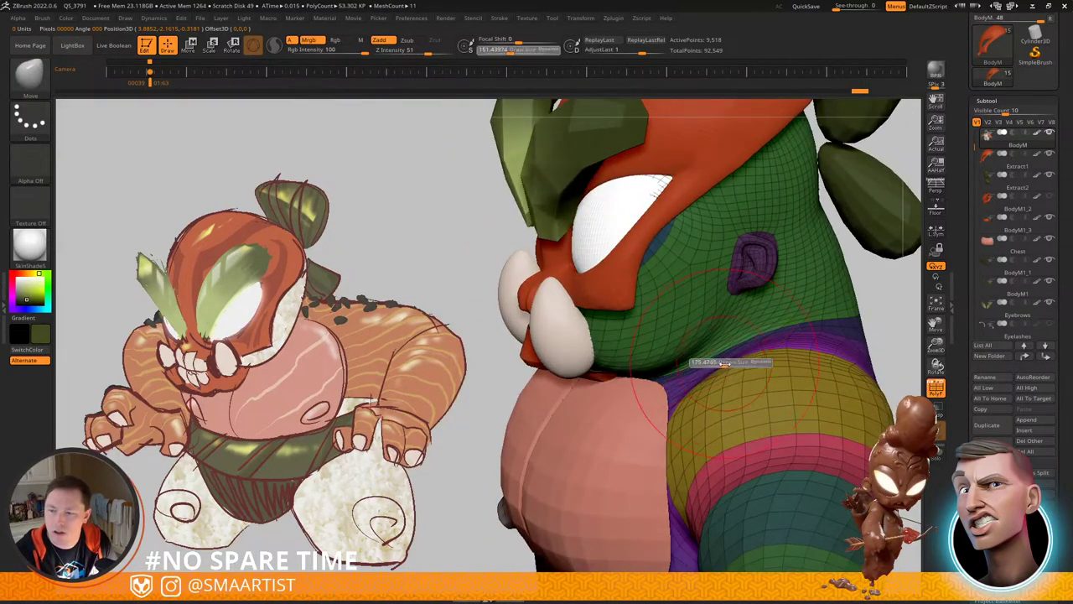
{"action": "right_click_drag", "start_coordinate": [708, 361], "coordinate": [759, 389]}
{"action": "left_click_drag", "start_coordinate": [851, 310], "coordinate": [865, 340], "text": "ctrl"}
{"action": "right_click_drag", "start_coordinate": [752, 366], "coordinate": [733, 367]}
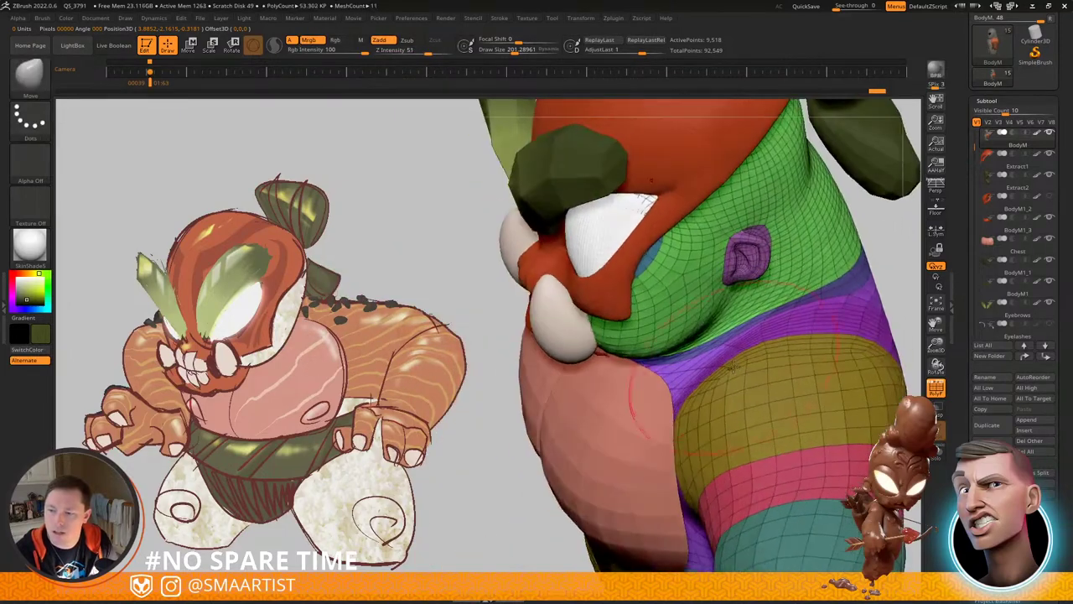
{"action": "left_click_drag", "start_coordinate": [720, 363], "coordinate": [717, 361]}
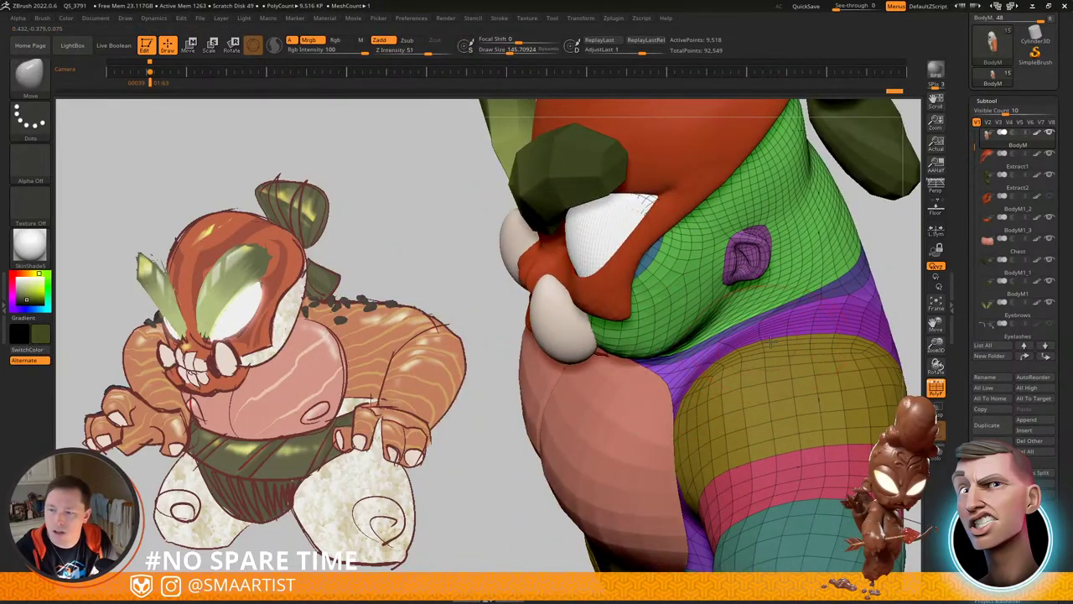
Step: Mask around the upper-arm polygroup again with a softened edge, then pull the shoulder up toward the jaw and smooth the transition
{"action": "key", "text": "w"}
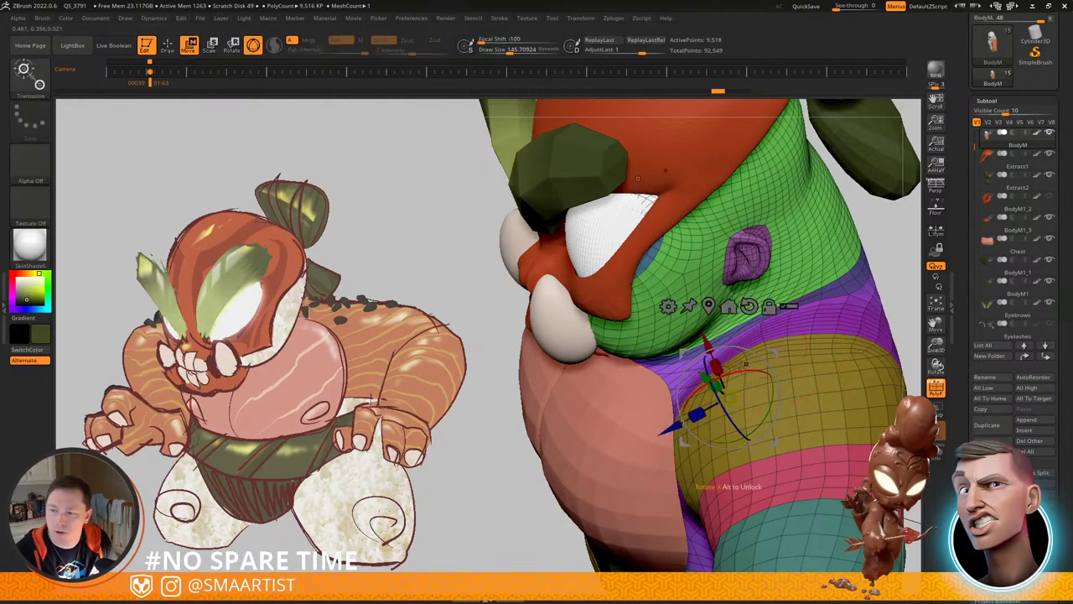
{"action": "left_click", "coordinate": [848, 453], "text": "ctrl"}
{"action": "key", "text": "q"}
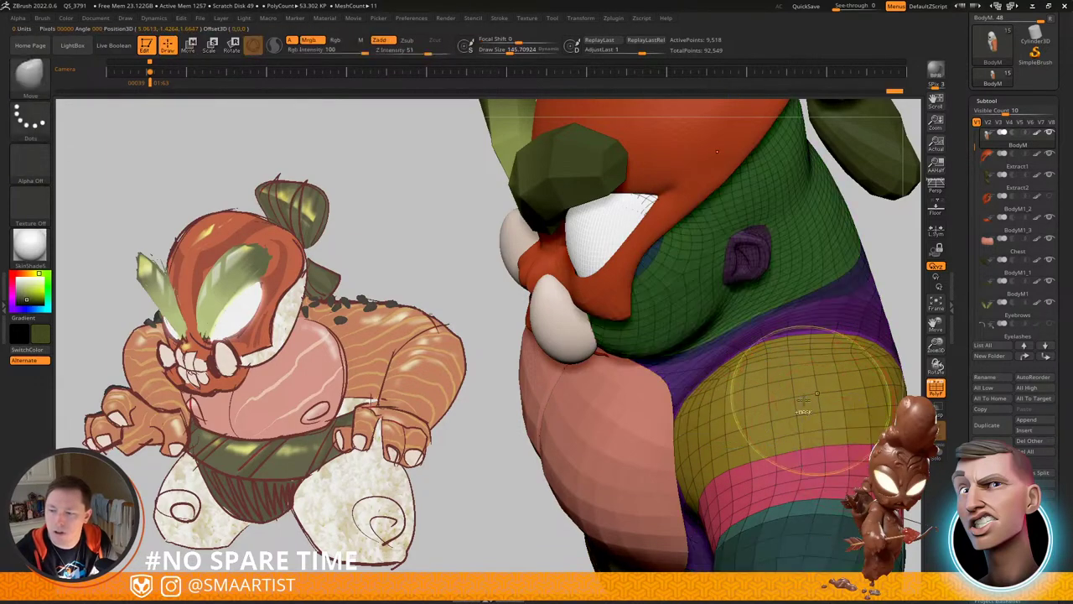
{"action": "left_click", "coordinate": [805, 409], "text": "ctrl"}
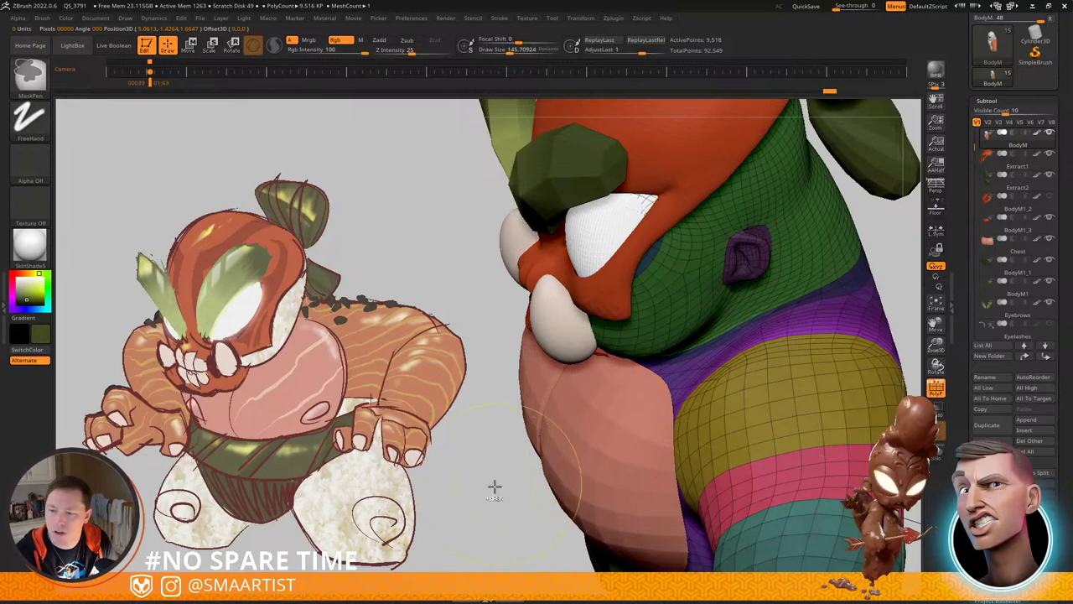
{"action": "left_click", "coordinate": [495, 486], "text": "ctrl"}
{"action": "left_click", "coordinate": [477, 512], "text": "ctrl"}
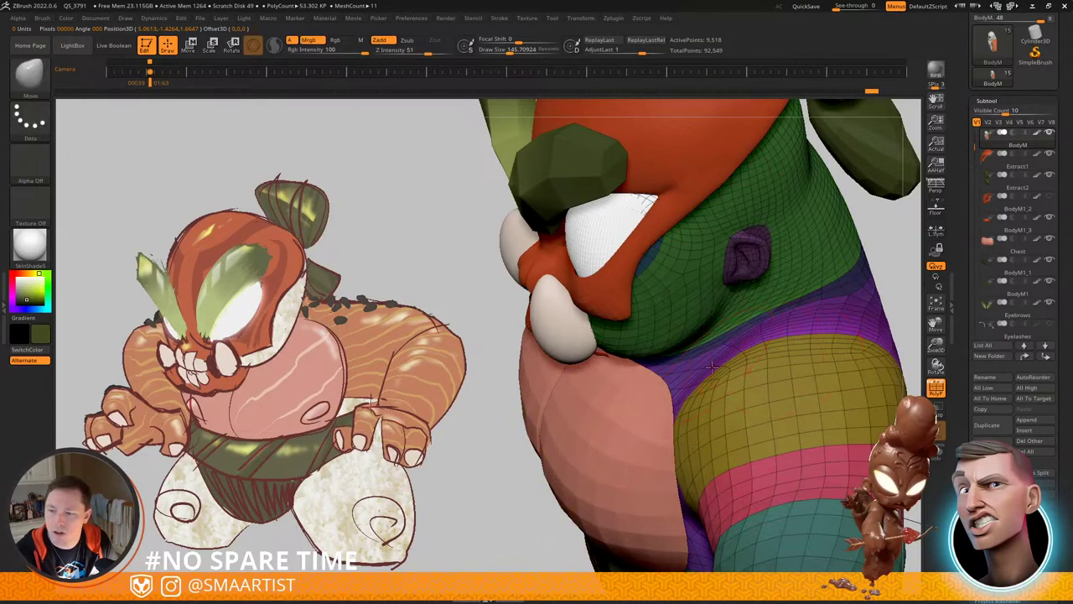
{"action": "mouse_move", "coordinate": [712, 367]}
{"action": "left_mouse_down"}
{"action": "mouse_move", "coordinate": [701, 349]}
{"action": "mouse_move", "coordinate": [745, 344]}
{"action": "left_mouse_up"}
{"action": "mouse_move", "coordinate": [495, 360]}
{"action": "left_mouse_down"}
{"action": "mouse_move", "coordinate": [712, 336]}
{"action": "mouse_move", "coordinate": [790, 310]}
{"action": "mouse_move", "coordinate": [710, 390]}
{"action": "left_mouse_up"}
{"action": "left_click_drag", "start_coordinate": [712, 385], "coordinate": [738, 350], "text": "shift"}
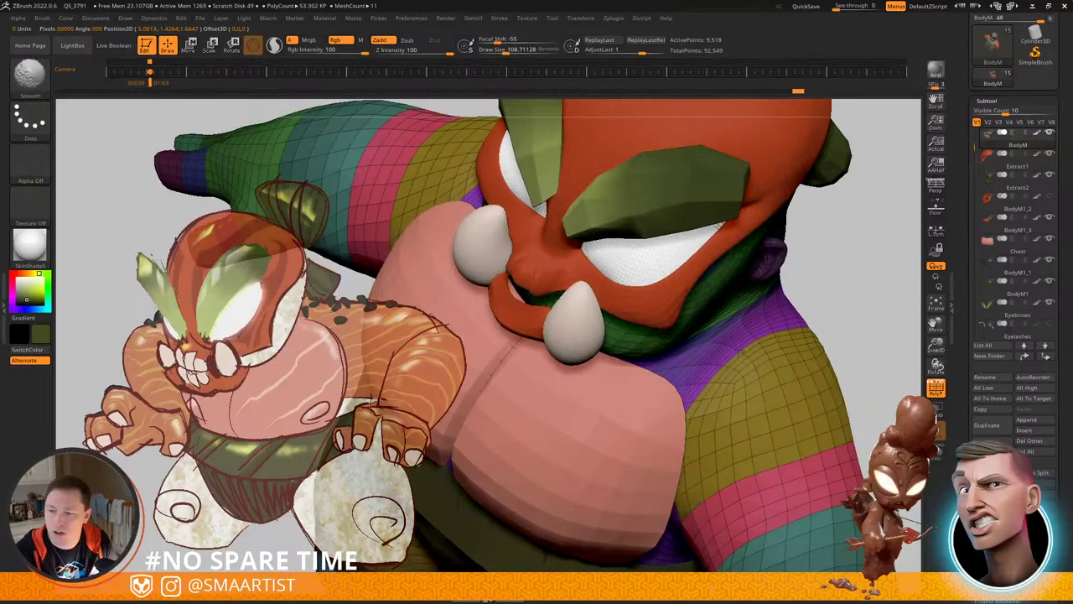
{"action": "mouse_move", "coordinate": [761, 383]}
{"action": "right_mouse_down"}
{"action": "mouse_move", "coordinate": [721, 369]}
{"action": "mouse_move", "coordinate": [738, 323]}
{"action": "mouse_move", "coordinate": [714, 353]}
{"action": "mouse_move", "coordinate": [810, 360]}
{"action": "mouse_move", "coordinate": [766, 345]}
{"action": "mouse_move", "coordinate": [688, 357]}
{"action": "mouse_move", "coordinate": [713, 353]}
{"action": "mouse_move", "coordinate": [745, 377]}
{"action": "mouse_move", "coordinate": [741, 326]}
{"action": "mouse_move", "coordinate": [824, 295]}
{"action": "mouse_move", "coordinate": [767, 298]}
{"action": "mouse_move", "coordinate": [762, 314]}
{"action": "right_mouse_up"}
{"action": "key", "text": "shift+f"}
{"action": "mouse_move", "coordinate": [752, 330]}
{"action": "left_mouse_down"}
{"action": "mouse_move", "coordinate": [829, 327]}
{"action": "mouse_move", "coordinate": [812, 333]}
{"action": "left_mouse_up"}
{"action": "right_click_drag", "start_coordinate": [812, 333], "coordinate": [759, 359], "text": "ctrl"}
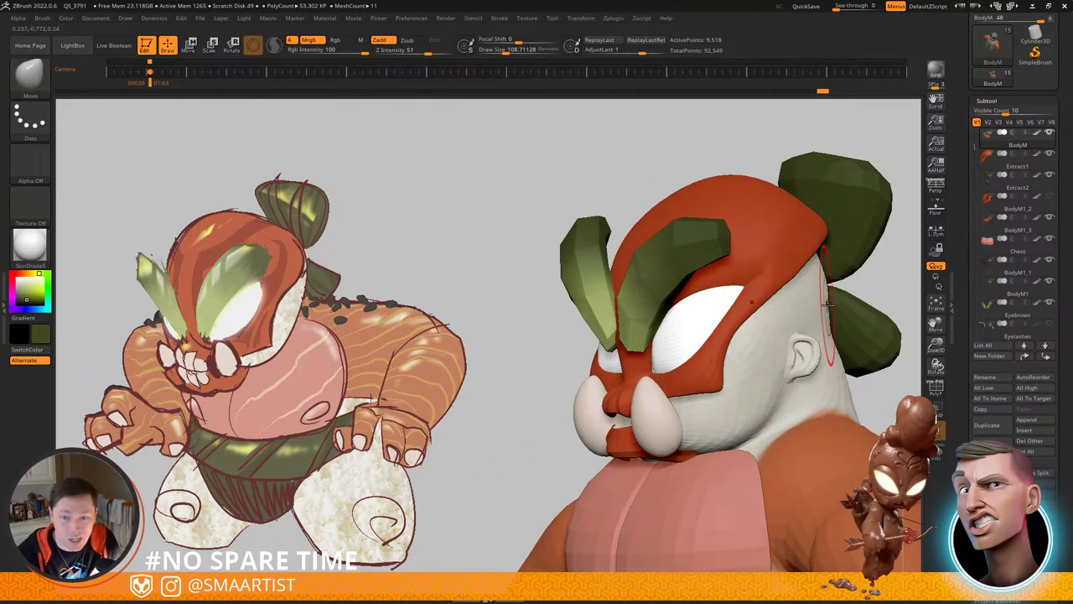
Step: Select the tusks, scale them to about 80% in the concept-art overlay view and shift the near tusk up to its drawn position
{"action": "right_click_drag", "start_coordinate": [814, 323], "coordinate": [744, 314]}
{"action": "mouse_move", "coordinate": [624, 355]}
{"action": "right_mouse_down", "text": "ctrl"}
{"action": "mouse_move", "coordinate": [613, 377]}
{"action": "mouse_move", "coordinate": [635, 347]}
{"action": "mouse_move", "coordinate": [638, 357]}
{"action": "mouse_move", "coordinate": [661, 353]}
{"action": "mouse_move", "coordinate": [641, 380]}
{"action": "mouse_move", "coordinate": [645, 350]}
{"action": "mouse_move", "coordinate": [584, 373]}
{"action": "mouse_move", "coordinate": [597, 370]}
{"action": "right_mouse_up", "text": "ctrl"}
{"action": "key", "text": "shift+f"}
{"action": "left_click", "coordinate": [653, 357], "text": "alt"}
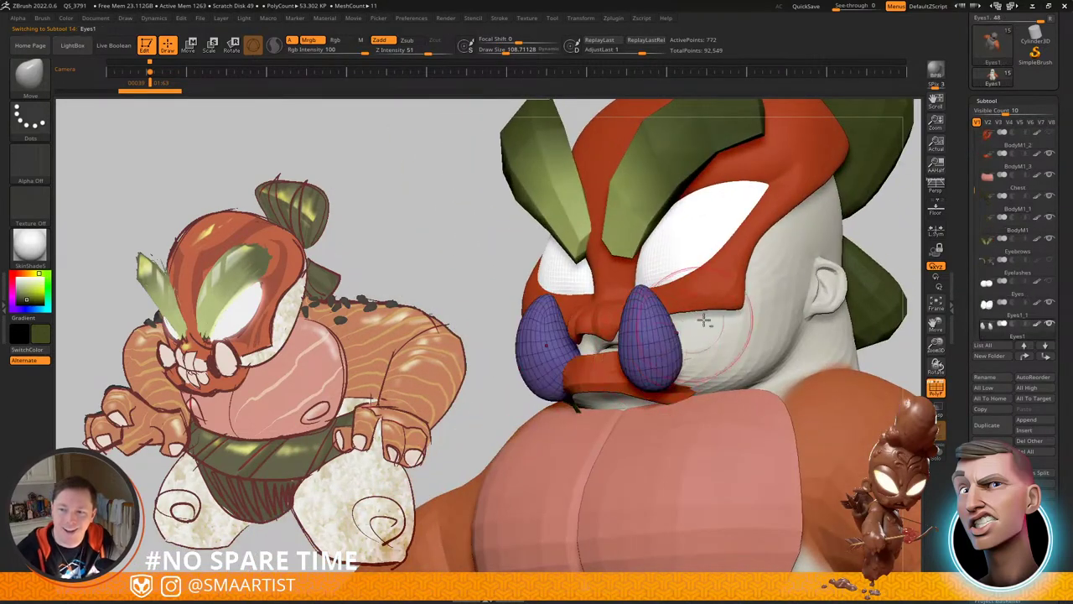
{"action": "key", "text": "Left"}
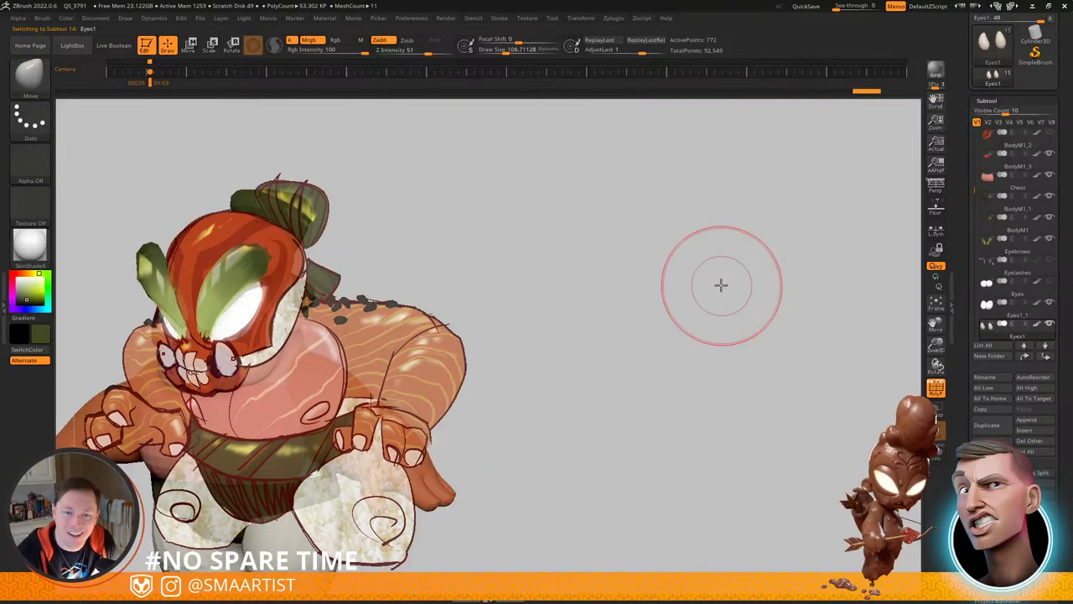
{"action": "key", "text": "w"}
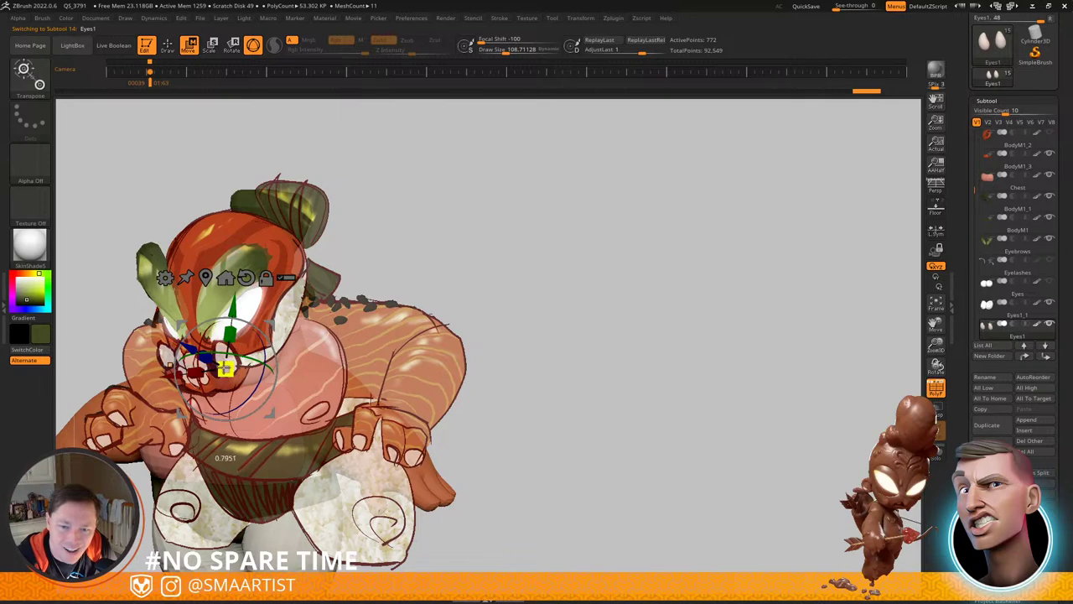
{"action": "left_click_drag", "start_coordinate": [266, 326], "coordinate": [280, 315]}
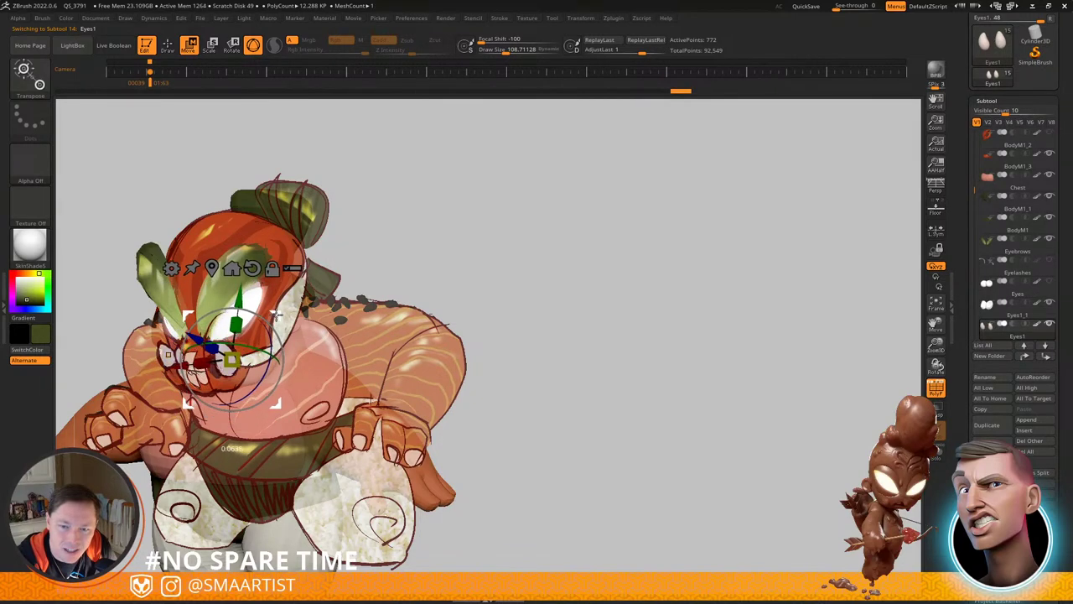
Step: Reposition the far tusk and the near tusk separately with the gizmo to line up with the concept drawing
{"action": "key", "text": "q"}
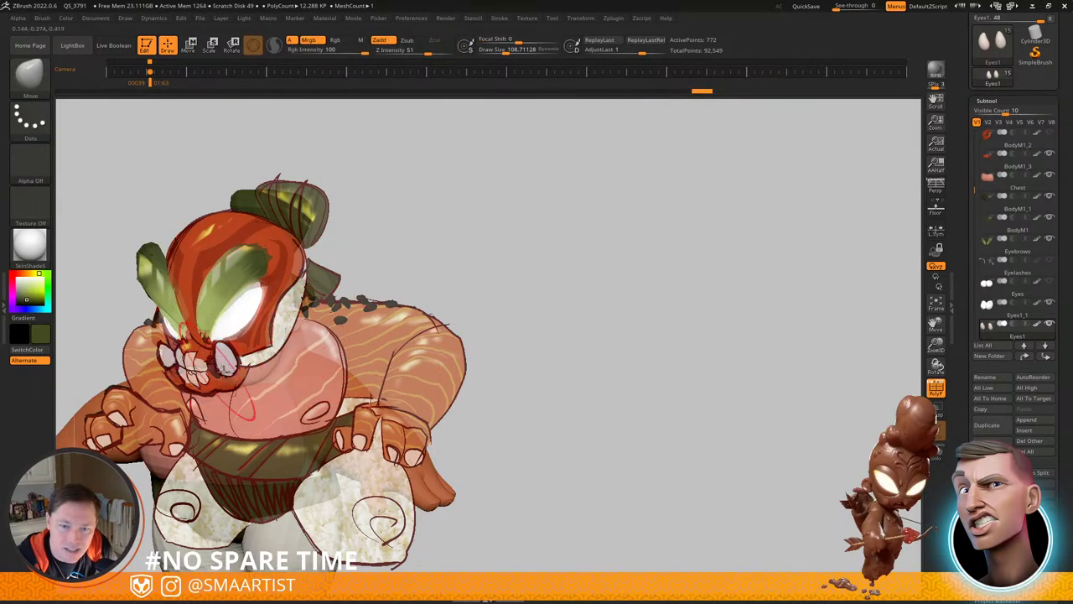
{"action": "key", "text": "w"}
{"action": "left_click", "coordinate": [168, 357]}
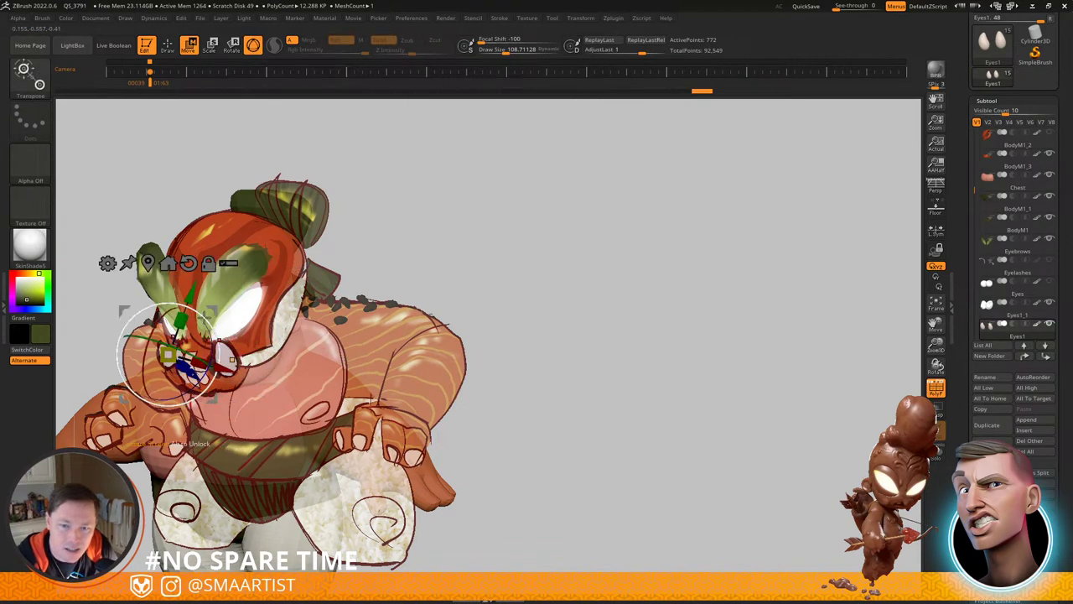
{"action": "left_click_drag", "start_coordinate": [211, 310], "coordinate": [205, 314]}
{"action": "left_click", "coordinate": [234, 362]}
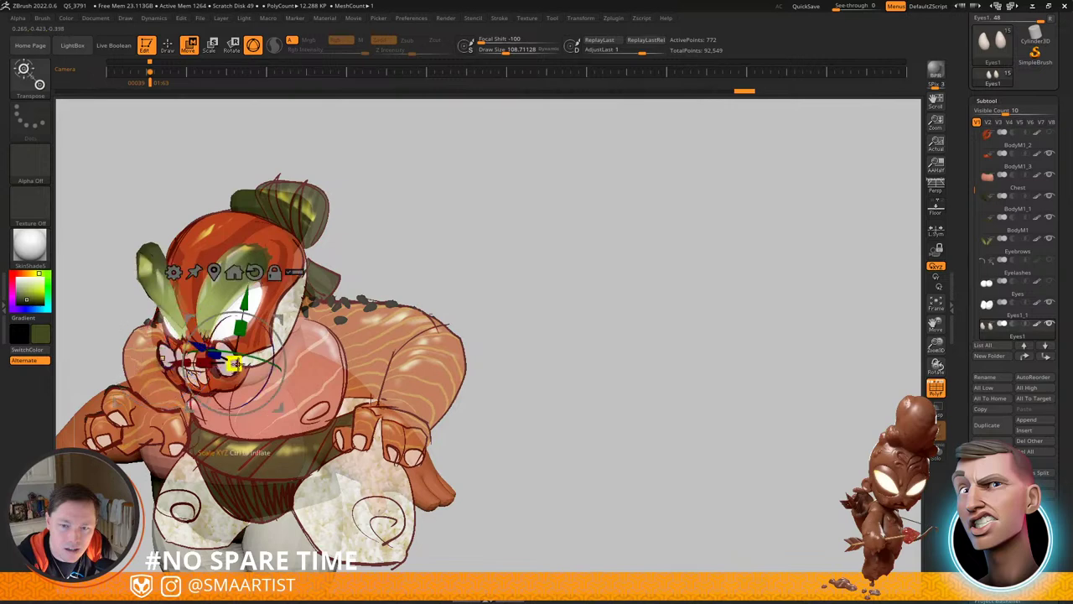
{"action": "left_click_drag", "start_coordinate": [266, 323], "coordinate": [278, 320]}
{"action": "key", "text": "q"}
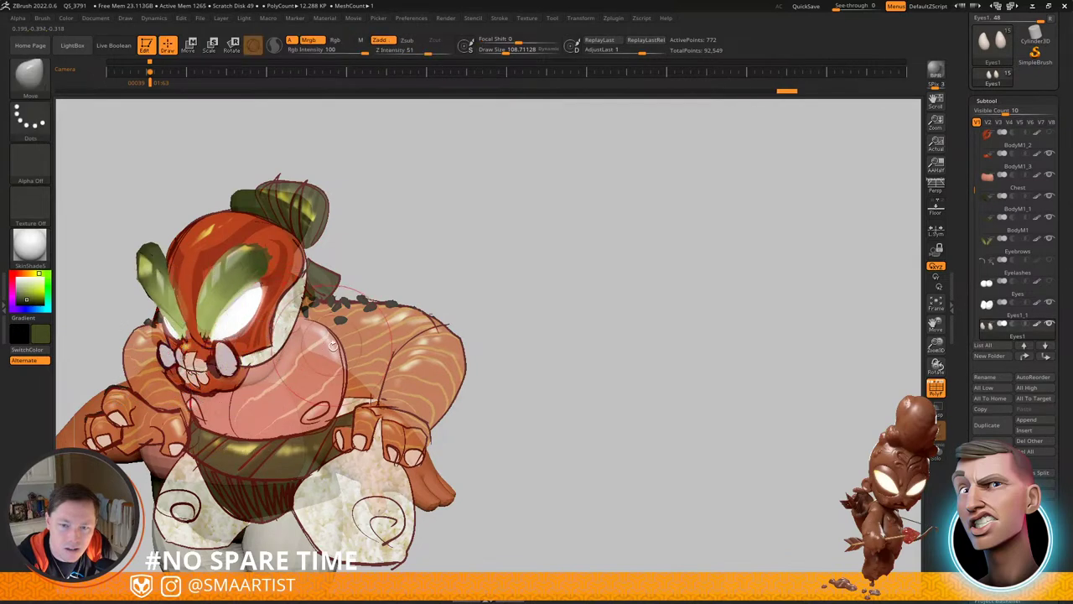
Step: Hide the polyframe and shift both tusks inward, closer to the centre of the mouth, using a front view of the head
{"action": "right_click_drag", "start_coordinate": [334, 346], "coordinate": [728, 331], "text": "alt"}
{"action": "key", "text": "shift+f"}
{"action": "right_click_drag", "start_coordinate": [631, 339], "coordinate": [679, 330]}
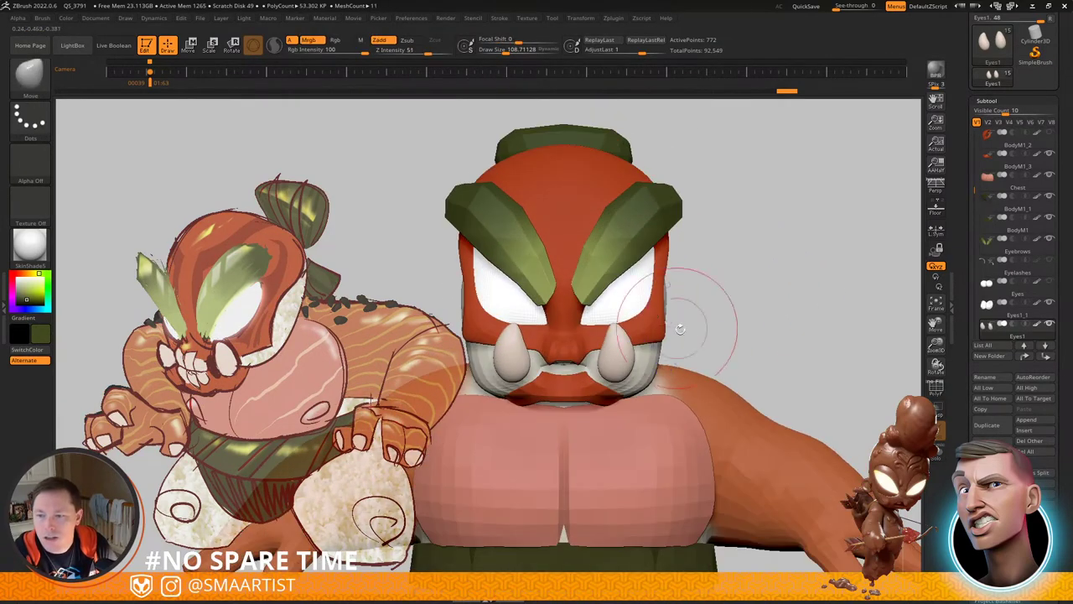
{"action": "key", "text": "w"}
{"action": "left_click", "coordinate": [649, 262], "text": "alt"}
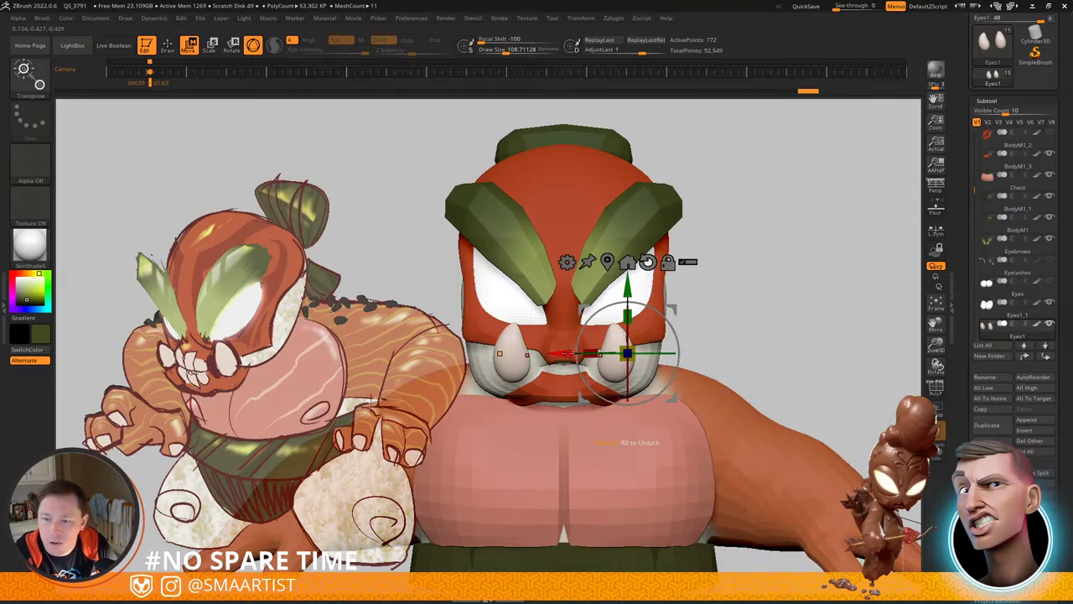
{"action": "left_click_drag", "start_coordinate": [568, 354], "coordinate": [560, 354]}
{"action": "key", "text": "q"}
{"action": "right_click_drag", "start_coordinate": [688, 307], "coordinate": [601, 304]}
{"action": "key", "text": "w"}
{"action": "left_click_drag", "start_coordinate": [664, 307], "coordinate": [659, 311]}
{"action": "right_click_drag", "start_coordinate": [651, 312], "coordinate": [695, 303]}
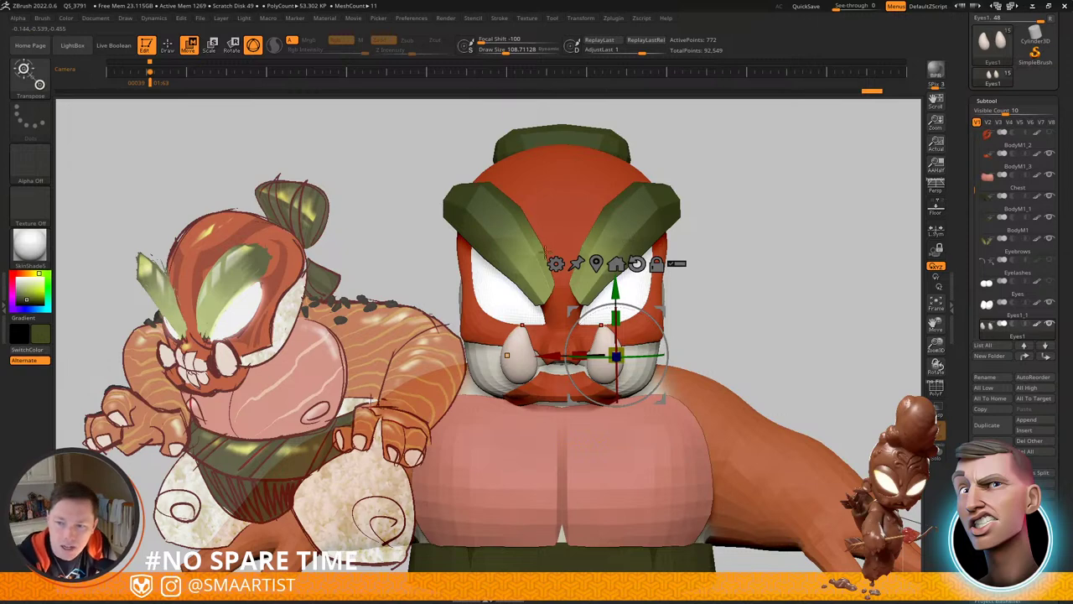
{"action": "key", "text": "q"}
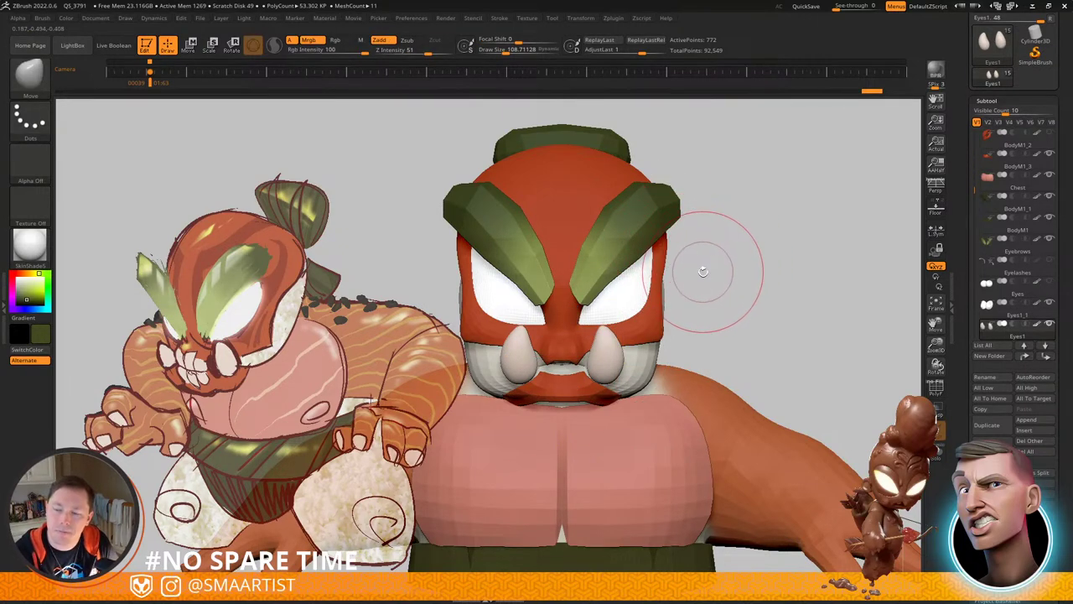
Step: Adjust the tusks' depth and size slightly in side view so they sit closer against the face
{"action": "left_click_drag", "start_coordinate": [693, 279], "coordinate": [743, 278]}
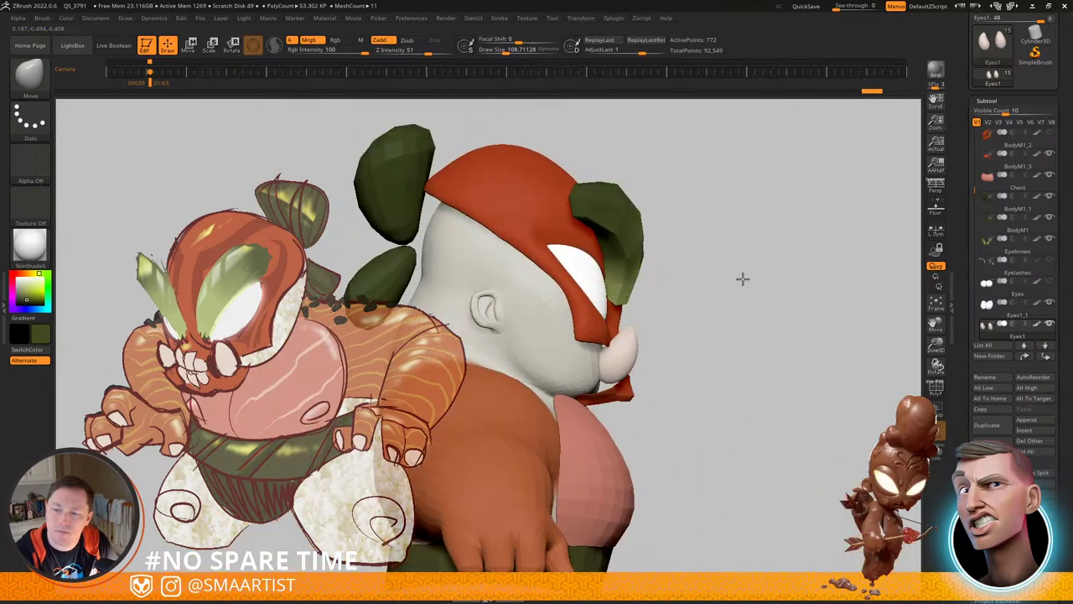
{"action": "key", "text": "w"}
{"action": "left_click_drag", "start_coordinate": [660, 312], "coordinate": [644, 327]}
{"action": "key", "text": "q"}
{"action": "mouse_move", "coordinate": [695, 302]}
{"action": "left_mouse_down"}
{"action": "mouse_move", "coordinate": [656, 306]}
{"action": "mouse_move", "coordinate": [697, 314]}
{"action": "left_mouse_up"}
{"action": "key", "text": "w"}
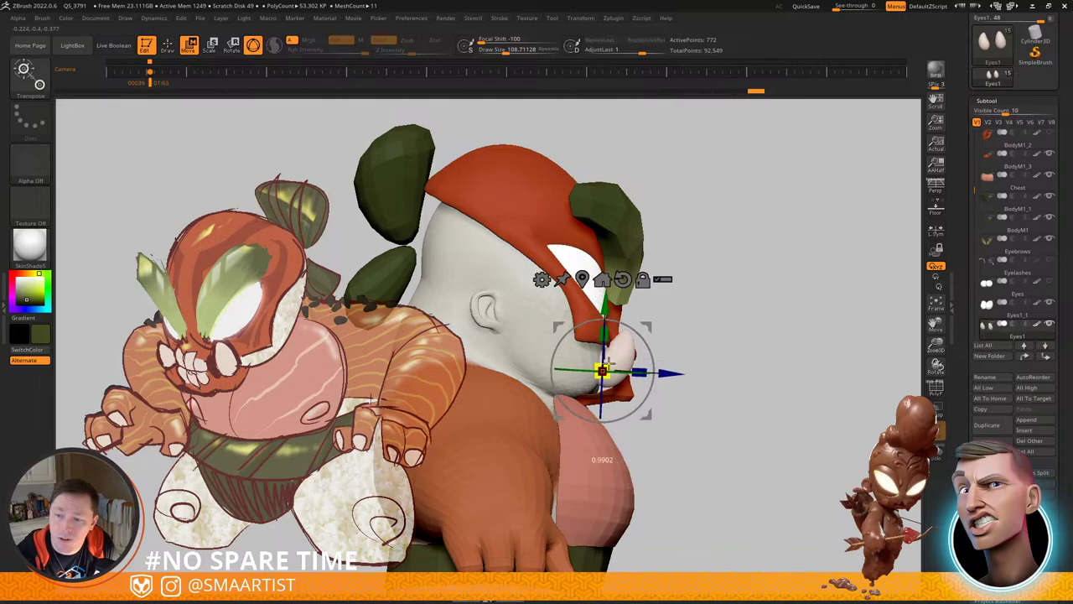
Step: Fine-tune the tusks' placement on both sides of the mouth from the front
{"action": "key", "text": "q"}
{"action": "left_click_drag", "start_coordinate": [716, 305], "coordinate": [656, 307]}
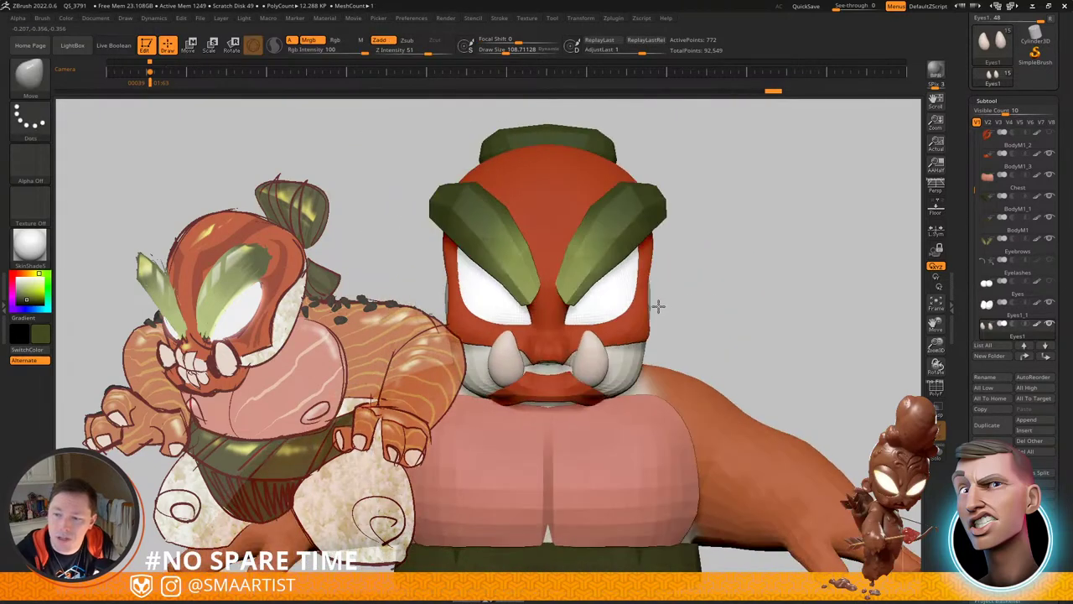
{"action": "key", "text": "w"}
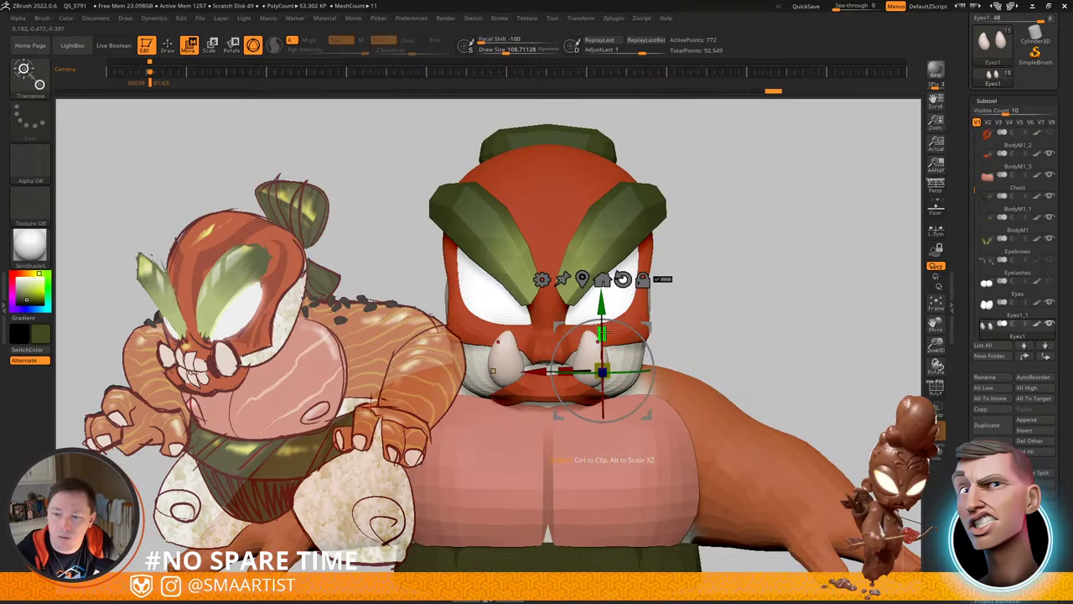
{"action": "left_click_drag", "start_coordinate": [646, 324], "coordinate": [645, 324]}
{"action": "key", "text": "q"}
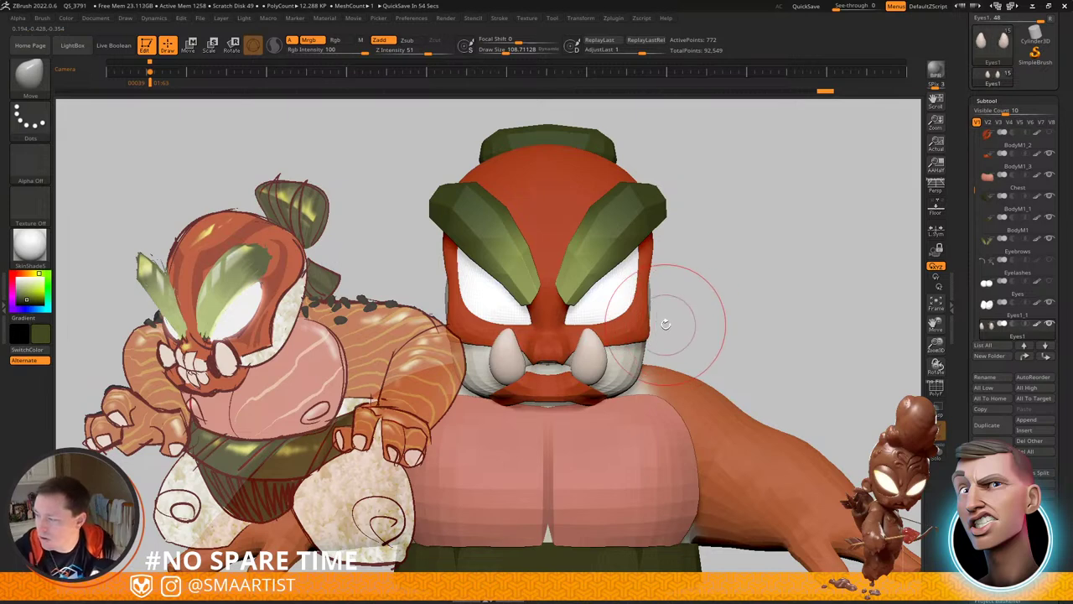
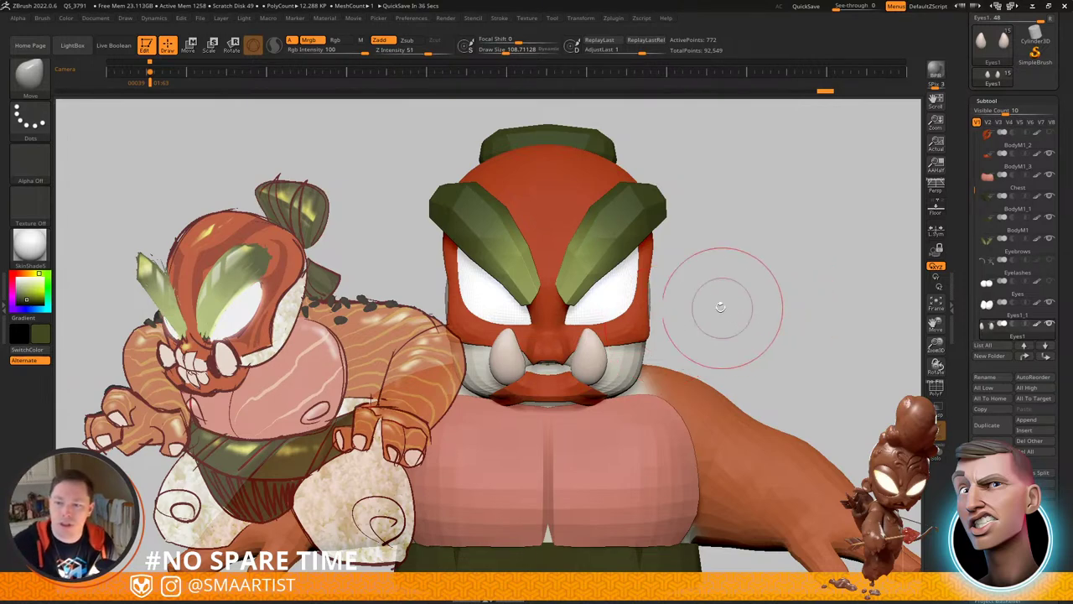
Step: Select the red lower-lip strip with its polyframe shown, set the gizmo on its surface and adjust the strip's placement under the tusks
{"action": "mouse_move", "coordinate": [601, 367]}
{"action": "right_mouse_down"}
{"action": "mouse_move", "coordinate": [537, 377]}
{"action": "mouse_move", "coordinate": [578, 384]}
{"action": "right_mouse_up"}
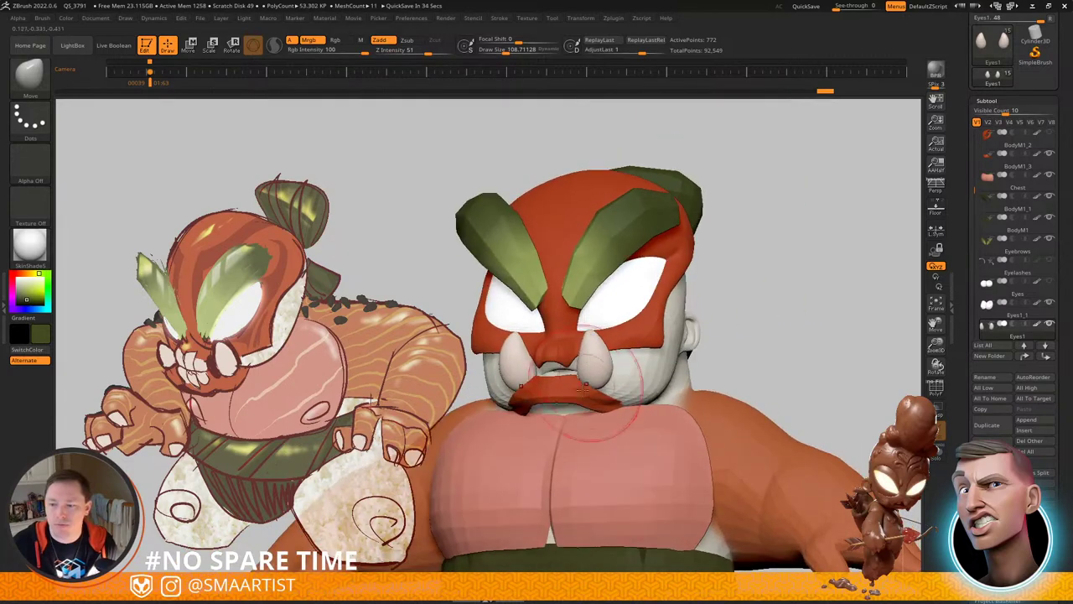
{"action": "key", "text": "shift+f"}
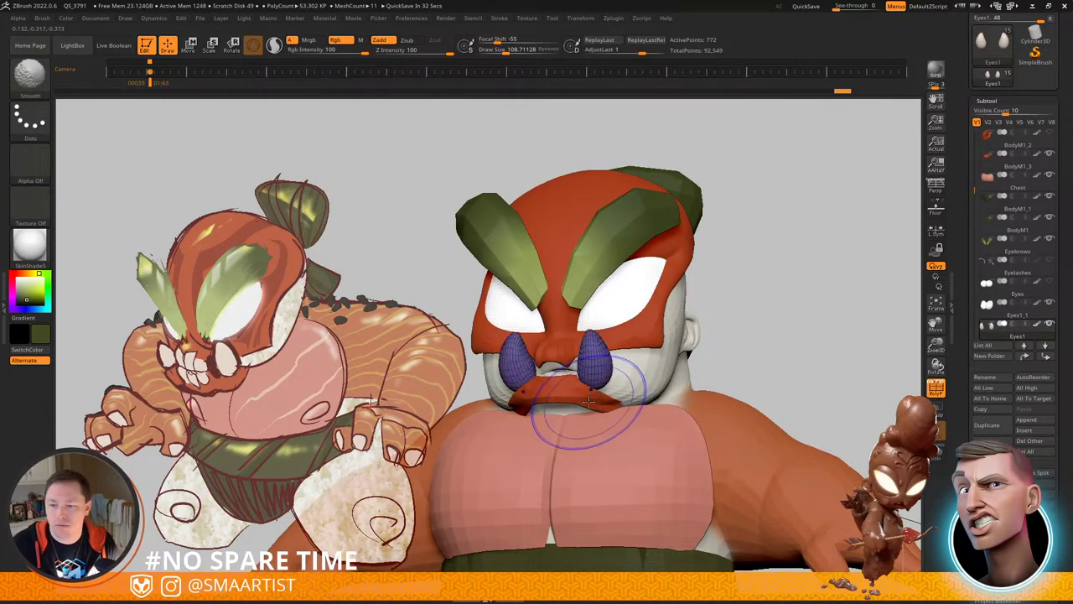
{"action": "left_click", "coordinate": [587, 402], "text": "alt"}
{"action": "key", "text": "shift+f"}
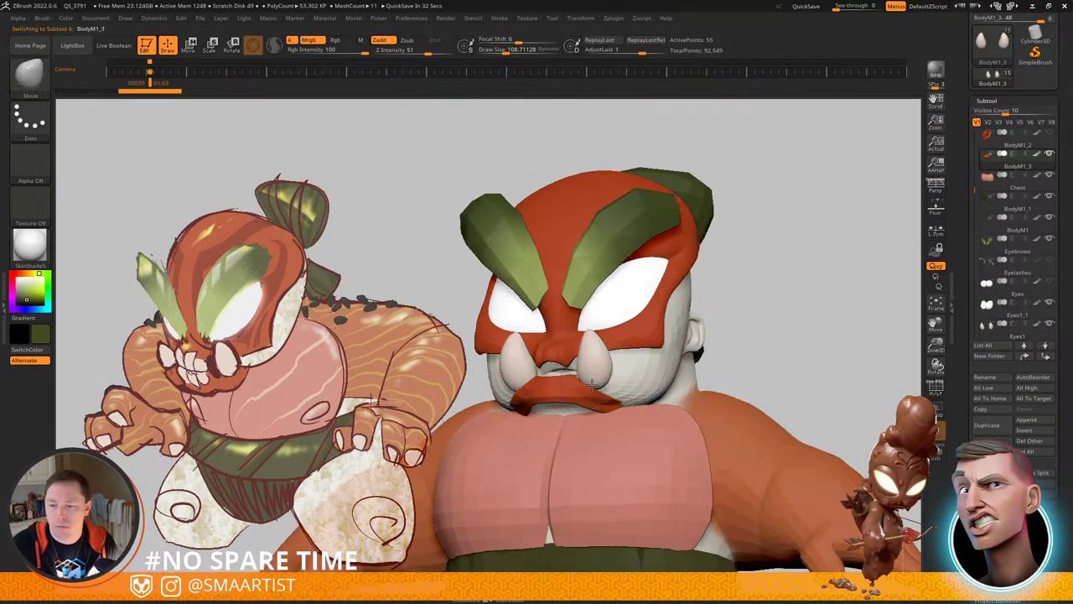
{"action": "mouse_move", "coordinate": [610, 393]}
{"action": "right_mouse_down"}
{"action": "mouse_move", "coordinate": [587, 386]}
{"action": "mouse_move", "coordinate": [625, 398]}
{"action": "mouse_move", "coordinate": [618, 408]}
{"action": "mouse_move", "coordinate": [616, 384]}
{"action": "mouse_move", "coordinate": [613, 397]}
{"action": "right_mouse_up"}
{"action": "key", "text": "shift+f"}
{"action": "key", "text": "w"}
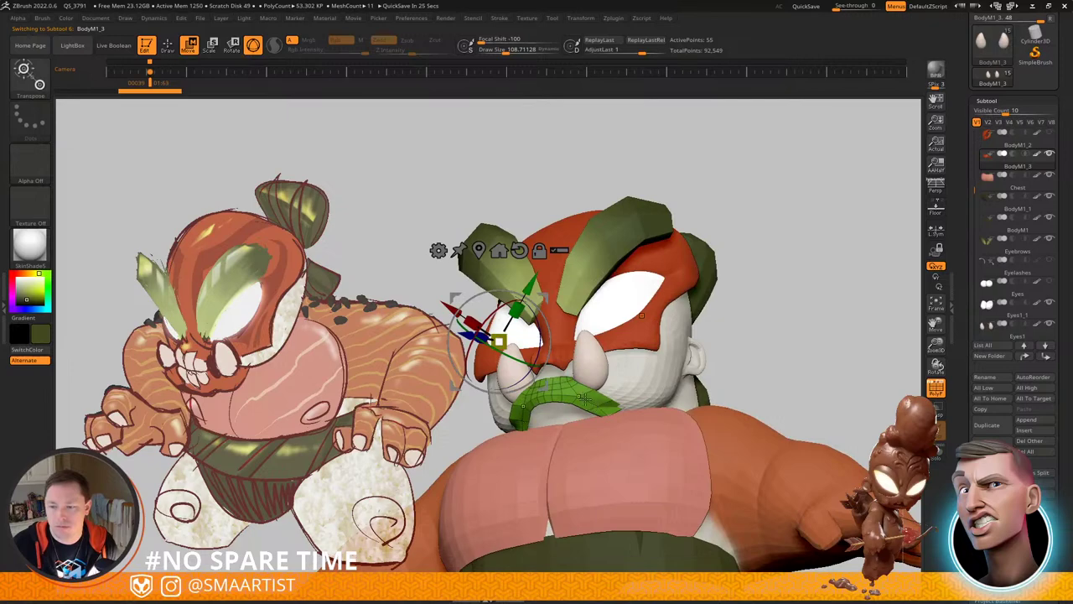
{"action": "left_click", "coordinate": [587, 399]}
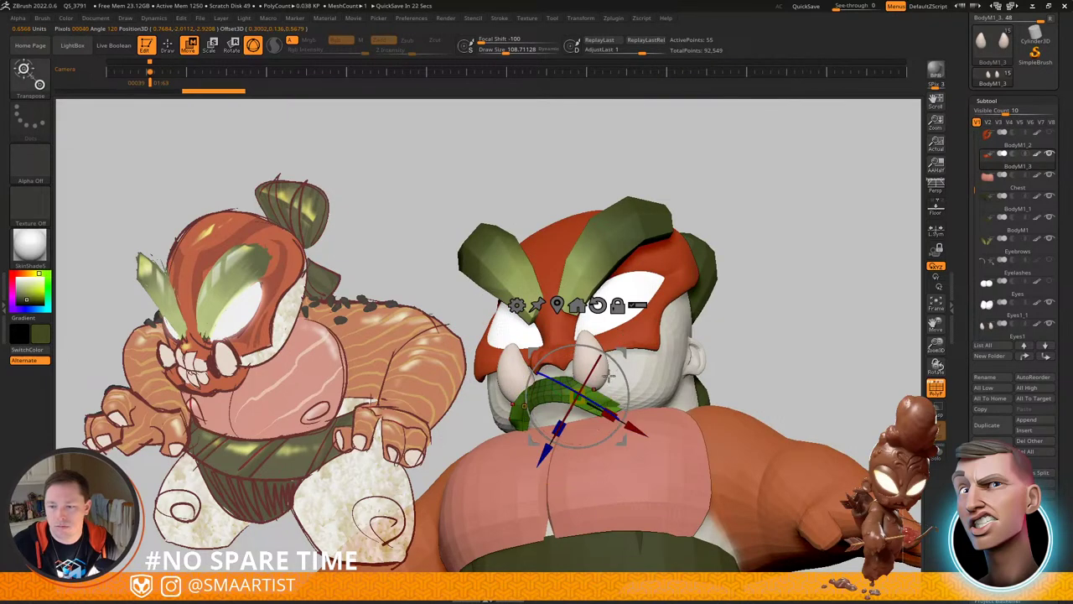
{"action": "left_click_drag", "start_coordinate": [608, 376], "coordinate": [606, 357]}
{"action": "right_click_drag", "start_coordinate": [617, 364], "coordinate": [694, 431]}
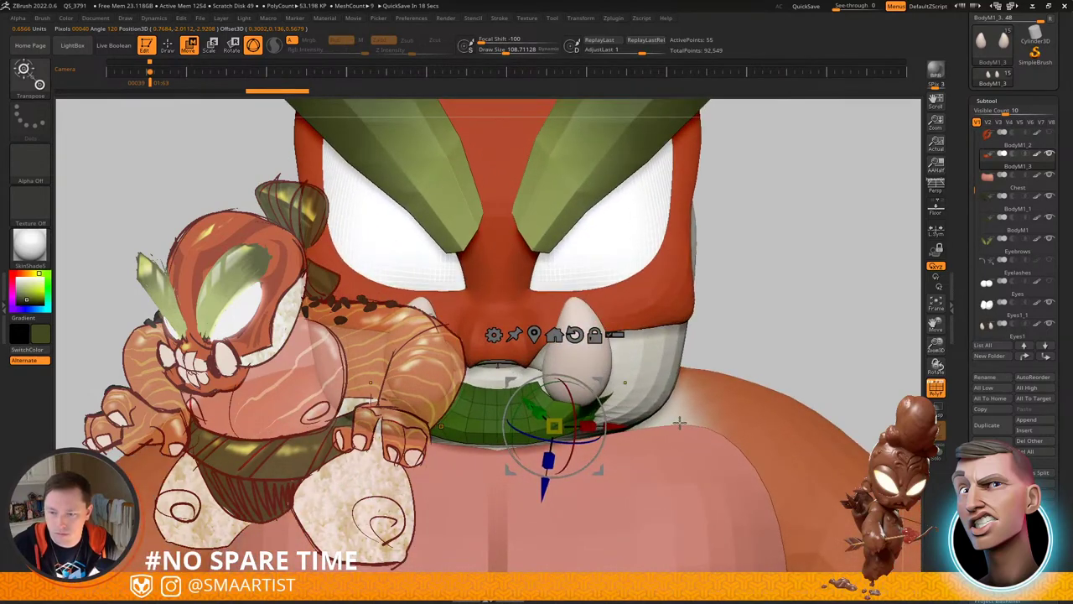
Step: Isolate the lip strip, mask its middle column, and reposition its sides with the gizmo so they rise toward the cheeks
{"action": "key", "text": "q"}
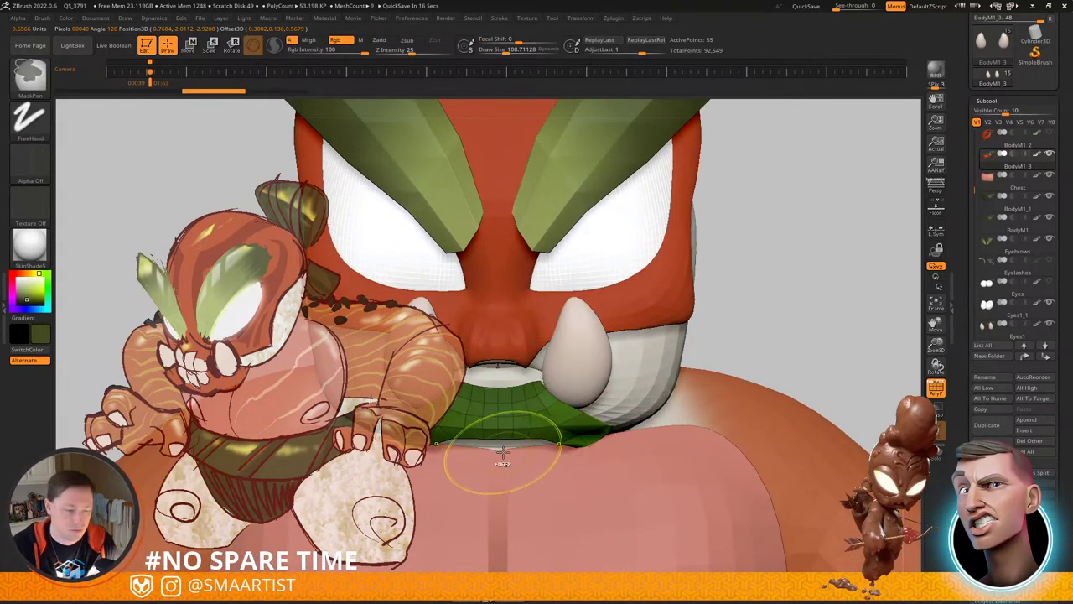
{"action": "key", "text": "ctrl+s"}
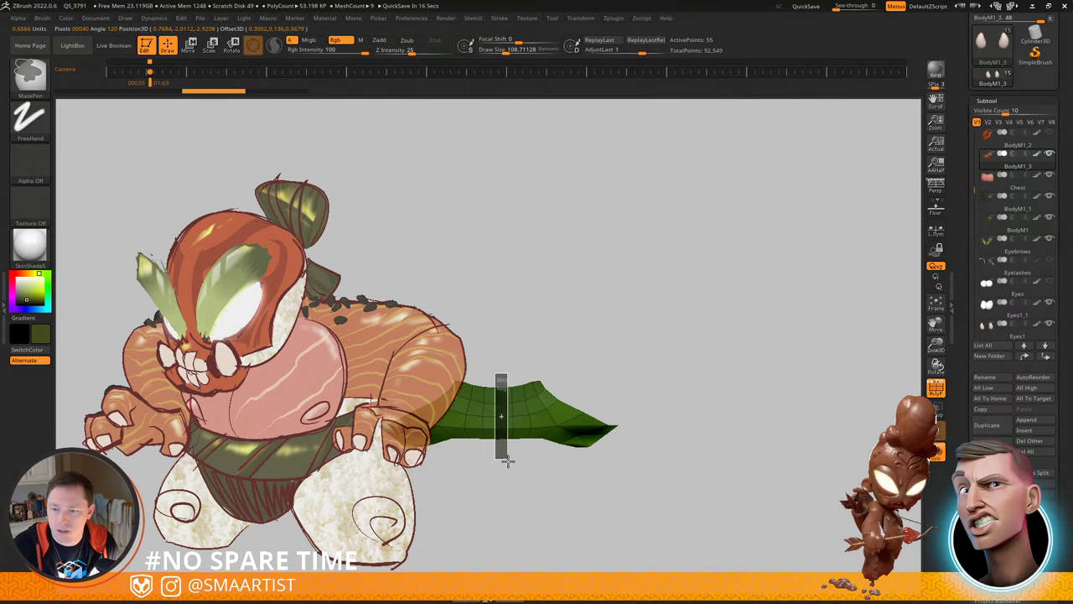
{"action": "key", "text": "w"}
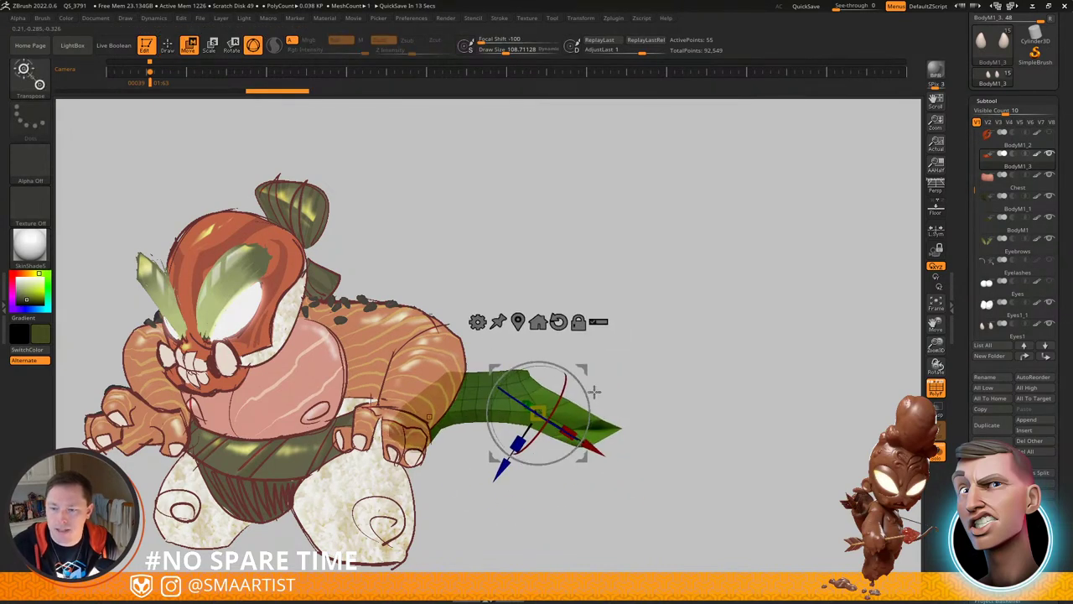
{"action": "left_click_drag", "start_coordinate": [585, 390], "coordinate": [560, 372]}
{"action": "key", "text": "ctrl+s"}
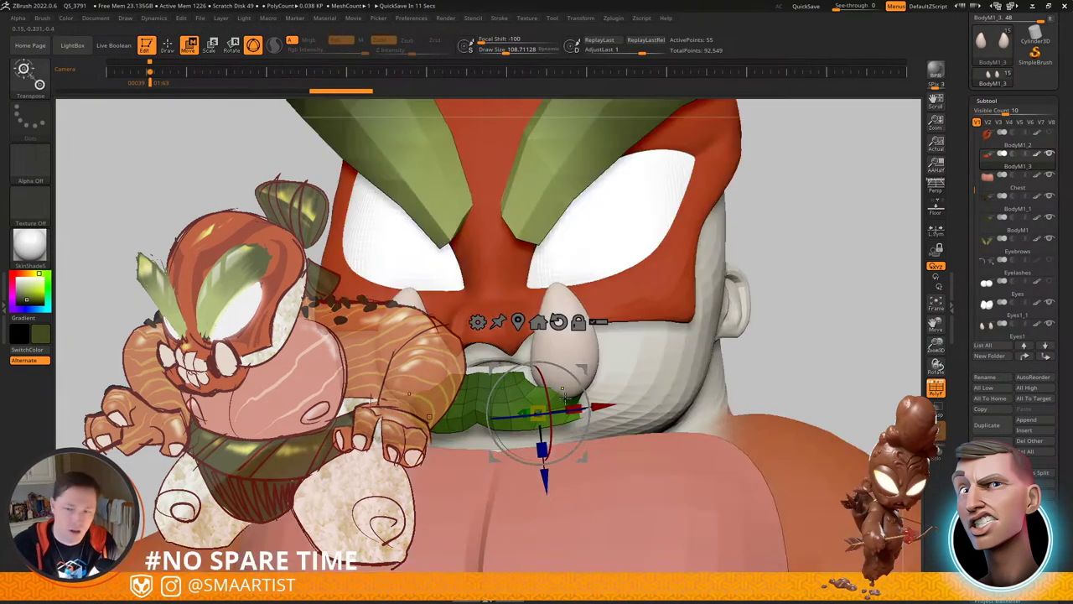
{"action": "right_click_drag", "start_coordinate": [565, 398], "coordinate": [604, 371]}
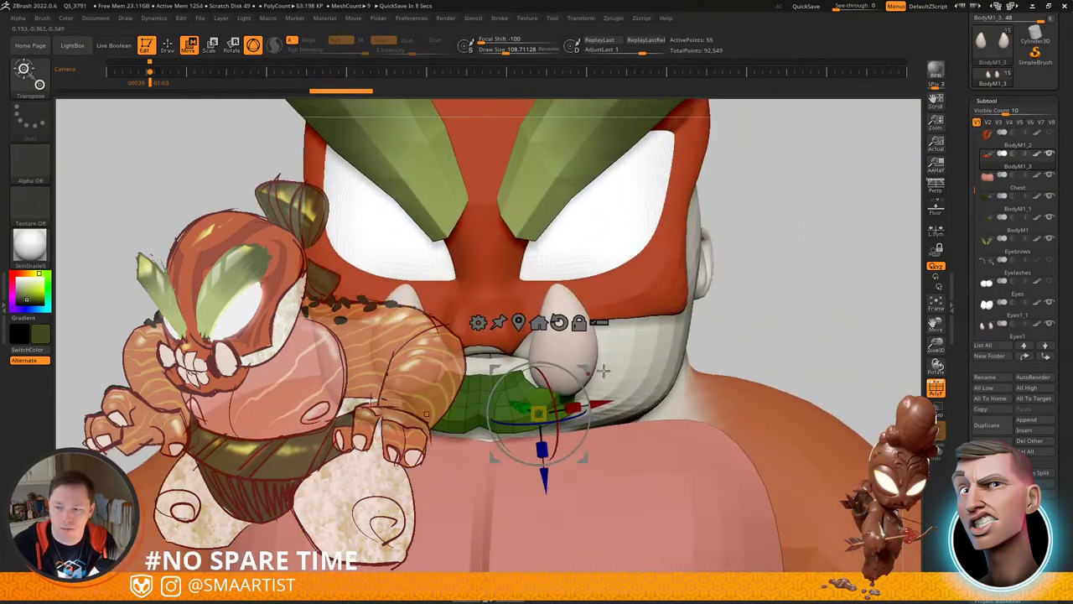
{"action": "left_click_drag", "start_coordinate": [584, 370], "coordinate": [606, 366]}
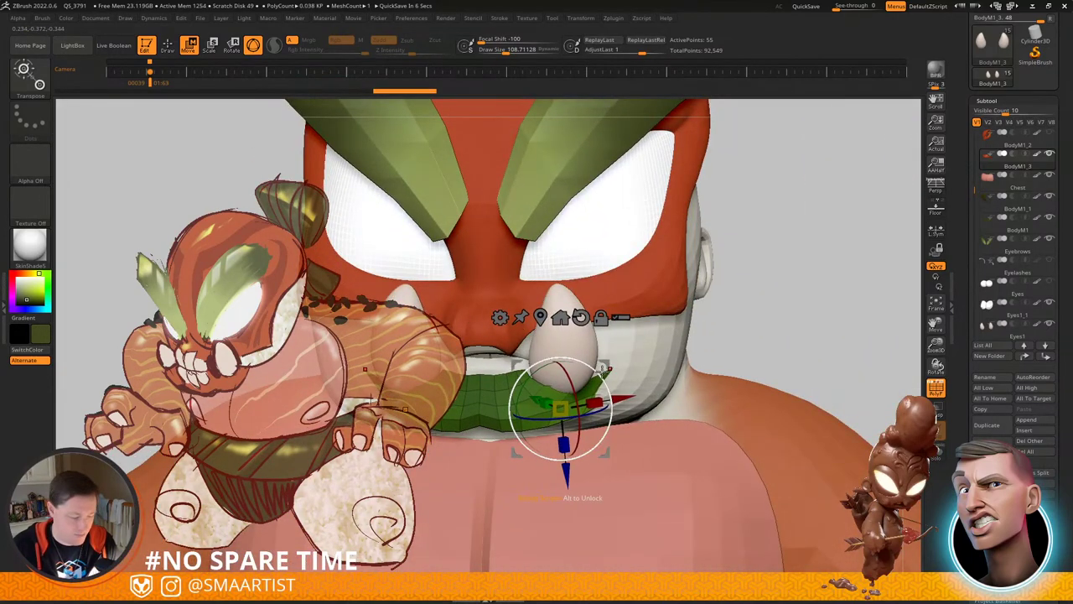
Step: Shape the lip strip around the jaw with the Move brush enlarged to a draw size of about 146
{"action": "key", "text": "b"}
{"action": "key", "text": "m"}
{"action": "key", "text": "v"}
{"action": "mouse_move", "coordinate": [573, 408]}
{"action": "right_mouse_down"}
{"action": "mouse_move", "coordinate": [567, 374]}
{"action": "mouse_move", "coordinate": [566, 393]}
{"action": "right_mouse_up"}
{"action": "key", "text": "s"}
{"action": "left_click_drag", "start_coordinate": [568, 404], "coordinate": [555, 407]}
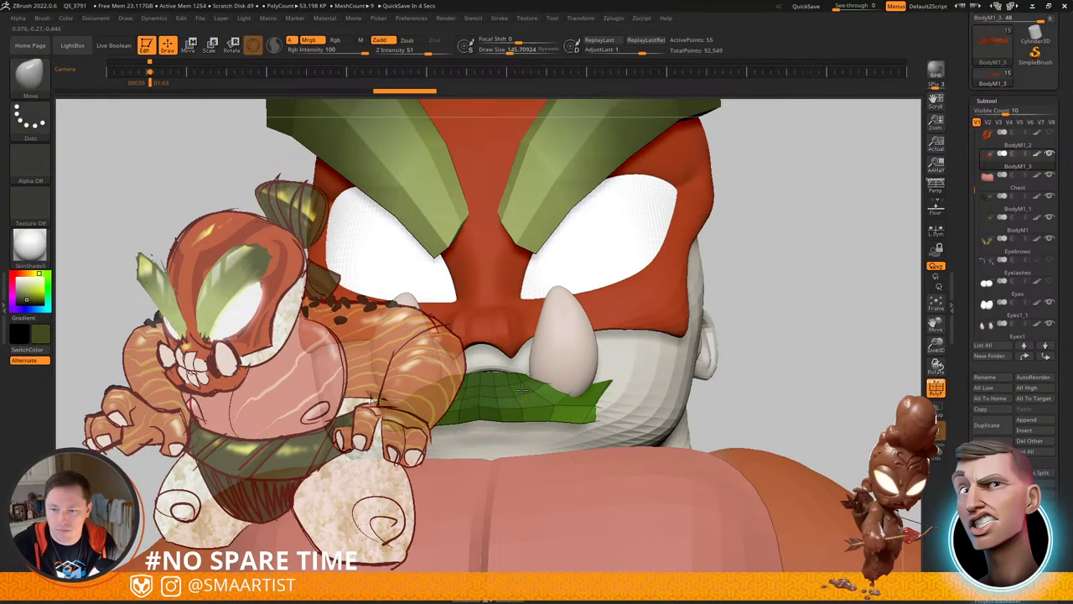
{"action": "right_click_drag", "start_coordinate": [522, 390], "coordinate": [508, 411]}
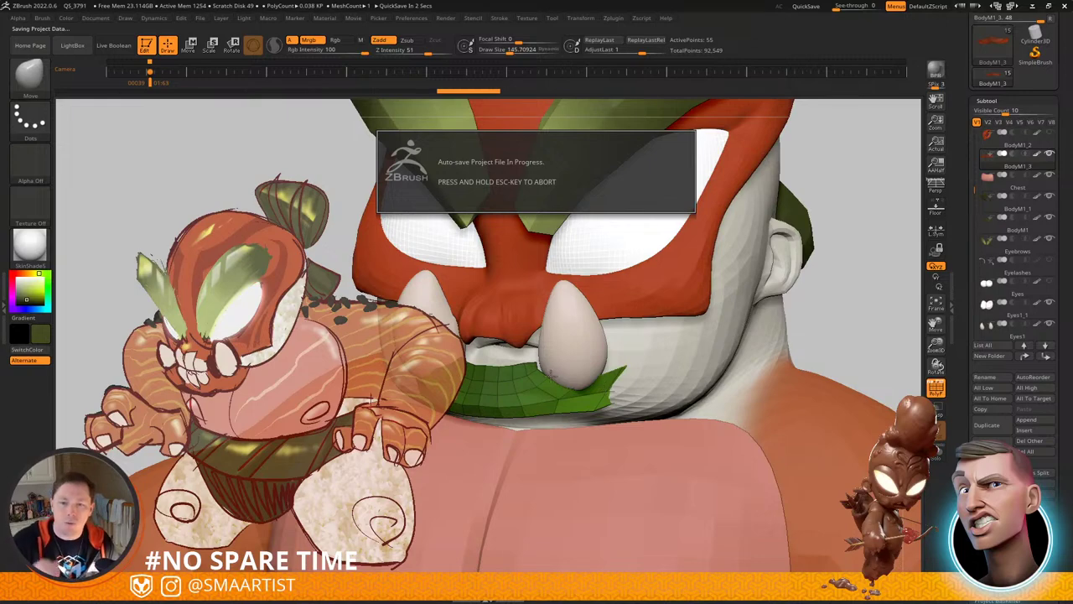
{"action": "mouse_move", "coordinate": [551, 375]}
{"action": "right_mouse_down"}
{"action": "mouse_move", "coordinate": [599, 401]}
{"action": "mouse_move", "coordinate": [545, 386]}
{"action": "right_mouse_up"}
Step: Reduce the Move brush to about 90, clear the mask and nudge the lip strip's edge around the base of the near tusk
{"action": "key", "text": "s"}
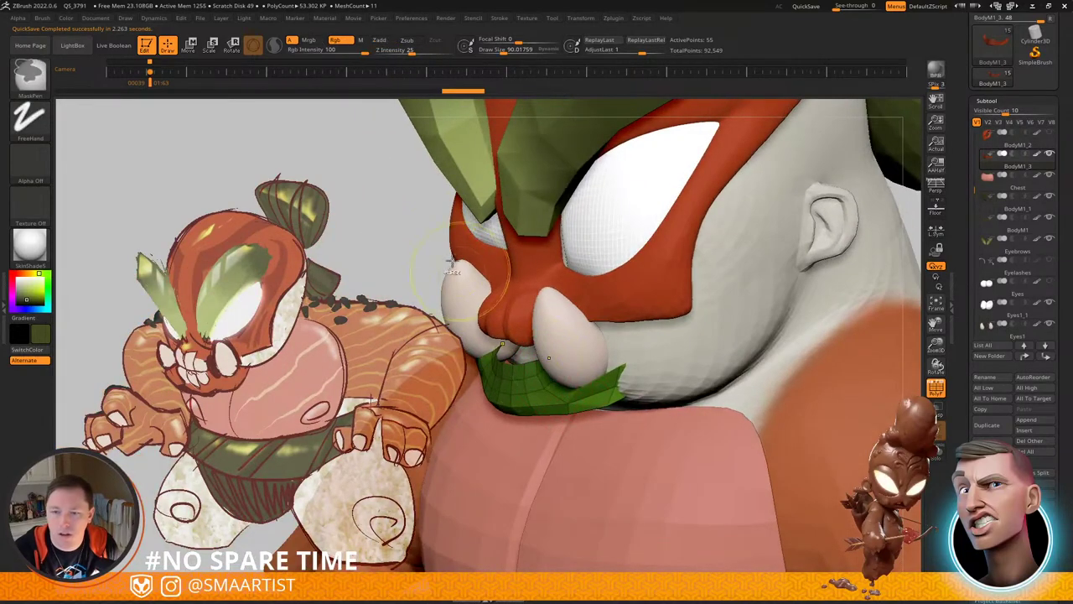
{"action": "left_click_drag", "start_coordinate": [424, 240], "coordinate": [448, 266], "text": "ctrl"}
{"action": "mouse_move", "coordinate": [535, 382]}
{"action": "right_mouse_down"}
{"action": "mouse_move", "coordinate": [564, 377]}
{"action": "mouse_move", "coordinate": [565, 397]}
{"action": "right_mouse_up"}
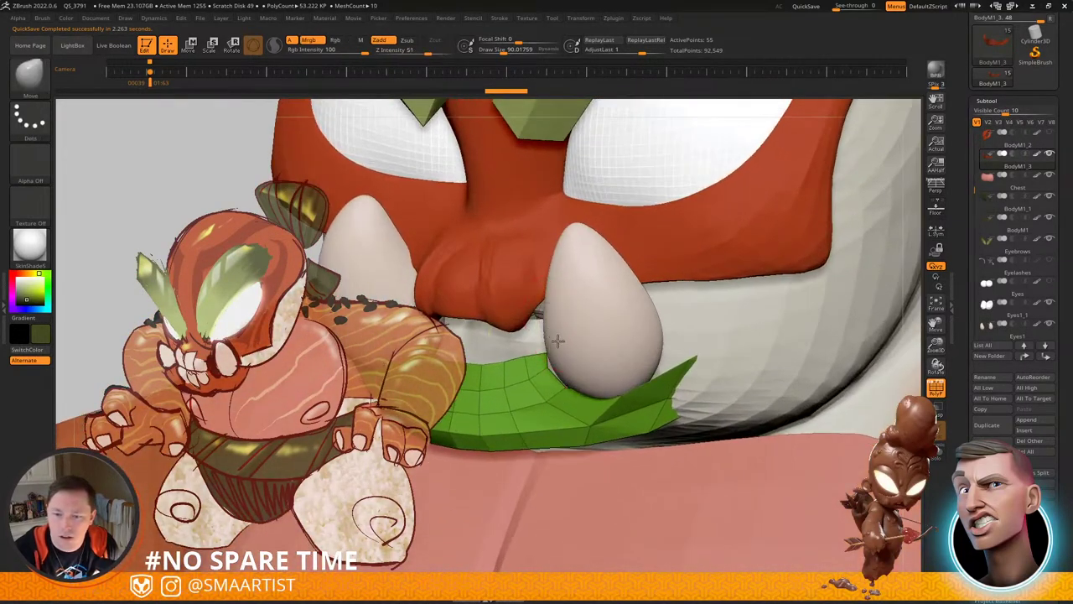
{"action": "mouse_move", "coordinate": [561, 339]}
{"action": "right_mouse_down"}
{"action": "mouse_move", "coordinate": [571, 350]}
{"action": "mouse_move", "coordinate": [513, 338]}
{"action": "mouse_move", "coordinate": [625, 352]}
{"action": "mouse_move", "coordinate": [568, 361]}
{"action": "mouse_move", "coordinate": [660, 374]}
{"action": "mouse_move", "coordinate": [685, 396]}
{"action": "right_mouse_up"}
{"action": "left_click_drag", "start_coordinate": [682, 385], "coordinate": [683, 391]}
{"action": "right_click_drag", "start_coordinate": [683, 391], "coordinate": [622, 369]}
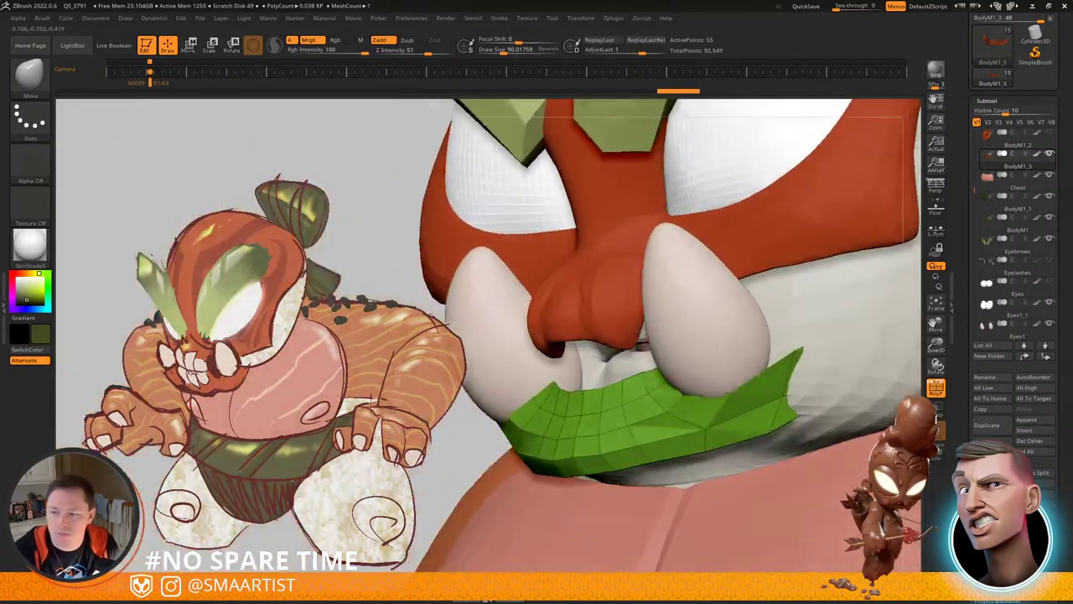
{"action": "left_click_drag", "start_coordinate": [654, 385], "coordinate": [648, 387]}
Step: Try masking only the outer end of the isolated lip strip for a gizmo adjustment, then clear the mask
{"action": "right_click_drag", "start_coordinate": [647, 387], "coordinate": [707, 406]}
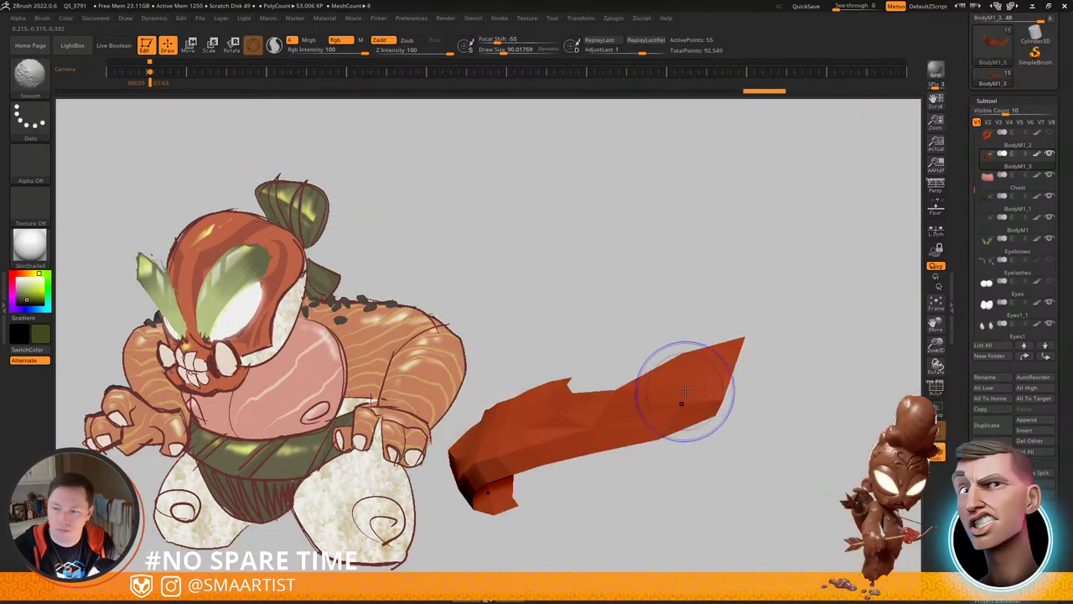
{"action": "key", "text": "shift+f"}
{"action": "right_click_drag", "start_coordinate": [685, 392], "coordinate": [688, 377]}
{"action": "mouse_move", "coordinate": [821, 277]}
{"action": "left_mouse_down", "text": "ctrl+shift"}
{"action": "mouse_move", "coordinate": [755, 319]}
{"action": "mouse_move", "coordinate": [642, 476]}
{"action": "left_mouse_up", "text": "ctrl+shift"}
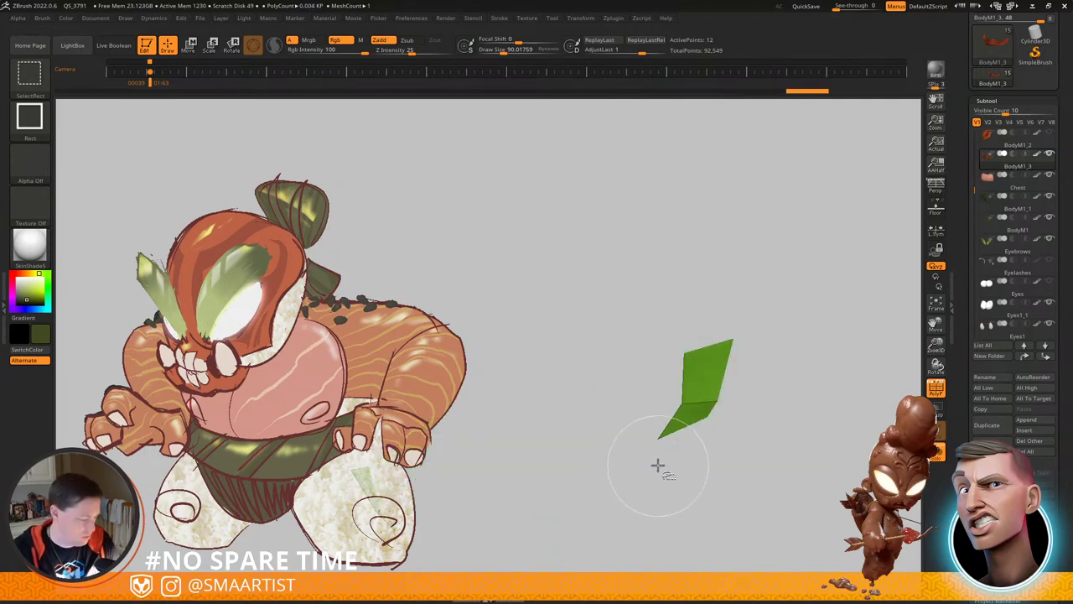
{"action": "left_click", "coordinate": [660, 457], "text": "ctrl"}
{"action": "left_click", "coordinate": [690, 470], "text": "ctrl+shift"}
{"action": "key", "text": "w"}
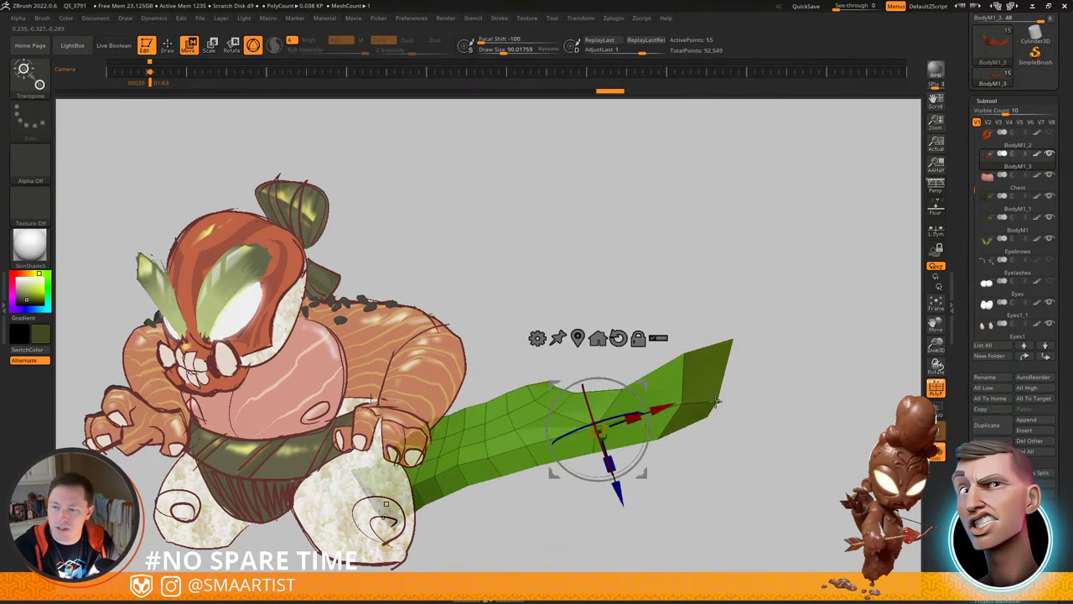
{"action": "left_click", "coordinate": [716, 402], "text": "ctrl"}
{"action": "key", "text": "alt+s"}
{"action": "mouse_move", "coordinate": [791, 350]}
{"action": "right_mouse_down"}
{"action": "mouse_move", "coordinate": [767, 346]}
{"action": "mouse_move", "coordinate": [731, 399]}
{"action": "mouse_move", "coordinate": [728, 375]}
{"action": "mouse_move", "coordinate": [684, 352]}
{"action": "mouse_move", "coordinate": [659, 365]}
{"action": "right_mouse_up"}
{"action": "key", "text": "q"}
{"action": "key", "text": "ctrl+shift+a"}
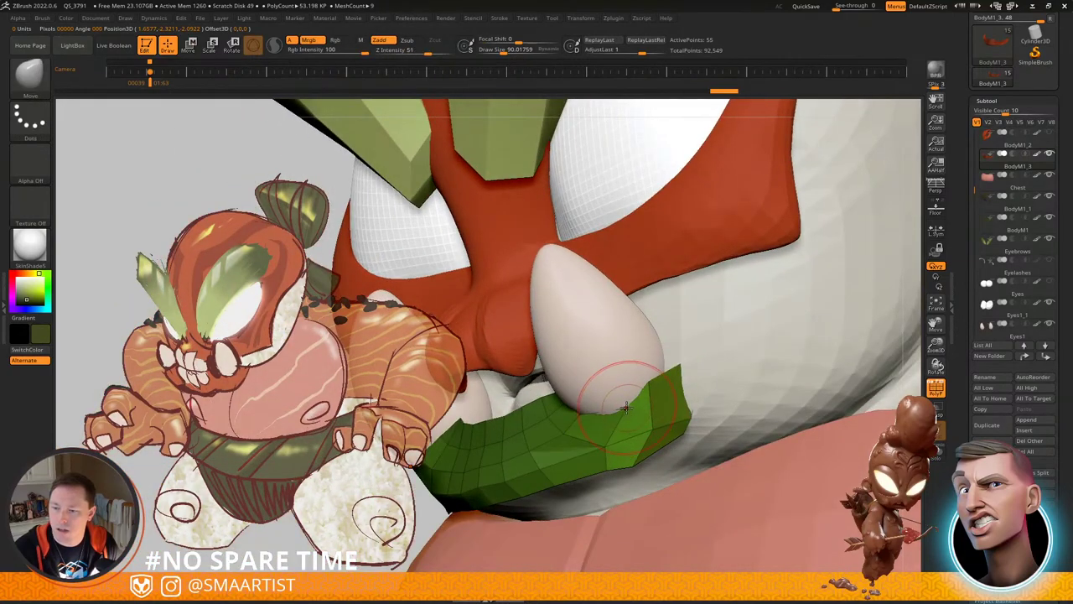
Step: Shape the lip strip's outer corner around the near tusk and against the cheek with the Move brush, then hide the polyframe
{"action": "mouse_move", "coordinate": [573, 419]}
{"action": "right_mouse_down"}
{"action": "mouse_move", "coordinate": [634, 382]}
{"action": "mouse_move", "coordinate": [652, 408]}
{"action": "mouse_move", "coordinate": [679, 377]}
{"action": "mouse_move", "coordinate": [664, 377]}
{"action": "right_mouse_up"}
{"action": "right_click_drag", "start_coordinate": [662, 427], "coordinate": [677, 408]}
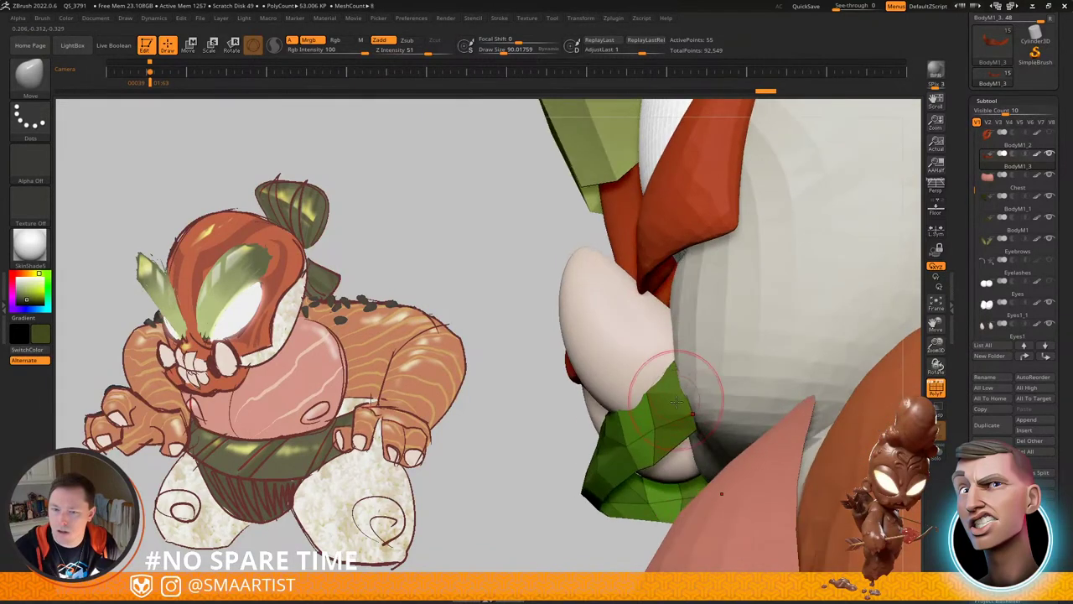
{"action": "left_click_drag", "start_coordinate": [676, 407], "coordinate": [668, 400]}
{"action": "right_click_drag", "start_coordinate": [669, 433], "coordinate": [689, 428]}
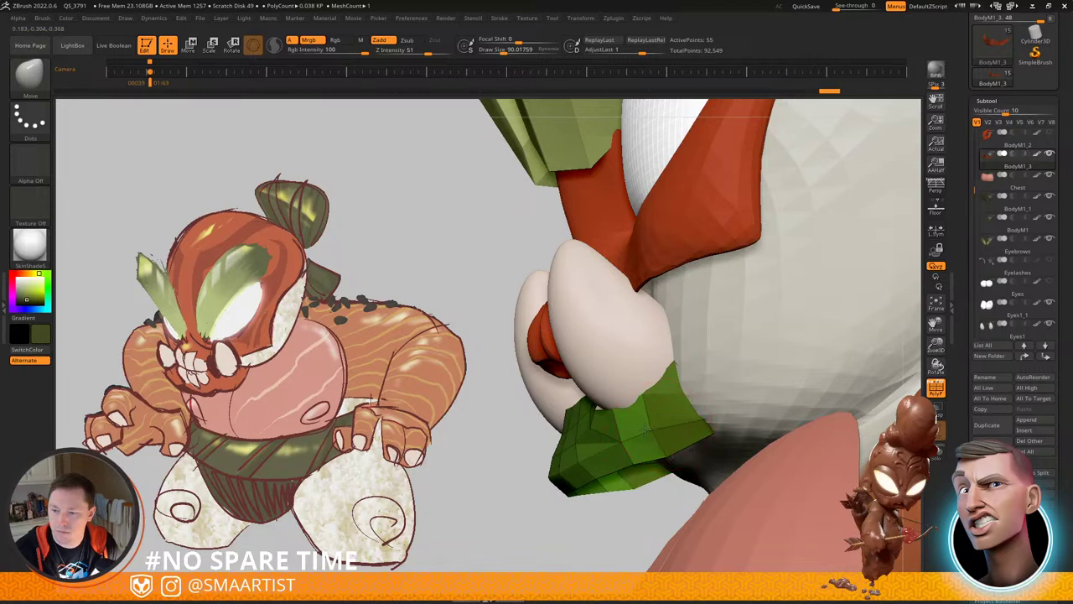
{"action": "right_click_drag", "start_coordinate": [644, 425], "coordinate": [712, 438]}
{"action": "left_click_drag", "start_coordinate": [681, 421], "coordinate": [693, 427]}
{"action": "mouse_move", "coordinate": [690, 426]}
{"action": "right_mouse_down"}
{"action": "mouse_move", "coordinate": [627, 414]}
{"action": "mouse_move", "coordinate": [671, 419]}
{"action": "mouse_move", "coordinate": [788, 298]}
{"action": "right_mouse_up"}
{"action": "key", "text": "shift+f"}
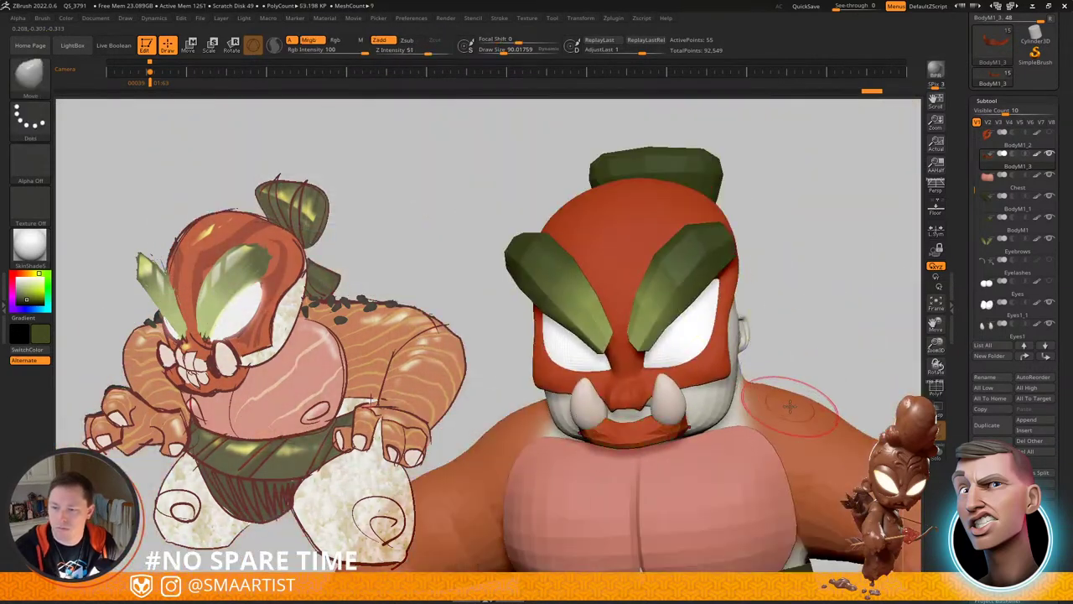
{"action": "right_click_drag", "start_coordinate": [790, 407], "coordinate": [778, 496], "text": "ctrl"}
{"action": "mouse_move", "coordinate": [709, 369]}
{"action": "right_mouse_down"}
{"action": "mouse_move", "coordinate": [658, 345]}
{"action": "mouse_move", "coordinate": [647, 374]}
{"action": "mouse_move", "coordinate": [672, 444]}
{"action": "mouse_move", "coordinate": [650, 470]}
{"action": "mouse_move", "coordinate": [642, 419]}
{"action": "mouse_move", "coordinate": [652, 419]}
{"action": "right_mouse_up"}
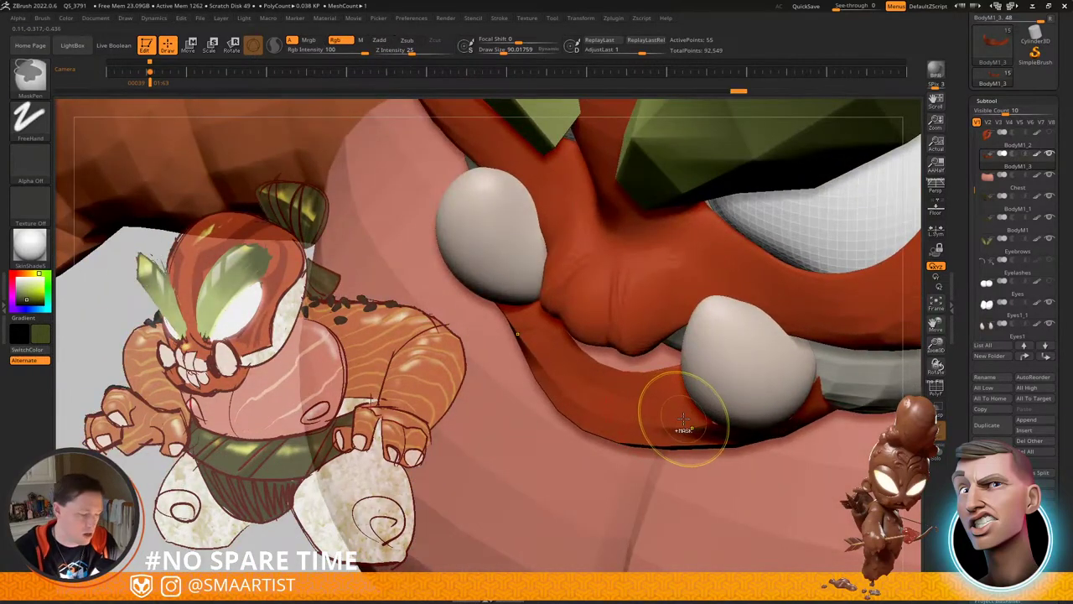
Step: Save the tool over the existing Sushiyama sculpt v003 file in the _CHAR folder
{"action": "key", "text": "ctrl+s"}
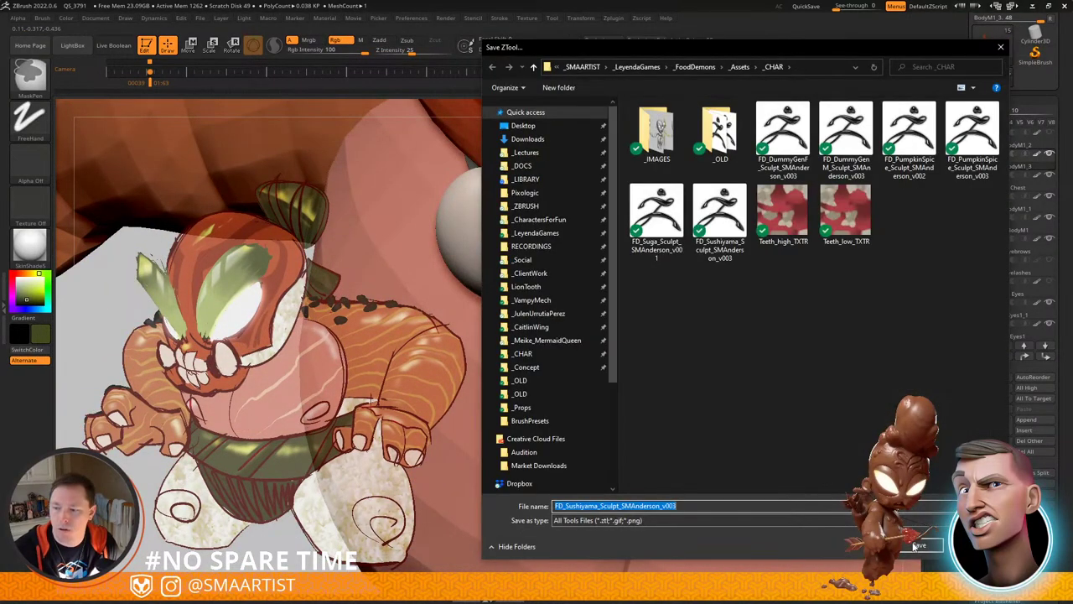
{"action": "left_click", "coordinate": [916, 545]}
{"action": "left_click", "coordinate": [572, 297]}
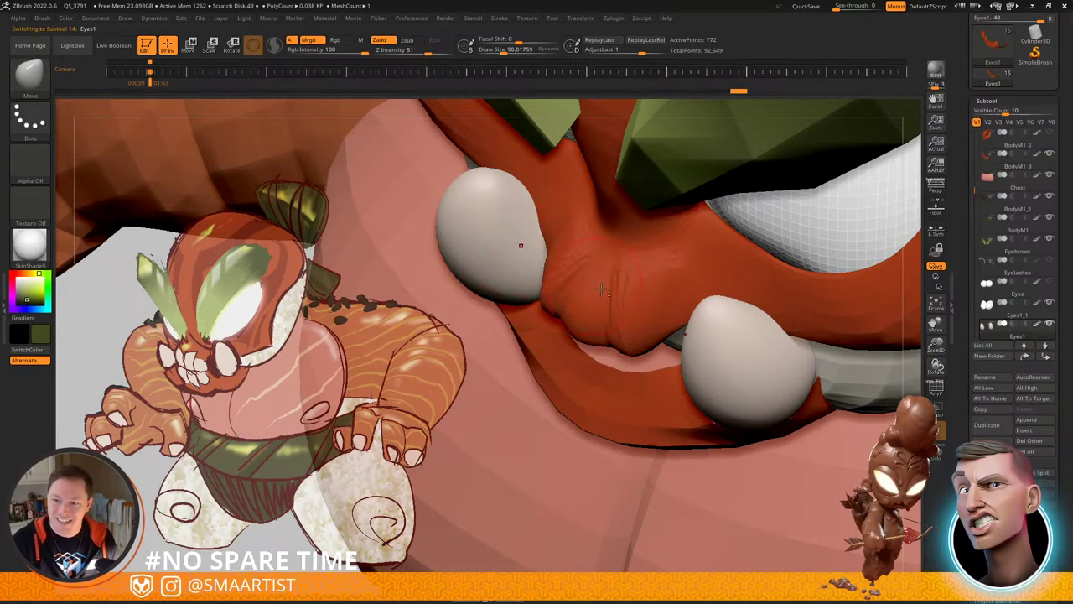
Step: Display the polyframe on the tusks and delete surplus edge loops around their tips with the ZModeler brush
{"action": "key", "text": "shift+f"}
{"action": "mouse_move", "coordinate": [715, 358]}
{"action": "right_mouse_down"}
{"action": "mouse_move", "coordinate": [742, 321]}
{"action": "mouse_move", "coordinate": [704, 330]}
{"action": "mouse_move", "coordinate": [702, 354]}
{"action": "mouse_move", "coordinate": [714, 342]}
{"action": "right_mouse_up"}
{"action": "key", "text": "b"}
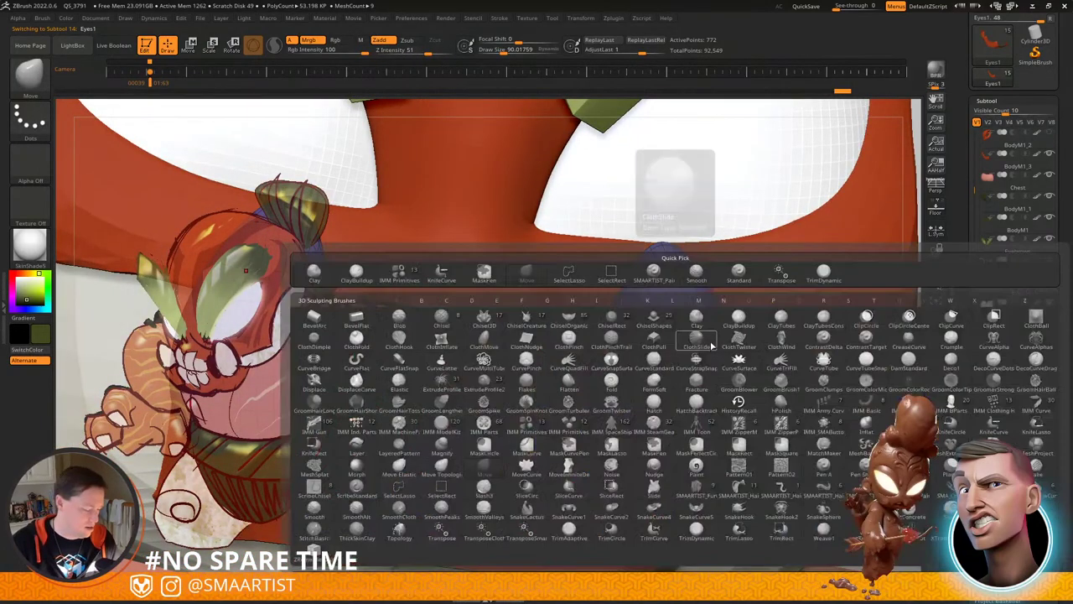
{"action": "key", "text": "z"}
{"action": "left_click", "coordinate": [696, 348]}
{"action": "left_click", "coordinate": [726, 377]}
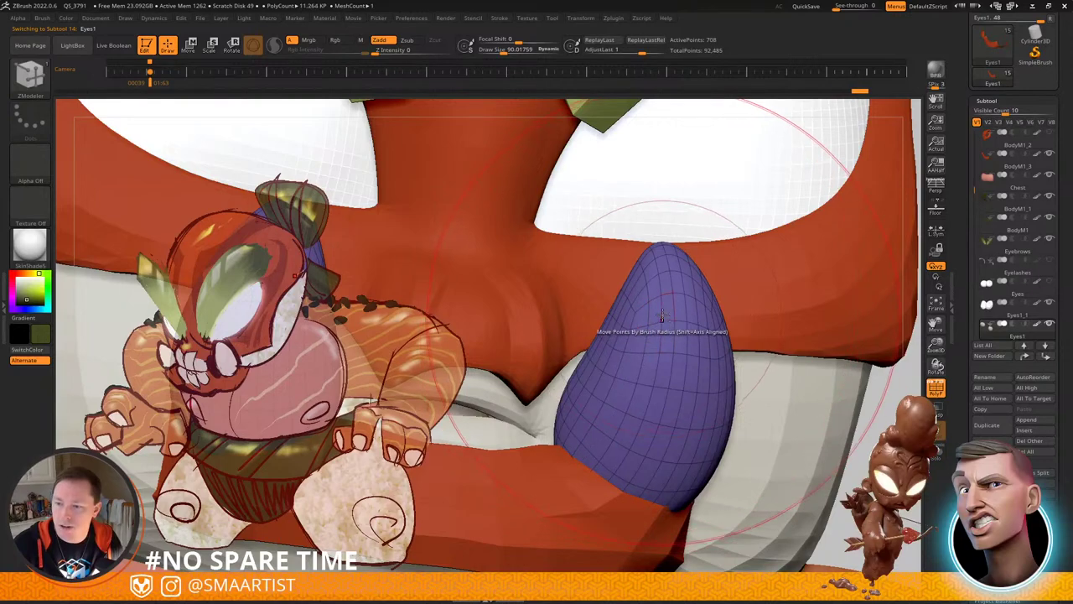
{"action": "left_click", "coordinate": [662, 318], "text": "alt"}
{"action": "left_click", "coordinate": [688, 309], "text": "alt"}
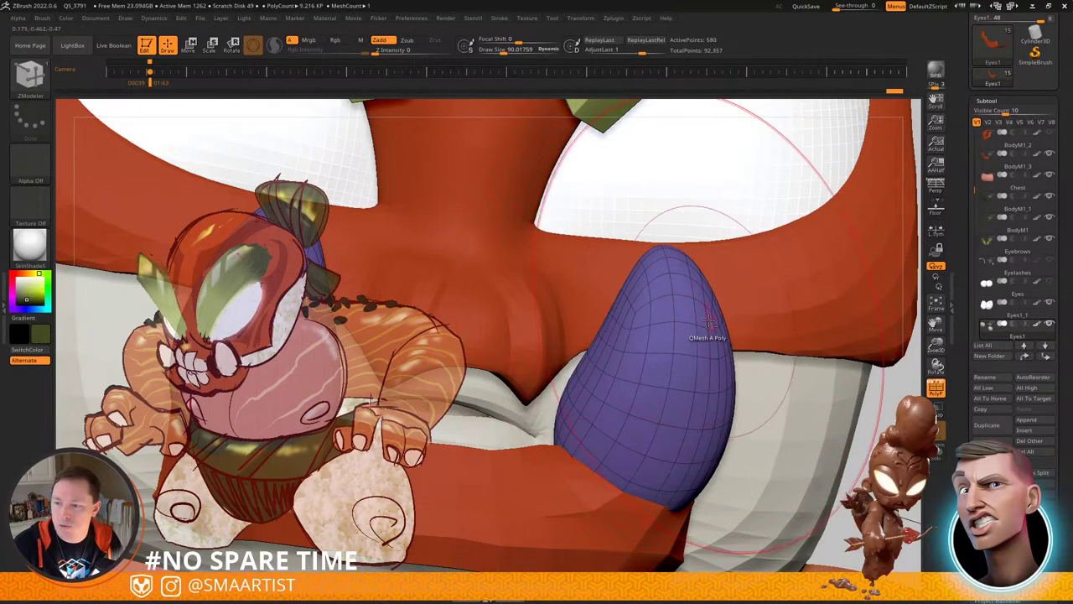
Step: Delete further edge loops along the tusks with ZModeler, undo the last excess deletion and hide the polyframe
{"action": "left_click", "coordinate": [705, 318], "text": "alt"}
{"action": "right_click_drag", "start_coordinate": [697, 323], "coordinate": [681, 357]}
{"action": "left_click", "coordinate": [724, 319], "text": "alt"}
{"action": "left_click", "coordinate": [752, 310], "text": "alt"}
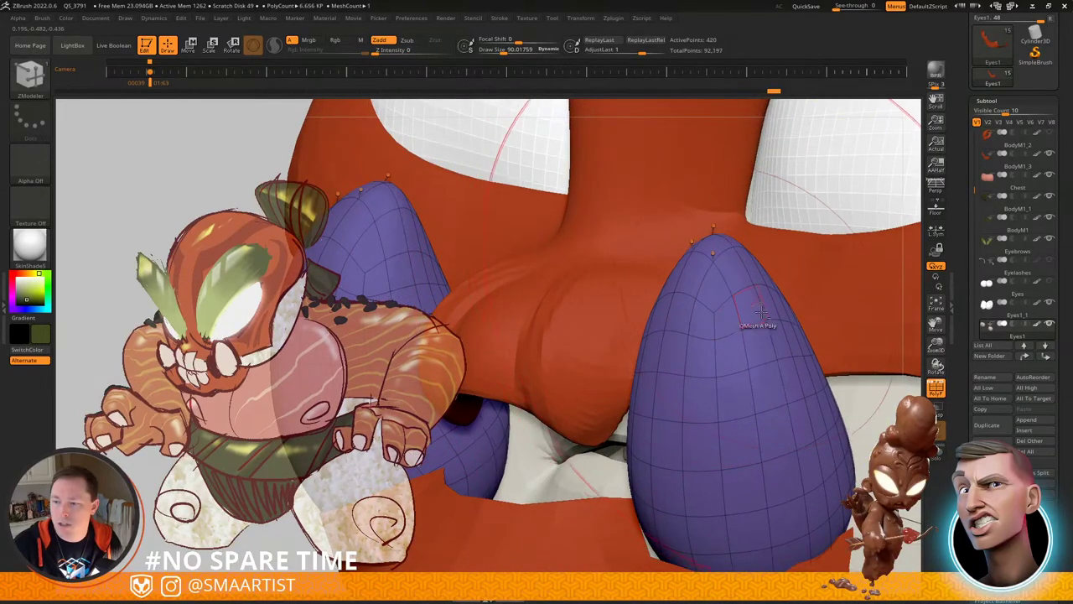
{"action": "right_click_drag", "start_coordinate": [754, 308], "coordinate": [772, 305]}
{"action": "left_click", "coordinate": [781, 304], "text": "alt"}
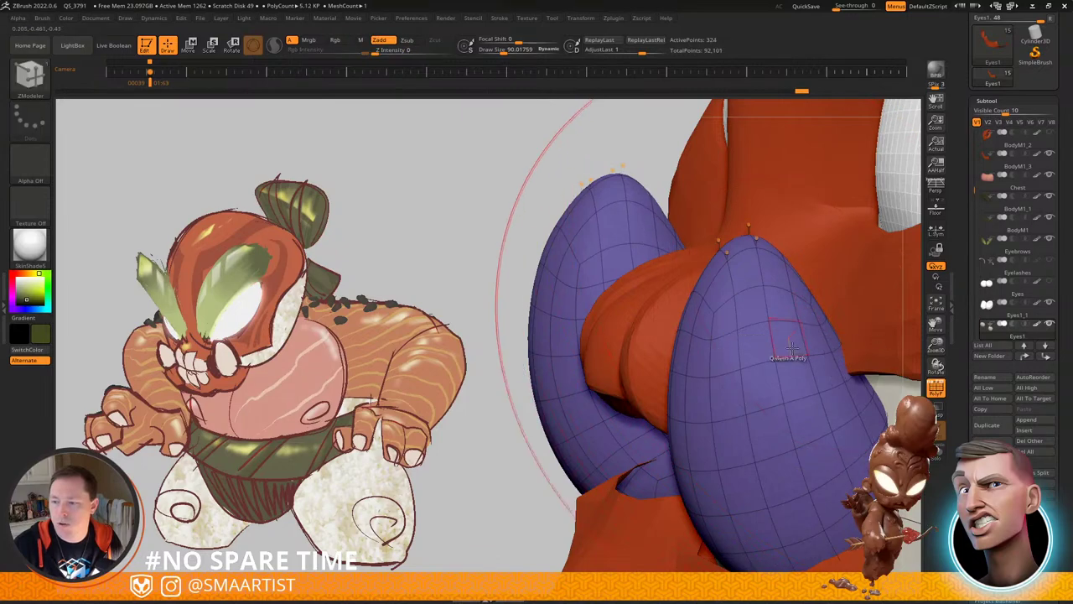
{"action": "key", "text": "ctrl+z"}
{"action": "right_click_drag", "start_coordinate": [791, 361], "coordinate": [856, 382]}
{"action": "mouse_move", "coordinate": [772, 391]}
{"action": "right_mouse_down", "text": "ctrl"}
{"action": "mouse_move", "coordinate": [792, 310]}
{"action": "mouse_move", "coordinate": [769, 410]}
{"action": "mouse_move", "coordinate": [774, 340]}
{"action": "right_mouse_up", "text": "ctrl"}
{"action": "right_click_drag", "start_coordinate": [728, 393], "coordinate": [610, 410]}
{"action": "key", "text": "shift+f"}
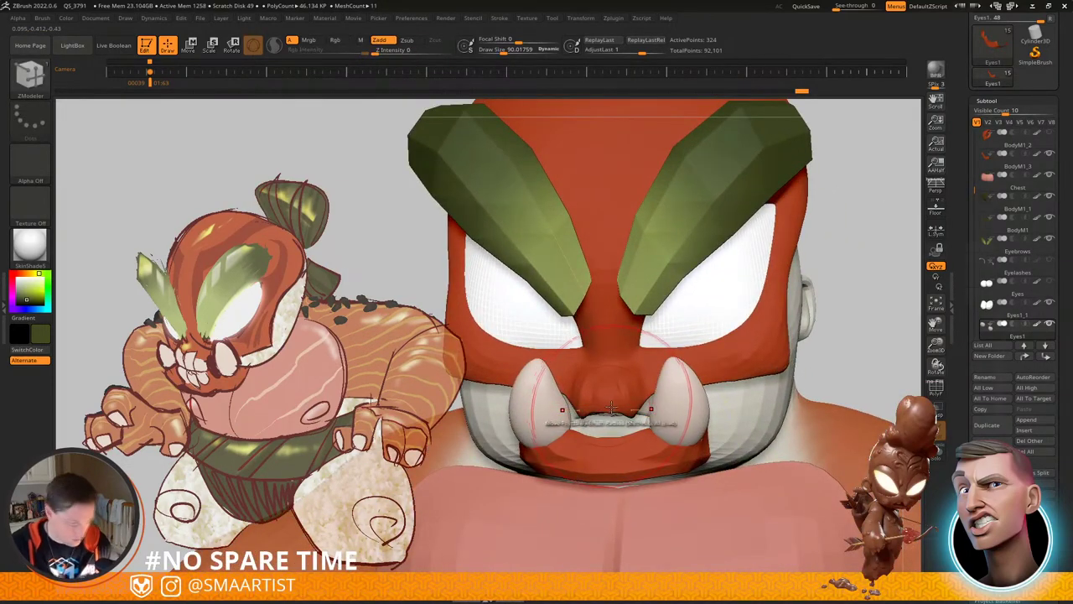
Step: Insert a QCube Simple primitive in front of the mouth between the tusks, using the tusks' sampled colour
{"action": "key", "text": "b"}
{"action": "left_click", "coordinate": [335, 278]}
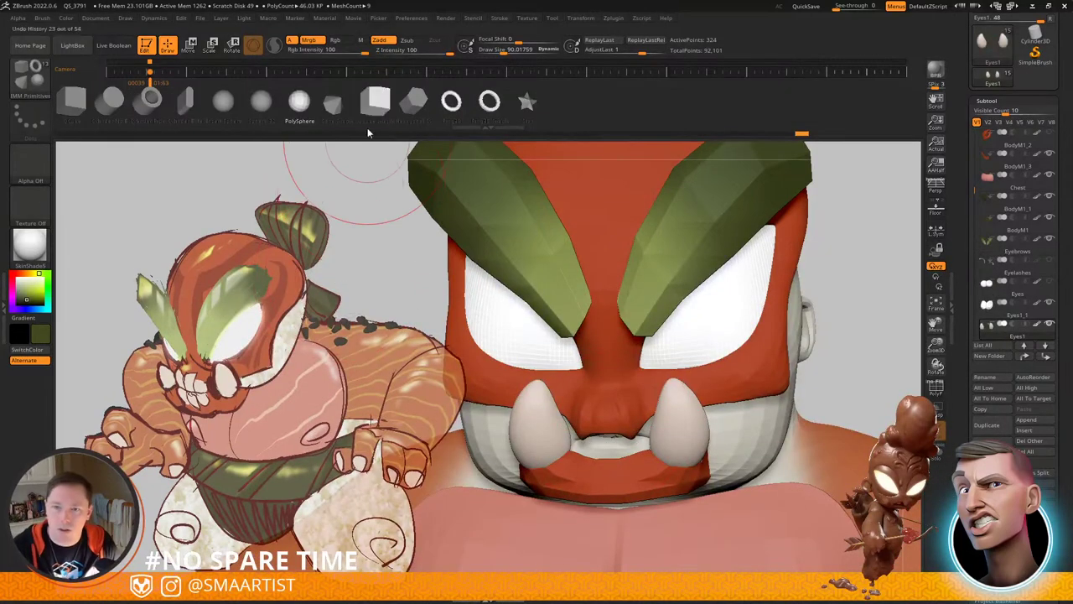
{"action": "left_click", "coordinate": [383, 104]}
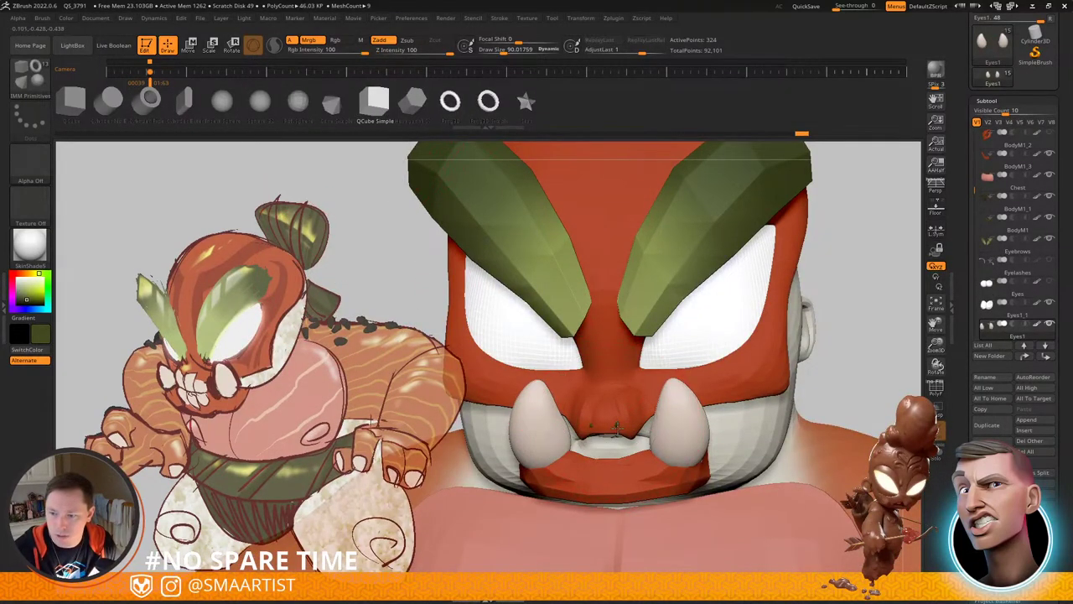
{"action": "key", "text": "ctrl+z"}
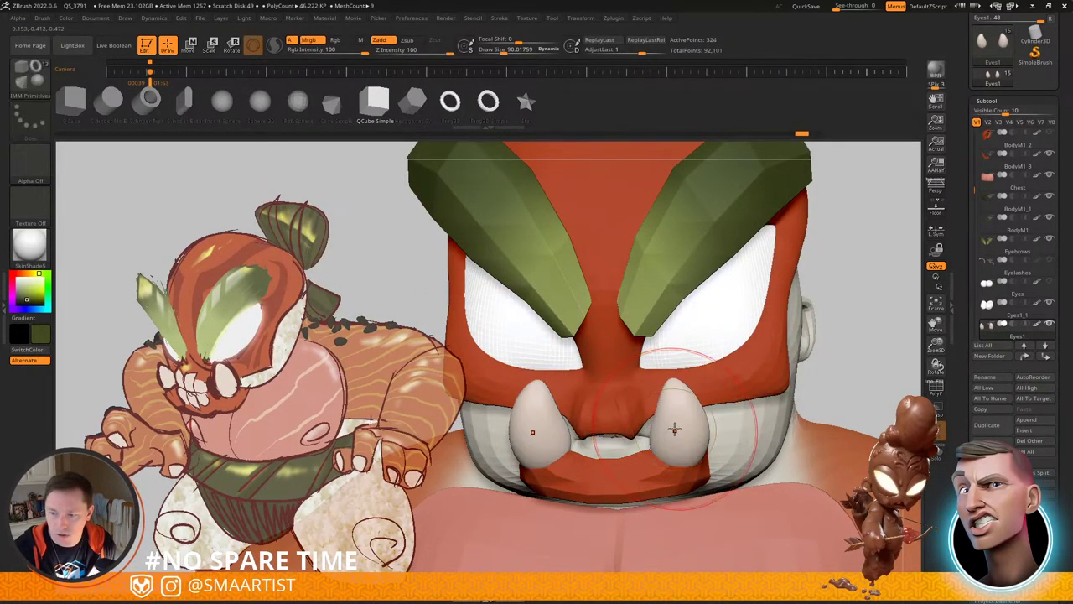
{"action": "key", "text": "c"}
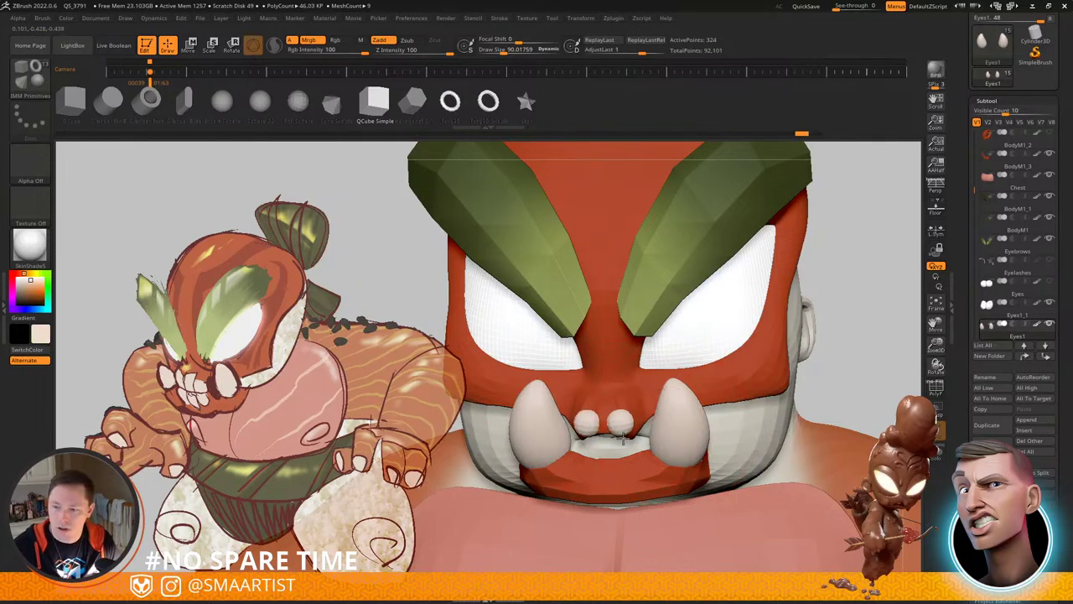
{"action": "left_click_drag", "start_coordinate": [623, 438], "coordinate": [624, 439]}
{"action": "key", "text": "ctrl+z"}
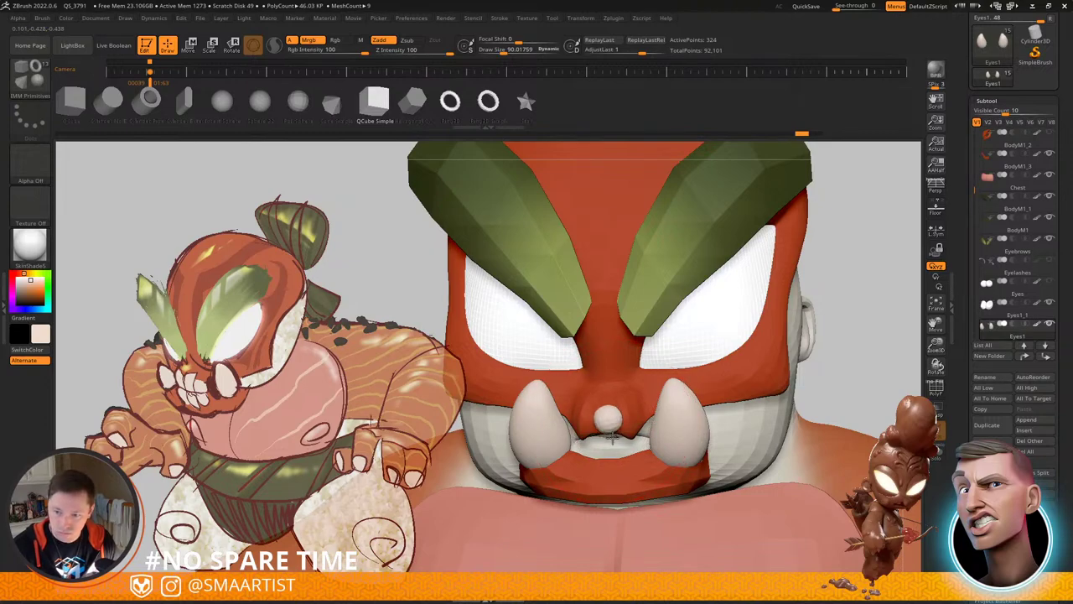
{"action": "left_click_drag", "start_coordinate": [612, 436], "coordinate": [616, 442]}
{"action": "mouse_move", "coordinate": [637, 401]}
{"action": "right_mouse_down"}
{"action": "mouse_move", "coordinate": [616, 385]}
{"action": "mouse_move", "coordinate": [584, 419]}
{"action": "right_mouse_up"}
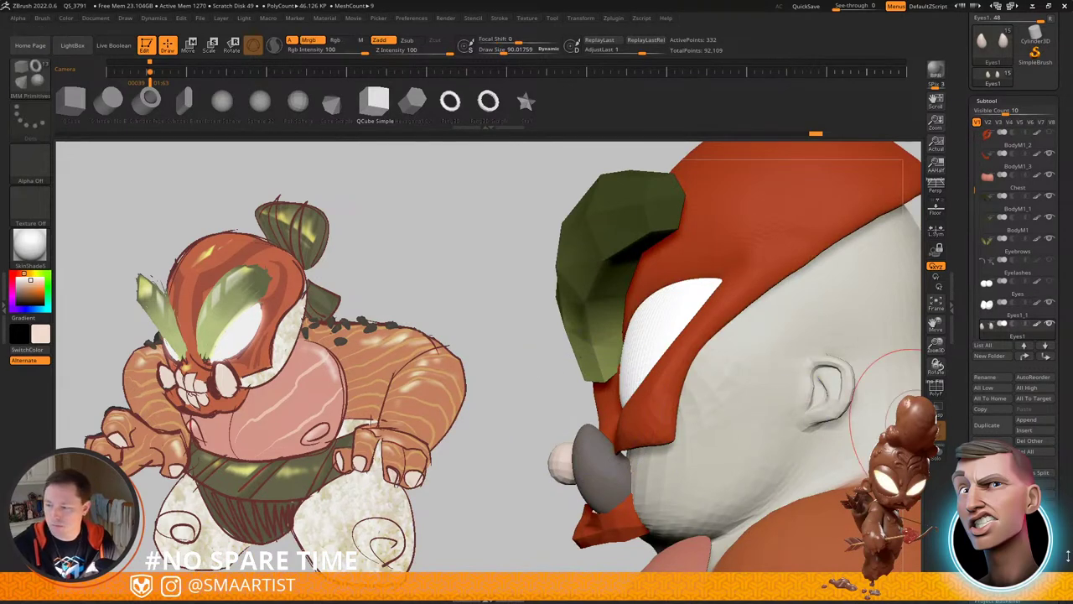
Step: Show the polyframe and split the unmasked points so the new cube becomes separate from the tusks
{"action": "left_click_drag", "start_coordinate": [1068, 556], "coordinate": [1057, 460]}
{"action": "key", "text": "shift+f"}
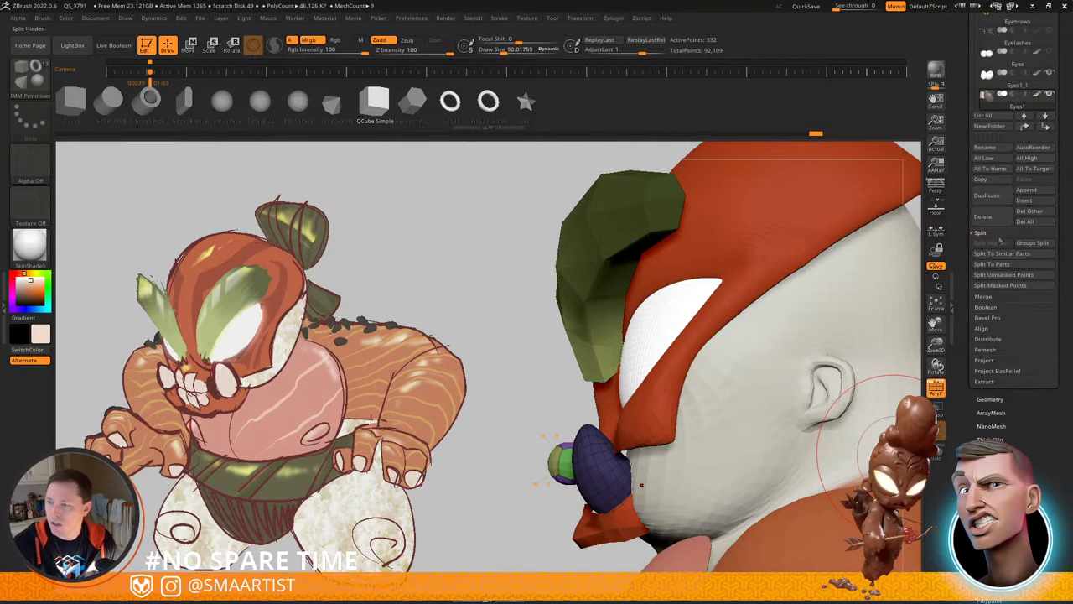
{"action": "left_click", "coordinate": [1015, 275]}
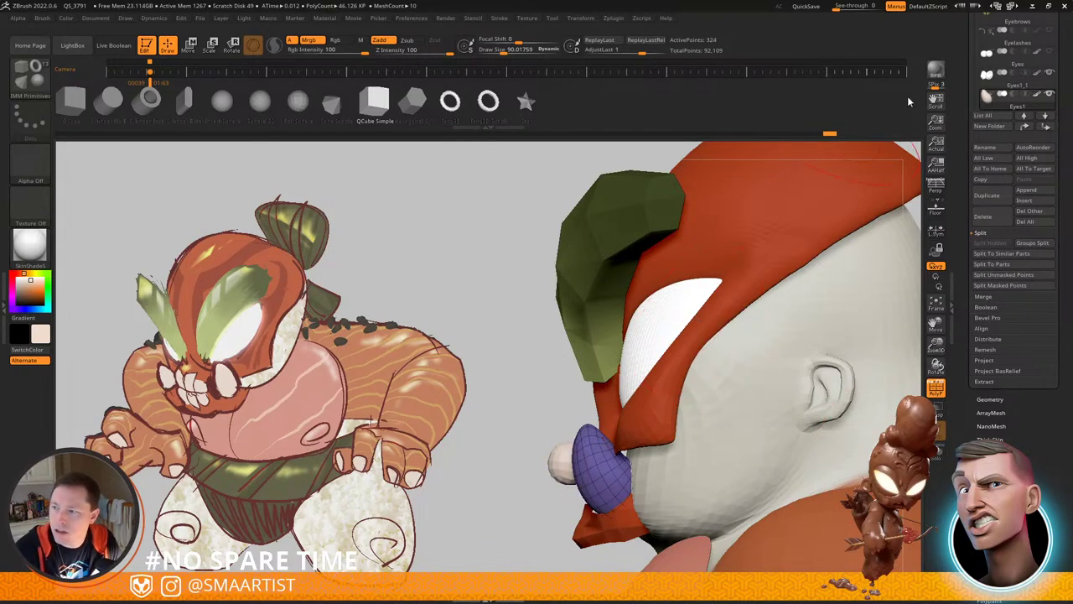
Step: Rename the tusks' subtool to TeethSharp
{"action": "left_click", "coordinate": [986, 149]}
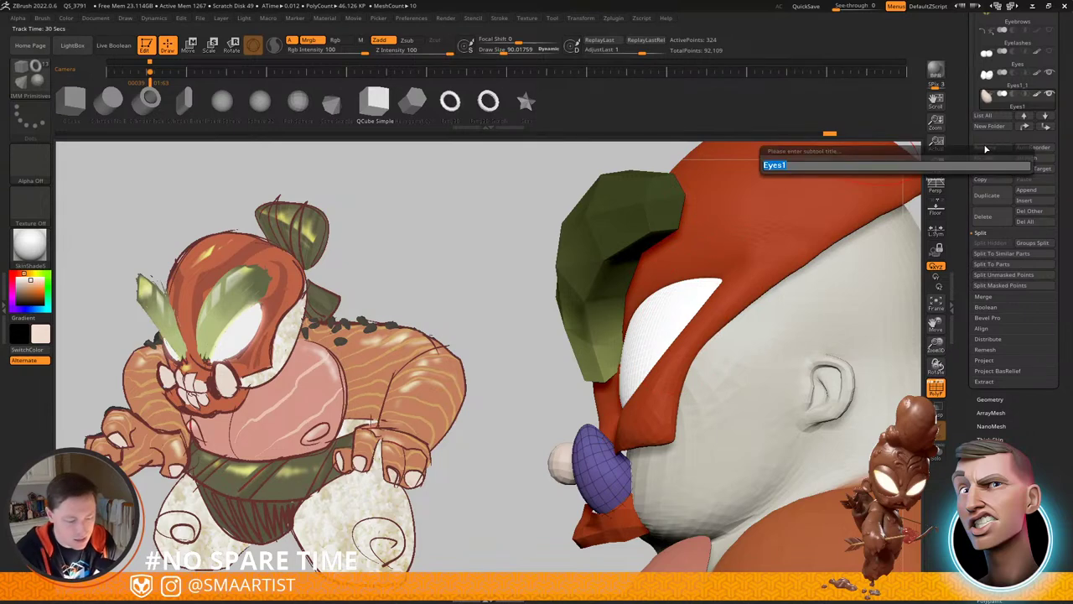
{"action": "type", "text": "TeethShar"}
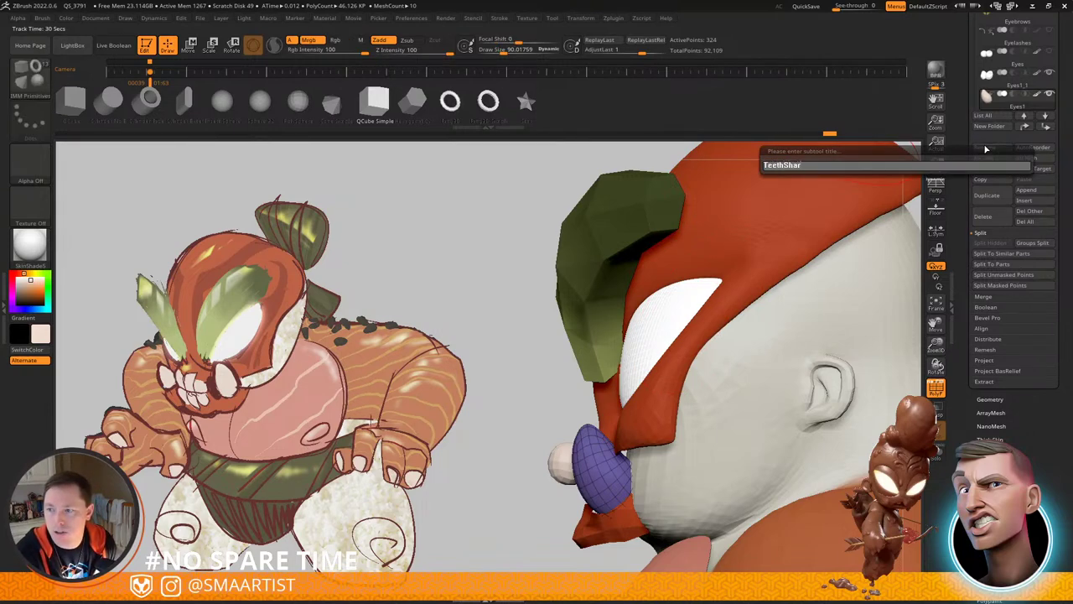
{"action": "type", "text": "p"}
{"action": "key", "text": "Return"}
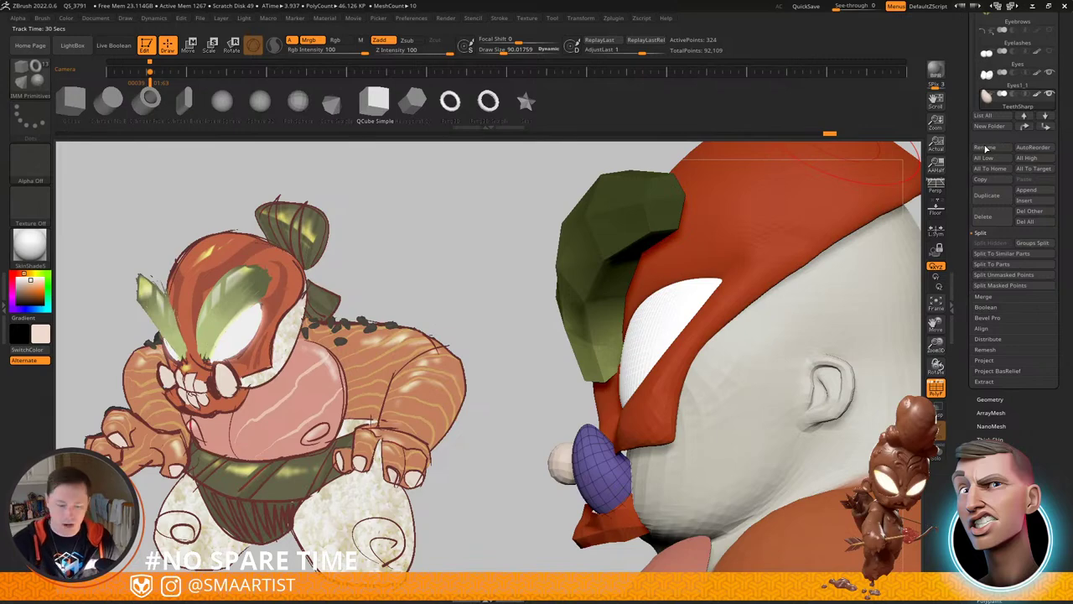
Step: Select the separated cube's subtool, subdivide it once and turn off its dynamic subdivision preview
{"action": "key", "text": "Down"}
{"action": "left_click_drag", "start_coordinate": [575, 404], "coordinate": [615, 354]}
{"action": "right_click_drag", "start_coordinate": [616, 354], "coordinate": [618, 400]}
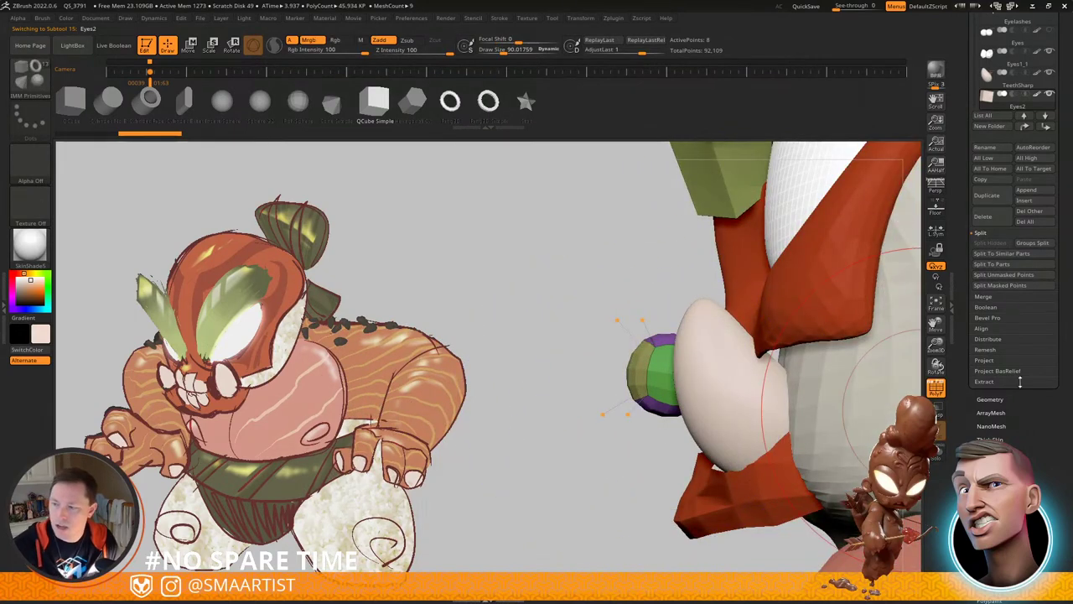
{"action": "left_click", "coordinate": [994, 399]}
{"action": "left_click", "coordinate": [990, 112]}
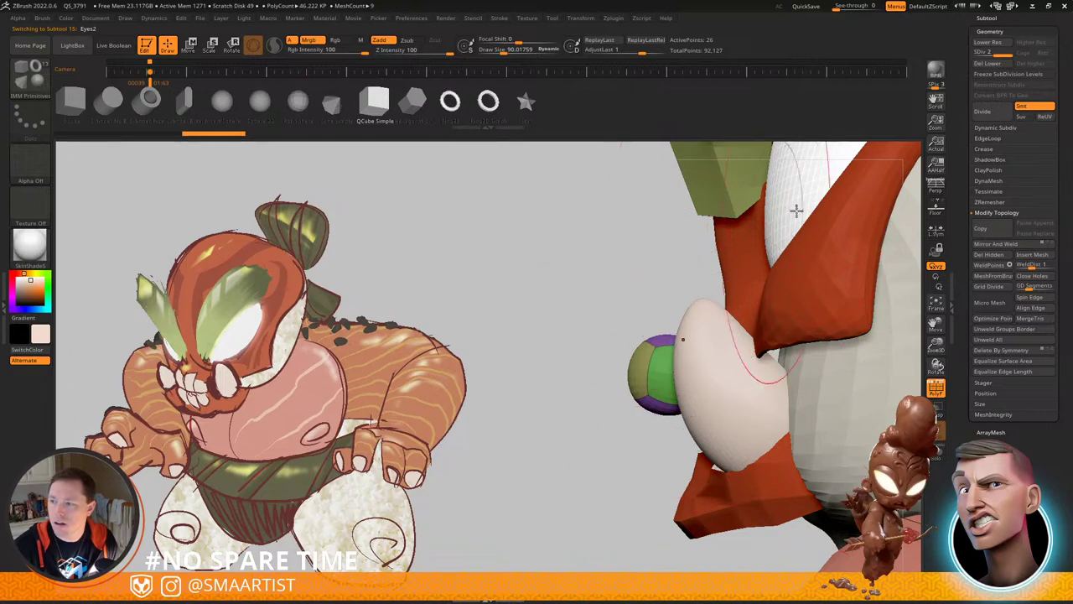
{"action": "left_click", "coordinate": [996, 128]}
{"action": "left_click", "coordinate": [991, 139]}
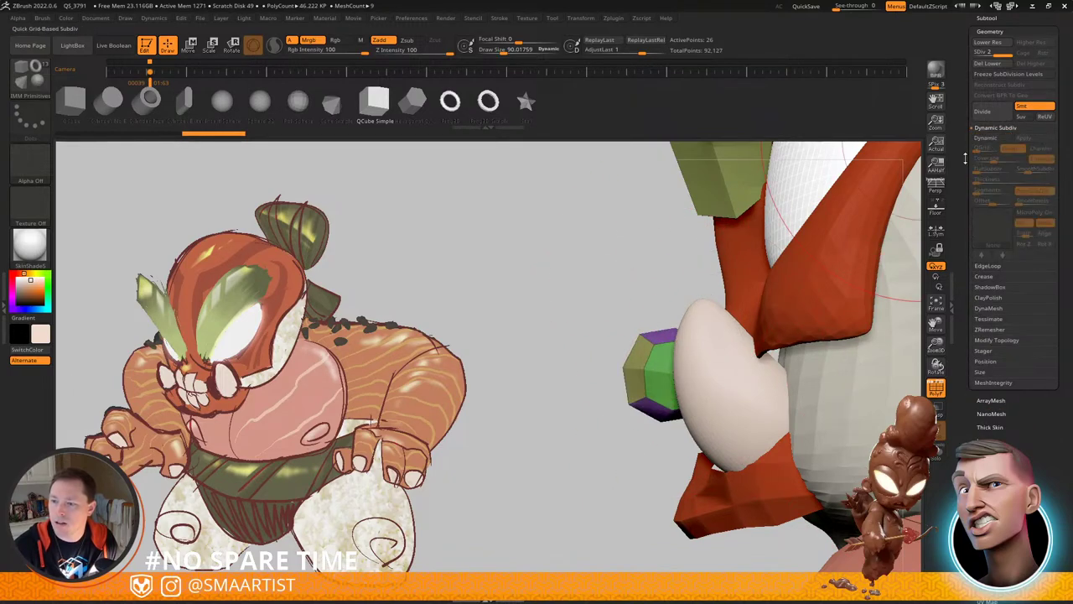
Step: Isolate the cube's outward-facing polygroup and hide its rear counterpart, leaving only the front face patch visible
{"action": "left_click_drag", "start_coordinate": [562, 354], "coordinate": [669, 366]}
{"action": "mouse_move", "coordinate": [668, 366]}
{"action": "right_mouse_down", "text": "ctrl"}
{"action": "mouse_move", "coordinate": [648, 368]}
{"action": "mouse_move", "coordinate": [676, 375]}
{"action": "mouse_move", "coordinate": [635, 380]}
{"action": "right_mouse_up", "text": "ctrl"}
{"action": "left_click", "coordinate": [636, 371], "text": "ctrl+shift"}
{"action": "key", "text": "ctrl+alt+s"}
{"action": "right_click_drag", "start_coordinate": [691, 358], "coordinate": [723, 354]}
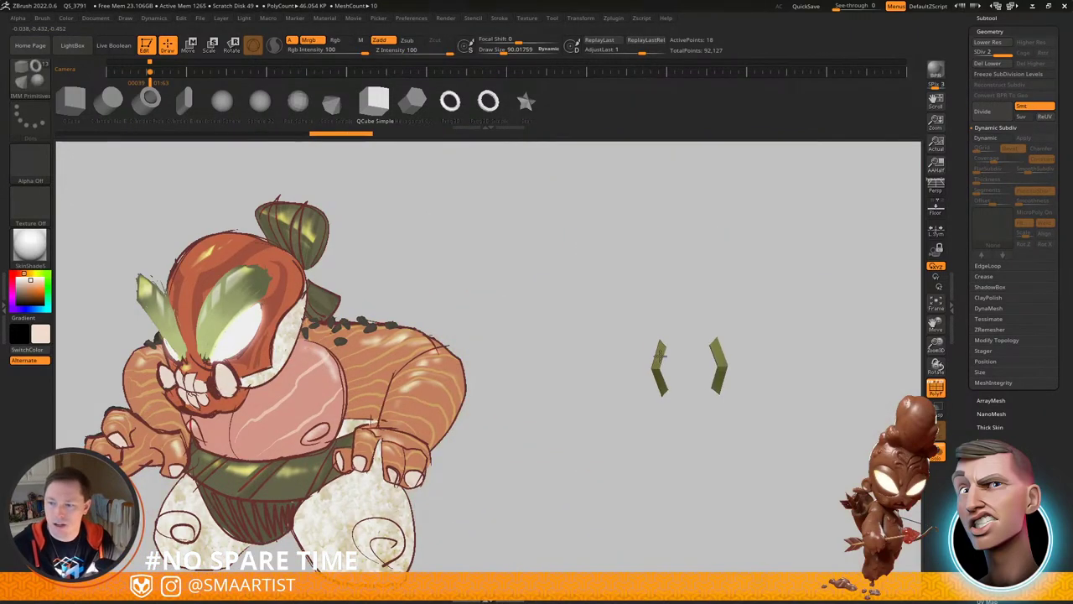
{"action": "left_click_drag", "start_coordinate": [676, 304], "coordinate": [828, 472], "text": "ctrl+alt+shift"}
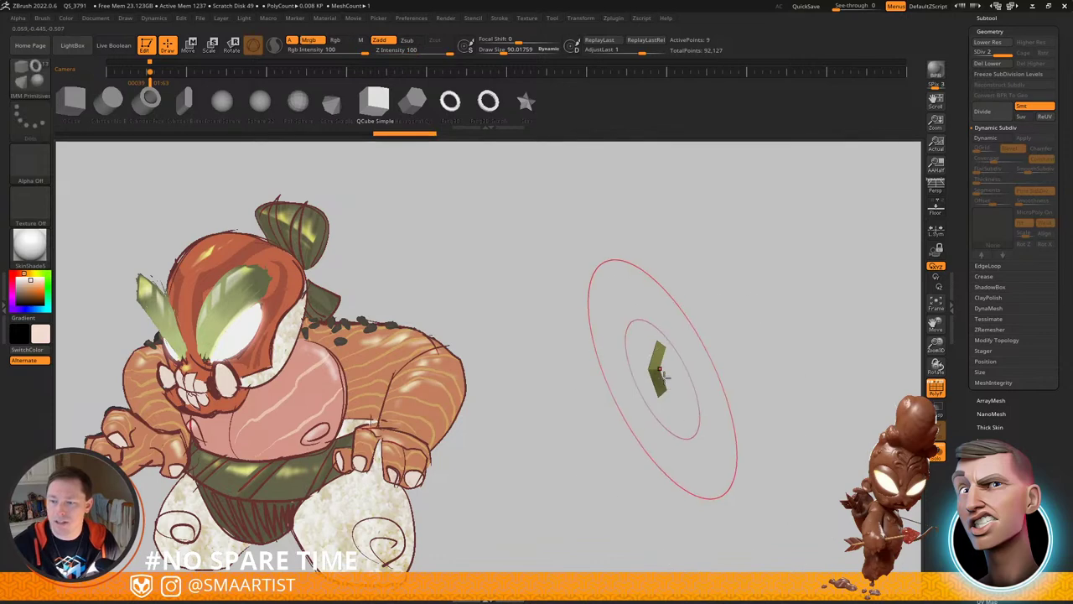
{"action": "right_click_drag", "start_coordinate": [663, 378], "coordinate": [746, 378]}
Step: Delete the lower subdivision level and the hidden geometry so only the front tooth patch remains
{"action": "left_click", "coordinate": [1012, 341]}
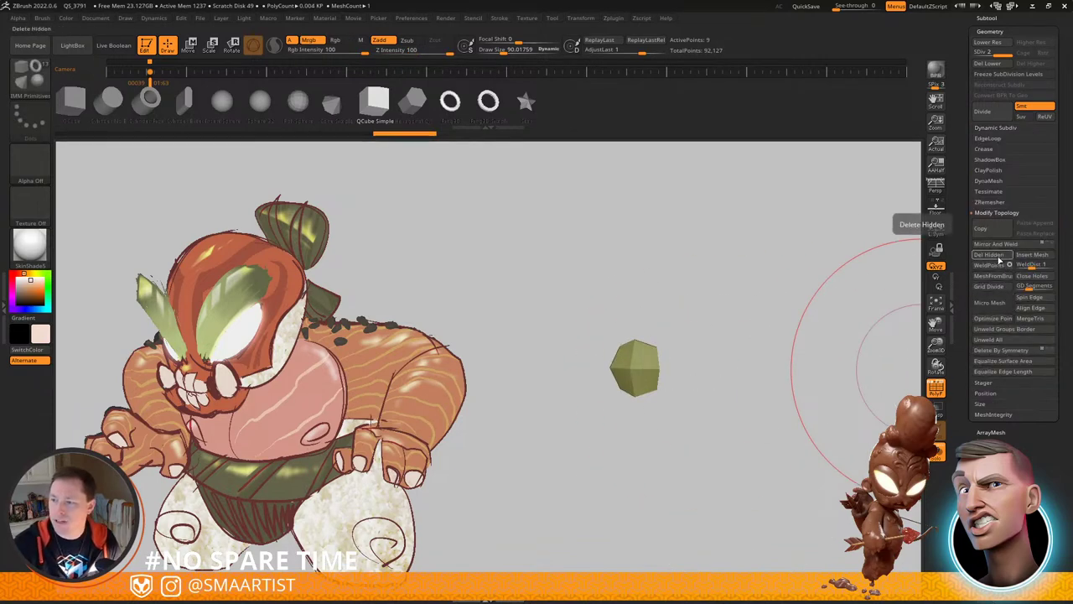
{"action": "left_click", "coordinate": [997, 257]}
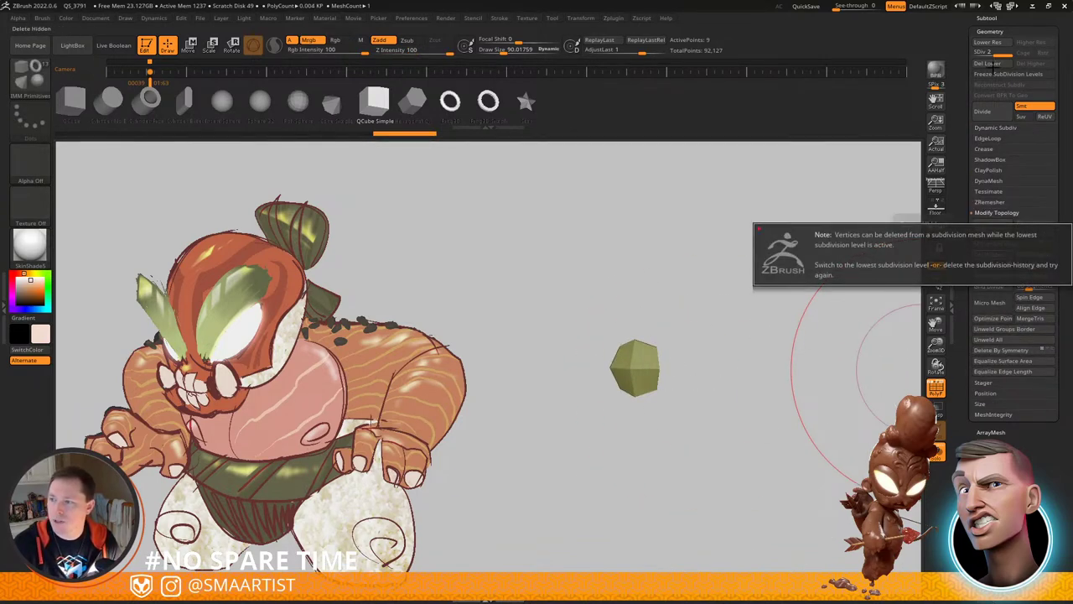
{"action": "left_click", "coordinate": [994, 64]}
{"action": "left_click", "coordinate": [988, 257]}
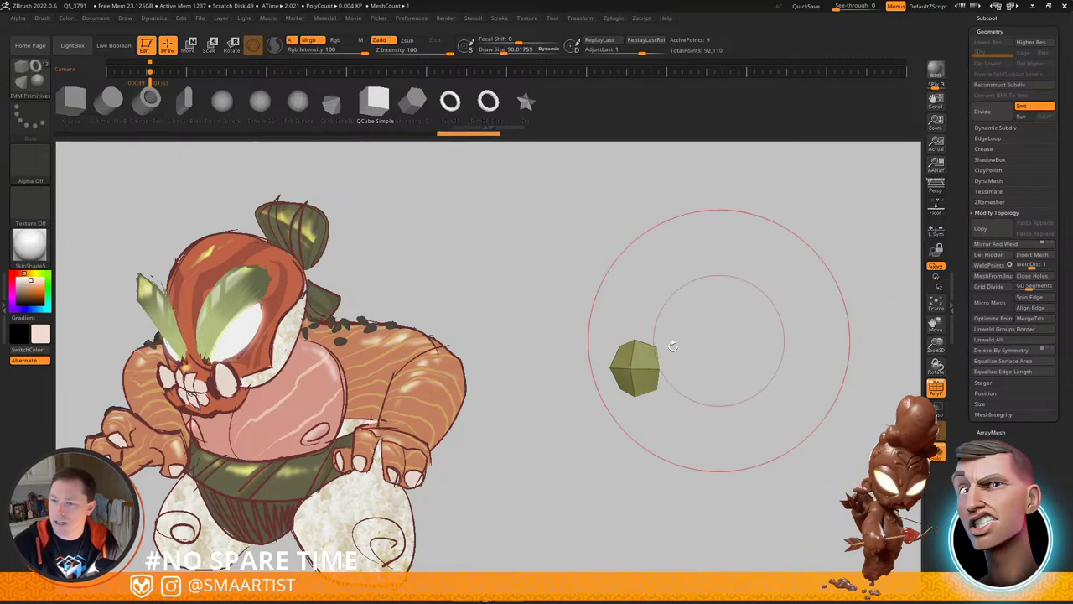
Step: Bring the rest of the head back into view and stretch the tooth patch vertically with the gizmo
{"action": "key", "text": "ctrl+q"}
{"action": "right_click_drag", "start_coordinate": [640, 335], "coordinate": [665, 342]}
{"action": "key", "text": "w"}
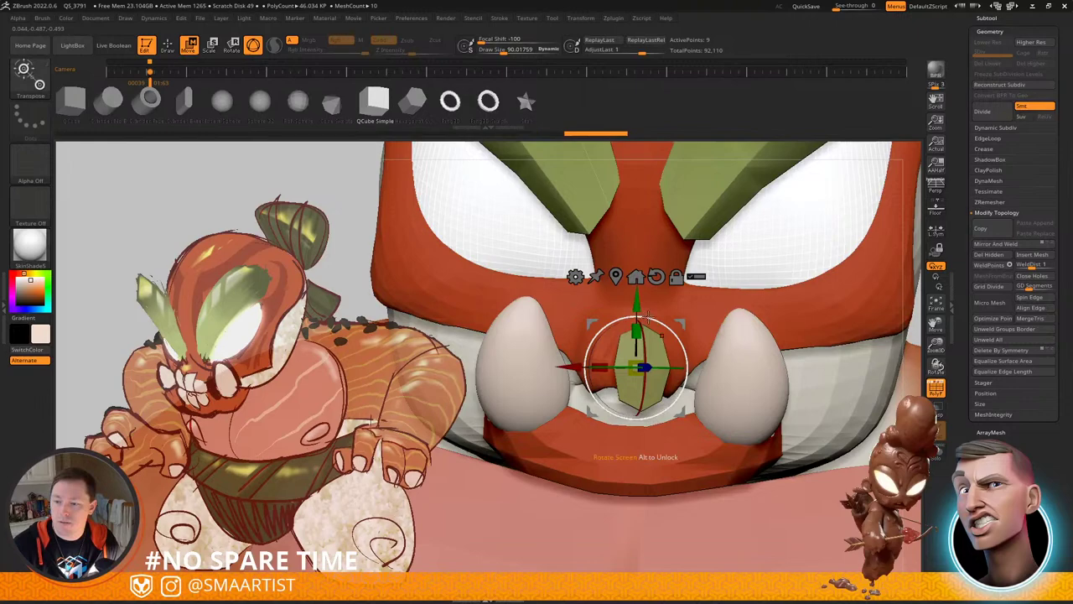
{"action": "key", "text": "q"}
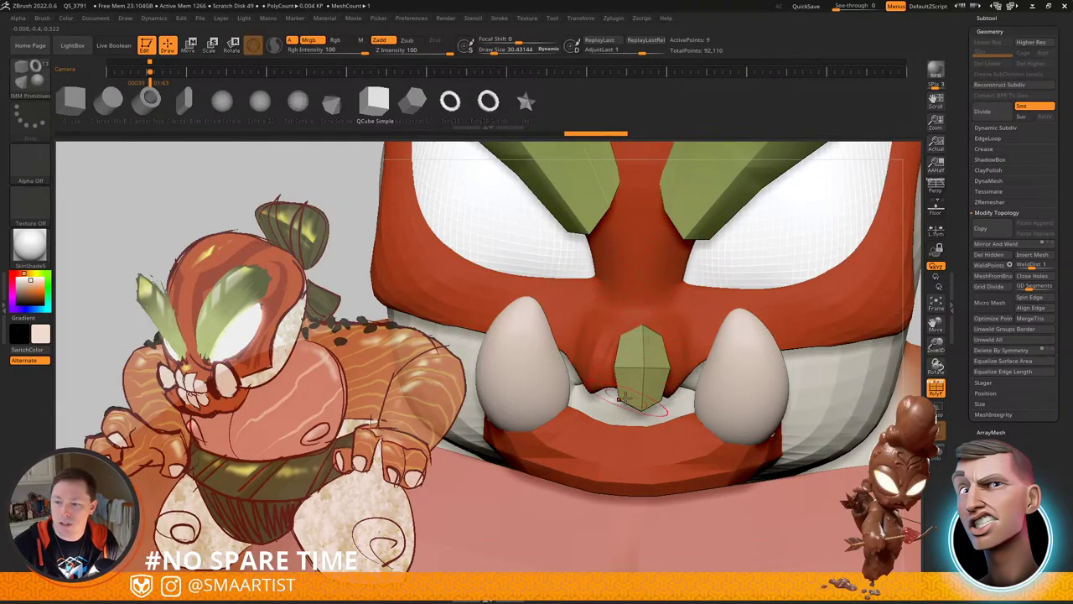
{"action": "left_click_drag", "start_coordinate": [621, 434], "coordinate": [630, 431]}
{"action": "key", "text": "ctrl+z"}
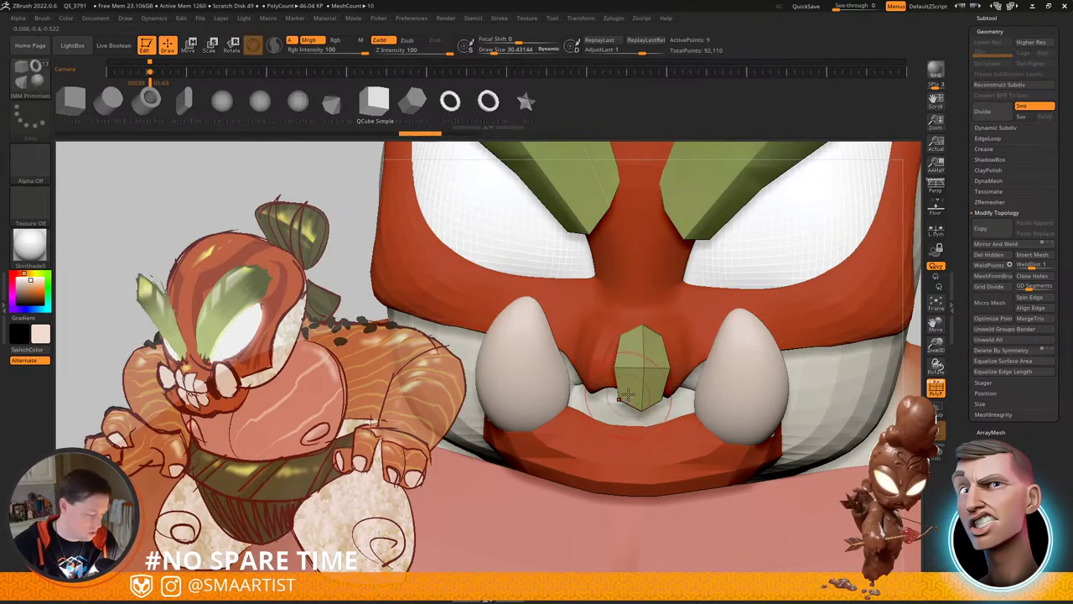
Step: Square off the tooth patch's lower corners using the Move brush at a draw size of about 30
{"action": "key", "text": "b"}
{"action": "key", "text": "m"}
{"action": "key", "text": "v"}
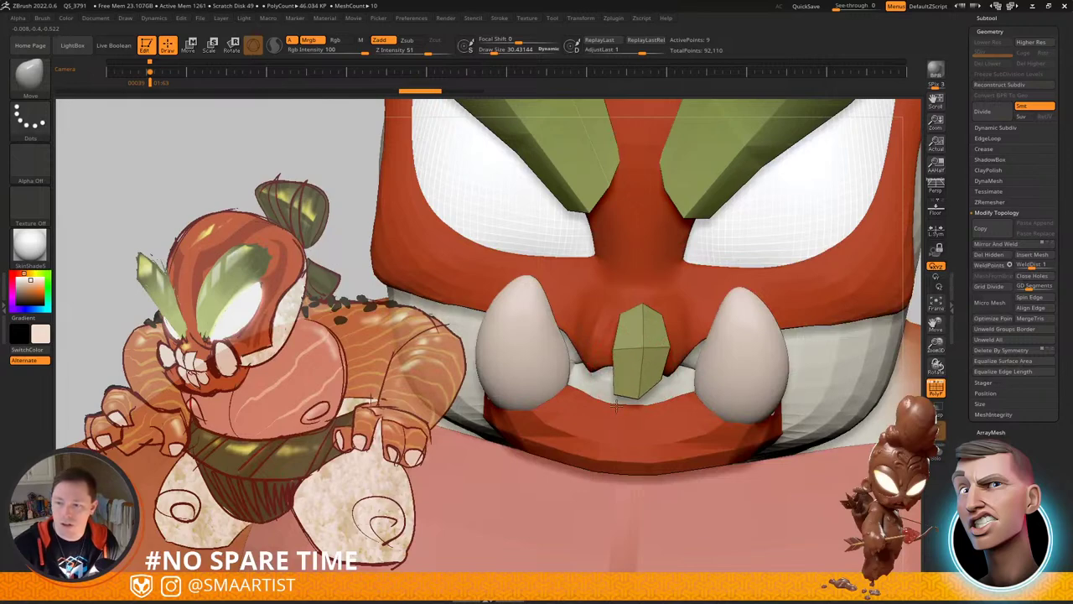
{"action": "left_click_drag", "start_coordinate": [681, 409], "coordinate": [680, 411]}
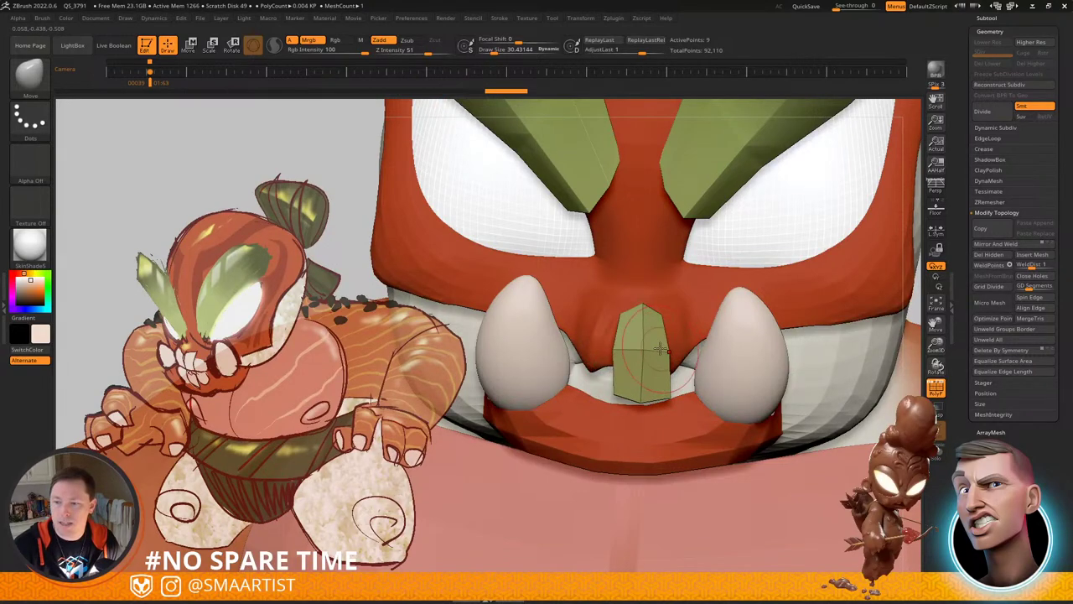
{"action": "right_click_drag", "start_coordinate": [661, 349], "coordinate": [624, 350]}
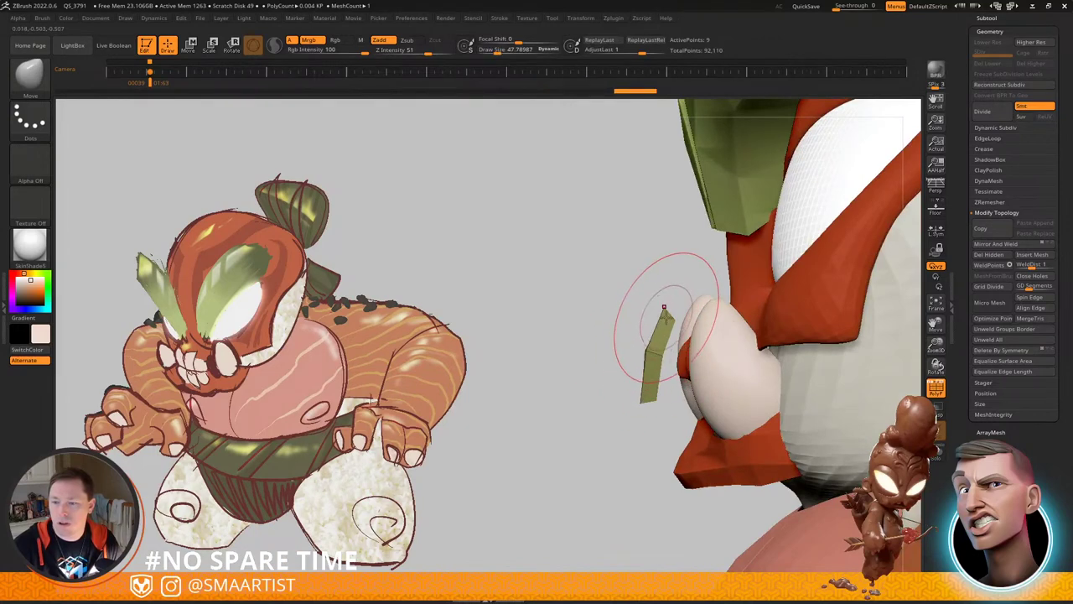
{"action": "mouse_move", "coordinate": [649, 352]}
{"action": "right_mouse_down"}
{"action": "mouse_move", "coordinate": [673, 360]}
{"action": "mouse_move", "coordinate": [683, 346]}
{"action": "mouse_move", "coordinate": [658, 340]}
{"action": "mouse_move", "coordinate": [726, 350]}
{"action": "mouse_move", "coordinate": [713, 353]}
{"action": "mouse_move", "coordinate": [735, 302]}
{"action": "mouse_move", "coordinate": [784, 359]}
{"action": "mouse_move", "coordinate": [793, 398]}
{"action": "right_mouse_up"}
{"action": "key", "text": "w"}
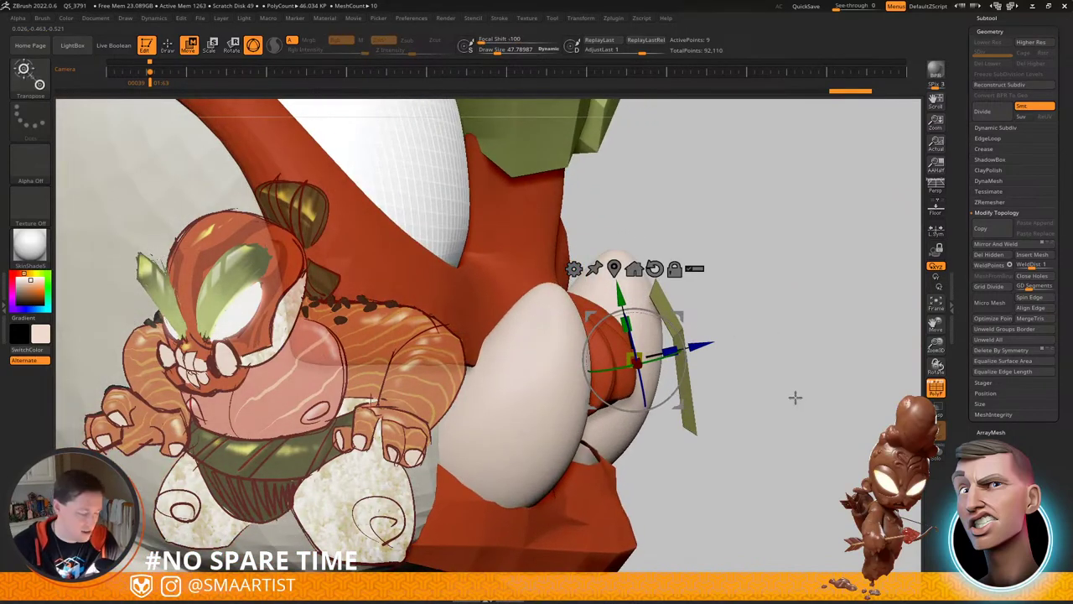
{"action": "key", "text": "b"}
{"action": "key", "text": "Escape"}
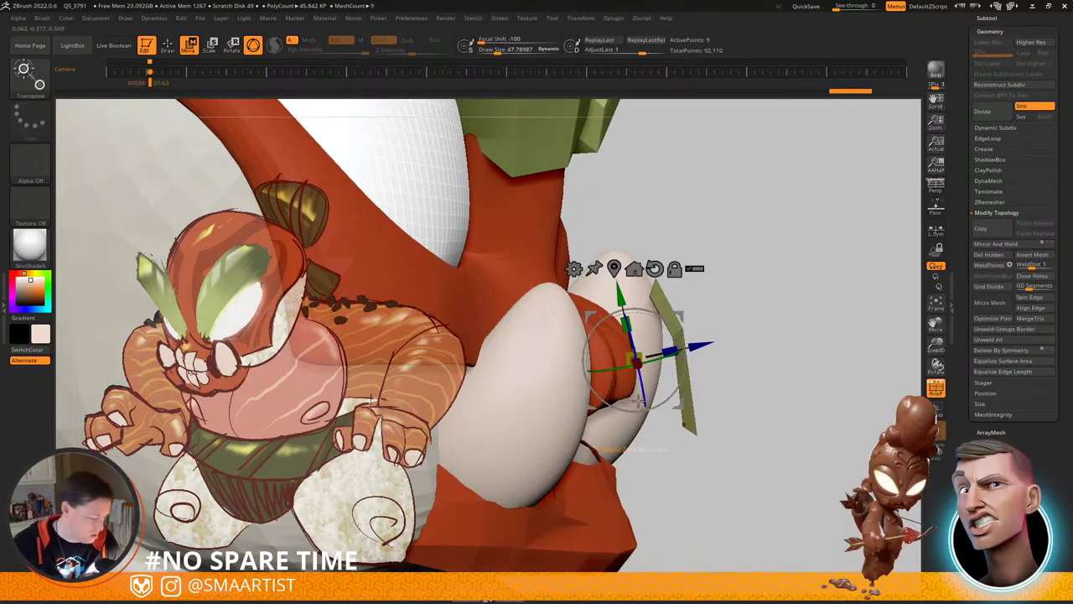
Step: Thicken the tooth patch by extruding all its polygons with the ZModeler brush, and turn off the polyframe display
{"action": "key", "text": "q"}
{"action": "key", "text": "b"}
{"action": "key", "text": "z"}
{"action": "key", "text": "m"}
{"action": "right_click_drag", "start_coordinate": [671, 390], "coordinate": [650, 370]}
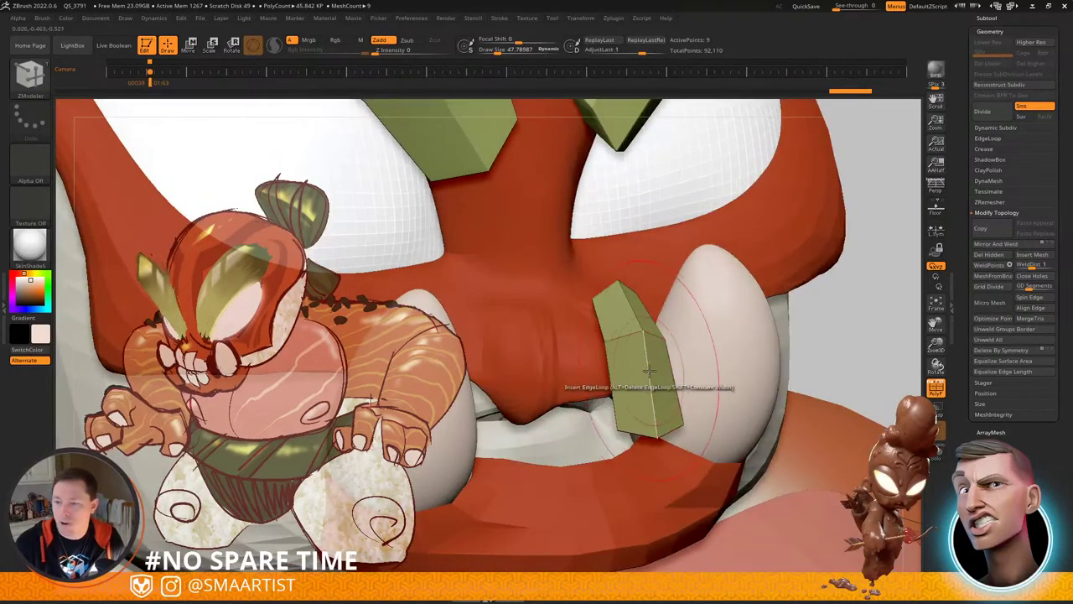
{"action": "key", "text": "space"}
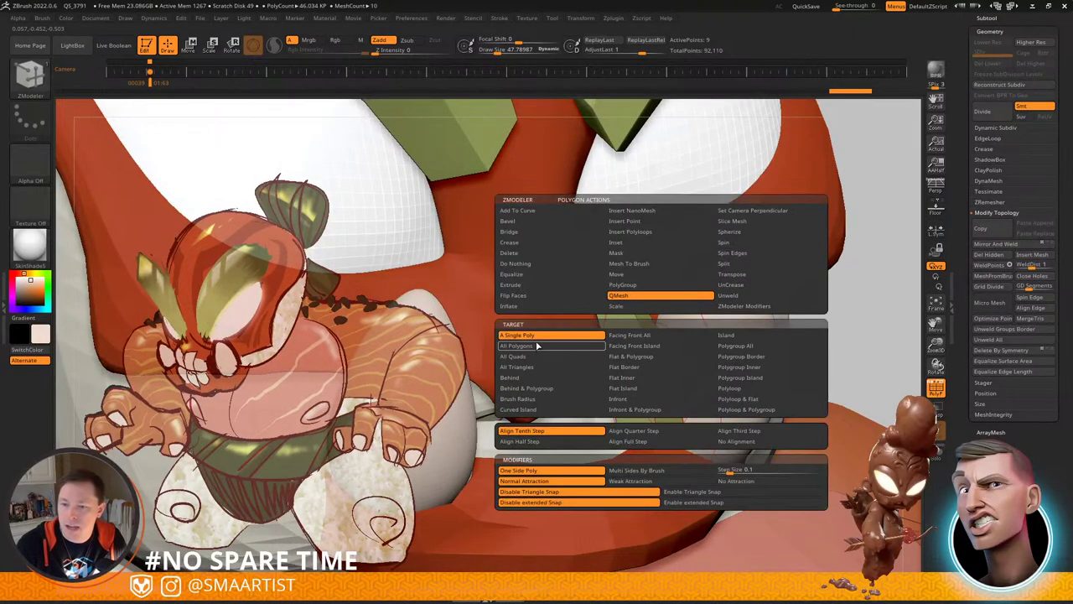
{"action": "left_click", "coordinate": [547, 288]}
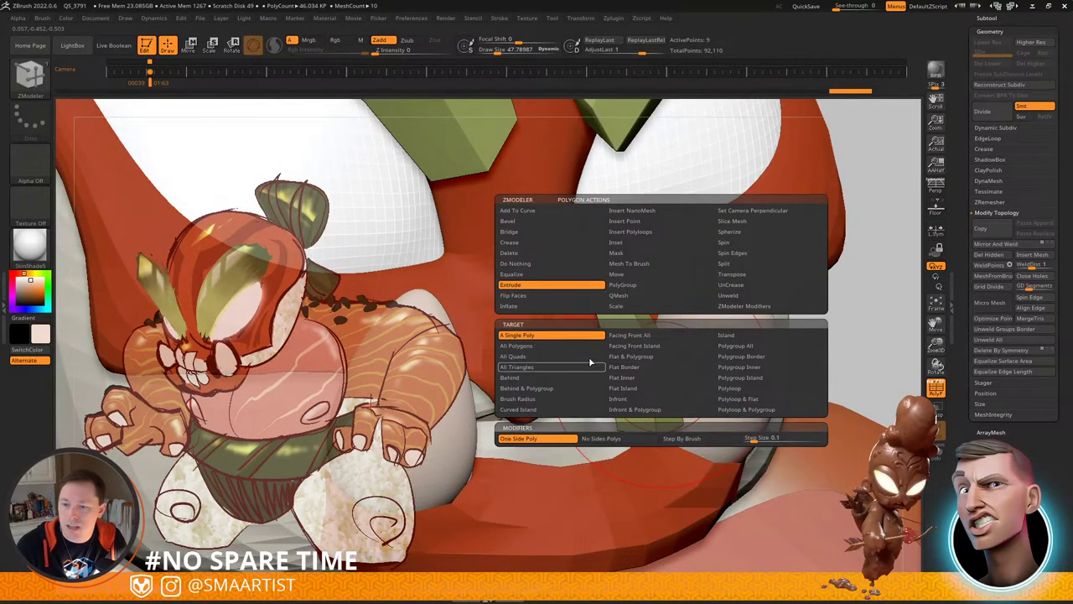
{"action": "left_click", "coordinate": [566, 356]}
{"action": "left_click", "coordinate": [561, 347]}
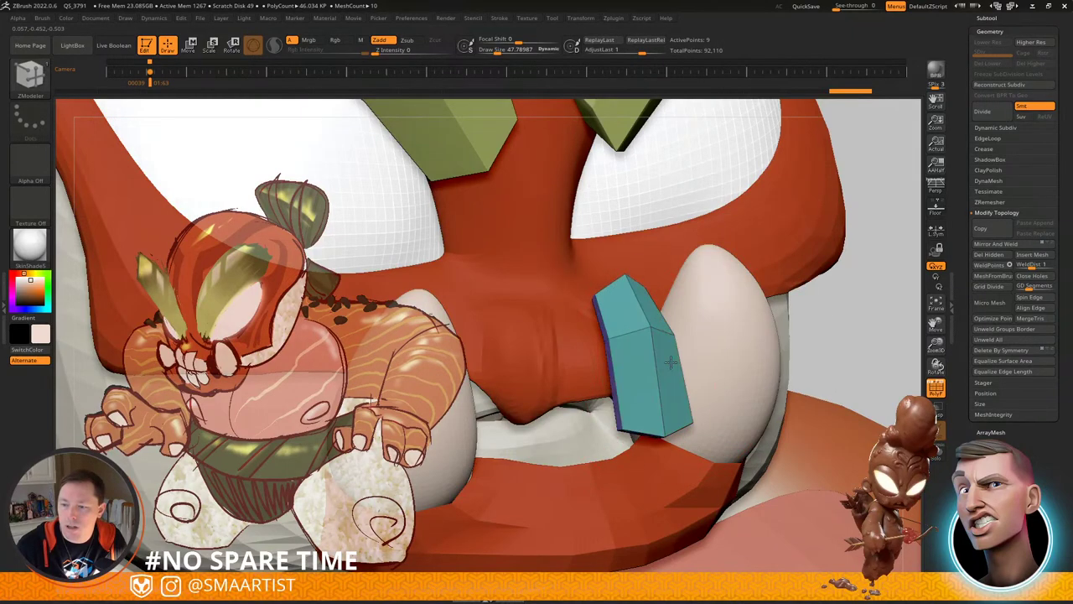
{"action": "key", "text": "shift+f"}
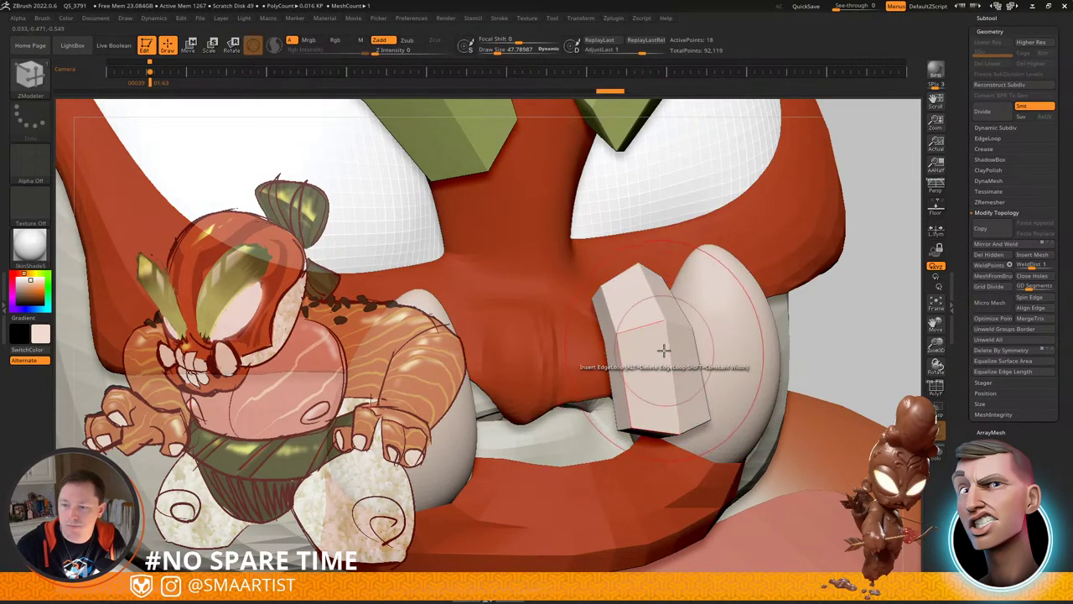
Step: Move the thickened tooth back toward the face with the gizmo so it sits between the tusks
{"action": "right_click_drag", "start_coordinate": [644, 342], "coordinate": [678, 338]}
{"action": "key", "text": "w"}
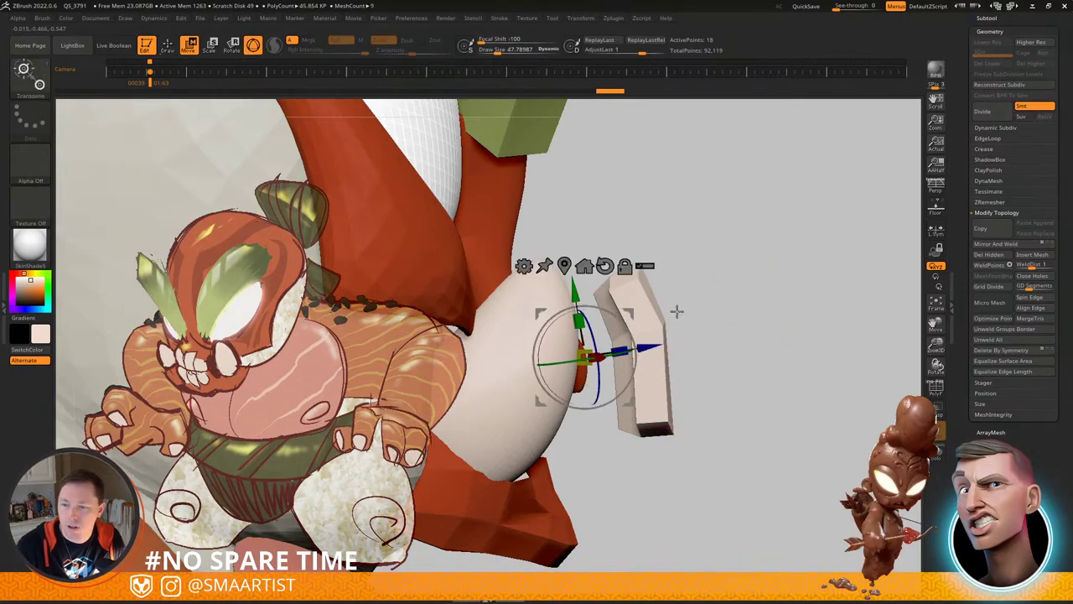
{"action": "left_click_drag", "start_coordinate": [629, 313], "coordinate": [562, 340]}
{"action": "key", "text": "q"}
{"action": "mouse_move", "coordinate": [641, 319]}
{"action": "right_mouse_down"}
{"action": "mouse_move", "coordinate": [546, 322]}
{"action": "mouse_move", "coordinate": [522, 281]}
{"action": "right_mouse_up"}
{"action": "right_click_drag", "start_coordinate": [508, 347], "coordinate": [648, 360], "text": "alt"}
{"action": "right_click_drag", "start_coordinate": [619, 325], "coordinate": [599, 308]}
Step: Choose the Move brush, scale the tooth uniformly to about 0.78, and adjust its depth slightly with the gizmo
{"action": "key", "text": "b"}
{"action": "key", "text": "m"}
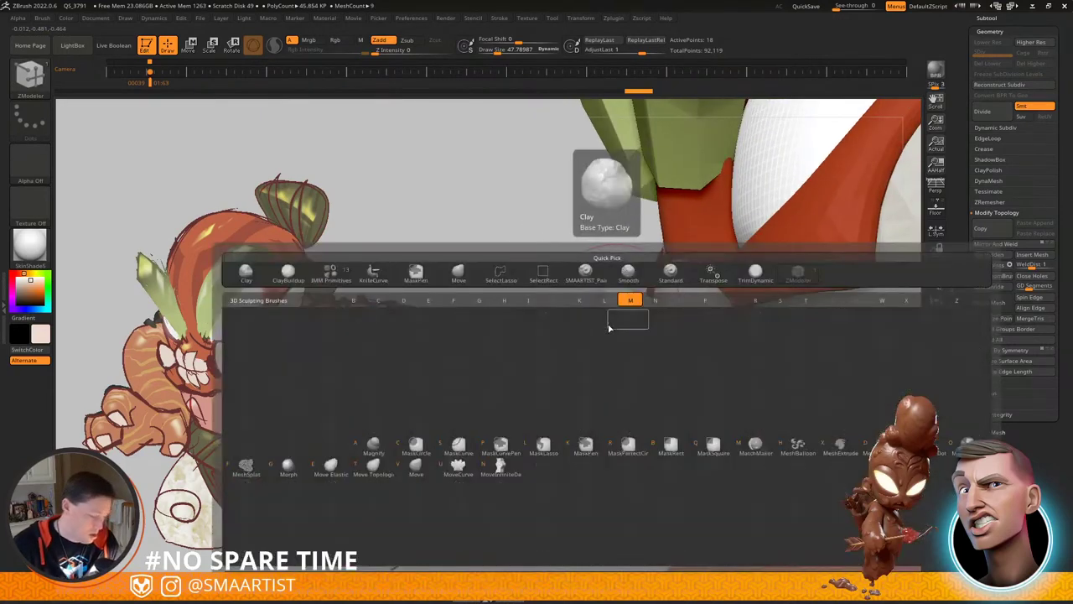
{"action": "key", "text": "v"}
{"action": "key", "text": "w"}
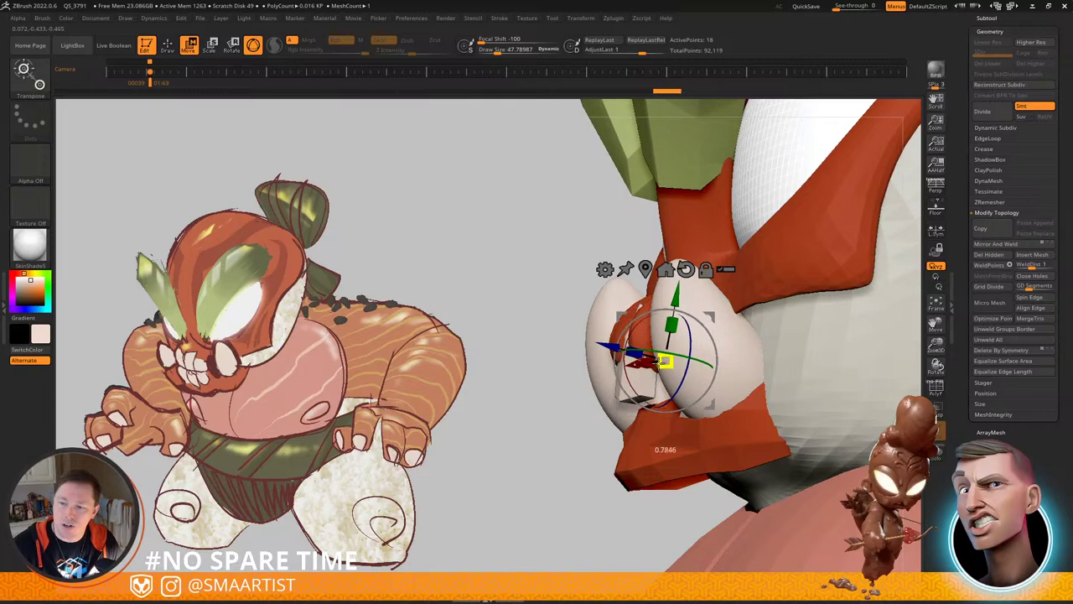
{"action": "left_click_drag", "start_coordinate": [663, 362], "coordinate": [661, 364]}
{"action": "right_click_drag", "start_coordinate": [656, 369], "coordinate": [752, 369]}
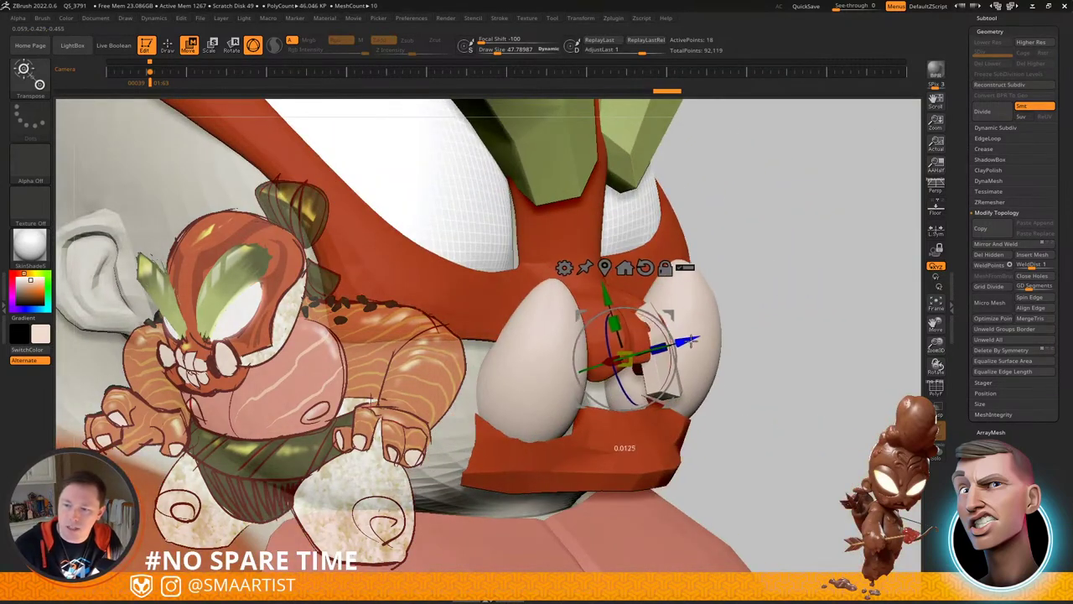
{"action": "left_click_drag", "start_coordinate": [691, 340], "coordinate": [701, 337]}
Step: Adjust the tooth's lower edge from the front using the Move brush at a draw size of about 68
{"action": "key", "text": "q"}
{"action": "mouse_move", "coordinate": [707, 336]}
{"action": "right_mouse_down"}
{"action": "mouse_move", "coordinate": [652, 350]}
{"action": "mouse_move", "coordinate": [645, 308]}
{"action": "mouse_move", "coordinate": [676, 349]}
{"action": "mouse_move", "coordinate": [622, 351]}
{"action": "mouse_move", "coordinate": [663, 342]}
{"action": "mouse_move", "coordinate": [614, 315]}
{"action": "mouse_move", "coordinate": [639, 310]}
{"action": "mouse_move", "coordinate": [656, 345]}
{"action": "mouse_move", "coordinate": [645, 372]}
{"action": "mouse_move", "coordinate": [663, 314]}
{"action": "mouse_move", "coordinate": [652, 319]}
{"action": "right_mouse_up"}
{"action": "key", "text": "bracketright"}
{"action": "key", "text": "bracketright"}
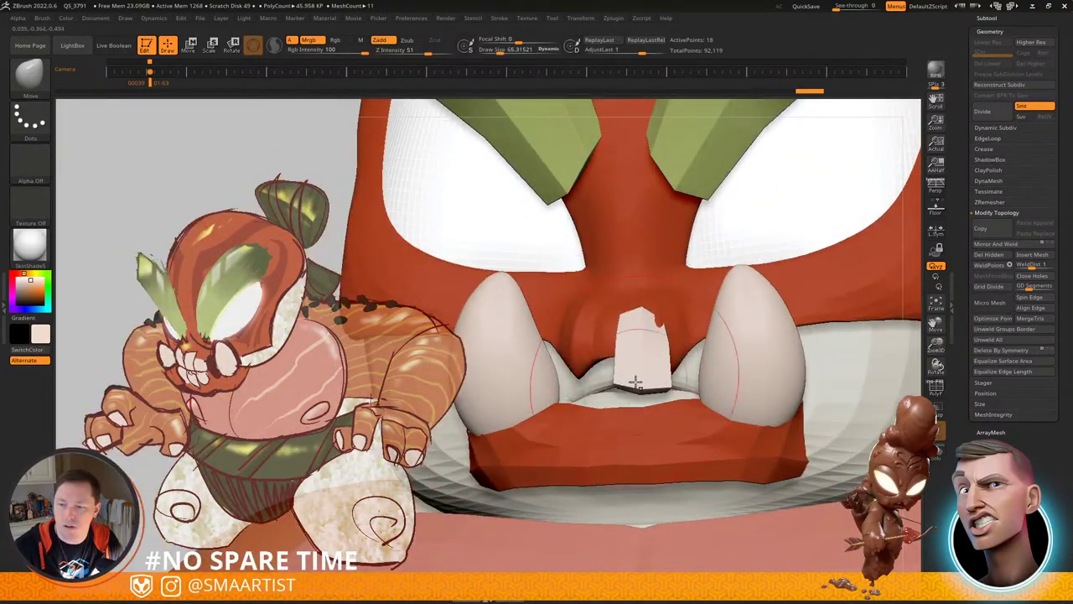
{"action": "left_click_drag", "start_coordinate": [636, 383], "coordinate": [641, 384]}
Step: Refine the tooth's upper corner and lower edge using the Move brush at draw sizes of about 17 and 25
{"action": "right_click_drag", "start_coordinate": [657, 376], "coordinate": [645, 278]}
{"action": "key", "text": "s"}
{"action": "left_click_drag", "start_coordinate": [667, 325], "coordinate": [661, 326]}
{"action": "left_click_drag", "start_coordinate": [658, 320], "coordinate": [664, 322]}
{"action": "mouse_move", "coordinate": [660, 310]}
{"action": "right_mouse_down"}
{"action": "mouse_move", "coordinate": [616, 380]}
{"action": "mouse_move", "coordinate": [594, 362]}
{"action": "mouse_move", "coordinate": [619, 352]}
{"action": "mouse_move", "coordinate": [625, 336]}
{"action": "mouse_move", "coordinate": [643, 337]}
{"action": "mouse_move", "coordinate": [612, 343]}
{"action": "mouse_move", "coordinate": [637, 383]}
{"action": "mouse_move", "coordinate": [580, 365]}
{"action": "mouse_move", "coordinate": [619, 365]}
{"action": "right_mouse_up"}
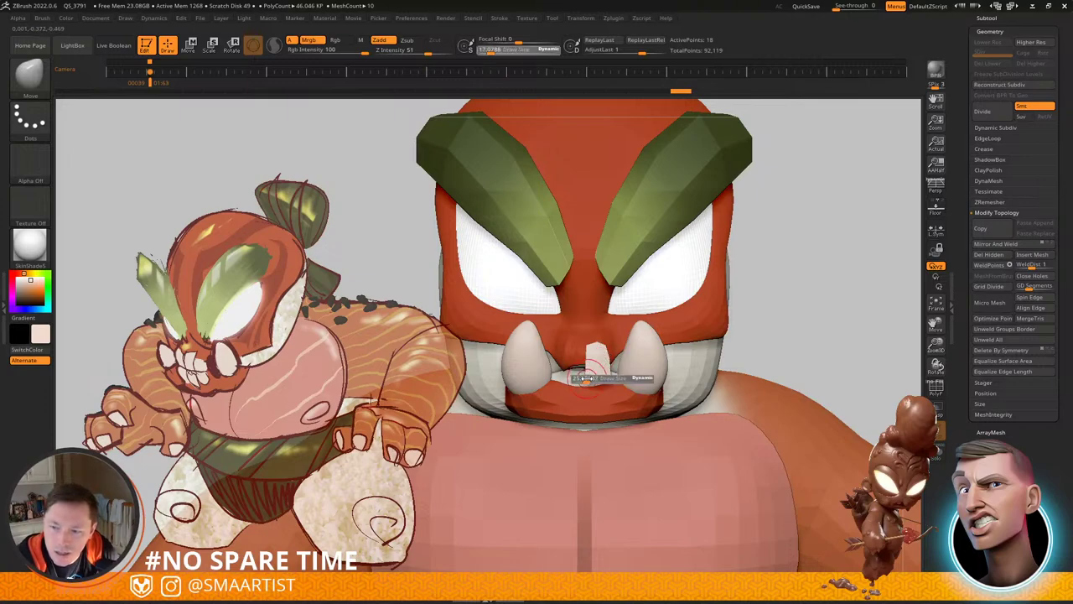
{"action": "mouse_move", "coordinate": [587, 378]}
{"action": "right_mouse_down", "text": "ctrl"}
{"action": "mouse_move", "coordinate": [590, 401]}
{"action": "mouse_move", "coordinate": [588, 377]}
{"action": "right_mouse_up", "text": "ctrl"}
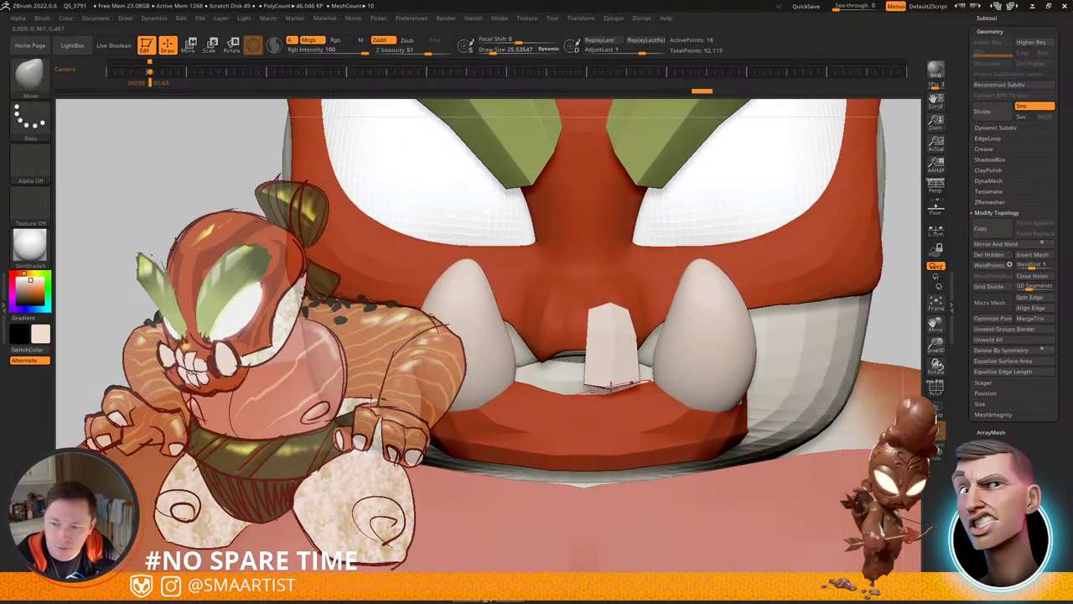
{"action": "right_click_drag", "start_coordinate": [603, 351], "coordinate": [623, 269]}
Step: Duplicate the tooth sideways, place the copy flush beside the original as a second front tooth, and clear the mask
{"action": "key", "text": "w"}
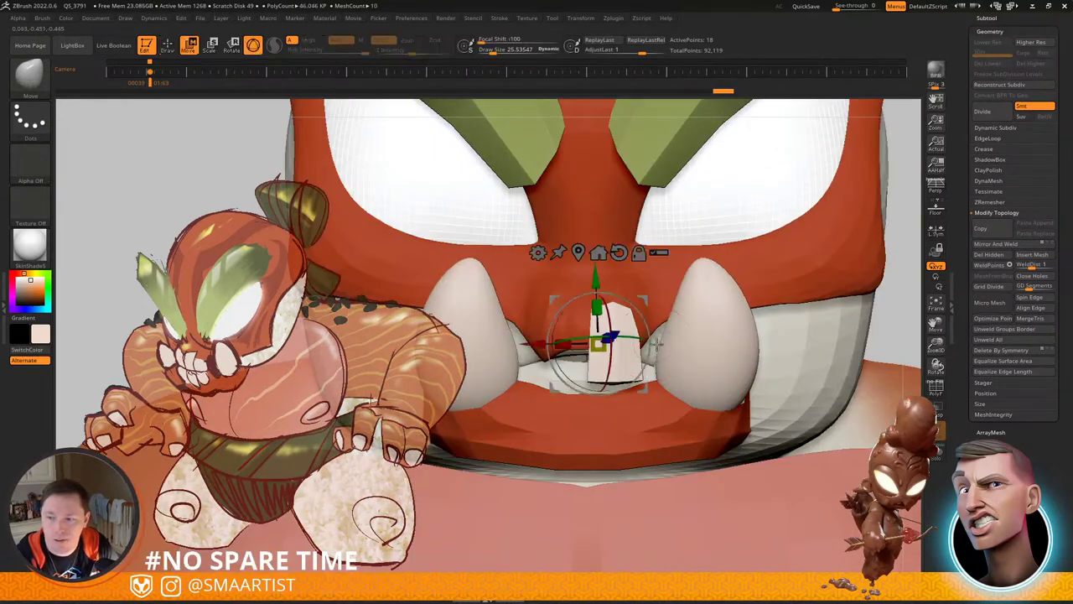
{"action": "left_click_drag", "start_coordinate": [645, 299], "coordinate": [604, 300], "text": "ctrl"}
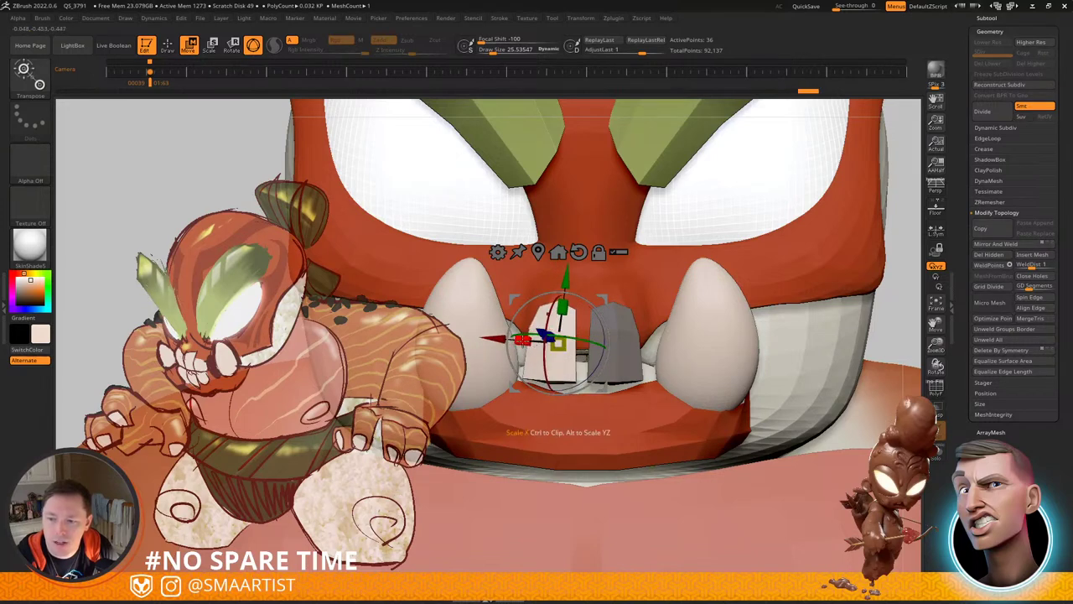
{"action": "left_click_drag", "start_coordinate": [603, 300], "coordinate": [619, 299], "text": "ctrl"}
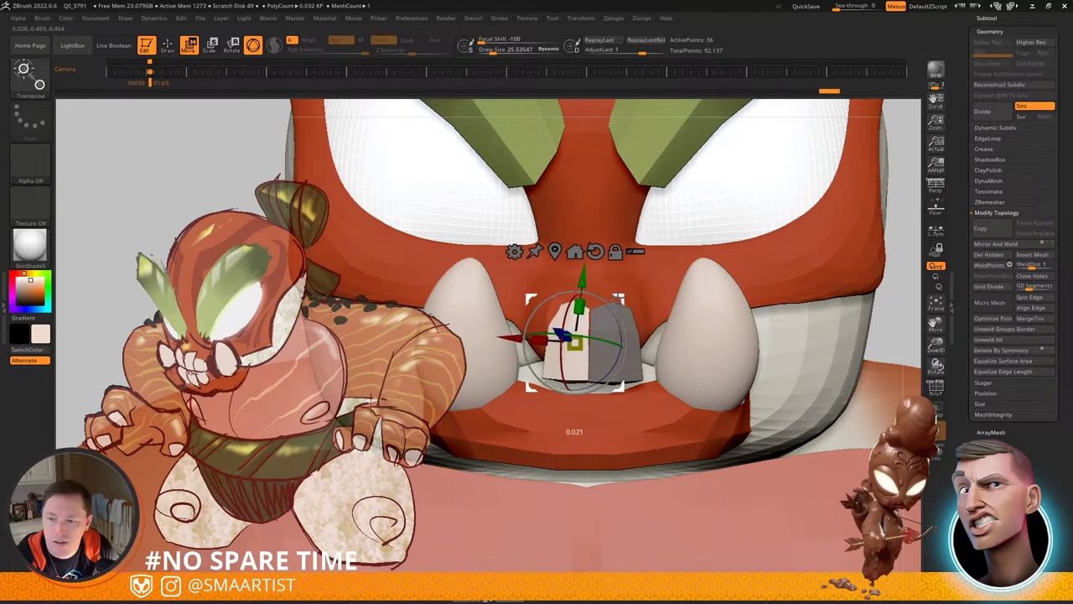
{"action": "key", "text": "q"}
{"action": "mouse_move", "coordinate": [619, 299]}
{"action": "right_mouse_down"}
{"action": "mouse_move", "coordinate": [602, 287]}
{"action": "mouse_move", "coordinate": [618, 336]}
{"action": "mouse_move", "coordinate": [560, 360]}
{"action": "right_mouse_up"}
{"action": "key", "text": "s"}
{"action": "left_click_drag", "start_coordinate": [560, 361], "coordinate": [584, 361]}
{"action": "mouse_move", "coordinate": [584, 362]}
{"action": "right_mouse_down"}
{"action": "mouse_move", "coordinate": [574, 365]}
{"action": "mouse_move", "coordinate": [590, 332]}
{"action": "mouse_move", "coordinate": [587, 392]}
{"action": "mouse_move", "coordinate": [532, 379]}
{"action": "mouse_move", "coordinate": [575, 369]}
{"action": "mouse_move", "coordinate": [512, 272]}
{"action": "right_mouse_up"}
{"action": "left_click_drag", "start_coordinate": [433, 219], "coordinate": [486, 274], "text": "ctrl"}
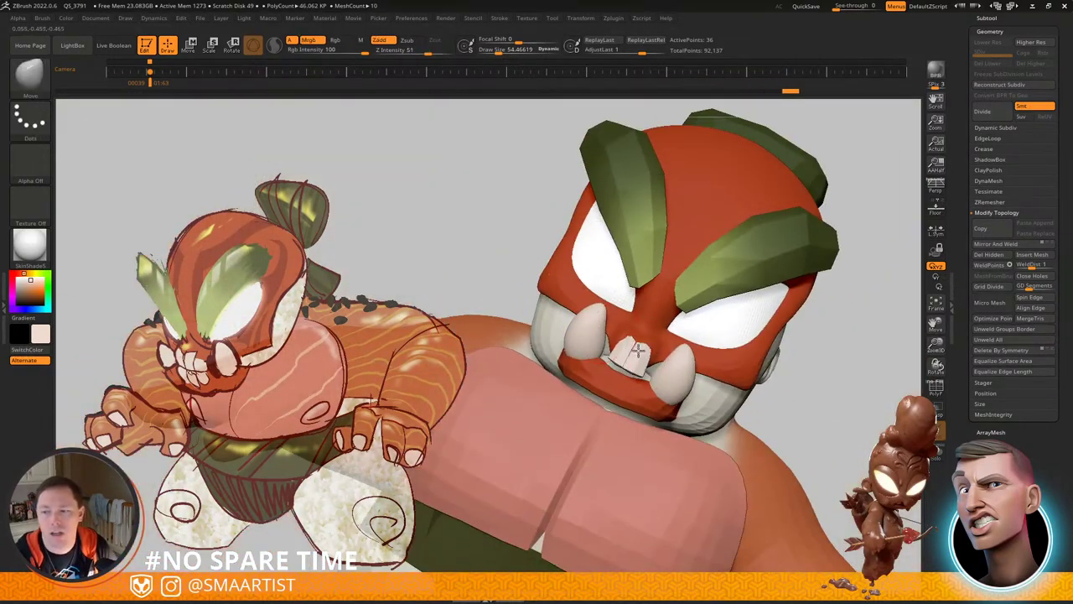
Step: Turn on the polyframe display and assign separate polygroups to the two front teeth with Auto Groups
{"action": "mouse_move", "coordinate": [638, 350]}
{"action": "right_mouse_down"}
{"action": "mouse_move", "coordinate": [583, 342]}
{"action": "mouse_move", "coordinate": [710, 394]}
{"action": "mouse_move", "coordinate": [650, 383]}
{"action": "right_mouse_up"}
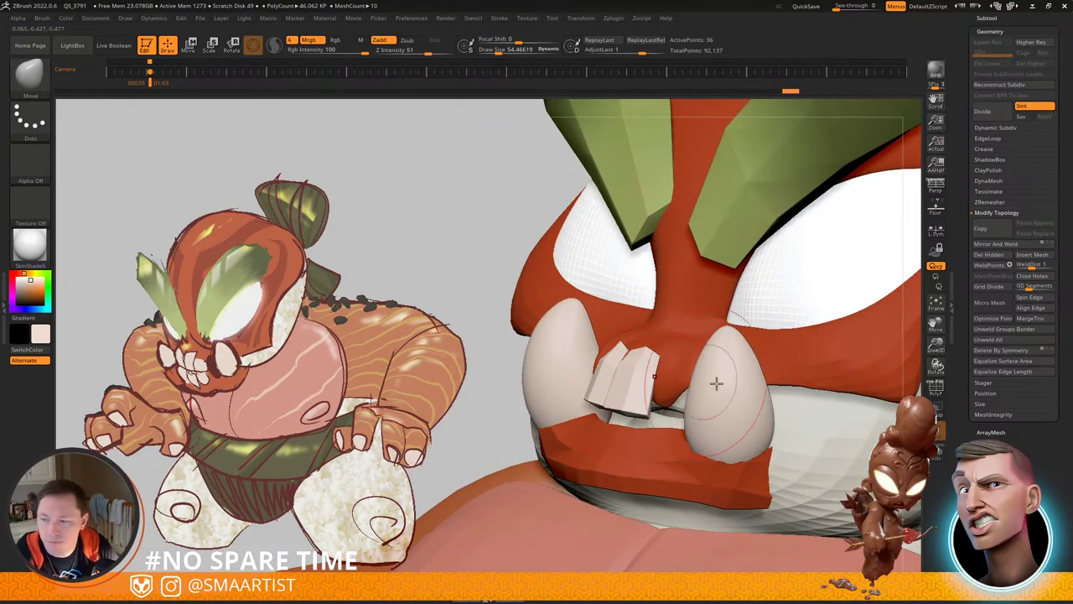
{"action": "key", "text": "shift+f"}
{"action": "left_click", "coordinate": [991, 579]}
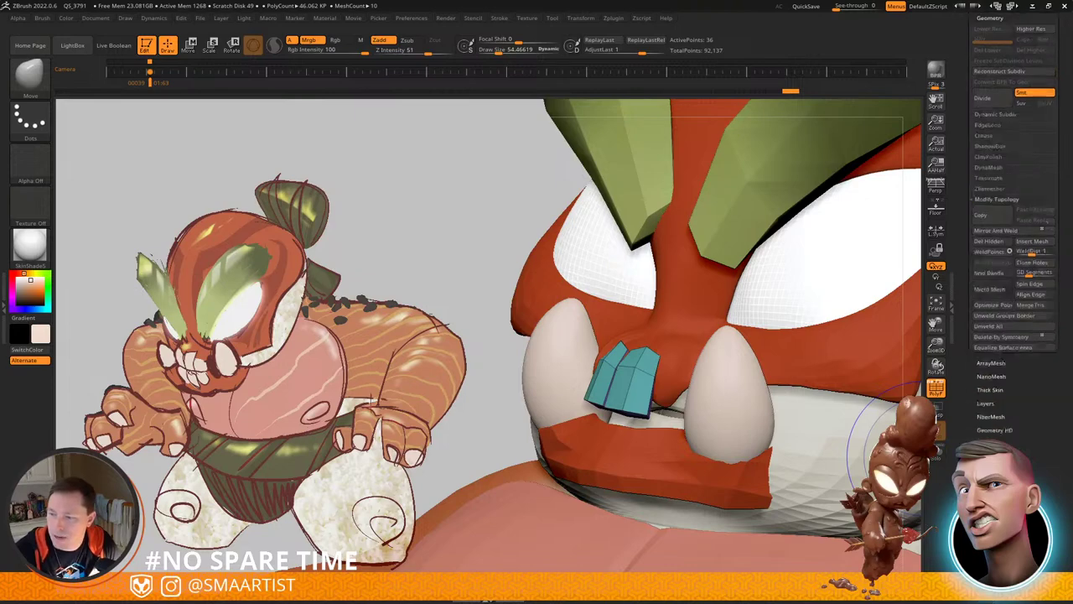
{"action": "left_click", "coordinate": [993, 191]}
Step: Mask all but one front tooth by its polygroup and duplicate that tooth toward the neighbouring tusk
{"action": "key", "text": "w"}
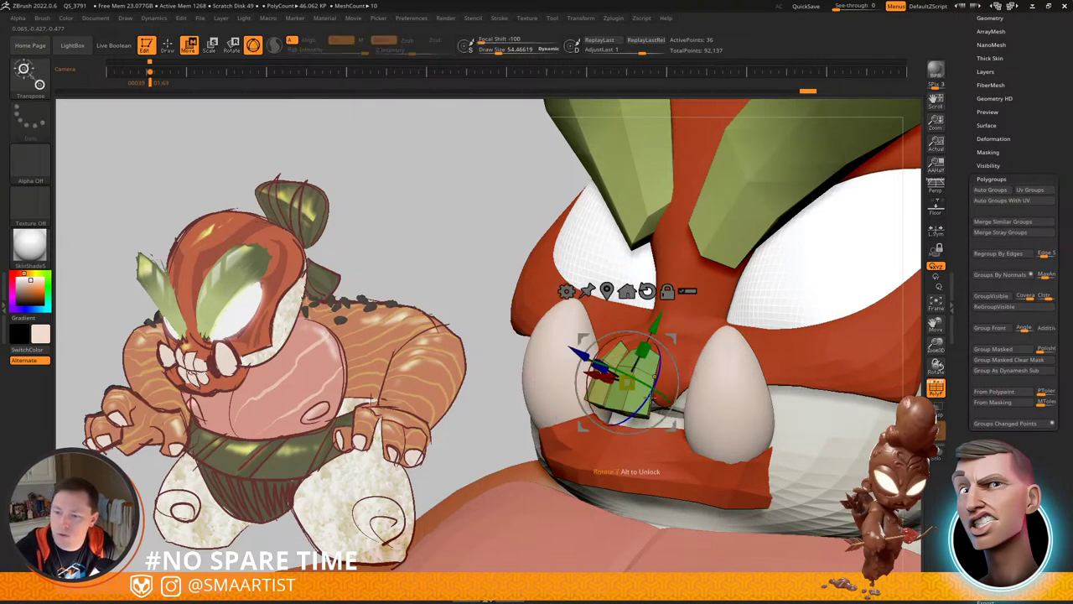
{"action": "left_click", "coordinate": [629, 290], "text": "alt"}
{"action": "left_click", "coordinate": [620, 375], "text": "ctrl"}
{"action": "right_click_drag", "start_coordinate": [627, 374], "coordinate": [663, 336]}
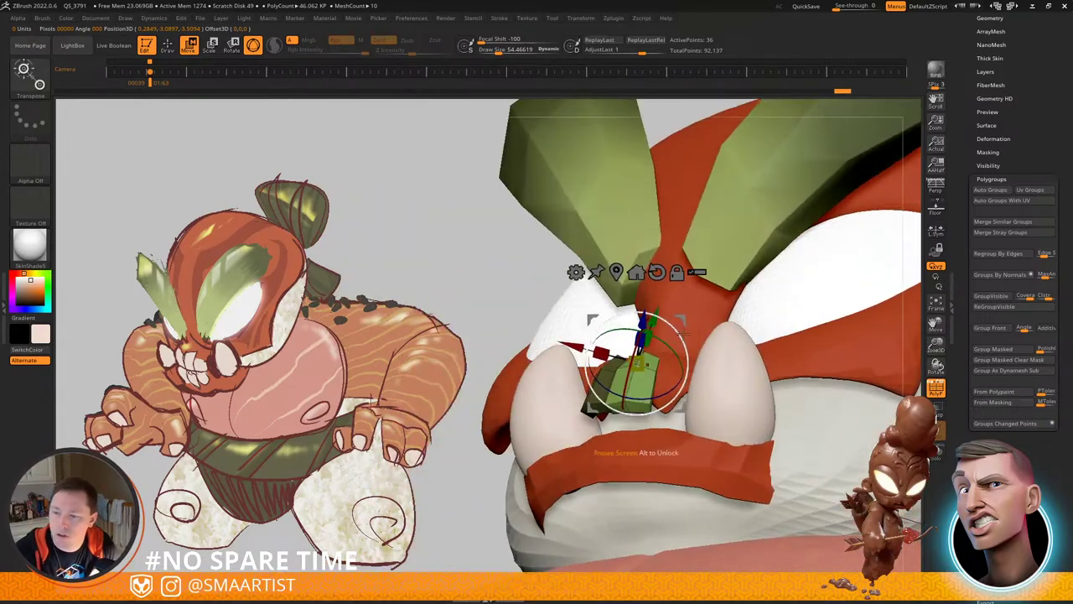
{"action": "mouse_move", "coordinate": [682, 319]}
{"action": "left_mouse_down", "text": "ctrl"}
{"action": "mouse_move", "coordinate": [715, 322]}
{"action": "mouse_move", "coordinate": [722, 350]}
{"action": "left_mouse_up", "text": "ctrl"}
Step: Resize the new side tooth with the gizmo and position it between the front tooth and the tusk
{"action": "mouse_move", "coordinate": [725, 359]}
{"action": "right_mouse_down"}
{"action": "mouse_move", "coordinate": [728, 371]}
{"action": "mouse_move", "coordinate": [691, 395]}
{"action": "right_mouse_up"}
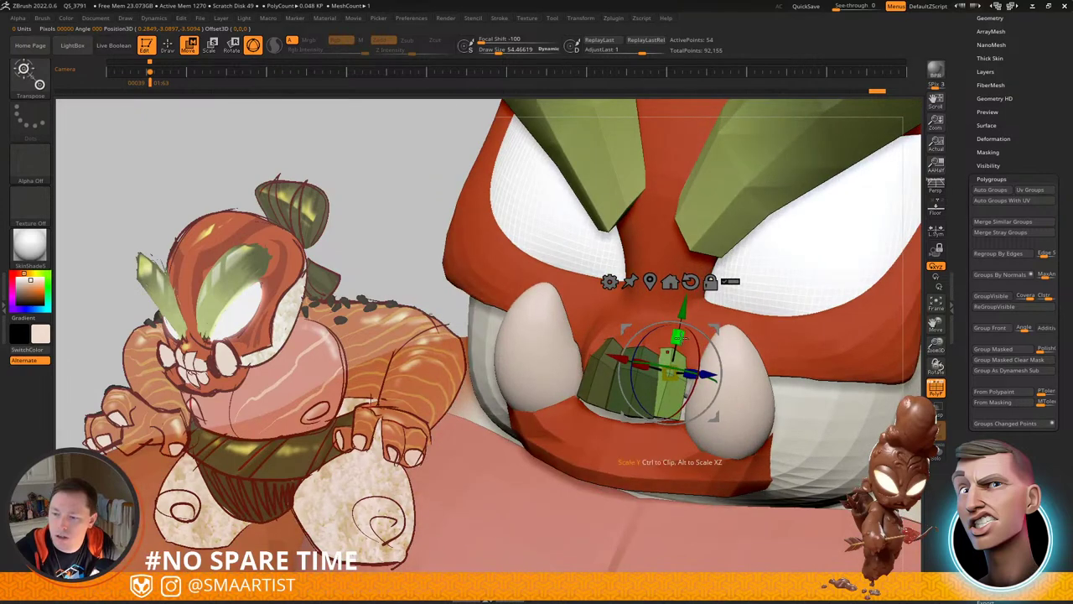
{"action": "left_click_drag", "start_coordinate": [714, 325], "coordinate": [717, 336]}
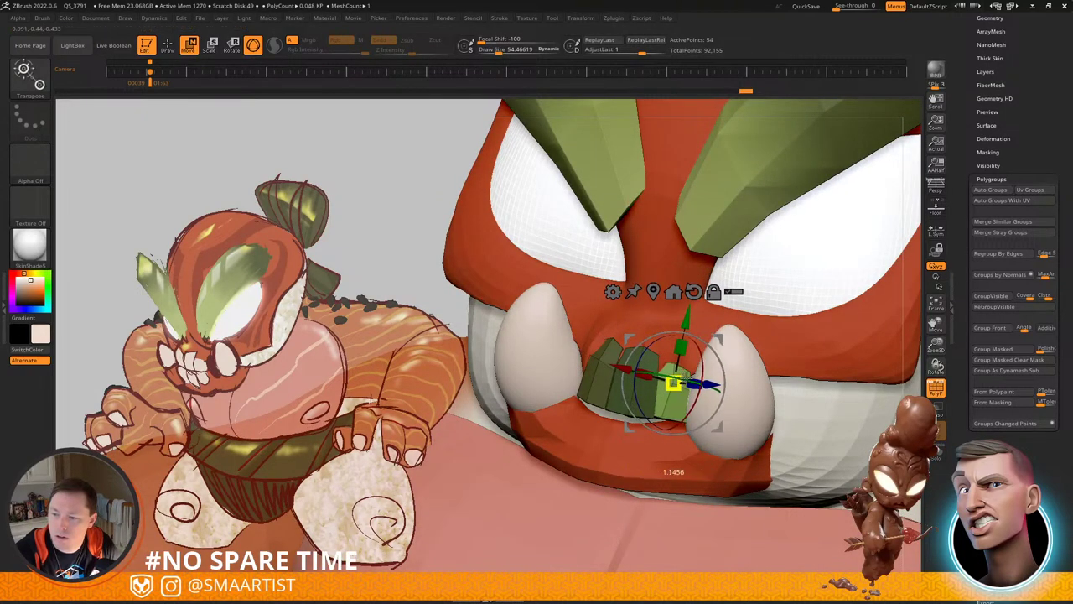
{"action": "left_click_drag", "start_coordinate": [673, 381], "coordinate": [674, 382]}
{"action": "right_click_drag", "start_coordinate": [676, 382], "coordinate": [704, 344]}
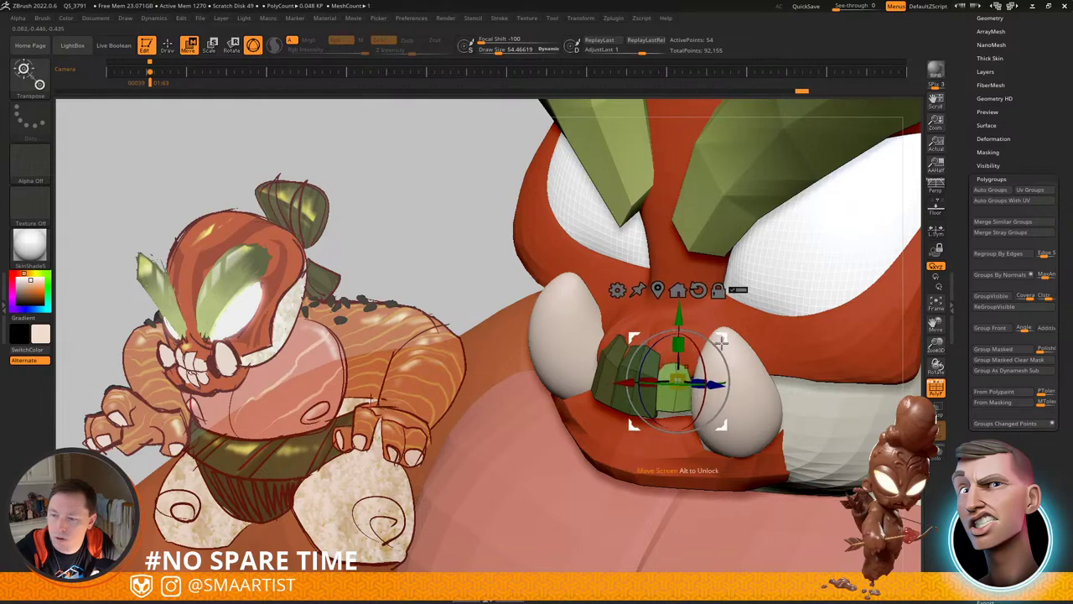
{"action": "key", "text": "q"}
Step: Hide the polyframe and reshape the side tooth's upper part using the Move brush at a draw size of about 28
{"action": "mouse_move", "coordinate": [718, 343]}
{"action": "right_mouse_down"}
{"action": "mouse_move", "coordinate": [705, 359]}
{"action": "mouse_move", "coordinate": [727, 389]}
{"action": "right_mouse_up"}
{"action": "key", "text": "shift+f"}
{"action": "mouse_move", "coordinate": [663, 365]}
{"action": "right_mouse_down"}
{"action": "mouse_move", "coordinate": [680, 337]}
{"action": "mouse_move", "coordinate": [680, 392]}
{"action": "mouse_move", "coordinate": [644, 348]}
{"action": "right_mouse_up"}
{"action": "key", "text": "s"}
{"action": "left_click_drag", "start_coordinate": [689, 374], "coordinate": [678, 375]}
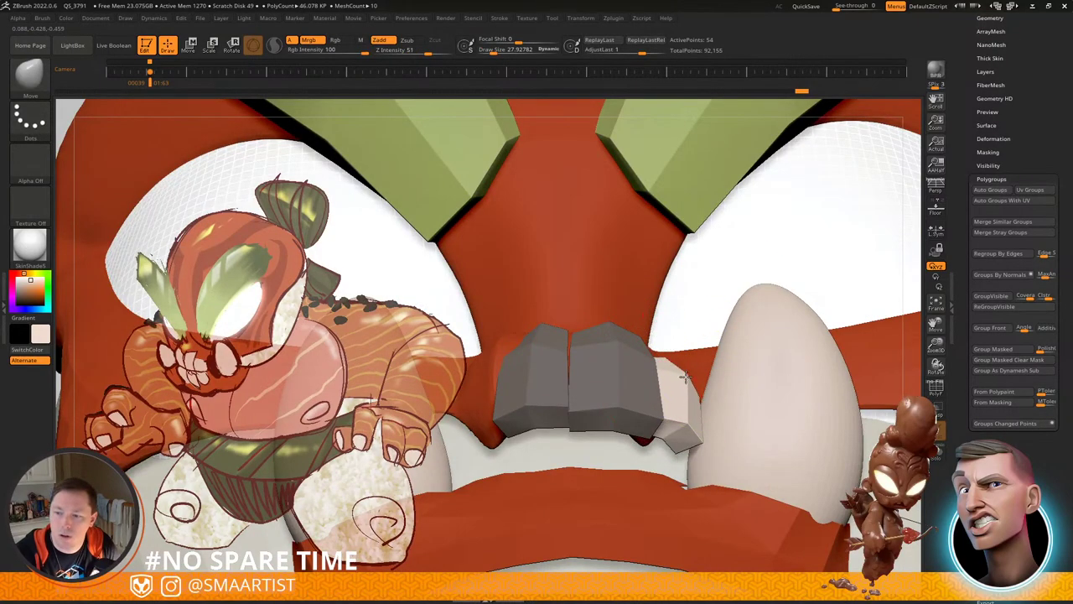
{"action": "right_click_drag", "start_coordinate": [668, 385], "coordinate": [637, 369]}
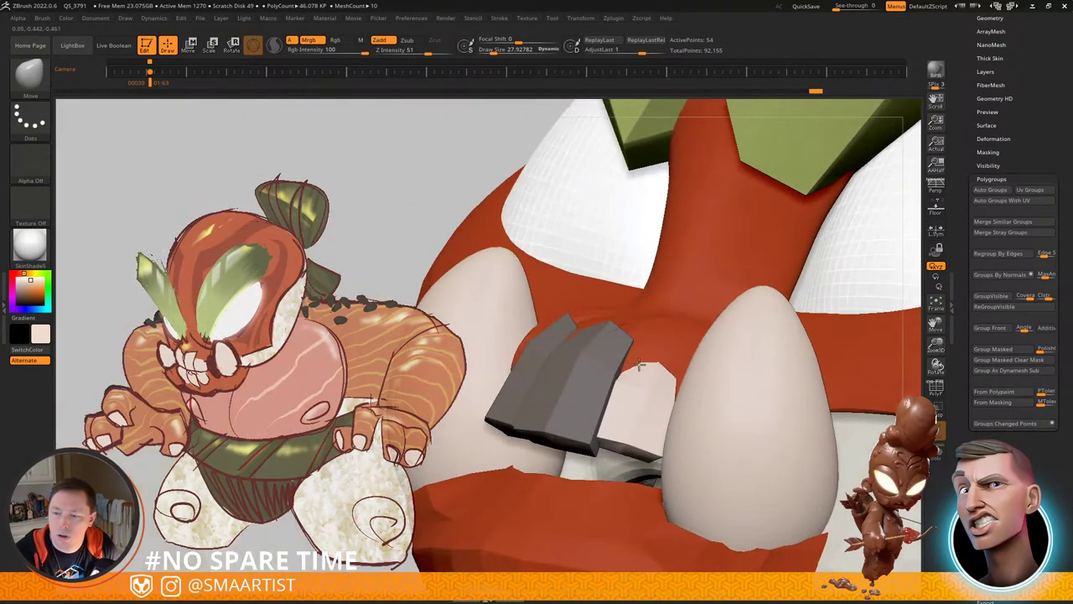
{"action": "left_click_drag", "start_coordinate": [645, 367], "coordinate": [646, 364]}
Step: Refine the side tooth's silhouette and lower corner with the Move brush, varying the draw size between about 19 and 42
{"action": "mouse_move", "coordinate": [645, 364]}
{"action": "right_mouse_down"}
{"action": "mouse_move", "coordinate": [644, 423]}
{"action": "mouse_move", "coordinate": [628, 391]}
{"action": "mouse_move", "coordinate": [635, 420]}
{"action": "mouse_move", "coordinate": [641, 369]}
{"action": "right_mouse_up"}
{"action": "key", "text": "s"}
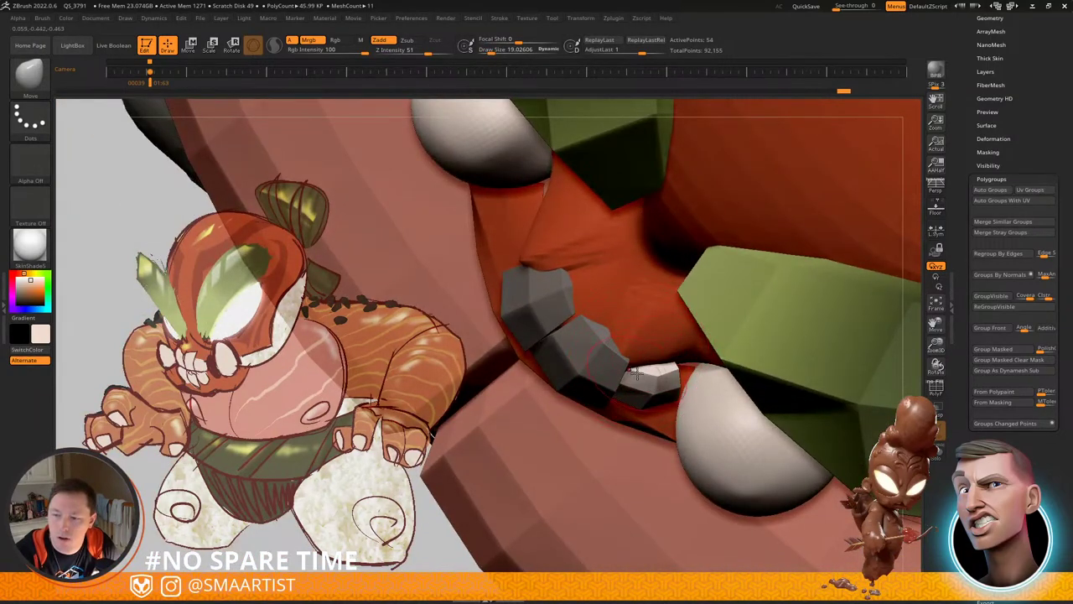
{"action": "right_click_drag", "start_coordinate": [660, 357], "coordinate": [650, 327]}
{"action": "key", "text": "s"}
{"action": "mouse_move", "coordinate": [650, 423]}
{"action": "left_mouse_down"}
{"action": "mouse_move", "coordinate": [687, 424]}
{"action": "mouse_move", "coordinate": [660, 413]}
{"action": "left_mouse_up"}
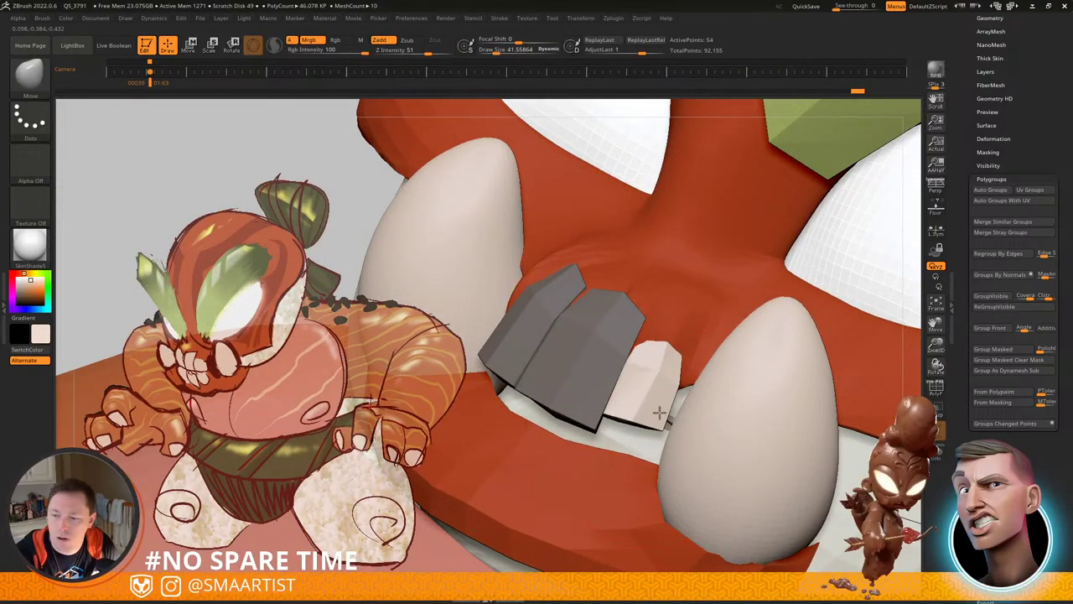
Step: Clear the mask to review the teeth on the whole figure against the concept art, and undo the mask clearing
{"action": "right_click_drag", "start_coordinate": [643, 416], "coordinate": [625, 348], "text": "ctrl"}
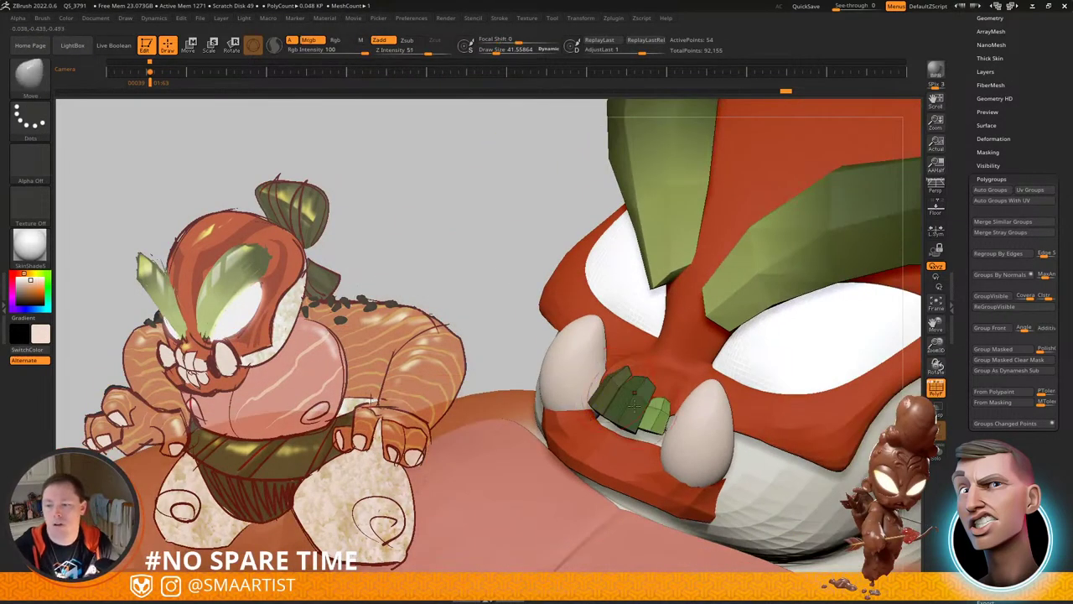
{"action": "right_click_drag", "start_coordinate": [587, 399], "coordinate": [561, 333], "text": "ctrl"}
{"action": "left_click_drag", "start_coordinate": [523, 265], "coordinate": [536, 281], "text": "ctrl"}
{"action": "right_click_drag", "start_coordinate": [530, 272], "coordinate": [520, 206], "text": "ctrl"}
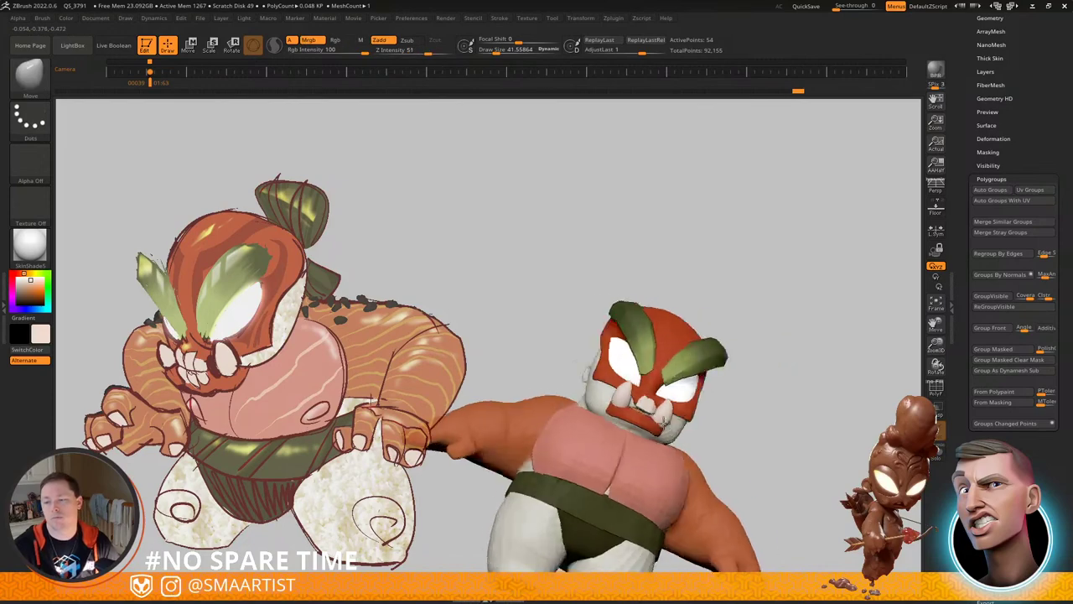
{"action": "right_click_drag", "start_coordinate": [520, 335], "coordinate": [588, 318]}
{"action": "right_click_drag", "start_coordinate": [635, 450], "coordinate": [642, 537], "text": "ctrl"}
{"action": "right_click_drag", "start_coordinate": [642, 411], "coordinate": [699, 461]}
{"action": "key", "text": "ctrl+z"}
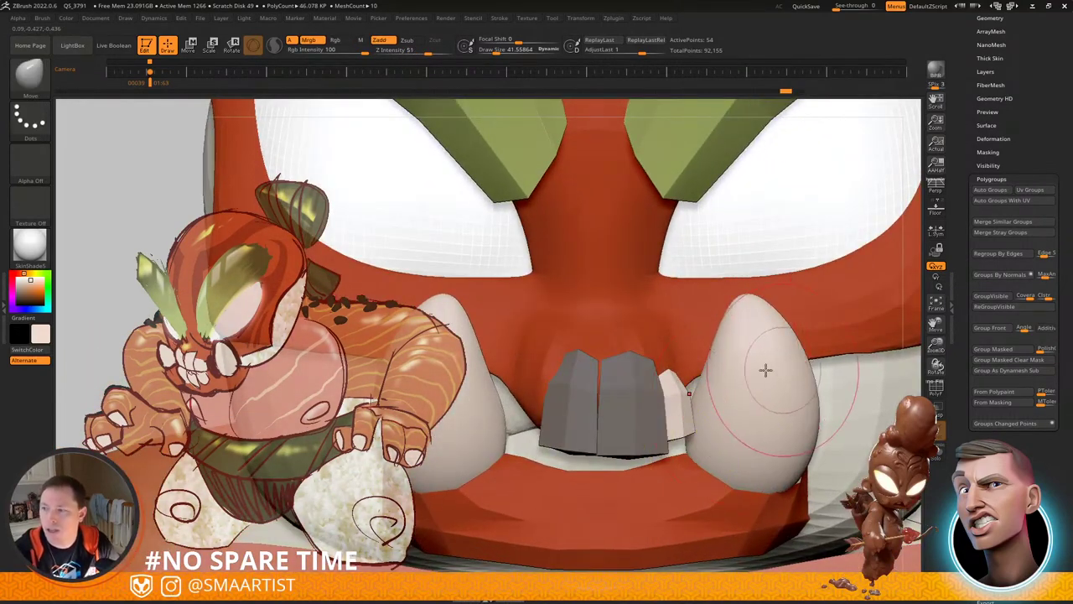
Step: Duplicate the side tooth in place and mirror the copy to the opposite side of the front teeth
{"action": "key", "text": "w"}
{"action": "left_click_drag", "start_coordinate": [729, 348], "coordinate": [735, 348], "text": "ctrl"}
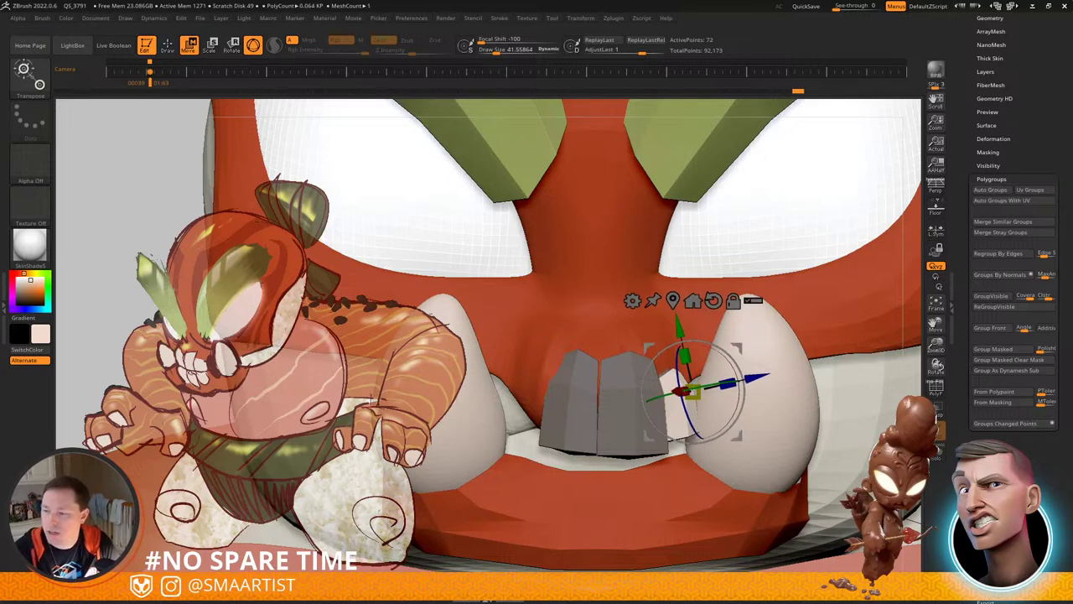
{"action": "left_click", "coordinate": [1002, 139]}
{"action": "left_click", "coordinate": [995, 161]}
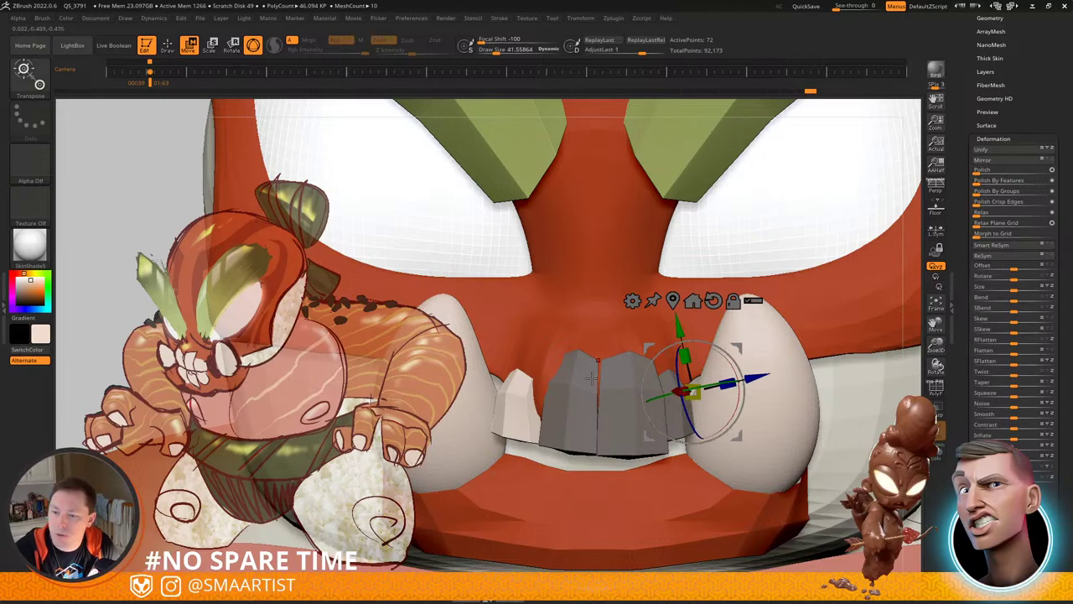
Step: Reshape the mirrored side tooth with the Move brush, reducing the draw size to about 21, and clear the mask
{"action": "left_click", "coordinate": [506, 393], "text": "alt"}
{"action": "right_click_drag", "start_coordinate": [546, 348], "coordinate": [559, 345]}
{"action": "left_click_drag", "start_coordinate": [558, 345], "coordinate": [560, 345]}
{"action": "right_click_drag", "start_coordinate": [560, 345], "coordinate": [587, 369]}
{"action": "key", "text": "q"}
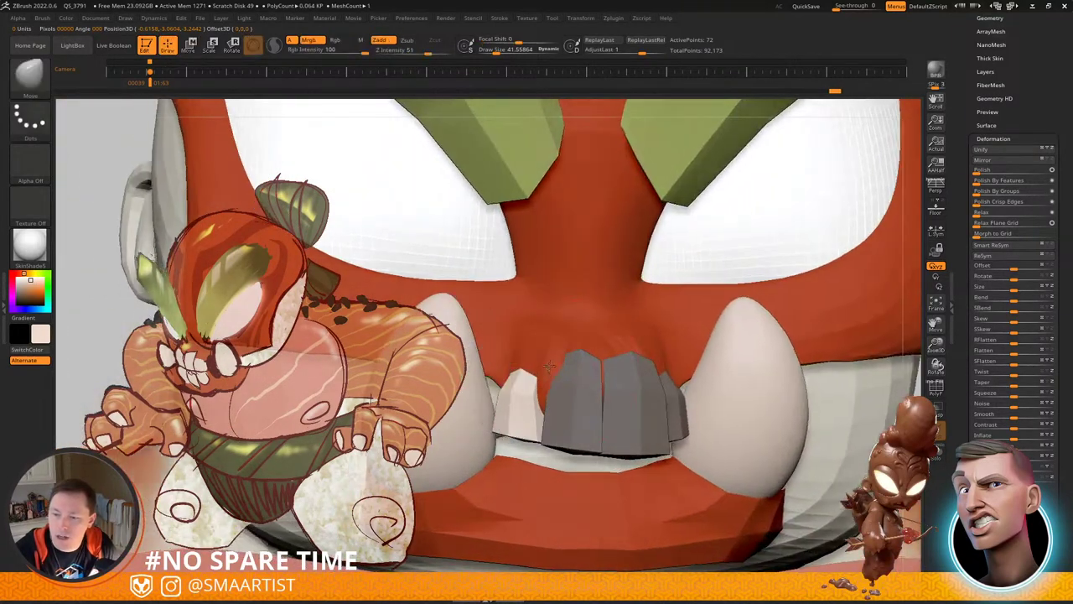
{"action": "right_click_drag", "start_coordinate": [503, 386], "coordinate": [525, 391]}
{"action": "left_click_drag", "start_coordinate": [537, 396], "coordinate": [531, 400]}
{"action": "right_click_drag", "start_coordinate": [511, 392], "coordinate": [545, 365]}
{"action": "key", "text": "s"}
{"action": "left_click_drag", "start_coordinate": [538, 365], "coordinate": [530, 365]}
{"action": "right_click_drag", "start_coordinate": [545, 357], "coordinate": [494, 301]}
{"action": "left_click_drag", "start_coordinate": [781, 244], "coordinate": [755, 306], "text": "ctrl"}
Step: Duplicate the row of teeth, flip the copy upside down around its centre and move it down as the lower teeth
{"action": "right_click_drag", "start_coordinate": [616, 377], "coordinate": [551, 402]}
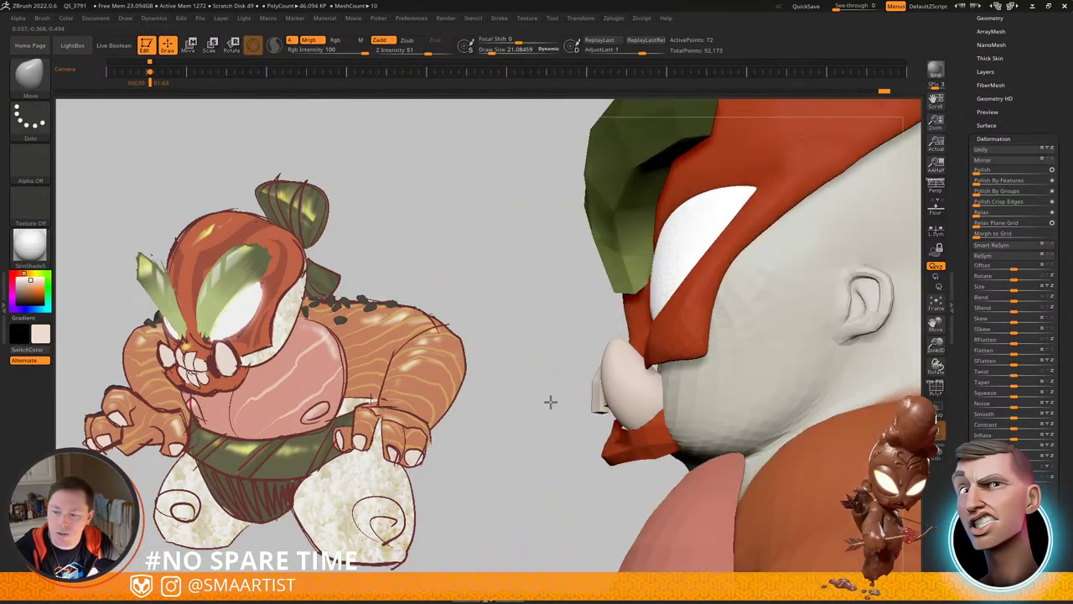
{"action": "key", "text": "ctrl+shift+d"}
{"action": "key", "text": "w"}
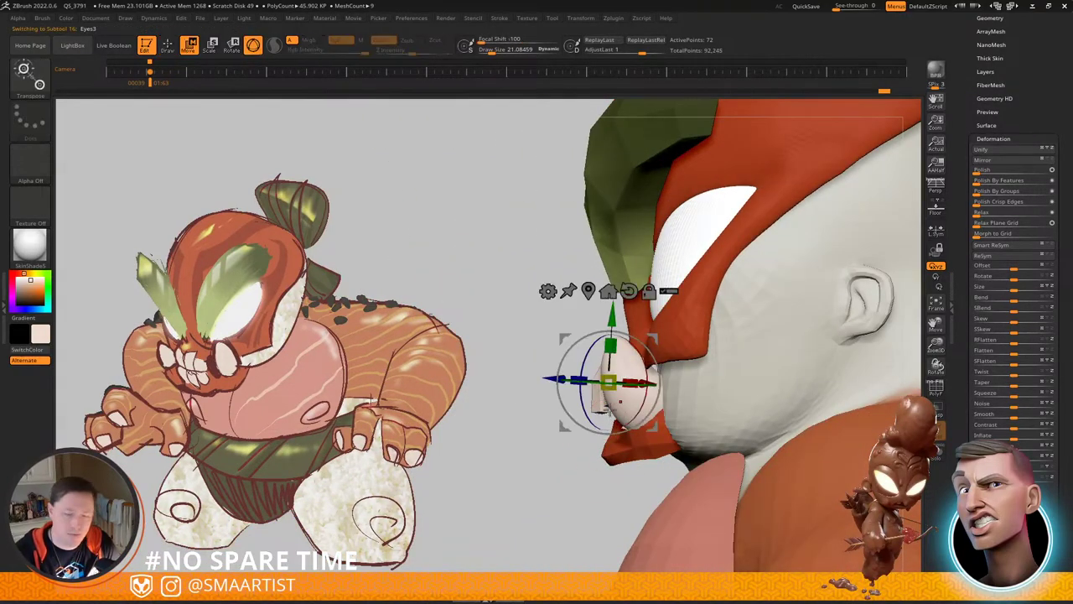
{"action": "right_click_drag", "start_coordinate": [635, 335], "coordinate": [723, 338]}
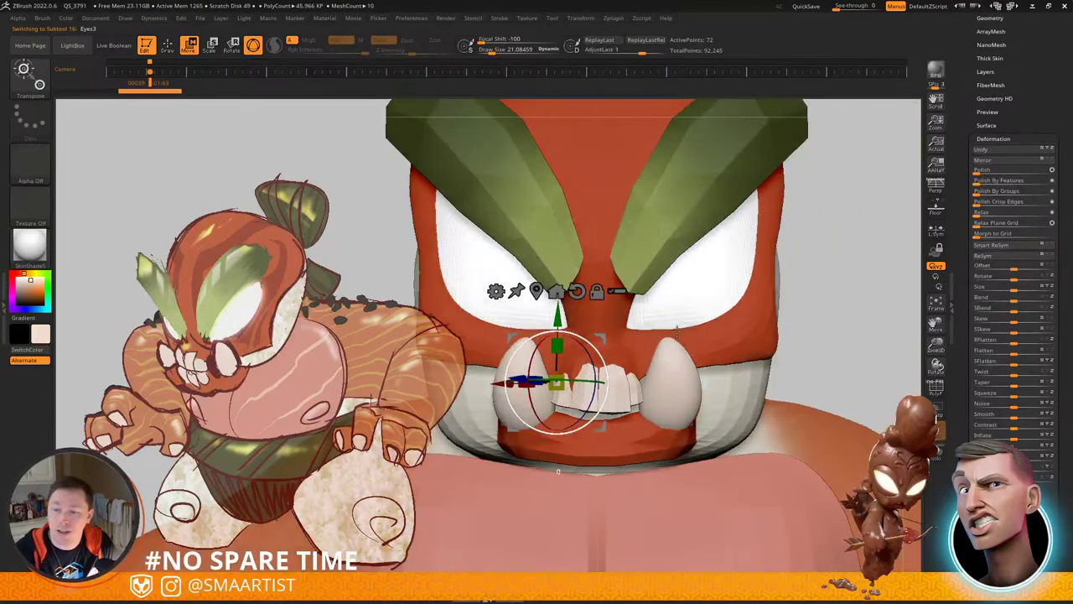
{"action": "left_click", "coordinate": [577, 291], "text": "alt"}
{"action": "left_click", "coordinate": [536, 291]}
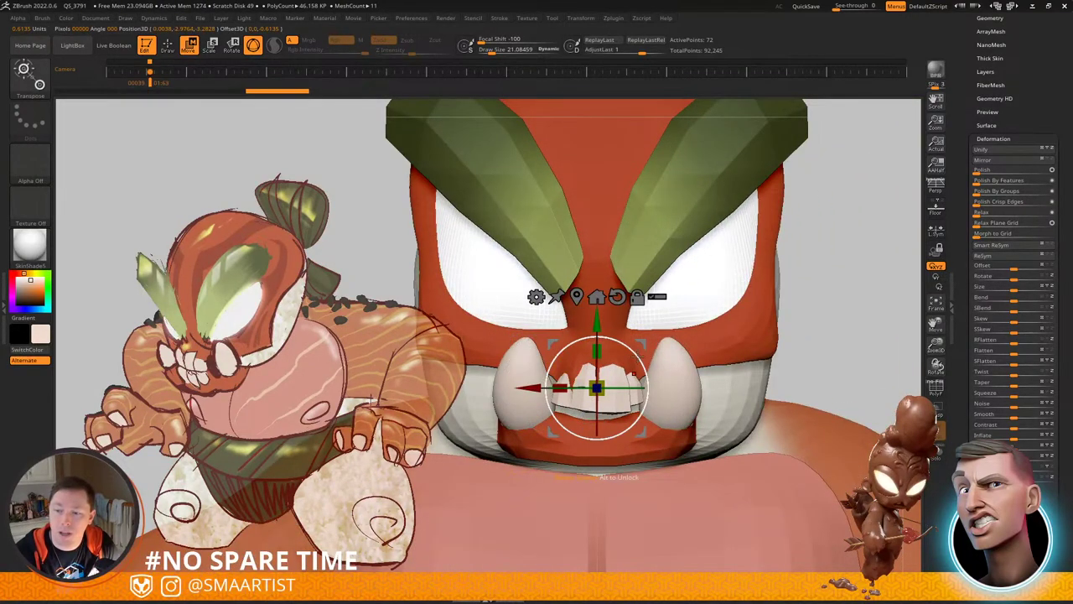
{"action": "left_click_drag", "start_coordinate": [635, 358], "coordinate": [465, 376]}
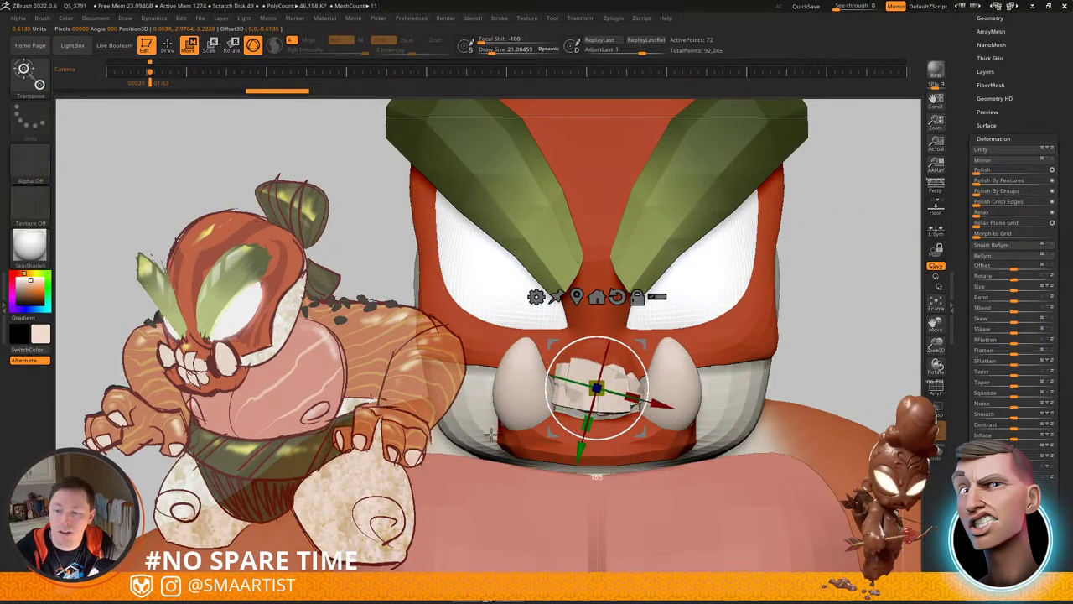
{"action": "left_click_drag", "start_coordinate": [643, 344], "coordinate": [644, 386]}
{"action": "right_click_drag", "start_coordinate": [621, 388], "coordinate": [682, 390]}
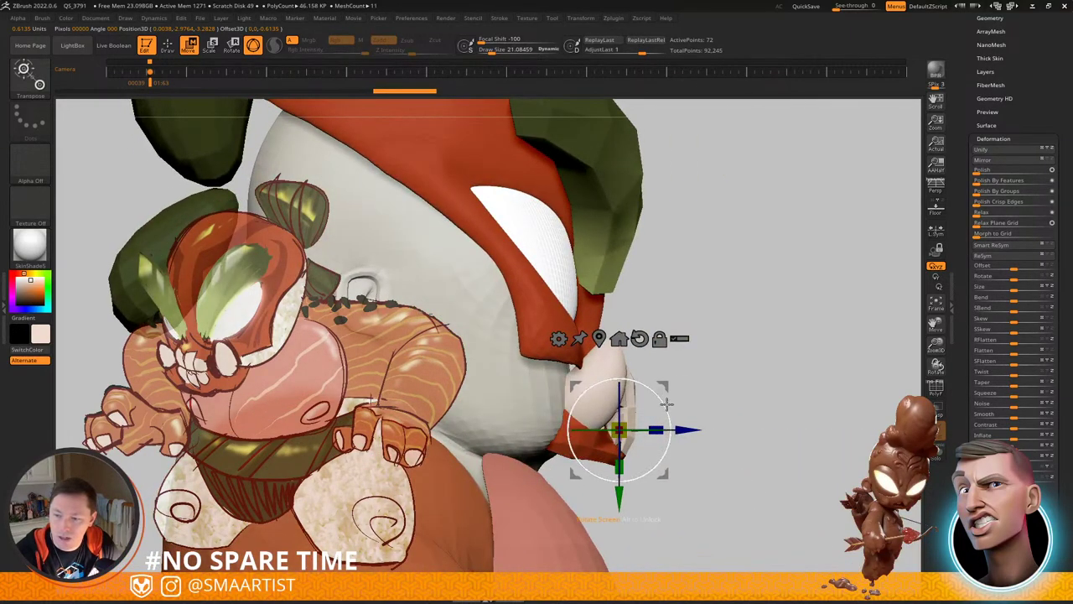
Step: Undo the last transform of the lower teeth, and use the transpose line to tilt them and set them against the lower lip
{"action": "left_click_drag", "start_coordinate": [668, 388], "coordinate": [662, 389]}
{"action": "key", "text": "ctrl+z"}
{"action": "key", "text": "ctrl+z"}
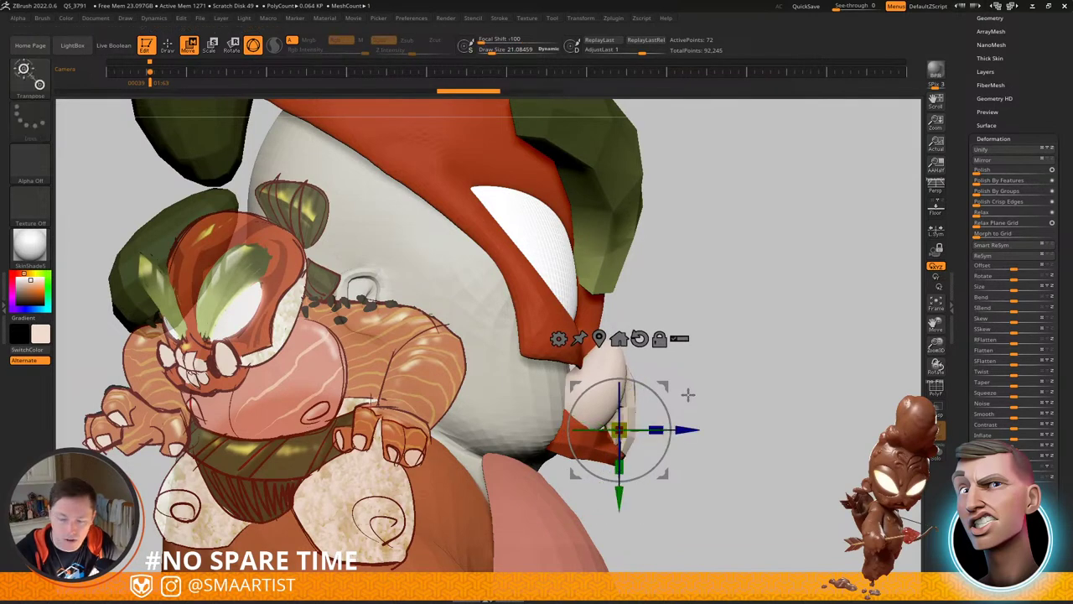
{"action": "key", "text": "y"}
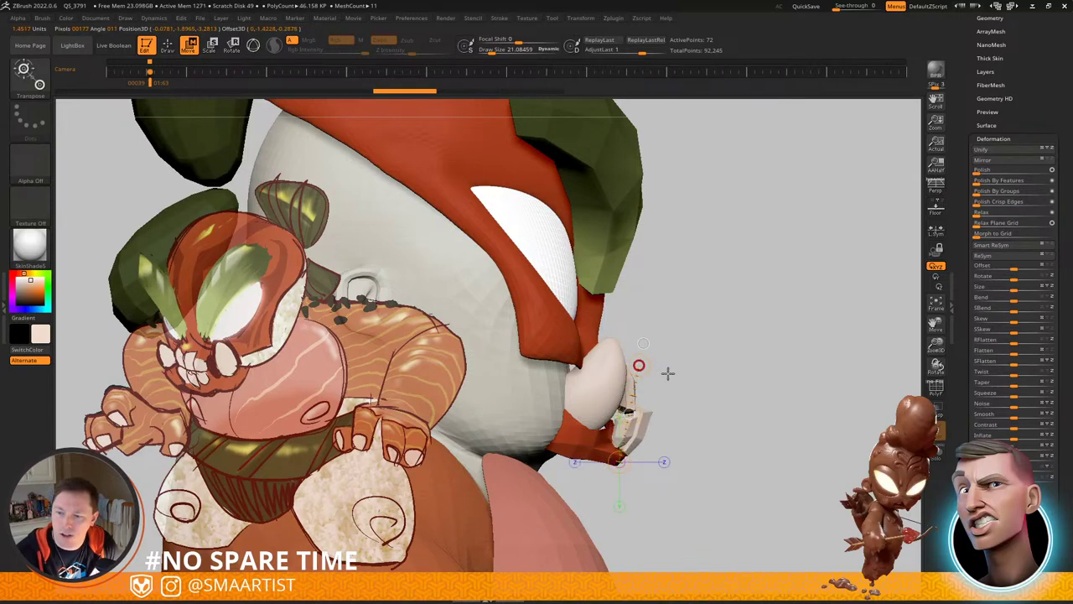
{"action": "mouse_move", "coordinate": [630, 412]}
{"action": "left_mouse_down"}
{"action": "mouse_move", "coordinate": [618, 411]}
{"action": "mouse_move", "coordinate": [623, 395]}
{"action": "mouse_move", "coordinate": [599, 389]}
{"action": "left_mouse_up"}
{"action": "key", "text": "q"}
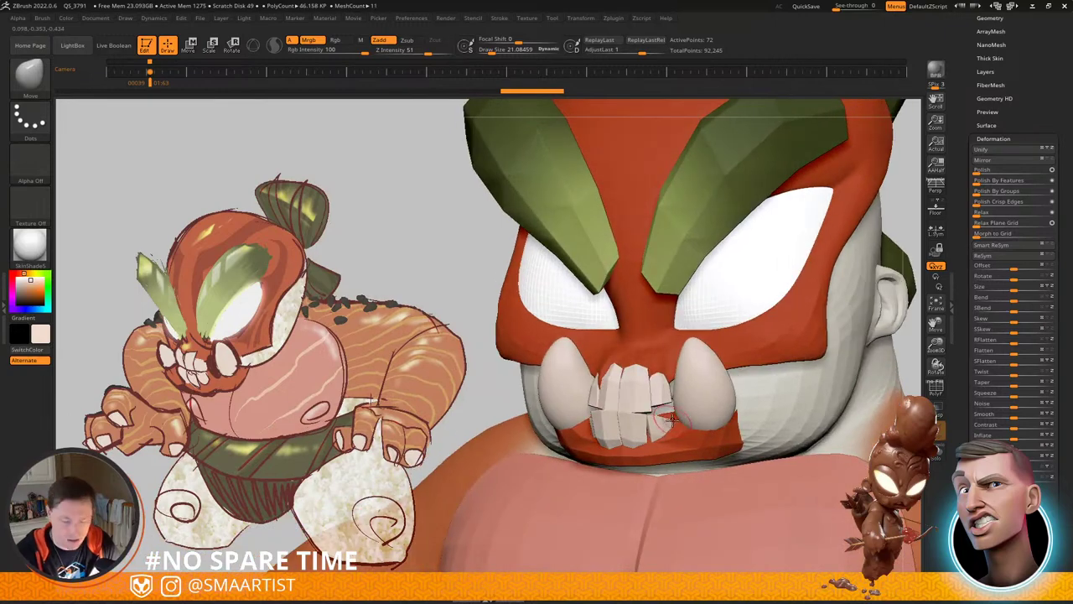
Step: Fit the lower teeth to the mouth's curve with the Move brush, varying the draw size between about 21 and 86
{"action": "key", "text": "b"}
{"action": "key", "text": "m"}
{"action": "key", "text": "v"}
{"action": "right_click_drag", "start_coordinate": [713, 418], "coordinate": [675, 419]}
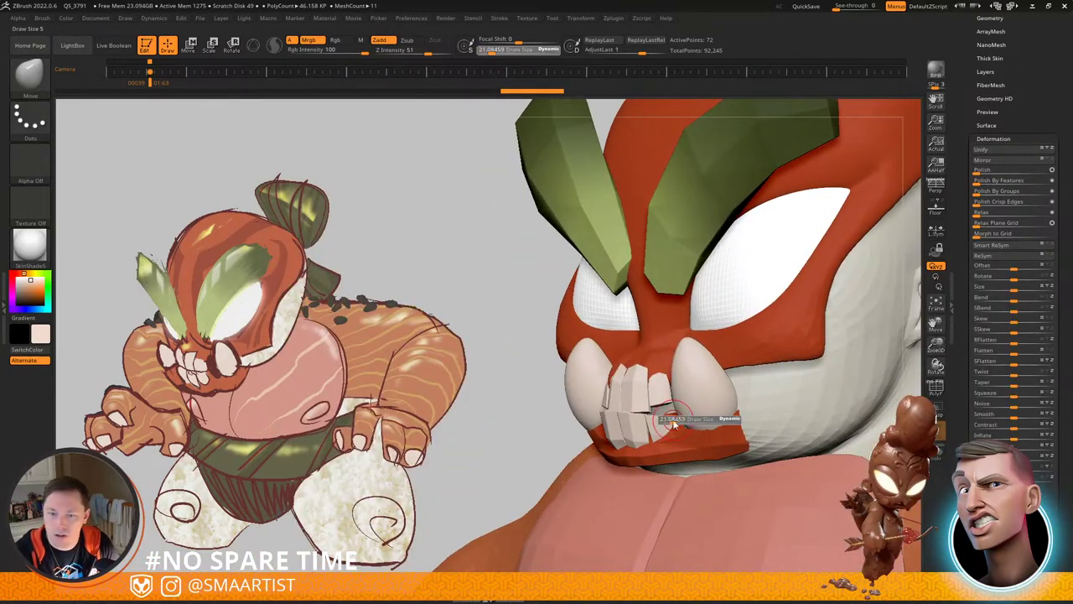
{"action": "left_click_drag", "start_coordinate": [682, 442], "coordinate": [691, 439]}
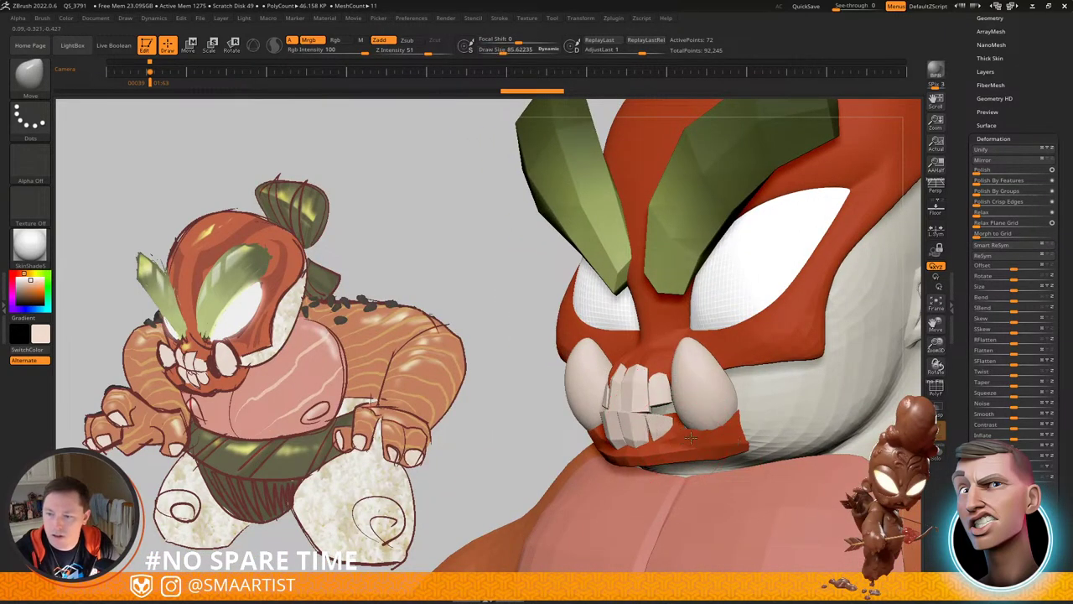
{"action": "right_click_drag", "start_coordinate": [621, 419], "coordinate": [695, 432]}
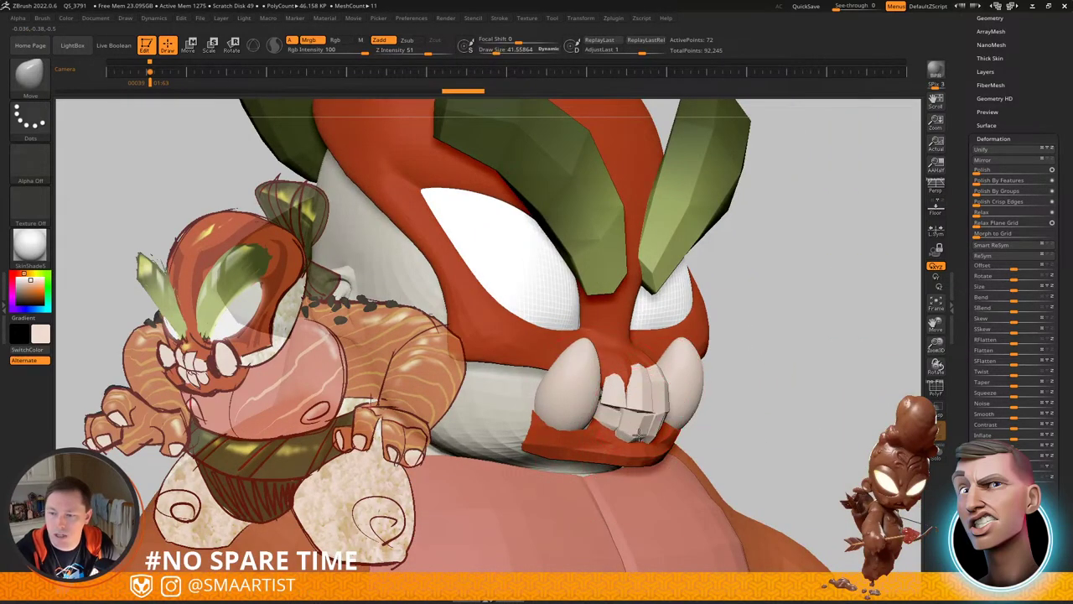
{"action": "left_click_drag", "start_coordinate": [639, 436], "coordinate": [640, 434]}
{"action": "right_click_drag", "start_coordinate": [639, 434], "coordinate": [573, 431]}
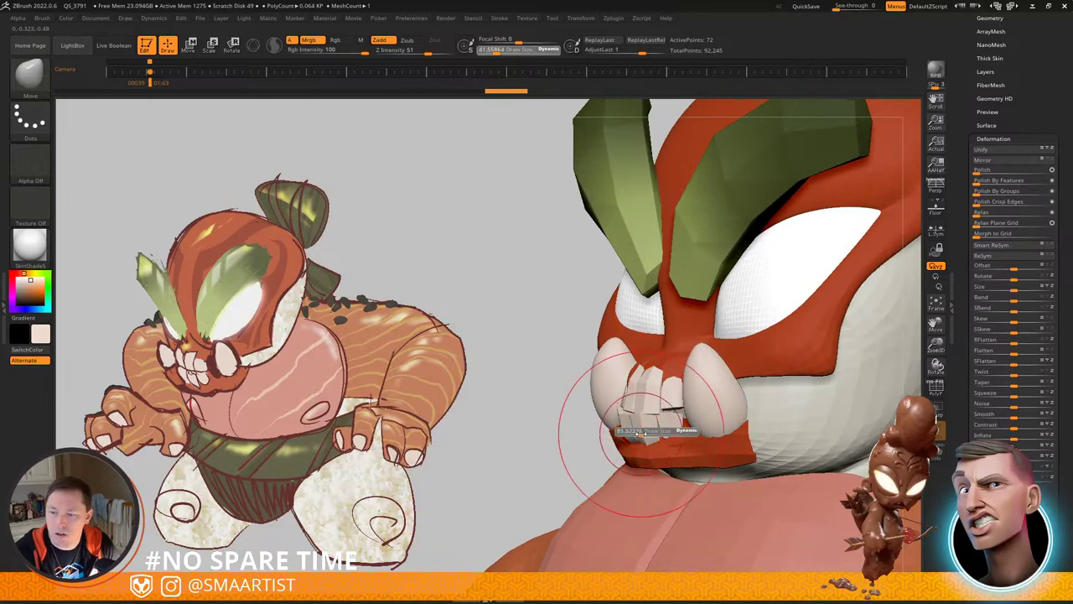
{"action": "left_click_drag", "start_coordinate": [641, 433], "coordinate": [644, 434]}
Step: Select the lower lip and reshape its outer corners around the tusks with the Move brush at a draw size of about 58
{"action": "mouse_move", "coordinate": [653, 440]}
{"action": "right_mouse_down"}
{"action": "mouse_move", "coordinate": [691, 434]}
{"action": "mouse_move", "coordinate": [639, 426]}
{"action": "mouse_move", "coordinate": [752, 428]}
{"action": "mouse_move", "coordinate": [697, 456]}
{"action": "mouse_move", "coordinate": [708, 458]}
{"action": "mouse_move", "coordinate": [728, 412]}
{"action": "mouse_move", "coordinate": [684, 414]}
{"action": "mouse_move", "coordinate": [726, 474]}
{"action": "mouse_move", "coordinate": [656, 448]}
{"action": "mouse_move", "coordinate": [713, 472]}
{"action": "mouse_move", "coordinate": [688, 464]}
{"action": "mouse_move", "coordinate": [764, 468]}
{"action": "mouse_move", "coordinate": [732, 420]}
{"action": "mouse_move", "coordinate": [681, 424]}
{"action": "right_mouse_up"}
{"action": "right_click_drag", "start_coordinate": [681, 424], "coordinate": [669, 395], "text": "ctrl"}
{"action": "right_click_drag", "start_coordinate": [669, 395], "coordinate": [706, 502], "text": "alt"}
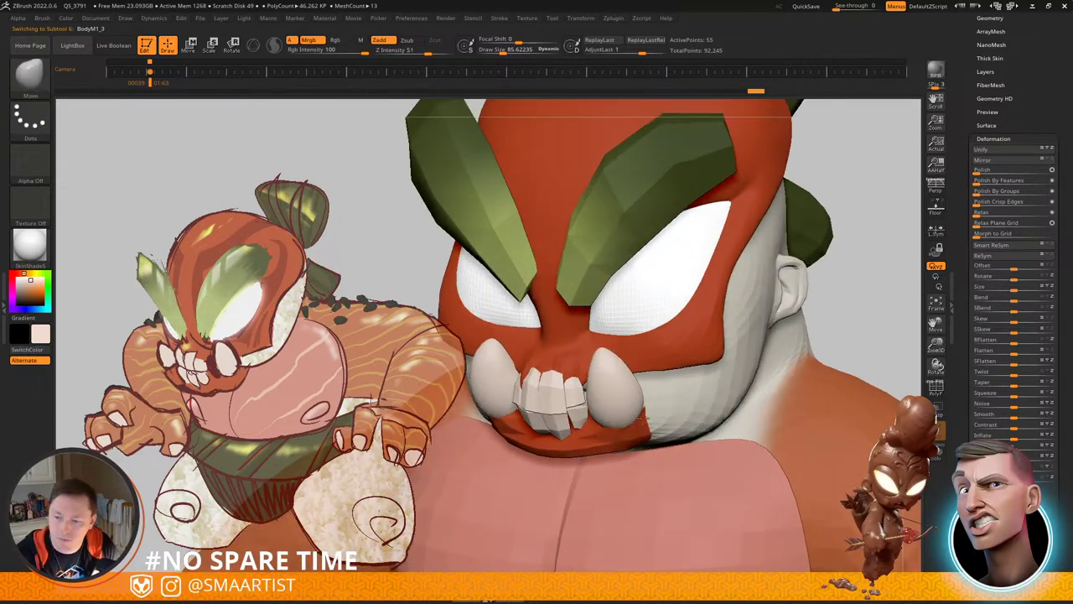
{"action": "right_click_drag", "start_coordinate": [642, 419], "coordinate": [646, 425], "text": "shift"}
{"action": "left_click_drag", "start_coordinate": [639, 423], "coordinate": [637, 424]}
{"action": "left_click_drag", "start_coordinate": [646, 427], "coordinate": [663, 424]}
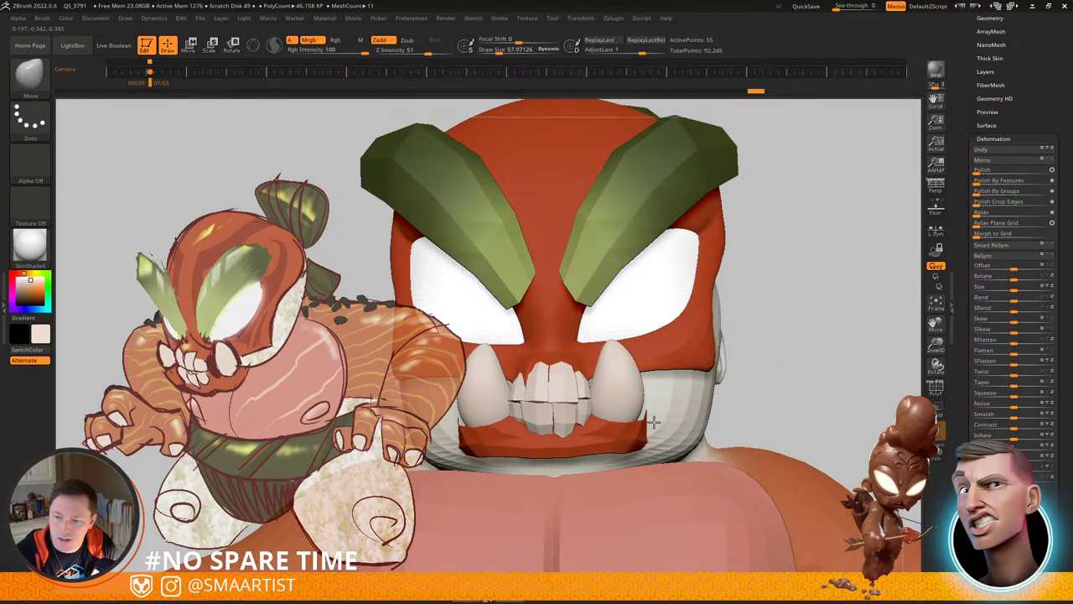
{"action": "mouse_move", "coordinate": [653, 422]}
{"action": "right_mouse_down"}
{"action": "mouse_move", "coordinate": [643, 443]}
{"action": "mouse_move", "coordinate": [752, 383]}
{"action": "mouse_move", "coordinate": [726, 381]}
{"action": "mouse_move", "coordinate": [704, 361]}
{"action": "right_mouse_up"}
{"action": "right_click_drag", "start_coordinate": [631, 390], "coordinate": [754, 394]}
{"action": "mouse_move", "coordinate": [857, 395]}
{"action": "left_mouse_down"}
{"action": "mouse_move", "coordinate": [885, 368]}
{"action": "mouse_move", "coordinate": [876, 309]}
{"action": "left_mouse_up"}
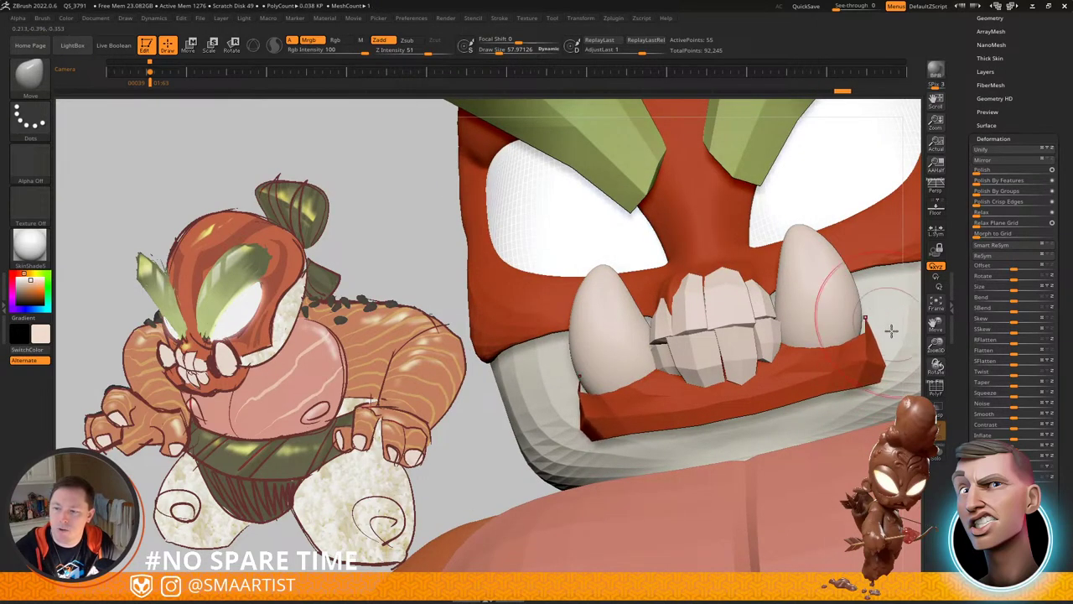
{"action": "right_click_drag", "start_coordinate": [891, 331], "coordinate": [870, 337]}
{"action": "left_click_drag", "start_coordinate": [888, 366], "coordinate": [896, 353]}
{"action": "mouse_move", "coordinate": [893, 345]}
{"action": "right_mouse_down", "text": "ctrl"}
{"action": "mouse_move", "coordinate": [885, 292]}
{"action": "mouse_move", "coordinate": [907, 336]}
{"action": "mouse_move", "coordinate": [700, 346]}
{"action": "mouse_move", "coordinate": [642, 360]}
{"action": "mouse_move", "coordinate": [676, 355]}
{"action": "mouse_move", "coordinate": [695, 401]}
{"action": "right_mouse_up", "text": "ctrl"}
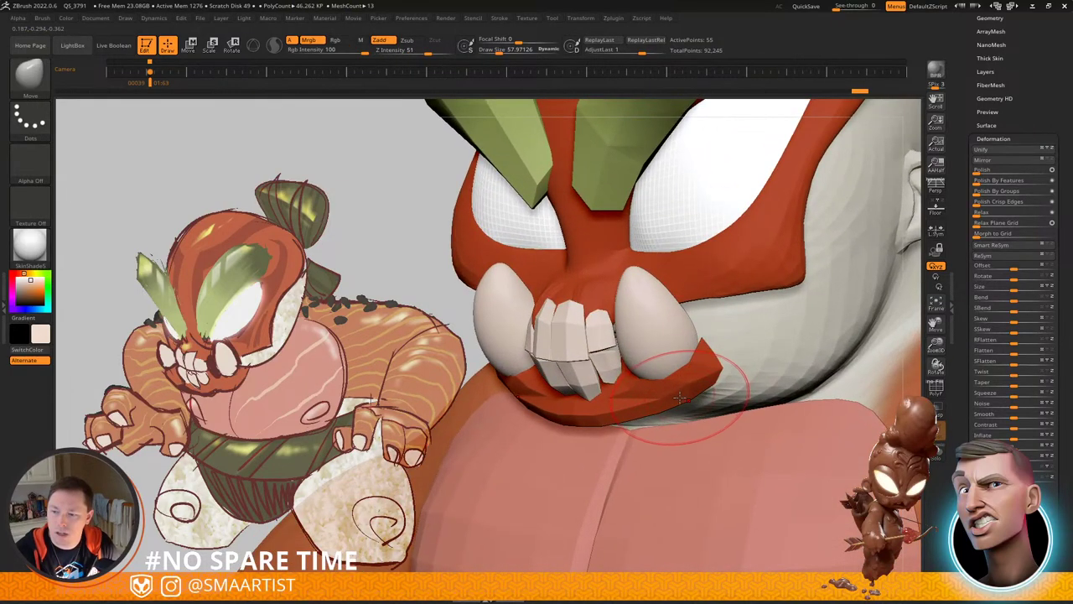
Step: Show the polyframe, shape the lip's lower contour with the Move brush at draw sizes of about 45 and 28, and hide the polyframe
{"action": "key", "text": "s"}
{"action": "key", "text": "shift+f"}
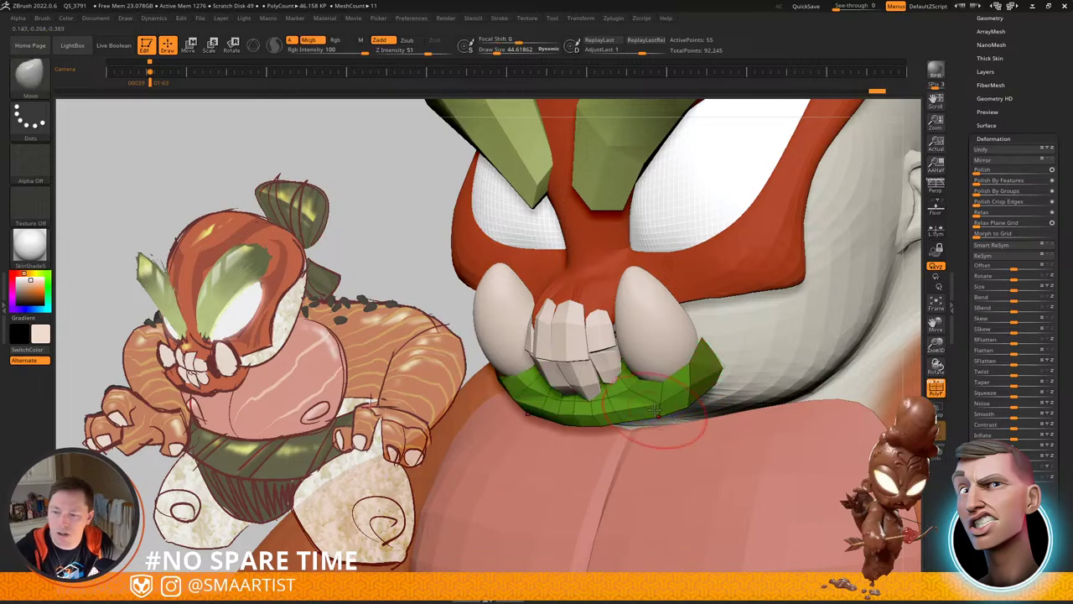
{"action": "mouse_move", "coordinate": [662, 409]}
{"action": "right_mouse_down"}
{"action": "mouse_move", "coordinate": [641, 412]}
{"action": "mouse_move", "coordinate": [660, 402]}
{"action": "mouse_move", "coordinate": [644, 399]}
{"action": "right_mouse_up"}
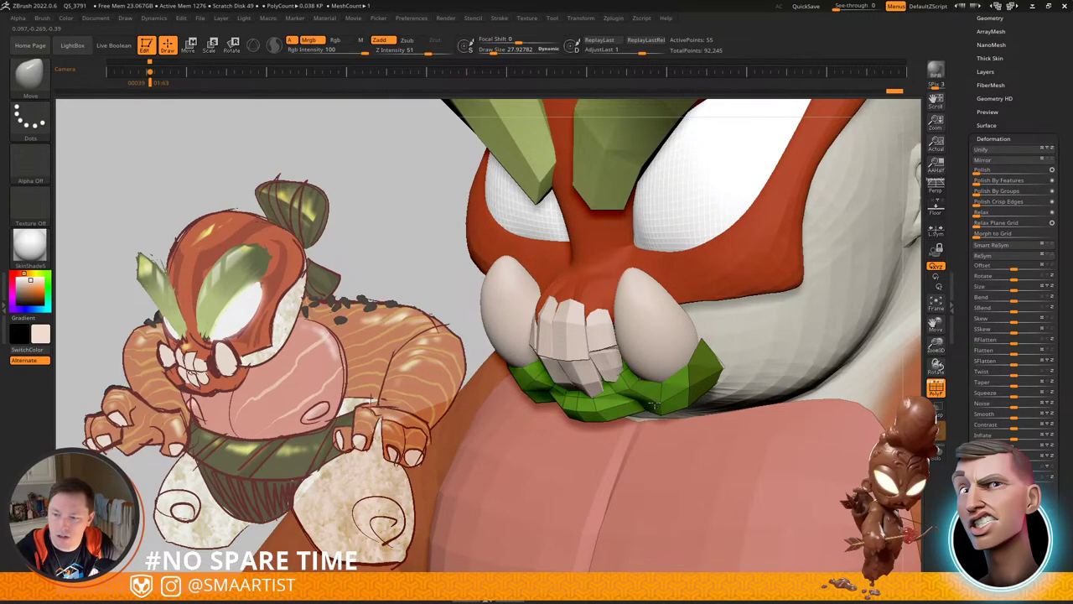
{"action": "right_click_drag", "start_coordinate": [632, 406], "coordinate": [611, 411]}
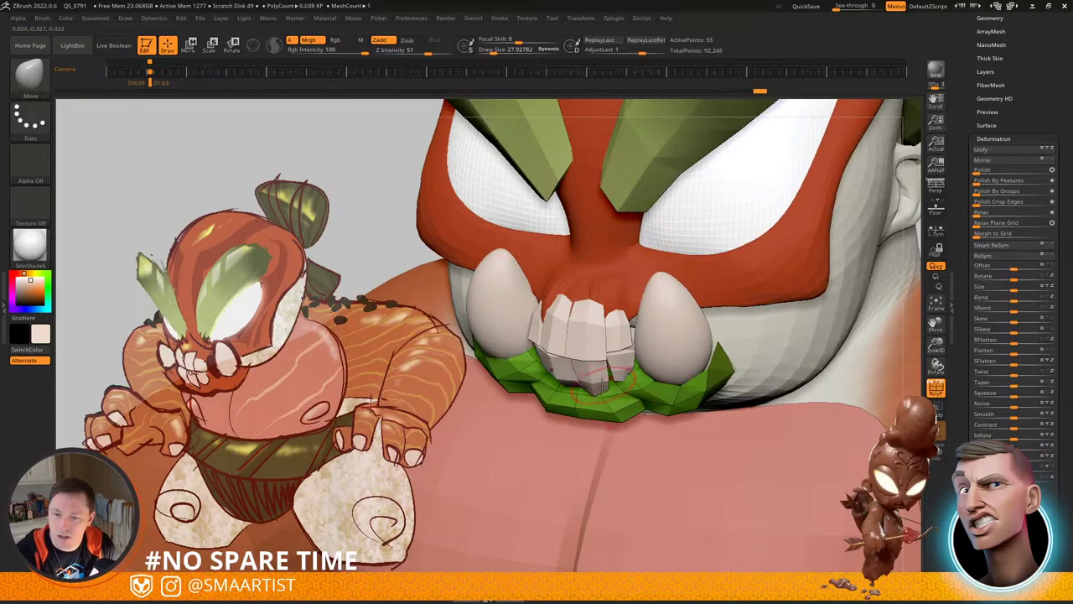
{"action": "mouse_move", "coordinate": [590, 387]}
{"action": "right_mouse_down"}
{"action": "mouse_move", "coordinate": [610, 401]}
{"action": "mouse_move", "coordinate": [624, 384]}
{"action": "mouse_move", "coordinate": [602, 322]}
{"action": "mouse_move", "coordinate": [667, 384]}
{"action": "mouse_move", "coordinate": [706, 384]}
{"action": "mouse_move", "coordinate": [718, 402]}
{"action": "mouse_move", "coordinate": [637, 394]}
{"action": "mouse_move", "coordinate": [616, 407]}
{"action": "right_mouse_up"}
{"action": "key", "text": "shift+f"}
{"action": "right_click_drag", "start_coordinate": [616, 407], "coordinate": [642, 384]}
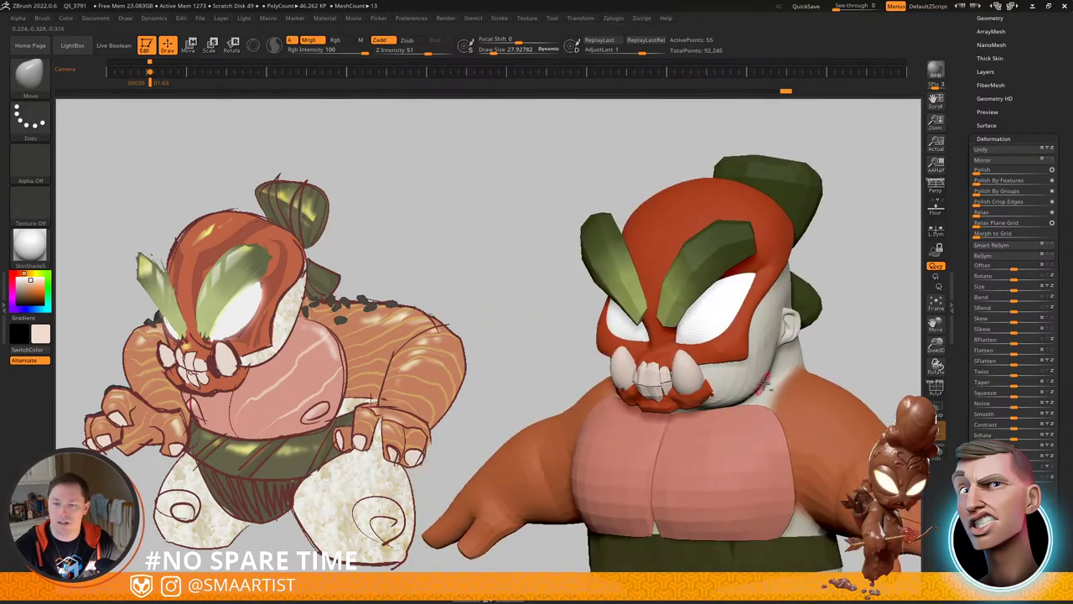
Step: Select the red face mask and smooth its outer edge beside the eye and along the cheek at a draw size of about 28
{"action": "right_click_drag", "start_coordinate": [763, 384], "coordinate": [778, 323], "text": "alt"}
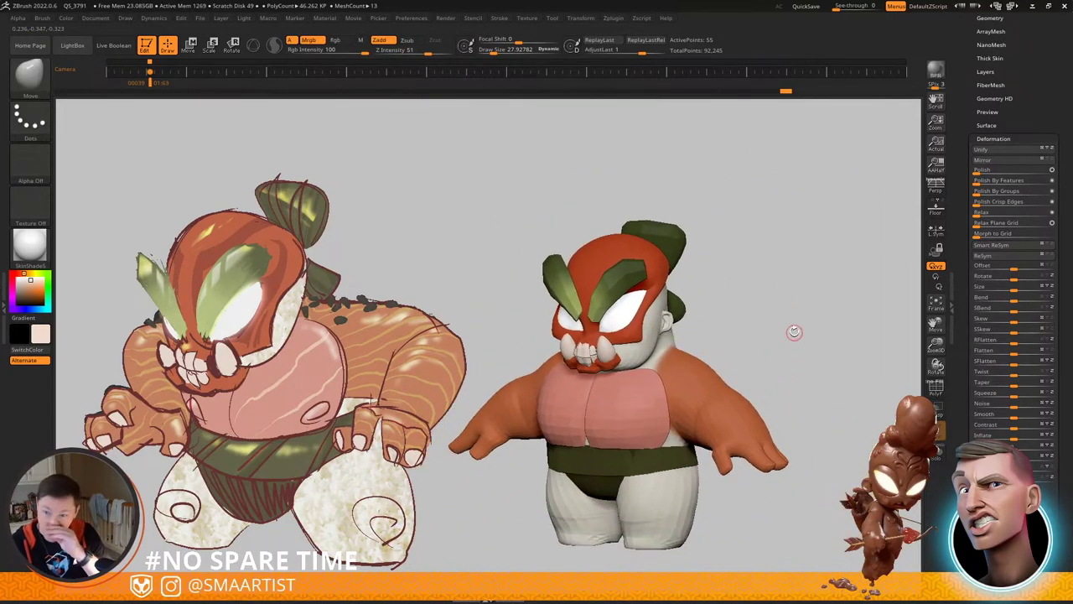
{"action": "right_click_drag", "start_coordinate": [567, 310], "coordinate": [604, 307]}
{"action": "right_click_drag", "start_coordinate": [604, 307], "coordinate": [646, 395], "text": "ctrl"}
{"action": "mouse_move", "coordinate": [664, 303]}
{"action": "right_mouse_down"}
{"action": "mouse_move", "coordinate": [652, 323]}
{"action": "mouse_move", "coordinate": [723, 312]}
{"action": "mouse_move", "coordinate": [693, 328]}
{"action": "mouse_move", "coordinate": [713, 350]}
{"action": "mouse_move", "coordinate": [644, 352]}
{"action": "mouse_move", "coordinate": [719, 355]}
{"action": "right_mouse_up"}
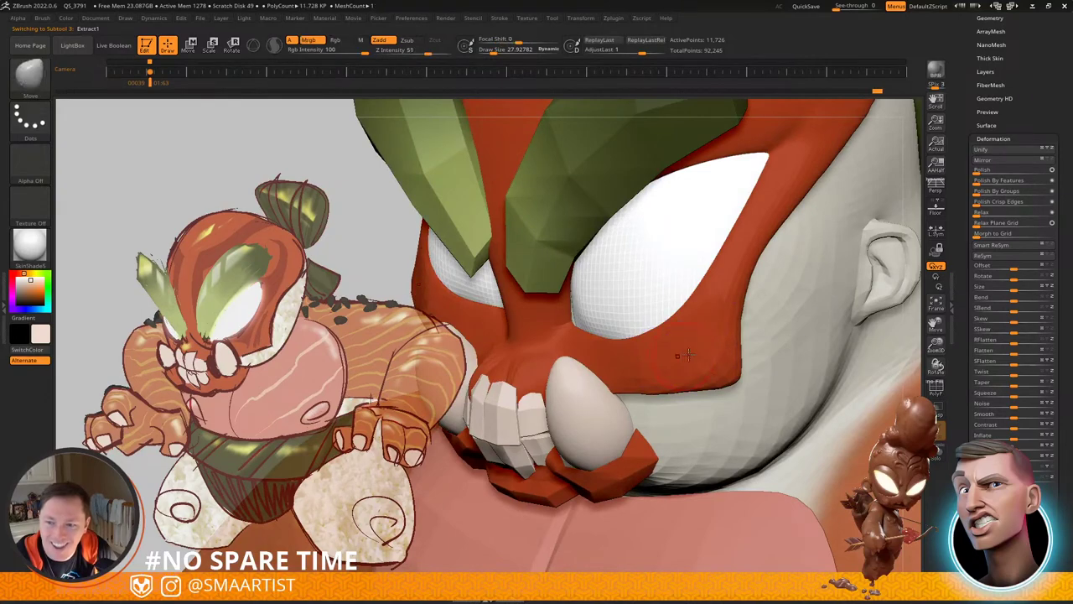
{"action": "right_click_drag", "start_coordinate": [654, 331], "coordinate": [718, 347]}
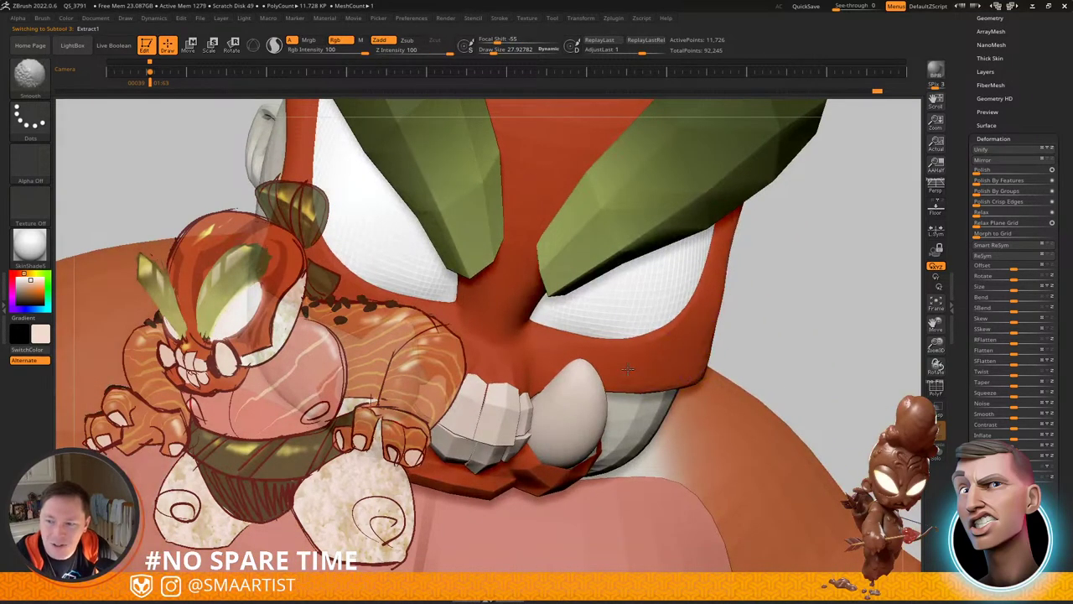
{"action": "right_click_drag", "start_coordinate": [643, 355], "coordinate": [676, 312]}
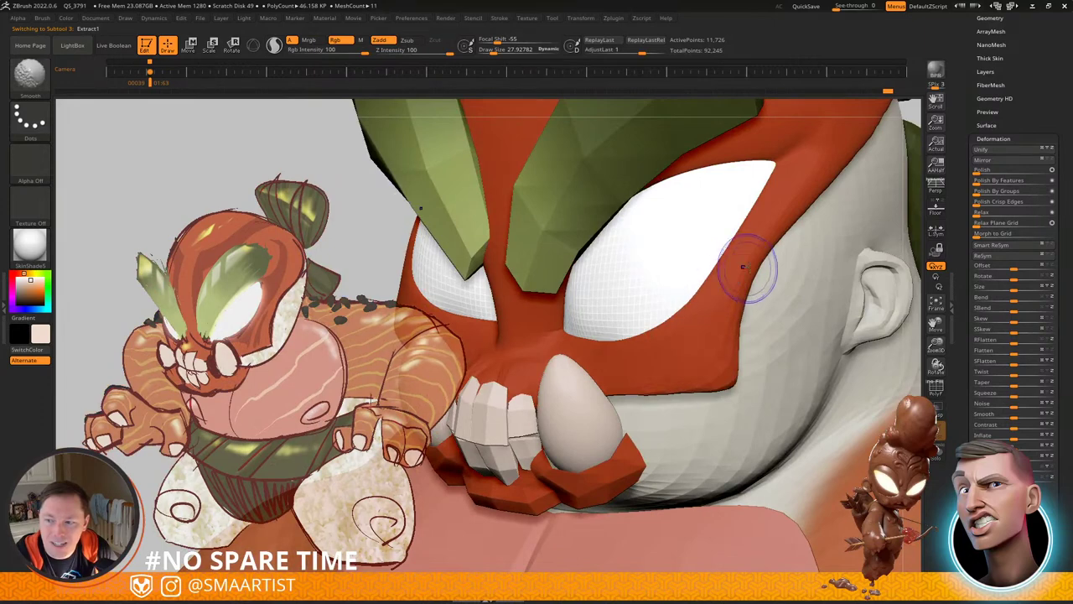
{"action": "left_click_drag", "start_coordinate": [743, 267], "coordinate": [789, 212], "text": "shift"}
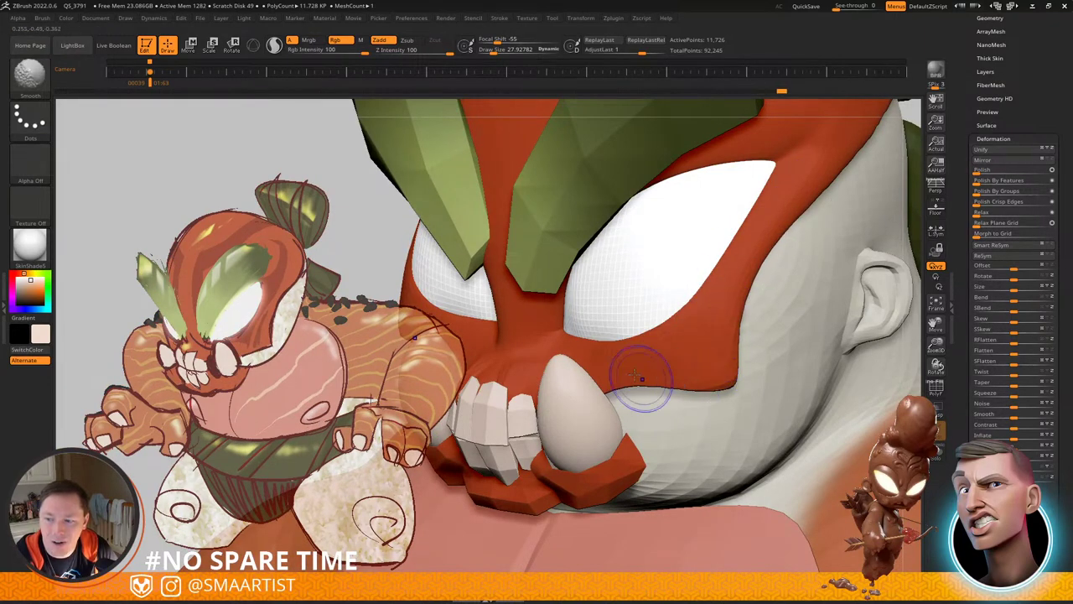
Step: Refine the red face mask against the concept art with the Move brush, varying the draw size between about 42 and 104
{"action": "mouse_move", "coordinate": [712, 364]}
{"action": "right_mouse_down", "text": "ctrl"}
{"action": "mouse_move", "coordinate": [692, 345]}
{"action": "mouse_move", "coordinate": [793, 328]}
{"action": "mouse_move", "coordinate": [695, 307]}
{"action": "mouse_move", "coordinate": [764, 333]}
{"action": "right_mouse_up", "text": "ctrl"}
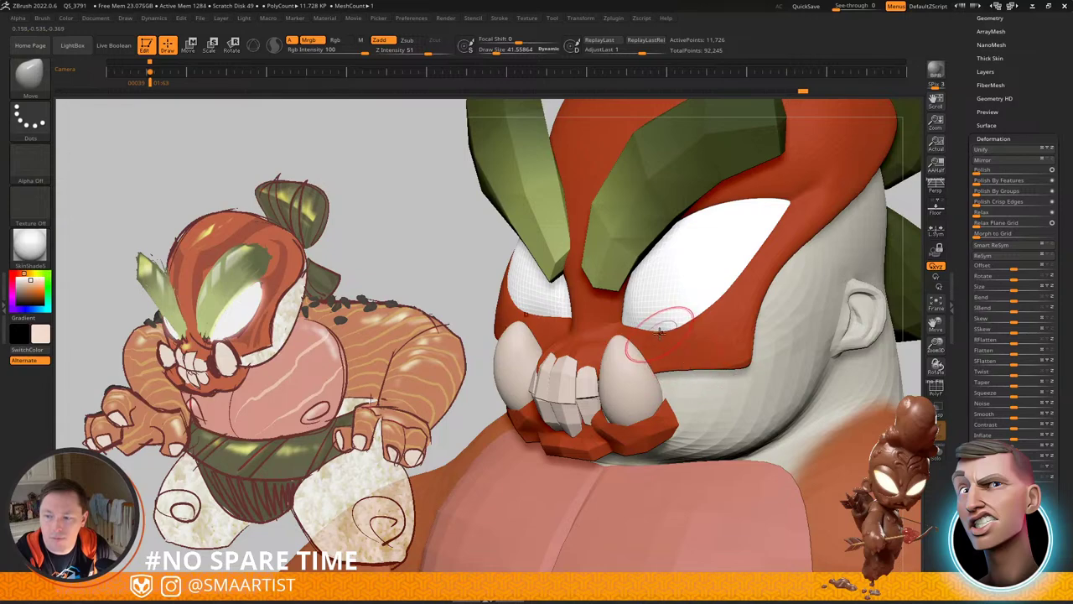
{"action": "right_click_drag", "start_coordinate": [660, 333], "coordinate": [702, 310]}
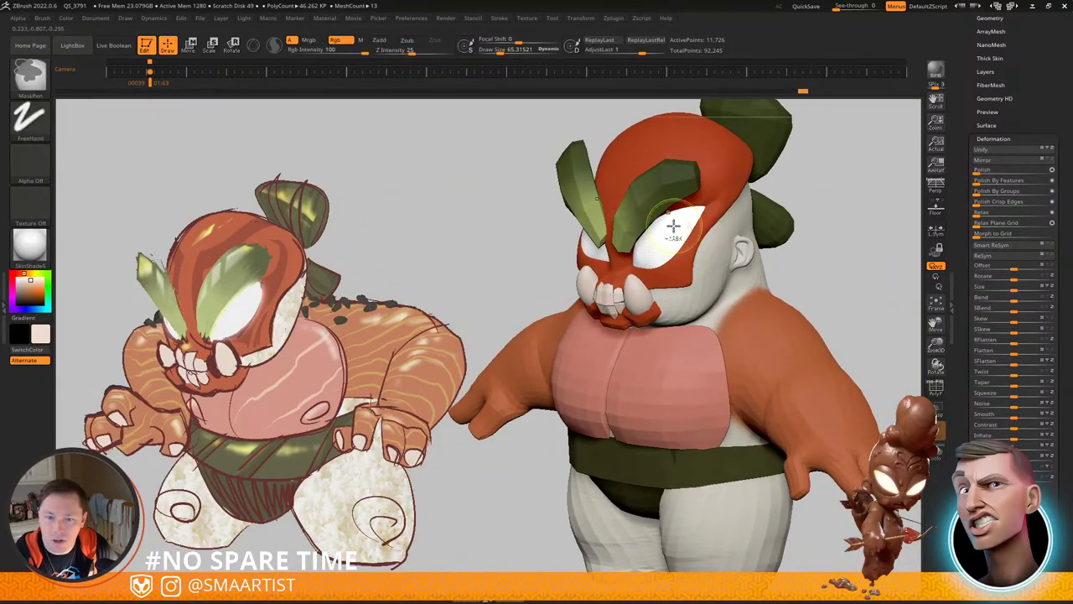
{"action": "right_click_drag", "start_coordinate": [674, 225], "coordinate": [684, 267], "text": "ctrl"}
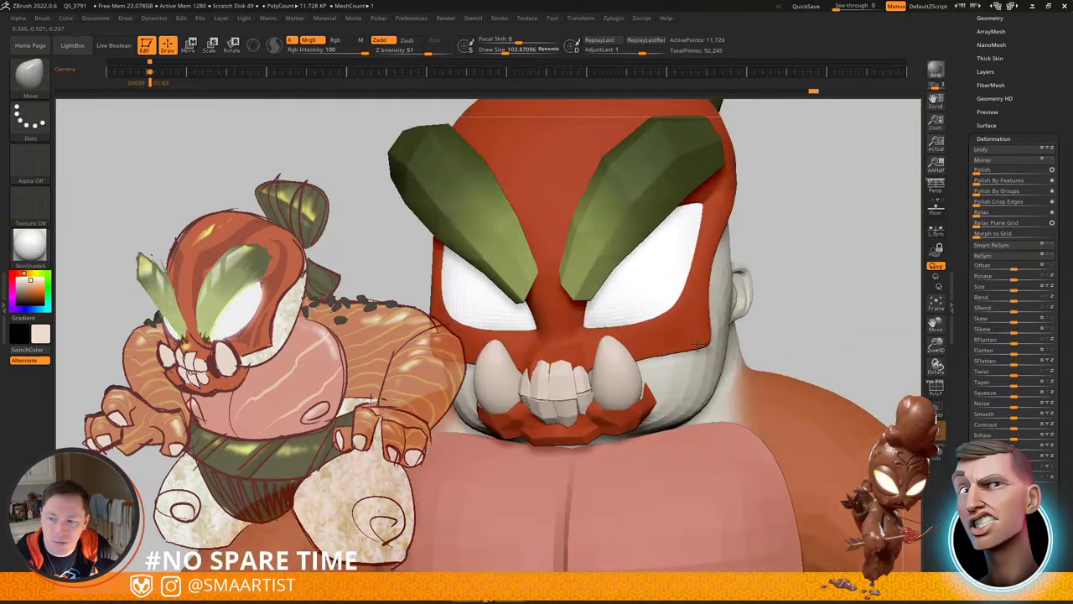
{"action": "right_click_drag", "start_coordinate": [674, 350], "coordinate": [755, 383], "text": "ctrl"}
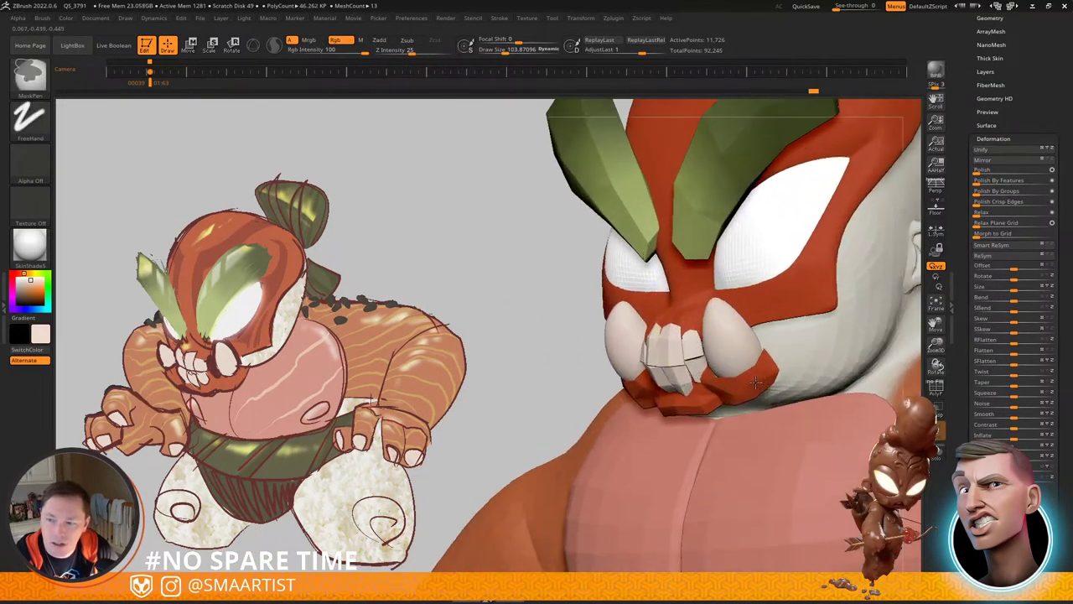
Step: Select the tusks, turn on local symmetry and adjust both of them with the transform gizmo
{"action": "left_click", "coordinate": [627, 330], "text": "alt"}
{"action": "key", "text": "w"}
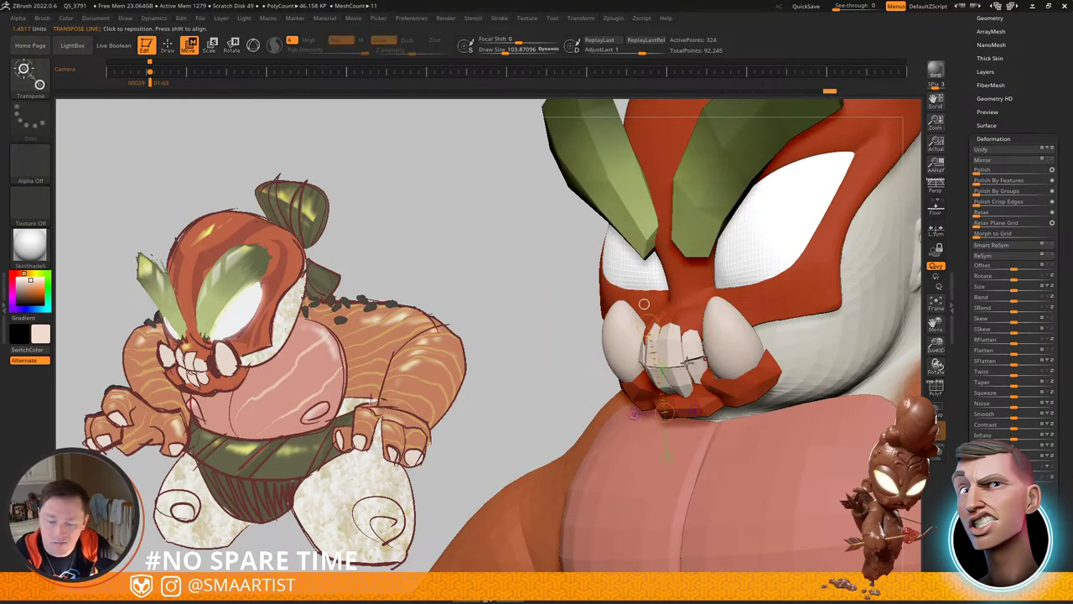
{"action": "key", "text": "y"}
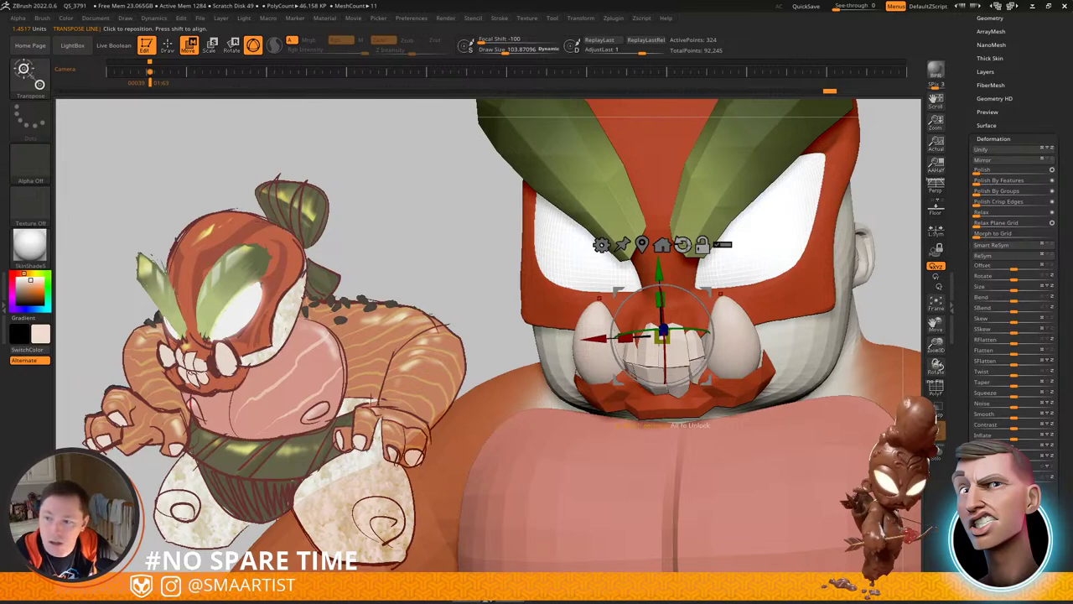
{"action": "left_click", "coordinate": [719, 345], "text": "ctrl"}
{"action": "right_click_drag", "start_coordinate": [719, 344], "coordinate": [757, 298], "text": "shift"}
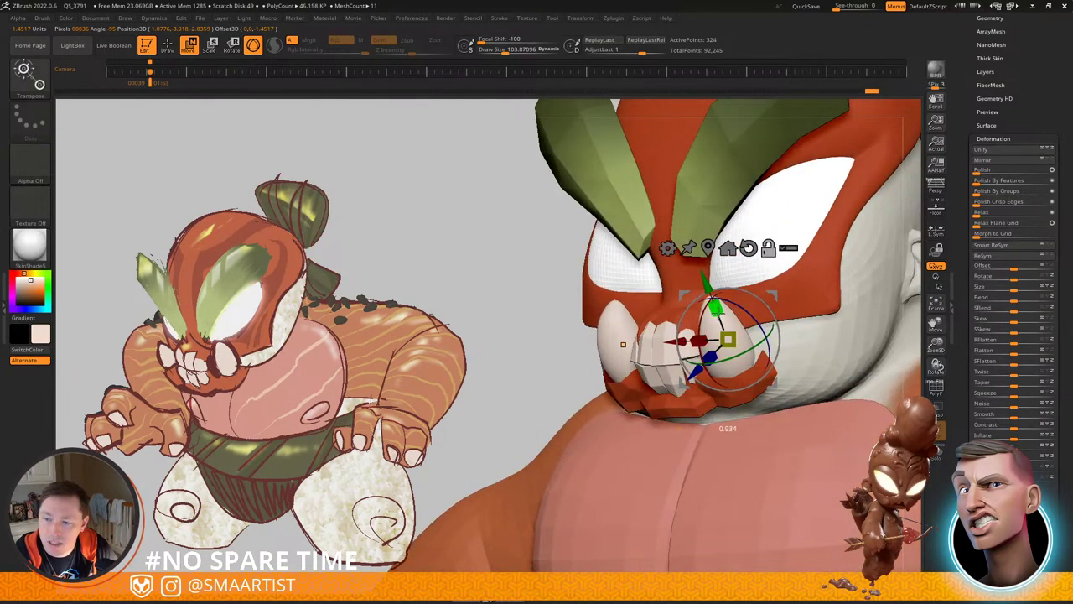
{"action": "key", "text": "ctrl+z"}
{"action": "left_click", "coordinate": [936, 231]}
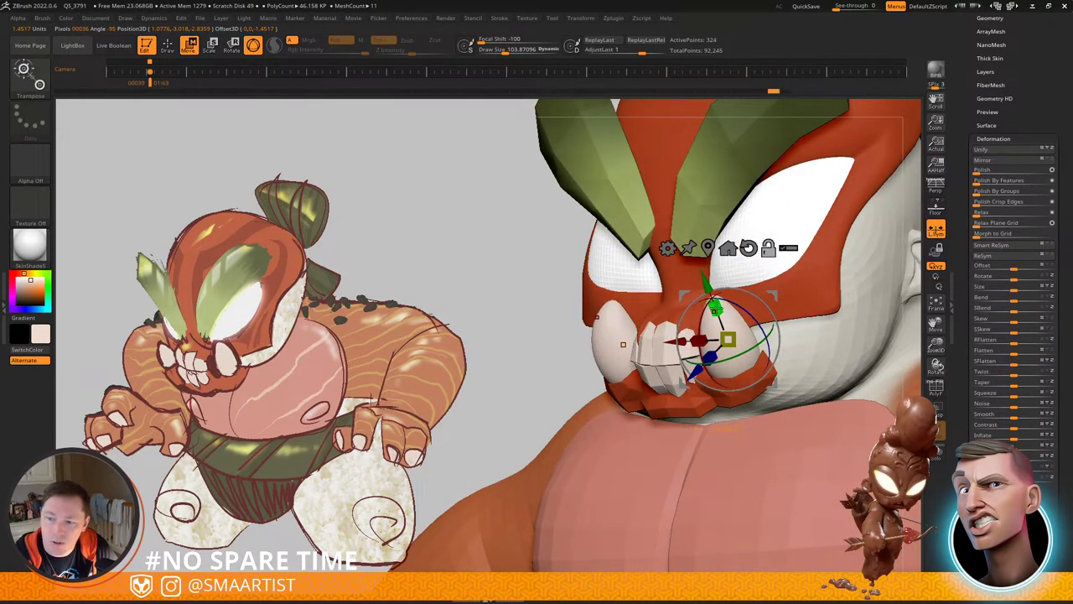
{"action": "right_click_drag", "start_coordinate": [788, 290], "coordinate": [822, 299]}
{"action": "left_click_drag", "start_coordinate": [771, 295], "coordinate": [775, 299]}
{"action": "key", "text": "q"}
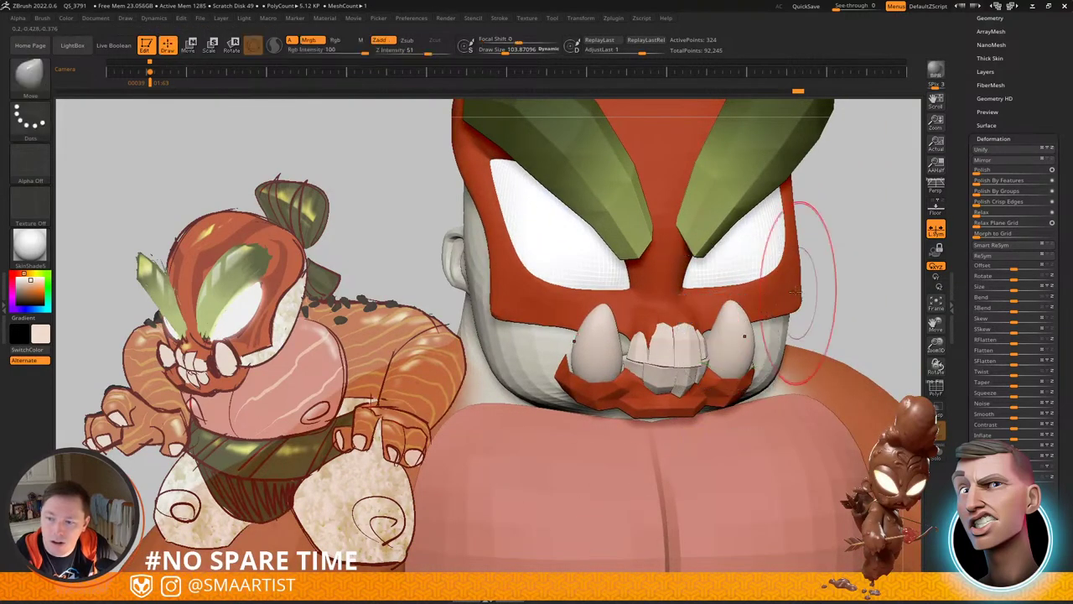
Step: Reshape the tusks from front and side with the Move brush at draw sizes of about 104 and 124
{"action": "right_click_drag", "start_coordinate": [795, 284], "coordinate": [761, 292]}
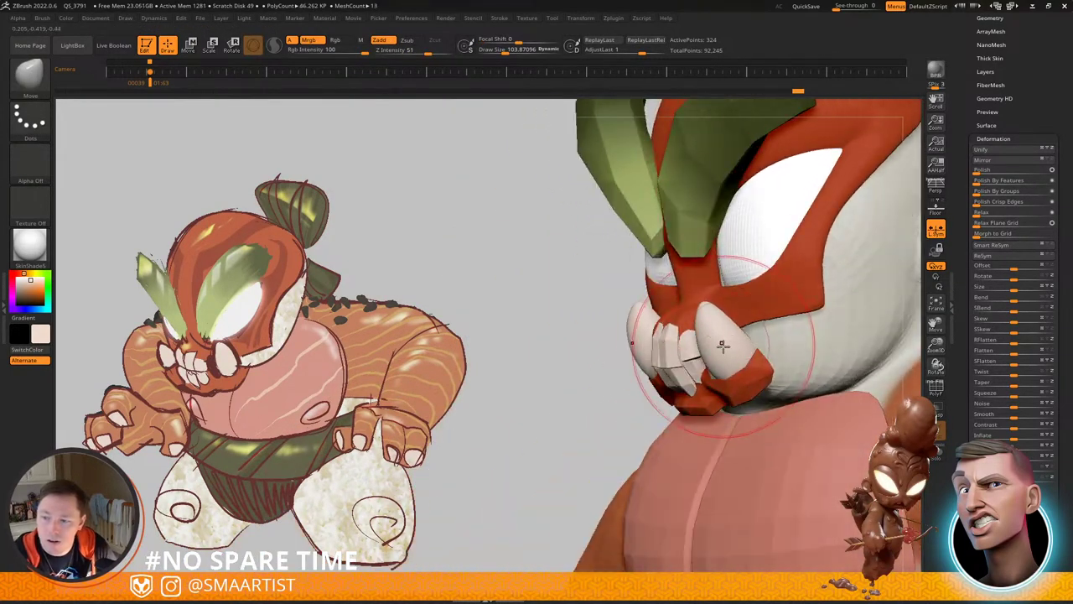
{"action": "left_click_drag", "start_coordinate": [726, 346], "coordinate": [722, 346]}
{"action": "right_click_drag", "start_coordinate": [723, 348], "coordinate": [796, 347]}
{"action": "left_click_drag", "start_coordinate": [718, 339], "coordinate": [716, 334]}
{"action": "right_click_drag", "start_coordinate": [722, 330], "coordinate": [675, 323]}
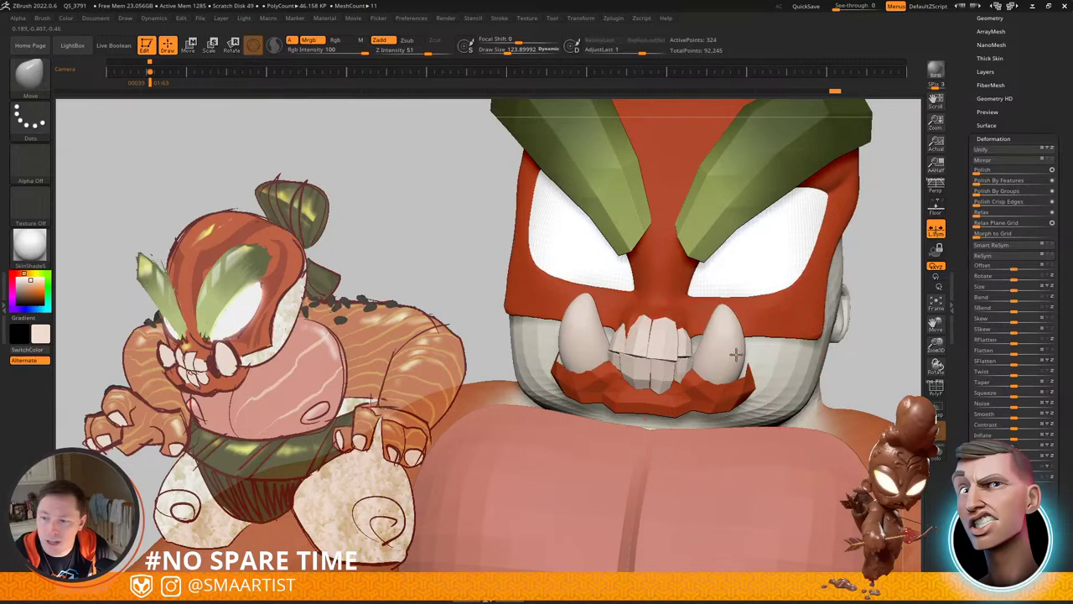
{"action": "right_click_drag", "start_coordinate": [720, 371], "coordinate": [673, 374]}
{"action": "left_click_drag", "start_coordinate": [738, 369], "coordinate": [743, 361]}
{"action": "mouse_move", "coordinate": [713, 369]}
{"action": "right_mouse_down"}
{"action": "mouse_move", "coordinate": [755, 378]}
{"action": "mouse_move", "coordinate": [707, 339]}
{"action": "mouse_move", "coordinate": [797, 377]}
{"action": "right_mouse_up"}
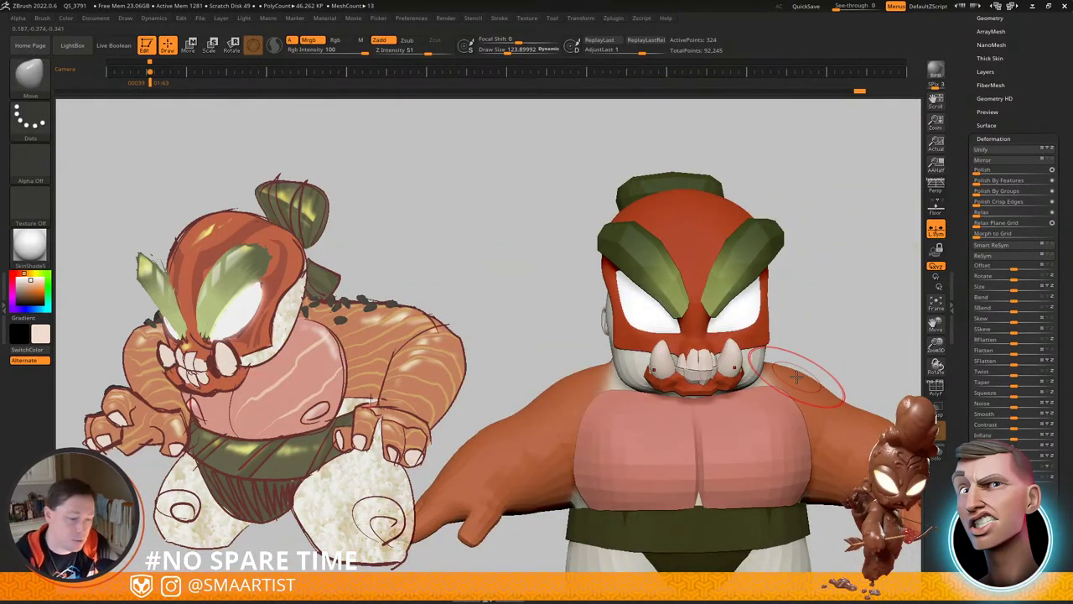
Step: Select the body, raise it to its highest subdivision level and add a new layer to it
{"action": "mouse_move", "coordinate": [774, 325]}
{"action": "right_mouse_down", "text": "ctrl"}
{"action": "mouse_move", "coordinate": [709, 322]}
{"action": "mouse_move", "coordinate": [755, 317]}
{"action": "mouse_move", "coordinate": [791, 334]}
{"action": "mouse_move", "coordinate": [802, 319]}
{"action": "mouse_move", "coordinate": [788, 357]}
{"action": "mouse_move", "coordinate": [766, 325]}
{"action": "mouse_move", "coordinate": [775, 322]}
{"action": "mouse_move", "coordinate": [721, 316]}
{"action": "right_mouse_up", "text": "ctrl"}
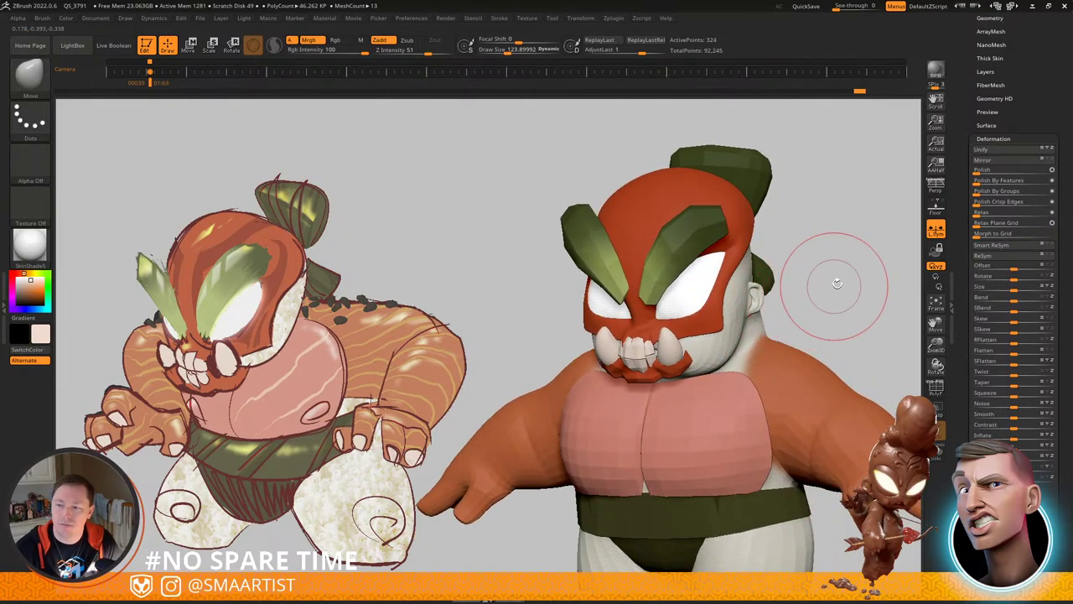
{"action": "right_click_drag", "start_coordinate": [827, 282], "coordinate": [794, 294]}
{"action": "mouse_move", "coordinate": [795, 294]}
{"action": "right_mouse_down", "text": "ctrl"}
{"action": "mouse_move", "coordinate": [780, 268]}
{"action": "mouse_move", "coordinate": [788, 259]}
{"action": "mouse_move", "coordinate": [740, 311]}
{"action": "mouse_move", "coordinate": [723, 291]}
{"action": "right_mouse_up", "text": "ctrl"}
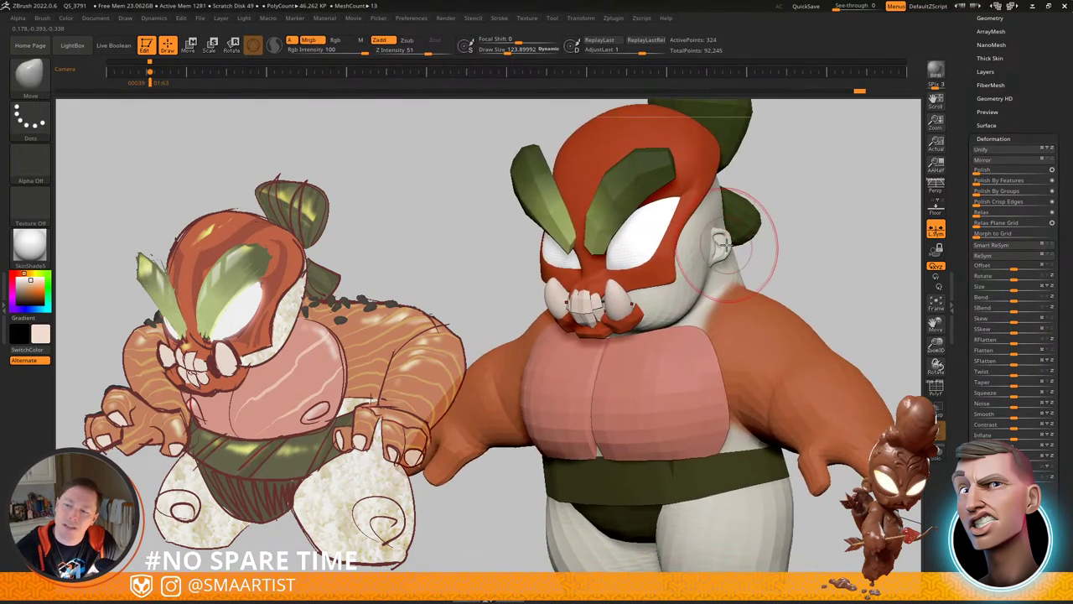
{"action": "mouse_move", "coordinate": [744, 242]}
{"action": "right_mouse_down"}
{"action": "mouse_move", "coordinate": [714, 258]}
{"action": "mouse_move", "coordinate": [753, 237]}
{"action": "right_mouse_up"}
{"action": "key", "text": "shift+f"}
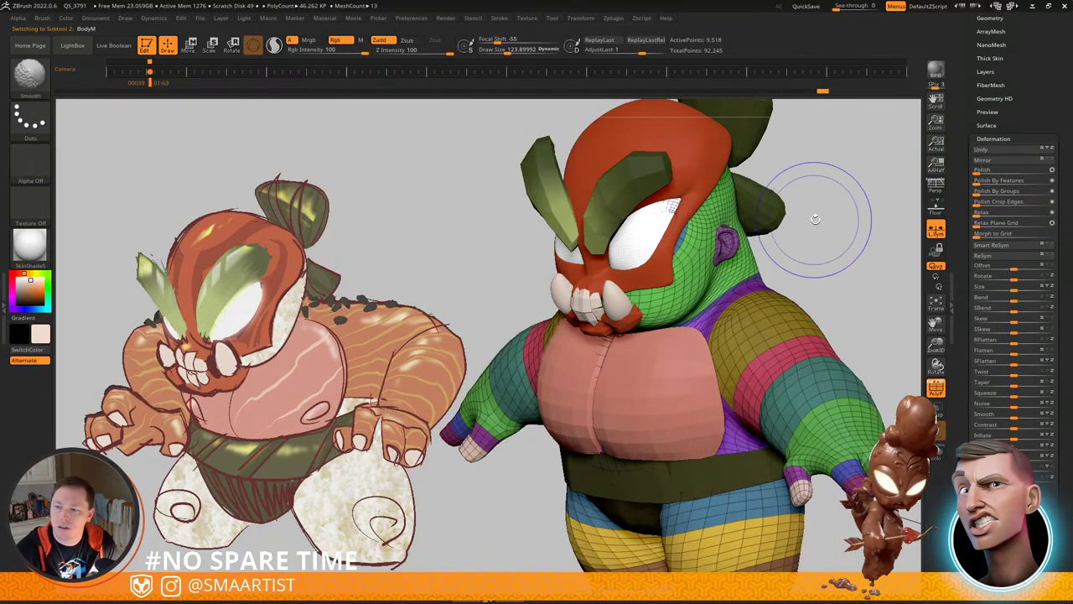
{"action": "key", "text": "shift+f"}
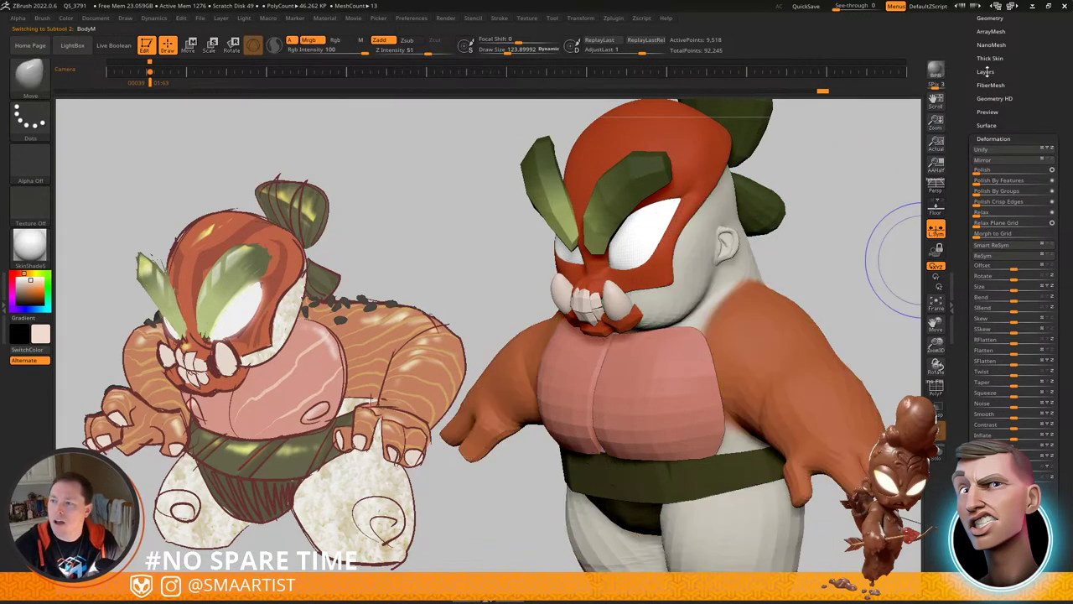
{"action": "left_click", "coordinate": [986, 72]}
{"action": "left_click", "coordinate": [982, 198]}
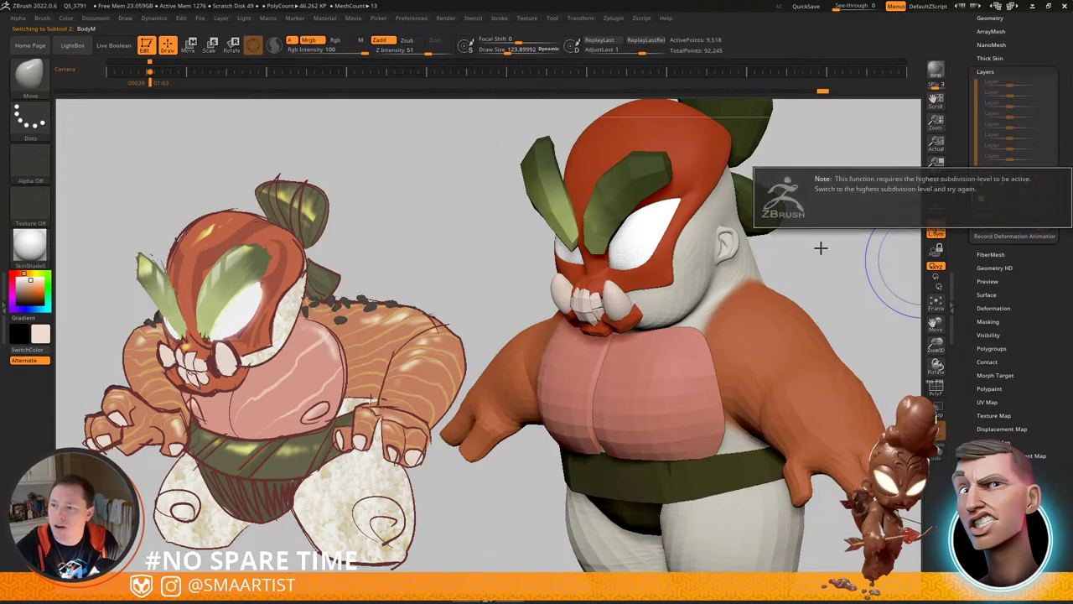
{"action": "key", "text": "d"}
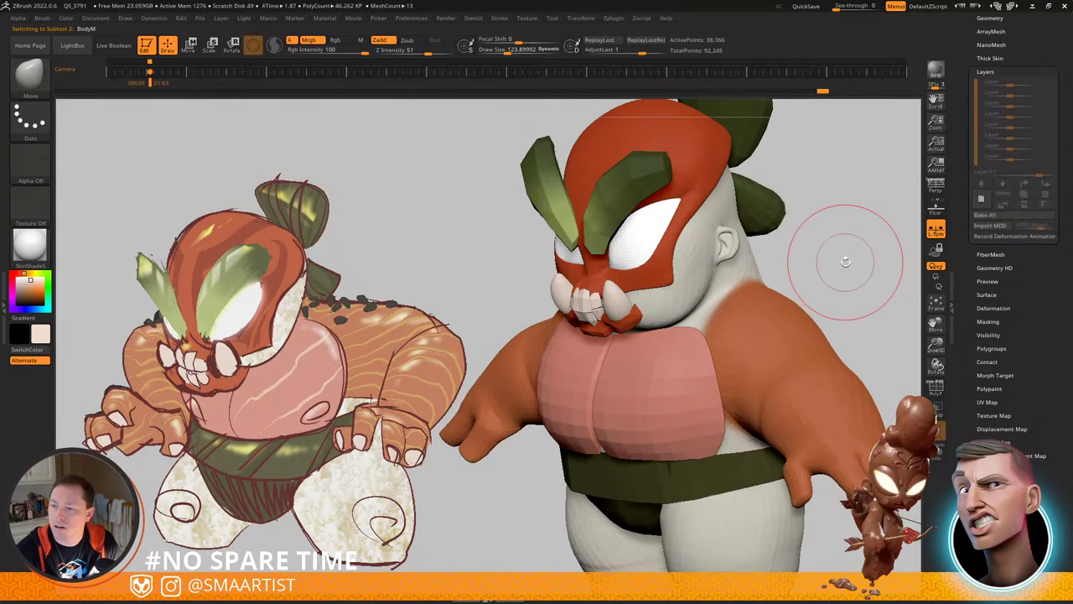
{"action": "left_click", "coordinate": [981, 199]}
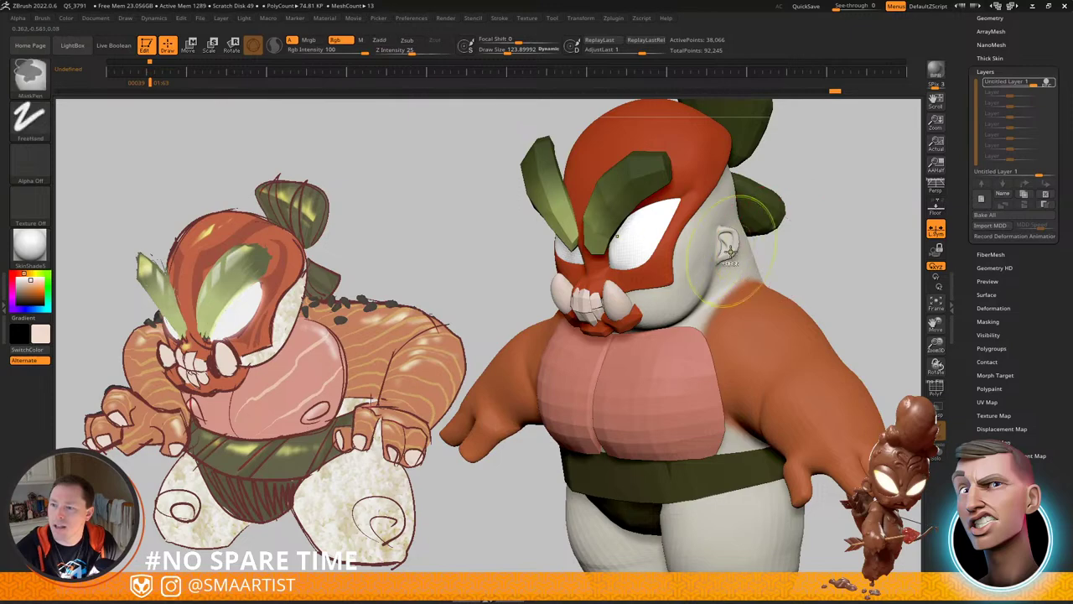
Step: Lower the body's subdivision level and smooth the ear flat into the head at a draw size of about 73, checking the polyframe
{"action": "right_click_drag", "start_coordinate": [740, 250], "coordinate": [720, 240], "text": "ctrl"}
{"action": "key", "text": "shift+d"}
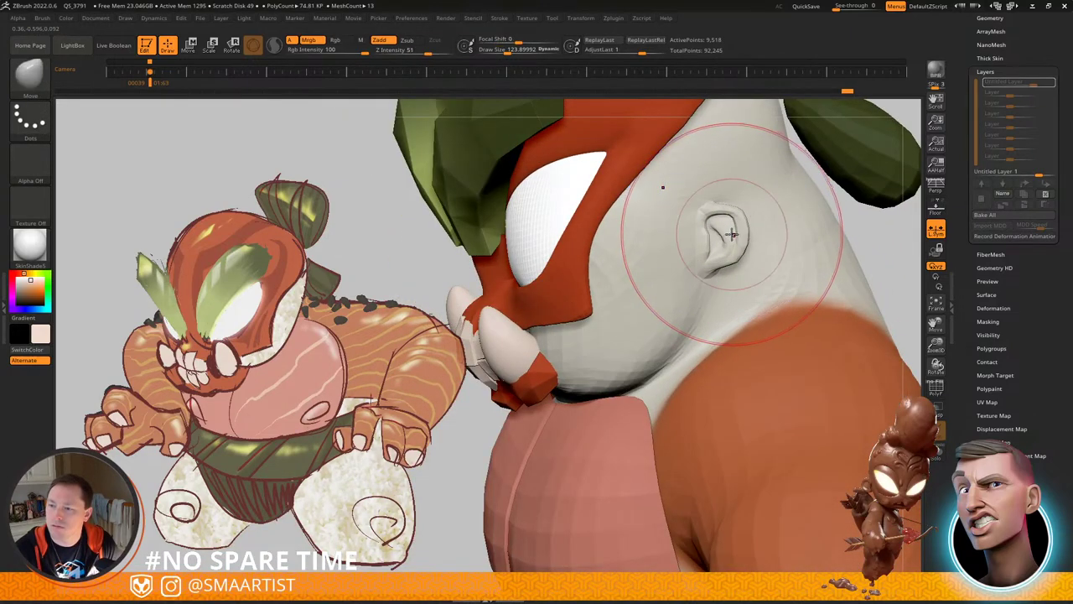
{"action": "key", "text": "s"}
{"action": "left_click_drag", "start_coordinate": [734, 235], "coordinate": [728, 236]}
{"action": "left_click_drag", "start_coordinate": [730, 235], "coordinate": [732, 236]}
{"action": "right_click_drag", "start_coordinate": [732, 236], "coordinate": [721, 235]}
{"action": "key", "text": "shift+f"}
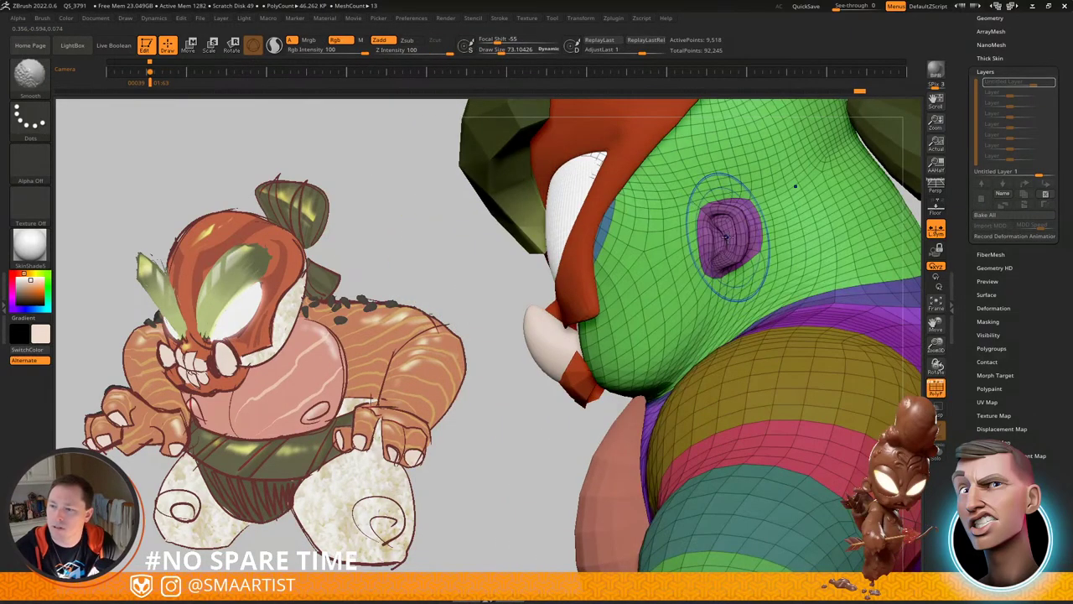
{"action": "left_click_drag", "start_coordinate": [727, 229], "coordinate": [729, 229], "text": "shift"}
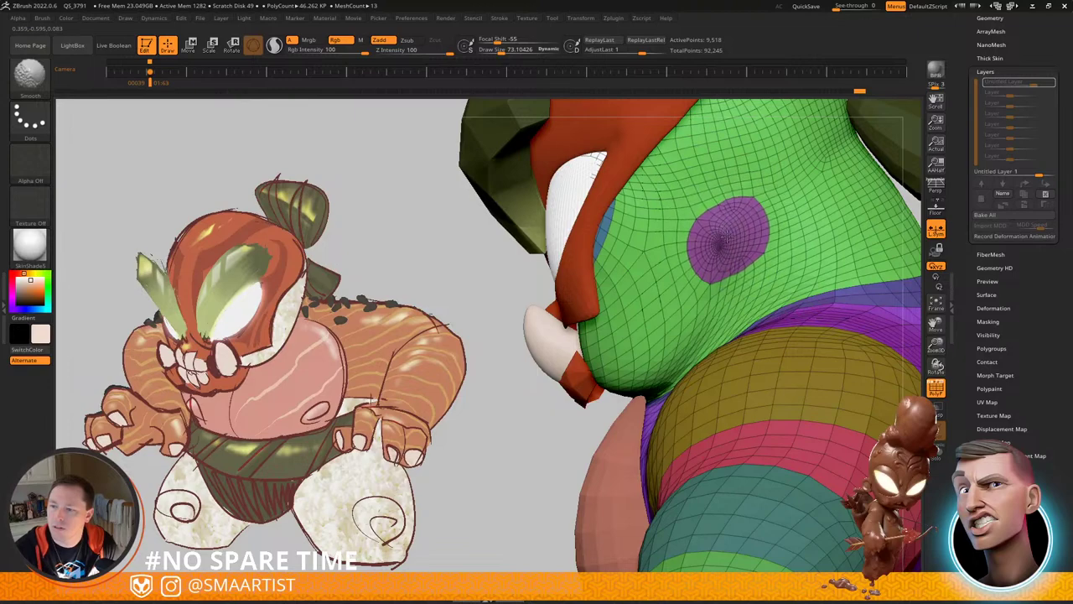
{"action": "right_click_drag", "start_coordinate": [726, 239], "coordinate": [718, 241]}
{"action": "key", "text": "shift+f"}
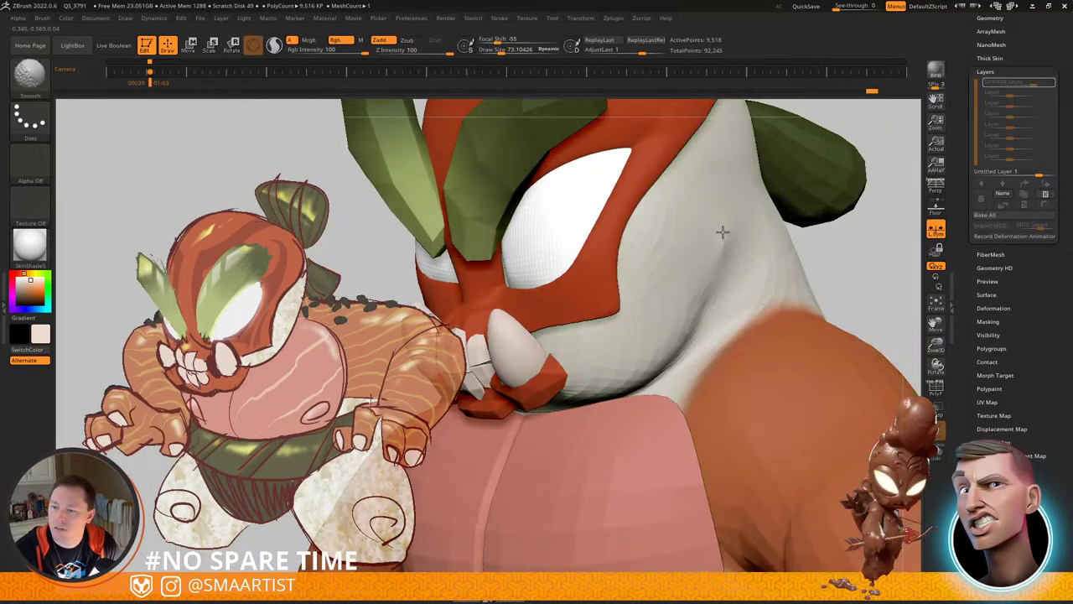
Step: Smooth the side of the head around the former ear, reducing the draw size to about 51
{"action": "left_click_drag", "start_coordinate": [723, 232], "coordinate": [716, 240], "text": "shift"}
{"action": "key", "text": "s"}
{"action": "left_click_drag", "start_coordinate": [728, 243], "coordinate": [727, 241], "text": "shift"}
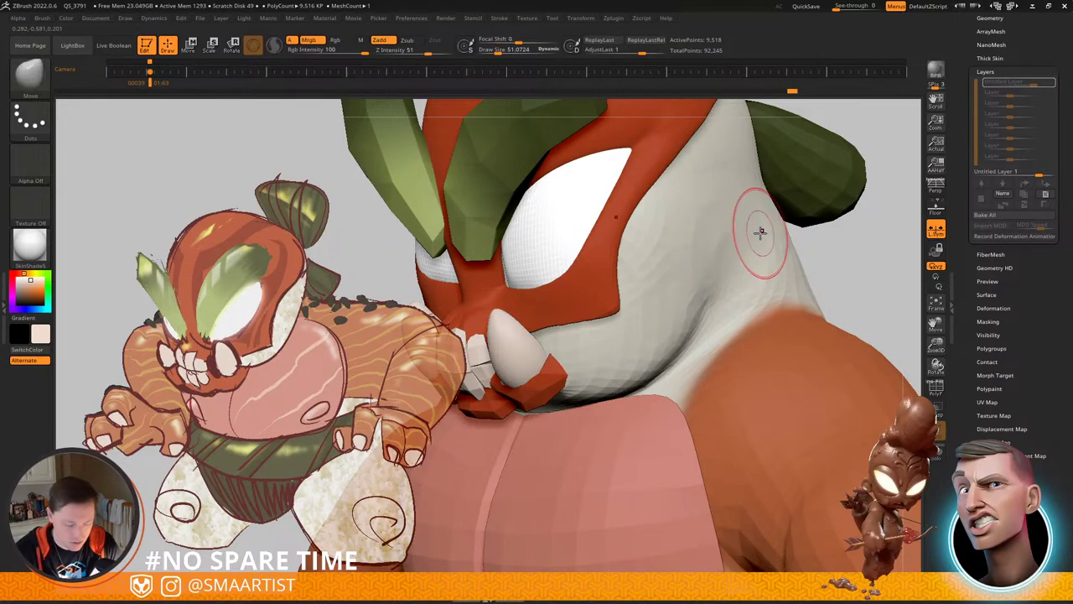
Step: Even out the former ear area with TrimDynamic and smoothing at draw sizes of about 30 and 51
{"action": "key", "text": "b"}
{"action": "key", "text": "t"}
{"action": "key", "text": "d"}
{"action": "right_click_drag", "start_coordinate": [741, 237], "coordinate": [715, 234]}
{"action": "key", "text": "s"}
{"action": "left_click_drag", "start_coordinate": [715, 235], "coordinate": [711, 235]}
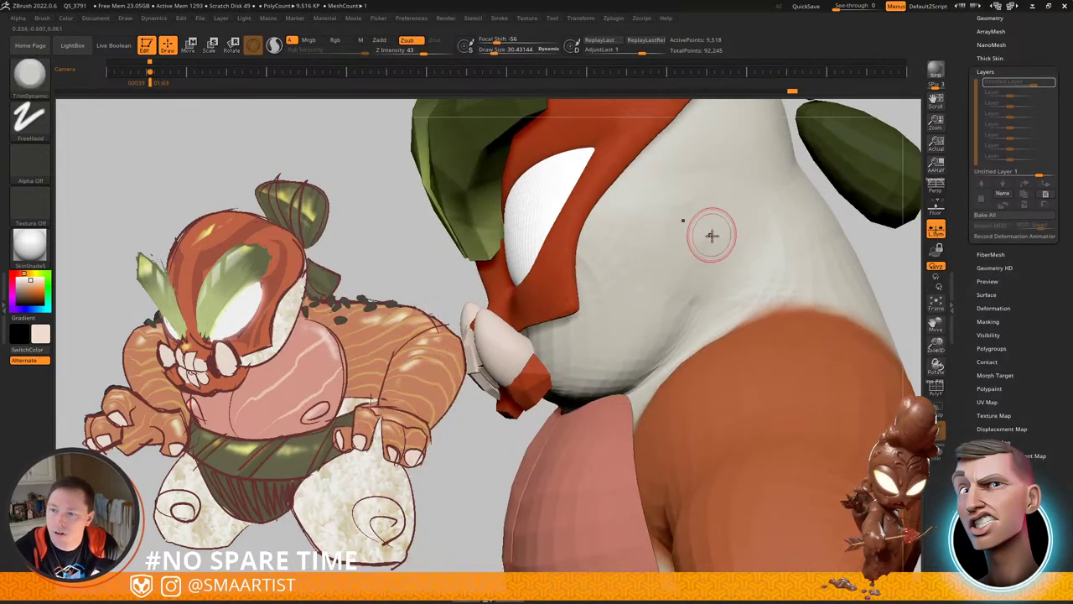
{"action": "mouse_move", "coordinate": [711, 235]}
{"action": "right_mouse_down"}
{"action": "mouse_move", "coordinate": [730, 268]}
{"action": "mouse_move", "coordinate": [706, 243]}
{"action": "right_mouse_up"}
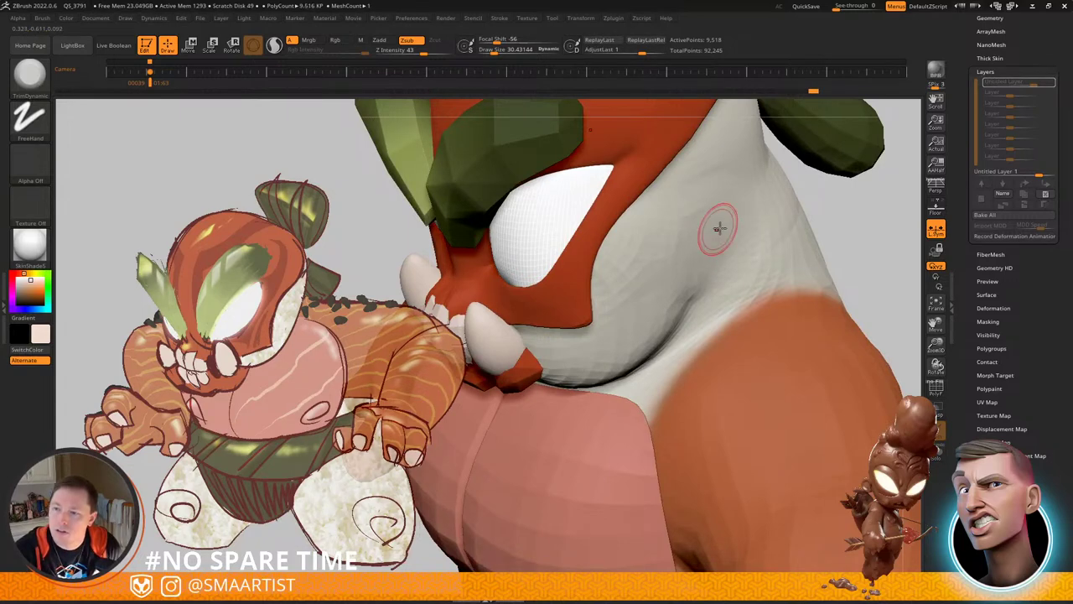
{"action": "key", "text": "s"}
{"action": "left_click_drag", "start_coordinate": [699, 224], "coordinate": [702, 224]}
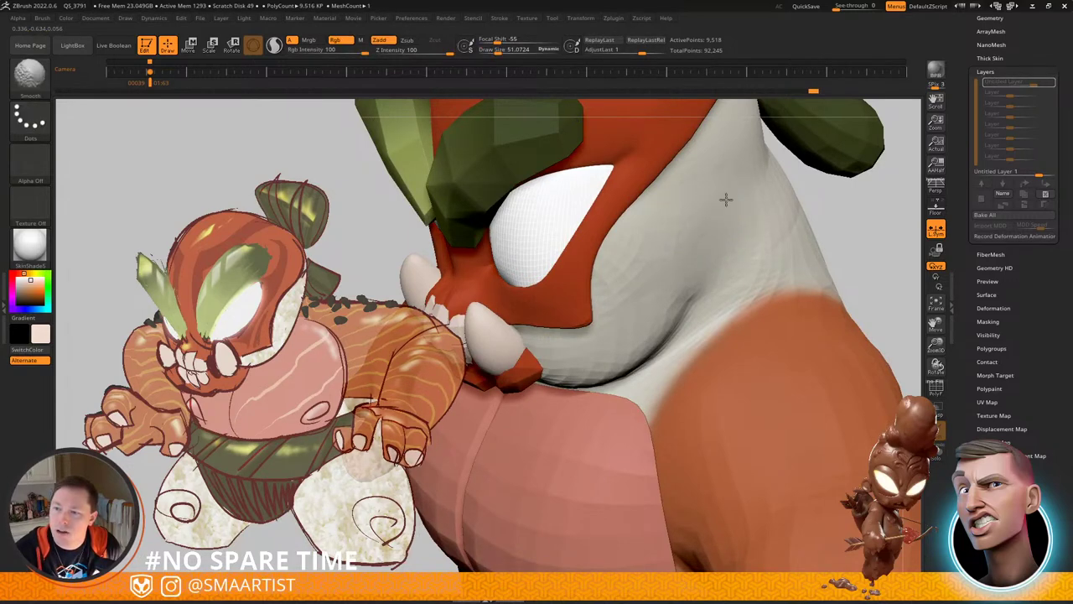
{"action": "mouse_move", "coordinate": [742, 227]}
{"action": "right_mouse_down", "text": "ctrl"}
{"action": "mouse_move", "coordinate": [712, 204]}
{"action": "mouse_move", "coordinate": [719, 220]}
{"action": "right_mouse_up", "text": "ctrl"}
Step: Select the eyebrows and reshape their upper ends with the Move brush at a draw size of about 90
{"action": "mouse_move", "coordinate": [719, 220]}
{"action": "right_mouse_down"}
{"action": "mouse_move", "coordinate": [803, 208]}
{"action": "mouse_move", "coordinate": [803, 221]}
{"action": "mouse_move", "coordinate": [838, 199]}
{"action": "mouse_move", "coordinate": [817, 197]}
{"action": "mouse_move", "coordinate": [828, 196]}
{"action": "right_mouse_up"}
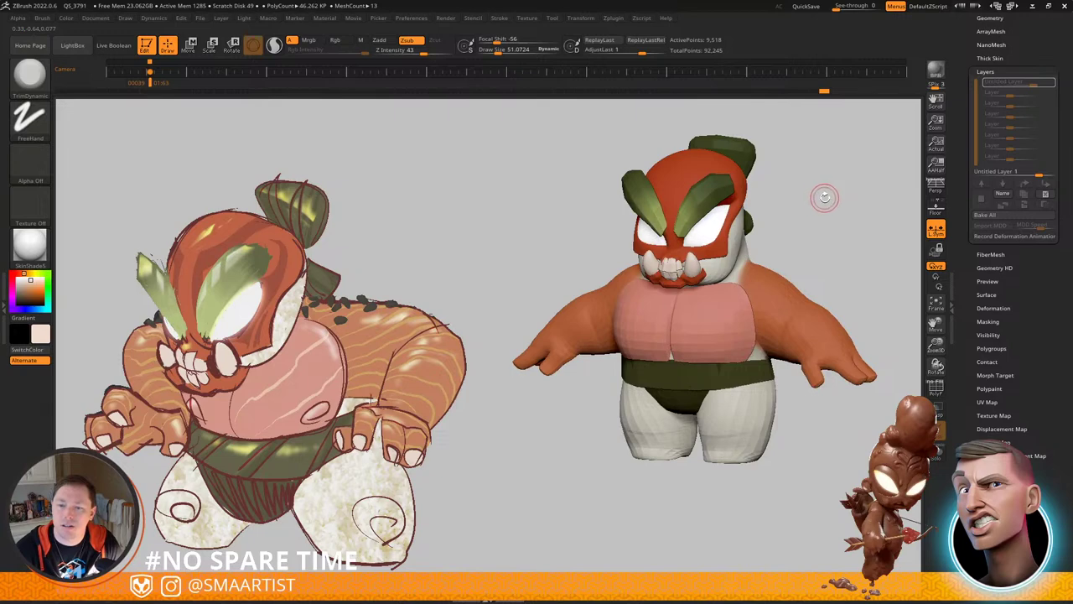
{"action": "right_click_drag", "start_coordinate": [823, 196], "coordinate": [767, 251]}
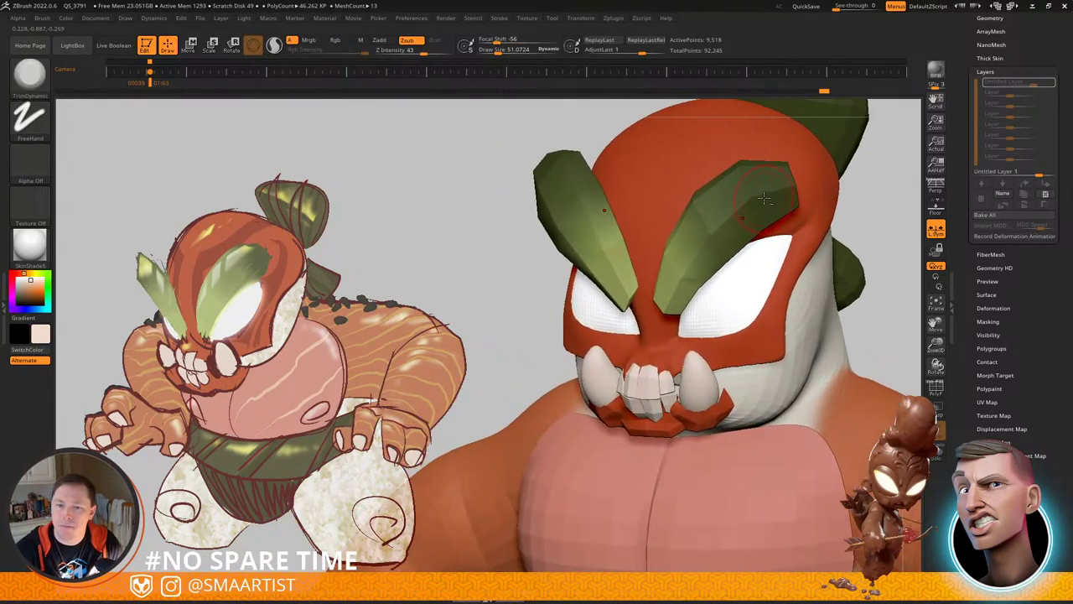
{"action": "right_click_drag", "start_coordinate": [723, 211], "coordinate": [521, 197]}
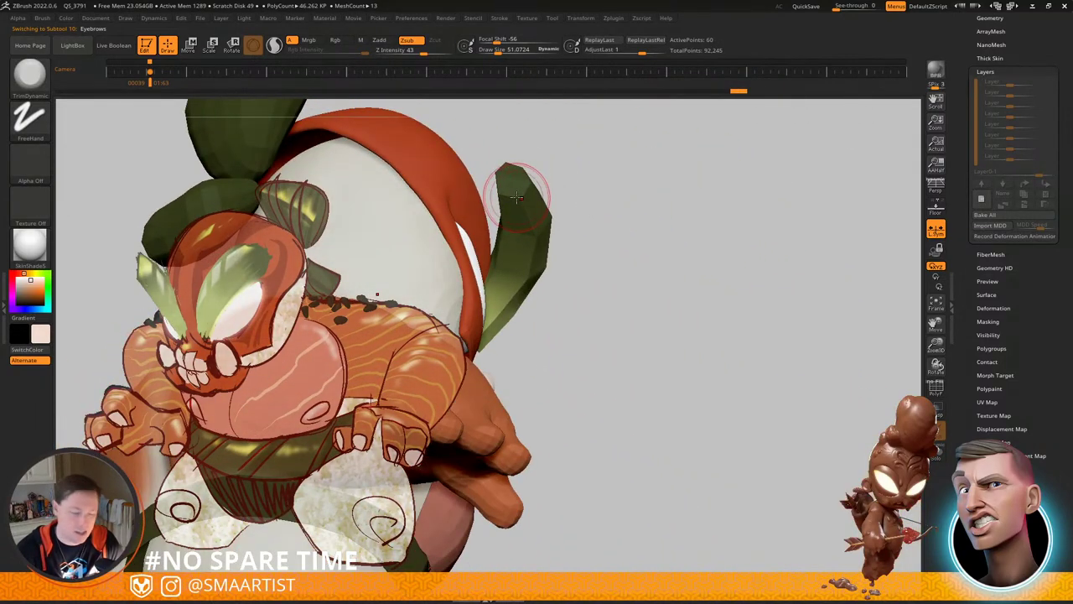
{"action": "key", "text": "b"}
{"action": "key", "text": "m"}
{"action": "key", "text": "v"}
{"action": "key", "text": "s"}
{"action": "left_click_drag", "start_coordinate": [520, 199], "coordinate": [563, 218]}
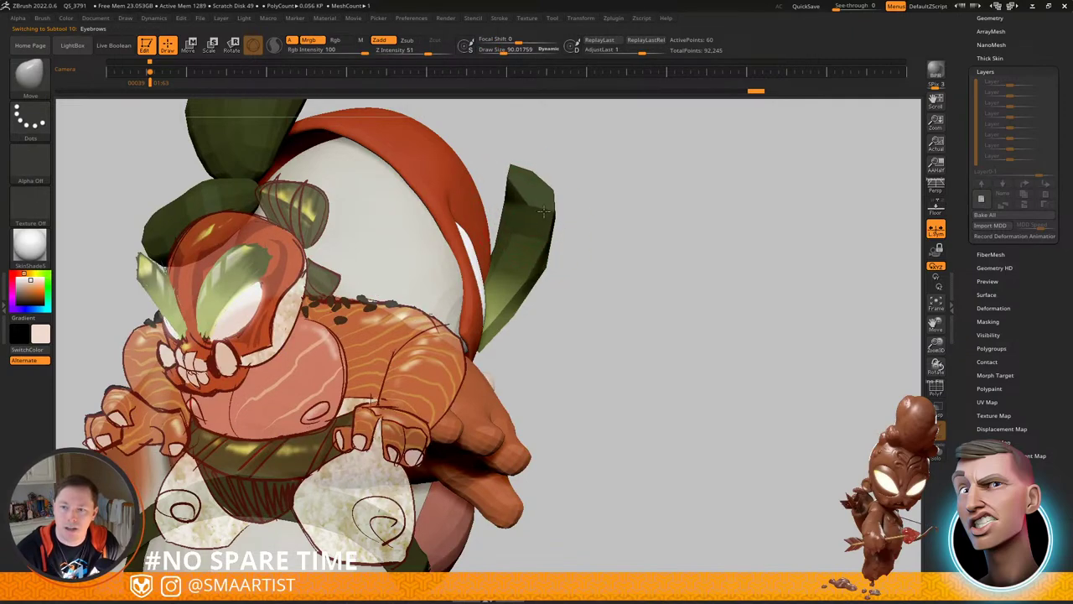
{"action": "mouse_move", "coordinate": [616, 254]}
{"action": "right_mouse_down"}
{"action": "mouse_move", "coordinate": [555, 220]}
{"action": "mouse_move", "coordinate": [532, 181]}
{"action": "right_mouse_up"}
Step: Adjust the overall curve of the eyebrows with the Move brush at a draw size of about 124
{"action": "right_click_drag", "start_coordinate": [507, 228], "coordinate": [492, 235]}
{"action": "key", "text": "s"}
{"action": "left_click_drag", "start_coordinate": [482, 238], "coordinate": [488, 239]}
{"action": "left_click_drag", "start_coordinate": [510, 252], "coordinate": [523, 258]}
{"action": "right_click_drag", "start_coordinate": [517, 266], "coordinate": [535, 268]}
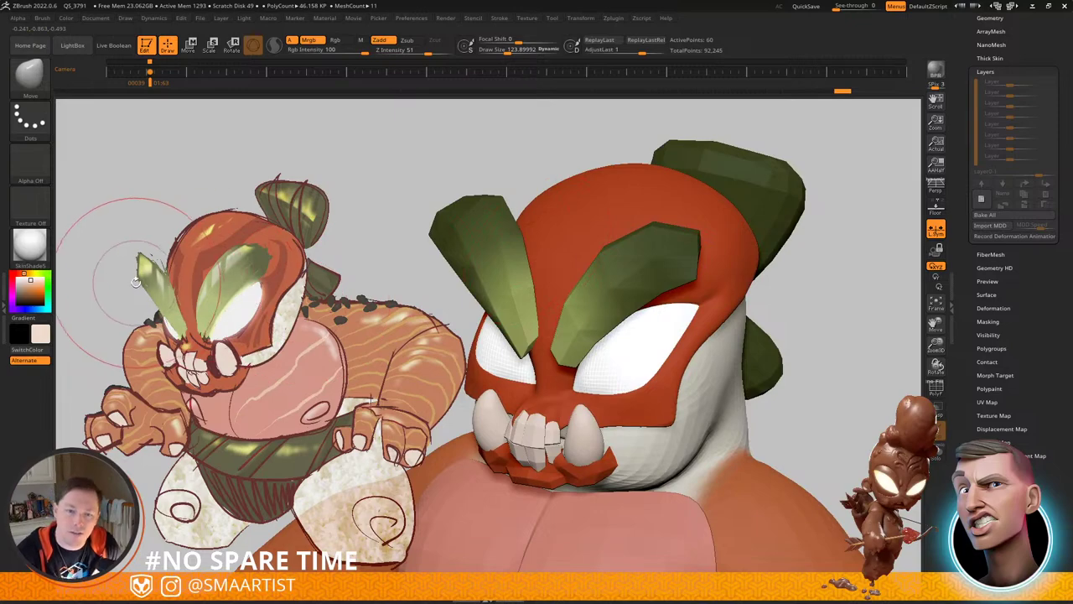
Step: Refine the eyebrows' upper ends to match the concept art at draw sizes of about 86 and 109
{"action": "mouse_move", "coordinate": [647, 279]}
{"action": "right_mouse_down"}
{"action": "mouse_move", "coordinate": [684, 270]}
{"action": "mouse_move", "coordinate": [683, 289]}
{"action": "right_mouse_up"}
{"action": "key", "text": "s"}
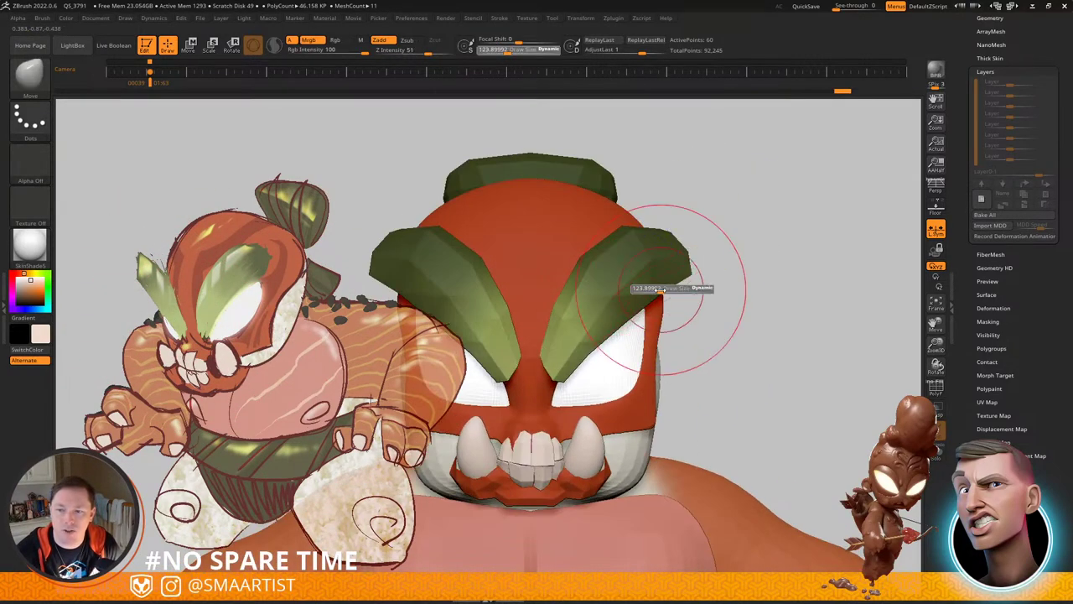
{"action": "left_click_drag", "start_coordinate": [662, 291], "coordinate": [659, 291]}
{"action": "mouse_move", "coordinate": [703, 329]}
{"action": "right_mouse_down"}
{"action": "mouse_move", "coordinate": [674, 337]}
{"action": "mouse_move", "coordinate": [706, 319]}
{"action": "right_mouse_up"}
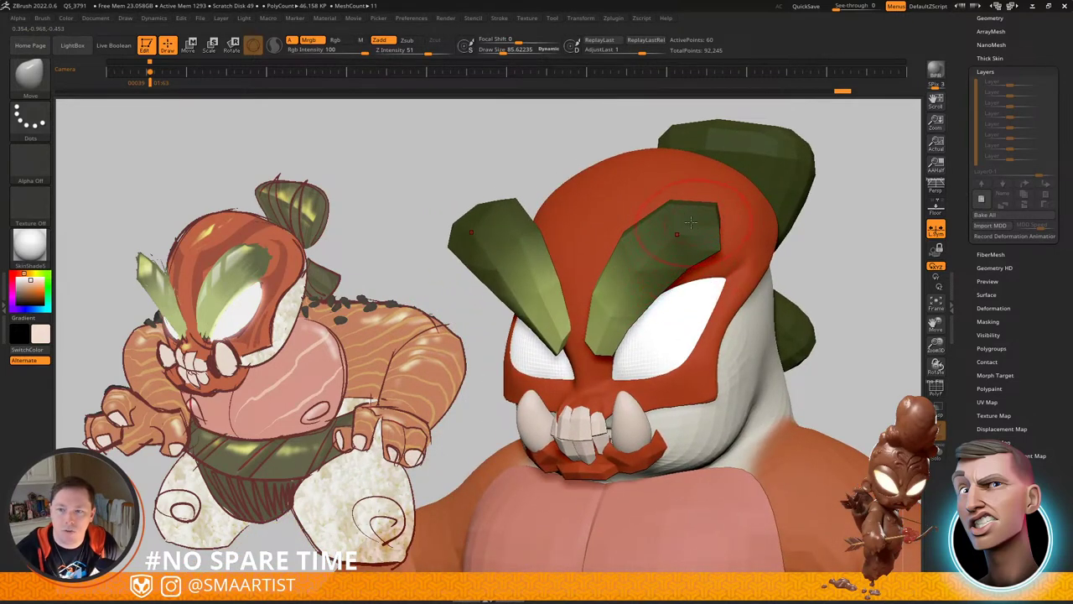
{"action": "left_click_drag", "start_coordinate": [677, 216], "coordinate": [669, 215]}
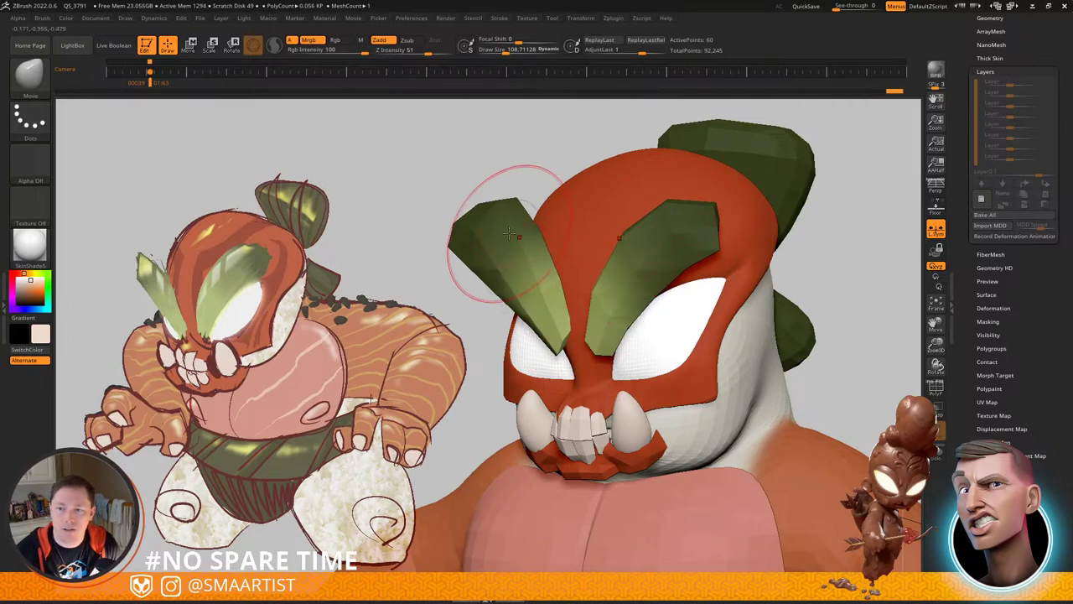
Step: Show the polyframe, shape the back edge of the eyebrow tips at a draw size of about 42, and hide the polyframe
{"action": "mouse_move", "coordinate": [515, 237]}
{"action": "right_mouse_down"}
{"action": "mouse_move", "coordinate": [502, 259]}
{"action": "mouse_move", "coordinate": [522, 242]}
{"action": "mouse_move", "coordinate": [539, 256]}
{"action": "mouse_move", "coordinate": [534, 247]}
{"action": "mouse_move", "coordinate": [553, 246]}
{"action": "mouse_move", "coordinate": [545, 226]}
{"action": "right_mouse_up"}
{"action": "key", "text": "shift+f"}
{"action": "key", "text": "s"}
{"action": "left_click_drag", "start_coordinate": [537, 227], "coordinate": [528, 227]}
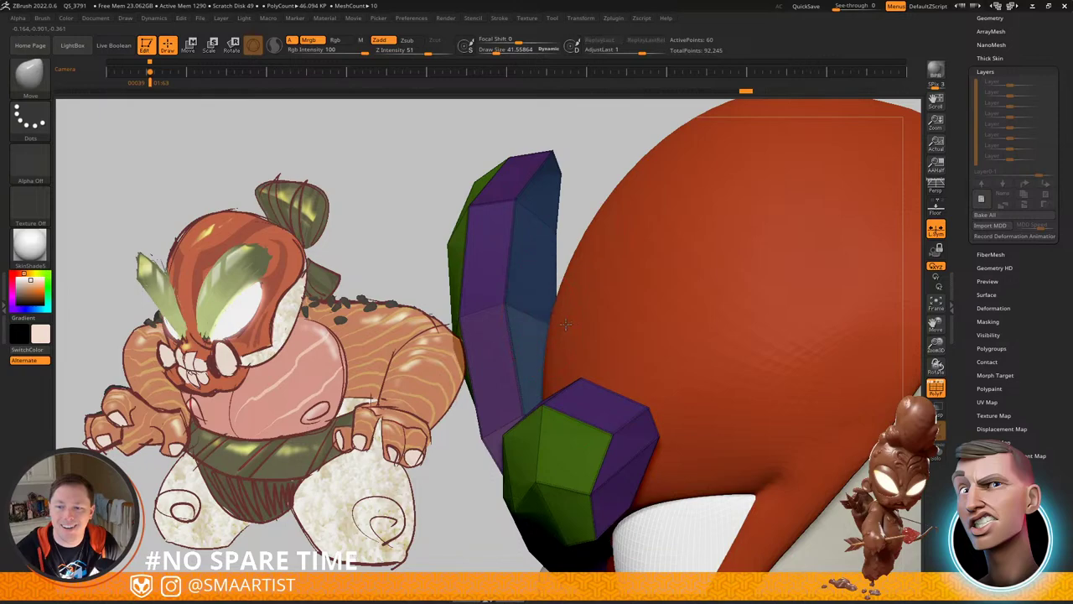
{"action": "left_click_drag", "start_coordinate": [560, 177], "coordinate": [585, 176]}
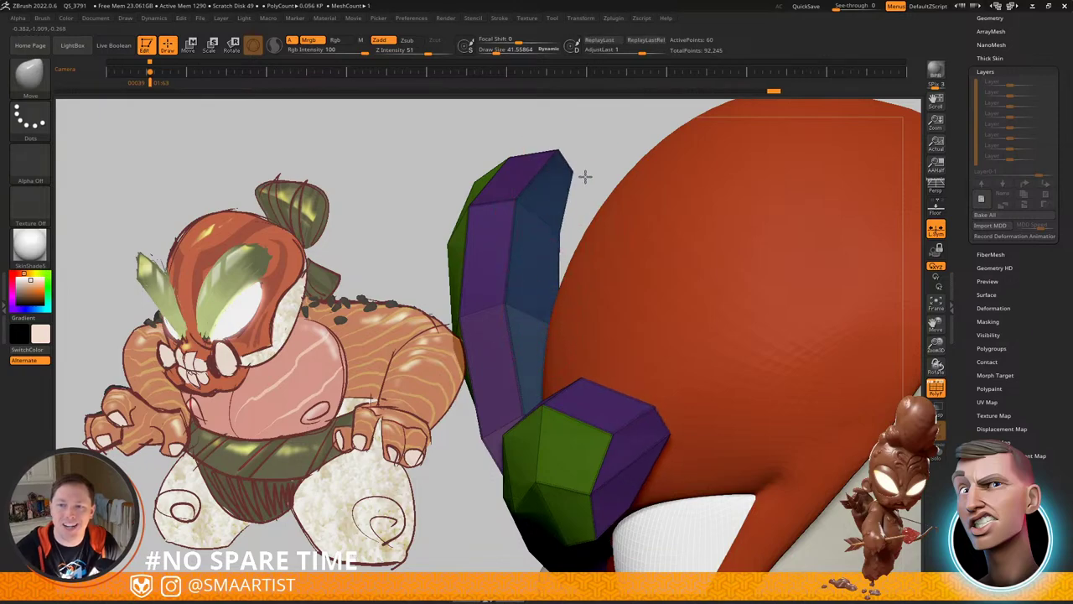
{"action": "right_click_drag", "start_coordinate": [577, 258], "coordinate": [650, 184]}
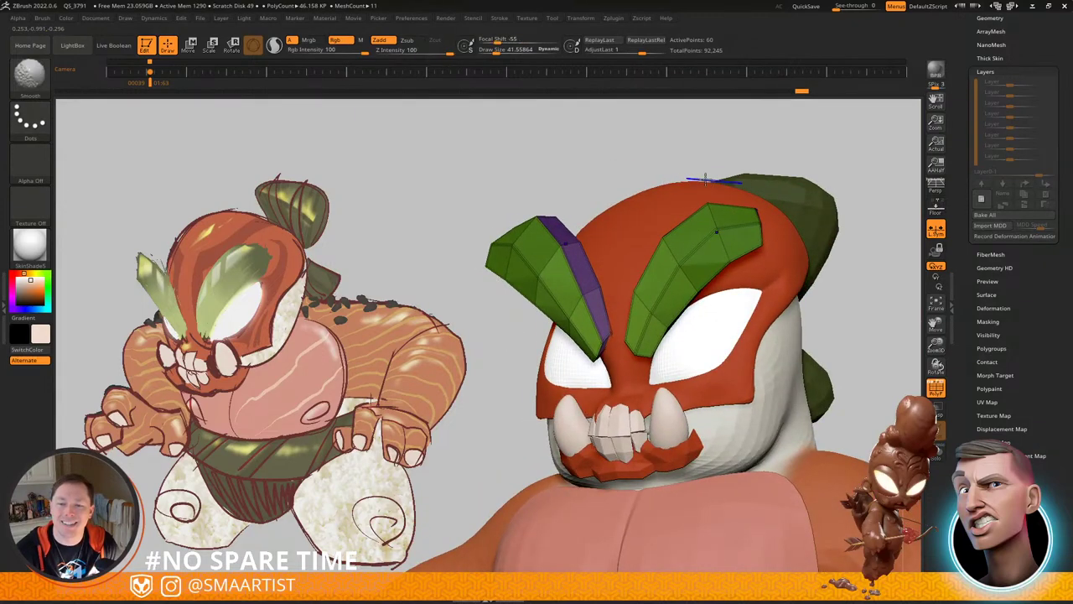
{"action": "key", "text": "shift+f"}
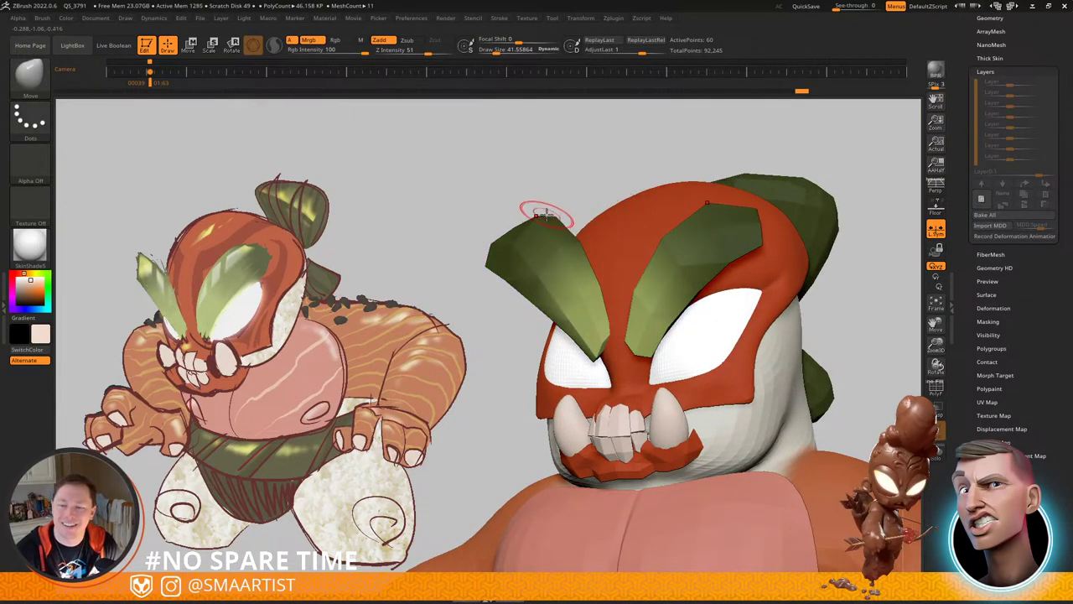
Step: Adjust the eyebrows' upper ends with the Move brush and select the red face mask at a draw size of about 77
{"action": "right_click_drag", "start_coordinate": [560, 197], "coordinate": [559, 219]}
{"action": "left_click_drag", "start_coordinate": [555, 215], "coordinate": [549, 224]}
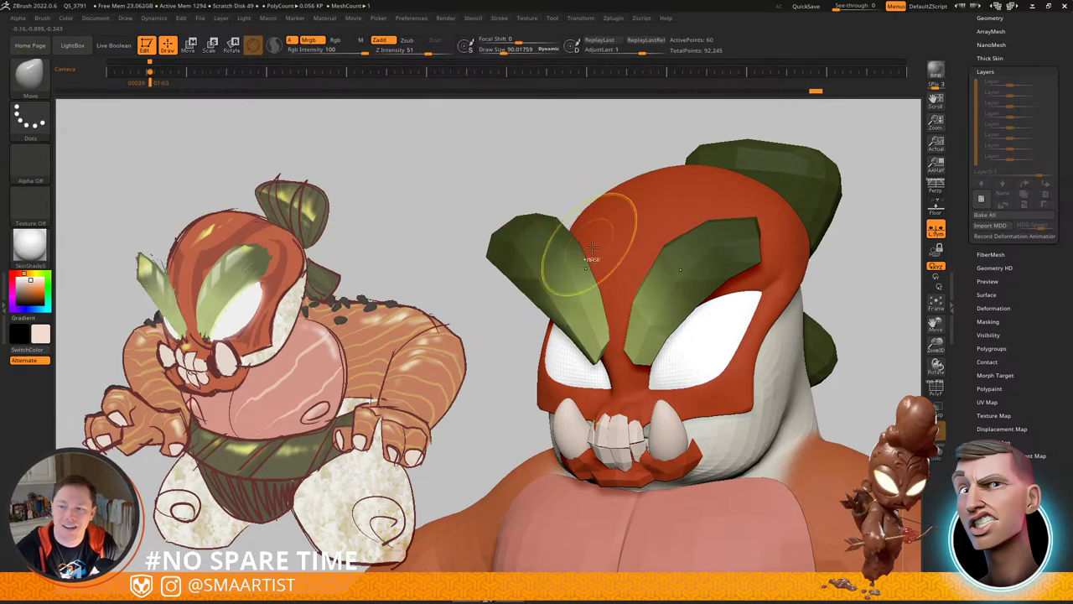
{"action": "right_click_drag", "start_coordinate": [592, 248], "coordinate": [713, 243], "text": "ctrl"}
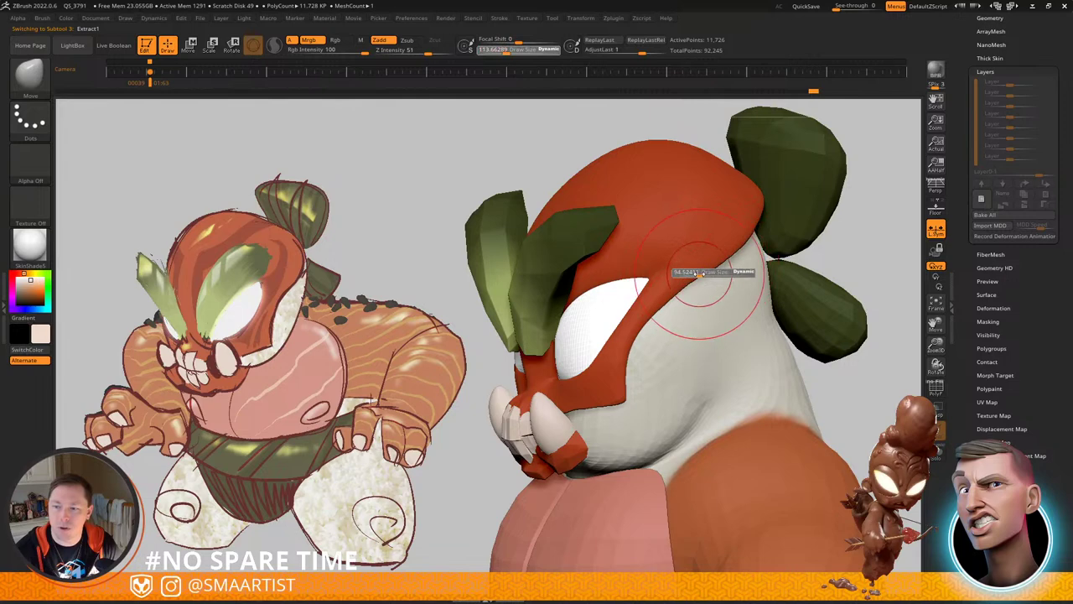
{"action": "mouse_move", "coordinate": [733, 251]}
{"action": "right_mouse_down"}
{"action": "mouse_move", "coordinate": [694, 238]}
{"action": "mouse_move", "coordinate": [738, 214]}
{"action": "mouse_move", "coordinate": [806, 239]}
{"action": "mouse_move", "coordinate": [774, 240]}
{"action": "mouse_move", "coordinate": [793, 244]}
{"action": "mouse_move", "coordinate": [808, 215]}
{"action": "mouse_move", "coordinate": [757, 226]}
{"action": "right_mouse_up"}
{"action": "key", "text": "f"}
{"action": "right_click", "coordinate": [760, 227]}
{"action": "right_click_drag", "start_coordinate": [761, 270], "coordinate": [773, 230], "text": "alt"}
{"action": "mouse_move", "coordinate": [773, 231]}
{"action": "right_mouse_down"}
{"action": "mouse_move", "coordinate": [789, 227]}
{"action": "mouse_move", "coordinate": [789, 239]}
{"action": "right_mouse_up"}
{"action": "mouse_move", "coordinate": [789, 239]}
{"action": "right_mouse_down"}
{"action": "mouse_move", "coordinate": [800, 235]}
{"action": "mouse_move", "coordinate": [748, 241]}
{"action": "mouse_move", "coordinate": [789, 231]}
{"action": "right_mouse_up"}
{"action": "right_click_drag", "start_coordinate": [790, 230], "coordinate": [717, 293], "text": "ctrl"}
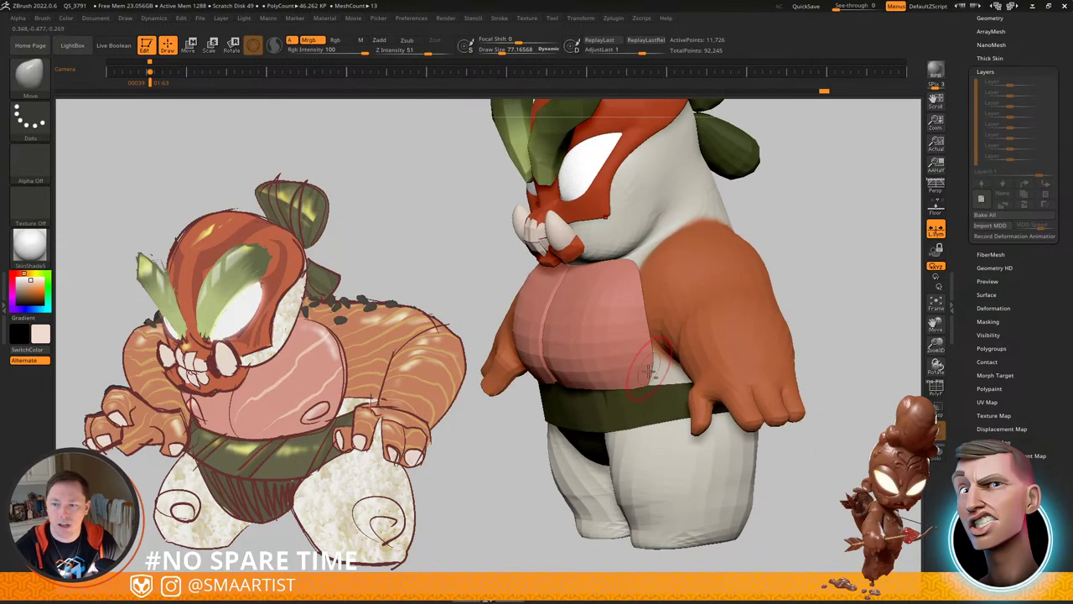
Step: Select the waist belt, show the polyframe and thicken the belt by extruding all its polygons with ZModeler
{"action": "left_click", "coordinate": [641, 407], "text": "alt"}
{"action": "key", "text": "shift+f"}
{"action": "right_click_drag", "start_coordinate": [652, 406], "coordinate": [699, 368]}
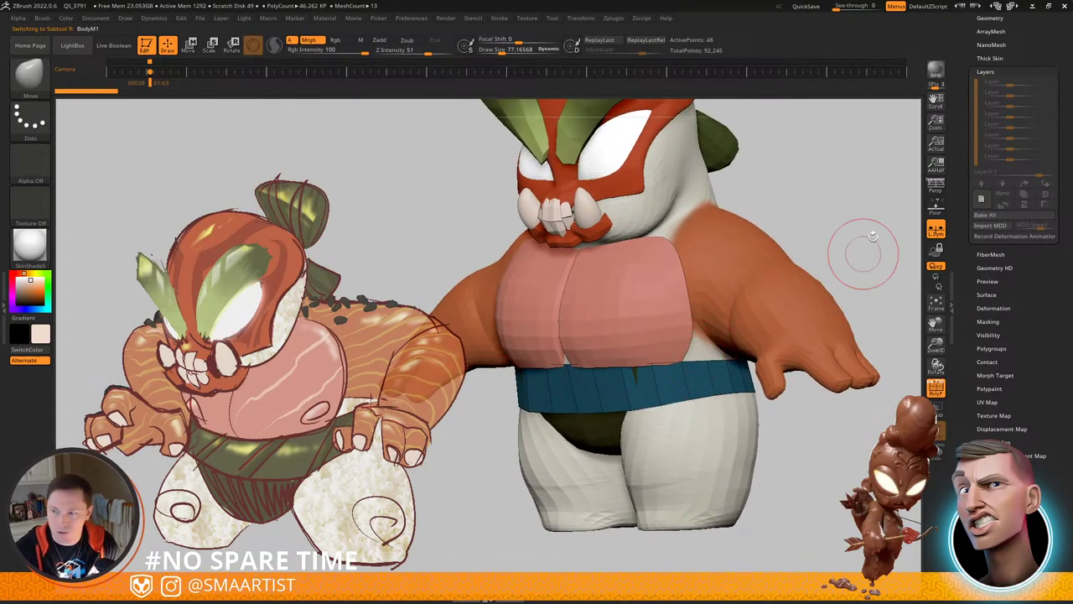
{"action": "key", "text": "b"}
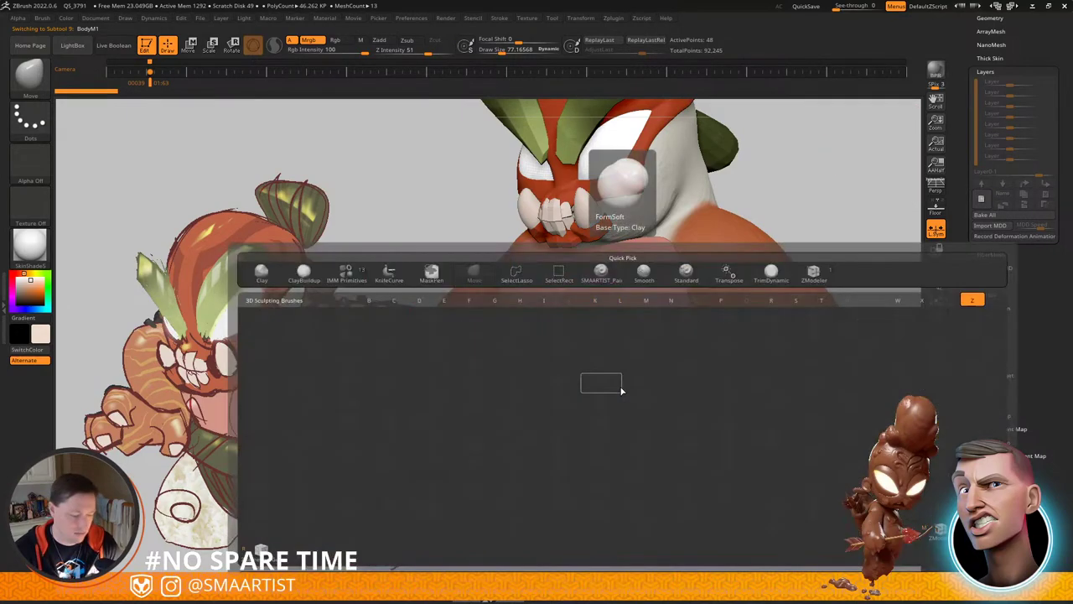
{"action": "key", "text": "z"}
{"action": "key", "text": "m"}
{"action": "key", "text": "space"}
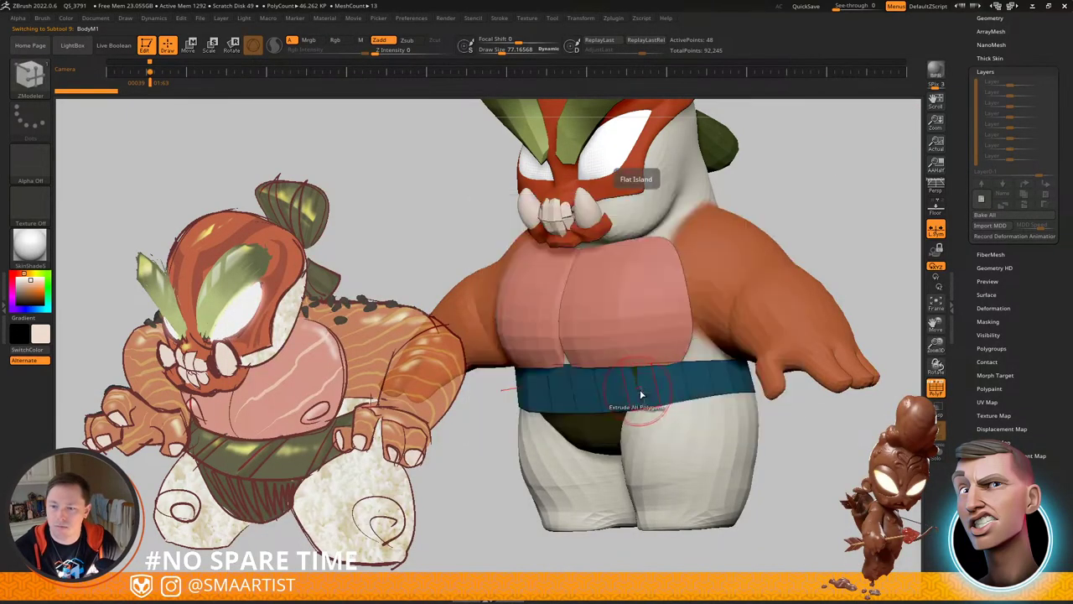
{"action": "left_click_drag", "start_coordinate": [641, 391], "coordinate": [600, 399]}
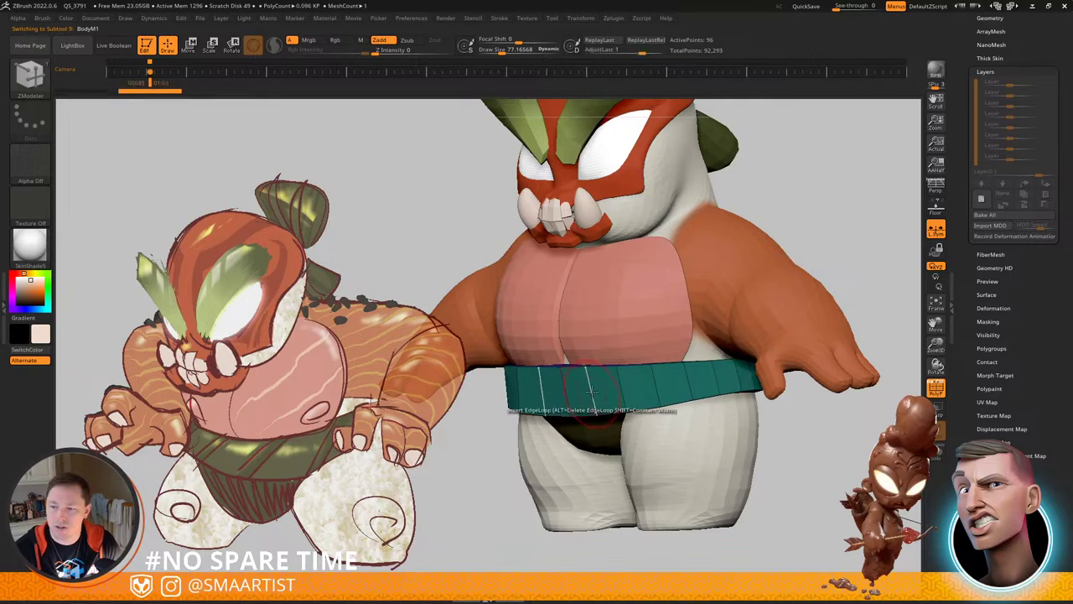
Step: Turn on dynamic subdivision for the waist belt and hide the polyframe
{"action": "right_click_drag", "start_coordinate": [654, 401], "coordinate": [796, 355]}
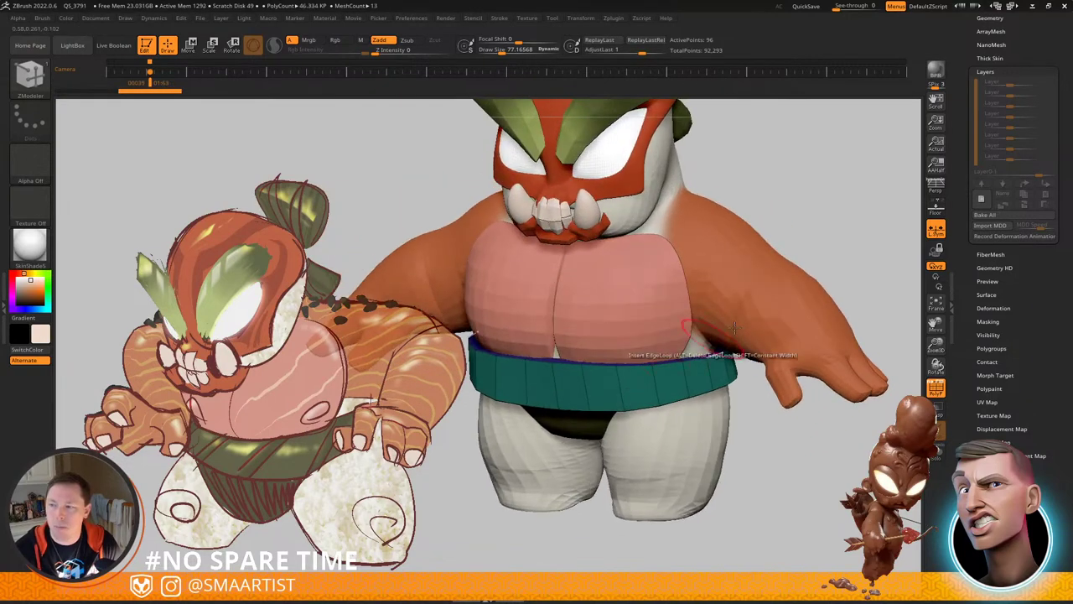
{"action": "key", "text": "d"}
{"action": "left_click", "coordinate": [585, 200]}
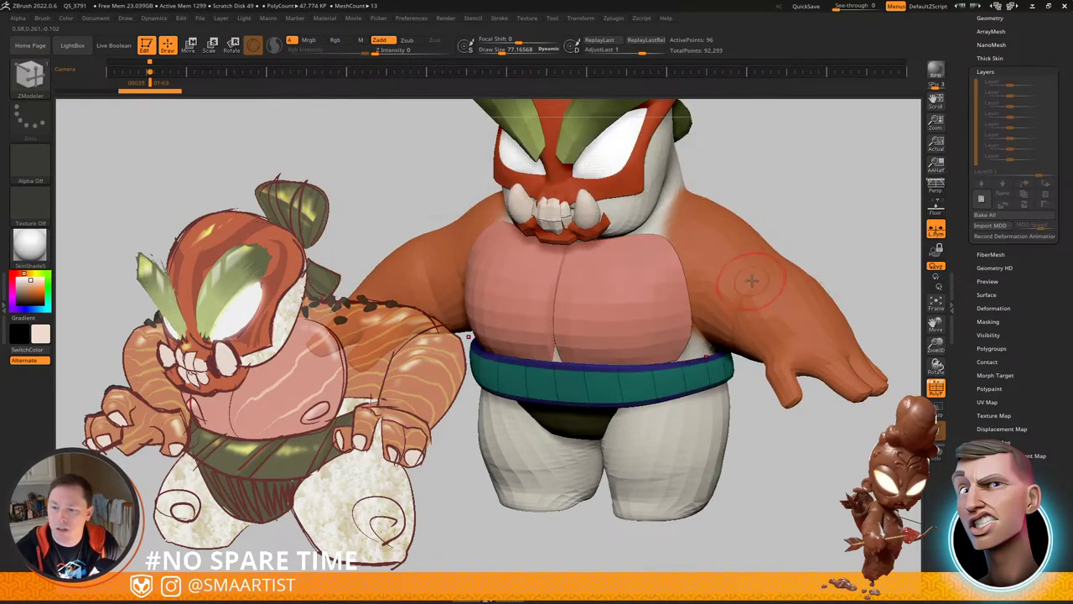
{"action": "key", "text": "shift+f"}
{"action": "right_click_drag", "start_coordinate": [755, 344], "coordinate": [744, 265], "text": "ctrl"}
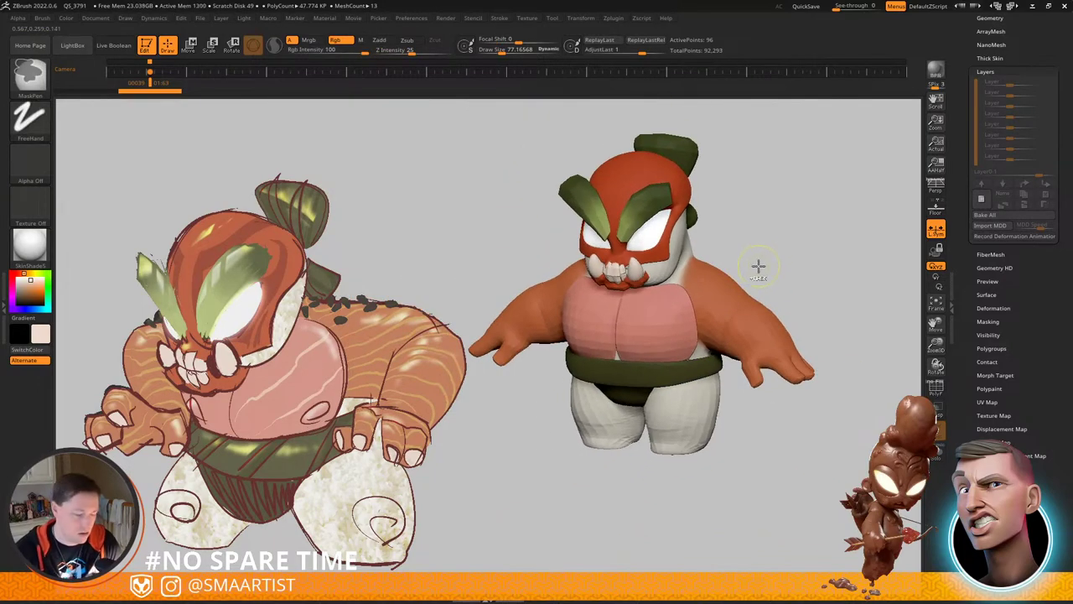
Step: Save the tool over the existing FD_Sushiyama sculpt v003 file in the _CHAR folder
{"action": "key", "text": "ctrl+s"}
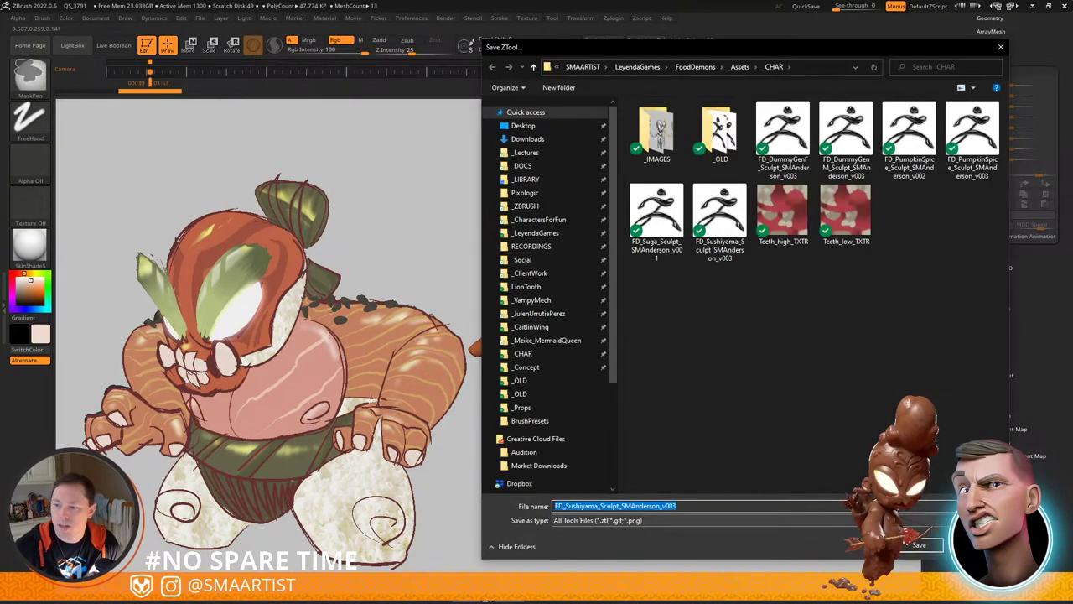
{"action": "left_click", "coordinate": [914, 545]}
{"action": "left_click", "coordinate": [560, 300]}
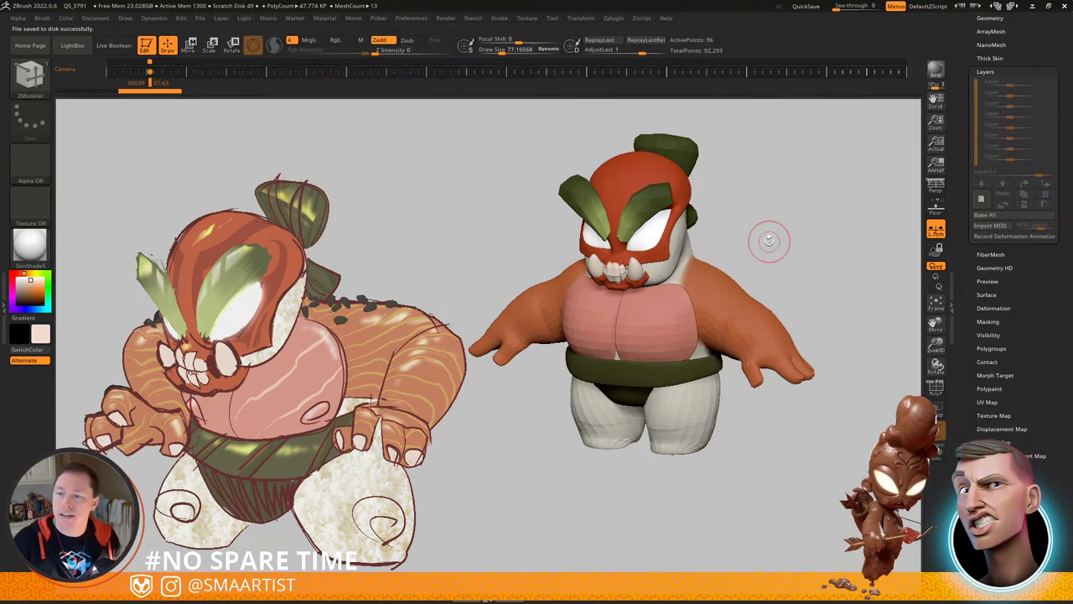
Step: Select the body and adjust the sides of its jaw with the Move brush at a draw size of about 90, checking it in isolation
{"action": "left_click_drag", "start_coordinate": [769, 241], "coordinate": [748, 242]}
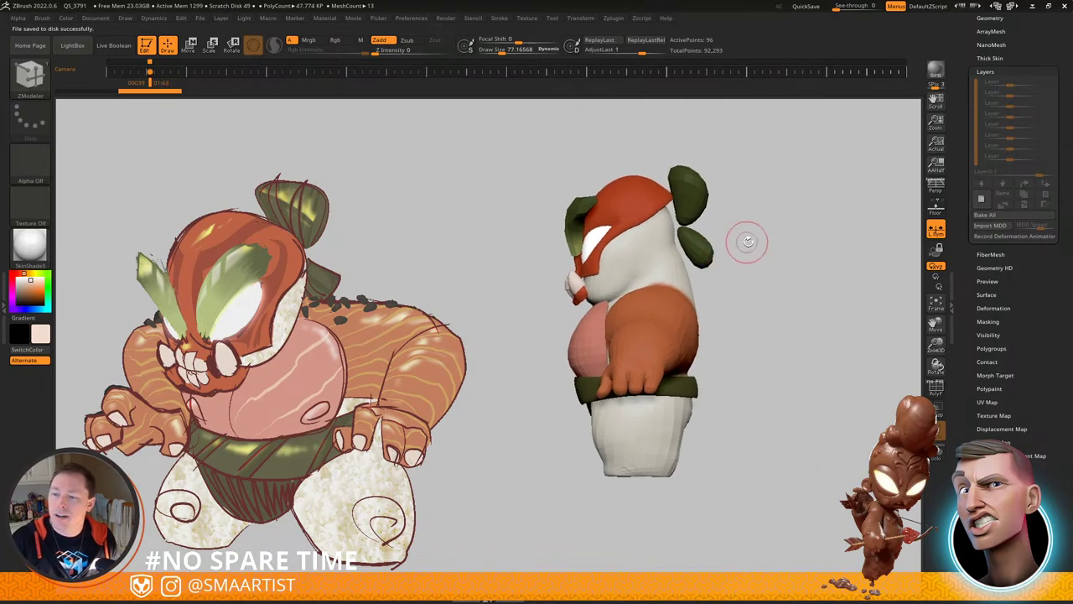
{"action": "mouse_move", "coordinate": [767, 282]}
{"action": "left_mouse_down"}
{"action": "mouse_move", "coordinate": [753, 291]}
{"action": "mouse_move", "coordinate": [776, 304]}
{"action": "mouse_move", "coordinate": [769, 280]}
{"action": "mouse_move", "coordinate": [822, 280]}
{"action": "mouse_move", "coordinate": [788, 307]}
{"action": "mouse_move", "coordinate": [825, 292]}
{"action": "mouse_move", "coordinate": [716, 281]}
{"action": "mouse_move", "coordinate": [814, 288]}
{"action": "mouse_move", "coordinate": [749, 263]}
{"action": "mouse_move", "coordinate": [808, 266]}
{"action": "mouse_move", "coordinate": [744, 271]}
{"action": "mouse_move", "coordinate": [802, 267]}
{"action": "left_mouse_up"}
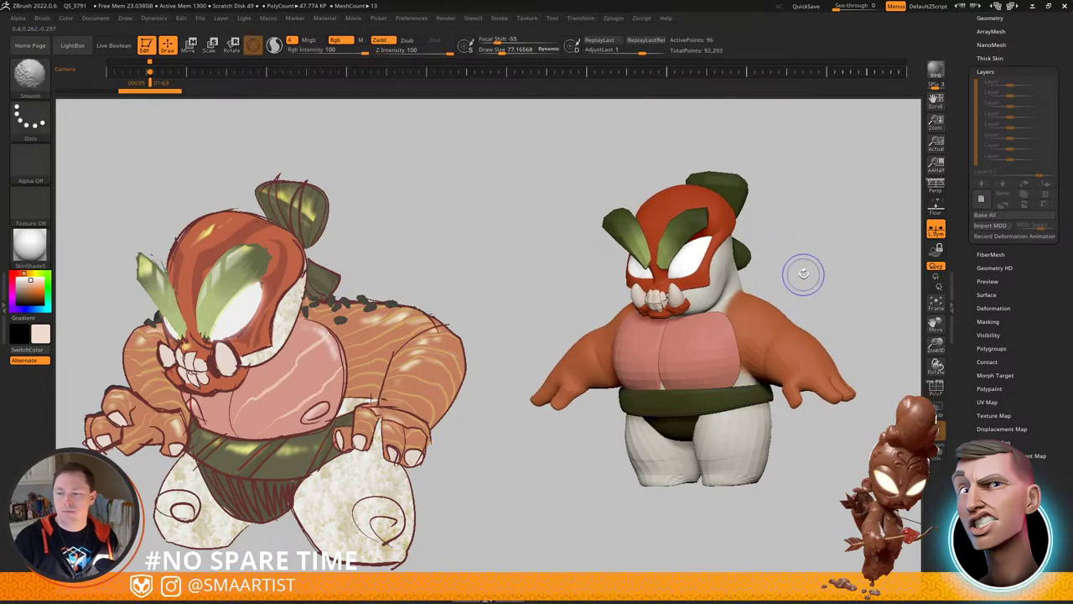
{"action": "mouse_move", "coordinate": [817, 271]}
{"action": "left_mouse_down"}
{"action": "mouse_move", "coordinate": [751, 270]}
{"action": "mouse_move", "coordinate": [759, 243]}
{"action": "mouse_move", "coordinate": [754, 292]}
{"action": "mouse_move", "coordinate": [780, 295]}
{"action": "mouse_move", "coordinate": [769, 264]}
{"action": "mouse_move", "coordinate": [811, 272]}
{"action": "mouse_move", "coordinate": [800, 265]}
{"action": "left_mouse_up"}
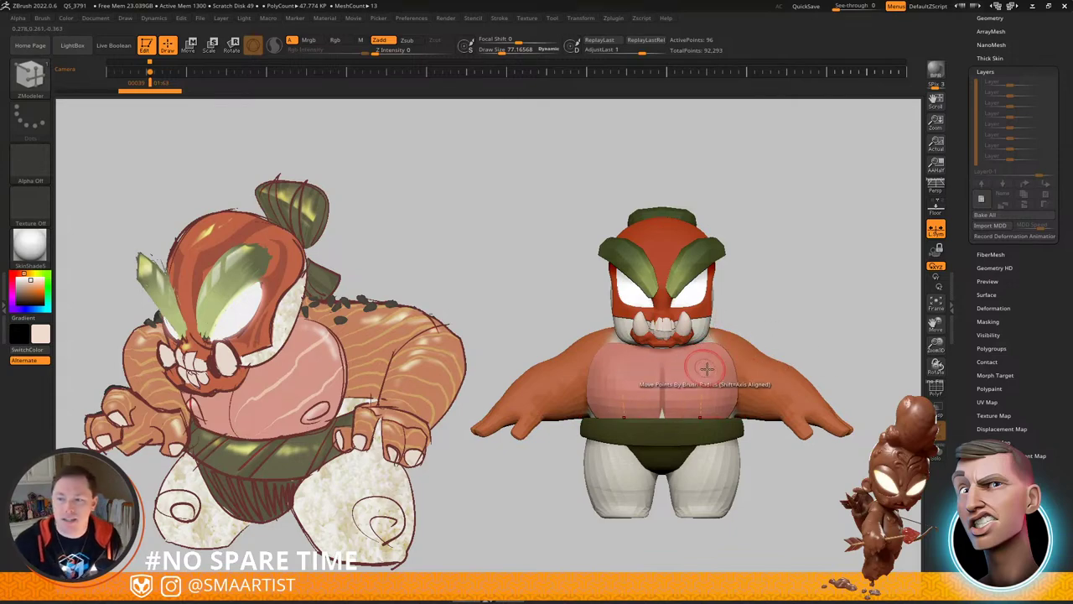
{"action": "left_click", "coordinate": [710, 338], "text": "alt"}
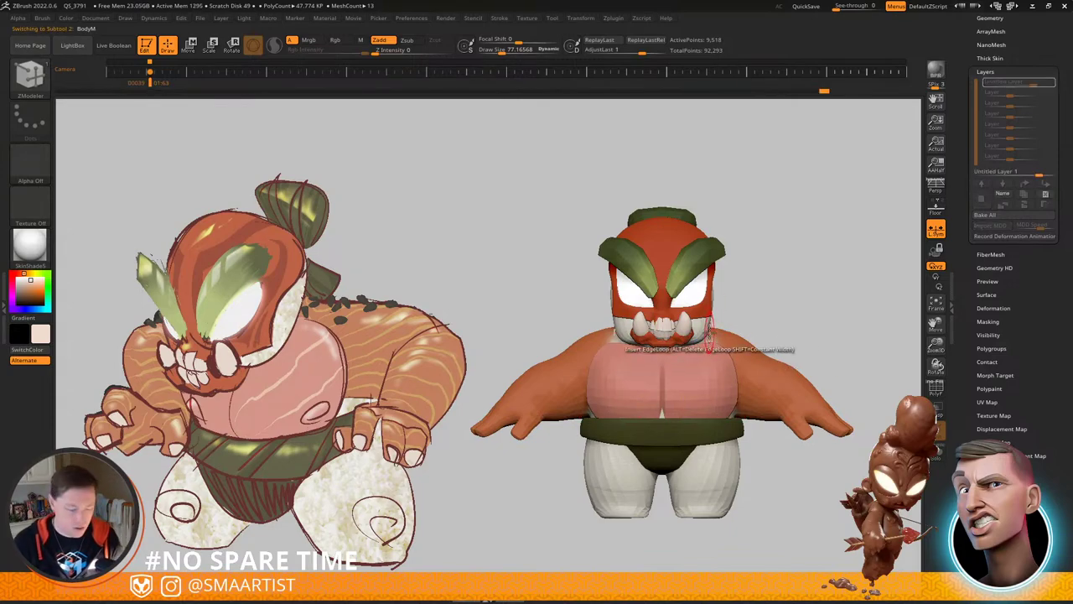
{"action": "key", "text": "b"}
{"action": "key", "text": "m"}
{"action": "key", "text": "v"}
{"action": "right_click_drag", "start_coordinate": [714, 325], "coordinate": [730, 367], "text": "ctrl"}
{"action": "key", "text": "s"}
{"action": "mouse_move", "coordinate": [701, 334]}
{"action": "left_mouse_down"}
{"action": "mouse_move", "coordinate": [710, 334]}
{"action": "mouse_move", "coordinate": [691, 332]}
{"action": "mouse_move", "coordinate": [698, 311]}
{"action": "mouse_move", "coordinate": [709, 315]}
{"action": "mouse_move", "coordinate": [692, 337]}
{"action": "left_mouse_up"}
{"action": "key", "text": "ctrl+s"}
{"action": "key", "text": "s"}
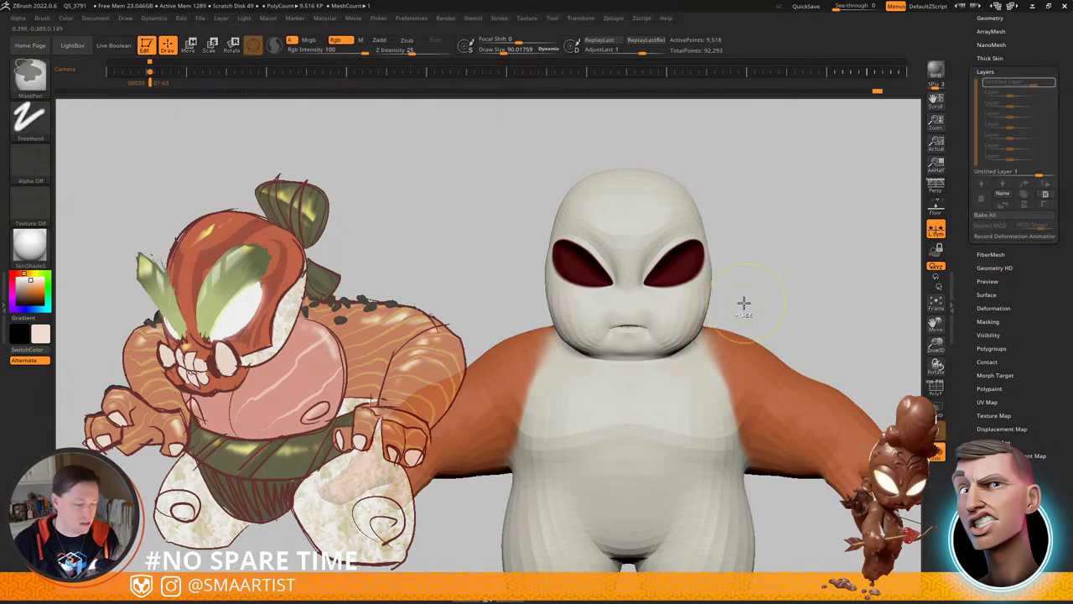
{"action": "key", "text": "ctrl+s"}
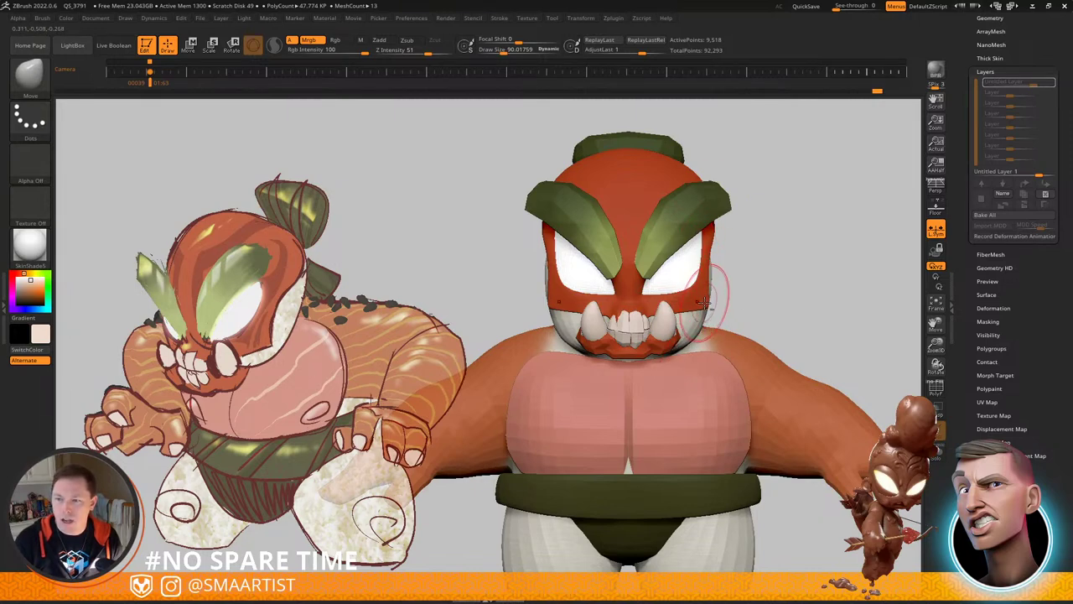
Step: Select the red face mask and adjust its outer edges with the Move brush, starting at a draw size of about 69
{"action": "left_click", "coordinate": [704, 303], "text": "alt"}
{"action": "key", "text": "s"}
{"action": "left_click_drag", "start_coordinate": [718, 306], "coordinate": [715, 306]}
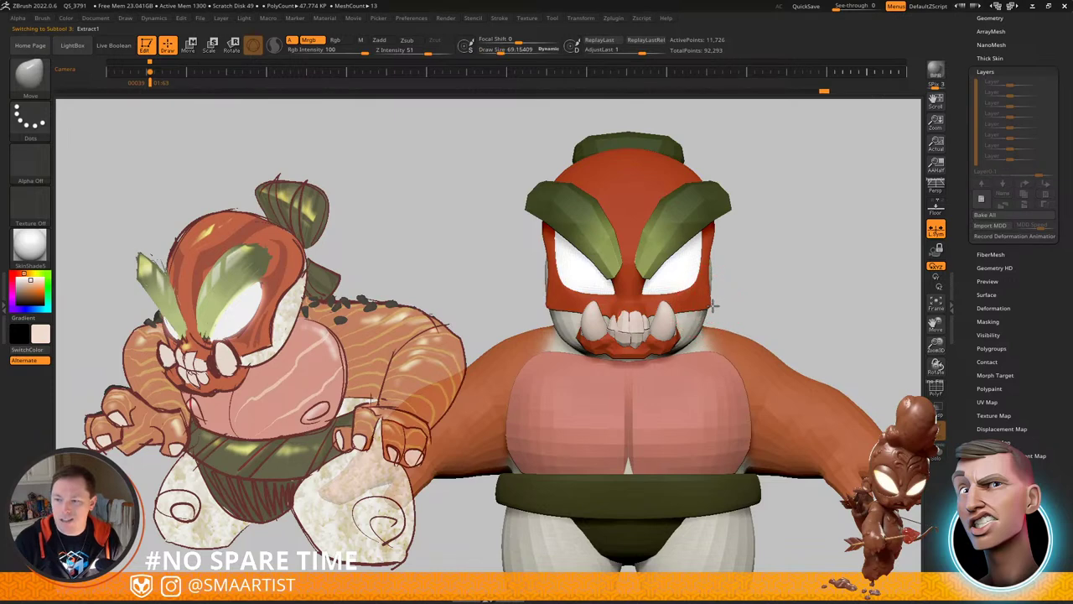
{"action": "mouse_move", "coordinate": [763, 297]}
{"action": "right_mouse_down", "text": "ctrl"}
{"action": "mouse_move", "coordinate": [768, 280]}
{"action": "mouse_move", "coordinate": [793, 360]}
{"action": "mouse_move", "coordinate": [679, 260]}
{"action": "mouse_move", "coordinate": [738, 223]}
{"action": "mouse_move", "coordinate": [743, 206]}
{"action": "right_mouse_up", "text": "ctrl"}
{"action": "key", "text": "s"}
{"action": "left_click_drag", "start_coordinate": [747, 191], "coordinate": [755, 190]}
{"action": "left_click_drag", "start_coordinate": [743, 193], "coordinate": [765, 196]}
{"action": "mouse_move", "coordinate": [762, 197]}
{"action": "right_mouse_down"}
{"action": "mouse_move", "coordinate": [783, 223]}
{"action": "mouse_move", "coordinate": [793, 269]}
{"action": "mouse_move", "coordinate": [777, 225]}
{"action": "mouse_move", "coordinate": [766, 338]}
{"action": "right_mouse_up"}
Step: Reshape the mask's sides beside the outer eye corners with the Move brush at a draw size of up to about 95
{"action": "key", "text": "s"}
{"action": "mouse_move", "coordinate": [710, 269]}
{"action": "left_mouse_down"}
{"action": "mouse_move", "coordinate": [698, 241]}
{"action": "mouse_move", "coordinate": [712, 232]}
{"action": "left_mouse_up"}
{"action": "key", "text": "s"}
{"action": "right_click_drag", "start_coordinate": [712, 232], "coordinate": [719, 280]}
{"action": "key", "text": "s"}
{"action": "left_click_drag", "start_coordinate": [711, 242], "coordinate": [712, 239]}
{"action": "mouse_move", "coordinate": [712, 239]}
{"action": "right_mouse_down"}
{"action": "mouse_move", "coordinate": [722, 277]}
{"action": "mouse_move", "coordinate": [707, 216]}
{"action": "mouse_move", "coordinate": [618, 216]}
{"action": "mouse_move", "coordinate": [714, 247]}
{"action": "mouse_move", "coordinate": [738, 246]}
{"action": "mouse_move", "coordinate": [717, 236]}
{"action": "mouse_move", "coordinate": [745, 221]}
{"action": "right_mouse_up"}
{"action": "right_click_drag", "start_coordinate": [672, 286], "coordinate": [647, 305], "text": "ctrl"}
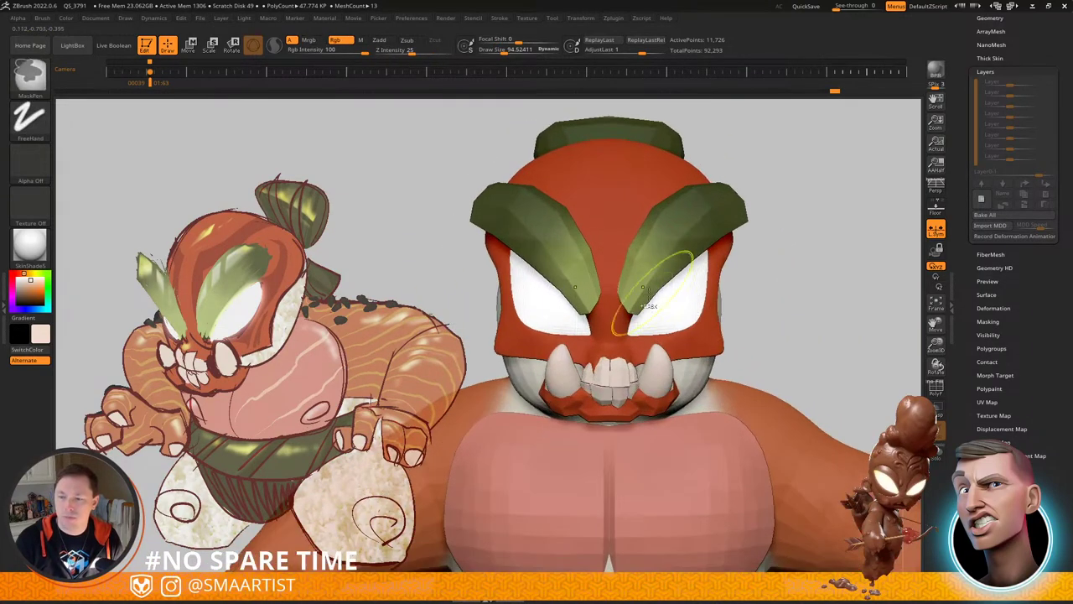
Step: Show the polyframe, select the eyebrows and reshape their inner lower ends at a draw size of about 99
{"action": "left_click_drag", "start_coordinate": [635, 309], "coordinate": [626, 307]}
{"action": "key", "text": "shift+f"}
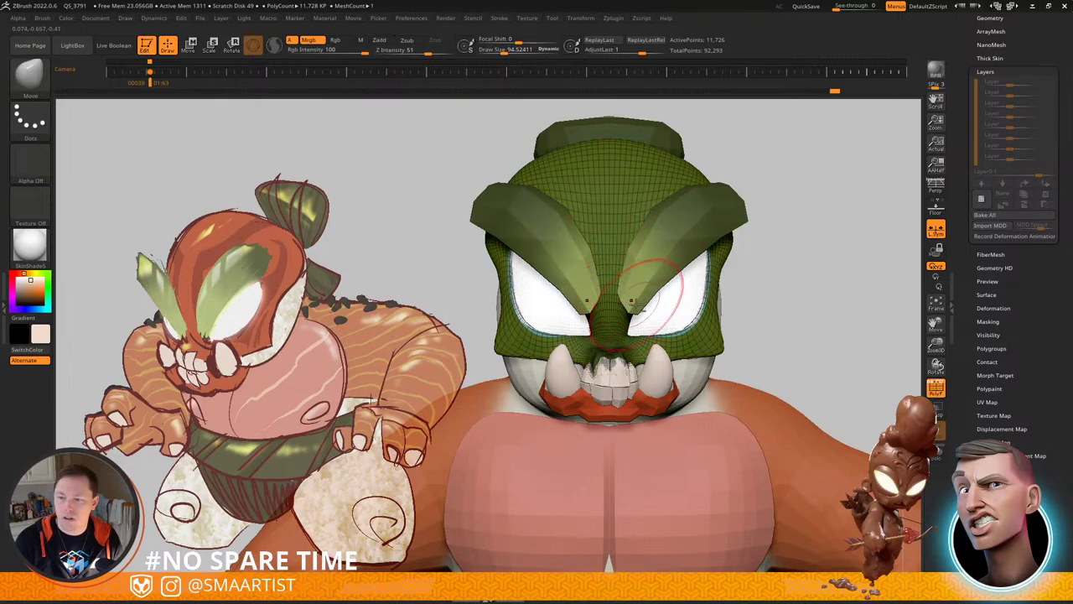
{"action": "left_click", "coordinate": [627, 297], "text": "alt"}
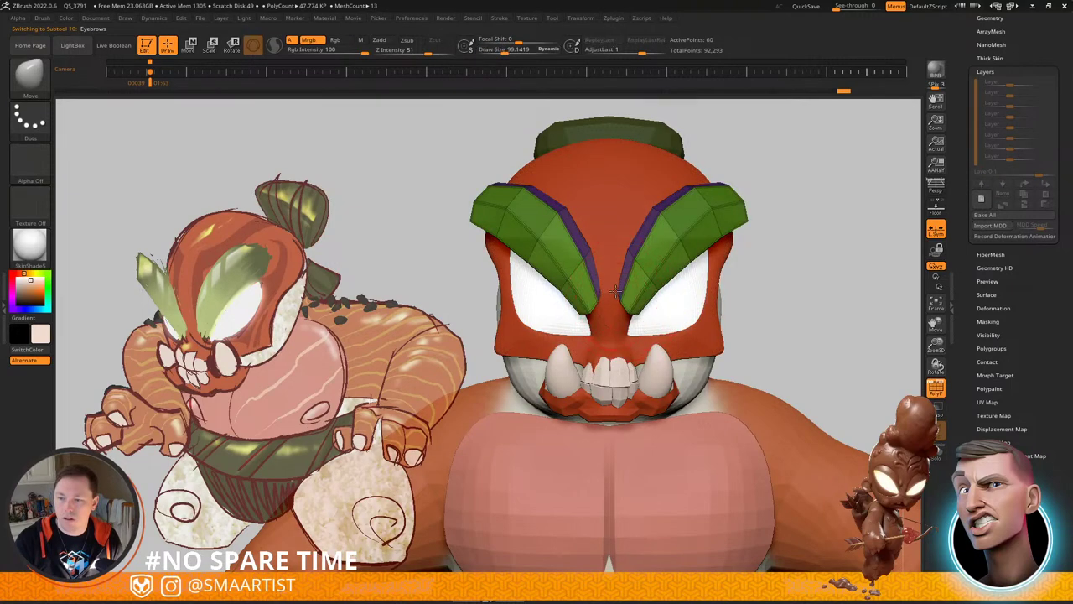
{"action": "left_click_drag", "start_coordinate": [616, 291], "coordinate": [605, 314]}
{"action": "right_click_drag", "start_coordinate": [602, 314], "coordinate": [549, 312]}
{"action": "right_click_drag", "start_coordinate": [613, 318], "coordinate": [611, 321]}
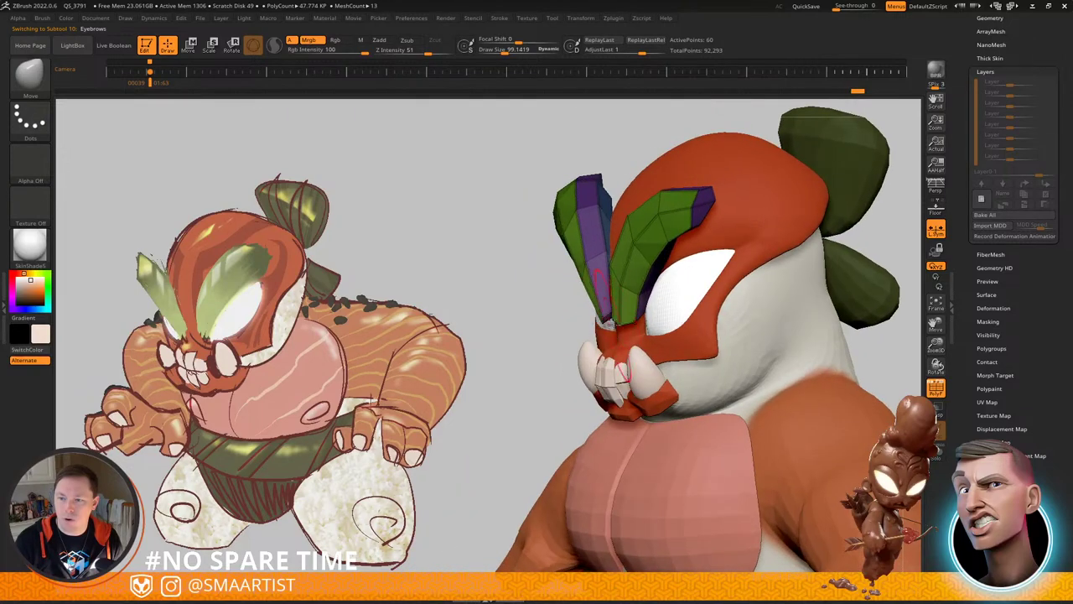
{"action": "left_click_drag", "start_coordinate": [625, 335], "coordinate": [627, 337]}
{"action": "mouse_move", "coordinate": [638, 309]}
{"action": "right_mouse_down"}
{"action": "mouse_move", "coordinate": [702, 313]}
{"action": "mouse_move", "coordinate": [598, 313]}
{"action": "right_mouse_up"}
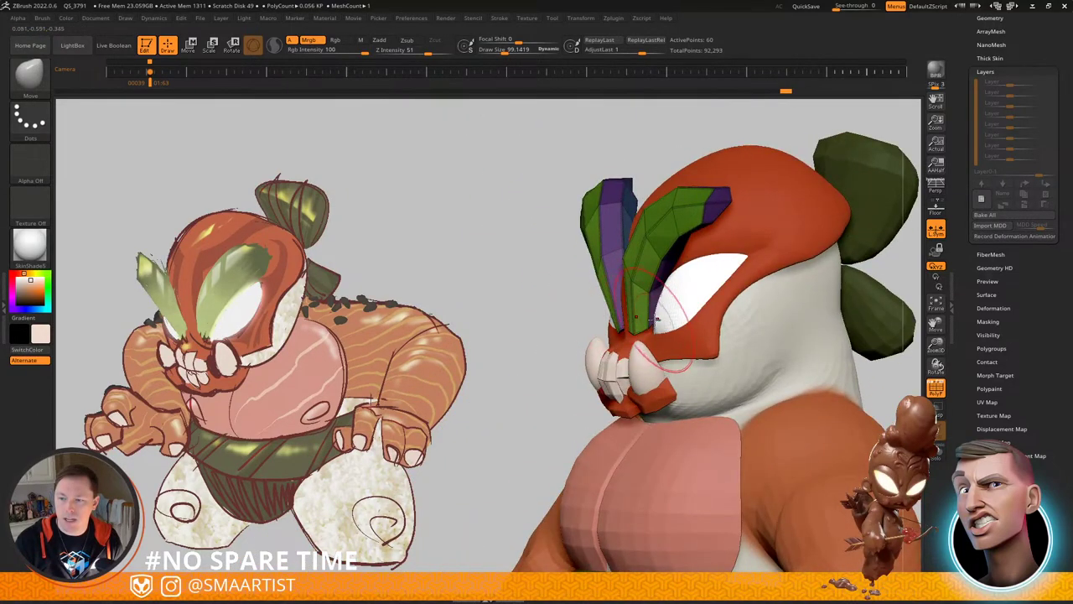
Step: Refine the eyebrows' lower tips above the nose with the Move brush at a draw size of about 42
{"action": "key", "text": "s"}
{"action": "left_click_drag", "start_coordinate": [649, 321], "coordinate": [651, 344]}
{"action": "mouse_move", "coordinate": [652, 342]}
{"action": "right_mouse_down"}
{"action": "mouse_move", "coordinate": [659, 338]}
{"action": "mouse_move", "coordinate": [641, 327]}
{"action": "right_mouse_up"}
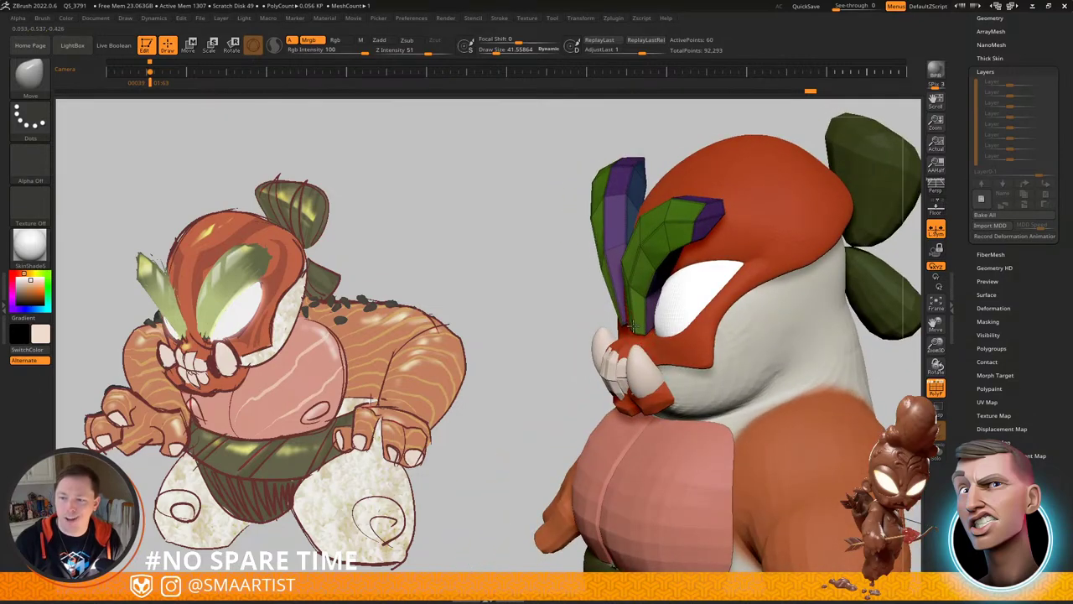
{"action": "left_click_drag", "start_coordinate": [639, 326], "coordinate": [641, 327]}
{"action": "right_click_drag", "start_coordinate": [640, 327], "coordinate": [691, 320]}
{"action": "left_click_drag", "start_coordinate": [635, 325], "coordinate": [622, 328]}
{"action": "mouse_move", "coordinate": [624, 328]}
{"action": "right_mouse_down"}
{"action": "mouse_move", "coordinate": [673, 322]}
{"action": "mouse_move", "coordinate": [629, 299]}
{"action": "right_mouse_up"}
Step: Adjust the eyebrows' edges and upper ends from several angles with the Move brush at a draw size of about 51
{"action": "key", "text": "s"}
{"action": "left_click_drag", "start_coordinate": [647, 290], "coordinate": [652, 290]}
{"action": "left_click_drag", "start_coordinate": [657, 269], "coordinate": [662, 272]}
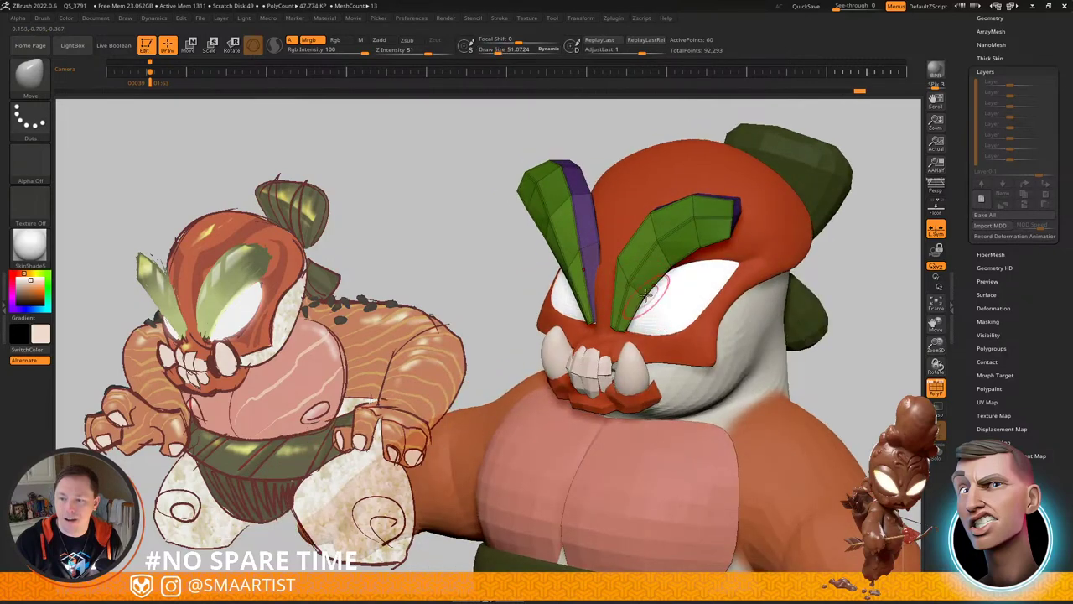
{"action": "right_click_drag", "start_coordinate": [667, 270], "coordinate": [621, 248]}
{"action": "mouse_move", "coordinate": [676, 303]}
{"action": "right_mouse_down"}
{"action": "mouse_move", "coordinate": [625, 243]}
{"action": "mouse_move", "coordinate": [685, 305]}
{"action": "mouse_move", "coordinate": [673, 218]}
{"action": "right_mouse_up"}
{"action": "left_click_drag", "start_coordinate": [663, 223], "coordinate": [666, 222]}
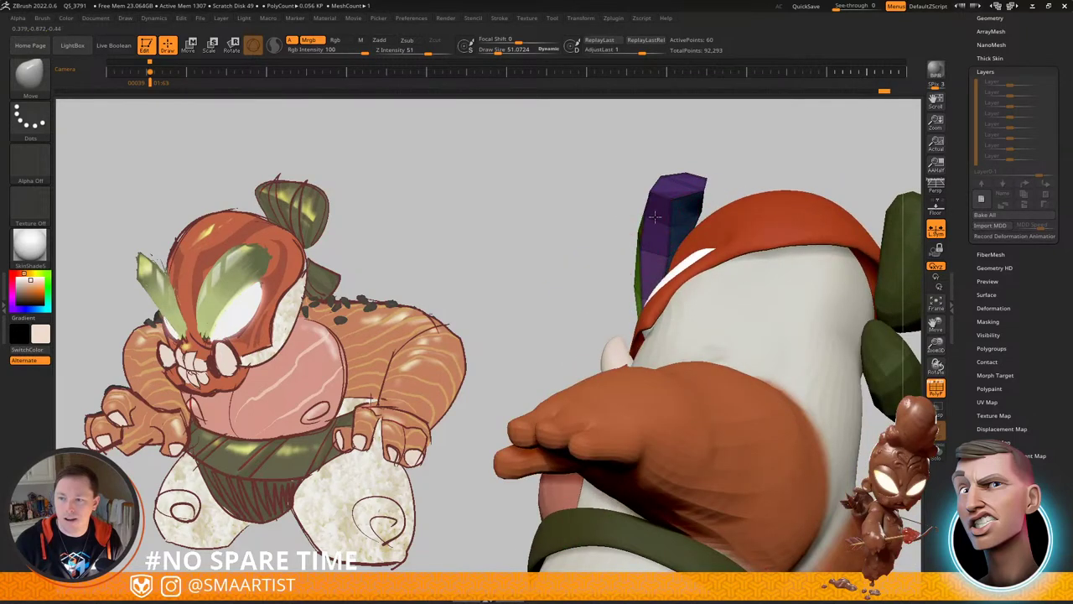
{"action": "mouse_move", "coordinate": [666, 223]}
{"action": "right_mouse_down"}
{"action": "mouse_move", "coordinate": [719, 265]}
{"action": "mouse_move", "coordinate": [713, 239]}
{"action": "mouse_move", "coordinate": [711, 255]}
{"action": "right_mouse_up"}
{"action": "left_click_drag", "start_coordinate": [537, 262], "coordinate": [540, 259]}
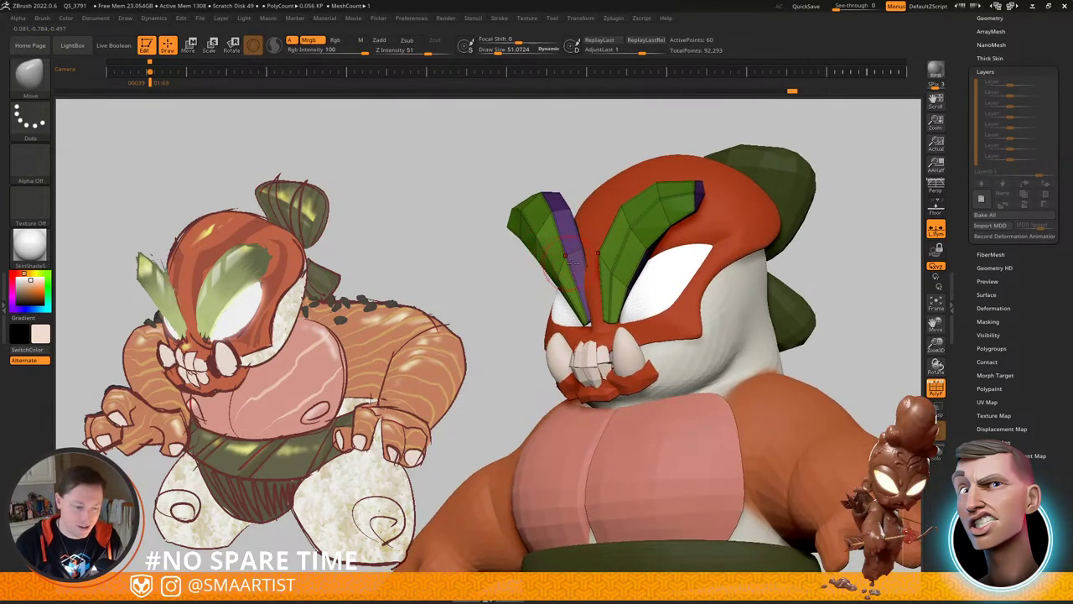
Step: Hide the polyframe and examine the eyebrows and upper body from several angles against the concept art
{"action": "right_click_drag", "start_coordinate": [622, 290], "coordinate": [624, 261], "text": "ctrl"}
{"action": "right_click_drag", "start_coordinate": [623, 262], "coordinate": [640, 226], "text": "alt"}
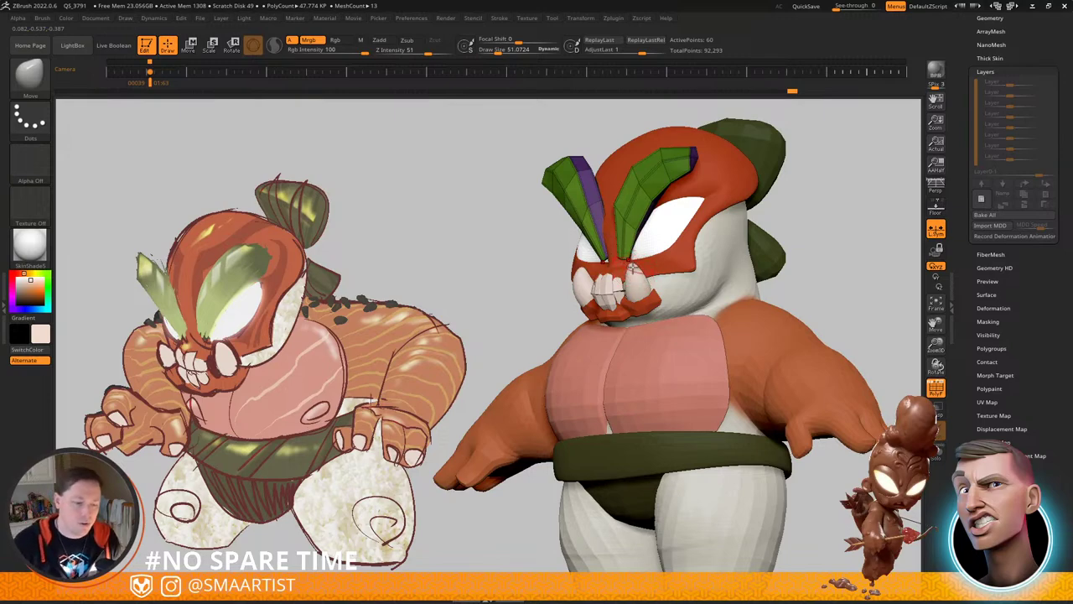
{"action": "right_click_drag", "start_coordinate": [633, 265], "coordinate": [752, 235]}
{"action": "key", "text": "shift+f"}
{"action": "right_click_drag", "start_coordinate": [749, 293], "coordinate": [742, 258], "text": "ctrl"}
{"action": "right_click_drag", "start_coordinate": [742, 258], "coordinate": [761, 292], "text": "alt"}
{"action": "left_click_drag", "start_coordinate": [761, 292], "coordinate": [790, 250]}
{"action": "mouse_move", "coordinate": [790, 250]}
{"action": "right_mouse_down"}
{"action": "mouse_move", "coordinate": [786, 242]}
{"action": "mouse_move", "coordinate": [811, 268]}
{"action": "right_mouse_up"}
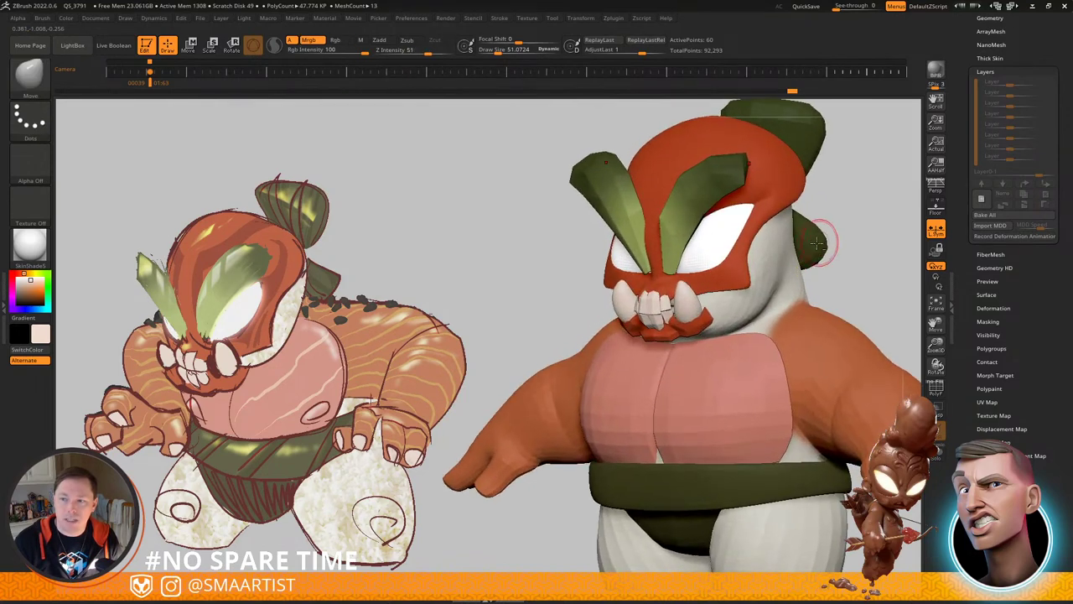
{"action": "right_click_drag", "start_coordinate": [824, 232], "coordinate": [799, 251], "text": "alt"}
Step: Reshape the middle of the eyebrows with the Move brush at a draw size of about 77 and smooth their surface
{"action": "mouse_move", "coordinate": [685, 269]}
{"action": "right_mouse_down"}
{"action": "mouse_move", "coordinate": [710, 267]}
{"action": "mouse_move", "coordinate": [680, 268]}
{"action": "right_mouse_up"}
{"action": "key", "text": "s"}
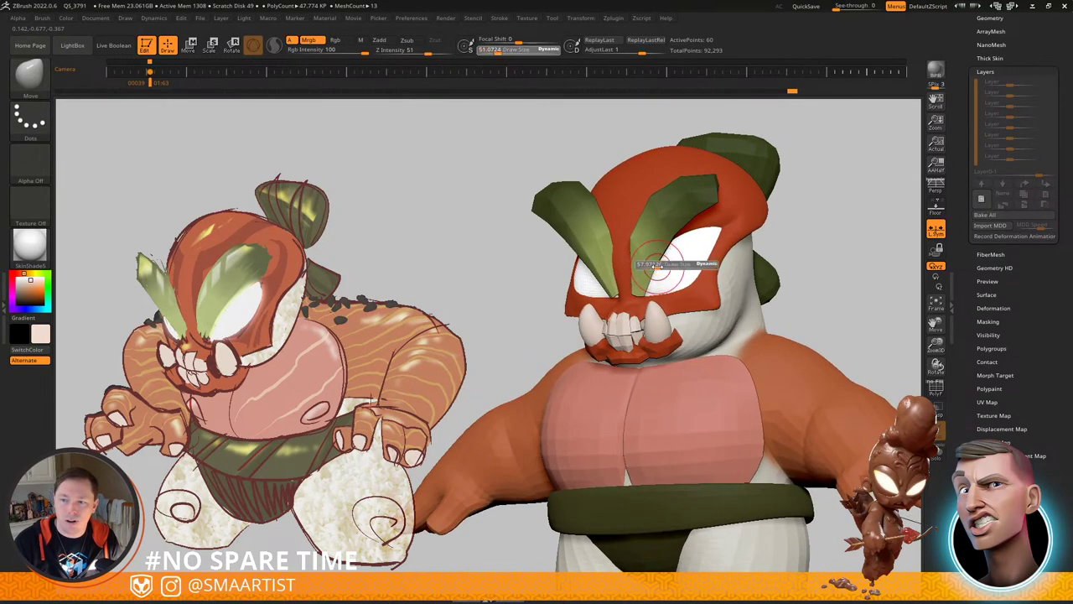
{"action": "left_click_drag", "start_coordinate": [671, 267], "coordinate": [659, 267]}
{"action": "right_click_drag", "start_coordinate": [711, 267], "coordinate": [677, 272]}
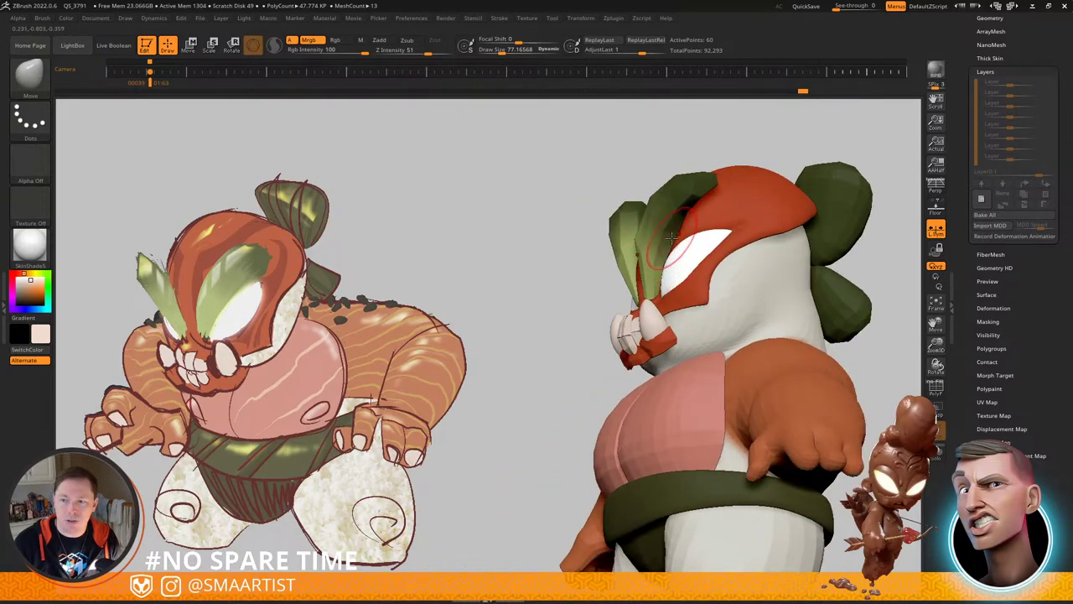
{"action": "left_click_drag", "start_coordinate": [672, 239], "coordinate": [664, 246]}
{"action": "mouse_move", "coordinate": [611, 284]}
{"action": "right_mouse_down"}
{"action": "mouse_move", "coordinate": [660, 291]}
{"action": "mouse_move", "coordinate": [648, 296]}
{"action": "right_mouse_up"}
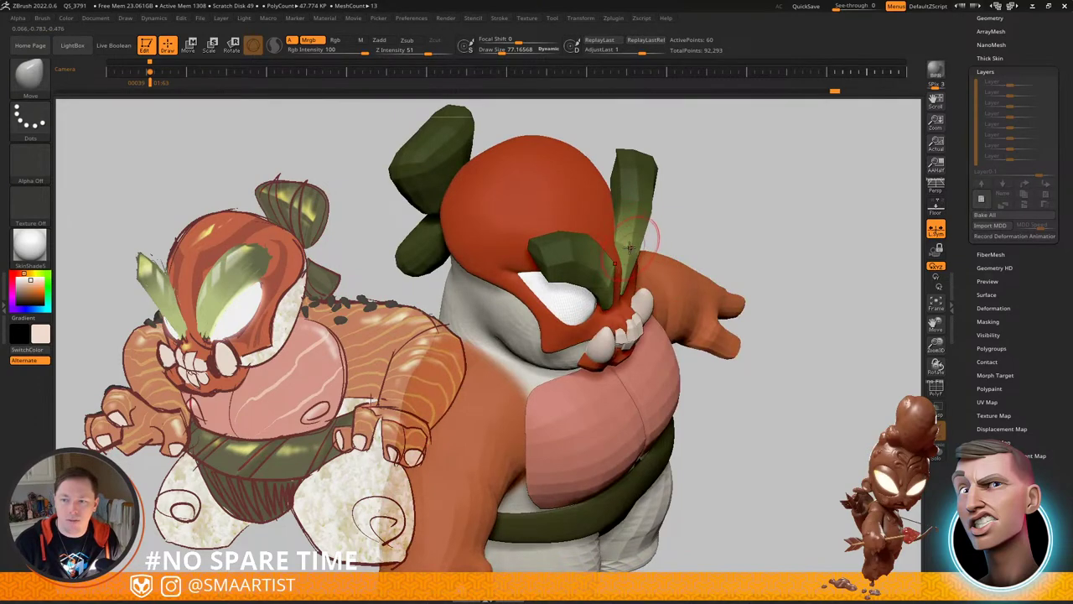
{"action": "left_click_drag", "start_coordinate": [629, 263], "coordinate": [630, 265]}
{"action": "right_click_drag", "start_coordinate": [655, 275], "coordinate": [614, 244]}
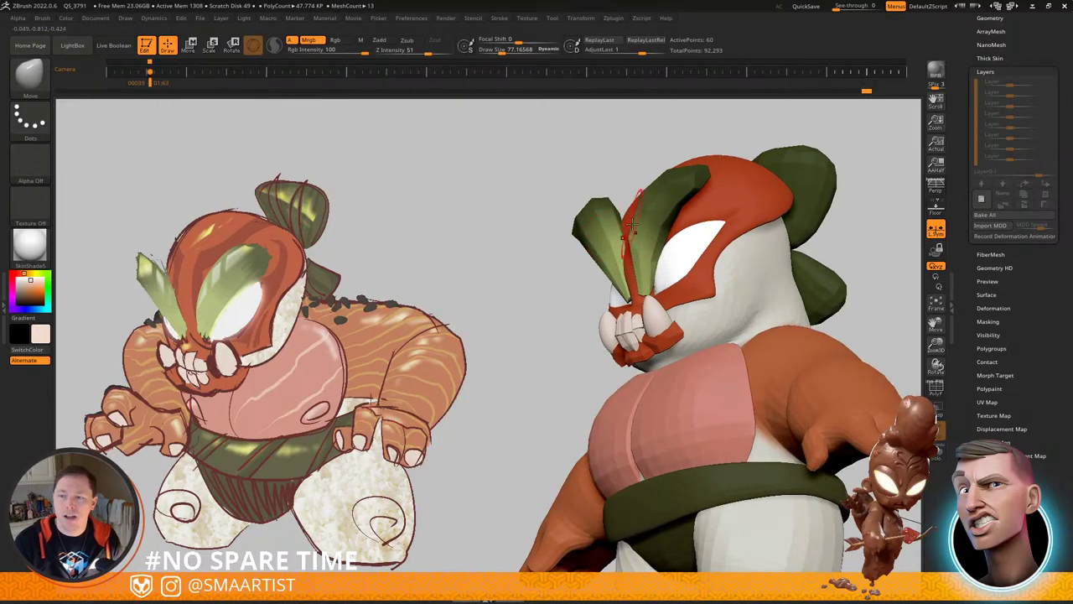
{"action": "left_click_drag", "start_coordinate": [605, 244], "coordinate": [635, 243], "text": "shift"}
{"action": "mouse_move", "coordinate": [696, 243]}
{"action": "right_mouse_down"}
{"action": "mouse_move", "coordinate": [710, 254]}
{"action": "mouse_move", "coordinate": [696, 251]}
{"action": "mouse_move", "coordinate": [793, 252]}
{"action": "right_mouse_up"}
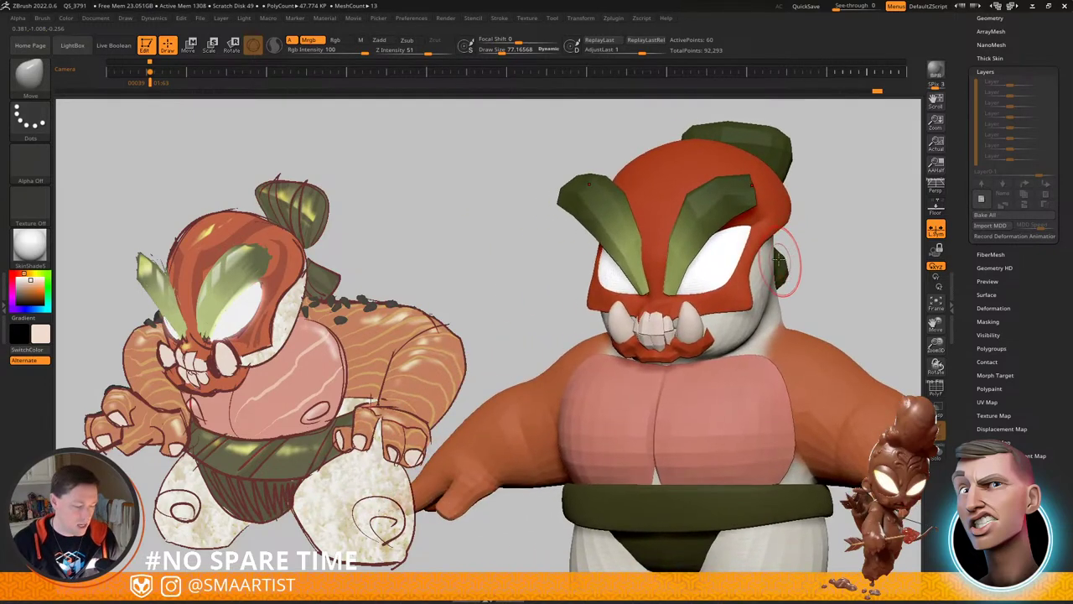
Step: View the character line-up and SweetTooth concept images in the image viewer, and return to the sumo sculpt in ZBrush for comparison
{"action": "key", "text": "alt+Tab"}
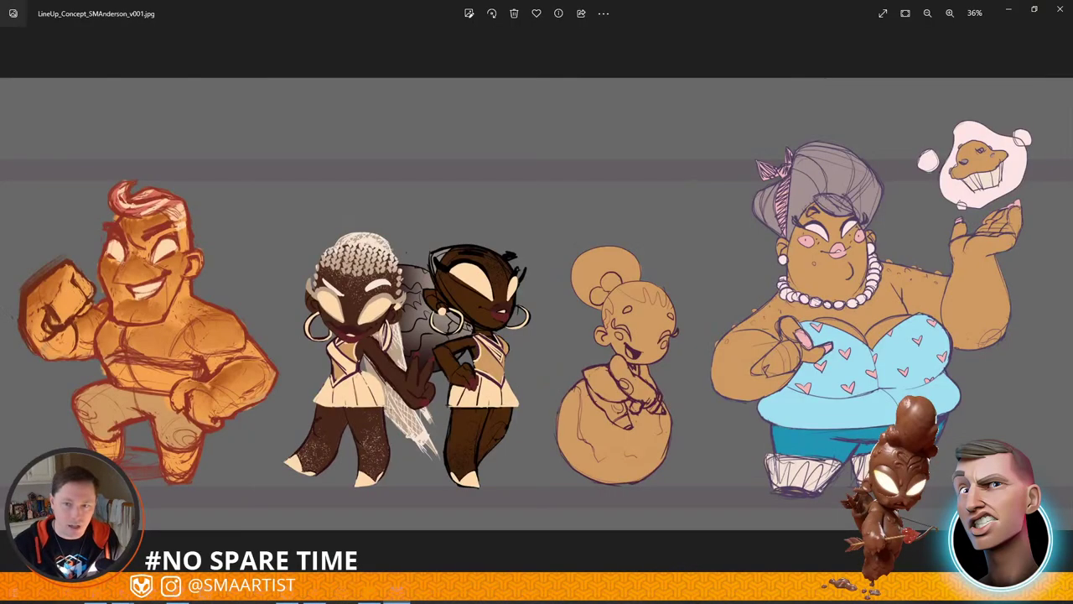
{"action": "key", "text": "alt+Tab"}
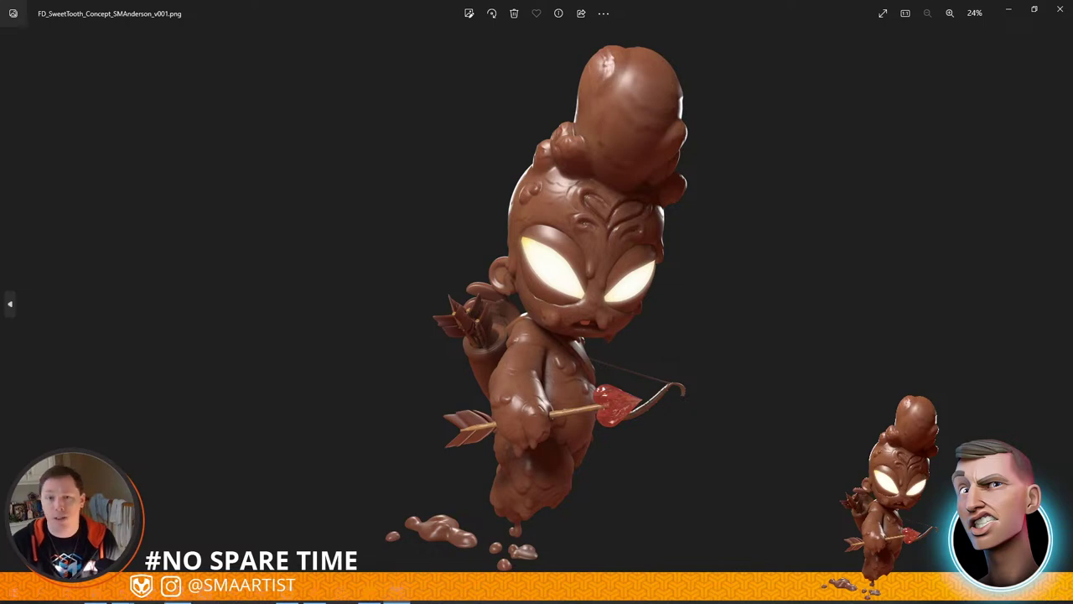
{"action": "left_click", "coordinate": [178, 597]}
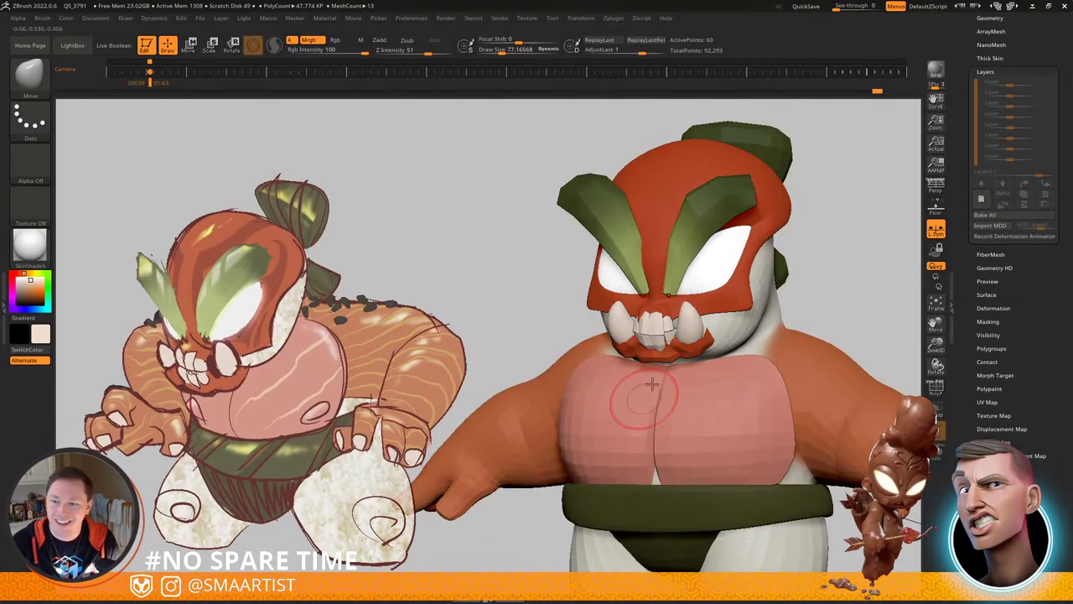
{"action": "left_click_drag", "start_coordinate": [513, 283], "coordinate": [514, 284]}
{"action": "right_click_drag", "start_coordinate": [729, 261], "coordinate": [780, 246]}
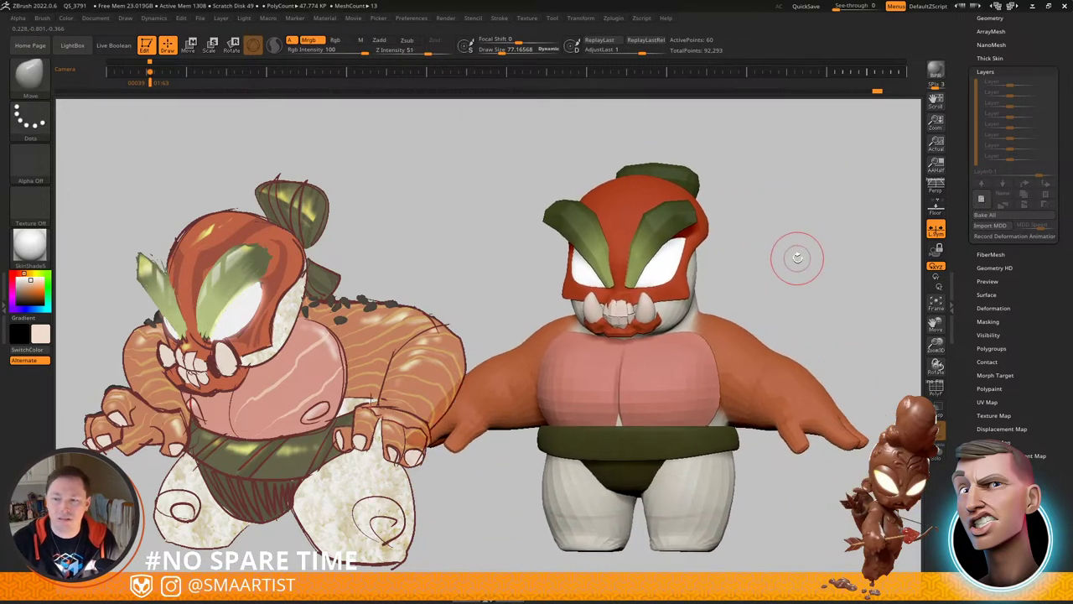
Step: Save the tool over the existing Sushiyama sculpt v003 file
{"action": "key", "text": "ctrl"}
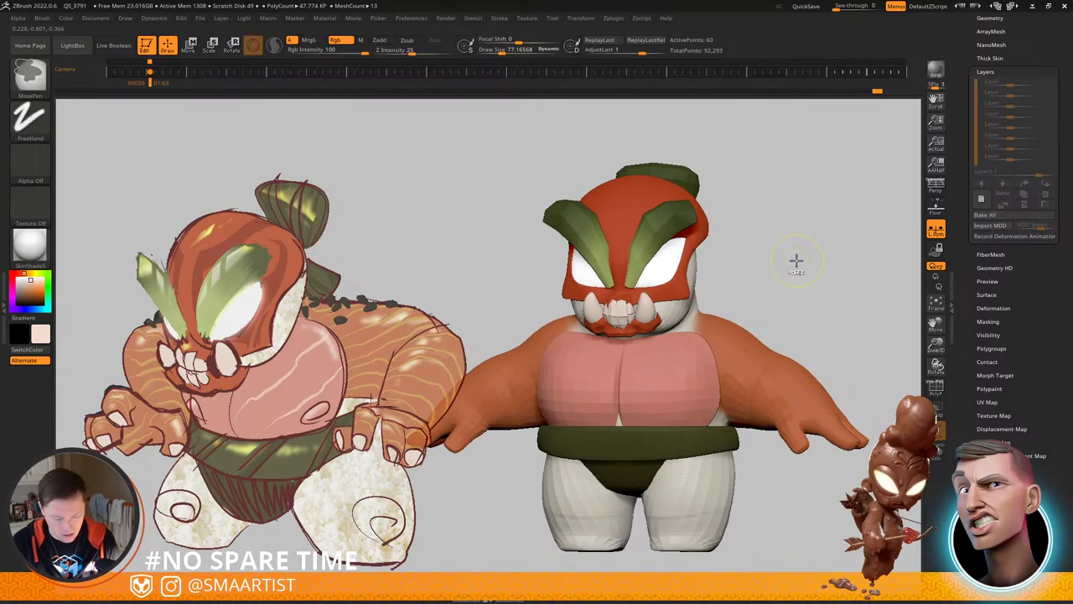
{"action": "key", "text": "ctrl+s"}
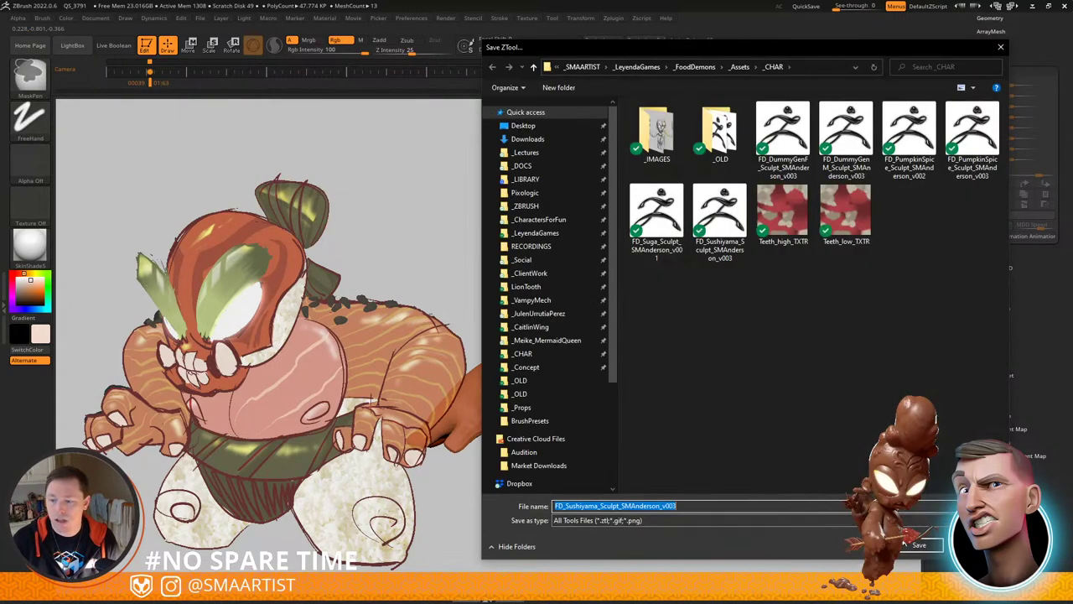
{"action": "left_click", "coordinate": [910, 545]}
{"action": "left_click", "coordinate": [570, 298]}
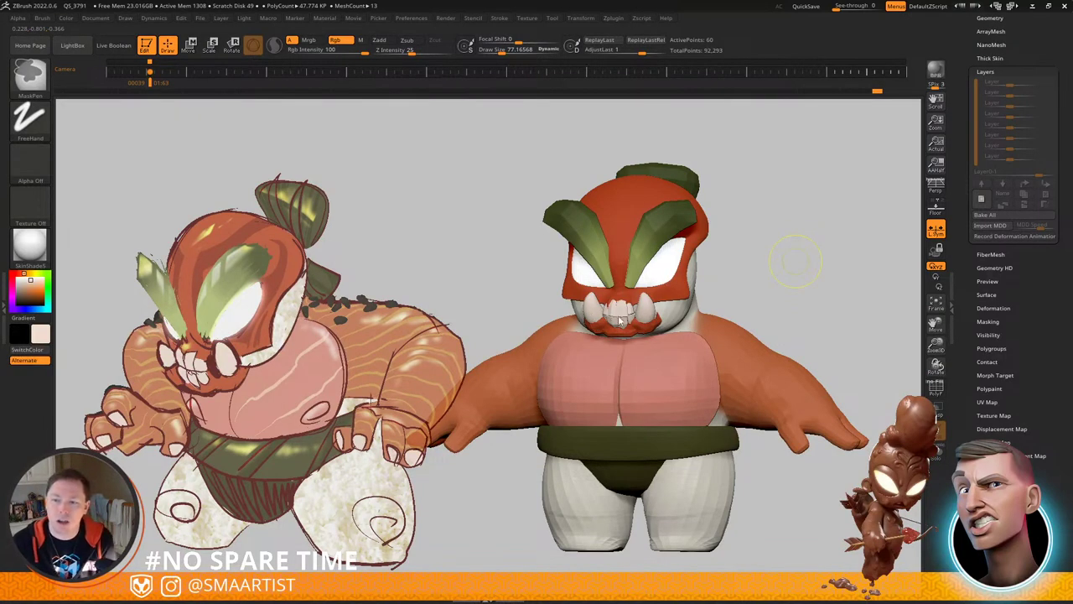
Step: Select the TeethSharp subtool, smooth the fangs and reshape their outer sides with the Move brush at a draw size of about 51
{"action": "right_click_drag", "start_coordinate": [769, 234], "coordinate": [611, 449]}
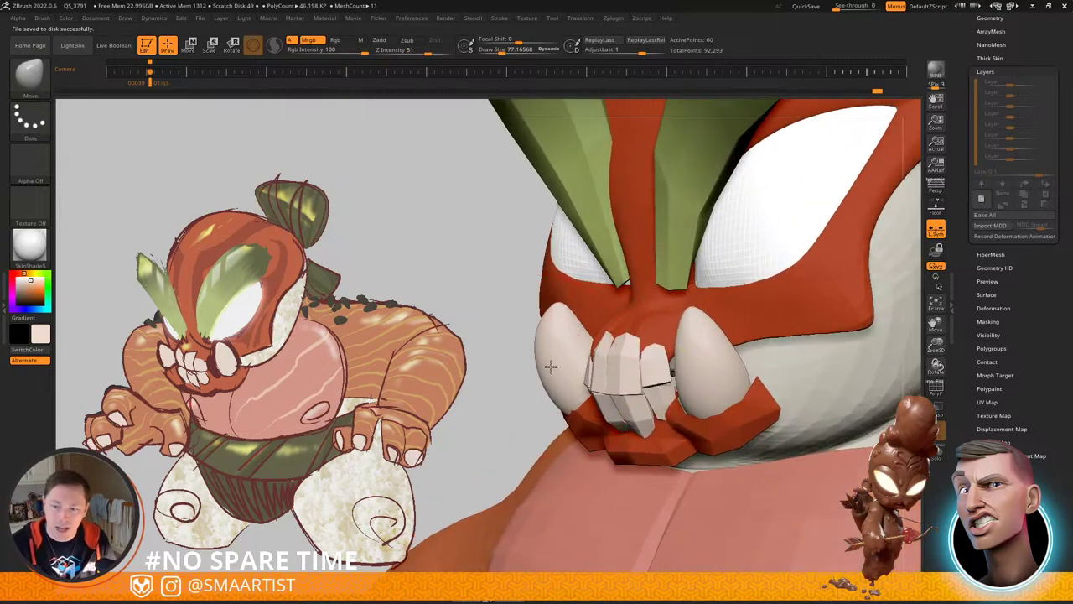
{"action": "left_click", "coordinate": [551, 366], "text": "alt"}
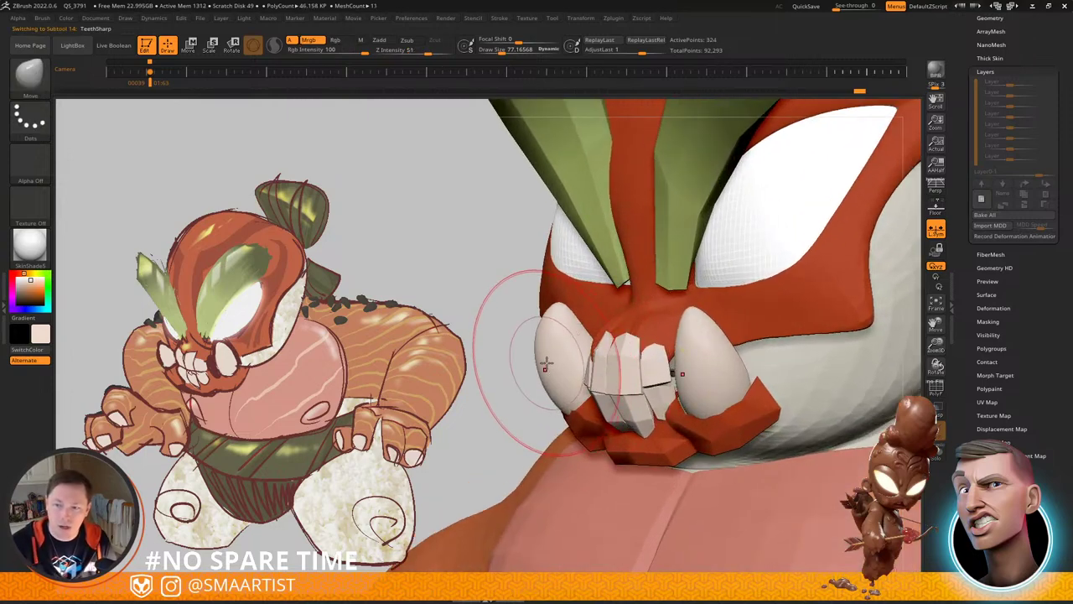
{"action": "key", "text": "shift+f"}
{"action": "key", "text": "s"}
{"action": "left_click_drag", "start_coordinate": [559, 304], "coordinate": [544, 311]}
{"action": "mouse_move", "coordinate": [541, 356]}
{"action": "left_mouse_down", "text": "shift"}
{"action": "mouse_move", "coordinate": [549, 391]}
{"action": "mouse_move", "coordinate": [539, 332]}
{"action": "mouse_move", "coordinate": [544, 356]}
{"action": "left_mouse_up", "text": "shift"}
{"action": "right_click_drag", "start_coordinate": [587, 359], "coordinate": [546, 361]}
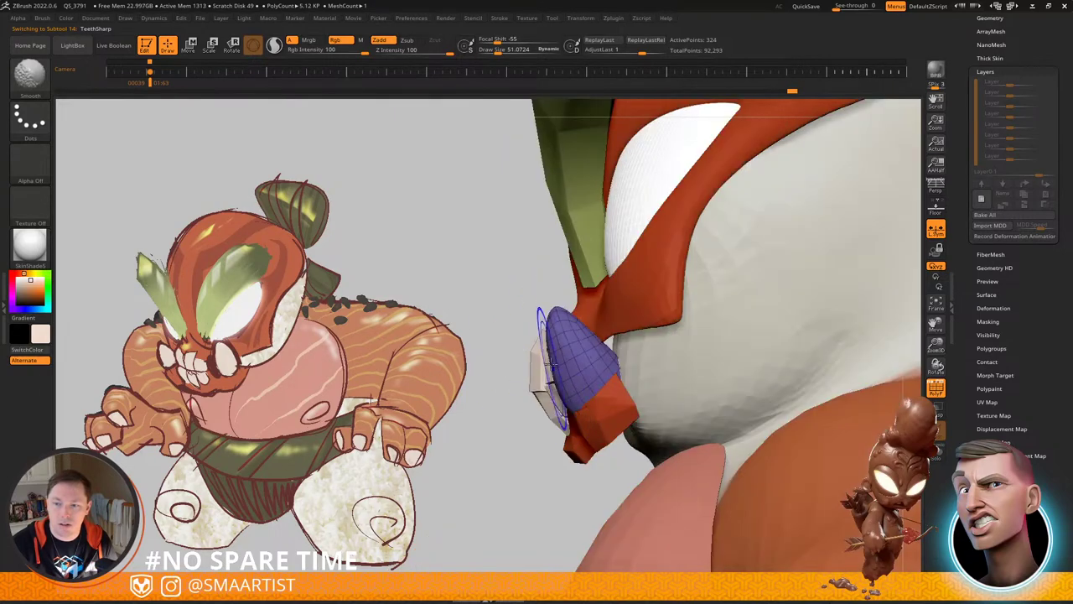
{"action": "left_click_drag", "start_coordinate": [545, 361], "coordinate": [541, 348], "text": "shift"}
{"action": "right_click_drag", "start_coordinate": [528, 348], "coordinate": [658, 338]}
{"action": "left_click_drag", "start_coordinate": [646, 340], "coordinate": [659, 372], "text": "shift"}
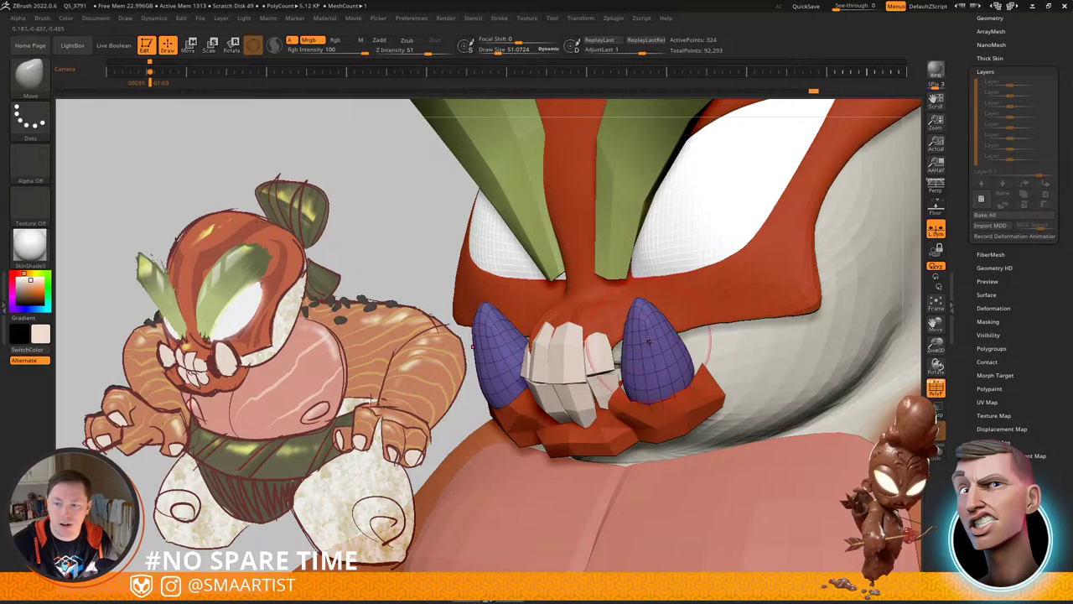
{"action": "mouse_move", "coordinate": [501, 363]}
{"action": "left_mouse_down"}
{"action": "mouse_move", "coordinate": [473, 363]}
{"action": "mouse_move", "coordinate": [477, 341]}
{"action": "left_mouse_up"}
Step: Undo the last smoothing of the fangs and set the Smooth brush to a Z Intensity of 8 with Rgb off
{"action": "key", "text": "shift+f"}
{"action": "key", "text": "s"}
{"action": "left_click", "coordinate": [472, 332]}
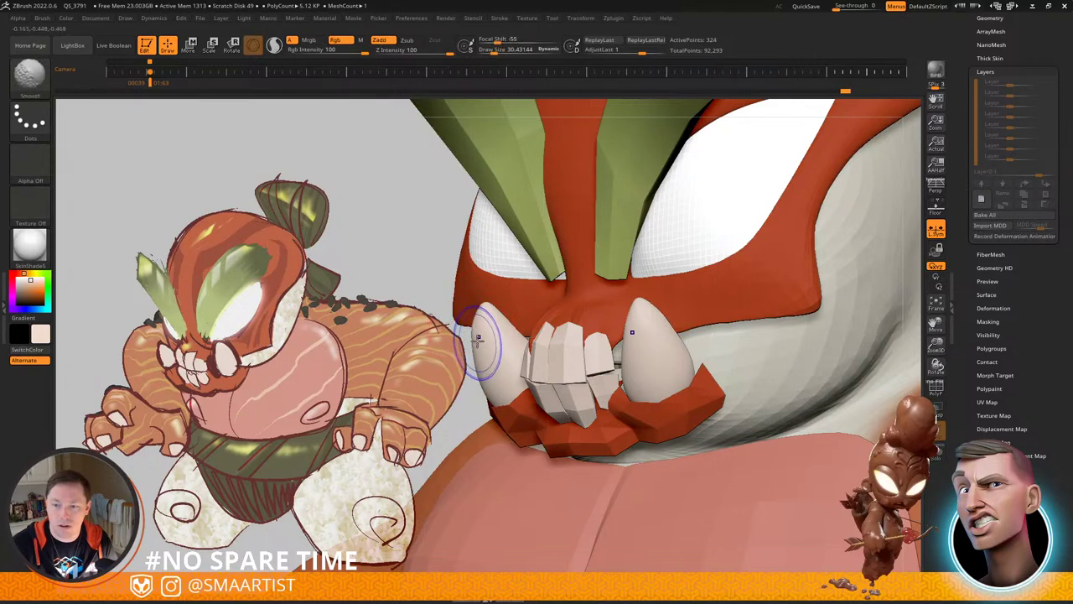
{"action": "left_click_drag", "start_coordinate": [661, 329], "coordinate": [661, 317], "text": "shift"}
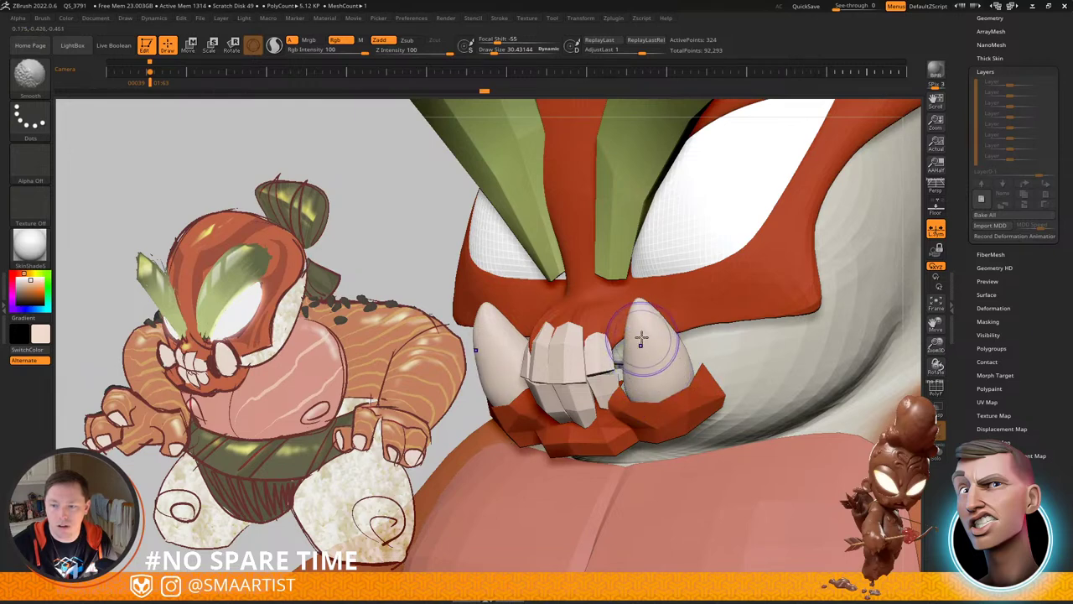
{"action": "key", "text": "ctrl+z"}
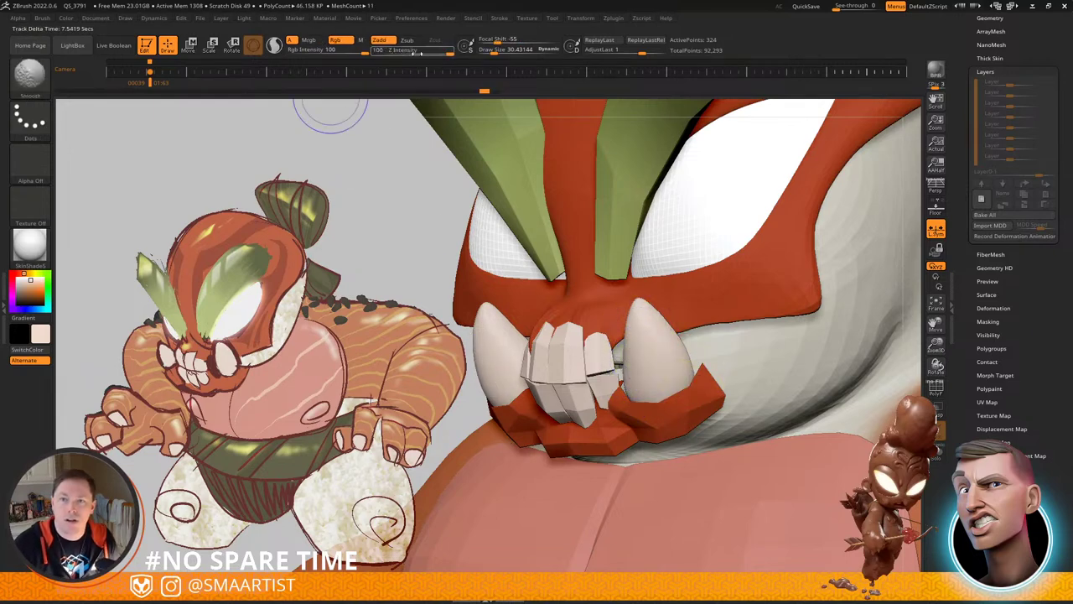
{"action": "key", "text": "Return"}
{"action": "left_click", "coordinate": [337, 40]}
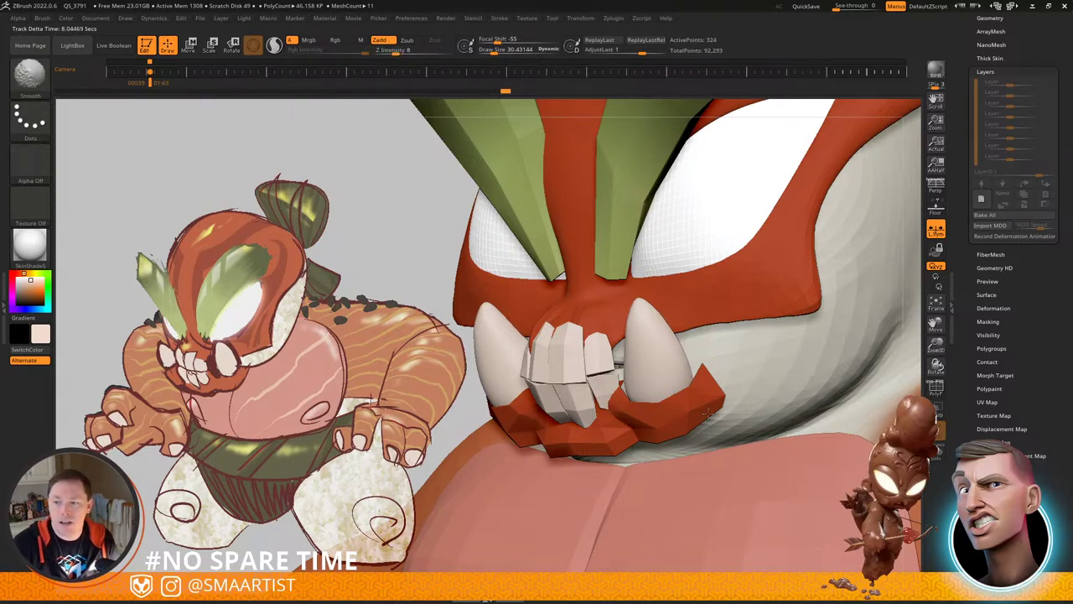
Step: Adjust the fangs' outline from several angles with the Move brush at a draw size of about 54
{"action": "mouse_move", "coordinate": [683, 407]}
{"action": "right_mouse_down", "text": "ctrl"}
{"action": "mouse_move", "coordinate": [662, 344]}
{"action": "mouse_move", "coordinate": [697, 352]}
{"action": "right_mouse_up", "text": "ctrl"}
{"action": "mouse_move", "coordinate": [790, 337]}
{"action": "right_mouse_down"}
{"action": "mouse_move", "coordinate": [683, 334]}
{"action": "mouse_move", "coordinate": [671, 290]}
{"action": "mouse_move", "coordinate": [644, 314]}
{"action": "mouse_move", "coordinate": [620, 377]}
{"action": "right_mouse_up"}
{"action": "mouse_move", "coordinate": [562, 330]}
{"action": "right_mouse_down"}
{"action": "mouse_move", "coordinate": [512, 321]}
{"action": "mouse_move", "coordinate": [571, 321]}
{"action": "mouse_move", "coordinate": [561, 319]}
{"action": "right_mouse_up"}
{"action": "key", "text": "s"}
{"action": "left_click_drag", "start_coordinate": [548, 319], "coordinate": [553, 318]}
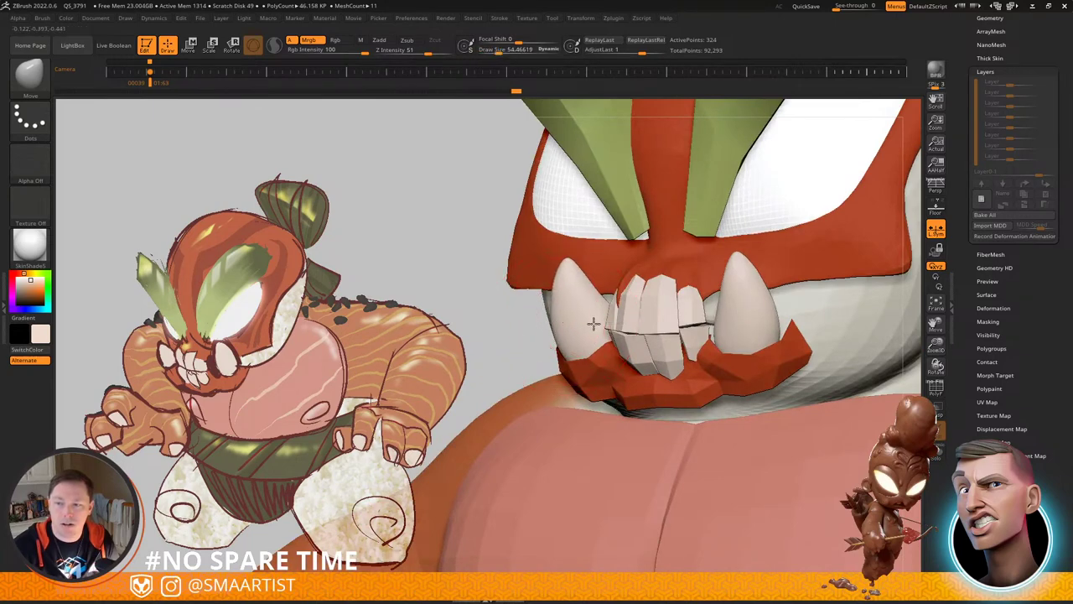
{"action": "mouse_move", "coordinate": [594, 323]}
{"action": "right_mouse_down"}
{"action": "mouse_move", "coordinate": [745, 322]}
{"action": "mouse_move", "coordinate": [735, 313]}
{"action": "mouse_move", "coordinate": [750, 361]}
{"action": "mouse_move", "coordinate": [737, 303]}
{"action": "mouse_move", "coordinate": [784, 338]}
{"action": "right_mouse_up"}
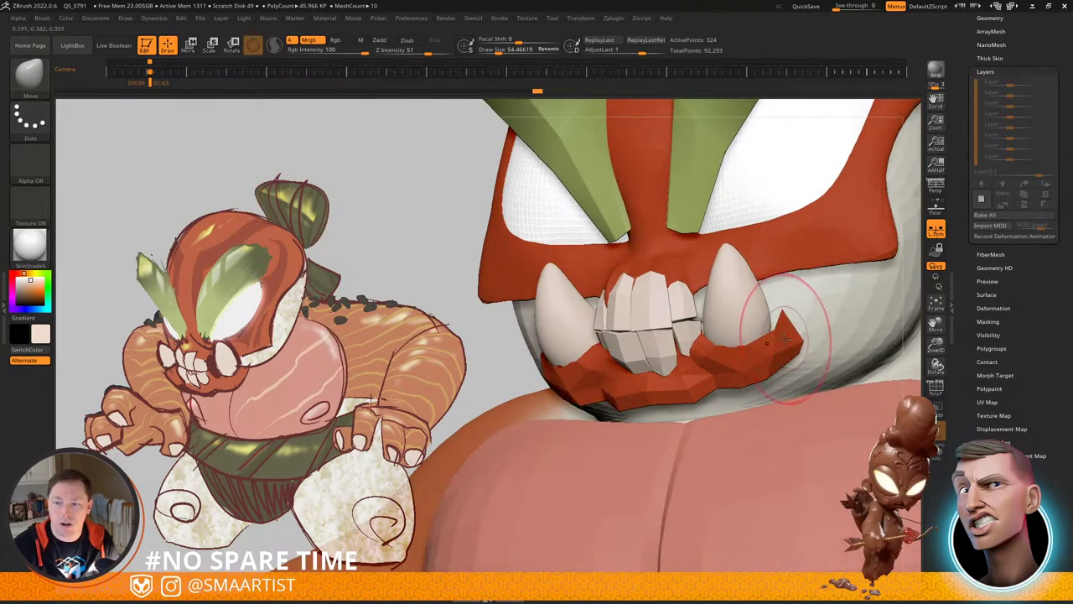
Step: Refine the outer curve of the fangs using the polyframe and the Move brush at a draw size of about 30
{"action": "key", "text": "shift+f"}
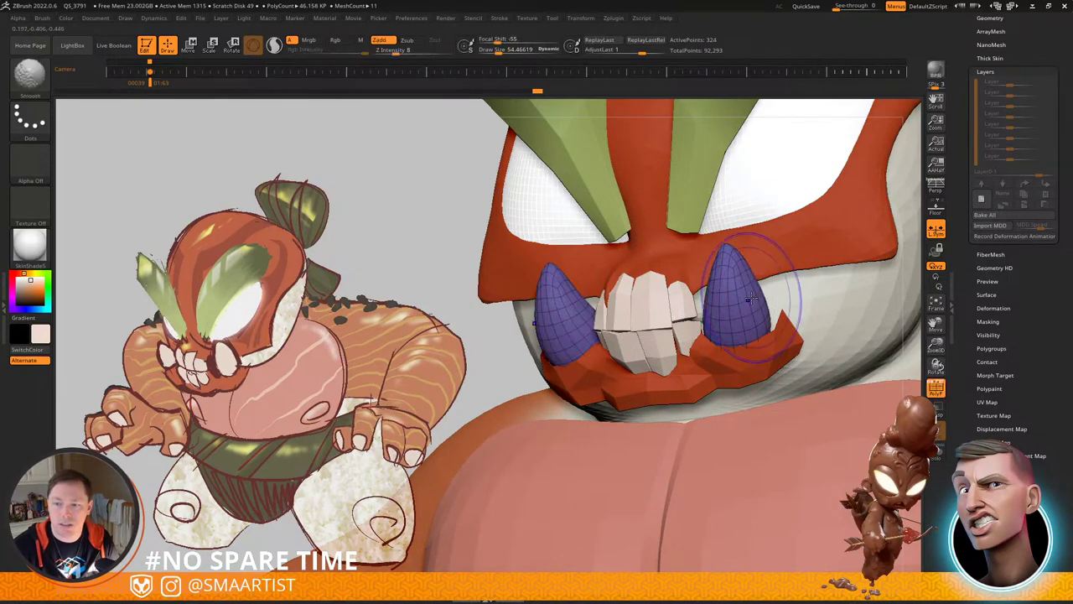
{"action": "right_click_drag", "start_coordinate": [762, 295], "coordinate": [791, 328], "text": "ctrl"}
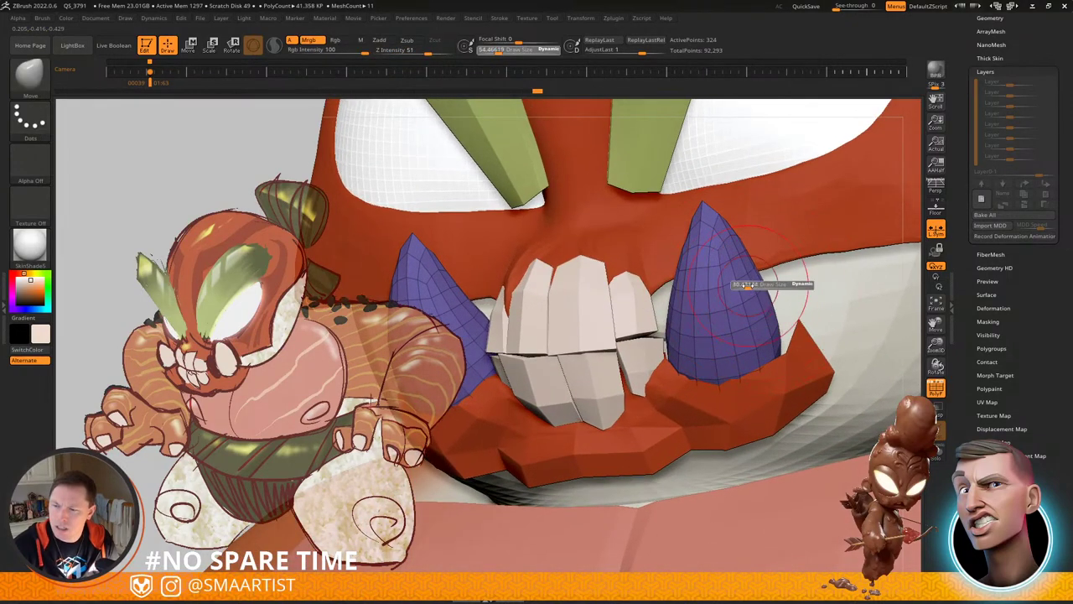
{"action": "right_click_drag", "start_coordinate": [752, 288], "coordinate": [763, 281]}
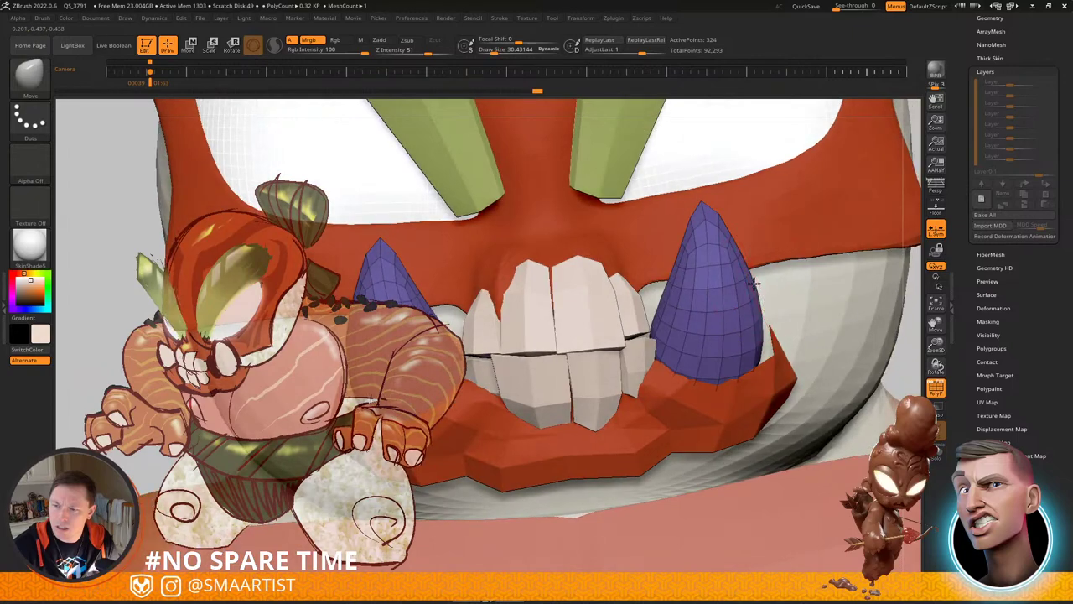
{"action": "left_click_drag", "start_coordinate": [754, 283], "coordinate": [749, 286]}
{"action": "mouse_move", "coordinate": [751, 287]}
{"action": "right_mouse_down"}
{"action": "mouse_move", "coordinate": [773, 303]}
{"action": "mouse_move", "coordinate": [791, 249]}
{"action": "mouse_move", "coordinate": [827, 257]}
{"action": "mouse_move", "coordinate": [809, 281]}
{"action": "mouse_move", "coordinate": [823, 290]}
{"action": "mouse_move", "coordinate": [808, 246]}
{"action": "mouse_move", "coordinate": [712, 281]}
{"action": "mouse_move", "coordinate": [786, 278]}
{"action": "mouse_move", "coordinate": [767, 268]}
{"action": "mouse_move", "coordinate": [677, 291]}
{"action": "mouse_move", "coordinate": [730, 280]}
{"action": "mouse_move", "coordinate": [692, 287]}
{"action": "right_mouse_up"}
{"action": "key", "text": "shift+f"}
{"action": "mouse_move", "coordinate": [692, 288]}
{"action": "right_mouse_down", "text": "ctrl"}
{"action": "mouse_move", "coordinate": [702, 260]}
{"action": "mouse_move", "coordinate": [617, 333]}
{"action": "mouse_move", "coordinate": [636, 312]}
{"action": "mouse_move", "coordinate": [604, 309]}
{"action": "mouse_move", "coordinate": [607, 337]}
{"action": "mouse_move", "coordinate": [612, 288]}
{"action": "right_mouse_up", "text": "ctrl"}
{"action": "key", "text": "shift+f"}
Step: Save the tool again, replacing the Sushiyama sculpt v003 file
{"action": "key", "text": "ctrl+s"}
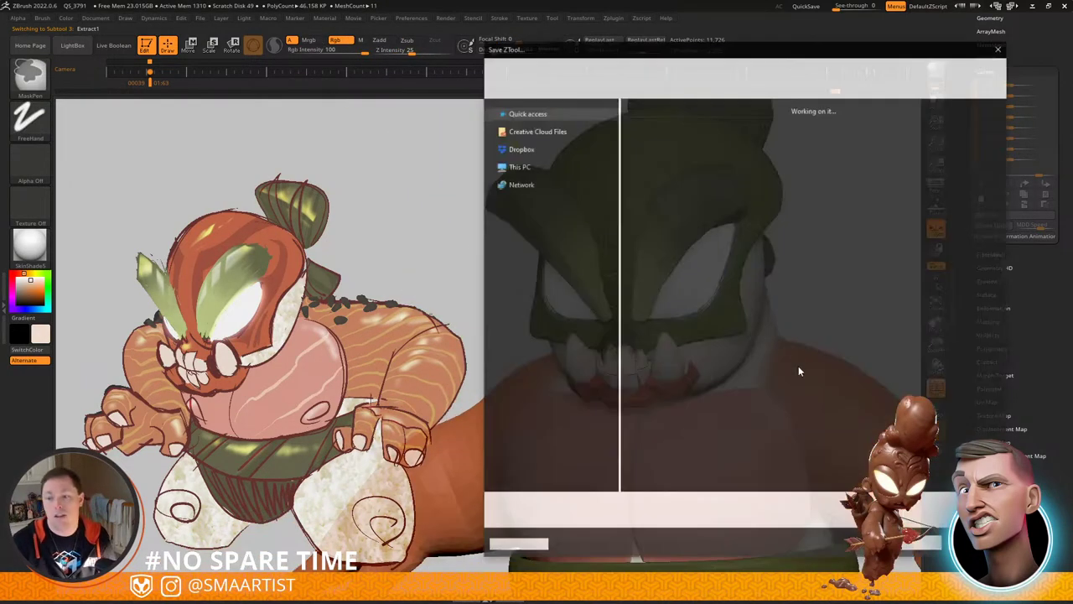
{"action": "key", "text": "Return"}
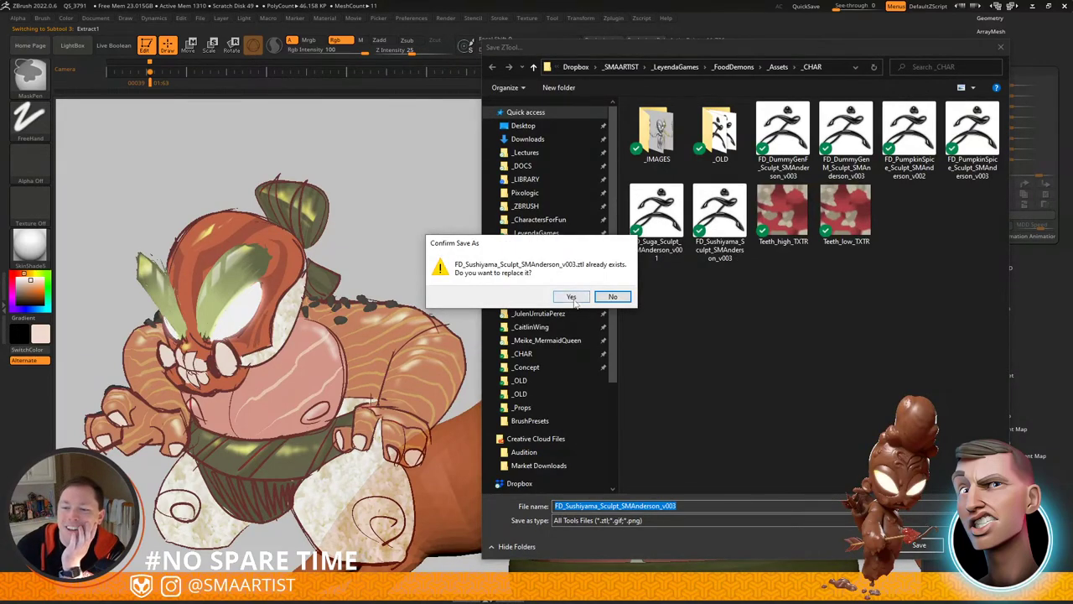
{"action": "left_click", "coordinate": [572, 298]}
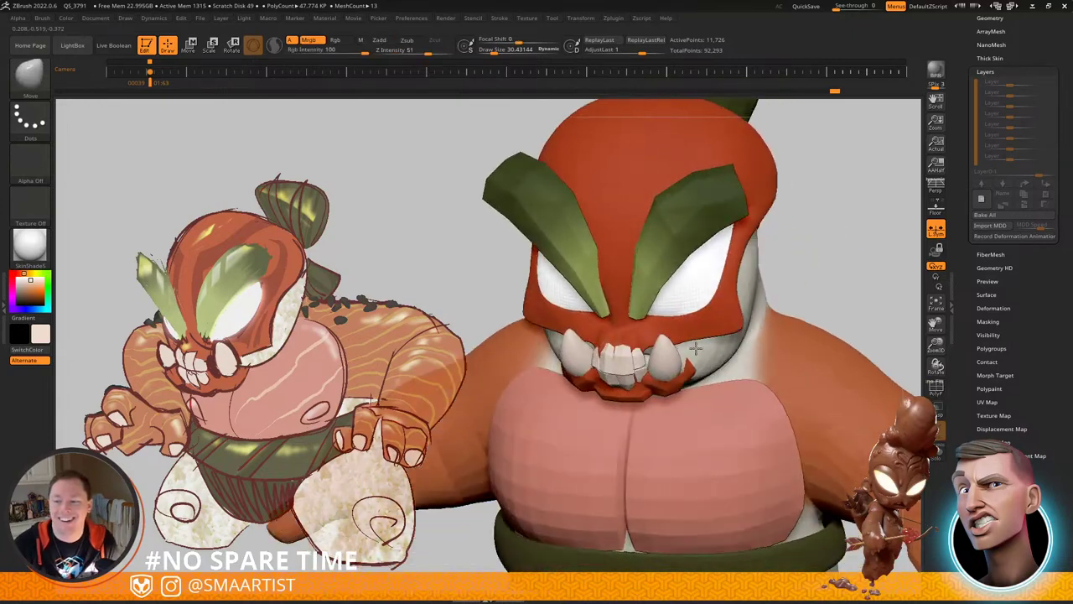
Step: Check the face mask's polygroups in isolation, and soften its side edge and lower cheek corner with the Smooth brush
{"action": "mouse_move", "coordinate": [696, 348]}
{"action": "right_mouse_down"}
{"action": "mouse_move", "coordinate": [746, 342]}
{"action": "mouse_move", "coordinate": [718, 338]}
{"action": "mouse_move", "coordinate": [707, 292]}
{"action": "mouse_move", "coordinate": [662, 281]}
{"action": "mouse_move", "coordinate": [728, 300]}
{"action": "mouse_move", "coordinate": [698, 289]}
{"action": "mouse_move", "coordinate": [692, 311]}
{"action": "mouse_move", "coordinate": [714, 405]}
{"action": "mouse_move", "coordinate": [762, 381]}
{"action": "right_mouse_up"}
{"action": "key", "text": "shift+f"}
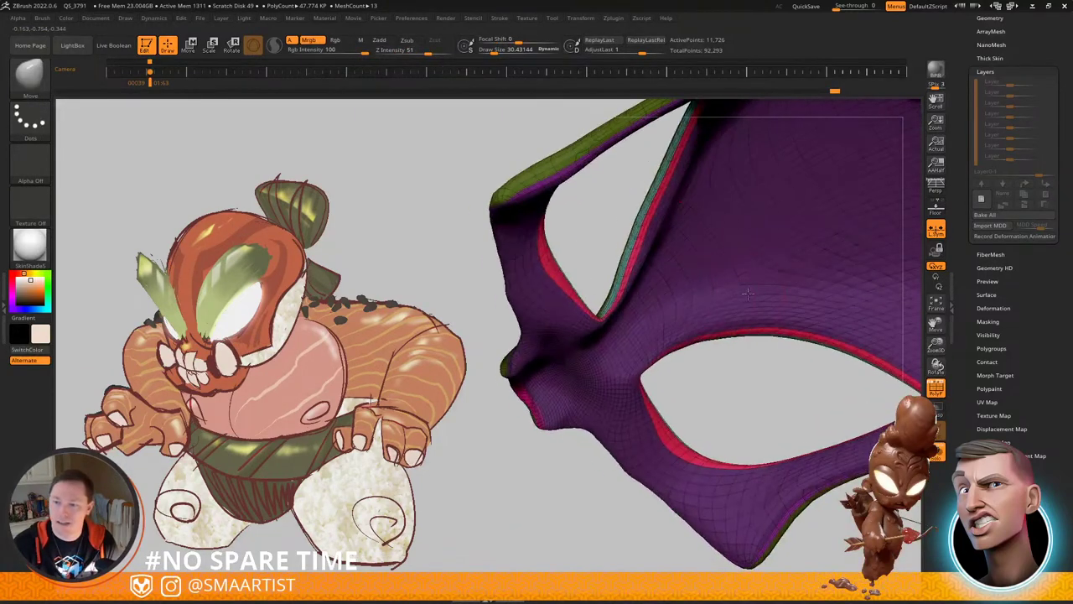
{"action": "key", "text": "q"}
{"action": "right_click_drag", "start_coordinate": [511, 258], "coordinate": [566, 290]}
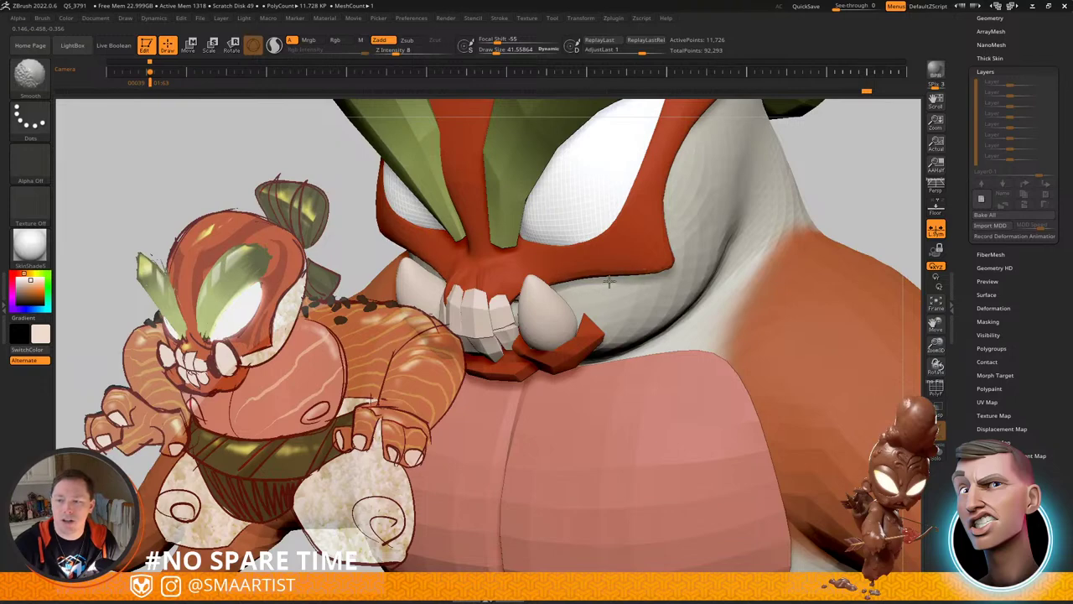
{"action": "right_click_drag", "start_coordinate": [609, 282], "coordinate": [495, 280]}
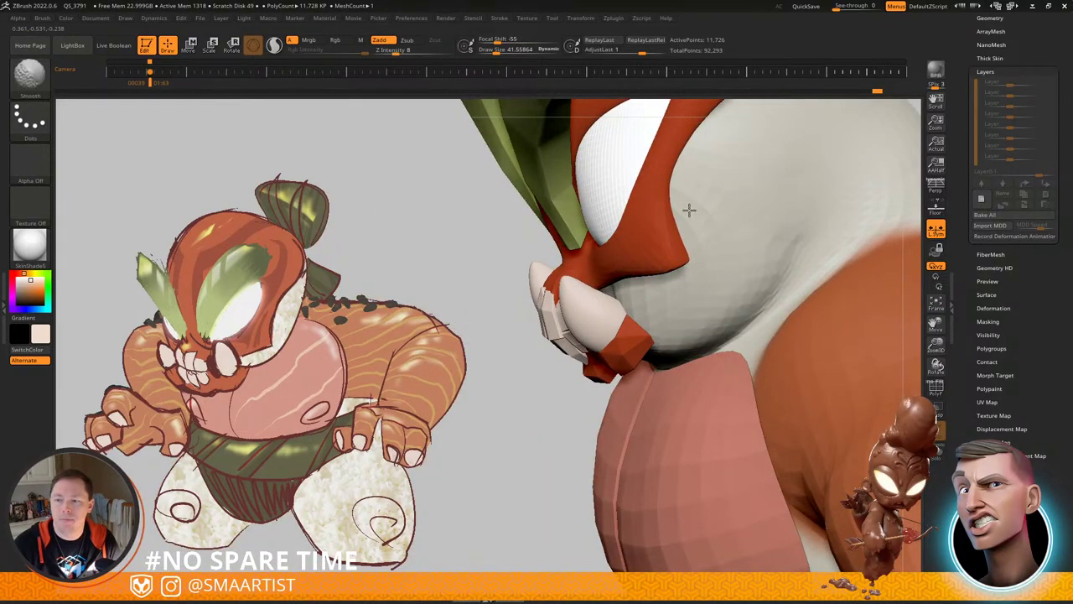
{"action": "left_click_drag", "start_coordinate": [690, 210], "coordinate": [703, 168], "text": "shift"}
{"action": "right_click_drag", "start_coordinate": [687, 218], "coordinate": [685, 270]}
{"action": "mouse_move", "coordinate": [685, 270]}
{"action": "left_mouse_down", "text": "shift"}
{"action": "mouse_move", "coordinate": [647, 301]}
{"action": "mouse_move", "coordinate": [669, 272]}
{"action": "left_mouse_up", "text": "shift"}
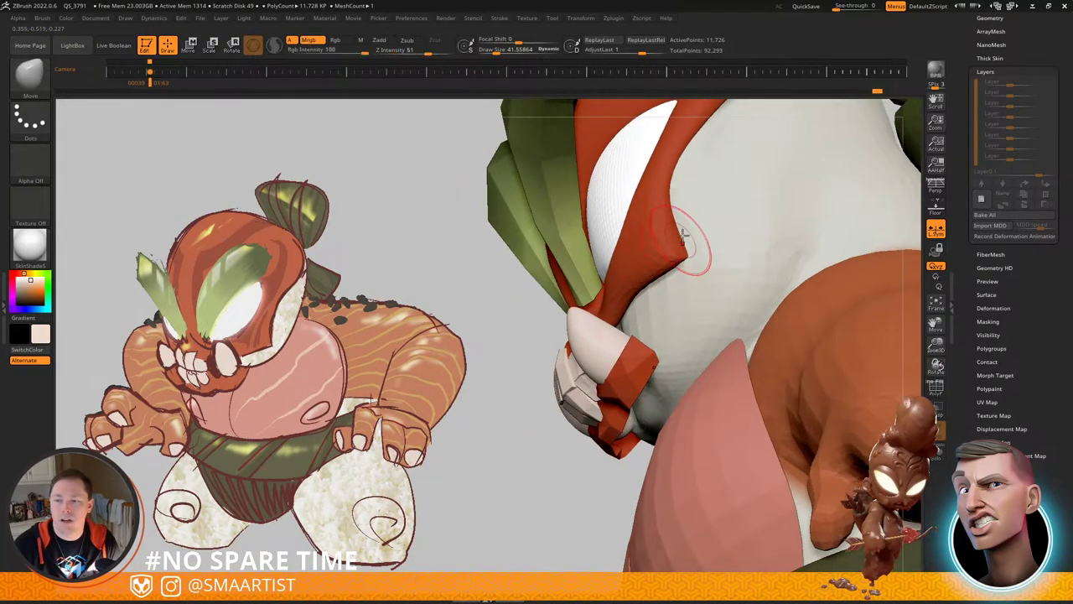
Step: Adjust the face mask's lower edge beside the fangs with the Move brush at a draw size of about 42
{"action": "right_click_drag", "start_coordinate": [646, 238], "coordinate": [603, 280]}
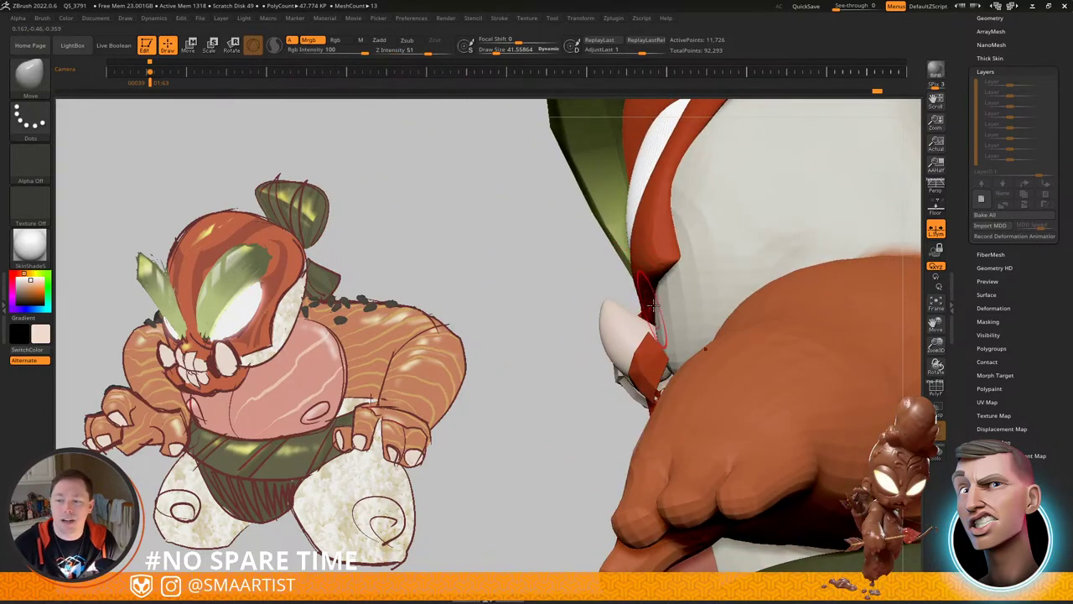
{"action": "right_click_drag", "start_coordinate": [654, 307], "coordinate": [729, 350]}
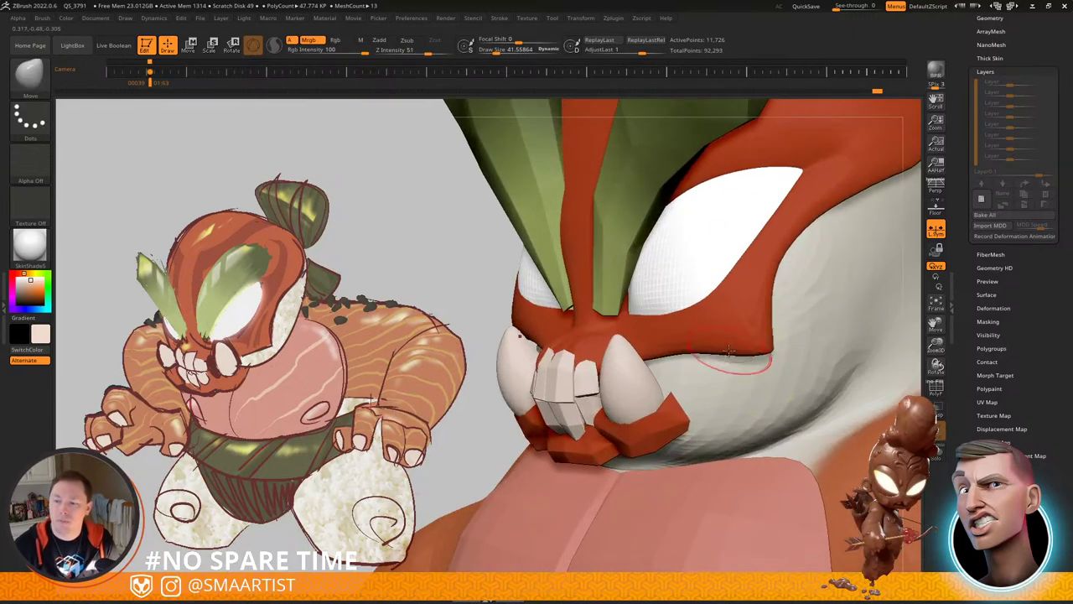
{"action": "left_click_drag", "start_coordinate": [724, 356], "coordinate": [725, 355]}
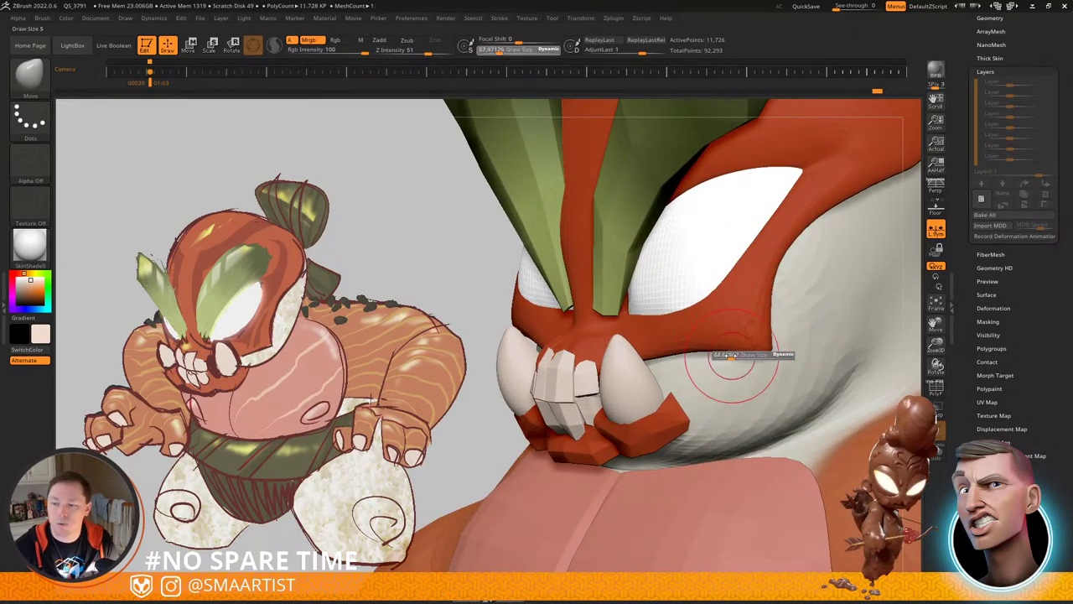
Step: Reshape the face mask's edge behind the eye with the Move brush at a draw size of about 99 and check the whole figure
{"action": "right_click_drag", "start_coordinate": [730, 357], "coordinate": [746, 304], "text": "ctrl"}
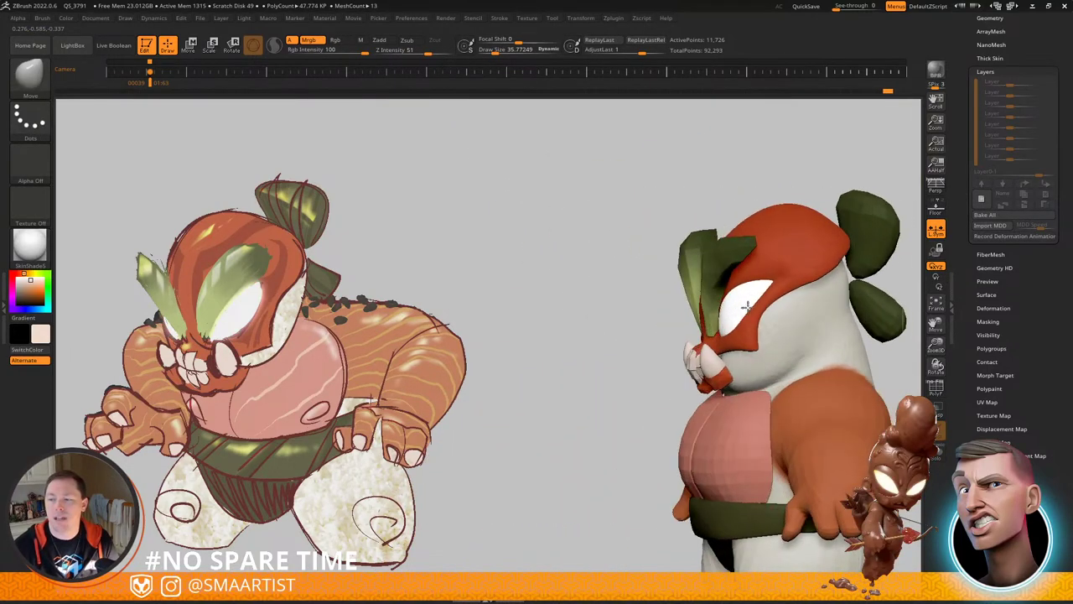
{"action": "right_click_drag", "start_coordinate": [860, 266], "coordinate": [832, 265]}
{"action": "left_click_drag", "start_coordinate": [835, 264], "coordinate": [817, 279]}
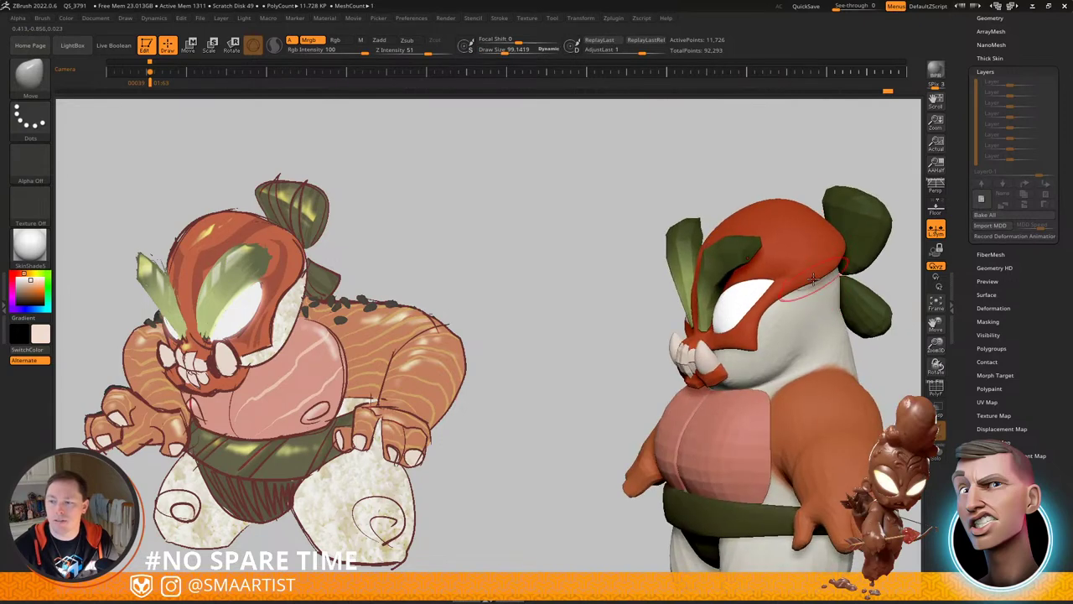
{"action": "mouse_move", "coordinate": [814, 278]}
{"action": "right_mouse_down"}
{"action": "mouse_move", "coordinate": [848, 273]}
{"action": "mouse_move", "coordinate": [780, 257]}
{"action": "mouse_move", "coordinate": [760, 266]}
{"action": "mouse_move", "coordinate": [810, 283]}
{"action": "right_mouse_up"}
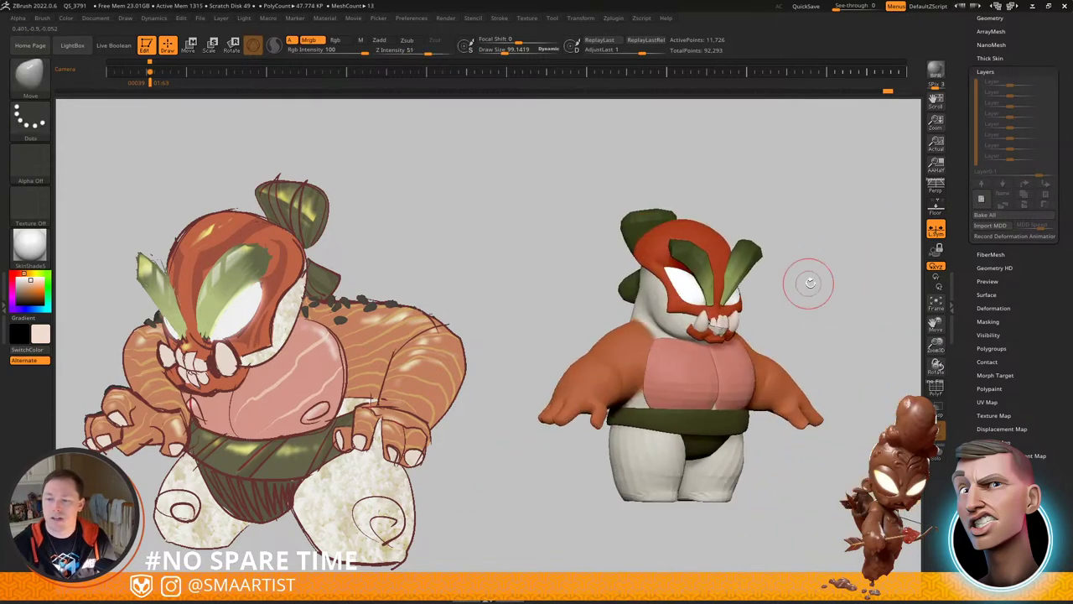
{"action": "mouse_move", "coordinate": [815, 287]}
{"action": "left_mouse_down"}
{"action": "mouse_move", "coordinate": [791, 278]}
{"action": "mouse_move", "coordinate": [809, 280]}
{"action": "left_mouse_up"}
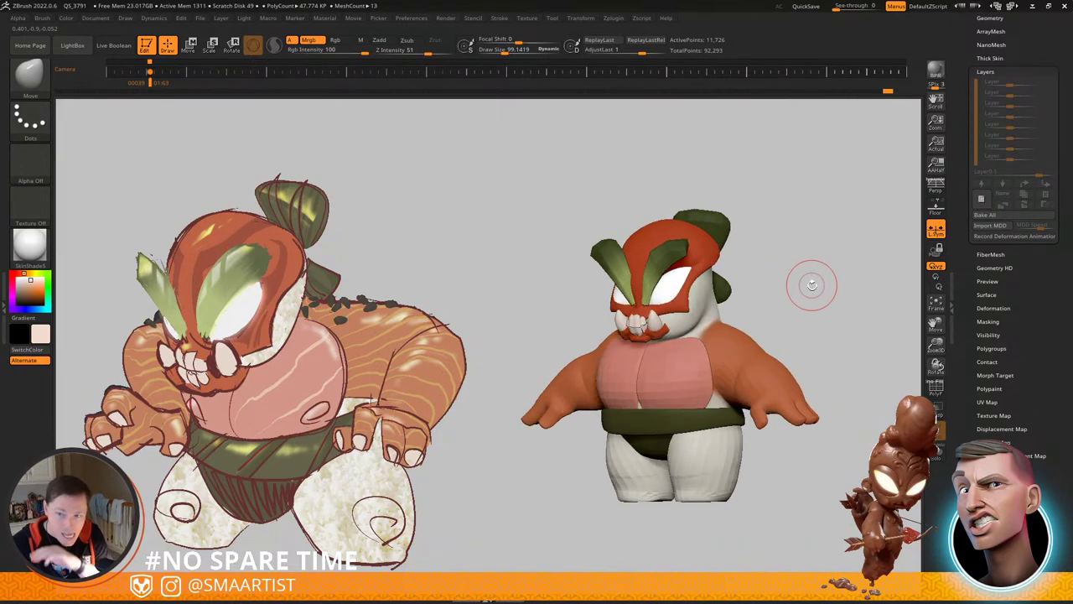
Step: Isolate the face mask and adjust its inner eye edges beside the nose bridge with the Move brush at draw sizes of about 42 and 17
{"action": "right_click_drag", "start_coordinate": [788, 267], "coordinate": [723, 403]}
{"action": "right_click_drag", "start_coordinate": [642, 340], "coordinate": [663, 340]}
{"action": "key", "text": "shift+s"}
{"action": "key", "text": "s"}
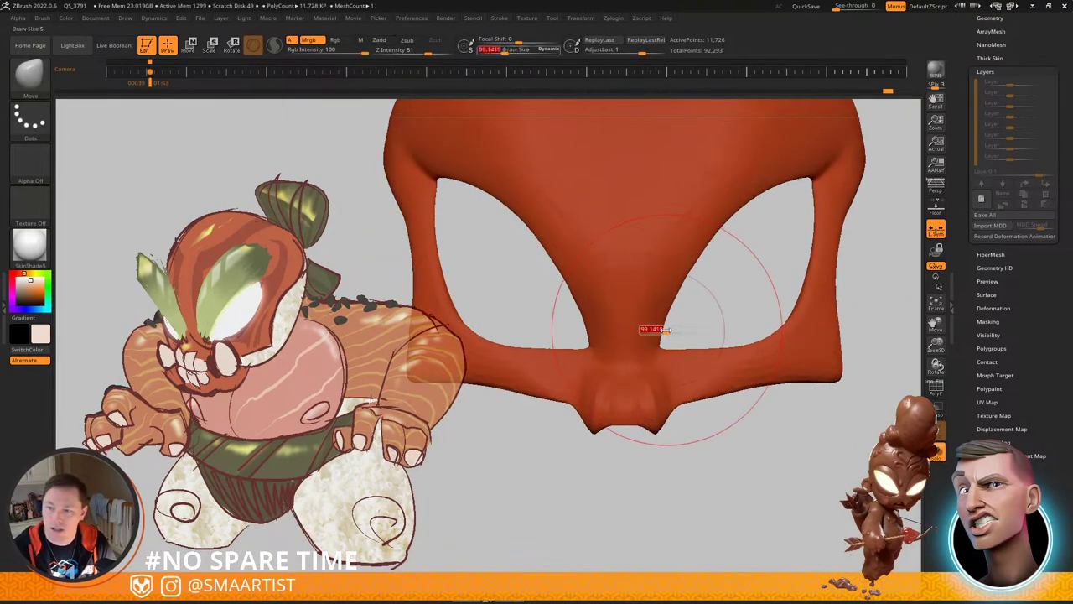
{"action": "left_click_drag", "start_coordinate": [669, 331], "coordinate": [659, 330]}
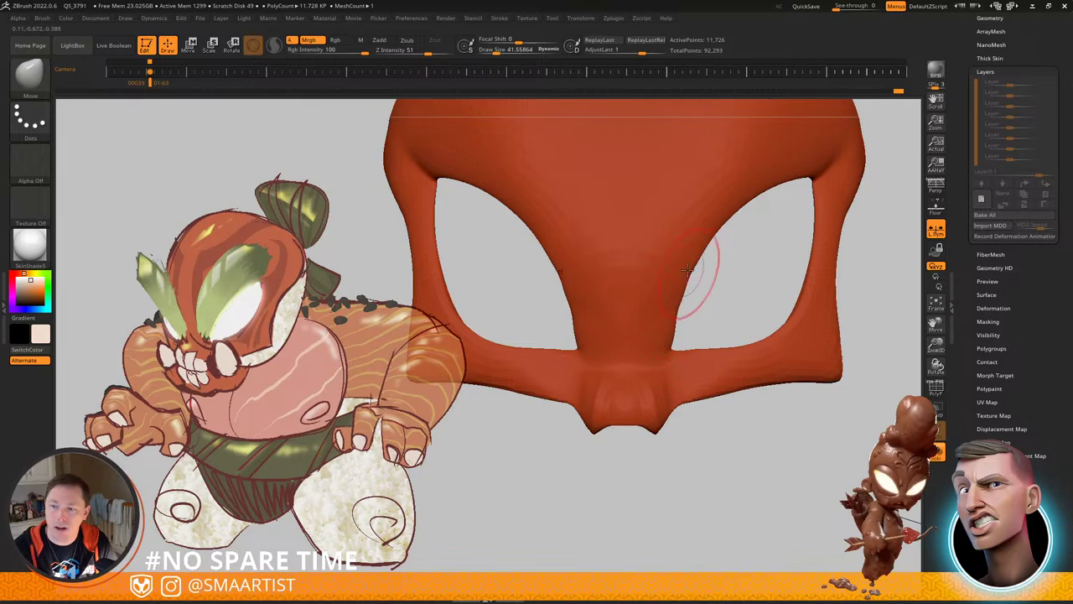
{"action": "key", "text": "s"}
{"action": "left_click_drag", "start_coordinate": [681, 314], "coordinate": [675, 312]}
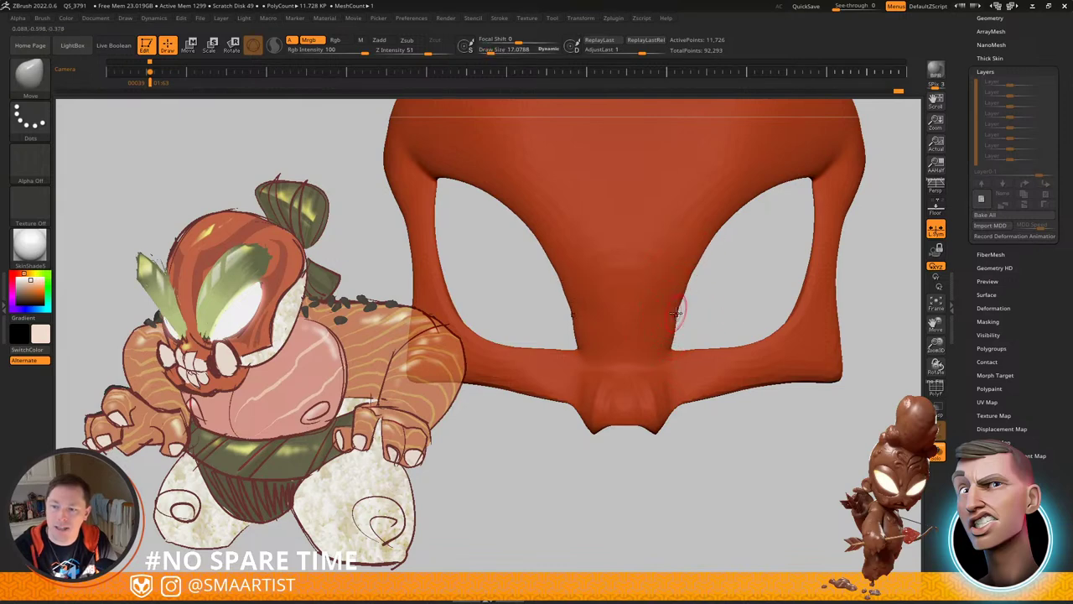
Step: Reshape the base of the nose bridge with the Move brush at a draw size of about 36 and smooth its side
{"action": "mouse_move", "coordinate": [675, 308]}
{"action": "right_mouse_down"}
{"action": "mouse_move", "coordinate": [625, 322]}
{"action": "mouse_move", "coordinate": [652, 358]}
{"action": "mouse_move", "coordinate": [696, 329]}
{"action": "right_mouse_up"}
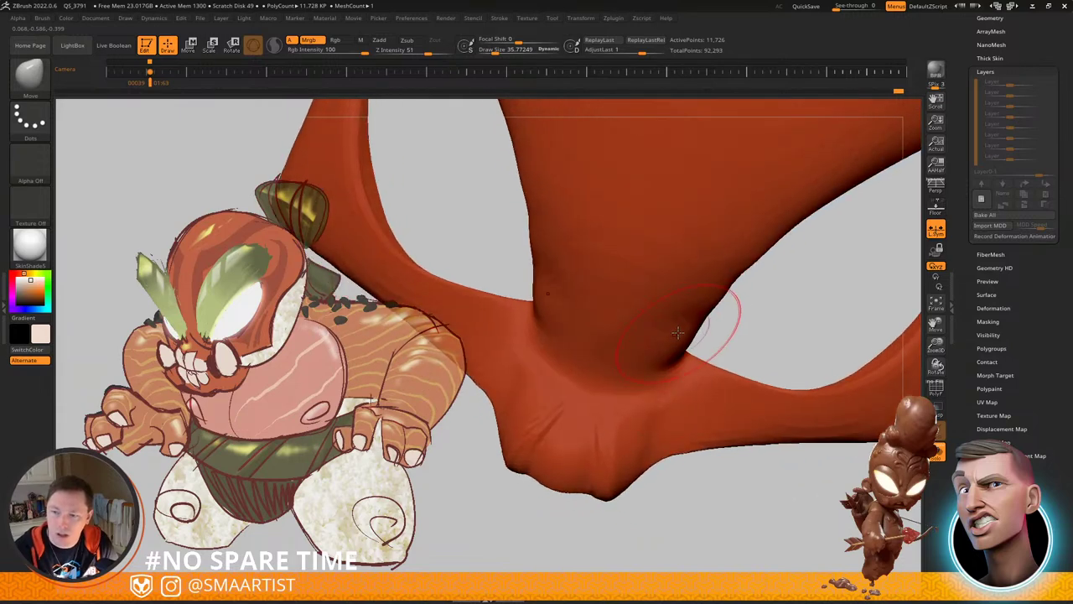
{"action": "left_click_drag", "start_coordinate": [687, 327], "coordinate": [682, 330]}
{"action": "right_click_drag", "start_coordinate": [682, 329], "coordinate": [694, 325]}
{"action": "left_click_drag", "start_coordinate": [692, 326], "coordinate": [678, 329], "text": "shift"}
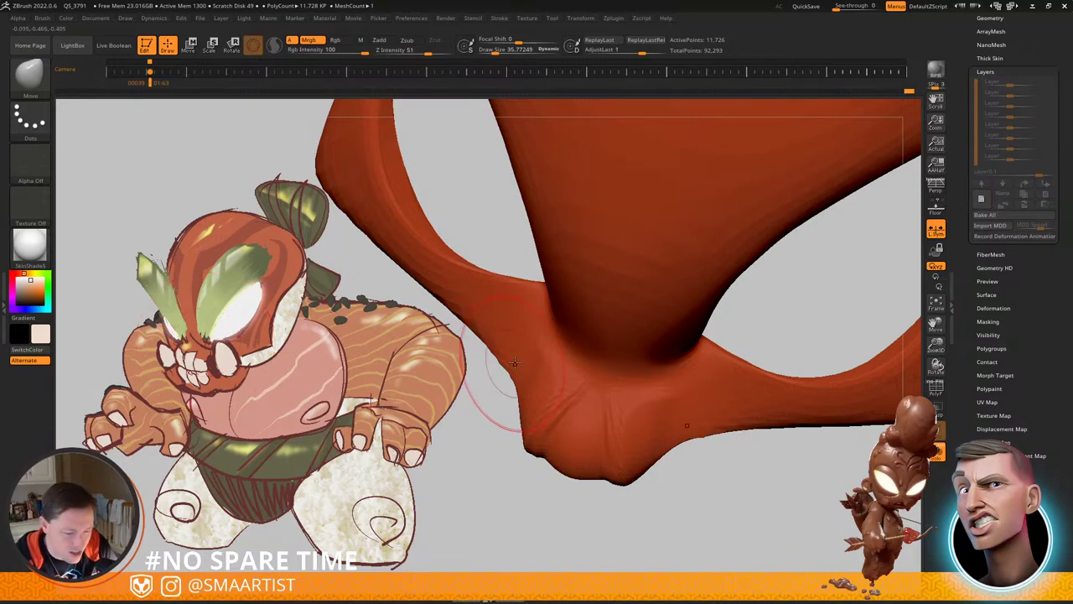
{"action": "right_click_drag", "start_coordinate": [527, 368], "coordinate": [586, 319]}
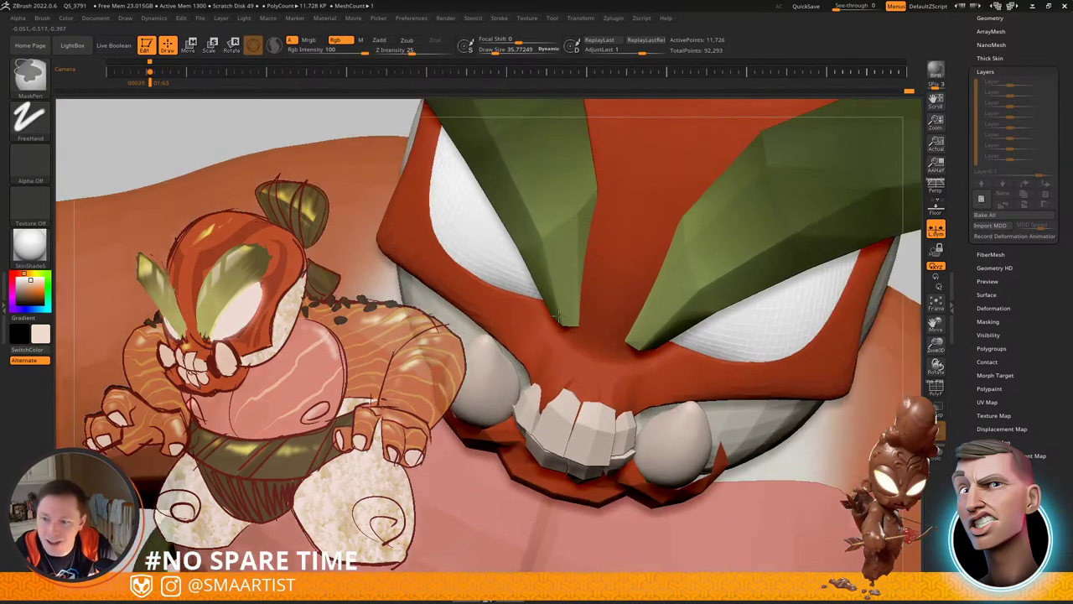
Step: Carve a crease under the nose bridge between the eyebrow tips with the DamStandard brush at a draw size of about 12
{"action": "mouse_move", "coordinate": [570, 336]}
{"action": "right_mouse_down"}
{"action": "mouse_move", "coordinate": [583, 329]}
{"action": "mouse_move", "coordinate": [607, 350]}
{"action": "right_mouse_up"}
{"action": "key", "text": "b"}
{"action": "key", "text": "d"}
{"action": "key", "text": "s"}
{"action": "key", "text": "s"}
{"action": "left_click_drag", "start_coordinate": [607, 350], "coordinate": [600, 347]}
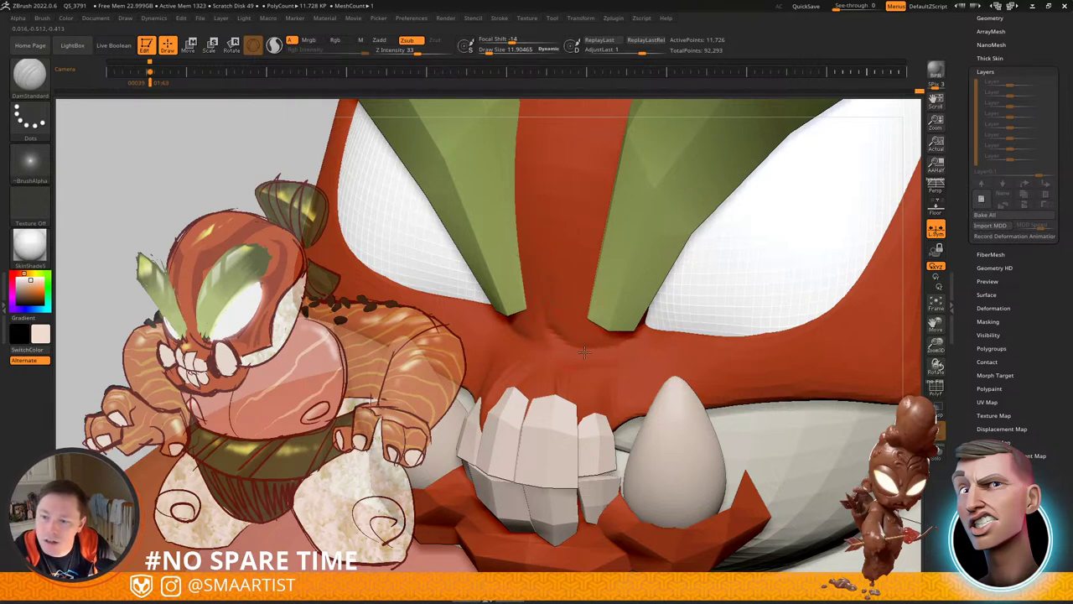
{"action": "key", "text": "ctrl"}
{"action": "mouse_move", "coordinate": [629, 331]}
{"action": "right_mouse_down"}
{"action": "mouse_move", "coordinate": [775, 333]}
{"action": "mouse_move", "coordinate": [635, 334]}
{"action": "mouse_move", "coordinate": [748, 317]}
{"action": "mouse_move", "coordinate": [728, 269]}
{"action": "right_mouse_up"}
{"action": "mouse_move", "coordinate": [728, 269]}
{"action": "right_mouse_down"}
{"action": "mouse_move", "coordinate": [779, 341]}
{"action": "mouse_move", "coordinate": [700, 311]}
{"action": "mouse_move", "coordinate": [671, 317]}
{"action": "mouse_move", "coordinate": [773, 426]}
{"action": "right_mouse_up"}
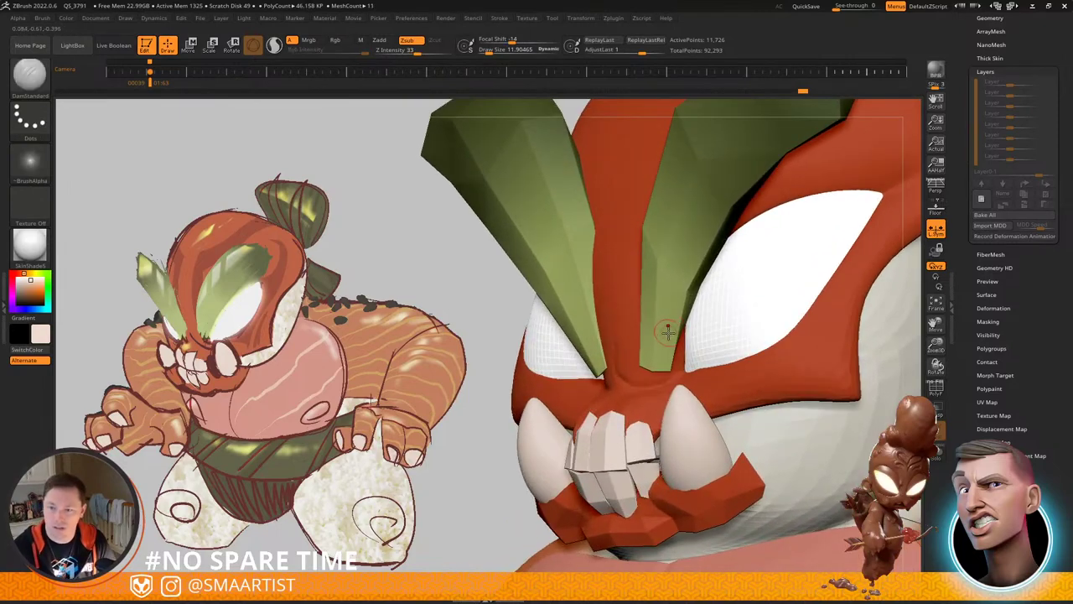
Step: Soften the crease between the eyebrow tips with the Smooth brush
{"action": "mouse_move", "coordinate": [669, 328]}
{"action": "right_mouse_down"}
{"action": "mouse_move", "coordinate": [732, 332]}
{"action": "mouse_move", "coordinate": [696, 366]}
{"action": "right_mouse_up"}
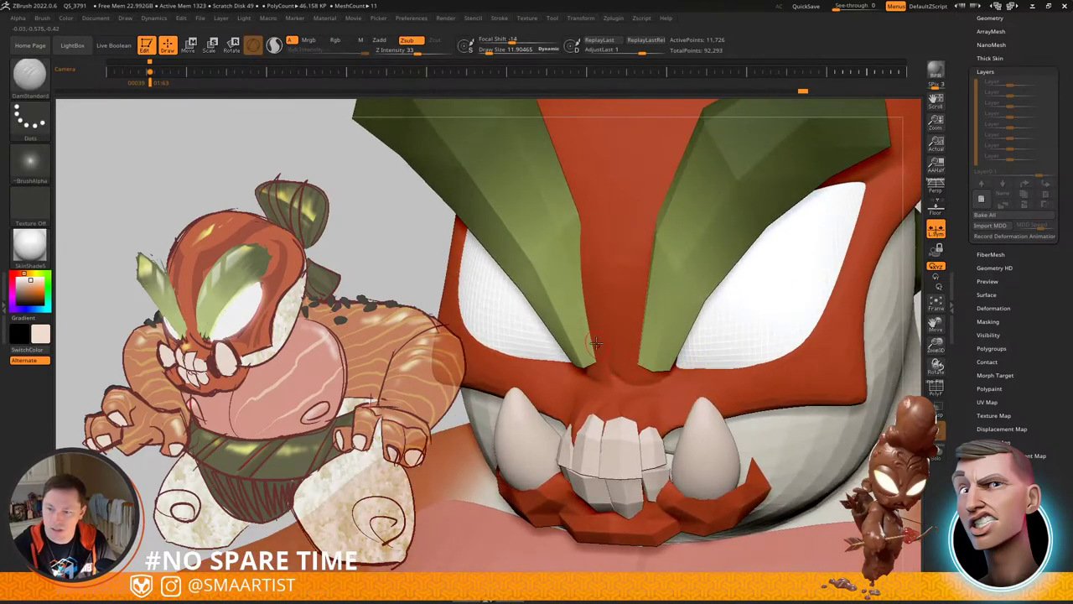
{"action": "key", "text": "shift"}
{"action": "mouse_move", "coordinate": [616, 333]}
{"action": "left_mouse_down", "text": "shift"}
{"action": "mouse_move", "coordinate": [621, 363]}
{"action": "mouse_move", "coordinate": [648, 363]}
{"action": "left_mouse_up", "text": "shift"}
{"action": "right_click_drag", "start_coordinate": [683, 364], "coordinate": [676, 335], "text": "ctrl"}
{"action": "mouse_move", "coordinate": [676, 335]}
{"action": "right_mouse_down"}
{"action": "mouse_move", "coordinate": [600, 361]}
{"action": "mouse_move", "coordinate": [673, 372]}
{"action": "mouse_move", "coordinate": [690, 486]}
{"action": "mouse_move", "coordinate": [634, 406]}
{"action": "right_mouse_up"}
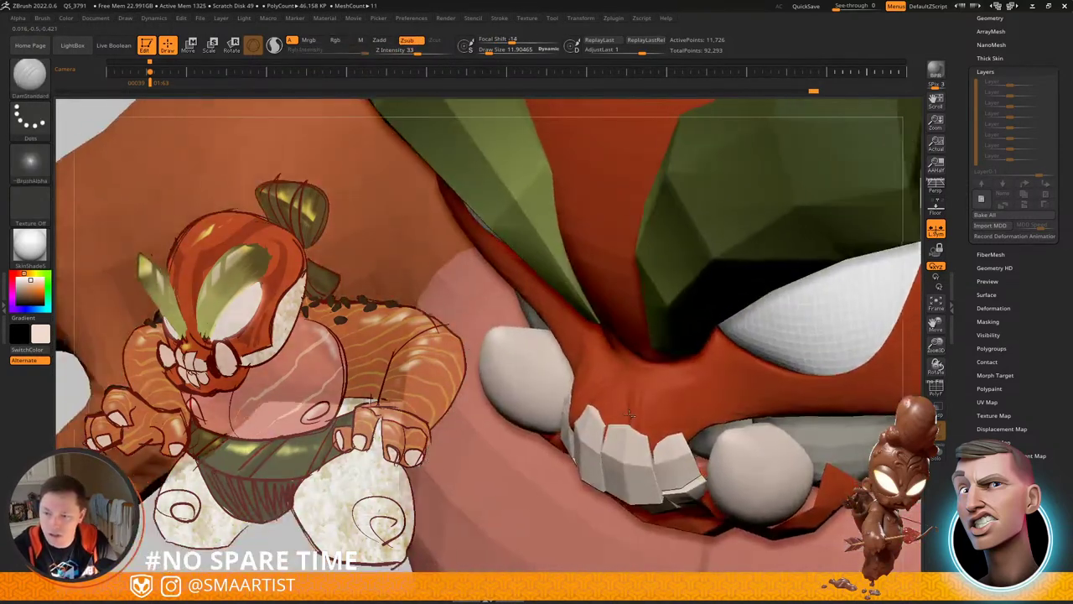
Step: Carve wrinkles into the face mask above the upper teeth with the DamStandard brush at a draw size of about 15
{"action": "key", "text": "s"}
{"action": "left_click_drag", "start_coordinate": [633, 403], "coordinate": [629, 403]}
{"action": "right_click_drag", "start_coordinate": [629, 403], "coordinate": [671, 402]}
{"action": "left_click_drag", "start_coordinate": [598, 388], "coordinate": [605, 422]}
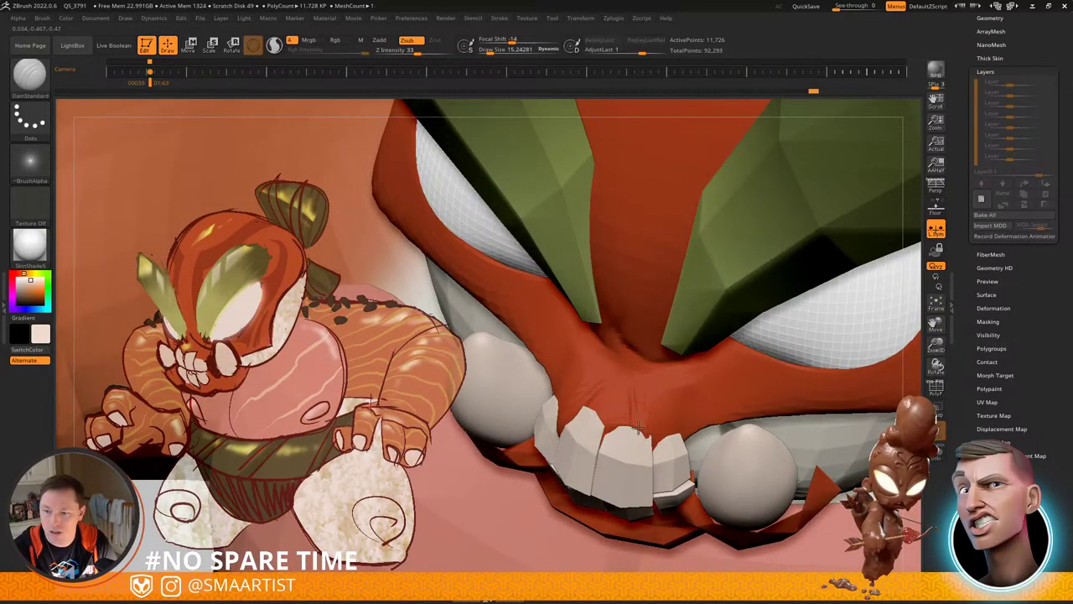
{"action": "left_click_drag", "start_coordinate": [653, 436], "coordinate": [653, 446]}
Step: Smooth the wrinkles along the mask's upper lip above the teeth
{"action": "right_click_drag", "start_coordinate": [630, 423], "coordinate": [623, 417]}
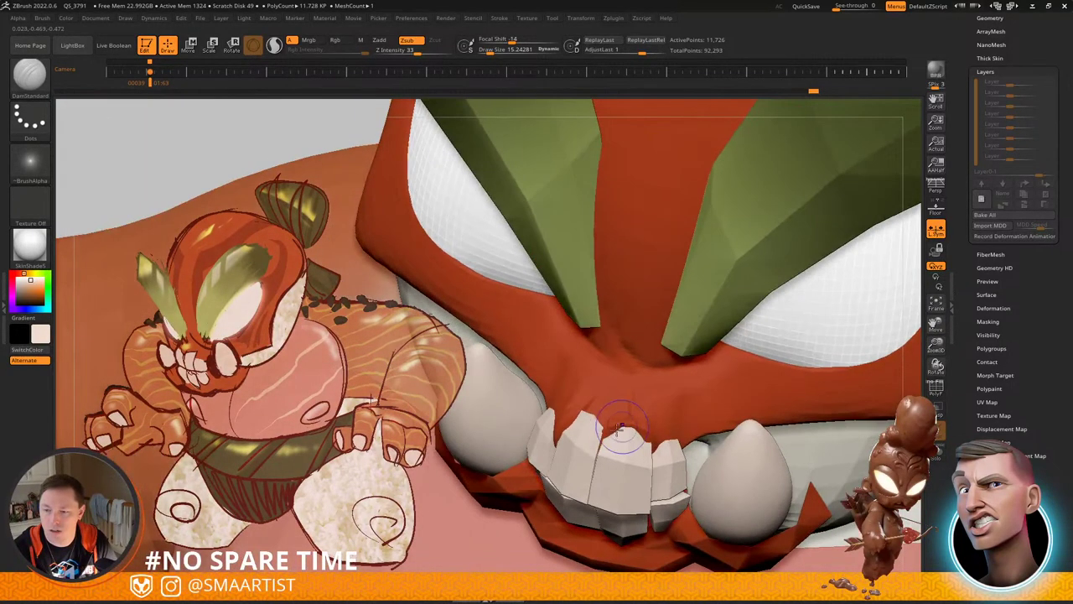
{"action": "left_click_drag", "start_coordinate": [624, 421], "coordinate": [662, 445], "text": "shift"}
{"action": "left_click_drag", "start_coordinate": [597, 436], "coordinate": [605, 436], "text": "shift"}
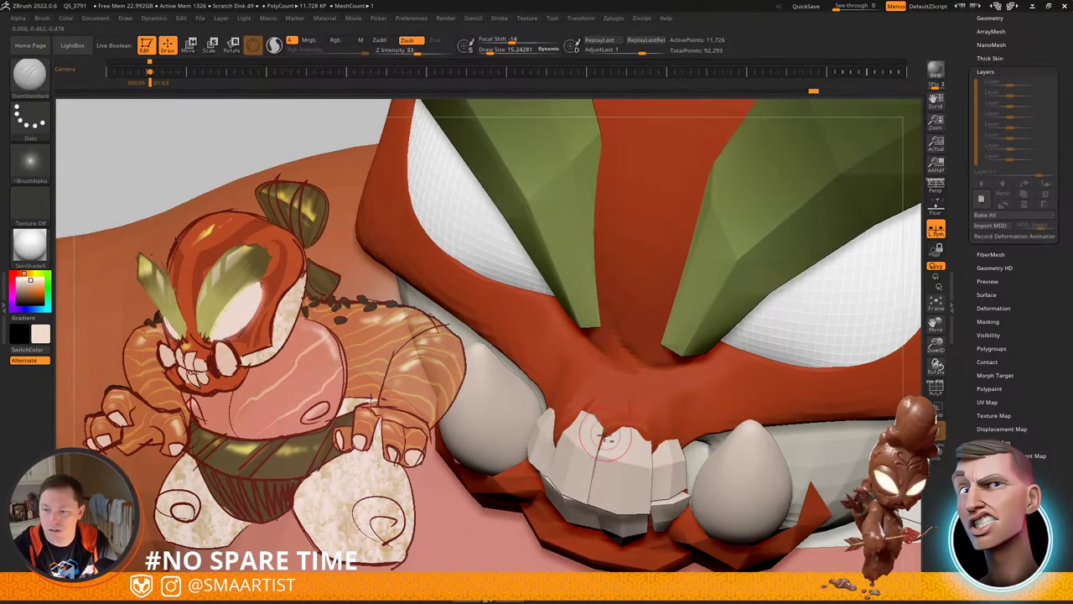
{"action": "right_click_drag", "start_coordinate": [599, 431], "coordinate": [601, 411]}
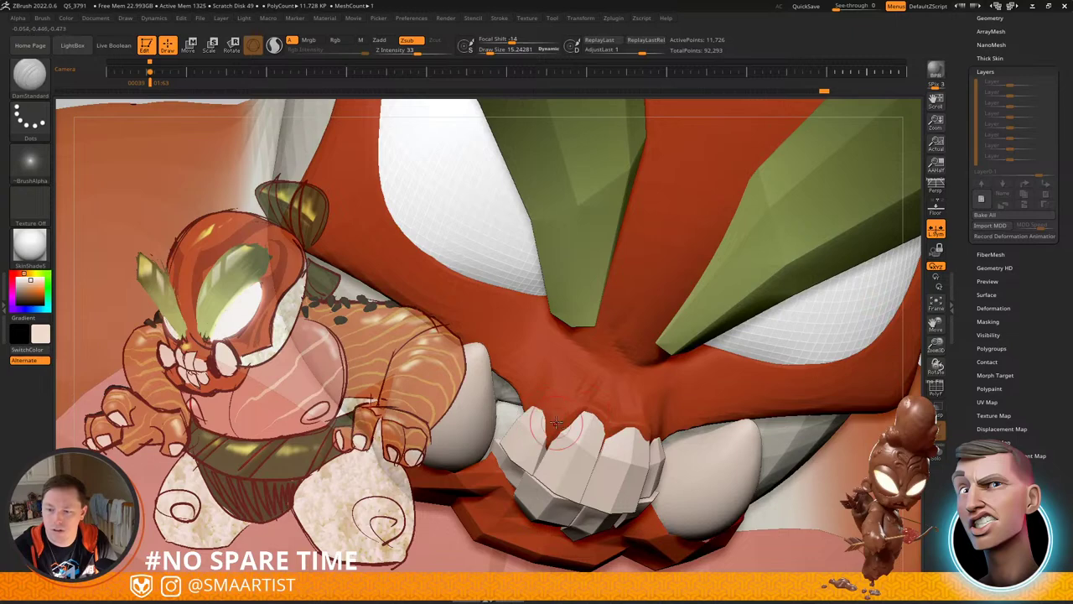
{"action": "mouse_move", "coordinate": [539, 414]}
{"action": "right_mouse_down"}
{"action": "mouse_move", "coordinate": [641, 434]}
{"action": "mouse_move", "coordinate": [680, 426]}
{"action": "mouse_move", "coordinate": [642, 394]}
{"action": "mouse_move", "coordinate": [731, 403]}
{"action": "mouse_move", "coordinate": [628, 436]}
{"action": "mouse_move", "coordinate": [674, 477]}
{"action": "right_mouse_up"}
Step: Flatten the isolated face mask's lower lip edge behind the teeth with the TrimDynamic brush
{"action": "key", "text": "b"}
{"action": "key", "text": "t"}
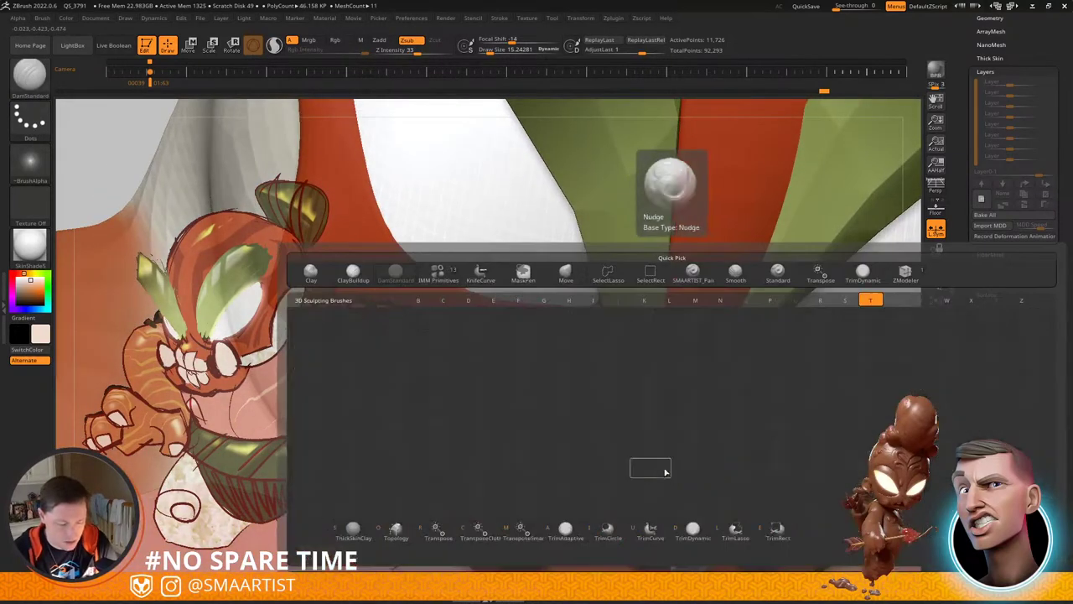
{"action": "key", "text": "d"}
{"action": "key", "text": "ctrl+alt+s"}
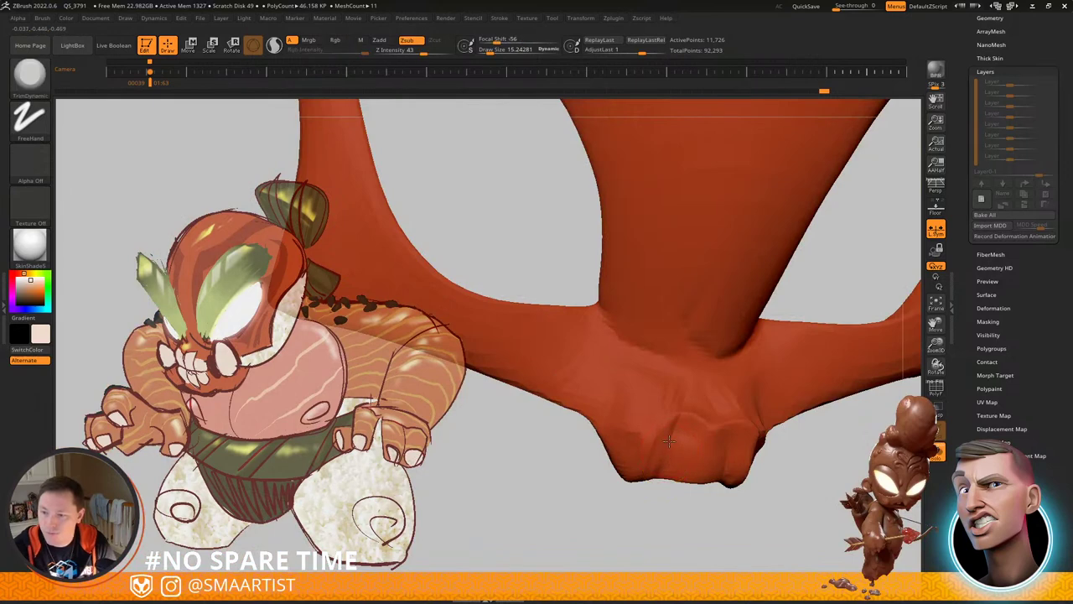
{"action": "right_click_drag", "start_coordinate": [665, 463], "coordinate": [728, 438]}
{"action": "mouse_move", "coordinate": [735, 455]}
{"action": "left_mouse_down"}
{"action": "mouse_move", "coordinate": [740, 444]}
{"action": "mouse_move", "coordinate": [747, 454]}
{"action": "left_mouse_up"}
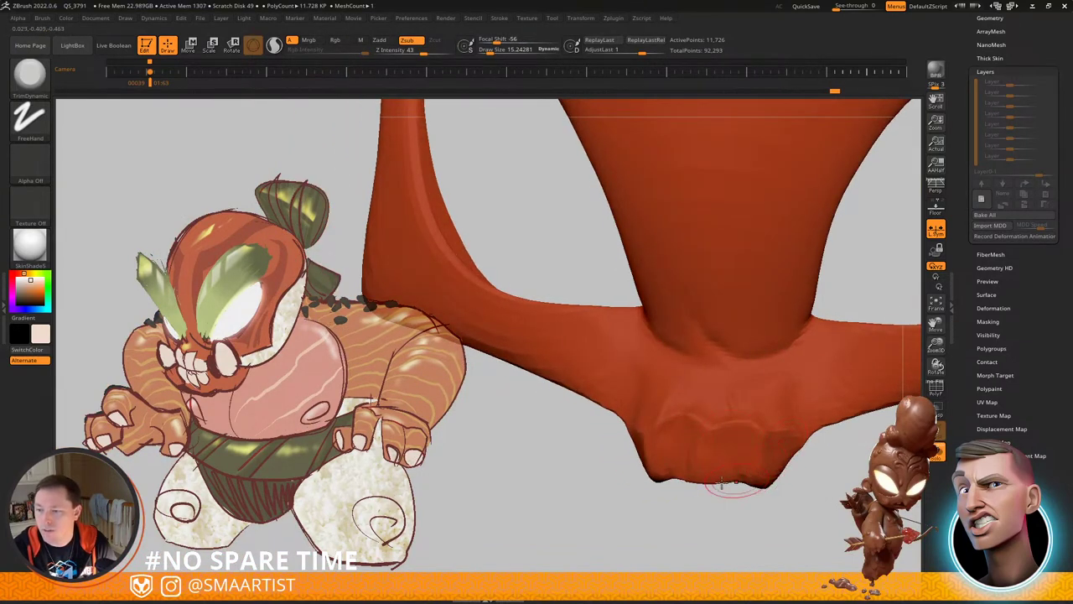
{"action": "right_click_drag", "start_coordinate": [733, 472], "coordinate": [682, 468]}
{"action": "left_click_drag", "start_coordinate": [638, 463], "coordinate": [653, 463]}
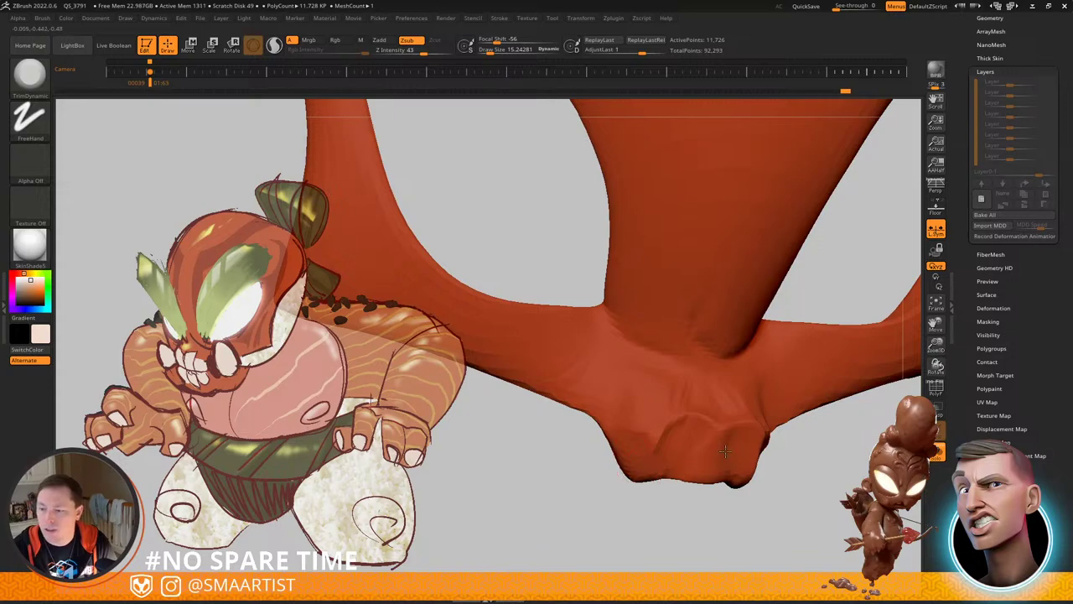
{"action": "mouse_move", "coordinate": [725, 451]}
{"action": "right_mouse_down"}
{"action": "mouse_move", "coordinate": [759, 476]}
{"action": "mouse_move", "coordinate": [728, 467]}
{"action": "right_mouse_up"}
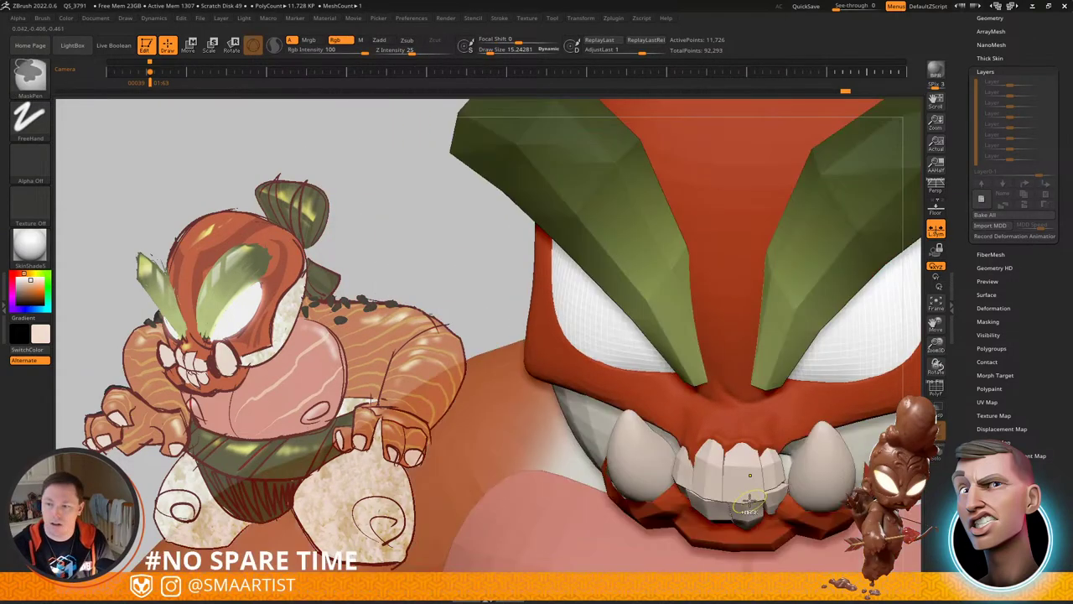
Step: Refine the surface between the nose bridge and upper teeth with the TrimDynamic and Smooth brushes, softening the base of the bridge
{"action": "mouse_move", "coordinate": [734, 440]}
{"action": "right_mouse_down"}
{"action": "mouse_move", "coordinate": [749, 447]}
{"action": "mouse_move", "coordinate": [695, 447]}
{"action": "mouse_move", "coordinate": [732, 445]}
{"action": "mouse_move", "coordinate": [755, 457]}
{"action": "mouse_move", "coordinate": [746, 470]}
{"action": "right_mouse_up"}
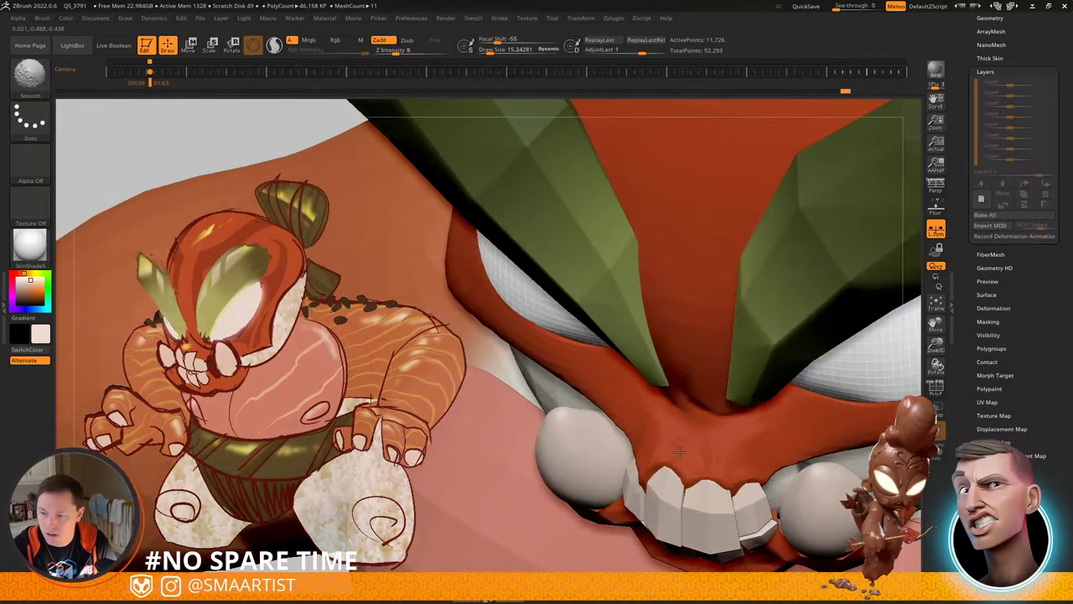
{"action": "mouse_move", "coordinate": [680, 452]}
{"action": "left_mouse_down", "text": "shift"}
{"action": "mouse_move", "coordinate": [666, 438]}
{"action": "mouse_move", "coordinate": [684, 446]}
{"action": "left_mouse_up", "text": "shift"}
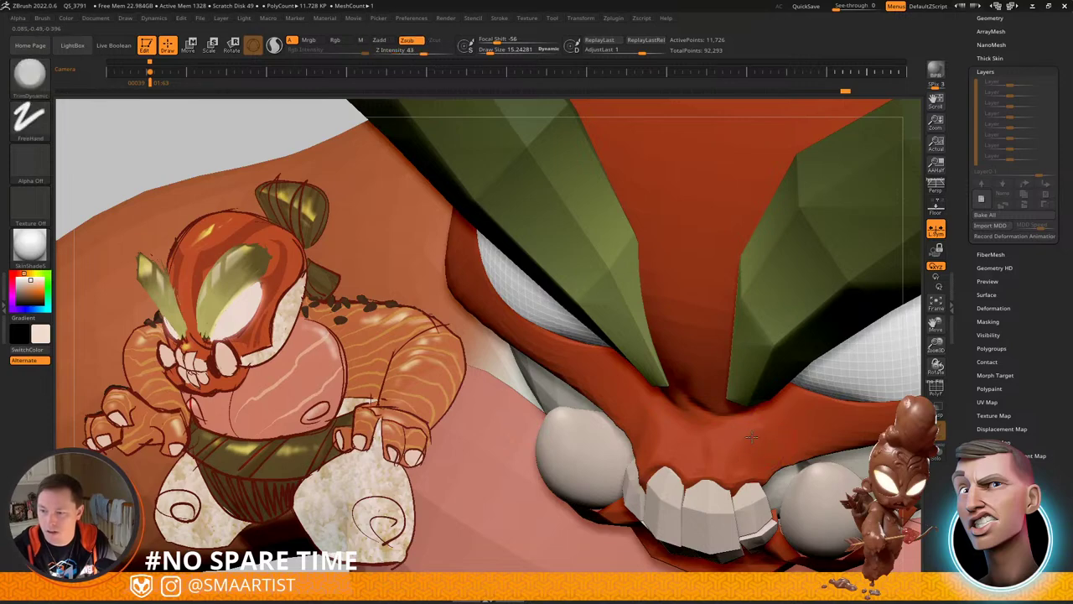
{"action": "right_click_drag", "start_coordinate": [750, 447], "coordinate": [785, 443]}
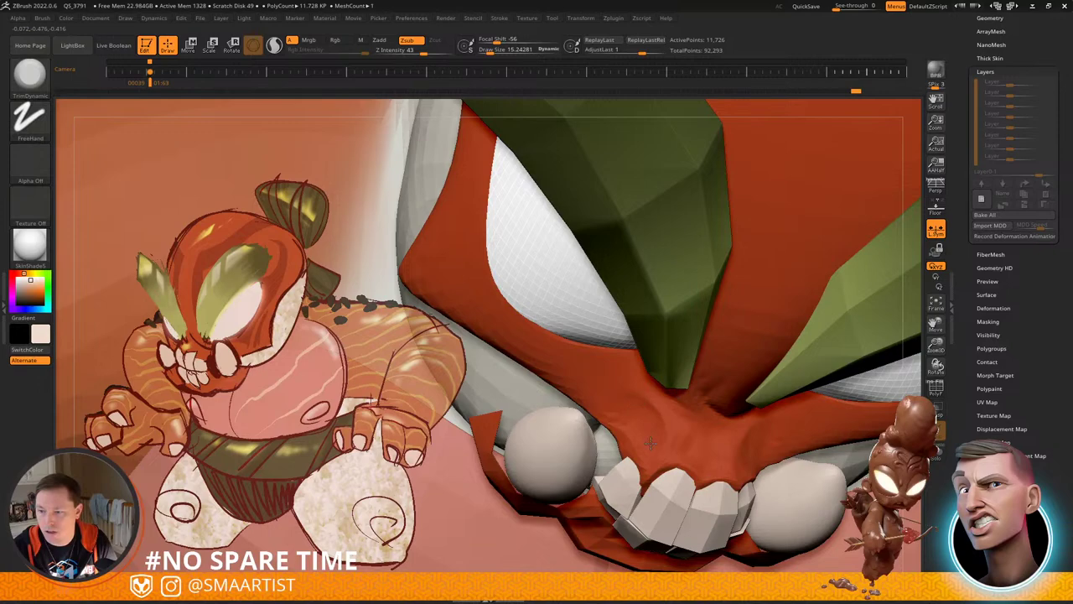
{"action": "right_click_drag", "start_coordinate": [661, 425], "coordinate": [627, 444]}
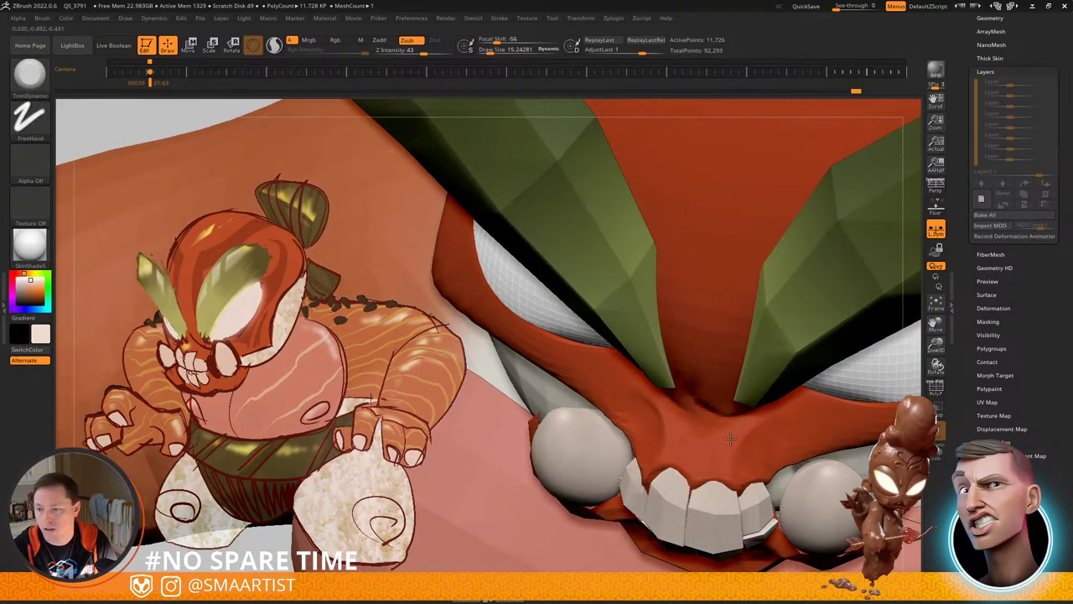
{"action": "mouse_move", "coordinate": [745, 480]}
{"action": "right_mouse_down"}
{"action": "mouse_move", "coordinate": [752, 397]}
{"action": "mouse_move", "coordinate": [762, 432]}
{"action": "right_mouse_up"}
{"action": "key", "text": "ctrl+1"}
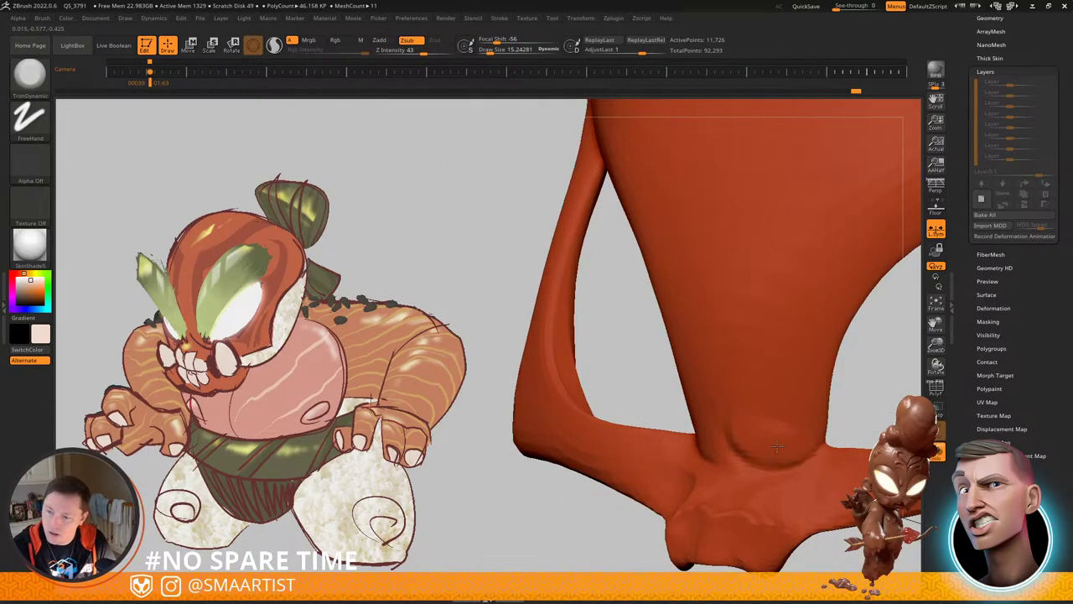
{"action": "mouse_move", "coordinate": [772, 417]}
{"action": "left_mouse_down", "text": "shift"}
{"action": "mouse_move", "coordinate": [766, 411]}
{"action": "mouse_move", "coordinate": [768, 421]}
{"action": "left_mouse_up", "text": "shift"}
Step: Carve a deeper curved crease around the base of the isolated mask's nose bridge with the DamStandard brush at a draw size of about 15
{"action": "mouse_move", "coordinate": [802, 418]}
{"action": "right_mouse_down", "text": "ctrl"}
{"action": "mouse_move", "coordinate": [820, 489]}
{"action": "mouse_move", "coordinate": [700, 422]}
{"action": "mouse_move", "coordinate": [668, 388]}
{"action": "right_mouse_up", "text": "ctrl"}
{"action": "key", "text": "b"}
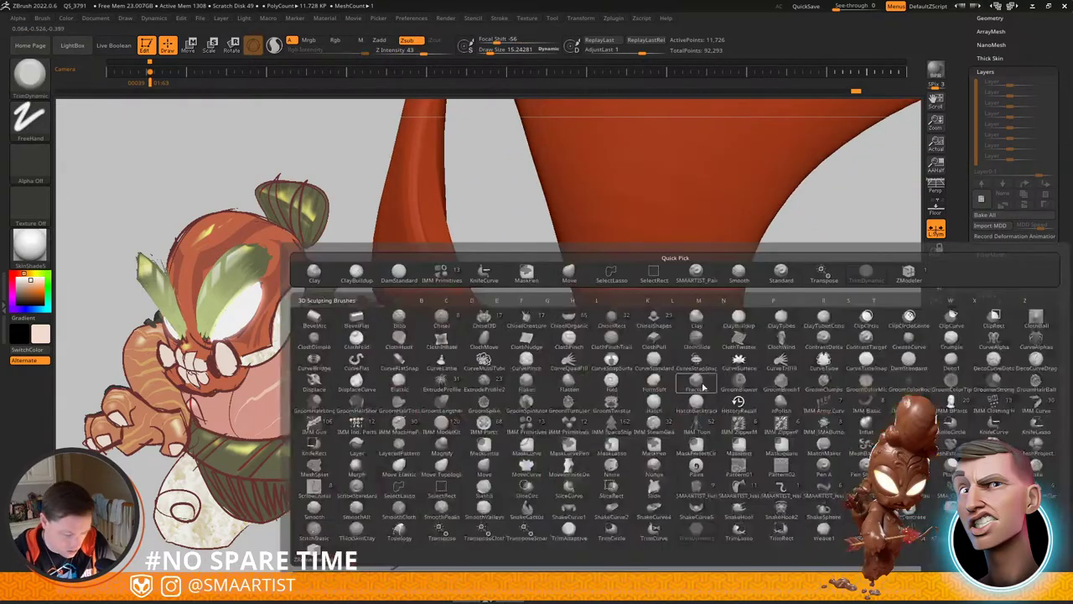
{"action": "key", "text": "d"}
{"action": "key", "text": "s"}
{"action": "mouse_move", "coordinate": [621, 343]}
{"action": "left_mouse_down"}
{"action": "mouse_move", "coordinate": [653, 380]}
{"action": "mouse_move", "coordinate": [716, 368]}
{"action": "left_mouse_up"}
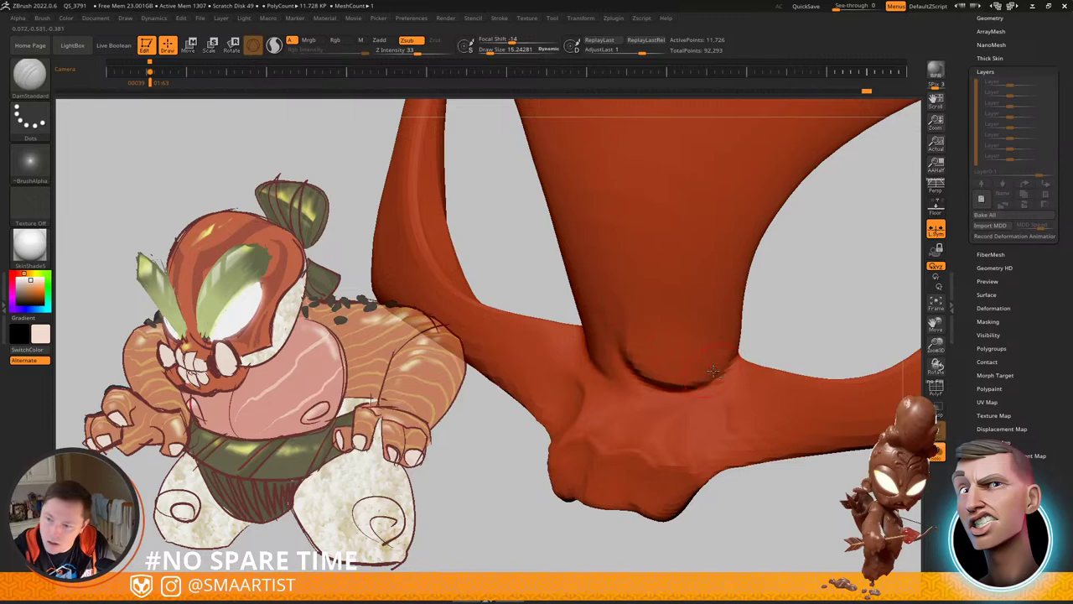
{"action": "right_click_drag", "start_coordinate": [735, 409], "coordinate": [774, 472], "text": "ctrl"}
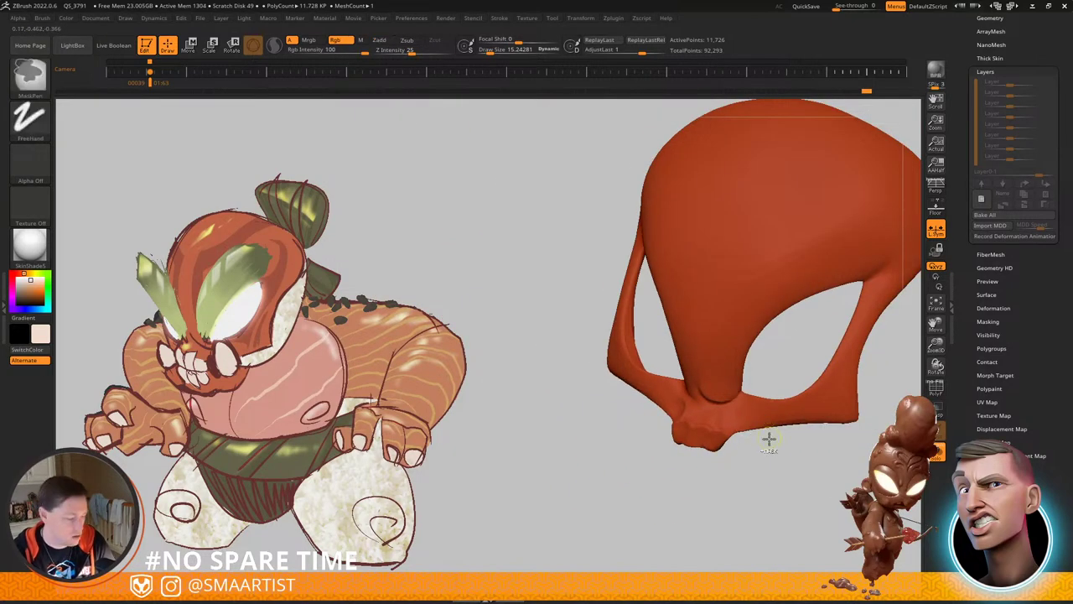
Step: Carve curved nostril creases on the sides of the nose above the teeth with the DamStandard brush and smooth them
{"action": "key", "text": "ctrl+1"}
{"action": "mouse_move", "coordinate": [759, 429]}
{"action": "right_mouse_down"}
{"action": "mouse_move", "coordinate": [773, 385]}
{"action": "mouse_move", "coordinate": [711, 368]}
{"action": "mouse_move", "coordinate": [673, 418]}
{"action": "mouse_move", "coordinate": [677, 398]}
{"action": "mouse_move", "coordinate": [652, 452]}
{"action": "mouse_move", "coordinate": [616, 395]}
{"action": "right_mouse_up"}
{"action": "left_click_drag", "start_coordinate": [642, 366], "coordinate": [685, 361]}
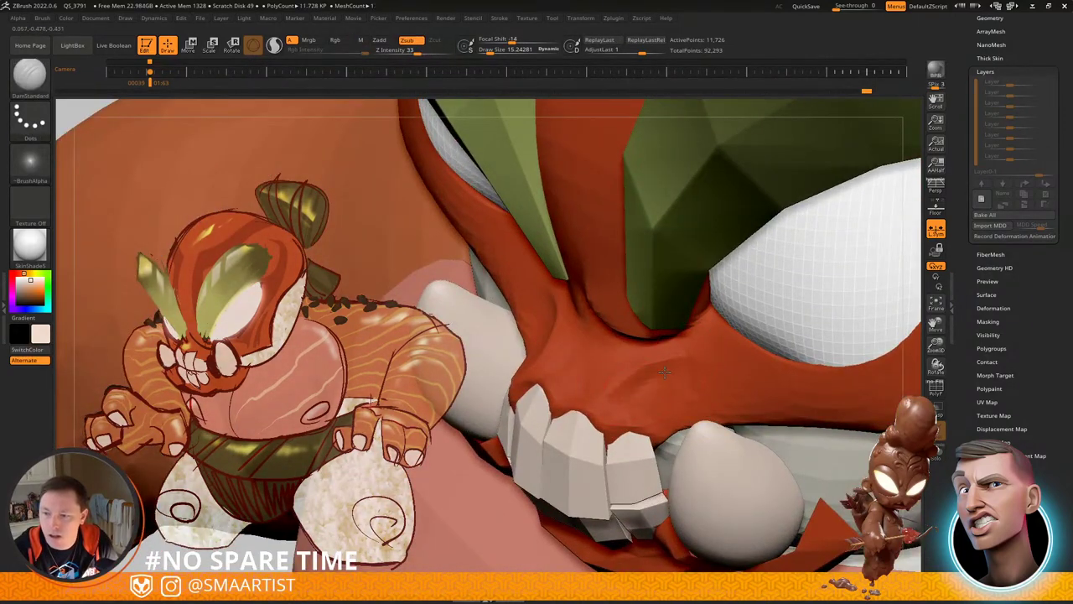
{"action": "right_click_drag", "start_coordinate": [595, 379], "coordinate": [661, 413]}
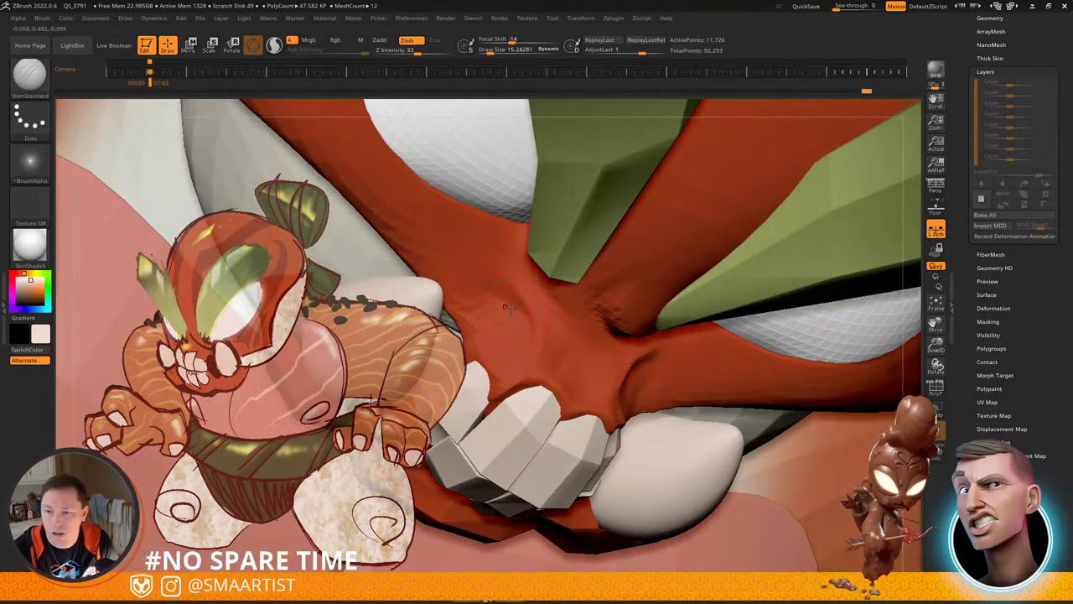
{"action": "mouse_move", "coordinate": [509, 308]}
{"action": "right_mouse_down"}
{"action": "mouse_move", "coordinate": [541, 258]}
{"action": "mouse_move", "coordinate": [544, 267]}
{"action": "right_mouse_up"}
{"action": "left_click_drag", "start_coordinate": [594, 322], "coordinate": [545, 302]}
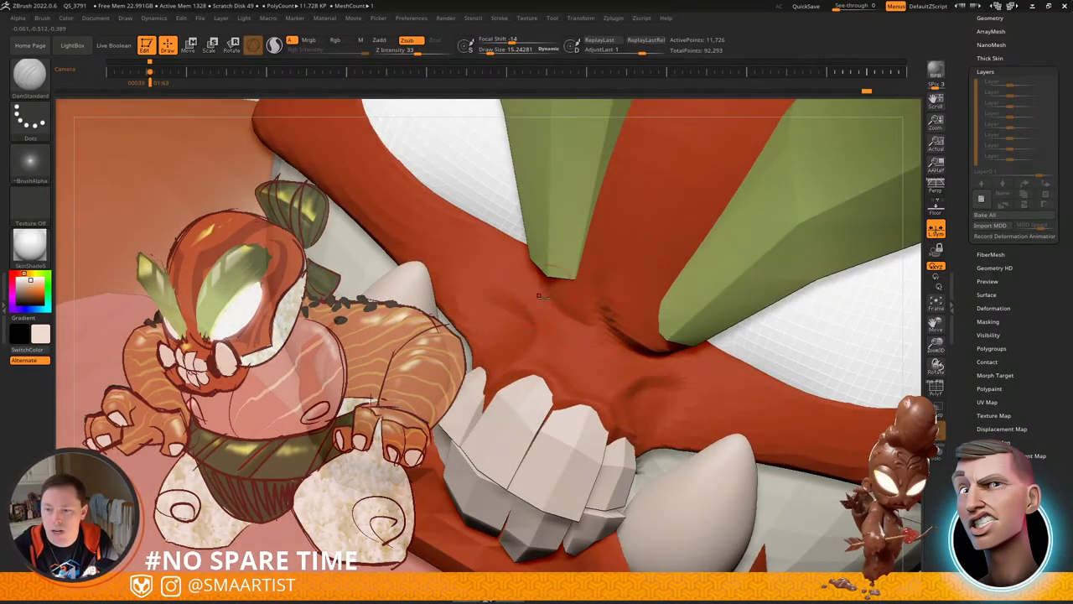
{"action": "mouse_move", "coordinate": [615, 330]}
{"action": "right_mouse_down", "text": "ctrl"}
{"action": "mouse_move", "coordinate": [605, 289]}
{"action": "mouse_move", "coordinate": [557, 322]}
{"action": "mouse_move", "coordinate": [616, 354]}
{"action": "mouse_move", "coordinate": [618, 366]}
{"action": "mouse_move", "coordinate": [611, 354]}
{"action": "mouse_move", "coordinate": [587, 359]}
{"action": "mouse_move", "coordinate": [647, 377]}
{"action": "right_mouse_up", "text": "ctrl"}
{"action": "left_click_drag", "start_coordinate": [646, 377], "coordinate": [670, 362], "text": "shift"}
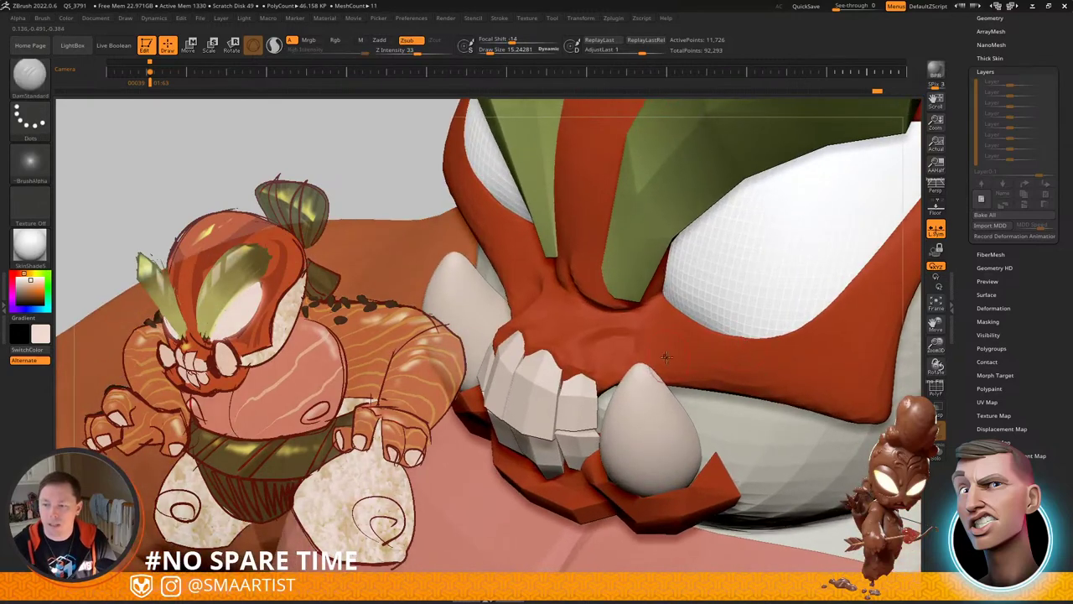
Step: Check the nose and under-eye creases up close and on the whole figure against the concept art
{"action": "right_click_drag", "start_coordinate": [671, 361], "coordinate": [659, 313]}
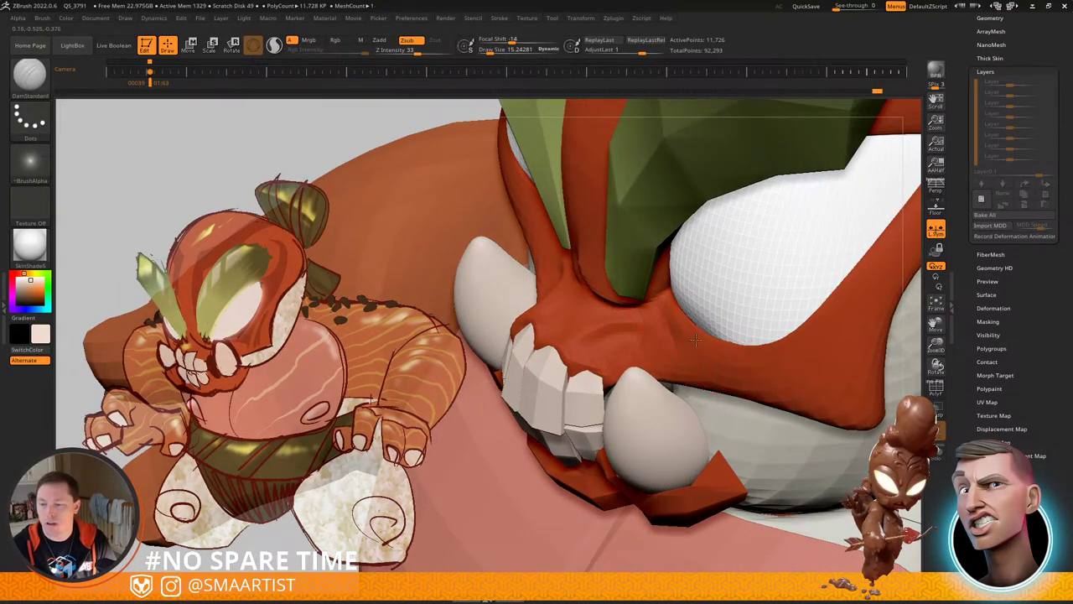
{"action": "mouse_move", "coordinate": [695, 340]}
{"action": "right_mouse_down"}
{"action": "mouse_move", "coordinate": [728, 349]}
{"action": "mouse_move", "coordinate": [662, 315]}
{"action": "mouse_move", "coordinate": [624, 315]}
{"action": "mouse_move", "coordinate": [659, 319]}
{"action": "mouse_move", "coordinate": [731, 392]}
{"action": "mouse_move", "coordinate": [710, 369]}
{"action": "mouse_move", "coordinate": [728, 376]}
{"action": "mouse_move", "coordinate": [671, 331]}
{"action": "mouse_move", "coordinate": [671, 364]}
{"action": "mouse_move", "coordinate": [730, 407]}
{"action": "right_mouse_up"}
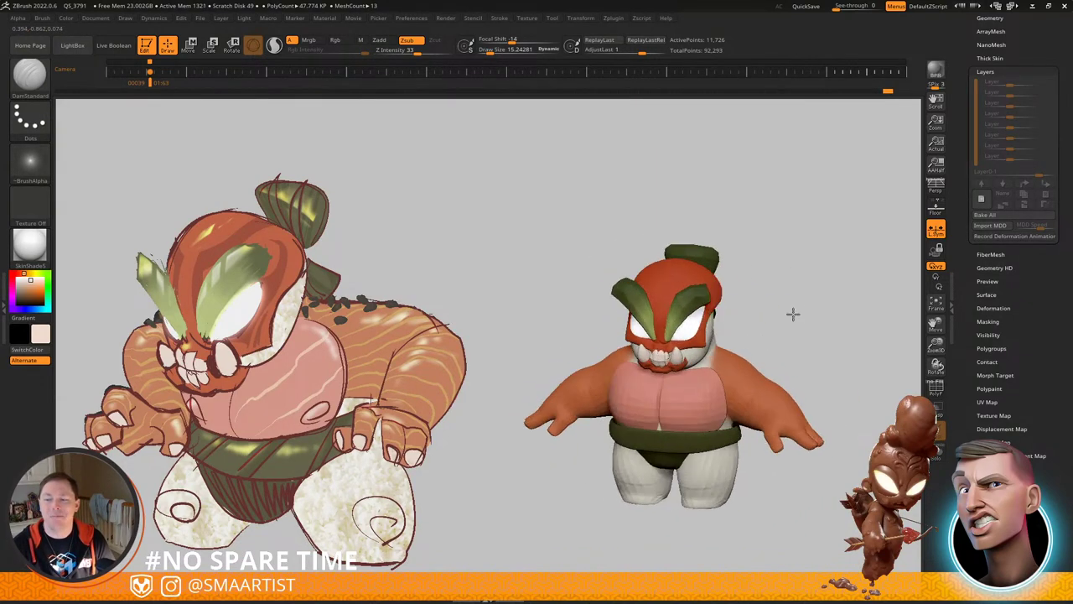
{"action": "right_click_drag", "start_coordinate": [671, 323], "coordinate": [616, 348], "text": "ctrl"}
{"action": "right_click_drag", "start_coordinate": [617, 348], "coordinate": [644, 377], "text": "ctrl"}
{"action": "mouse_move", "coordinate": [644, 377]}
{"action": "right_mouse_down"}
{"action": "mouse_move", "coordinate": [699, 305]}
{"action": "mouse_move", "coordinate": [712, 316]}
{"action": "right_mouse_up"}
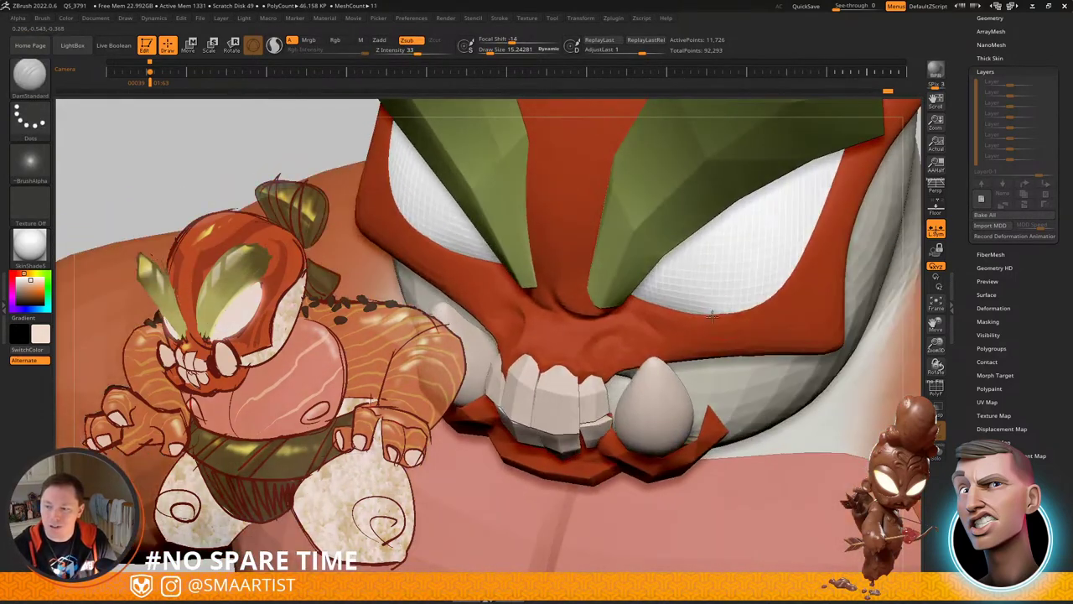
{"action": "right_click_drag", "start_coordinate": [627, 329], "coordinate": [792, 369], "text": "alt"}
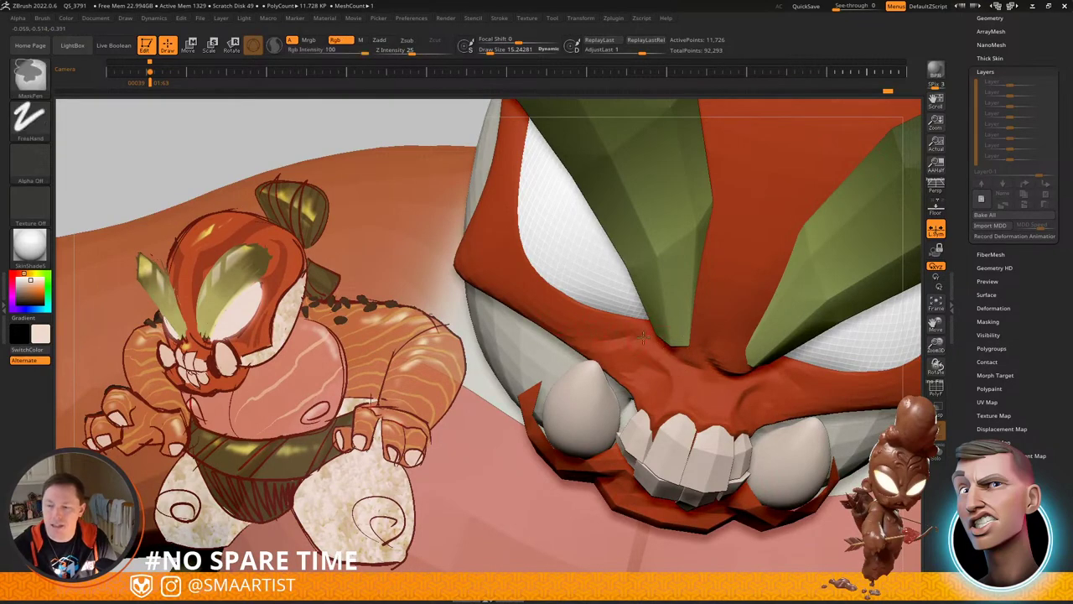
Step: Save the sculpt over its existing Sushiyama v003 tool file in the _CHAR folder
{"action": "mouse_move", "coordinate": [578, 352]}
{"action": "right_mouse_down", "text": "ctrl"}
{"action": "mouse_move", "coordinate": [755, 281]}
{"action": "mouse_move", "coordinate": [784, 293]}
{"action": "mouse_move", "coordinate": [738, 276]}
{"action": "mouse_move", "coordinate": [740, 342]}
{"action": "mouse_move", "coordinate": [714, 276]}
{"action": "mouse_move", "coordinate": [728, 262]}
{"action": "mouse_move", "coordinate": [746, 288]}
{"action": "mouse_move", "coordinate": [760, 284]}
{"action": "mouse_move", "coordinate": [721, 277]}
{"action": "mouse_move", "coordinate": [767, 319]}
{"action": "mouse_move", "coordinate": [748, 350]}
{"action": "mouse_move", "coordinate": [754, 317]}
{"action": "mouse_move", "coordinate": [690, 283]}
{"action": "mouse_move", "coordinate": [683, 294]}
{"action": "right_mouse_up", "text": "ctrl"}
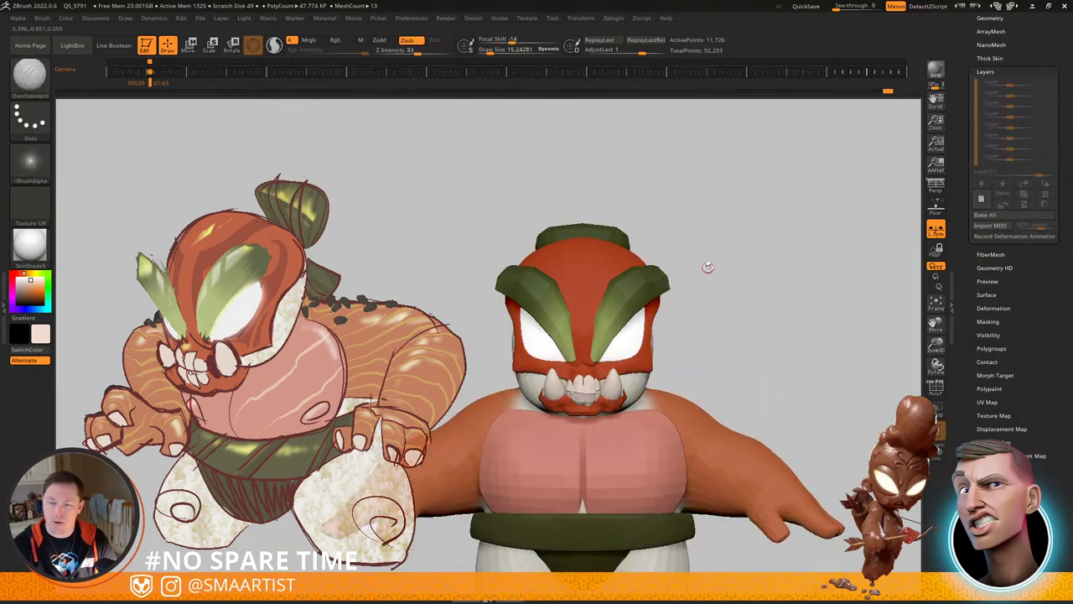
{"action": "left_click_drag", "start_coordinate": [745, 268], "coordinate": [727, 277]}
{"action": "mouse_move", "coordinate": [753, 283]}
{"action": "right_mouse_down", "text": "alt"}
{"action": "mouse_move", "coordinate": [758, 240]}
{"action": "mouse_move", "coordinate": [747, 231]}
{"action": "right_mouse_up", "text": "alt"}
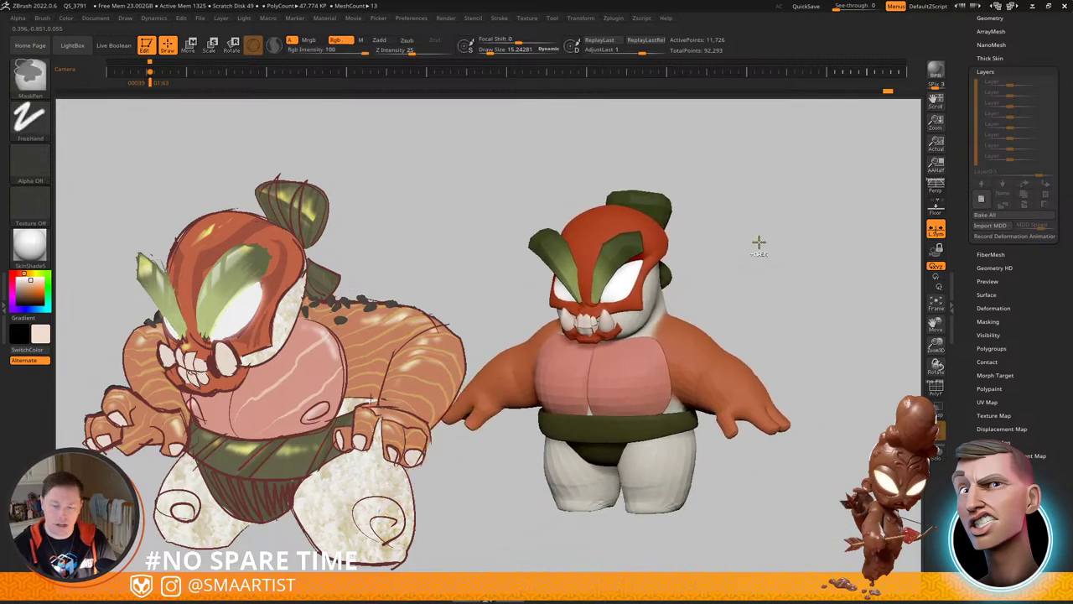
{"action": "key", "text": "ctrl+s"}
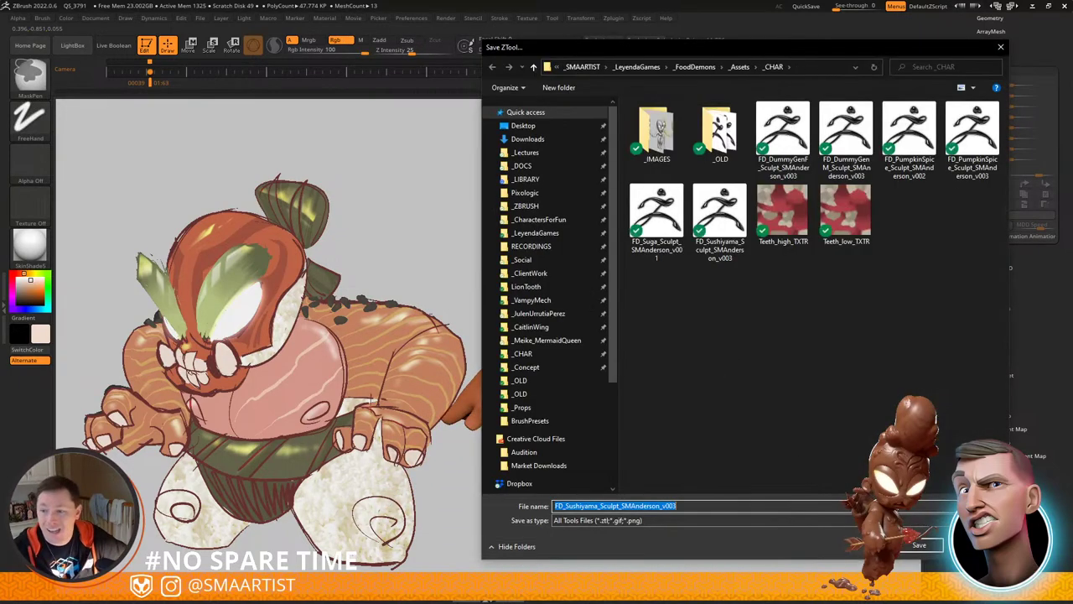
{"action": "left_click", "coordinate": [919, 545]}
{"action": "left_click", "coordinate": [572, 299]}
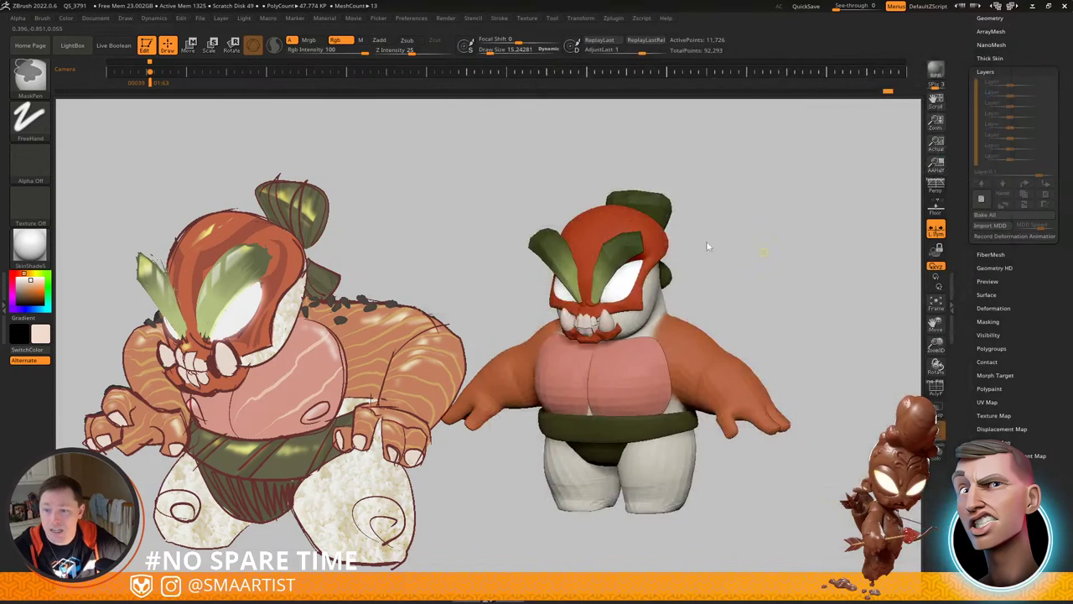
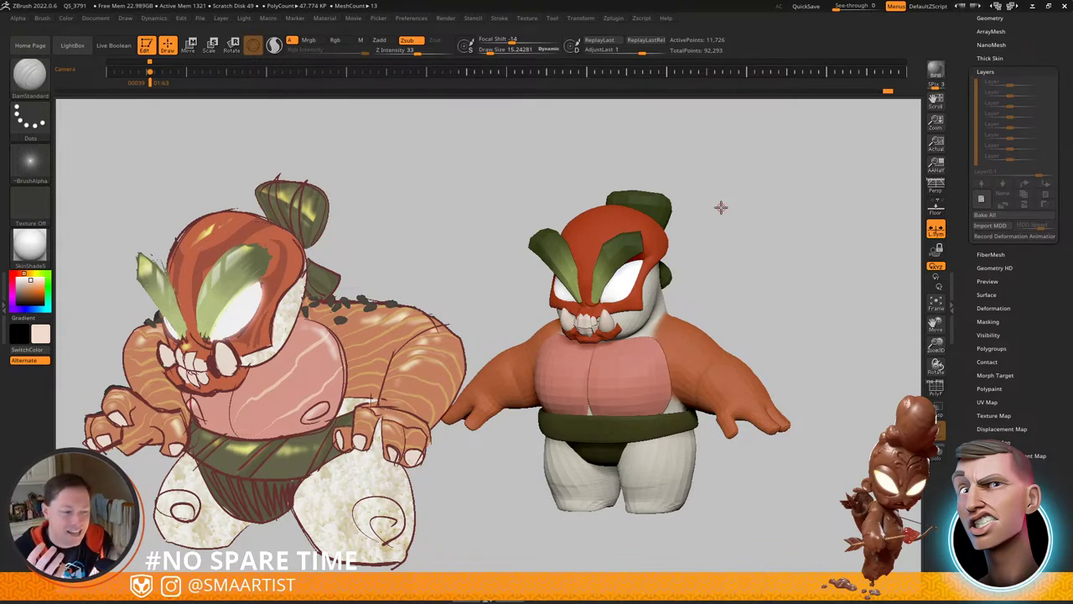
Step: Widen and round the outer sides of the pink chest piece with the Move brush at a draw size of about 124
{"action": "left_click_drag", "start_coordinate": [775, 254], "coordinate": [797, 266]}
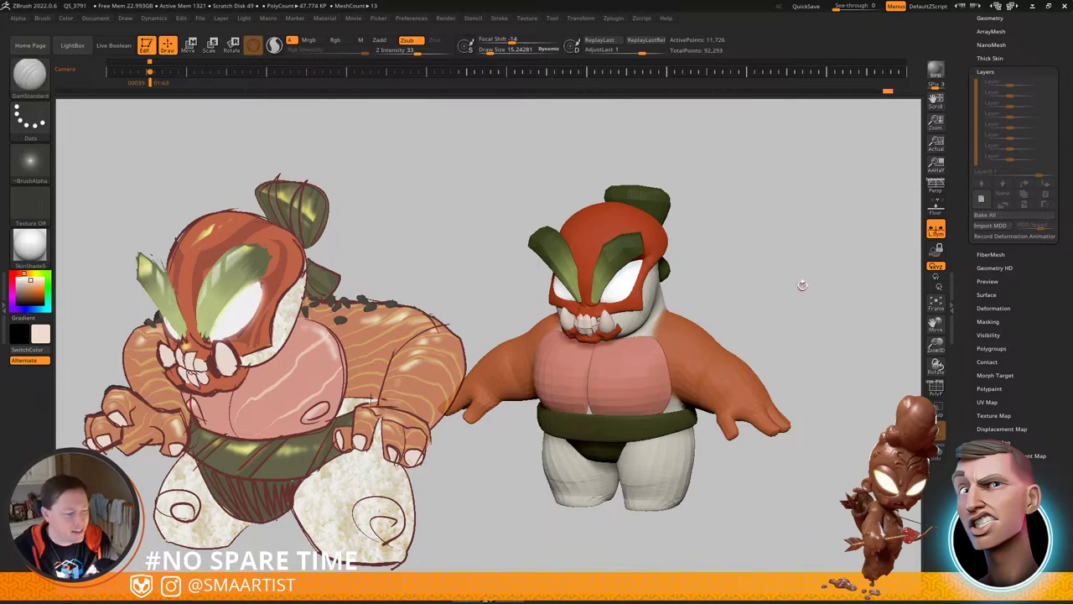
{"action": "left_click_drag", "start_coordinate": [803, 285], "coordinate": [840, 280], "text": "alt"}
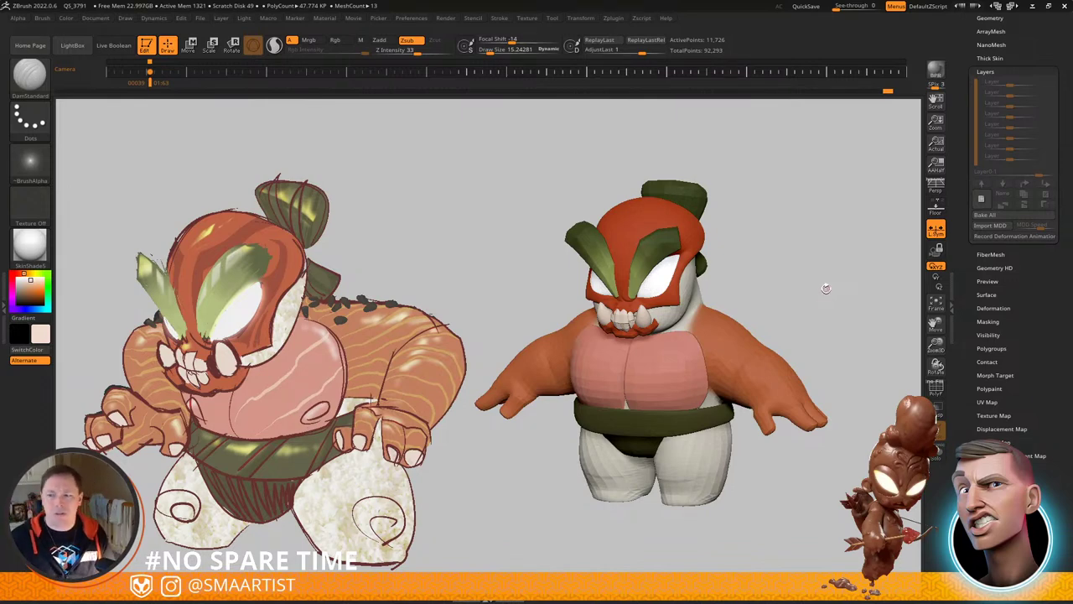
{"action": "left_click", "coordinate": [701, 374], "text": "alt"}
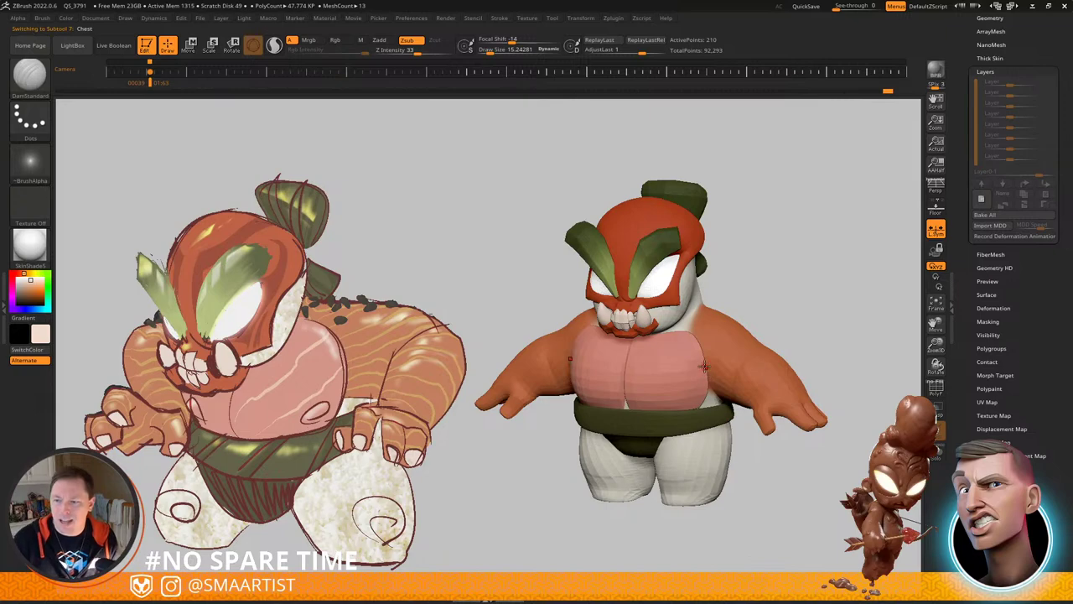
{"action": "key", "text": "b"}
{"action": "key", "text": "m"}
{"action": "key", "text": "v"}
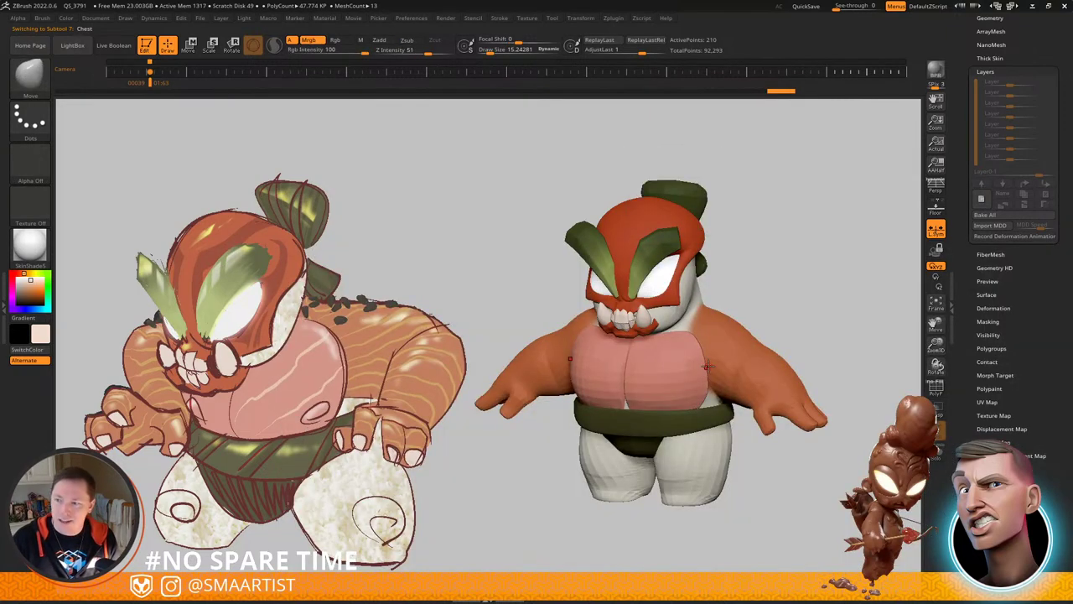
{"action": "key", "text": "s"}
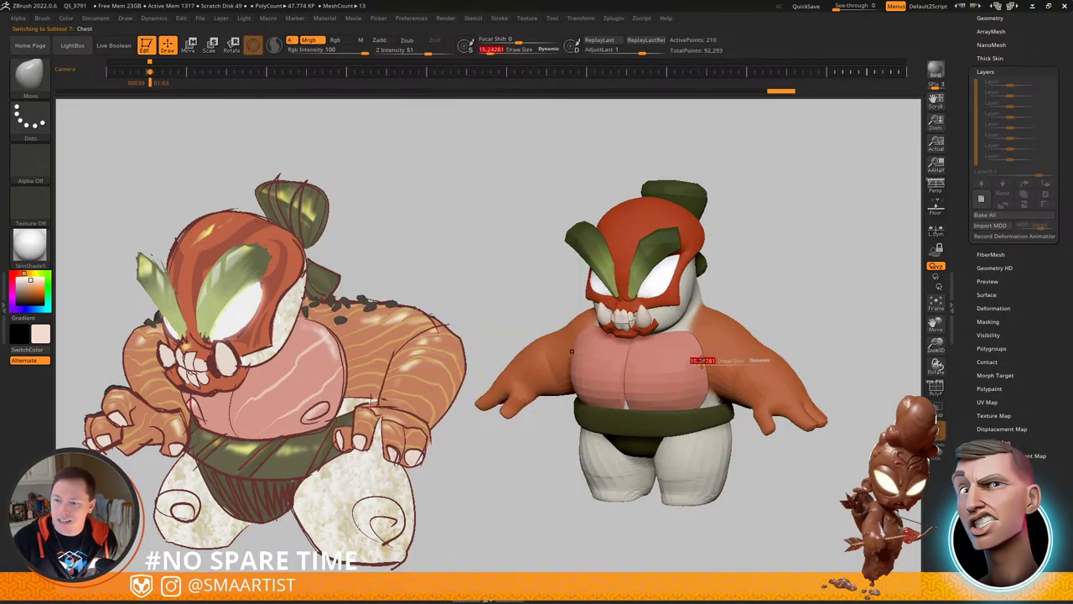
{"action": "left_click_drag", "start_coordinate": [711, 363], "coordinate": [709, 342]}
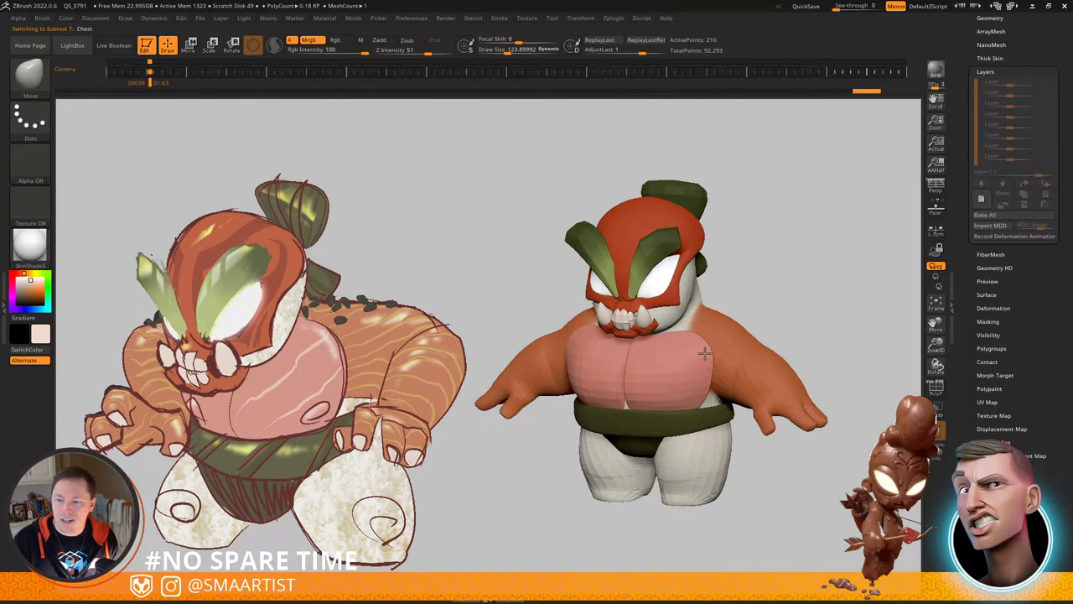
{"action": "mouse_move", "coordinate": [704, 354]}
{"action": "right_mouse_down"}
{"action": "mouse_move", "coordinate": [719, 348]}
{"action": "mouse_move", "coordinate": [693, 350]}
{"action": "mouse_move", "coordinate": [705, 386]}
{"action": "right_mouse_up"}
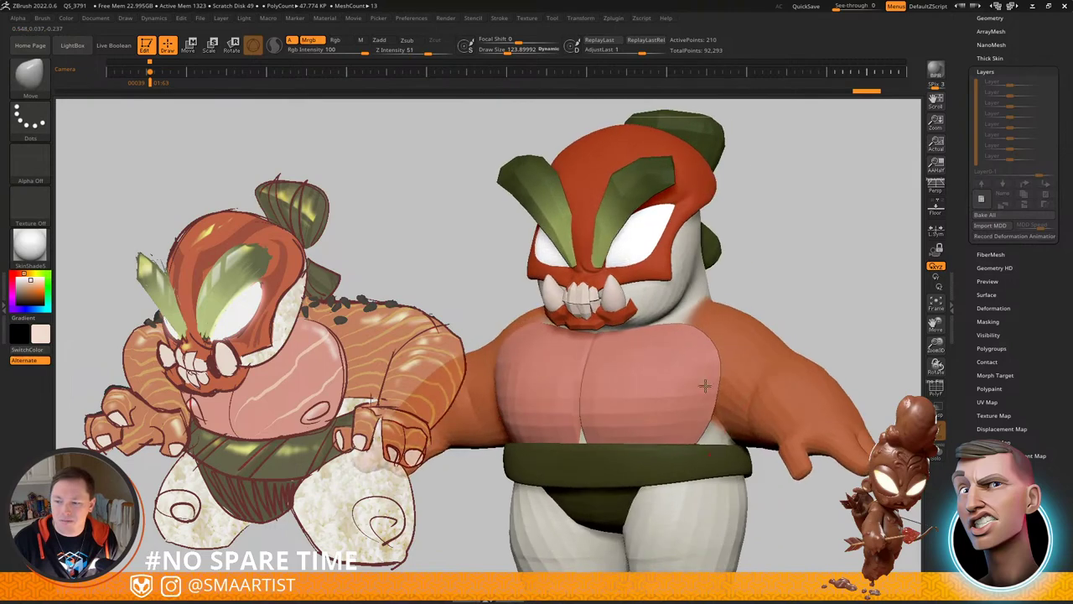
{"action": "left_click_drag", "start_coordinate": [708, 417], "coordinate": [712, 416]}
Step: Adjust the upper edge of the chest beneath the jaw with the Move brush at a draw size of about 163
{"action": "mouse_move", "coordinate": [710, 375]}
{"action": "right_mouse_down"}
{"action": "mouse_move", "coordinate": [697, 352]}
{"action": "mouse_move", "coordinate": [685, 355]}
{"action": "mouse_move", "coordinate": [690, 340]}
{"action": "mouse_move", "coordinate": [719, 361]}
{"action": "mouse_move", "coordinate": [707, 361]}
{"action": "mouse_move", "coordinate": [689, 405]}
{"action": "mouse_move", "coordinate": [700, 402]}
{"action": "mouse_move", "coordinate": [670, 373]}
{"action": "mouse_move", "coordinate": [668, 405]}
{"action": "mouse_move", "coordinate": [650, 389]}
{"action": "right_mouse_up"}
{"action": "key", "text": "s"}
{"action": "left_click_drag", "start_coordinate": [649, 387], "coordinate": [654, 386]}
{"action": "left_click_drag", "start_coordinate": [652, 390], "coordinate": [654, 379]}
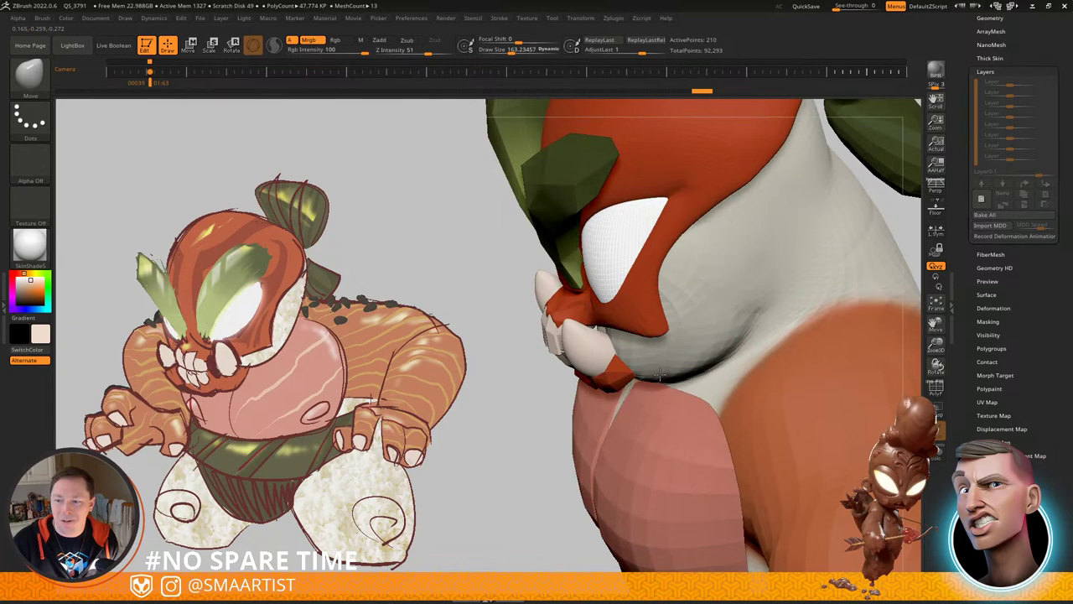
{"action": "right_click_drag", "start_coordinate": [683, 377], "coordinate": [696, 411]}
{"action": "right_click_drag", "start_coordinate": [700, 389], "coordinate": [541, 383]}
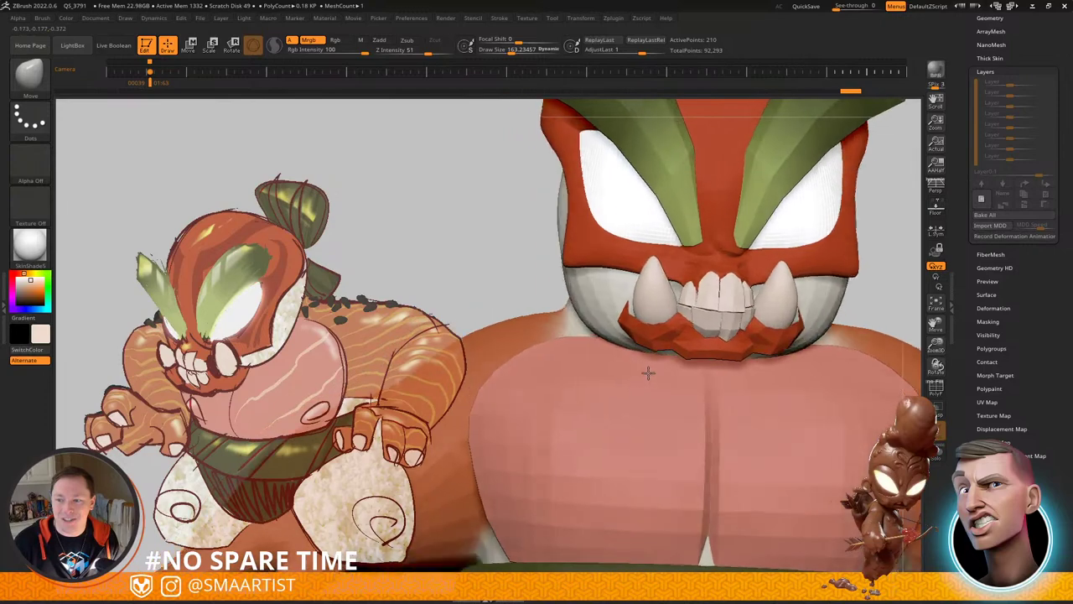
{"action": "mouse_move", "coordinate": [625, 365]}
{"action": "right_mouse_down"}
{"action": "mouse_move", "coordinate": [671, 361]}
{"action": "mouse_move", "coordinate": [610, 364]}
{"action": "right_mouse_up"}
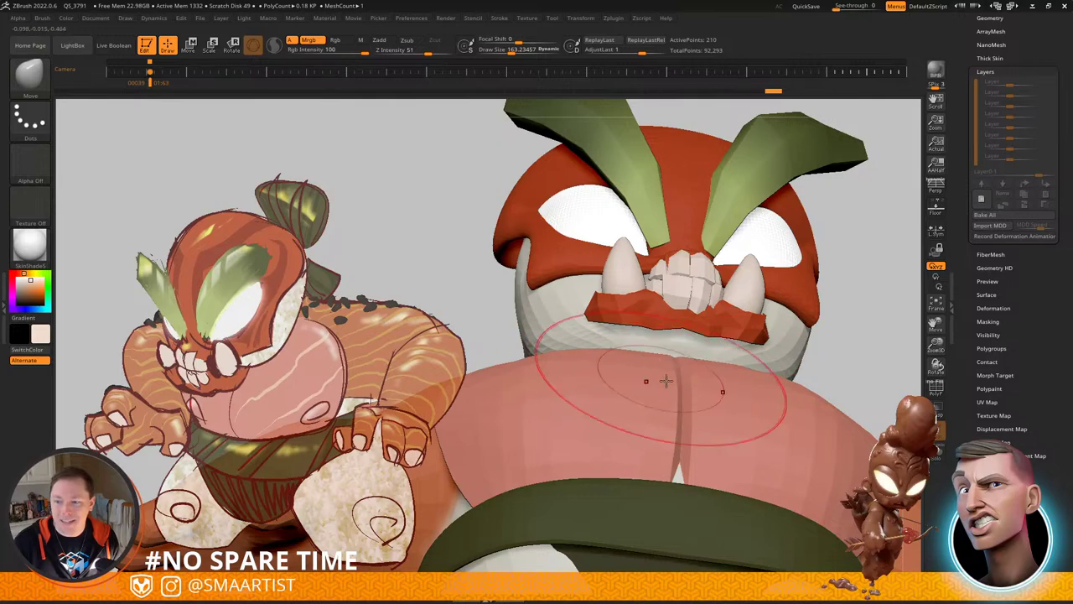
Step: Reduce the Move brush draw size to about 109 and nudge the pink chest's lower edge upward above the belt
{"action": "right_click_drag", "start_coordinate": [667, 381], "coordinate": [705, 436]}
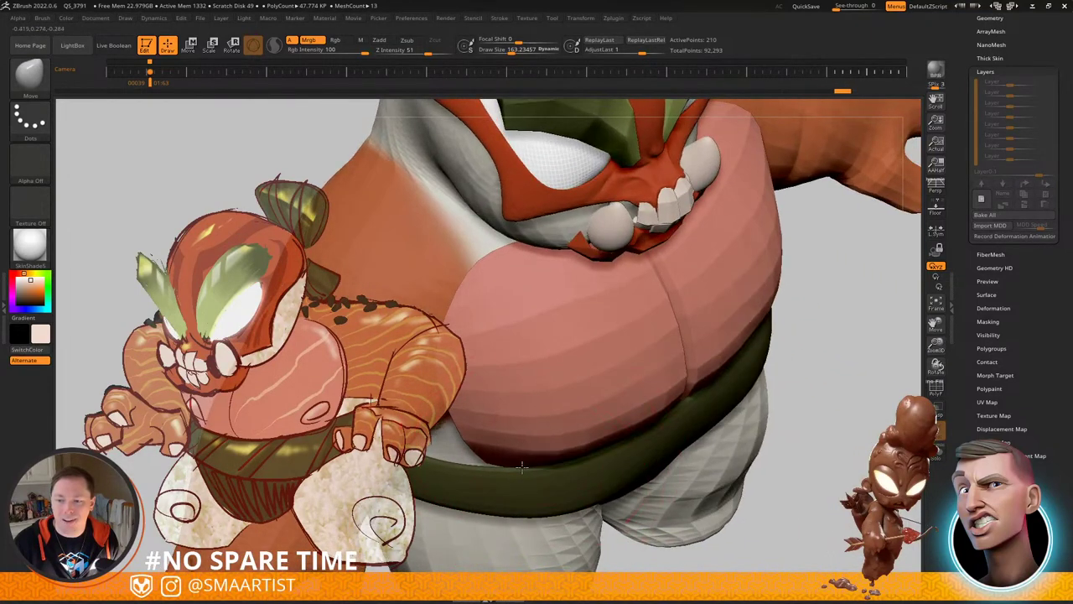
{"action": "key", "text": "s"}
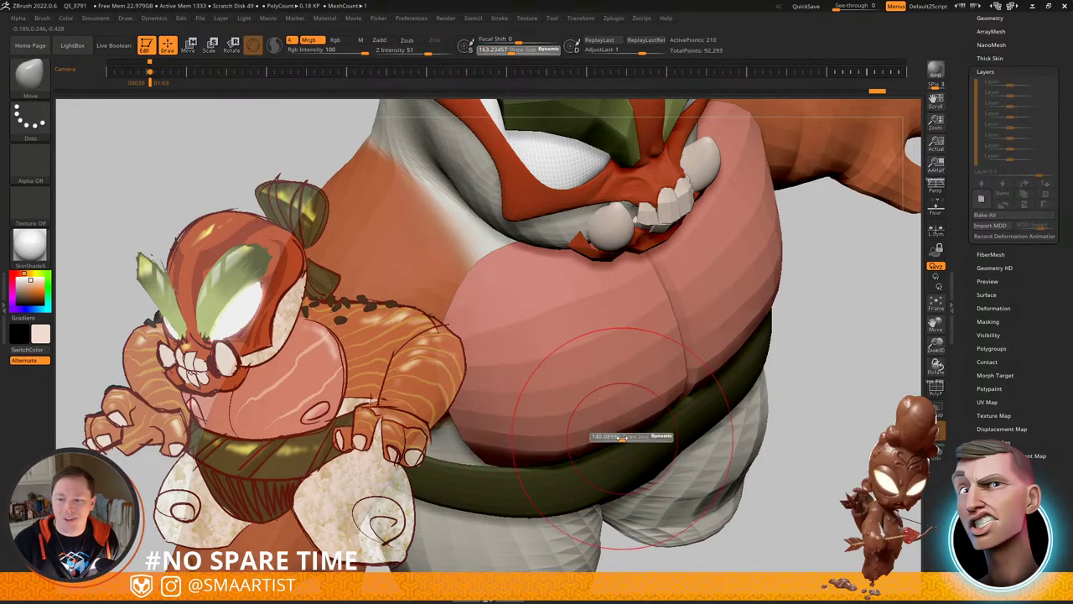
{"action": "left_click_drag", "start_coordinate": [632, 436], "coordinate": [618, 436]}
{"action": "left_click_drag", "start_coordinate": [616, 443], "coordinate": [616, 435]}
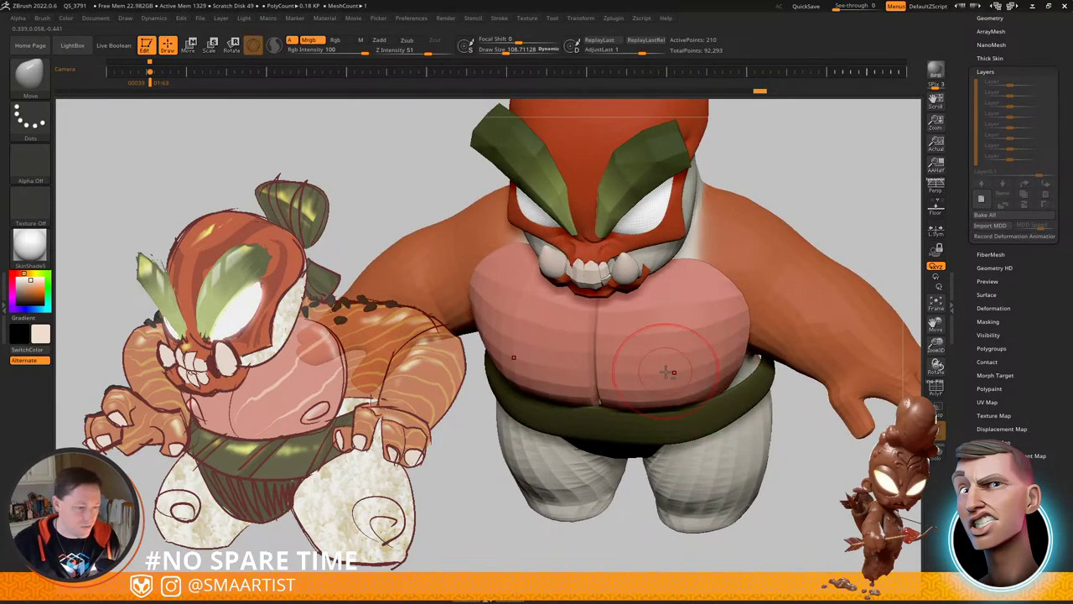
Step: Switch to the image viewer and examine the character designs in LineUp_Concept_SMAnderson_v001.jpg, then return to ZBrush
{"action": "key", "text": "alt+Tab"}
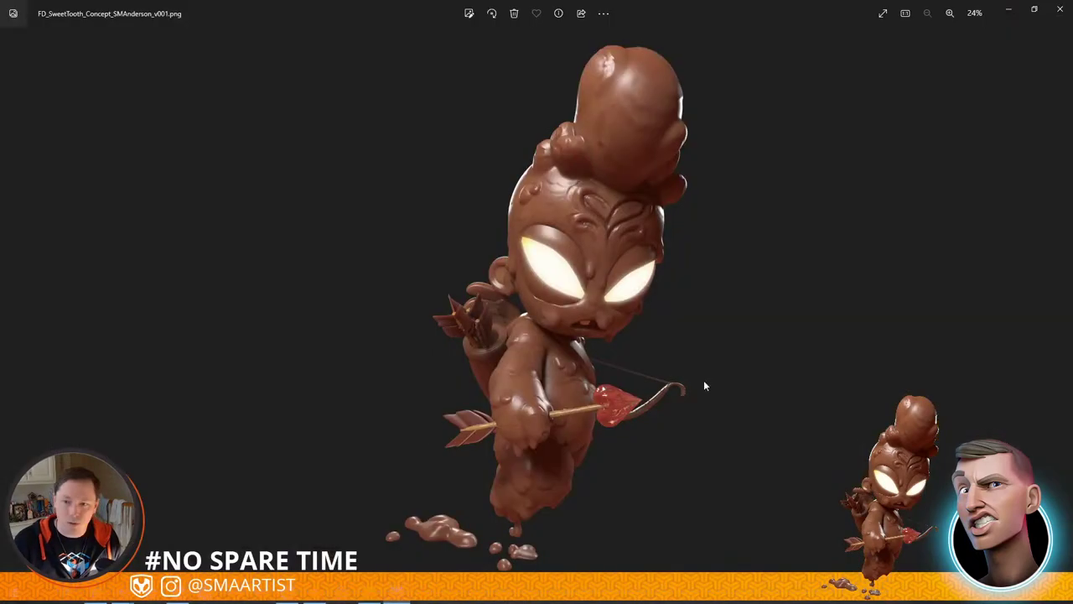
{"action": "key", "text": "Right"}
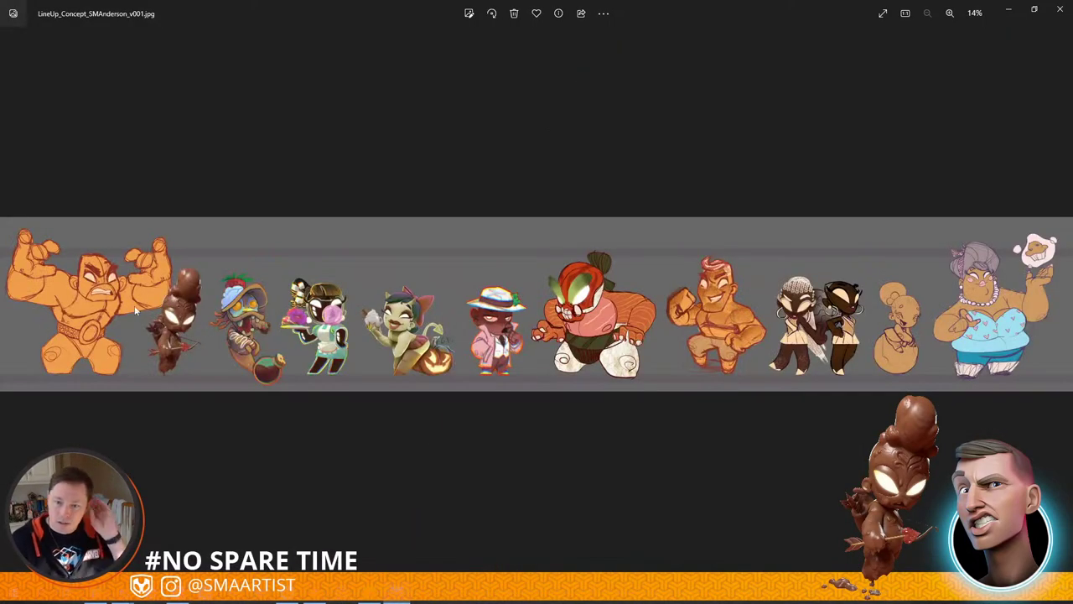
{"action": "scroll", "coordinate": [134, 310], "scroll_direction": "up", "scroll_amount": 8}
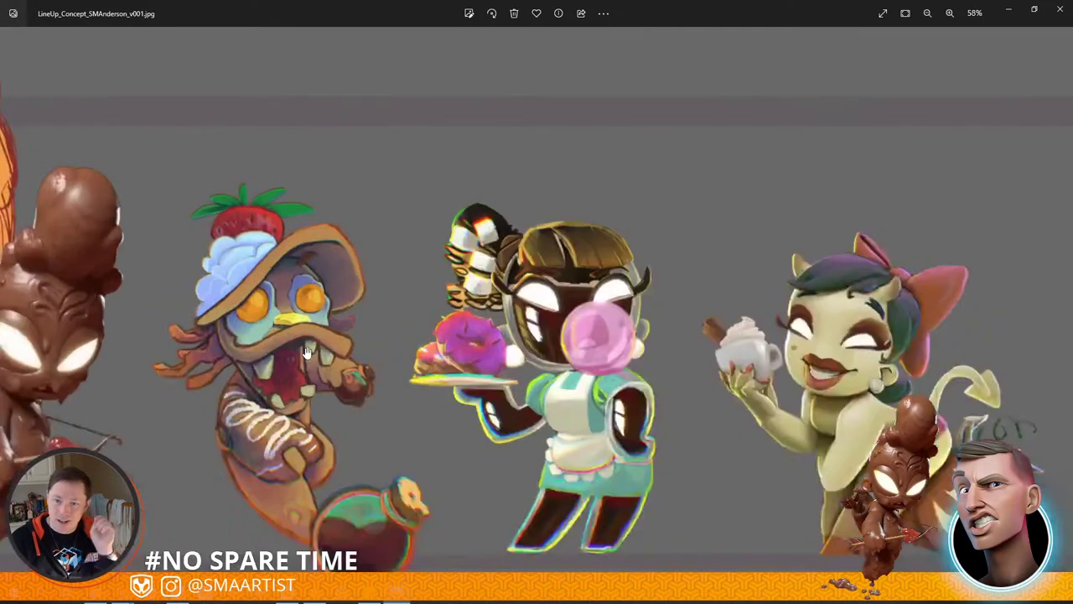
{"action": "left_click_drag", "start_coordinate": [306, 352], "coordinate": [394, 291]}
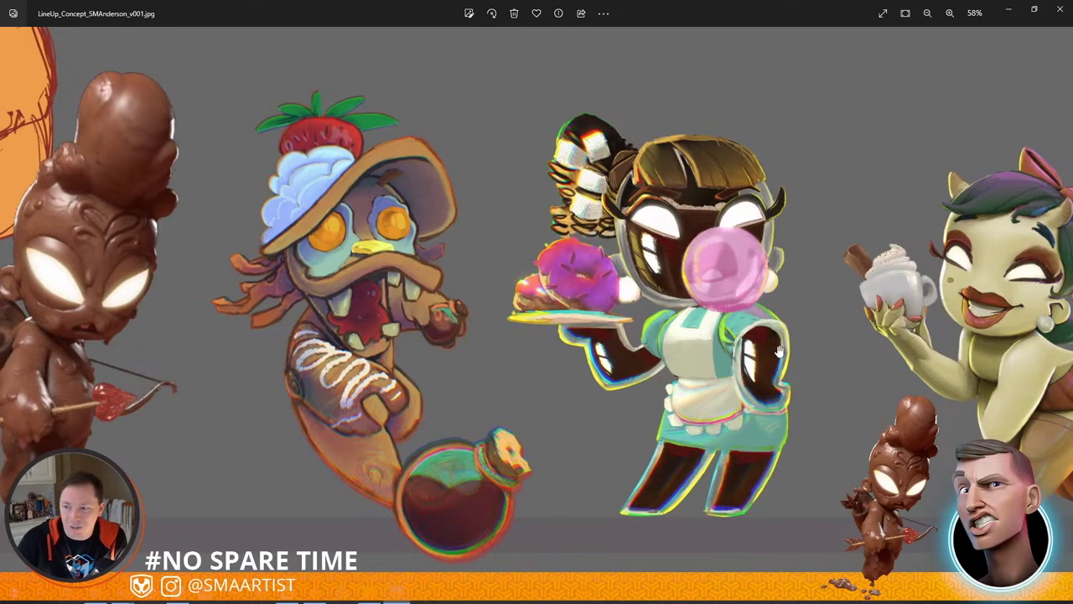
{"action": "scroll", "coordinate": [778, 351], "scroll_direction": "down", "scroll_amount": 6}
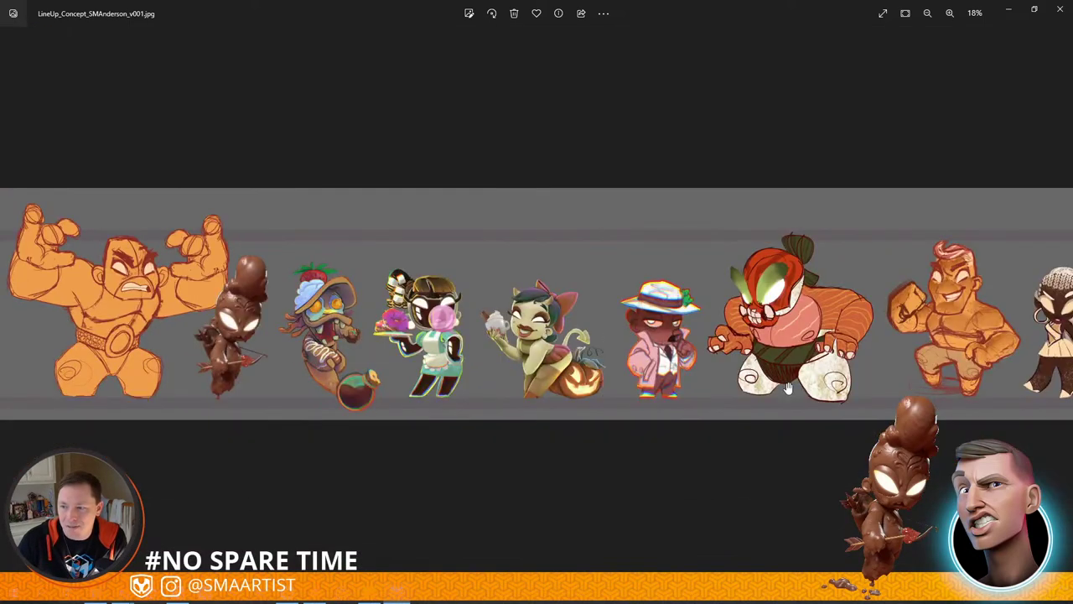
{"action": "scroll", "coordinate": [772, 378], "scroll_direction": "down", "scroll_amount": 2}
{"action": "scroll", "coordinate": [771, 382], "scroll_direction": "up", "scroll_amount": 4}
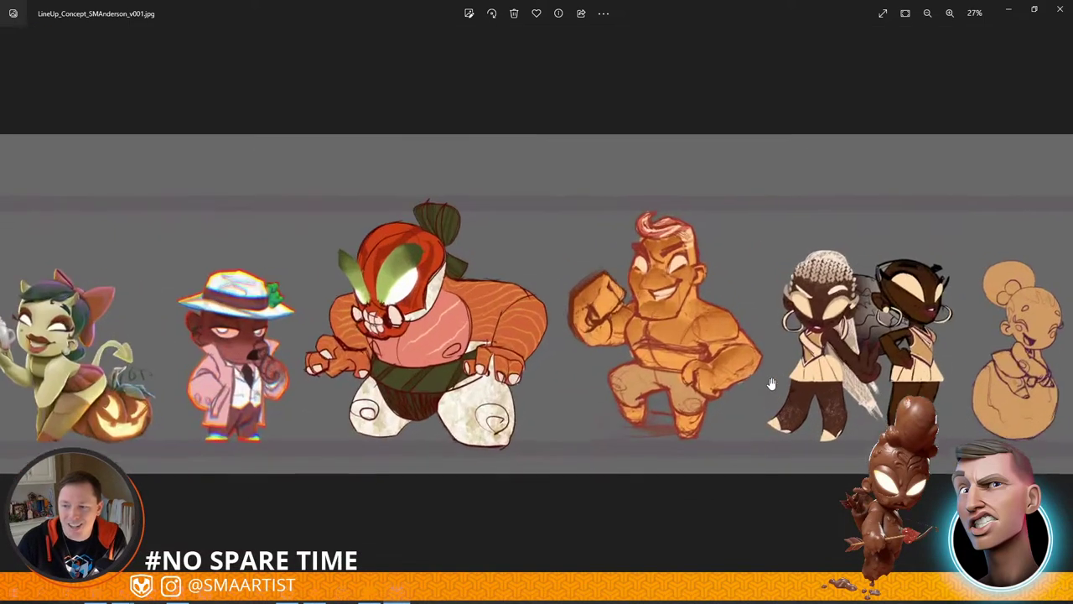
{"action": "scroll", "coordinate": [771, 383], "scroll_direction": "down", "scroll_amount": 3}
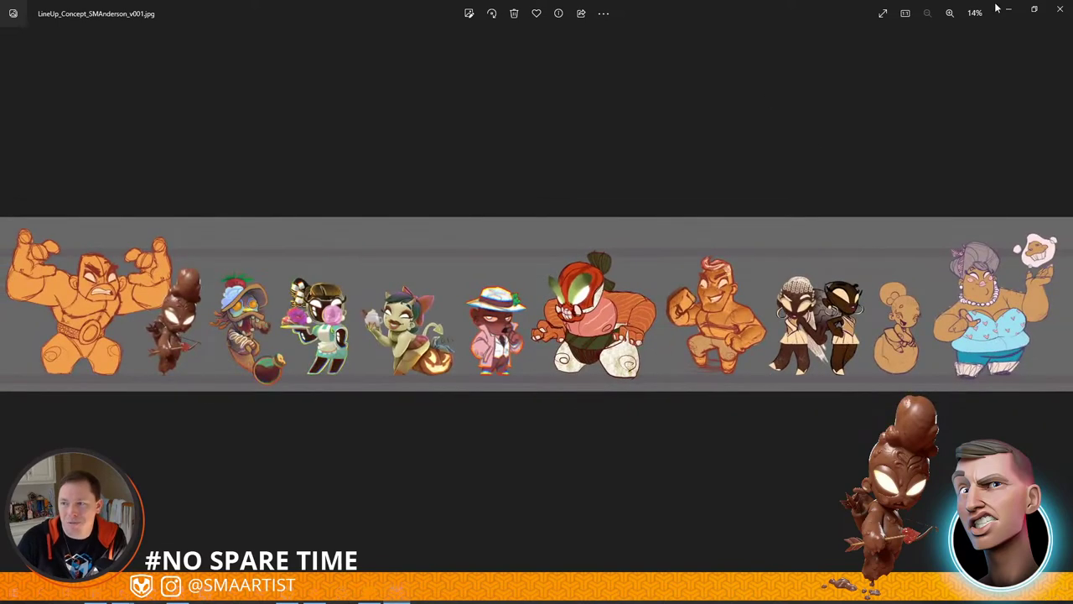
{"action": "left_click", "coordinate": [1007, 10]}
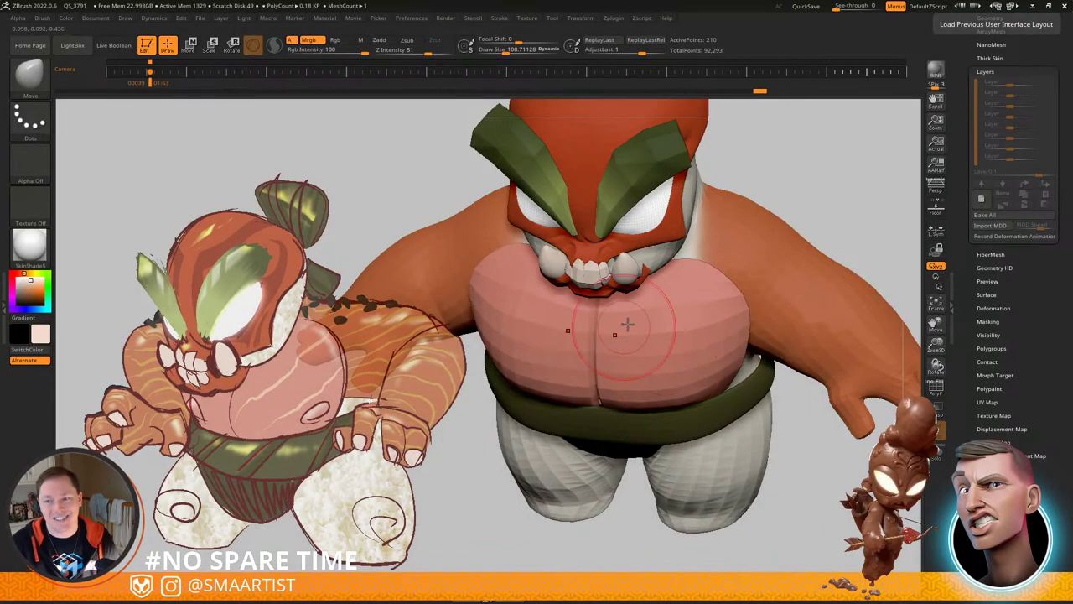
Step: Select the red face mask mesh and nudge its eye opening's edge beside the inner tip of the eyebrow
{"action": "right_click_drag", "start_coordinate": [793, 151], "coordinate": [787, 260]}
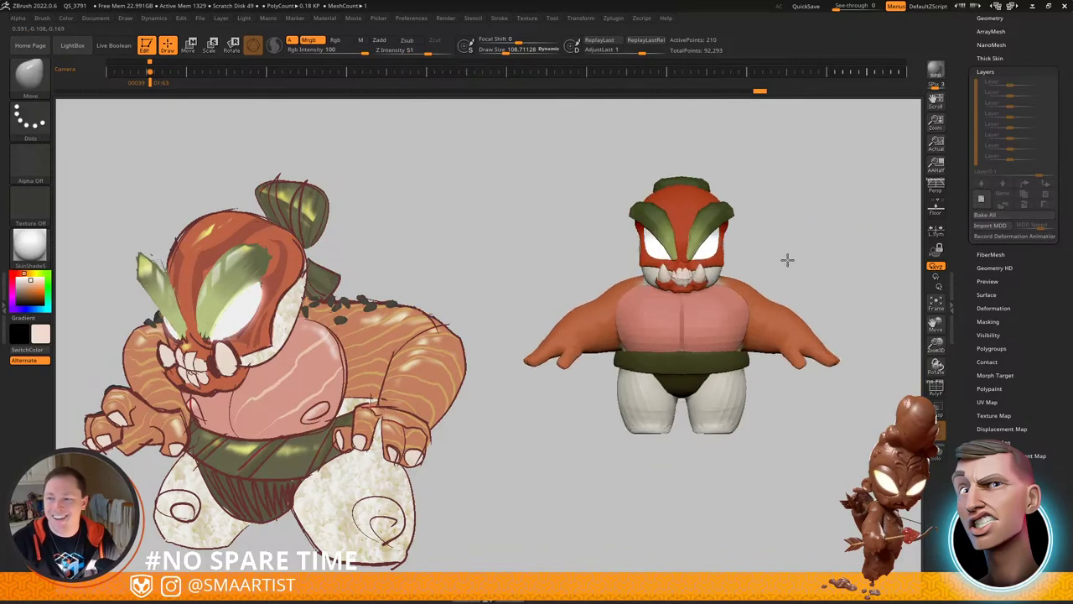
{"action": "left_click_drag", "start_coordinate": [832, 249], "coordinate": [810, 256]}
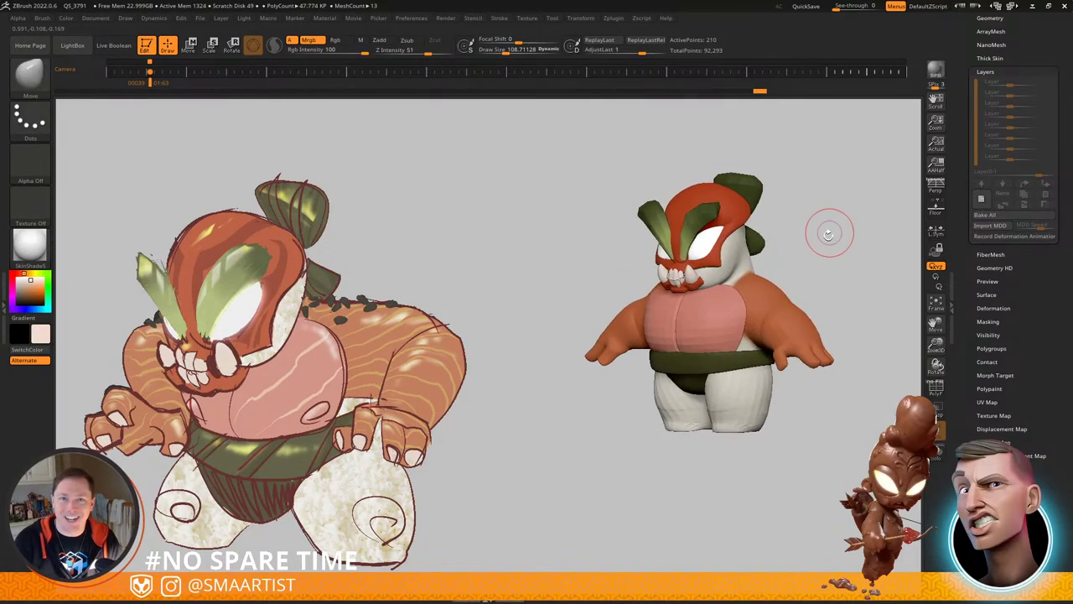
{"action": "right_click_drag", "start_coordinate": [689, 235], "coordinate": [780, 319], "text": "ctrl"}
{"action": "right_click_drag", "start_coordinate": [650, 225], "coordinate": [800, 377], "text": "alt"}
{"action": "right_click_drag", "start_coordinate": [698, 294], "coordinate": [709, 528], "text": "alt"}
{"action": "right_click_drag", "start_coordinate": [646, 357], "coordinate": [695, 346]}
{"action": "key", "text": "s"}
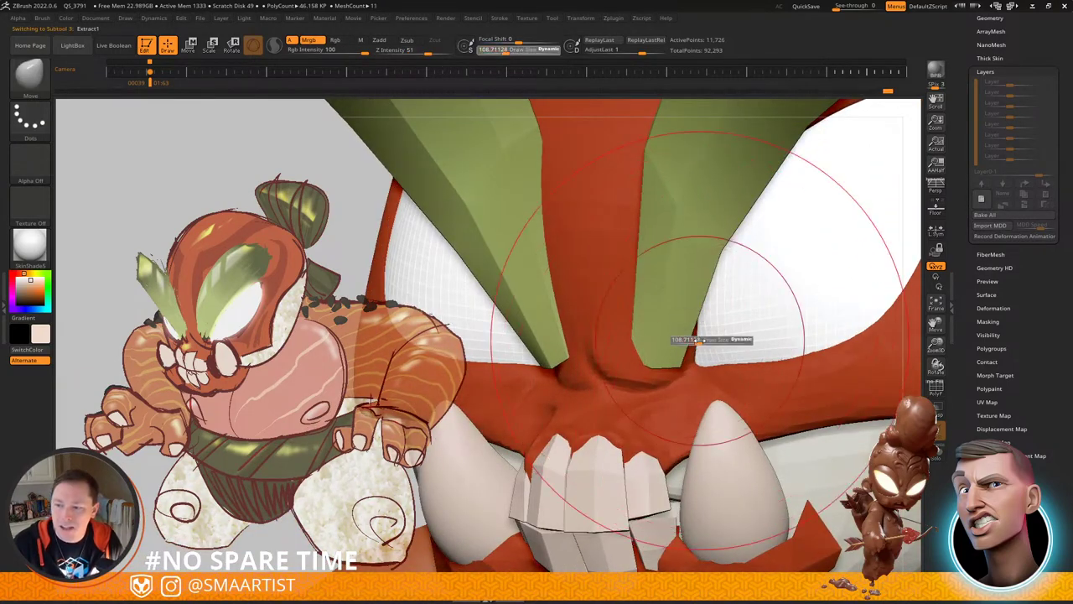
{"action": "left_click_drag", "start_coordinate": [703, 339], "coordinate": [694, 340]}
{"action": "left_click", "coordinate": [695, 342], "text": "alt"}
{"action": "right_click_drag", "start_coordinate": [691, 338], "coordinate": [699, 336]}
{"action": "key", "text": "s"}
{"action": "left_click_drag", "start_coordinate": [696, 336], "coordinate": [698, 337]}
Step: Refine the lower inner corner of the mask's eye opening at a draw size of about 33, checking its side profile
{"action": "mouse_move", "coordinate": [687, 337]}
{"action": "right_mouse_down"}
{"action": "mouse_move", "coordinate": [721, 339]}
{"action": "mouse_move", "coordinate": [701, 343]}
{"action": "right_mouse_up"}
{"action": "key", "text": "s"}
{"action": "left_click_drag", "start_coordinate": [728, 356], "coordinate": [726, 355]}
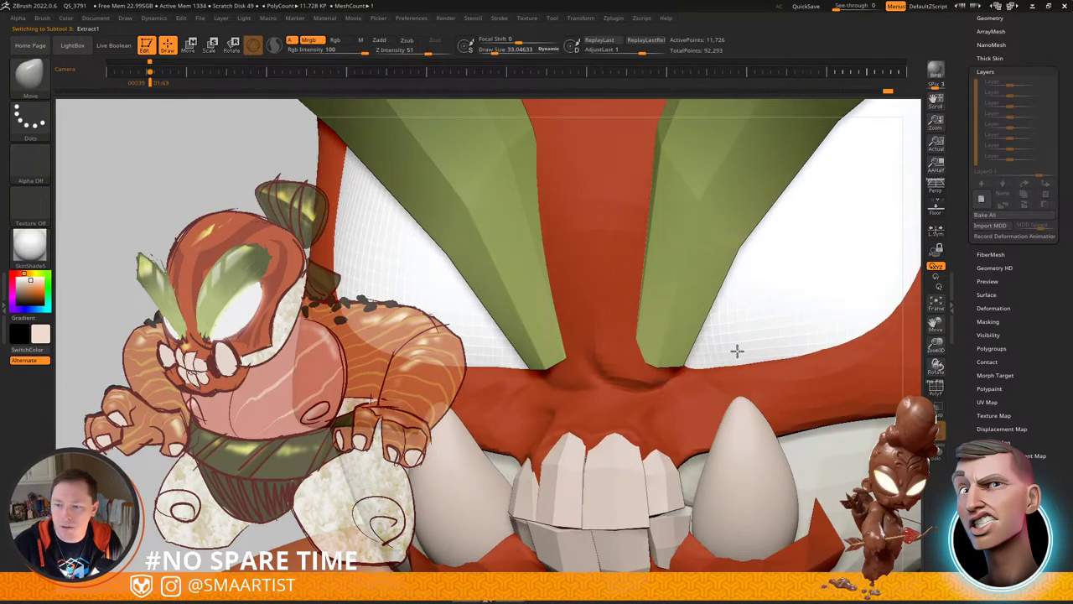
{"action": "right_click_drag", "start_coordinate": [737, 352], "coordinate": [737, 352]}
{"action": "mouse_move", "coordinate": [486, 363]}
{"action": "right_mouse_down"}
{"action": "mouse_move", "coordinate": [610, 361]}
{"action": "mouse_move", "coordinate": [570, 355]}
{"action": "mouse_move", "coordinate": [583, 364]}
{"action": "mouse_move", "coordinate": [559, 371]}
{"action": "mouse_move", "coordinate": [604, 323]}
{"action": "right_mouse_up"}
{"action": "mouse_move", "coordinate": [702, 361]}
{"action": "right_mouse_down"}
{"action": "mouse_move", "coordinate": [674, 362]}
{"action": "mouse_move", "coordinate": [709, 361]}
{"action": "mouse_move", "coordinate": [669, 327]}
{"action": "mouse_move", "coordinate": [642, 331]}
{"action": "mouse_move", "coordinate": [653, 332]}
{"action": "right_mouse_up"}
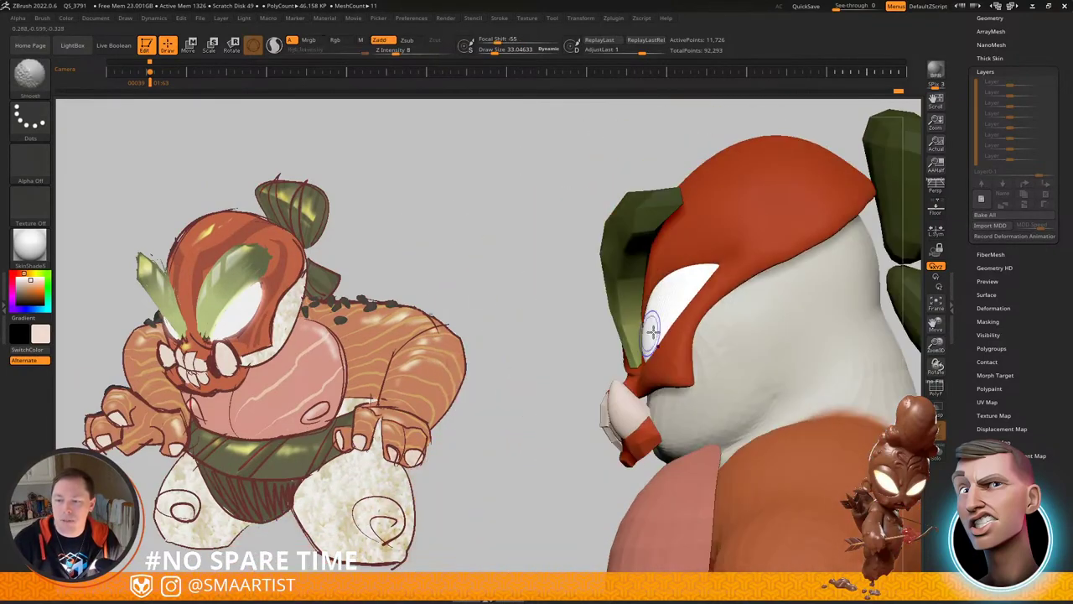
{"action": "mouse_move", "coordinate": [717, 327]}
{"action": "right_mouse_down"}
{"action": "mouse_move", "coordinate": [755, 328]}
{"action": "mouse_move", "coordinate": [810, 277]}
{"action": "mouse_move", "coordinate": [753, 315]}
{"action": "mouse_move", "coordinate": [779, 316]}
{"action": "mouse_move", "coordinate": [780, 297]}
{"action": "mouse_move", "coordinate": [750, 286]}
{"action": "mouse_move", "coordinate": [762, 285]}
{"action": "mouse_move", "coordinate": [681, 290]}
{"action": "mouse_move", "coordinate": [668, 377]}
{"action": "right_mouse_up"}
Step: Select the body mesh and push the top of the thigh outward under the belt with a large Move brush
{"action": "right_click_drag", "start_coordinate": [570, 416], "coordinate": [639, 384], "text": "ctrl"}
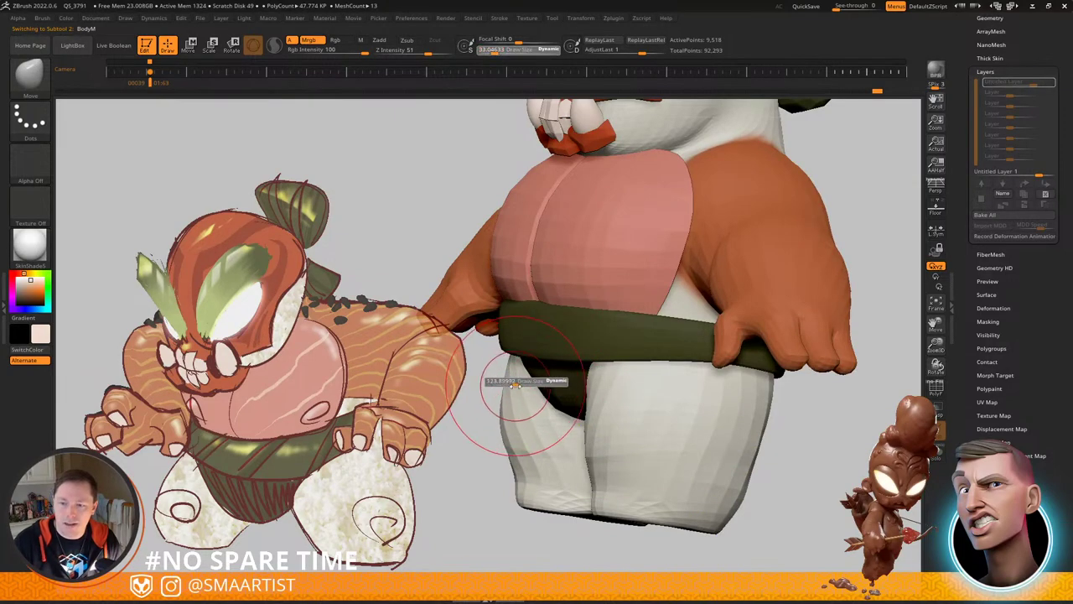
{"action": "right_click_drag", "start_coordinate": [646, 423], "coordinate": [596, 351]}
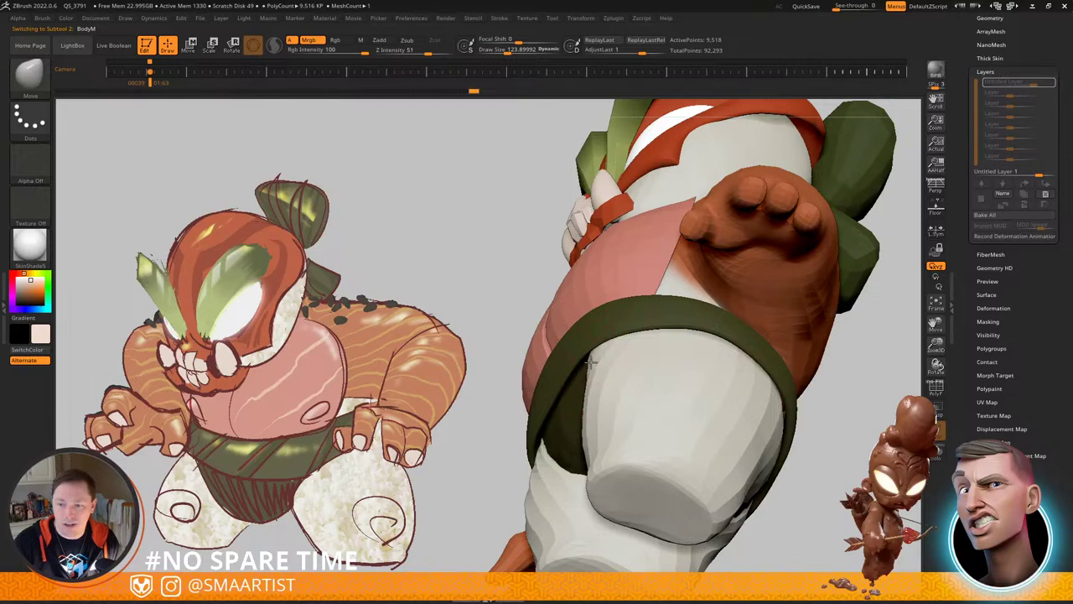
{"action": "right_click_drag", "start_coordinate": [642, 337], "coordinate": [688, 333]}
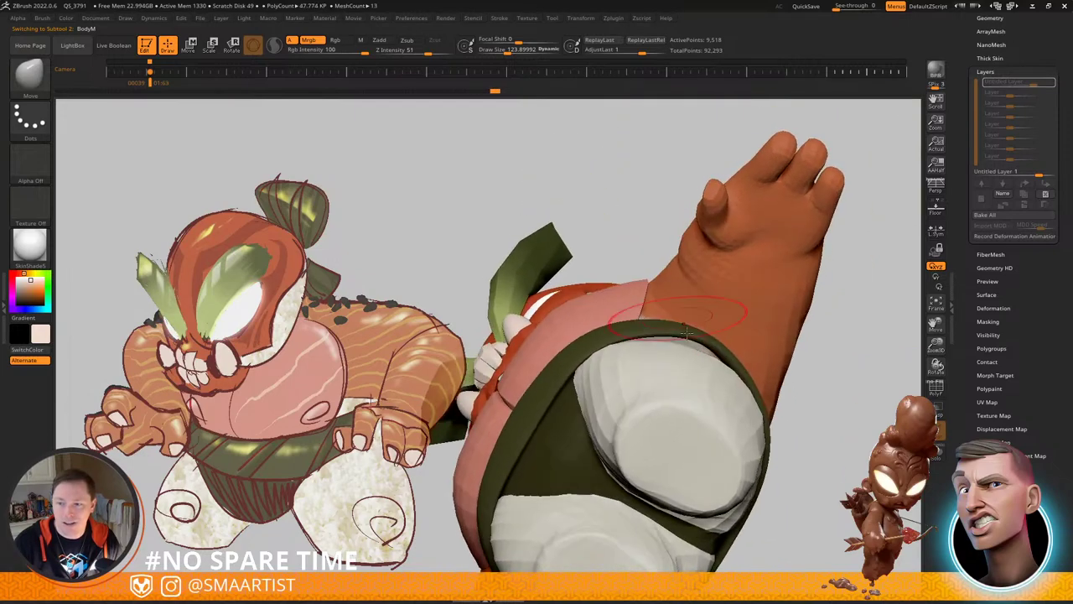
{"action": "left_click_drag", "start_coordinate": [695, 346], "coordinate": [698, 346]}
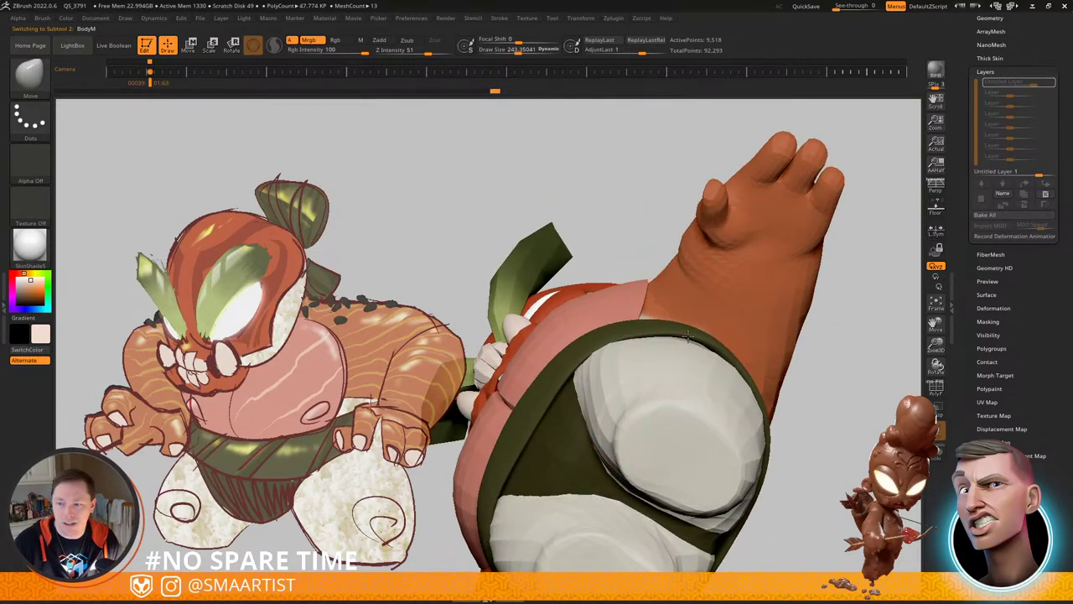
Step: Display the body's polygroup wireframe and shift the front of the thigh inward at a draw size of about 48
{"action": "right_click_drag", "start_coordinate": [692, 330], "coordinate": [706, 404]}
{"action": "mouse_move", "coordinate": [705, 403]}
{"action": "right_mouse_down", "text": "ctrl"}
{"action": "mouse_move", "coordinate": [683, 376]}
{"action": "mouse_move", "coordinate": [716, 386]}
{"action": "mouse_move", "coordinate": [679, 392]}
{"action": "mouse_move", "coordinate": [691, 460]}
{"action": "mouse_move", "coordinate": [659, 421]}
{"action": "mouse_move", "coordinate": [692, 440]}
{"action": "mouse_move", "coordinate": [705, 489]}
{"action": "mouse_move", "coordinate": [713, 466]}
{"action": "right_mouse_up", "text": "ctrl"}
{"action": "right_click_drag", "start_coordinate": [712, 466], "coordinate": [699, 505], "text": "ctrl"}
{"action": "key", "text": "shift+f"}
{"action": "key", "text": "s"}
{"action": "left_click_drag", "start_coordinate": [682, 472], "coordinate": [672, 476]}
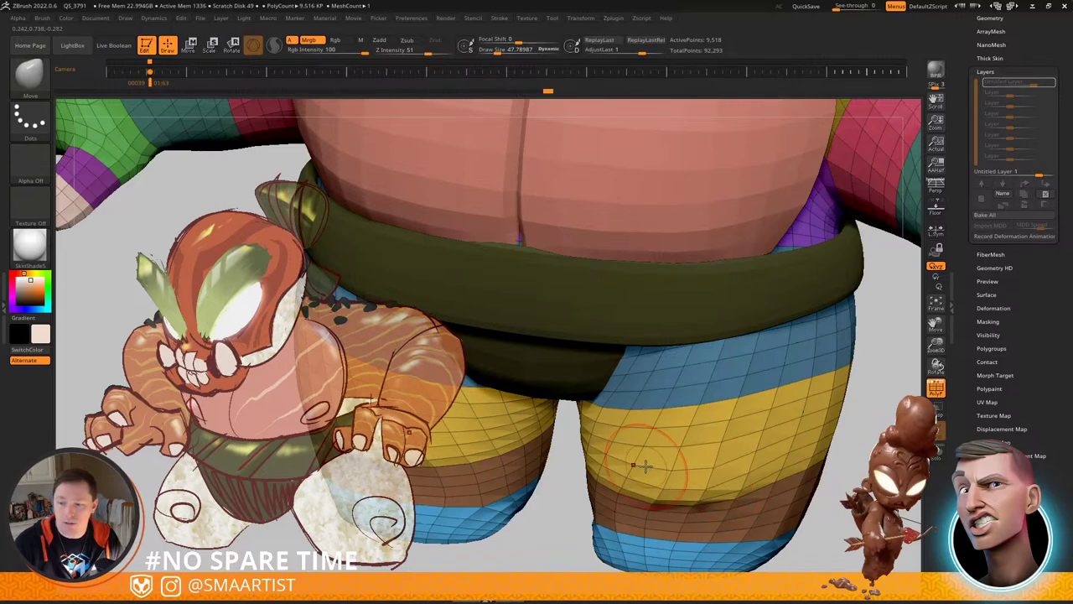
Step: Hide the wireframe and pull the front of the thigh up toward the belt with the Move brush
{"action": "key", "text": "shift+f"}
{"action": "mouse_move", "coordinate": [747, 522]}
{"action": "right_mouse_down", "text": "ctrl"}
{"action": "mouse_move", "coordinate": [757, 445]}
{"action": "mouse_move", "coordinate": [625, 443]}
{"action": "right_mouse_up", "text": "ctrl"}
{"action": "right_click_drag", "start_coordinate": [742, 443], "coordinate": [738, 503], "text": "ctrl"}
{"action": "left_click_drag", "start_coordinate": [676, 444], "coordinate": [662, 411]}
{"action": "right_click_drag", "start_coordinate": [663, 413], "coordinate": [752, 423]}
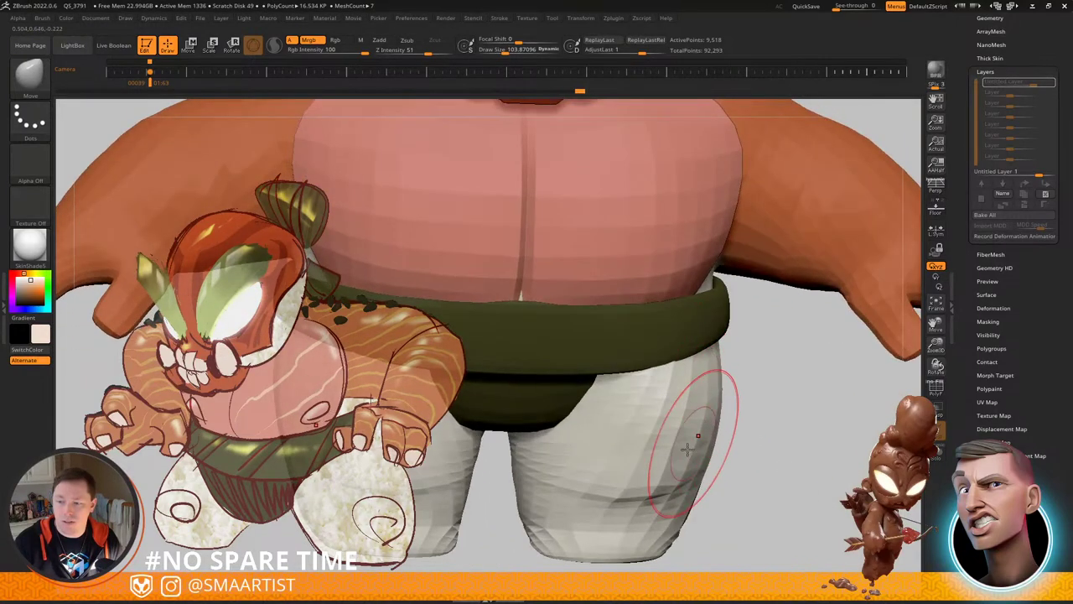
Step: Pull the inner thigh surface upward beside the loincloth and check the leg shapes from several angles
{"action": "right_click_drag", "start_coordinate": [686, 449], "coordinate": [652, 422]}
{"action": "left_click_drag", "start_coordinate": [665, 421], "coordinate": [663, 384]}
{"action": "right_click_drag", "start_coordinate": [663, 385], "coordinate": [671, 382]}
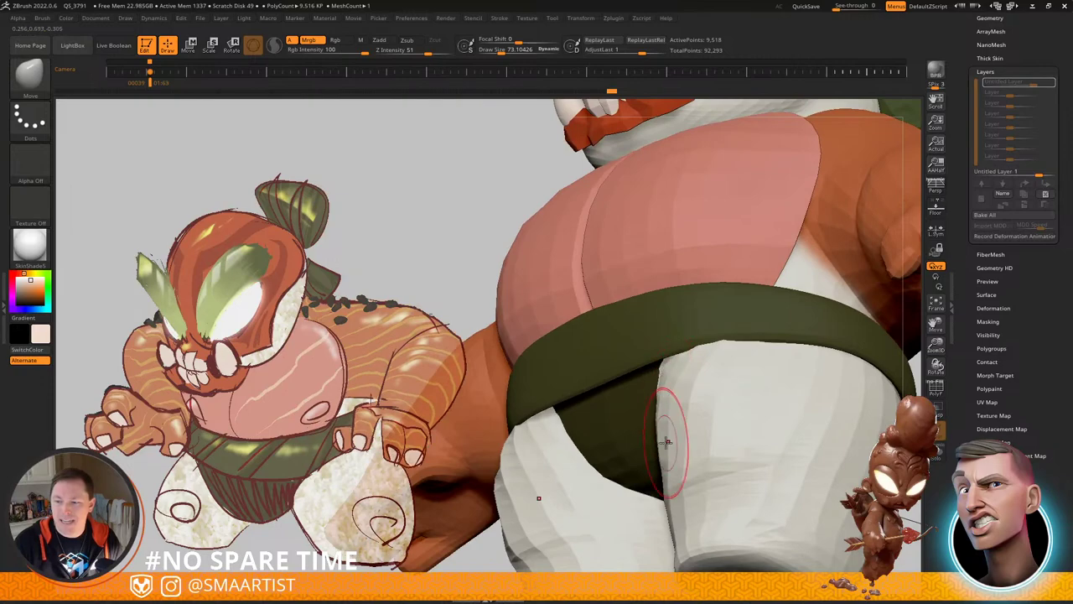
{"action": "mouse_move", "coordinate": [654, 437]}
{"action": "right_mouse_down"}
{"action": "mouse_move", "coordinate": [709, 471]}
{"action": "mouse_move", "coordinate": [620, 429]}
{"action": "mouse_move", "coordinate": [709, 422]}
{"action": "mouse_move", "coordinate": [671, 408]}
{"action": "mouse_move", "coordinate": [707, 436]}
{"action": "mouse_move", "coordinate": [676, 450]}
{"action": "mouse_move", "coordinate": [754, 448]}
{"action": "mouse_move", "coordinate": [738, 455]}
{"action": "right_mouse_up"}
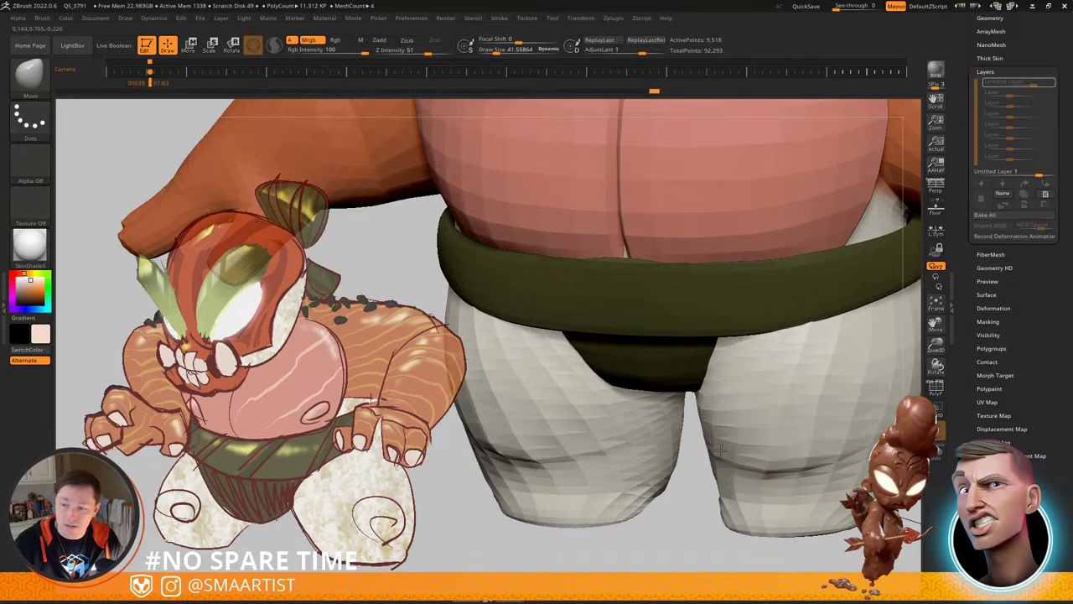
{"action": "mouse_move", "coordinate": [778, 438]}
{"action": "right_mouse_down"}
{"action": "mouse_move", "coordinate": [808, 422]}
{"action": "mouse_move", "coordinate": [747, 400]}
{"action": "right_mouse_up"}
{"action": "mouse_move", "coordinate": [747, 400]}
{"action": "right_mouse_down"}
{"action": "mouse_move", "coordinate": [760, 398]}
{"action": "mouse_move", "coordinate": [738, 383]}
{"action": "mouse_move", "coordinate": [745, 397]}
{"action": "mouse_move", "coordinate": [767, 351]}
{"action": "mouse_move", "coordinate": [743, 352]}
{"action": "mouse_move", "coordinate": [790, 360]}
{"action": "mouse_move", "coordinate": [723, 416]}
{"action": "right_mouse_up"}
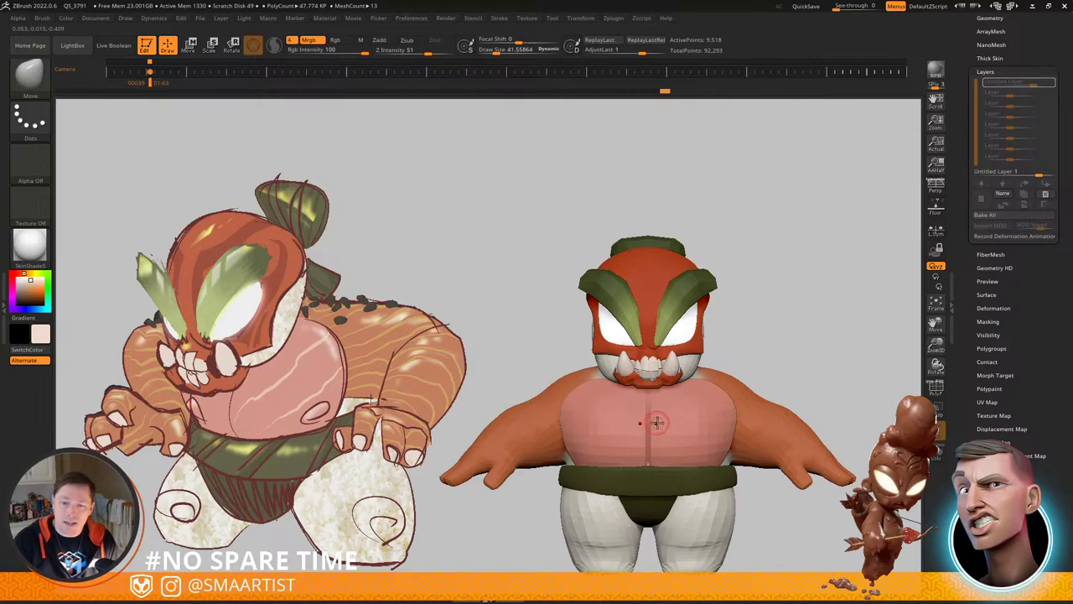
Step: Select the chest mesh, inspect its wireframe, and adjust the lower end of its centre crease at draw size about 58
{"action": "mouse_move", "coordinate": [657, 424]}
{"action": "right_mouse_down", "text": "ctrl"}
{"action": "mouse_move", "coordinate": [697, 458]}
{"action": "mouse_move", "coordinate": [644, 475]}
{"action": "mouse_move", "coordinate": [673, 482]}
{"action": "mouse_move", "coordinate": [663, 466]}
{"action": "mouse_move", "coordinate": [642, 530]}
{"action": "right_mouse_up", "text": "ctrl"}
{"action": "key", "text": "shift+f"}
{"action": "left_click", "coordinate": [658, 476], "text": "alt"}
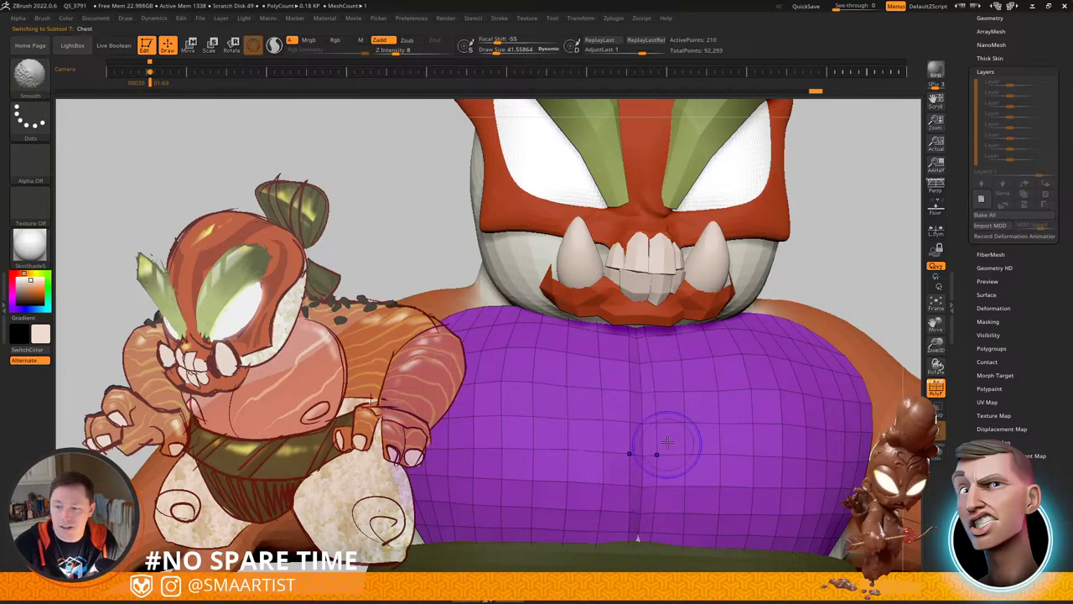
{"action": "right_click_drag", "start_coordinate": [660, 508], "coordinate": [692, 510]}
{"action": "key", "text": "shift+f"}
{"action": "key", "text": "s"}
{"action": "left_click_drag", "start_coordinate": [633, 519], "coordinate": [636, 520]}
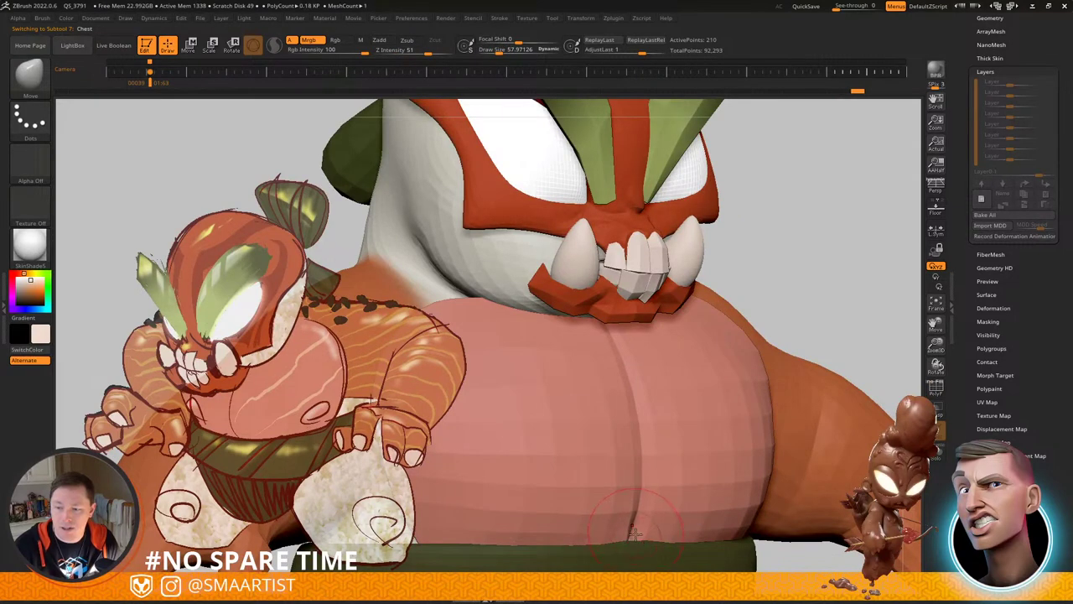
Step: Isolate the chest mesh and even out the notch at the bottom of its centre crease with smaller Move strokes
{"action": "key", "text": "shift+s"}
{"action": "mouse_move", "coordinate": [645, 527]}
{"action": "right_mouse_down"}
{"action": "mouse_move", "coordinate": [630, 467]}
{"action": "mouse_move", "coordinate": [635, 425]}
{"action": "right_mouse_up"}
{"action": "key", "text": "ctrl+z"}
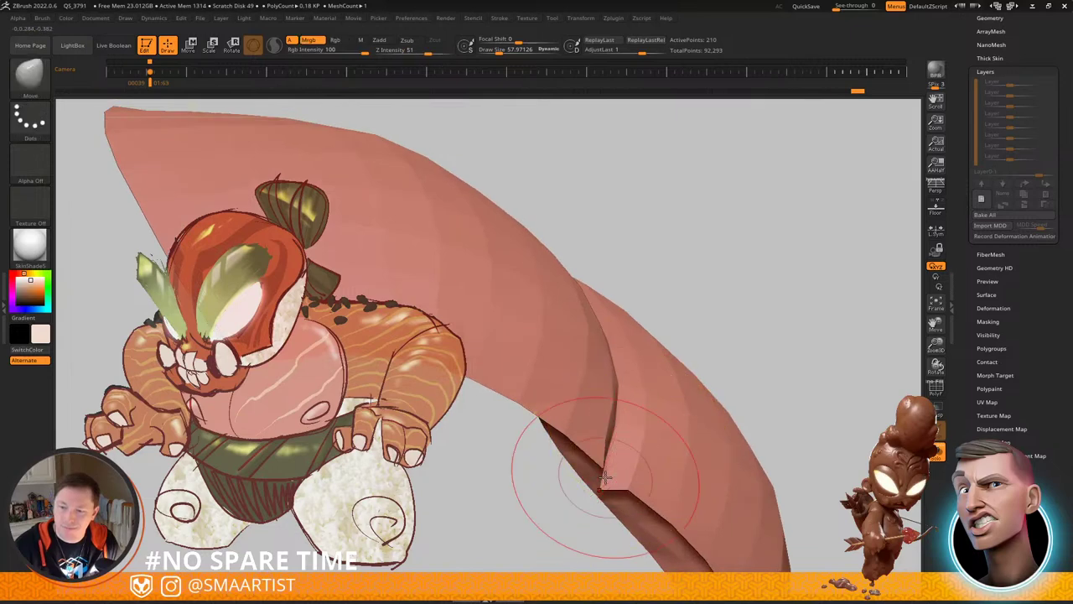
{"action": "key", "text": "s"}
{"action": "left_click_drag", "start_coordinate": [604, 479], "coordinate": [603, 485]}
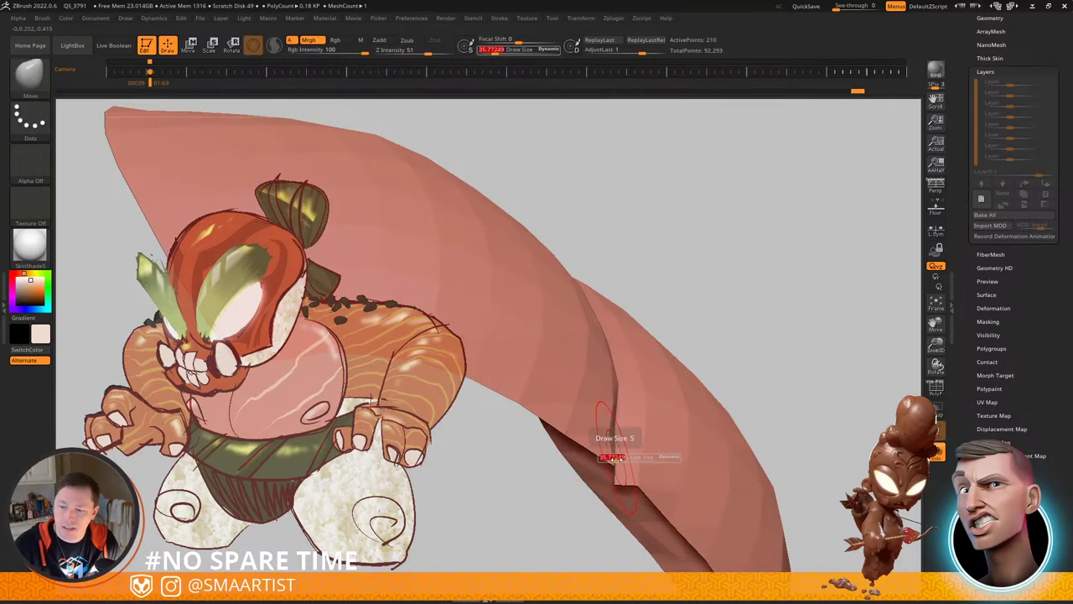
{"action": "left_click_drag", "start_coordinate": [587, 467], "coordinate": [589, 467]}
{"action": "mouse_move", "coordinate": [588, 467]}
{"action": "right_mouse_down"}
{"action": "mouse_move", "coordinate": [619, 450]}
{"action": "mouse_move", "coordinate": [609, 388]}
{"action": "mouse_move", "coordinate": [647, 381]}
{"action": "mouse_move", "coordinate": [660, 427]}
{"action": "mouse_move", "coordinate": [644, 395]}
{"action": "right_mouse_up"}
{"action": "key", "text": "ctrl+z"}
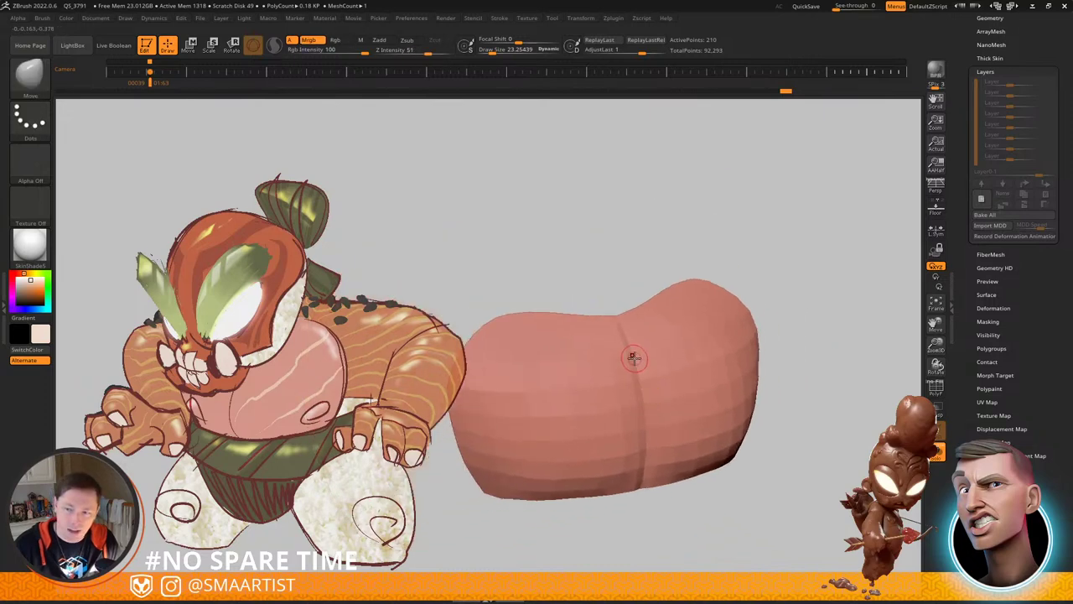
Step: Smooth the chest along its centre crease at a draw size of about 99 and show the whole character again
{"action": "left_click_drag", "start_coordinate": [642, 366], "coordinate": [646, 366]}
{"action": "mouse_move", "coordinate": [646, 366]}
{"action": "right_mouse_down"}
{"action": "mouse_move", "coordinate": [646, 343]}
{"action": "mouse_move", "coordinate": [620, 341]}
{"action": "right_mouse_up"}
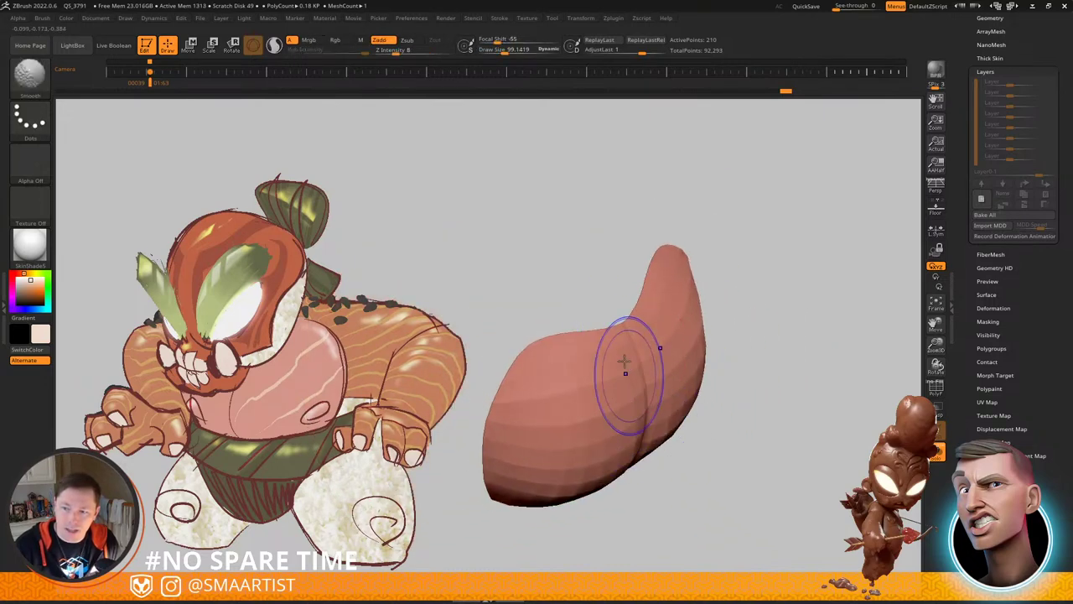
{"action": "left_click_drag", "start_coordinate": [632, 456], "coordinate": [635, 450], "text": "shift"}
{"action": "right_click_drag", "start_coordinate": [590, 381], "coordinate": [614, 378]}
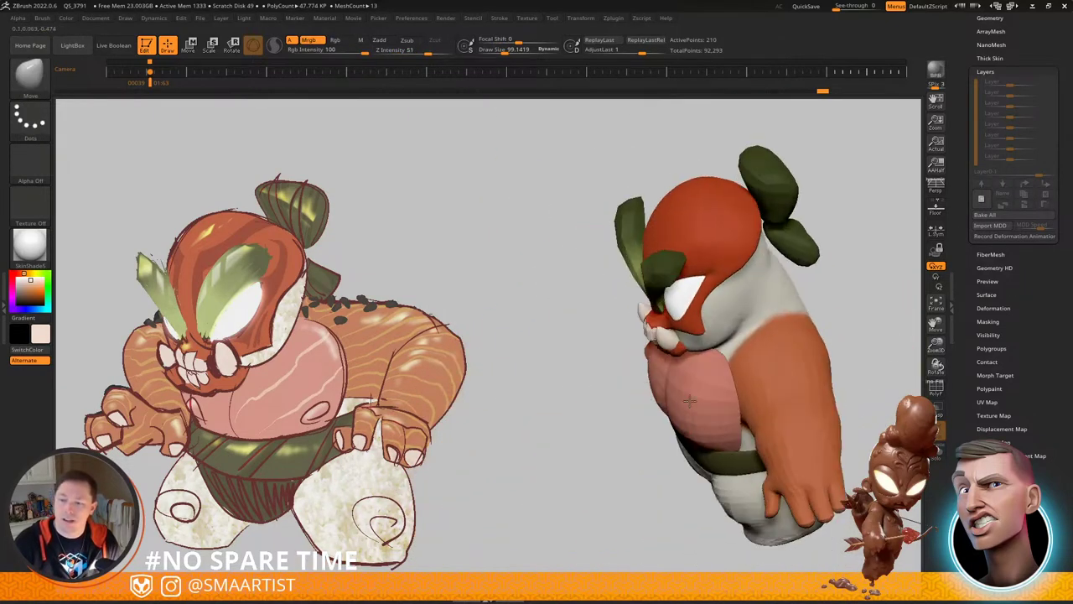
{"action": "mouse_move", "coordinate": [690, 381]}
{"action": "right_mouse_down"}
{"action": "mouse_move", "coordinate": [673, 397]}
{"action": "mouse_move", "coordinate": [694, 391]}
{"action": "right_mouse_up"}
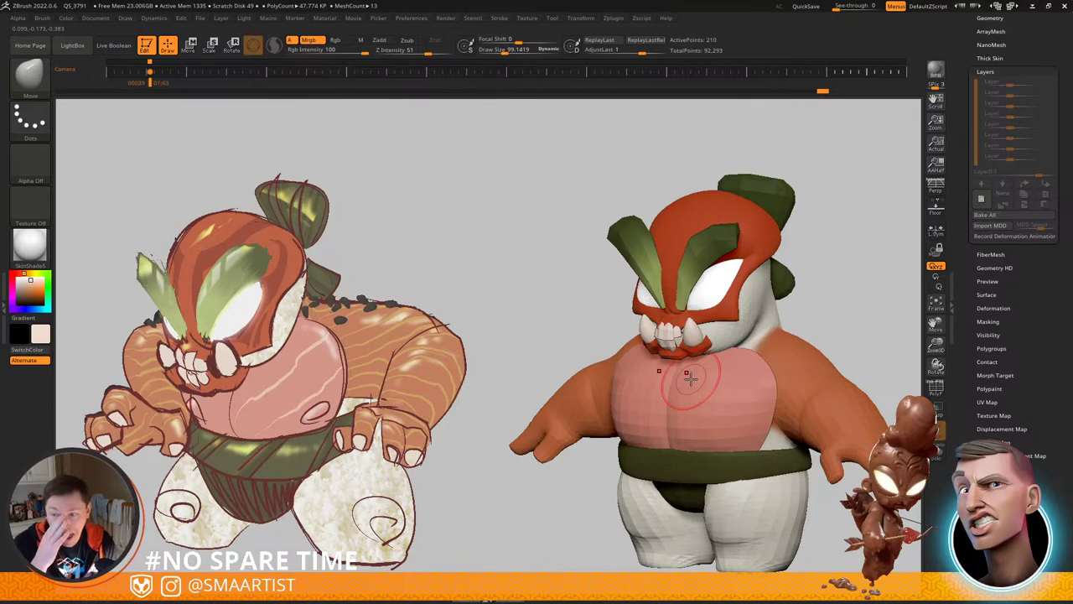
Step: Select the body with its wireframe displayed and push the torso side outward below the armpit at draw size about 182
{"action": "mouse_move", "coordinate": [821, 408]}
{"action": "right_mouse_down"}
{"action": "mouse_move", "coordinate": [755, 411]}
{"action": "mouse_move", "coordinate": [781, 412]}
{"action": "right_mouse_up"}
{"action": "key", "text": "shift+f"}
{"action": "key", "text": "s"}
{"action": "left_click_drag", "start_coordinate": [767, 422], "coordinate": [776, 422]}
{"action": "right_click_drag", "start_coordinate": [776, 422], "coordinate": [770, 425]}
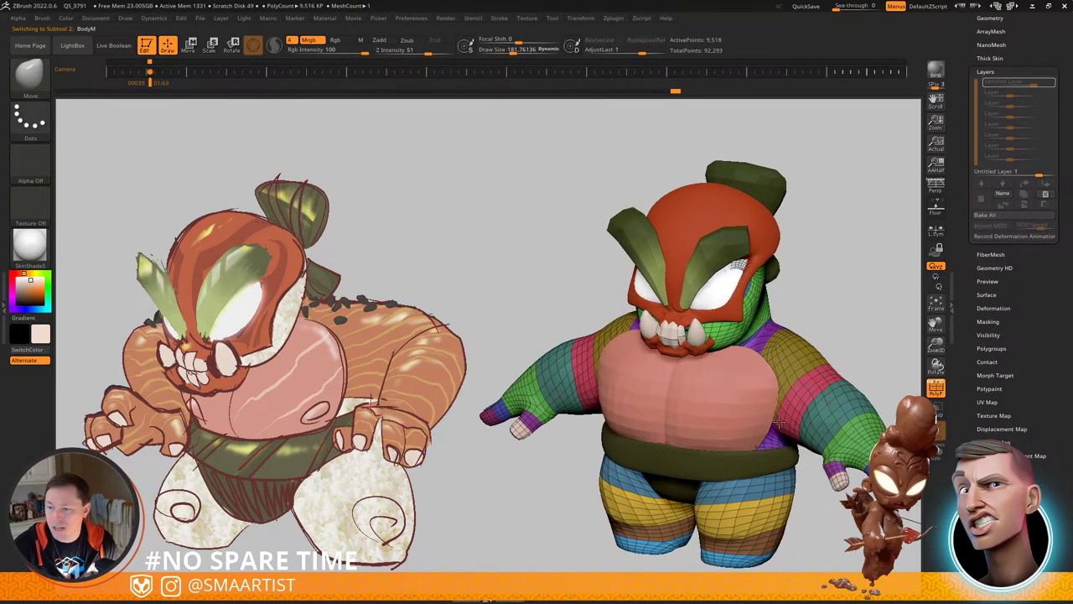
{"action": "mouse_move", "coordinate": [760, 392]}
{"action": "right_mouse_down"}
{"action": "mouse_move", "coordinate": [747, 403]}
{"action": "mouse_move", "coordinate": [782, 377]}
{"action": "right_mouse_up"}
Step: Hide the wireframe and isolate the body mesh, turned to show the shoulder and upper arm from the side
{"action": "key", "text": "ctrl+1"}
{"action": "mouse_move", "coordinate": [782, 378]}
{"action": "right_mouse_down"}
{"action": "mouse_move", "coordinate": [751, 379]}
{"action": "mouse_move", "coordinate": [818, 354]}
{"action": "mouse_move", "coordinate": [790, 367]}
{"action": "mouse_move", "coordinate": [807, 367]}
{"action": "right_mouse_up"}
{"action": "key", "text": "shift+f"}
{"action": "mouse_move", "coordinate": [785, 372]}
{"action": "right_mouse_down"}
{"action": "mouse_move", "coordinate": [708, 370]}
{"action": "mouse_move", "coordinate": [745, 360]}
{"action": "mouse_move", "coordinate": [715, 376]}
{"action": "mouse_move", "coordinate": [740, 376]}
{"action": "right_mouse_up"}
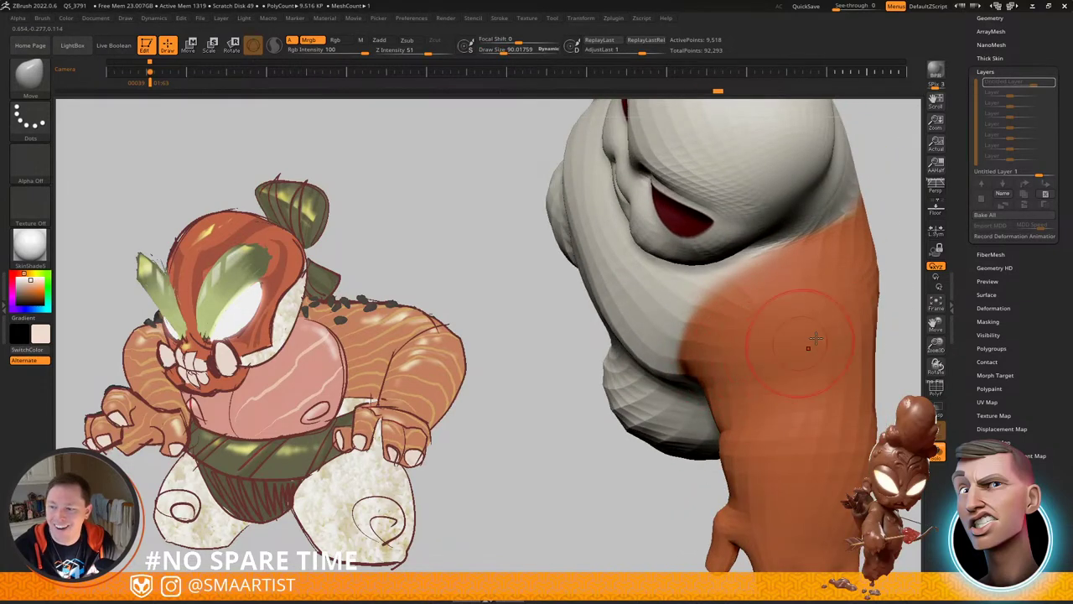
Step: Show the whole character again and examine its arm, mask, teeth and head silhouette against the concept drawing from several angles
{"action": "right_click_drag", "start_coordinate": [816, 339], "coordinate": [791, 339]}
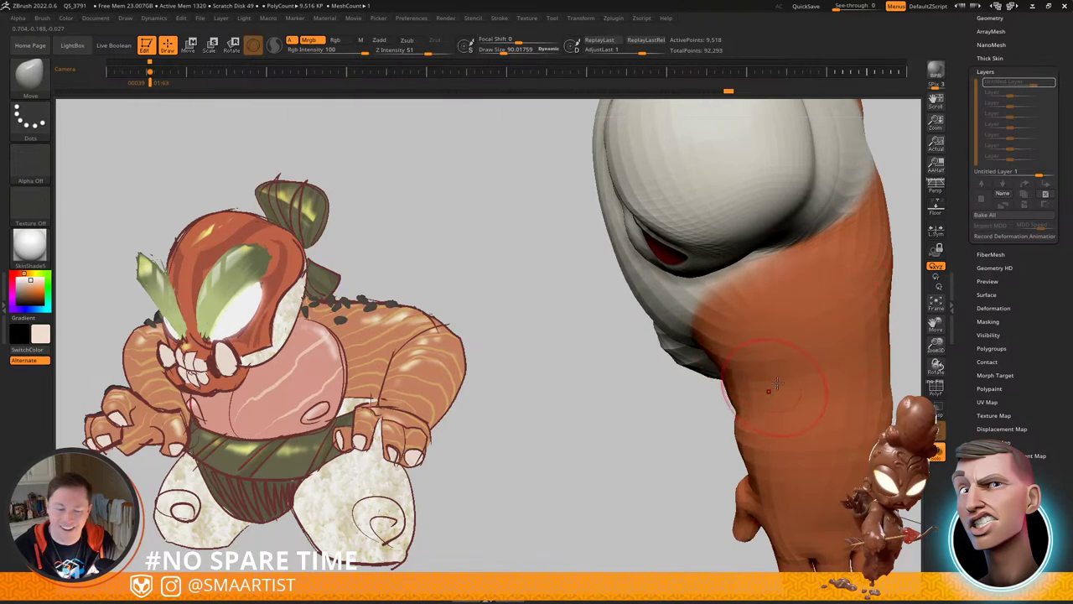
{"action": "right_click_drag", "start_coordinate": [777, 383], "coordinate": [827, 331]}
{"action": "key", "text": "ctrl+s"}
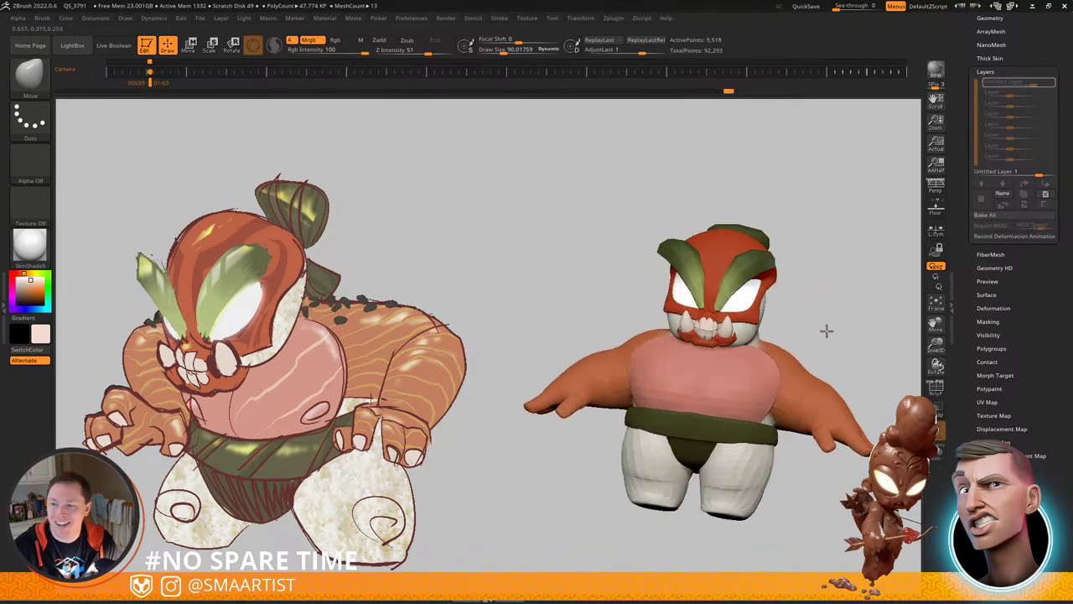
{"action": "left_click_drag", "start_coordinate": [826, 331], "coordinate": [785, 333]}
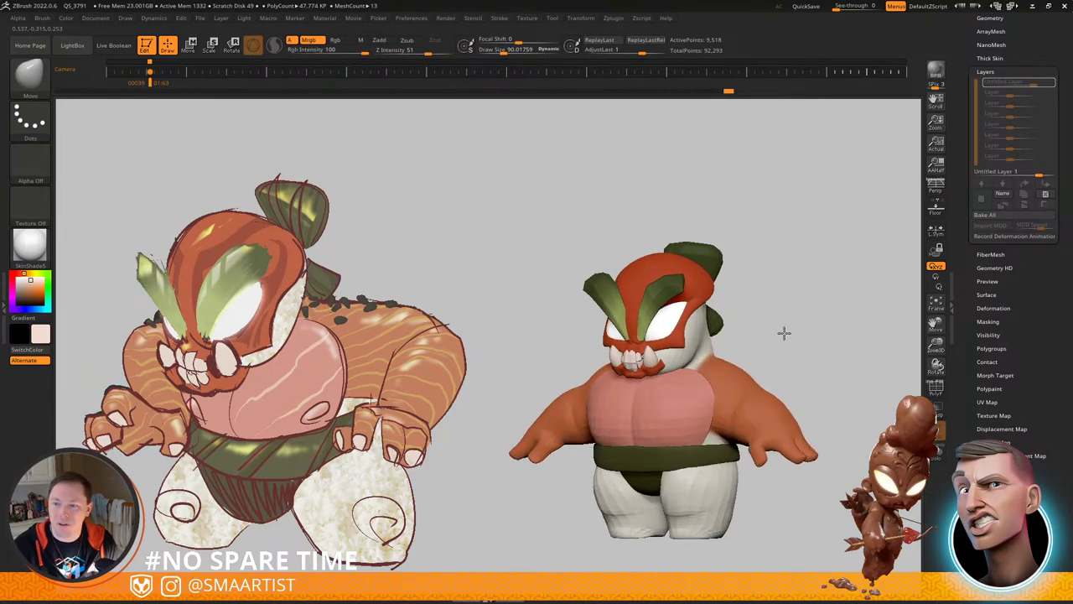
{"action": "mouse_move", "coordinate": [805, 316]}
{"action": "right_mouse_down", "text": "ctrl"}
{"action": "mouse_move", "coordinate": [819, 330]}
{"action": "mouse_move", "coordinate": [821, 311]}
{"action": "mouse_move", "coordinate": [810, 327]}
{"action": "right_mouse_up", "text": "ctrl"}
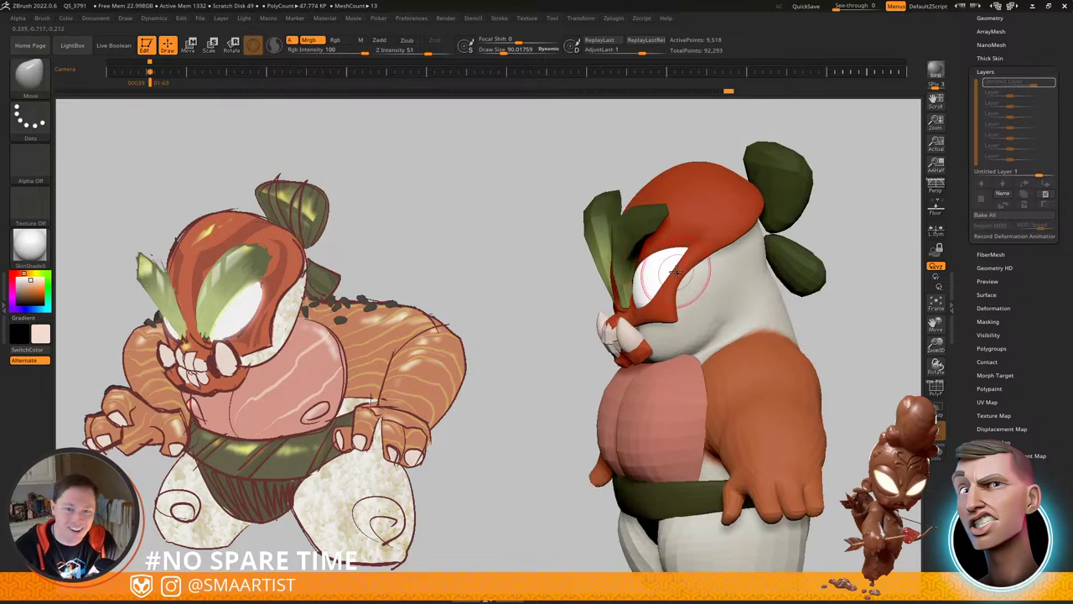
{"action": "mouse_move", "coordinate": [672, 281]}
{"action": "right_mouse_down"}
{"action": "mouse_move", "coordinate": [698, 281]}
{"action": "mouse_move", "coordinate": [675, 323]}
{"action": "right_mouse_up"}
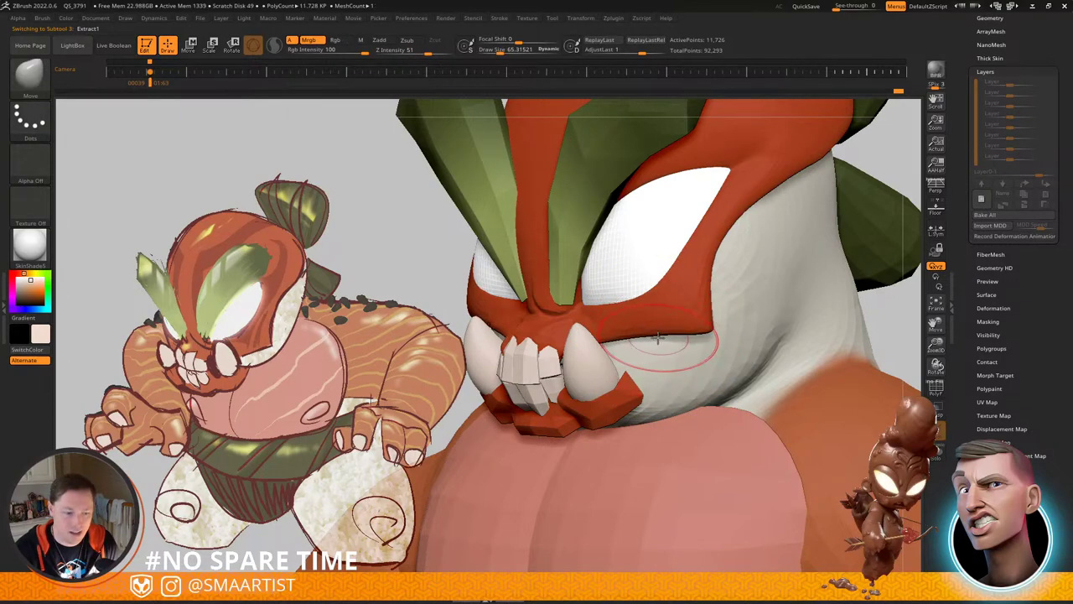
{"action": "mouse_move", "coordinate": [660, 338]}
{"action": "right_mouse_down"}
{"action": "mouse_move", "coordinate": [692, 345]}
{"action": "mouse_move", "coordinate": [681, 286]}
{"action": "right_mouse_up"}
{"action": "right_click_drag", "start_coordinate": [681, 286], "coordinate": [835, 318]}
{"action": "mouse_move", "coordinate": [835, 318]}
{"action": "right_mouse_down"}
{"action": "mouse_move", "coordinate": [789, 282]}
{"action": "mouse_move", "coordinate": [768, 285]}
{"action": "mouse_move", "coordinate": [825, 289]}
{"action": "mouse_move", "coordinate": [777, 288]}
{"action": "right_mouse_up"}
{"action": "right_click_drag", "start_coordinate": [776, 288], "coordinate": [736, 283]}
{"action": "right_click_drag", "start_coordinate": [736, 283], "coordinate": [726, 307], "text": "ctrl"}
Step: Select the green hair knot, mask its lower lobe and duplicate the upper lobe, placing the copy against the back of the head
{"action": "key", "text": "shift+f"}
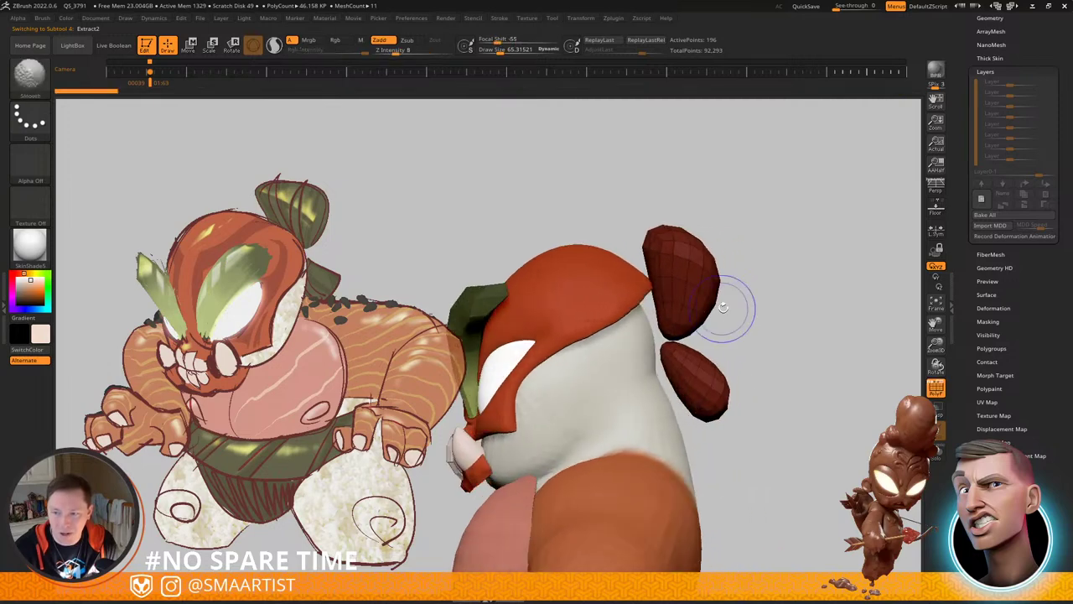
{"action": "left_click_drag", "start_coordinate": [809, 210], "coordinate": [599, 268], "text": "ctrl+shift"}
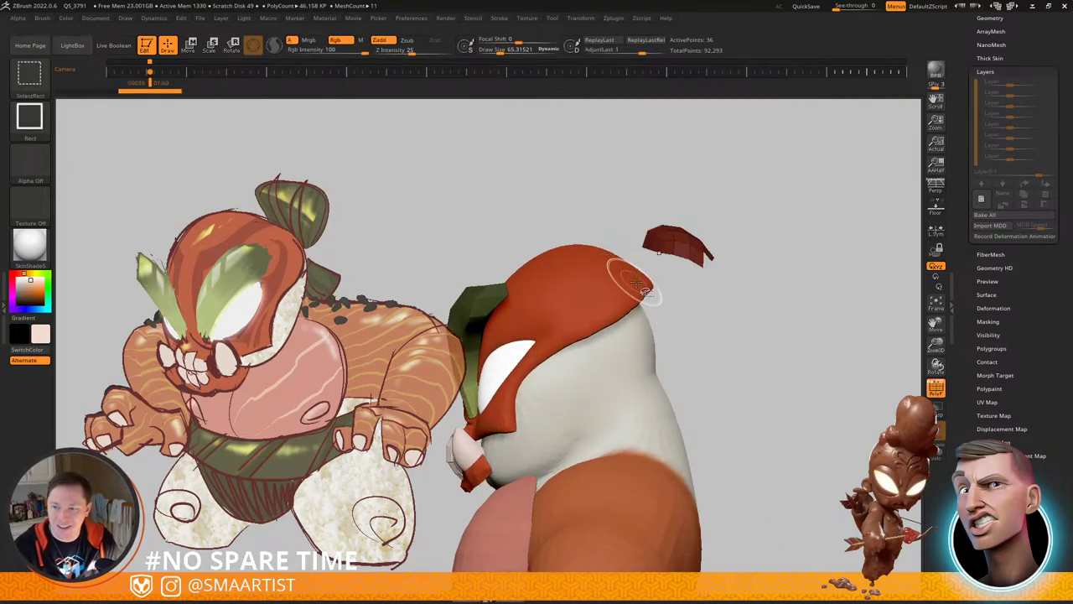
{"action": "left_click", "coordinate": [758, 284], "text": "ctrl+shift"}
{"action": "key", "text": "w"}
{"action": "left_click", "coordinate": [682, 246], "text": "ctrl"}
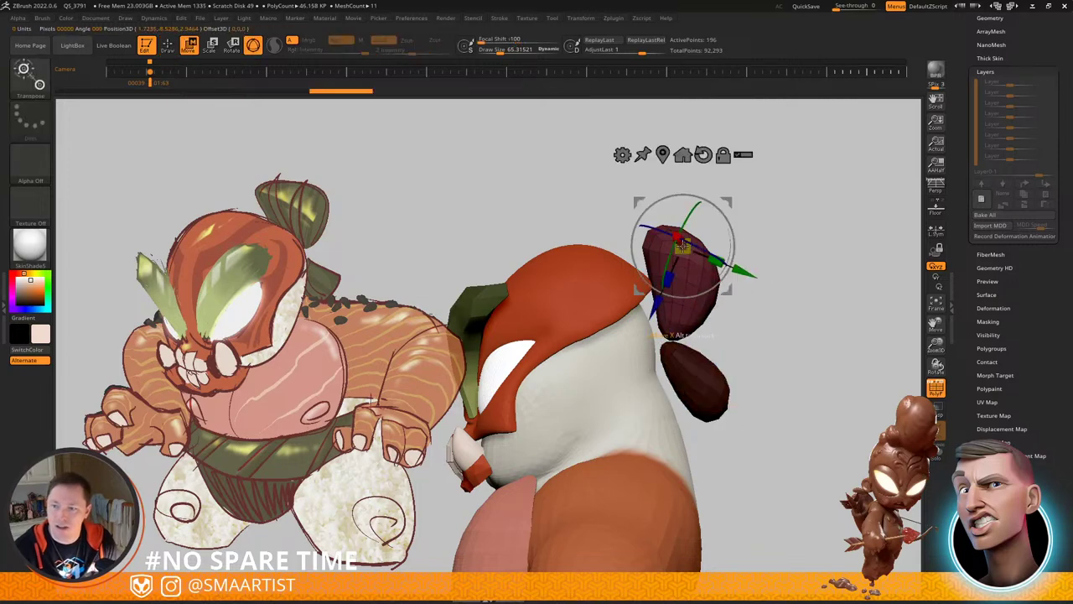
{"action": "left_click_drag", "start_coordinate": [730, 203], "coordinate": [689, 272], "text": "ctrl"}
{"action": "mouse_move", "coordinate": [762, 283]}
{"action": "left_mouse_down", "text": "ctrl"}
{"action": "mouse_move", "coordinate": [786, 295]}
{"action": "mouse_move", "coordinate": [757, 299]}
{"action": "left_mouse_up", "text": "ctrl"}
{"action": "key", "text": "shift+f"}
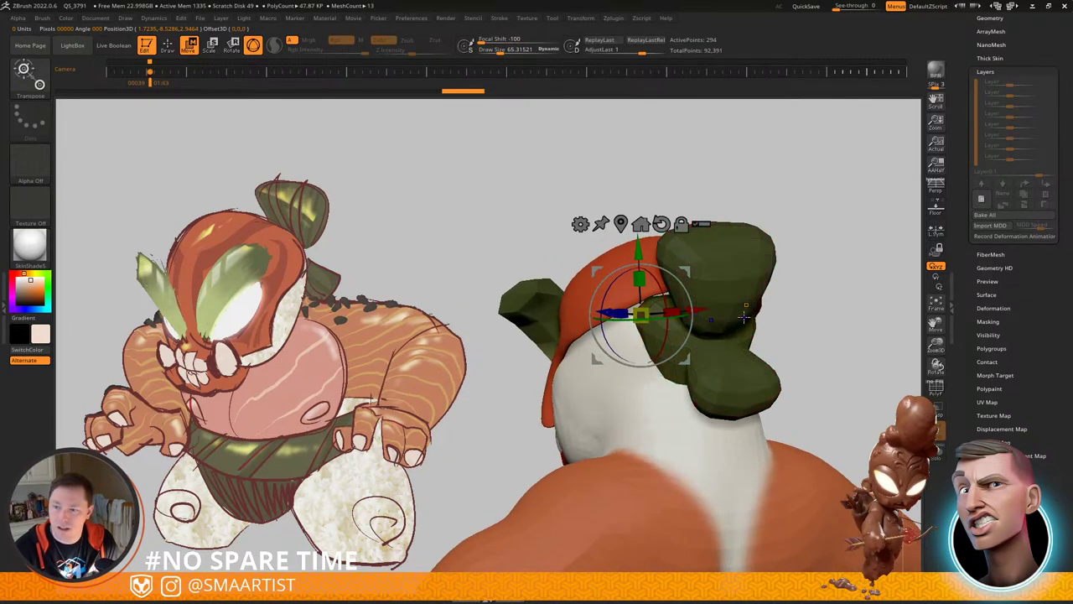
Step: Mask the two original hair knot lobes so that only the duplicated lobe stays editable with the Move brush
{"action": "key", "text": "q"}
{"action": "mouse_move", "coordinate": [742, 319]}
{"action": "right_mouse_down"}
{"action": "mouse_move", "coordinate": [707, 314]}
{"action": "mouse_move", "coordinate": [743, 314]}
{"action": "right_mouse_up"}
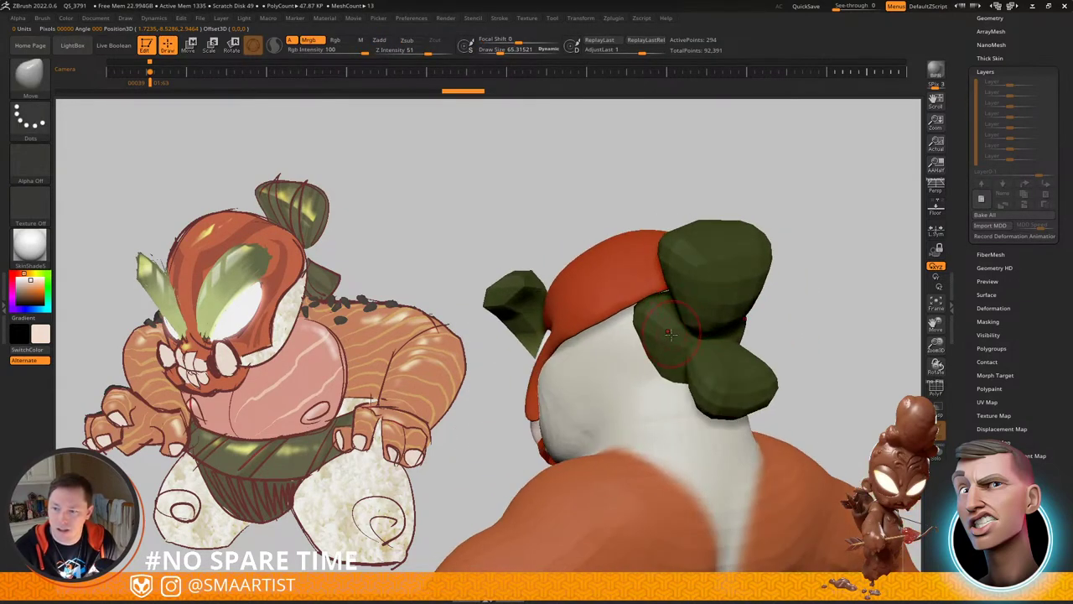
{"action": "key", "text": "w"}
{"action": "left_click", "coordinate": [675, 378], "text": "ctrl"}
{"action": "key", "text": "q"}
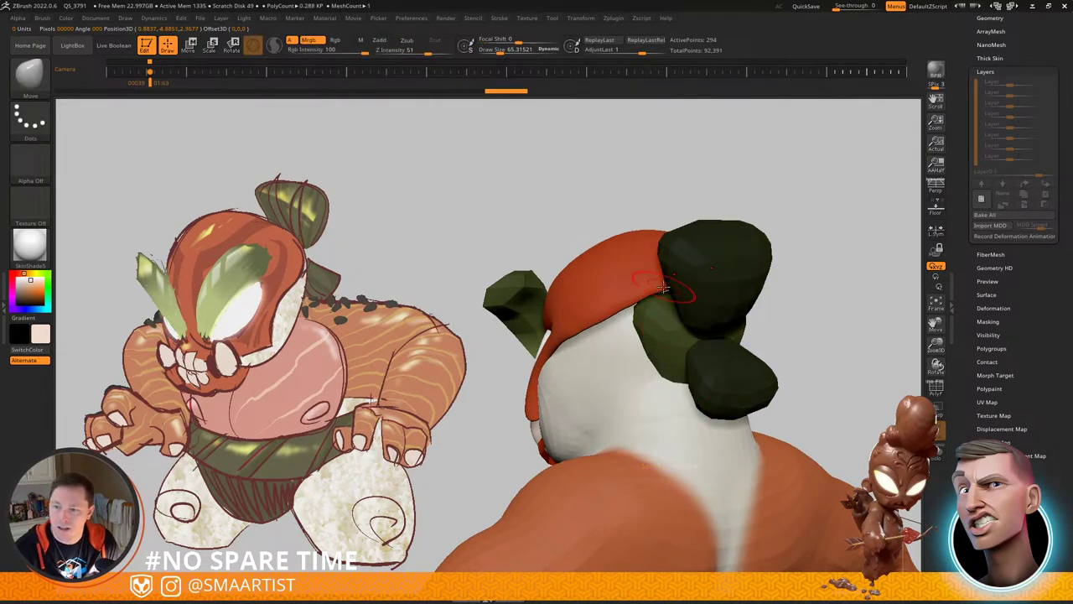
Step: Isolate the hair knot and start reshaping the unmasked lobe with Move strokes at a draw size of about 109
{"action": "left_click_drag", "start_coordinate": [669, 284], "coordinate": [683, 296]}
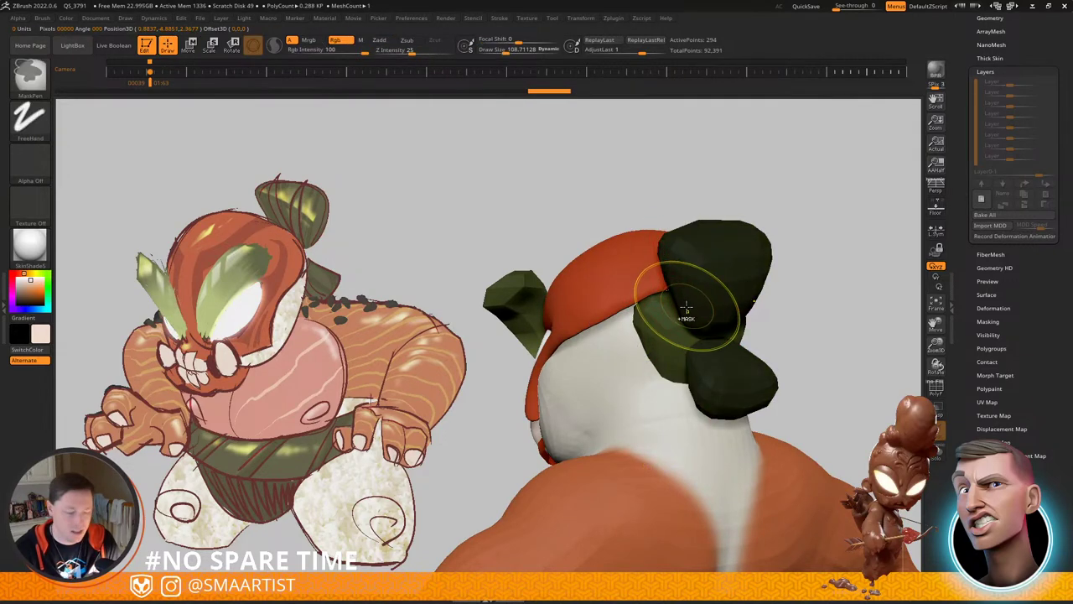
{"action": "key", "text": "ctrl+alt+s"}
{"action": "right_click_drag", "start_coordinate": [674, 316], "coordinate": [728, 301]}
{"action": "right_click_drag", "start_coordinate": [642, 298], "coordinate": [641, 306]}
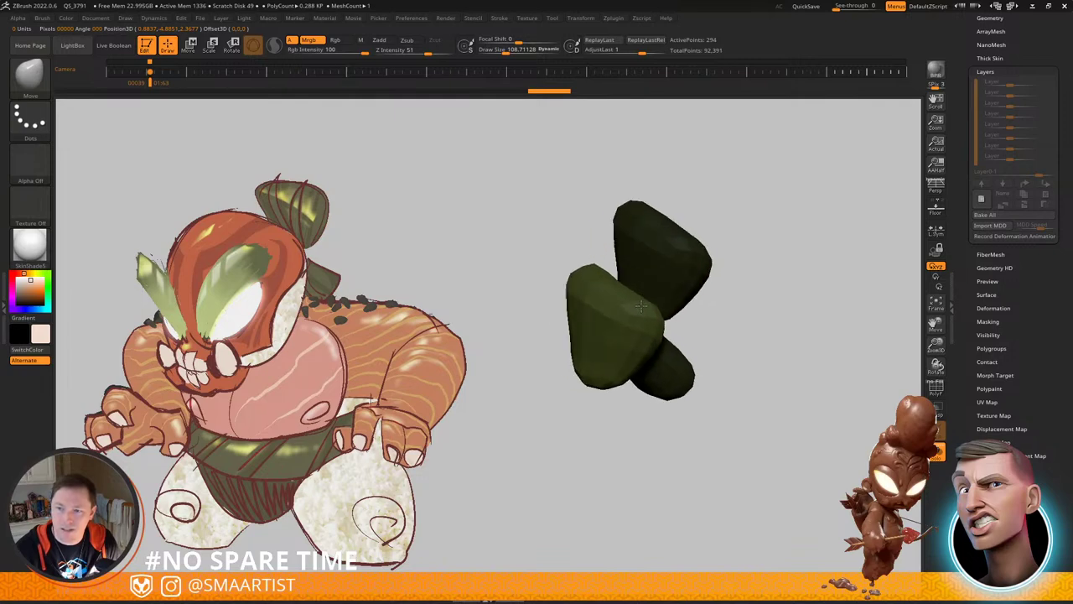
{"action": "left_click_drag", "start_coordinate": [631, 256], "coordinate": [629, 259]}
{"action": "right_click_drag", "start_coordinate": [629, 258], "coordinate": [637, 256]}
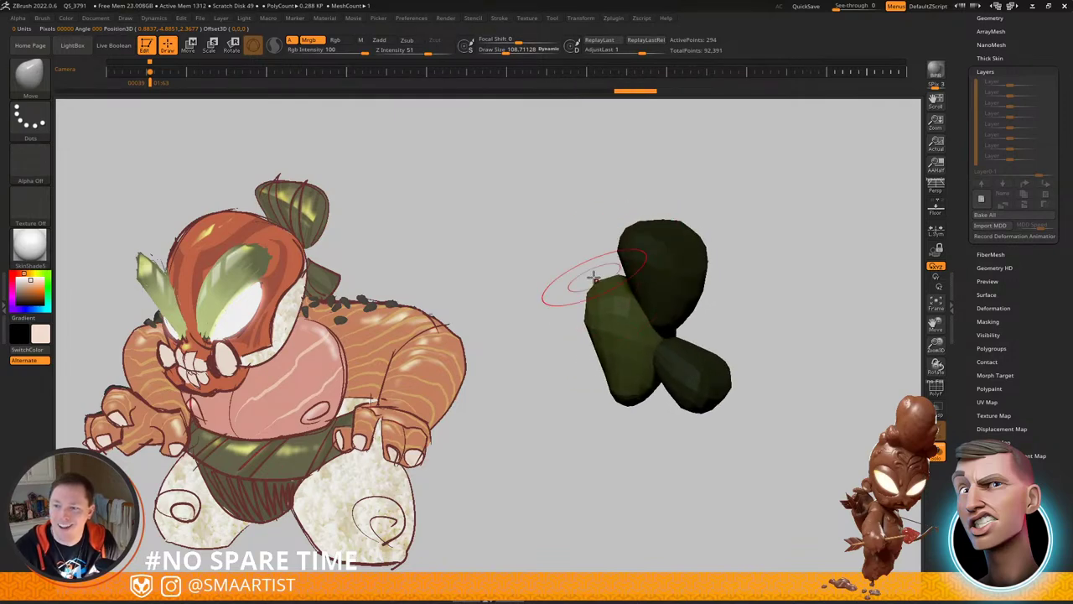
{"action": "right_click_drag", "start_coordinate": [610, 339], "coordinate": [601, 326]}
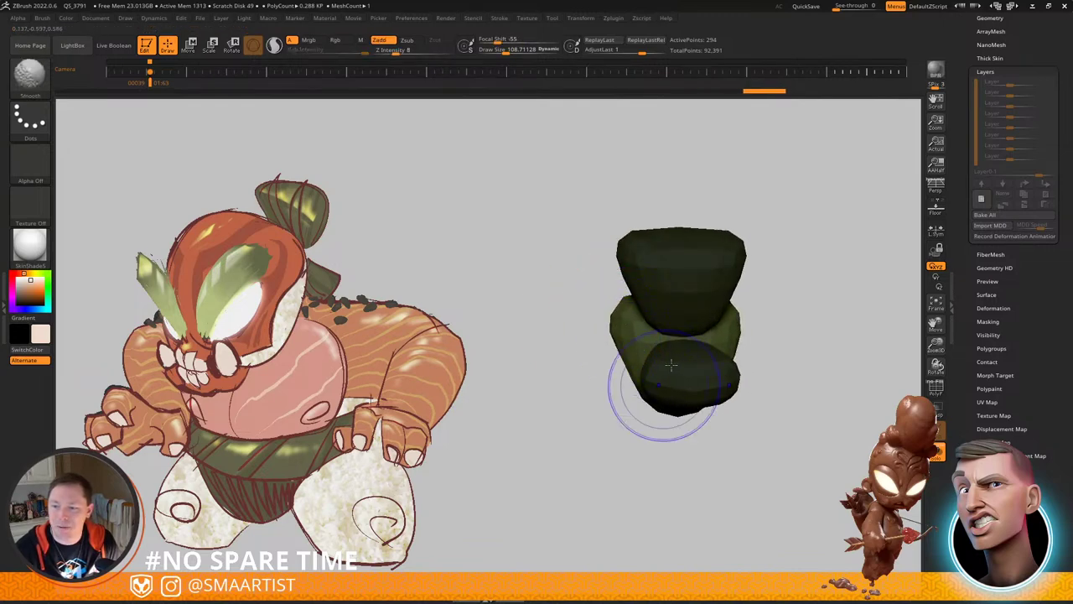
Step: Show the whole character again and pull the new hair lobe's upper edge up towards the rim of the mask
{"action": "key", "text": "ctrl+s"}
{"action": "mouse_move", "coordinate": [815, 261]}
{"action": "right_mouse_down"}
{"action": "mouse_move", "coordinate": [806, 276]}
{"action": "mouse_move", "coordinate": [637, 342]}
{"action": "mouse_move", "coordinate": [688, 333]}
{"action": "right_mouse_up"}
{"action": "left_click_drag", "start_coordinate": [622, 337], "coordinate": [619, 325]}
{"action": "right_click_drag", "start_coordinate": [619, 325], "coordinate": [683, 317]}
{"action": "left_click_drag", "start_coordinate": [610, 319], "coordinate": [608, 307]}
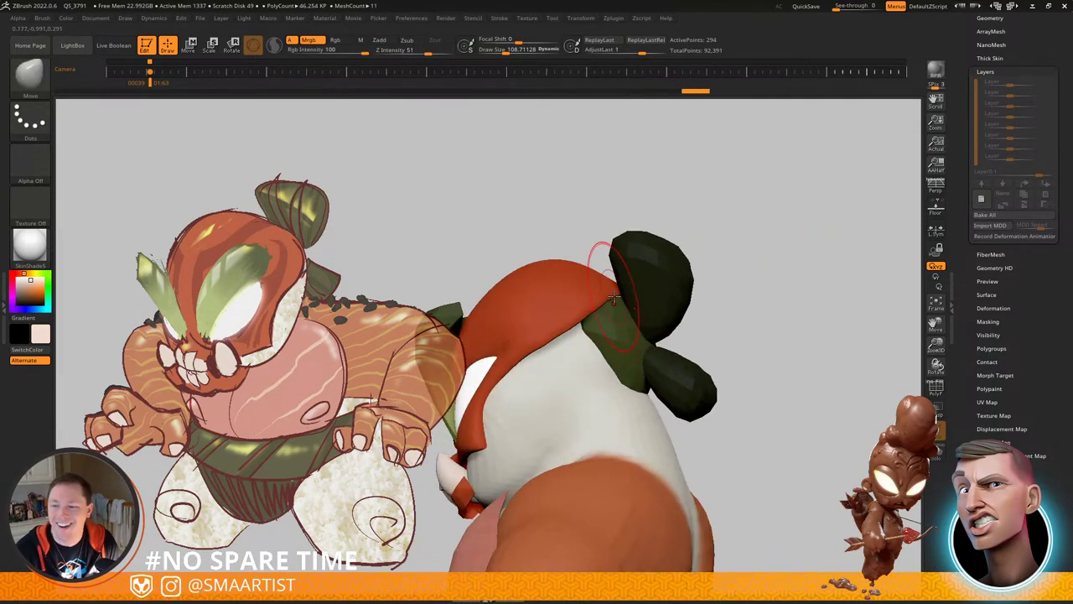
Step: Adjust the new lobe's fit between the head and the hair knot from both sides and clear the masking
{"action": "right_click_drag", "start_coordinate": [614, 299], "coordinate": [549, 331]}
{"action": "left_click_drag", "start_coordinate": [625, 340], "coordinate": [629, 348]}
{"action": "right_click_drag", "start_coordinate": [628, 347], "coordinate": [549, 339]}
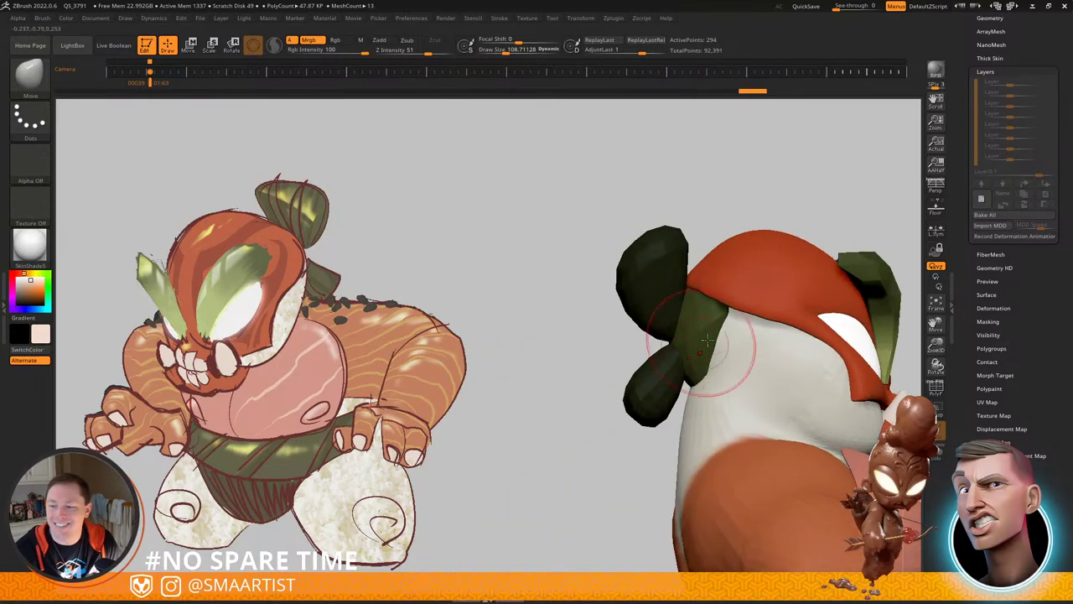
{"action": "right_click_drag", "start_coordinate": [707, 324], "coordinate": [750, 275]}
{"action": "left_click_drag", "start_coordinate": [754, 244], "coordinate": [796, 315], "text": "ctrl"}
{"action": "right_click_drag", "start_coordinate": [775, 311], "coordinate": [625, 354]}
Step: Select and isolate the body mesh, view the head from front and side, and reduce the draw size to about 129
{"action": "left_click", "coordinate": [699, 369], "text": "alt"}
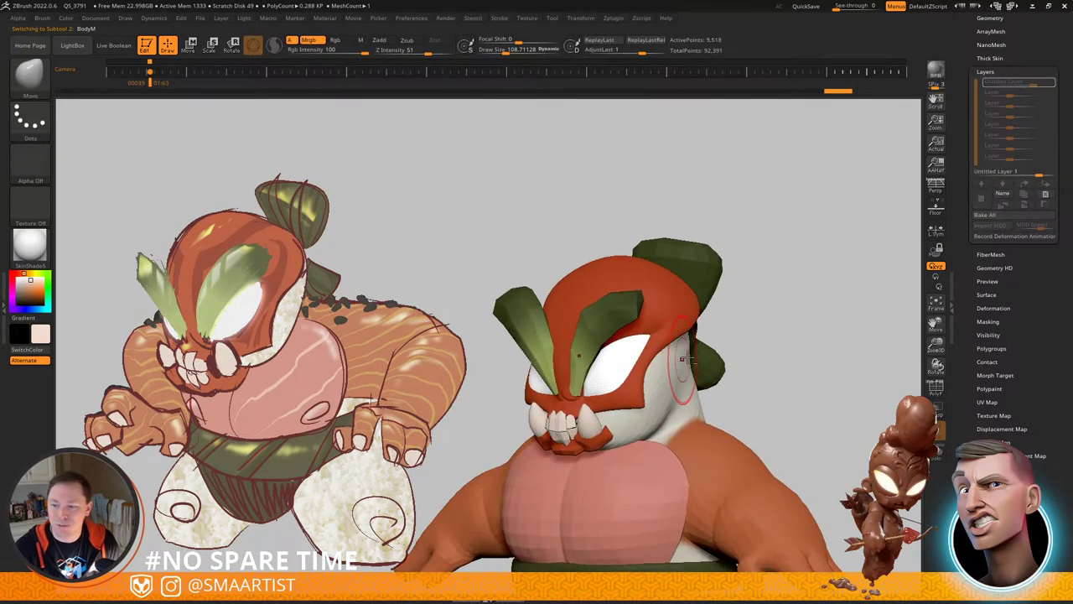
{"action": "right_click_drag", "start_coordinate": [701, 366], "coordinate": [658, 377]}
{"action": "right_click_drag", "start_coordinate": [596, 337], "coordinate": [620, 339]}
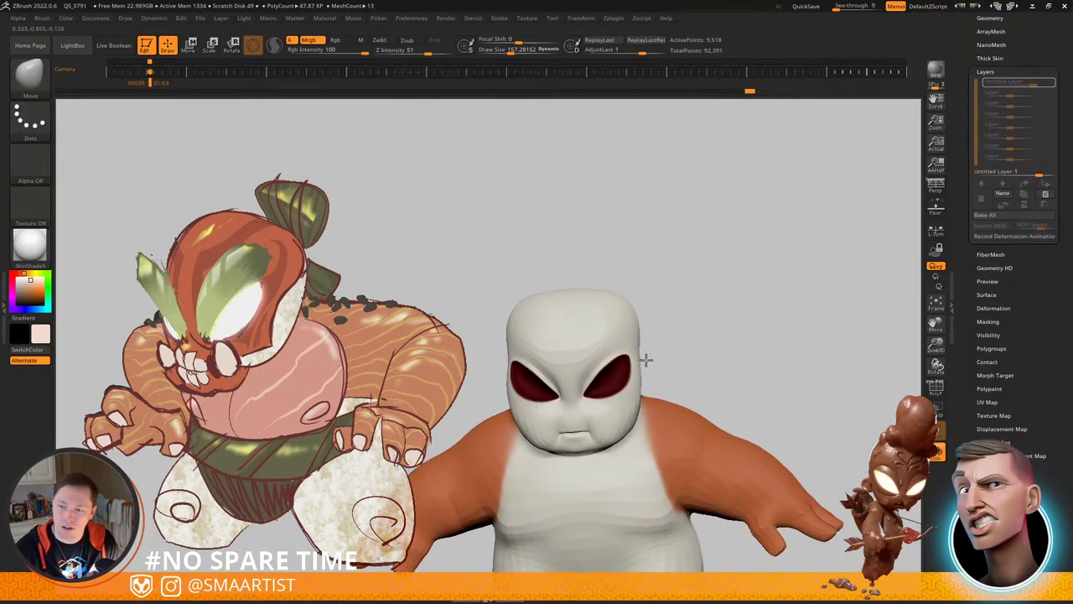
{"action": "mouse_move", "coordinate": [642, 360]}
{"action": "right_mouse_down"}
{"action": "mouse_move", "coordinate": [624, 319]}
{"action": "mouse_move", "coordinate": [592, 352]}
{"action": "right_mouse_up"}
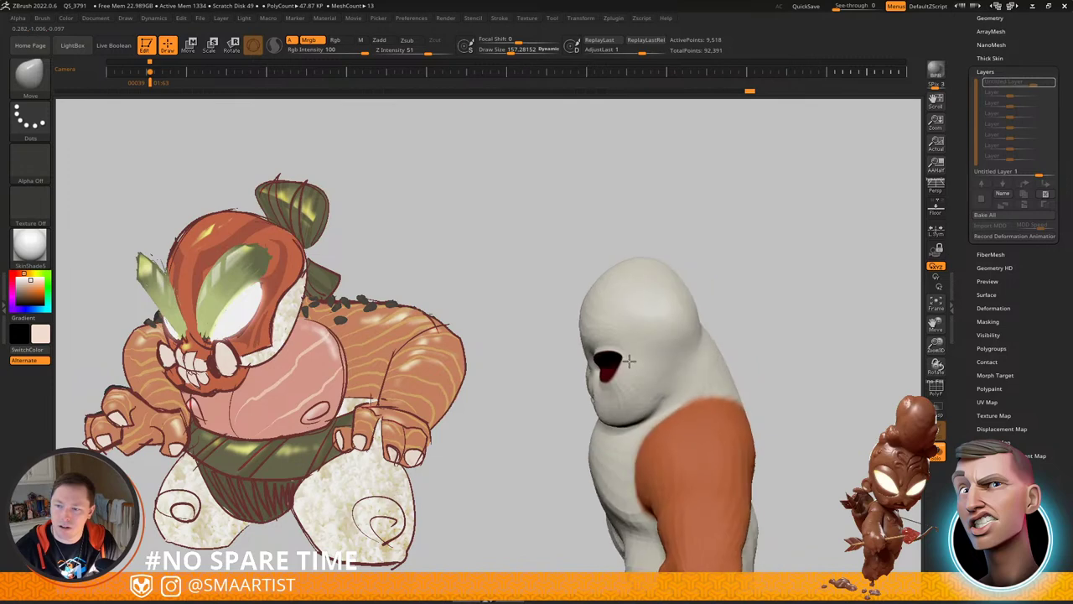
{"action": "right_click_drag", "start_coordinate": [638, 335], "coordinate": [697, 311]}
{"action": "key", "text": "s"}
{"action": "left_click_drag", "start_coordinate": [698, 311], "coordinate": [668, 302]}
{"action": "mouse_move", "coordinate": [669, 302]}
{"action": "right_mouse_down"}
{"action": "mouse_move", "coordinate": [645, 290]}
{"action": "mouse_move", "coordinate": [548, 322]}
{"action": "mouse_move", "coordinate": [587, 326]}
{"action": "mouse_move", "coordinate": [583, 316]}
{"action": "mouse_move", "coordinate": [683, 305]}
{"action": "mouse_move", "coordinate": [741, 276]}
{"action": "mouse_move", "coordinate": [709, 279]}
{"action": "right_mouse_up"}
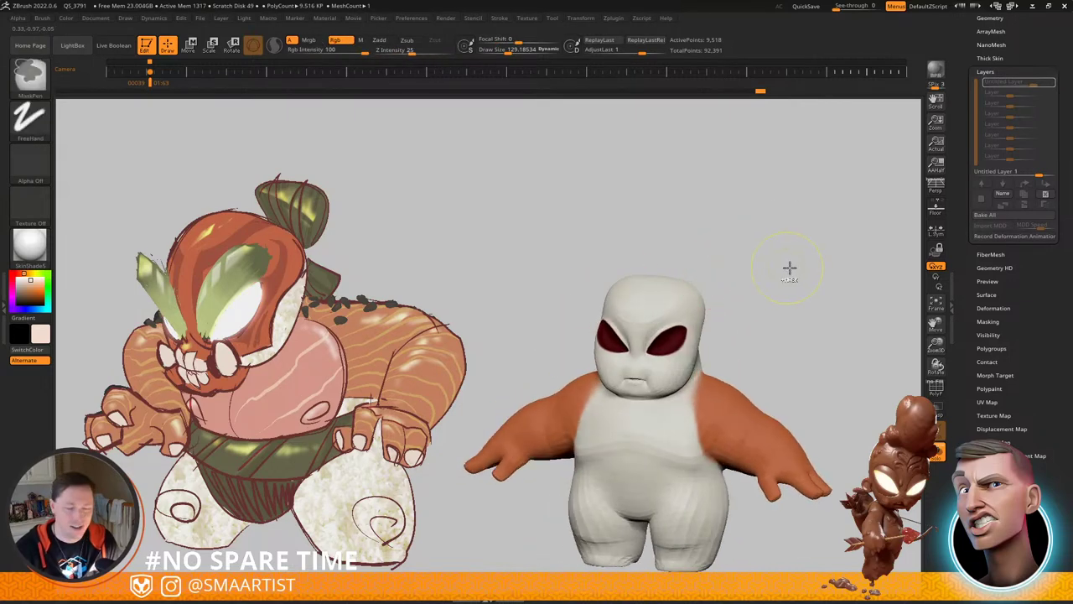
Step: Show the whole character again and save the tool over the existing v003 Sushiyama sculpt file
{"action": "key", "text": "ctrl+s"}
{"action": "mouse_move", "coordinate": [780, 272]}
{"action": "right_mouse_down"}
{"action": "mouse_move", "coordinate": [772, 266]}
{"action": "mouse_move", "coordinate": [806, 287]}
{"action": "right_mouse_up"}
{"action": "right_click_drag", "start_coordinate": [807, 287], "coordinate": [819, 221], "text": "alt"}
{"action": "key", "text": "ctrl"}
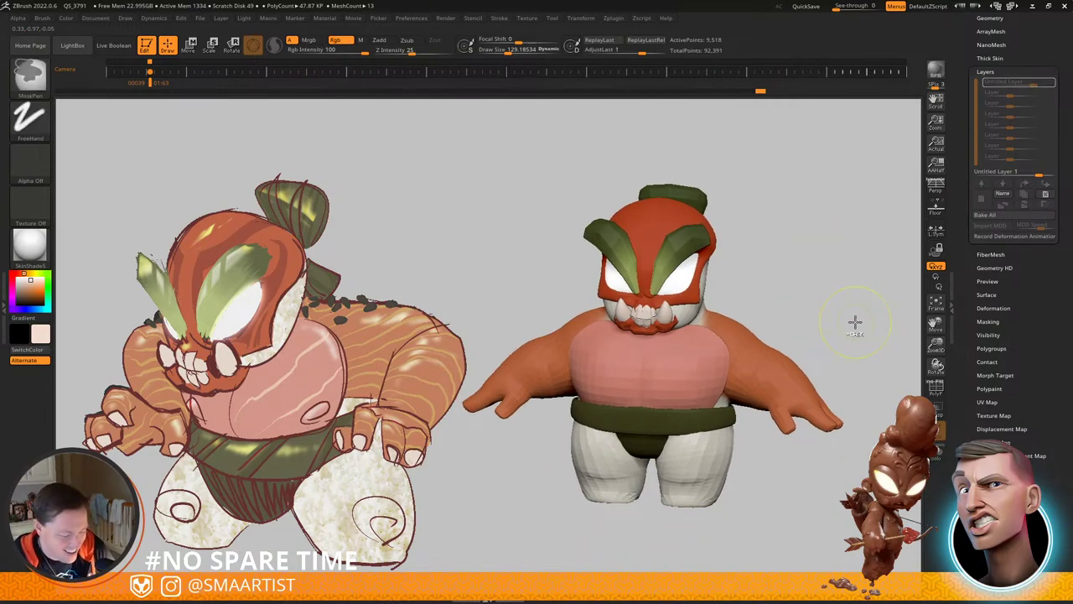
{"action": "key", "text": "ctrl+shift+t"}
{"action": "left_click", "coordinate": [916, 549]}
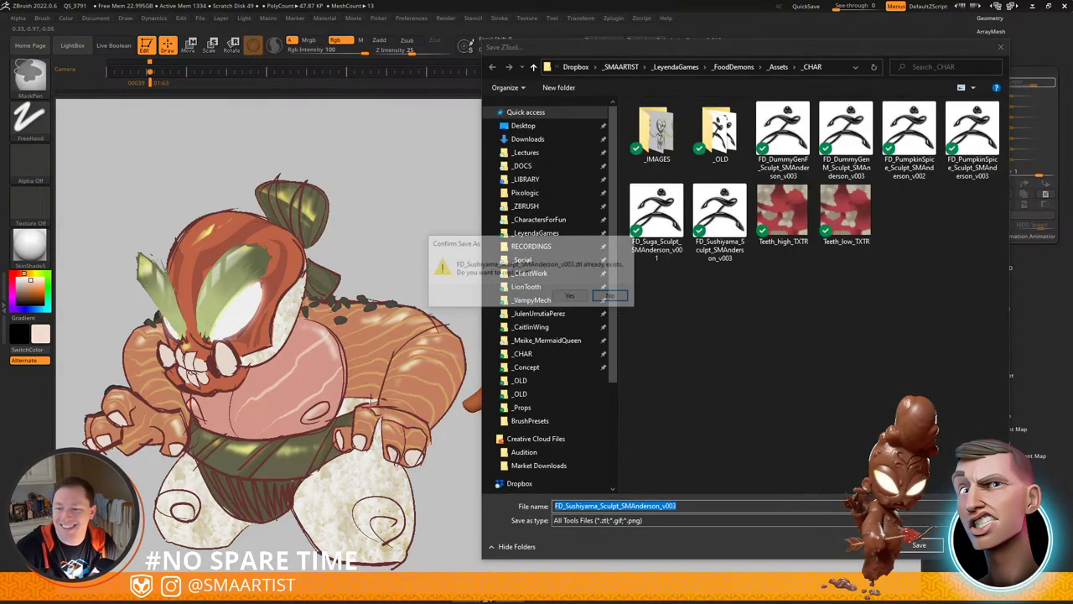
{"action": "left_click", "coordinate": [586, 297]}
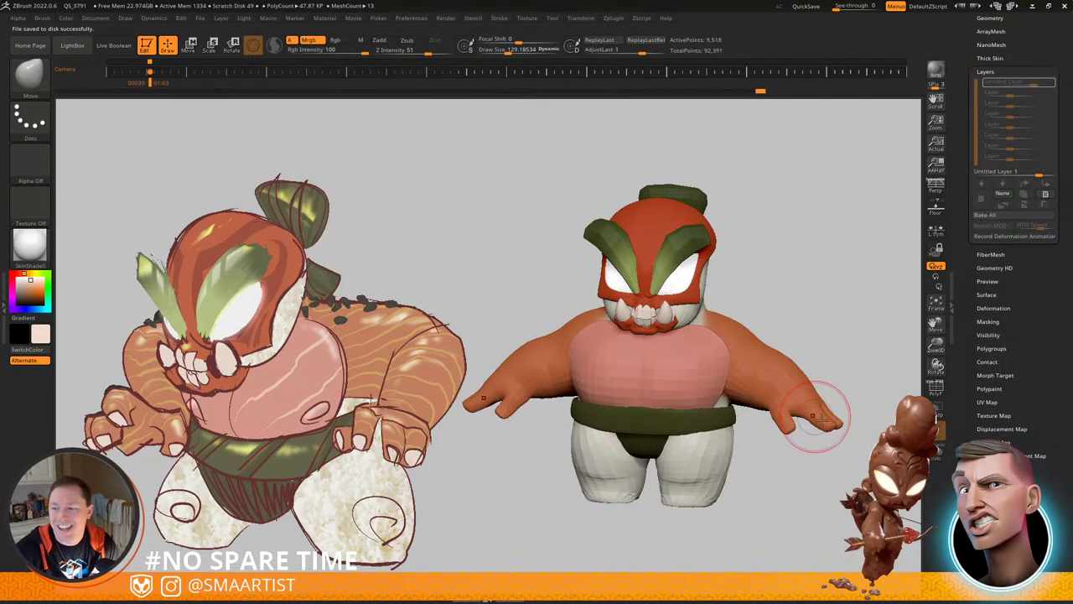
Step: Display the body's polygroup wireframe and try hiding the fingertip polygroups on the hand
{"action": "right_click_drag", "start_coordinate": [831, 425], "coordinate": [779, 432]}
{"action": "right_click_drag", "start_coordinate": [779, 432], "coordinate": [745, 467], "text": "ctrl"}
{"action": "key", "text": "shift+f"}
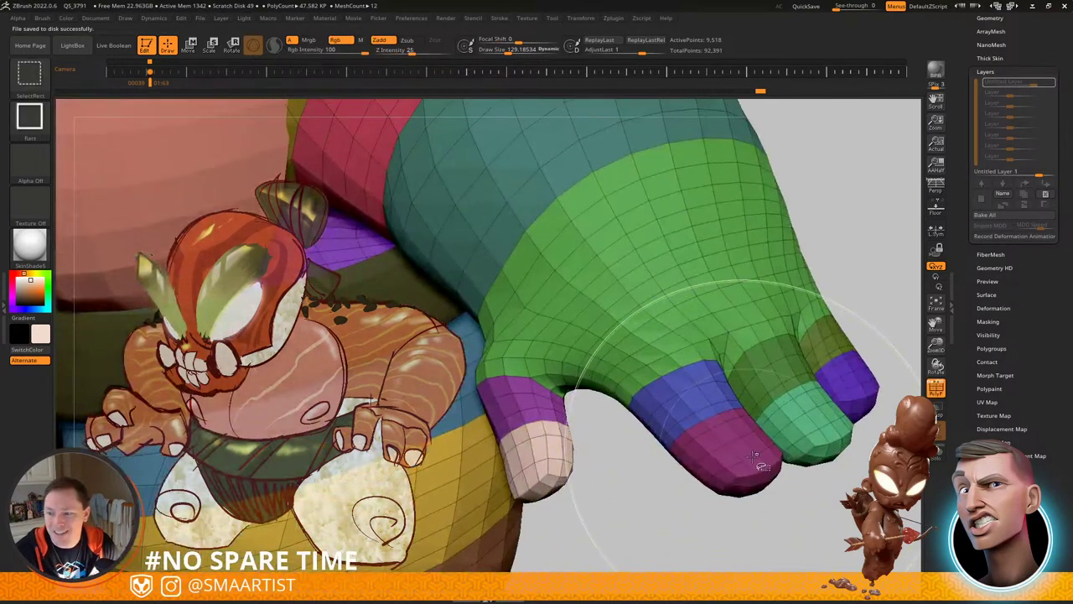
{"action": "left_click", "coordinate": [756, 453], "text": "ctrl+shift"}
{"action": "left_click_drag", "start_coordinate": [807, 453], "coordinate": [816, 505], "text": "ctrl+shift"}
{"action": "left_click", "coordinate": [822, 433], "text": "ctrl+shift"}
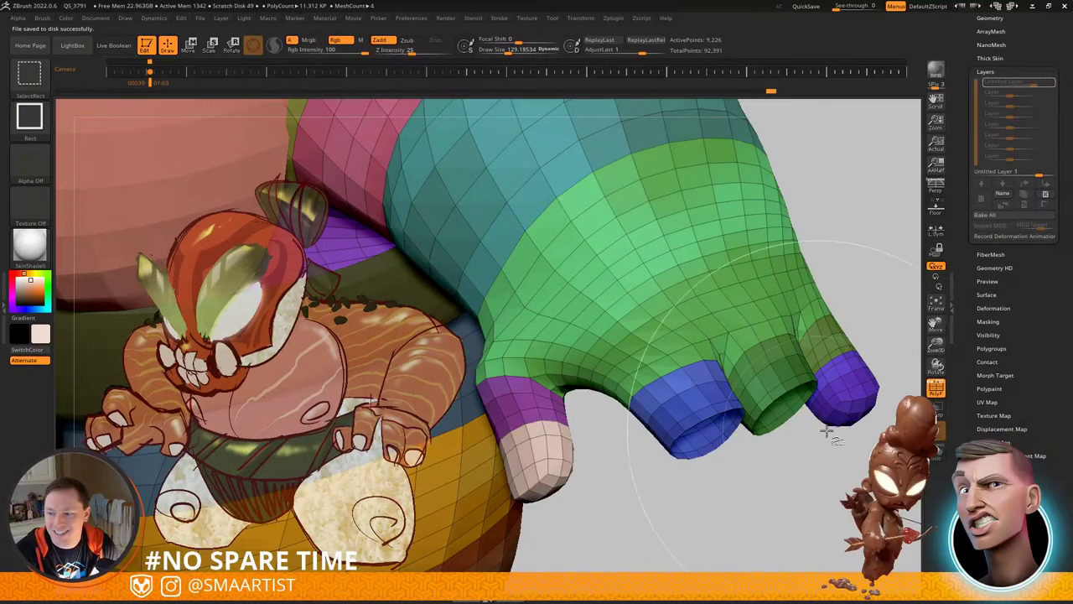
{"action": "left_click", "coordinate": [864, 395], "text": "ctrl+shift"}
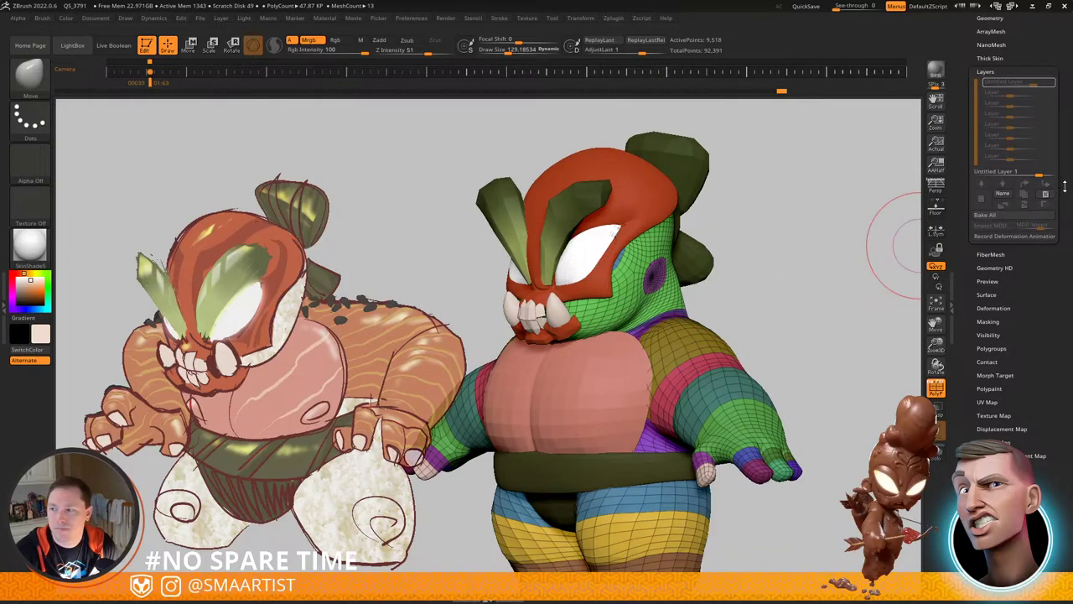
Step: Raise the body mesh to its next higher subdivision level and hide the wireframe
{"action": "left_click_drag", "start_coordinate": [1065, 184], "coordinate": [1070, 215]}
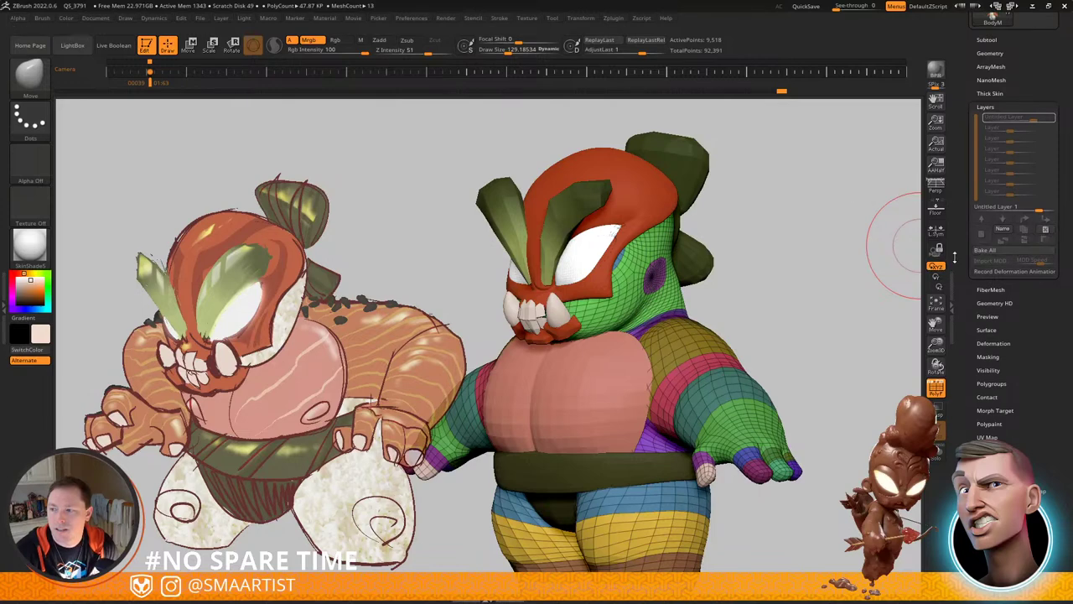
{"action": "key", "text": "d"}
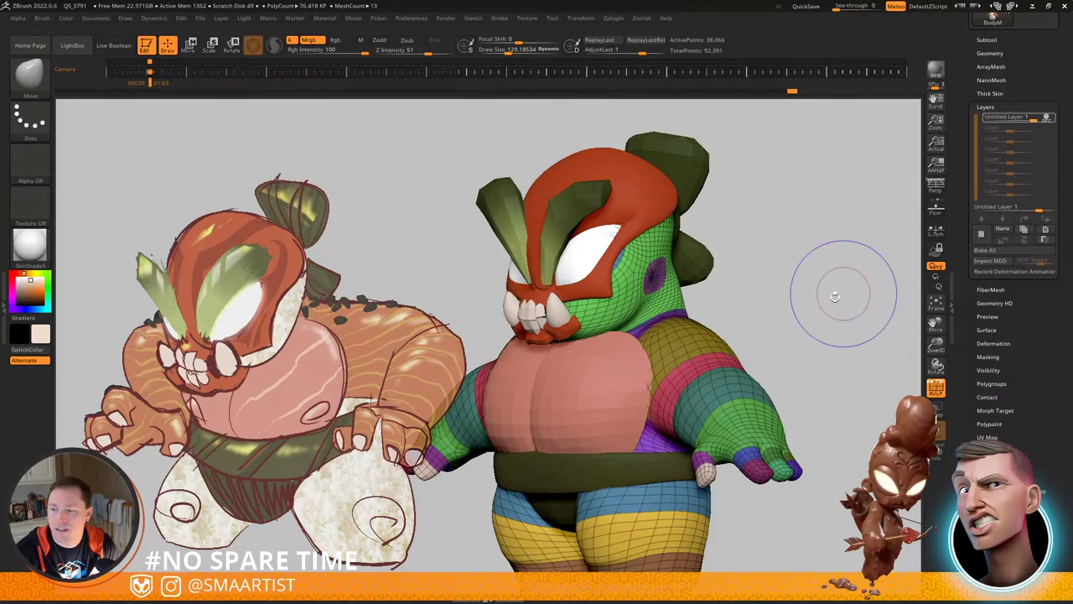
{"action": "key", "text": "shift+f"}
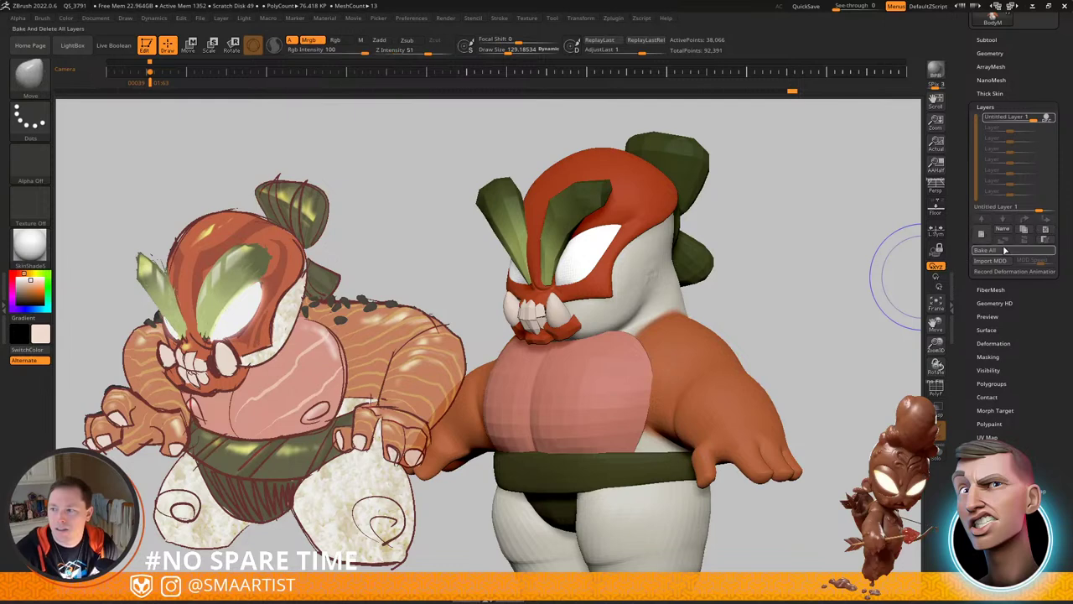
Step: Try baking all of the body's layers into the mesh, then undo the bake
{"action": "left_click", "coordinate": [1002, 249]}
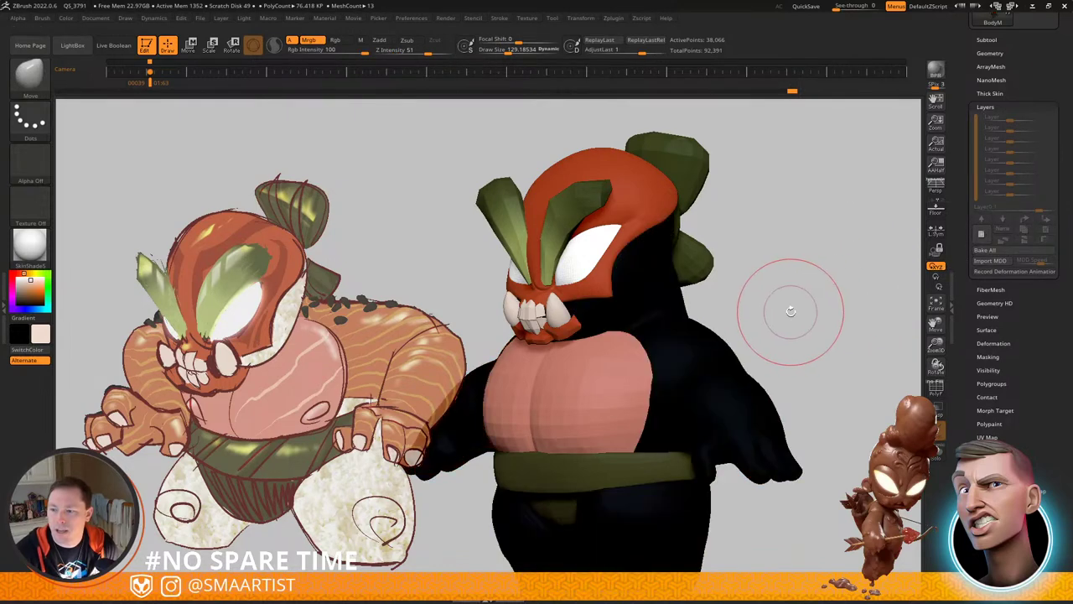
{"action": "mouse_move", "coordinate": [740, 320]}
{"action": "left_mouse_down"}
{"action": "mouse_move", "coordinate": [759, 336]}
{"action": "mouse_move", "coordinate": [729, 352]}
{"action": "mouse_move", "coordinate": [751, 347]}
{"action": "left_mouse_up"}
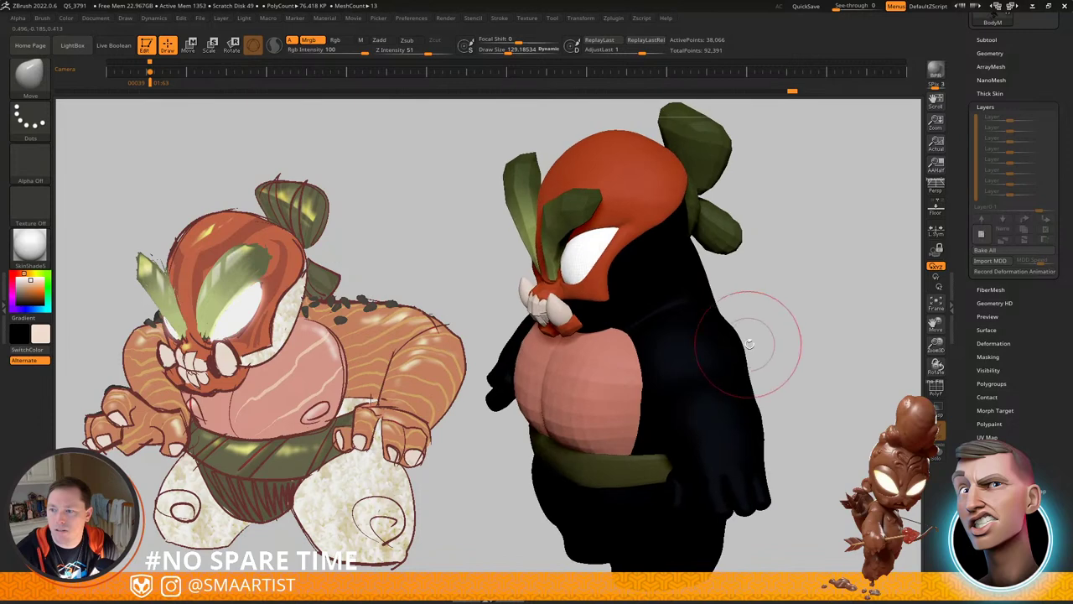
{"action": "left_click", "coordinate": [988, 40]}
{"action": "left_click", "coordinate": [831, 265], "text": "ctrl"}
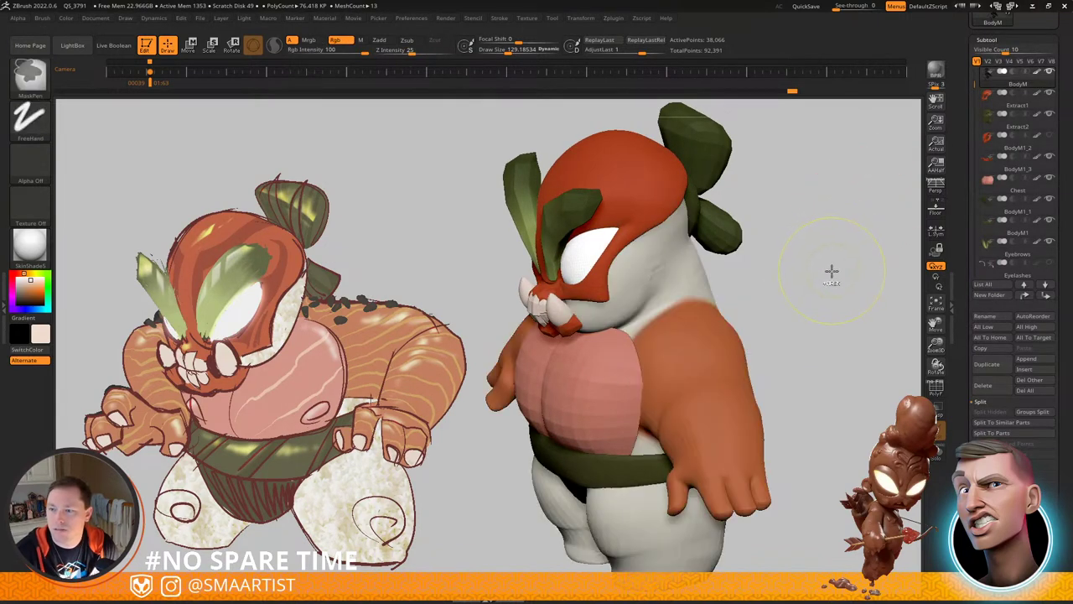
Step: Bake all of the body's sculpt layers into the mesh
{"action": "left_click_drag", "start_coordinate": [967, 419], "coordinate": [1019, 361]}
{"action": "left_click", "coordinate": [996, 520]}
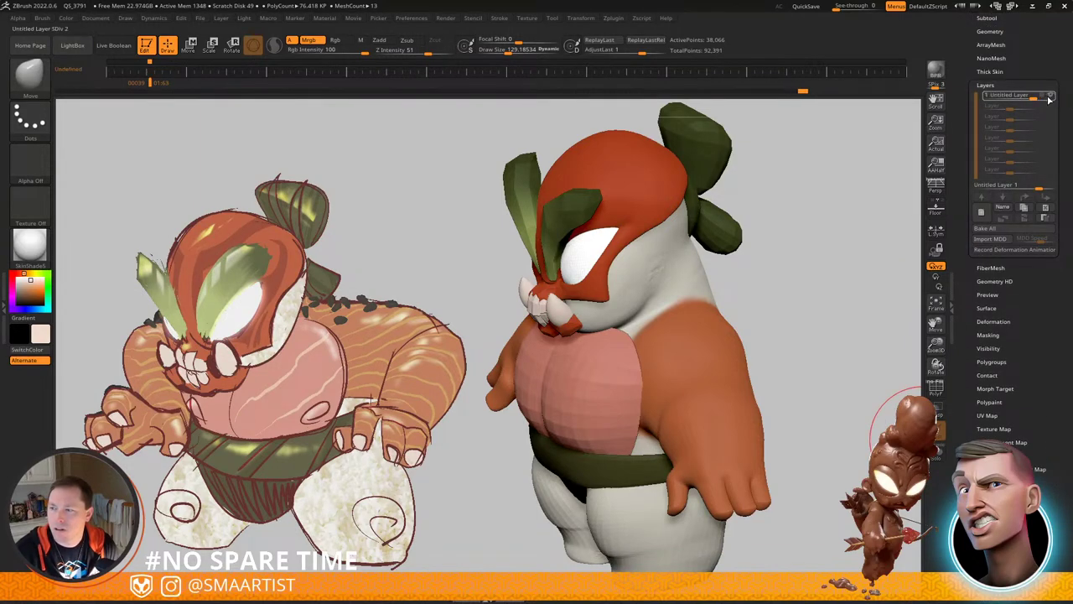
{"action": "mouse_move", "coordinate": [896, 189]}
{"action": "left_mouse_down"}
{"action": "mouse_move", "coordinate": [889, 204]}
{"action": "mouse_move", "coordinate": [901, 195]}
{"action": "left_mouse_up"}
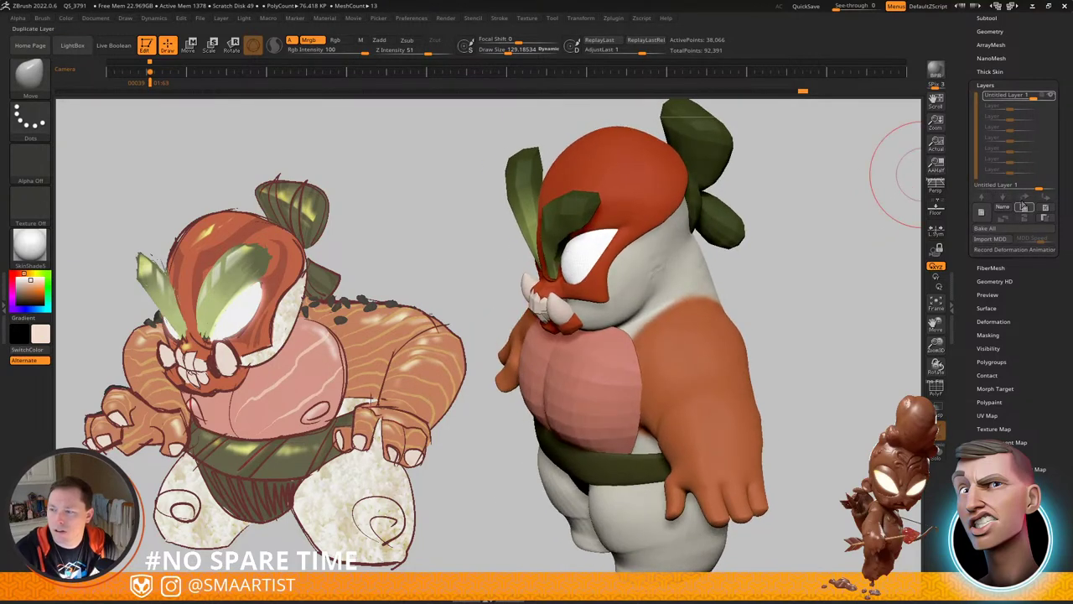
{"action": "left_click", "coordinate": [1007, 232]}
Step: Smooth out the small surface bump on the side of the head behind the cheek
{"action": "mouse_move", "coordinate": [810, 298]}
{"action": "right_mouse_down"}
{"action": "mouse_move", "coordinate": [826, 280]}
{"action": "mouse_move", "coordinate": [654, 280]}
{"action": "mouse_move", "coordinate": [691, 313]}
{"action": "right_mouse_up"}
{"action": "key", "text": "s"}
{"action": "left_click_drag", "start_coordinate": [650, 268], "coordinate": [639, 280]}
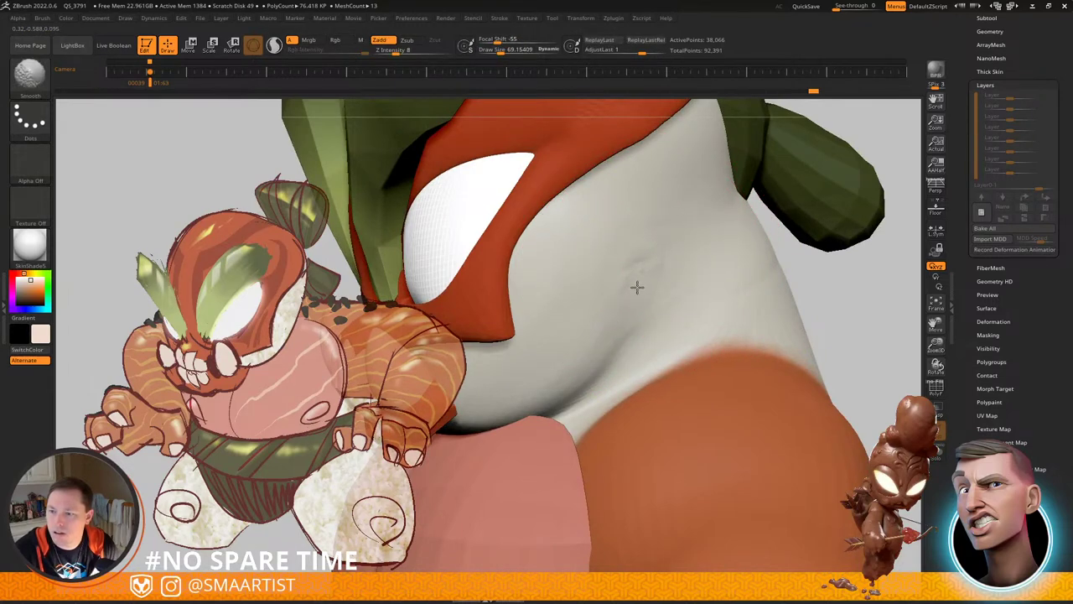
{"action": "right_click_drag", "start_coordinate": [687, 248], "coordinate": [659, 268]}
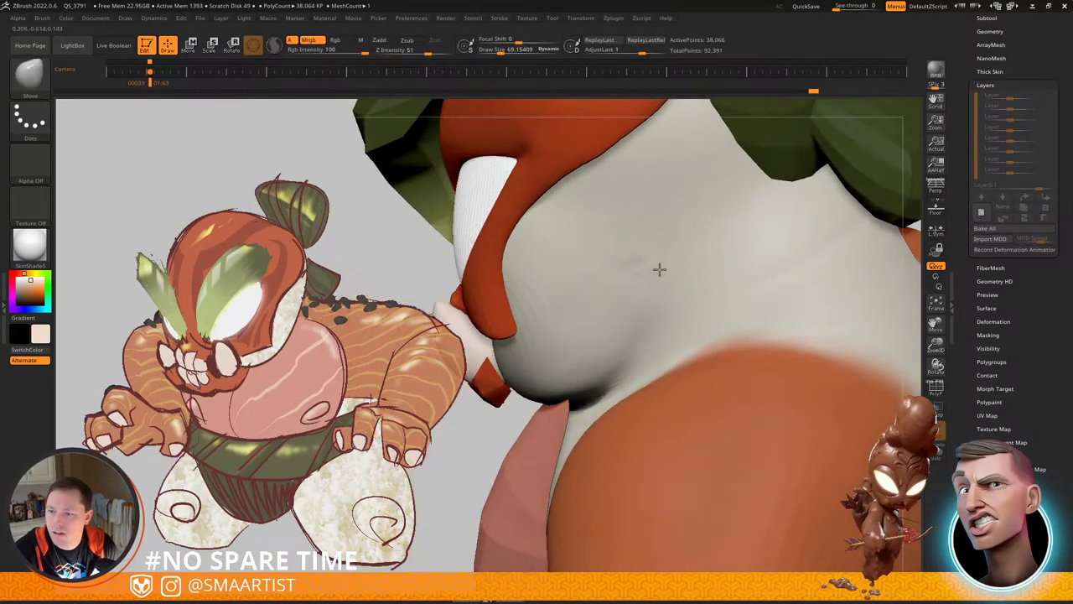
{"action": "left_click_drag", "start_coordinate": [651, 269], "coordinate": [638, 266], "text": "shift"}
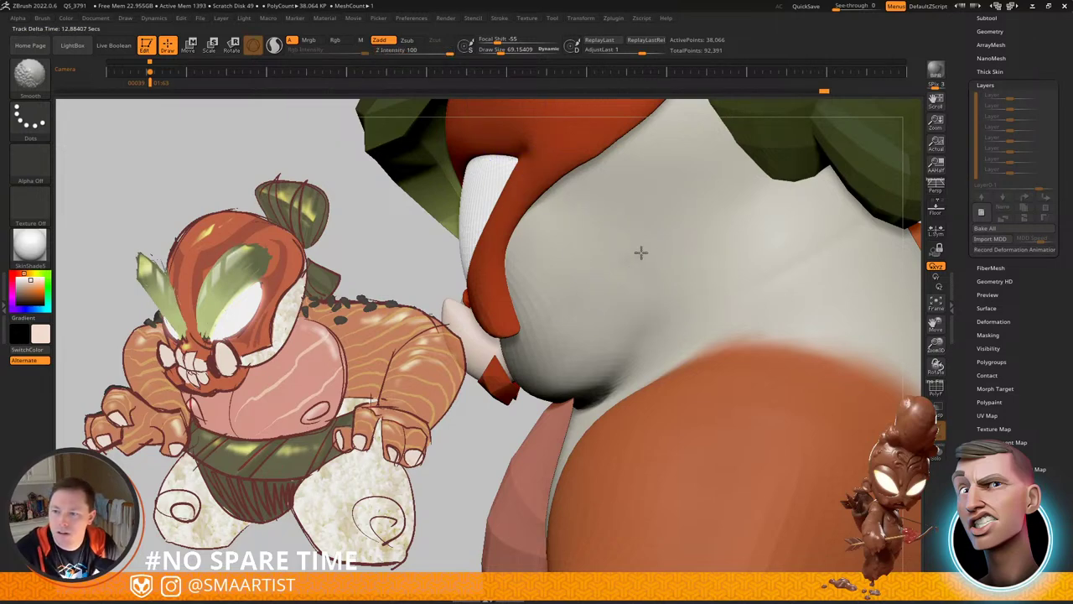
{"action": "right_click_drag", "start_coordinate": [654, 243], "coordinate": [638, 271]}
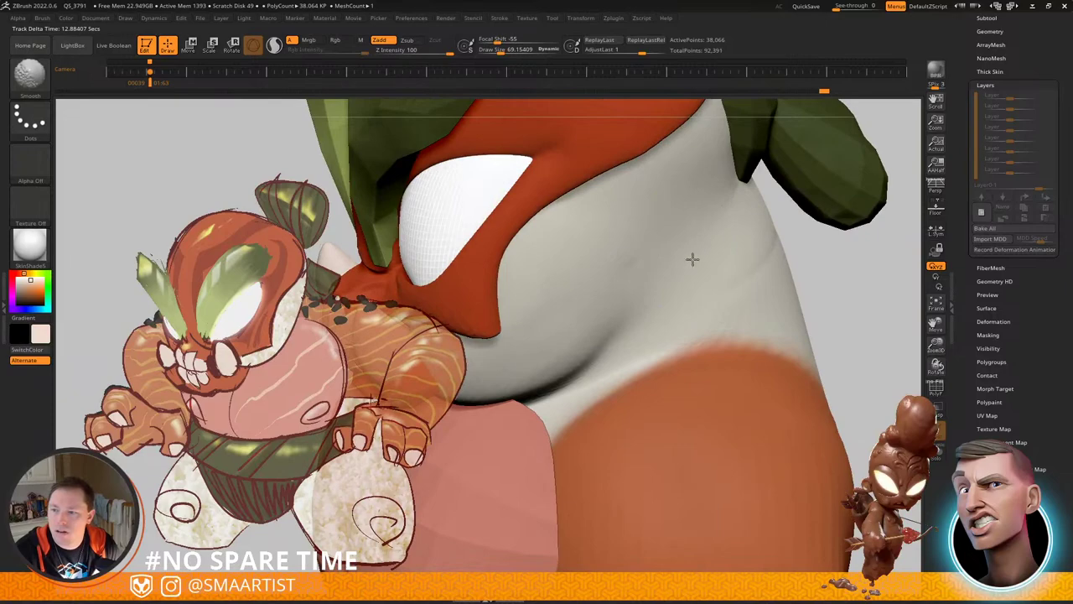
Step: Smooth the surface of the body's thighs from the front around to the back
{"action": "mouse_move", "coordinate": [764, 248]}
{"action": "right_mouse_down", "text": "ctrl"}
{"action": "mouse_move", "coordinate": [814, 257]}
{"action": "mouse_move", "coordinate": [764, 244]}
{"action": "mouse_move", "coordinate": [690, 283]}
{"action": "mouse_move", "coordinate": [713, 291]}
{"action": "mouse_move", "coordinate": [702, 255]}
{"action": "mouse_move", "coordinate": [705, 312]}
{"action": "mouse_move", "coordinate": [721, 335]}
{"action": "right_mouse_up", "text": "ctrl"}
{"action": "mouse_move", "coordinate": [641, 478]}
{"action": "left_mouse_down"}
{"action": "mouse_move", "coordinate": [611, 478]}
{"action": "mouse_move", "coordinate": [629, 474]}
{"action": "left_mouse_up"}
{"action": "right_click_drag", "start_coordinate": [678, 461], "coordinate": [642, 457]}
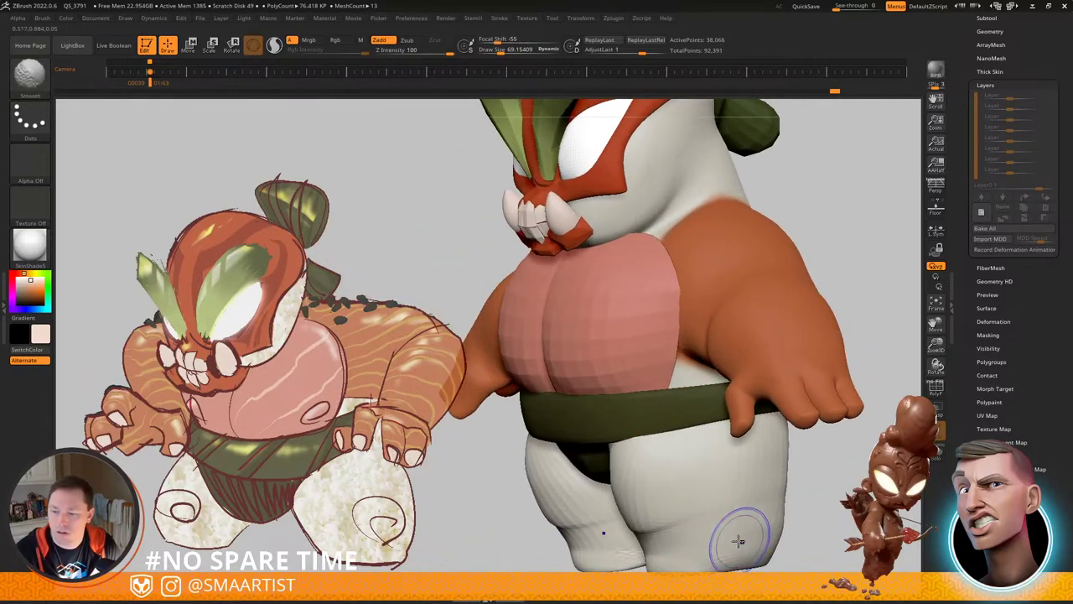
{"action": "left_click_drag", "start_coordinate": [738, 541], "coordinate": [757, 537], "text": "shift"}
{"action": "right_click_drag", "start_coordinate": [789, 531], "coordinate": [673, 491]}
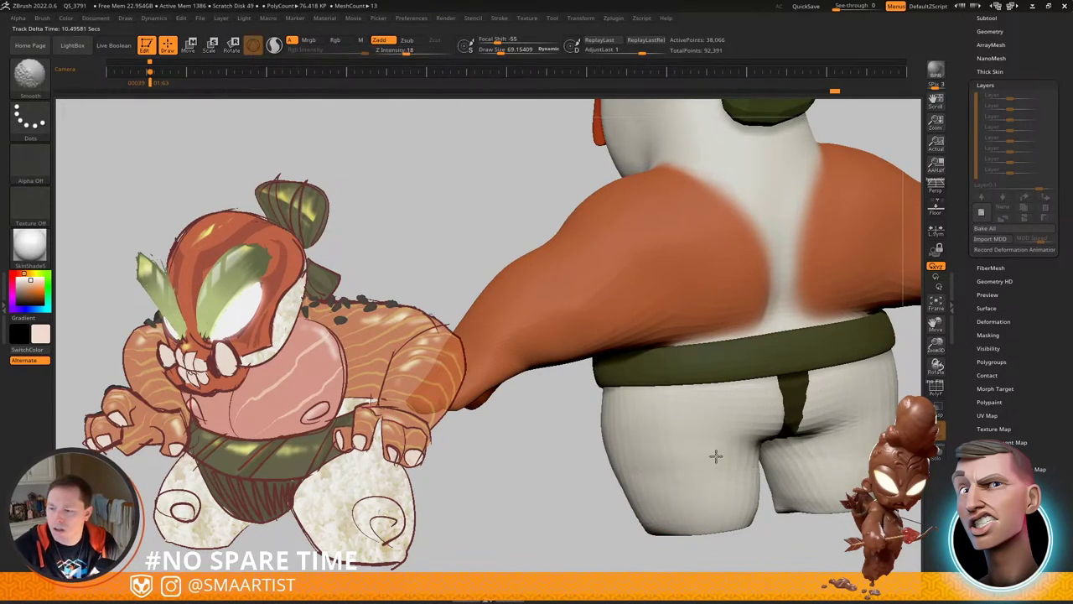
{"action": "left_click_drag", "start_coordinate": [717, 457], "coordinate": [688, 465], "text": "shift"}
Step: Reshape the buttocks and back of the thighs with a larger Move brush, checking the profile from the side
{"action": "mouse_move", "coordinate": [681, 467]}
{"action": "right_mouse_down"}
{"action": "mouse_move", "coordinate": [723, 448]}
{"action": "mouse_move", "coordinate": [733, 418]}
{"action": "right_mouse_up"}
{"action": "key", "text": "s"}
{"action": "left_click_drag", "start_coordinate": [732, 418], "coordinate": [735, 418]}
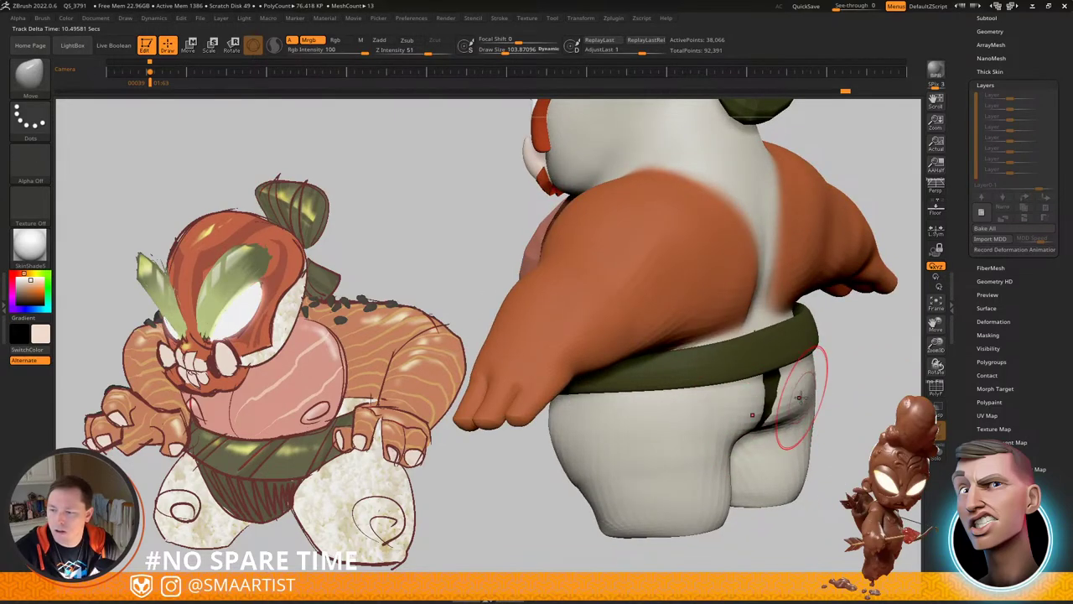
{"action": "mouse_move", "coordinate": [801, 397]}
{"action": "right_mouse_down"}
{"action": "mouse_move", "coordinate": [779, 403]}
{"action": "mouse_move", "coordinate": [818, 395]}
{"action": "mouse_move", "coordinate": [833, 379]}
{"action": "right_mouse_up"}
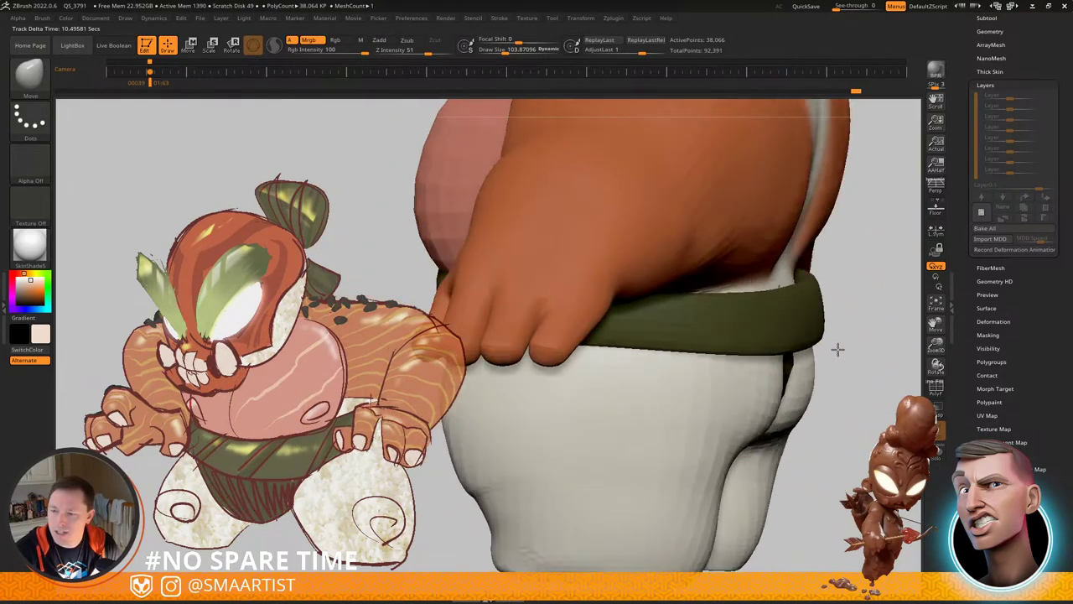
{"action": "right_click_drag", "start_coordinate": [751, 384], "coordinate": [736, 419], "text": "ctrl"}
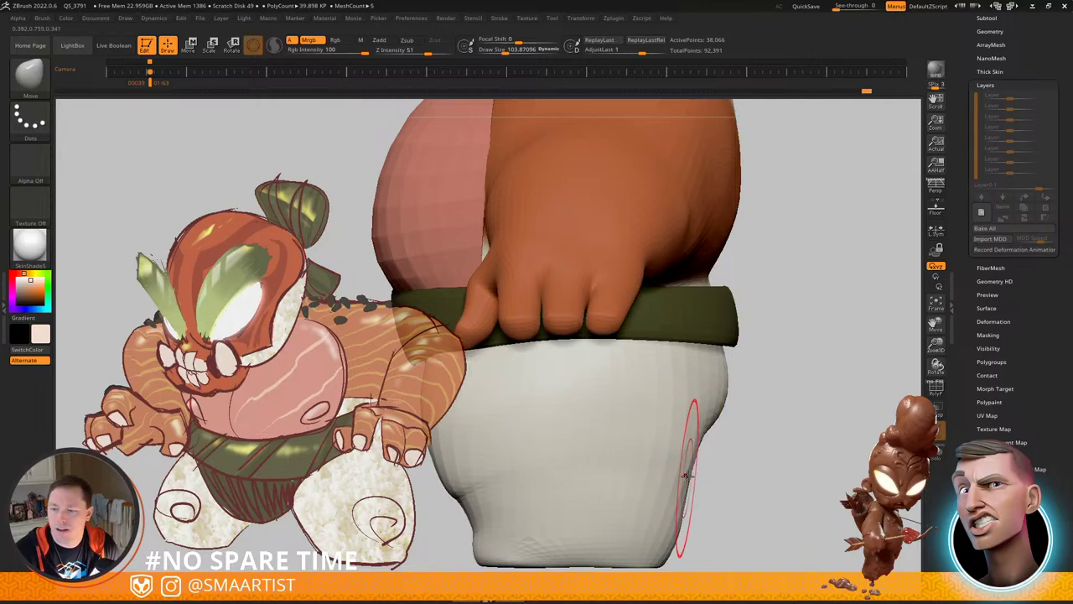
Step: Show the polygroup wireframe at the next lower subdivision level and hide edge loops around the buttock crease with SelectLasso
{"action": "mouse_move", "coordinate": [705, 436]}
{"action": "right_mouse_down", "text": "ctrl"}
{"action": "mouse_move", "coordinate": [743, 383]}
{"action": "mouse_move", "coordinate": [699, 419]}
{"action": "mouse_move", "coordinate": [670, 419]}
{"action": "mouse_move", "coordinate": [712, 561]}
{"action": "mouse_move", "coordinate": [706, 400]}
{"action": "mouse_move", "coordinate": [677, 384]}
{"action": "mouse_move", "coordinate": [677, 434]}
{"action": "mouse_move", "coordinate": [706, 455]}
{"action": "mouse_move", "coordinate": [654, 446]}
{"action": "mouse_move", "coordinate": [688, 487]}
{"action": "mouse_move", "coordinate": [709, 491]}
{"action": "right_mouse_up", "text": "ctrl"}
{"action": "key", "text": "shift+f"}
{"action": "key", "text": "shift+d"}
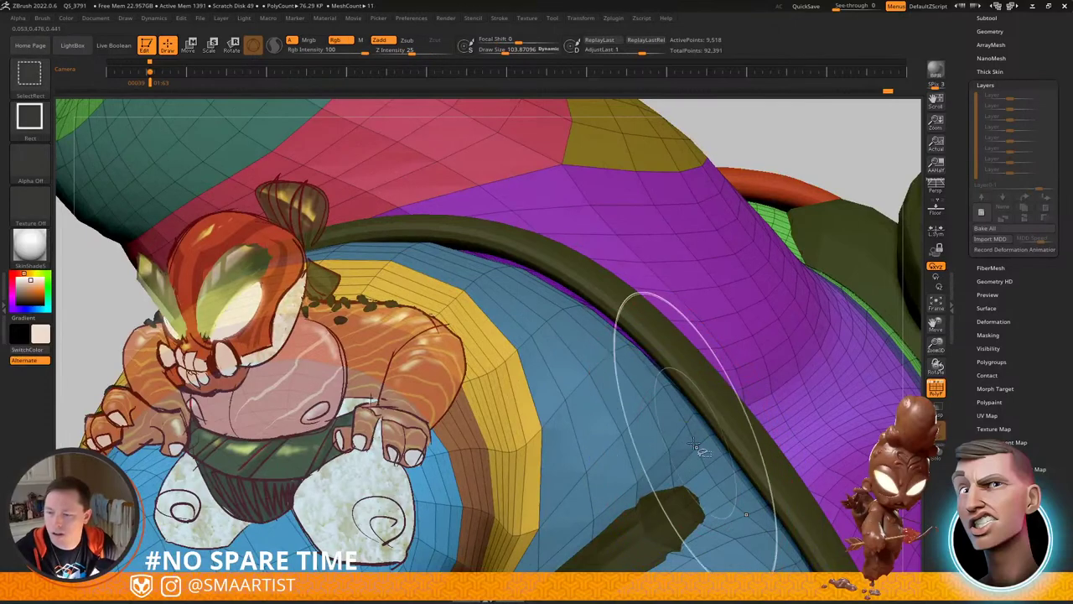
{"action": "left_click", "coordinate": [37, 75], "text": "ctrl+shift"}
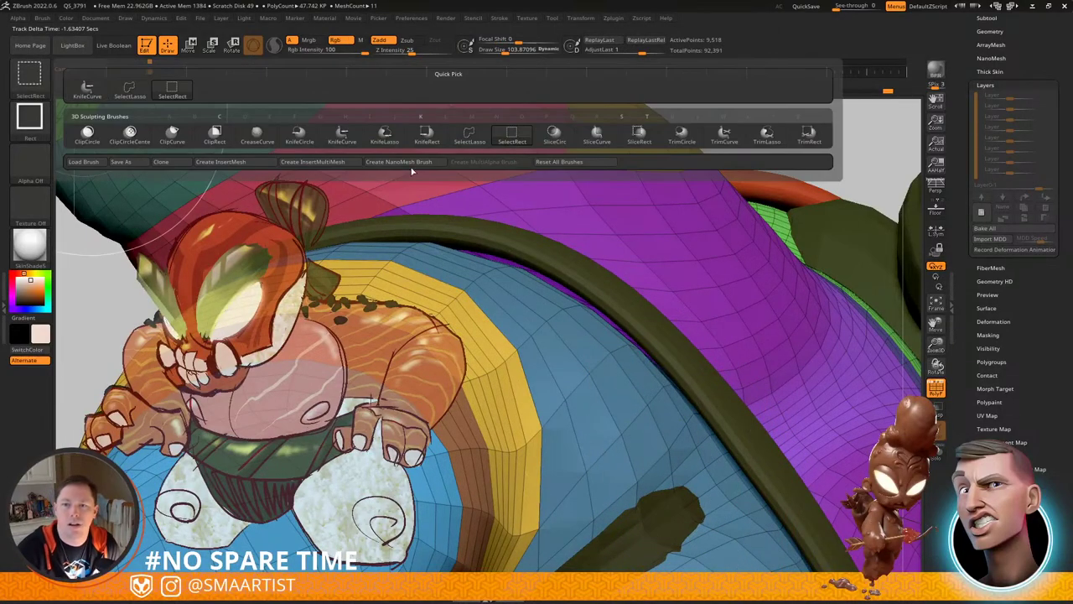
{"action": "left_click", "coordinate": [478, 139]}
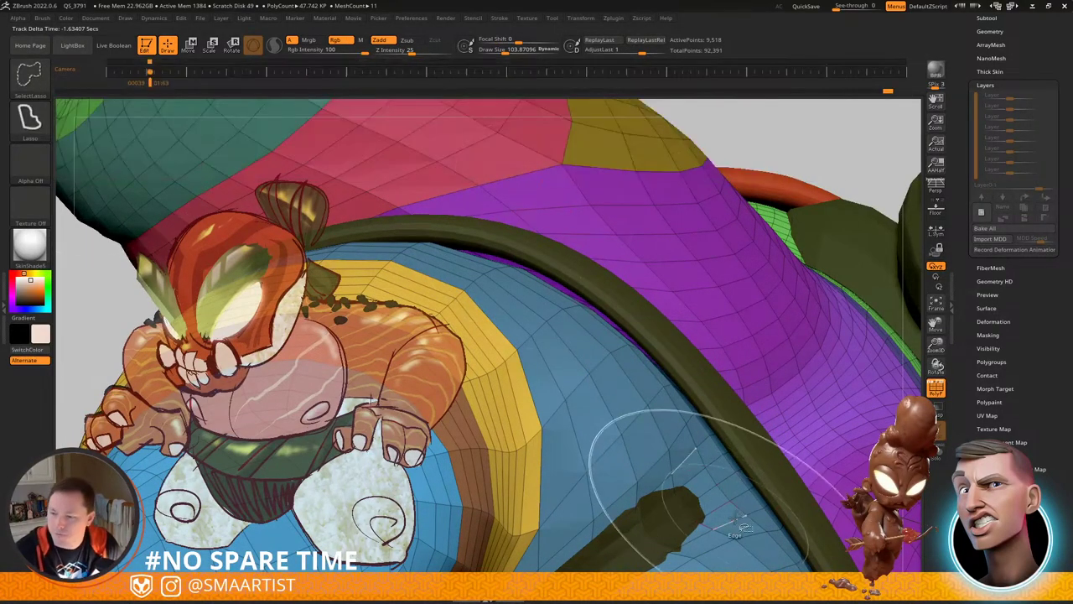
{"action": "left_click", "coordinate": [670, 466], "text": "ctrl+shift"}
{"action": "left_click", "coordinate": [657, 434], "text": "ctrl+shift"}
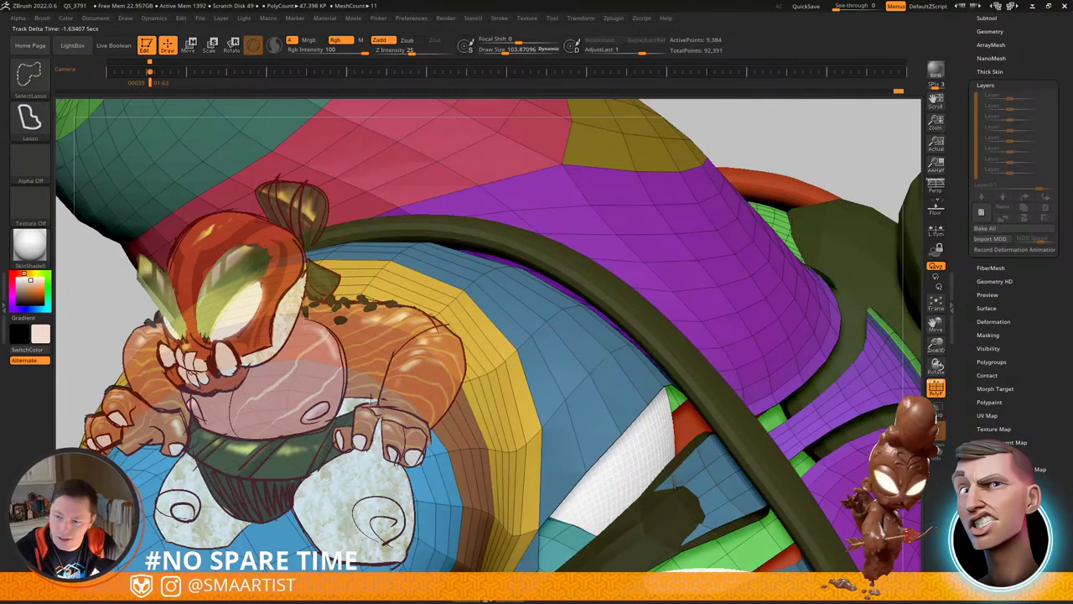
Step: Mask the rest of the body and restore the hidden loops so only the buttock crease area stays editable
{"action": "key", "text": "ctrl+shift+s"}
{"action": "key", "text": "ctrl+a"}
{"action": "key", "text": "ctrl+shift+a"}
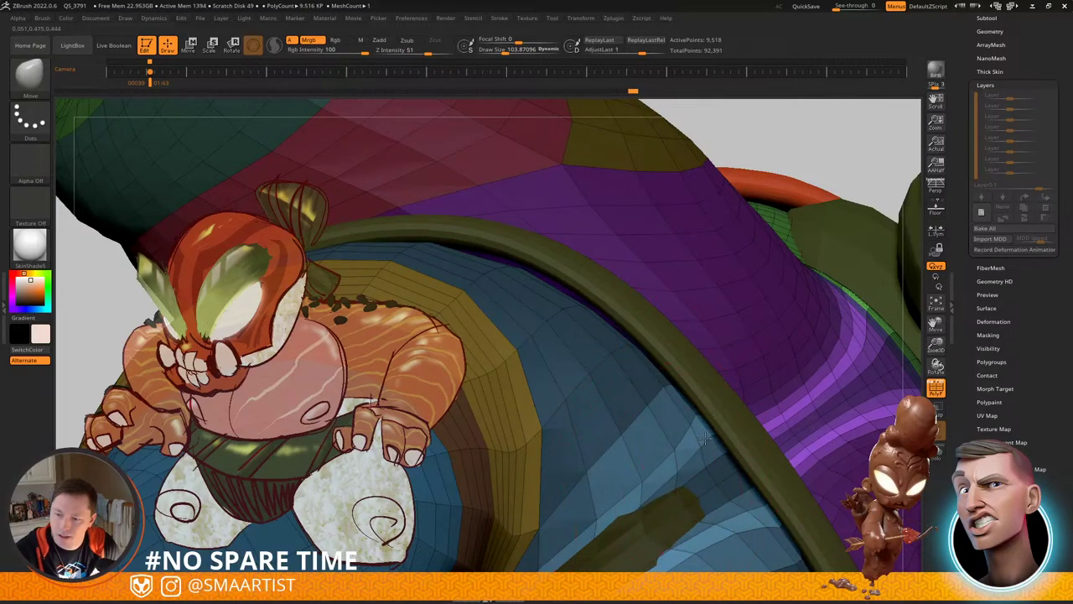
{"action": "right_click_drag", "start_coordinate": [679, 489], "coordinate": [649, 432]}
{"action": "key", "text": "ctrl+h"}
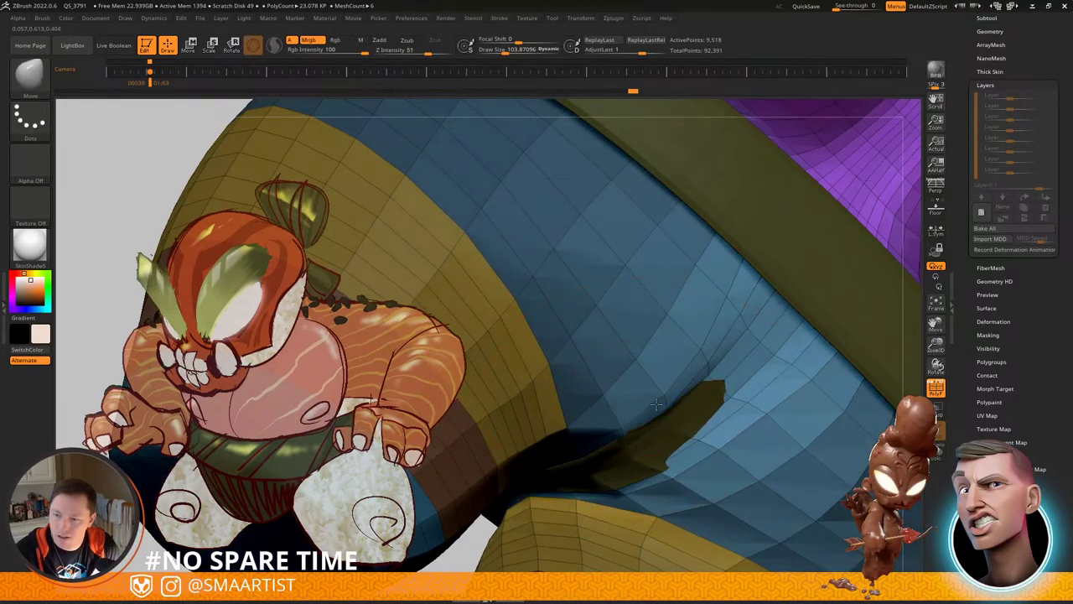
Step: Move the unmasked buttock crease geometry into a cleaner fold beside the loincloth strap, using a smaller brush
{"action": "left_click_drag", "start_coordinate": [657, 404], "coordinate": [668, 412]}
{"action": "right_click_drag", "start_coordinate": [707, 345], "coordinate": [644, 357]}
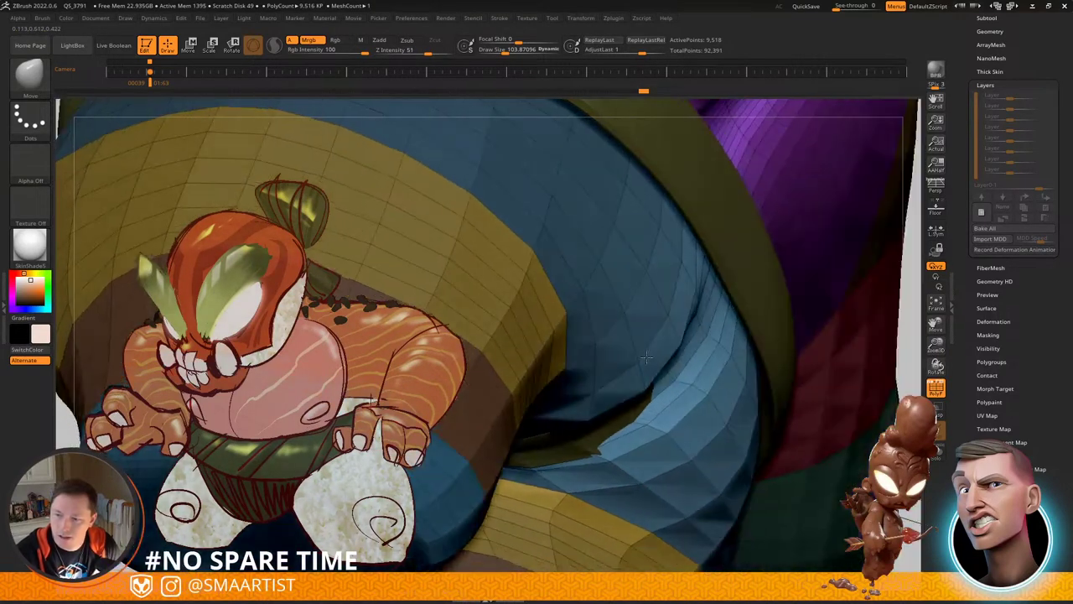
{"action": "key", "text": "s"}
{"action": "left_click_drag", "start_coordinate": [644, 356], "coordinate": [635, 357]}
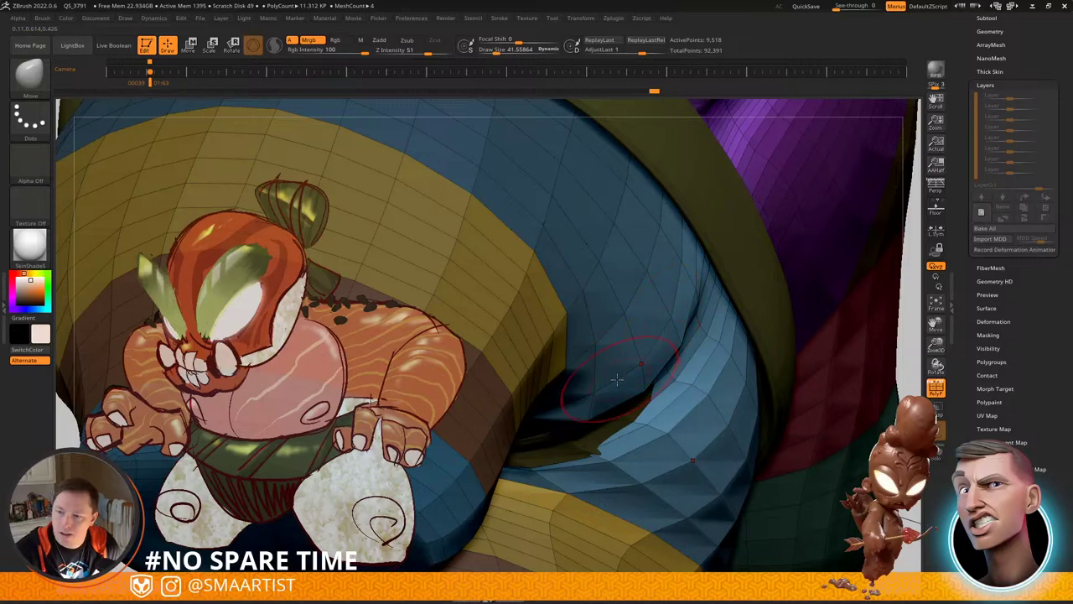
{"action": "right_click_drag", "start_coordinate": [604, 385], "coordinate": [637, 367]}
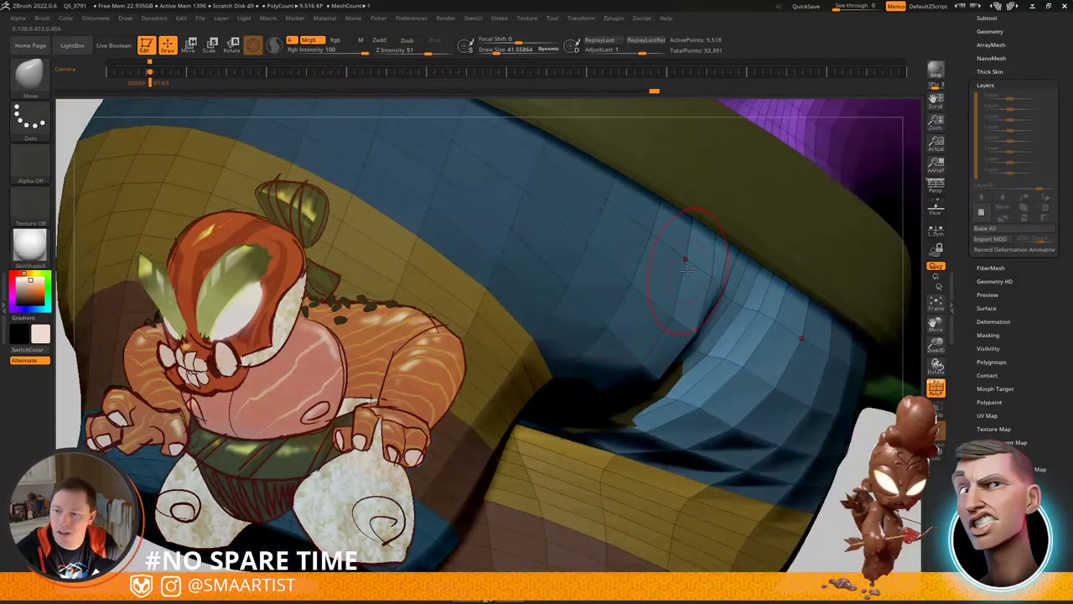
{"action": "left_click_drag", "start_coordinate": [693, 282], "coordinate": [706, 290]}
Step: Clear the mask, refine the upper end of the buttock crease with a finer Move brush, and smooth it
{"action": "mouse_move", "coordinate": [706, 291]}
{"action": "right_mouse_down"}
{"action": "mouse_move", "coordinate": [775, 319]}
{"action": "mouse_move", "coordinate": [738, 312]}
{"action": "mouse_move", "coordinate": [795, 322]}
{"action": "mouse_move", "coordinate": [779, 422]}
{"action": "mouse_move", "coordinate": [619, 307]}
{"action": "right_mouse_up"}
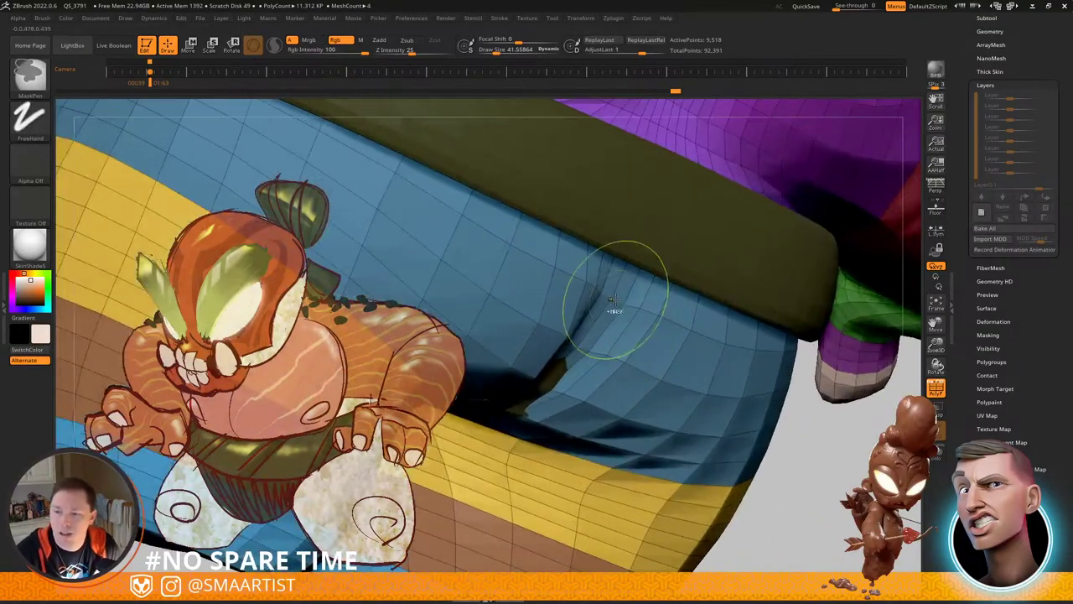
{"action": "key", "text": "s"}
{"action": "left_click_drag", "start_coordinate": [613, 297], "coordinate": [607, 297]}
{"action": "right_click_drag", "start_coordinate": [587, 302], "coordinate": [604, 301]}
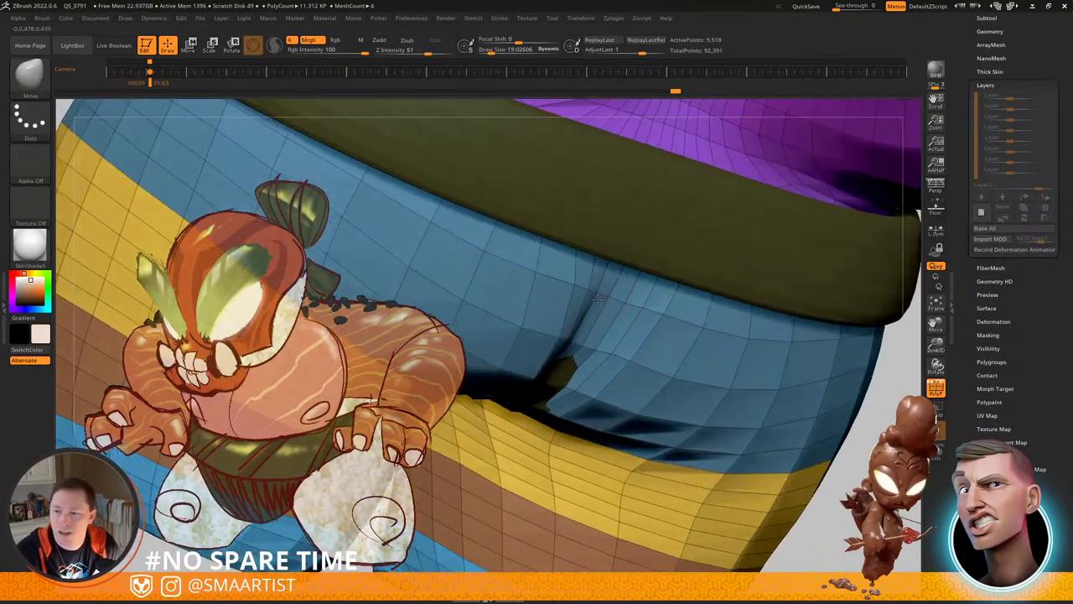
{"action": "right_click_drag", "start_coordinate": [573, 370], "coordinate": [537, 398]}
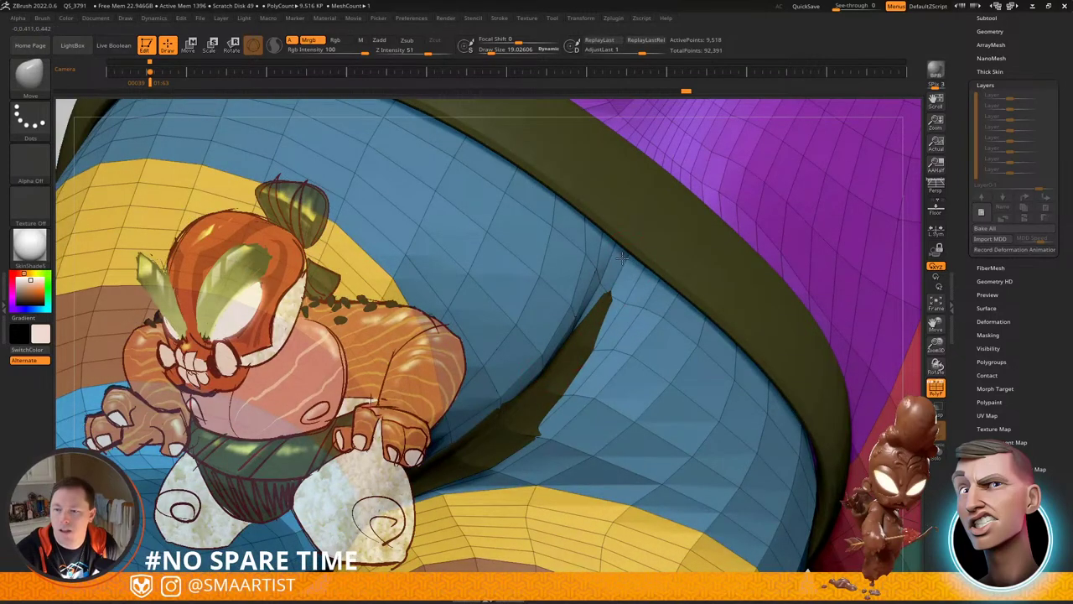
{"action": "right_click_drag", "start_coordinate": [617, 280], "coordinate": [619, 257]}
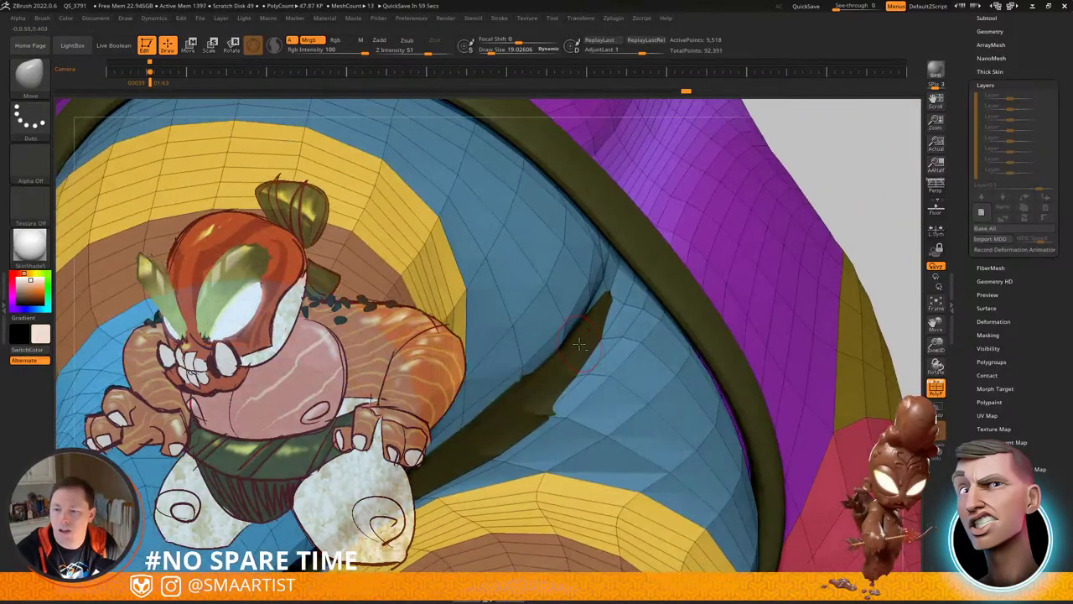
{"action": "mouse_move", "coordinate": [579, 345]}
{"action": "left_mouse_down", "text": "shift"}
{"action": "mouse_move", "coordinate": [574, 366]}
{"action": "mouse_move", "coordinate": [539, 393]}
{"action": "left_mouse_up", "text": "shift"}
Step: Select the loincloth's rear strap, pull its upper end out to meet the belt, fit it along the crease, and hide the wireframe
{"action": "left_click", "coordinate": [517, 405], "text": "alt"}
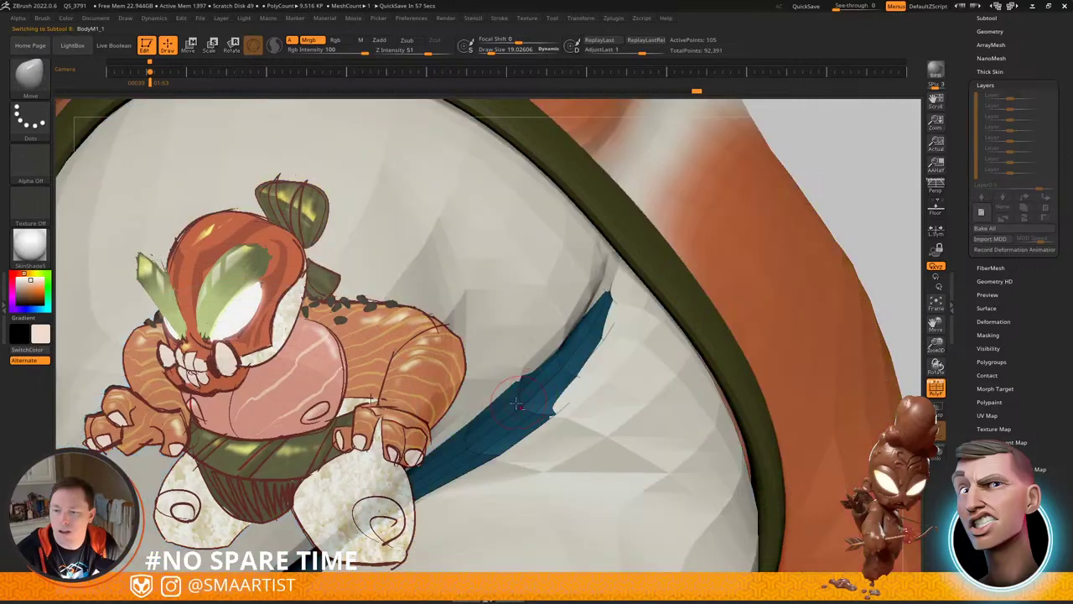
{"action": "left_click_drag", "start_coordinate": [607, 303], "coordinate": [614, 303]}
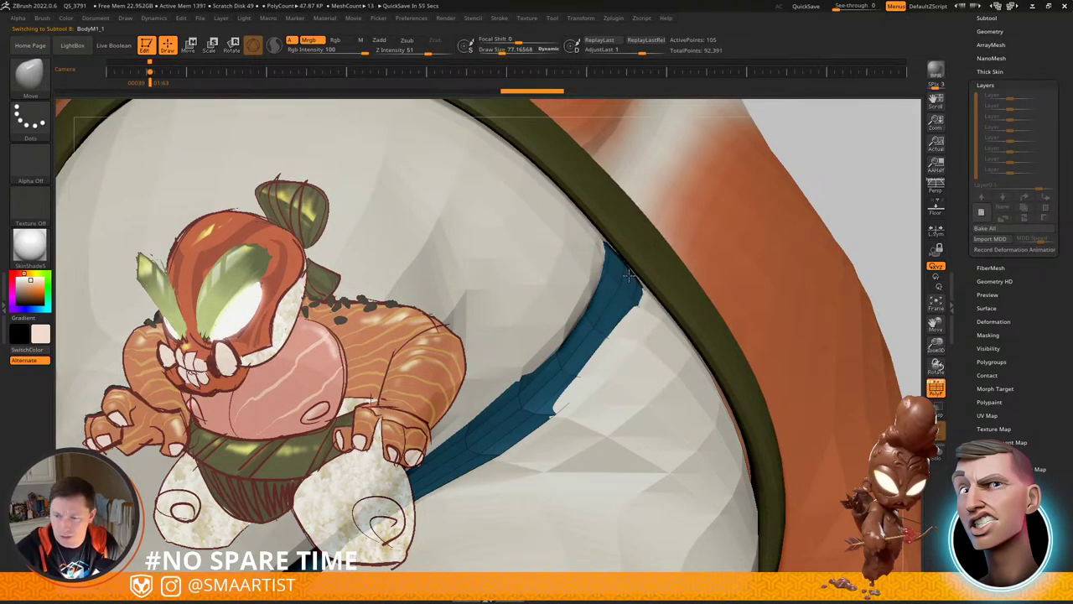
{"action": "right_click_drag", "start_coordinate": [626, 276], "coordinate": [615, 266]}
{"action": "left_click_drag", "start_coordinate": [619, 263], "coordinate": [635, 244]}
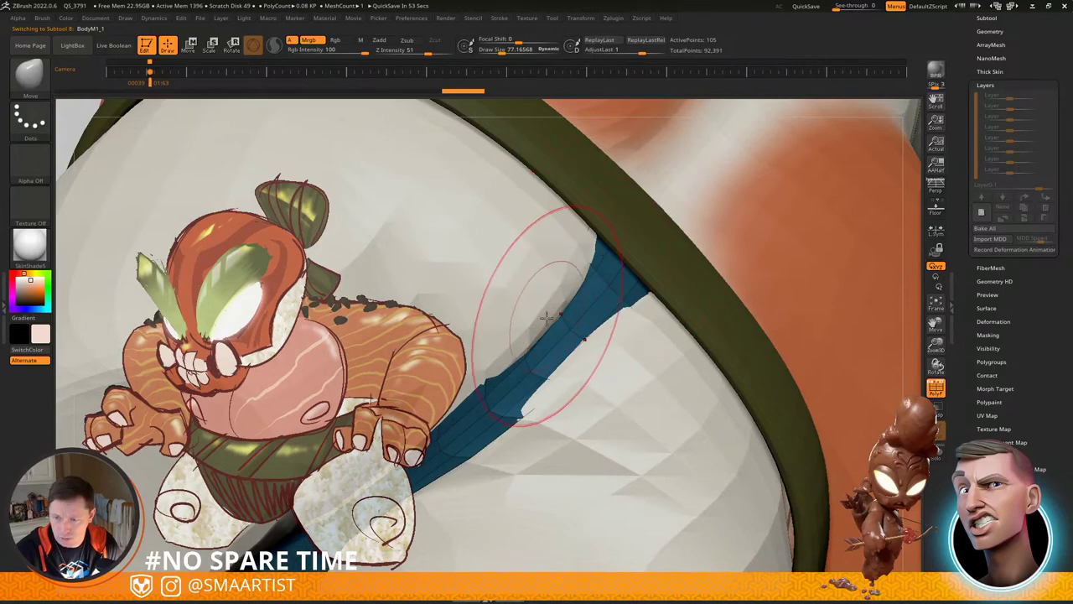
{"action": "mouse_move", "coordinate": [546, 316]}
{"action": "right_mouse_down"}
{"action": "mouse_move", "coordinate": [551, 298]}
{"action": "mouse_move", "coordinate": [562, 307]}
{"action": "right_mouse_up"}
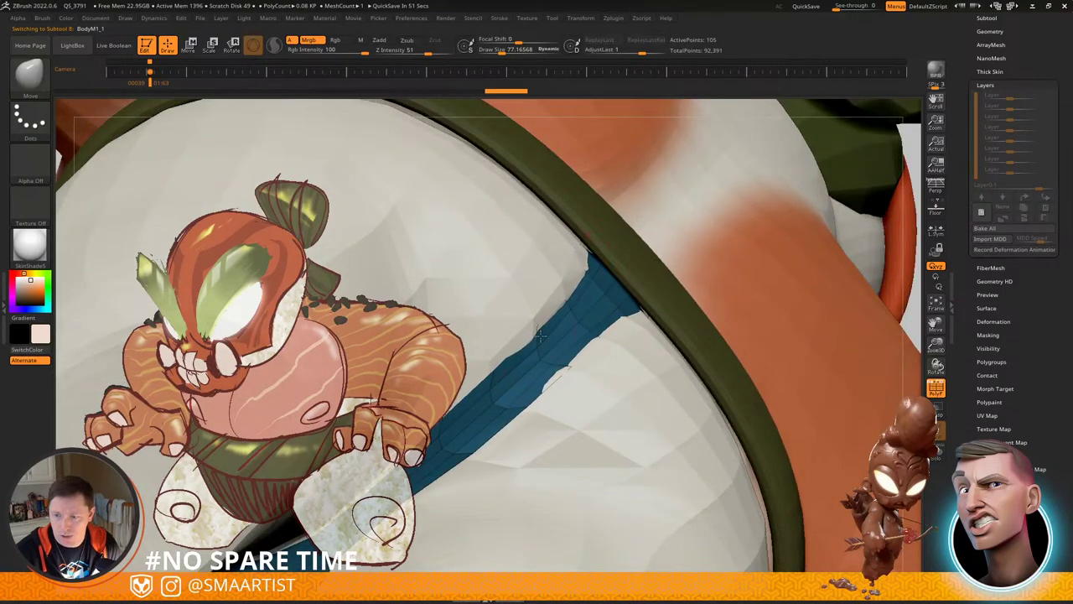
{"action": "right_click_drag", "start_coordinate": [539, 350], "coordinate": [518, 353]}
{"action": "left_click_drag", "start_coordinate": [517, 353], "coordinate": [512, 337]}
{"action": "right_click_drag", "start_coordinate": [522, 340], "coordinate": [595, 280]}
{"action": "left_click_drag", "start_coordinate": [598, 330], "coordinate": [581, 364]}
{"action": "key", "text": "shift+f"}
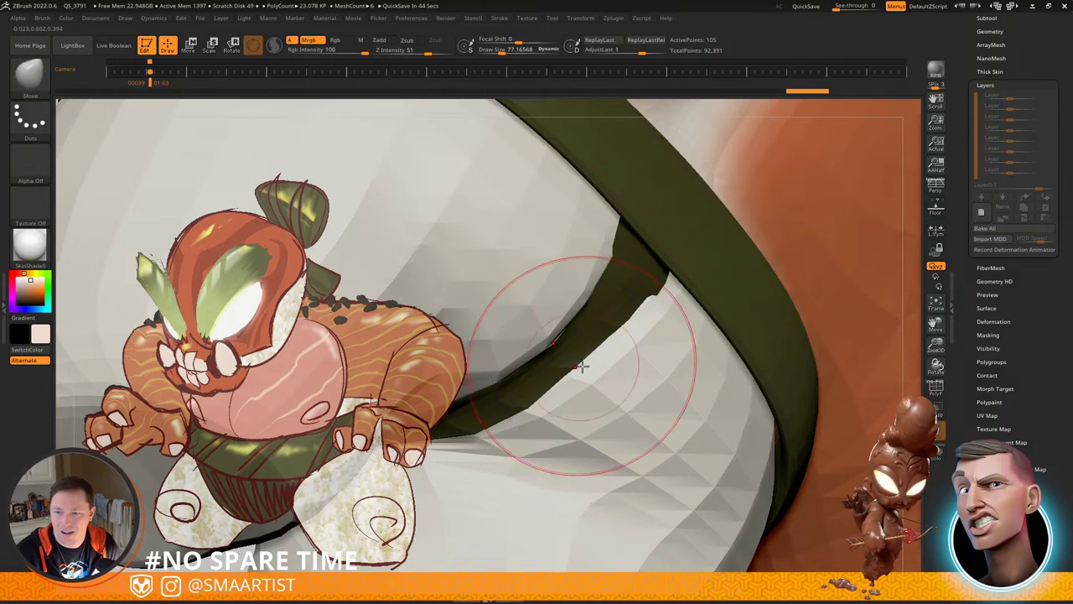
Step: Raise the body to its next higher subdivision level and reshape the underside of the forearm near the wrist with the Move brush
{"action": "mouse_move", "coordinate": [582, 366]}
{"action": "right_mouse_down", "text": "ctrl"}
{"action": "mouse_move", "coordinate": [545, 287]}
{"action": "mouse_move", "coordinate": [586, 360]}
{"action": "mouse_move", "coordinate": [556, 384]}
{"action": "mouse_move", "coordinate": [640, 384]}
{"action": "right_mouse_up", "text": "ctrl"}
{"action": "key", "text": "d"}
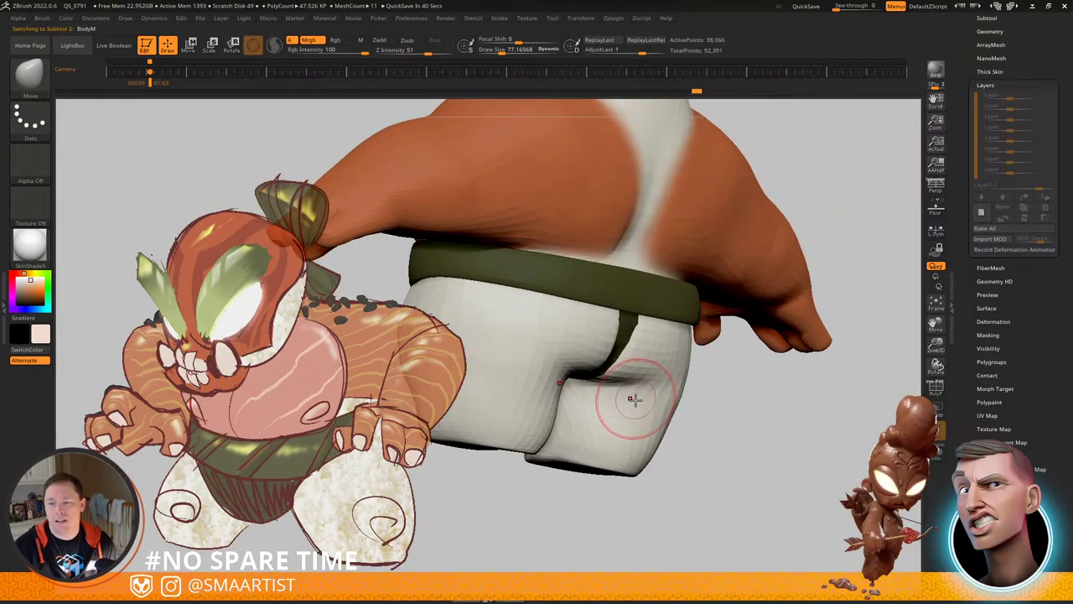
{"action": "mouse_move", "coordinate": [688, 426]}
{"action": "right_mouse_down", "text": "ctrl"}
{"action": "mouse_move", "coordinate": [624, 404]}
{"action": "mouse_move", "coordinate": [705, 419]}
{"action": "mouse_move", "coordinate": [707, 433]}
{"action": "mouse_move", "coordinate": [733, 373]}
{"action": "mouse_move", "coordinate": [743, 405]}
{"action": "mouse_move", "coordinate": [743, 335]}
{"action": "mouse_move", "coordinate": [747, 364]}
{"action": "mouse_move", "coordinate": [726, 392]}
{"action": "mouse_move", "coordinate": [758, 387]}
{"action": "mouse_move", "coordinate": [746, 393]}
{"action": "right_mouse_up", "text": "ctrl"}
{"action": "left_click_drag", "start_coordinate": [748, 392], "coordinate": [750, 392]}
{"action": "left_click_drag", "start_coordinate": [748, 392], "coordinate": [748, 390]}
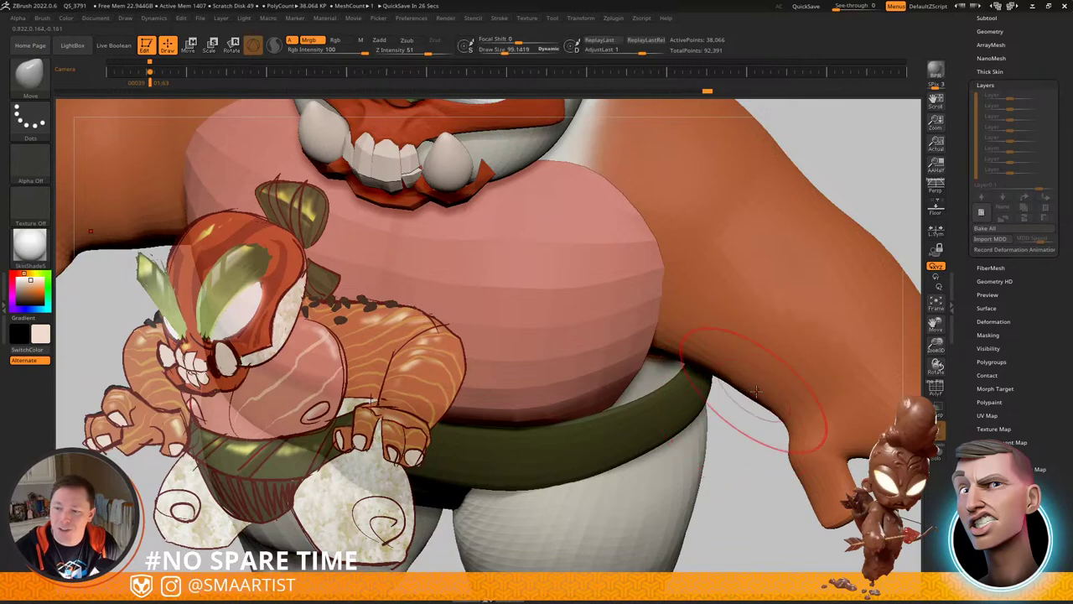
{"action": "right_click_drag", "start_coordinate": [783, 417], "coordinate": [784, 433]}
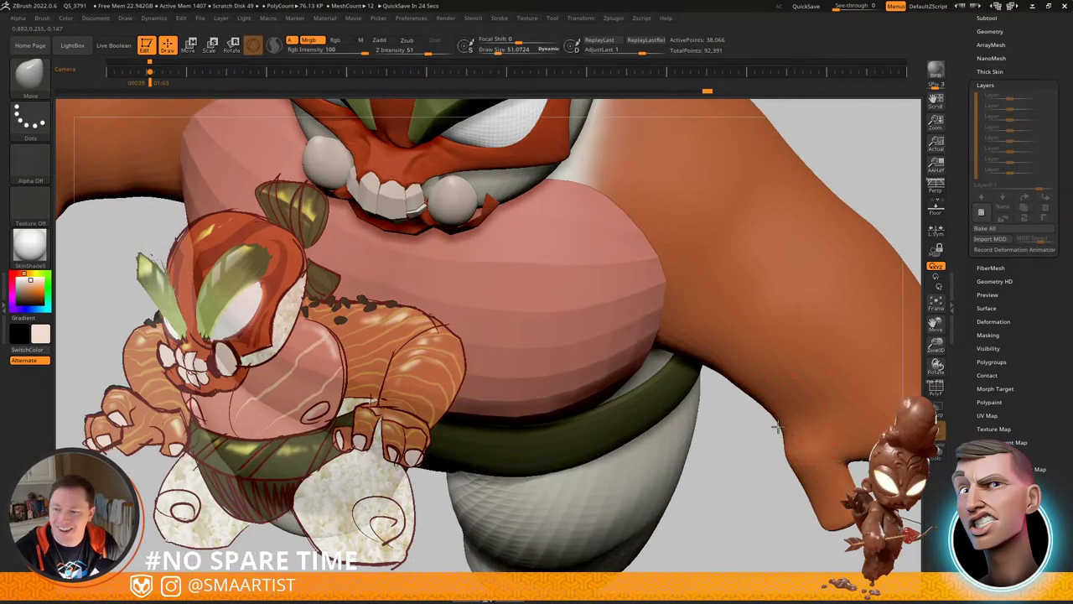
{"action": "mouse_move", "coordinate": [767, 411]}
{"action": "right_mouse_down"}
{"action": "mouse_move", "coordinate": [783, 374]}
{"action": "mouse_move", "coordinate": [761, 401]}
{"action": "mouse_move", "coordinate": [773, 417]}
{"action": "mouse_move", "coordinate": [769, 311]}
{"action": "right_mouse_up"}
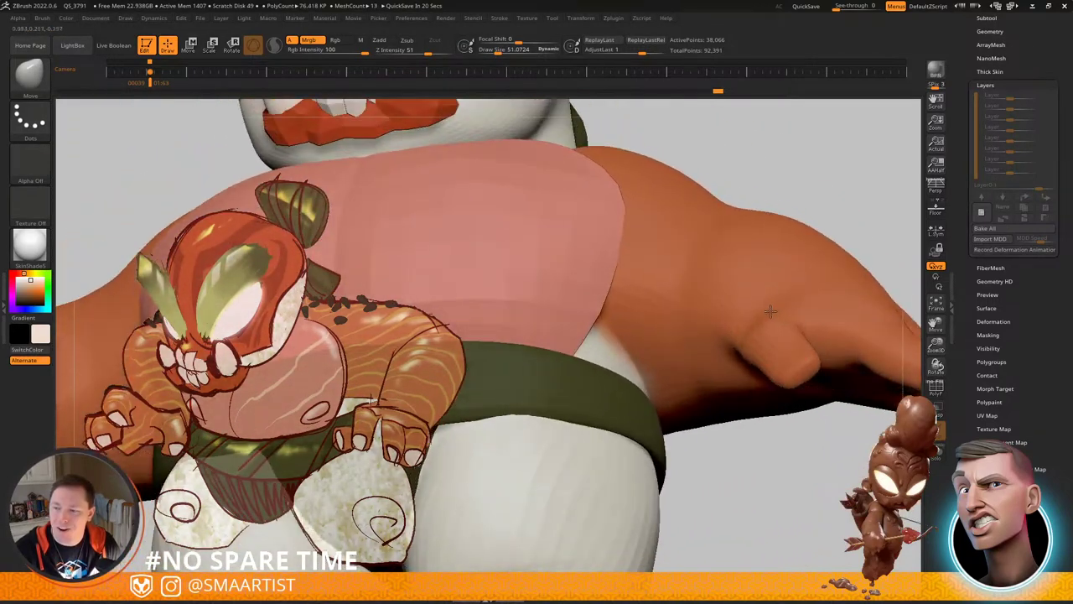
Step: Reshape the thumb's base and the web between thumb and index finger using a Move brush of size about 58
{"action": "left_click_drag", "start_coordinate": [775, 315], "coordinate": [775, 314]}
{"action": "right_click_drag", "start_coordinate": [761, 305], "coordinate": [773, 341]}
{"action": "key", "text": "s"}
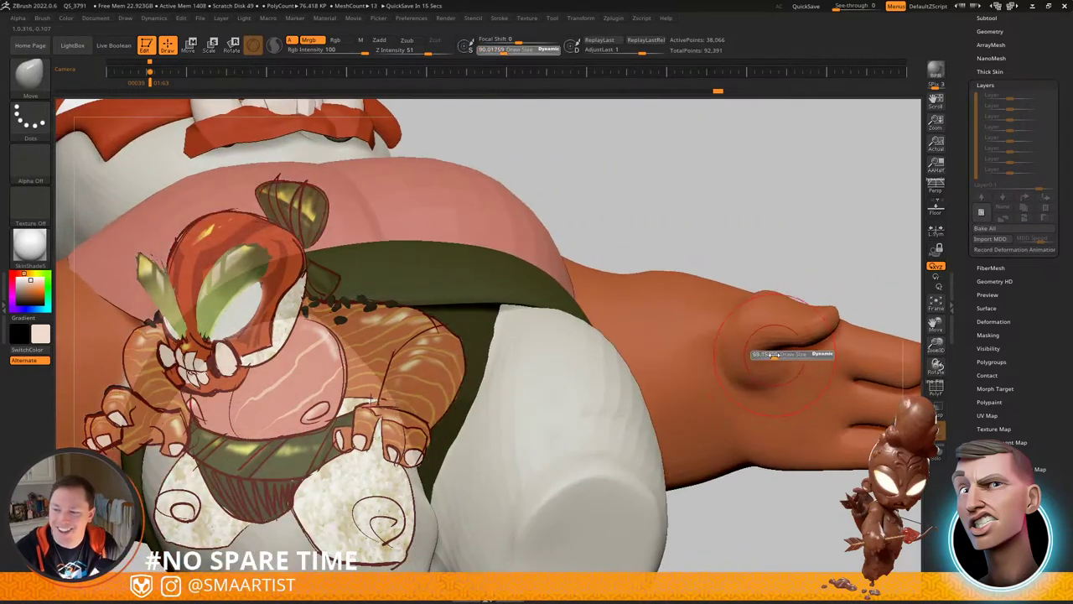
{"action": "left_click_drag", "start_coordinate": [777, 353], "coordinate": [772, 353]}
{"action": "mouse_move", "coordinate": [774, 349]}
{"action": "right_mouse_down"}
{"action": "mouse_move", "coordinate": [778, 295]}
{"action": "mouse_move", "coordinate": [818, 297]}
{"action": "mouse_move", "coordinate": [803, 317]}
{"action": "right_mouse_up"}
{"action": "left_click_drag", "start_coordinate": [773, 350], "coordinate": [789, 361]}
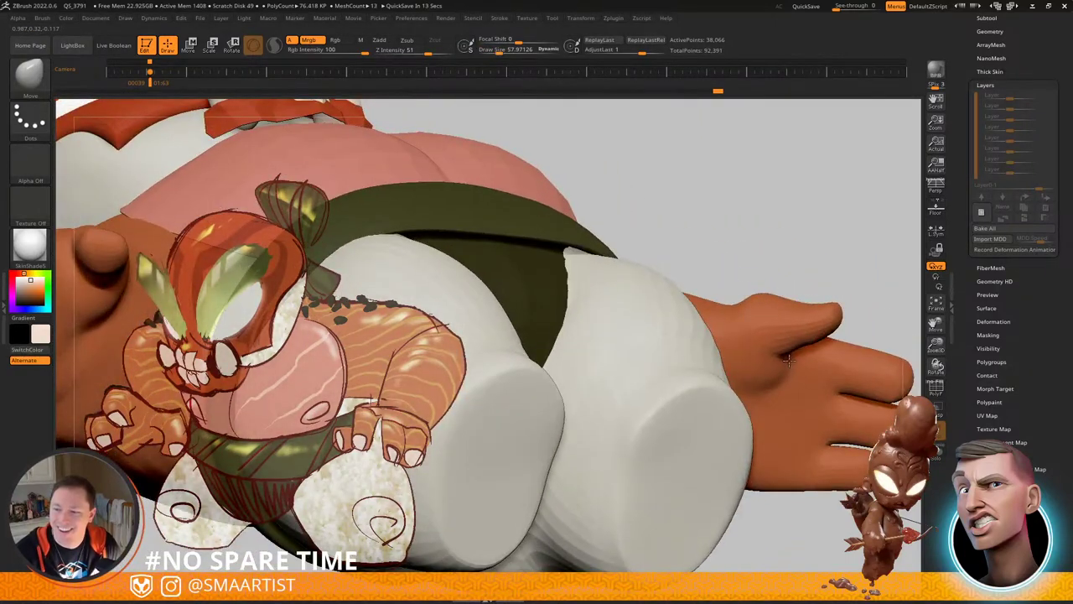
{"action": "mouse_move", "coordinate": [769, 337]}
{"action": "right_mouse_down"}
{"action": "mouse_move", "coordinate": [762, 305]}
{"action": "mouse_move", "coordinate": [753, 307]}
{"action": "right_mouse_up"}
{"action": "left_click_drag", "start_coordinate": [783, 348], "coordinate": [788, 356]}
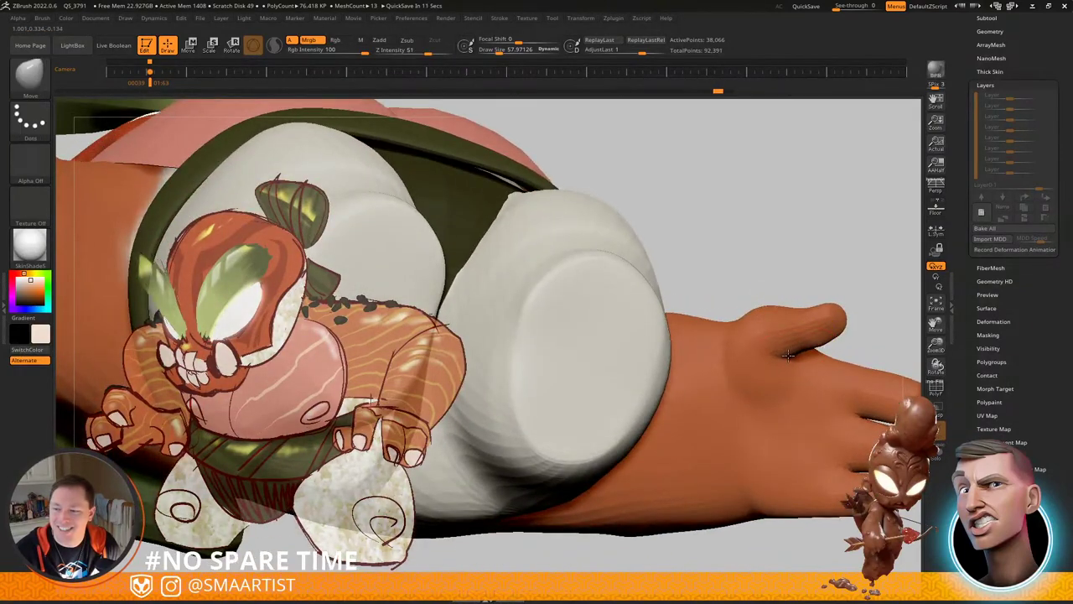
{"action": "right_click_drag", "start_coordinate": [828, 335], "coordinate": [820, 366]}
{"action": "left_click_drag", "start_coordinate": [811, 347], "coordinate": [811, 344]}
{"action": "right_click_drag", "start_coordinate": [811, 342], "coordinate": [819, 378]}
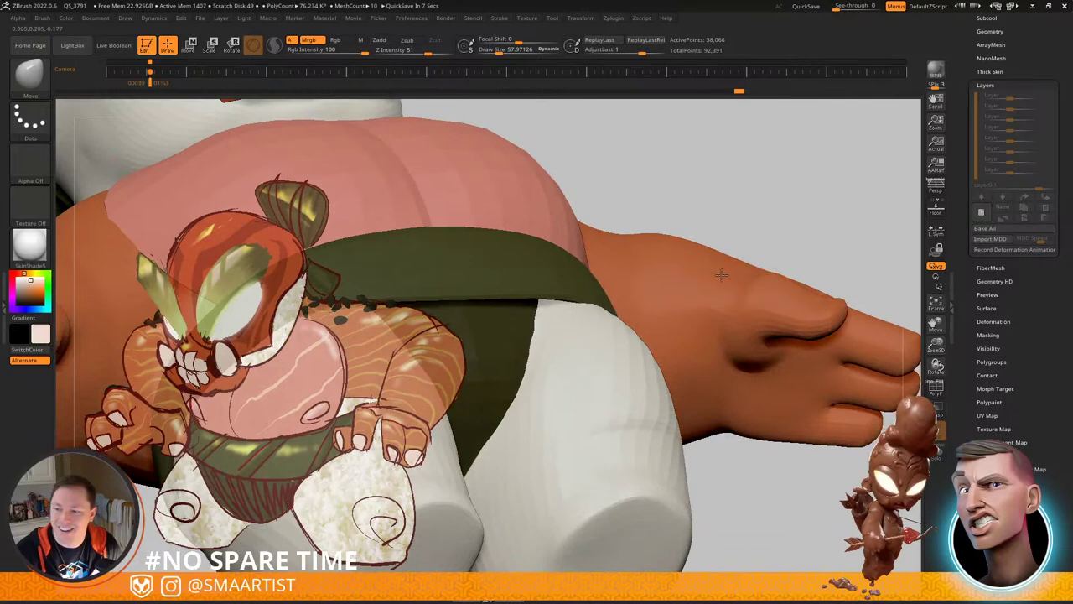
Step: Smooth the underside of the thumb base near the wrist and the back of the hand above the knuckles
{"action": "right_click_drag", "start_coordinate": [714, 270], "coordinate": [747, 318]}
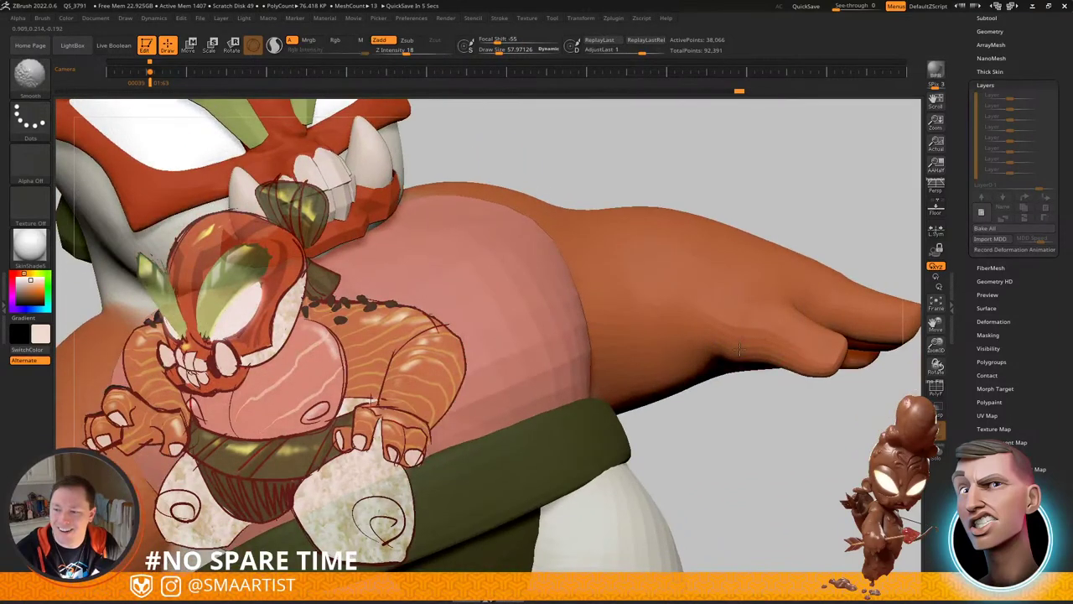
{"action": "left_click_drag", "start_coordinate": [737, 353], "coordinate": [784, 359], "text": "shift"}
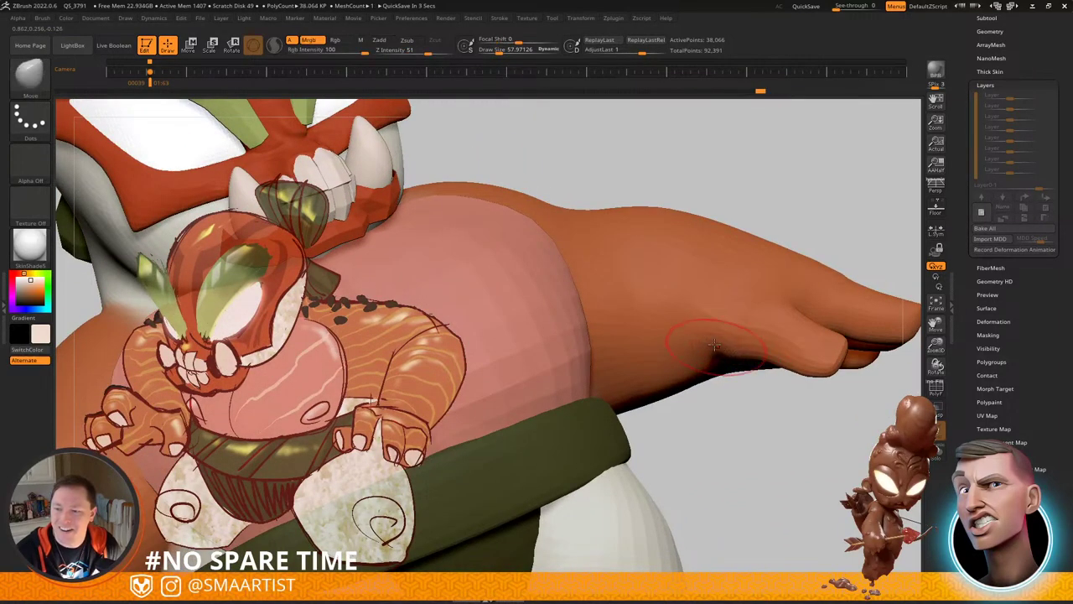
{"action": "right_click_drag", "start_coordinate": [700, 345], "coordinate": [724, 361]}
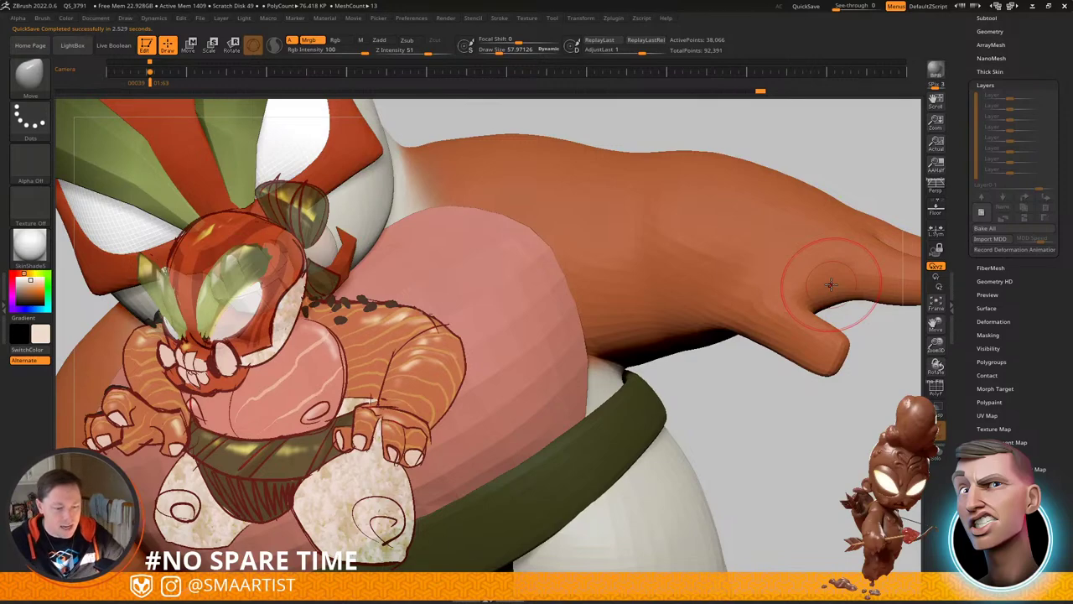
{"action": "left_click_drag", "start_coordinate": [741, 381], "coordinate": [685, 282]}
{"action": "mouse_move", "coordinate": [685, 283]}
{"action": "right_mouse_down", "text": "alt"}
{"action": "mouse_move", "coordinate": [474, 220]}
{"action": "mouse_move", "coordinate": [570, 214]}
{"action": "mouse_move", "coordinate": [646, 271]}
{"action": "mouse_move", "coordinate": [630, 250]}
{"action": "mouse_move", "coordinate": [592, 281]}
{"action": "mouse_move", "coordinate": [640, 336]}
{"action": "mouse_move", "coordinate": [589, 366]}
{"action": "mouse_move", "coordinate": [580, 325]}
{"action": "mouse_move", "coordinate": [615, 319]}
{"action": "mouse_move", "coordinate": [645, 354]}
{"action": "mouse_move", "coordinate": [640, 346]}
{"action": "mouse_move", "coordinate": [656, 411]}
{"action": "mouse_move", "coordinate": [691, 377]}
{"action": "mouse_move", "coordinate": [687, 353]}
{"action": "mouse_move", "coordinate": [703, 349]}
{"action": "right_mouse_up", "text": "alt"}
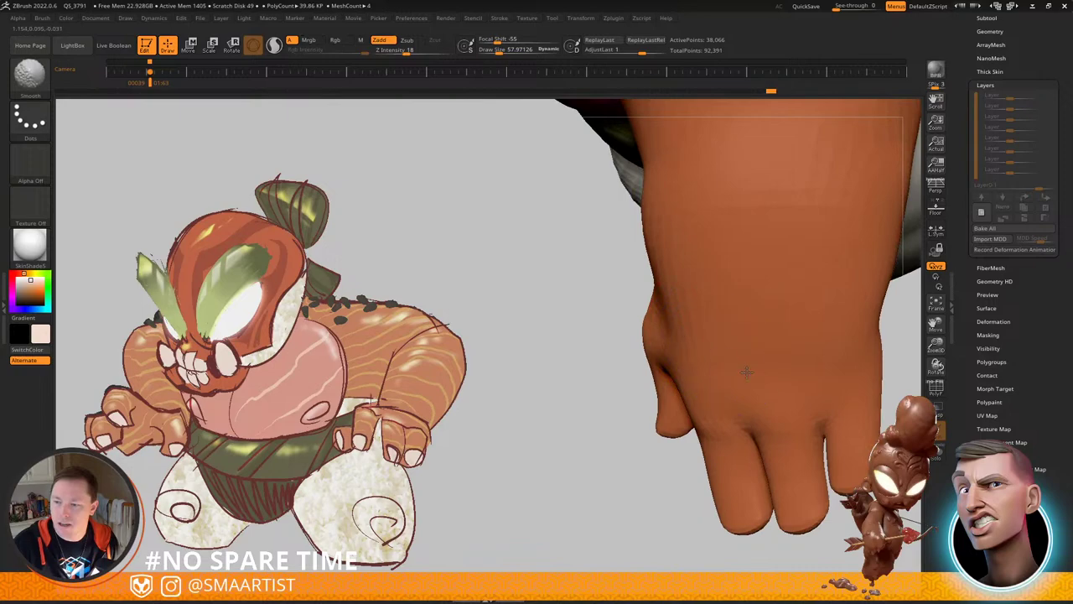
{"action": "left_click_drag", "start_coordinate": [746, 372], "coordinate": [760, 409], "text": "shift"}
{"action": "mouse_move", "coordinate": [760, 410]}
{"action": "right_mouse_down"}
{"action": "mouse_move", "coordinate": [745, 293]}
{"action": "mouse_move", "coordinate": [726, 352]}
{"action": "mouse_move", "coordinate": [714, 301]}
{"action": "mouse_move", "coordinate": [731, 302]}
{"action": "mouse_move", "coordinate": [685, 382]}
{"action": "mouse_move", "coordinate": [676, 354]}
{"action": "mouse_move", "coordinate": [688, 343]}
{"action": "mouse_move", "coordinate": [641, 417]}
{"action": "mouse_move", "coordinate": [632, 395]}
{"action": "mouse_move", "coordinate": [654, 332]}
{"action": "mouse_move", "coordinate": [721, 347]}
{"action": "mouse_move", "coordinate": [681, 409]}
{"action": "mouse_move", "coordinate": [791, 305]}
{"action": "right_mouse_up"}
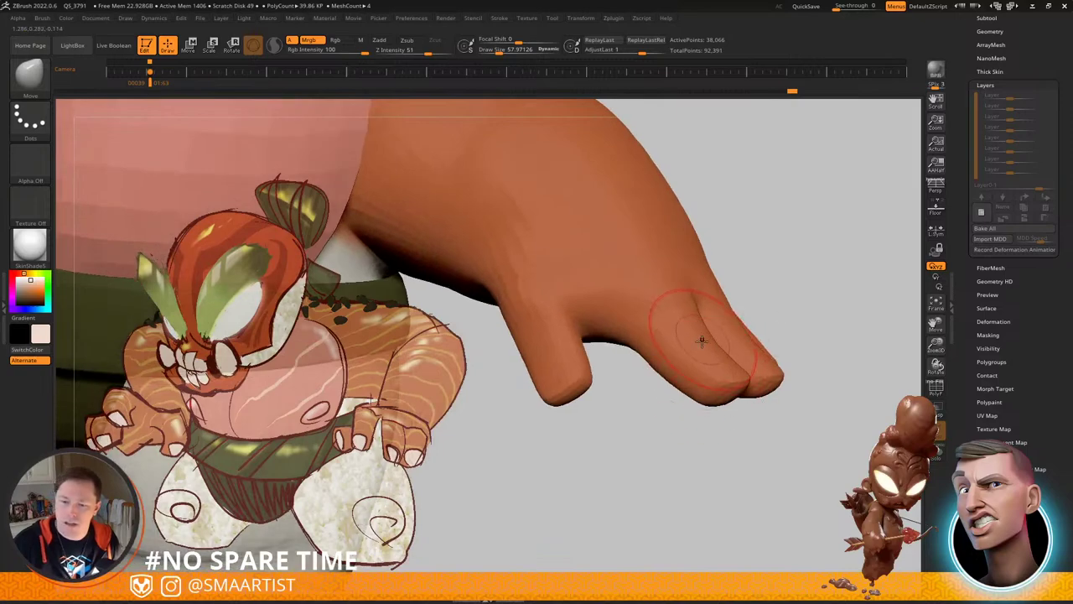
Step: Show the polygroup wireframe, lower the body by one subdivision level, and mask everything except the thumb tip
{"action": "right_click_drag", "start_coordinate": [702, 340], "coordinate": [707, 384]}
{"action": "key", "text": "shift+f"}
{"action": "key", "text": "w"}
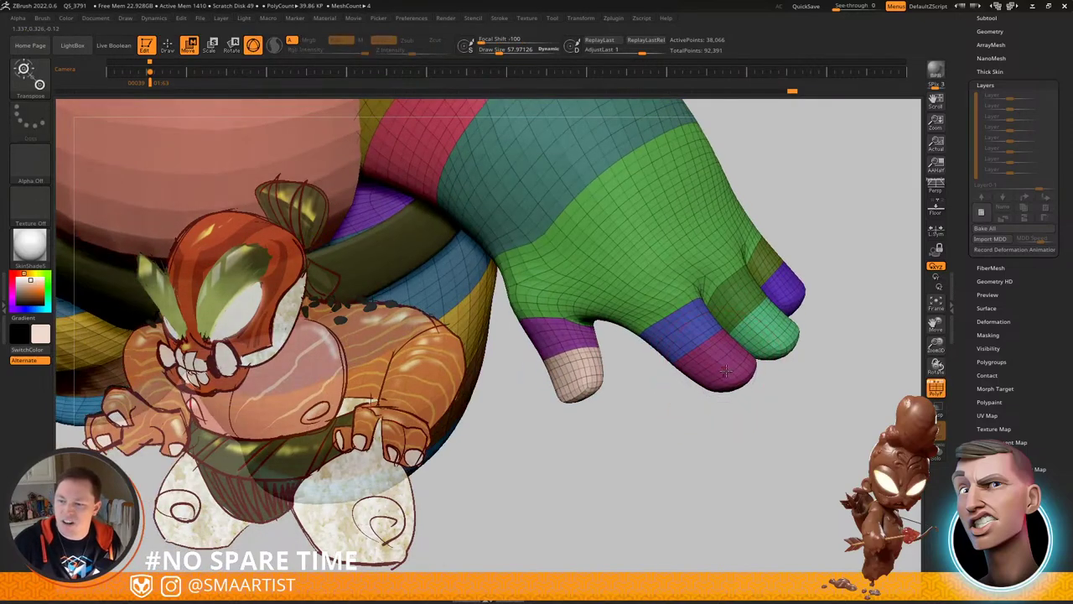
{"action": "key", "text": "shift+d"}
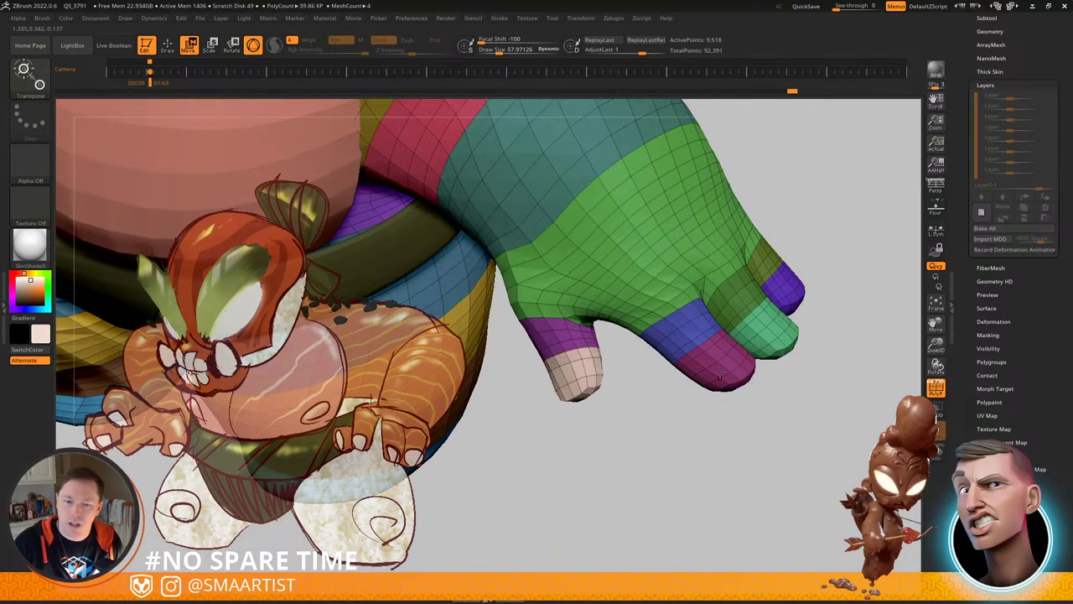
{"action": "left_click", "coordinate": [595, 384], "text": "ctrl"}
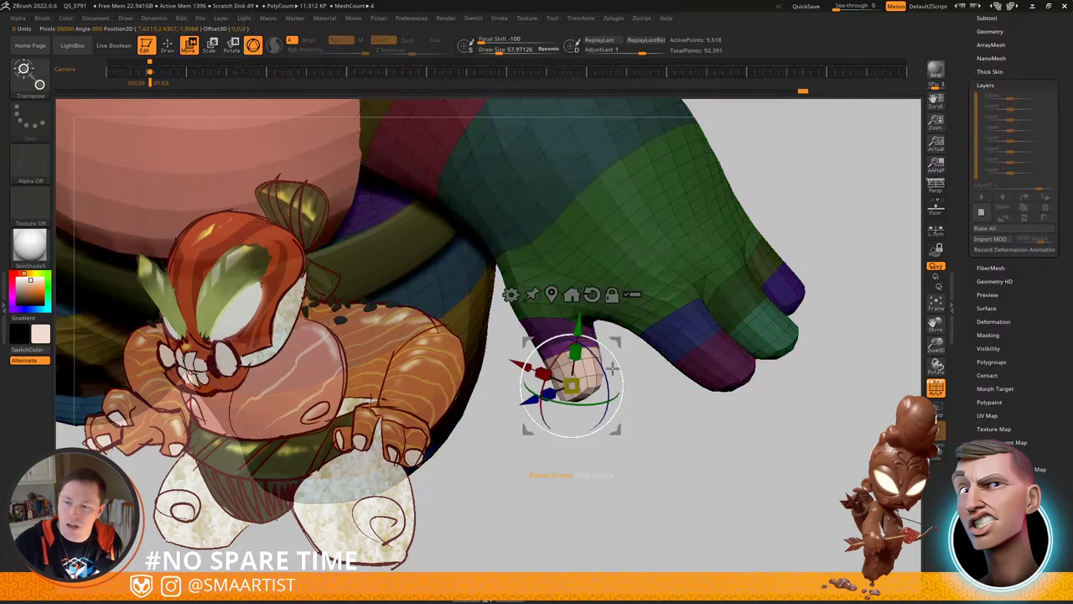
{"action": "key", "text": "q"}
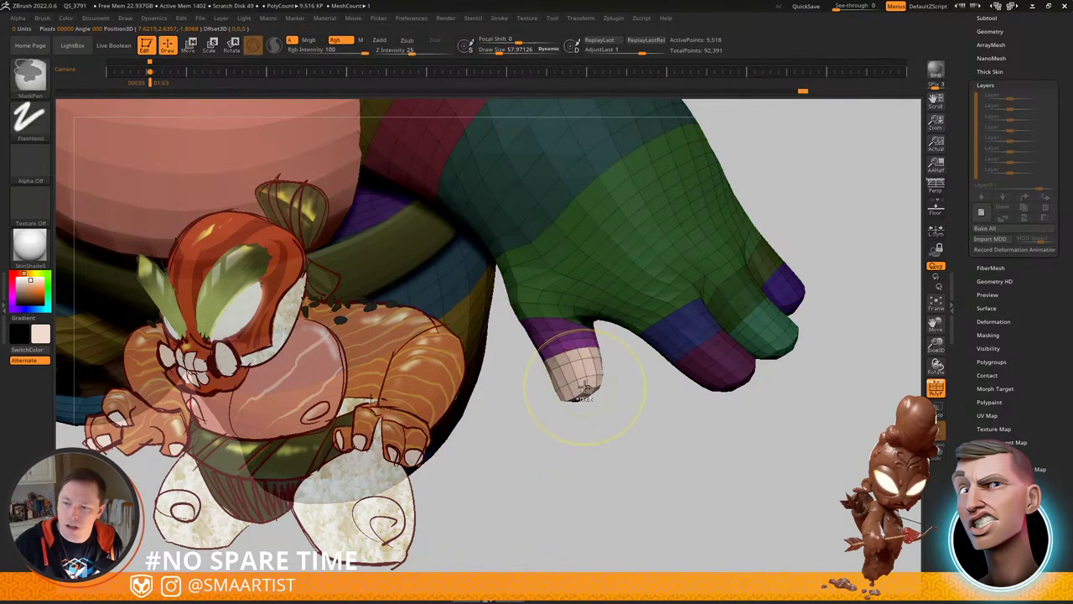
{"action": "key", "text": "w"}
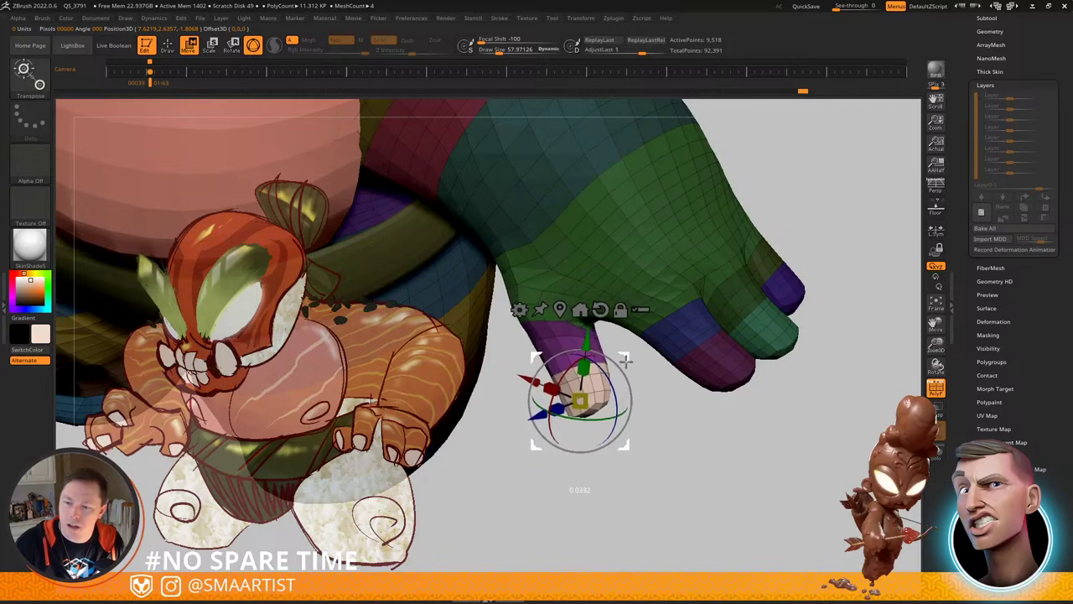
{"action": "key", "text": "q"}
{"action": "left_click", "coordinate": [628, 394], "text": "ctrl"}
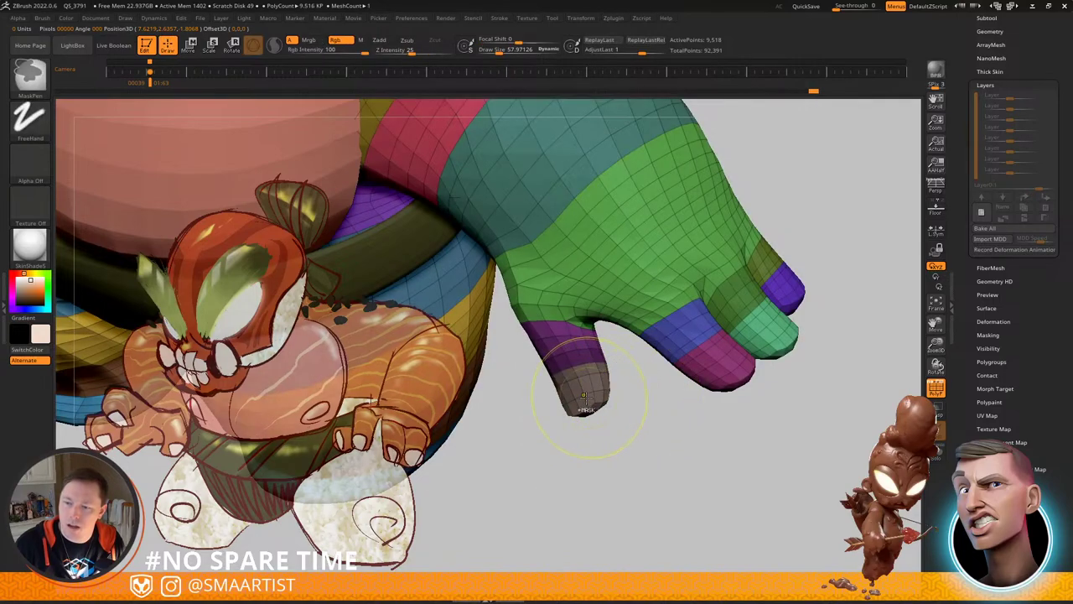
{"action": "left_click", "coordinate": [625, 406], "text": "ctrl"}
{"action": "key", "text": "w"}
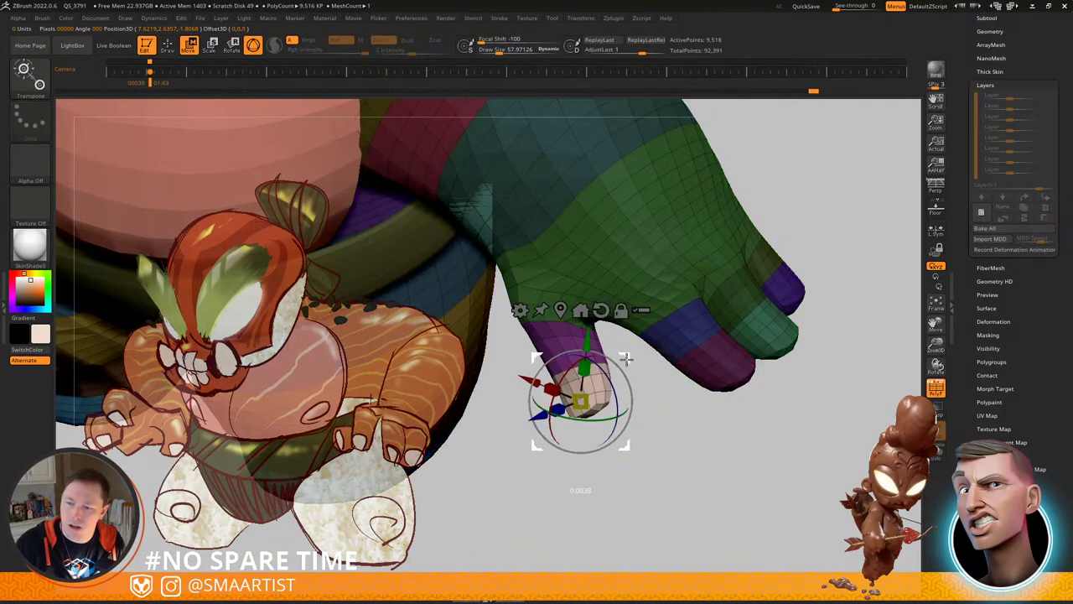
{"action": "left_click_drag", "start_coordinate": [629, 363], "coordinate": [623, 356]}
{"action": "left_click", "coordinate": [635, 371], "text": "ctrl"}
{"action": "left_click", "coordinate": [637, 375], "text": "ctrl"}
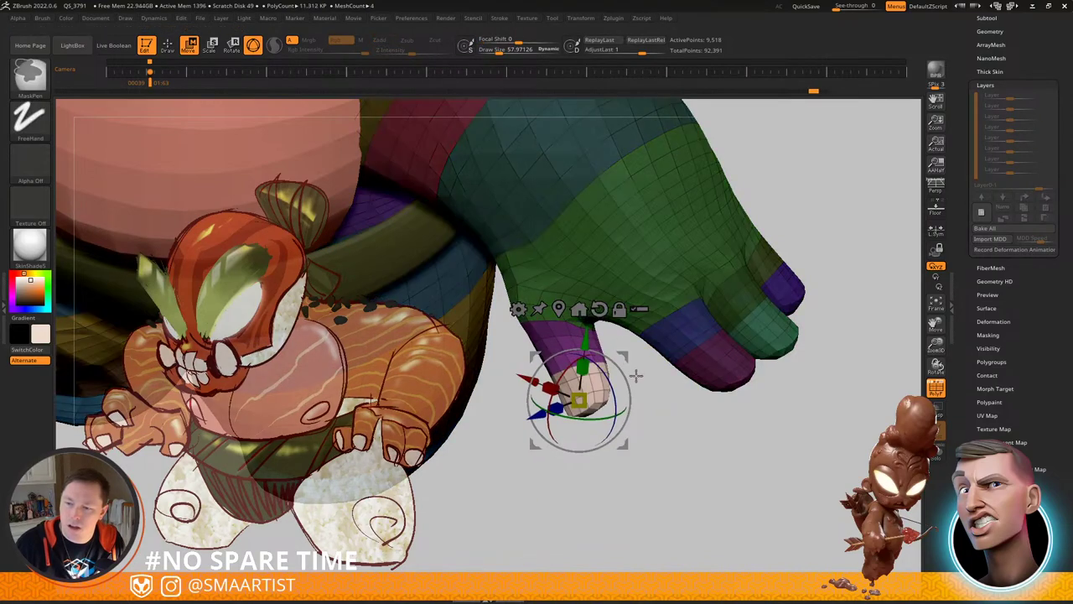
{"action": "key", "text": "ctrl+z"}
Step: Soften the mask edge around the thumb tip, move the tip outward to lengthen the thumb, and clear the mask
{"action": "key", "text": "q"}
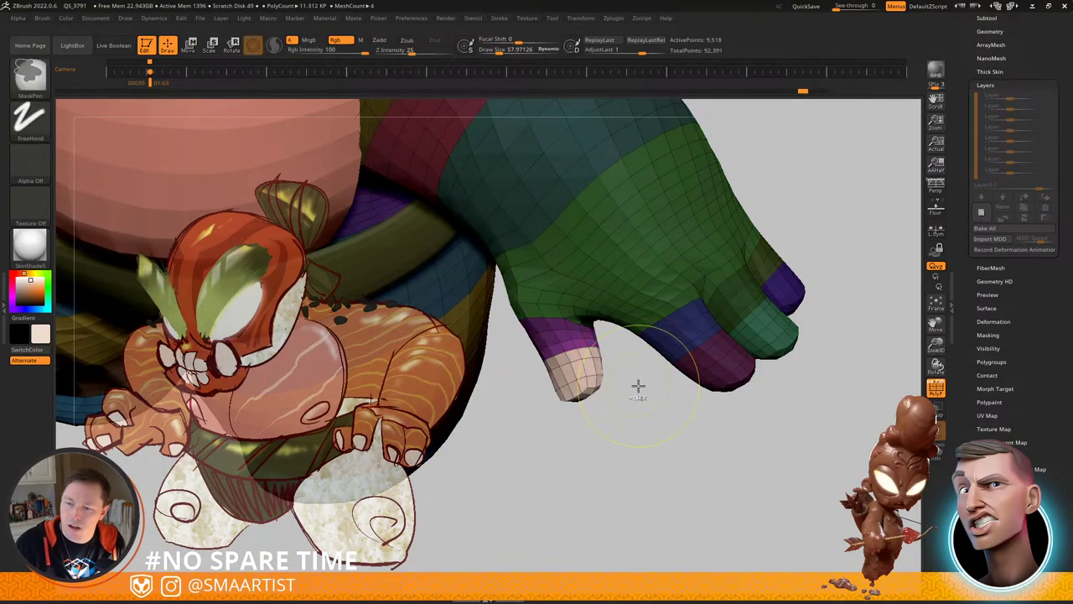
{"action": "left_click", "coordinate": [639, 386], "text": "ctrl"}
{"action": "left_click", "coordinate": [635, 389], "text": "ctrl"}
{"action": "key", "text": "w"}
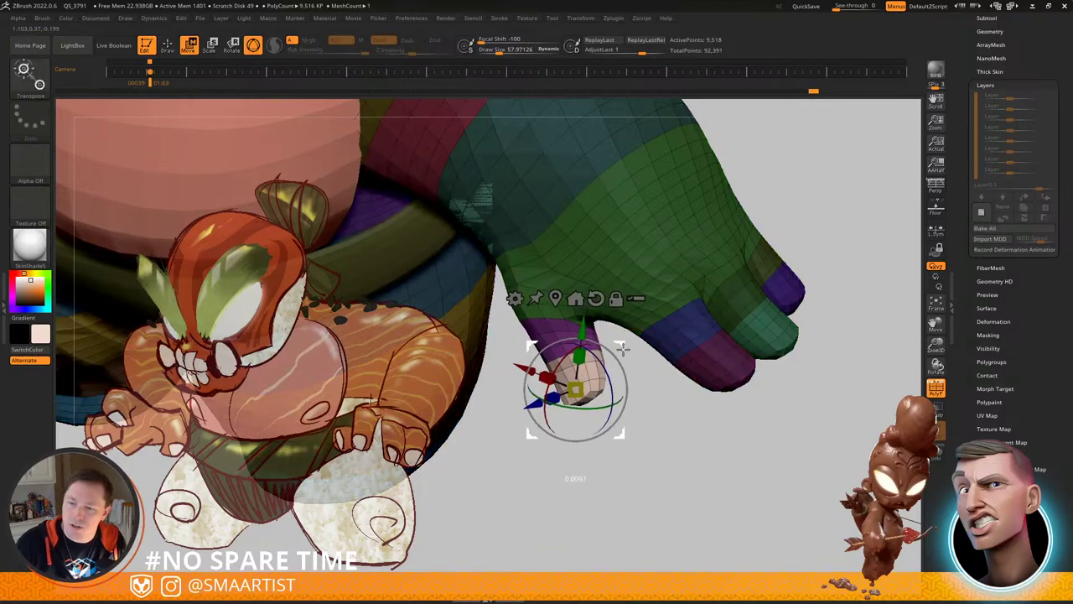
{"action": "left_click_drag", "start_coordinate": [628, 359], "coordinate": [629, 363]}
{"action": "key", "text": "q"}
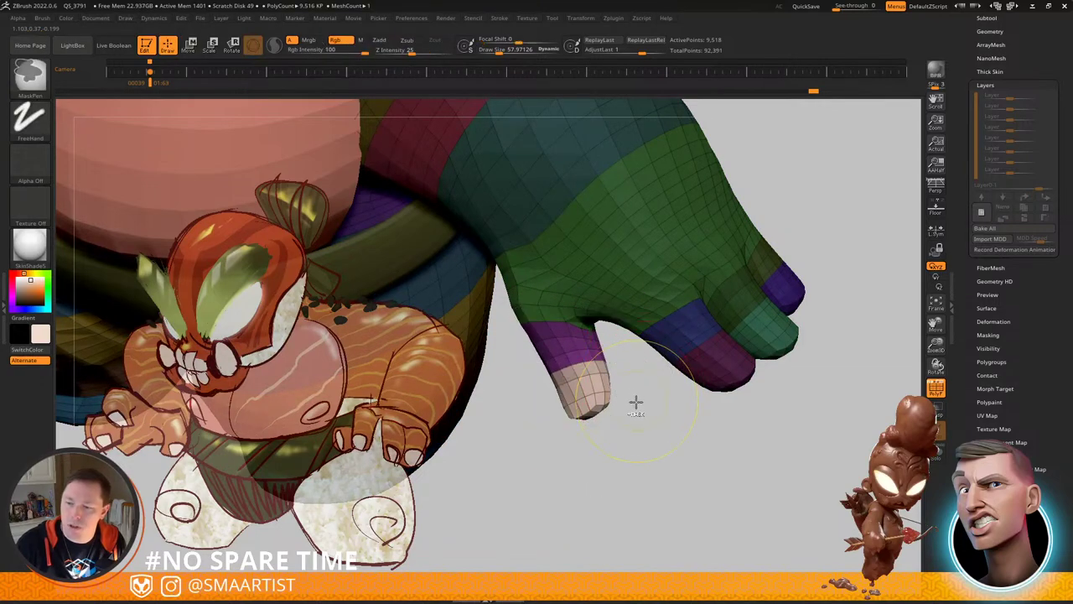
{"action": "mouse_move", "coordinate": [636, 403]}
{"action": "left_mouse_down", "text": "ctrl"}
{"action": "mouse_move", "coordinate": [637, 419]}
{"action": "mouse_move", "coordinate": [549, 411]}
{"action": "mouse_move", "coordinate": [635, 395]}
{"action": "left_mouse_up", "text": "ctrl"}
{"action": "left_click_drag", "start_coordinate": [667, 469], "coordinate": [723, 427], "text": "ctrl"}
Step: Mask everything except the end polygroups of the three fingers and soften the mask border
{"action": "right_click_drag", "start_coordinate": [725, 409], "coordinate": [733, 424], "text": "ctrl"}
{"action": "key", "text": "w"}
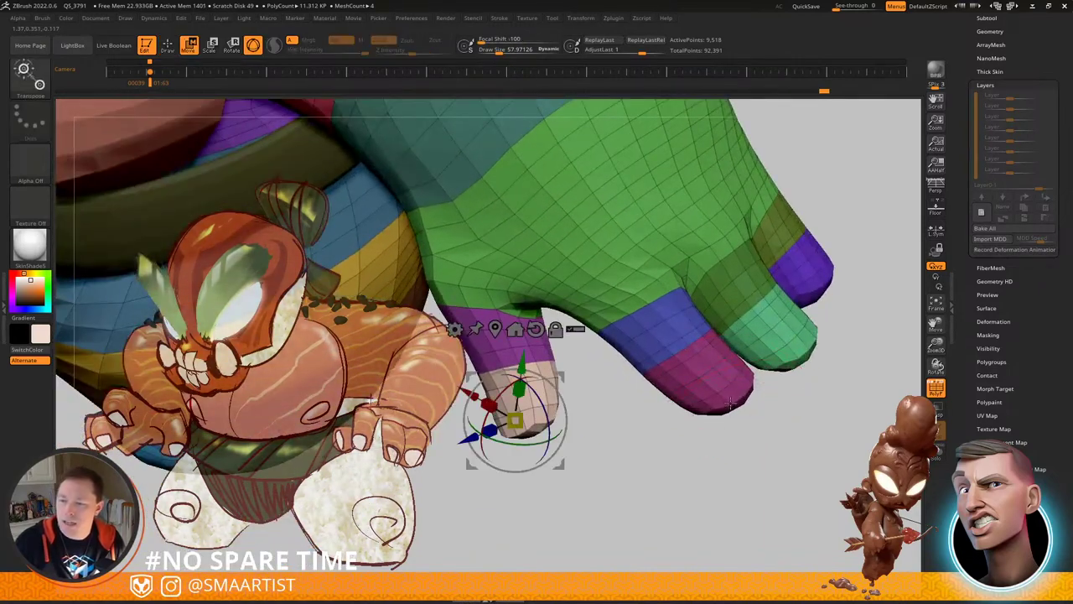
{"action": "left_click", "coordinate": [733, 404], "text": "ctrl"}
{"action": "key", "text": "q"}
{"action": "left_click", "coordinate": [795, 355], "text": "ctrl+shift"}
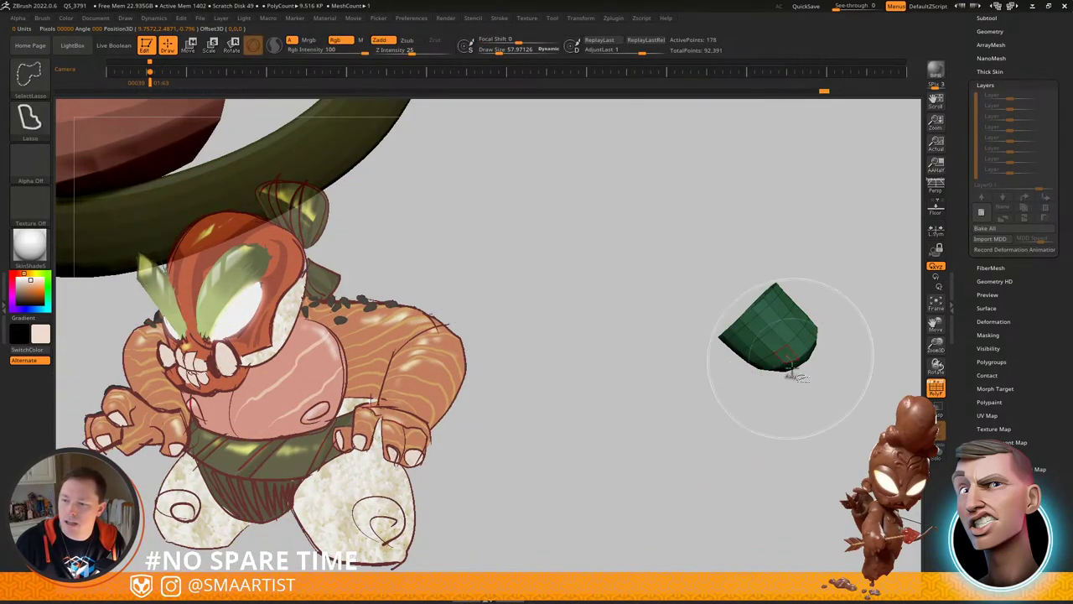
{"action": "left_click", "coordinate": [798, 398], "text": "ctrl"}
{"action": "left_click", "coordinate": [811, 364], "text": "ctrl+shift"}
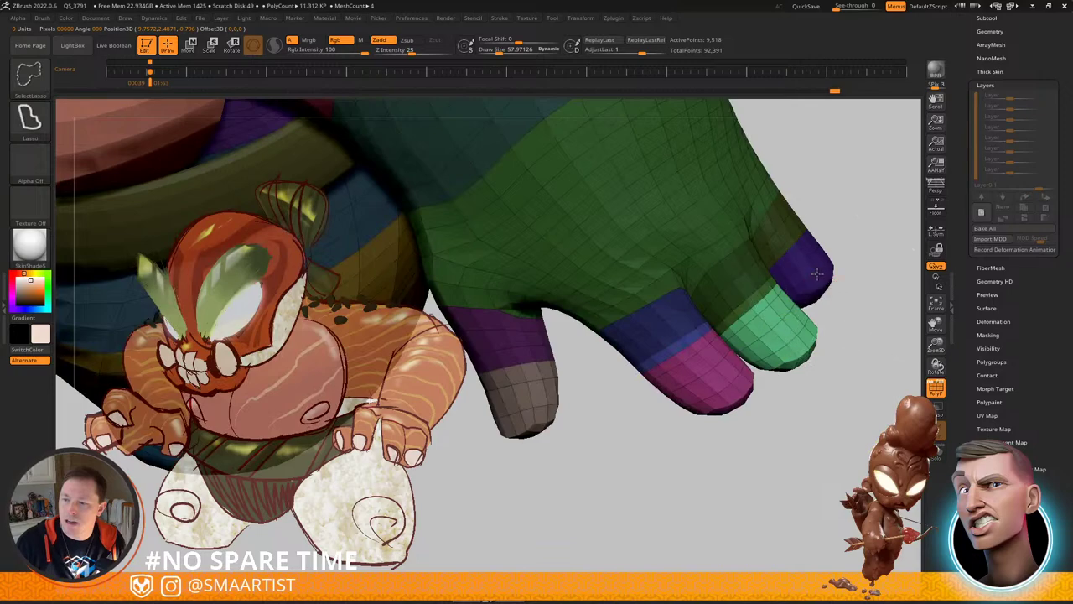
{"action": "left_click", "coordinate": [824, 280], "text": "ctrl+shift"}
{"action": "left_click", "coordinate": [855, 336], "text": "ctrl+shift"}
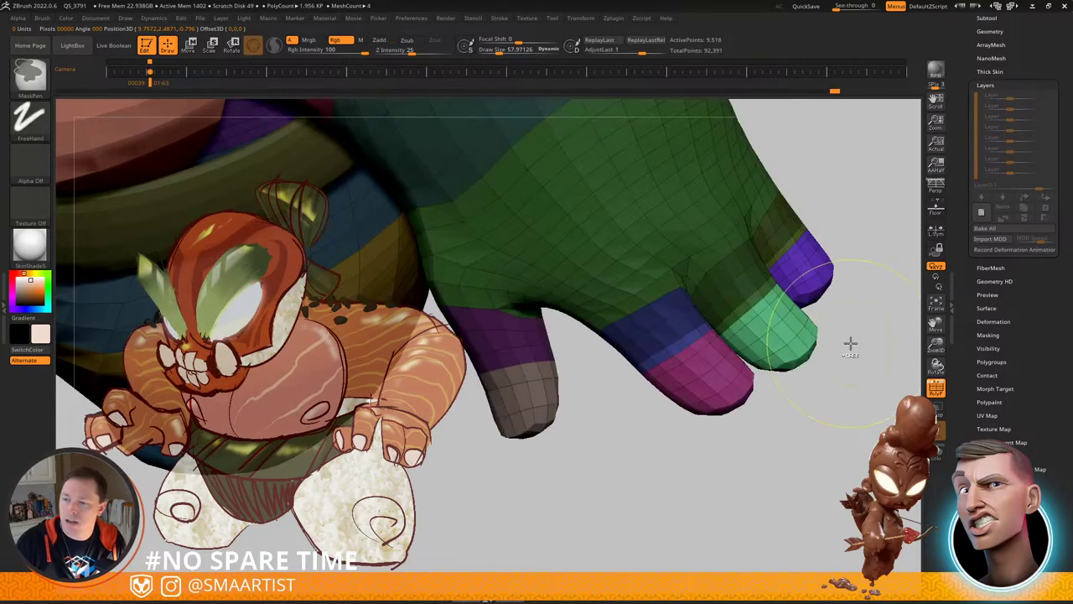
{"action": "left_click", "coordinate": [832, 360], "text": "ctrl"}
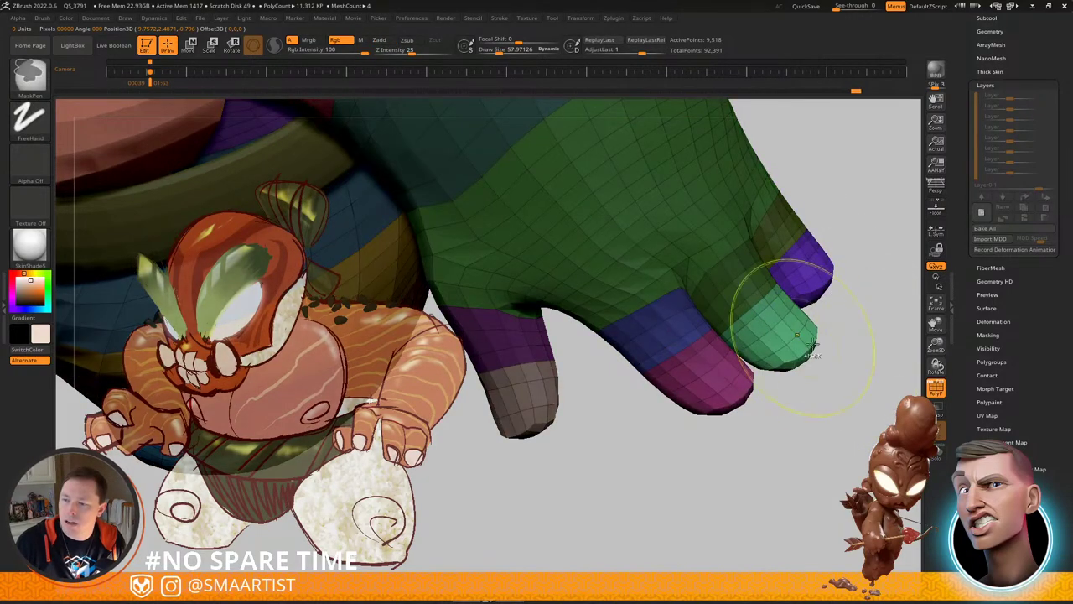
Step: Move the three unmasked fingertips outward to lengthen the fingers, clear the mask, and hide the wireframe
{"action": "key", "text": "w"}
{"action": "left_click_drag", "start_coordinate": [831, 378], "coordinate": [812, 360]}
{"action": "left_click_drag", "start_coordinate": [786, 358], "coordinate": [814, 387]}
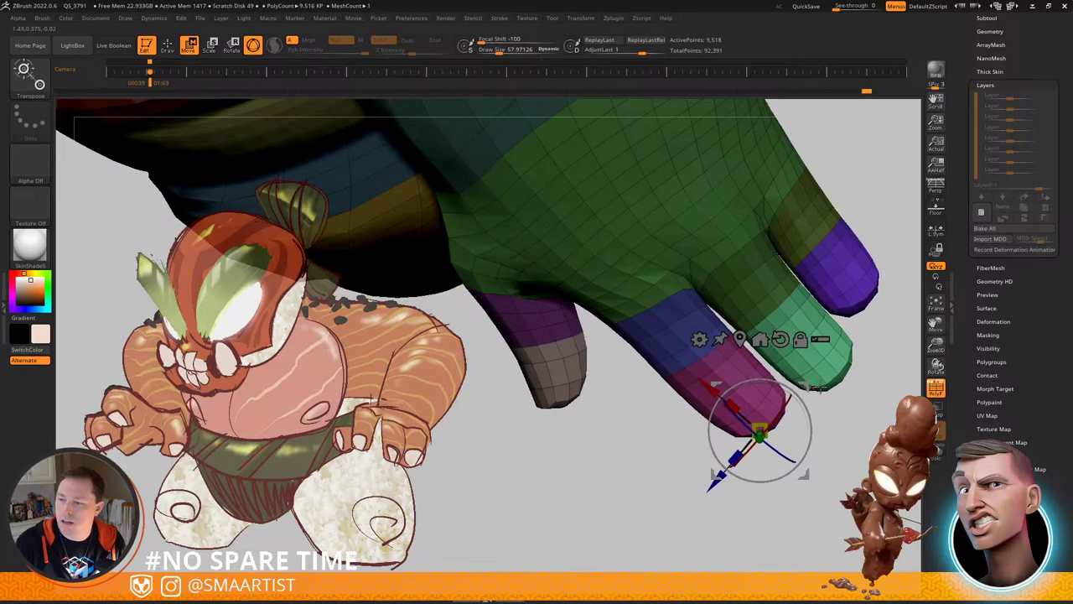
{"action": "key", "text": "q"}
{"action": "right_click_drag", "start_coordinate": [815, 388], "coordinate": [776, 290], "text": "ctrl"}
{"action": "key", "text": "shift+f"}
Step: Switch to the Move Topological brush and adjust the shape and spread of the fingers individually
{"action": "mouse_move", "coordinate": [800, 405]}
{"action": "right_mouse_down"}
{"action": "mouse_move", "coordinate": [762, 421]}
{"action": "mouse_move", "coordinate": [766, 450]}
{"action": "mouse_move", "coordinate": [770, 425]}
{"action": "mouse_move", "coordinate": [833, 489]}
{"action": "mouse_move", "coordinate": [821, 475]}
{"action": "right_mouse_up"}
{"action": "key", "text": "b"}
{"action": "key", "text": "m"}
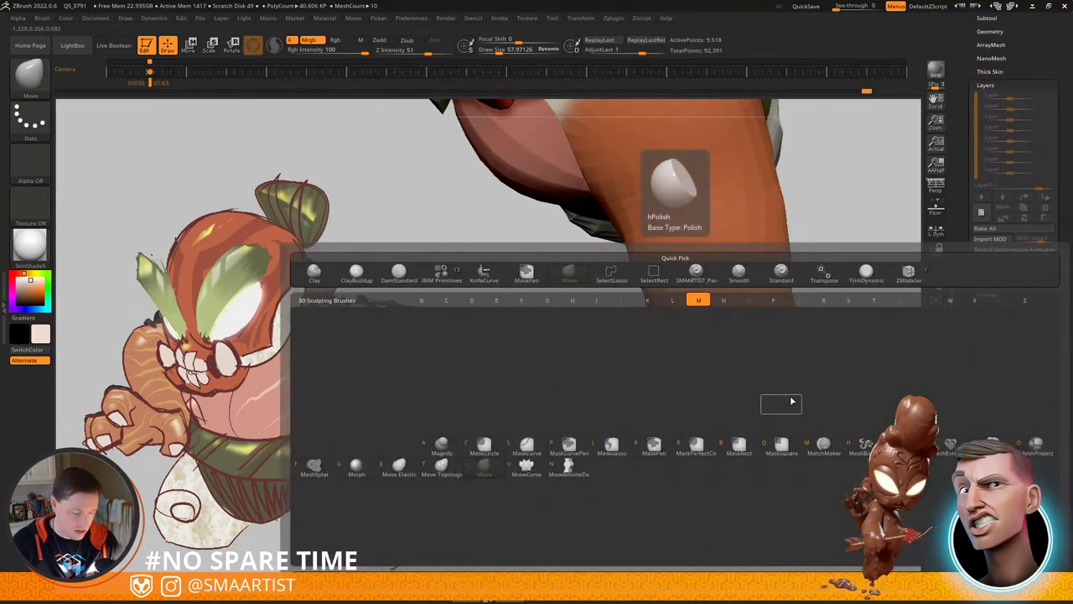
{"action": "key", "text": "t"}
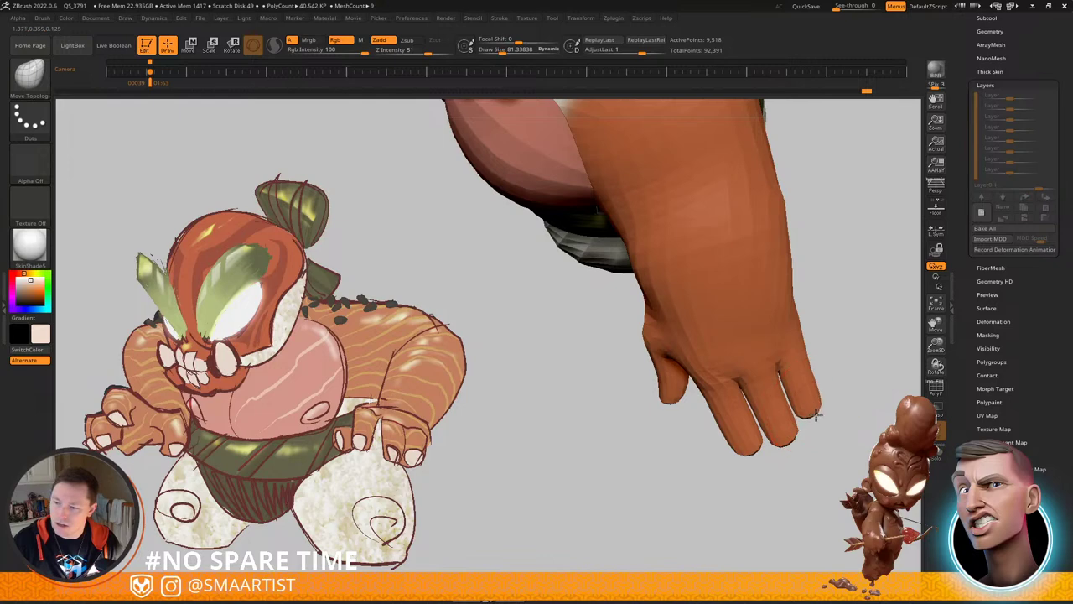
{"action": "right_click_drag", "start_coordinate": [817, 424], "coordinate": [782, 383]}
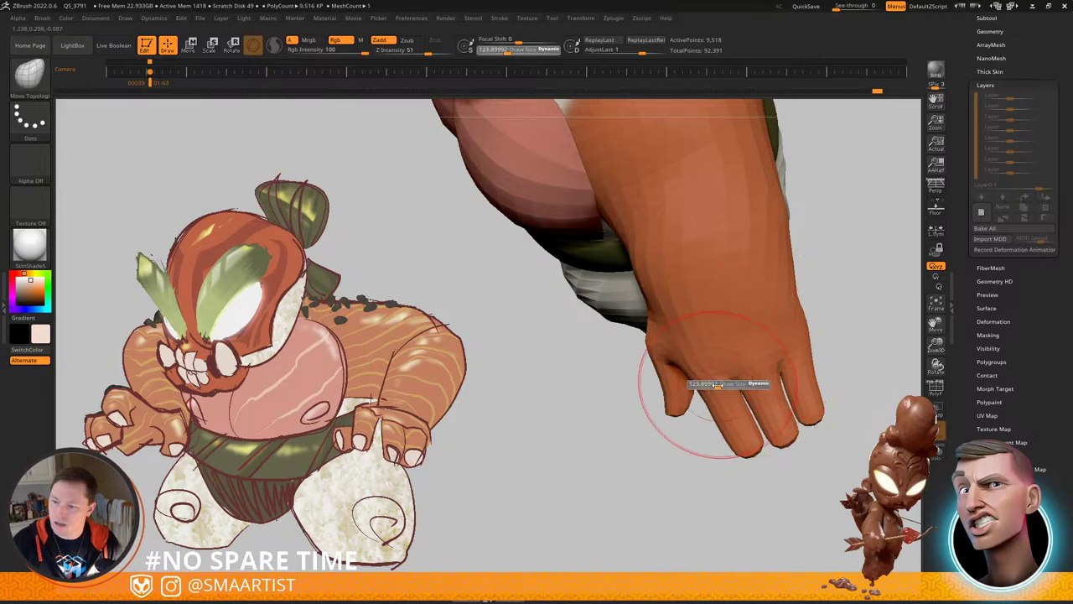
{"action": "left_click_drag", "start_coordinate": [760, 464], "coordinate": [752, 489]}
{"action": "right_click_drag", "start_coordinate": [749, 451], "coordinate": [795, 410]}
Step: Display the wireframe and hide the polygon loops on both sides of the end-segment border on all three fingers
{"action": "key", "text": "shift+f"}
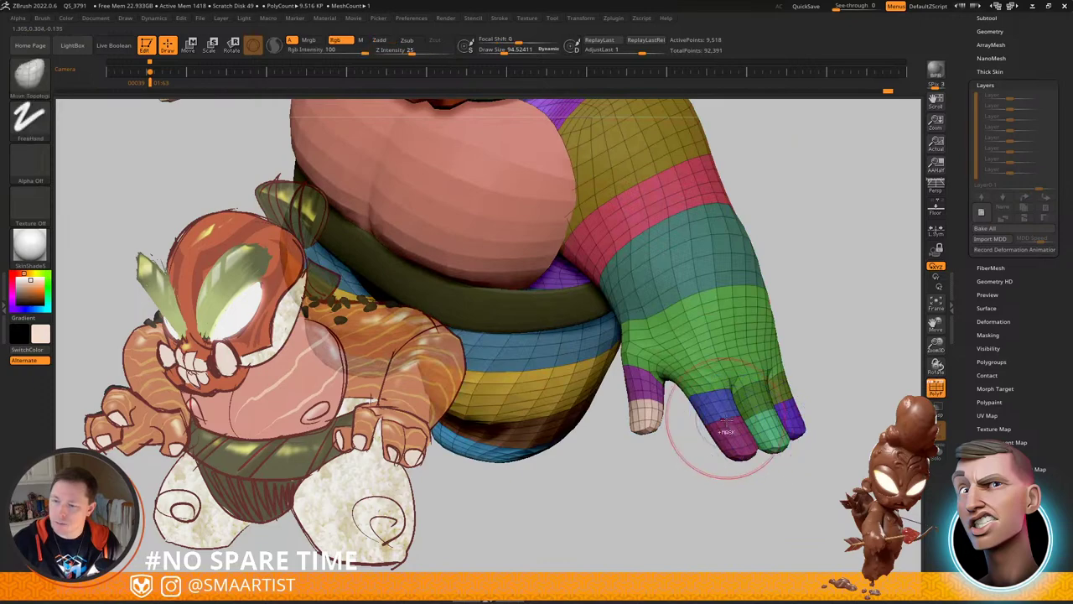
{"action": "right_click_drag", "start_coordinate": [726, 431], "coordinate": [743, 408], "text": "ctrl"}
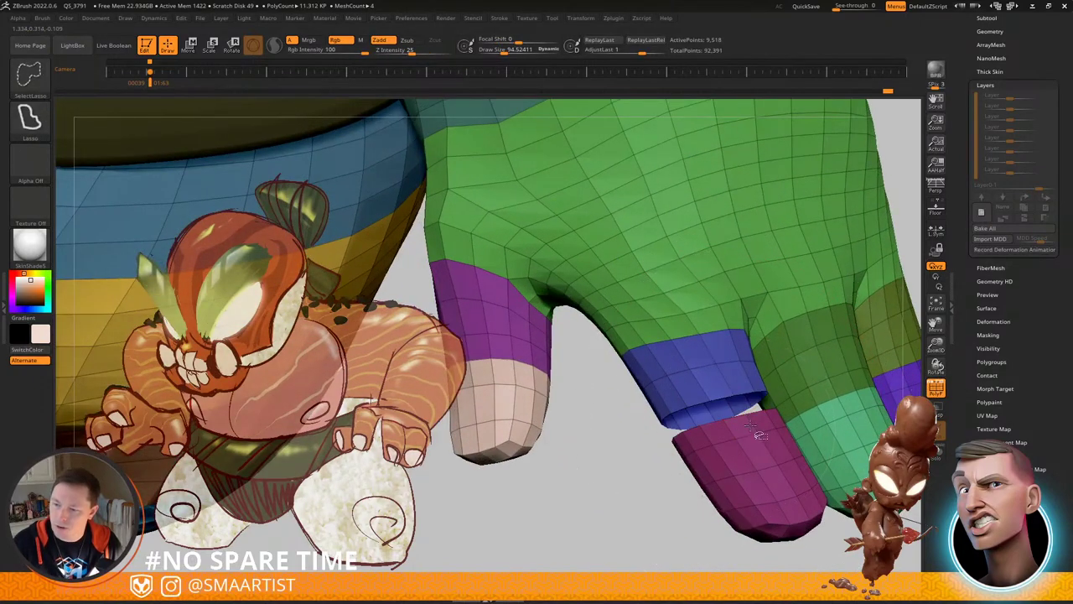
{"action": "left_click", "coordinate": [759, 432], "text": "ctrl+shift"}
{"action": "left_click", "coordinate": [840, 403], "text": "ctrl+shift"}
{"action": "left_click", "coordinate": [843, 407], "text": "ctrl+shift"}
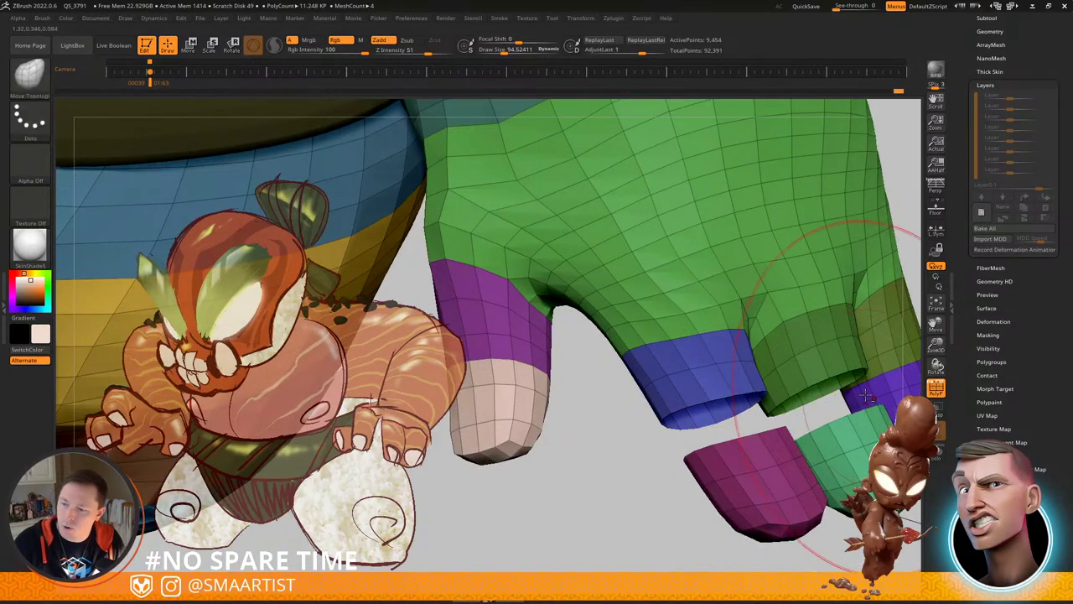
{"action": "right_click_drag", "start_coordinate": [901, 404], "coordinate": [782, 407], "text": "alt"}
{"action": "left_click", "coordinate": [800, 366], "text": "ctrl+shift"}
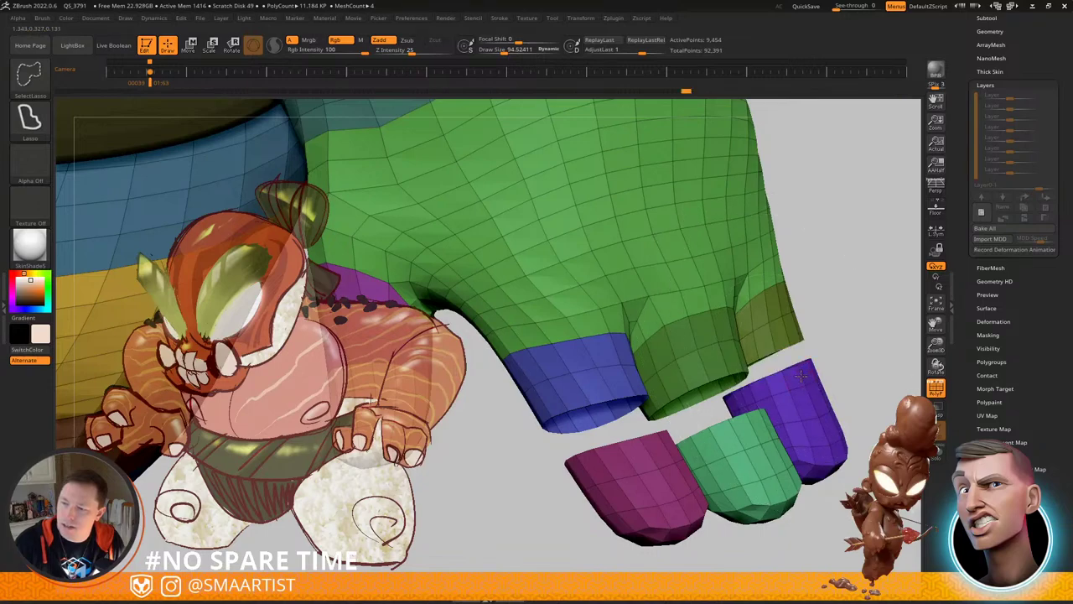
{"action": "left_click", "coordinate": [812, 373], "text": "ctrl+shift"}
Step: Mask all visible geometry and unhide the finger joint loops, leaving them unmasked with a sharp mask edge
{"action": "left_click", "coordinate": [851, 381], "text": "ctrl"}
{"action": "left_click", "coordinate": [847, 382], "text": "ctrl+shift"}
{"action": "left_click", "coordinate": [793, 392], "text": "ctrl"}
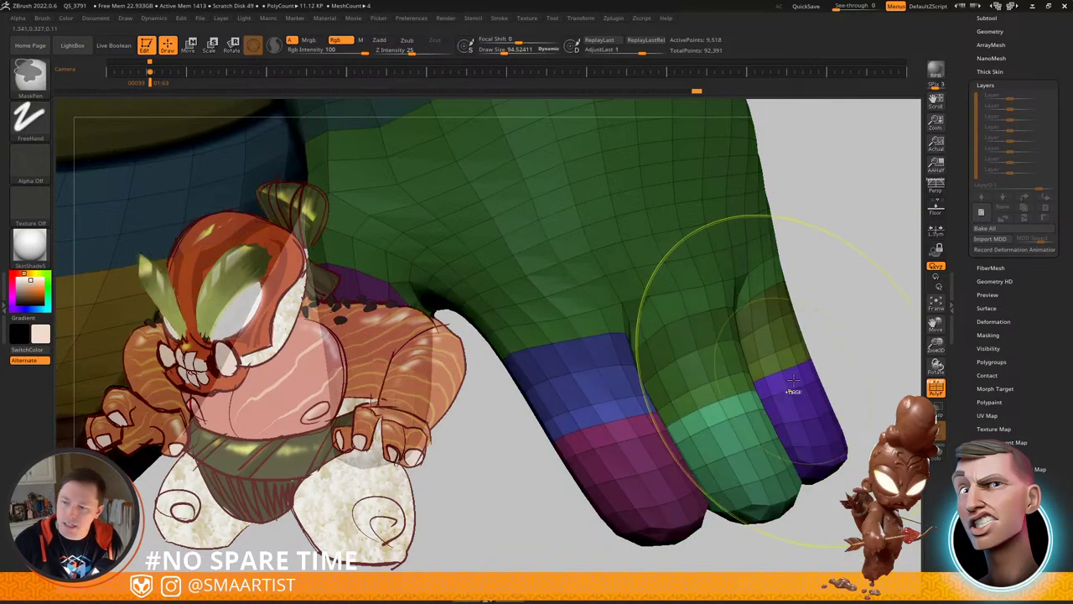
{"action": "key", "text": "ctrl+z"}
{"action": "right_click_drag", "start_coordinate": [742, 385], "coordinate": [777, 390]}
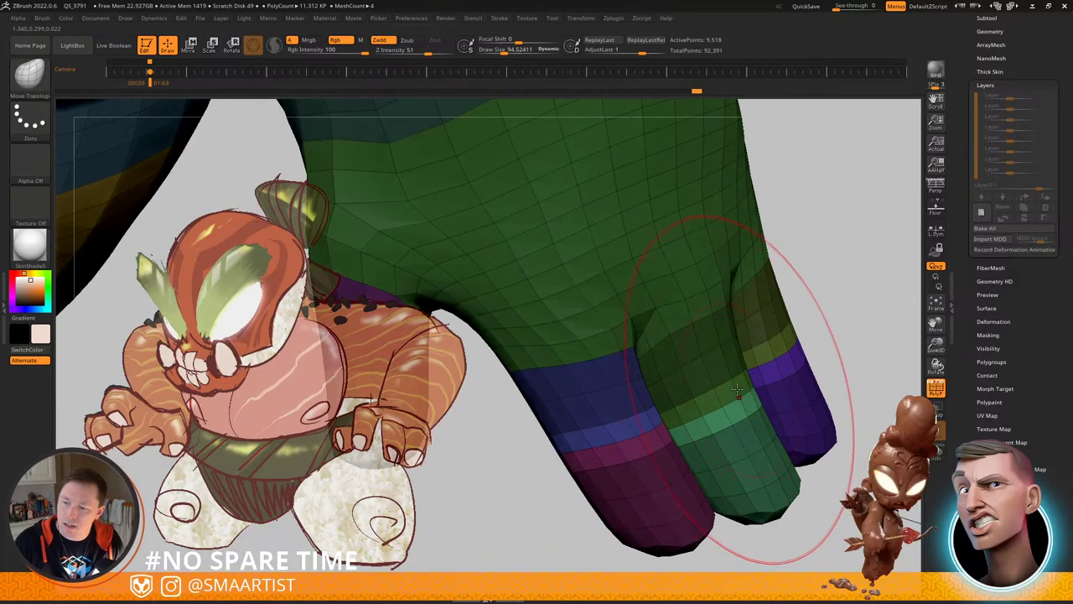
Step: Resize the Move Topological brush to about 61.6 and reshape the unmasked joint loops on the three fingers to bulge the knuckles
{"action": "key", "text": "s"}
{"action": "left_click_drag", "start_coordinate": [736, 393], "coordinate": [740, 393]}
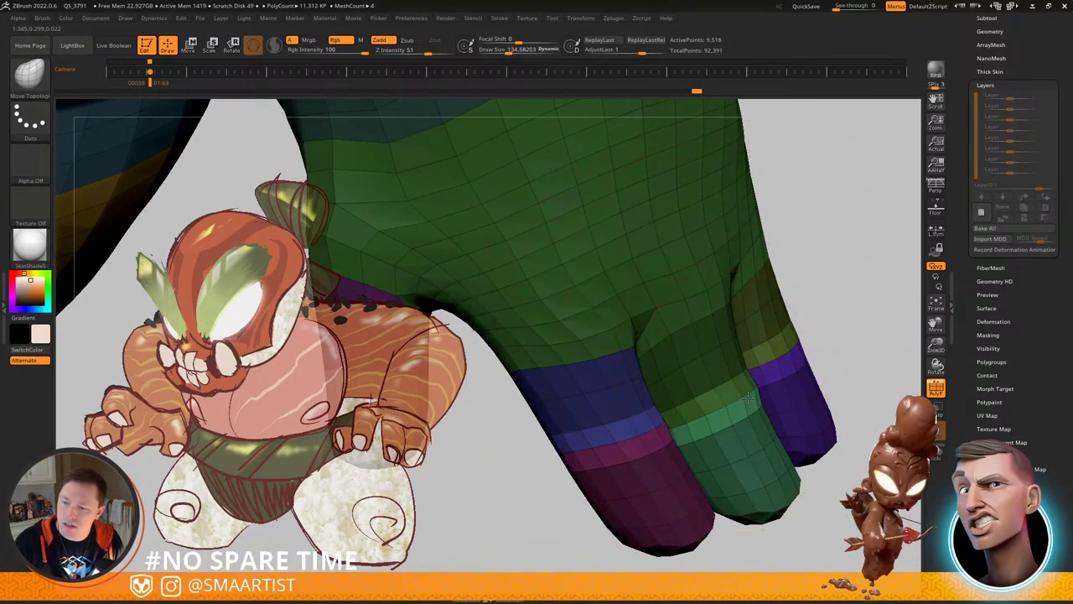
{"action": "key", "text": "s"}
{"action": "left_click_drag", "start_coordinate": [795, 343], "coordinate": [785, 344]}
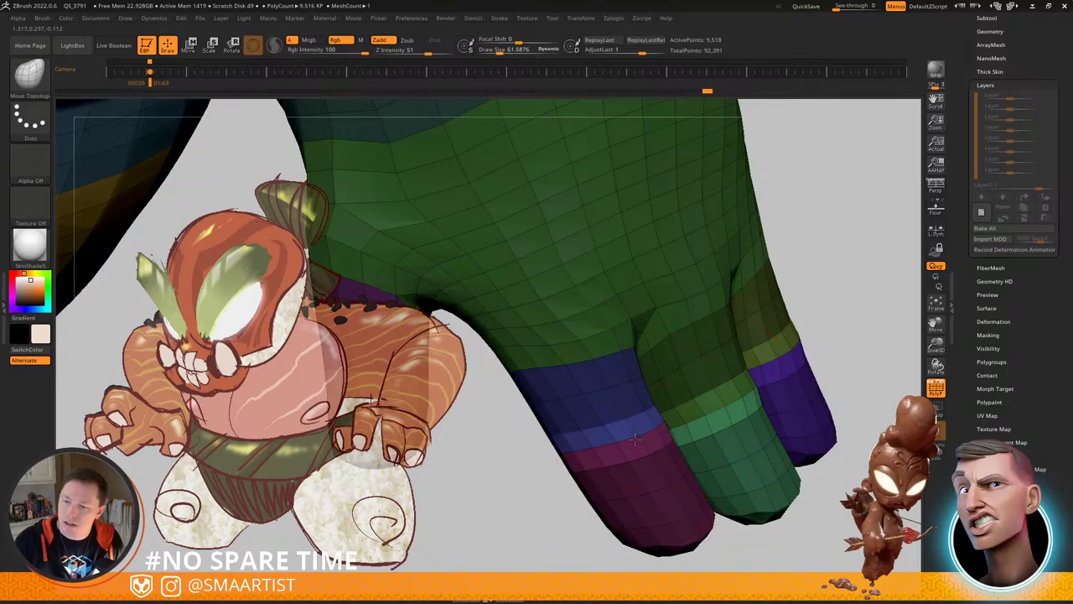
{"action": "right_click_drag", "start_coordinate": [635, 439], "coordinate": [676, 417]}
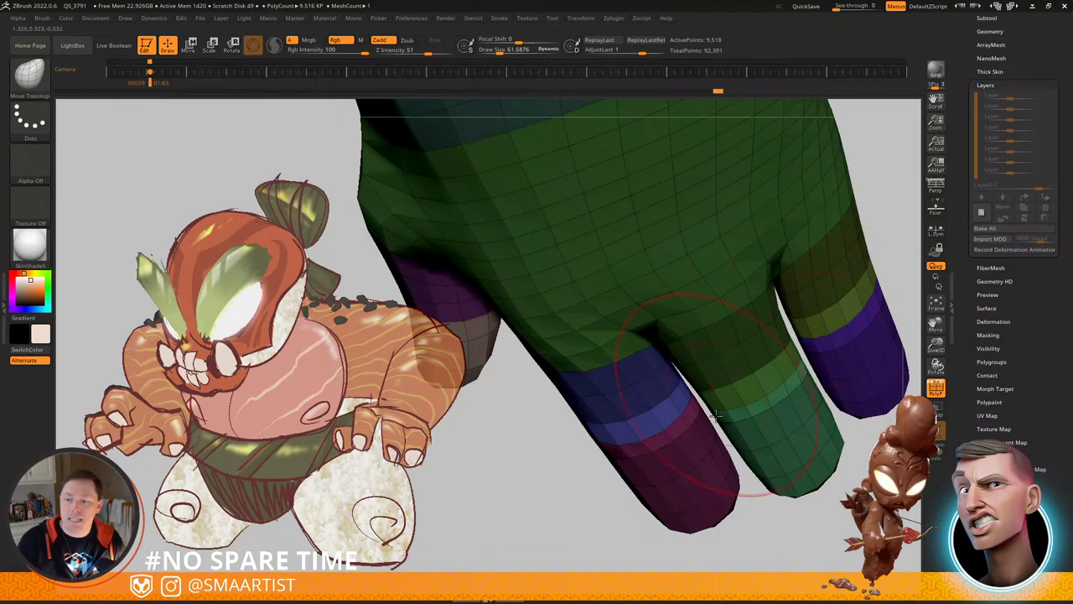
{"action": "mouse_move", "coordinate": [716, 414]}
{"action": "right_mouse_down"}
{"action": "mouse_move", "coordinate": [753, 436]}
{"action": "mouse_move", "coordinate": [711, 424]}
{"action": "mouse_move", "coordinate": [735, 424]}
{"action": "right_mouse_up"}
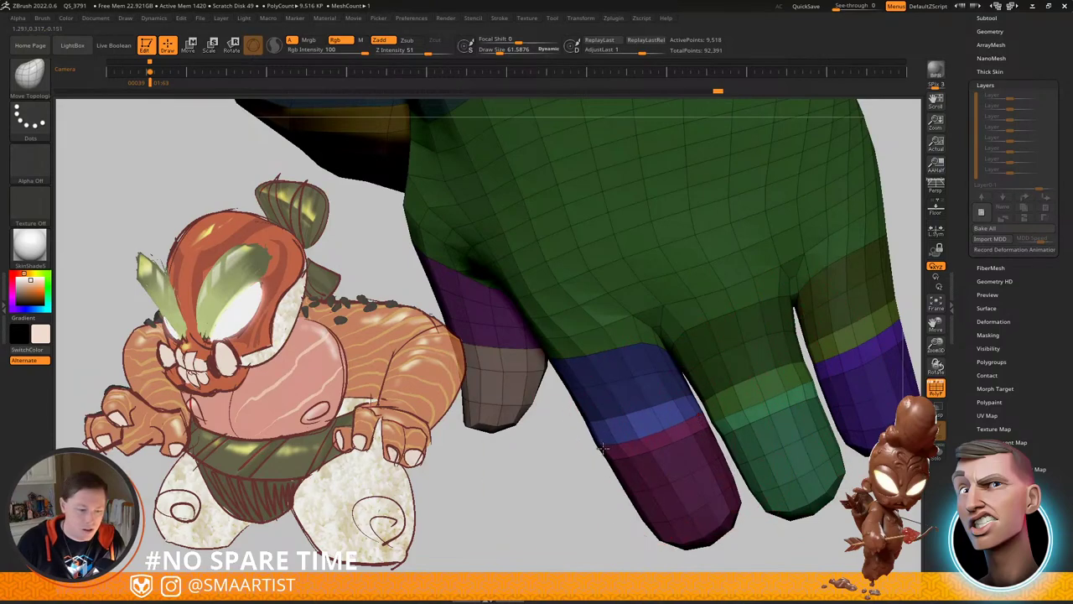
{"action": "mouse_move", "coordinate": [707, 392]}
{"action": "right_mouse_down"}
{"action": "mouse_move", "coordinate": [693, 408]}
{"action": "mouse_move", "coordinate": [720, 400]}
{"action": "right_mouse_up"}
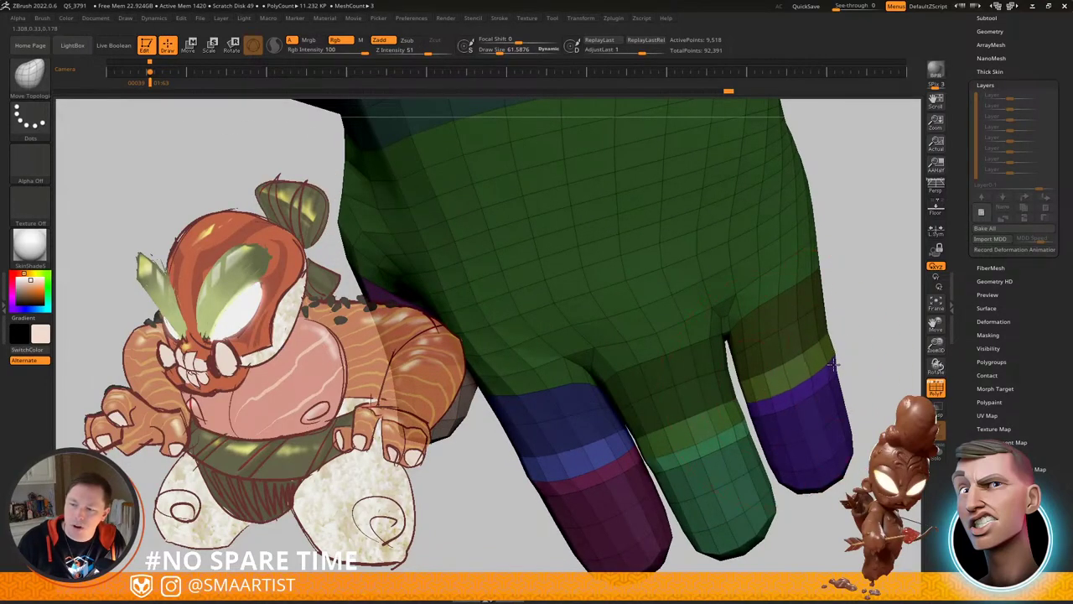
{"action": "right_click_drag", "start_coordinate": [723, 429], "coordinate": [736, 411]}
{"action": "mouse_move", "coordinate": [604, 457]}
{"action": "right_mouse_down"}
{"action": "mouse_move", "coordinate": [617, 439]}
{"action": "mouse_move", "coordinate": [600, 438]}
{"action": "mouse_move", "coordinate": [644, 386]}
{"action": "right_mouse_up"}
Step: Hide the wireframe and clear the mask from around the finger joints
{"action": "left_click_drag", "start_coordinate": [755, 323], "coordinate": [780, 344], "text": "ctrl"}
{"action": "mouse_move", "coordinate": [637, 440]}
{"action": "right_mouse_down"}
{"action": "mouse_move", "coordinate": [666, 407]}
{"action": "mouse_move", "coordinate": [609, 450]}
{"action": "right_mouse_up"}
{"action": "key", "text": "shift+f"}
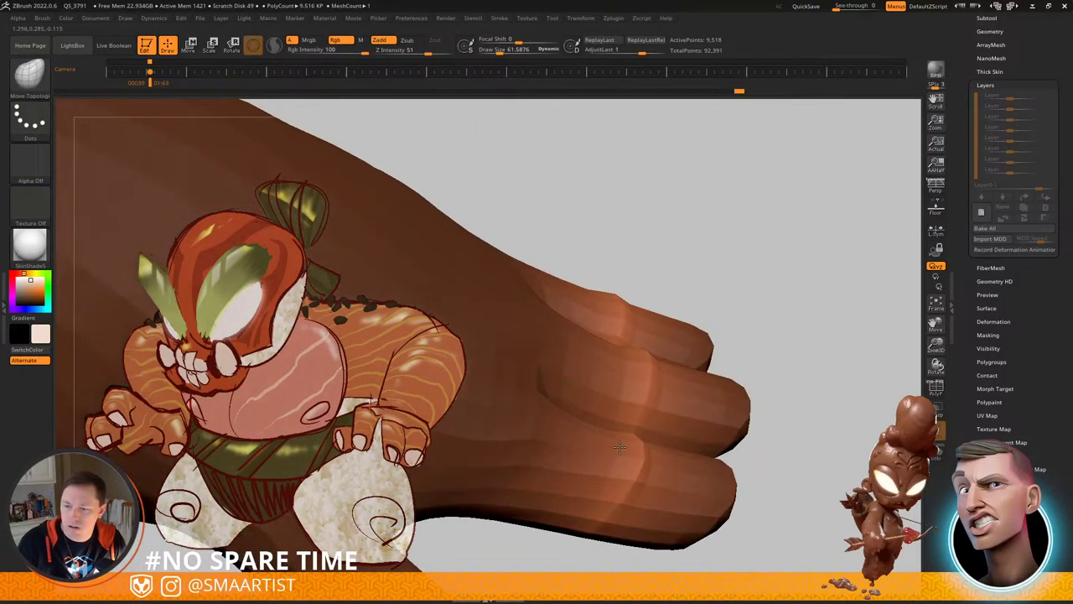
{"action": "left_click_drag", "start_coordinate": [782, 401], "coordinate": [797, 413], "text": "ctrl"}
Step: Display the wireframe, then mask everything except the middle segments of the three fingers by hiding them, masking the rest and unhiding
{"action": "key", "text": "shift+f"}
{"action": "right_click_drag", "start_coordinate": [540, 383], "coordinate": [603, 445]}
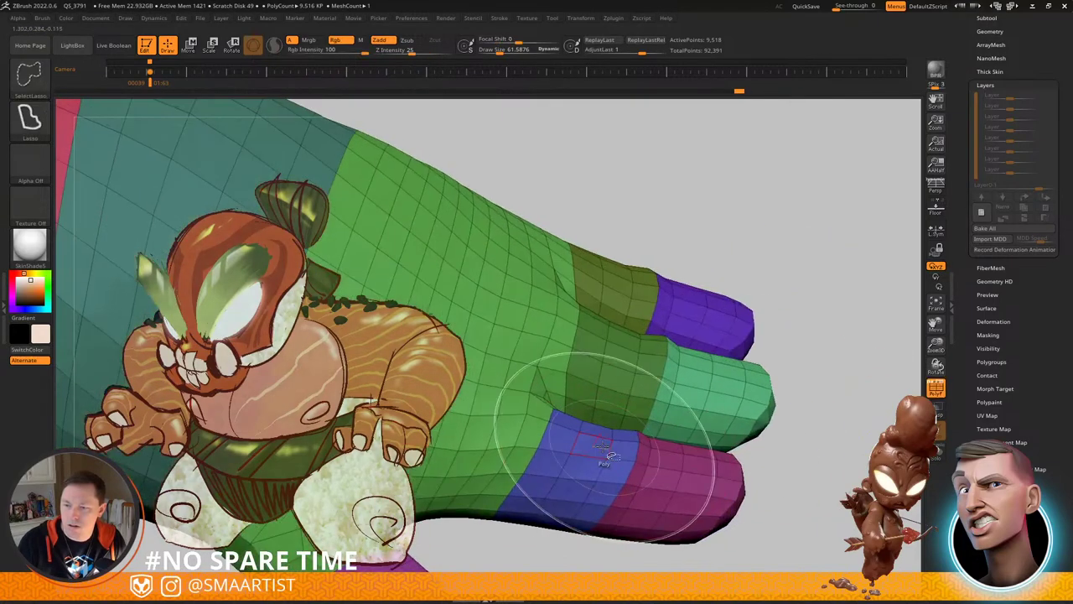
{"action": "left_click", "coordinate": [611, 442], "text": "ctrl+shift"}
{"action": "left_click_drag", "start_coordinate": [638, 379], "coordinate": [657, 369], "text": "ctrl+shift"}
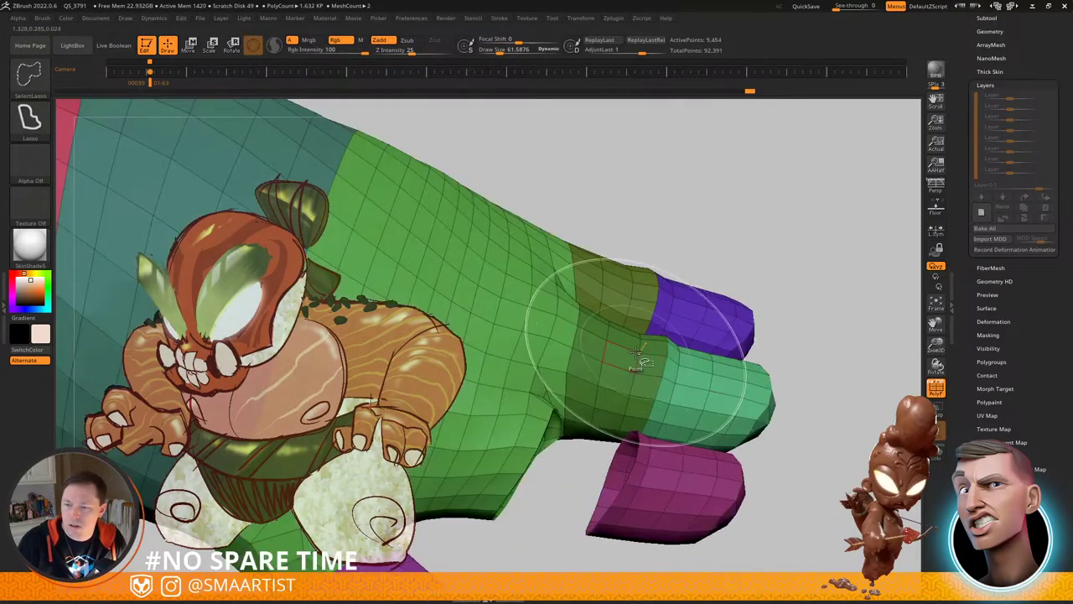
{"action": "left_click", "coordinate": [632, 295], "text": "ctrl+shift"}
{"action": "left_click", "coordinate": [761, 292], "text": "ctrl"}
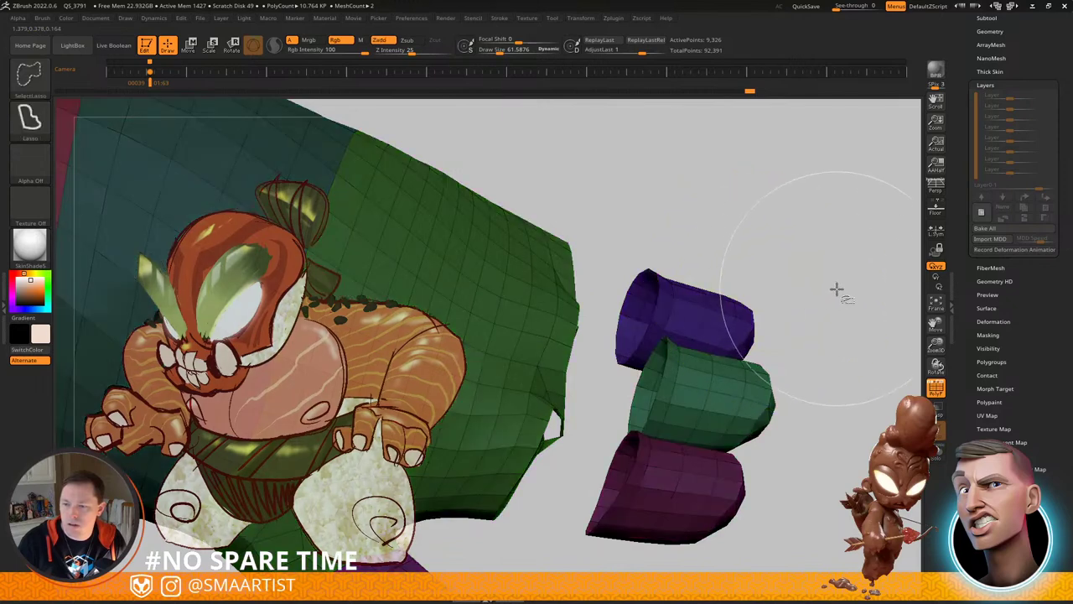
{"action": "left_click", "coordinate": [838, 291], "text": "ctrl+shift"}
Step: Isolate the loop near the first finger's tip with a mask, widen it using a brush size of about 119, and clear the mask
{"action": "mouse_move", "coordinate": [664, 377]}
{"action": "right_mouse_down"}
{"action": "mouse_move", "coordinate": [651, 336]}
{"action": "mouse_move", "coordinate": [650, 354]}
{"action": "right_mouse_up"}
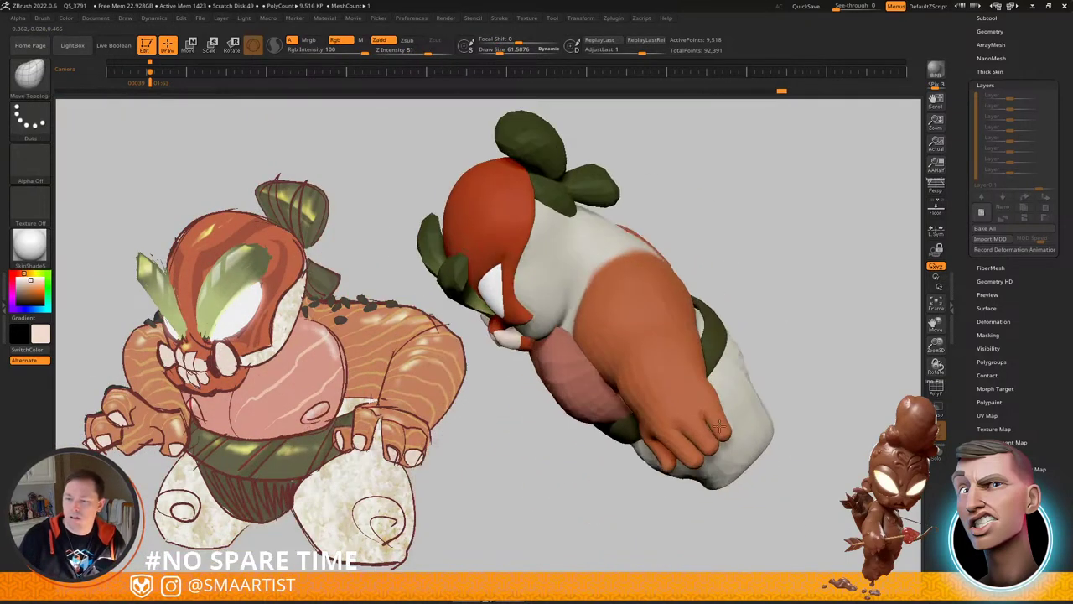
{"action": "mouse_move", "coordinate": [720, 426]}
{"action": "right_mouse_down"}
{"action": "mouse_move", "coordinate": [712, 472]}
{"action": "mouse_move", "coordinate": [727, 455]}
{"action": "mouse_move", "coordinate": [689, 420]}
{"action": "mouse_move", "coordinate": [724, 496]}
{"action": "mouse_move", "coordinate": [663, 434]}
{"action": "mouse_move", "coordinate": [707, 487]}
{"action": "mouse_move", "coordinate": [671, 420]}
{"action": "right_mouse_up"}
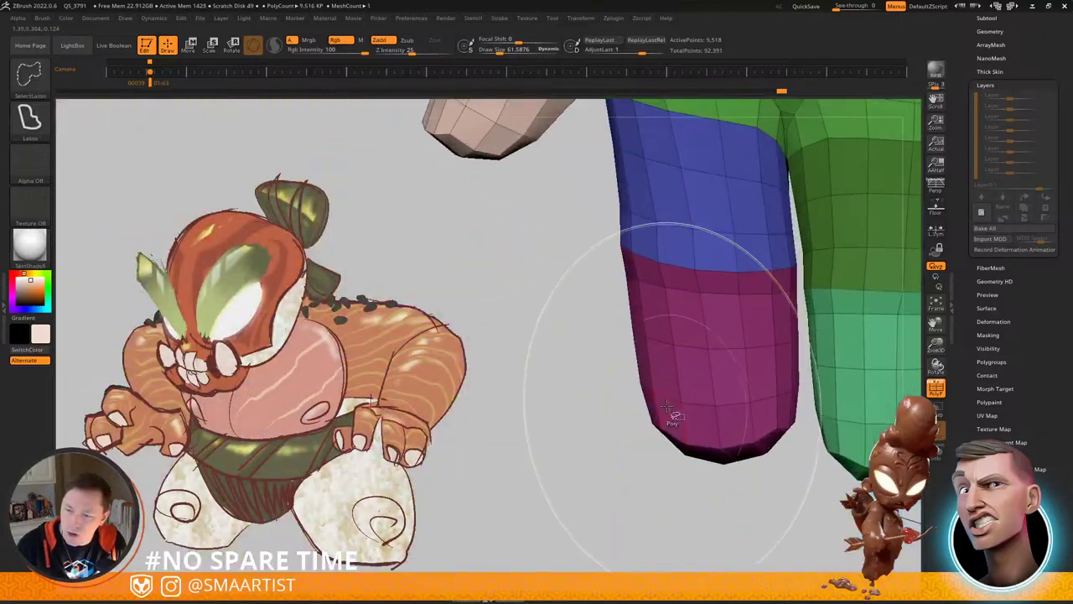
{"action": "left_click", "coordinate": [681, 410], "text": "ctrl+alt+shift"}
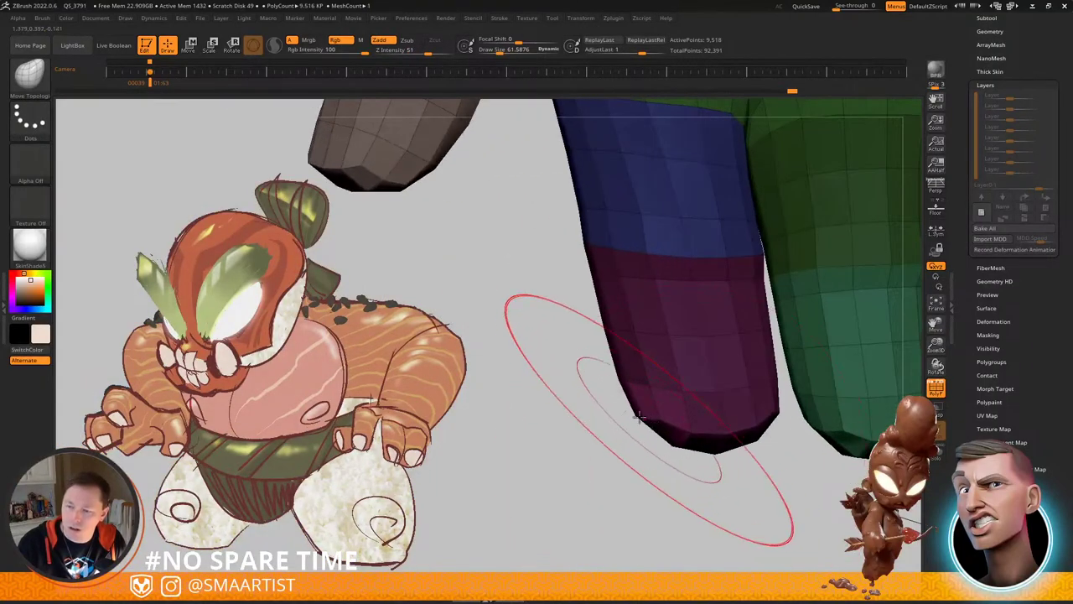
{"action": "key", "text": "s"}
{"action": "left_click_drag", "start_coordinate": [639, 417], "coordinate": [579, 435]}
{"action": "left_click_drag", "start_coordinate": [726, 474], "coordinate": [750, 541], "text": "ctrl"}
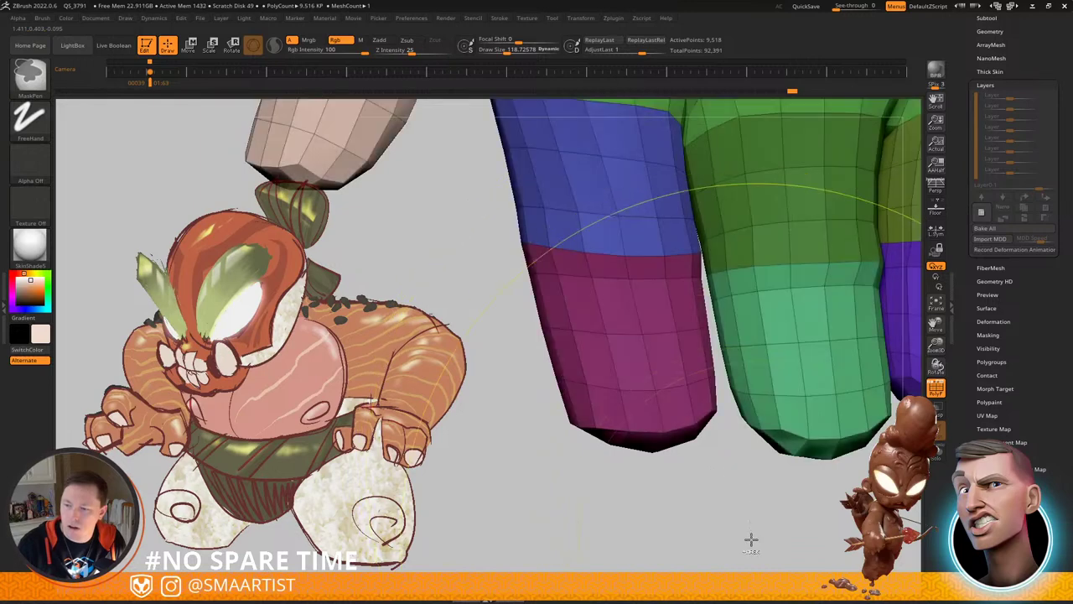
Step: Hide the polygon loops near the tips of the other two fingers, mask the visible geometry and unhide the loops
{"action": "left_click", "coordinate": [779, 417], "text": "ctrl+shift"}
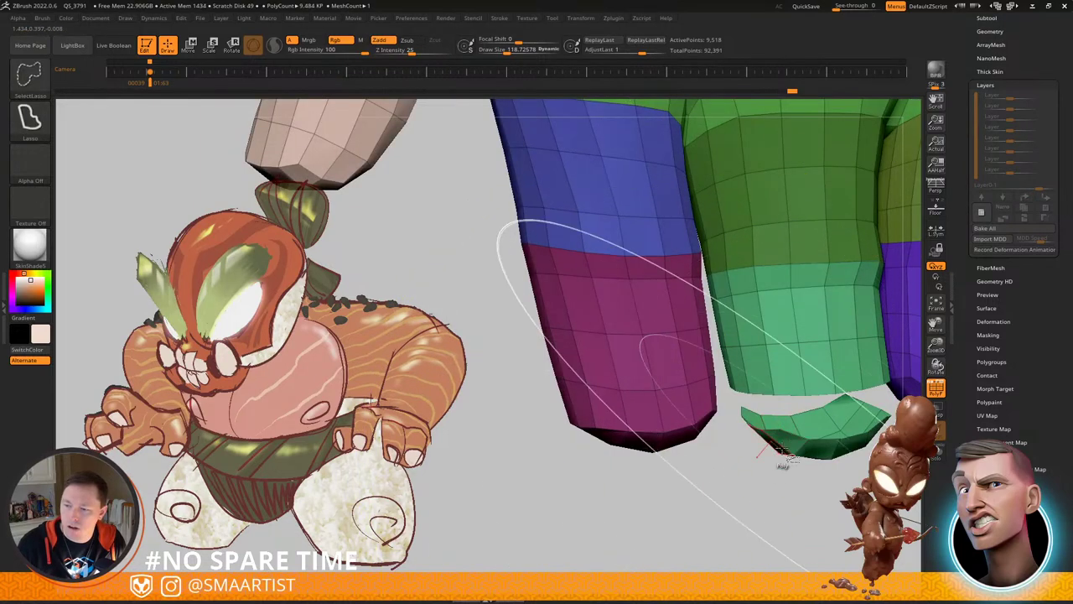
{"action": "left_click", "coordinate": [778, 448], "text": "ctrl+shift"}
{"action": "left_click_drag", "start_coordinate": [755, 427], "coordinate": [576, 440], "text": "alt"}
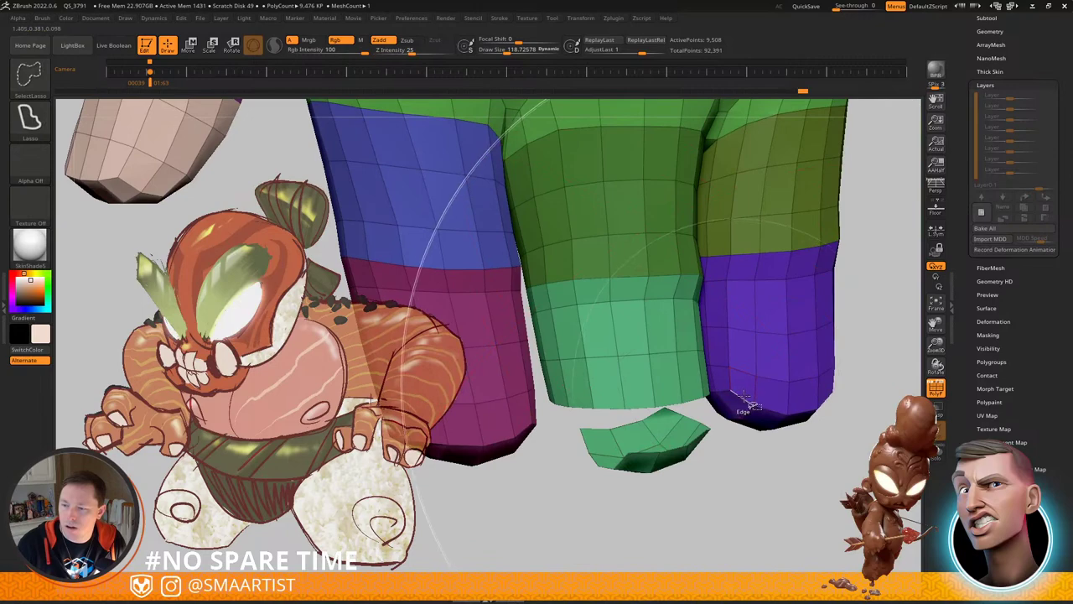
{"action": "left_click", "coordinate": [747, 392], "text": "ctrl+shift"}
{"action": "key", "text": "ctrl+z"}
{"action": "left_click", "coordinate": [754, 397], "text": "ctrl+shift"}
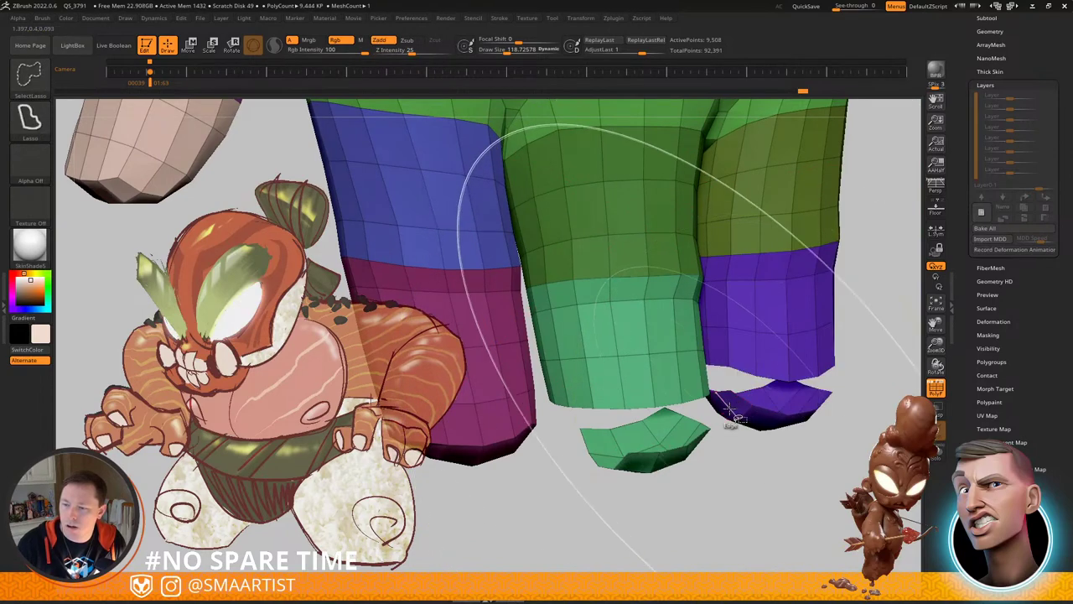
{"action": "left_click", "coordinate": [765, 448], "text": "ctrl"}
{"action": "left_click", "coordinate": [728, 436], "text": "ctrl+shift"}
Step: Reshape the unmasked loops to fill out the fingertips, reducing the brush size to about 30.4, and clear the mask
{"action": "mouse_move", "coordinate": [727, 435]}
{"action": "left_mouse_down"}
{"action": "mouse_move", "coordinate": [700, 400]}
{"action": "mouse_move", "coordinate": [710, 405]}
{"action": "left_mouse_up"}
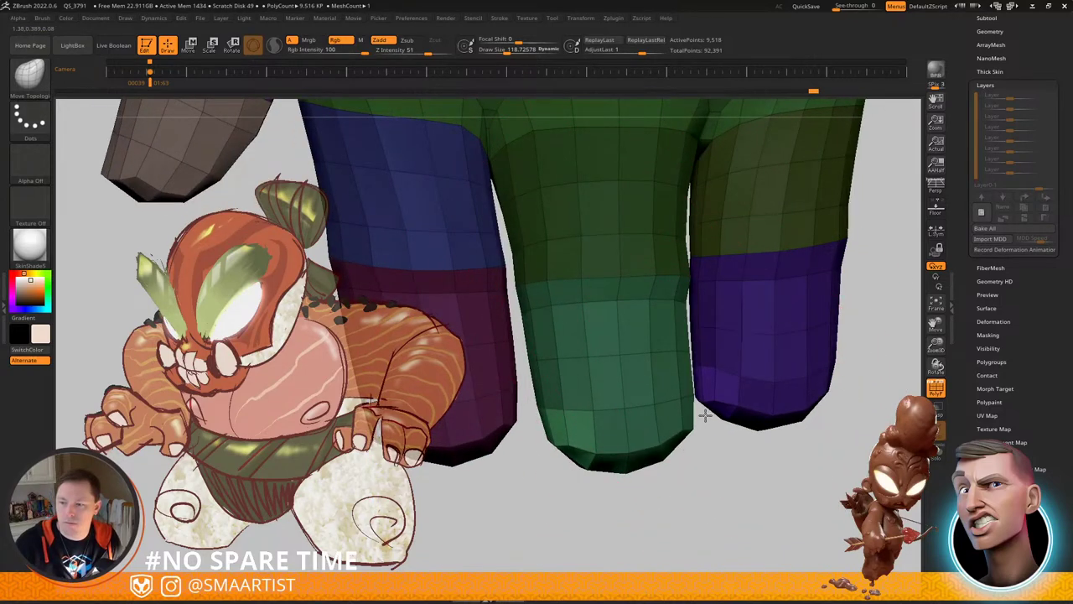
{"action": "left_click_drag", "start_coordinate": [550, 438], "coordinate": [551, 437]}
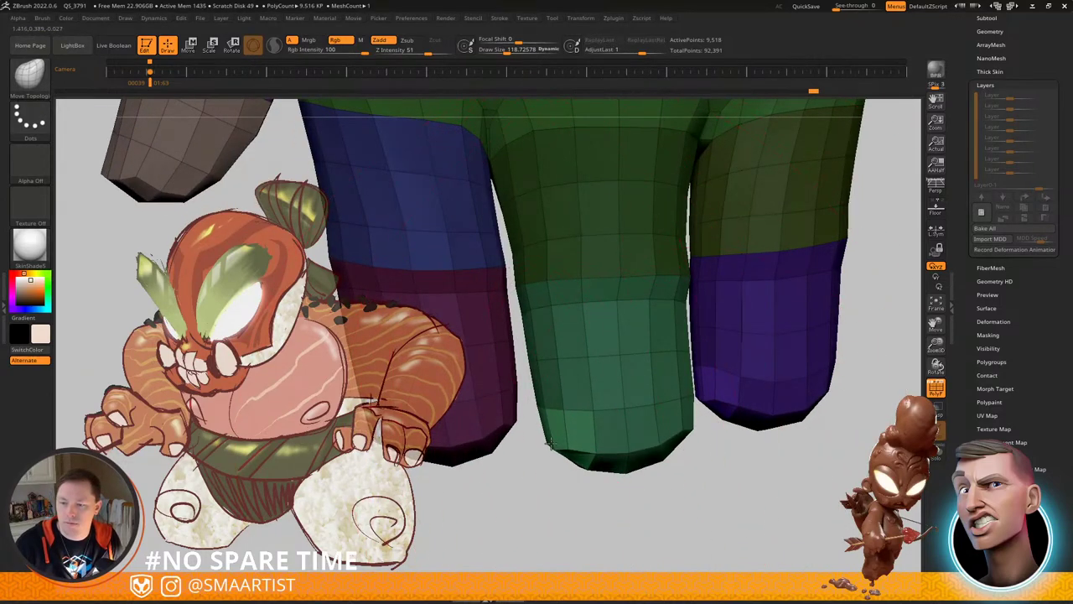
{"action": "mouse_move", "coordinate": [555, 394]}
{"action": "right_mouse_down"}
{"action": "mouse_move", "coordinate": [598, 361]}
{"action": "mouse_move", "coordinate": [647, 447]}
{"action": "right_mouse_up"}
{"action": "key", "text": "s"}
{"action": "left_click_drag", "start_coordinate": [643, 423], "coordinate": [621, 423]}
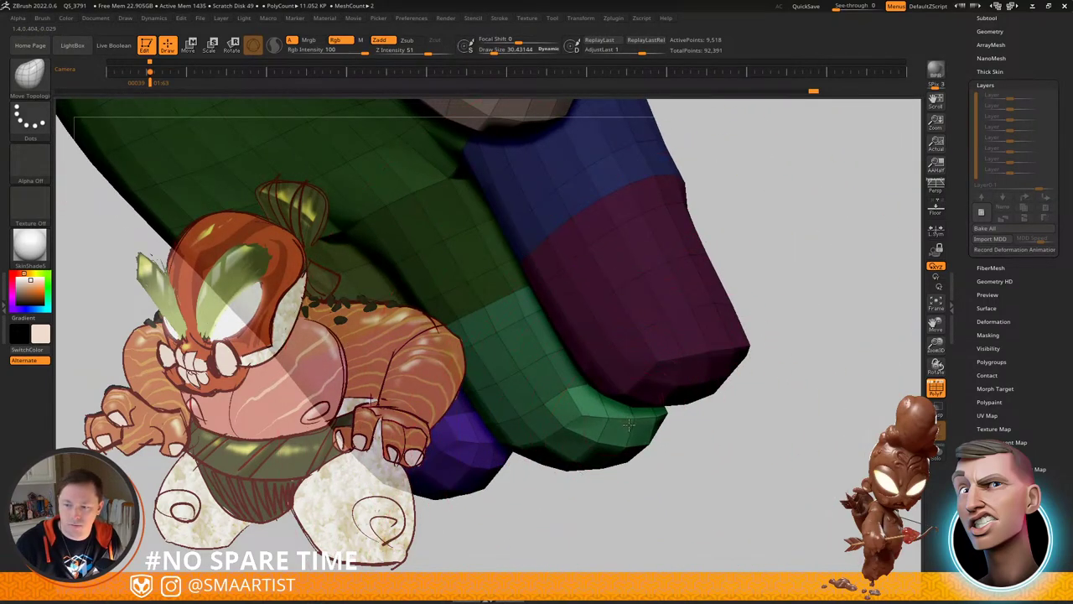
{"action": "mouse_move", "coordinate": [650, 433]}
{"action": "right_mouse_down"}
{"action": "mouse_move", "coordinate": [590, 464]}
{"action": "mouse_move", "coordinate": [608, 436]}
{"action": "mouse_move", "coordinate": [711, 437]}
{"action": "mouse_move", "coordinate": [700, 416]}
{"action": "right_mouse_up"}
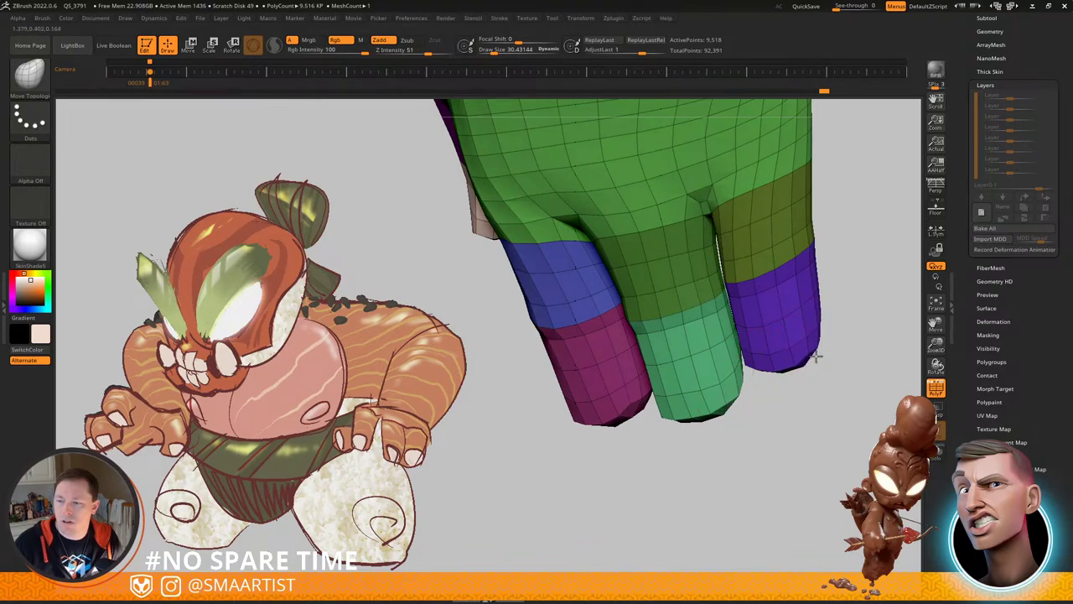
Step: Enlarge the brush to about 61.6 and adjust the finger outlines around the borders of the end segments
{"action": "right_click_drag", "start_coordinate": [817, 357], "coordinate": [829, 348]}
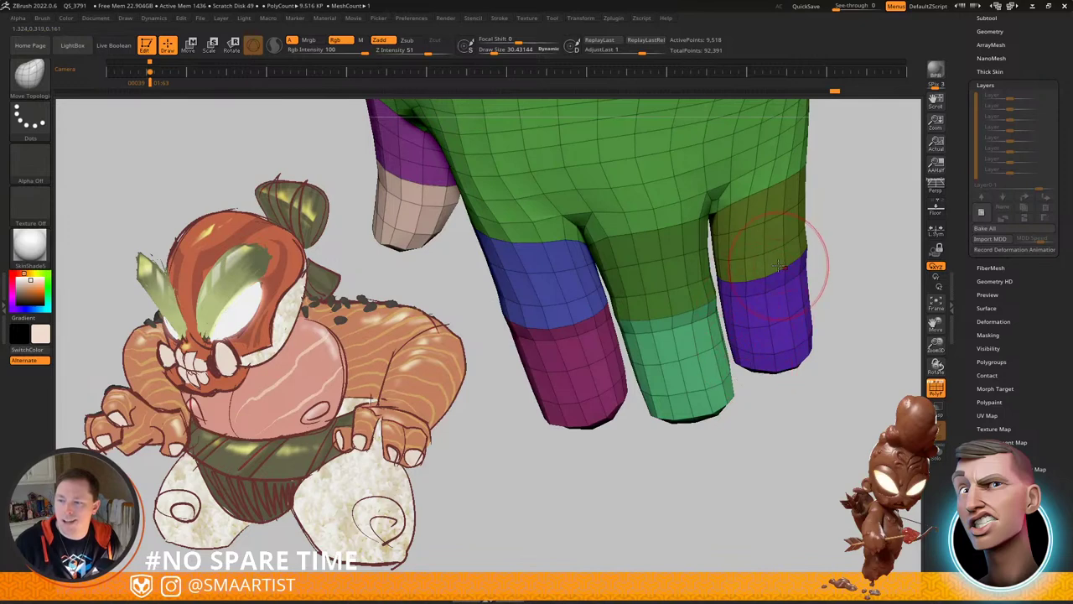
{"action": "key", "text": "s"}
{"action": "left_click_drag", "start_coordinate": [780, 266], "coordinate": [810, 260]}
{"action": "right_click_drag", "start_coordinate": [797, 267], "coordinate": [830, 305], "text": "alt"}
{"action": "right_click_drag", "start_coordinate": [558, 372], "coordinate": [552, 373]}
{"action": "left_click_drag", "start_coordinate": [554, 368], "coordinate": [550, 362]}
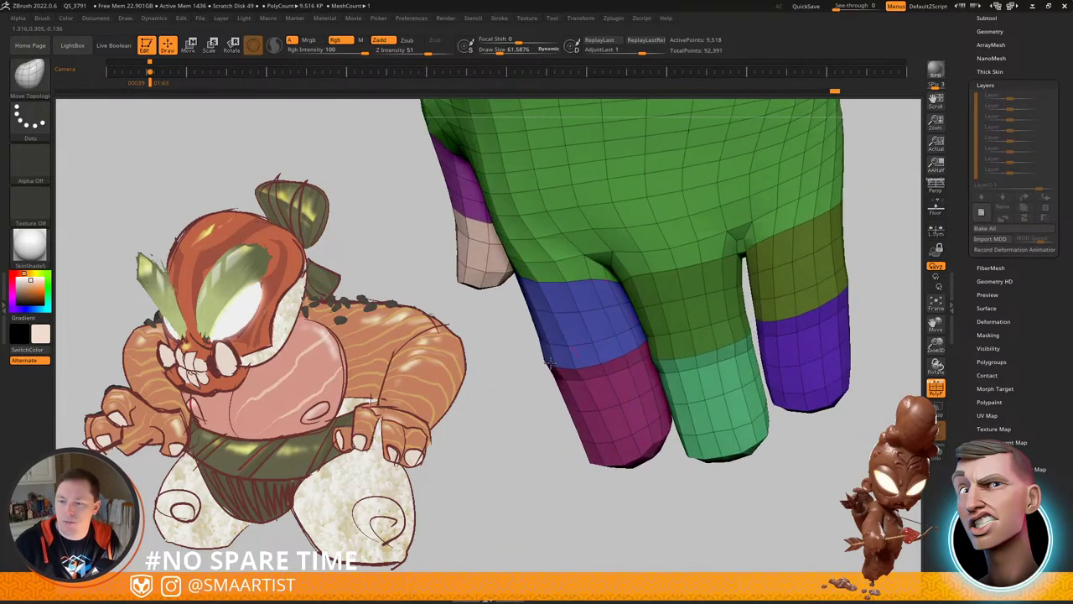
{"action": "mouse_move", "coordinate": [555, 361]}
{"action": "right_mouse_down"}
{"action": "mouse_move", "coordinate": [663, 356]}
{"action": "mouse_move", "coordinate": [711, 303]}
{"action": "mouse_move", "coordinate": [731, 349]}
{"action": "right_mouse_up"}
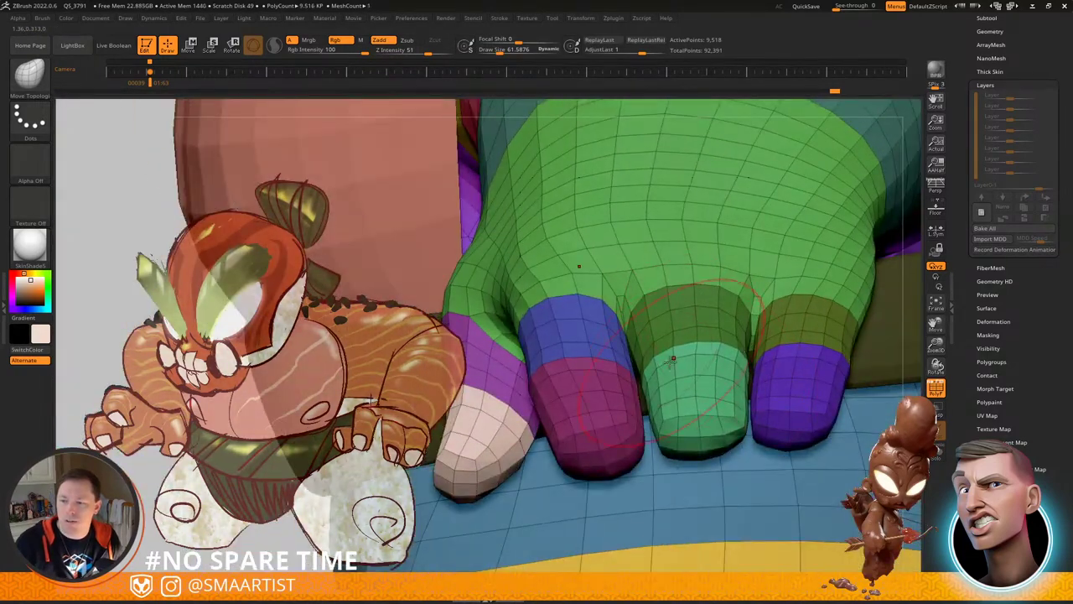
{"action": "mouse_move", "coordinate": [676, 379]}
{"action": "right_mouse_down"}
{"action": "mouse_move", "coordinate": [618, 420]}
{"action": "mouse_move", "coordinate": [680, 433]}
{"action": "mouse_move", "coordinate": [746, 467]}
{"action": "mouse_move", "coordinate": [806, 399]}
{"action": "right_mouse_up"}
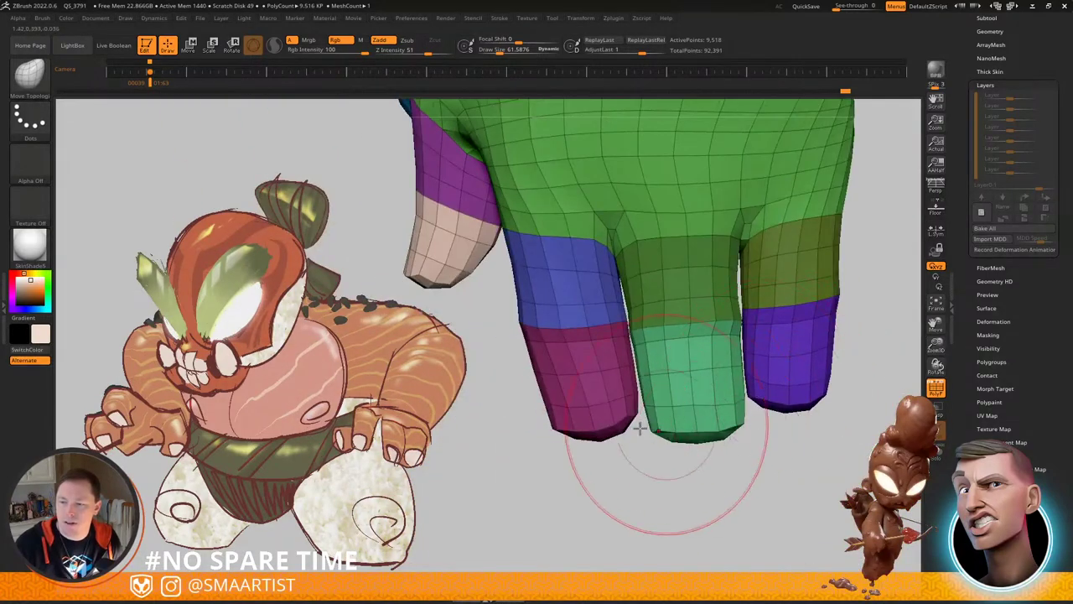
Step: Reduce the brush size to about 38.6 and round off the tips and sides of the three fingers
{"action": "key", "text": "s"}
{"action": "left_click_drag", "start_coordinate": [629, 416], "coordinate": [619, 417]}
{"action": "mouse_move", "coordinate": [619, 419]}
{"action": "right_mouse_down"}
{"action": "mouse_move", "coordinate": [626, 435]}
{"action": "mouse_move", "coordinate": [637, 413]}
{"action": "mouse_move", "coordinate": [583, 393]}
{"action": "mouse_move", "coordinate": [579, 379]}
{"action": "right_mouse_up"}
{"action": "key", "text": "s"}
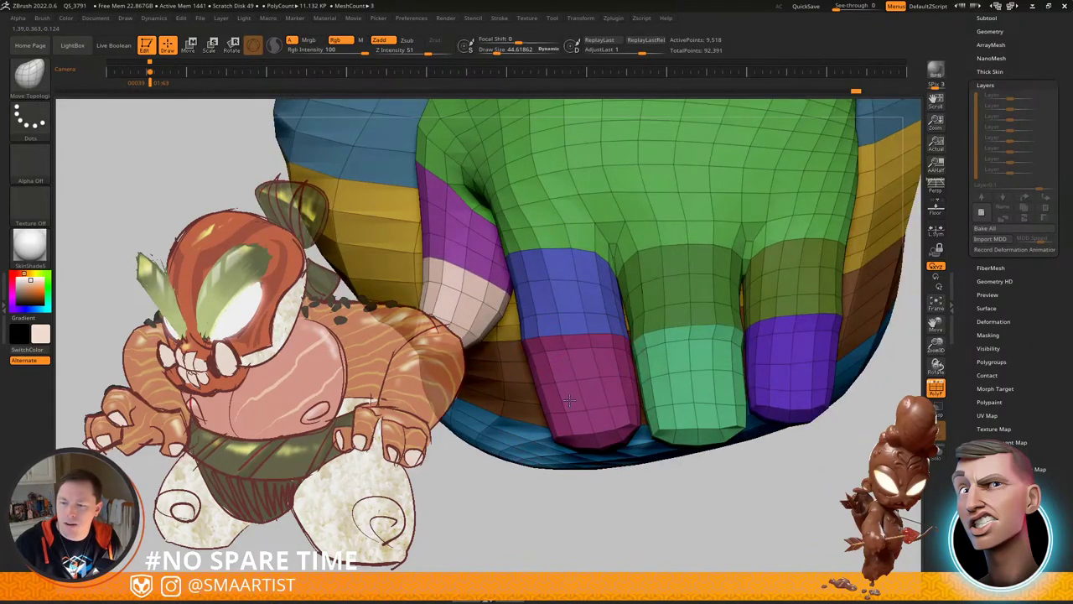
{"action": "mouse_move", "coordinate": [592, 432]}
{"action": "right_mouse_down"}
{"action": "mouse_move", "coordinate": [610, 404]}
{"action": "mouse_move", "coordinate": [654, 381]}
{"action": "mouse_move", "coordinate": [698, 378]}
{"action": "mouse_move", "coordinate": [660, 388]}
{"action": "mouse_move", "coordinate": [676, 409]}
{"action": "mouse_move", "coordinate": [626, 374]}
{"action": "right_mouse_up"}
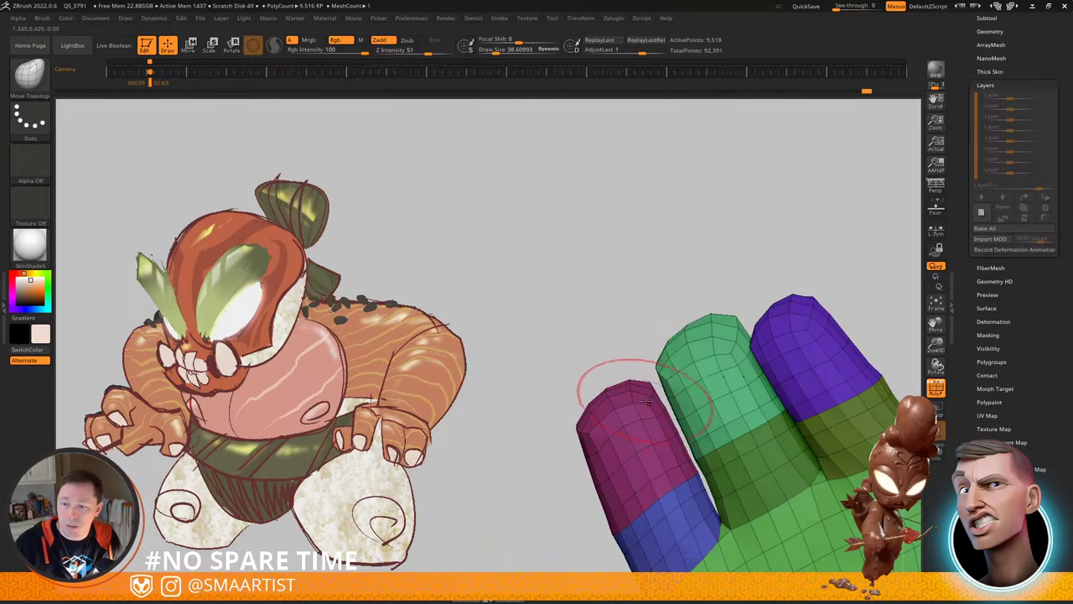
{"action": "mouse_move", "coordinate": [681, 377]}
{"action": "right_mouse_down"}
{"action": "mouse_move", "coordinate": [705, 345]}
{"action": "mouse_move", "coordinate": [738, 353]}
{"action": "right_mouse_up"}
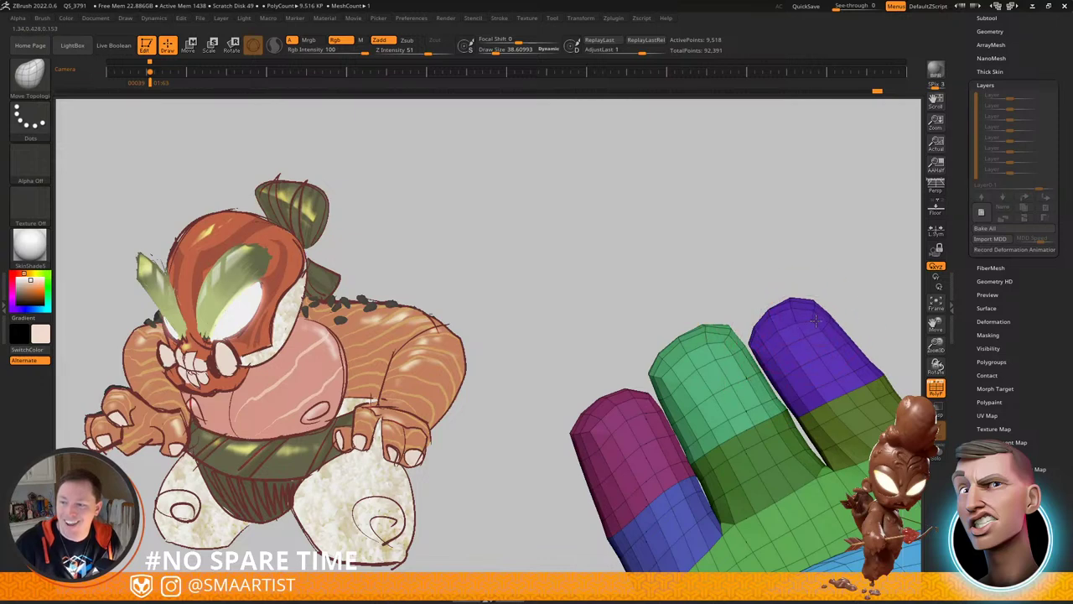
{"action": "mouse_move", "coordinate": [846, 353]}
{"action": "right_mouse_down"}
{"action": "mouse_move", "coordinate": [861, 356]}
{"action": "mouse_move", "coordinate": [847, 365]}
{"action": "mouse_move", "coordinate": [792, 307]}
{"action": "mouse_move", "coordinate": [774, 310]}
{"action": "right_mouse_up"}
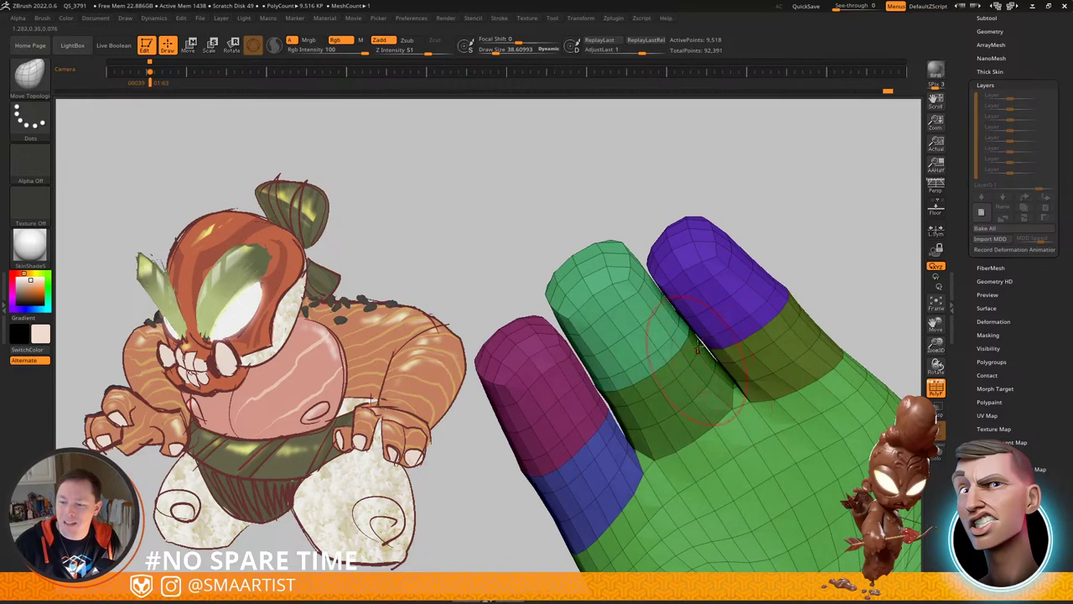
{"action": "left_click_drag", "start_coordinate": [696, 348], "coordinate": [690, 343], "text": "alt"}
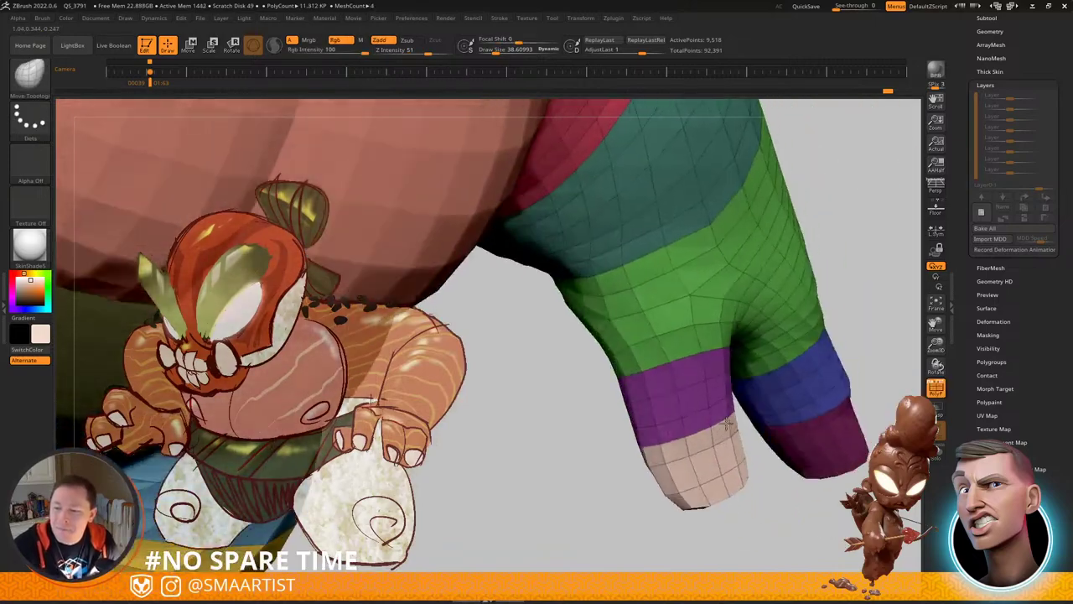
Step: Hide the polygon loops on both sides of the thumb's joint border, mask the visible geometry and unhide the loops
{"action": "left_click_drag", "start_coordinate": [727, 424], "coordinate": [689, 378]}
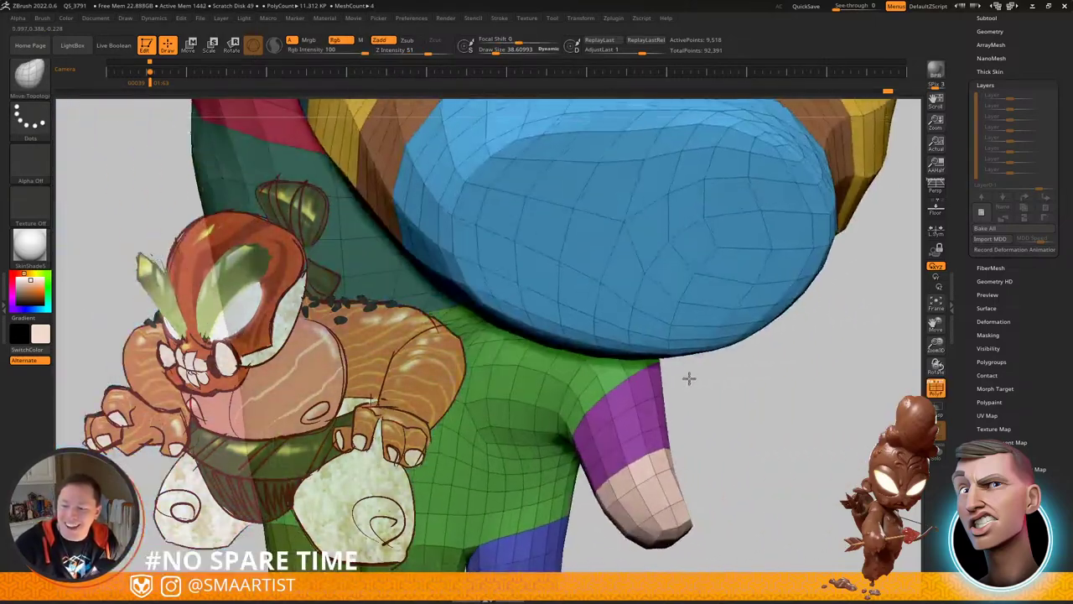
{"action": "right_click_drag", "start_coordinate": [689, 379], "coordinate": [691, 388]}
{"action": "mouse_move", "coordinate": [710, 445]}
{"action": "right_mouse_down"}
{"action": "mouse_move", "coordinate": [700, 467]}
{"action": "mouse_move", "coordinate": [725, 442]}
{"action": "mouse_move", "coordinate": [660, 405]}
{"action": "mouse_move", "coordinate": [650, 437]}
{"action": "mouse_move", "coordinate": [651, 409]}
{"action": "right_mouse_up"}
{"action": "left_click", "coordinate": [625, 394], "text": "ctrl+shift"}
{"action": "left_click", "coordinate": [628, 427], "text": "ctrl+shift"}
{"action": "left_click", "coordinate": [653, 417], "text": "ctrl"}
{"action": "left_click", "coordinate": [653, 419], "text": "ctrl+shift"}
Step: Widen the thumb's unmasked joint loops with the Move Topological brush, reducing its size to about 25.5, and clear the mask
{"action": "key", "text": "s"}
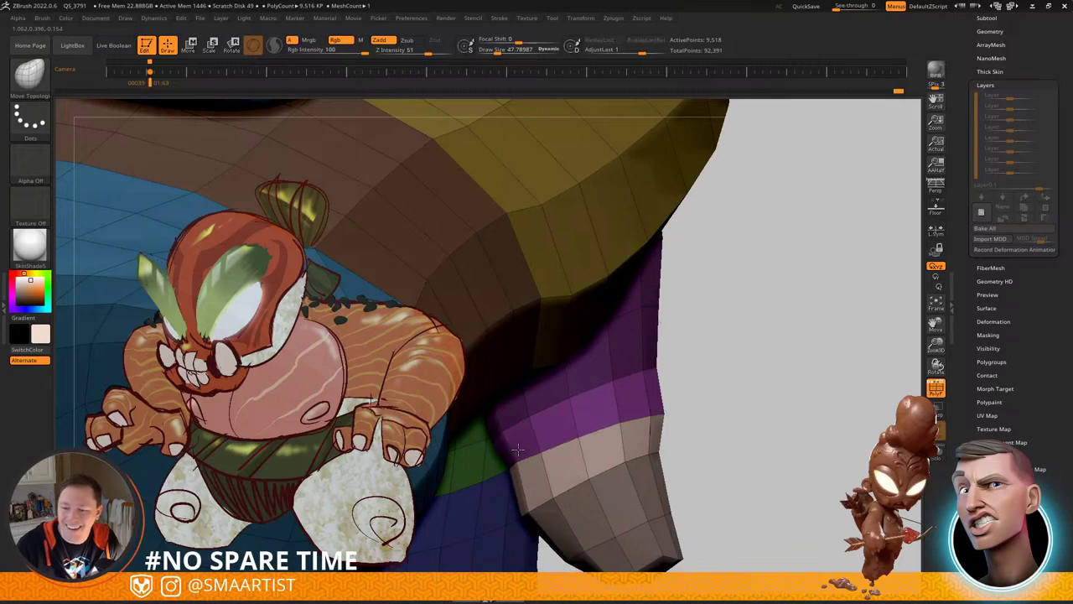
{"action": "mouse_move", "coordinate": [504, 433]}
{"action": "right_mouse_down"}
{"action": "mouse_move", "coordinate": [680, 431]}
{"action": "mouse_move", "coordinate": [771, 404]}
{"action": "right_mouse_up"}
{"action": "key", "text": "s"}
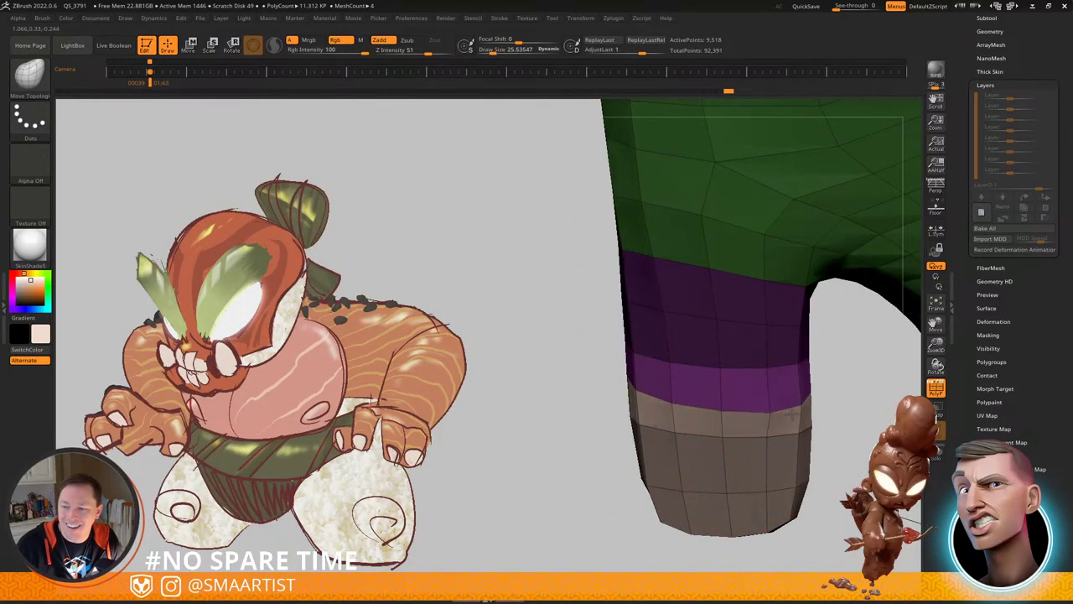
{"action": "left_click_drag", "start_coordinate": [646, 392], "coordinate": [651, 390]}
{"action": "mouse_move", "coordinate": [651, 391]}
{"action": "right_mouse_down"}
{"action": "mouse_move", "coordinate": [679, 402]}
{"action": "mouse_move", "coordinate": [685, 390]}
{"action": "mouse_move", "coordinate": [764, 435]}
{"action": "right_mouse_up"}
{"action": "right_click_drag", "start_coordinate": [730, 391], "coordinate": [641, 392], "text": "ctrl"}
{"action": "left_click_drag", "start_coordinate": [612, 395], "coordinate": [638, 428], "text": "ctrl"}
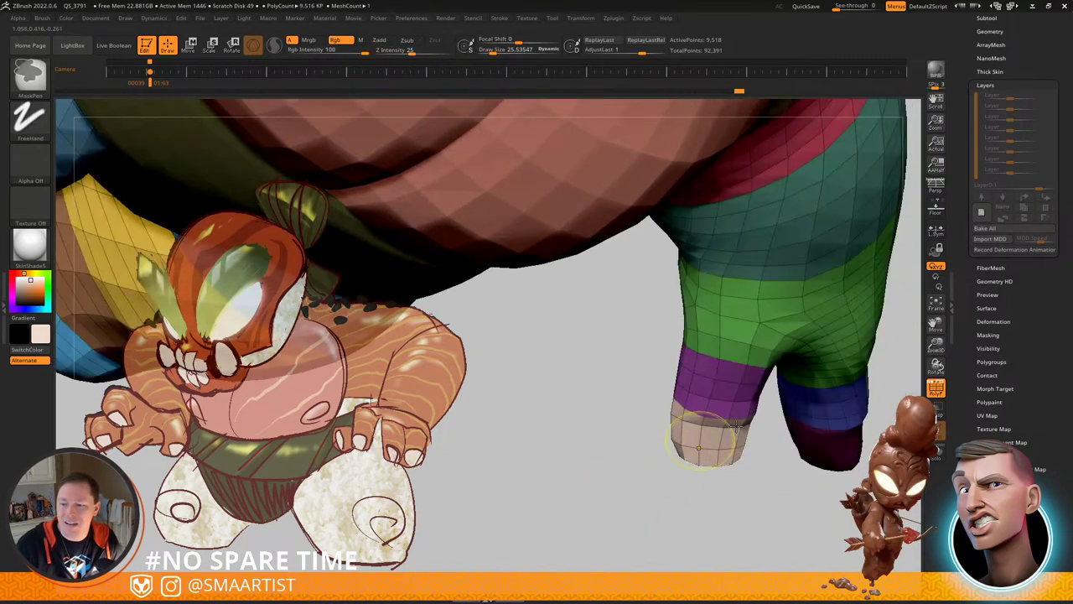
Step: Hide the hand's wireframe, switch to the Chest subtool and display its wireframe
{"action": "key", "text": "shift+f"}
{"action": "right_click_drag", "start_coordinate": [749, 462], "coordinate": [725, 368], "text": "ctrl"}
{"action": "left_click_drag", "start_coordinate": [724, 367], "coordinate": [758, 355]}
{"action": "mouse_move", "coordinate": [798, 335]}
{"action": "right_mouse_down"}
{"action": "mouse_move", "coordinate": [680, 336]}
{"action": "mouse_move", "coordinate": [725, 421]}
{"action": "mouse_move", "coordinate": [704, 398]}
{"action": "mouse_move", "coordinate": [745, 405]}
{"action": "right_mouse_up"}
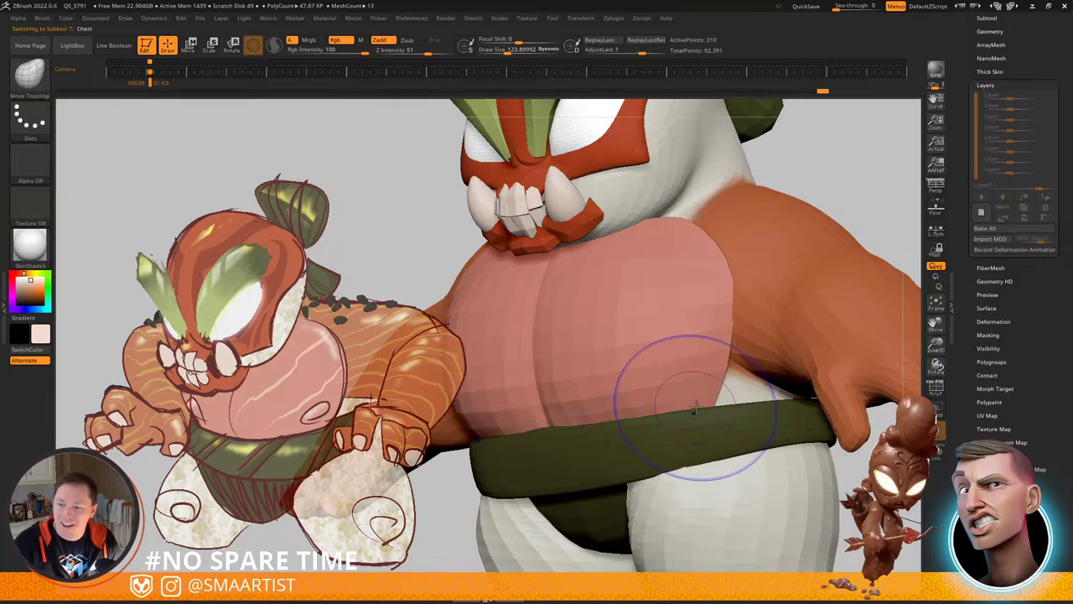
{"action": "key", "text": "shift+f"}
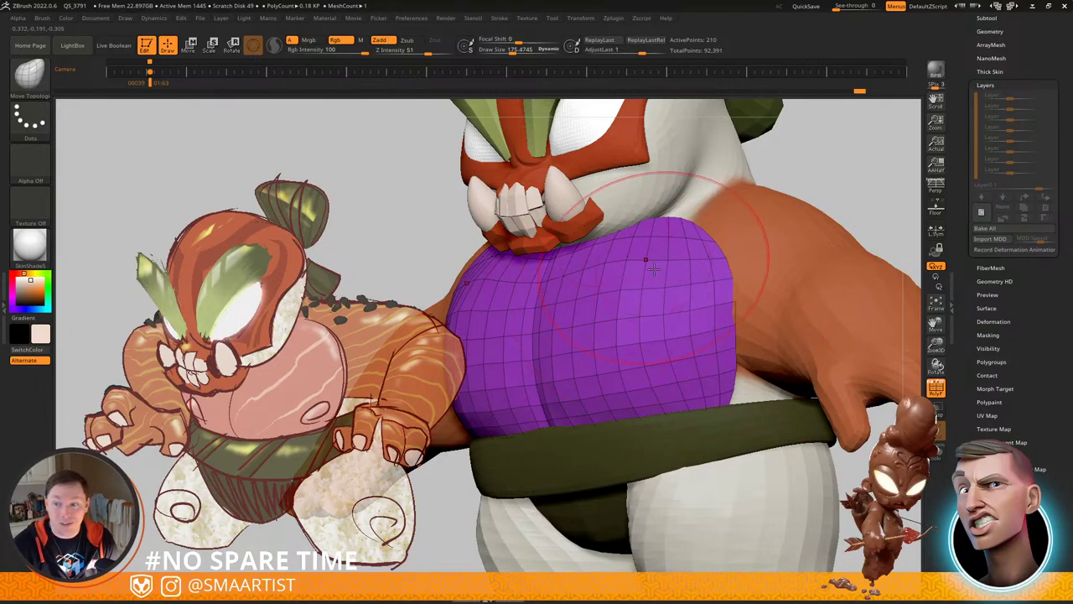
Step: Adjust the chest's lower side with the Move Topological brush, smooth its upper surface and reduce the brush size to about 103.9
{"action": "right_click_drag", "start_coordinate": [655, 270], "coordinate": [528, 311]}
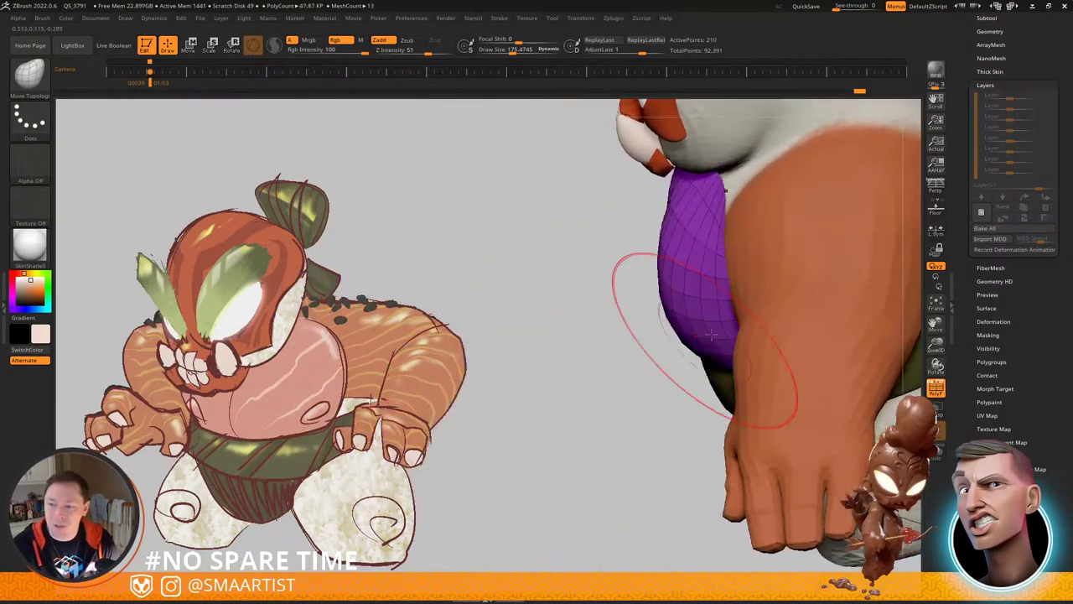
{"action": "mouse_move", "coordinate": [714, 299]}
{"action": "right_mouse_down"}
{"action": "mouse_move", "coordinate": [738, 255]}
{"action": "mouse_move", "coordinate": [713, 310]}
{"action": "mouse_move", "coordinate": [733, 304]}
{"action": "mouse_move", "coordinate": [705, 326]}
{"action": "mouse_move", "coordinate": [719, 369]}
{"action": "right_mouse_up"}
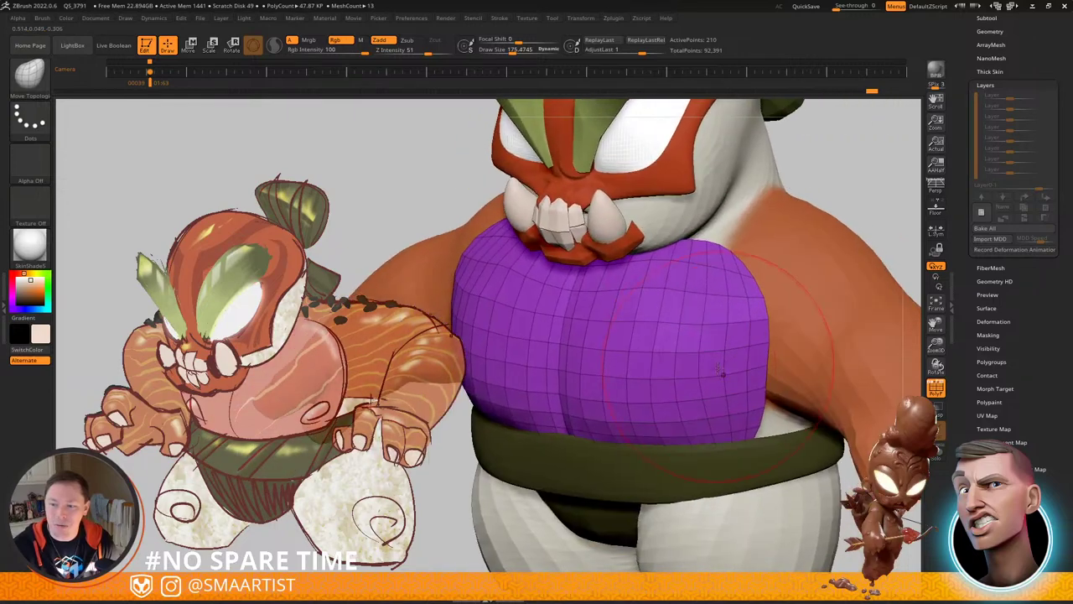
{"action": "left_click_drag", "start_coordinate": [715, 378], "coordinate": [706, 379]}
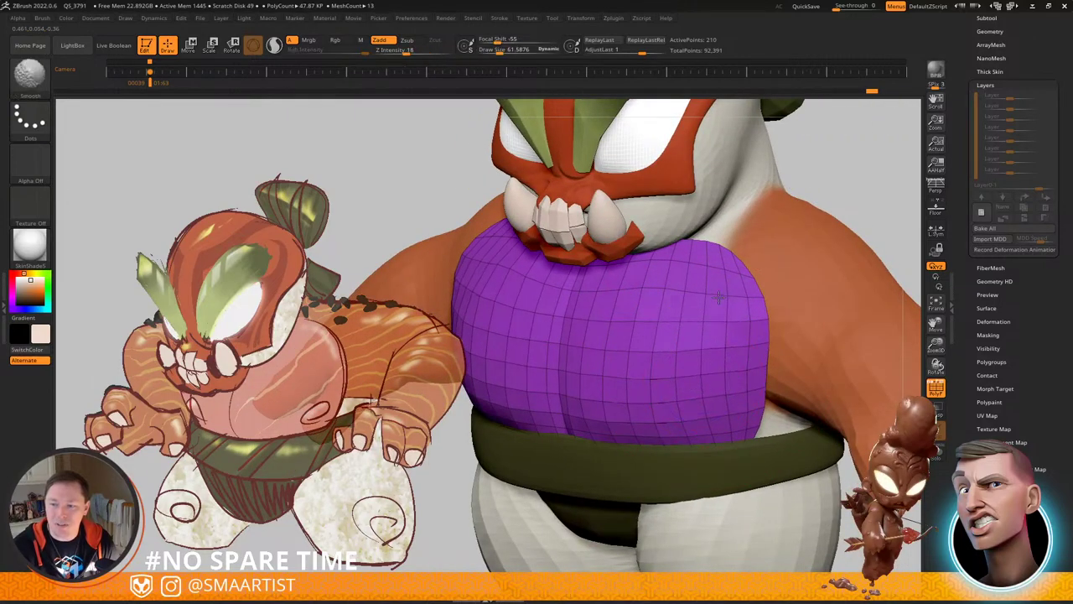
{"action": "left_click_drag", "start_coordinate": [719, 298], "coordinate": [723, 320], "text": "shift"}
{"action": "left_click_drag", "start_coordinate": [655, 268], "coordinate": [657, 277], "text": "shift"}
{"action": "right_click_drag", "start_coordinate": [658, 277], "coordinate": [714, 309]}
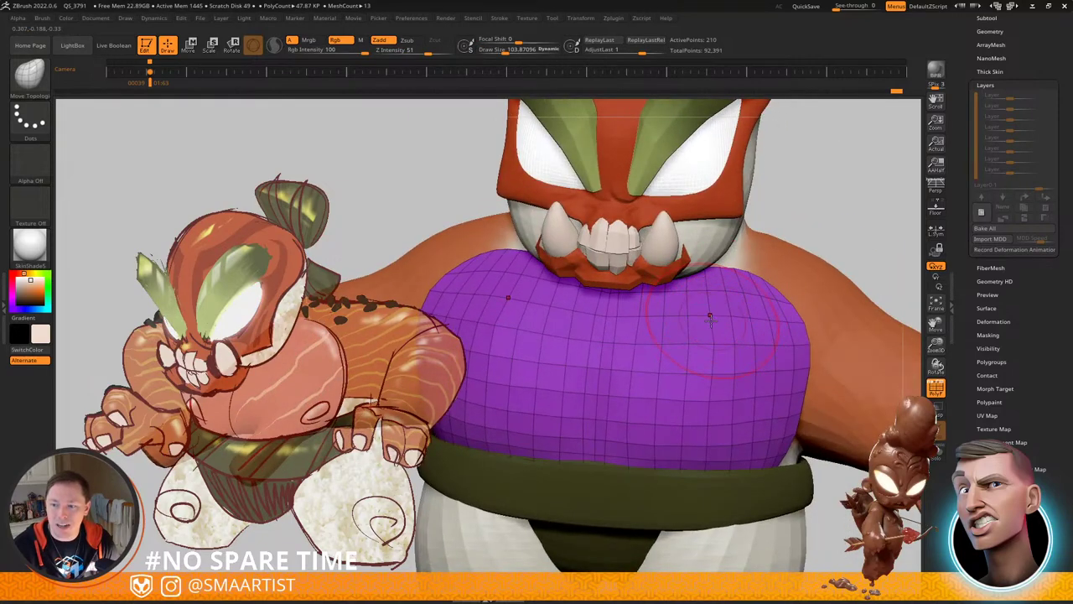
{"action": "left_click_drag", "start_coordinate": [714, 352], "coordinate": [716, 374], "text": "shift"}
{"action": "mouse_move", "coordinate": [717, 377]}
{"action": "right_mouse_down"}
{"action": "mouse_move", "coordinate": [759, 399]}
{"action": "mouse_move", "coordinate": [744, 440]}
{"action": "right_mouse_up"}
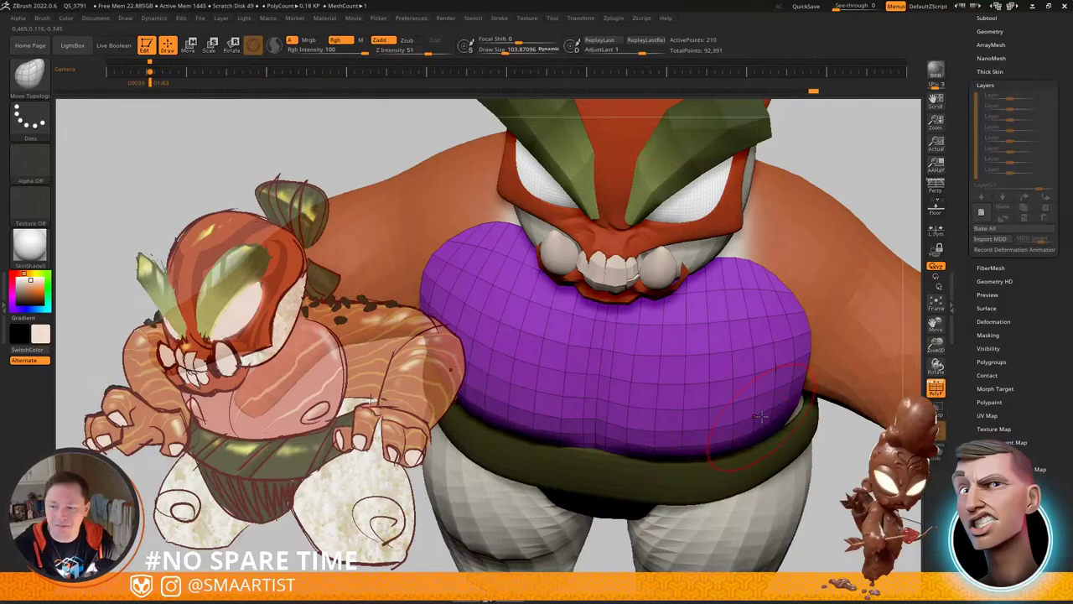
Step: Hide the chest's wireframe and examine its shape from the front, below and side
{"action": "right_click_drag", "start_coordinate": [780, 379], "coordinate": [813, 367], "text": "alt"}
{"action": "mouse_move", "coordinate": [704, 405]}
{"action": "right_mouse_down"}
{"action": "mouse_move", "coordinate": [714, 354]}
{"action": "mouse_move", "coordinate": [731, 356]}
{"action": "right_mouse_up"}
{"action": "right_click_drag", "start_coordinate": [743, 400], "coordinate": [775, 430]}
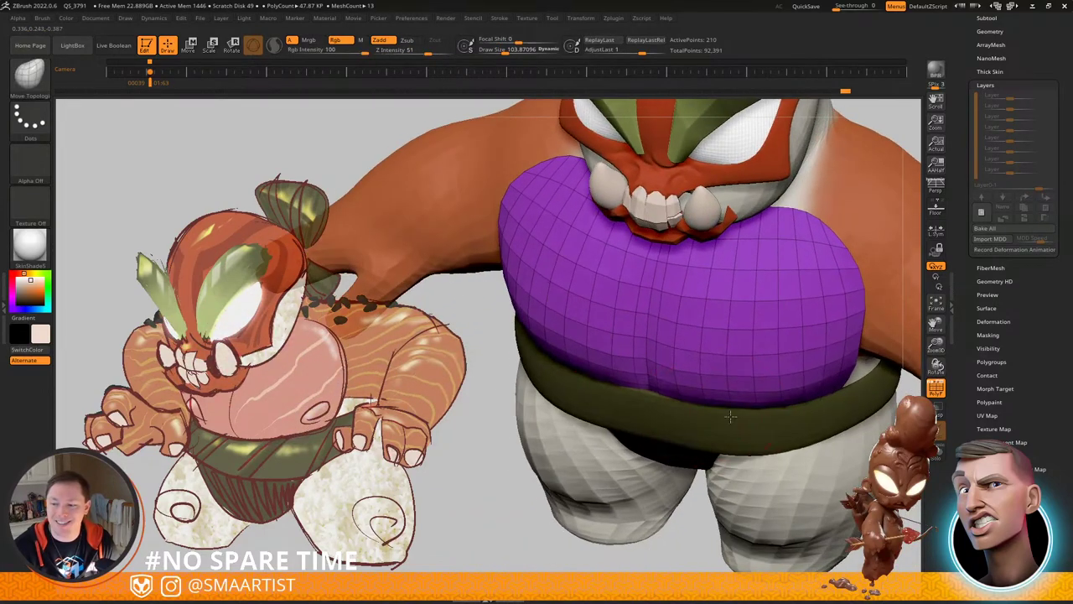
{"action": "mouse_move", "coordinate": [832, 402]}
{"action": "right_mouse_down"}
{"action": "mouse_move", "coordinate": [728, 369]}
{"action": "mouse_move", "coordinate": [811, 387]}
{"action": "mouse_move", "coordinate": [815, 430]}
{"action": "mouse_move", "coordinate": [731, 373]}
{"action": "mouse_move", "coordinate": [749, 390]}
{"action": "mouse_move", "coordinate": [738, 352]}
{"action": "right_mouse_up"}
{"action": "key", "text": "shift+f"}
{"action": "mouse_move", "coordinate": [738, 353]}
{"action": "right_mouse_down"}
{"action": "mouse_move", "coordinate": [713, 369]}
{"action": "mouse_move", "coordinate": [740, 381]}
{"action": "mouse_move", "coordinate": [743, 354]}
{"action": "mouse_move", "coordinate": [779, 335]}
{"action": "mouse_move", "coordinate": [725, 335]}
{"action": "mouse_move", "coordinate": [780, 411]}
{"action": "right_mouse_up"}
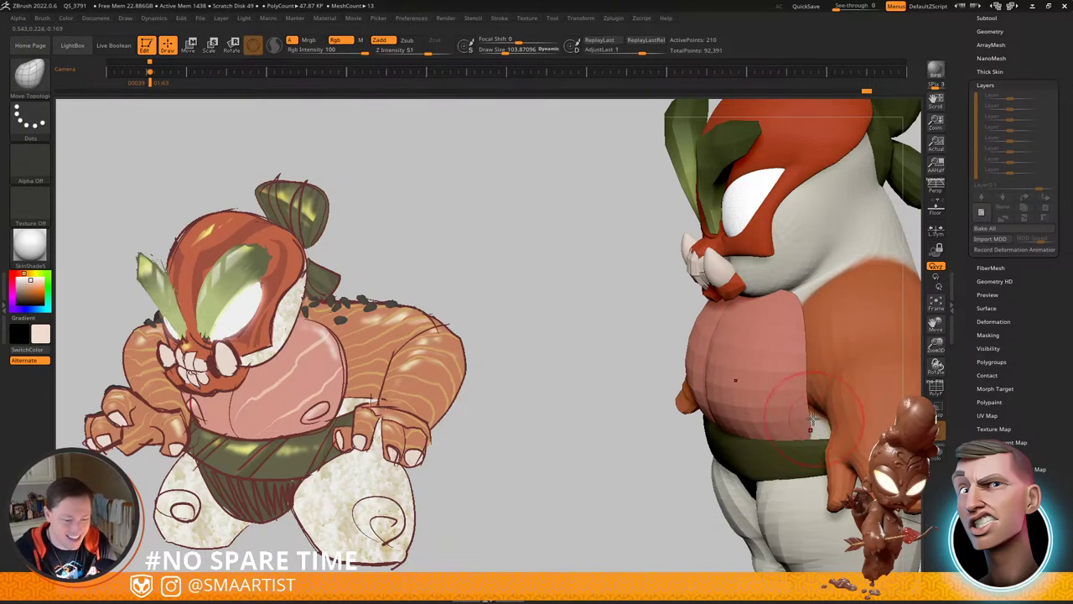
Step: Extrude all of the chest's polygons with the ZModeler brush to give the piece thickness
{"action": "key", "text": "b"}
{"action": "key", "text": "z"}
{"action": "key", "text": "m"}
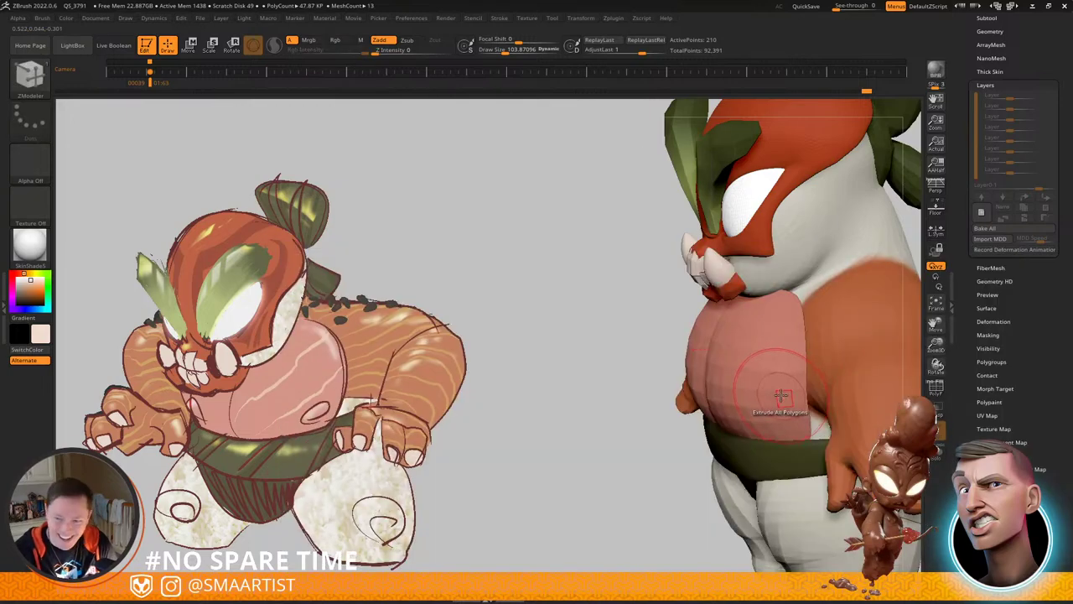
{"action": "key", "text": "space"}
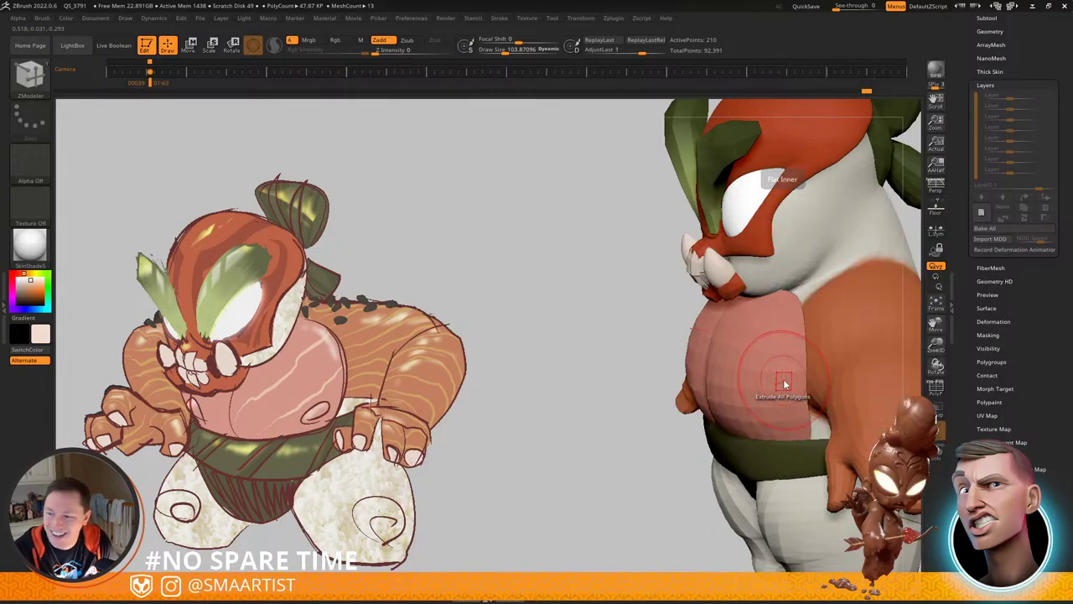
{"action": "mouse_move", "coordinate": [832, 388]}
{"action": "right_mouse_down"}
{"action": "mouse_move", "coordinate": [772, 373]}
{"action": "mouse_move", "coordinate": [818, 348]}
{"action": "mouse_move", "coordinate": [811, 386]}
{"action": "mouse_move", "coordinate": [821, 410]}
{"action": "mouse_move", "coordinate": [750, 353]}
{"action": "mouse_move", "coordinate": [768, 354]}
{"action": "mouse_move", "coordinate": [754, 328]}
{"action": "right_mouse_up"}
Step: Isolate the chest with its wireframe displayed, hide the extruded shell's back faces and delete the hidden polygons
{"action": "key", "text": "ctrl+shift+s"}
{"action": "key", "text": "shift+f"}
{"action": "left_click", "coordinate": [770, 353], "text": "ctrl+shift"}
{"action": "right_click_drag", "start_coordinate": [754, 328], "coordinate": [696, 310]}
{"action": "left_click_drag", "start_coordinate": [761, 247], "coordinate": [842, 314], "text": "ctrl+shift"}
{"action": "left_click_drag", "start_coordinate": [1011, 55], "coordinate": [1002, 190]}
{"action": "left_click", "coordinate": [998, 206]}
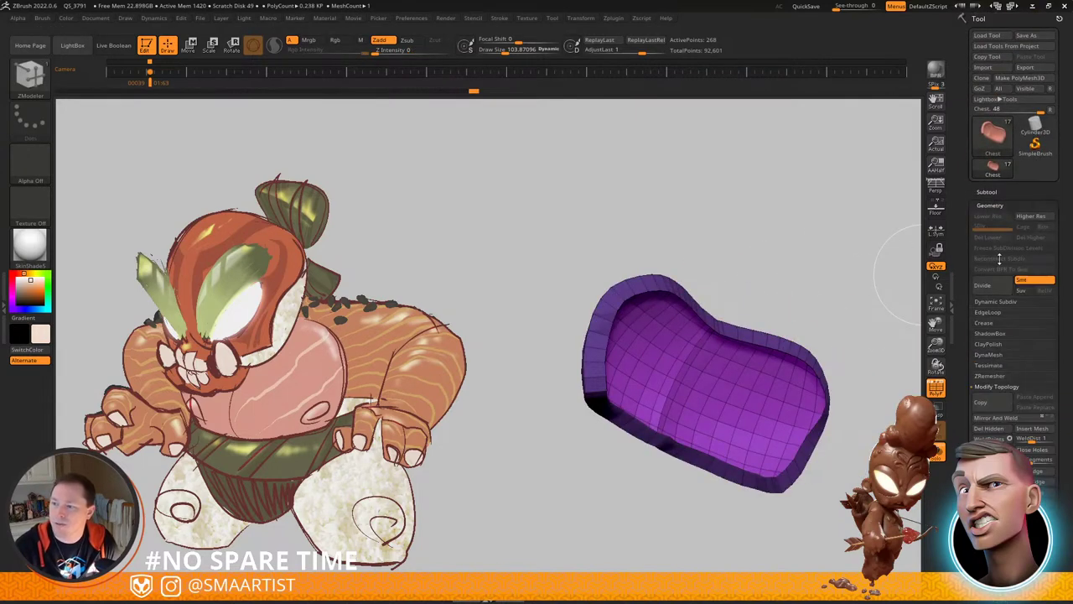
{"action": "left_click", "coordinate": [989, 429]}
Step: Flip the chest's normals in its display properties, bring back the whole character and hide the wireframe
{"action": "right_click_drag", "start_coordinate": [847, 369], "coordinate": [735, 282], "text": "alt"}
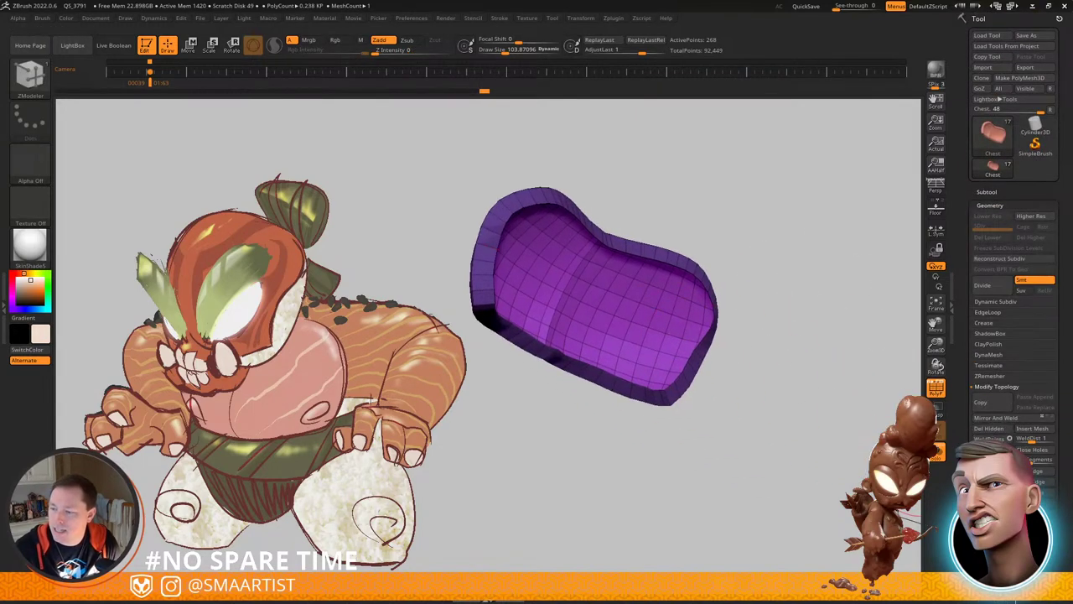
{"action": "left_click_drag", "start_coordinate": [1015, 407], "coordinate": [1014, 59]}
{"action": "left_click_drag", "start_coordinate": [1015, 151], "coordinate": [1015, 75]}
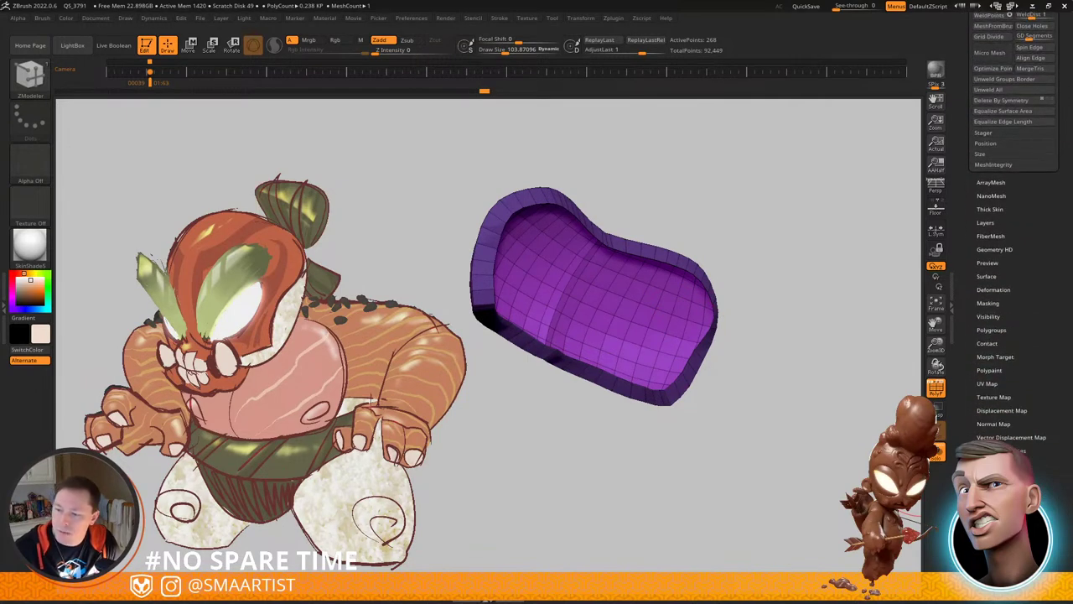
{"action": "left_click", "coordinate": [1007, 450]}
{"action": "left_click", "coordinate": [999, 333]}
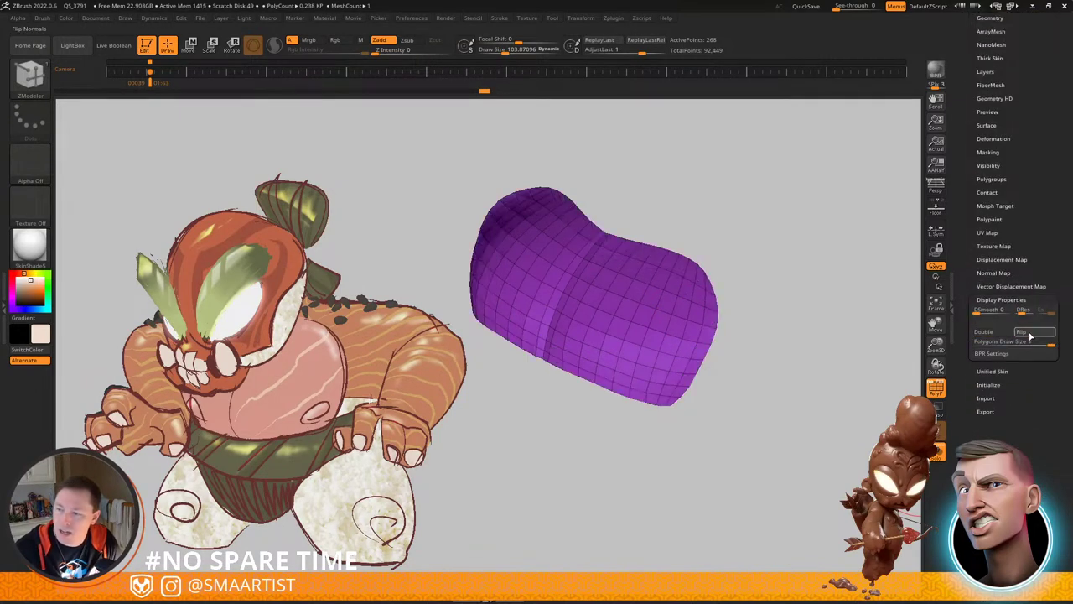
{"action": "left_click_drag", "start_coordinate": [725, 364], "coordinate": [788, 381]}
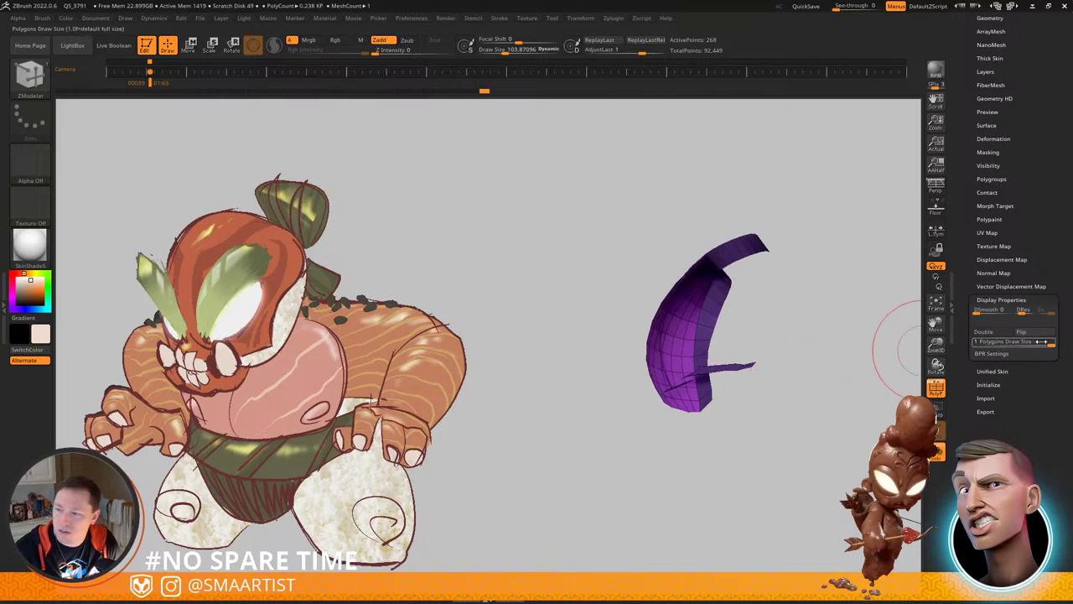
{"action": "left_click", "coordinate": [1023, 333]}
{"action": "mouse_move", "coordinate": [734, 299]}
{"action": "right_mouse_down"}
{"action": "mouse_move", "coordinate": [771, 336]}
{"action": "mouse_move", "coordinate": [732, 312]}
{"action": "mouse_move", "coordinate": [713, 325]}
{"action": "mouse_move", "coordinate": [717, 378]}
{"action": "mouse_move", "coordinate": [724, 372]}
{"action": "mouse_move", "coordinate": [735, 394]}
{"action": "mouse_move", "coordinate": [729, 384]}
{"action": "right_mouse_up"}
{"action": "key", "text": "ctrl+shift+s"}
{"action": "key", "text": "shift+f"}
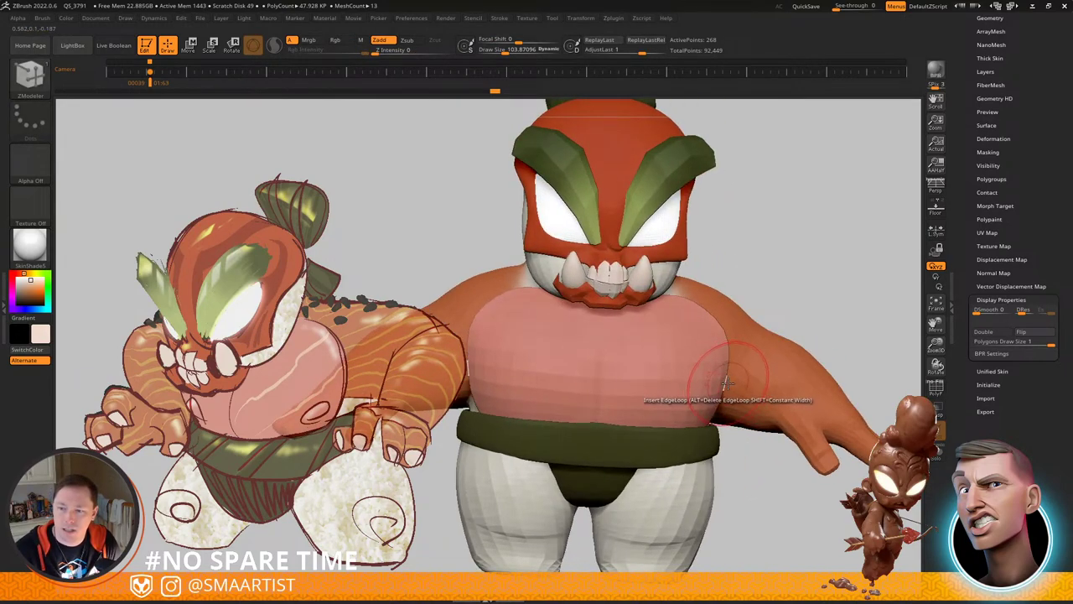
Step: Choose the Move brush, enlarge it to about 157.3 and check how the chest's upper edge meets the jaw
{"action": "key", "text": "b"}
{"action": "key", "text": "m"}
{"action": "key", "text": "v"}
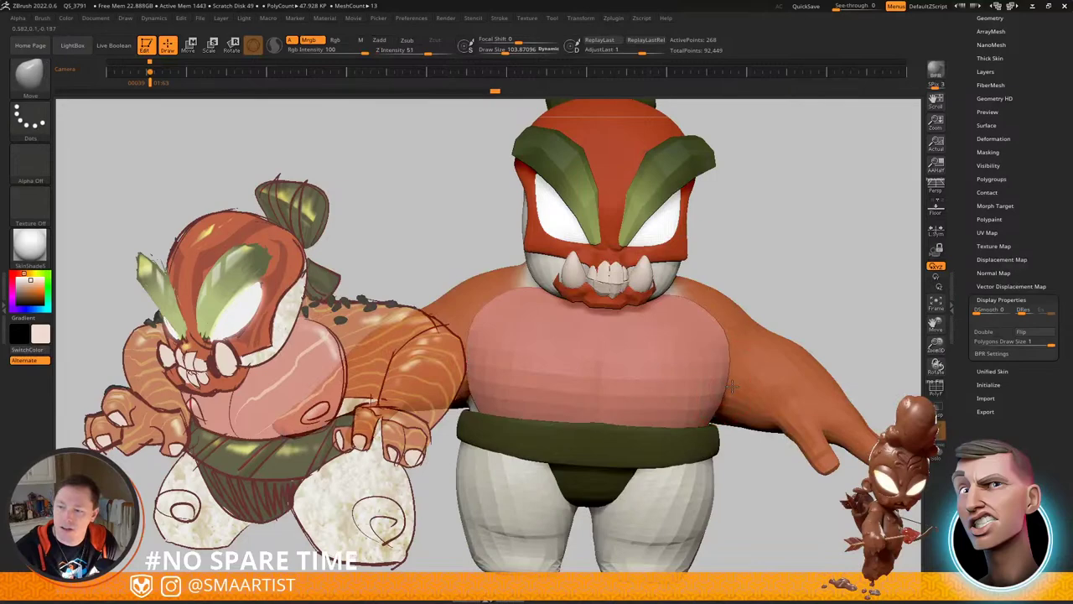
{"action": "mouse_move", "coordinate": [730, 379]}
{"action": "right_mouse_down", "text": "ctrl"}
{"action": "mouse_move", "coordinate": [708, 352]}
{"action": "mouse_move", "coordinate": [713, 369]}
{"action": "mouse_move", "coordinate": [707, 338]}
{"action": "mouse_move", "coordinate": [650, 336]}
{"action": "mouse_move", "coordinate": [676, 293]}
{"action": "mouse_move", "coordinate": [688, 324]}
{"action": "mouse_move", "coordinate": [705, 321]}
{"action": "mouse_move", "coordinate": [690, 345]}
{"action": "mouse_move", "coordinate": [687, 291]}
{"action": "mouse_move", "coordinate": [674, 298]}
{"action": "mouse_move", "coordinate": [683, 302]}
{"action": "right_mouse_up", "text": "ctrl"}
{"action": "key", "text": "shift+t"}
{"action": "key", "text": "ctrl+t"}
{"action": "mouse_move", "coordinate": [683, 302]}
{"action": "right_mouse_down"}
{"action": "mouse_move", "coordinate": [704, 298]}
{"action": "mouse_move", "coordinate": [669, 323]}
{"action": "mouse_move", "coordinate": [620, 322]}
{"action": "mouse_move", "coordinate": [671, 312]}
{"action": "mouse_move", "coordinate": [622, 299]}
{"action": "right_mouse_up"}
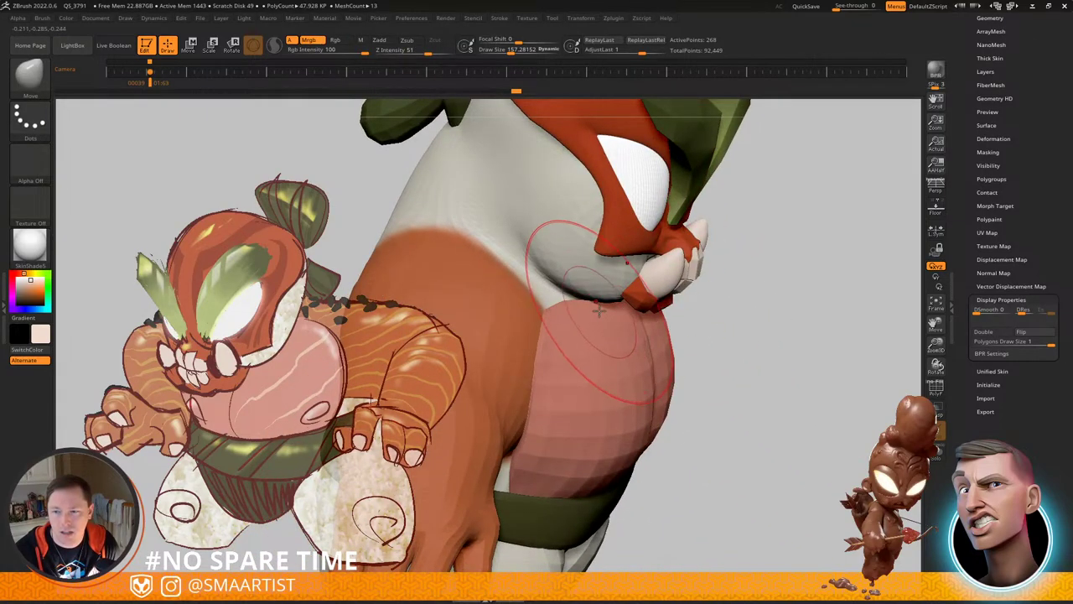
{"action": "mouse_move", "coordinate": [605, 316]}
{"action": "right_mouse_down"}
{"action": "mouse_move", "coordinate": [623, 305]}
{"action": "mouse_move", "coordinate": [577, 317]}
{"action": "mouse_move", "coordinate": [689, 322]}
{"action": "right_mouse_up"}
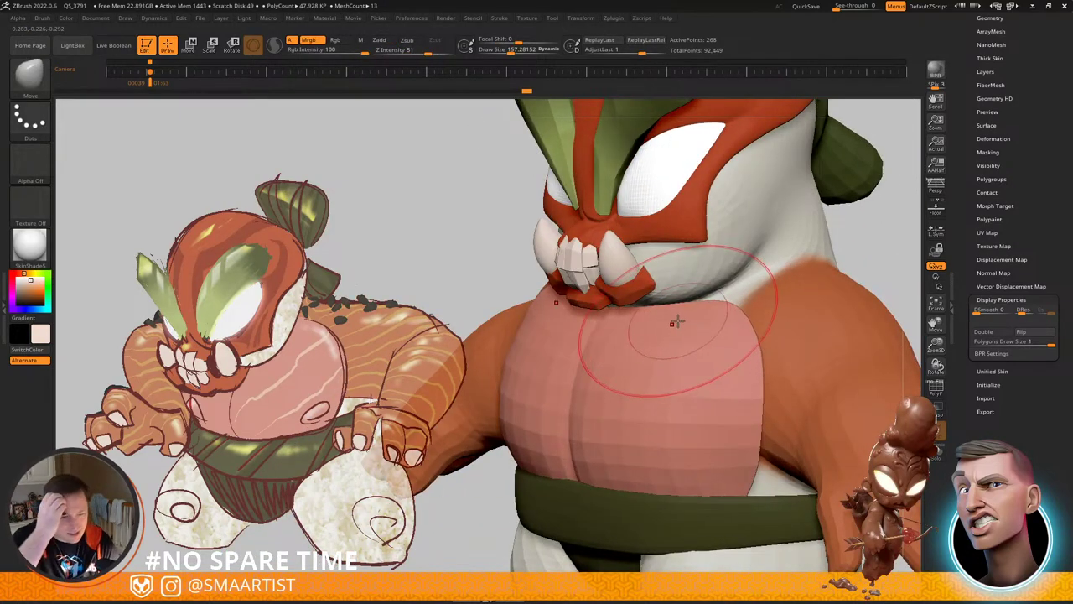
Step: Isolate the chest with its wireframe and insert a single edge loop around its side rim with the ZModeler brush
{"action": "key", "text": "shift+f"}
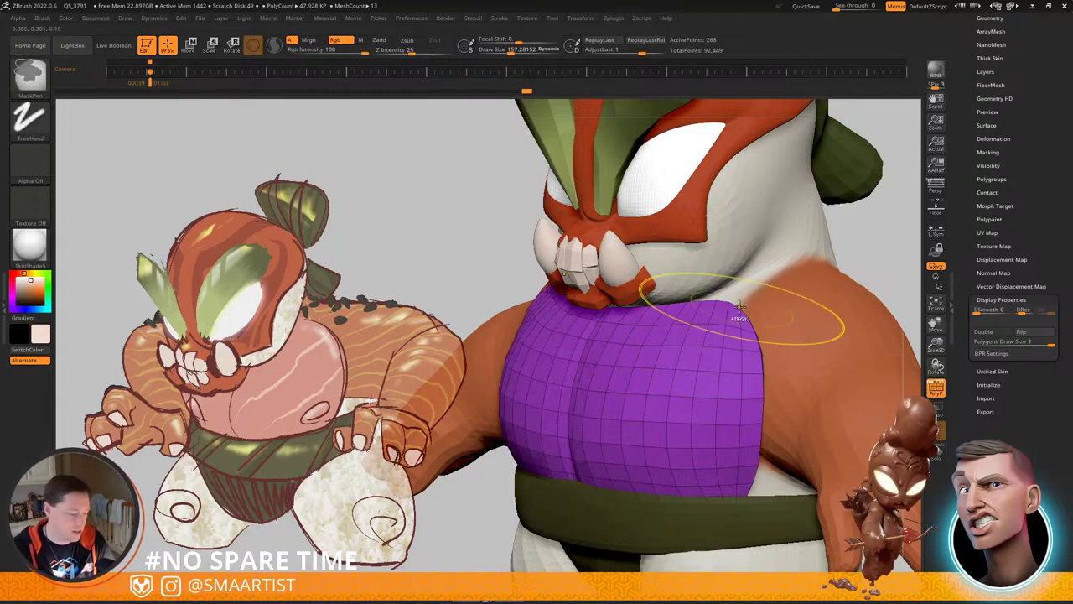
{"action": "key", "text": "ctrl+f"}
{"action": "mouse_move", "coordinate": [728, 324]}
{"action": "right_mouse_down"}
{"action": "mouse_move", "coordinate": [760, 312]}
{"action": "mouse_move", "coordinate": [767, 319]}
{"action": "mouse_move", "coordinate": [750, 341]}
{"action": "right_mouse_up"}
{"action": "key", "text": "b"}
{"action": "key", "text": "z"}
{"action": "key", "text": "m"}
{"action": "left_click", "coordinate": [756, 321]}
Step: Mask the new rim loop with ZModeler's Mask edge action targeting EdgeLoop Partial, and invert the mask
{"action": "key", "text": "space"}
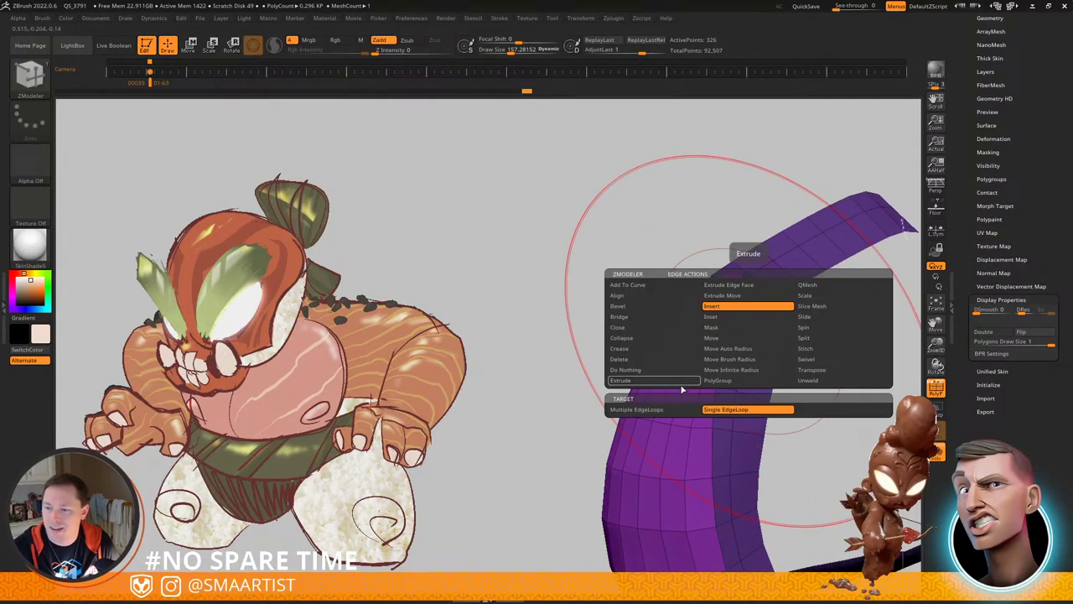
{"action": "left_click", "coordinate": [728, 329]}
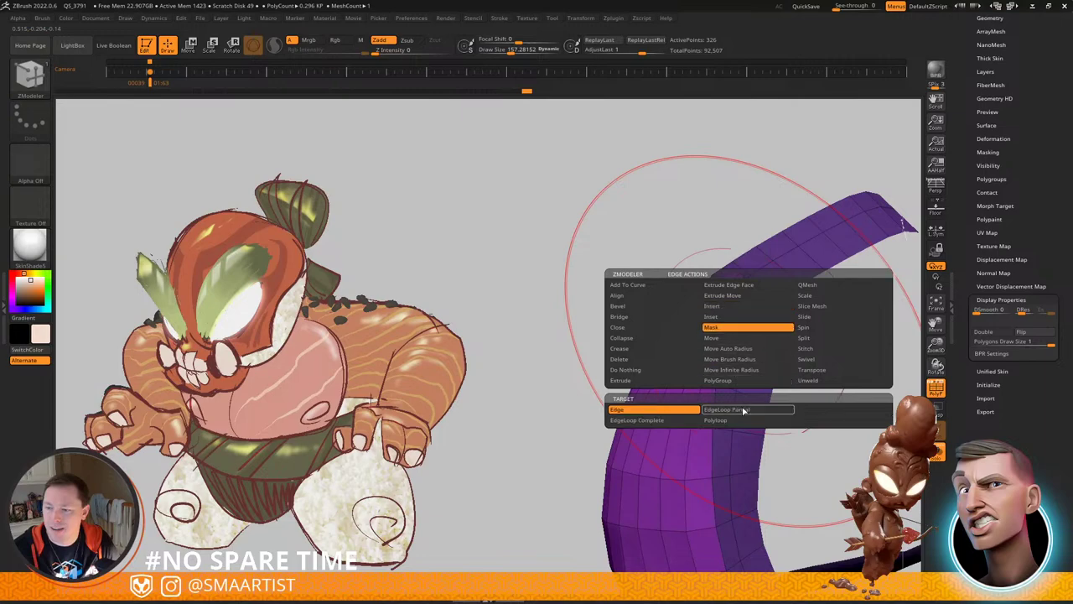
{"action": "left_click", "coordinate": [744, 411]}
{"action": "left_click", "coordinate": [753, 337]}
{"action": "left_click", "coordinate": [660, 223], "text": "ctrl"}
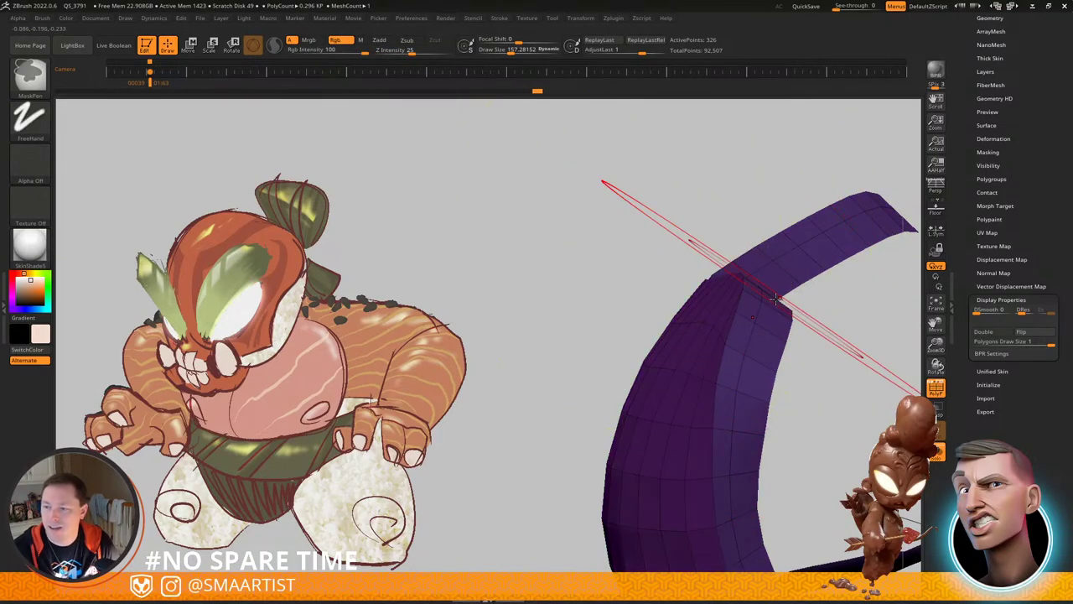
Step: Inflate the chest's unmasked rim loop with the Inflat brush at intensity 10 and clear the mask
{"action": "key", "text": "b"}
{"action": "key", "text": "i"}
{"action": "key", "text": "n"}
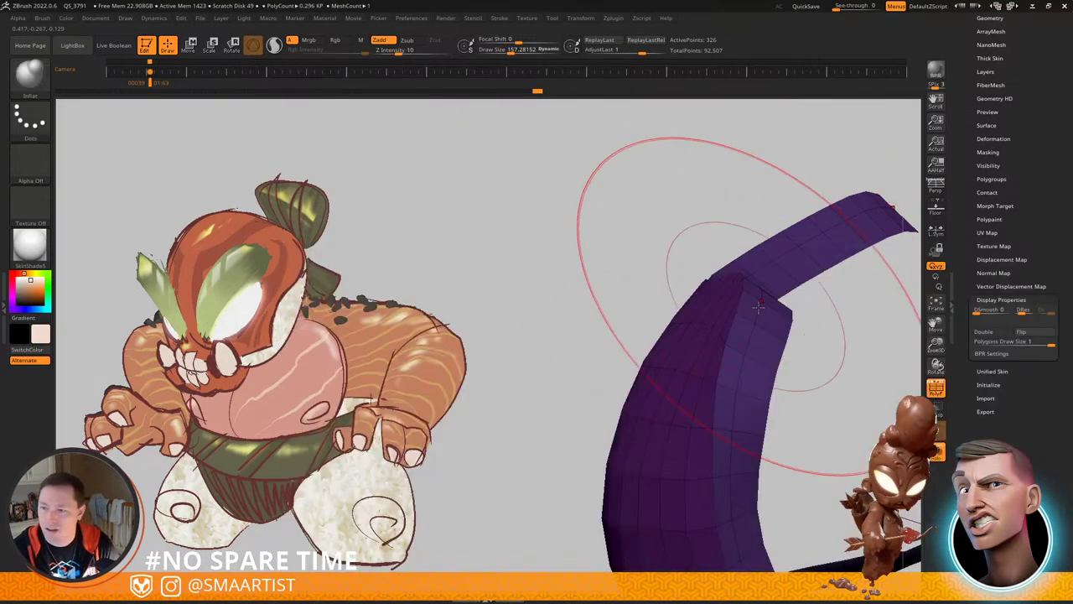
{"action": "left_click_drag", "start_coordinate": [759, 304], "coordinate": [738, 356]}
{"action": "left_click_drag", "start_coordinate": [737, 444], "coordinate": [730, 428]}
{"action": "mouse_move", "coordinate": [728, 423]}
{"action": "right_mouse_down"}
{"action": "mouse_move", "coordinate": [701, 343]}
{"action": "mouse_move", "coordinate": [703, 369]}
{"action": "right_mouse_up"}
{"action": "left_click_drag", "start_coordinate": [705, 399], "coordinate": [693, 425]}
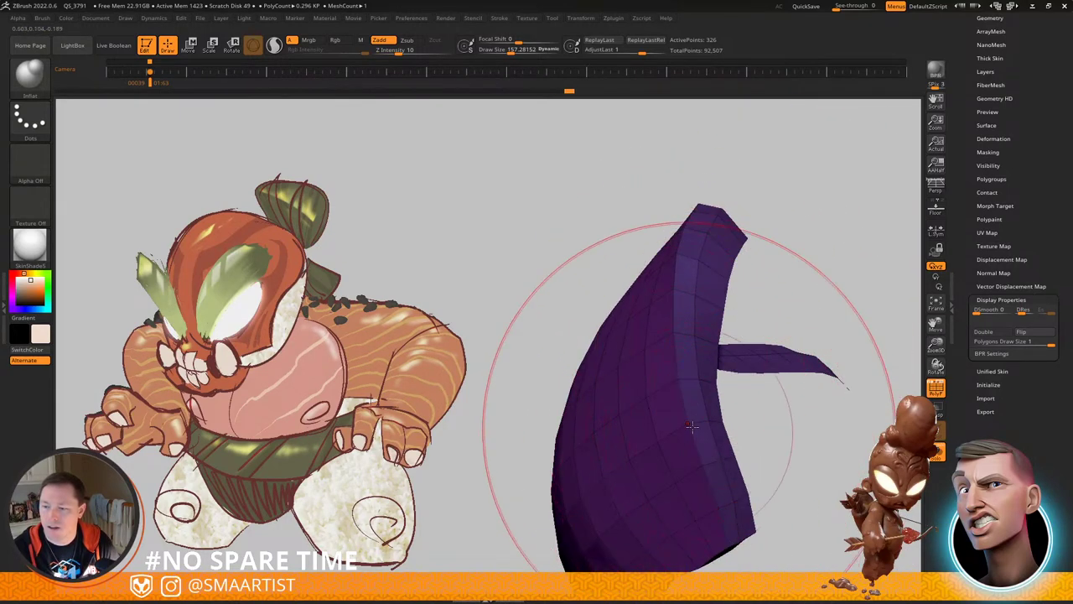
{"action": "mouse_move", "coordinate": [693, 426]}
{"action": "right_mouse_down"}
{"action": "mouse_move", "coordinate": [693, 411]}
{"action": "mouse_move", "coordinate": [651, 420]}
{"action": "right_mouse_up"}
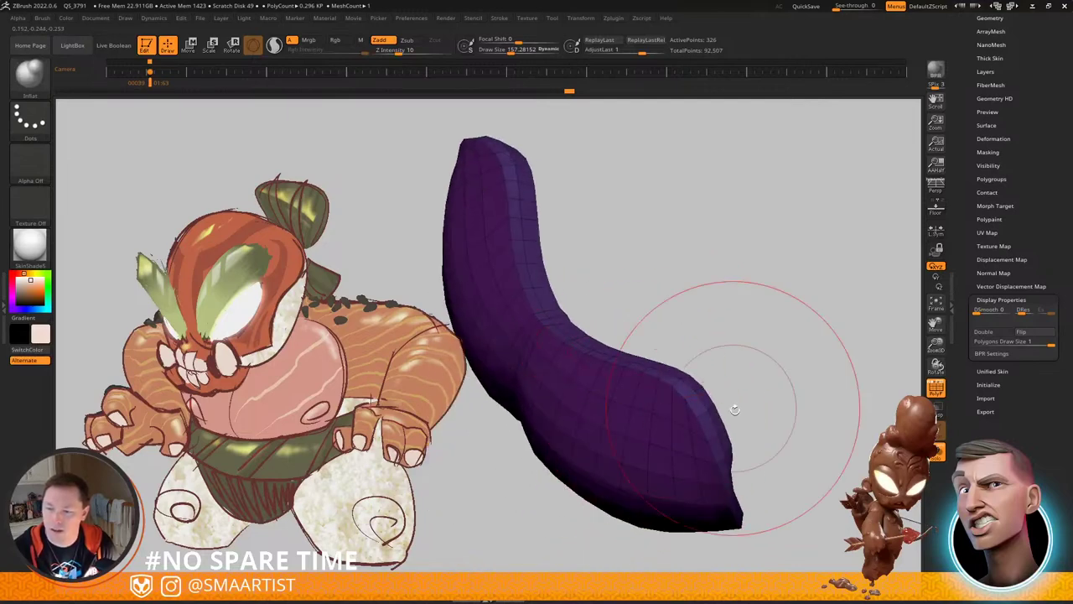
{"action": "right_click_drag", "start_coordinate": [717, 406], "coordinate": [678, 365]}
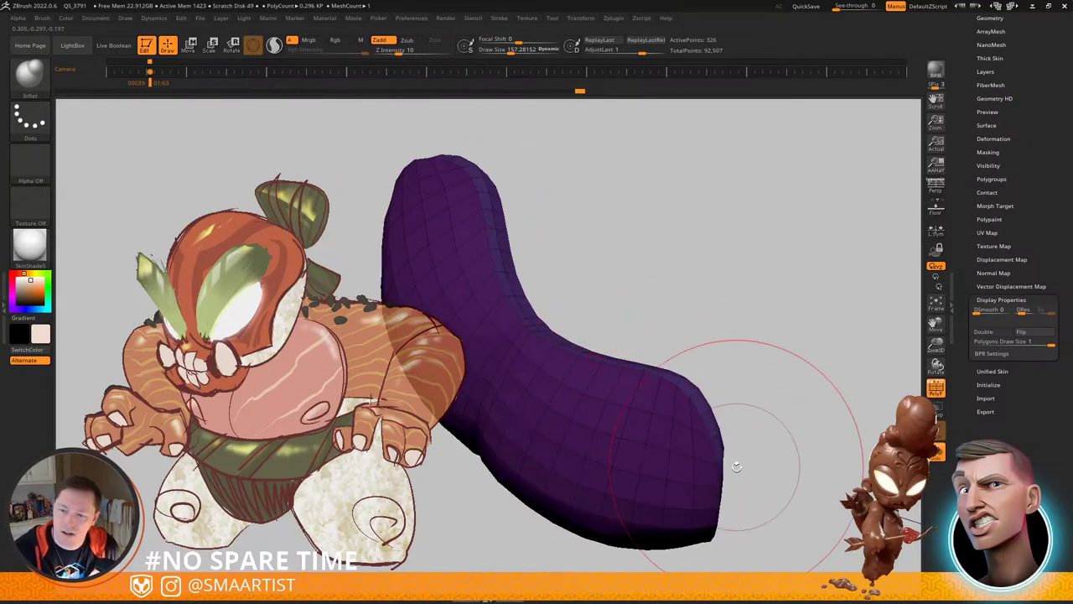
{"action": "right_click_drag", "start_coordinate": [732, 462], "coordinate": [697, 376]}
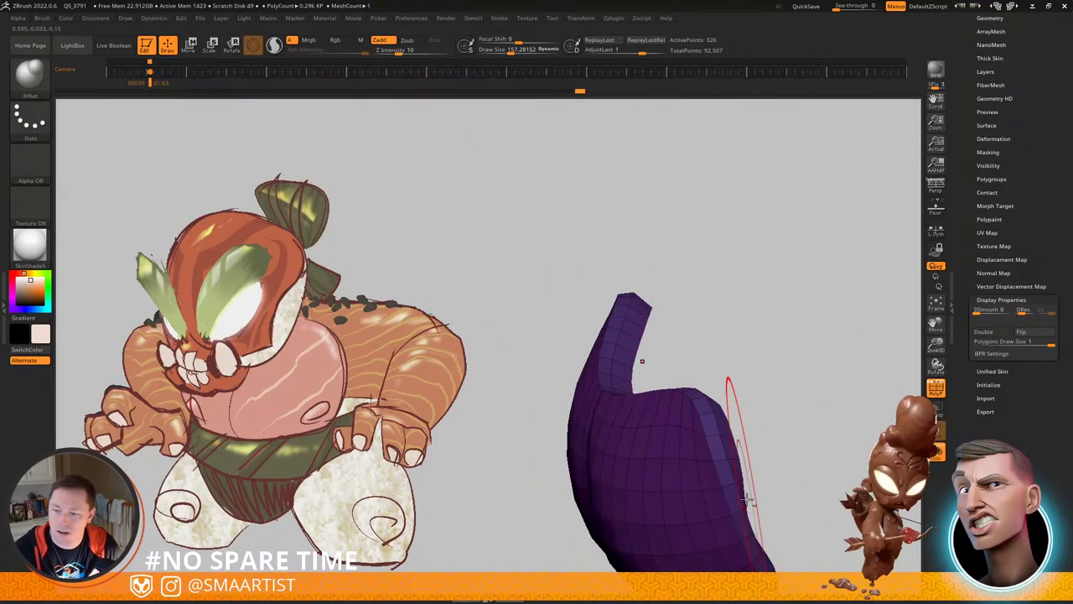
{"action": "right_click_drag", "start_coordinate": [749, 500], "coordinate": [713, 373]}
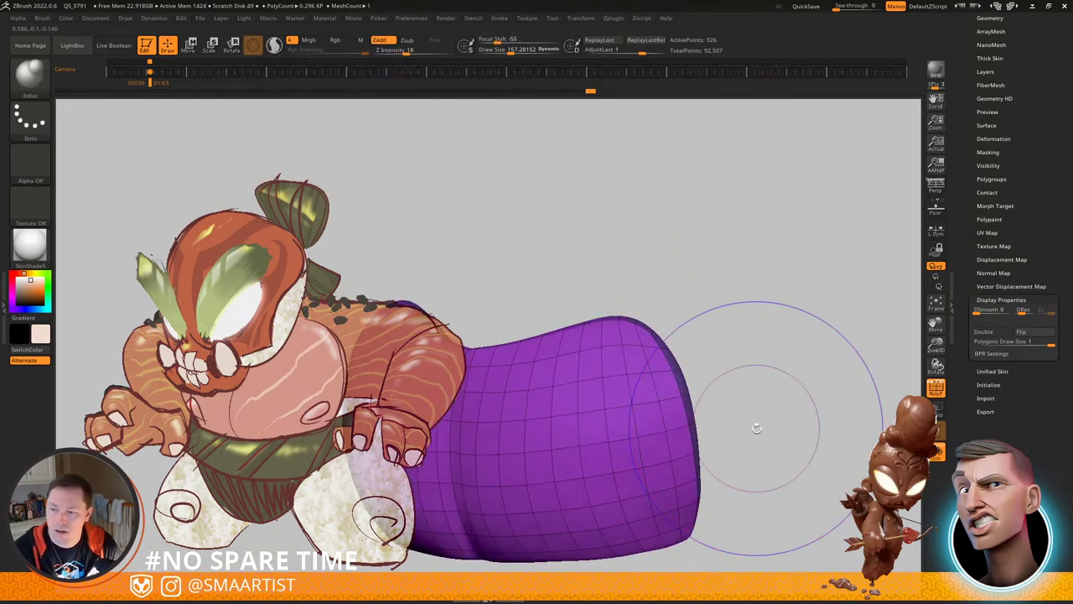
Step: Hide the wireframe, turn on dynamic subdivision for the chest and review it on the whole character
{"action": "key", "text": "shift+f"}
{"action": "key", "text": "d"}
{"action": "right_click_drag", "start_coordinate": [719, 422], "coordinate": [777, 429], "text": "ctrl"}
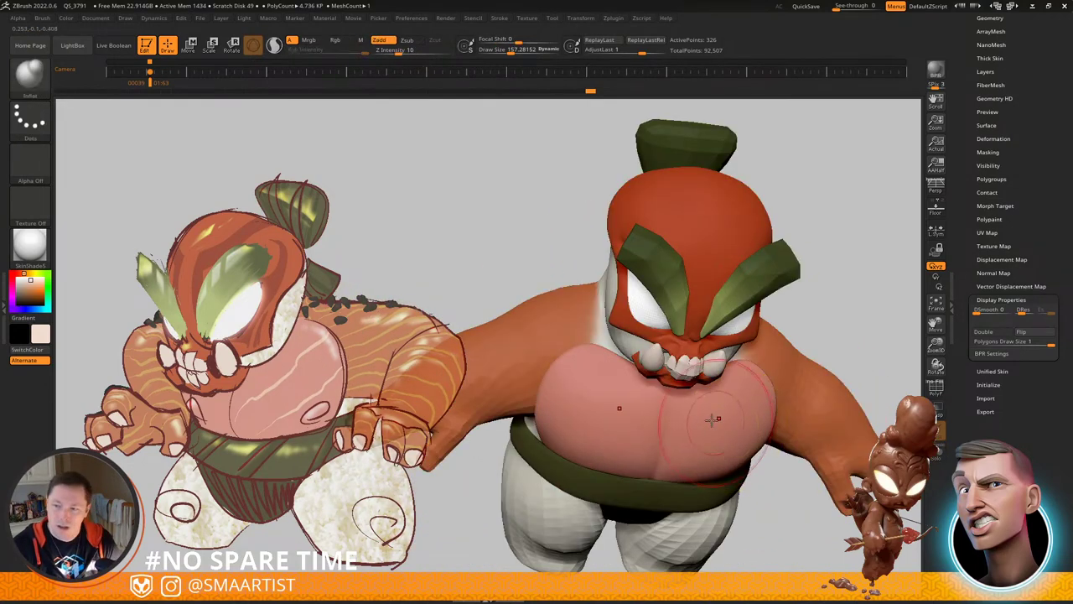
{"action": "mouse_move", "coordinate": [620, 400]}
{"action": "right_mouse_down"}
{"action": "mouse_move", "coordinate": [703, 405]}
{"action": "mouse_move", "coordinate": [651, 424]}
{"action": "mouse_move", "coordinate": [671, 426]}
{"action": "right_mouse_up"}
{"action": "right_click_drag", "start_coordinate": [671, 426], "coordinate": [644, 424], "text": "ctrl"}
{"action": "right_click_drag", "start_coordinate": [645, 424], "coordinate": [773, 348]}
{"action": "right_click_drag", "start_coordinate": [838, 279], "coordinate": [788, 277]}
{"action": "right_click_drag", "start_coordinate": [745, 218], "coordinate": [762, 263], "text": "alt"}
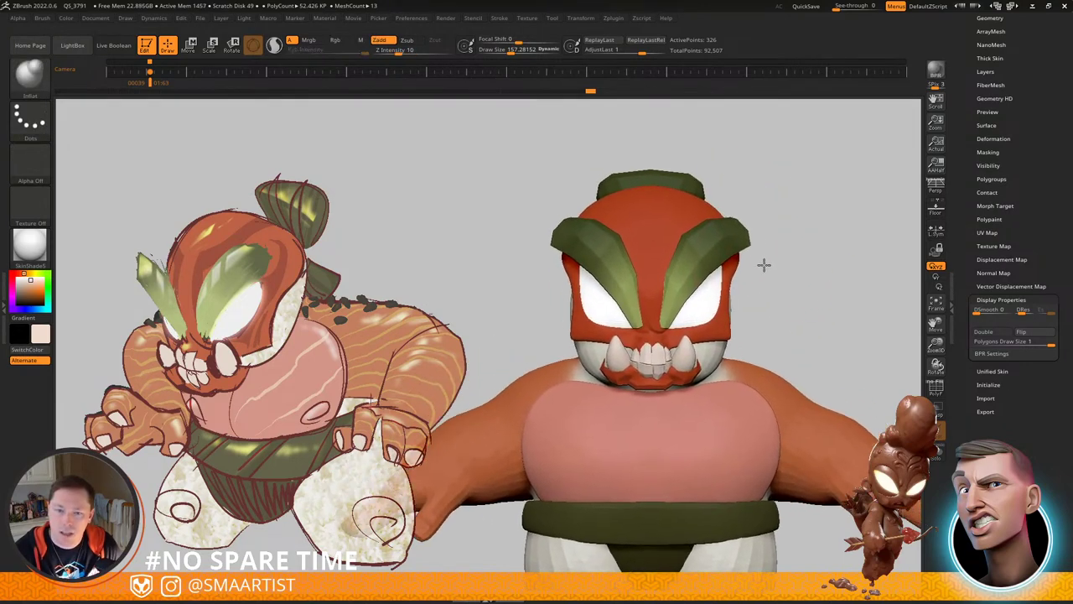
Step: Switch to the Eyebrows subtool and pull the eyebrows' outer tips outward with the Move brush at size about 236.1
{"action": "left_click", "coordinate": [742, 240], "text": "alt"}
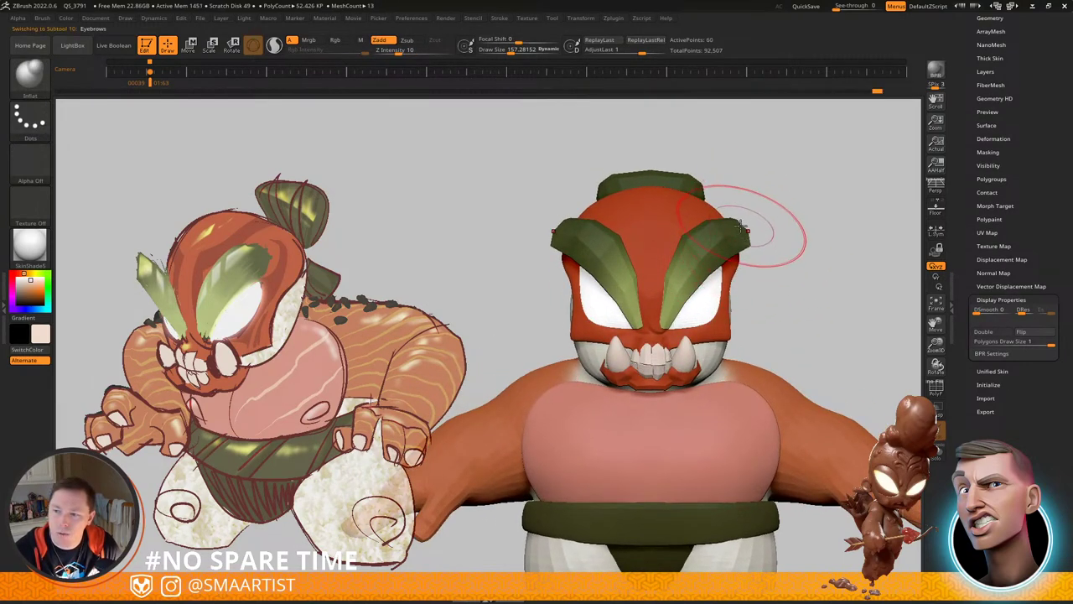
{"action": "key", "text": "s"}
{"action": "left_click_drag", "start_coordinate": [741, 226], "coordinate": [749, 225]}
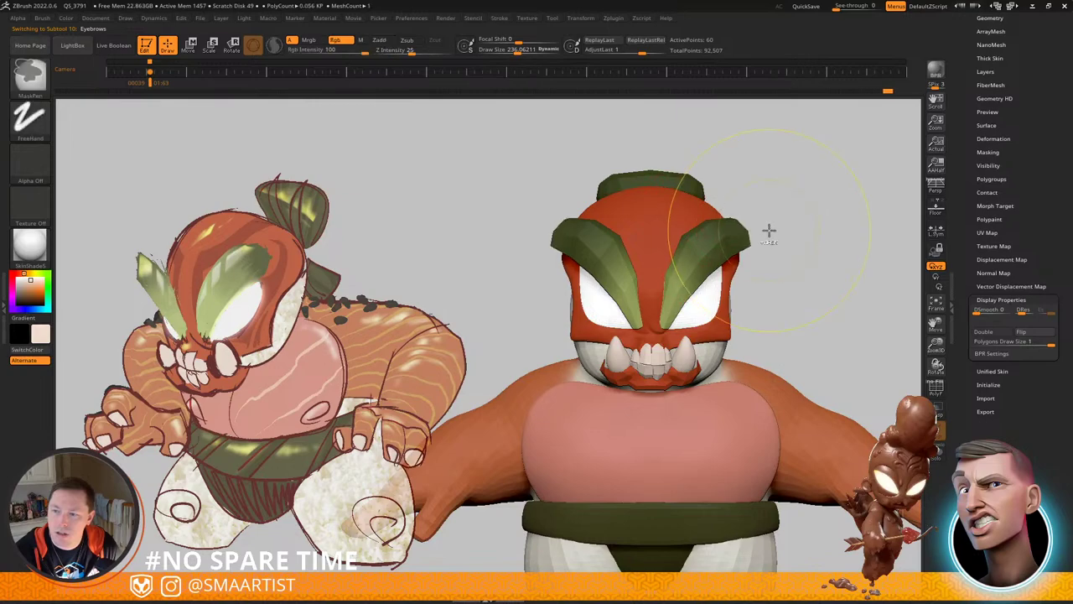
{"action": "key", "text": "b"}
{"action": "key", "text": "m"}
{"action": "key", "text": "v"}
{"action": "right_click_drag", "start_coordinate": [753, 237], "coordinate": [738, 234]}
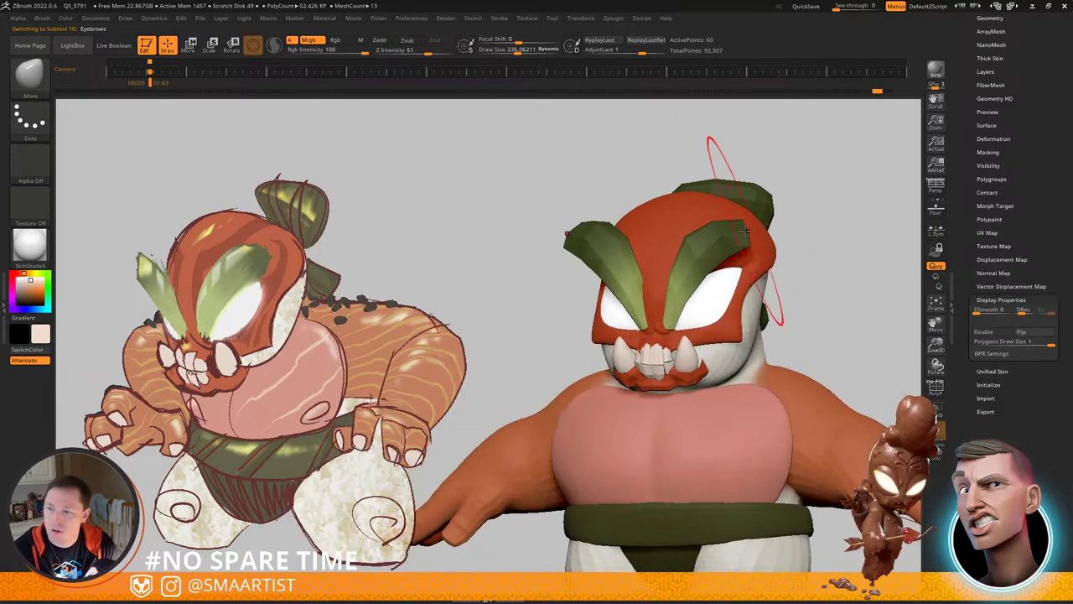
{"action": "left_click_drag", "start_coordinate": [745, 231], "coordinate": [766, 234]}
Step: Examine the eyebrows' shape against the forehead and mask from the side, from above and from the front
{"action": "mouse_move", "coordinate": [763, 233]}
{"action": "right_mouse_down"}
{"action": "mouse_move", "coordinate": [734, 236]}
{"action": "mouse_move", "coordinate": [773, 237]}
{"action": "mouse_move", "coordinate": [741, 242]}
{"action": "mouse_move", "coordinate": [812, 260]}
{"action": "mouse_move", "coordinate": [847, 369]}
{"action": "right_mouse_up"}
{"action": "mouse_move", "coordinate": [847, 315]}
{"action": "right_mouse_down"}
{"action": "mouse_move", "coordinate": [846, 269]}
{"action": "mouse_move", "coordinate": [816, 316]}
{"action": "mouse_move", "coordinate": [798, 318]}
{"action": "mouse_move", "coordinate": [839, 307]}
{"action": "mouse_move", "coordinate": [862, 271]}
{"action": "mouse_move", "coordinate": [773, 305]}
{"action": "right_mouse_up"}
{"action": "key", "text": "s"}
{"action": "mouse_move", "coordinate": [667, 224]}
{"action": "right_mouse_down", "text": "ctrl"}
{"action": "mouse_move", "coordinate": [671, 250]}
{"action": "mouse_move", "coordinate": [683, 207]}
{"action": "mouse_move", "coordinate": [707, 249]}
{"action": "mouse_move", "coordinate": [701, 270]}
{"action": "right_mouse_up", "text": "ctrl"}
{"action": "right_click_drag", "start_coordinate": [618, 211], "coordinate": [624, 244], "text": "ctrl"}
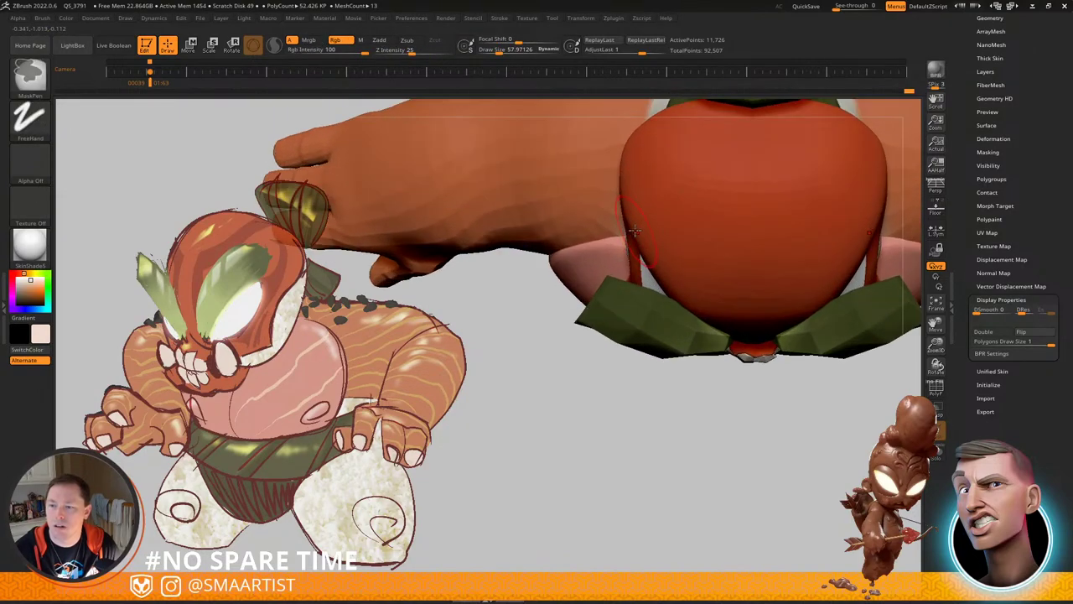
{"action": "right_click_drag", "start_coordinate": [678, 266], "coordinate": [681, 160]}
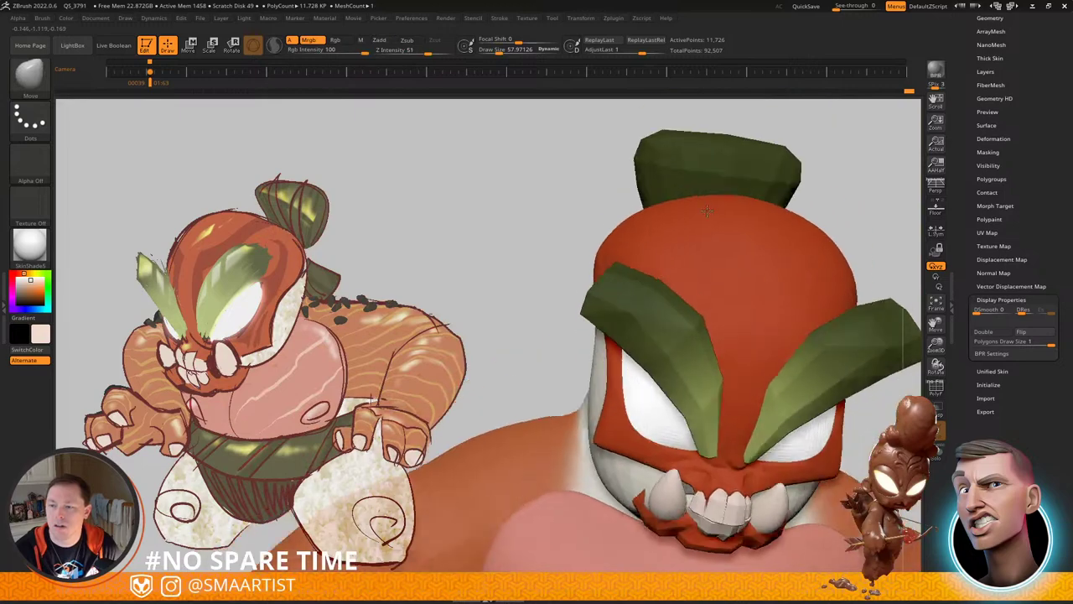
{"action": "right_click_drag", "start_coordinate": [698, 238], "coordinate": [710, 205], "text": "ctrl"}
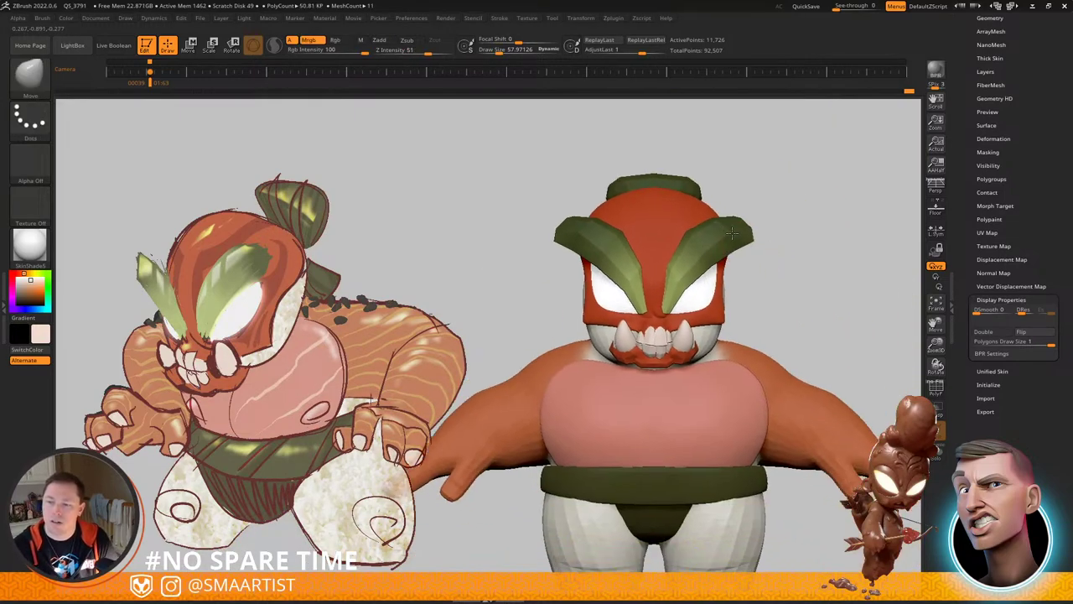
{"action": "mouse_move", "coordinate": [806, 260]}
{"action": "right_mouse_down"}
{"action": "mouse_move", "coordinate": [776, 254]}
{"action": "mouse_move", "coordinate": [761, 332]}
{"action": "mouse_move", "coordinate": [782, 344]}
{"action": "mouse_move", "coordinate": [764, 338]}
{"action": "mouse_move", "coordinate": [781, 333]}
{"action": "mouse_move", "coordinate": [755, 313]}
{"action": "mouse_move", "coordinate": [769, 333]}
{"action": "mouse_move", "coordinate": [760, 347]}
{"action": "mouse_move", "coordinate": [728, 314]}
{"action": "mouse_move", "coordinate": [773, 303]}
{"action": "mouse_move", "coordinate": [731, 333]}
{"action": "right_mouse_up"}
Step: Smooth the body on the side of the head along the mask edge at draw size about 47.8, and smooth the Eyes1_1 subtool
{"action": "left_click", "coordinate": [761, 345], "text": "alt"}
{"action": "key", "text": "s"}
{"action": "right_click_drag", "start_coordinate": [732, 330], "coordinate": [765, 305]}
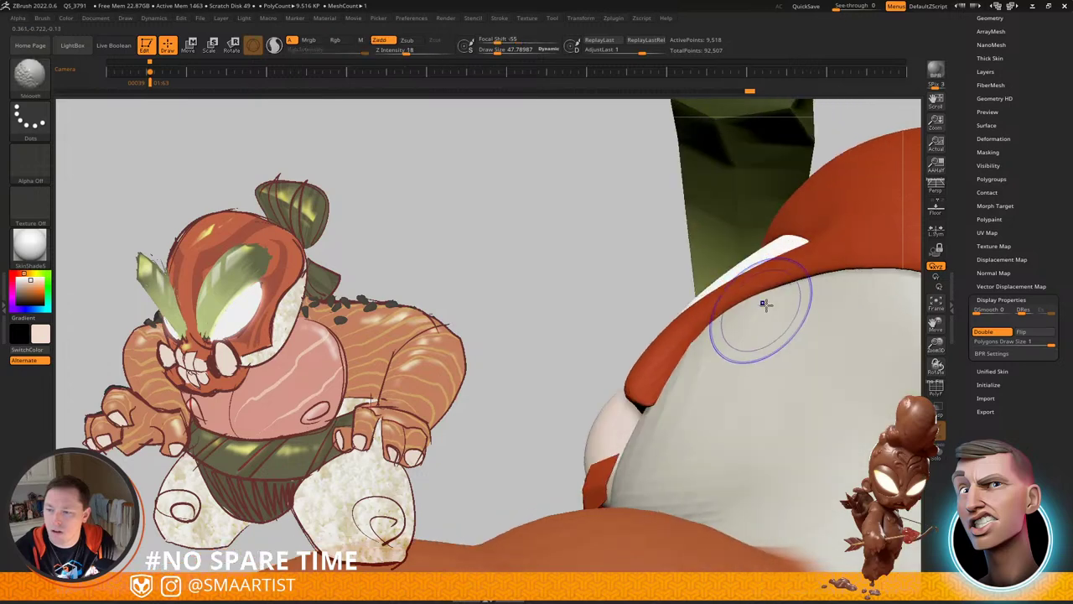
{"action": "left_click_drag", "start_coordinate": [709, 384], "coordinate": [740, 340], "text": "shift"}
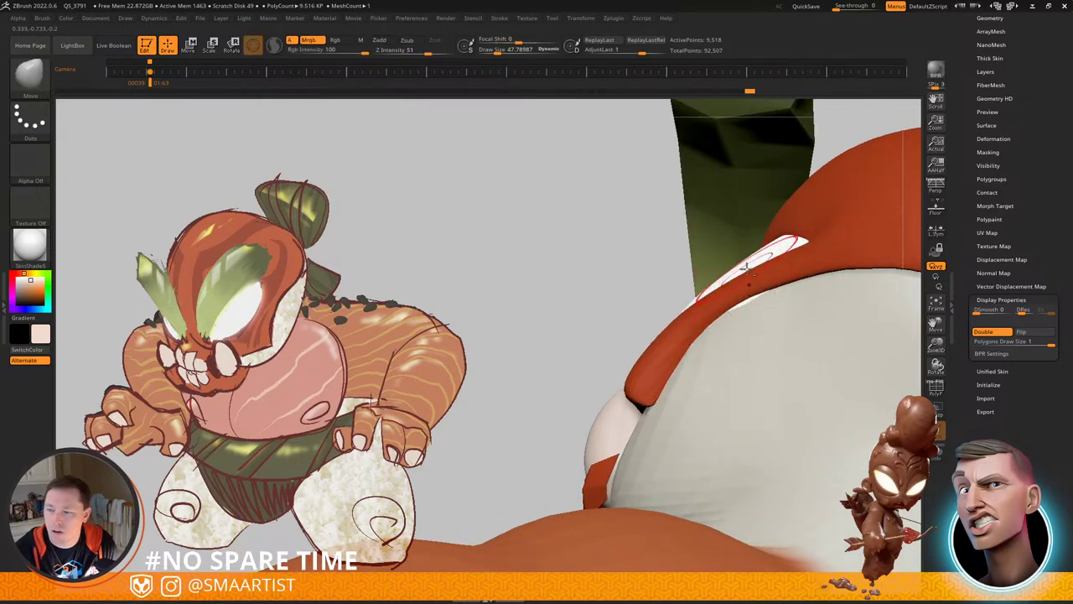
{"action": "right_click_drag", "start_coordinate": [743, 267], "coordinate": [743, 311]}
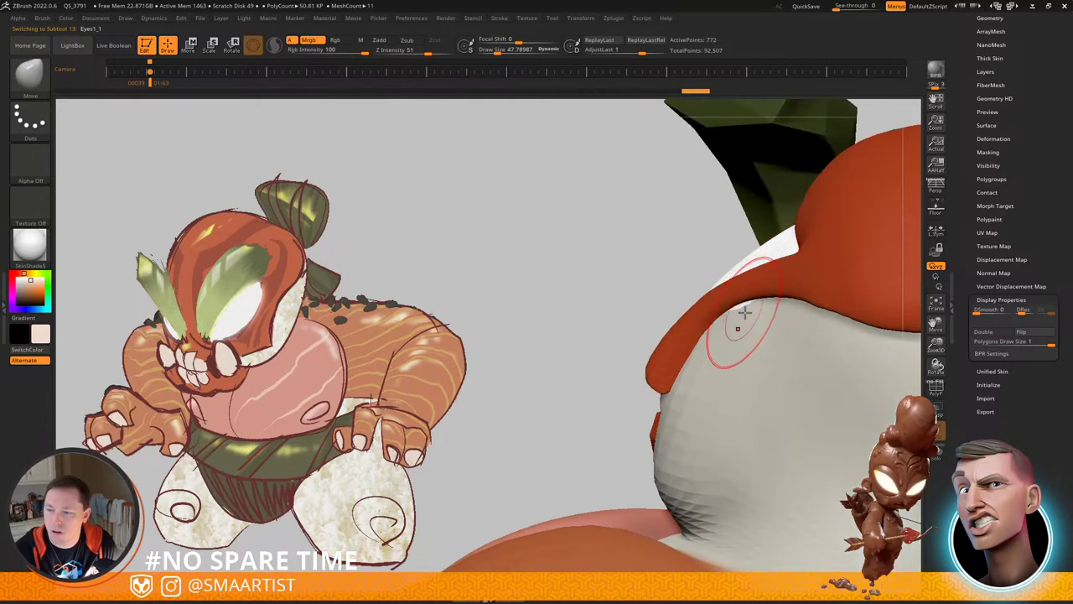
{"action": "left_click_drag", "start_coordinate": [746, 313], "coordinate": [740, 324], "text": "shift"}
{"action": "right_click_drag", "start_coordinate": [739, 324], "coordinate": [810, 340]}
{"action": "mouse_move", "coordinate": [810, 339]}
{"action": "right_mouse_down", "text": "ctrl"}
{"action": "mouse_move", "coordinate": [758, 345]}
{"action": "mouse_move", "coordinate": [774, 360]}
{"action": "mouse_move", "coordinate": [719, 332]}
{"action": "mouse_move", "coordinate": [791, 356]}
{"action": "mouse_move", "coordinate": [752, 302]}
{"action": "mouse_move", "coordinate": [763, 317]}
{"action": "mouse_move", "coordinate": [795, 299]}
{"action": "mouse_move", "coordinate": [779, 256]}
{"action": "mouse_move", "coordinate": [821, 264]}
{"action": "mouse_move", "coordinate": [794, 269]}
{"action": "mouse_move", "coordinate": [791, 259]}
{"action": "mouse_move", "coordinate": [816, 274]}
{"action": "mouse_move", "coordinate": [801, 263]}
{"action": "right_mouse_up", "text": "ctrl"}
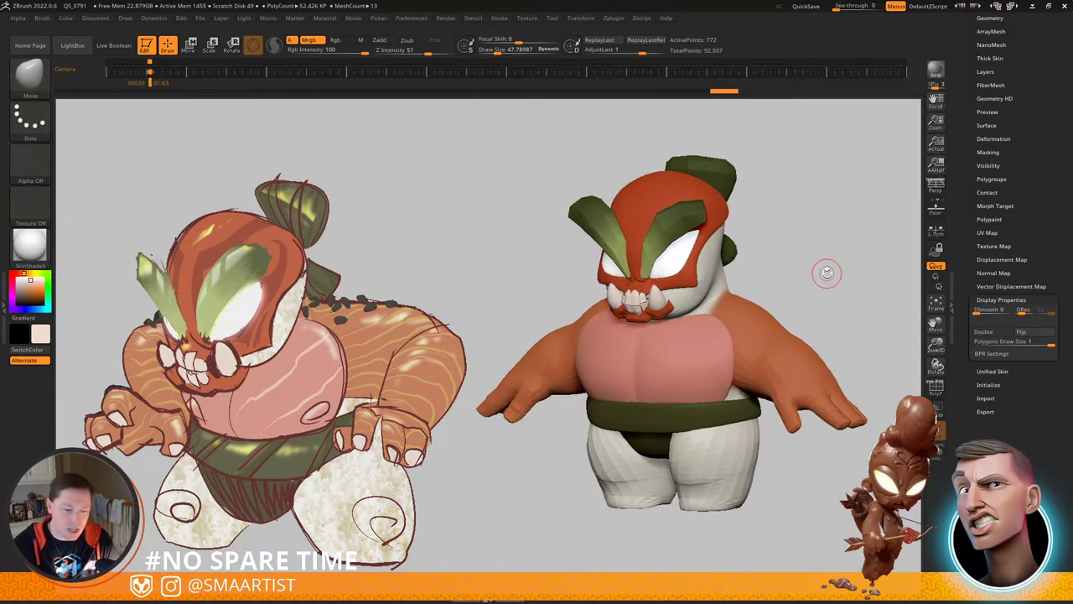
Step: Save the tool over the existing v003 Sushiyama sculpt file in the _CHAR folder
{"action": "key", "text": "ctrl+s"}
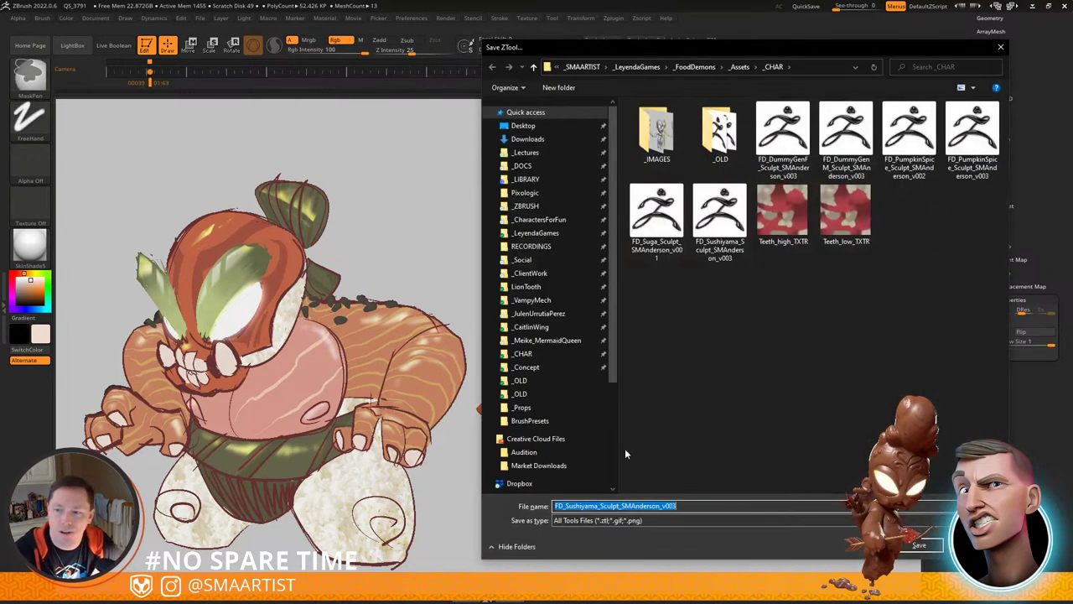
{"action": "left_click", "coordinate": [919, 545]}
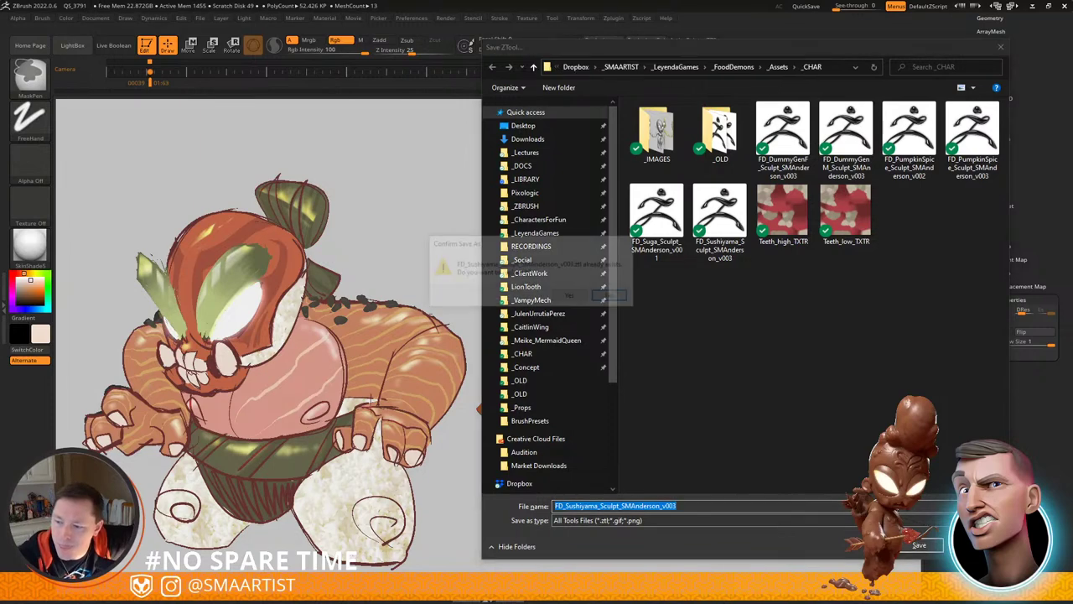
{"action": "left_click", "coordinate": [575, 298]}
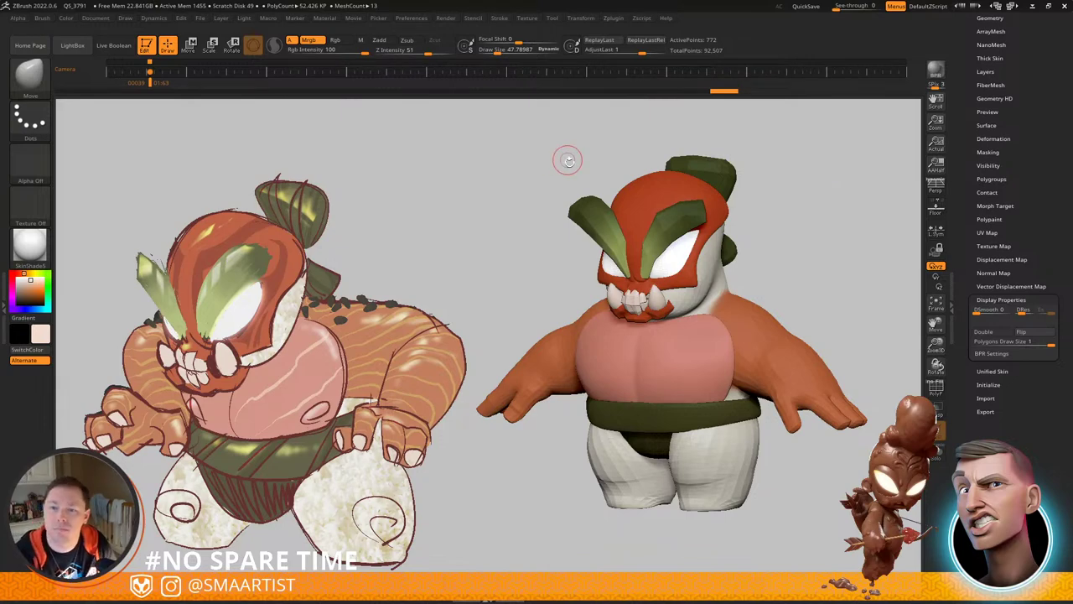
Step: Switch to the Extract2 hair subtool and reshape the topknot's upper edge and back with the Move brush at size about 123.9
{"action": "left_click_drag", "start_coordinate": [778, 169], "coordinate": [751, 169]}
{"action": "mouse_move", "coordinate": [738, 171]}
{"action": "right_mouse_down"}
{"action": "mouse_move", "coordinate": [789, 171]}
{"action": "mouse_move", "coordinate": [726, 227]}
{"action": "mouse_move", "coordinate": [699, 223]}
{"action": "mouse_move", "coordinate": [786, 149]}
{"action": "mouse_move", "coordinate": [646, 239]}
{"action": "mouse_move", "coordinate": [609, 237]}
{"action": "right_mouse_up"}
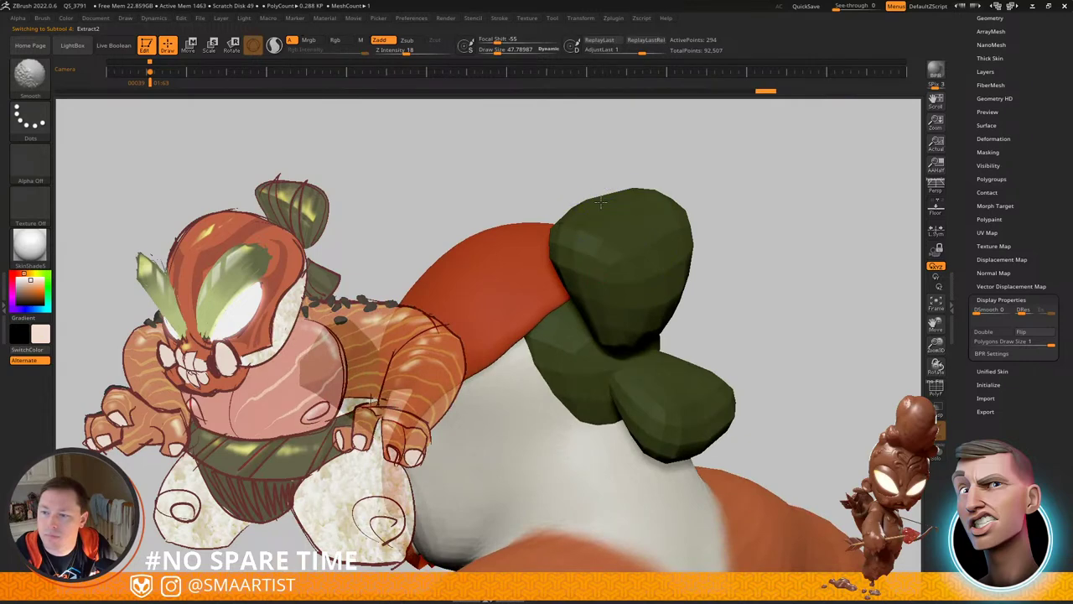
{"action": "mouse_move", "coordinate": [600, 202]}
{"action": "right_mouse_down"}
{"action": "mouse_move", "coordinate": [768, 225]}
{"action": "mouse_move", "coordinate": [759, 210]}
{"action": "mouse_move", "coordinate": [721, 215]}
{"action": "right_mouse_up"}
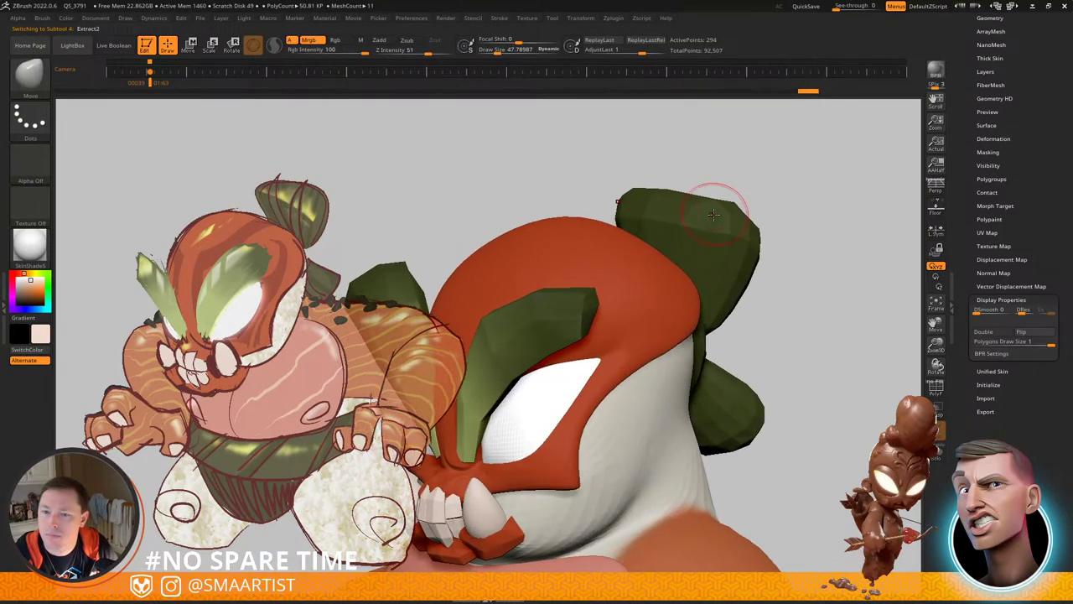
{"action": "mouse_move", "coordinate": [697, 181]}
{"action": "right_mouse_down"}
{"action": "mouse_move", "coordinate": [710, 192]}
{"action": "mouse_move", "coordinate": [688, 194]}
{"action": "right_mouse_up"}
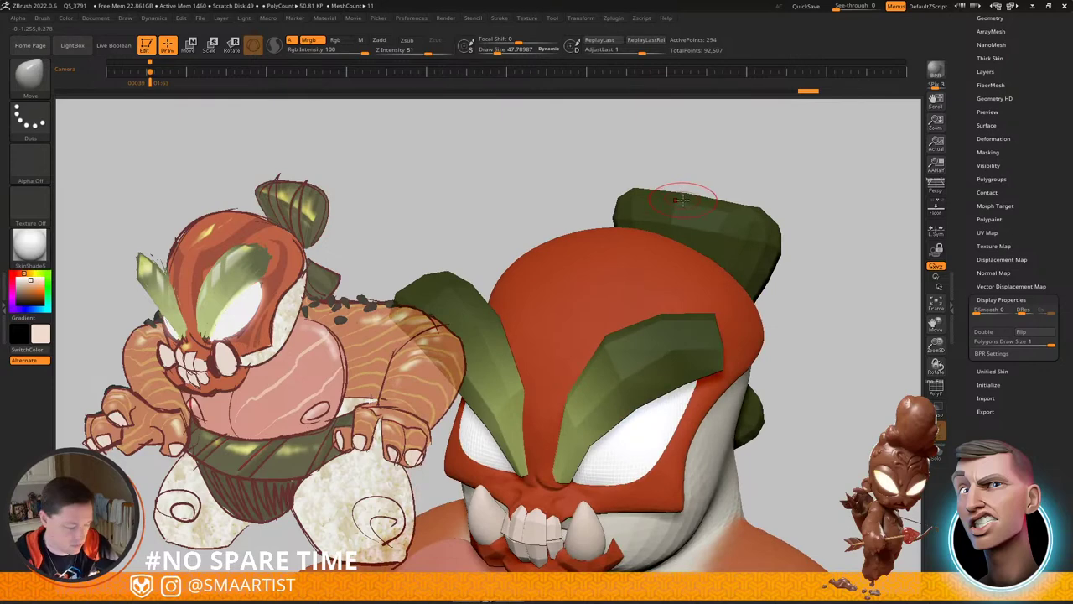
{"action": "key", "text": "s"}
{"action": "mouse_move", "coordinate": [678, 201]}
{"action": "left_mouse_down"}
{"action": "mouse_move", "coordinate": [646, 178]}
{"action": "mouse_move", "coordinate": [655, 178]}
{"action": "left_mouse_up"}
{"action": "right_click_drag", "start_coordinate": [788, 209], "coordinate": [733, 211]}
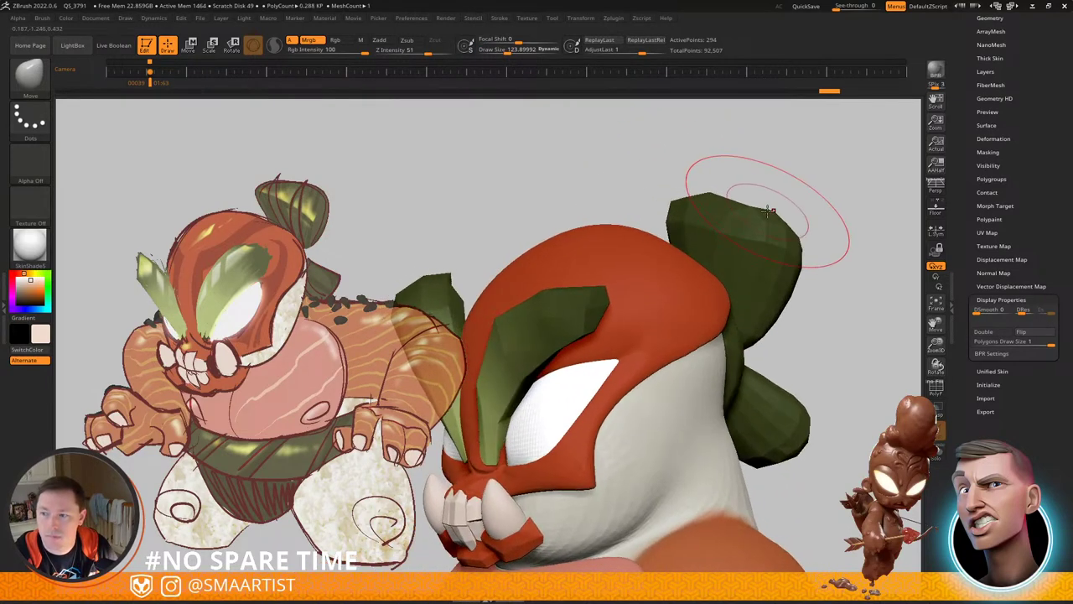
{"action": "right_click_drag", "start_coordinate": [839, 209], "coordinate": [780, 219]}
{"action": "left_click_drag", "start_coordinate": [830, 258], "coordinate": [847, 253]}
Step: Refine the topknot's upper corners with the Move brush at size about 85.6
{"action": "right_click_drag", "start_coordinate": [843, 247], "coordinate": [704, 217]}
{"action": "key", "text": "s"}
{"action": "left_click_drag", "start_coordinate": [636, 221], "coordinate": [663, 243]}
{"action": "right_click_drag", "start_coordinate": [731, 254], "coordinate": [637, 239]}
{"action": "mouse_move", "coordinate": [781, 265]}
{"action": "right_mouse_down"}
{"action": "mouse_move", "coordinate": [856, 251]}
{"action": "mouse_move", "coordinate": [884, 259]}
{"action": "mouse_move", "coordinate": [877, 242]}
{"action": "mouse_move", "coordinate": [731, 225]}
{"action": "mouse_move", "coordinate": [698, 191]}
{"action": "right_mouse_up"}
{"action": "left_click_drag", "start_coordinate": [699, 203], "coordinate": [706, 200]}
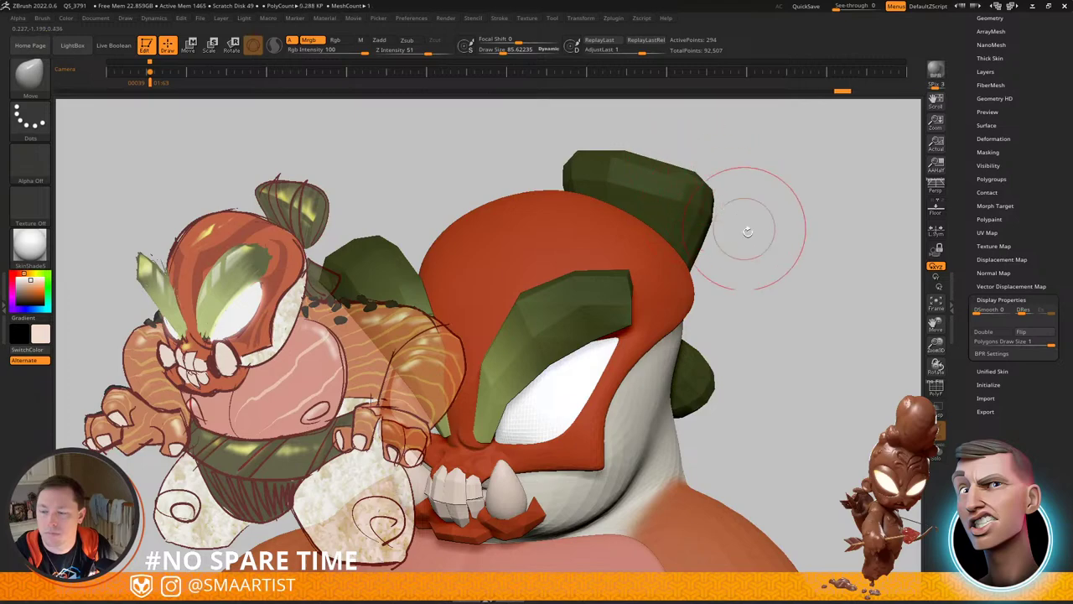
Step: Adjust the back and lower tuft of the hair with small Move brush strokes at size about 85.6
{"action": "mouse_move", "coordinate": [747, 232]}
{"action": "right_mouse_down", "text": "ctrl"}
{"action": "mouse_move", "coordinate": [712, 201]}
{"action": "mouse_move", "coordinate": [752, 201]}
{"action": "right_mouse_up", "text": "ctrl"}
{"action": "right_click_drag", "start_coordinate": [783, 242], "coordinate": [678, 232]}
{"action": "right_click_drag", "start_coordinate": [685, 274], "coordinate": [686, 264]}
{"action": "left_click_drag", "start_coordinate": [666, 279], "coordinate": [663, 278]}
{"action": "mouse_move", "coordinate": [663, 278]}
{"action": "right_mouse_down"}
{"action": "mouse_move", "coordinate": [600, 279]}
{"action": "mouse_move", "coordinate": [645, 279]}
{"action": "right_mouse_up"}
{"action": "right_click_drag", "start_coordinate": [741, 288], "coordinate": [641, 280]}
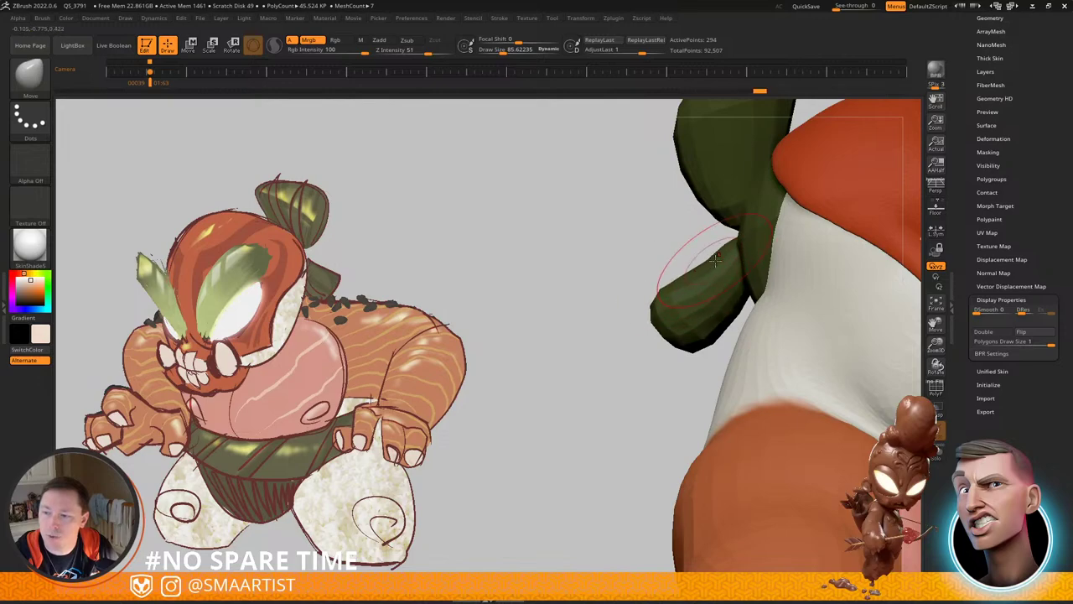
{"action": "left_click_drag", "start_coordinate": [716, 260], "coordinate": [711, 264]}
Step: Switch to the Move Topological brush and adjust the tip of the hair's lower tuft at size about 69.2
{"action": "right_click_drag", "start_coordinate": [625, 270], "coordinate": [726, 282]}
{"action": "key", "text": "b"}
{"action": "key", "text": "m"}
{"action": "key", "text": "t"}
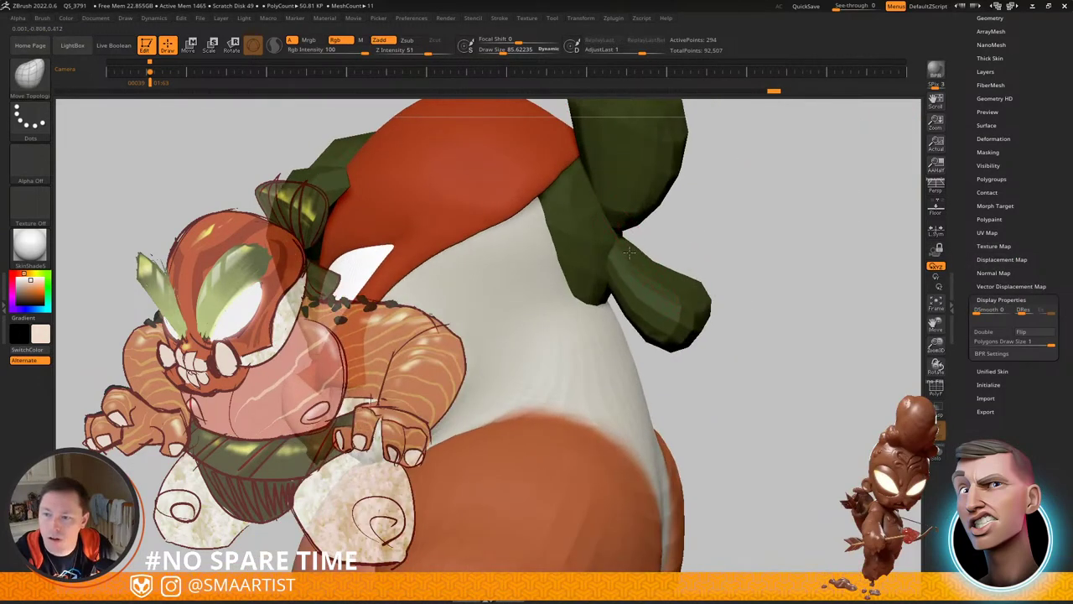
{"action": "right_click_drag", "start_coordinate": [639, 262], "coordinate": [693, 280]}
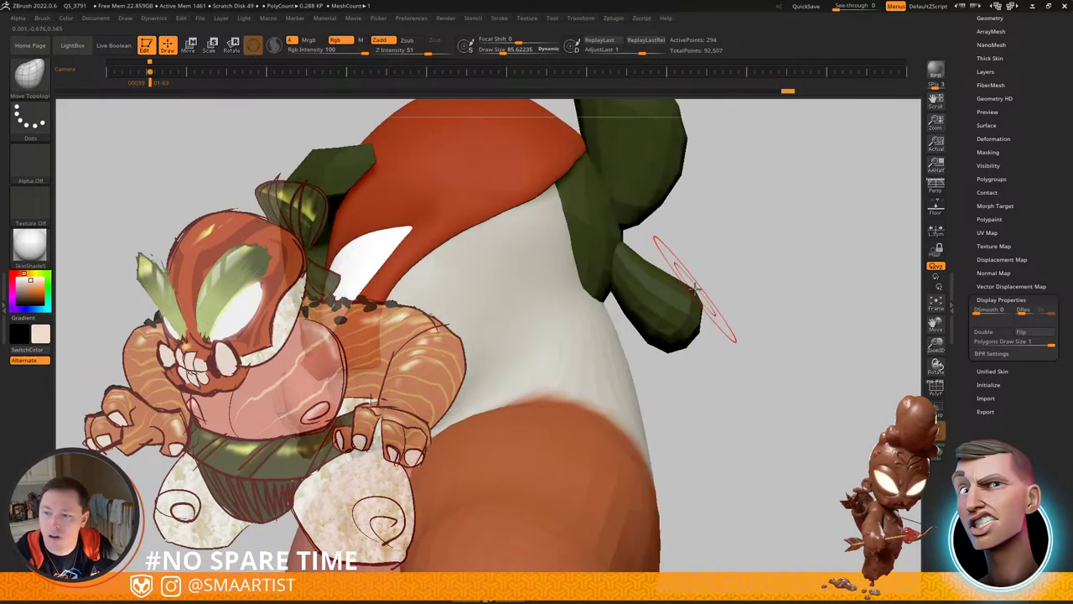
{"action": "key", "text": "s"}
{"action": "left_click_drag", "start_coordinate": [695, 290], "coordinate": [692, 290]}
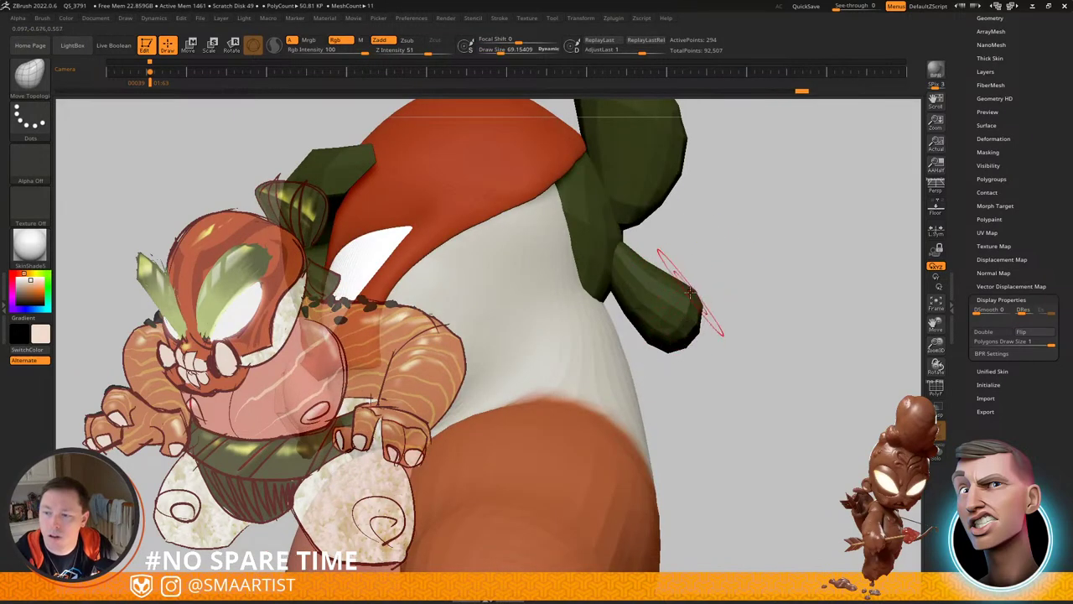
{"action": "right_click_drag", "start_coordinate": [710, 294], "coordinate": [695, 302]}
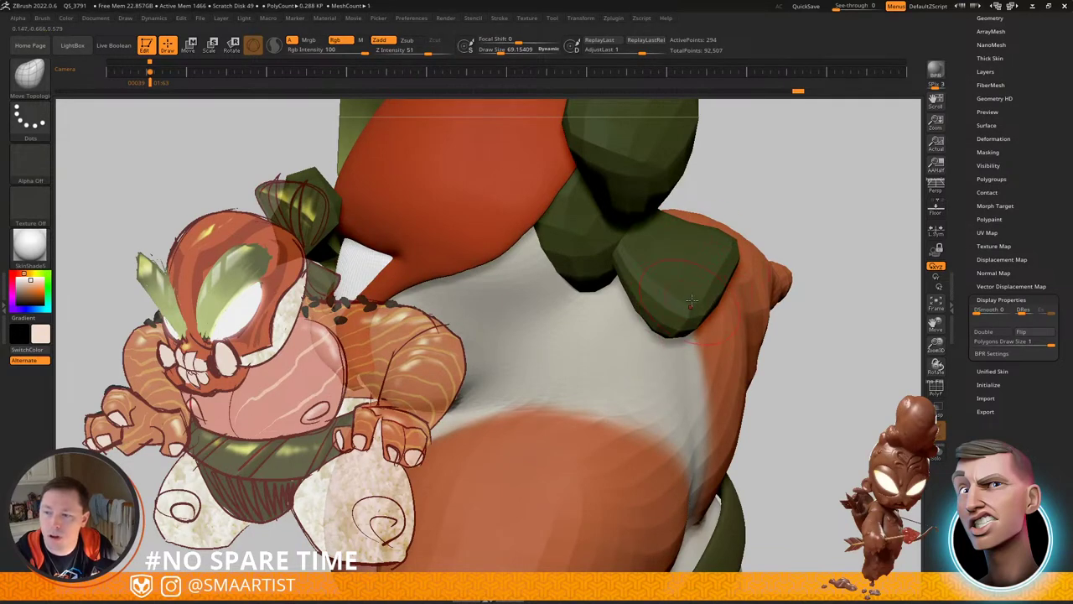
Step: Reshape the lower hair tuft's length and width with the Move Topological brush at size about 243.4
{"action": "right_click_drag", "start_coordinate": [804, 291], "coordinate": [713, 218], "text": "ctrl"}
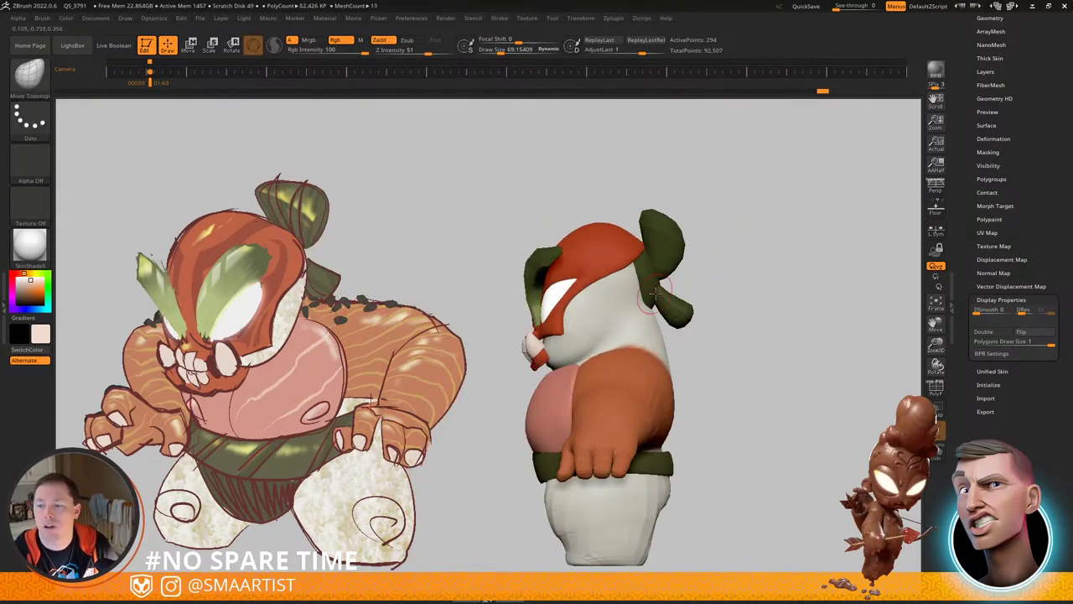
{"action": "key", "text": "s"}
{"action": "left_click_drag", "start_coordinate": [688, 314], "coordinate": [703, 314]}
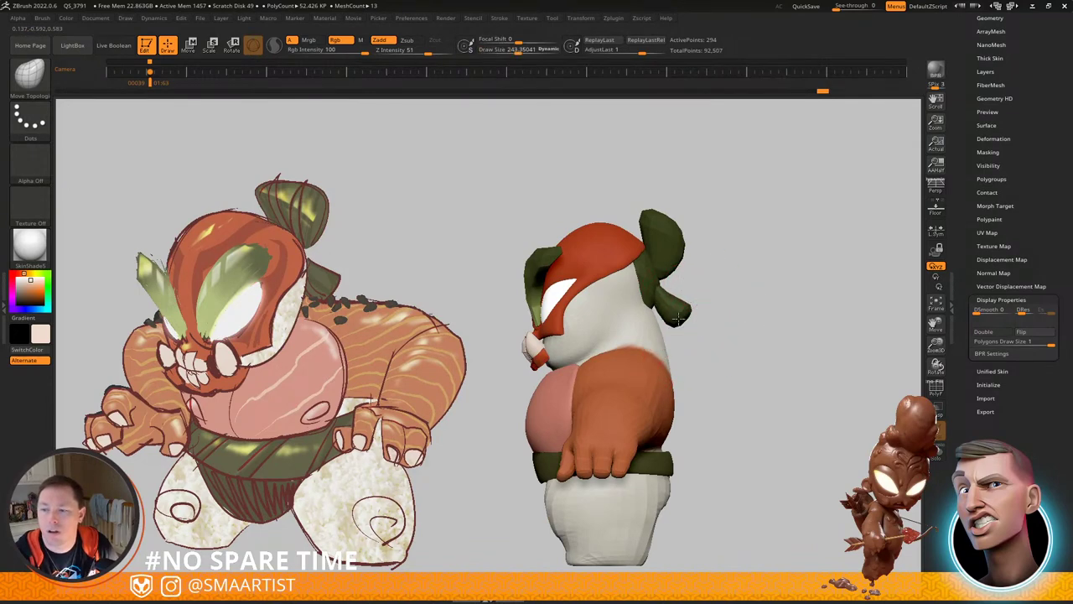
{"action": "right_click_drag", "start_coordinate": [693, 315], "coordinate": [579, 309]}
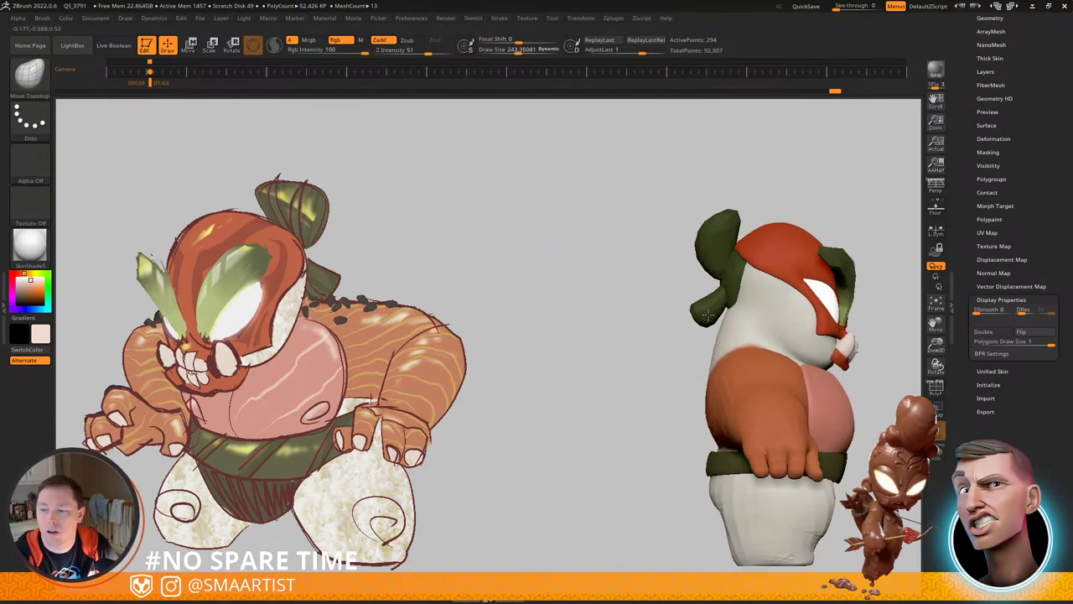
{"action": "left_click_drag", "start_coordinate": [718, 311], "coordinate": [711, 309]}
{"action": "mouse_move", "coordinate": [701, 308]}
{"action": "right_mouse_down"}
{"action": "mouse_move", "coordinate": [818, 307]}
{"action": "mouse_move", "coordinate": [717, 317]}
{"action": "mouse_move", "coordinate": [709, 332]}
{"action": "mouse_move", "coordinate": [684, 335]}
{"action": "mouse_move", "coordinate": [647, 296]}
{"action": "right_mouse_up"}
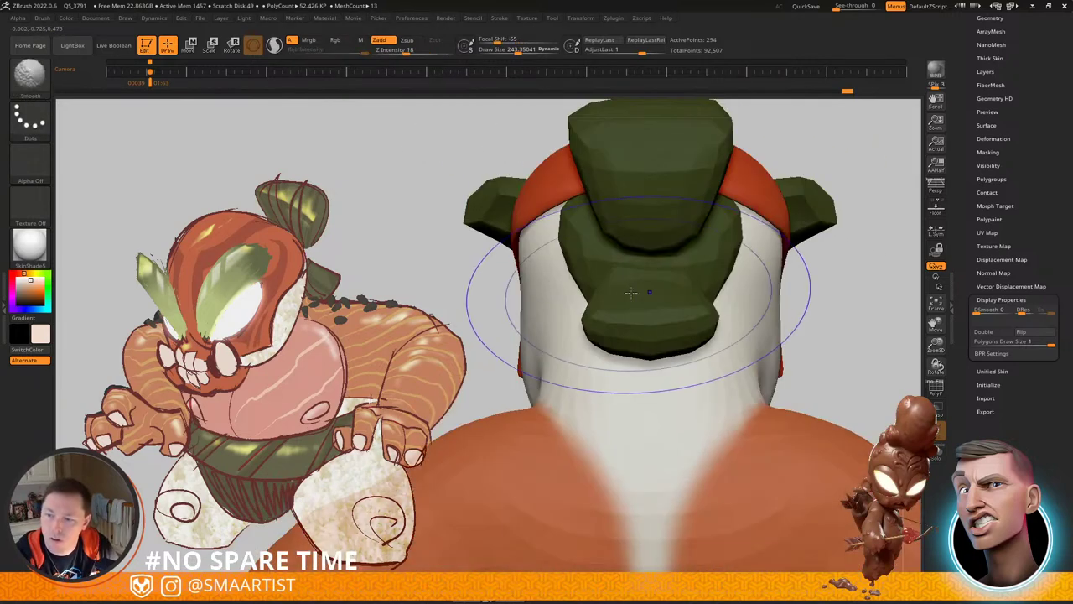
{"action": "left_click_drag", "start_coordinate": [610, 281], "coordinate": [622, 283]}
{"action": "left_click_drag", "start_coordinate": [693, 315], "coordinate": [698, 311]}
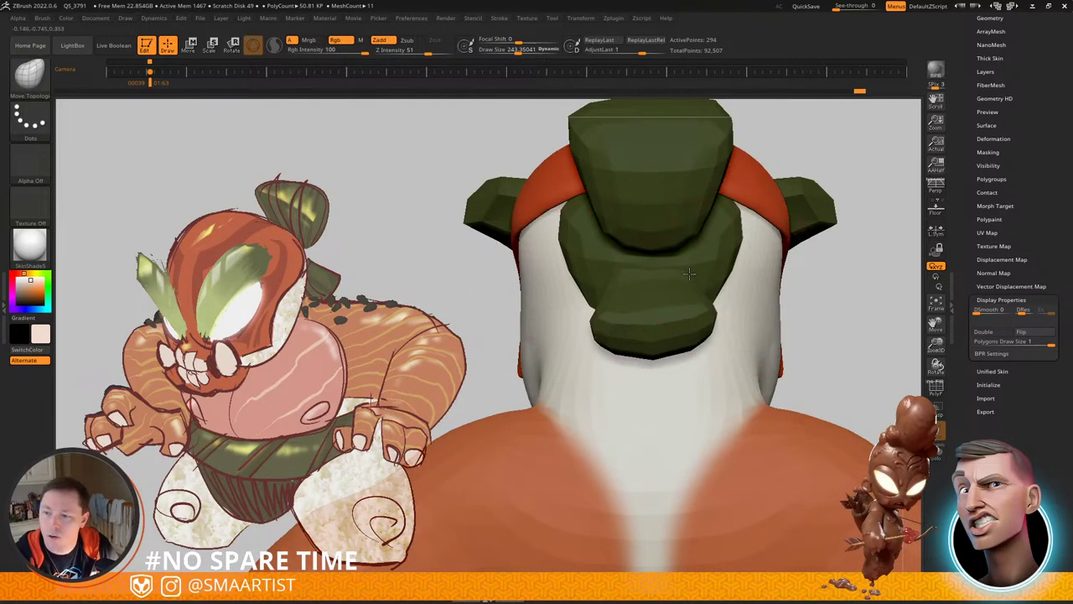
Step: Adjust the side of the lower hair and shift the topknot's top corners with Move Topological at size about 140.1
{"action": "mouse_move", "coordinate": [648, 279]}
{"action": "right_mouse_down"}
{"action": "mouse_move", "coordinate": [729, 286]}
{"action": "mouse_move", "coordinate": [625, 232]}
{"action": "right_mouse_up"}
{"action": "left_click_drag", "start_coordinate": [697, 240], "coordinate": [707, 237]}
{"action": "mouse_move", "coordinate": [749, 251]}
{"action": "right_mouse_down", "text": "ctrl"}
{"action": "mouse_move", "coordinate": [750, 207]}
{"action": "mouse_move", "coordinate": [734, 202]}
{"action": "right_mouse_up", "text": "ctrl"}
{"action": "key", "text": "s"}
{"action": "left_click_drag", "start_coordinate": [724, 205], "coordinate": [715, 205]}
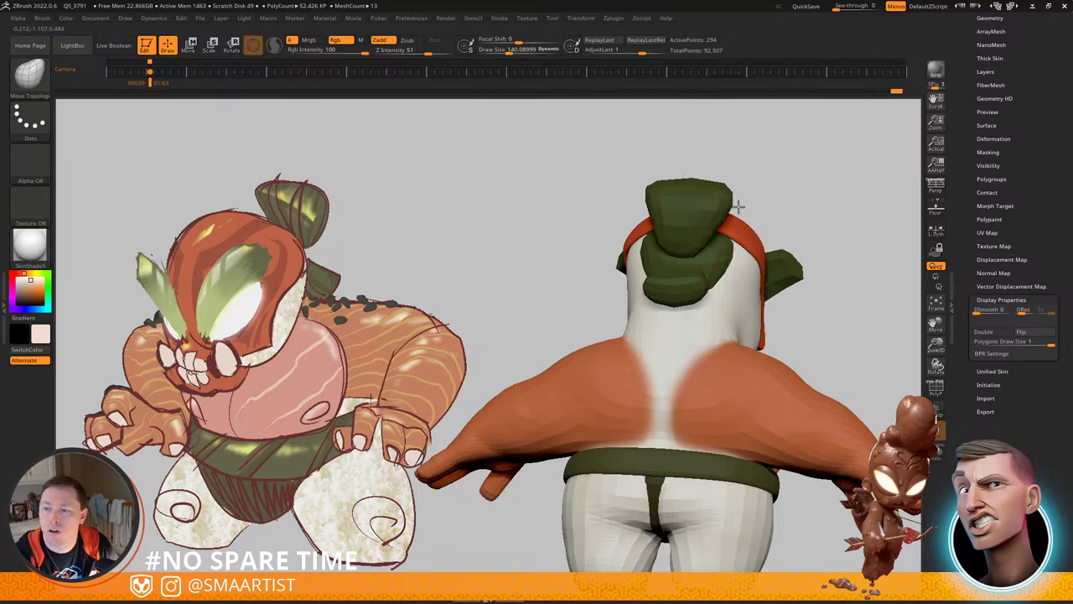
{"action": "left_click_drag", "start_coordinate": [655, 191], "coordinate": [642, 192]}
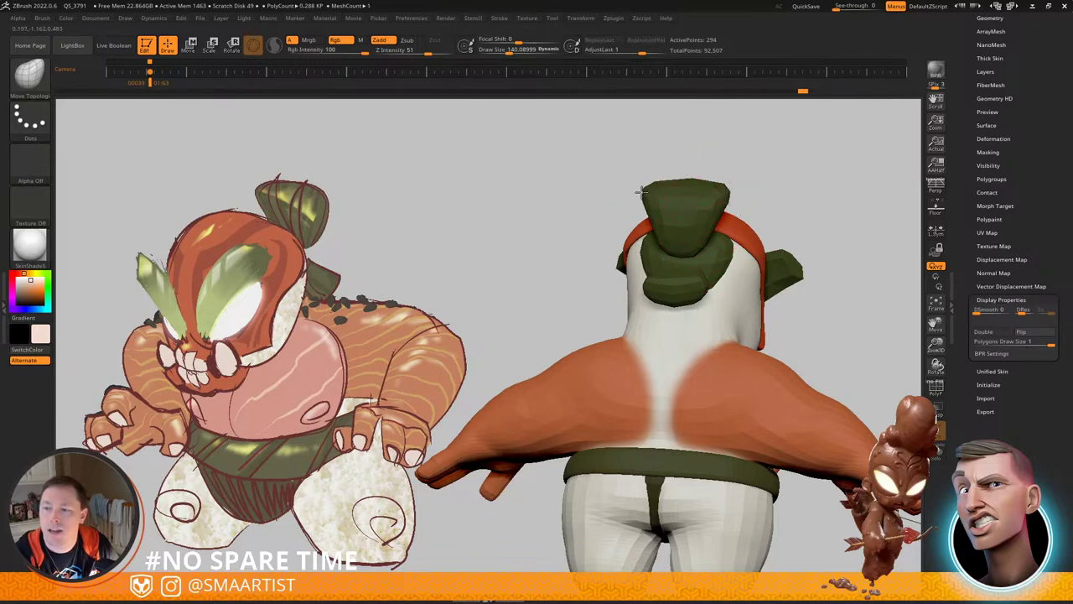
Step: Tuck in the topknot's sides with the Move Topological brush at size about 90
{"action": "mouse_move", "coordinate": [694, 205]}
{"action": "right_mouse_down"}
{"action": "mouse_move", "coordinate": [754, 218]}
{"action": "mouse_move", "coordinate": [707, 191]}
{"action": "mouse_move", "coordinate": [760, 184]}
{"action": "mouse_move", "coordinate": [771, 195]}
{"action": "mouse_move", "coordinate": [741, 187]}
{"action": "mouse_move", "coordinate": [717, 220]}
{"action": "right_mouse_up"}
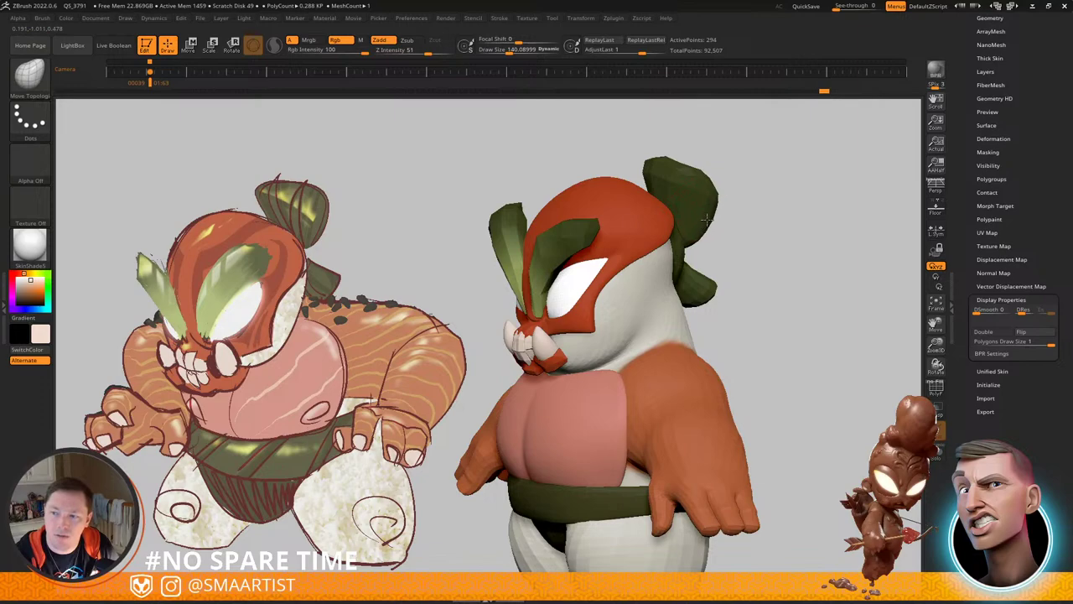
{"action": "key", "text": "s"}
{"action": "left_click_drag", "start_coordinate": [708, 220], "coordinate": [703, 220]}
{"action": "mouse_move", "coordinate": [706, 220]}
{"action": "right_mouse_down"}
{"action": "mouse_move", "coordinate": [618, 197]}
{"action": "mouse_move", "coordinate": [664, 215]}
{"action": "right_mouse_up"}
{"action": "left_click_drag", "start_coordinate": [667, 201], "coordinate": [662, 203]}
{"action": "right_click_drag", "start_coordinate": [645, 216], "coordinate": [660, 213]}
Step: Nudge the upper edge of the lower hair tuft at size about 90 and compare the whole character with the concept
{"action": "right_click_drag", "start_coordinate": [677, 277], "coordinate": [700, 297], "text": "ctrl"}
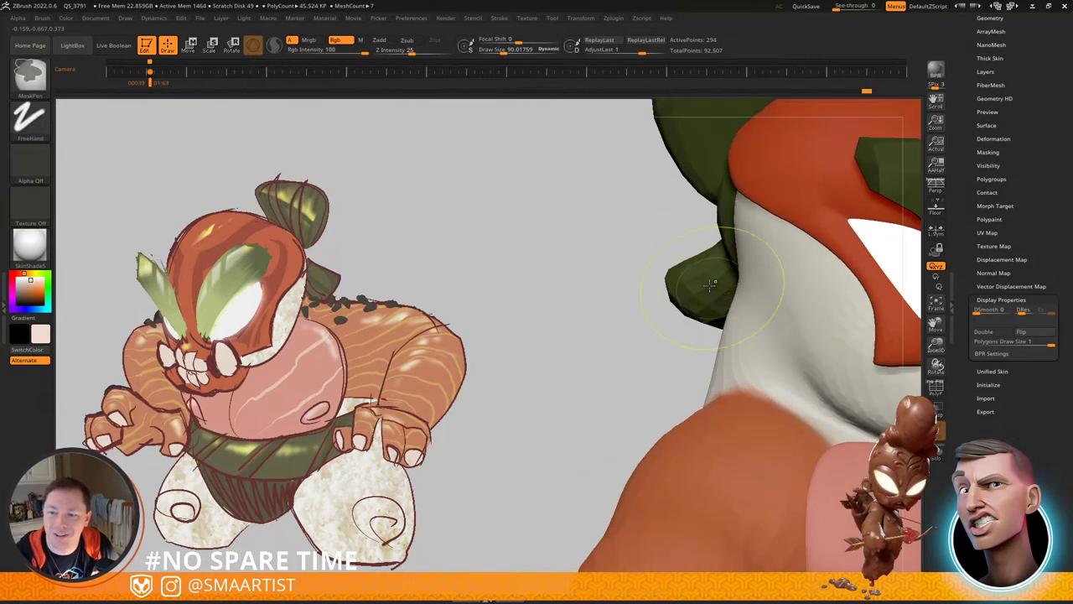
{"action": "left_click_drag", "start_coordinate": [690, 273], "coordinate": [688, 277]}
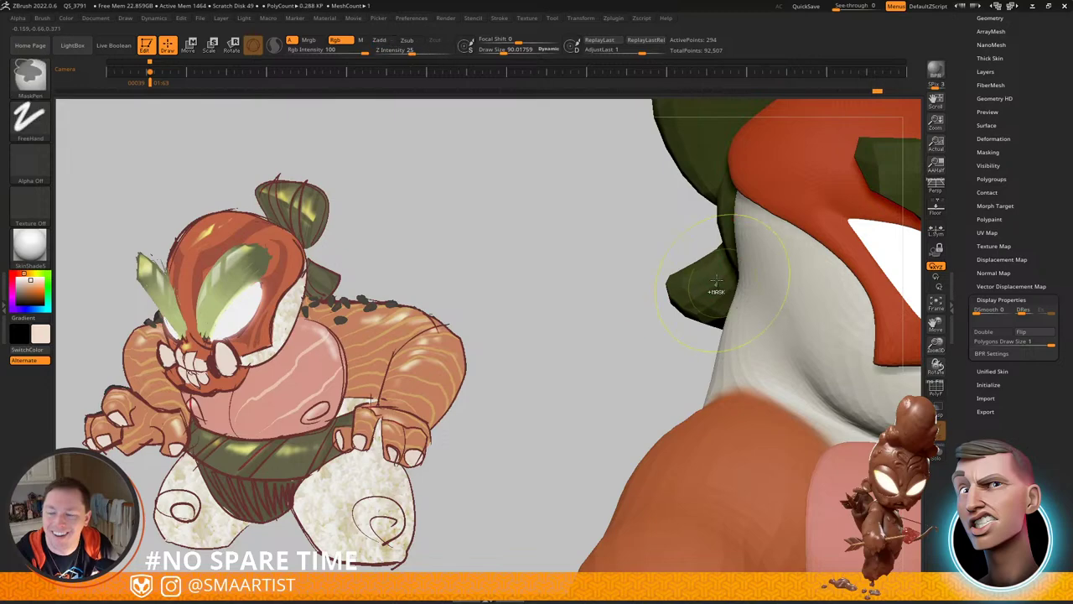
{"action": "right_click_drag", "start_coordinate": [701, 288], "coordinate": [688, 279], "text": "ctrl"}
{"action": "mouse_move", "coordinate": [688, 278]}
{"action": "right_mouse_down"}
{"action": "mouse_move", "coordinate": [732, 289]}
{"action": "mouse_move", "coordinate": [707, 263]}
{"action": "right_mouse_up"}
{"action": "mouse_move", "coordinate": [707, 264]}
{"action": "right_mouse_down"}
{"action": "mouse_move", "coordinate": [773, 285]}
{"action": "mouse_move", "coordinate": [753, 268]}
{"action": "mouse_move", "coordinate": [713, 266]}
{"action": "right_mouse_up"}
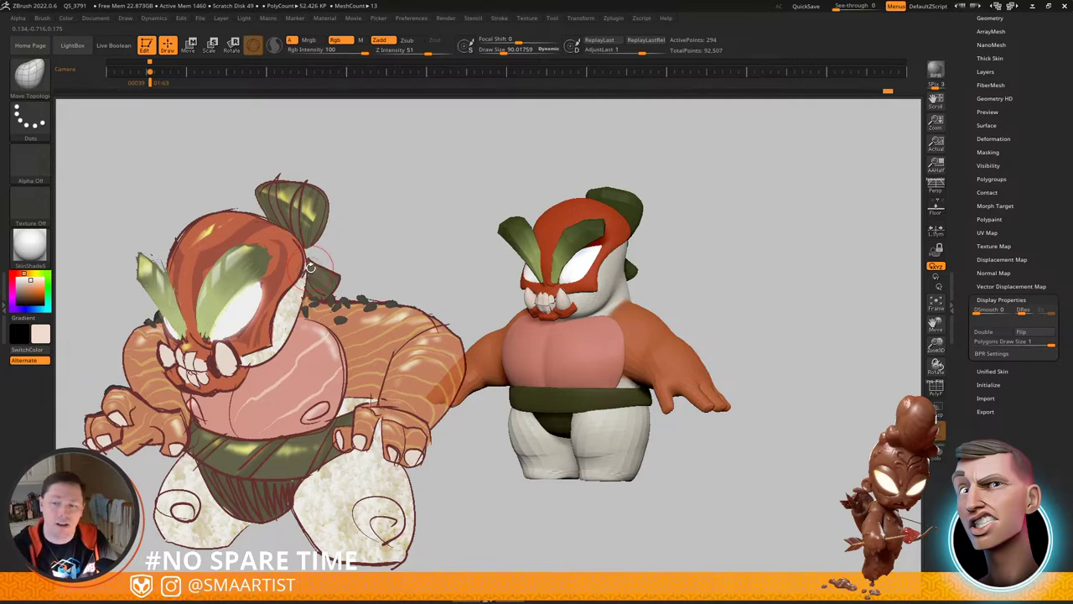
{"action": "left_click_drag", "start_coordinate": [780, 262], "coordinate": [802, 282]}
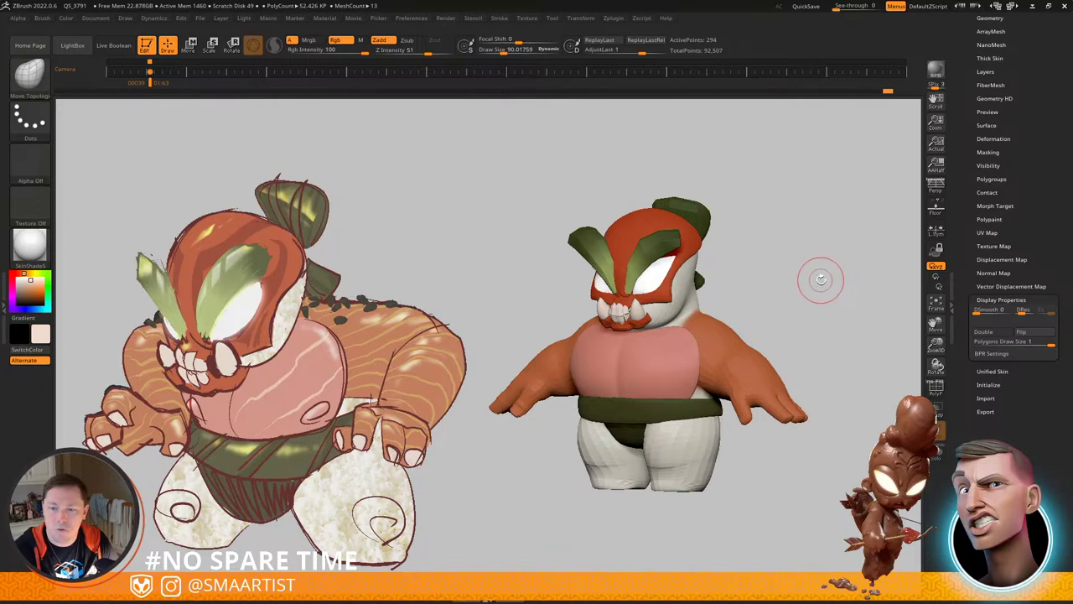
Step: Select the body and reshape the outer contours of the fingers with Move Topological at size about 35.8
{"action": "right_click_drag", "start_coordinate": [800, 359], "coordinate": [673, 354], "text": "alt"}
{"action": "right_click_drag", "start_coordinate": [672, 353], "coordinate": [650, 51], "text": "ctrl"}
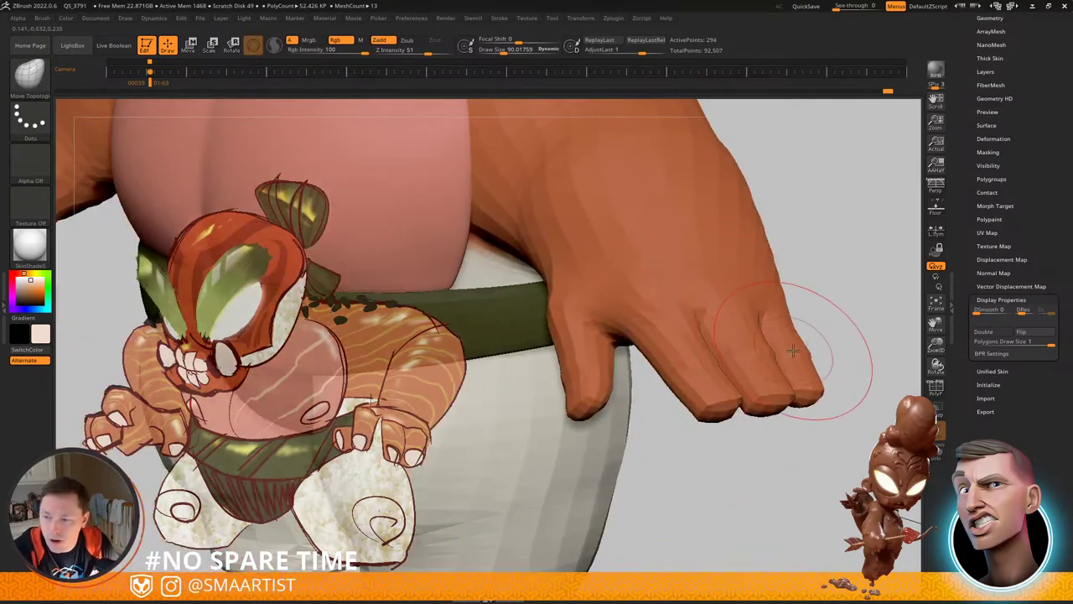
{"action": "left_click", "coordinate": [801, 349], "text": "alt"}
{"action": "key", "text": "s"}
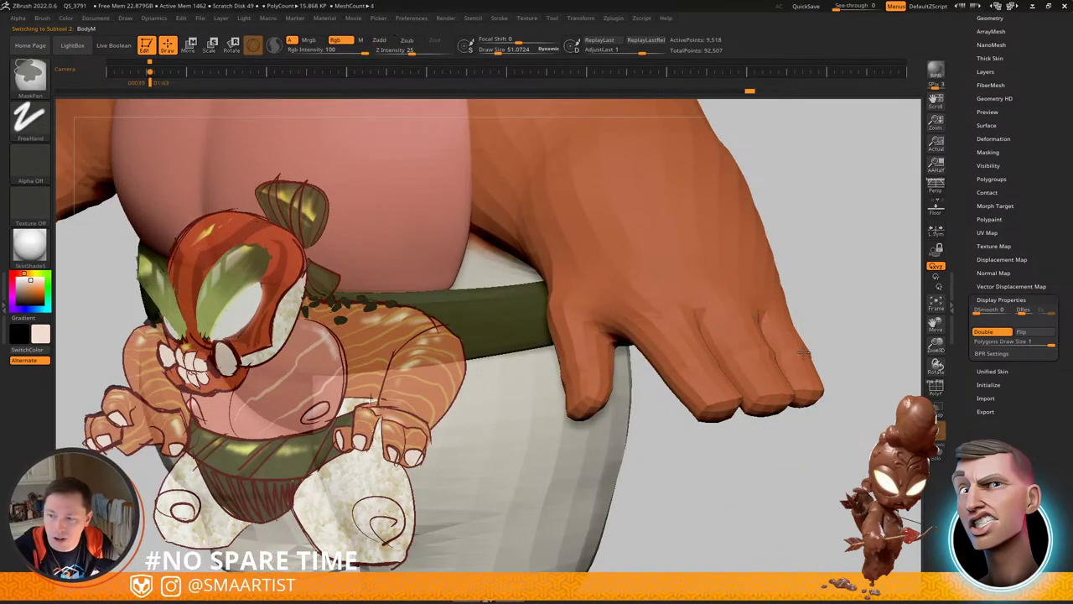
{"action": "right_click_drag", "start_coordinate": [802, 350], "coordinate": [810, 343], "text": "ctrl"}
{"action": "key", "text": "s"}
{"action": "left_click_drag", "start_coordinate": [810, 340], "coordinate": [819, 325]}
{"action": "right_click_drag", "start_coordinate": [816, 333], "coordinate": [819, 330]}
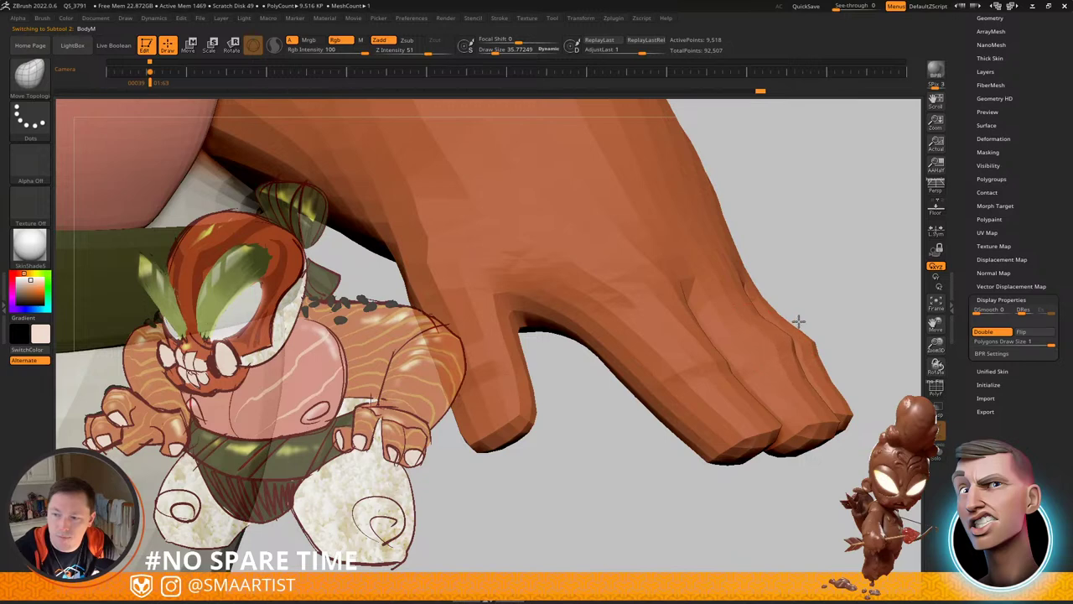
{"action": "right_click_drag", "start_coordinate": [727, 354], "coordinate": [721, 359]}
{"action": "left_click_drag", "start_coordinate": [720, 359], "coordinate": [725, 342]}
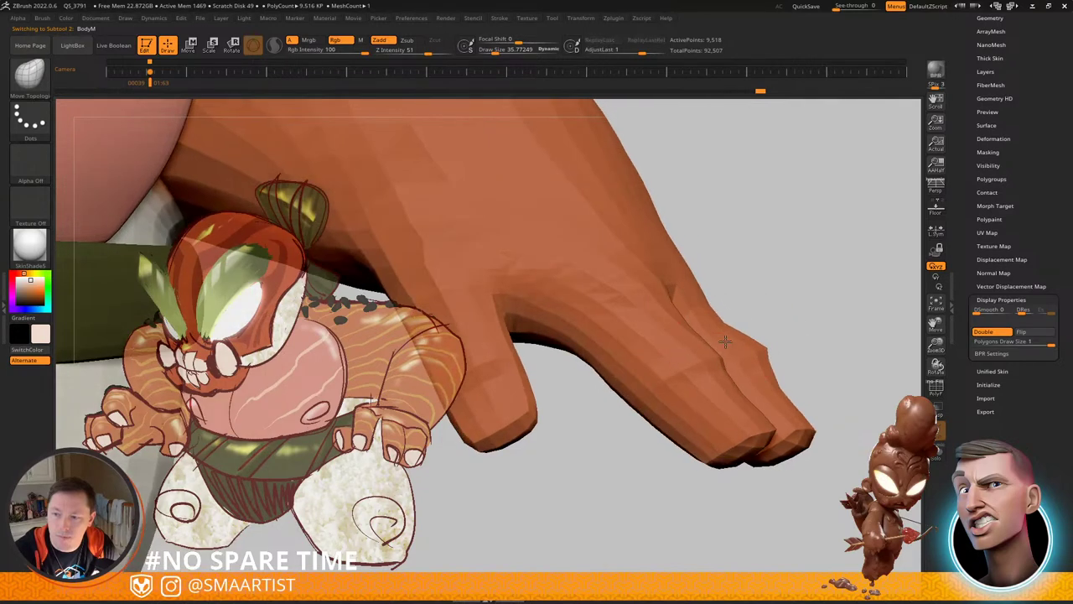
Step: Shape the thumb's outer edge and knuckle with Move Topological at sizes of about 65.3 and 38.6
{"action": "mouse_move", "coordinate": [686, 355]}
{"action": "right_mouse_down"}
{"action": "mouse_move", "coordinate": [710, 369]}
{"action": "mouse_move", "coordinate": [709, 410]}
{"action": "right_mouse_up"}
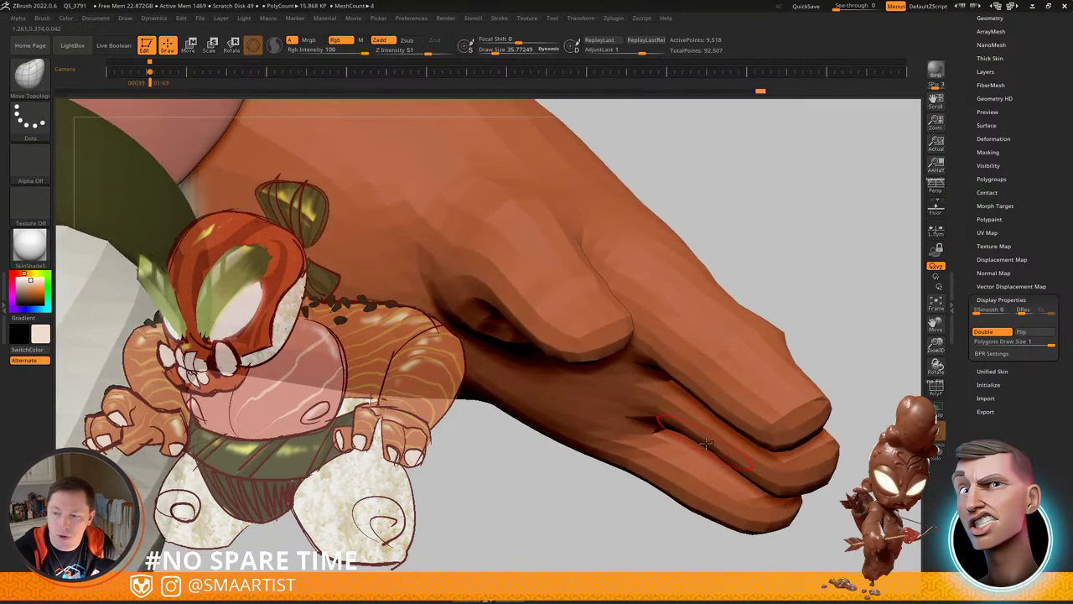
{"action": "mouse_move", "coordinate": [694, 474]}
{"action": "right_mouse_down"}
{"action": "mouse_move", "coordinate": [738, 311]}
{"action": "mouse_move", "coordinate": [703, 351]}
{"action": "mouse_move", "coordinate": [709, 239]}
{"action": "mouse_move", "coordinate": [731, 278]}
{"action": "mouse_move", "coordinate": [689, 372]}
{"action": "mouse_move", "coordinate": [759, 247]}
{"action": "mouse_move", "coordinate": [669, 352]}
{"action": "mouse_move", "coordinate": [680, 352]}
{"action": "mouse_move", "coordinate": [669, 340]}
{"action": "right_mouse_up"}
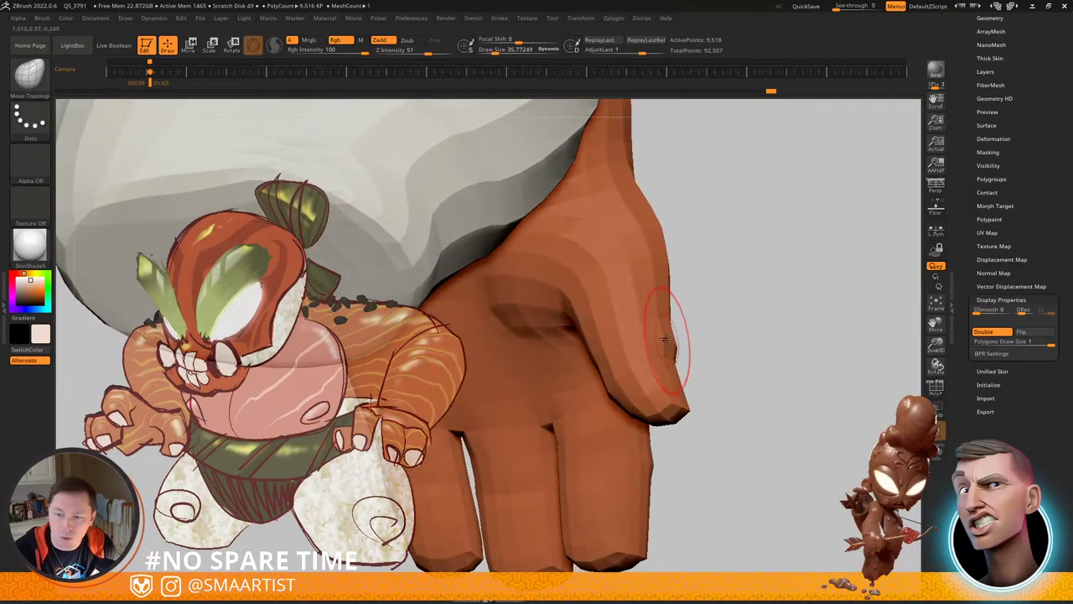
{"action": "key", "text": "s"}
{"action": "left_click_drag", "start_coordinate": [663, 337], "coordinate": [671, 332]}
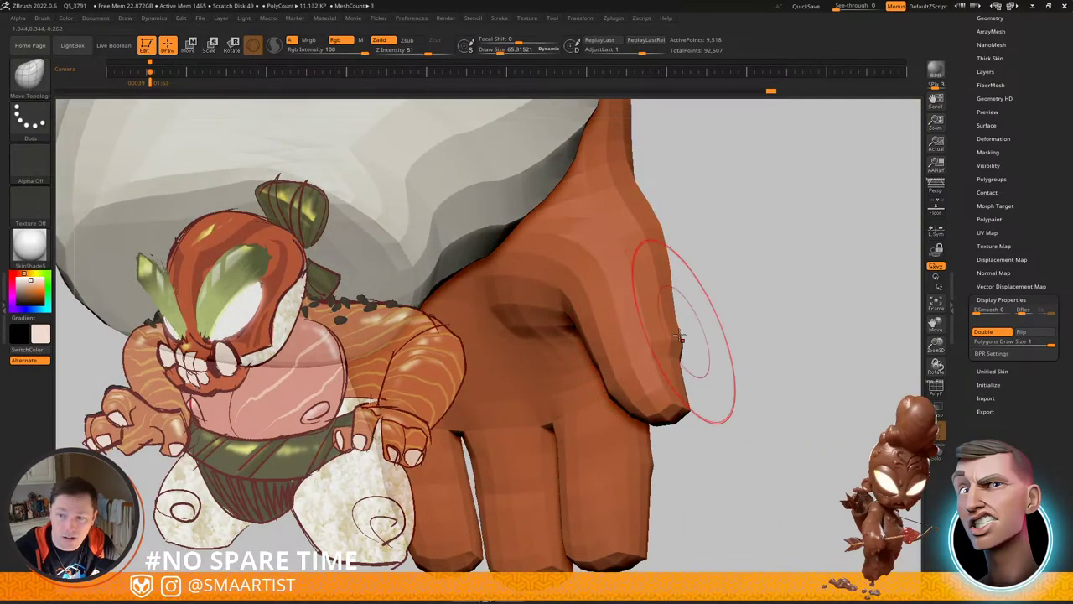
{"action": "mouse_move", "coordinate": [681, 339]}
{"action": "right_mouse_down"}
{"action": "mouse_move", "coordinate": [742, 352]}
{"action": "mouse_move", "coordinate": [713, 360]}
{"action": "right_mouse_up"}
{"action": "key", "text": "s"}
{"action": "left_click_drag", "start_coordinate": [679, 364], "coordinate": [671, 364]}
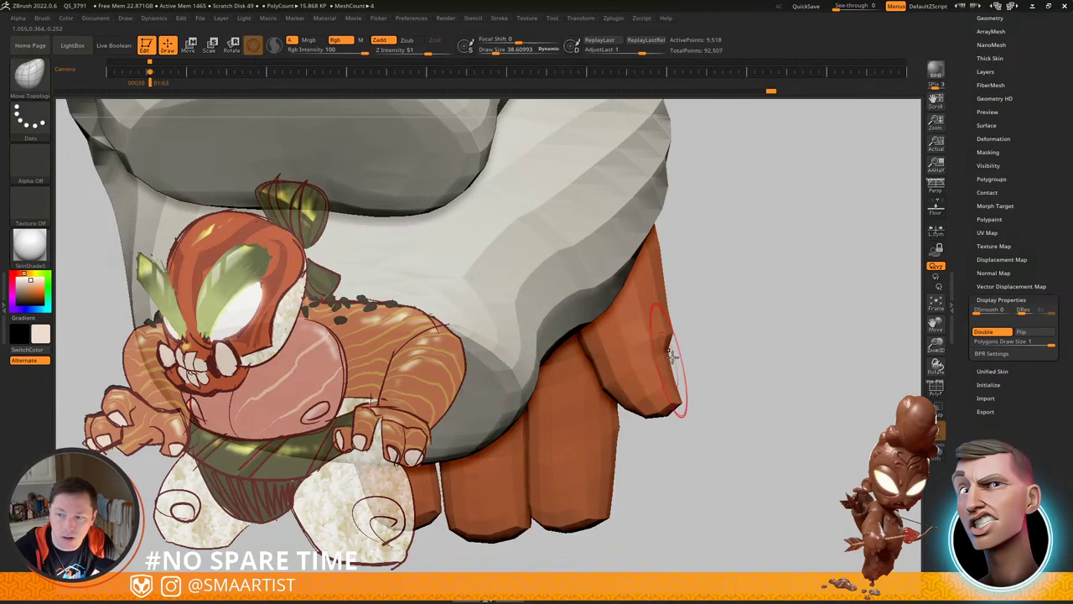
{"action": "right_click_drag", "start_coordinate": [672, 356], "coordinate": [700, 290]}
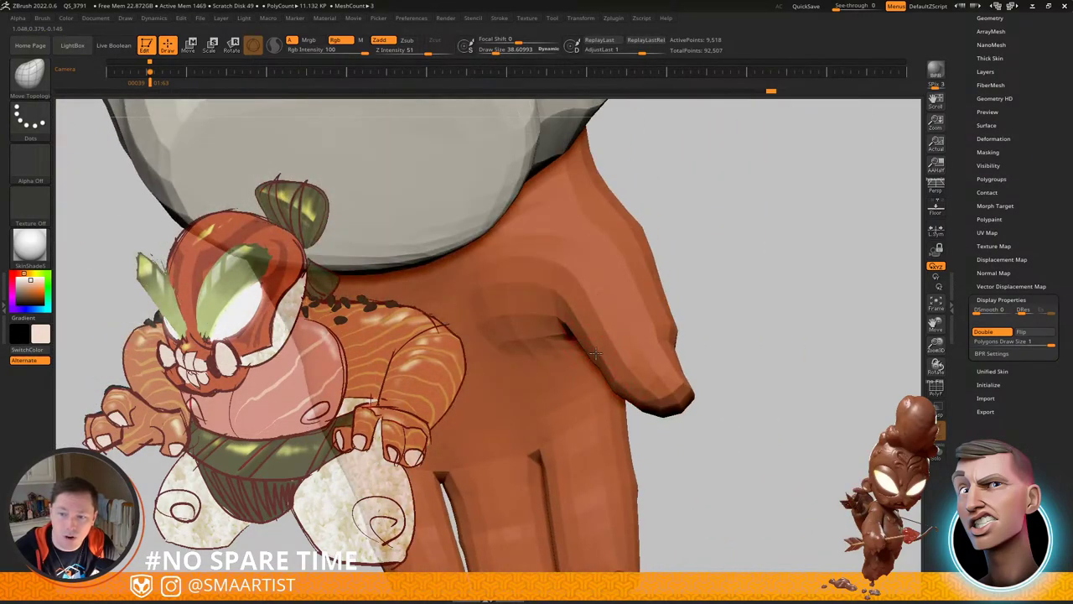
{"action": "mouse_move", "coordinate": [600, 338]}
{"action": "right_mouse_down"}
{"action": "mouse_move", "coordinate": [534, 328]}
{"action": "mouse_move", "coordinate": [635, 315]}
{"action": "right_mouse_up"}
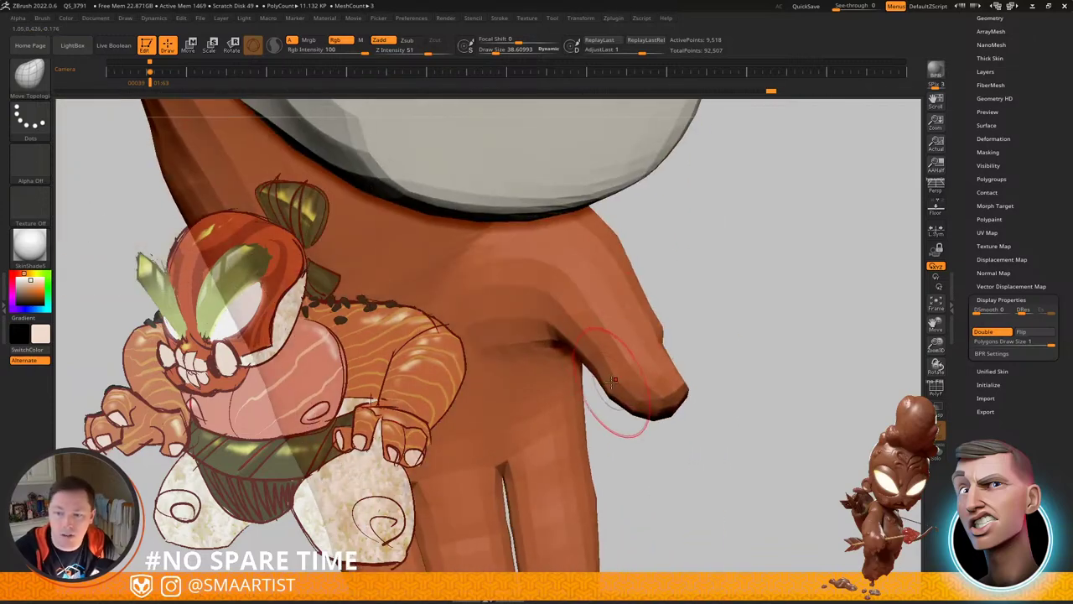
{"action": "mouse_move", "coordinate": [626, 364]}
{"action": "right_mouse_down"}
{"action": "mouse_move", "coordinate": [560, 366]}
{"action": "mouse_move", "coordinate": [638, 385]}
{"action": "mouse_move", "coordinate": [646, 311]}
{"action": "mouse_move", "coordinate": [712, 364]}
{"action": "mouse_move", "coordinate": [688, 388]}
{"action": "mouse_move", "coordinate": [675, 344]}
{"action": "mouse_move", "coordinate": [770, 334]}
{"action": "mouse_move", "coordinate": [708, 338]}
{"action": "mouse_move", "coordinate": [774, 294]}
{"action": "mouse_move", "coordinate": [695, 293]}
{"action": "mouse_move", "coordinate": [619, 310]}
{"action": "right_mouse_up"}
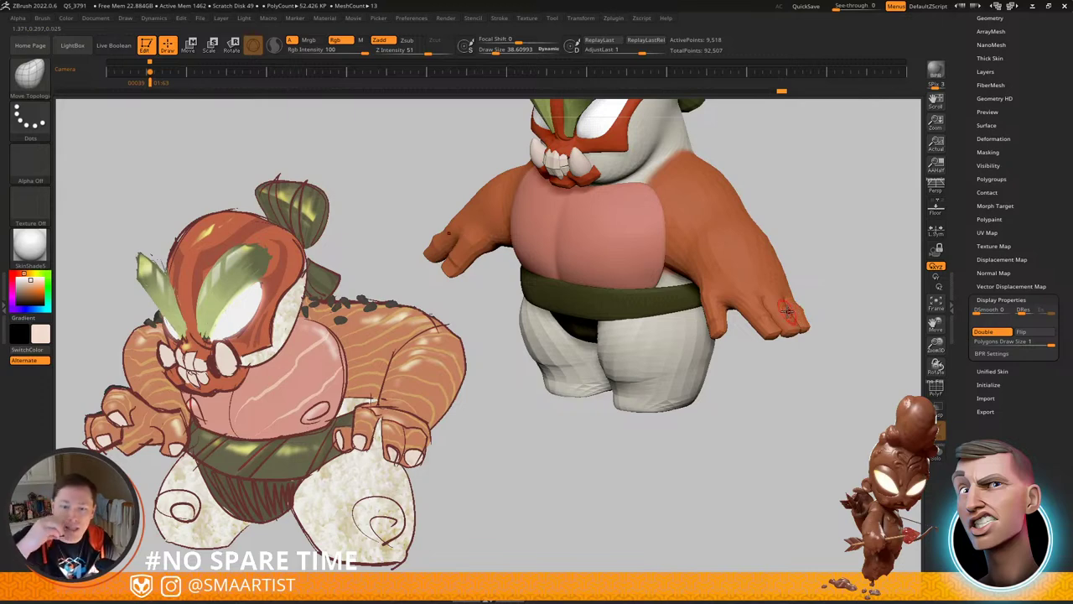
Step: Refine the little and middle fingertips from the back of the hand with Move Topological at size about 58
{"action": "mouse_move", "coordinate": [804, 339]}
{"action": "right_mouse_down"}
{"action": "mouse_move", "coordinate": [780, 352]}
{"action": "mouse_move", "coordinate": [781, 383]}
{"action": "mouse_move", "coordinate": [825, 342]}
{"action": "right_mouse_up"}
{"action": "right_click_drag", "start_coordinate": [773, 316], "coordinate": [627, 335], "text": "alt"}
{"action": "mouse_move", "coordinate": [627, 335]}
{"action": "right_mouse_down"}
{"action": "mouse_move", "coordinate": [602, 339]}
{"action": "mouse_move", "coordinate": [659, 348]}
{"action": "right_mouse_up"}
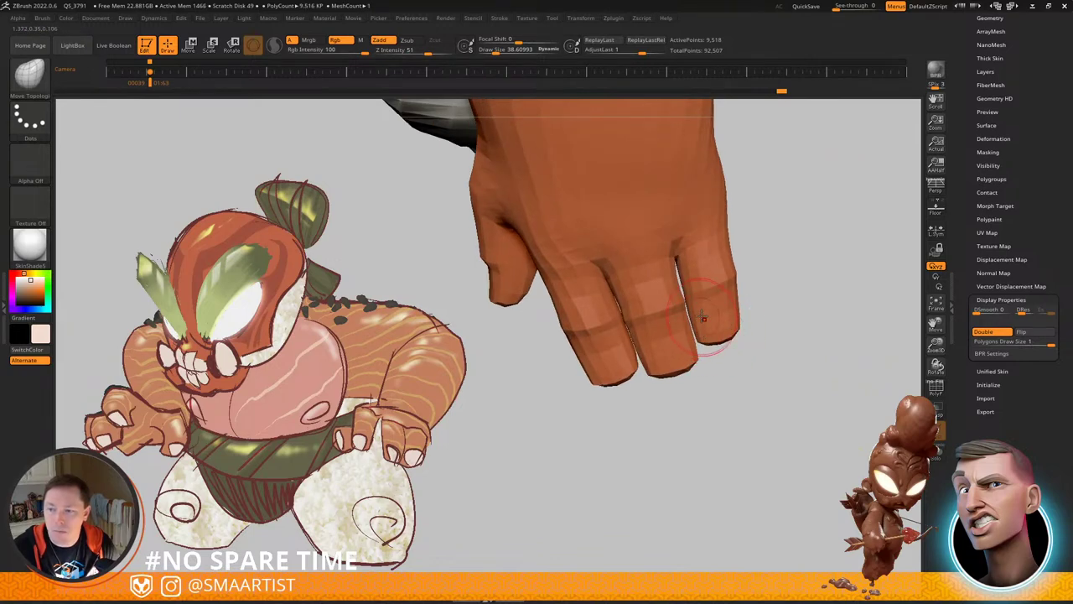
{"action": "right_click_drag", "start_coordinate": [703, 317], "coordinate": [739, 318]}
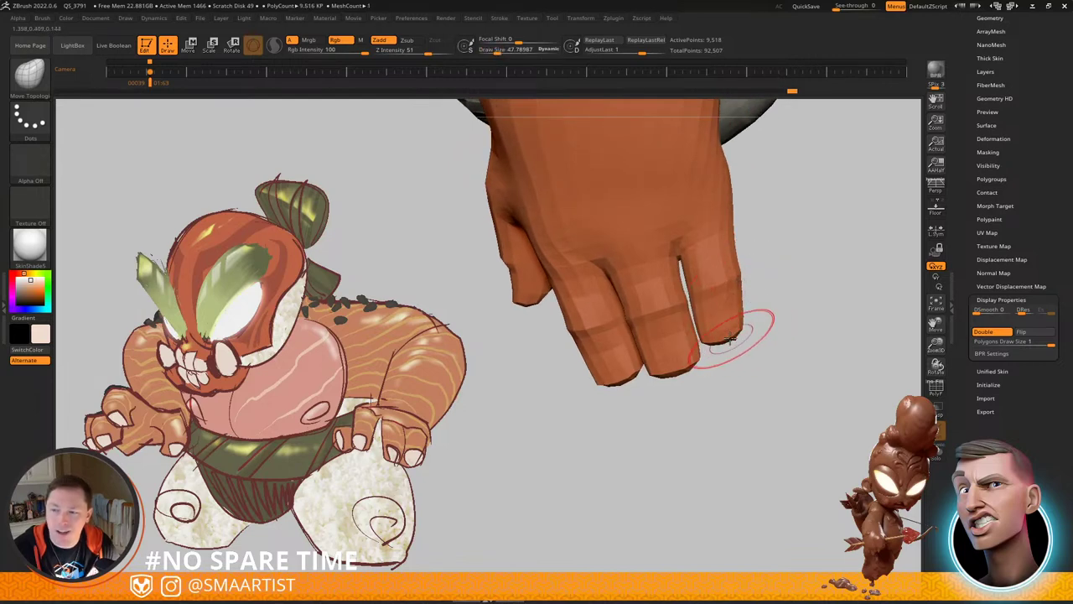
{"action": "key", "text": "s"}
{"action": "left_click_drag", "start_coordinate": [731, 340], "coordinate": [740, 327]}
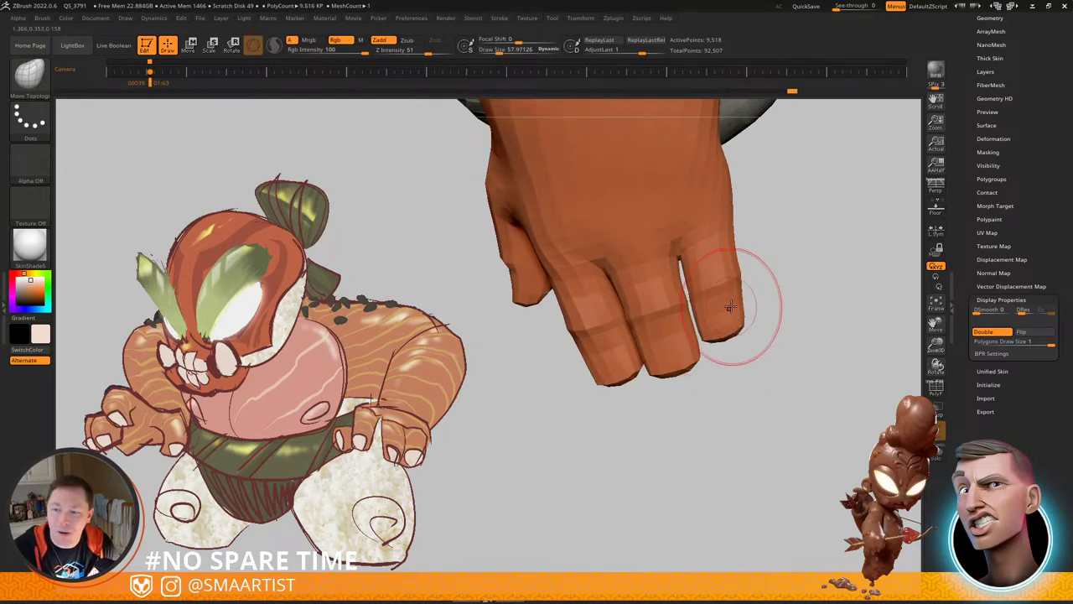
{"action": "right_click_drag", "start_coordinate": [732, 308], "coordinate": [746, 315]}
{"action": "mouse_move", "coordinate": [664, 364]}
{"action": "left_mouse_down"}
{"action": "mouse_move", "coordinate": [656, 371]}
{"action": "mouse_move", "coordinate": [686, 367]}
{"action": "left_mouse_up"}
{"action": "mouse_move", "coordinate": [677, 367]}
{"action": "right_mouse_down"}
{"action": "mouse_move", "coordinate": [681, 333]}
{"action": "mouse_move", "coordinate": [680, 383]}
{"action": "mouse_move", "coordinate": [694, 379]}
{"action": "right_mouse_up"}
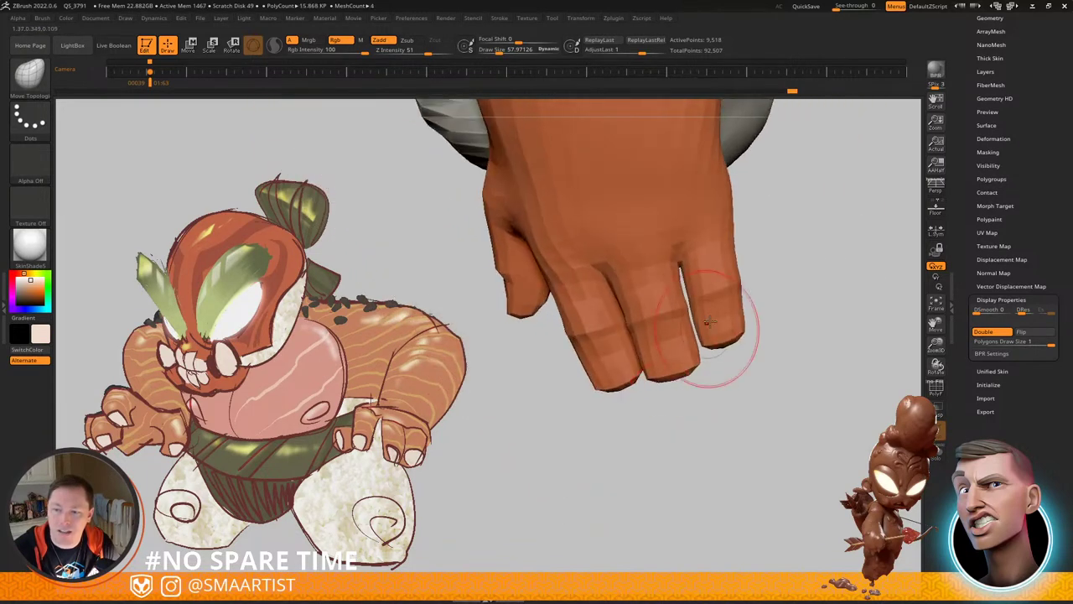
Step: Adjust the index fingertip and even out the finger spacing, reducing the Move Topological brush to size about 38.6
{"action": "mouse_move", "coordinate": [710, 322]}
{"action": "right_mouse_down"}
{"action": "mouse_move", "coordinate": [741, 305]}
{"action": "mouse_move", "coordinate": [716, 324]}
{"action": "right_mouse_up"}
{"action": "left_click_drag", "start_coordinate": [593, 389], "coordinate": [586, 387]}
{"action": "right_click_drag", "start_coordinate": [616, 379], "coordinate": [652, 359]}
{"action": "mouse_move", "coordinate": [592, 394]}
{"action": "right_mouse_down"}
{"action": "mouse_move", "coordinate": [568, 348]}
{"action": "mouse_move", "coordinate": [570, 384]}
{"action": "mouse_move", "coordinate": [599, 378]}
{"action": "right_mouse_up"}
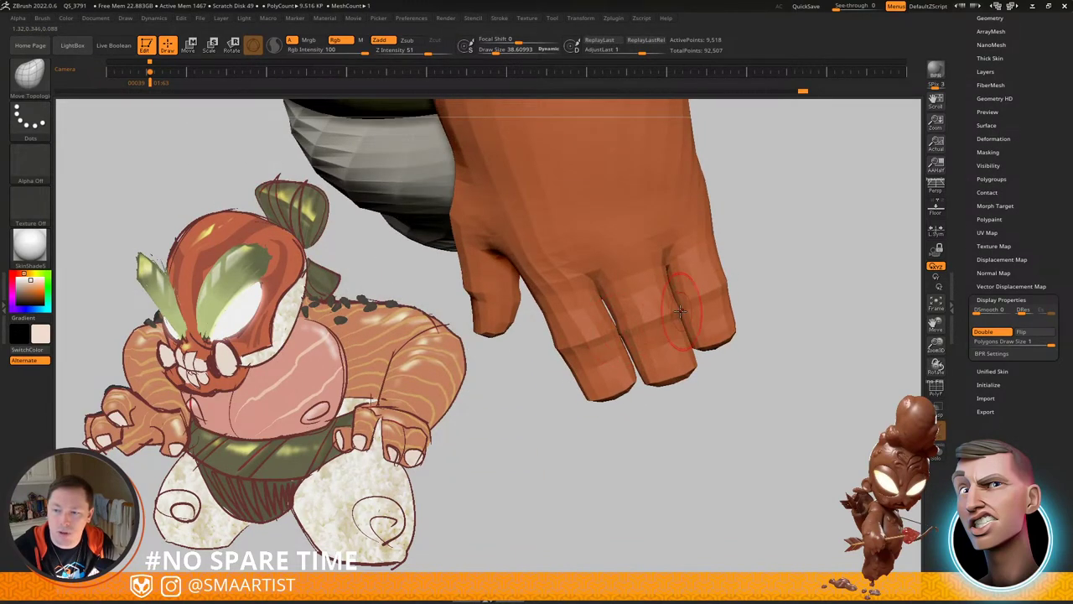
{"action": "right_click_drag", "start_coordinate": [680, 311], "coordinate": [676, 316]}
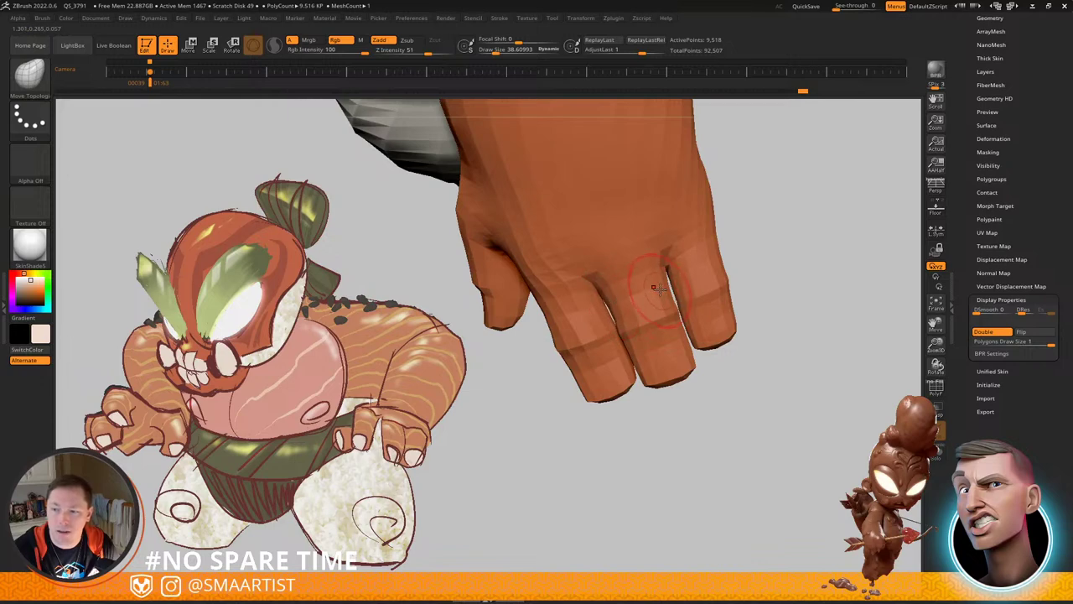
{"action": "mouse_move", "coordinate": [667, 312]}
{"action": "right_mouse_down"}
{"action": "mouse_move", "coordinate": [673, 294]}
{"action": "mouse_move", "coordinate": [659, 281]}
{"action": "mouse_move", "coordinate": [655, 294]}
{"action": "mouse_move", "coordinate": [673, 302]}
{"action": "mouse_move", "coordinate": [668, 289]}
{"action": "mouse_move", "coordinate": [668, 381]}
{"action": "mouse_move", "coordinate": [662, 364]}
{"action": "mouse_move", "coordinate": [651, 369]}
{"action": "right_mouse_up"}
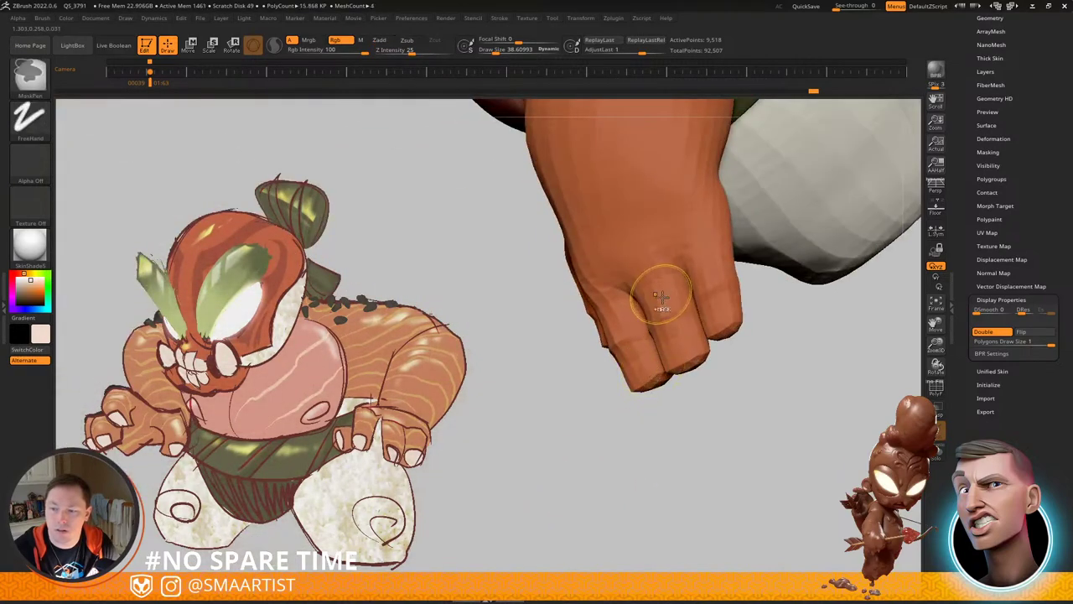
Step: Show the wireframe and clean up the knuckle area between the finger bases with Smooth and Move Topological at size about 25.5
{"action": "right_click_drag", "start_coordinate": [662, 298], "coordinate": [640, 328], "text": "ctrl"}
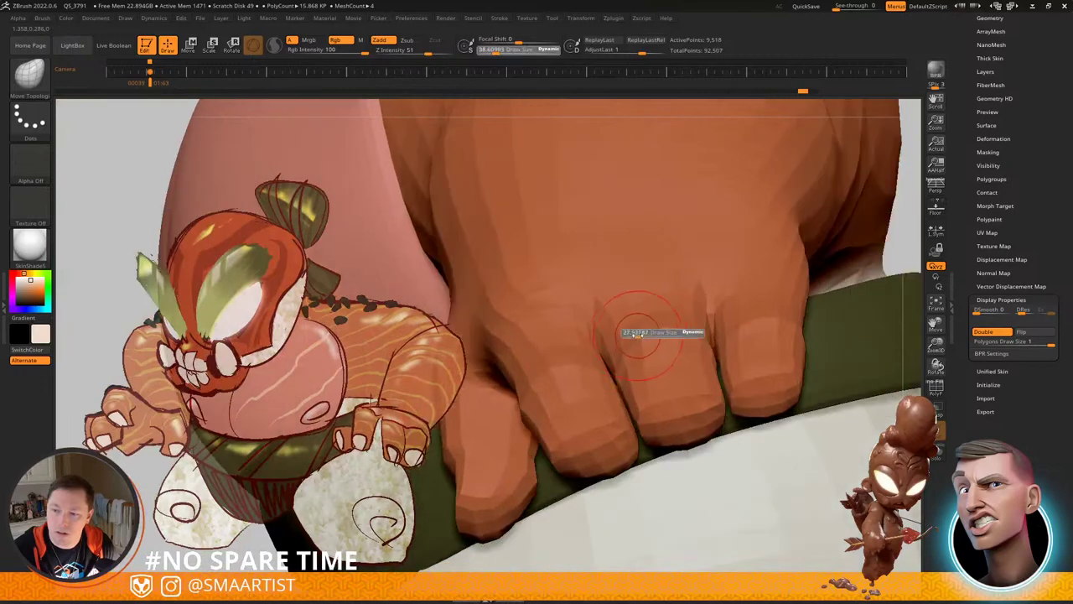
{"action": "left_click_drag", "start_coordinate": [638, 335], "coordinate": [635, 334]}
{"action": "mouse_move", "coordinate": [635, 334]}
{"action": "right_mouse_down"}
{"action": "mouse_move", "coordinate": [622, 344]}
{"action": "mouse_move", "coordinate": [636, 339]}
{"action": "mouse_move", "coordinate": [627, 337]}
{"action": "right_mouse_up"}
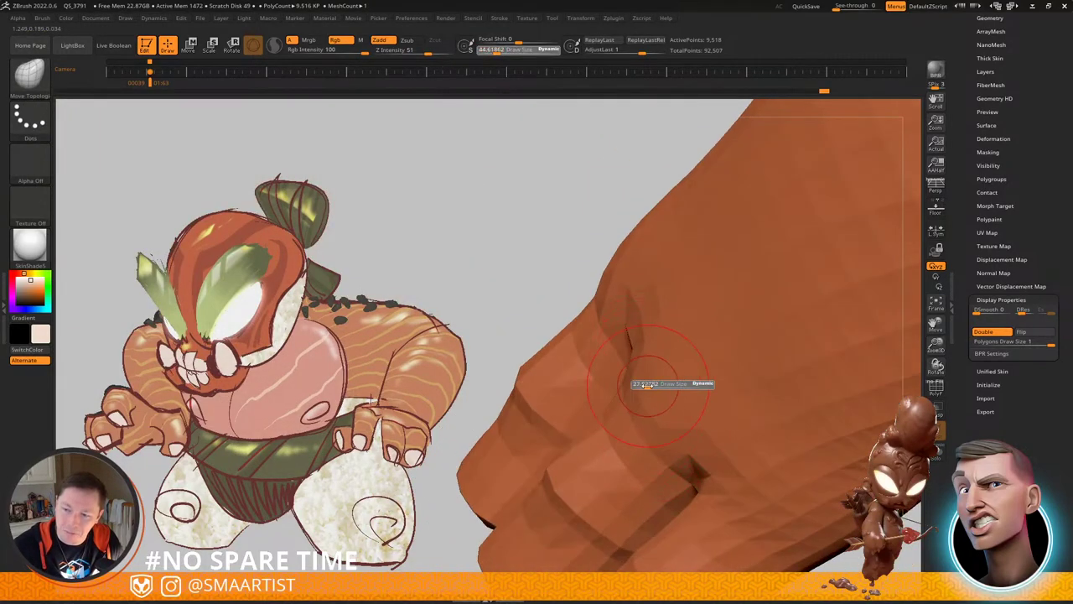
{"action": "left_click_drag", "start_coordinate": [648, 385], "coordinate": [646, 385]}
{"action": "key", "text": "shift+f"}
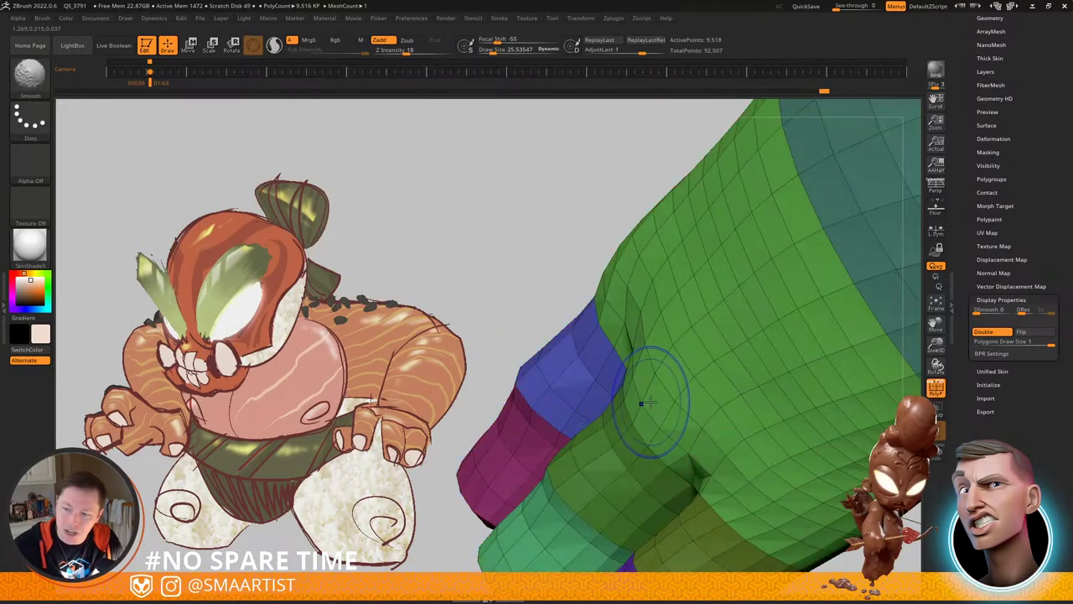
{"action": "right_click_drag", "start_coordinate": [642, 402], "coordinate": [674, 442]}
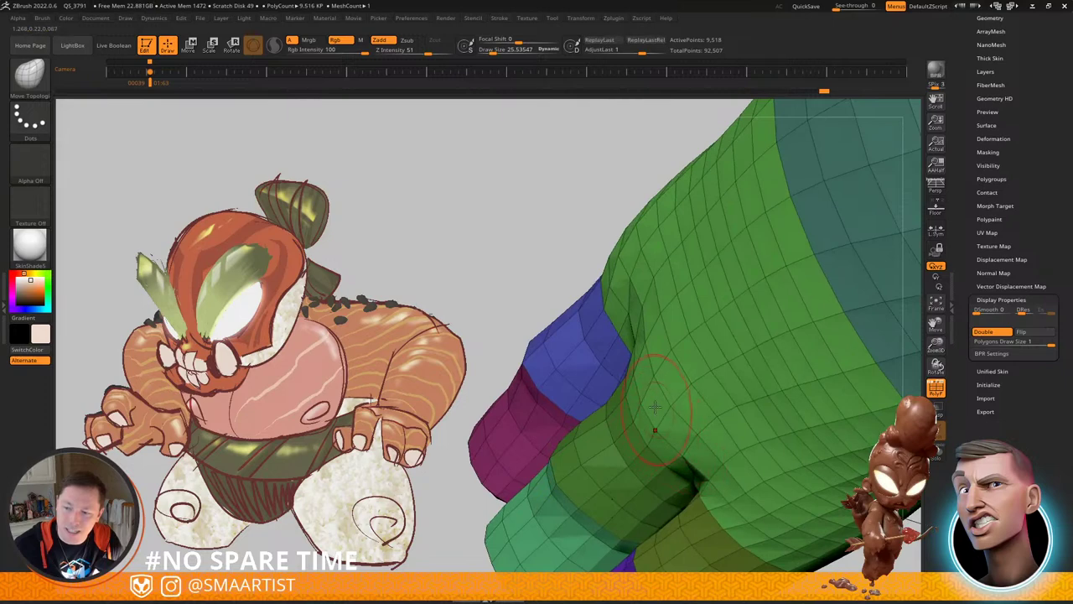
Step: Nudge the vertices in the webbing between the fingers with Move Topological, starting at size about 13.5
{"action": "key", "text": "s"}
{"action": "left_click_drag", "start_coordinate": [638, 387], "coordinate": [634, 382]}
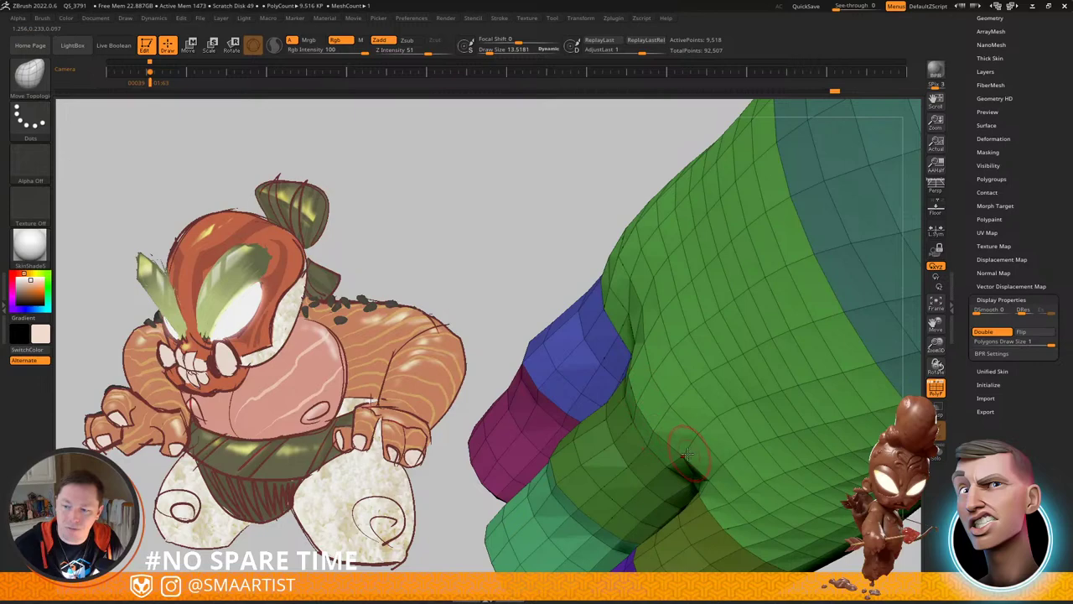
{"action": "right_click_drag", "start_coordinate": [687, 454], "coordinate": [687, 393]}
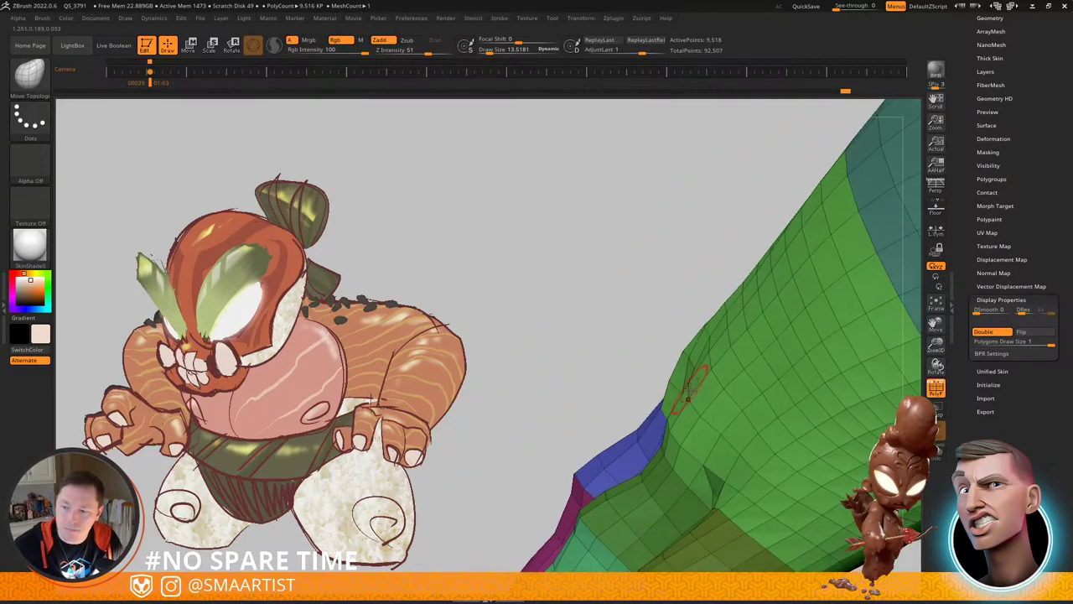
{"action": "left_click_drag", "start_coordinate": [706, 413], "coordinate": [704, 408]}
{"action": "mouse_move", "coordinate": [702, 396]}
{"action": "right_mouse_down"}
{"action": "mouse_move", "coordinate": [699, 379]}
{"action": "mouse_move", "coordinate": [668, 420]}
{"action": "mouse_move", "coordinate": [637, 376]}
{"action": "right_mouse_up"}
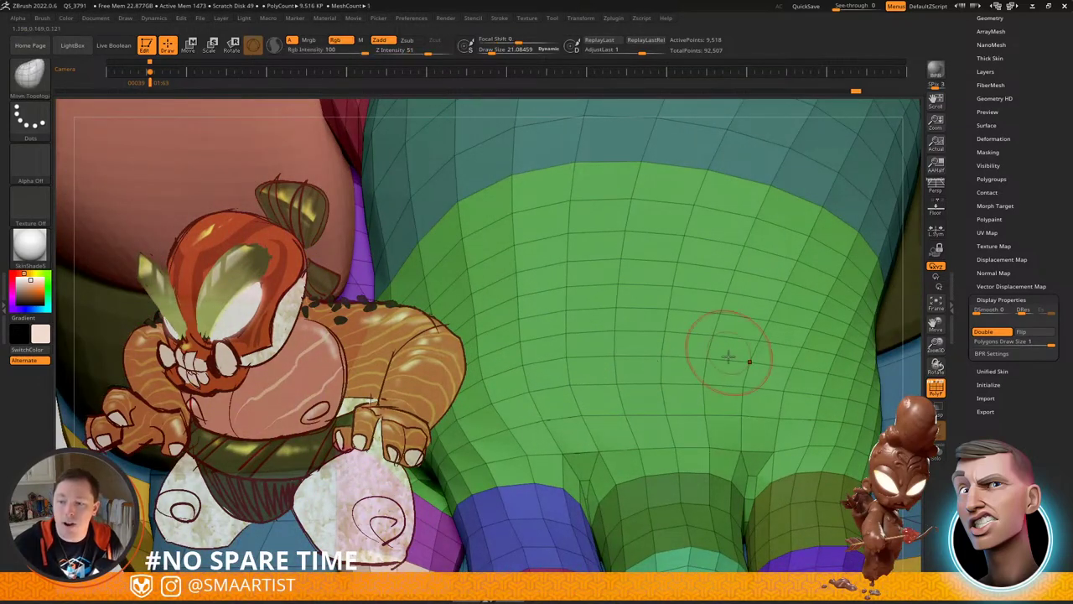
Step: Hide the wireframe and refine the knuckle profile on the back of the hand at size about 33
{"action": "mouse_move", "coordinate": [749, 360]}
{"action": "right_mouse_down", "text": "ctrl"}
{"action": "mouse_move", "coordinate": [738, 315]}
{"action": "mouse_move", "coordinate": [745, 340]}
{"action": "mouse_move", "coordinate": [764, 350]}
{"action": "mouse_move", "coordinate": [749, 359]}
{"action": "mouse_move", "coordinate": [759, 381]}
{"action": "right_mouse_up", "text": "ctrl"}
{"action": "key", "text": "shift+f"}
{"action": "key", "text": "s"}
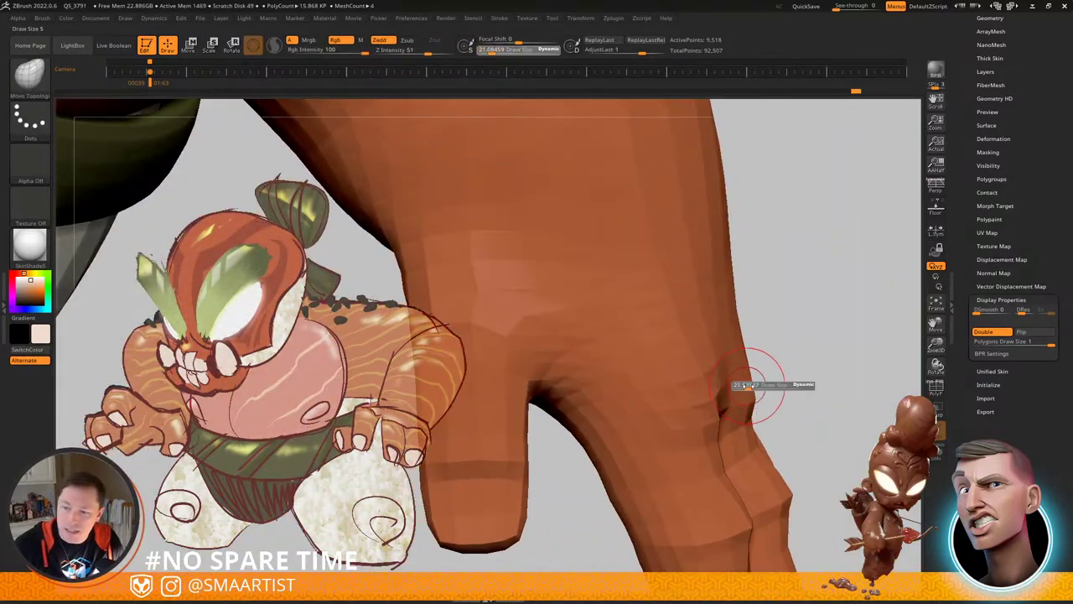
{"action": "left_click_drag", "start_coordinate": [746, 386], "coordinate": [752, 387]}
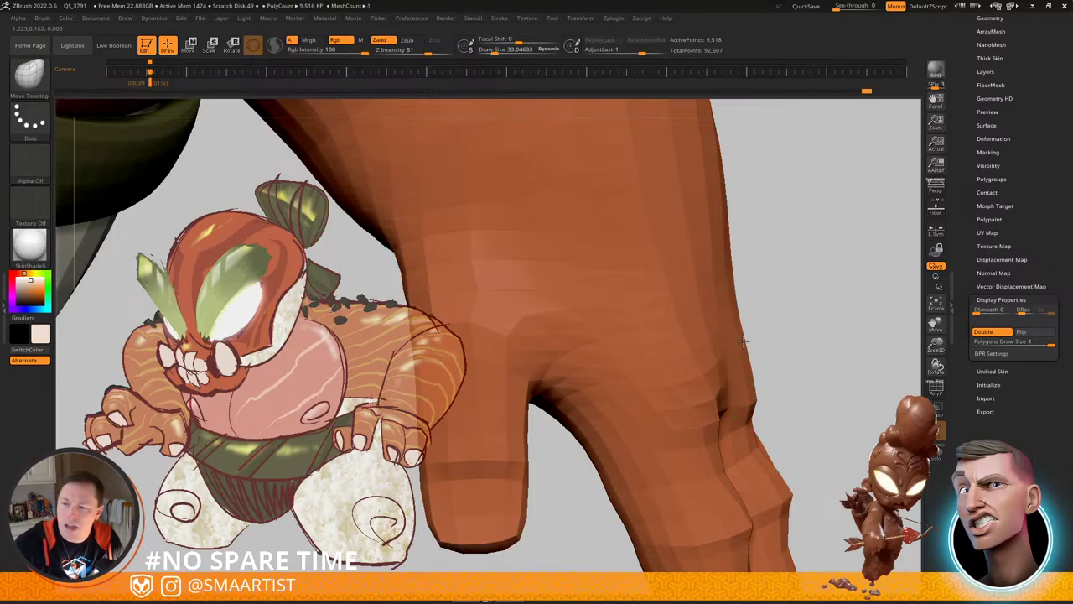
Step: Fill out the tips of the three fingers with the Move Topological brush at size about 51.1
{"action": "mouse_move", "coordinate": [760, 384]}
{"action": "right_mouse_down", "text": "ctrl"}
{"action": "mouse_move", "coordinate": [742, 348]}
{"action": "mouse_move", "coordinate": [763, 371]}
{"action": "mouse_move", "coordinate": [710, 378]}
{"action": "right_mouse_up", "text": "ctrl"}
{"action": "mouse_move", "coordinate": [710, 377]}
{"action": "right_mouse_down", "text": "ctrl"}
{"action": "mouse_move", "coordinate": [726, 400]}
{"action": "mouse_move", "coordinate": [683, 368]}
{"action": "mouse_move", "coordinate": [639, 371]}
{"action": "mouse_move", "coordinate": [743, 367]}
{"action": "mouse_move", "coordinate": [767, 322]}
{"action": "mouse_move", "coordinate": [704, 367]}
{"action": "mouse_move", "coordinate": [749, 354]}
{"action": "mouse_move", "coordinate": [761, 359]}
{"action": "mouse_move", "coordinate": [741, 397]}
{"action": "mouse_move", "coordinate": [710, 361]}
{"action": "mouse_move", "coordinate": [743, 391]}
{"action": "mouse_move", "coordinate": [746, 358]}
{"action": "mouse_move", "coordinate": [763, 392]}
{"action": "mouse_move", "coordinate": [805, 395]}
{"action": "mouse_move", "coordinate": [783, 369]}
{"action": "mouse_move", "coordinate": [800, 384]}
{"action": "mouse_move", "coordinate": [843, 344]}
{"action": "mouse_move", "coordinate": [749, 336]}
{"action": "mouse_move", "coordinate": [761, 377]}
{"action": "mouse_move", "coordinate": [746, 385]}
{"action": "mouse_move", "coordinate": [705, 361]}
{"action": "mouse_move", "coordinate": [709, 346]}
{"action": "right_mouse_up", "text": "ctrl"}
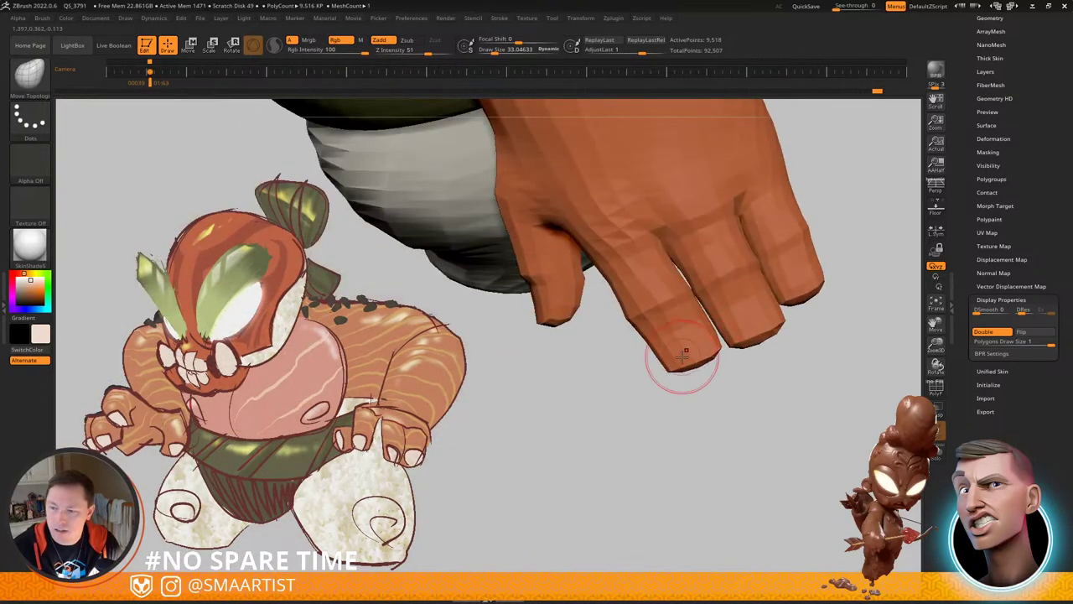
{"action": "key", "text": "s"}
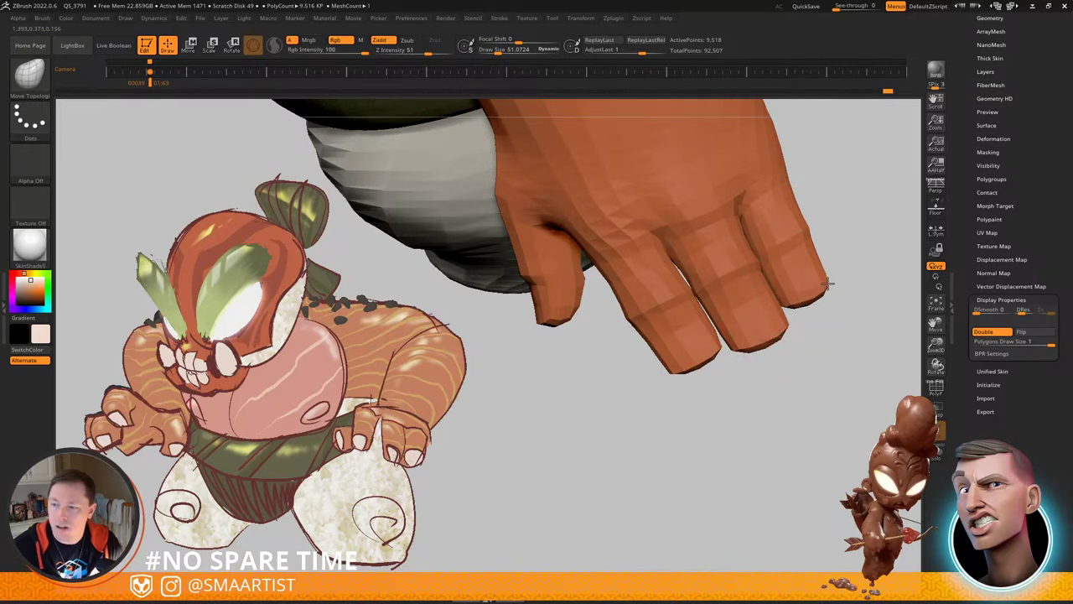
{"action": "mouse_move", "coordinate": [802, 290]}
{"action": "right_mouse_down", "text": "ctrl"}
{"action": "mouse_move", "coordinate": [784, 222]}
{"action": "mouse_move", "coordinate": [778, 289]}
{"action": "mouse_move", "coordinate": [757, 240]}
{"action": "mouse_move", "coordinate": [741, 278]}
{"action": "mouse_move", "coordinate": [741, 335]}
{"action": "right_mouse_up", "text": "ctrl"}
Step: Smooth the palm side of the fingers at size about 27.9 and reshape them with Move Topological at about 38.6
{"action": "key", "text": "s"}
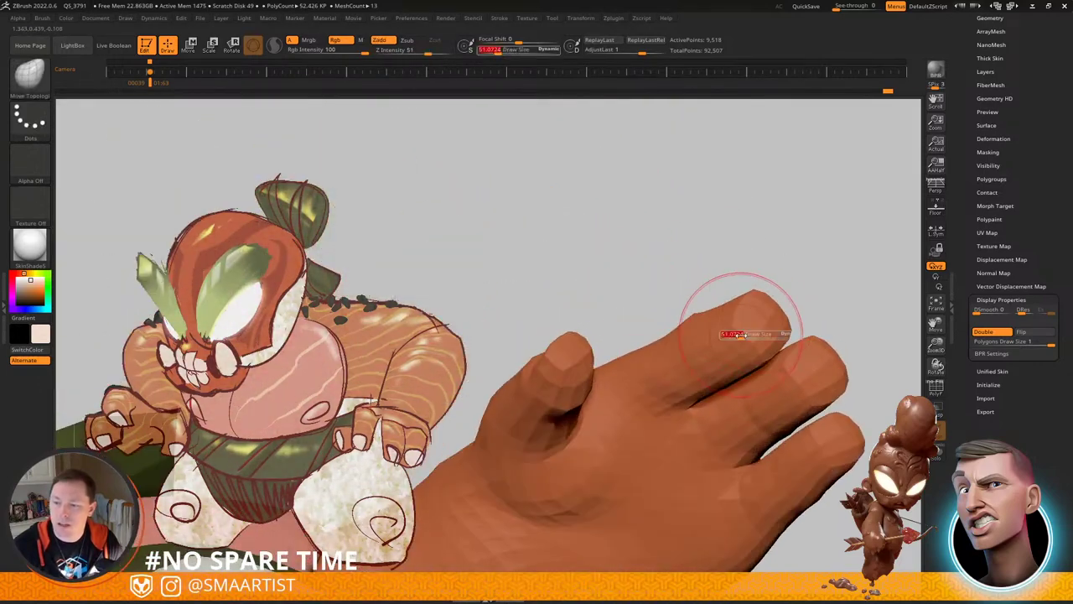
{"action": "left_click_drag", "start_coordinate": [741, 335], "coordinate": [735, 333]}
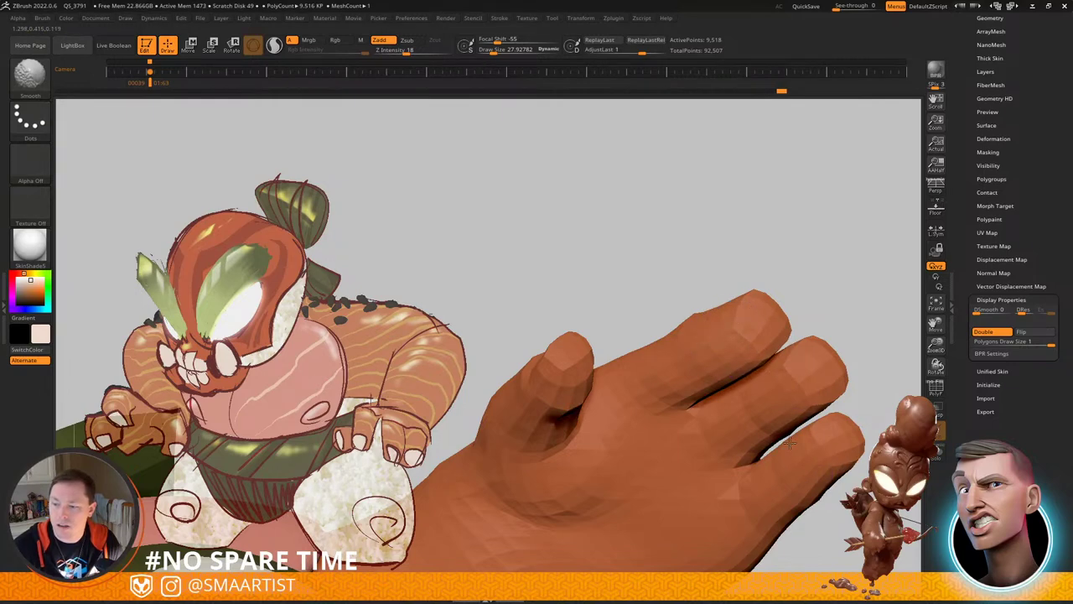
{"action": "right_click_drag", "start_coordinate": [790, 443], "coordinate": [795, 471]}
{"action": "key", "text": "s"}
{"action": "left_click_drag", "start_coordinate": [774, 472], "coordinate": [777, 475]}
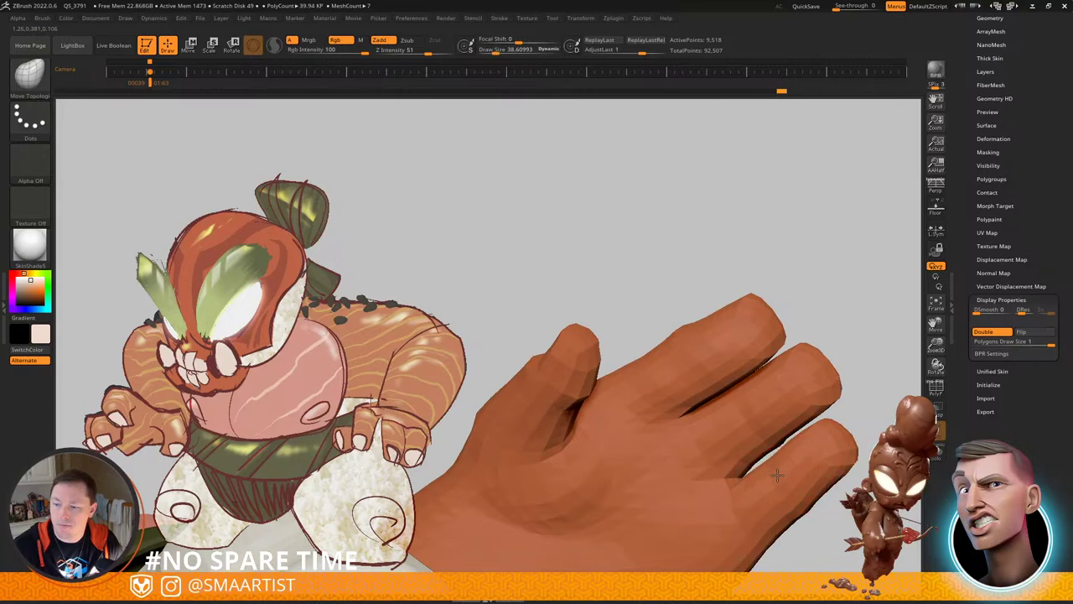
Step: Show the wireframe and adjust the palm where the index and middle fingers begin, with Move Topological at size about 38.6
{"action": "mouse_move", "coordinate": [786, 456]}
{"action": "right_mouse_down"}
{"action": "mouse_move", "coordinate": [771, 470]}
{"action": "mouse_move", "coordinate": [783, 443]}
{"action": "mouse_move", "coordinate": [740, 415]}
{"action": "right_mouse_up"}
{"action": "key", "text": "s"}
{"action": "left_click_drag", "start_coordinate": [739, 416], "coordinate": [743, 419]}
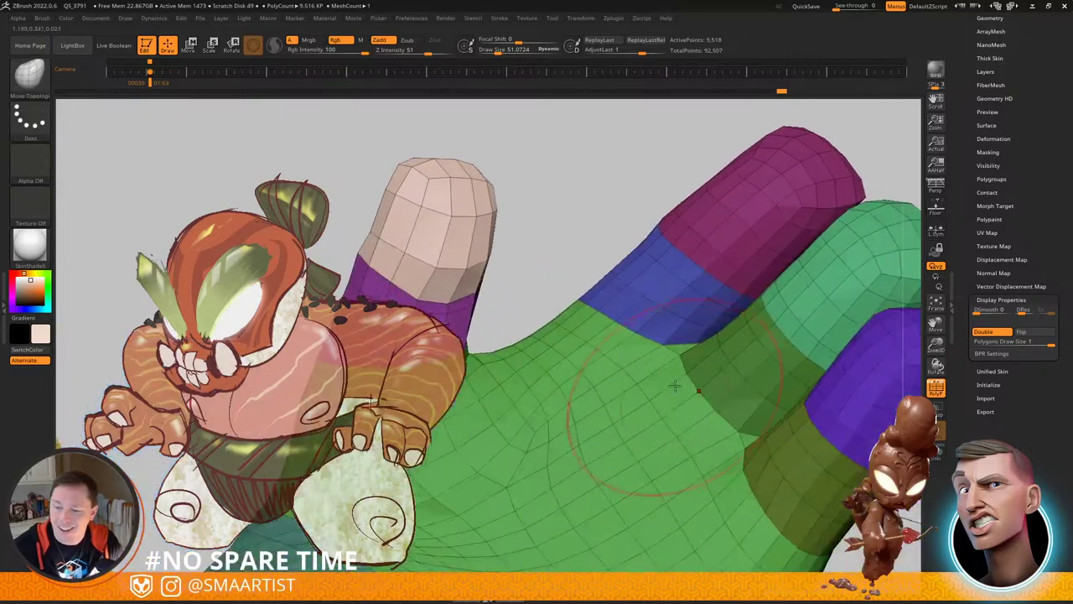
{"action": "right_click_drag", "start_coordinate": [675, 386], "coordinate": [644, 364]}
{"action": "key", "text": "s"}
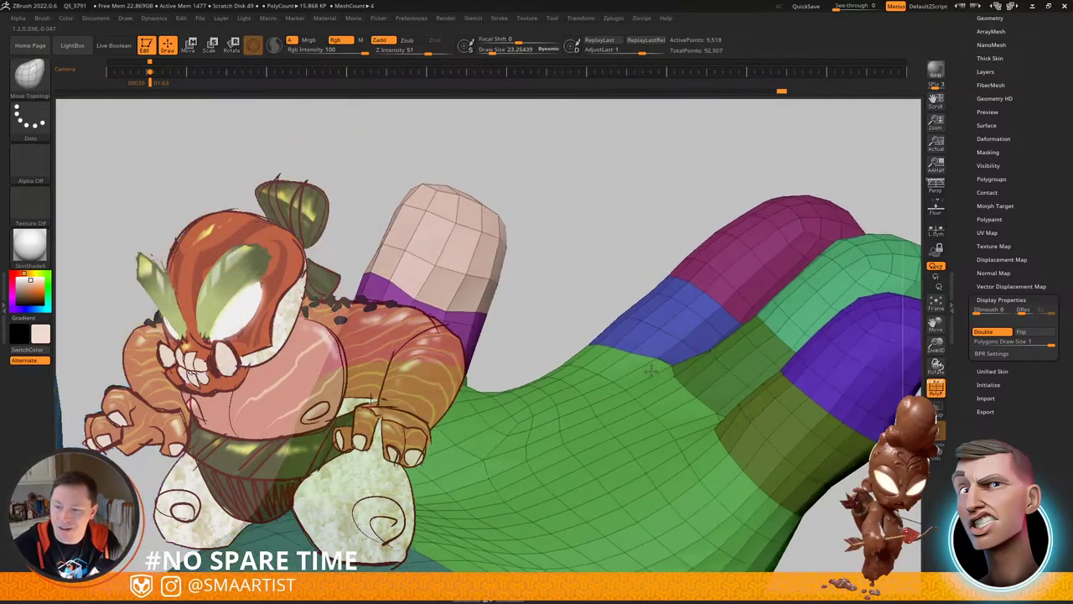
{"action": "key", "text": "s"}
{"action": "left_click_drag", "start_coordinate": [644, 369], "coordinate": [647, 369]}
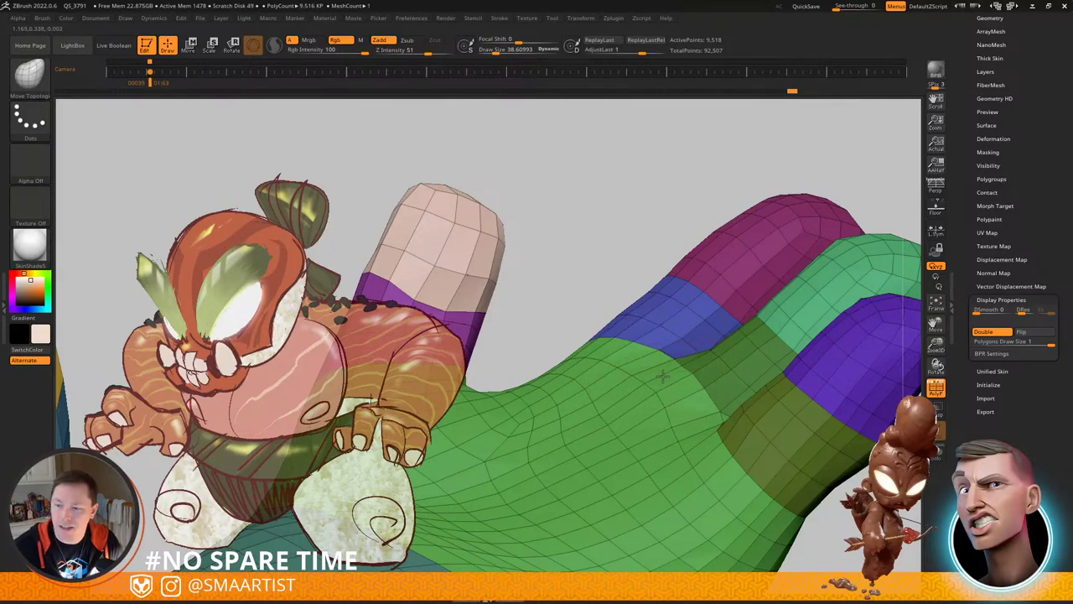
Step: Rework the palm between the thumb and the fingers with Move Topological at sizes of about 33 and 30.4
{"action": "mouse_move", "coordinate": [706, 419]}
{"action": "right_mouse_down"}
{"action": "mouse_move", "coordinate": [684, 408]}
{"action": "mouse_move", "coordinate": [695, 389]}
{"action": "right_mouse_up"}
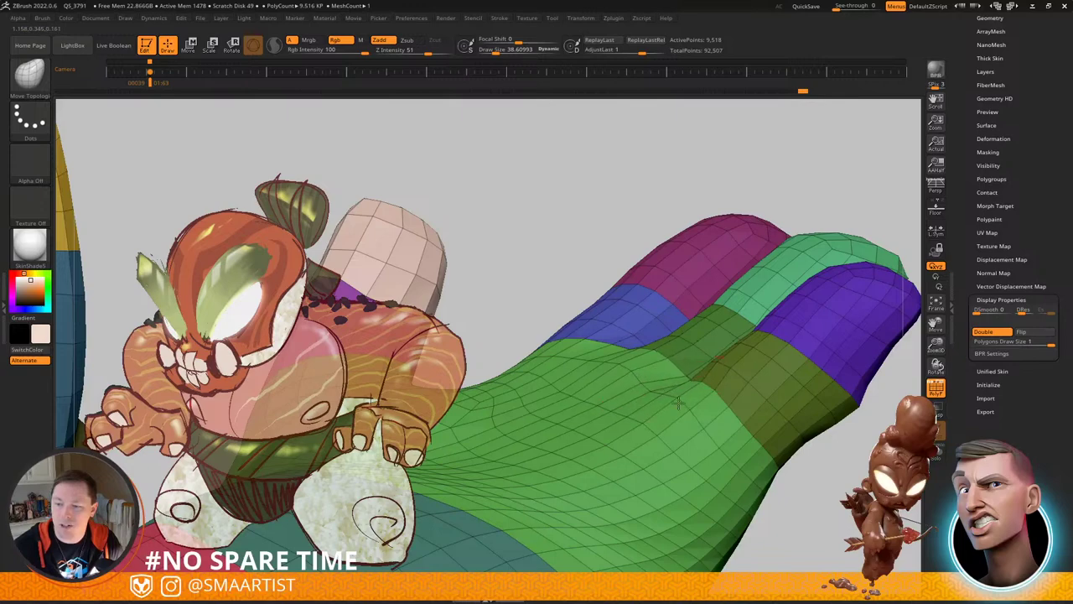
{"action": "key", "text": "shift+f"}
{"action": "mouse_move", "coordinate": [644, 382]}
{"action": "right_mouse_down"}
{"action": "mouse_move", "coordinate": [667, 462]}
{"action": "mouse_move", "coordinate": [680, 432]}
{"action": "mouse_move", "coordinate": [691, 442]}
{"action": "mouse_move", "coordinate": [656, 426]}
{"action": "mouse_move", "coordinate": [646, 402]}
{"action": "mouse_move", "coordinate": [629, 415]}
{"action": "mouse_move", "coordinate": [645, 438]}
{"action": "mouse_move", "coordinate": [622, 429]}
{"action": "mouse_move", "coordinate": [647, 449]}
{"action": "mouse_move", "coordinate": [625, 472]}
{"action": "mouse_move", "coordinate": [636, 485]}
{"action": "right_mouse_up"}
{"action": "key", "text": "shift+f"}
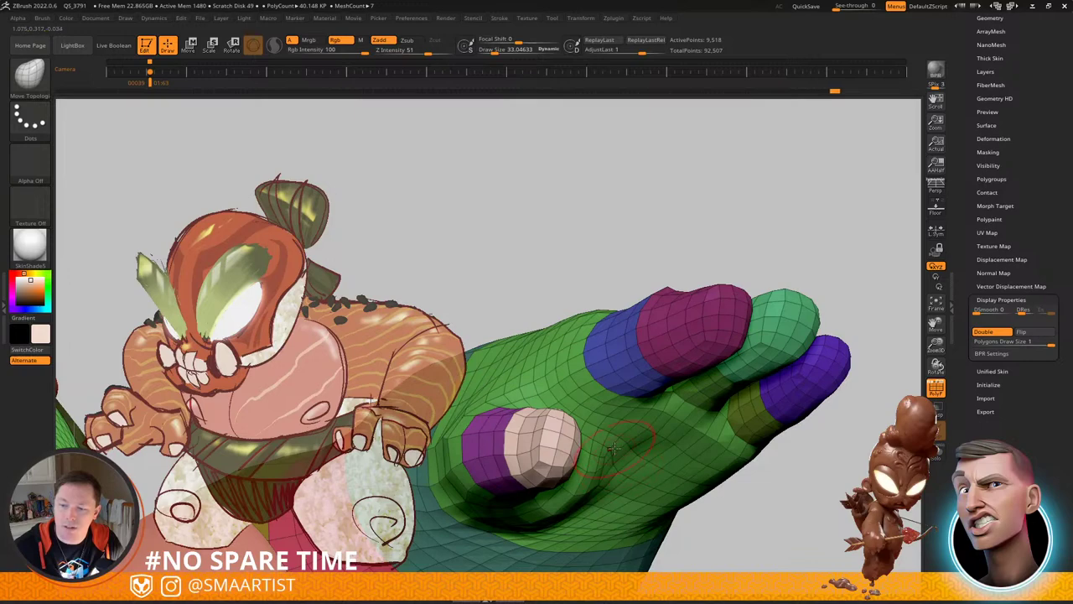
{"action": "right_click_drag", "start_coordinate": [619, 445], "coordinate": [662, 478]}
{"action": "key", "text": "s"}
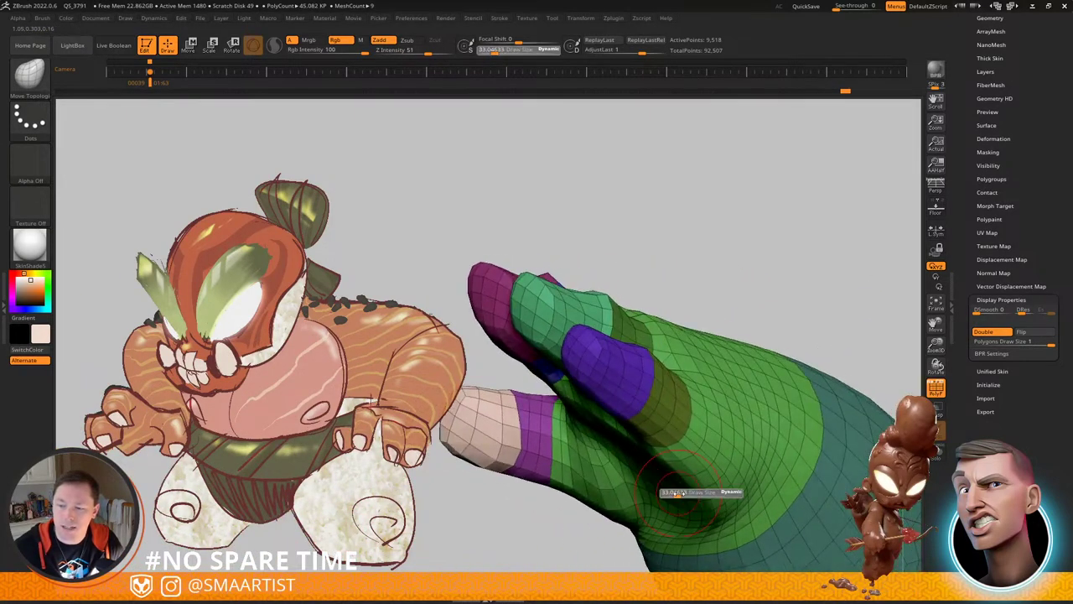
{"action": "left_click_drag", "start_coordinate": [677, 495], "coordinate": [681, 497]}
{"action": "mouse_move", "coordinate": [678, 492]}
{"action": "right_mouse_down"}
{"action": "mouse_move", "coordinate": [676, 436]}
{"action": "mouse_move", "coordinate": [676, 457]}
{"action": "right_mouse_up"}
{"action": "key", "text": "s"}
{"action": "left_click_drag", "start_coordinate": [677, 466], "coordinate": [674, 459]}
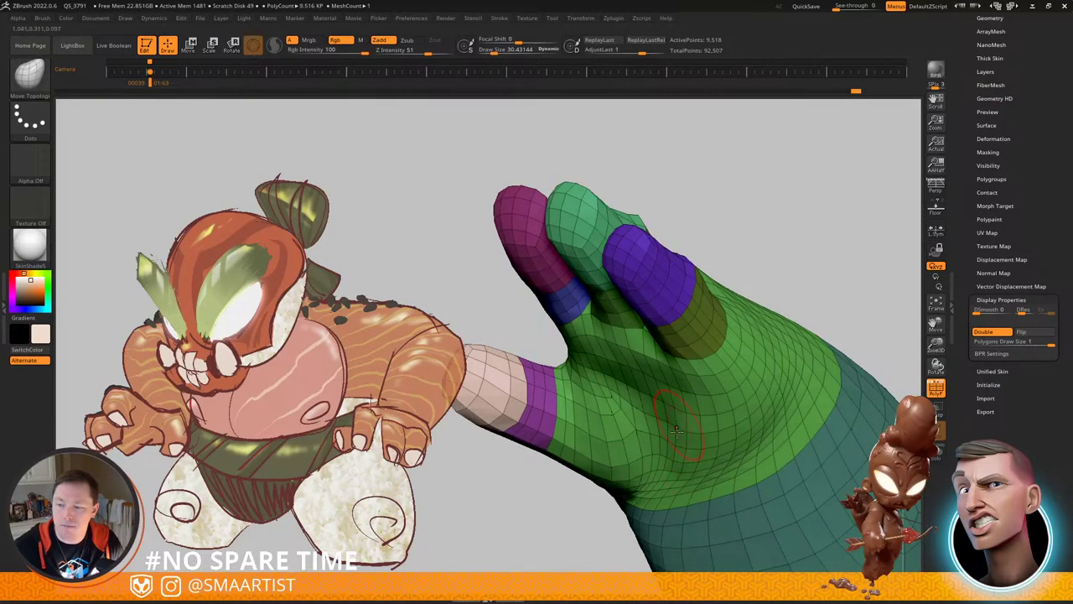
Step: Hide the wireframe, smooth the crease at the heel of the palm, and raise the brush size to about 58
{"action": "key", "text": "shift+f"}
{"action": "right_click_drag", "start_coordinate": [683, 448], "coordinate": [688, 428]}
{"action": "left_click_drag", "start_coordinate": [681, 437], "coordinate": [688, 462], "text": "shift"}
{"action": "key", "text": "s"}
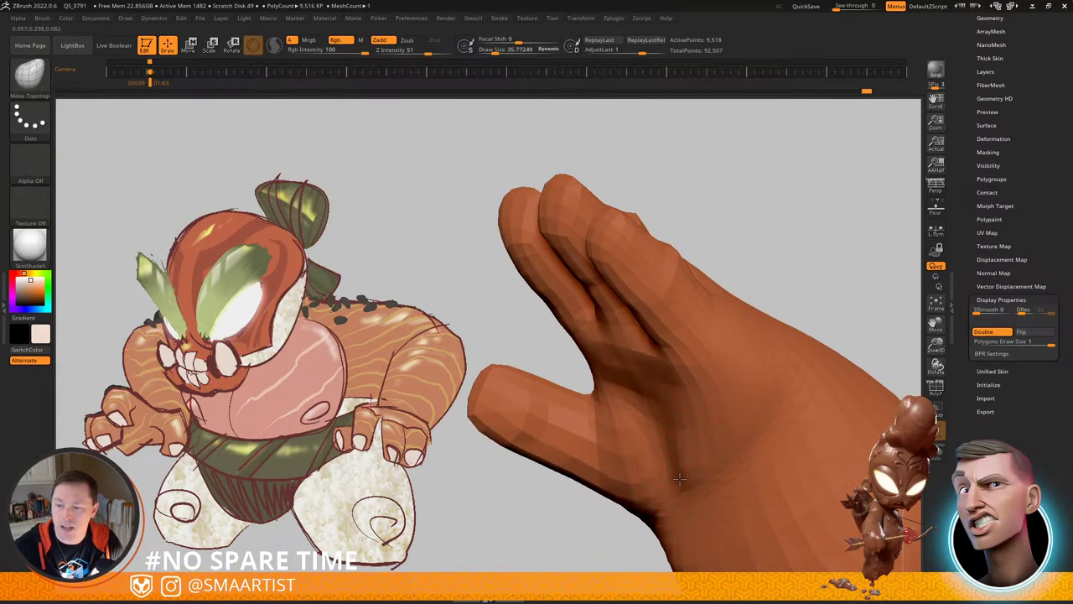
{"action": "mouse_move", "coordinate": [685, 433]}
{"action": "right_mouse_down"}
{"action": "mouse_move", "coordinate": [651, 437]}
{"action": "mouse_move", "coordinate": [705, 444]}
{"action": "mouse_move", "coordinate": [699, 470]}
{"action": "mouse_move", "coordinate": [676, 491]}
{"action": "mouse_move", "coordinate": [695, 388]}
{"action": "mouse_move", "coordinate": [675, 300]}
{"action": "mouse_move", "coordinate": [688, 327]}
{"action": "right_mouse_up"}
{"action": "key", "text": "alt+s"}
{"action": "key", "text": "s"}
{"action": "left_click_drag", "start_coordinate": [688, 327], "coordinate": [695, 328]}
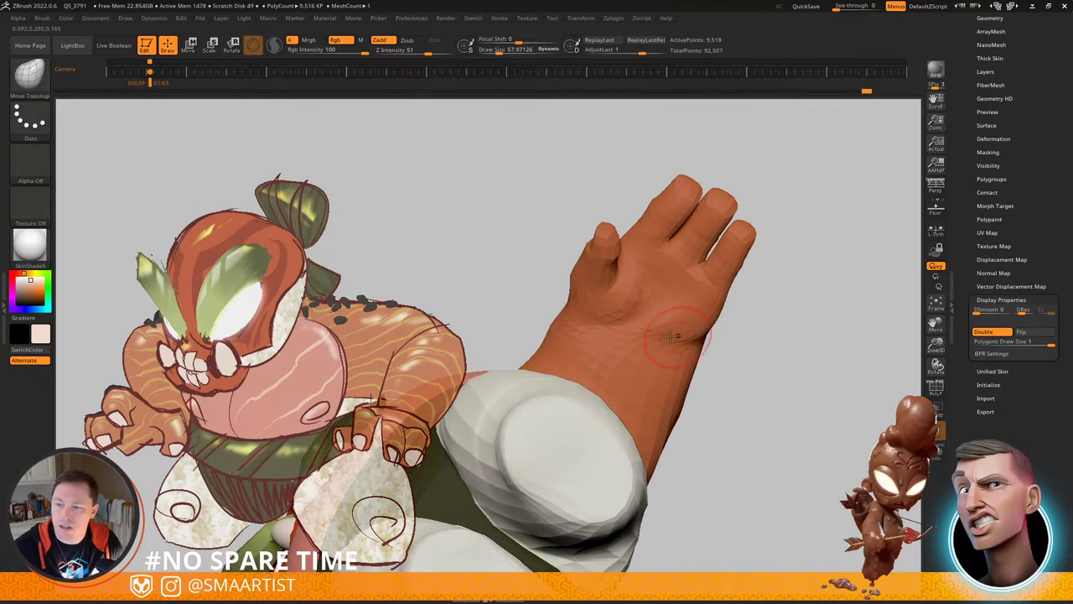
{"action": "right_click_drag", "start_coordinate": [675, 339], "coordinate": [660, 338]}
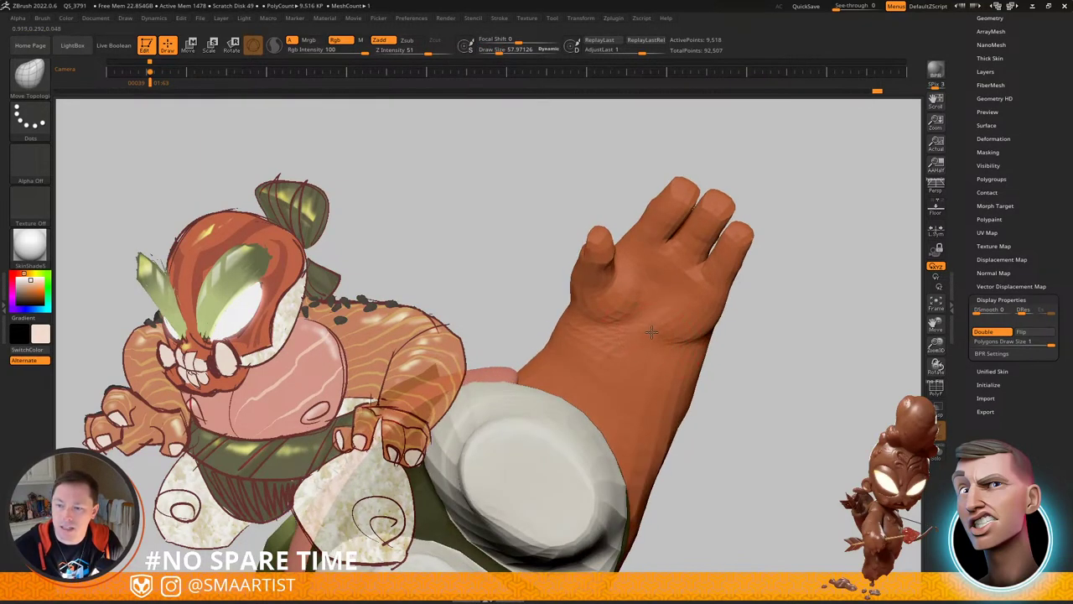
Step: Show the wireframe and smooth the inner wrist just below the palm with the brush size at about 69.2
{"action": "key", "text": "s"}
{"action": "left_click_drag", "start_coordinate": [618, 360], "coordinate": [626, 361]}
{"action": "key", "text": "shift+f"}
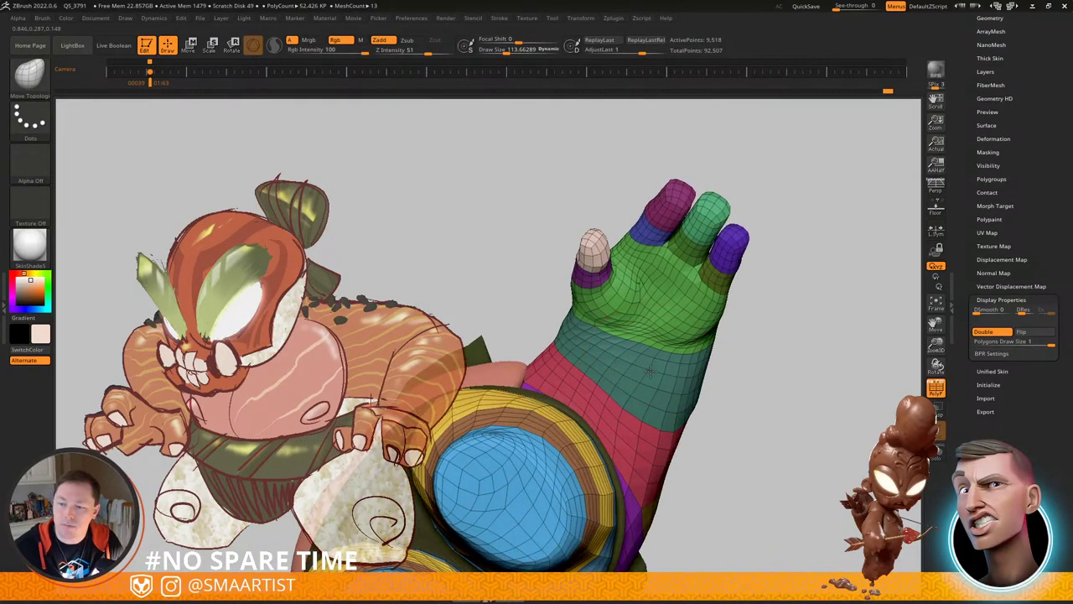
{"action": "left_click_drag", "start_coordinate": [661, 355], "coordinate": [656, 354]}
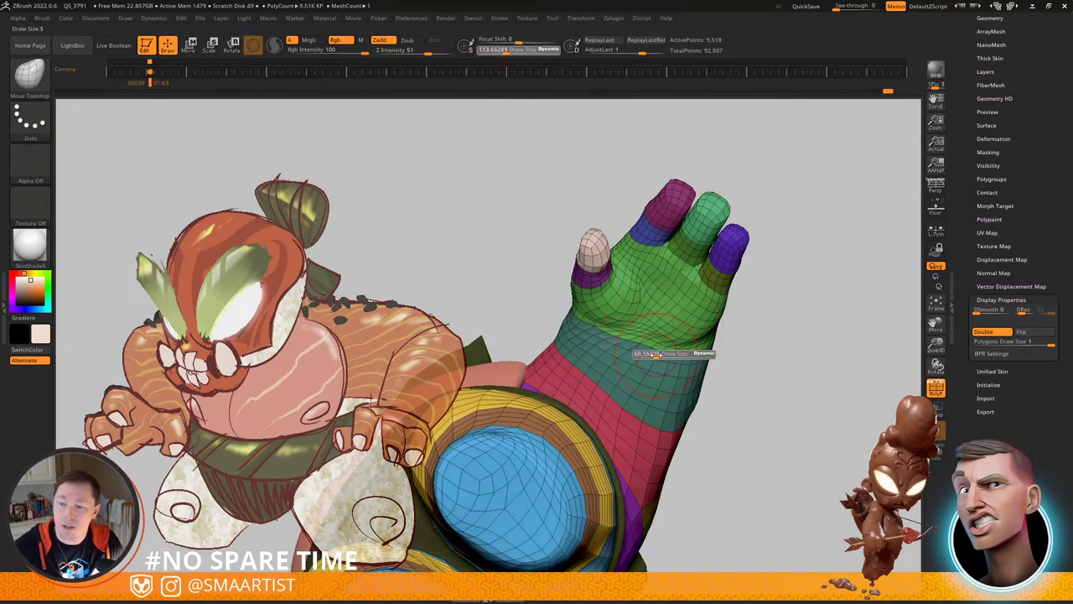
{"action": "right_click_drag", "start_coordinate": [656, 354], "coordinate": [661, 352]}
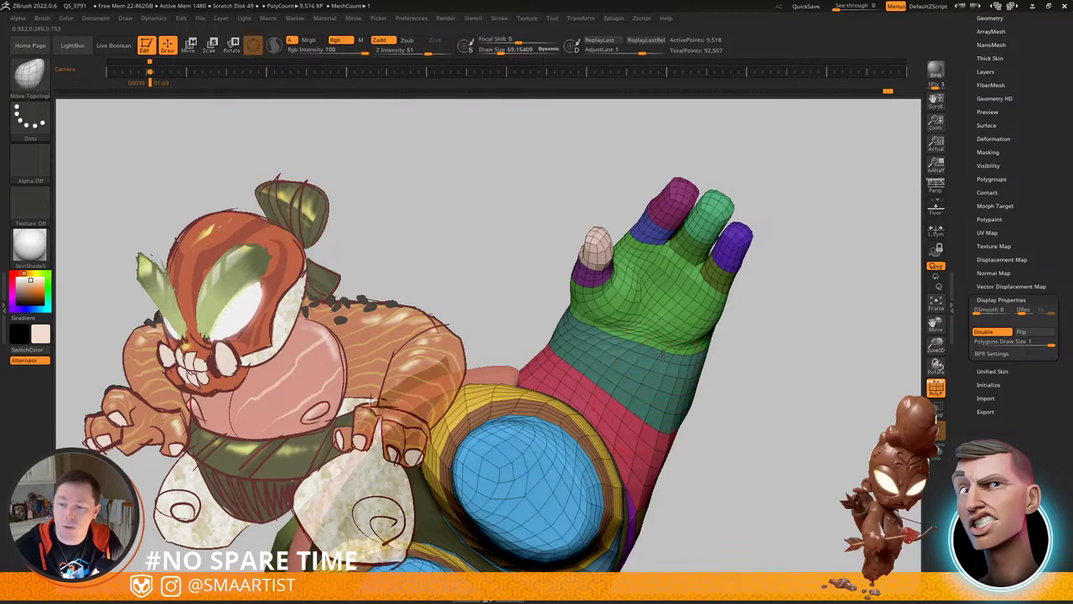
{"action": "left_click_drag", "start_coordinate": [662, 355], "coordinate": [631, 402], "text": "shift"}
Step: Hide the wireframe, set the brush size to about 151.4, and bring the whole character into a front view
{"action": "mouse_move", "coordinate": [601, 373]}
{"action": "right_mouse_down"}
{"action": "mouse_move", "coordinate": [591, 369]}
{"action": "mouse_move", "coordinate": [619, 372]}
{"action": "mouse_move", "coordinate": [596, 360]}
{"action": "mouse_move", "coordinate": [611, 357]}
{"action": "mouse_move", "coordinate": [695, 378]}
{"action": "mouse_move", "coordinate": [591, 357]}
{"action": "mouse_move", "coordinate": [685, 322]}
{"action": "mouse_move", "coordinate": [683, 297]}
{"action": "mouse_move", "coordinate": [722, 393]}
{"action": "mouse_move", "coordinate": [685, 397]}
{"action": "right_mouse_up"}
{"action": "key", "text": "shift+f"}
{"action": "key", "text": "s"}
{"action": "mouse_move", "coordinate": [685, 398]}
{"action": "left_mouse_down"}
{"action": "mouse_move", "coordinate": [685, 407]}
{"action": "mouse_move", "coordinate": [638, 419]}
{"action": "left_mouse_up"}
{"action": "key", "text": "s"}
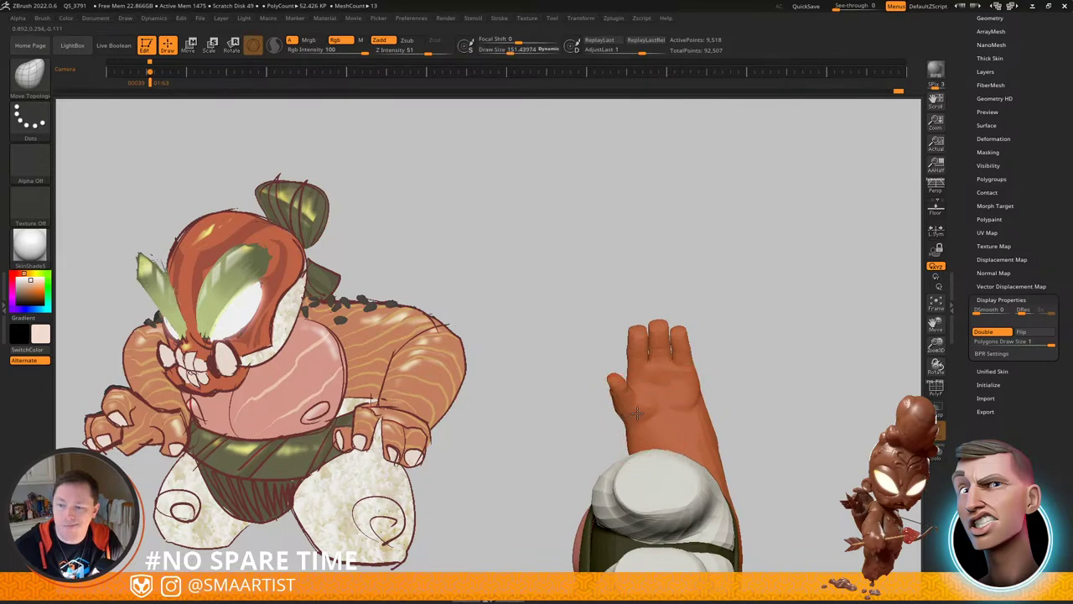
{"action": "mouse_move", "coordinate": [638, 413]}
{"action": "right_mouse_down"}
{"action": "mouse_move", "coordinate": [659, 416]}
{"action": "mouse_move", "coordinate": [662, 382]}
{"action": "mouse_move", "coordinate": [688, 424]}
{"action": "mouse_move", "coordinate": [668, 402]}
{"action": "mouse_move", "coordinate": [657, 406]}
{"action": "mouse_move", "coordinate": [671, 419]}
{"action": "mouse_move", "coordinate": [636, 401]}
{"action": "mouse_move", "coordinate": [648, 426]}
{"action": "mouse_move", "coordinate": [652, 387]}
{"action": "mouse_move", "coordinate": [692, 354]}
{"action": "mouse_move", "coordinate": [760, 330]}
{"action": "mouse_move", "coordinate": [736, 307]}
{"action": "mouse_move", "coordinate": [747, 328]}
{"action": "mouse_move", "coordinate": [799, 311]}
{"action": "mouse_move", "coordinate": [825, 323]}
{"action": "mouse_move", "coordinate": [802, 312]}
{"action": "mouse_move", "coordinate": [796, 323]}
{"action": "mouse_move", "coordinate": [841, 323]}
{"action": "mouse_move", "coordinate": [829, 290]}
{"action": "mouse_move", "coordinate": [816, 298]}
{"action": "right_mouse_up"}
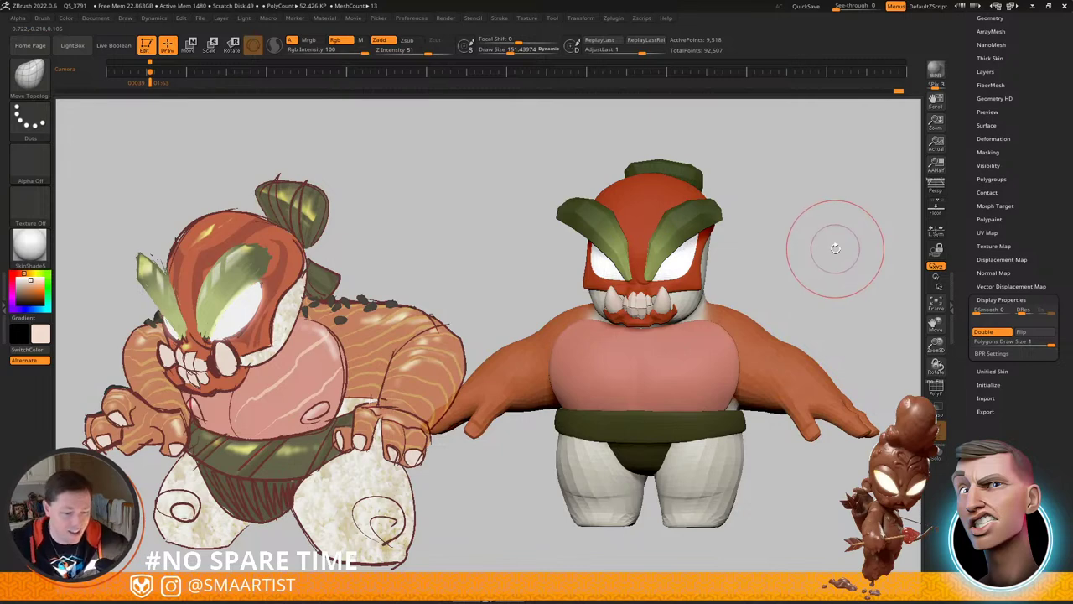
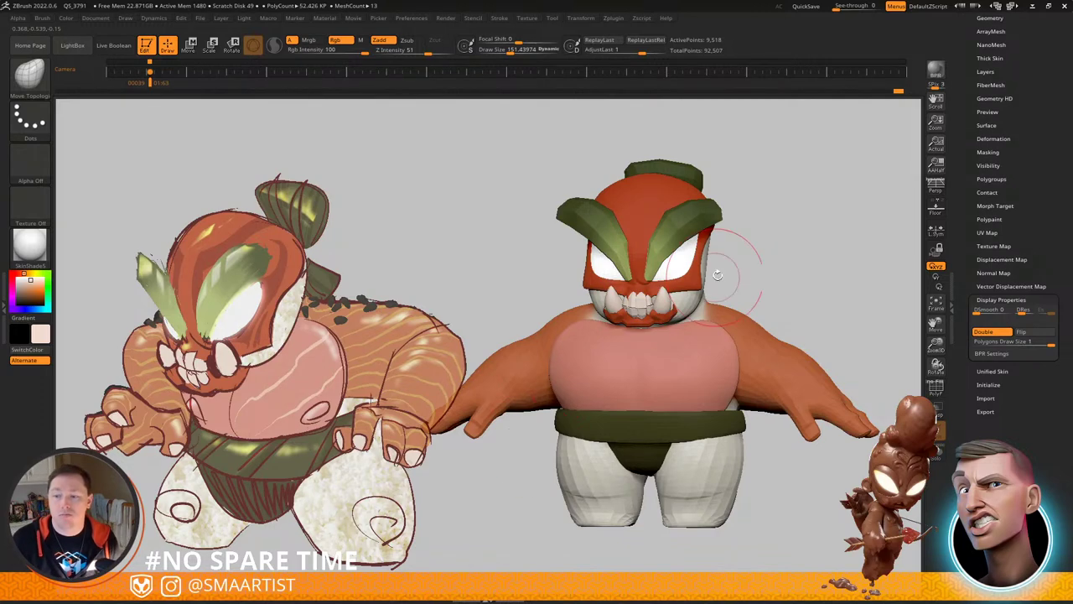
Step: Raise the body mesh one subdivision level and compare the smoothed character with the concept drawing
{"action": "mouse_move", "coordinate": [730, 273]}
{"action": "left_mouse_down"}
{"action": "mouse_move", "coordinate": [671, 275]}
{"action": "mouse_move", "coordinate": [750, 258]}
{"action": "mouse_move", "coordinate": [769, 313]}
{"action": "mouse_move", "coordinate": [808, 281]}
{"action": "mouse_move", "coordinate": [825, 294]}
{"action": "mouse_move", "coordinate": [793, 252]}
{"action": "left_mouse_up"}
{"action": "key", "text": "d"}
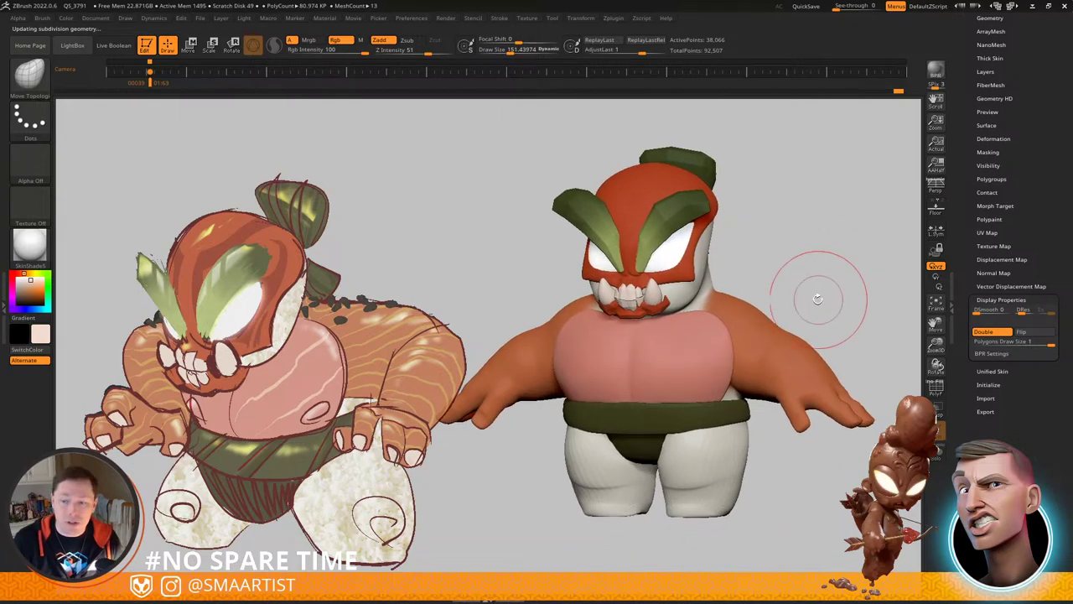
{"action": "key", "text": "shift+f"}
{"action": "right_click_drag", "start_coordinate": [592, 468], "coordinate": [673, 404], "text": "ctrl"}
{"action": "key", "text": "shift+f"}
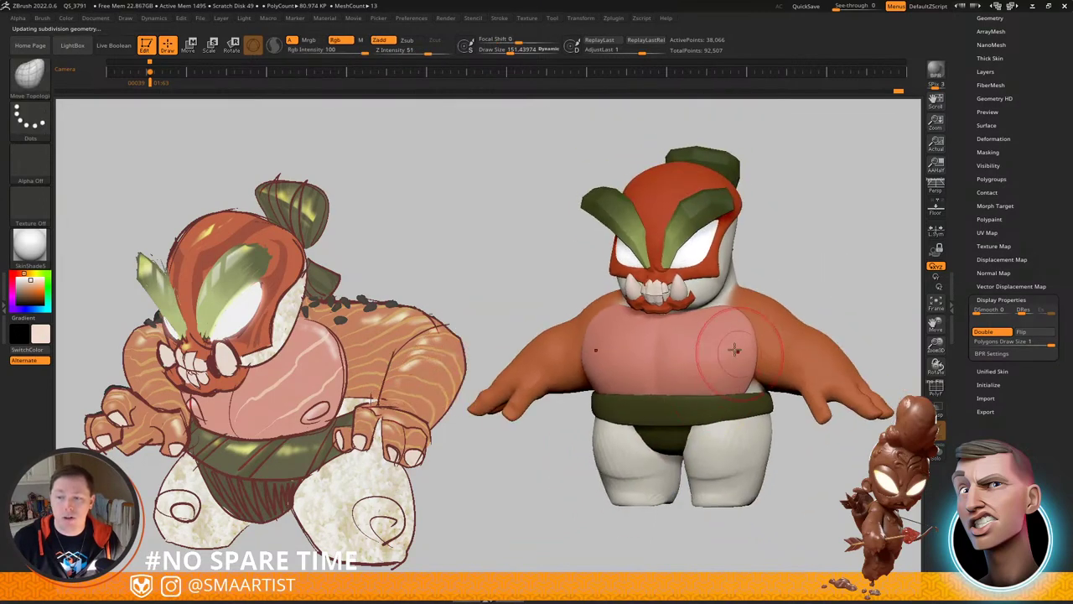
{"action": "mouse_move", "coordinate": [820, 237]}
{"action": "left_mouse_down"}
{"action": "mouse_move", "coordinate": [791, 232]}
{"action": "mouse_move", "coordinate": [809, 251]}
{"action": "left_mouse_up"}
{"action": "left_click_drag", "start_coordinate": [810, 251], "coordinate": [814, 234]}
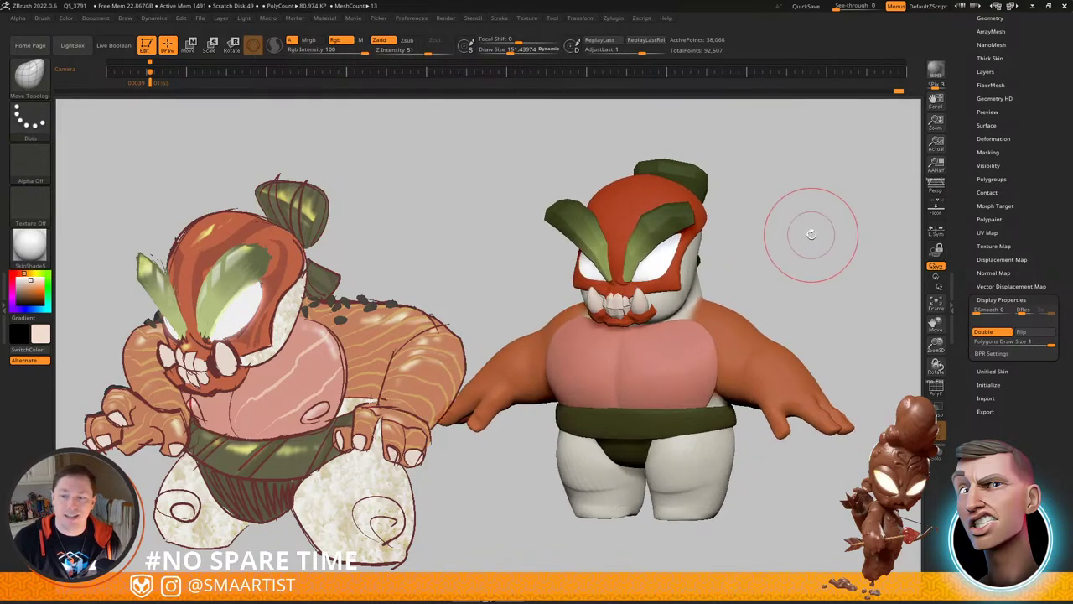
Step: Select the green belt, show its wireframe, and set the Move Topological brush size to about 175.5
{"action": "right_click_drag", "start_coordinate": [674, 431], "coordinate": [667, 380], "text": "alt"}
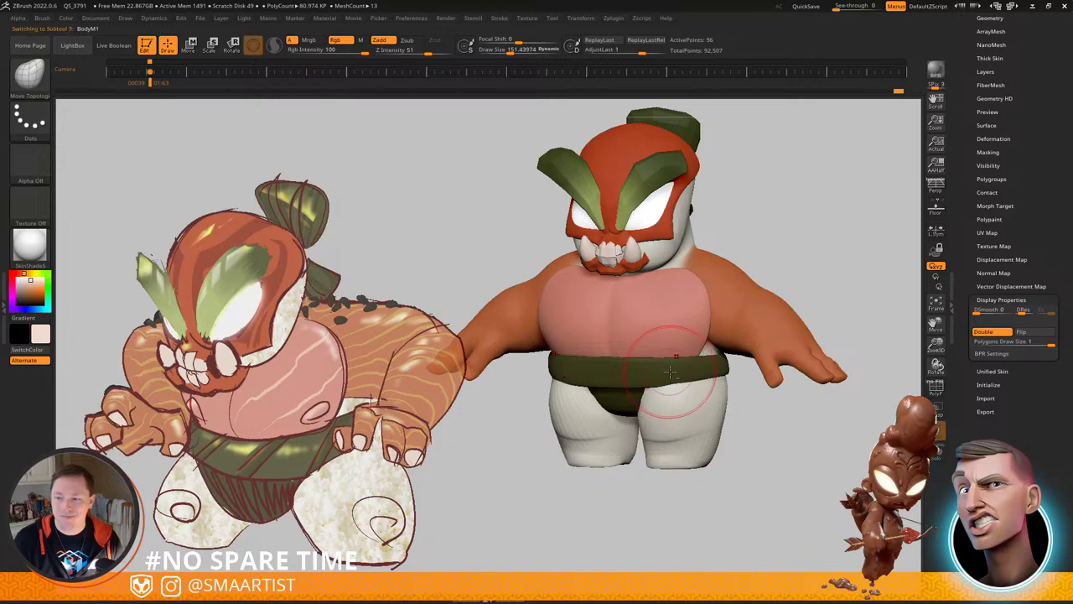
{"action": "key", "text": "shift+f"}
{"action": "mouse_move", "coordinate": [712, 359]}
{"action": "right_mouse_down"}
{"action": "mouse_move", "coordinate": [689, 359]}
{"action": "mouse_move", "coordinate": [703, 357]}
{"action": "mouse_move", "coordinate": [731, 396]}
{"action": "right_mouse_up"}
{"action": "key", "text": "s"}
{"action": "mouse_move", "coordinate": [731, 395]}
{"action": "left_mouse_down"}
{"action": "mouse_move", "coordinate": [735, 411]}
{"action": "mouse_move", "coordinate": [707, 423]}
{"action": "left_mouse_up"}
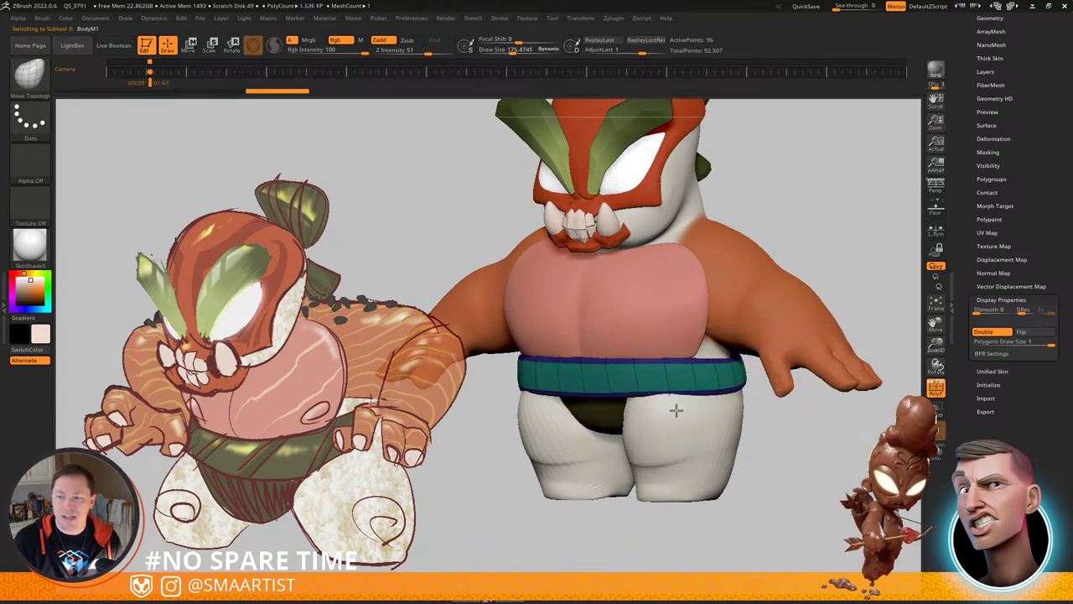
Step: Widen the belt at the front and hips by pulling its upper and lower edges apart with Move Topological
{"action": "right_click_drag", "start_coordinate": [642, 419], "coordinate": [605, 426]}
{"action": "mouse_move", "coordinate": [635, 405]}
{"action": "left_mouse_down"}
{"action": "mouse_move", "coordinate": [636, 418]}
{"action": "mouse_move", "coordinate": [616, 413]}
{"action": "left_mouse_up"}
{"action": "mouse_move", "coordinate": [671, 427]}
{"action": "right_mouse_down"}
{"action": "mouse_move", "coordinate": [697, 379]}
{"action": "mouse_move", "coordinate": [676, 402]}
{"action": "mouse_move", "coordinate": [714, 392]}
{"action": "mouse_move", "coordinate": [699, 396]}
{"action": "right_mouse_up"}
{"action": "left_click_drag", "start_coordinate": [713, 394], "coordinate": [715, 394]}
{"action": "right_click_drag", "start_coordinate": [716, 397], "coordinate": [669, 419]}
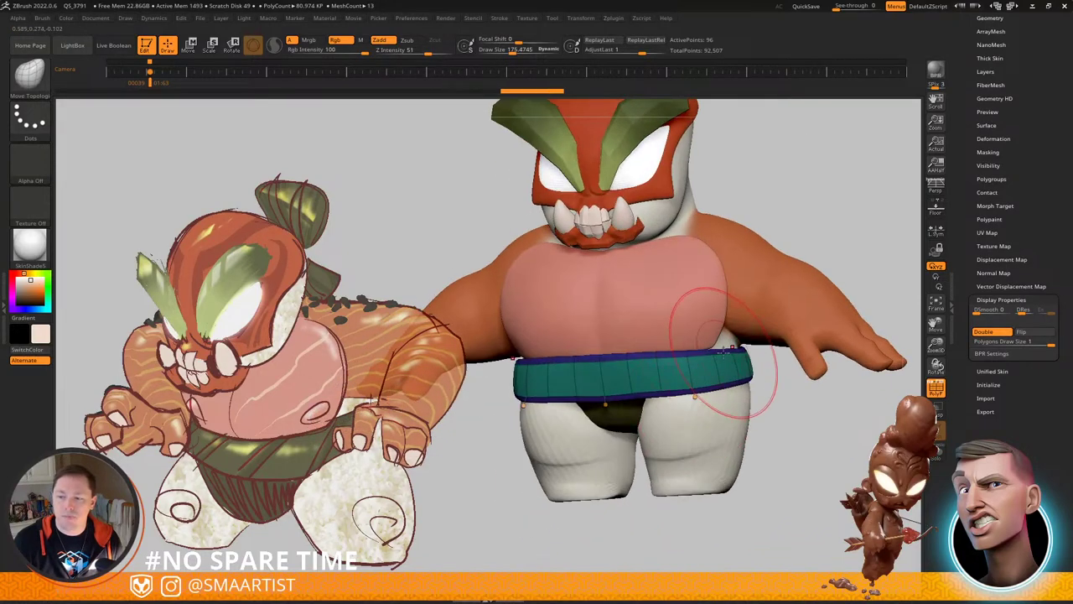
{"action": "left_click_drag", "start_coordinate": [747, 343], "coordinate": [749, 343]}
{"action": "right_click_drag", "start_coordinate": [749, 343], "coordinate": [703, 355]}
Step: Hide the wireframe and refine the belt's front and hip edges with the brush size at about 134.6
{"action": "key", "text": "s"}
{"action": "left_click_drag", "start_coordinate": [639, 400], "coordinate": [656, 401]}
{"action": "key", "text": "shift+f"}
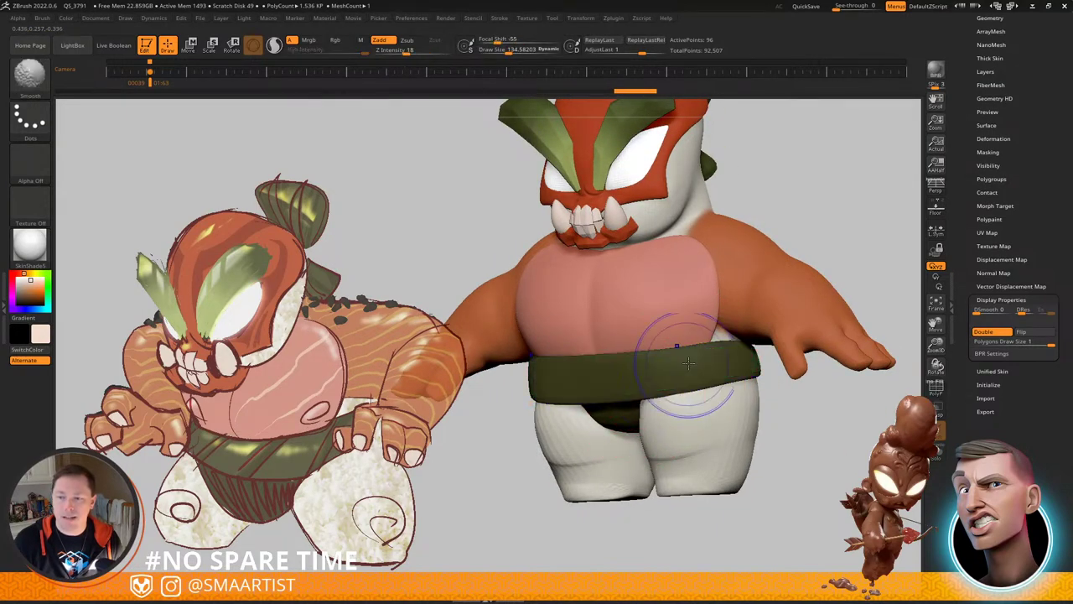
{"action": "mouse_move", "coordinate": [666, 402]}
{"action": "right_mouse_down"}
{"action": "mouse_move", "coordinate": [713, 404]}
{"action": "mouse_move", "coordinate": [660, 418]}
{"action": "right_mouse_up"}
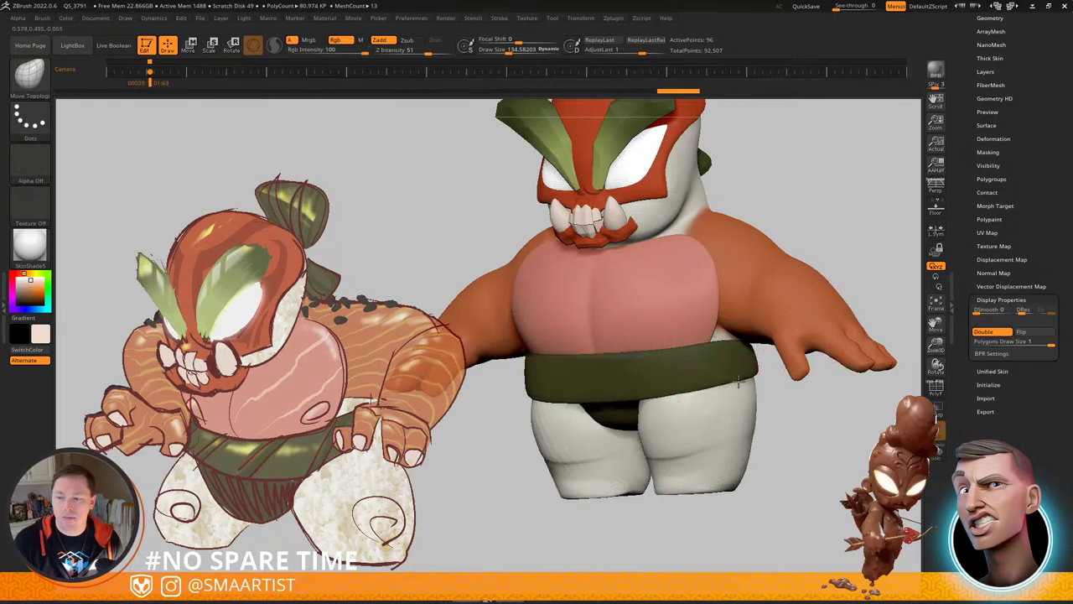
{"action": "left_click_drag", "start_coordinate": [739, 382], "coordinate": [740, 379]}
{"action": "mouse_move", "coordinate": [753, 369]}
{"action": "right_mouse_down"}
{"action": "mouse_move", "coordinate": [688, 372]}
{"action": "mouse_move", "coordinate": [779, 364]}
{"action": "right_mouse_up"}
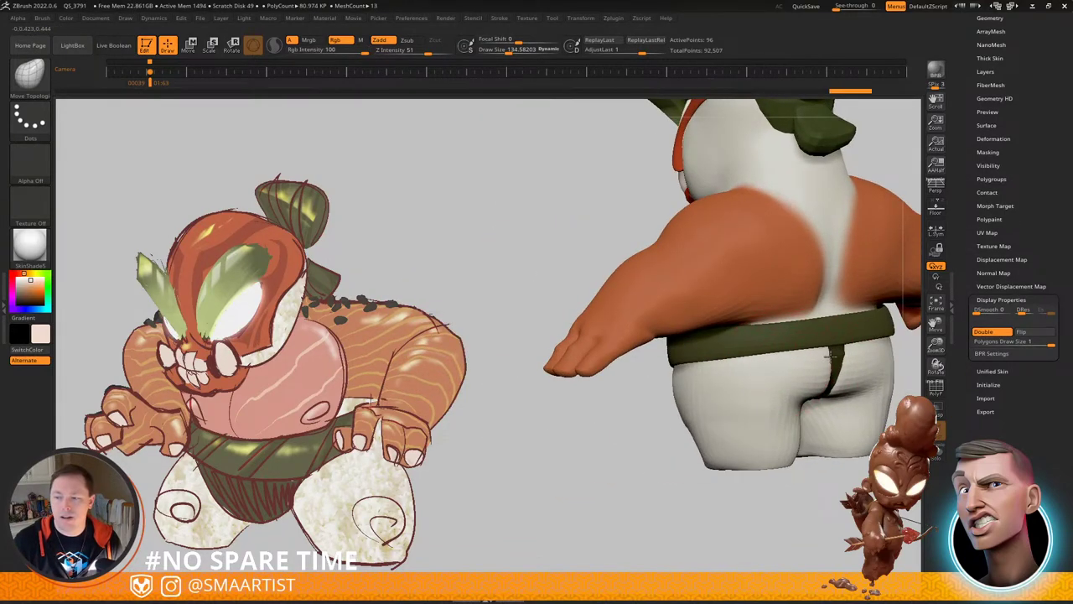
Step: Adjust the belt's upper and lower edges across the back of the waist with Move Topological
{"action": "right_click_drag", "start_coordinate": [836, 314], "coordinate": [815, 351]}
{"action": "left_click_drag", "start_coordinate": [739, 323], "coordinate": [740, 327]}
{"action": "mouse_move", "coordinate": [780, 340]}
{"action": "right_mouse_down"}
{"action": "mouse_move", "coordinate": [723, 346]}
{"action": "mouse_move", "coordinate": [738, 366]}
{"action": "mouse_move", "coordinate": [802, 393]}
{"action": "mouse_move", "coordinate": [750, 405]}
{"action": "mouse_move", "coordinate": [774, 410]}
{"action": "mouse_move", "coordinate": [735, 345]}
{"action": "mouse_move", "coordinate": [715, 343]}
{"action": "mouse_move", "coordinate": [759, 355]}
{"action": "right_mouse_up"}
{"action": "left_click_drag", "start_coordinate": [761, 359], "coordinate": [762, 366]}
{"action": "mouse_move", "coordinate": [763, 369]}
{"action": "right_mouse_down", "text": "alt"}
{"action": "mouse_move", "coordinate": [735, 407]}
{"action": "mouse_move", "coordinate": [728, 379]}
{"action": "mouse_move", "coordinate": [703, 386]}
{"action": "right_mouse_up", "text": "alt"}
Step: Select the red face mask, set the brush size to about 228.9, and review the head and full figure
{"action": "right_click_drag", "start_coordinate": [828, 298], "coordinate": [813, 306]}
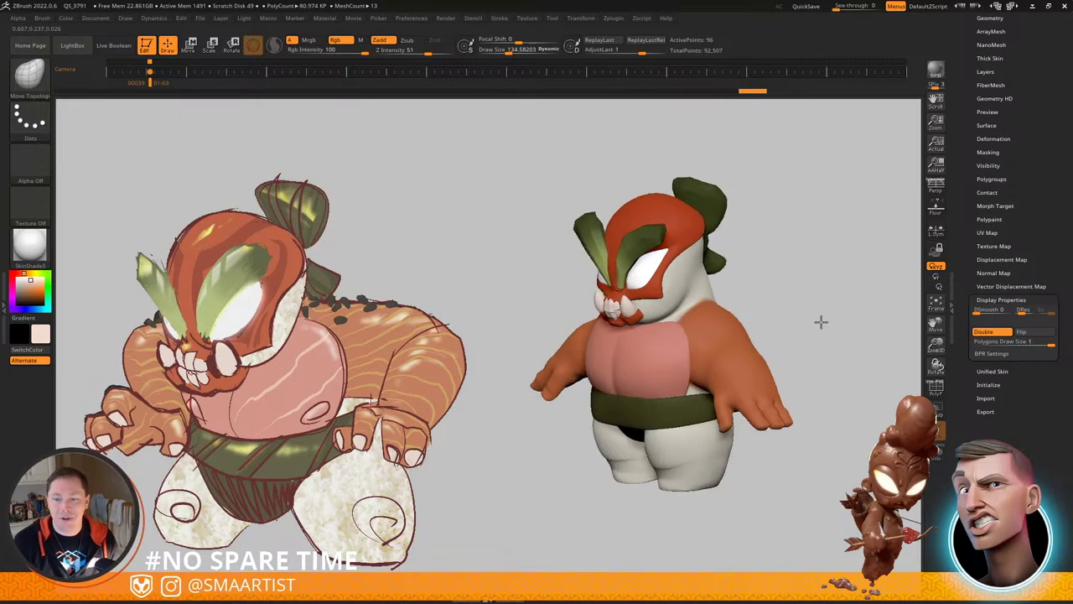
{"action": "right_click_drag", "start_coordinate": [823, 317], "coordinate": [748, 287]}
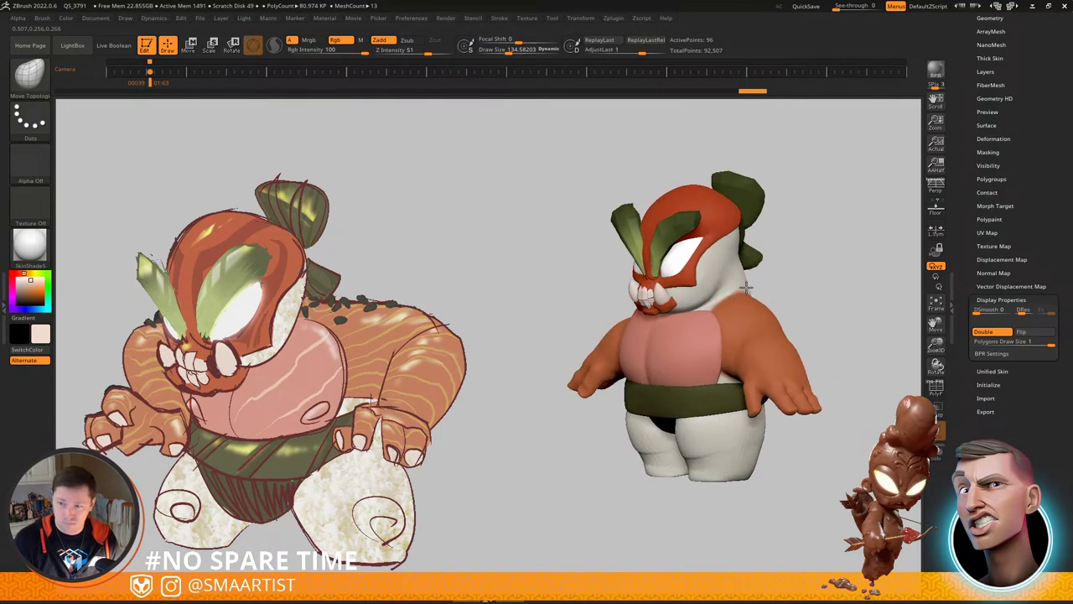
{"action": "mouse_move", "coordinate": [746, 288]}
{"action": "right_mouse_down", "text": "alt"}
{"action": "mouse_move", "coordinate": [754, 355]}
{"action": "mouse_move", "coordinate": [739, 210]}
{"action": "mouse_move", "coordinate": [750, 294]}
{"action": "right_mouse_up", "text": "alt"}
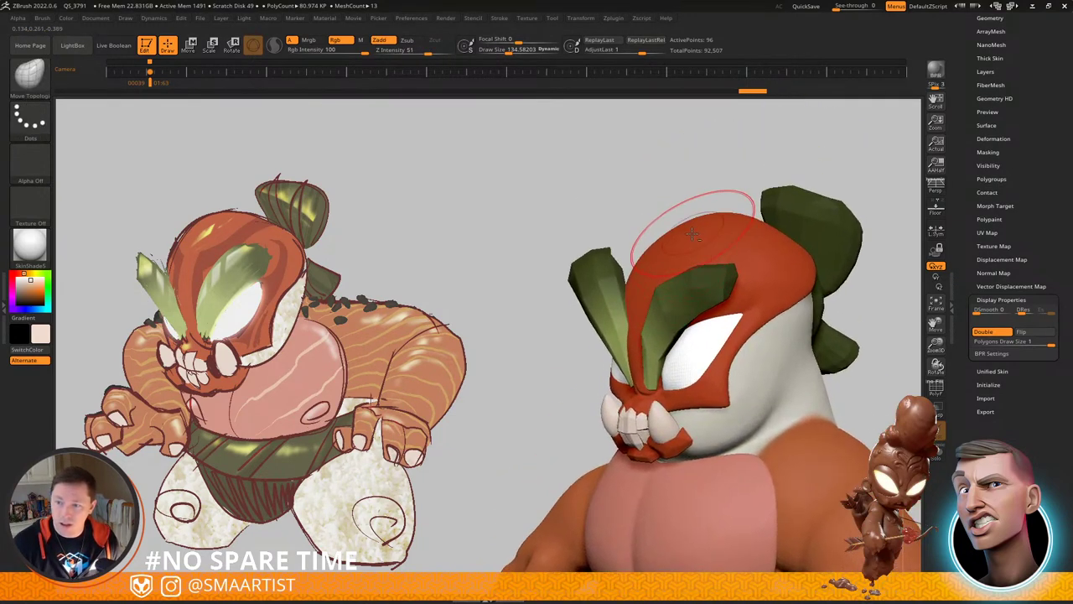
{"action": "key", "text": "s"}
{"action": "left_click_drag", "start_coordinate": [718, 227], "coordinate": [730, 227]}
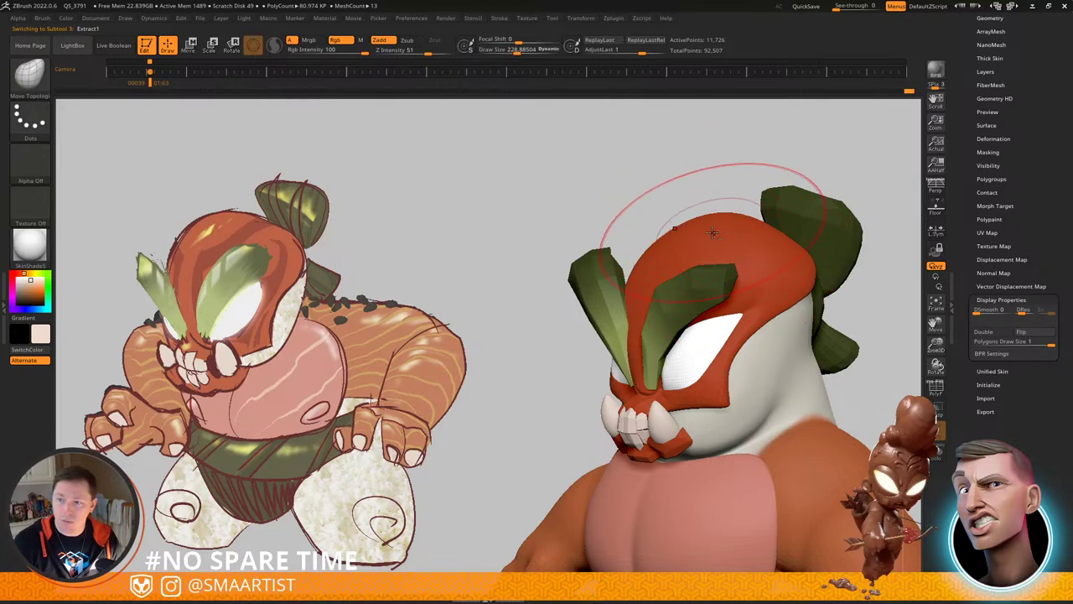
{"action": "mouse_move", "coordinate": [724, 236]}
{"action": "right_mouse_down"}
{"action": "mouse_move", "coordinate": [701, 231]}
{"action": "mouse_move", "coordinate": [713, 194]}
{"action": "mouse_move", "coordinate": [728, 213]}
{"action": "mouse_move", "coordinate": [707, 246]}
{"action": "mouse_move", "coordinate": [656, 262]}
{"action": "mouse_move", "coordinate": [769, 252]}
{"action": "mouse_move", "coordinate": [810, 266]}
{"action": "mouse_move", "coordinate": [725, 231]}
{"action": "mouse_move", "coordinate": [777, 228]}
{"action": "mouse_move", "coordinate": [773, 240]}
{"action": "mouse_move", "coordinate": [814, 250]}
{"action": "right_mouse_up"}
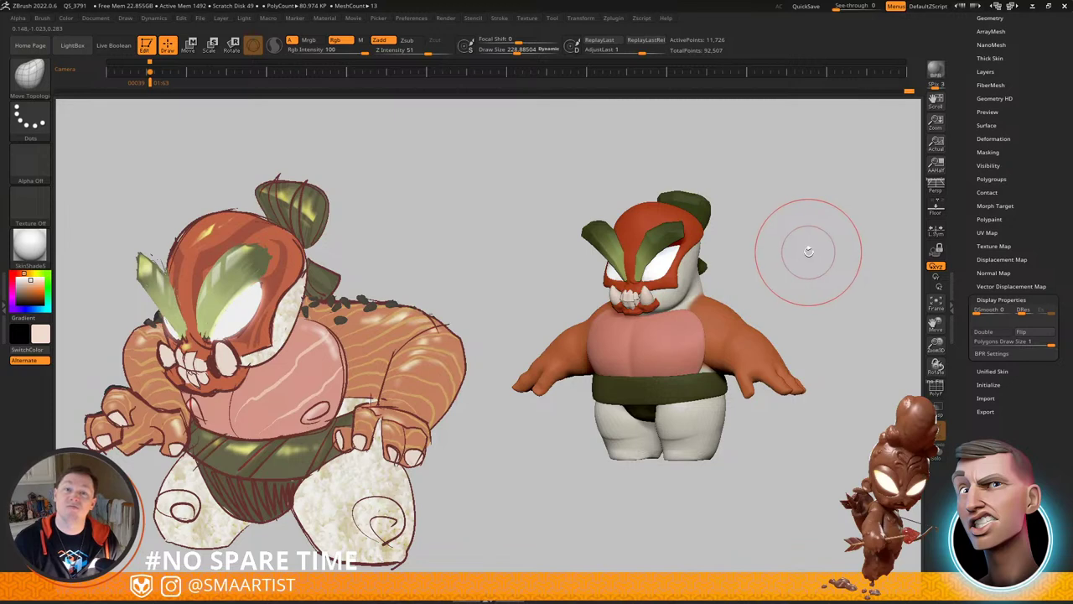
Step: Save the tool over the existing Sushiyama sculpt v003 file in the _CHAR folder
{"action": "mouse_move", "coordinate": [802, 245]}
{"action": "right_mouse_down", "text": "ctrl"}
{"action": "mouse_move", "coordinate": [807, 254]}
{"action": "mouse_move", "coordinate": [814, 240]}
{"action": "mouse_move", "coordinate": [805, 240]}
{"action": "mouse_move", "coordinate": [813, 255]}
{"action": "right_mouse_up", "text": "ctrl"}
{"action": "key", "text": "ctrl"}
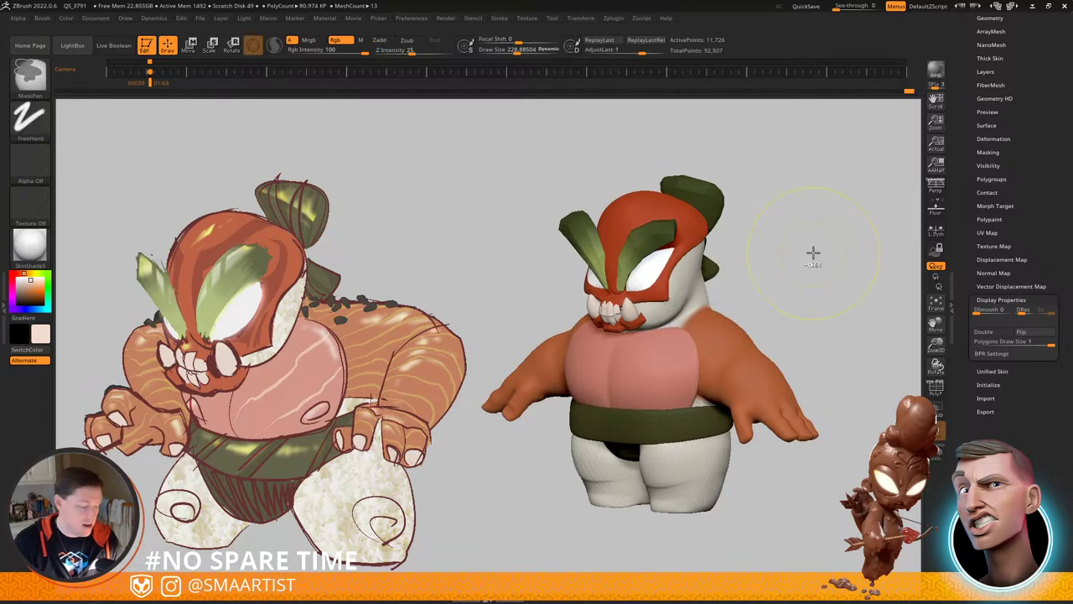
{"action": "key", "text": "ctrl+s"}
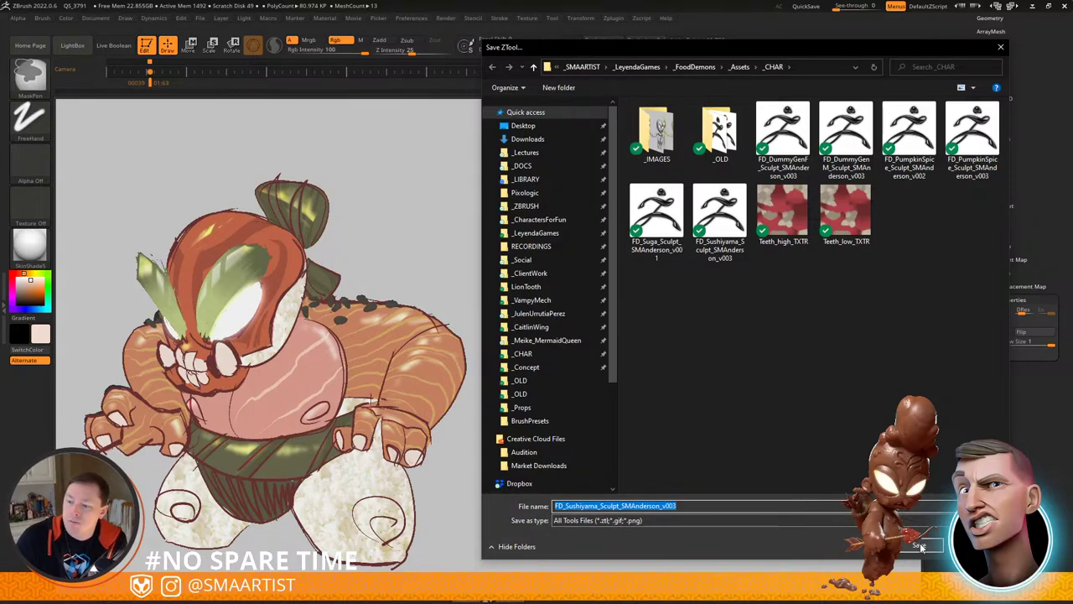
{"action": "left_click", "coordinate": [919, 545]}
{"action": "left_click", "coordinate": [572, 297]}
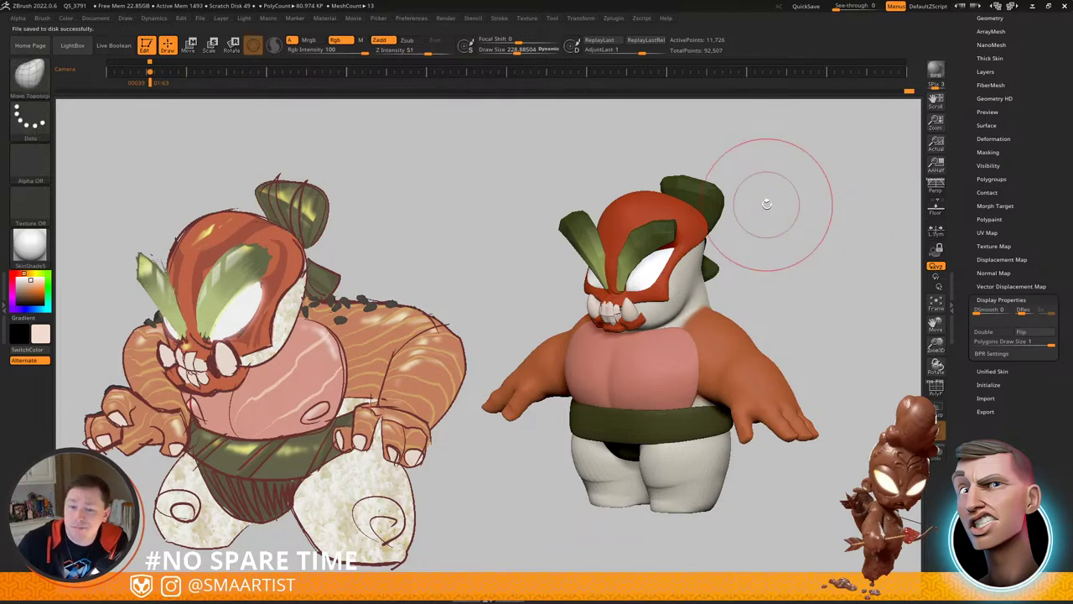
Step: Turn on perspective and check the character from the side
{"action": "left_click", "coordinate": [935, 188]}
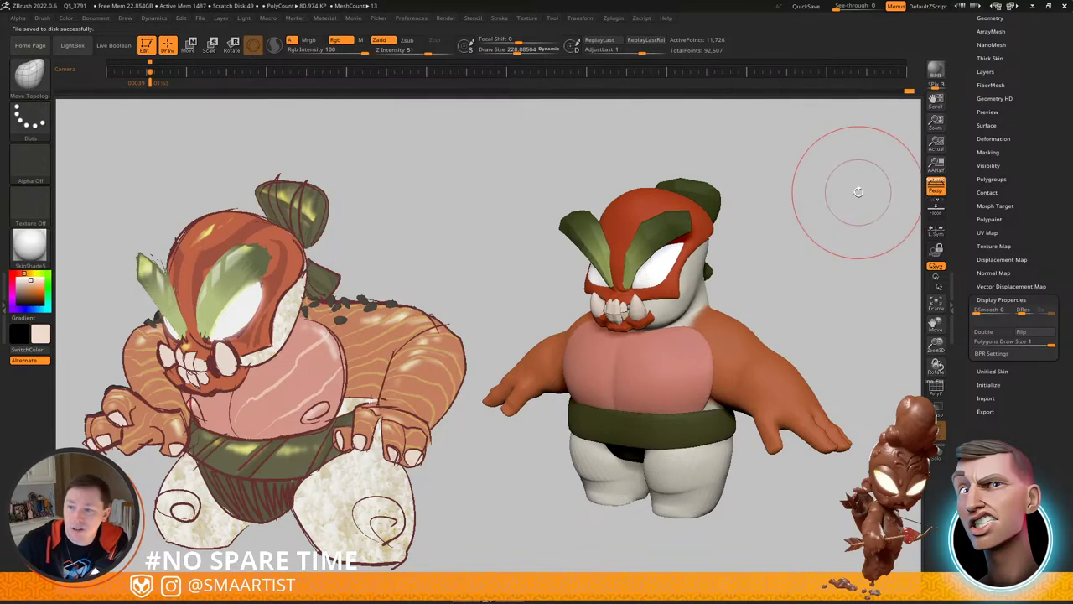
{"action": "mouse_move", "coordinate": [856, 199]}
{"action": "left_mouse_down"}
{"action": "mouse_move", "coordinate": [802, 194]}
{"action": "mouse_move", "coordinate": [831, 192]}
{"action": "left_mouse_up"}
{"action": "key", "text": "shift"}
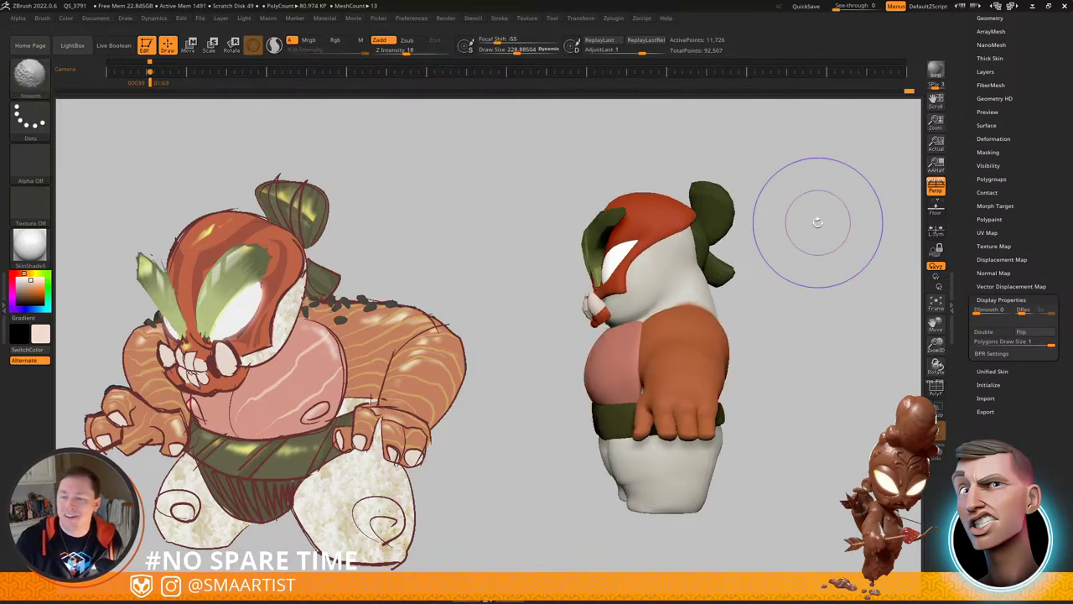
Step: Select the pink chest piece and choose the SkinShade4 material for it
{"action": "mouse_move", "coordinate": [824, 338]}
{"action": "left_mouse_down"}
{"action": "mouse_move", "coordinate": [863, 352]}
{"action": "mouse_move", "coordinate": [838, 274]}
{"action": "left_mouse_up"}
{"action": "key", "text": "space"}
{"action": "mouse_move", "coordinate": [829, 235]}
{"action": "left_mouse_down"}
{"action": "mouse_move", "coordinate": [810, 235]}
{"action": "mouse_move", "coordinate": [837, 253]}
{"action": "mouse_move", "coordinate": [810, 223]}
{"action": "mouse_move", "coordinate": [810, 254]}
{"action": "mouse_move", "coordinate": [812, 239]}
{"action": "left_mouse_up"}
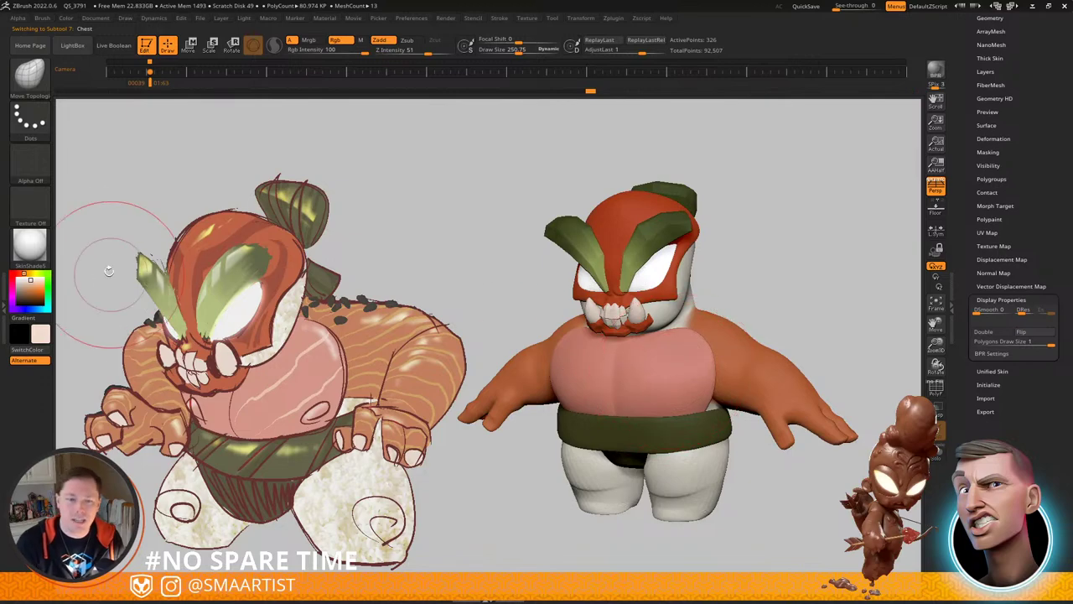
{"action": "left_click", "coordinate": [28, 251]}
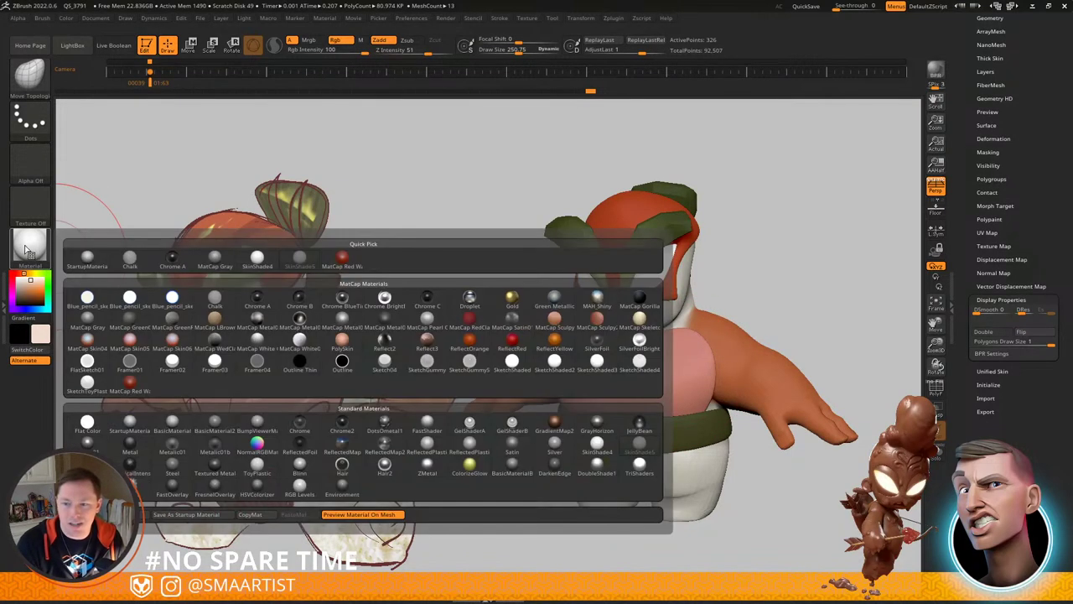
{"action": "left_click", "coordinate": [598, 445]}
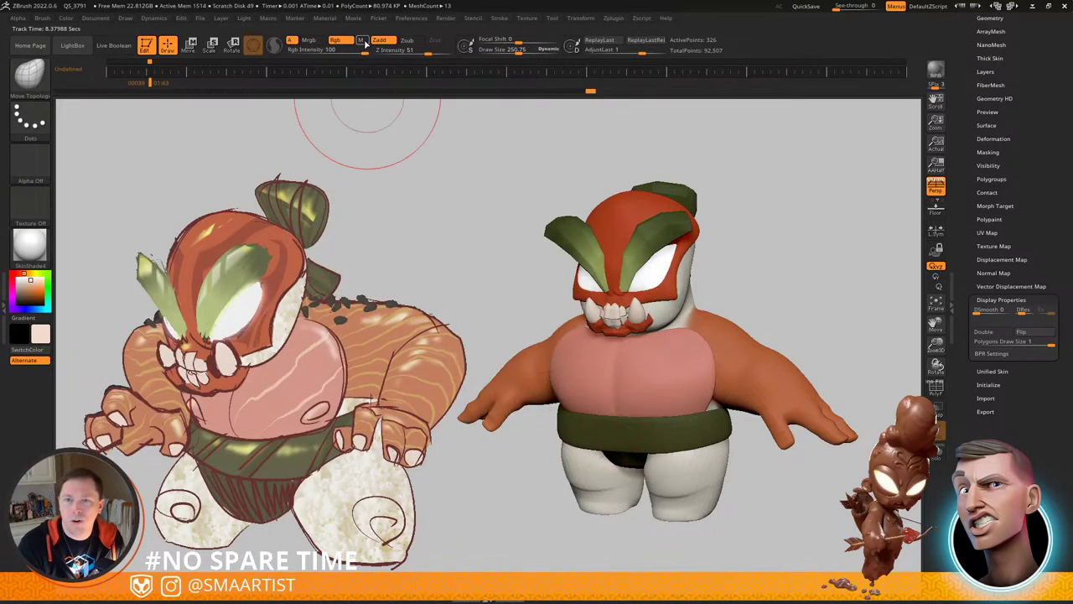
Step: Fill the pink chest piece with the SkinShade4 material only, leaving its colour out of the fill
{"action": "left_click", "coordinate": [363, 41]}
{"action": "left_click", "coordinate": [66, 18]}
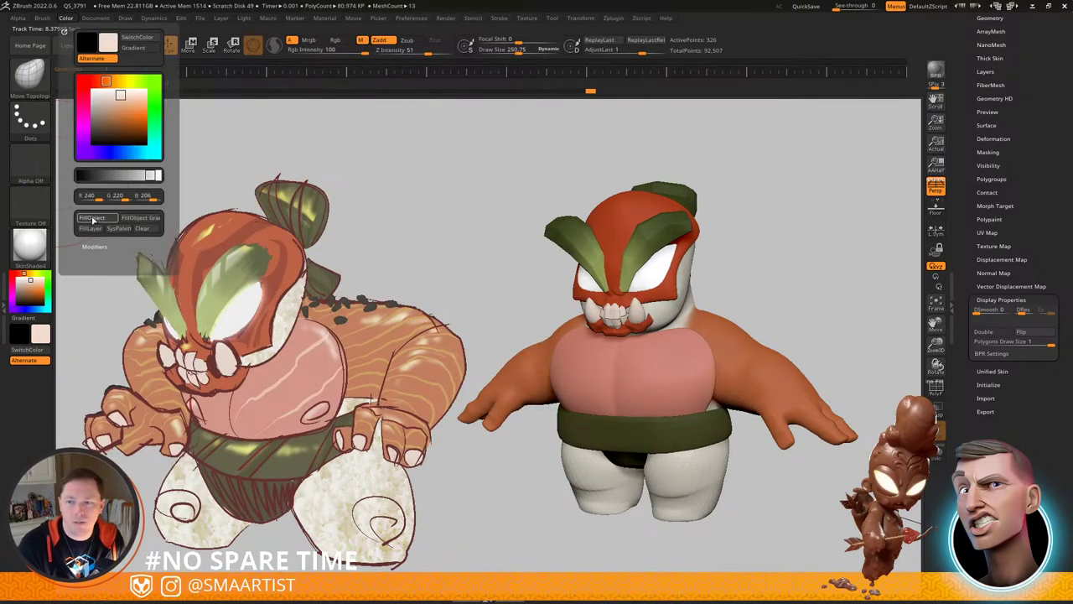
{"action": "left_click", "coordinate": [93, 220]}
{"action": "mouse_move", "coordinate": [735, 307]}
{"action": "left_mouse_down"}
{"action": "mouse_move", "coordinate": [797, 297]}
{"action": "mouse_move", "coordinate": [770, 258]}
{"action": "mouse_move", "coordinate": [791, 259]}
{"action": "mouse_move", "coordinate": [795, 240]}
{"action": "mouse_move", "coordinate": [708, 250]}
{"action": "mouse_move", "coordinate": [779, 217]}
{"action": "mouse_move", "coordinate": [763, 196]}
{"action": "mouse_move", "coordinate": [794, 186]}
{"action": "left_mouse_up"}
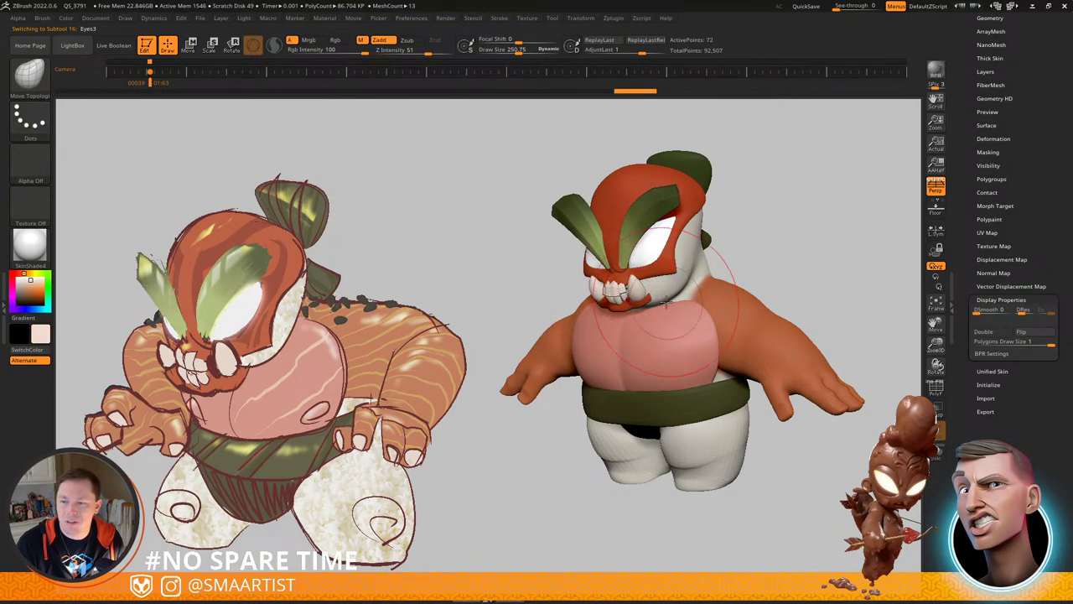
Step: Isolate the lower teeth with the dynamic subdivision preview off and the polyframe shown
{"action": "right_click_drag", "start_coordinate": [679, 293], "coordinate": [728, 306]}
{"action": "mouse_move", "coordinate": [728, 306]}
{"action": "right_mouse_down", "text": "ctrl"}
{"action": "mouse_move", "coordinate": [745, 419]}
{"action": "mouse_move", "coordinate": [784, 379]}
{"action": "right_mouse_up", "text": "ctrl"}
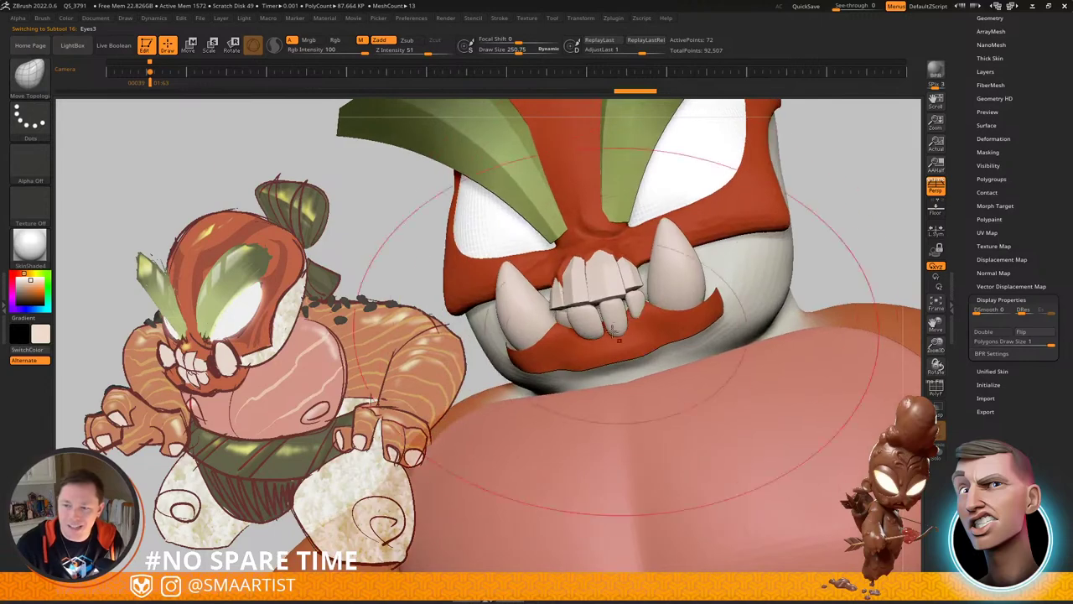
{"action": "key", "text": "shift+d"}
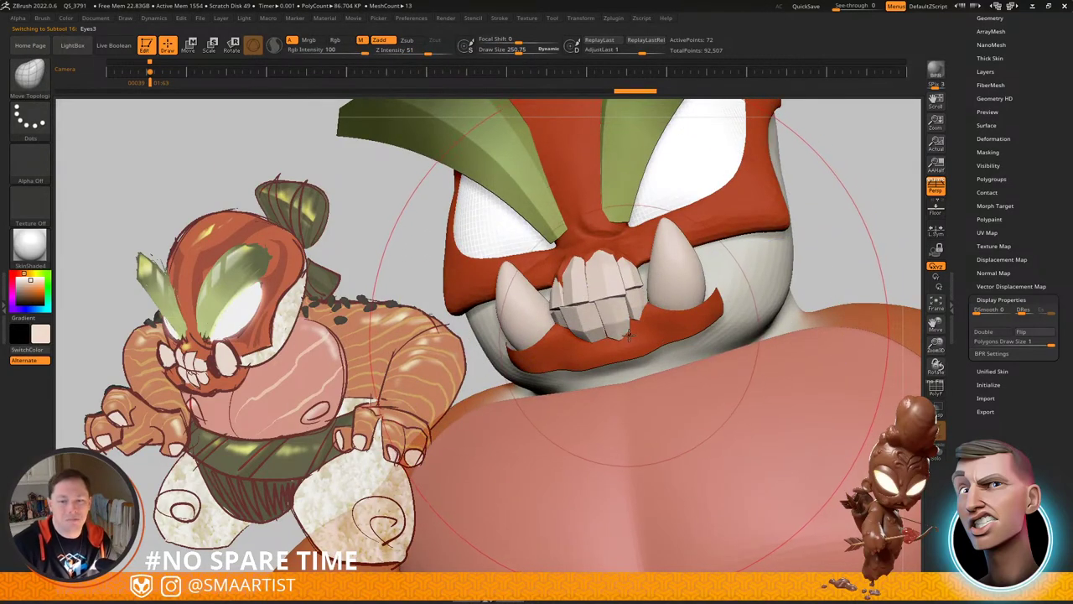
{"action": "key", "text": "shift+f"}
{"action": "right_click_drag", "start_coordinate": [630, 320], "coordinate": [645, 419], "text": "ctrl"}
{"action": "key", "text": "b"}
{"action": "key", "text": "m"}
{"action": "key", "text": "t"}
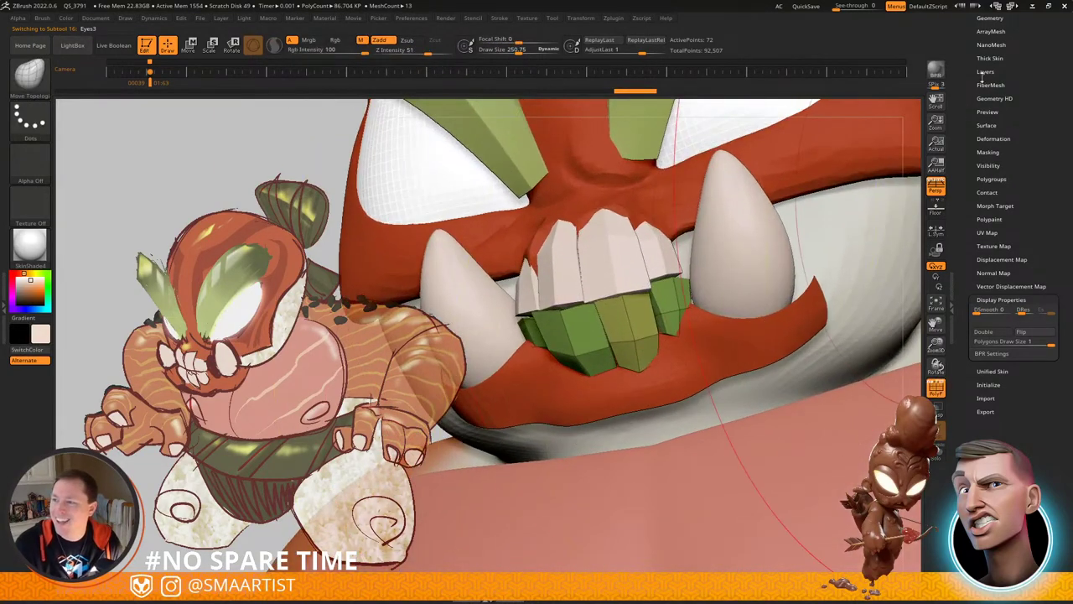
{"action": "left_click_drag", "start_coordinate": [1010, 53], "coordinate": [1023, 92]}
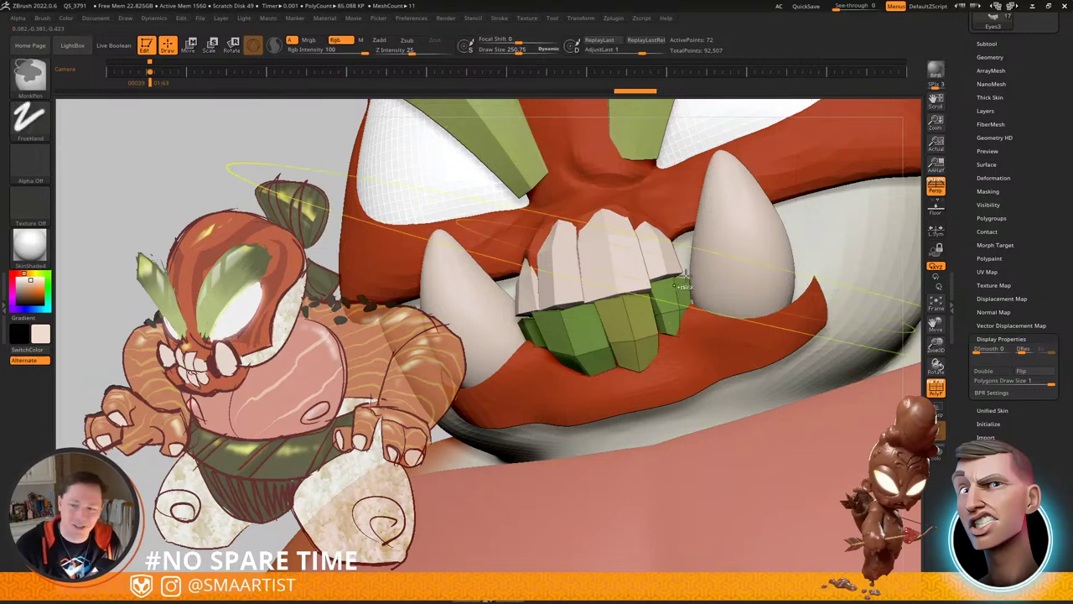
{"action": "key", "text": "ctrl+alt+s"}
{"action": "mouse_move", "coordinate": [703, 306]}
{"action": "right_mouse_down"}
{"action": "mouse_move", "coordinate": [686, 293]}
{"action": "mouse_move", "coordinate": [683, 328]}
{"action": "mouse_move", "coordinate": [640, 280]}
{"action": "mouse_move", "coordinate": [651, 288]}
{"action": "right_mouse_up"}
Step: Crease the lower teeth's edges at a tolerance of 60 and again at 47, with the subdivision preview turned back on
{"action": "left_click", "coordinate": [995, 59]}
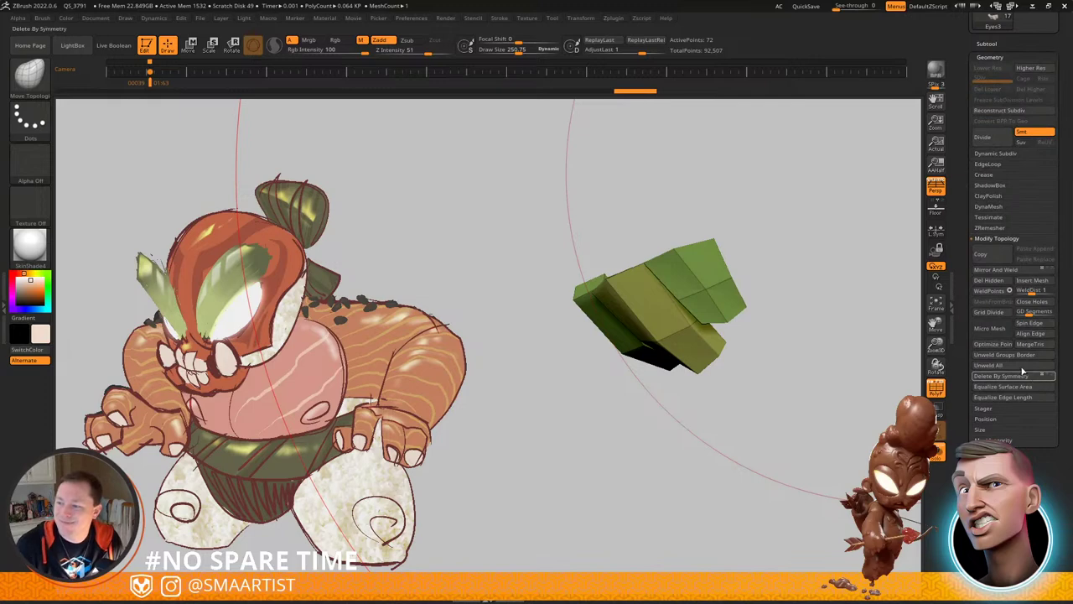
{"action": "left_click", "coordinate": [993, 176]}
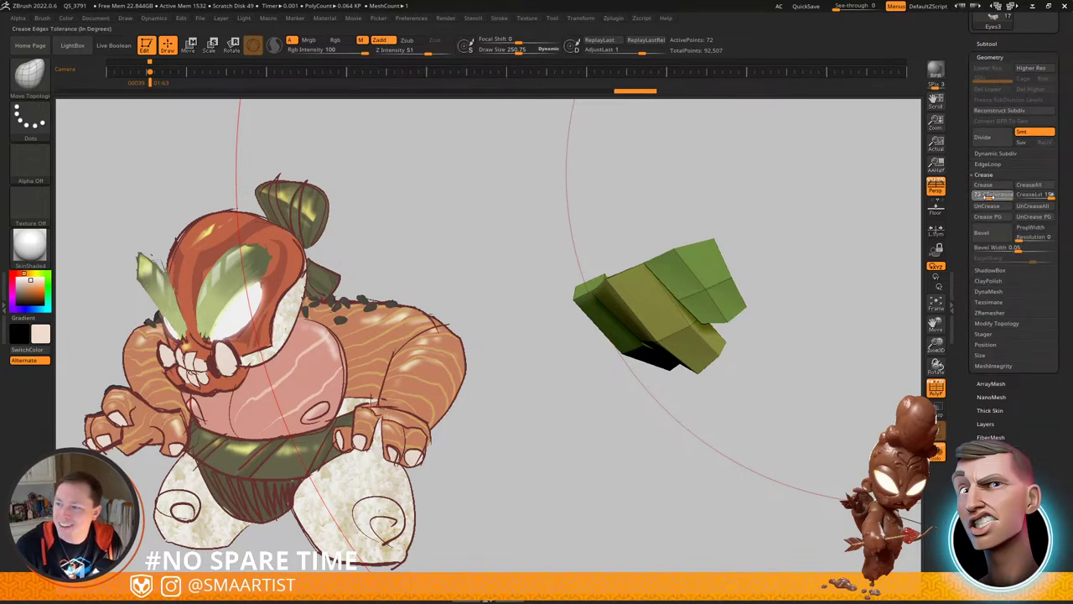
{"action": "left_click_drag", "start_coordinate": [987, 197], "coordinate": [987, 196]}
{"action": "left_click", "coordinate": [991, 186]}
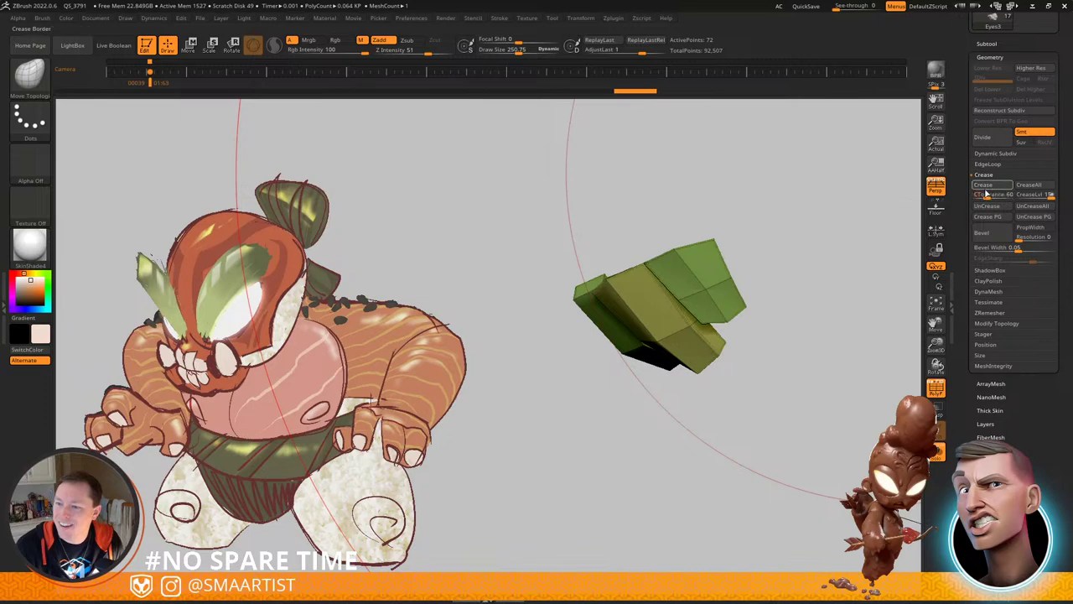
{"action": "right_click_drag", "start_coordinate": [630, 210], "coordinate": [719, 233]}
{"action": "key", "text": "d"}
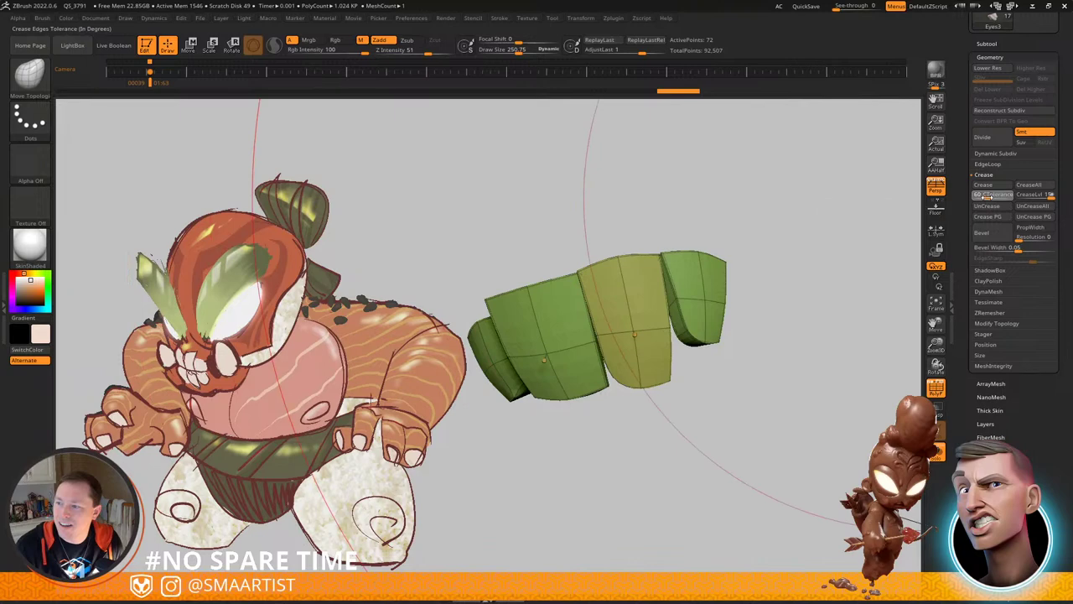
{"action": "left_click", "coordinate": [992, 185]}
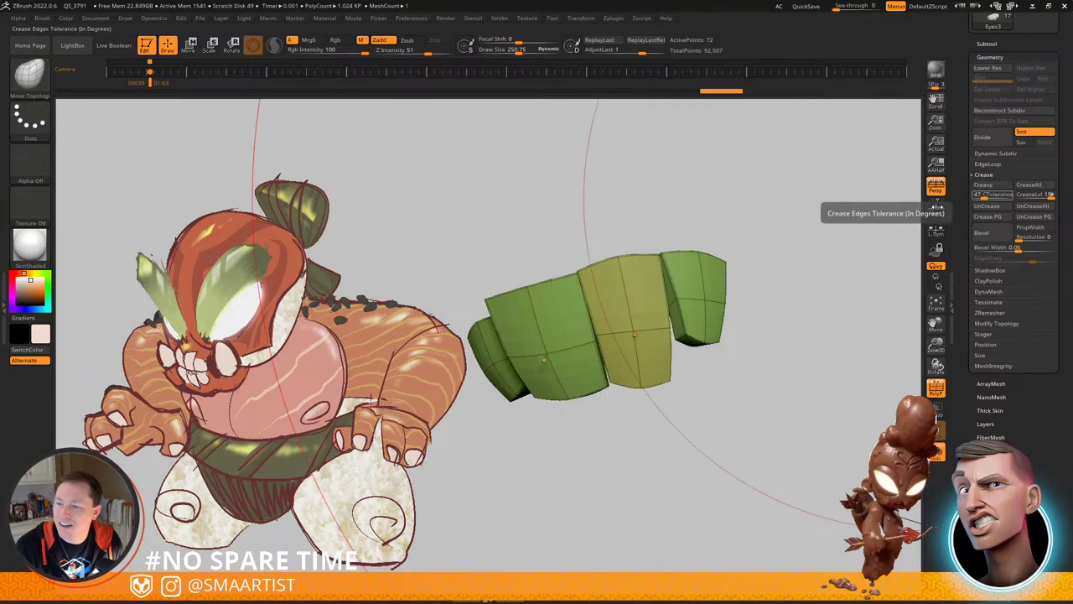
Step: Try a crease level of 1 on the lower teeth and check their edges from different angles
{"action": "right_click_drag", "start_coordinate": [720, 287], "coordinate": [758, 282]}
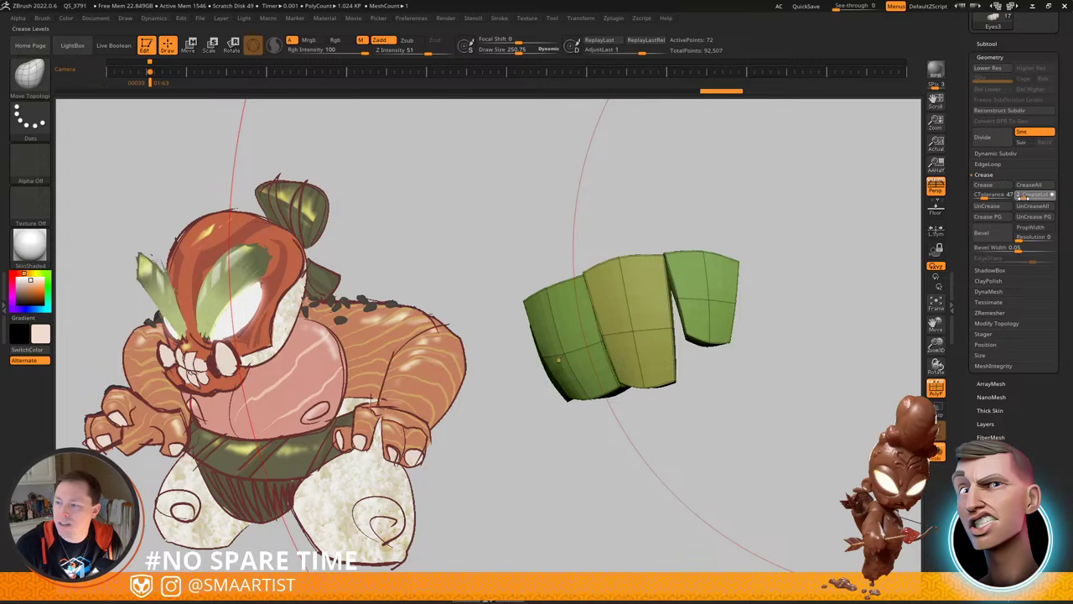
{"action": "left_click", "coordinate": [1021, 199]}
{"action": "key", "text": "Return"}
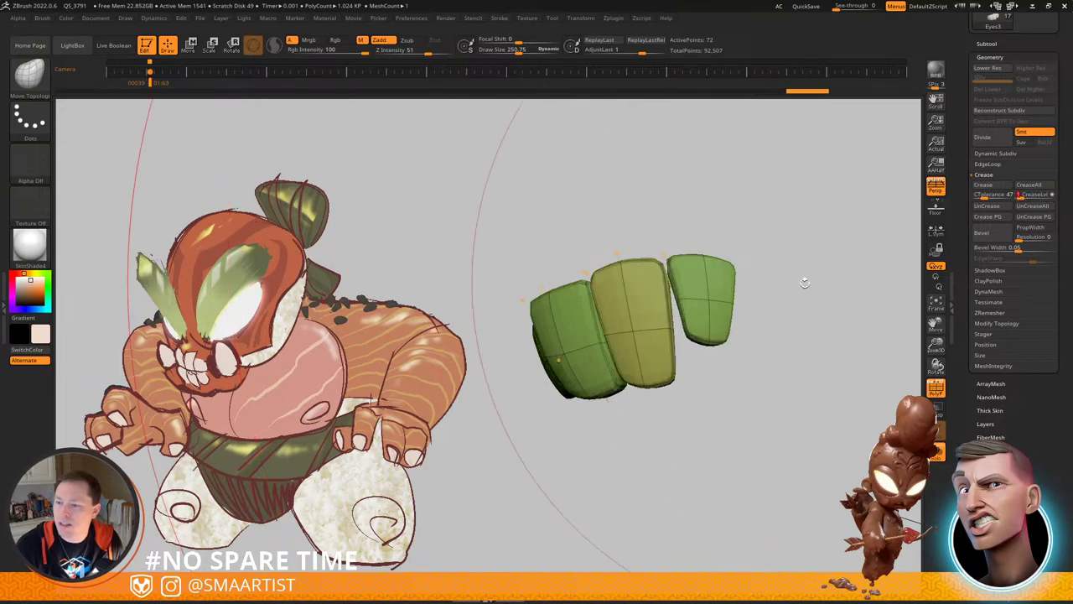
{"action": "right_click_drag", "start_coordinate": [805, 291], "coordinate": [806, 294]}
{"action": "left_click_drag", "start_coordinate": [806, 294], "coordinate": [807, 288]}
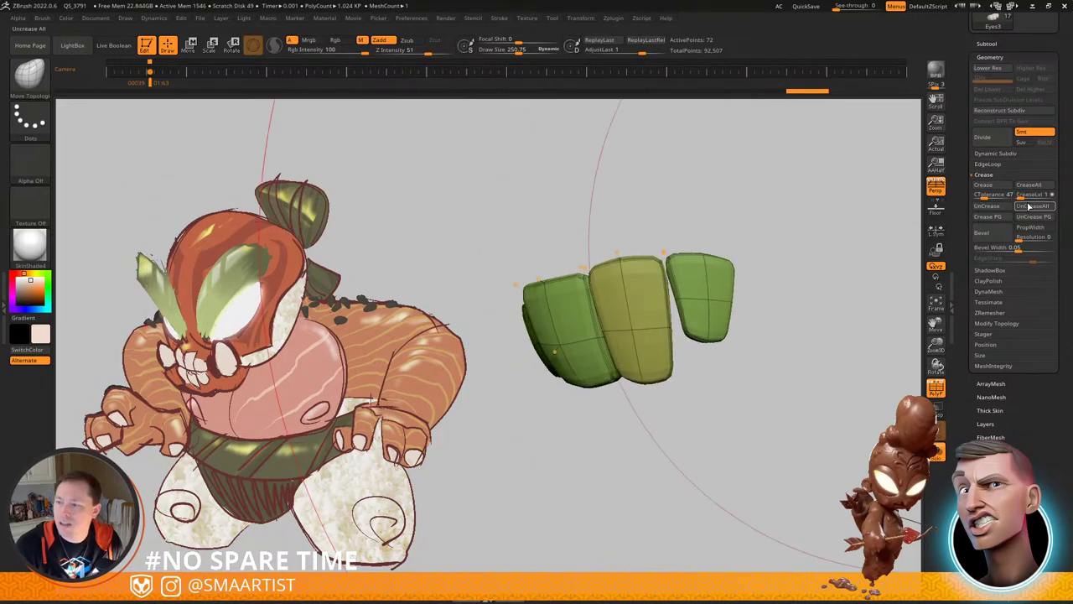
Step: Raise the lower teeth's crease level and smooth subdivision level, and check them with the polyframe hidden
{"action": "left_click_drag", "start_coordinate": [1023, 198], "coordinate": [1033, 198]}
{"action": "left_click", "coordinate": [1017, 155]}
{"action": "key", "text": "shift+f"}
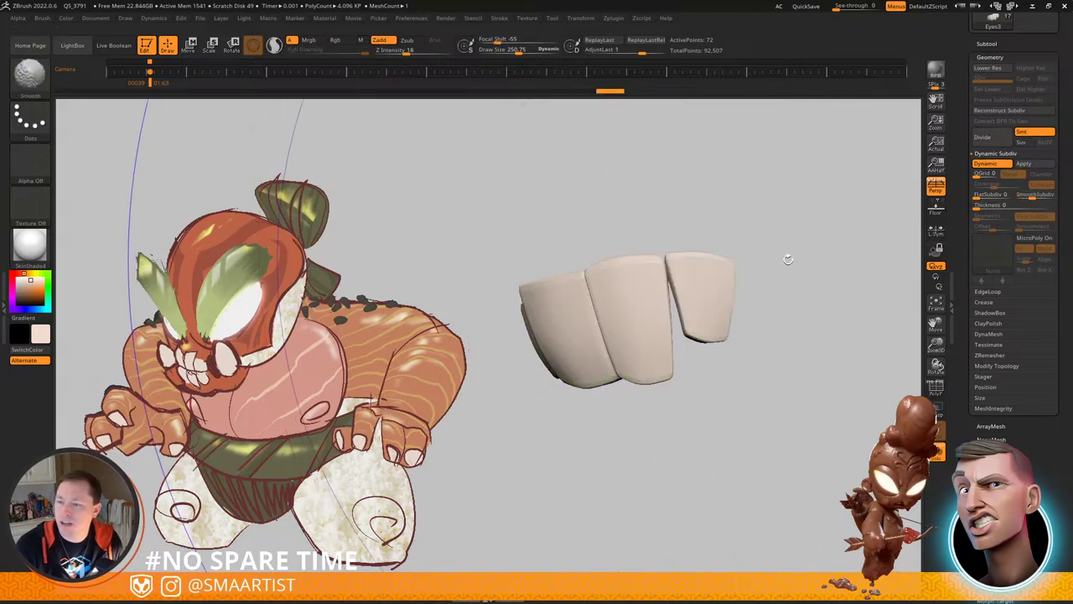
{"action": "left_click_drag", "start_coordinate": [788, 257], "coordinate": [793, 315]}
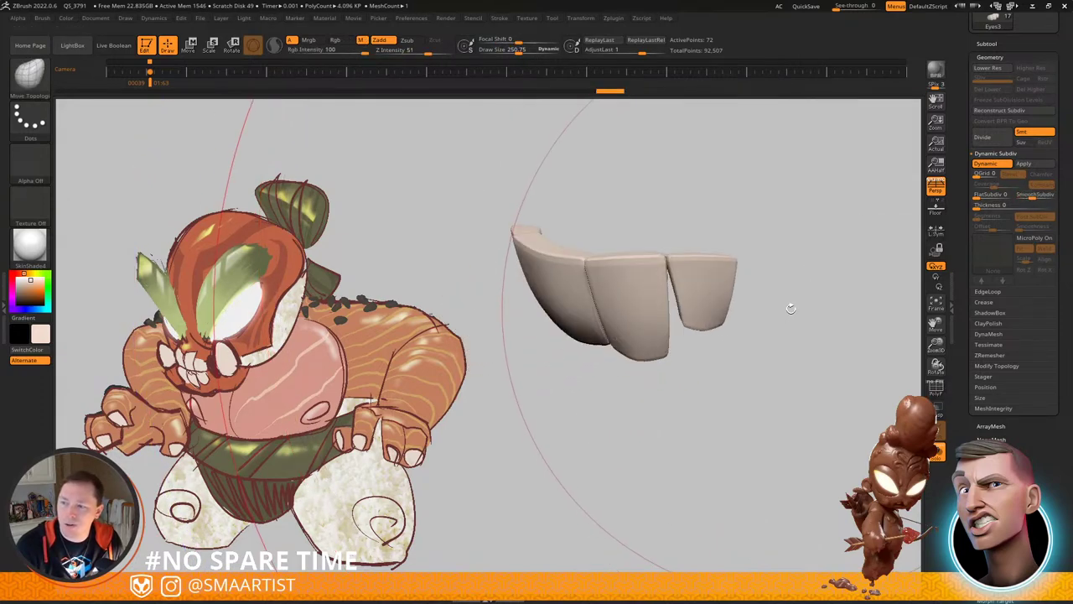
Step: Switch to the upper teeth and turn on dynamic subdivision with a smooth subdivision level of 3
{"action": "key", "text": "Up"}
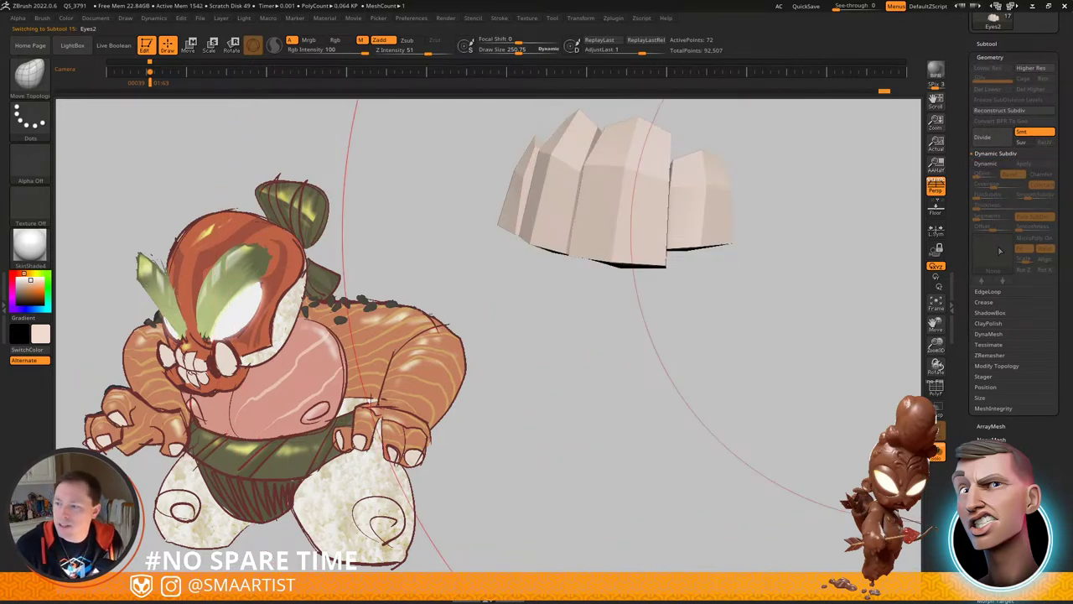
{"action": "left_click", "coordinate": [988, 164]}
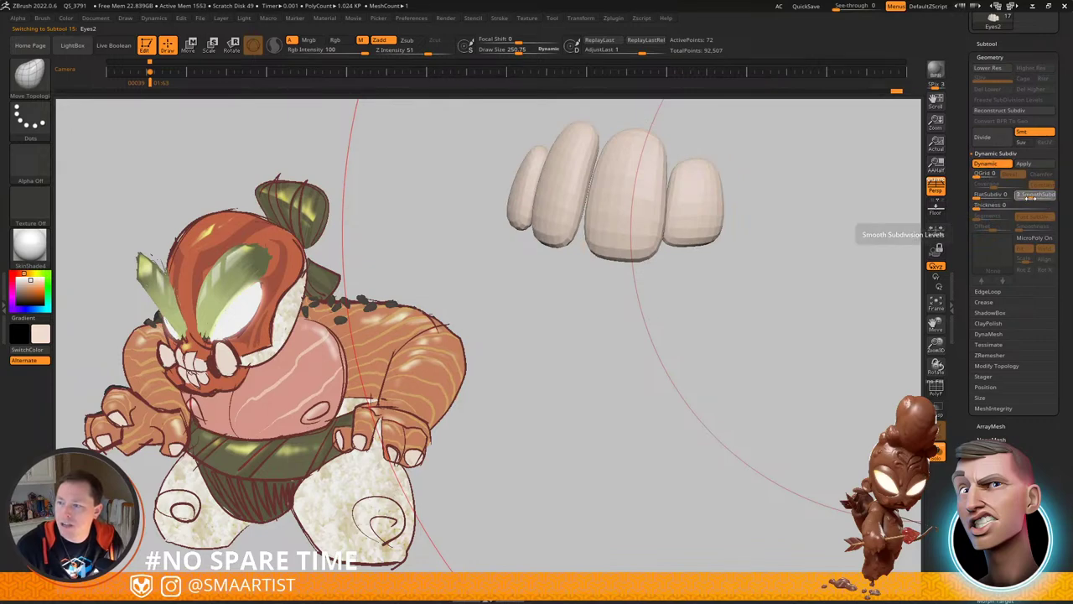
{"action": "left_click", "coordinate": [1032, 198]}
Step: Crease the upper teeth's edges at a tolerance of 60 and again at 53
{"action": "left_click", "coordinate": [990, 302]}
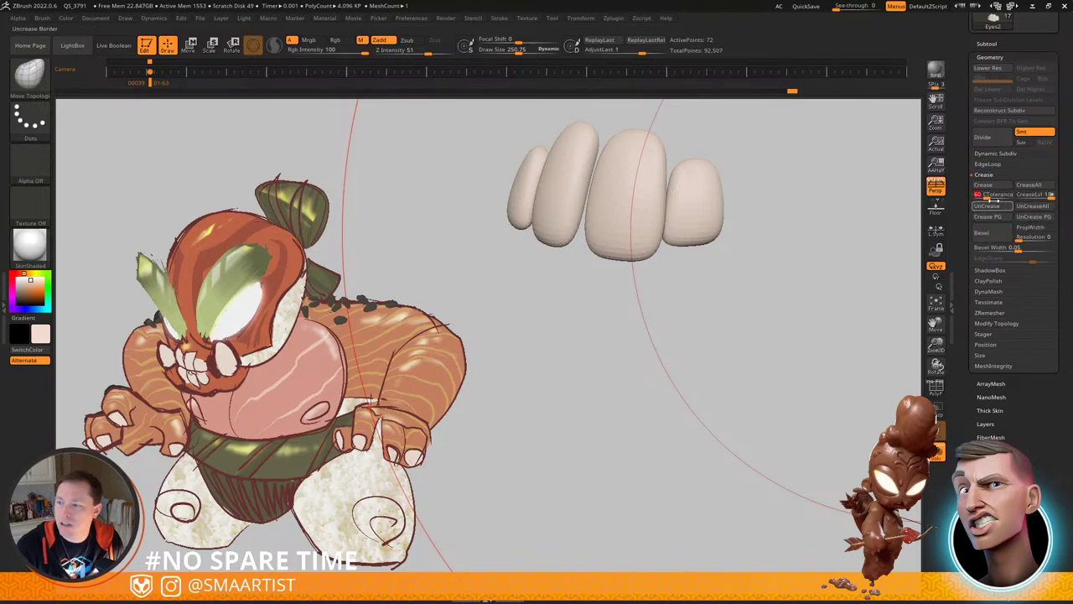
{"action": "left_click", "coordinate": [997, 187]}
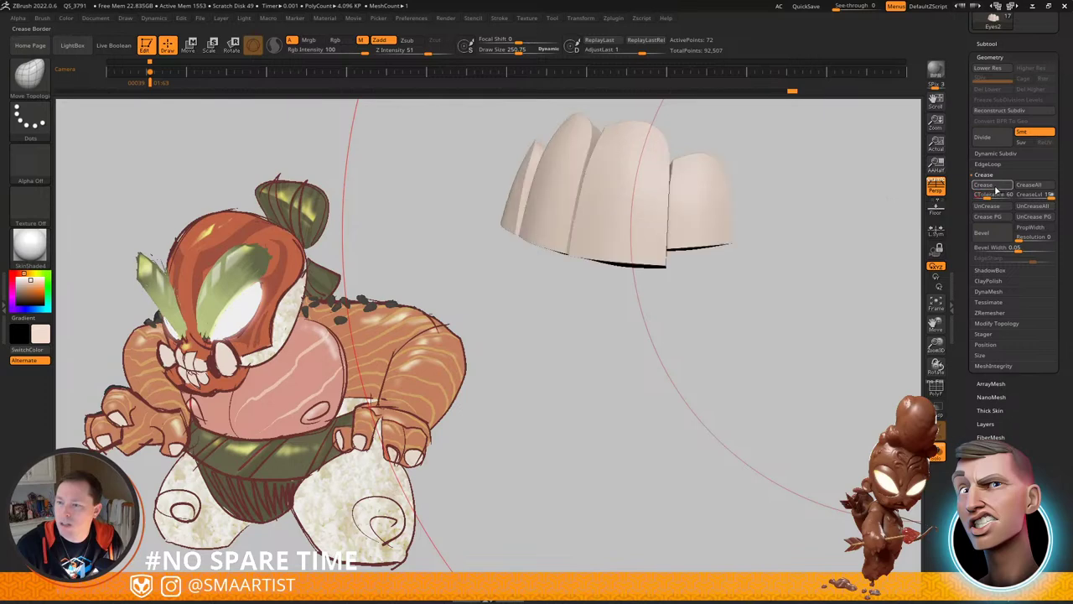
{"action": "left_click_drag", "start_coordinate": [849, 236], "coordinate": [718, 308]}
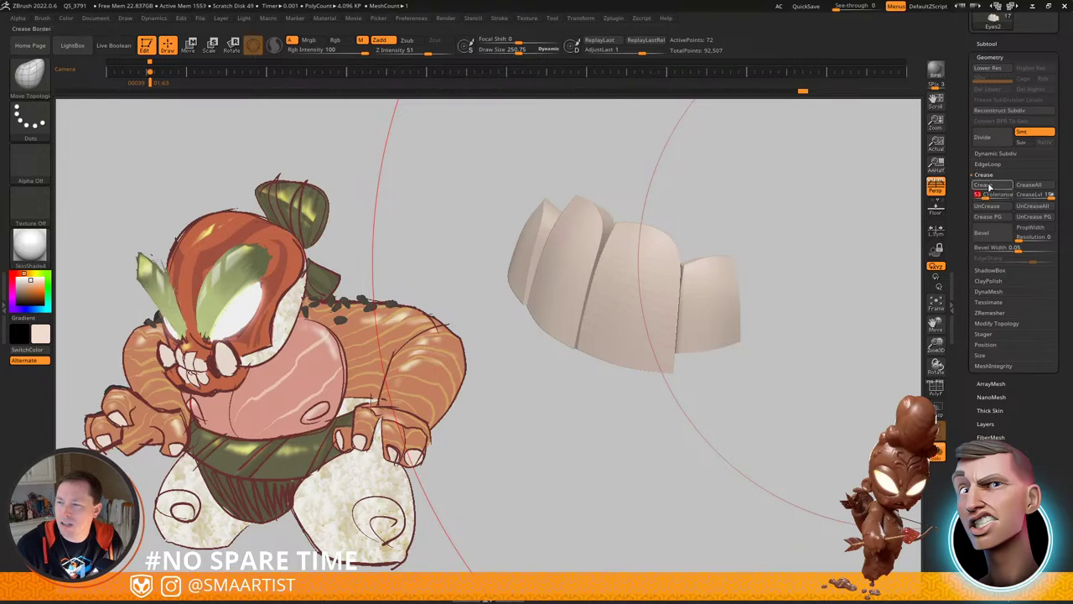
{"action": "left_click", "coordinate": [990, 187]}
{"action": "mouse_move", "coordinate": [735, 264]}
{"action": "left_mouse_down"}
{"action": "mouse_move", "coordinate": [769, 282]}
{"action": "mouse_move", "coordinate": [691, 275]}
{"action": "mouse_move", "coordinate": [781, 242]}
{"action": "mouse_move", "coordinate": [726, 283]}
{"action": "mouse_move", "coordinate": [828, 217]}
{"action": "mouse_move", "coordinate": [881, 211]}
{"action": "left_mouse_up"}
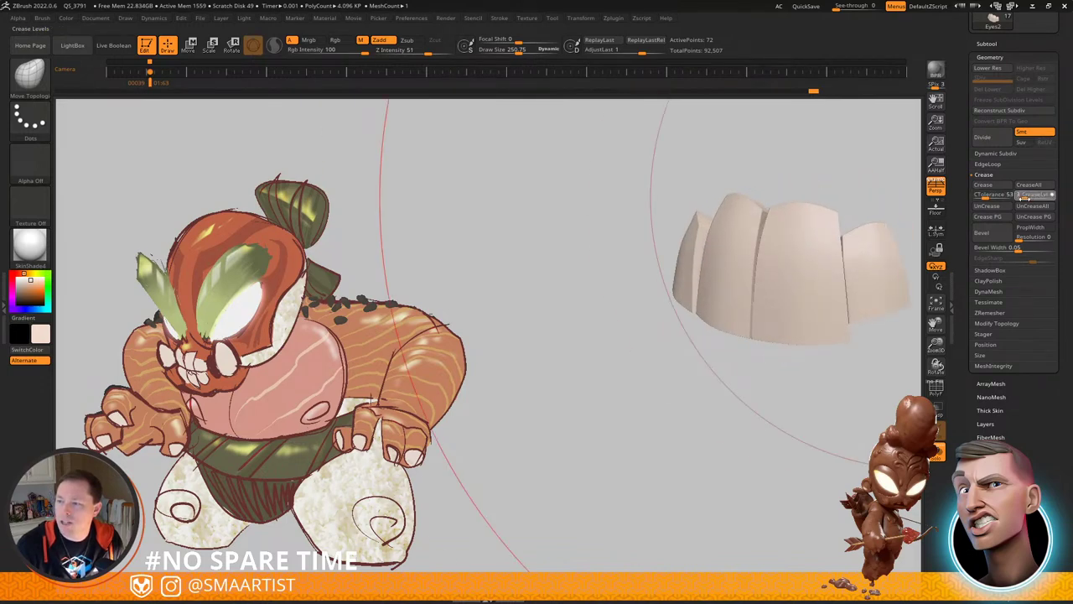
Step: Set the upper teeth's crease level to 2 and bring the whole character back into view
{"action": "left_click_drag", "start_coordinate": [1024, 198], "coordinate": [1023, 199]}
{"action": "mouse_move", "coordinate": [874, 247]}
{"action": "right_mouse_down", "text": "alt"}
{"action": "mouse_move", "coordinate": [774, 289]}
{"action": "mouse_move", "coordinate": [783, 272]}
{"action": "mouse_move", "coordinate": [784, 294]}
{"action": "mouse_move", "coordinate": [770, 266]}
{"action": "mouse_move", "coordinate": [728, 268]}
{"action": "mouse_move", "coordinate": [770, 270]}
{"action": "mouse_move", "coordinate": [826, 231]}
{"action": "right_mouse_up", "text": "alt"}
{"action": "key", "text": "ctrl+shift+s"}
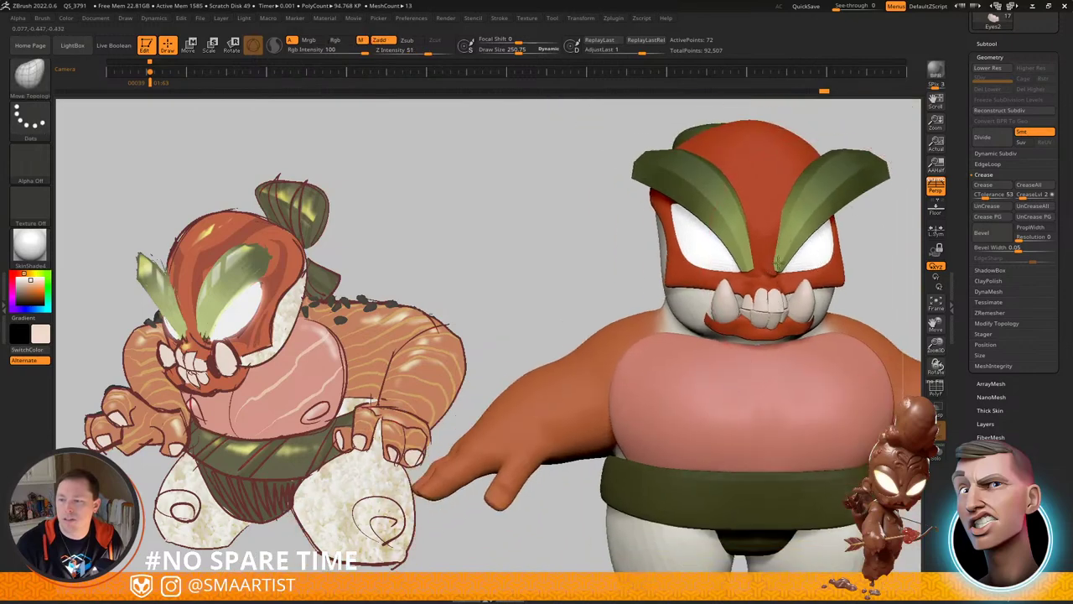
Step: Compare the whole character with the concept drawing from several three-quarter angles
{"action": "right_click_drag", "start_coordinate": [910, 237], "coordinate": [757, 256], "text": "alt"}
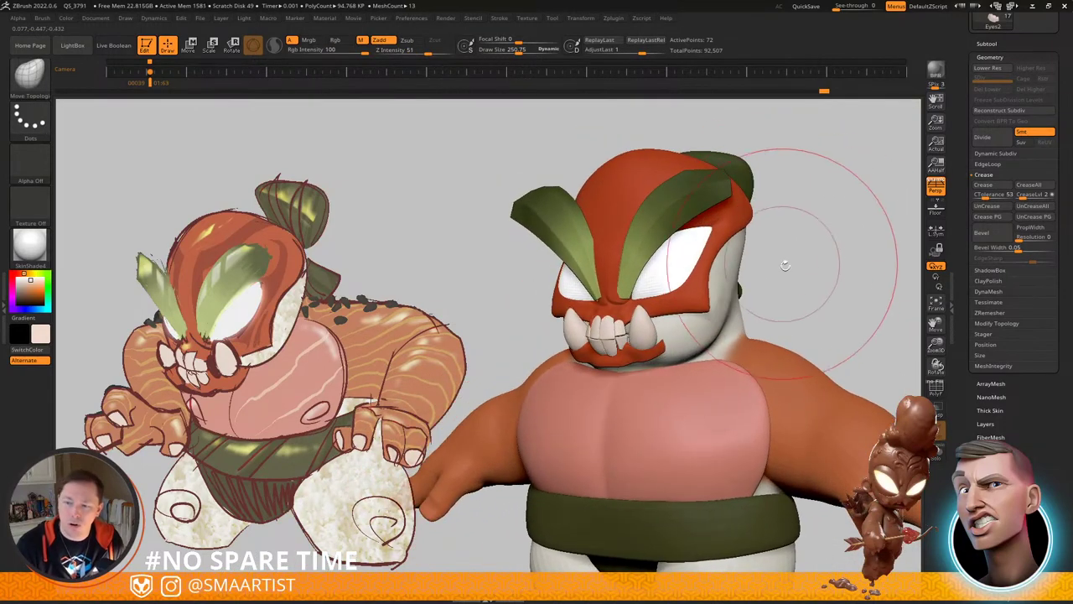
{"action": "mouse_move", "coordinate": [789, 279]}
{"action": "left_mouse_down"}
{"action": "mouse_move", "coordinate": [738, 276]}
{"action": "mouse_move", "coordinate": [778, 279]}
{"action": "left_mouse_up"}
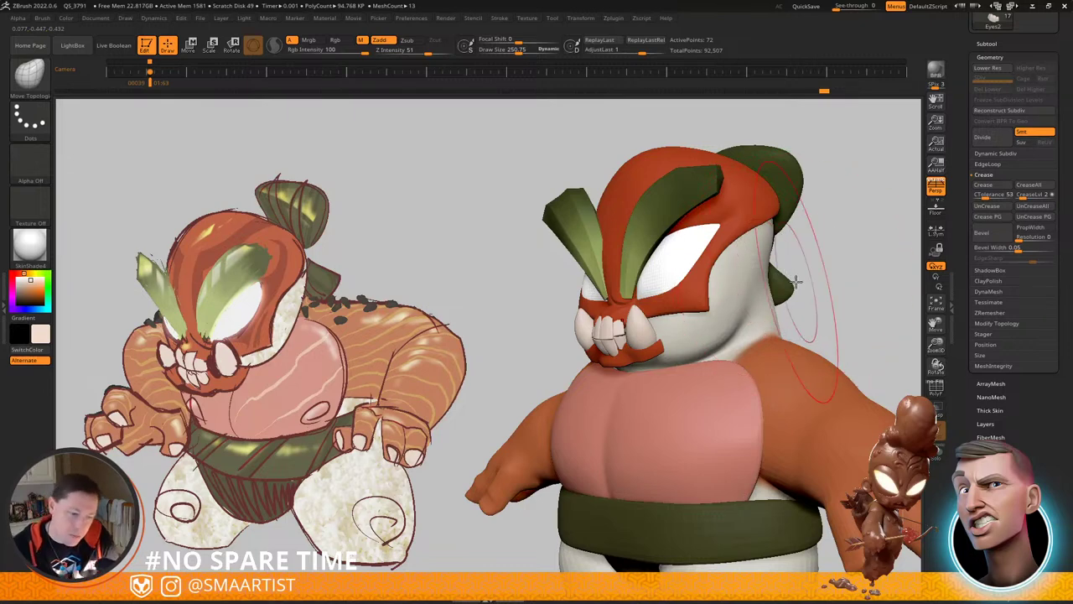
{"action": "right_click_drag", "start_coordinate": [798, 271], "coordinate": [809, 250], "text": "alt"}
{"action": "mouse_move", "coordinate": [809, 249]}
{"action": "left_mouse_down"}
{"action": "mouse_move", "coordinate": [824, 269]}
{"action": "mouse_move", "coordinate": [831, 251]}
{"action": "mouse_move", "coordinate": [802, 251]}
{"action": "mouse_move", "coordinate": [832, 251]}
{"action": "left_mouse_up"}
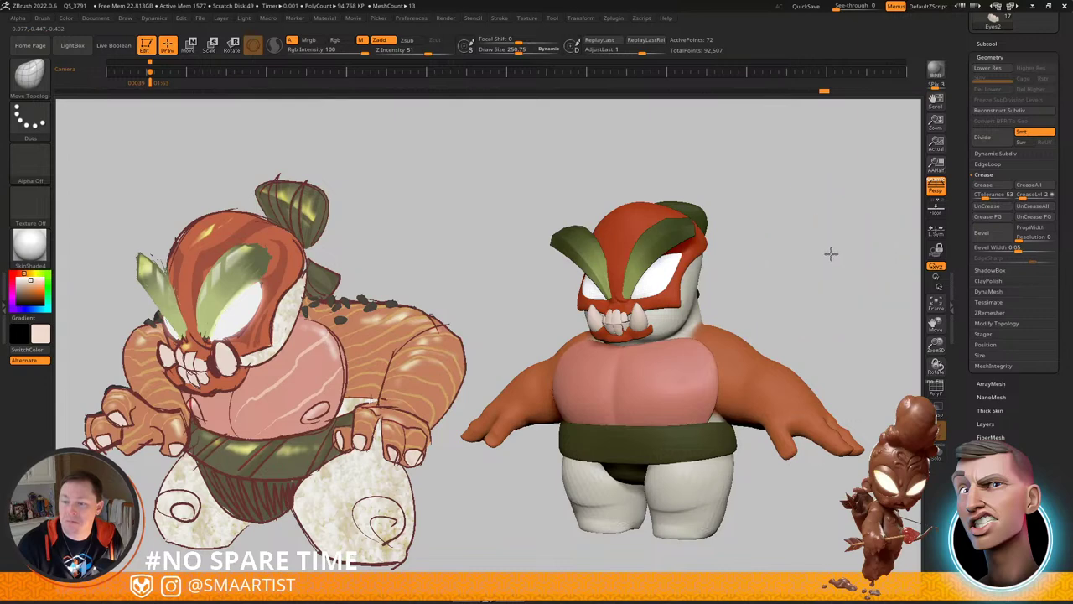
{"action": "left_click_drag", "start_coordinate": [832, 254], "coordinate": [832, 254]}
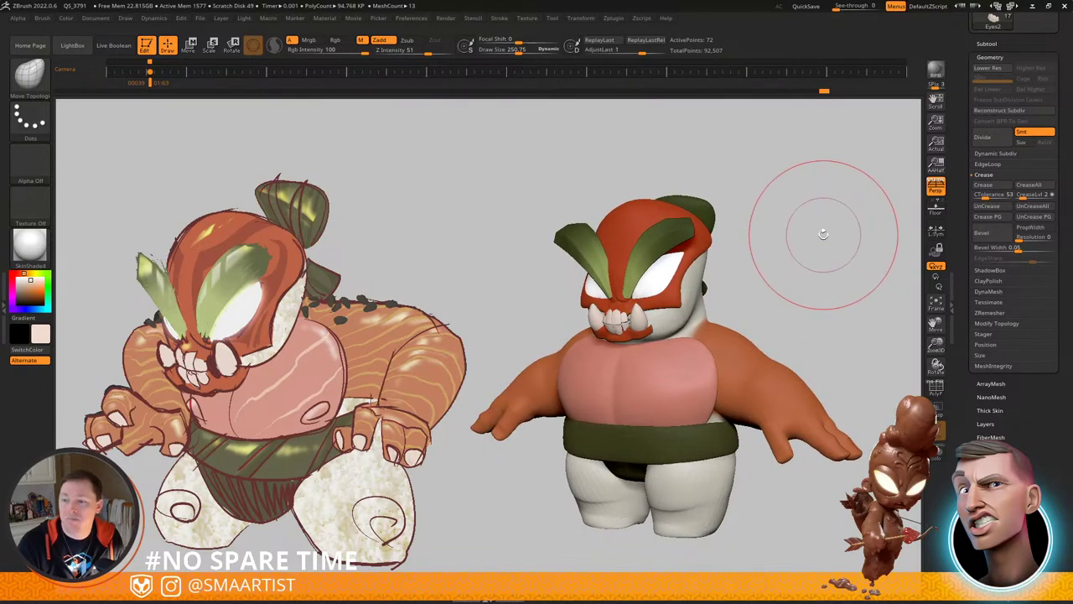
{"action": "left_click_drag", "start_coordinate": [817, 235], "coordinate": [811, 241]}
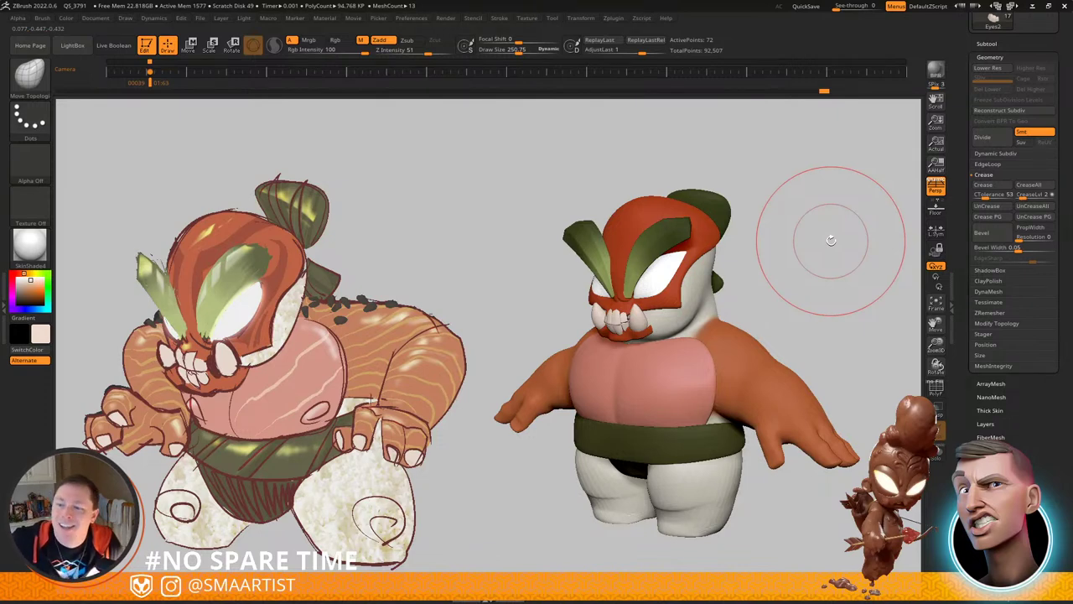
Step: Save the tool over the existing Sushiyama sculpt v003 file in the _CHAR folder
{"action": "key", "text": "ctrl"}
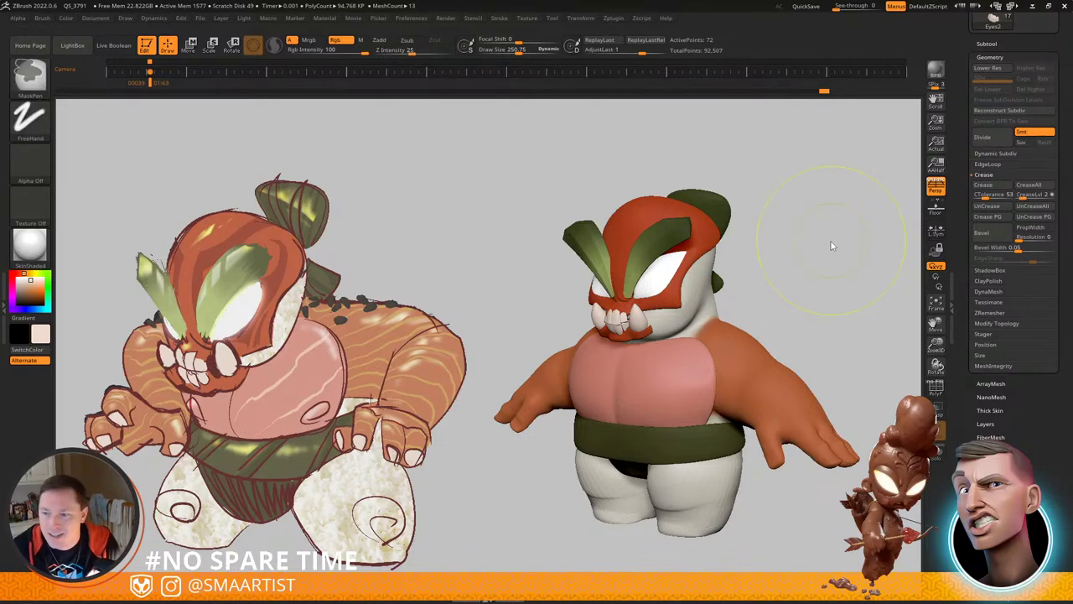
{"action": "key", "text": "ctrl+s"}
{"action": "left_click", "coordinate": [915, 546]}
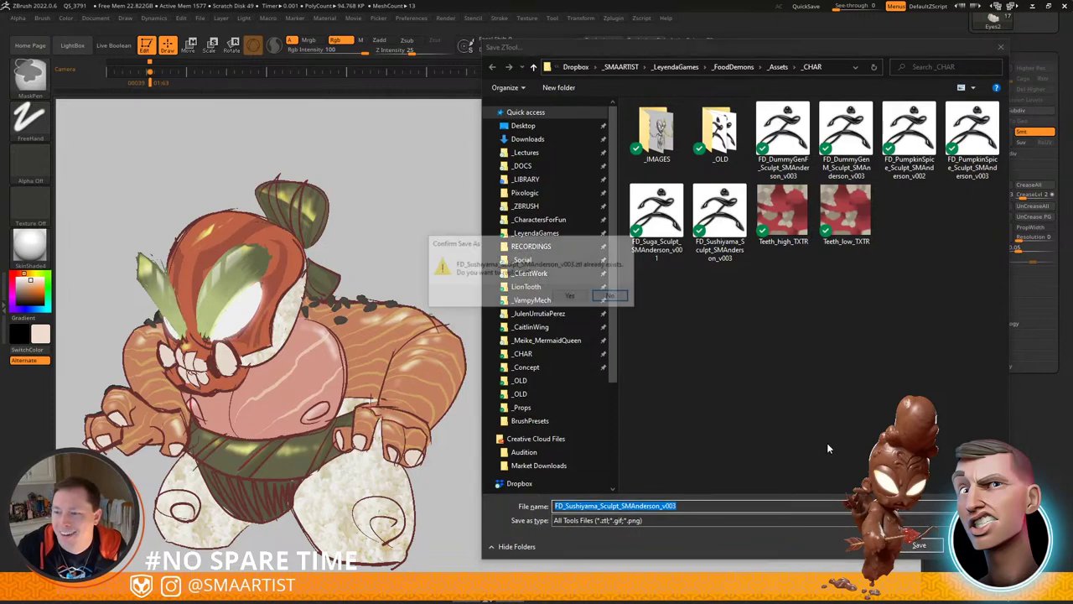
{"action": "left_click", "coordinate": [585, 302]}
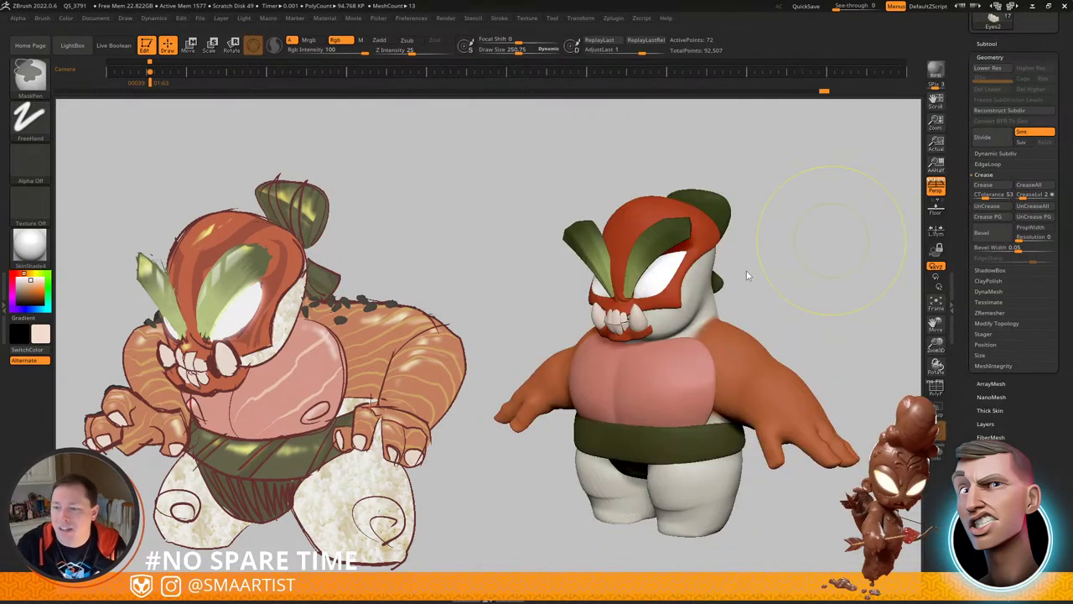
Step: Select the green eyebrows, lower their crease level and set their smooth subdivision level to 4
{"action": "left_click", "coordinate": [658, 234], "text": "alt"}
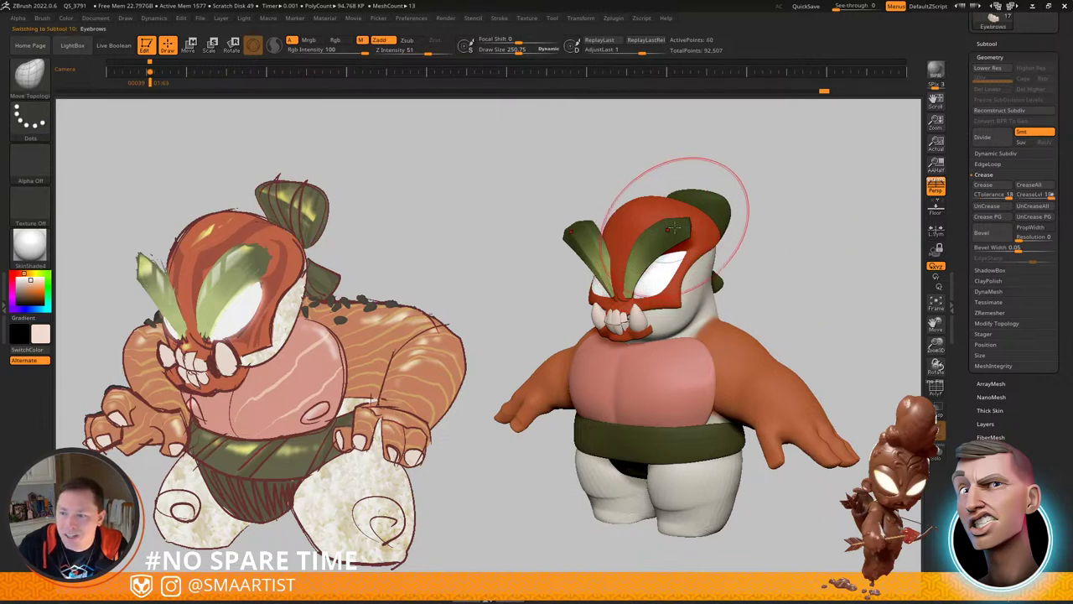
{"action": "left_click_drag", "start_coordinate": [1036, 196], "coordinate": [1021, 202]}
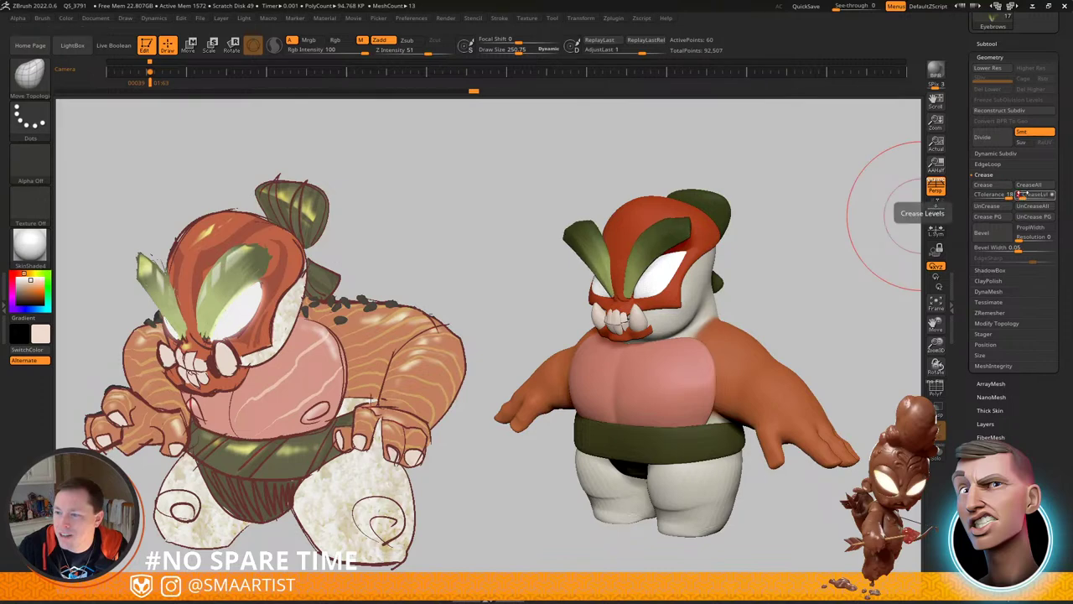
{"action": "left_click", "coordinate": [1007, 155]}
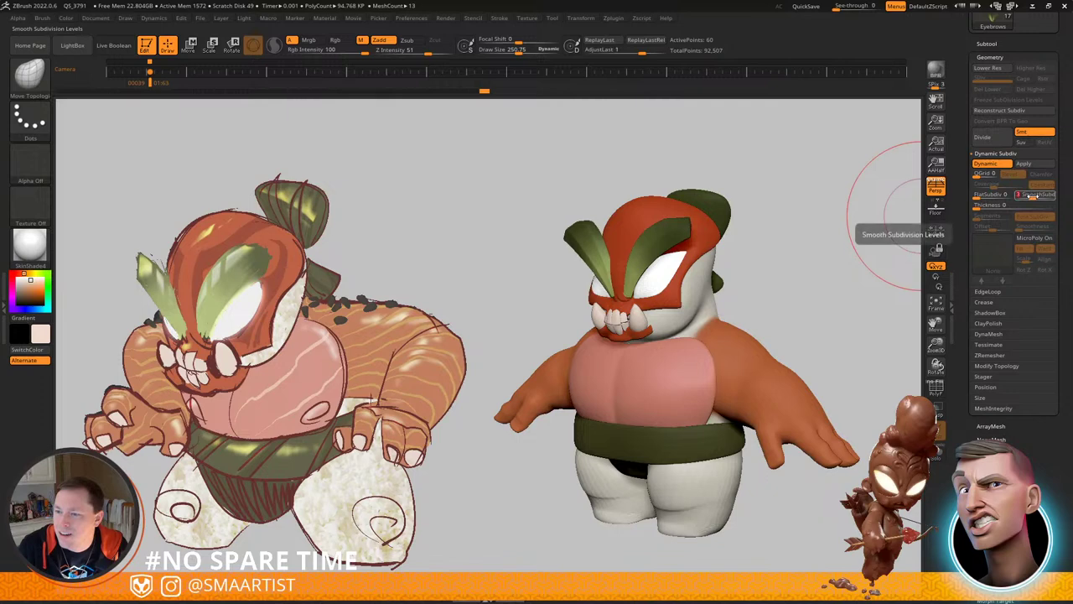
{"action": "left_click", "coordinate": [1036, 196]}
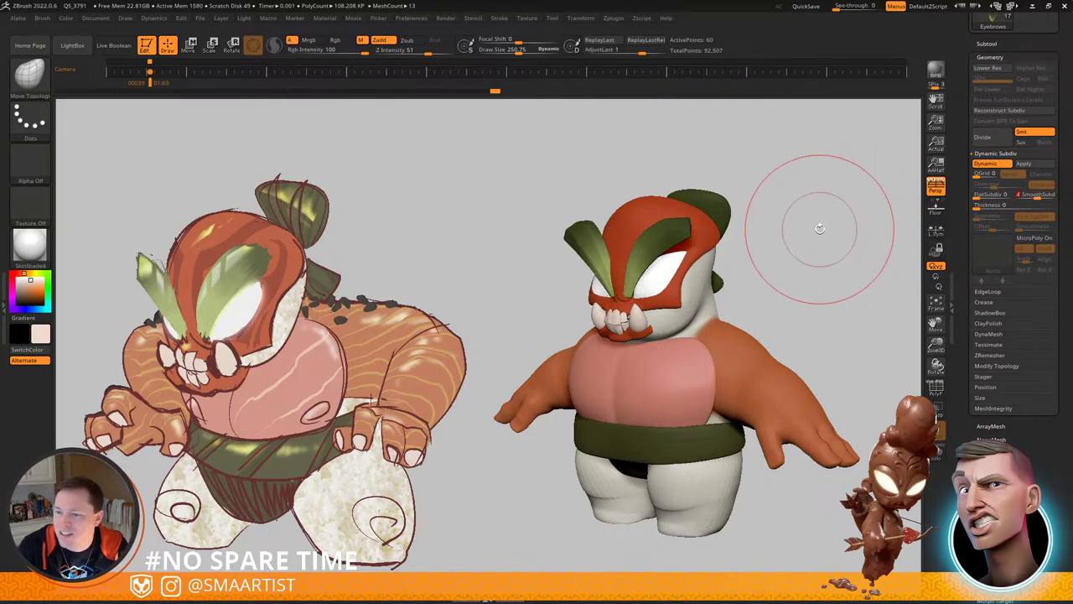
Step: Save the tool over the existing Sushiyama sculpt v003 file in the _CHAR folder
{"action": "key", "text": "ctrl+s"}
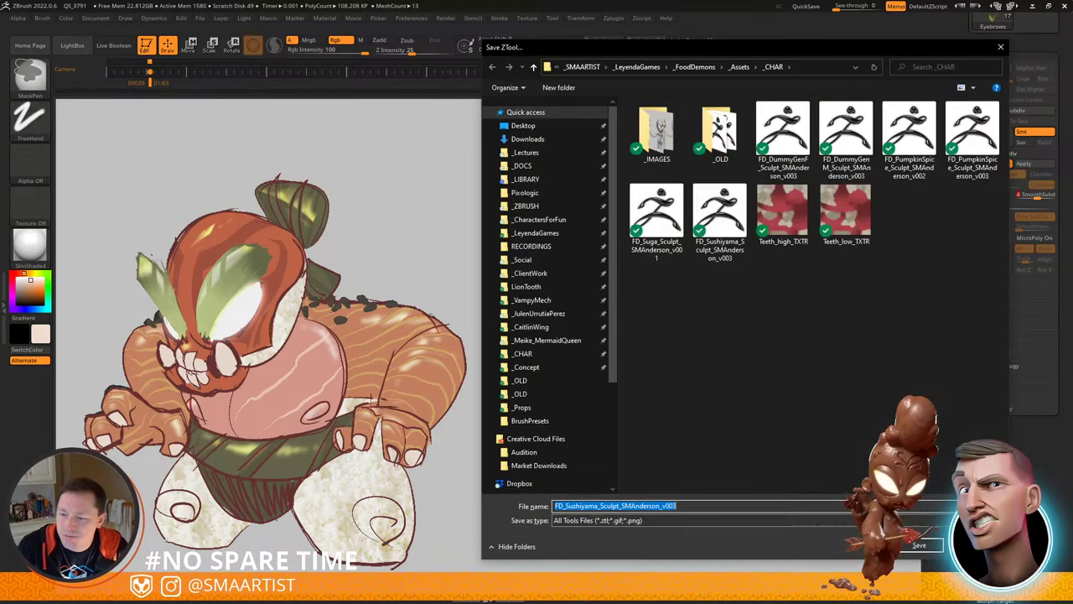
{"action": "left_click", "coordinate": [920, 545]}
{"action": "left_click", "coordinate": [577, 297]}
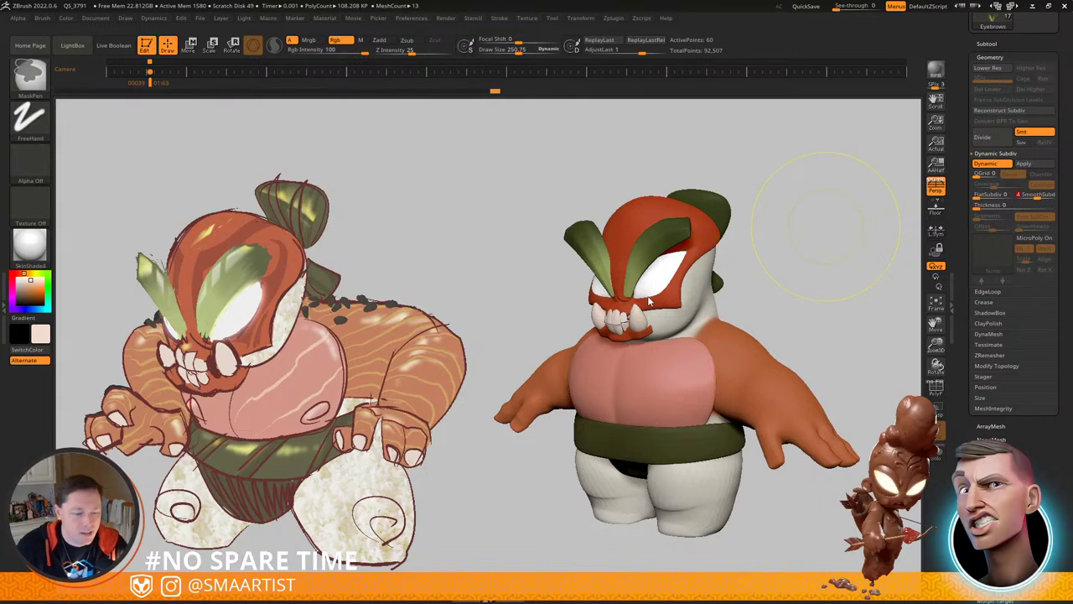
{"action": "key", "text": "ctrl+s"}
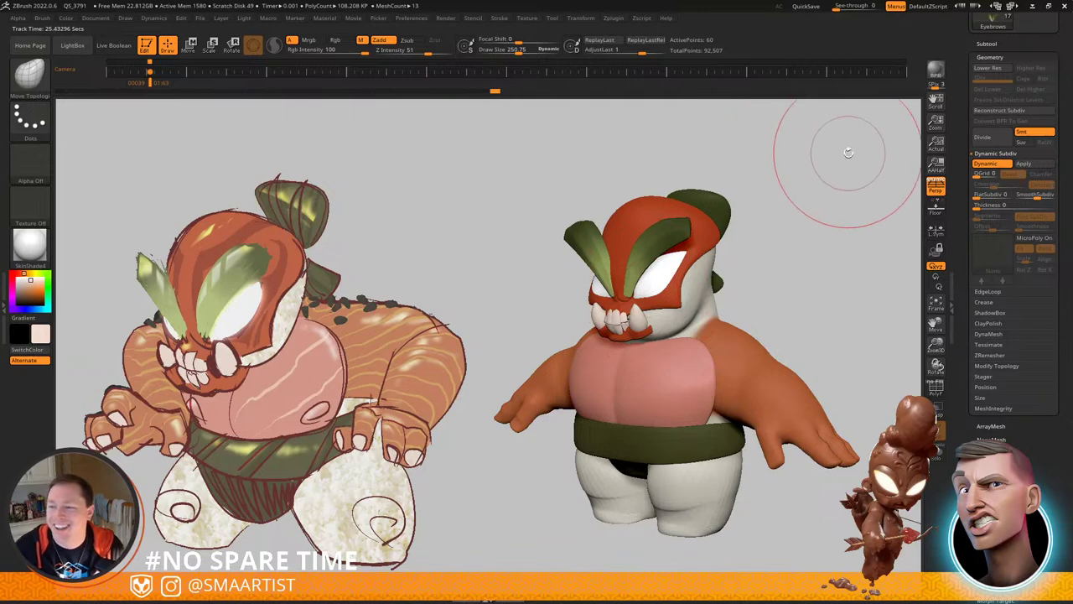
Step: Reduce the Move Topological brush's draw size to about 81 and make the red face mask the active subtool
{"action": "key", "text": "s"}
{"action": "mouse_move", "coordinate": [848, 157]}
{"action": "left_mouse_down"}
{"action": "mouse_move", "coordinate": [777, 151]}
{"action": "mouse_move", "coordinate": [1063, 154]}
{"action": "left_mouse_up"}
{"action": "left_click_drag", "start_coordinate": [841, 244], "coordinate": [824, 225], "text": "alt"}
{"action": "right_click", "coordinate": [825, 225]}
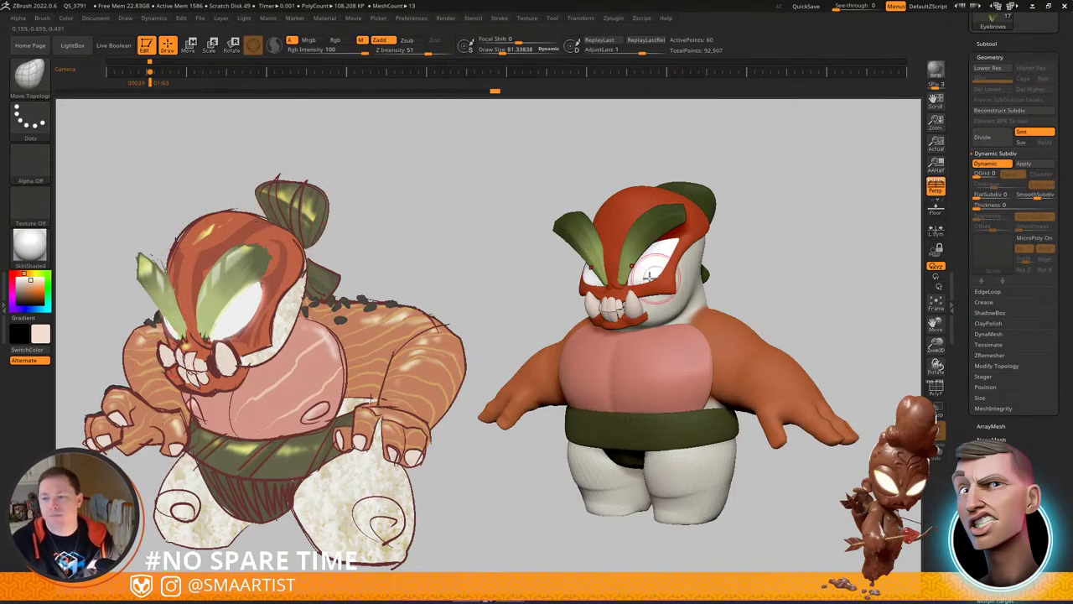
{"action": "right_click_drag", "start_coordinate": [670, 249], "coordinate": [662, 292]}
{"action": "left_click", "coordinate": [695, 207], "text": "alt"}
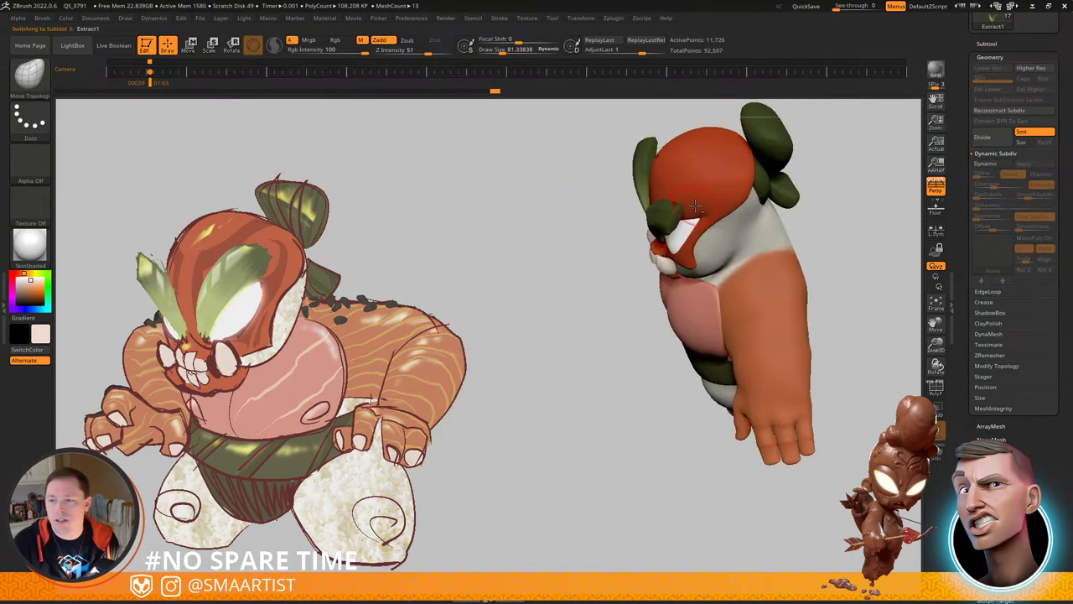
Step: Nudge the red mask's outer edge beside the eye with the Move Topological brush at a draw size of about 65
{"action": "mouse_move", "coordinate": [682, 233]}
{"action": "right_mouse_down"}
{"action": "mouse_move", "coordinate": [709, 267]}
{"action": "mouse_move", "coordinate": [678, 240]}
{"action": "mouse_move", "coordinate": [615, 221]}
{"action": "mouse_move", "coordinate": [750, 338]}
{"action": "mouse_move", "coordinate": [659, 283]}
{"action": "right_mouse_up"}
{"action": "key", "text": "s"}
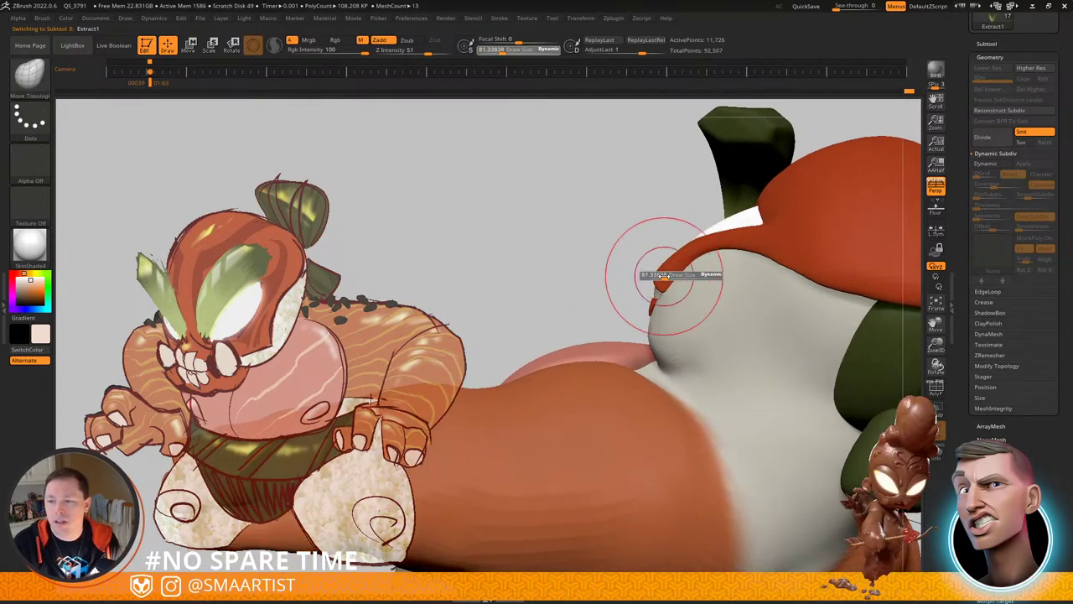
{"action": "left_click_drag", "start_coordinate": [664, 276], "coordinate": [661, 277]}
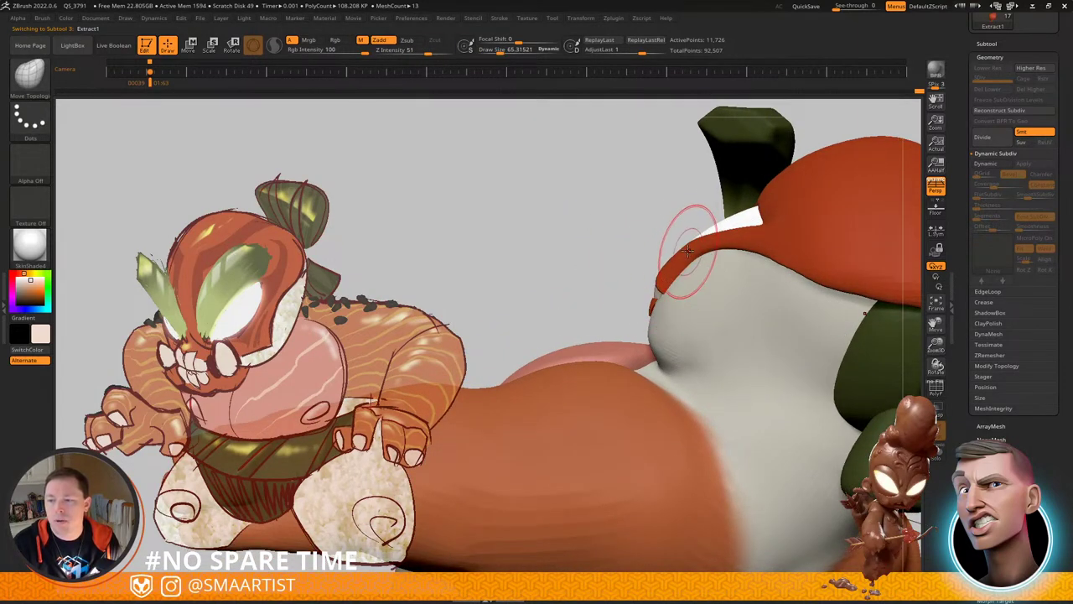
{"action": "right_click_drag", "start_coordinate": [691, 252], "coordinate": [741, 314]}
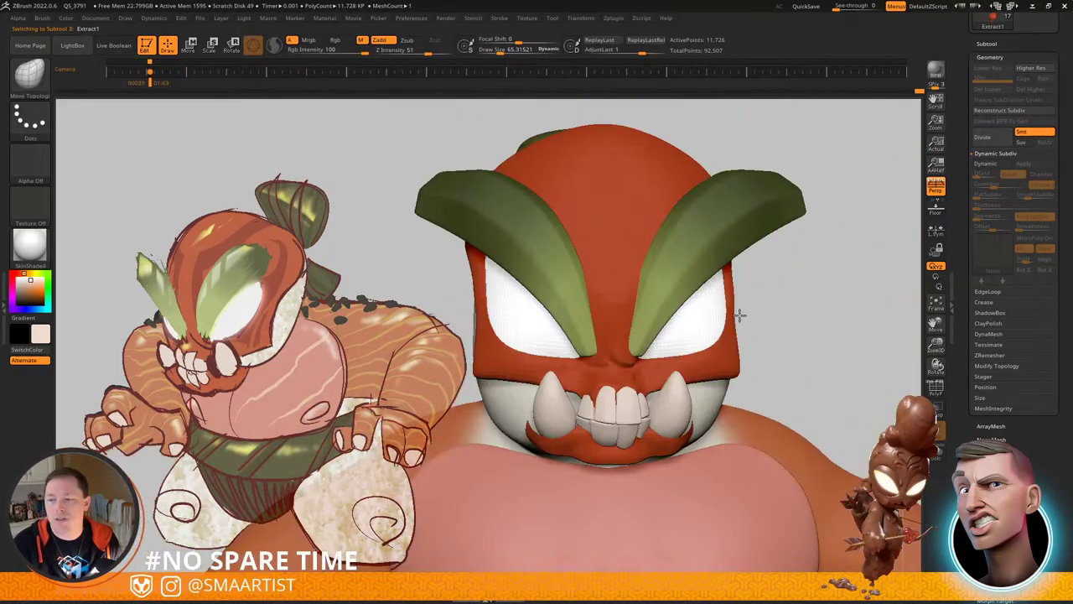
{"action": "left_click_drag", "start_coordinate": [757, 344], "coordinate": [723, 275]}
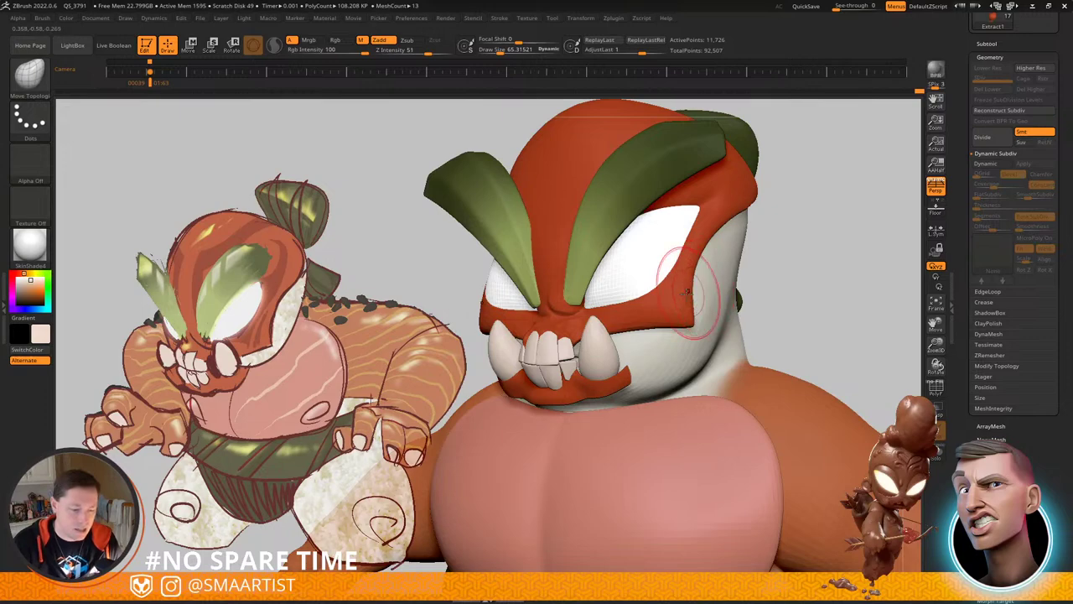
{"action": "mouse_move", "coordinate": [698, 307]}
{"action": "right_mouse_down"}
{"action": "mouse_move", "coordinate": [681, 310]}
{"action": "mouse_move", "coordinate": [702, 319]}
{"action": "mouse_move", "coordinate": [678, 319]}
{"action": "mouse_move", "coordinate": [689, 290]}
{"action": "mouse_move", "coordinate": [663, 315]}
{"action": "mouse_move", "coordinate": [696, 320]}
{"action": "mouse_move", "coordinate": [681, 300]}
{"action": "mouse_move", "coordinate": [752, 282]}
{"action": "right_mouse_up"}
{"action": "left_click_drag", "start_coordinate": [752, 283], "coordinate": [748, 278]}
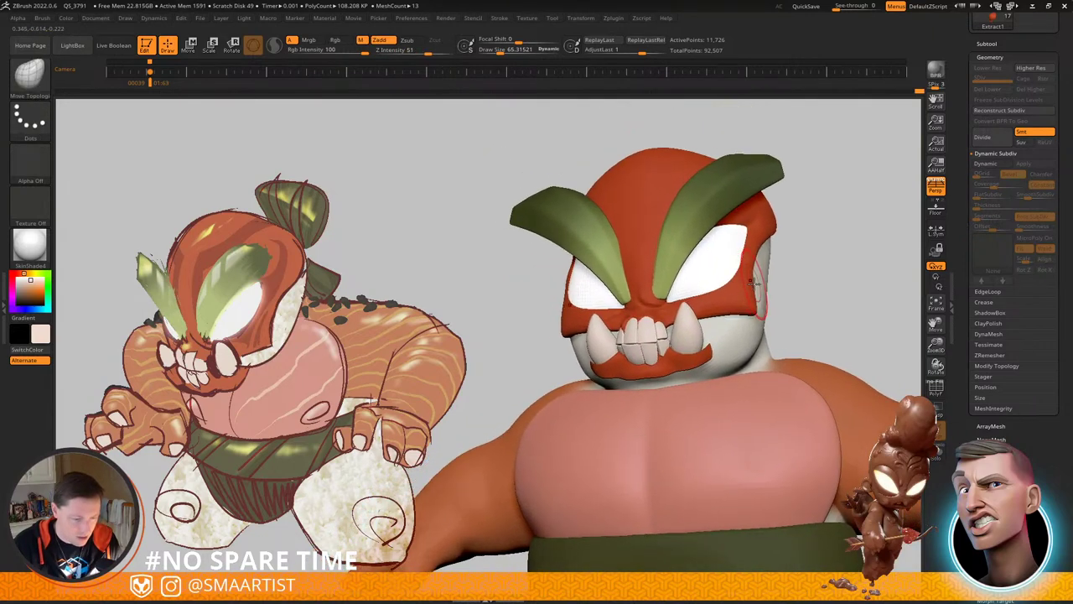
Step: Check the red mask's wireframe against the whole character and save over the Sushiyama sculpt v003 file again
{"action": "mouse_move", "coordinate": [805, 258]}
{"action": "right_mouse_down"}
{"action": "mouse_move", "coordinate": [816, 277]}
{"action": "mouse_move", "coordinate": [750, 233]}
{"action": "mouse_move", "coordinate": [784, 248]}
{"action": "mouse_move", "coordinate": [722, 270]}
{"action": "mouse_move", "coordinate": [736, 282]}
{"action": "mouse_move", "coordinate": [717, 287]}
{"action": "mouse_move", "coordinate": [733, 289]}
{"action": "mouse_move", "coordinate": [636, 292]}
{"action": "mouse_move", "coordinate": [748, 288]}
{"action": "right_mouse_up"}
{"action": "key", "text": "shift+f"}
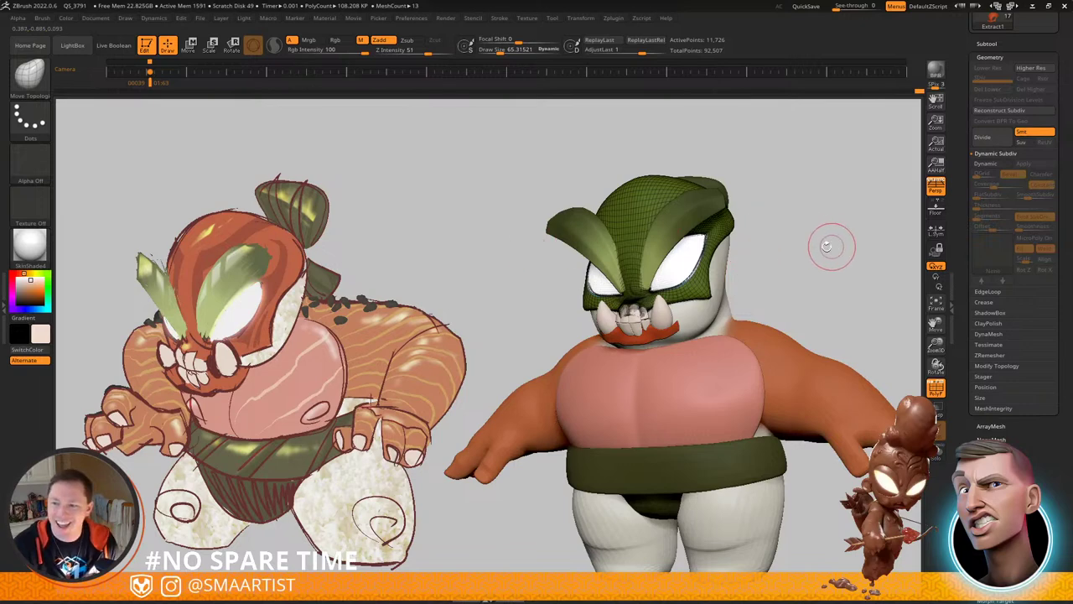
{"action": "key", "text": "shift+f"}
{"action": "right_click_drag", "start_coordinate": [828, 265], "coordinate": [803, 279]}
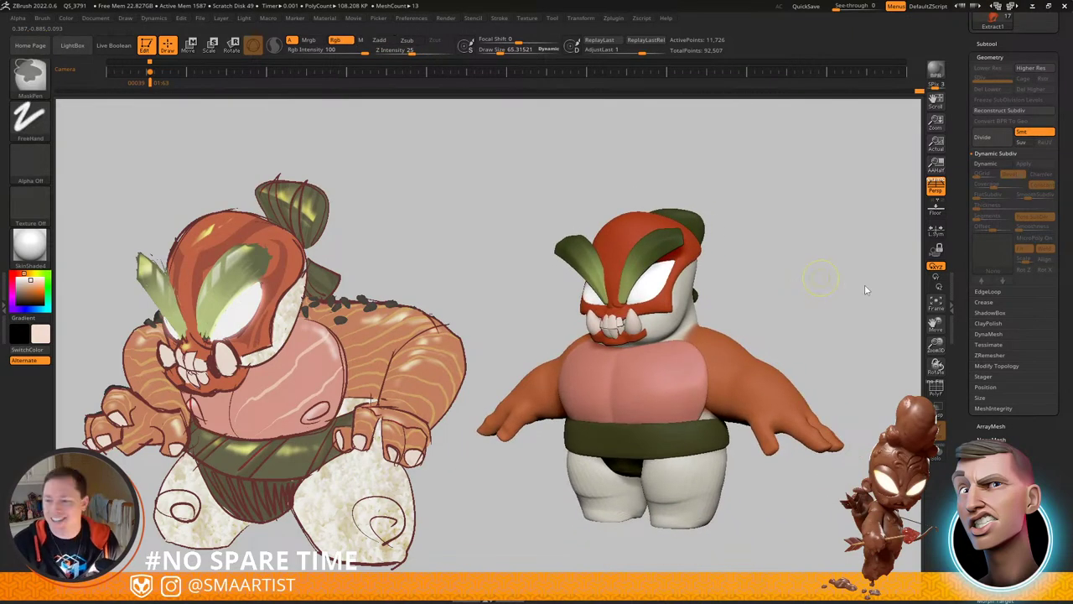
{"action": "key", "text": "ctrl+s"}
{"action": "left_click", "coordinate": [924, 545]}
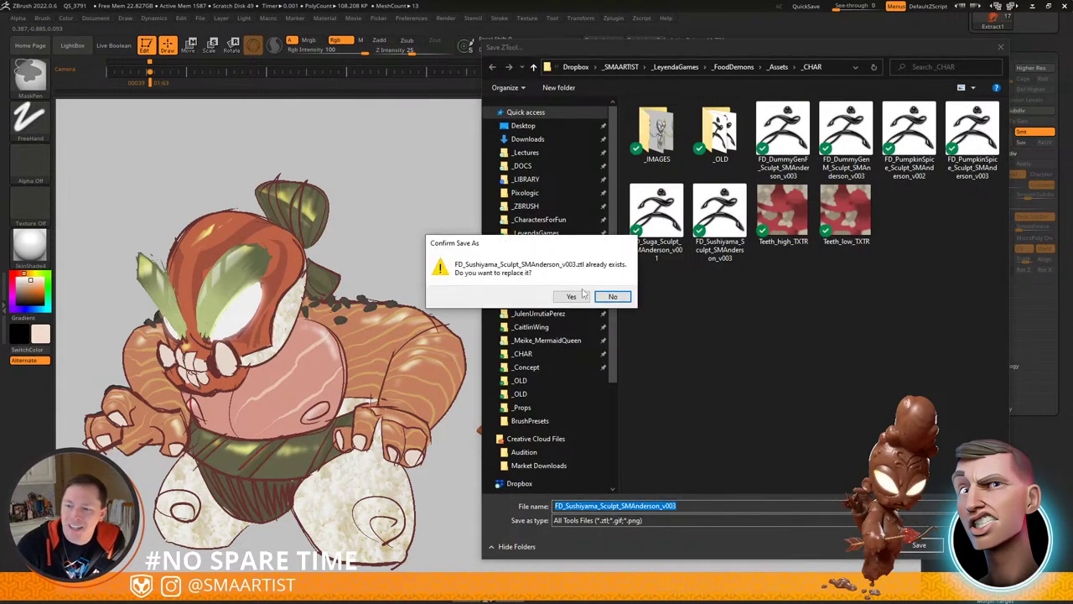
{"action": "left_click", "coordinate": [572, 297]}
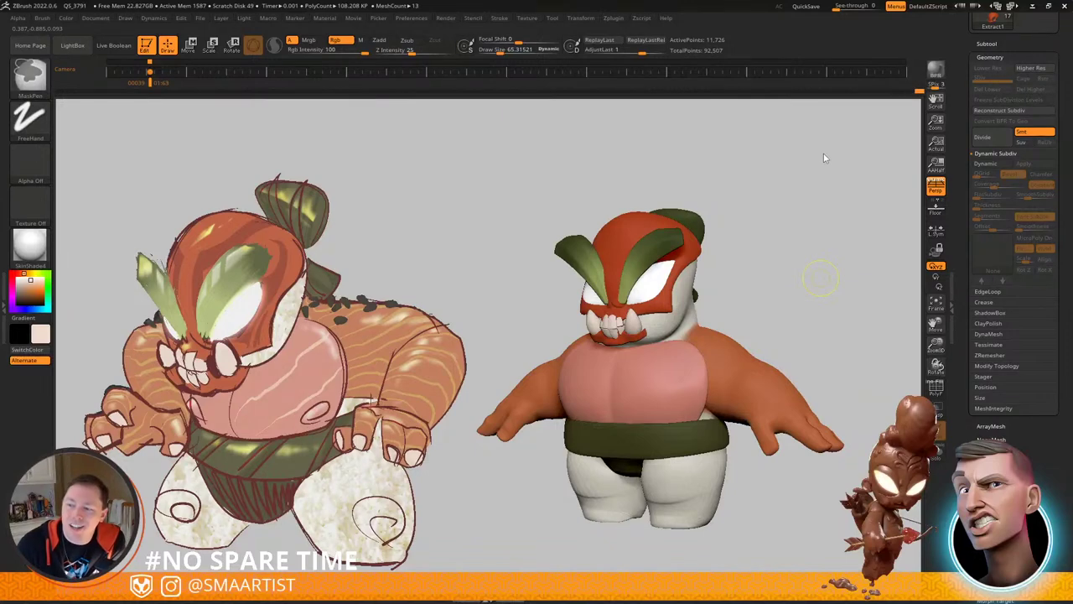